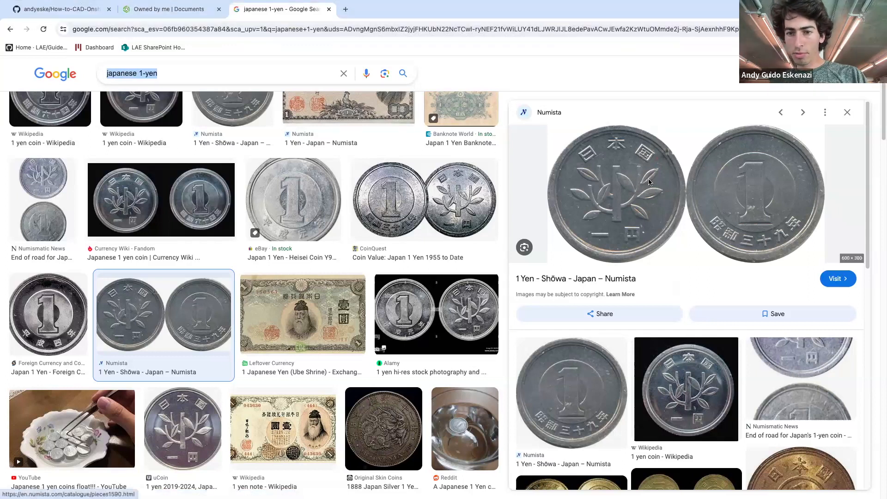
Open the Numista 1-yen coin image on its own in a new browser tab and switch to it
{"action": "right_click", "coordinate": [649, 181]}
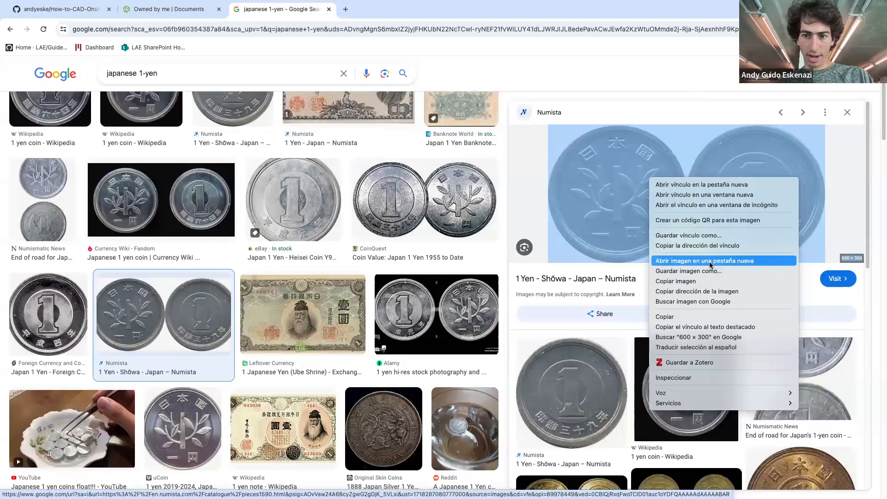
{"action": "left_click", "coordinate": [704, 261]}
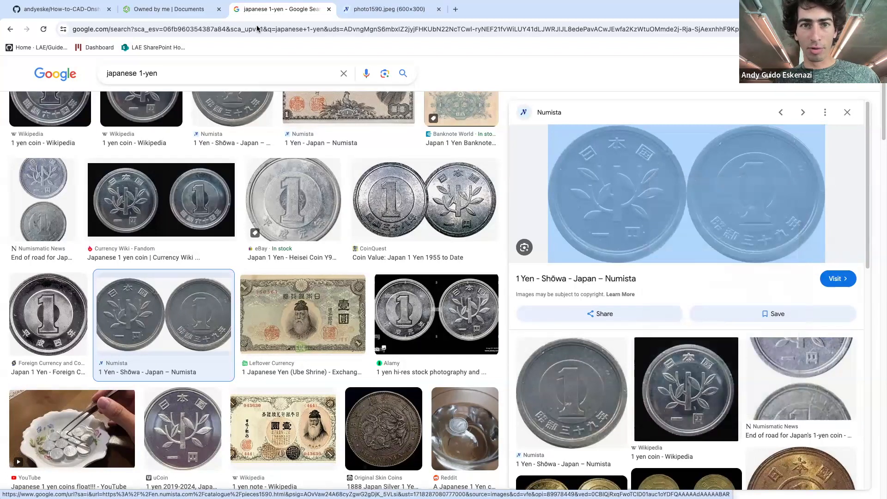
{"action": "left_click", "coordinate": [372, 9]}
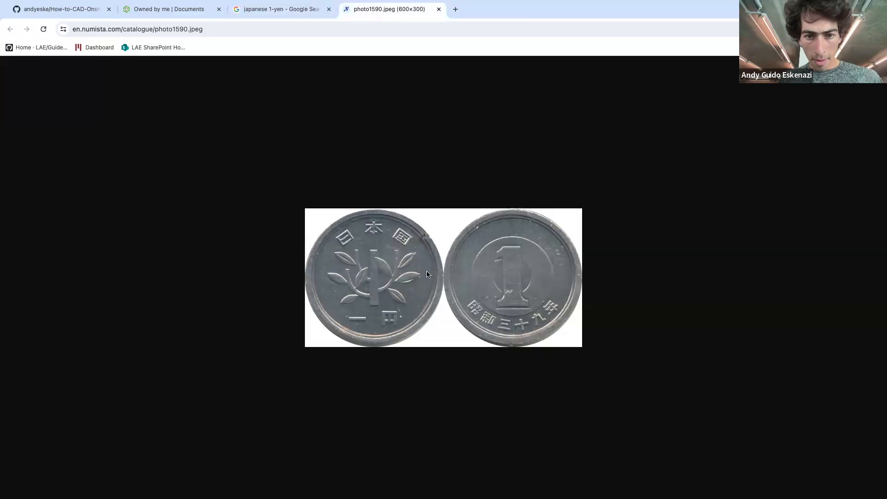
{"action": "right_click", "coordinate": [425, 275]}
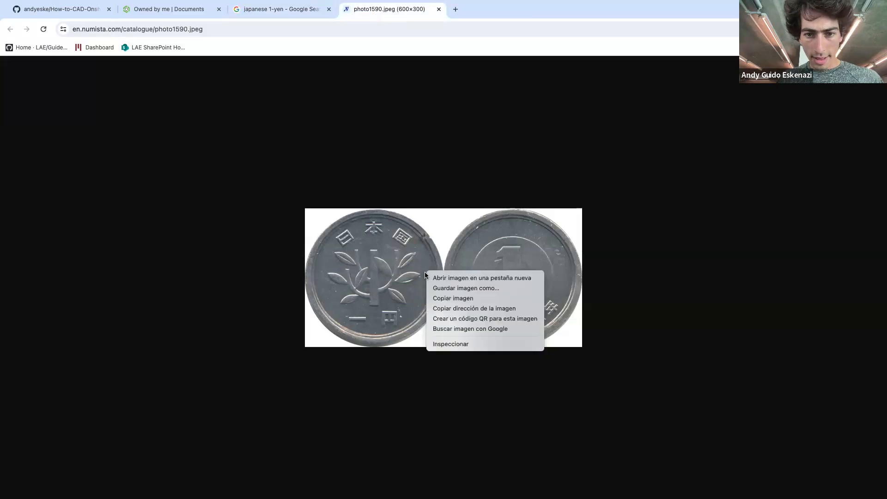
{"action": "left_click", "coordinate": [452, 288]}
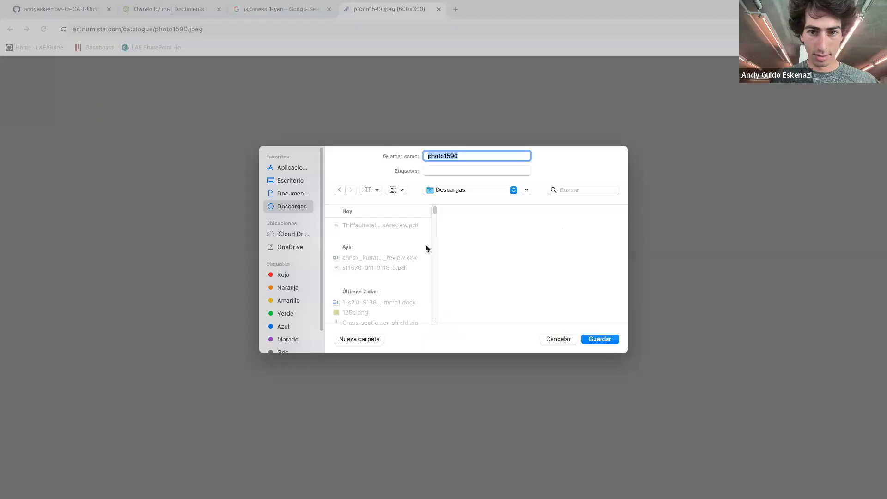
{"action": "left_click", "coordinate": [291, 181]}
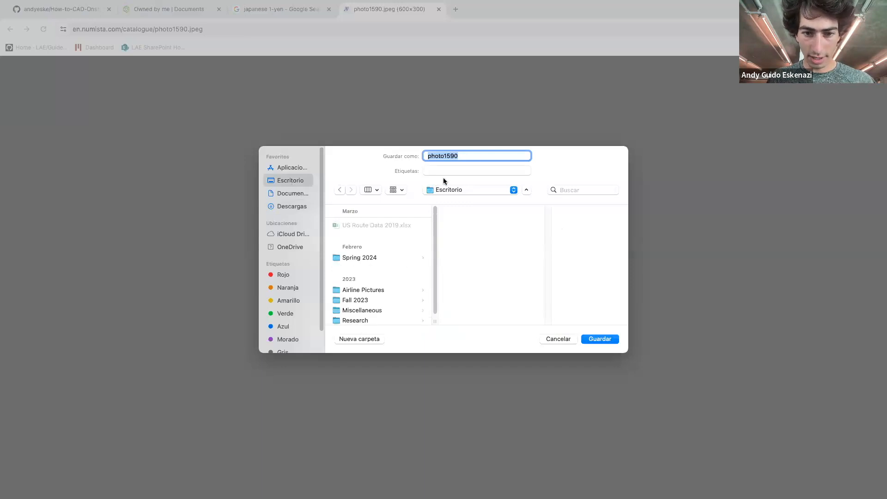
{"action": "left_click", "coordinate": [566, 339]}
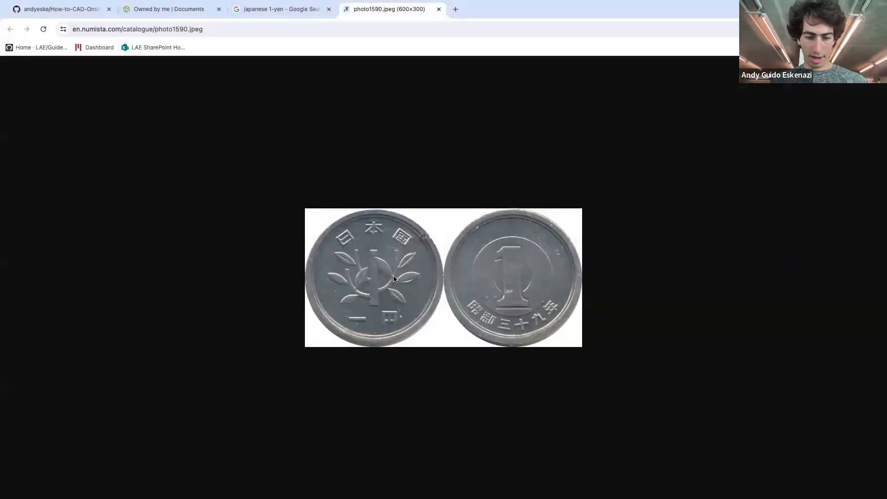
Capture a screenshot cropped to the image showing both faces of the 1-yen coin
{"action": "key", "text": "super+shift+4"}
{"action": "left_click_drag", "start_coordinate": [306, 208], "coordinate": [579, 345]}
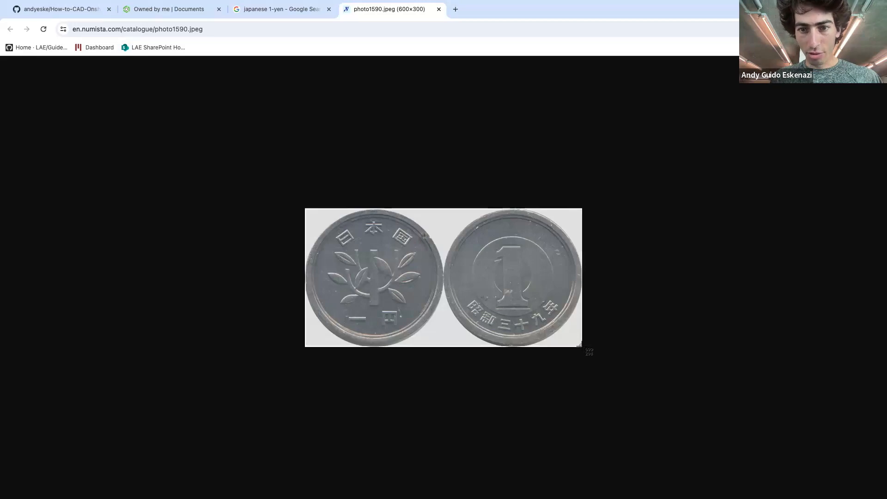
{"action": "left_click_drag", "start_coordinate": [580, 345], "coordinate": [582, 346]}
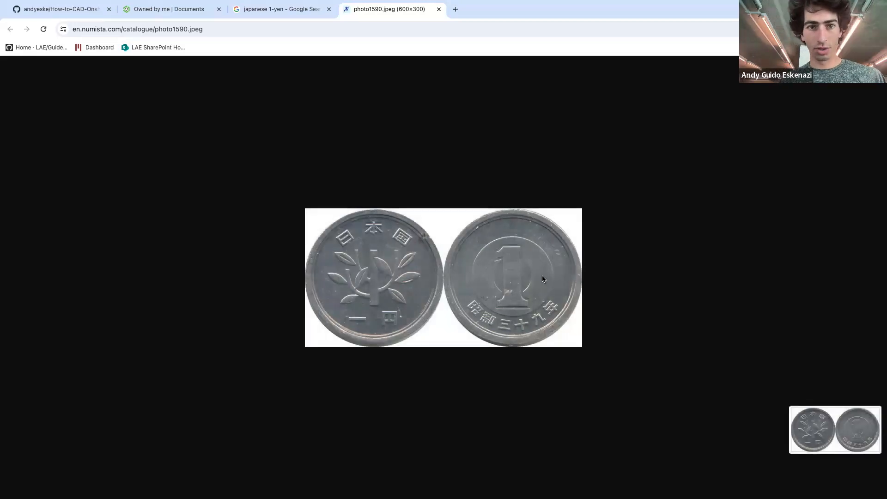
Take the browser out of full screen and dismiss the screenshot preview so the capture is filed on the desktop
{"action": "mouse_move", "coordinate": [40, 2]}
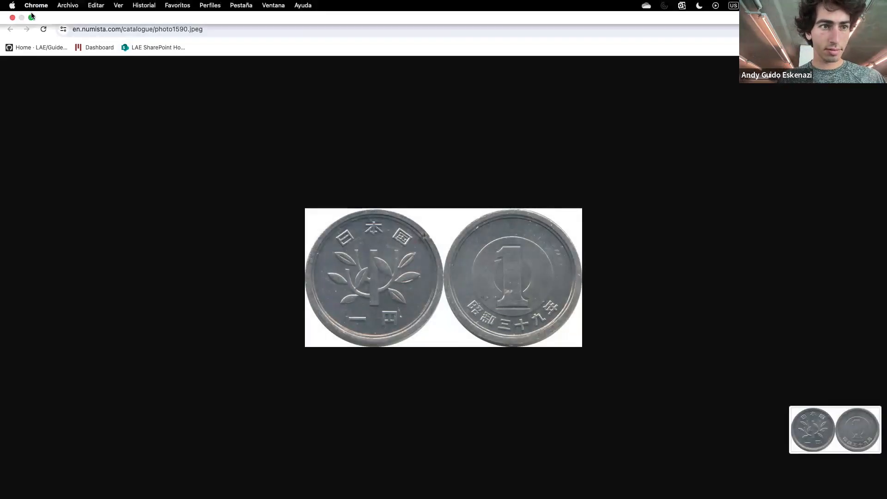
{"action": "left_click", "coordinate": [31, 18]}
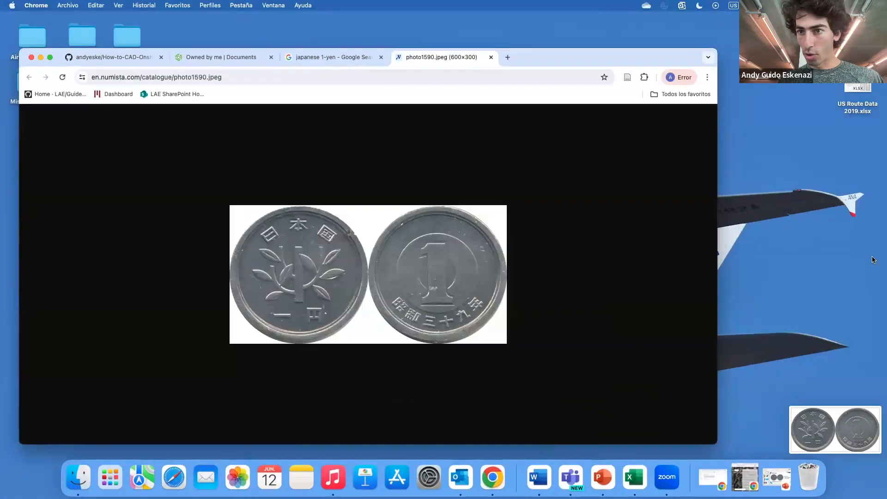
{"action": "left_click", "coordinate": [849, 427]}
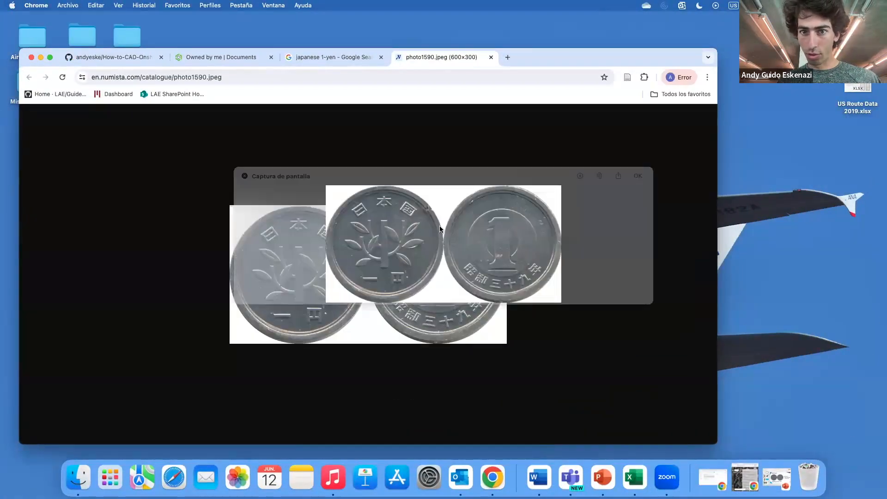
{"action": "left_click", "coordinate": [244, 176]}
Rename the coin screenshot on the desktop as "Japanese 1-yen"
{"action": "left_click", "coordinate": [855, 215]}
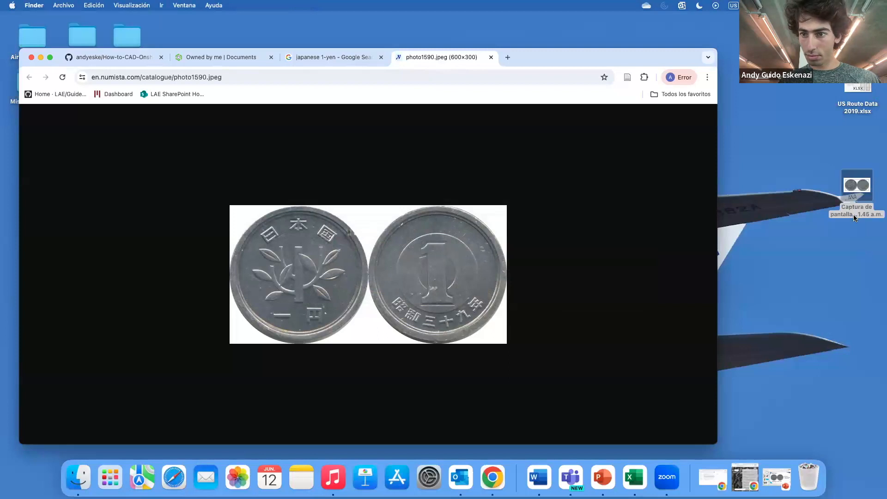
{"action": "left_click", "coordinate": [853, 215]}
{"action": "type", "text": "Jap"}
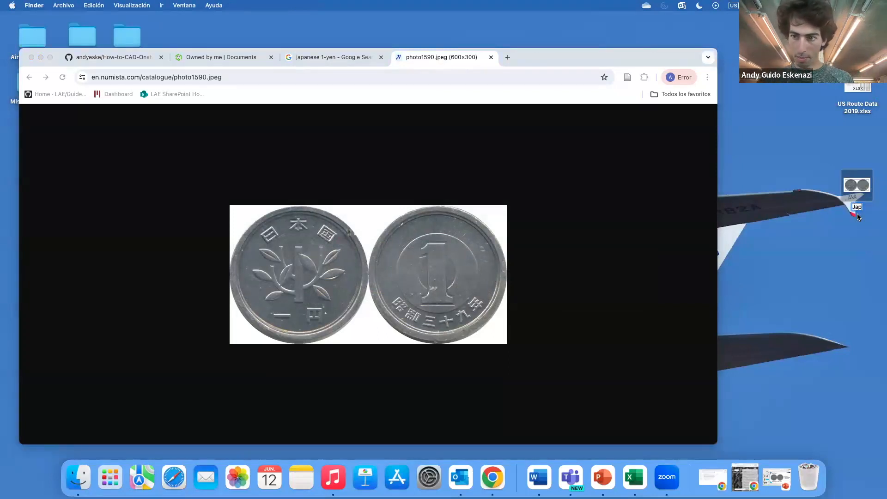
{"action": "type", "text": "anese 1-ye"}
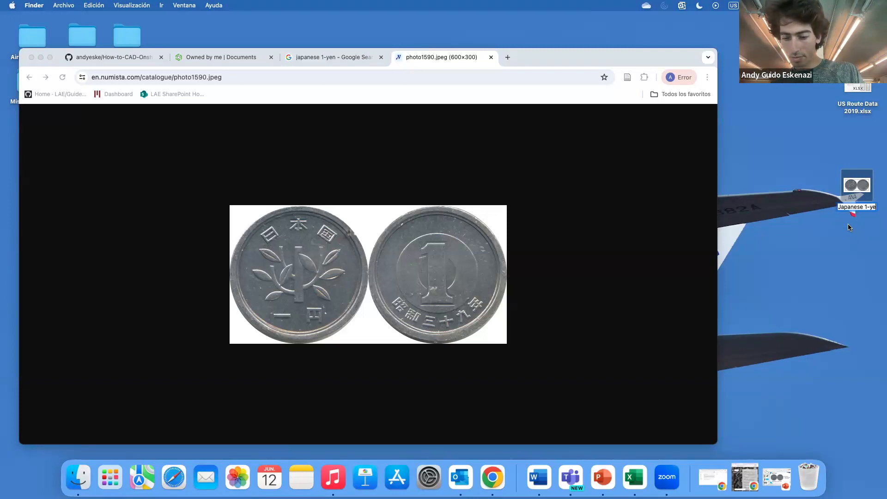
{"action": "type", "text": "n"}
{"action": "key", "text": "Return"}
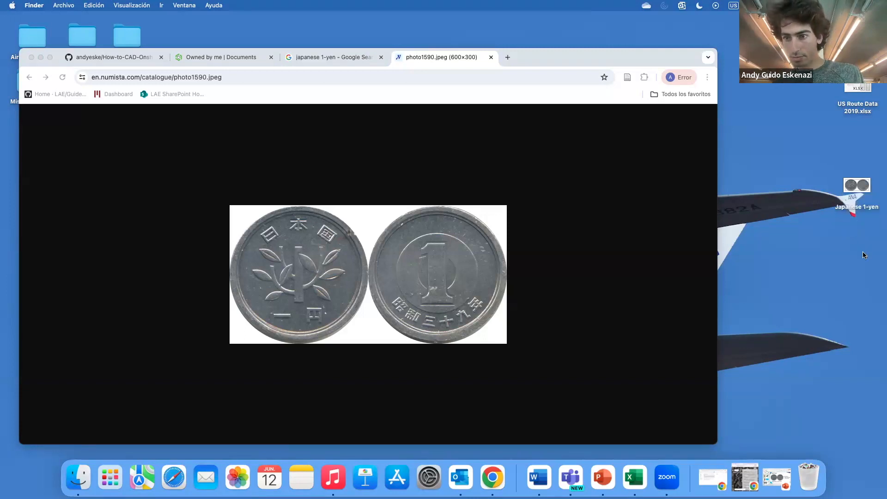
Return the browser to full screen and switch to the Onshape documents page
{"action": "left_click", "coordinate": [50, 58]}
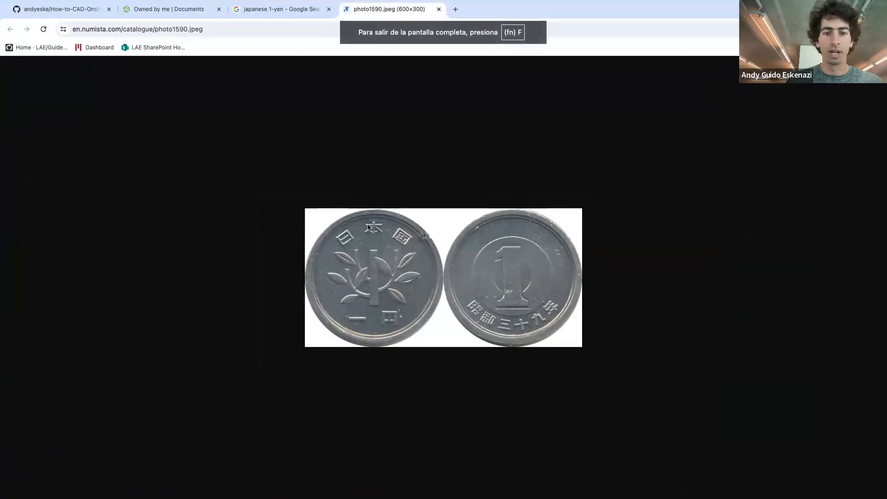
{"action": "left_click", "coordinate": [259, 10]}
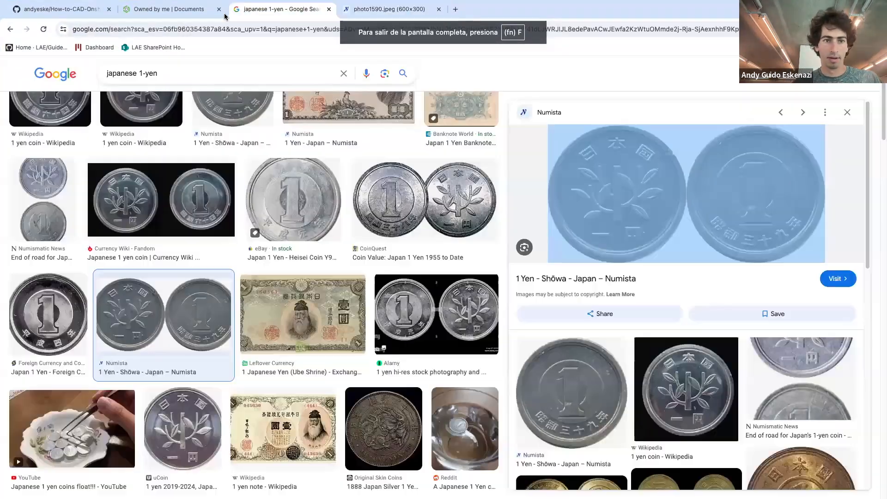
{"action": "left_click", "coordinate": [203, 11]}
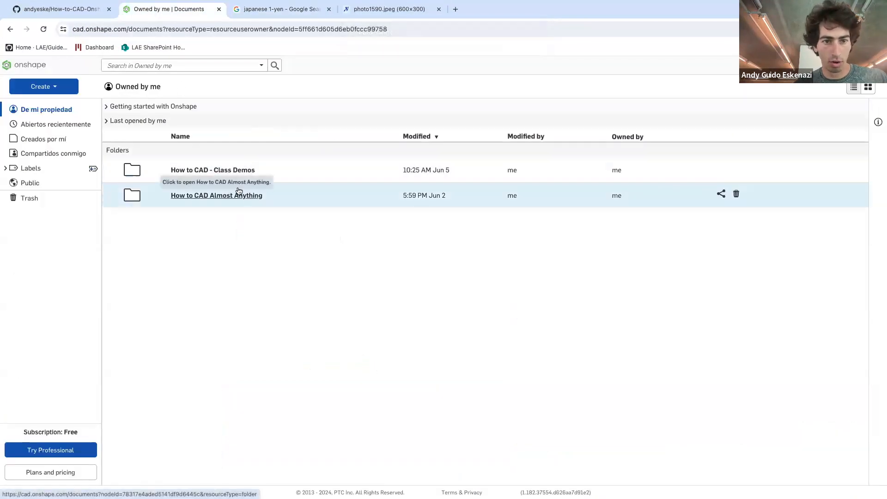
{"action": "left_click", "coordinate": [225, 198]}
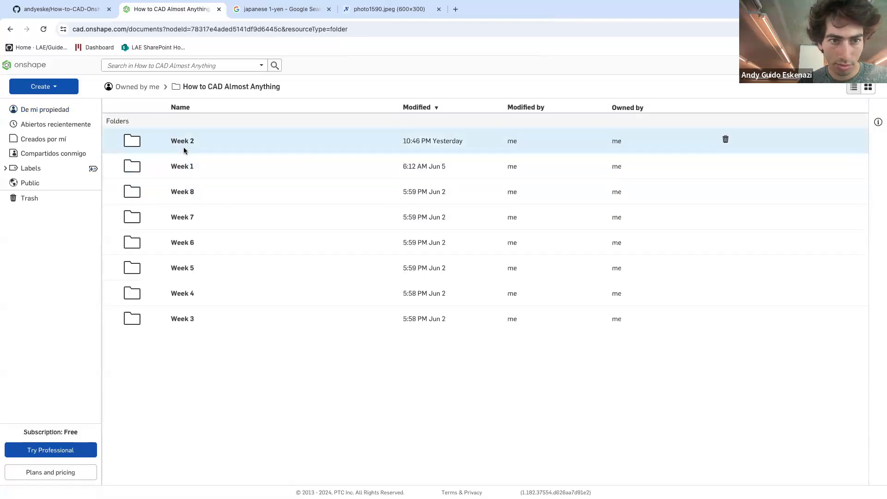
{"action": "left_click", "coordinate": [183, 143]}
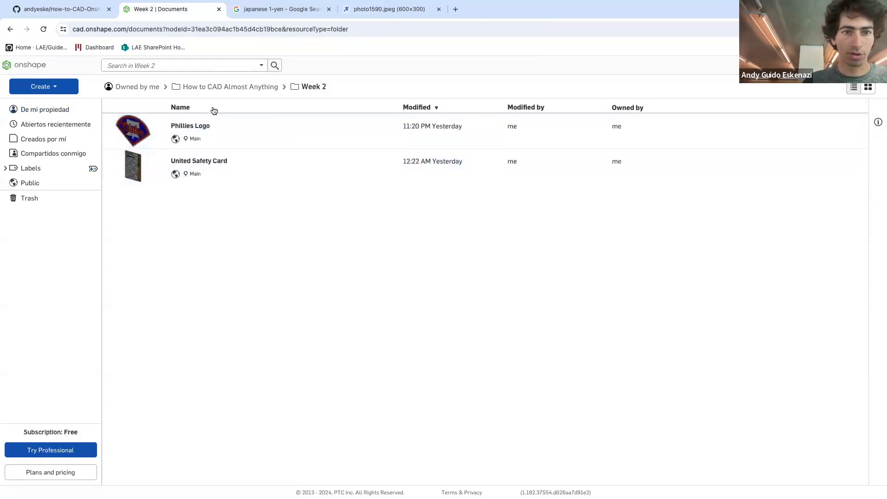
{"action": "left_click", "coordinate": [216, 86]}
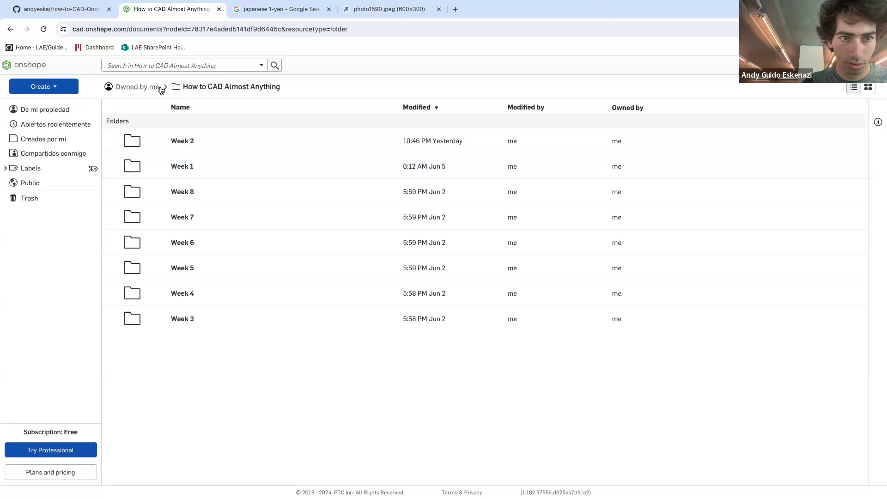
{"action": "left_click", "coordinate": [135, 87]}
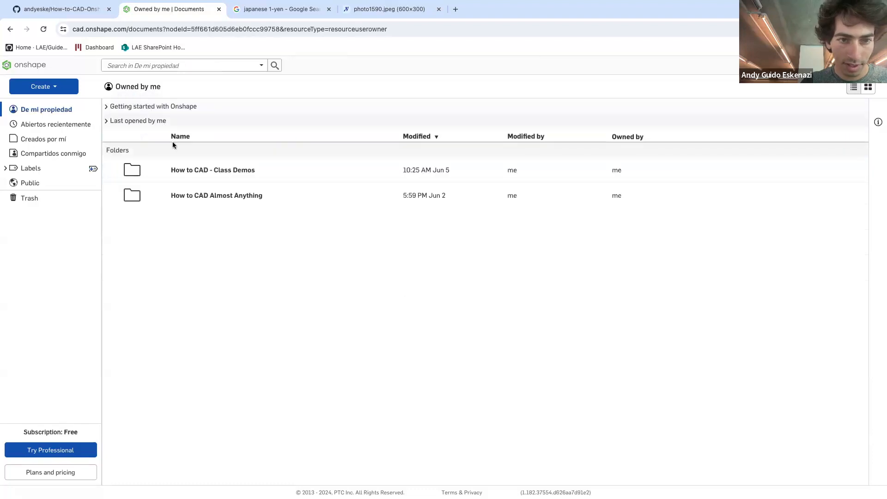
Create a folder named "Week 2" inside the "How to CAD - Class Demos" folder
{"action": "left_click", "coordinate": [226, 170]}
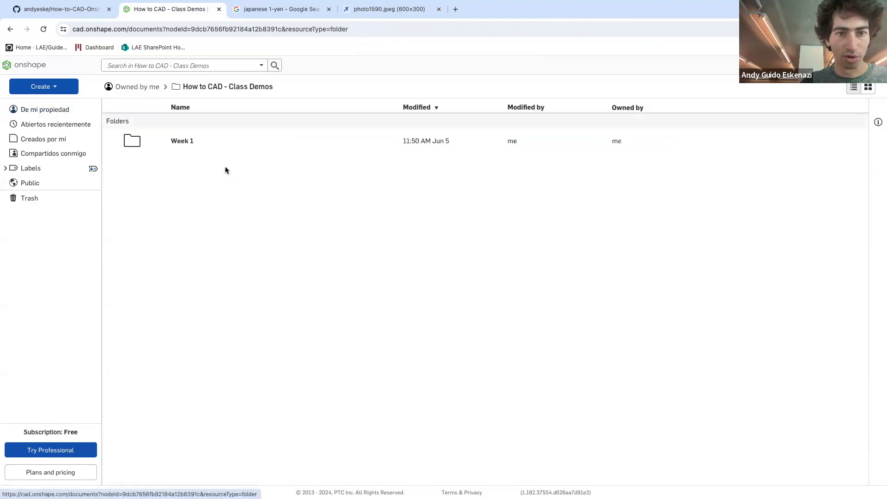
{"action": "left_click", "coordinate": [36, 88]}
{"action": "left_click", "coordinate": [43, 115]}
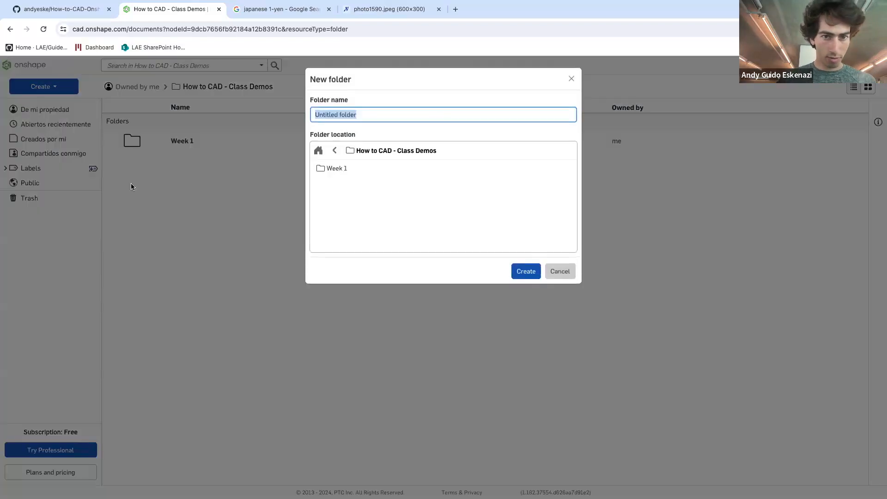
{"action": "type", "text": "Week 2"}
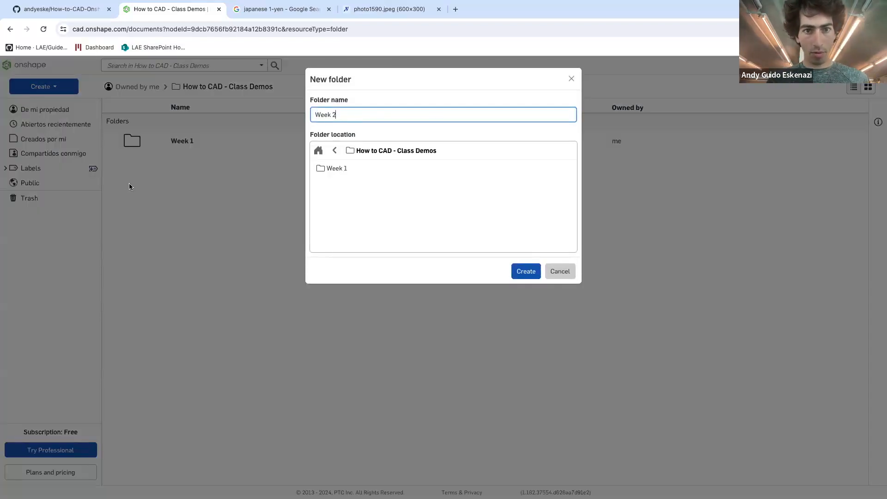
{"action": "left_click", "coordinate": [526, 271]}
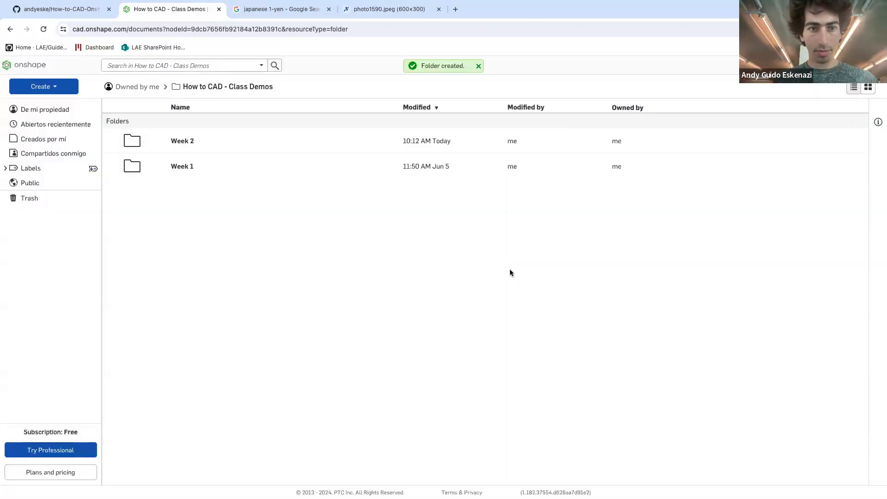
Create a public document named "Japanese 1-yen" inside the new Week 2 folder
{"action": "left_click", "coordinate": [183, 141]}
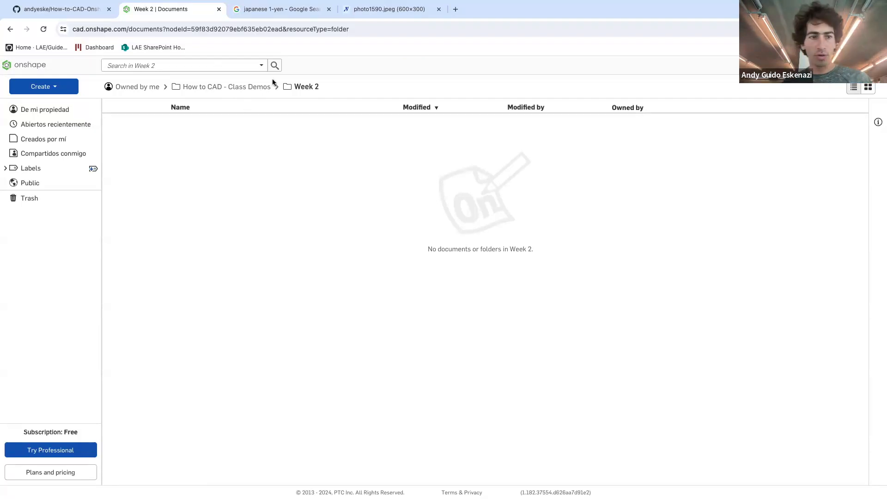
{"action": "left_click", "coordinate": [66, 84]}
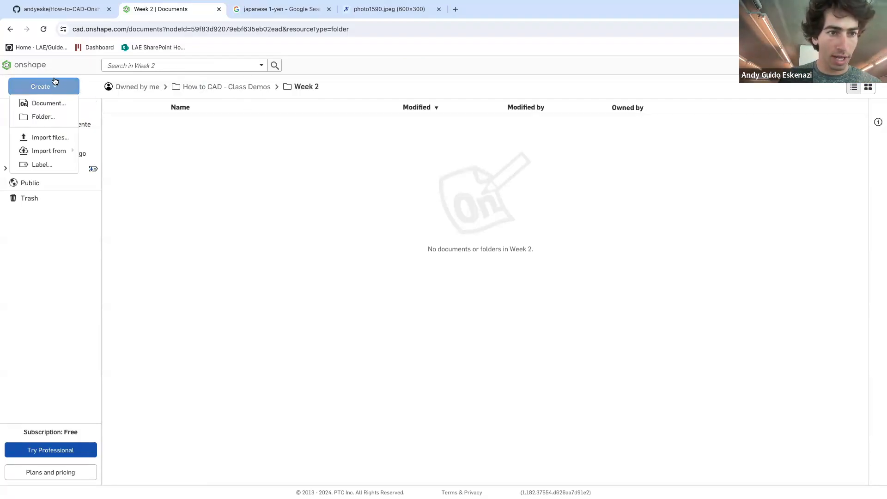
{"action": "left_click", "coordinate": [42, 103]}
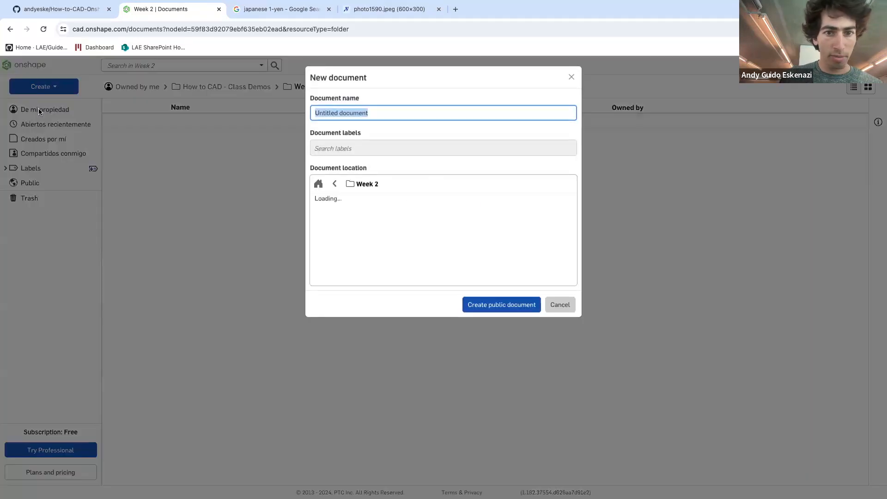
{"action": "type", "text": "Japanese 1-yen"}
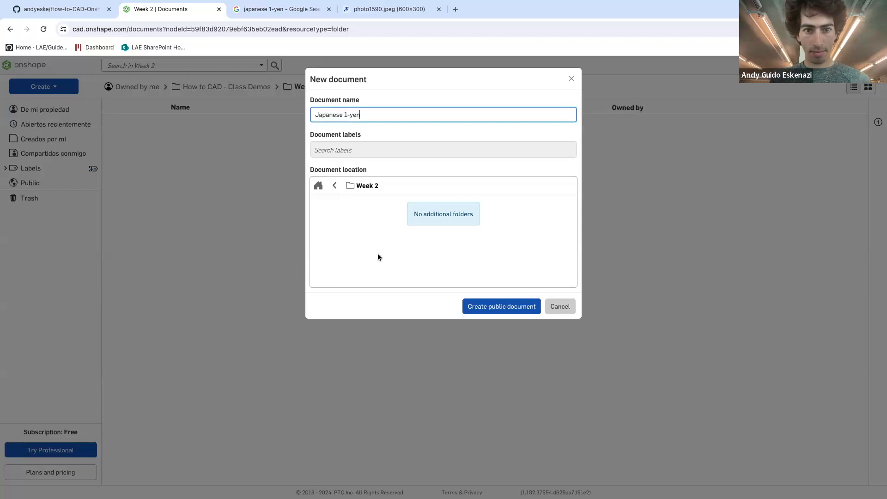
{"action": "left_click", "coordinate": [509, 308]}
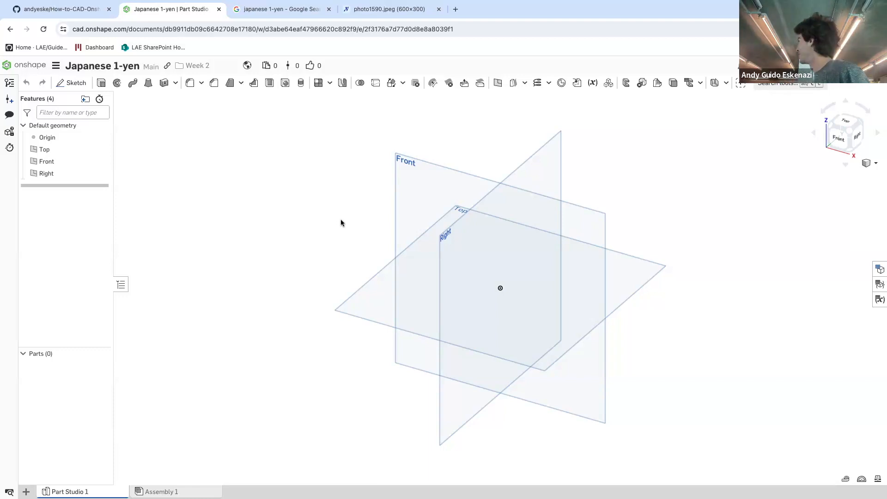
Start a new sketch on the Front plane
{"action": "left_click", "coordinate": [434, 179]}
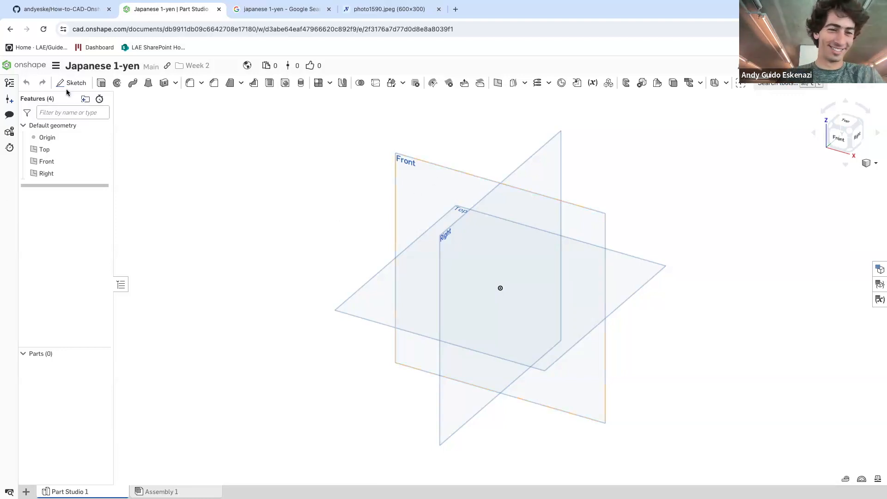
{"action": "left_click", "coordinate": [67, 84]}
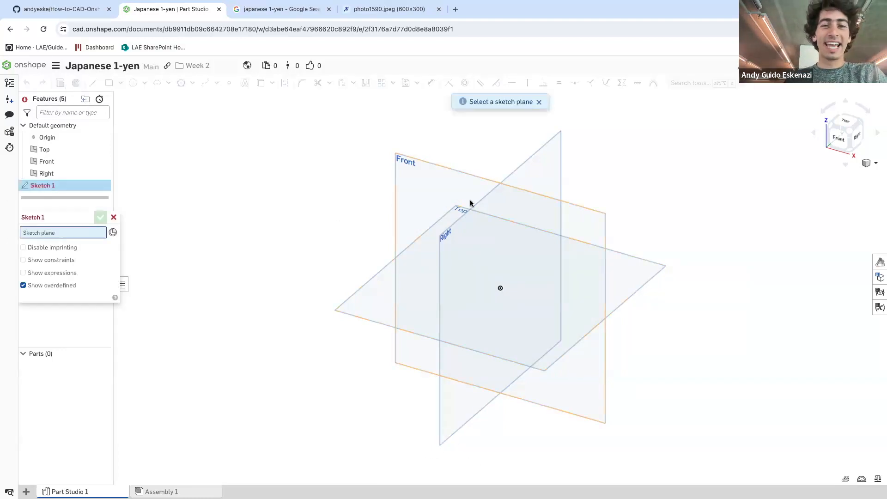
{"action": "left_click", "coordinate": [425, 175]}
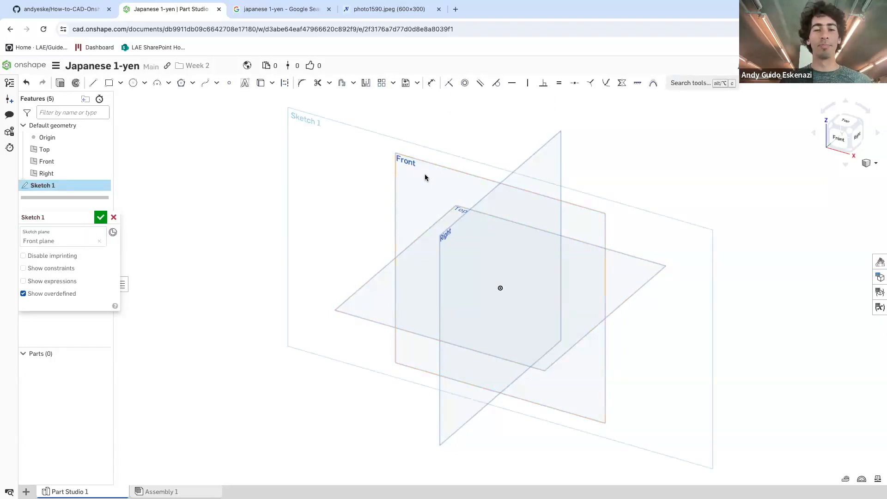
Import the Japanese 1-yen picture from the desktop through the sketch's image insertion
{"action": "mouse_move", "coordinate": [65, 218]}
{"action": "left_mouse_down"}
{"action": "mouse_move", "coordinate": [85, 241]}
{"action": "mouse_move", "coordinate": [65, 259]}
{"action": "left_mouse_up"}
{"action": "right_click_drag", "start_coordinate": [328, 277], "coordinate": [358, 259]}
{"action": "mouse_move", "coordinate": [502, 212]}
{"action": "right_mouse_down"}
{"action": "mouse_move", "coordinate": [548, 210]}
{"action": "mouse_move", "coordinate": [529, 184]}
{"action": "mouse_move", "coordinate": [528, 200]}
{"action": "mouse_move", "coordinate": [504, 198]}
{"action": "right_mouse_up"}
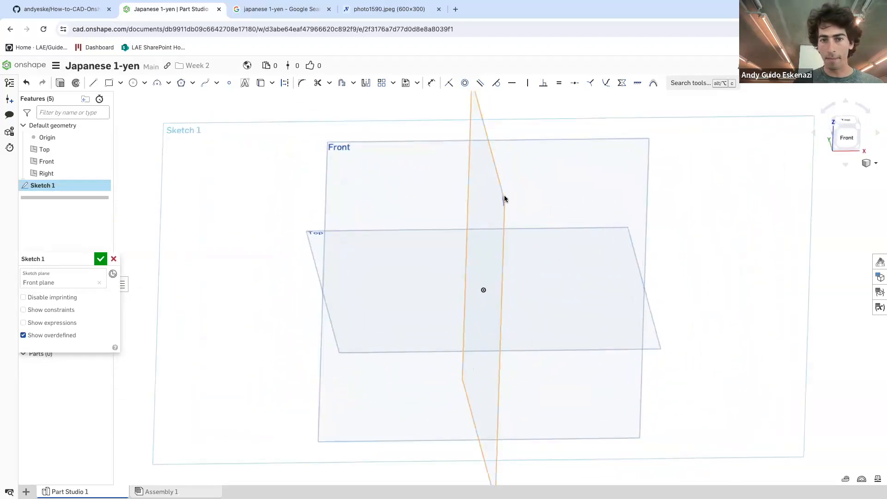
{"action": "left_click", "coordinate": [417, 84]}
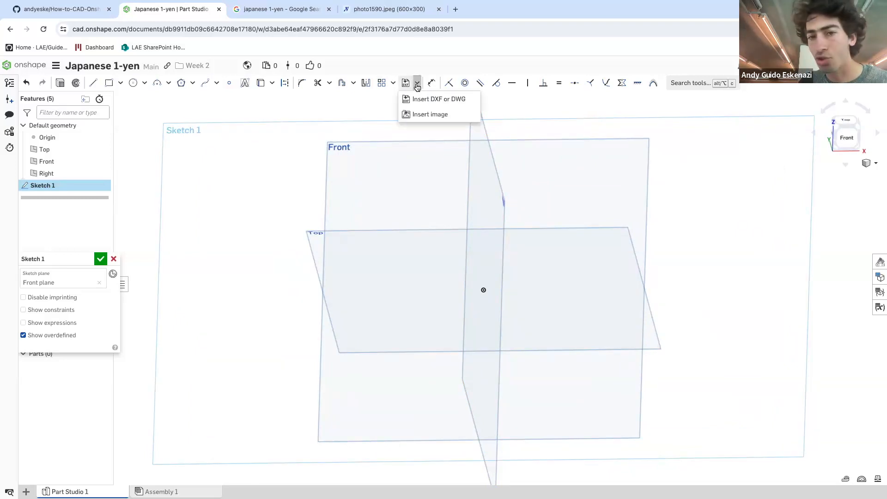
{"action": "left_click", "coordinate": [430, 116]}
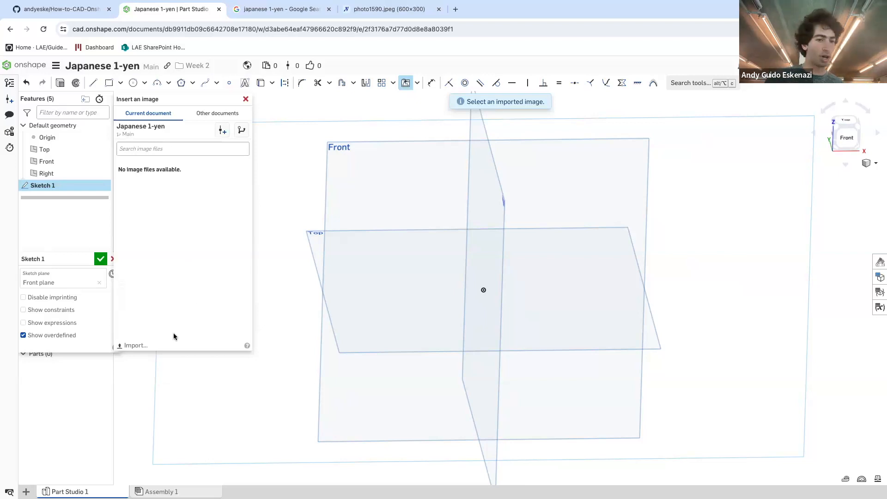
{"action": "left_click", "coordinate": [132, 346]}
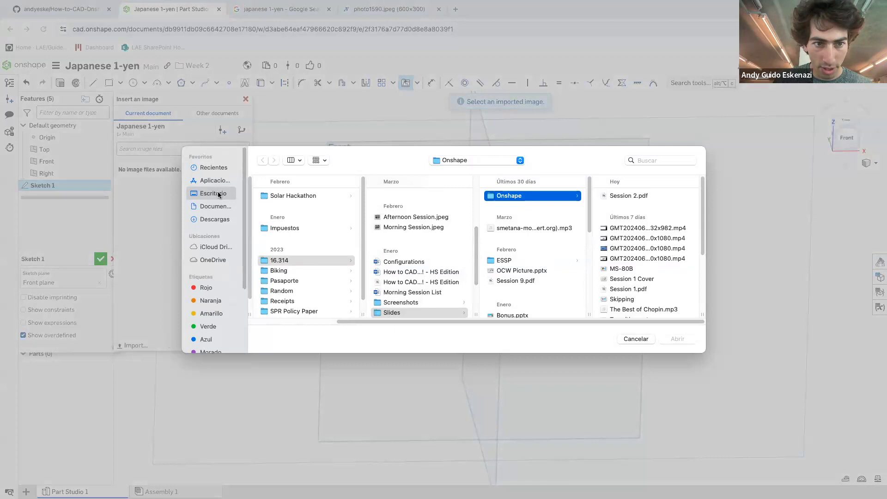
{"action": "left_click", "coordinate": [218, 194]}
{"action": "left_click", "coordinate": [298, 197]}
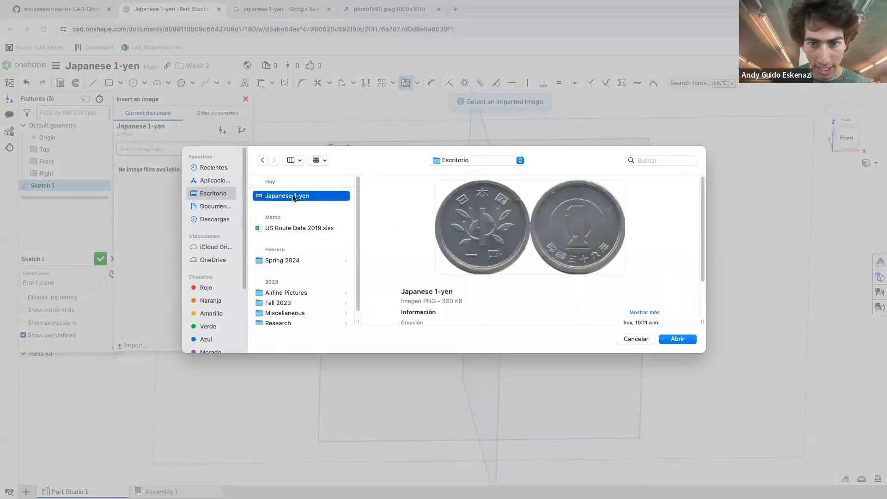
{"action": "left_click", "coordinate": [677, 339]}
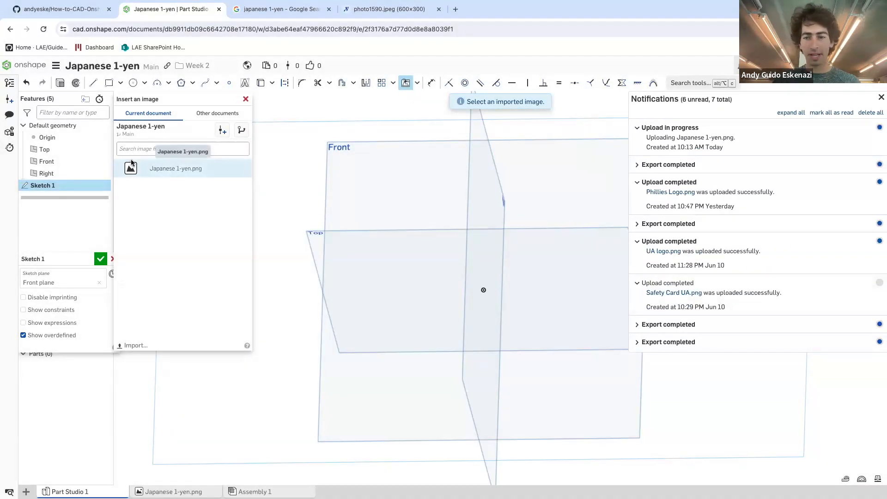
Place Japanese 1-yen.png in the sketch, view it face-on, and centre the coin side showing the numeral 1 on the origin
{"action": "left_click", "coordinate": [169, 169]}
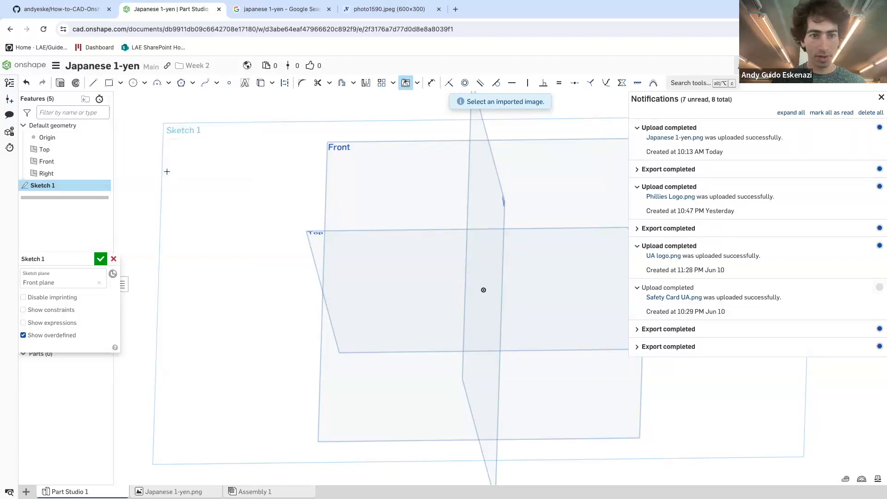
{"action": "left_click", "coordinate": [374, 192]}
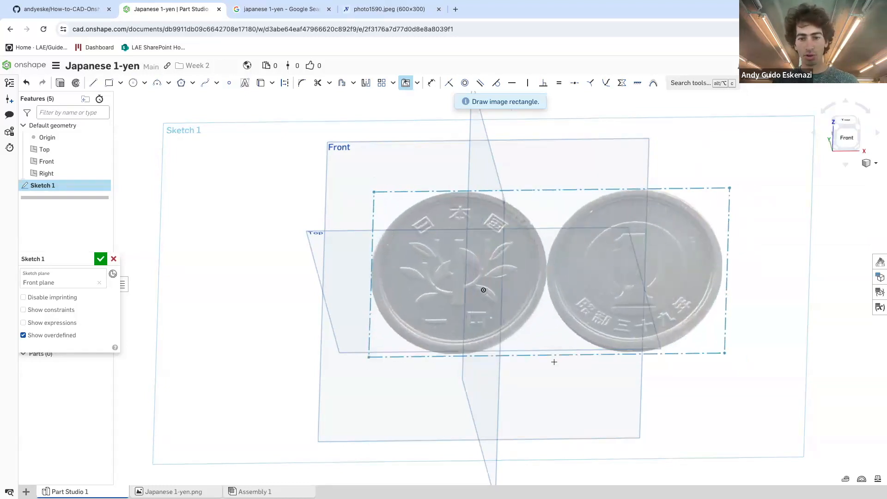
{"action": "left_click", "coordinate": [573, 374]}
{"action": "key", "text": "n"}
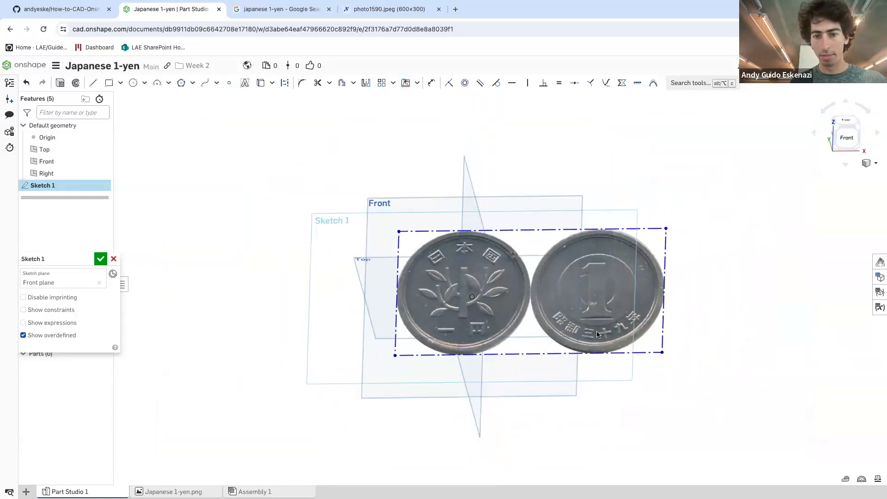
{"action": "scroll", "coordinate": [528, 301], "scroll_direction": "up", "scroll_amount": 5}
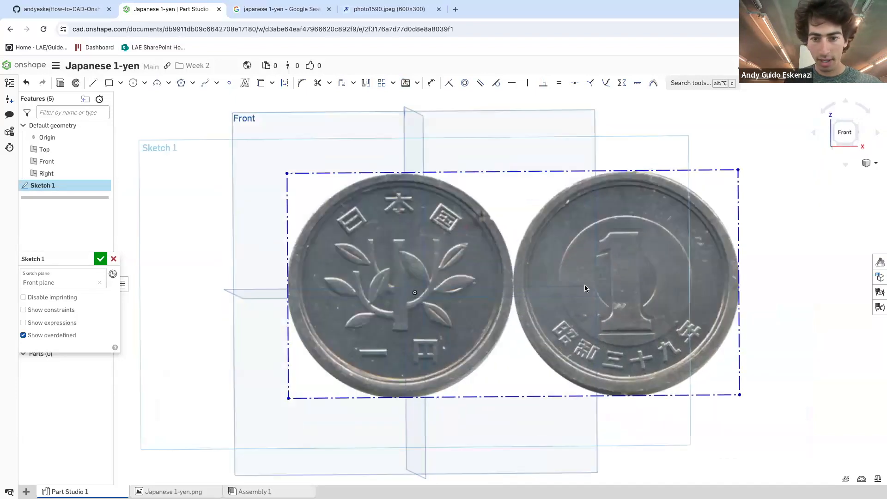
{"action": "mouse_move", "coordinate": [504, 281]}
{"action": "left_mouse_down"}
{"action": "mouse_move", "coordinate": [521, 332]}
{"action": "mouse_move", "coordinate": [510, 232]}
{"action": "mouse_move", "coordinate": [525, 233]}
{"action": "mouse_move", "coordinate": [572, 328]}
{"action": "mouse_move", "coordinate": [525, 348]}
{"action": "mouse_move", "coordinate": [519, 317]}
{"action": "mouse_move", "coordinate": [410, 316]}
{"action": "left_mouse_up"}
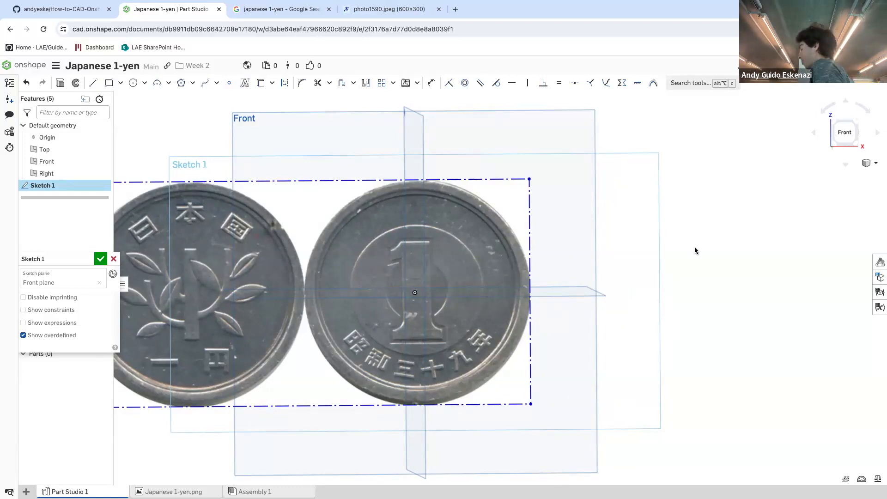
Sketch a circle centred on the origin and set its diameter to 20 mm
{"action": "left_click", "coordinate": [132, 84]}
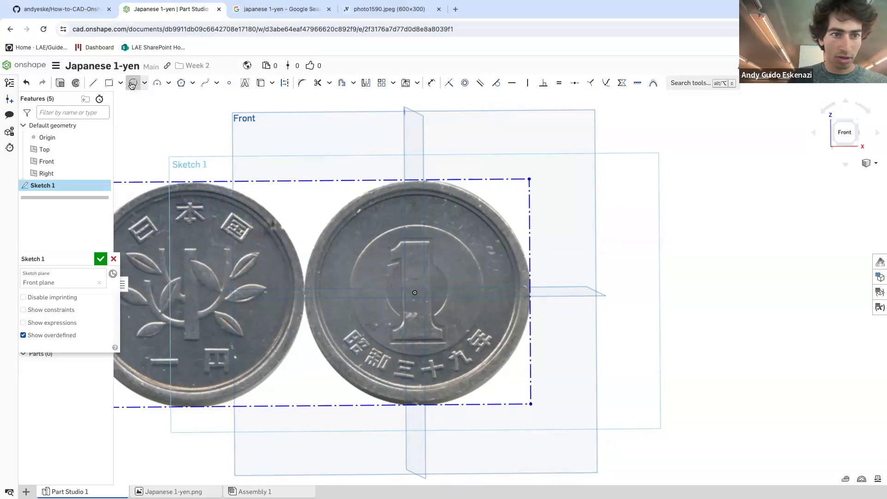
{"action": "left_click", "coordinate": [415, 292]}
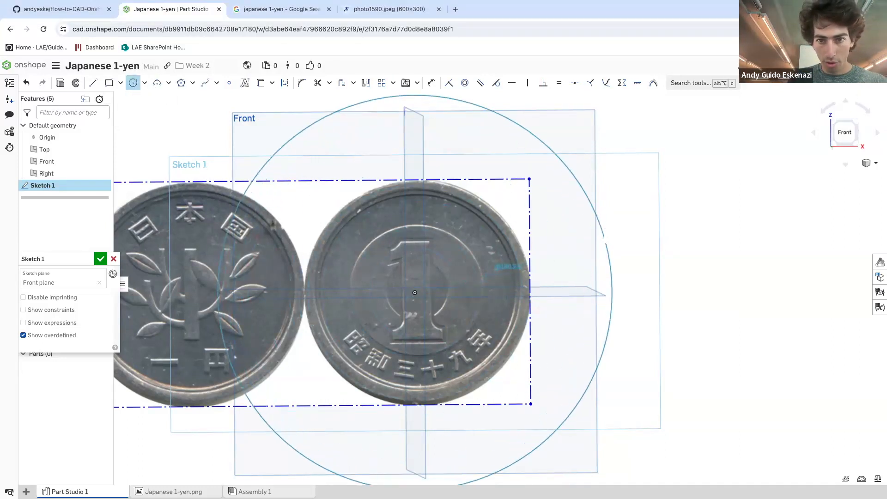
{"action": "left_click", "coordinate": [604, 240]}
{"action": "scroll", "coordinate": [605, 239], "scroll_direction": "down", "scroll_amount": 2}
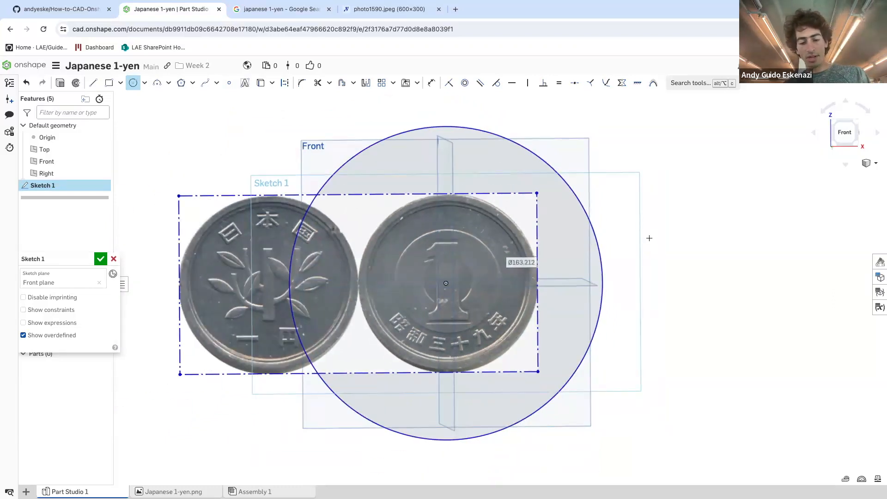
{"action": "key", "text": "u"}
{"action": "left_click", "coordinate": [602, 260]}
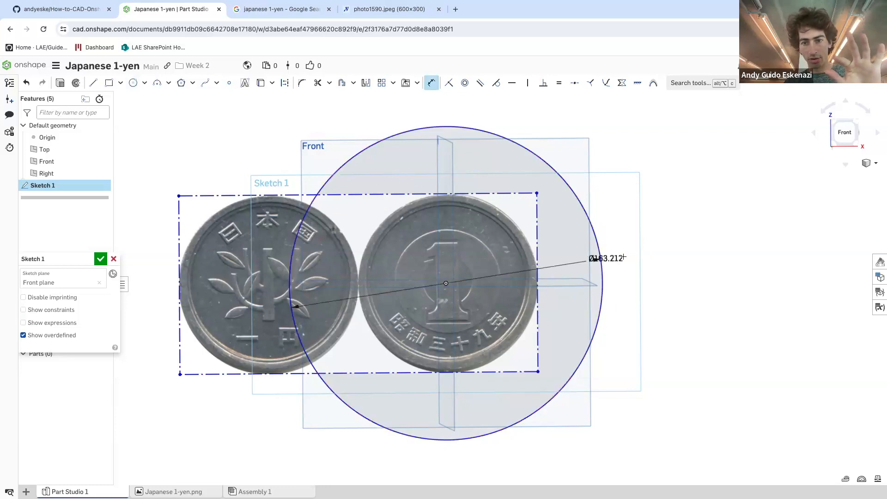
{"action": "left_click", "coordinate": [645, 258]}
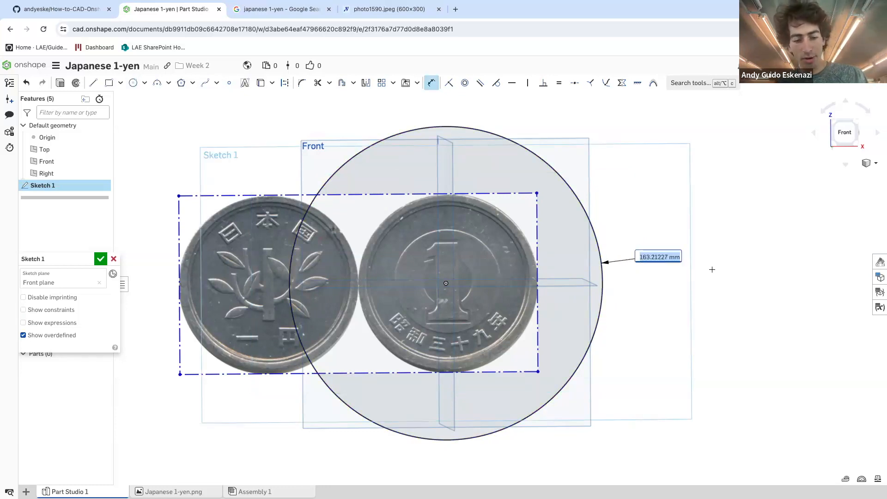
{"action": "type", "text": "20"}
{"action": "key", "text": "Return"}
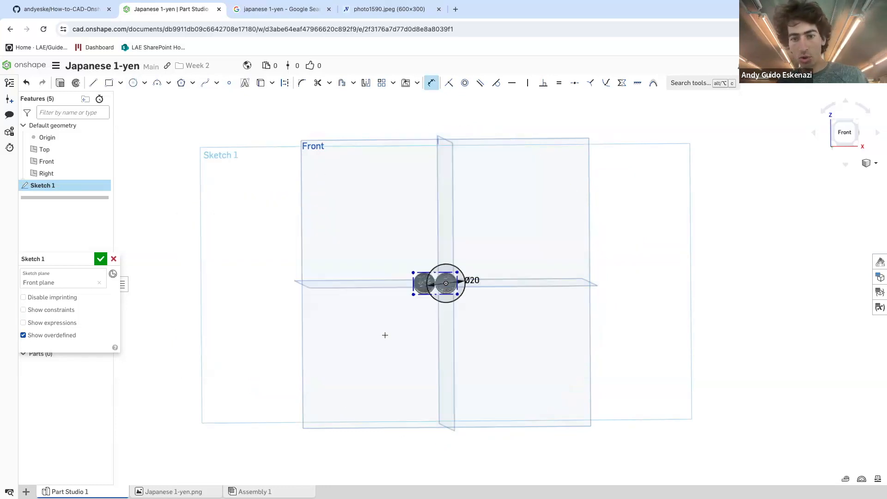
{"action": "scroll", "coordinate": [446, 286], "scroll_direction": "up", "scroll_amount": 5}
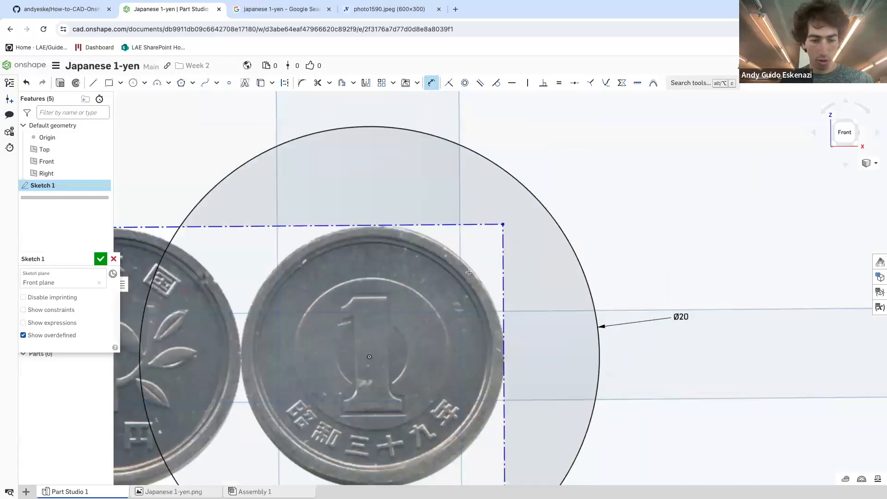
{"action": "key", "text": "Escape"}
Set the reference image's height to 20 mm and move it so the numeral-side coin fits the 20 mm circle
{"action": "scroll", "coordinate": [456, 277], "scroll_direction": "down", "scroll_amount": 3}
{"action": "left_click_drag", "start_coordinate": [455, 272], "coordinate": [456, 282]}
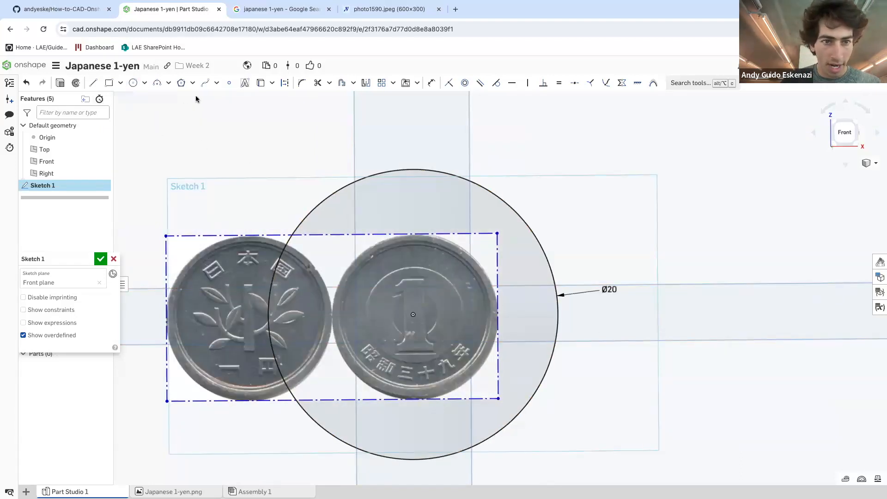
{"action": "key", "text": "u"}
{"action": "left_click", "coordinate": [498, 345]}
{"action": "left_click", "coordinate": [696, 305]}
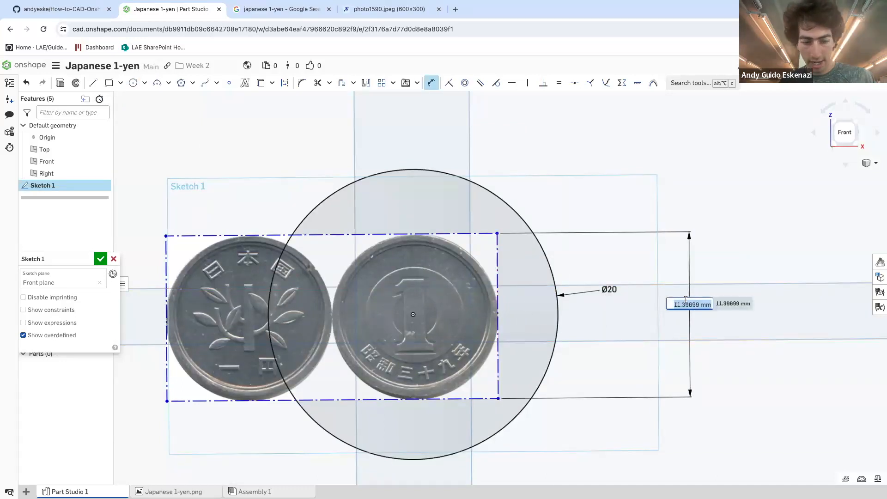
{"action": "type", "text": "20"}
{"action": "key", "text": "Return"}
{"action": "scroll", "coordinate": [418, 344], "scroll_direction": "down", "scroll_amount": 1}
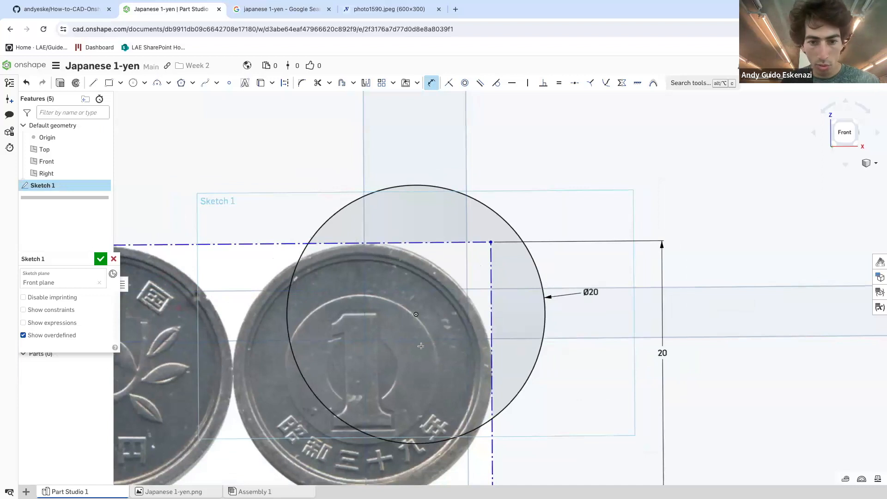
{"action": "key", "text": "Escape"}
{"action": "left_click_drag", "start_coordinate": [422, 342], "coordinate": [467, 292]}
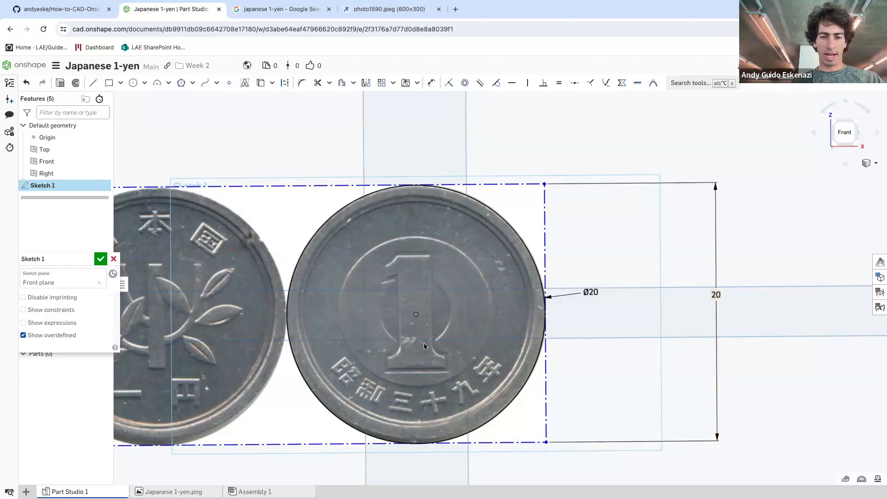
Sketch three circles centred on the origin, tracing the rim's inner edge (about 18.3 mm), the line just inside it, and the inner ring (about 12.1 mm)
{"action": "scroll", "coordinate": [424, 345], "scroll_direction": "up", "scroll_amount": 1}
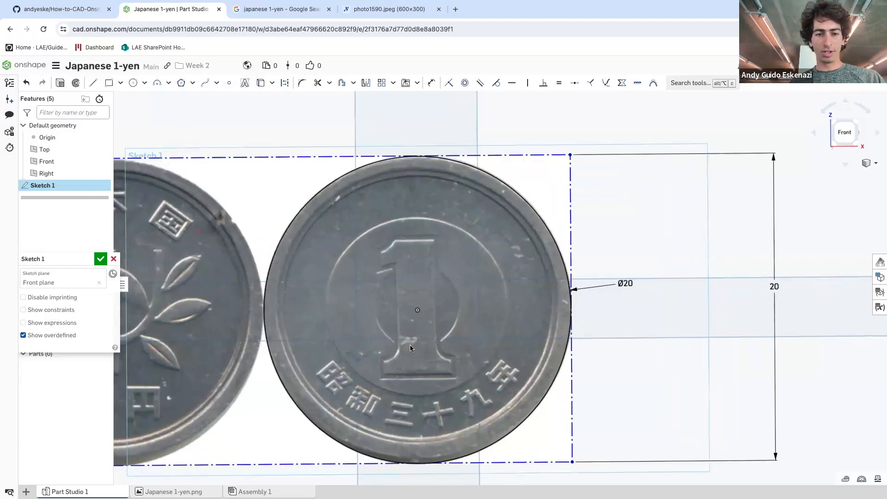
{"action": "left_click", "coordinate": [133, 83]}
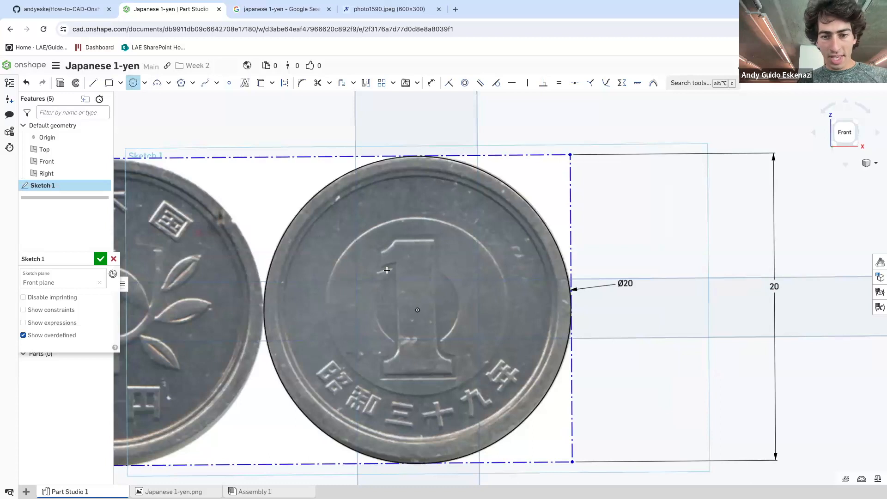
{"action": "left_click", "coordinate": [417, 308]}
{"action": "scroll", "coordinate": [420, 228], "scroll_direction": "up", "scroll_amount": 2}
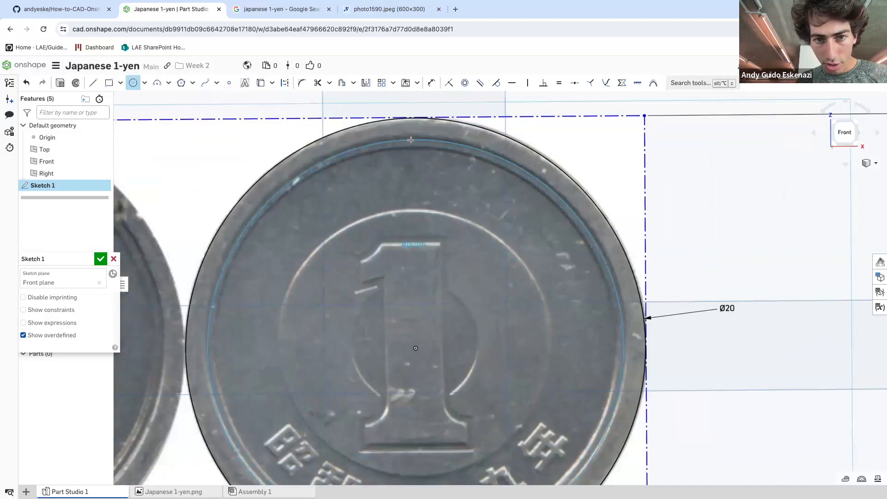
{"action": "left_click", "coordinate": [409, 137]}
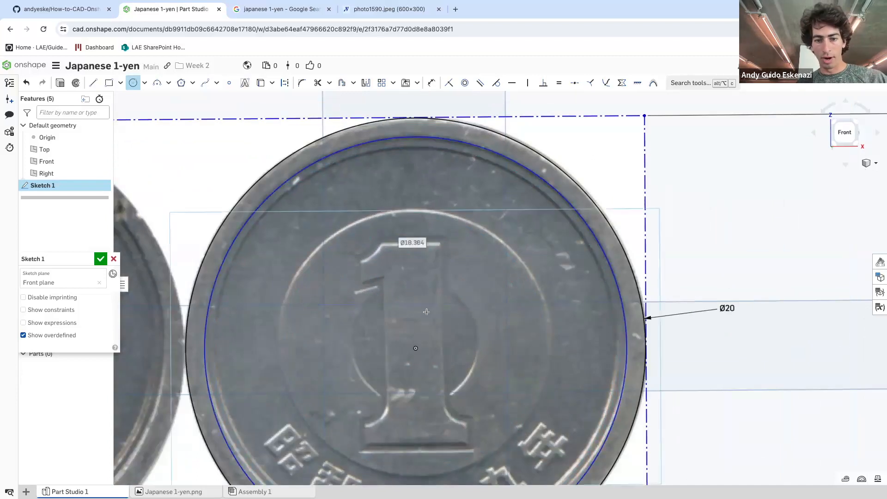
{"action": "left_click", "coordinate": [415, 348]}
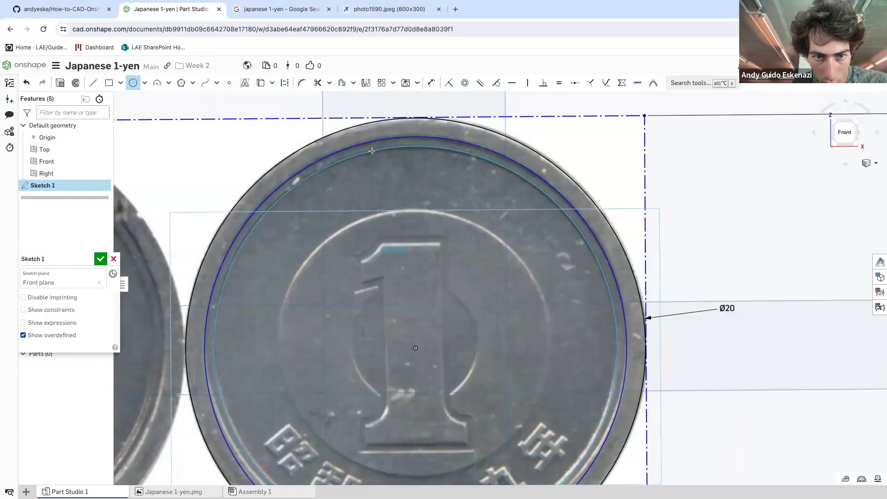
{"action": "left_click", "coordinate": [372, 151]}
{"action": "left_click", "coordinate": [415, 347]}
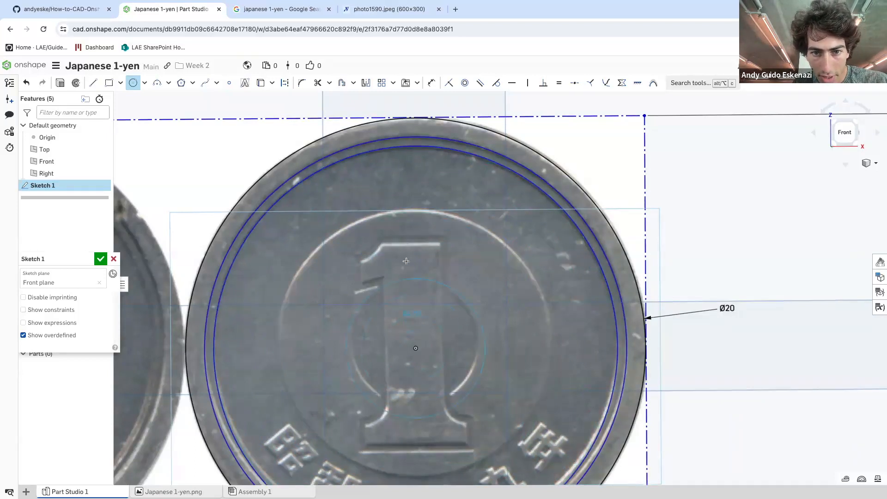
{"action": "left_click", "coordinate": [408, 210]}
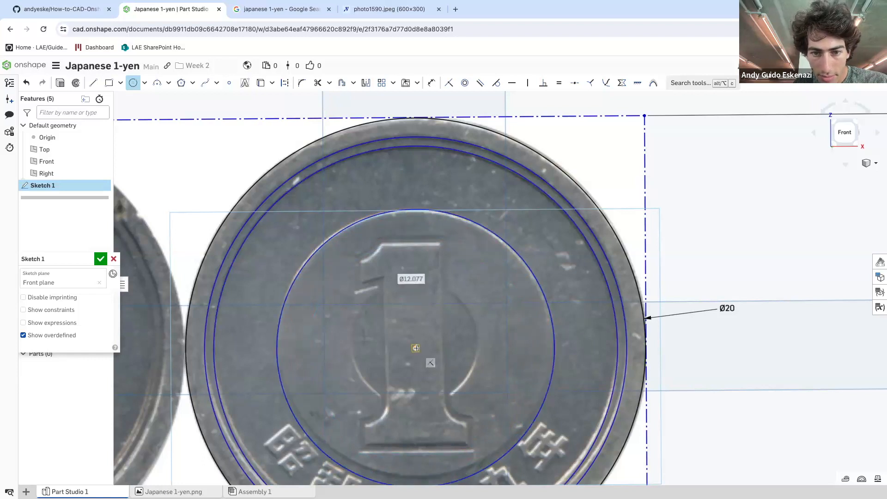
{"action": "scroll", "coordinate": [422, 347], "scroll_direction": "down", "scroll_amount": 3}
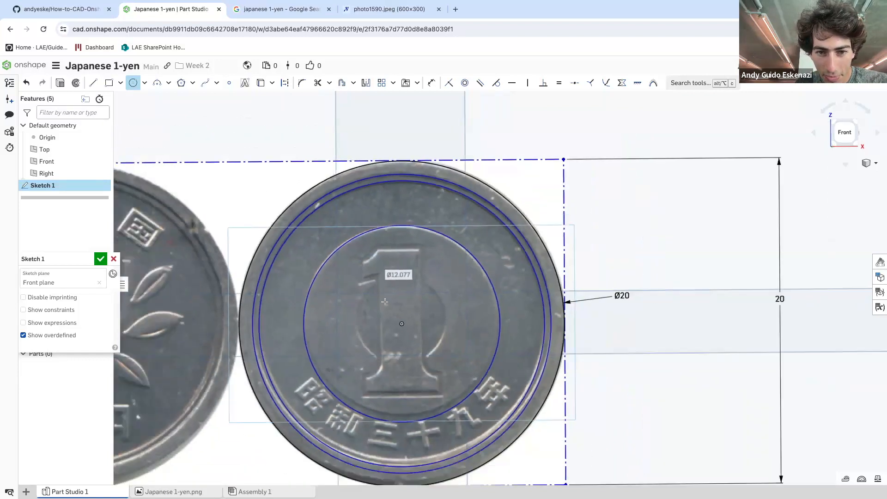
{"action": "scroll", "coordinate": [439, 374], "scroll_direction": "up", "scroll_amount": 4}
{"action": "scroll", "coordinate": [455, 402], "scroll_direction": "down", "scroll_amount": 5}
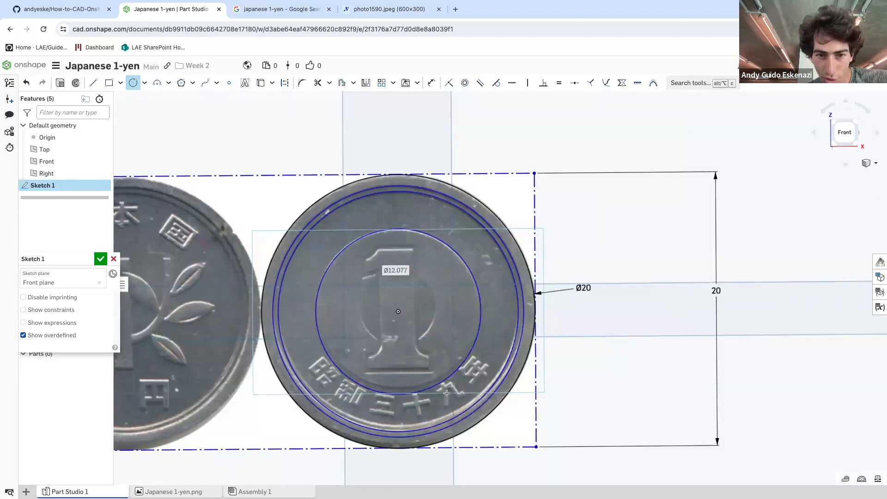
{"action": "scroll", "coordinate": [366, 385], "scroll_direction": "up", "scroll_amount": 2}
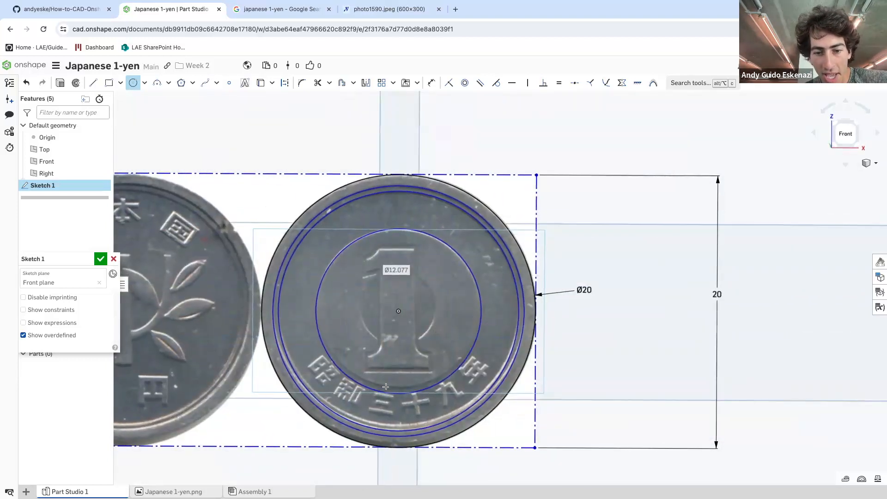
{"action": "scroll", "coordinate": [366, 385], "scroll_direction": "down", "scroll_amount": 1}
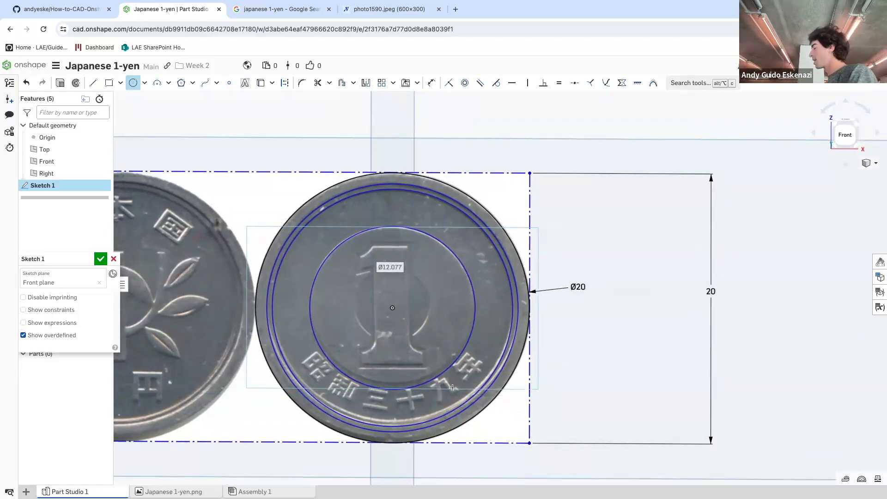
Trace the left arc of the ring behind the numeral 1 with a spline, from just below the numeral's flag to the arc's lower end
{"action": "scroll", "coordinate": [389, 418], "scroll_direction": "up", "scroll_amount": 3}
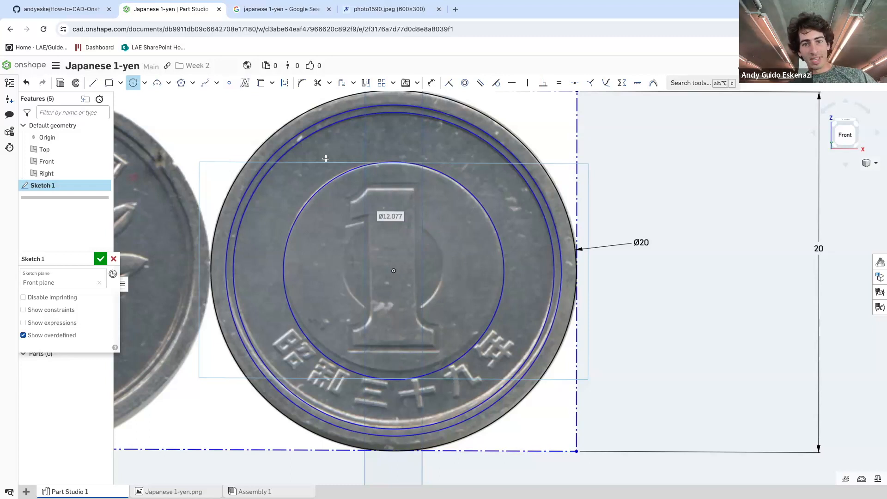
{"action": "left_click", "coordinate": [203, 84]}
{"action": "scroll", "coordinate": [318, 205], "scroll_direction": "up", "scroll_amount": 10}
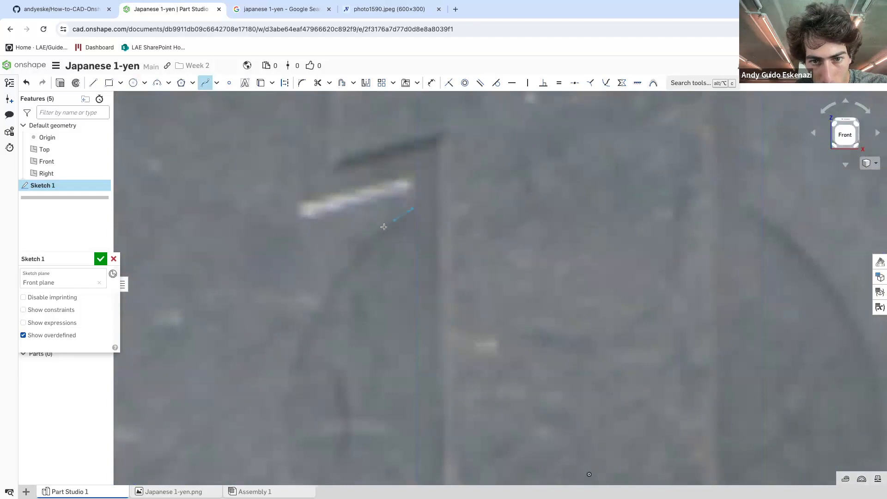
{"action": "left_click", "coordinate": [378, 236]}
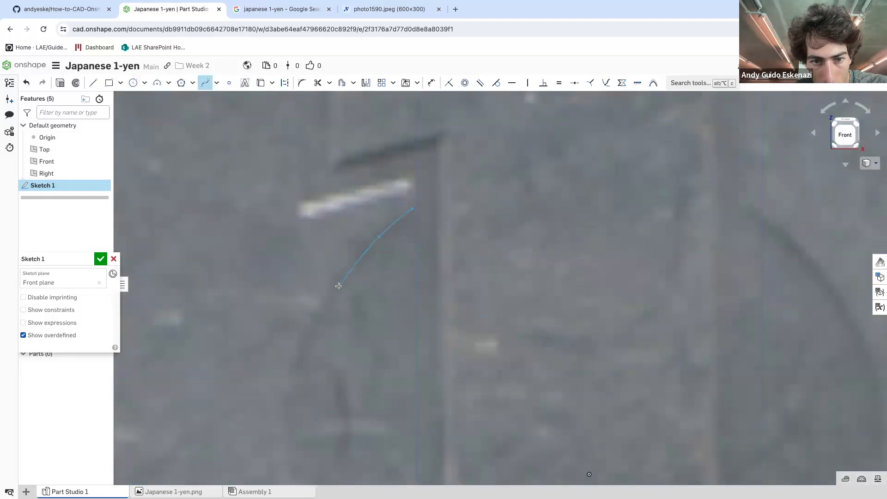
{"action": "scroll", "coordinate": [303, 353], "scroll_direction": "down", "scroll_amount": 4}
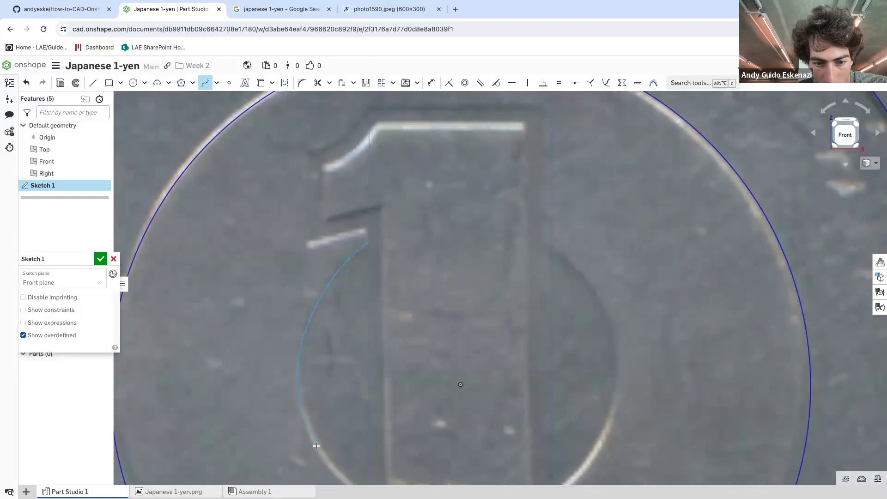
{"action": "scroll", "coordinate": [325, 398], "scroll_direction": "down", "scroll_amount": 5}
{"action": "scroll", "coordinate": [317, 383], "scroll_direction": "up", "scroll_amount": 6}
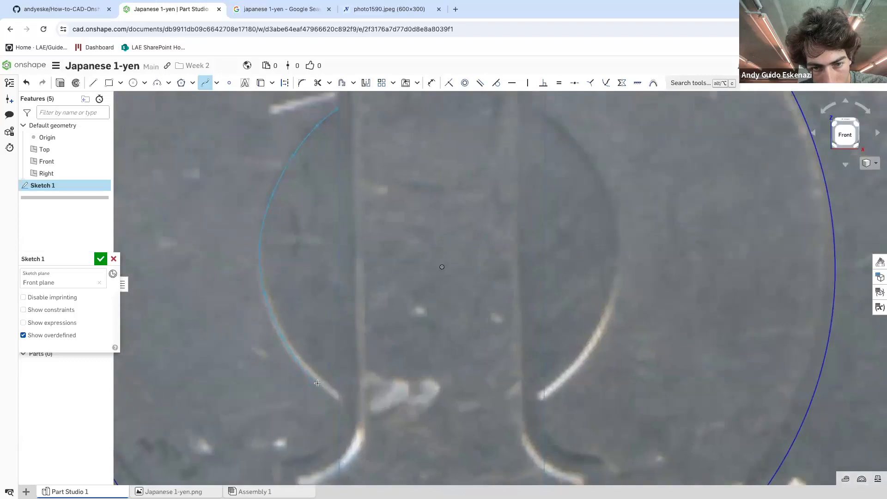
{"action": "scroll", "coordinate": [325, 386], "scroll_direction": "up", "scroll_amount": 3}
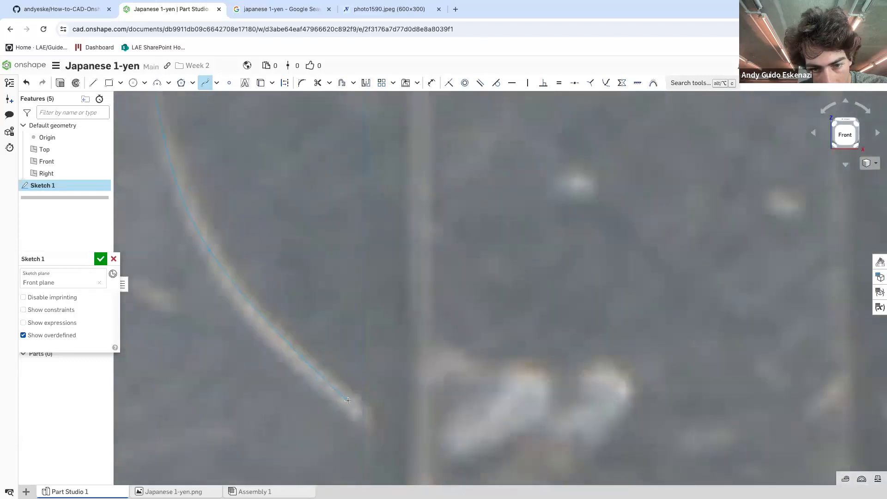
{"action": "double_click", "coordinate": [371, 413]}
{"action": "scroll", "coordinate": [373, 347], "scroll_direction": "down", "scroll_amount": 5}
Trace the right arc of the ring behind the numeral 1 with a spline, from its upper end to its lower end
{"action": "scroll", "coordinate": [494, 158], "scroll_direction": "up", "scroll_amount": 3}
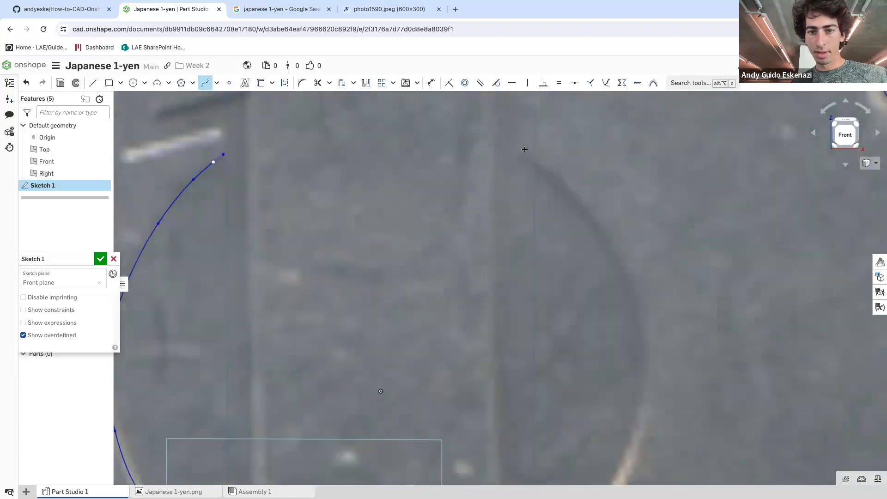
{"action": "scroll", "coordinate": [524, 149], "scroll_direction": "up", "scroll_amount": 2}
{"action": "left_click", "coordinate": [548, 177]}
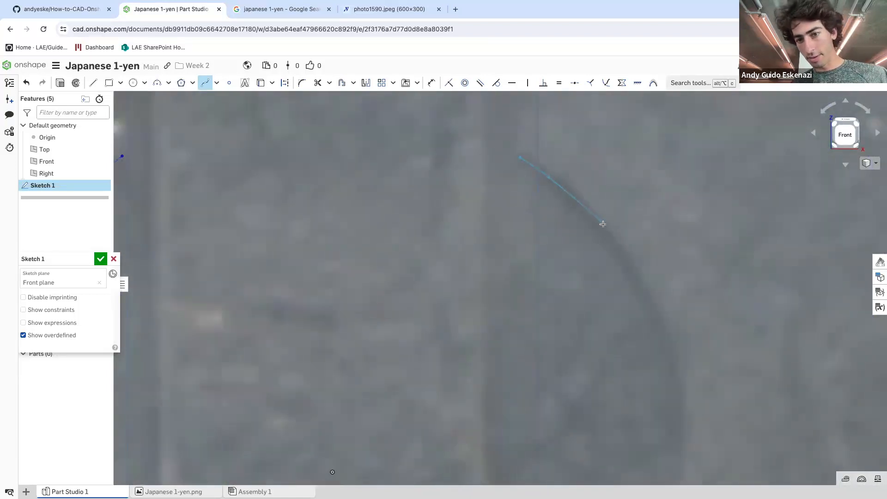
{"action": "left_click", "coordinate": [603, 227]}
{"action": "left_click", "coordinate": [642, 289]}
{"action": "scroll", "coordinate": [662, 354], "scroll_direction": "down", "scroll_amount": 5}
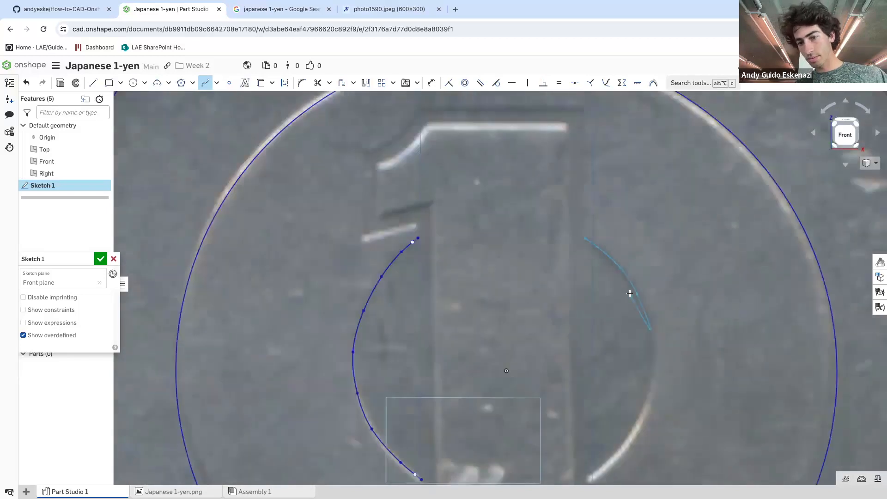
{"action": "scroll", "coordinate": [646, 337], "scroll_direction": "up", "scroll_amount": 6}
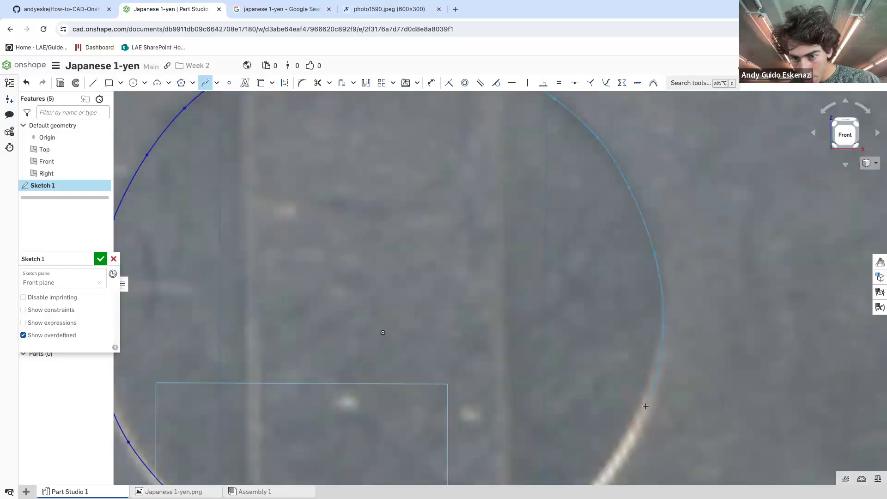
{"action": "scroll", "coordinate": [644, 402], "scroll_direction": "down", "scroll_amount": 4}
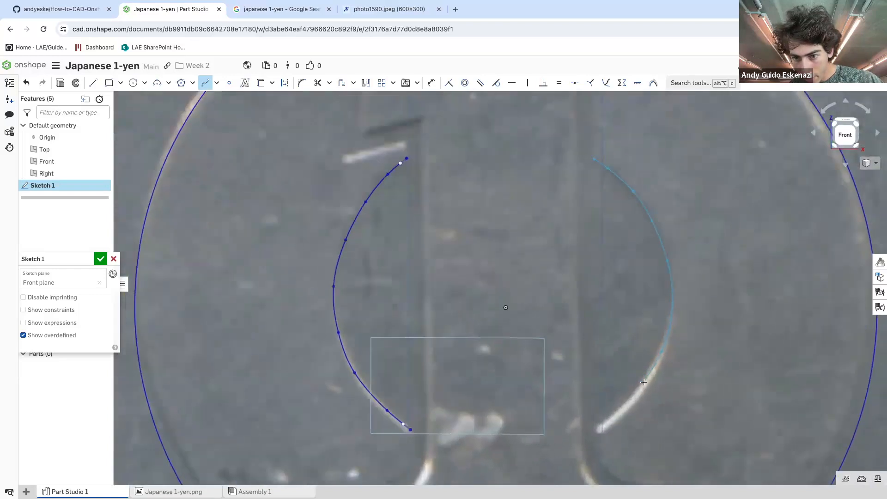
{"action": "left_click", "coordinate": [624, 406]}
{"action": "left_click", "coordinate": [611, 420]}
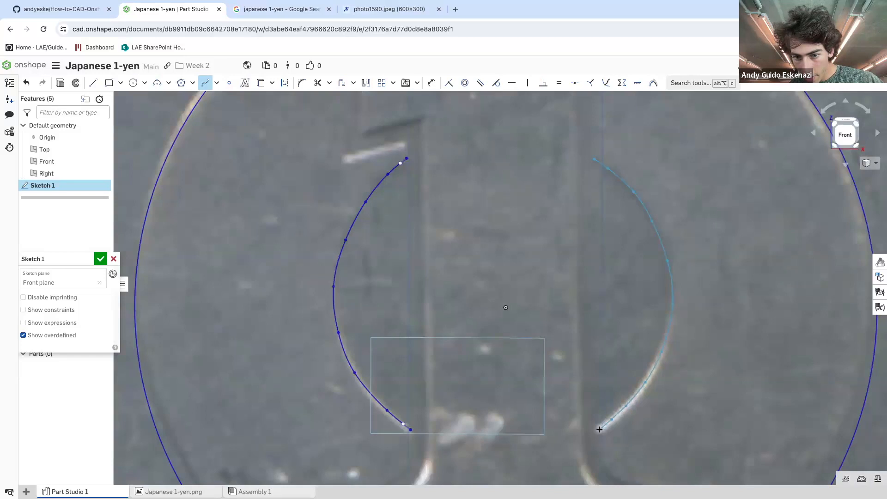
{"action": "double_click", "coordinate": [598, 429]}
{"action": "scroll", "coordinate": [597, 428], "scroll_direction": "down", "scroll_amount": 3}
{"action": "scroll", "coordinate": [523, 243], "scroll_direction": "up", "scroll_amount": 6}
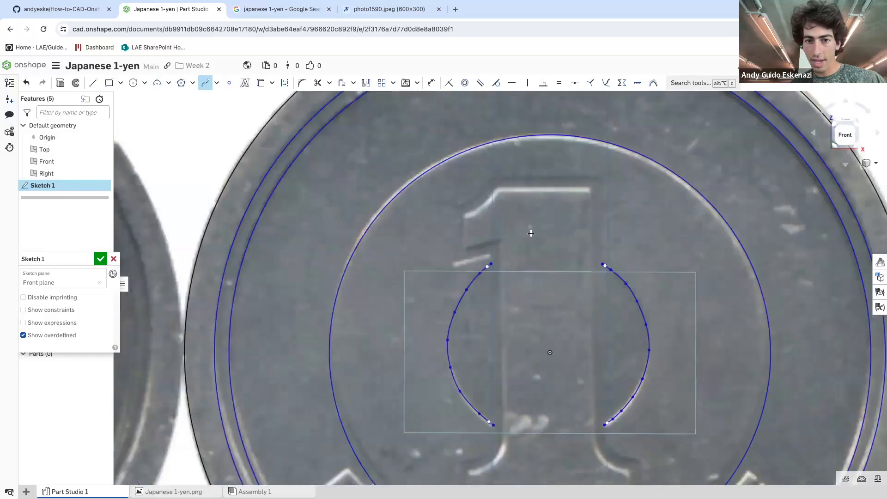
{"action": "scroll", "coordinate": [446, 269], "scroll_direction": "up", "scroll_amount": 2}
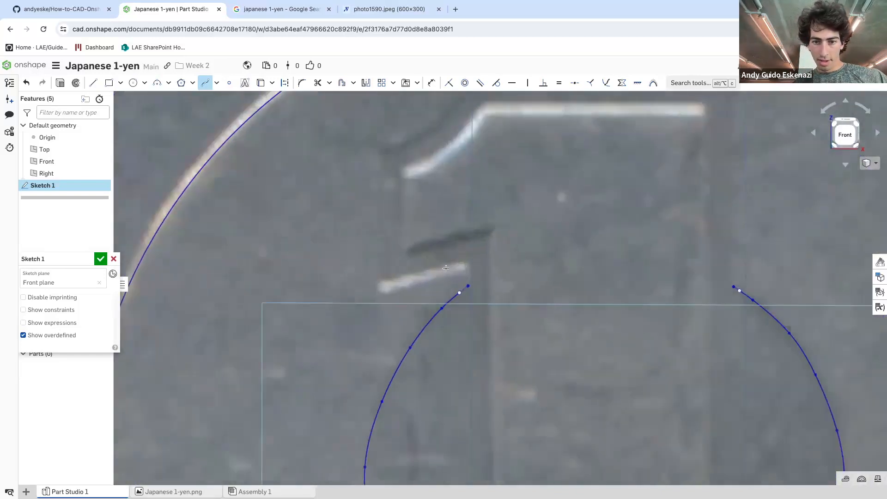
{"action": "left_click", "coordinate": [93, 83]}
{"action": "left_click", "coordinate": [469, 285]}
{"action": "scroll", "coordinate": [469, 282], "scroll_direction": "up", "scroll_amount": 3}
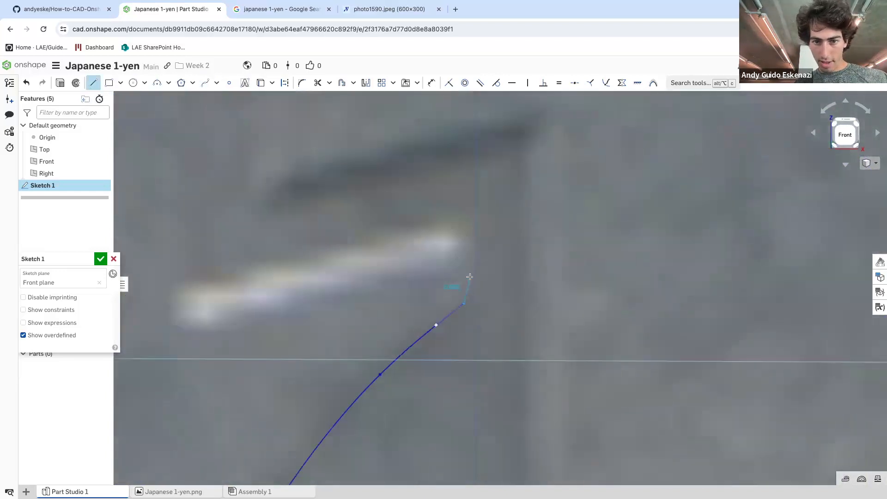
{"action": "left_click", "coordinate": [458, 223]}
{"action": "key", "text": "Escape"}
{"action": "key", "text": "ctrl+z"}
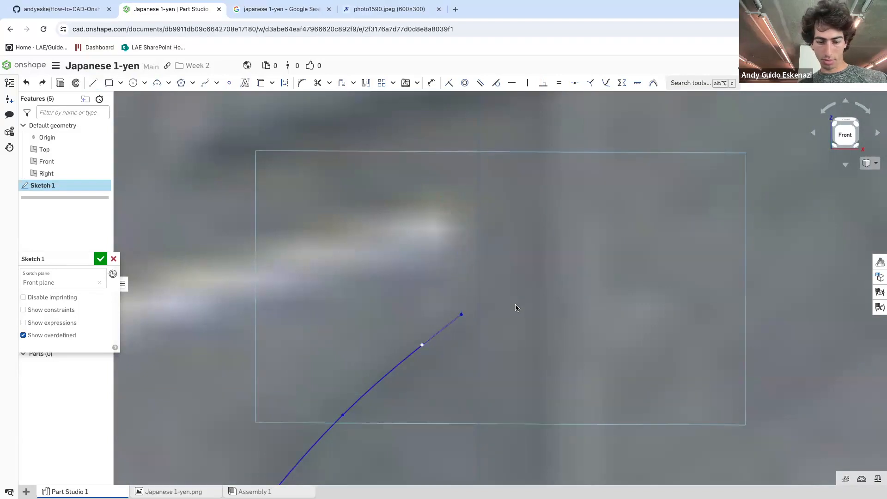
Draw a vertical line about 0.28 mm long from the left arc's upper end up to the underside of the numeral's flag
{"action": "left_click", "coordinate": [93, 83]}
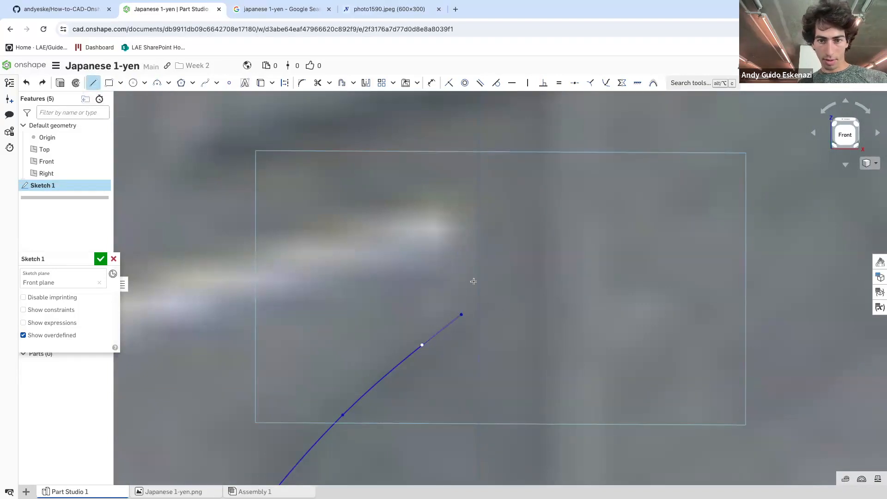
{"action": "left_click", "coordinate": [460, 314]}
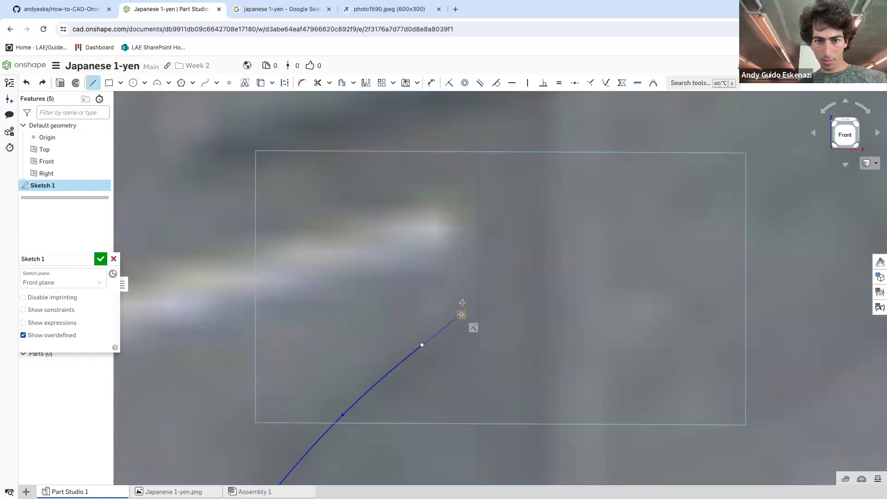
{"action": "left_click", "coordinate": [459, 207]}
{"action": "scroll", "coordinate": [460, 207], "scroll_direction": "down", "scroll_amount": 5}
{"action": "key", "text": "t"}
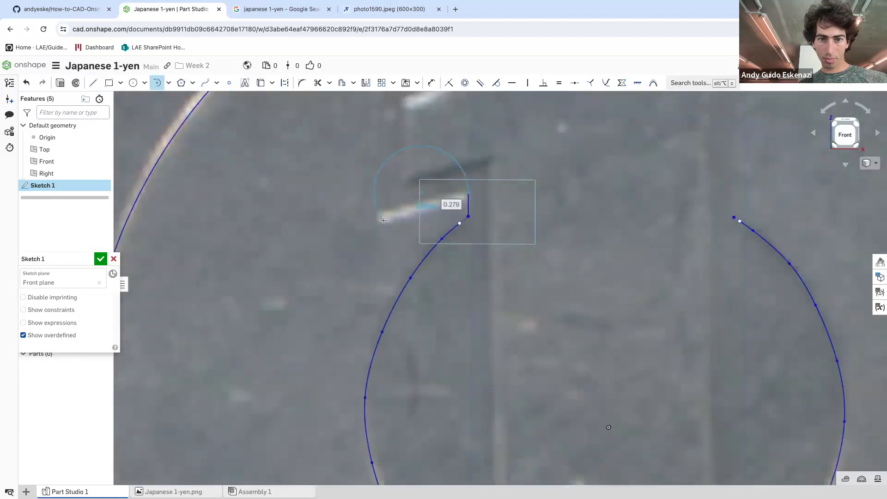
{"action": "key", "text": "Escape"}
Trace the flag's slanted underside with a line about 1.02 mm long and continue with a vertical line up the flag's left edge
{"action": "left_click", "coordinate": [93, 83]}
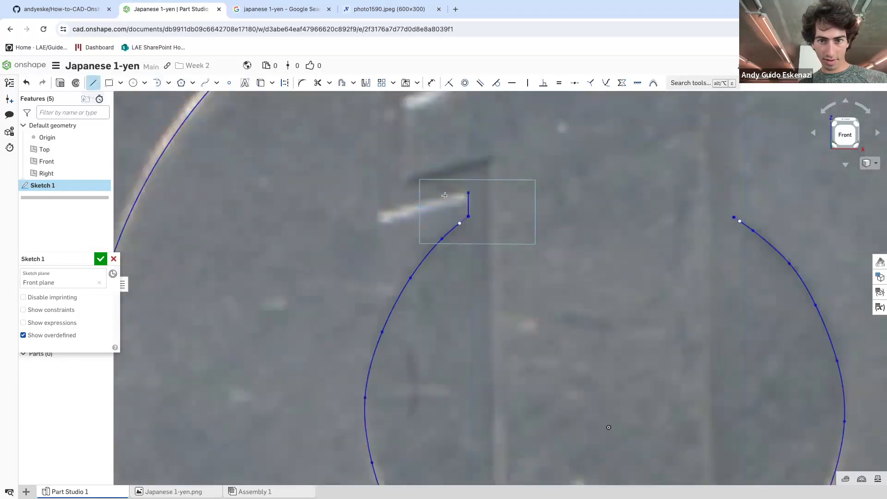
{"action": "left_click", "coordinate": [468, 193]}
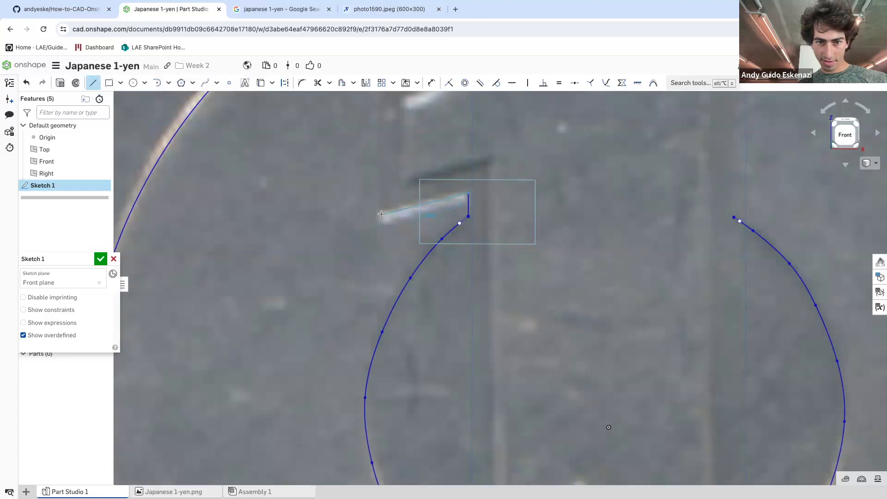
{"action": "left_click", "coordinate": [382, 213]}
{"action": "scroll", "coordinate": [387, 211], "scroll_direction": "down", "scroll_amount": 5}
{"action": "scroll", "coordinate": [387, 217], "scroll_direction": "up", "scroll_amount": 4}
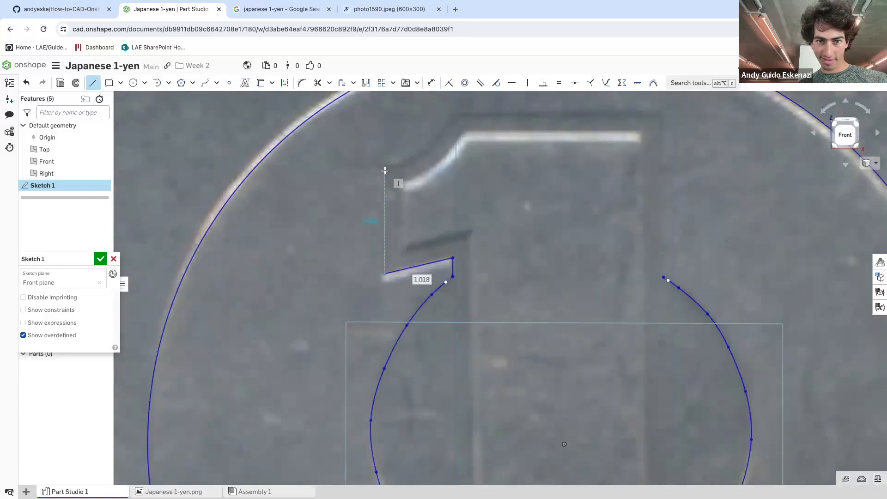
{"action": "left_click", "coordinate": [385, 169]}
{"action": "key", "text": "Escape"}
{"action": "scroll", "coordinate": [643, 228], "scroll_direction": "down", "scroll_amount": 4}
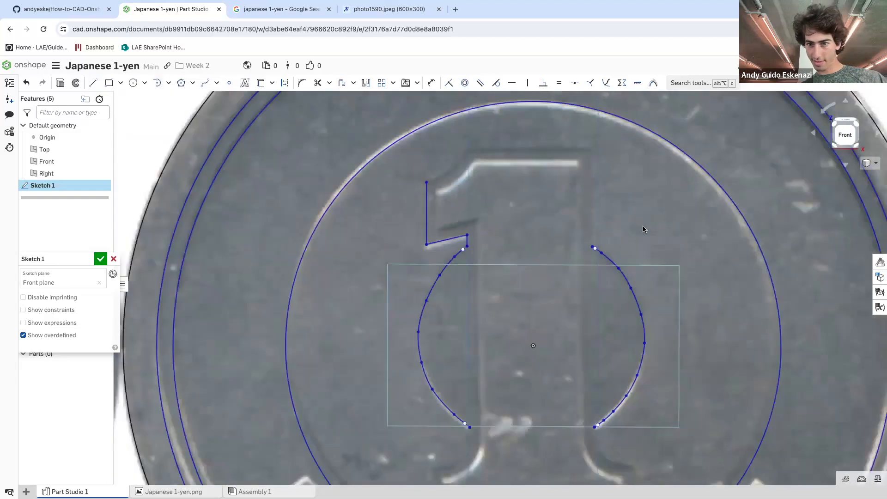
Draw a vertical line about 2.42 mm long up from the right arc's upper end, then a horizontal line along the numeral's top edge
{"action": "left_click", "coordinate": [93, 83]}
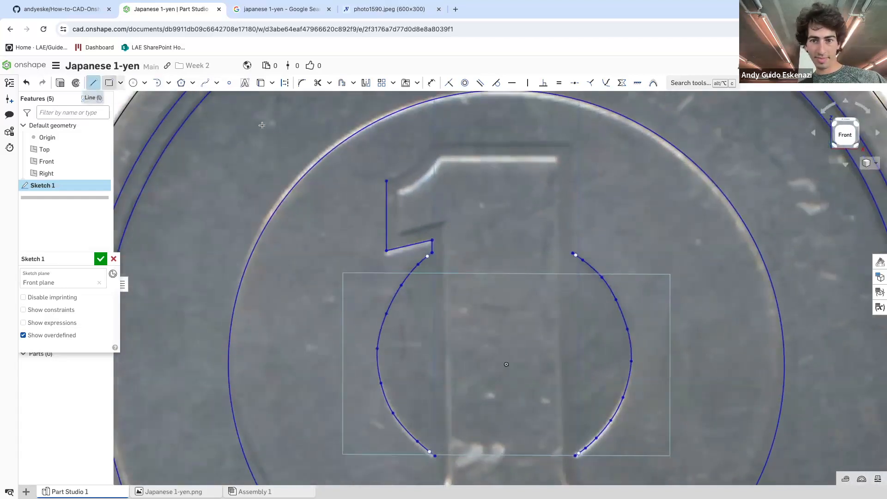
{"action": "left_click", "coordinate": [574, 255]}
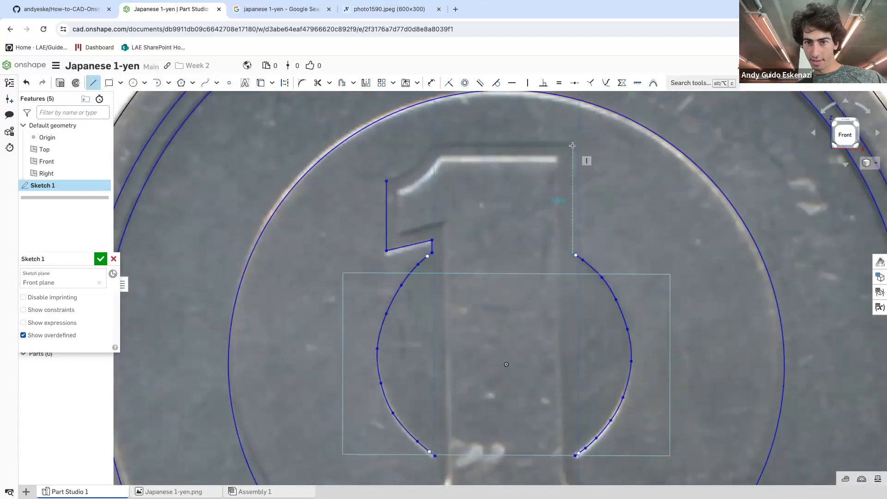
{"action": "left_click", "coordinate": [572, 143]}
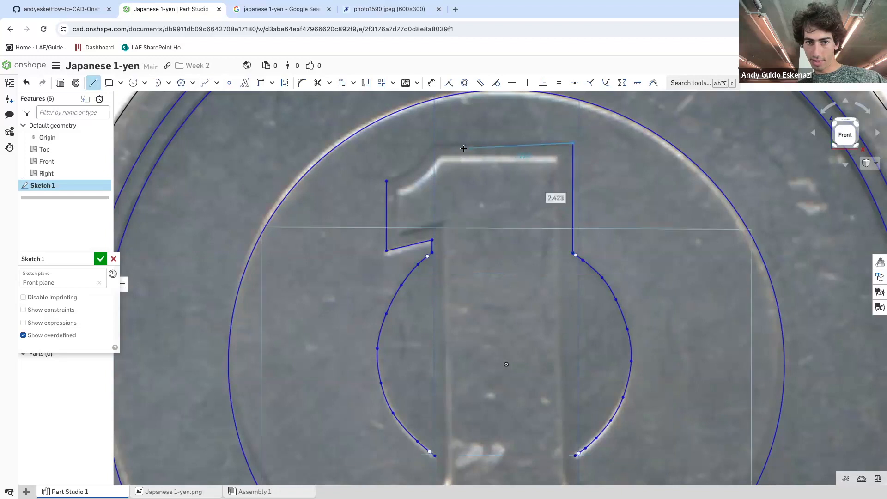
{"action": "left_click", "coordinate": [435, 143]}
{"action": "key", "text": "Escape"}
{"action": "scroll", "coordinate": [418, 150], "scroll_direction": "up", "scroll_amount": 3}
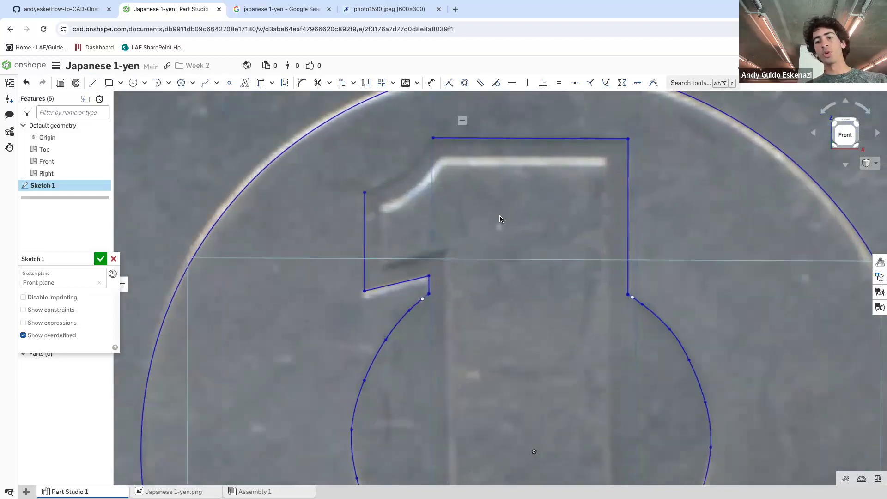
Trace the flag's concave upper edge with a spline joining the flag's left edge to the left end of the numeral's top line
{"action": "scroll", "coordinate": [481, 131], "scroll_direction": "up", "scroll_amount": 2}
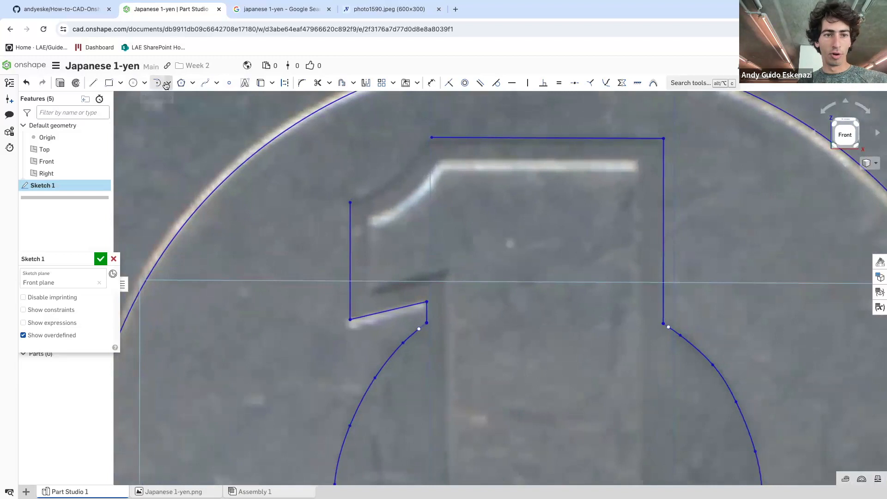
{"action": "left_click", "coordinate": [204, 83]}
{"action": "scroll", "coordinate": [357, 177], "scroll_direction": "up", "scroll_amount": 2}
{"action": "left_click", "coordinate": [350, 202]}
{"action": "left_click", "coordinate": [372, 207]}
{"action": "left_click", "coordinate": [412, 185]}
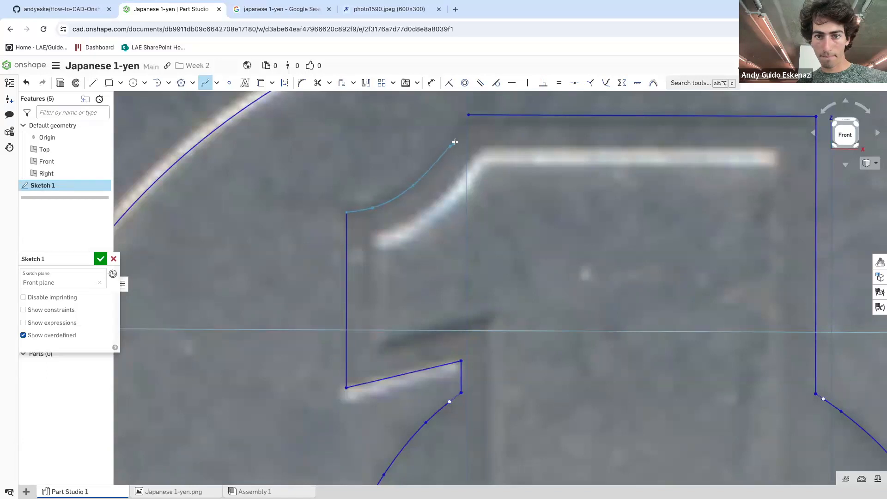
{"action": "left_click", "coordinate": [468, 115]}
{"action": "scroll", "coordinate": [469, 129], "scroll_direction": "down", "scroll_amount": 2}
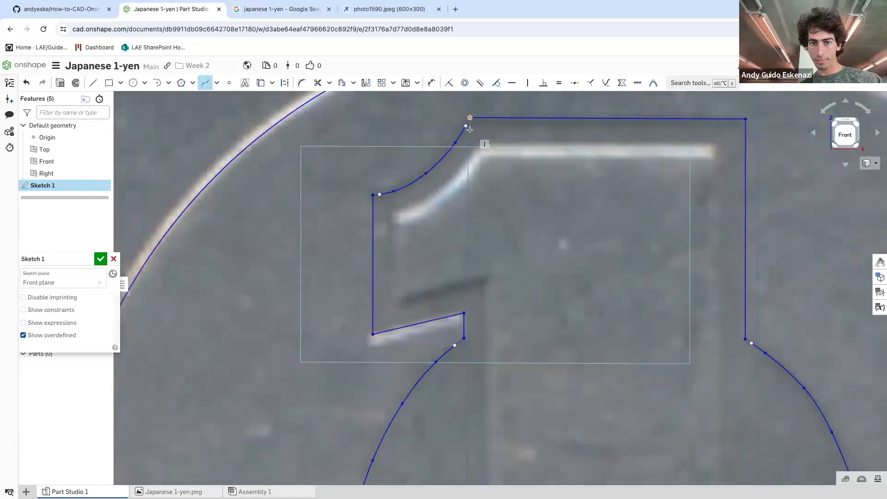
Draw a vertical line about 1.46 mm long down the outer left edge of the numeral's base
{"action": "scroll", "coordinate": [469, 130], "scroll_direction": "down", "scroll_amount": 5}
{"action": "scroll", "coordinate": [424, 237], "scroll_direction": "up", "scroll_amount": 5}
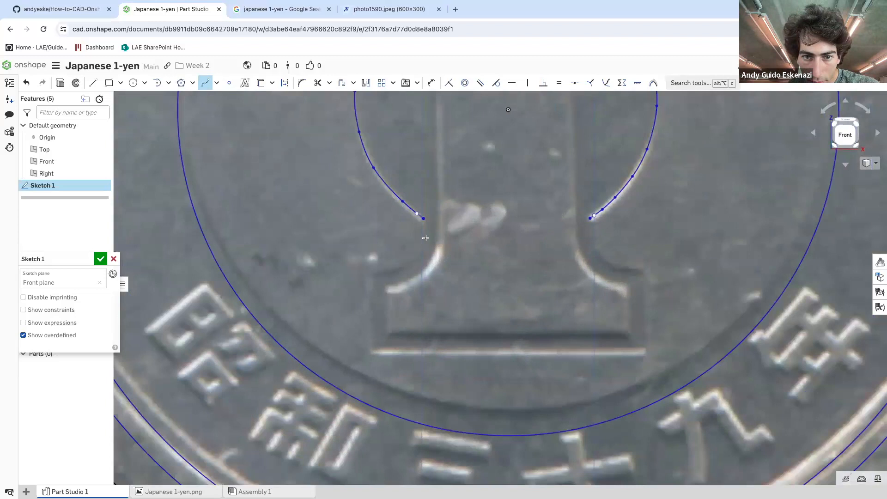
{"action": "scroll", "coordinate": [390, 295], "scroll_direction": "up", "scroll_amount": 3}
{"action": "left_click", "coordinate": [93, 82]}
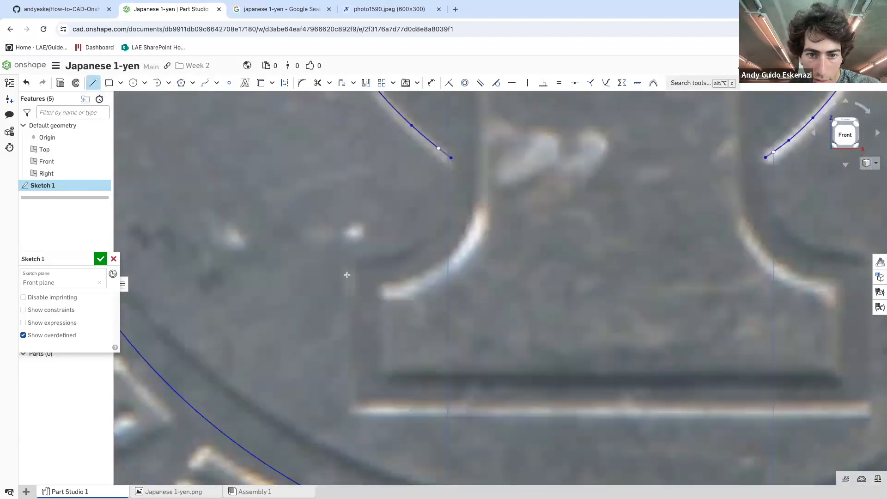
{"action": "left_click", "coordinate": [355, 259]}
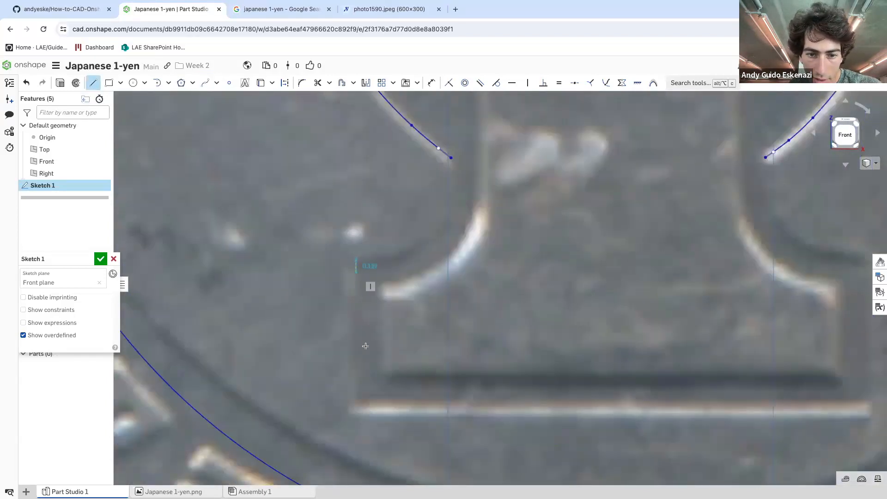
{"action": "left_click", "coordinate": [356, 408]}
Continue the outline with a line about 4.94 mm long under the base and a vertical line about 1.47 mm up its right edge
{"action": "scroll", "coordinate": [360, 402], "scroll_direction": "down", "scroll_amount": 5}
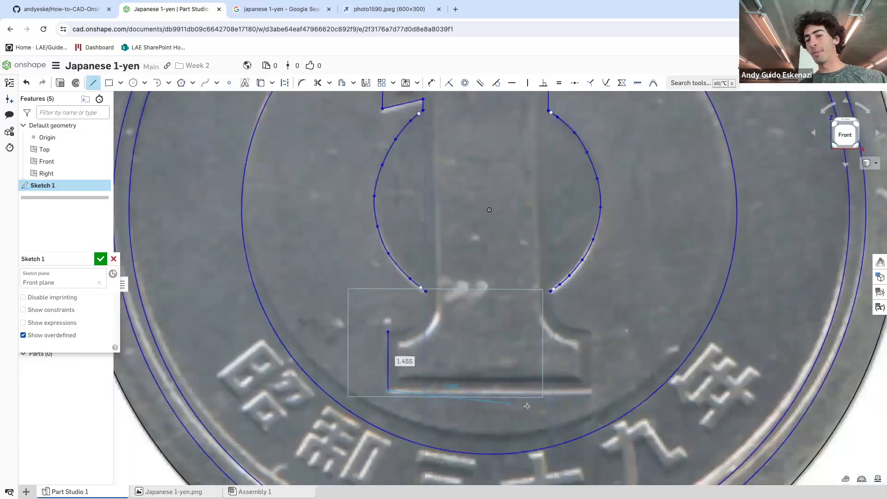
{"action": "scroll", "coordinate": [600, 377], "scroll_direction": "up", "scroll_amount": 4}
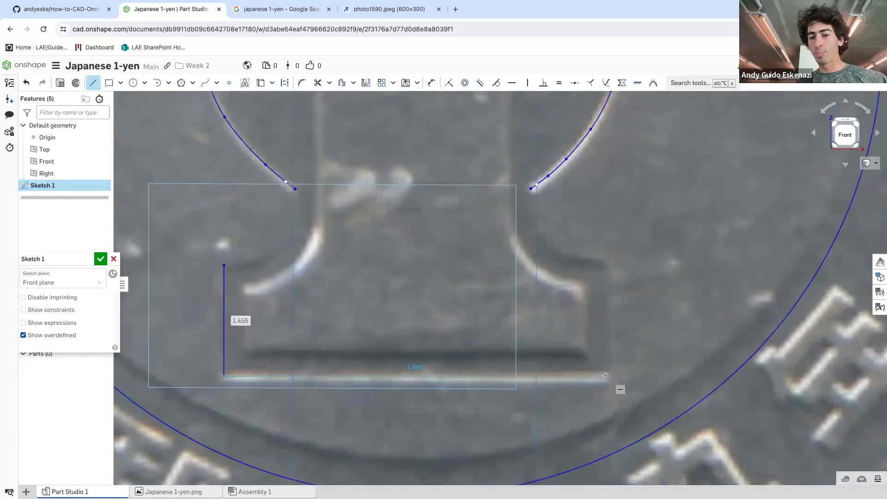
{"action": "left_click", "coordinate": [607, 378]}
{"action": "left_click", "coordinate": [606, 265]}
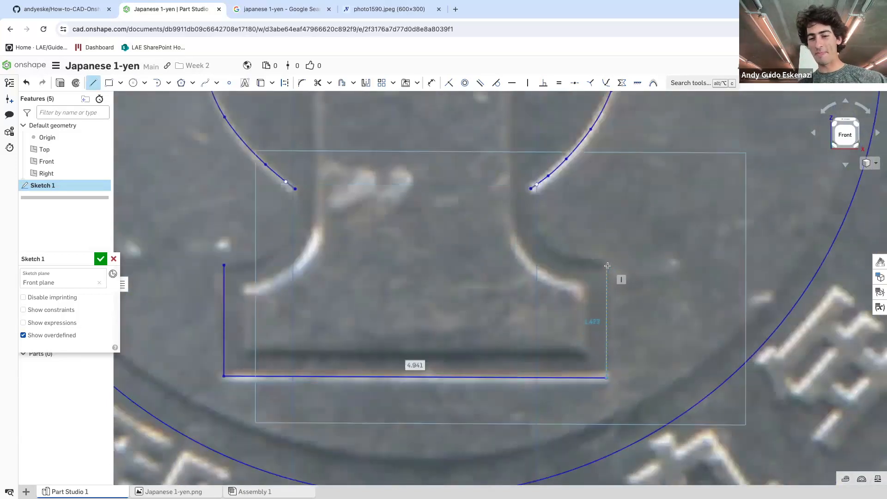
{"action": "key", "text": "Escape"}
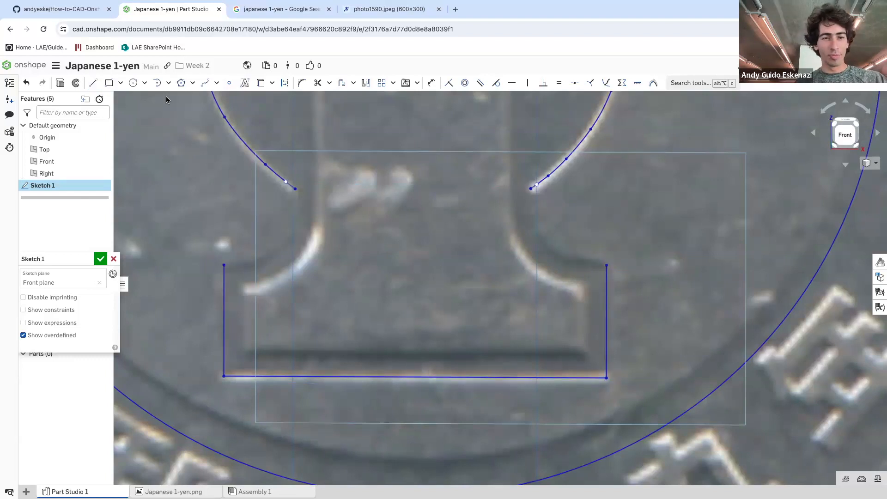
Trace the concave curve with a spline from the right arc's lower end to the upper end of the base's right edge
{"action": "left_click", "coordinate": [204, 83]}
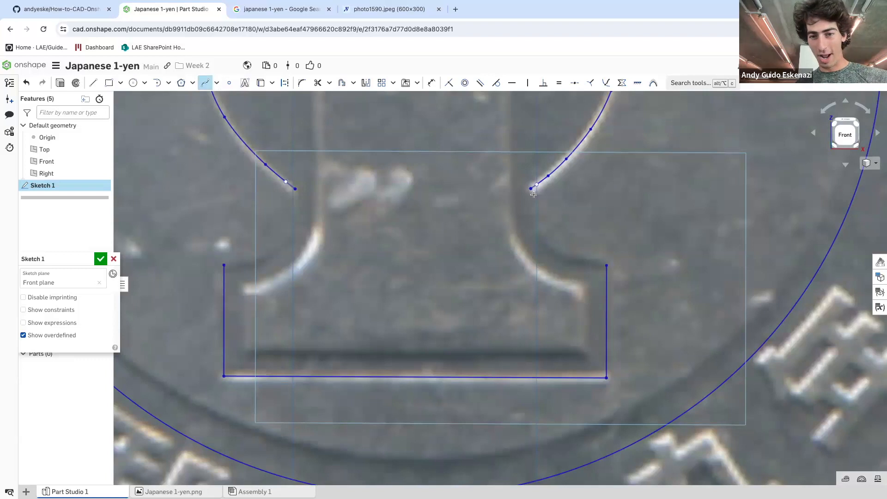
{"action": "scroll", "coordinate": [537, 210], "scroll_direction": "up", "scroll_amount": 2}
{"action": "scroll", "coordinate": [531, 203], "scroll_direction": "up", "scroll_amount": 2}
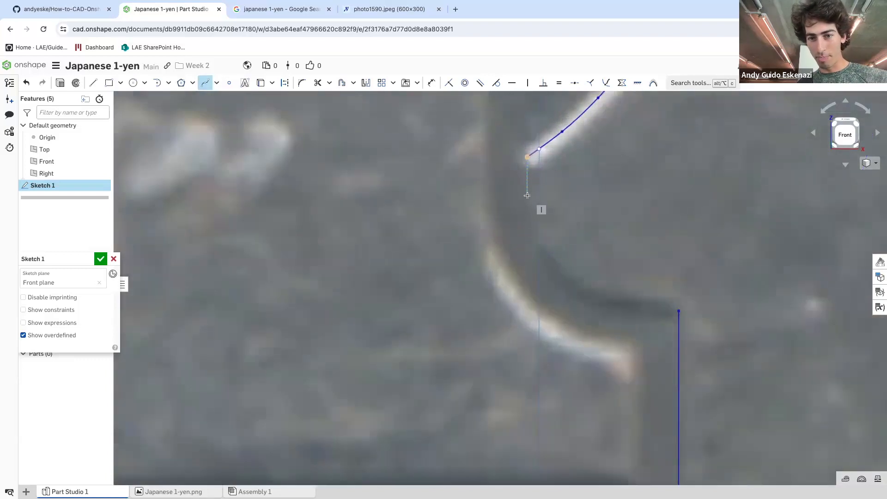
{"action": "scroll", "coordinate": [528, 196], "scroll_direction": "up", "scroll_amount": 1}
{"action": "left_click", "coordinate": [530, 196]}
{"action": "left_click", "coordinate": [551, 263]}
{"action": "left_click", "coordinate": [590, 306]}
{"action": "left_click", "coordinate": [648, 330]}
{"action": "left_click", "coordinate": [691, 337]}
{"action": "left_click", "coordinate": [718, 340]}
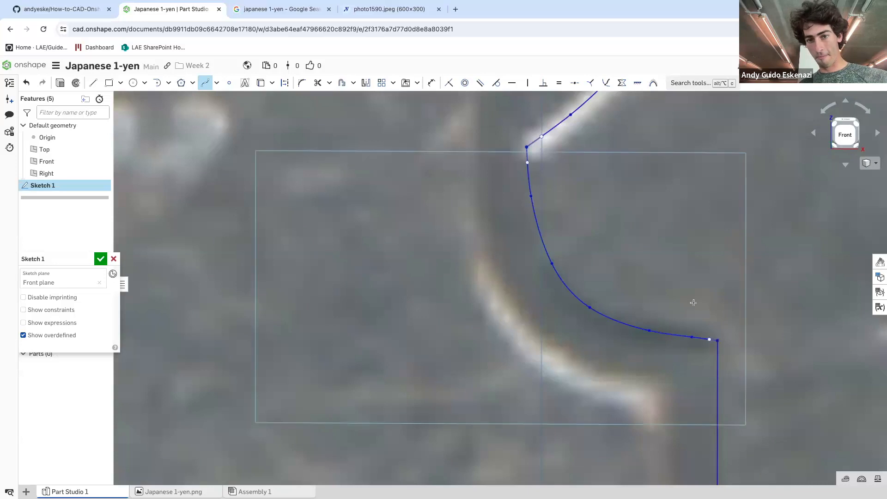
{"action": "scroll", "coordinate": [699, 291], "scroll_direction": "down", "scroll_amount": 3}
{"action": "scroll", "coordinate": [596, 229], "scroll_direction": "up", "scroll_amount": 5}
{"action": "key", "text": "Escape"}
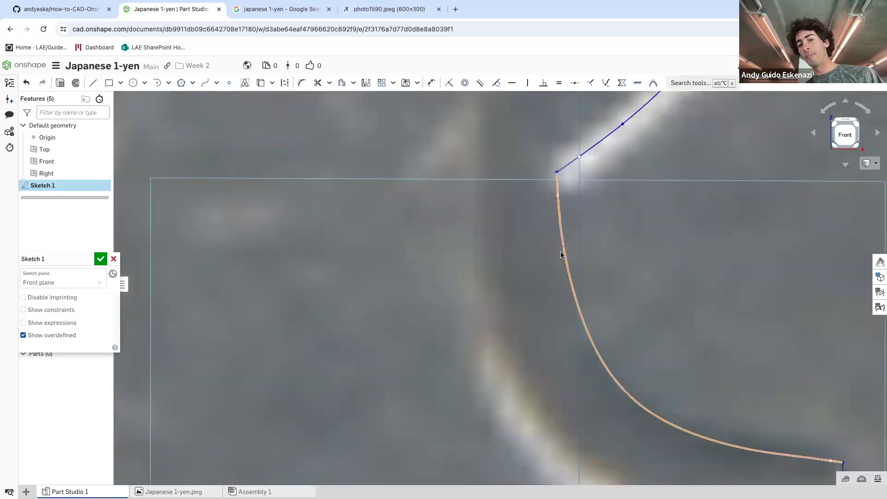
Adjust the interior points of the right-hand base spline so the curve runs more smoothly
{"action": "left_click_drag", "start_coordinate": [563, 248], "coordinate": [558, 251]}
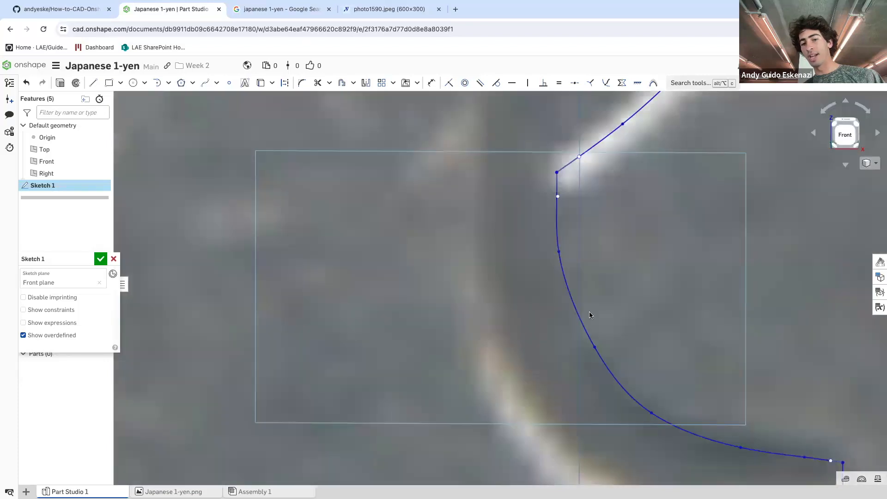
{"action": "left_click_drag", "start_coordinate": [594, 350], "coordinate": [591, 354]}
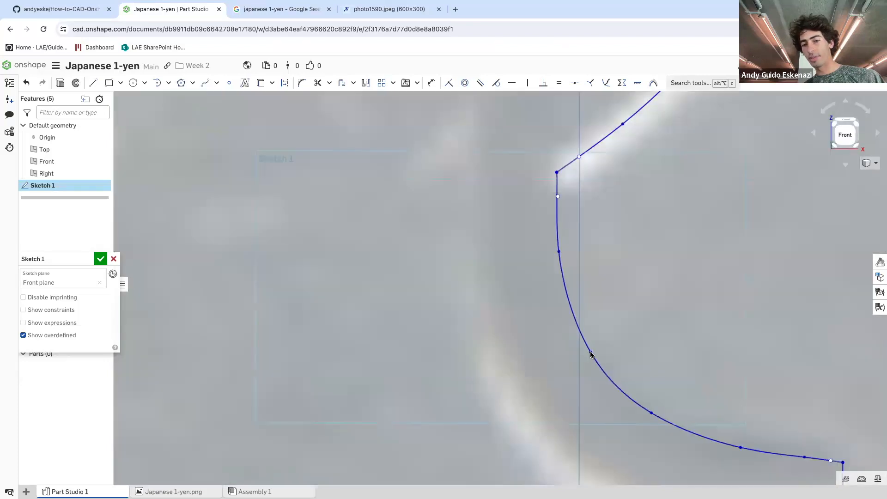
{"action": "scroll", "coordinate": [601, 357], "scroll_direction": "down", "scroll_amount": 2}
{"action": "scroll", "coordinate": [693, 411], "scroll_direction": "up", "scroll_amount": 3}
{"action": "left_click_drag", "start_coordinate": [614, 394], "coordinate": [620, 378]}
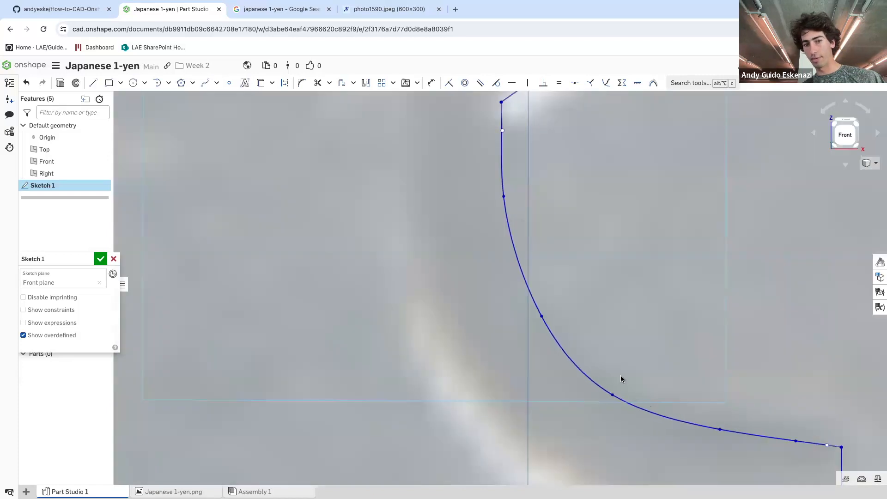
Trace a matching spline from the upper end of the base's left edge to the left arc's lower end
{"action": "scroll", "coordinate": [608, 298], "scroll_direction": "down", "scroll_amount": 5}
{"action": "scroll", "coordinate": [400, 315], "scroll_direction": "up", "scroll_amount": 3}
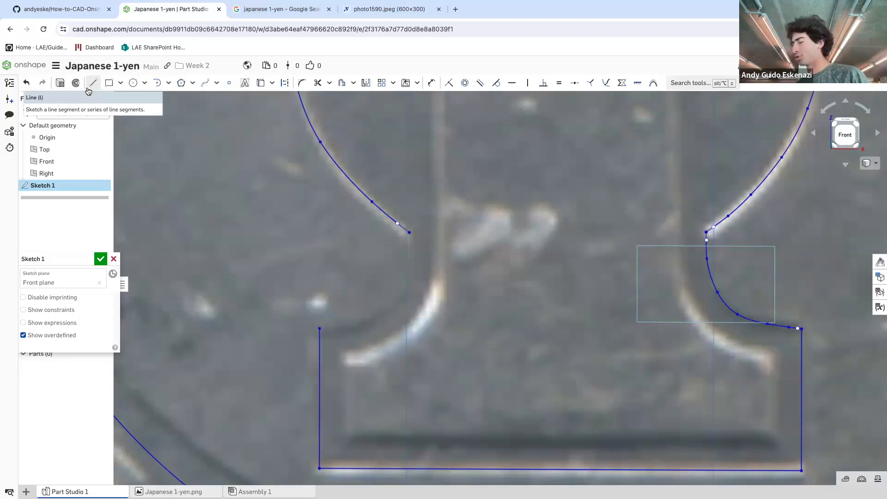
{"action": "left_click", "coordinate": [201, 84]}
{"action": "left_click", "coordinate": [319, 328]}
{"action": "left_click", "coordinate": [349, 325]}
{"action": "left_click", "coordinate": [384, 309]}
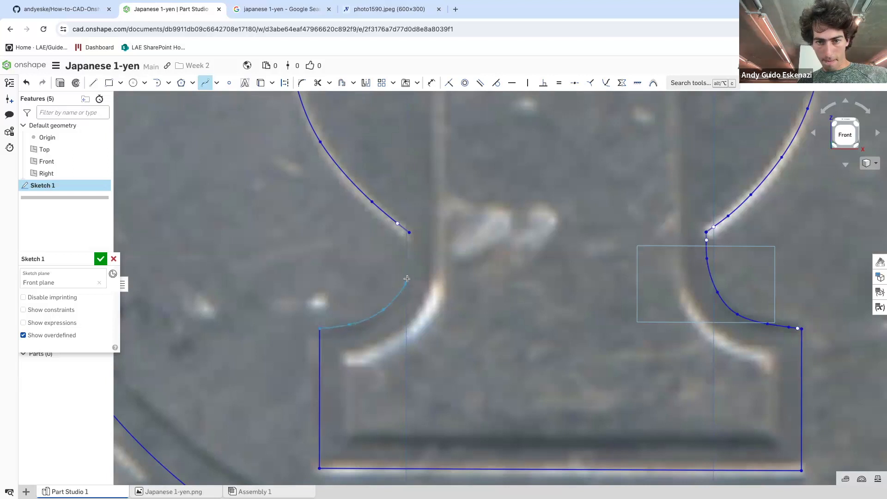
{"action": "double_click", "coordinate": [409, 237]}
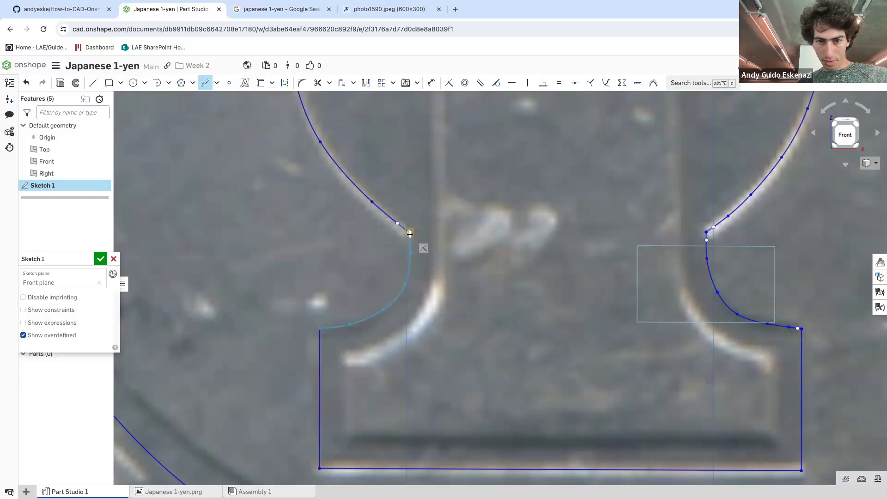
Trace the numeral's inner flag curve with a spline along the bright concave edge up to the inner top edge
{"action": "scroll", "coordinate": [423, 236], "scroll_direction": "down", "scroll_amount": 1}
{"action": "scroll", "coordinate": [419, 231], "scroll_direction": "down", "scroll_amount": 5}
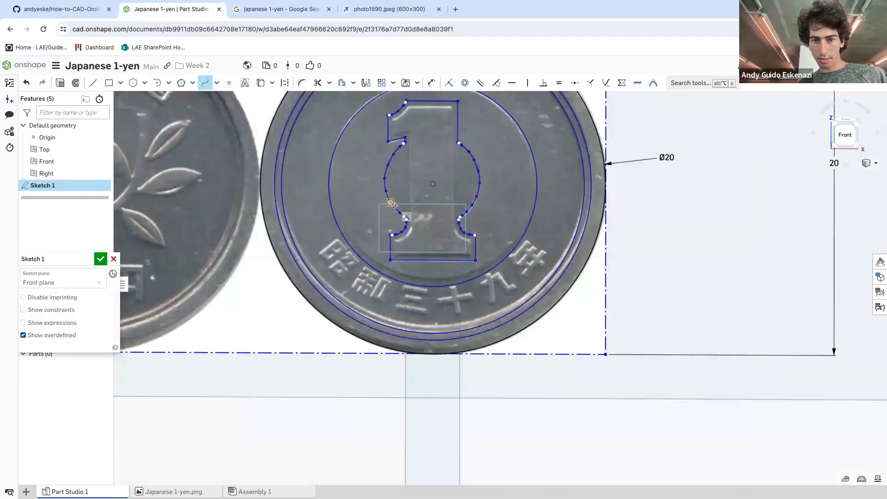
{"action": "scroll", "coordinate": [418, 200], "scroll_direction": "up", "scroll_amount": 4}
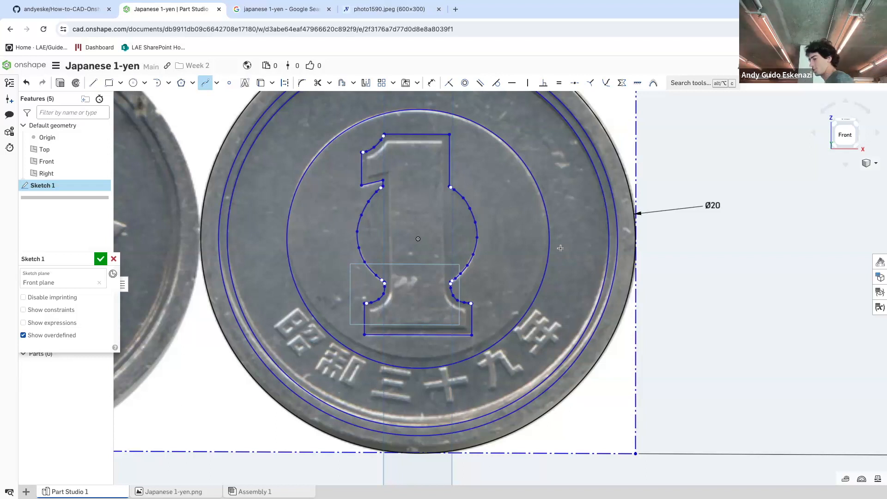
{"action": "scroll", "coordinate": [386, 152], "scroll_direction": "up", "scroll_amount": 8}
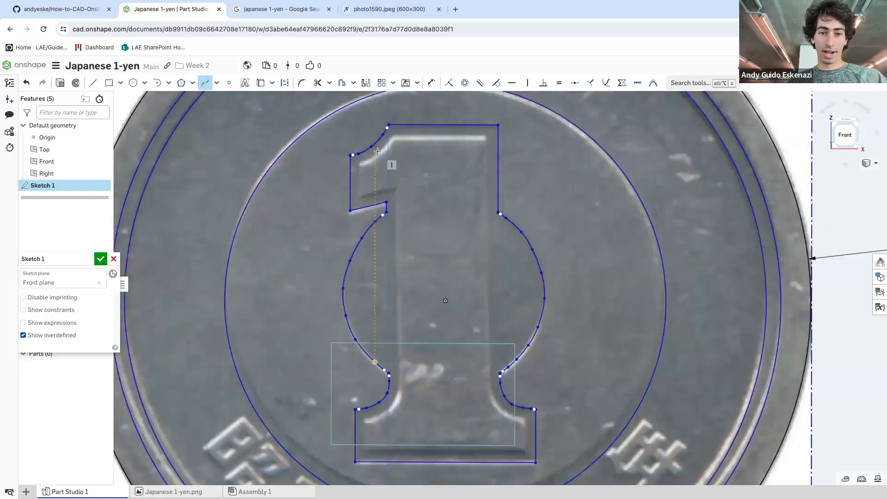
{"action": "left_click", "coordinate": [328, 179]}
{"action": "left_click", "coordinate": [359, 171]}
{"action": "left_click", "coordinate": [393, 139]}
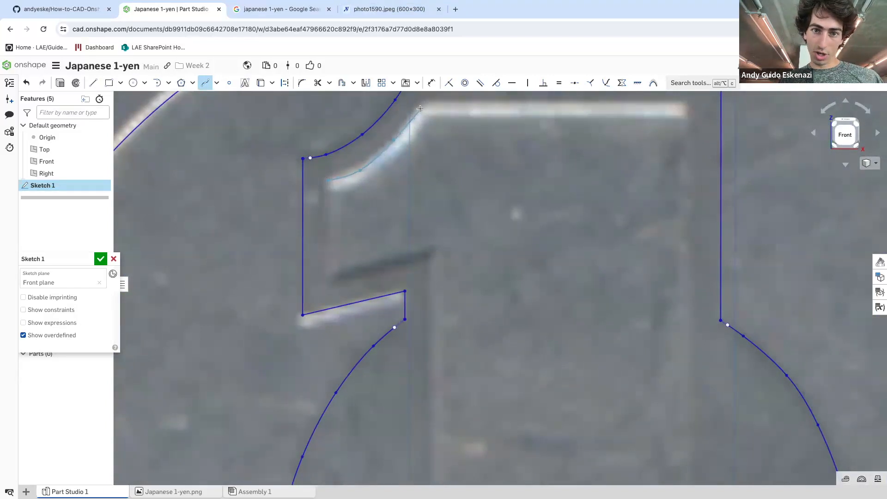
{"action": "double_click", "coordinate": [445, 104]}
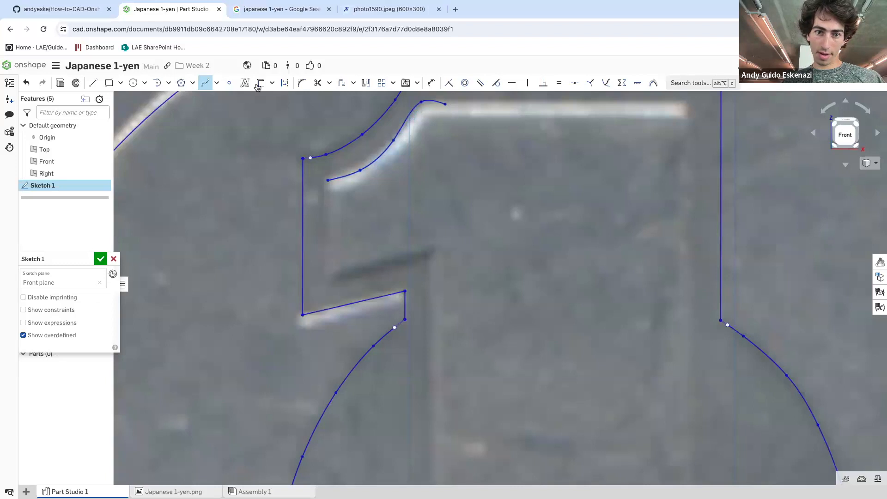
{"action": "key", "text": "Escape"}
Draw a line about 2.56 mm long along the numeral's inner top edge from the inner flag spline's upper end
{"action": "scroll", "coordinate": [433, 152], "scroll_direction": "down", "scroll_amount": 3}
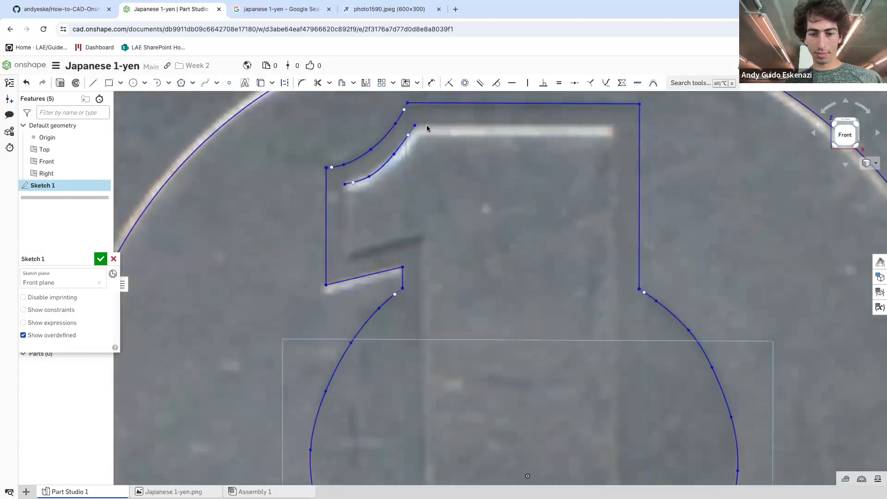
{"action": "scroll", "coordinate": [429, 104], "scroll_direction": "up", "scroll_amount": 3}
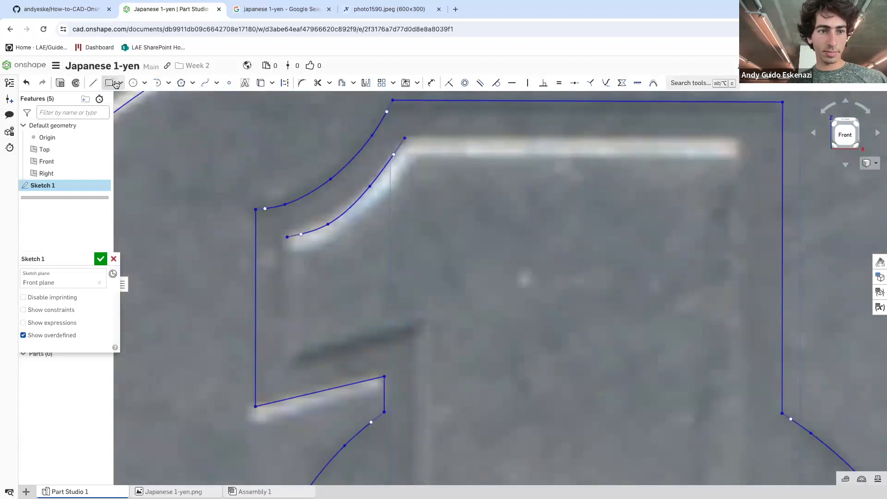
{"action": "left_click", "coordinate": [93, 83]}
{"action": "left_click", "coordinate": [404, 138]}
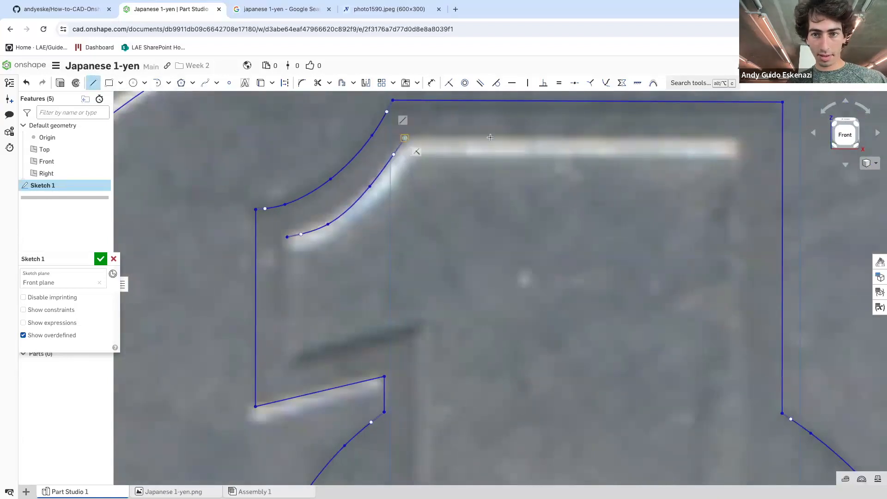
{"action": "left_click", "coordinate": [738, 146]}
{"action": "scroll", "coordinate": [738, 145], "scroll_direction": "down", "scroll_amount": 5}
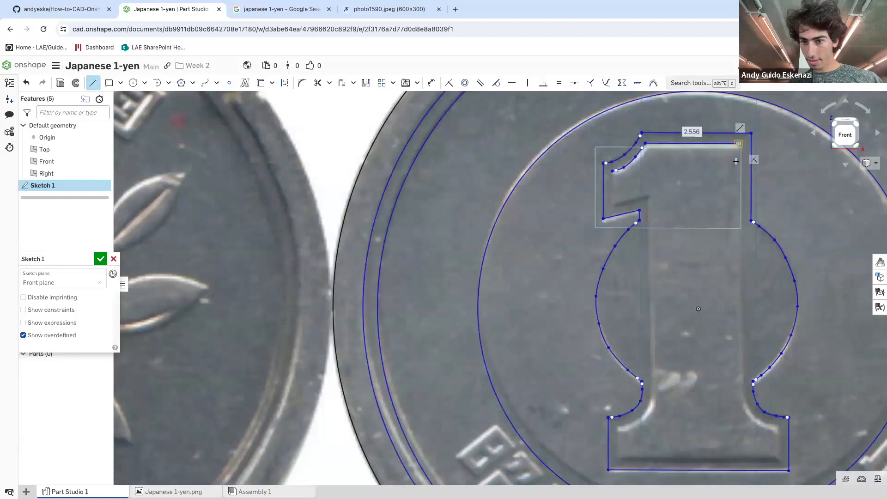
{"action": "scroll", "coordinate": [712, 276], "scroll_direction": "up", "scroll_amount": 5}
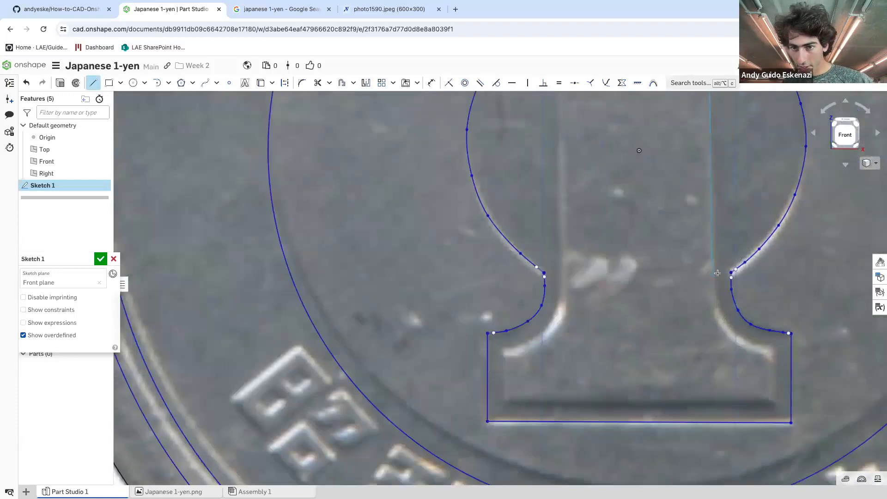
{"action": "scroll", "coordinate": [712, 275], "scroll_direction": "down", "scroll_amount": 4}
{"action": "key", "text": "Escape"}
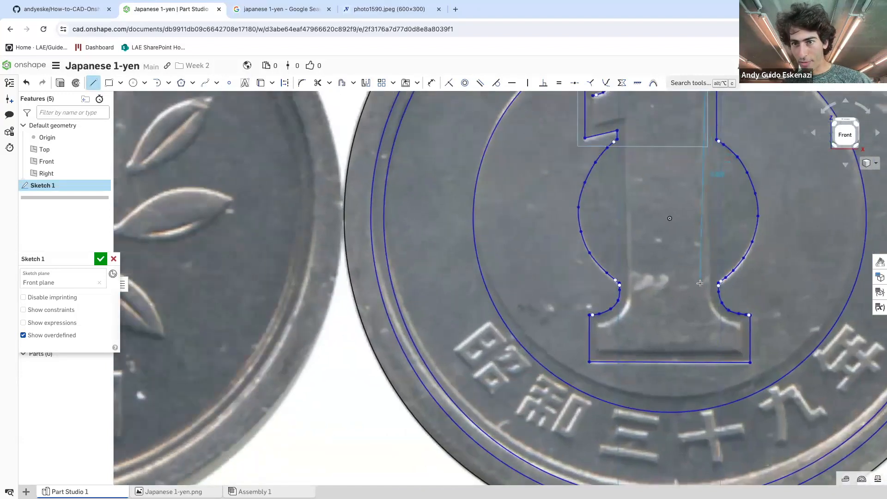
Move the right endpoint of the inner top line slightly outward to match the stem's right edge
{"action": "scroll", "coordinate": [711, 249], "scroll_direction": "down", "scroll_amount": 5}
{"action": "scroll", "coordinate": [713, 194], "scroll_direction": "up", "scroll_amount": 8}
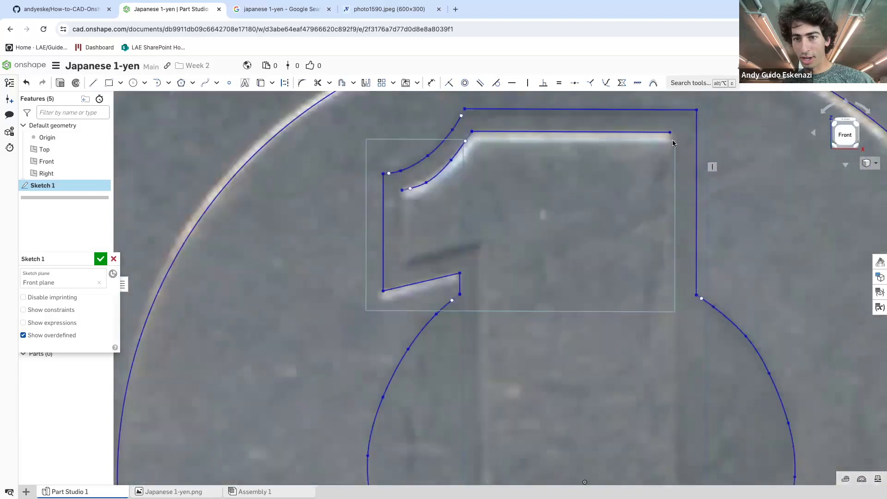
{"action": "left_click_drag", "start_coordinate": [670, 132], "coordinate": [673, 132]}
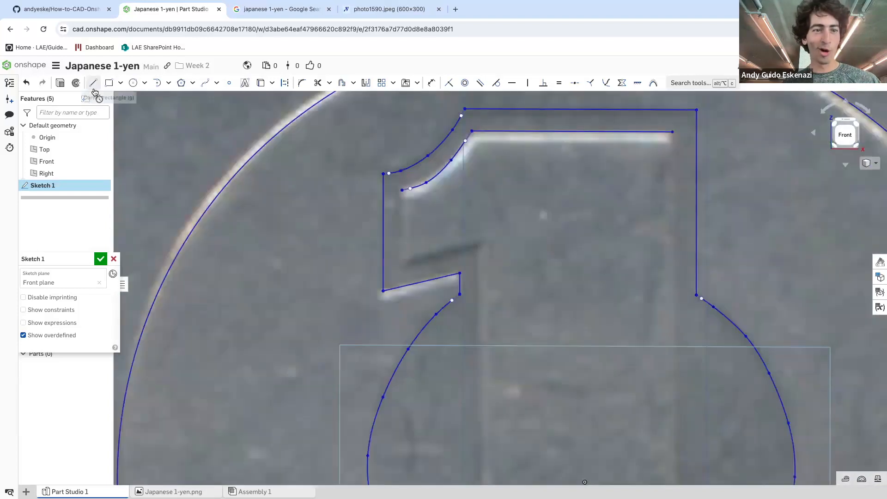
Draw a vertical line from the inner top line's right end down the stem to where the base curve begins
{"action": "left_click", "coordinate": [93, 83]}
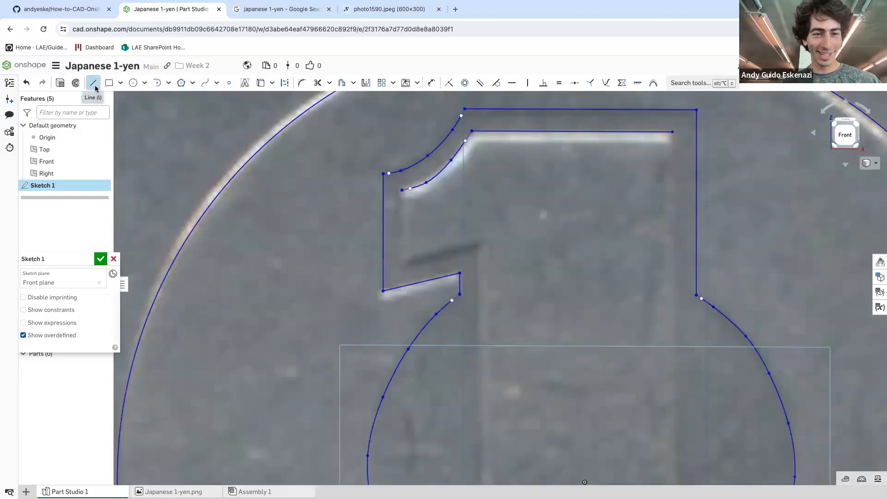
{"action": "scroll", "coordinate": [673, 134], "scroll_direction": "down", "scroll_amount": 4}
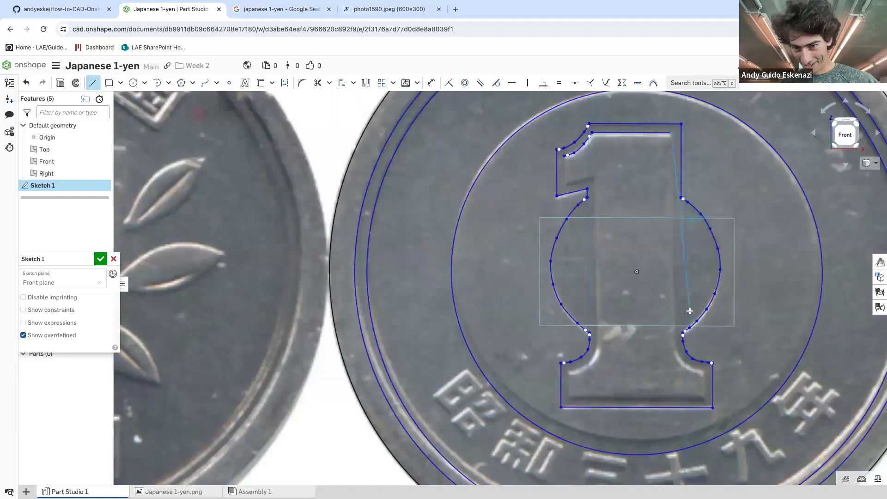
{"action": "scroll", "coordinate": [671, 338], "scroll_direction": "up", "scroll_amount": 4}
{"action": "left_click", "coordinate": [670, 339]}
{"action": "key", "text": "Escape"}
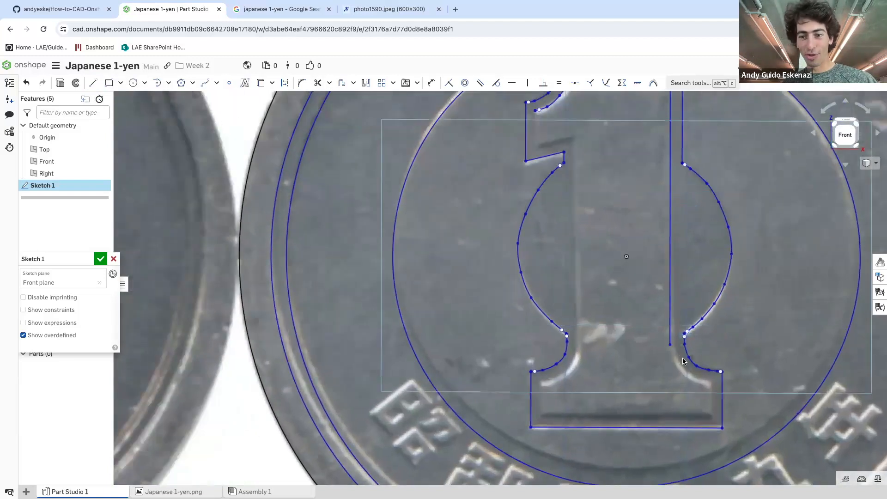
Trace the base's right inner curve with a spline from the stem line's lower end to the base's inner right corner
{"action": "scroll", "coordinate": [699, 375], "scroll_direction": "down", "scroll_amount": 1}
{"action": "scroll", "coordinate": [699, 375], "scroll_direction": "up", "scroll_amount": 5}
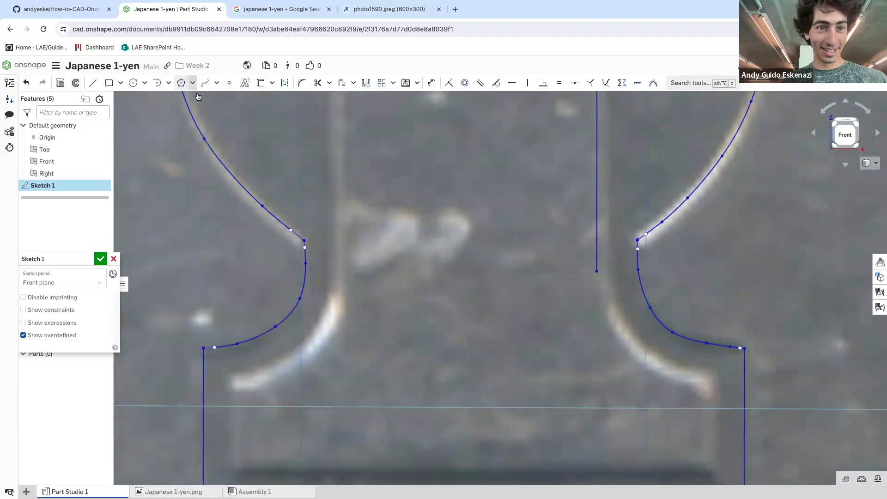
{"action": "left_click", "coordinate": [201, 84]}
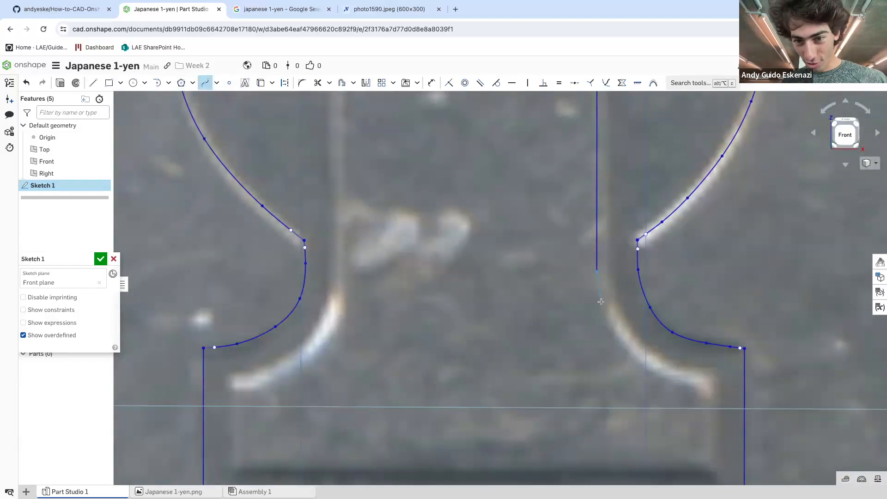
{"action": "left_click", "coordinate": [623, 342]}
{"action": "left_click", "coordinate": [655, 366]}
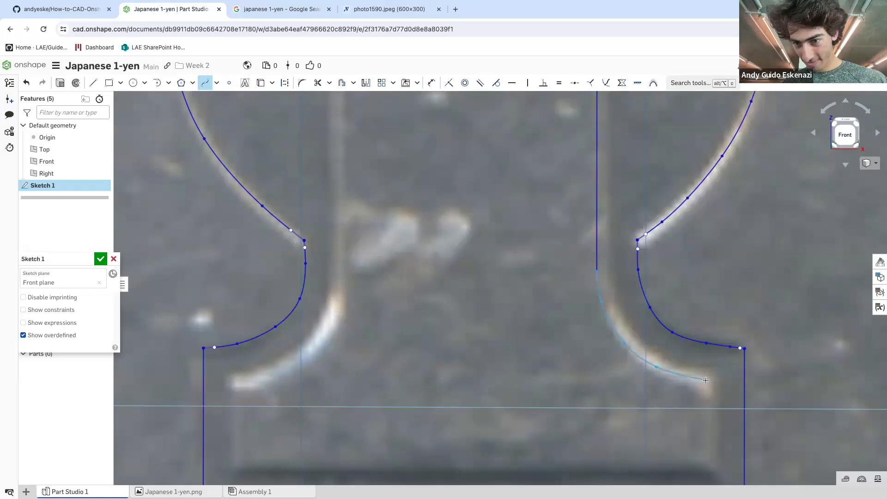
{"action": "double_click", "coordinate": [706, 379]}
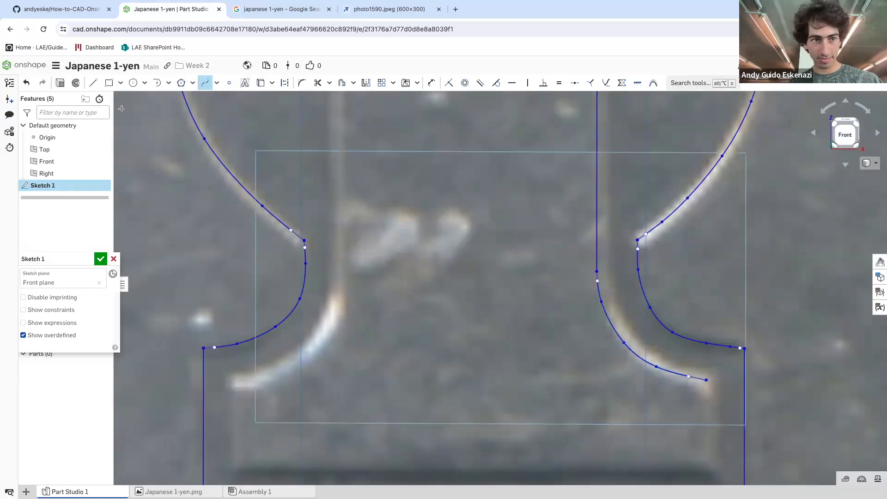
Draw the base's inner edges as connected lines: right side about 0.85 mm, bottom about 4.32 mm, and left side up to the left curve
{"action": "left_click", "coordinate": [92, 83]}
{"action": "scroll", "coordinate": [715, 346], "scroll_direction": "down", "scroll_amount": 1}
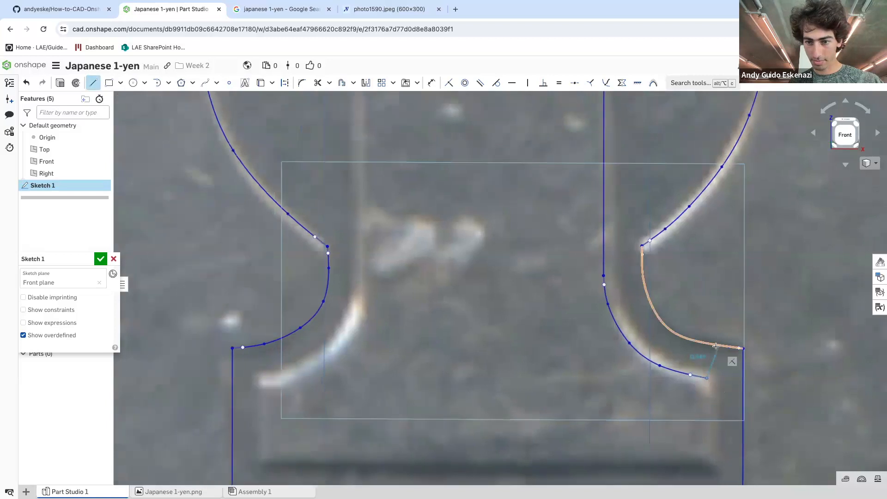
{"action": "scroll", "coordinate": [716, 346], "scroll_direction": "down", "scroll_amount": 2}
{"action": "scroll", "coordinate": [718, 403], "scroll_direction": "up", "scroll_amount": 2}
{"action": "key", "text": "Escape"}
{"action": "left_click", "coordinate": [93, 82]}
{"action": "left_click", "coordinate": [709, 342]}
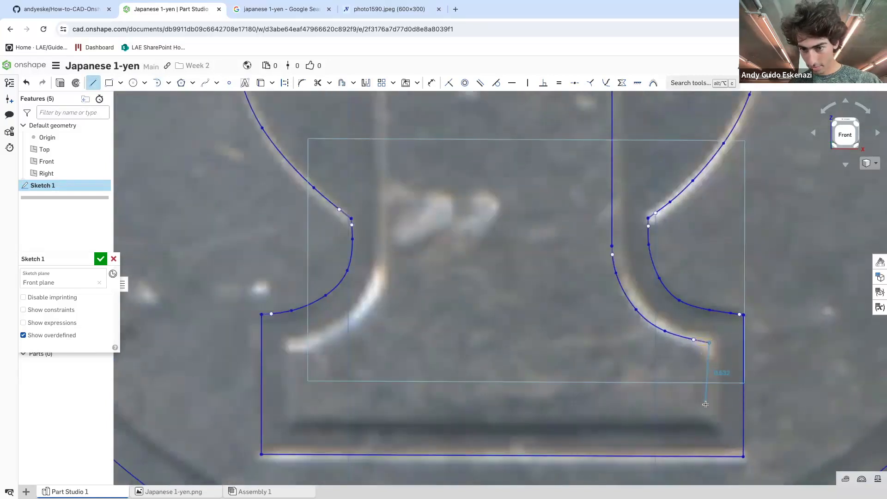
{"action": "left_click", "coordinate": [709, 423]}
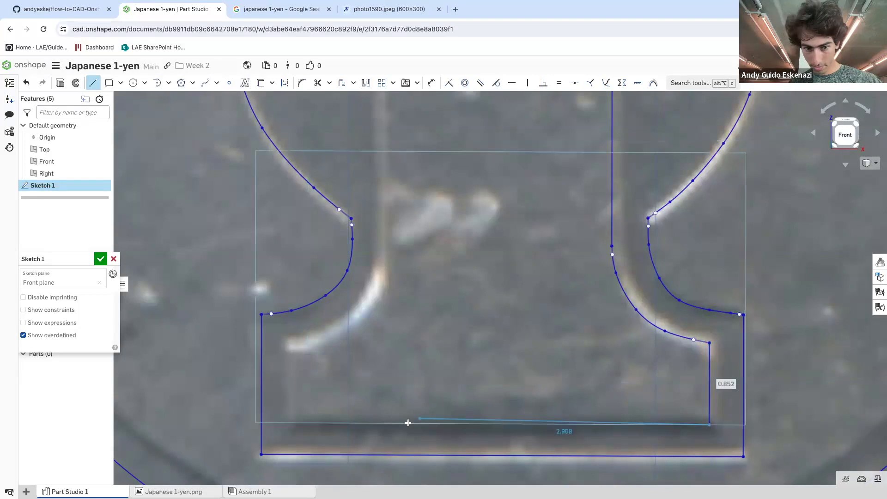
{"action": "left_click", "coordinate": [287, 423]}
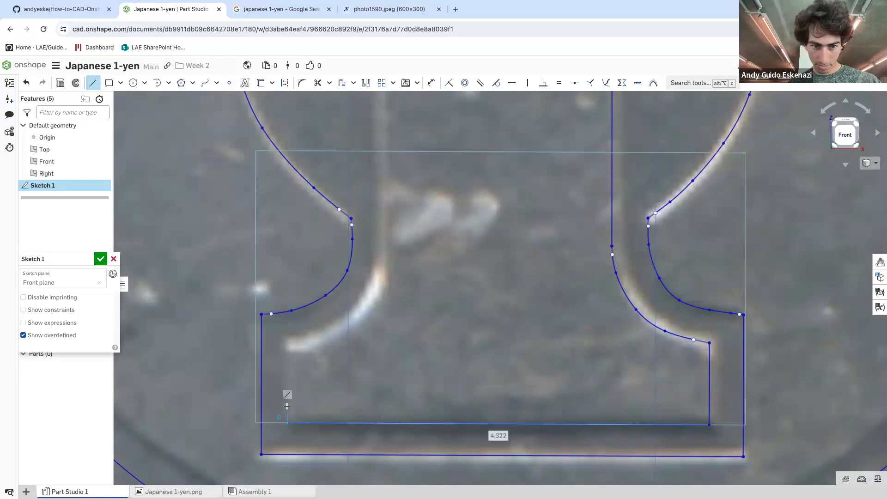
{"action": "left_click", "coordinate": [287, 343]}
Trace the base's left inner curve with a spline from the inner left side's upper end to the stem's left edge
{"action": "left_click", "coordinate": [205, 82]}
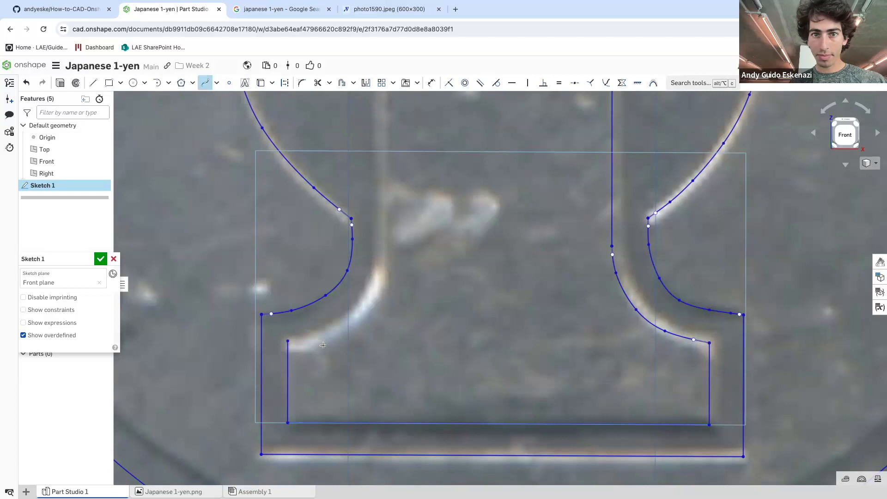
{"action": "scroll", "coordinate": [330, 316], "scroll_direction": "up", "scroll_amount": 1}
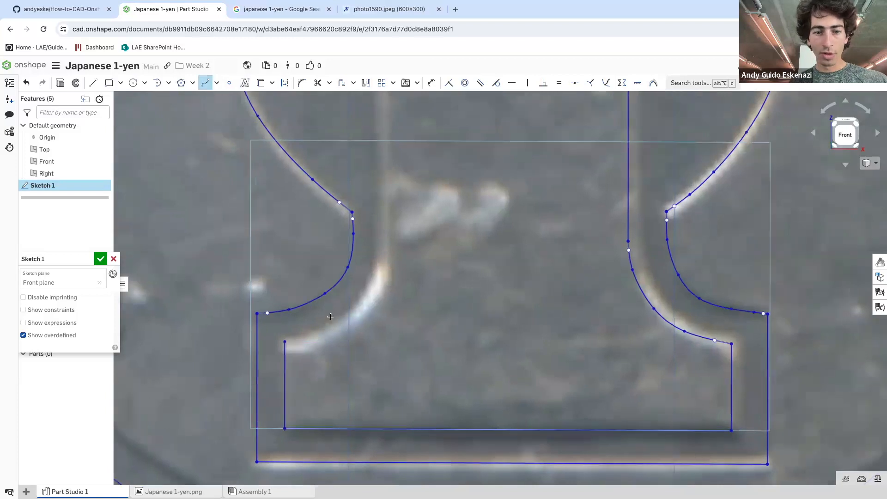
{"action": "left_click", "coordinate": [288, 341]}
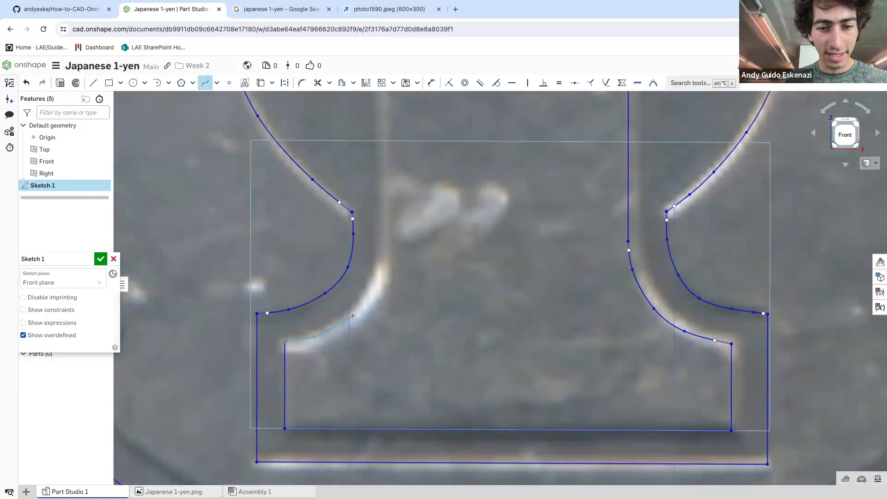
{"action": "left_click", "coordinate": [369, 288]}
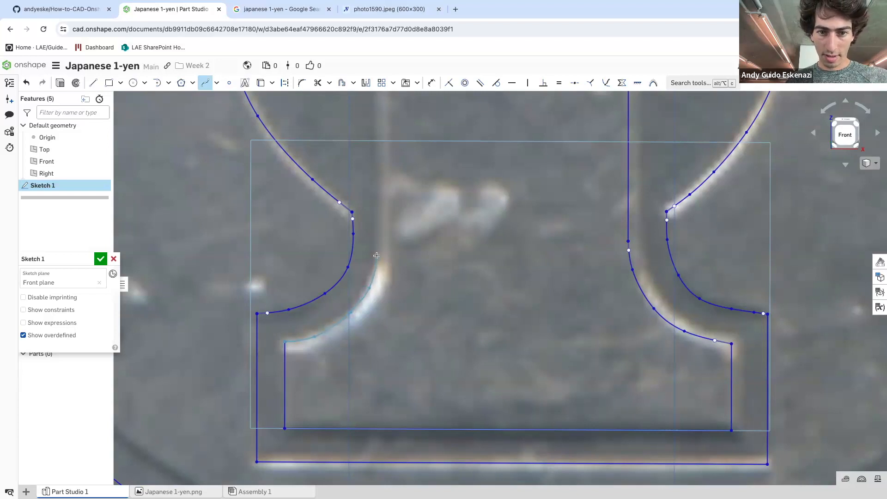
{"action": "double_click", "coordinate": [375, 253]}
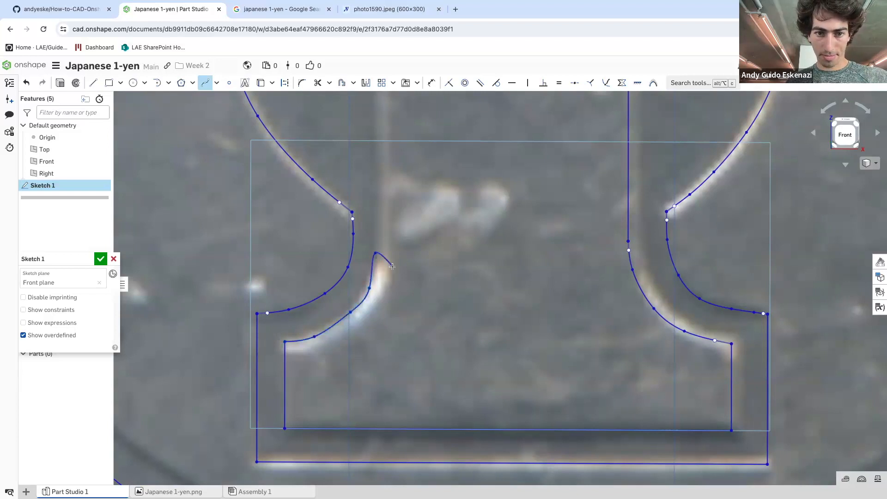
Draw a vertical line along the stem's left inner edge from the left base spline up to the flag's inner underside
{"action": "left_click", "coordinate": [94, 83]}
{"action": "left_click", "coordinate": [375, 253]}
{"action": "scroll", "coordinate": [377, 256], "scroll_direction": "down", "scroll_amount": 8}
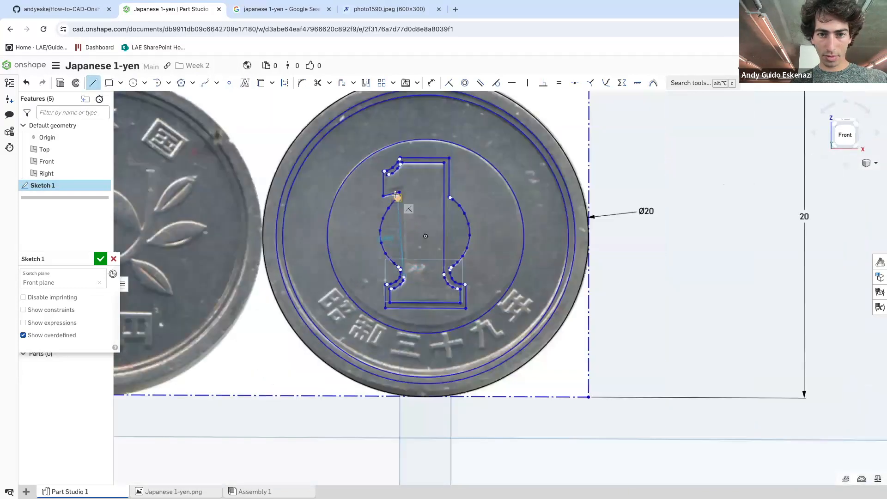
{"action": "scroll", "coordinate": [396, 194], "scroll_direction": "up", "scroll_amount": 8}
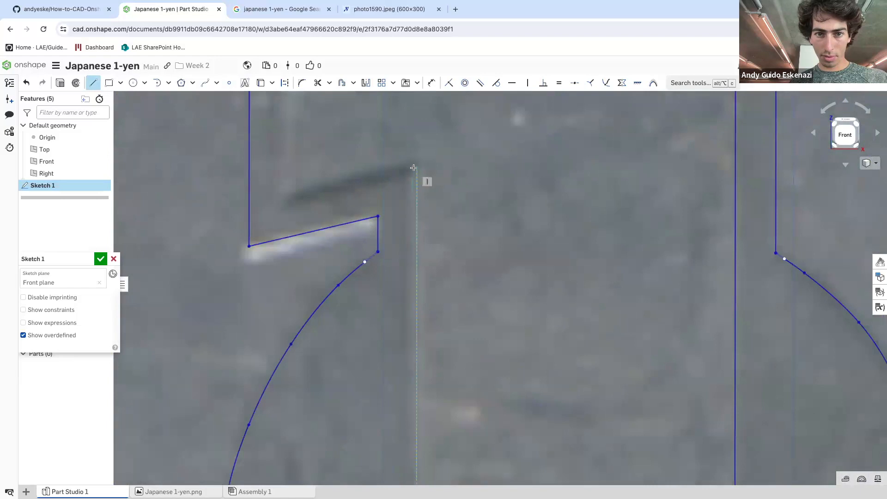
{"action": "left_click", "coordinate": [413, 168]}
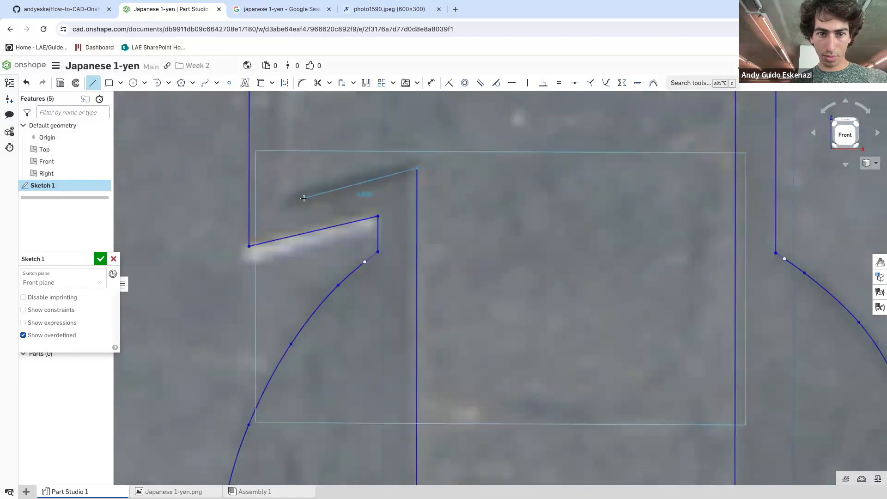
Close the numeral's inner outline with a line about 1.1 mm long along the flag's underside and a vertical line up to the inner flag spline
{"action": "left_click", "coordinate": [277, 202]}
{"action": "scroll", "coordinate": [277, 202], "scroll_direction": "down", "scroll_amount": 5}
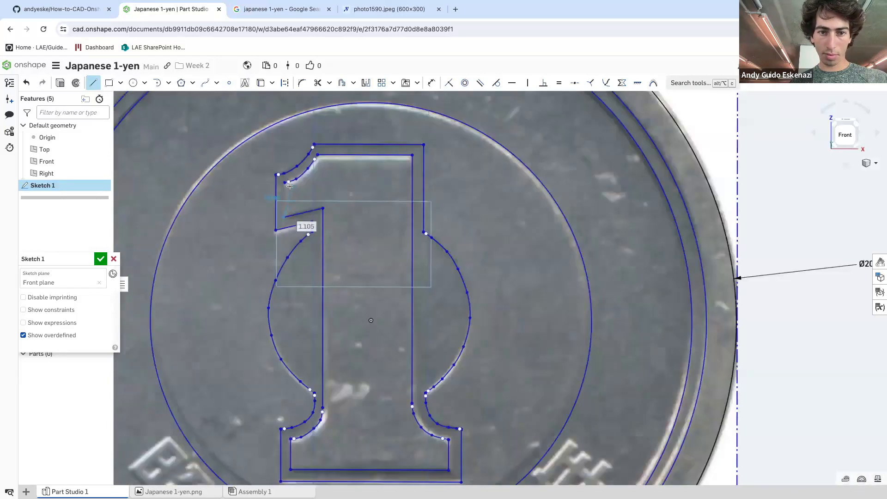
{"action": "scroll", "coordinate": [277, 185], "scroll_direction": "up", "scroll_amount": 6}
{"action": "left_click", "coordinate": [267, 166]}
{"action": "key", "text": "Escape"}
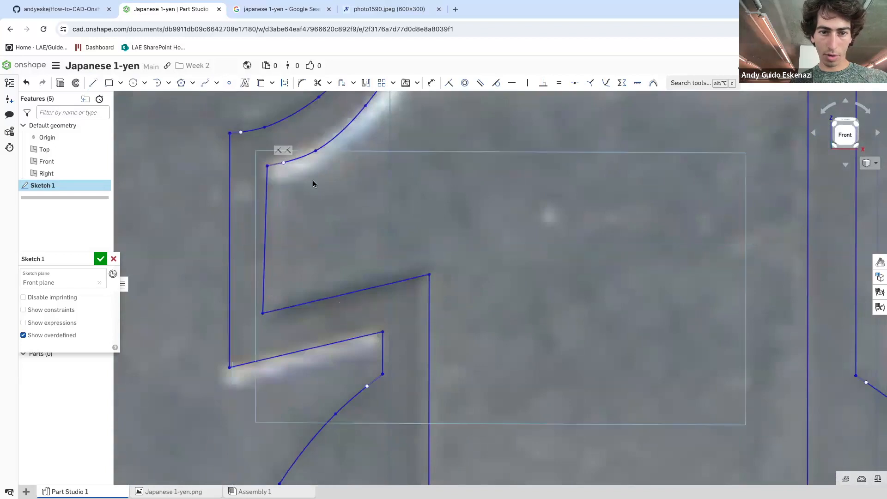
{"action": "scroll", "coordinate": [312, 180], "scroll_direction": "down", "scroll_amount": 3}
{"action": "scroll", "coordinate": [285, 172], "scroll_direction": "up", "scroll_amount": 3}
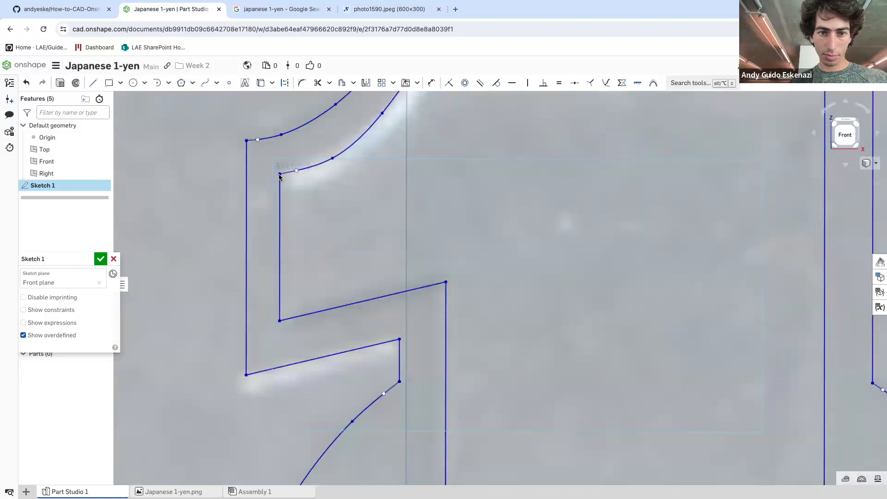
{"action": "scroll", "coordinate": [313, 187], "scroll_direction": "down", "scroll_amount": 5}
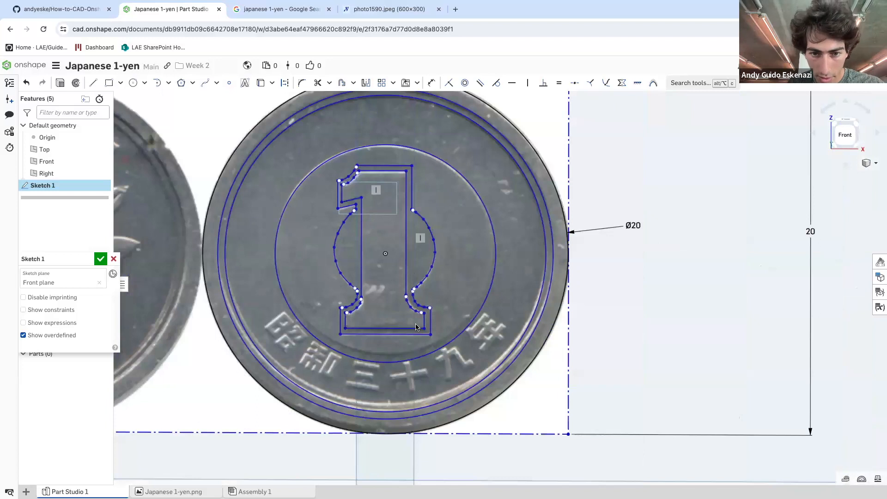
{"action": "scroll", "coordinate": [392, 257], "scroll_direction": "down", "scroll_amount": 2}
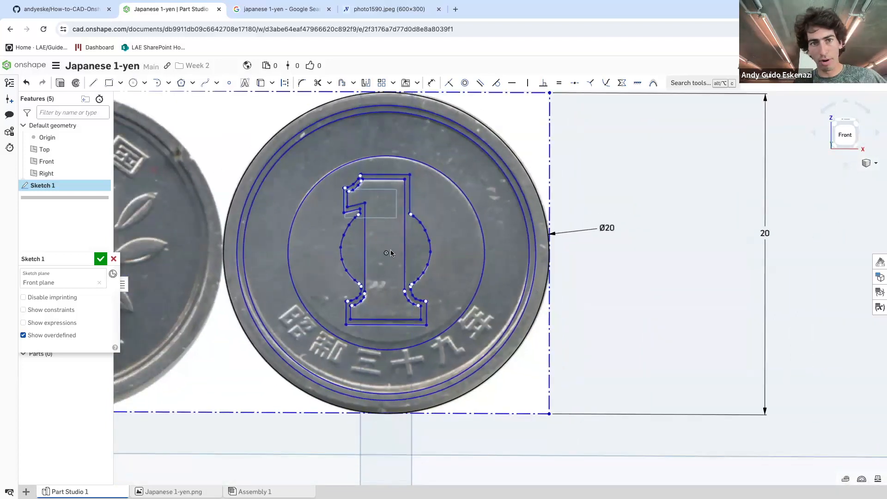
{"action": "scroll", "coordinate": [392, 257], "scroll_direction": "up", "scroll_amount": 1}
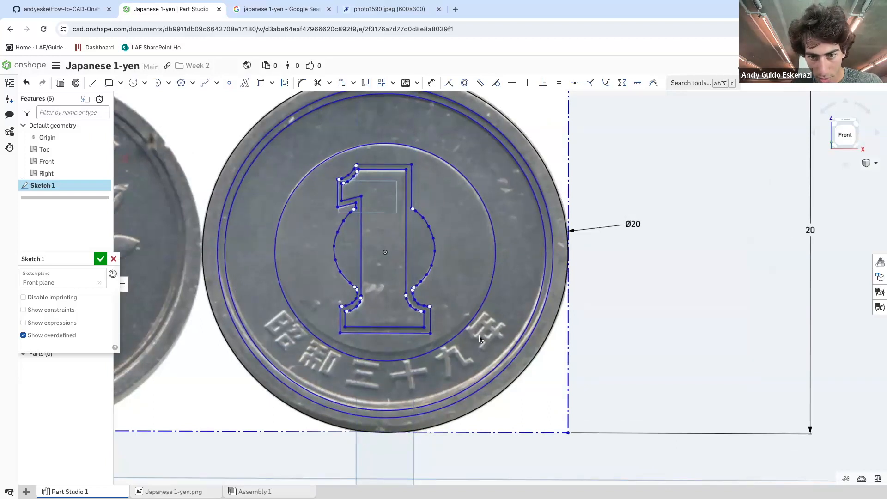
{"action": "scroll", "coordinate": [408, 375], "scroll_direction": "down", "scroll_amount": 2}
{"action": "scroll", "coordinate": [409, 396], "scroll_direction": "up", "scroll_amount": 2}
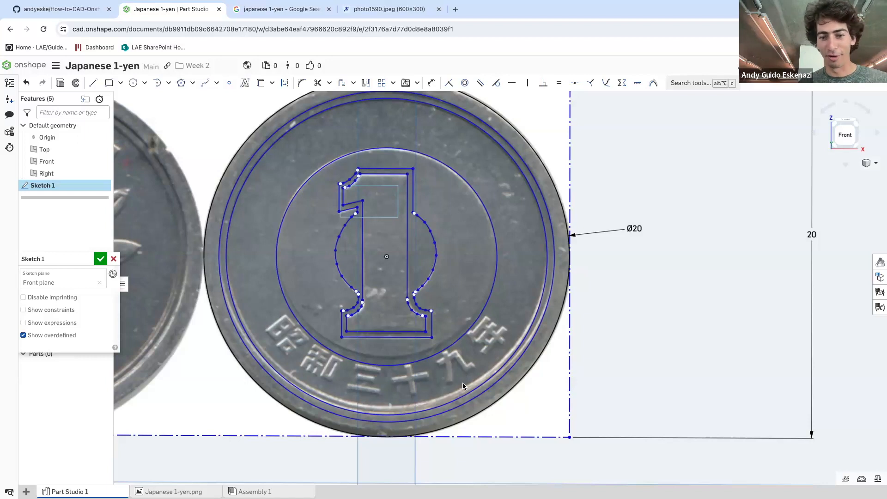
{"action": "scroll", "coordinate": [457, 361], "scroll_direction": "down", "scroll_amount": 1}
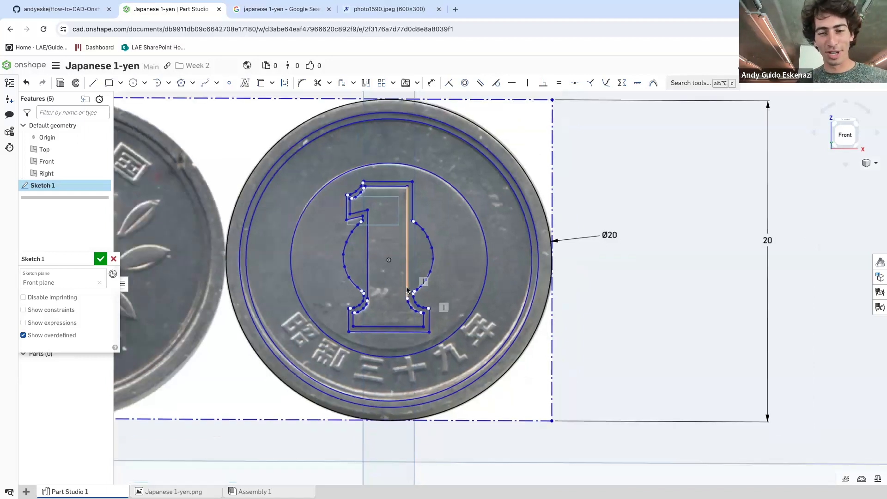
{"action": "scroll", "coordinate": [406, 231], "scroll_direction": "up", "scroll_amount": 1}
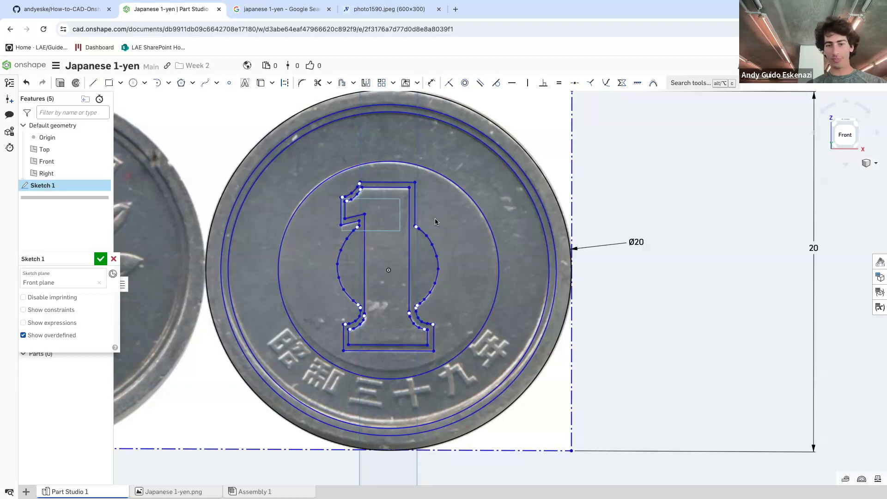
Trace the outer outline of the first Japanese character's upper-left box with four lines, about 1.36 by 0.83 mm
{"action": "scroll", "coordinate": [299, 329], "scroll_direction": "up", "scroll_amount": 6}
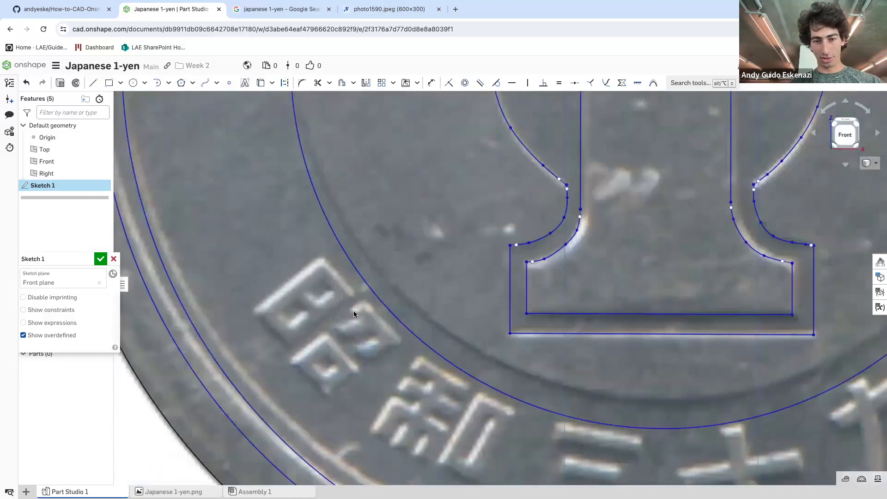
{"action": "scroll", "coordinate": [287, 300], "scroll_direction": "up", "scroll_amount": 1}
{"action": "left_click", "coordinate": [93, 83]}
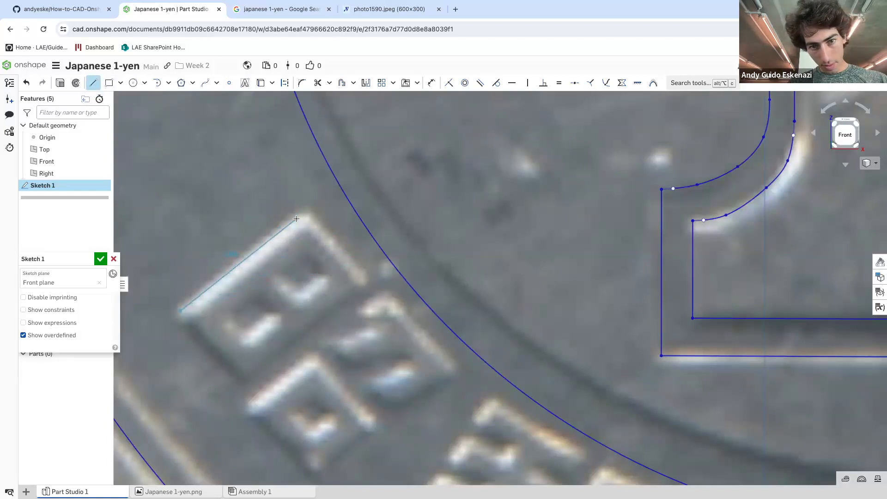
{"action": "left_click", "coordinate": [300, 211]}
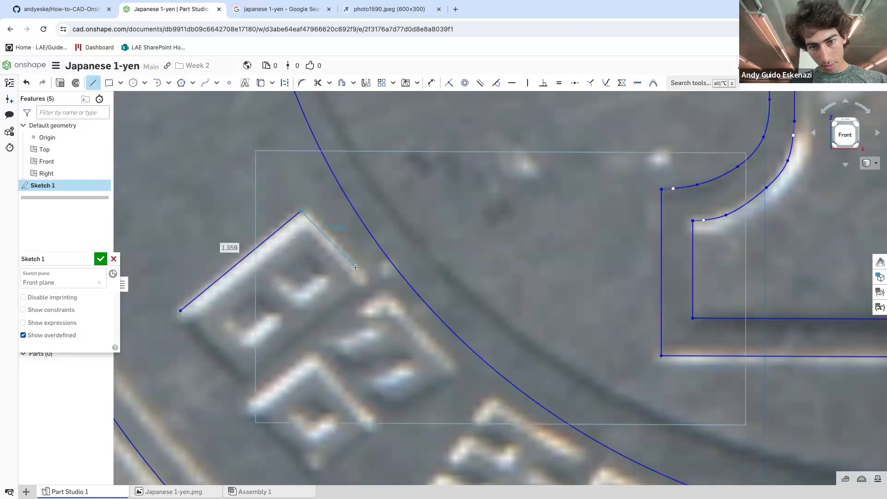
{"action": "left_click", "coordinate": [368, 280]}
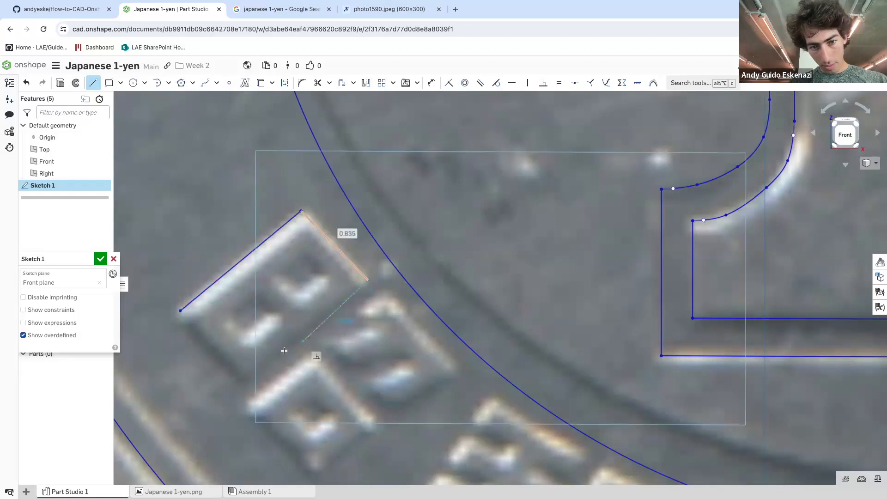
{"action": "left_click", "coordinate": [245, 382]}
{"action": "left_click", "coordinate": [180, 311]}
Trace the outer outline of the first character's smaller lower box with four connected lines, about 0.66 by 0.86 mm
{"action": "scroll", "coordinate": [286, 327], "scroll_direction": "up", "scroll_amount": 3}
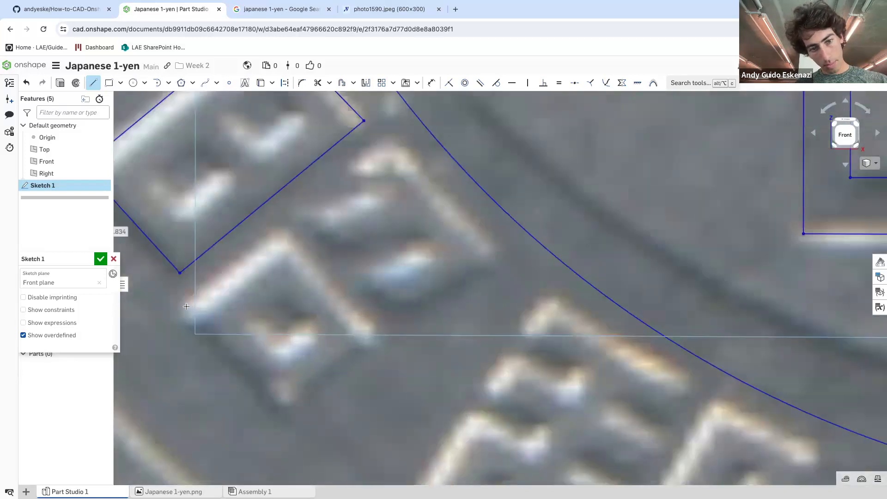
{"action": "left_click", "coordinate": [186, 305]}
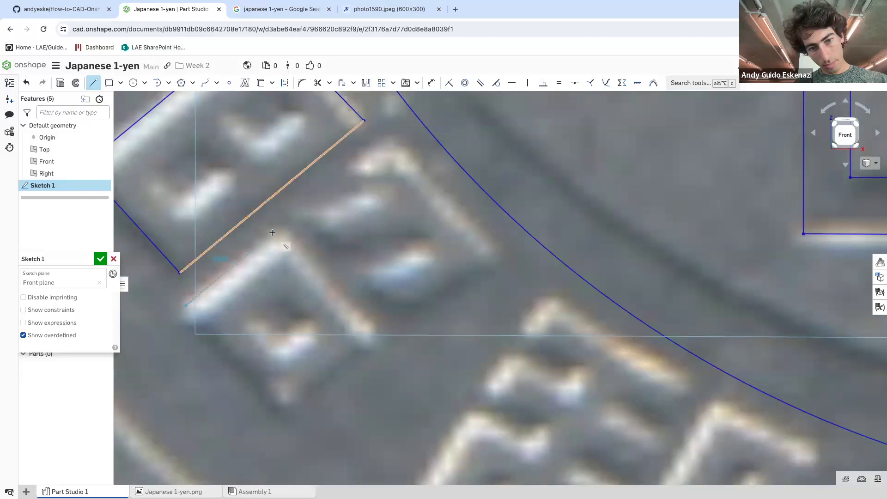
{"action": "left_click", "coordinate": [272, 233]}
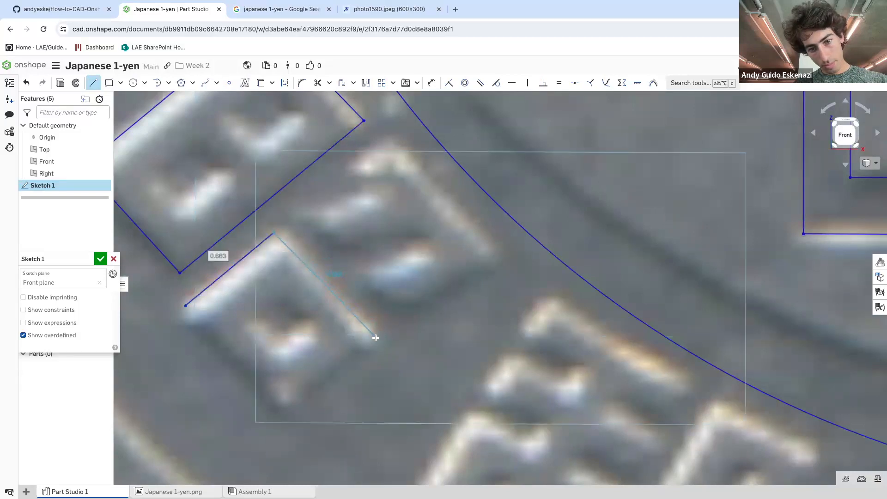
{"action": "left_click", "coordinate": [376, 339]}
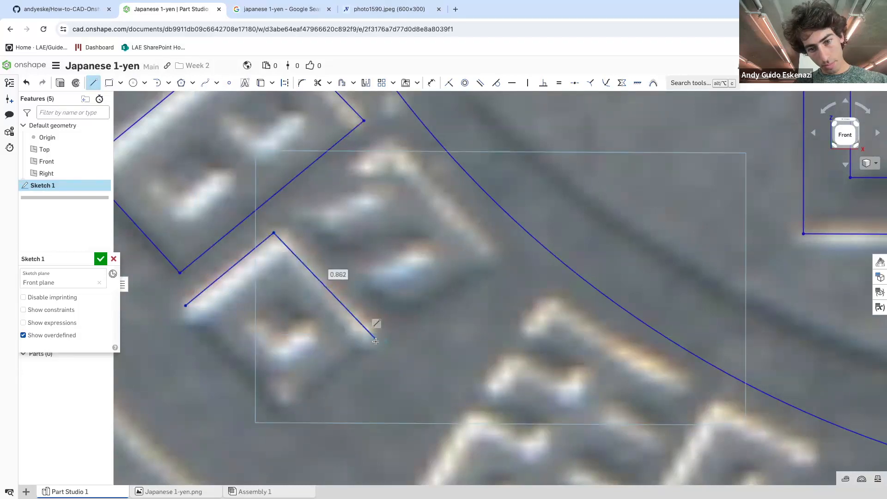
{"action": "left_click", "coordinate": [290, 420]}
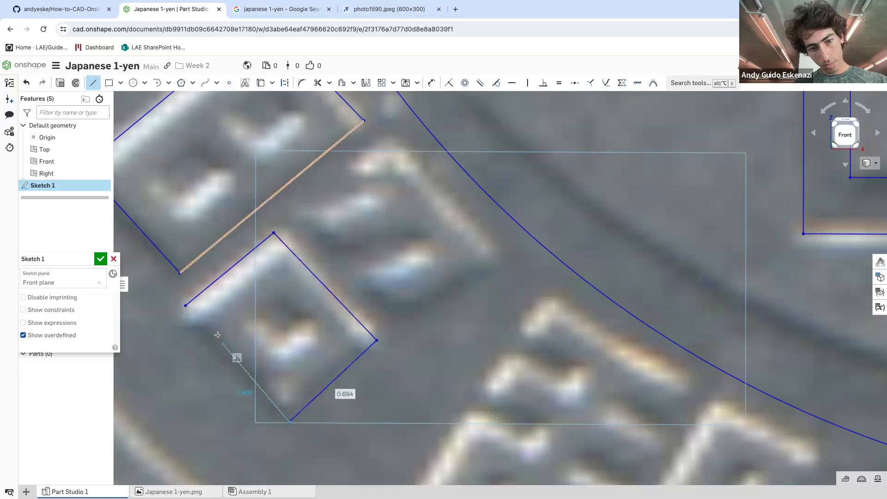
{"action": "left_click", "coordinate": [185, 306]}
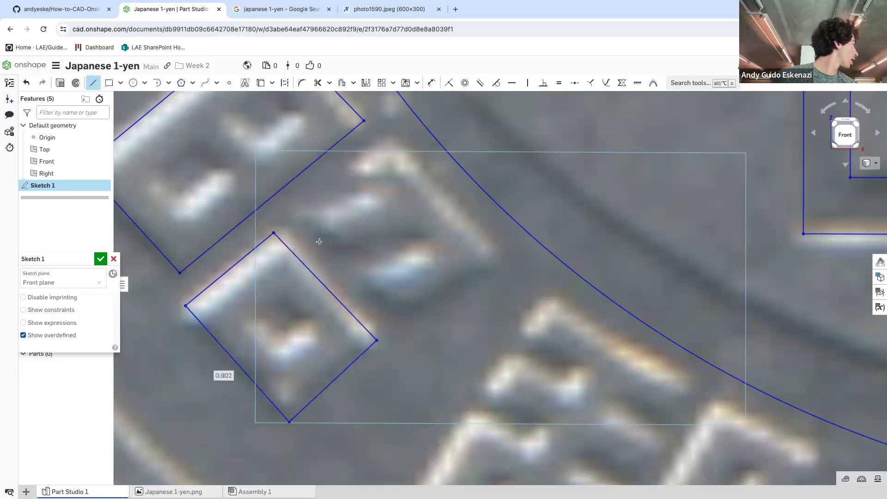
Trace the square inner opening of the first character's lower box with four lines, about 0.22 by 0.25 mm
{"action": "scroll", "coordinate": [318, 242], "scroll_direction": "down", "scroll_amount": 3}
{"action": "scroll", "coordinate": [298, 294], "scroll_direction": "up", "scroll_amount": 3}
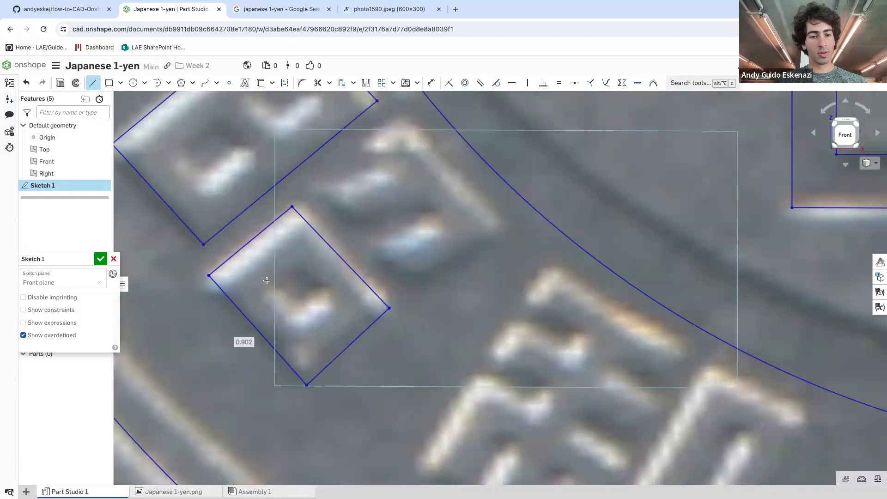
{"action": "scroll", "coordinate": [291, 279], "scroll_direction": "down", "scroll_amount": 4}
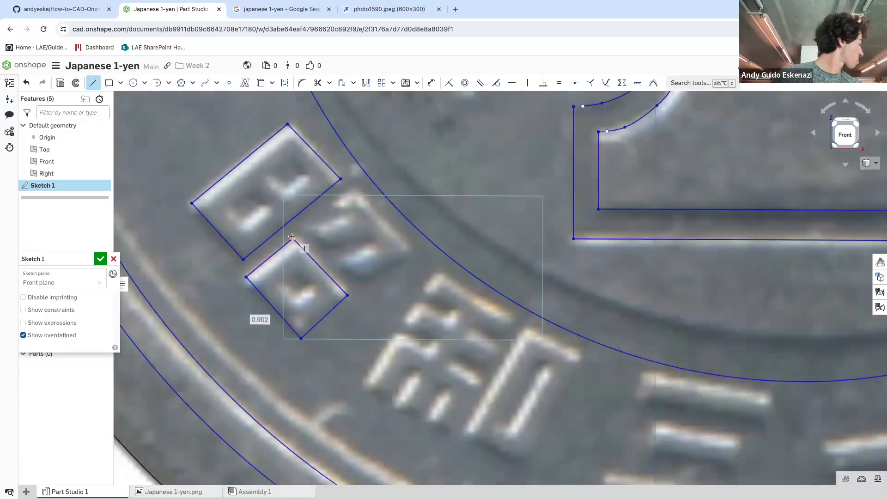
{"action": "scroll", "coordinate": [297, 290], "scroll_direction": "up", "scroll_amount": 3}
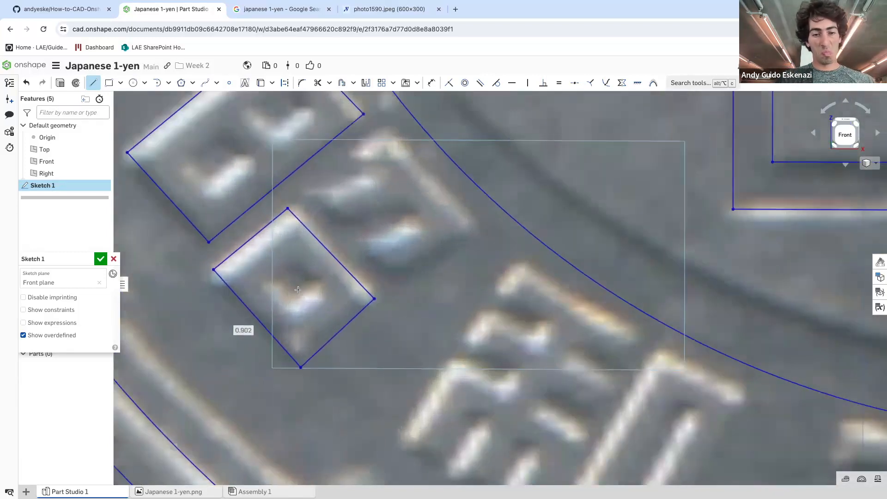
{"action": "left_click", "coordinate": [270, 281]}
{"action": "left_click", "coordinate": [293, 263]}
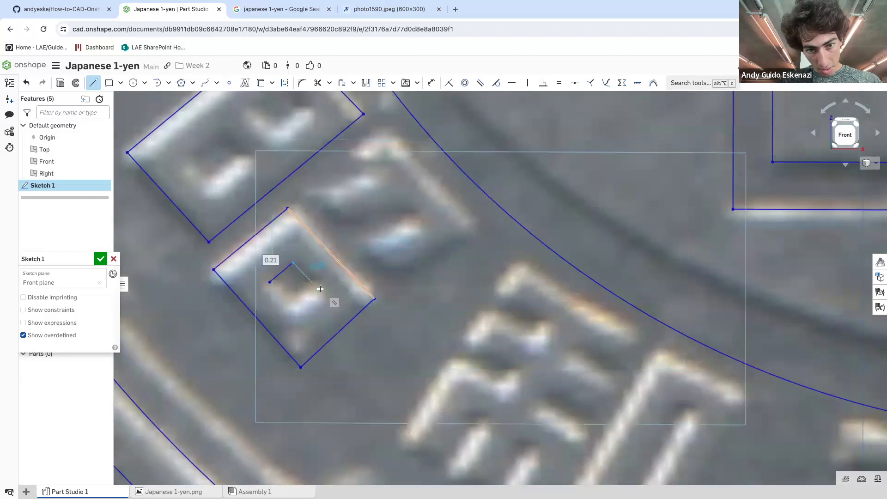
{"action": "left_click", "coordinate": [317, 287]}
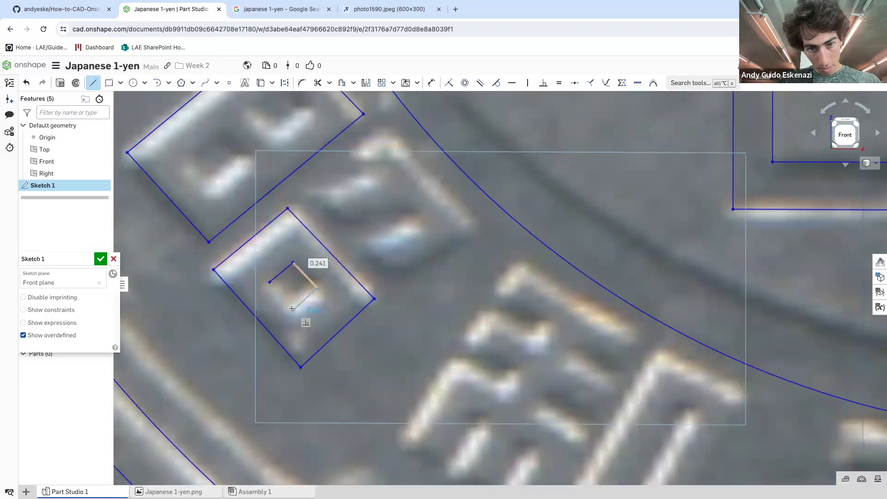
{"action": "left_click", "coordinate": [292, 307]}
{"action": "left_click", "coordinate": [269, 282]}
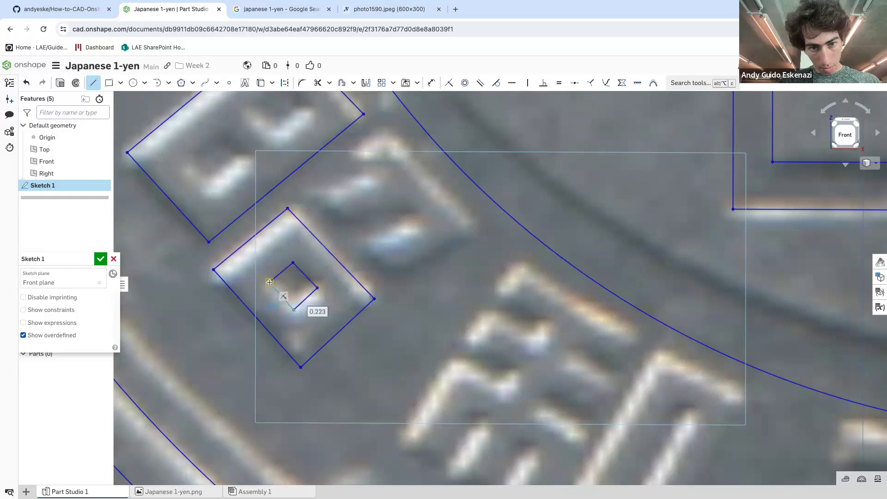
Trace the left inner opening of the first character's upper box with four lines, about 0.23 by 0.25 mm
{"action": "scroll", "coordinate": [344, 293], "scroll_direction": "down", "scroll_amount": 5}
{"action": "scroll", "coordinate": [282, 227], "scroll_direction": "up", "scroll_amount": 6}
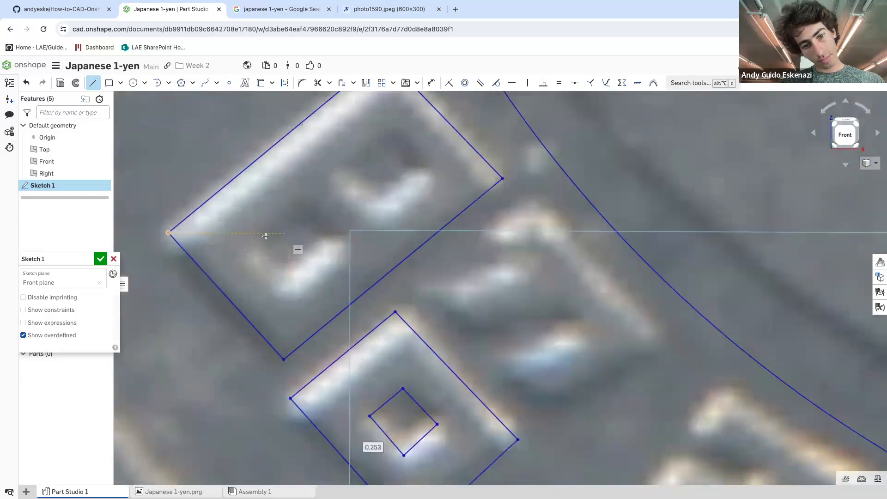
{"action": "left_click", "coordinate": [294, 205]}
{"action": "left_click", "coordinate": [328, 239]}
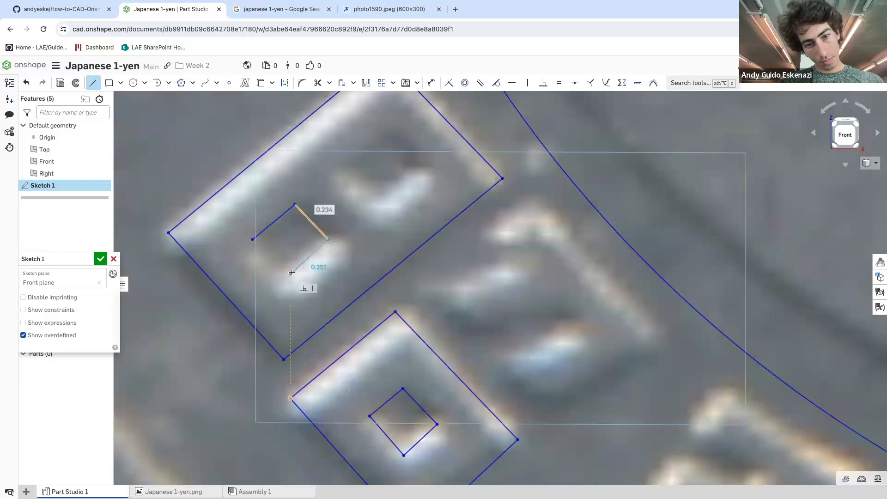
{"action": "left_click", "coordinate": [290, 274]}
{"action": "left_click", "coordinate": [253, 241]}
{"action": "key", "text": "Escape"}
Trace the right inner opening of the first character's upper box with four lines, about 0.28 by 0.25 mm
{"action": "scroll", "coordinate": [286, 272], "scroll_direction": "up", "scroll_amount": 3}
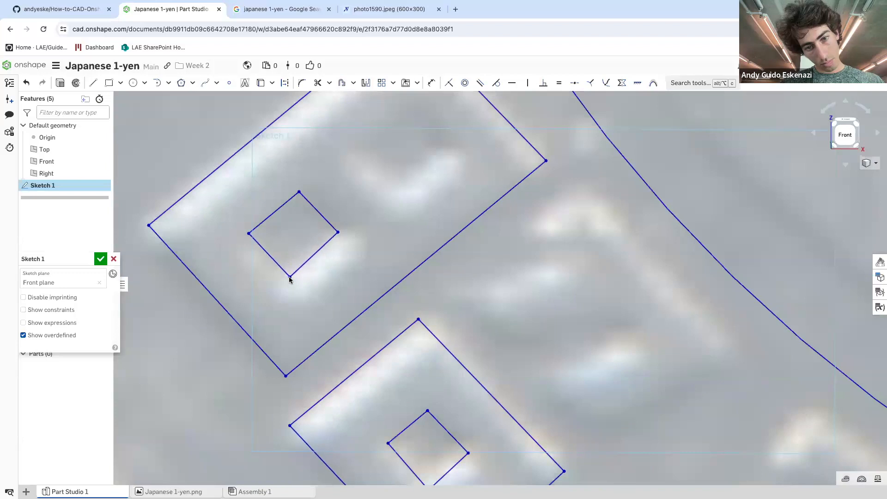
{"action": "scroll", "coordinate": [319, 274], "scroll_direction": "down", "scroll_amount": 3}
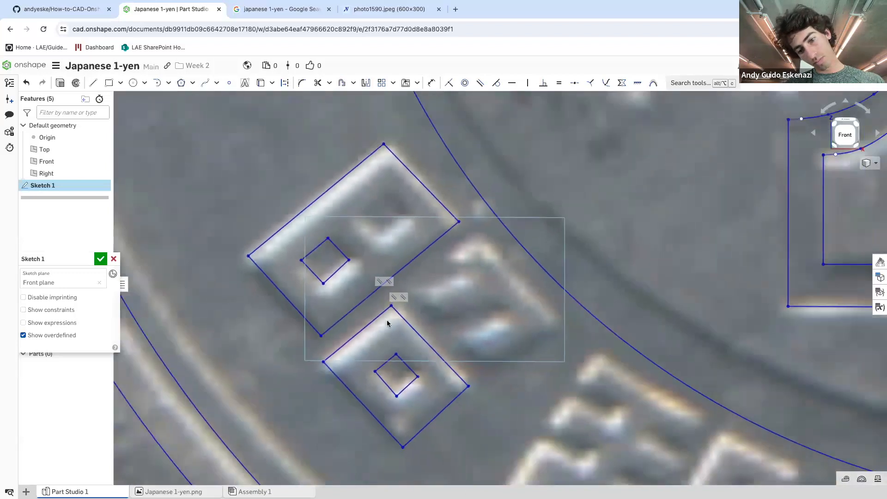
{"action": "scroll", "coordinate": [379, 222], "scroll_direction": "up", "scroll_amount": 1}
{"action": "scroll", "coordinate": [378, 223], "scroll_direction": "up", "scroll_amount": 1}
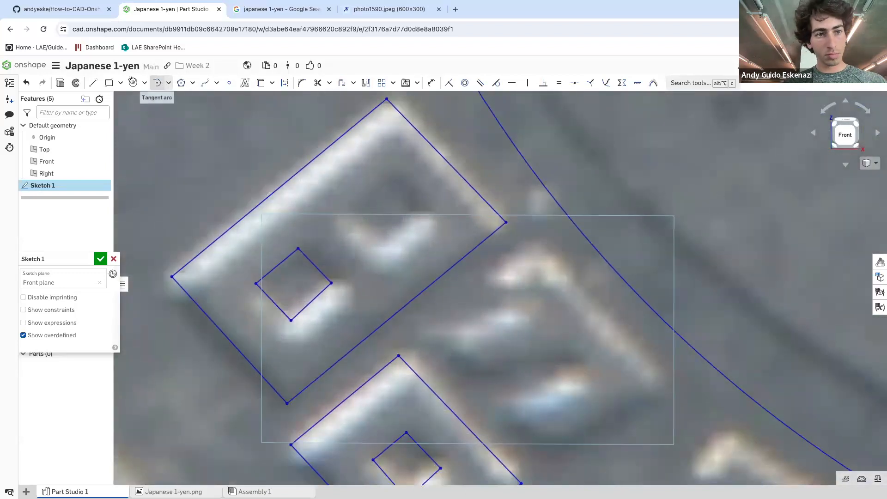
{"action": "left_click", "coordinate": [93, 83]}
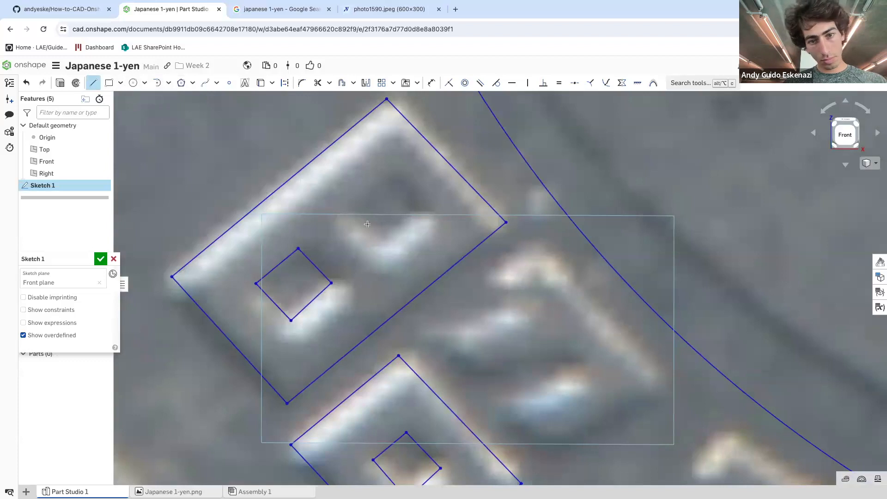
{"action": "left_click", "coordinate": [388, 175]}
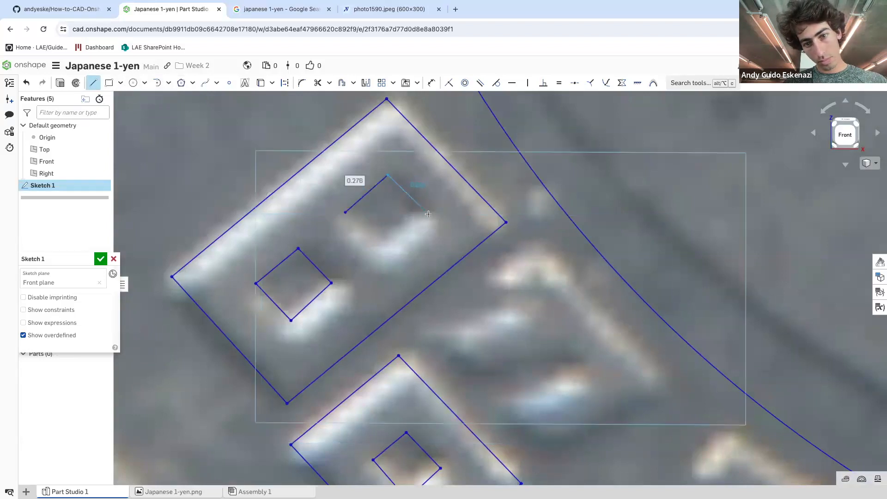
{"action": "left_click", "coordinate": [422, 212]}
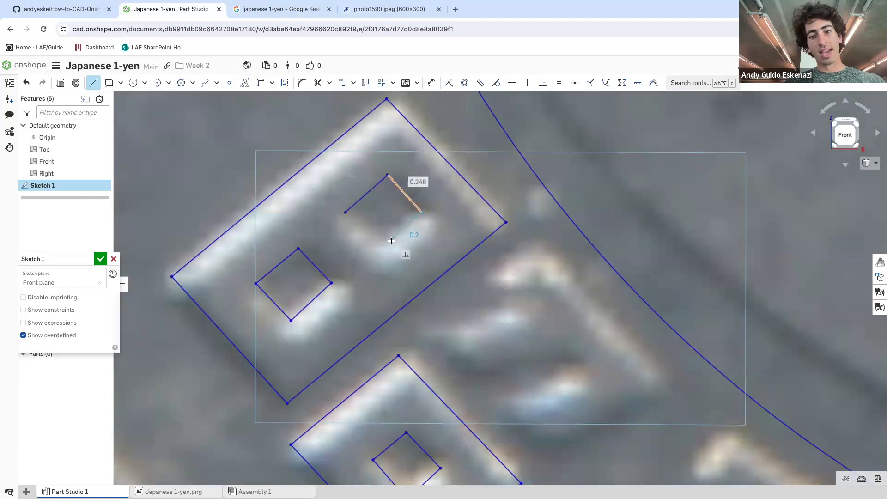
{"action": "left_click", "coordinate": [379, 250]}
{"action": "left_click", "coordinate": [345, 212]}
{"action": "key", "text": "Escape"}
Outline the top bar of the three-bar character with four connected lines, about 1.42 by 0.30 mm
{"action": "scroll", "coordinate": [390, 202], "scroll_direction": "down", "scroll_amount": 3}
{"action": "scroll", "coordinate": [422, 257], "scroll_direction": "down", "scroll_amount": 3}
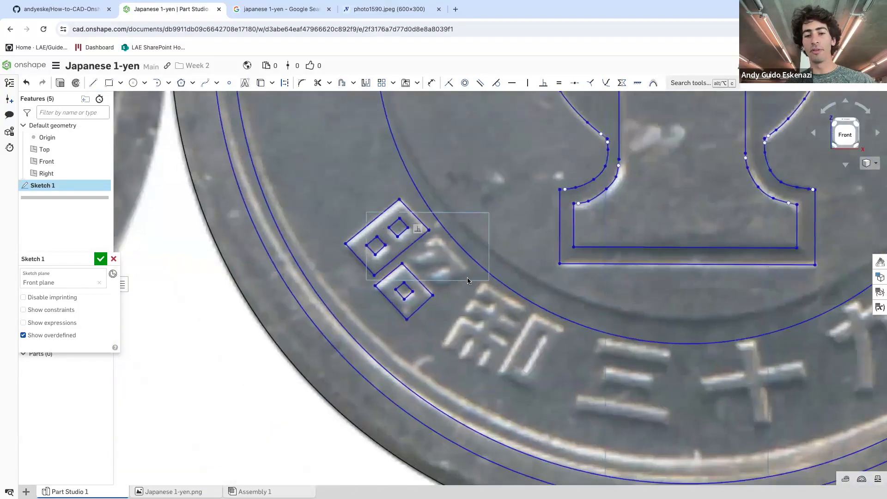
{"action": "scroll", "coordinate": [462, 296], "scroll_direction": "up", "scroll_amount": 2}
{"action": "scroll", "coordinate": [510, 331], "scroll_direction": "down", "scroll_amount": 2}
{"action": "scroll", "coordinate": [511, 333], "scroll_direction": "up", "scroll_amount": 3}
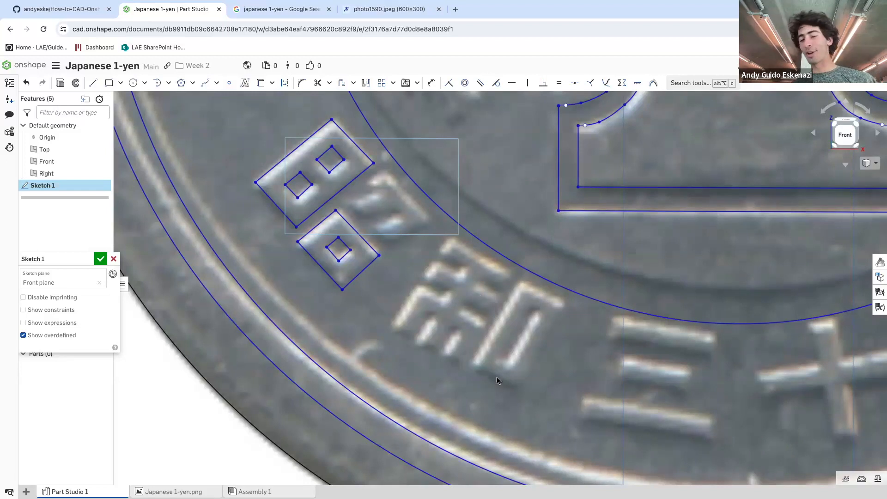
{"action": "scroll", "coordinate": [663, 413], "scroll_direction": "up", "scroll_amount": 3}
{"action": "scroll", "coordinate": [664, 391], "scroll_direction": "down", "scroll_amount": 3}
{"action": "scroll", "coordinate": [665, 392], "scroll_direction": "up", "scroll_amount": 5}
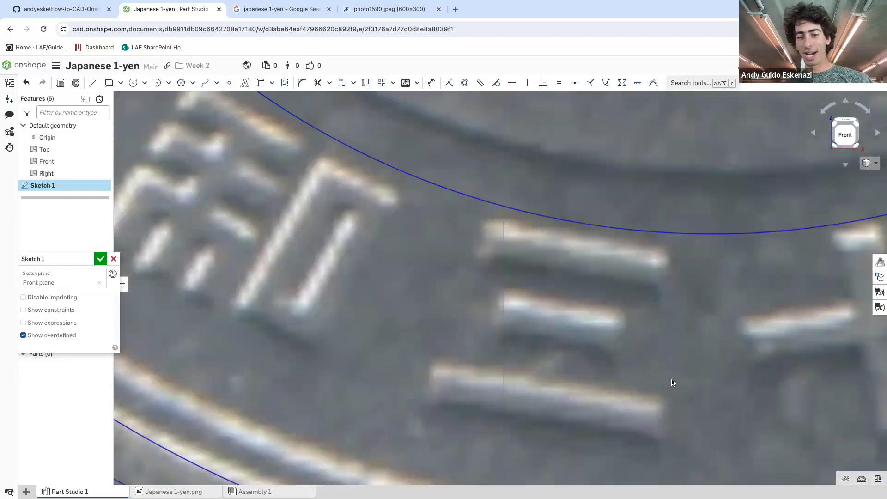
{"action": "left_click", "coordinate": [93, 82]}
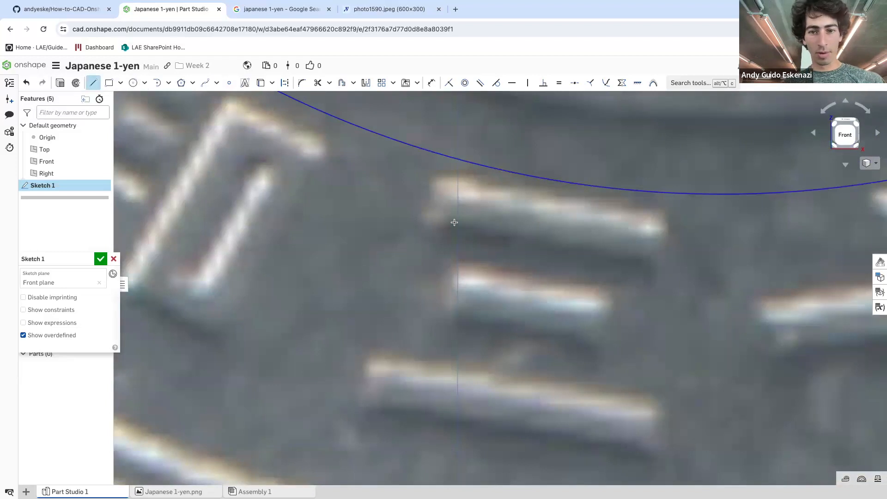
{"action": "left_click", "coordinate": [433, 174]}
{"action": "left_click", "coordinate": [664, 209]}
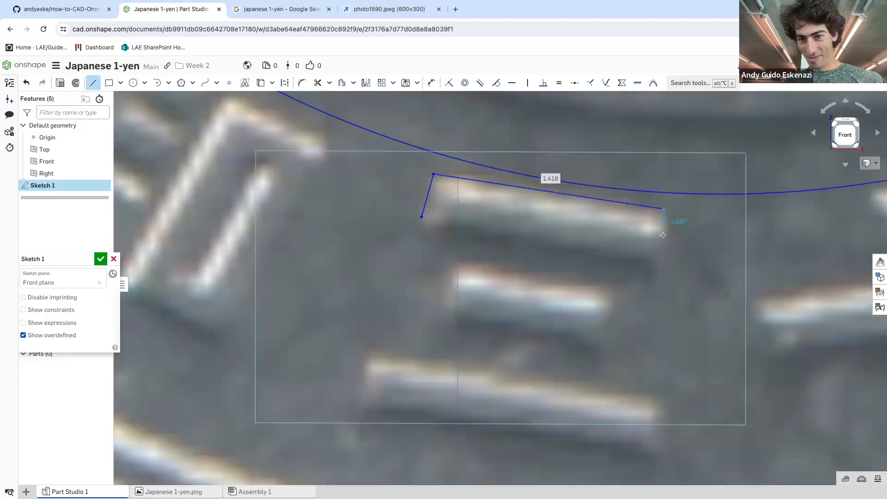
{"action": "left_click", "coordinate": [656, 257]}
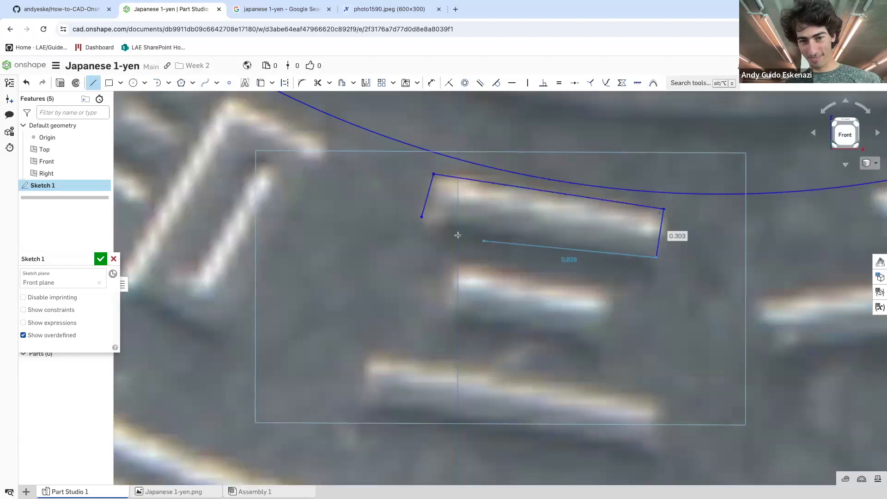
{"action": "left_click", "coordinate": [421, 216]}
Outline the middle bar of the three-bar character with four connected lines, about 0.96 by 0.29 mm
{"action": "left_click", "coordinate": [449, 309]}
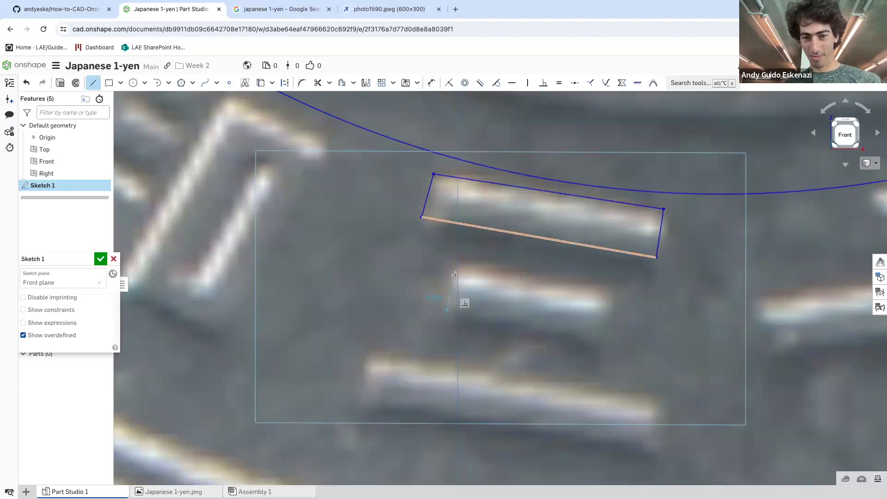
{"action": "left_click", "coordinate": [455, 264]}
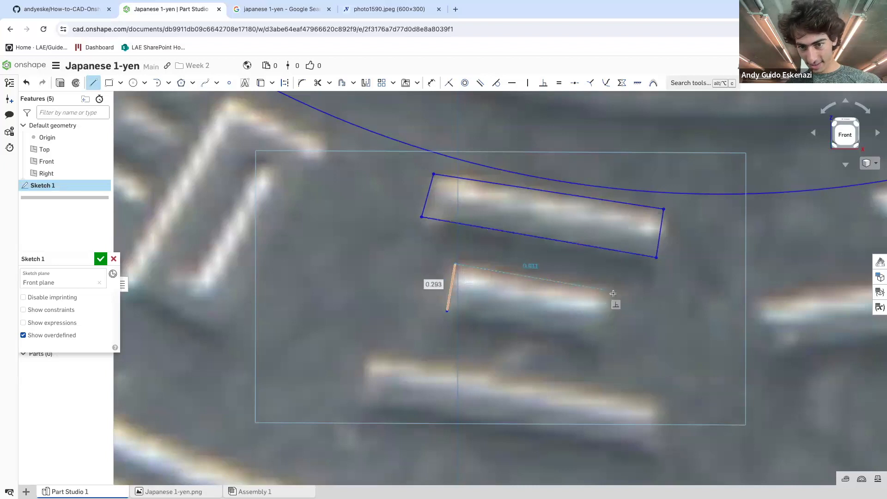
{"action": "left_click", "coordinate": [610, 291]}
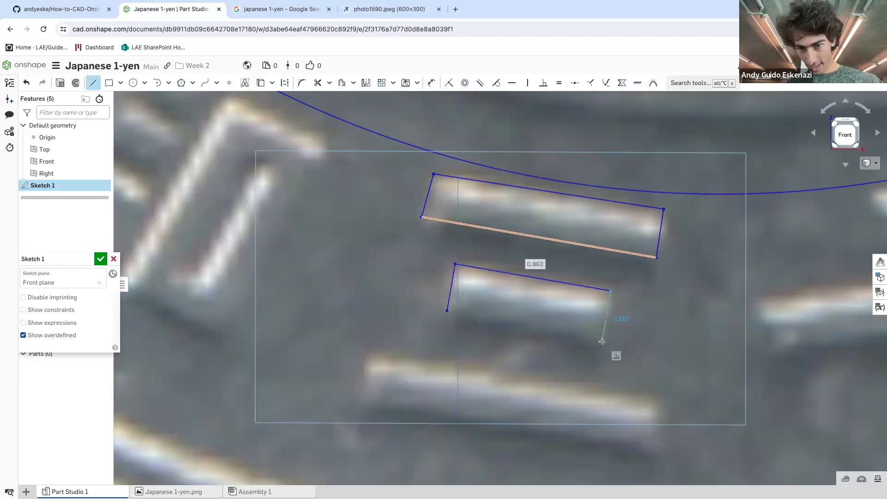
{"action": "left_click", "coordinate": [602, 339]}
{"action": "left_click", "coordinate": [446, 310]}
Outline the bottom bar of the three-bar character with four connected lines, about 1.80 mm long
{"action": "scroll", "coordinate": [464, 266], "scroll_direction": "down", "scroll_amount": 1}
{"action": "scroll", "coordinate": [464, 266], "scroll_direction": "down", "scroll_amount": 2}
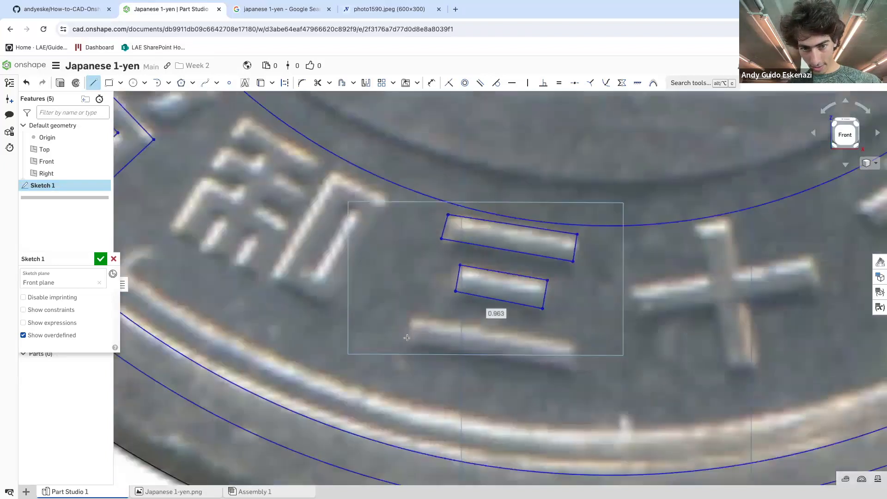
{"action": "left_click", "coordinate": [406, 342]}
{"action": "left_click", "coordinate": [412, 313]}
{"action": "left_click", "coordinate": [594, 344]}
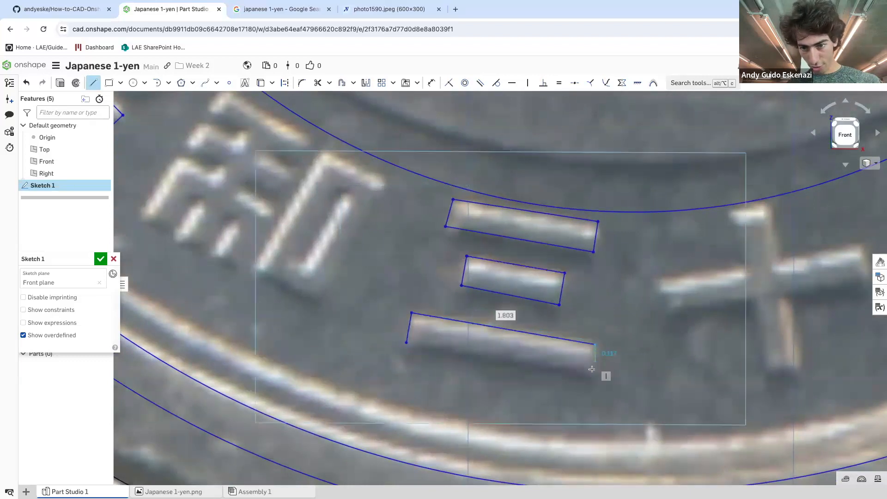
{"action": "left_click", "coordinate": [590, 375]}
{"action": "left_click", "coordinate": [406, 342]}
Start the cross-shaped character's outline with a line about 0.85 mm along the left arm's upper edge, continuing around the top arm, about 0.38 mm wide
{"action": "scroll", "coordinate": [344, 286], "scroll_direction": "down", "scroll_amount": 5}
{"action": "scroll", "coordinate": [431, 275], "scroll_direction": "up", "scroll_amount": 5}
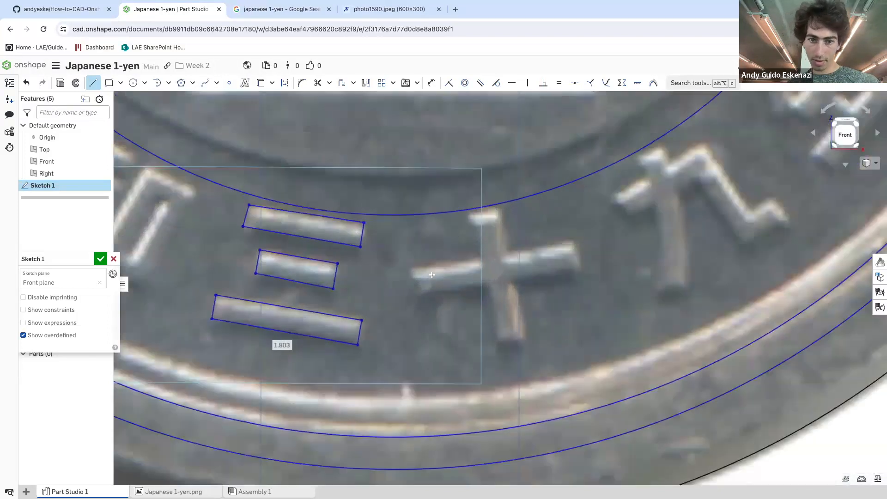
{"action": "scroll", "coordinate": [409, 267], "scroll_direction": "up", "scroll_amount": 2}
{"action": "left_click", "coordinate": [403, 266]}
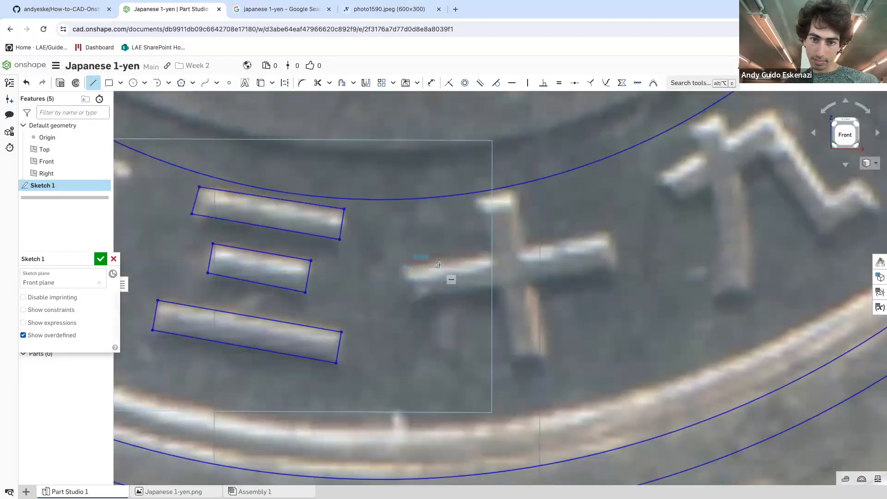
{"action": "left_click", "coordinate": [491, 254]}
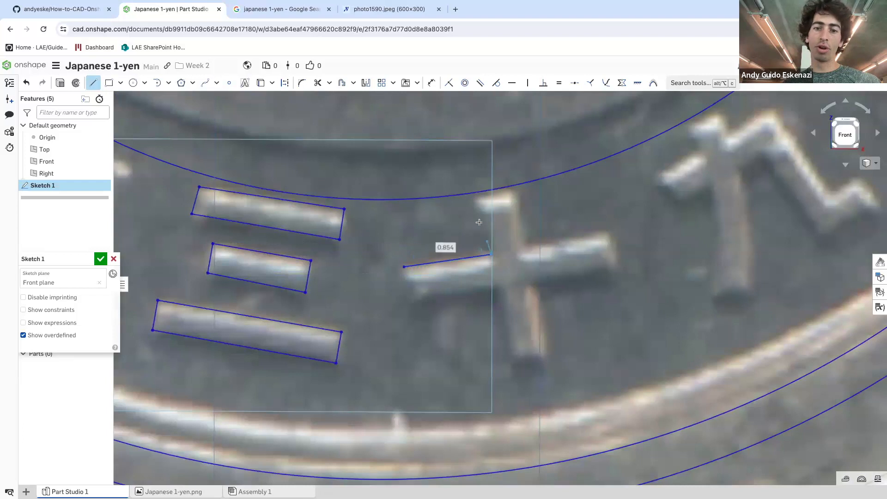
{"action": "left_click", "coordinate": [476, 199]}
{"action": "left_click", "coordinate": [513, 193]}
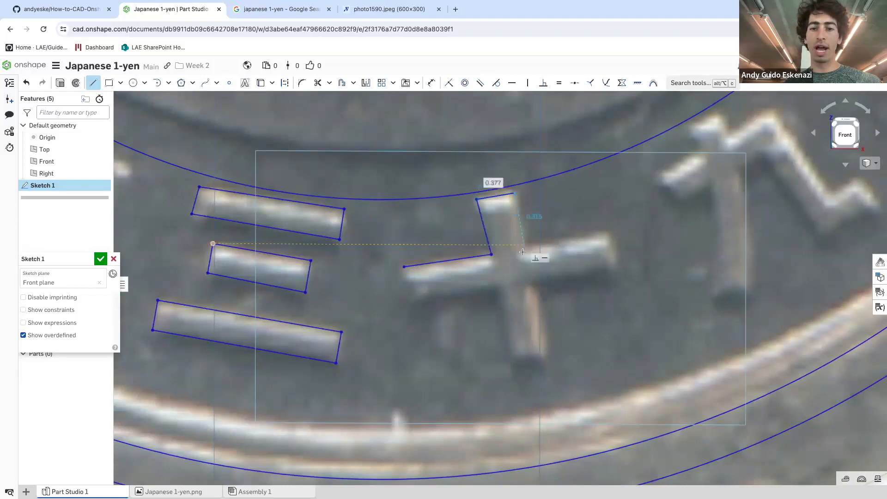
{"action": "left_click", "coordinate": [526, 243]}
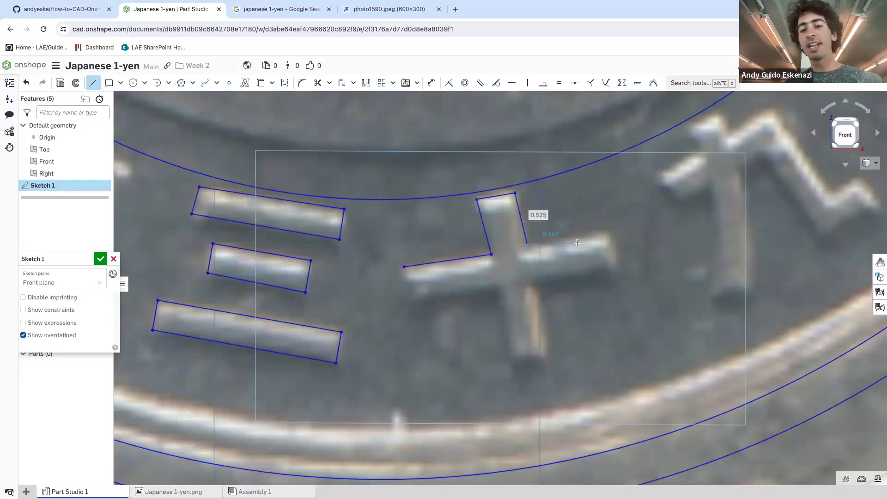
Continue the cross outline around the right arm, about 0.78 by 0.32 mm, and the bottom arm, about 0.80 by 0.37 mm
{"action": "left_click", "coordinate": [605, 231]}
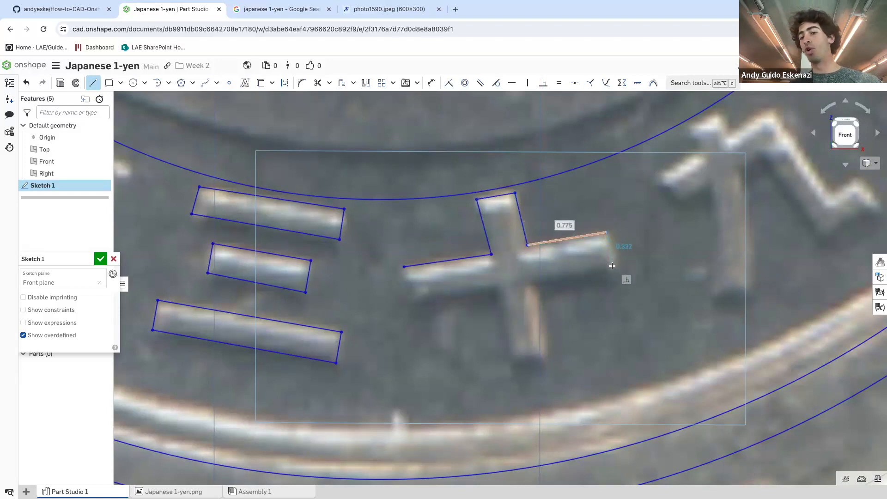
{"action": "left_click", "coordinate": [611, 264]}
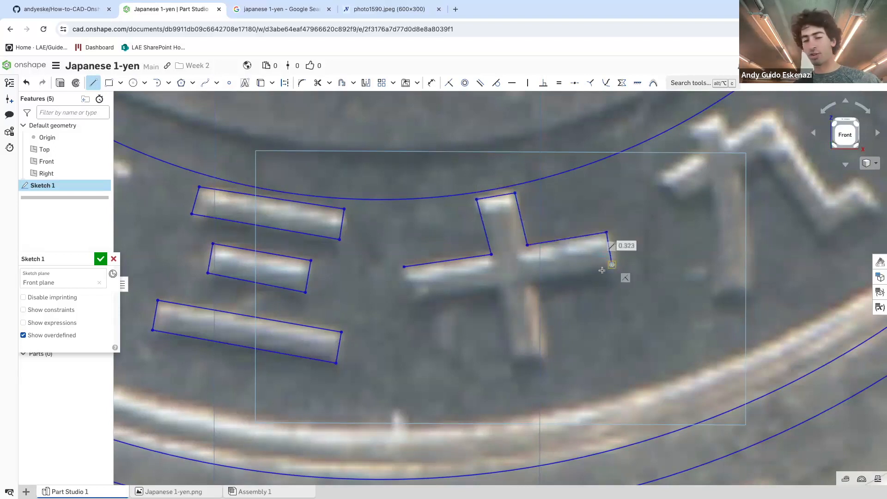
{"action": "left_click", "coordinate": [537, 276]}
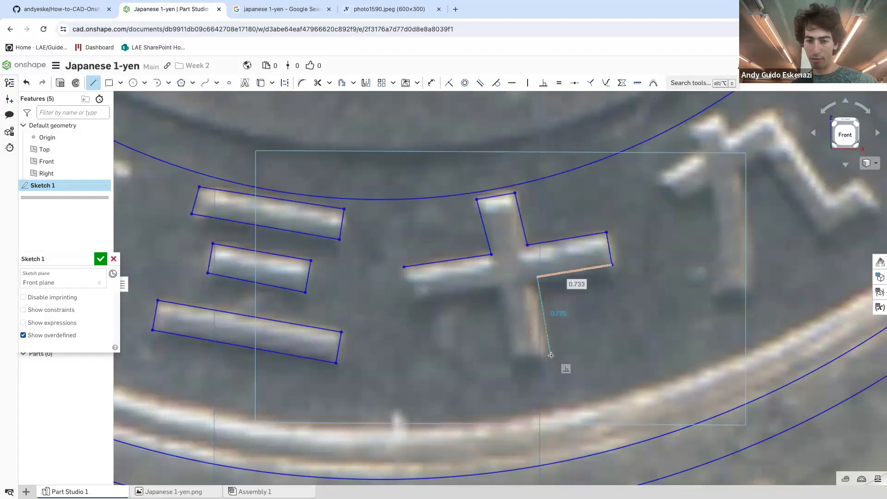
{"action": "left_click", "coordinate": [550, 357]}
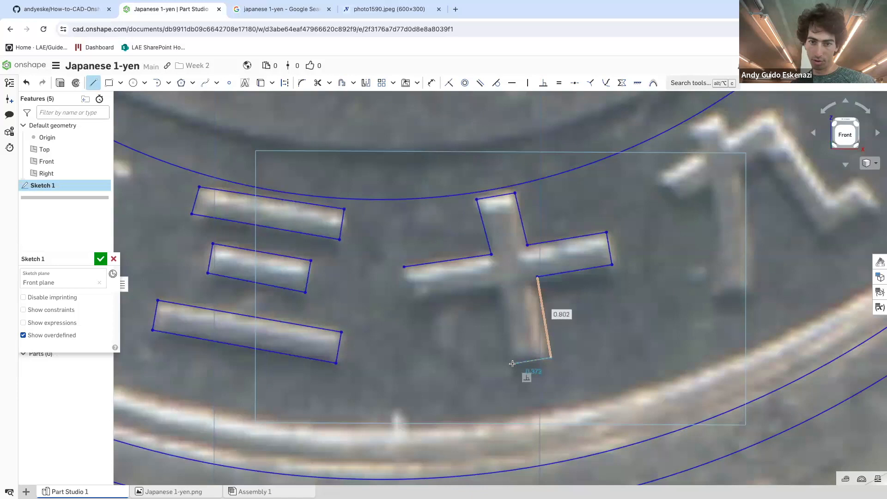
{"action": "left_click", "coordinate": [513, 363]}
{"action": "left_click", "coordinate": [501, 289]}
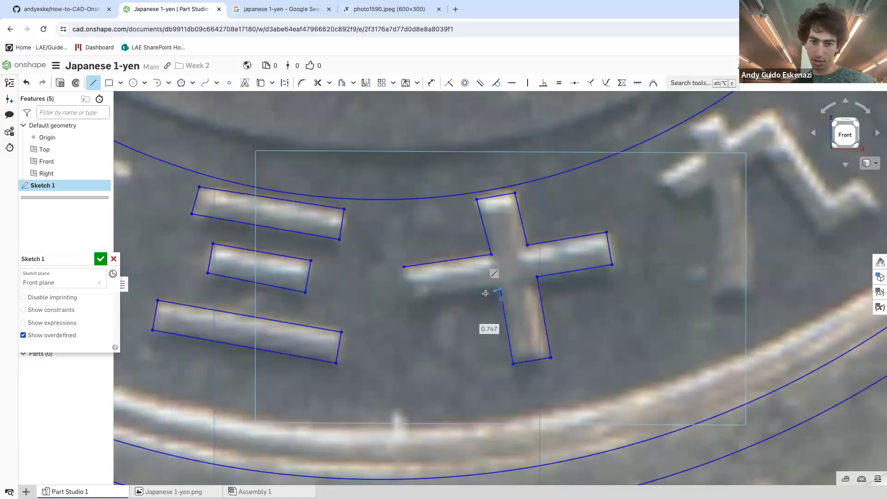
Finish the cross-shaped character's outline along the left arm's lower edge and close its end with a line about 0.36 mm long
{"action": "left_click", "coordinate": [411, 301]}
{"action": "left_click", "coordinate": [404, 267]}
{"action": "scroll", "coordinate": [364, 263], "scroll_direction": "down", "scroll_amount": 1}
{"action": "scroll", "coordinate": [364, 263], "scroll_direction": "down", "scroll_amount": 2}
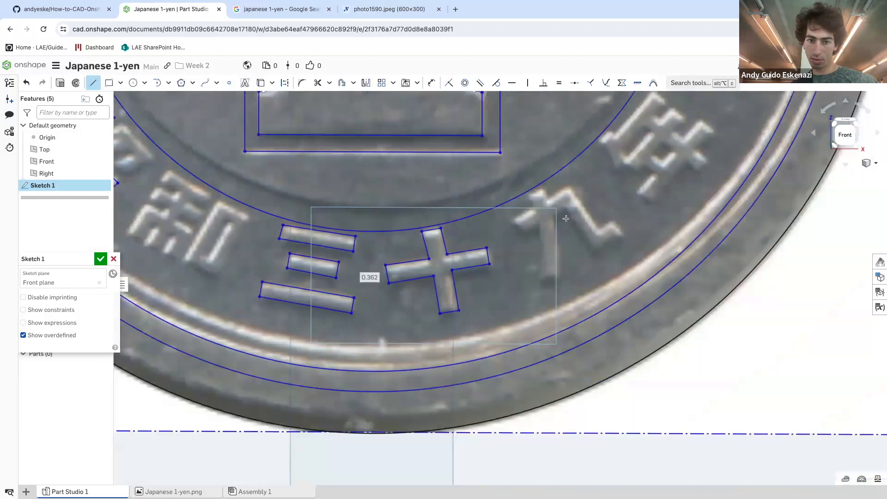
Start outlining the 九 character beside the cross, from the left arm's upper edge around the top stub, with side lines about 0.25 mm
{"action": "scroll", "coordinate": [566, 218], "scroll_direction": "up", "scroll_amount": 4}
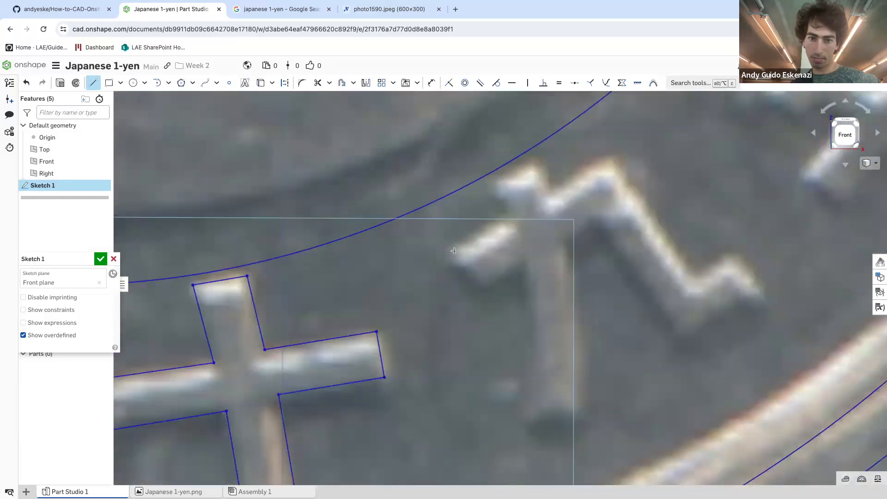
{"action": "left_click", "coordinate": [449, 248]}
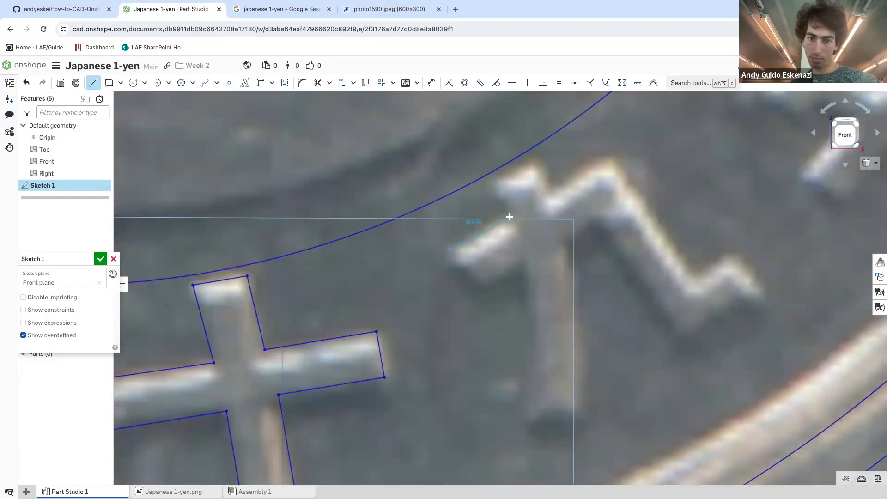
{"action": "left_click", "coordinate": [510, 217]}
{"action": "left_click", "coordinate": [492, 185]}
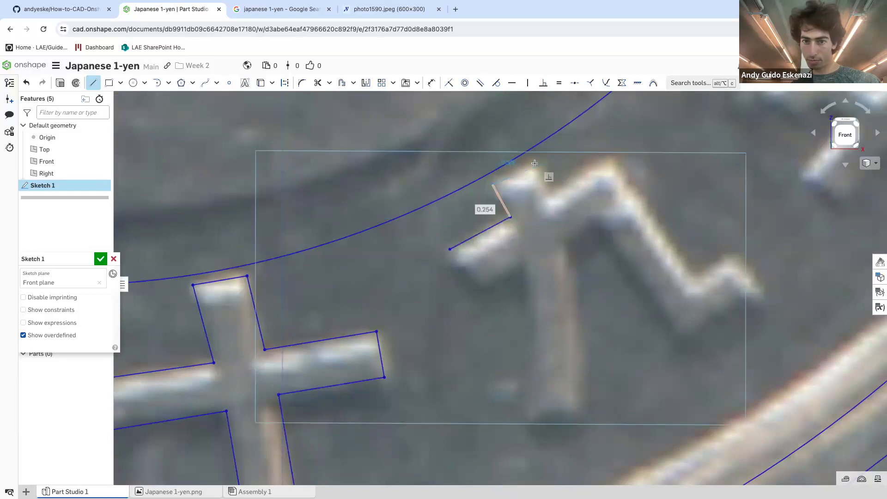
{"action": "left_click", "coordinate": [535, 163]}
{"action": "left_click", "coordinate": [552, 193]}
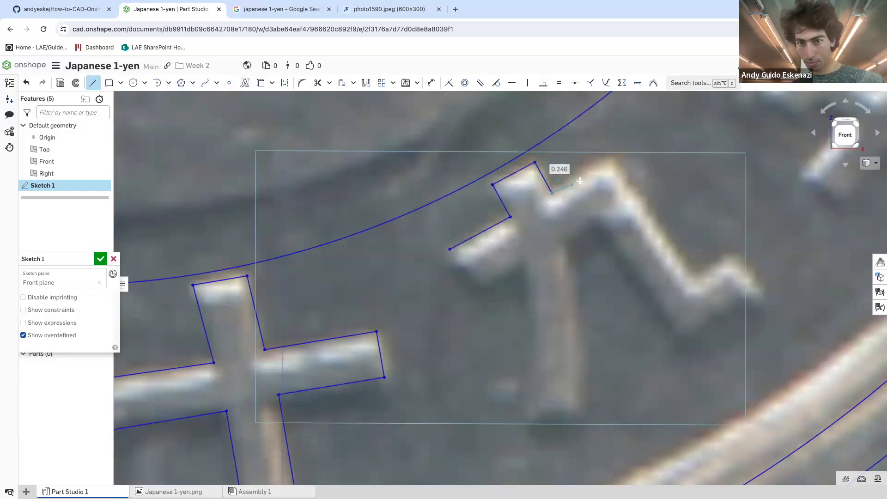
Continue the 九 outline along the zigzag's upper edge: about 0.44 mm to the peak, down the diagonal, then about 0.28 and 0.33 mm around the hook
{"action": "left_click", "coordinate": [603, 157]}
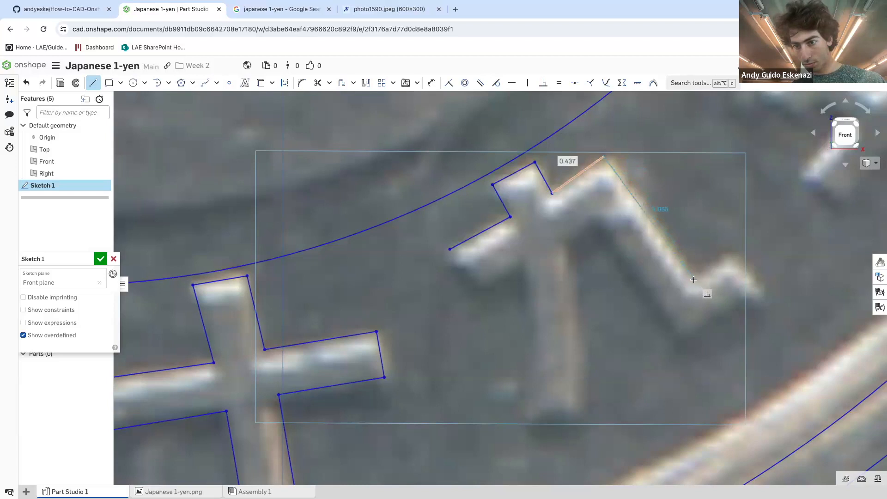
{"action": "left_click", "coordinate": [693, 279]}
{"action": "left_click", "coordinate": [725, 257]}
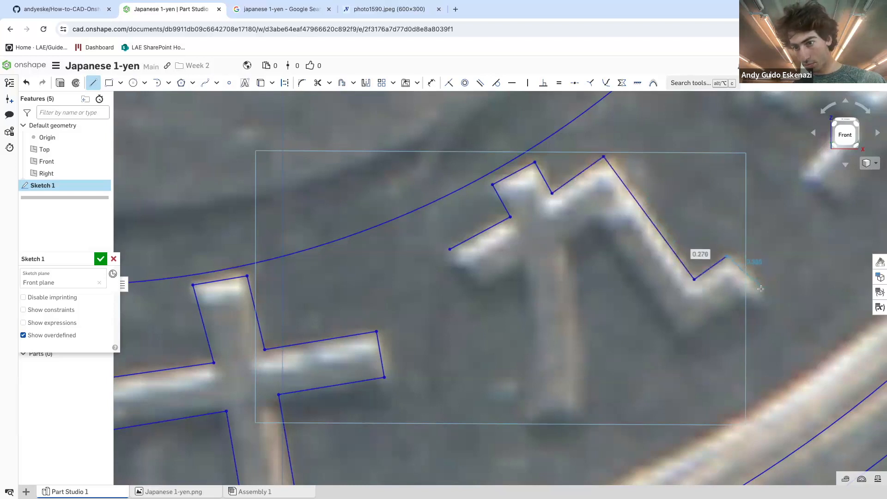
{"action": "left_click", "coordinate": [759, 288]}
Trace the 九 hook's tip with a short end line and an underside line about 0.10 mm, continuing along the diagonal's lower end
{"action": "scroll", "coordinate": [749, 303], "scroll_direction": "up", "scroll_amount": 3}
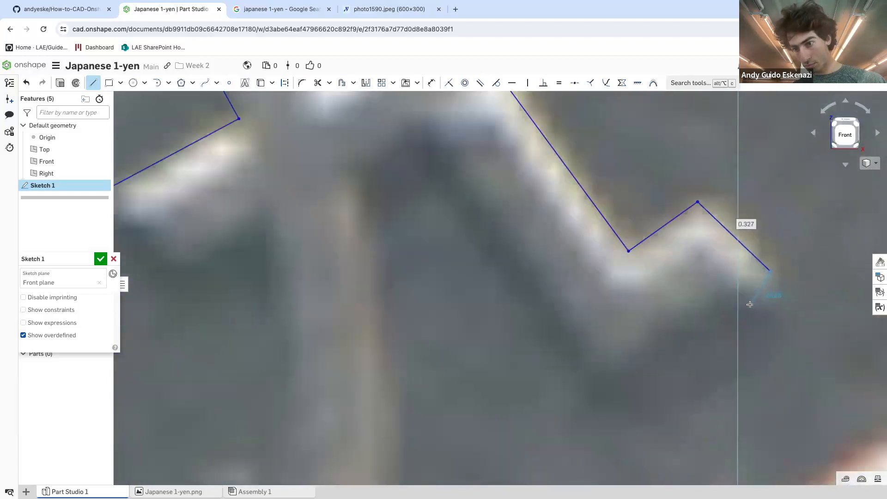
{"action": "left_click", "coordinate": [744, 305]}
{"action": "left_click", "coordinate": [719, 290]}
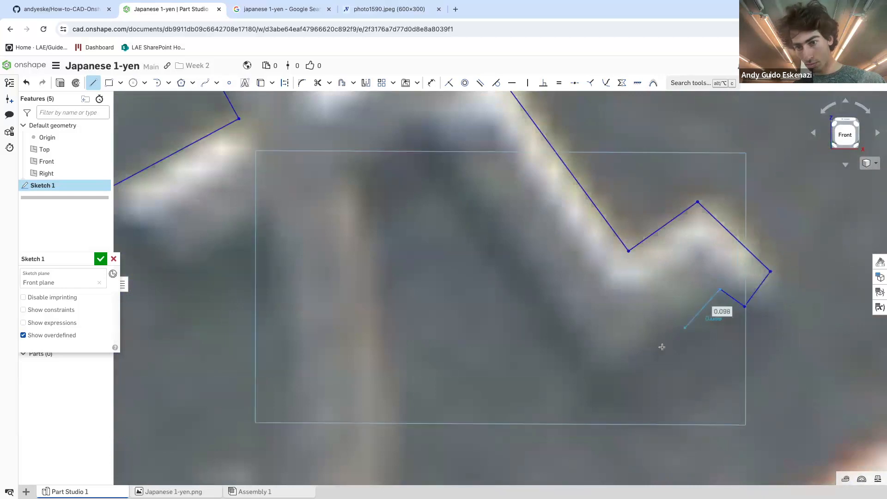
{"action": "left_click", "coordinate": [601, 392]}
{"action": "key", "text": "Escape"}
{"action": "scroll", "coordinate": [620, 264], "scroll_direction": "down", "scroll_amount": 4}
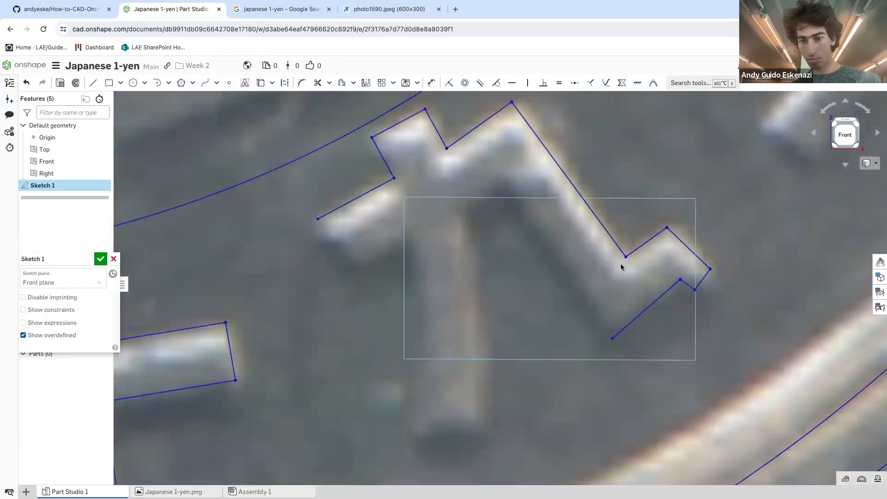
Outline the inner edge of the 九 diagonal up to its inside corner and add a short line back to the stem
{"action": "left_click", "coordinate": [93, 83]}
{"action": "left_click", "coordinate": [615, 318]}
{"action": "left_click", "coordinate": [531, 201]}
{"action": "left_click", "coordinate": [509, 217]}
{"action": "key", "text": "Escape"}
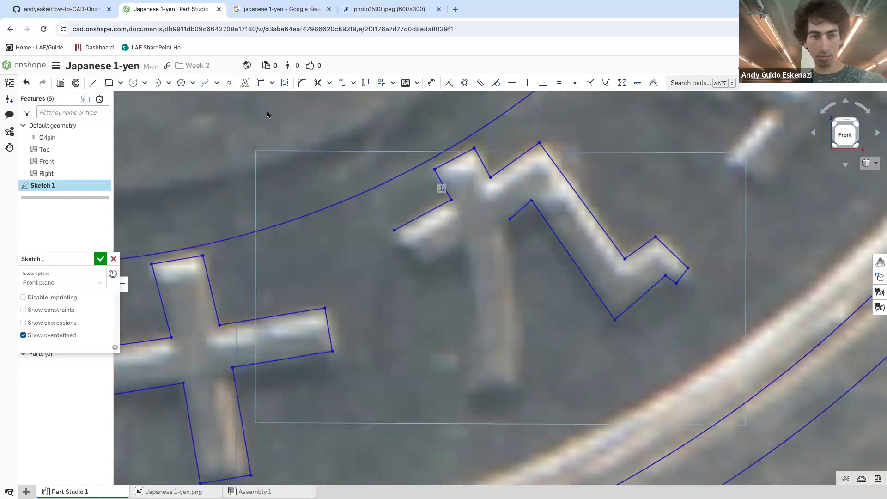
Trace the right edge of the 九 stem with a spline from the short line's end down to the stem's foot
{"action": "left_click", "coordinate": [206, 88]}
{"action": "left_click", "coordinate": [510, 218]}
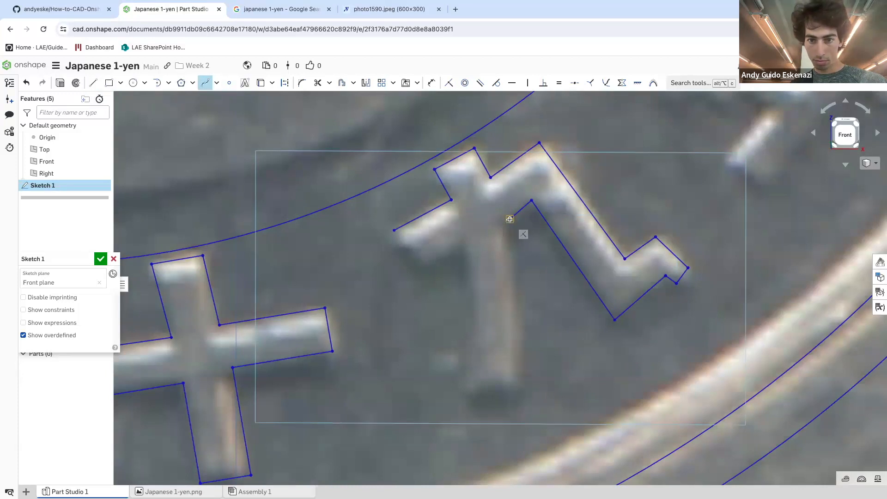
{"action": "left_click", "coordinate": [513, 251]}
{"action": "left_click", "coordinate": [520, 304]}
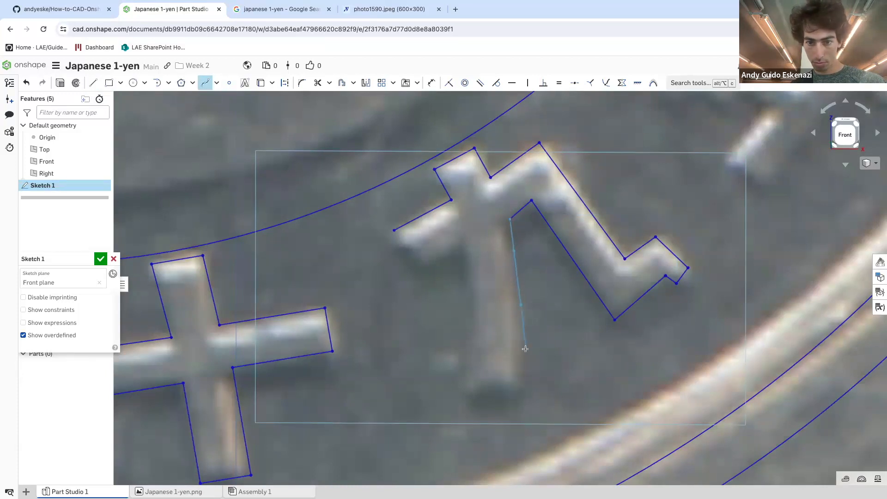
{"action": "double_click", "coordinate": [523, 389]}
{"action": "scroll", "coordinate": [608, 235], "scroll_direction": "down", "scroll_amount": 3}
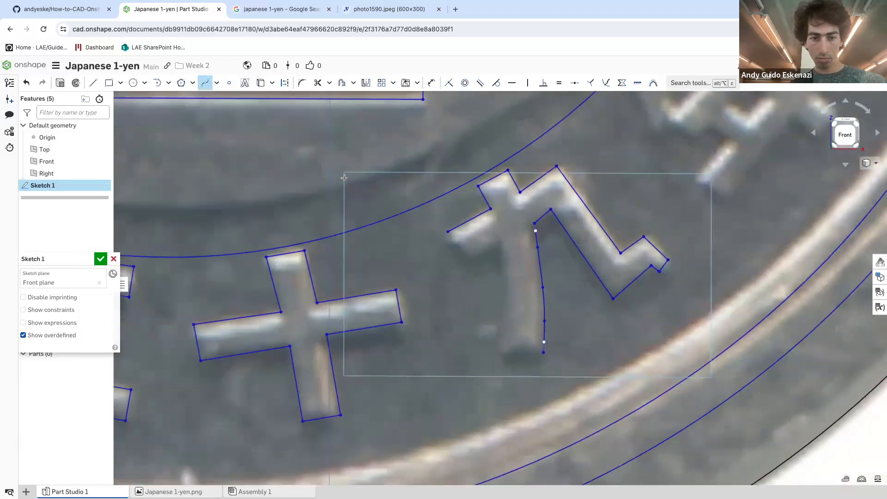
Outline the end and lower edge of the 九 character's left arm with two connected lines ending at the stem
{"action": "left_click", "coordinate": [93, 83]}
{"action": "left_click", "coordinate": [448, 231]}
{"action": "left_click", "coordinate": [470, 259]}
{"action": "left_click", "coordinate": [498, 238]}
{"action": "key", "text": "Escape"}
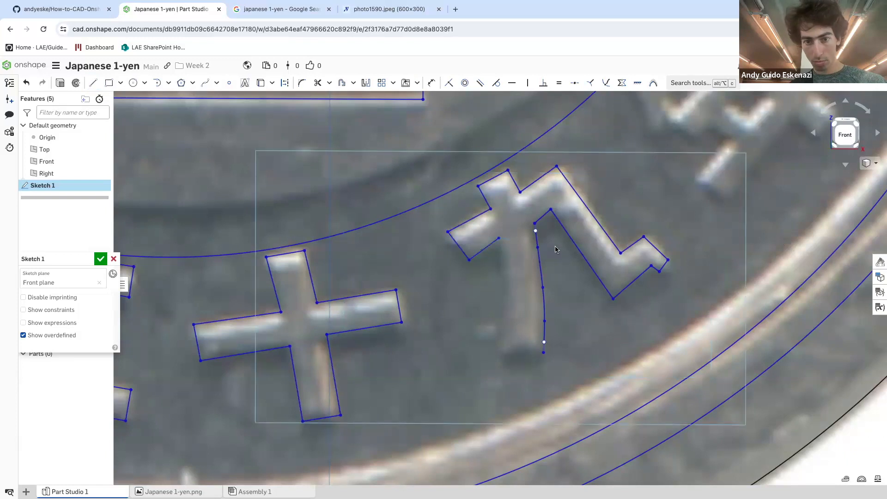
Trace the left edge of the 九 stem with a spline and close the stem's foot with a straight line
{"action": "left_click", "coordinate": [205, 83]}
{"action": "scroll", "coordinate": [452, 293], "scroll_direction": "up", "scroll_amount": 3}
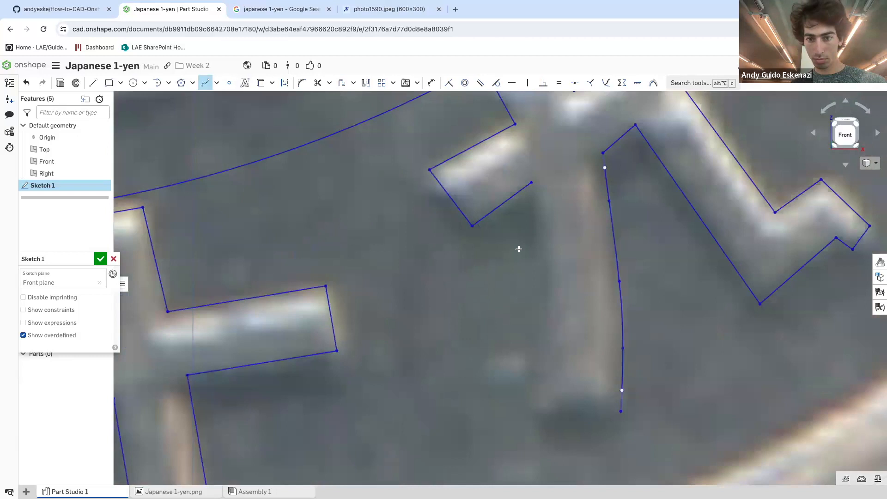
{"action": "left_click", "coordinate": [530, 184]}
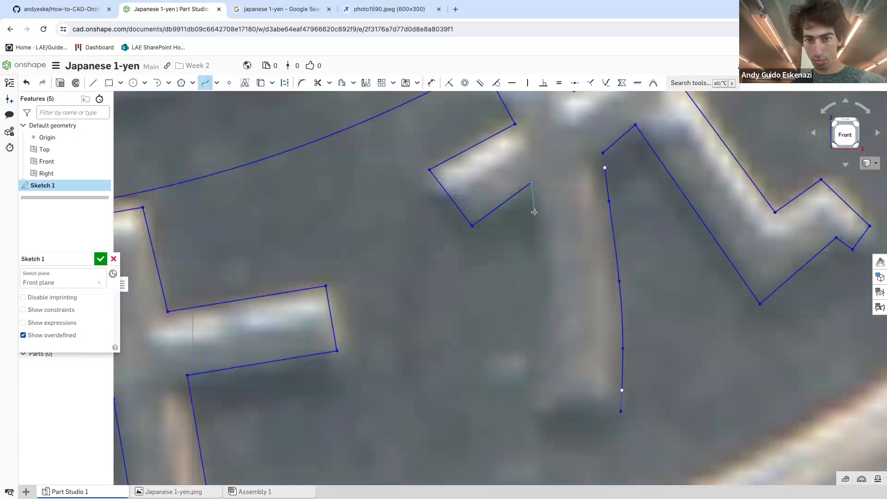
{"action": "left_click", "coordinate": [534, 284]}
{"action": "left_click", "coordinate": [531, 370]}
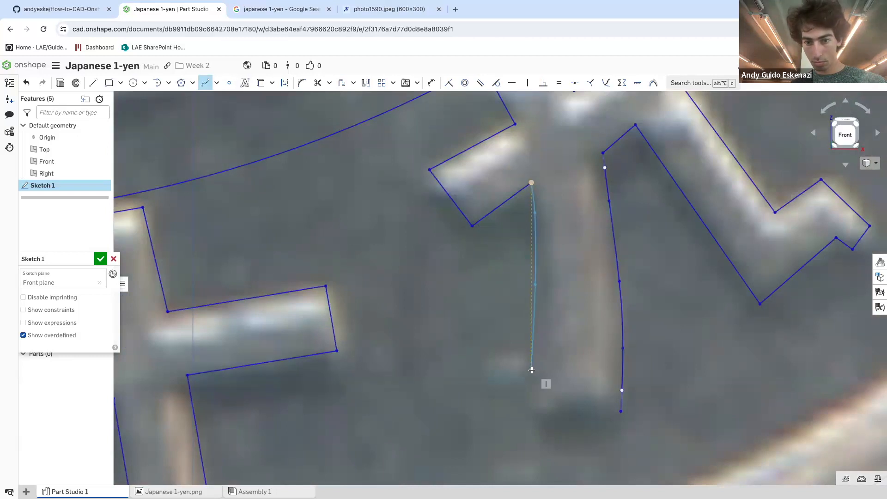
{"action": "double_click", "coordinate": [526, 411]}
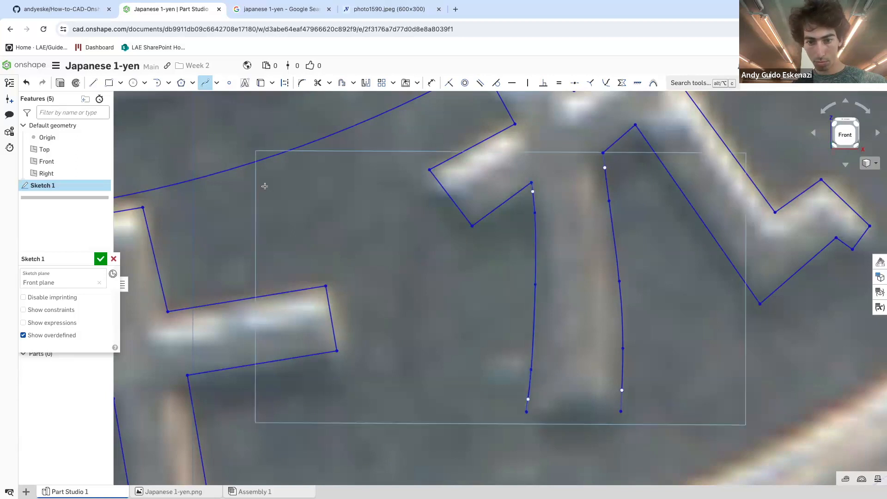
{"action": "left_click", "coordinate": [92, 84]}
{"action": "left_click", "coordinate": [527, 412]}
{"action": "scroll", "coordinate": [402, 291], "scroll_direction": "down", "scroll_amount": 5}
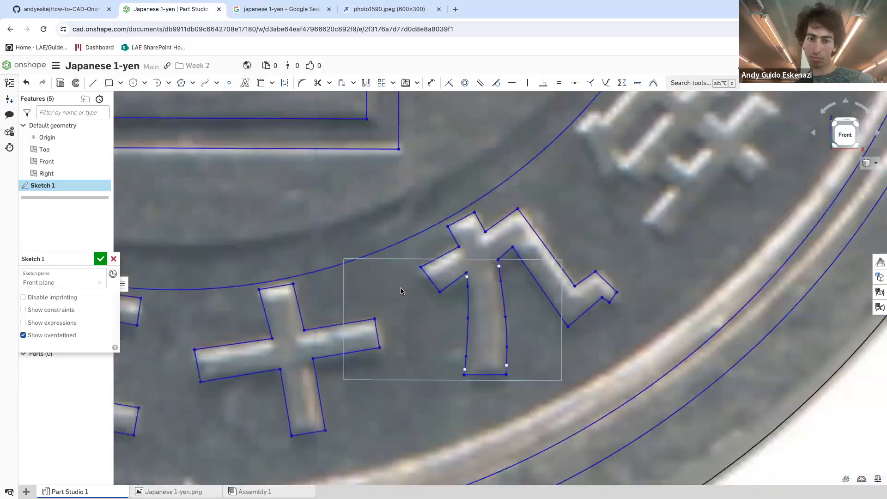
Adjust the 九 stem's lower-left corner and the left spline's points to follow the stroke in the image
{"action": "scroll", "coordinate": [392, 299], "scroll_direction": "up", "scroll_amount": 3}
{"action": "scroll", "coordinate": [391, 298], "scroll_direction": "up", "scroll_amount": 4}
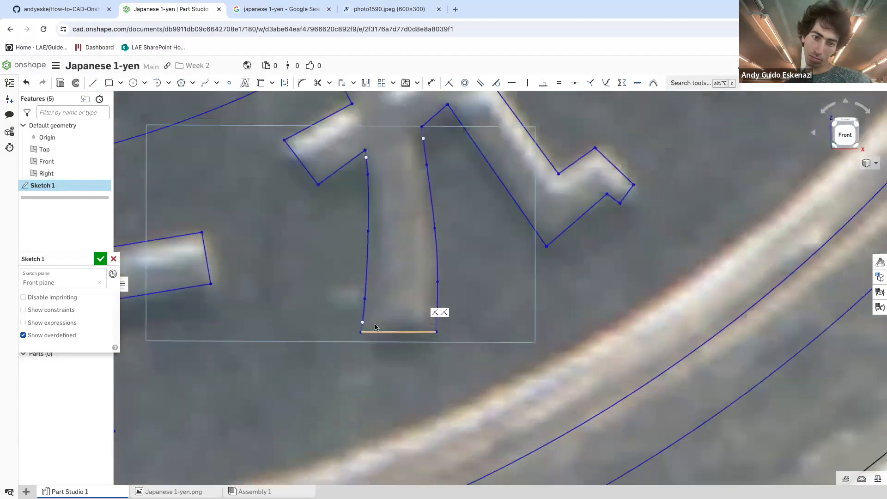
{"action": "left_click_drag", "start_coordinate": [357, 332], "coordinate": [364, 332]}
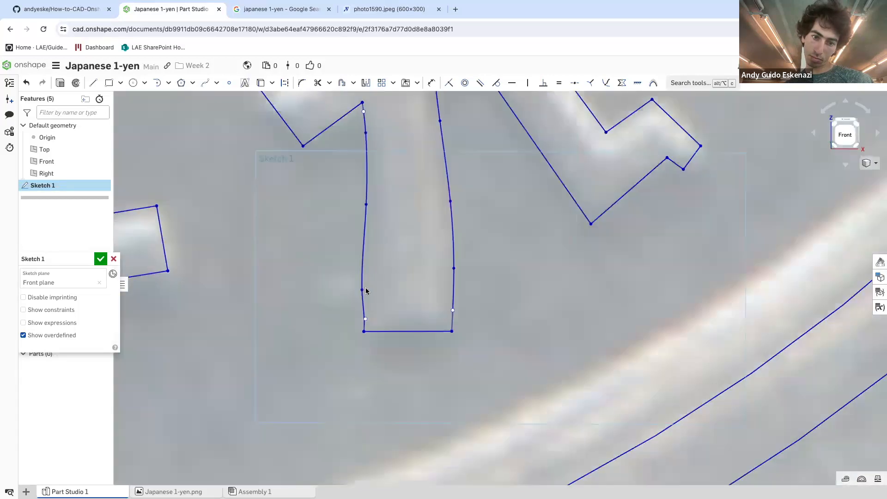
{"action": "left_click_drag", "start_coordinate": [362, 289], "coordinate": [368, 287]}
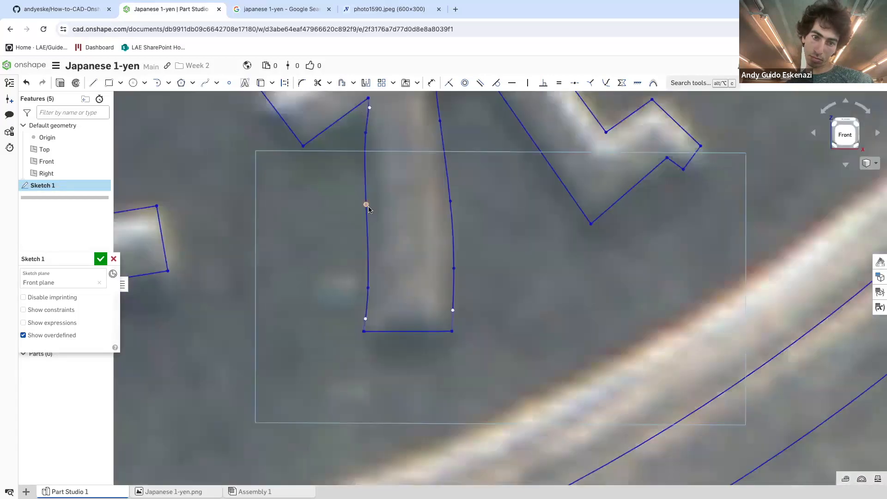
{"action": "left_click_drag", "start_coordinate": [366, 205], "coordinate": [374, 207]}
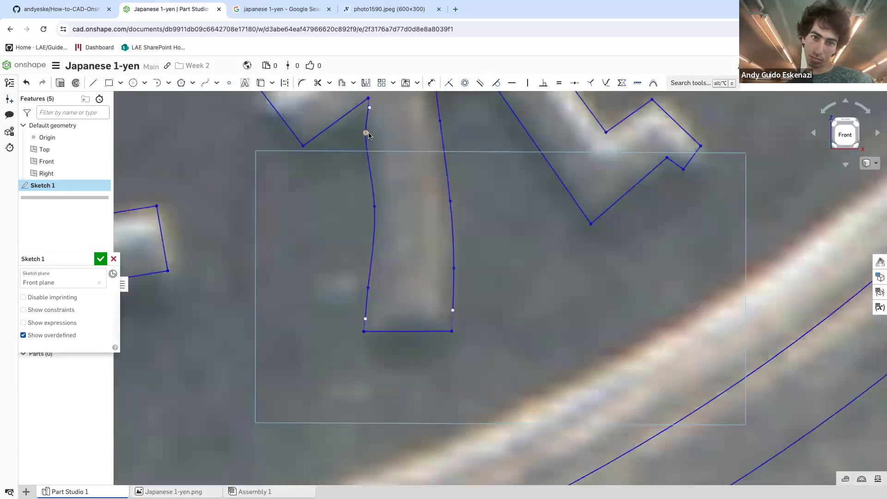
{"action": "scroll", "coordinate": [417, 208], "scroll_direction": "down", "scroll_amount": 3}
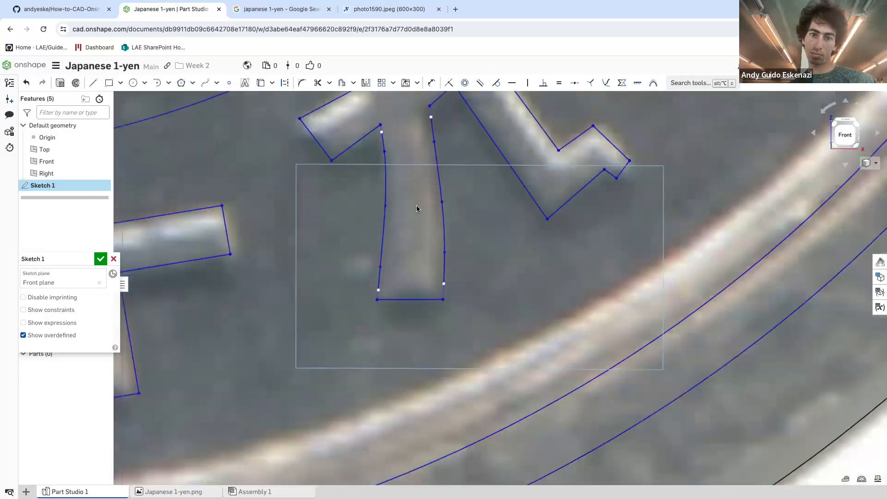
{"action": "scroll", "coordinate": [417, 209], "scroll_direction": "down", "scroll_amount": 5}
Start the next character's outline up the coin's right side with lines about 0.33, 0.12 and 1.10 mm, then across the top stroke's end
{"action": "scroll", "coordinate": [508, 105], "scroll_direction": "up", "scroll_amount": 3}
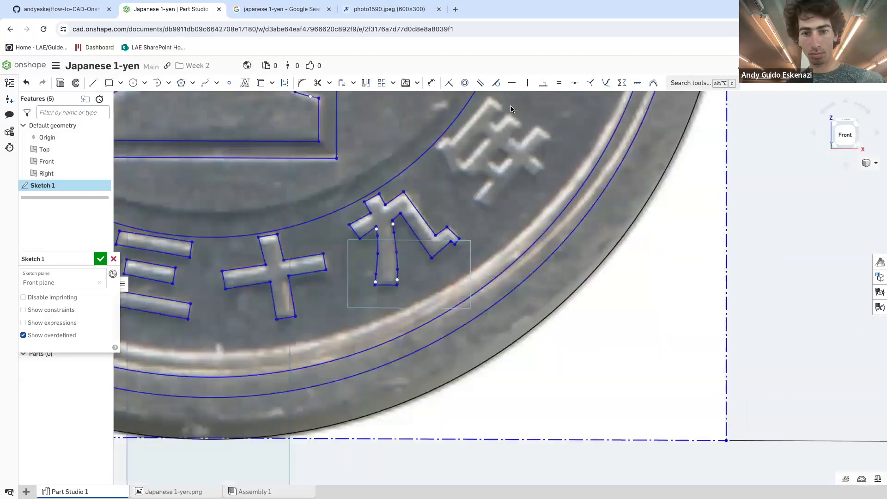
{"action": "scroll", "coordinate": [431, 161], "scroll_direction": "up", "scroll_amount": 6}
{"action": "left_click", "coordinate": [93, 83]}
{"action": "left_click", "coordinate": [385, 120]}
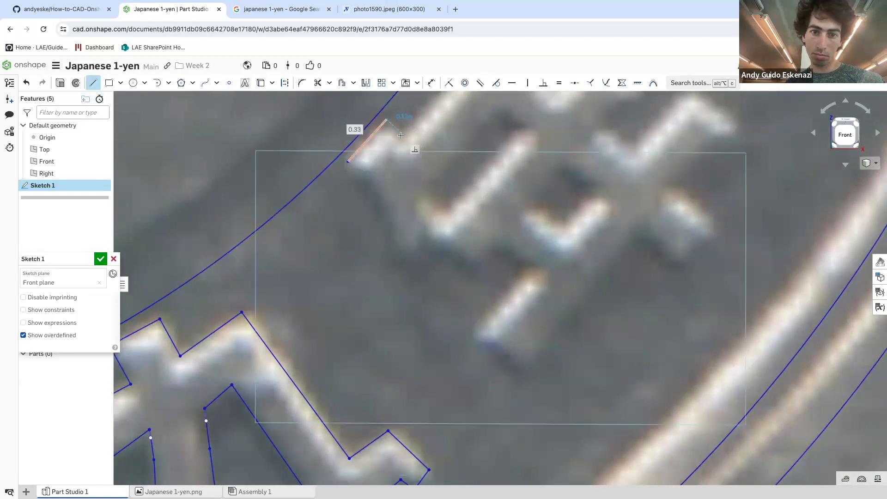
{"action": "scroll", "coordinate": [401, 135], "scroll_direction": "down", "scroll_amount": 5}
{"action": "scroll", "coordinate": [465, 110], "scroll_direction": "up", "scroll_amount": 4}
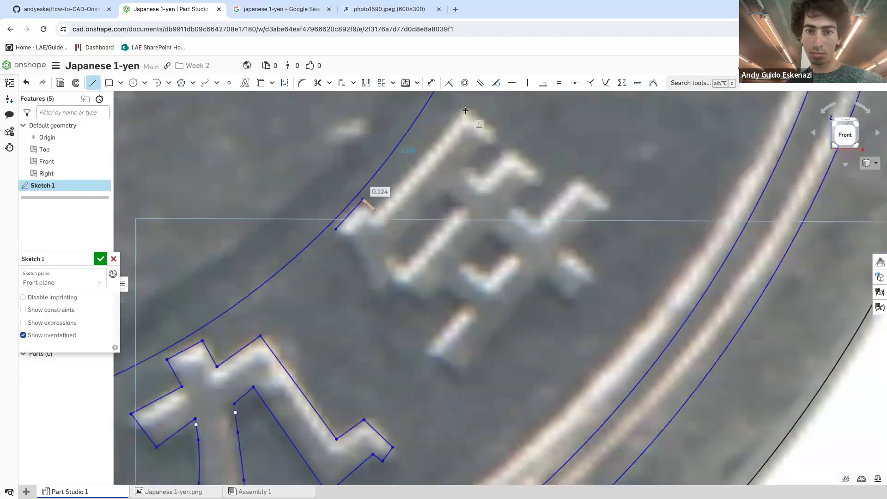
{"action": "left_click", "coordinate": [464, 110]}
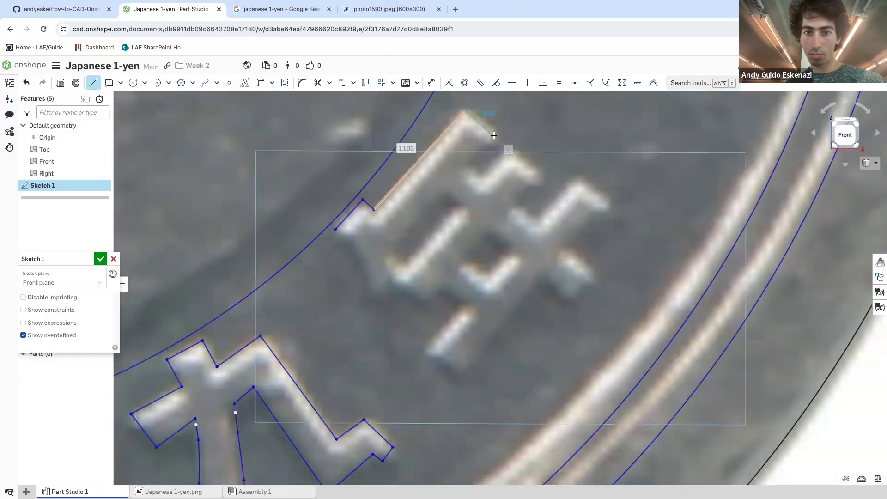
{"action": "left_click", "coordinate": [494, 136]}
Continue the outline through the first notch, about 0.31 mm deep, and around the second stroke's top with lines about 0.30 and 0.34 mm
{"action": "left_click", "coordinate": [469, 163]}
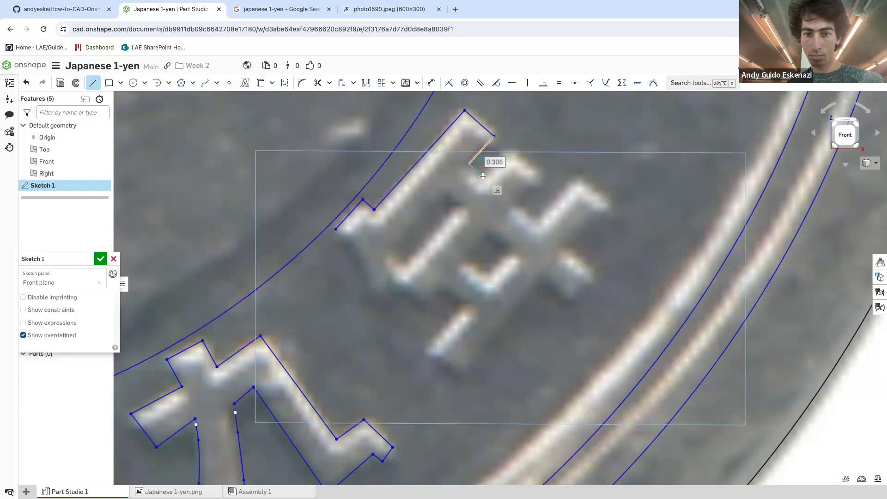
{"action": "left_click", "coordinate": [483, 176]}
{"action": "left_click", "coordinate": [507, 150]}
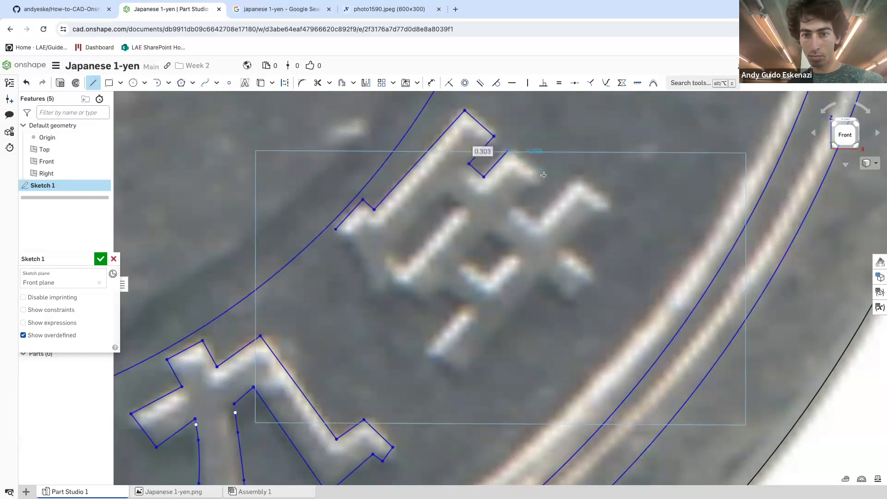
{"action": "left_click", "coordinate": [539, 177]}
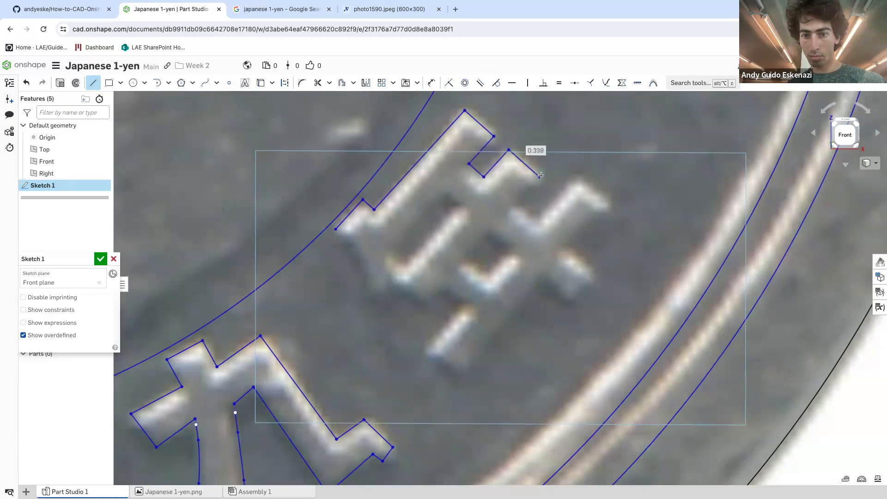
Continue the outline through the second notch and around the upper-right stroke's tip with lines about 0.45, 0.35 and 0.45 mm
{"action": "left_click", "coordinate": [520, 198]}
{"action": "left_click", "coordinate": [540, 217]}
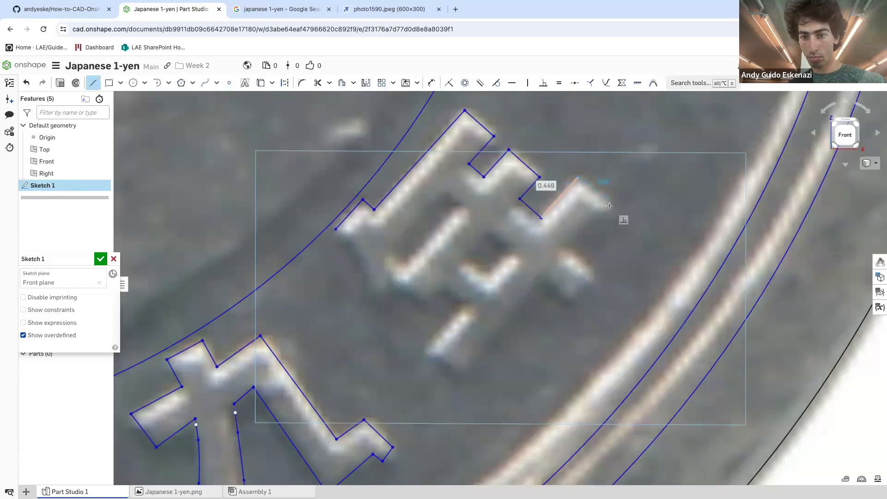
{"action": "left_click", "coordinate": [577, 176]}
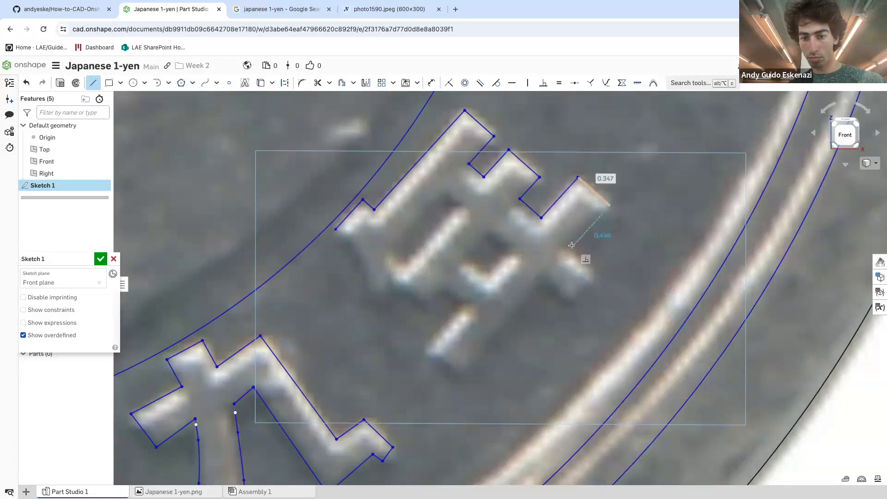
{"action": "left_click", "coordinate": [573, 246]}
Outline the short stub on the character's lower-right side, with its end about 0.36 mm and its return edge about 0.32 mm
{"action": "left_click", "coordinate": [598, 268]}
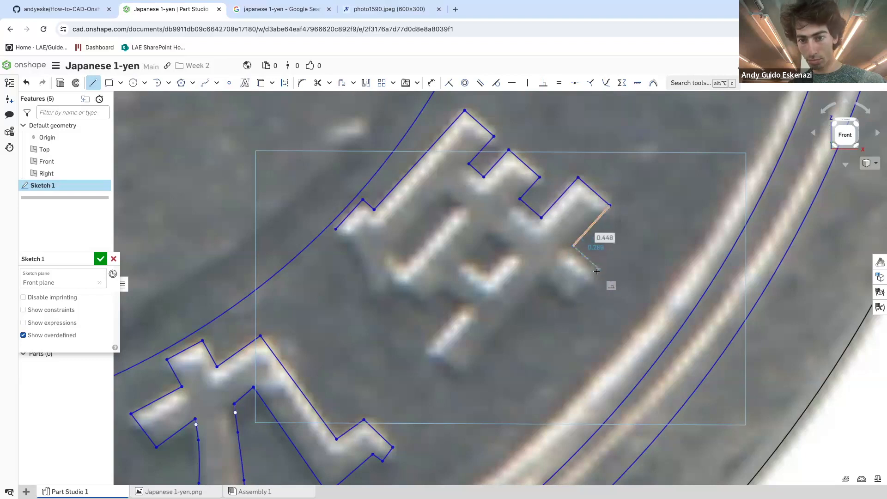
{"action": "left_click", "coordinate": [572, 304]}
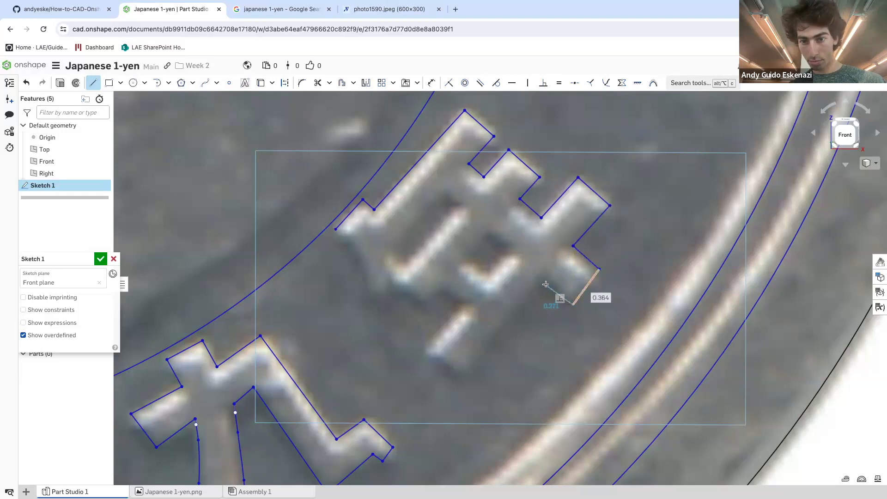
{"action": "left_click", "coordinate": [542, 283]}
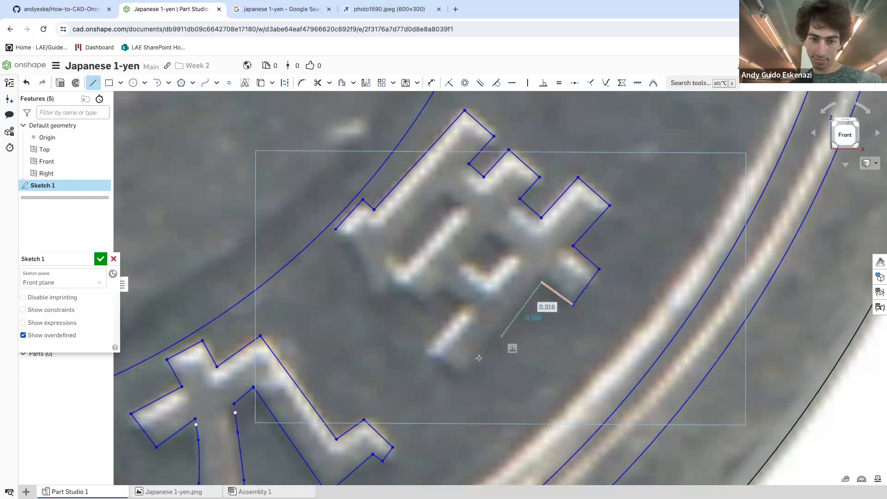
Trace the lower stroke with edges about 1.03 and 0.50 mm joined across its foot, then continue around the lower-left step, about 0.24 mm deep
{"action": "left_click", "coordinate": [458, 378]}
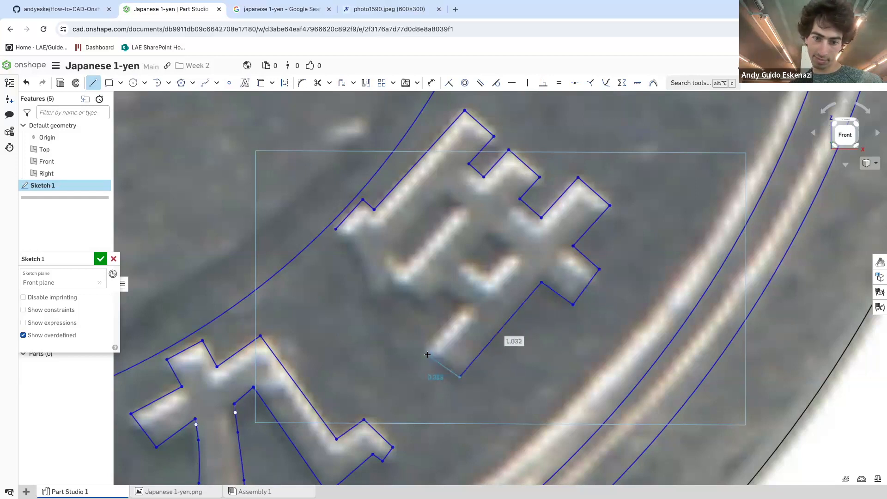
{"action": "left_click", "coordinate": [430, 353]}
{"action": "left_click", "coordinate": [469, 306]}
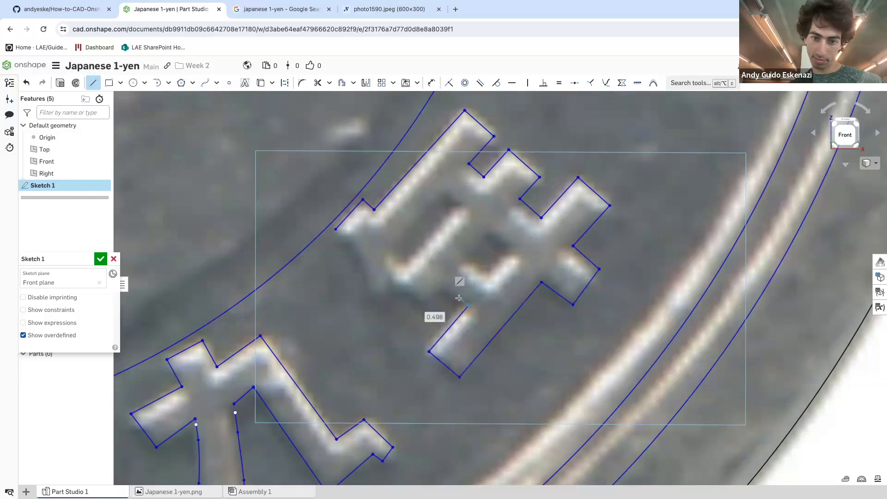
{"action": "left_click", "coordinate": [428, 308]}
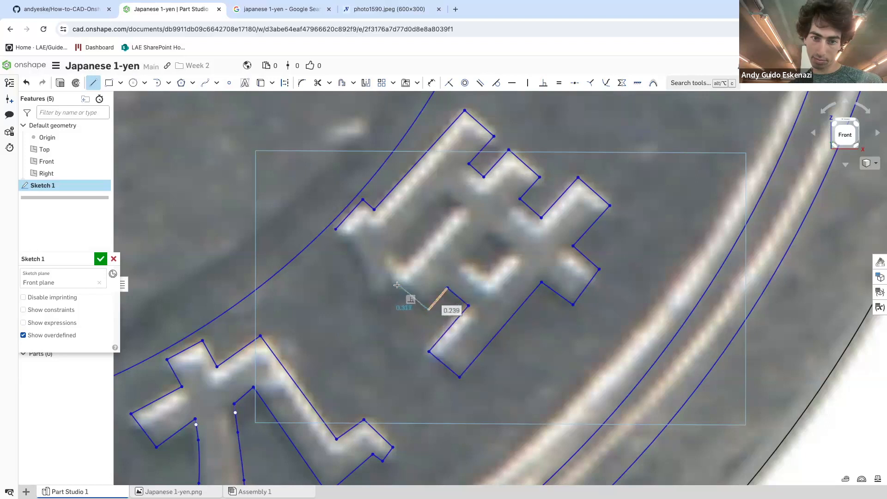
{"action": "left_click", "coordinate": [394, 282]}
{"action": "key", "text": "Escape"}
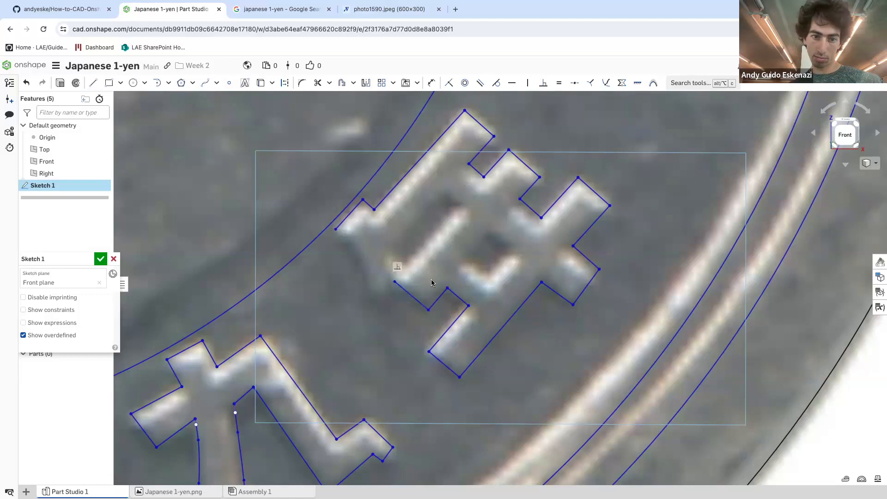
Draw a separate horizontal line about 0.18 mm long as the foot of the character's left leg
{"action": "left_click", "coordinate": [92, 83]}
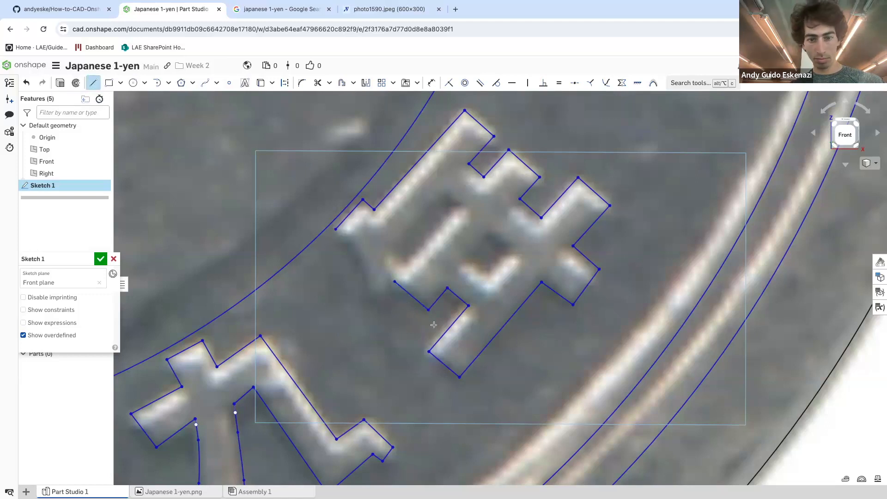
{"action": "scroll", "coordinate": [408, 305], "scroll_direction": "up", "scroll_amount": 4}
{"action": "left_click", "coordinate": [315, 290]}
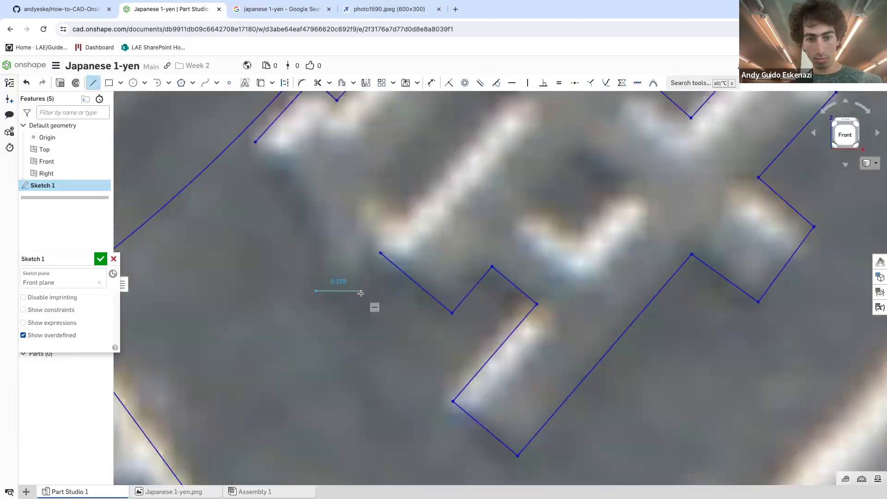
{"action": "left_click", "coordinate": [361, 291]}
{"action": "key", "text": "Escape"}
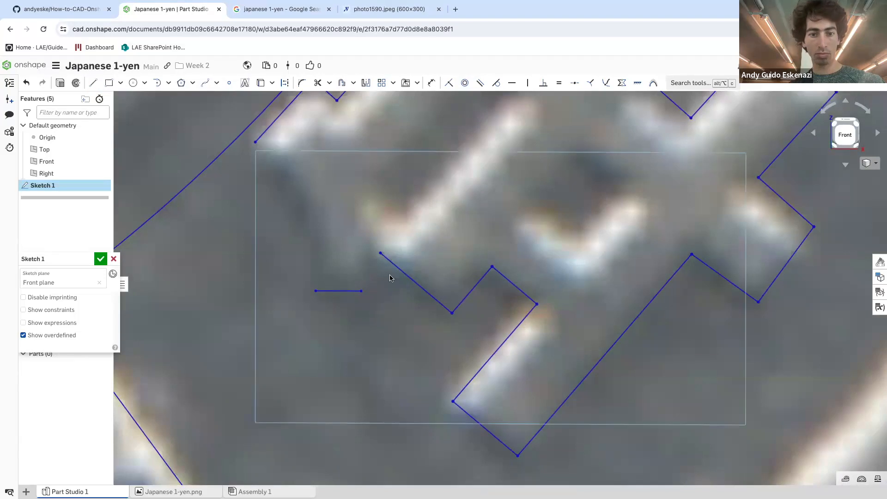
{"action": "left_click", "coordinate": [204, 83]}
{"action": "left_click", "coordinate": [361, 290]}
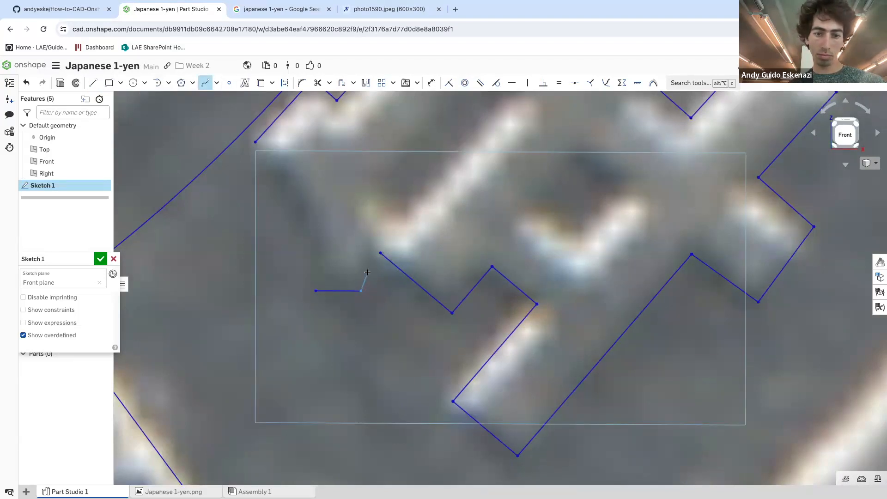
{"action": "left_click", "coordinate": [381, 245]}
{"action": "double_click", "coordinate": [379, 252]}
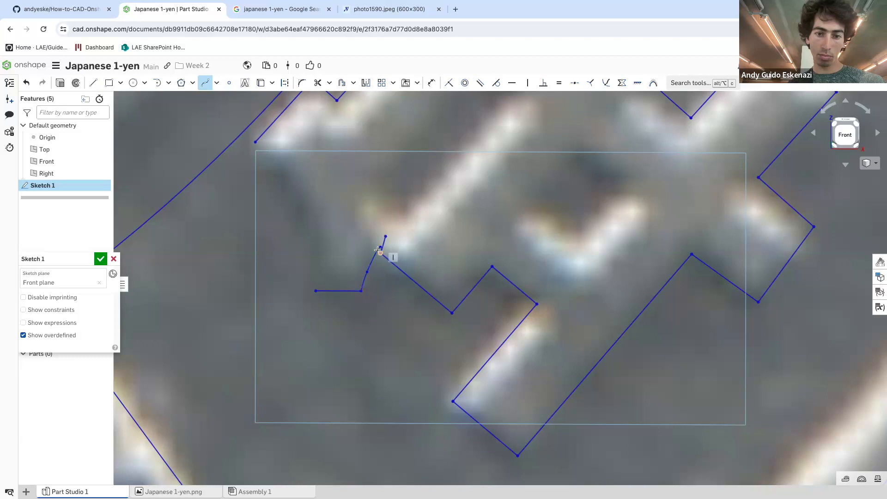
{"action": "scroll", "coordinate": [386, 250], "scroll_direction": "up", "scroll_amount": 5}
{"action": "key", "text": "Escape"}
{"action": "key", "text": "ctrl+z"}
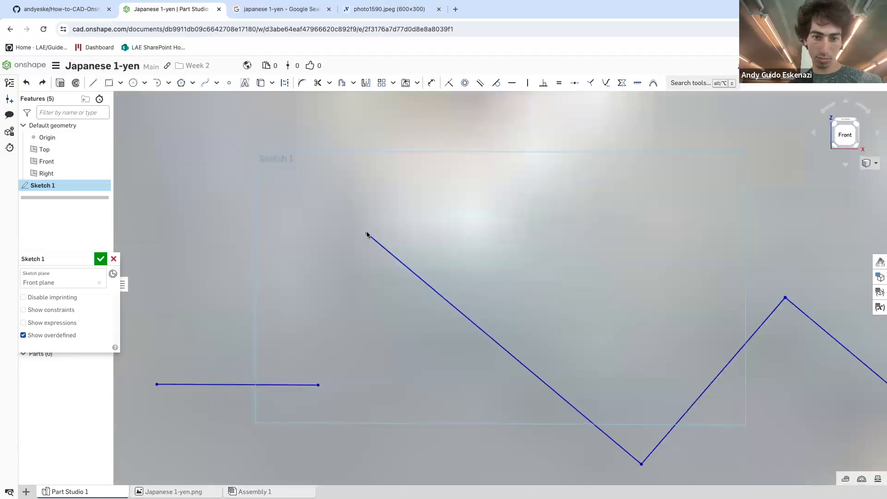
Trace the left leg's right edge with a spline from its foot to the neighbouring line's end, nudging that corner and the upper spline point into place
{"action": "left_click_drag", "start_coordinate": [367, 234], "coordinate": [357, 223]}
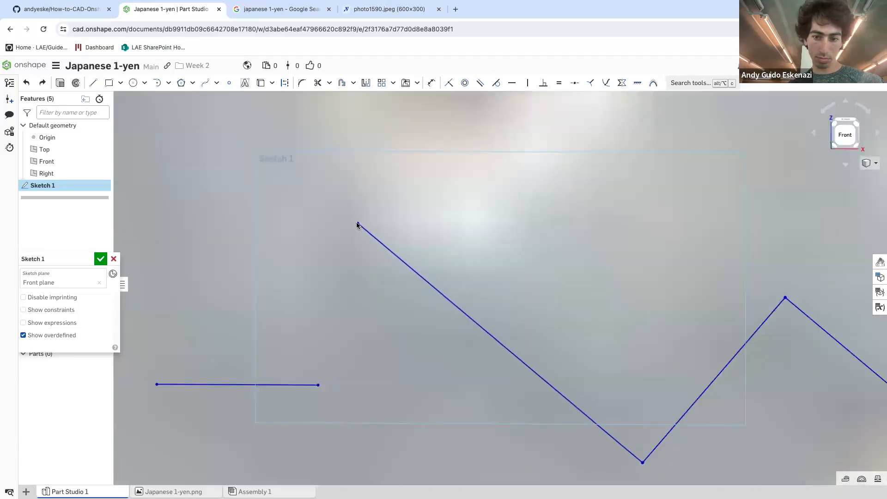
{"action": "left_click", "coordinate": [204, 83]}
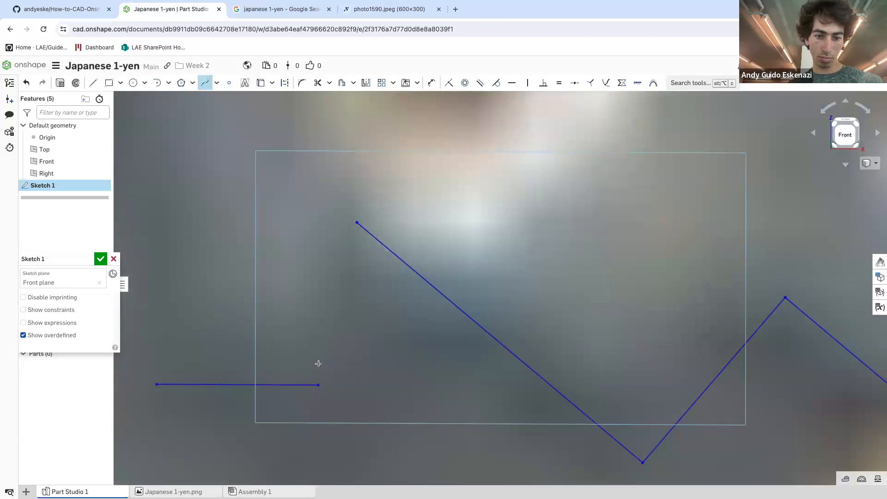
{"action": "left_click", "coordinate": [318, 383]}
{"action": "key", "text": "Escape"}
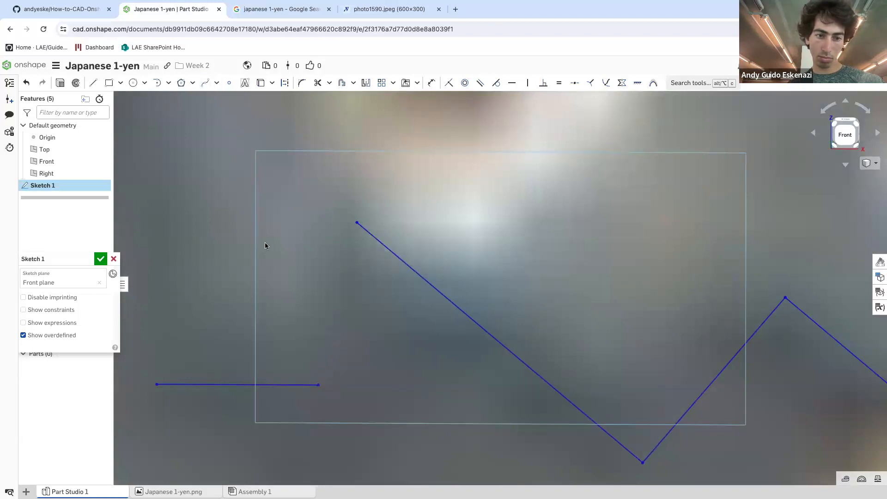
{"action": "left_click", "coordinate": [206, 82]}
{"action": "left_click", "coordinate": [318, 385]}
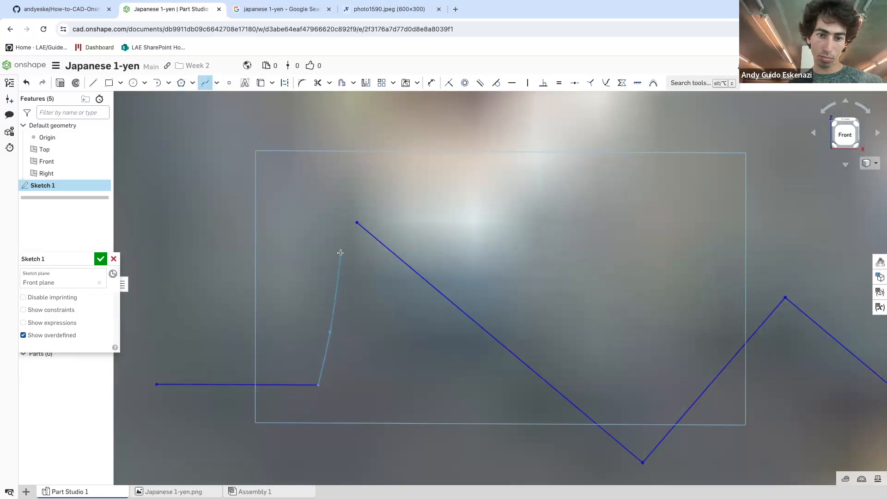
{"action": "left_click", "coordinate": [356, 223]}
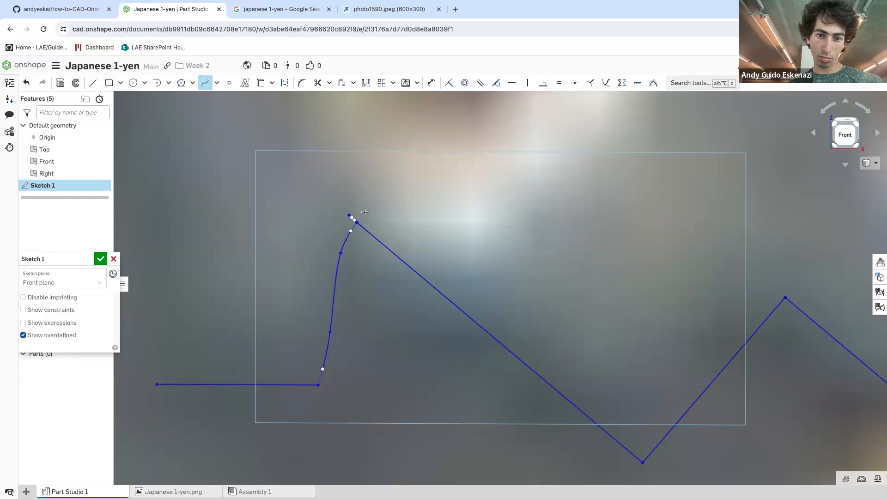
{"action": "key", "text": "Escape"}
{"action": "left_click_drag", "start_coordinate": [356, 222], "coordinate": [345, 213]}
{"action": "mouse_move", "coordinate": [340, 252]}
{"action": "left_mouse_down"}
{"action": "mouse_move", "coordinate": [347, 246]}
{"action": "mouse_move", "coordinate": [334, 259]}
{"action": "left_mouse_up"}
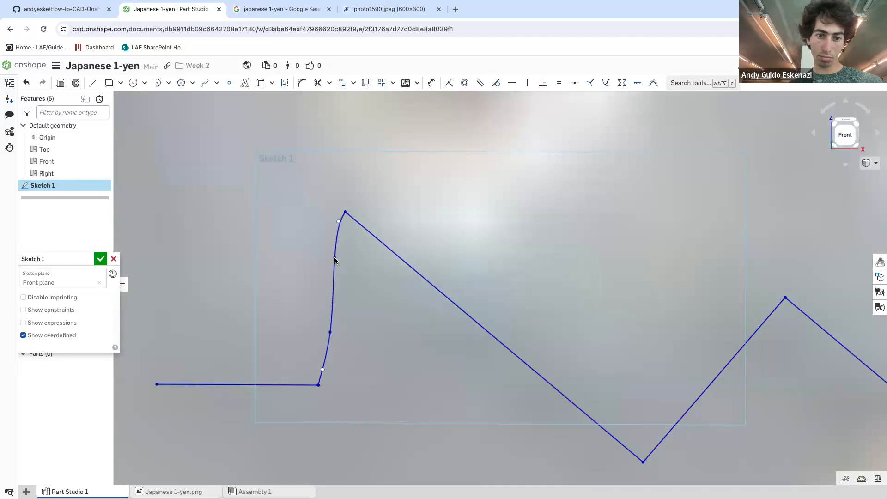
Trace the left leg's outer edge with a curved spline from the outline's starting corner to the foot's open end
{"action": "scroll", "coordinate": [334, 260], "scroll_direction": "down", "scroll_amount": 6}
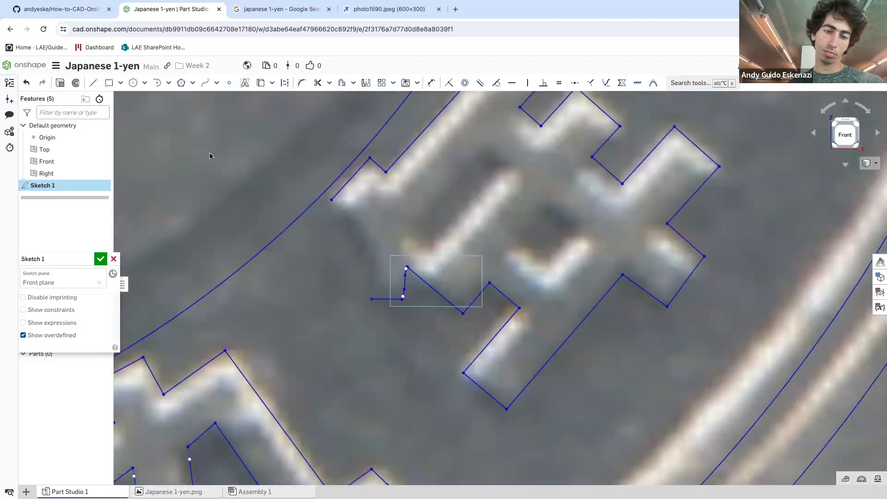
{"action": "left_click", "coordinate": [205, 83]}
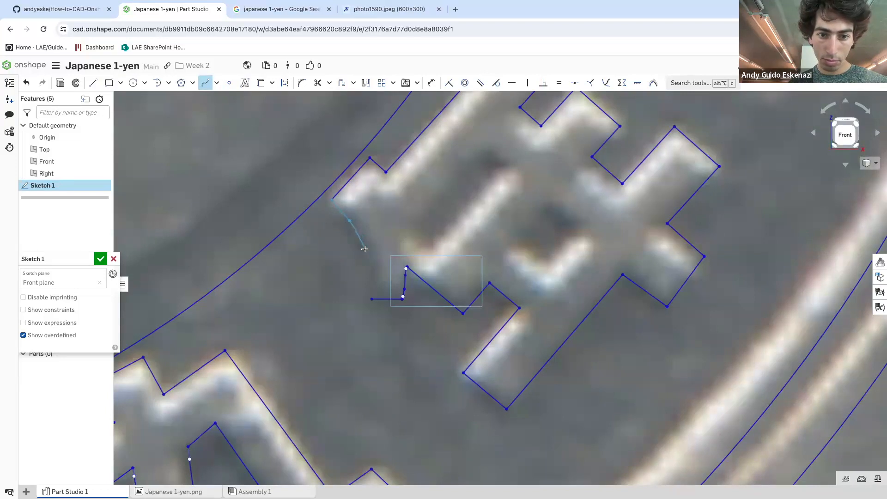
{"action": "left_click", "coordinate": [371, 298]}
{"action": "scroll", "coordinate": [371, 297], "scroll_direction": "down", "scroll_amount": 5}
{"action": "scroll", "coordinate": [420, 260], "scroll_direction": "up", "scroll_amount": 6}
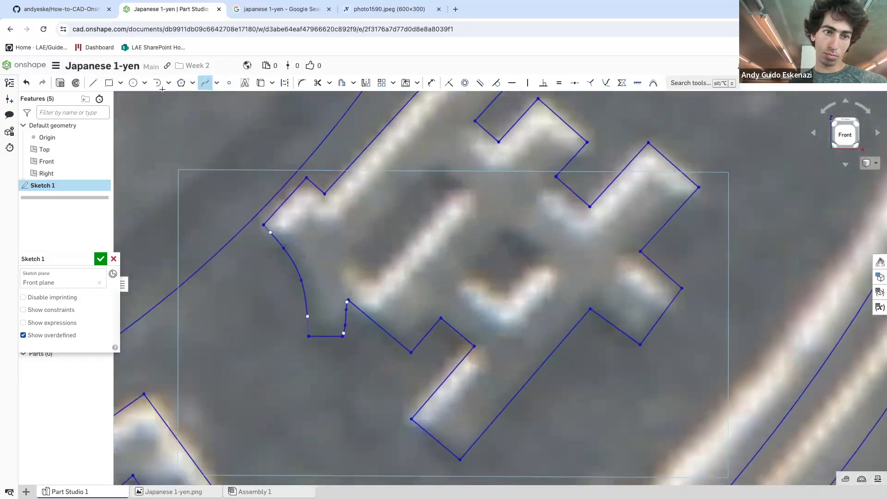
Outline the character's long slanted inner opening as a closed four-line shape, about 0.20 mm wide at the top with a 0.66 mm lower edge
{"action": "left_click", "coordinate": [93, 83]}
{"action": "left_click", "coordinate": [350, 250]}
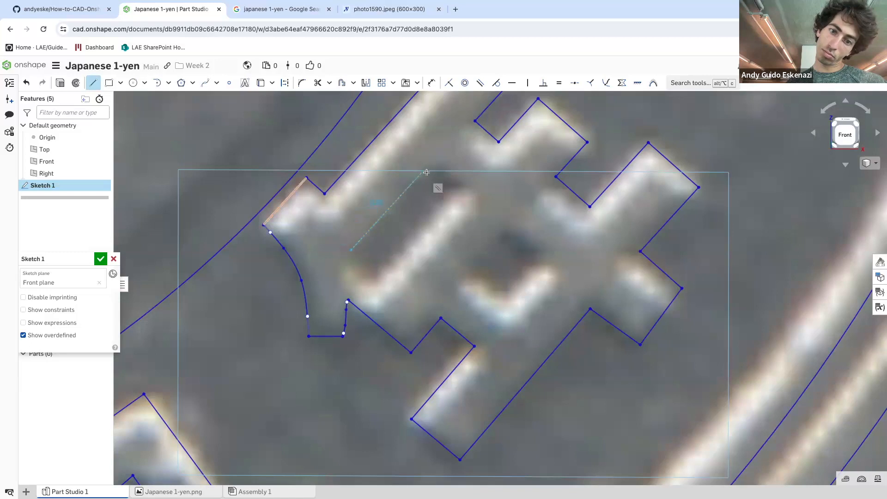
{"action": "left_click", "coordinate": [460, 187]}
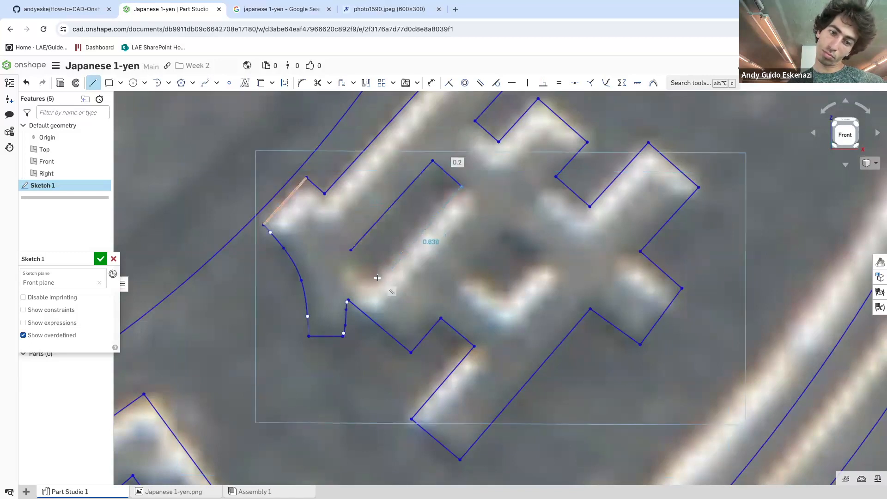
{"action": "scroll", "coordinate": [378, 277], "scroll_direction": "down", "scroll_amount": 3}
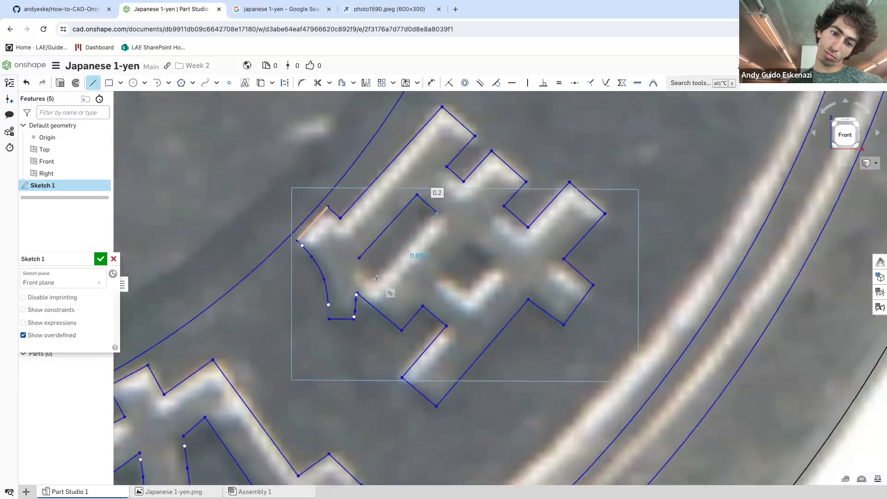
{"action": "left_click", "coordinate": [377, 279]}
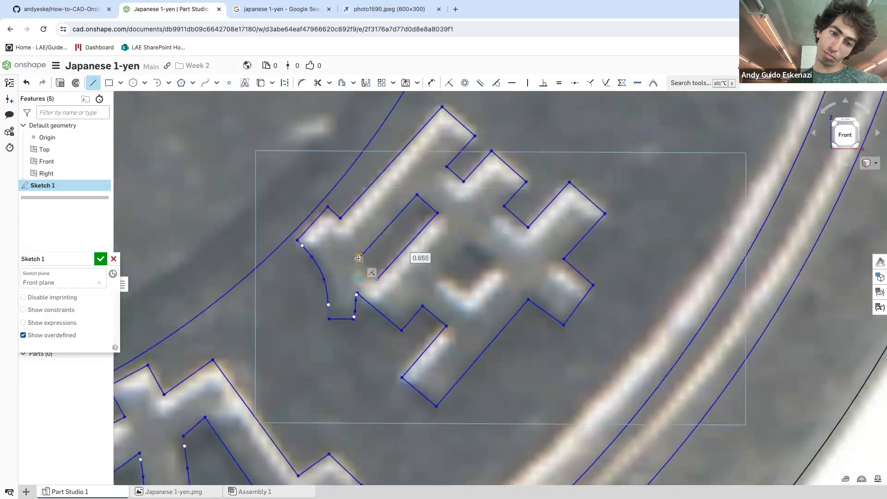
{"action": "left_click", "coordinate": [358, 258]}
{"action": "key", "text": "Escape"}
Delete the outline's line beside the left leg and the short line closing the inner opening's lower end
{"action": "scroll", "coordinate": [351, 285], "scroll_direction": "up", "scroll_amount": 2}
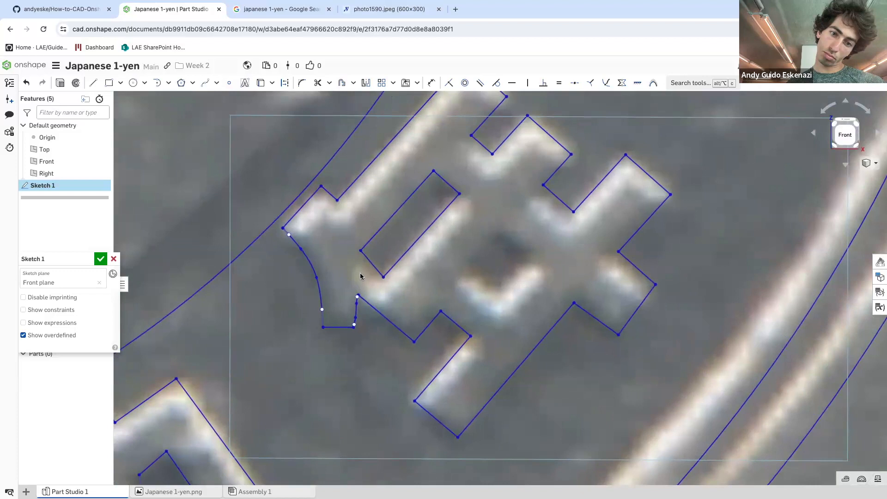
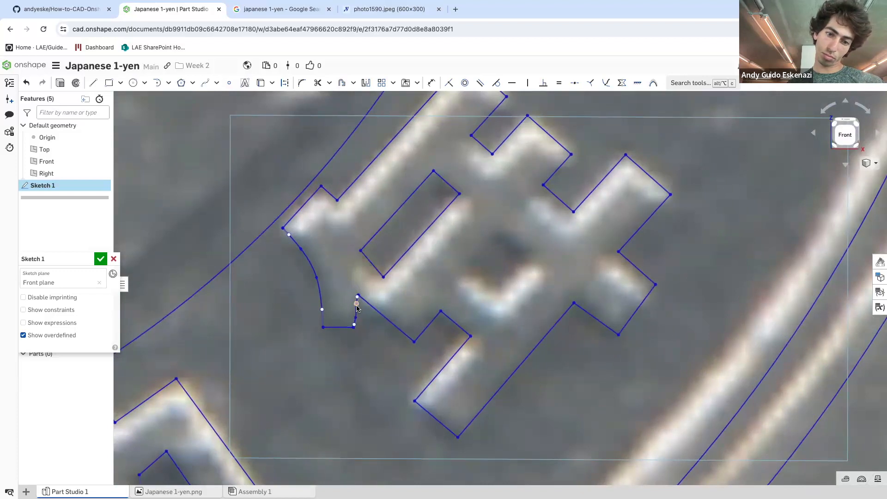
{"action": "scroll", "coordinate": [356, 309], "scroll_direction": "up", "scroll_amount": 1}
{"action": "right_click", "coordinate": [374, 305]}
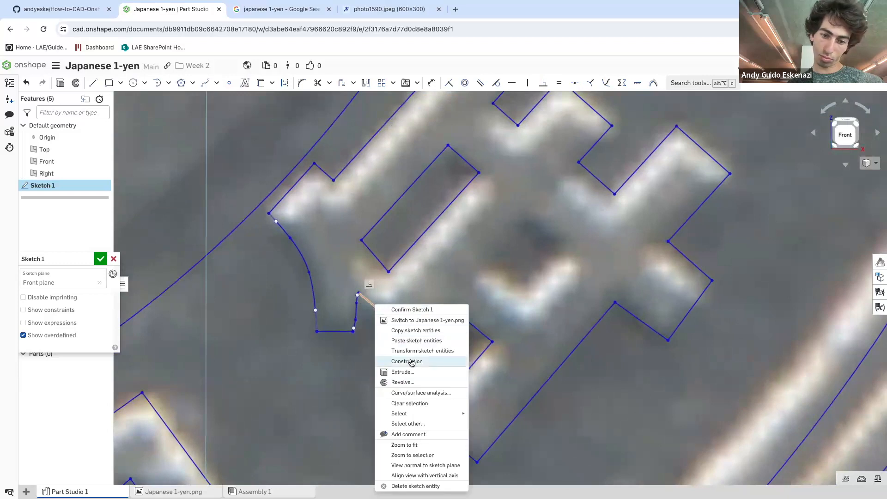
{"action": "left_click", "coordinate": [415, 485]}
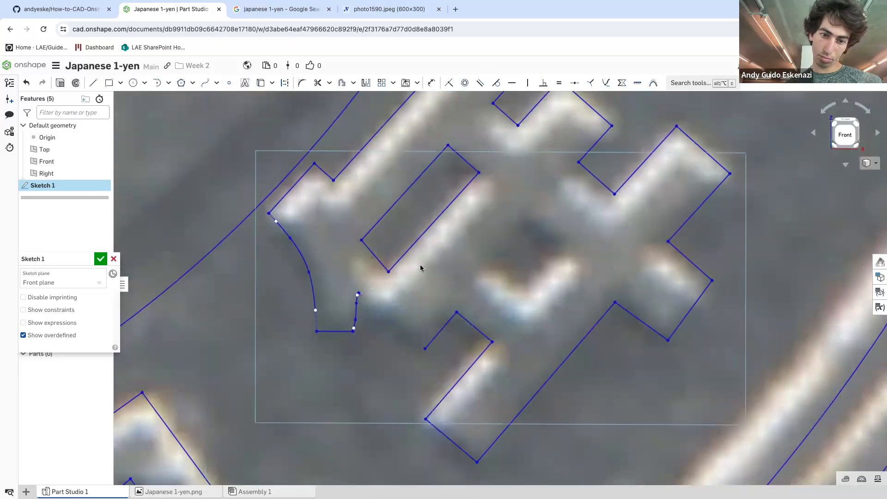
{"action": "right_click", "coordinate": [376, 257]}
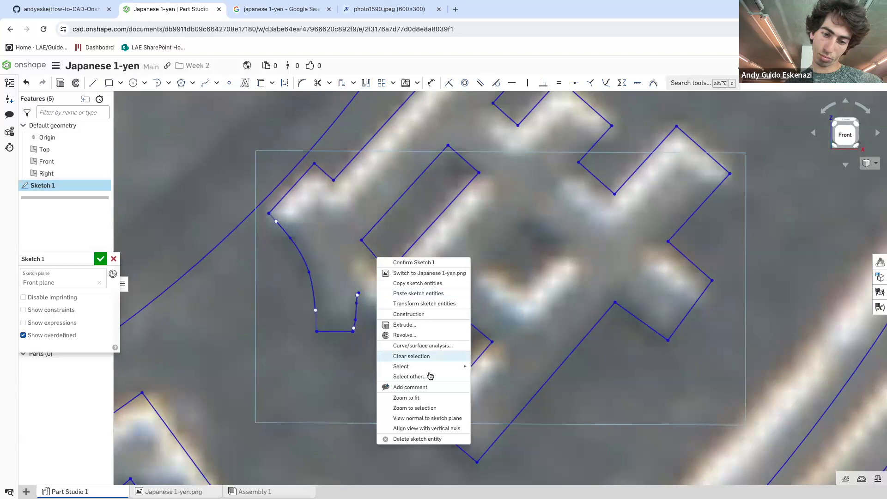
{"action": "left_click", "coordinate": [422, 439]}
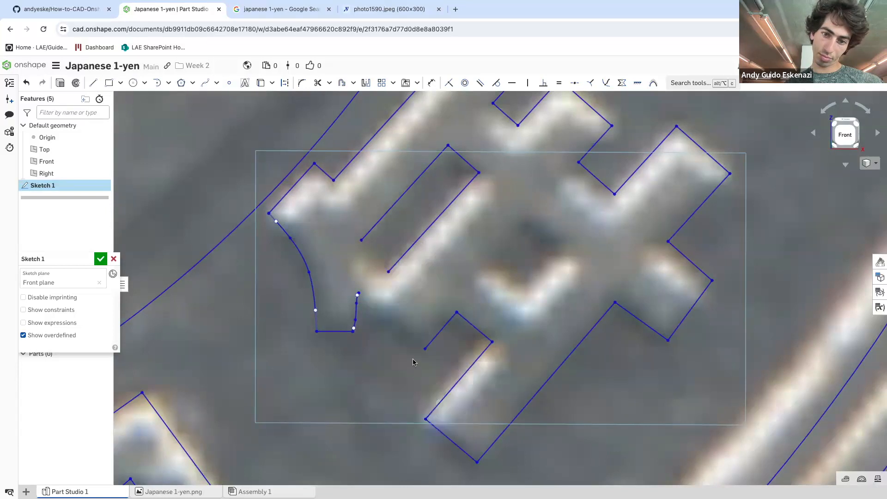
{"action": "scroll", "coordinate": [413, 362], "scroll_direction": "down", "scroll_amount": 3}
{"action": "scroll", "coordinate": [345, 296], "scroll_direction": "up", "scroll_amount": 3}
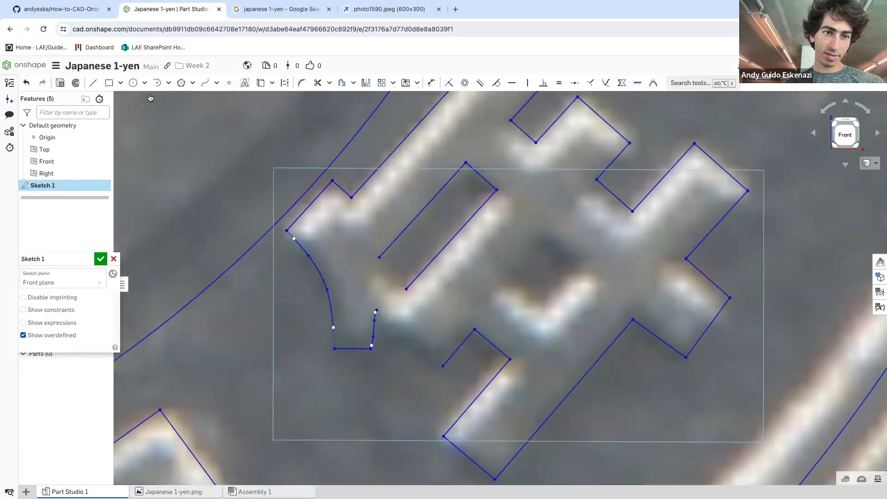
Delete the short spline on the left leg's right edge and nudge the lower end of the inner opening's left line
{"action": "left_click", "coordinate": [205, 83]}
{"action": "key", "text": "Escape"}
{"action": "right_click", "coordinate": [372, 333]}
{"action": "left_click", "coordinate": [387, 310]}
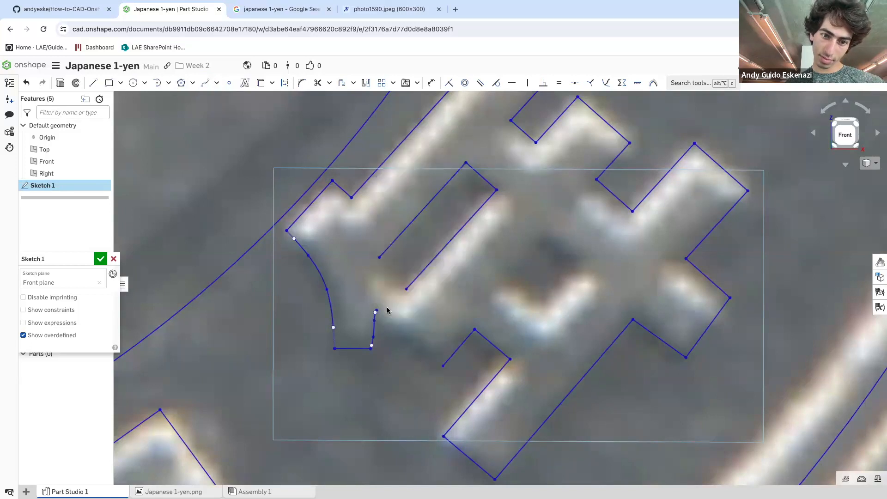
{"action": "scroll", "coordinate": [343, 276], "scroll_direction": "up", "scroll_amount": 1}
{"action": "scroll", "coordinate": [373, 253], "scroll_direction": "up", "scroll_amount": 1}
{"action": "left_click_drag", "start_coordinate": [372, 250], "coordinate": [370, 246]}
Retrace the left leg's right edge with a spline from the foot's corner up to the inner opening's left line end
{"action": "left_click", "coordinate": [210, 87]}
{"action": "left_click", "coordinate": [375, 363]}
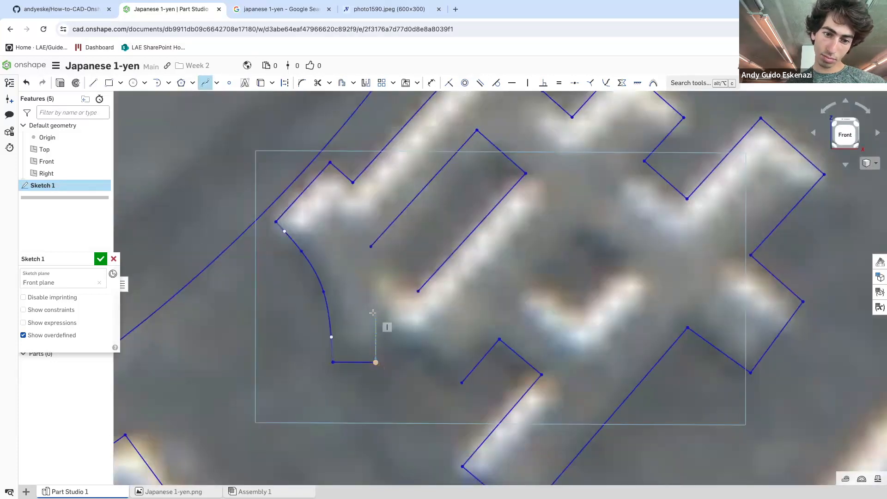
{"action": "double_click", "coordinate": [370, 246]}
{"action": "scroll", "coordinate": [371, 249], "scroll_direction": "down", "scroll_amount": 5}
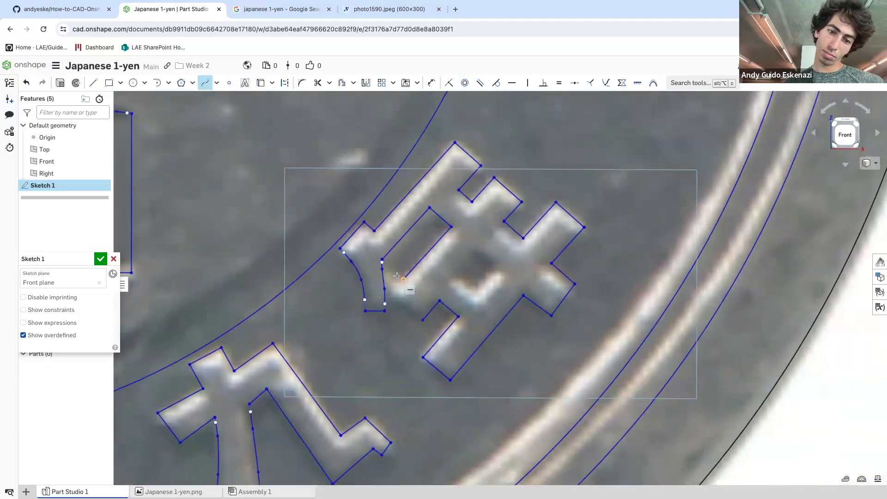
{"action": "scroll", "coordinate": [396, 275], "scroll_direction": "up", "scroll_amount": 5}
{"action": "key", "text": "Escape"}
Extend the inner opening's right line at its lower end and join it to the neighbouring outline's open end with a line
{"action": "left_click_drag", "start_coordinate": [392, 282], "coordinate": [378, 331]}
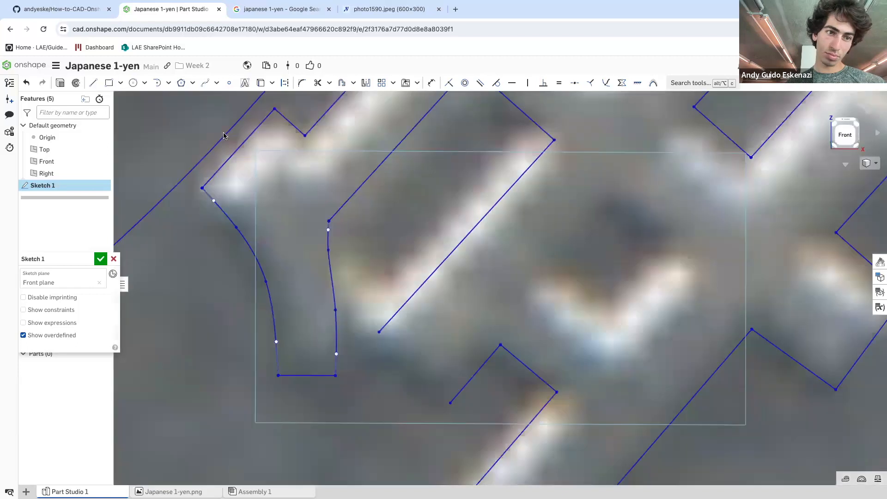
{"action": "left_click", "coordinate": [93, 84]}
{"action": "left_click", "coordinate": [380, 332]}
{"action": "left_click", "coordinate": [450, 402]}
{"action": "key", "text": "Escape"}
{"action": "scroll", "coordinate": [529, 341], "scroll_direction": "down", "scroll_amount": 4}
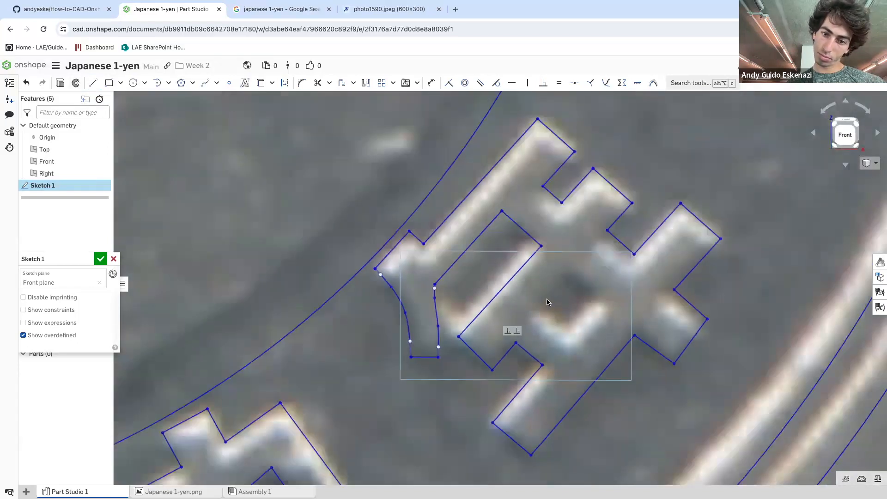
Outline the character's small inner opening as a closed four-line shape, about 0.335 mm by 0.254 mm
{"action": "left_click", "coordinate": [93, 82]}
{"action": "scroll", "coordinate": [551, 317], "scroll_direction": "up", "scroll_amount": 1}
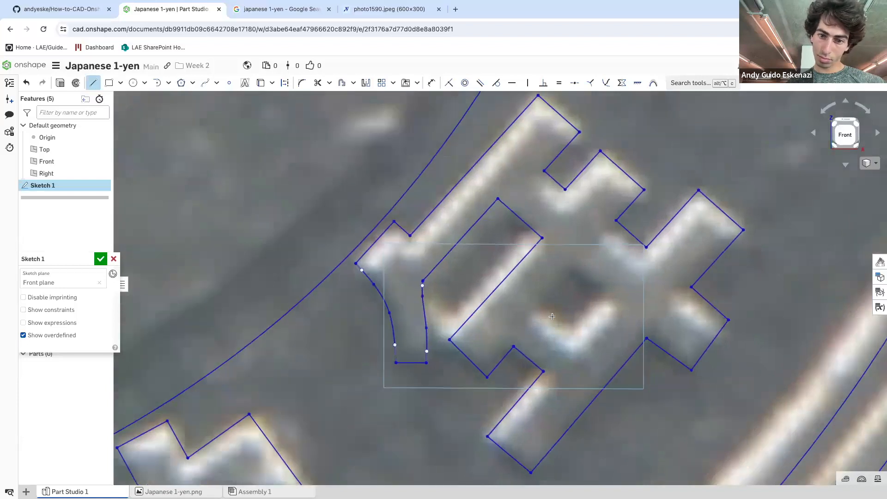
{"action": "scroll", "coordinate": [549, 316], "scroll_direction": "up", "scroll_amount": 1}
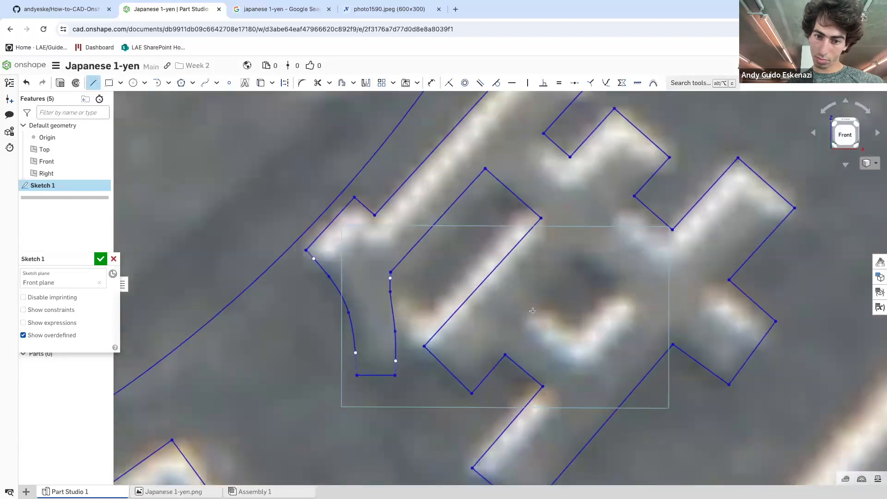
{"action": "left_click", "coordinate": [584, 258]}
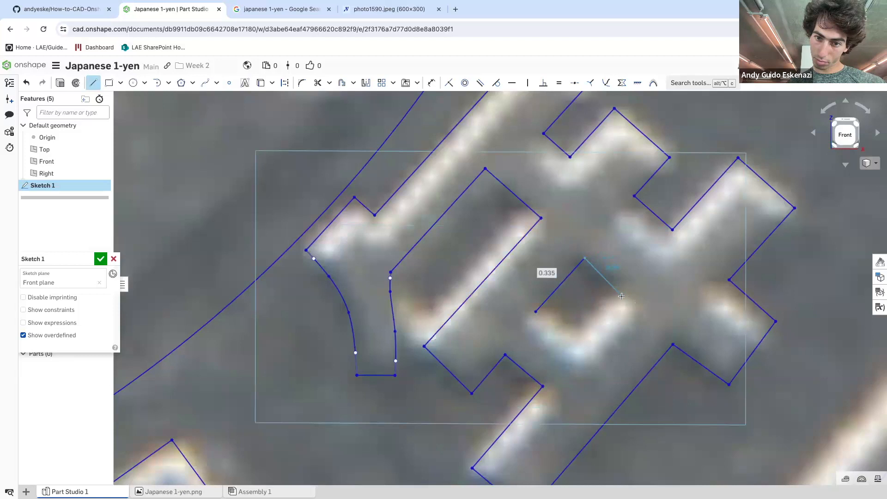
{"action": "left_click", "coordinate": [625, 293]}
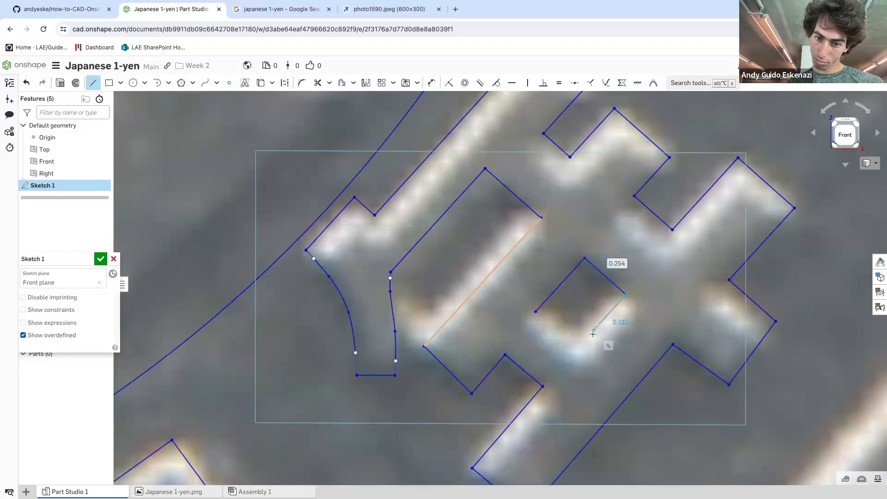
{"action": "left_click", "coordinate": [575, 349]}
{"action": "left_click", "coordinate": [536, 311]}
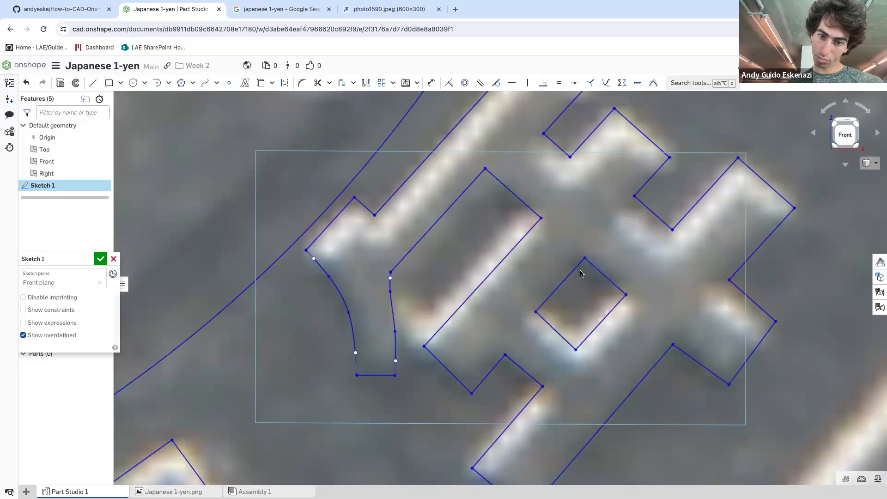
{"action": "key", "text": "Escape"}
In a new browser tab, search Google Images for "nian chinese", then refine the search to "nian year chinese"
{"action": "scroll", "coordinate": [576, 264], "scroll_direction": "down", "scroll_amount": 3}
{"action": "scroll", "coordinate": [574, 264], "scroll_direction": "down", "scroll_amount": 5}
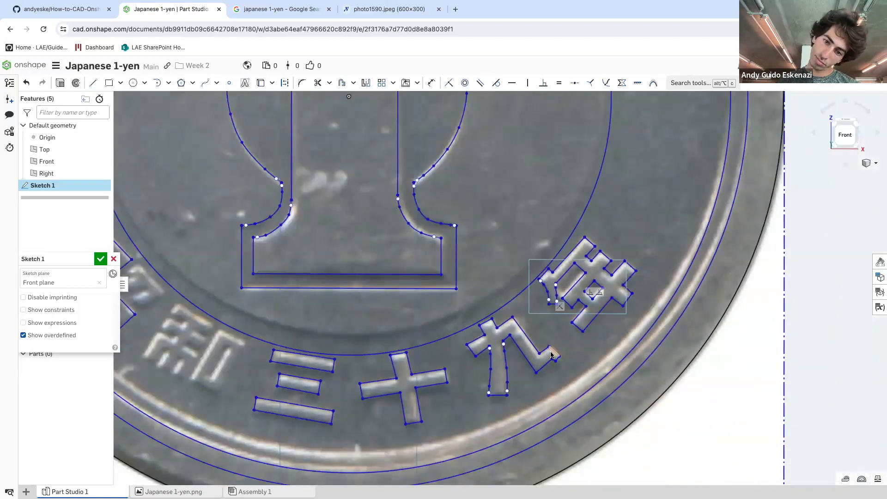
{"action": "scroll", "coordinate": [555, 350], "scroll_direction": "up", "scroll_amount": 3}
{"action": "left_click", "coordinate": [425, 9]}
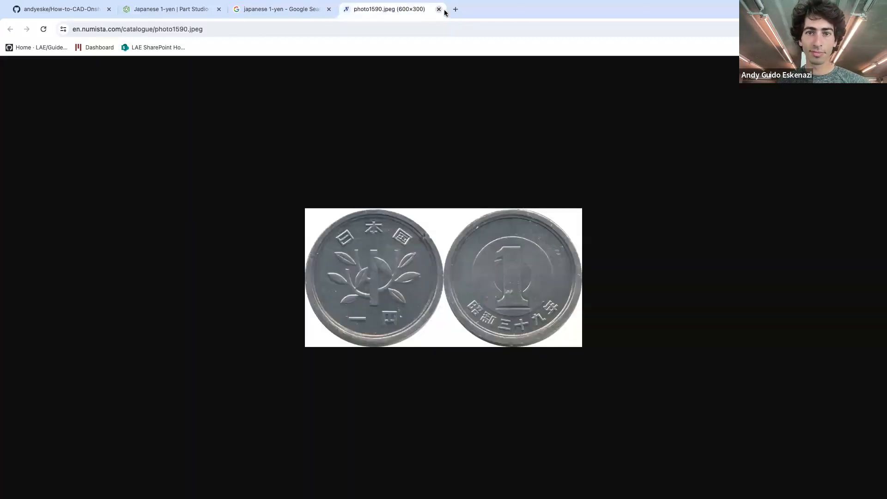
{"action": "left_click", "coordinate": [455, 9]}
{"action": "type", "text": "nian chinese"}
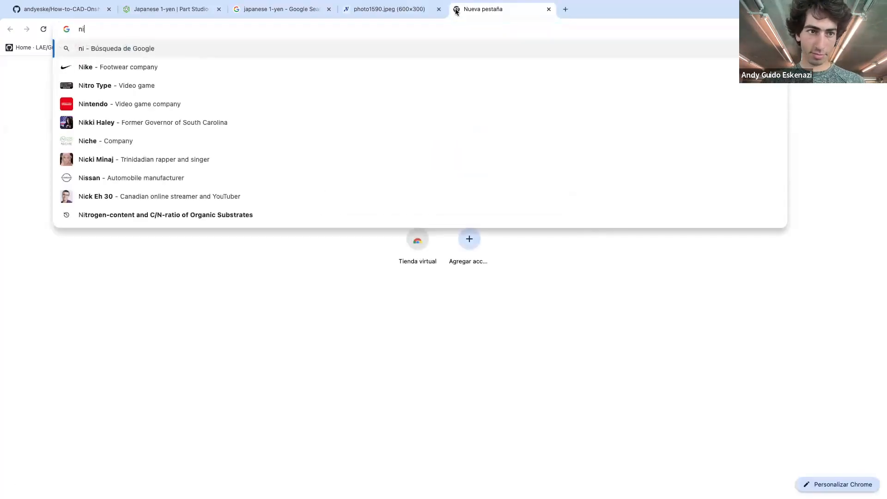
{"action": "key", "text": "Return"}
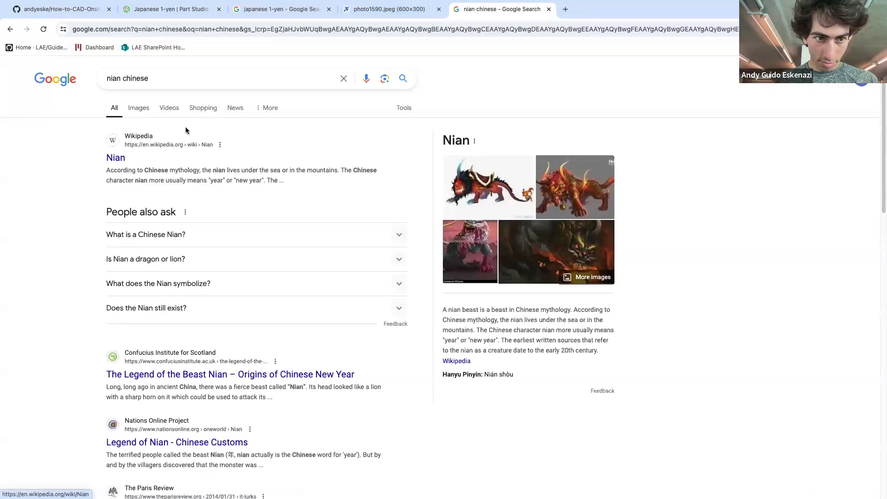
{"action": "left_click", "coordinate": [138, 108]}
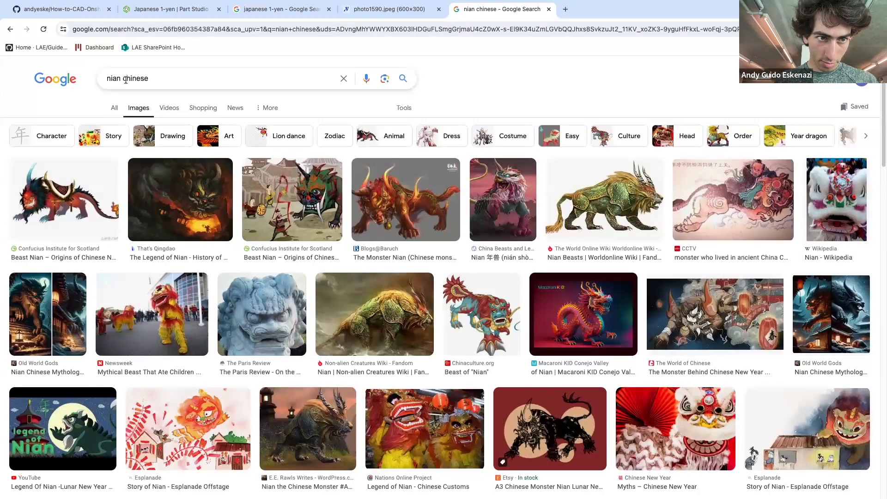
{"action": "left_click", "coordinate": [122, 79]}
{"action": "type", "text": "year"}
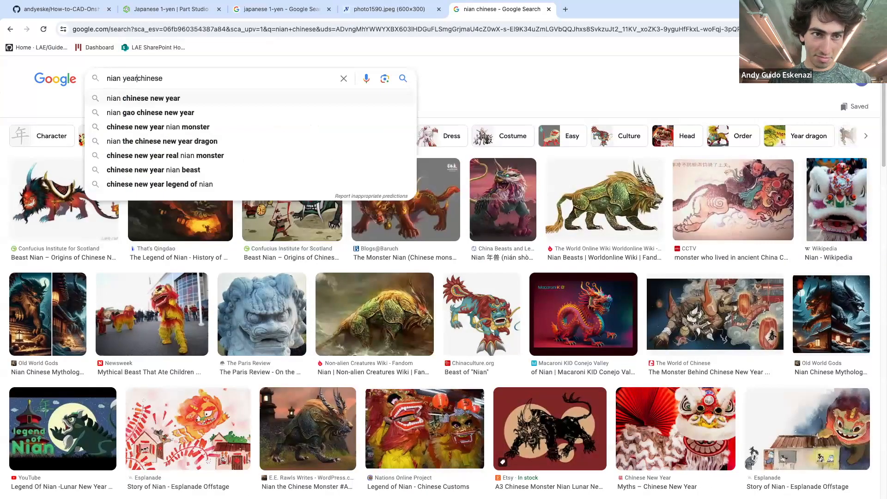
{"action": "key", "text": "Return"}
Open Google Translate through a "translate" search and enter the Chinese (Simplified) character 年 from the pinyin "nian"
{"action": "left_click", "coordinate": [139, 29]}
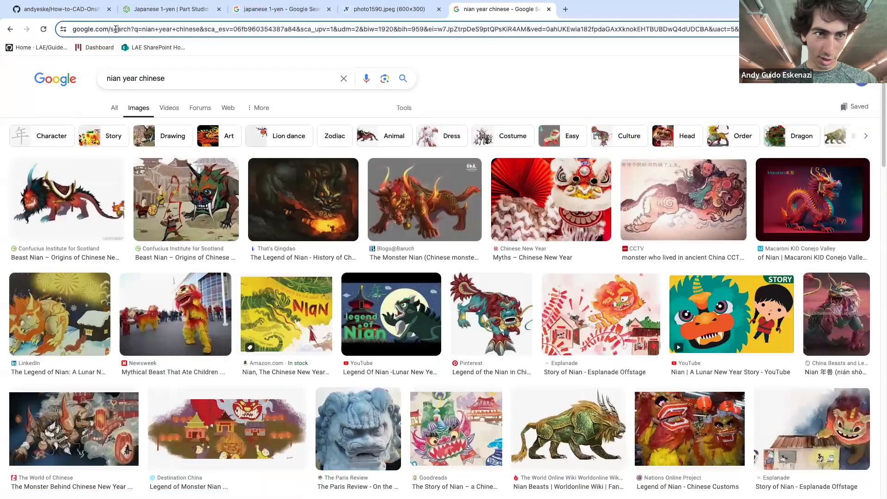
{"action": "type", "text": "translate"}
{"action": "key", "text": "Return"}
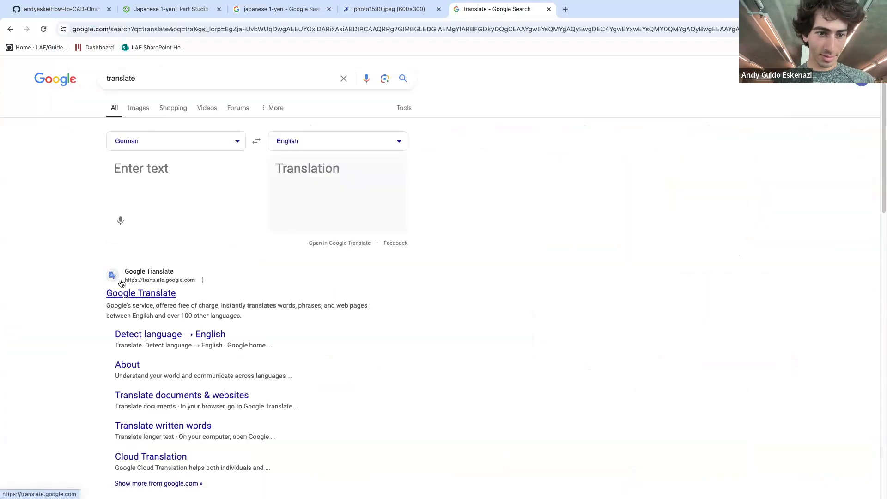
{"action": "left_click", "coordinate": [125, 288]}
{"action": "left_click", "coordinate": [238, 129]}
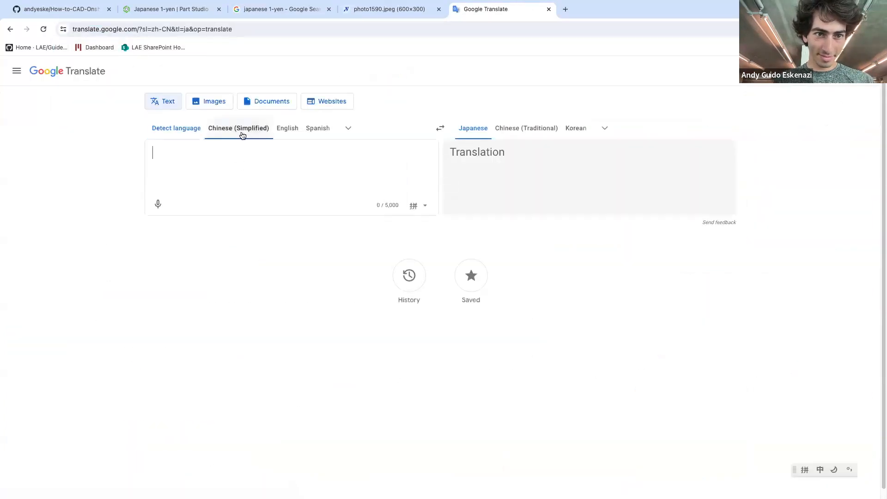
{"action": "type", "text": "nian"}
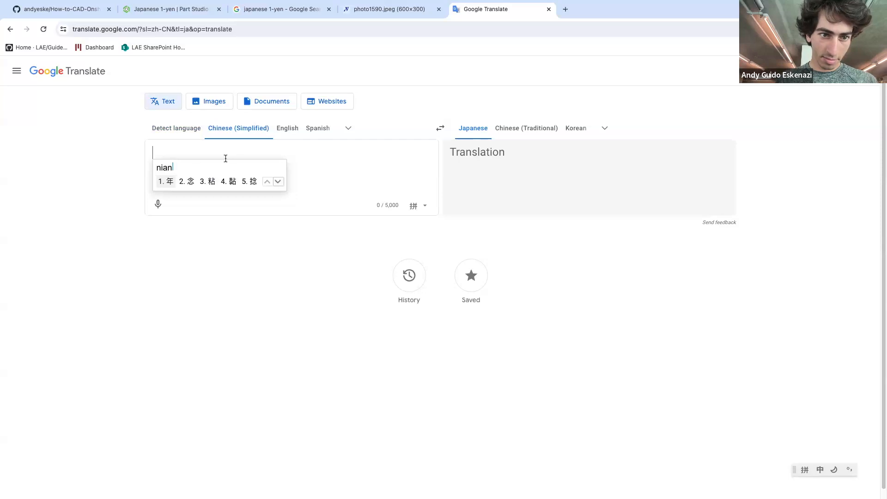
{"action": "left_click", "coordinate": [169, 184]}
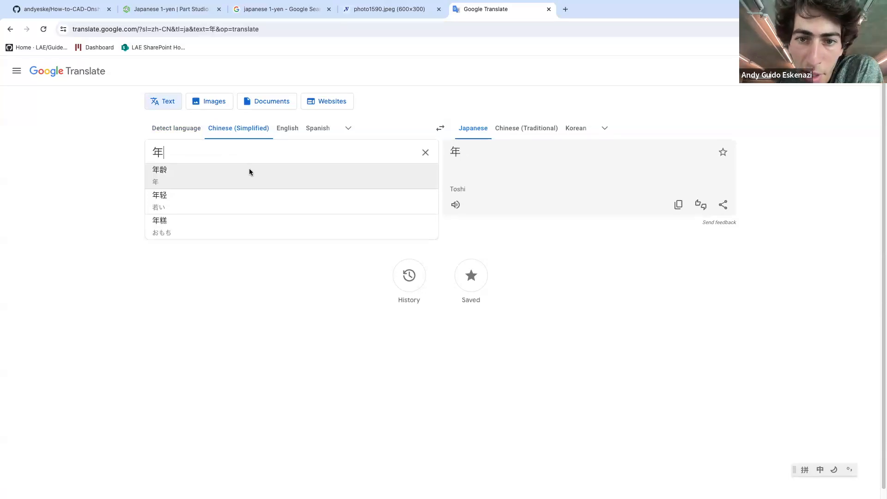
Compare the traced character in the Onshape sketch with the 年 shown in Google Translate
{"action": "left_click", "coordinate": [166, 9]}
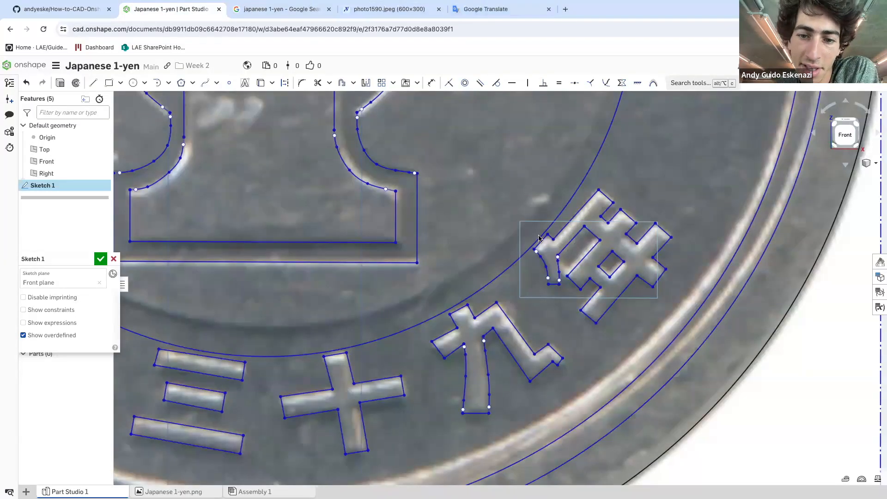
{"action": "left_click", "coordinate": [474, 10]}
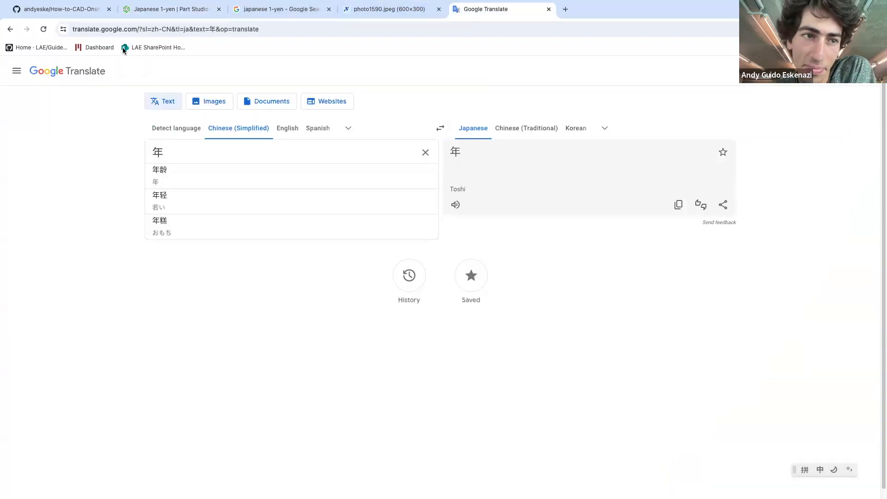
{"action": "left_click", "coordinate": [157, 9]}
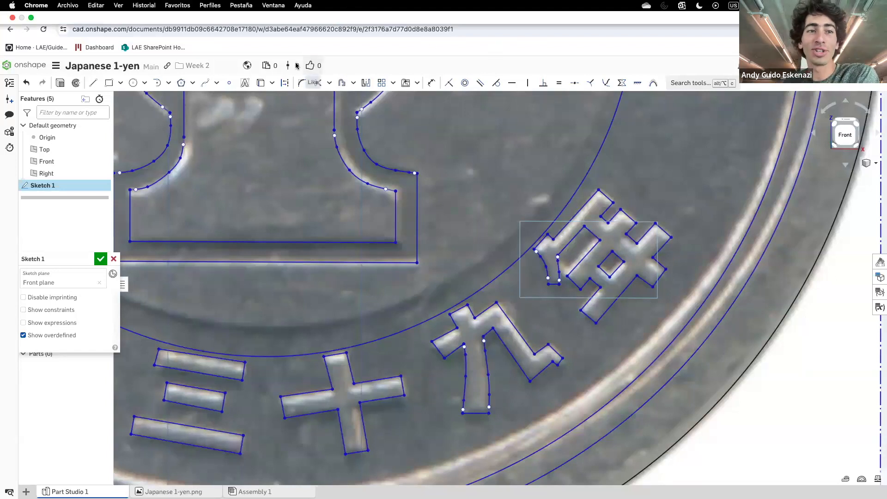
{"action": "left_click", "coordinate": [481, 9]}
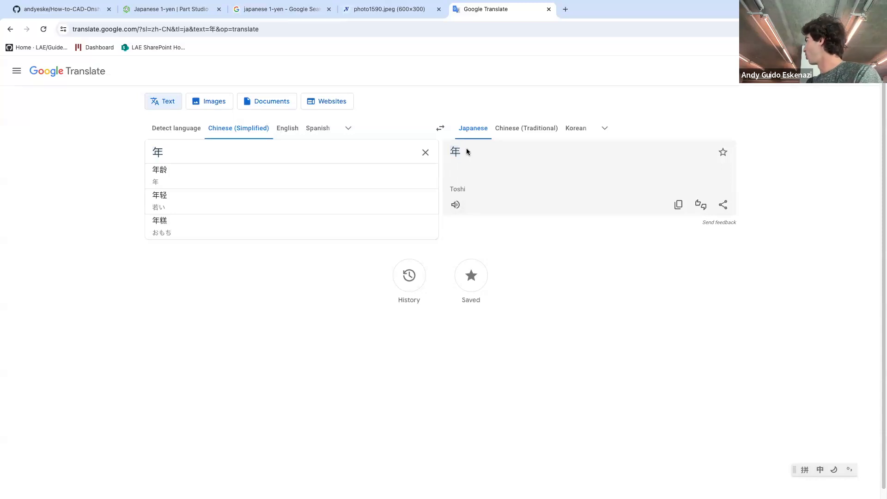
{"action": "left_click", "coordinate": [478, 152]}
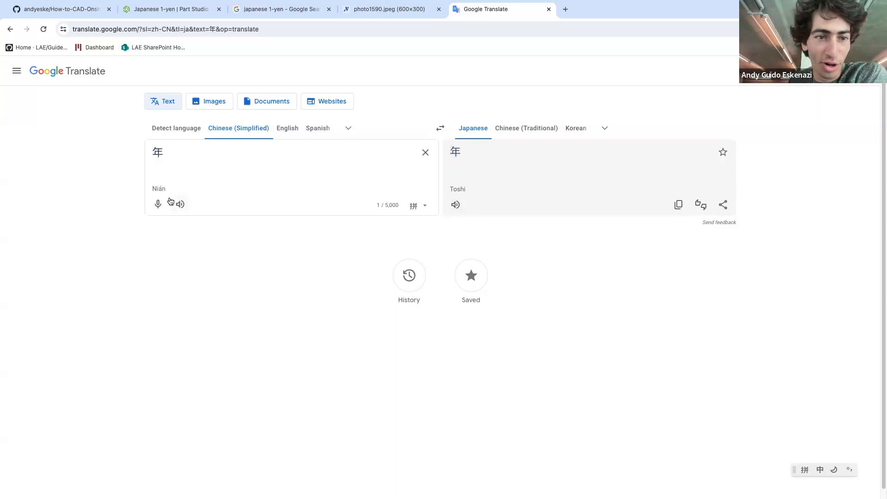
{"action": "left_click", "coordinate": [167, 9]}
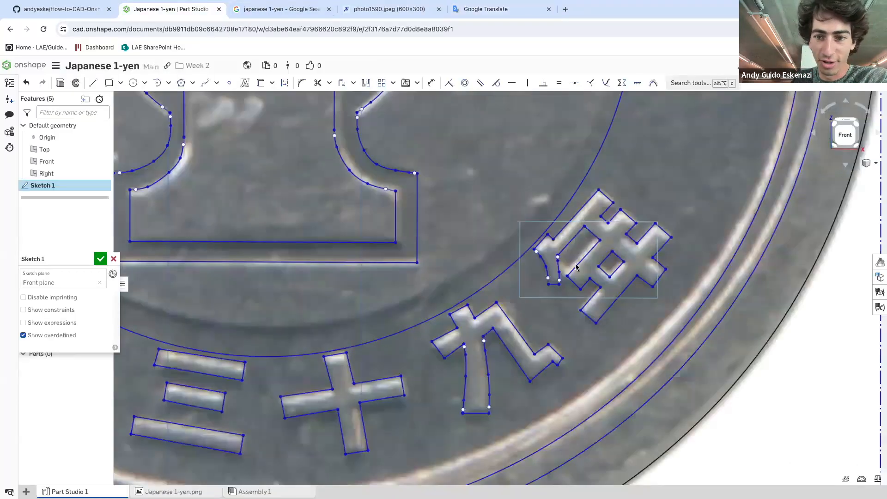
{"action": "left_click", "coordinate": [729, 255]}
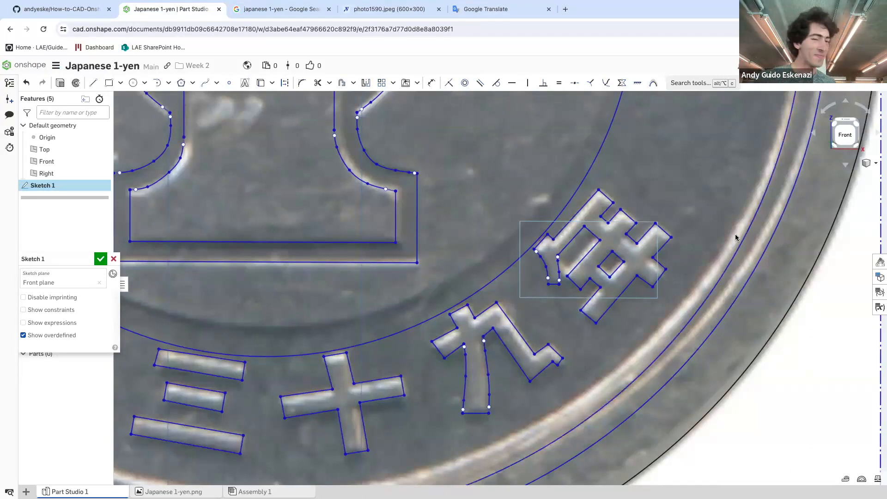
Begin outlining the untraced upper-right part of the leftmost character with connected lines, including edges of about 0.886 mm and 0.675 mm
{"action": "scroll", "coordinate": [732, 255], "scroll_direction": "down", "scroll_amount": 5}
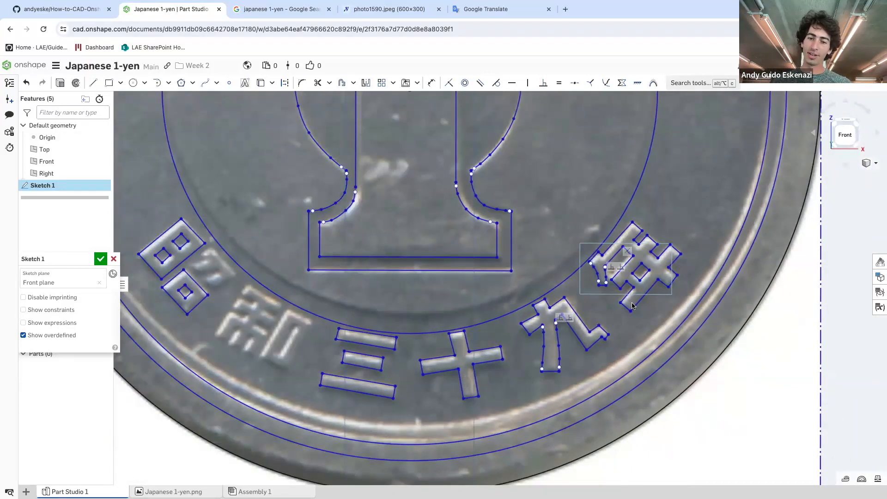
{"action": "scroll", "coordinate": [244, 351], "scroll_direction": "up", "scroll_amount": 4}
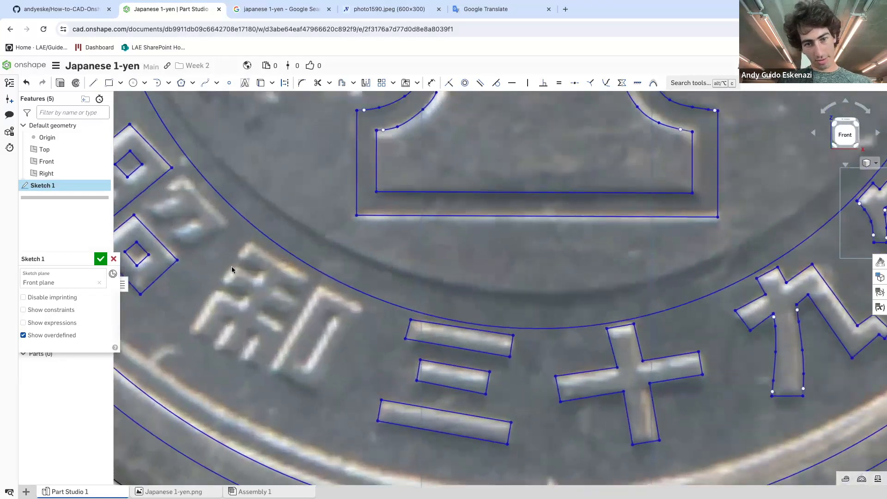
{"action": "scroll", "coordinate": [240, 275], "scroll_direction": "up", "scroll_amount": 2}
{"action": "scroll", "coordinate": [152, 167], "scroll_direction": "up", "scroll_amount": 1}
{"action": "left_click", "coordinate": [93, 82]}
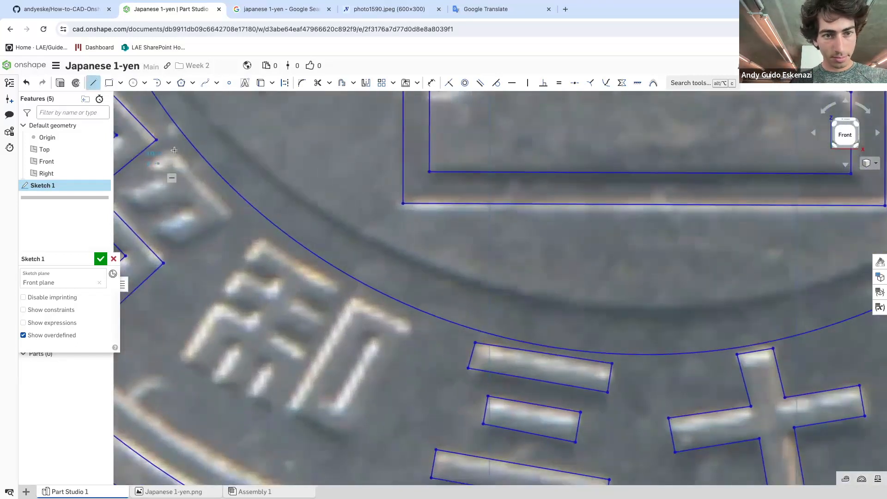
{"action": "scroll", "coordinate": [175, 151], "scroll_direction": "up", "scroll_amount": 1}
{"action": "left_click", "coordinate": [172, 152]}
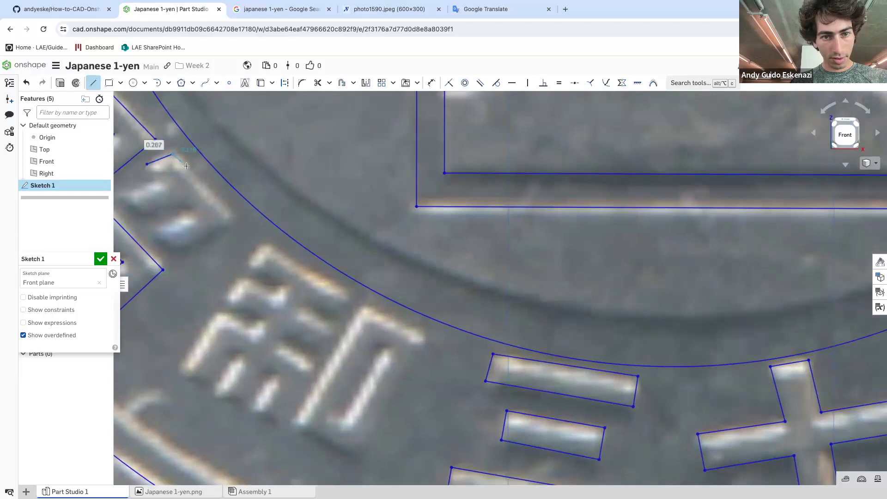
{"action": "left_click", "coordinate": [236, 217]}
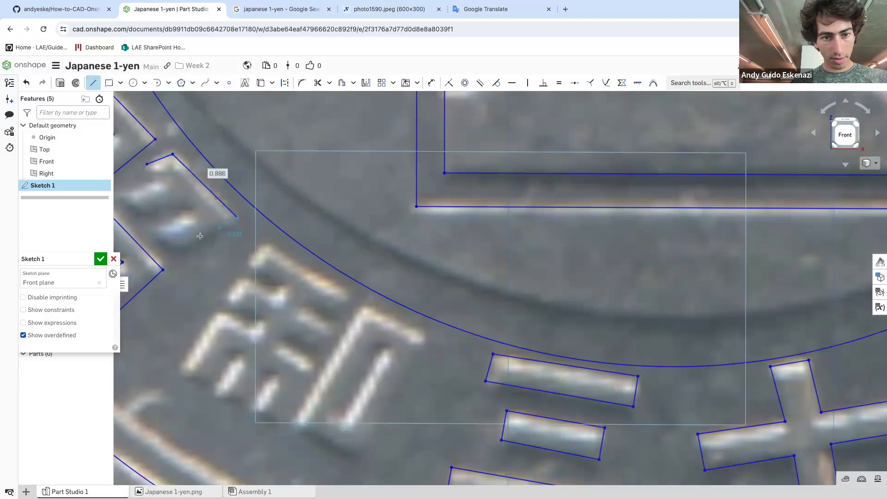
{"action": "left_click", "coordinate": [177, 250]}
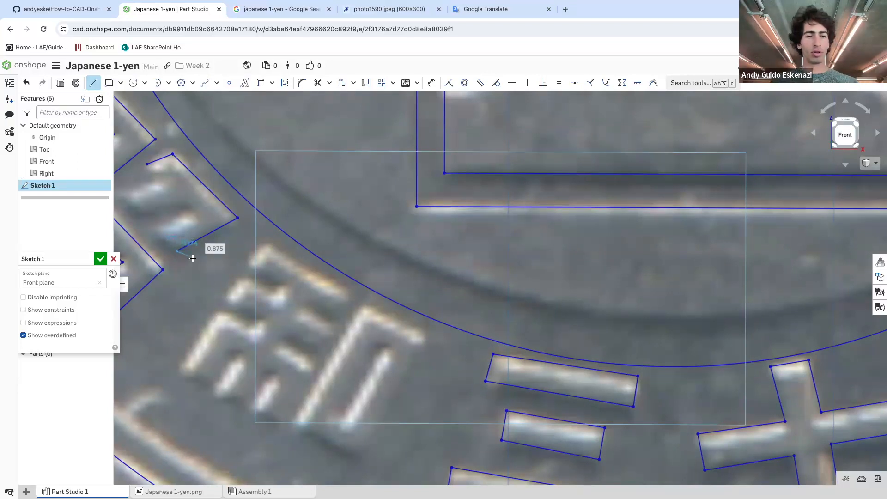
Continue the outline around the lower stroke's notch of the same part, with inner edges of about 0.407 mm and 0.456 mm
{"action": "left_click", "coordinate": [177, 251]}
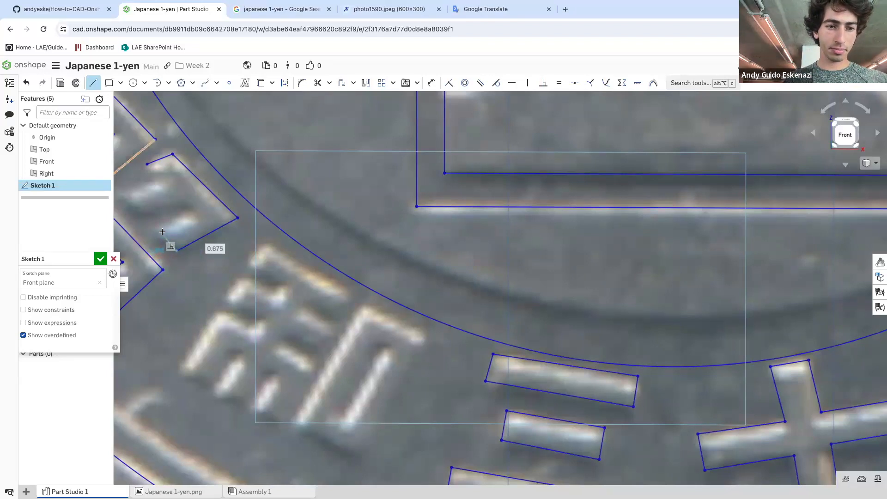
{"action": "left_click", "coordinate": [159, 229]}
{"action": "left_click", "coordinate": [197, 213]}
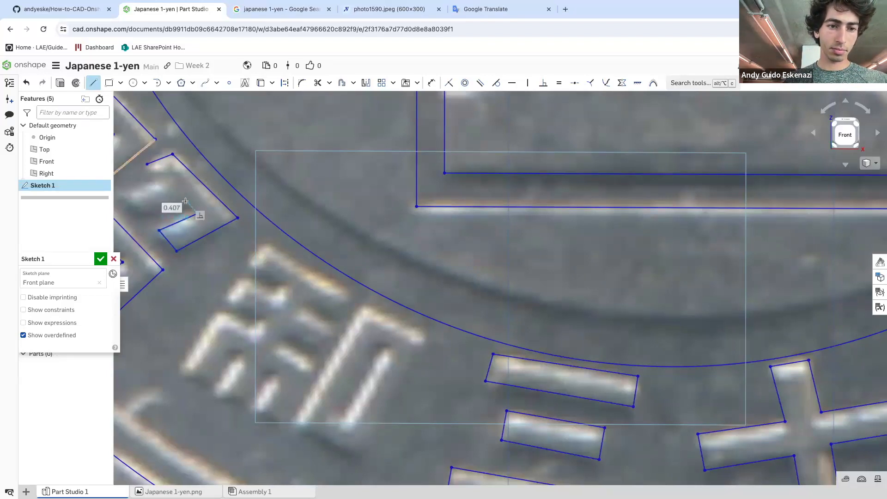
{"action": "left_click", "coordinate": [186, 200]}
{"action": "scroll", "coordinate": [132, 208], "scroll_direction": "down", "scroll_amount": 5}
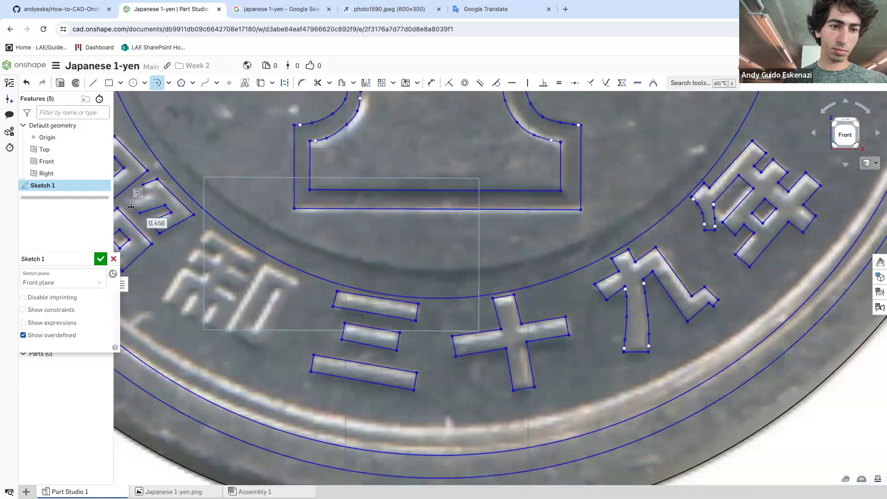
{"action": "scroll", "coordinate": [198, 231], "scroll_direction": "up", "scroll_amount": 4}
{"action": "scroll", "coordinate": [226, 231], "scroll_direction": "down", "scroll_amount": 3}
{"action": "key", "text": "a"}
{"action": "scroll", "coordinate": [225, 232], "scroll_direction": "up", "scroll_amount": 8}
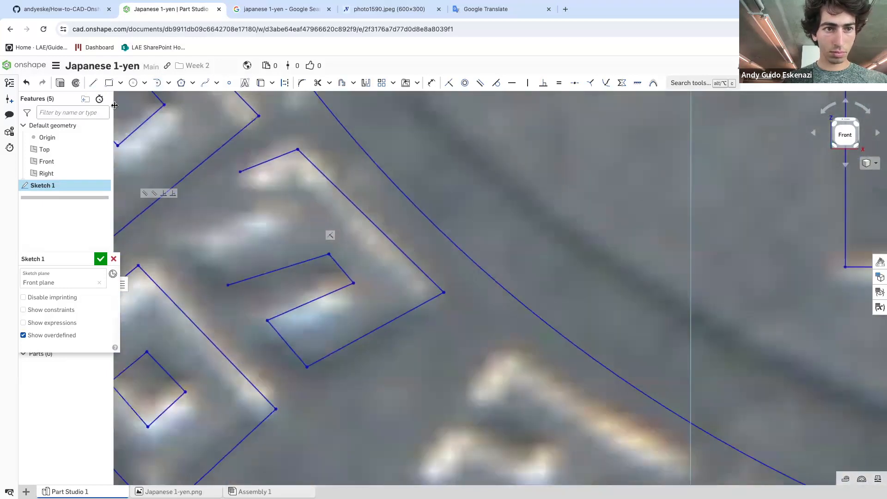
Close the outline around the part's middle stroke with lines of about 0.305 mm and 0.49 mm, ending at the starting point
{"action": "left_click", "coordinate": [91, 85]}
{"action": "left_click", "coordinate": [227, 285]}
{"action": "left_click", "coordinate": [175, 239]}
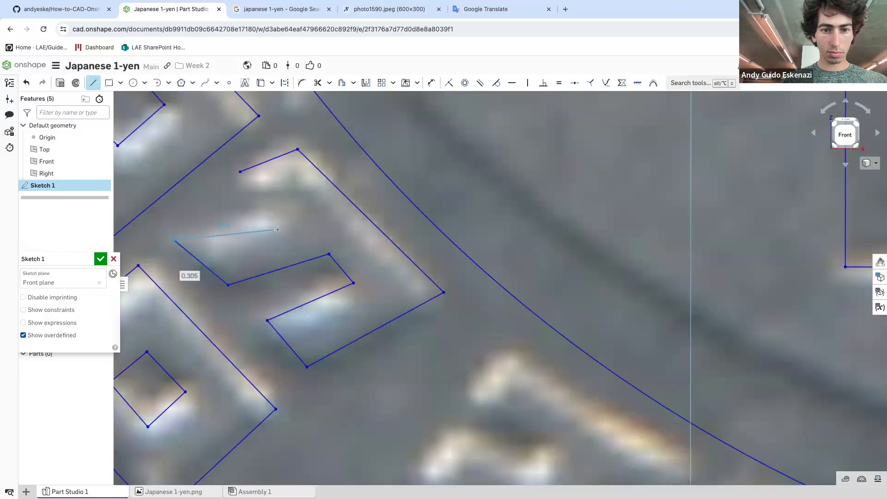
{"action": "left_click", "coordinate": [282, 206]}
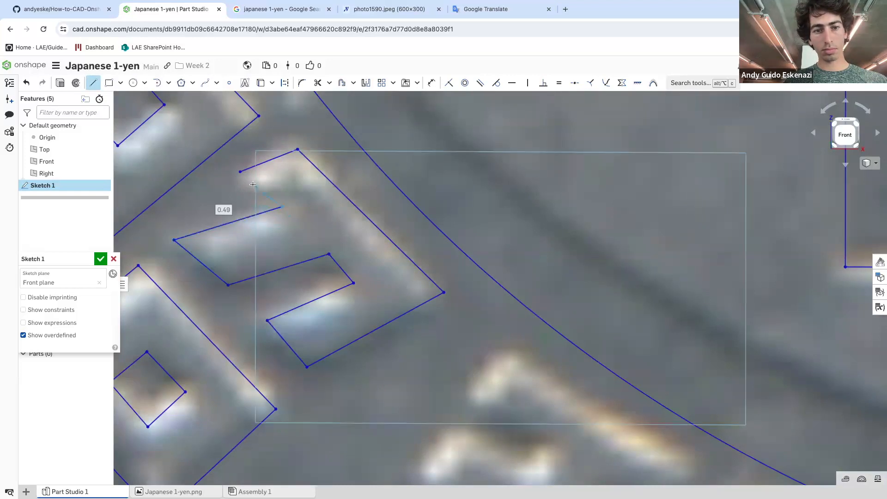
{"action": "left_click", "coordinate": [240, 172]}
{"action": "key", "text": "Escape"}
{"action": "scroll", "coordinate": [284, 189], "scroll_direction": "up", "scroll_amount": 10}
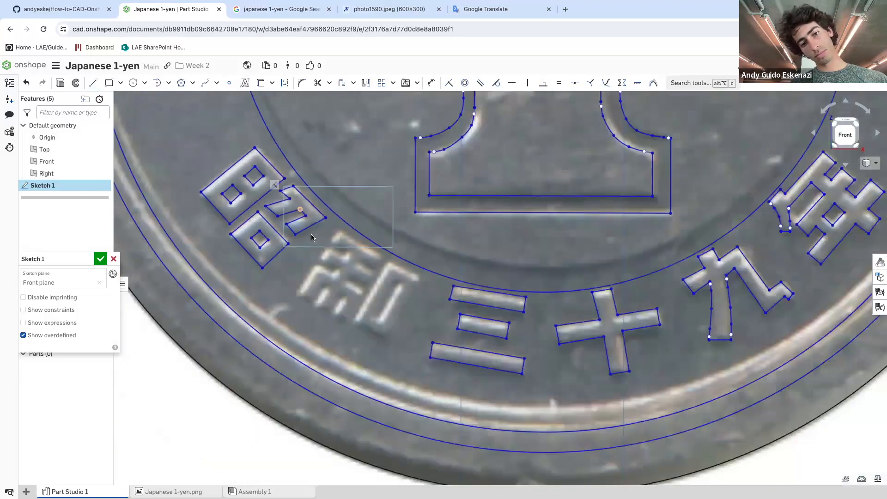
{"action": "scroll", "coordinate": [347, 292], "scroll_direction": "up", "scroll_amount": 5}
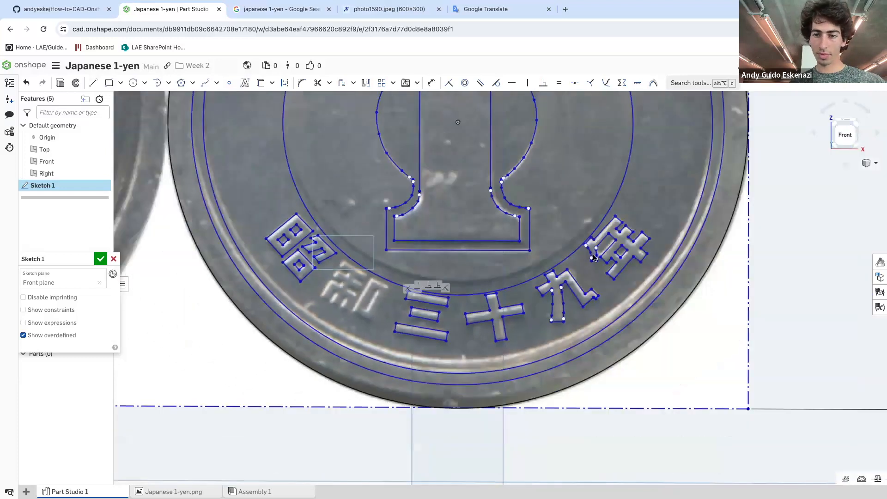
Begin outlining the left component of the untraced character beside 三, with edges of about 0.232 mm and 0.944 mm and a 0.308 mm return
{"action": "scroll", "coordinate": [340, 257], "scroll_direction": "down", "scroll_amount": 12}
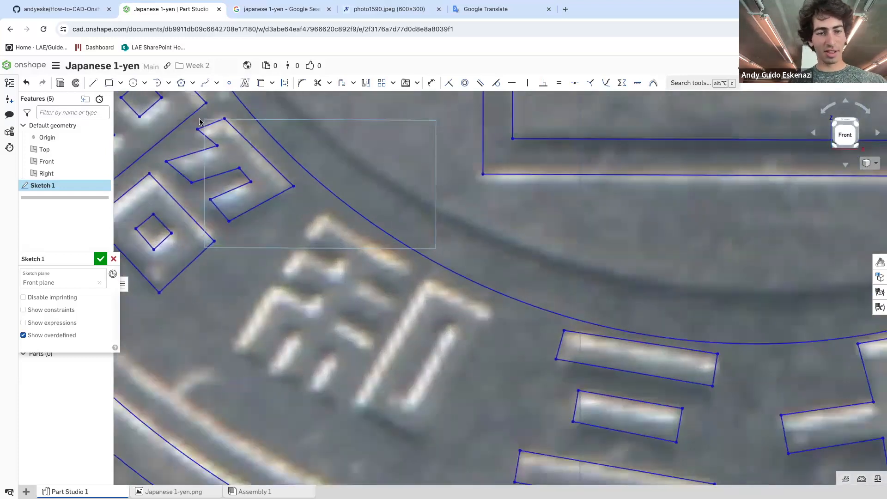
{"action": "left_click", "coordinate": [93, 82]}
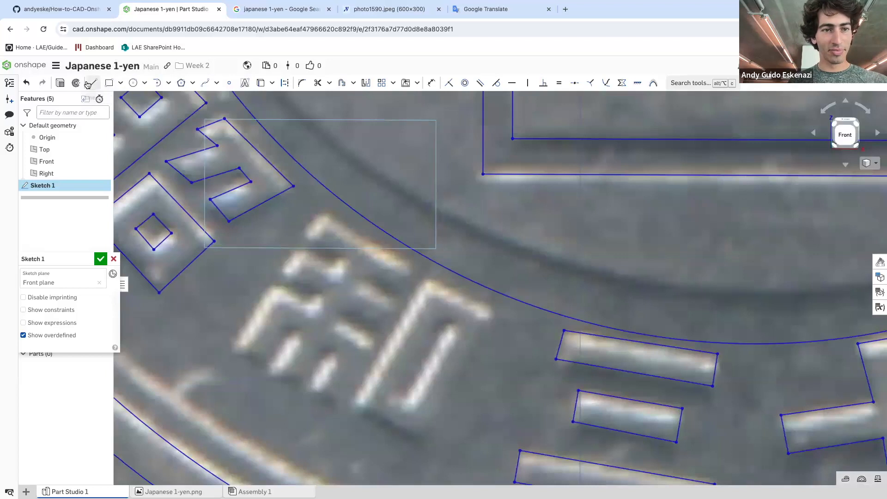
{"action": "scroll", "coordinate": [312, 234], "scroll_direction": "down", "scroll_amount": 3}
{"action": "left_click", "coordinate": [301, 233]}
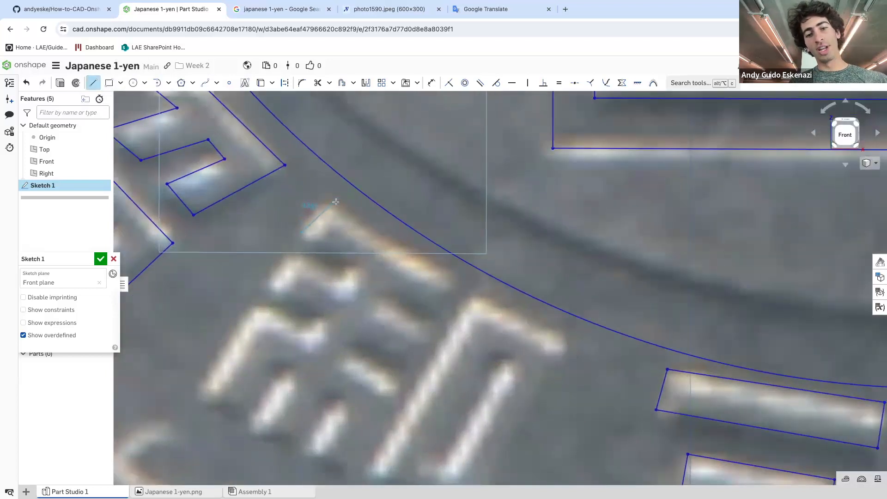
{"action": "left_click", "coordinate": [327, 208]}
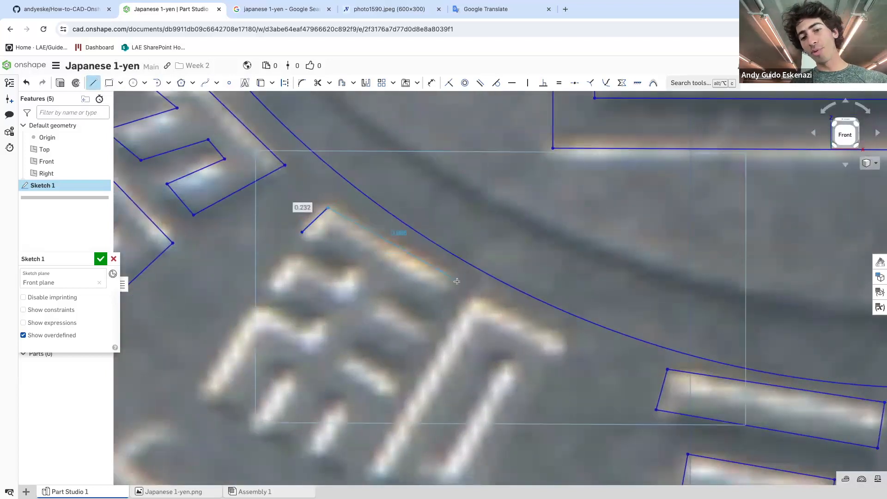
{"action": "left_click", "coordinate": [453, 281]}
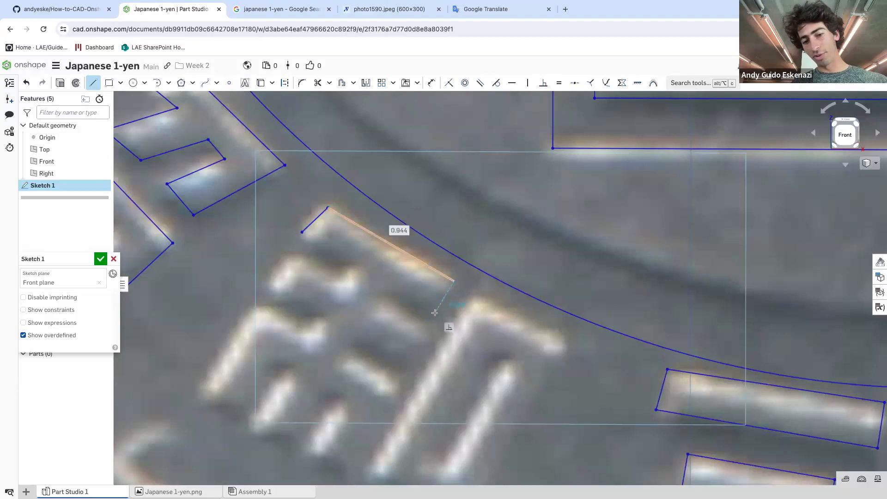
{"action": "left_click", "coordinate": [393, 290]}
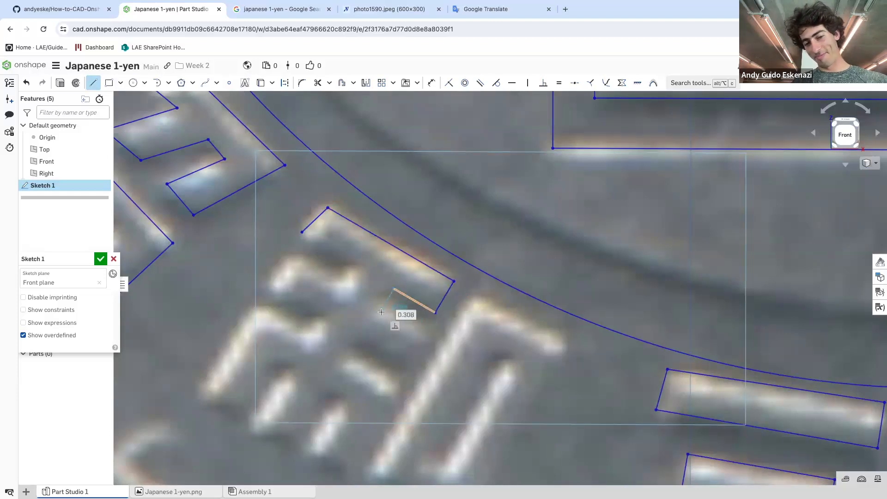
Continue the outline around the component's small middle bar, with a long edge of about 0.315 mm and a final edge of about 0.175 mm
{"action": "left_click", "coordinate": [380, 311]}
{"action": "left_click", "coordinate": [422, 335]}
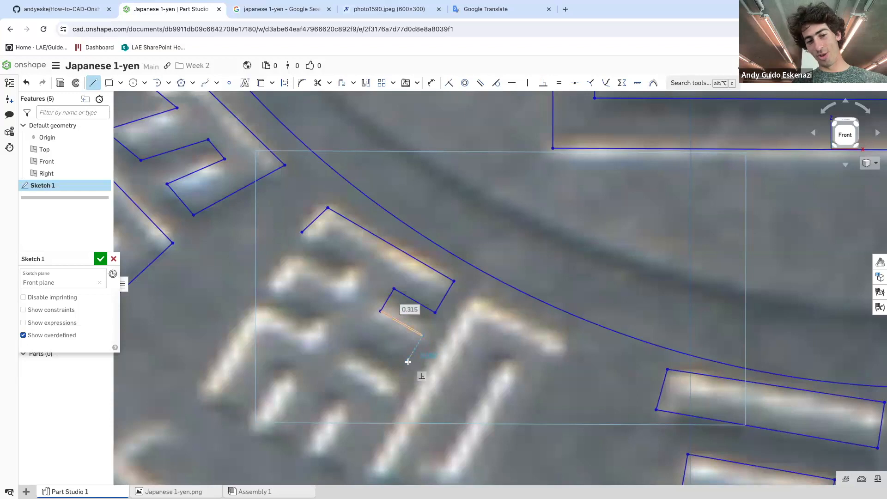
{"action": "left_click", "coordinate": [407, 360]}
{"action": "left_click", "coordinate": [366, 337]}
{"action": "left_click", "coordinate": [352, 361]}
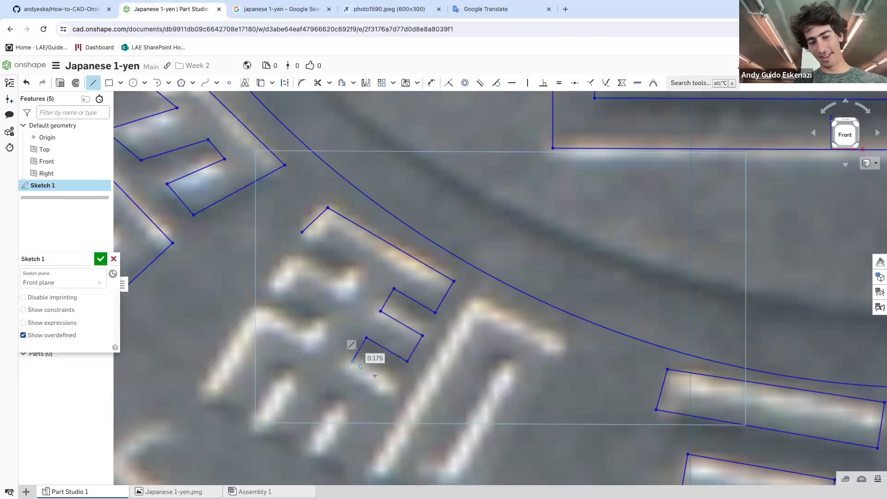
{"action": "scroll", "coordinate": [400, 360], "scroll_direction": "down", "scroll_amount": 2}
{"action": "scroll", "coordinate": [374, 442], "scroll_direction": "up", "scroll_amount": 2}
Trace the component's lower-right leg about 0.266 mm wide, followed by the narrow slot beside it, about 0.084 mm wide and 0.406 mm deep
{"action": "left_click", "coordinate": [401, 378]}
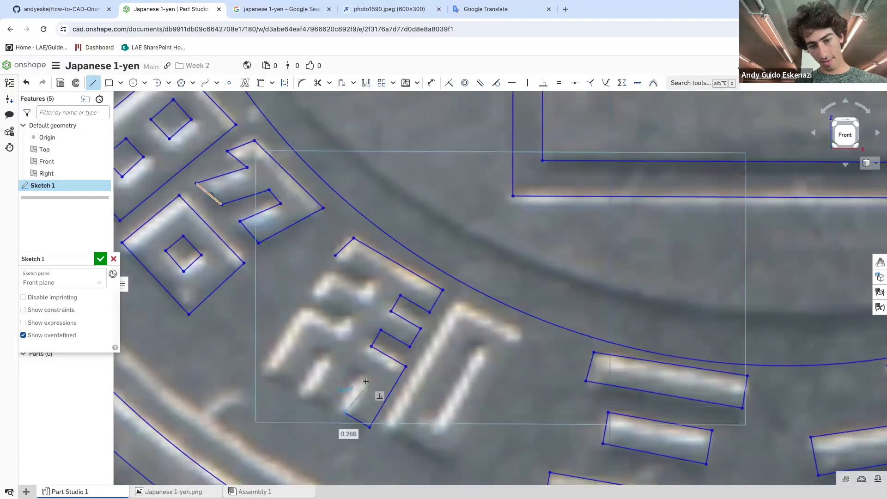
{"action": "left_click", "coordinate": [345, 411]}
{"action": "left_click", "coordinate": [366, 375]}
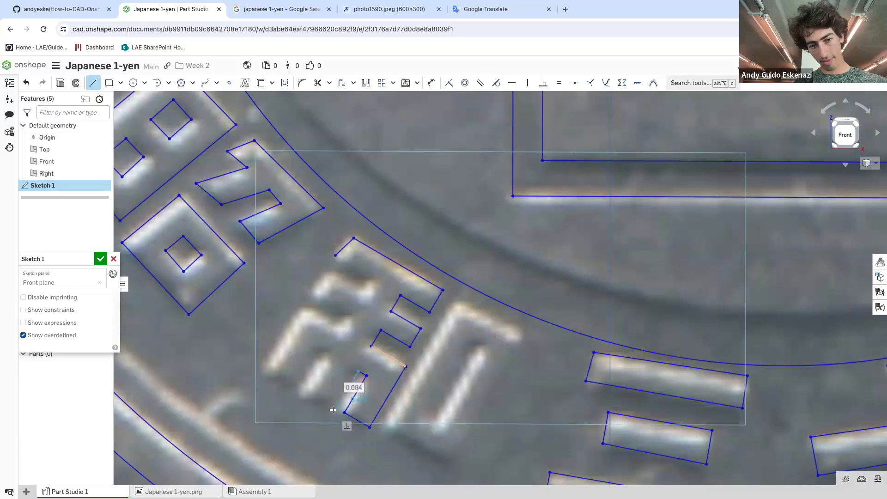
{"action": "left_click", "coordinate": [359, 372]}
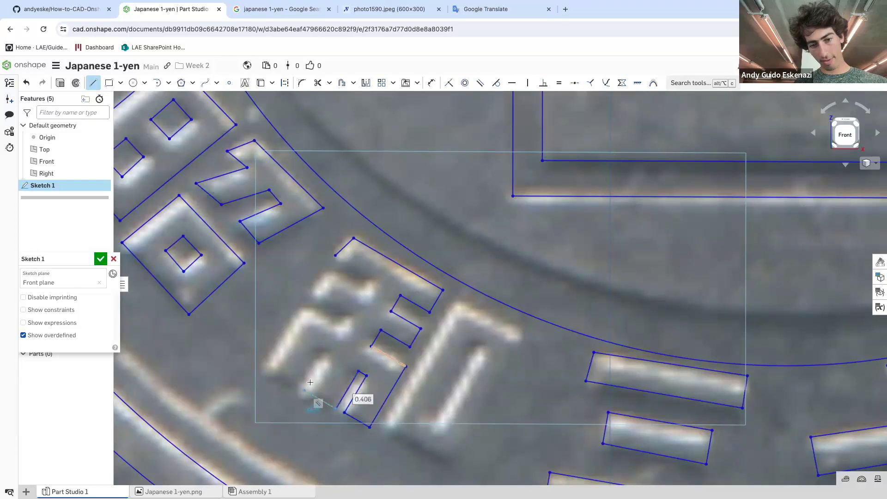
Trace the component's middle leg, the second narrow slot about 0.085 mm wide, and the end of the outer leg about 0.333 mm wide
{"action": "left_click", "coordinate": [304, 391]}
{"action": "left_click", "coordinate": [326, 354]}
{"action": "left_click", "coordinate": [317, 349]}
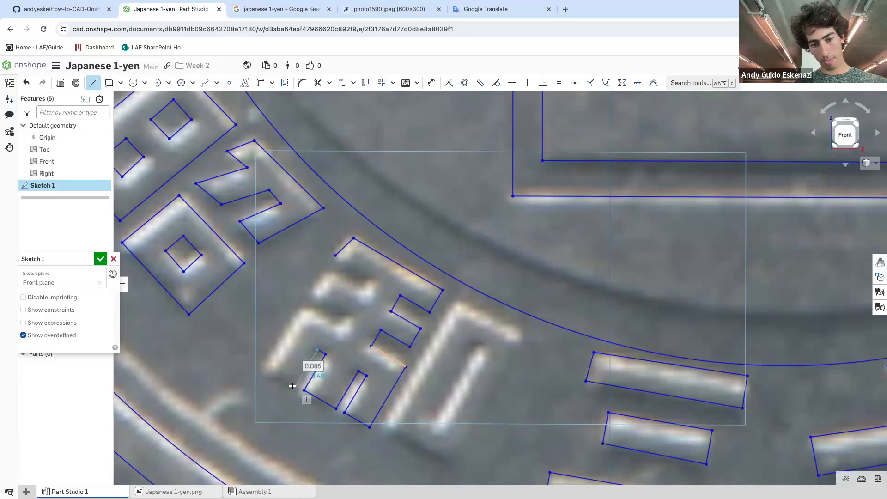
{"action": "left_click", "coordinate": [295, 386]}
{"action": "left_click", "coordinate": [264, 368]}
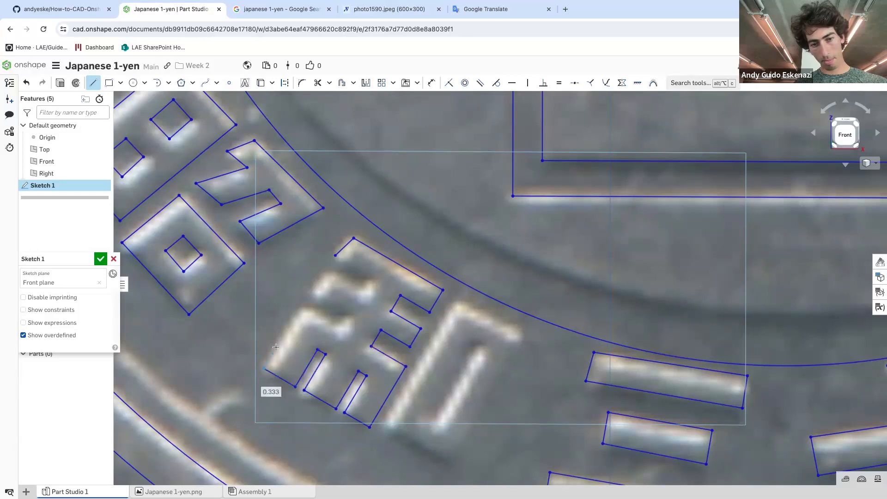
Trace the component's outer left edge, about 0.644 mm long, and the two notches above it, closing the outline at its starting point
{"action": "left_click", "coordinate": [301, 309]}
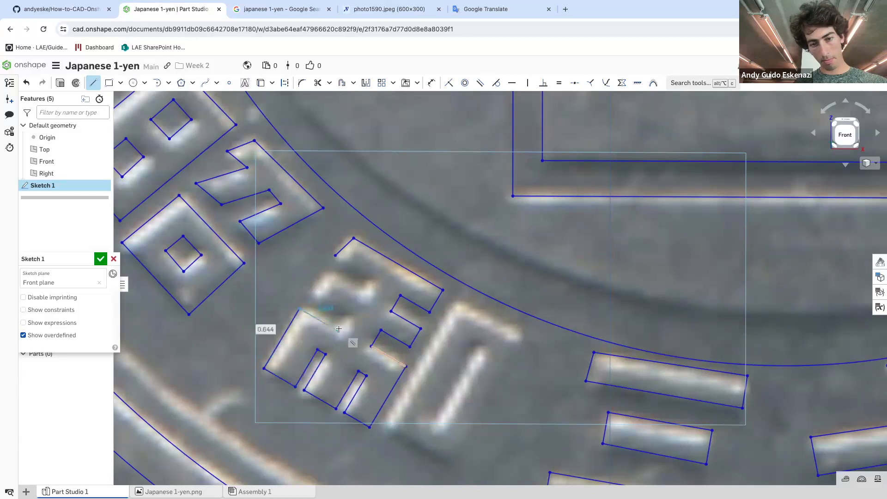
{"action": "left_click", "coordinate": [337, 330]}
{"action": "left_click", "coordinate": [346, 314]}
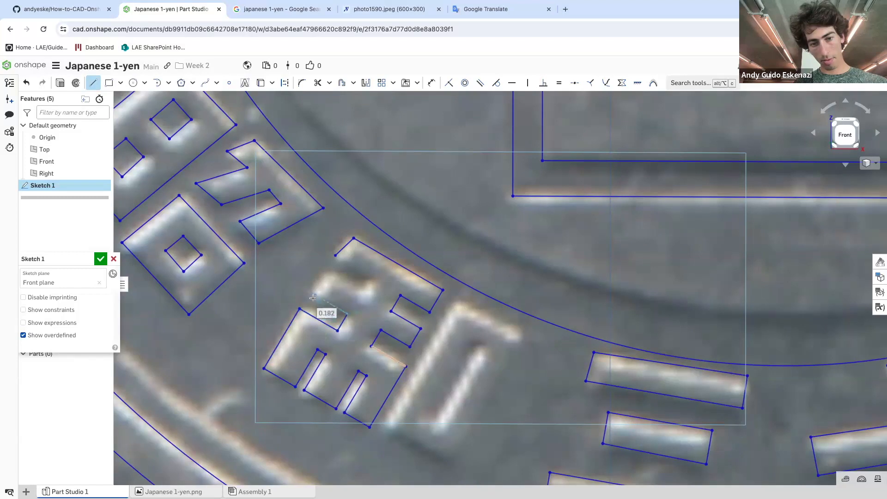
{"action": "left_click", "coordinate": [311, 292]}
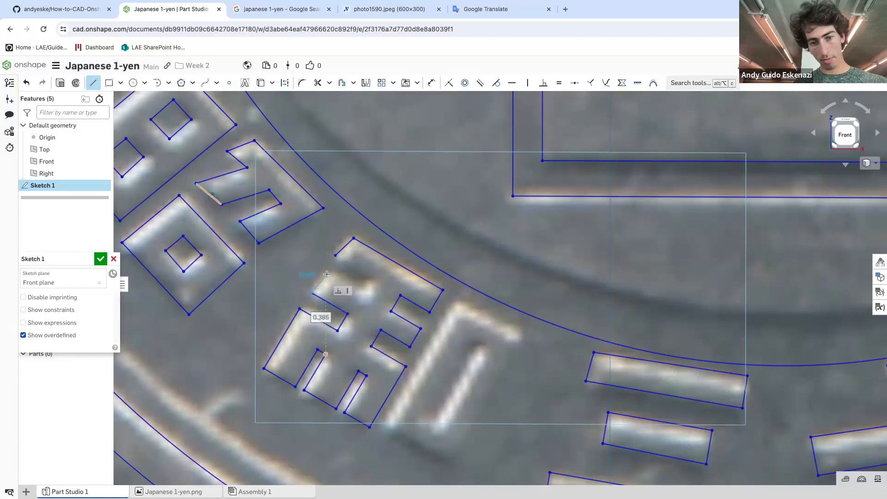
{"action": "left_click", "coordinate": [325, 276]}
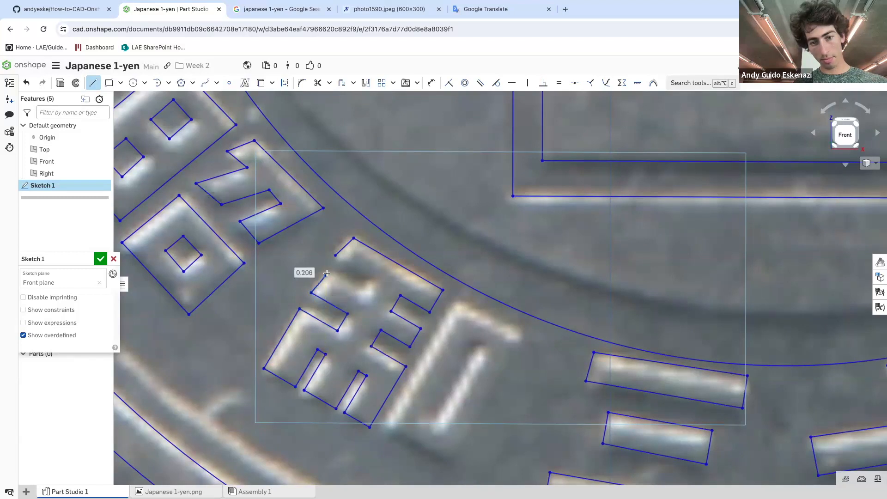
{"action": "left_click", "coordinate": [362, 296]}
{"action": "left_click", "coordinate": [371, 278]}
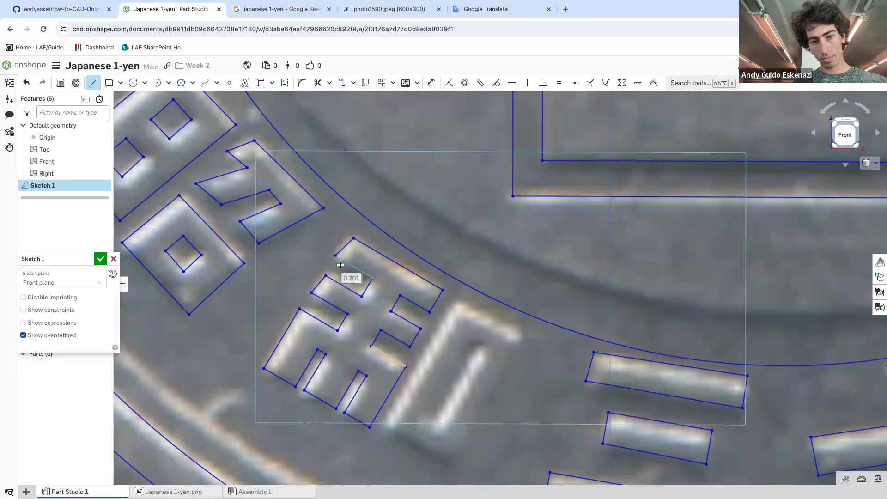
{"action": "left_click", "coordinate": [336, 255]}
{"action": "key", "text": "Escape"}
Trace the outer rectangle of the second character's remaining component with lines, about 1.31 mm by 0.66 mm
{"action": "scroll", "coordinate": [424, 377], "scroll_direction": "down", "scroll_amount": 3}
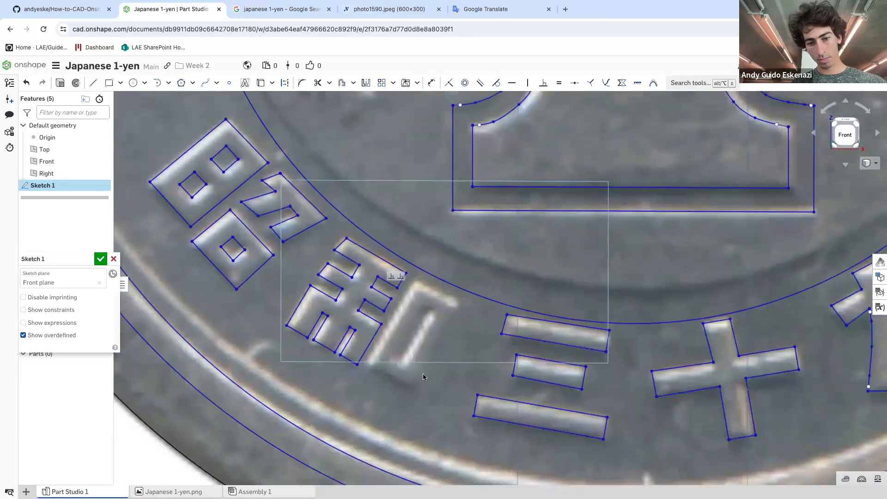
{"action": "scroll", "coordinate": [424, 377], "scroll_direction": "up", "scroll_amount": 3}
{"action": "left_click", "coordinate": [93, 83]}
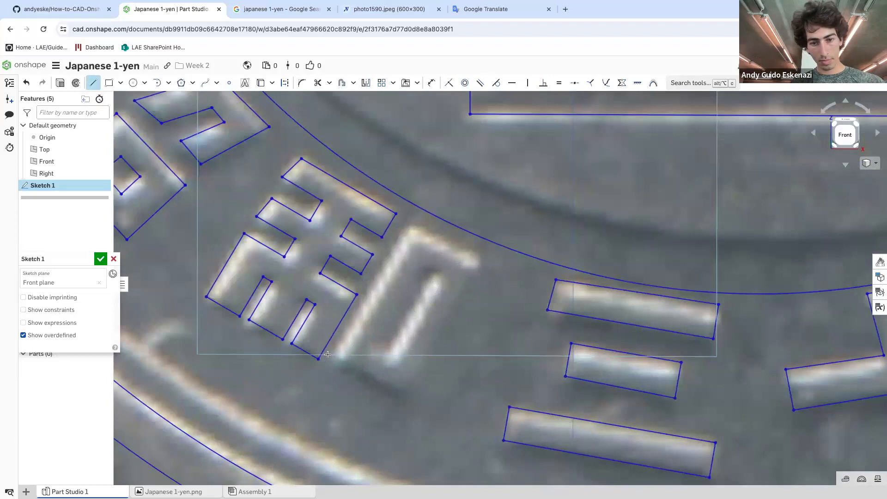
{"action": "left_click", "coordinate": [411, 227]}
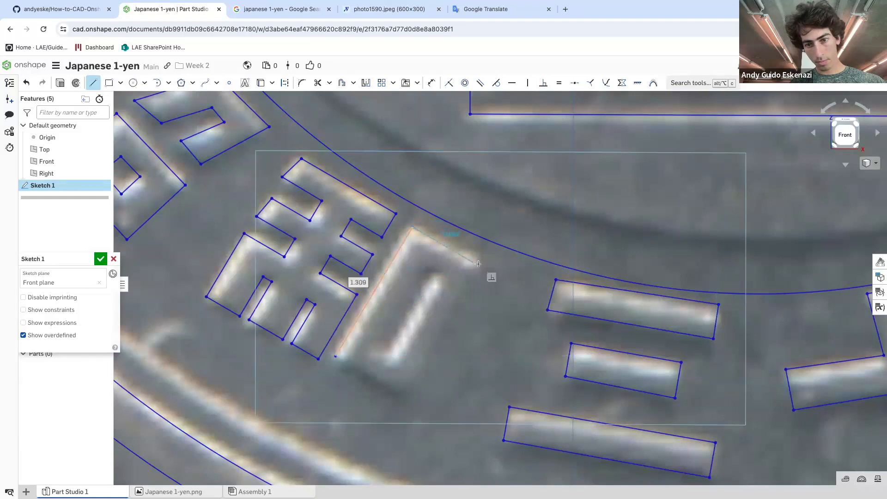
{"action": "left_click", "coordinate": [479, 264]}
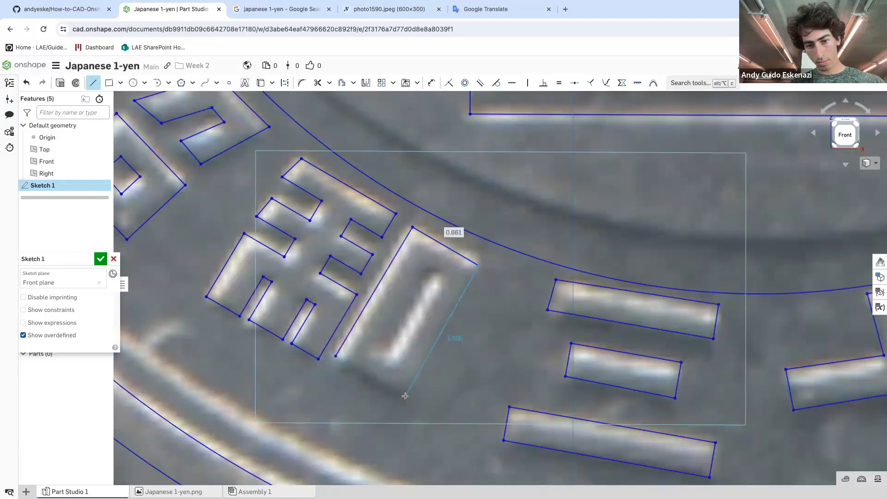
{"action": "left_click", "coordinate": [405, 395]}
{"action": "left_click", "coordinate": [336, 356]}
{"action": "key", "text": "Escape"}
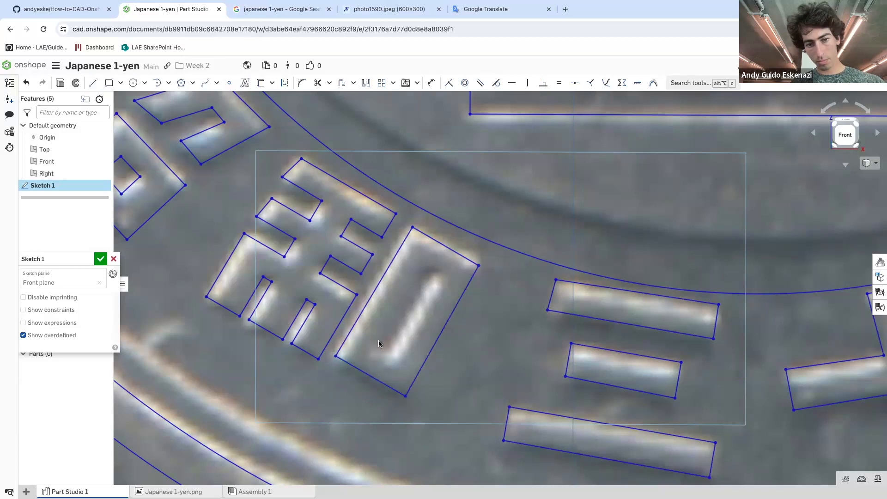
Trace the narrow inner rectangle inside that component, with long sides of about 0.85 mm
{"action": "left_click", "coordinate": [93, 83]}
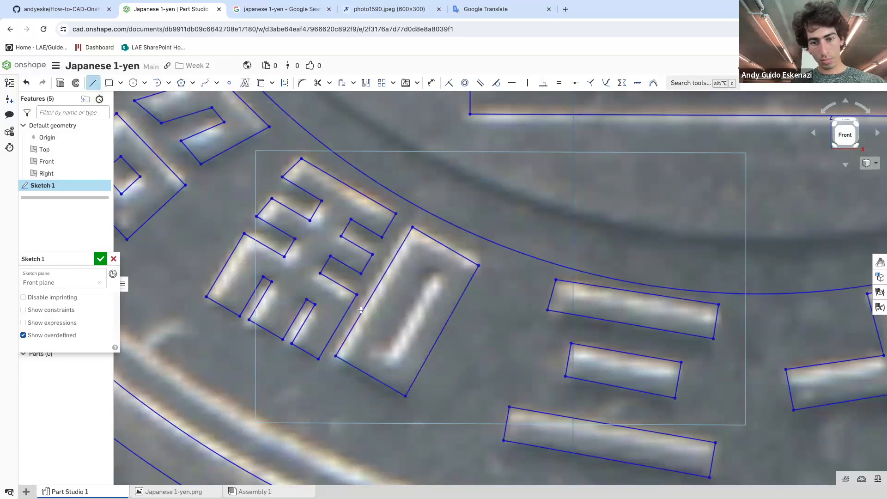
{"action": "left_click", "coordinate": [375, 348]}
{"action": "left_click", "coordinate": [424, 265]}
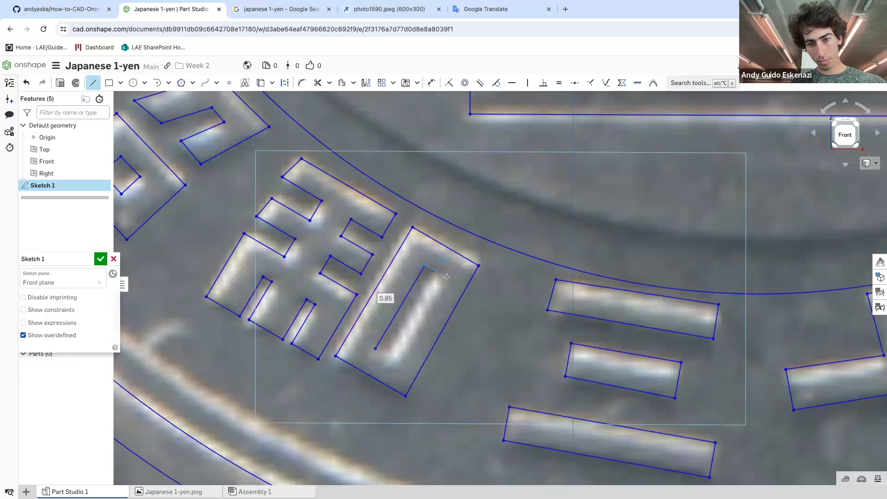
{"action": "left_click", "coordinate": [443, 276]}
{"action": "left_click", "coordinate": [393, 357]}
{"action": "left_click", "coordinate": [374, 349]}
{"action": "key", "text": "Escape"}
Inspect the traced circles, numeral and character outlines over the whole coin image
{"action": "scroll", "coordinate": [302, 294], "scroll_direction": "down", "scroll_amount": 6}
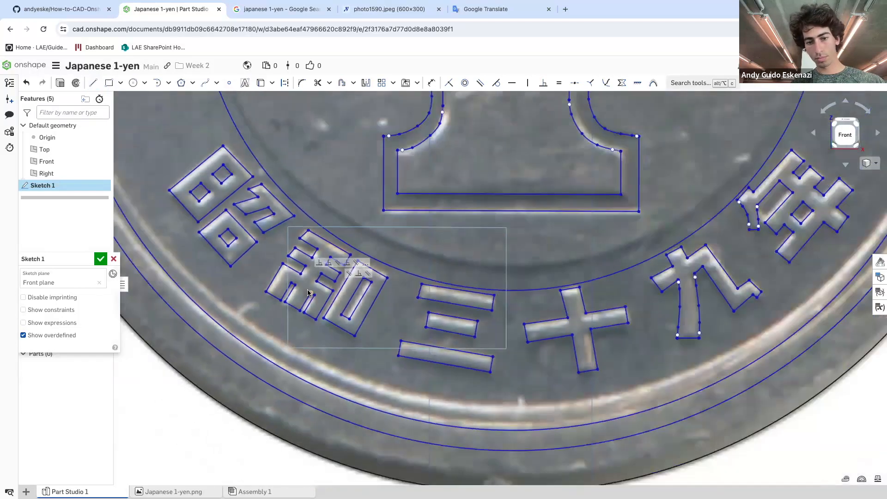
{"action": "scroll", "coordinate": [305, 294], "scroll_direction": "down", "scroll_amount": 6}
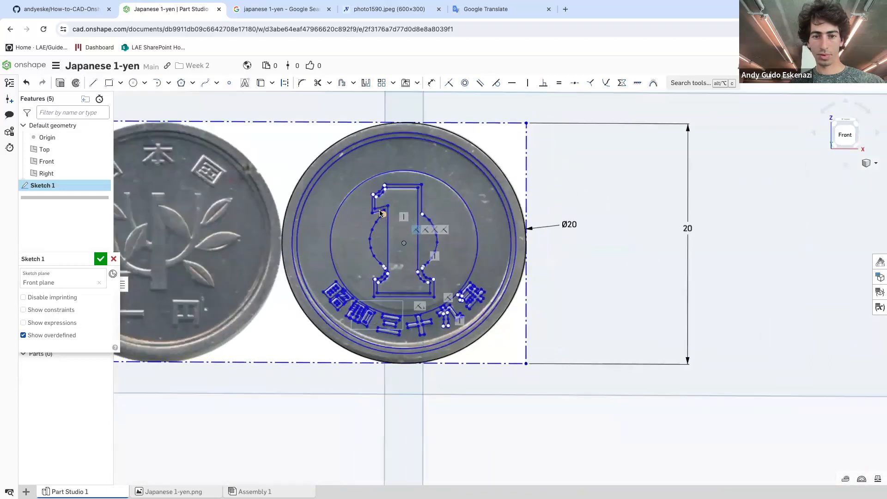
{"action": "scroll", "coordinate": [448, 244], "scroll_direction": "up", "scroll_amount": 3}
{"action": "scroll", "coordinate": [448, 244], "scroll_direction": "down", "scroll_amount": 2}
{"action": "scroll", "coordinate": [411, 292], "scroll_direction": "up", "scroll_amount": 2}
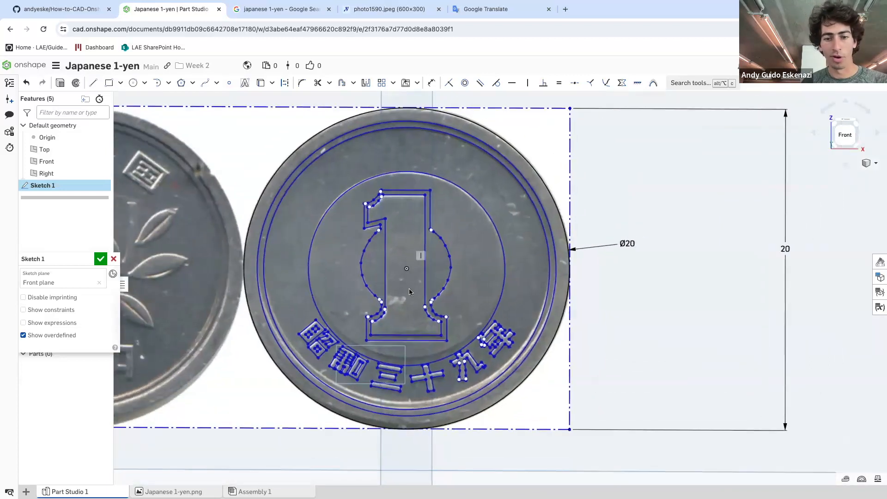
{"action": "scroll", "coordinate": [396, 324], "scroll_direction": "up", "scroll_amount": 2}
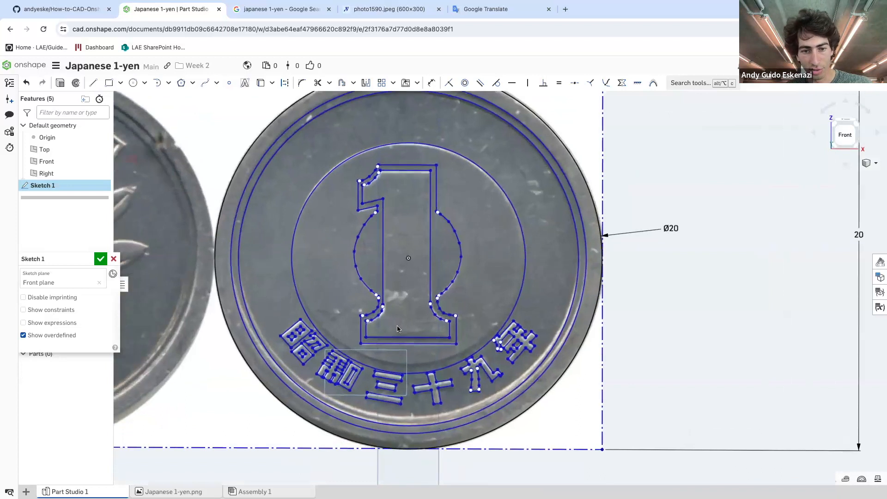
{"action": "scroll", "coordinate": [455, 318], "scroll_direction": "up", "scroll_amount": 1}
{"action": "scroll", "coordinate": [457, 304], "scroll_direction": "down", "scroll_amount": 1}
{"action": "scroll", "coordinate": [457, 304], "scroll_direction": "up", "scroll_amount": 1}
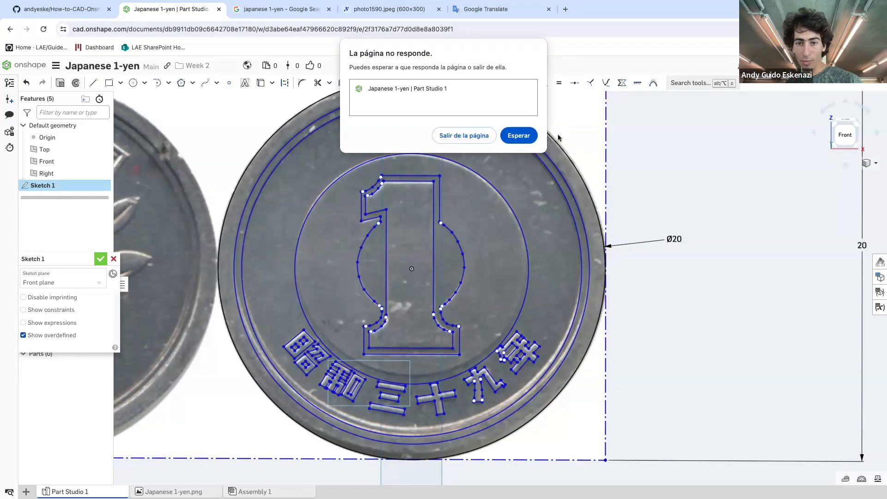
Keep waiting for the unresponsive page, finish the traced sketch and rename it Master Sketch
{"action": "left_click", "coordinate": [527, 141]}
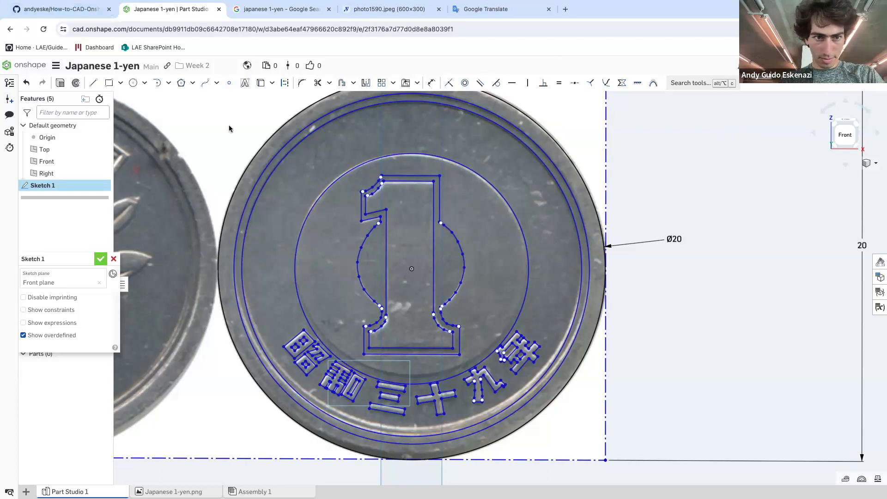
{"action": "left_click", "coordinate": [100, 258]}
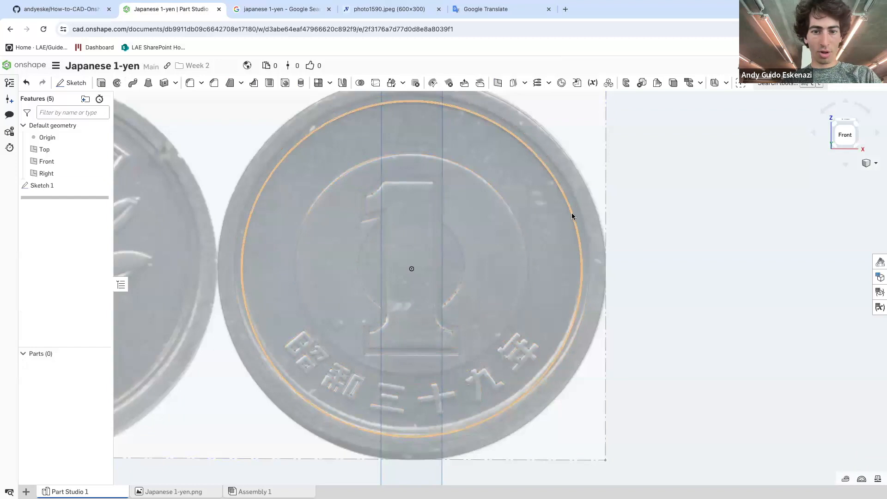
{"action": "right_click", "coordinate": [41, 187]}
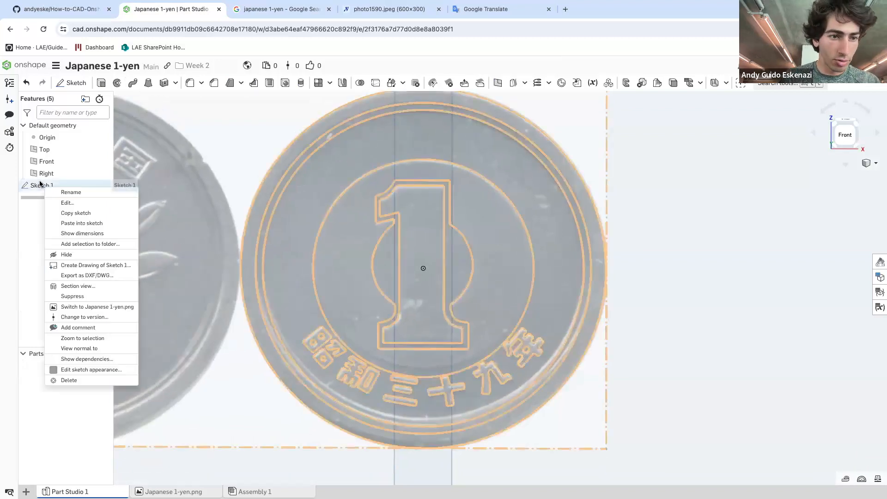
{"action": "left_click", "coordinate": [73, 190]}
{"action": "type", "text": "Master Sketch"}
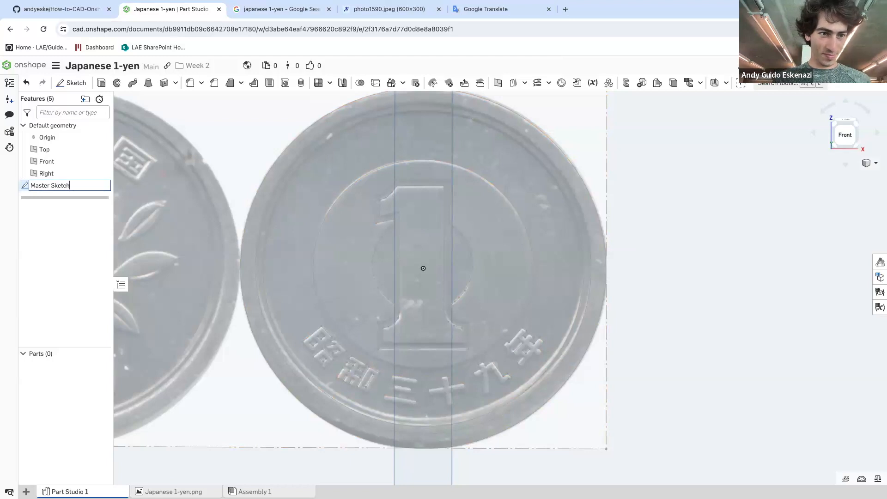
{"action": "left_click", "coordinate": [673, 235]}
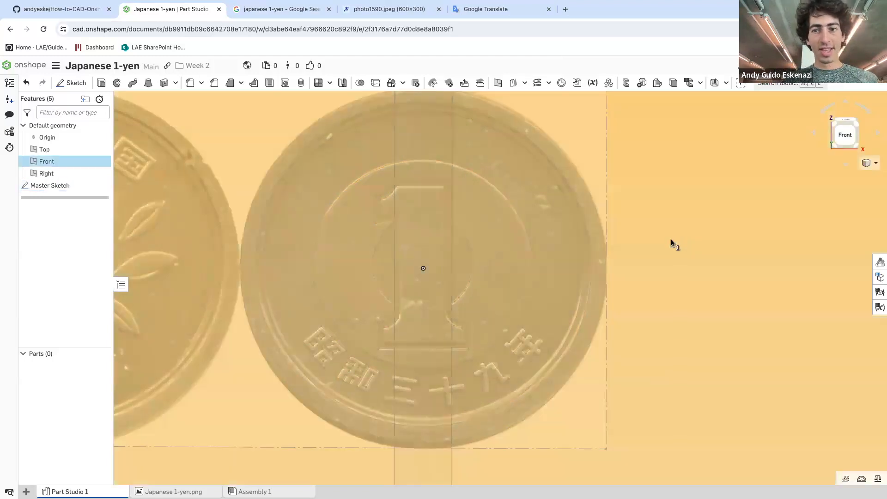
Hide the Top, Front and Right default planes
{"action": "scroll", "coordinate": [671, 239], "scroll_direction": "down", "scroll_amount": 5}
{"action": "left_click", "coordinate": [658, 400]}
{"action": "scroll", "coordinate": [612, 401], "scroll_direction": "down", "scroll_amount": 5}
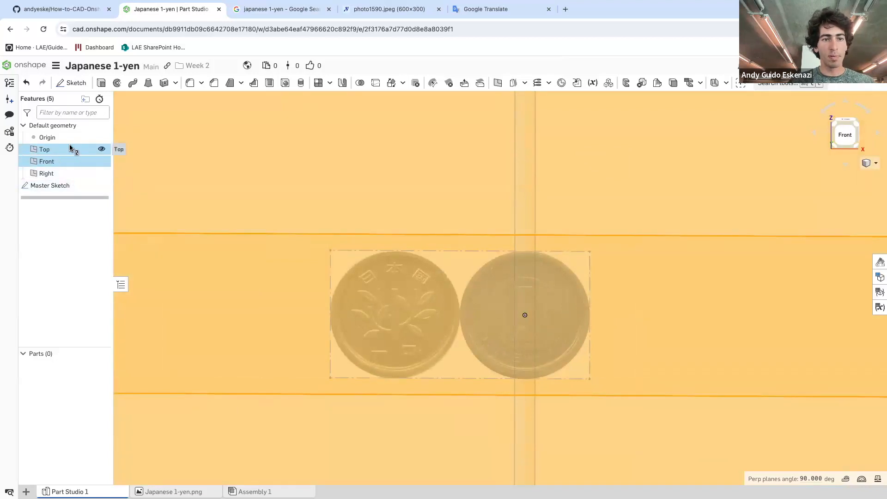
{"action": "left_click", "coordinate": [101, 150]}
{"action": "left_click", "coordinate": [102, 162]}
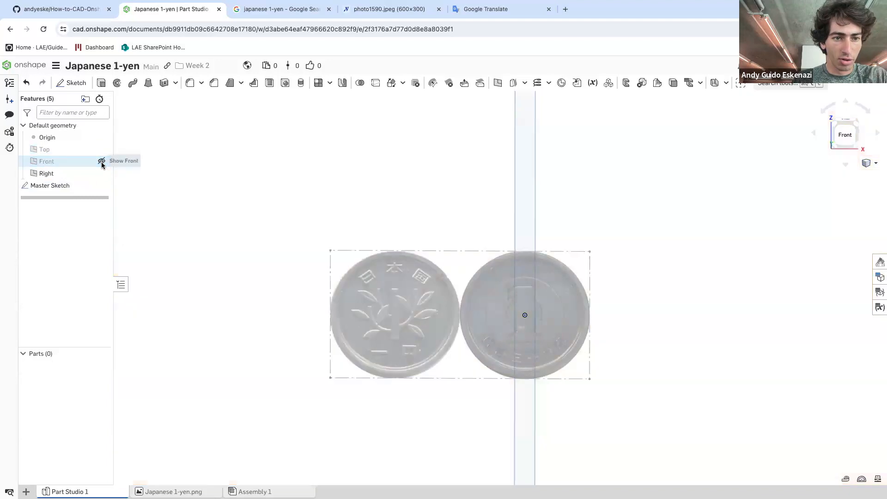
{"action": "left_click", "coordinate": [102, 174]}
{"action": "scroll", "coordinate": [335, 257], "scroll_direction": "down", "scroll_amount": 1}
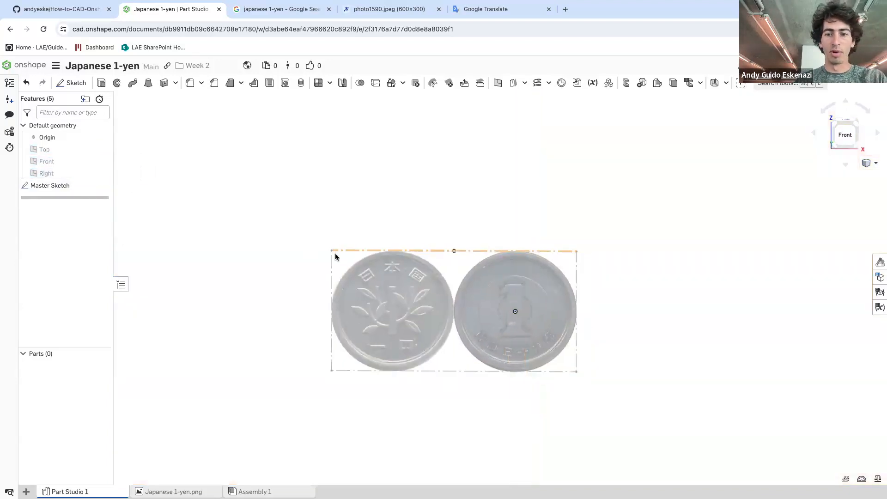
{"action": "scroll", "coordinate": [519, 297], "scroll_direction": "up", "scroll_amount": 4}
{"action": "scroll", "coordinate": [522, 242], "scroll_direction": "down", "scroll_amount": 1}
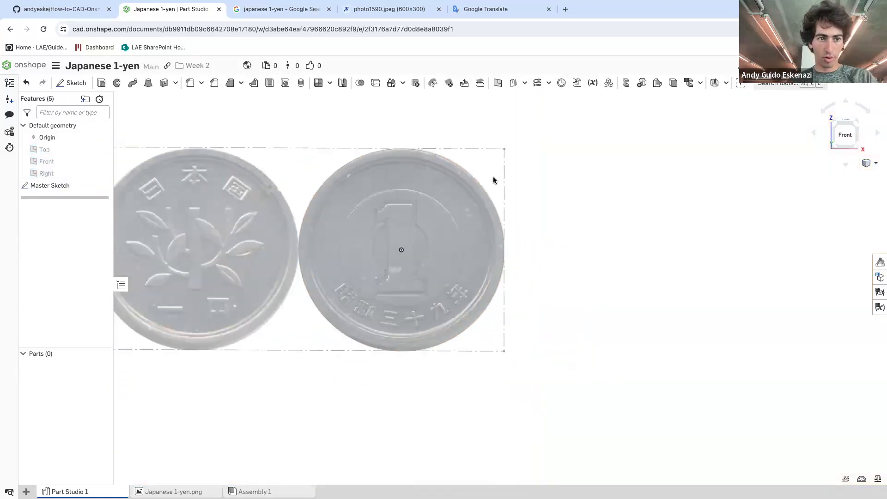
Show the Front plane again
{"action": "left_click", "coordinate": [102, 160]}
{"action": "scroll", "coordinate": [480, 249], "scroll_direction": "down", "scroll_amount": 5}
{"action": "scroll", "coordinate": [476, 247], "scroll_direction": "up", "scroll_amount": 5}
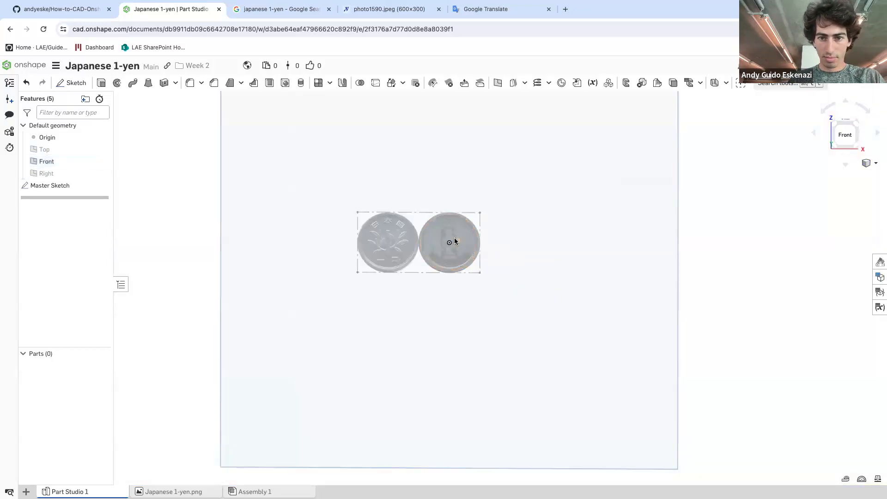
{"action": "scroll", "coordinate": [557, 252], "scroll_direction": "up", "scroll_amount": 3}
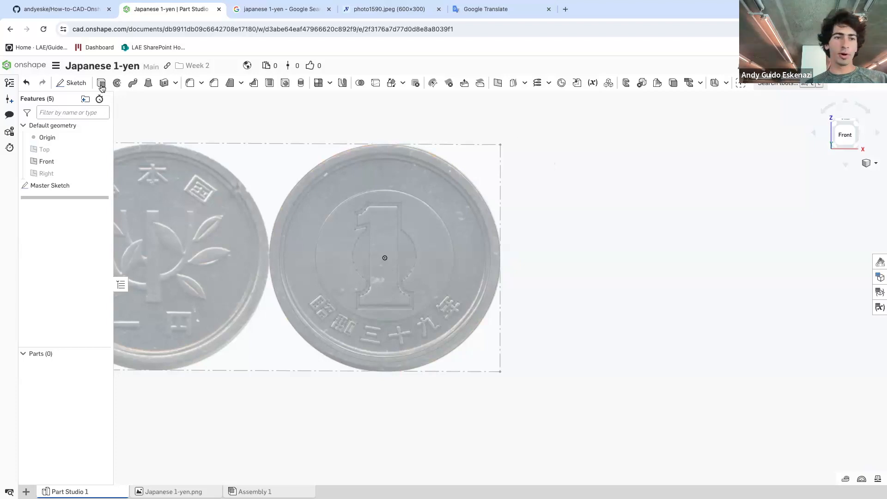
Start a new sketch on the Front plane and project the coin's outer circle from the Master Sketch into it
{"action": "left_click", "coordinate": [71, 83]}
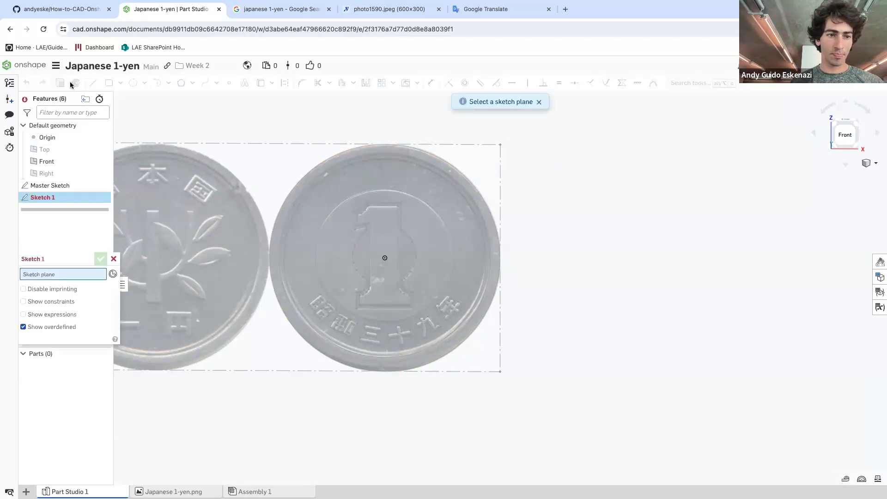
{"action": "scroll", "coordinate": [373, 177], "scroll_direction": "down", "scroll_amount": 5}
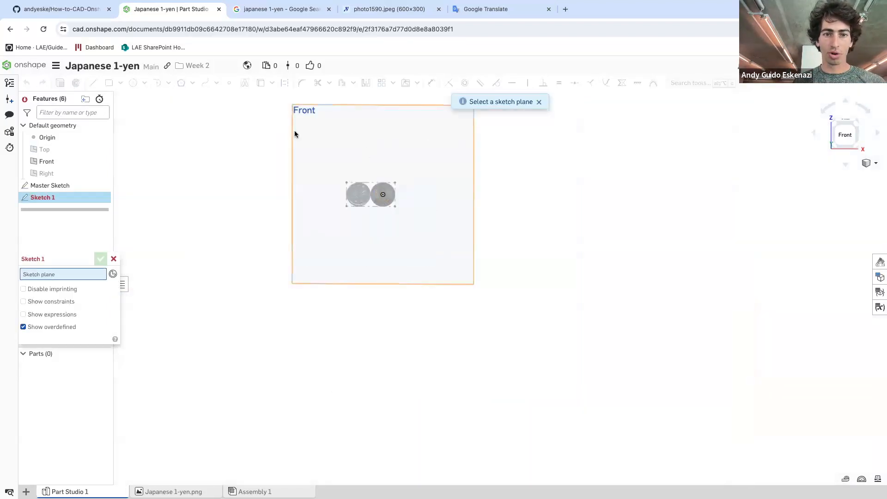
{"action": "left_click", "coordinate": [295, 134]}
{"action": "scroll", "coordinate": [412, 187], "scroll_direction": "up", "scroll_amount": 8}
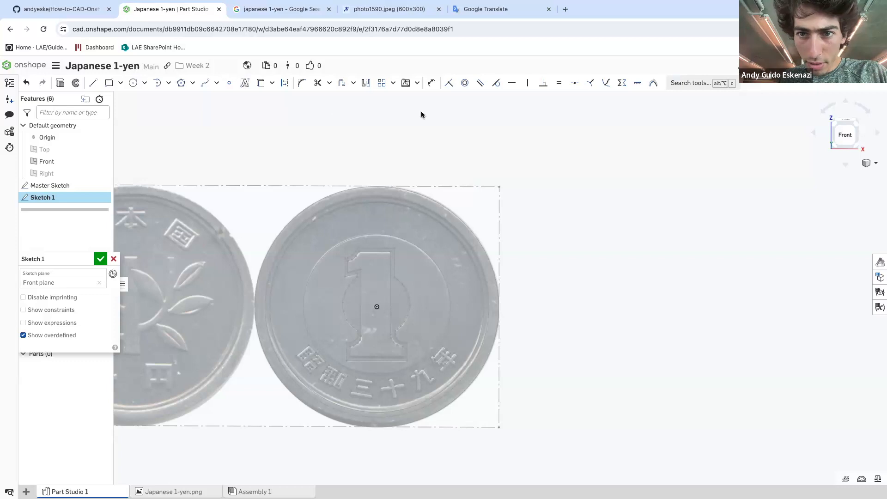
{"action": "left_click", "coordinate": [261, 84]}
{"action": "left_click", "coordinate": [311, 205]}
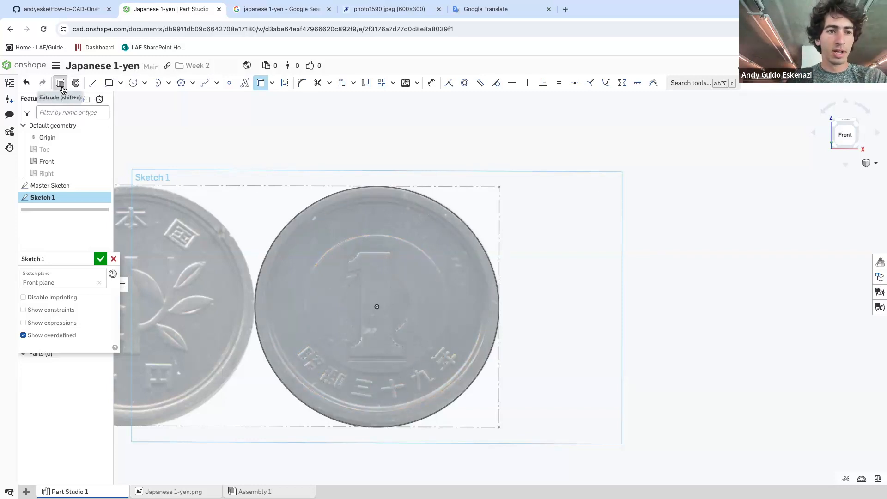
Extrude the coin's circle as a new solid with a blind depth of 1.2 mm
{"action": "key", "text": "shift+e"}
{"action": "key", "text": "shift+7"}
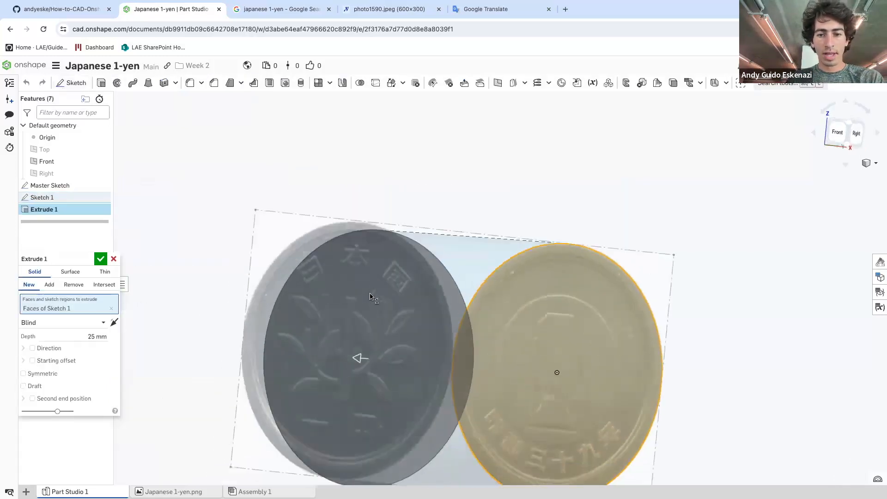
{"action": "left_click", "coordinate": [80, 332]}
{"action": "type", "text": "1.2"}
{"action": "key", "text": "Return"}
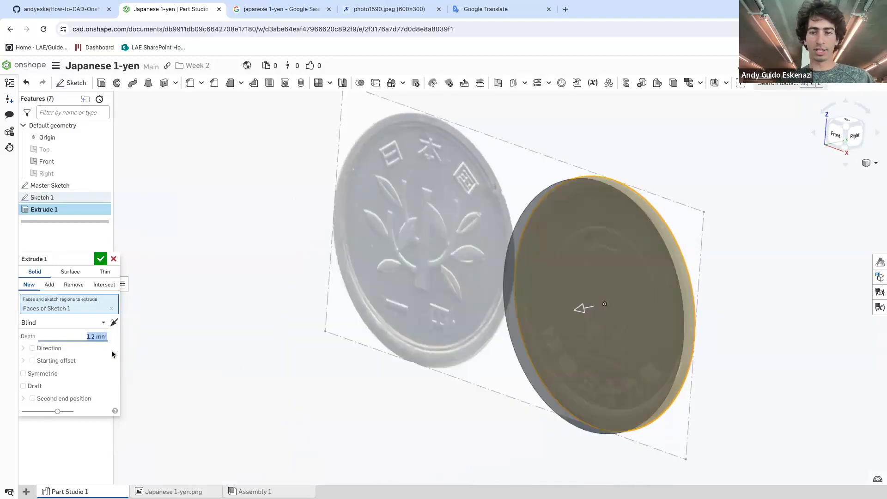
{"action": "left_click", "coordinate": [101, 259]}
Clear the selection and hide the Front plane
{"action": "left_click", "coordinate": [451, 328]}
{"action": "scroll", "coordinate": [509, 324], "scroll_direction": "down", "scroll_amount": 3}
{"action": "scroll", "coordinate": [509, 323], "scroll_direction": "down", "scroll_amount": 3}
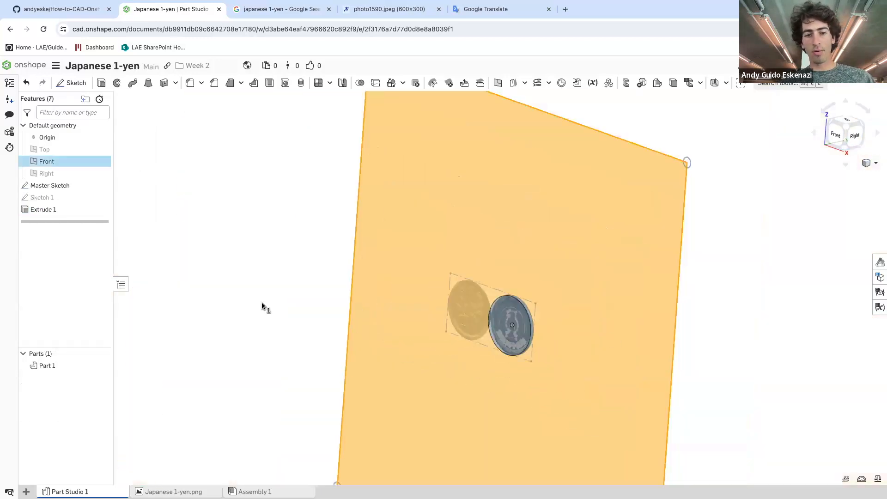
{"action": "left_click", "coordinate": [303, 287]}
{"action": "left_click", "coordinate": [102, 161]}
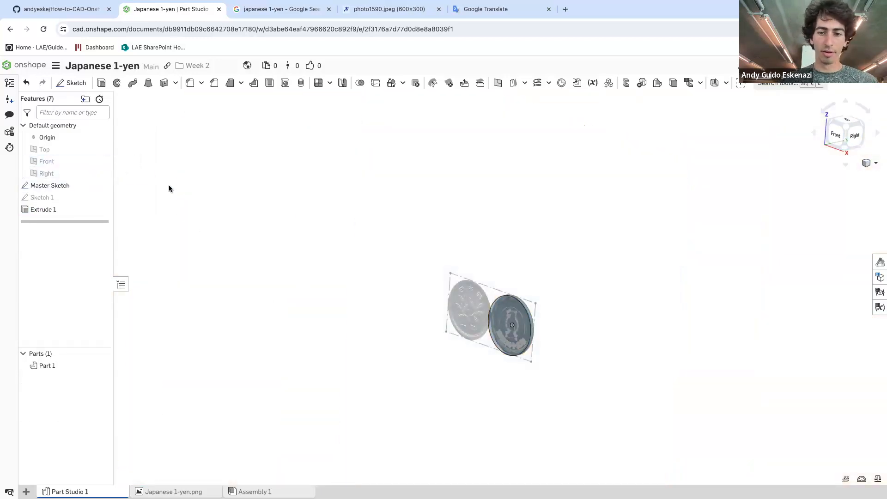
Start a sketch on the coin's front face and project the rim's inner circle from the Master Sketch into it
{"action": "scroll", "coordinate": [518, 332], "scroll_direction": "up", "scroll_amount": 5}
{"action": "right_click_drag", "start_coordinate": [482, 295], "coordinate": [508, 358]}
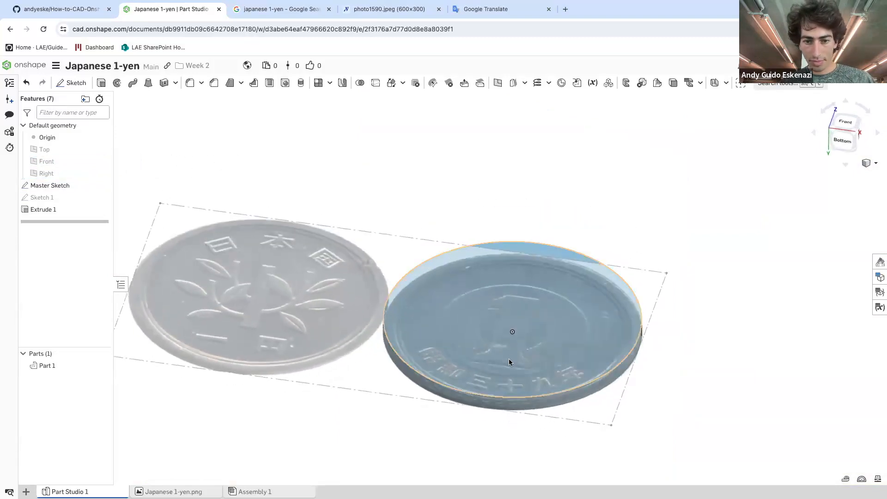
{"action": "scroll", "coordinate": [510, 359], "scroll_direction": "up", "scroll_amount": 2}
{"action": "scroll", "coordinate": [409, 349], "scroll_direction": "up", "scroll_amount": 2}
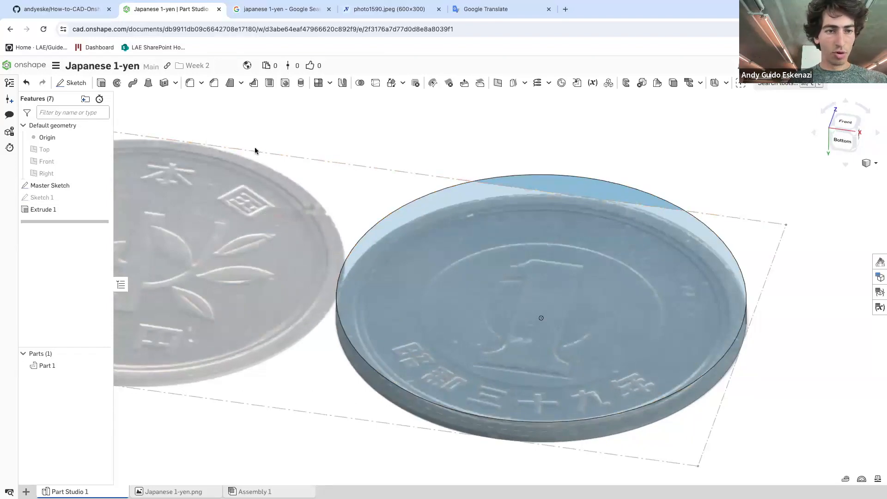
{"action": "left_click", "coordinate": [70, 83]}
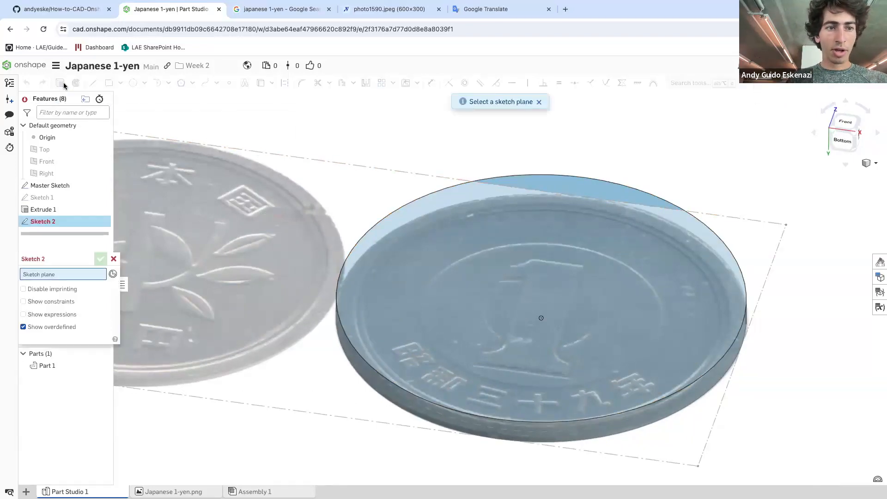
{"action": "left_click", "coordinate": [440, 232]}
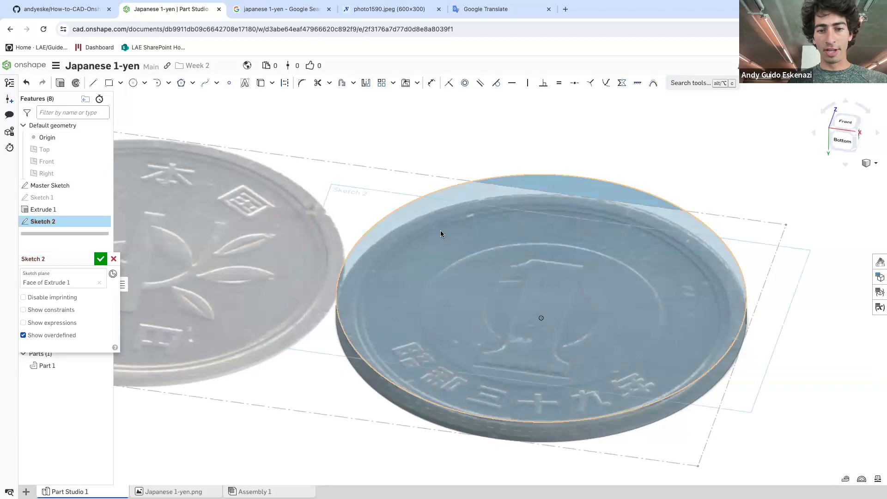
{"action": "left_click", "coordinate": [261, 87]}
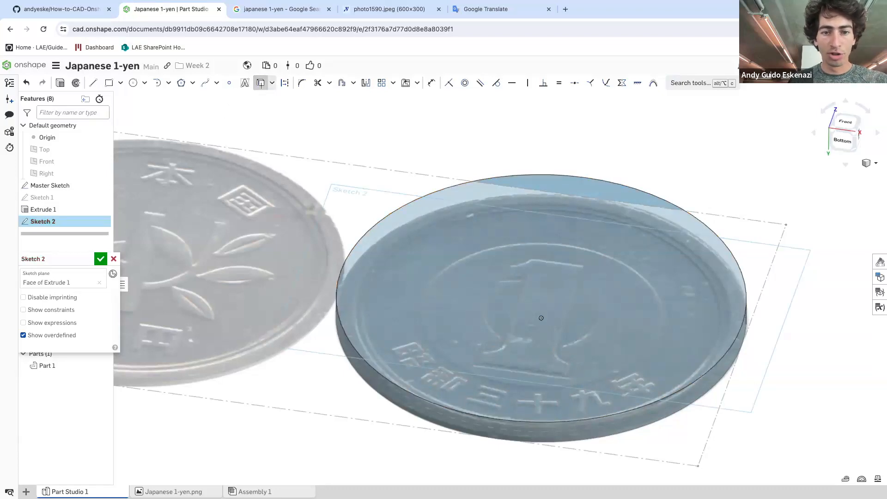
{"action": "left_click", "coordinate": [371, 265]}
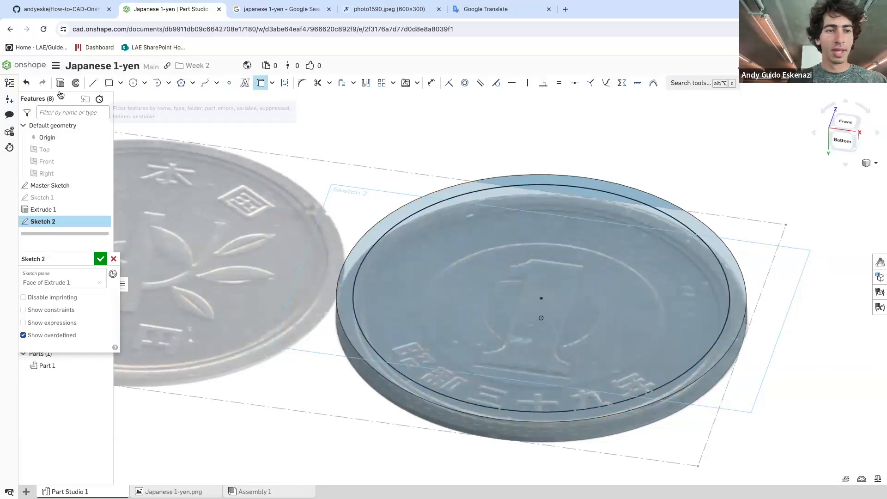
Extrude the projected inner circle as a blind cut 0.2 mm deep into the coin's front face
{"action": "key", "text": "shift+e"}
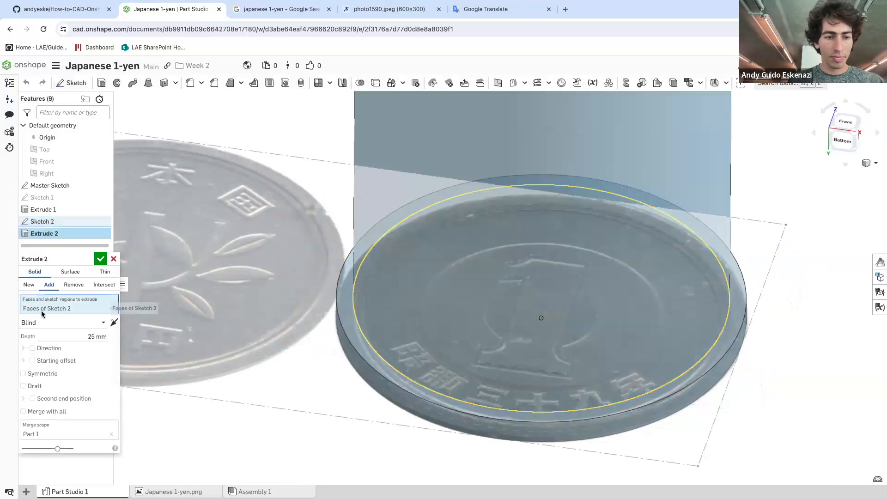
{"action": "left_click", "coordinate": [74, 284]}
{"action": "left_click", "coordinate": [100, 338]}
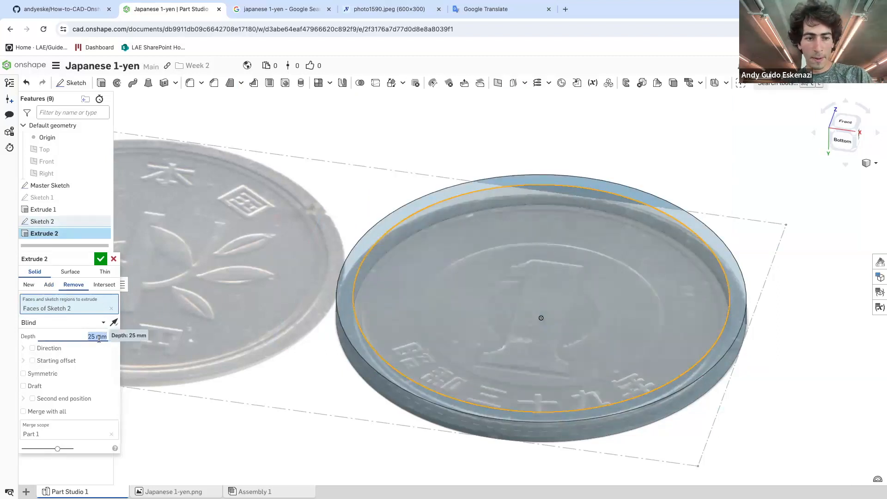
{"action": "key", "text": "BackSpace"}
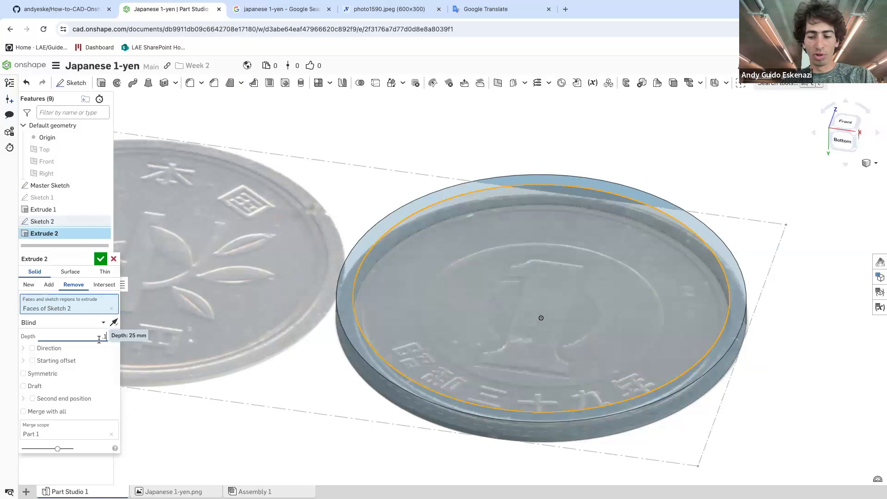
{"action": "type", "text": "0.1"}
{"action": "key", "text": "Return"}
{"action": "key", "text": "BackSpace"}
{"action": "type", "text": ".2"}
{"action": "key", "text": "Return"}
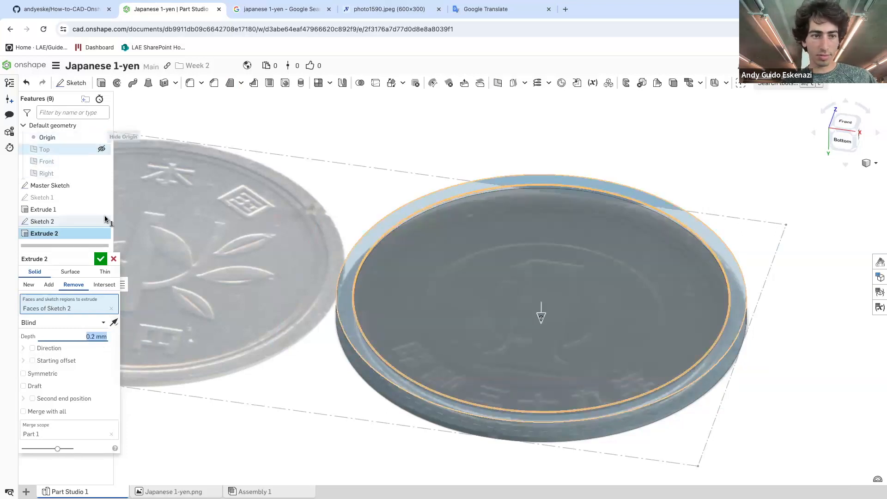
{"action": "left_click", "coordinate": [101, 258]}
Start a sketch on the recessed floor of the coin and project the next smaller rim circle from the Master Sketch
{"action": "scroll", "coordinate": [403, 249], "scroll_direction": "up", "scroll_amount": 3}
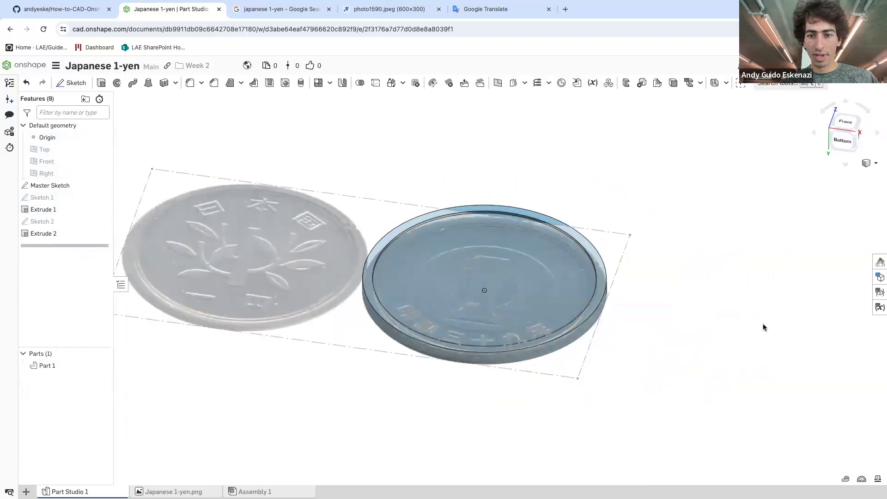
{"action": "right_click_drag", "start_coordinate": [684, 308], "coordinate": [687, 313]}
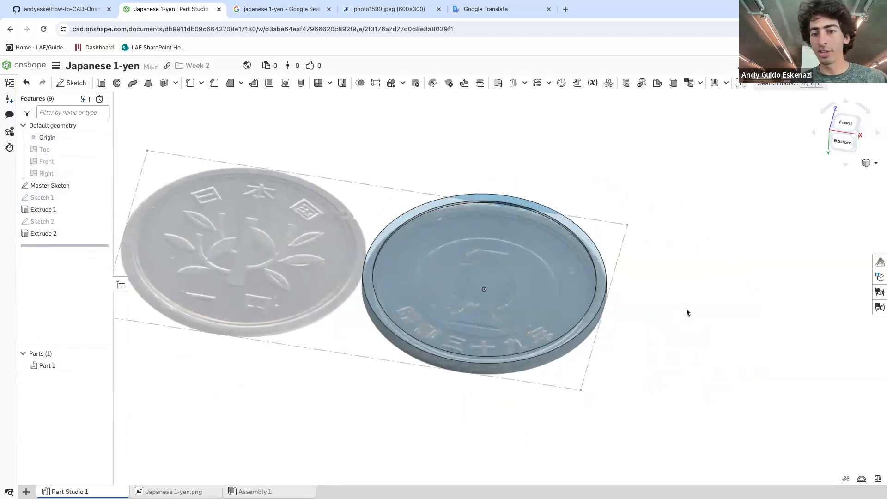
{"action": "left_click", "coordinate": [72, 83]}
{"action": "left_click", "coordinate": [477, 276]}
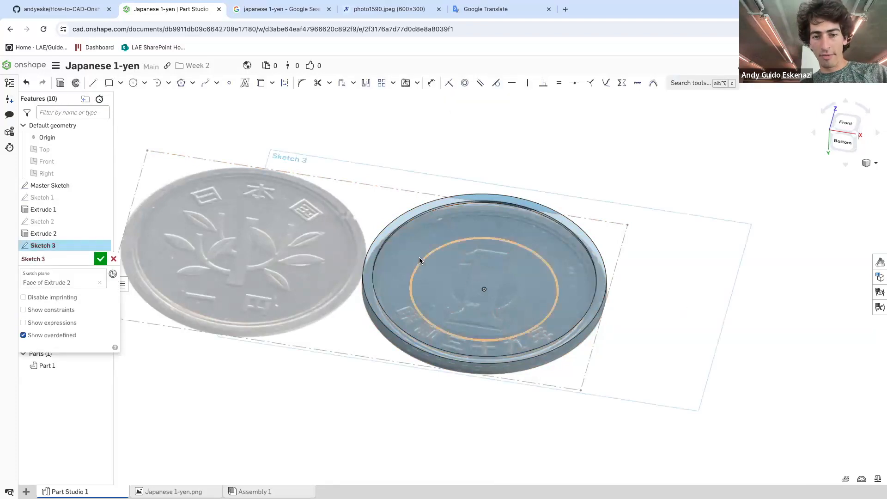
{"action": "scroll", "coordinate": [420, 256], "scroll_direction": "down", "scroll_amount": 3}
{"action": "left_click", "coordinate": [260, 83]}
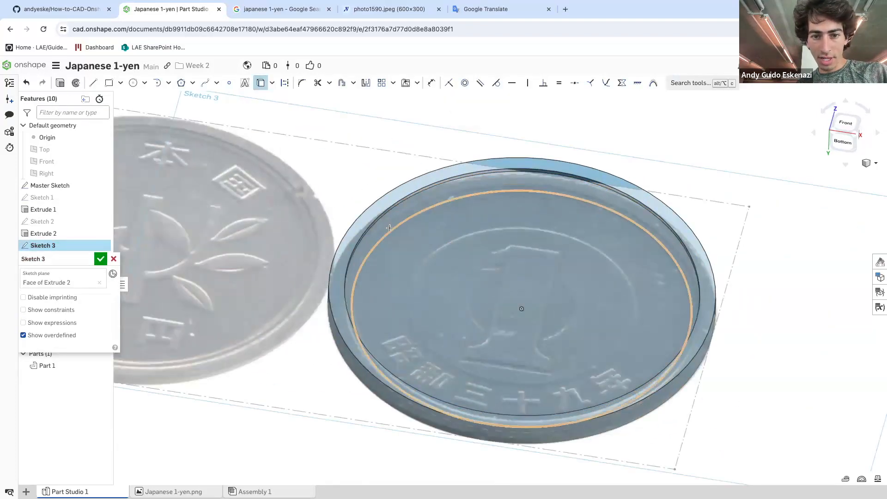
{"action": "left_click", "coordinate": [395, 236]}
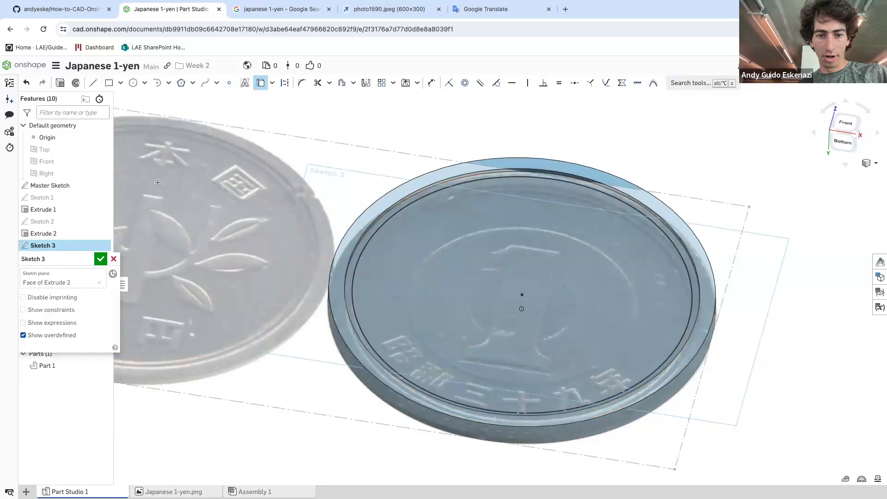
Extrude the smaller projected circle as a blind cut 0.1 mm deep into the recessed floor
{"action": "left_click", "coordinate": [60, 82]}
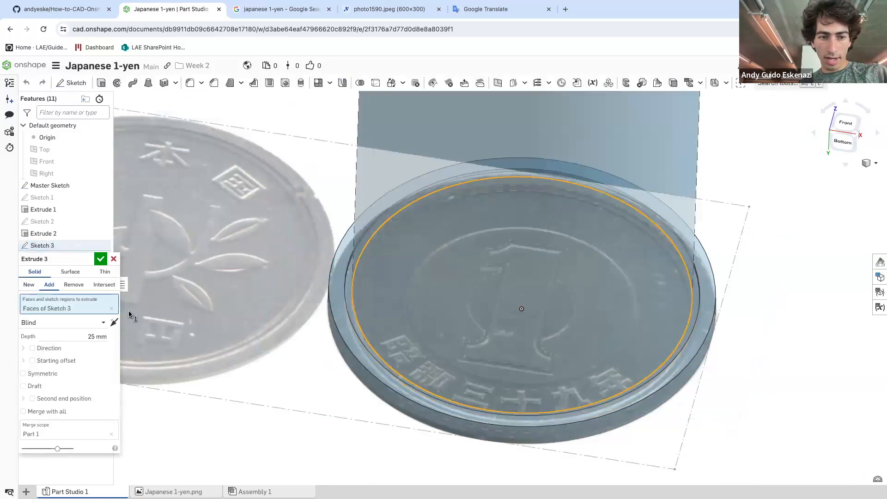
{"action": "left_click", "coordinate": [74, 285]}
{"action": "left_click", "coordinate": [96, 336]}
{"action": "key", "text": "BackSpace"}
{"action": "type", "text": ".1"}
{"action": "key", "text": "Return"}
{"action": "left_click", "coordinate": [100, 258]}
Roll the feature history back to just after Sketch 1, before the first extrusion
{"action": "scroll", "coordinate": [325, 322], "scroll_direction": "down", "scroll_amount": 5}
{"action": "right_click_drag", "start_coordinate": [378, 293], "coordinate": [397, 336]}
{"action": "scroll", "coordinate": [398, 336], "scroll_direction": "up", "scroll_amount": 5}
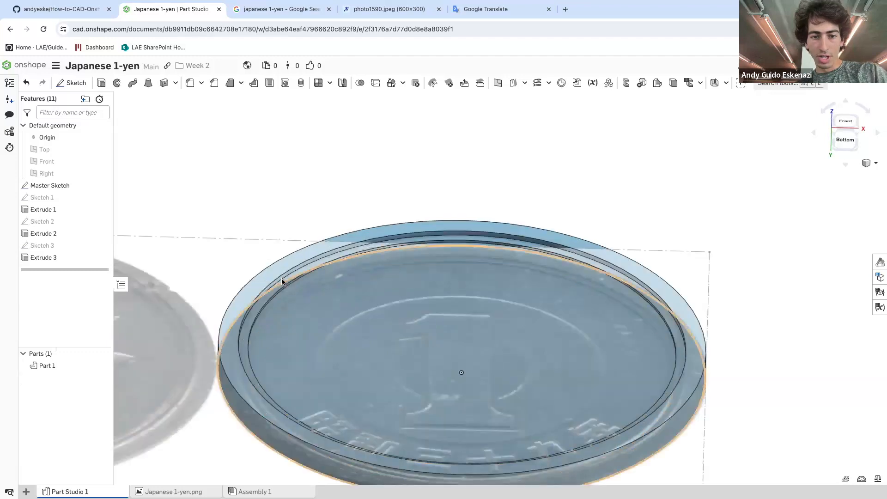
{"action": "scroll", "coordinate": [292, 301], "scroll_direction": "up", "scroll_amount": 1}
{"action": "right_click_drag", "start_coordinate": [292, 299], "coordinate": [263, 296]}
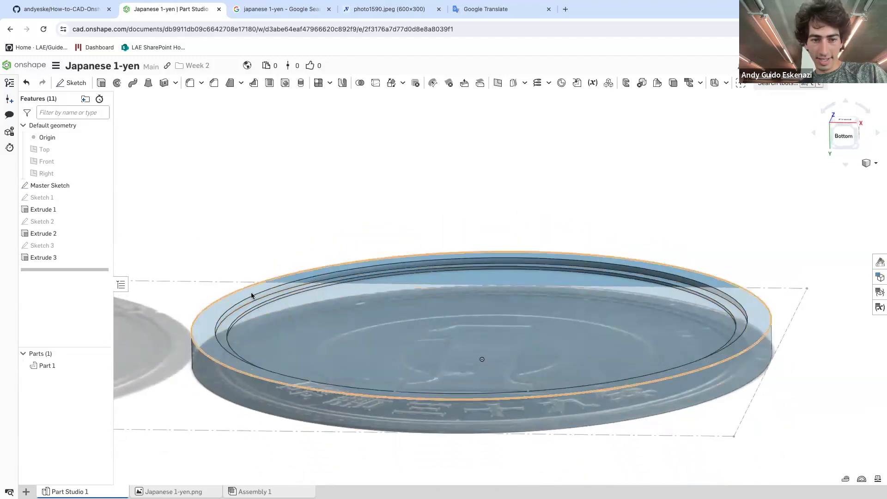
{"action": "mouse_move", "coordinate": [331, 320]}
{"action": "right_mouse_down"}
{"action": "mouse_move", "coordinate": [328, 336]}
{"action": "mouse_move", "coordinate": [335, 327]}
{"action": "right_mouse_up"}
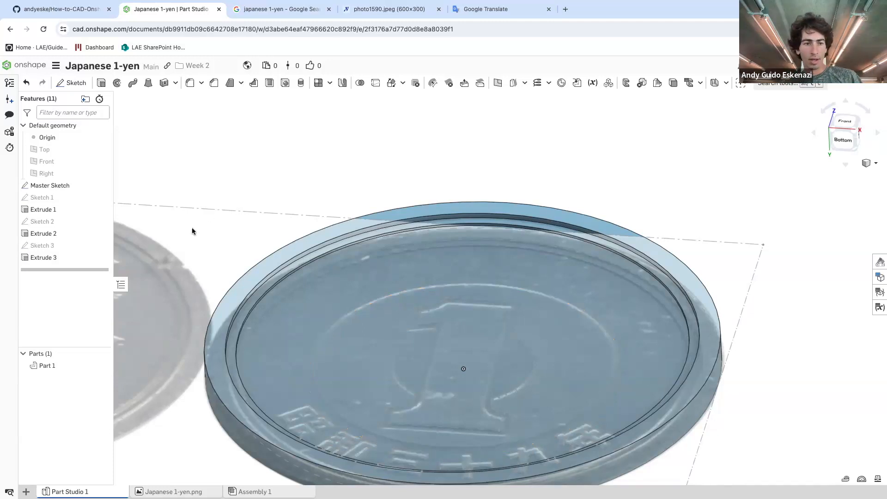
{"action": "left_click_drag", "start_coordinate": [73, 271], "coordinate": [69, 209]}
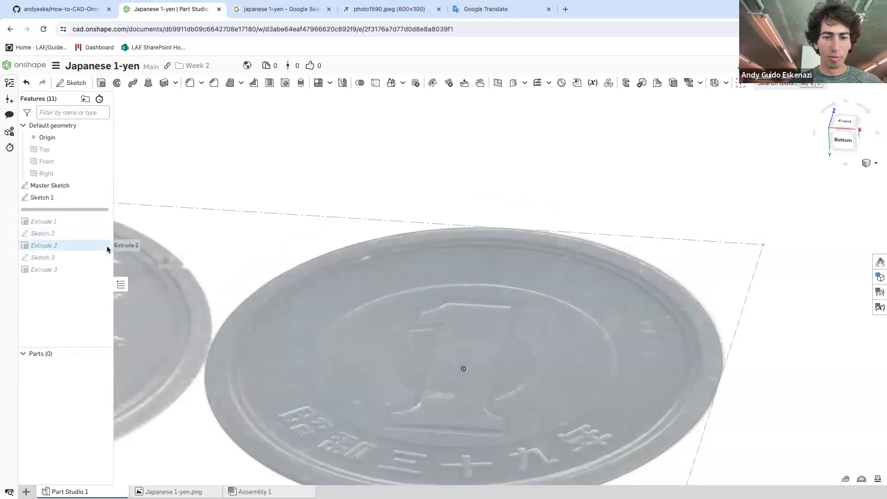
Highlight Sketch 1 and roll the feature history back further to just after the Master Sketch
{"action": "scroll", "coordinate": [291, 187], "scroll_direction": "up", "scroll_amount": 5}
{"action": "scroll", "coordinate": [300, 195], "scroll_direction": "down", "scroll_amount": 10}
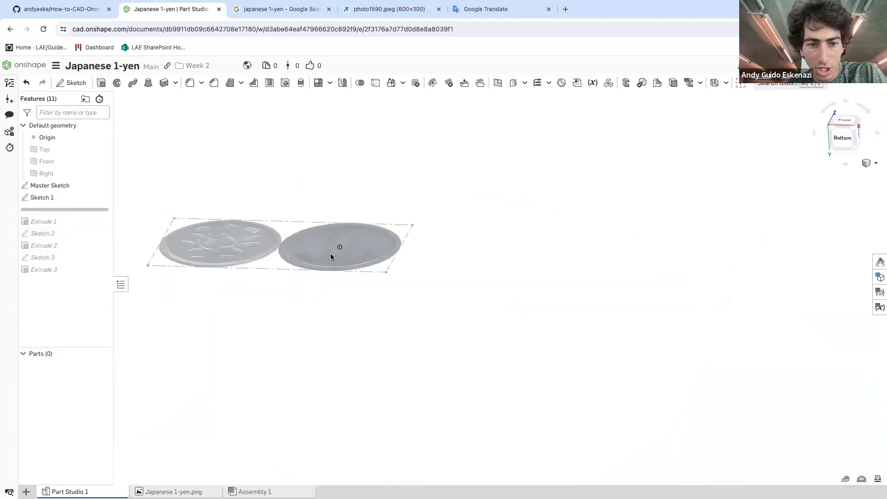
{"action": "scroll", "coordinate": [309, 242], "scroll_direction": "up", "scroll_amount": 5}
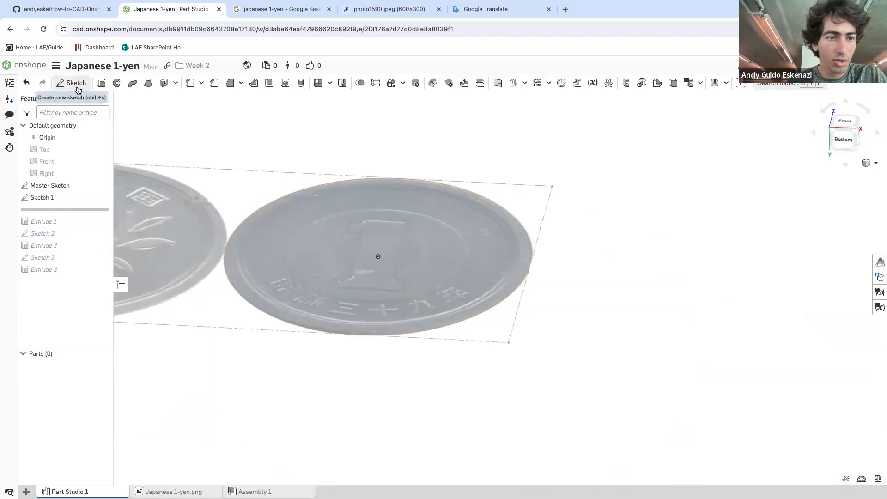
{"action": "left_click", "coordinate": [56, 199]}
{"action": "scroll", "coordinate": [297, 182], "scroll_direction": "down", "scroll_amount": 5}
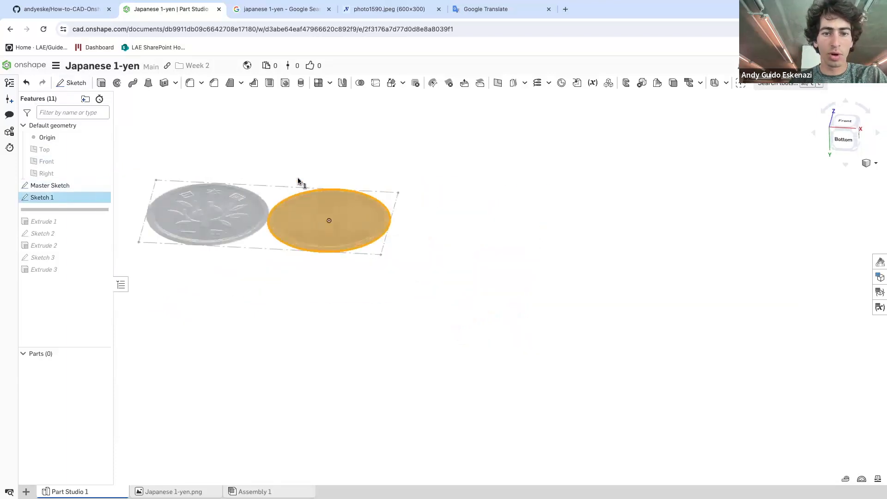
{"action": "right_click_drag", "start_coordinate": [297, 182], "coordinate": [297, 192]}
{"action": "left_click_drag", "start_coordinate": [83, 209], "coordinate": [82, 198]}
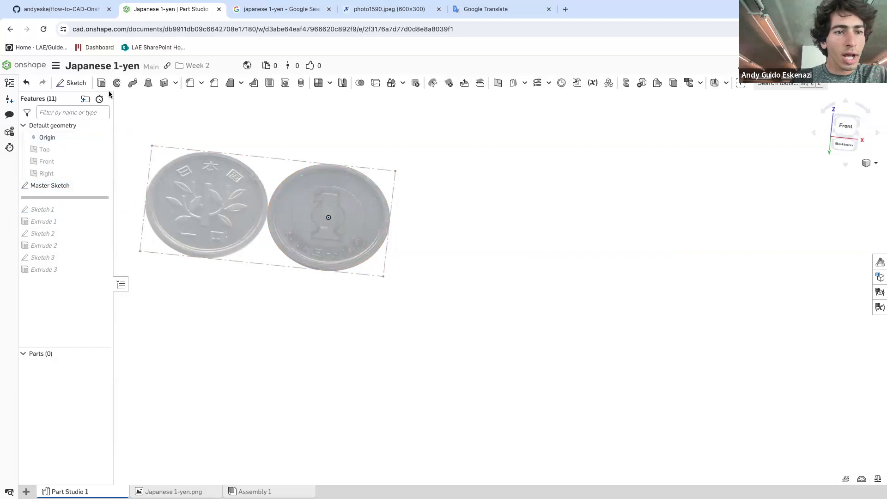
Start a new sketch on the Front plane directly after the Master Sketch in the feature history
{"action": "left_click", "coordinate": [72, 83]}
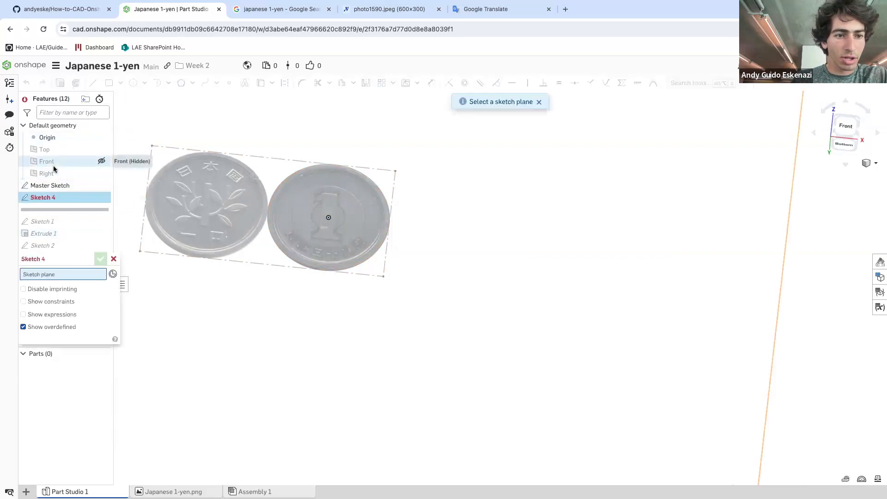
{"action": "left_click", "coordinate": [98, 161]}
{"action": "scroll", "coordinate": [442, 257], "scroll_direction": "down", "scroll_amount": 5}
{"action": "right_click_drag", "start_coordinate": [392, 192], "coordinate": [408, 229]}
{"action": "scroll", "coordinate": [407, 229], "scroll_direction": "up", "scroll_amount": 4}
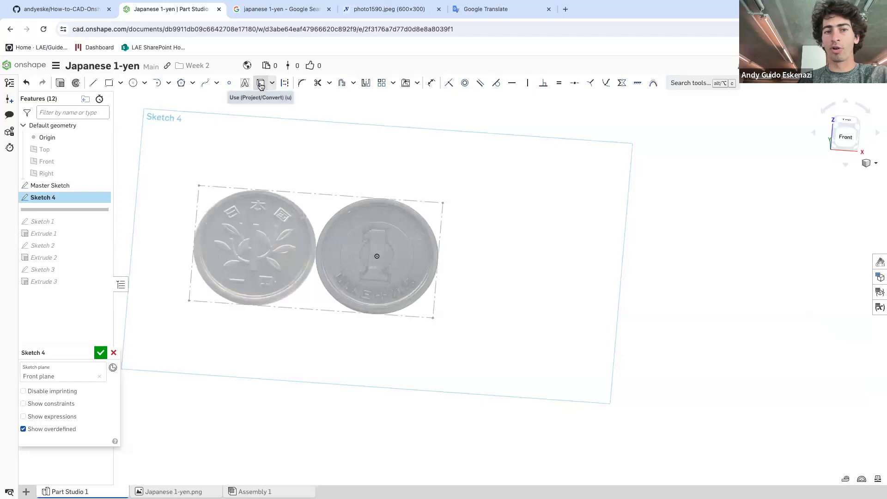
Project the outer circle of the 1-yen coin face with the numeral 1 from the master sketch into the Front plane sketch
{"action": "left_click", "coordinate": [259, 84]}
{"action": "scroll", "coordinate": [394, 224], "scroll_direction": "up", "scroll_amount": 4}
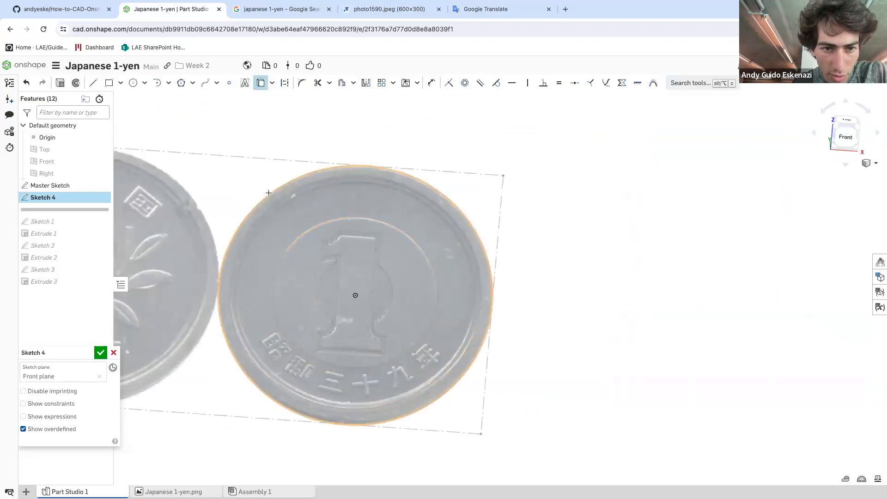
{"action": "left_click", "coordinate": [269, 193]}
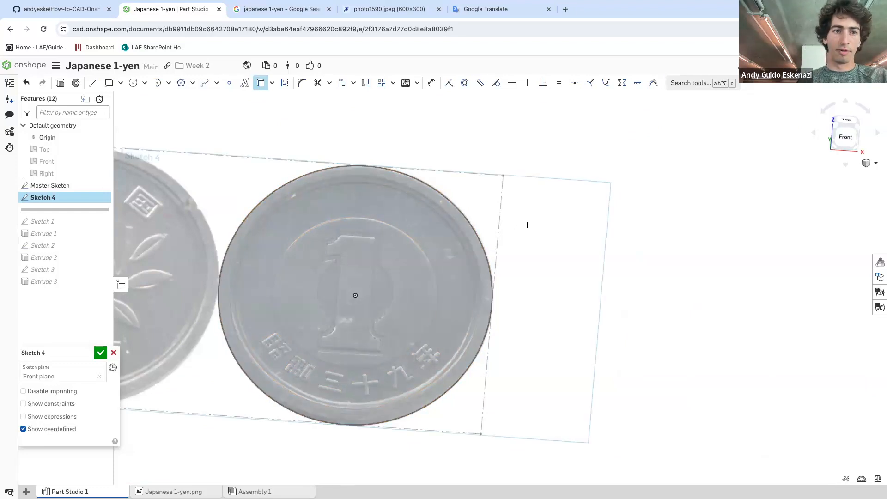
Extrude the projected coin circle as a new solid with a blind depth of 1.2 mm
{"action": "left_click", "coordinate": [61, 84]}
{"action": "right_click_drag", "start_coordinate": [307, 250], "coordinate": [180, 221]}
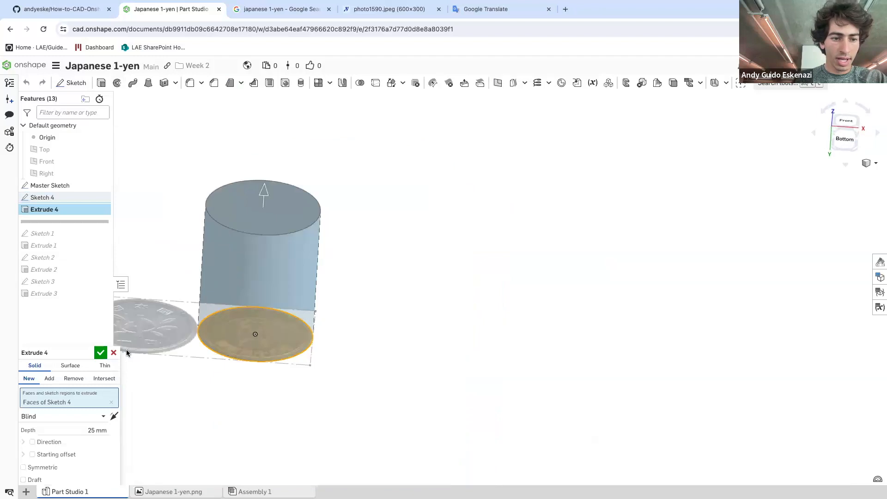
{"action": "left_click", "coordinate": [71, 432]}
{"action": "type", "text": "1.2"}
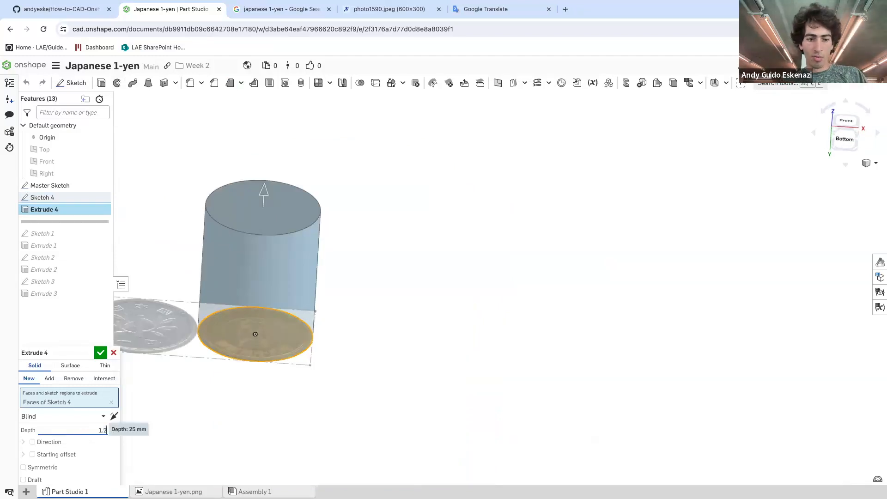
{"action": "left_click", "coordinate": [99, 354]}
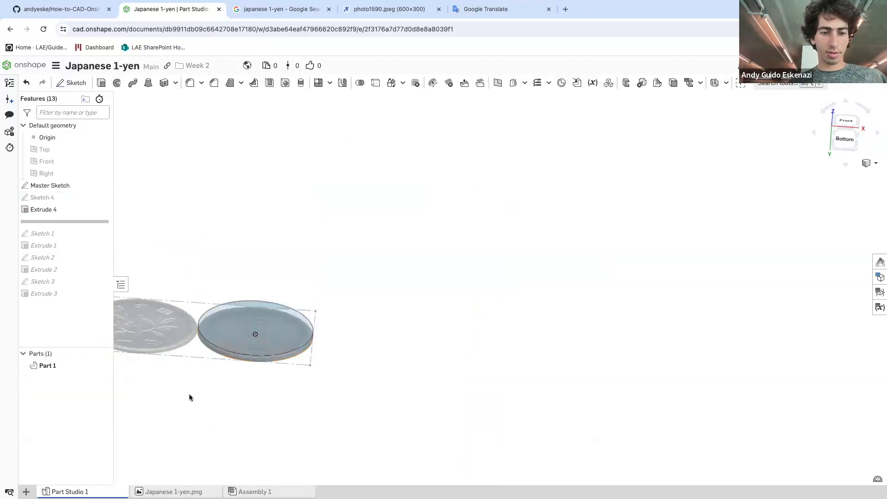
Start a sketch on the coin disc's flat face and project the master sketch's rim circle just inside the outer edge
{"action": "scroll", "coordinate": [197, 321], "scroll_direction": "up", "scroll_amount": 5}
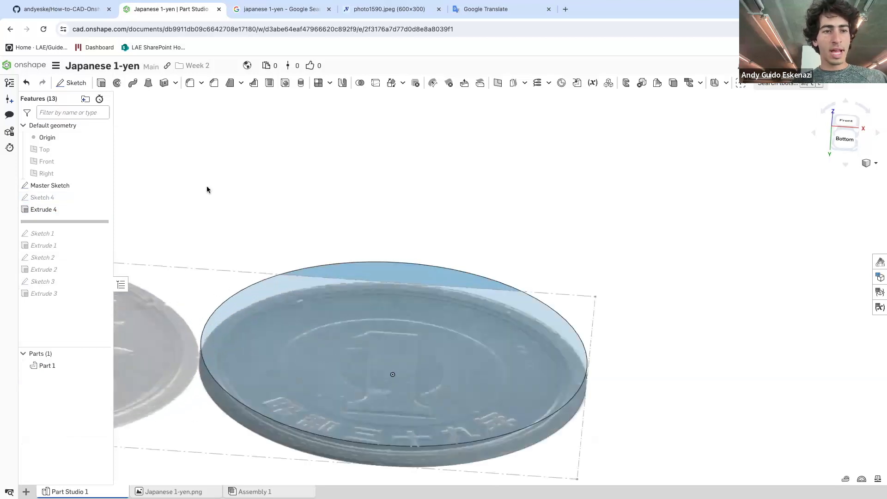
{"action": "left_click", "coordinate": [71, 82]}
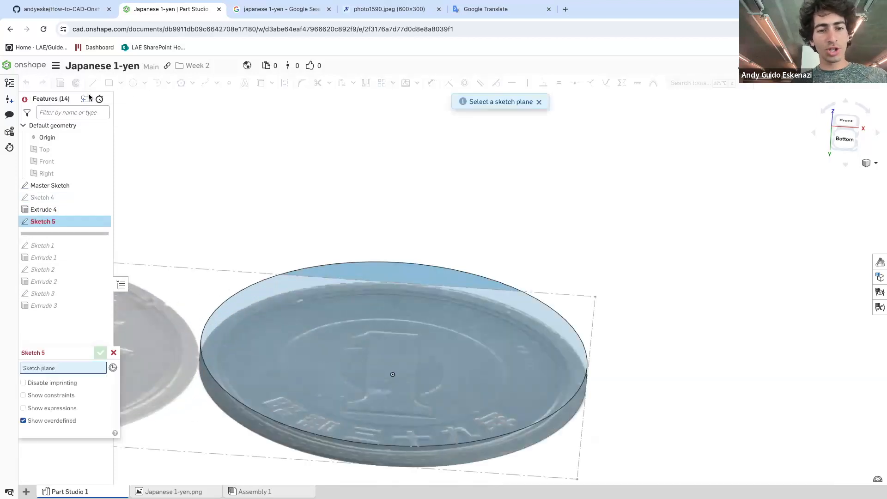
{"action": "left_click", "coordinate": [393, 275]}
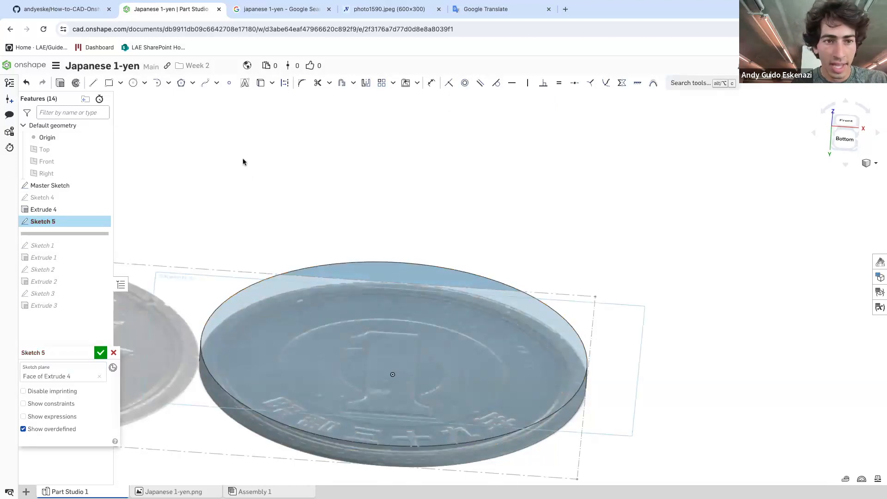
{"action": "left_click", "coordinate": [261, 85]}
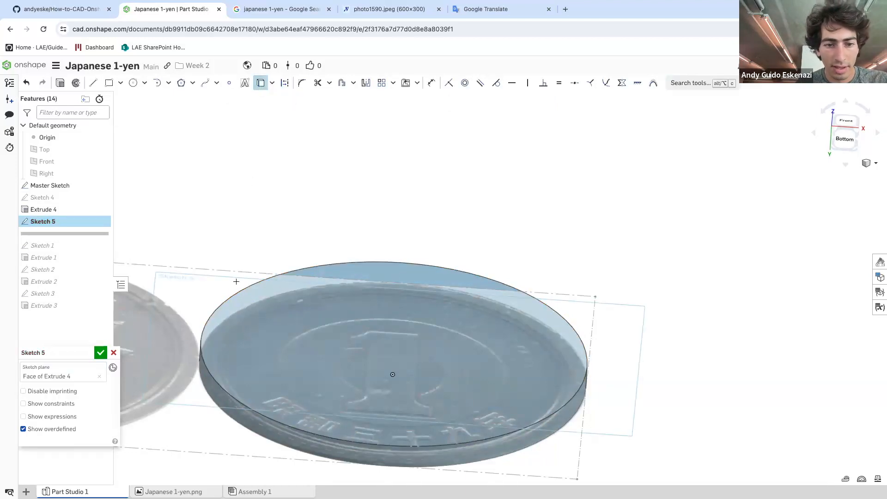
{"action": "left_click", "coordinate": [231, 329]}
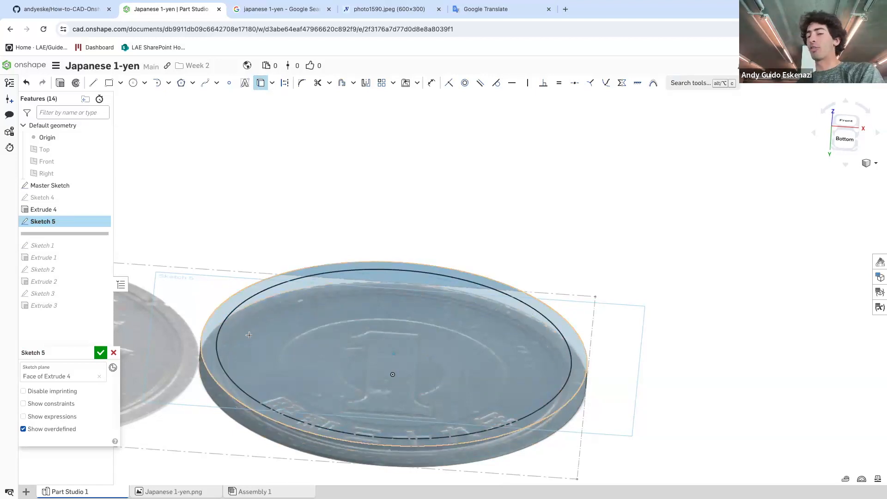
Cut the area inside the projected rim circle with a Remove extrude 0.2 mm deep
{"action": "left_click", "coordinate": [60, 83]}
{"action": "left_click", "coordinate": [74, 378]}
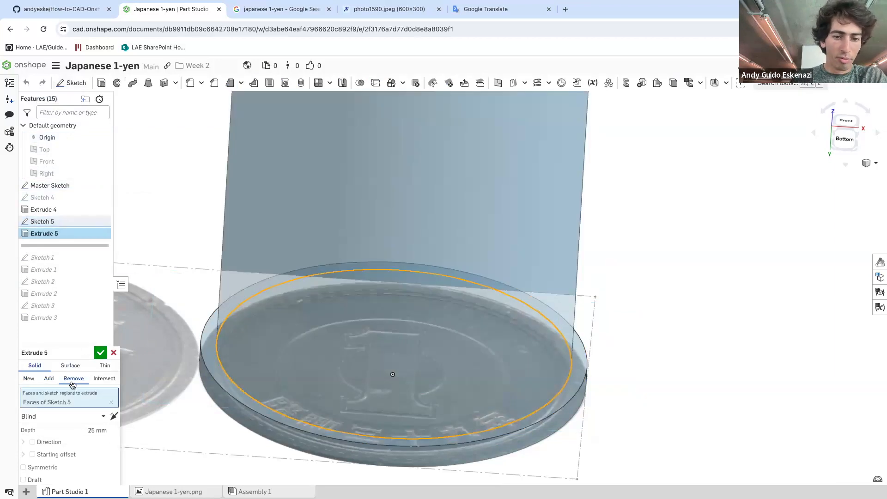
{"action": "left_click", "coordinate": [93, 430]}
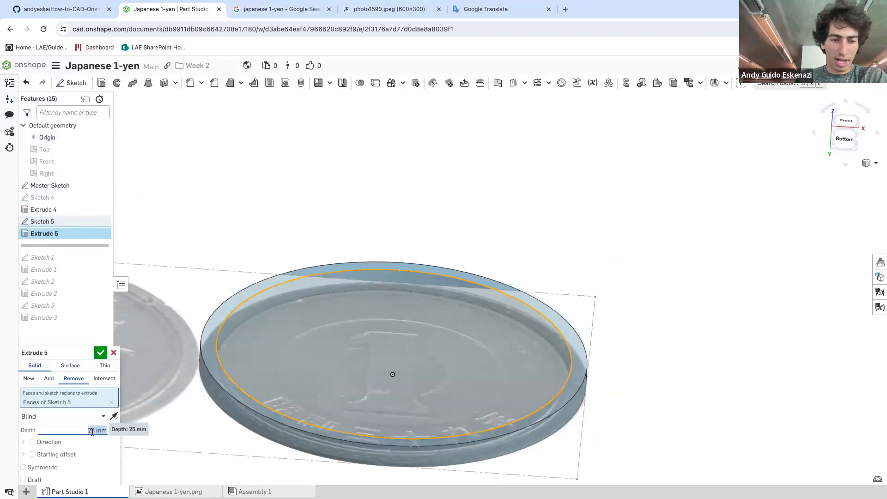
{"action": "key", "text": "BackSpace"}
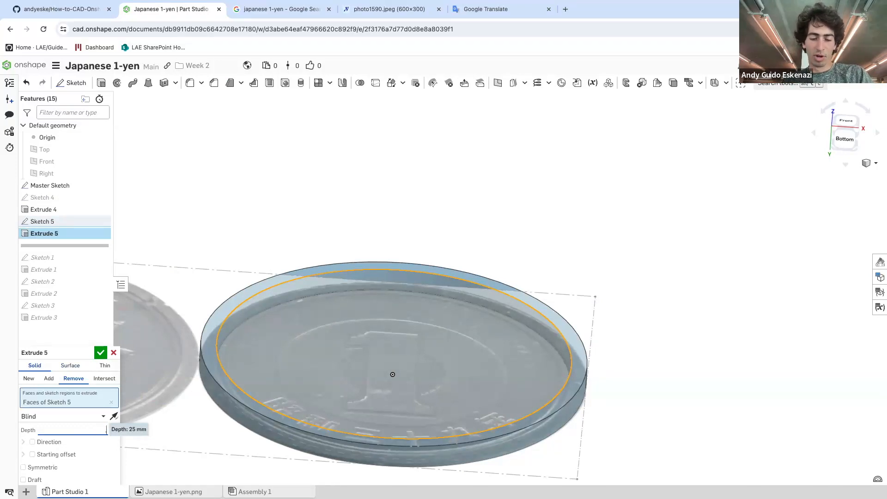
{"action": "type", "text": "0.2"}
{"action": "key", "text": "Return"}
{"action": "left_click", "coordinate": [101, 354]}
Start a sketch on the recessed coin face and project the master sketch's next smaller circle onto it
{"action": "right_click_drag", "start_coordinate": [504, 273], "coordinate": [510, 321]}
{"action": "right_click_drag", "start_coordinate": [666, 349], "coordinate": [319, 355]}
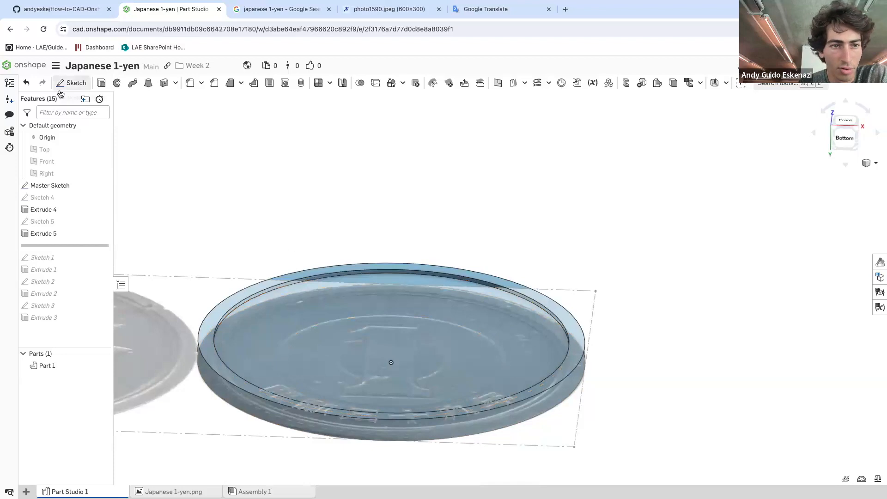
{"action": "left_click", "coordinate": [73, 82]}
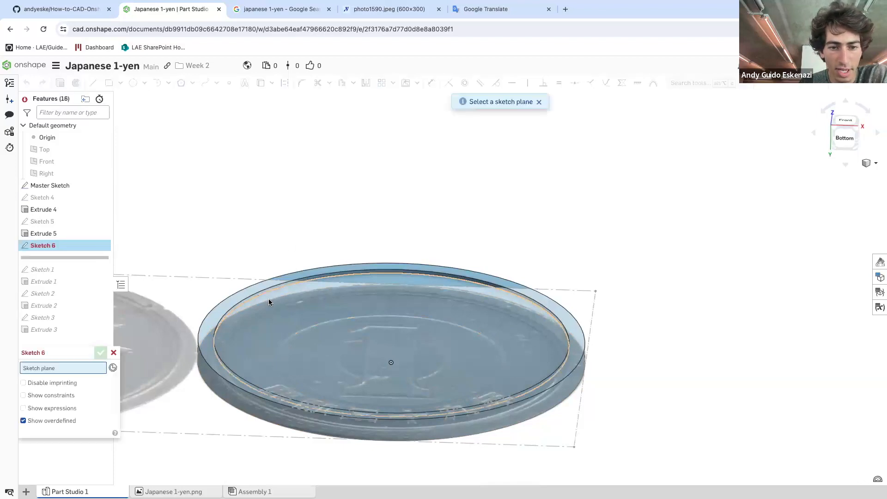
{"action": "left_click", "coordinate": [291, 328]}
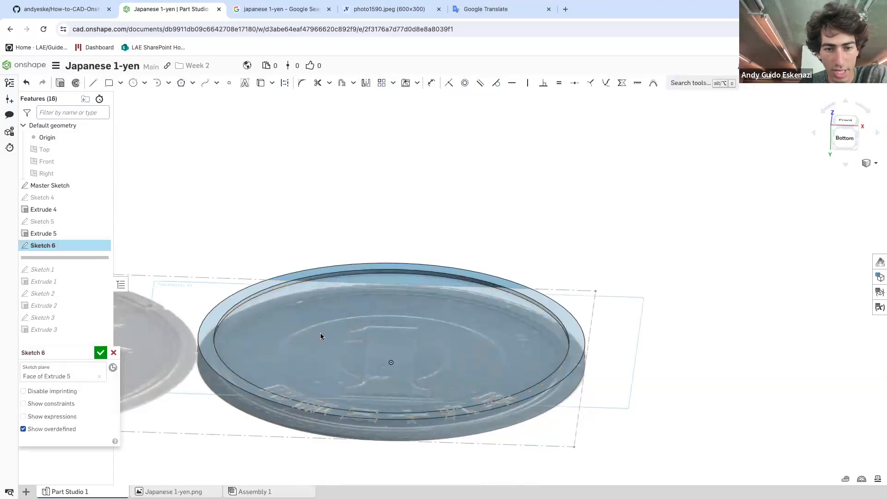
{"action": "left_click", "coordinate": [260, 84]}
{"action": "left_click", "coordinate": [245, 328]}
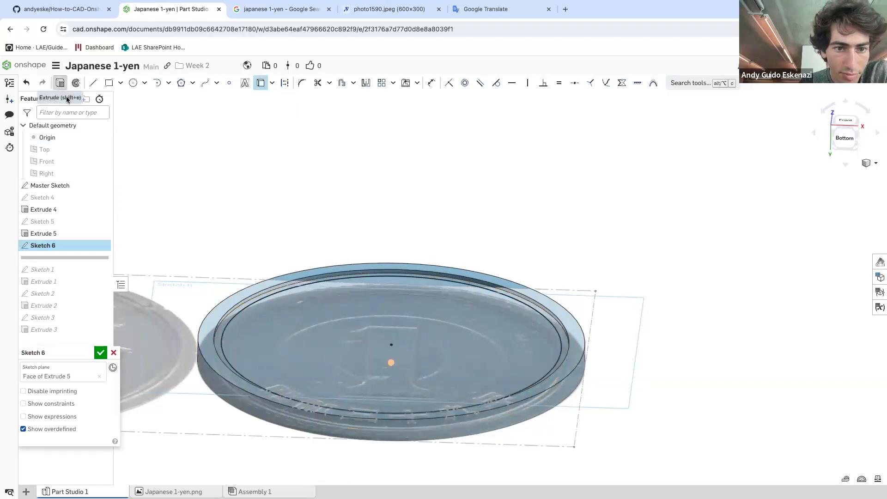
Cut the area inside the smaller circle with a Remove extrude 0.1 mm deep
{"action": "left_click", "coordinate": [60, 83]}
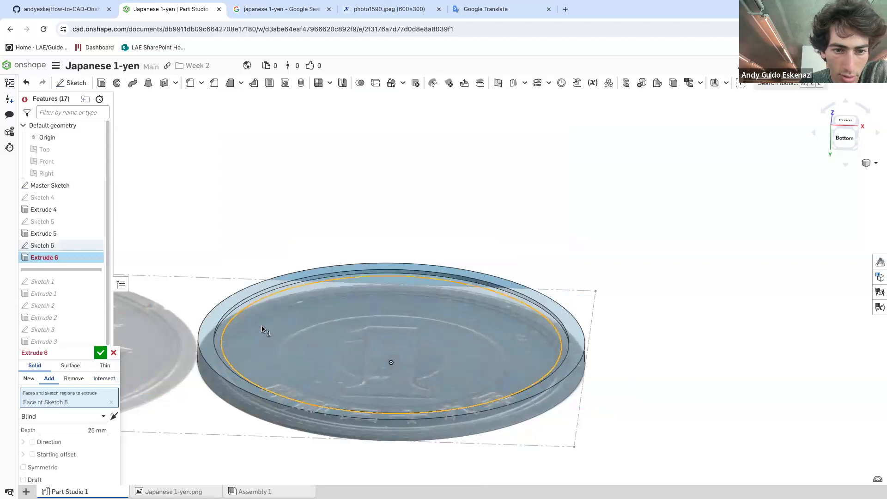
{"action": "left_click", "coordinate": [86, 428]}
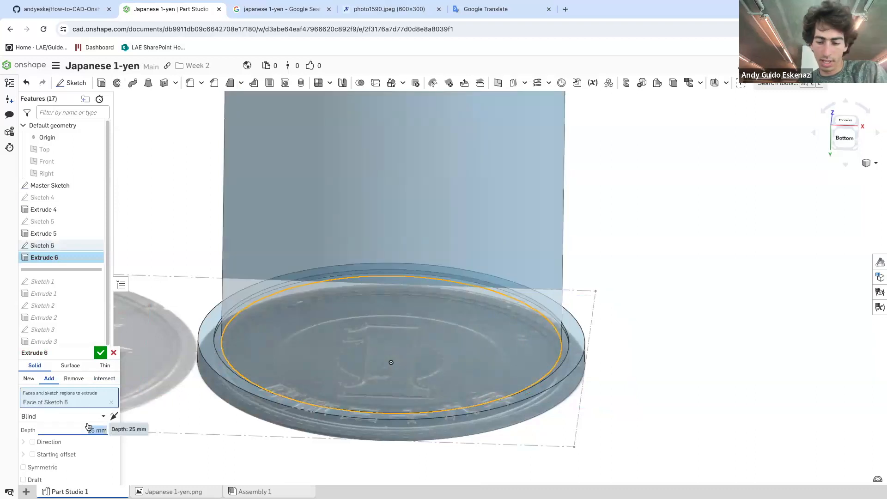
{"action": "key", "text": "BackSpace"}
{"action": "type", "text": ".1"}
{"action": "key", "text": "Return"}
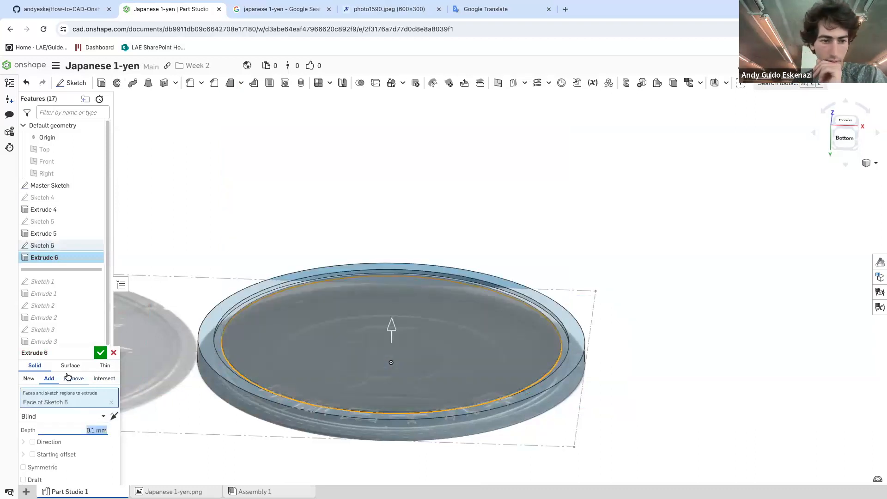
{"action": "left_click", "coordinate": [69, 377]}
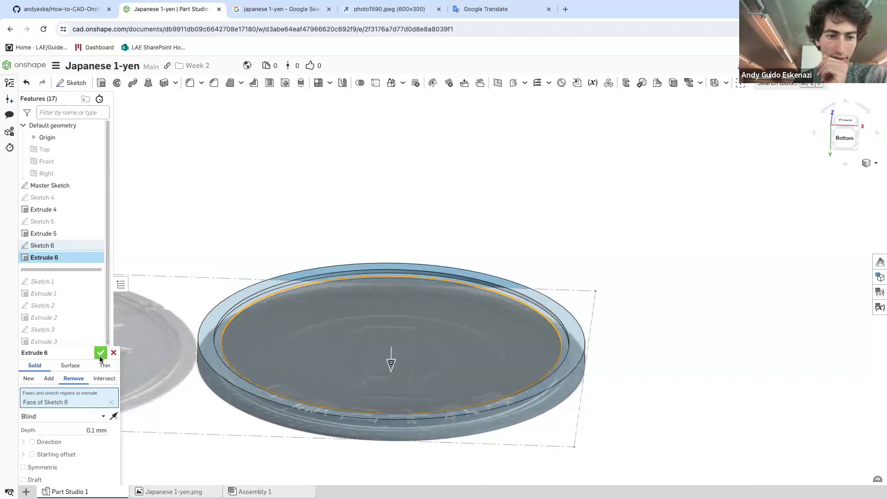
{"action": "left_click", "coordinate": [100, 352]}
Start a sketch on the deepest recessed face and project the first sides of the first kanji's two-window box from the master sketch
{"action": "key", "text": "shift+1"}
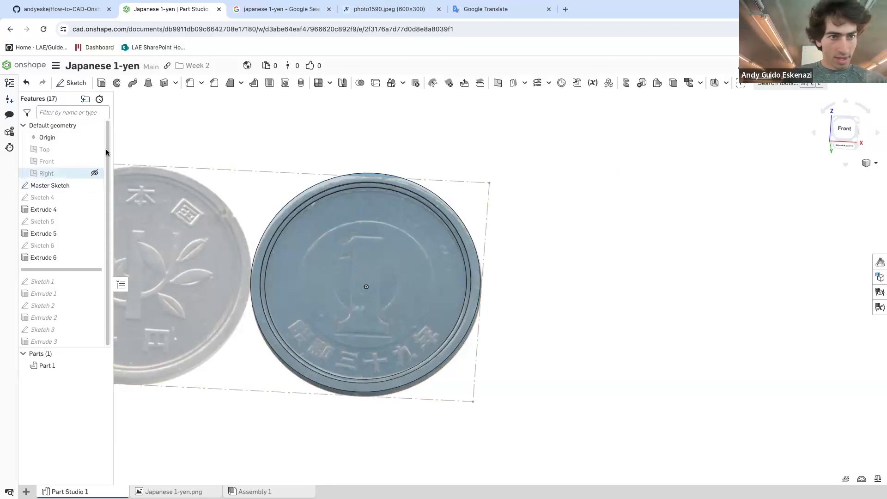
{"action": "left_click", "coordinate": [72, 83]}
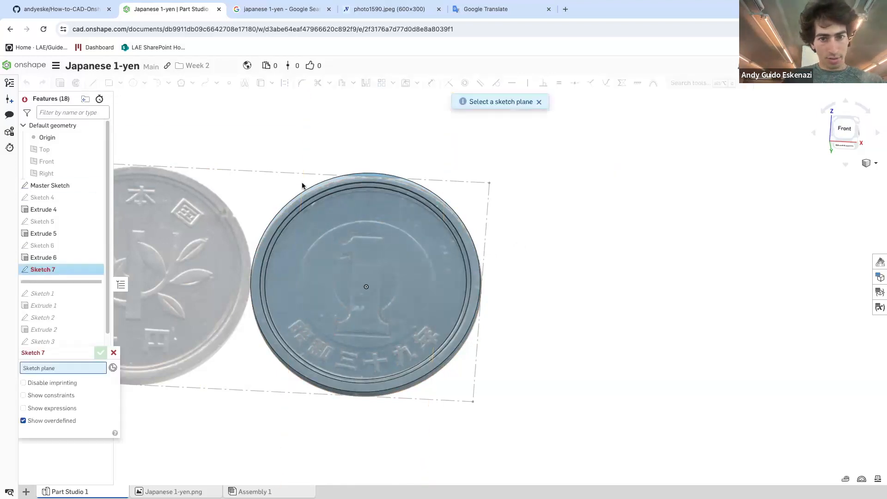
{"action": "left_click", "coordinate": [361, 215]}
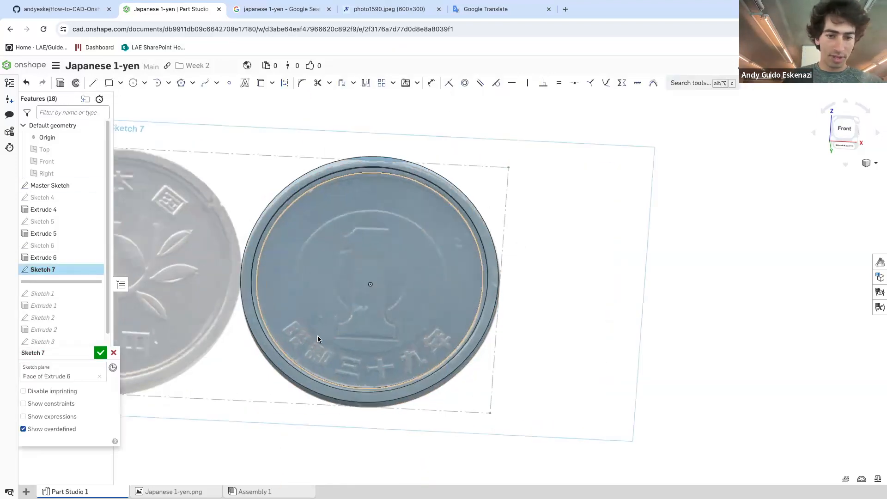
{"action": "scroll", "coordinate": [297, 377], "scroll_direction": "up", "scroll_amount": 3}
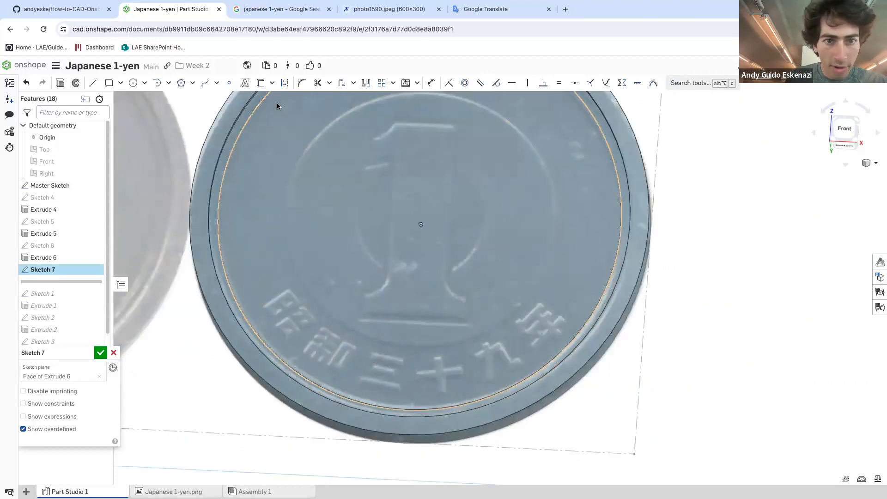
{"action": "left_click", "coordinate": [261, 84]}
{"action": "scroll", "coordinate": [319, 238], "scroll_direction": "up", "scroll_amount": 5}
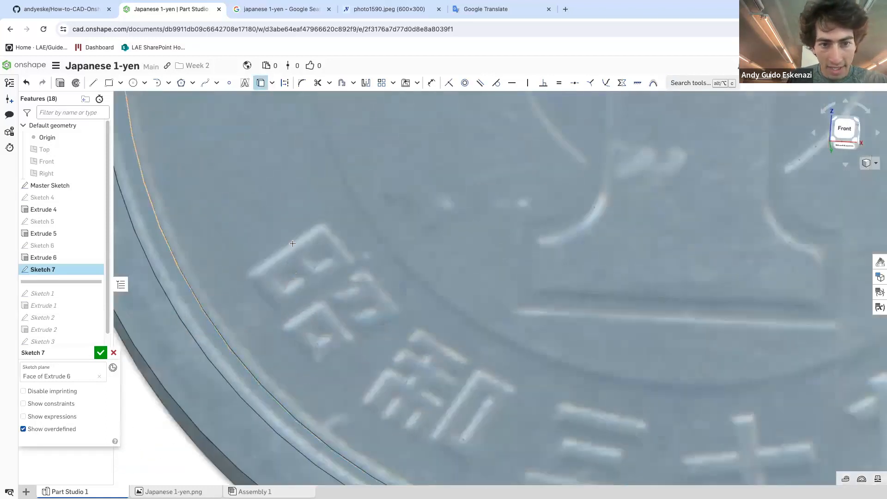
{"action": "left_click", "coordinate": [351, 243]}
{"action": "left_click", "coordinate": [278, 295]}
{"action": "scroll", "coordinate": [311, 256], "scroll_direction": "up", "scroll_amount": 3}
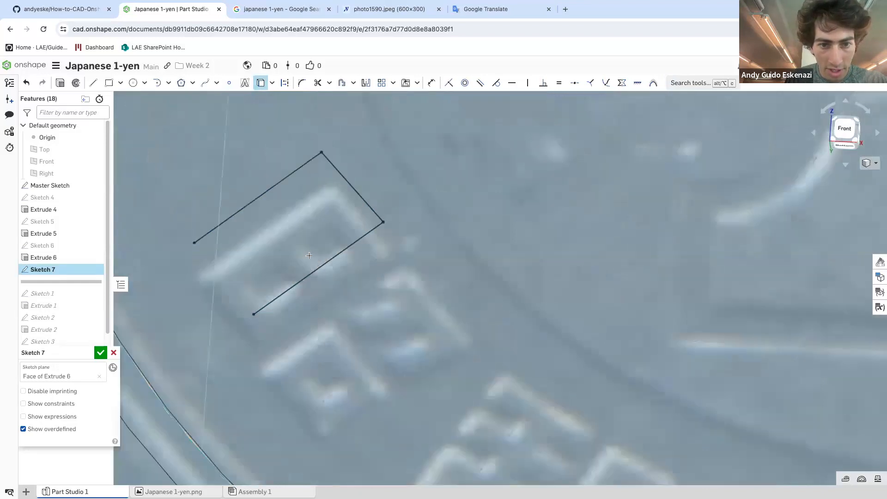
Project the two small window squares and the remaining side of the first kanji's box to close its outline
{"action": "left_click", "coordinate": [311, 233]}
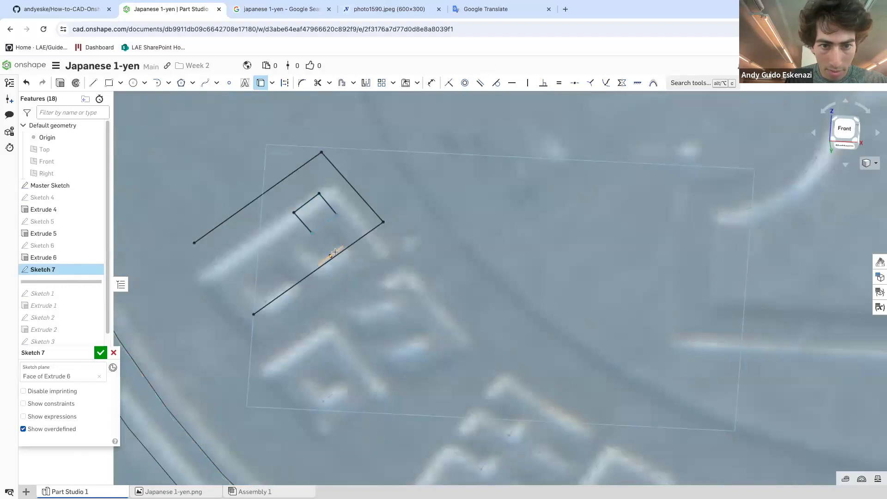
{"action": "left_click", "coordinate": [283, 250]}
{"action": "left_click", "coordinate": [266, 230]}
{"action": "left_click", "coordinate": [241, 249]}
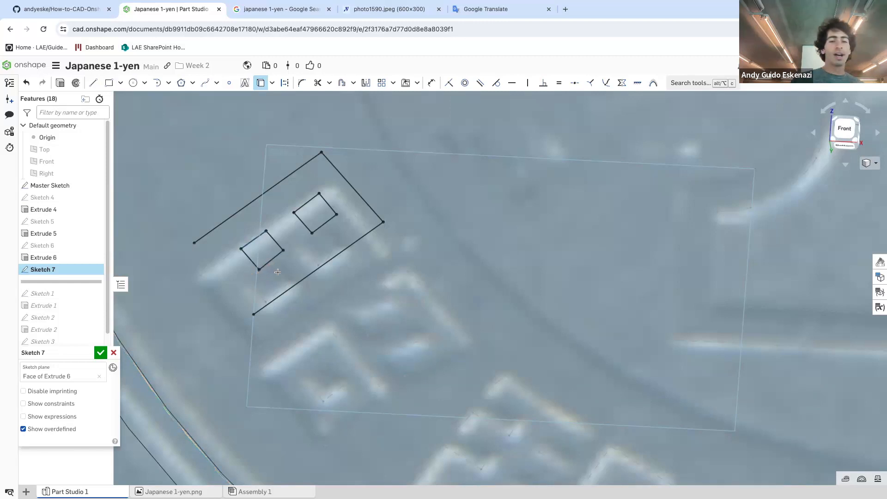
{"action": "left_click", "coordinate": [253, 314]}
{"action": "left_click", "coordinate": [194, 242]}
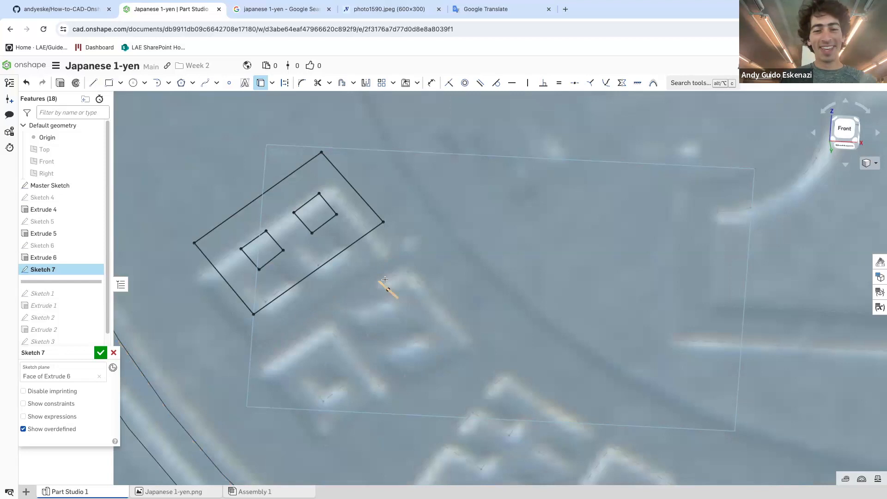
Project the edges of the first kanji's hook-shaped stroke beside the box to form a closed outline
{"action": "left_click", "coordinate": [371, 248]}
{"action": "left_click", "coordinate": [401, 239]}
{"action": "left_click", "coordinate": [468, 311]}
{"action": "left_click", "coordinate": [398, 344]}
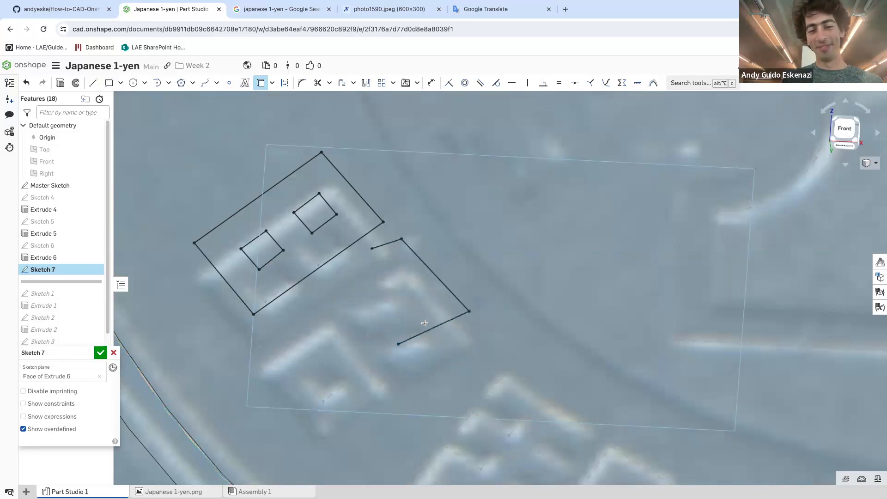
{"action": "left_click", "coordinate": [424, 323]}
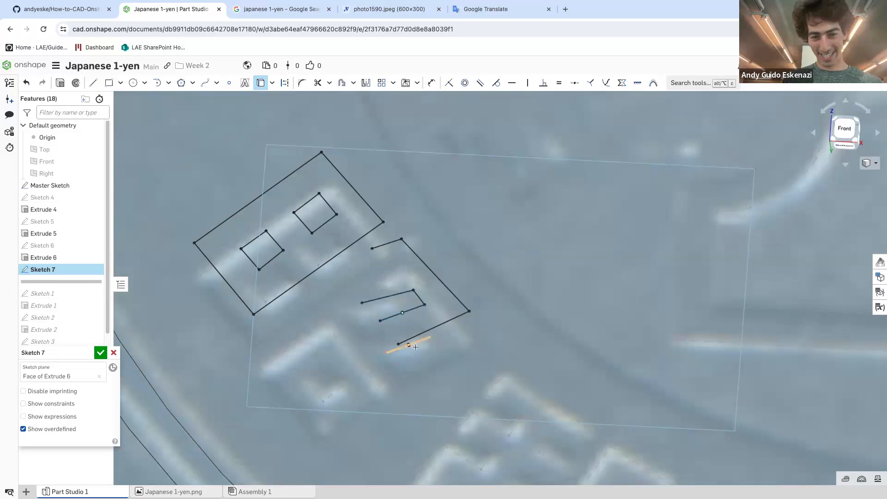
{"action": "left_click", "coordinate": [360, 324]}
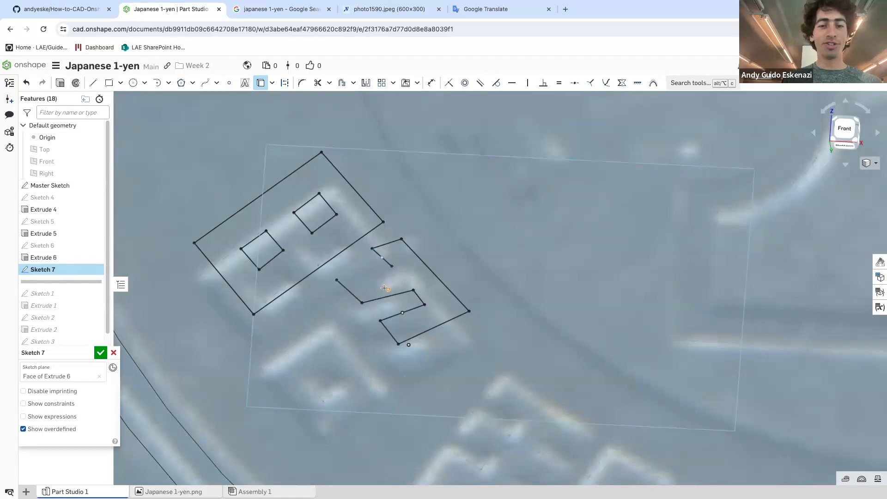
{"action": "key", "text": "n"}
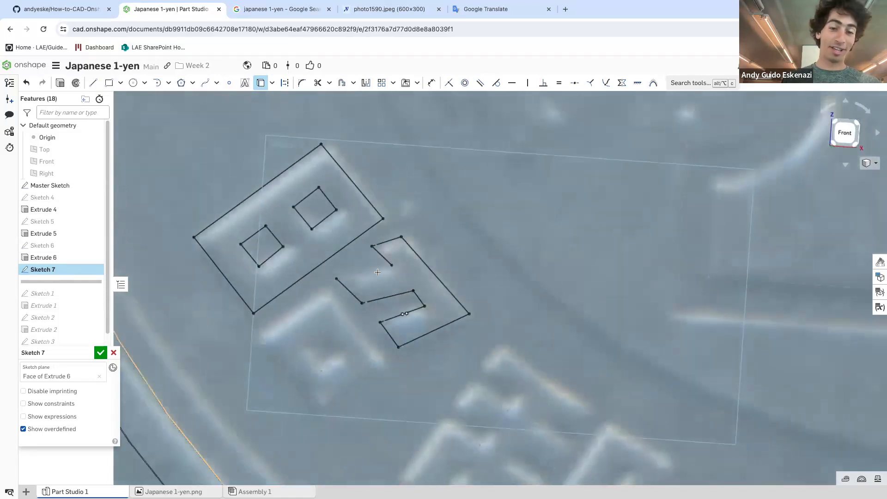
{"action": "left_click", "coordinate": [375, 269]}
Project the outer sides and the small inner window of the first kanji's lower square box from the master sketch
{"action": "left_click", "coordinate": [344, 318]}
{"action": "left_click", "coordinate": [306, 298]}
{"action": "left_click", "coordinate": [287, 378]}
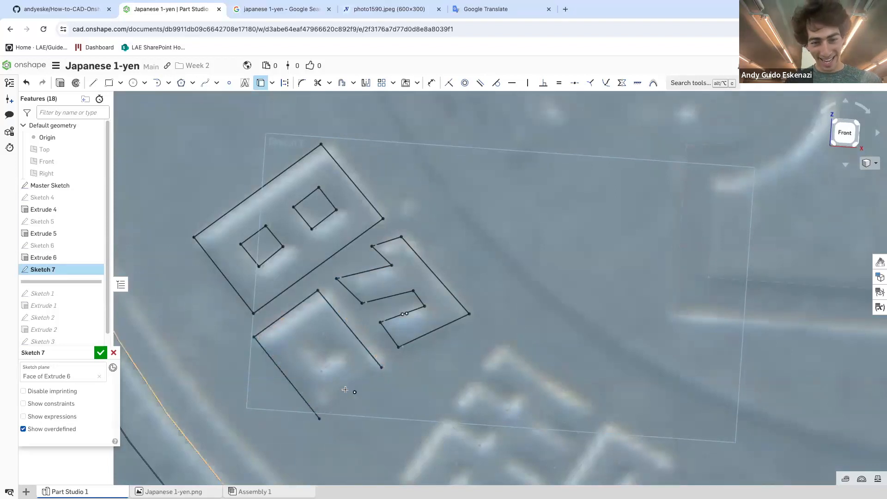
{"action": "left_click", "coordinate": [357, 387]}
{"action": "left_click", "coordinate": [323, 340]}
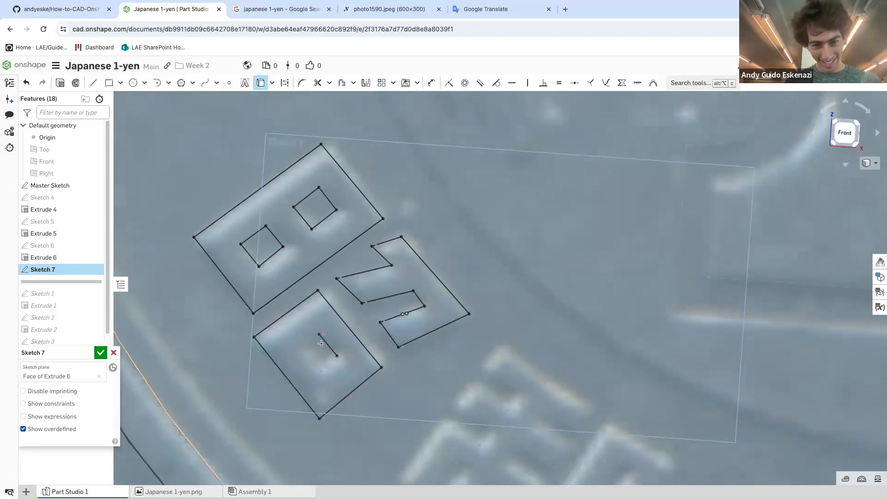
{"action": "left_click", "coordinate": [317, 339]}
{"action": "left_click", "coordinate": [317, 365]}
{"action": "left_click", "coordinate": [326, 369]}
Project the edges of the upper bar of the second kanji's left component, including the short notch edges beneath it
{"action": "scroll", "coordinate": [336, 294], "scroll_direction": "down", "scroll_amount": 3}
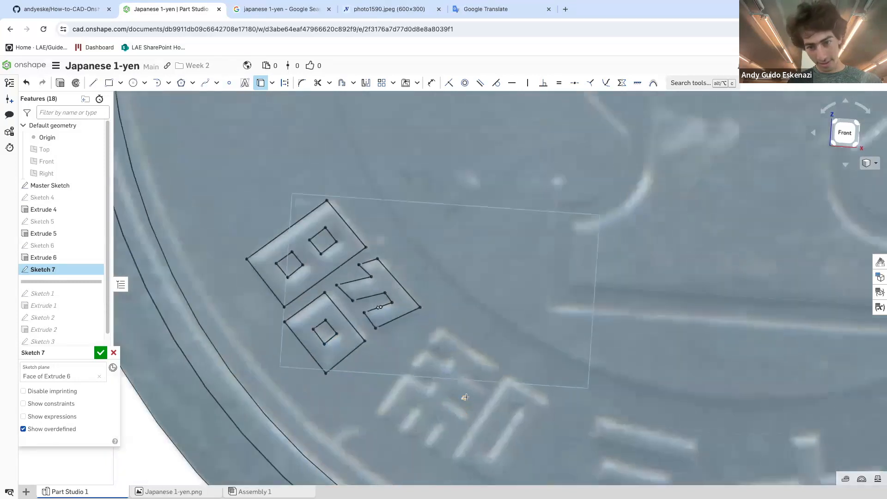
{"action": "scroll", "coordinate": [466, 395], "scroll_direction": "up", "scroll_amount": 1}
{"action": "left_click", "coordinate": [442, 323]}
{"action": "left_click", "coordinate": [433, 326]}
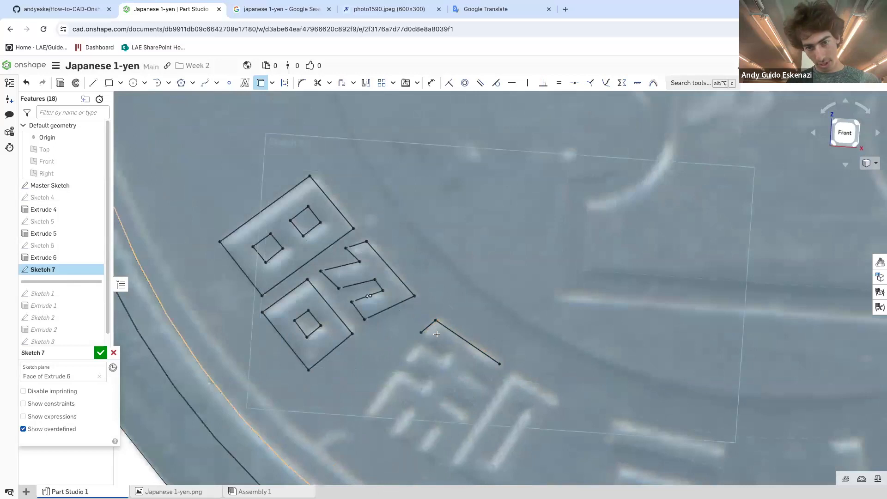
{"action": "left_click", "coordinate": [444, 344]}
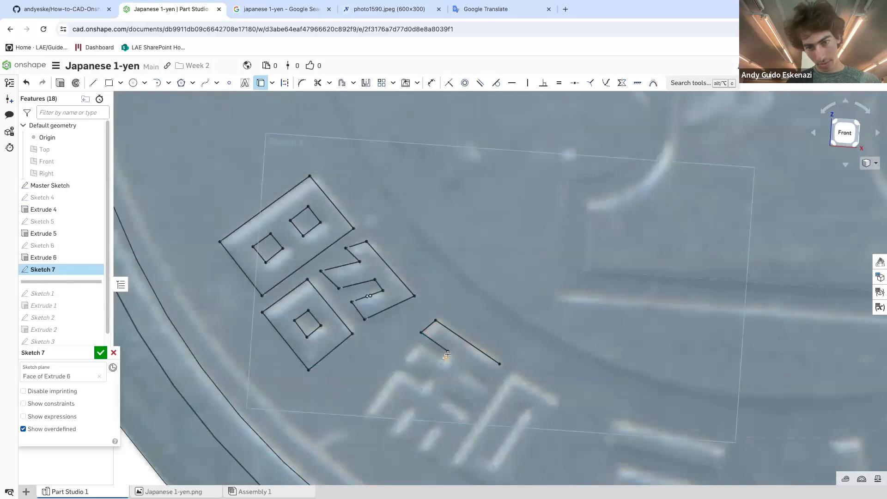
{"action": "scroll", "coordinate": [447, 354], "scroll_direction": "up", "scroll_amount": 3}
{"action": "left_click", "coordinate": [443, 357]}
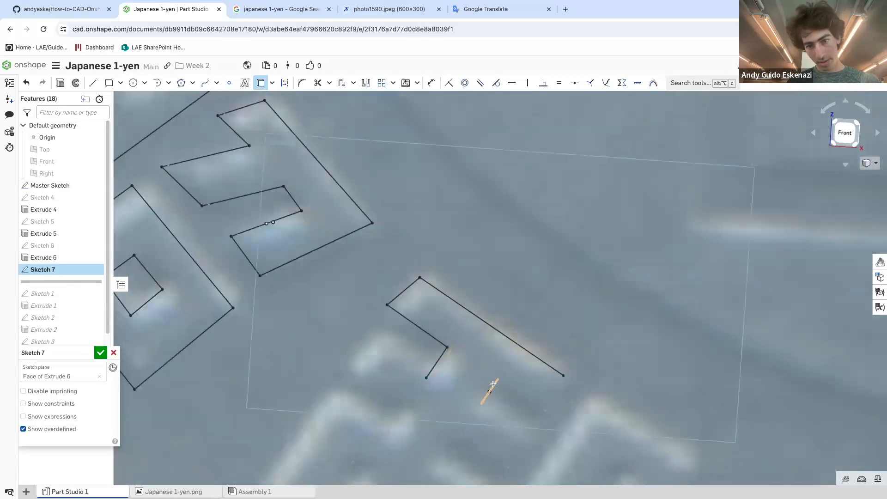
{"action": "left_click", "coordinate": [511, 387]}
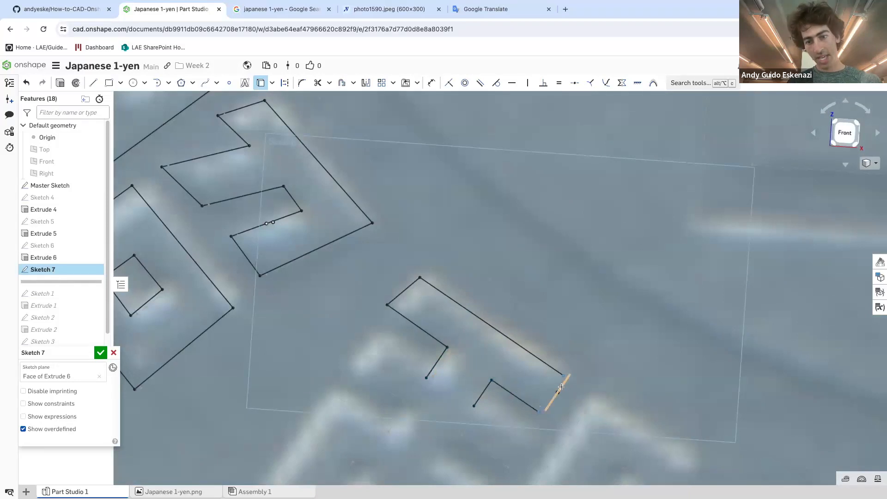
{"action": "left_click", "coordinate": [554, 391]}
Project the stepped edges along the left side of the second kanji's left component, beneath its upper bar
{"action": "scroll", "coordinate": [516, 360], "scroll_direction": "down", "scroll_amount": 3}
{"action": "scroll", "coordinate": [457, 393], "scroll_direction": "up", "scroll_amount": 2}
{"action": "scroll", "coordinate": [457, 393], "scroll_direction": "up", "scroll_amount": 1}
{"action": "left_click", "coordinate": [410, 308]}
{"action": "left_click", "coordinate": [387, 333]}
{"action": "left_click", "coordinate": [439, 368]}
{"action": "left_click", "coordinate": [423, 393]}
{"action": "left_click", "coordinate": [368, 356]}
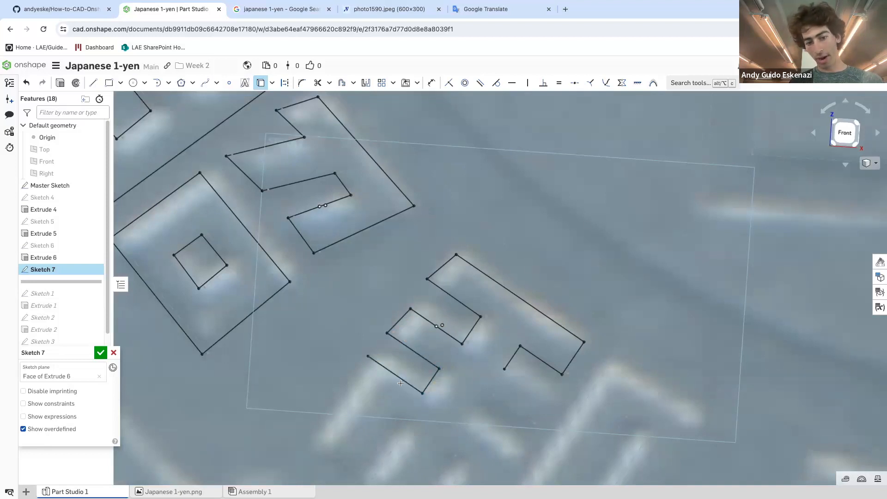
Project the long lower-left edge, the first narrow slot's sides and the adjoining bottom edges of the second kanji's left component
{"action": "left_click", "coordinate": [308, 443]}
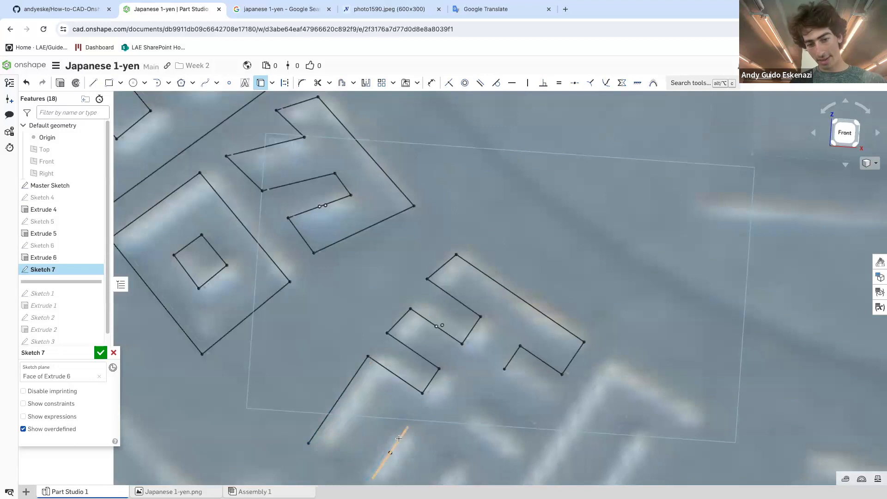
{"action": "scroll", "coordinate": [398, 438], "scroll_direction": "up", "scroll_amount": 3}
{"action": "left_click", "coordinate": [390, 421]}
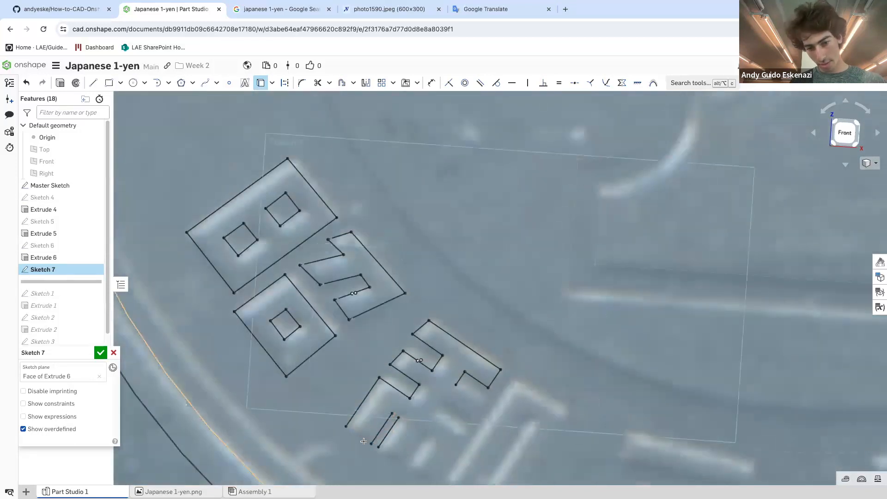
{"action": "left_click", "coordinate": [362, 438]}
{"action": "left_click", "coordinate": [389, 450]}
{"action": "left_click", "coordinate": [416, 445]}
Project the slot ends, the second slot's remaining side, and the last bottom and outer leg edges of the second kanji's left component
{"action": "scroll", "coordinate": [390, 368], "scroll_direction": "up", "scroll_amount": 5}
{"action": "scroll", "coordinate": [416, 436], "scroll_direction": "down", "scroll_amount": 5}
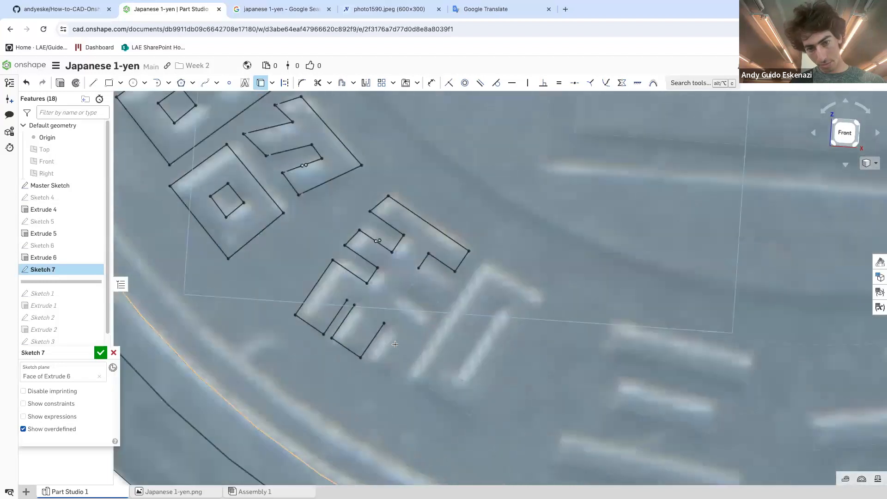
{"action": "scroll", "coordinate": [394, 344], "scroll_direction": "down", "scroll_amount": 4}
{"action": "left_click", "coordinate": [301, 255]}
{"action": "left_click", "coordinate": [393, 313]}
{"action": "left_click", "coordinate": [362, 358]}
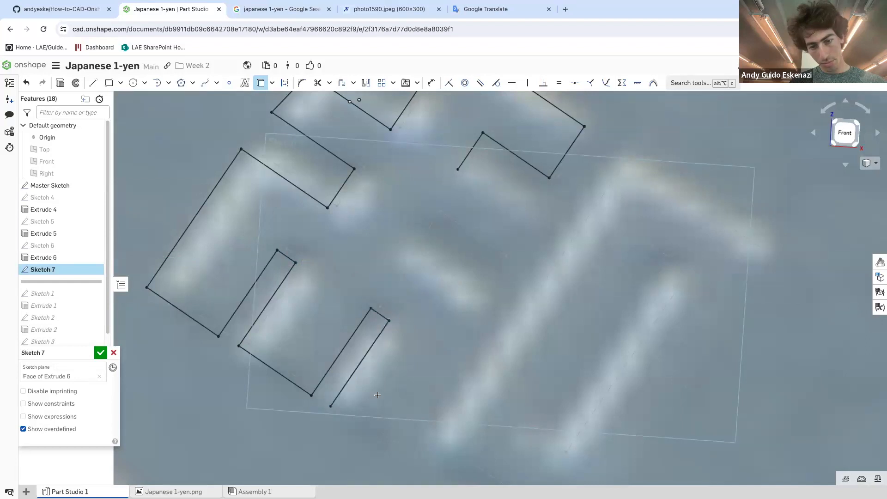
{"action": "left_click", "coordinate": [371, 430]}
{"action": "left_click", "coordinate": [466, 330]}
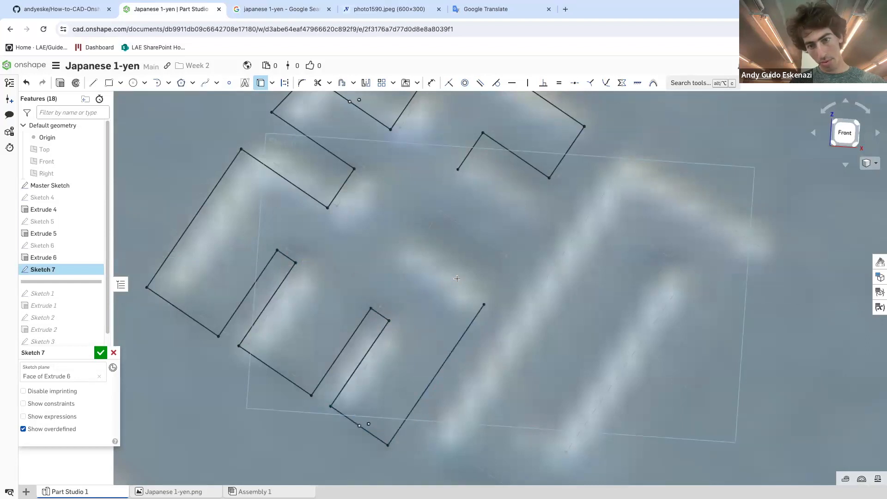
Project the remaining right-side notch edges to close the outline of the second kanji's left component
{"action": "left_click", "coordinate": [456, 279]}
{"action": "left_click", "coordinate": [431, 223]}
{"action": "left_click", "coordinate": [480, 246]}
{"action": "left_click", "coordinate": [513, 239]}
{"action": "left_click", "coordinate": [498, 189]}
Project the four outer sides of the tall box on the right of the second kanji
{"action": "scroll", "coordinate": [518, 222], "scroll_direction": "down", "scroll_amount": 5}
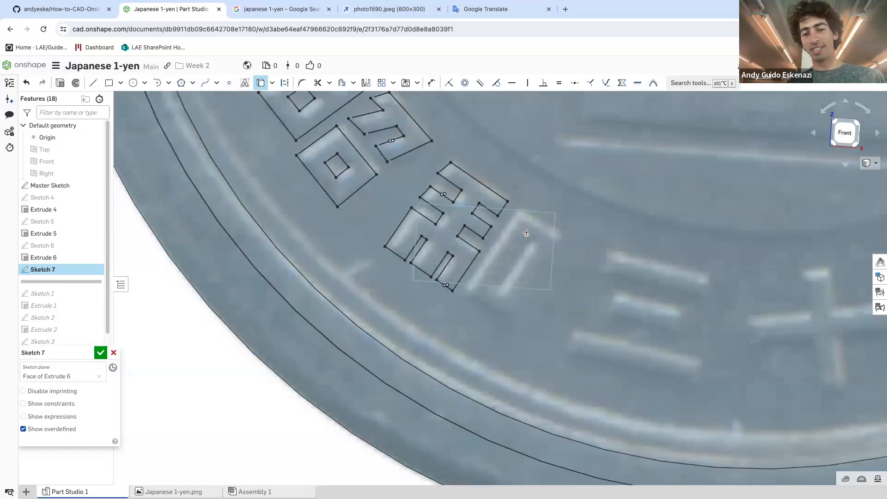
{"action": "scroll", "coordinate": [525, 232], "scroll_direction": "up", "scroll_amount": 3}
{"action": "left_click", "coordinate": [502, 226]}
{"action": "left_click", "coordinate": [540, 221]}
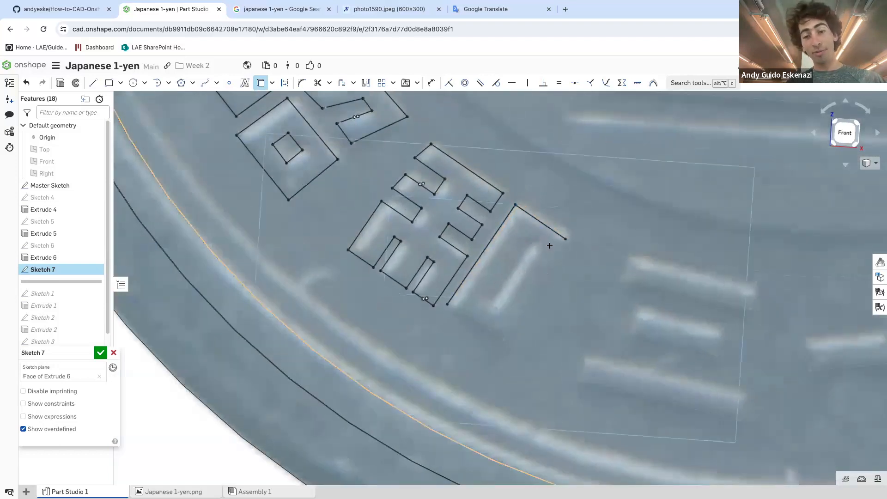
{"action": "left_click", "coordinate": [556, 255]}
{"action": "left_click", "coordinate": [494, 336]}
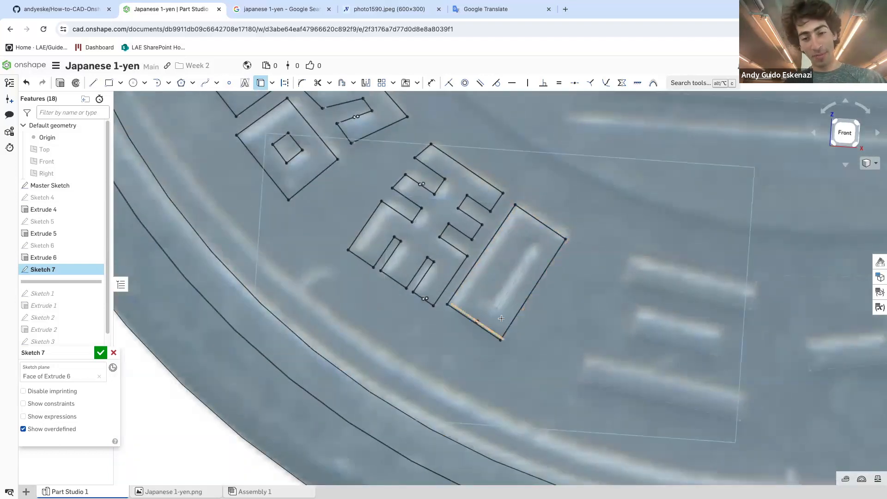
Project the four edges of the narrow window inside the second kanji's tall box
{"action": "left_click", "coordinate": [509, 292]}
{"action": "scroll", "coordinate": [534, 242], "scroll_direction": "up", "scroll_amount": 5}
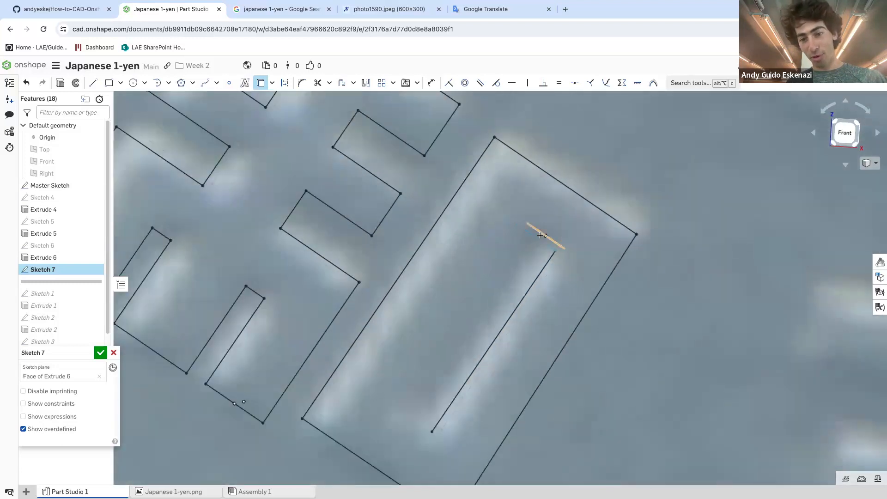
{"action": "left_click", "coordinate": [413, 378]}
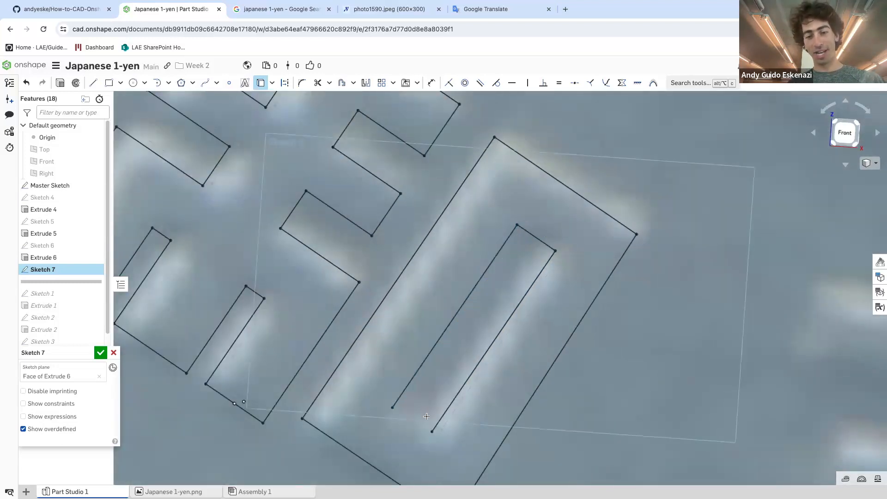
{"action": "left_click", "coordinate": [425, 420]}
Project the four edges of the top bar of the three-bar kanji
{"action": "scroll", "coordinate": [485, 407], "scroll_direction": "down", "scroll_amount": 5}
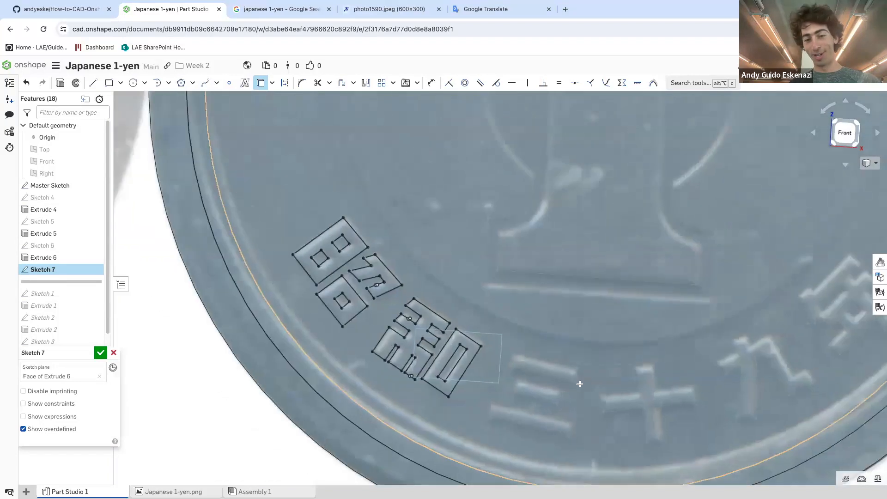
{"action": "scroll", "coordinate": [571, 387], "scroll_direction": "up", "scroll_amount": 3}
{"action": "scroll", "coordinate": [572, 387], "scroll_direction": "up", "scroll_amount": 2}
{"action": "left_click", "coordinate": [568, 363]}
{"action": "left_click", "coordinate": [554, 324]}
{"action": "left_click", "coordinate": [349, 311]}
Project the four edges of the short middle bar of the three-bar kanji
{"action": "left_click", "coordinate": [369, 327]}
{"action": "left_click", "coordinate": [391, 373]}
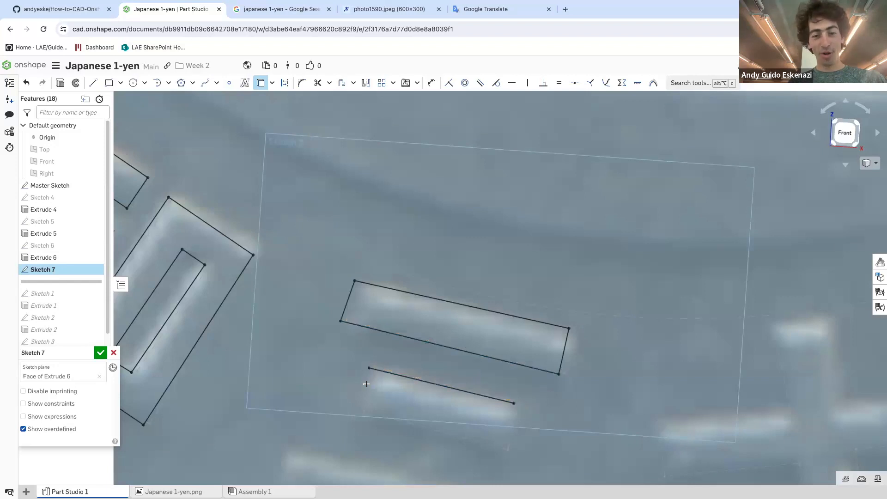
{"action": "left_click", "coordinate": [369, 384]}
{"action": "left_click", "coordinate": [462, 439]}
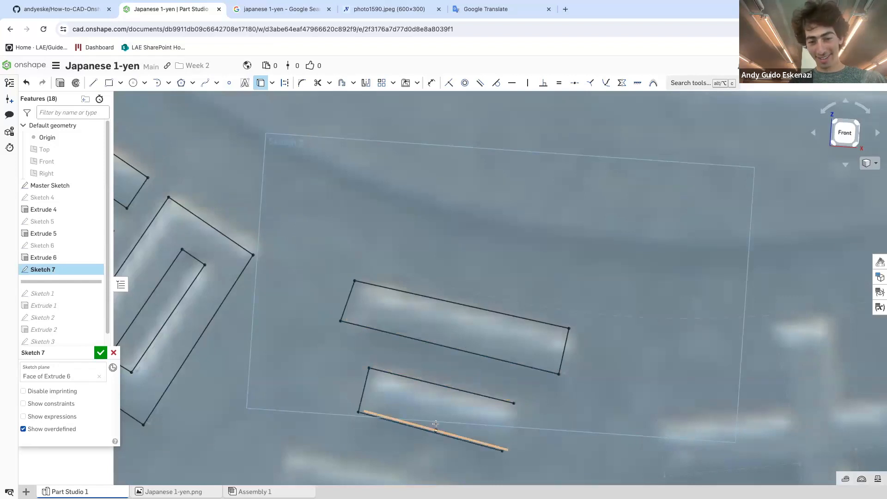
{"action": "left_click", "coordinate": [514, 418]}
Project the four edges of the bottom bar to complete the three-bar kanji
{"action": "scroll", "coordinate": [497, 367], "scroll_direction": "down", "scroll_amount": 5}
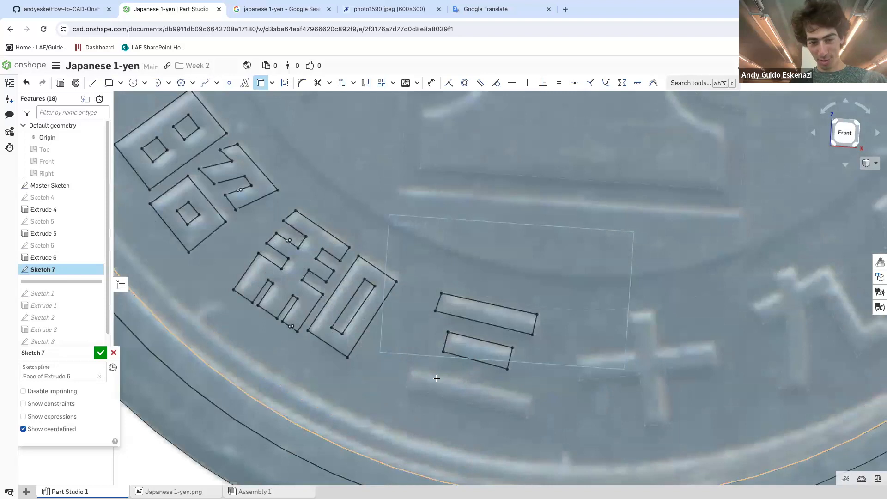
{"action": "left_click", "coordinate": [434, 375]}
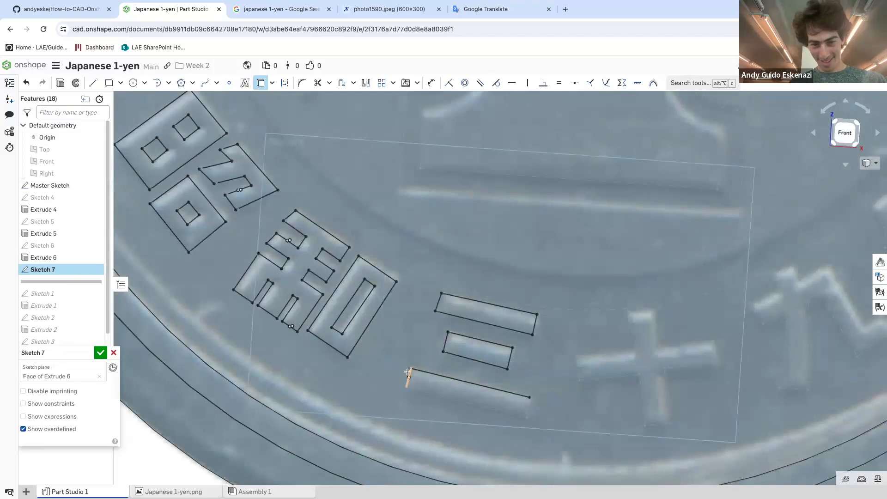
{"action": "left_click", "coordinate": [418, 385]}
{"action": "left_click", "coordinate": [466, 403]}
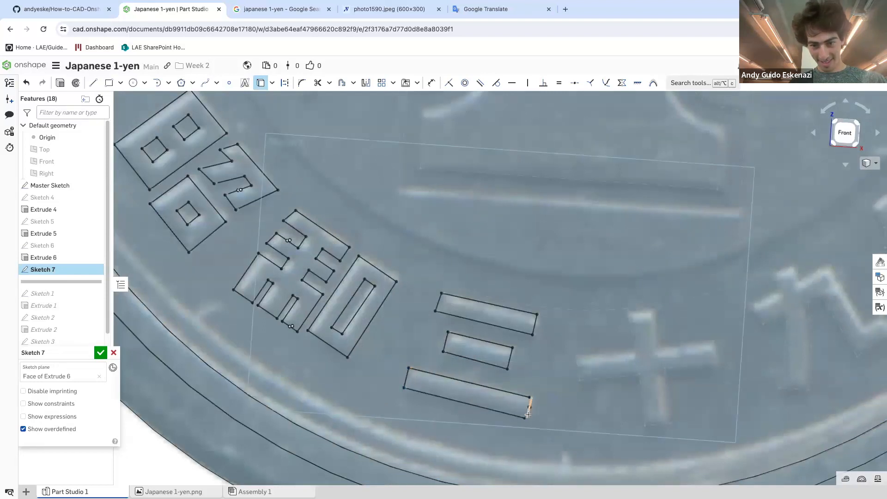
{"action": "left_click", "coordinate": [527, 413]}
Project the top arm, the upper edges of both side arms and the right arm's end of the cross-shaped kanji
{"action": "left_click", "coordinate": [609, 354]}
{"action": "left_click", "coordinate": [629, 338]}
{"action": "left_click", "coordinate": [638, 312]}
{"action": "left_click", "coordinate": [654, 329]}
{"action": "left_click", "coordinate": [684, 344]}
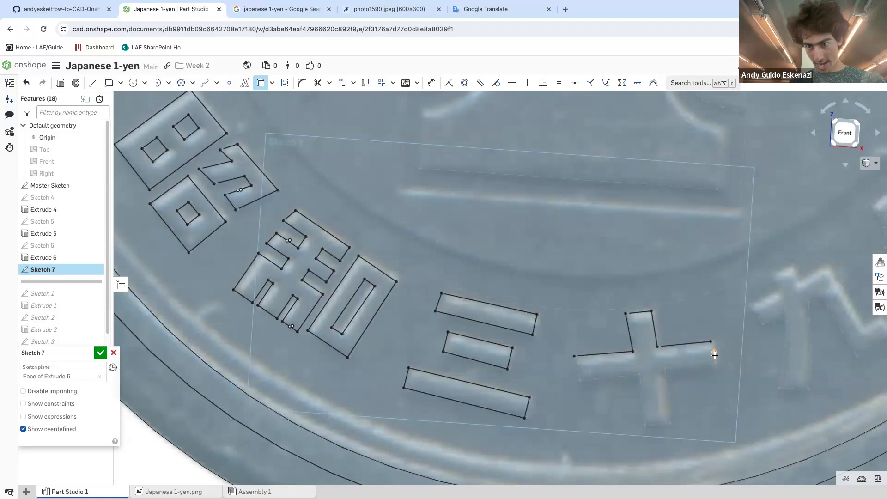
{"action": "left_click", "coordinate": [711, 354]}
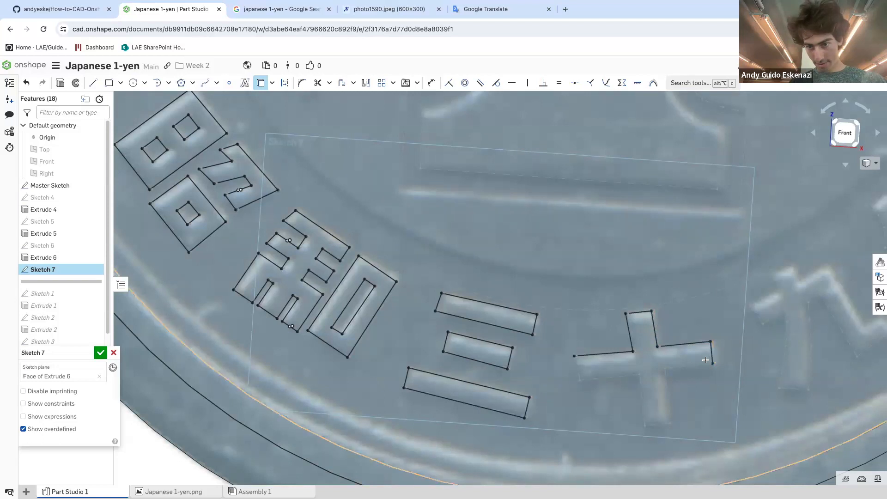
Project the bottom arm, the lower edges of both side arms and the left arm's end to close the cross-shaped kanji
{"action": "left_click", "coordinate": [684, 365]}
{"action": "left_click", "coordinate": [665, 396]}
{"action": "left_click", "coordinate": [663, 423]}
{"action": "left_click", "coordinate": [640, 400]}
{"action": "left_click", "coordinate": [608, 377]}
{"action": "left_click", "coordinate": [579, 373]}
Project the upper edges of the fifth kanji from its left arm across the peaks to the tip of its right hook
{"action": "scroll", "coordinate": [579, 373], "scroll_direction": "down", "scroll_amount": 5}
{"action": "scroll", "coordinate": [443, 287], "scroll_direction": "up", "scroll_amount": 5}
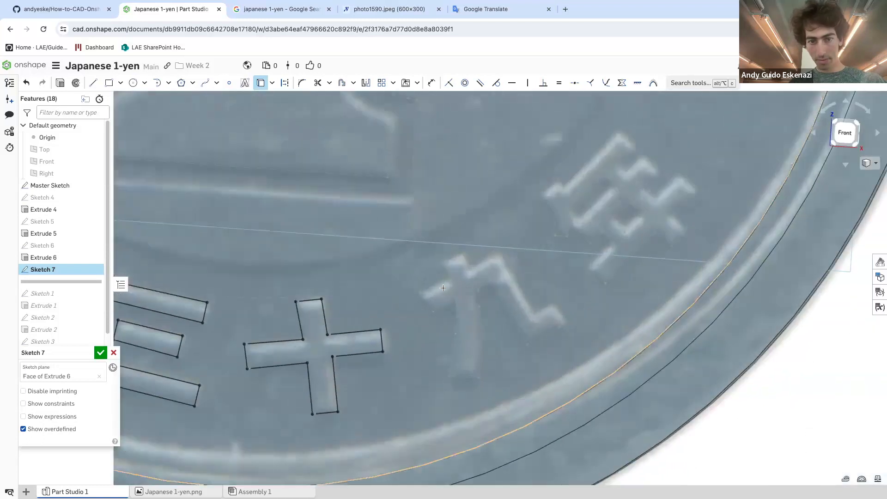
{"action": "scroll", "coordinate": [443, 287], "scroll_direction": "up", "scroll_amount": 3}
{"action": "left_click", "coordinate": [429, 288]}
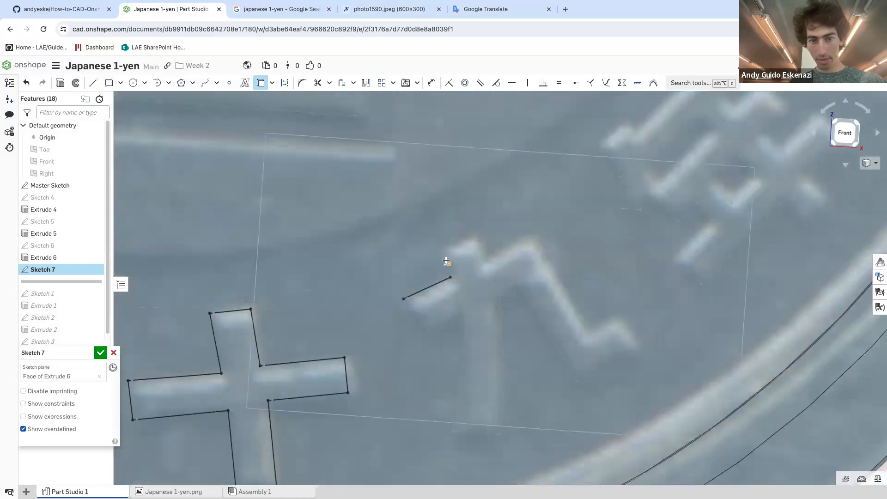
{"action": "left_click", "coordinate": [445, 258]}
{"action": "left_click", "coordinate": [462, 243]}
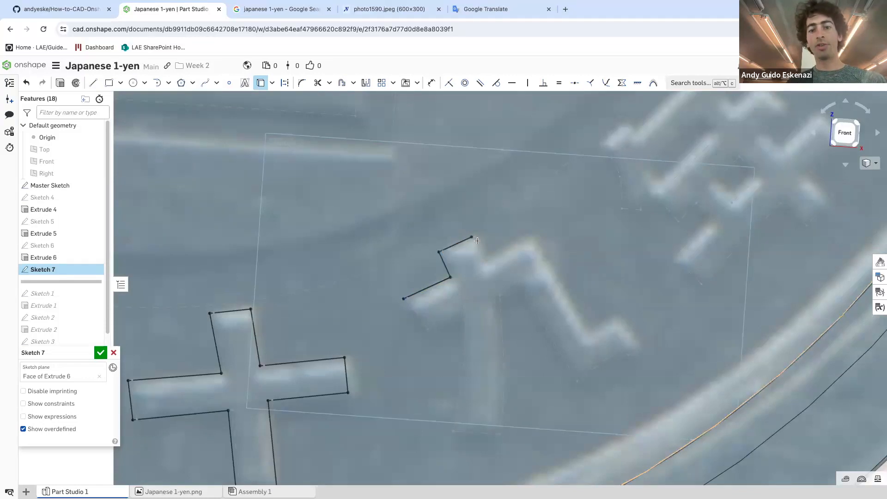
{"action": "left_click", "coordinate": [478, 247]}
{"action": "left_click", "coordinate": [503, 249]}
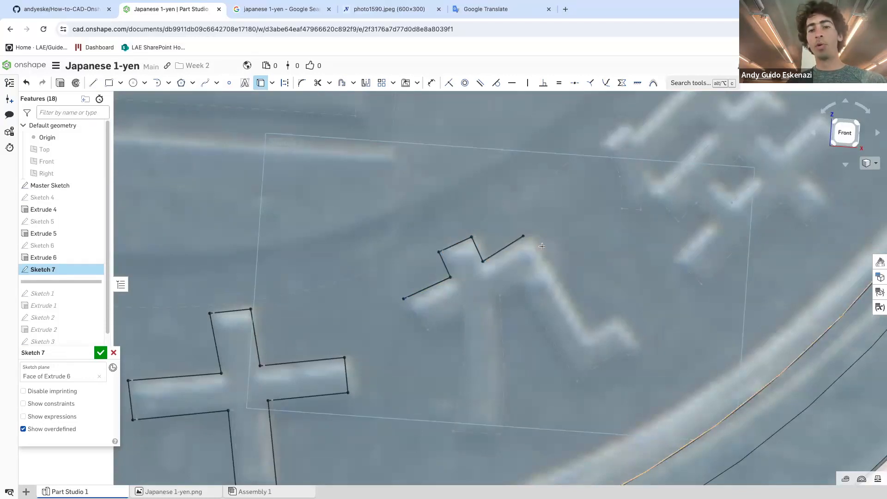
{"action": "left_click", "coordinate": [538, 248]}
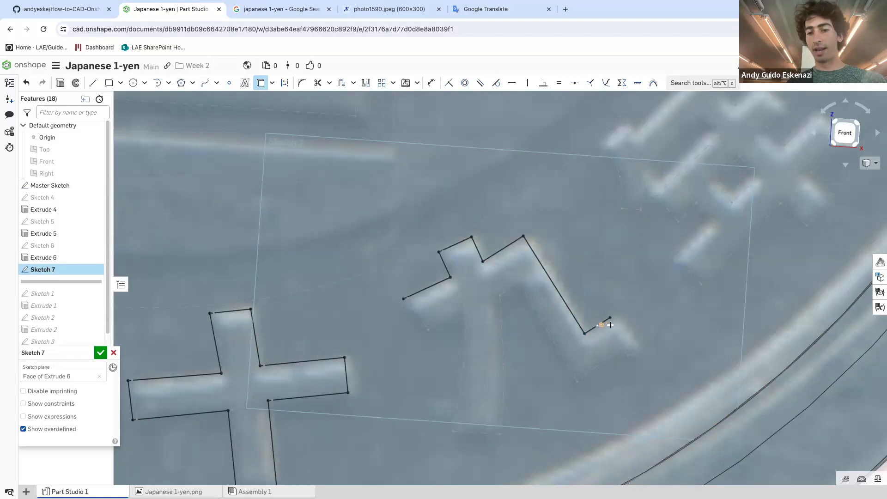
{"action": "left_click", "coordinate": [621, 319]}
Project the short end edge and the underside edges of the fifth kanji's right hook stroke
{"action": "scroll", "coordinate": [628, 348], "scroll_direction": "up", "scroll_amount": 5}
{"action": "left_click", "coordinate": [624, 354]}
{"action": "left_click", "coordinate": [566, 365]}
{"action": "left_click", "coordinate": [463, 384]}
Project the inner corner edge, both curved stem sides and the left arm's remaining edges of the fifth kanji
{"action": "scroll", "coordinate": [509, 316], "scroll_direction": "down", "scroll_amount": 1}
{"action": "scroll", "coordinate": [509, 317], "scroll_direction": "down", "scroll_amount": 4}
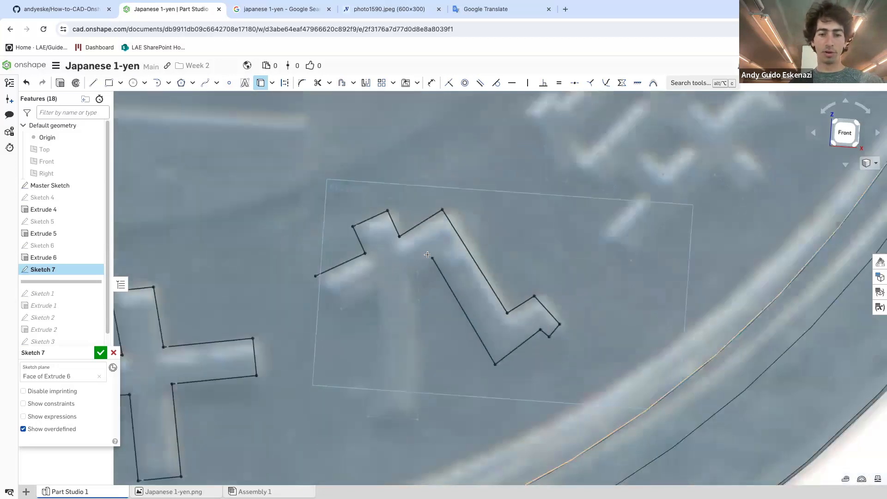
{"action": "scroll", "coordinate": [429, 259], "scroll_direction": "up", "scroll_amount": 2}
{"action": "left_click", "coordinate": [421, 269]}
{"action": "left_click", "coordinate": [416, 287]}
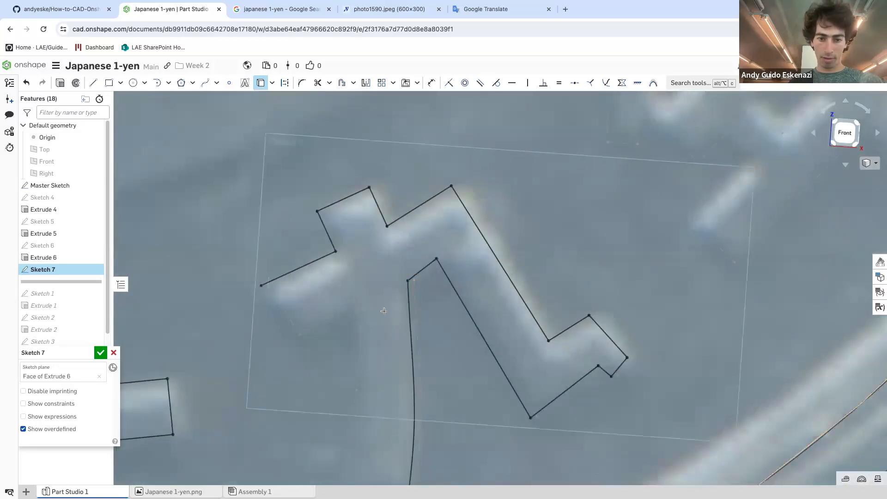
{"action": "left_click", "coordinate": [352, 314]}
{"action": "left_click", "coordinate": [335, 310]}
{"action": "scroll", "coordinate": [352, 354], "scroll_direction": "down", "scroll_amount": 5}
{"action": "scroll", "coordinate": [352, 353], "scroll_direction": "up", "scroll_amount": 3}
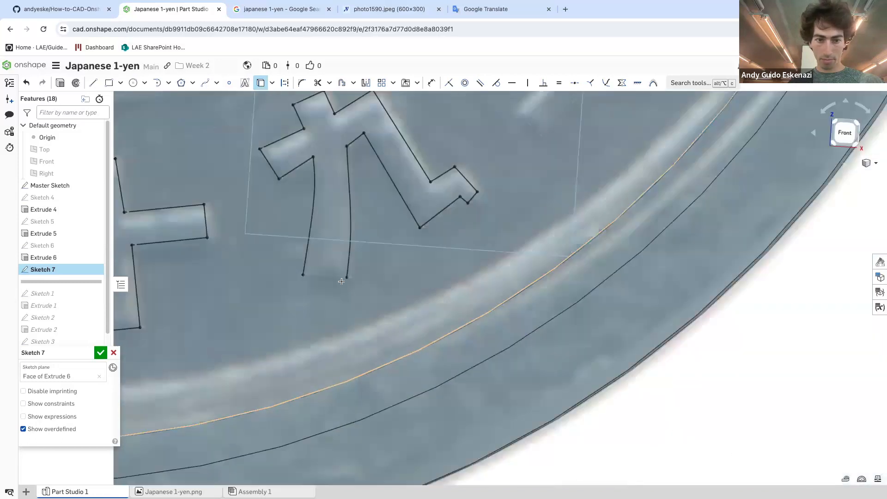
Project the sixth kanji's curved left edge, its left tip, the long upper-left diagonal and the end edges of that stroke
{"action": "scroll", "coordinate": [333, 277], "scroll_direction": "down", "scroll_amount": 5}
{"action": "scroll", "coordinate": [402, 271], "scroll_direction": "up", "scroll_amount": 3}
{"action": "scroll", "coordinate": [402, 271], "scroll_direction": "up", "scroll_amount": 6}
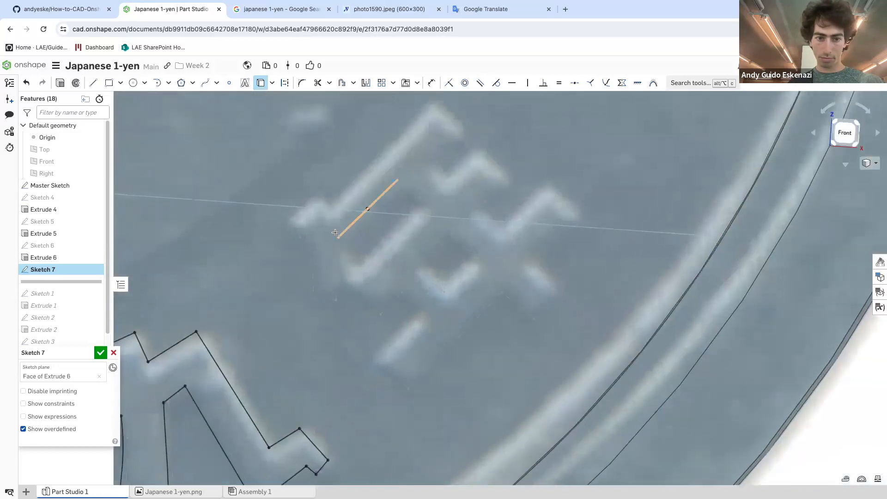
{"action": "left_click", "coordinate": [298, 249]}
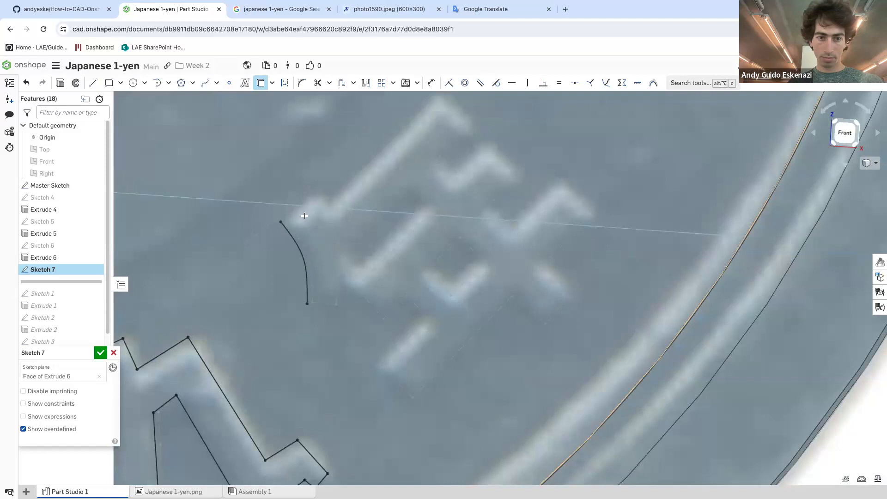
{"action": "scroll", "coordinate": [332, 199], "scroll_direction": "up", "scroll_amount": 5}
{"action": "left_click", "coordinate": [324, 198]}
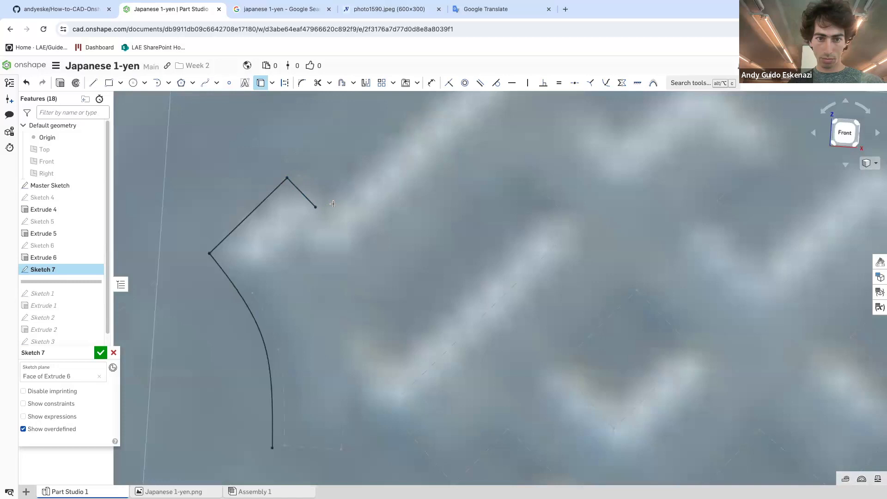
{"action": "left_click", "coordinate": [342, 189]}
{"action": "scroll", "coordinate": [372, 228], "scroll_direction": "down", "scroll_amount": 5}
{"action": "scroll", "coordinate": [440, 138], "scroll_direction": "up", "scroll_amount": 2}
{"action": "left_click", "coordinate": [464, 141]}
{"action": "left_click", "coordinate": [464, 175]}
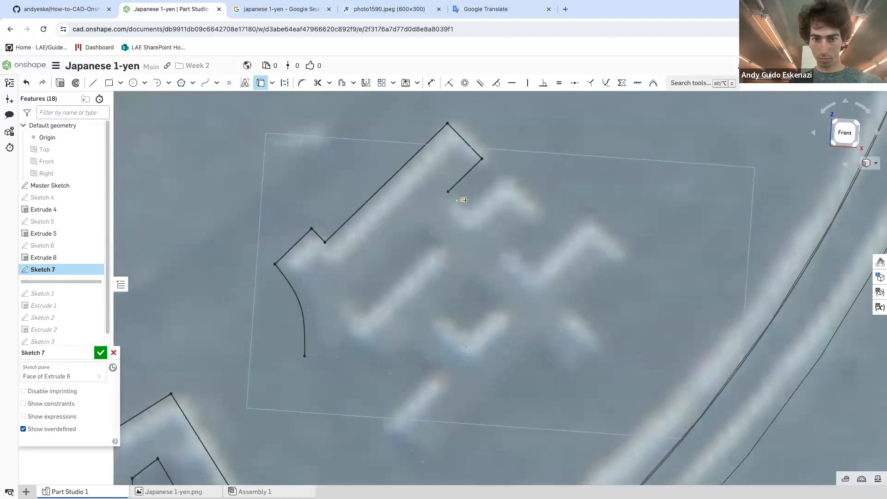
Project the stepped upper-right edges of the sixth kanji, through both notches and around the end of its right arm
{"action": "left_click", "coordinate": [467, 202]}
{"action": "left_click", "coordinate": [483, 193]}
{"action": "left_click", "coordinate": [514, 190]}
{"action": "left_click", "coordinate": [509, 240]}
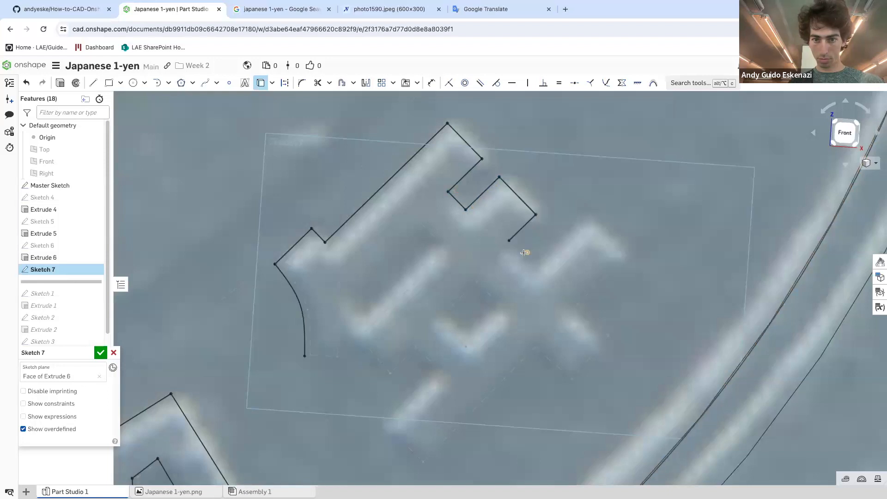
{"action": "left_click", "coordinate": [535, 266]}
{"action": "left_click", "coordinate": [584, 219]}
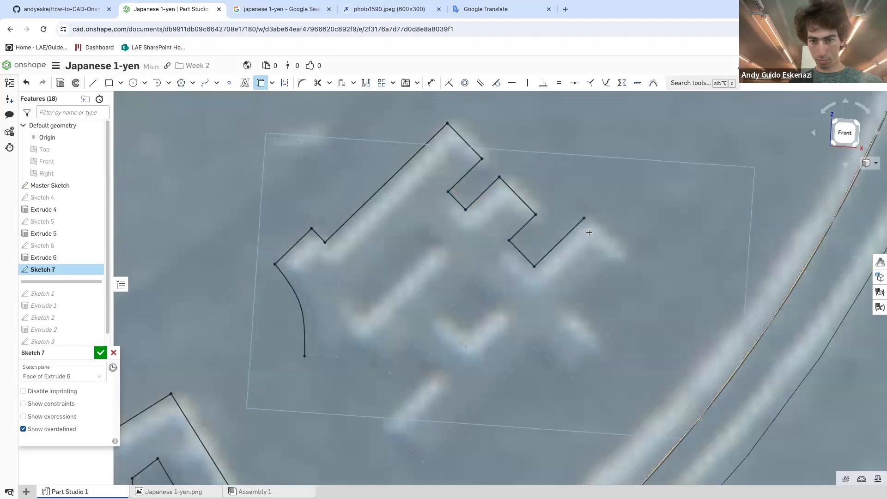
{"action": "left_click", "coordinate": [622, 256]}
{"action": "left_click", "coordinate": [572, 305]}
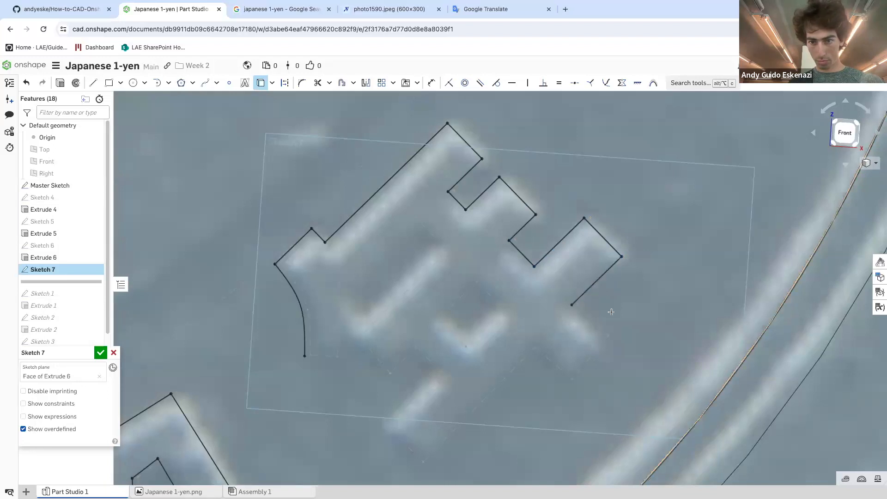
Project the edges of the sixth kanji's lower-right stub, the long lower diagonal and the bottom arm
{"action": "left_click", "coordinate": [603, 336]}
{"action": "left_click", "coordinate": [567, 379]}
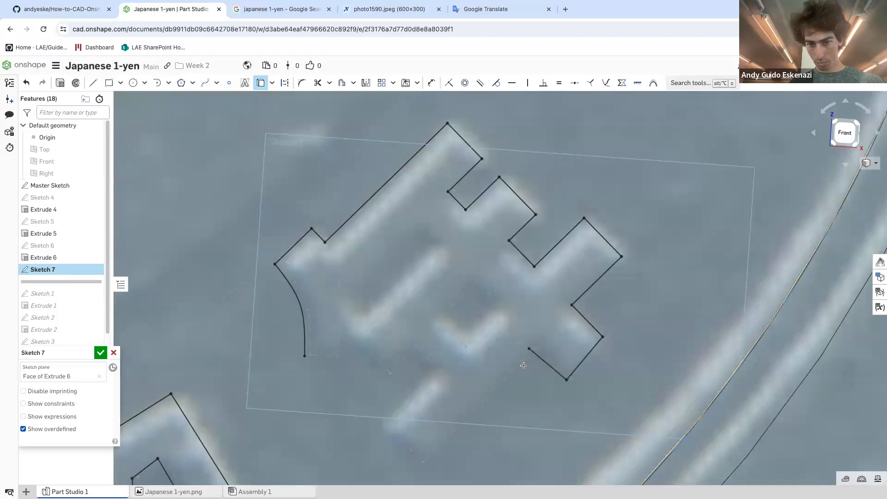
{"action": "left_click", "coordinate": [417, 463]}
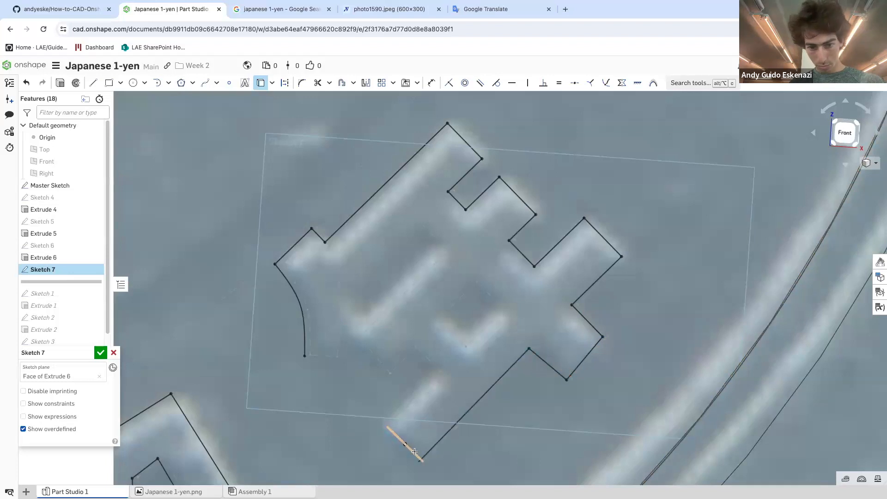
{"action": "left_click", "coordinate": [381, 427]}
{"action": "left_click", "coordinate": [435, 373]}
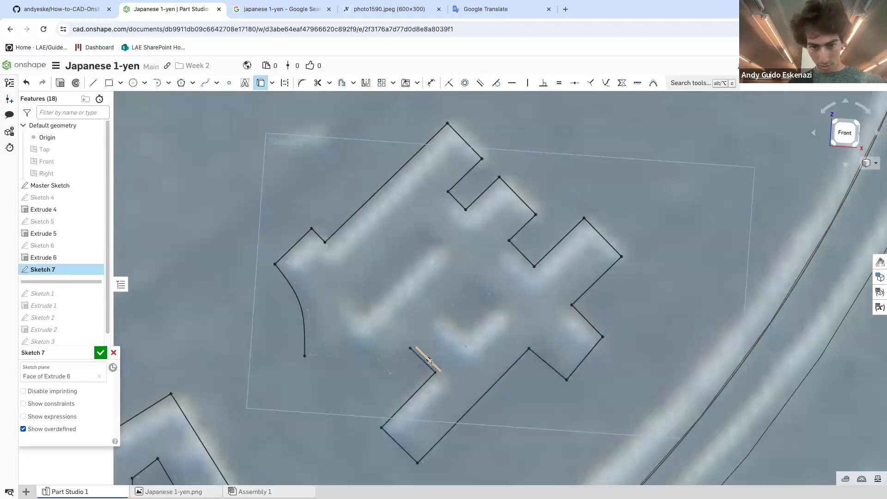
Project the lower-left stub, the inner diagonal strokes and the stem's remaining edges to close the sixth kanji's outline
{"action": "left_click", "coordinate": [385, 374]}
{"action": "left_click", "coordinate": [354, 339]}
{"action": "left_click", "coordinate": [442, 251]}
{"action": "left_click", "coordinate": [405, 213]}
{"action": "left_click", "coordinate": [334, 284]}
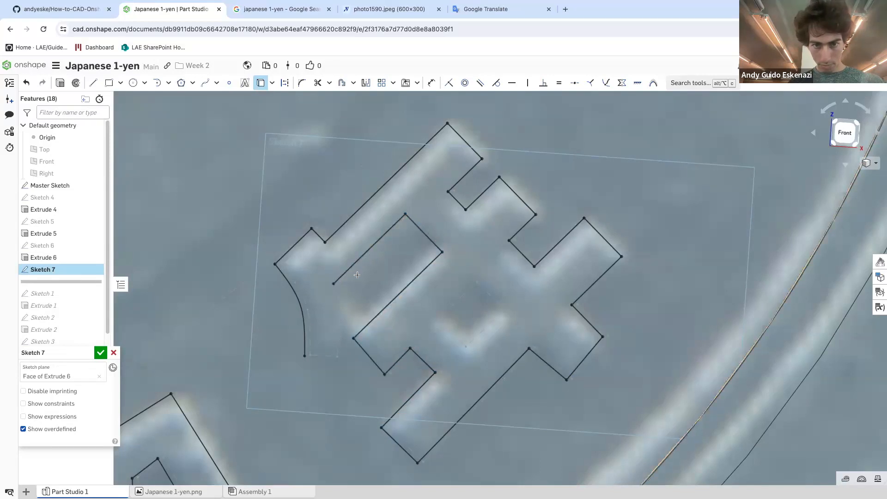
{"action": "left_click", "coordinate": [331, 356]}
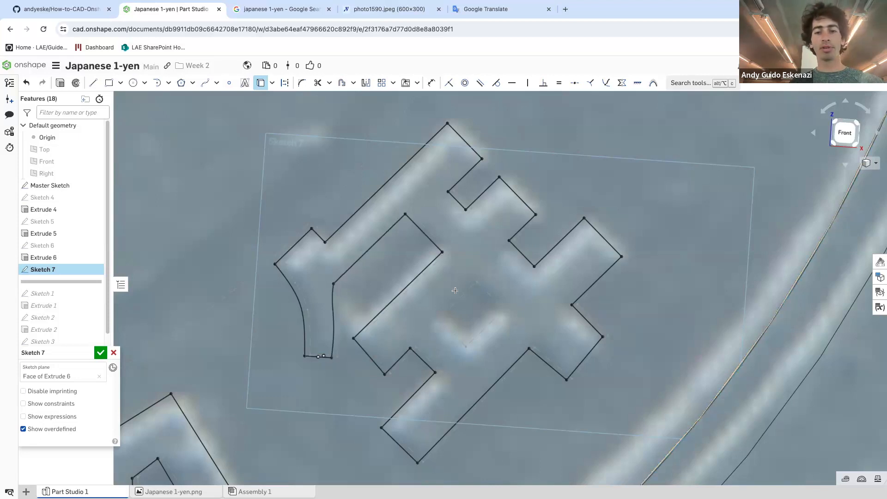
Project the four edges of the small inner square in the sixth kanji
{"action": "left_click", "coordinate": [471, 282]}
{"action": "left_click", "coordinate": [499, 311]}
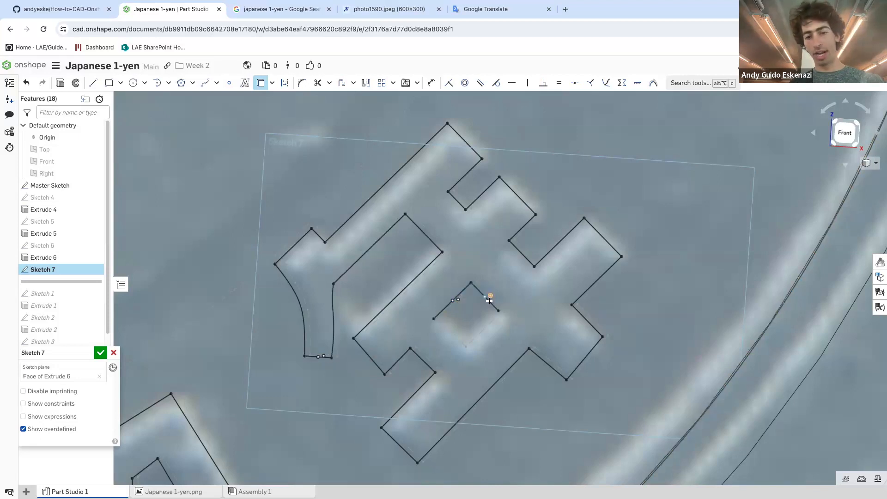
{"action": "left_click", "coordinate": [460, 348]}
{"action": "left_click", "coordinate": [434, 319]}
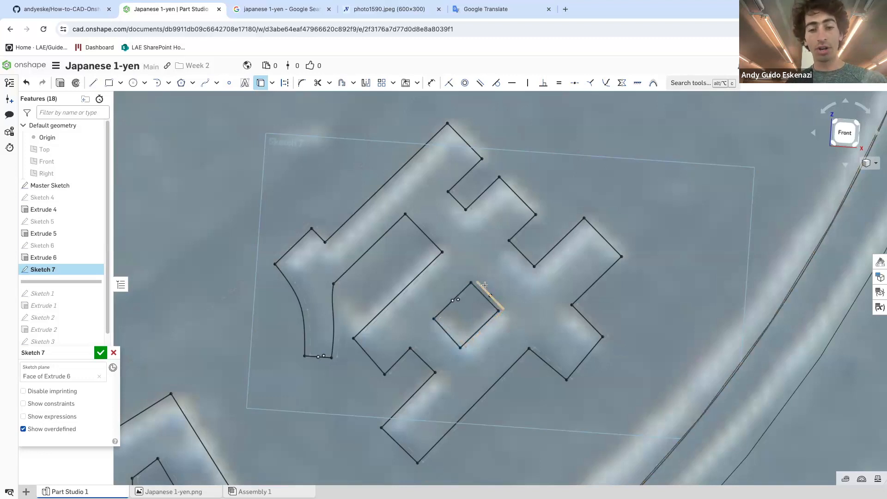
Start an Extrude from the finished kanji sketch and keep waiting for the unresponsive page
{"action": "scroll", "coordinate": [518, 272], "scroll_direction": "down", "scroll_amount": 5}
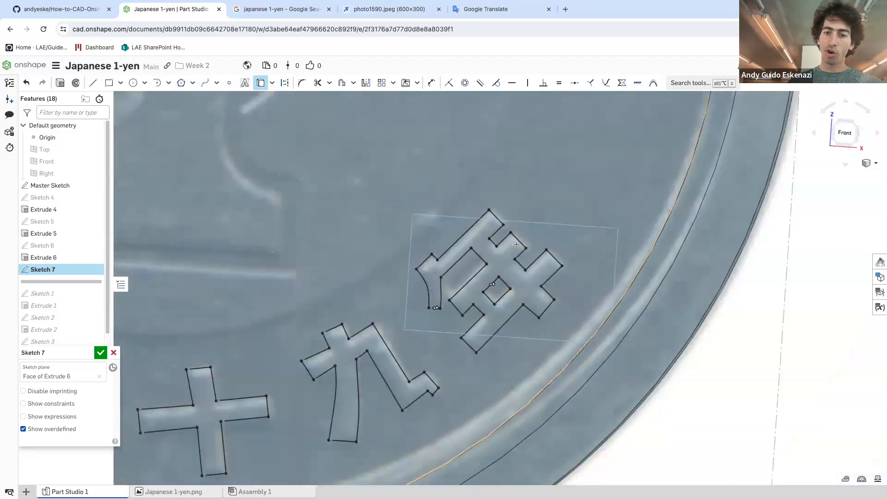
{"action": "scroll", "coordinate": [508, 298], "scroll_direction": "down", "scroll_amount": 5}
{"action": "scroll", "coordinate": [470, 308], "scroll_direction": "down", "scroll_amount": 5}
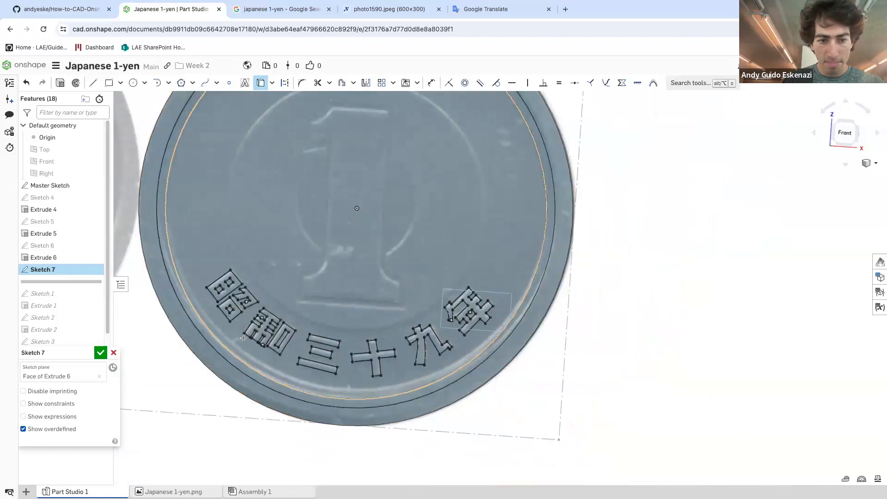
{"action": "scroll", "coordinate": [491, 360], "scroll_direction": "up", "scroll_amount": 5}
{"action": "right_click_drag", "start_coordinate": [438, 354], "coordinate": [436, 322]}
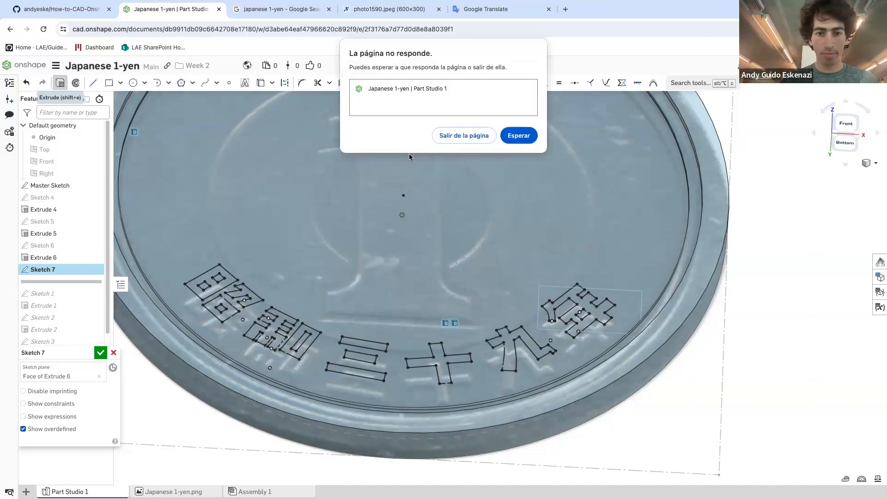
{"action": "left_click", "coordinate": [528, 138]}
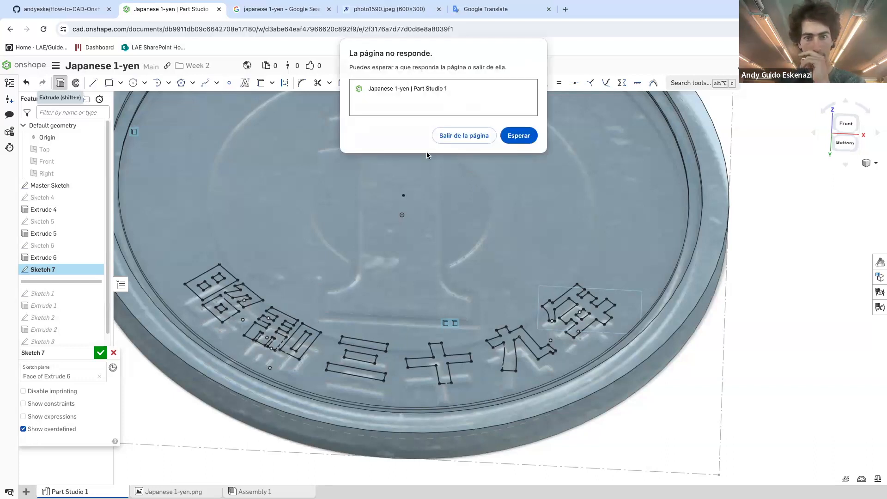
{"action": "left_click", "coordinate": [511, 135]}
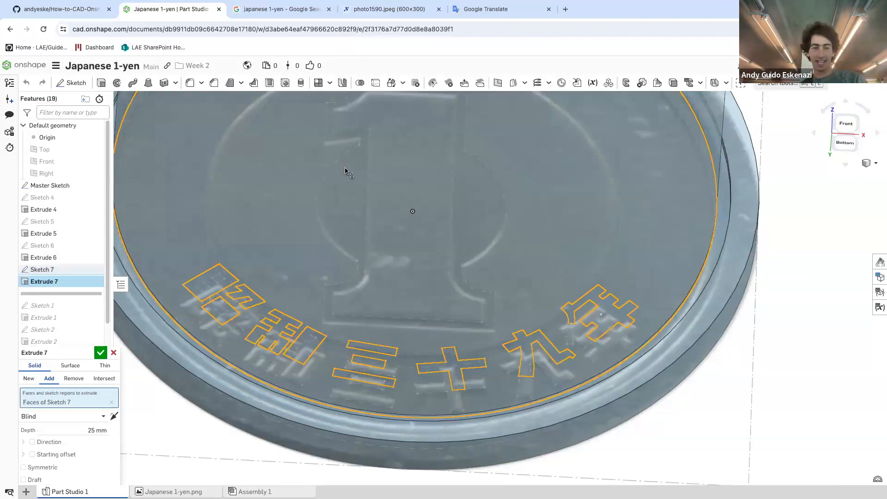
Limit the extrusion to the three regions of the first kanji and set its depth to 0.1 mm
{"action": "left_click", "coordinate": [214, 283]}
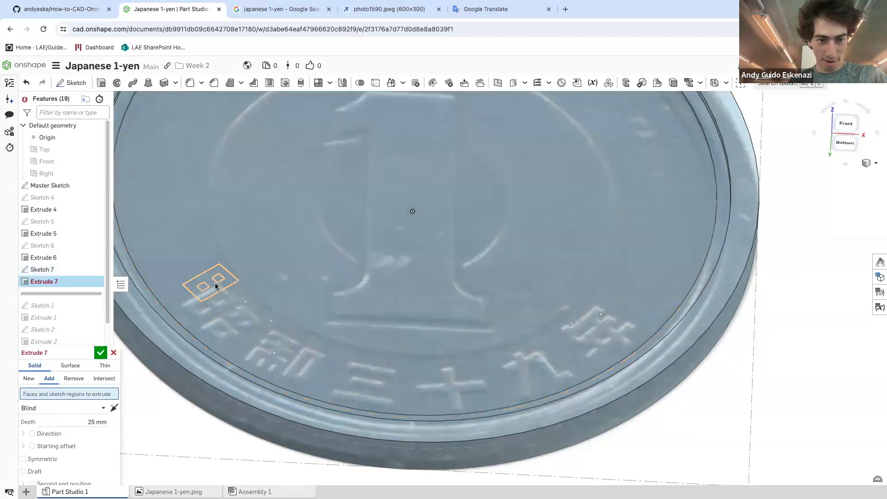
{"action": "scroll", "coordinate": [225, 280], "scroll_direction": "up", "scroll_amount": 10}
{"action": "scroll", "coordinate": [236, 298], "scroll_direction": "down", "scroll_amount": 5}
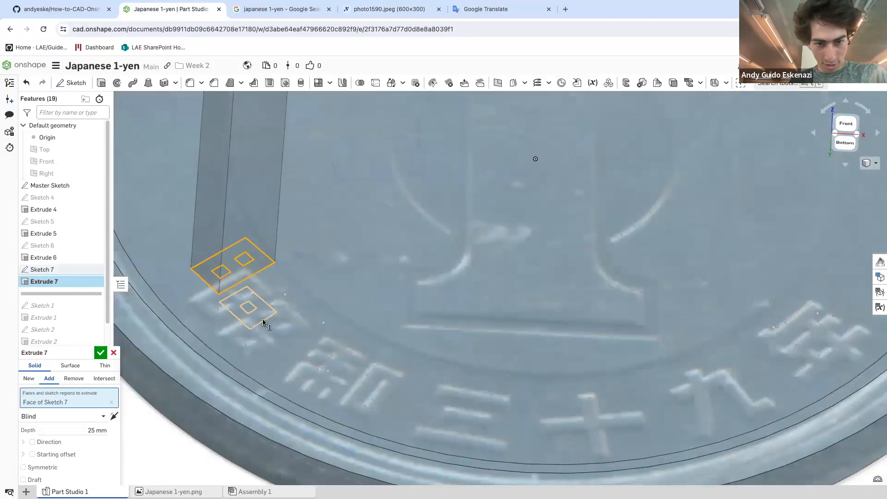
{"action": "scroll", "coordinate": [263, 317], "scroll_direction": "up", "scroll_amount": 5}
{"action": "left_click", "coordinate": [275, 313]}
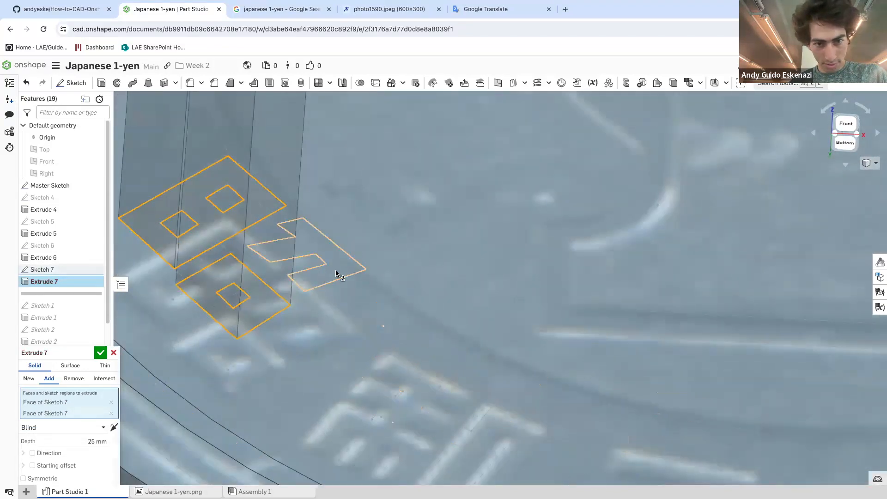
{"action": "left_click", "coordinate": [336, 273]}
{"action": "left_click", "coordinate": [98, 452]}
{"action": "key", "text": "BackSpace"}
{"action": "type", "text": "0.1"}
{"action": "key", "text": "Return"}
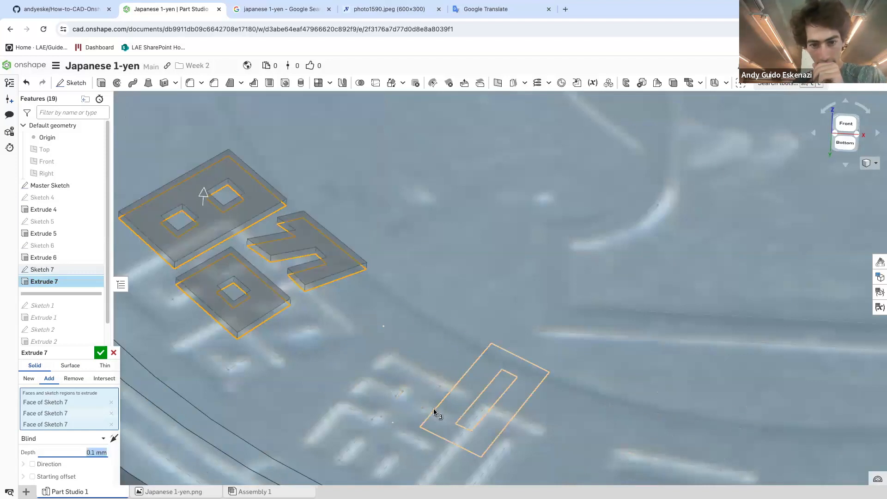
Add the regions of the second kanji and the three bars of the third kanji to the extrusion
{"action": "left_click", "coordinate": [418, 398]}
{"action": "left_click", "coordinate": [442, 413]}
{"action": "scroll", "coordinate": [572, 230], "scroll_direction": "down", "scroll_amount": 5}
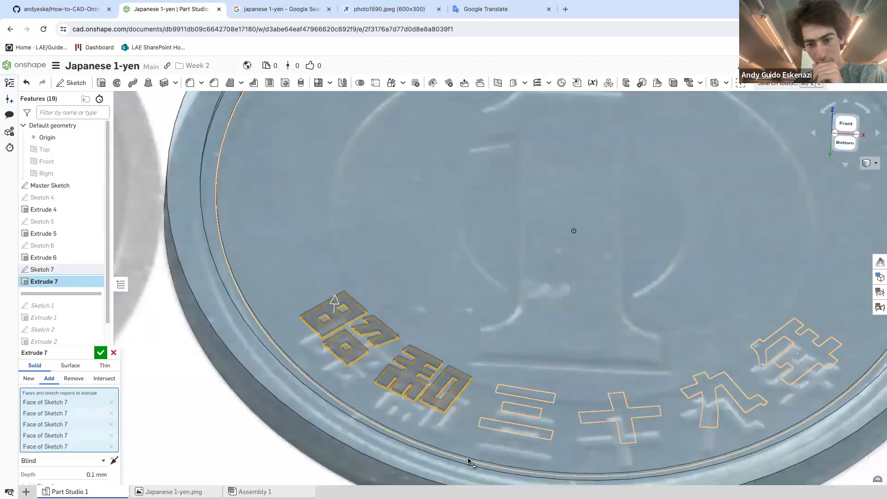
{"action": "scroll", "coordinate": [505, 428], "scroll_direction": "up", "scroll_amount": 5}
{"action": "left_click", "coordinate": [505, 425]}
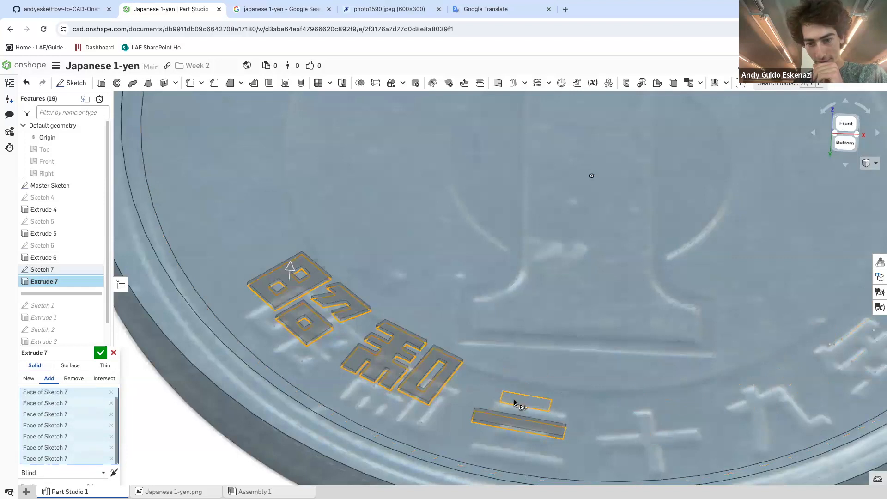
{"action": "scroll", "coordinate": [515, 402], "scroll_direction": "up", "scroll_amount": 3}
{"action": "left_click", "coordinate": [509, 369]}
{"action": "scroll", "coordinate": [510, 369], "scroll_direction": "down", "scroll_amount": 5}
{"action": "scroll", "coordinate": [594, 392], "scroll_direction": "up", "scroll_amount": 4}
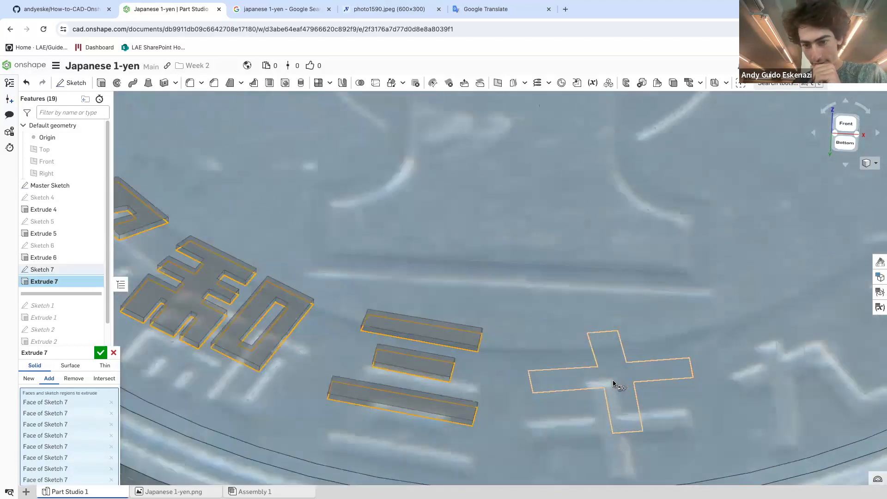
Add the cross-shaped, fifth and sixth kanji to the extrusion and complete it
{"action": "left_click", "coordinate": [613, 380]}
{"action": "scroll", "coordinate": [554, 370], "scroll_direction": "down", "scroll_amount": 5}
{"action": "scroll", "coordinate": [649, 343], "scroll_direction": "up", "scroll_amount": 2}
{"action": "scroll", "coordinate": [648, 343], "scroll_direction": "up", "scroll_amount": 2}
{"action": "left_click", "coordinate": [614, 352]}
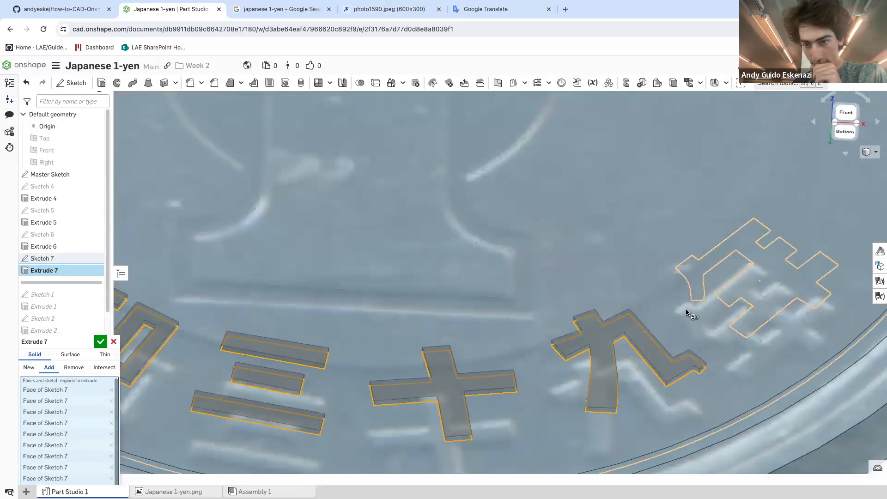
{"action": "scroll", "coordinate": [696, 283], "scroll_direction": "up", "scroll_amount": 2}
{"action": "left_click", "coordinate": [696, 282]}
{"action": "scroll", "coordinate": [690, 295], "scroll_direction": "down", "scroll_amount": 5}
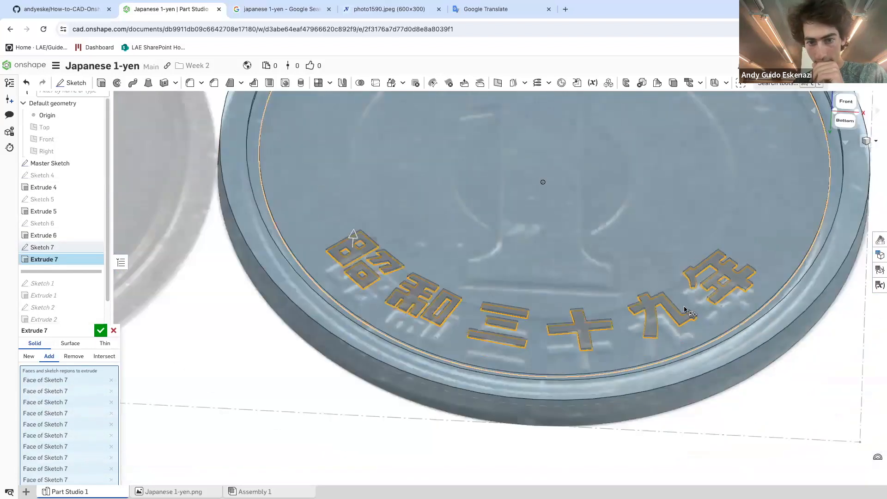
{"action": "left_click", "coordinate": [99, 333]}
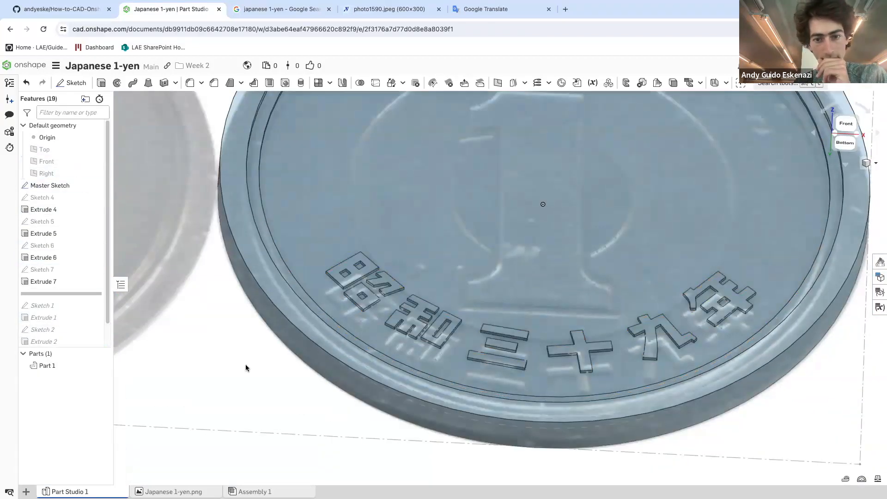
Start a new sketch on the coin's recessed face and project the large master sketch circle around the numeral 1
{"action": "scroll", "coordinate": [246, 367], "scroll_direction": "down", "scroll_amount": 5}
{"action": "right_click_drag", "start_coordinate": [437, 303], "coordinate": [402, 351]}
{"action": "scroll", "coordinate": [327, 367], "scroll_direction": "up", "scroll_amount": 2}
{"action": "scroll", "coordinate": [327, 367], "scroll_direction": "up", "scroll_amount": 1}
{"action": "right_click_drag", "start_coordinate": [327, 367], "coordinate": [290, 355]}
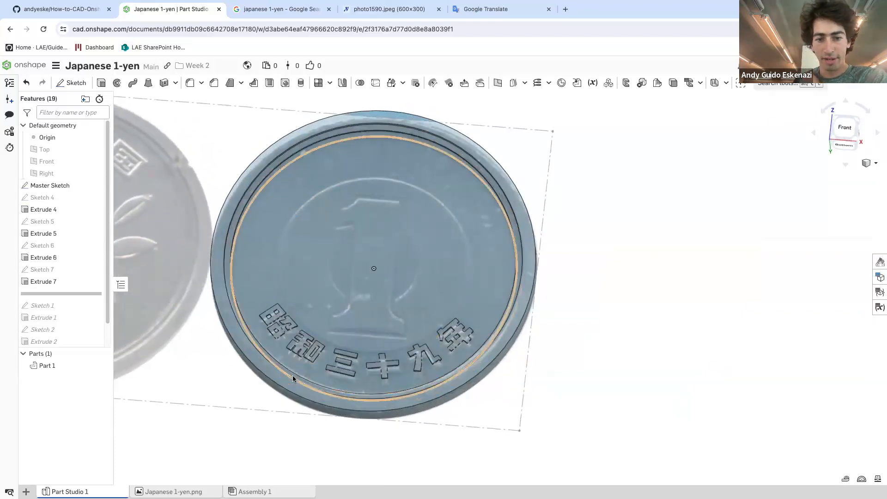
{"action": "scroll", "coordinate": [320, 362], "scroll_direction": "up", "scroll_amount": 2}
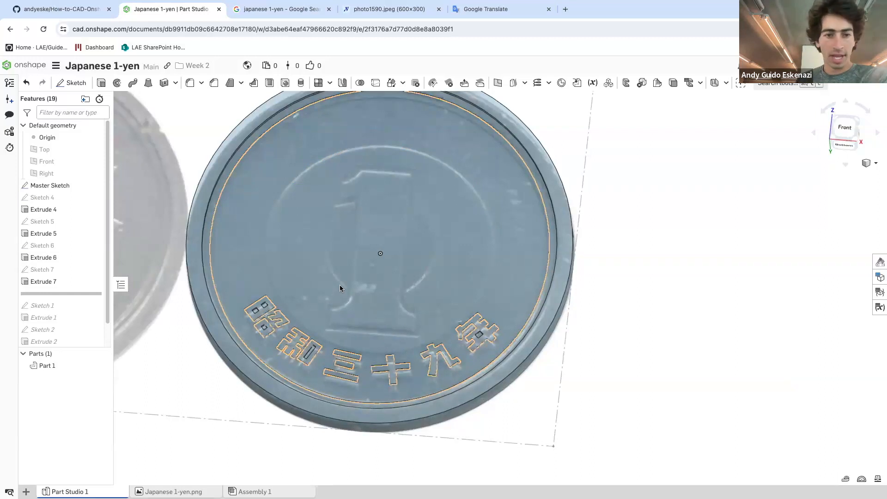
{"action": "left_click", "coordinate": [72, 83]}
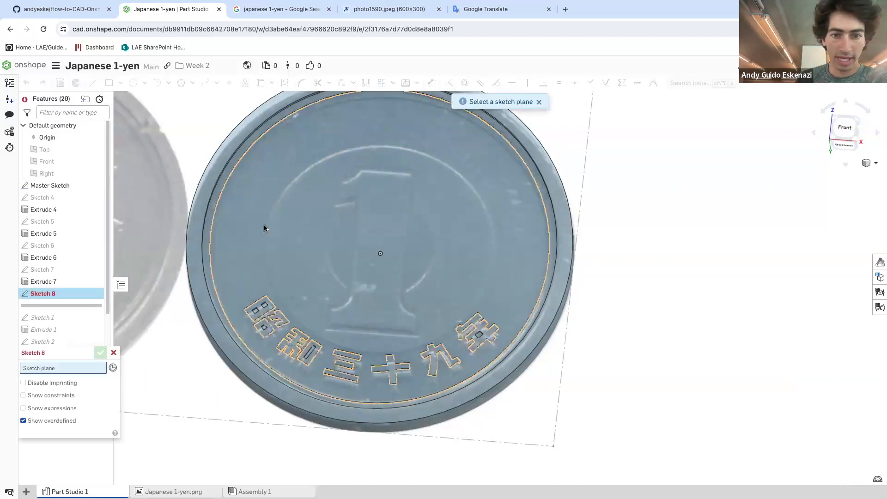
{"action": "left_click", "coordinate": [317, 244]}
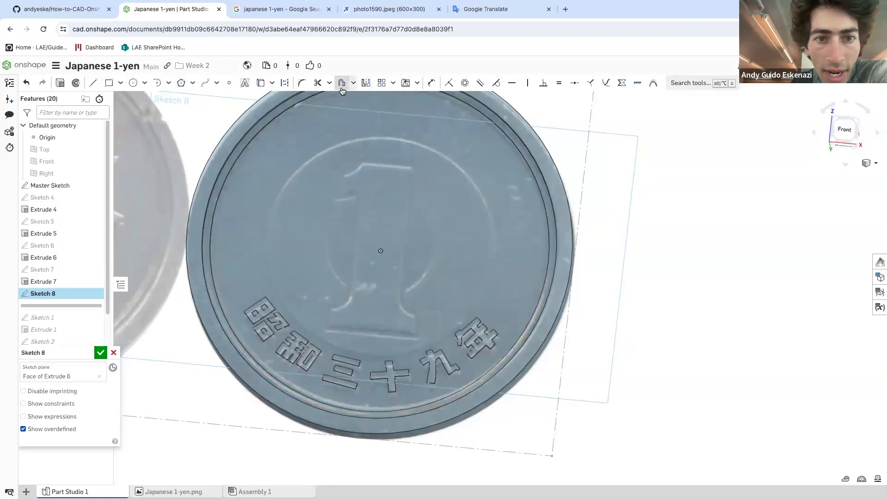
{"action": "left_click", "coordinate": [260, 82]}
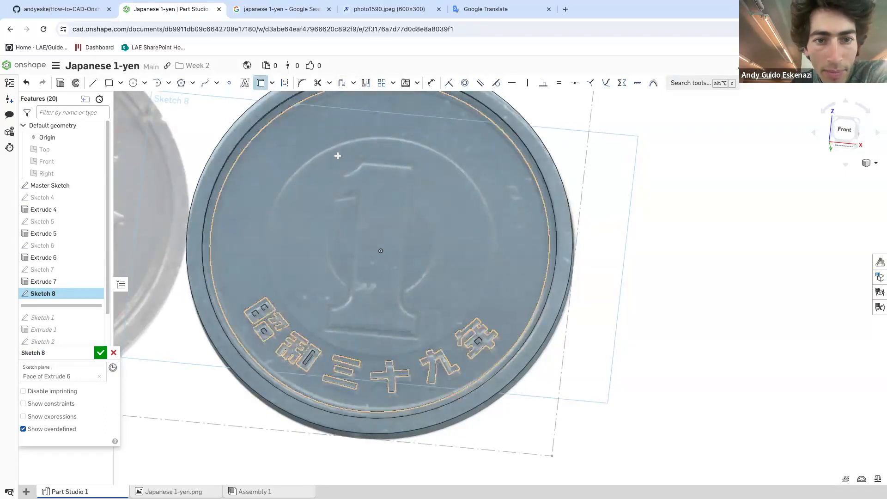
{"action": "left_click", "coordinate": [336, 148]}
{"action": "scroll", "coordinate": [323, 332], "scroll_direction": "up", "scroll_amount": 3}
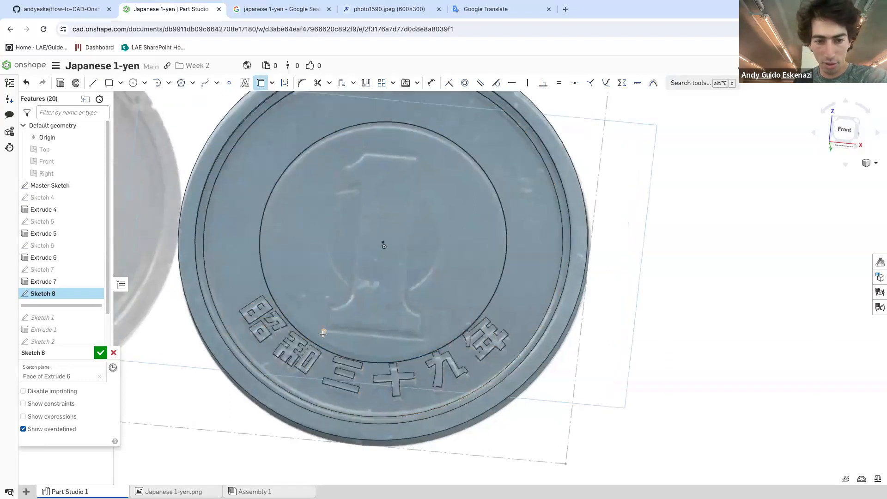
Project the base edges, lower-right curve and right arc of the numeral 1's outer outline from the master sketch
{"action": "left_click", "coordinate": [327, 312]}
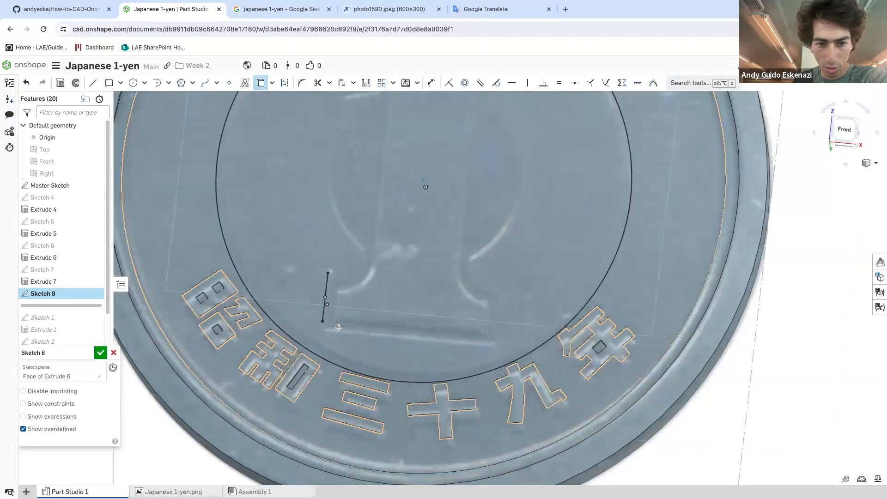
{"action": "left_click", "coordinate": [406, 329]}
{"action": "left_click", "coordinate": [496, 325]}
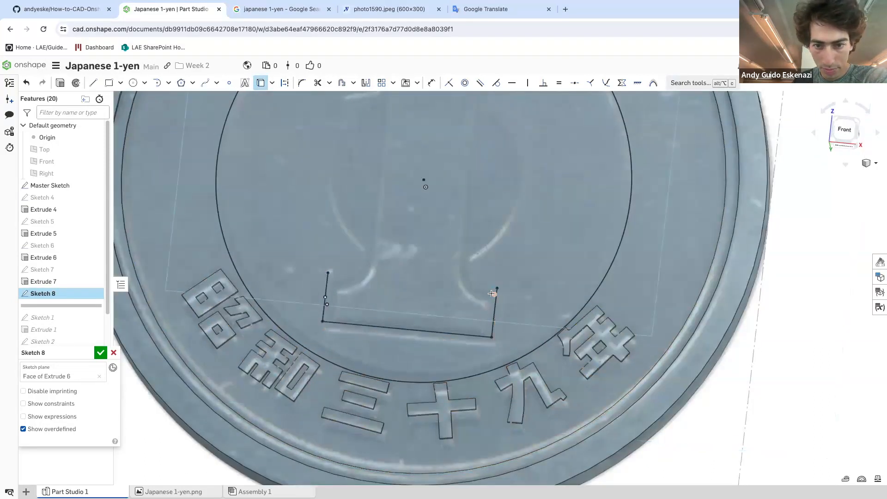
{"action": "left_click", "coordinate": [481, 283]}
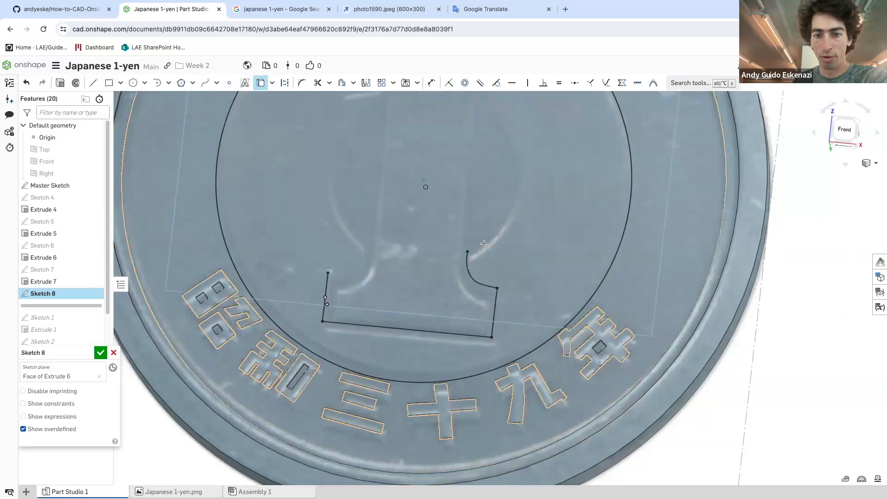
{"action": "left_click", "coordinate": [489, 243]}
Project the numeral's upper right side, top edge, flag curve and the flag's left edge
{"action": "scroll", "coordinate": [489, 245], "scroll_direction": "down", "scroll_amount": 5}
{"action": "scroll", "coordinate": [469, 155], "scroll_direction": "up", "scroll_amount": 8}
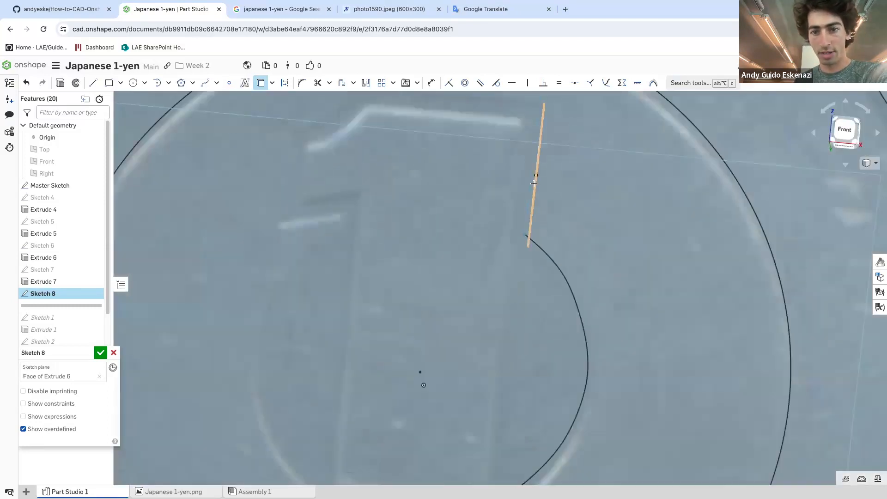
{"action": "scroll", "coordinate": [524, 187], "scroll_direction": "down", "scroll_amount": 1}
{"action": "left_click", "coordinate": [528, 201]}
{"action": "scroll", "coordinate": [527, 202], "scroll_direction": "down", "scroll_amount": 1}
{"action": "left_click", "coordinate": [477, 98]}
{"action": "left_click", "coordinate": [349, 113]}
{"action": "left_click", "coordinate": [347, 167]}
Project the flag's underside, the short edge beside it, the left arc and the lower-left curve to close the numeral's outline
{"action": "left_click", "coordinate": [365, 204]}
{"action": "left_click", "coordinate": [382, 228]}
{"action": "scroll", "coordinate": [382, 217], "scroll_direction": "up", "scroll_amount": 4}
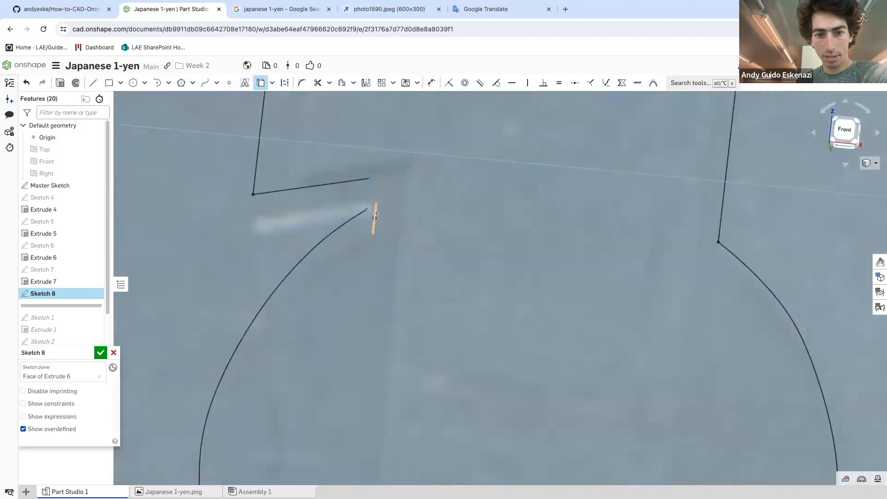
{"action": "left_click", "coordinate": [376, 213]}
{"action": "scroll", "coordinate": [385, 174], "scroll_direction": "down", "scroll_amount": 4}
{"action": "scroll", "coordinate": [365, 418], "scroll_direction": "up", "scroll_amount": 1}
{"action": "left_click", "coordinate": [356, 415]}
{"action": "scroll", "coordinate": [355, 338], "scroll_direction": "down", "scroll_amount": 1}
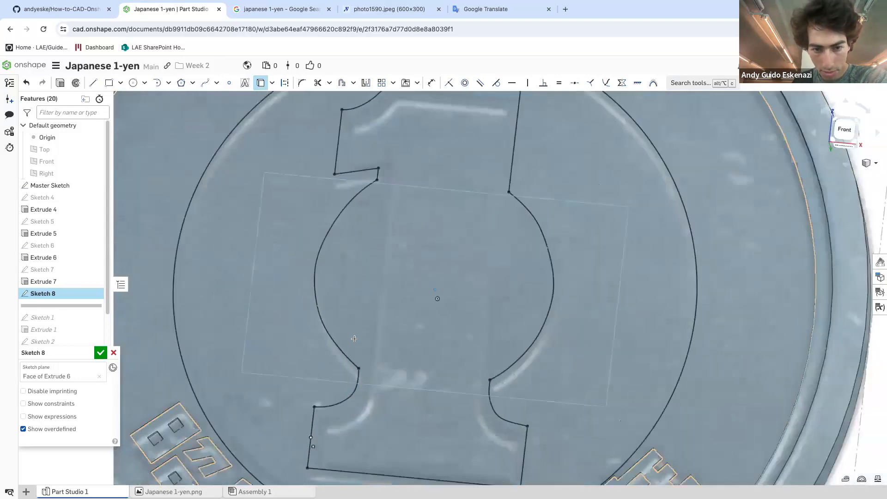
Extrude the region between the large circle and the numeral's outer outline by 0.1 mm, adding it to the coin
{"action": "scroll", "coordinate": [354, 339], "scroll_direction": "down", "scroll_amount": 3}
{"action": "right_click_drag", "start_coordinate": [354, 338], "coordinate": [354, 259]}
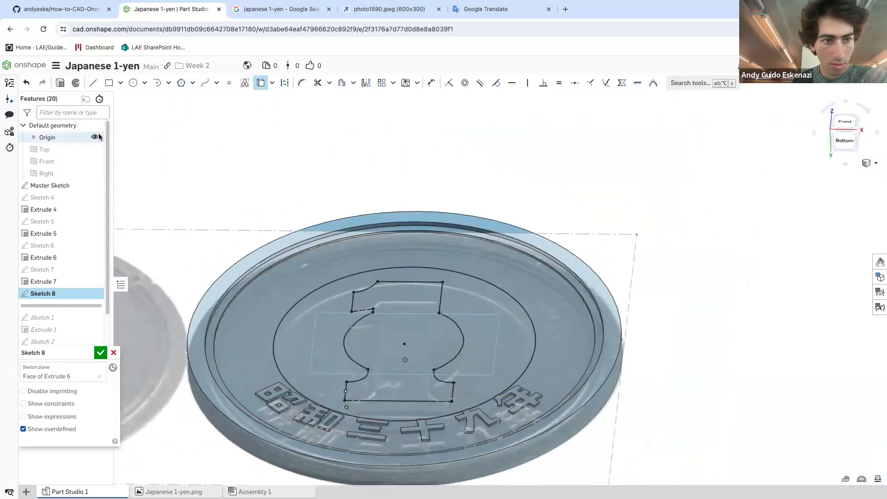
{"action": "key", "text": "shift+e"}
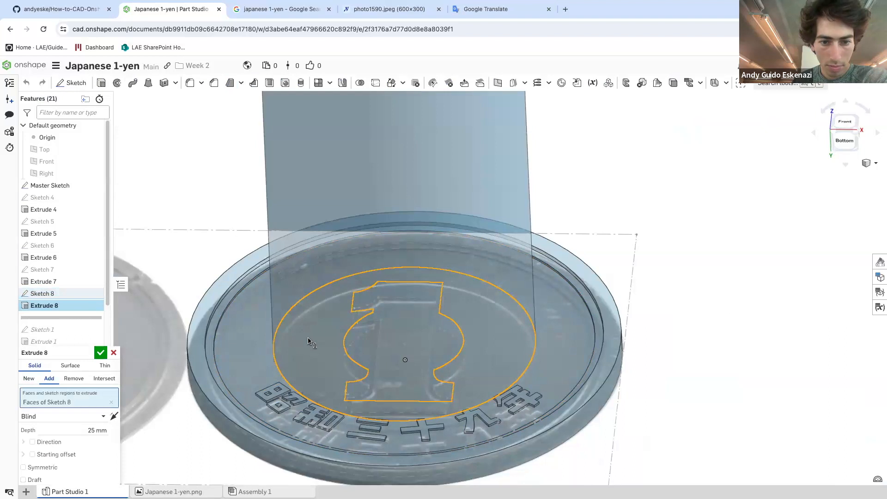
{"action": "left_click", "coordinate": [83, 433]}
{"action": "type", "text": "0.1"}
{"action": "key", "text": "Return"}
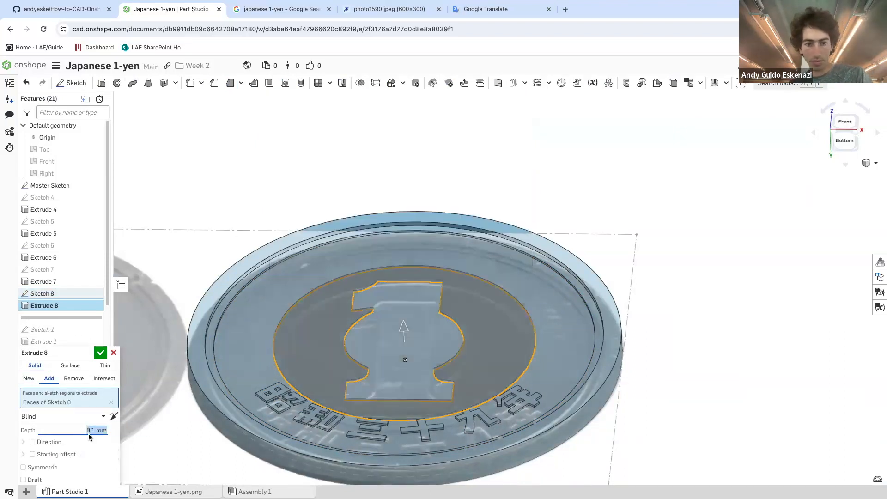
{"action": "left_click", "coordinate": [100, 352]}
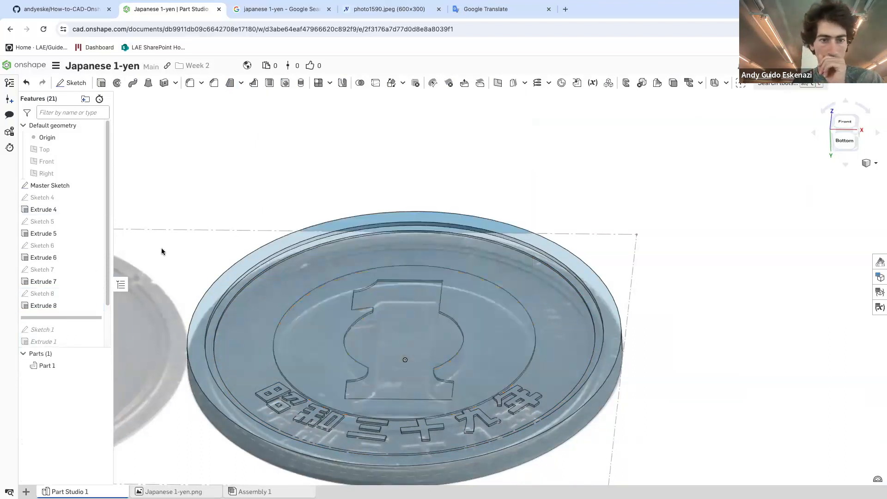
Start a sketch on the recessed face inside the numeral's outline and project the inner numeral's upper-left flag curve
{"action": "left_click", "coordinate": [96, 99]}
{"action": "left_click", "coordinate": [384, 350]}
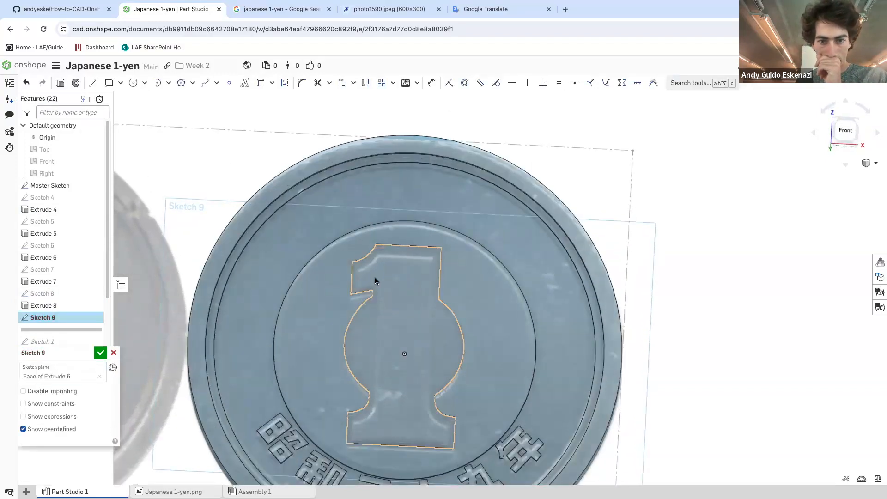
{"action": "scroll", "coordinate": [375, 277], "scroll_direction": "up", "scroll_amount": 5}
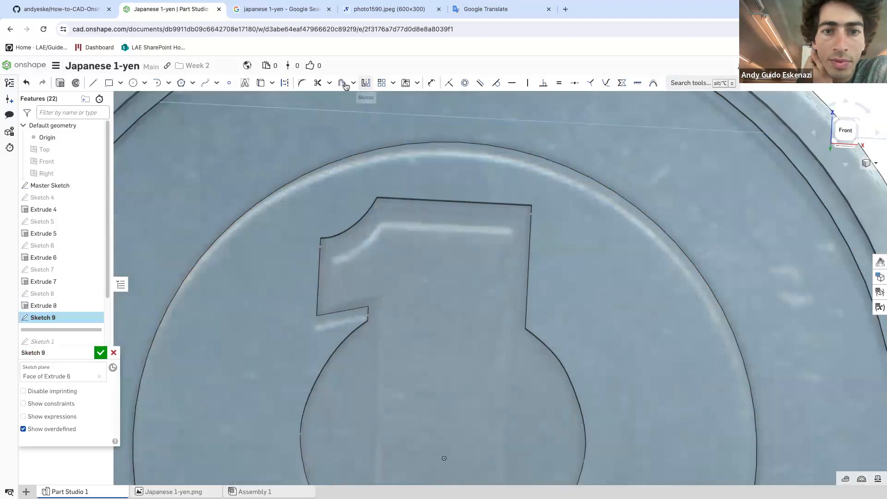
{"action": "left_click", "coordinate": [260, 83]}
{"action": "left_click", "coordinate": [374, 234]}
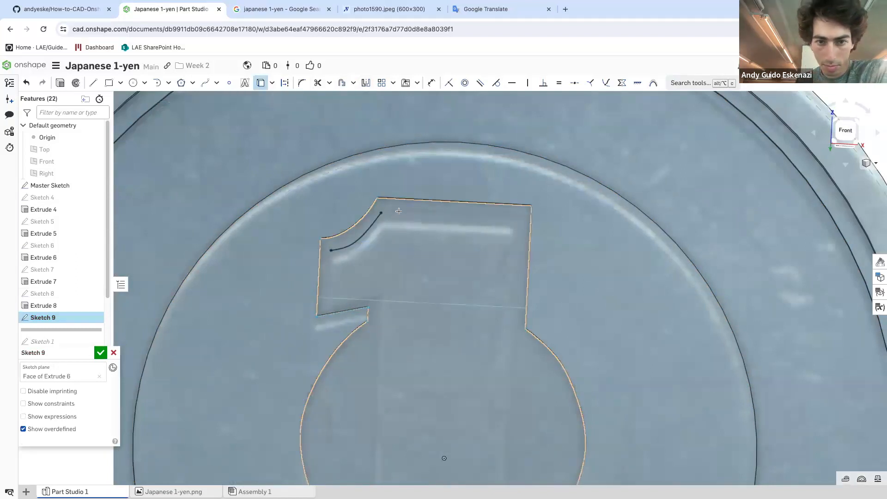
{"action": "left_click", "coordinate": [437, 247]}
{"action": "key", "text": "Escape"}
{"action": "key", "text": "ctrl+z"}
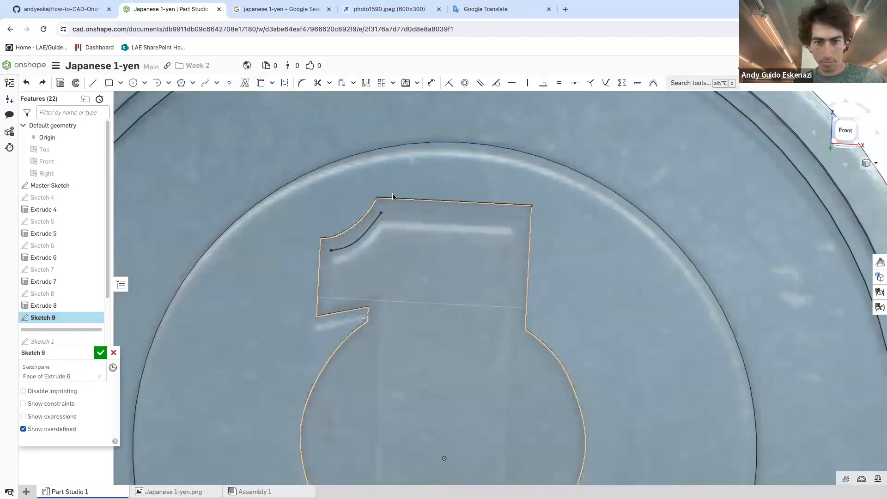
Project the inner numeral's top edge, right stem edge, lower-right curve and the three straight edges of its base
{"action": "left_click", "coordinate": [261, 83]}
{"action": "scroll", "coordinate": [406, 223], "scroll_direction": "down", "scroll_amount": 5}
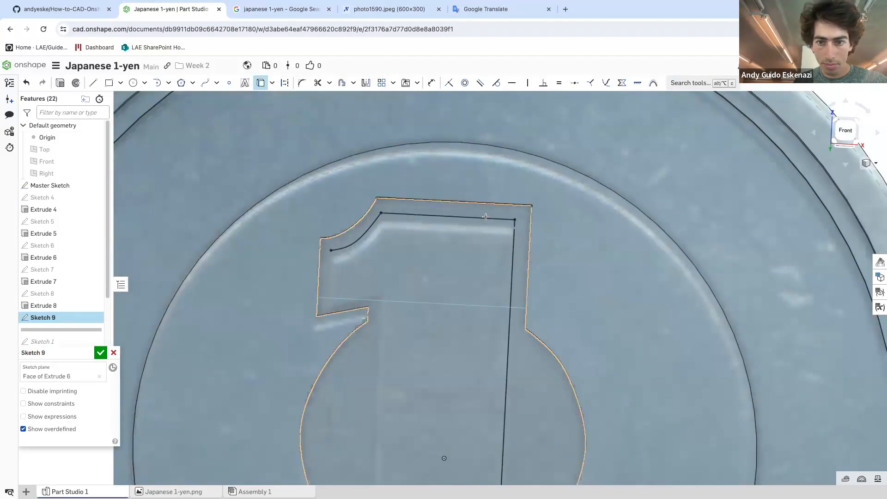
{"action": "scroll", "coordinate": [473, 314], "scroll_direction": "up", "scroll_amount": 5}
{"action": "left_click", "coordinate": [473, 313]}
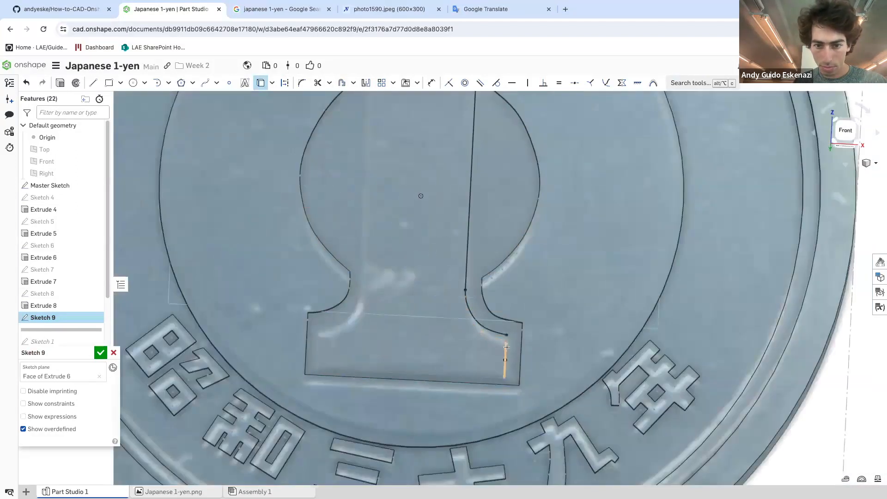
{"action": "left_click", "coordinate": [503, 356]}
{"action": "left_click", "coordinate": [497, 371]}
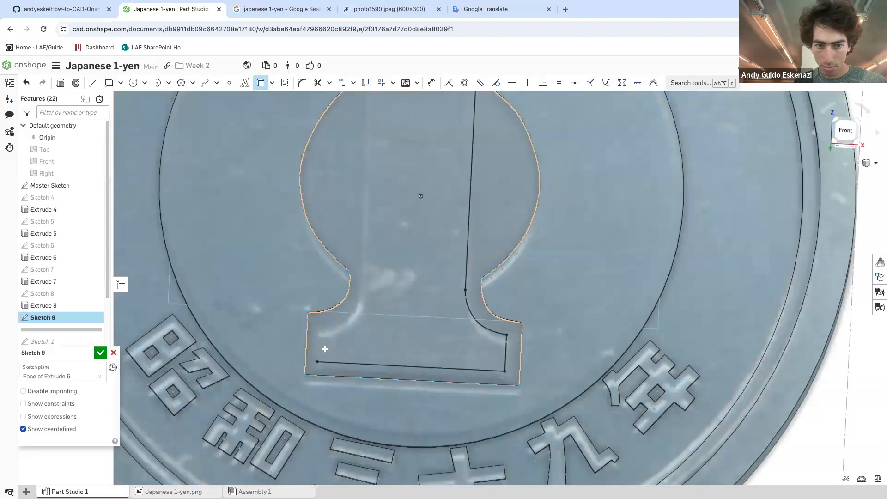
{"action": "left_click", "coordinate": [317, 353]}
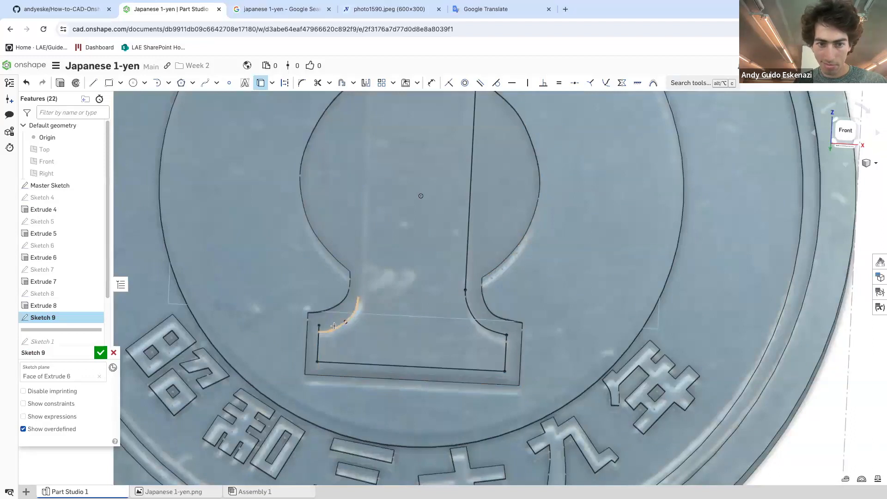
Project the inner numeral's lower-left curve, left stem edge and the remaining flag edges to close its outline
{"action": "scroll", "coordinate": [359, 273], "scroll_direction": "down", "scroll_amount": 5}
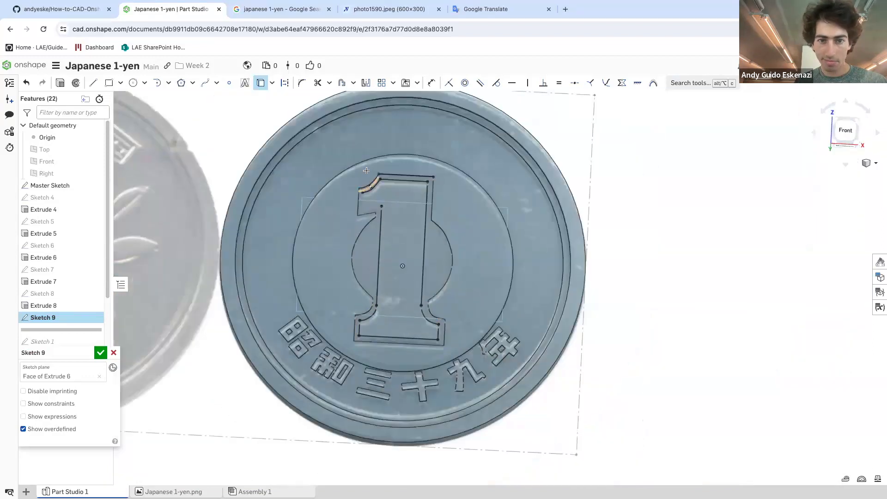
{"action": "scroll", "coordinate": [398, 295], "scroll_direction": "up", "scroll_amount": 8}
{"action": "left_click", "coordinate": [398, 295]}
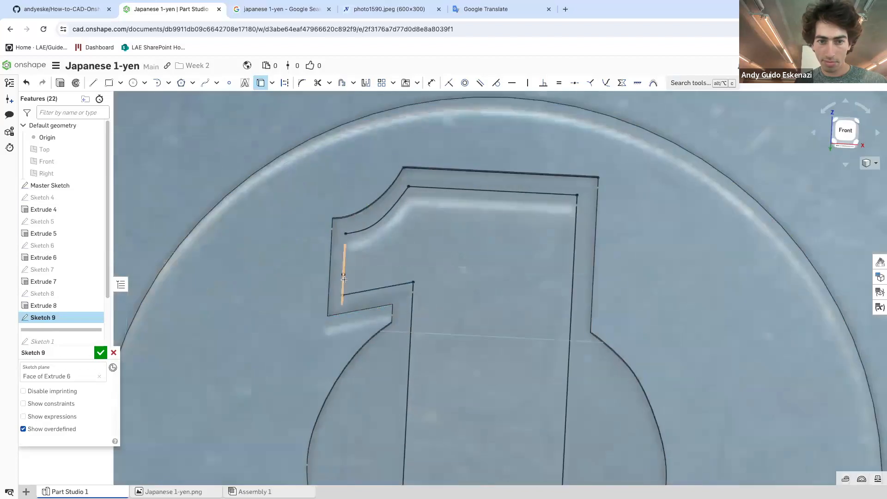
{"action": "left_click", "coordinate": [346, 281]}
Extrude the inner numeral 1 by 0.1 mm, adding it to the coin
{"action": "scroll", "coordinate": [397, 254], "scroll_direction": "down", "scroll_amount": 6}
{"action": "right_click_drag", "start_coordinate": [402, 262], "coordinate": [399, 208]}
{"action": "left_click", "coordinate": [60, 83]}
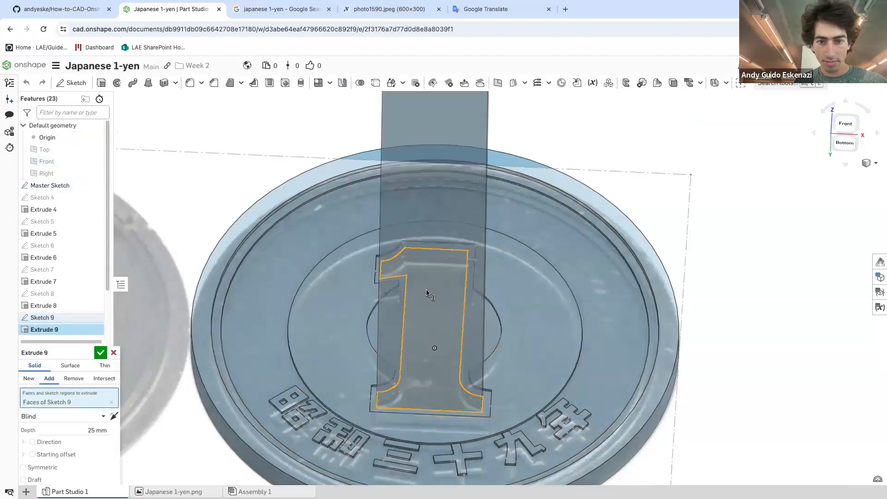
{"action": "left_click", "coordinate": [104, 416]}
{"action": "left_click", "coordinate": [100, 427]}
{"action": "type", "text": "0.1"}
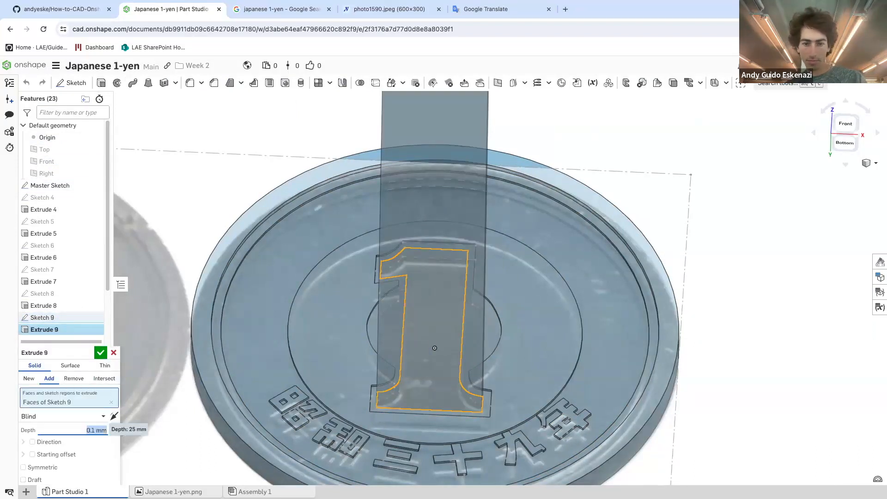
{"action": "left_click", "coordinate": [101, 353]}
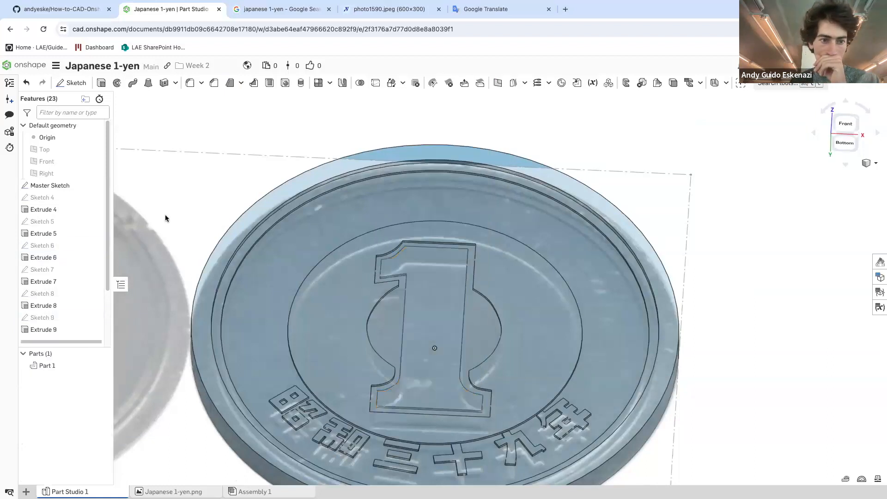
Hide the master sketch and view the finished coin face from the front
{"action": "left_click", "coordinate": [95, 185]}
{"action": "scroll", "coordinate": [227, 213], "scroll_direction": "down", "scroll_amount": 5}
{"action": "key", "text": "shift+1"}
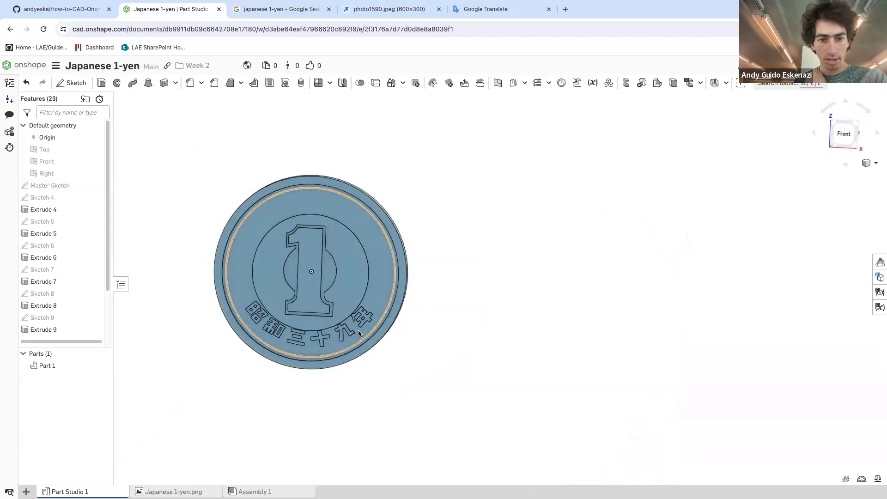
{"action": "scroll", "coordinate": [358, 330], "scroll_direction": "up", "scroll_amount": 2}
{"action": "scroll", "coordinate": [383, 315], "scroll_direction": "down", "scroll_amount": 1}
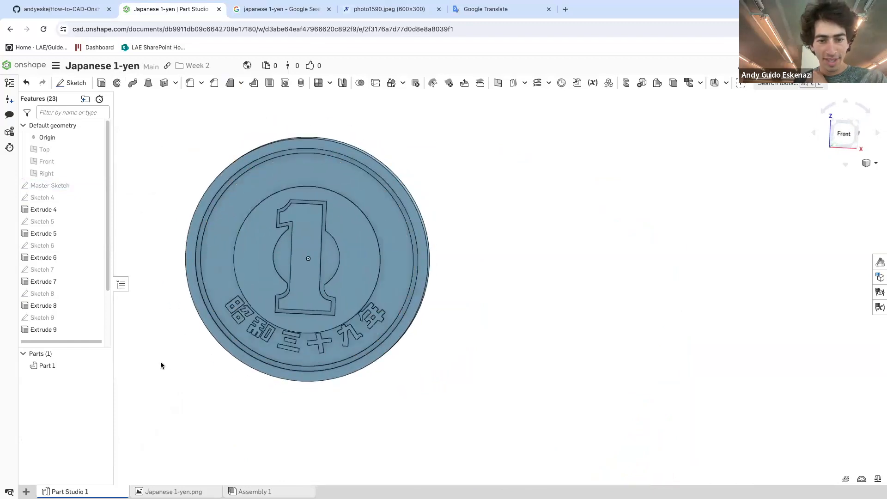
{"action": "scroll", "coordinate": [161, 365], "scroll_direction": "up", "scroll_amount": 1}
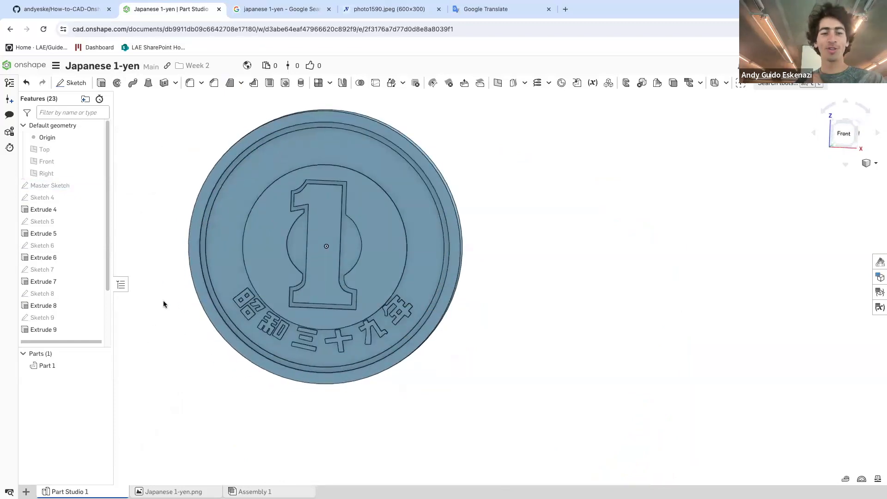
{"action": "scroll", "coordinate": [275, 323], "scroll_direction": "up", "scroll_amount": 3}
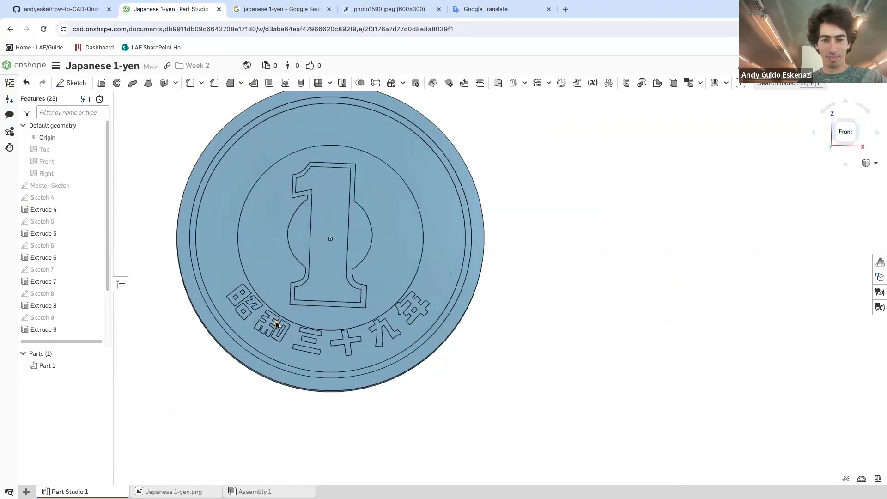
{"action": "scroll", "coordinate": [283, 318], "scroll_direction": "up", "scroll_amount": 1}
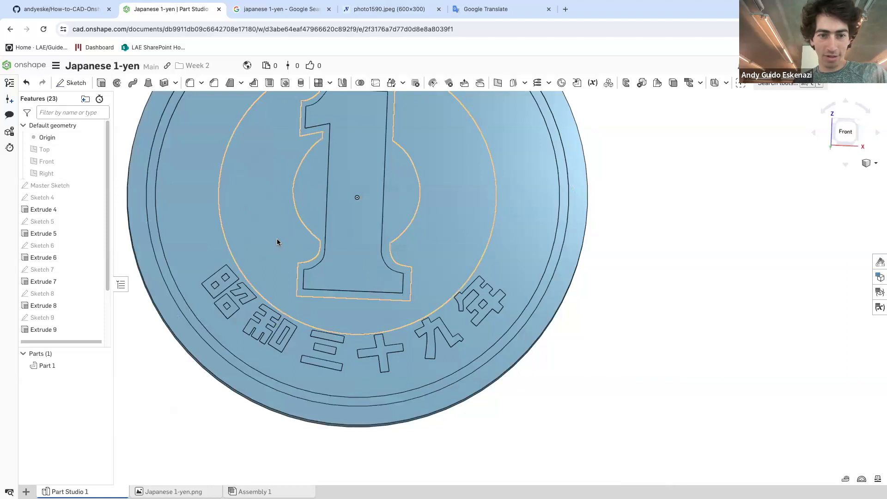
Edit the sketch containing the numeral's outer outline and convert its large circle to construction geometry
{"action": "left_click", "coordinate": [274, 268]}
{"action": "scroll", "coordinate": [277, 254], "scroll_direction": "down", "scroll_amount": 3}
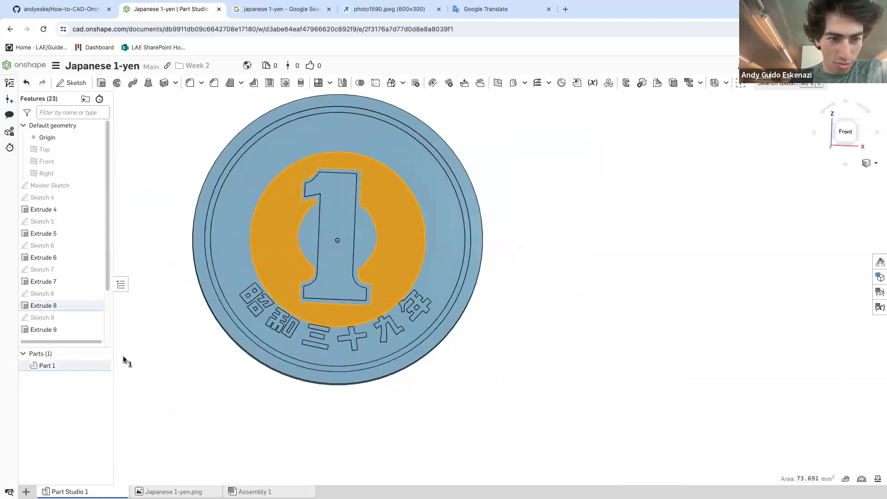
{"action": "right_click", "coordinate": [40, 294]}
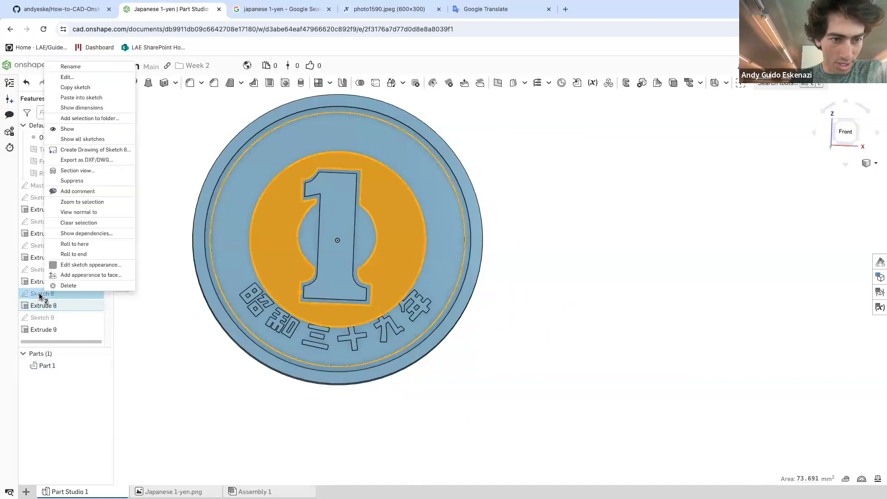
{"action": "left_click", "coordinate": [67, 78]}
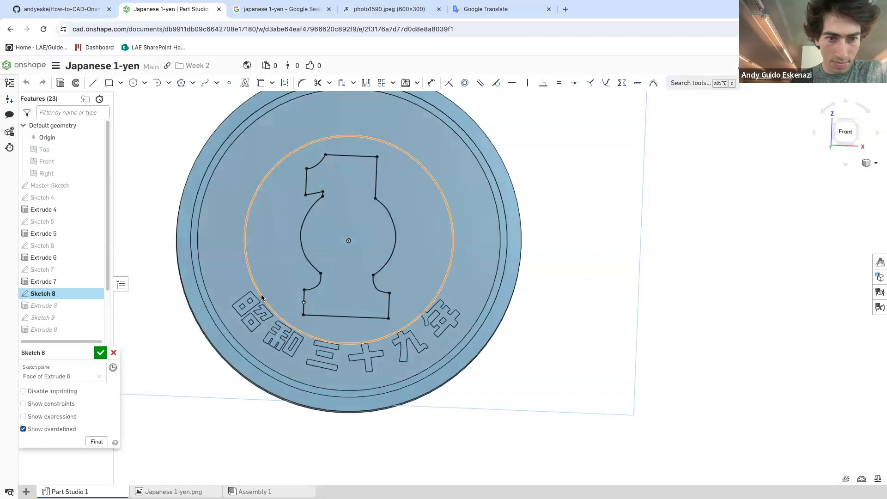
{"action": "right_click", "coordinate": [250, 275]}
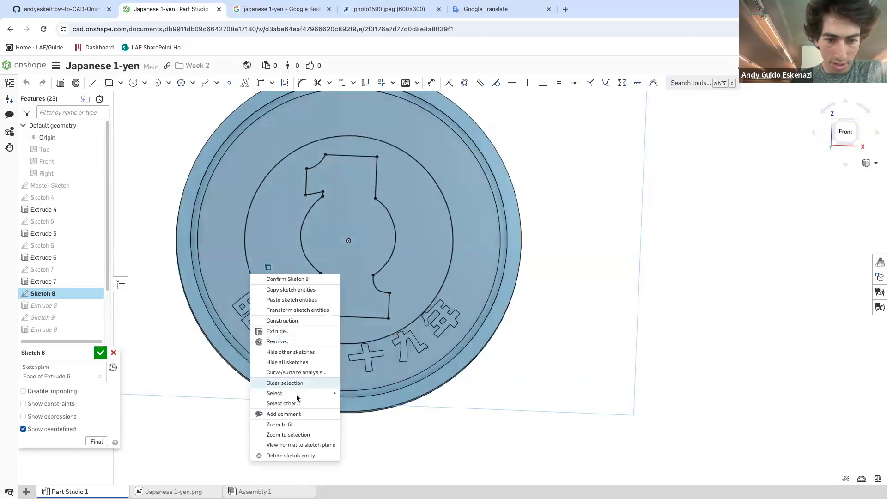
{"action": "left_click", "coordinate": [286, 84]}
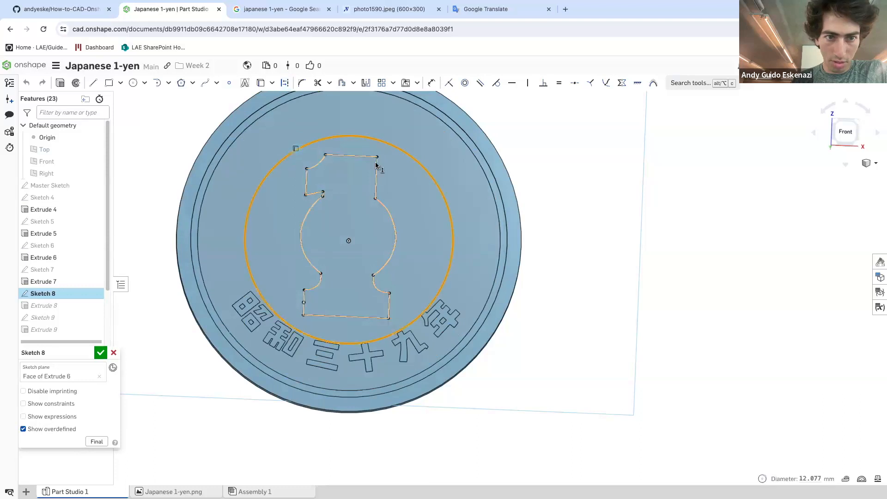
{"action": "left_click", "coordinate": [285, 83]}
{"action": "left_click", "coordinate": [572, 224]}
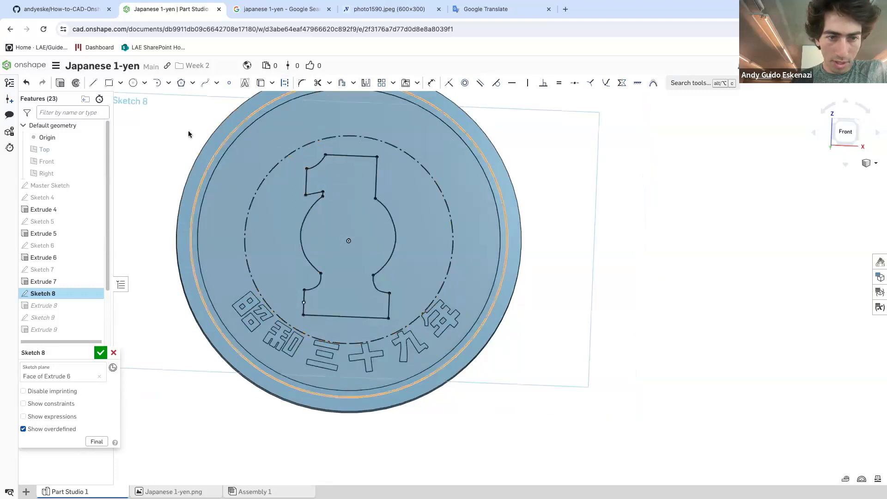
Sketch a circle about 11.2 mm in diameter centred on the origin, inside the construction circle around the numeral
{"action": "left_click", "coordinate": [133, 83]}
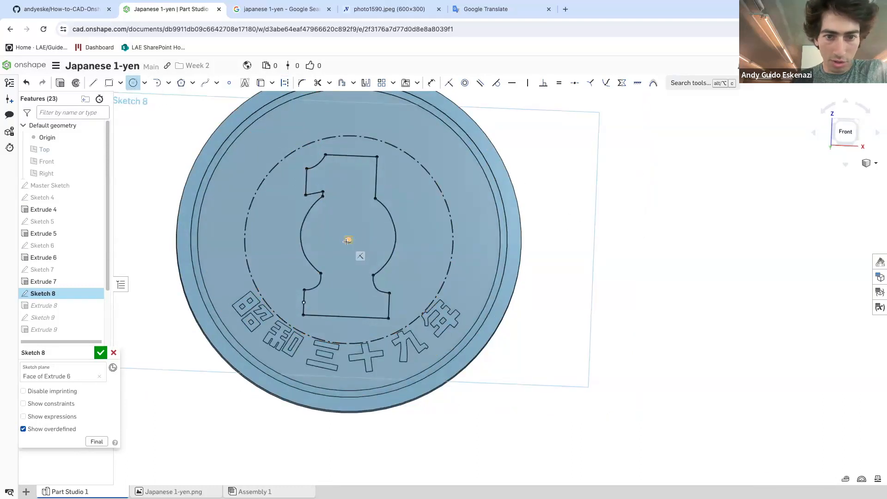
{"action": "scroll", "coordinate": [377, 327], "scroll_direction": "up", "scroll_amount": 3}
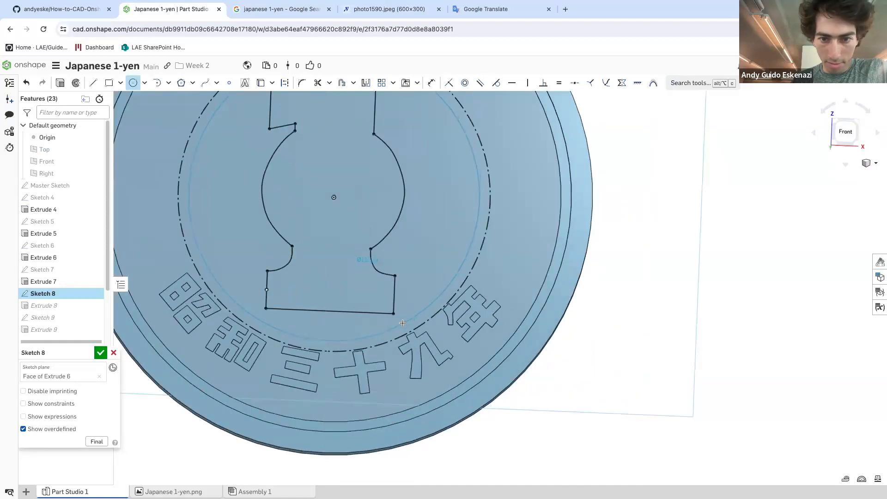
{"action": "left_click", "coordinate": [402, 323]}
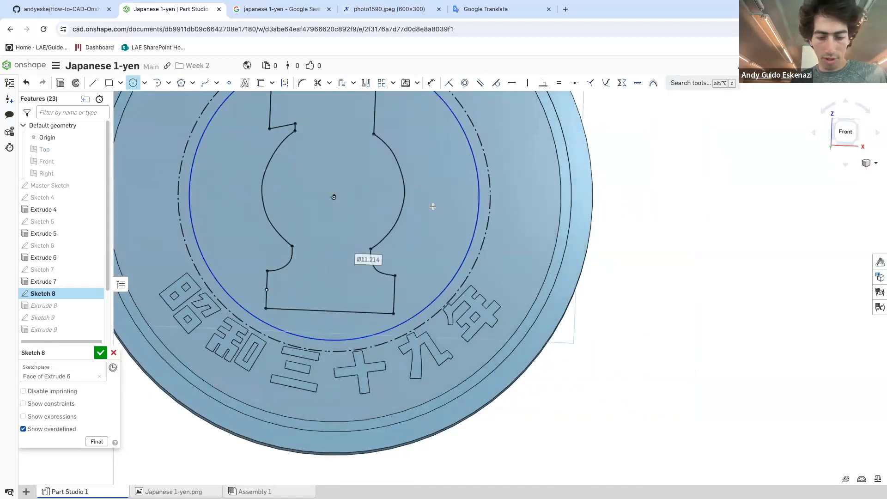
Set the new circle's diameter to 11 mm and finish the sketch
{"action": "key", "text": "d"}
{"action": "left_click", "coordinate": [477, 216]}
{"action": "left_click", "coordinate": [665, 207]}
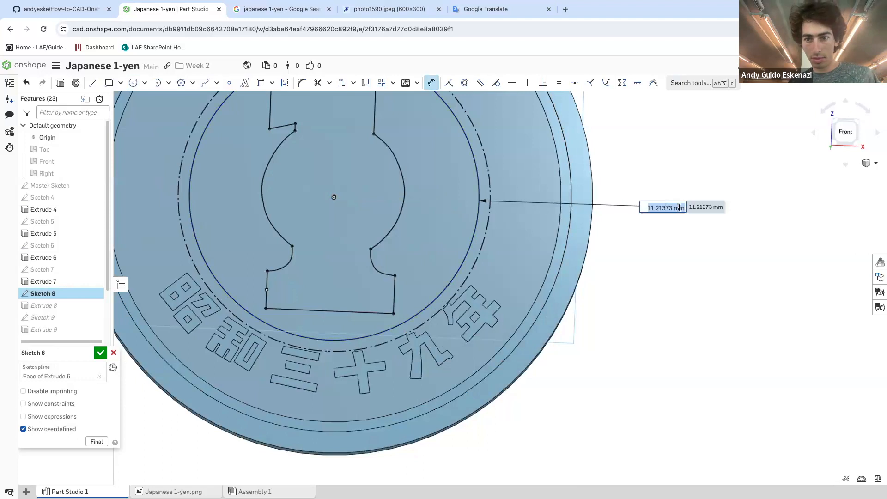
{"action": "type", "text": "11"}
{"action": "key", "text": "Return"}
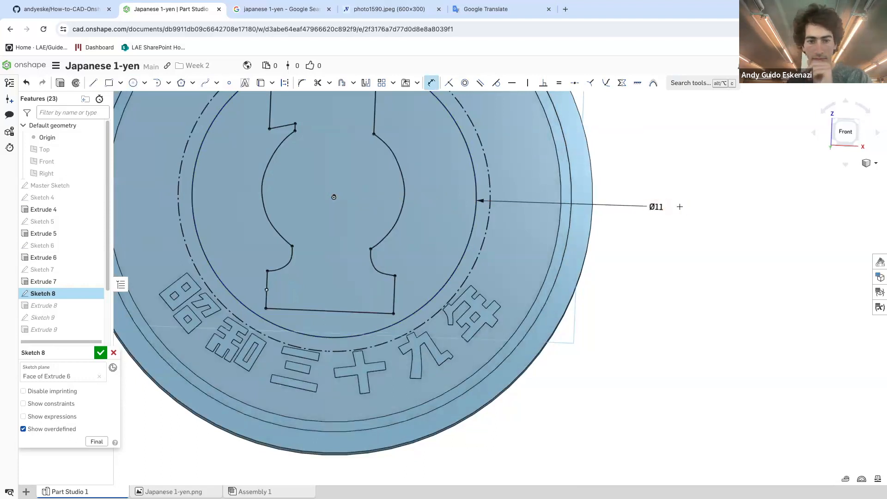
{"action": "scroll", "coordinate": [680, 206], "scroll_direction": "down", "scroll_amount": 1}
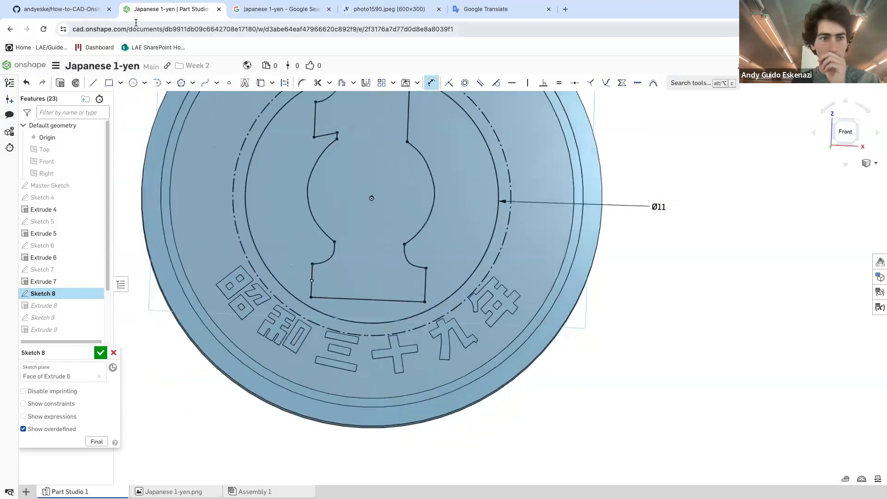
{"action": "left_click", "coordinate": [101, 352]}
{"action": "scroll", "coordinate": [204, 249], "scroll_direction": "down", "scroll_amount": 3}
{"action": "right_click_drag", "start_coordinate": [432, 306], "coordinate": [309, 268]}
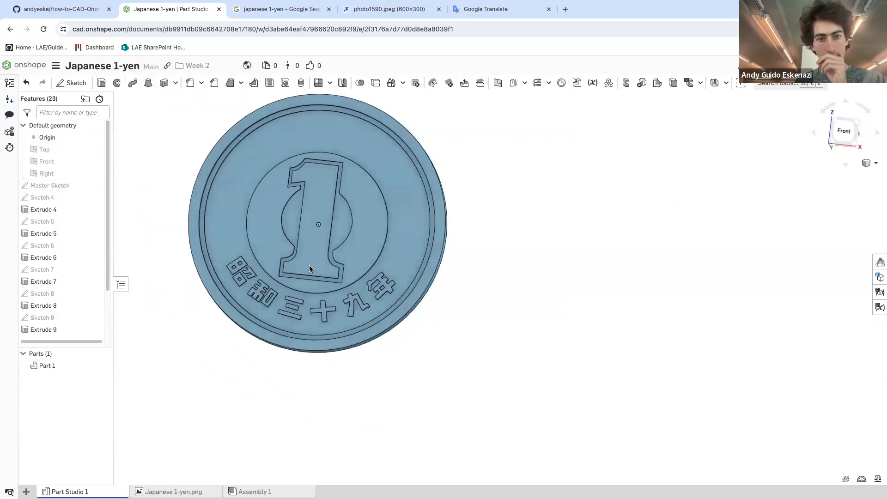
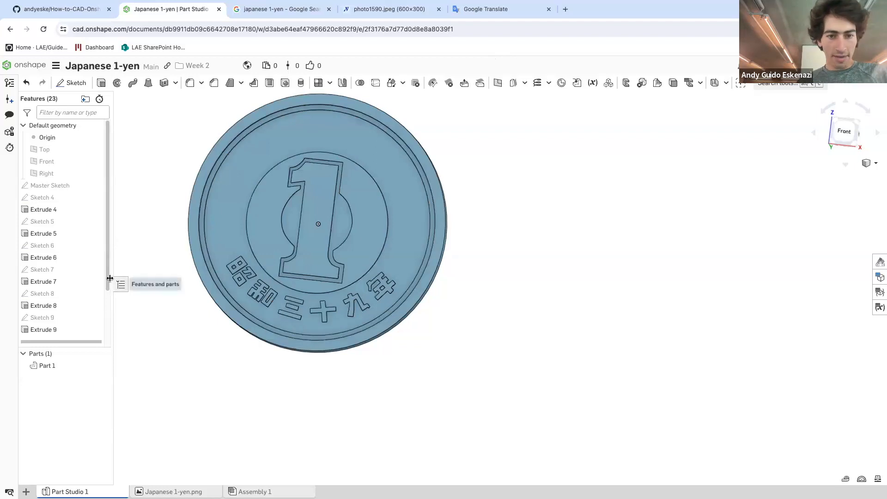
Roll the feature history back to just after the kanji extrusion, Extrude 7, and show the master sketch
{"action": "scroll", "coordinate": [115, 272], "scroll_direction": "down", "scroll_amount": 1}
{"action": "scroll", "coordinate": [262, 201], "scroll_direction": "up", "scroll_amount": 3}
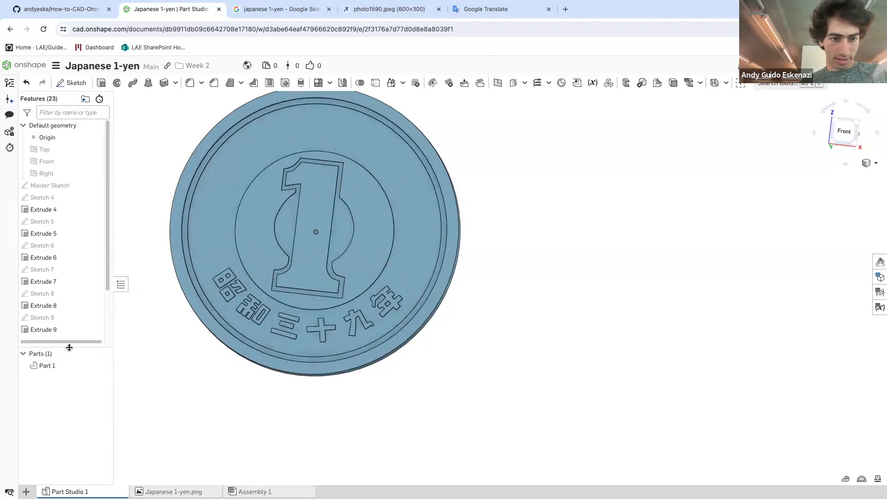
{"action": "mouse_move", "coordinate": [68, 341]}
{"action": "left_mouse_down"}
{"action": "mouse_move", "coordinate": [63, 272]}
{"action": "mouse_move", "coordinate": [76, 295]}
{"action": "left_mouse_up"}
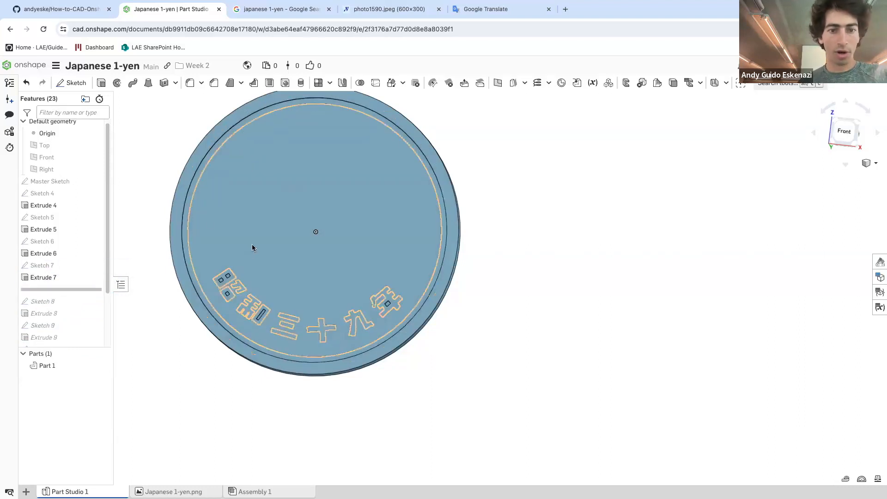
{"action": "scroll", "coordinate": [50, 156], "scroll_direction": "up", "scroll_amount": 1}
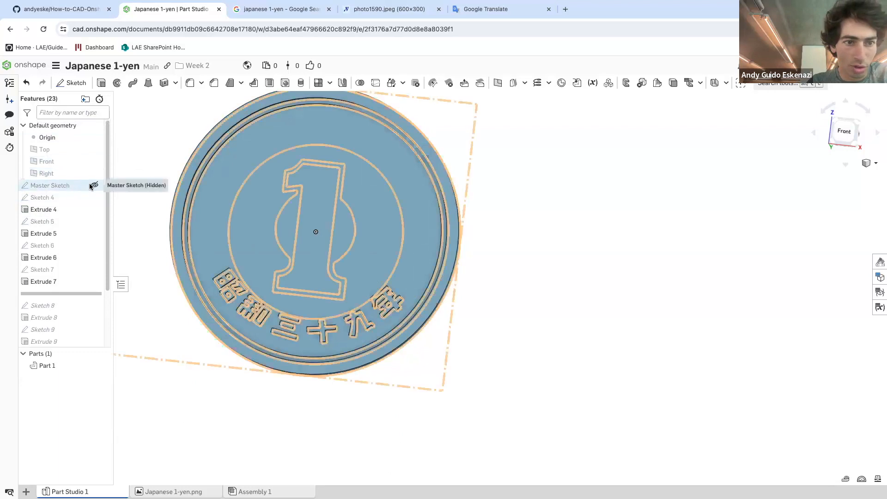
{"action": "left_click", "coordinate": [95, 185]}
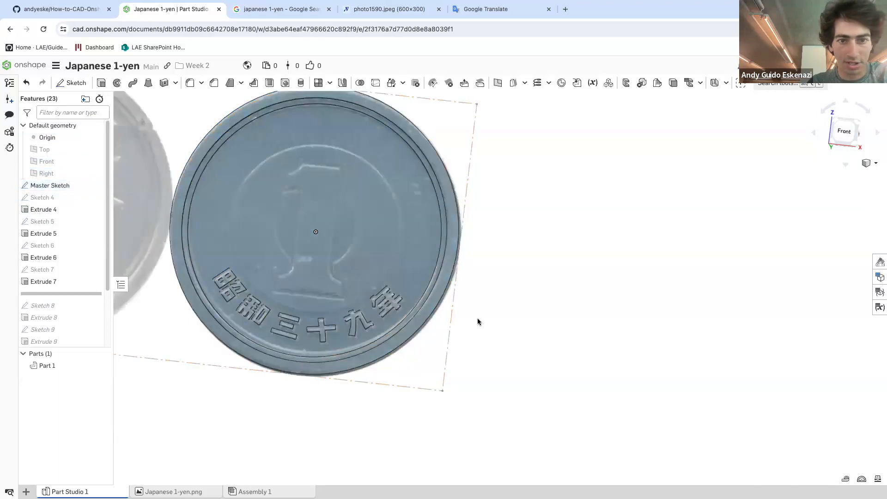
Start a sketch on the coin's inner face and project the large circle and the inner numeral's upper flag curve, top edge and right stem edge
{"action": "left_click", "coordinate": [71, 83]}
{"action": "left_click", "coordinate": [235, 185]}
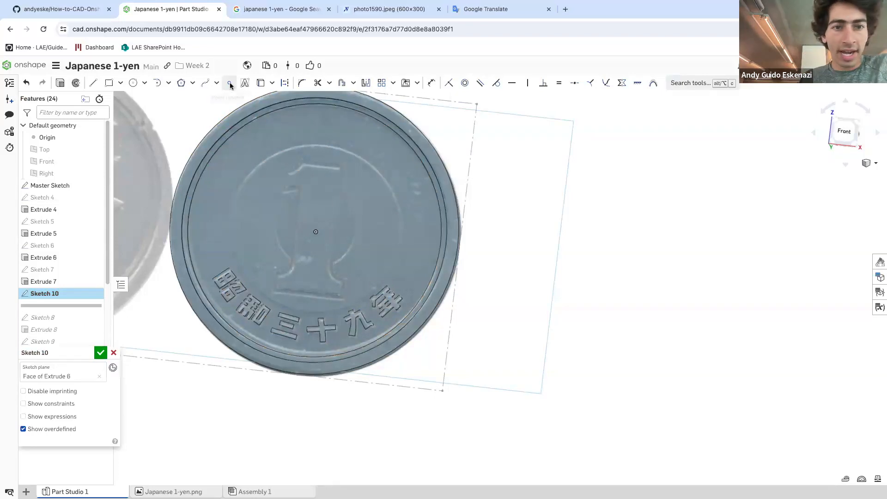
{"action": "left_click", "coordinate": [261, 83]}
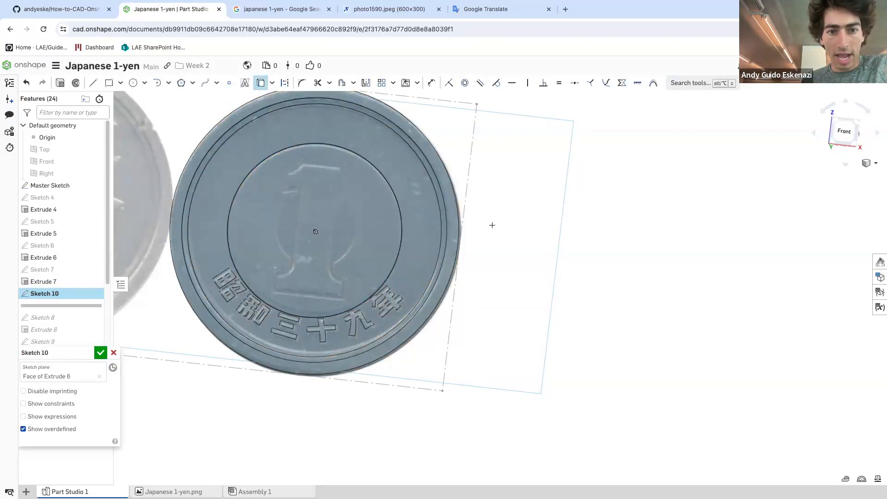
{"action": "scroll", "coordinate": [298, 163], "scroll_direction": "up", "scroll_amount": 5}
{"action": "left_click", "coordinate": [308, 153]}
{"action": "left_click", "coordinate": [352, 151]}
{"action": "left_click", "coordinate": [400, 164]}
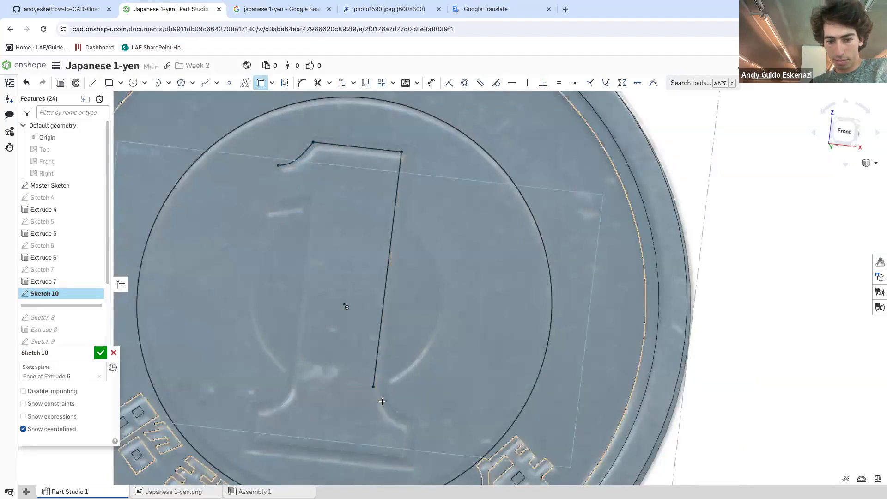
Project the inner numeral's lower-right curve, base edges, lower-left curve and left stem edge
{"action": "scroll", "coordinate": [387, 417], "scroll_direction": "up", "scroll_amount": 3}
{"action": "left_click", "coordinate": [389, 417]}
{"action": "left_click", "coordinate": [411, 442]}
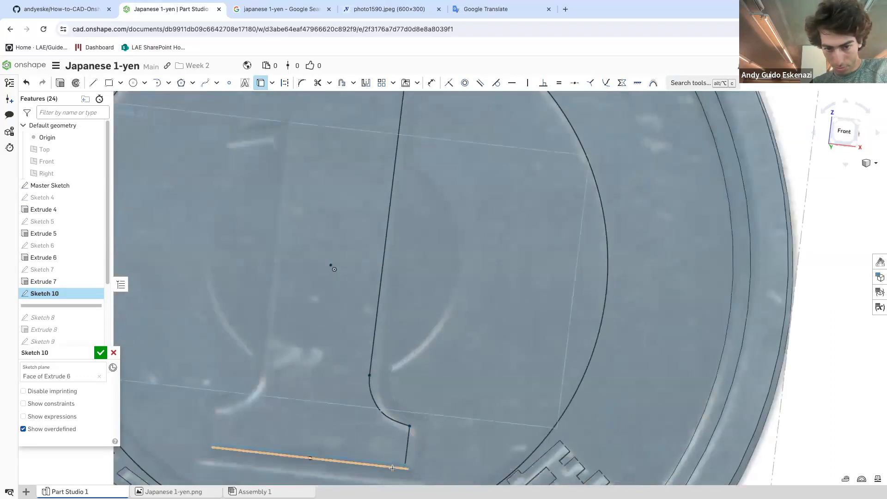
{"action": "left_click", "coordinate": [244, 447]}
{"action": "left_click", "coordinate": [212, 423]}
{"action": "left_click", "coordinate": [246, 391]}
{"action": "left_click", "coordinate": [266, 324]}
Project the underside and left edge of the inner numeral's flag to close its outline
{"action": "scroll", "coordinate": [275, 375], "scroll_direction": "down", "scroll_amount": 5}
{"action": "scroll", "coordinate": [295, 267], "scroll_direction": "up", "scroll_amount": 5}
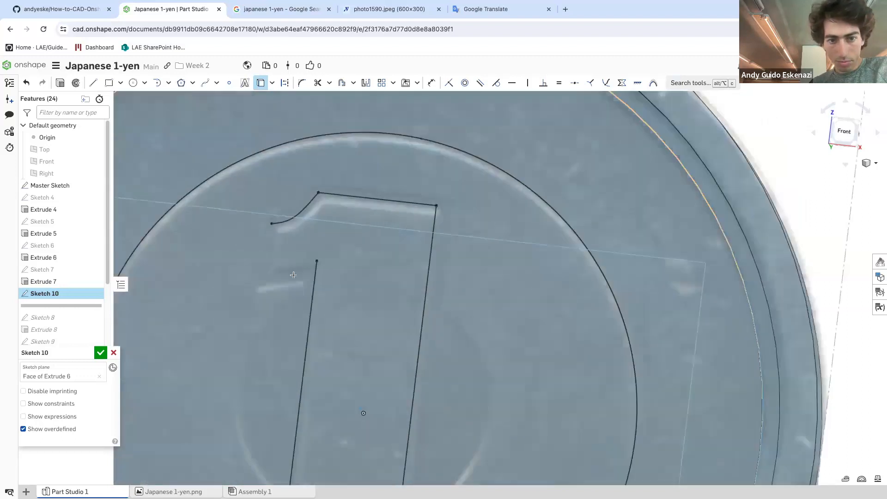
{"action": "left_click", "coordinate": [301, 267]}
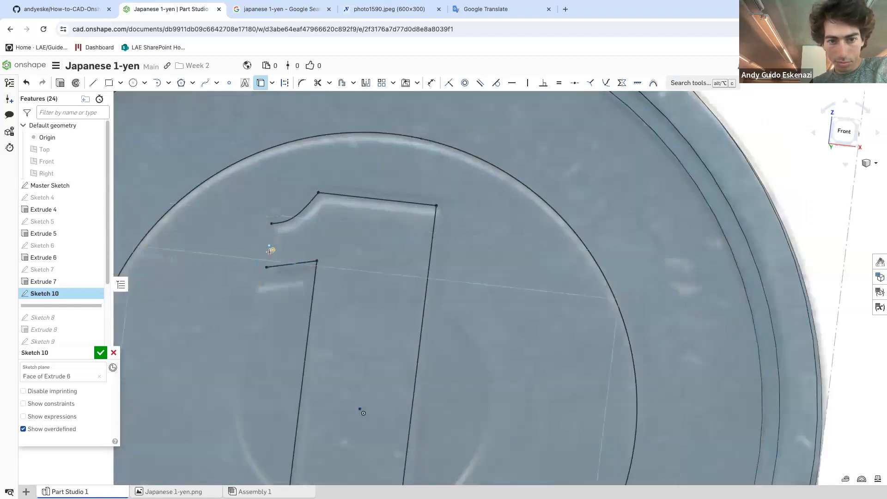
{"action": "left_click", "coordinate": [270, 250]}
{"action": "scroll", "coordinate": [313, 229], "scroll_direction": "down", "scroll_amount": 5}
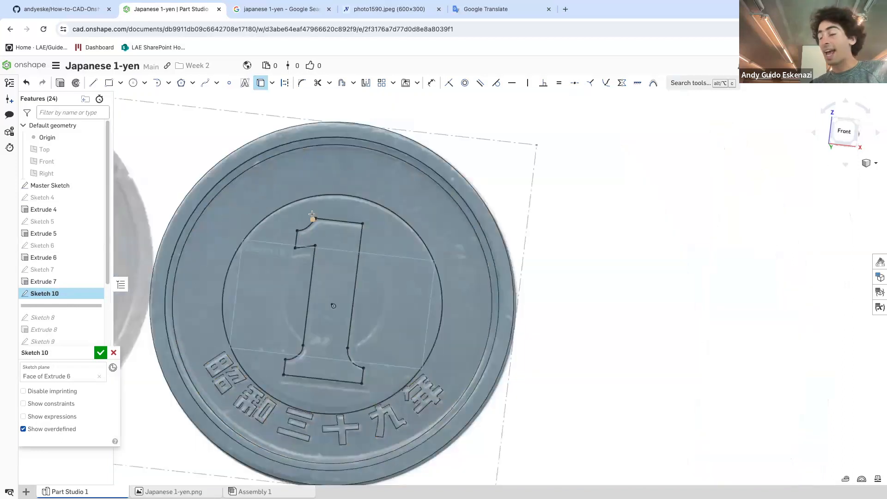
{"action": "left_click", "coordinate": [310, 146]}
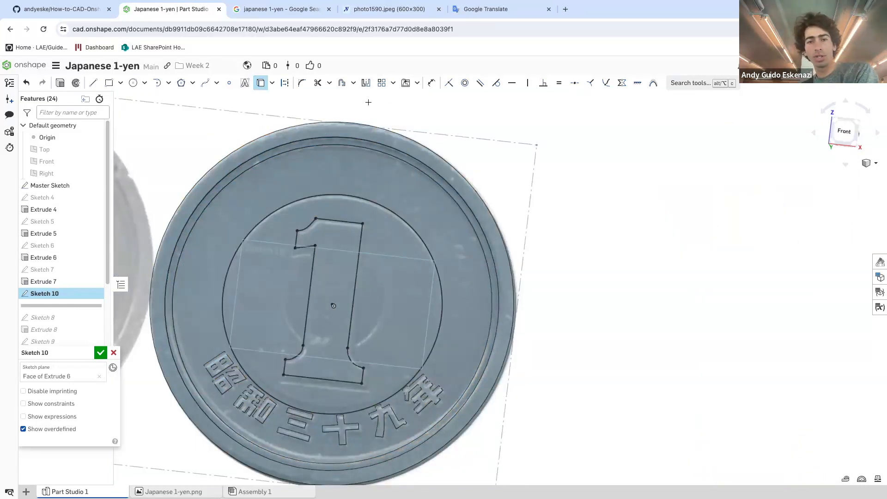
{"action": "left_click", "coordinate": [364, 122]}
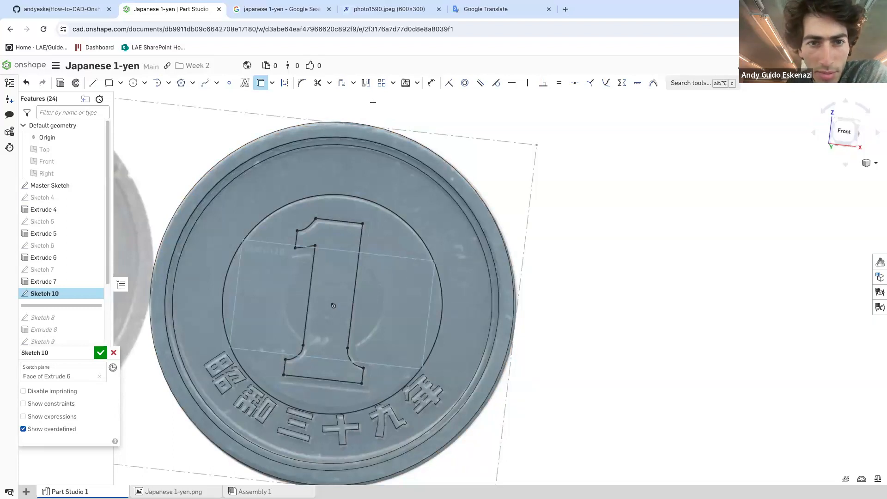
Try to offset the inner numeral's complete outline outward by 0.4 mm, then cancel the offset
{"action": "left_click", "coordinate": [342, 83]}
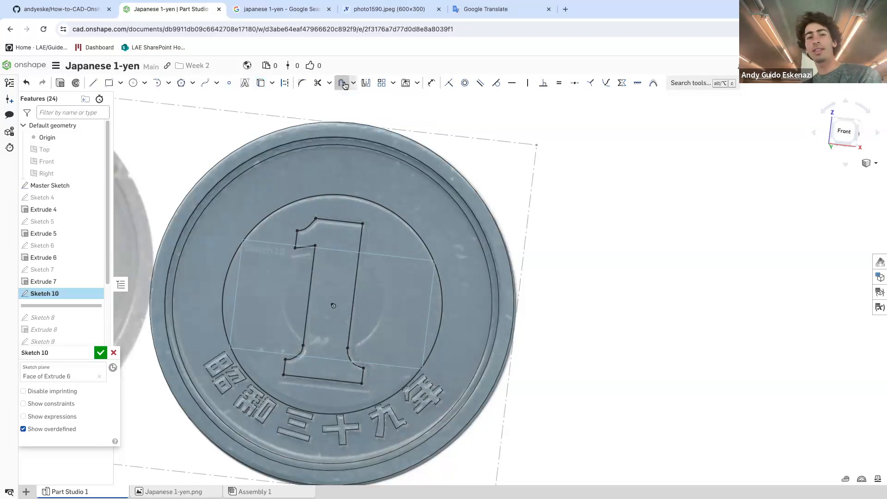
{"action": "left_click", "coordinate": [328, 220]}
{"action": "left_click", "coordinate": [361, 240]}
{"action": "scroll", "coordinate": [350, 367], "scroll_direction": "up", "scroll_amount": 3}
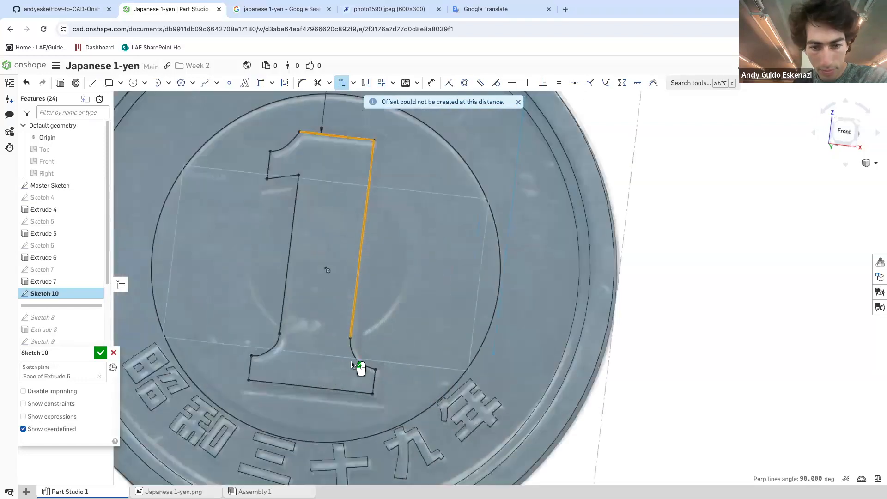
{"action": "left_click", "coordinate": [358, 363]}
{"action": "left_click", "coordinate": [375, 385]}
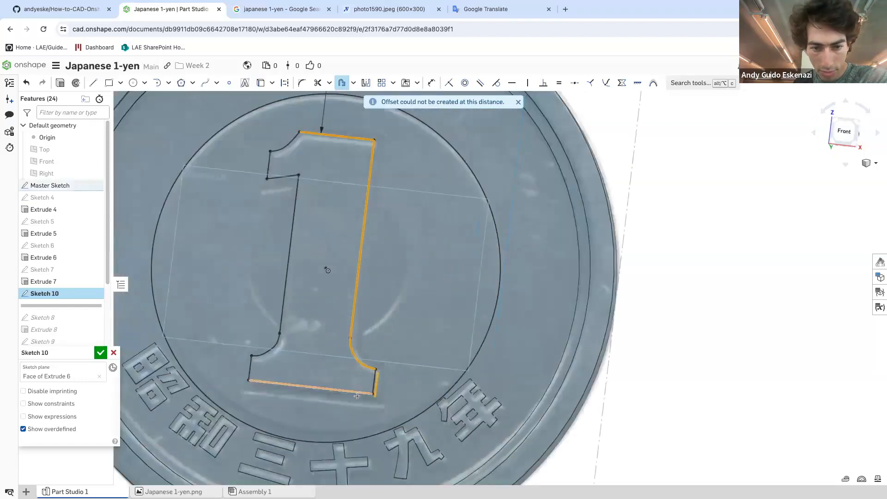
{"action": "scroll", "coordinate": [392, 387], "scroll_direction": "up", "scroll_amount": 2}
{"action": "left_click", "coordinate": [352, 396]}
{"action": "left_click", "coordinate": [167, 356]}
{"action": "left_click", "coordinate": [210, 309]}
{"action": "left_click", "coordinate": [211, 297]}
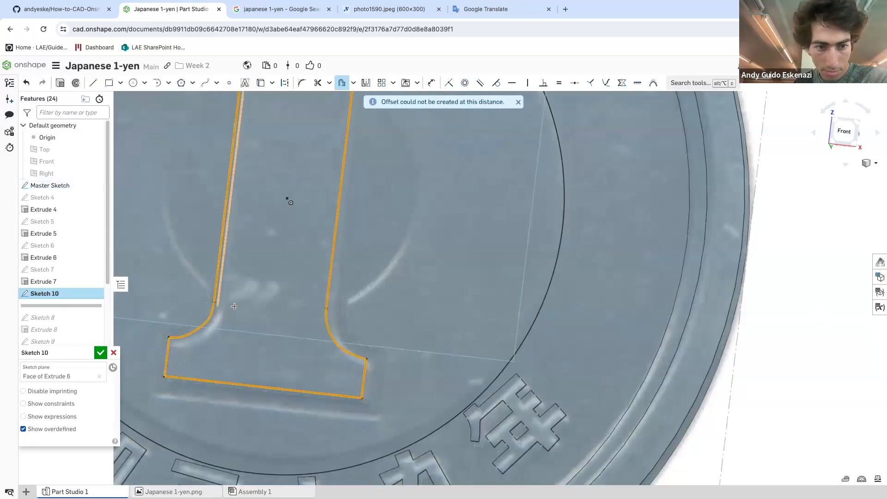
{"action": "scroll", "coordinate": [245, 208], "scroll_direction": "down", "scroll_amount": 5}
{"action": "scroll", "coordinate": [238, 218], "scroll_direction": "up", "scroll_amount": 5}
{"action": "left_click", "coordinate": [260, 227]}
{"action": "left_click", "coordinate": [248, 210]}
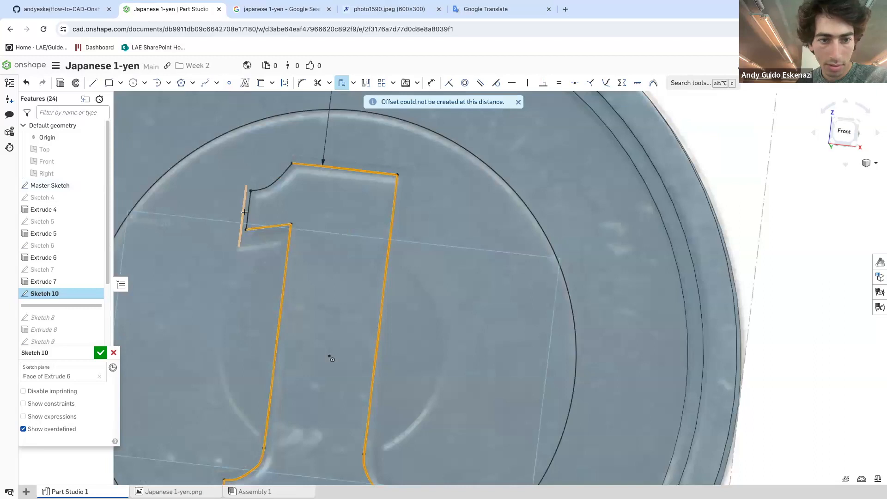
{"action": "scroll", "coordinate": [263, 190], "scroll_direction": "down", "scroll_amount": 5}
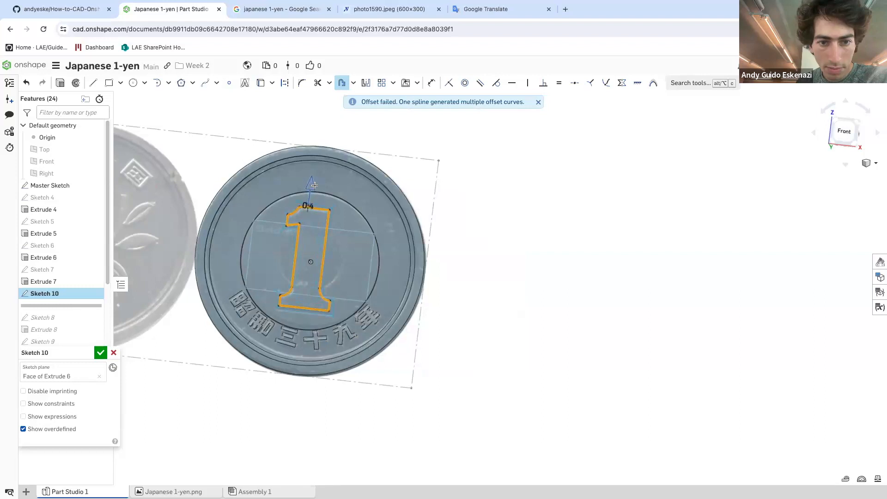
{"action": "scroll", "coordinate": [312, 188], "scroll_direction": "up", "scroll_amount": 5}
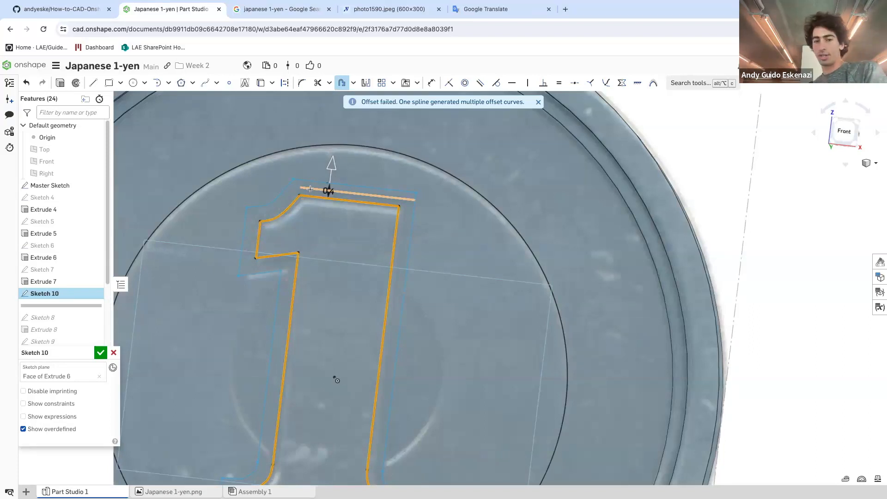
{"action": "scroll", "coordinate": [329, 189], "scroll_direction": "up", "scroll_amount": 3}
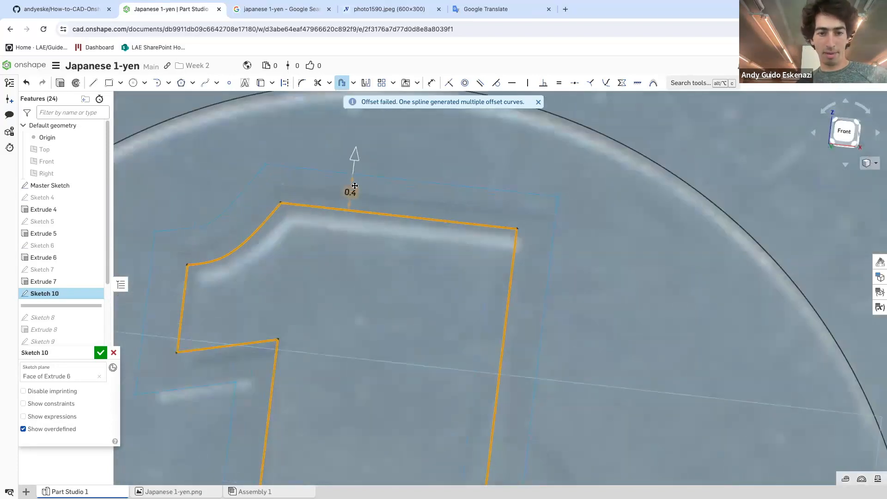
{"action": "left_click", "coordinate": [431, 196]}
{"action": "key", "text": "Escape"}
Restart the offset and select the inner numeral's top edge, flag edges, left stem edge, base curves and base edges as one chain
{"action": "scroll", "coordinate": [326, 190], "scroll_direction": "up", "scroll_amount": 2}
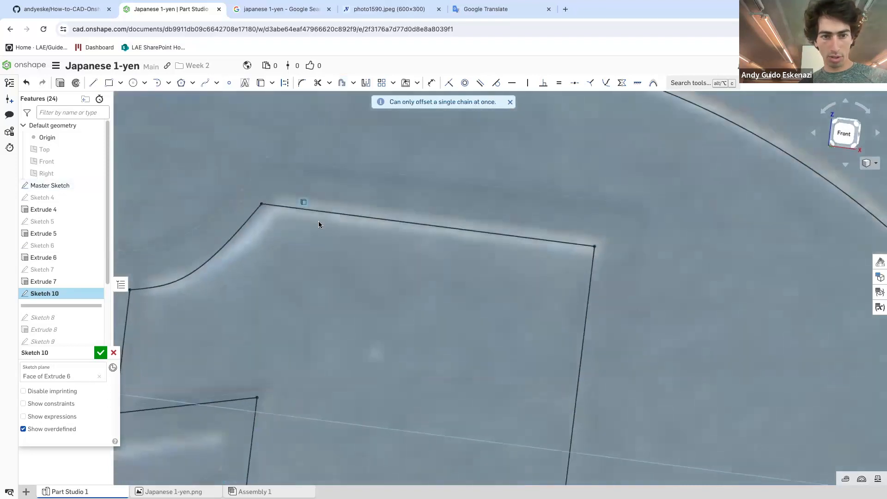
{"action": "scroll", "coordinate": [360, 203], "scroll_direction": "down", "scroll_amount": 5}
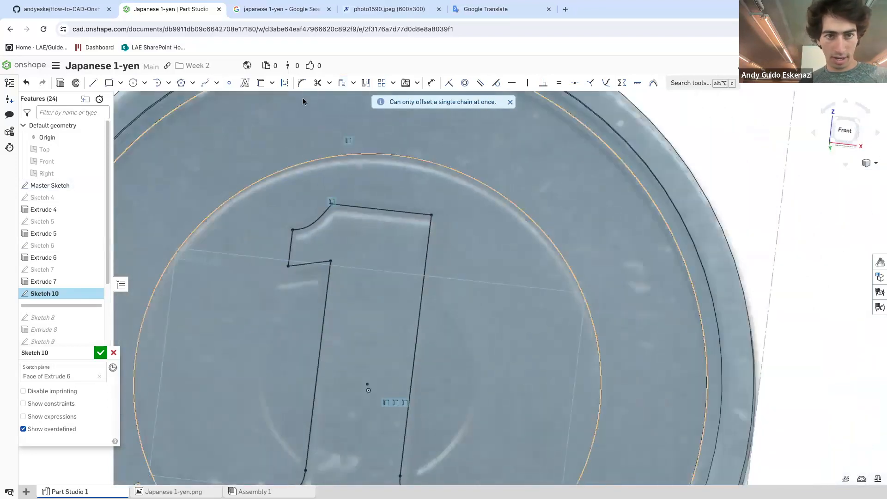
{"action": "left_click", "coordinate": [341, 83]}
{"action": "left_click", "coordinate": [346, 207]}
{"action": "left_click", "coordinate": [321, 216]}
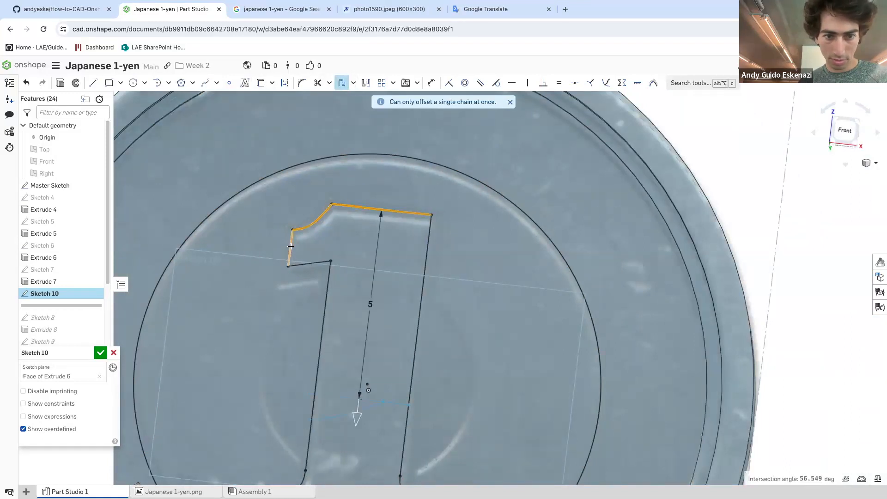
{"action": "left_click", "coordinate": [290, 246]}
{"action": "scroll", "coordinate": [328, 372], "scroll_direction": "down", "scroll_amount": 5}
{"action": "scroll", "coordinate": [320, 220], "scroll_direction": "up", "scroll_amount": 6}
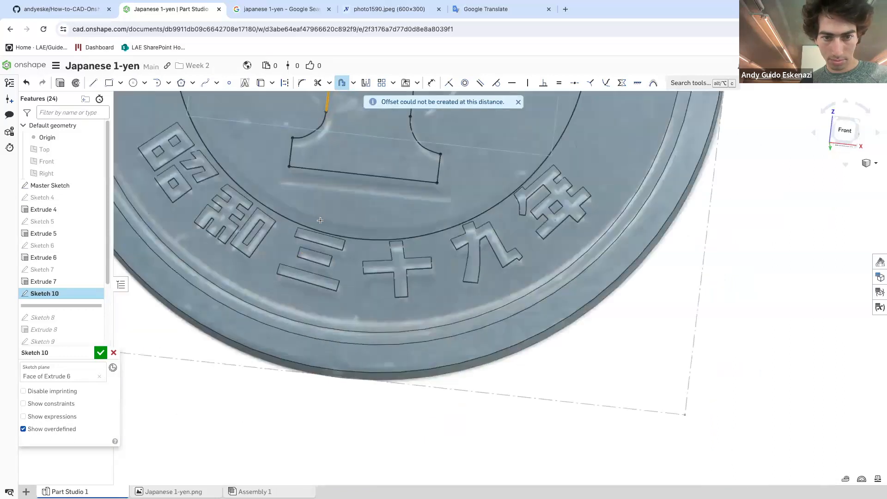
{"action": "scroll", "coordinate": [302, 147], "scroll_direction": "up", "scroll_amount": 2}
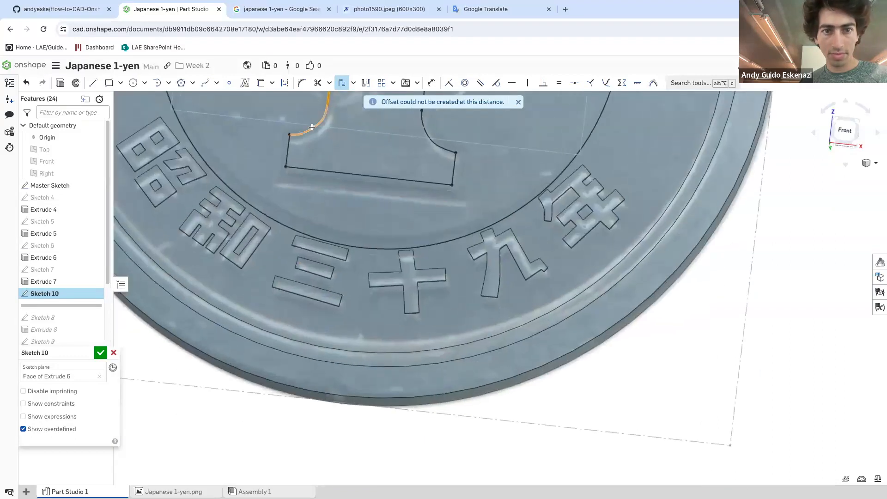
{"action": "left_click", "coordinate": [288, 142]}
{"action": "left_click", "coordinate": [406, 180]}
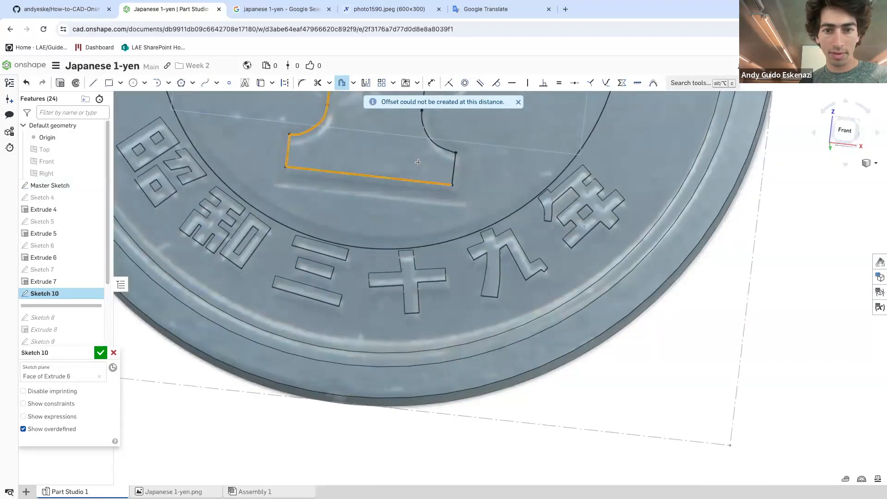
{"action": "left_click", "coordinate": [453, 161]}
{"action": "scroll", "coordinate": [434, 139], "scroll_direction": "down", "scroll_amount": 4}
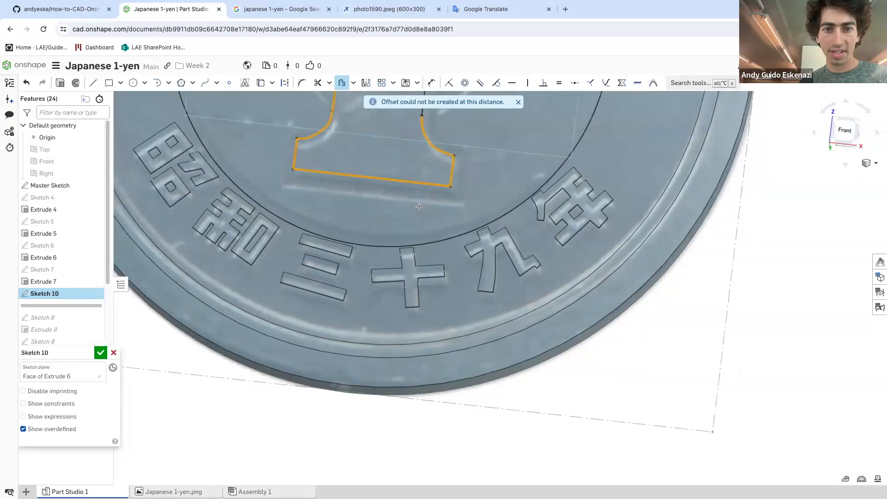
{"action": "scroll", "coordinate": [424, 134], "scroll_direction": "down", "scroll_amount": 3}
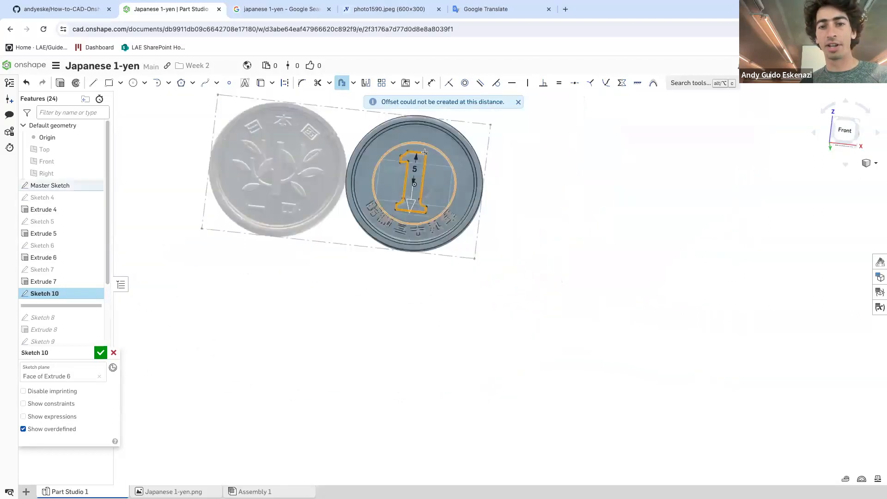
Offset the selected numeral outline outward and set the offset distance to 0.2 mm
{"action": "scroll", "coordinate": [377, 193], "scroll_direction": "up", "scroll_amount": 5}
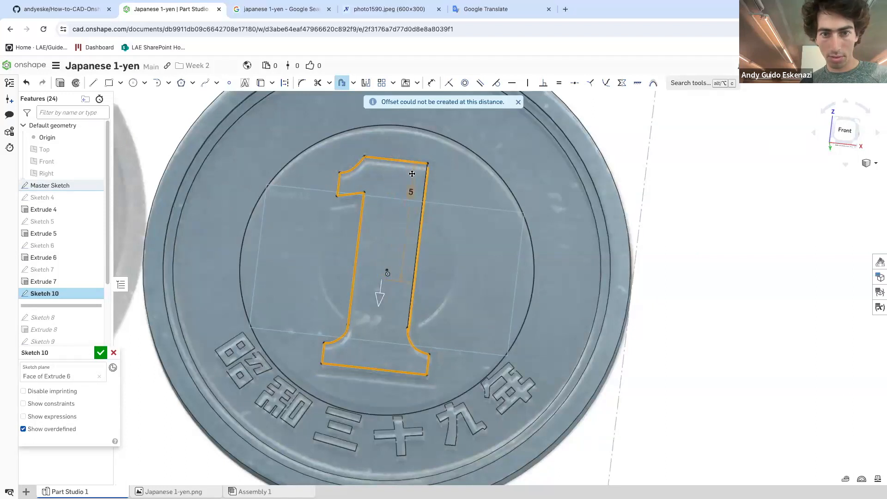
{"action": "left_click_drag", "start_coordinate": [384, 294], "coordinate": [390, 162]}
{"action": "scroll", "coordinate": [389, 159], "scroll_direction": "up", "scroll_amount": 5}
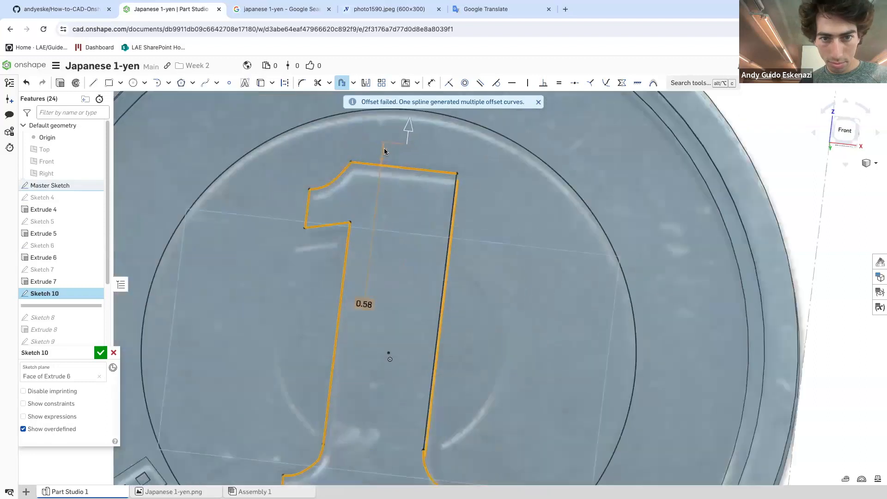
{"action": "mouse_move", "coordinate": [422, 137]}
{"action": "left_mouse_down"}
{"action": "mouse_move", "coordinate": [417, 196]}
{"action": "mouse_move", "coordinate": [423, 155]}
{"action": "left_mouse_up"}
{"action": "scroll", "coordinate": [417, 170], "scroll_direction": "up", "scroll_amount": 4}
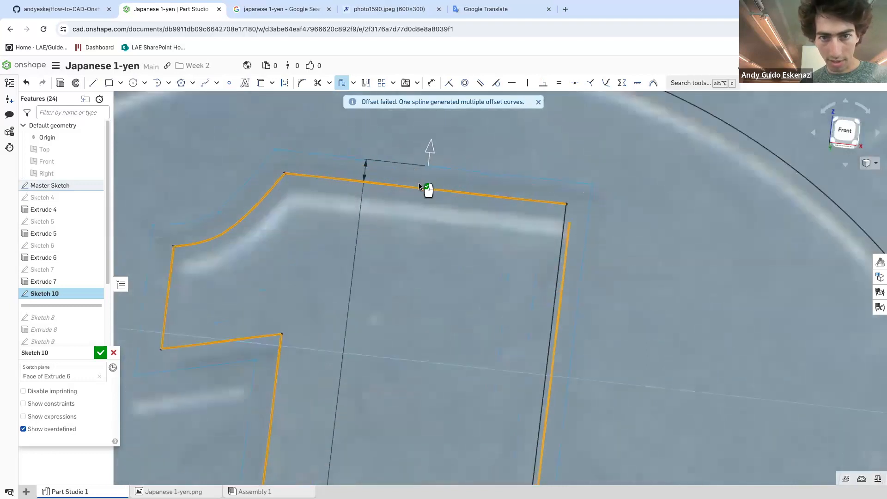
{"action": "left_click", "coordinate": [421, 184]}
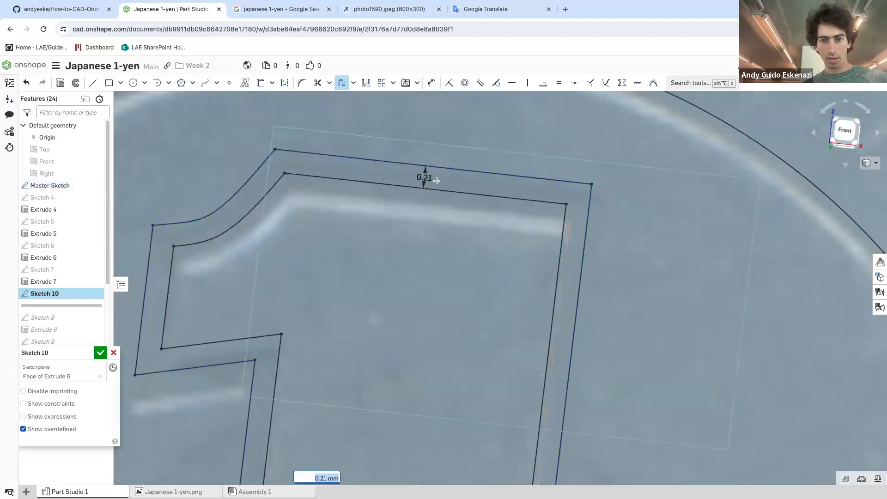
{"action": "key", "text": "Return"}
{"action": "double_click", "coordinate": [427, 178]}
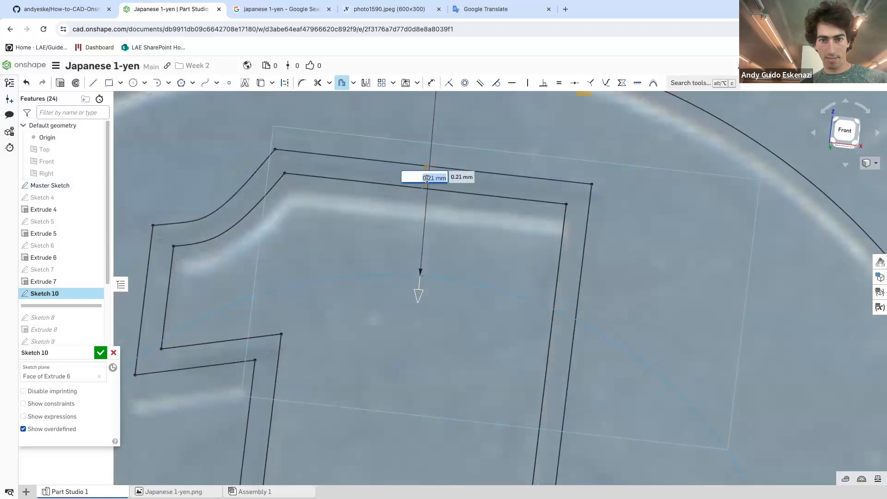
{"action": "key", "text": "Escape"}
{"action": "scroll", "coordinate": [434, 179], "scroll_direction": "down", "scroll_amount": 6}
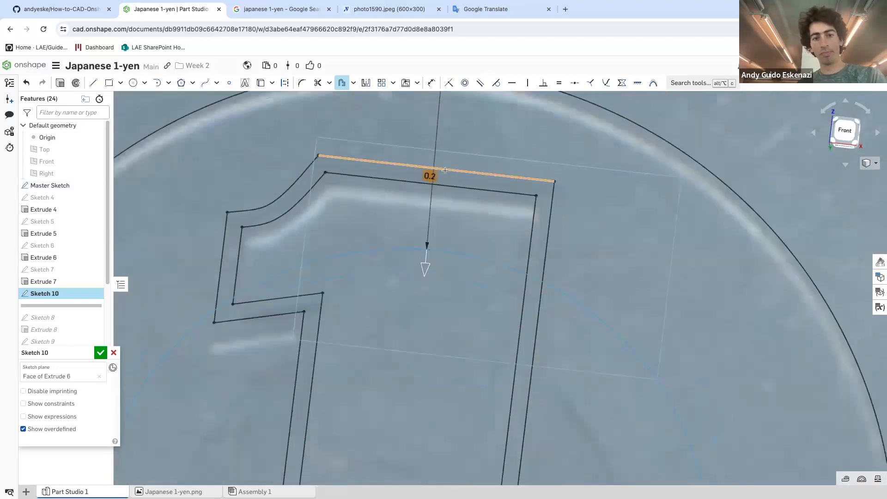
{"action": "right_click_drag", "start_coordinate": [466, 274], "coordinate": [477, 273]}
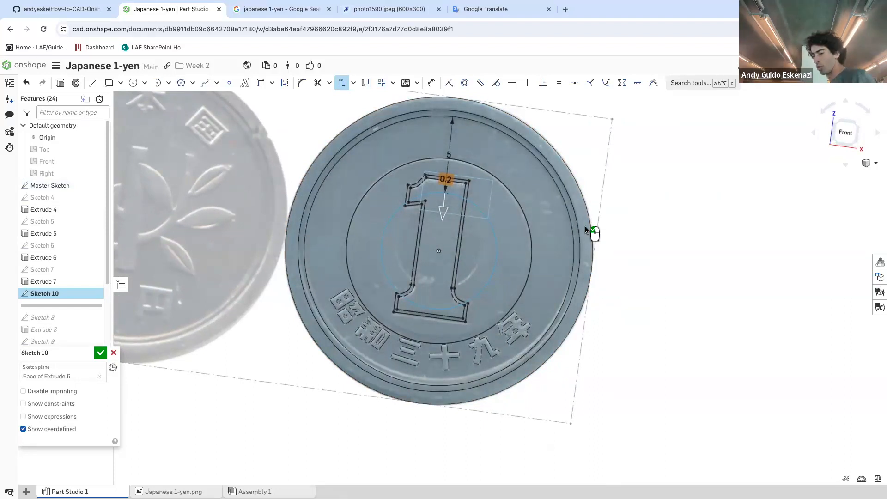
Discard the offset sketch and roll the feature history forward to the end, past Extrude 3
{"action": "left_click", "coordinate": [114, 353]}
{"action": "mouse_move", "coordinate": [64, 288]}
{"action": "left_mouse_down"}
{"action": "mouse_move", "coordinate": [69, 351]}
{"action": "mouse_move", "coordinate": [68, 302]}
{"action": "left_mouse_up"}
{"action": "left_click_drag", "start_coordinate": [68, 268], "coordinate": [59, 331]}
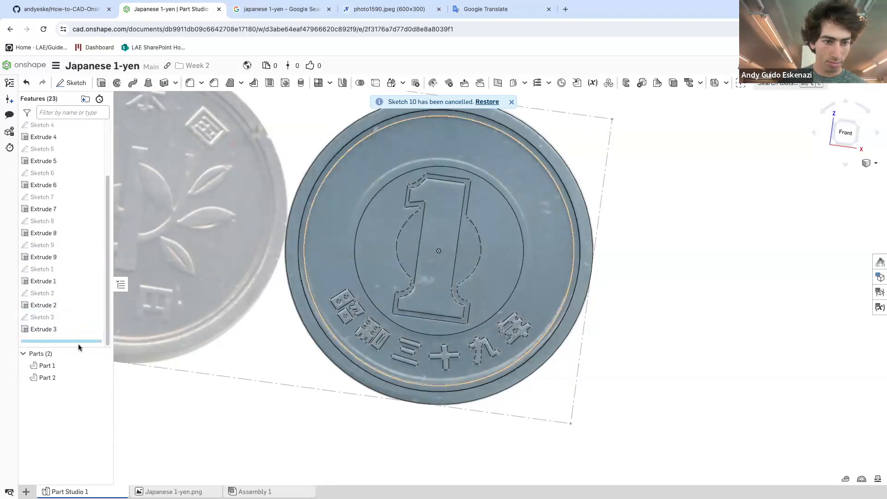
Hide the Master Sketch with its coin reference image
{"action": "left_click", "coordinate": [70, 328]}
{"action": "scroll", "coordinate": [77, 305], "scroll_direction": "up", "scroll_amount": 5}
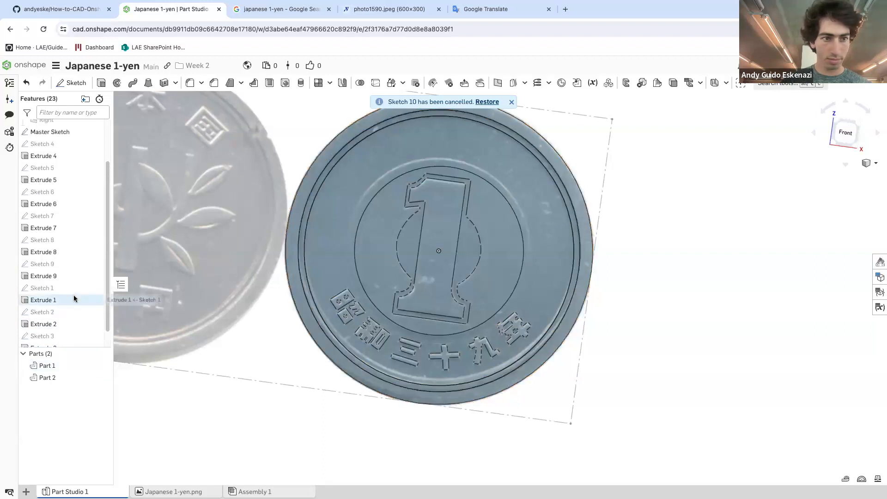
{"action": "left_click", "coordinate": [46, 209]}
{"action": "scroll", "coordinate": [47, 232], "scroll_direction": "down", "scroll_amount": 3}
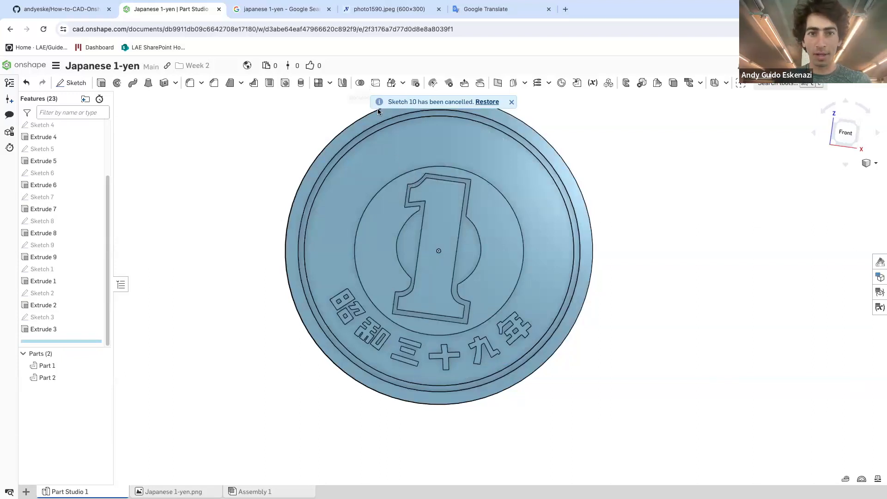
Turn the coin to its blank back side and start a sketch on that face
{"action": "right_click_drag", "start_coordinate": [595, 227], "coordinate": [578, 246]}
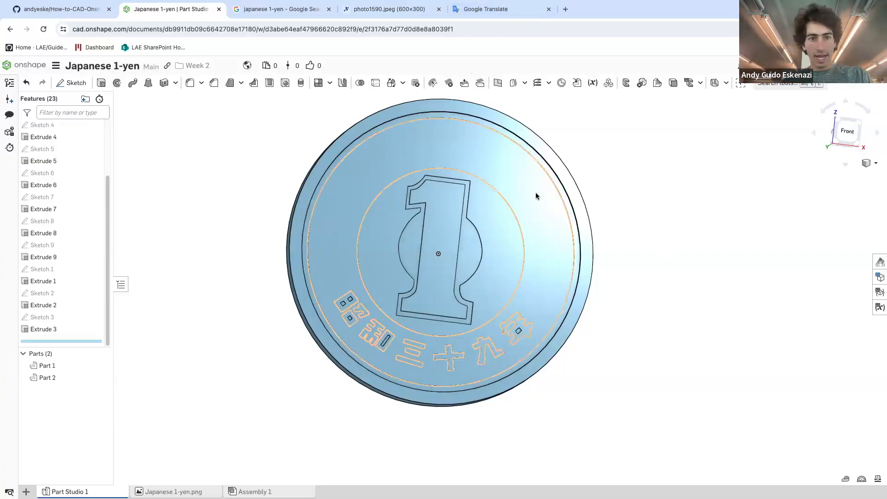
{"action": "key", "text": "shift+1"}
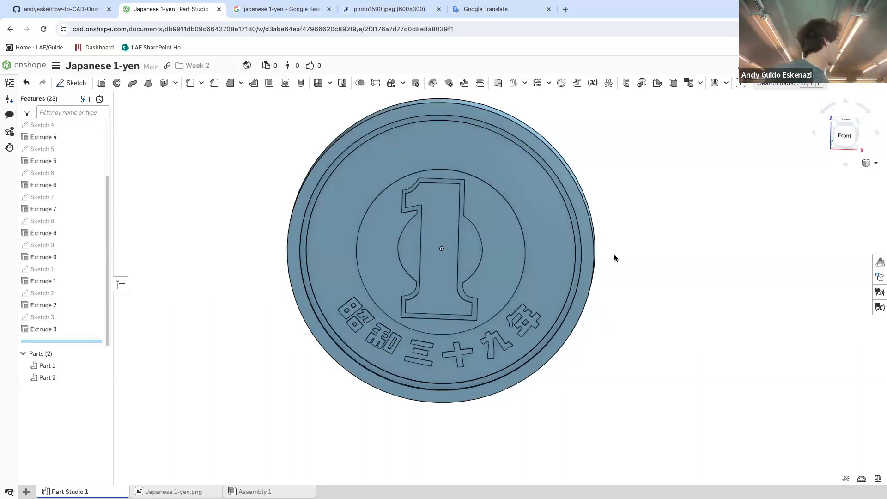
{"action": "right_click_drag", "start_coordinate": [645, 261], "coordinate": [514, 289]}
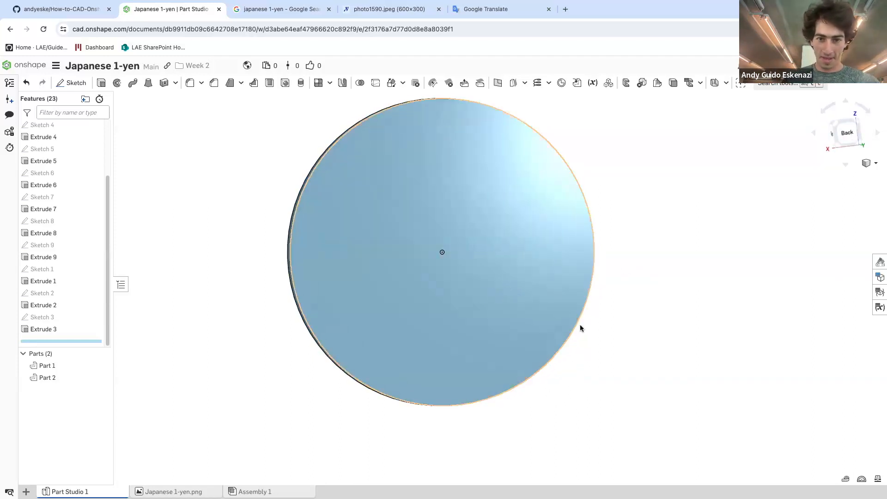
{"action": "scroll", "coordinate": [615, 326], "scroll_direction": "down", "scroll_amount": 1}
{"action": "left_click", "coordinate": [842, 134]}
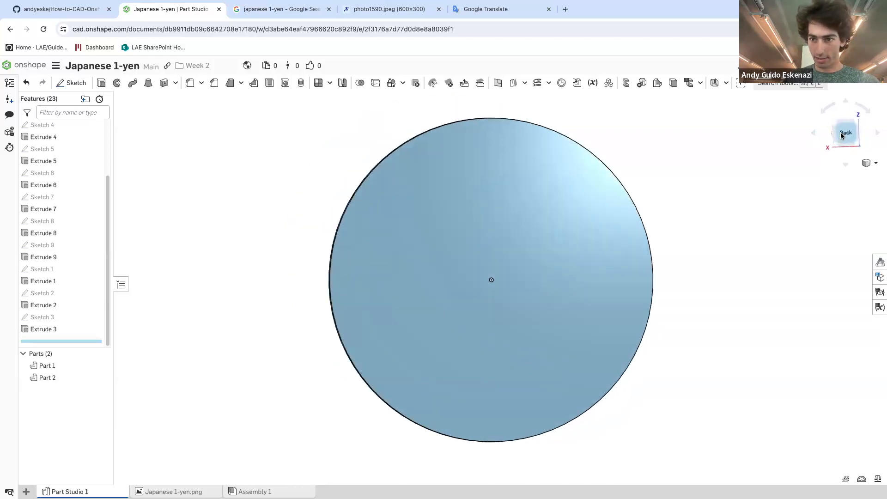
{"action": "scroll", "coordinate": [428, 279], "scroll_direction": "down", "scroll_amount": 2}
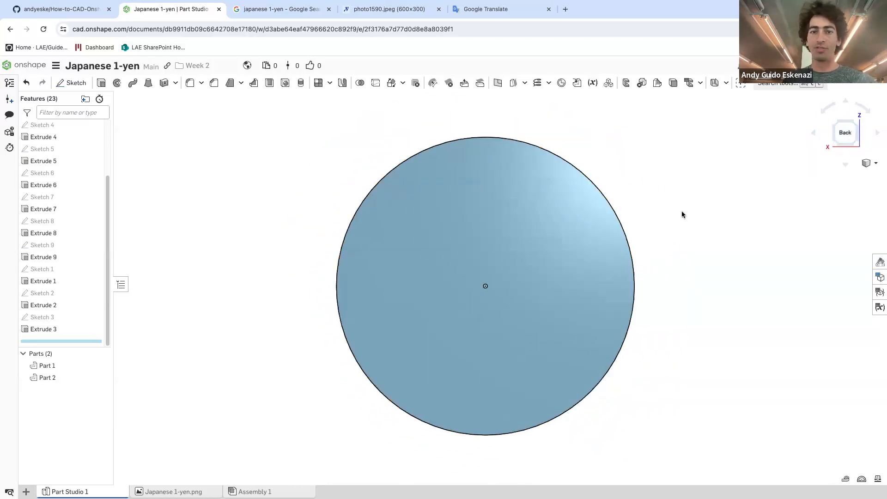
{"action": "scroll", "coordinate": [652, 282], "scroll_direction": "down", "scroll_amount": 1}
{"action": "scroll", "coordinate": [631, 333], "scroll_direction": "up", "scroll_amount": 1}
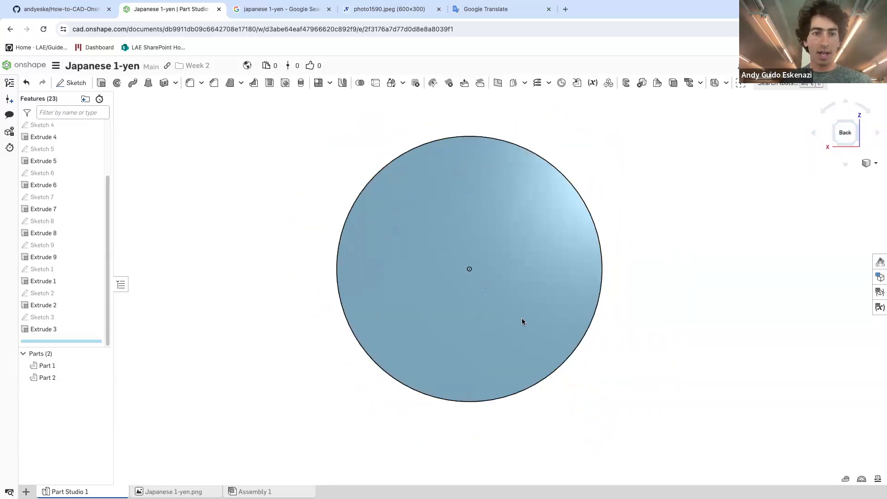
{"action": "left_click", "coordinate": [79, 88]}
{"action": "left_click", "coordinate": [425, 186]}
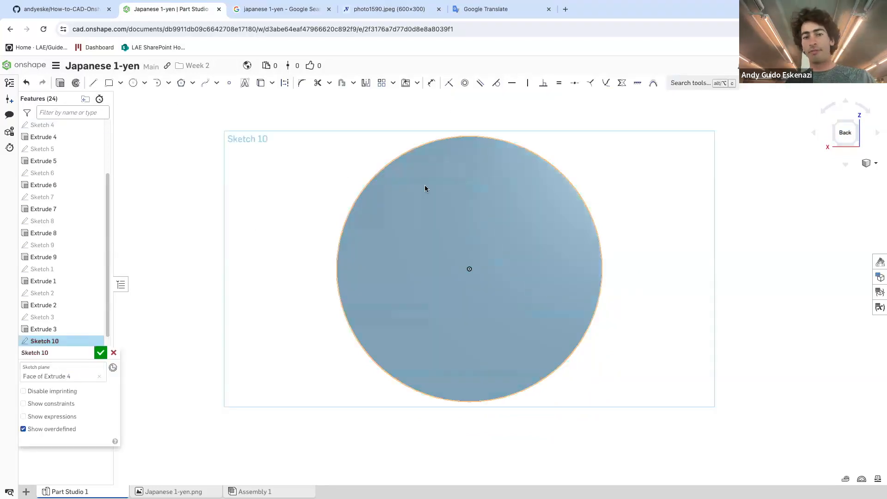
Insert the image Japanese 1-yen.png into the sketch, placed across the coin's back face
{"action": "left_click", "coordinate": [417, 83]}
{"action": "left_click", "coordinate": [424, 113]}
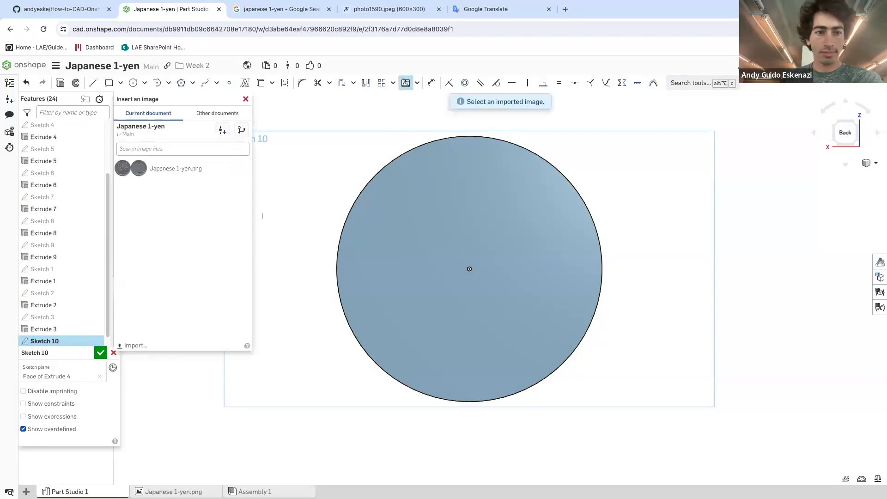
{"action": "left_click", "coordinate": [157, 168]}
{"action": "scroll", "coordinate": [414, 236], "scroll_direction": "down", "scroll_amount": 3}
{"action": "mouse_move", "coordinate": [320, 170]}
{"action": "left_mouse_down"}
{"action": "mouse_move", "coordinate": [534, 291]}
{"action": "mouse_move", "coordinate": [698, 359]}
{"action": "left_mouse_up"}
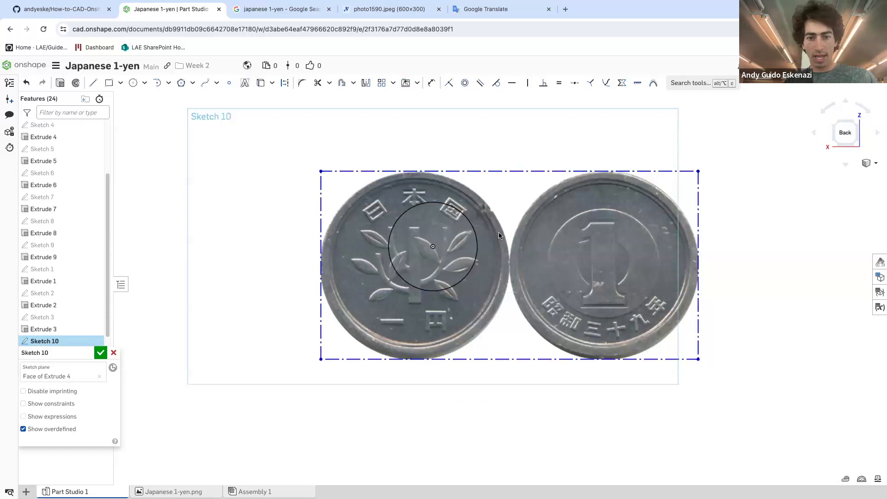
Dimension the inserted image's height and set it to 20 mm
{"action": "scroll", "coordinate": [491, 198], "scroll_direction": "up", "scroll_amount": 3}
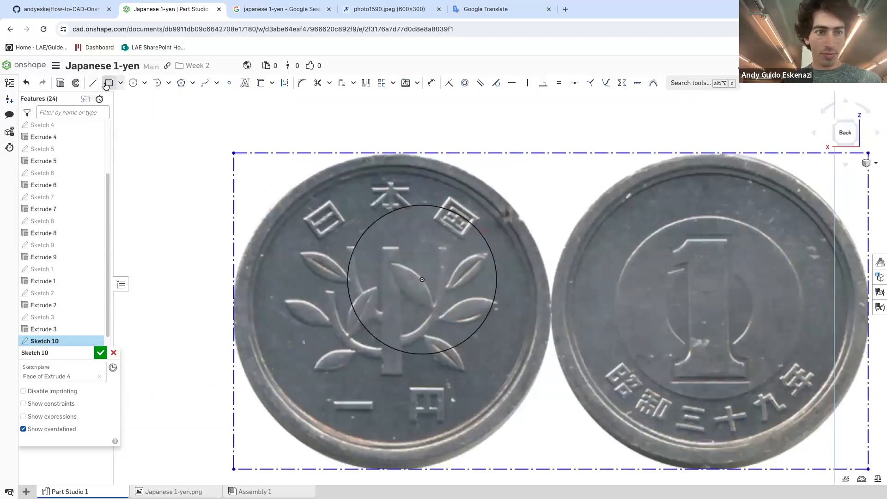
{"action": "key", "text": "d"}
{"action": "left_click", "coordinate": [234, 207]}
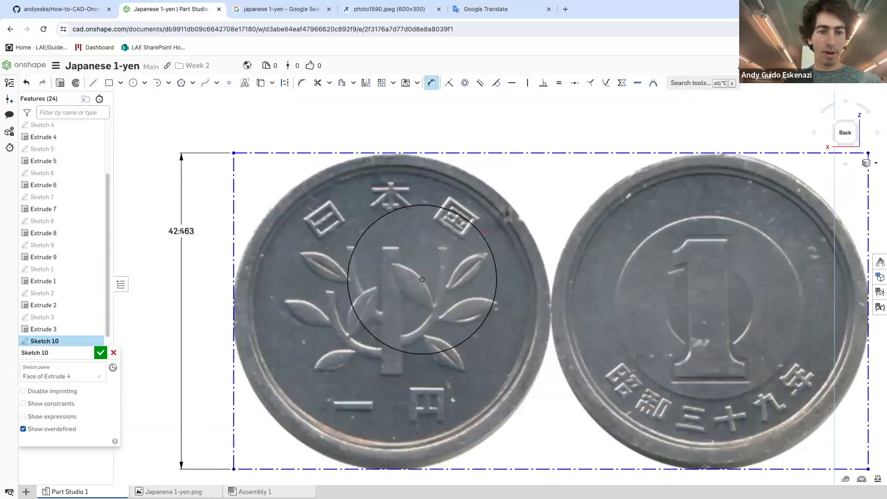
{"action": "left_click", "coordinate": [181, 231]}
{"action": "type", "text": "20"}
{"action": "key", "text": "Return"}
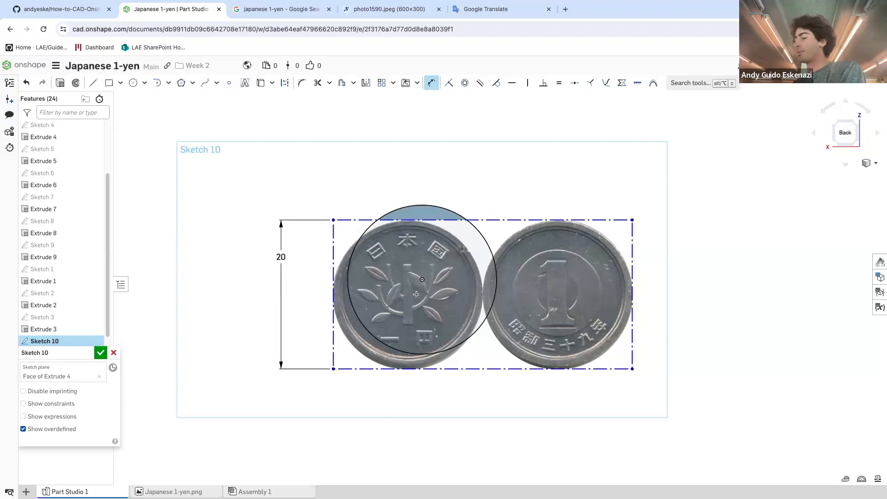
Move the reference image so its plant-side coin lines up with the modelled coin's outer edge
{"action": "scroll", "coordinate": [416, 294], "scroll_direction": "up", "scroll_amount": 2}
{"action": "key", "text": "Escape"}
{"action": "left_click_drag", "start_coordinate": [557, 239], "coordinate": [570, 219]}
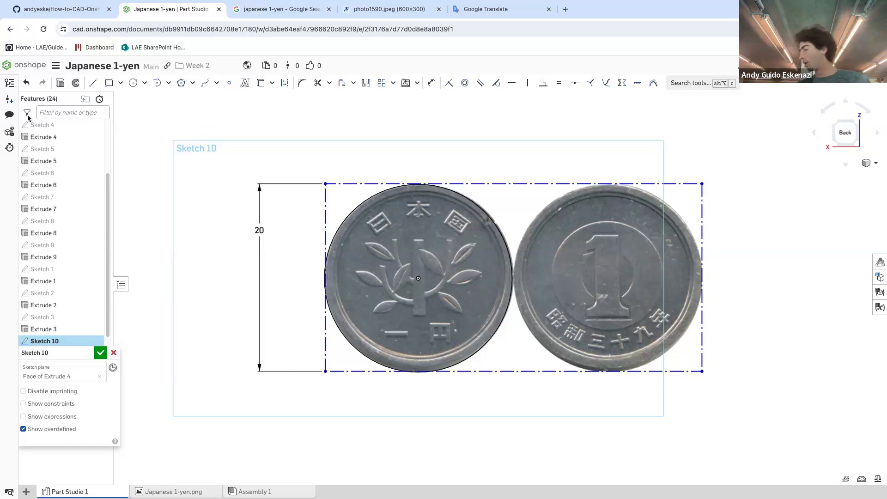
Draw a circle about 18.6 mm in diameter from the coin's center, tracing the inner edge of the rim
{"action": "scroll", "coordinate": [422, 250], "scroll_direction": "up", "scroll_amount": 3}
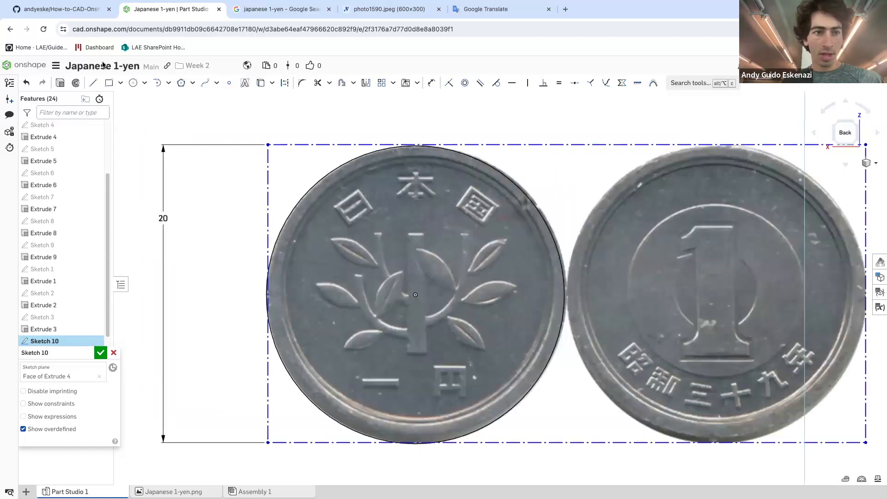
{"action": "left_click", "coordinate": [133, 83]}
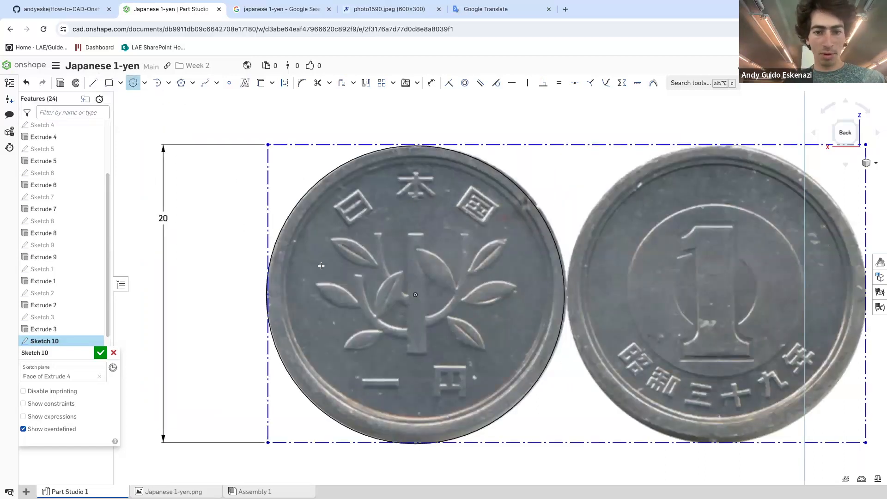
{"action": "left_click", "coordinate": [415, 295]}
{"action": "scroll", "coordinate": [412, 186], "scroll_direction": "up", "scroll_amount": 4}
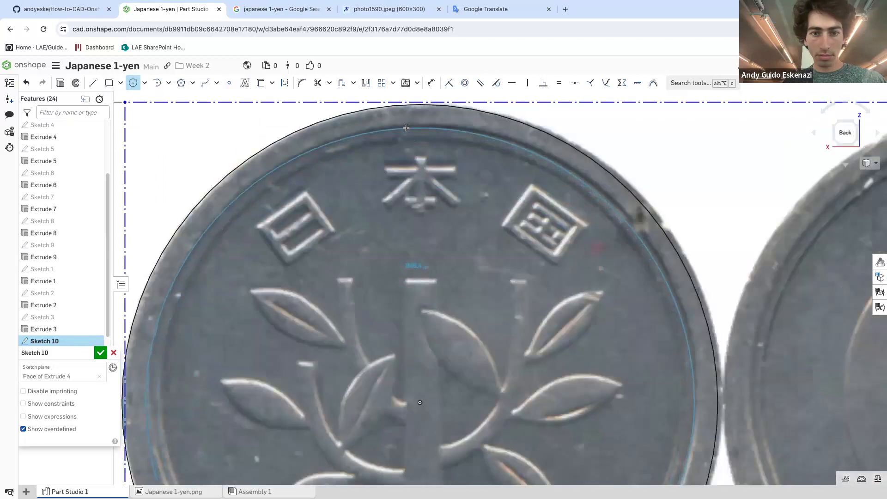
{"action": "left_click", "coordinate": [418, 126]}
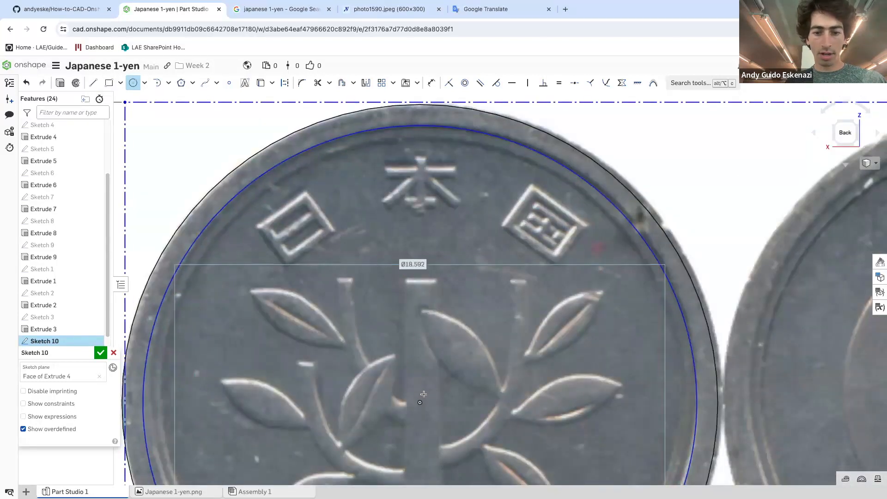
Draw a second concentric circle about 17.8 mm in diameter from the coin's center, just inside the rim circle
{"action": "left_click", "coordinate": [419, 401]}
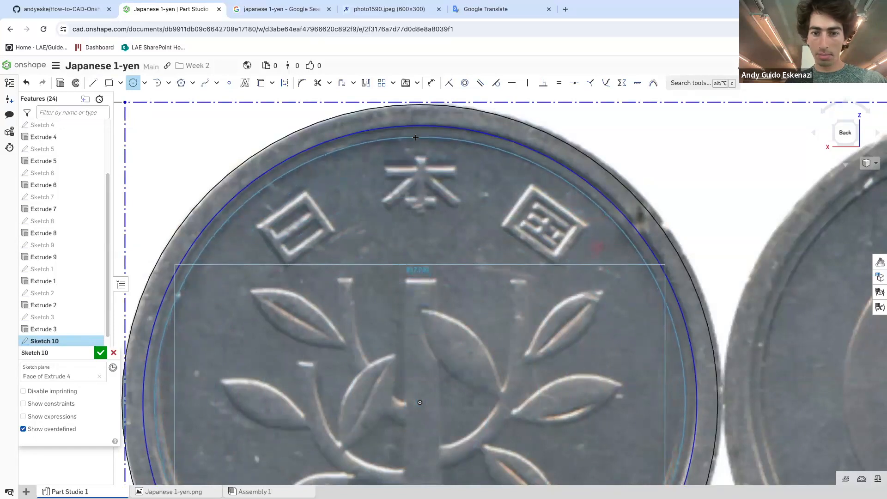
{"action": "left_click", "coordinate": [415, 137]}
{"action": "scroll", "coordinate": [415, 137], "scroll_direction": "down", "scroll_amount": 5}
{"action": "scroll", "coordinate": [431, 347], "scroll_direction": "up", "scroll_amount": 2}
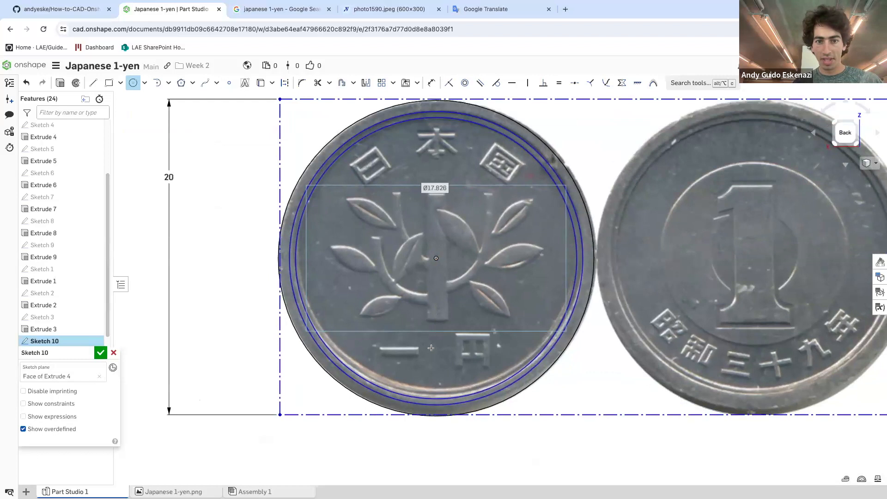
{"action": "scroll", "coordinate": [369, 146], "scroll_direction": "up", "scroll_amount": 3}
{"action": "key", "text": "Escape"}
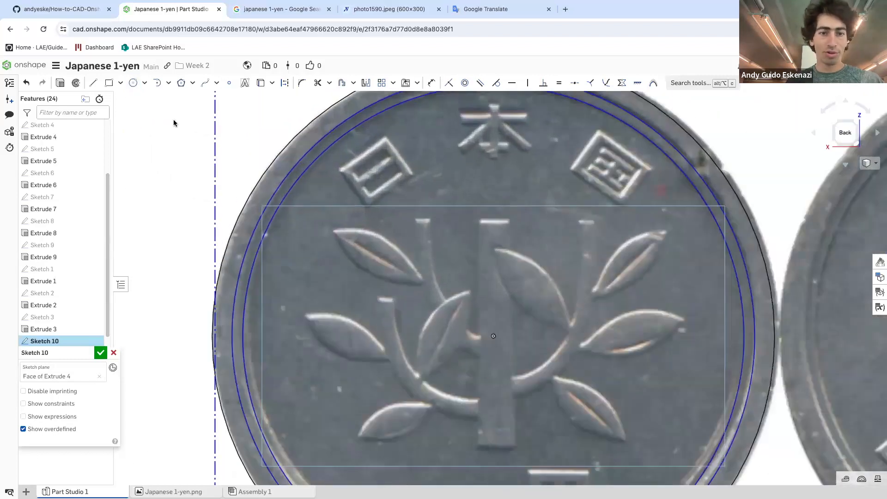
Trace the outer outline of the 日 kanji with a closed four-line loop, about 2 by 1.7 mm
{"action": "left_click", "coordinate": [93, 83]}
{"action": "scroll", "coordinate": [340, 171], "scroll_direction": "up", "scroll_amount": 3}
{"action": "left_click", "coordinate": [332, 175]}
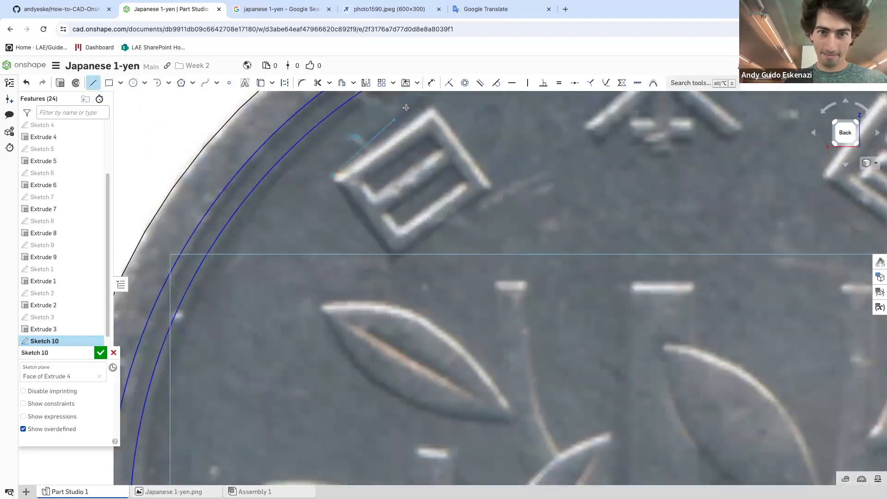
{"action": "left_click", "coordinate": [431, 106]}
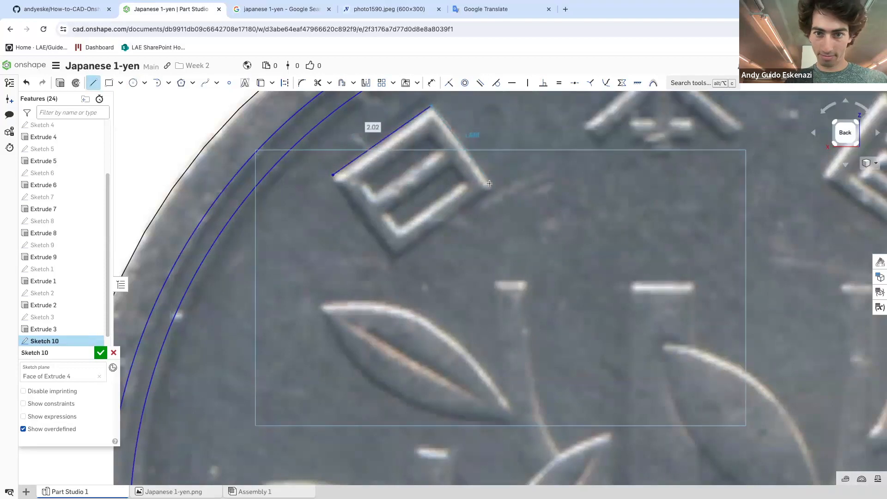
{"action": "left_click", "coordinate": [488, 186]}
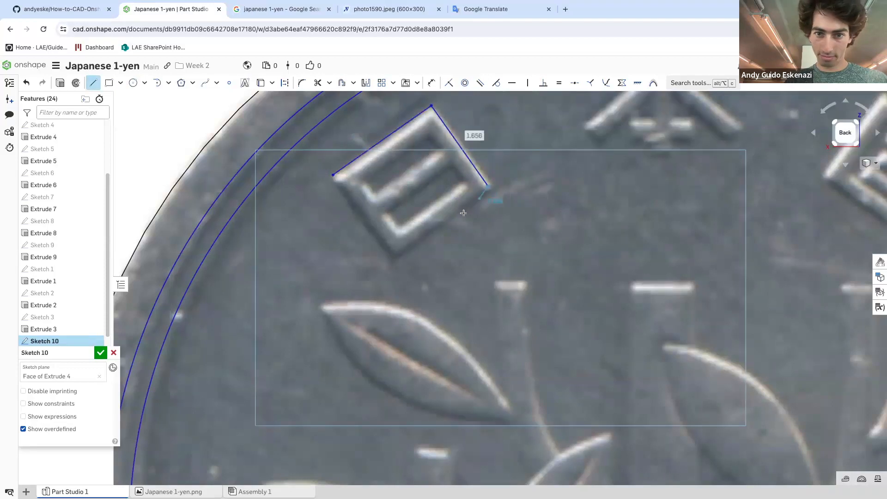
{"action": "left_click", "coordinate": [392, 254]}
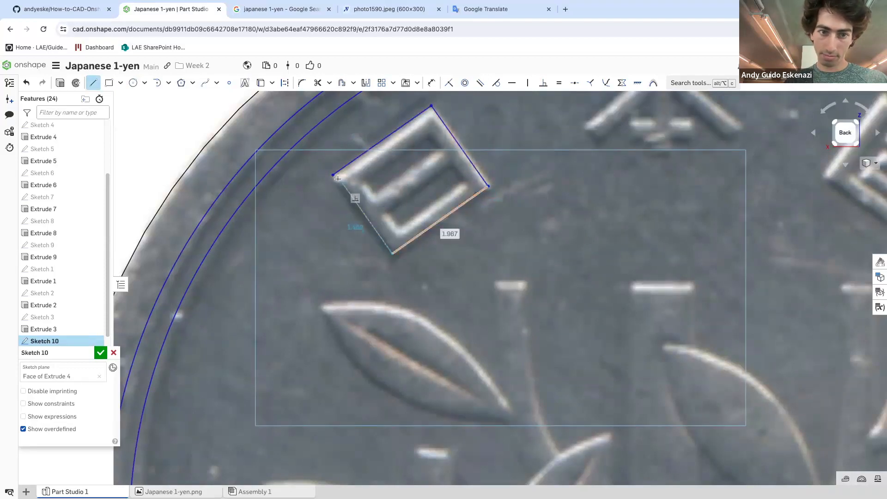
{"action": "left_click", "coordinate": [332, 175]}
Trace the upper inner opening of the 日 kanji with a closed four-line loop about 1.3 mm long
{"action": "left_click", "coordinate": [364, 181]}
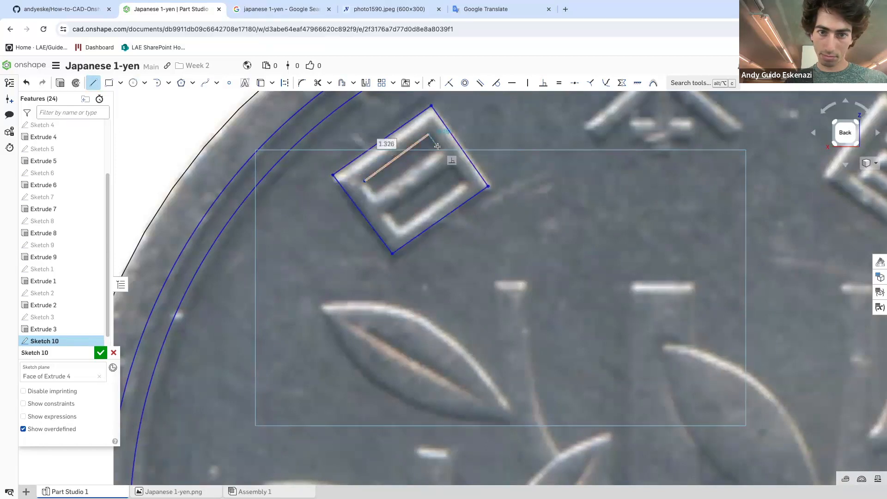
{"action": "left_click", "coordinate": [437, 146]}
{"action": "left_click", "coordinate": [366, 185]}
{"action": "left_click", "coordinate": [364, 180]}
Trace the lower inner opening of the 日 kanji as a closed four-line loop about 1.36 mm long
{"action": "left_click", "coordinate": [387, 212]}
{"action": "left_click", "coordinate": [452, 164]}
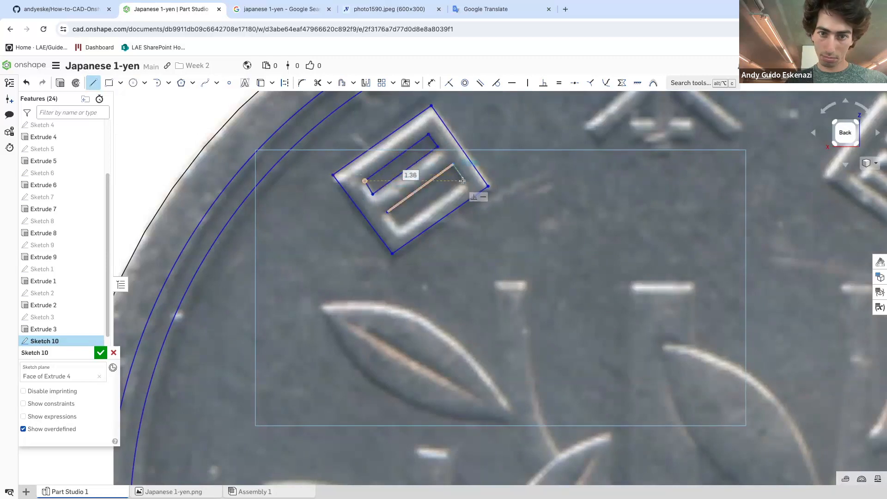
{"action": "left_click", "coordinate": [464, 181]}
{"action": "left_click", "coordinate": [399, 227]}
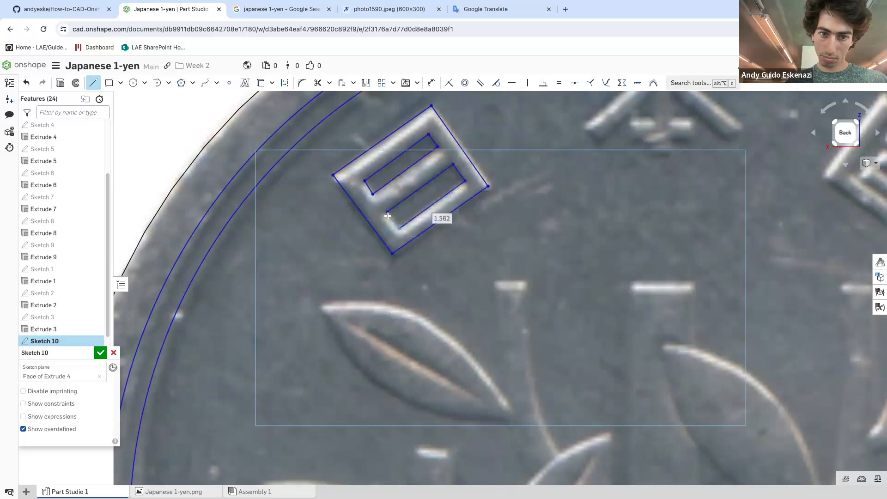
{"action": "left_click", "coordinate": [387, 212]}
{"action": "scroll", "coordinate": [360, 198], "scroll_direction": "up", "scroll_amount": 1}
{"action": "scroll", "coordinate": [361, 197], "scroll_direction": "up", "scroll_amount": 2}
{"action": "key", "text": "Escape"}
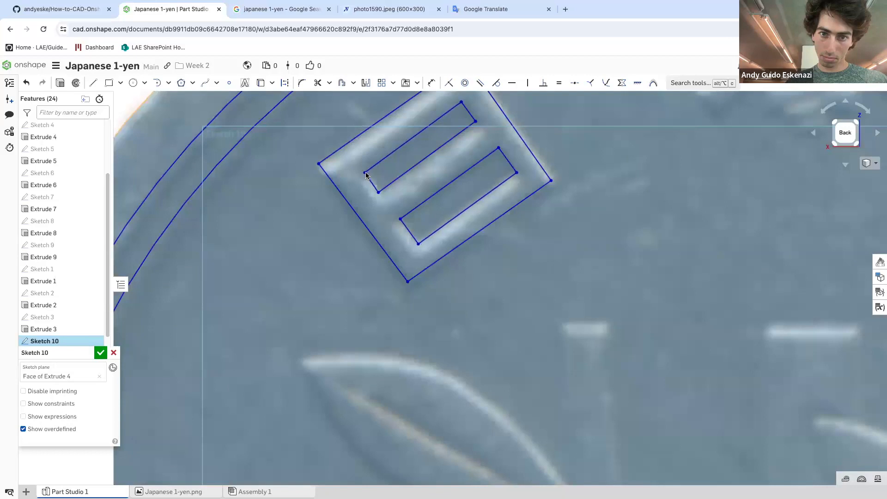
Trace the top of the 本 kanji with lines along the upper crossbar, around the short stem, and back under the right arm
{"action": "scroll", "coordinate": [365, 174], "scroll_direction": "down", "scroll_amount": 4}
{"action": "scroll", "coordinate": [462, 139], "scroll_direction": "up", "scroll_amount": 3}
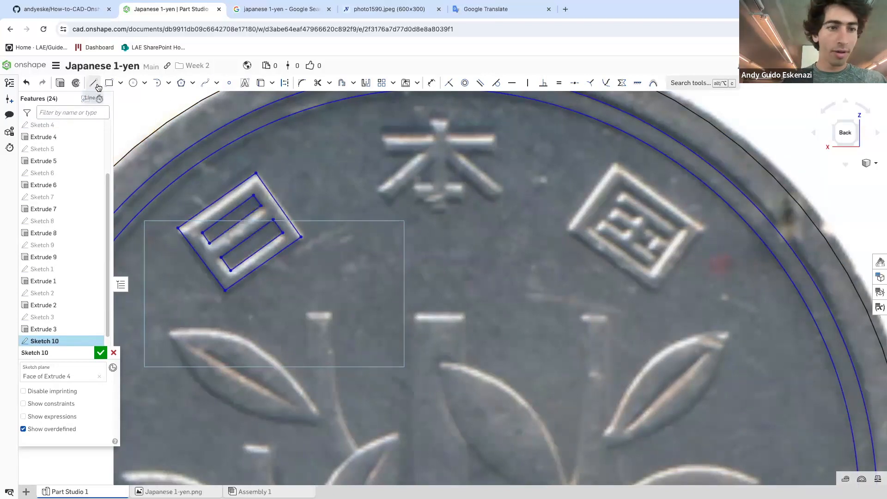
{"action": "scroll", "coordinate": [443, 138], "scroll_direction": "up", "scroll_amount": 3}
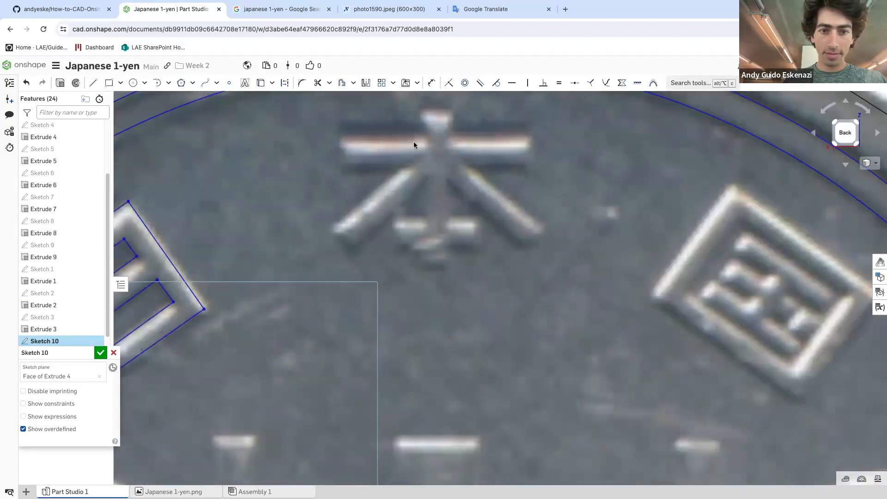
{"action": "left_click", "coordinate": [93, 83]}
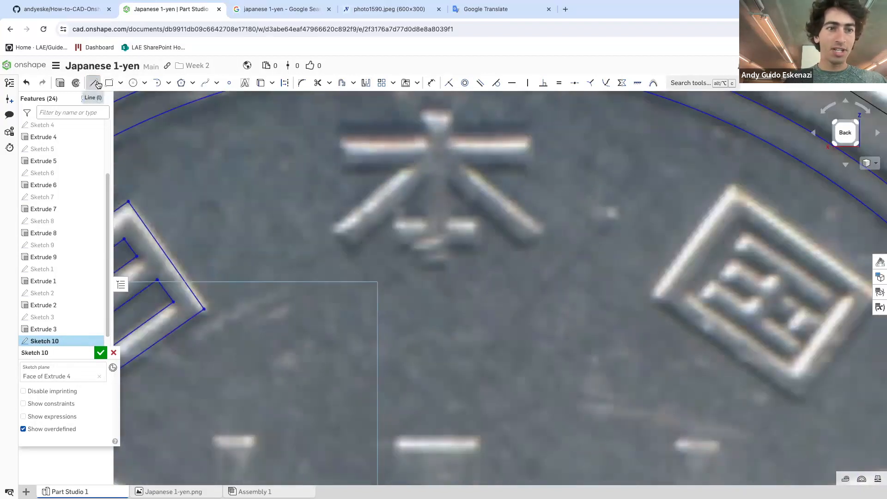
{"action": "left_click", "coordinate": [341, 139]}
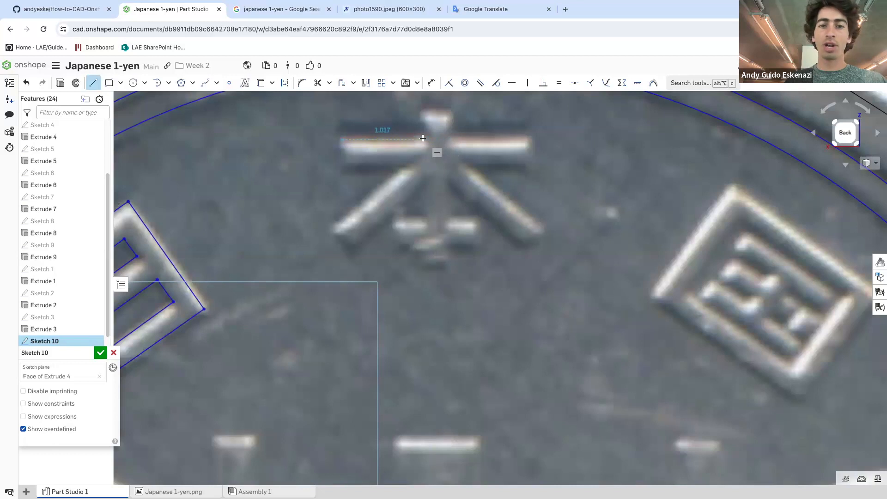
{"action": "left_click", "coordinate": [424, 112]}
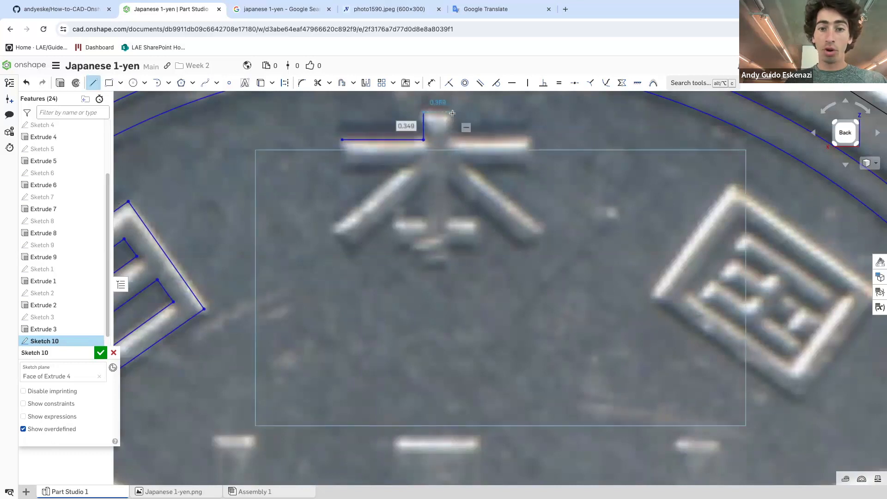
{"action": "left_click", "coordinate": [452, 112]}
{"action": "left_click", "coordinate": [452, 139]}
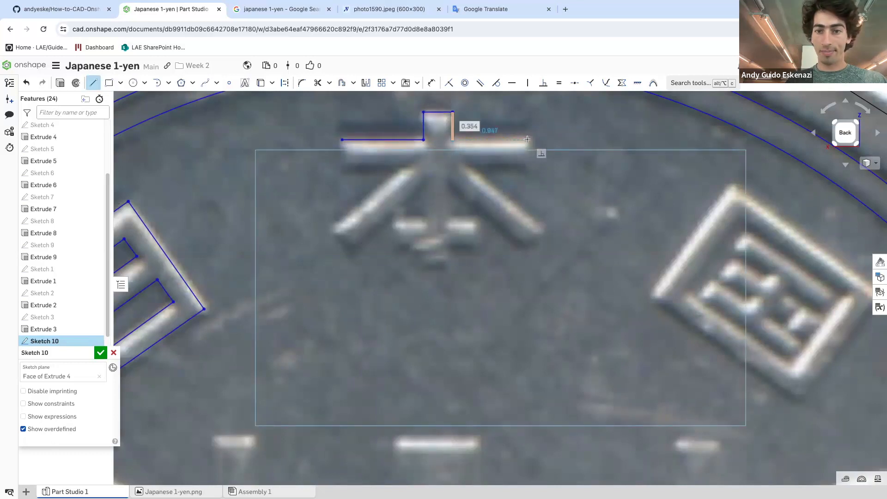
{"action": "left_click", "coordinate": [530, 139]}
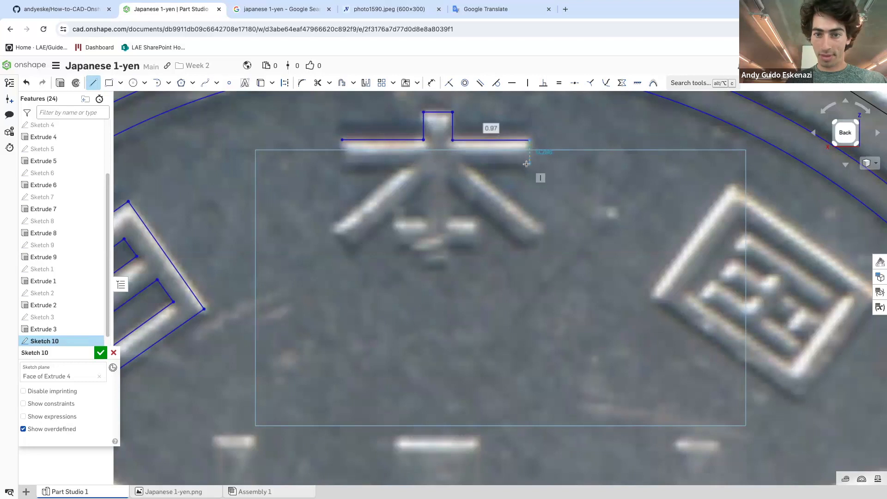
{"action": "left_click", "coordinate": [464, 165]}
Continue the 本 outline around the right diagonal stroke, about 1.3 mm long and 0.33 mm wide
{"action": "left_click", "coordinate": [544, 228]}
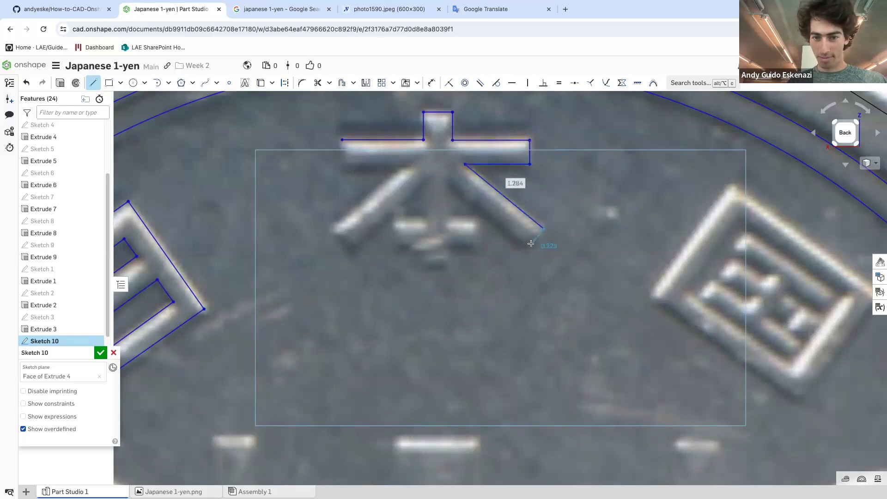
{"action": "left_click", "coordinate": [527, 249]}
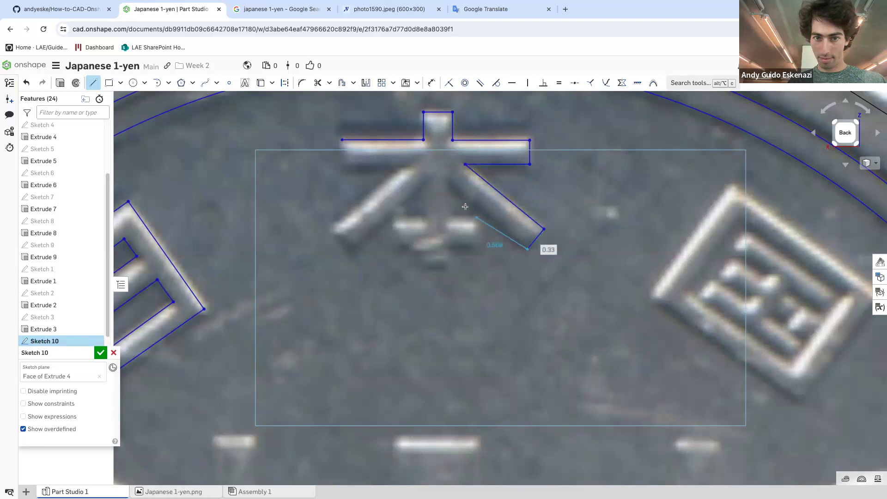
{"action": "left_click", "coordinate": [445, 181]}
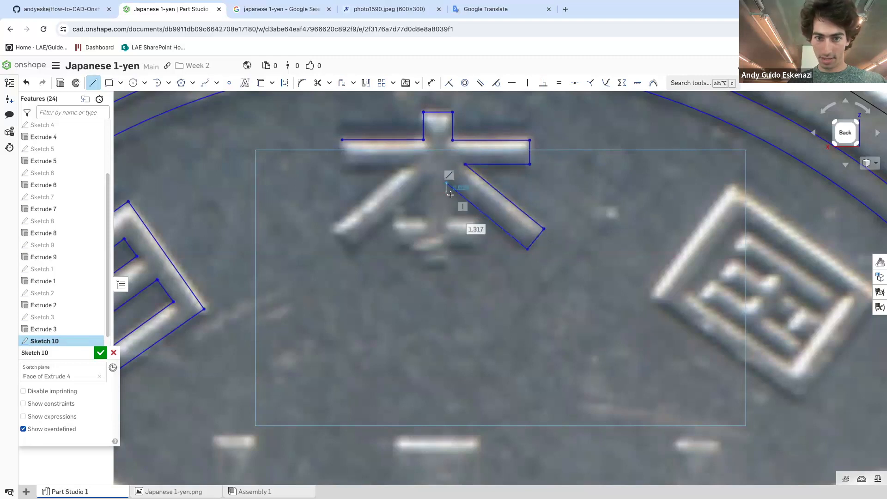
Continue the 本 outline down the stem's right side and around the right half of the small lower crossbar, about 0.38 mm wide
{"action": "scroll", "coordinate": [449, 196], "scroll_direction": "up", "scroll_amount": 5}
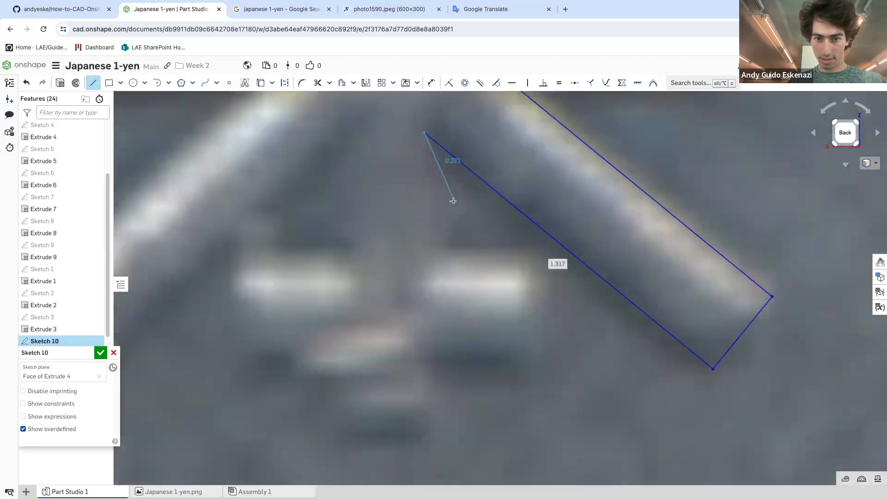
{"action": "left_click", "coordinate": [424, 245]}
{"action": "left_click", "coordinate": [531, 245]}
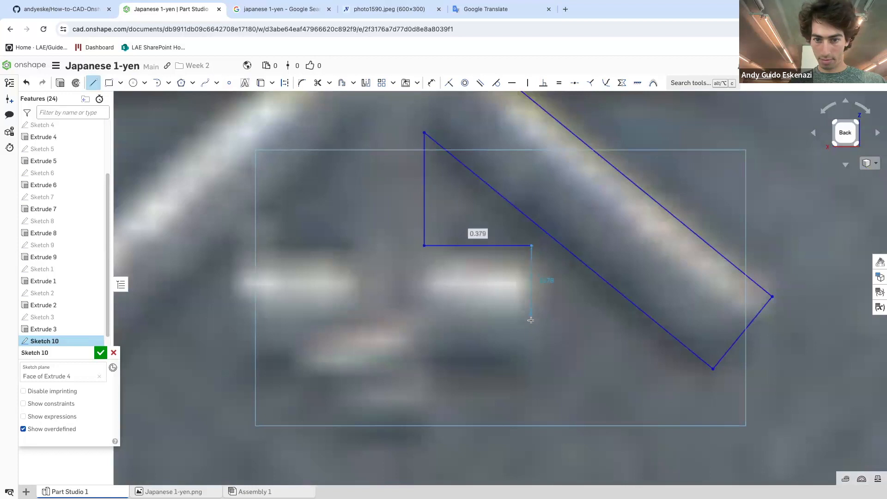
{"action": "left_click", "coordinate": [531, 346]}
{"action": "scroll", "coordinate": [448, 304], "scroll_direction": "down", "scroll_amount": 3}
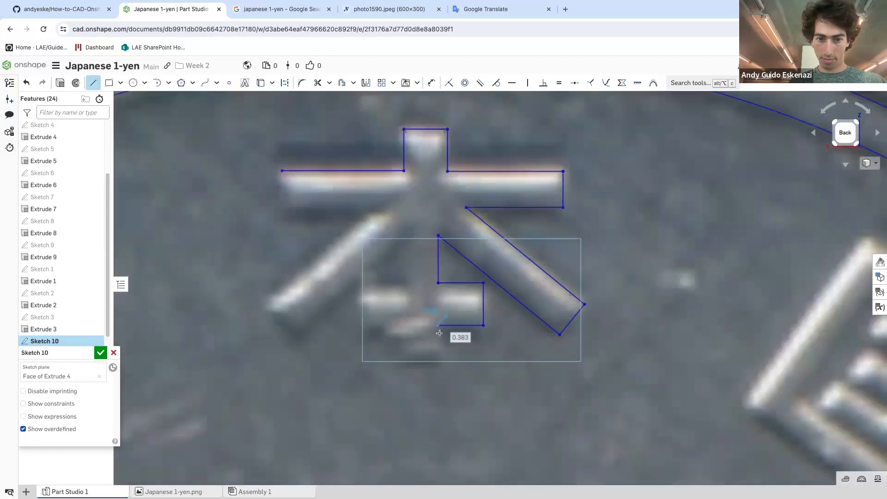
{"action": "left_click", "coordinate": [438, 323]}
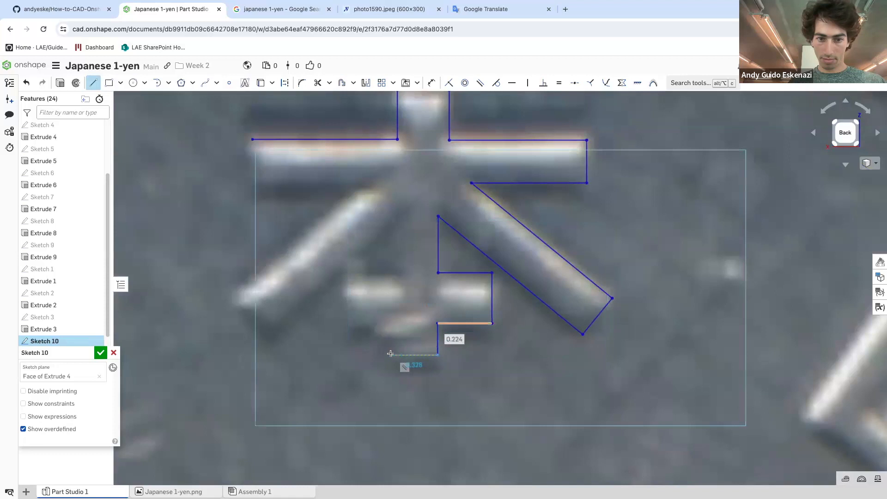
Outline the stem's foot, about 0.33 mm wide, and the small crossbar's left half, continuing up the stem's left side
{"action": "left_click", "coordinate": [438, 355]}
{"action": "left_click", "coordinate": [391, 355]}
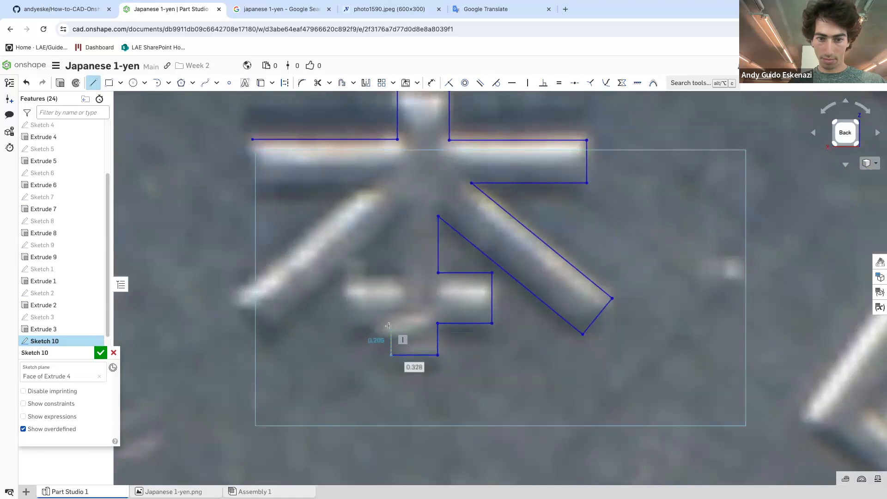
{"action": "left_click", "coordinate": [344, 325]}
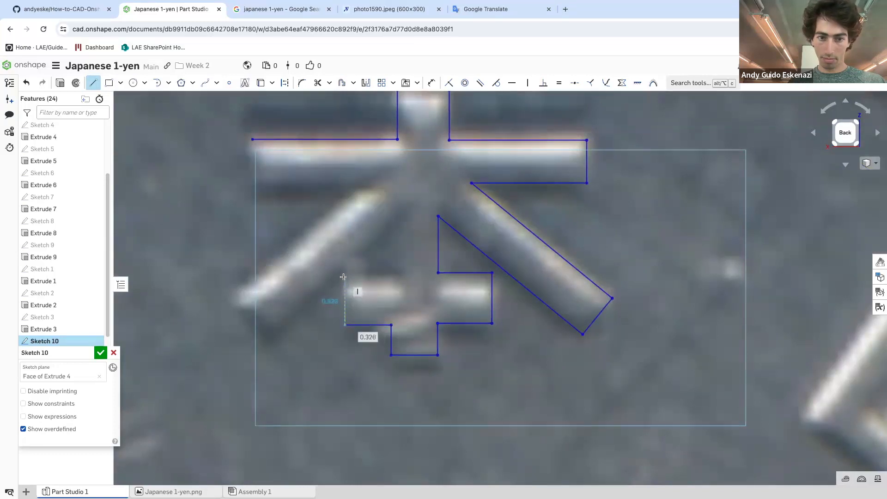
{"action": "left_click", "coordinate": [345, 277]}
{"action": "left_click", "coordinate": [397, 277]}
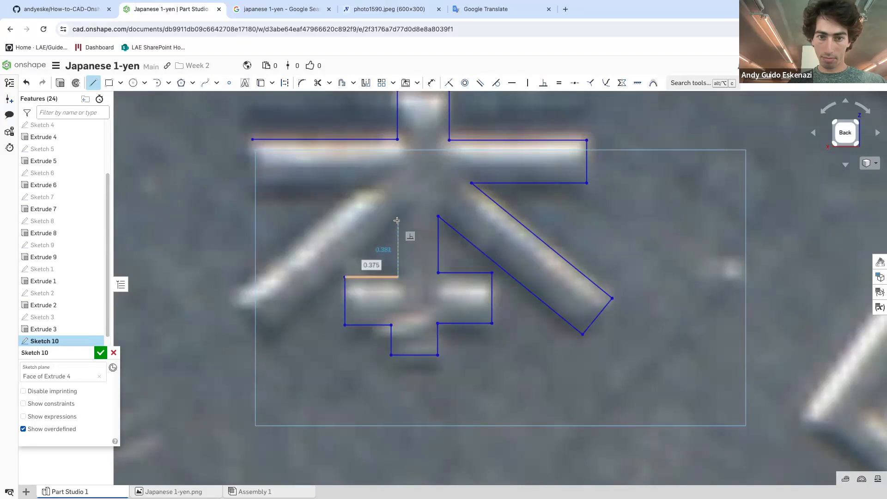
{"action": "left_click", "coordinate": [398, 217]}
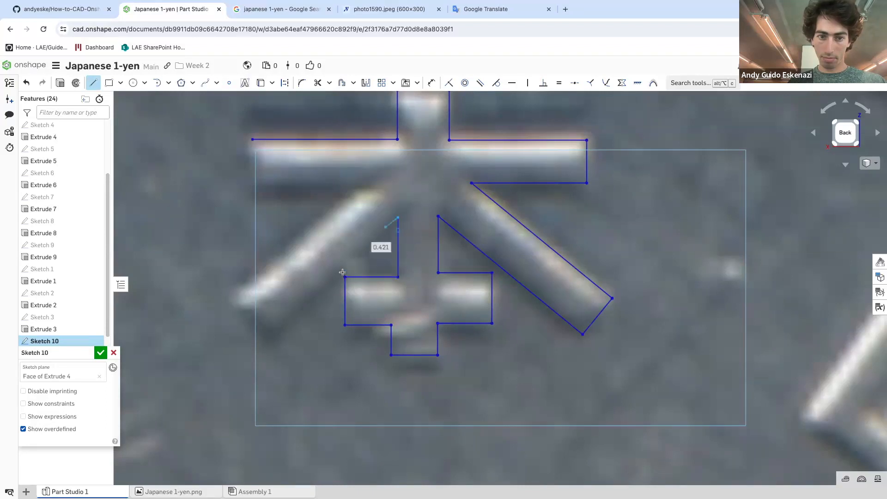
Trace the left diagonal stroke of the 本 kanji, about 1.27 mm long, and close the outline at the upper crossbar's left end
{"action": "left_click", "coordinate": [270, 336]}
{"action": "left_click", "coordinate": [231, 304]}
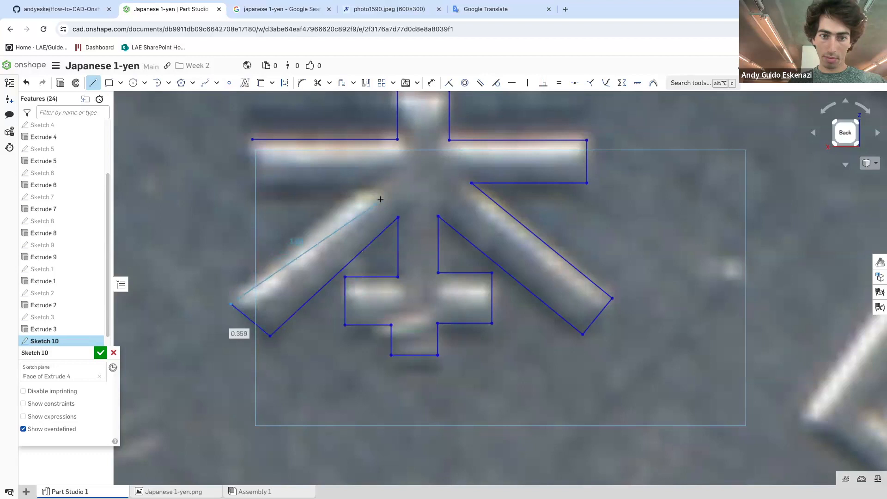
{"action": "left_click", "coordinate": [364, 185]}
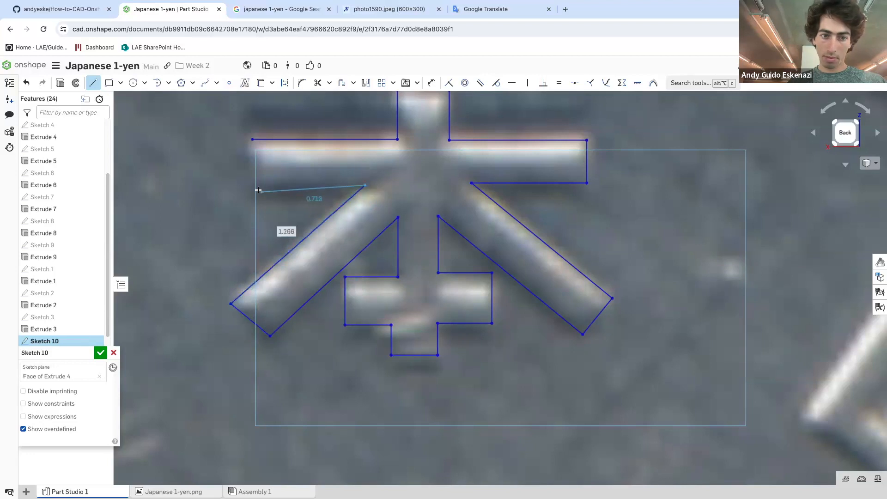
{"action": "left_click", "coordinate": [252, 139]}
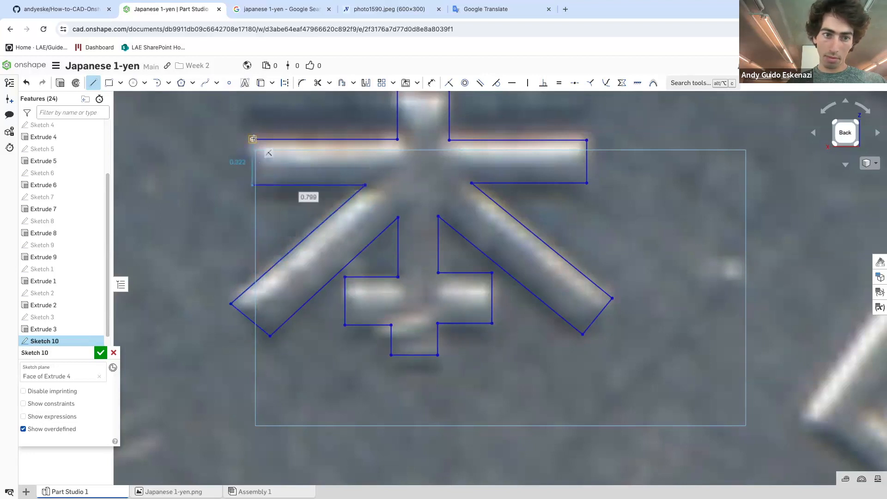
{"action": "key", "text": "Escape"}
Shift the corner where the stem meets the small crossbar's right half slightly inward and down, level with the left half
{"action": "scroll", "coordinate": [298, 153], "scroll_direction": "down", "scroll_amount": 10}
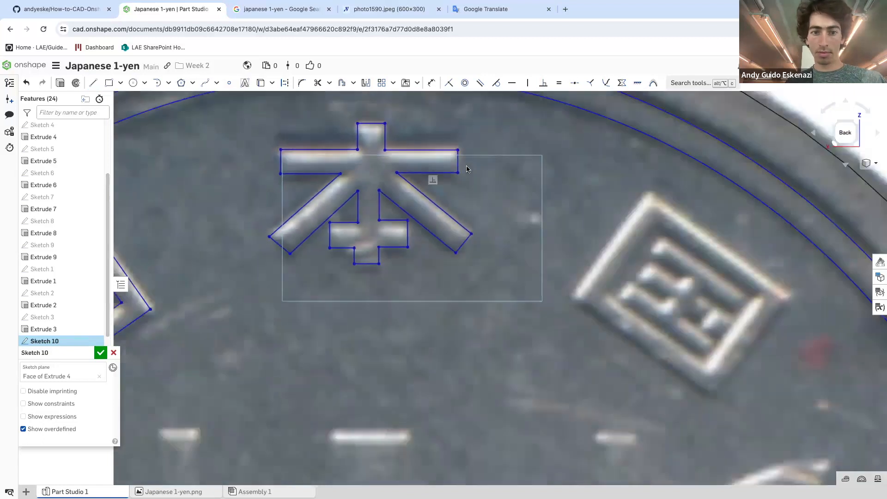
{"action": "scroll", "coordinate": [337, 247], "scroll_direction": "up", "scroll_amount": 8}
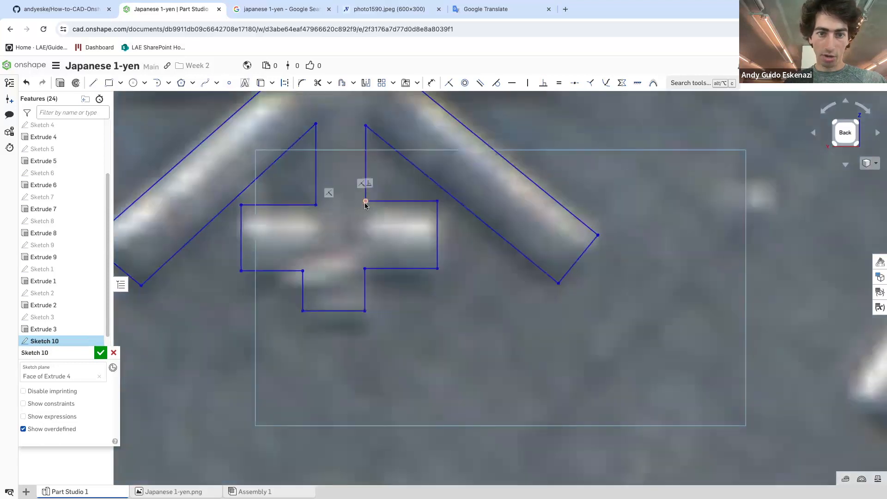
{"action": "left_click_drag", "start_coordinate": [365, 201], "coordinate": [362, 204]}
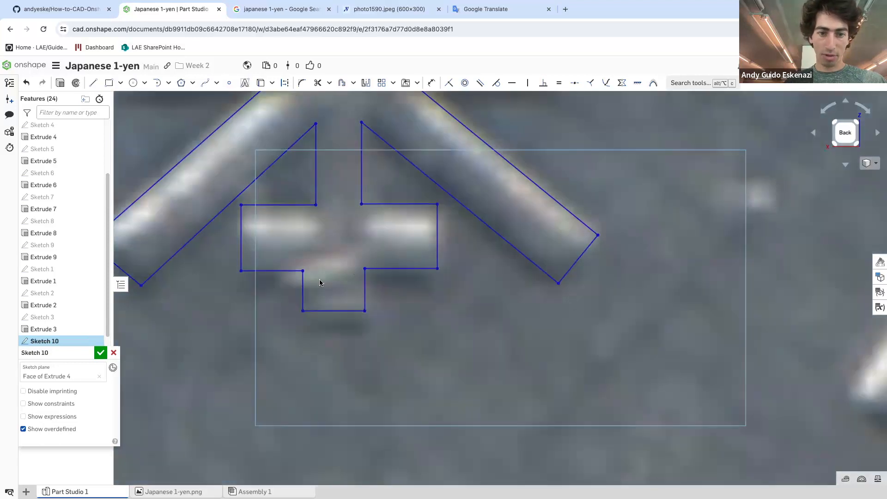
Shift the corner where the 本 stem meets the small crossbar's left half slightly inward and up, level with the right half
{"action": "left_click_drag", "start_coordinate": [303, 271], "coordinate": [309, 268]}
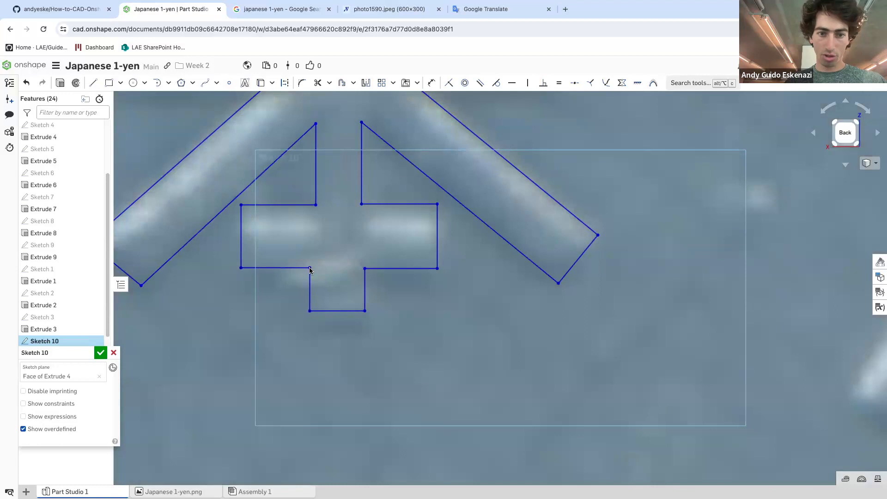
{"action": "scroll", "coordinate": [356, 256], "scroll_direction": "down", "scroll_amount": 10}
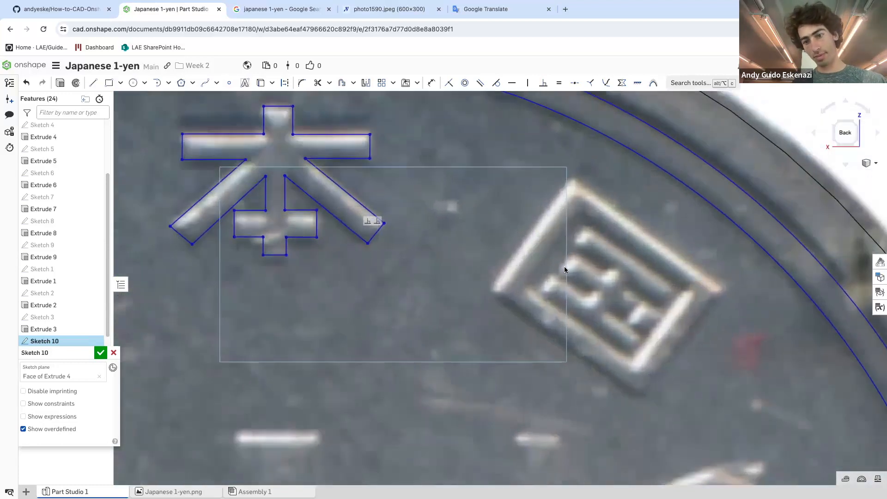
Trace the outer edge of the 国 kanji's tilted frame as a closed four-sided outline about 2.39 mm by 1.75 mm
{"action": "scroll", "coordinate": [655, 314], "scroll_direction": "up", "scroll_amount": 5}
{"action": "scroll", "coordinate": [503, 247], "scroll_direction": "down", "scroll_amount": 3}
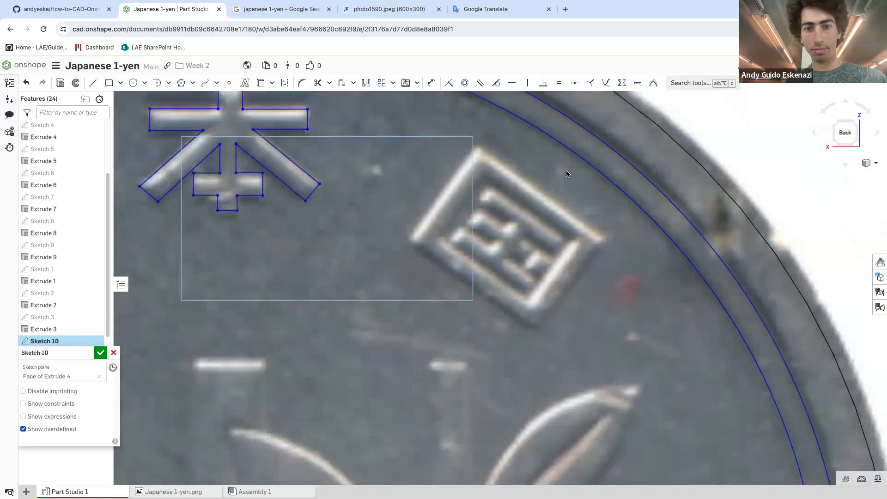
{"action": "scroll", "coordinate": [503, 247], "scroll_direction": "up", "scroll_amount": 2}
{"action": "key", "text": "l"}
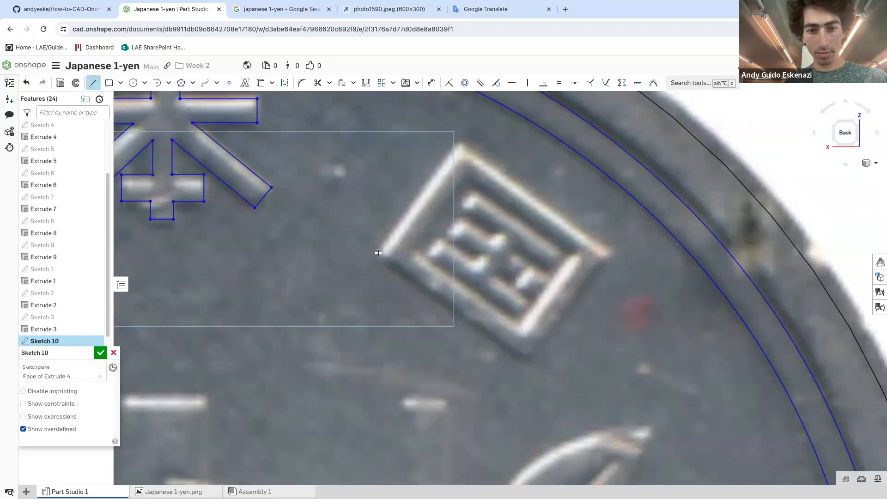
{"action": "left_click", "coordinate": [458, 142]}
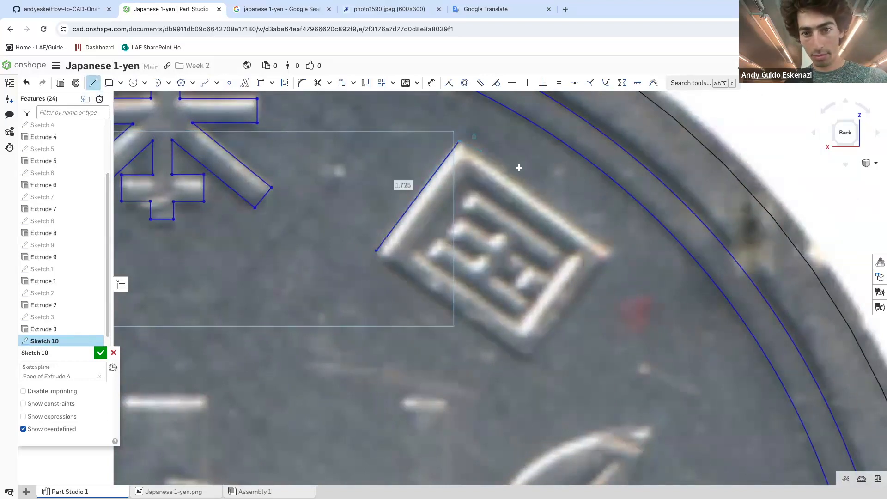
{"action": "left_click", "coordinate": [612, 251]}
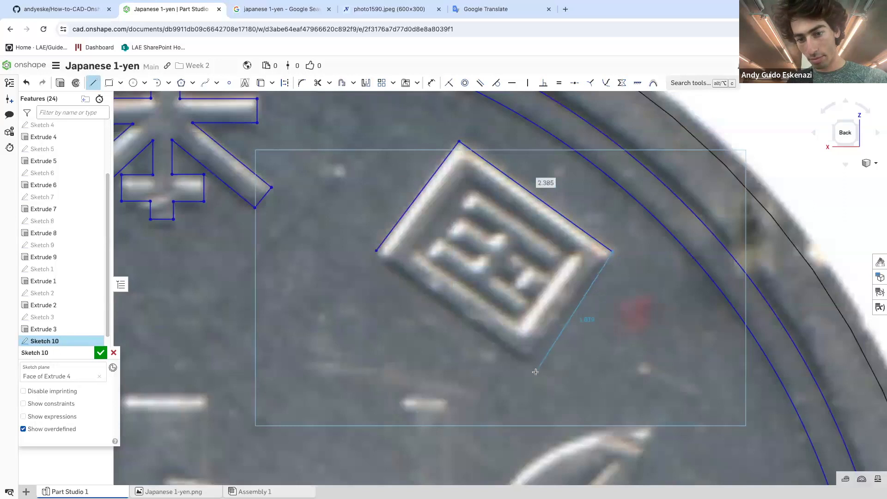
{"action": "left_click", "coordinate": [530, 364]}
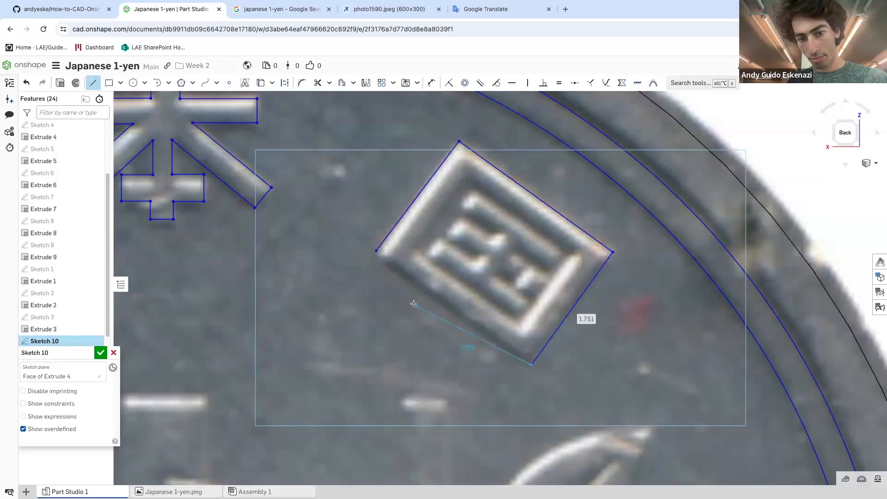
{"action": "left_click", "coordinate": [376, 251]}
Trace the inner edge of the 国 frame as a closed four-sided outline, about 1.19 mm along its short right side
{"action": "left_click", "coordinate": [413, 250]}
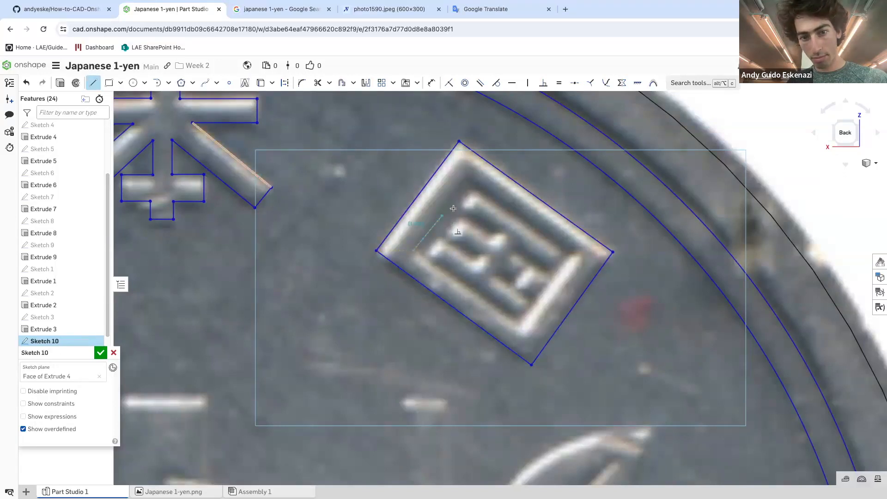
{"action": "left_click", "coordinate": [467, 174]}
{"action": "left_click", "coordinate": [575, 250]}
{"action": "left_click", "coordinate": [520, 328]}
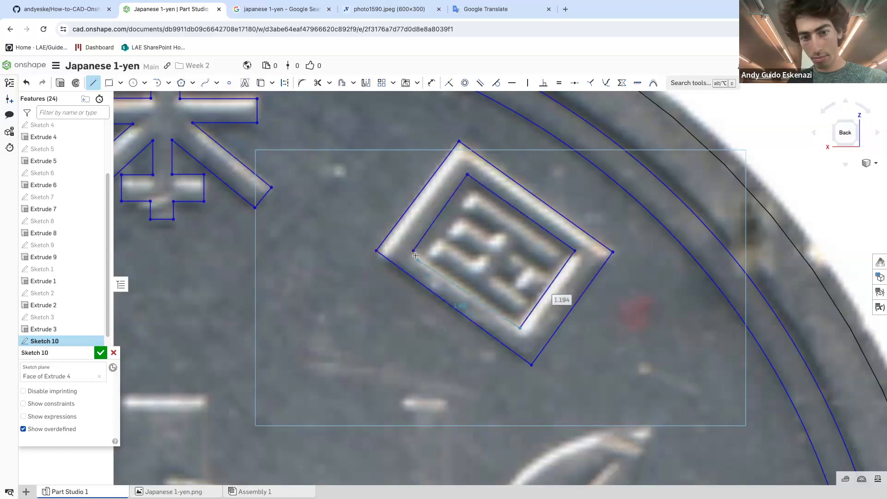
{"action": "left_click", "coordinate": [413, 250]}
Start the inner 国 strokes: outline the top bar's left end, its 0.6 mm underside, the stem and the middle bar's 0.5 mm upper edge
{"action": "left_click", "coordinate": [470, 191]}
{"action": "left_click", "coordinate": [461, 204]}
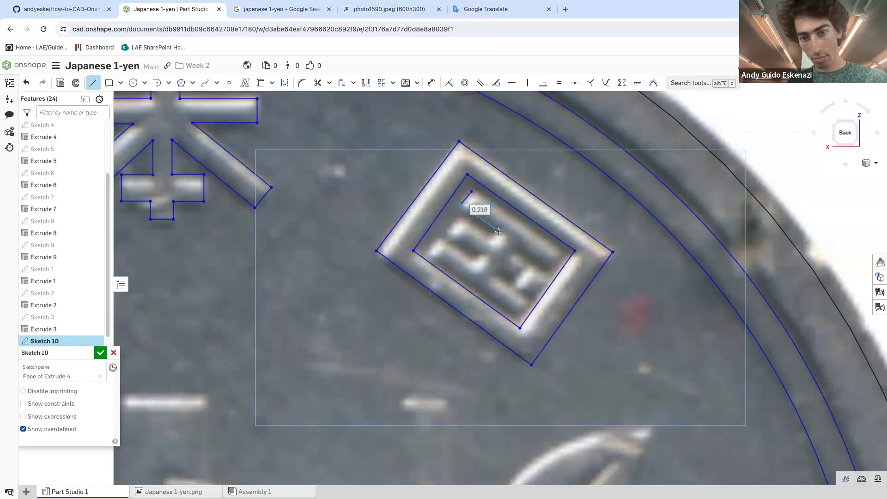
{"action": "left_click", "coordinate": [500, 230]}
{"action": "scroll", "coordinate": [500, 230], "scroll_direction": "up", "scroll_amount": 3}
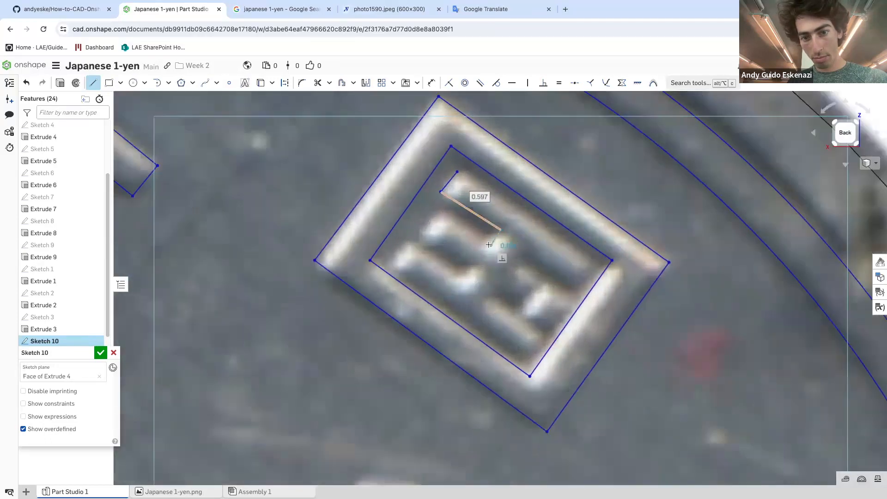
{"action": "left_click", "coordinate": [489, 245]}
{"action": "left_click", "coordinate": [441, 214]}
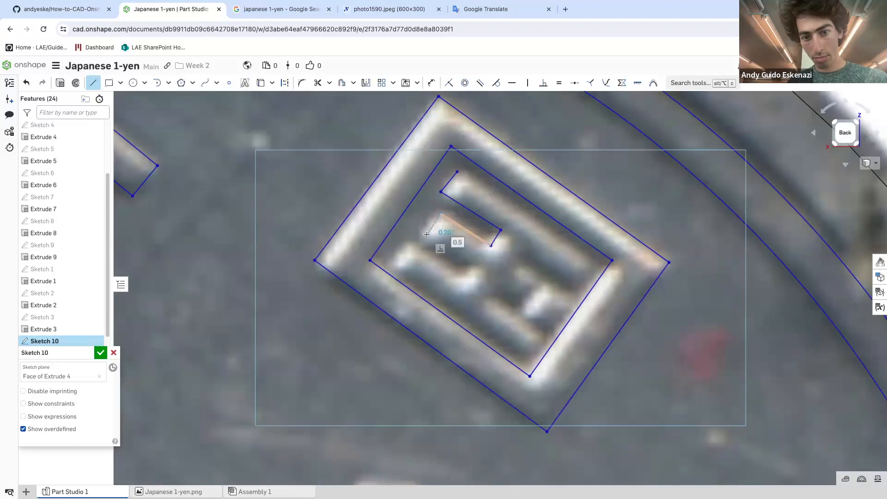
Continue around the middle bar's left end and 0.46 mm underside, down the stem, and along the bottom bar's 0.55 mm upper edge and left end
{"action": "left_click", "coordinate": [425, 236]}
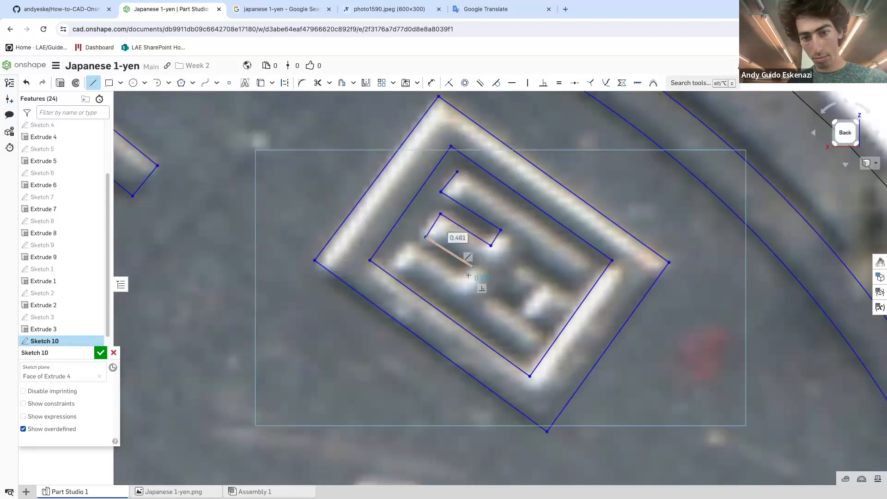
{"action": "left_click", "coordinate": [462, 281]}
{"action": "left_click", "coordinate": [407, 245]}
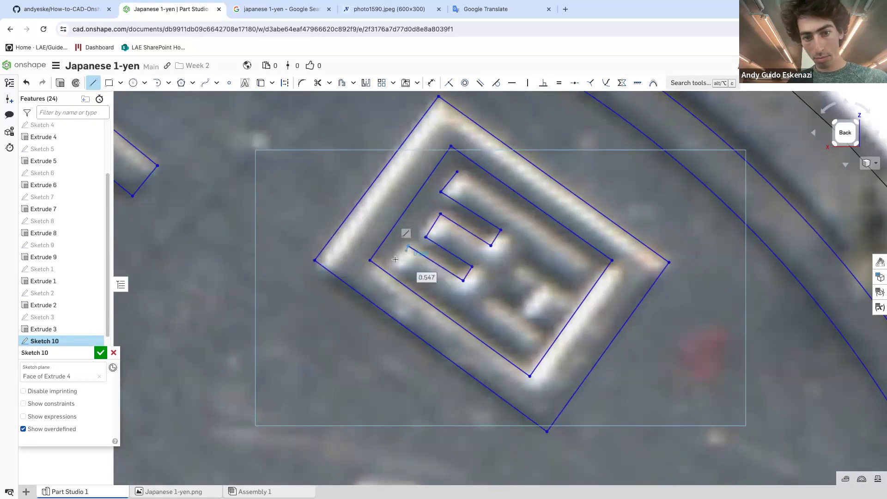
{"action": "left_click", "coordinate": [394, 267]}
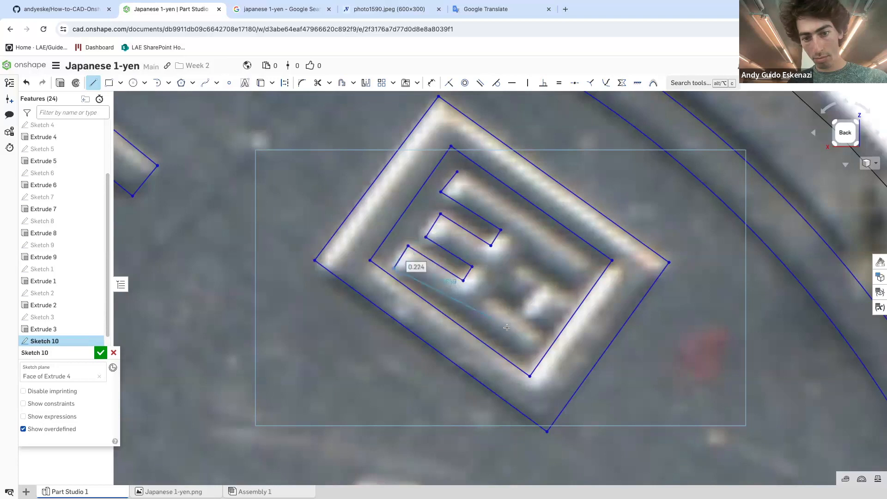
Outline the bottom bar's underside, about 1.35 mm long, its right end and upper edge, continuing about 0.15 mm up the stem's right side
{"action": "left_click", "coordinate": [525, 359]}
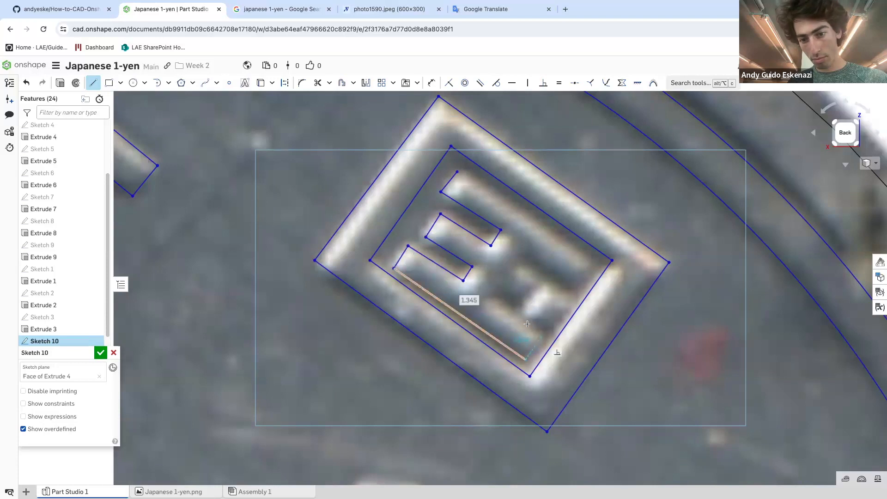
{"action": "left_click", "coordinate": [541, 337]}
{"action": "left_click", "coordinate": [488, 299]}
{"action": "left_click", "coordinate": [497, 286]}
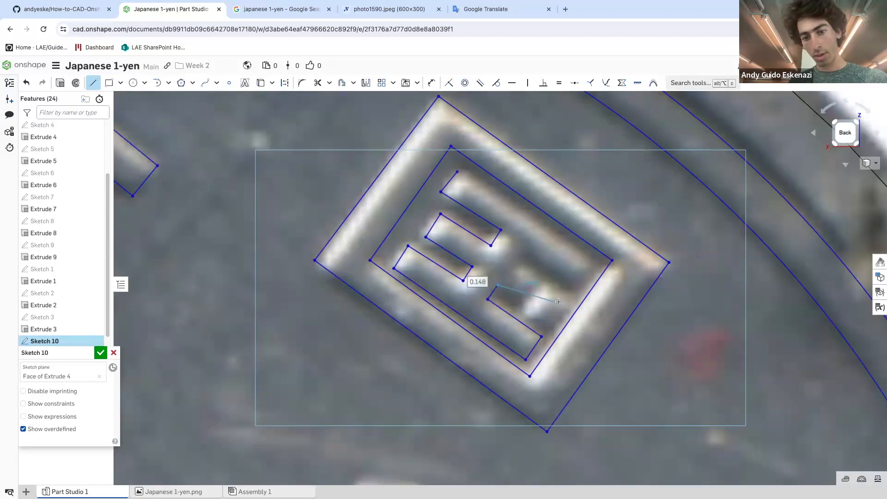
Switch to Google Translate, look up the character 国 using the pinyin guo, and return to the coin's Onshape Part Studio
{"action": "left_click", "coordinate": [486, 9]}
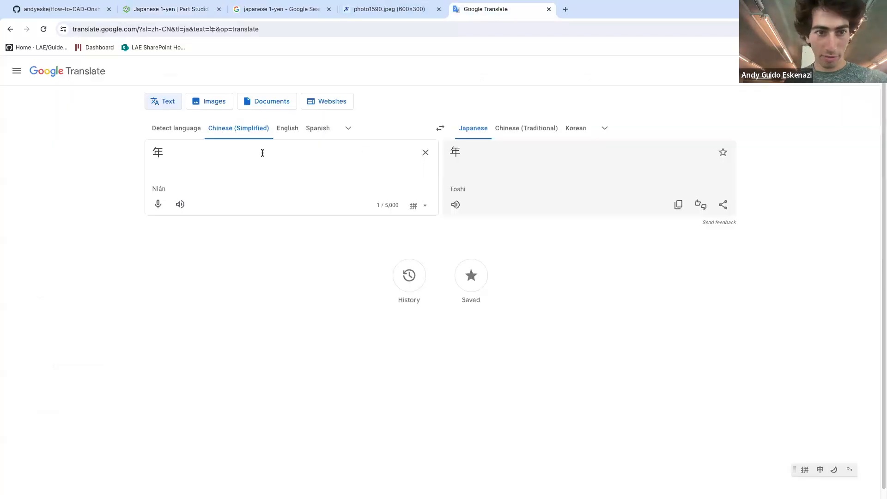
{"action": "double_click", "coordinate": [261, 154]}
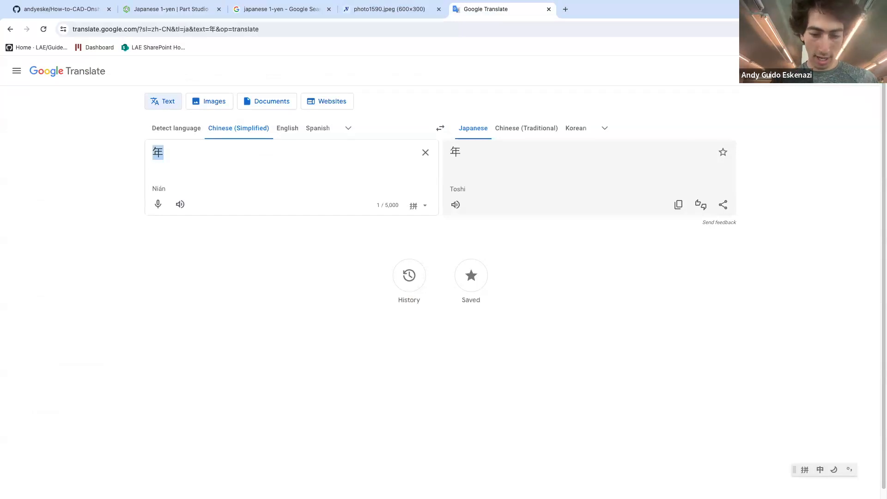
{"action": "type", "text": "guo"}
{"action": "left_click", "coordinate": [187, 183]}
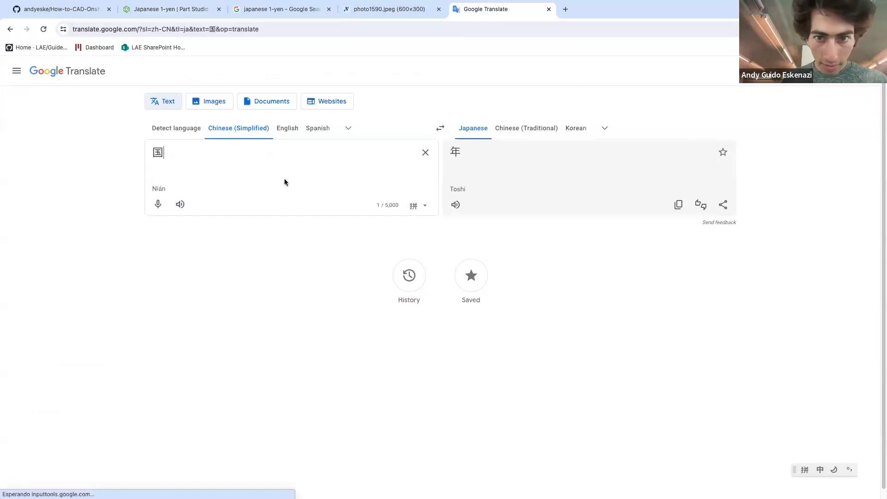
{"action": "scroll", "coordinate": [464, 143], "scroll_direction": "down", "scroll_amount": 1}
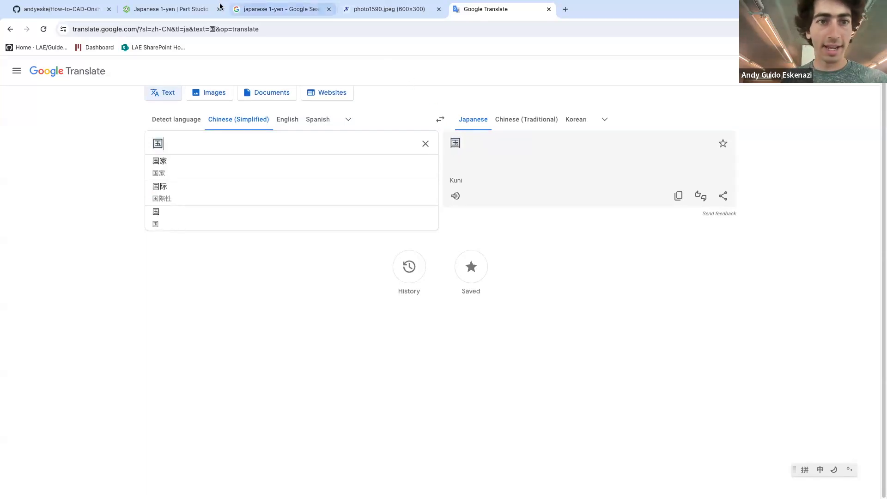
{"action": "left_click", "coordinate": [144, 5]}
{"action": "left_click", "coordinate": [91, 238]}
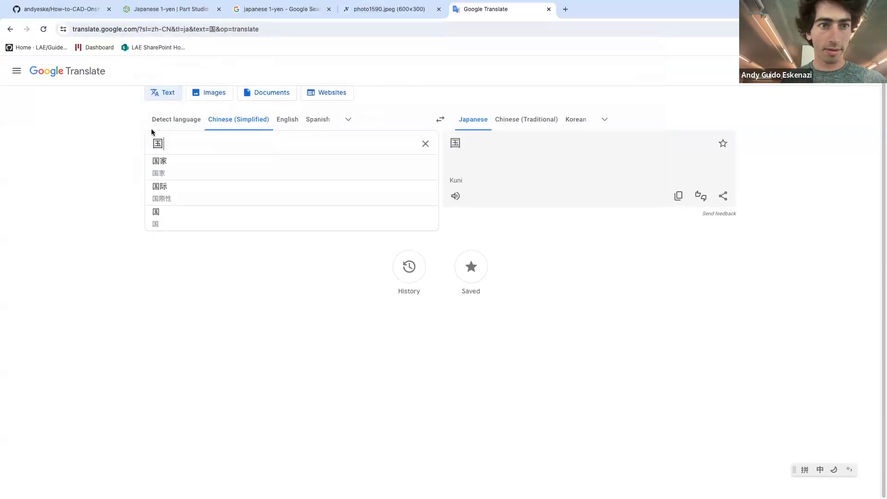
{"action": "key", "text": "super+2"}
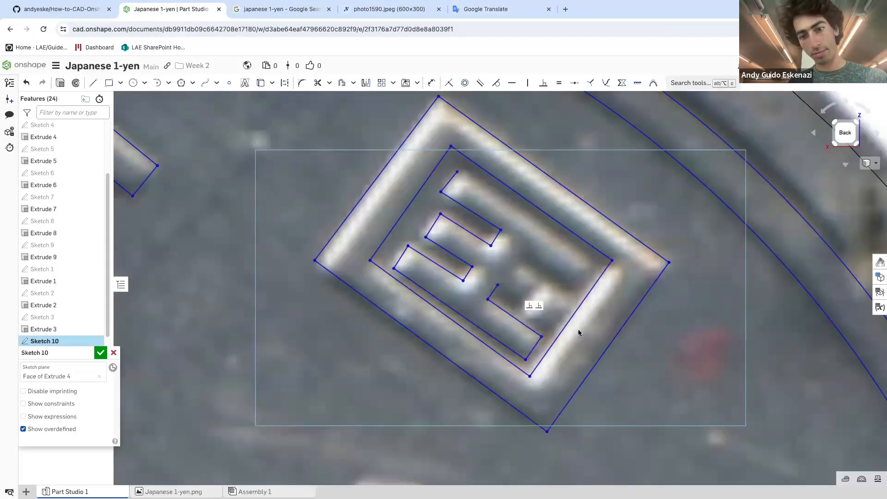
Extend the 国 outline about 0.26 mm from the stem's right side towards the small dot stroke
{"action": "left_click", "coordinate": [92, 85]}
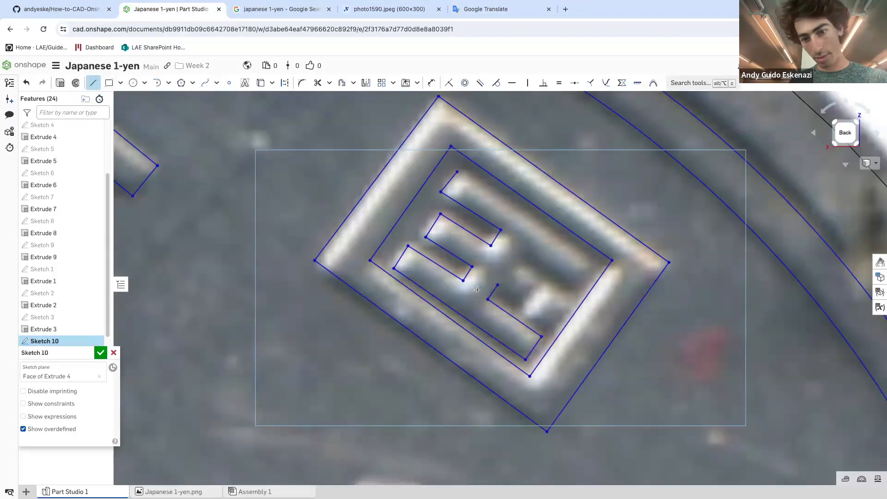
{"action": "left_click", "coordinate": [498, 285]}
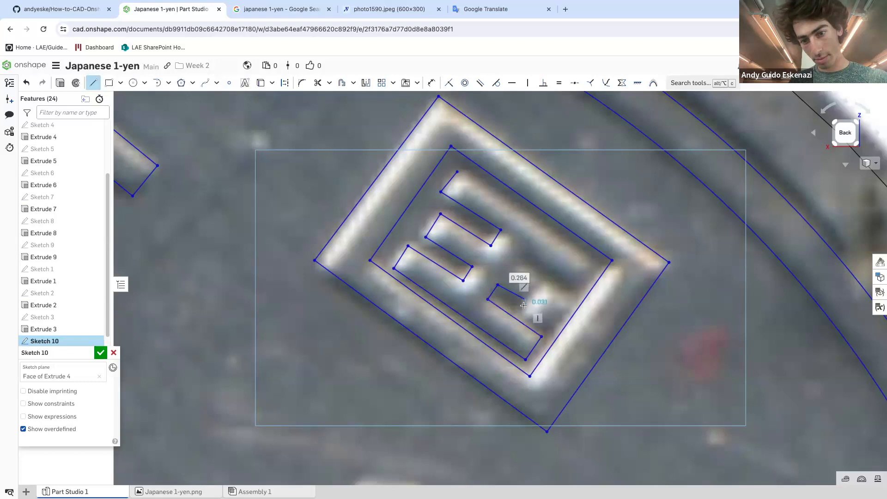
{"action": "left_click", "coordinate": [525, 299]}
{"action": "key", "text": "Escape"}
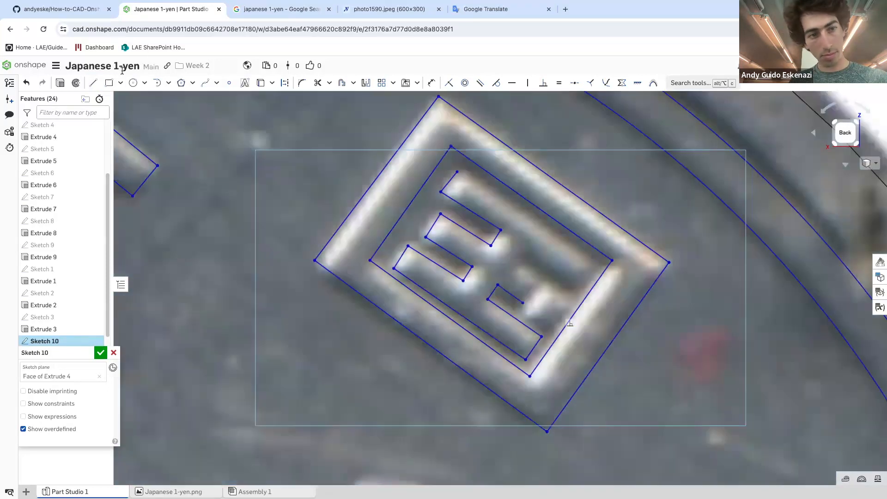
Outline the 国 dot stroke with edges of about 0.09 and 0.22 mm, its right end, and the middle bar's 0.48 mm upper edge
{"action": "left_click", "coordinate": [93, 82]}
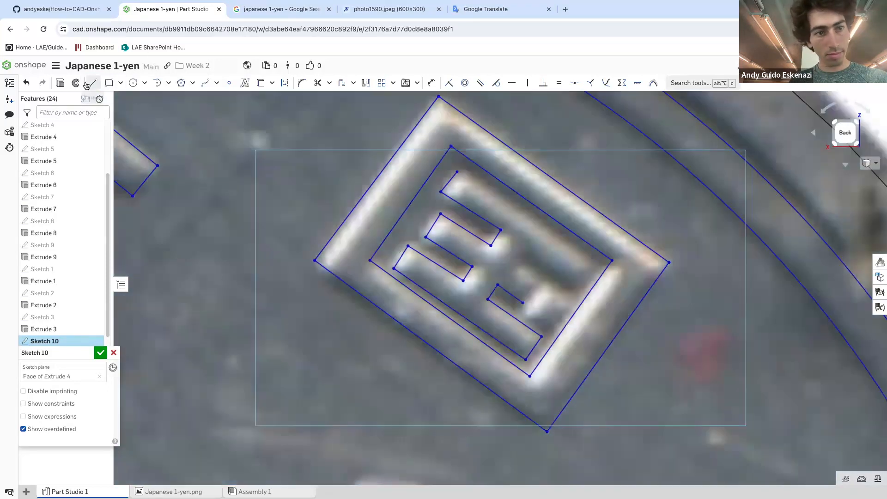
{"action": "left_click", "coordinate": [522, 303]}
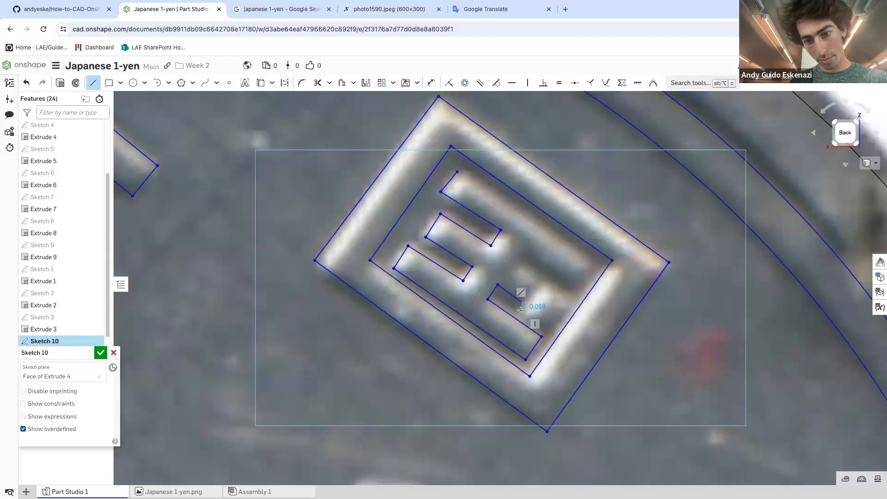
{"action": "scroll", "coordinate": [519, 310], "scroll_direction": "up", "scroll_amount": 2}
{"action": "left_click", "coordinate": [514, 308]}
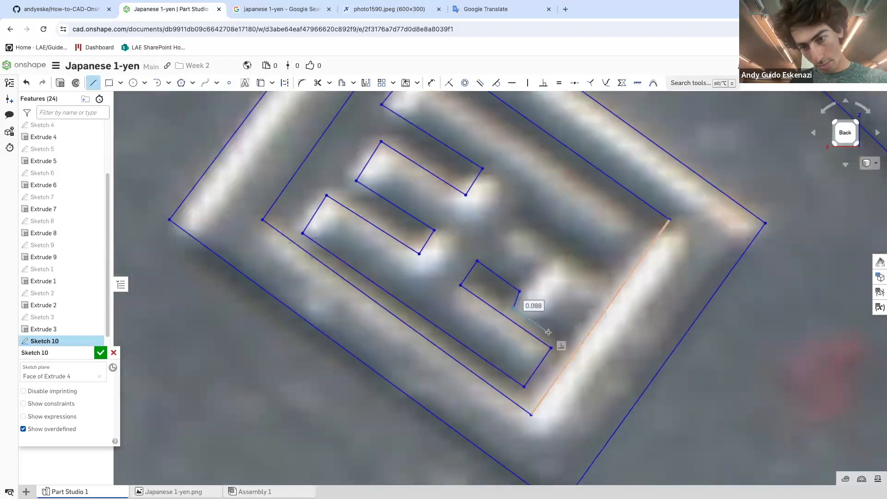
{"action": "left_click", "coordinate": [549, 333]}
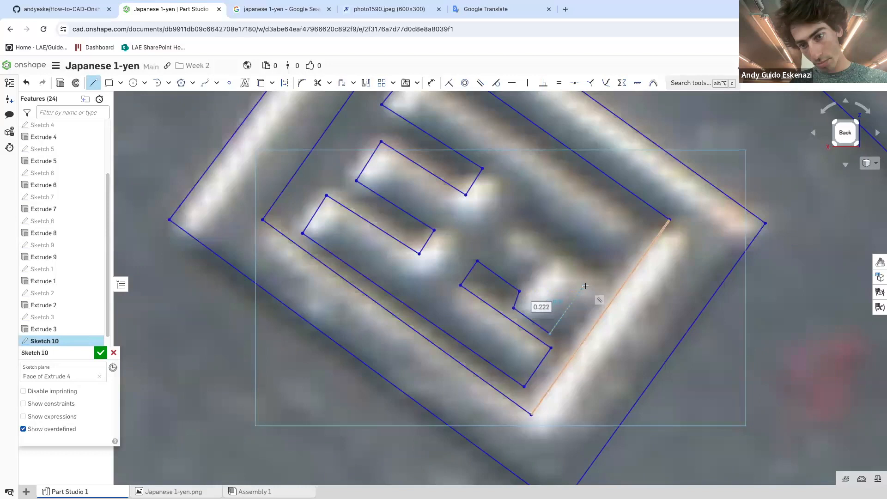
{"action": "left_click", "coordinate": [585, 284]}
{"action": "left_click", "coordinate": [507, 227]}
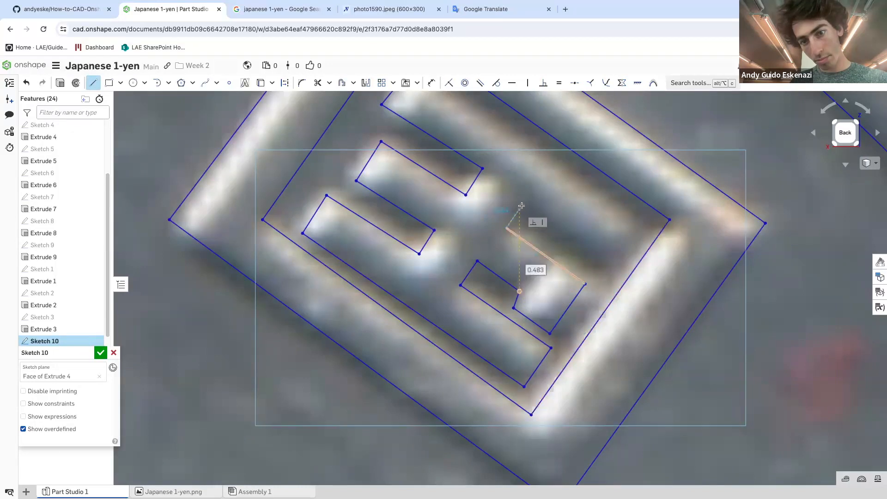
Trace the top bar's right underside, about 0.52 mm, and its 0.25 mm right end, closing the outline at the bar's left end
{"action": "left_click", "coordinate": [608, 262]}
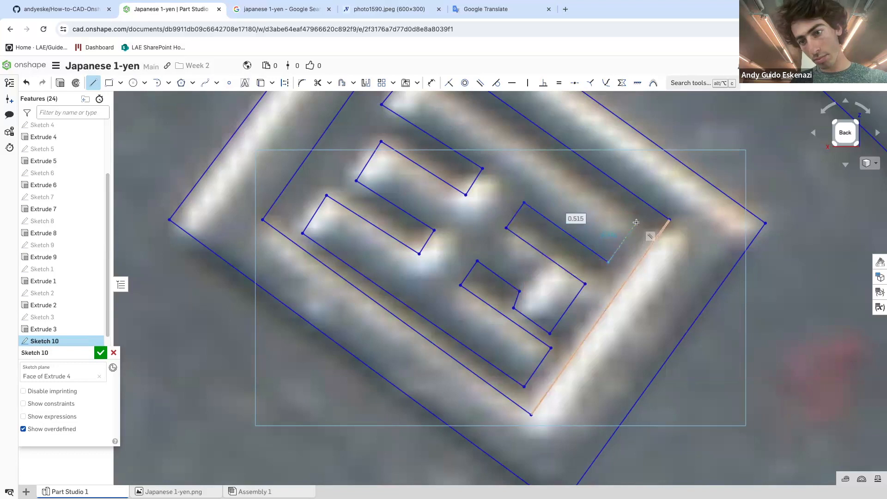
{"action": "left_click", "coordinate": [636, 221]}
{"action": "scroll", "coordinate": [635, 231], "scroll_direction": "down", "scroll_amount": 3}
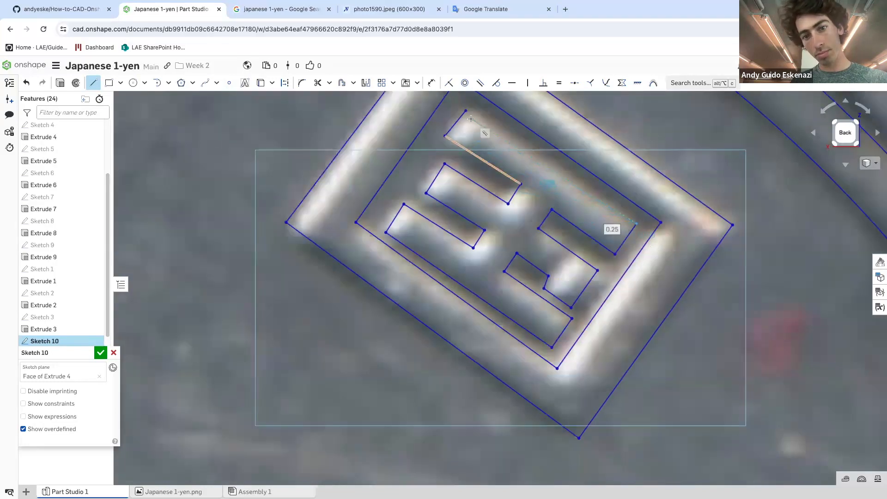
{"action": "left_click", "coordinate": [466, 110]}
{"action": "key", "text": "Escape"}
Nudge the upper-left corner of the top bar inside the 国 frame slightly up and to the right
{"action": "scroll", "coordinate": [485, 133], "scroll_direction": "up", "scroll_amount": 1}
{"action": "scroll", "coordinate": [489, 139], "scroll_direction": "down", "scroll_amount": 3}
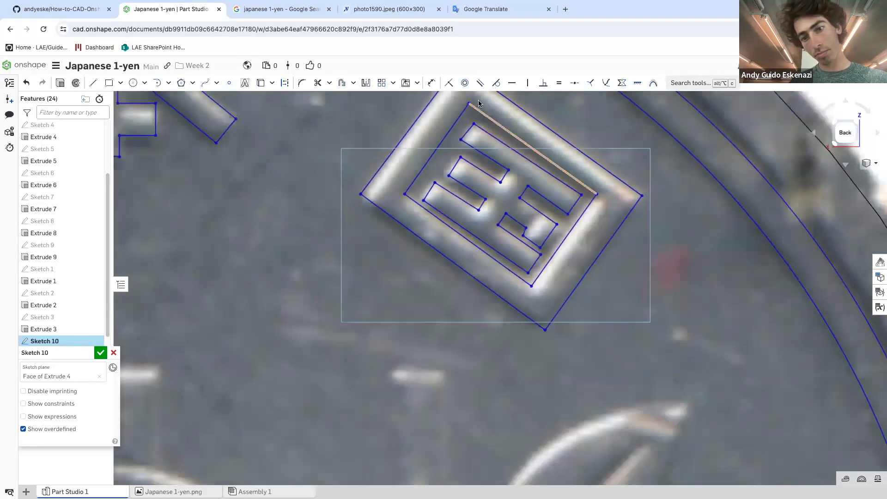
{"action": "scroll", "coordinate": [480, 99], "scroll_direction": "up", "scroll_amount": 4}
{"action": "left_click_drag", "start_coordinate": [468, 158], "coordinate": [471, 155]}
{"action": "scroll", "coordinate": [471, 157], "scroll_direction": "down", "scroll_amount": 10}
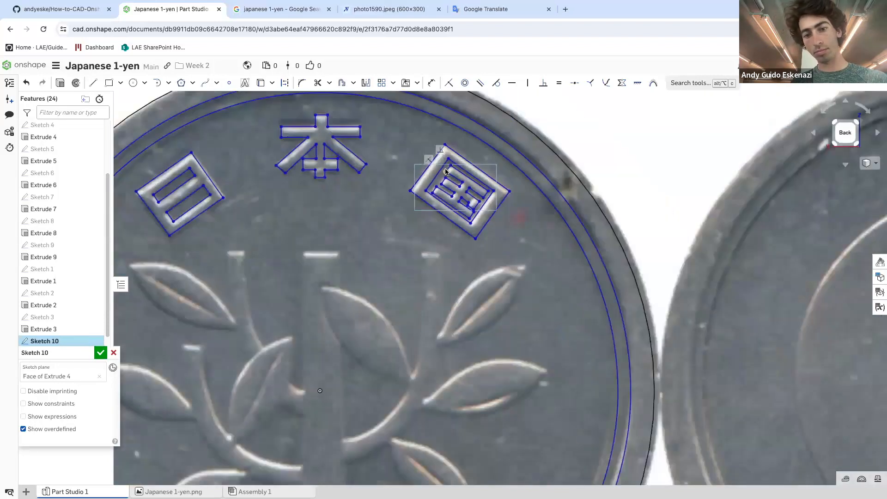
Trace the 一 bar below the plant as a closed rectangle about 0.5 mm high
{"action": "scroll", "coordinate": [370, 319], "scroll_direction": "up", "scroll_amount": 10}
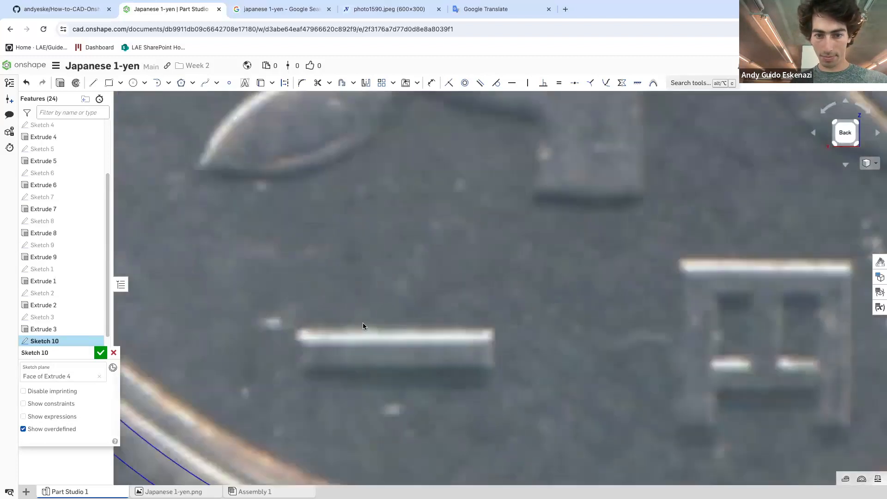
{"action": "scroll", "coordinate": [363, 325], "scroll_direction": "up", "scroll_amount": 1}
{"action": "left_click", "coordinate": [93, 83]}
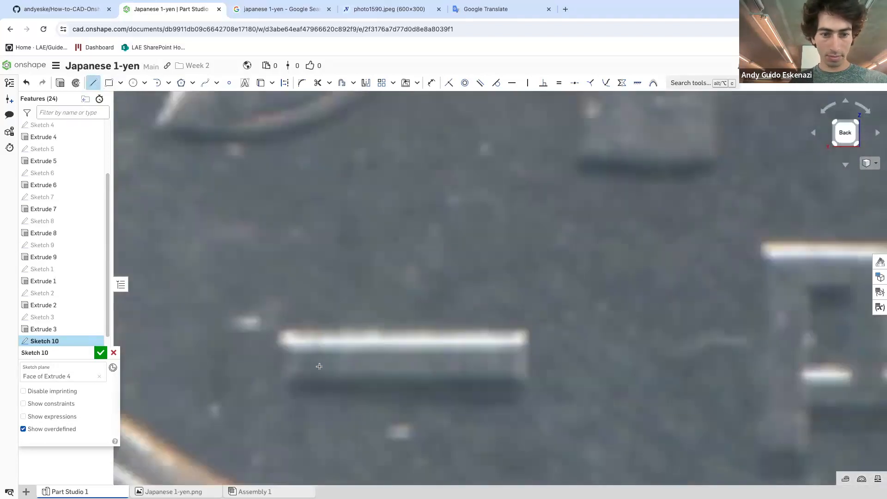
{"action": "left_click", "coordinate": [527, 332]}
{"action": "left_click", "coordinate": [527, 381]}
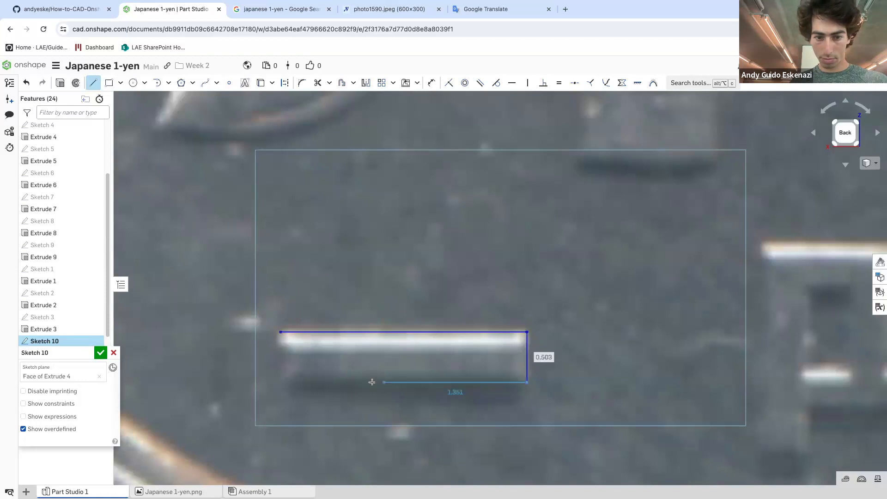
{"action": "left_click", "coordinate": [281, 382]}
{"action": "left_click", "coordinate": [280, 332]}
Trace the outer frame of the 円 character with a left edge about 2.02 mm, the upper edge, and a right edge about 2.09 mm
{"action": "scroll", "coordinate": [280, 333], "scroll_direction": "down", "scroll_amount": 5}
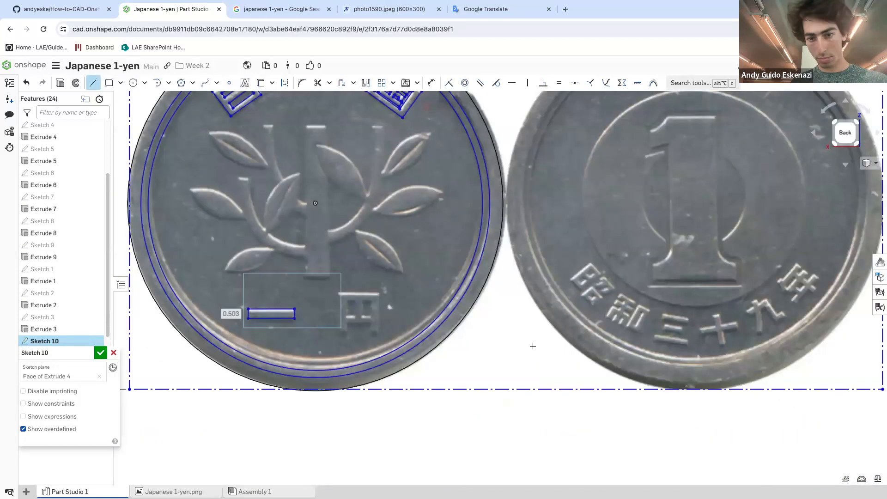
{"action": "scroll", "coordinate": [295, 341], "scroll_direction": "up", "scroll_amount": 3}
{"action": "scroll", "coordinate": [295, 341], "scroll_direction": "up", "scroll_amount": 1}
{"action": "left_click", "coordinate": [291, 332]}
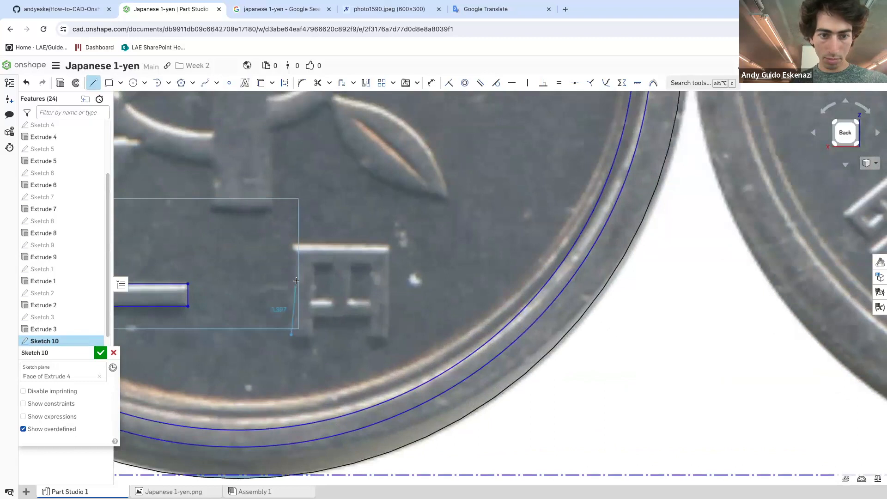
{"action": "left_click", "coordinate": [336, 242]}
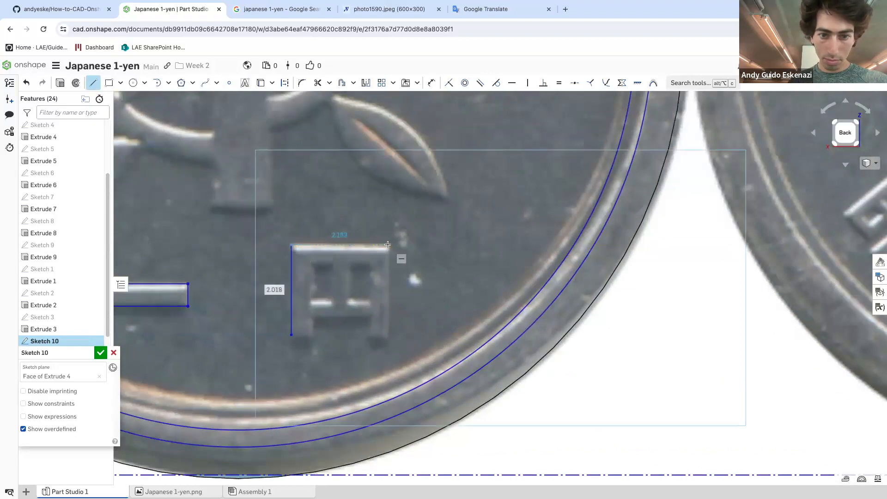
{"action": "left_click", "coordinate": [388, 245]}
{"action": "left_click", "coordinate": [388, 337]}
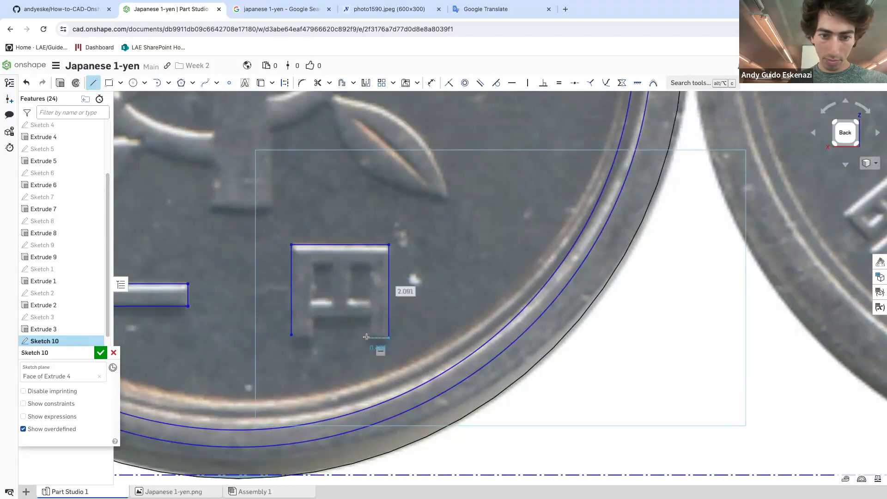
Trace the feet and the notch between them, about 0.42 to 0.44 mm deep, closing the 円 outline and levelling its lower-left corner
{"action": "left_click", "coordinate": [367, 318]}
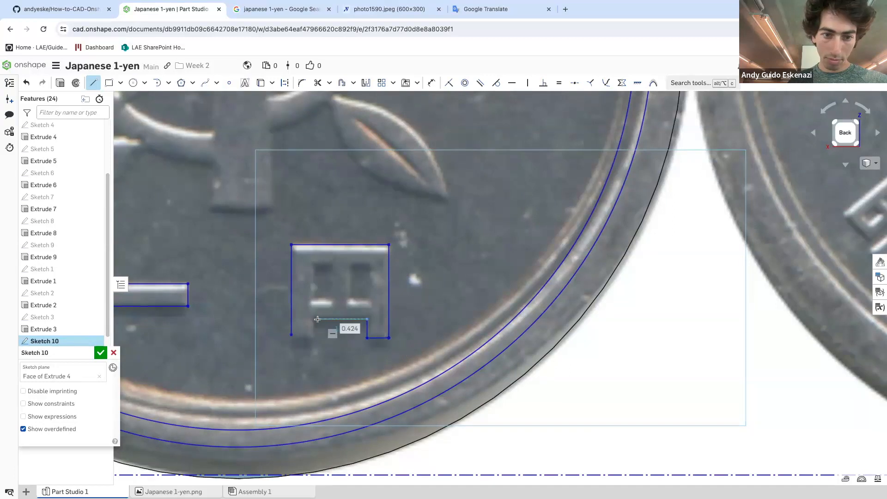
{"action": "left_click", "coordinate": [314, 319]}
{"action": "left_click", "coordinate": [314, 337]}
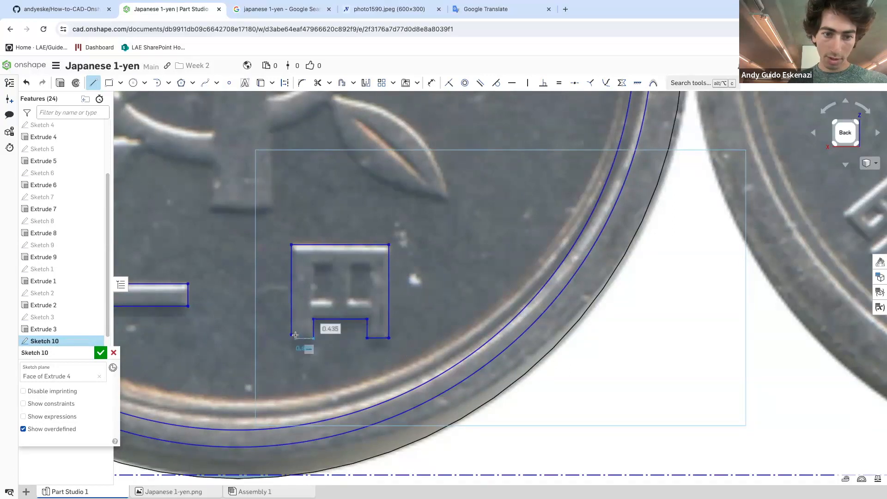
{"action": "scroll", "coordinate": [292, 334], "scroll_direction": "up", "scroll_amount": 5}
{"action": "left_click", "coordinate": [291, 338]}
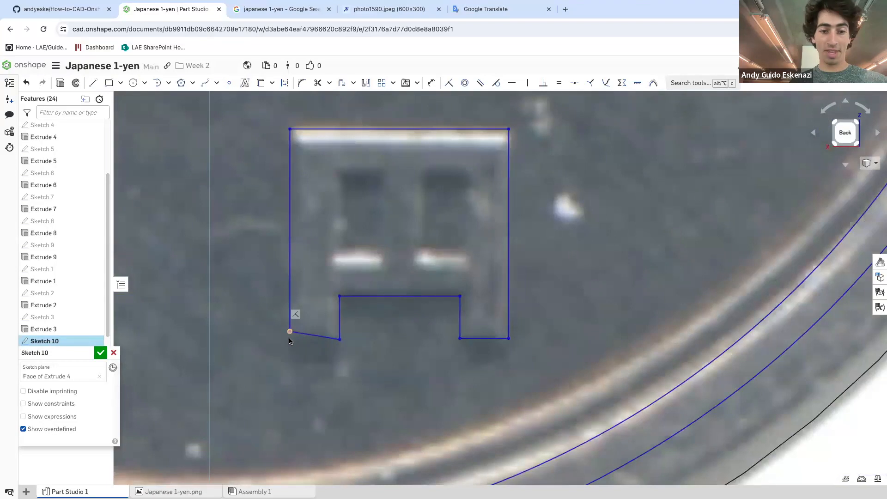
{"action": "scroll", "coordinate": [336, 327], "scroll_direction": "down", "scroll_amount": 2}
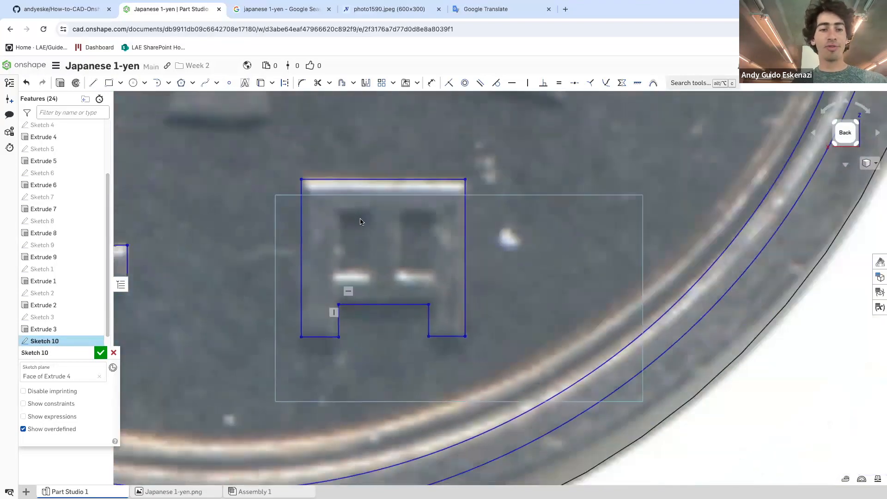
Outline the left opening inside 円, about 0.44 mm wide and 0.87 mm high, and align its upper-left corner with the left edge
{"action": "left_click", "coordinate": [93, 83]}
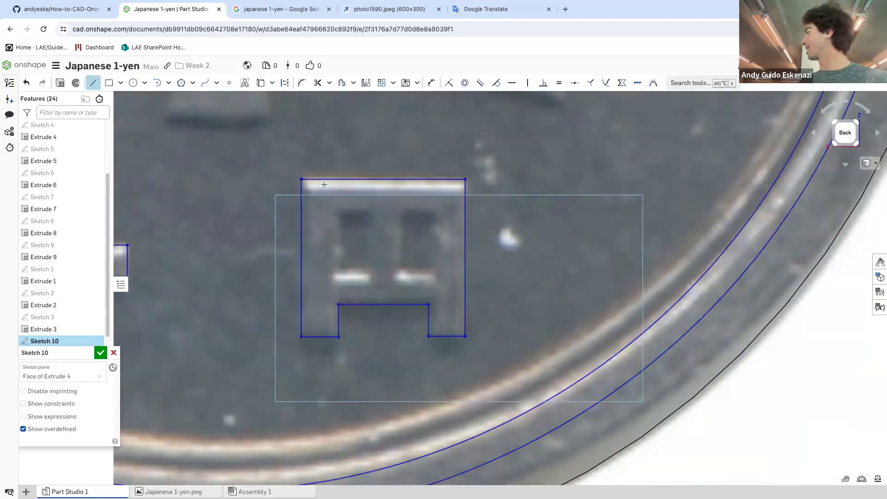
{"action": "scroll", "coordinate": [382, 223], "scroll_direction": "up", "scroll_amount": 3}
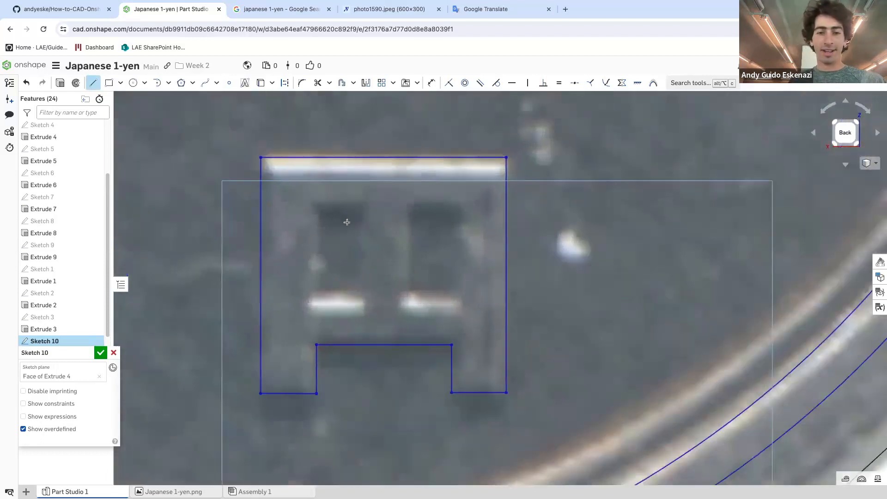
{"action": "left_click", "coordinate": [315, 207]}
{"action": "left_click", "coordinate": [366, 207]}
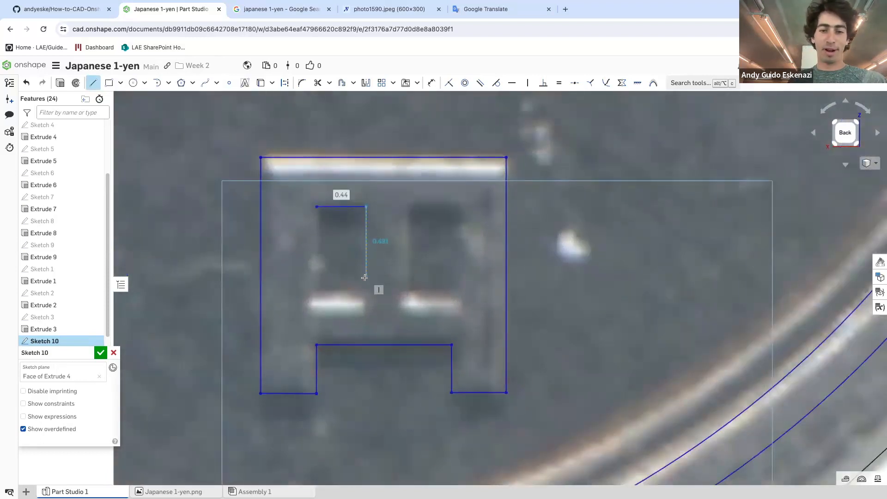
{"action": "left_click", "coordinate": [366, 304]}
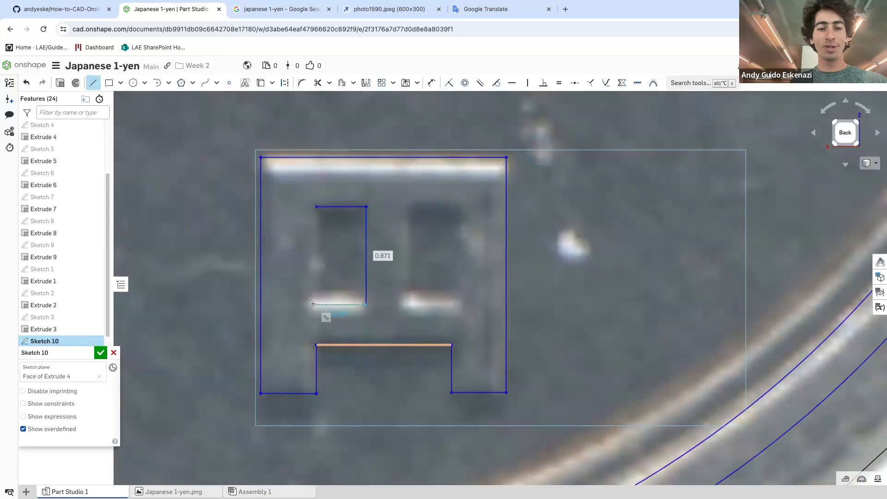
{"action": "left_click", "coordinate": [314, 304]}
{"action": "left_click", "coordinate": [313, 208]}
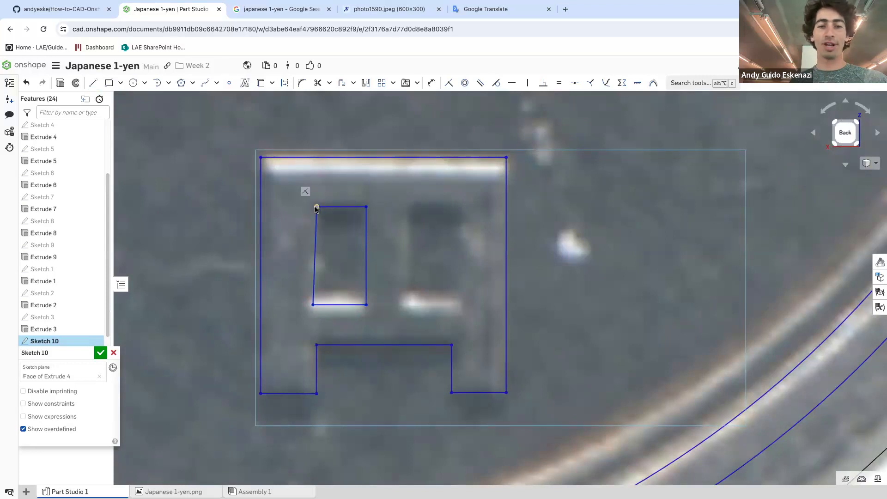
{"action": "key", "text": "Escape"}
{"action": "left_click_drag", "start_coordinate": [311, 208], "coordinate": [312, 207]}
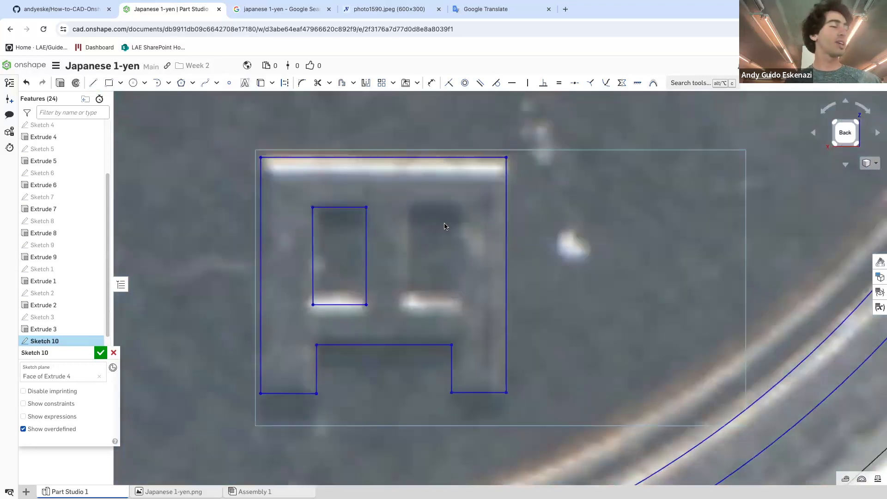
Outline the right opening inside 円, about 0.85 mm high, and shift its upper-left corner to straighten the left edge
{"action": "scroll", "coordinate": [485, 221], "scroll_direction": "up", "scroll_amount": 2}
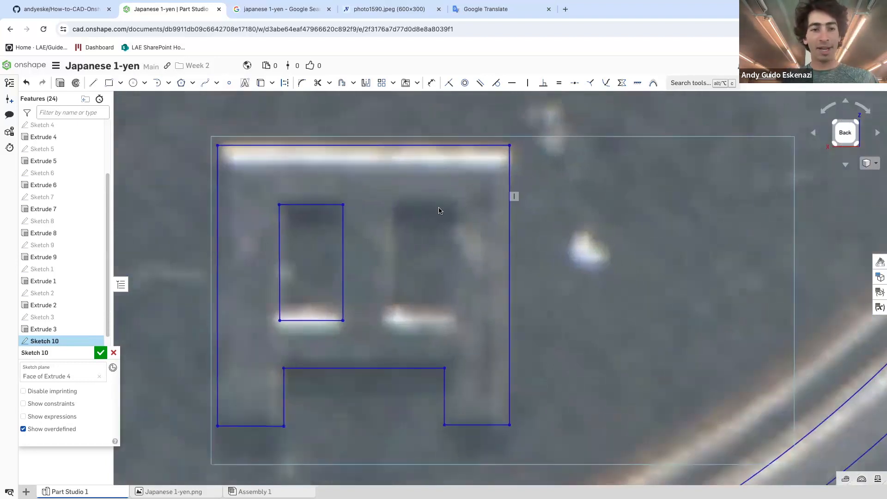
{"action": "left_click", "coordinate": [92, 84]}
{"action": "left_click", "coordinate": [396, 204]}
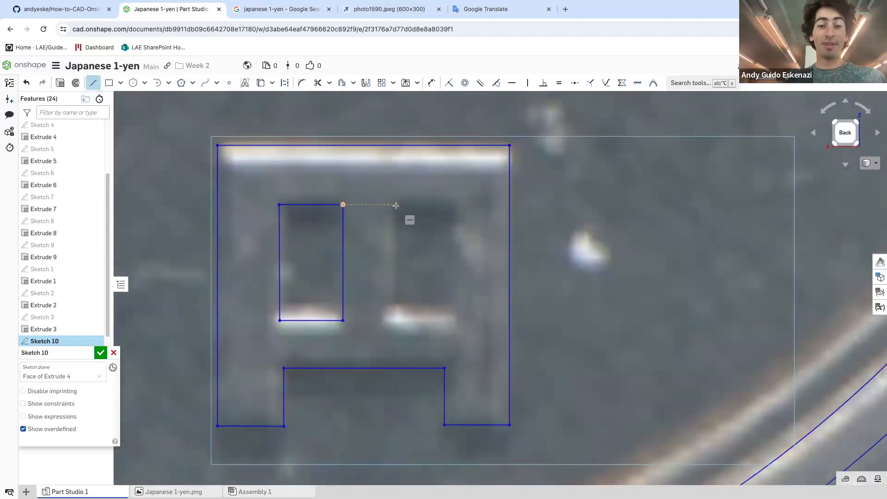
{"action": "left_click", "coordinate": [451, 206]}
{"action": "left_click", "coordinate": [451, 318]}
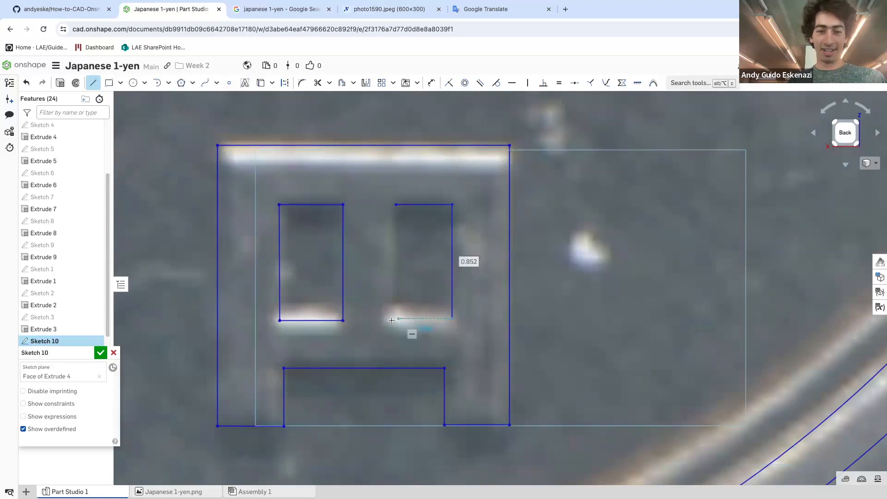
{"action": "left_click", "coordinate": [388, 318]}
{"action": "left_click", "coordinate": [391, 204]}
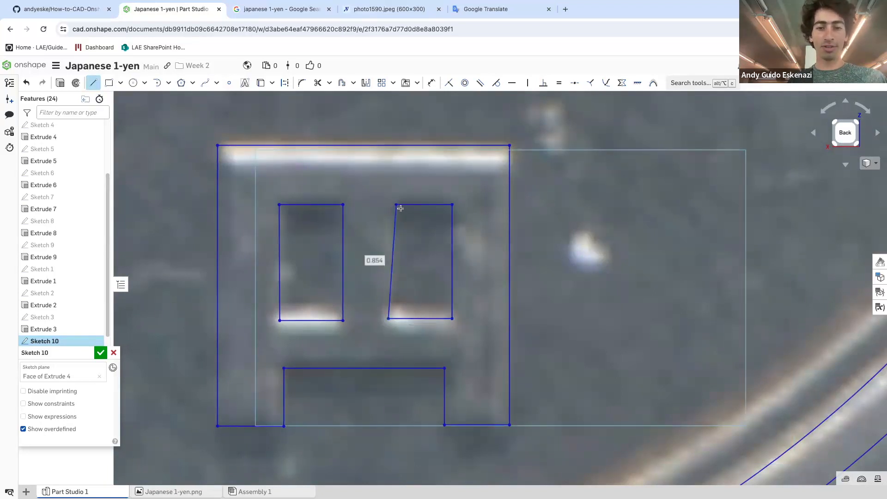
{"action": "key", "text": "Escape"}
{"action": "left_click_drag", "start_coordinate": [390, 204], "coordinate": [389, 203]}
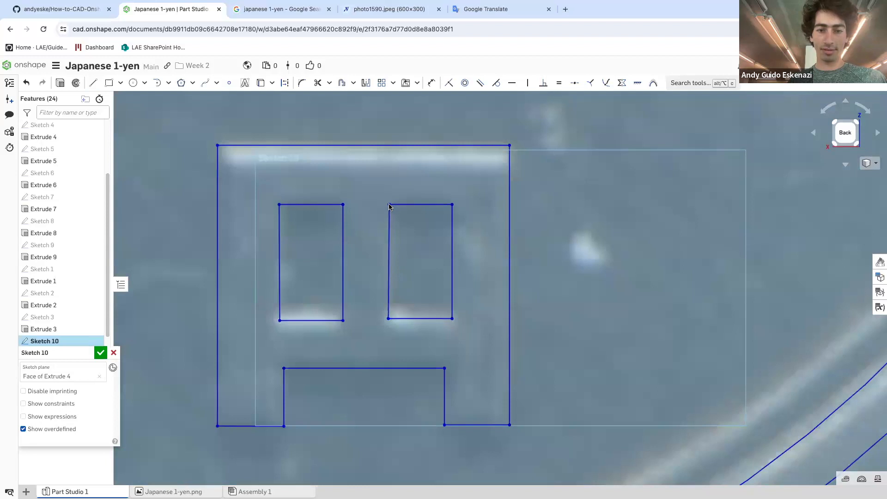
{"action": "right_click", "coordinate": [387, 205]}
{"action": "left_click", "coordinate": [367, 200]}
Trace the base of the plant's trunk, about 1.4 mm wide, and its lower right side up to the underside of the right branch
{"action": "scroll", "coordinate": [358, 198], "scroll_direction": "down", "scroll_amount": 5}
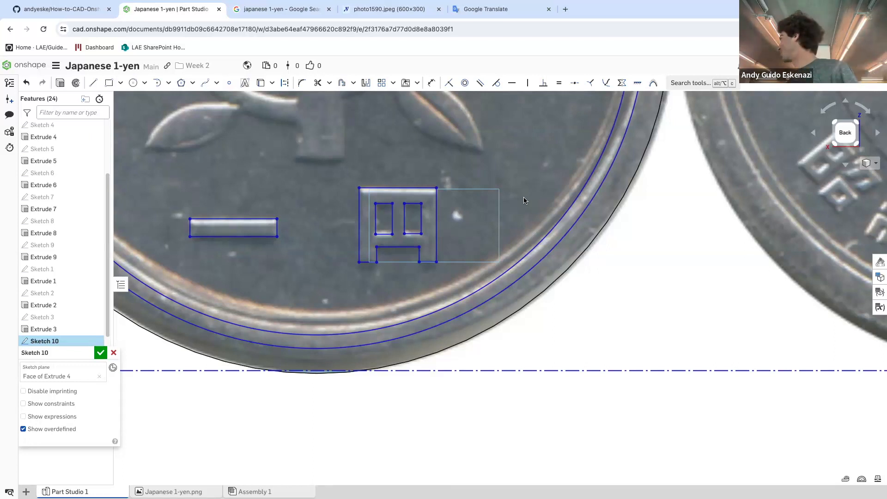
{"action": "scroll", "coordinate": [444, 282], "scroll_direction": "down", "scroll_amount": 5}
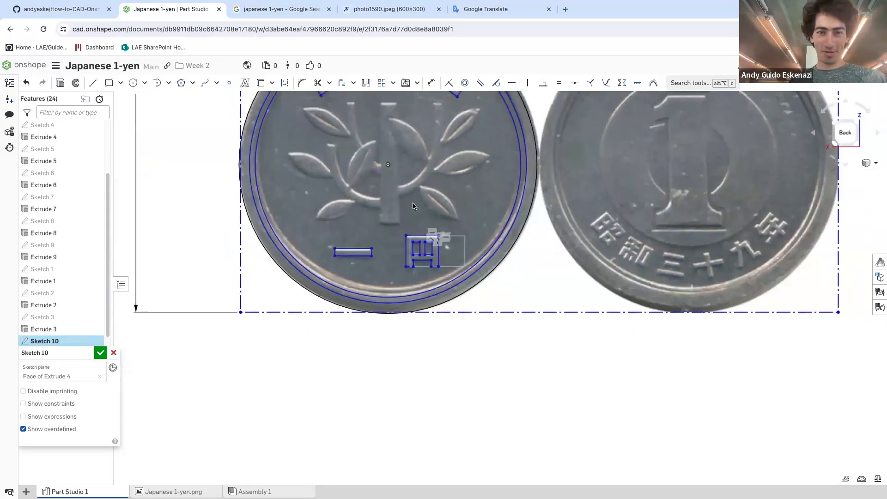
{"action": "scroll", "coordinate": [395, 153], "scroll_direction": "down", "scroll_amount": 3}
{"action": "scroll", "coordinate": [395, 154], "scroll_direction": "up", "scroll_amount": 6}
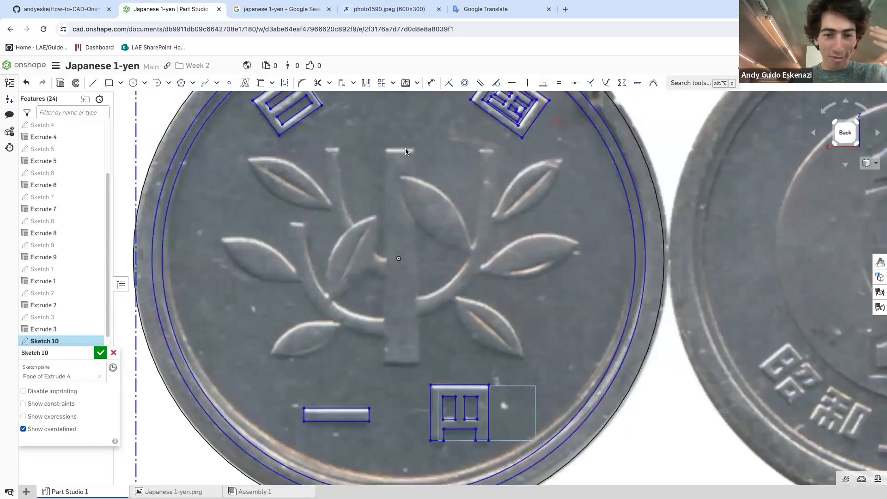
{"action": "left_click", "coordinate": [95, 84]}
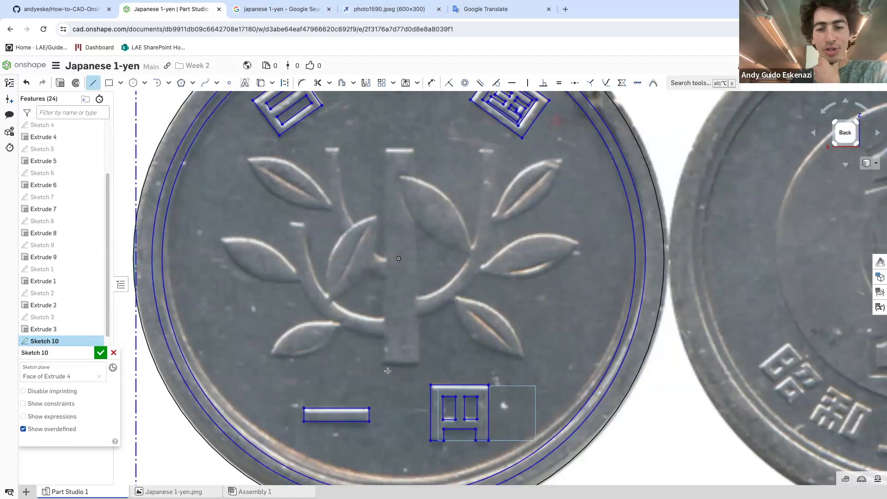
{"action": "scroll", "coordinate": [390, 368], "scroll_direction": "up", "scroll_amount": 5}
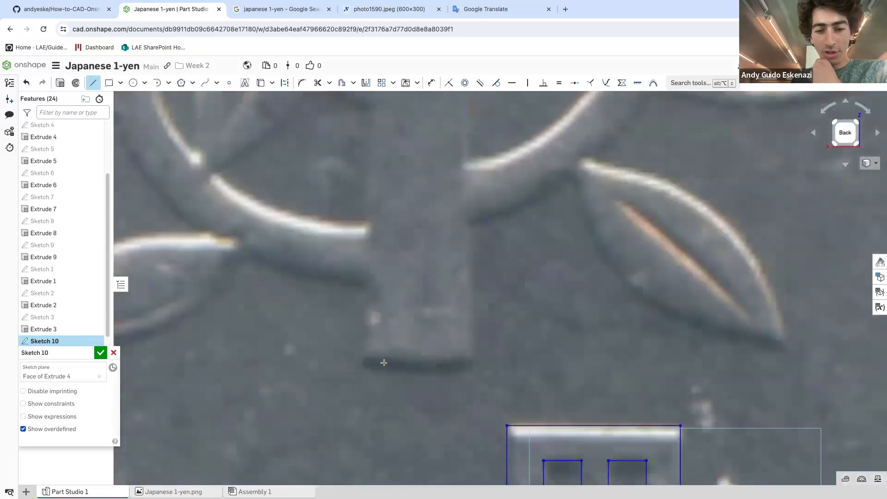
{"action": "scroll", "coordinate": [365, 368], "scroll_direction": "down", "scroll_amount": 5}
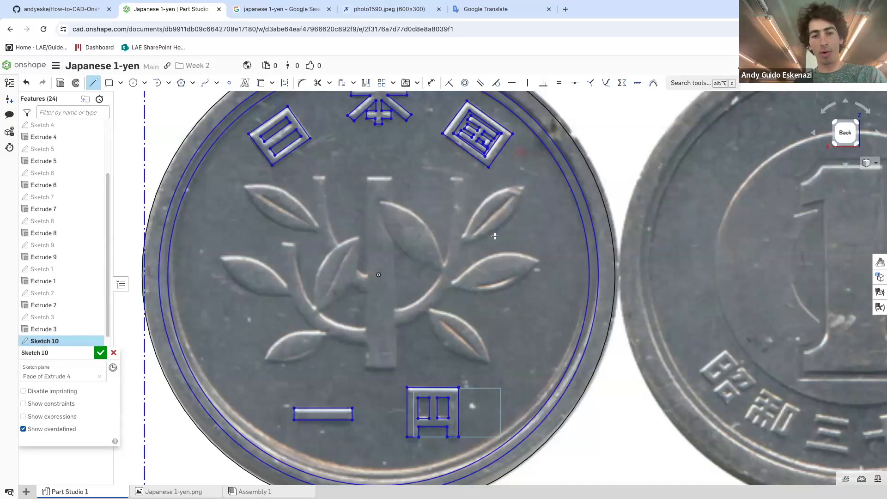
{"action": "scroll", "coordinate": [374, 365], "scroll_direction": "up", "scroll_amount": 5}
{"action": "left_click", "coordinate": [361, 364]}
{"action": "left_click", "coordinate": [449, 363]}
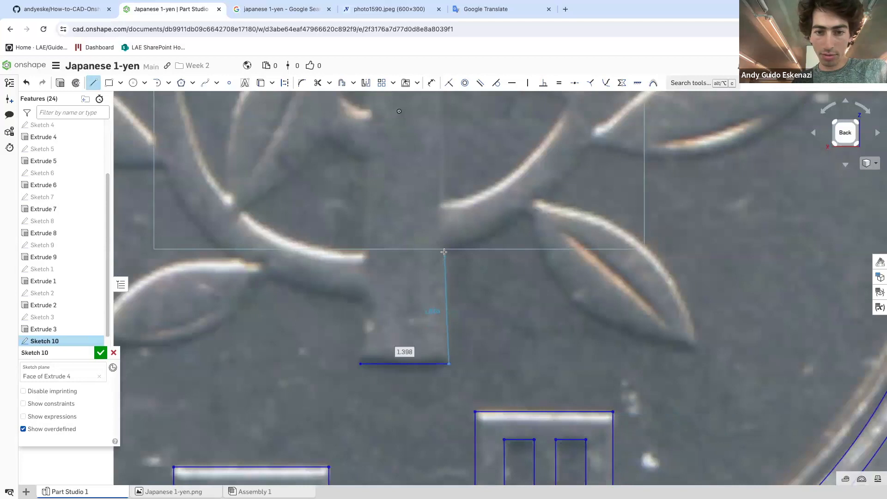
{"action": "left_click", "coordinate": [444, 250]}
{"action": "key", "text": "Escape"}
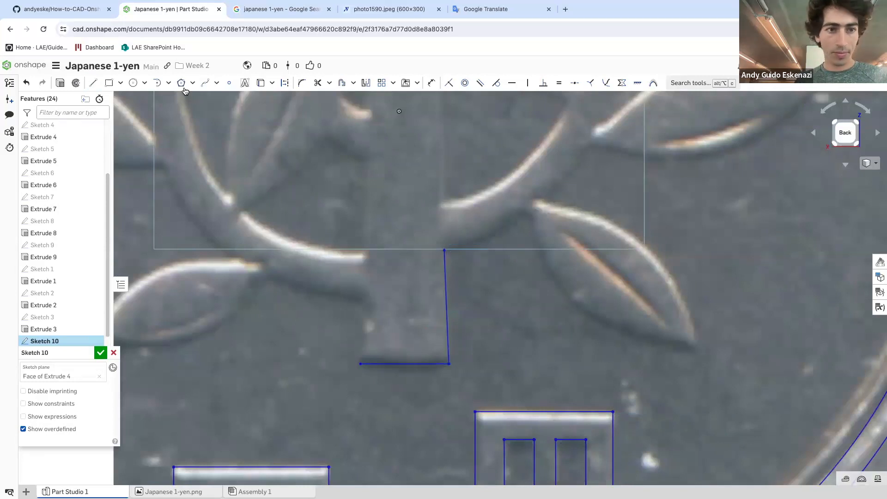
Trace the right branch's outer edge with a spline from the trunk side up to the right end of the branch tip
{"action": "left_click", "coordinate": [205, 84]}
{"action": "left_click", "coordinate": [443, 250]}
{"action": "left_click", "coordinate": [485, 240]}
{"action": "left_click", "coordinate": [546, 199]}
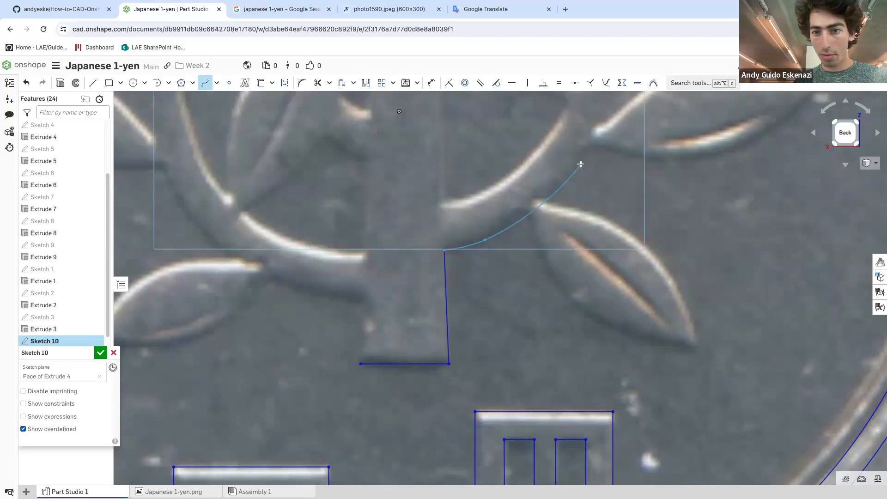
{"action": "left_click", "coordinate": [585, 156]}
{"action": "scroll", "coordinate": [585, 155], "scroll_direction": "down", "scroll_amount": 5}
{"action": "scroll", "coordinate": [589, 157], "scroll_direction": "up", "scroll_amount": 3}
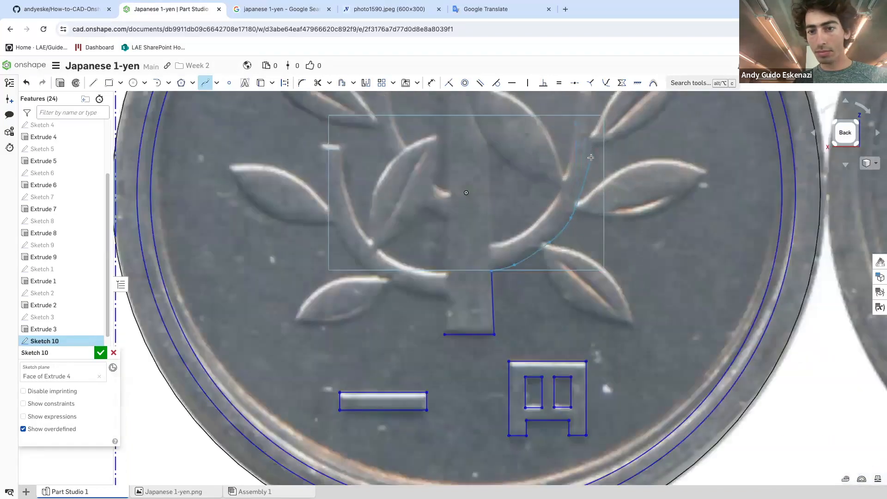
{"action": "scroll", "coordinate": [586, 189], "scroll_direction": "down", "scroll_amount": 5}
{"action": "scroll", "coordinate": [579, 203], "scroll_direction": "up", "scroll_amount": 9}
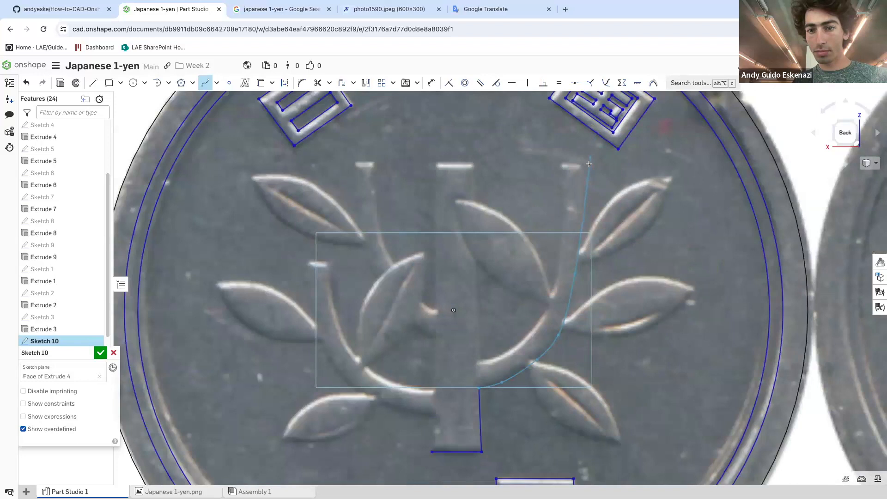
{"action": "double_click", "coordinate": [568, 165]}
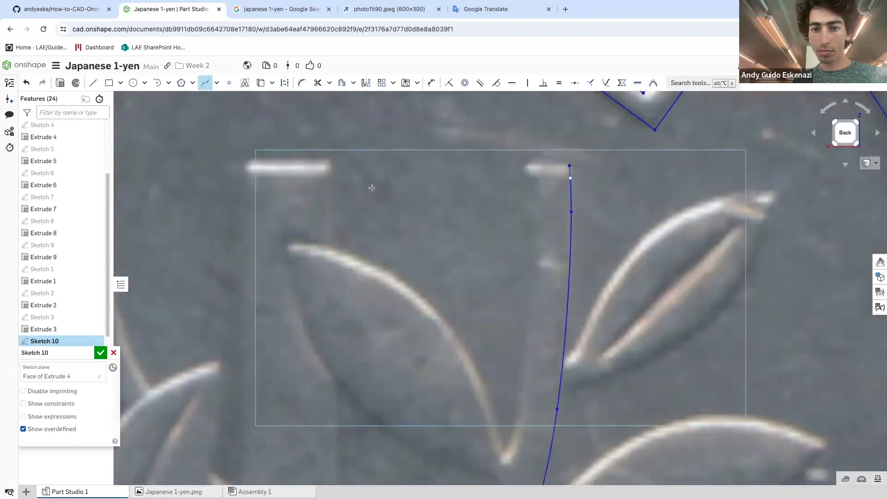
Trace the right branch's inner edge with a spline from the left end of its tip down to the trunk
{"action": "left_click", "coordinate": [526, 167]}
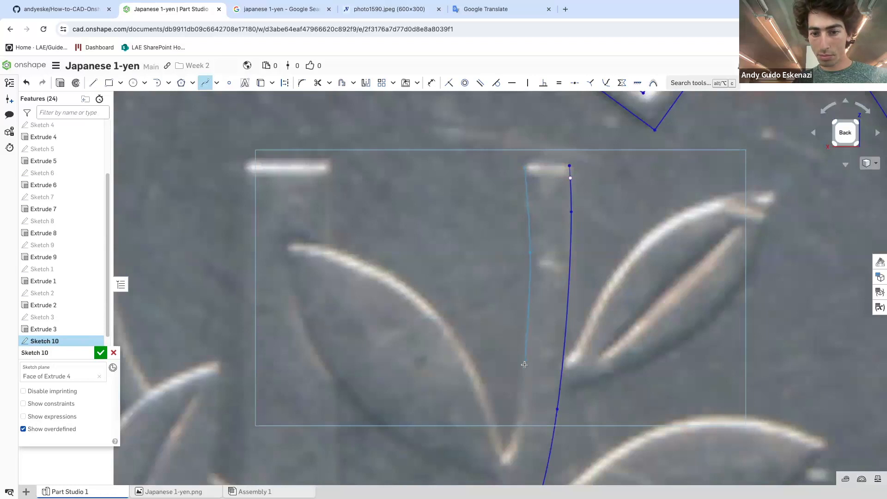
{"action": "scroll", "coordinate": [524, 372], "scroll_direction": "down", "scroll_amount": 5}
{"action": "scroll", "coordinate": [538, 352], "scroll_direction": "up", "scroll_amount": 8}
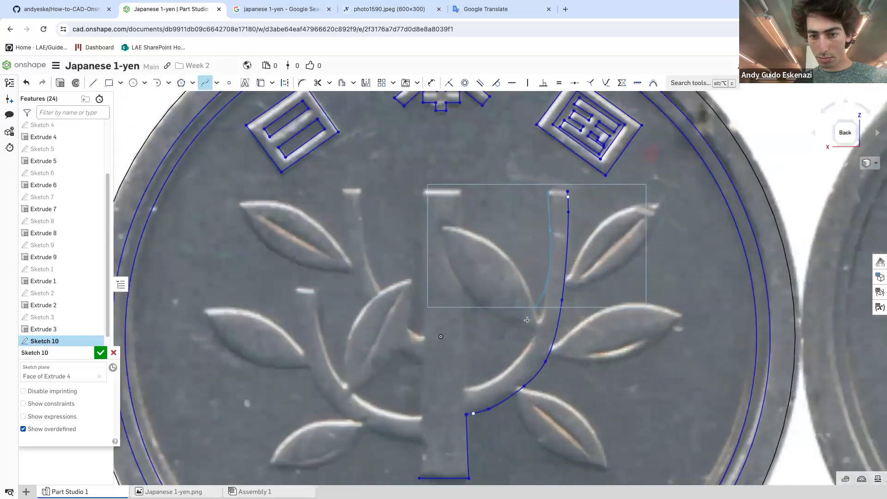
{"action": "left_click", "coordinate": [537, 355]}
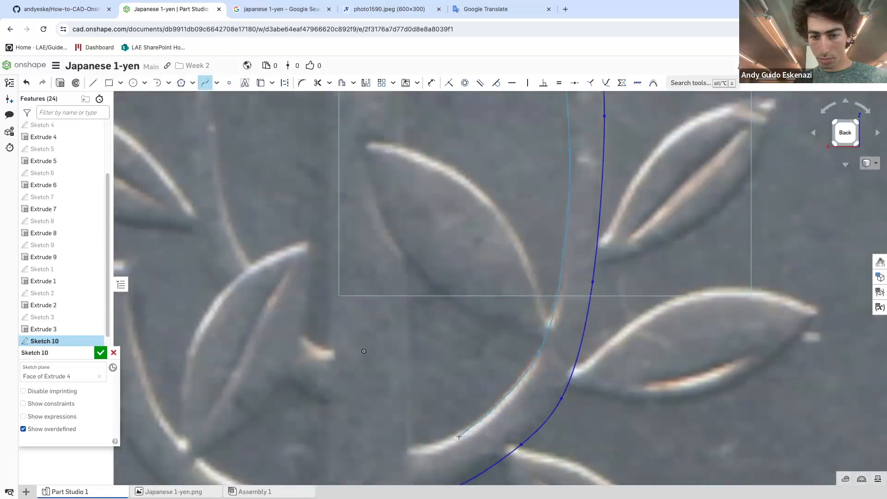
{"action": "left_click", "coordinate": [457, 437]}
{"action": "double_click", "coordinate": [407, 450]}
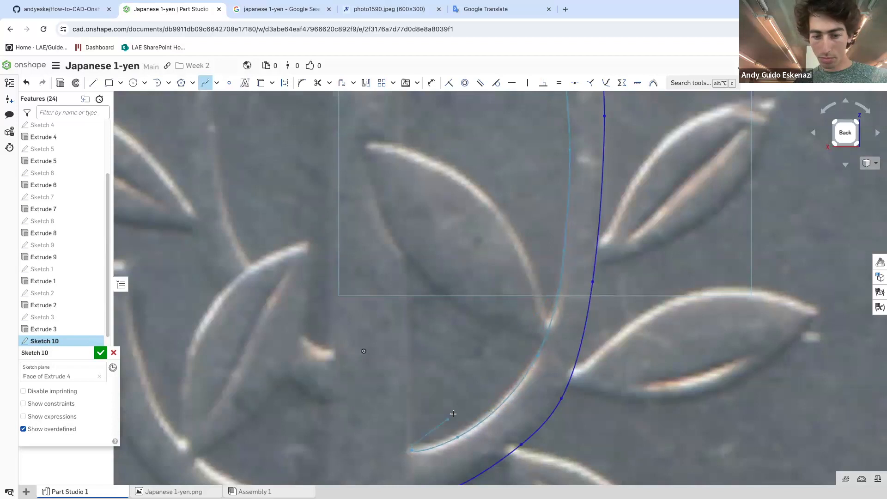
Draw the trunk's lower left side, about 1 mm long, from the base up to the underside of the lower-left branch
{"action": "scroll", "coordinate": [411, 453], "scroll_direction": "down", "scroll_amount": 6}
{"action": "scroll", "coordinate": [446, 467], "scroll_direction": "up", "scroll_amount": 4}
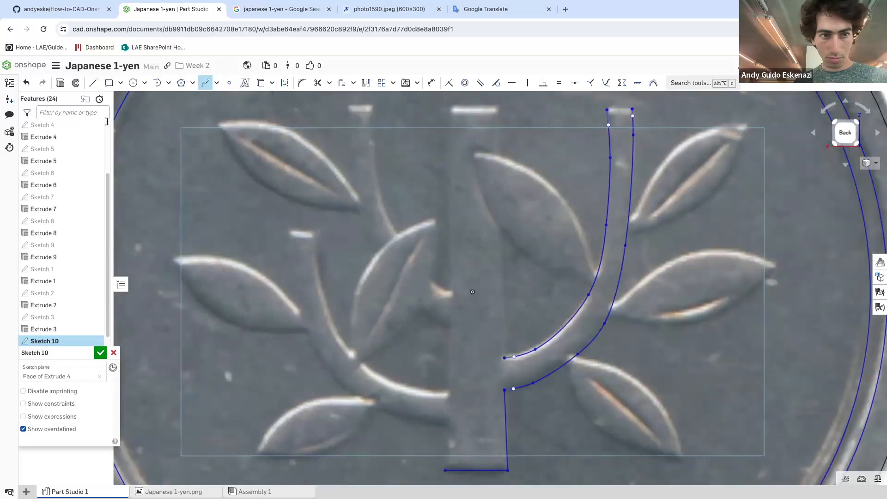
{"action": "left_click", "coordinate": [93, 82]}
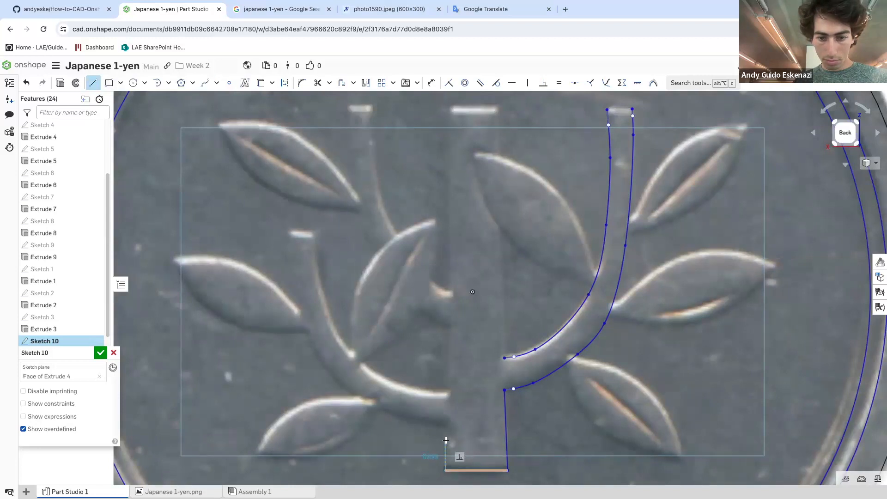
{"action": "scroll", "coordinate": [447, 427], "scroll_direction": "up", "scroll_amount": 4}
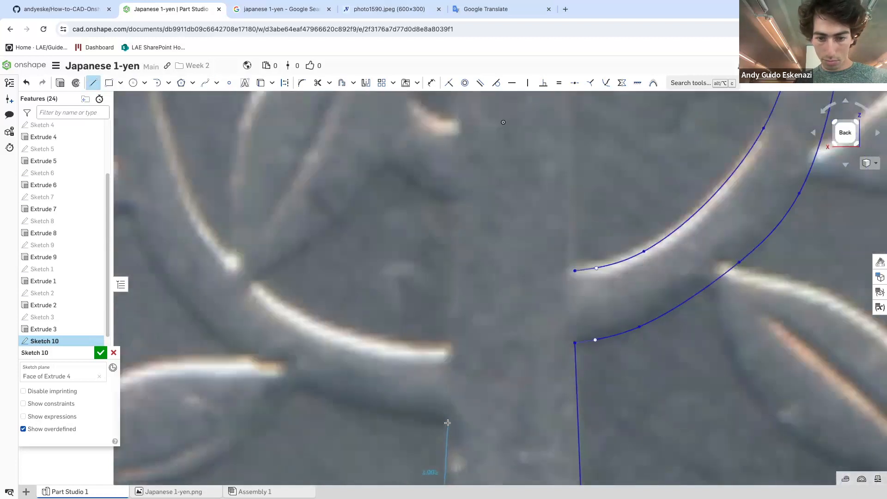
{"action": "left_click", "coordinate": [447, 423]}
{"action": "key", "text": "Escape"}
{"action": "left_click_drag", "start_coordinate": [748, 260], "coordinate": [207, 172]}
Trace the lower-left branch's outer edge with a spline from the trunk's lower left side up to the left end of its tip
{"action": "left_click", "coordinate": [205, 82]}
{"action": "left_click", "coordinate": [448, 423]}
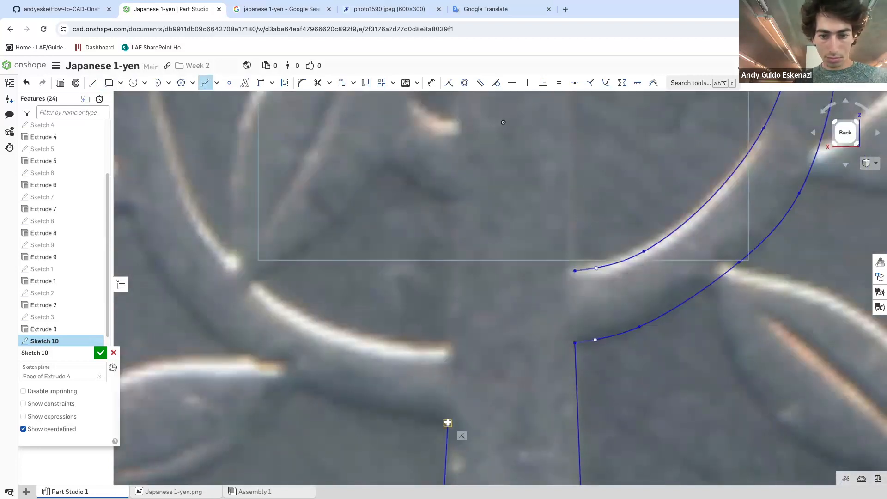
{"action": "left_click", "coordinate": [401, 417]}
{"action": "left_click", "coordinate": [311, 393]}
{"action": "left_click", "coordinate": [185, 308]}
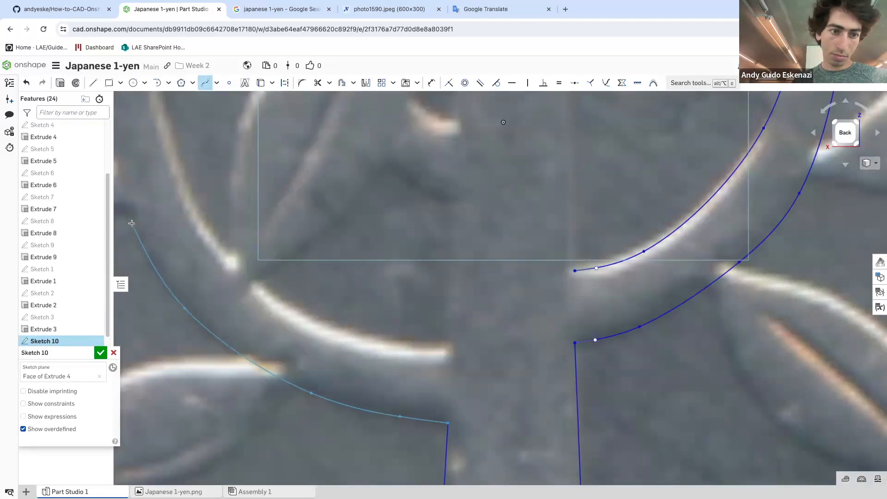
{"action": "scroll", "coordinate": [131, 223], "scroll_direction": "down", "scroll_amount": 10}
{"action": "scroll", "coordinate": [249, 198], "scroll_direction": "up", "scroll_amount": 10}
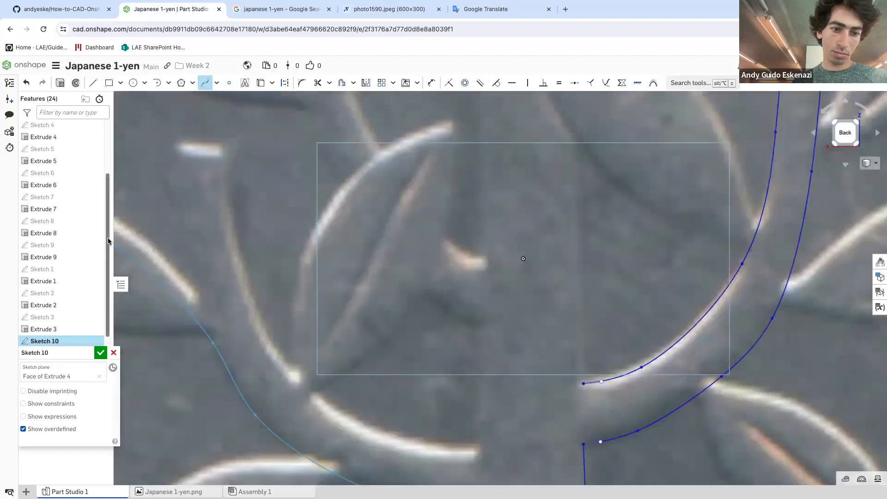
{"action": "scroll", "coordinate": [107, 240], "scroll_direction": "down", "scroll_amount": 1}
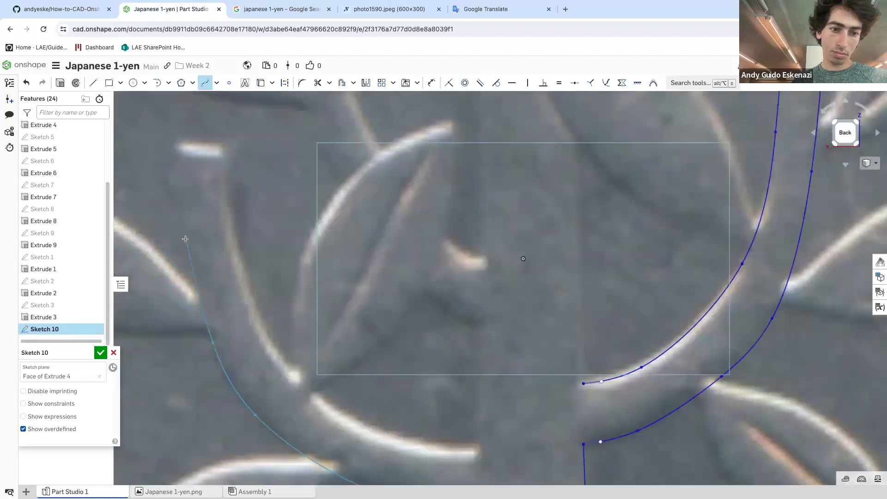
{"action": "double_click", "coordinate": [180, 148]}
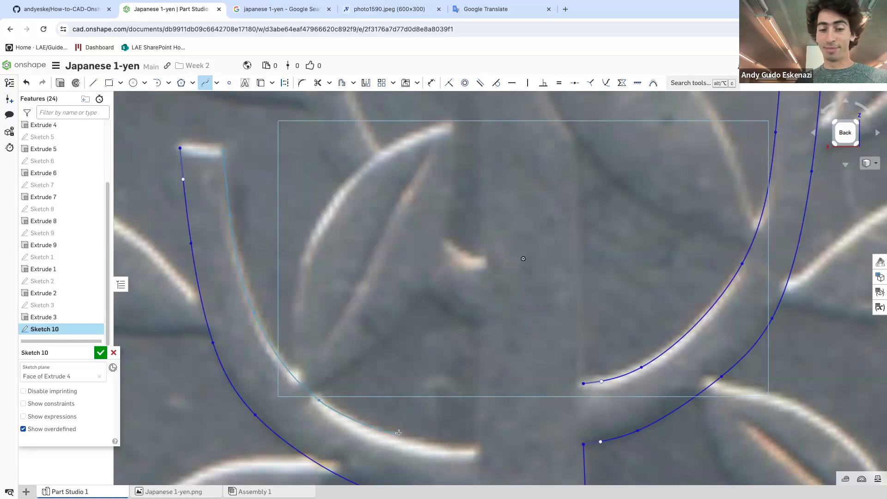
Trace the lower-left branch's inner edge with a spline down to the trunk and close the branch tip with a line
{"action": "double_click", "coordinate": [477, 445]}
{"action": "left_click", "coordinate": [98, 84]}
{"action": "left_click", "coordinate": [180, 148]}
{"action": "left_click", "coordinate": [223, 149]}
{"action": "key", "text": "Escape"}
Close the tip of the right branch with a line joining the ends of its inner and outer splines
{"action": "scroll", "coordinate": [259, 212], "scroll_direction": "down", "scroll_amount": 5}
{"action": "scroll", "coordinate": [395, 119], "scroll_direction": "up", "scroll_amount": 5}
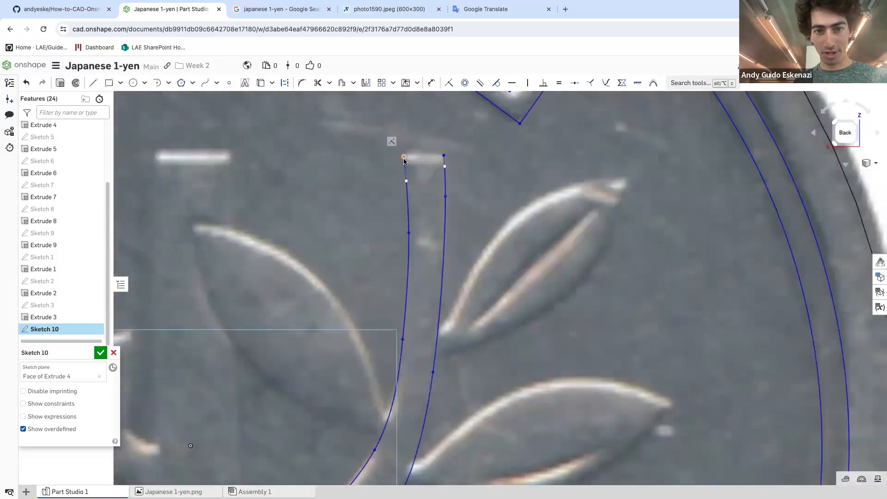
{"action": "left_click", "coordinate": [93, 83]}
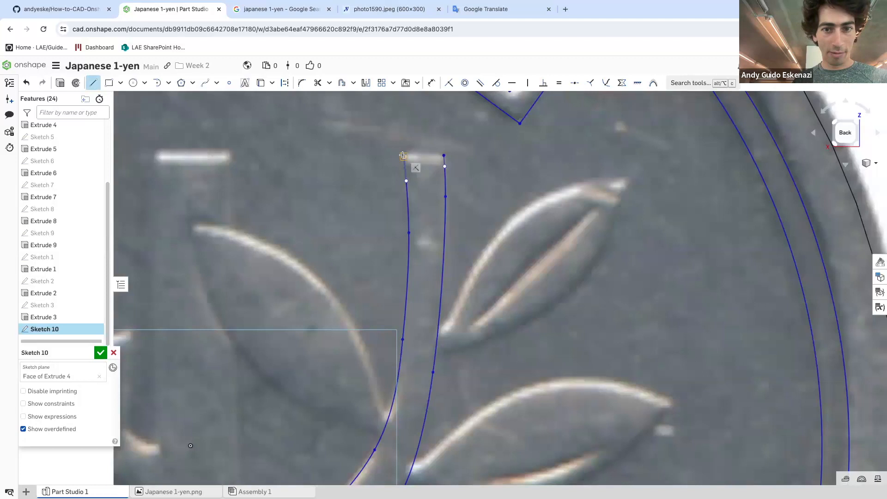
{"action": "left_click", "coordinate": [444, 155]}
{"action": "key", "text": "Escape"}
Outline the upper trunk from the right branch's inner edge, about 5.6 mm up, across the top, and down to the upper-left branch
{"action": "scroll", "coordinate": [444, 159], "scroll_direction": "down", "scroll_amount": 5}
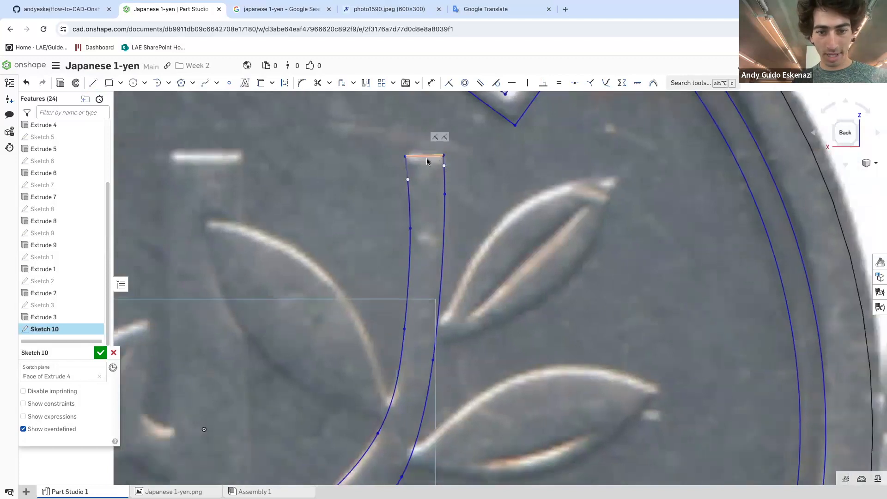
{"action": "scroll", "coordinate": [341, 249], "scroll_direction": "up", "scroll_amount": 2}
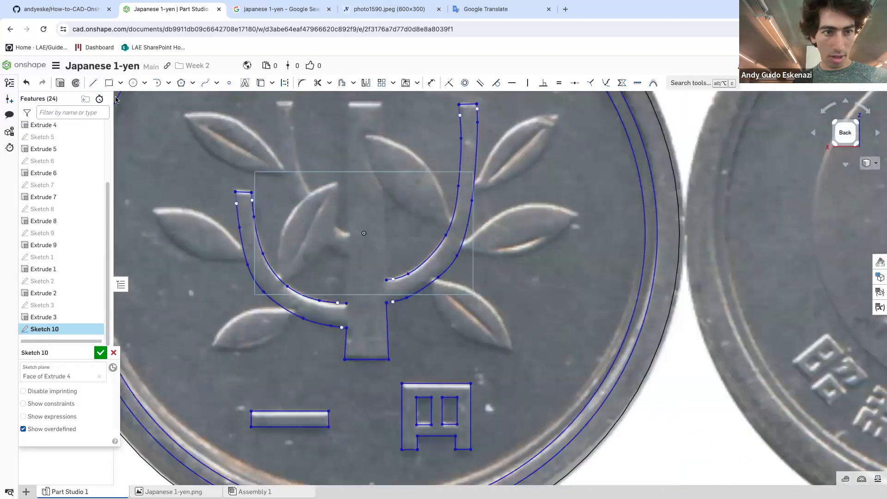
{"action": "left_click", "coordinate": [93, 83]}
{"action": "left_click", "coordinate": [387, 280]}
{"action": "left_click", "coordinate": [381, 103]}
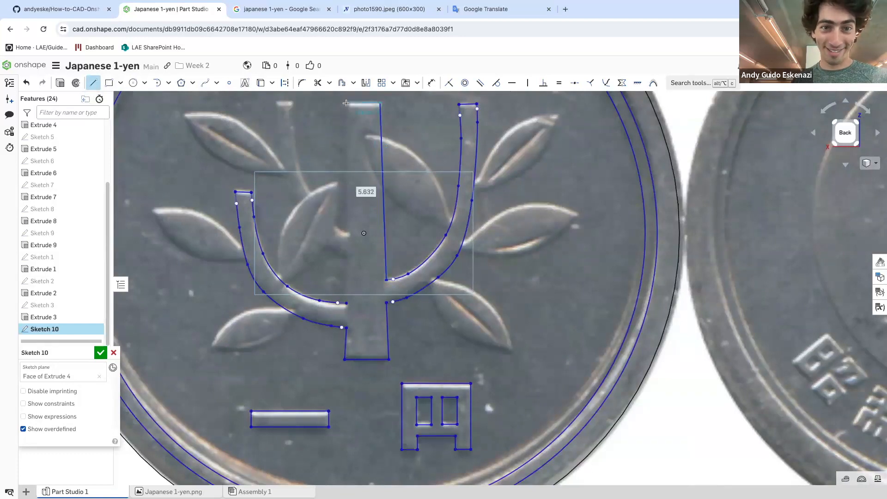
{"action": "left_click", "coordinate": [350, 232]}
{"action": "key", "text": "Escape"}
Trace the upper-left branch's inner and outer edges with two splines between the trunk's left side and the branch tip
{"action": "scroll", "coordinate": [321, 180], "scroll_direction": "down", "scroll_amount": 3}
{"action": "scroll", "coordinate": [322, 181], "scroll_direction": "up", "scroll_amount": 5}
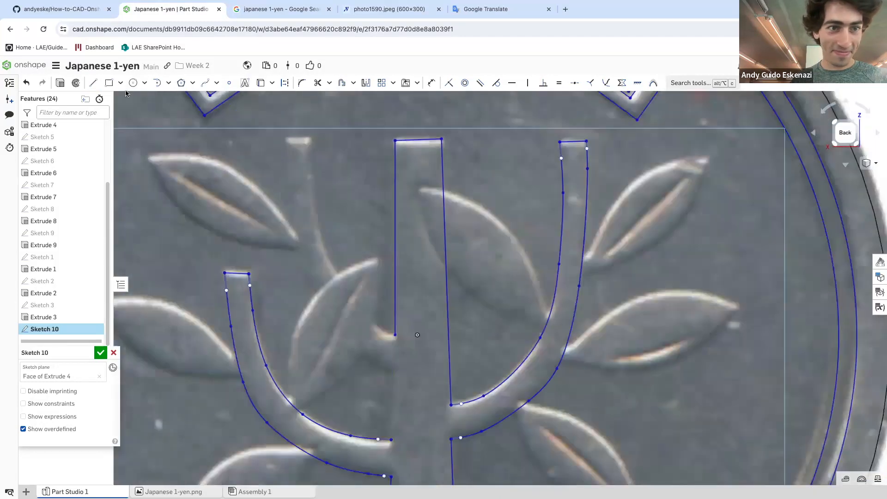
{"action": "left_click", "coordinate": [204, 83]}
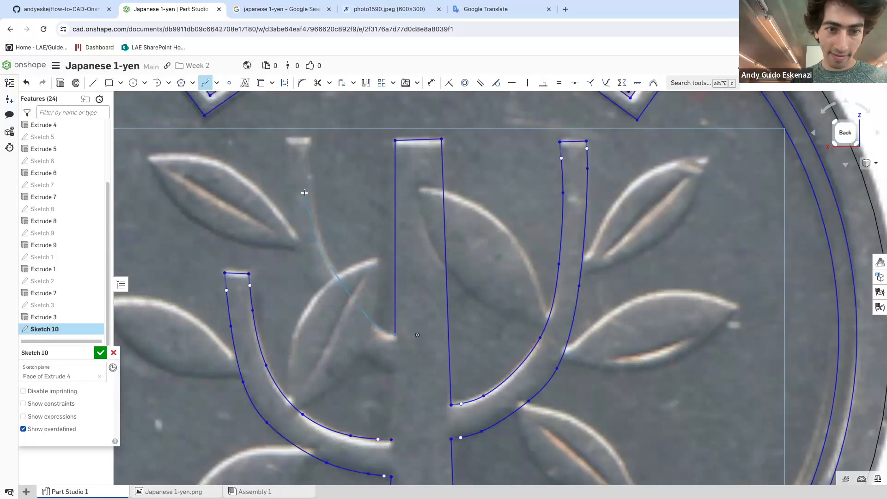
{"action": "double_click", "coordinate": [309, 137]}
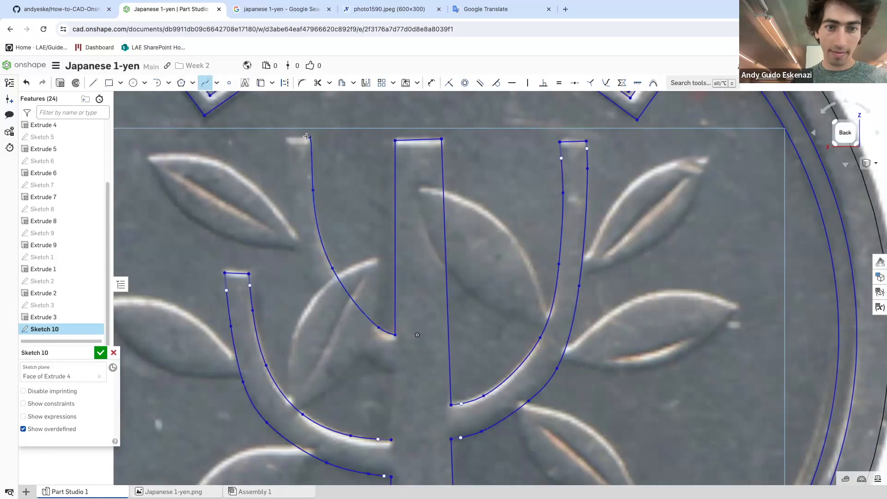
{"action": "scroll", "coordinate": [240, 124], "scroll_direction": "up", "scroll_amount": 1}
{"action": "left_click", "coordinate": [286, 137]}
{"action": "left_click", "coordinate": [288, 206]}
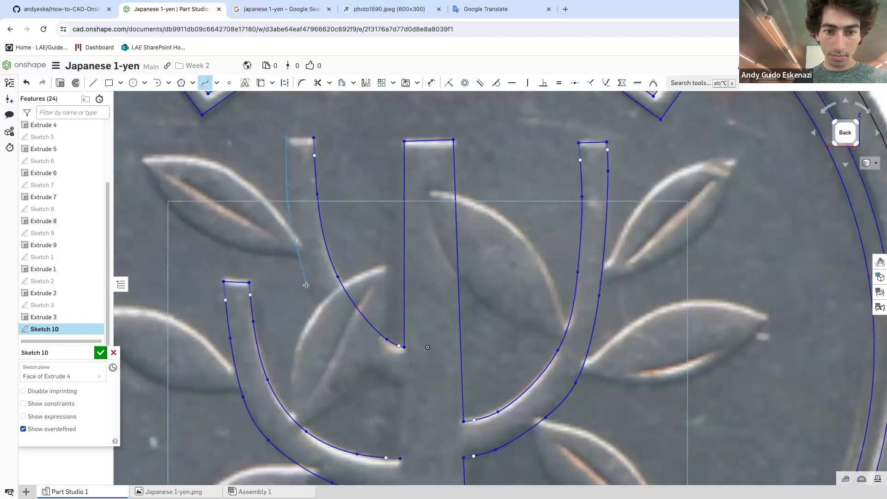
{"action": "left_click", "coordinate": [368, 366]}
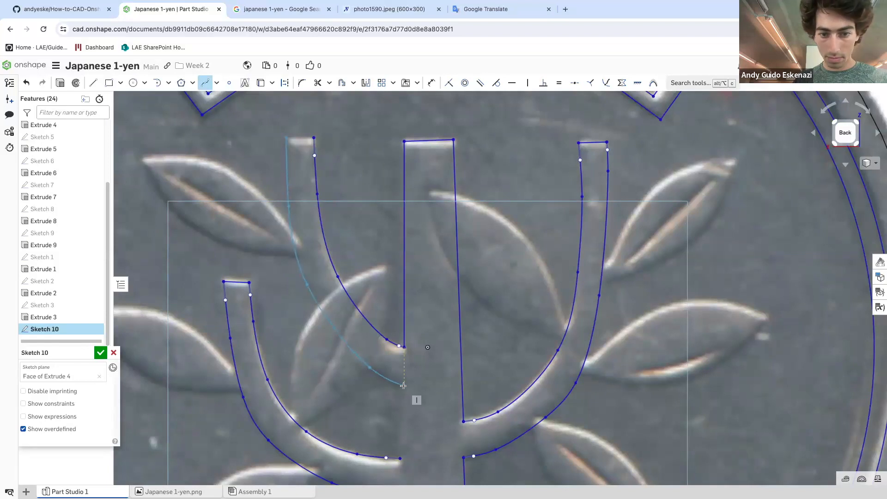
{"action": "double_click", "coordinate": [403, 385]}
Draw the trunk's left side between the upper-left branch's underside and the lower-left branch's inner edge
{"action": "scroll", "coordinate": [403, 386], "scroll_direction": "down", "scroll_amount": 5}
{"action": "scroll", "coordinate": [410, 401], "scroll_direction": "up", "scroll_amount": 7}
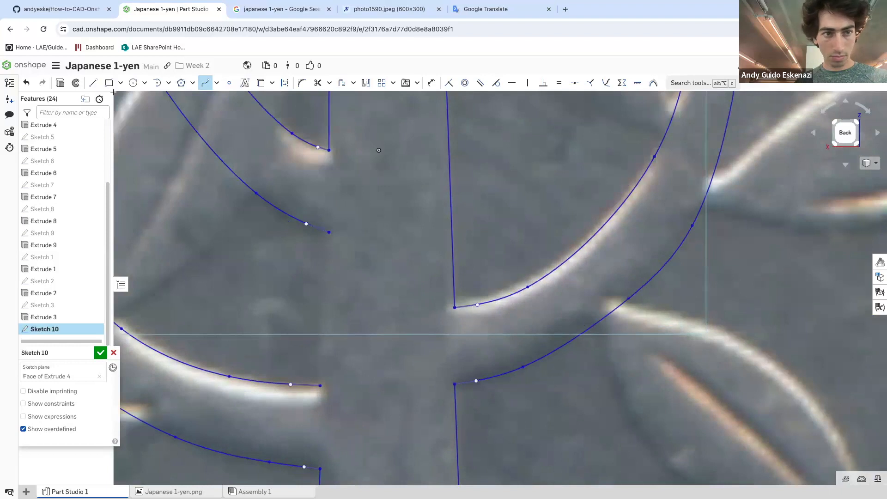
{"action": "key", "text": "l"}
{"action": "left_click", "coordinate": [328, 232]}
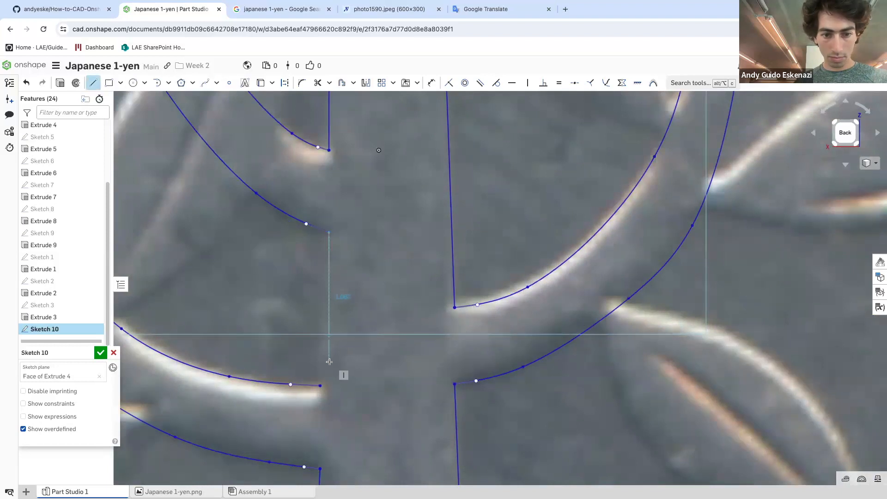
{"action": "left_click", "coordinate": [320, 385]}
{"action": "key", "text": "Escape"}
{"action": "scroll", "coordinate": [320, 385], "scroll_direction": "down", "scroll_amount": 8}
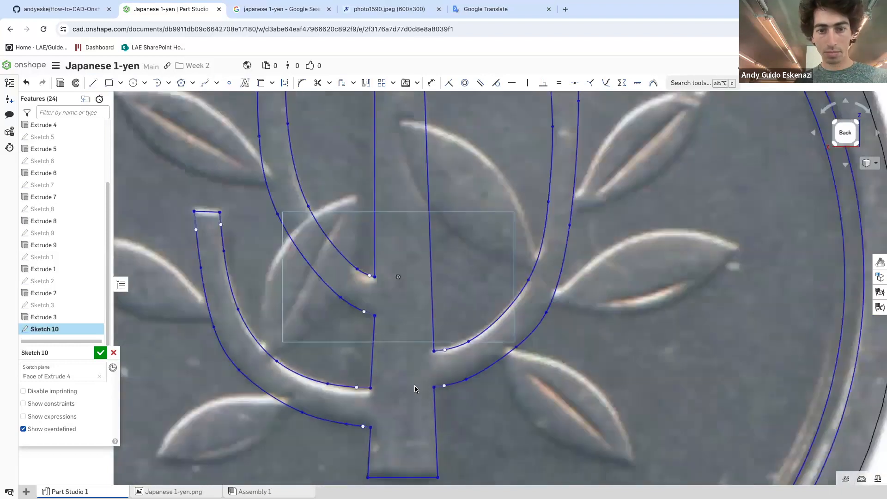
{"action": "scroll", "coordinate": [391, 306], "scroll_direction": "up", "scroll_amount": 5}
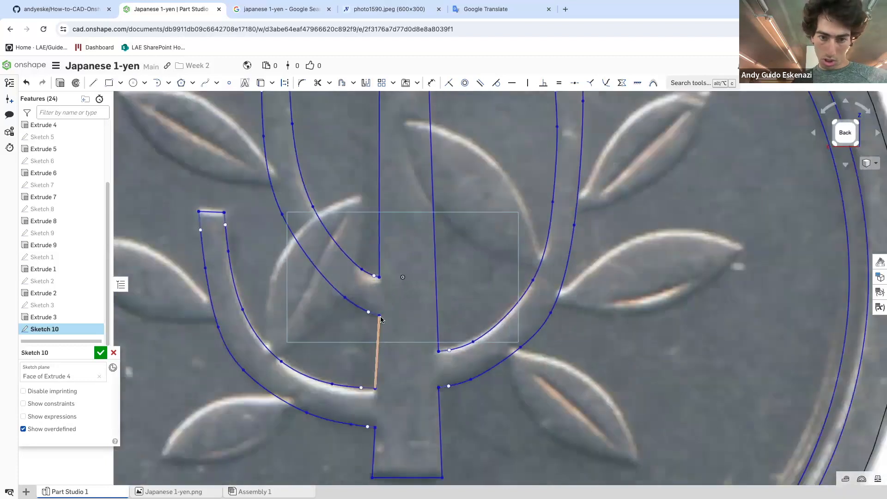
Close the tip of the upper-left branch with a line joining the ends of its two splines
{"action": "scroll", "coordinate": [386, 375], "scroll_direction": "down", "scroll_amount": 4}
{"action": "scroll", "coordinate": [383, 375], "scroll_direction": "down", "scroll_amount": 5}
{"action": "scroll", "coordinate": [347, 241], "scroll_direction": "up", "scroll_amount": 10}
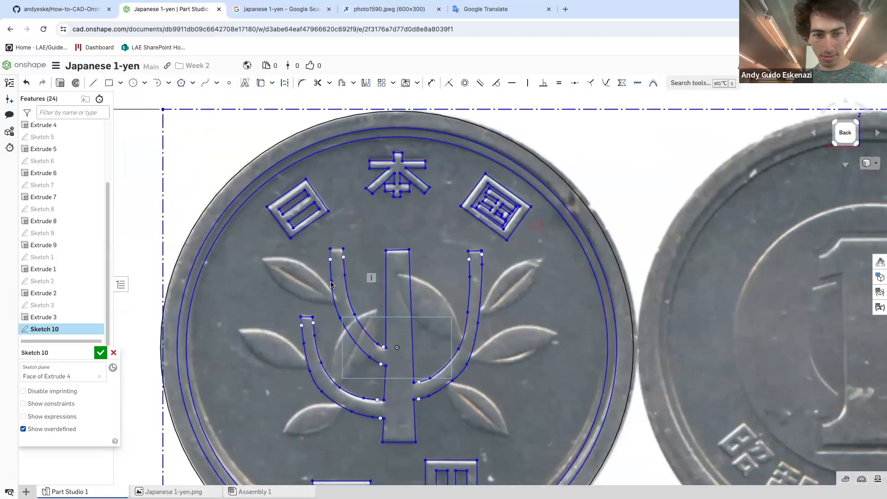
{"action": "left_click", "coordinate": [93, 82]}
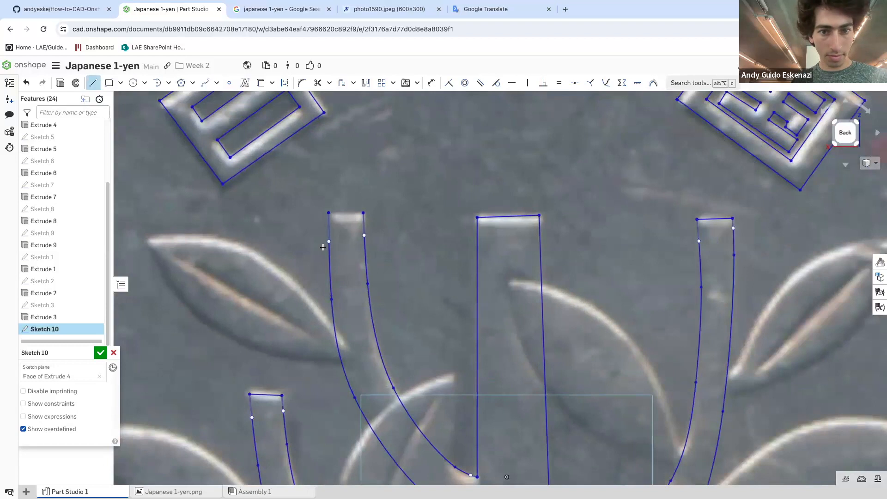
{"action": "left_click", "coordinate": [328, 213]}
{"action": "left_click", "coordinate": [363, 213]}
{"action": "key", "text": "Escape"}
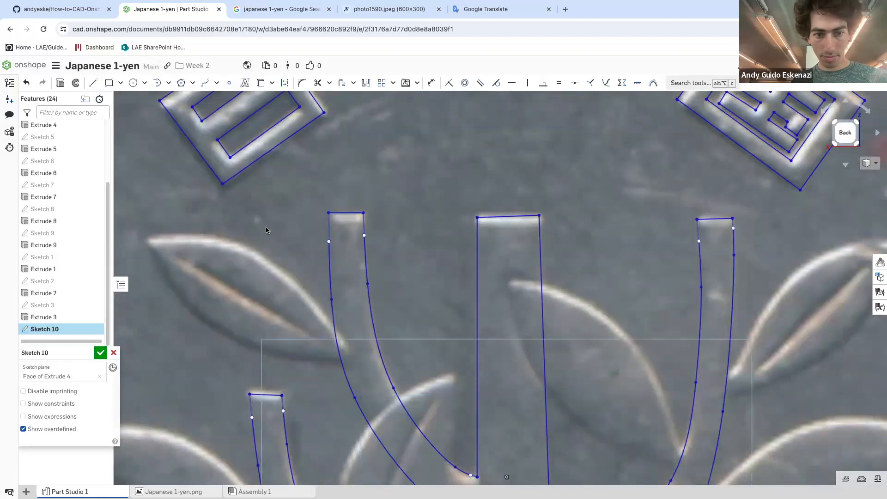
Trace the upper edge of the large central leaf with a spline from the right branch's inner edge to the leaf's tip
{"action": "scroll", "coordinate": [263, 229], "scroll_direction": "down", "scroll_amount": 5}
{"action": "scroll", "coordinate": [414, 336], "scroll_direction": "up", "scroll_amount": 2}
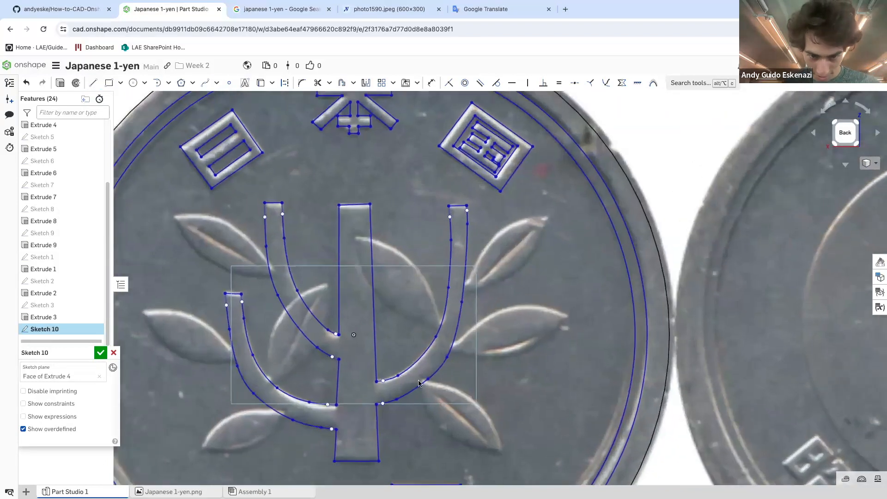
{"action": "left_click", "coordinate": [205, 83]}
{"action": "scroll", "coordinate": [404, 318], "scroll_direction": "up", "scroll_amount": 4}
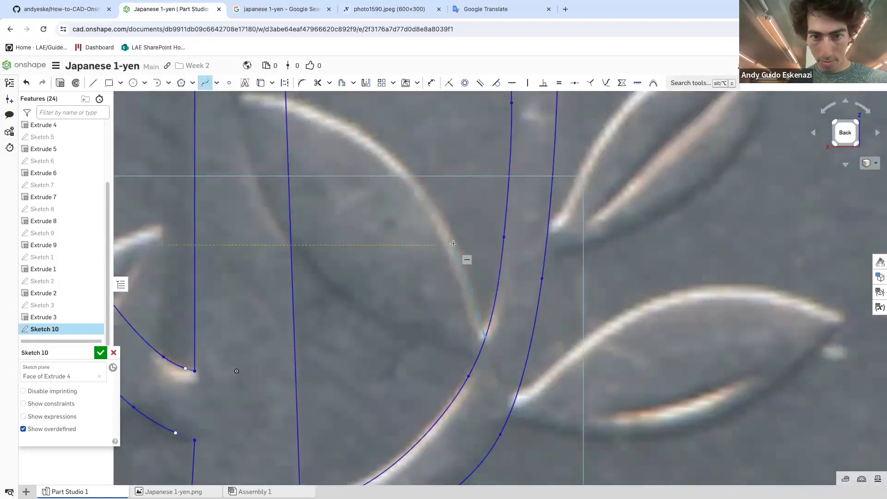
{"action": "scroll", "coordinate": [407, 179], "scroll_direction": "down", "scroll_amount": 5}
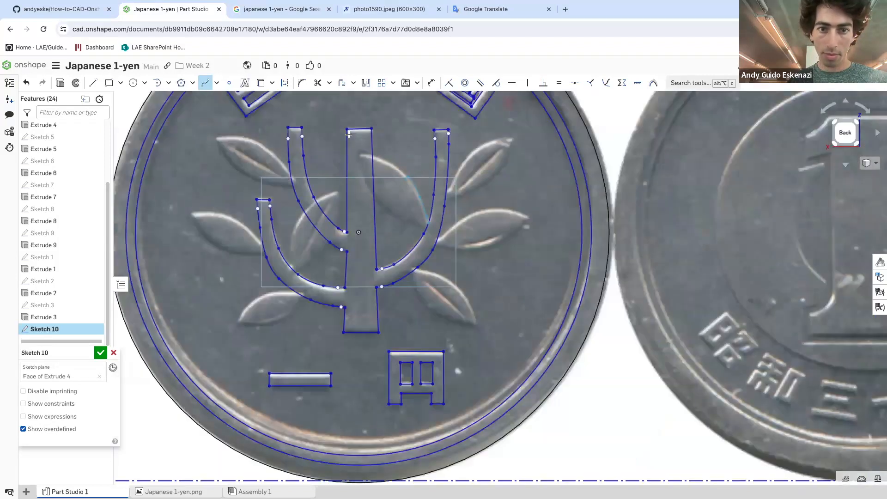
{"action": "scroll", "coordinate": [349, 135], "scroll_direction": "up", "scroll_amount": 5}
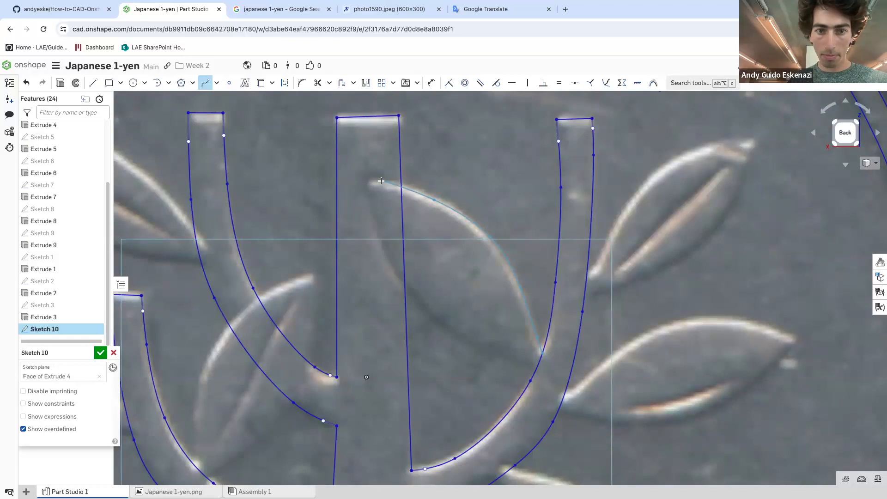
{"action": "double_click", "coordinate": [366, 181]}
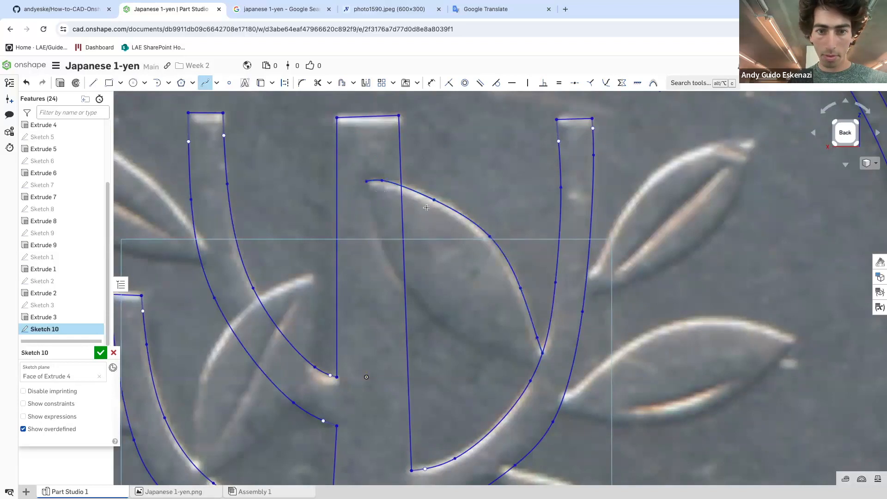
Trace the lower edge of the large central leaf with a spline from its tip to the right branch's inner edge
{"action": "left_click", "coordinate": [366, 181]}
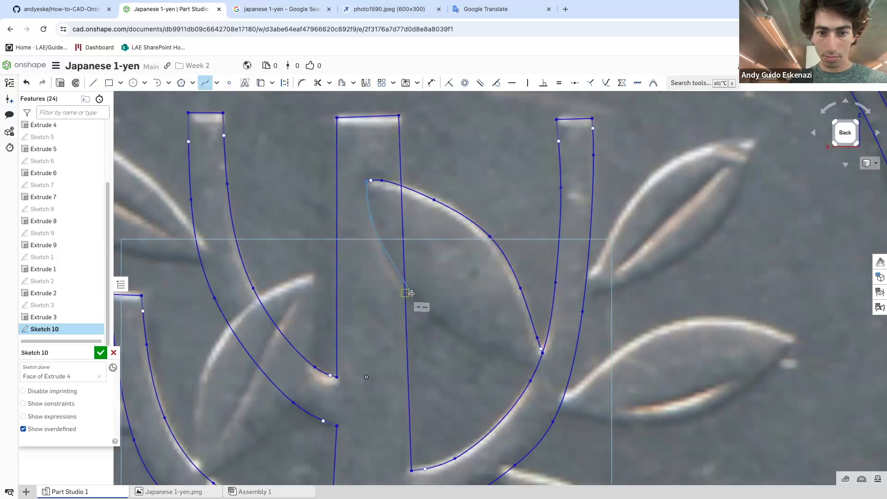
{"action": "left_click", "coordinate": [471, 341]}
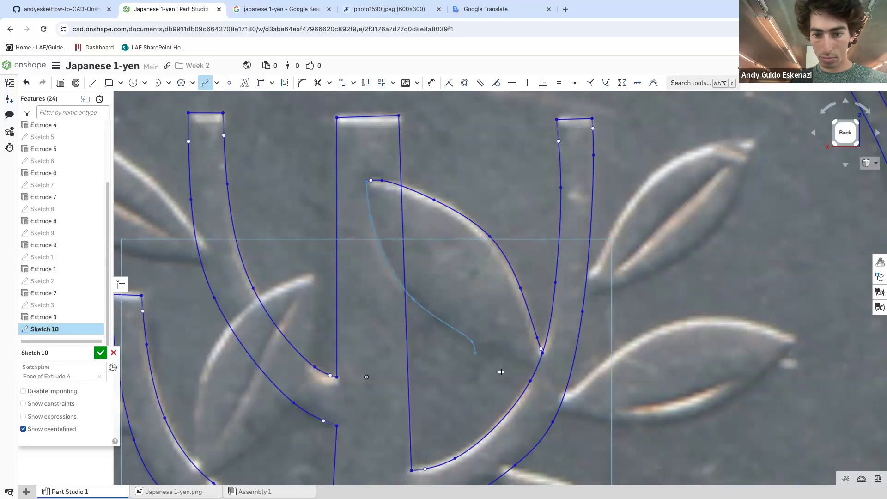
{"action": "double_click", "coordinate": [535, 370]}
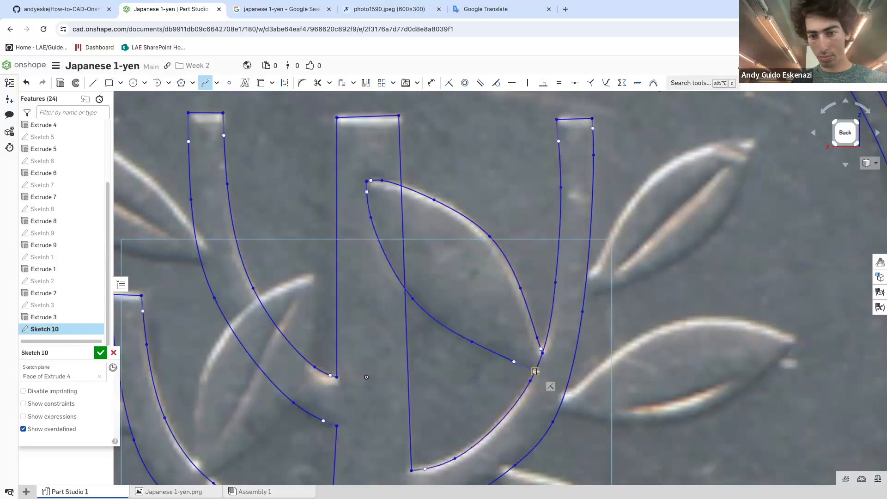
Trace the upper edge of the lower-right leaf with a spline from the right branch's outer edge to the leaf's tip
{"action": "scroll", "coordinate": [533, 370], "scroll_direction": "up", "scroll_amount": 3}
{"action": "scroll", "coordinate": [451, 274], "scroll_direction": "up", "scroll_amount": 3}
{"action": "scroll", "coordinate": [510, 378], "scroll_direction": "down", "scroll_amount": 5}
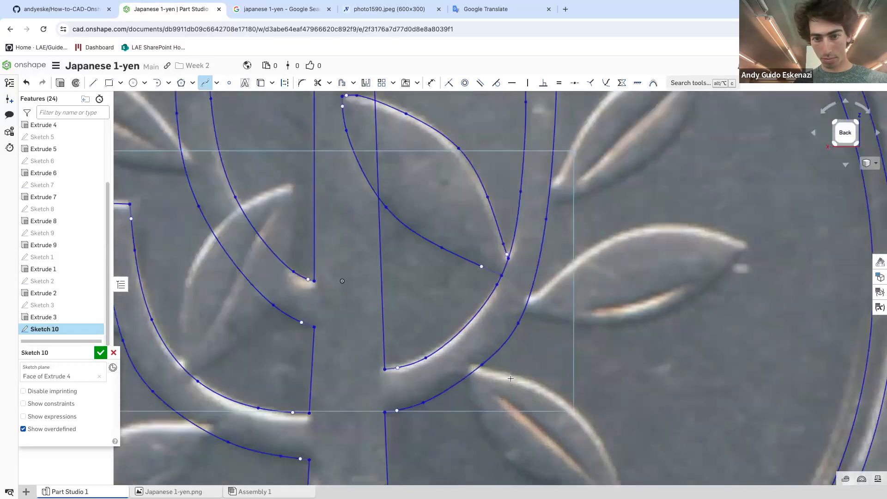
{"action": "scroll", "coordinate": [491, 381], "scroll_direction": "down", "scroll_amount": 3}
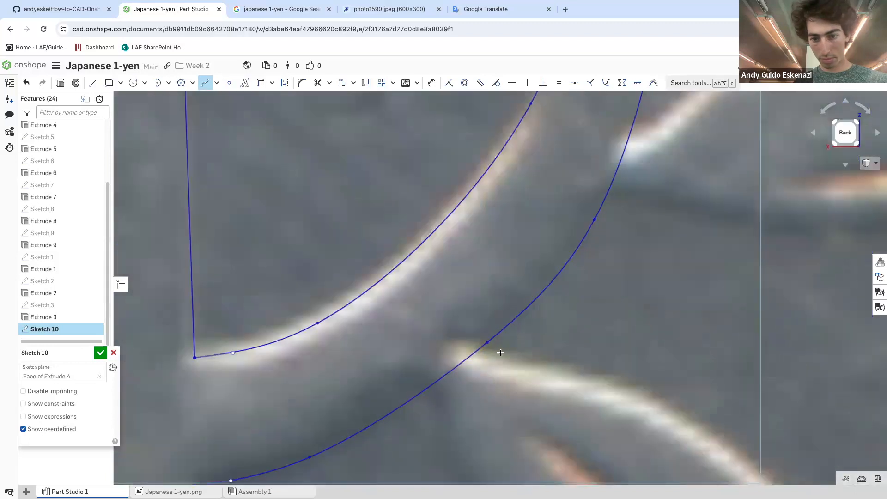
{"action": "left_click", "coordinate": [480, 350]}
{"action": "scroll", "coordinate": [543, 318], "scroll_direction": "up", "scroll_amount": 5}
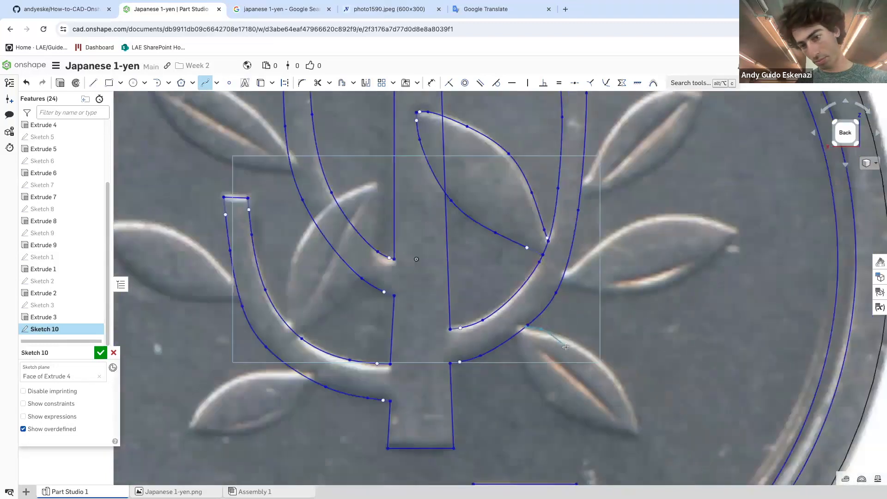
{"action": "scroll", "coordinate": [589, 363], "scroll_direction": "down", "scroll_amount": 5}
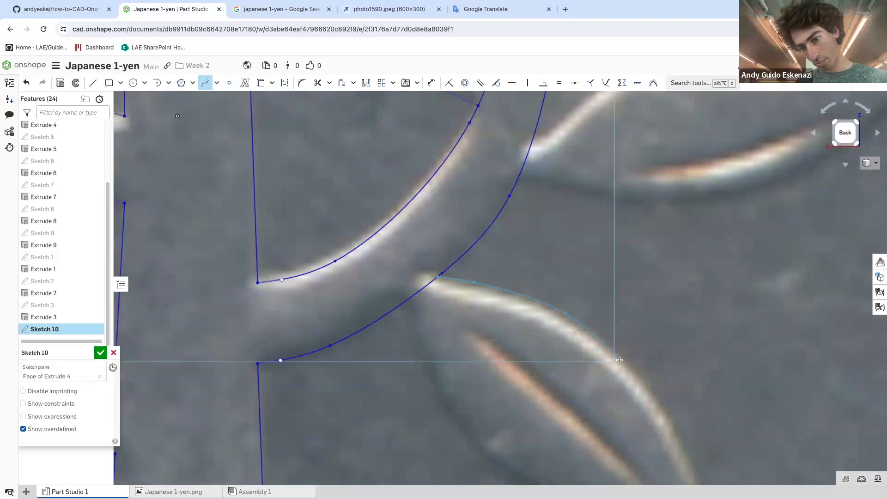
{"action": "scroll", "coordinate": [619, 359], "scroll_direction": "down", "scroll_amount": 5}
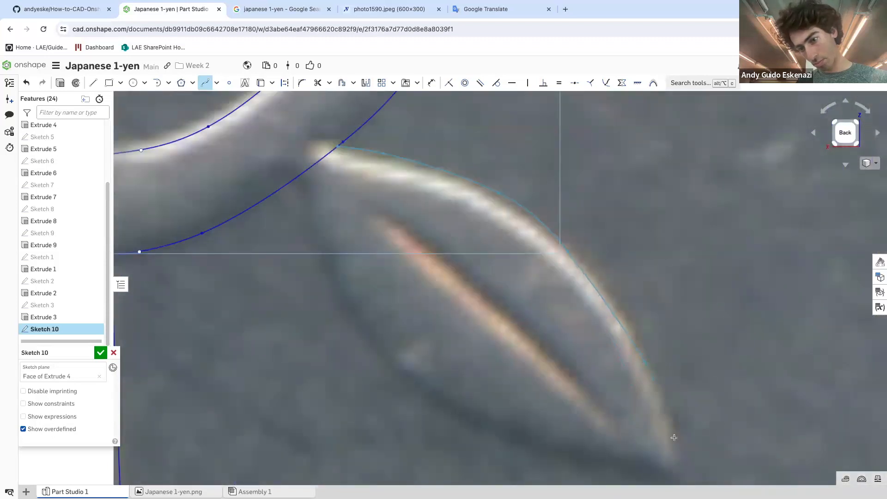
{"action": "double_click", "coordinate": [672, 468]}
Trace the lower edge of the lower-right leaf with a spline from the right branch's outer edge to the leaf's tip
{"action": "left_click", "coordinate": [304, 171]}
{"action": "left_click", "coordinate": [309, 225]}
{"action": "left_click", "coordinate": [360, 331]}
{"action": "left_click", "coordinate": [462, 413]}
{"action": "scroll", "coordinate": [466, 396], "scroll_direction": "up", "scroll_amount": 5}
{"action": "scroll", "coordinate": [466, 396], "scroll_direction": "down", "scroll_amount": 3}
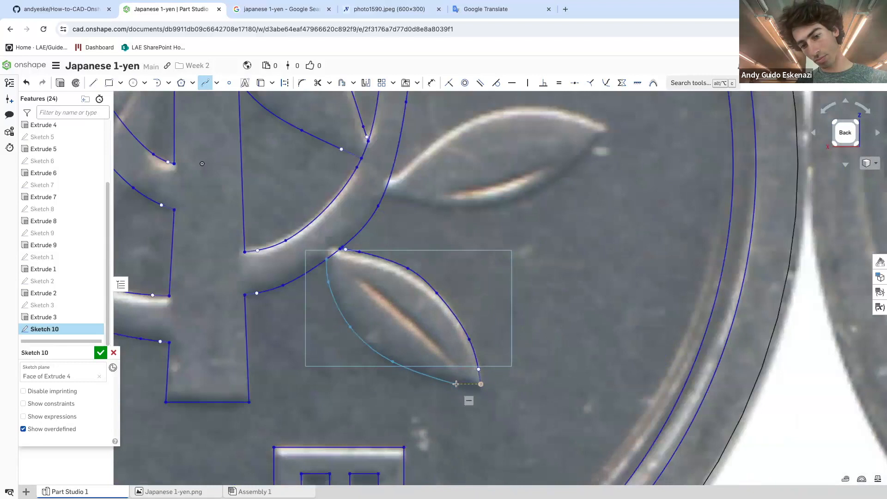
{"action": "scroll", "coordinate": [475, 392], "scroll_direction": "down", "scroll_amount": 3}
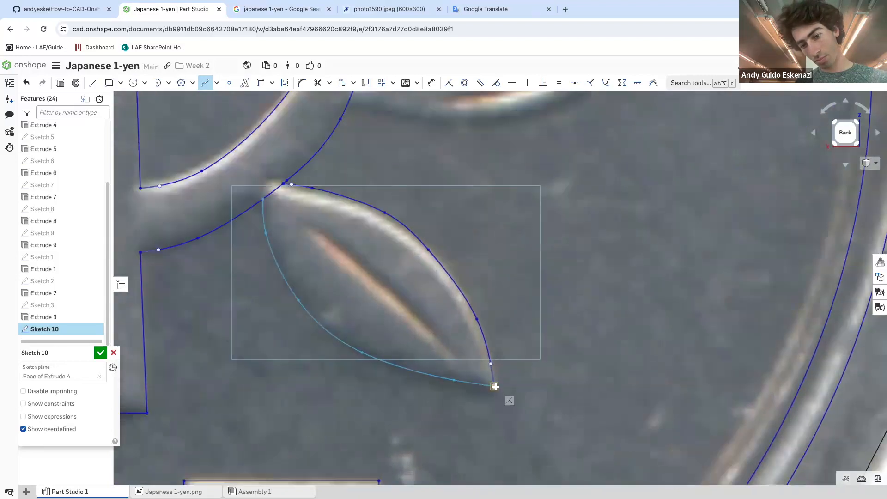
{"action": "double_click", "coordinate": [495, 387]}
Trace the lower edge of the middle-right leaf with a spline from the right branch's outer edge to the leaf's tip
{"action": "scroll", "coordinate": [517, 395], "scroll_direction": "up", "scroll_amount": 6}
{"action": "scroll", "coordinate": [442, 305], "scroll_direction": "down", "scroll_amount": 6}
{"action": "left_click", "coordinate": [426, 296]}
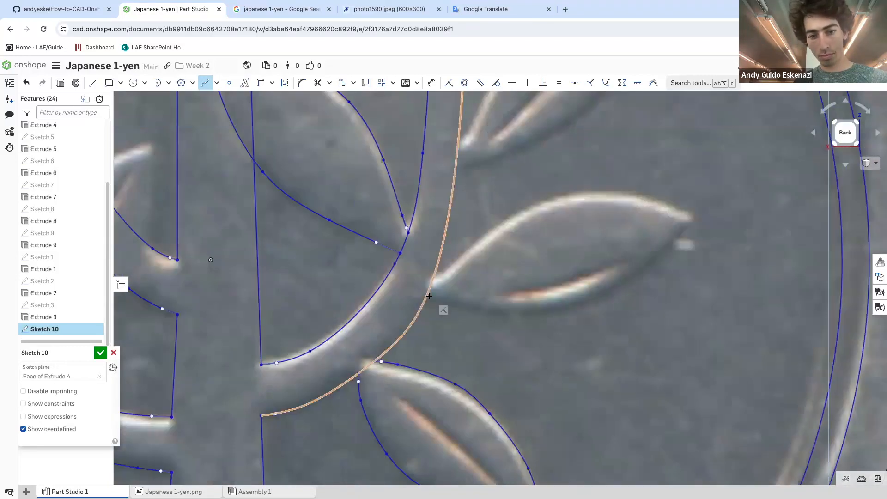
{"action": "left_click", "coordinate": [452, 303]}
{"action": "left_click", "coordinate": [536, 312]}
{"action": "left_click", "coordinate": [589, 302]}
{"action": "left_click", "coordinate": [644, 271]}
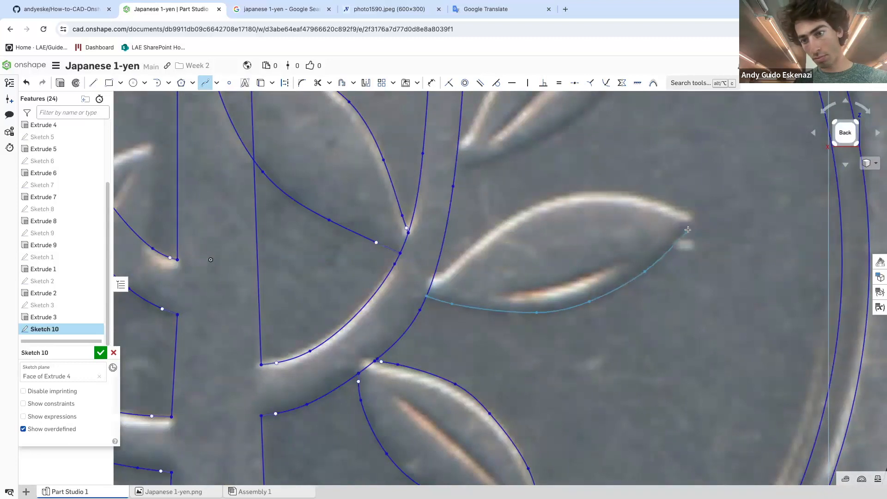
{"action": "double_click", "coordinate": [694, 219]}
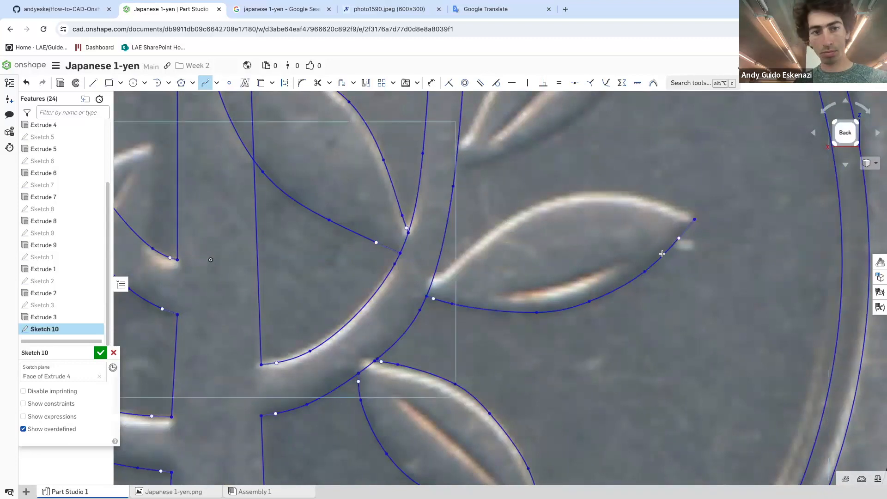
Trace the upper edge of the middle-right leaf with a spline from its tip back to the right branch's outer edge
{"action": "left_click", "coordinate": [693, 218]}
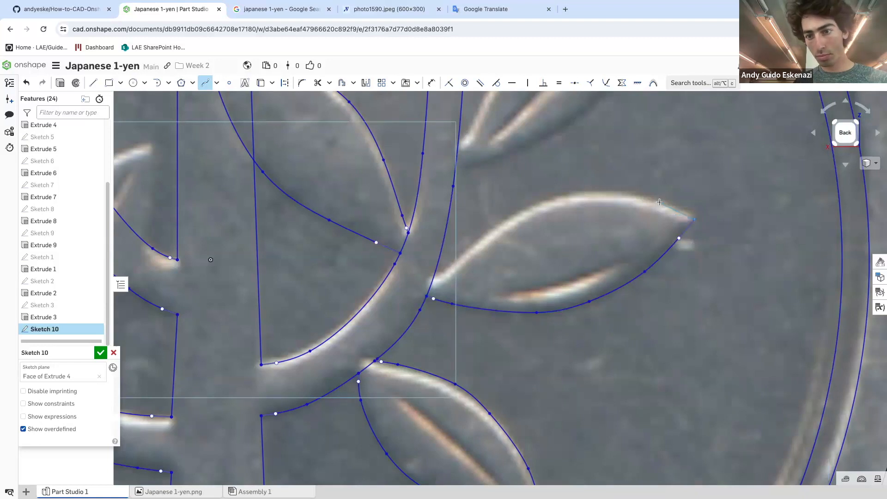
{"action": "left_click", "coordinate": [602, 194]}
{"action": "left_click", "coordinate": [538, 206]}
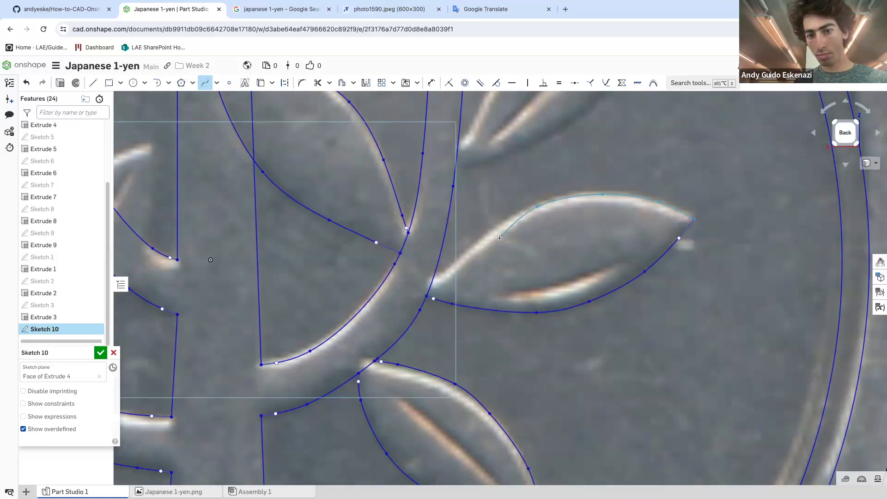
{"action": "left_click", "coordinate": [479, 246]}
{"action": "scroll", "coordinate": [451, 271], "scroll_direction": "up", "scroll_amount": 5}
{"action": "left_click", "coordinate": [401, 292]}
Trace the lower edge of the upper-right leaf with a spline from the right branch's outer edge to the leaf's tip
{"action": "scroll", "coordinate": [500, 305], "scroll_direction": "down", "scroll_amount": 10}
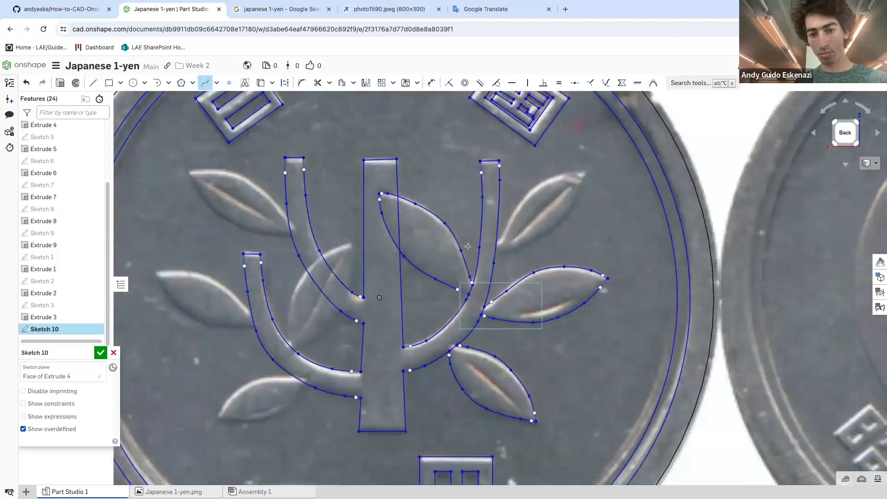
{"action": "scroll", "coordinate": [527, 204], "scroll_direction": "up", "scroll_amount": 5}
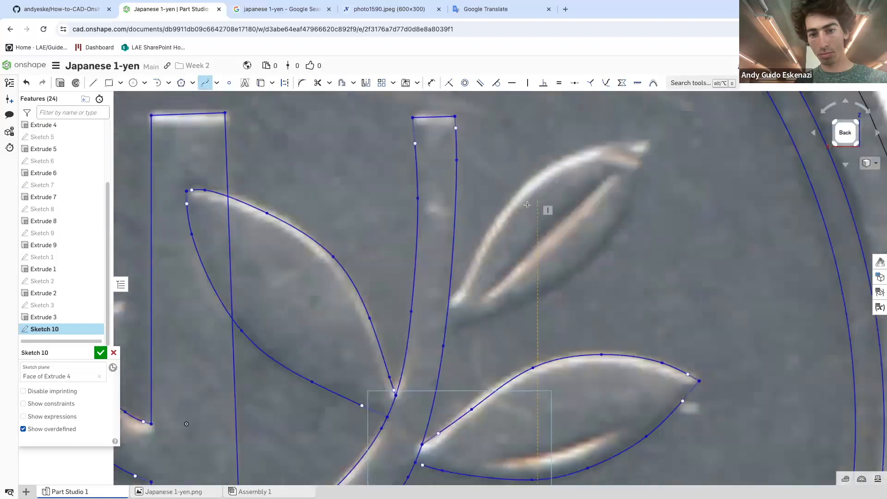
{"action": "left_click", "coordinate": [446, 326]}
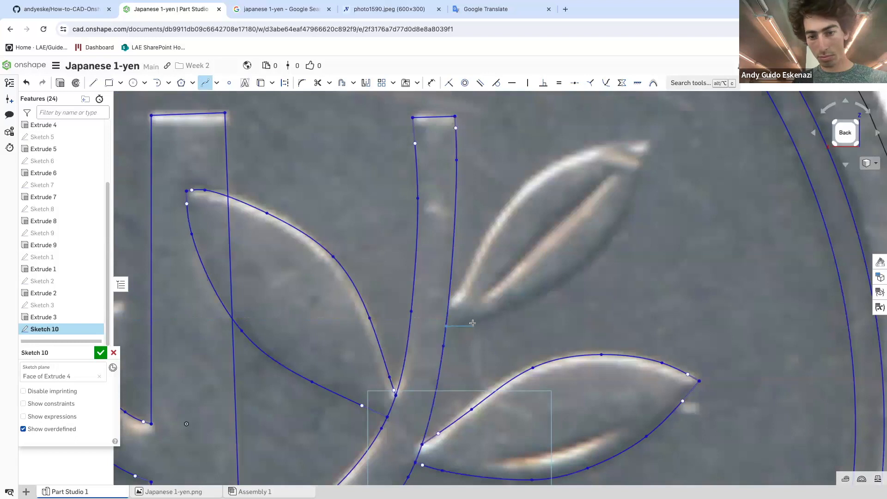
{"action": "left_click", "coordinate": [547, 292]}
{"action": "left_click", "coordinate": [608, 240]}
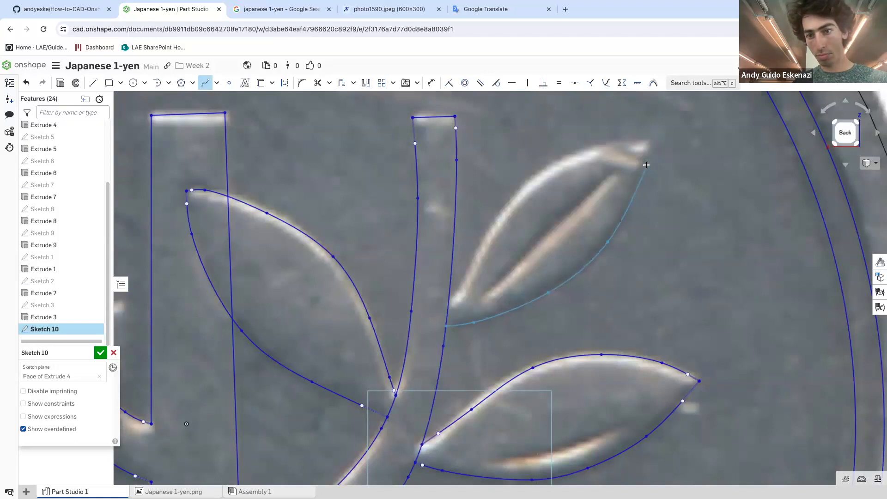
{"action": "double_click", "coordinate": [649, 140]}
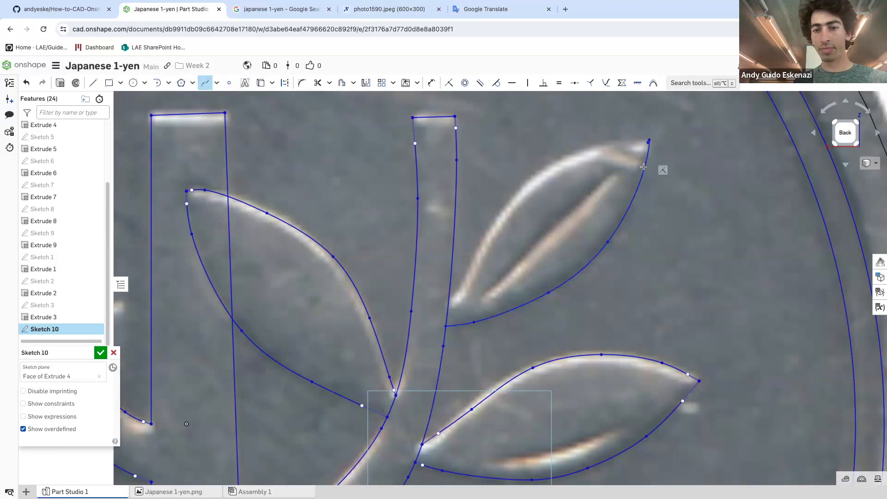
Trace the upper edge of the upper-right leaf with a spline from its tip back to the right branch's outer edge
{"action": "scroll", "coordinate": [565, 181], "scroll_direction": "up", "scroll_amount": 5}
{"action": "left_click", "coordinate": [549, 167]}
{"action": "left_click", "coordinate": [445, 282]}
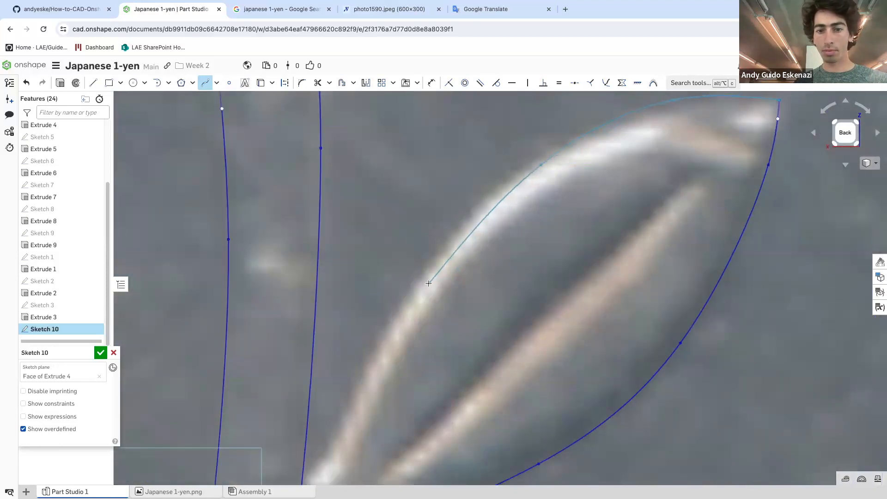
{"action": "scroll", "coordinate": [427, 284], "scroll_direction": "down", "scroll_amount": 5}
{"action": "scroll", "coordinate": [439, 286], "scroll_direction": "up", "scroll_amount": 4}
{"action": "left_click", "coordinate": [435, 286]}
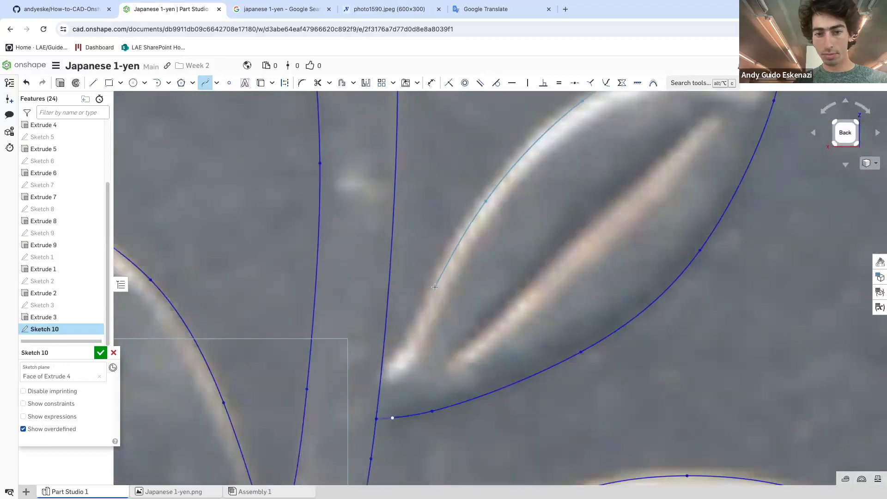
{"action": "left_click", "coordinate": [407, 353]}
{"action": "double_click", "coordinate": [391, 366]}
Trace the upper edge of the upper-right leaf's center vein with a spline along the vein's full length
{"action": "scroll", "coordinate": [517, 262], "scroll_direction": "down", "scroll_amount": 6}
{"action": "scroll", "coordinate": [517, 262], "scroll_direction": "down", "scroll_amount": 5}
{"action": "scroll", "coordinate": [536, 303], "scroll_direction": "up", "scroll_amount": 1}
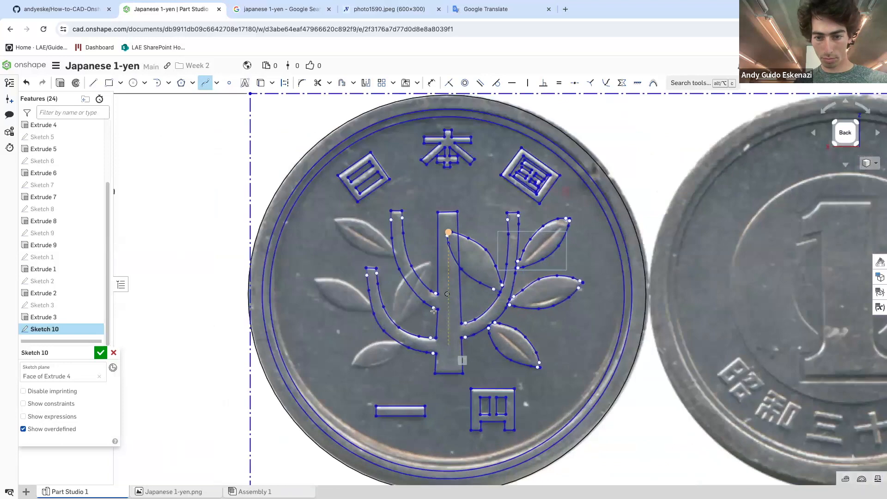
{"action": "scroll", "coordinate": [536, 302], "scroll_direction": "up", "scroll_amount": 6}
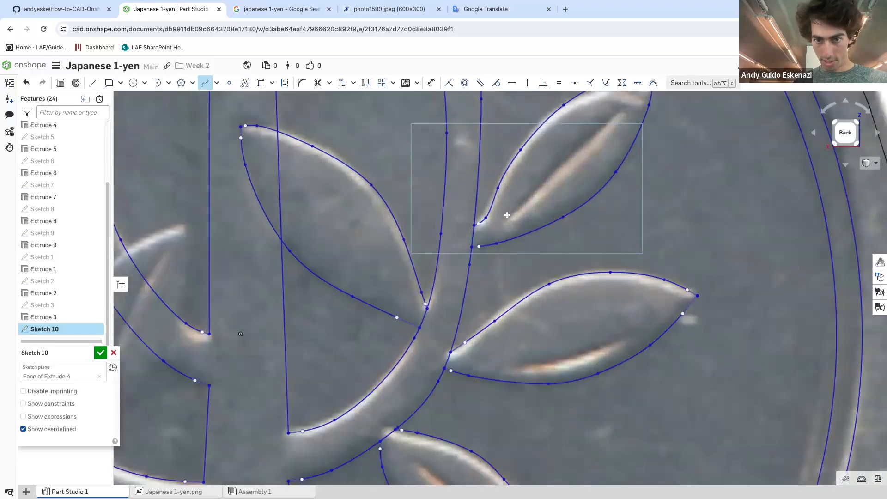
{"action": "scroll", "coordinate": [544, 172], "scroll_direction": "down", "scroll_amount": 5}
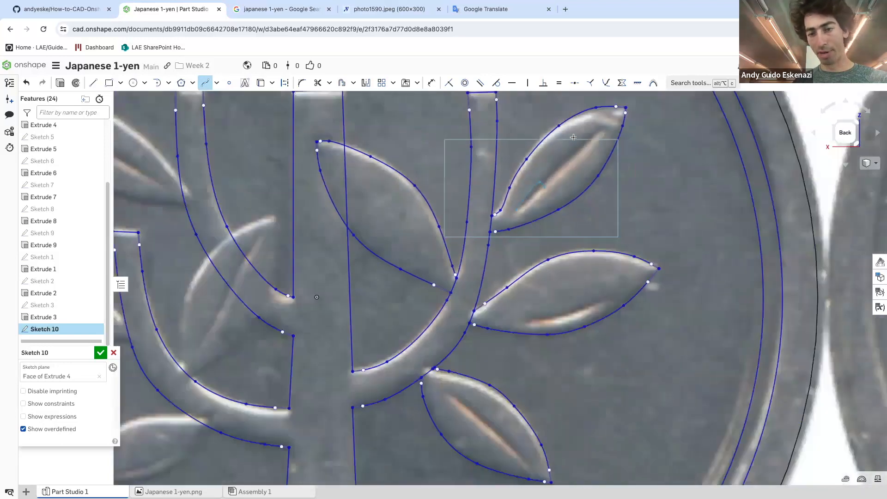
{"action": "scroll", "coordinate": [529, 214], "scroll_direction": "up", "scroll_amount": 6}
{"action": "left_click", "coordinate": [526, 213]}
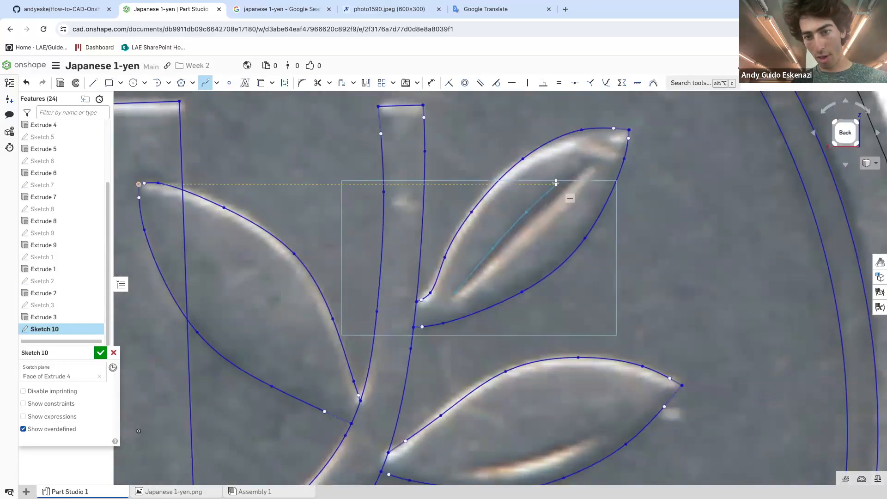
{"action": "left_click", "coordinate": [562, 183]}
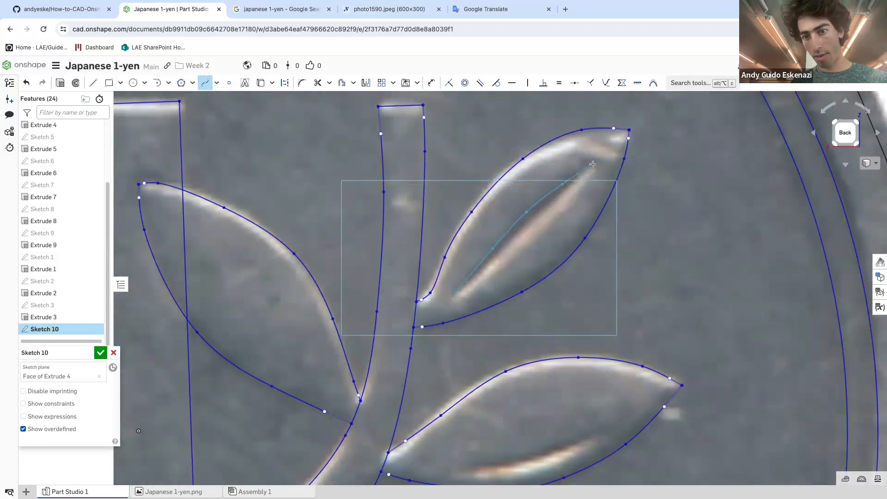
{"action": "double_click", "coordinate": [593, 164]}
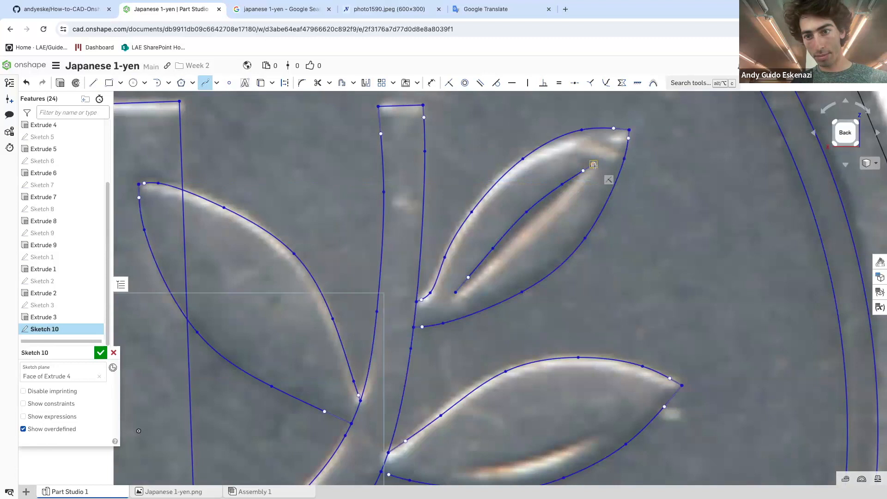
Close the upper-right leaf's vein outline with a spline along its lower edge, joining both ends of the upper spline
{"action": "left_click", "coordinate": [582, 184]}
{"action": "left_click", "coordinate": [504, 259]}
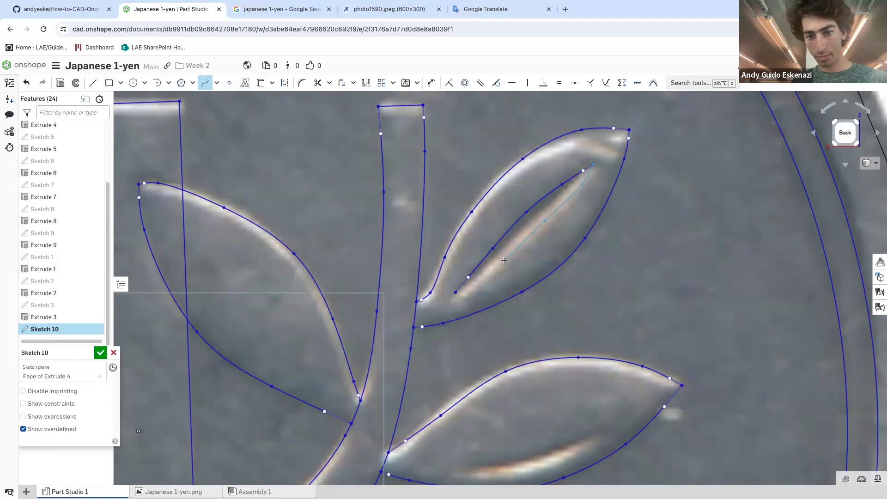
{"action": "left_click", "coordinate": [456, 292]}
{"action": "key", "text": "Escape"}
Trace the upper edge of the vein inside the middle-right leaf with a spline along the vein's full length
{"action": "scroll", "coordinate": [522, 193], "scroll_direction": "down", "scroll_amount": 3}
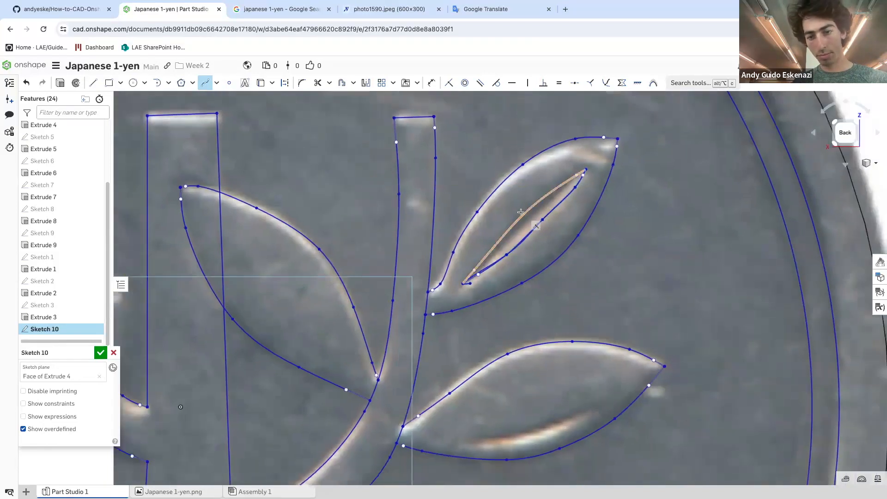
{"action": "scroll", "coordinate": [546, 151], "scroll_direction": "up", "scroll_amount": 5}
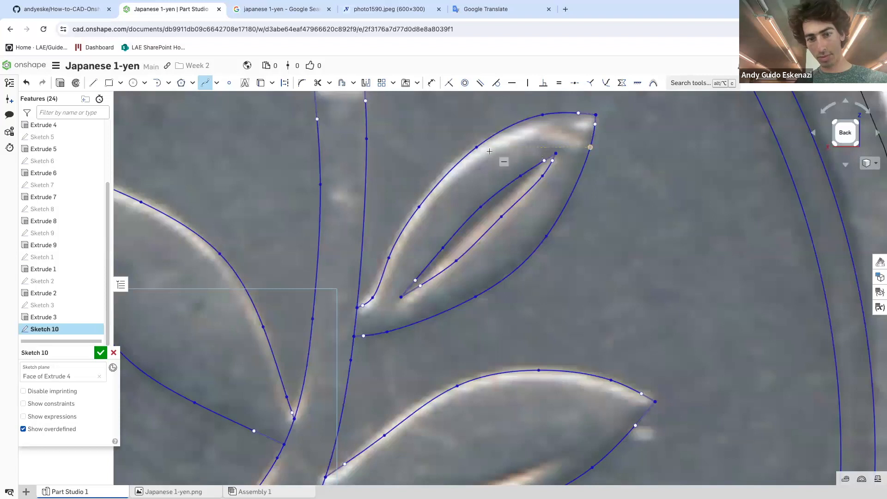
{"action": "scroll", "coordinate": [462, 254], "scroll_direction": "down", "scroll_amount": 5}
{"action": "scroll", "coordinate": [422, 297], "scroll_direction": "up", "scroll_amount": 6}
{"action": "scroll", "coordinate": [422, 297], "scroll_direction": "up", "scroll_amount": 2}
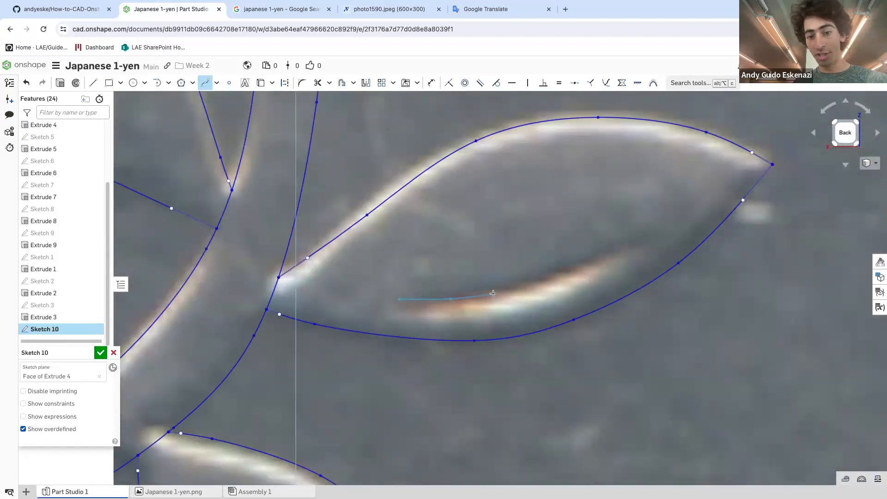
{"action": "left_click", "coordinate": [615, 253]}
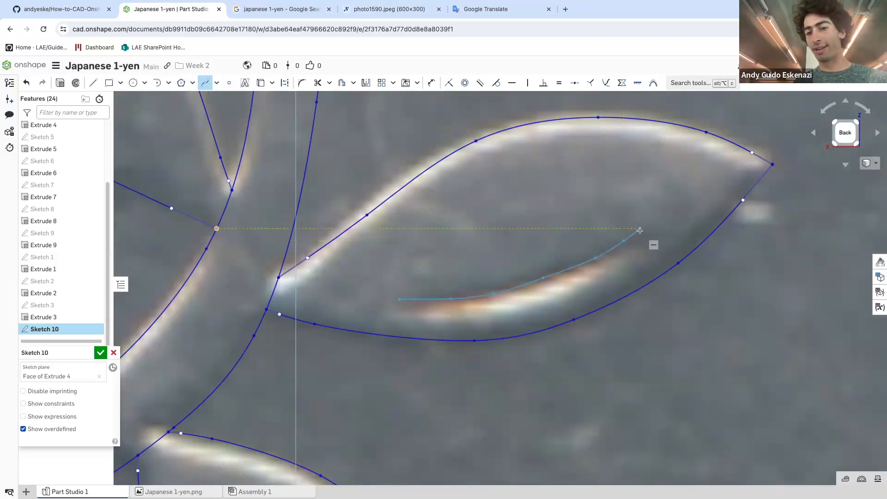
{"action": "double_click", "coordinate": [639, 228]}
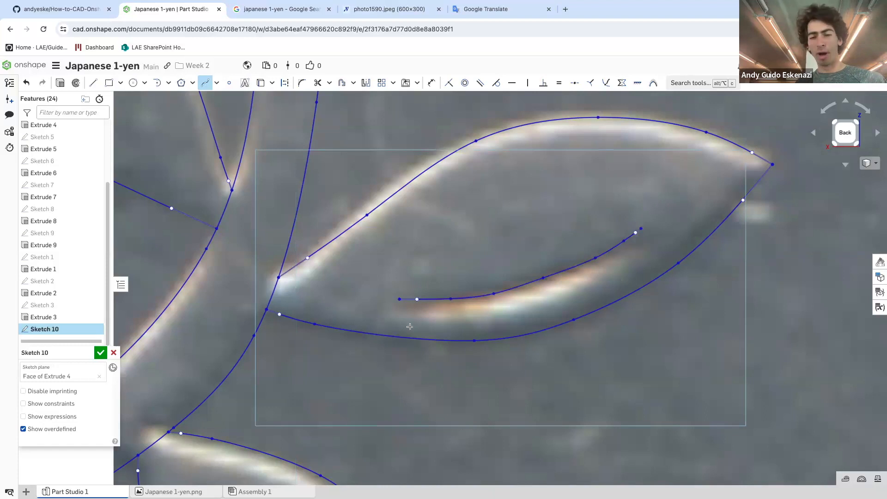
Close the middle-right leaf's vein outline with a spline along its lower edge, joining both ends of the upper spline
{"action": "left_click", "coordinate": [399, 300]}
{"action": "left_click", "coordinate": [479, 309]}
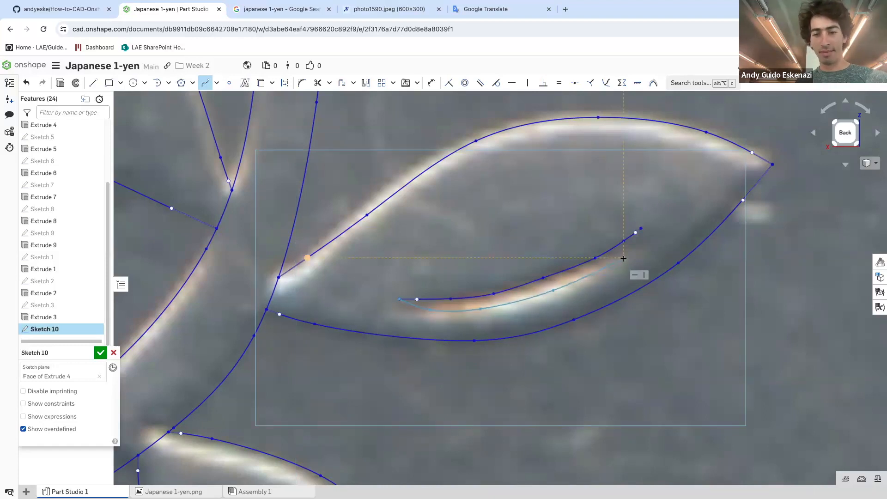
{"action": "left_click", "coordinate": [636, 232]}
{"action": "key", "text": "Escape"}
{"action": "scroll", "coordinate": [518, 346], "scroll_direction": "down", "scroll_amount": 5}
{"action": "scroll", "coordinate": [459, 292], "scroll_direction": "down", "scroll_amount": 5}
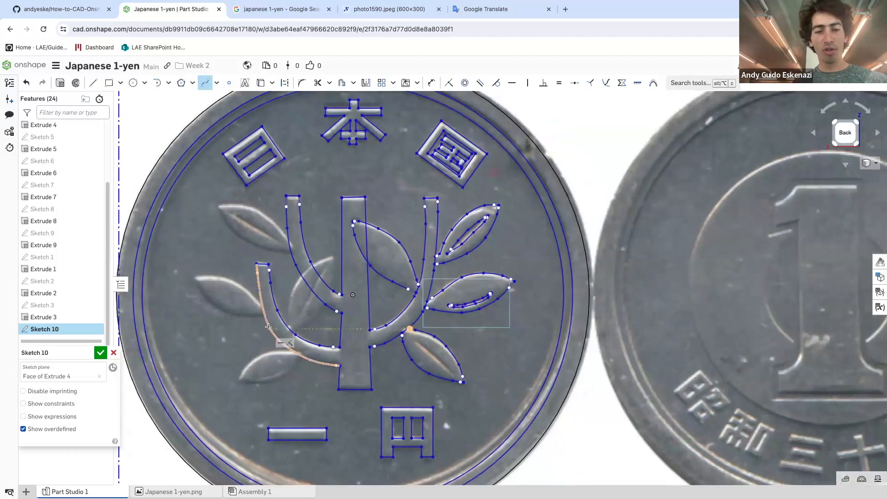
Trace the right edge of the leaf between the lower-left branch and the trunk with a spline from the branch's inner edge to the leaf tip
{"action": "scroll", "coordinate": [243, 322], "scroll_direction": "up", "scroll_amount": 4}
{"action": "left_click", "coordinate": [324, 344]}
{"action": "left_click", "coordinate": [361, 322]}
{"action": "scroll", "coordinate": [390, 300], "scroll_direction": "up", "scroll_amount": 3}
{"action": "left_click", "coordinate": [402, 272]}
{"action": "left_click", "coordinate": [442, 168]}
{"action": "scroll", "coordinate": [443, 232], "scroll_direction": "down", "scroll_amount": 5}
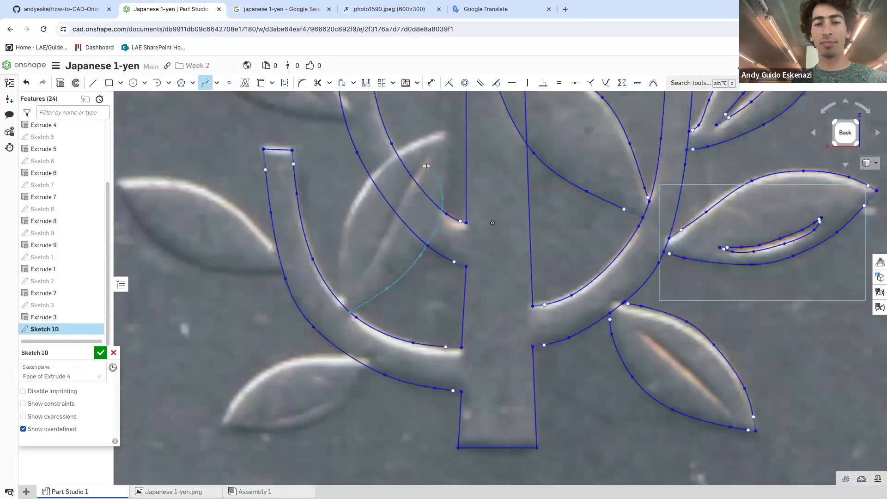
{"action": "scroll", "coordinate": [450, 133], "scroll_direction": "up", "scroll_amount": 4}
{"action": "double_click", "coordinate": [448, 131]}
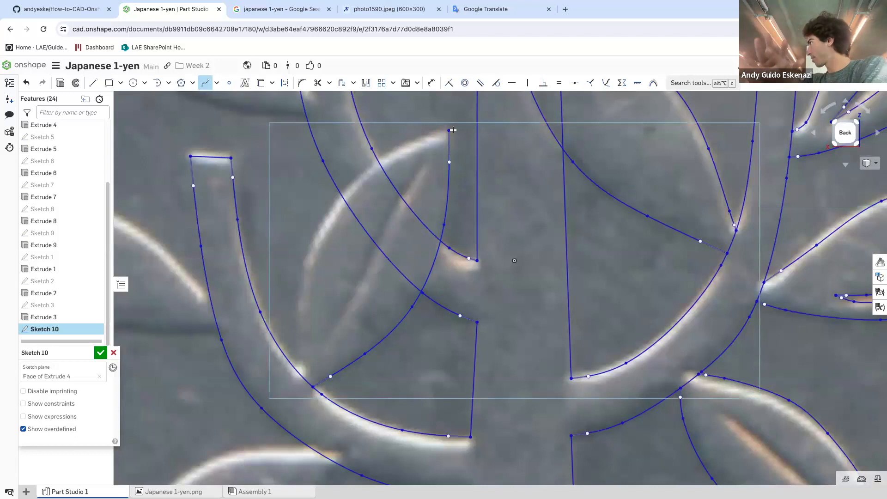
Trace the left edge of the leaf beside the trunk with a spline from its tip back to the lower-left branch's inner edge
{"action": "mouse_move", "coordinate": [374, 28]}
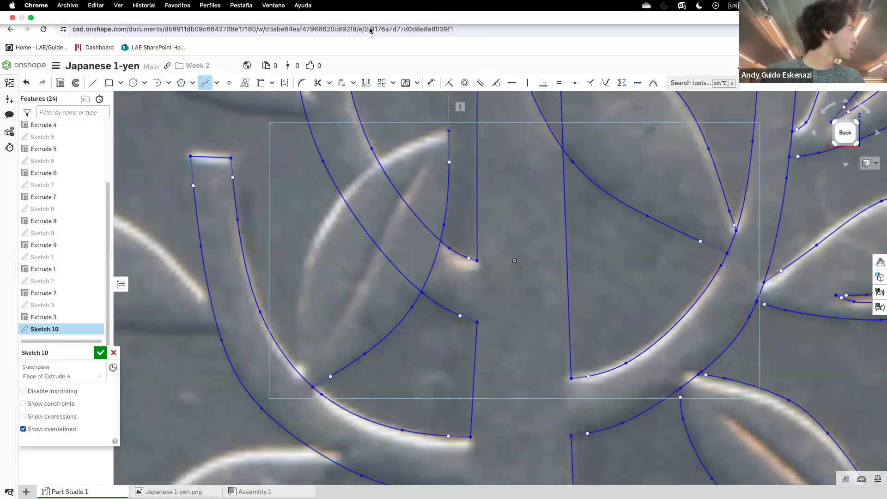
{"action": "left_click", "coordinate": [448, 131]}
{"action": "left_click", "coordinate": [412, 142]}
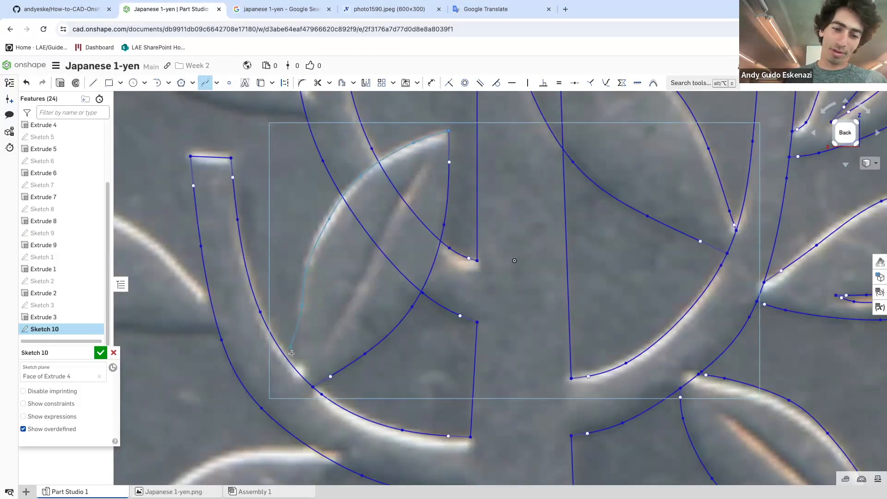
{"action": "double_click", "coordinate": [301, 377]}
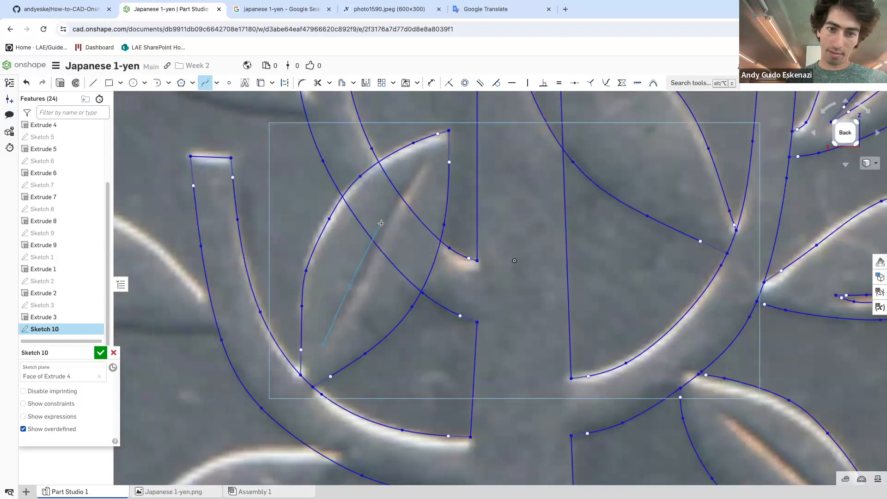
Outline the center vein of the leaf left of the trunk with two splines along its left and right edges, joined at both ends
{"action": "double_click", "coordinate": [428, 161]}
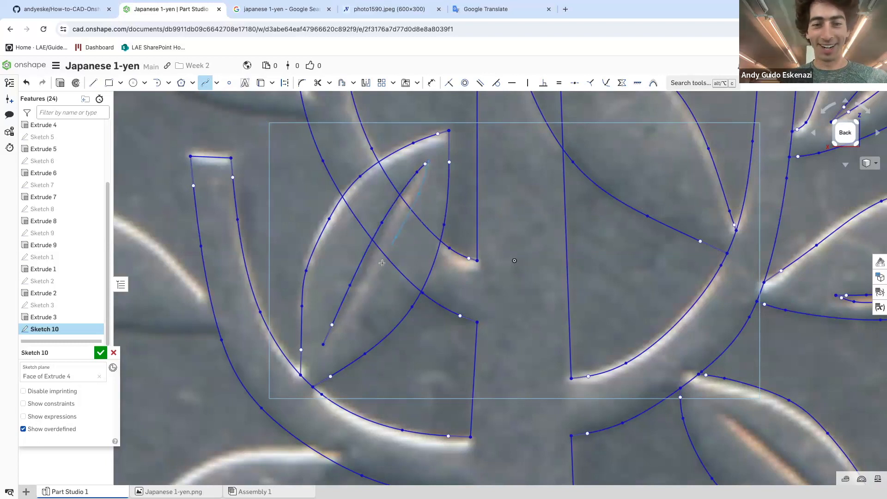
{"action": "double_click", "coordinate": [327, 345]}
{"action": "scroll", "coordinate": [395, 295], "scroll_direction": "down", "scroll_amount": 1}
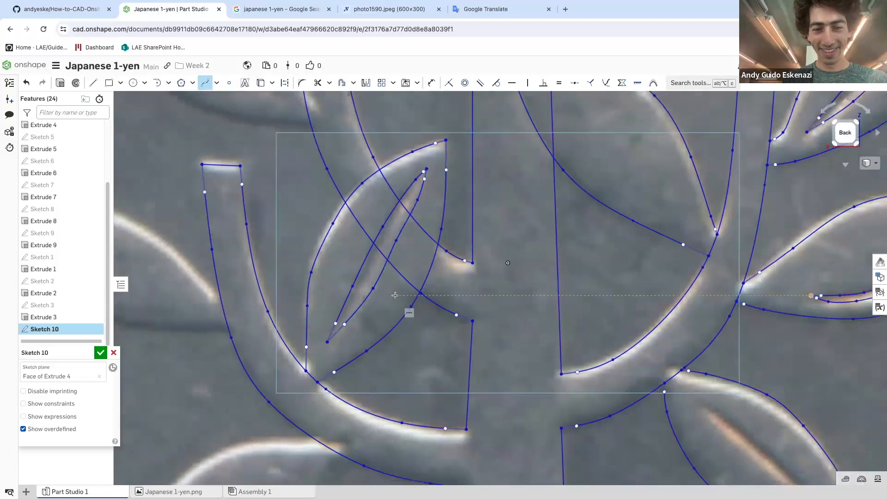
Trace the lower edge of the lower-left leaf with a spline from the left branch's outer edge to the leaf tip
{"action": "scroll", "coordinate": [395, 294], "scroll_direction": "down", "scroll_amount": 5}
{"action": "scroll", "coordinate": [412, 344], "scroll_direction": "up", "scroll_amount": 6}
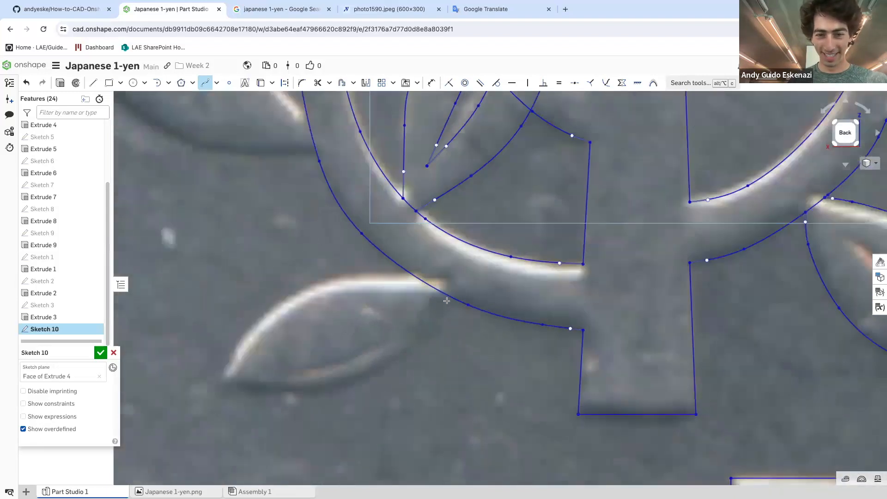
{"action": "left_click", "coordinate": [445, 294]}
{"action": "left_click", "coordinate": [385, 362]}
{"action": "left_click", "coordinate": [329, 389]}
{"action": "left_click", "coordinate": [258, 389]}
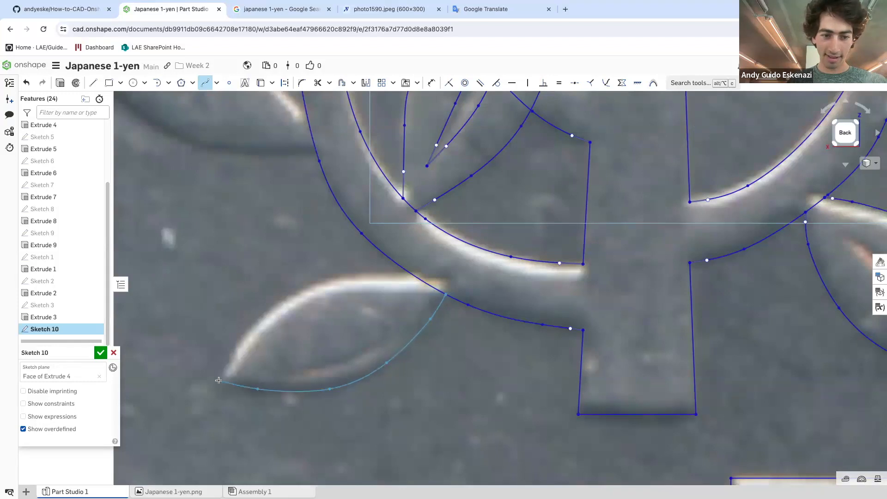
{"action": "double_click", "coordinate": [221, 380]}
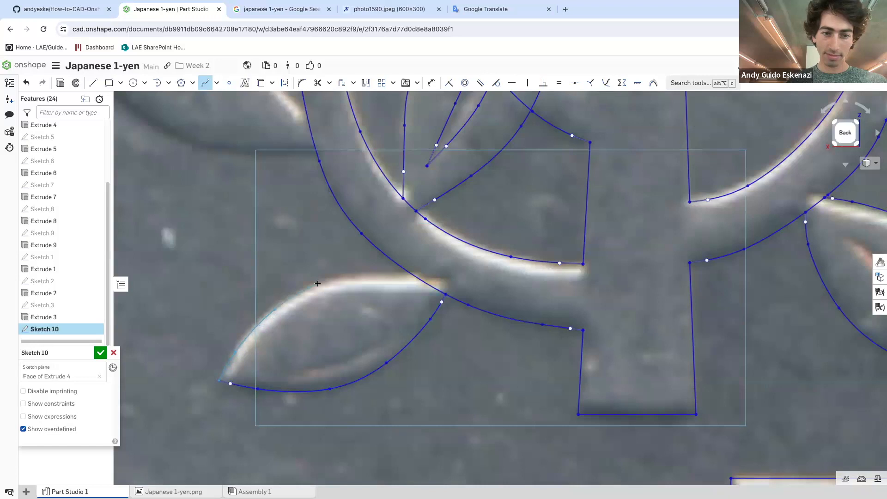
Trace the upper edge of the lower-left leaf with a spline from its tip back to the left branch's outer edge
{"action": "double_click", "coordinate": [403, 274]}
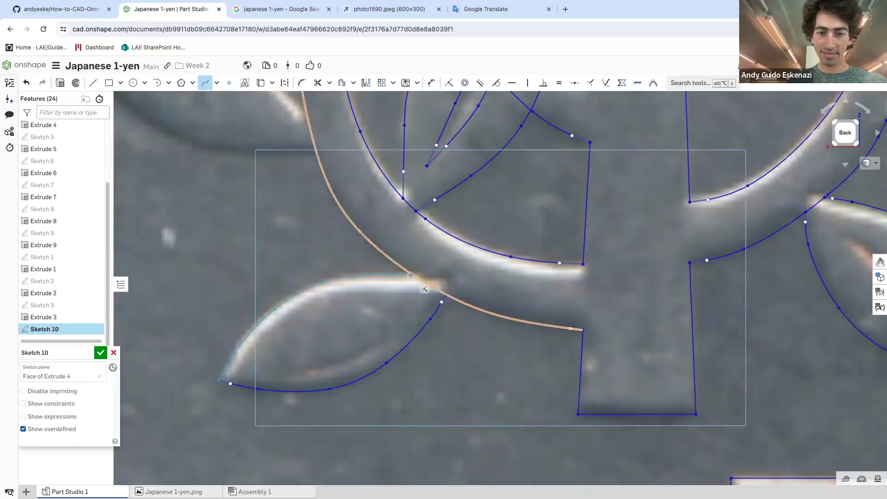
Trace the upper edge of the middle-left leaf with a spline from the left branch out to the leaf tip
{"action": "scroll", "coordinate": [439, 305], "scroll_direction": "up", "scroll_amount": 3}
{"action": "scroll", "coordinate": [463, 337], "scroll_direction": "up", "scroll_amount": 5}
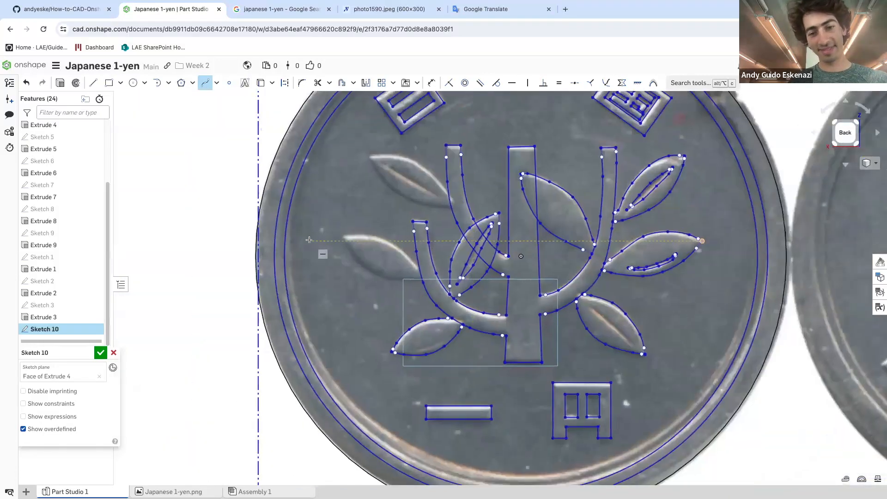
{"action": "scroll", "coordinate": [602, 315], "scroll_direction": "down", "scroll_amount": 8}
{"action": "left_click", "coordinate": [603, 314]}
{"action": "left_click", "coordinate": [588, 300]}
{"action": "left_click", "coordinate": [551, 267]}
{"action": "left_click", "coordinate": [506, 241]}
{"action": "left_click", "coordinate": [449, 231]}
{"action": "double_click", "coordinate": [401, 231]}
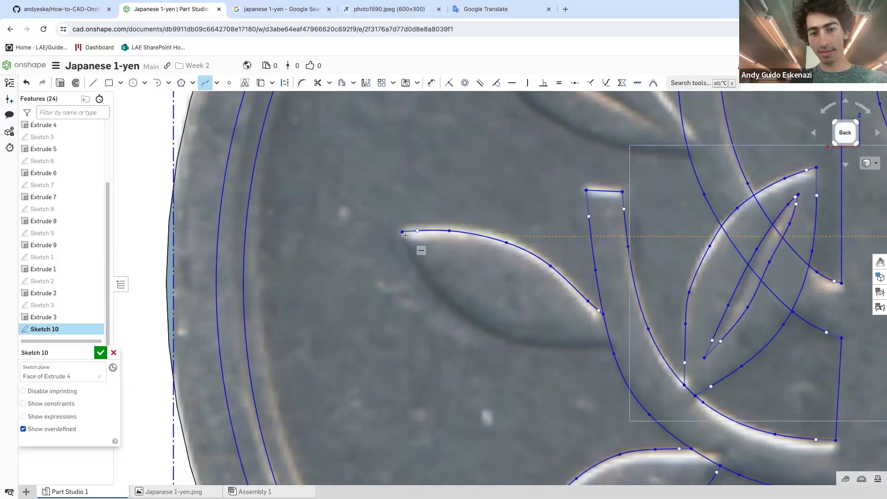
Trace the lower edge of the middle-left leaf with a spline from its tip back to the left branch
{"action": "left_click", "coordinate": [435, 287]}
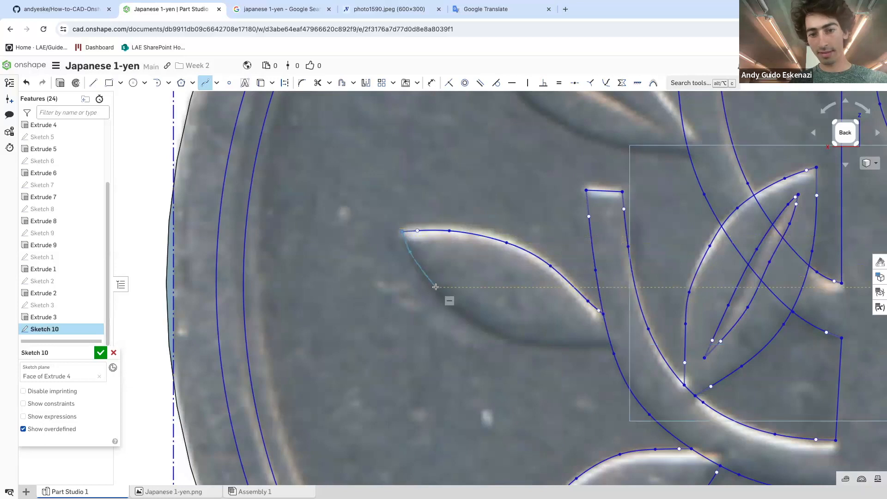
{"action": "left_click", "coordinate": [475, 320]}
{"action": "left_click", "coordinate": [529, 345]}
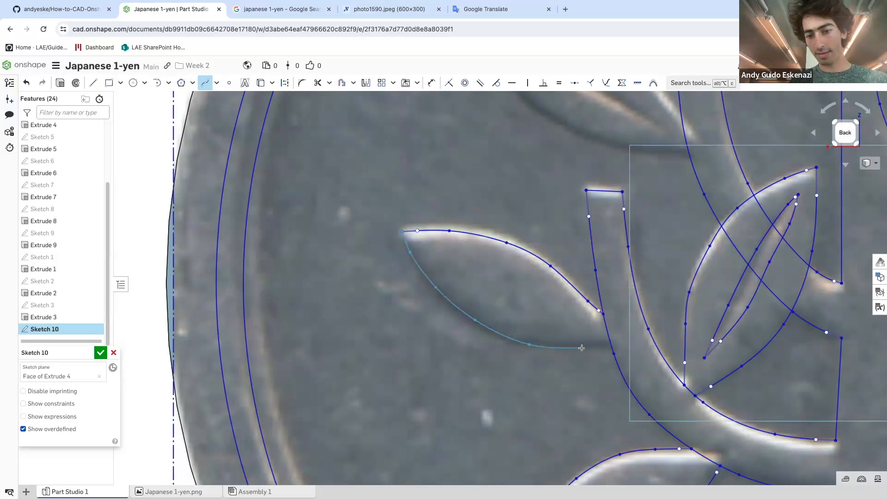
{"action": "double_click", "coordinate": [603, 346]}
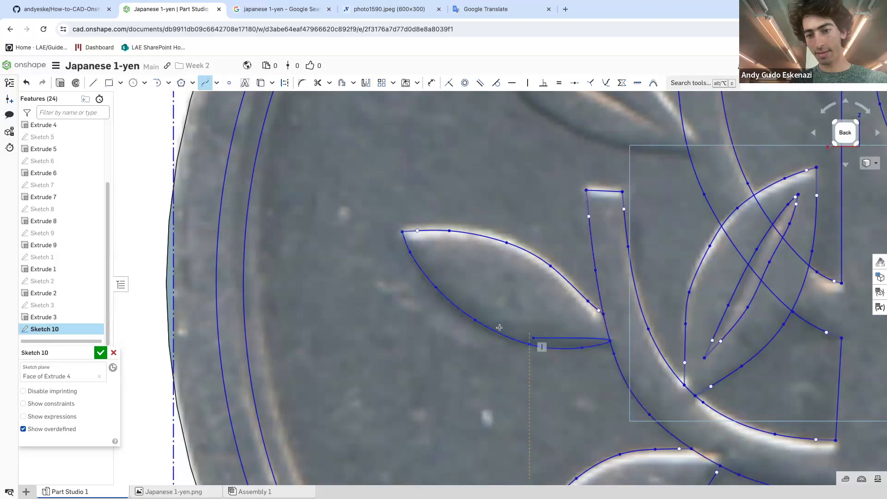
Trace the upper edge of the upper-left leaf with a spline from the inner-left branch to the leaf tip
{"action": "scroll", "coordinate": [425, 322], "scroll_direction": "down", "scroll_amount": 3}
{"action": "scroll", "coordinate": [426, 323], "scroll_direction": "down", "scroll_amount": 3}
{"action": "scroll", "coordinate": [471, 289], "scroll_direction": "up", "scroll_amount": 5}
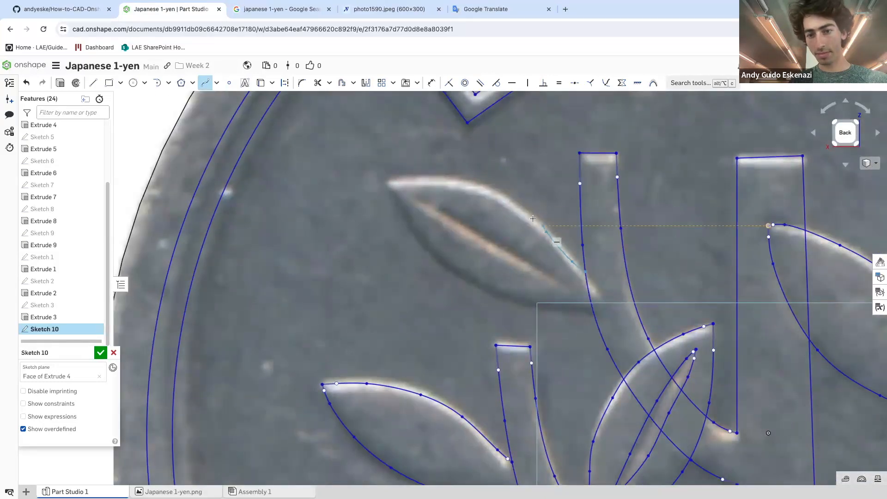
{"action": "left_click", "coordinate": [498, 196]}
{"action": "left_click", "coordinate": [441, 186]}
{"action": "left_click", "coordinate": [388, 183]}
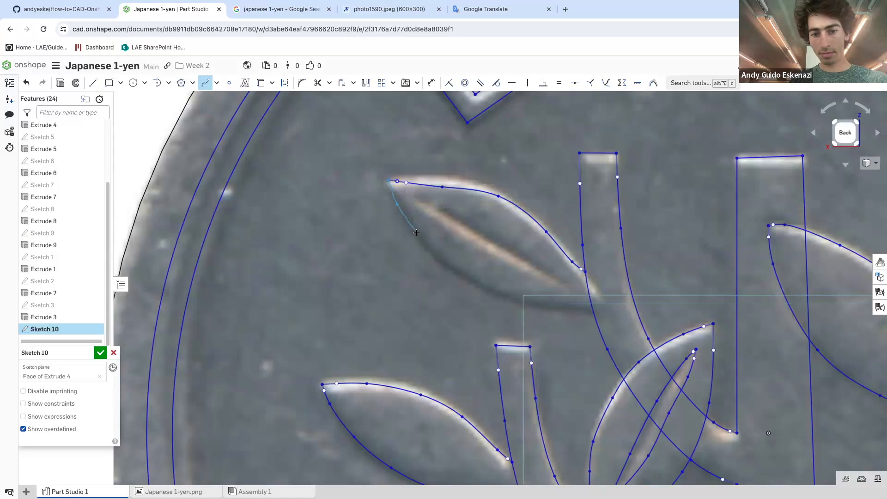
Trace the lower edge of the upper-left leaf with a spline from its tip back to the inner-left branch
{"action": "left_click", "coordinate": [454, 272]}
{"action": "left_click", "coordinate": [512, 299]}
{"action": "left_click", "coordinate": [563, 307]}
{"action": "double_click", "coordinate": [590, 308]}
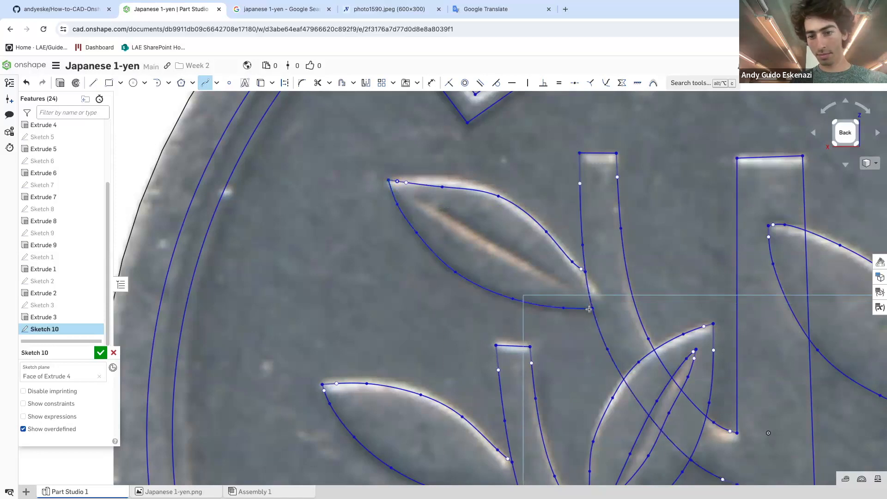
Outline the narrow central vein inside the upper-left leaf with two splines that share their endpoints
{"action": "scroll", "coordinate": [589, 309], "scroll_direction": "down", "scroll_amount": 5}
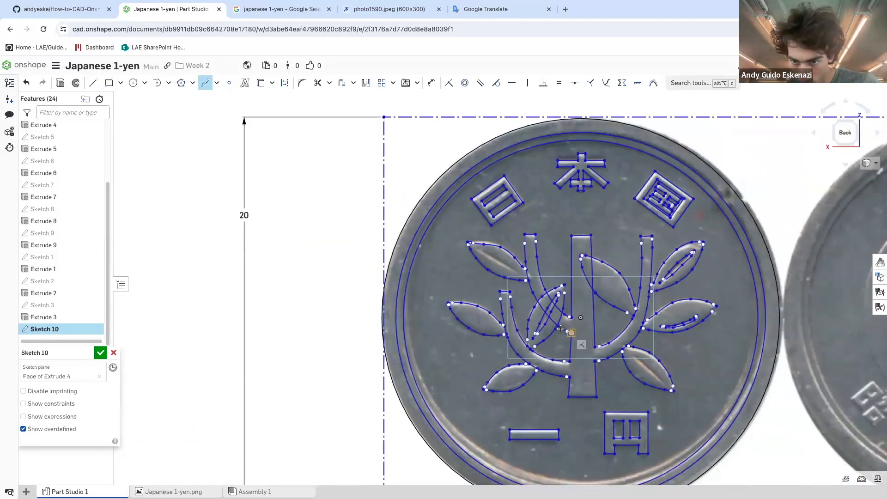
{"action": "scroll", "coordinate": [484, 252], "scroll_direction": "up", "scroll_amount": 10}
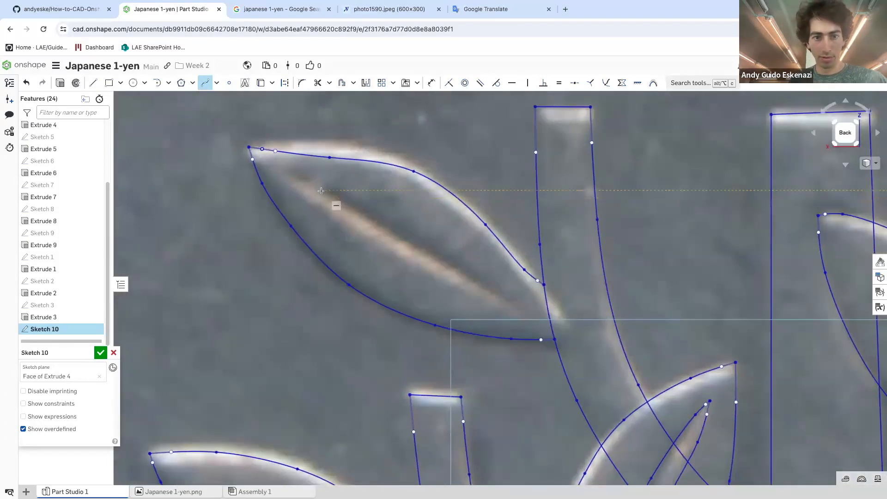
{"action": "left_click", "coordinate": [296, 178]}
{"action": "left_click", "coordinate": [330, 190]}
{"action": "left_click", "coordinate": [391, 225]}
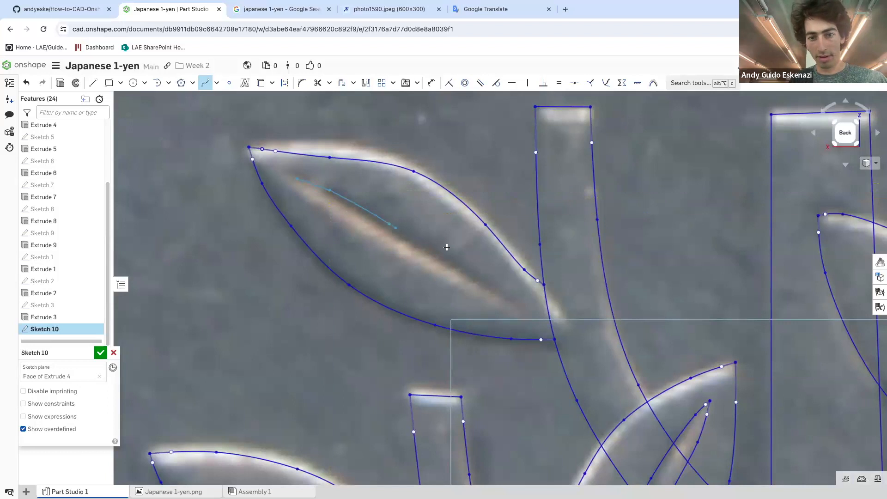
{"action": "left_click", "coordinate": [476, 275]}
{"action": "double_click", "coordinate": [525, 311]}
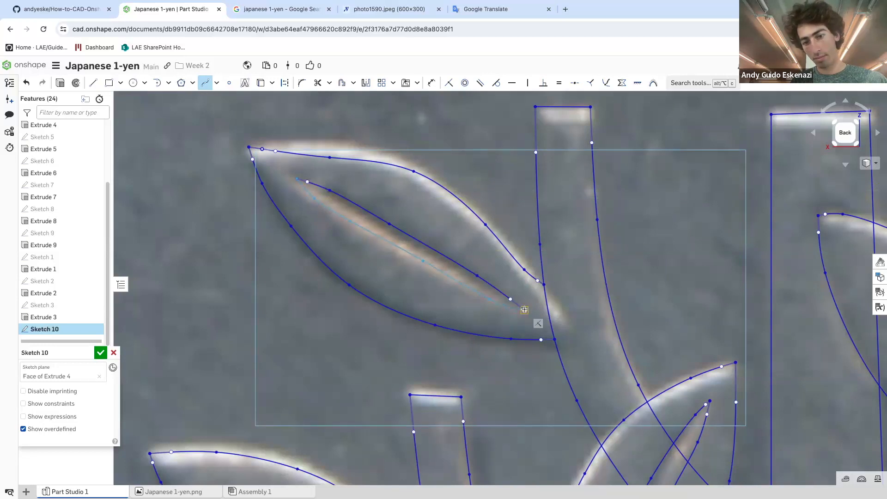
Close the upper-left leaf where it meets the branch with a three-point arc of about 0.81 radius
{"action": "scroll", "coordinate": [601, 349], "scroll_direction": "up", "scroll_amount": 3}
{"action": "scroll", "coordinate": [599, 345], "scroll_direction": "up", "scroll_amount": 1}
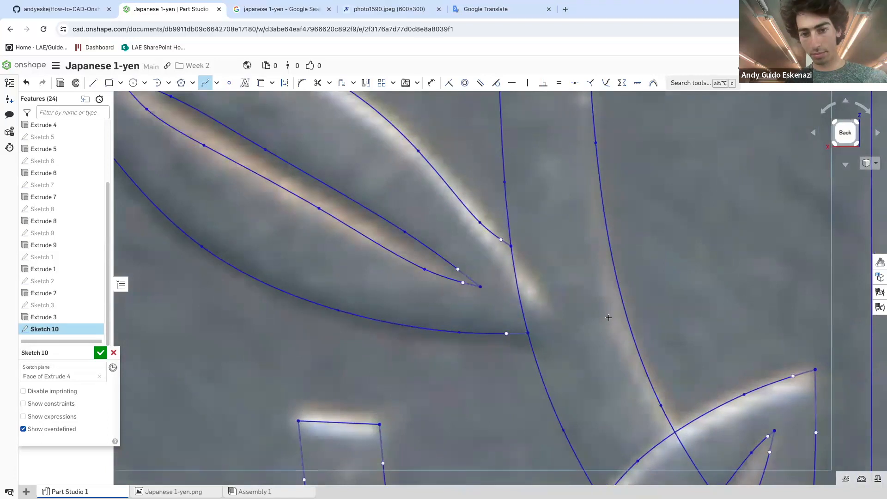
{"action": "left_click", "coordinate": [169, 83]}
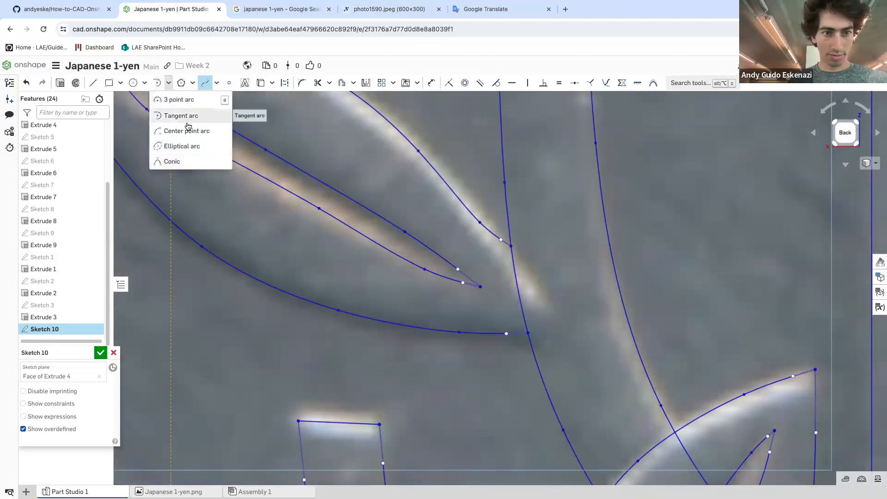
{"action": "left_click", "coordinate": [179, 99]}
{"action": "left_click", "coordinate": [511, 246]}
{"action": "left_click", "coordinate": [528, 332]}
{"action": "scroll", "coordinate": [452, 206], "scroll_direction": "down", "scroll_amount": 5}
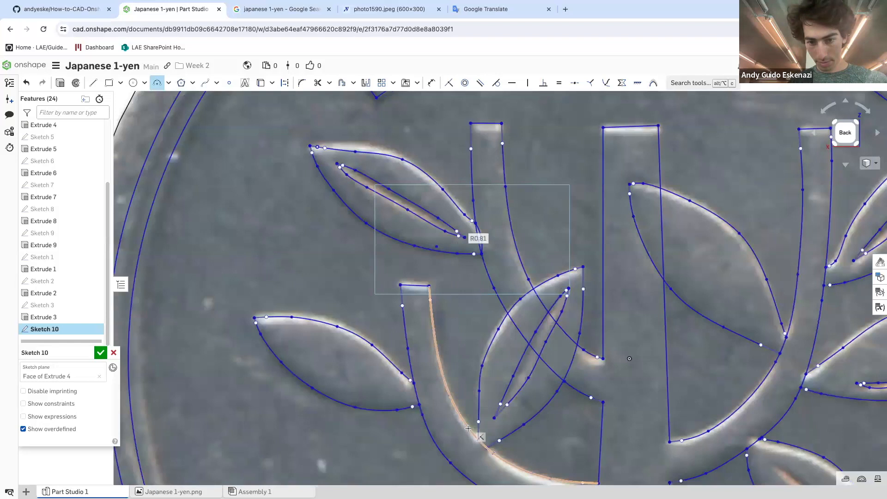
Close the inner-left leaf and the middle-left leaf at the left branch with three-point arcs between their edge endpoints
{"action": "scroll", "coordinate": [482, 407], "scroll_direction": "down", "scroll_amount": 4}
{"action": "scroll", "coordinate": [477, 346], "scroll_direction": "up", "scroll_amount": 10}
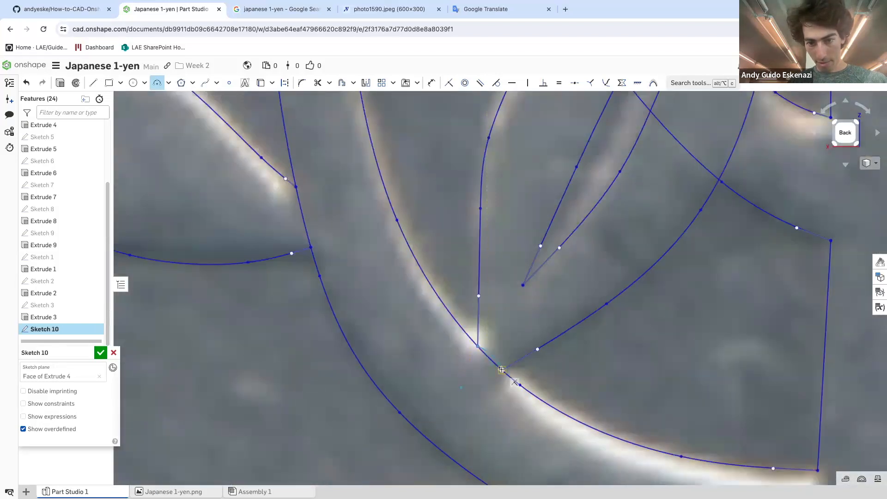
{"action": "left_click", "coordinate": [495, 373]}
{"action": "left_click", "coordinate": [296, 186]}
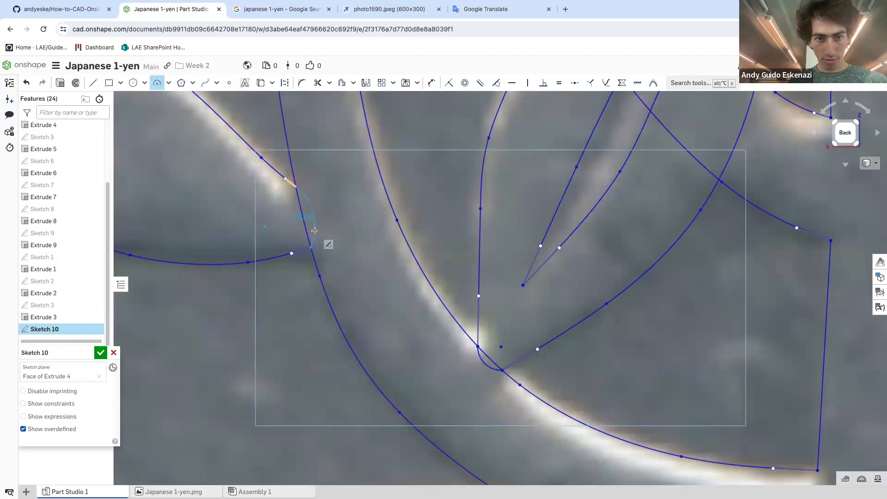
{"action": "left_click", "coordinate": [314, 231]}
{"action": "scroll", "coordinate": [295, 189], "scroll_direction": "down", "scroll_amount": 4}
Close the lower-left leaf with a three-point arc of about 0.46 radius and the lower-right leaf with a small arc at the branch
{"action": "scroll", "coordinate": [407, 344], "scroll_direction": "up", "scroll_amount": 4}
{"action": "left_click", "coordinate": [356, 290]}
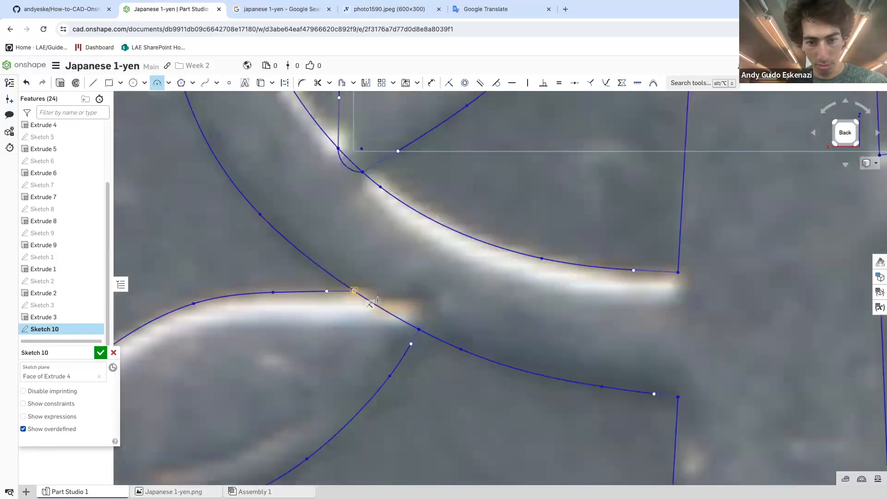
{"action": "left_click", "coordinate": [418, 328]}
{"action": "scroll", "coordinate": [339, 292], "scroll_direction": "down", "scroll_amount": 3}
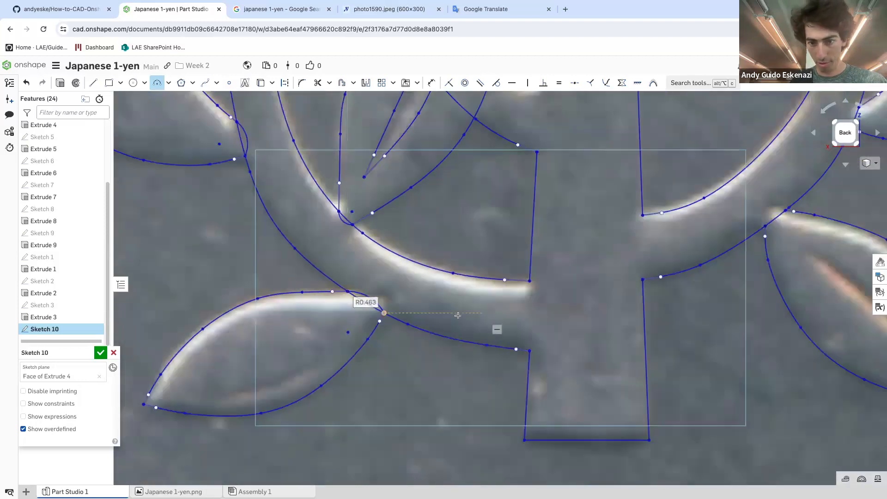
{"action": "scroll", "coordinate": [457, 315], "scroll_direction": "down", "scroll_amount": 4}
{"action": "scroll", "coordinate": [536, 267], "scroll_direction": "up", "scroll_amount": 5}
{"action": "left_click", "coordinate": [526, 232]}
{"action": "left_click", "coordinate": [490, 258]}
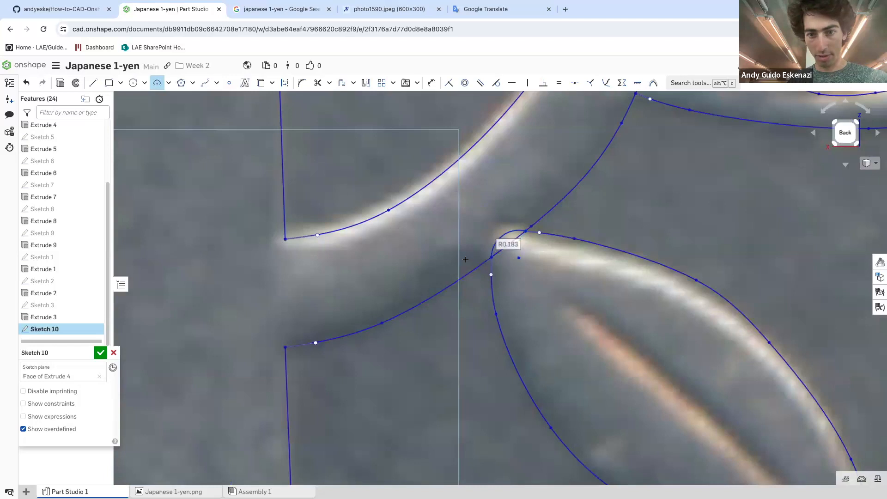
Close the middle-right leaf and the large central leaf with three-point arcs of about 0.22 and 0.23 radius at the right branch
{"action": "scroll", "coordinate": [465, 259], "scroll_direction": "down", "scroll_amount": 4}
{"action": "scroll", "coordinate": [507, 224], "scroll_direction": "up", "scroll_amount": 5}
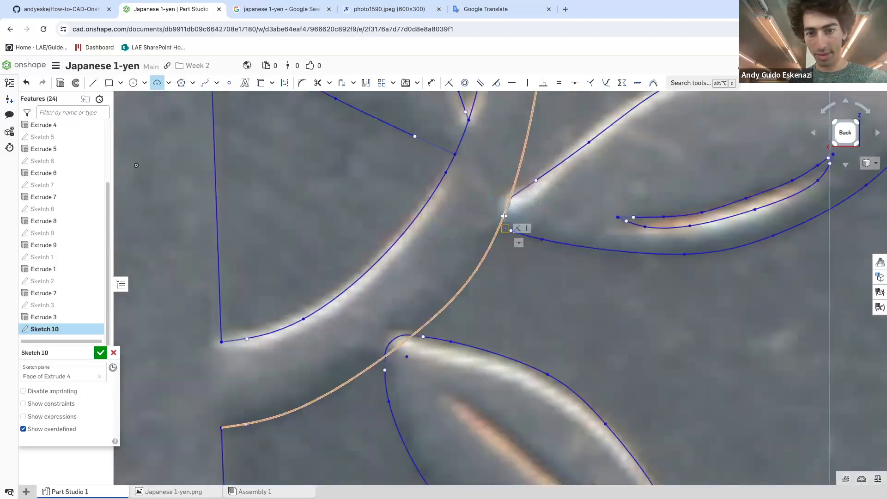
{"action": "left_click", "coordinate": [499, 225]}
{"action": "left_click", "coordinate": [500, 221]}
{"action": "scroll", "coordinate": [480, 255], "scroll_direction": "down", "scroll_amount": 2}
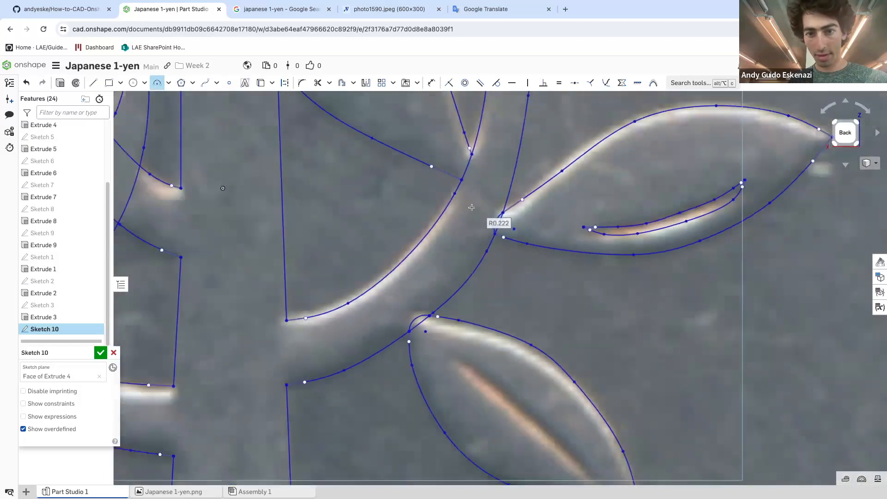
{"action": "scroll", "coordinate": [471, 207], "scroll_direction": "up", "scroll_amount": 3}
{"action": "left_click", "coordinate": [434, 240]}
{"action": "left_click", "coordinate": [447, 197]}
{"action": "scroll", "coordinate": [498, 270], "scroll_direction": "down", "scroll_amount": 1}
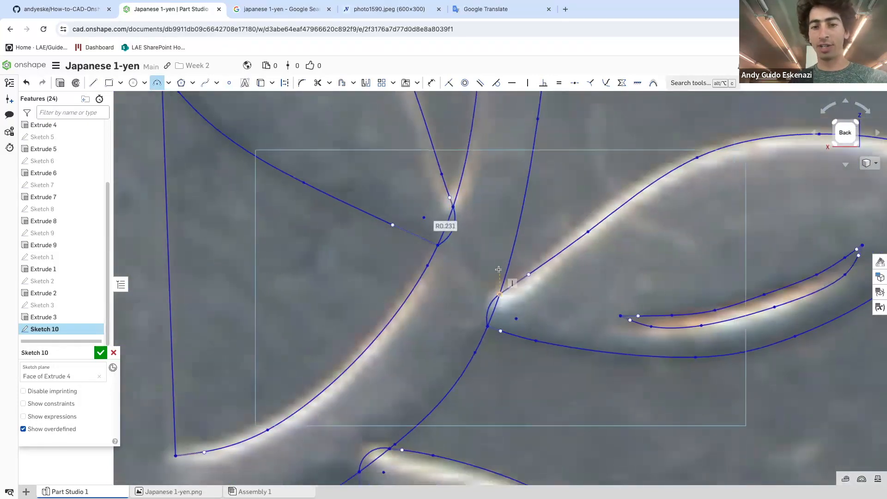
Close the upper-right leaf at the right branch with a three-point arc of about 0.21 radius
{"action": "scroll", "coordinate": [499, 270], "scroll_direction": "down", "scroll_amount": 3}
{"action": "scroll", "coordinate": [476, 252], "scroll_direction": "up", "scroll_amount": 5}
{"action": "left_click", "coordinate": [518, 222]}
{"action": "left_click", "coordinate": [511, 285]}
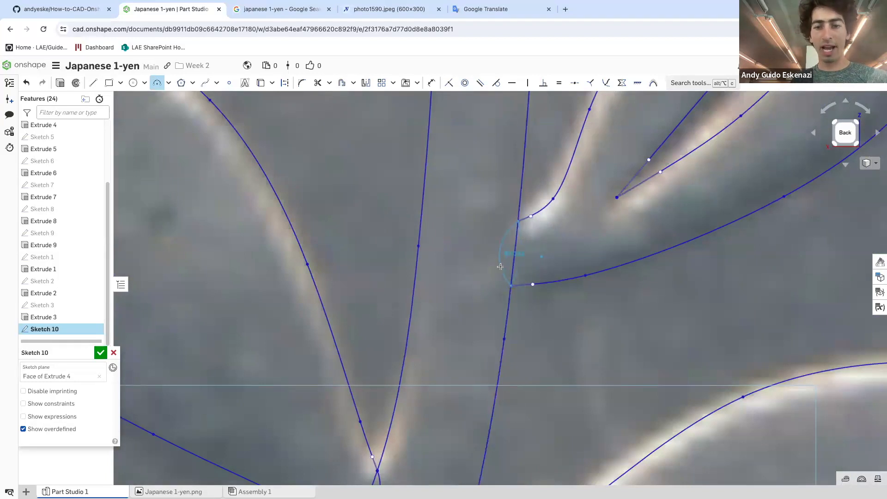
{"action": "left_click", "coordinate": [500, 267]}
{"action": "scroll", "coordinate": [500, 266], "scroll_direction": "down", "scroll_amount": 5}
{"action": "scroll", "coordinate": [492, 356], "scroll_direction": "up", "scroll_amount": 5}
{"action": "scroll", "coordinate": [492, 356], "scroll_direction": "down", "scroll_amount": 4}
{"action": "scroll", "coordinate": [462, 369], "scroll_direction": "up", "scroll_amount": 2}
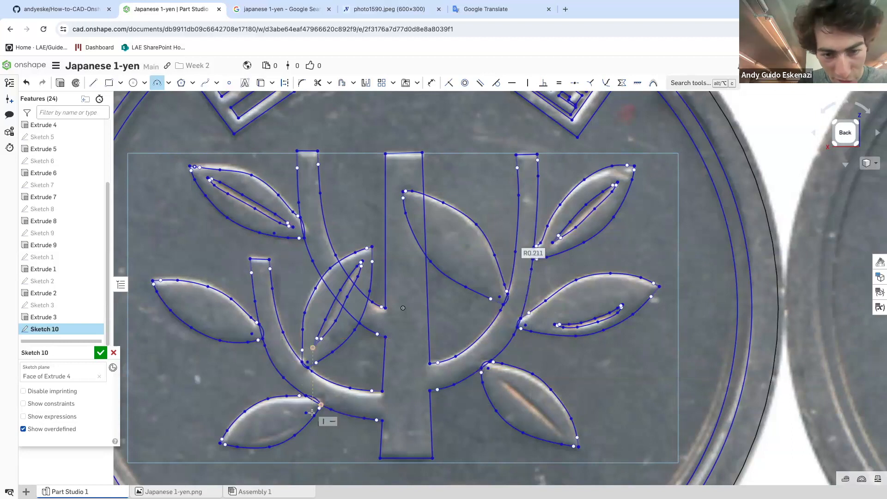
{"action": "scroll", "coordinate": [357, 392], "scroll_direction": "down", "scroll_amount": 3}
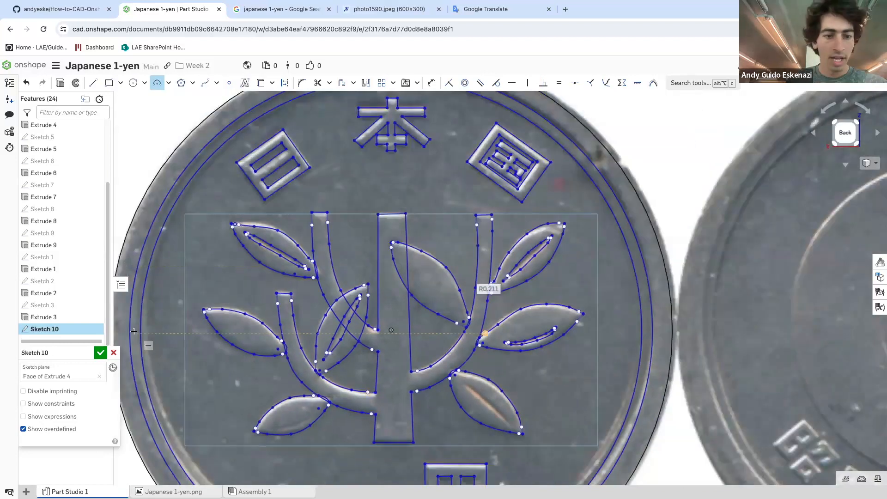
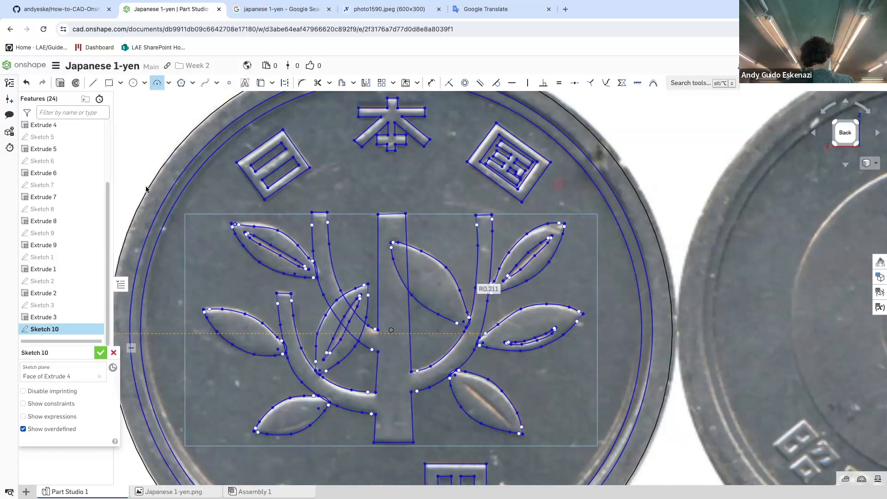
Finish the coin face sketch and rename Sketch 10 as Master Sketch 2
{"action": "key", "text": "Return"}
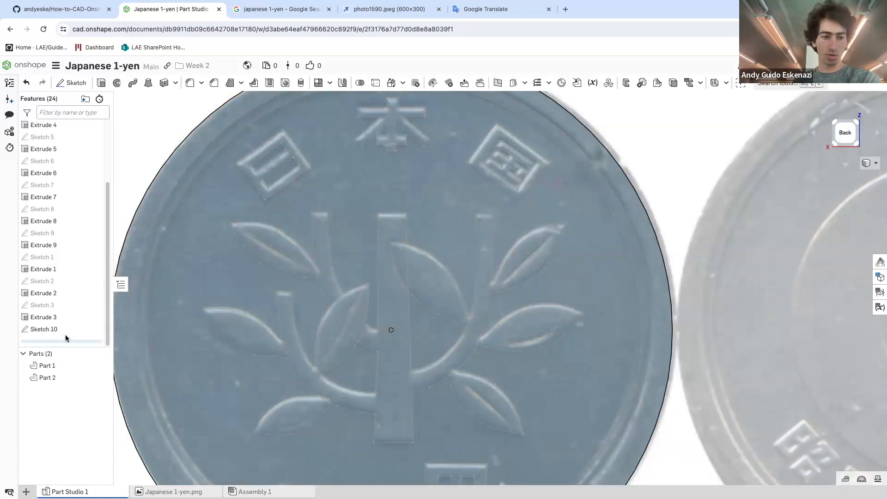
{"action": "right_click", "coordinate": [44, 329]}
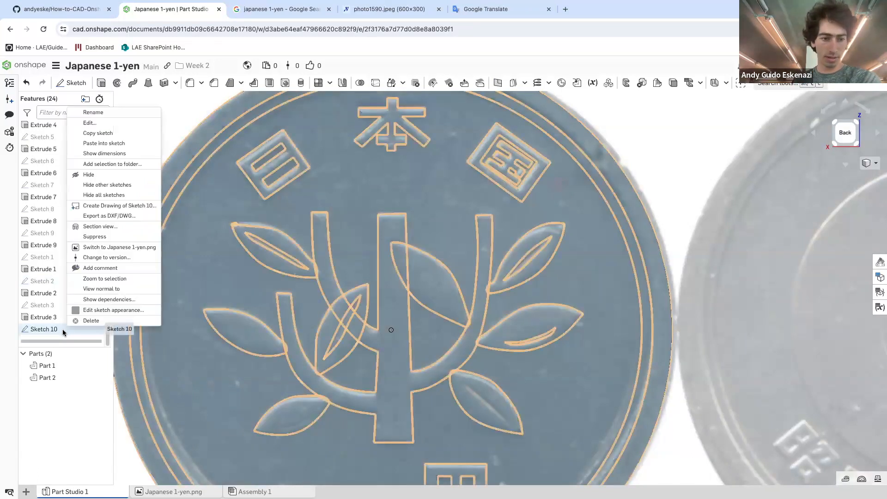
{"action": "left_click", "coordinate": [95, 112]}
{"action": "type", "text": "Mas"}
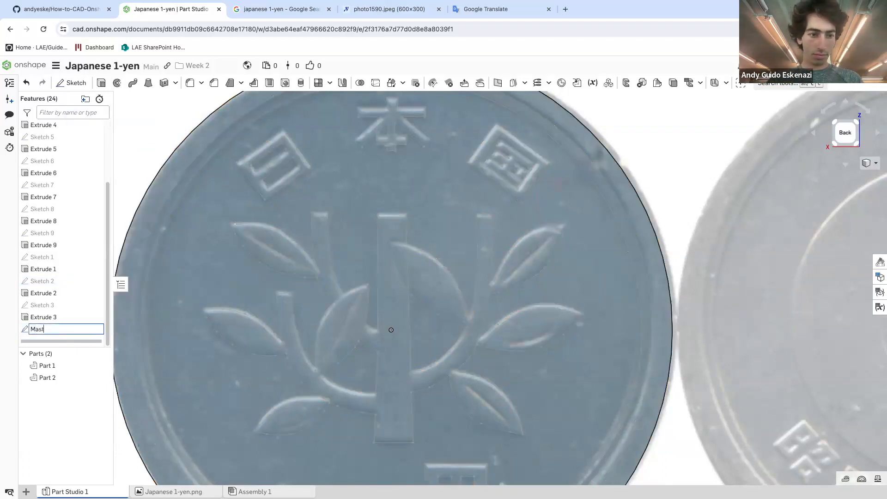
{"action": "type", "text": "ter Sketch 2"}
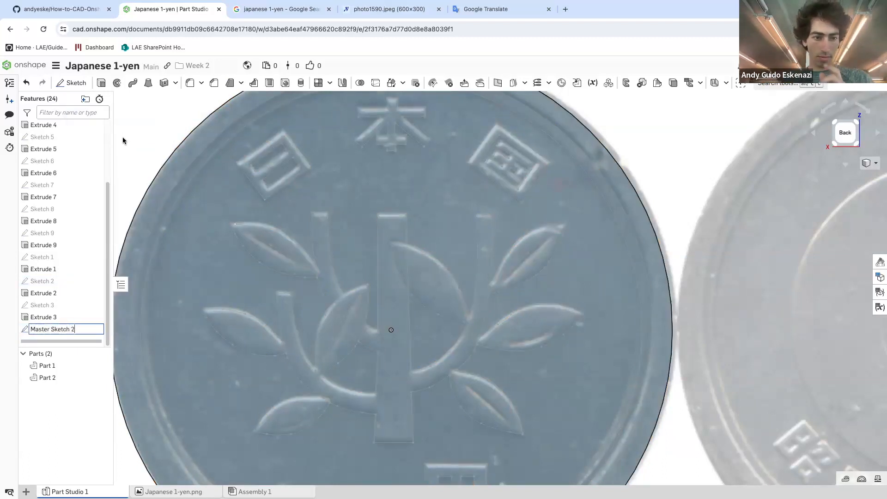
{"action": "key", "text": "Return"}
{"action": "scroll", "coordinate": [97, 231], "scroll_direction": "up", "scroll_amount": 3}
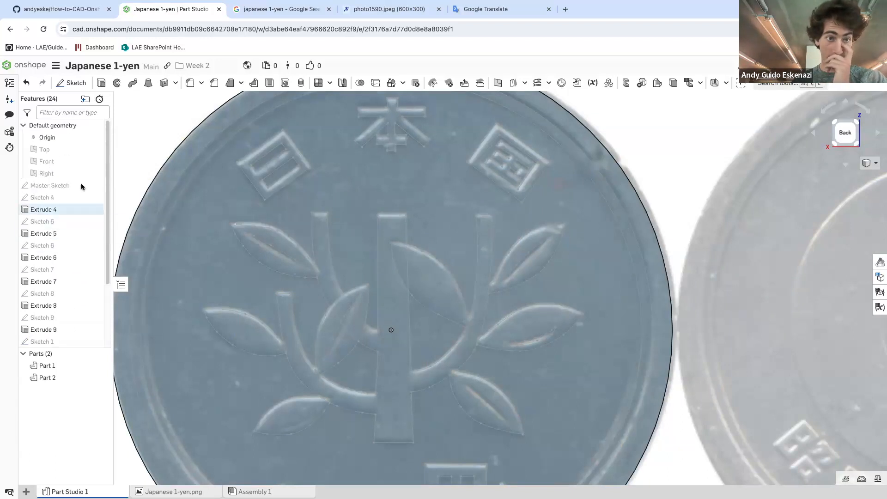
{"action": "scroll", "coordinate": [65, 252], "scroll_direction": "down", "scroll_amount": 4}
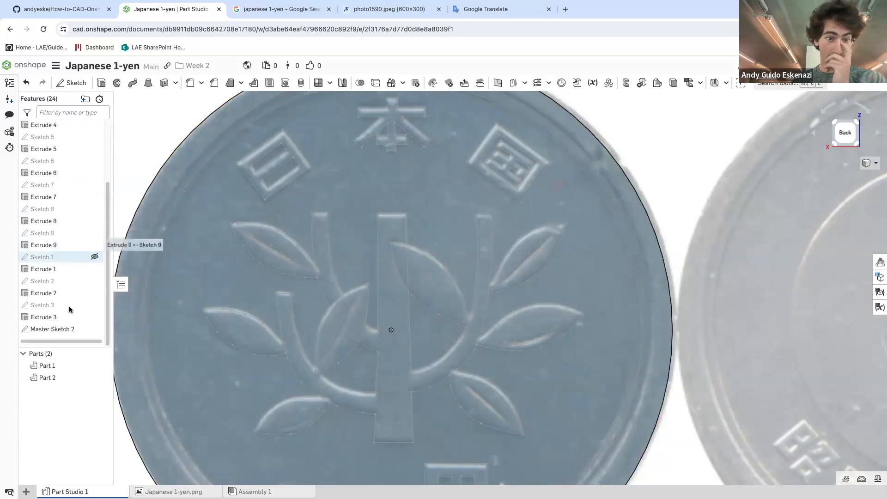
{"action": "scroll", "coordinate": [210, 253], "scroll_direction": "down", "scroll_amount": 10}
{"action": "scroll", "coordinate": [386, 311], "scroll_direction": "up", "scroll_amount": 2}
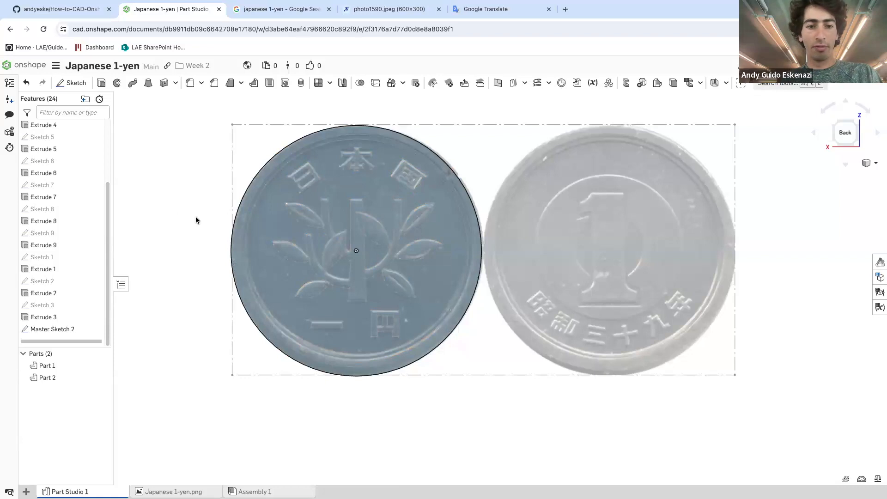
{"action": "right_click_drag", "start_coordinate": [195, 216], "coordinate": [198, 190]}
{"action": "scroll", "coordinate": [259, 184], "scroll_direction": "up", "scroll_amount": 3}
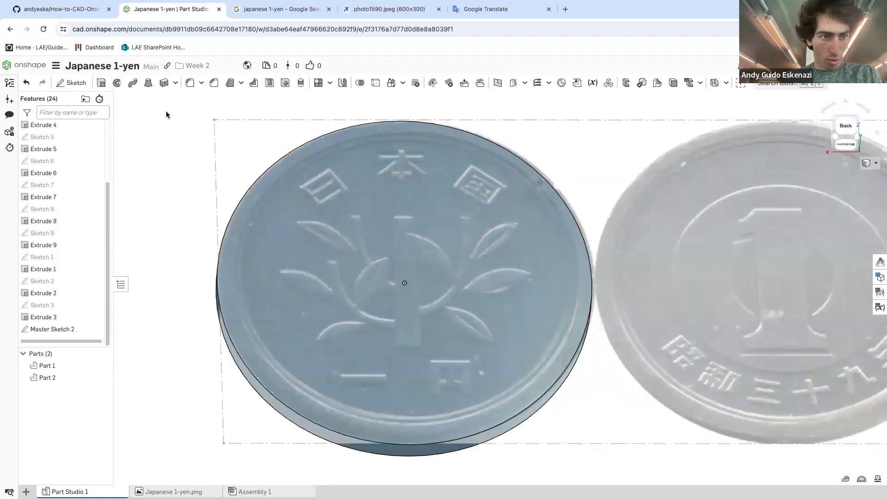
Start a new sketch on the face of Master Sketch 2 and project the coin's inner rim circle into it
{"action": "left_click", "coordinate": [71, 83]}
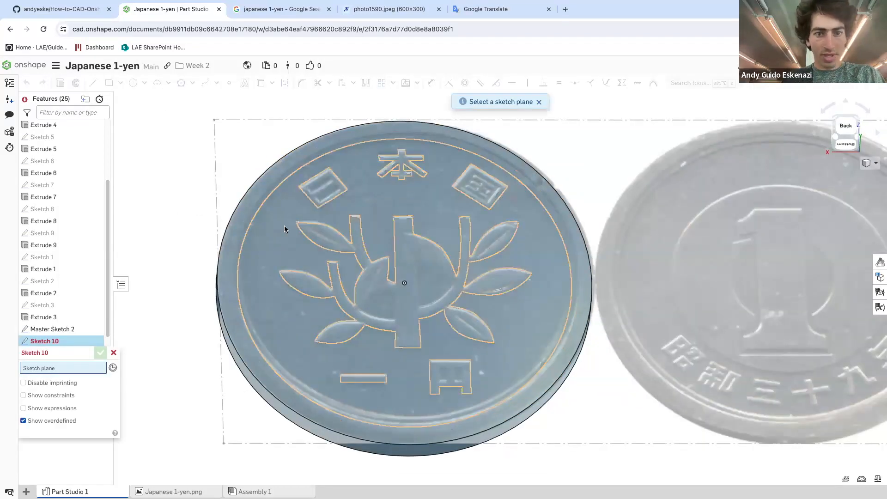
{"action": "left_click", "coordinate": [276, 251]}
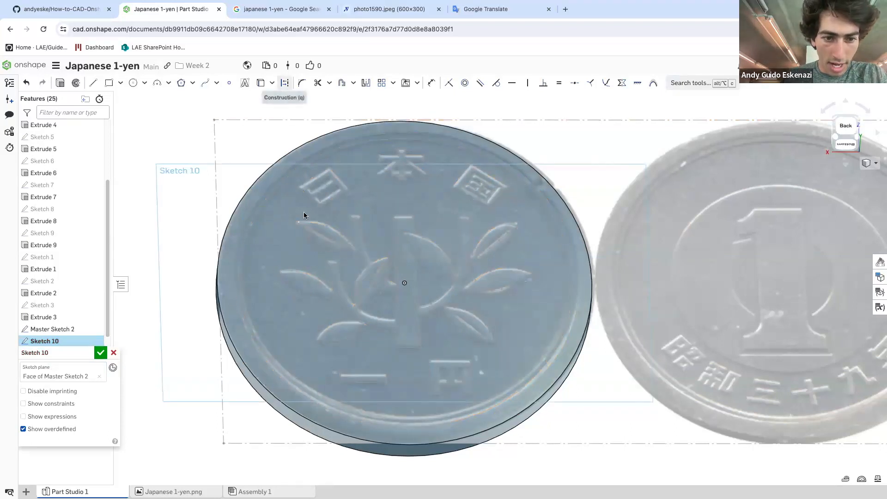
{"action": "left_click", "coordinate": [260, 83]}
{"action": "left_click", "coordinate": [269, 183]}
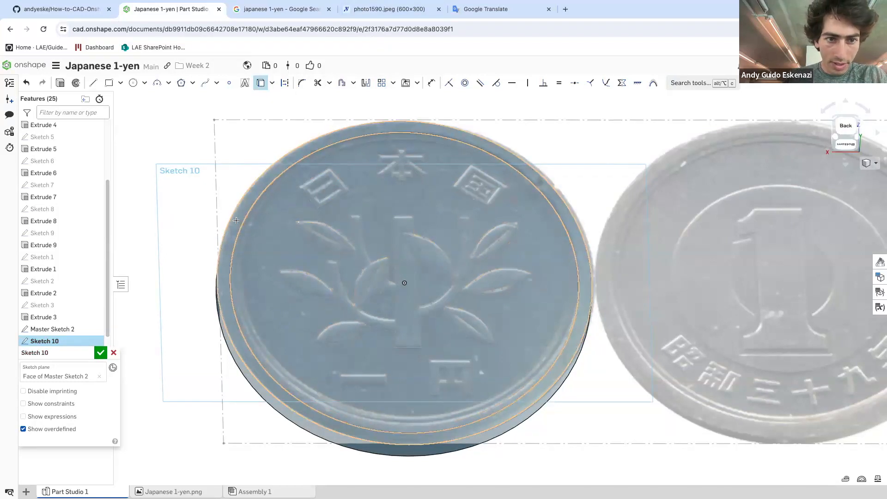
Try to cut the region inside the projected circle 0.2 mm deep with a Remove extrude
{"action": "key", "text": "shift+e"}
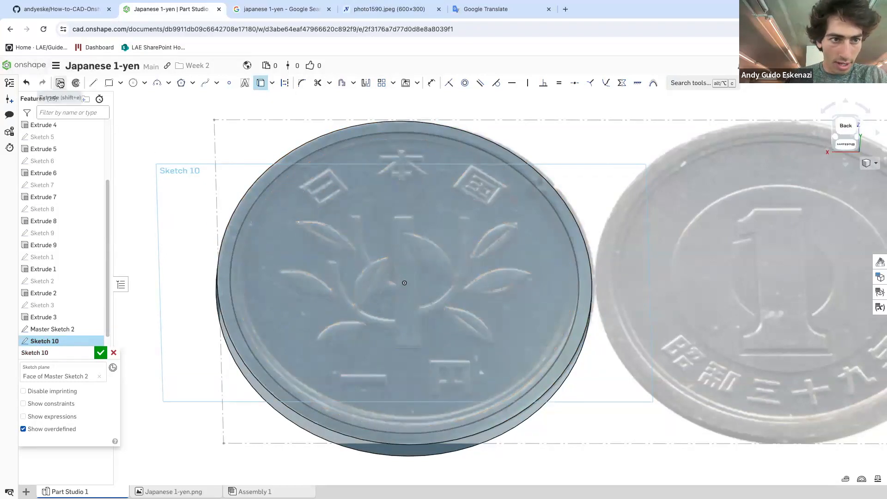
{"action": "left_click", "coordinate": [74, 378]}
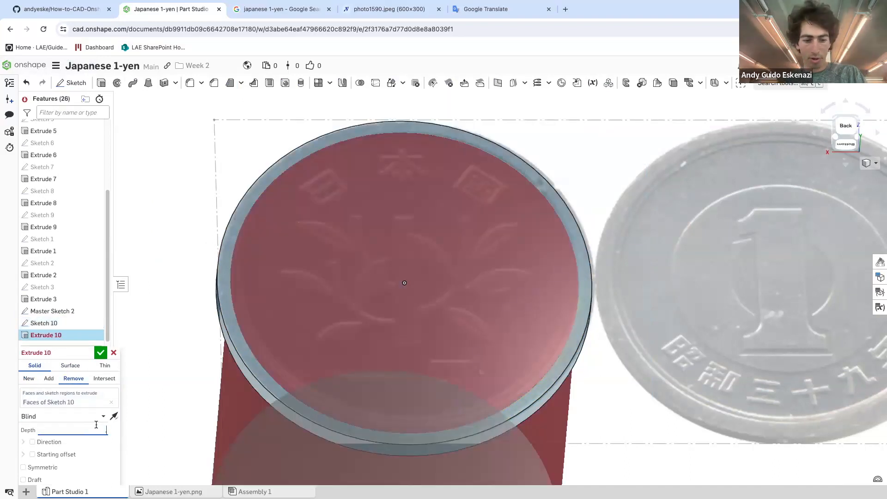
{"action": "left_click", "coordinate": [101, 353]}
{"action": "right_click_drag", "start_coordinate": [173, 269], "coordinate": [169, 244]}
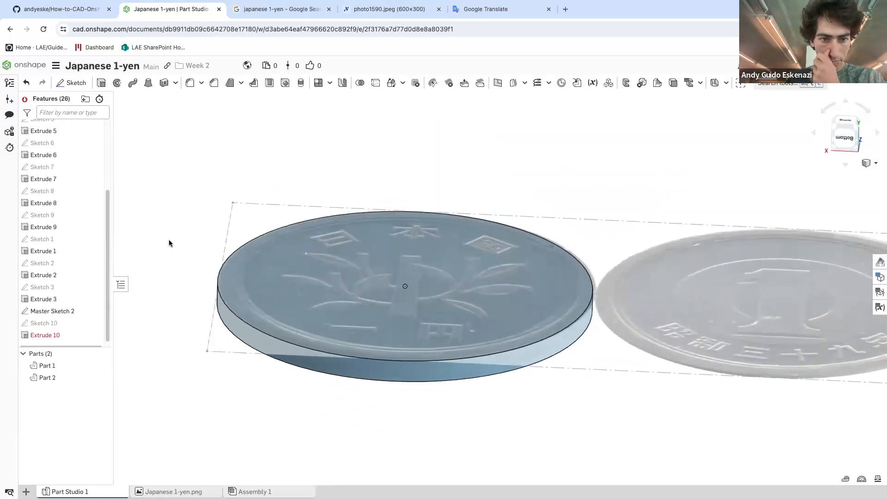
{"action": "scroll", "coordinate": [244, 270], "scroll_direction": "up", "scroll_amount": 3}
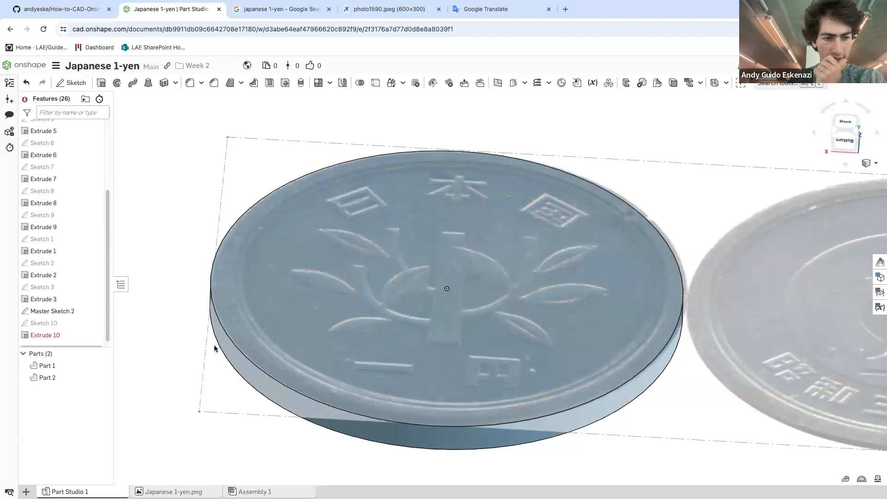
Reopen Extrude 10 and try a cut depth of about 0.45 mm
{"action": "right_click", "coordinate": [59, 335]}
{"action": "left_click", "coordinate": [81, 356]}
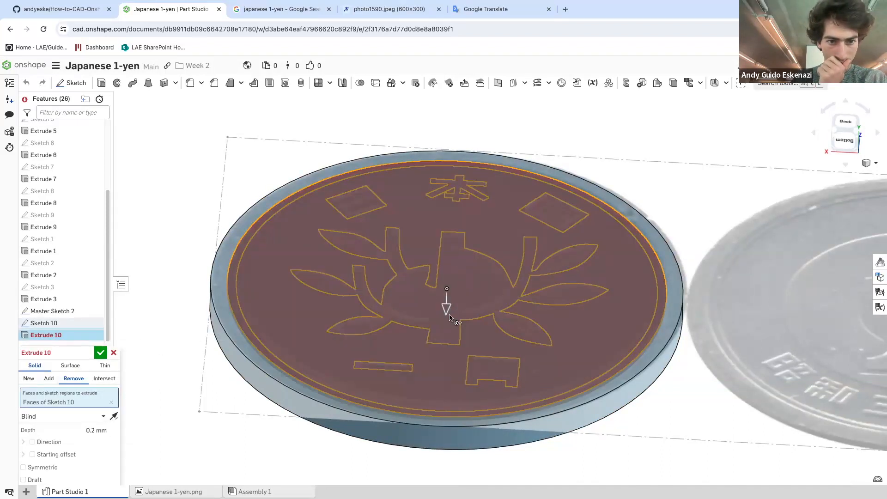
{"action": "right_click_drag", "start_coordinate": [204, 334], "coordinate": [231, 315]}
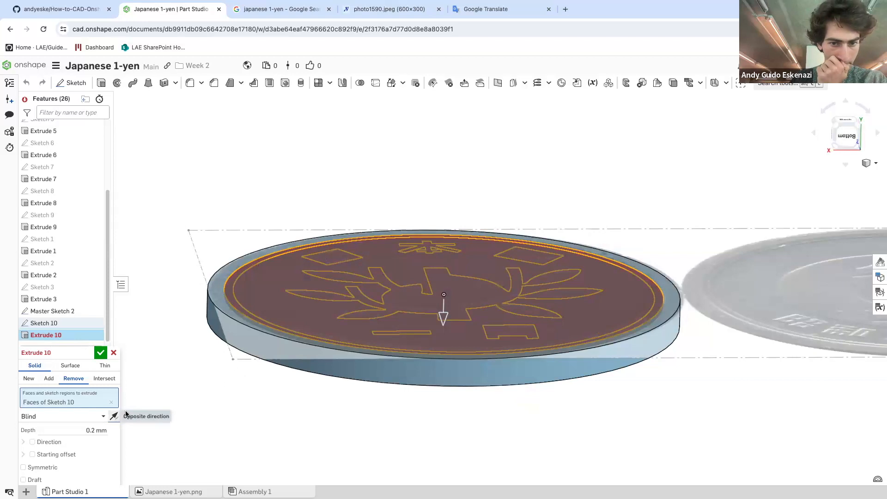
{"action": "left_click_drag", "start_coordinate": [440, 320], "coordinate": [440, 303]}
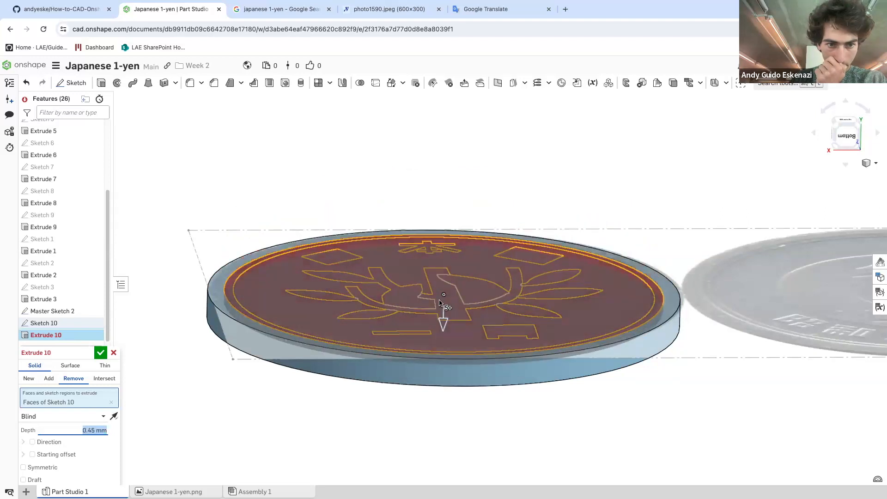
{"action": "left_click", "coordinate": [114, 354]}
Reopen Sketch 10 to check its projected circle against the coin's outer edge
{"action": "right_click", "coordinate": [36, 324]}
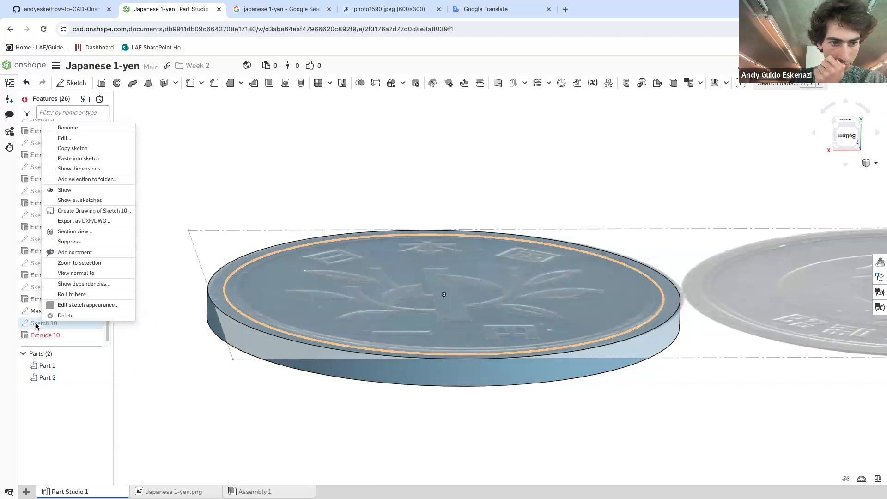
{"action": "left_click", "coordinate": [65, 137]}
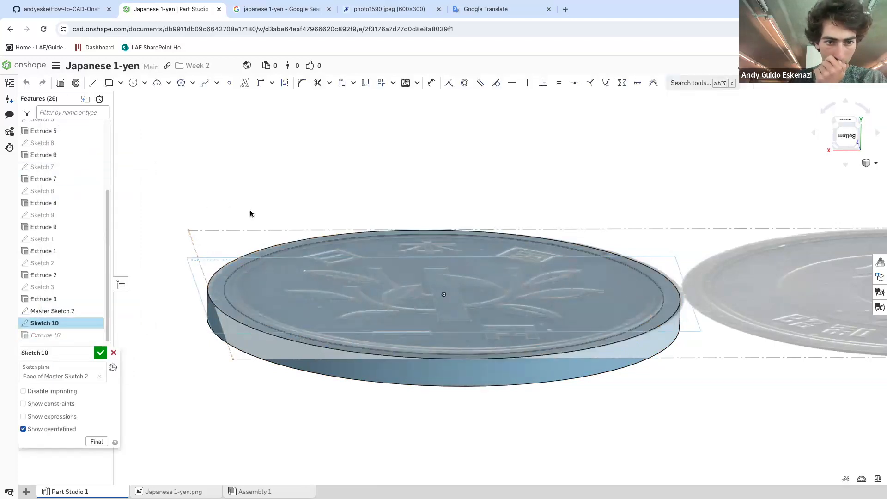
{"action": "right_click", "coordinate": [239, 257]}
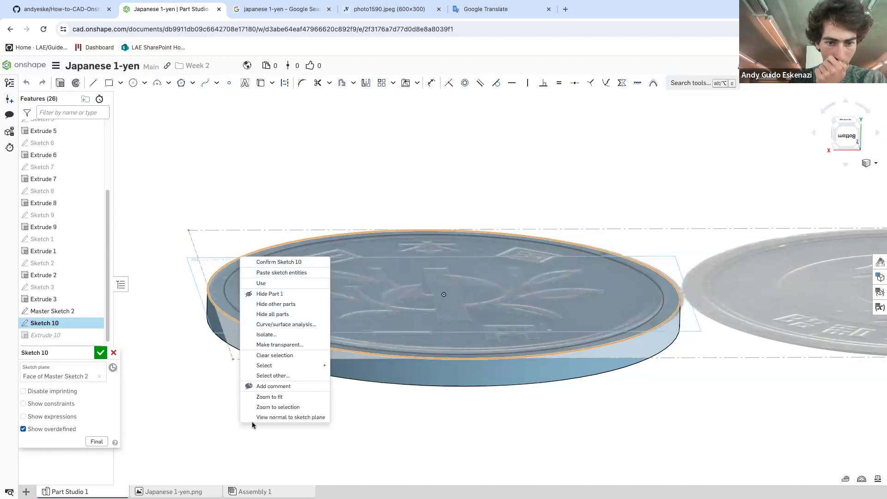
{"action": "left_click", "coordinate": [243, 267]}
{"action": "right_click", "coordinate": [242, 266]}
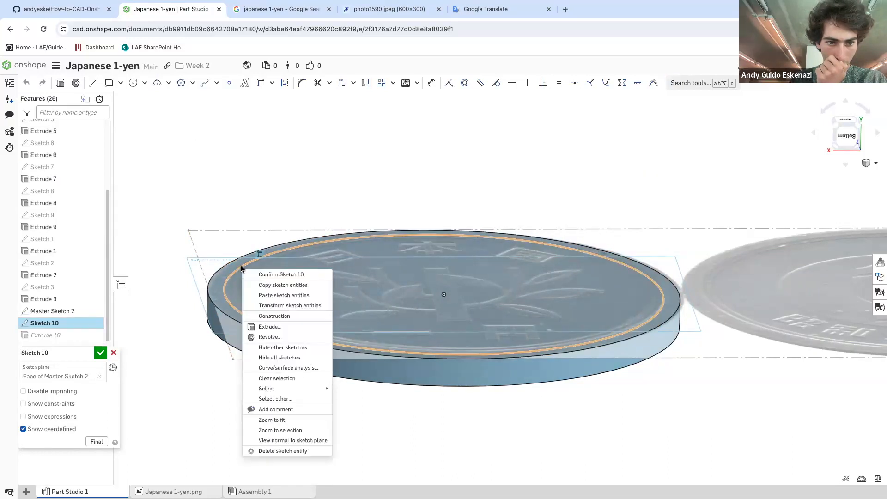
{"action": "left_click", "coordinate": [298, 305]}
{"action": "left_click", "coordinate": [101, 353]}
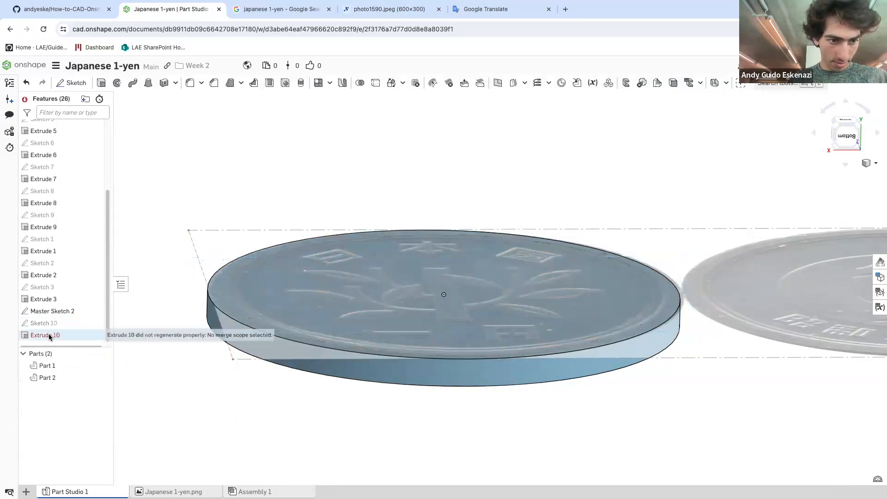
Try Extrude 10 as an Add extrusion of about 0.88 mm outward from the face, and delete the feature
{"action": "right_click", "coordinate": [55, 336]}
{"action": "left_click", "coordinate": [76, 356]}
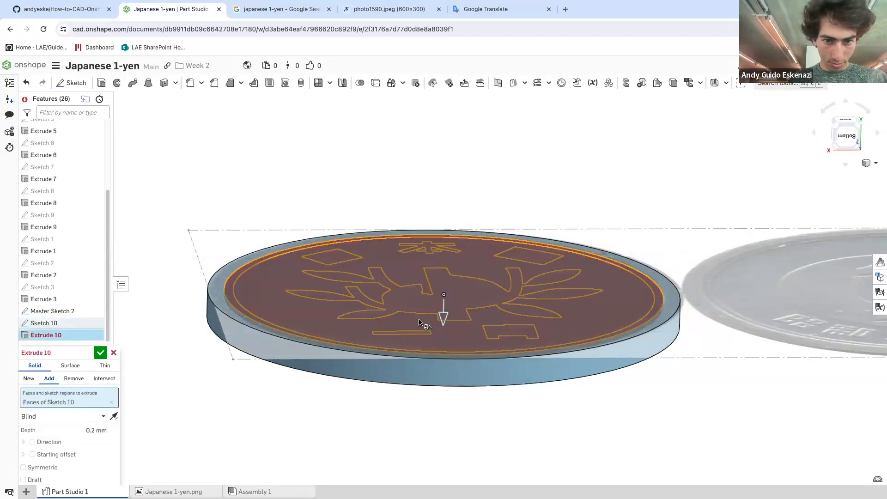
{"action": "left_click_drag", "start_coordinate": [441, 321], "coordinate": [441, 298]}
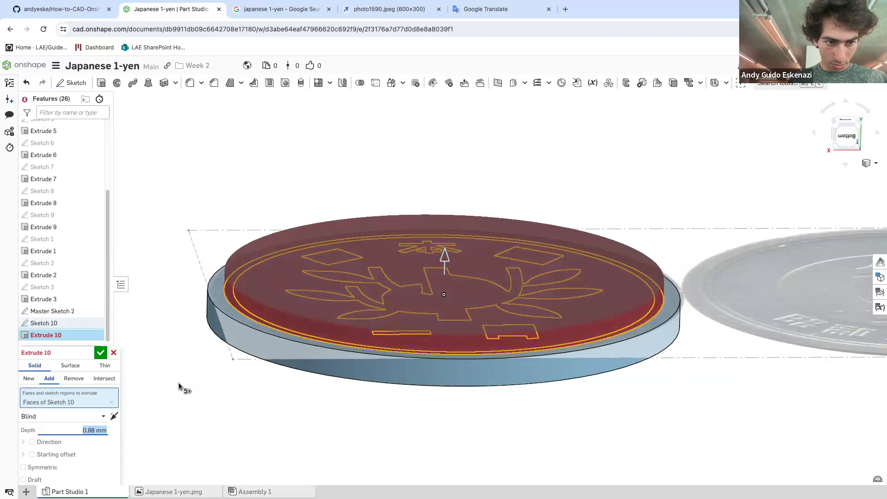
{"action": "left_click", "coordinate": [112, 353]}
{"action": "right_click", "coordinate": [74, 335]}
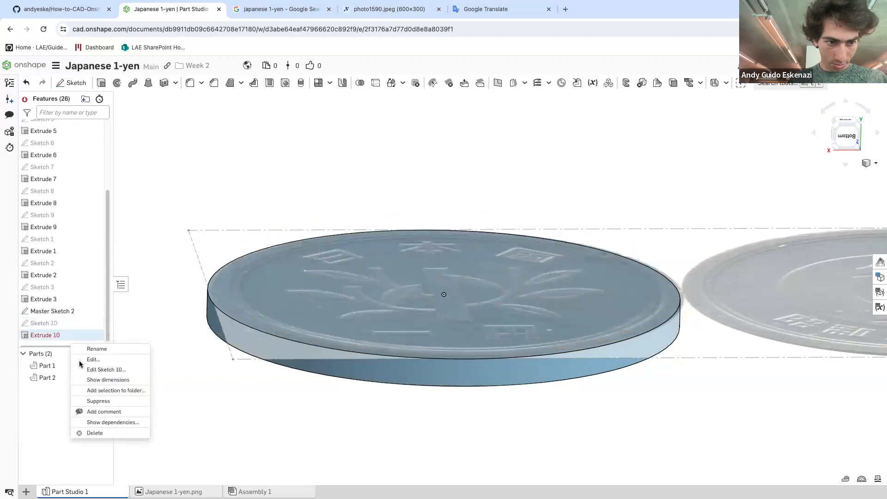
{"action": "left_click", "coordinate": [107, 431]}
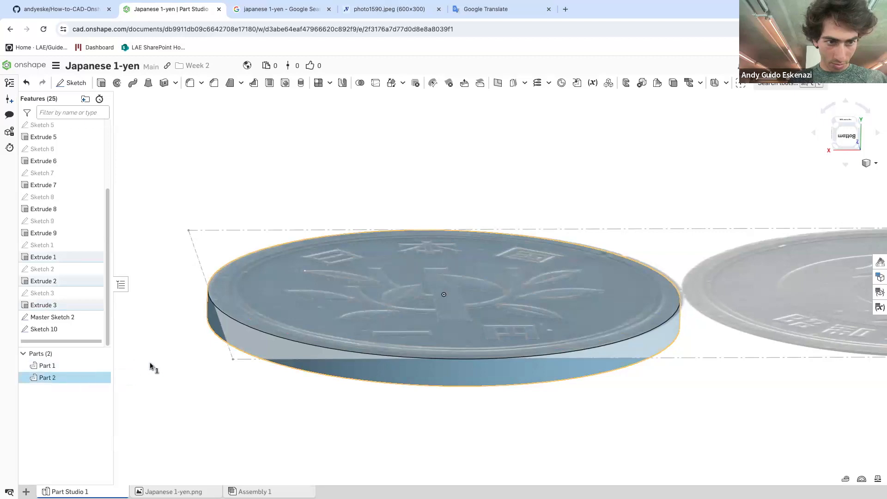
Hide Master Sketch 2 and select Part 2 to identify the features that build it
{"action": "left_click", "coordinate": [204, 368]}
{"action": "right_click_drag", "start_coordinate": [245, 375], "coordinate": [249, 253]}
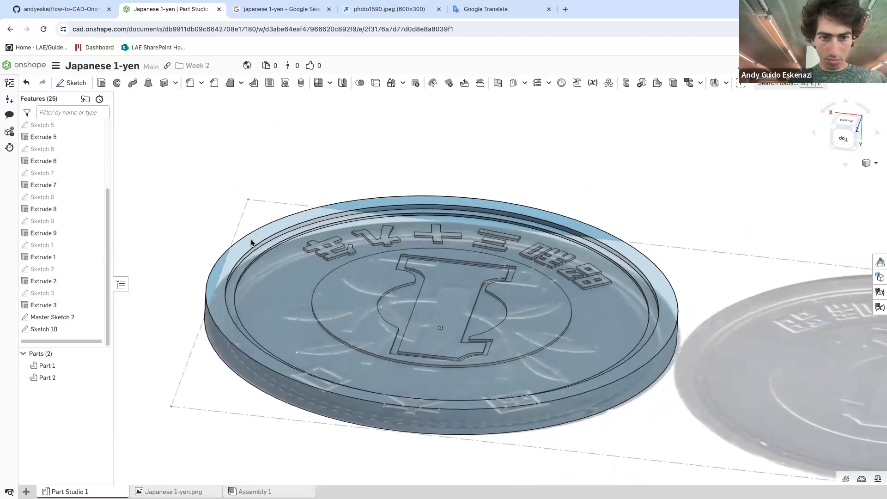
{"action": "left_click", "coordinate": [95, 317]}
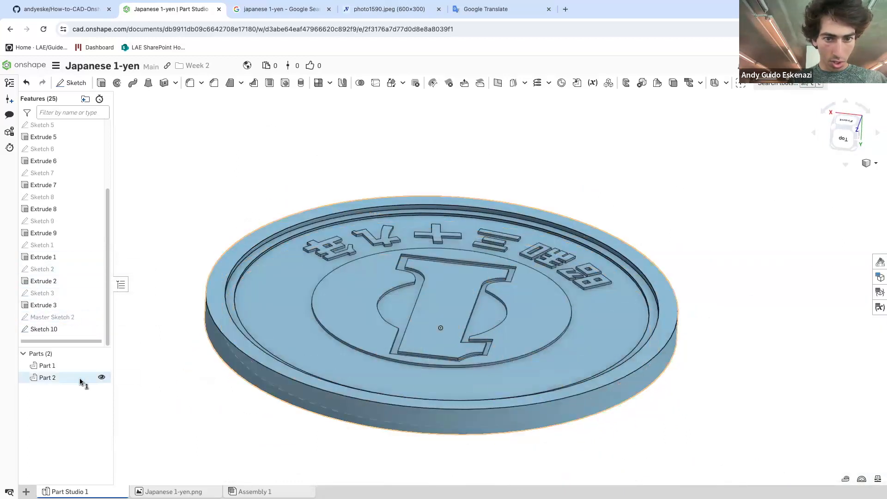
{"action": "left_click", "coordinate": [40, 383]}
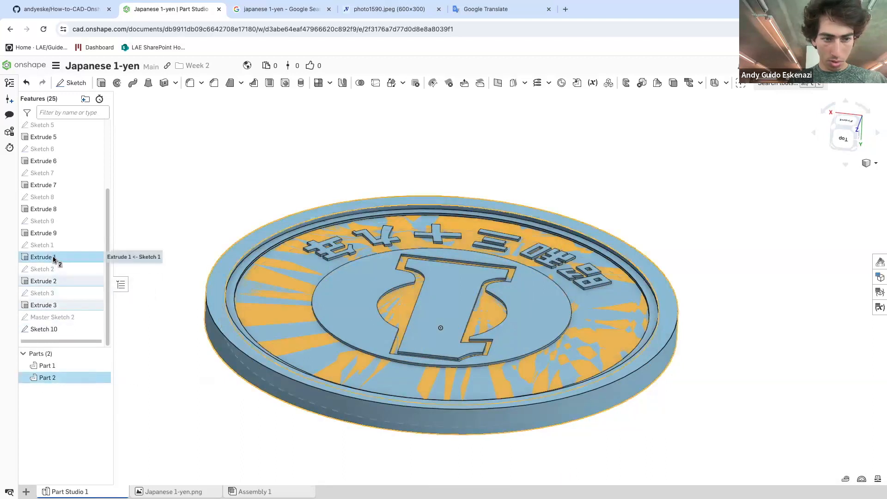
Roll the feature history back to just after Sketch 1, move Master Sketch 2 directly below Sketch 1 and show it
{"action": "left_click_drag", "start_coordinate": [78, 338], "coordinate": [72, 250]}
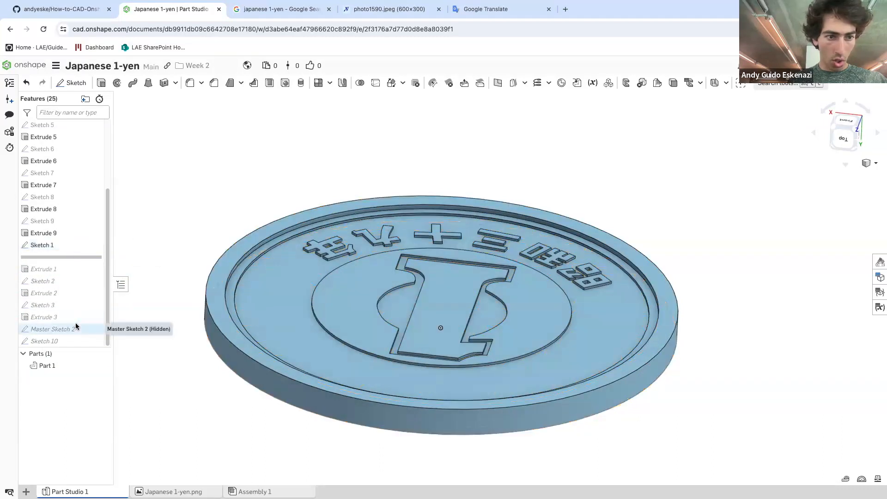
{"action": "left_click_drag", "start_coordinate": [69, 331], "coordinate": [83, 251]}
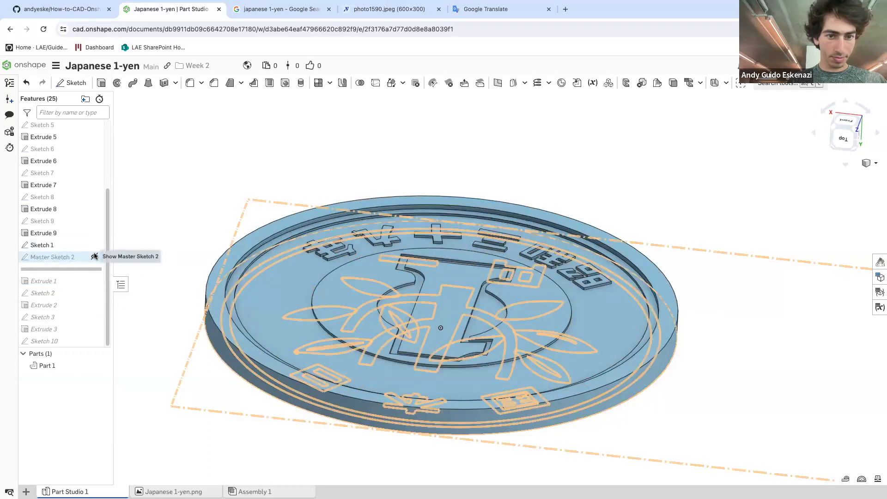
{"action": "left_click", "coordinate": [94, 255]}
{"action": "right_click_drag", "start_coordinate": [244, 175], "coordinate": [232, 325]}
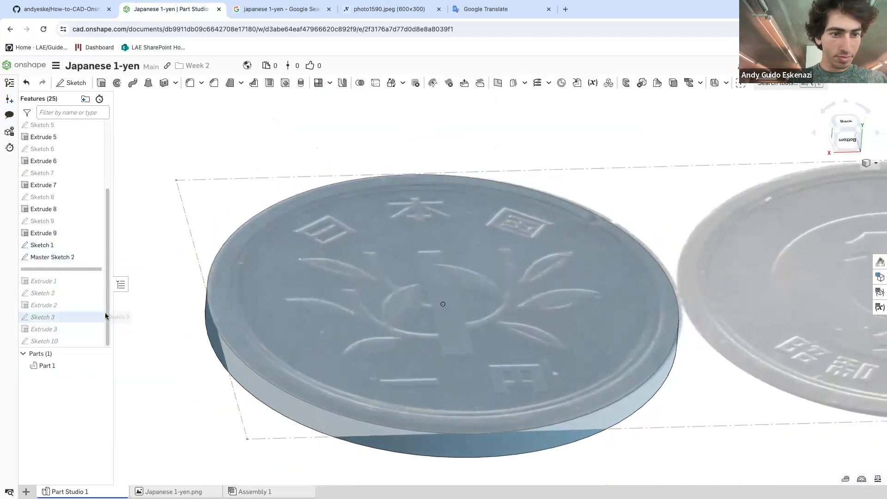
Delete the rolled-back features Extrude 1, Sketch 2, Extrude 2, Sketch 3, Extrude 3 and Sketch 10
{"action": "right_click", "coordinate": [56, 281]}
{"action": "left_click", "coordinate": [86, 357]}
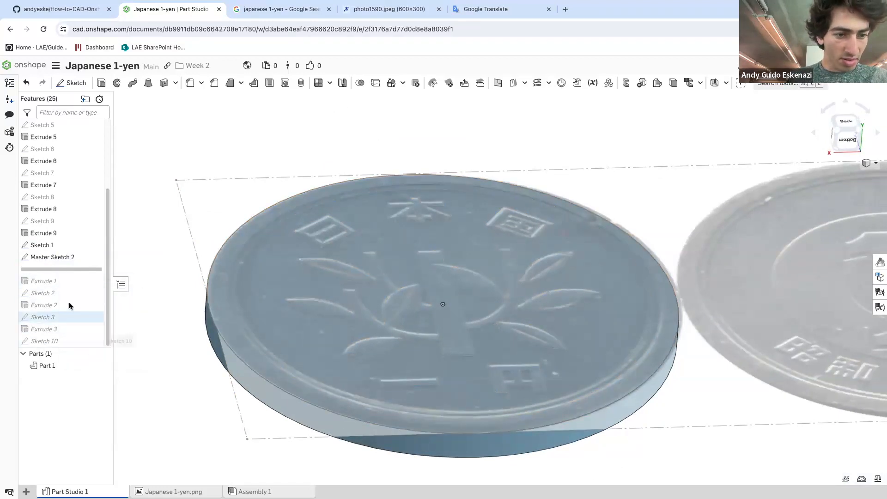
{"action": "right_click", "coordinate": [56, 293]}
{"action": "left_click", "coordinate": [85, 397]}
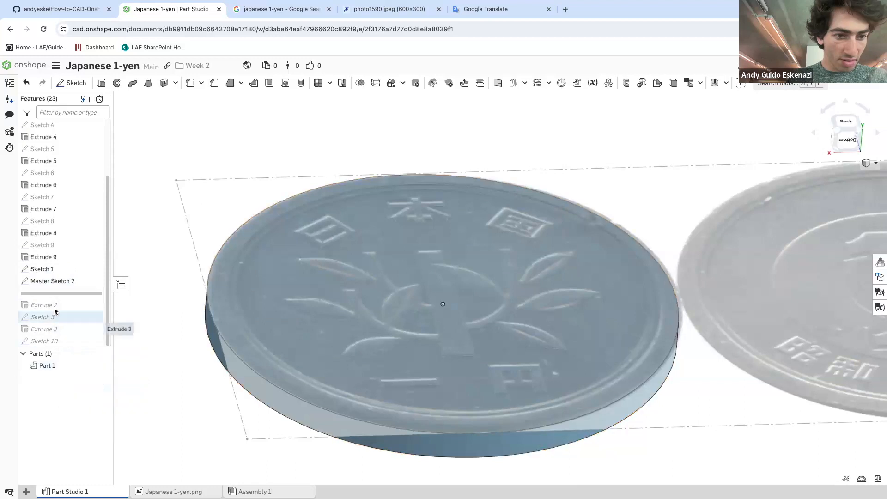
{"action": "right_click", "coordinate": [54, 307]}
{"action": "left_click", "coordinate": [84, 382]}
{"action": "right_click", "coordinate": [56, 317]}
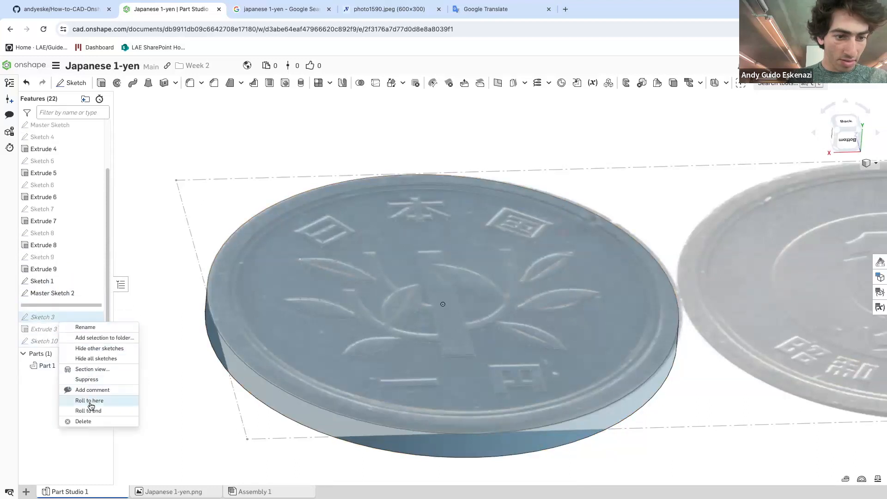
{"action": "left_click", "coordinate": [86, 422]}
{"action": "right_click", "coordinate": [53, 335]}
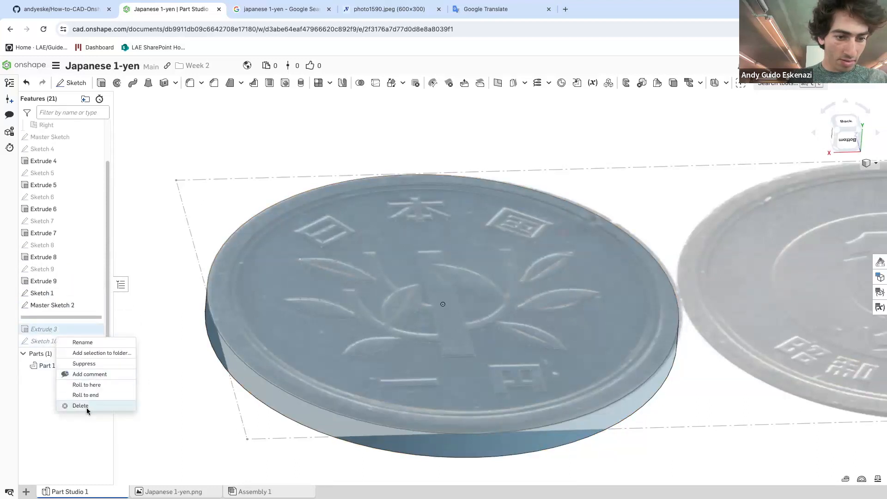
{"action": "left_click", "coordinate": [87, 406]}
{"action": "right_click", "coordinate": [55, 342]}
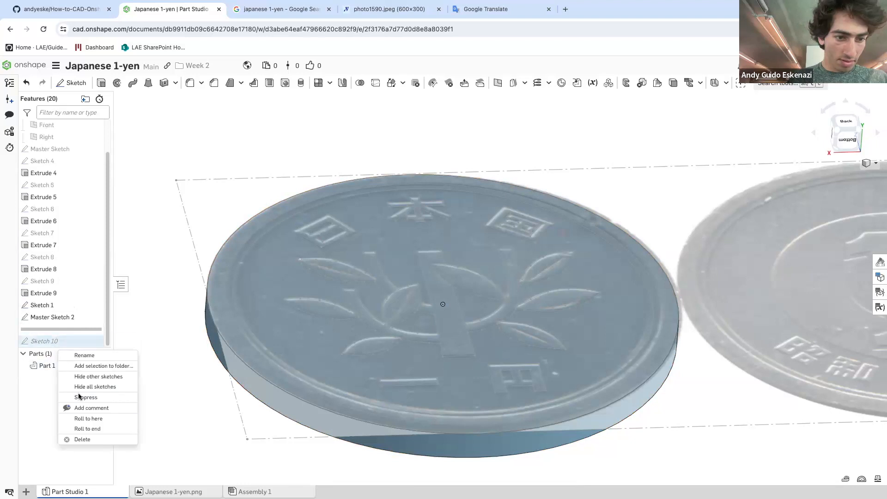
{"action": "left_click", "coordinate": [88, 440]}
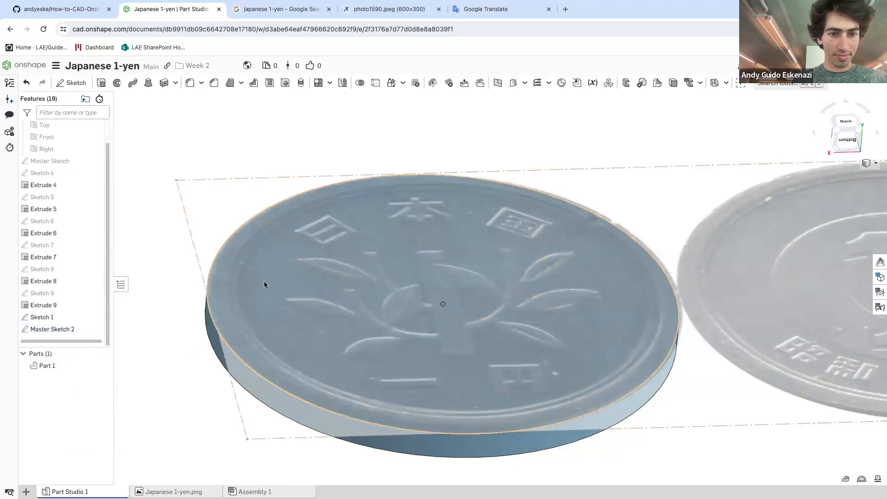
{"action": "left_click", "coordinate": [70, 82]}
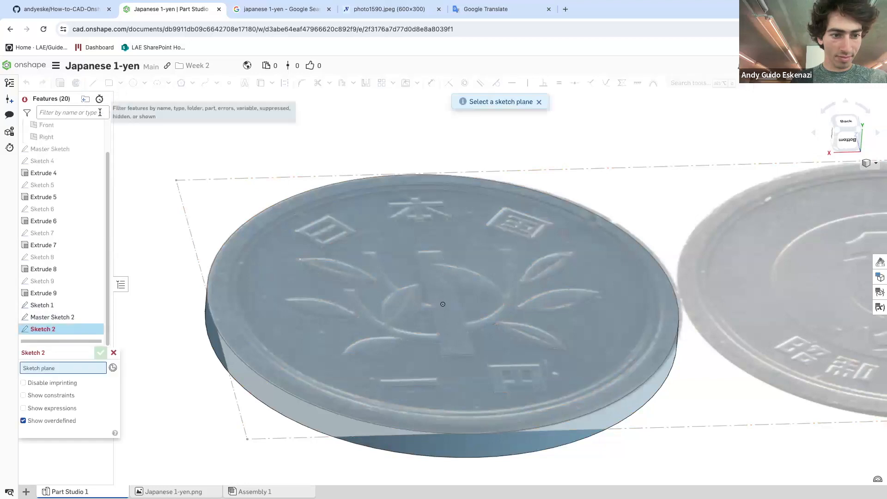
{"action": "left_click", "coordinate": [114, 352]}
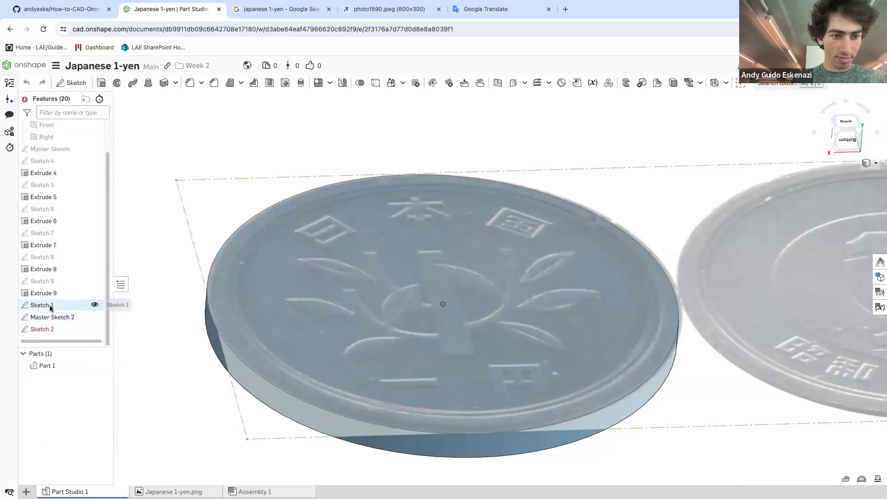
{"action": "left_click", "coordinate": [52, 318]}
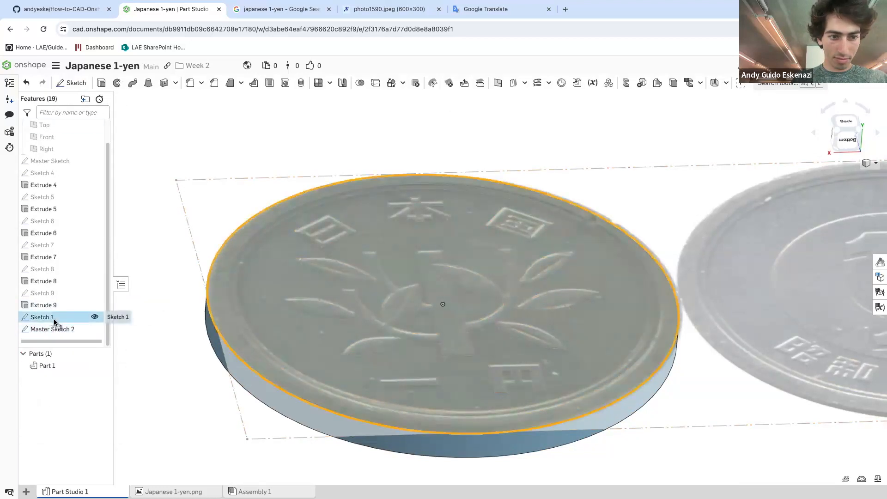
{"action": "left_click", "coordinate": [161, 222]}
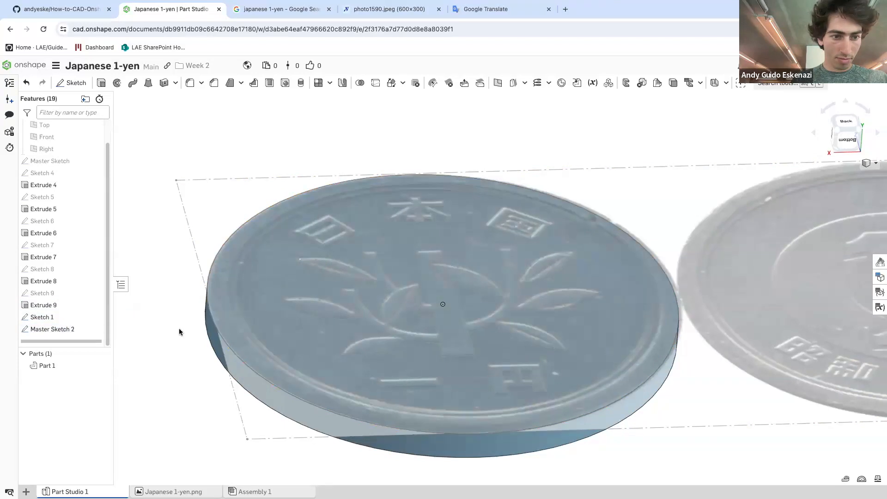
Start a sketch on the coin's flat face using the Sketch 1 region, and project the outer ring circle into it
{"action": "left_click", "coordinate": [70, 88]}
{"action": "left_click", "coordinate": [271, 265]}
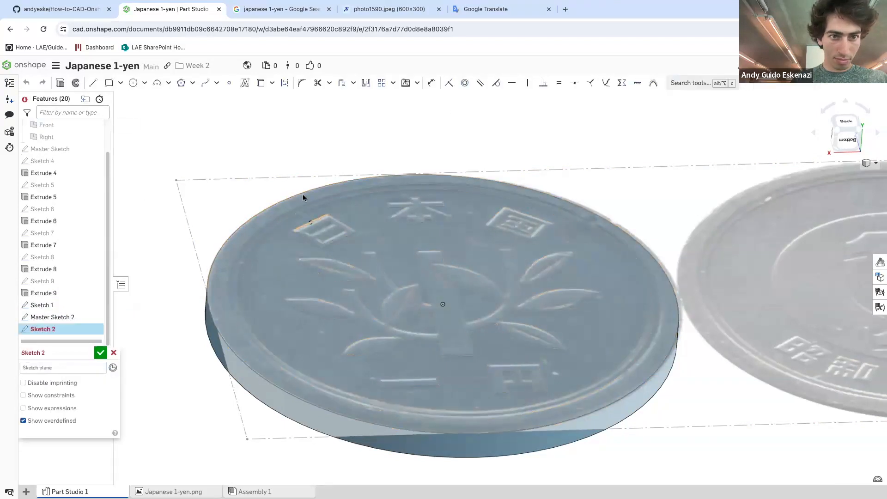
{"action": "left_click", "coordinate": [260, 83]}
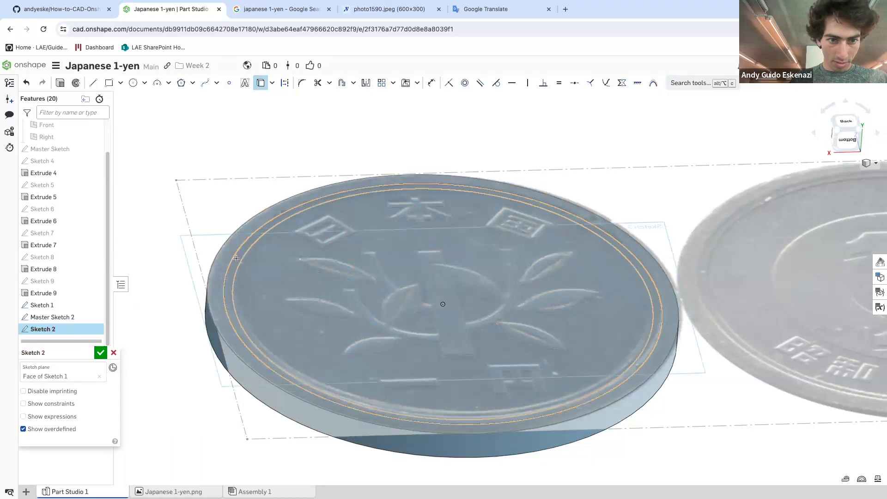
Extrude the projected circle's region as a 0.2 mm Remove cut, reversing the direction so it goes into the coin
{"action": "left_click", "coordinate": [62, 84]}
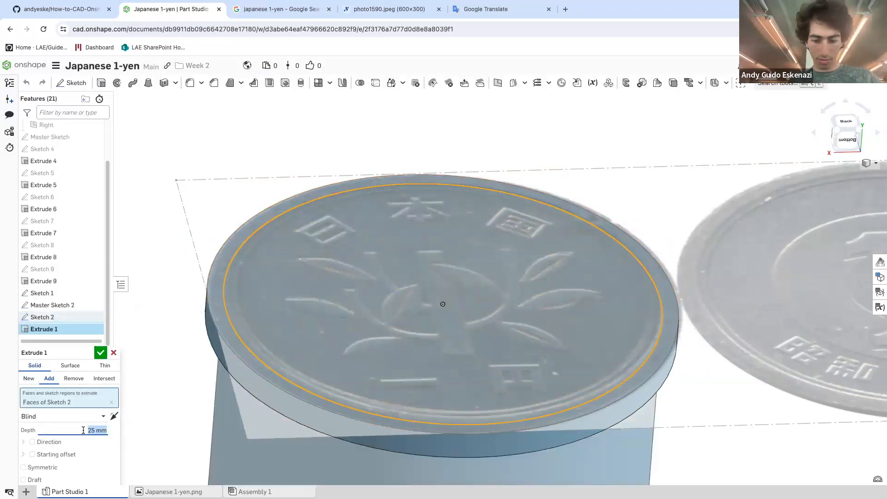
{"action": "type", "text": ".2"}
{"action": "key", "text": "Return"}
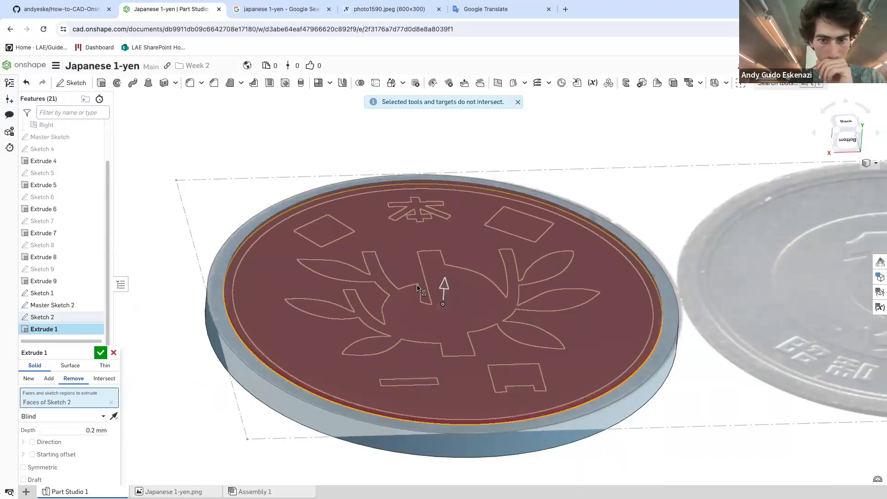
{"action": "left_click", "coordinate": [114, 416]}
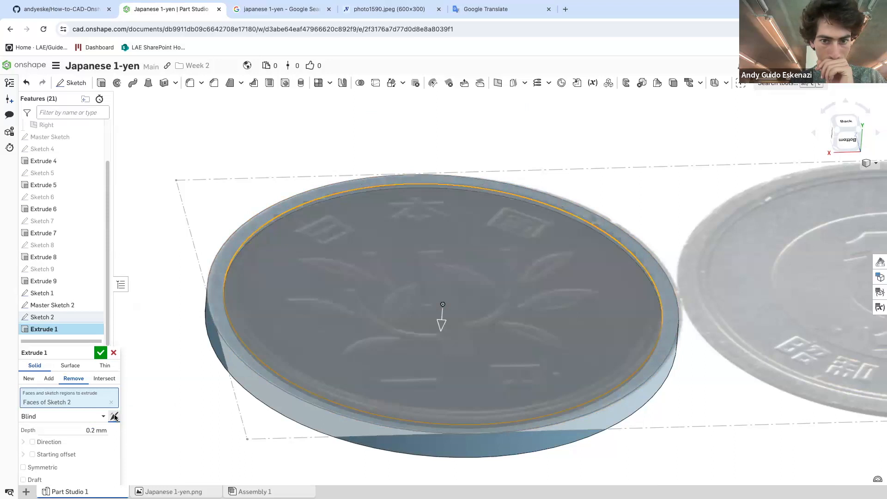
{"action": "left_click", "coordinate": [102, 354]}
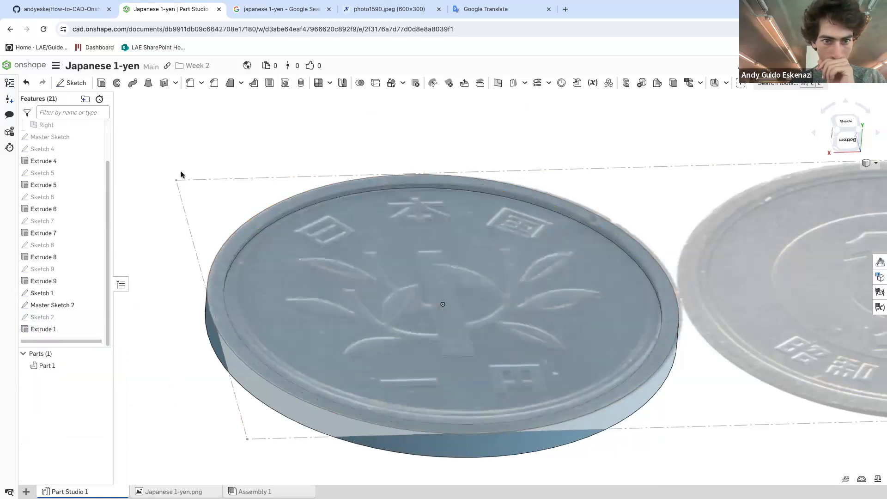
Start a sketch on the Master Sketch 2 face and project the inner ring circle and design outlines for an extrusion
{"action": "left_click", "coordinate": [73, 83]}
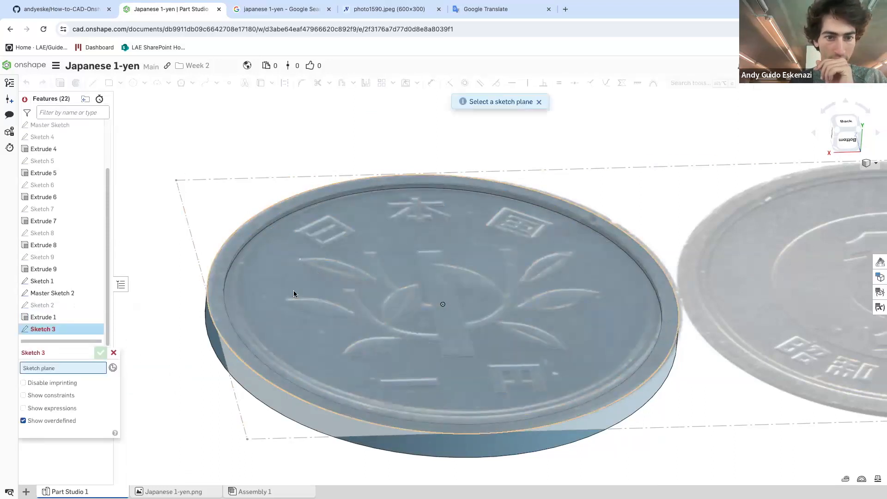
{"action": "left_click", "coordinate": [269, 288]}
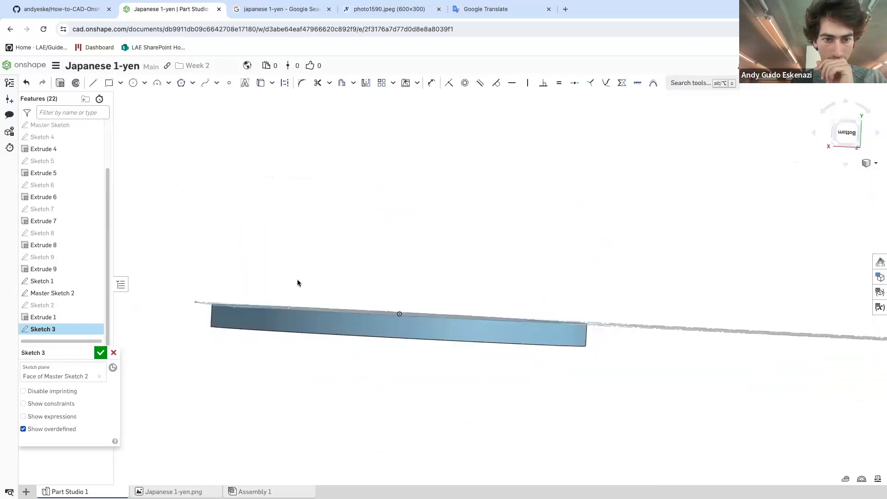
{"action": "scroll", "coordinate": [268, 312], "scroll_direction": "up", "scroll_amount": 5}
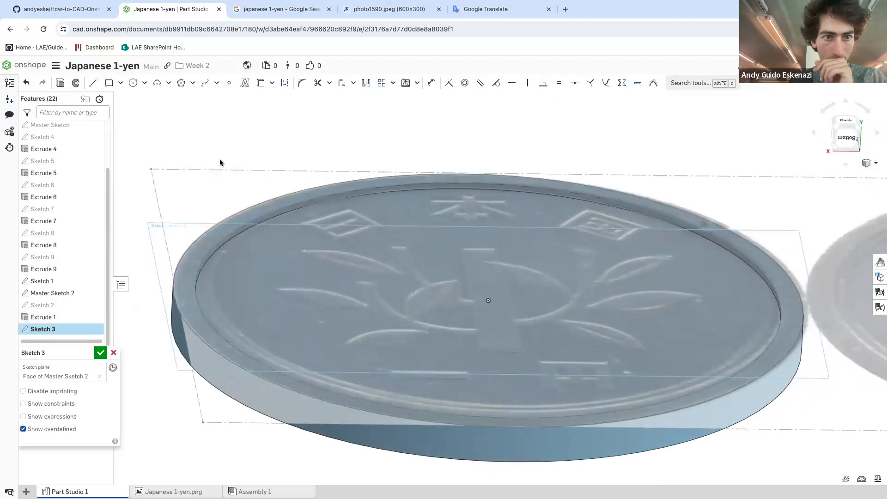
{"action": "left_click", "coordinate": [262, 86]}
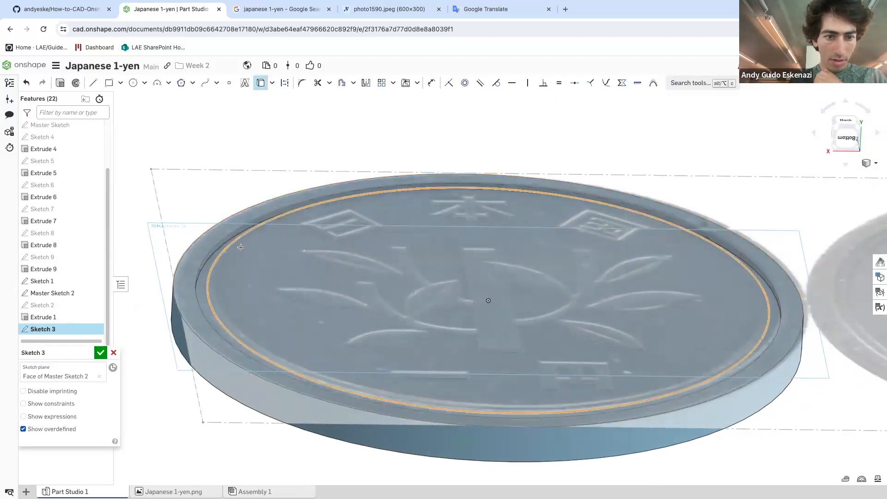
{"action": "left_click", "coordinate": [101, 354]}
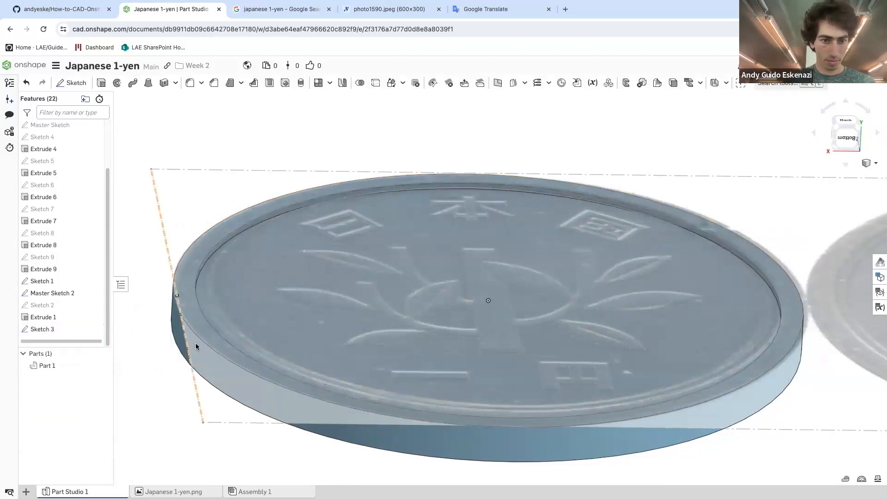
{"action": "right_click", "coordinate": [55, 330]}
{"action": "left_click", "coordinate": [88, 148]}
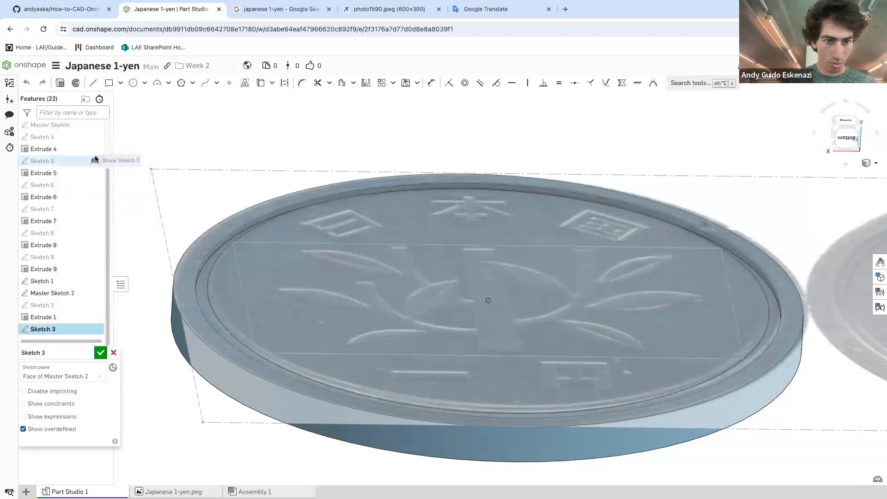
{"action": "left_click", "coordinate": [60, 83]}
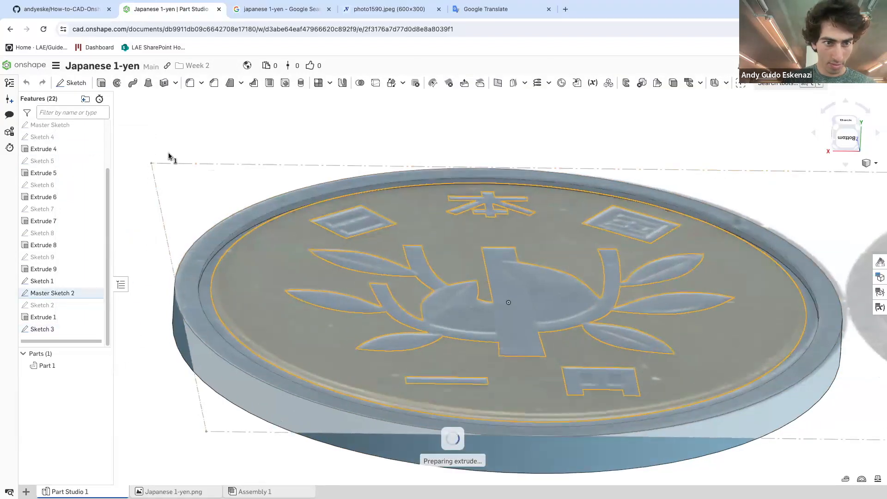
Try a 0.1 mm Remove extrusion of Sketch 3 in both directions, cancel it and delete the sketch
{"action": "scroll", "coordinate": [164, 161], "scroll_direction": "down", "scroll_amount": 2}
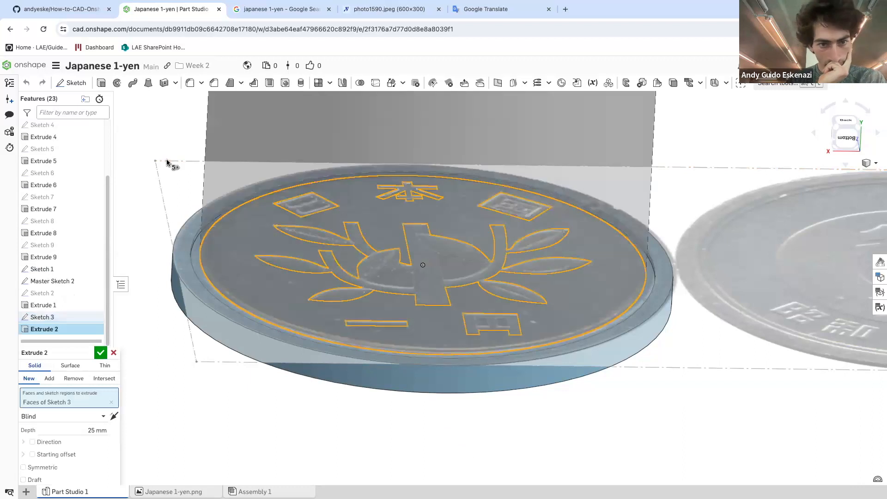
{"action": "left_click", "coordinate": [73, 378]}
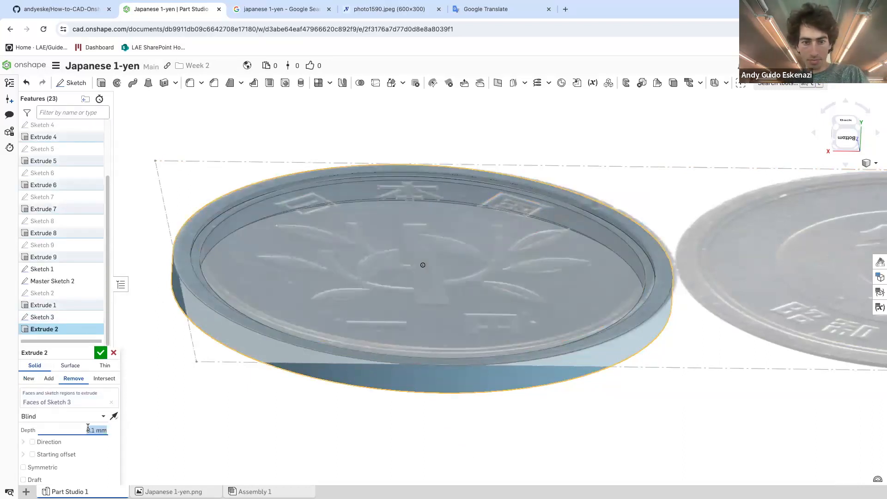
{"action": "left_click", "coordinate": [113, 417]}
{"action": "left_click", "coordinate": [114, 417]}
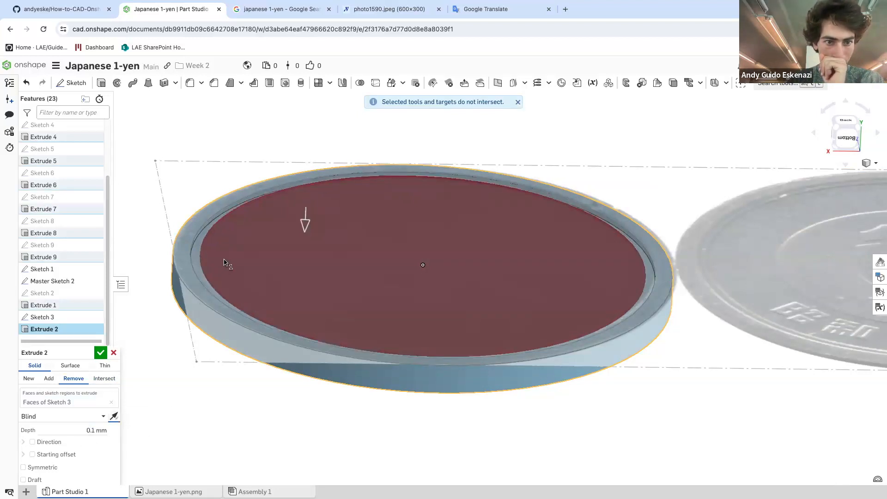
{"action": "scroll", "coordinate": [225, 263], "scroll_direction": "up", "scroll_amount": 3}
{"action": "right_click_drag", "start_coordinate": [226, 263], "coordinate": [222, 252]}
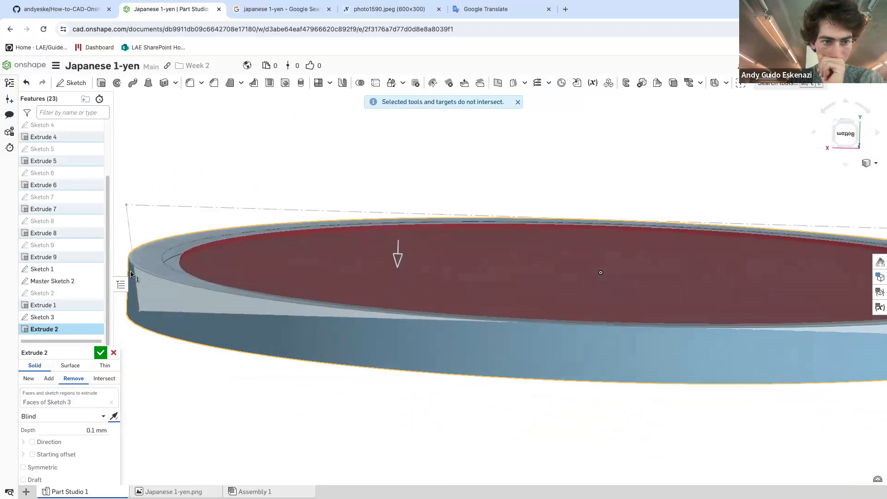
{"action": "left_click", "coordinate": [114, 352]}
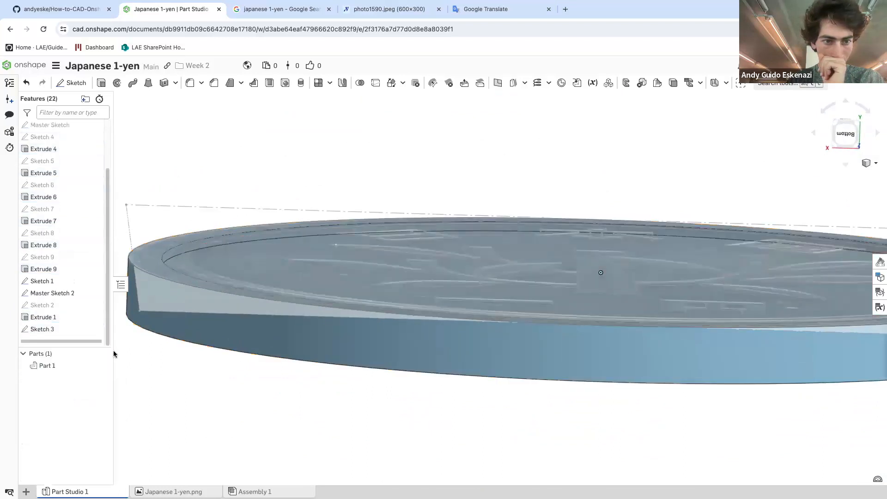
{"action": "right_click", "coordinate": [56, 331]}
{"action": "left_click", "coordinate": [83, 322]}
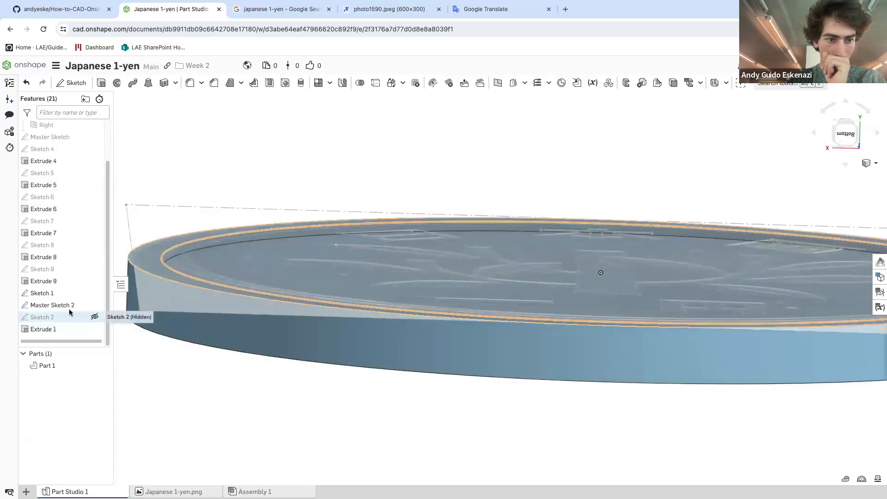
Hide Sketch 1 and Master Sketch 2, and start a new sketch on the recessed face of Extrude 1
{"action": "left_click", "coordinate": [95, 293]}
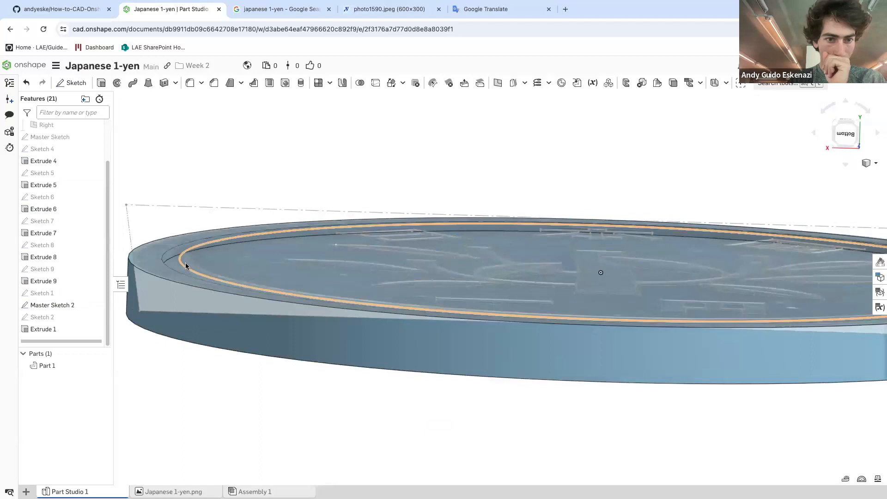
{"action": "left_click", "coordinate": [94, 304]}
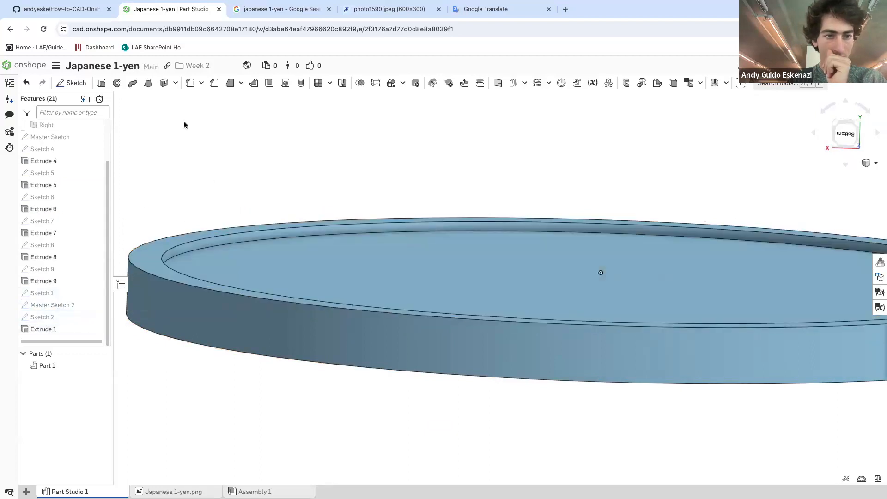
{"action": "left_click", "coordinate": [73, 82]}
{"action": "left_click", "coordinate": [329, 258]}
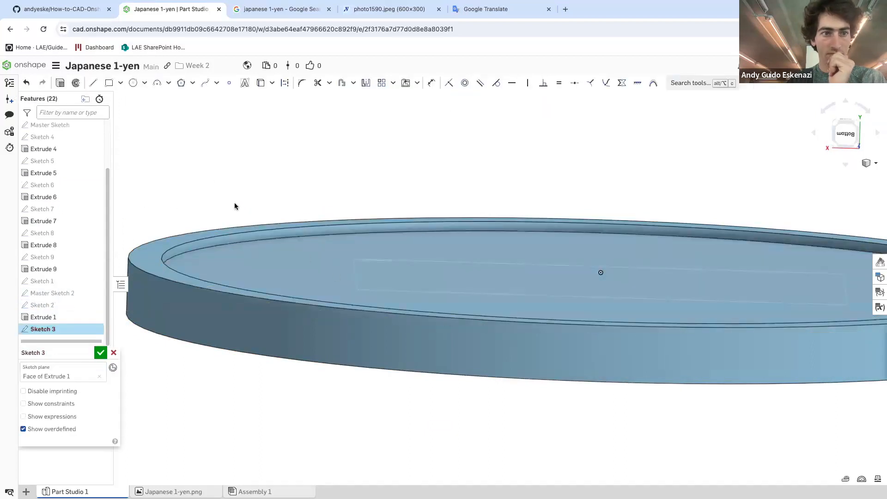
{"action": "scroll", "coordinate": [265, 238], "scroll_direction": "down", "scroll_amount": 3}
{"action": "right_click_drag", "start_coordinate": [354, 218], "coordinate": [350, 239]}
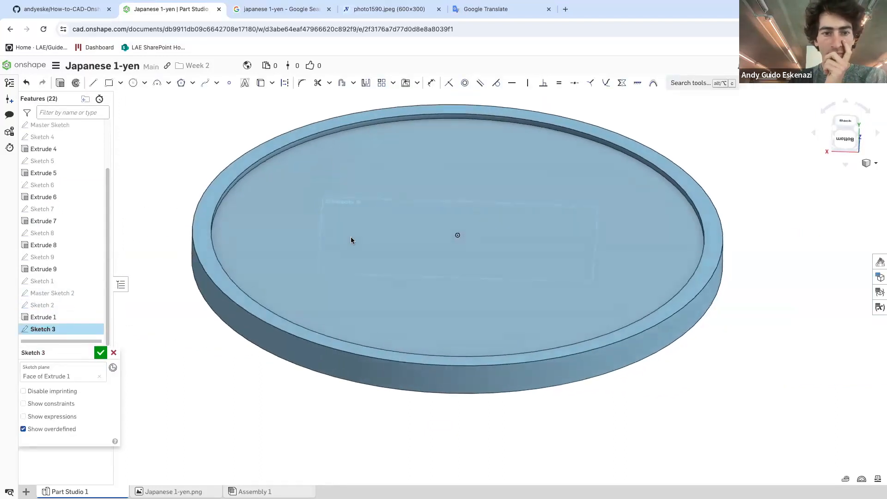
Show Master Sketch 2, project its inner ring circle and cut that region 0.1 mm deep with a Remove extrusion
{"action": "left_click", "coordinate": [95, 293]}
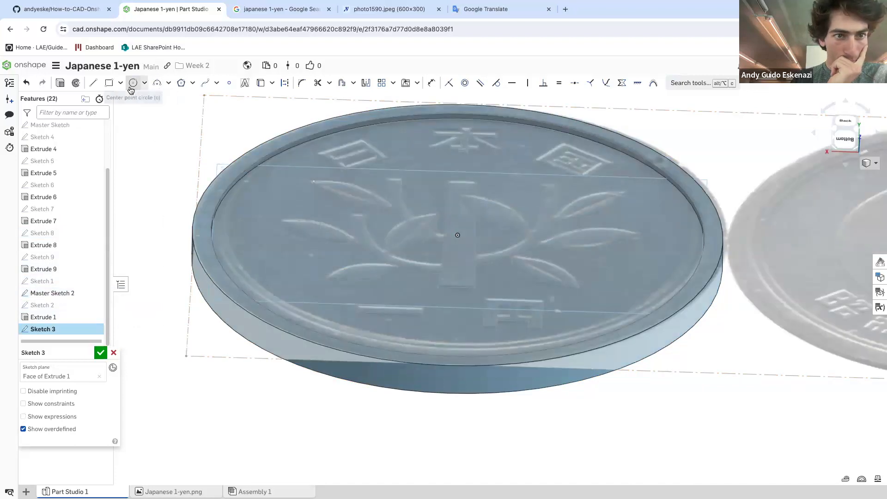
{"action": "left_click", "coordinate": [261, 82]}
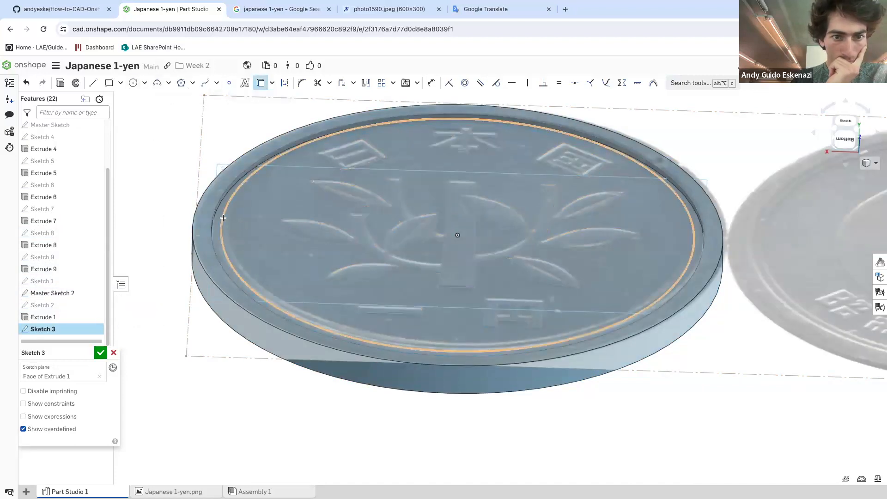
{"action": "left_click", "coordinate": [60, 83]}
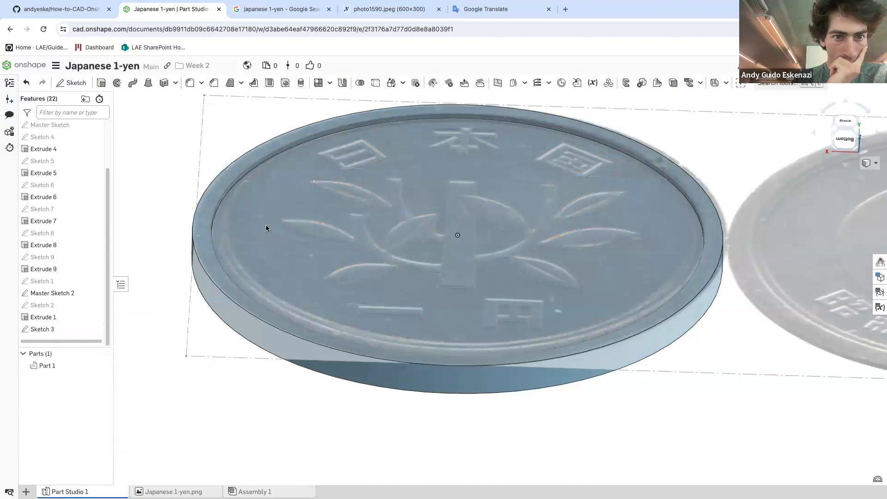
{"action": "left_click", "coordinate": [74, 378]}
{"action": "left_click", "coordinate": [99, 430]}
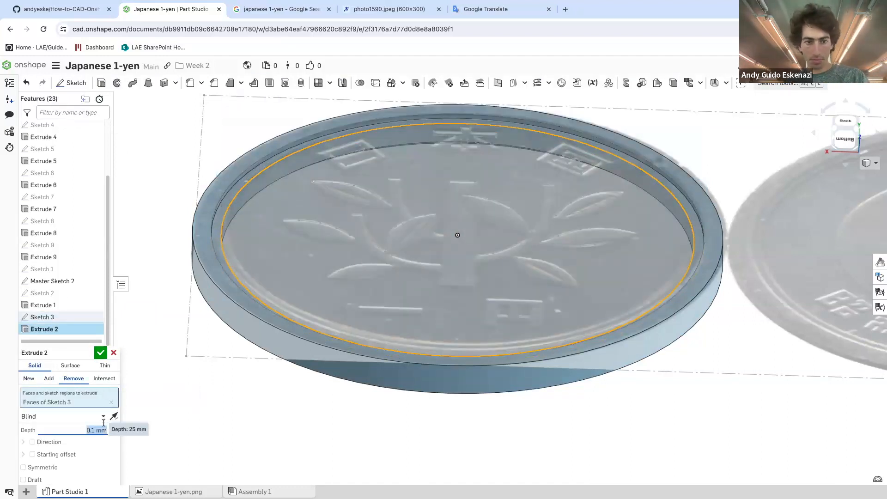
{"action": "left_click", "coordinate": [100, 352]}
Hide Master Sketch 2, start a sketch on the recessed face of Extrude 2, and show Master Sketch 2 again
{"action": "scroll", "coordinate": [231, 273], "scroll_direction": "down", "scroll_amount": 2}
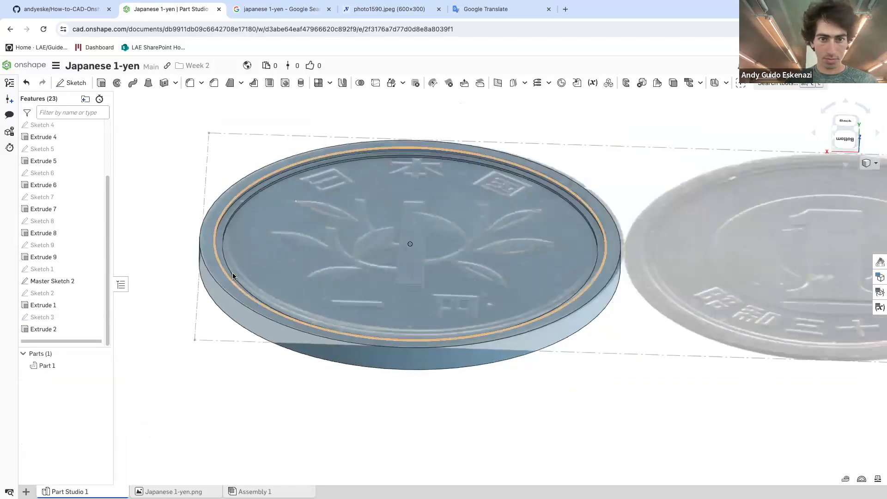
{"action": "scroll", "coordinate": [321, 188], "scroll_direction": "up", "scroll_amount": 2}
{"action": "right_click_drag", "start_coordinate": [293, 230], "coordinate": [261, 238]}
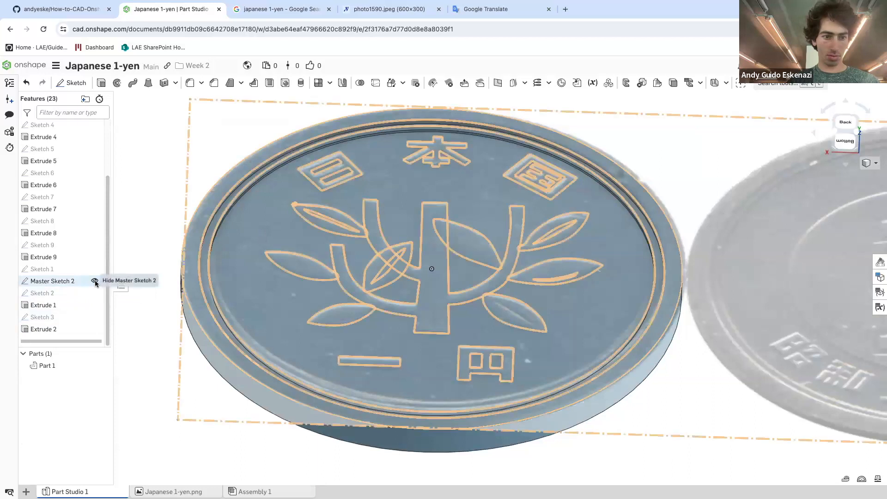
{"action": "left_click", "coordinate": [98, 281]}
{"action": "left_click", "coordinate": [72, 82]}
{"action": "left_click", "coordinate": [294, 221]}
{"action": "left_click", "coordinate": [95, 268]}
{"action": "scroll", "coordinate": [339, 173], "scroll_direction": "up", "scroll_amount": 3}
{"action": "right_click_drag", "start_coordinate": [339, 138], "coordinate": [339, 218]}
{"action": "scroll", "coordinate": [339, 218], "scroll_direction": "down", "scroll_amount": 3}
{"action": "scroll", "coordinate": [406, 149], "scroll_direction": "up", "scroll_amount": 2}
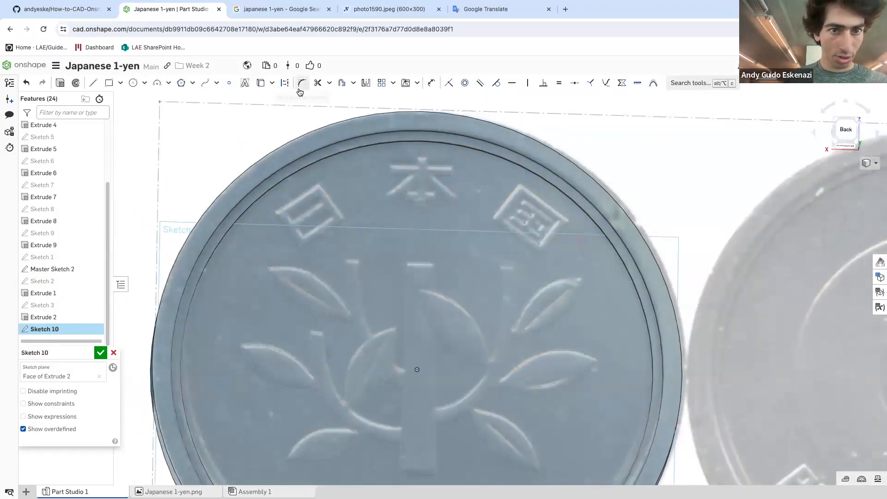
Project the outline of the 日 character and its two inner rectangles from Master Sketch 2 into Sketch 10
{"action": "scroll", "coordinate": [268, 228], "scroll_direction": "up", "scroll_amount": 3}
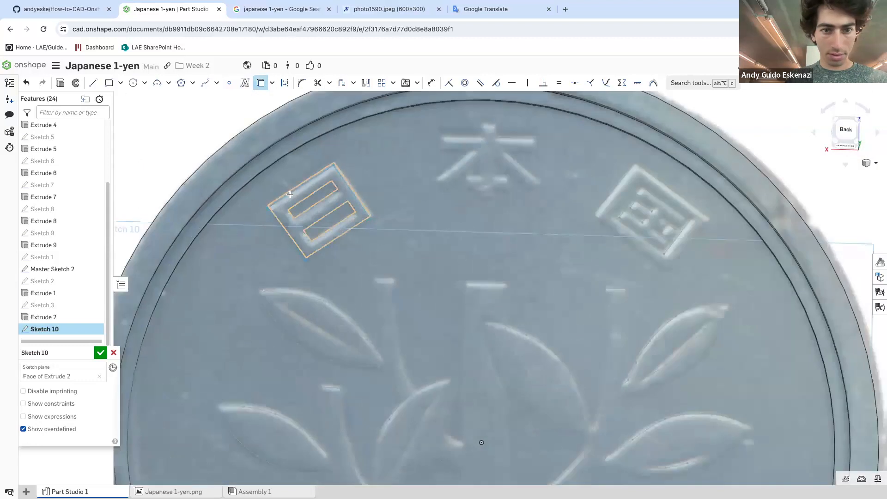
{"action": "left_click", "coordinate": [292, 190]}
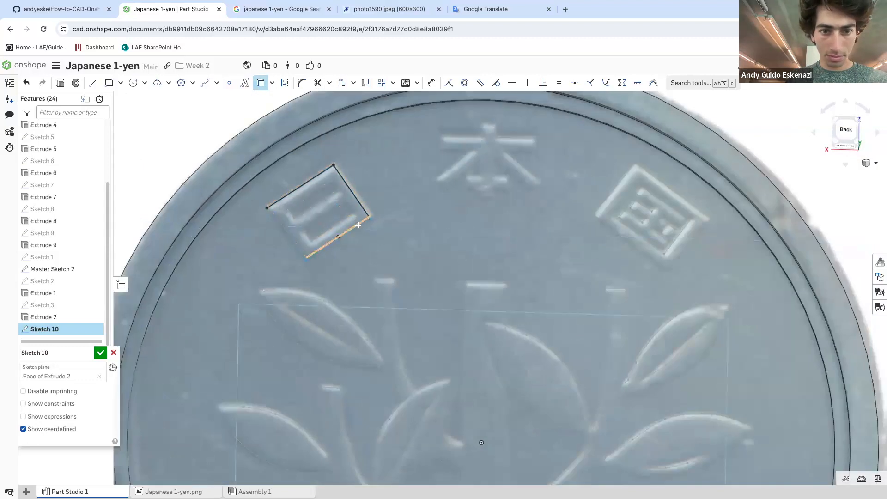
{"action": "scroll", "coordinate": [319, 222], "scroll_direction": "up", "scroll_amount": 3}
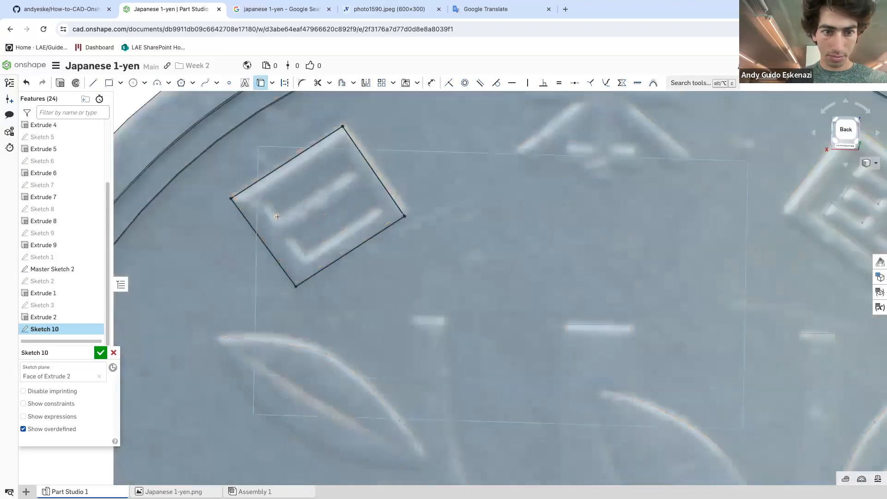
{"action": "left_click", "coordinate": [348, 162]}
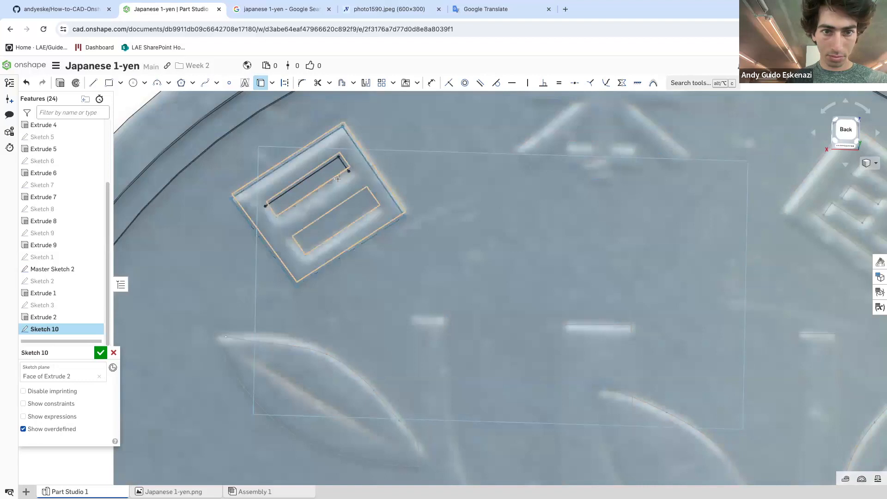
{"action": "left_click", "coordinate": [279, 211]}
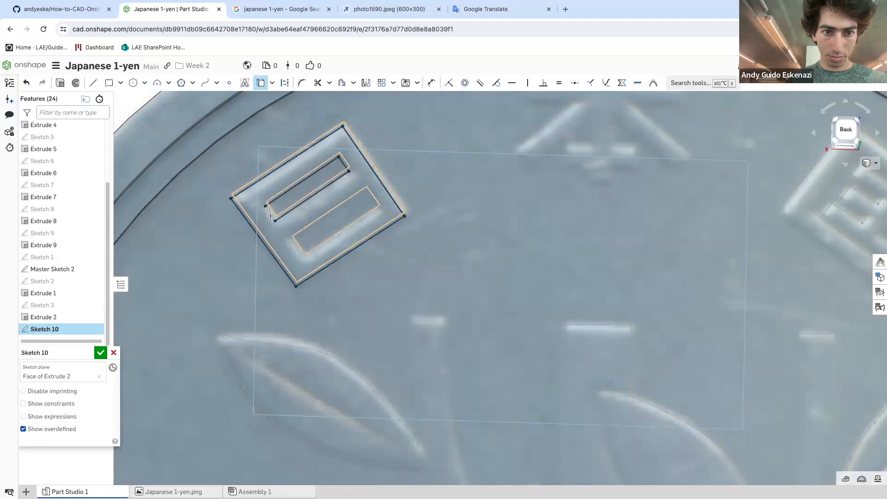
{"action": "left_click", "coordinate": [272, 214]}
{"action": "scroll", "coordinate": [351, 183], "scroll_direction": "up", "scroll_amount": 3}
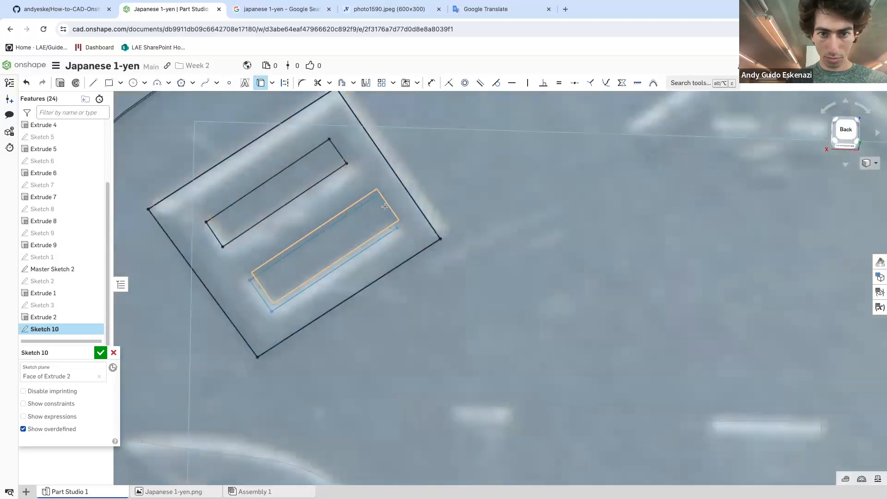
{"action": "left_click", "coordinate": [385, 235]}
{"action": "scroll", "coordinate": [281, 264], "scroll_direction": "down", "scroll_amount": 5}
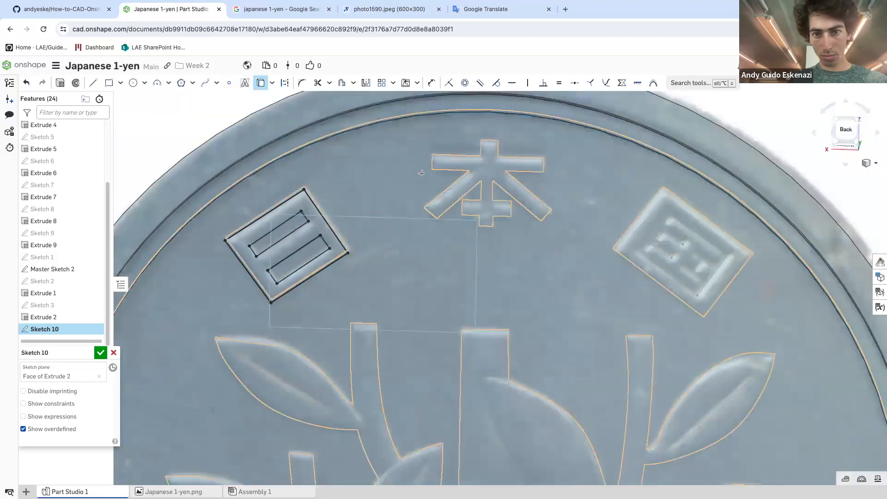
Project all outline edges of the 本 character from Master Sketch 2 into Sketch 10
{"action": "left_click", "coordinate": [445, 153]}
{"action": "scroll", "coordinate": [473, 156], "scroll_direction": "up", "scroll_amount": 4}
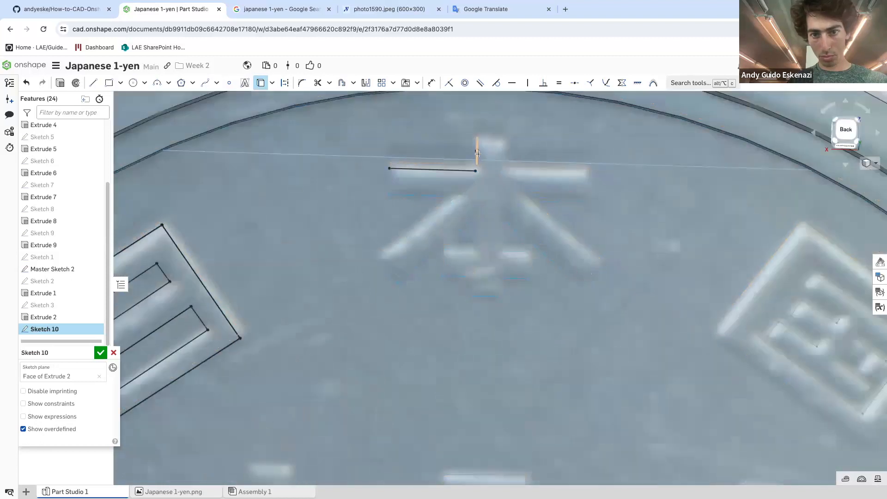
{"action": "left_click", "coordinate": [476, 156]}
{"action": "left_click", "coordinate": [493, 142]}
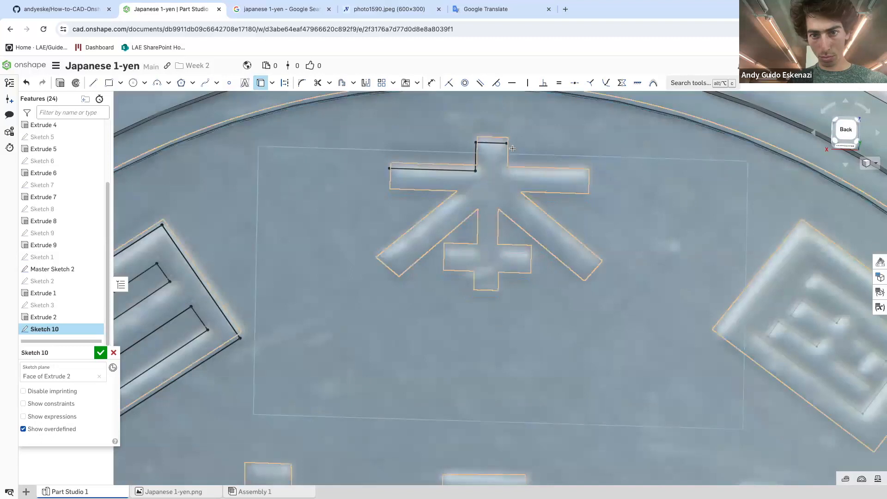
{"action": "left_click", "coordinate": [520, 161]}
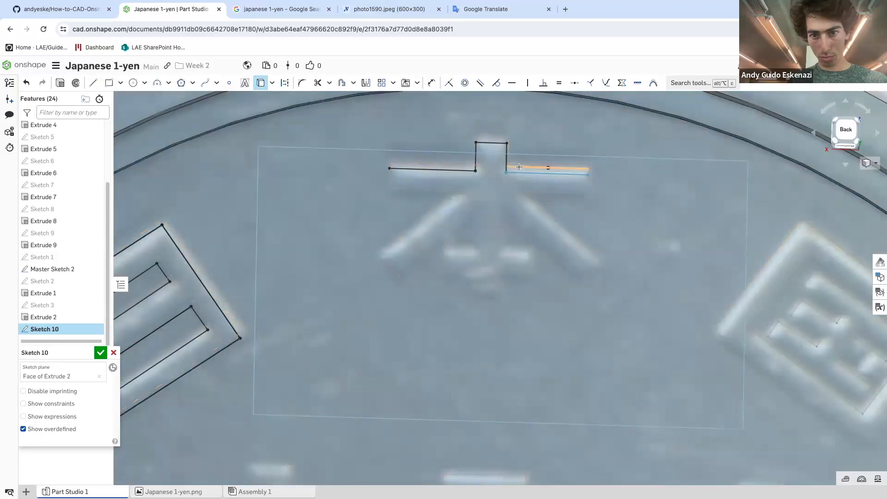
{"action": "left_click", "coordinate": [549, 173]}
{"action": "left_click", "coordinate": [530, 202]}
{"action": "left_click", "coordinate": [512, 222]}
{"action": "left_click", "coordinate": [495, 233]}
{"action": "scroll", "coordinate": [488, 231], "scroll_direction": "up", "scroll_amount": 5}
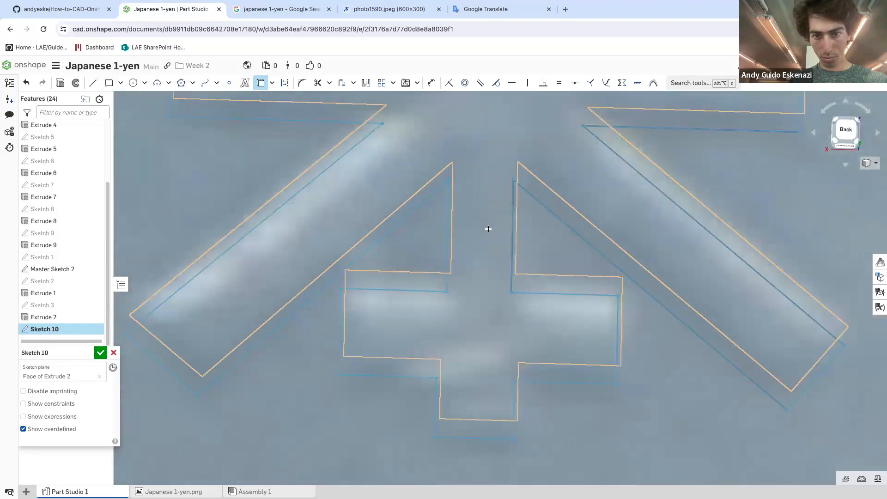
{"action": "left_click", "coordinate": [452, 226]}
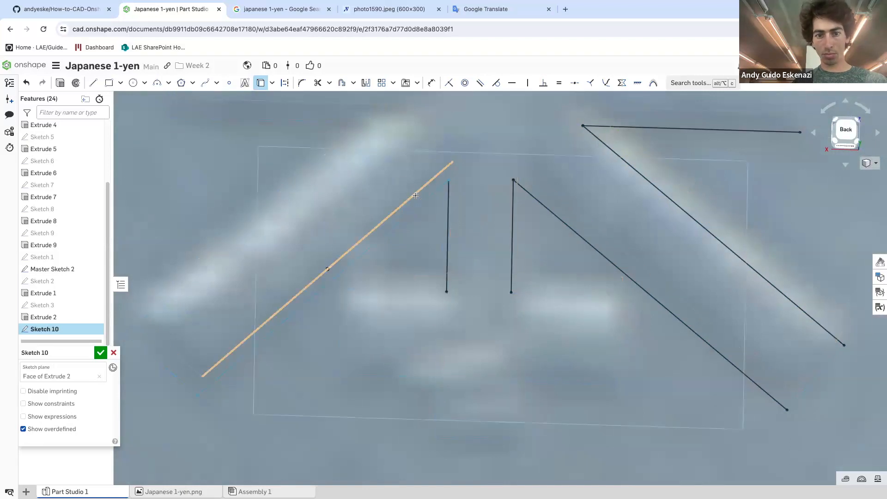
{"action": "left_click", "coordinate": [415, 196]}
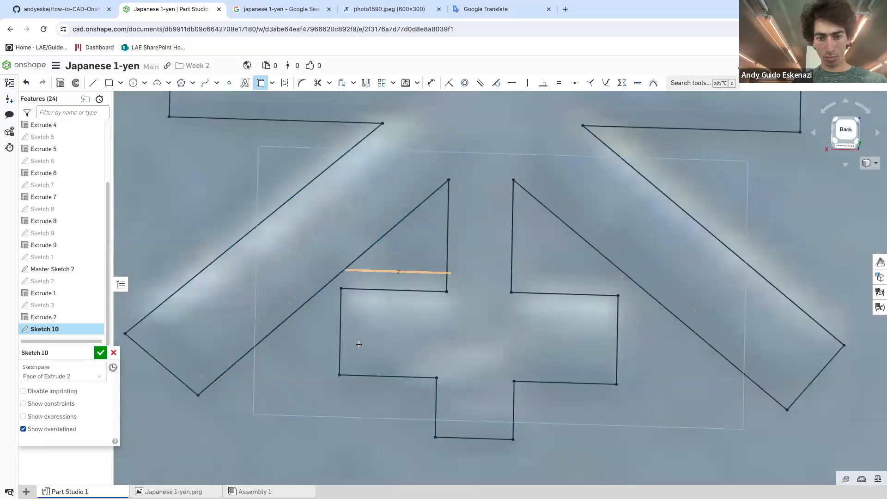
Project the 国 character's outer frame and its inner stroke outlines from Master Sketch 2 into Sketch 10
{"action": "scroll", "coordinate": [445, 362], "scroll_direction": "down", "scroll_amount": 3}
{"action": "scroll", "coordinate": [444, 361], "scroll_direction": "down", "scroll_amount": 5}
{"action": "scroll", "coordinate": [488, 362], "scroll_direction": "up", "scroll_amount": 4}
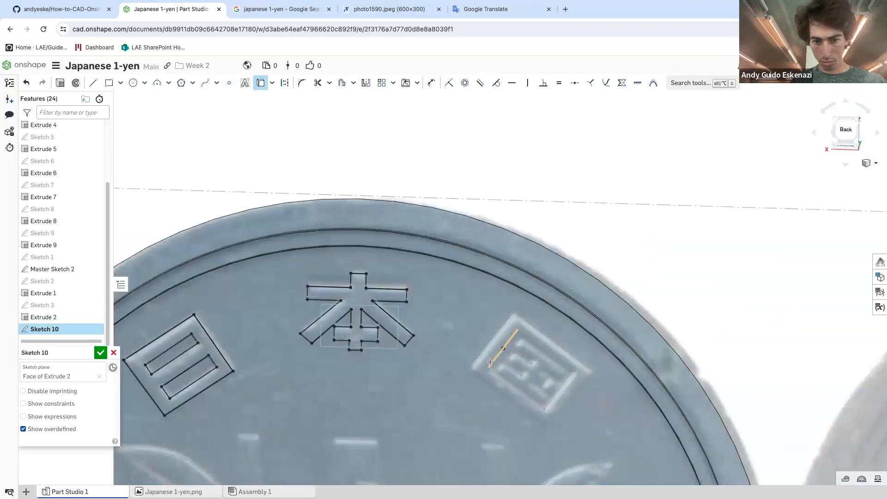
{"action": "scroll", "coordinate": [488, 362], "scroll_direction": "up", "scroll_amount": 5}
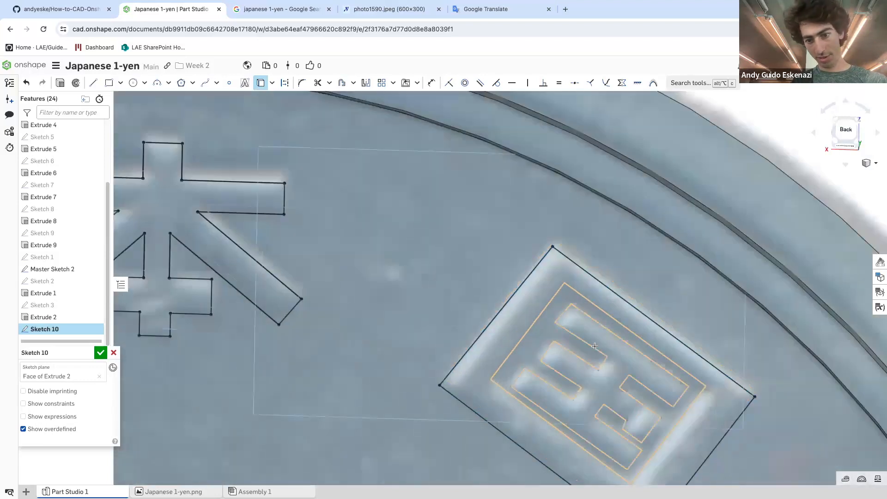
{"action": "scroll", "coordinate": [579, 369], "scroll_direction": "down", "scroll_amount": 7}
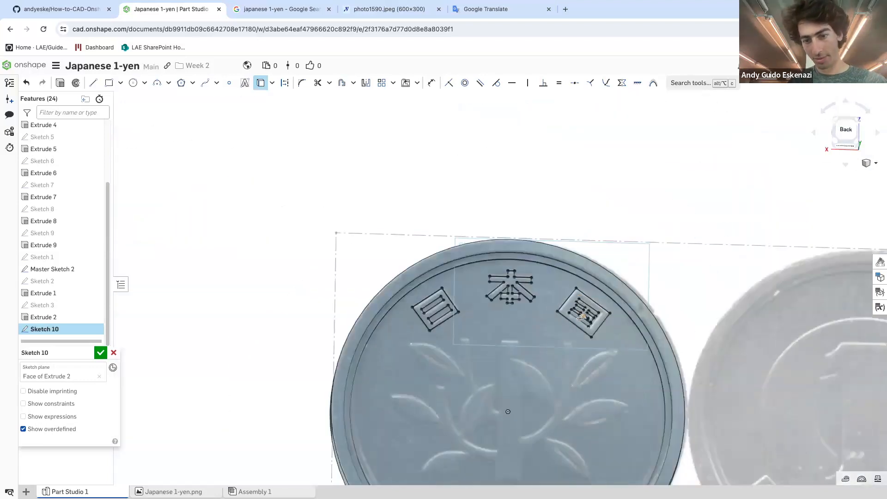
{"action": "scroll", "coordinate": [534, 296], "scroll_direction": "up", "scroll_amount": 8}
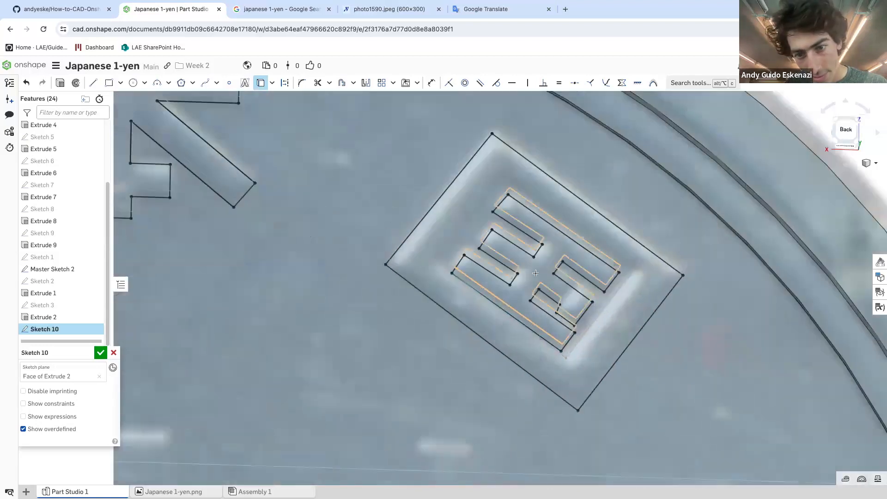
{"action": "scroll", "coordinate": [511, 230], "scroll_direction": "down", "scroll_amount": 6}
Project the 円 character with its two inner rectangles and the 一 bar into Sketch 10
{"action": "scroll", "coordinate": [487, 396], "scroll_direction": "up", "scroll_amount": 9}
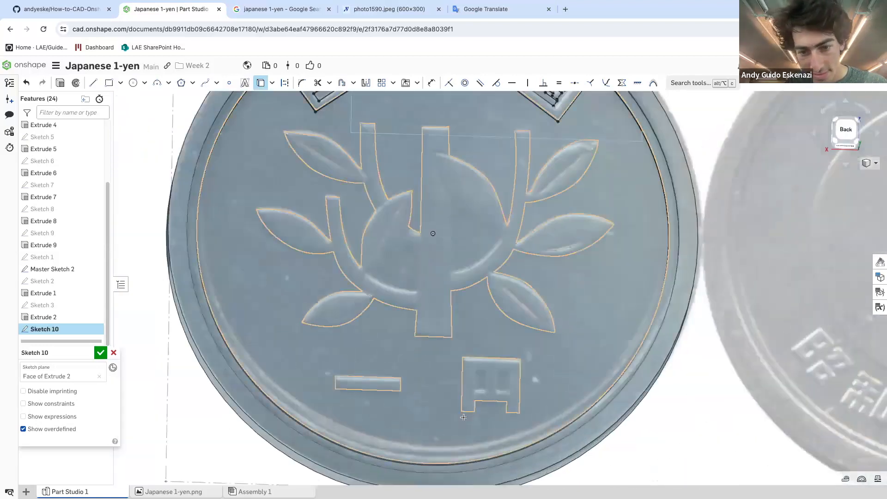
{"action": "scroll", "coordinate": [490, 345], "scroll_direction": "down", "scroll_amount": 3}
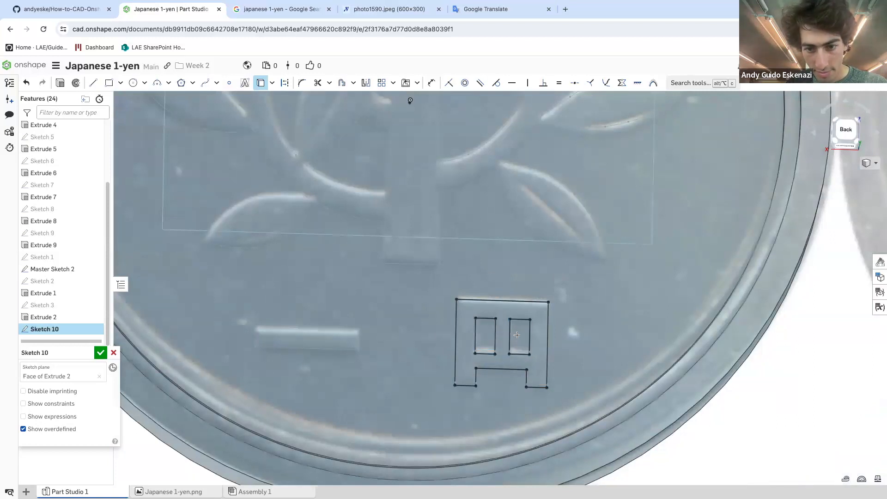
{"action": "scroll", "coordinate": [418, 348], "scroll_direction": "down", "scroll_amount": 5}
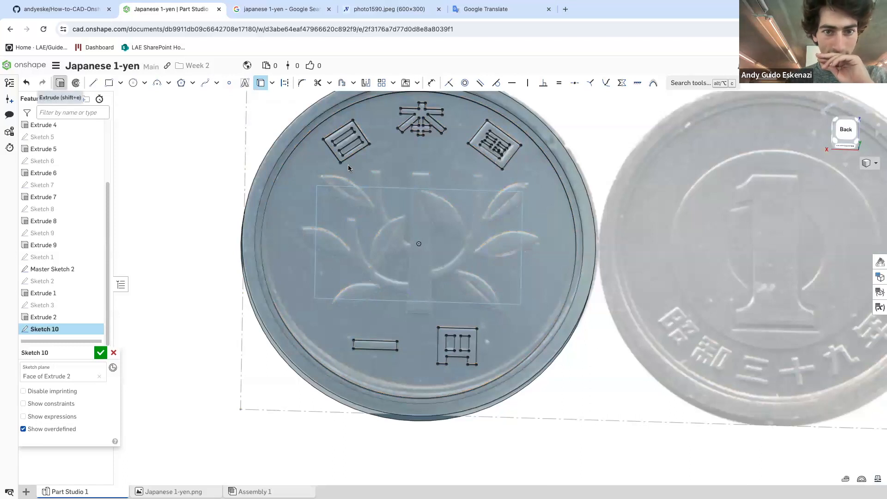
Start an Extrude, clear the Sketch 10 selection and pick the 日, 本 and 国 faces of Master Sketch 2 as new bodies
{"action": "key", "text": "shift+e"}
{"action": "right_click_drag", "start_coordinate": [330, 287], "coordinate": [335, 273]}
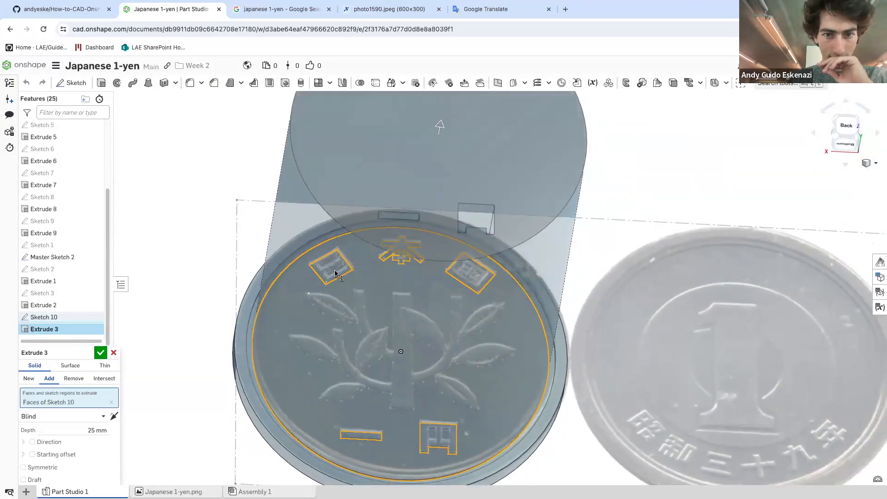
{"action": "scroll", "coordinate": [333, 213], "scroll_direction": "up", "scroll_amount": 2}
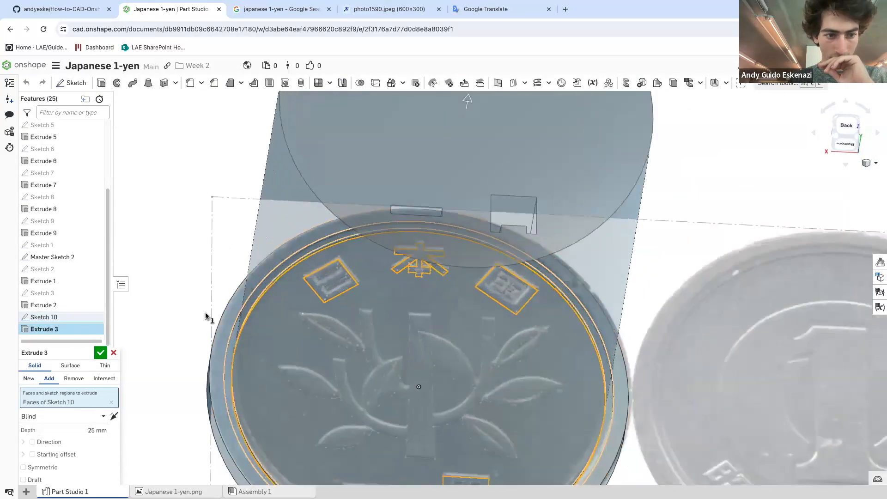
{"action": "left_click", "coordinate": [110, 402]}
{"action": "scroll", "coordinate": [361, 276], "scroll_direction": "up", "scroll_amount": 5}
{"action": "left_click", "coordinate": [311, 268]}
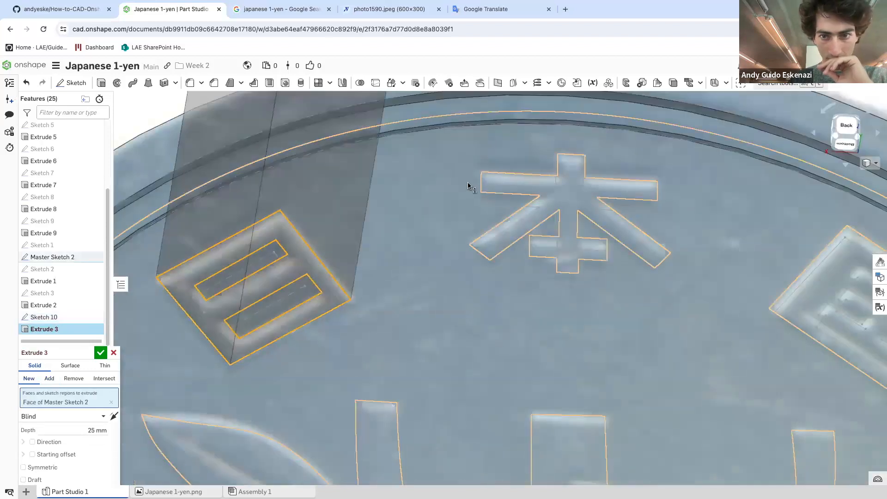
{"action": "left_click", "coordinate": [568, 192]}
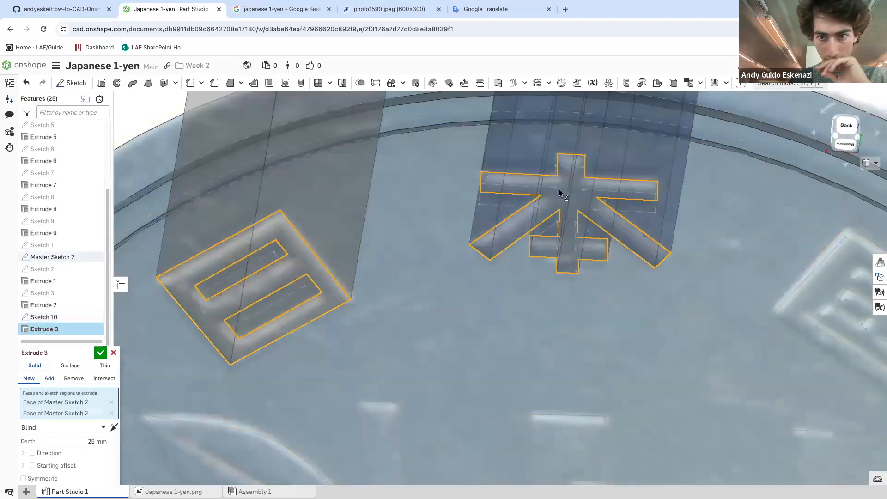
{"action": "left_click", "coordinate": [799, 302]}
Add the 一 and 円 faces of Master Sketch 2 to the extrusion, set its depth and create the new parts
{"action": "scroll", "coordinate": [554, 231], "scroll_direction": "down", "scroll_amount": 5}
{"action": "scroll", "coordinate": [563, 354], "scroll_direction": "up", "scroll_amount": 2}
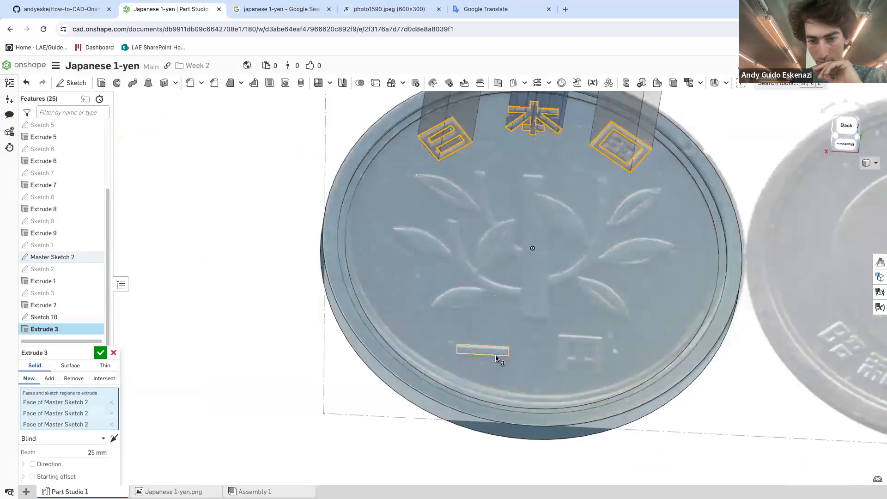
{"action": "scroll", "coordinate": [495, 358], "scroll_direction": "up", "scroll_amount": 3}
{"action": "left_click", "coordinate": [499, 353]}
{"action": "left_click", "coordinate": [629, 346]}
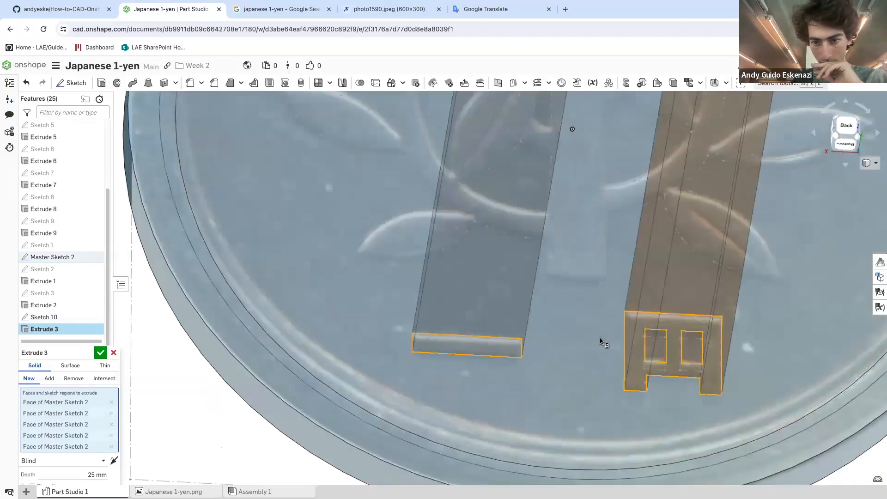
{"action": "scroll", "coordinate": [600, 341], "scroll_direction": "down", "scroll_amount": 4}
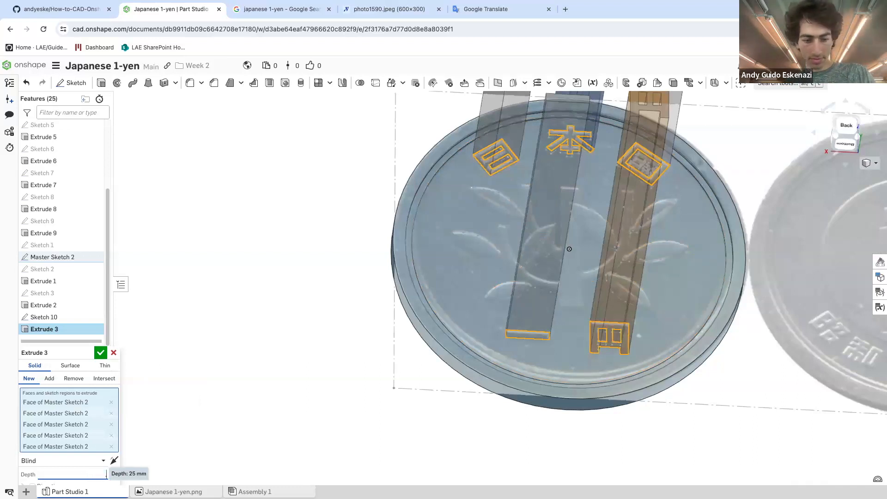
{"action": "left_click", "coordinate": [100, 354]}
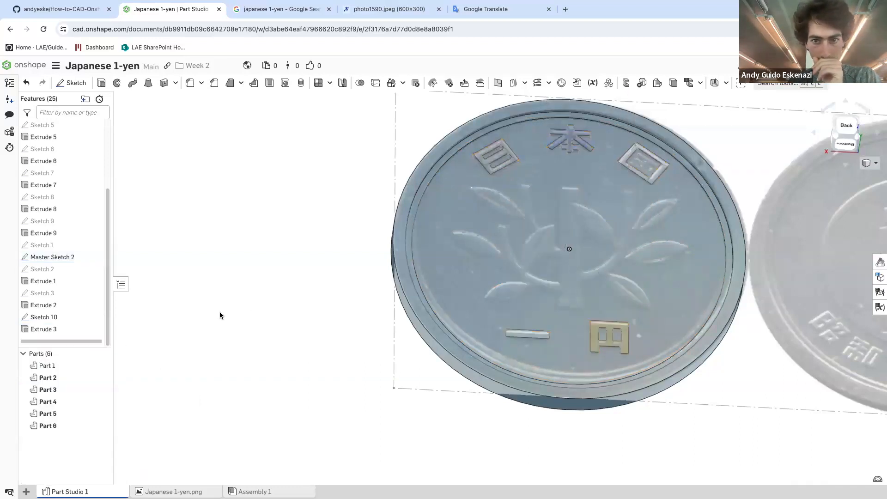
Check the extruded characters against the recessed face, and delete Extrude 3 and Sketch 10
{"action": "right_click_drag", "start_coordinate": [412, 240], "coordinate": [491, 206]}
{"action": "scroll", "coordinate": [587, 222], "scroll_direction": "up", "scroll_amount": 10}
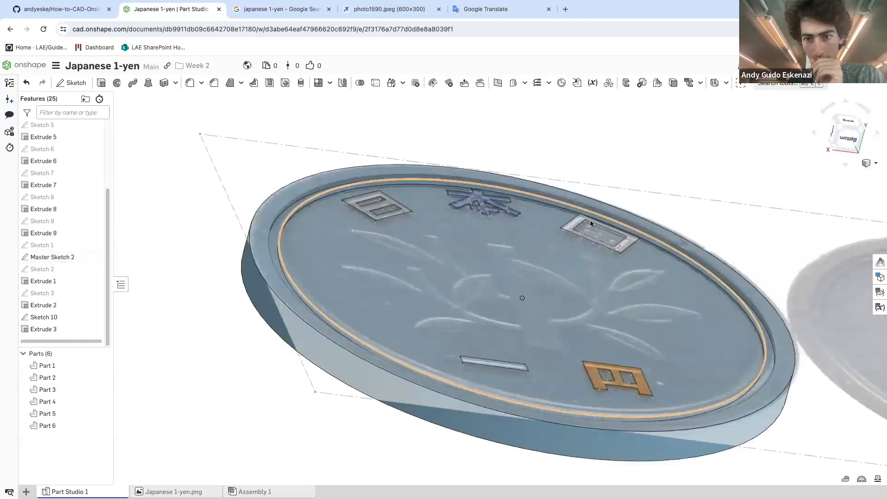
{"action": "scroll", "coordinate": [548, 264], "scroll_direction": "down", "scroll_amount": 4}
{"action": "mouse_move", "coordinate": [550, 278]}
{"action": "right_mouse_down"}
{"action": "mouse_move", "coordinate": [559, 221]}
{"action": "mouse_move", "coordinate": [566, 252]}
{"action": "right_mouse_up"}
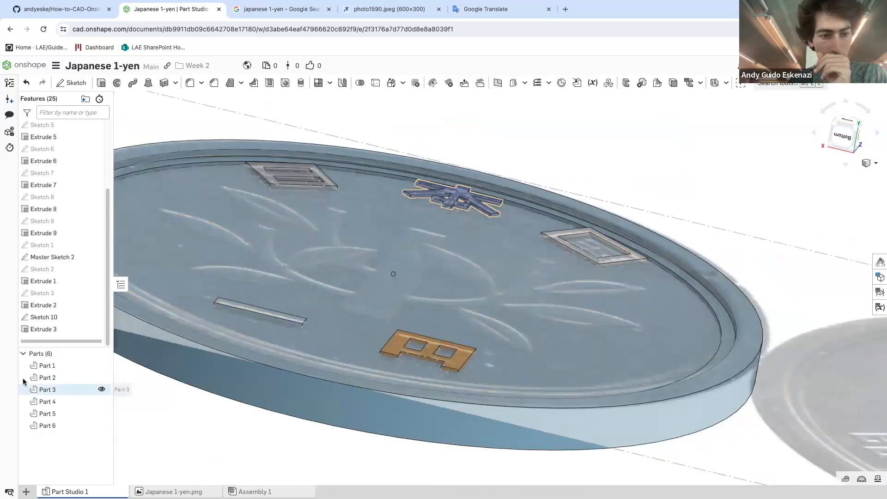
{"action": "right_click", "coordinate": [101, 333]}
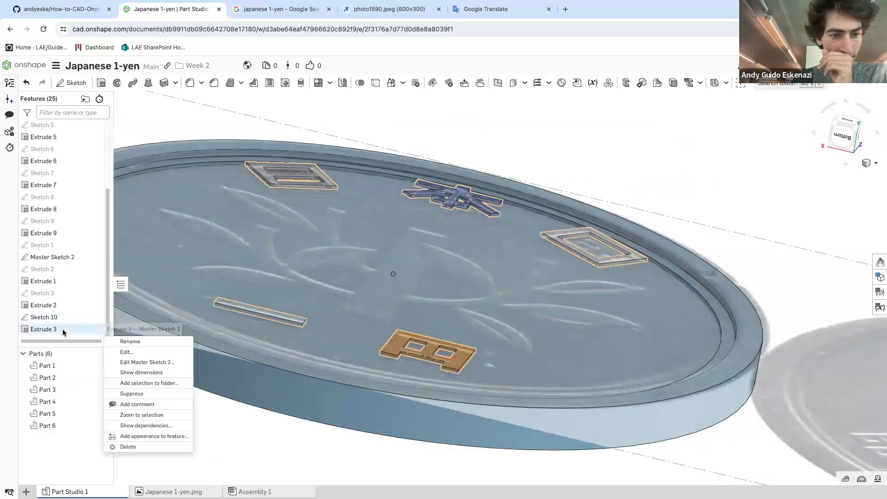
{"action": "left_click", "coordinate": [128, 447]}
{"action": "scroll", "coordinate": [213, 287], "scroll_direction": "up", "scroll_amount": 2}
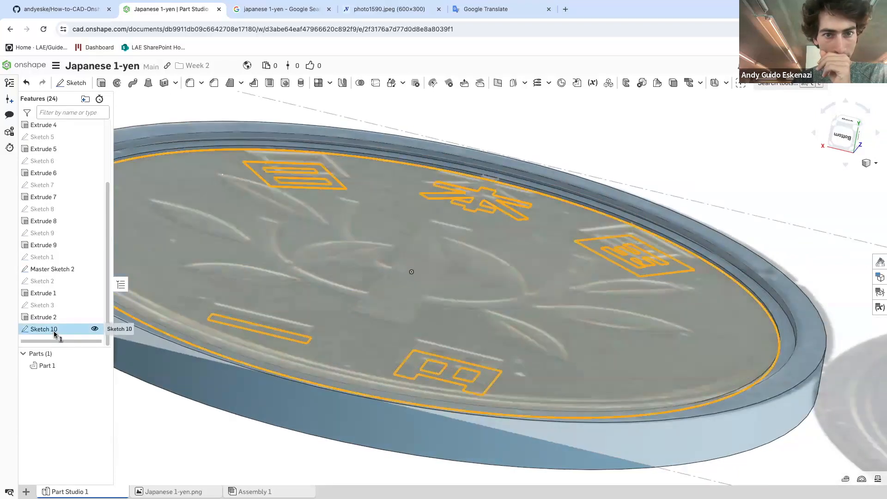
{"action": "right_click", "coordinate": [94, 331]}
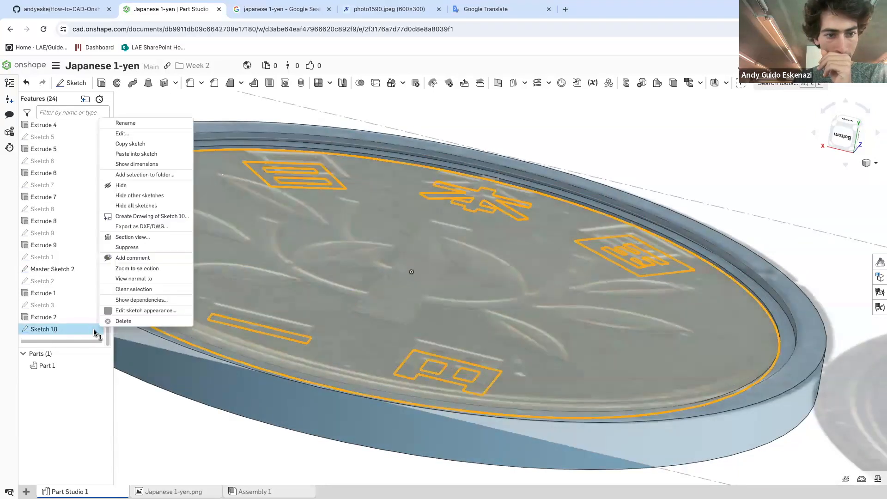
{"action": "left_click", "coordinate": [122, 321]}
Start a new sketch on the coin's recessed face from Extrude 2, with Master Sketch 2 shown for projecting
{"action": "scroll", "coordinate": [231, 308], "scroll_direction": "down", "scroll_amount": 5}
{"action": "mouse_move", "coordinate": [286, 223]}
{"action": "right_mouse_down"}
{"action": "mouse_move", "coordinate": [286, 246]}
{"action": "mouse_move", "coordinate": [226, 307]}
{"action": "right_mouse_up"}
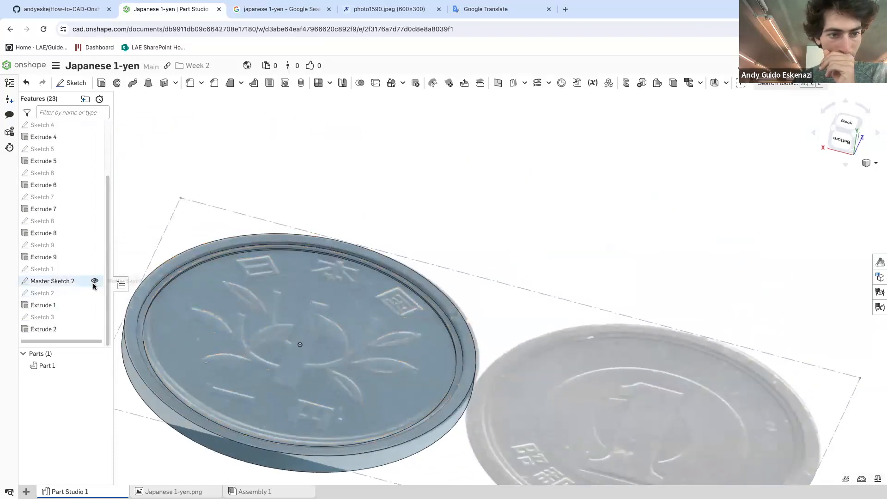
{"action": "left_click", "coordinate": [95, 282]}
{"action": "left_click", "coordinate": [72, 83]}
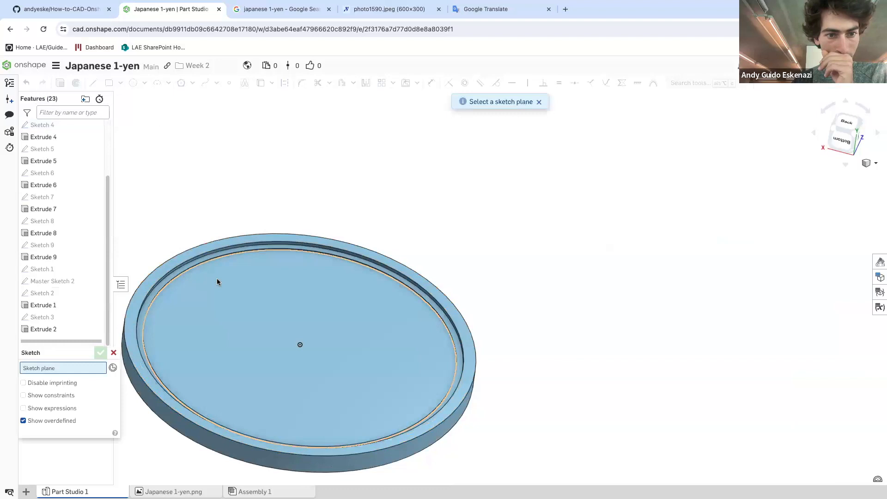
{"action": "scroll", "coordinate": [203, 318], "scroll_direction": "up", "scroll_amount": 5}
{"action": "scroll", "coordinate": [178, 300], "scroll_direction": "down", "scroll_amount": 5}
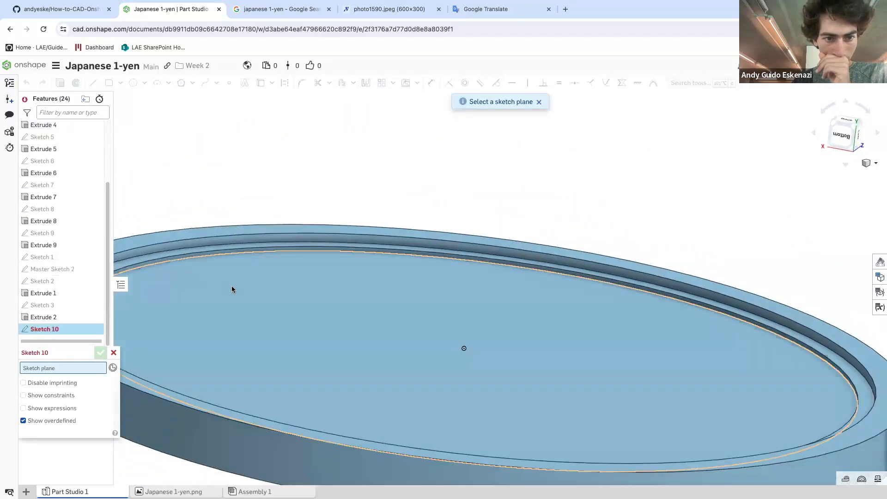
{"action": "left_click", "coordinate": [235, 291]}
{"action": "scroll", "coordinate": [303, 308], "scroll_direction": "down", "scroll_amount": 2}
{"action": "right_click_drag", "start_coordinate": [254, 253], "coordinate": [250, 281]}
{"action": "left_click", "coordinate": [94, 268]}
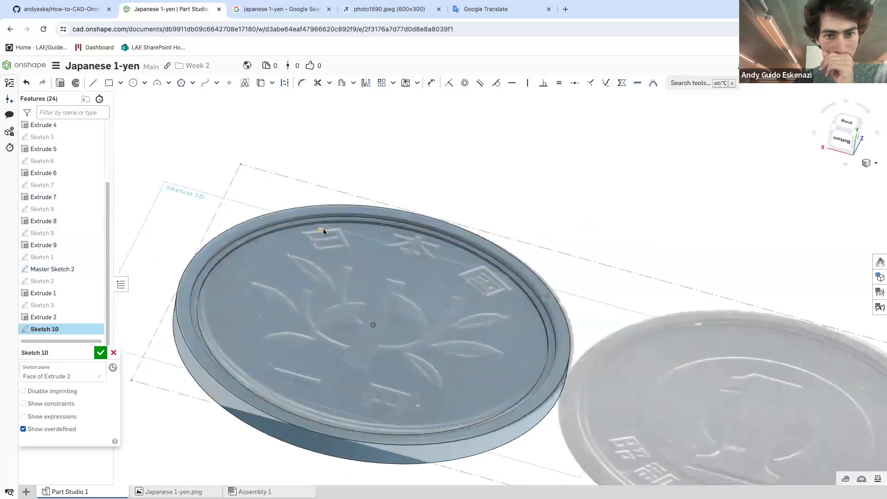
Project the 日 character with its two inner rectangles and the 本 character from Master Sketch 2 into Sketch 10
{"action": "scroll", "coordinate": [326, 228], "scroll_direction": "up", "scroll_amount": 5}
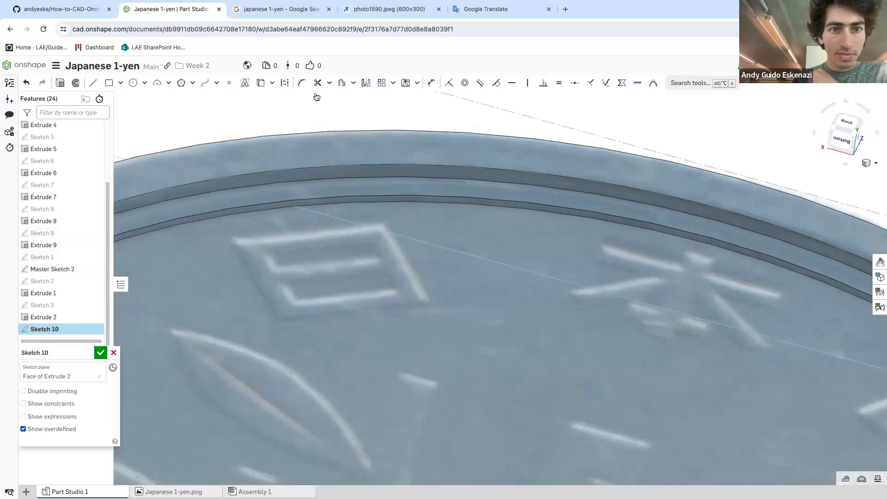
{"action": "left_click", "coordinate": [294, 241]}
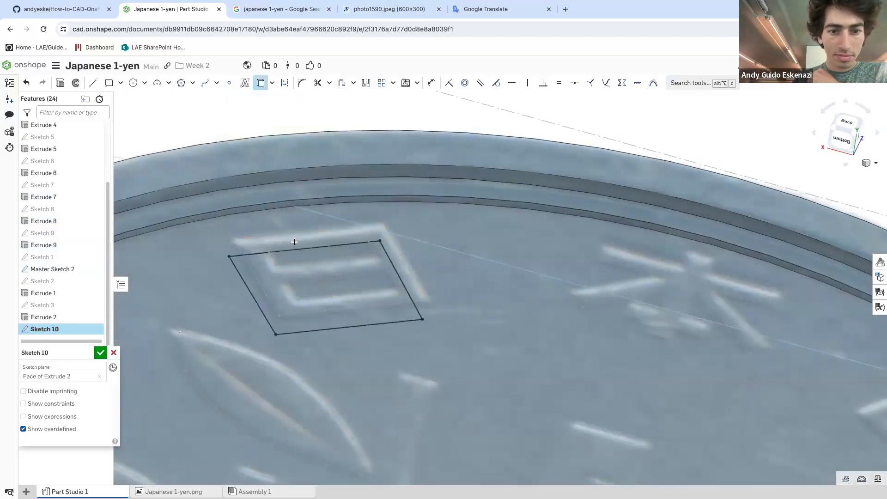
{"action": "left_click", "coordinate": [377, 280]}
{"action": "scroll", "coordinate": [338, 255], "scroll_direction": "down", "scroll_amount": 5}
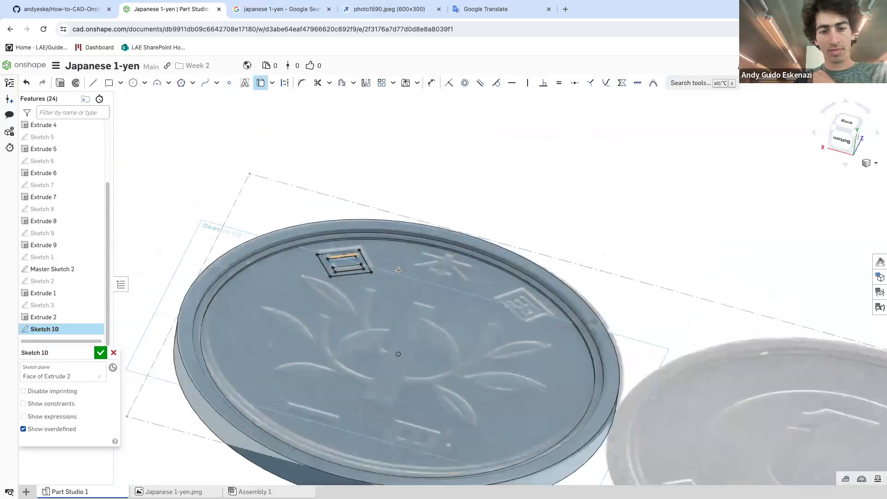
{"action": "scroll", "coordinate": [441, 251], "scroll_direction": "up", "scroll_amount": 8}
{"action": "left_click", "coordinate": [462, 249]}
{"action": "scroll", "coordinate": [463, 249], "scroll_direction": "down", "scroll_amount": 5}
Project the 国 character's outer frame, inner frame and inner strokes into Sketch 10
{"action": "scroll", "coordinate": [506, 257], "scroll_direction": "up", "scroll_amount": 5}
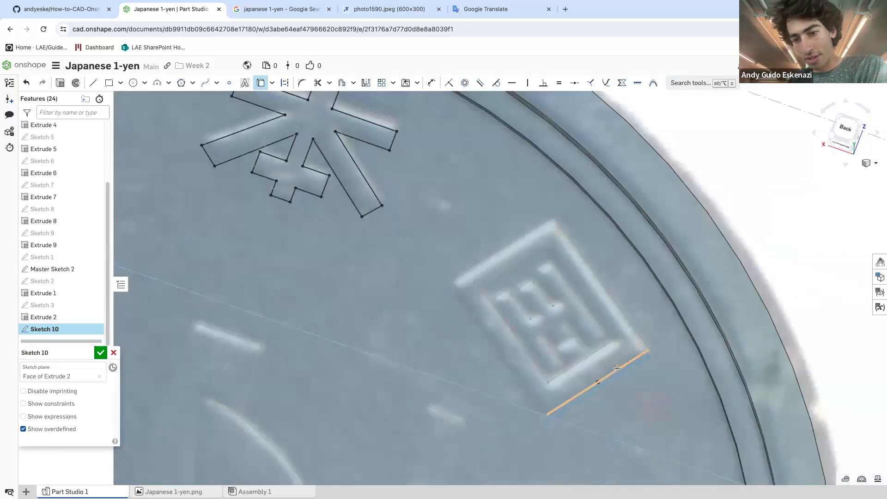
{"action": "left_click", "coordinate": [505, 264]}
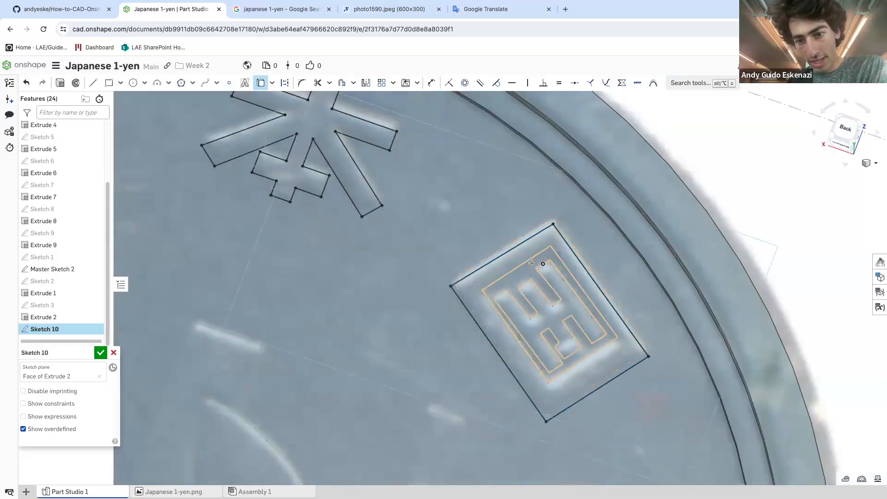
{"action": "left_click", "coordinate": [530, 262]}
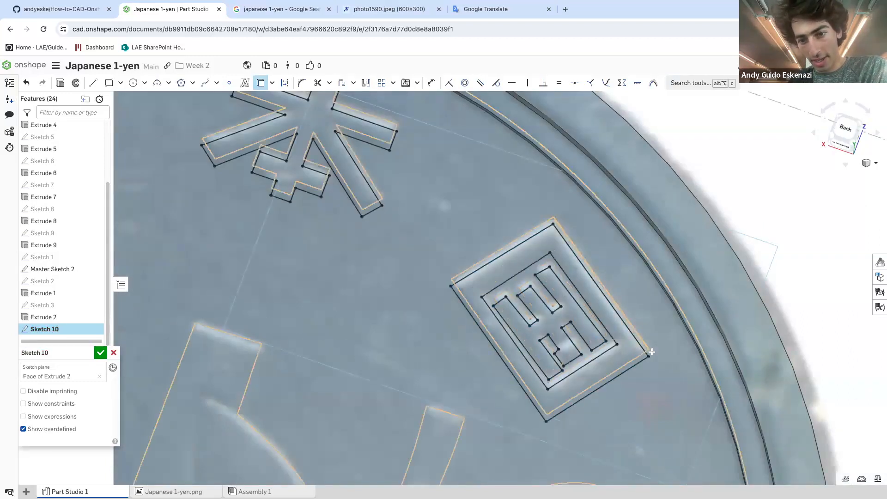
{"action": "scroll", "coordinate": [573, 371], "scroll_direction": "down", "scroll_amount": 8}
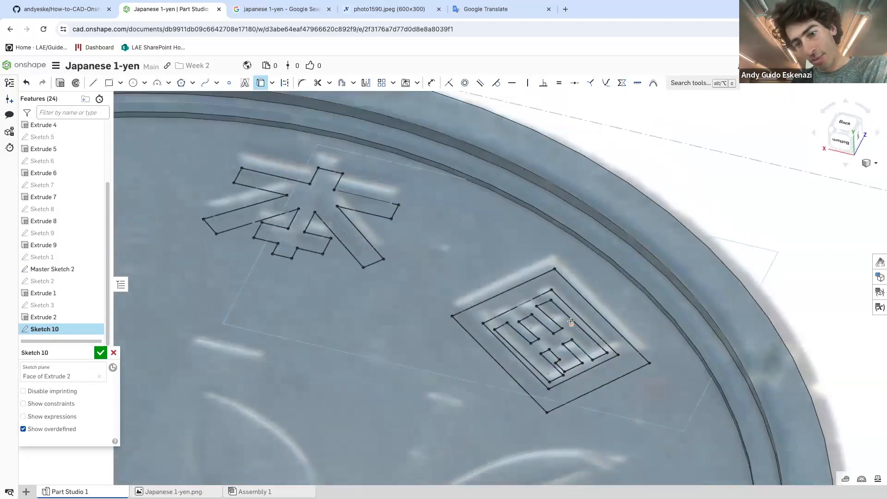
Project the 円 character with its two inner rectangles and the 一 bar into Sketch 10
{"action": "scroll", "coordinate": [507, 367], "scroll_direction": "down", "scroll_amount": 3}
{"action": "scroll", "coordinate": [456, 417], "scroll_direction": "up", "scroll_amount": 10}
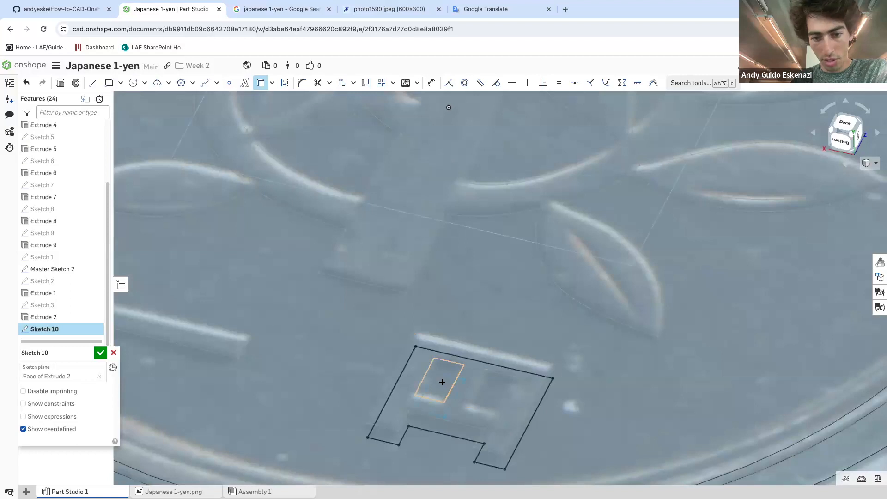
{"action": "scroll", "coordinate": [503, 380], "scroll_direction": "down", "scroll_amount": 6}
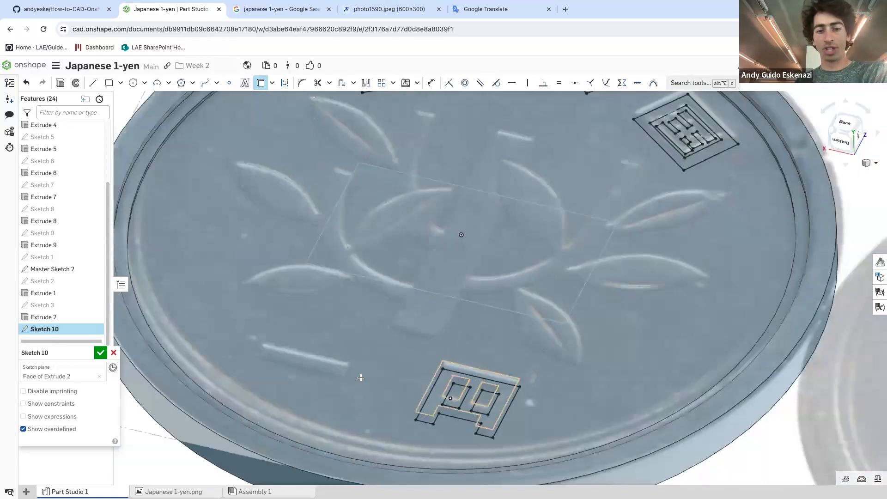
{"action": "scroll", "coordinate": [421, 341], "scroll_direction": "down", "scroll_amount": 6}
{"action": "right_click_drag", "start_coordinate": [427, 318], "coordinate": [445, 336]}
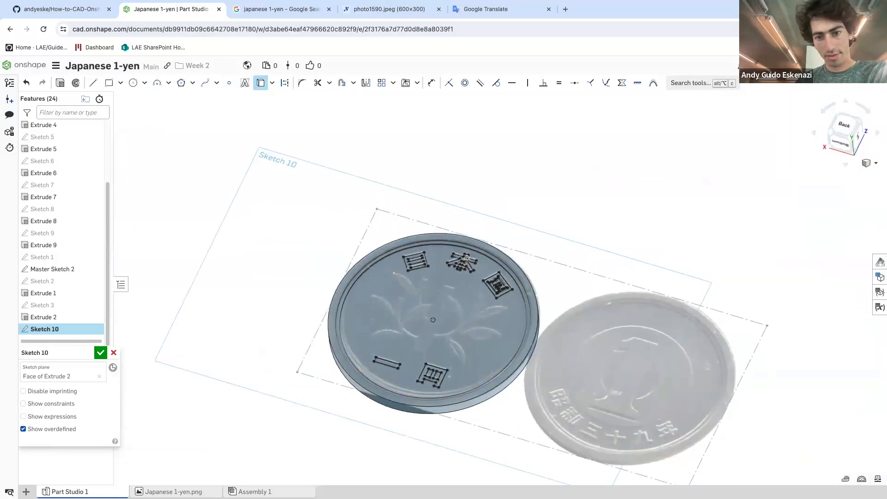
{"action": "scroll", "coordinate": [453, 327], "scroll_direction": "up", "scroll_amount": 5}
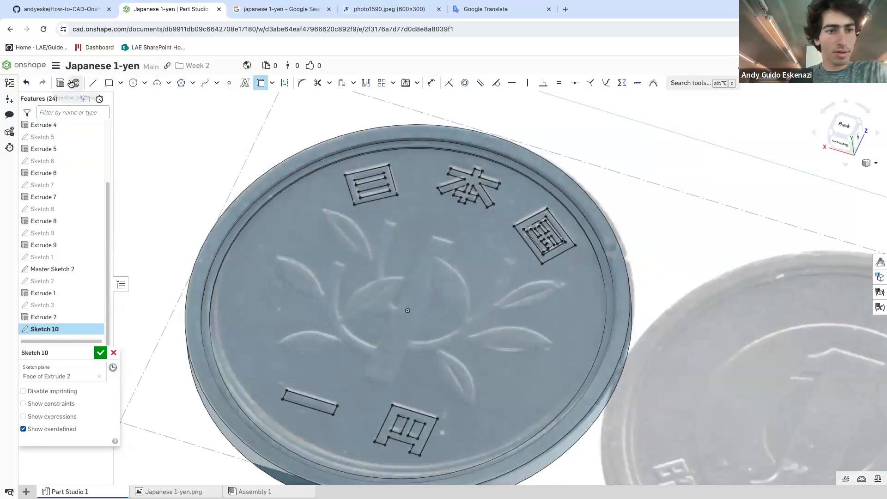
Extrude the Sketch 10 character faces to a depth of 0.1 mm, adding them to the coin
{"action": "left_click", "coordinate": [61, 83]}
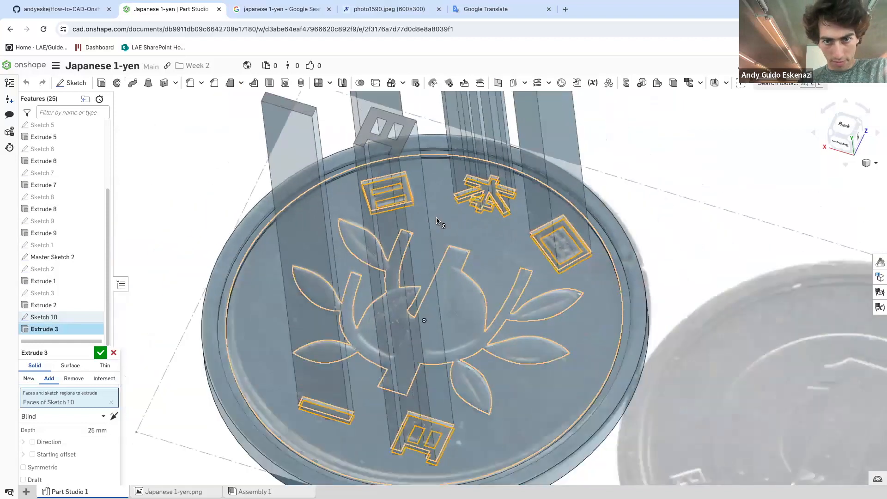
{"action": "scroll", "coordinate": [437, 221], "scroll_direction": "down", "scroll_amount": 5}
{"action": "left_click", "coordinate": [99, 430]}
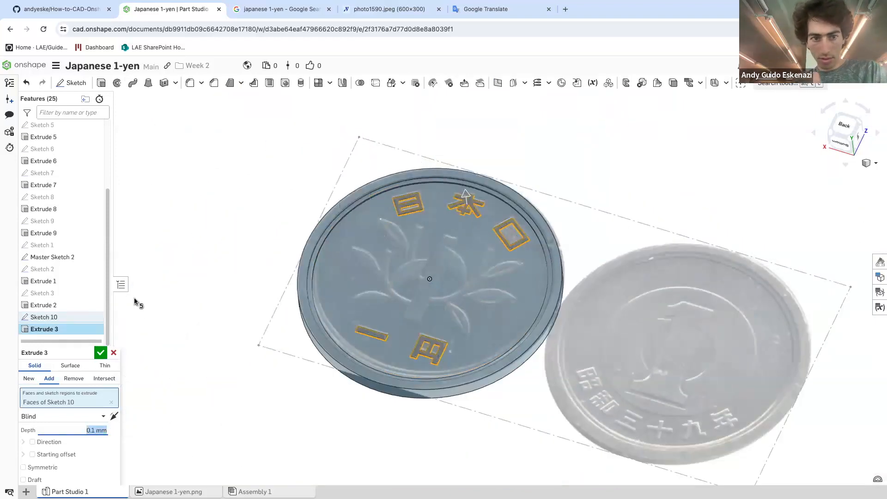
{"action": "left_click", "coordinate": [100, 353]}
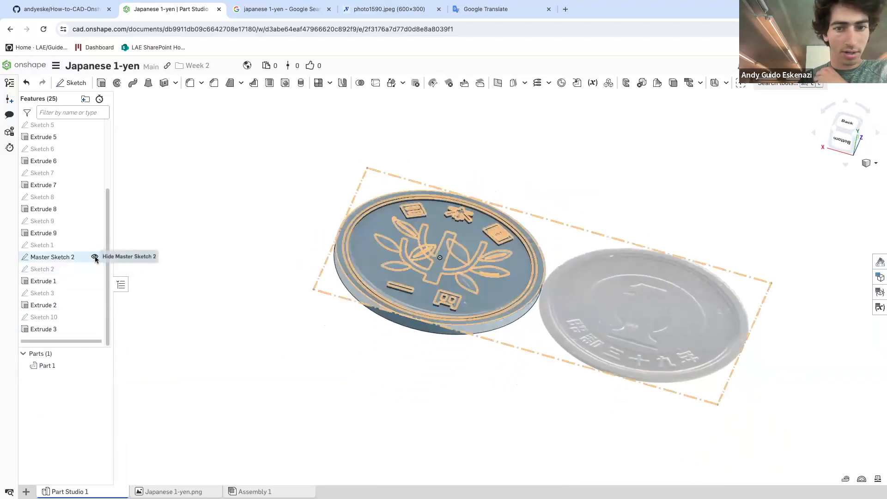
Create Sketch 11 on the recessed face around the embossed characters, and show Master Sketch 2 in it
{"action": "left_click", "coordinate": [98, 256]}
{"action": "scroll", "coordinate": [407, 218], "scroll_direction": "up", "scroll_amount": 5}
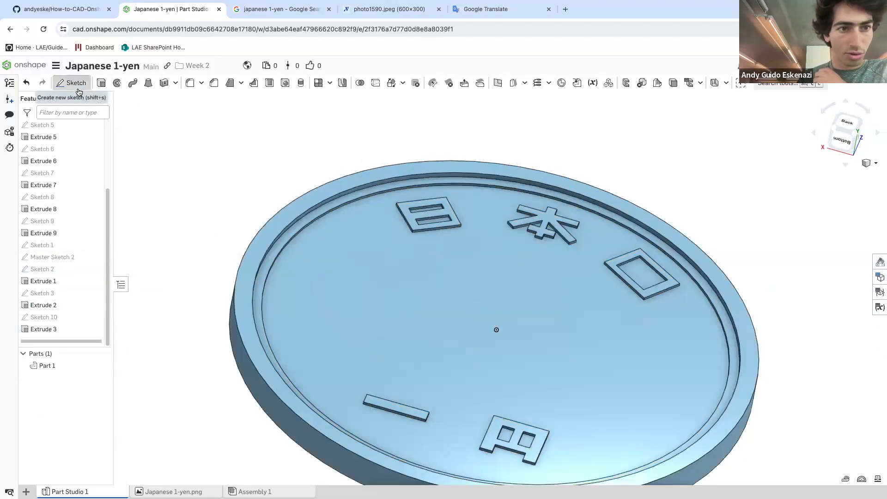
{"action": "left_click", "coordinate": [72, 83]}
{"action": "left_click", "coordinate": [478, 279]}
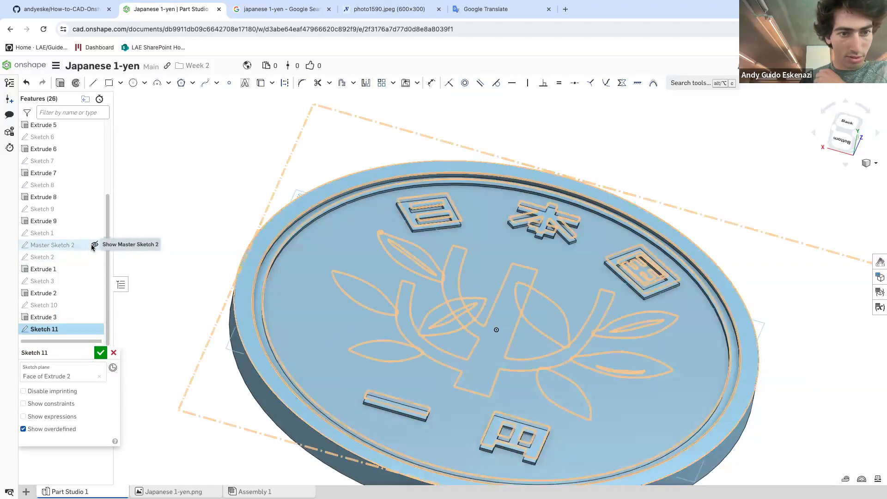
{"action": "left_click", "coordinate": [95, 244]}
{"action": "scroll", "coordinate": [372, 319], "scroll_direction": "up", "scroll_amount": 2}
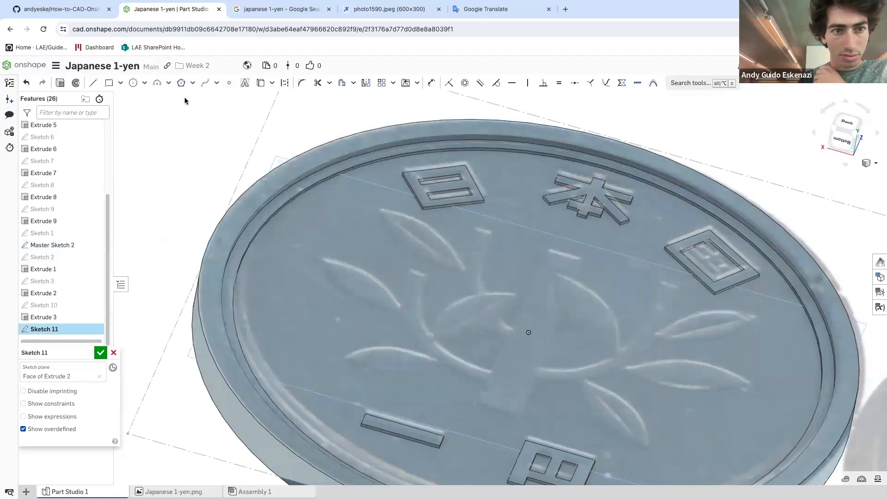
Project the plant's central stem with its two outer branches and the inner left branch into Sketch 11
{"action": "left_click", "coordinate": [257, 82]}
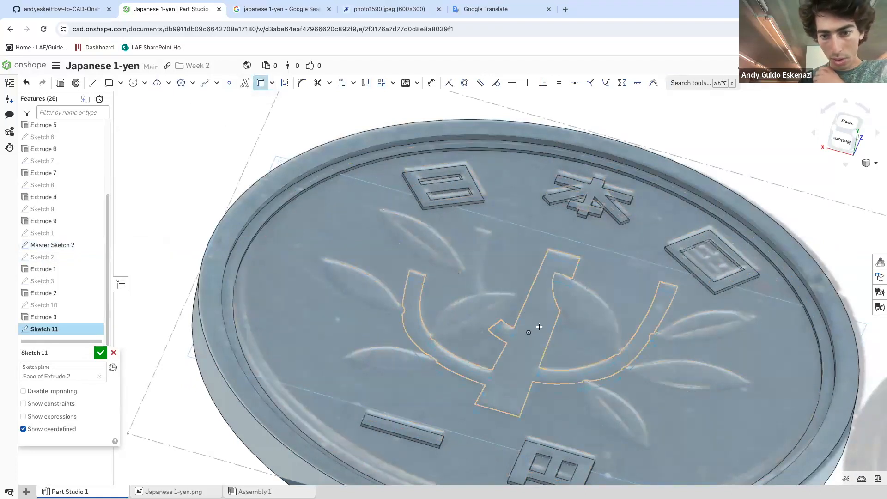
{"action": "left_click", "coordinate": [538, 327]}
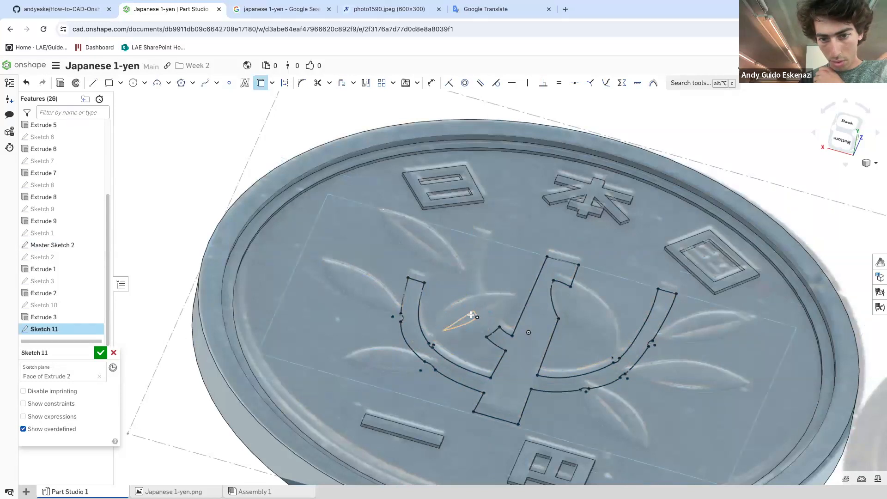
{"action": "scroll", "coordinate": [471, 314], "scroll_direction": "up", "scroll_amount": 2}
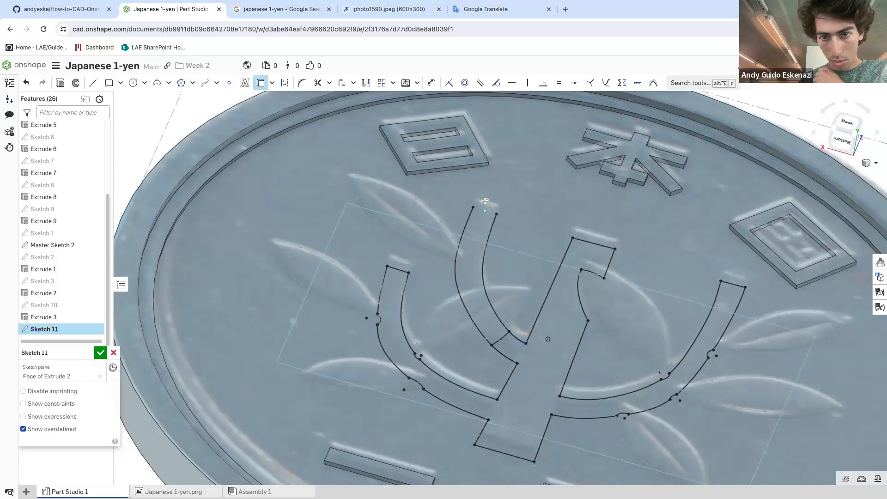
{"action": "scroll", "coordinate": [484, 201], "scroll_direction": "up", "scroll_amount": 3}
{"action": "scroll", "coordinate": [450, 270], "scroll_direction": "down", "scroll_amount": 3}
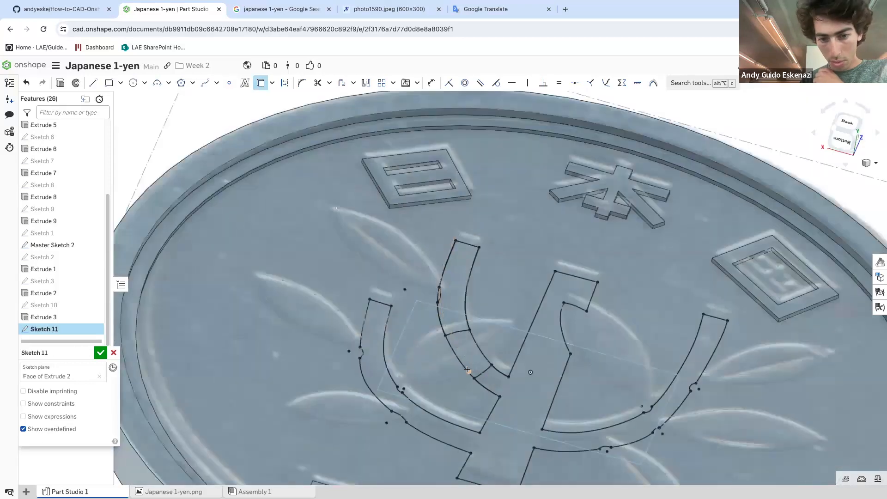
Project the leaf on the outer side of the plant's outer left branch into Sketch 11
{"action": "scroll", "coordinate": [362, 354], "scroll_direction": "up", "scroll_amount": 5}
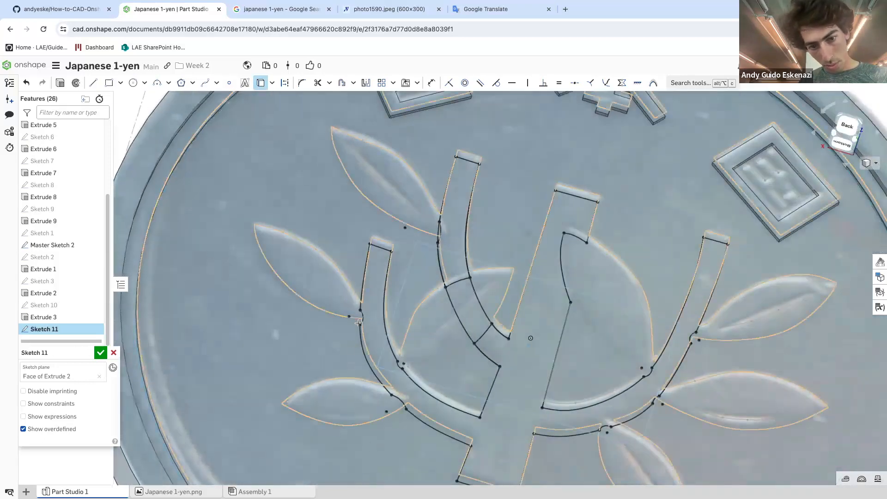
{"action": "scroll", "coordinate": [365, 293], "scroll_direction": "up", "scroll_amount": 1}
{"action": "left_click", "coordinate": [353, 282]}
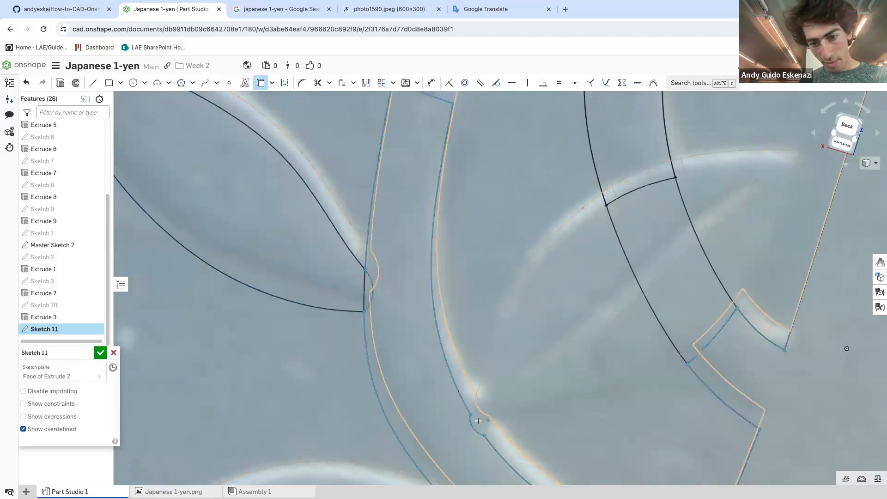
{"action": "scroll", "coordinate": [478, 421], "scroll_direction": "up", "scroll_amount": 5}
{"action": "scroll", "coordinate": [453, 355], "scroll_direction": "down", "scroll_amount": 6}
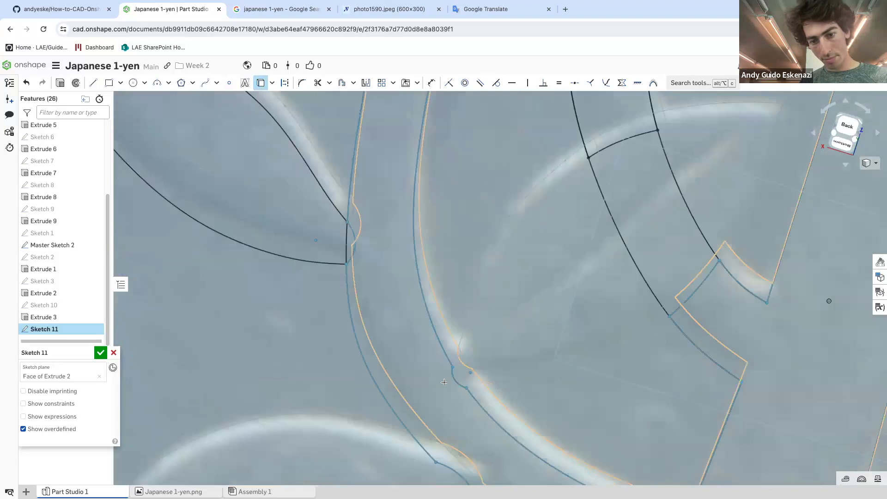
Project the plant's lower-left leaf and the short curve at the bump on the left branch's inner edge
{"action": "scroll", "coordinate": [457, 400], "scroll_direction": "up", "scroll_amount": 4}
{"action": "left_click", "coordinate": [444, 215]}
{"action": "left_click", "coordinate": [477, 201]}
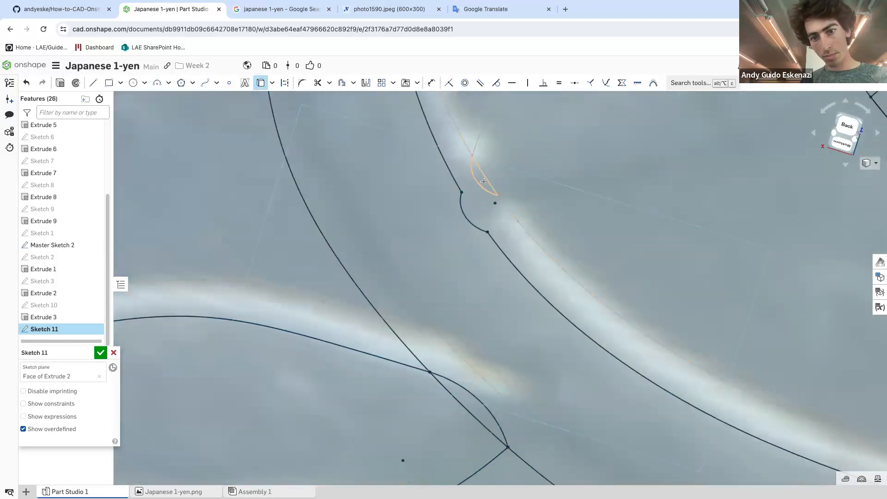
{"action": "left_click", "coordinate": [484, 178]}
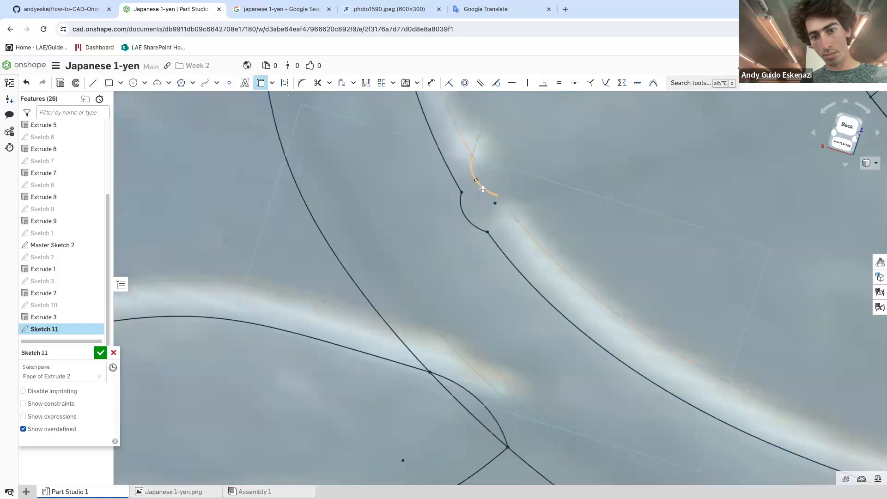
{"action": "scroll", "coordinate": [646, 278], "scroll_direction": "down", "scroll_amount": 10}
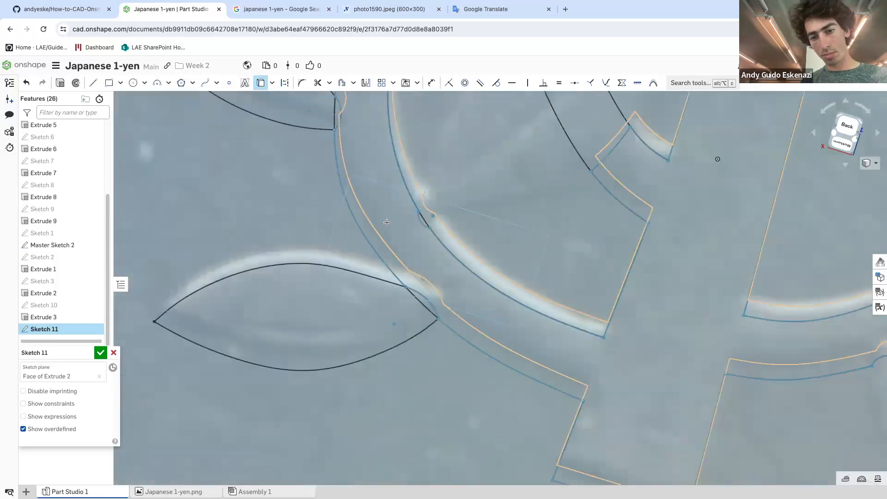
Project the plant's lower-right leaf, the leaf inside the right branch and the short junction curve on that branch
{"action": "scroll", "coordinate": [661, 305], "scroll_direction": "up", "scroll_amount": 5}
{"action": "left_click", "coordinate": [610, 297]}
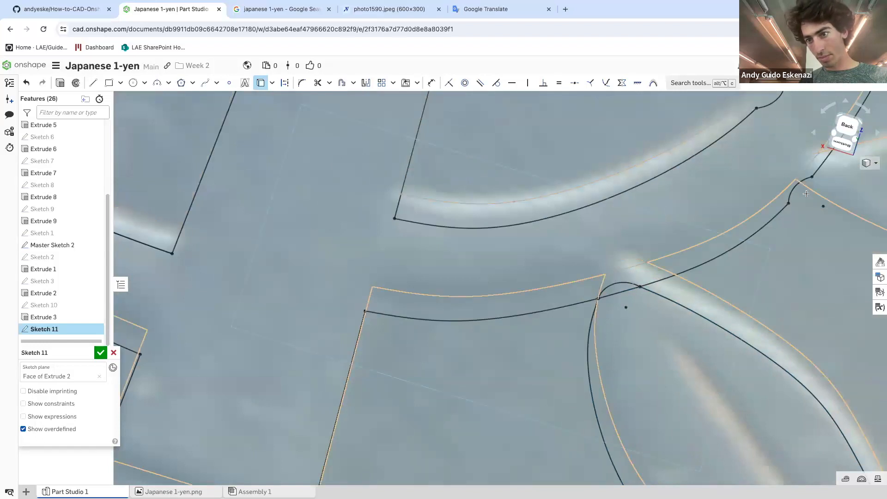
{"action": "scroll", "coordinate": [812, 205], "scroll_direction": "down", "scroll_amount": 5}
{"action": "scroll", "coordinate": [723, 217], "scroll_direction": "up", "scroll_amount": 6}
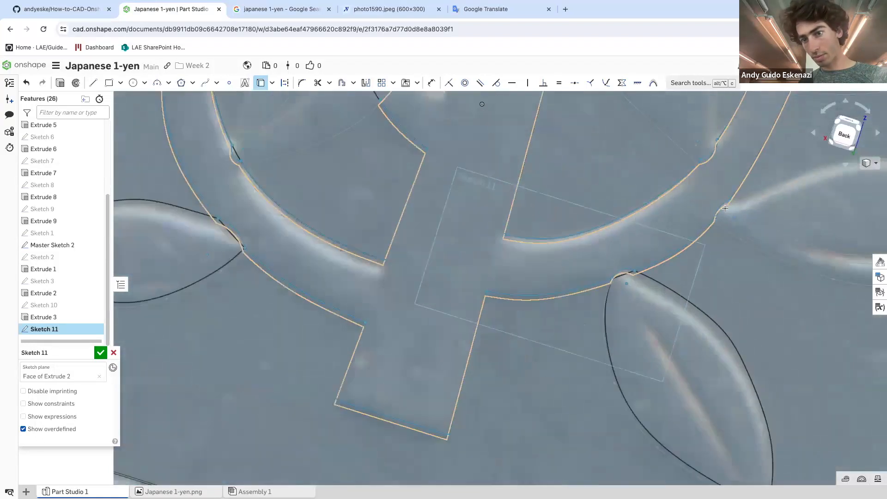
{"action": "left_click", "coordinate": [723, 217]}
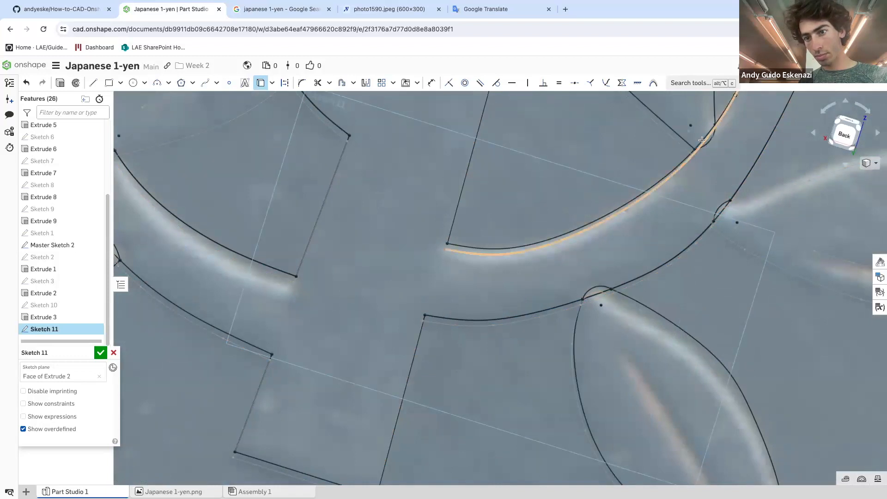
{"action": "scroll", "coordinate": [649, 212], "scroll_direction": "down", "scroll_amount": 6}
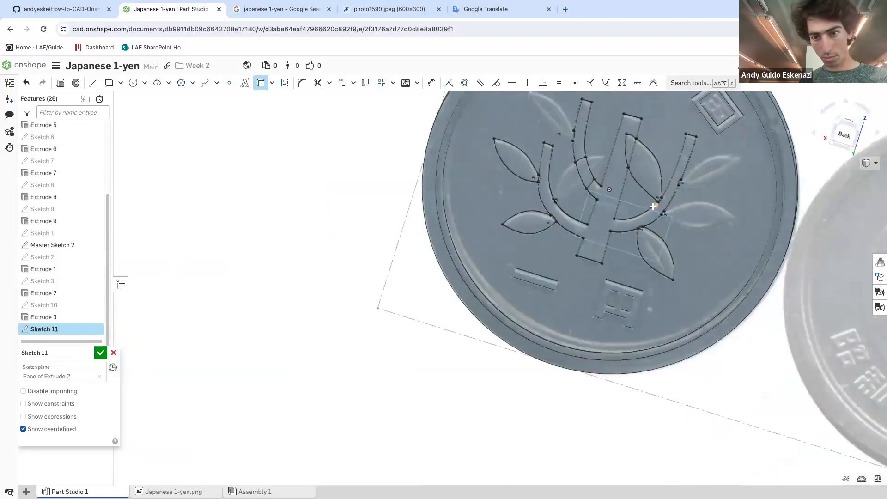
Delete the two projected curves of the leaf between the central stem and the right branch from Sketch 11
{"action": "scroll", "coordinate": [624, 222], "scroll_direction": "up", "scroll_amount": 6}
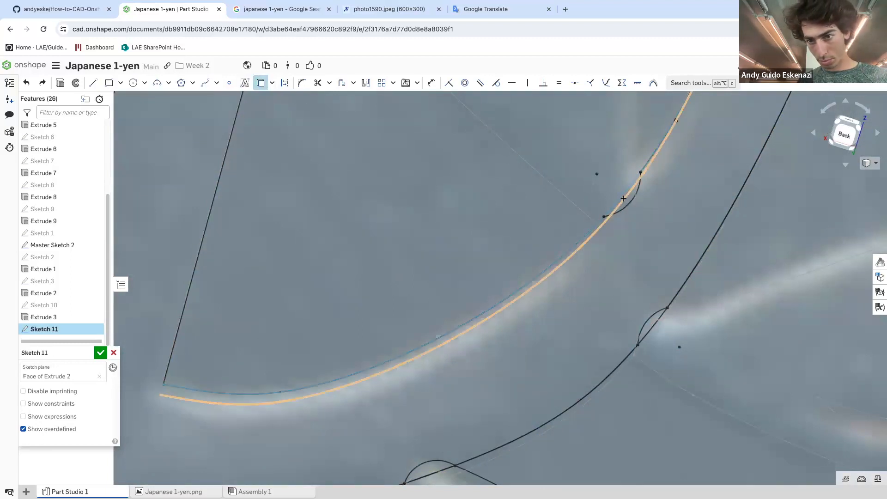
{"action": "scroll", "coordinate": [623, 198], "scroll_direction": "down", "scroll_amount": 5}
{"action": "scroll", "coordinate": [630, 189], "scroll_direction": "up", "scroll_amount": 5}
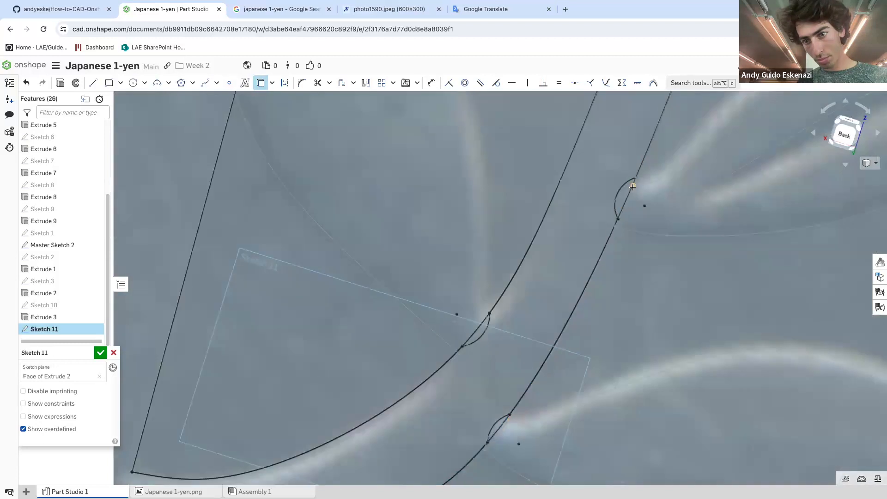
{"action": "scroll", "coordinate": [529, 255], "scroll_direction": "down", "scroll_amount": 5}
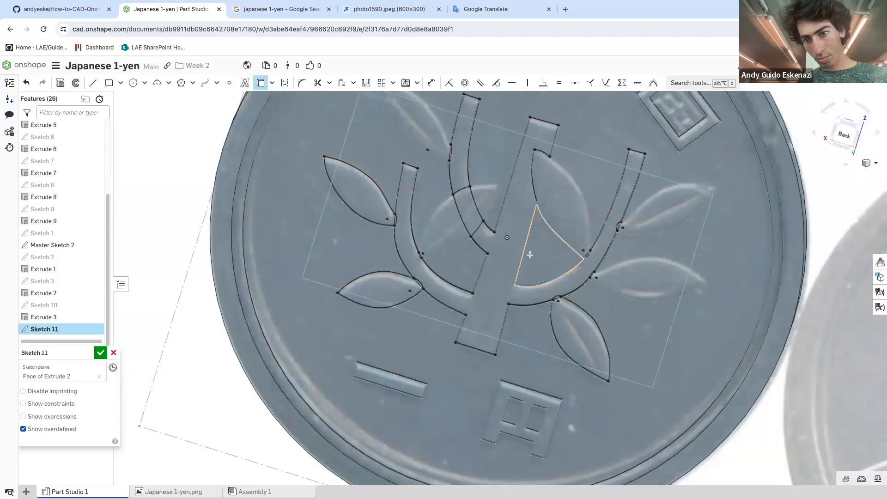
{"action": "scroll", "coordinate": [530, 255], "scroll_direction": "up", "scroll_amount": 5}
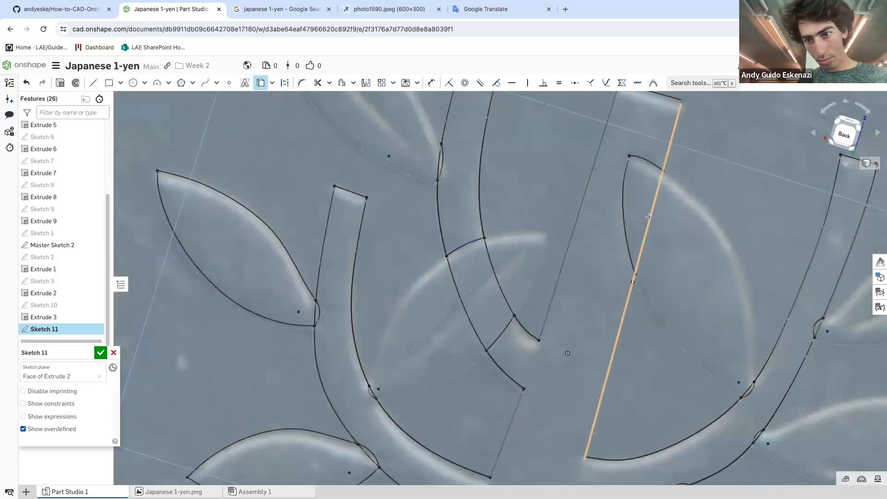
{"action": "right_click", "coordinate": [646, 160]}
{"action": "left_click", "coordinate": [693, 344]}
{"action": "right_click", "coordinate": [620, 199]}
{"action": "left_click", "coordinate": [622, 192]}
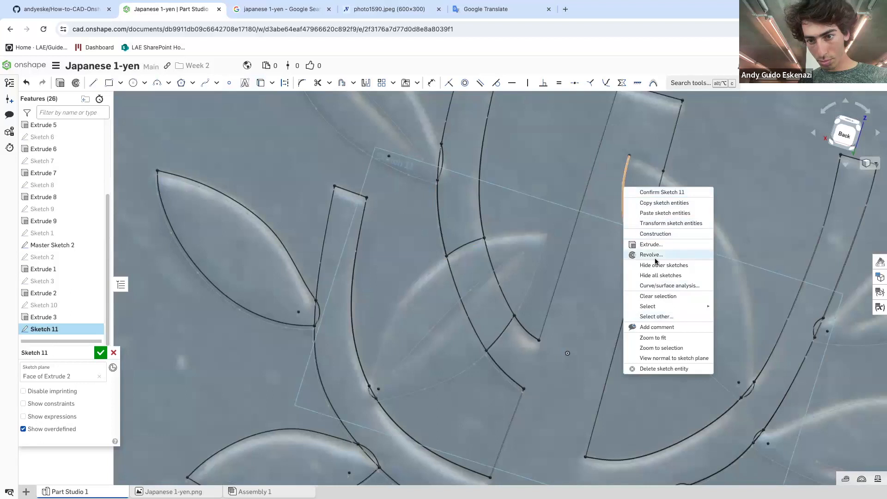
{"action": "left_click", "coordinate": [550, 251]}
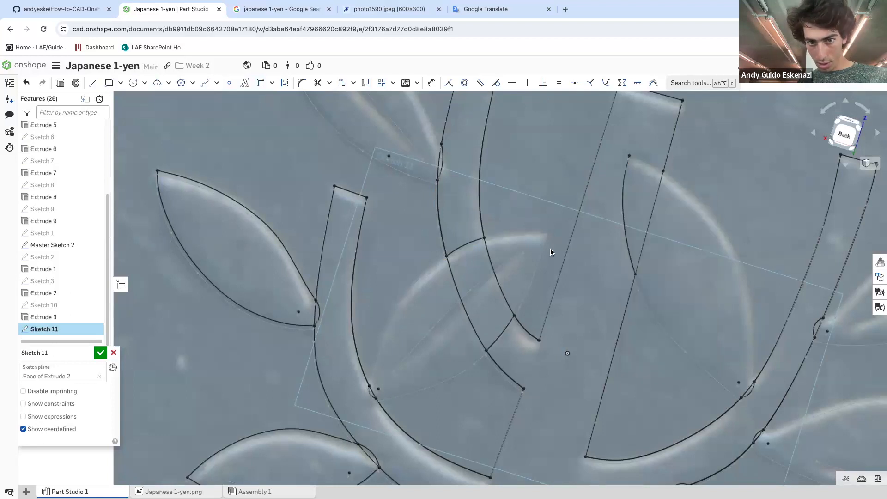
Delete the short leaf-junction arc and the two leaf segments crossing the inner left branch
{"action": "right_click", "coordinate": [444, 161]}
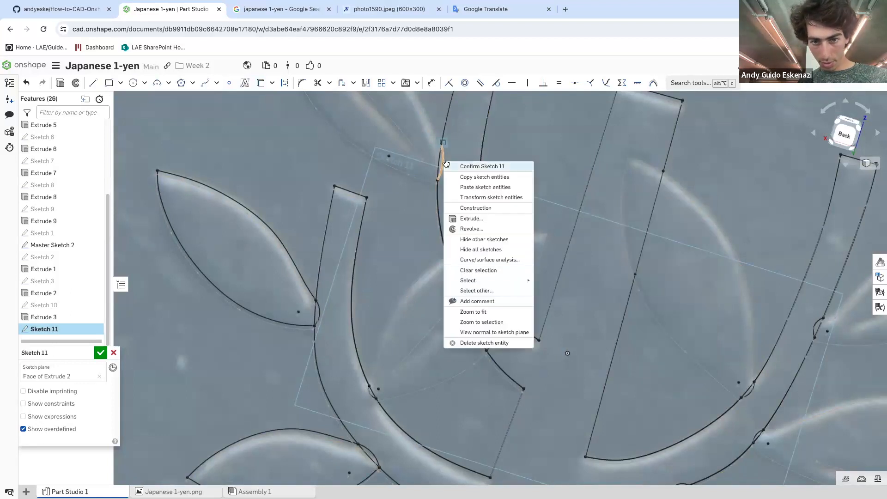
{"action": "left_click", "coordinate": [498, 343]}
{"action": "right_click", "coordinate": [506, 330]}
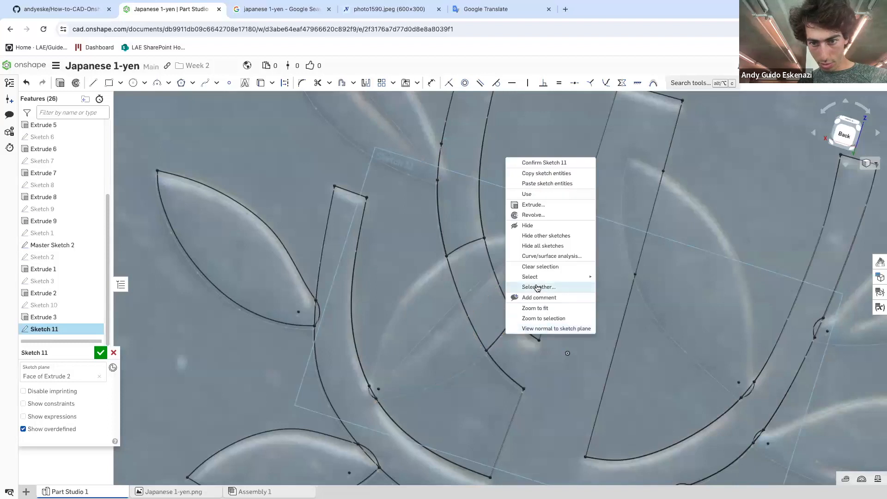
{"action": "left_click", "coordinate": [619, 277]}
{"action": "right_click", "coordinate": [506, 328]}
{"action": "key", "text": "Escape"}
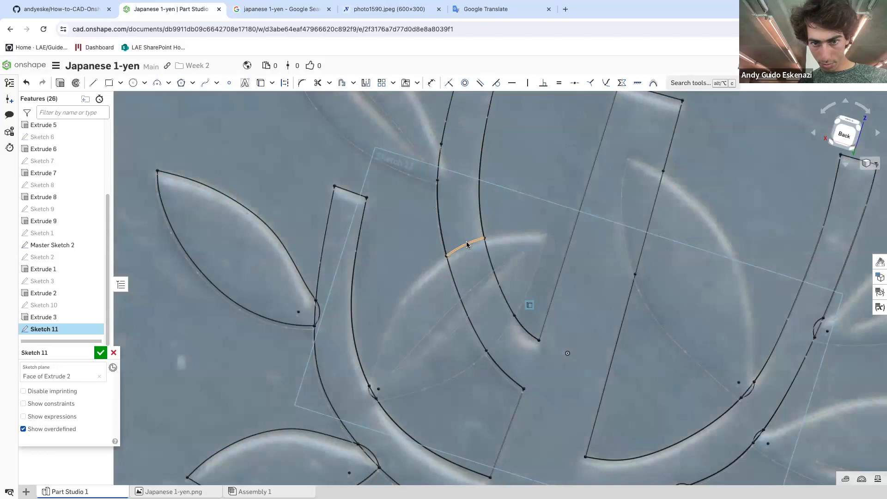
{"action": "right_click", "coordinate": [466, 245]}
{"action": "left_click", "coordinate": [510, 424]}
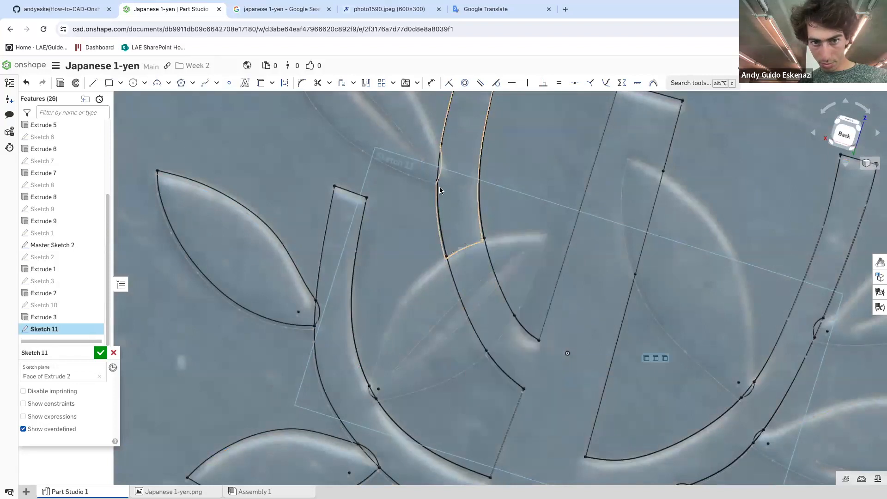
{"action": "right_click", "coordinate": [438, 165]}
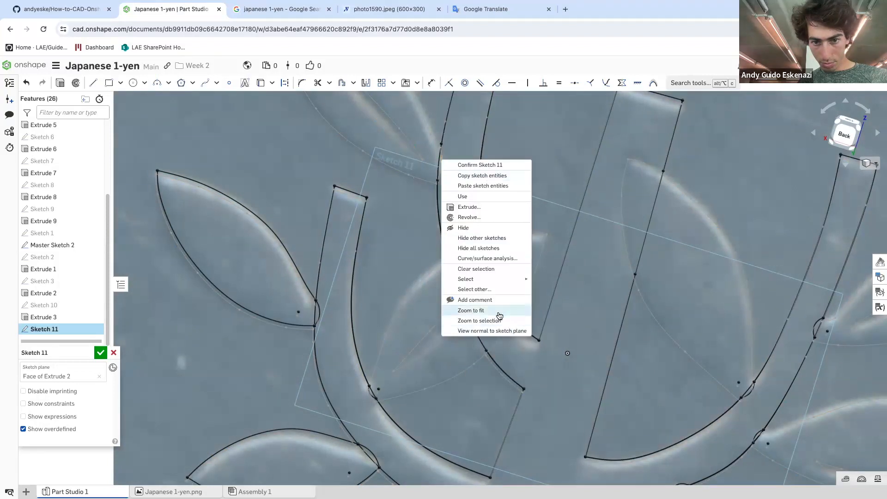
{"action": "left_click", "coordinate": [498, 313]}
Delete the three short leaf-junction arcs along the inner and outer edges of the outer left branch
{"action": "scroll", "coordinate": [321, 346], "scroll_direction": "up", "scroll_amount": 5}
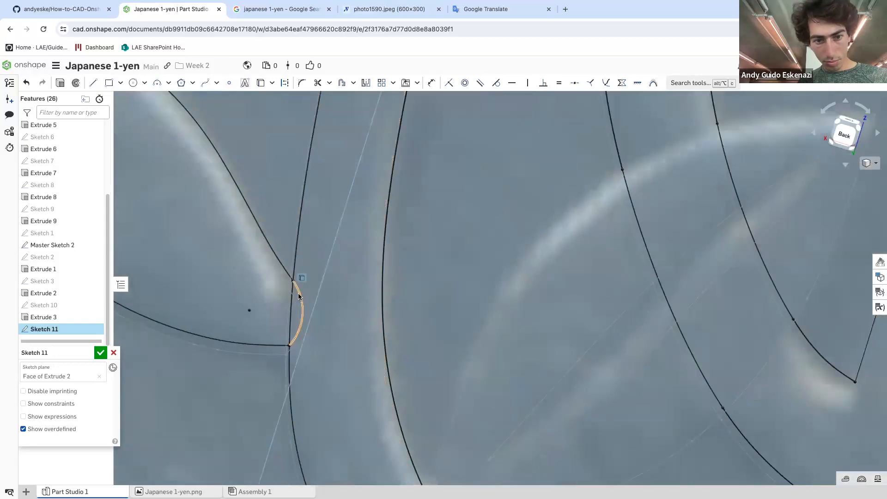
{"action": "right_click", "coordinate": [298, 295]}
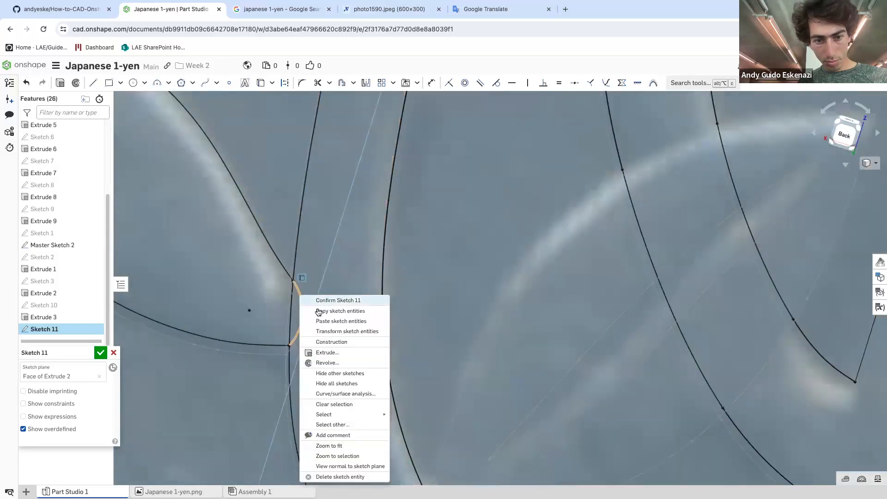
{"action": "left_click", "coordinate": [337, 476]}
{"action": "scroll", "coordinate": [328, 333], "scroll_direction": "down", "scroll_amount": 3}
{"action": "scroll", "coordinate": [361, 431], "scroll_direction": "up", "scroll_amount": 3}
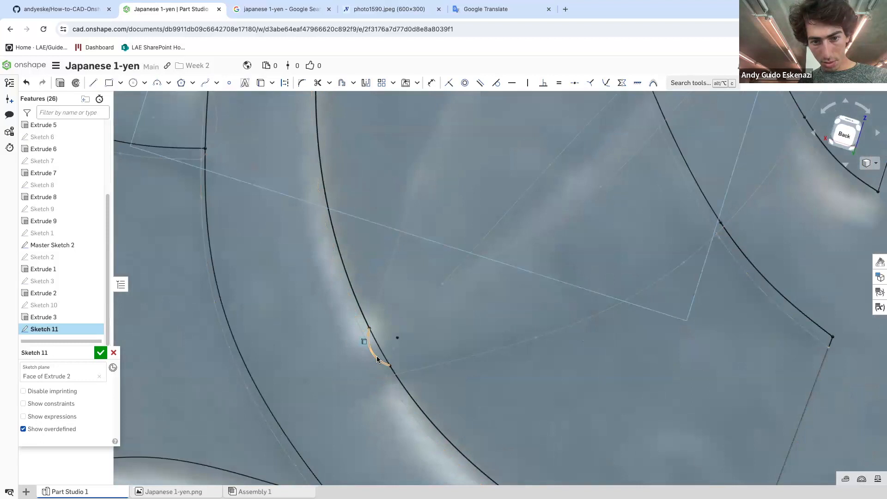
{"action": "right_click", "coordinate": [377, 360]}
{"action": "left_click", "coordinate": [395, 354]}
{"action": "scroll", "coordinate": [365, 290], "scroll_direction": "down", "scroll_amount": 4}
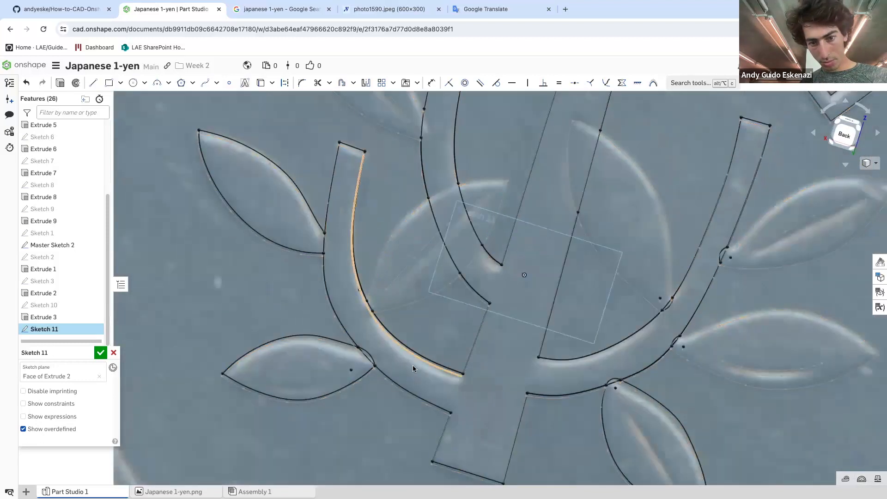
{"action": "scroll", "coordinate": [412, 365], "scroll_direction": "up", "scroll_amount": 5}
{"action": "right_click", "coordinate": [364, 340]}
{"action": "left_click", "coordinate": [369, 340]}
{"action": "scroll", "coordinate": [341, 282], "scroll_direction": "down", "scroll_amount": 5}
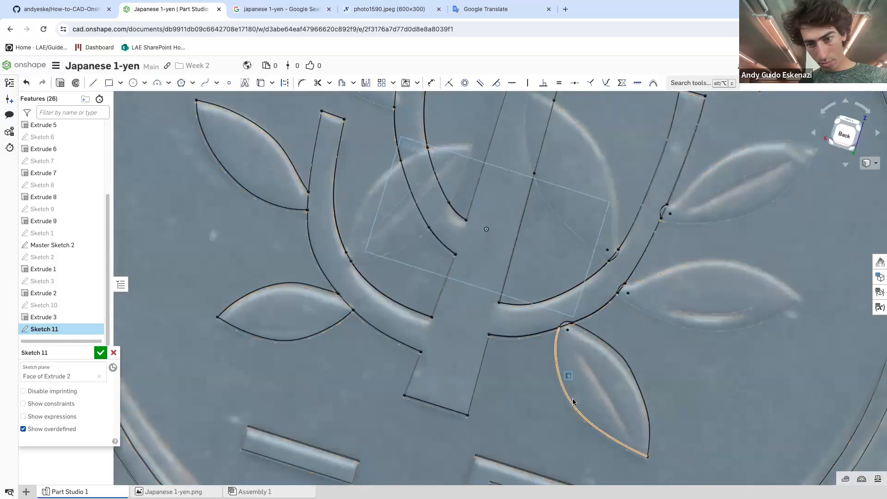
Delete the projected outline curves of the plant's lower-left leaf
{"action": "scroll", "coordinate": [568, 319], "scroll_direction": "up", "scroll_amount": 3}
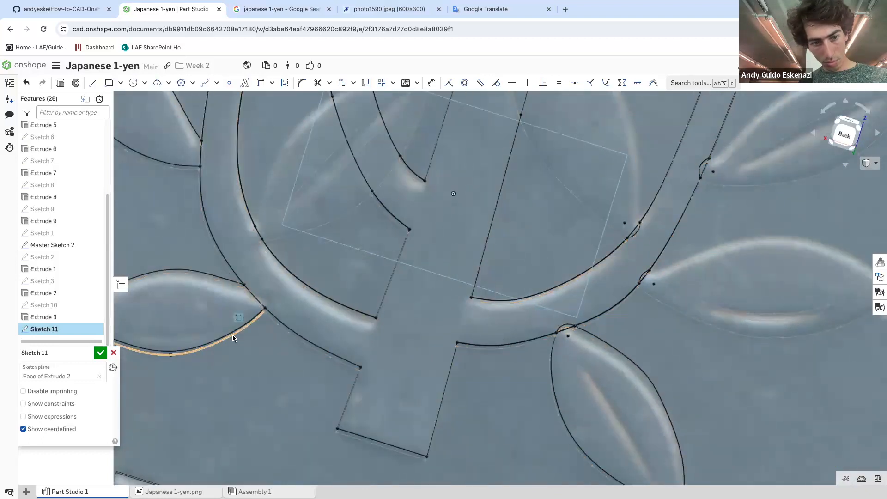
{"action": "right_click", "coordinate": [231, 334]}
{"action": "key", "text": "Escape"}
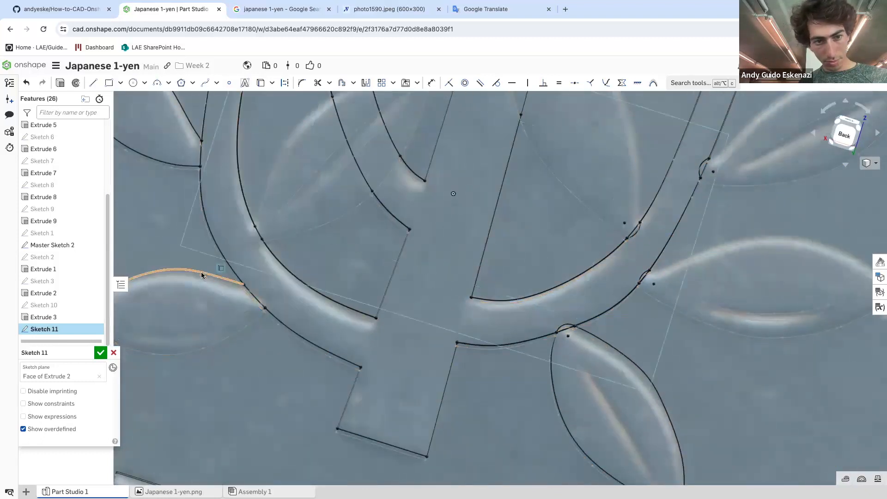
{"action": "right_click", "coordinate": [201, 273]}
{"action": "scroll", "coordinate": [234, 269], "scroll_direction": "down", "scroll_amount": 5}
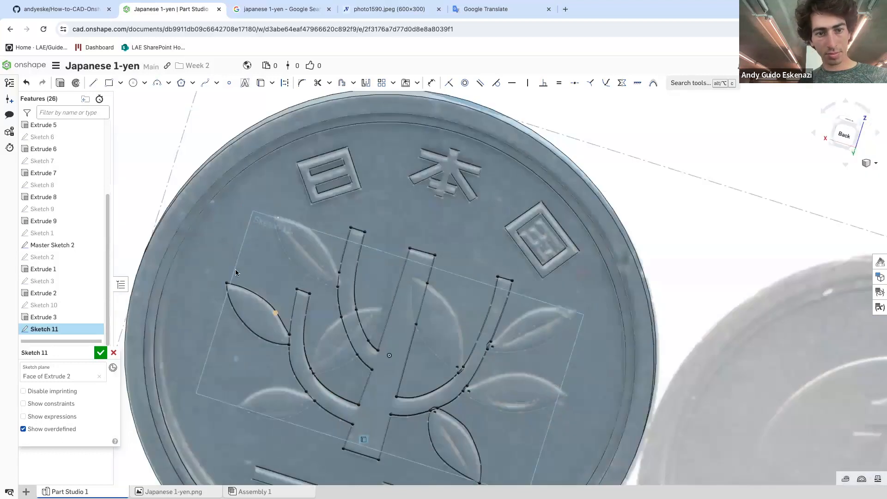
Delete both projected outline curves of the upper leaf on the outer left branch
{"action": "scroll", "coordinate": [280, 302], "scroll_direction": "up", "scroll_amount": 5}
{"action": "right_click", "coordinate": [279, 254]}
{"action": "key", "text": "Escape"}
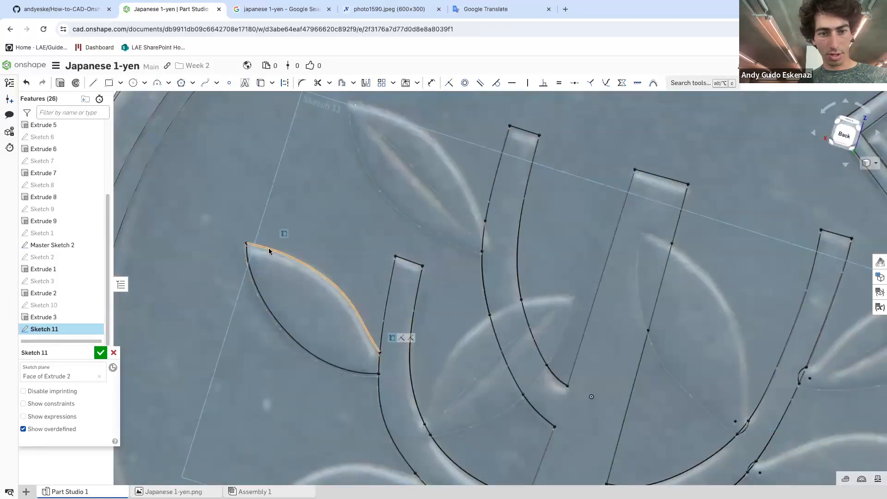
{"action": "right_click", "coordinate": [277, 247]}
{"action": "left_click", "coordinate": [293, 430]}
{"action": "key", "text": "Escape"}
{"action": "right_click", "coordinate": [329, 365]}
{"action": "key", "text": "Escape"}
Delete both projected outline curves of the plant's lower-right leaf
{"action": "scroll", "coordinate": [381, 371], "scroll_direction": "down", "scroll_amount": 5}
{"action": "scroll", "coordinate": [381, 371], "scroll_direction": "up", "scroll_amount": 5}
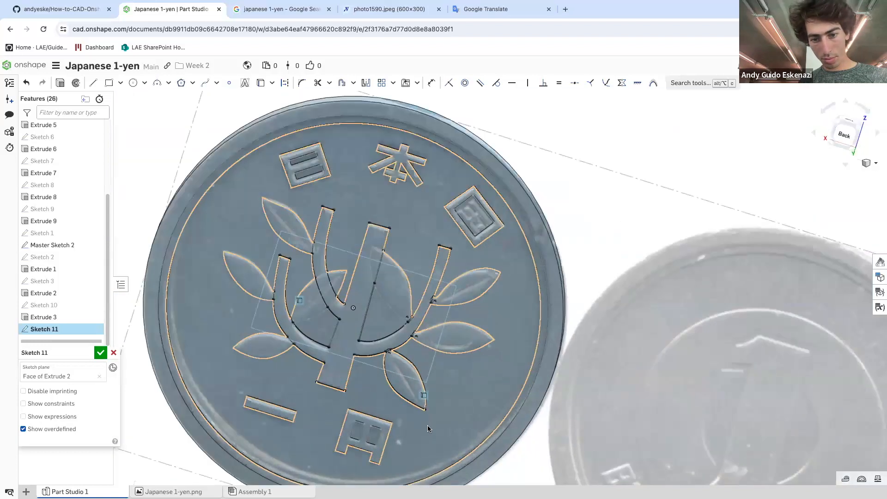
{"action": "right_click", "coordinate": [394, 313]}
{"action": "left_click", "coordinate": [390, 308]}
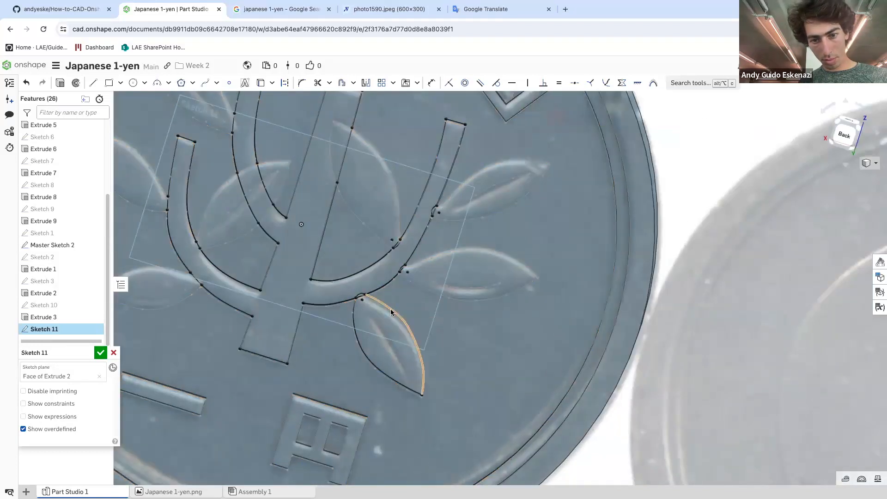
{"action": "right_click", "coordinate": [390, 309]}
{"action": "left_click", "coordinate": [438, 482]}
{"action": "key", "text": "Escape"}
{"action": "left_click", "coordinate": [361, 350]}
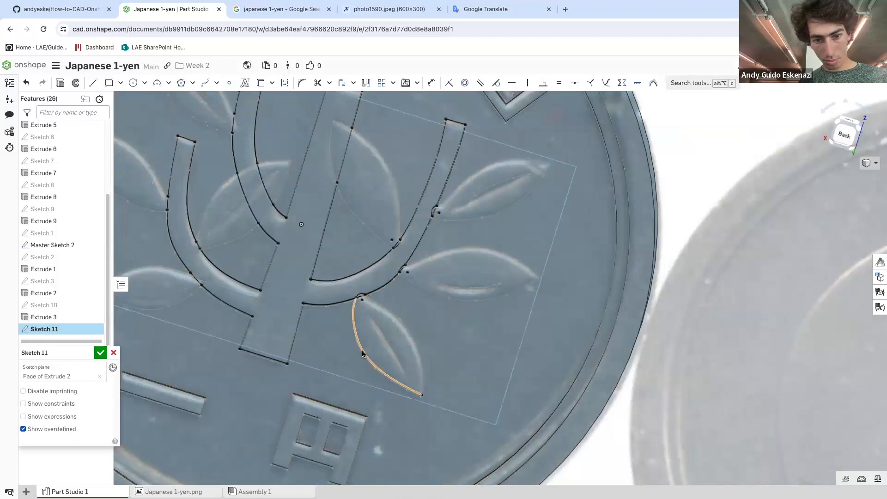
{"action": "right_click", "coordinate": [362, 350]}
Delete the two lower leaf-junction arcs on the right branch's outer edge
{"action": "scroll", "coordinate": [334, 301], "scroll_direction": "up", "scroll_amount": 5}
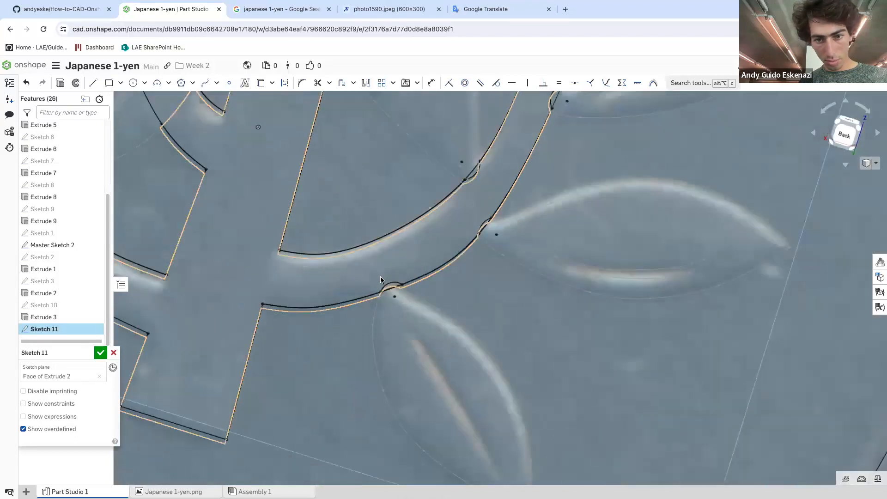
{"action": "right_click", "coordinate": [388, 283]}
{"action": "left_click", "coordinate": [427, 466]}
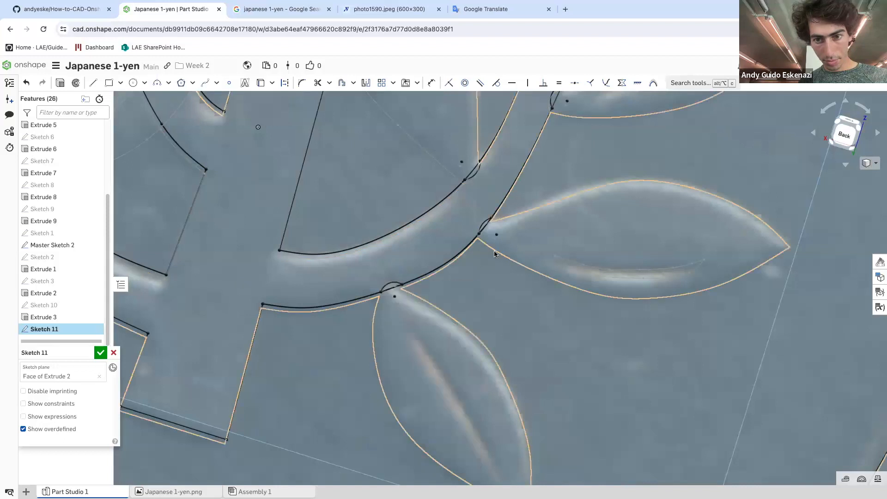
{"action": "right_click", "coordinate": [483, 225]}
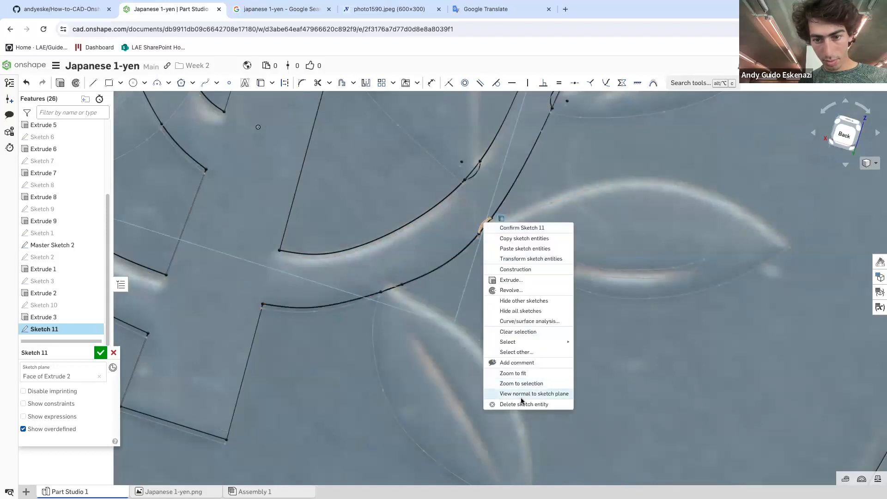
{"action": "left_click", "coordinate": [517, 403]}
Delete the junction arc on the right branch's inner edge and the upper junction arc on its outer edge
{"action": "scroll", "coordinate": [483, 180], "scroll_direction": "up", "scroll_amount": 2}
{"action": "right_click", "coordinate": [478, 172]}
{"action": "left_click", "coordinate": [531, 352]}
{"action": "scroll", "coordinate": [481, 164], "scroll_direction": "up", "scroll_amount": 3}
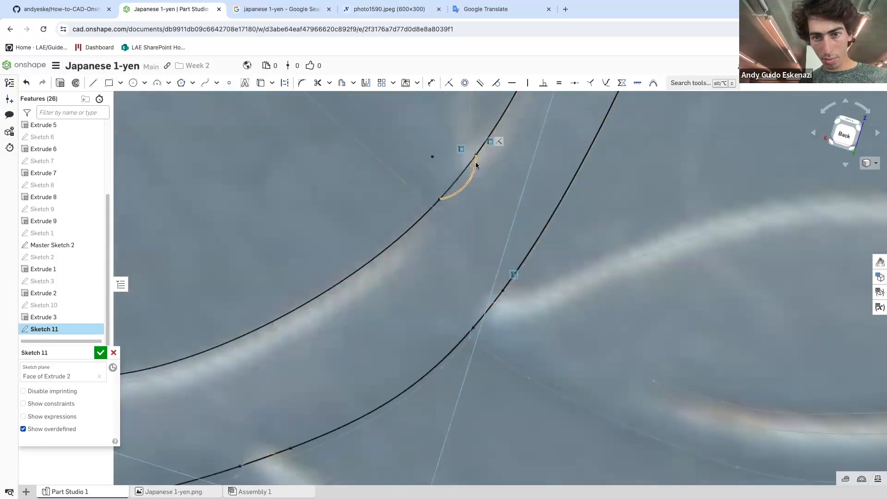
{"action": "right_click", "coordinate": [475, 162]}
{"action": "left_click", "coordinate": [515, 346]}
{"action": "scroll", "coordinate": [502, 343], "scroll_direction": "down", "scroll_amount": 3}
{"action": "scroll", "coordinate": [502, 342], "scroll_direction": "up", "scroll_amount": 5}
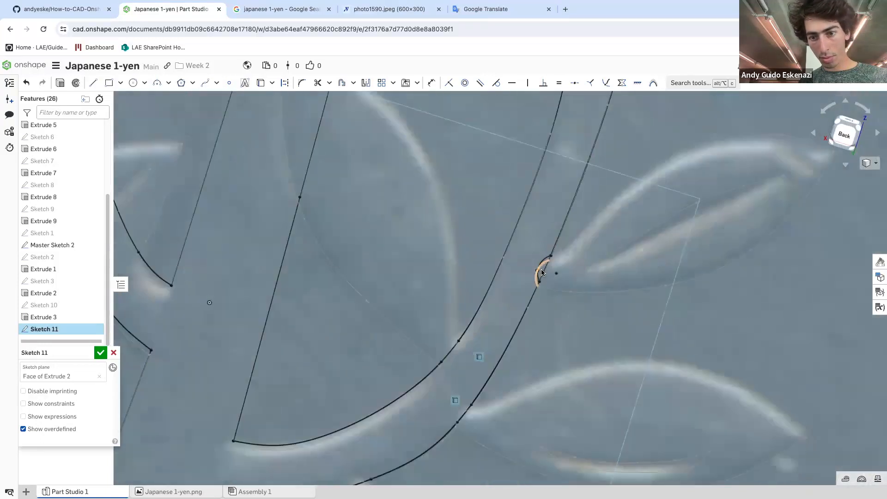
{"action": "right_click", "coordinate": [544, 254]}
{"action": "left_click", "coordinate": [591, 436]}
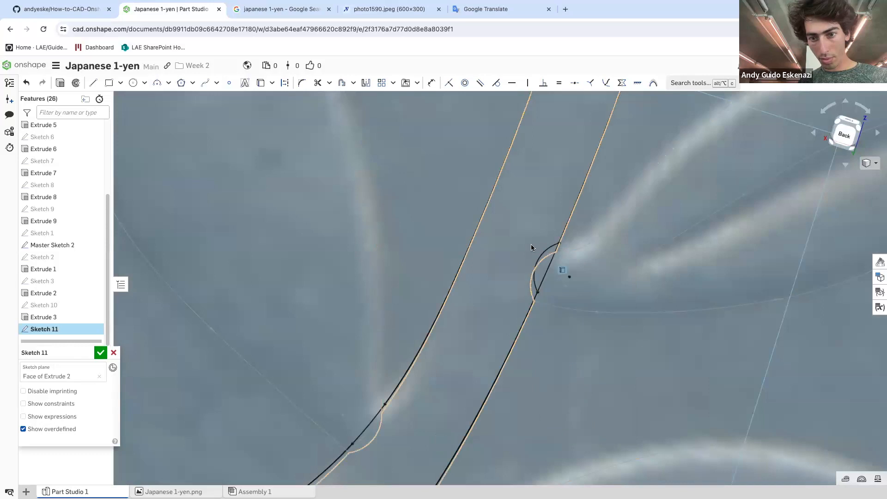
{"action": "scroll", "coordinate": [531, 244], "scroll_direction": "down", "scroll_amount": 3}
{"action": "scroll", "coordinate": [532, 243], "scroll_direction": "up", "scroll_amount": 3}
{"action": "scroll", "coordinate": [533, 242], "scroll_direction": "down", "scroll_amount": 3}
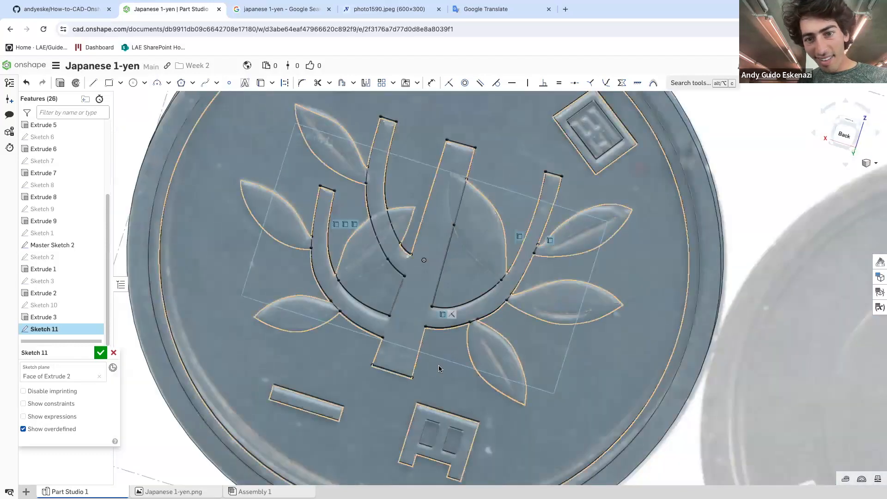
{"action": "scroll", "coordinate": [476, 244], "scroll_direction": "up", "scroll_amount": 3}
Extrude the plant's stem-and-branch region of Master Sketch 2 as a new solid with a 0.1 mm depth
{"action": "mouse_move", "coordinate": [470, 271]}
{"action": "right_mouse_down"}
{"action": "mouse_move", "coordinate": [462, 238]}
{"action": "mouse_move", "coordinate": [497, 388]}
{"action": "right_mouse_up"}
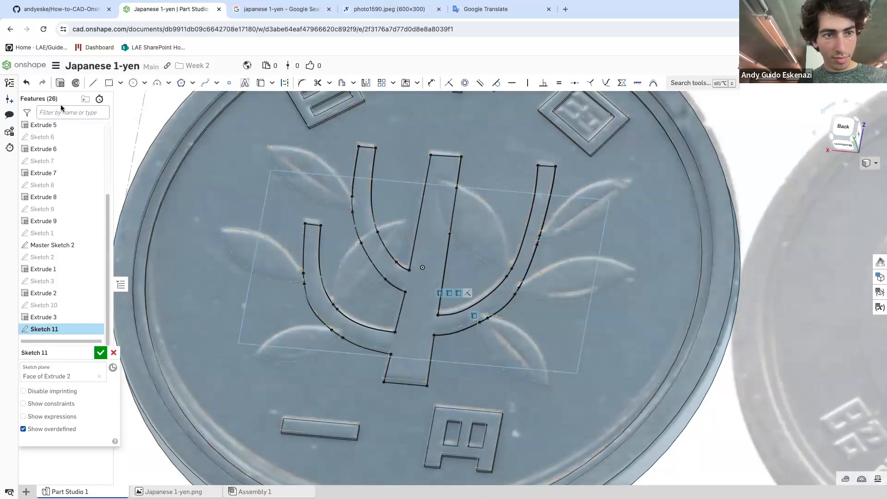
{"action": "key", "text": "shift+e"}
{"action": "mouse_move", "coordinate": [428, 358]}
{"action": "right_mouse_down"}
{"action": "mouse_move", "coordinate": [444, 349]}
{"action": "mouse_move", "coordinate": [400, 290]}
{"action": "mouse_move", "coordinate": [375, 311]}
{"action": "mouse_move", "coordinate": [406, 348]}
{"action": "mouse_move", "coordinate": [382, 311]}
{"action": "right_mouse_up"}
{"action": "left_click", "coordinate": [415, 304]}
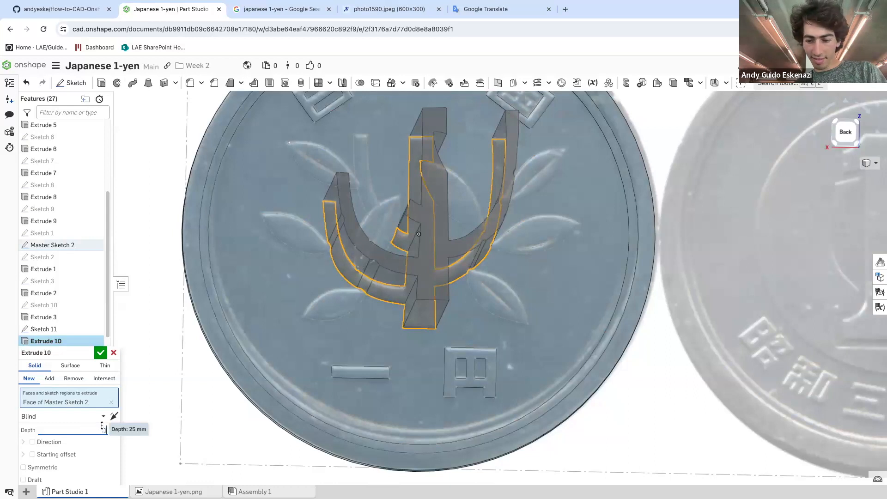
{"action": "type", "text": "0.1"}
{"action": "scroll", "coordinate": [362, 328], "scroll_direction": "up", "scroll_amount": 10}
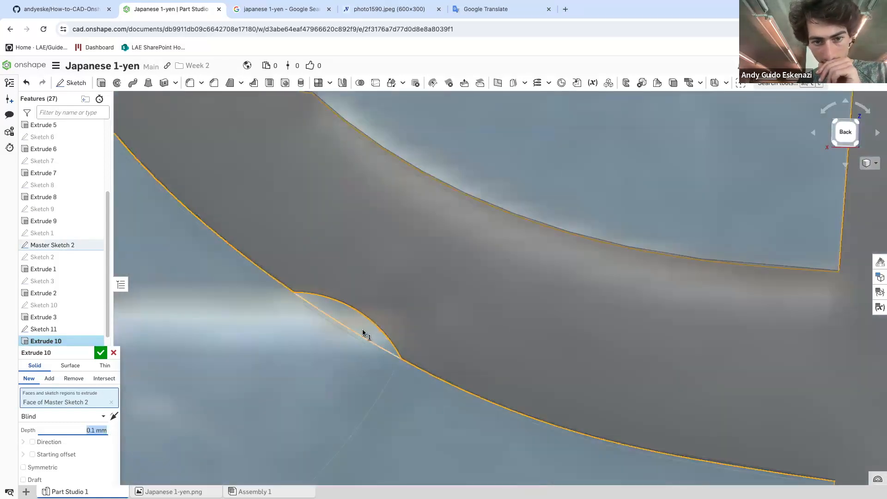
Try adding the small leaf-junction regions of the left branch to the stem extrusion, and cancel the extrusion
{"action": "left_click", "coordinate": [362, 329]}
{"action": "scroll", "coordinate": [362, 329], "scroll_direction": "down", "scroll_amount": 5}
{"action": "left_click", "coordinate": [226, 133]}
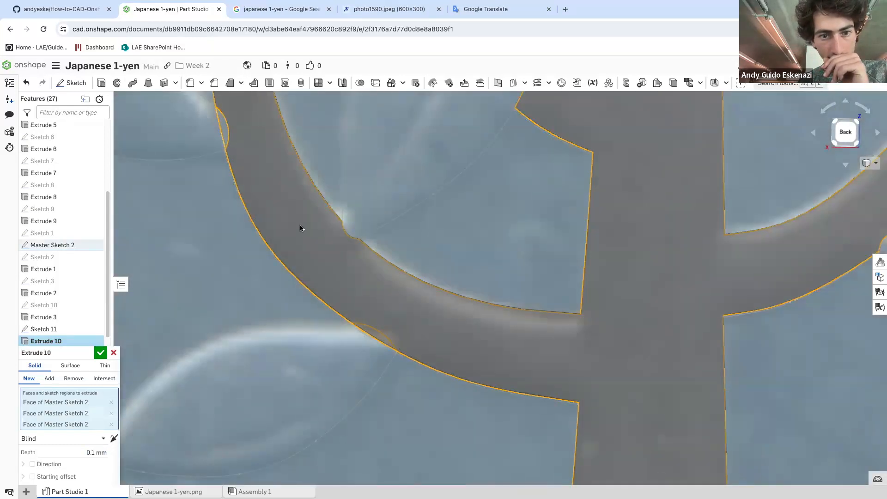
{"action": "scroll", "coordinate": [317, 277], "scroll_direction": "down", "scroll_amount": 6}
{"action": "right_click_drag", "start_coordinate": [392, 336], "coordinate": [168, 327]}
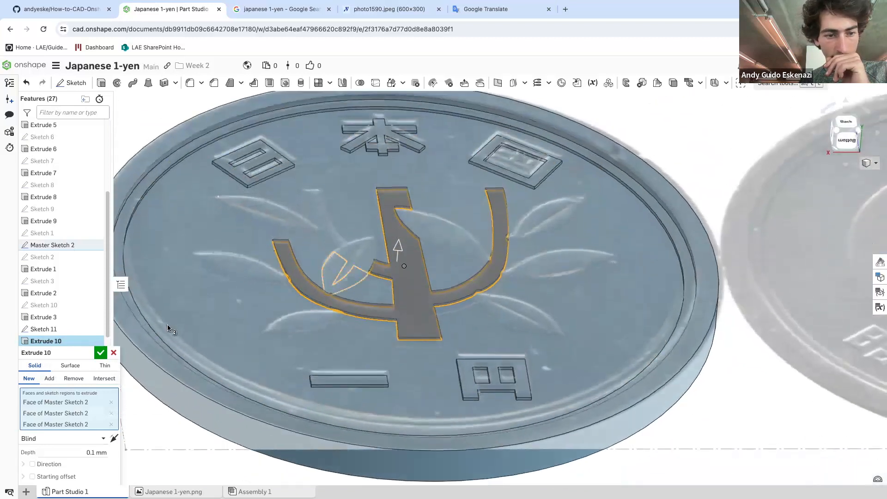
{"action": "left_click", "coordinate": [114, 353]}
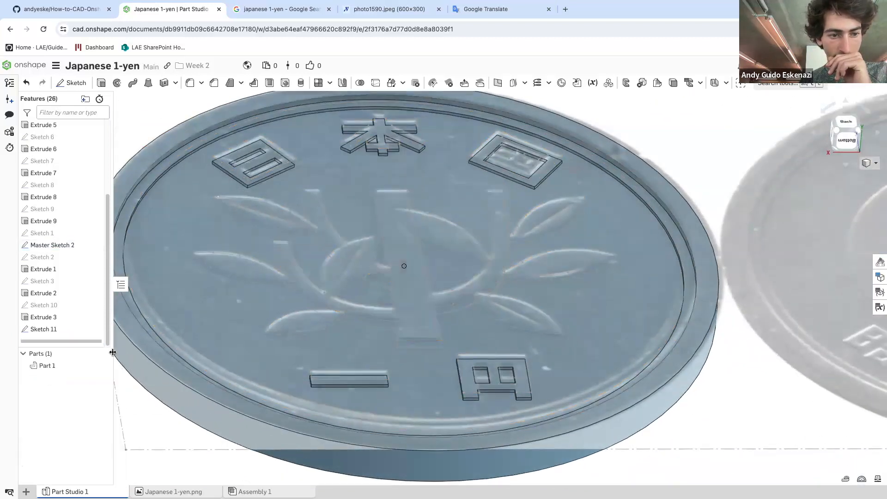
Try to extrude the stem-and-branch outline of Sketch 11
{"action": "right_click", "coordinate": [65, 332]}
{"action": "left_click", "coordinate": [106, 137]}
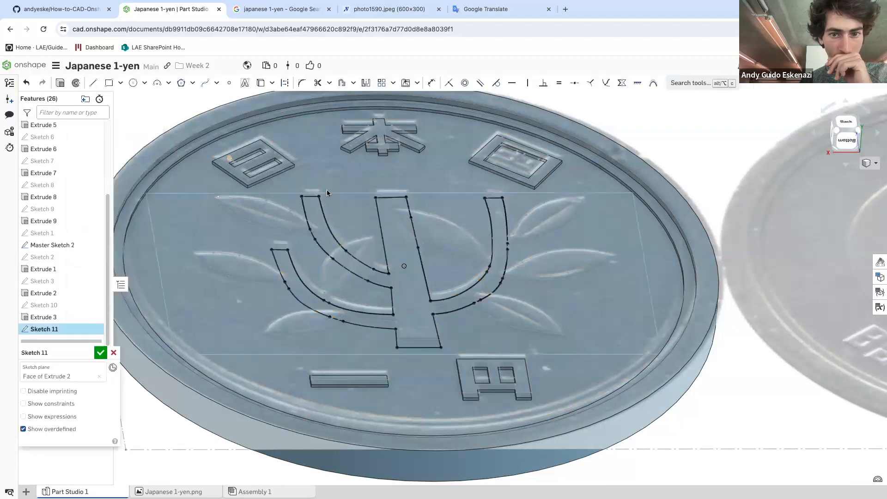
{"action": "scroll", "coordinate": [298, 203], "scroll_direction": "up", "scroll_amount": 5}
{"action": "right_click_drag", "start_coordinate": [298, 202], "coordinate": [358, 240]}
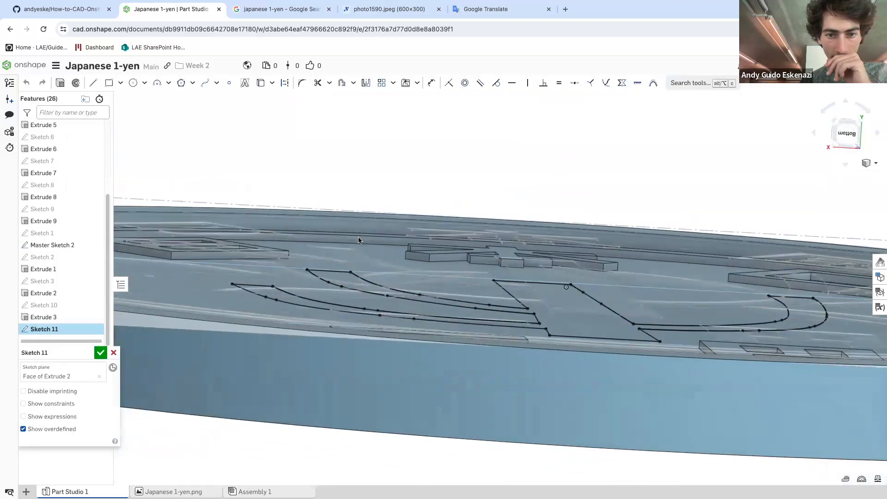
{"action": "key", "text": "n"}
{"action": "left_click", "coordinate": [60, 82]}
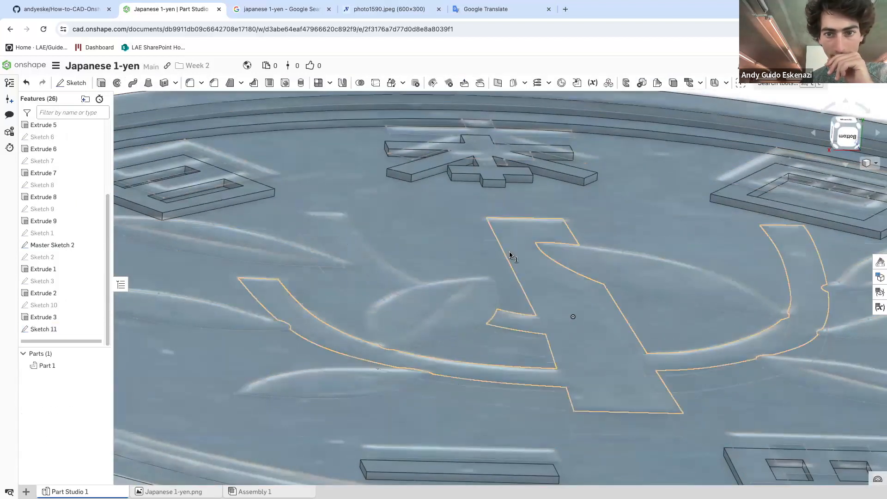
{"action": "key", "text": "shift+e"}
{"action": "scroll", "coordinate": [582, 311], "scroll_direction": "down", "scroll_amount": 5}
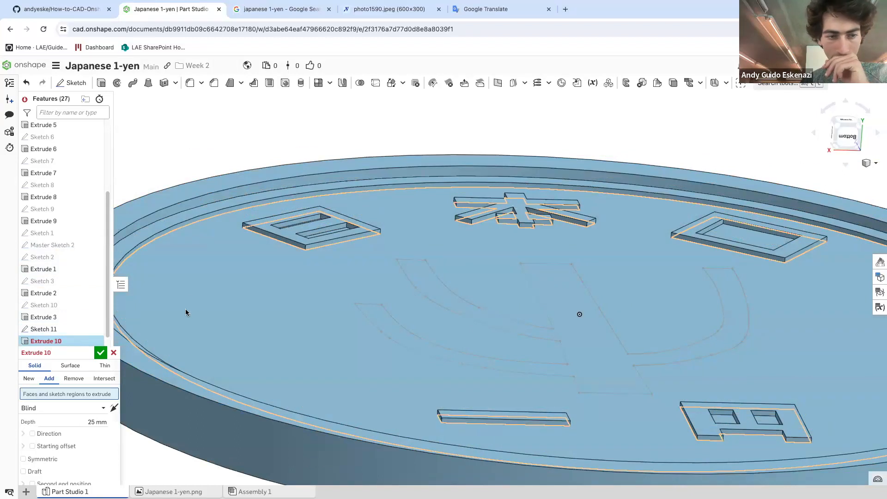
{"action": "left_click", "coordinate": [113, 352]}
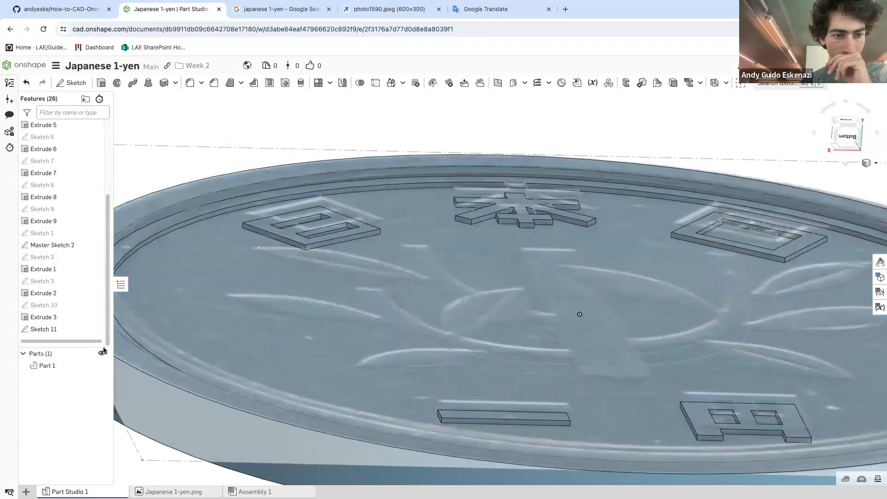
Hide Master Sketch 2 and retry the extrusion from Sketch 11 alone
{"action": "right_click", "coordinate": [57, 331]}
{"action": "left_click", "coordinate": [56, 329]}
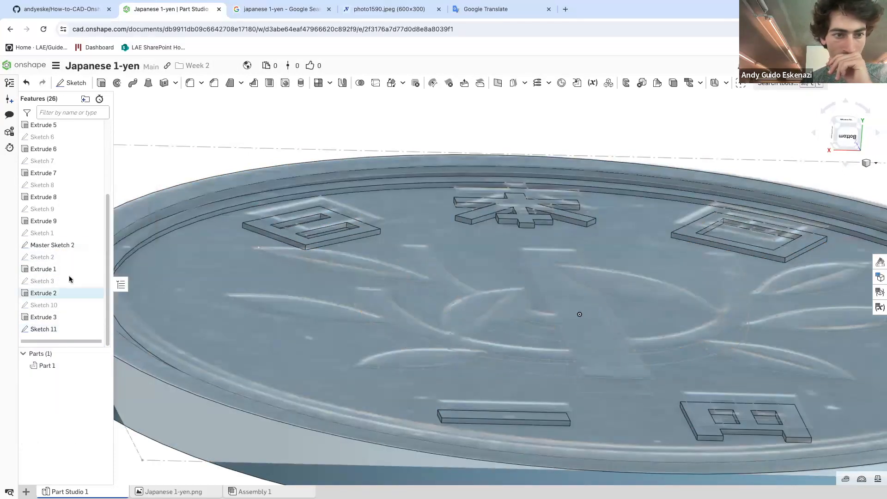
{"action": "left_click", "coordinate": [94, 246]}
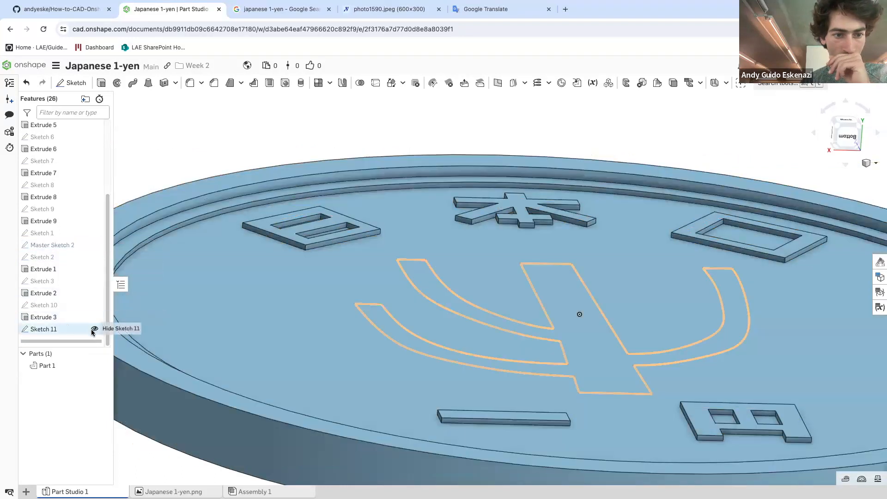
{"action": "right_click", "coordinate": [57, 331]}
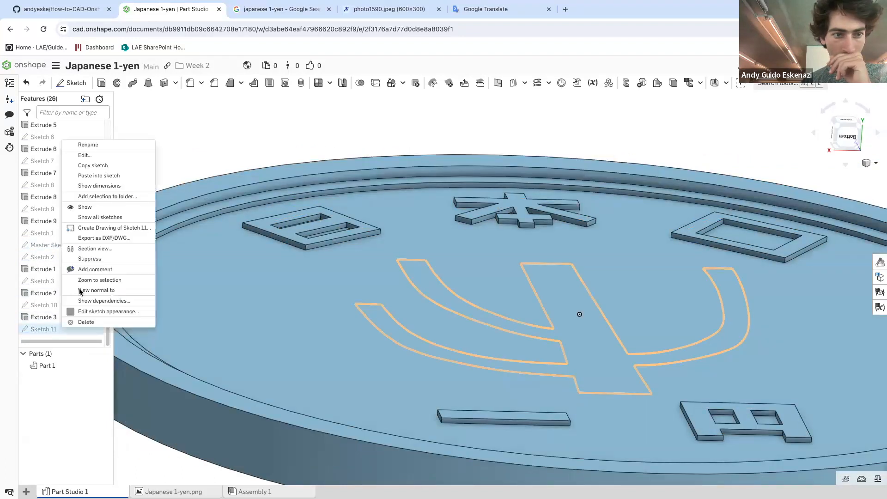
{"action": "left_click", "coordinate": [85, 156]}
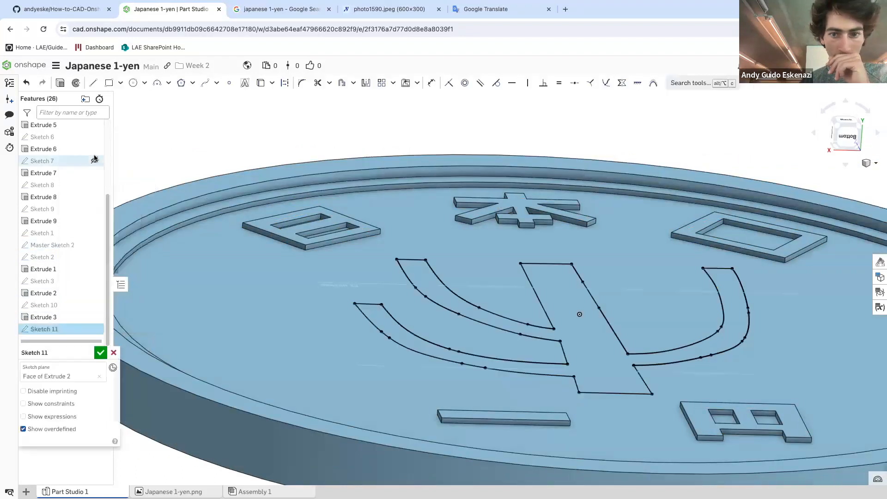
{"action": "left_click", "coordinate": [57, 83]}
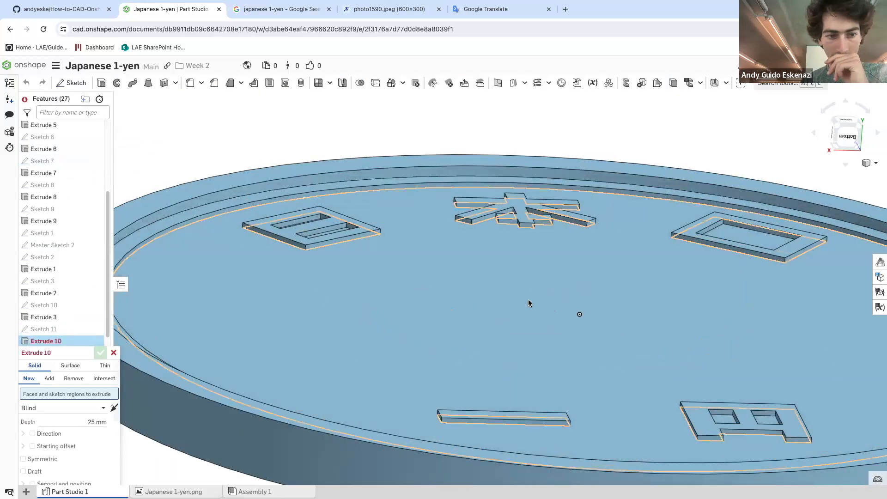
{"action": "scroll", "coordinate": [508, 295], "scroll_direction": "down", "scroll_amount": 5}
{"action": "right_click_drag", "start_coordinate": [538, 319], "coordinate": [450, 377]}
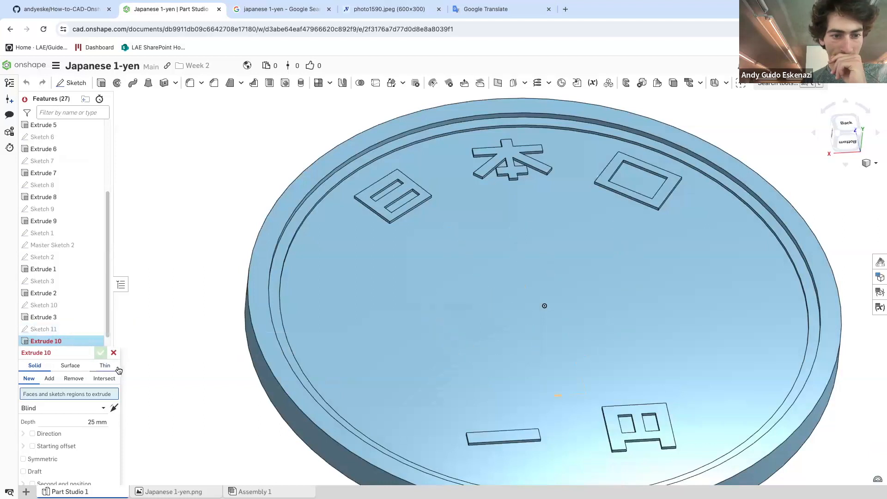
{"action": "left_click", "coordinate": [114, 352]}
Reopen Sketch 11 and draw straight lines across the branch openings on both sides of the stem
{"action": "right_click", "coordinate": [76, 329]}
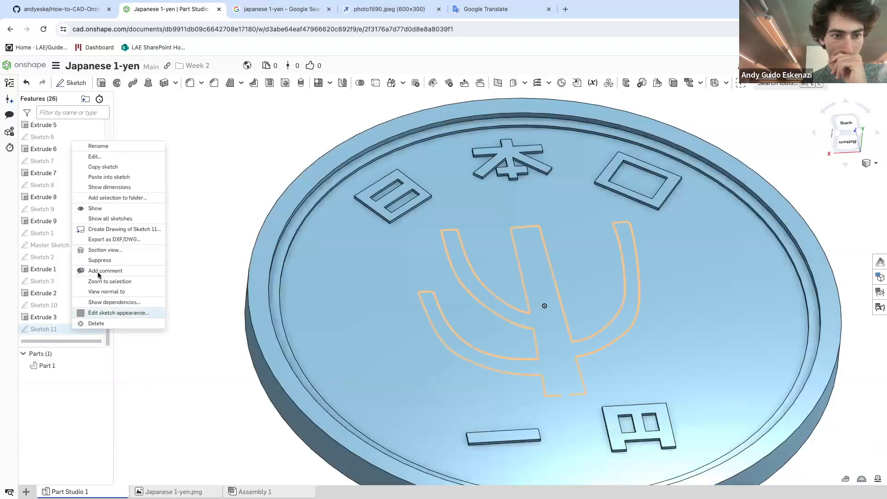
{"action": "left_click", "coordinate": [104, 162]}
{"action": "scroll", "coordinate": [524, 274], "scroll_direction": "up", "scroll_amount": 3}
{"action": "mouse_move", "coordinate": [583, 279]}
{"action": "right_mouse_down"}
{"action": "mouse_move", "coordinate": [590, 310]}
{"action": "mouse_move", "coordinate": [577, 314]}
{"action": "right_mouse_up"}
{"action": "scroll", "coordinate": [539, 318], "scroll_direction": "down", "scroll_amount": 5}
{"action": "scroll", "coordinate": [572, 422], "scroll_direction": "up", "scroll_amount": 5}
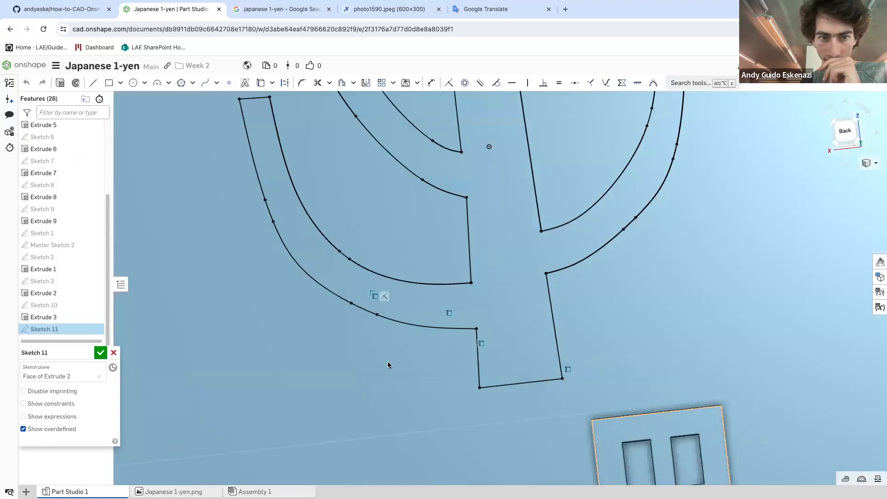
{"action": "scroll", "coordinate": [392, 202], "scroll_direction": "down", "scroll_amount": 5}
{"action": "scroll", "coordinate": [392, 200], "scroll_direction": "up", "scroll_amount": 7}
{"action": "scroll", "coordinate": [474, 248], "scroll_direction": "down", "scroll_amount": 5}
{"action": "scroll", "coordinate": [494, 313], "scroll_direction": "up", "scroll_amount": 5}
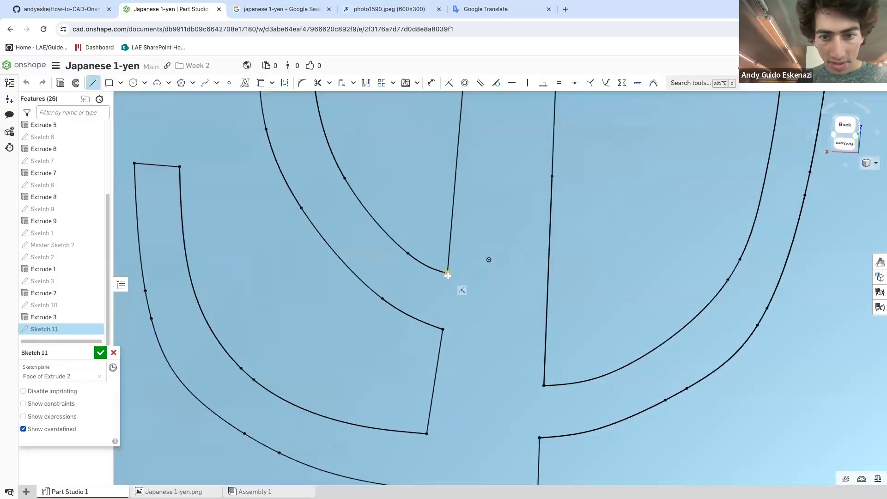
{"action": "left_click", "coordinate": [442, 329]}
{"action": "scroll", "coordinate": [442, 330], "scroll_direction": "down", "scroll_amount": 2}
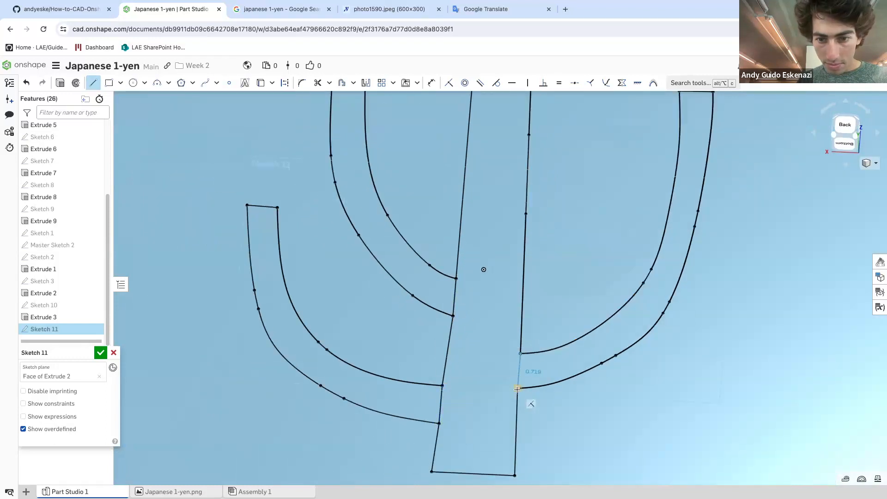
Try to delete the short leaf-junction segment on the lower-left branch's outer edge, and discard the Sketch 11 edits
{"action": "scroll", "coordinate": [303, 374], "scroll_direction": "up", "scroll_amount": 3}
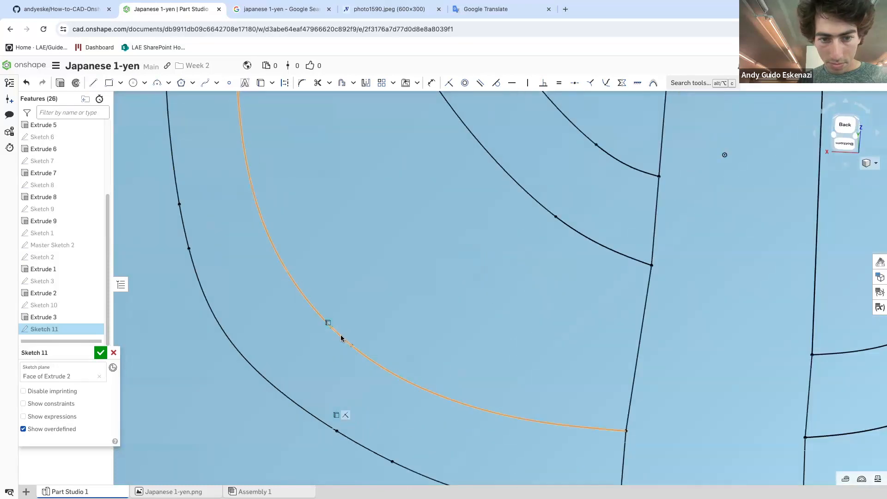
{"action": "right_click", "coordinate": [184, 232]}
{"action": "left_click", "coordinate": [233, 413]}
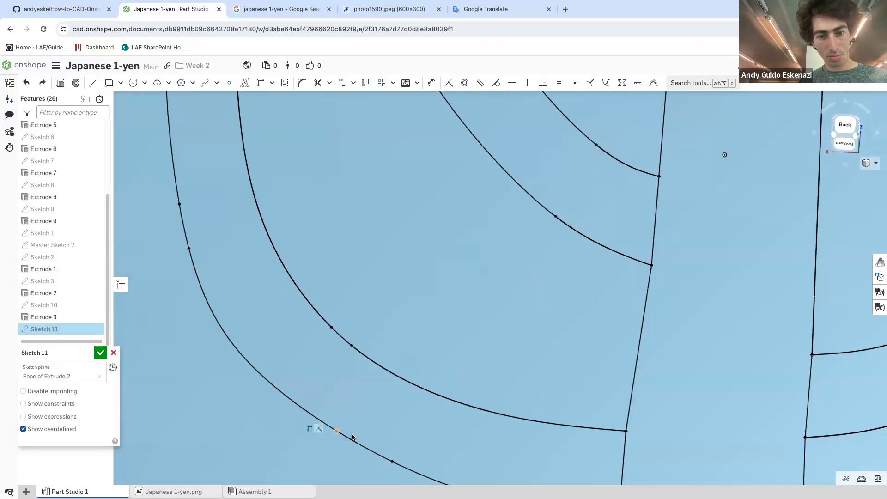
{"action": "scroll", "coordinate": [352, 436], "scroll_direction": "down", "scroll_amount": 5}
{"action": "left_click", "coordinate": [114, 354]}
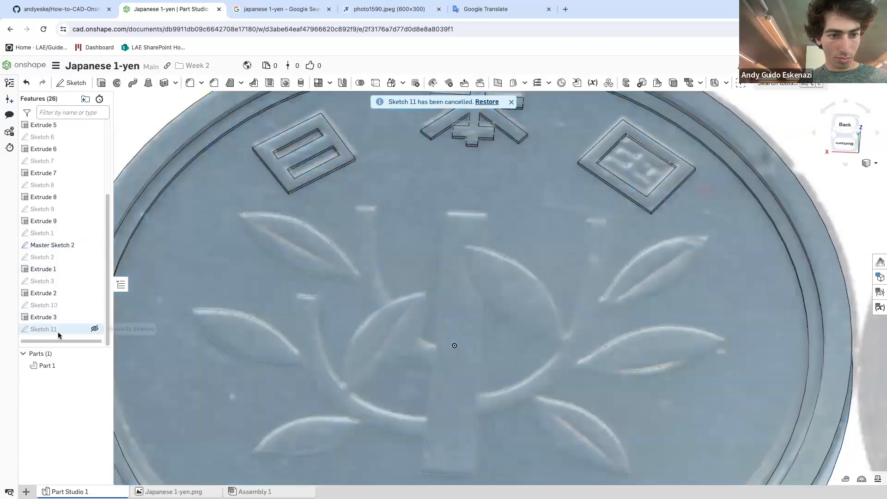
Reopen Sketch 11 and delete the whole outline of the upper-left branch
{"action": "right_click", "coordinate": [56, 329]}
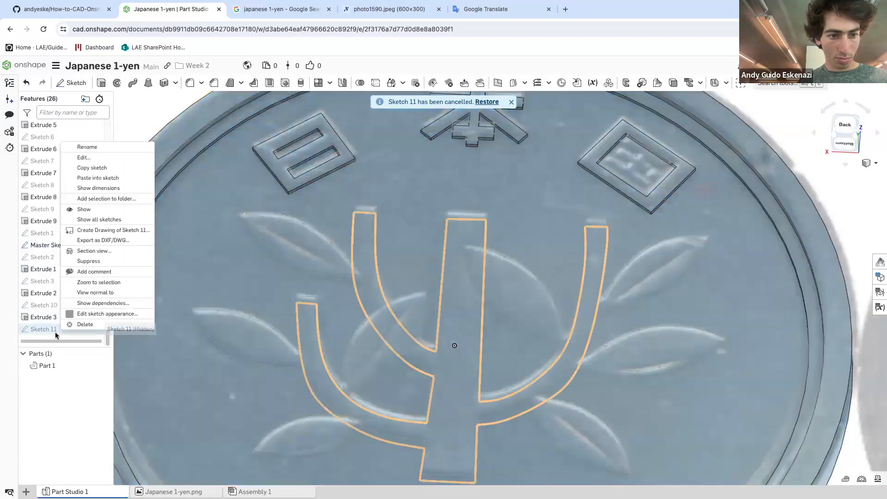
{"action": "left_click", "coordinate": [83, 157]}
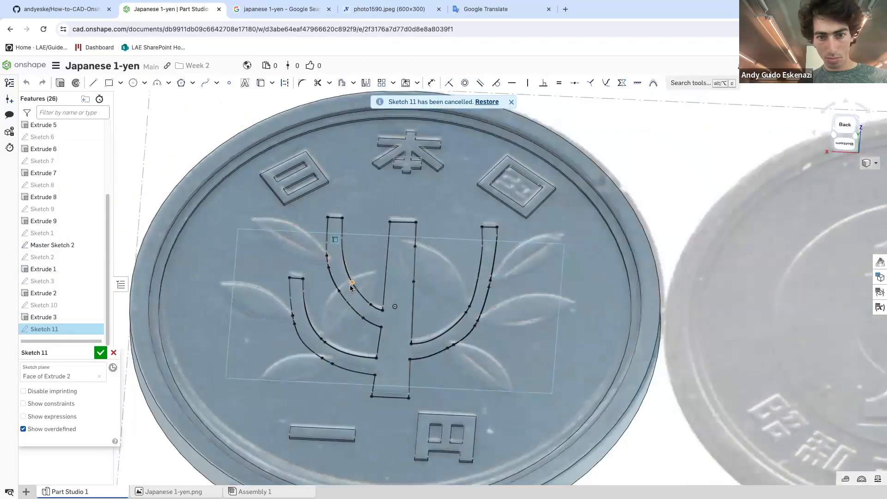
{"action": "left_click_drag", "start_coordinate": [309, 199], "coordinate": [386, 342]}
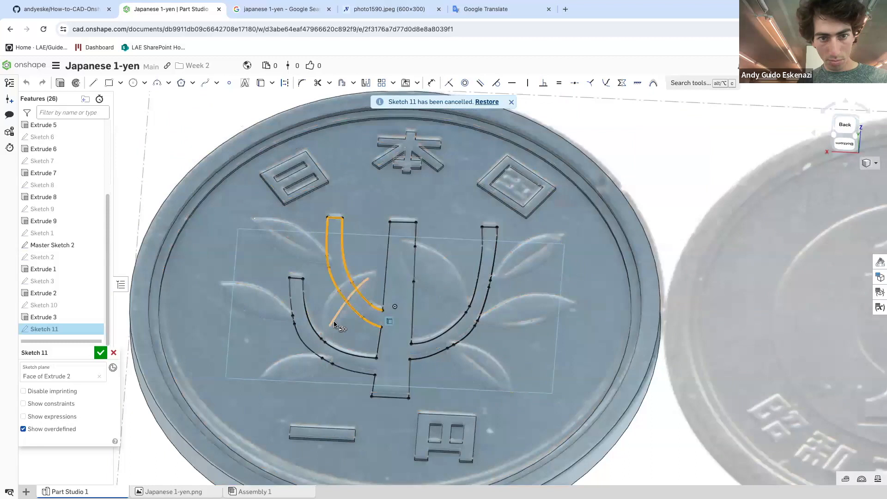
{"action": "scroll", "coordinate": [335, 324], "scroll_direction": "down", "scroll_amount": 3}
{"action": "right_click", "coordinate": [151, 165]}
{"action": "left_click", "coordinate": [197, 336]}
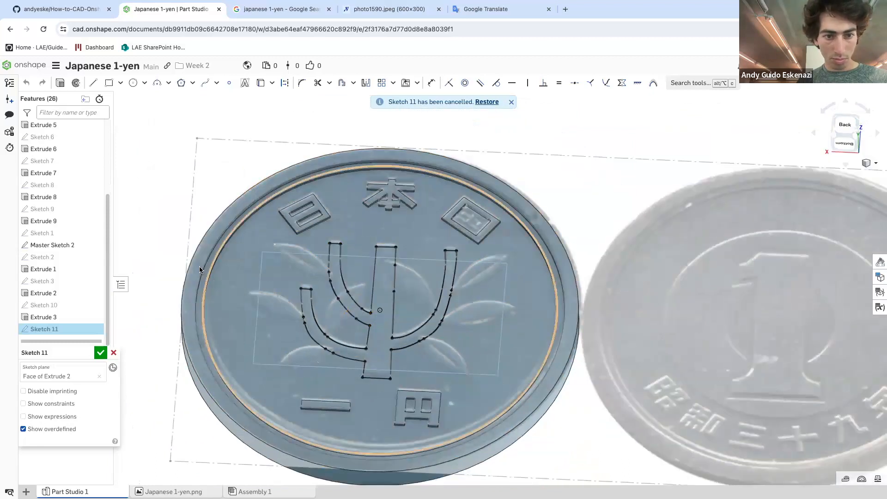
Delete all remaining stem and branch curves from Sketch 11
{"action": "mouse_move", "coordinate": [167, 208]}
{"action": "left_mouse_down"}
{"action": "mouse_move", "coordinate": [354, 375]}
{"action": "mouse_move", "coordinate": [374, 373]}
{"action": "left_mouse_up"}
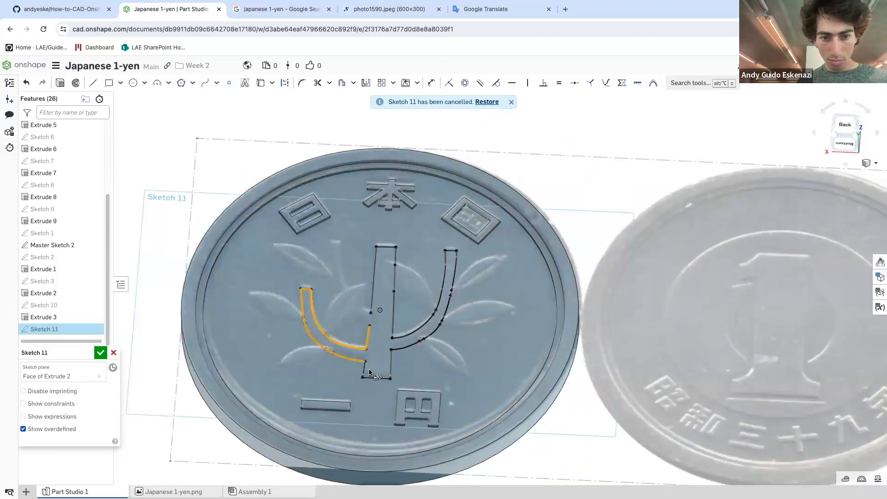
{"action": "right_click", "coordinate": [146, 167]}
{"action": "mouse_move", "coordinate": [221, 285]}
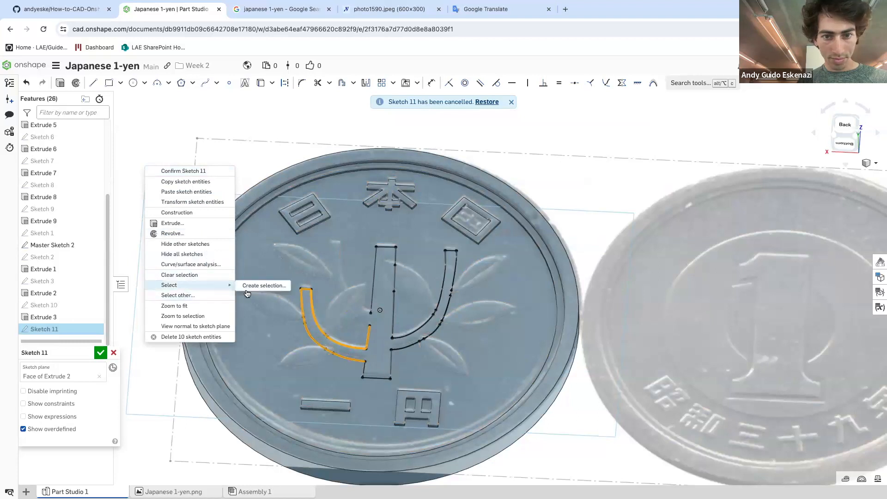
{"action": "left_click", "coordinate": [192, 119]}
{"action": "left_click_drag", "start_coordinate": [186, 112], "coordinate": [489, 450]}
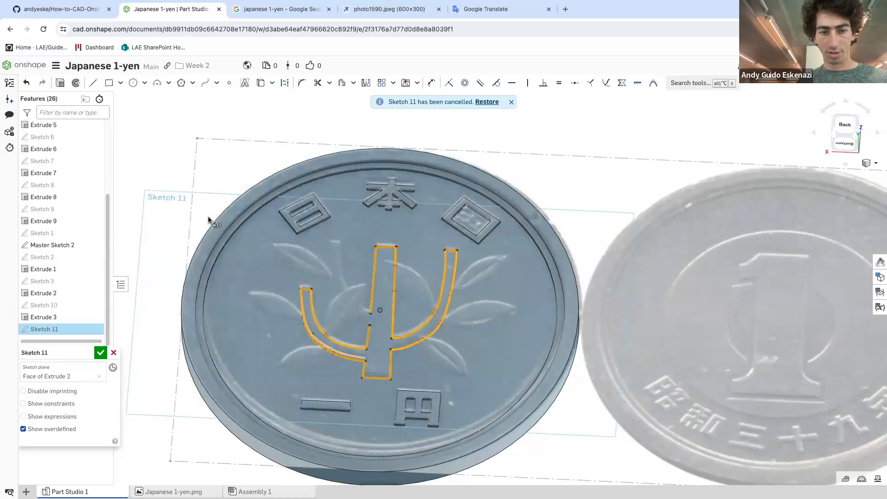
{"action": "right_click", "coordinate": [174, 138]}
{"action": "left_click", "coordinate": [217, 308]}
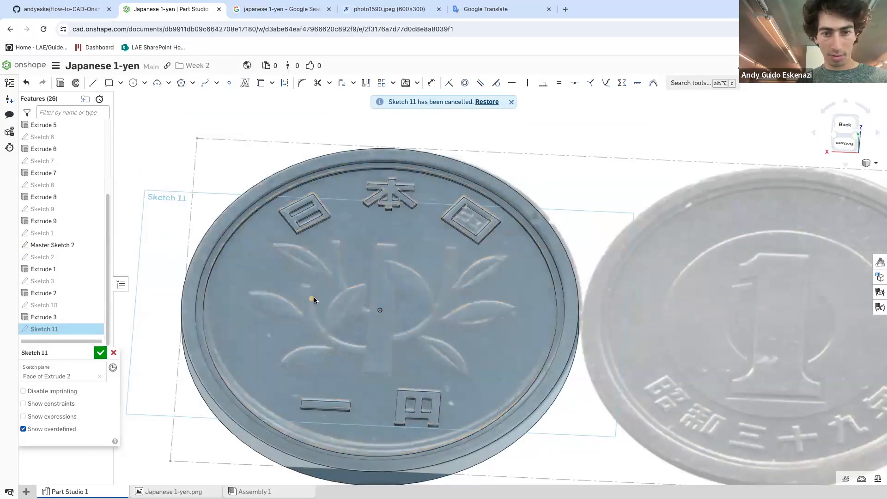
Project the outer edges of the lower-left branch and the right branch from Master Sketch 2 into Sketch 11
{"action": "scroll", "coordinate": [314, 298], "scroll_direction": "up", "scroll_amount": 3}
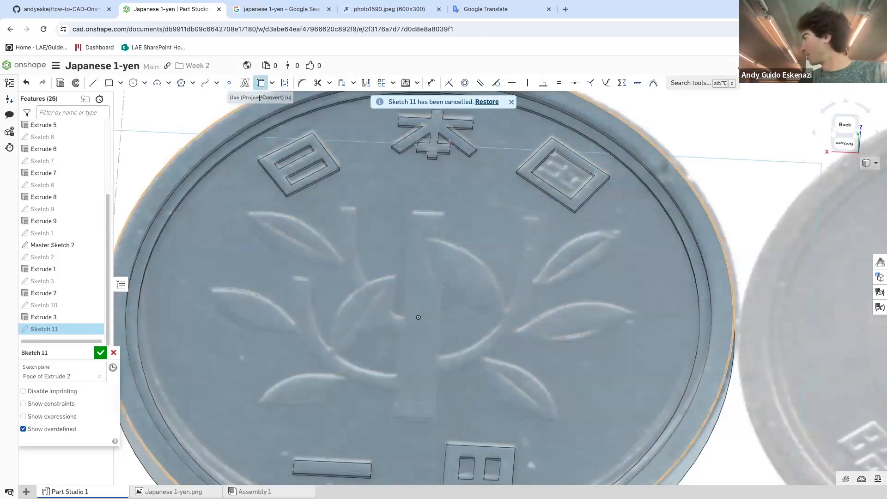
{"action": "left_click", "coordinate": [260, 83]}
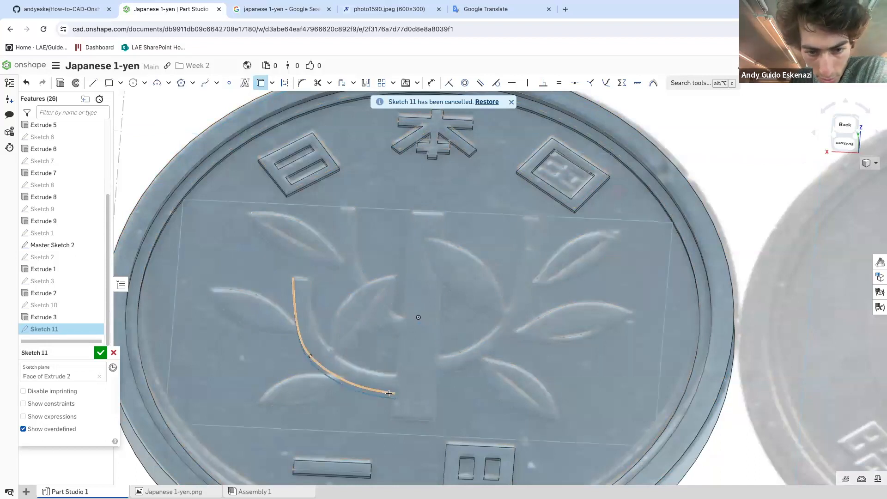
{"action": "scroll", "coordinate": [388, 393], "scroll_direction": "up", "scroll_amount": 5}
{"action": "left_click", "coordinate": [390, 367]}
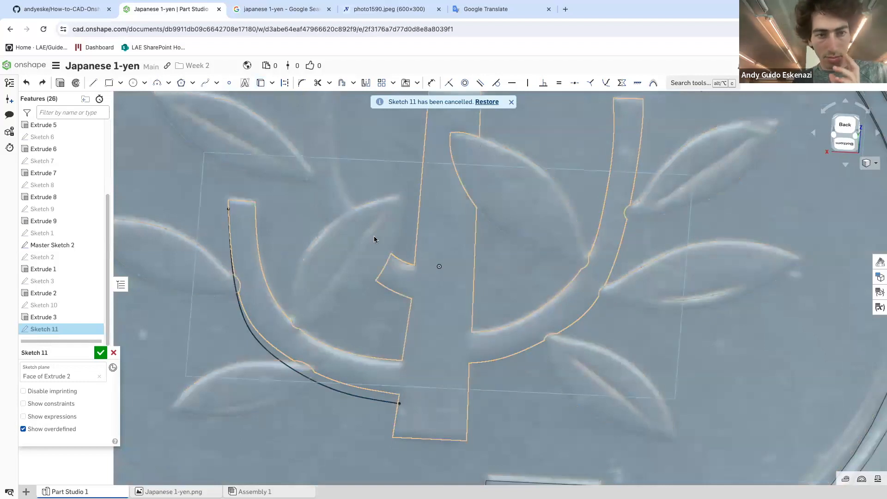
{"action": "left_click", "coordinate": [260, 83]}
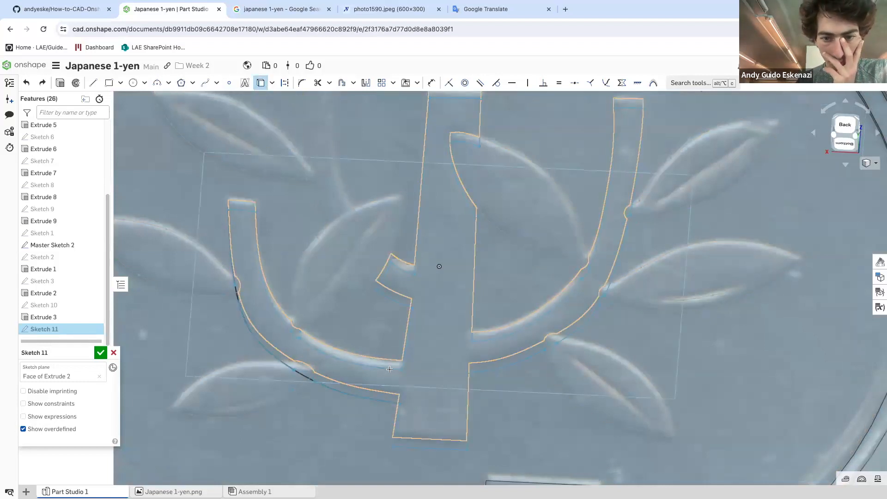
{"action": "left_click", "coordinate": [480, 364]}
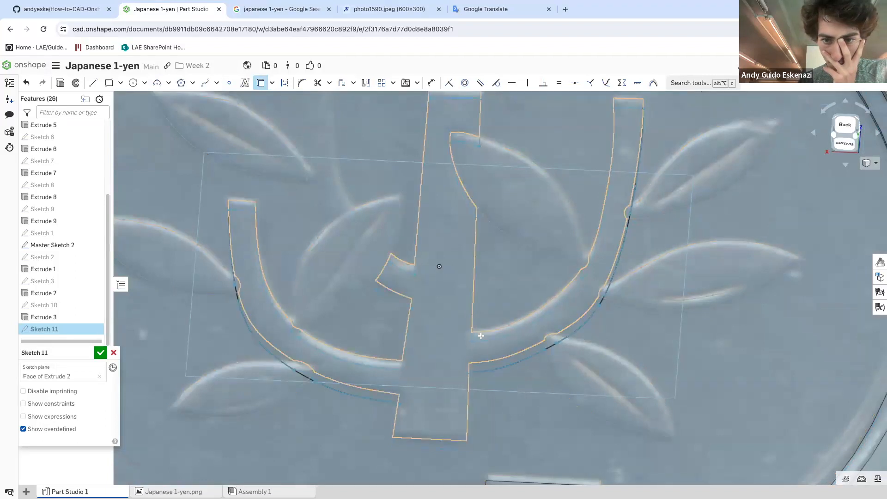
{"action": "key", "text": "n"}
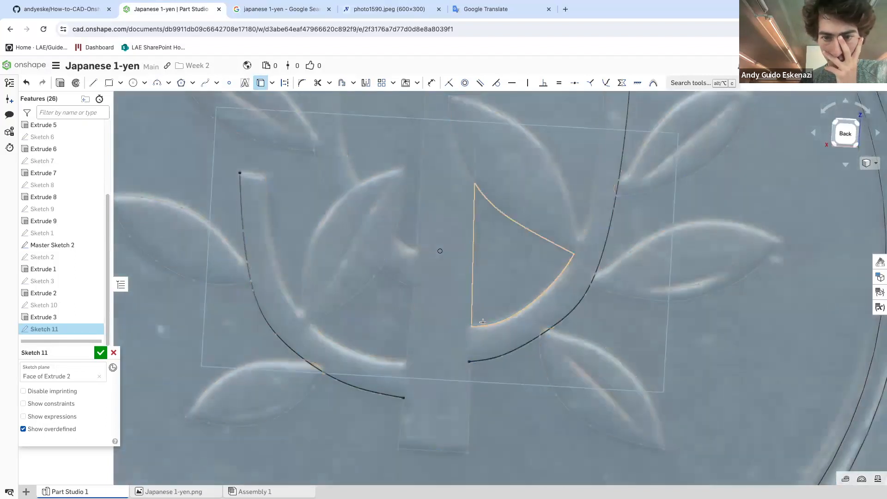
Project the right branch's inner edge, the upper stem's sides and the upper-left branch's inner edge from Master Sketch 2 into Sketch 11
{"action": "scroll", "coordinate": [483, 326], "scroll_direction": "down", "scroll_amount": 6}
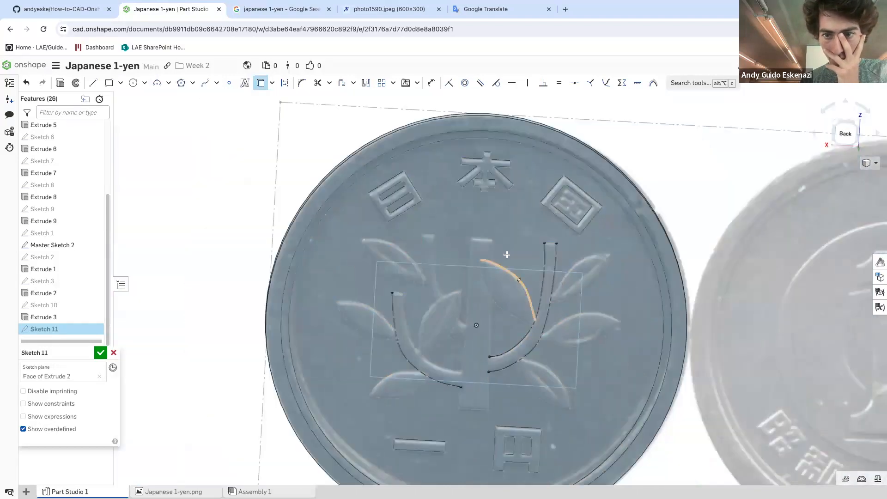
{"action": "scroll", "coordinate": [480, 325], "scroll_direction": "up", "scroll_amount": 3}
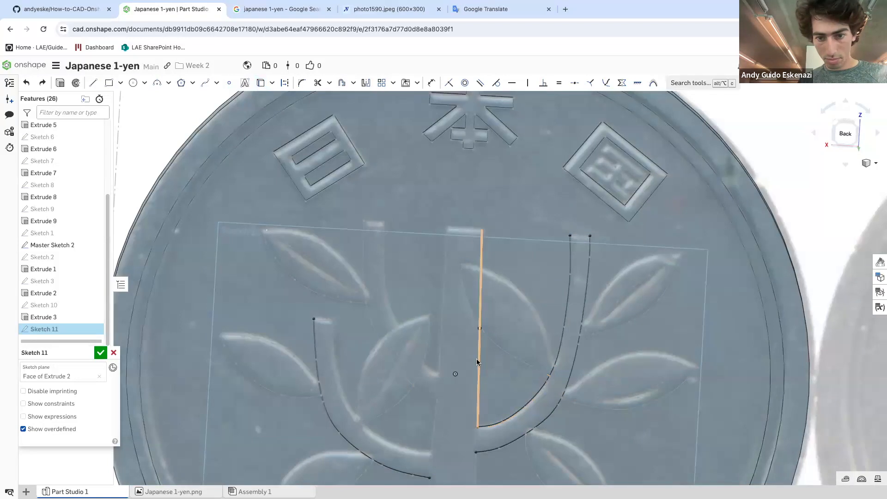
{"action": "left_click_drag", "start_coordinate": [477, 362], "coordinate": [182, 172]}
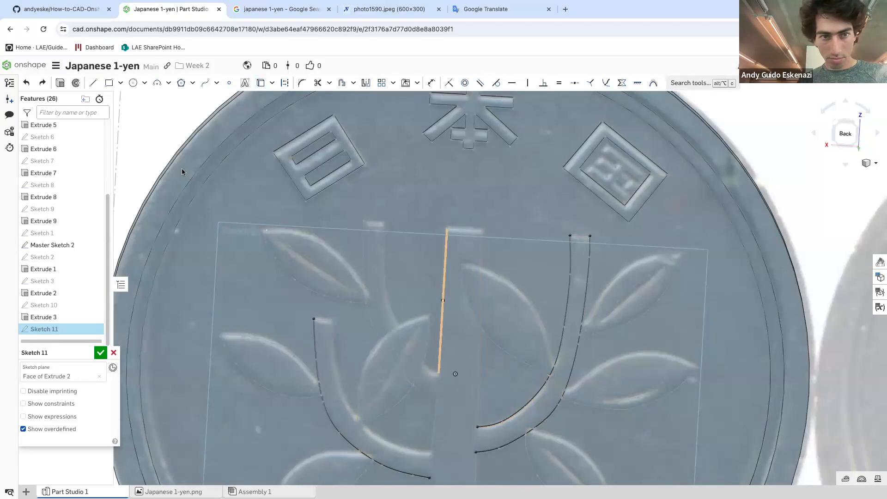
{"action": "left_click", "coordinate": [266, 84]}
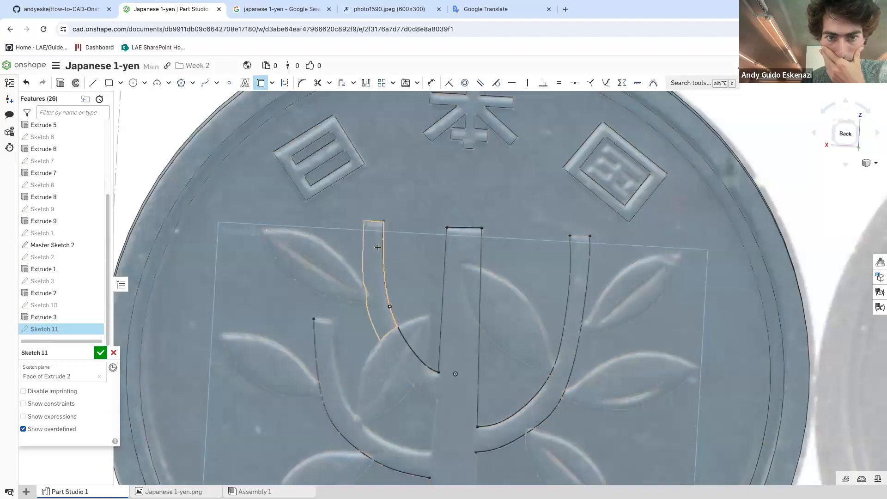
Project the end edges of all three branches and the upper-left branch's outer edge into Sketch 11
{"action": "scroll", "coordinate": [377, 221], "scroll_direction": "up", "scroll_amount": 3}
{"action": "left_click", "coordinate": [382, 222]}
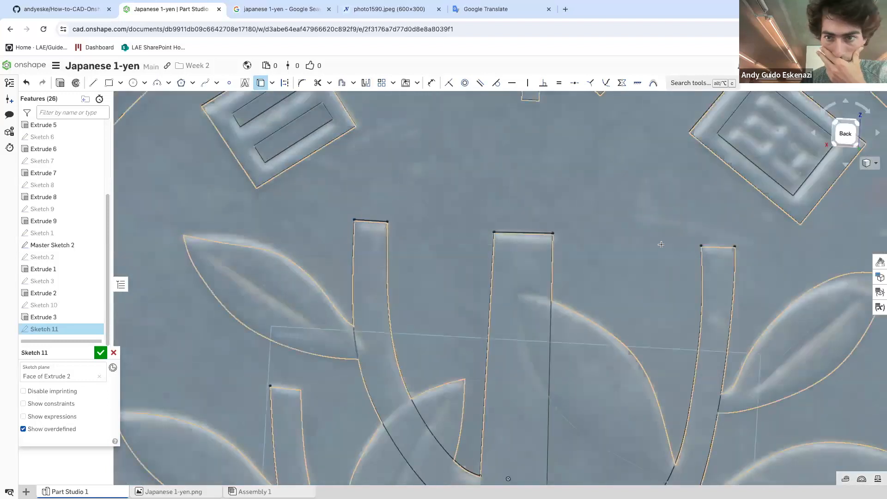
{"action": "left_click", "coordinate": [705, 246]}
{"action": "scroll", "coordinate": [458, 268], "scroll_direction": "down", "scroll_amount": 5}
{"action": "scroll", "coordinate": [411, 366], "scroll_direction": "up", "scroll_amount": 6}
{"action": "left_click", "coordinate": [358, 195]}
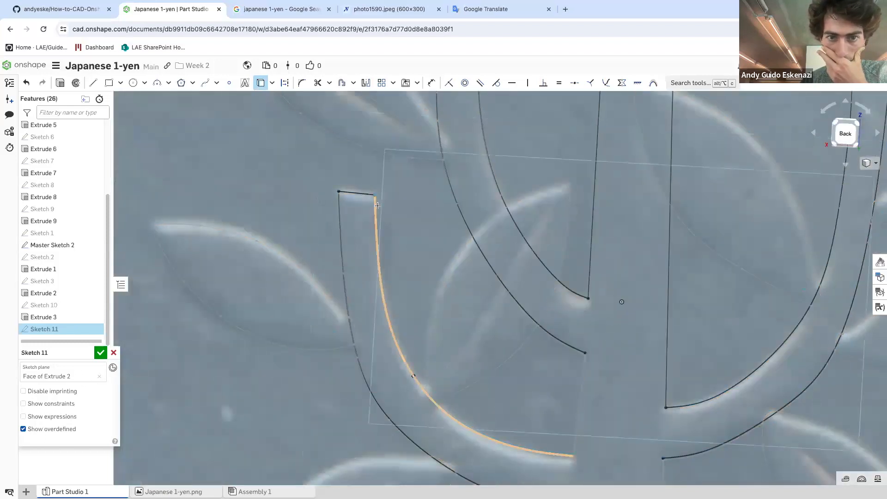
Project the lower-left branch's inner edge, the stem's base edges and the stem segment between the two left branches, closing the outline
{"action": "scroll", "coordinate": [327, 237], "scroll_direction": "down", "scroll_amount": 5}
{"action": "scroll", "coordinate": [470, 354], "scroll_direction": "up", "scroll_amount": 4}
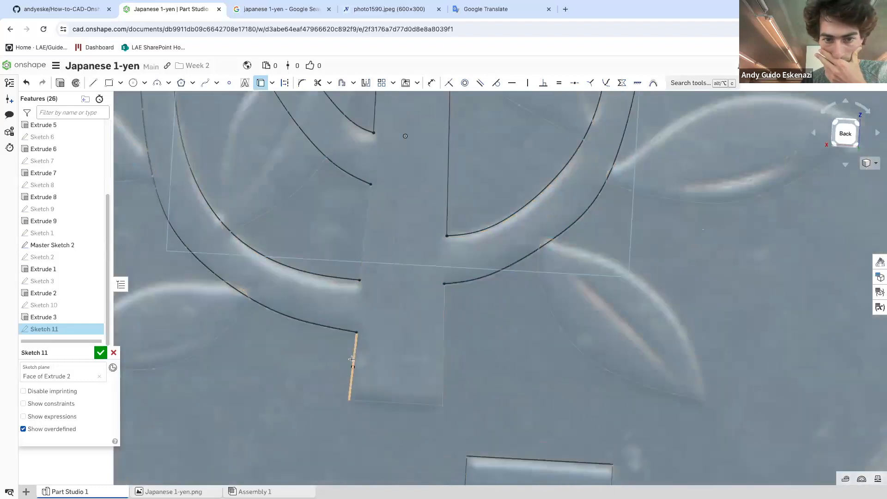
{"action": "left_click", "coordinate": [370, 399]}
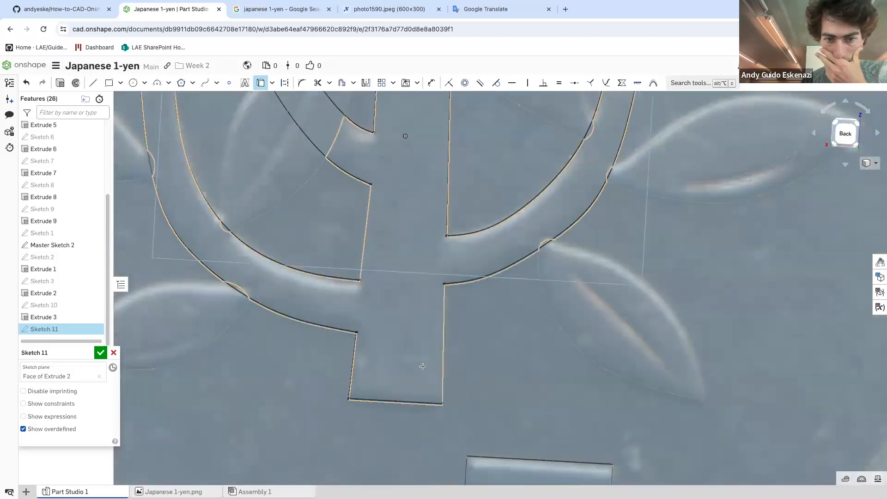
{"action": "left_click", "coordinate": [443, 344]}
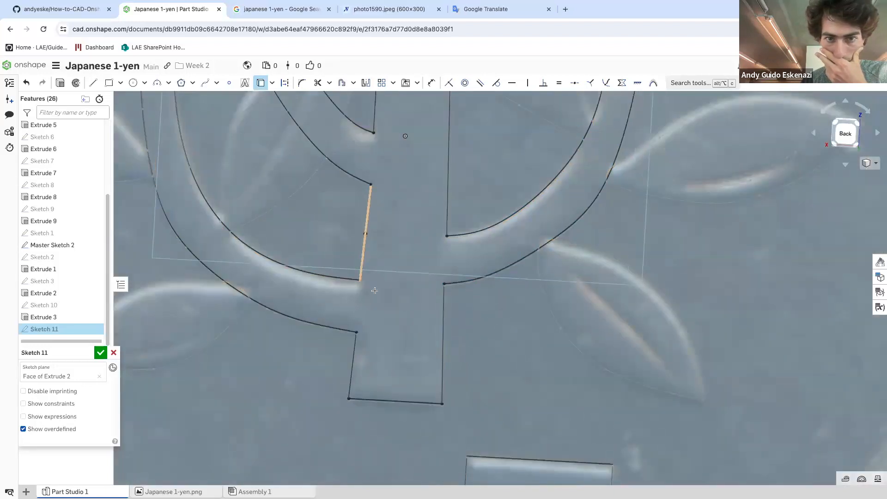
Extrude the closed stem-and-branch profile of Sketch 11 by 0.1 mm, adding it to the coin
{"action": "scroll", "coordinate": [375, 290], "scroll_direction": "down", "scroll_amount": 8}
{"action": "right_click_drag", "start_coordinate": [375, 290], "coordinate": [455, 324]}
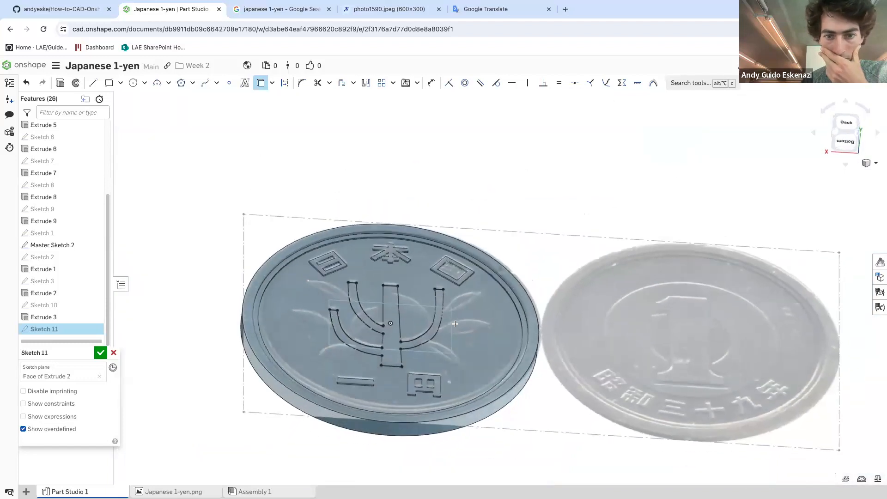
{"action": "scroll", "coordinate": [455, 323], "scroll_direction": "up", "scroll_amount": 3}
{"action": "key", "text": "shift+e"}
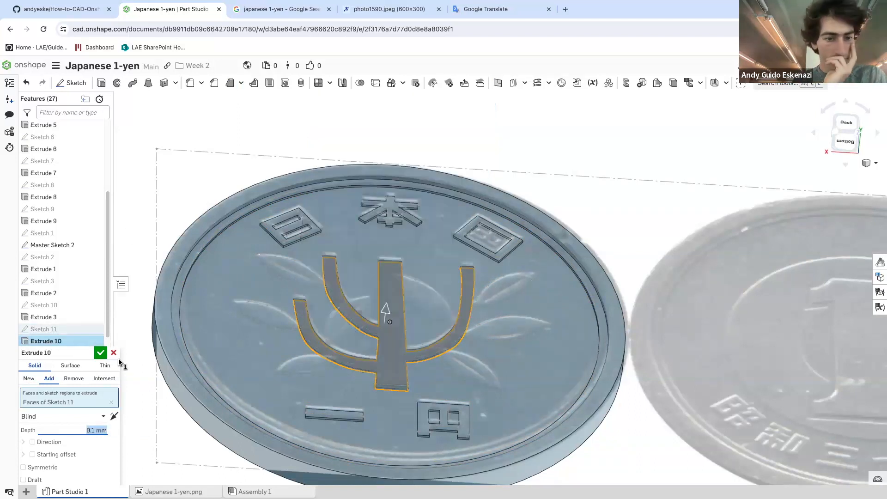
{"action": "left_click", "coordinate": [102, 354]}
{"action": "scroll", "coordinate": [237, 333], "scroll_direction": "down", "scroll_amount": 3}
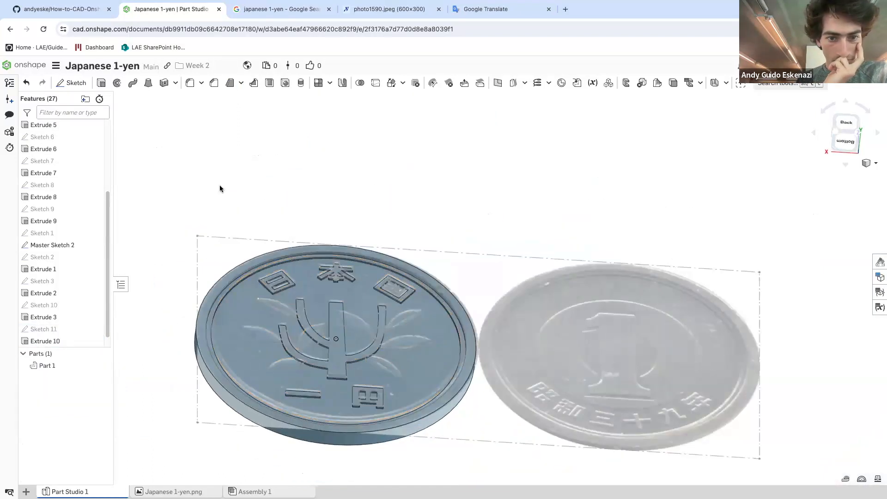
{"action": "scroll", "coordinate": [246, 290], "scroll_direction": "up", "scroll_amount": 3}
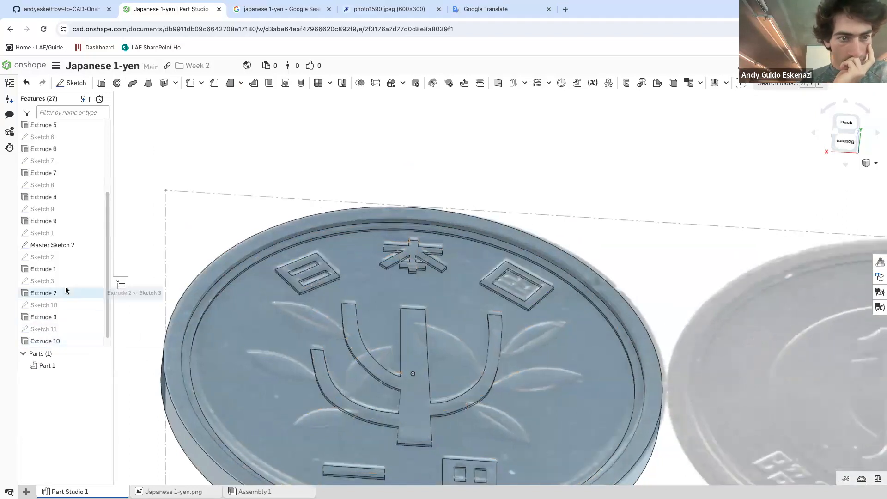
Start a new sketch on the coin's recessed face of Extrude 2, viewed straight on with Master Sketch 2 shown
{"action": "left_click", "coordinate": [94, 233]}
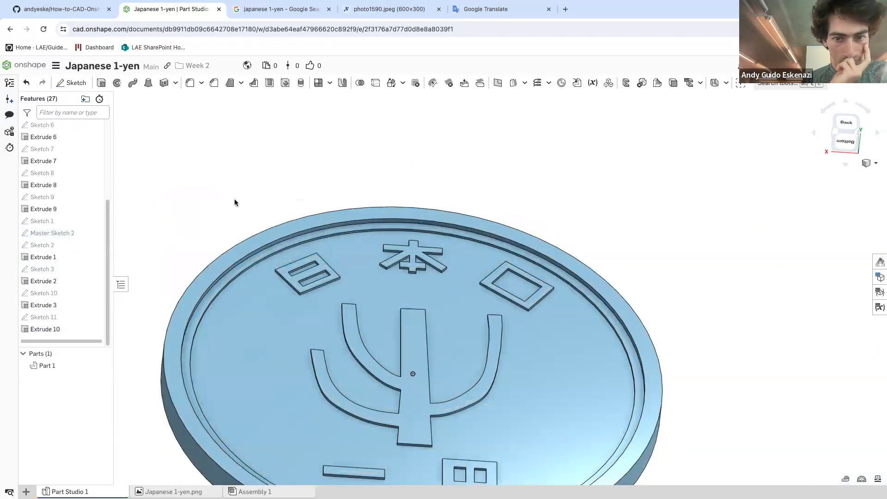
{"action": "left_click", "coordinate": [71, 83]}
{"action": "left_click", "coordinate": [283, 370]}
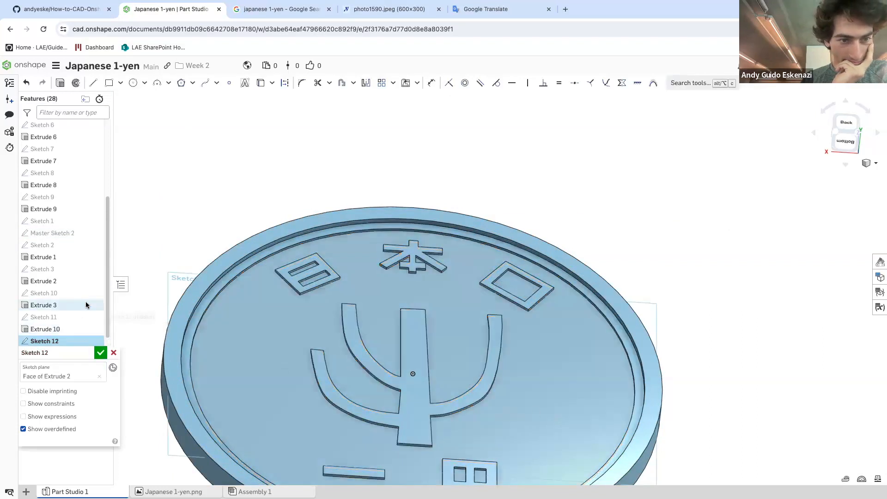
{"action": "left_click", "coordinate": [95, 232]}
{"action": "key", "text": "n"}
{"action": "scroll", "coordinate": [376, 386], "scroll_direction": "up", "scroll_amount": 5}
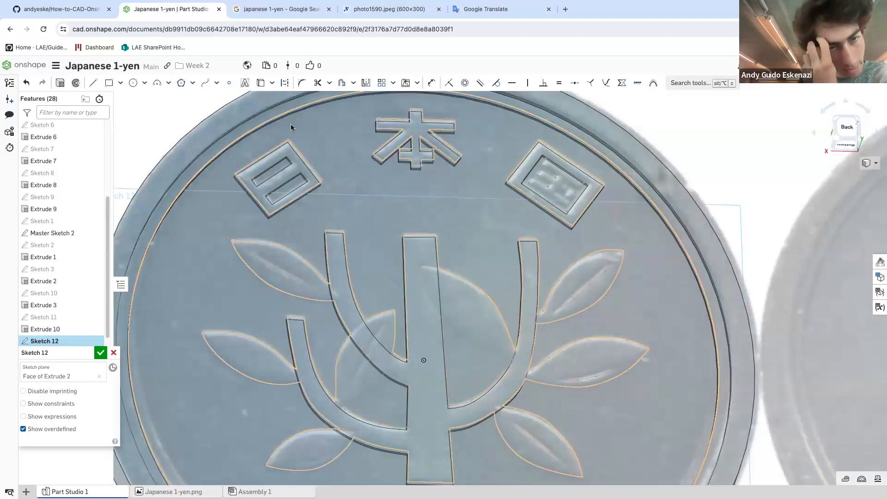
Project the upper-left leaf's outline and its central vein from Master Sketch 2 into Sketch 12
{"action": "left_click", "coordinate": [261, 84]}
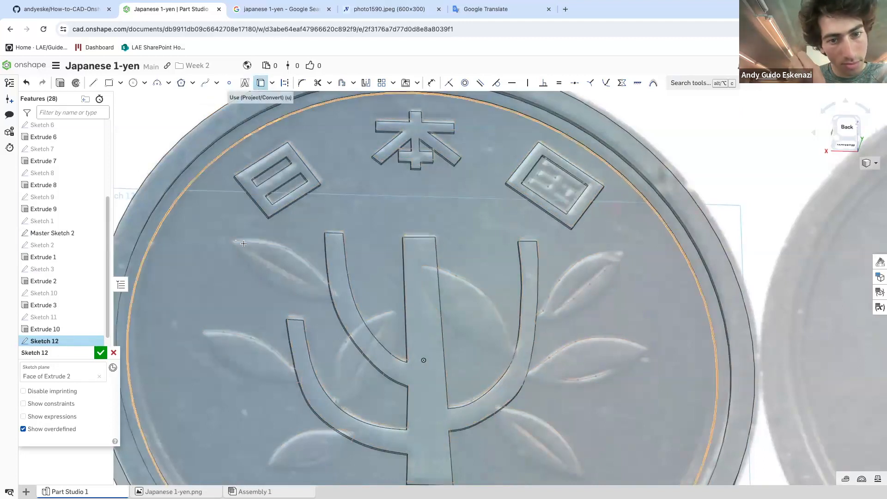
{"action": "scroll", "coordinate": [268, 259], "scroll_direction": "up", "scroll_amount": 3}
{"action": "left_click", "coordinate": [308, 330]}
{"action": "left_click", "coordinate": [308, 329]}
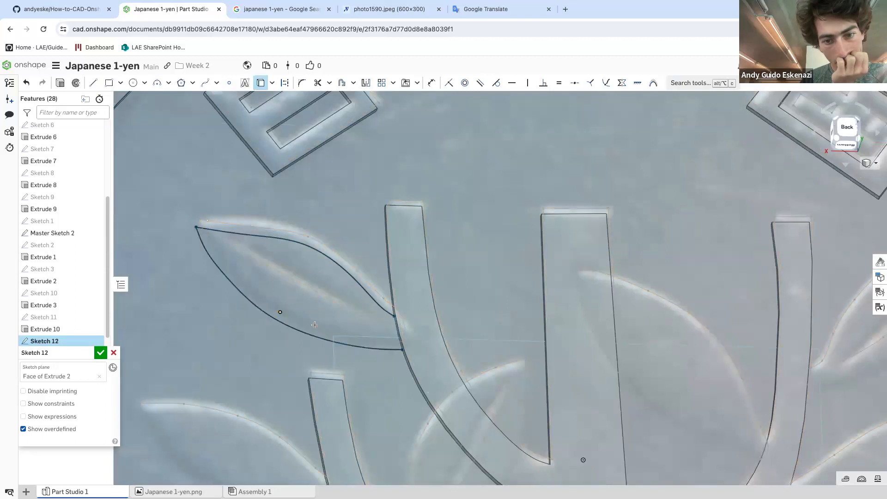
{"action": "scroll", "coordinate": [372, 326], "scroll_direction": "up", "scroll_amount": 2}
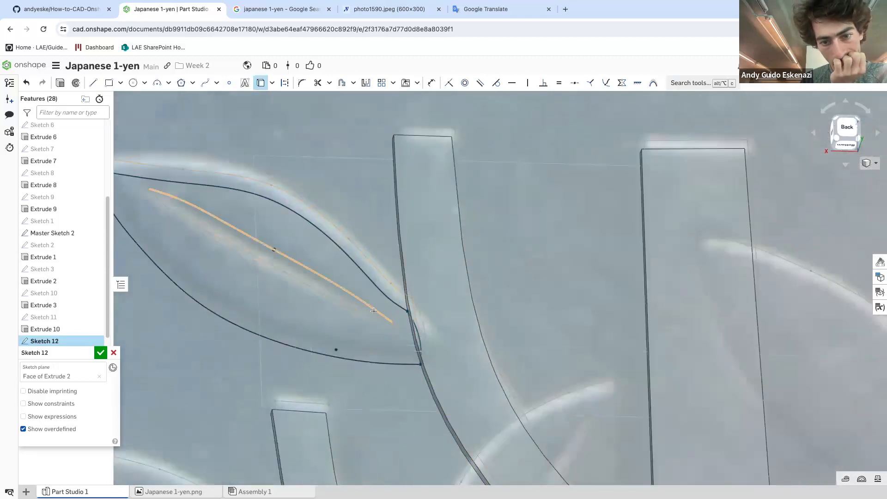
{"action": "left_click", "coordinate": [355, 319]}
Project the leaf on the inner side of the lower-left branch into Sketch 12, including its vein and the closing arc at the branch
{"action": "scroll", "coordinate": [336, 354], "scroll_direction": "down", "scroll_amount": 2}
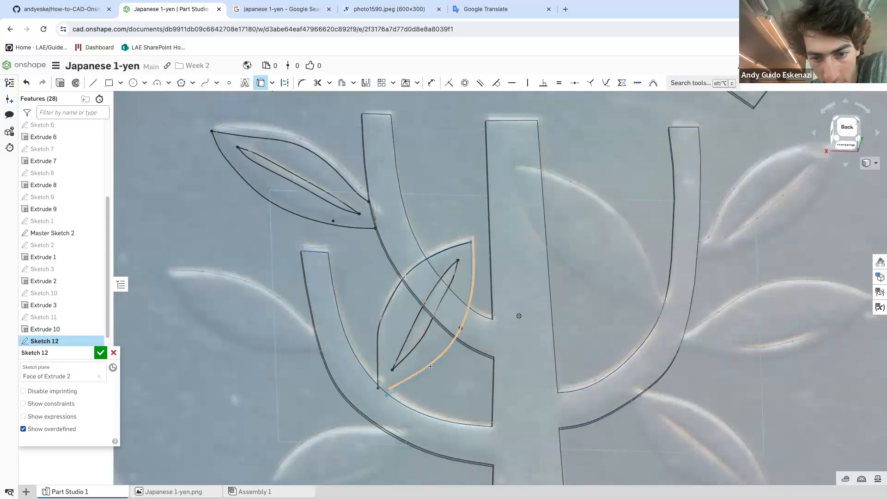
{"action": "scroll", "coordinate": [399, 393], "scroll_direction": "up", "scroll_amount": 5}
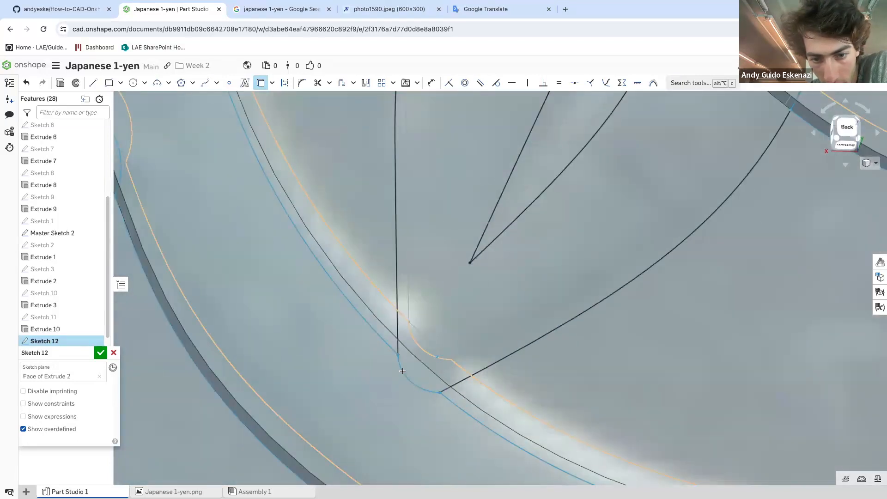
{"action": "scroll", "coordinate": [402, 370], "scroll_direction": "down", "scroll_amount": 5}
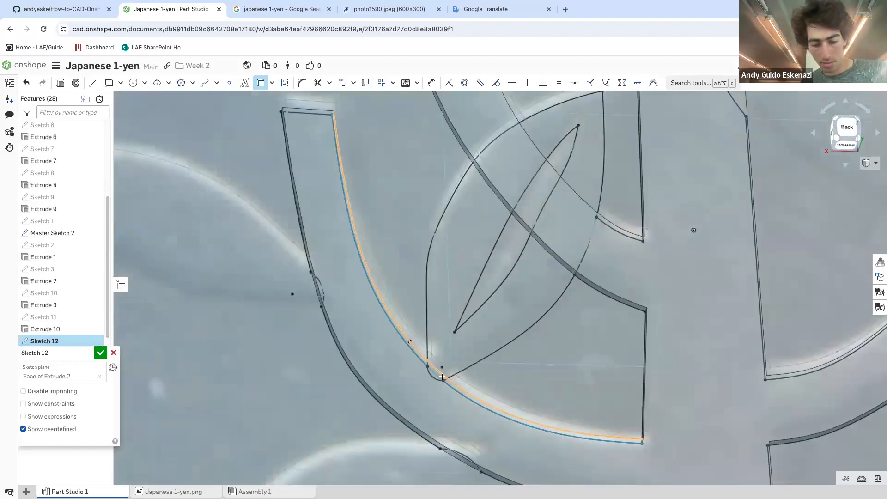
{"action": "scroll", "coordinate": [442, 377], "scroll_direction": "up", "scroll_amount": 5}
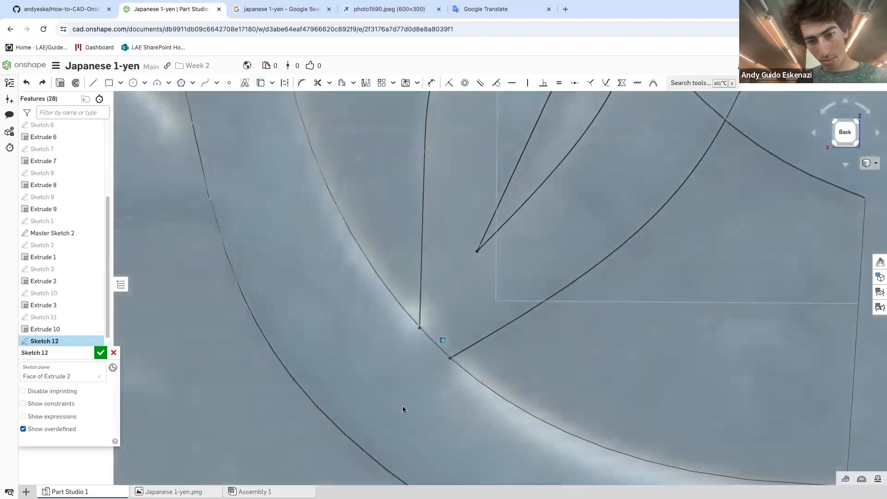
{"action": "left_click", "coordinate": [260, 82]}
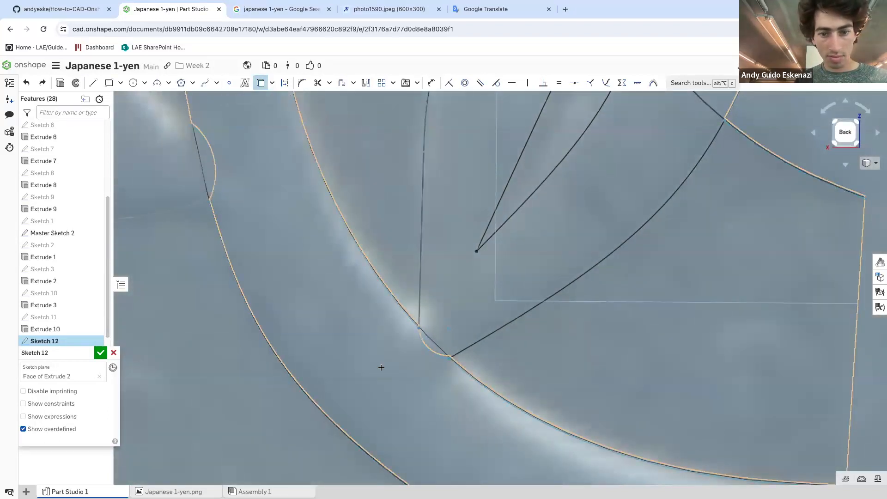
Project the outlines of the two leaves outside the lower-left branch into Sketch 12, including their closing arcs at the branch
{"action": "scroll", "coordinate": [461, 332], "scroll_direction": "down", "scroll_amount": 5}
{"action": "scroll", "coordinate": [500, 294], "scroll_direction": "up", "scroll_amount": 5}
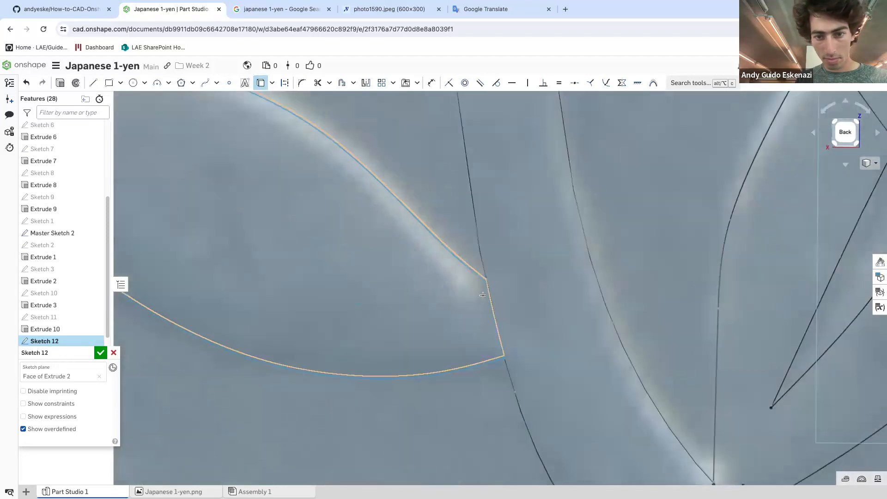
{"action": "scroll", "coordinate": [474, 272], "scroll_direction": "down", "scroll_amount": 5}
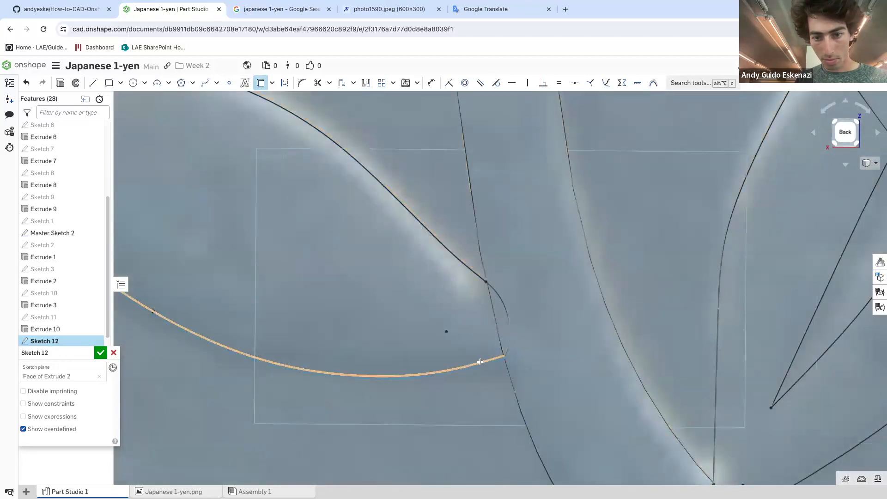
{"action": "scroll", "coordinate": [502, 412], "scroll_direction": "up", "scroll_amount": 5}
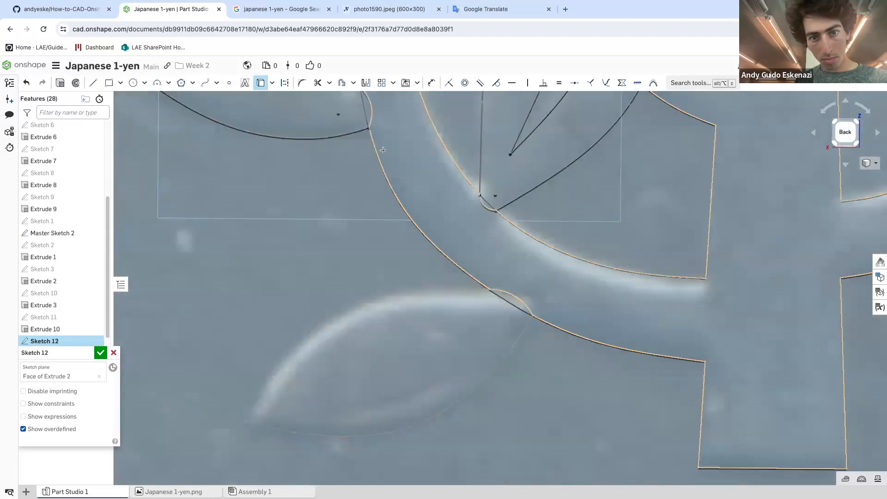
{"action": "scroll", "coordinate": [401, 132], "scroll_direction": "down", "scroll_amount": 2}
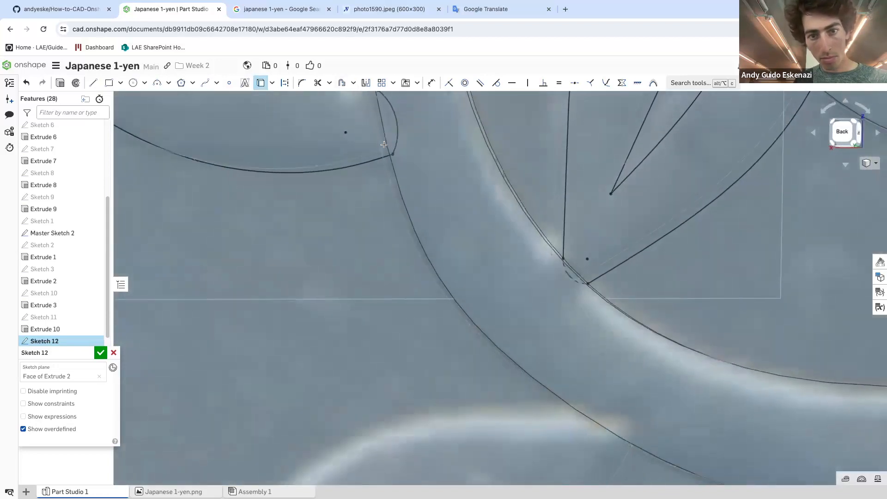
{"action": "scroll", "coordinate": [595, 393], "scroll_direction": "down", "scroll_amount": 3}
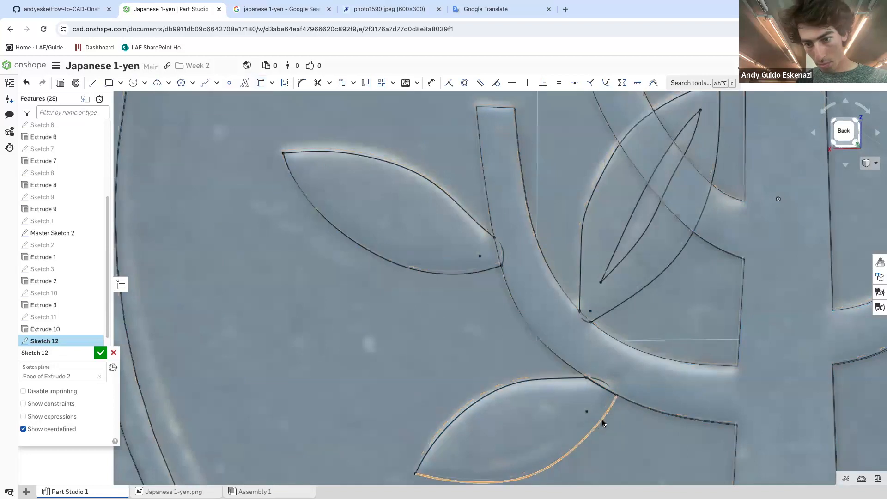
{"action": "key", "text": "super+z"}
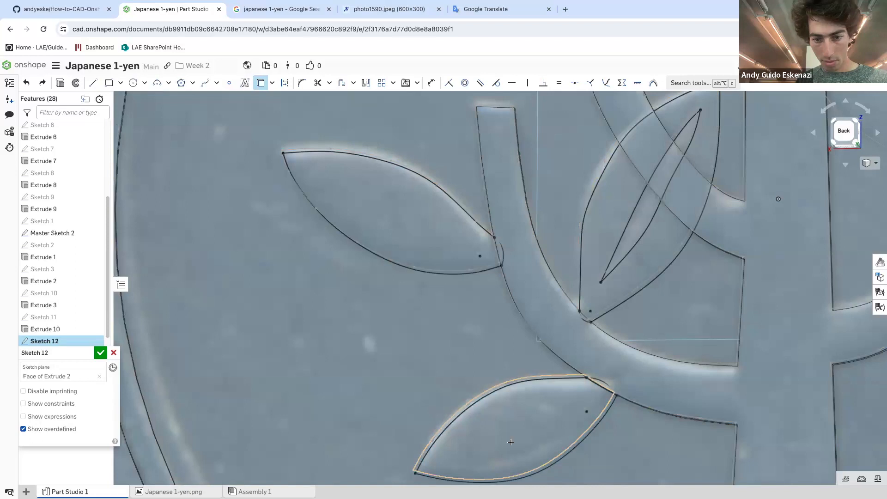
Project the outline of the lowest leaf on the right branch into Sketch 12, including its closing arc at the branch
{"action": "scroll", "coordinate": [480, 376], "scroll_direction": "down", "scroll_amount": 5}
{"action": "scroll", "coordinate": [654, 367], "scroll_direction": "up", "scroll_amount": 8}
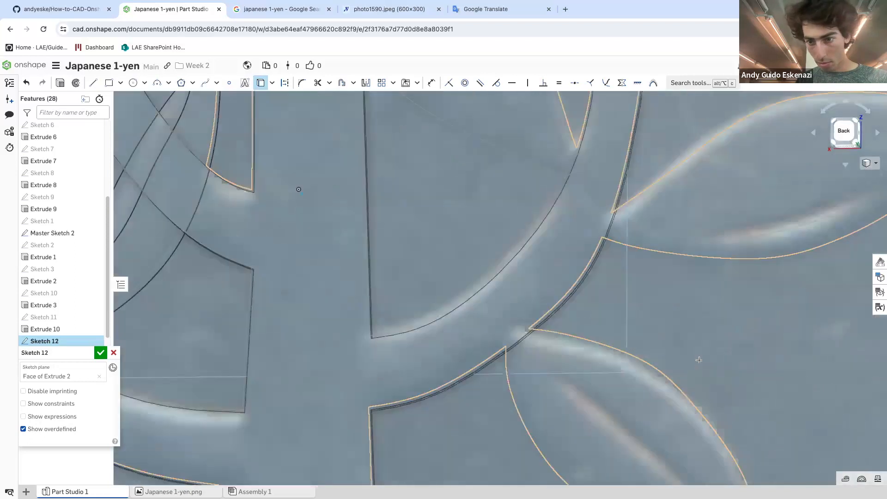
{"action": "left_click", "coordinate": [653, 367]}
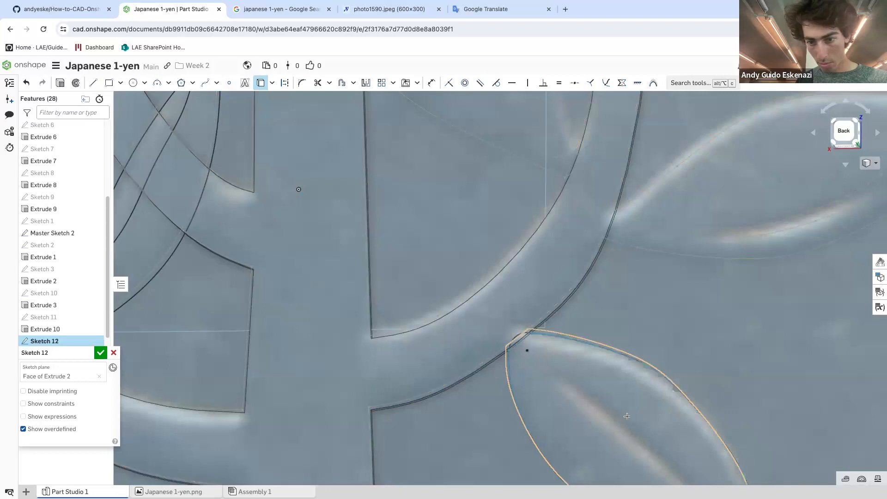
{"action": "scroll", "coordinate": [626, 416], "scroll_direction": "down", "scroll_amount": 5}
Project the outline of the middle leaf outside the right branch into Sketch 12, including its closing arc at the branch
{"action": "scroll", "coordinate": [627, 416], "scroll_direction": "up", "scroll_amount": 6}
{"action": "scroll", "coordinate": [598, 273], "scroll_direction": "down", "scroll_amount": 2}
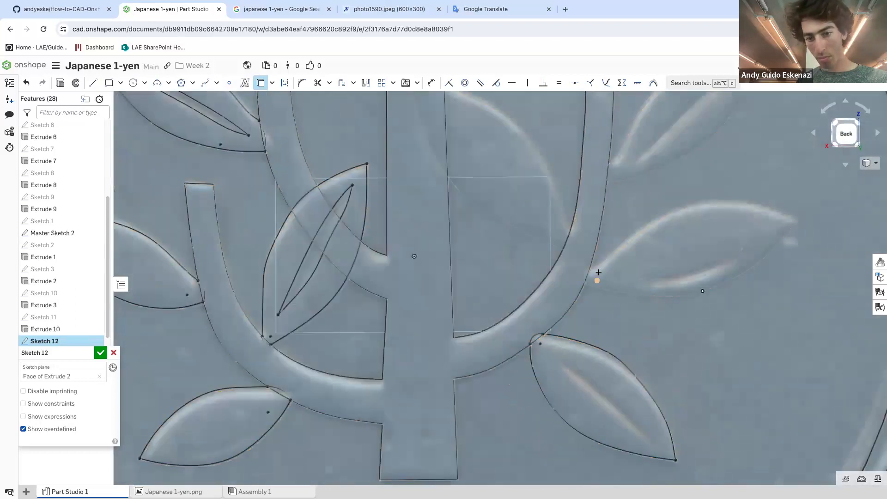
{"action": "scroll", "coordinate": [598, 272], "scroll_direction": "up", "scroll_amount": 1}
{"action": "scroll", "coordinate": [581, 276], "scroll_direction": "up", "scroll_amount": 3}
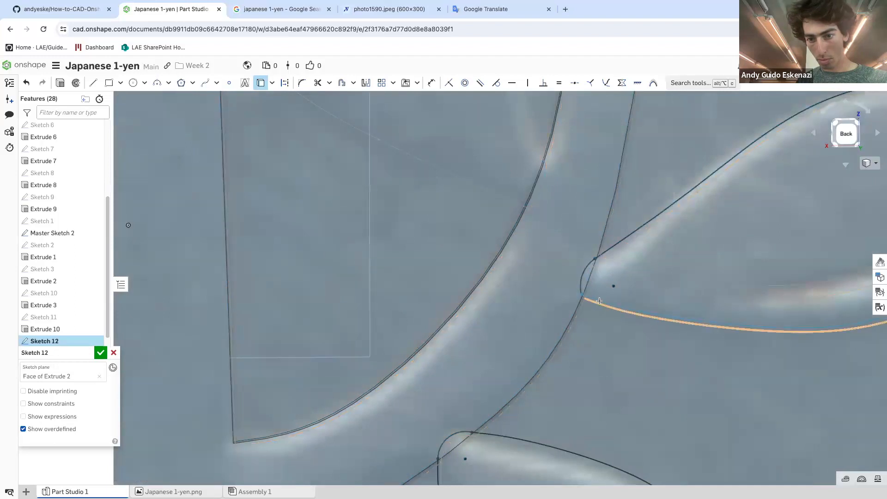
{"action": "scroll", "coordinate": [588, 297], "scroll_direction": "down", "scroll_amount": 2}
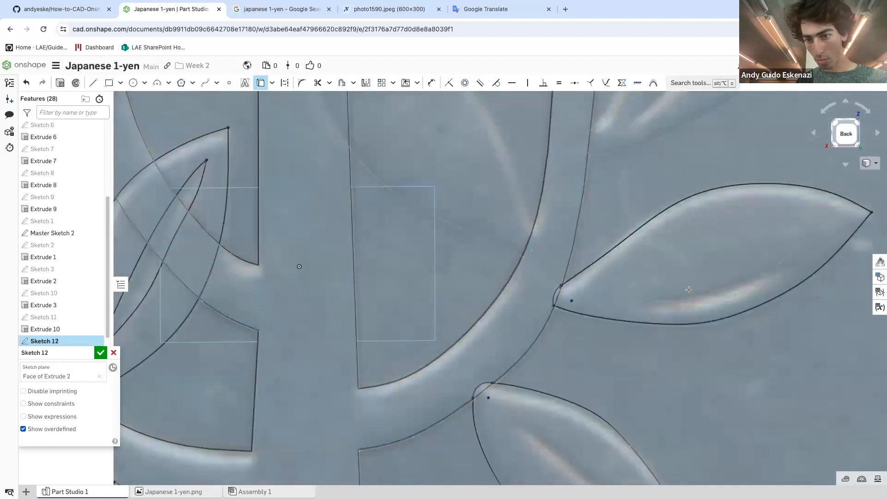
Project the middle right leaf's vein and the top right leaf's outline, vein and closing arc into Sketch 12
{"action": "scroll", "coordinate": [711, 297], "scroll_direction": "down", "scroll_amount": 5}
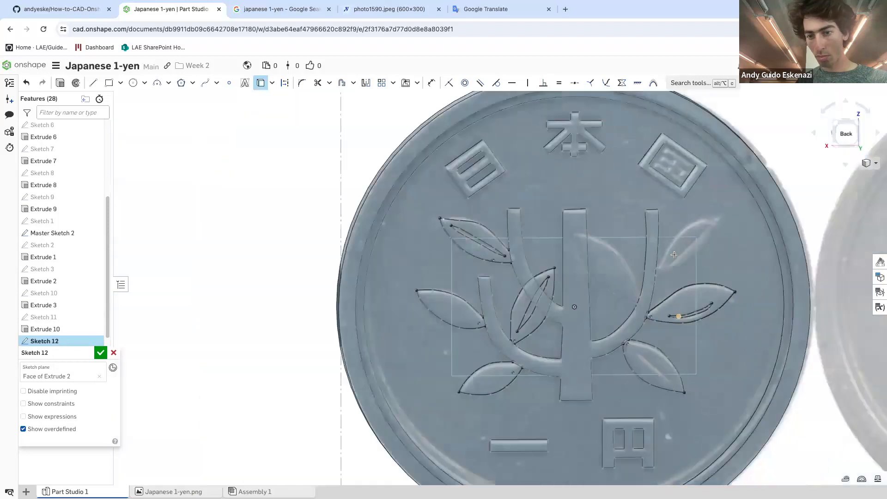
{"action": "scroll", "coordinate": [682, 262], "scroll_direction": "up", "scroll_amount": 4}
{"action": "left_click", "coordinate": [681, 263]}
{"action": "left_click", "coordinate": [669, 210]}
{"action": "left_click", "coordinate": [742, 242]}
{"action": "scroll", "coordinate": [587, 353], "scroll_direction": "up", "scroll_amount": 3}
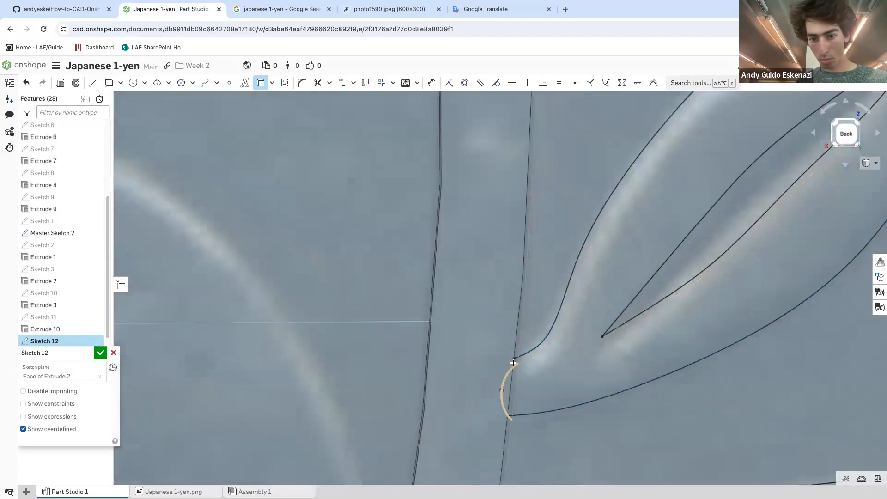
Delete the right branch's projected edge segments across, above and below the middle leaf's joint from Sketch 12
{"action": "scroll", "coordinate": [553, 296], "scroll_direction": "down", "scroll_amount": 6}
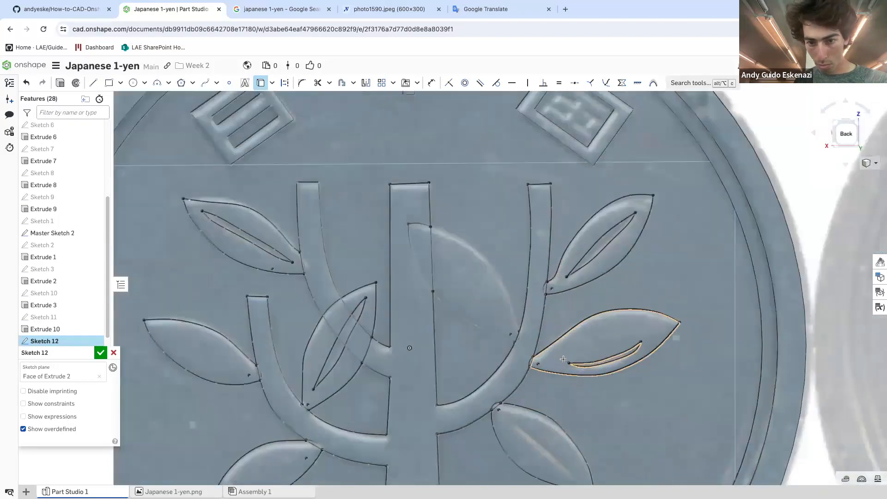
{"action": "scroll", "coordinate": [482, 372], "scroll_direction": "up", "scroll_amount": 4}
{"action": "scroll", "coordinate": [482, 372], "scroll_direction": "up", "scroll_amount": 4}
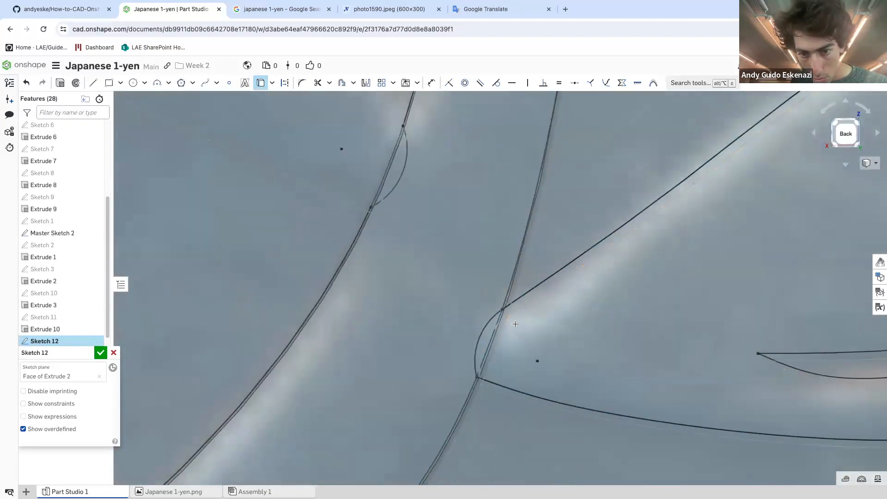
{"action": "scroll", "coordinate": [538, 334], "scroll_direction": "up", "scroll_amount": 3}
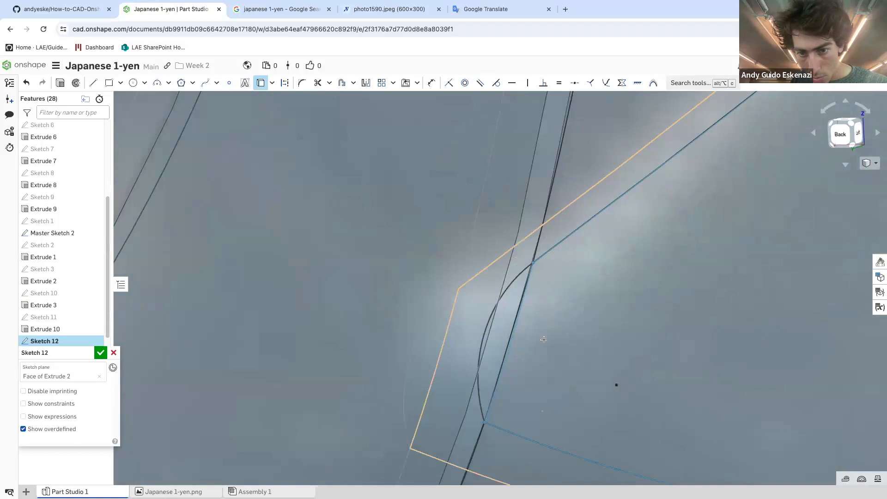
{"action": "right_click", "coordinate": [522, 303]}
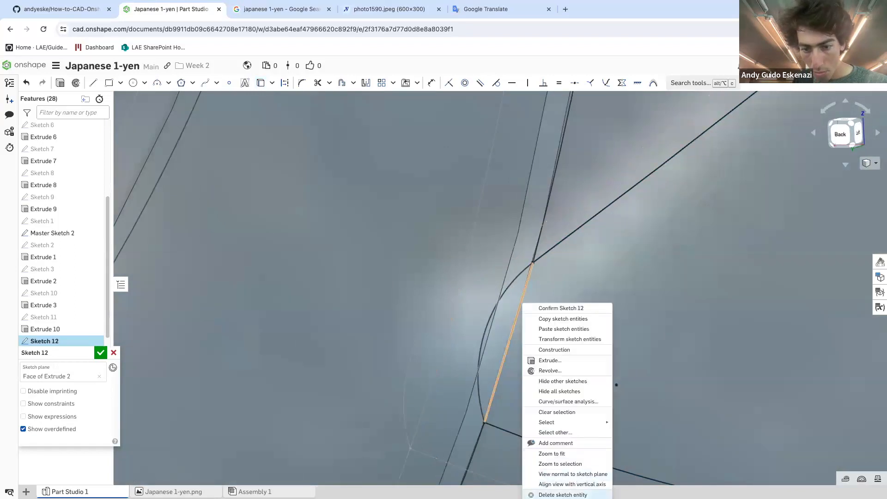
{"action": "left_click", "coordinate": [563, 494]}
{"action": "right_click", "coordinate": [536, 251]}
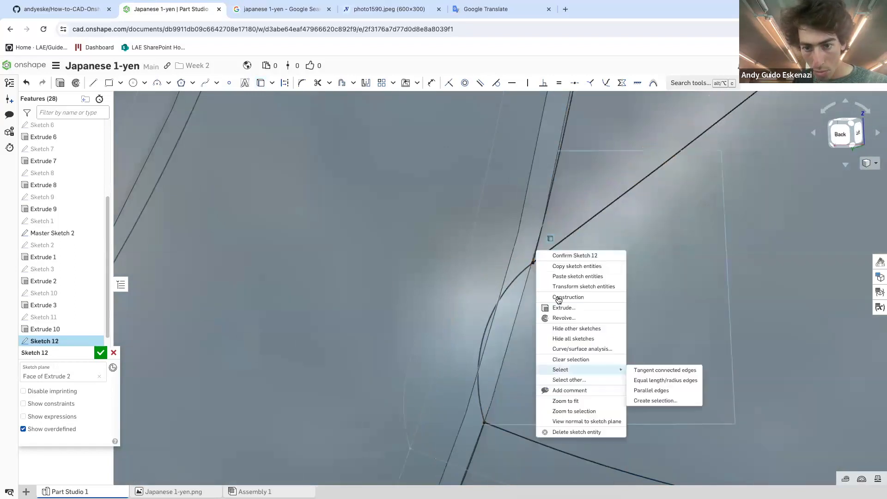
{"action": "left_click", "coordinate": [583, 429]}
{"action": "right_click", "coordinate": [479, 440]}
{"action": "left_click", "coordinate": [510, 437]}
Delete the right branch's projected outer edge between the lowest leaf's joint and the stem
{"action": "scroll", "coordinate": [527, 331], "scroll_direction": "down", "scroll_amount": 3}
{"action": "scroll", "coordinate": [514, 394], "scroll_direction": "down", "scroll_amount": 3}
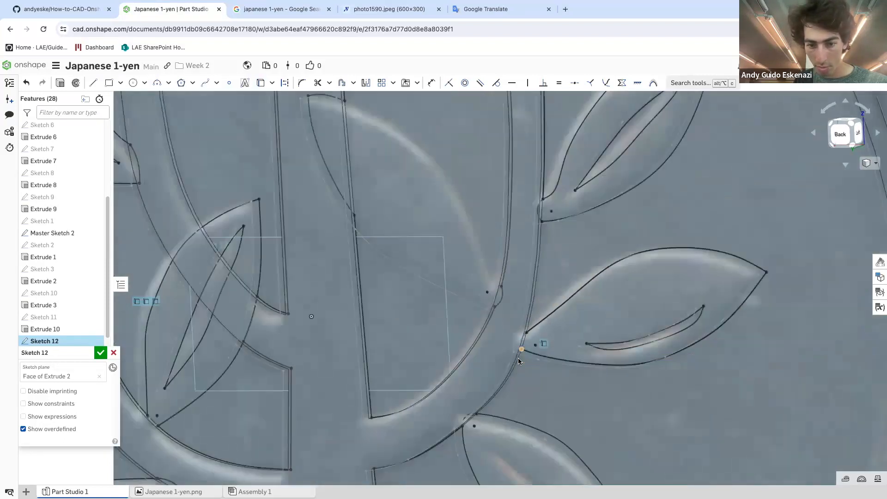
{"action": "scroll", "coordinate": [458, 368], "scroll_direction": "up", "scroll_amount": 8}
{"action": "right_click", "coordinate": [456, 367]}
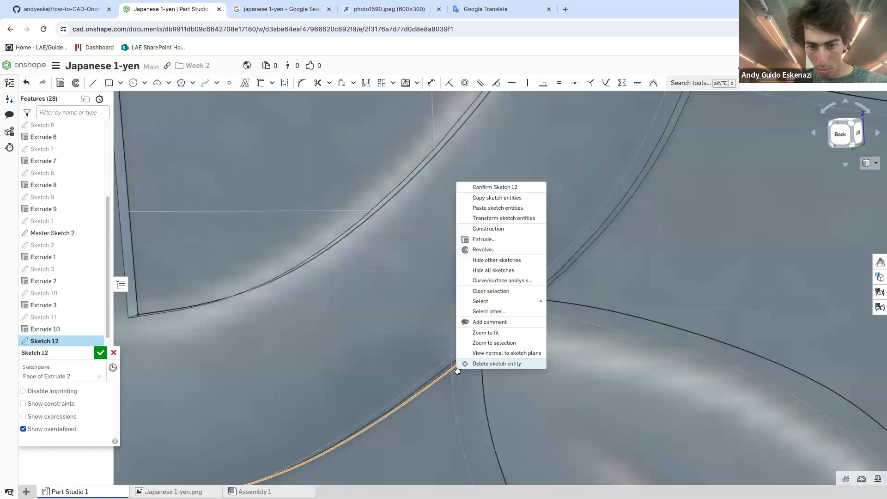
{"action": "left_click", "coordinate": [526, 364]}
Draw a narrow closed vein from two splines inside the lowest leaf on the right branch, tracing the coin image
{"action": "scroll", "coordinate": [531, 336], "scroll_direction": "down", "scroll_amount": 5}
{"action": "scroll", "coordinate": [587, 411], "scroll_direction": "down", "scroll_amount": 3}
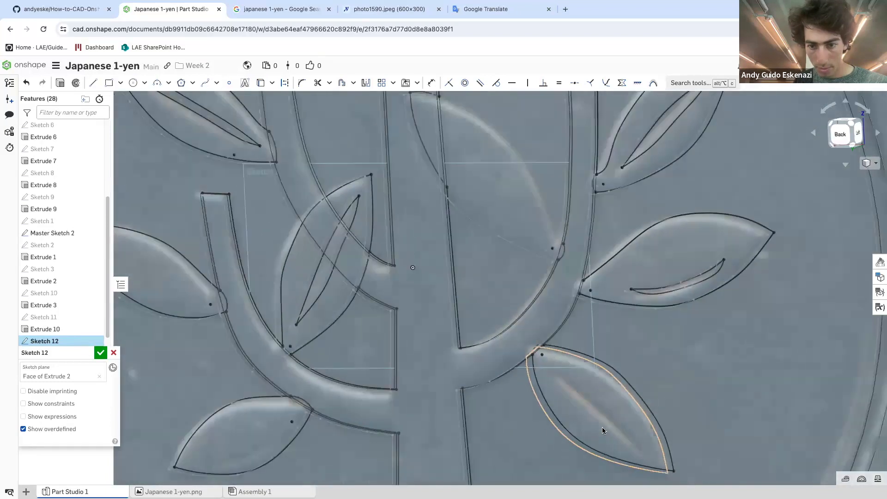
{"action": "scroll", "coordinate": [624, 443], "scroll_direction": "up", "scroll_amount": 5}
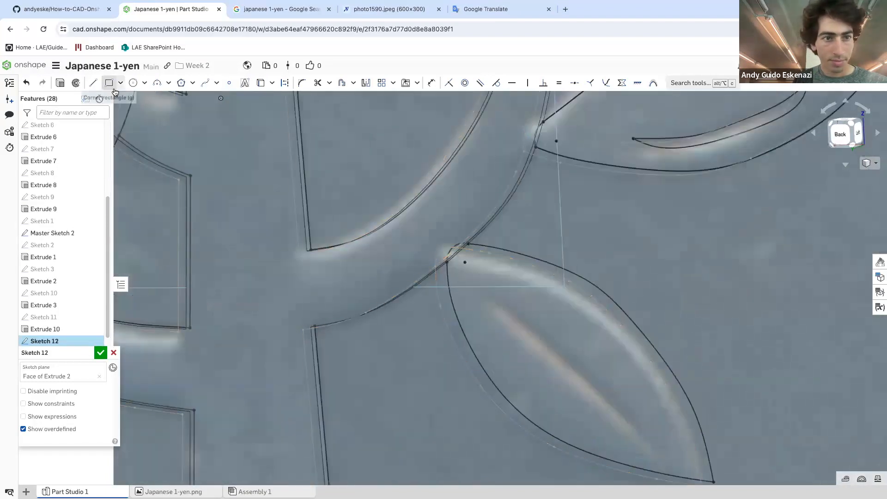
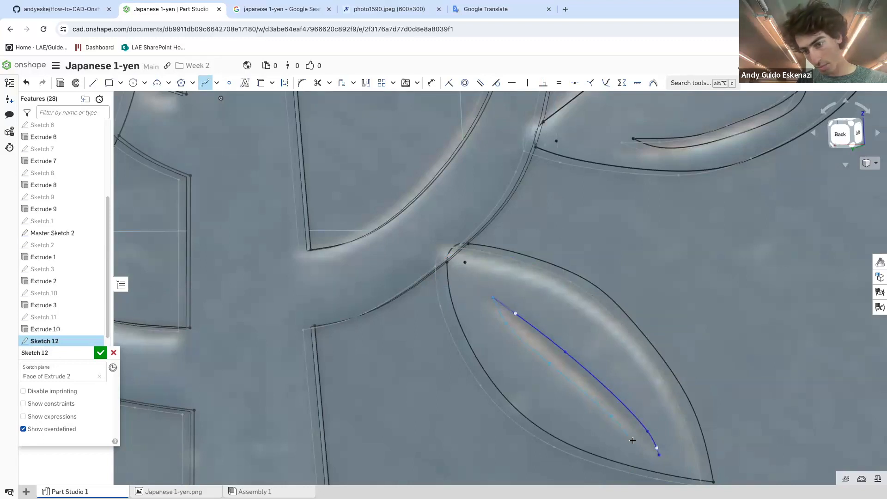
{"action": "double_click", "coordinate": [660, 454]}
{"action": "scroll", "coordinate": [598, 356], "scroll_direction": "down", "scroll_amount": 5}
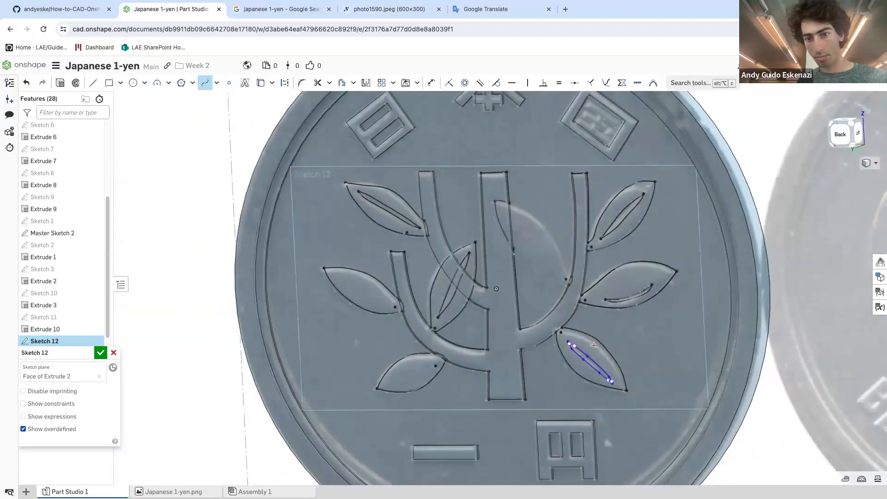
{"action": "scroll", "coordinate": [573, 277], "scroll_direction": "up", "scroll_amount": 3}
{"action": "key", "text": "Escape"}
Delete the projected stem edges between and below the left branches, plus the lower-left branch's outer edge near the stem
{"action": "right_click_drag", "start_coordinate": [477, 173], "coordinate": [504, 137]}
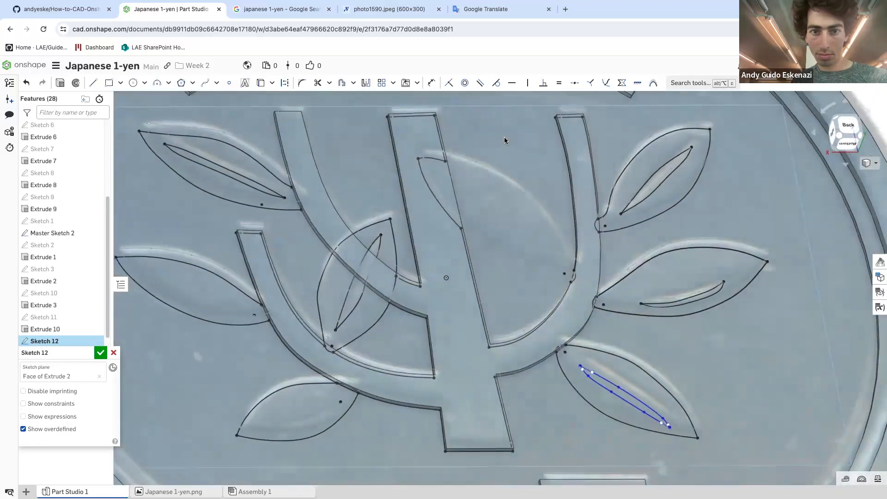
{"action": "right_click", "coordinate": [391, 132]}
{"action": "left_click", "coordinate": [427, 332]}
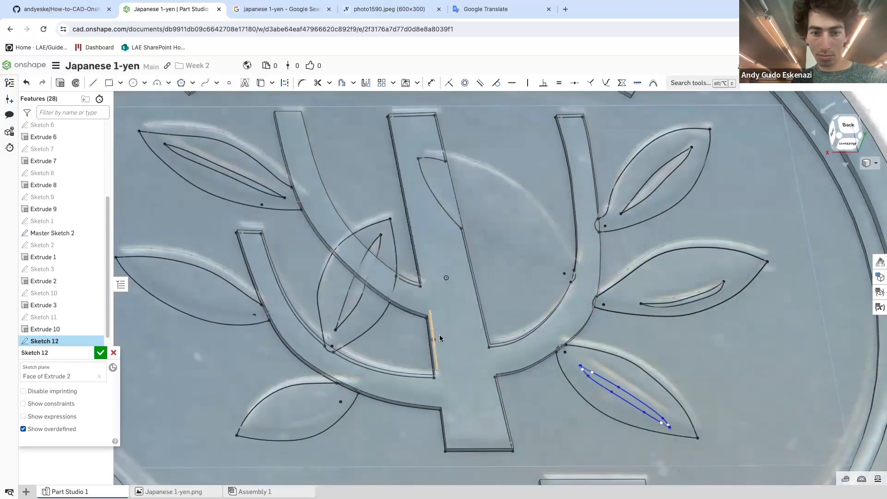
{"action": "right_click", "coordinate": [426, 335]}
{"action": "left_click", "coordinate": [447, 333]}
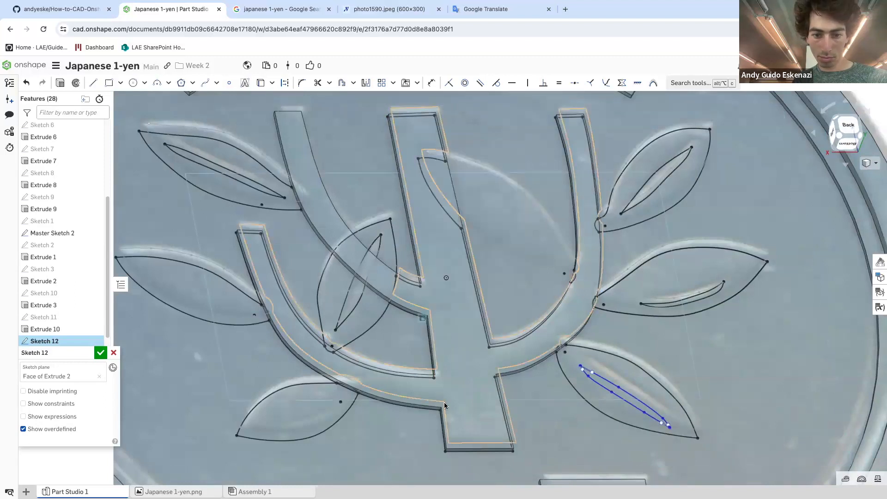
{"action": "right_click", "coordinate": [442, 433]}
{"action": "left_click", "coordinate": [422, 417]}
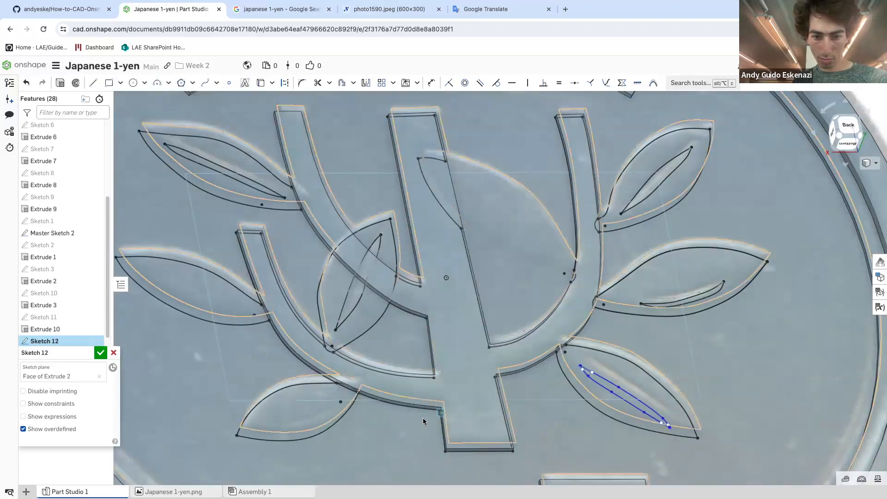
{"action": "right_click", "coordinate": [417, 411]}
{"action": "left_click", "coordinate": [355, 397]}
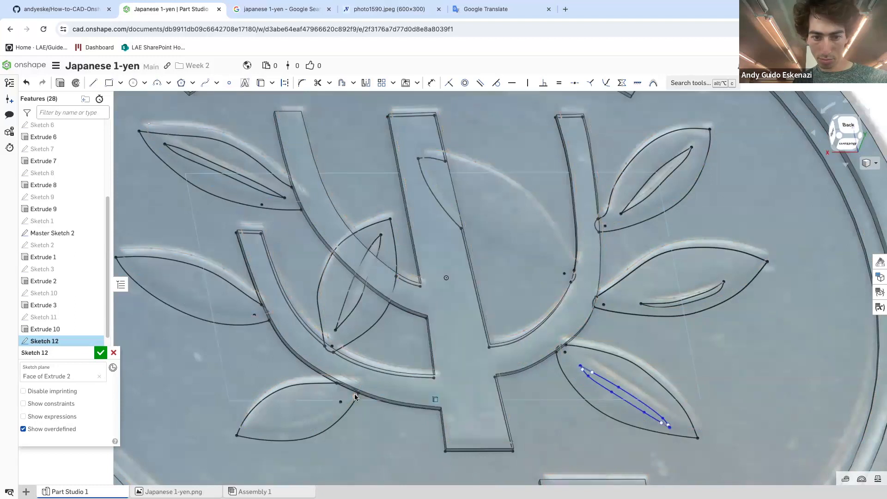
Delete the lower-left branch's projected edge segments at the lower leaf's joint and its inner edge beside the stem
{"action": "scroll", "coordinate": [344, 391], "scroll_direction": "up", "scroll_amount": 5}
{"action": "right_click", "coordinate": [336, 382]}
{"action": "left_click", "coordinate": [312, 369]}
{"action": "right_click", "coordinate": [298, 362]}
{"action": "left_click", "coordinate": [389, 381]}
{"action": "scroll", "coordinate": [389, 380], "scroll_direction": "down", "scroll_amount": 3}
{"action": "right_click", "coordinate": [578, 357]}
{"action": "left_click", "coordinate": [596, 353]}
Delete the stem's projected right edges around the right branch, together with the right branch's inner edge
{"action": "right_click", "coordinate": [757, 367]}
{"action": "left_click", "coordinate": [775, 367]}
{"action": "right_click", "coordinate": [755, 280]}
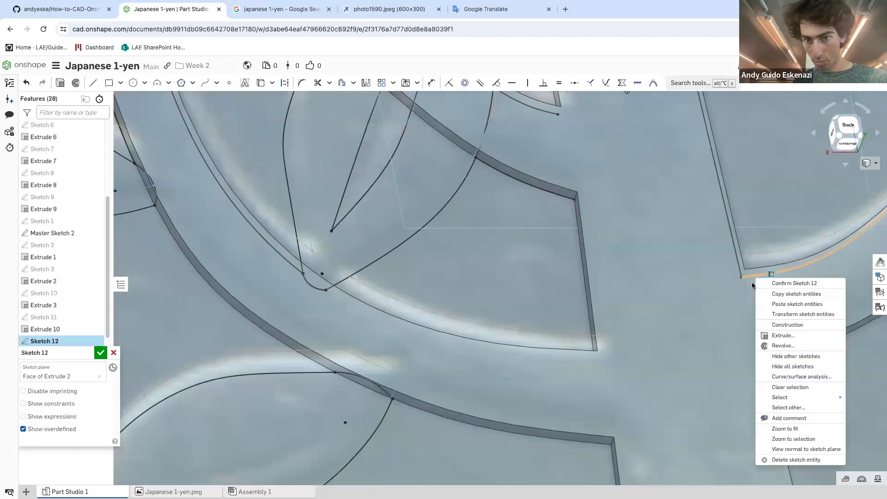
{"action": "left_click", "coordinate": [755, 301]}
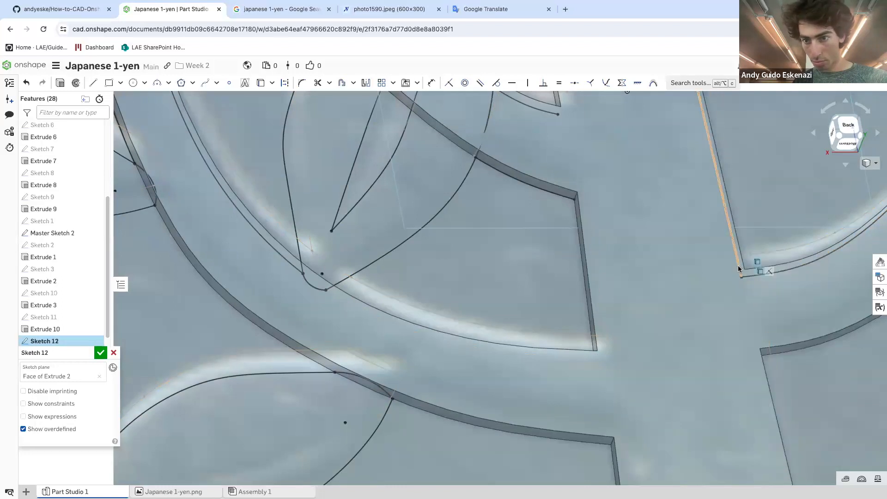
{"action": "right_click", "coordinate": [739, 268]}
{"action": "left_click", "coordinate": [780, 459]}
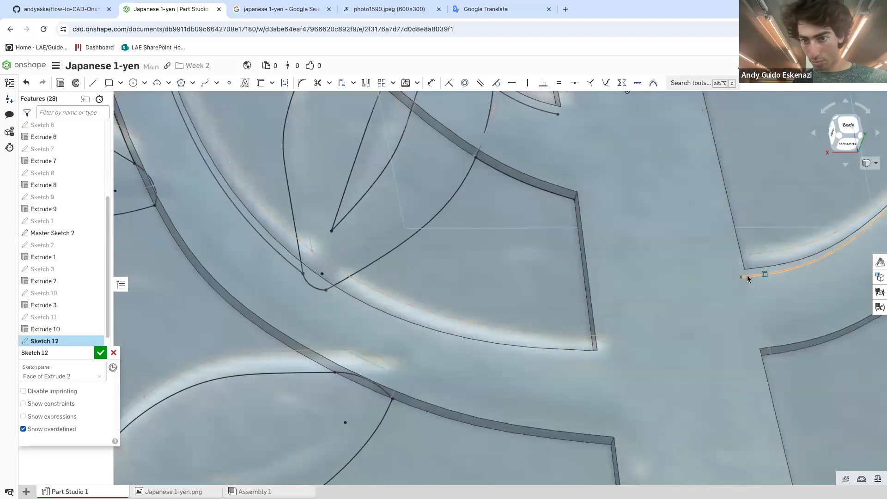
{"action": "right_click", "coordinate": [749, 276]}
{"action": "left_click", "coordinate": [788, 460]}
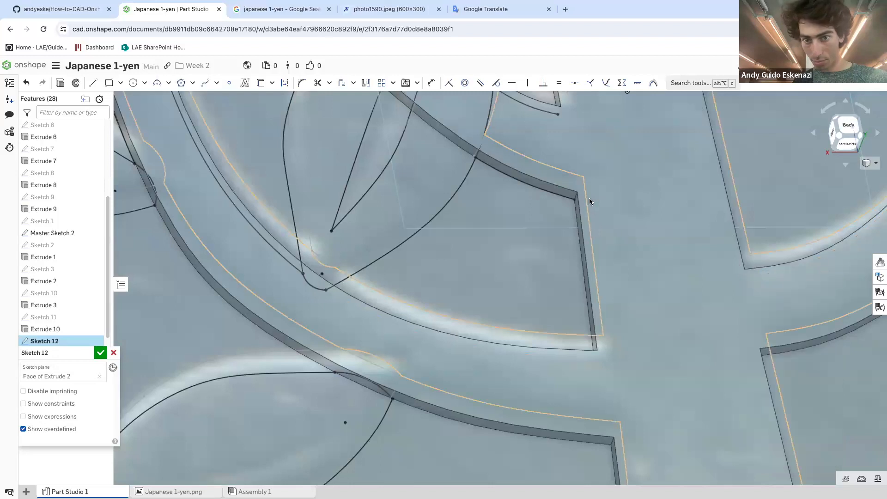
Delete the upper-left branch's projected lower edge near the stem and its short inner segment beside the inner leaf
{"action": "right_click", "coordinate": [551, 192]}
{"action": "left_click", "coordinate": [594, 372]}
{"action": "scroll", "coordinate": [594, 374], "scroll_direction": "down", "scroll_amount": 3}
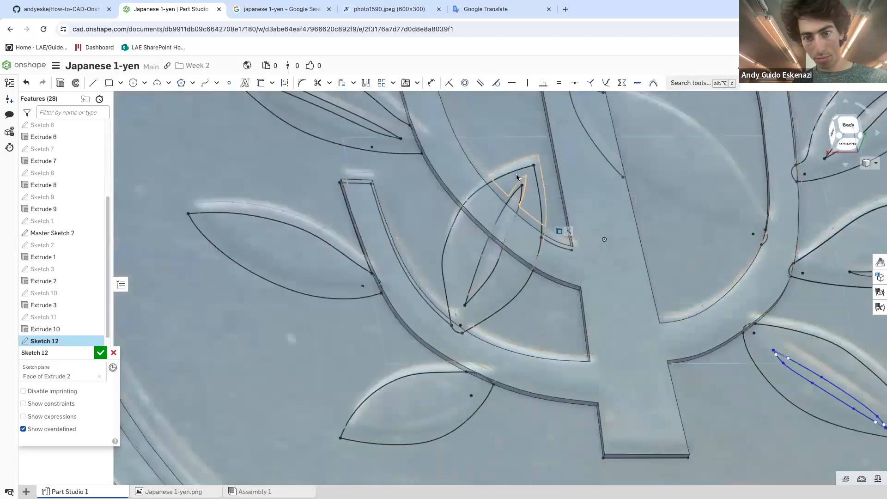
{"action": "scroll", "coordinate": [564, 261], "scroll_direction": "up", "scroll_amount": 3}
{"action": "right_click", "coordinate": [570, 271]}
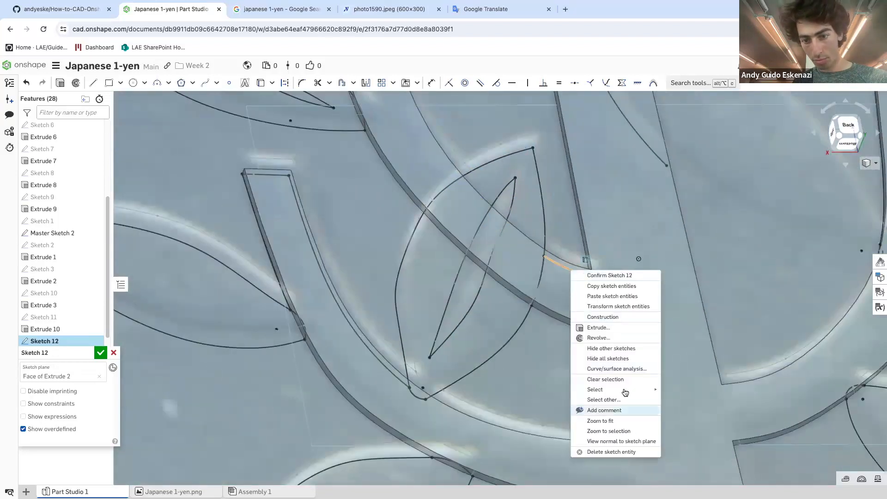
{"action": "left_click", "coordinate": [608, 452]}
Delete the projected edges along the left side and top of the central stem from Sketch 12
{"action": "scroll", "coordinate": [564, 268], "scroll_direction": "down", "scroll_amount": 3}
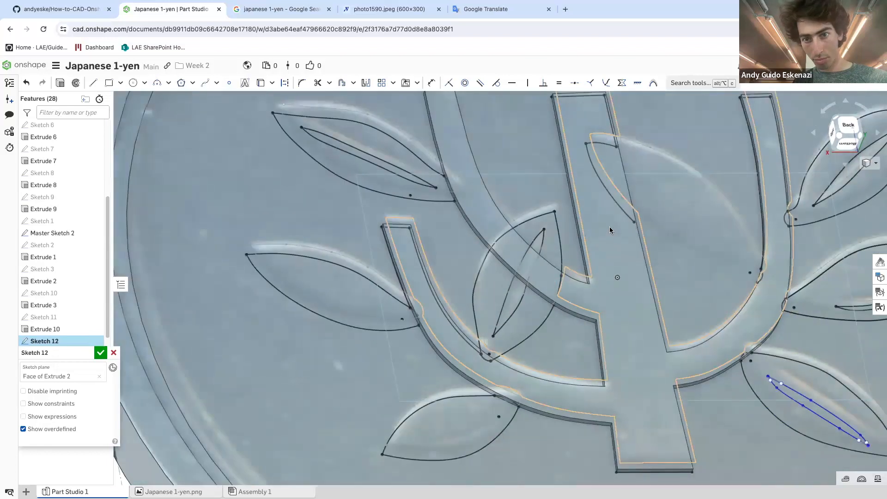
{"action": "right_click", "coordinate": [603, 186]}
{"action": "left_click", "coordinate": [645, 366]}
{"action": "right_click", "coordinate": [601, 146]}
{"action": "scroll", "coordinate": [603, 185], "scroll_direction": "down", "scroll_amount": 5}
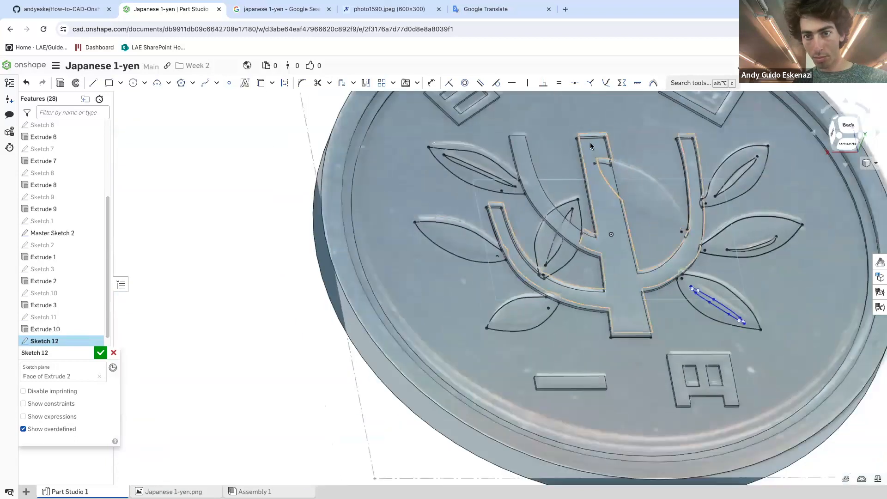
{"action": "scroll", "coordinate": [590, 143], "scroll_direction": "up", "scroll_amount": 5}
{"action": "right_click", "coordinate": [595, 137]}
{"action": "left_click", "coordinate": [628, 326]}
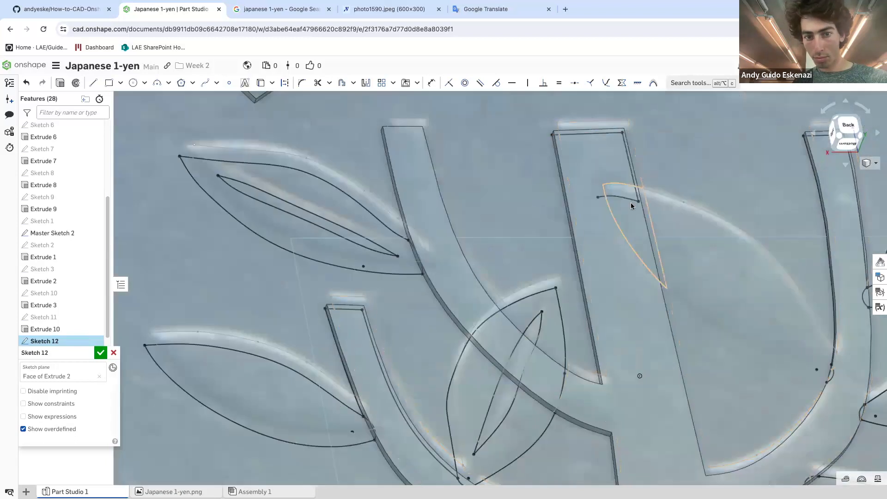
Delete the stem's remaining projected edge near its top and the short arc crossing the stem
{"action": "right_click", "coordinate": [621, 179]}
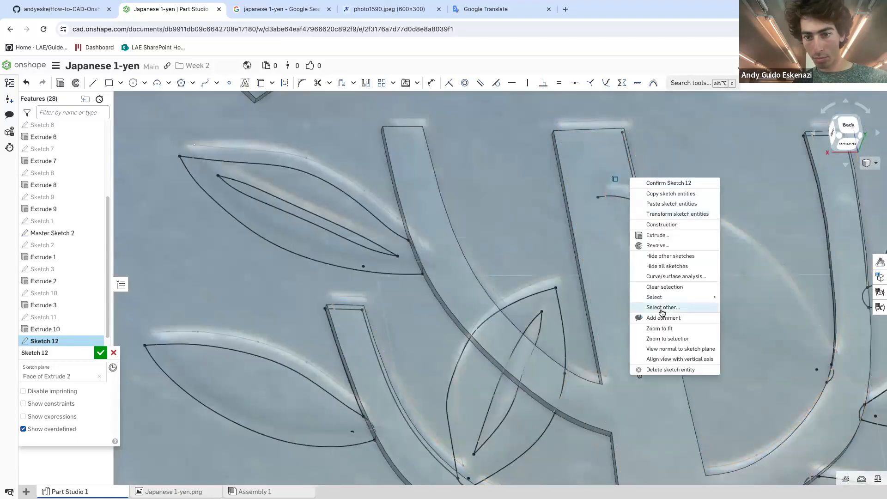
{"action": "left_click", "coordinate": [670, 367]}
{"action": "right_click", "coordinate": [623, 198]}
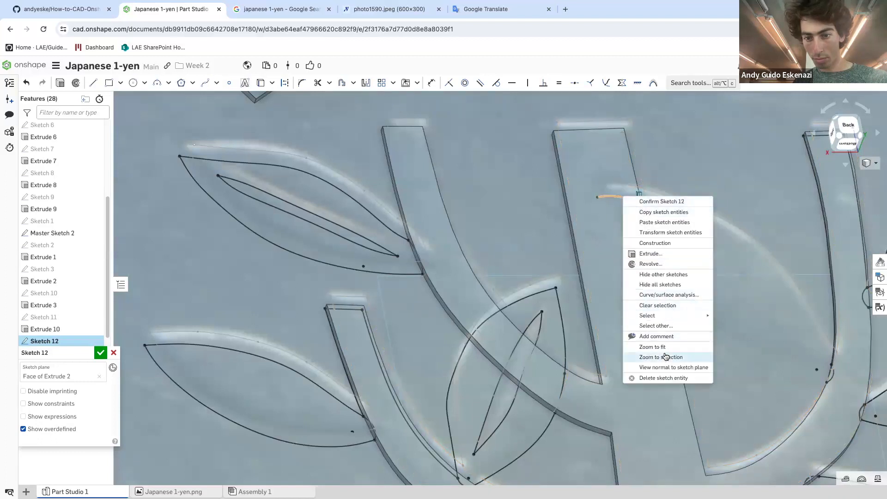
{"action": "left_click", "coordinate": [669, 375]}
Delete both projected vein curves of the leaf on the inner side of the lower-left branch
{"action": "scroll", "coordinate": [594, 254], "scroll_direction": "down", "scroll_amount": 3}
{"action": "right_click_drag", "start_coordinate": [534, 392], "coordinate": [461, 378]}
{"action": "scroll", "coordinate": [424, 368], "scroll_direction": "up", "scroll_amount": 1}
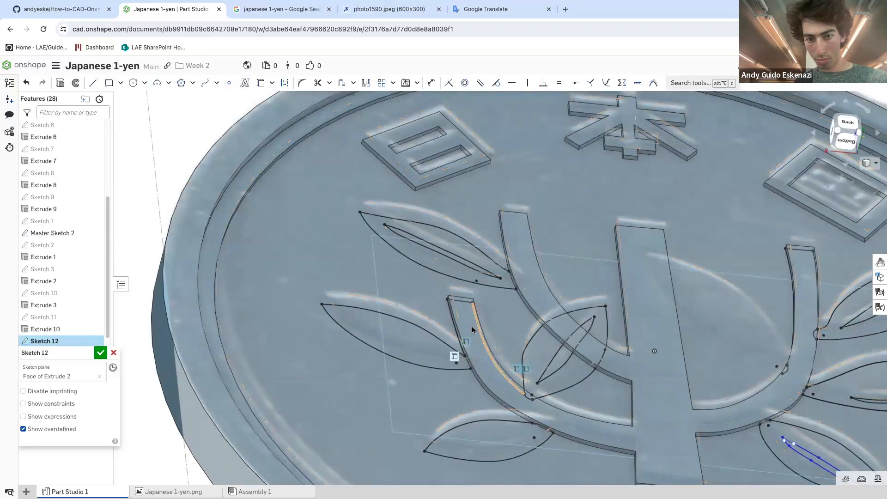
{"action": "scroll", "coordinate": [485, 304], "scroll_direction": "down", "scroll_amount": 3}
{"action": "right_click_drag", "start_coordinate": [589, 391], "coordinate": [600, 417]}
{"action": "scroll", "coordinate": [599, 418], "scroll_direction": "up", "scroll_amount": 4}
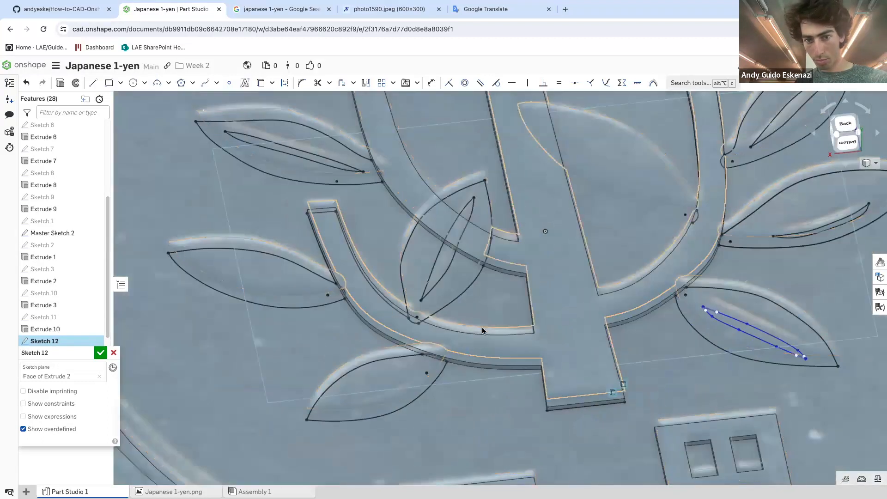
{"action": "right_click", "coordinate": [429, 275]}
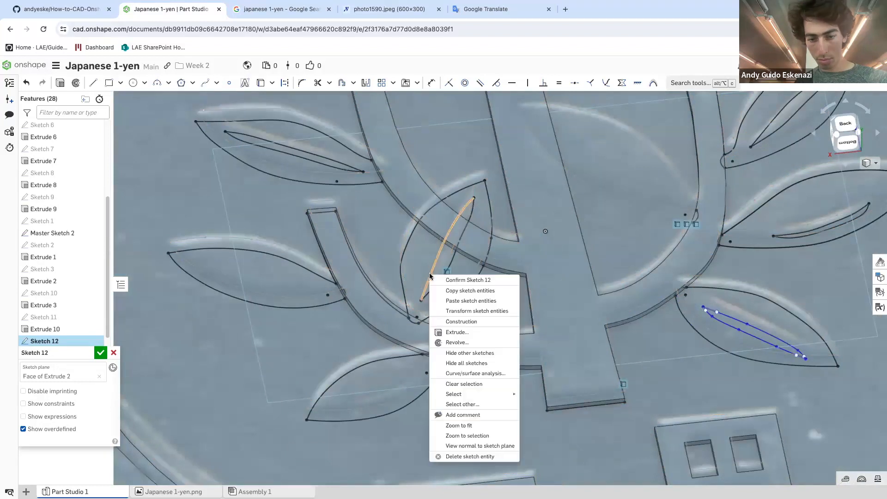
{"action": "left_click", "coordinate": [470, 457]}
{"action": "right_click", "coordinate": [449, 269]}
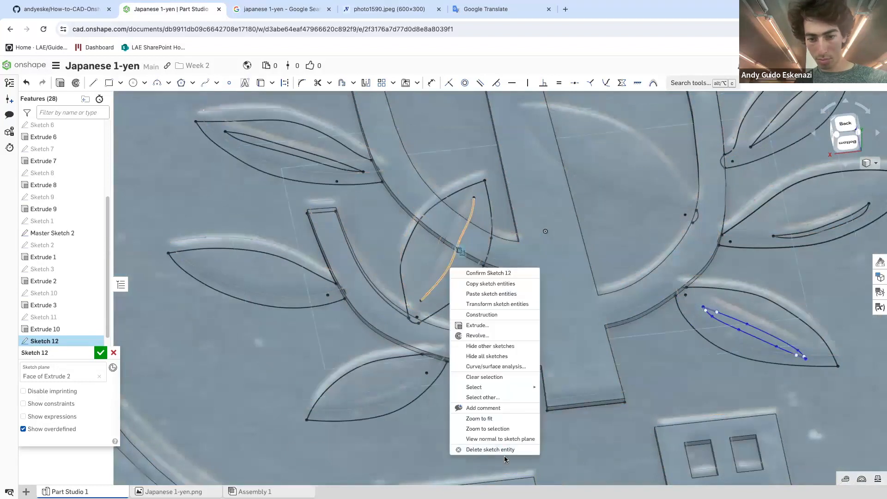
{"action": "left_click", "coordinate": [499, 449]}
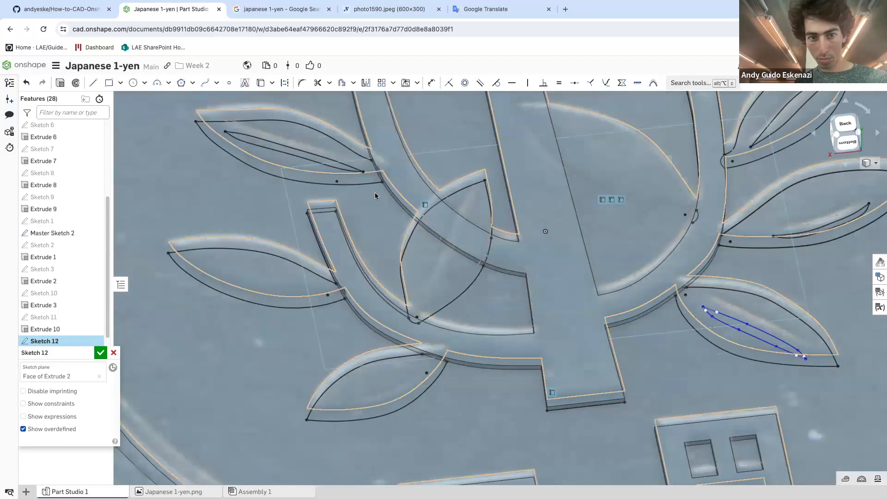
Delete both projected vein curves of the upper-left branch's outer leaf from Sketch 12
{"action": "right_click", "coordinate": [336, 167]}
{"action": "key", "text": "Escape"}
{"action": "right_click", "coordinate": [321, 168]}
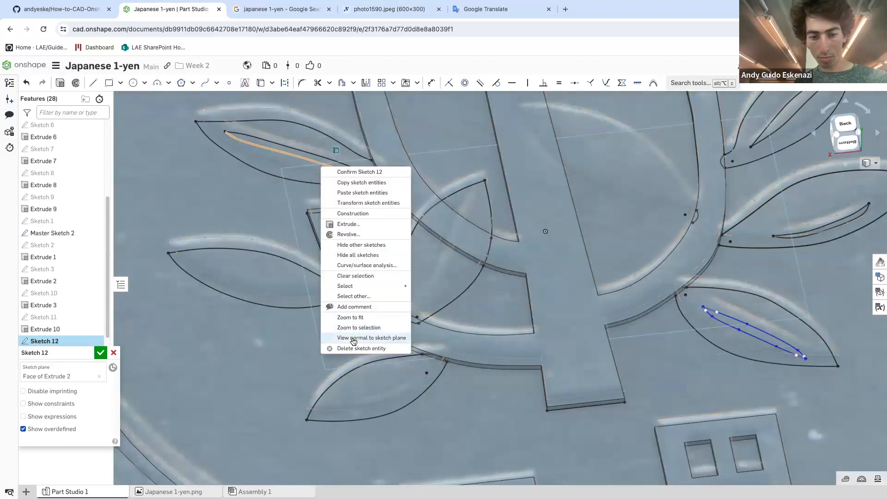
{"action": "left_click", "coordinate": [356, 349]}
{"action": "right_click", "coordinate": [309, 152]}
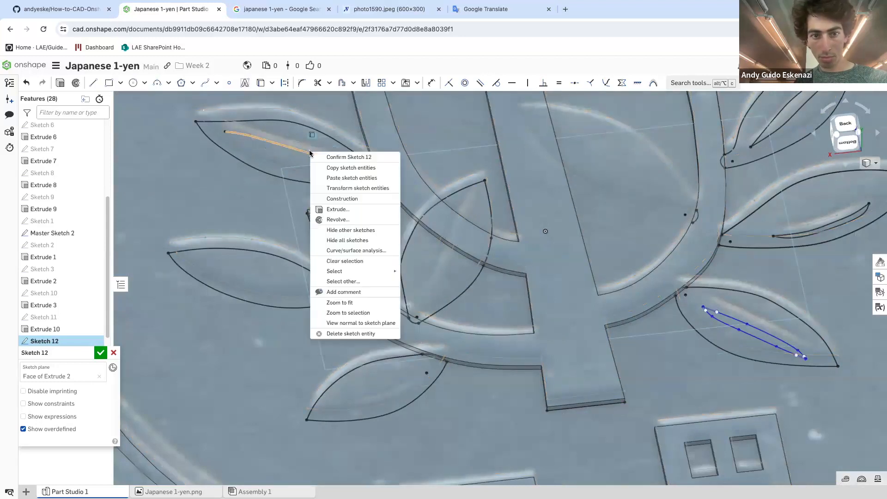
{"action": "left_click", "coordinate": [367, 333]}
Delete both vein curves of the lowest leaf on the right branch
{"action": "right_click", "coordinate": [735, 321]}
{"action": "left_click", "coordinate": [772, 320]}
{"action": "right_click", "coordinate": [727, 329]}
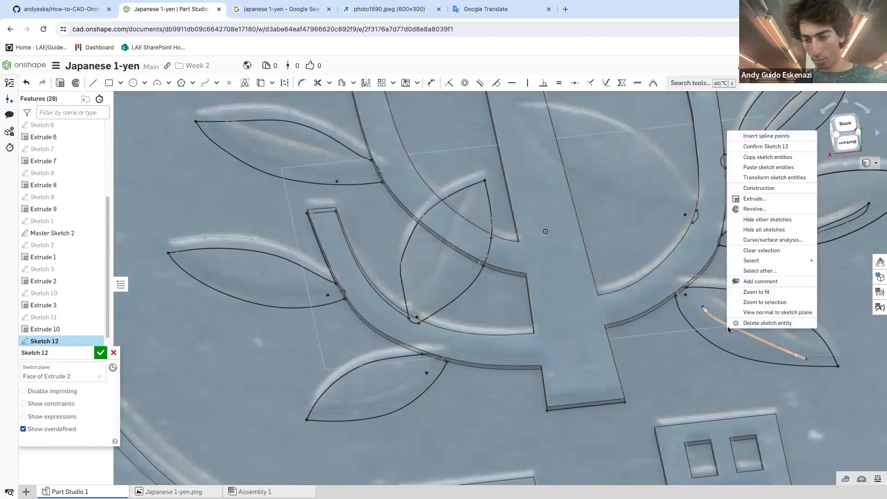
{"action": "left_click", "coordinate": [762, 319]}
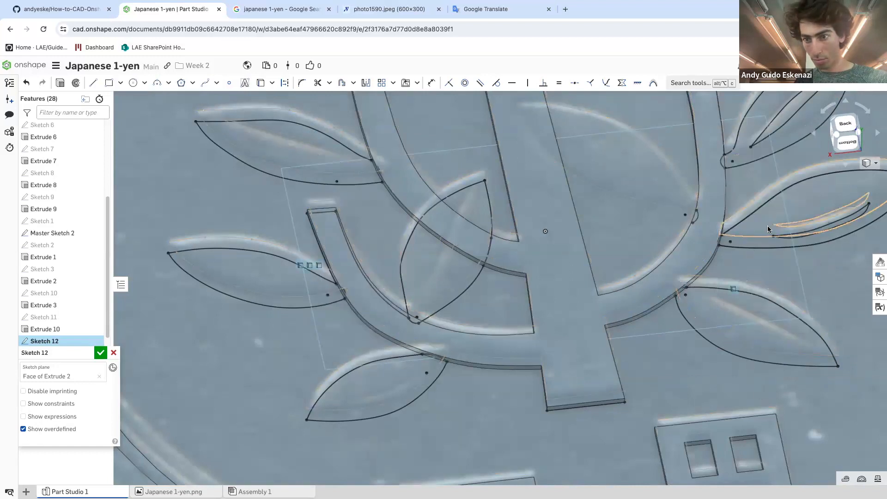
Delete both vein curves of the middle leaf on the right branch
{"action": "right_click", "coordinate": [821, 226]}
{"action": "left_click", "coordinate": [762, 396]}
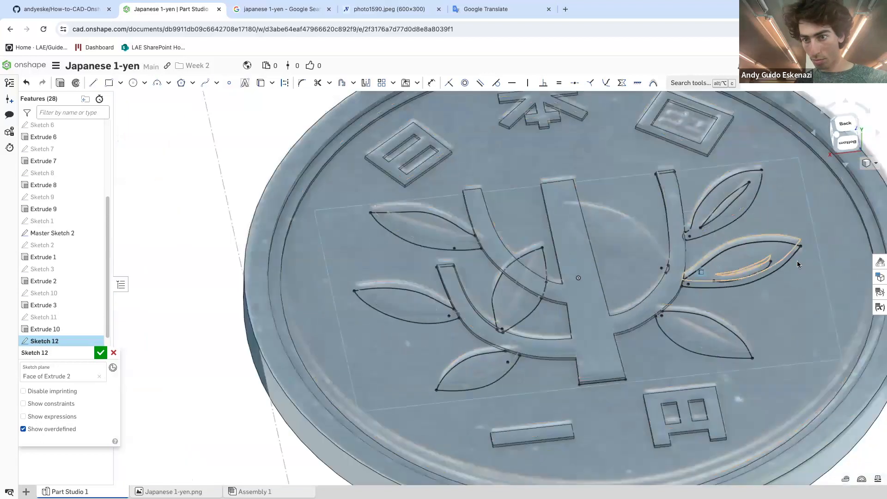
{"action": "scroll", "coordinate": [796, 264], "scroll_direction": "up", "scroll_amount": 5}
{"action": "right_click", "coordinate": [705, 271]}
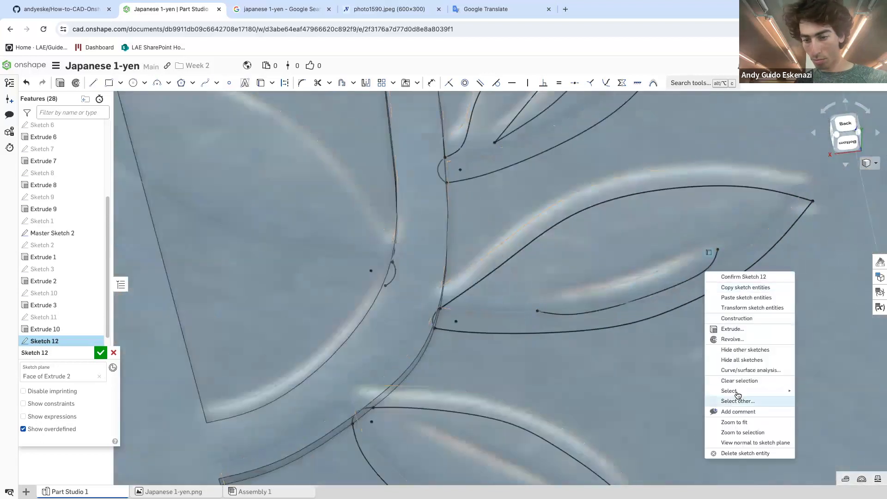
{"action": "left_click", "coordinate": [745, 445]}
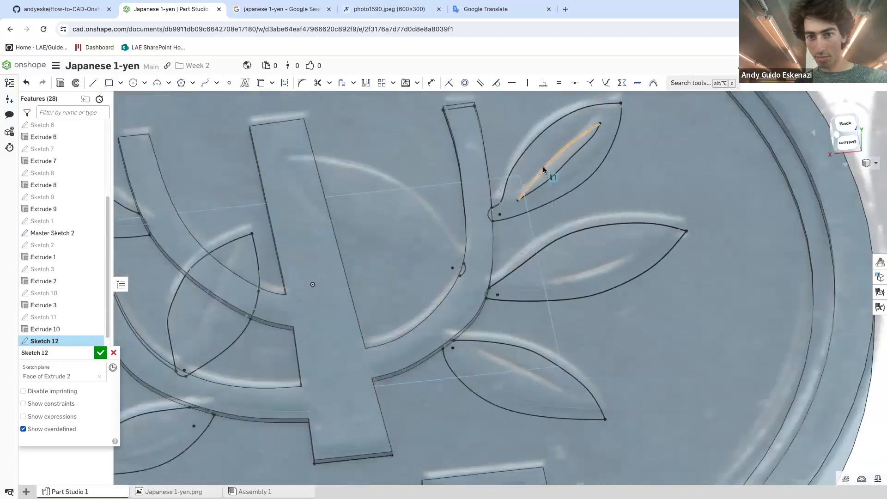
Delete both vein curves of the uppermost leaf on the right branch
{"action": "right_click", "coordinate": [543, 169]}
{"action": "left_click", "coordinate": [596, 341]}
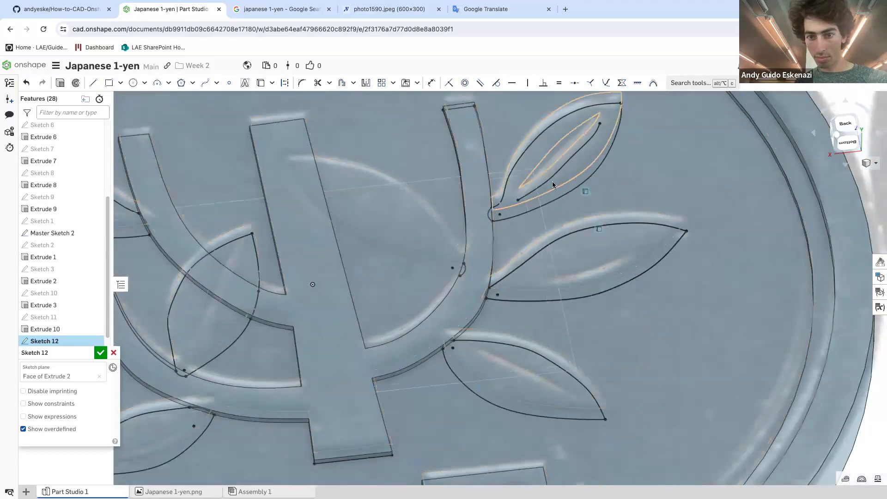
{"action": "right_click", "coordinate": [549, 179]}
{"action": "left_click", "coordinate": [598, 362]}
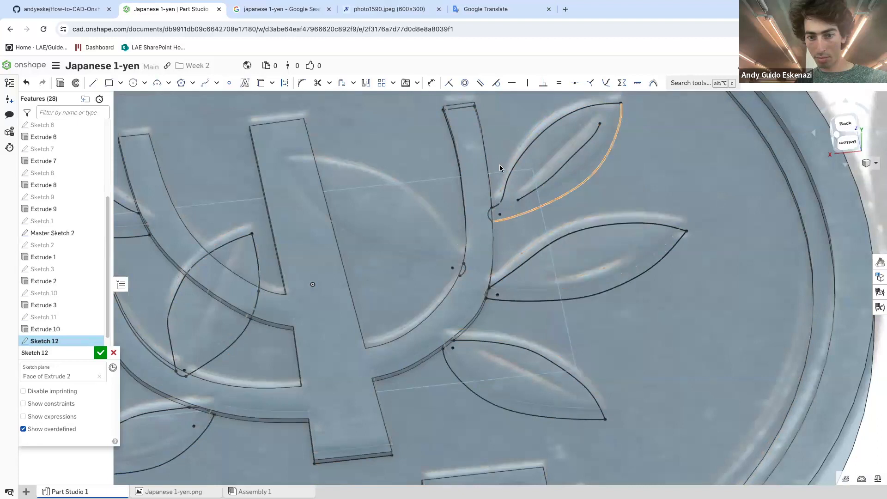
{"action": "right_click", "coordinate": [458, 106]}
{"action": "left_click", "coordinate": [511, 302]}
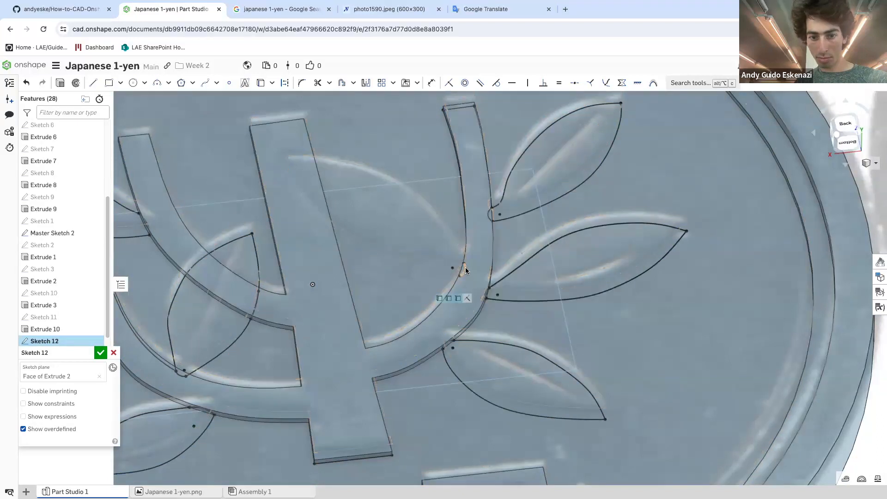
Delete the short arc on the right branch's inner edge where the inner leaf attaches
{"action": "scroll", "coordinate": [465, 267], "scroll_direction": "up", "scroll_amount": 3}
{"action": "right_click", "coordinate": [464, 266]}
{"action": "left_click", "coordinate": [505, 452]}
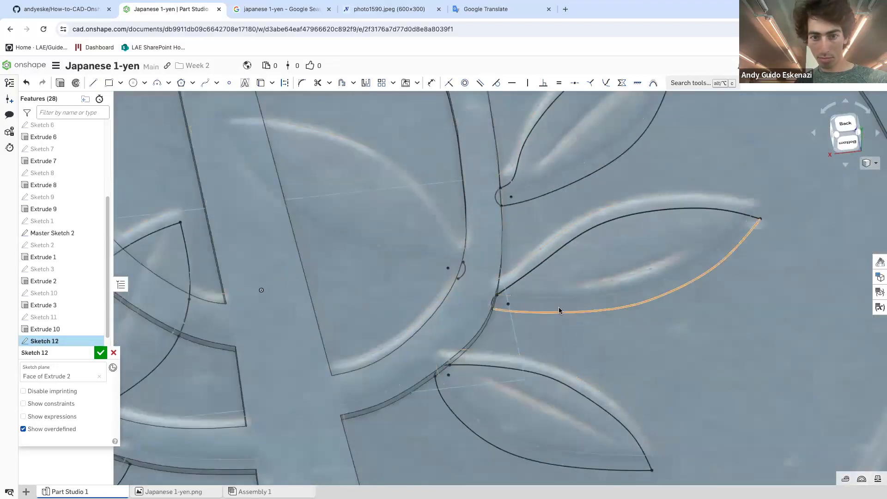
Project both outline curves of the leaf between the stem and the right branch into Sketch 12
{"action": "scroll", "coordinate": [558, 310], "scroll_direction": "down", "scroll_amount": 5}
{"action": "scroll", "coordinate": [249, 144], "scroll_direction": "up", "scroll_amount": 4}
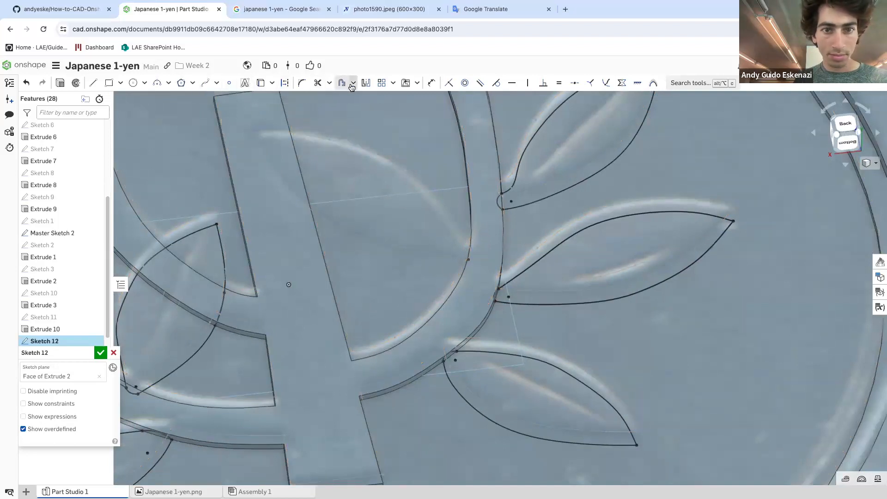
{"action": "left_click", "coordinate": [260, 83]}
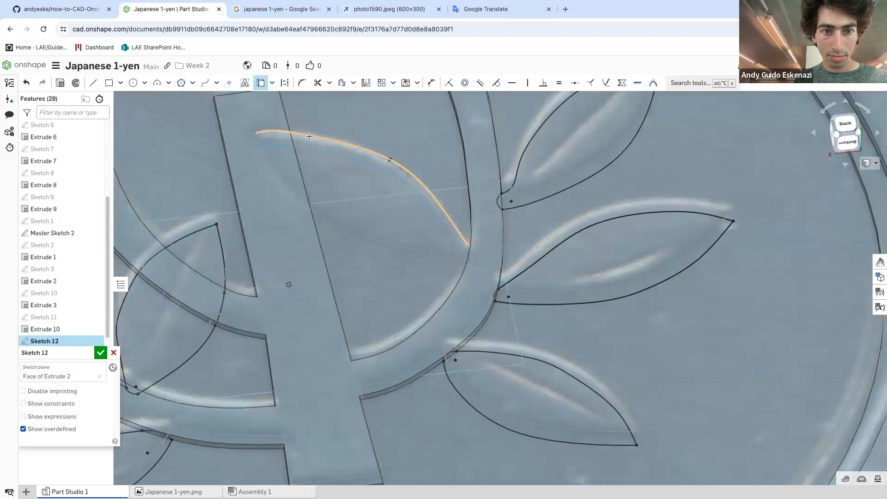
{"action": "scroll", "coordinate": [467, 279], "scroll_direction": "up", "scroll_amount": 5}
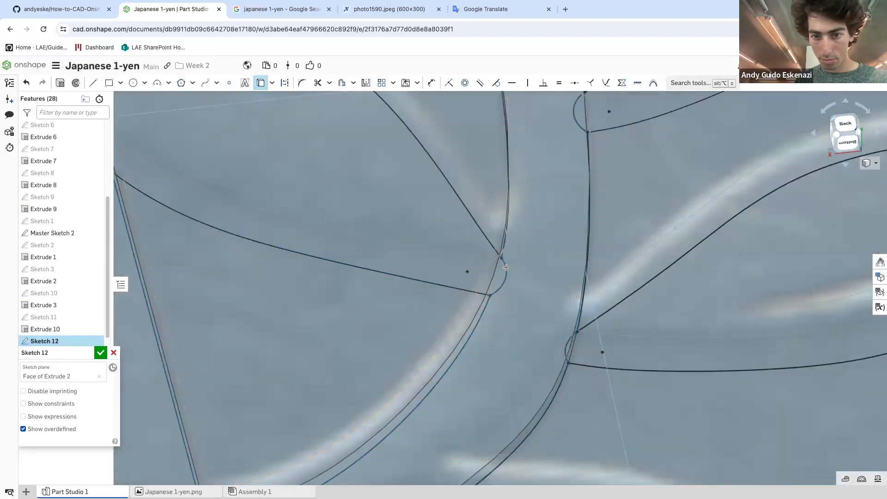
{"action": "key", "text": "Escape"}
Project the right branch's inner edge to close the base of the inner leaf
{"action": "right_click_drag", "start_coordinate": [517, 287], "coordinate": [562, 331]}
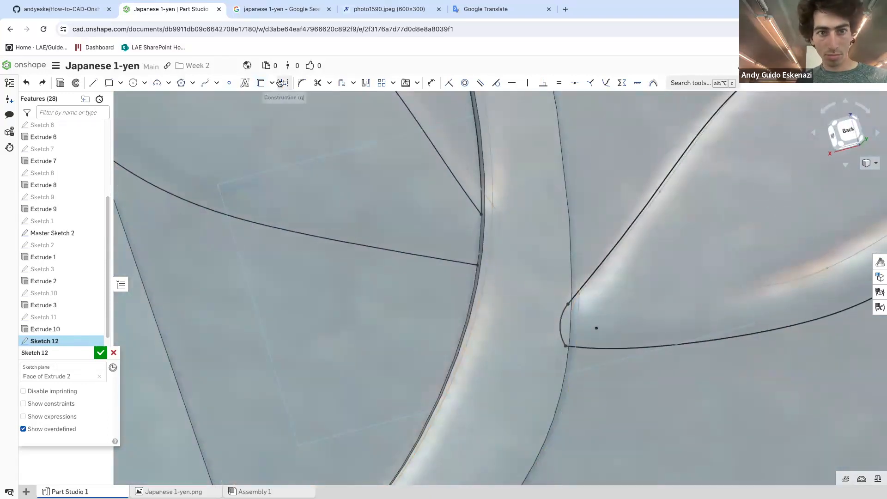
{"action": "left_click", "coordinate": [260, 83]}
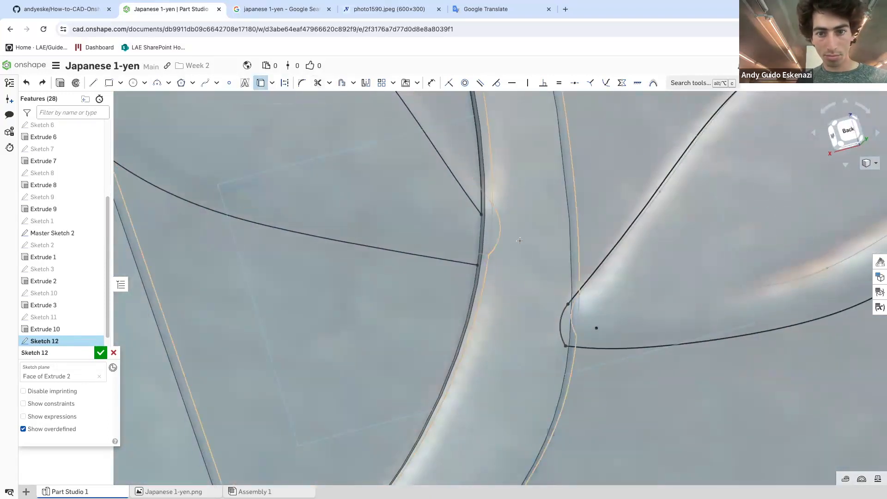
{"action": "scroll", "coordinate": [555, 314], "scroll_direction": "down", "scroll_amount": 10}
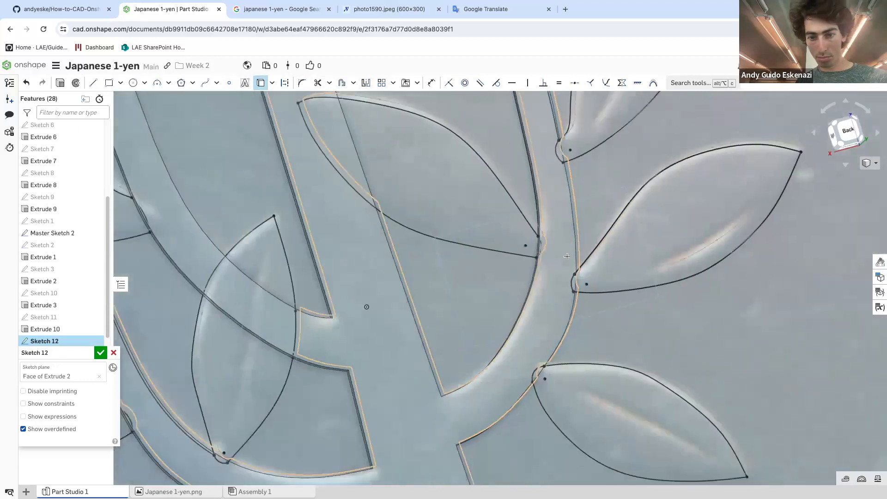
{"action": "scroll", "coordinate": [551, 307], "scroll_direction": "up", "scroll_amount": 1}
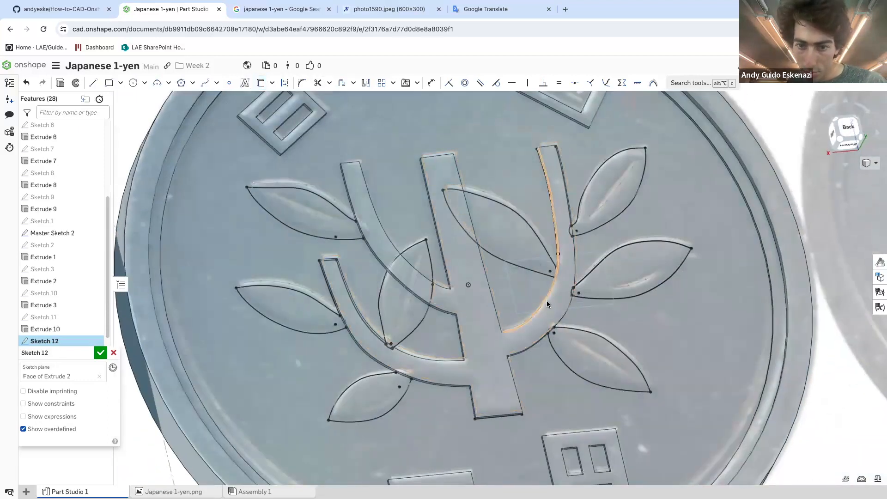
Delete the surplus projected inner edge of the right branch and a side edge of the lower-left branch
{"action": "right_click", "coordinate": [545, 299]}
{"action": "left_click", "coordinate": [577, 452]}
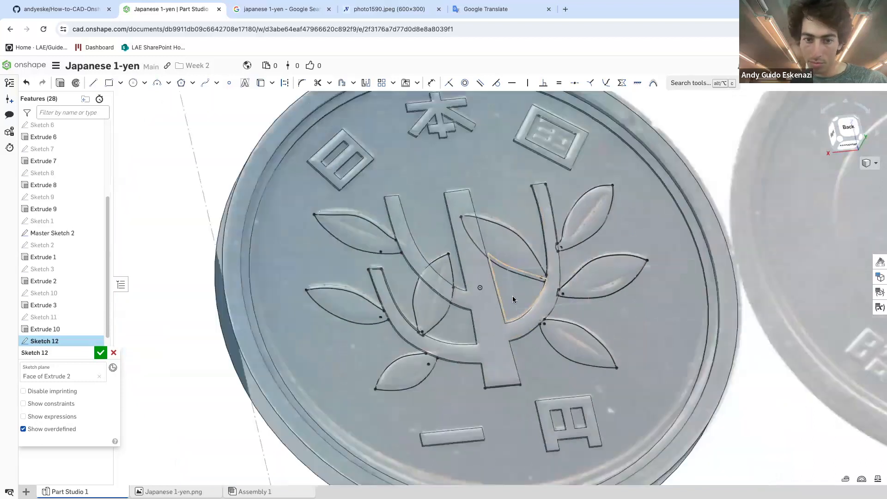
{"action": "scroll", "coordinate": [398, 296], "scroll_direction": "up", "scroll_amount": 5}
{"action": "right_click", "coordinate": [417, 276]}
{"action": "left_click", "coordinate": [469, 461]}
Delete the lower-left branch's projected end edge and the remaining surplus edge near the stem's base
{"action": "scroll", "coordinate": [424, 263], "scroll_direction": "up", "scroll_amount": 5}
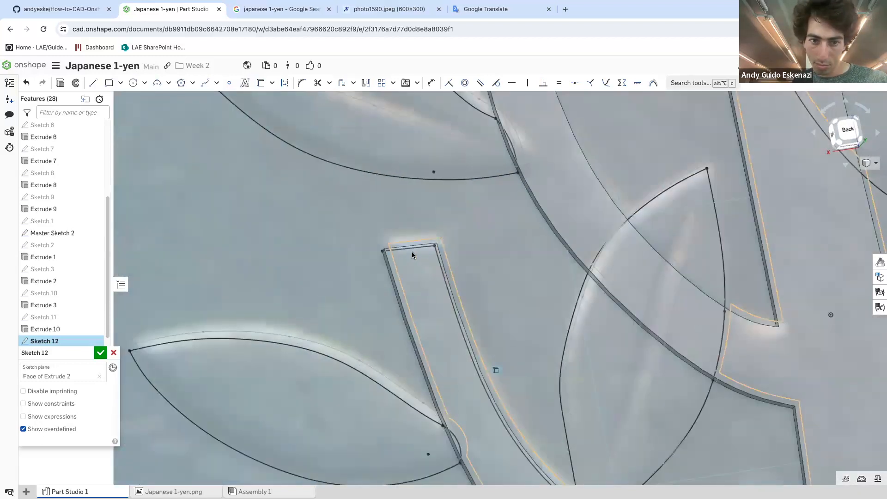
{"action": "right_click", "coordinate": [411, 252]}
{"action": "left_click", "coordinate": [400, 290]}
{"action": "scroll", "coordinate": [399, 290], "scroll_direction": "down", "scroll_amount": 8}
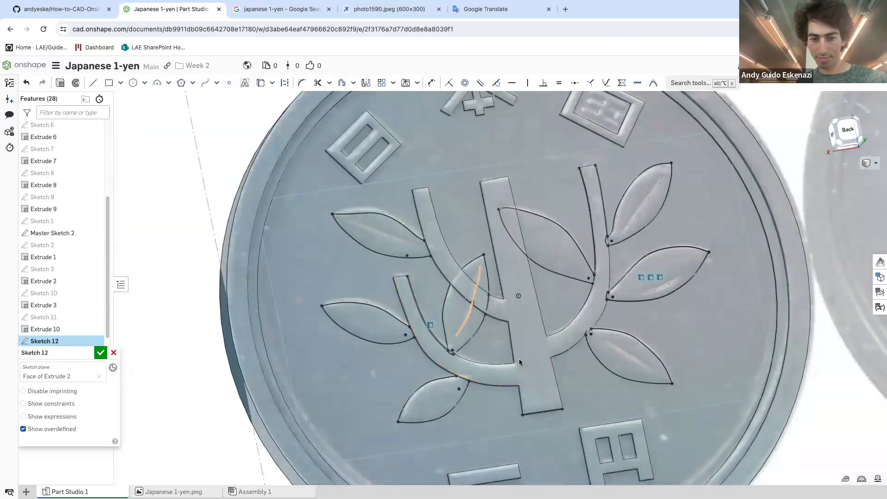
{"action": "scroll", "coordinate": [519, 361], "scroll_direction": "down", "scroll_amount": 3}
{"action": "right_click_drag", "start_coordinate": [500, 380], "coordinate": [509, 374]}
{"action": "right_click", "coordinate": [538, 409]}
{"action": "left_click", "coordinate": [581, 350]}
{"action": "scroll", "coordinate": [583, 349], "scroll_direction": "up", "scroll_amount": 3}
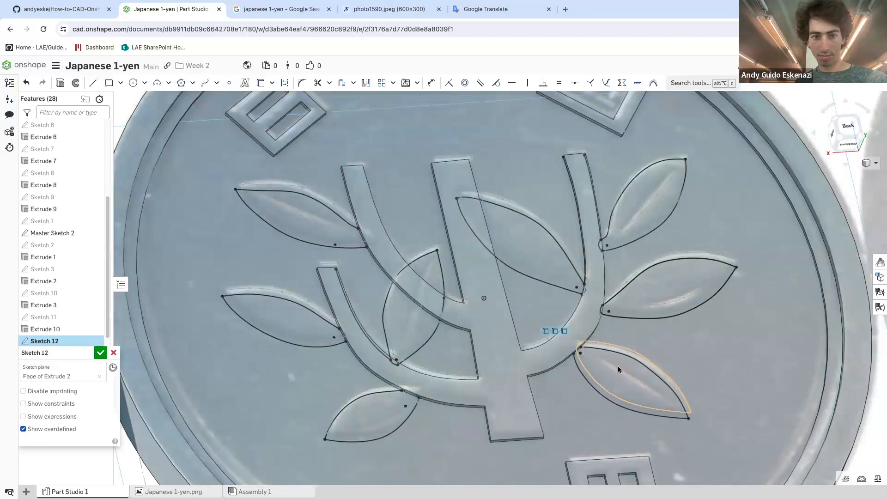
Extrude all leaf regions of Sketch 12 by 0.15 mm, adding them to the coin
{"action": "scroll", "coordinate": [375, 231], "scroll_direction": "up", "scroll_amount": 5}
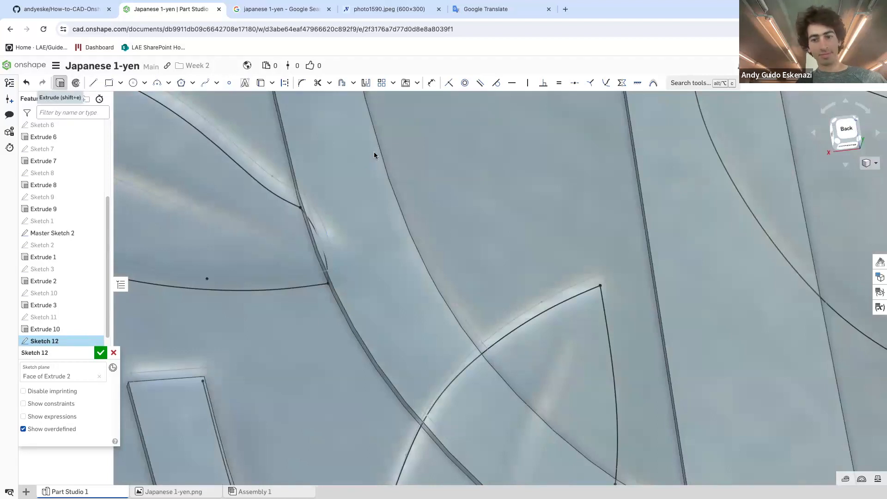
{"action": "key", "text": "shift+e"}
{"action": "scroll", "coordinate": [574, 128], "scroll_direction": "down", "scroll_amount": 5}
{"action": "right_click_drag", "start_coordinate": [591, 215], "coordinate": [657, 152]}
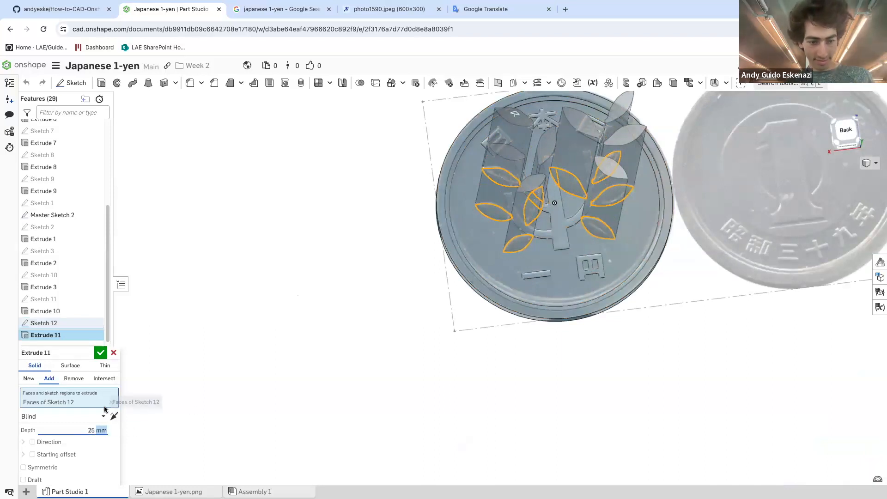
{"action": "double_click", "coordinate": [97, 433]}
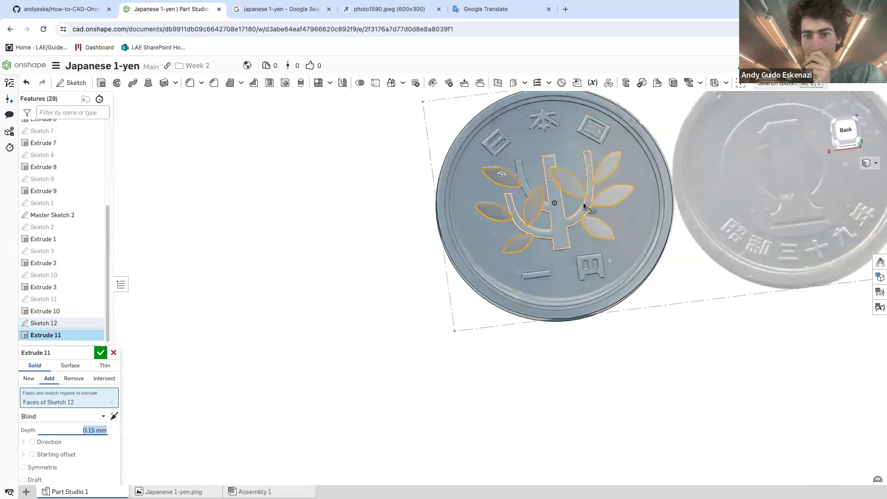
{"action": "scroll", "coordinate": [601, 177], "scroll_direction": "up", "scroll_amount": 2}
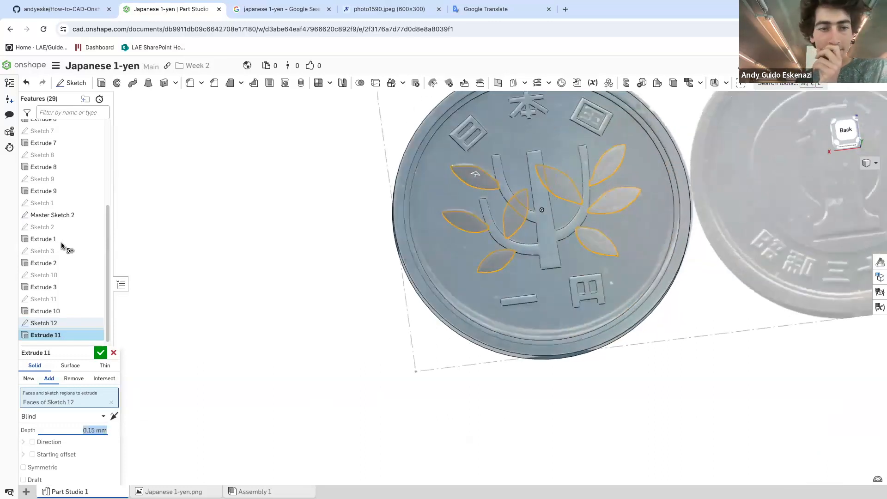
{"action": "left_click", "coordinate": [101, 353]}
Hide Master Sketch 2 and inspect the embossed plant on the coin from several angles
{"action": "scroll", "coordinate": [523, 212], "scroll_direction": "down", "scroll_amount": 3}
{"action": "right_click_drag", "start_coordinate": [523, 211], "coordinate": [538, 189]}
{"action": "scroll", "coordinate": [537, 189], "scroll_direction": "up", "scroll_amount": 1}
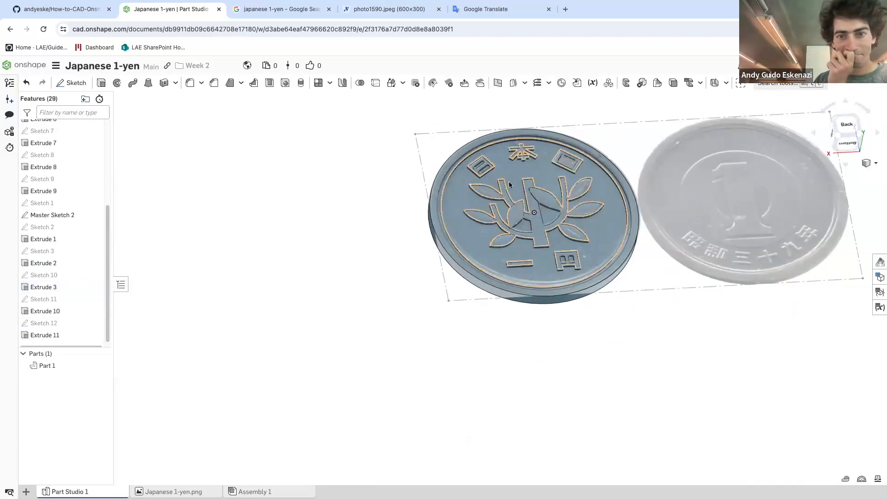
{"action": "scroll", "coordinate": [509, 182], "scroll_direction": "up", "scroll_amount": 3}
{"action": "left_click", "coordinate": [95, 214]}
{"action": "scroll", "coordinate": [154, 218], "scroll_direction": "down", "scroll_amount": 4}
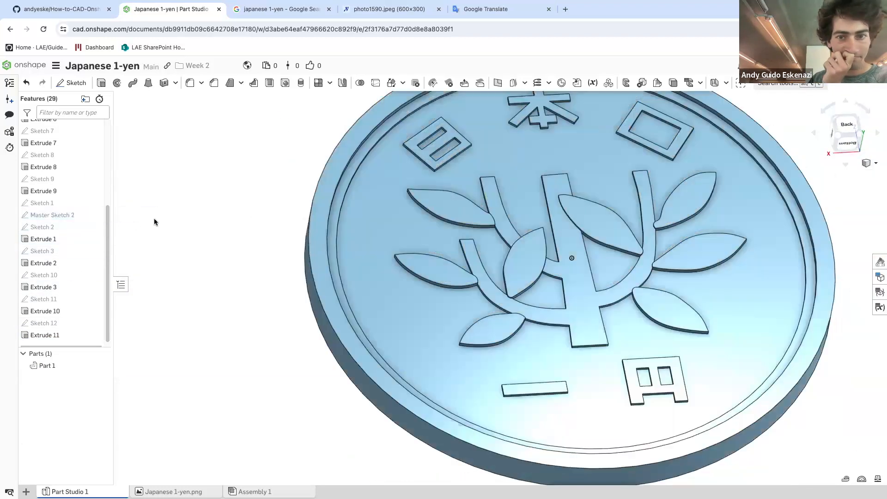
{"action": "right_click_drag", "start_coordinate": [320, 239], "coordinate": [323, 263]}
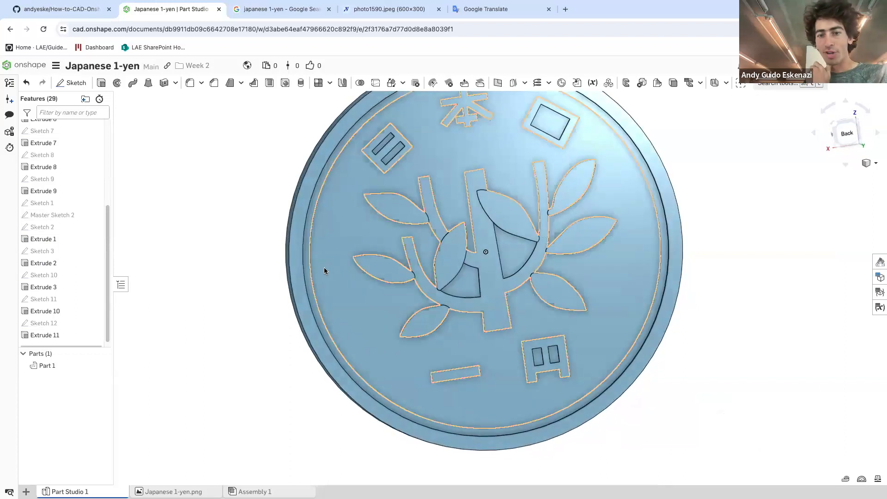
{"action": "right_click_drag", "start_coordinate": [663, 261], "coordinate": [668, 260]}
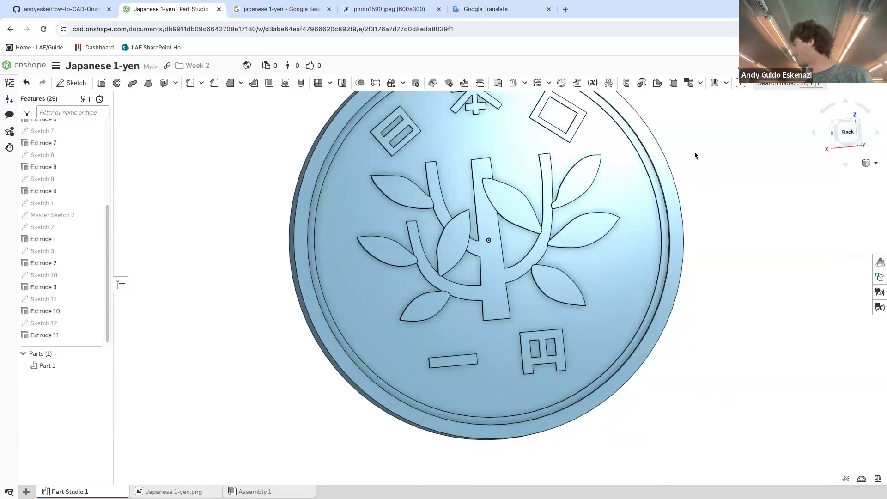
Start a new sketch on the upper-left leaf's raised face and show Master Sketch 2
{"action": "left_click", "coordinate": [72, 83]}
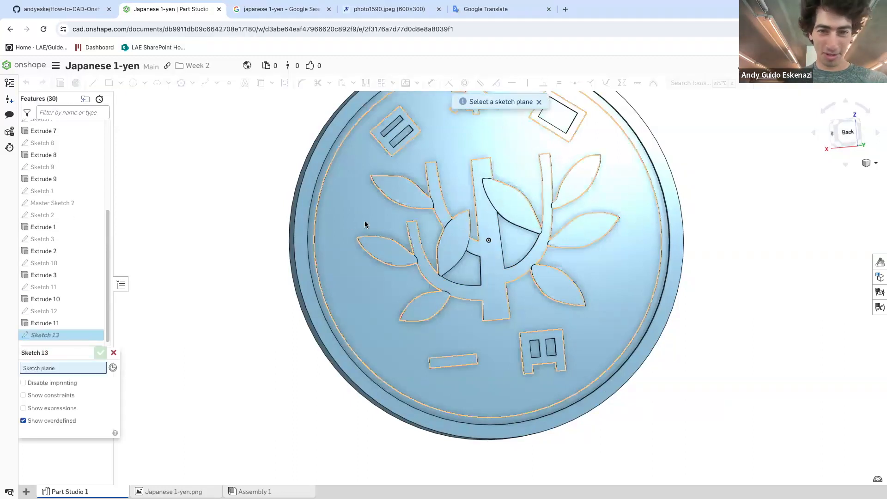
{"action": "left_click", "coordinate": [398, 188]}
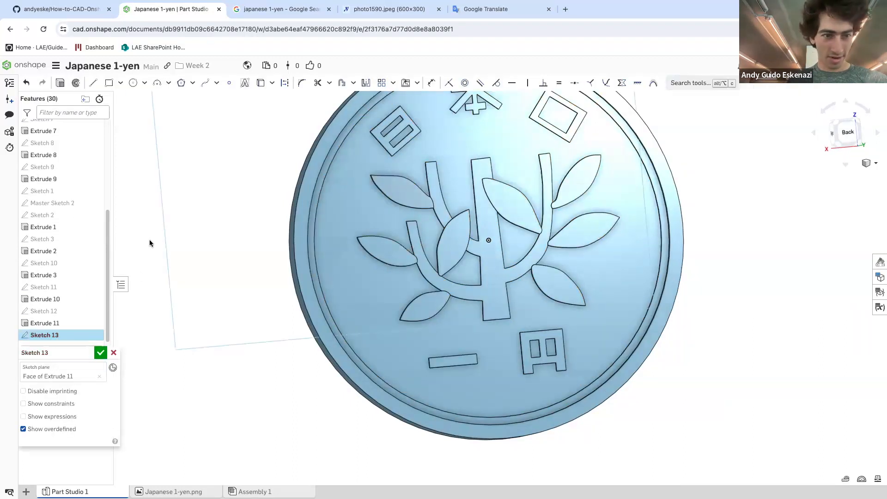
{"action": "left_click", "coordinate": [95, 203]}
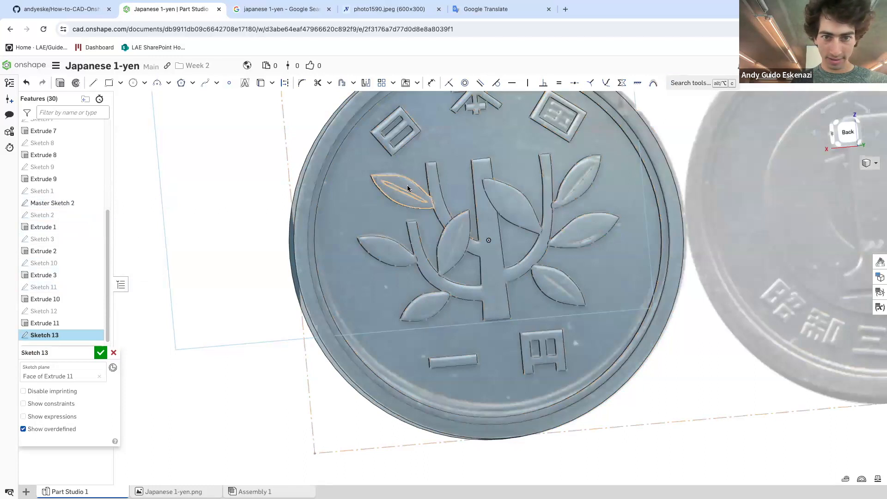
Project the vein outlines of the upper-left leaf and the inner left leaf into the sketch with the Use tool
{"action": "scroll", "coordinate": [433, 200], "scroll_direction": "up", "scroll_amount": 5}
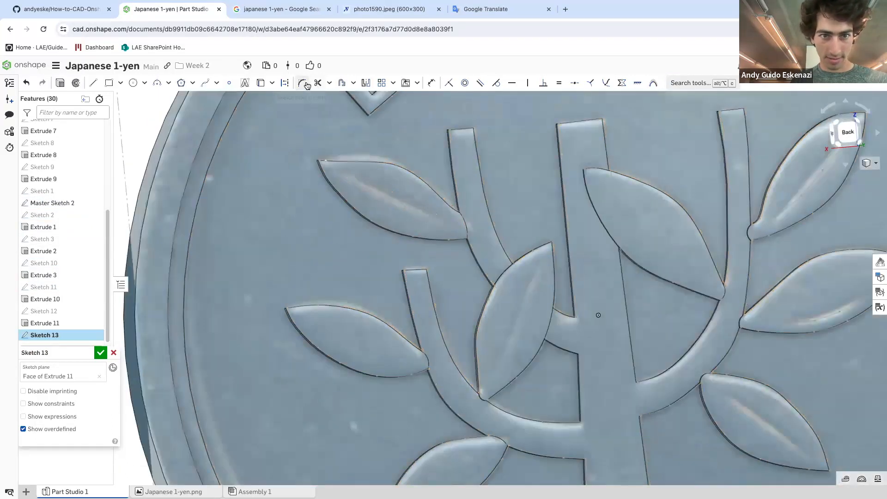
{"action": "left_click", "coordinate": [261, 82]}
{"action": "left_click", "coordinate": [367, 187]}
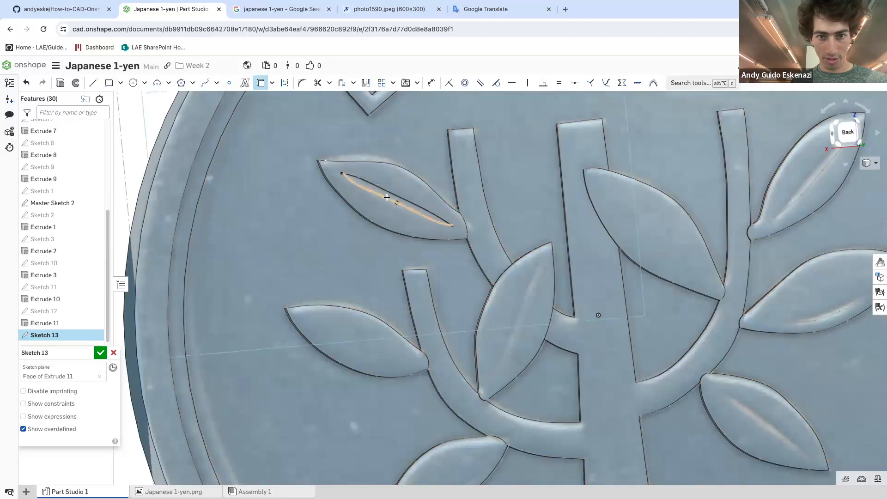
{"action": "scroll", "coordinate": [386, 195], "scroll_direction": "down", "scroll_amount": 5}
{"action": "scroll", "coordinate": [436, 149], "scroll_direction": "up", "scroll_amount": 6}
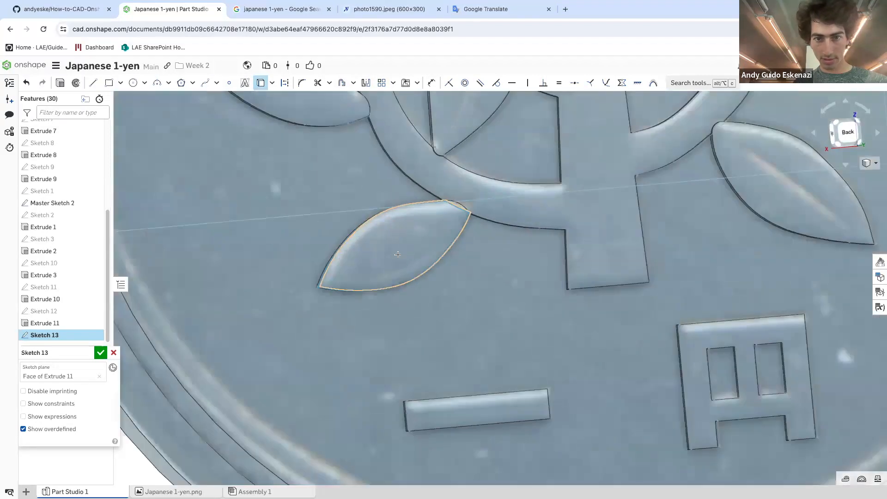
{"action": "scroll", "coordinate": [436, 149], "scroll_direction": "up", "scroll_amount": 2}
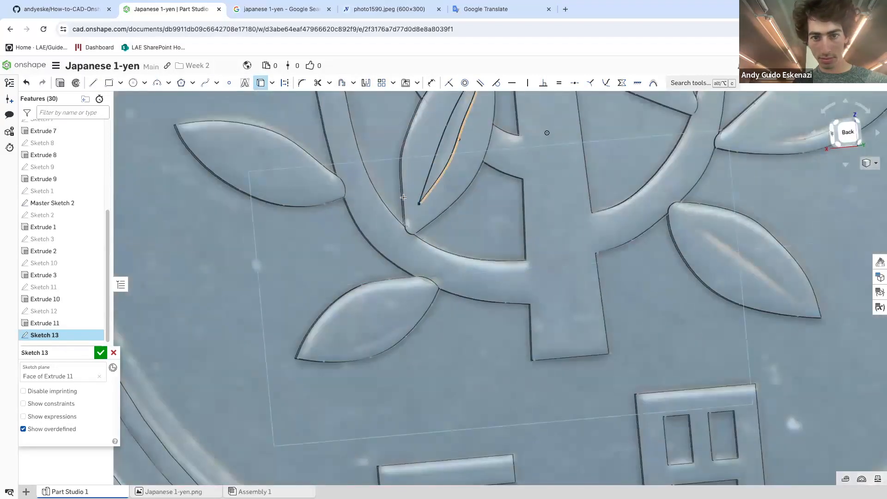
{"action": "scroll", "coordinate": [402, 198], "scroll_direction": "down", "scroll_amount": 5}
Project the vein outlines of the middle-right and upper-right leaves into the same sketch
{"action": "scroll", "coordinate": [548, 183], "scroll_direction": "up", "scroll_amount": 5}
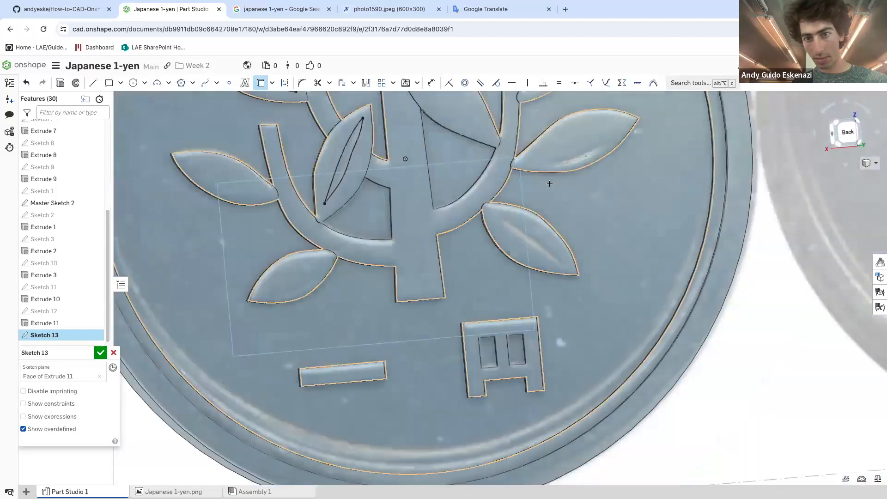
{"action": "scroll", "coordinate": [548, 184], "scroll_direction": "up", "scroll_amount": 5}
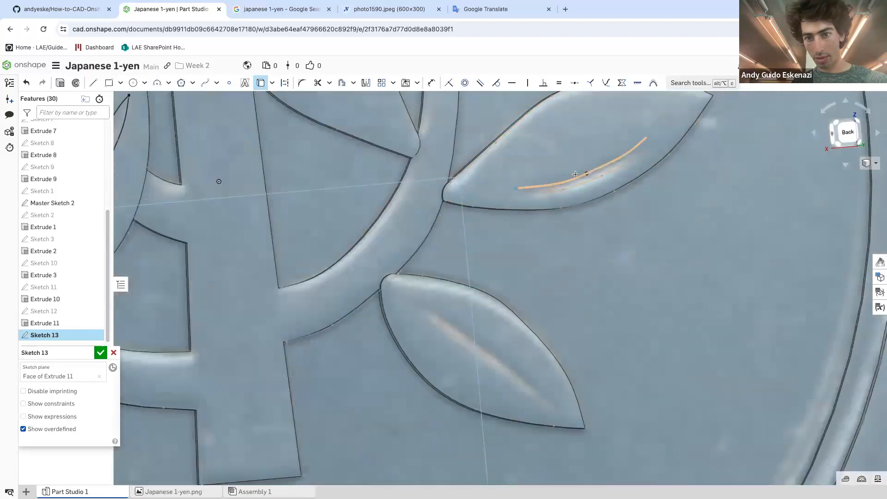
{"action": "scroll", "coordinate": [575, 174], "scroll_direction": "down", "scroll_amount": 5}
{"action": "scroll", "coordinate": [550, 111], "scroll_direction": "up", "scroll_amount": 5}
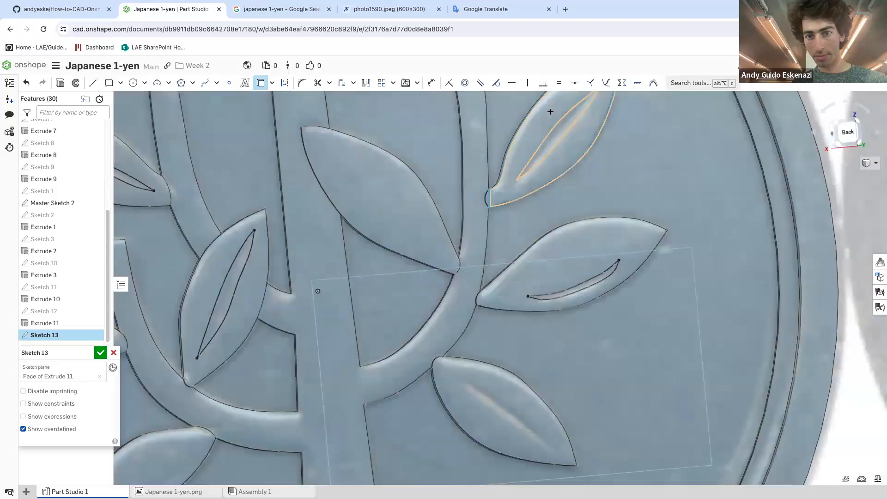
{"action": "scroll", "coordinate": [550, 111], "scroll_direction": "up", "scroll_amount": 2}
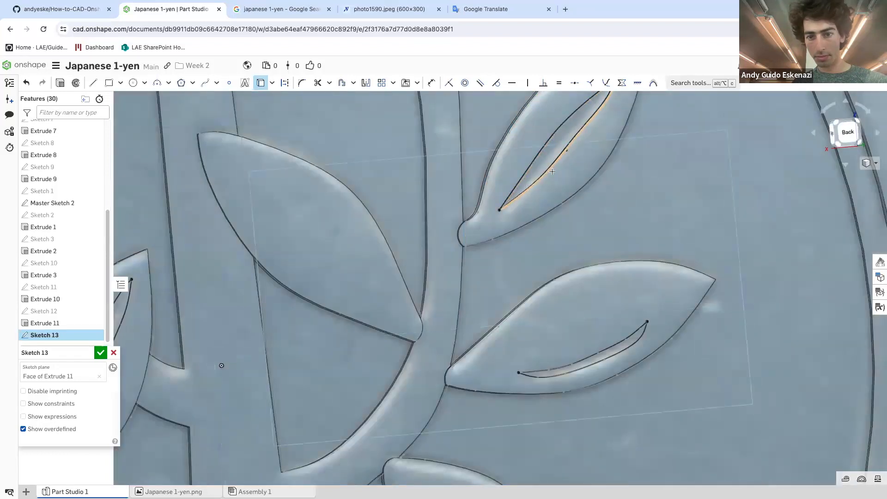
{"action": "scroll", "coordinate": [552, 171], "scroll_direction": "down", "scroll_amount": 5}
{"action": "scroll", "coordinate": [531, 228], "scroll_direction": "up", "scroll_amount": 3}
Sketch two splines sharing both endpoints to outline the vein on the lower-right leaf, following the coin photo
{"action": "scroll", "coordinate": [539, 238], "scroll_direction": "up", "scroll_amount": 6}
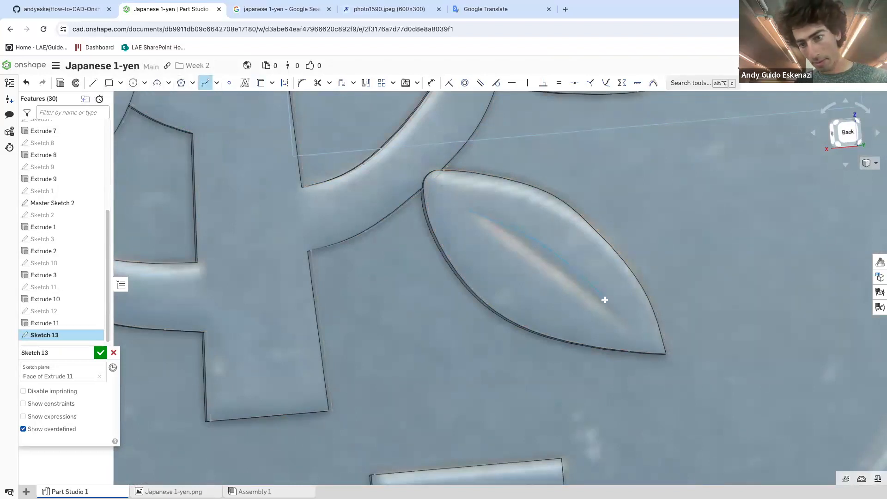
{"action": "double_click", "coordinate": [623, 329]}
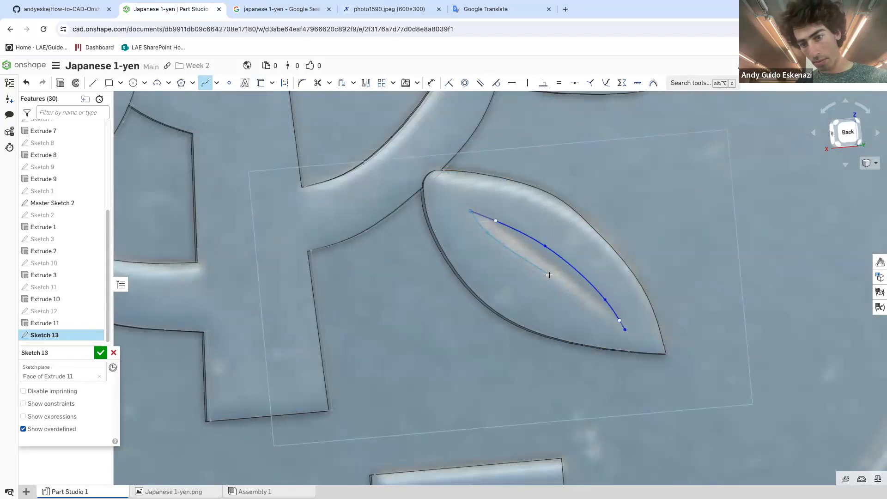
{"action": "double_click", "coordinate": [625, 330]}
{"action": "scroll", "coordinate": [610, 312], "scroll_direction": "down", "scroll_amount": 8}
{"action": "right_click_drag", "start_coordinate": [594, 309], "coordinate": [583, 239]}
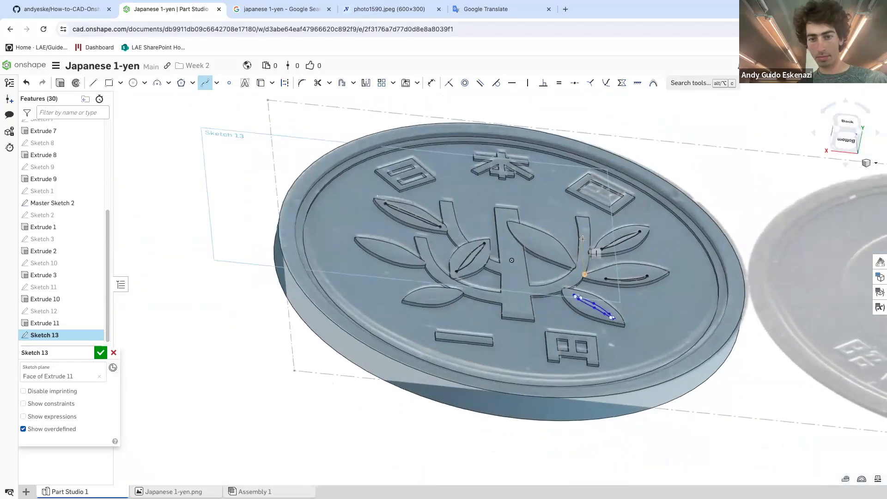
{"action": "scroll", "coordinate": [462, 288], "scroll_direction": "up", "scroll_amount": 6}
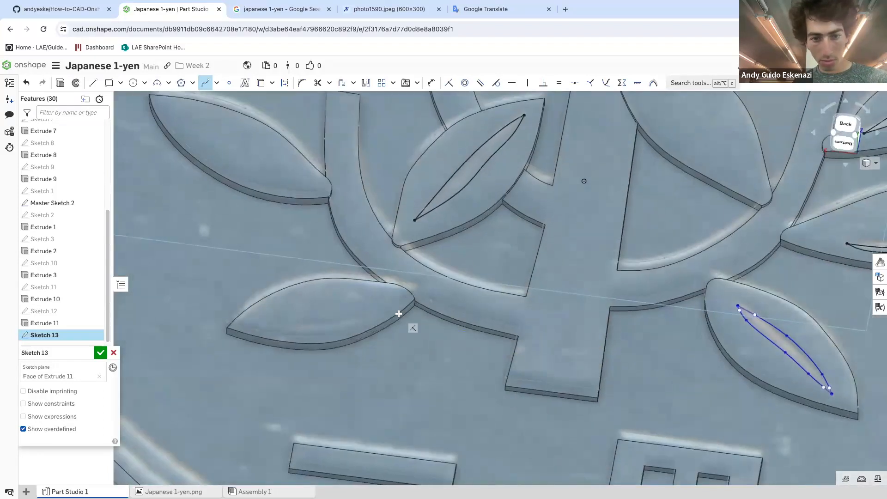
{"action": "scroll", "coordinate": [399, 314], "scroll_direction": "down", "scroll_amount": 6}
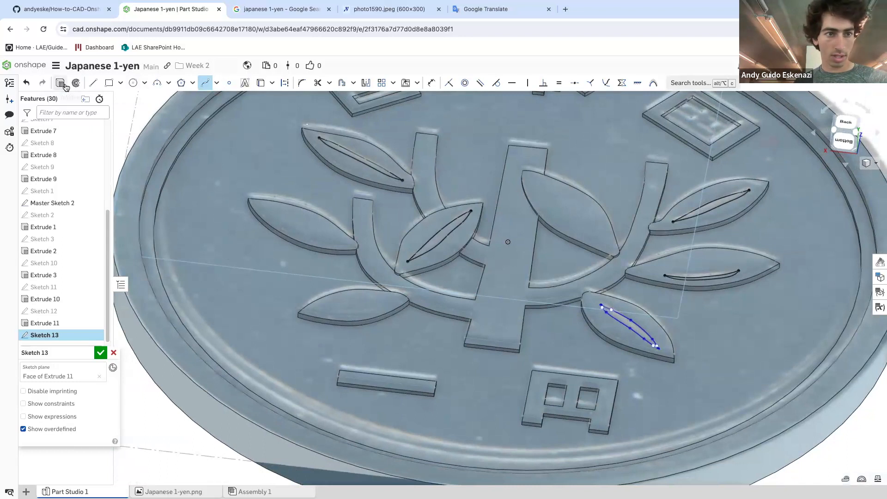
Extrude the leaf vein regions of Sketch 13 as a blind 0.05 mm cut that removes material from the coin
{"action": "left_click", "coordinate": [60, 83]}
{"action": "scroll", "coordinate": [393, 194], "scroll_direction": "up", "scroll_amount": 5}
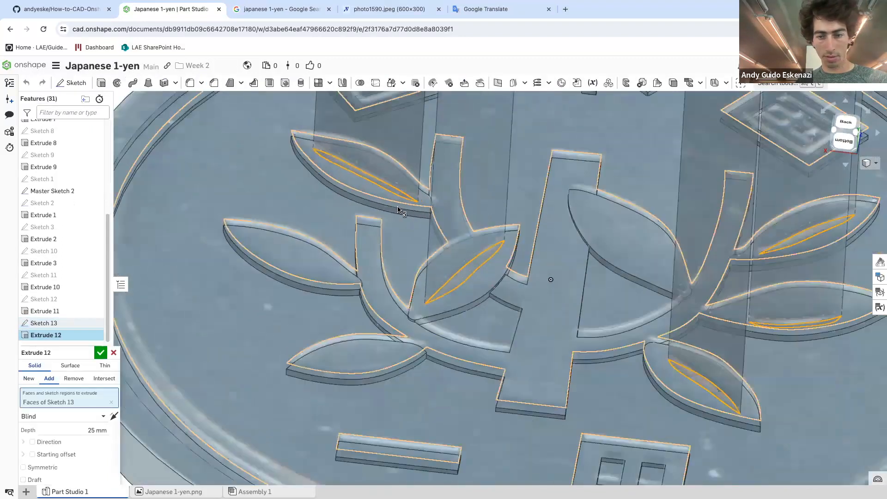
{"action": "scroll", "coordinate": [397, 209], "scroll_direction": "down", "scroll_amount": 5}
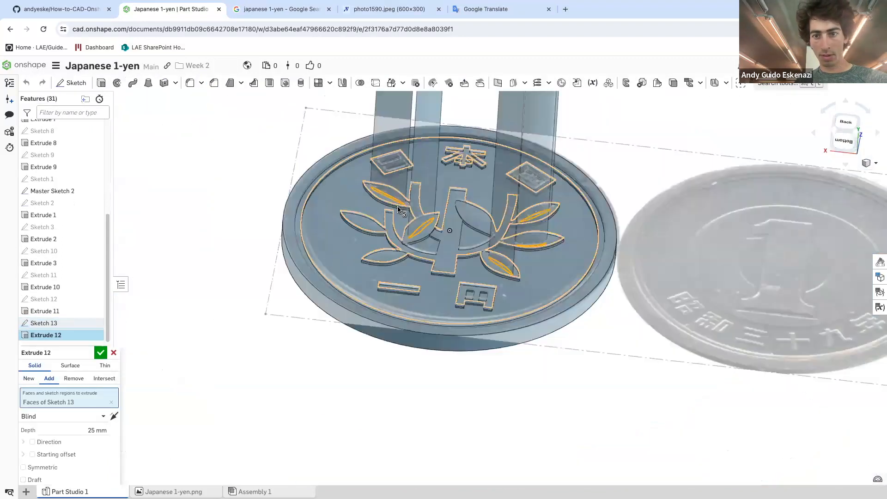
{"action": "left_click", "coordinate": [101, 429]}
{"action": "type", "text": "0.05"}
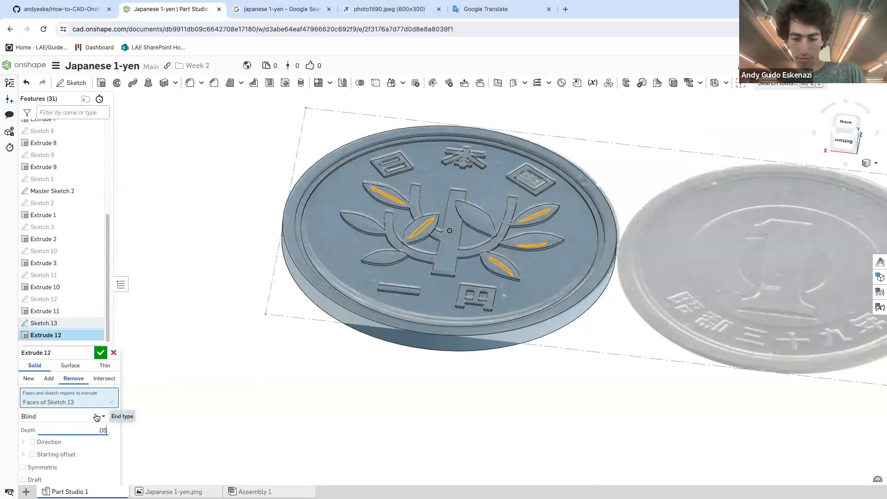
{"action": "key", "text": "Return"}
{"action": "left_click", "coordinate": [101, 352]}
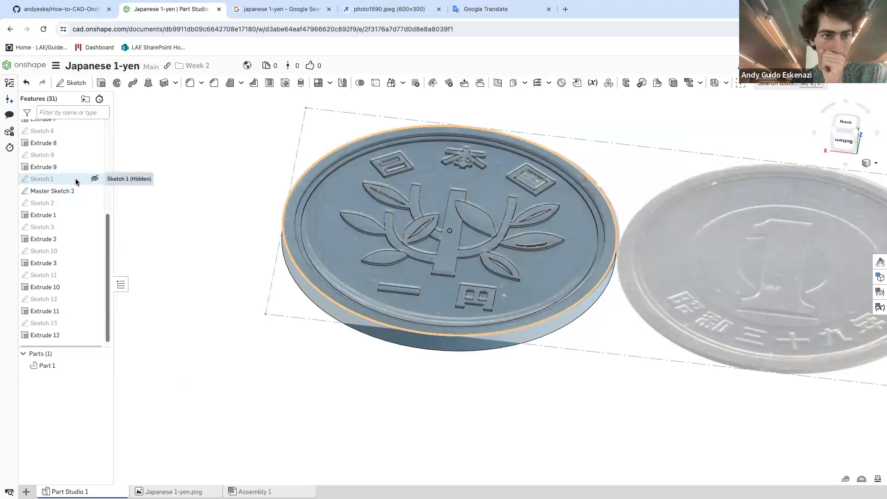
Hide Master Sketch 2 and inspect the engraved leaf veins on the coin from several angles
{"action": "left_click", "coordinate": [94, 192]}
{"action": "right_click_drag", "start_coordinate": [324, 166], "coordinate": [342, 235]}
{"action": "scroll", "coordinate": [480, 222], "scroll_direction": "down", "scroll_amount": 1}
{"action": "mouse_move", "coordinate": [569, 316]}
{"action": "right_mouse_down"}
{"action": "mouse_move", "coordinate": [564, 310]}
{"action": "mouse_move", "coordinate": [576, 307]}
{"action": "mouse_move", "coordinate": [503, 339]}
{"action": "mouse_move", "coordinate": [688, 310]}
{"action": "right_mouse_up"}
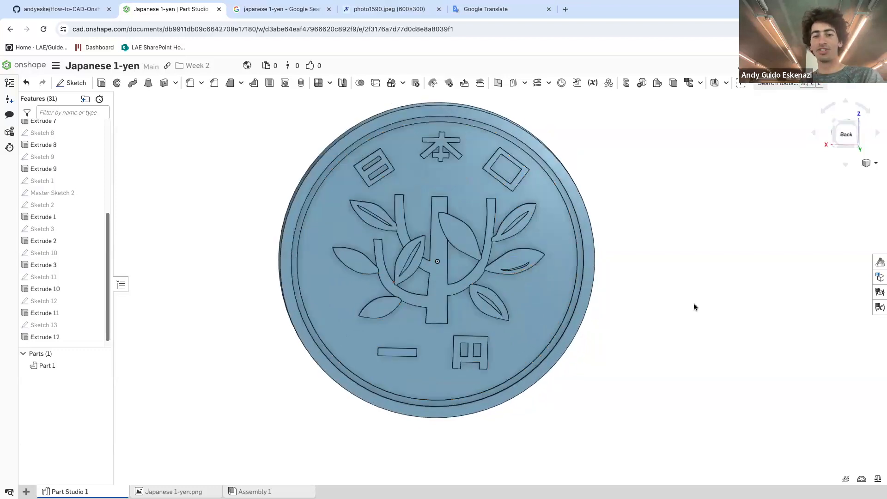
{"action": "right_click_drag", "start_coordinate": [617, 380], "coordinate": [542, 294]}
Set the appearance of Part 1 to medium grey (A5A5A5)
{"action": "right_click", "coordinate": [541, 294]}
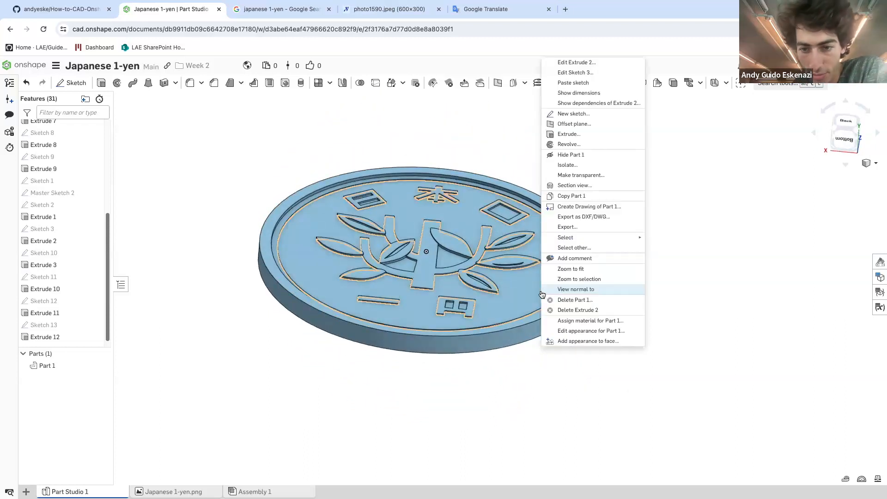
{"action": "left_click", "coordinate": [232, 338]}
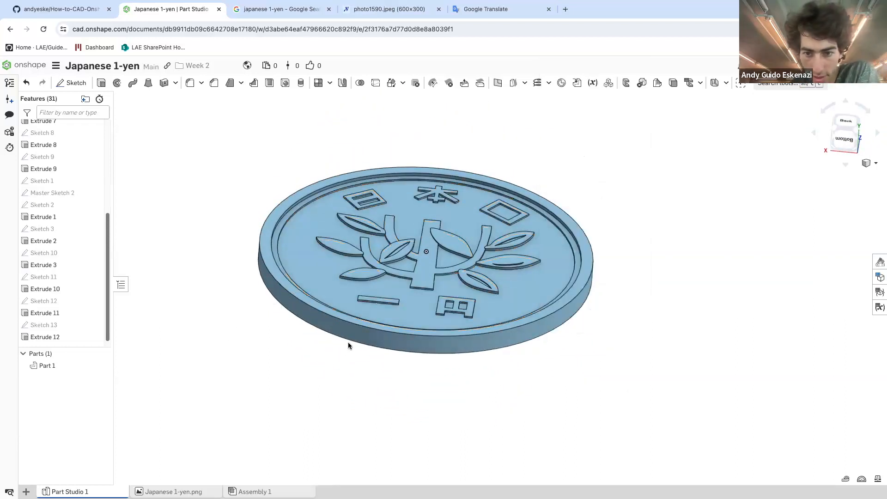
{"action": "right_click", "coordinate": [342, 290]}
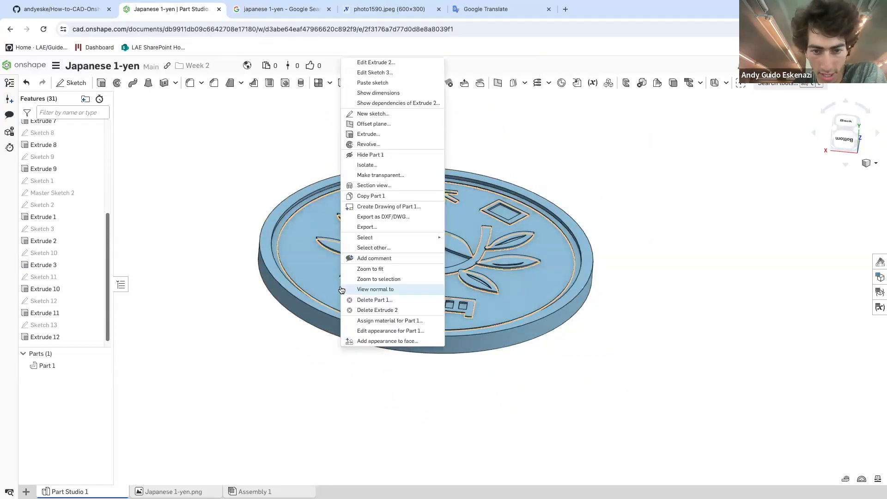
{"action": "left_click", "coordinate": [392, 334]}
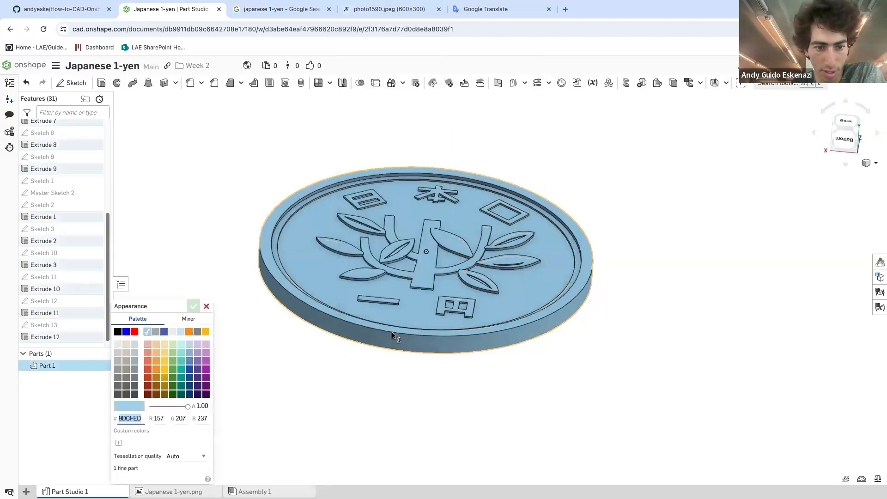
{"action": "left_click", "coordinate": [156, 333]}
{"action": "left_click", "coordinate": [194, 309]}
{"action": "right_click_drag", "start_coordinate": [206, 200], "coordinate": [226, 248]}
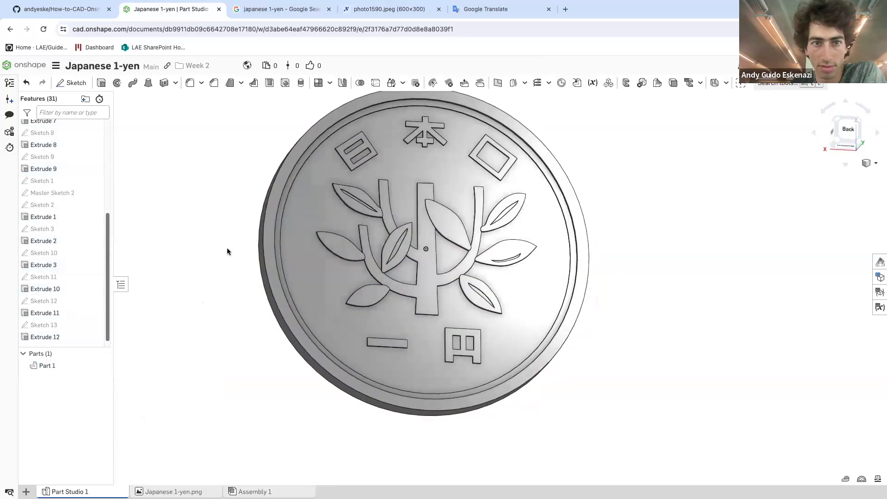
Check the coin's colour in the reference photos and try a light grey (EAEAEA) appearance on the recessed background face
{"action": "left_click", "coordinate": [272, 10]}
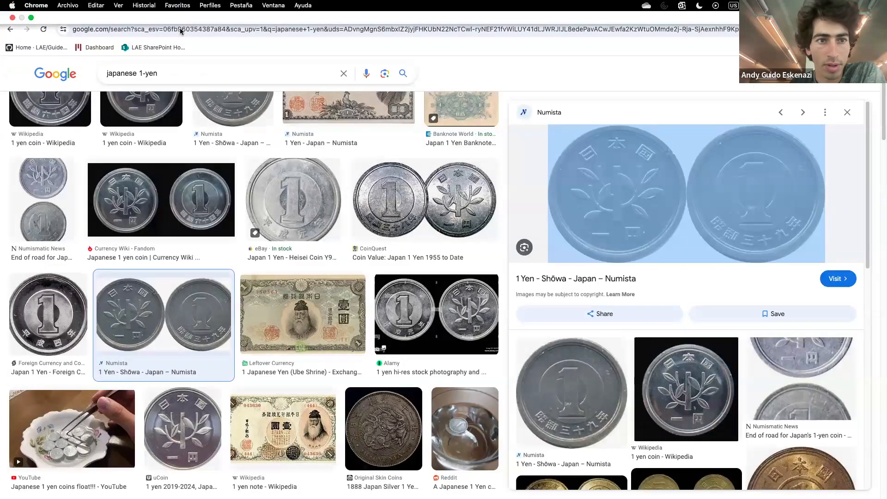
{"action": "left_click", "coordinate": [165, 11]}
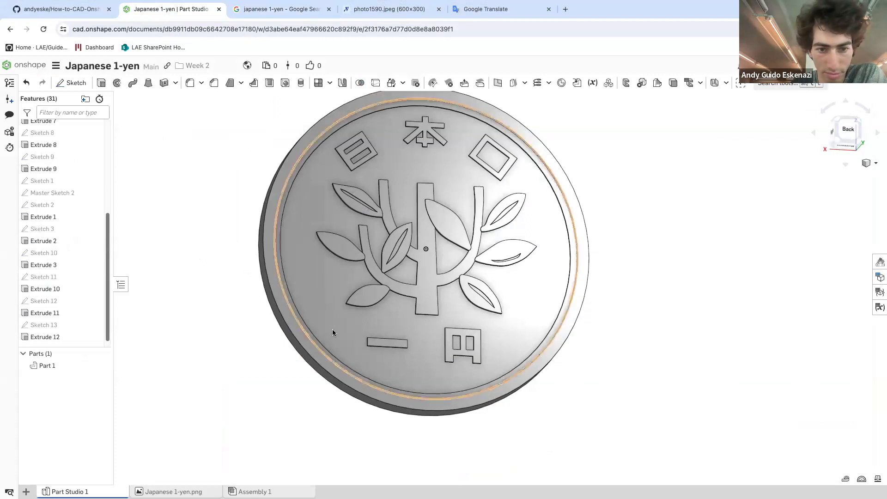
{"action": "right_click", "coordinate": [335, 348]}
{"action": "left_click", "coordinate": [375, 341]}
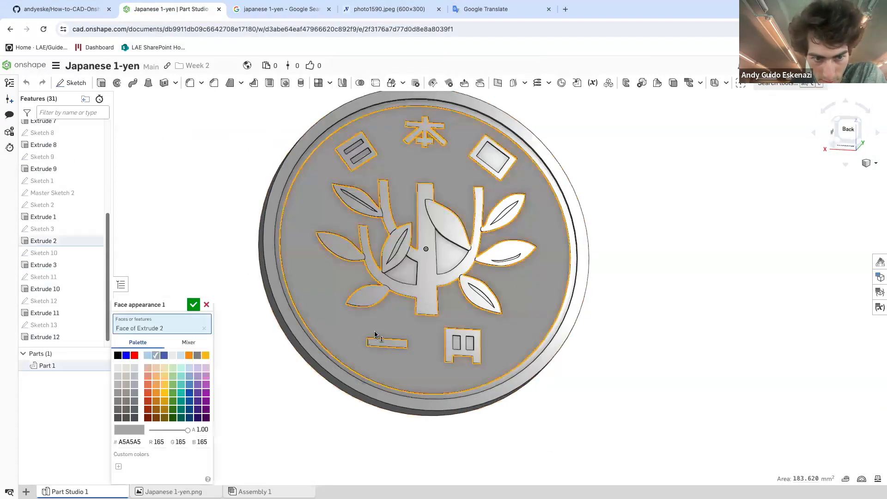
{"action": "left_click", "coordinate": [172, 356]}
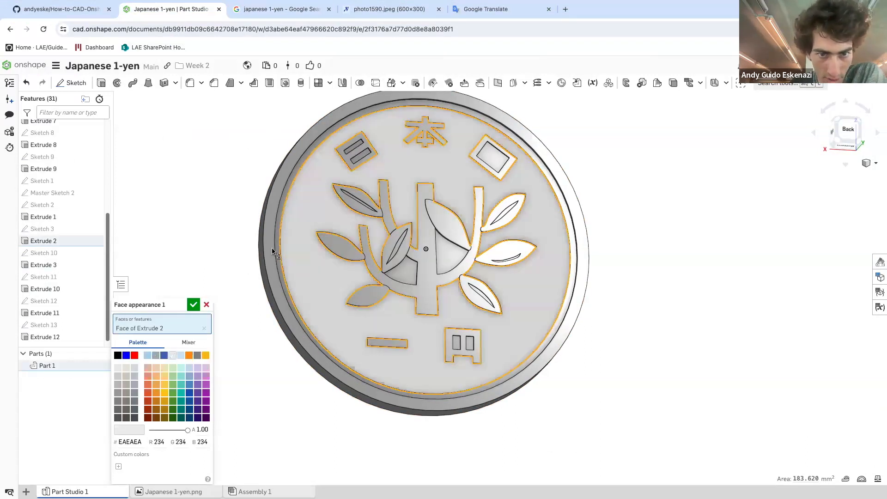
{"action": "left_click", "coordinate": [194, 304]}
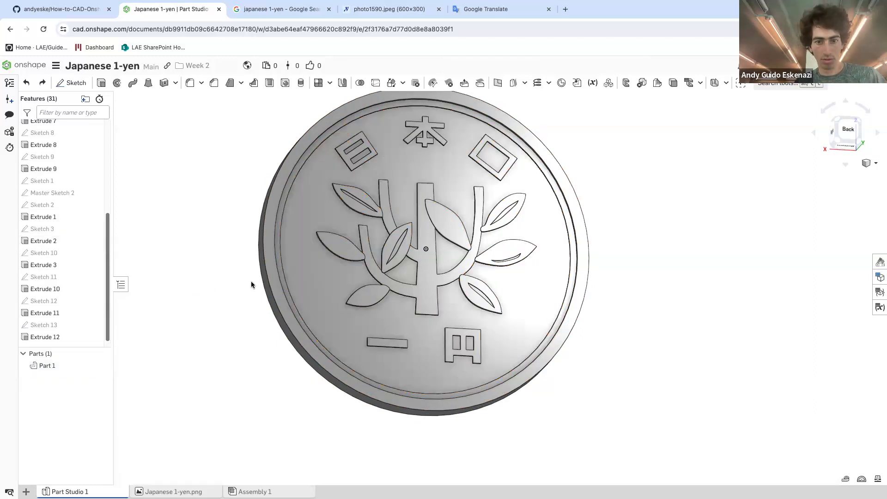
Give the whole Part 1 a light grey appearance and inspect both sides of the coin
{"action": "left_click", "coordinate": [303, 282]}
{"action": "right_click", "coordinate": [304, 284]}
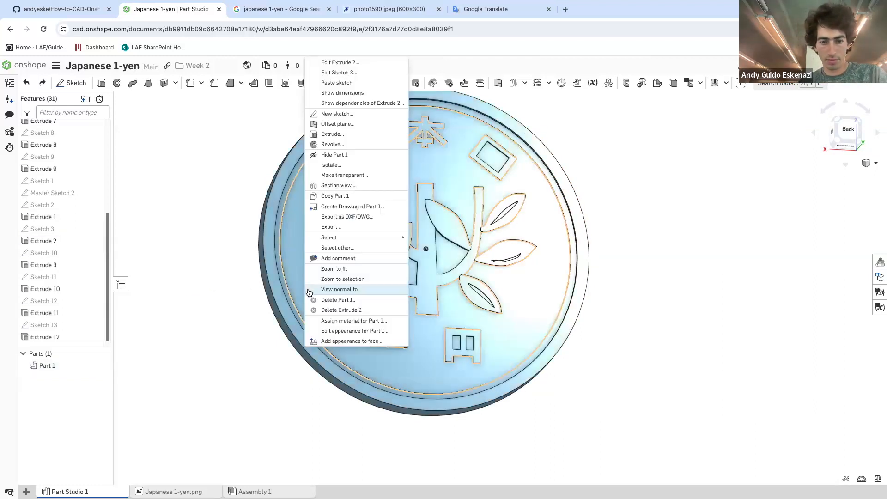
{"action": "left_click", "coordinate": [355, 331]}
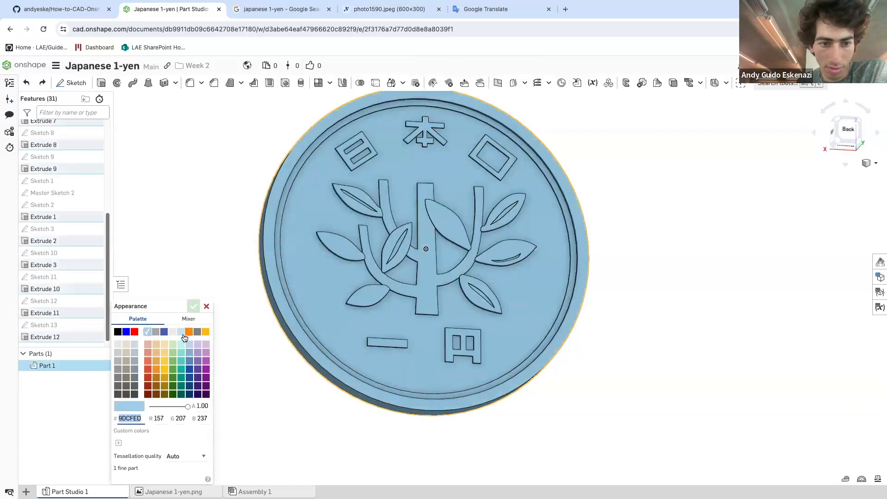
{"action": "left_click", "coordinate": [181, 331]}
{"action": "left_click", "coordinate": [194, 306]}
{"action": "right_click_drag", "start_coordinate": [239, 223], "coordinate": [401, 260]}
{"action": "scroll", "coordinate": [380, 214], "scroll_direction": "down", "scroll_amount": 5}
{"action": "key", "text": "shift+1"}
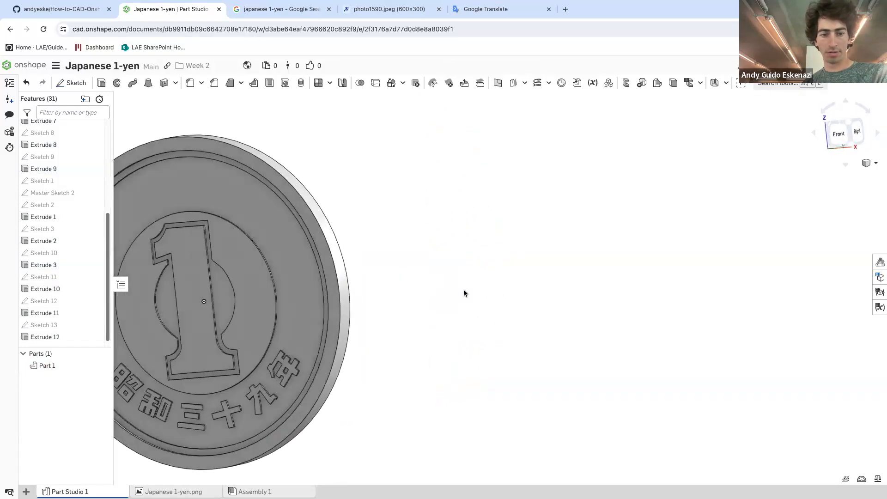
Start a 0.01 mm radius fillet on the top inner edge of the raised rim on the coin's leaf side
{"action": "right_click_drag", "start_coordinate": [372, 298], "coordinate": [358, 262]}
{"action": "scroll", "coordinate": [357, 262], "scroll_direction": "up", "scroll_amount": 5}
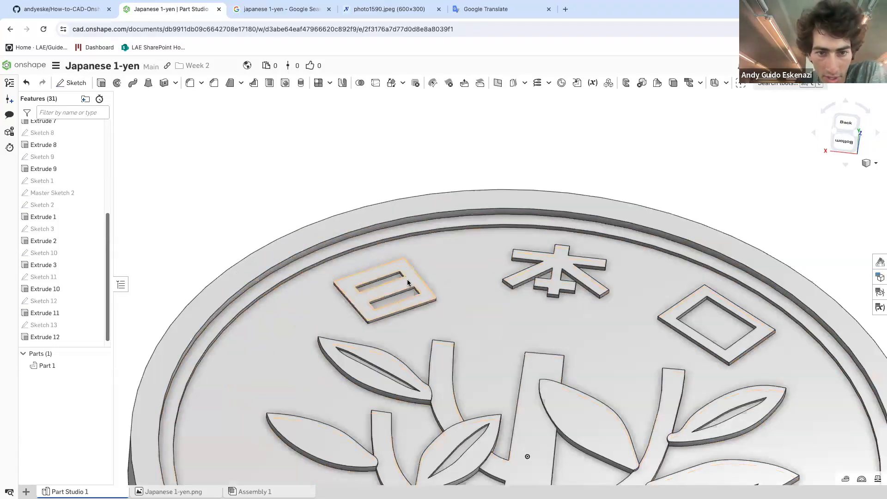
{"action": "left_click", "coordinate": [190, 87]}
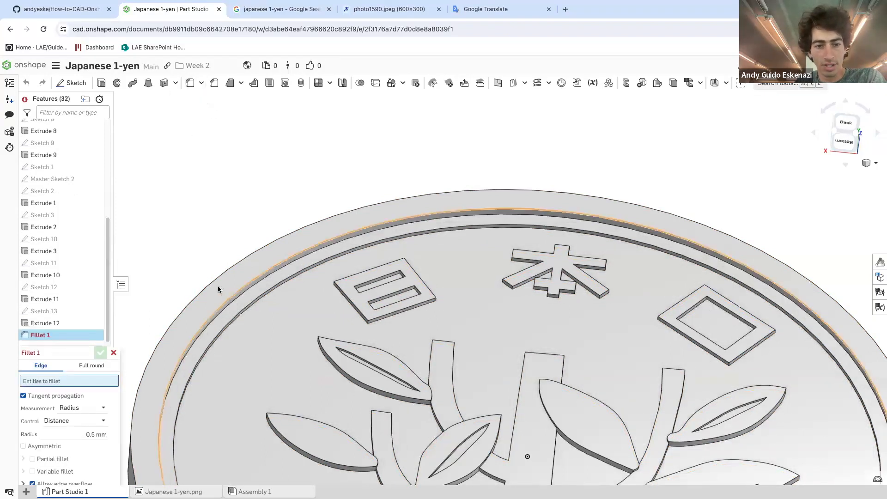
{"action": "scroll", "coordinate": [242, 301], "scroll_direction": "up", "scroll_amount": 3}
{"action": "left_click", "coordinate": [247, 303]}
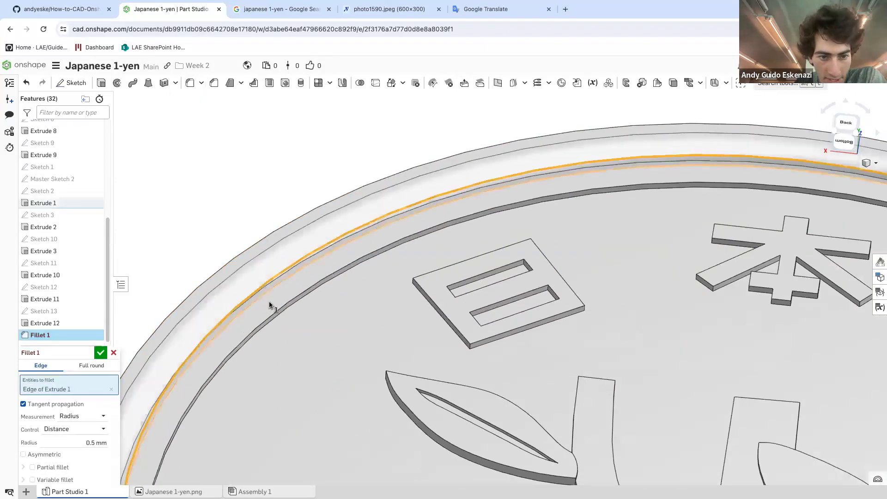
{"action": "left_click", "coordinate": [103, 444]}
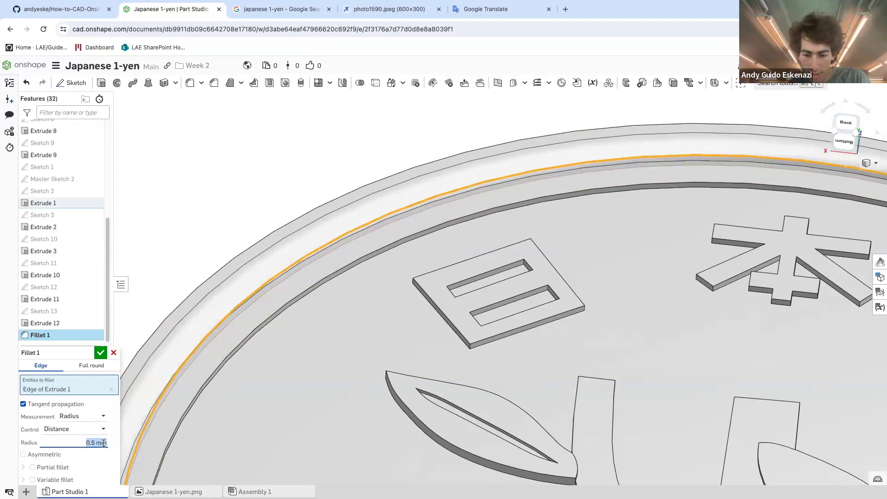
{"action": "type", "text": "0.01"}
{"action": "key", "text": "Return"}
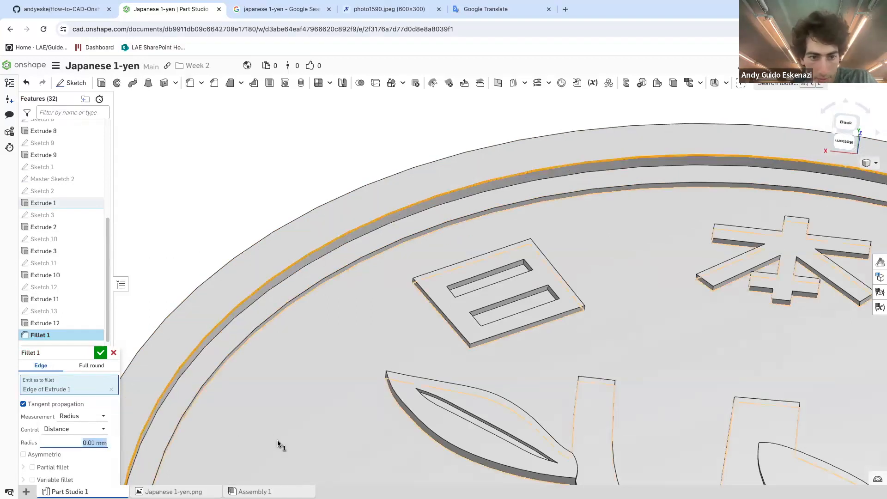
Set the fillet radius to 0.05 mm and include the upper edge of the inner ring step on the leaf side
{"action": "mouse_move", "coordinate": [254, 369]}
{"action": "right_mouse_down"}
{"action": "mouse_move", "coordinate": [254, 344]}
{"action": "mouse_move", "coordinate": [251, 356]}
{"action": "right_mouse_up"}
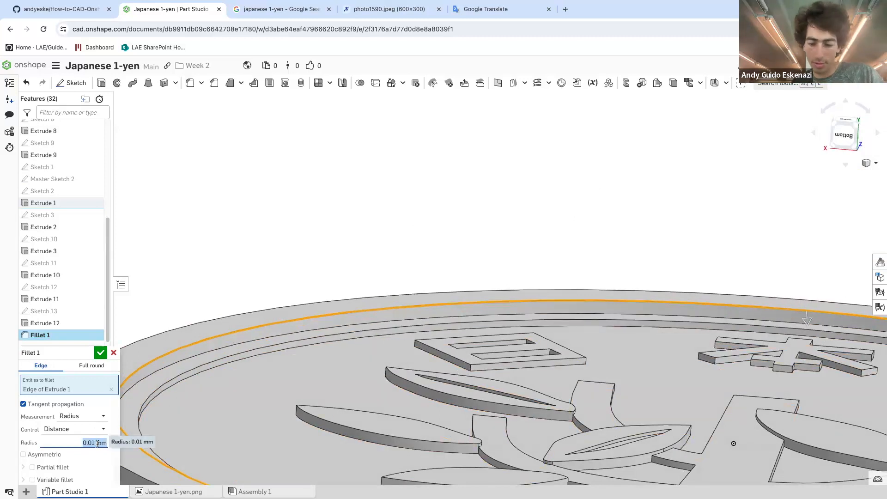
{"action": "type", "text": ".05"}
{"action": "key", "text": "Return"}
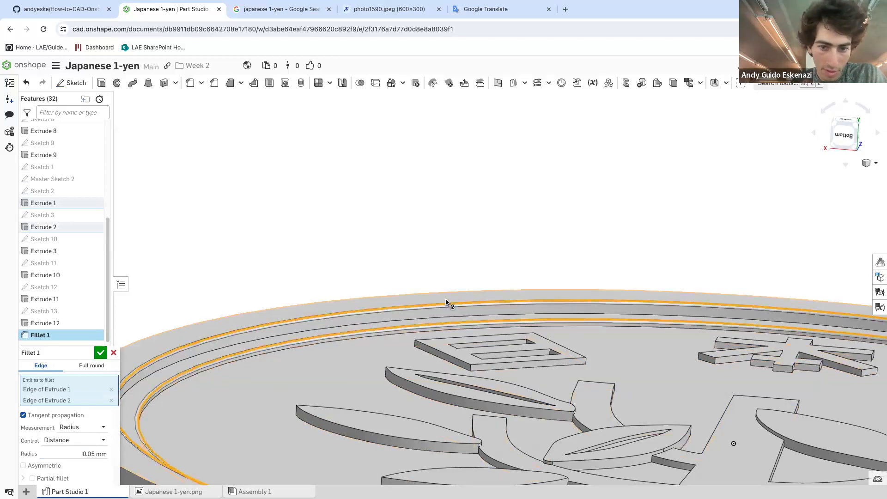
Add the upper and lower edges of both ring steps inside the rim on the numeral side to the fillet
{"action": "scroll", "coordinate": [427, 323], "scroll_direction": "down", "scroll_amount": 5}
{"action": "right_click_drag", "start_coordinate": [430, 326], "coordinate": [492, 335]}
{"action": "scroll", "coordinate": [489, 369], "scroll_direction": "up", "scroll_amount": 5}
{"action": "left_click", "coordinate": [484, 390]}
{"action": "left_click", "coordinate": [483, 388]}
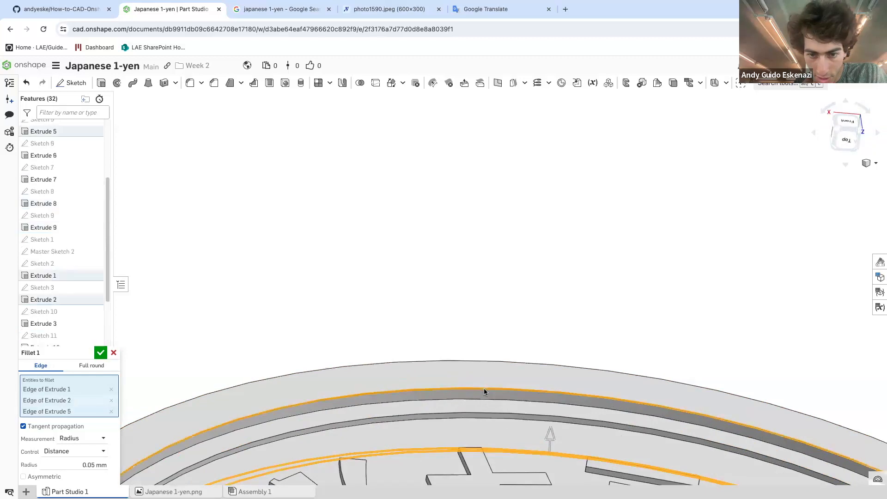
{"action": "scroll", "coordinate": [480, 391], "scroll_direction": "up", "scroll_amount": 3}
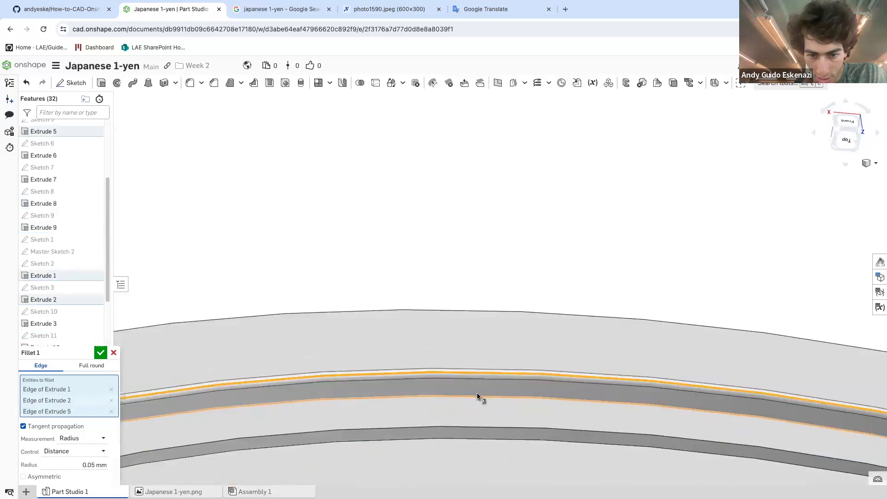
{"action": "left_click", "coordinate": [476, 428]}
{"action": "left_click", "coordinate": [480, 440]}
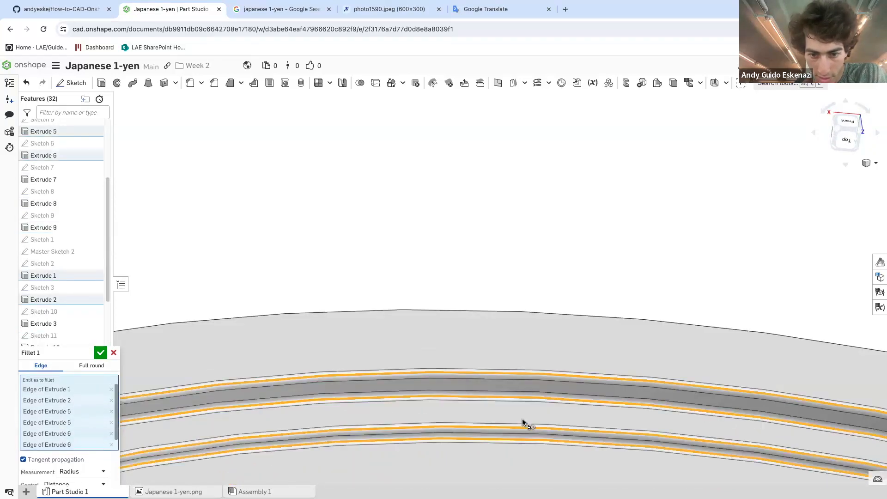
Add the lower edges of both ring steps and the coin's outer edge on the leaf side to the fillet
{"action": "scroll", "coordinate": [511, 370], "scroll_direction": "down", "scroll_amount": 5}
{"action": "right_click_drag", "start_coordinate": [505, 360], "coordinate": [351, 351]}
{"action": "scroll", "coordinate": [325, 388], "scroll_direction": "up", "scroll_amount": 5}
{"action": "scroll", "coordinate": [322, 383], "scroll_direction": "up", "scroll_amount": 1}
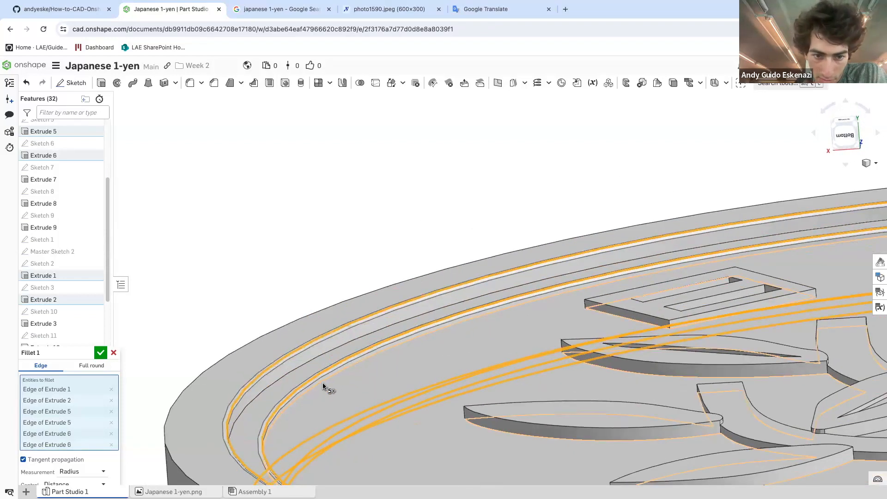
{"action": "left_click", "coordinate": [322, 381]}
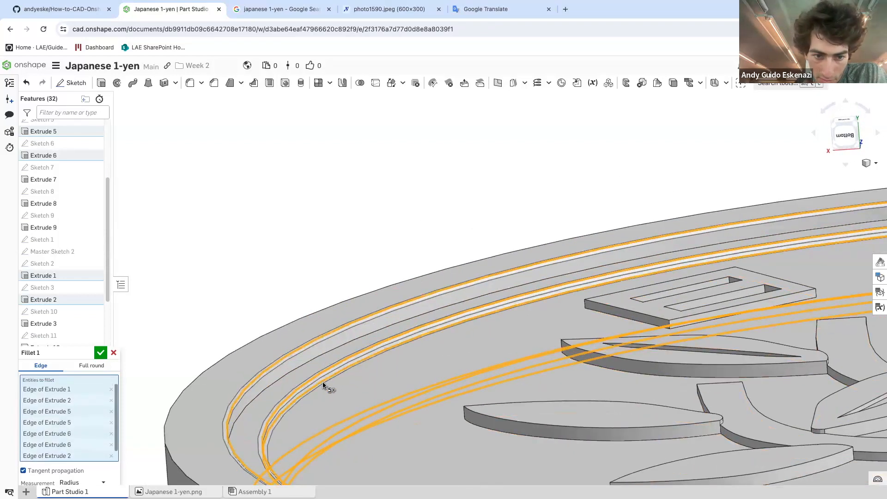
{"action": "left_click", "coordinate": [286, 373]}
{"action": "left_click", "coordinate": [190, 383]}
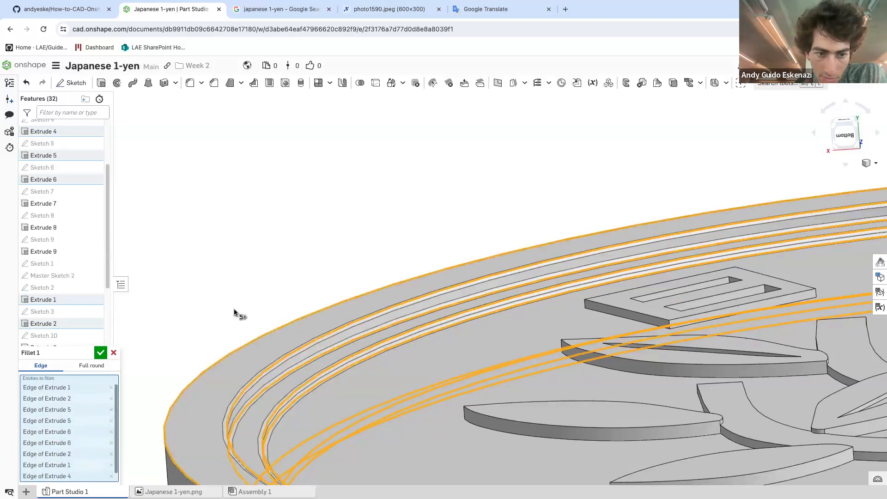
Include the coin's outer edge on the numeral side and complete the 0.05 mm fillet
{"action": "scroll", "coordinate": [234, 311], "scroll_direction": "down", "scroll_amount": 3}
{"action": "left_click", "coordinate": [220, 427]}
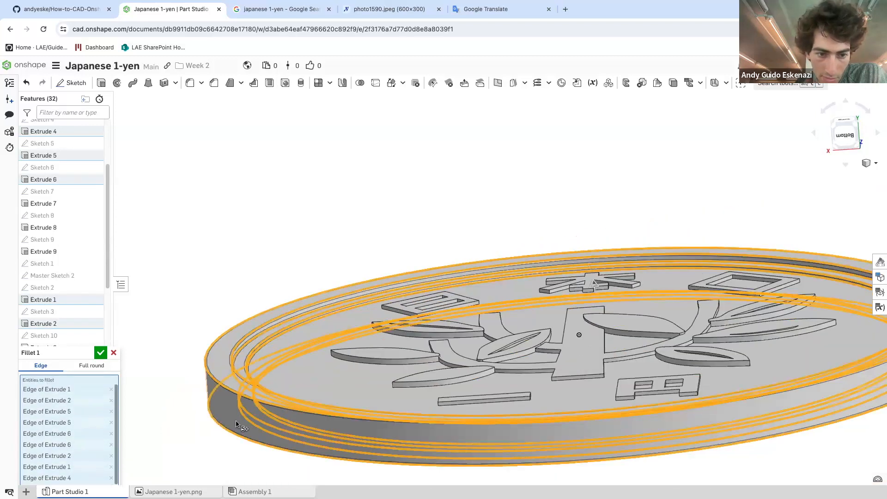
{"action": "right_click_drag", "start_coordinate": [239, 418], "coordinate": [203, 400]}
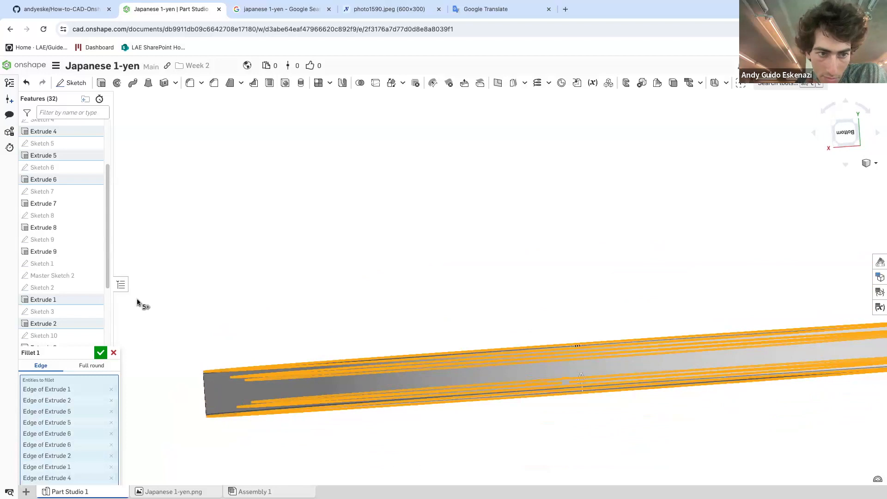
{"action": "left_click", "coordinate": [101, 353]}
{"action": "right_click_drag", "start_coordinate": [267, 291], "coordinate": [323, 337]}
{"action": "scroll", "coordinate": [409, 226], "scroll_direction": "down", "scroll_amount": 5}
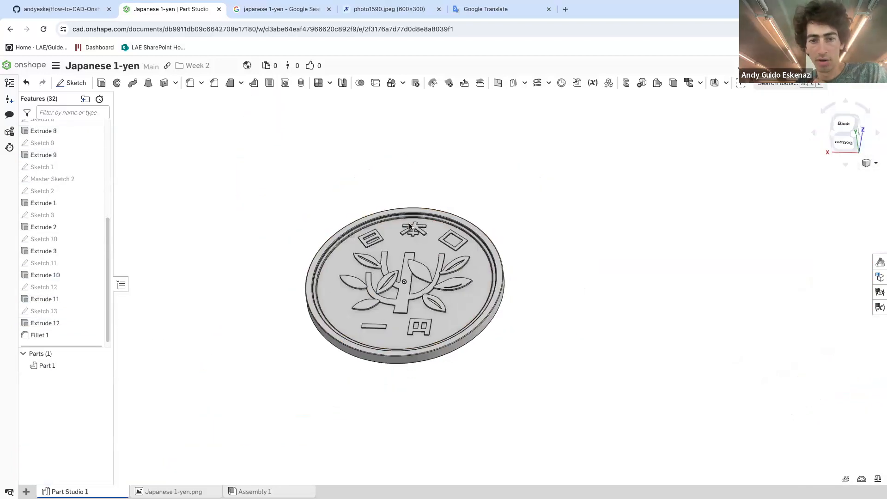
{"action": "key", "text": "shift+2"}
{"action": "scroll", "coordinate": [328, 169], "scroll_direction": "up", "scroll_amount": 10}
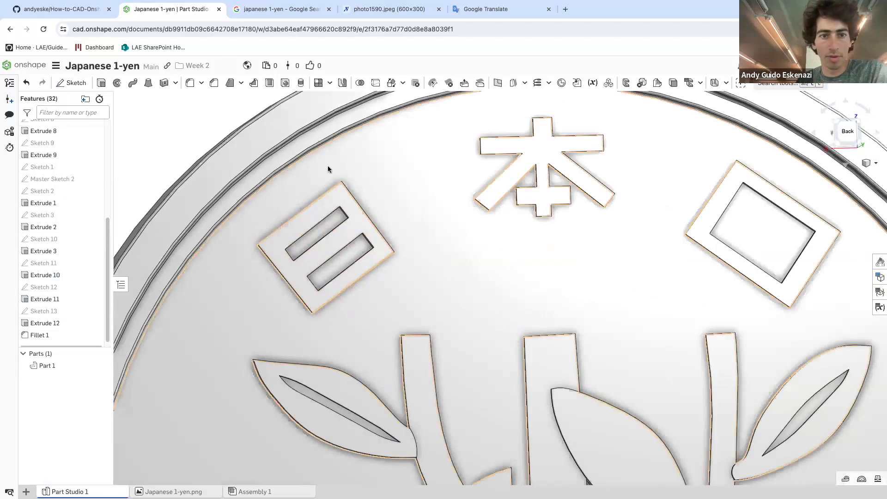
{"action": "left_click", "coordinate": [190, 84]}
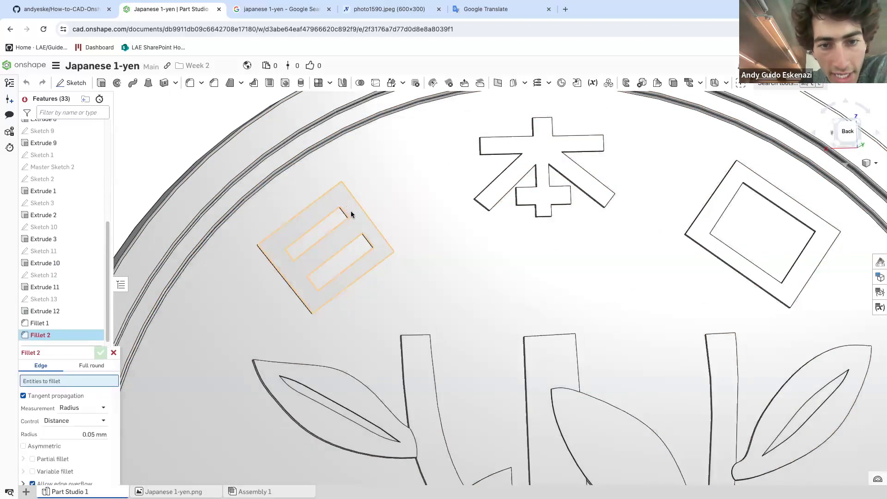
{"action": "left_click", "coordinate": [350, 211]}
{"action": "right_click_drag", "start_coordinate": [350, 211], "coordinate": [366, 238]}
{"action": "scroll", "coordinate": [366, 238], "scroll_direction": "down", "scroll_amount": 5}
{"action": "scroll", "coordinate": [301, 192], "scroll_direction": "up", "scroll_amount": 8}
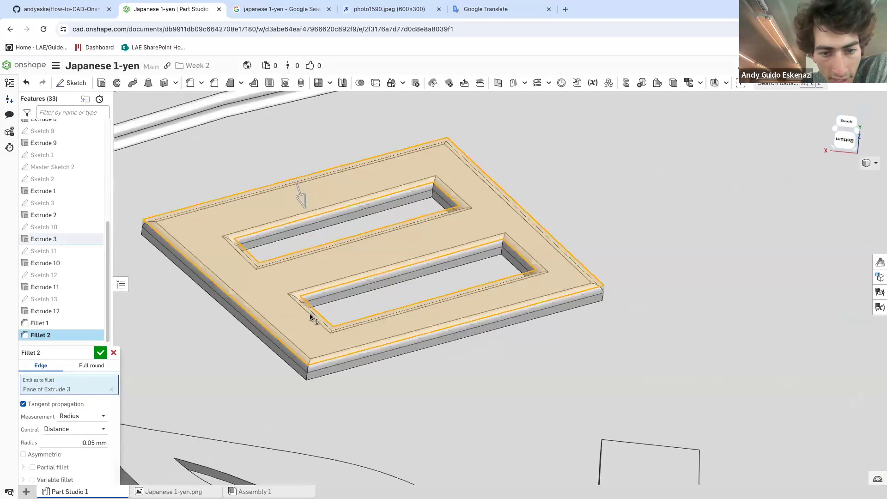
{"action": "right_click_drag", "start_coordinate": [302, 192], "coordinate": [313, 312]}
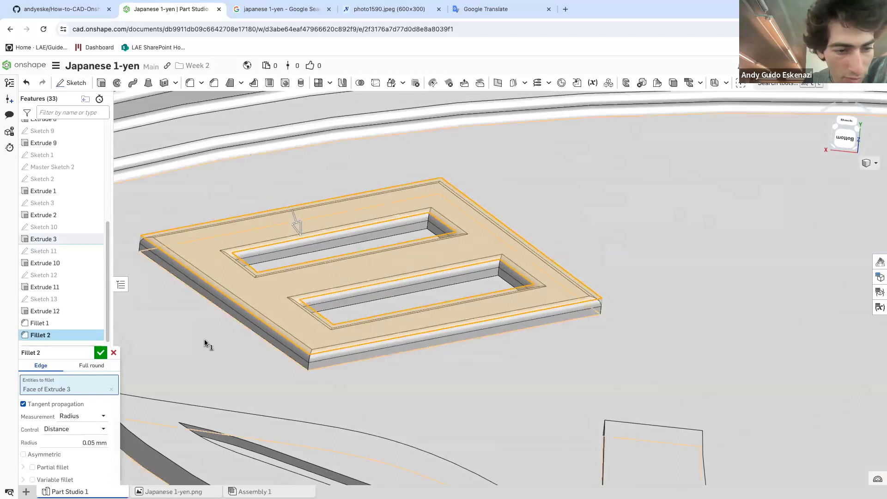
{"action": "scroll", "coordinate": [428, 214], "scroll_direction": "up", "scroll_amount": 4}
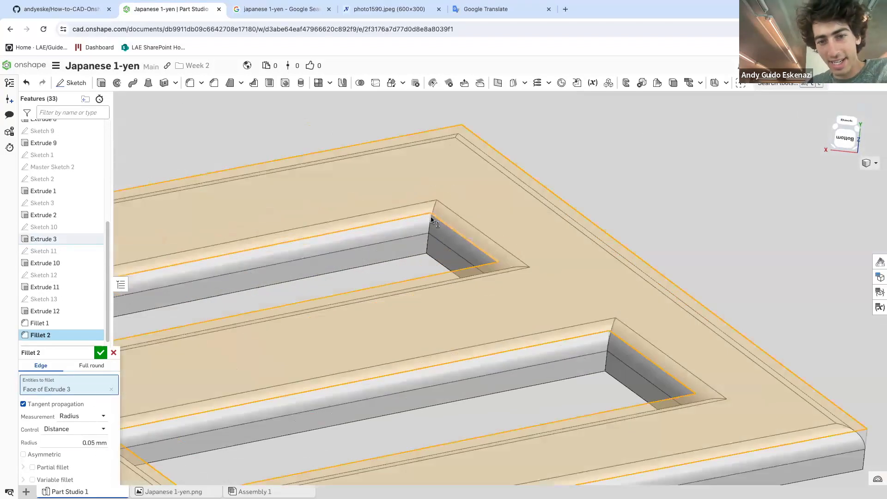
{"action": "left_click", "coordinate": [113, 353]}
{"action": "right_click_drag", "start_coordinate": [291, 331], "coordinate": [392, 263]}
{"action": "scroll", "coordinate": [369, 217], "scroll_direction": "up", "scroll_amount": 3}
{"action": "left_click", "coordinate": [190, 83]}
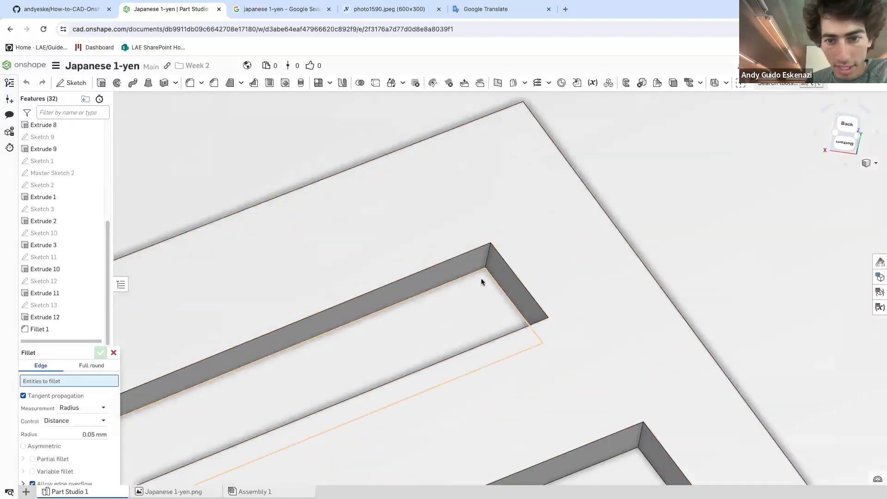
{"action": "left_click", "coordinate": [490, 260]}
{"action": "right_click_drag", "start_coordinate": [482, 264], "coordinate": [518, 317]}
{"action": "left_click", "coordinate": [548, 335]}
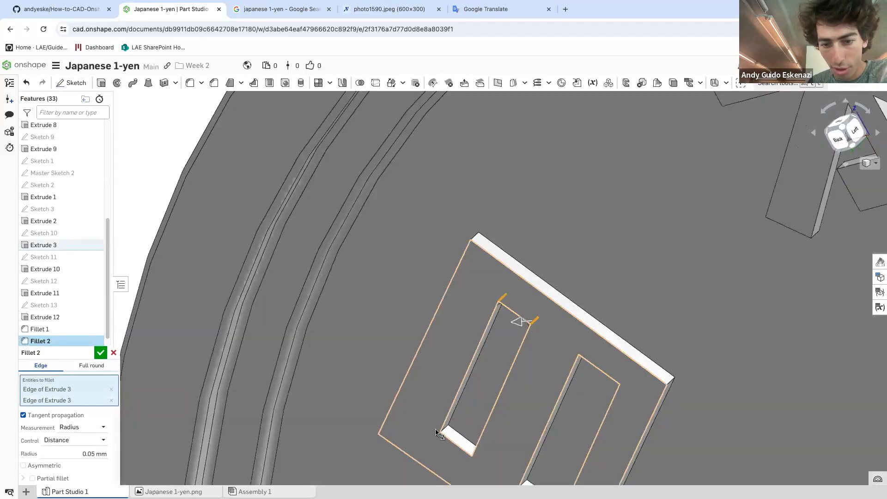
{"action": "scroll", "coordinate": [447, 420], "scroll_direction": "up", "scroll_amount": 5}
{"action": "left_click", "coordinate": [408, 414]}
{"action": "scroll", "coordinate": [502, 357], "scroll_direction": "down", "scroll_amount": 10}
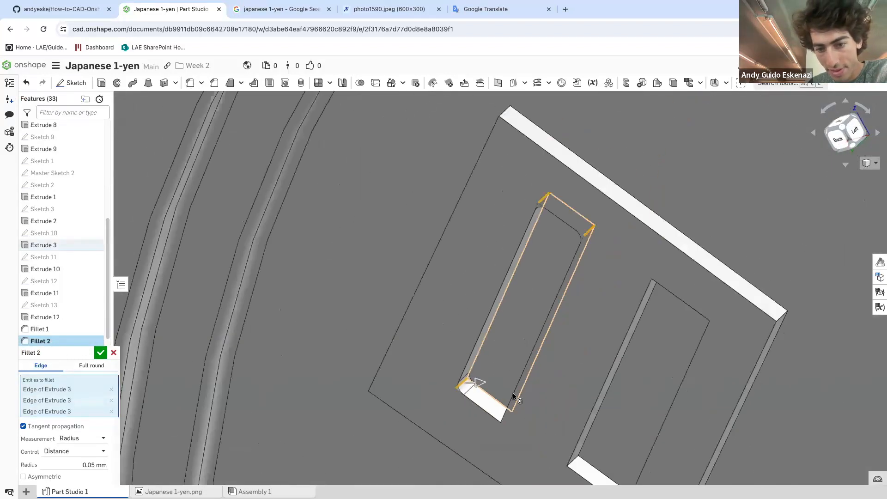
{"action": "scroll", "coordinate": [556, 358], "scroll_direction": "down", "scroll_amount": 5}
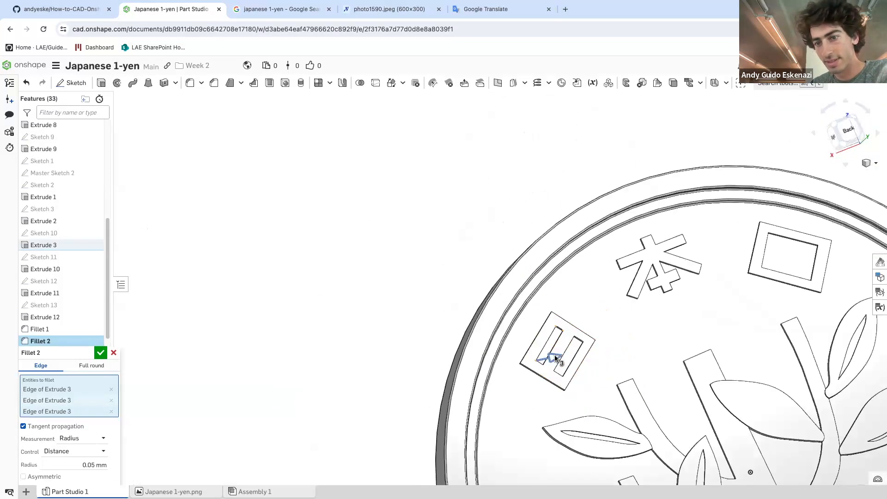
{"action": "key", "text": "Escape"}
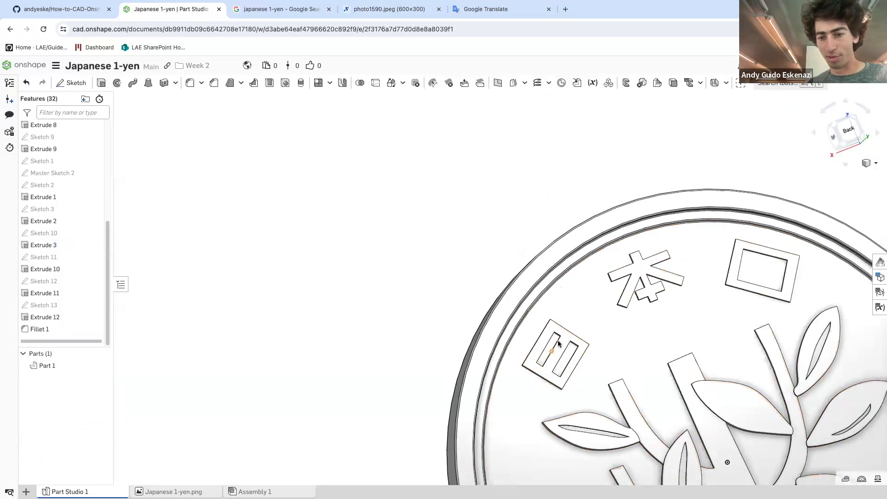
Start a chamfer on the top face of the 日 character, using equal distance at 0.05 mm
{"action": "scroll", "coordinate": [545, 359], "scroll_direction": "up", "scroll_amount": 5}
{"action": "scroll", "coordinate": [552, 369], "scroll_direction": "down", "scroll_amount": 8}
{"action": "scroll", "coordinate": [553, 369], "scroll_direction": "down", "scroll_amount": 4}
{"action": "right_click_drag", "start_coordinate": [583, 344], "coordinate": [561, 345]}
{"action": "scroll", "coordinate": [561, 344], "scroll_direction": "up", "scroll_amount": 10}
{"action": "scroll", "coordinate": [469, 283], "scroll_direction": "down", "scroll_amount": 8}
{"action": "scroll", "coordinate": [467, 154], "scroll_direction": "up", "scroll_amount": 6}
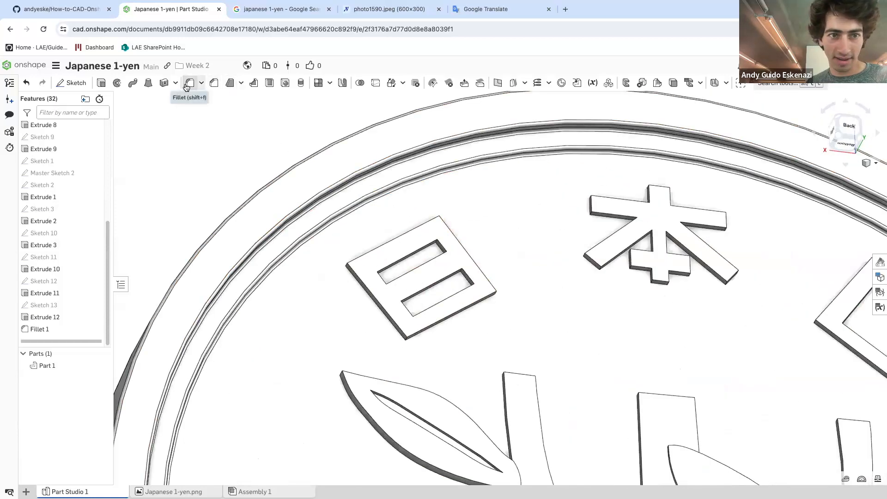
{"action": "left_click", "coordinate": [214, 83]}
{"action": "scroll", "coordinate": [421, 224], "scroll_direction": "up", "scroll_amount": 3}
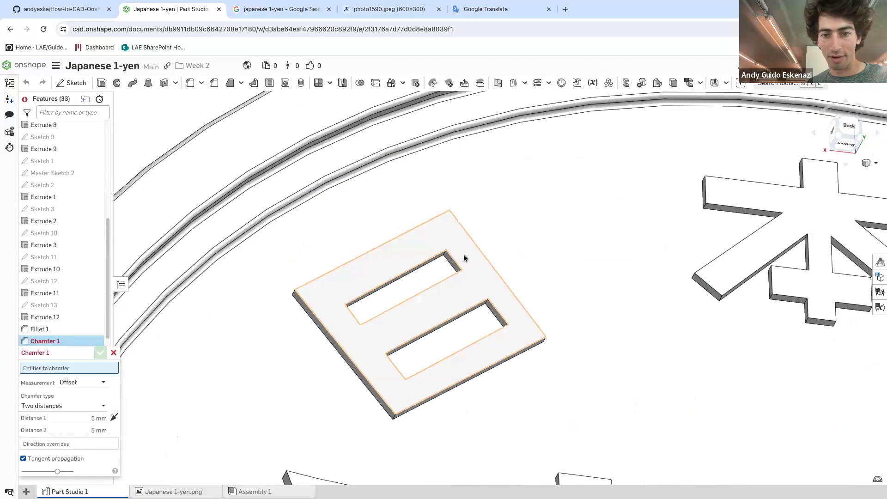
{"action": "left_click", "coordinate": [458, 257]}
{"action": "right_click_drag", "start_coordinate": [410, 339], "coordinate": [406, 322]}
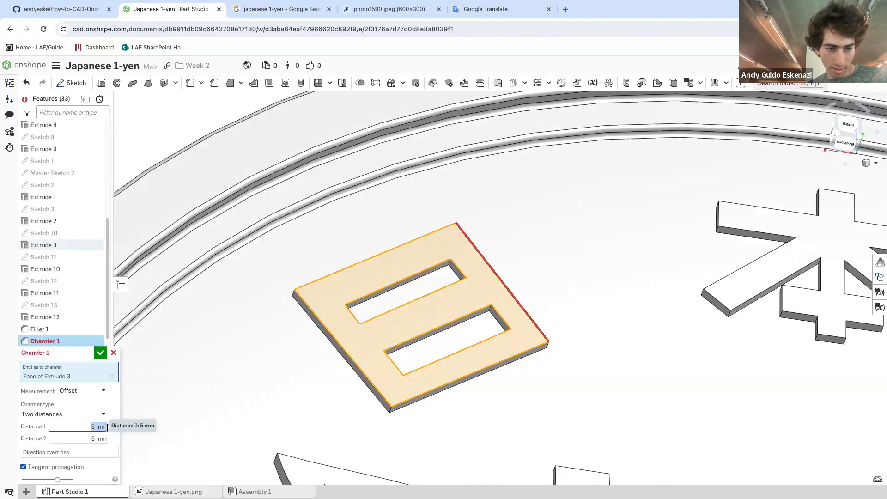
{"action": "left_click", "coordinate": [103, 419]}
{"action": "left_click", "coordinate": [69, 424]}
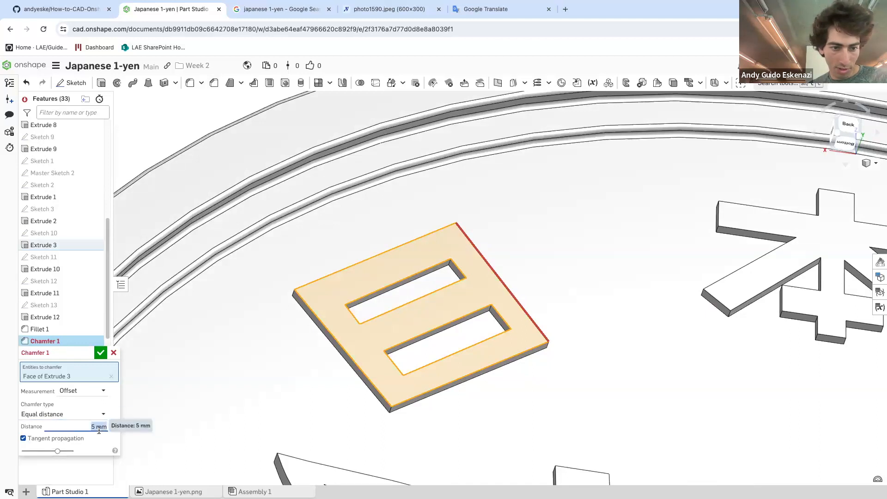
Add the top faces of the 本 character and the hollow rectangular character beside it to the chamfer
{"action": "scroll", "coordinate": [397, 386], "scroll_direction": "down", "scroll_amount": 5}
{"action": "left_click", "coordinate": [542, 339]}
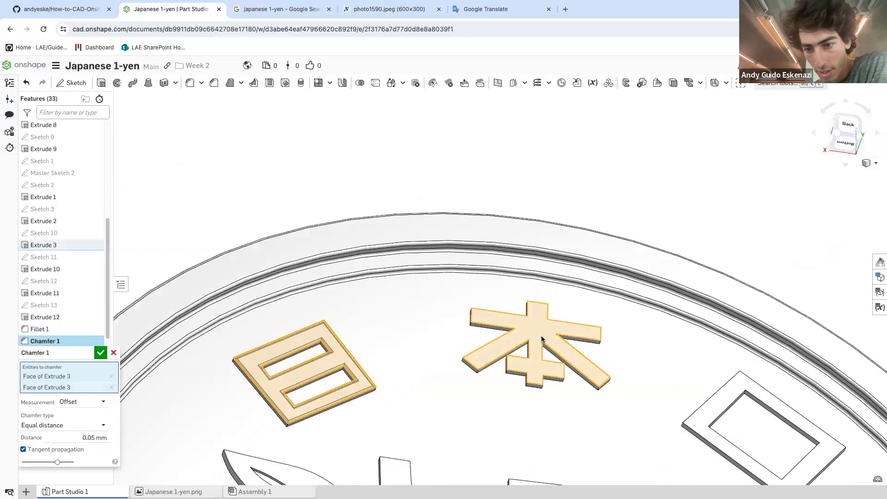
{"action": "left_click", "coordinate": [702, 410]}
{"action": "scroll", "coordinate": [613, 466], "scroll_direction": "down", "scroll_amount": 3}
{"action": "scroll", "coordinate": [608, 456], "scroll_direction": "up", "scroll_amount": 4}
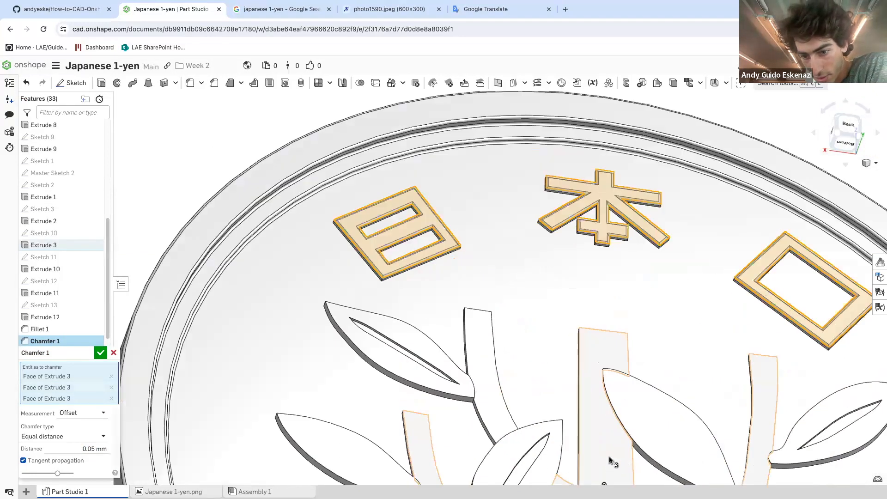
{"action": "left_click", "coordinate": [609, 456]}
{"action": "left_click", "coordinate": [609, 455]}
{"action": "scroll", "coordinate": [605, 443], "scroll_direction": "down", "scroll_amount": 5}
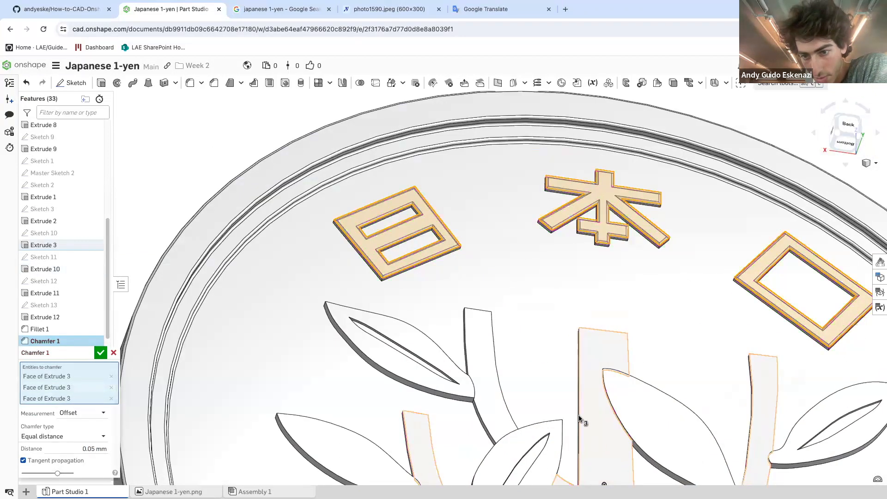
Add the top faces of the 一 and 円 characters below the branch to the chamfer
{"action": "scroll", "coordinate": [594, 434], "scroll_direction": "down", "scroll_amount": 2}
{"action": "scroll", "coordinate": [596, 435], "scroll_direction": "up", "scroll_amount": 8}
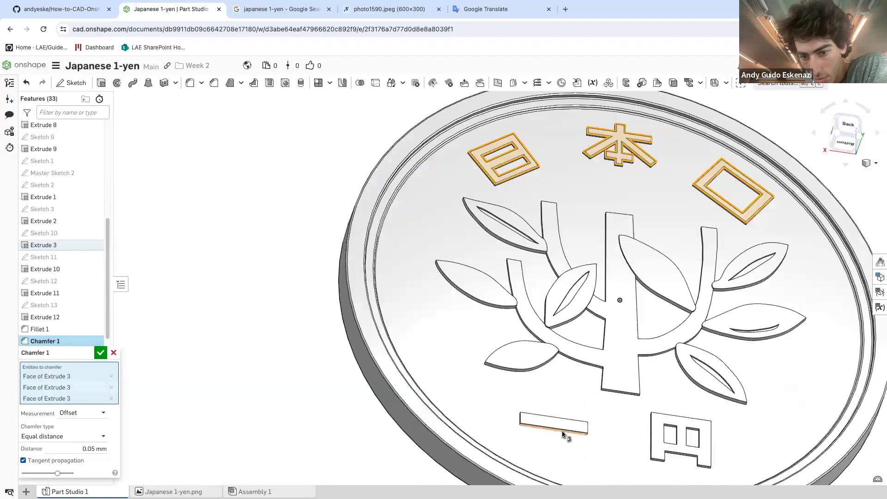
{"action": "left_click", "coordinate": [550, 421]}
{"action": "scroll", "coordinate": [661, 429], "scroll_direction": "down", "scroll_amount": 2}
{"action": "left_click", "coordinate": [691, 442]}
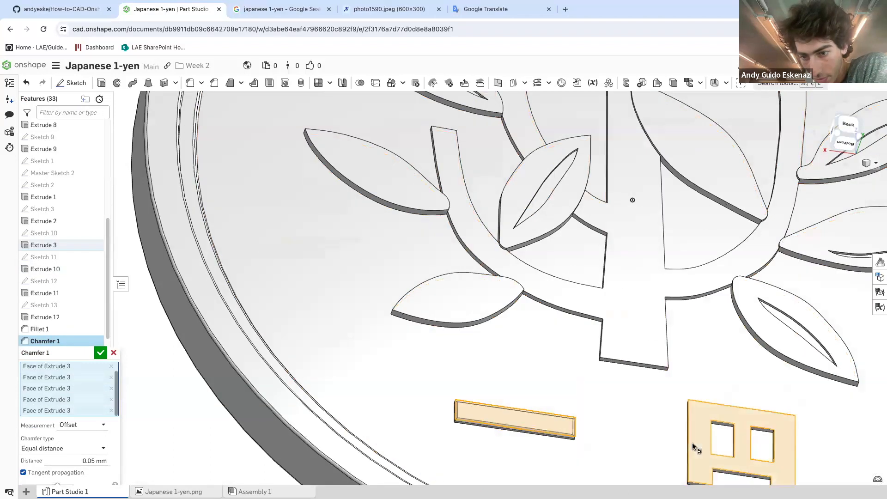
Add the face of the large numeral 1 on the coin's other side to the chamfer
{"action": "scroll", "coordinate": [692, 443], "scroll_direction": "down", "scroll_amount": 5}
{"action": "mouse_move", "coordinate": [595, 380]}
{"action": "right_mouse_down"}
{"action": "mouse_move", "coordinate": [708, 355]}
{"action": "mouse_move", "coordinate": [593, 366]}
{"action": "right_mouse_up"}
{"action": "scroll", "coordinate": [516, 414], "scroll_direction": "up", "scroll_amount": 5}
{"action": "left_click", "coordinate": [543, 429]}
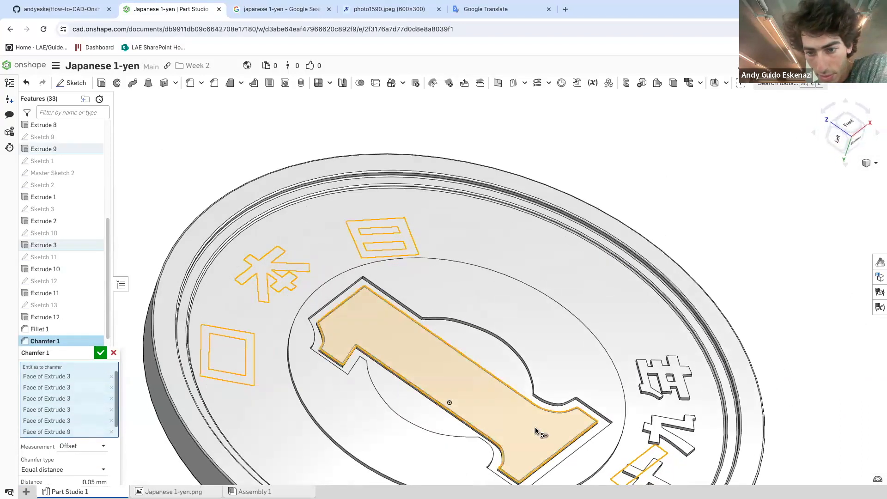
Include the top faces of the 年, 九 and 十 characters in the chamfer
{"action": "scroll", "coordinate": [642, 370], "scroll_direction": "up", "scroll_amount": 5}
{"action": "left_click", "coordinate": [637, 361]}
{"action": "scroll", "coordinate": [630, 363], "scroll_direction": "down", "scroll_amount": 5}
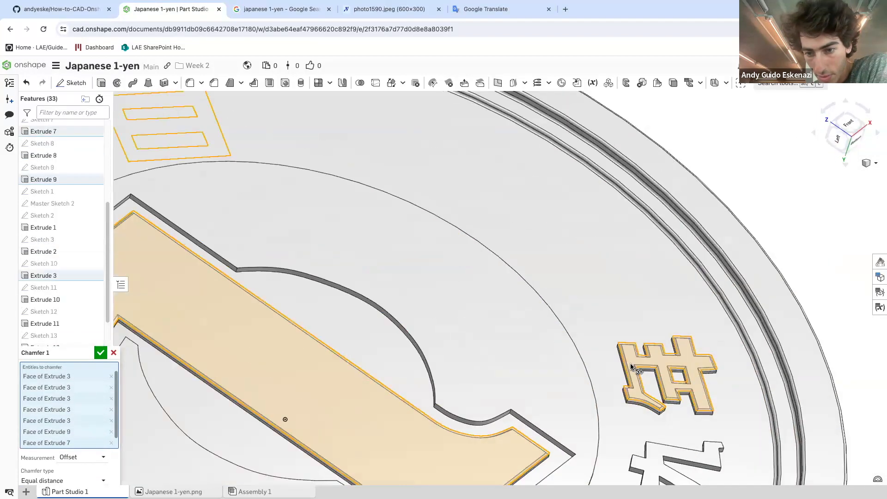
{"action": "scroll", "coordinate": [636, 351], "scroll_direction": "up", "scroll_amount": 2}
{"action": "left_click", "coordinate": [636, 345]}
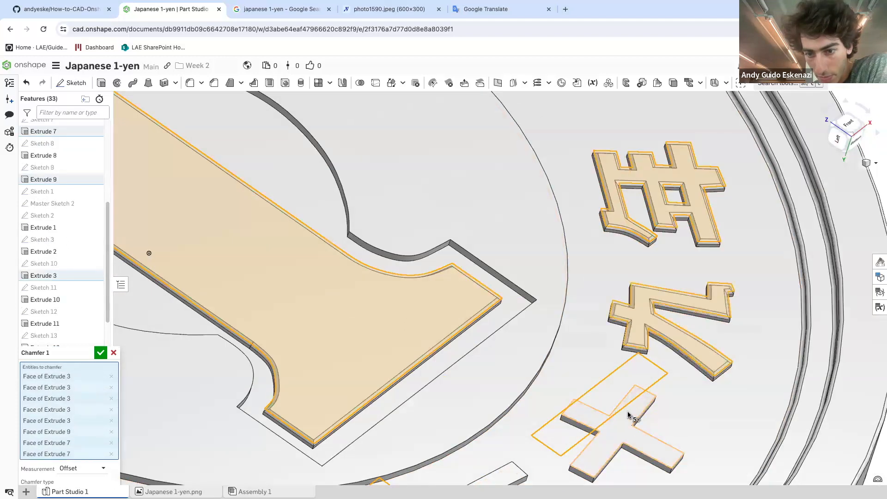
{"action": "left_click", "coordinate": [629, 411]}
Add all top faces of the 三, 和 and 昭 characters to the chamfer and apply it
{"action": "scroll", "coordinate": [600, 425], "scroll_direction": "down", "scroll_amount": 5}
{"action": "scroll", "coordinate": [610, 420], "scroll_direction": "up", "scroll_amount": 4}
{"action": "left_click", "coordinate": [609, 416]}
{"action": "left_click", "coordinate": [580, 383]}
{"action": "left_click", "coordinate": [565, 356]}
{"action": "left_click", "coordinate": [495, 418]}
{"action": "left_click", "coordinate": [343, 429]}
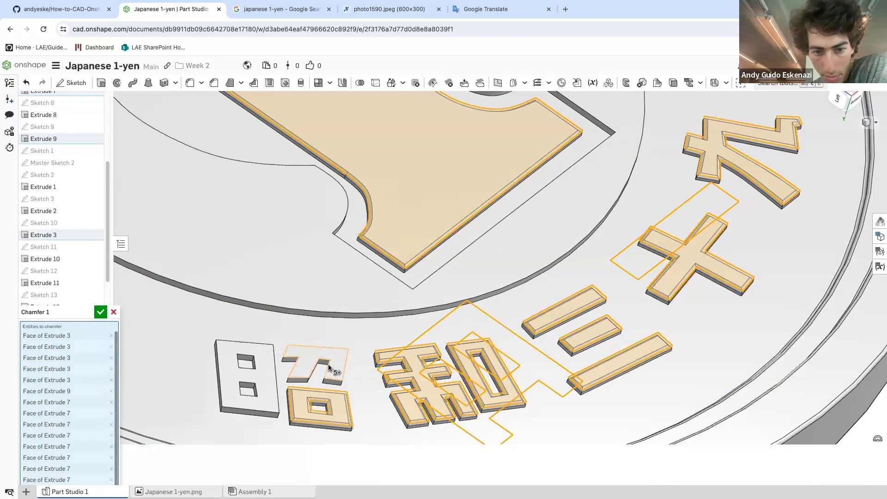
{"action": "left_click", "coordinate": [327, 364]}
{"action": "left_click", "coordinate": [271, 367]}
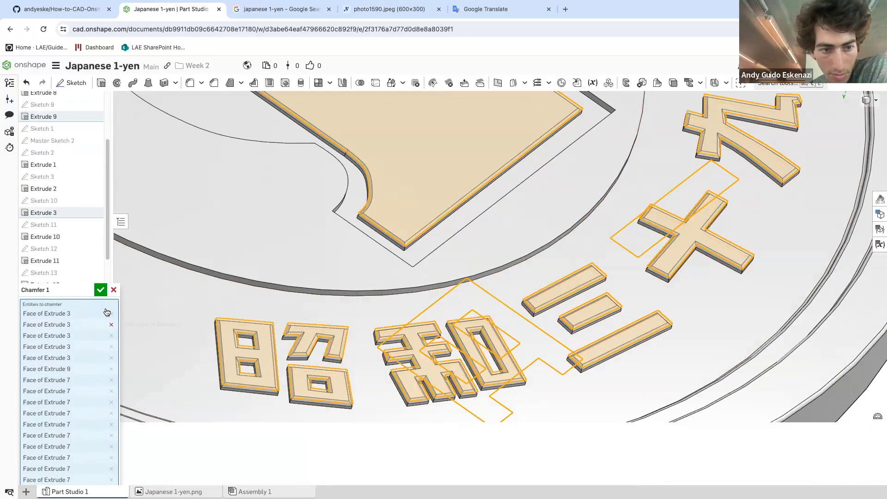
{"action": "left_click", "coordinate": [100, 290]}
Chamfer the edges of the ring-shaped face around the numeral 1 with an equal distance of 0.05 mm
{"action": "scroll", "coordinate": [485, 355], "scroll_direction": "down", "scroll_amount": 8}
{"action": "right_click_drag", "start_coordinate": [531, 266], "coordinate": [519, 310]}
{"action": "scroll", "coordinate": [520, 310], "scroll_direction": "up", "scroll_amount": 8}
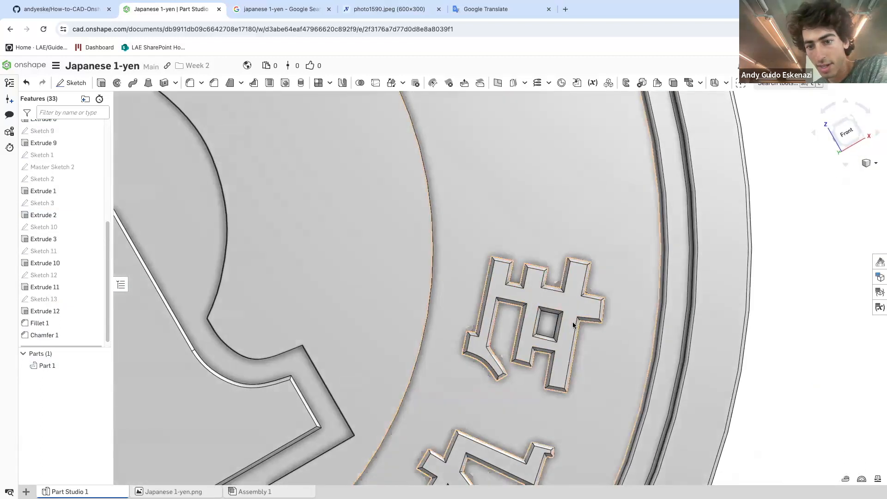
{"action": "scroll", "coordinate": [601, 365], "scroll_direction": "down", "scroll_amount": 8}
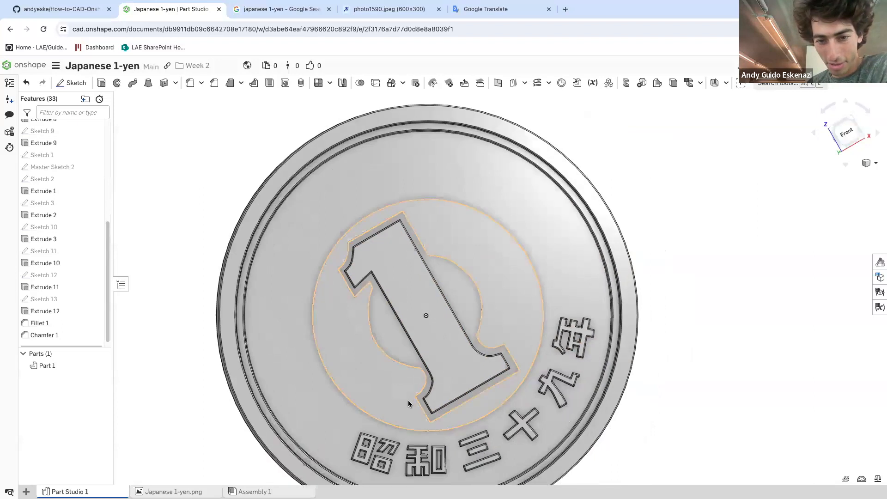
{"action": "scroll", "coordinate": [431, 369], "scroll_direction": "up", "scroll_amount": 4}
{"action": "scroll", "coordinate": [430, 369], "scroll_direction": "down", "scroll_amount": 2}
{"action": "scroll", "coordinate": [354, 307], "scroll_direction": "up", "scroll_amount": 5}
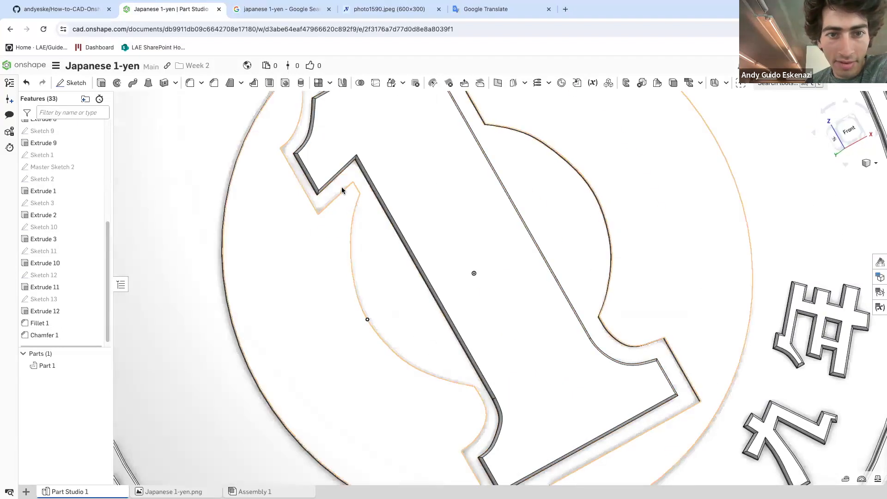
{"action": "left_click", "coordinate": [214, 84]}
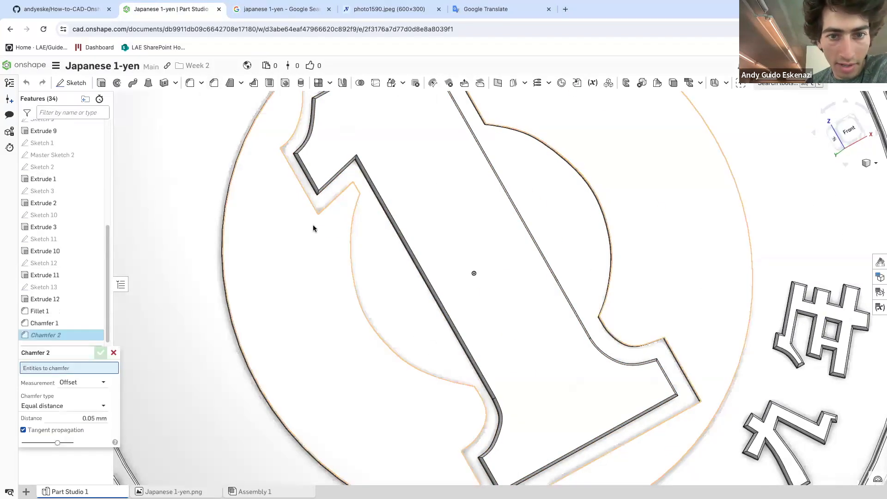
{"action": "left_click", "coordinate": [334, 228]}
{"action": "scroll", "coordinate": [337, 286], "scroll_direction": "down", "scroll_amount": 5}
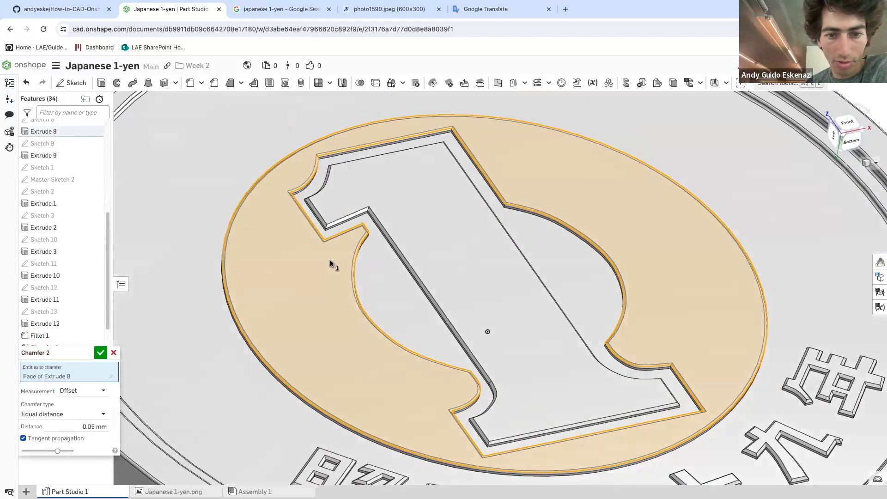
{"action": "left_click", "coordinate": [100, 353]}
Start a 0.05 mm equal-distance chamfer on the two upper outer leaves and the inner leaf left of the back-side trunk
{"action": "key", "text": "shift+1"}
{"action": "mouse_move", "coordinate": [447, 264]}
{"action": "right_mouse_down"}
{"action": "mouse_move", "coordinate": [479, 271]}
{"action": "mouse_move", "coordinate": [437, 261]}
{"action": "right_mouse_up"}
{"action": "scroll", "coordinate": [425, 339], "scroll_direction": "up", "scroll_amount": 2}
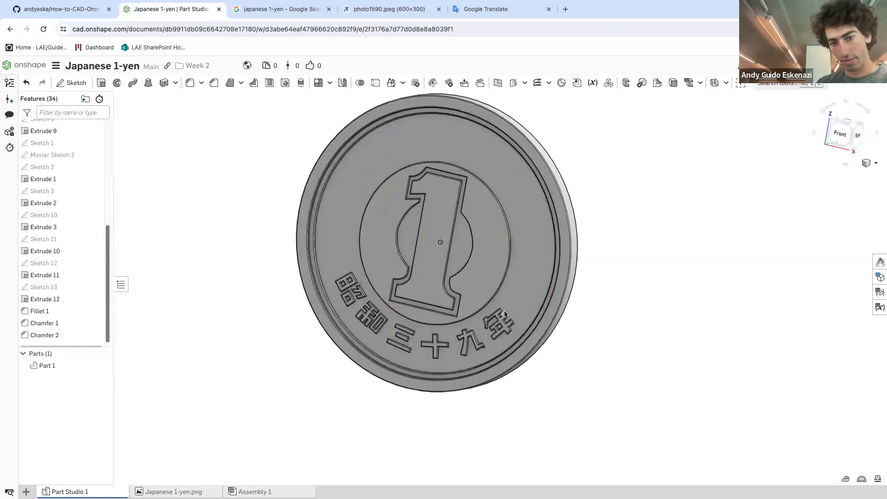
{"action": "key", "text": "shift+2"}
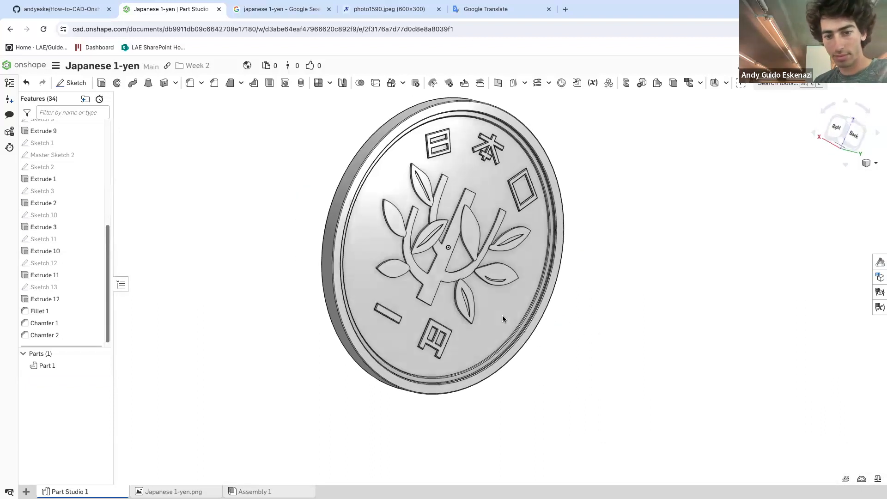
{"action": "scroll", "coordinate": [422, 234], "scroll_direction": "up", "scroll_amount": 4}
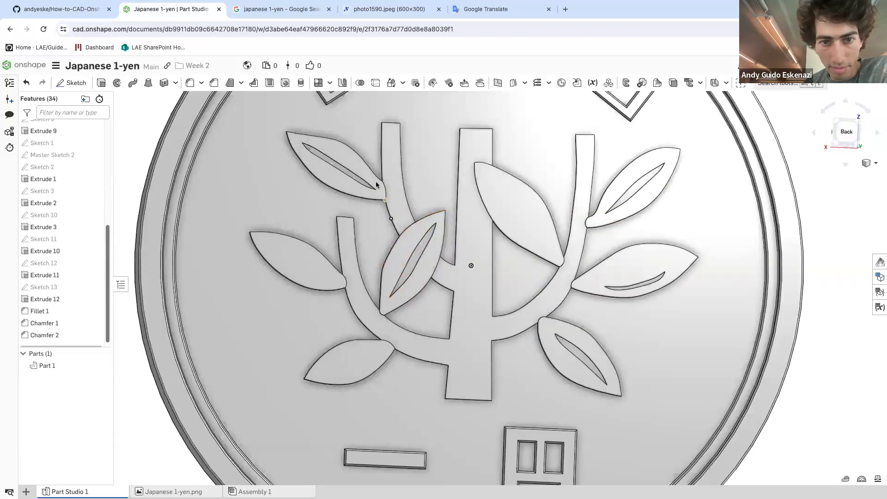
{"action": "scroll", "coordinate": [377, 185], "scroll_direction": "up", "scroll_amount": 3}
{"action": "left_click", "coordinate": [214, 83]}
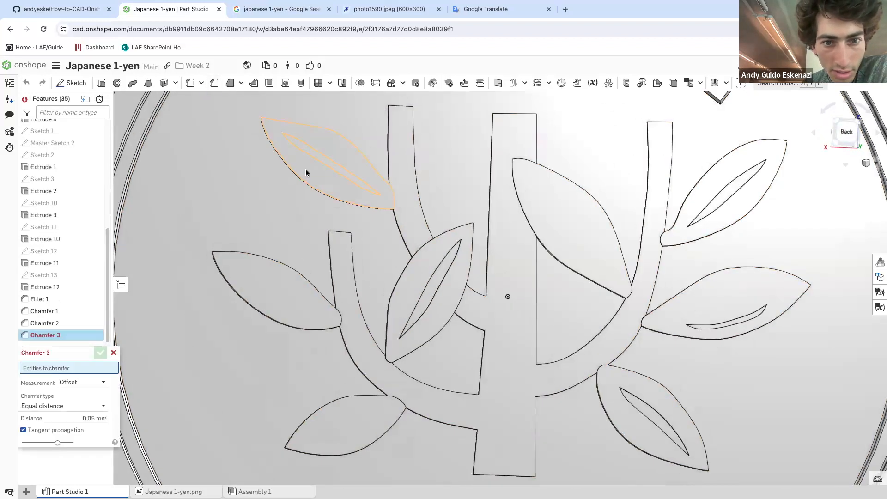
{"action": "left_click", "coordinate": [305, 172]}
{"action": "scroll", "coordinate": [337, 269], "scroll_direction": "up", "scroll_amount": 3}
{"action": "left_click", "coordinate": [272, 333]}
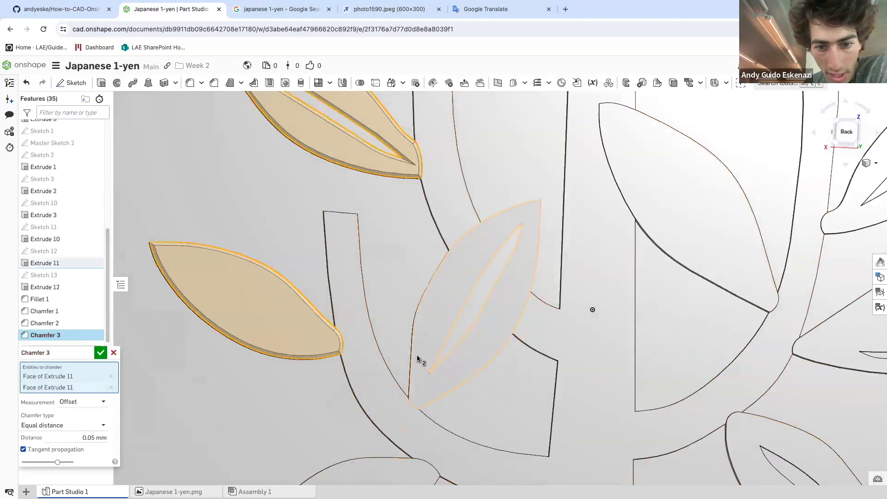
{"action": "left_click", "coordinate": [417, 355]}
Add the two lower leaves, the large leaf crossing the trunk and the two outer leaves opposite to the chamfer and apply it
{"action": "scroll", "coordinate": [411, 369], "scroll_direction": "down", "scroll_amount": 5}
{"action": "left_click", "coordinate": [403, 419]}
{"action": "scroll", "coordinate": [557, 412], "scroll_direction": "up", "scroll_amount": 4}
{"action": "left_click", "coordinate": [557, 412]}
{"action": "left_click", "coordinate": [565, 250]}
{"action": "left_click", "coordinate": [531, 204]}
{"action": "scroll", "coordinate": [546, 179], "scroll_direction": "down", "scroll_amount": 5}
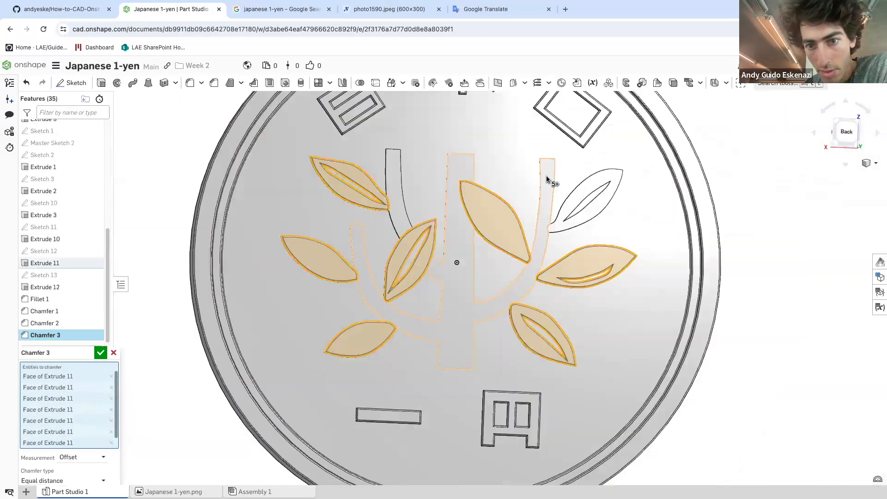
{"action": "scroll", "coordinate": [546, 180], "scroll_direction": "up", "scroll_amount": 4}
{"action": "left_click", "coordinate": [568, 263]}
{"action": "scroll", "coordinate": [568, 264], "scroll_direction": "down", "scroll_amount": 2}
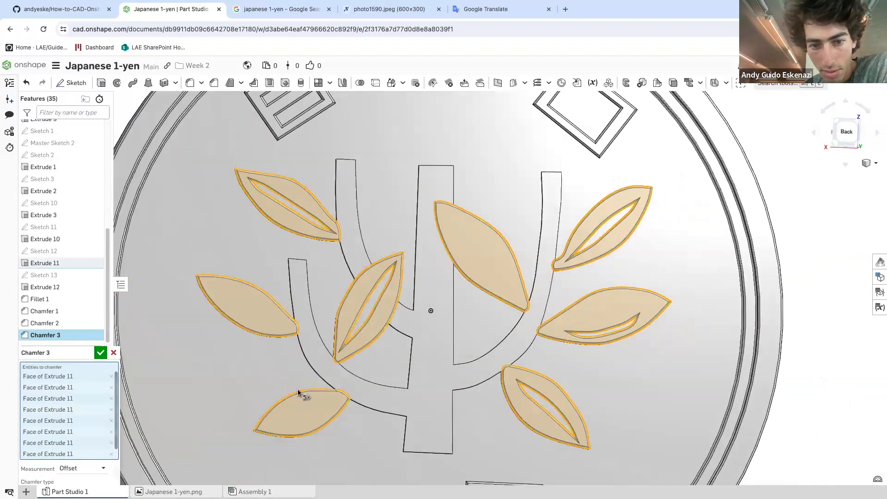
{"action": "left_click", "coordinate": [100, 353]}
{"action": "scroll", "coordinate": [342, 331], "scroll_direction": "down", "scroll_amount": 3}
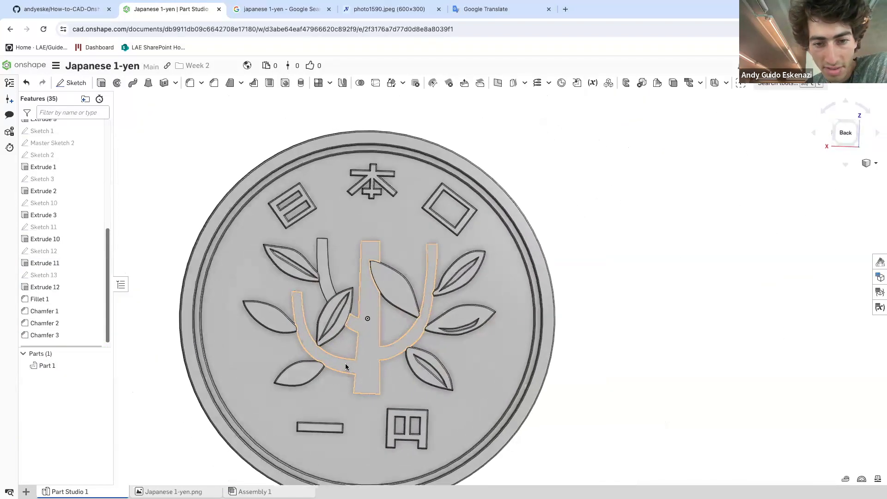
{"action": "scroll", "coordinate": [345, 363], "scroll_direction": "up", "scroll_amount": 4}
{"action": "scroll", "coordinate": [390, 336], "scroll_direction": "down", "scroll_amount": 4}
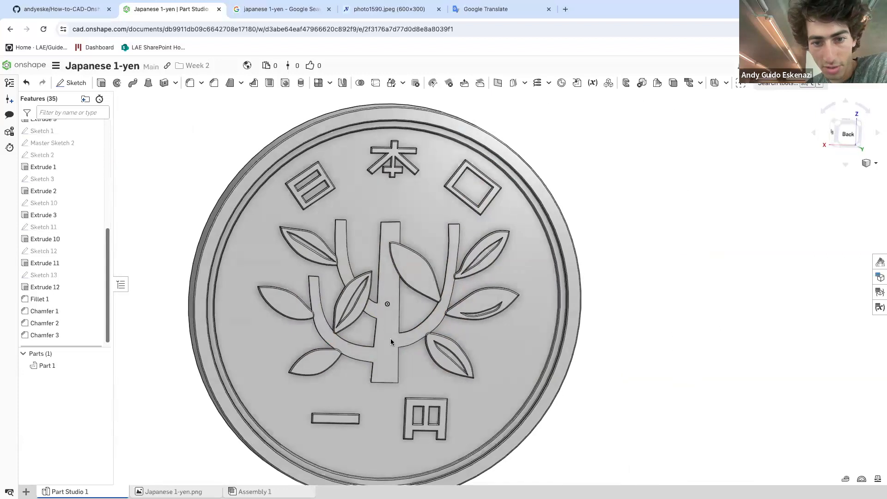
{"action": "scroll", "coordinate": [400, 425], "scroll_direction": "down", "scroll_amount": 1}
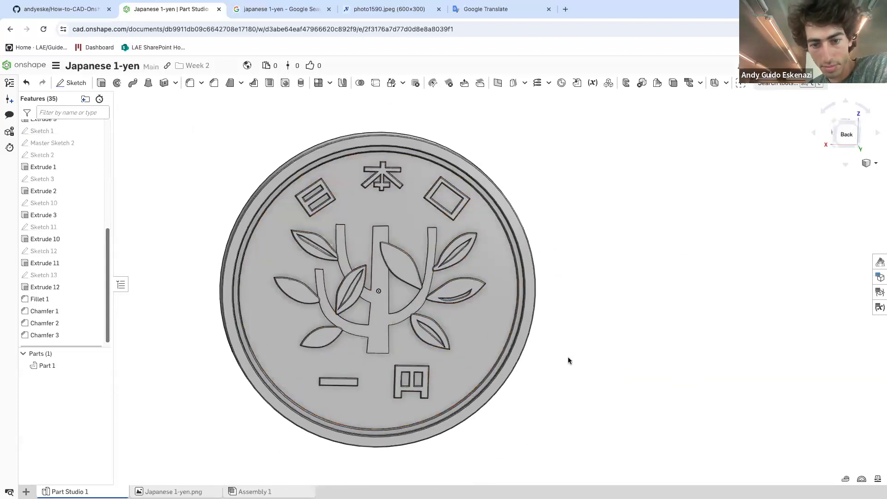
{"action": "scroll", "coordinate": [558, 348], "scroll_direction": "up", "scroll_amount": 1}
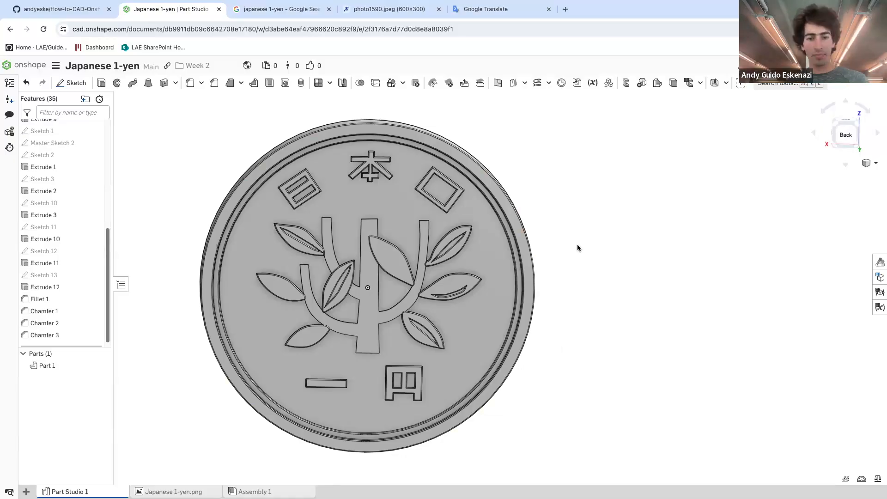
{"action": "right_click_drag", "start_coordinate": [603, 243], "coordinate": [501, 270]}
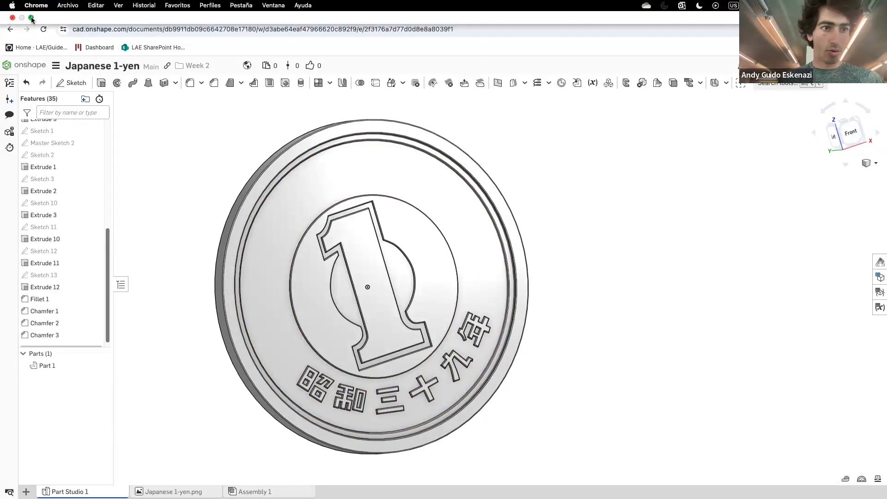
{"action": "mouse_move", "coordinate": [32, 19]}
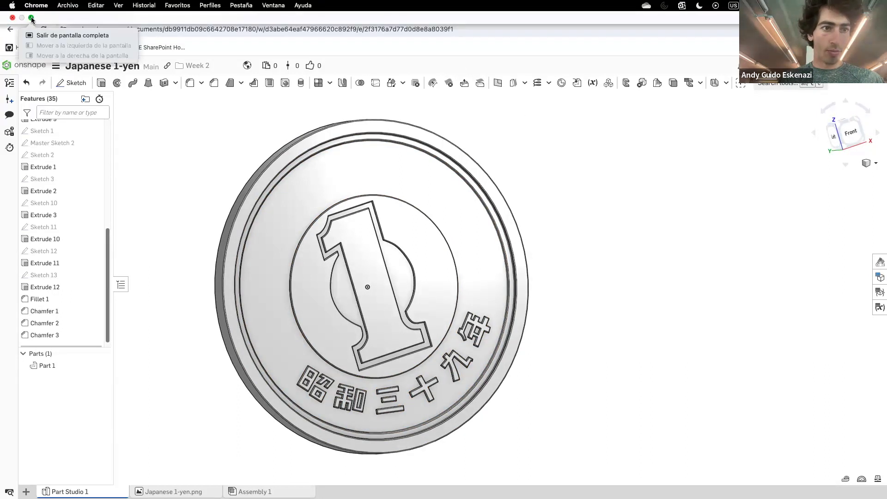
Leave the coin document and return to the Owned by me document list
{"action": "left_click", "coordinate": [25, 67]}
{"action": "left_click", "coordinate": [214, 88]}
{"action": "left_click", "coordinate": [131, 94]}
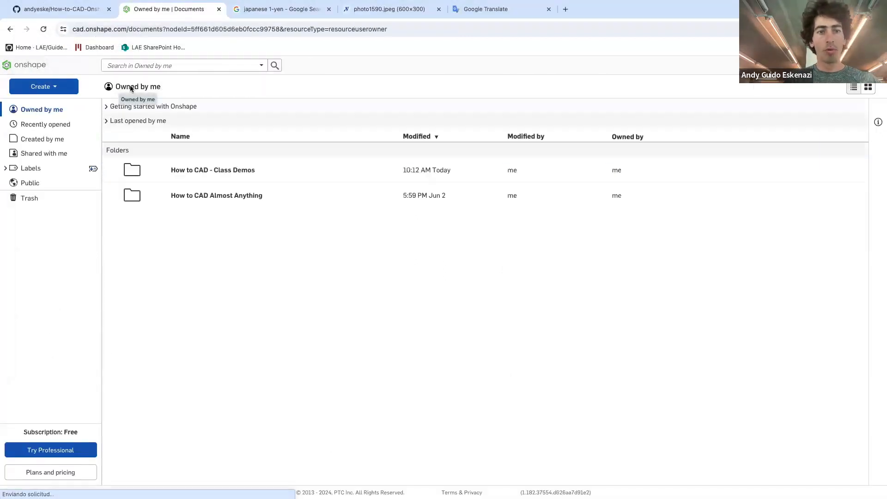
Open the United 777-200 Safety Card model from the GitHub README, view it from the front and return to the README
{"action": "left_click", "coordinate": [69, 10]}
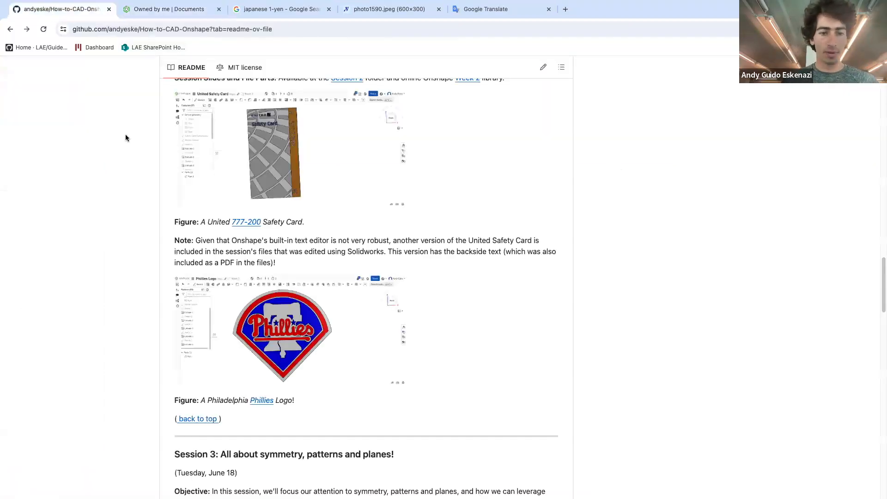
{"action": "left_click", "coordinate": [241, 223]}
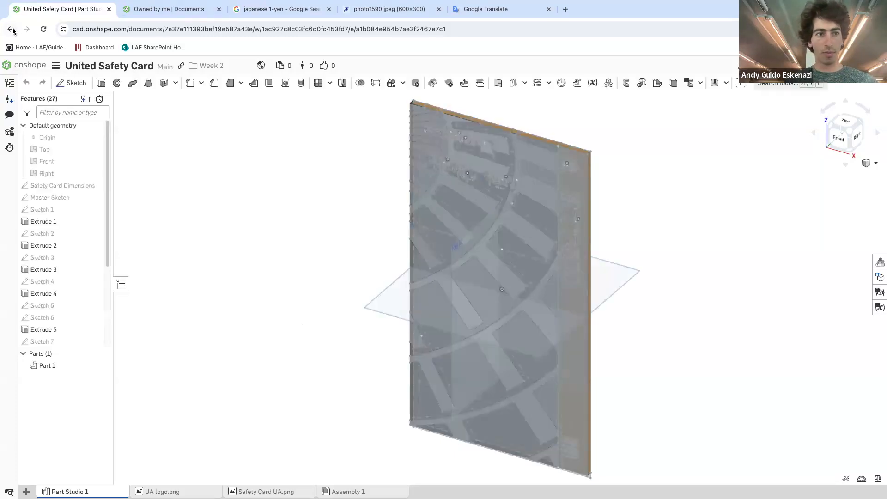
{"action": "right_click_drag", "start_coordinate": [375, 208], "coordinate": [543, 307]}
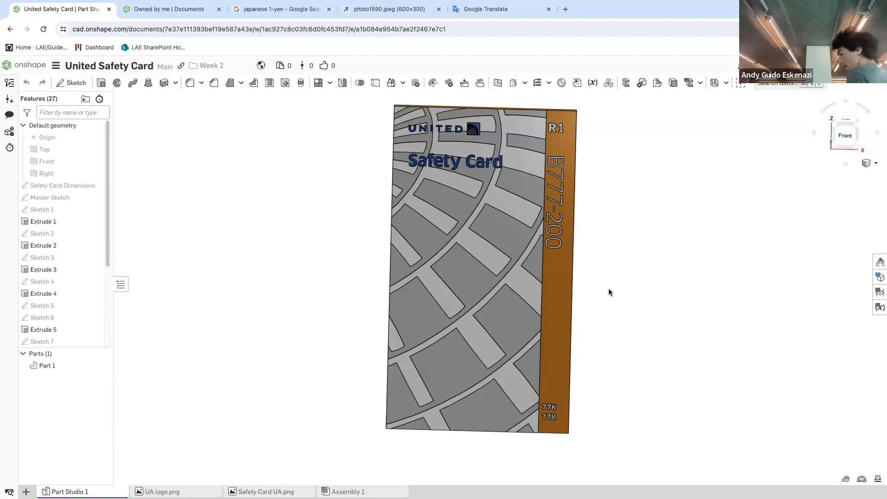
{"action": "left_click", "coordinate": [11, 29]}
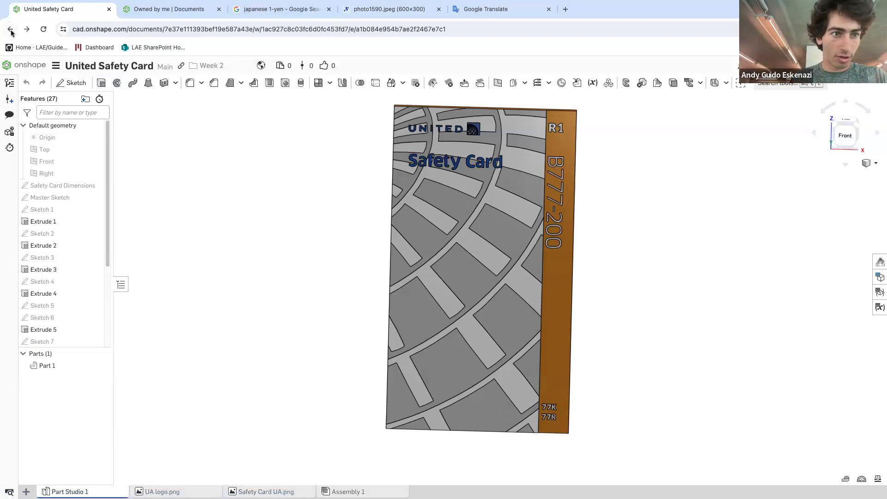
{"action": "left_click", "coordinate": [11, 30]}
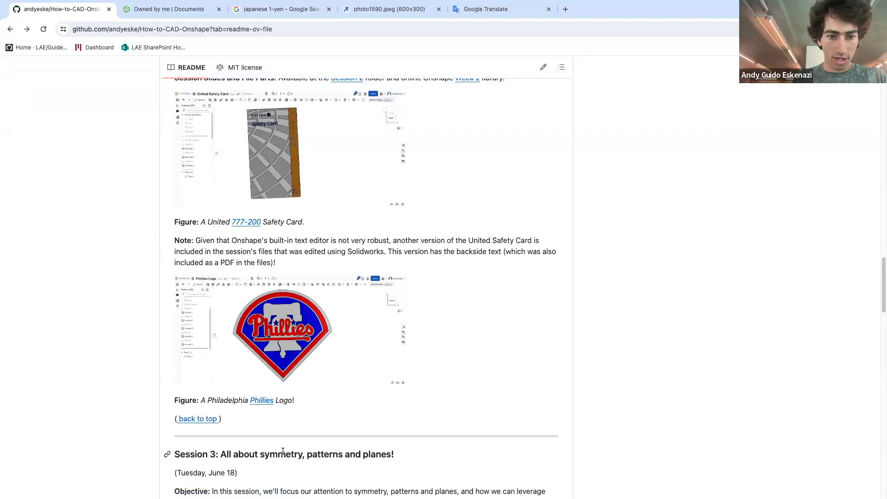
Open the Phillies logo model from the README, view it from the front and go back
{"action": "left_click", "coordinate": [268, 402]}
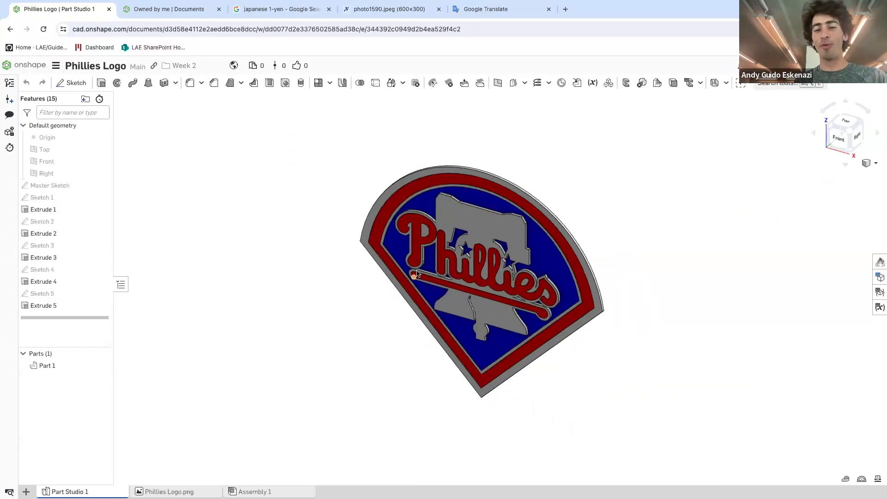
{"action": "mouse_move", "coordinate": [417, 272]}
{"action": "right_mouse_down"}
{"action": "mouse_move", "coordinate": [453, 237]}
{"action": "mouse_move", "coordinate": [534, 293]}
{"action": "right_mouse_up"}
{"action": "scroll", "coordinate": [452, 247], "scroll_direction": "up", "scroll_amount": 3}
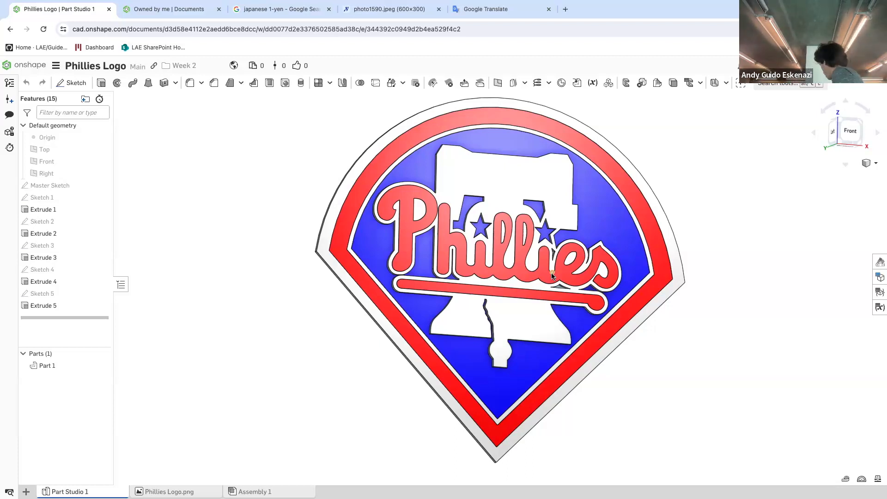
{"action": "left_click", "coordinate": [9, 30]}
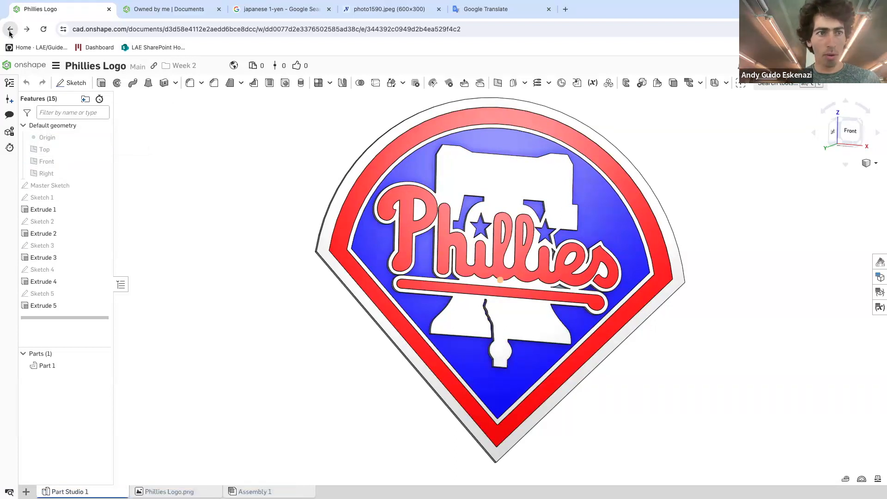
Take the browser out of full screen and switch to the minimized Session 2 presentation in PowerPoint
{"action": "left_click", "coordinate": [59, 5]}
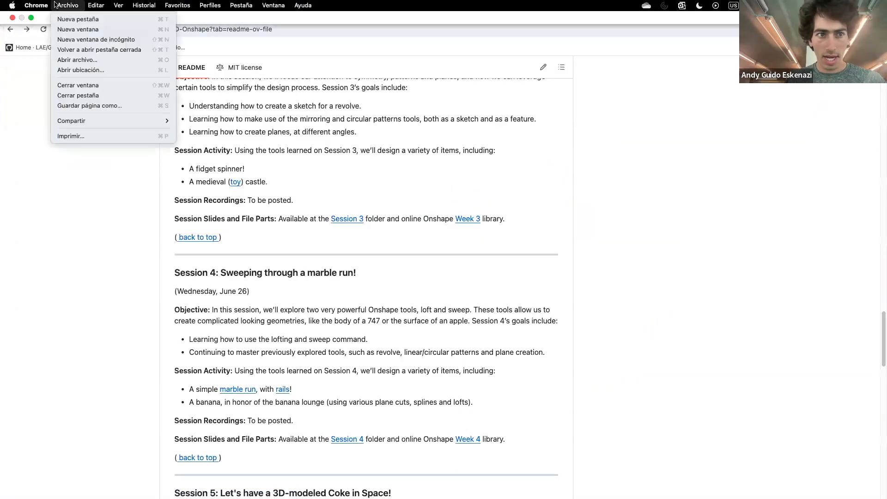
{"action": "left_click", "coordinate": [32, 18]}
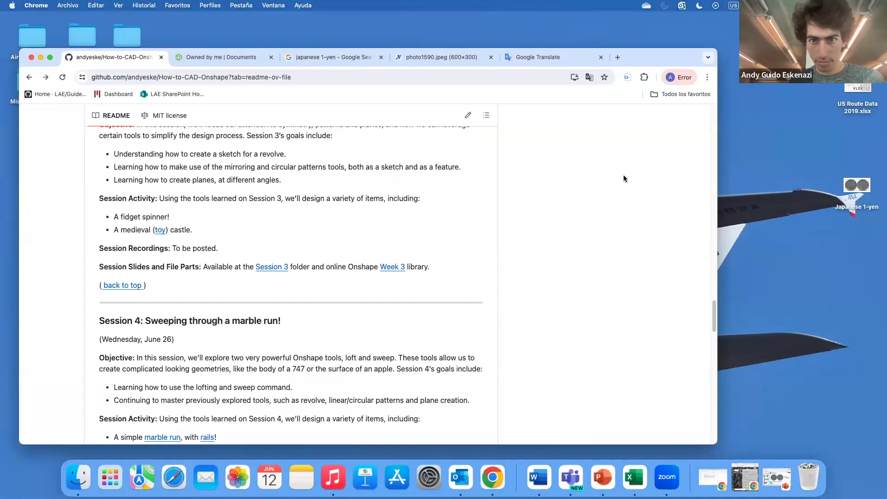
{"action": "left_click", "coordinate": [779, 480]}
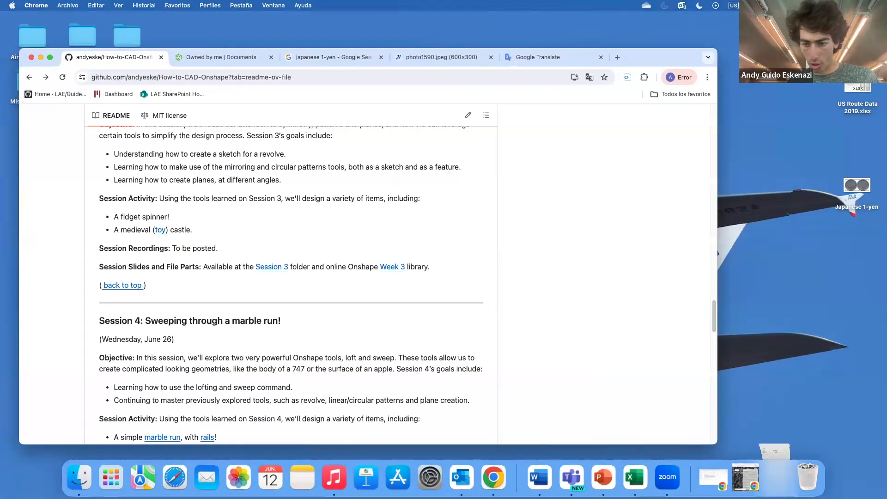
Go through the logo and safety card slides to "Preview into Session 3" and present that slide full screen
{"action": "scroll", "coordinate": [73, 314], "scroll_direction": "down", "scroll_amount": 10}
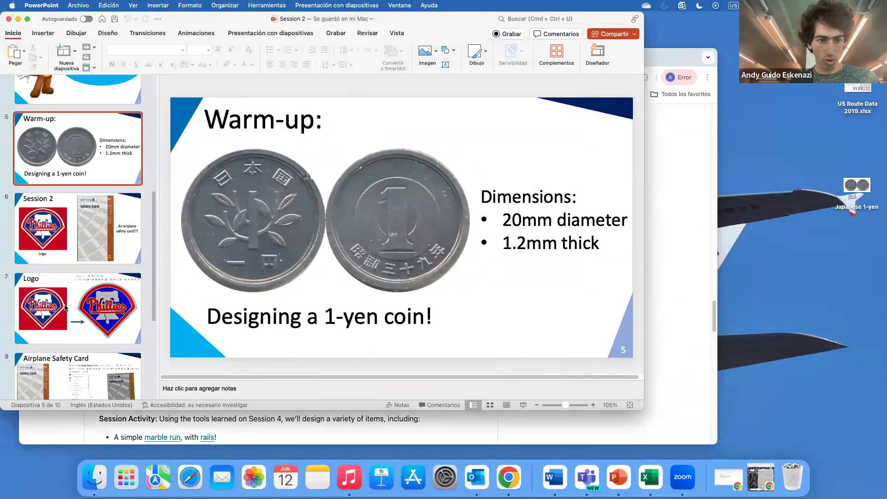
{"action": "left_click", "coordinate": [69, 184]}
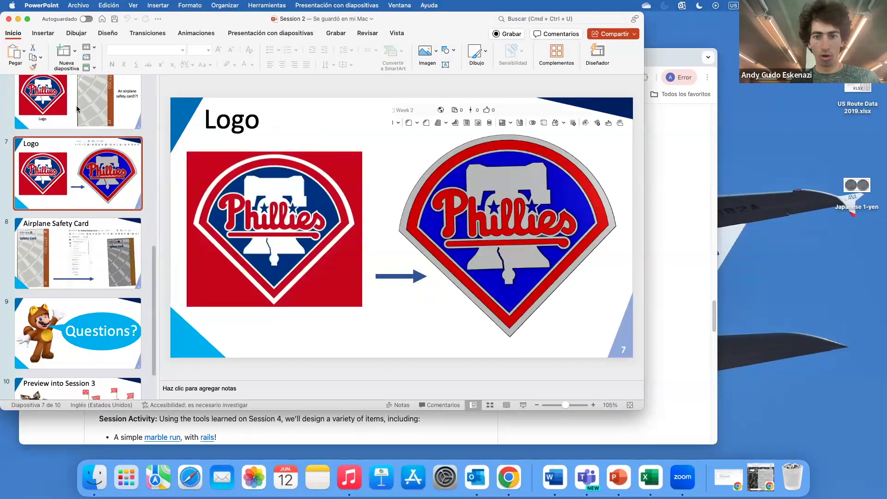
{"action": "left_click", "coordinate": [76, 110]}
{"action": "scroll", "coordinate": [94, 184], "scroll_direction": "down", "scroll_amount": 2}
{"action": "left_click", "coordinate": [95, 206]}
{"action": "left_click", "coordinate": [117, 390]}
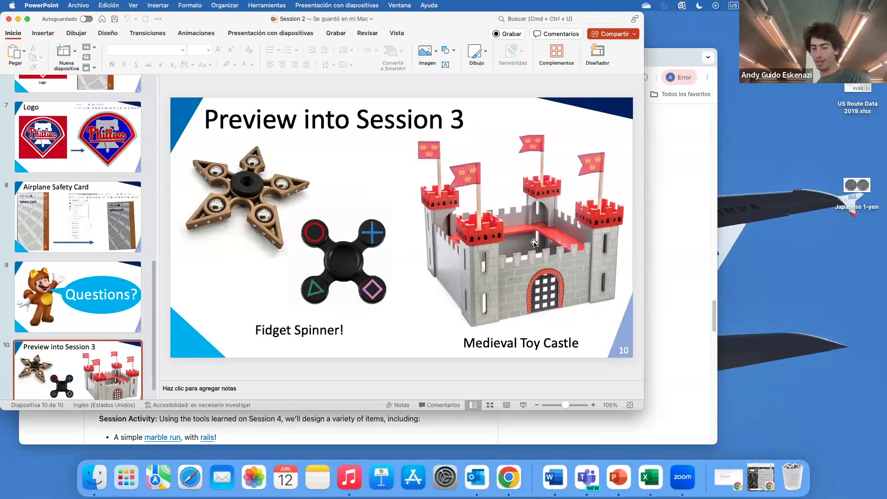
{"action": "left_click", "coordinate": [522, 407]}
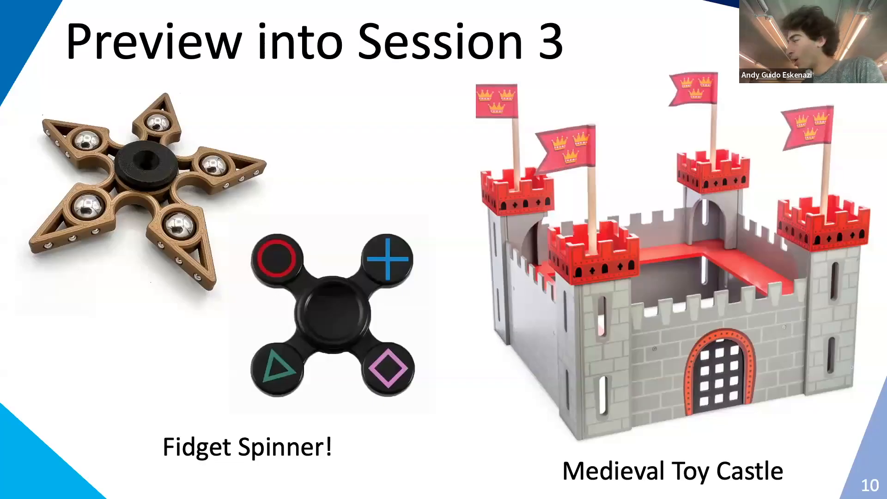
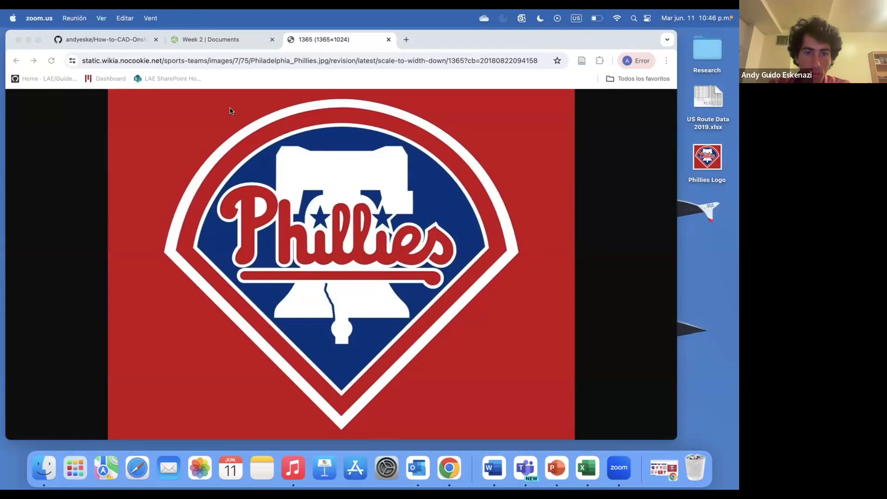
Switch to Onshape and create a public document named Phillies Logo in the Week 2 folder
{"action": "left_click", "coordinate": [206, 41]}
{"action": "left_click", "coordinate": [49, 122]}
{"action": "left_click", "coordinate": [51, 140]}
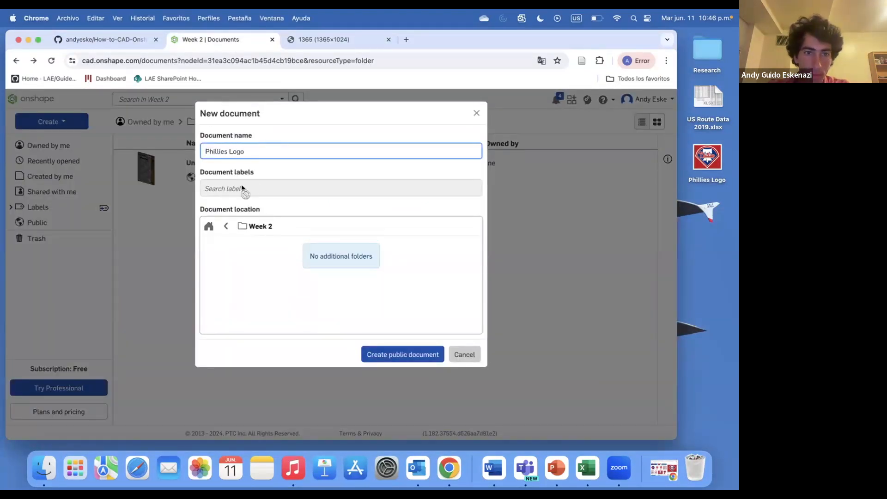
{"action": "left_click", "coordinate": [417, 354]}
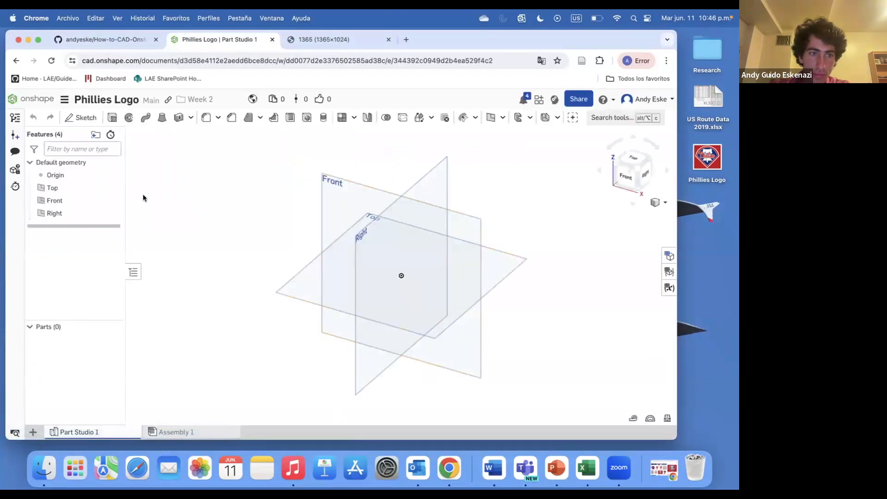
Start a sketch on the Front plane and import the Phillies Logo.png image file into the document
{"action": "key", "text": "shift+s"}
{"action": "left_click", "coordinate": [375, 190]}
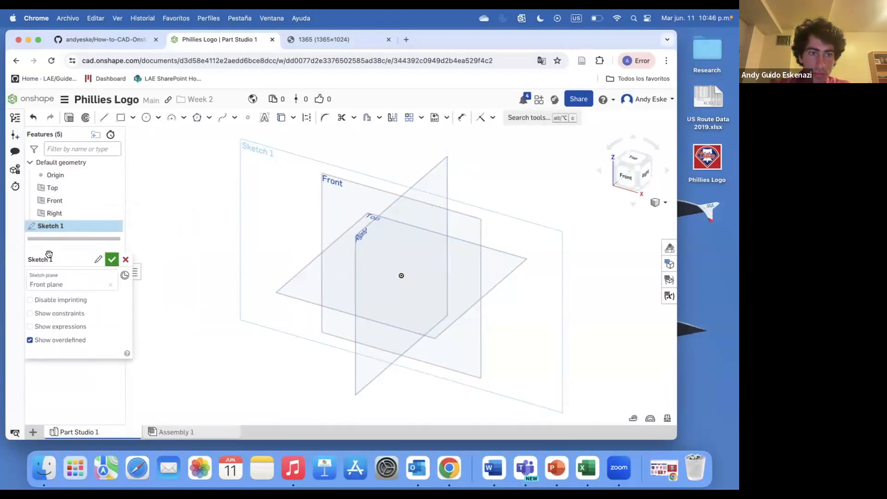
{"action": "left_click", "coordinate": [446, 118]}
{"action": "left_click", "coordinate": [450, 151]}
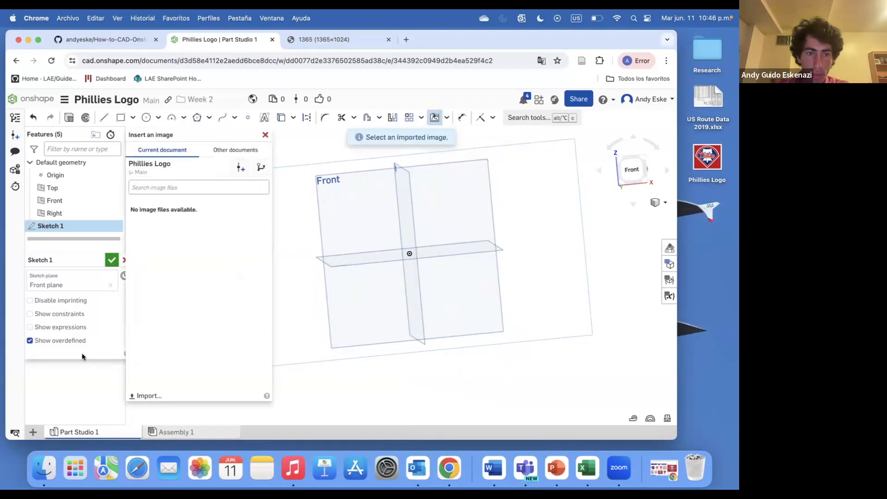
{"action": "left_click", "coordinate": [146, 395]}
{"action": "left_click", "coordinate": [171, 177]}
{"action": "left_click", "coordinate": [589, 329]}
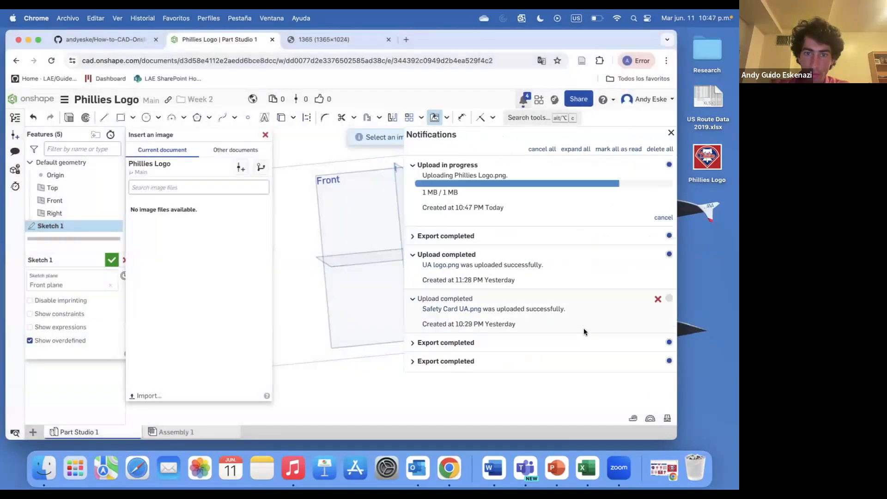
Place the Phillies Logo.png image in the sketch so that it spans the area around the origin
{"action": "left_click", "coordinate": [176, 205]}
{"action": "left_click", "coordinate": [353, 196]}
{"action": "left_click", "coordinate": [485, 326]}
Dimension the height of the logo image at its vertical edge and set it to 100
{"action": "mouse_move", "coordinate": [485, 326]}
{"action": "right_mouse_down"}
{"action": "mouse_move", "coordinate": [402, 240]}
{"action": "mouse_move", "coordinate": [397, 273]}
{"action": "right_mouse_up"}
{"action": "scroll", "coordinate": [351, 217], "scroll_direction": "up", "scroll_amount": 3}
{"action": "scroll", "coordinate": [396, 266], "scroll_direction": "up", "scroll_amount": 3}
{"action": "scroll", "coordinate": [337, 209], "scroll_direction": "down", "scroll_amount": 2}
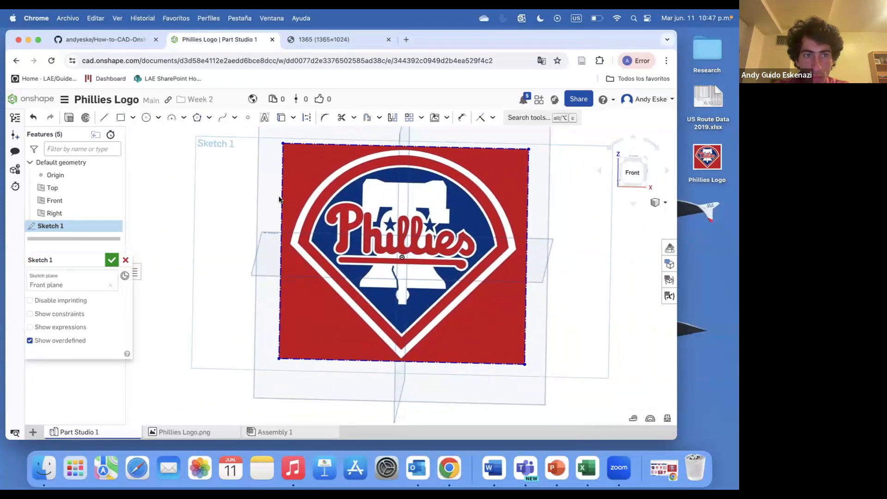
{"action": "key", "text": "d"}
{"action": "left_click", "coordinate": [280, 207]}
{"action": "left_click", "coordinate": [215, 217]}
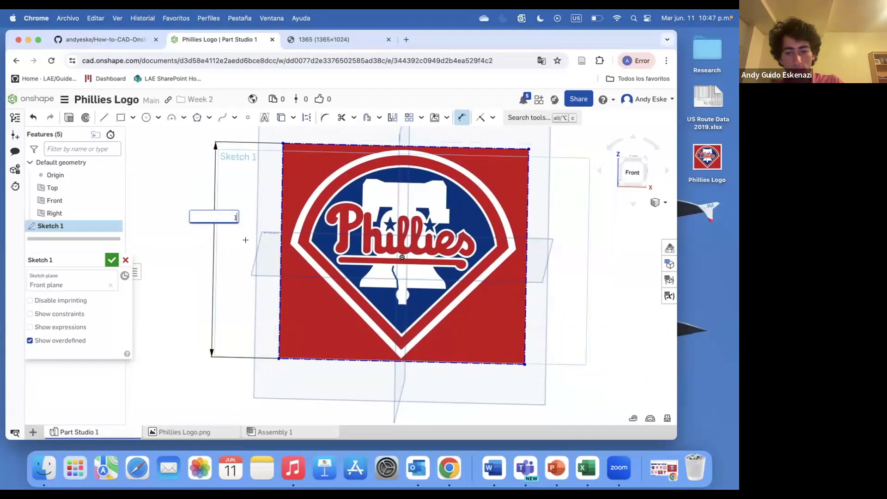
{"action": "type", "text": "100"}
{"action": "left_click", "coordinate": [278, 239]}
{"action": "key", "text": "Escape"}
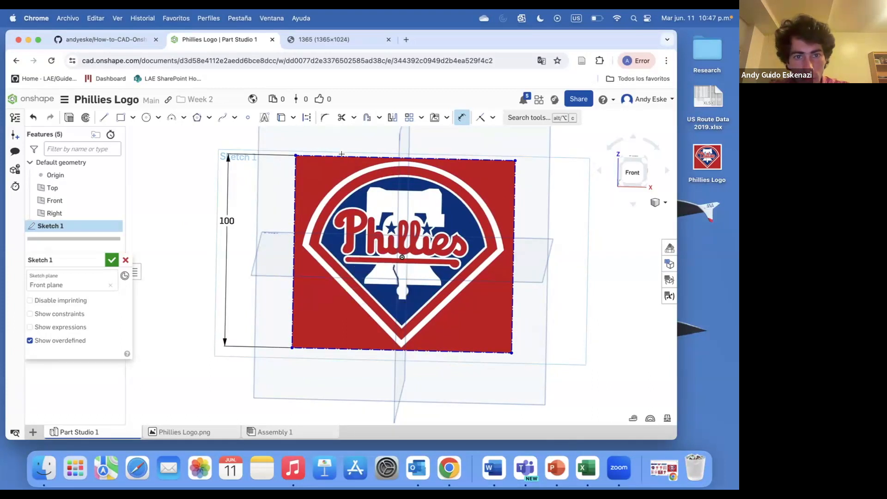
{"action": "key", "text": "Escape"}
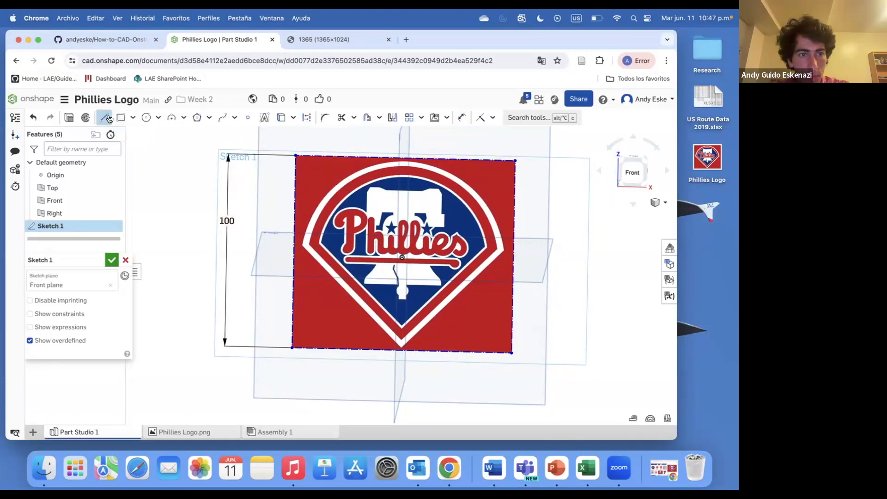
Draw a construction line from the origin to the image's upper edge and constrain it perpendicular to that edge
{"action": "left_click", "coordinate": [105, 119]}
{"action": "left_click", "coordinate": [400, 256]}
{"action": "scroll", "coordinate": [420, 157], "scroll_direction": "up", "scroll_amount": 5}
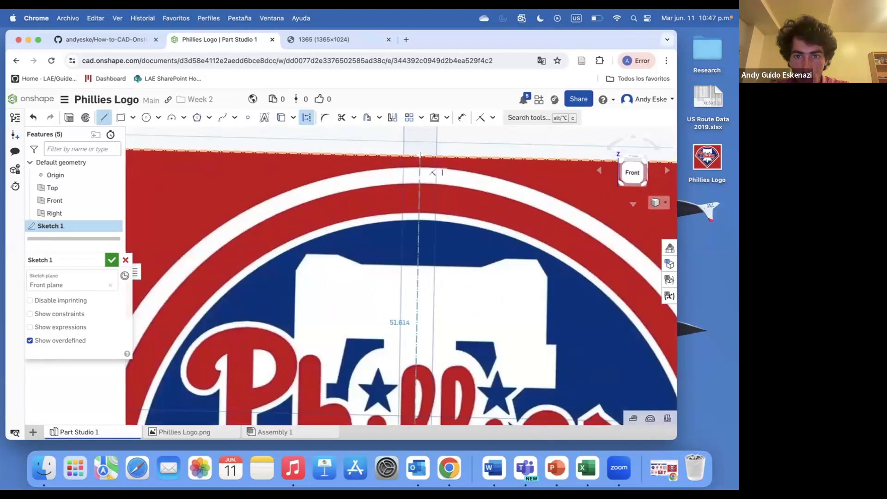
{"action": "left_click", "coordinate": [422, 155]}
{"action": "key", "text": "Escape"}
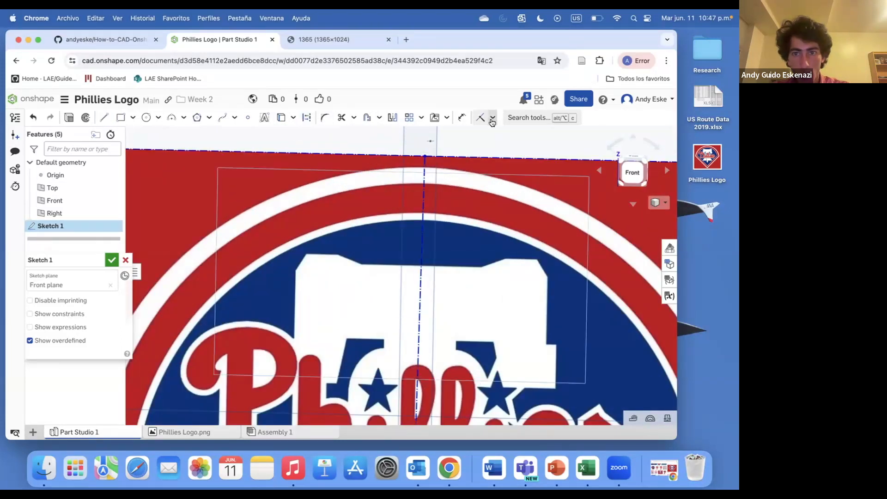
{"action": "left_click", "coordinate": [493, 119]}
{"action": "left_click", "coordinate": [510, 233]}
{"action": "left_click", "coordinate": [429, 176]}
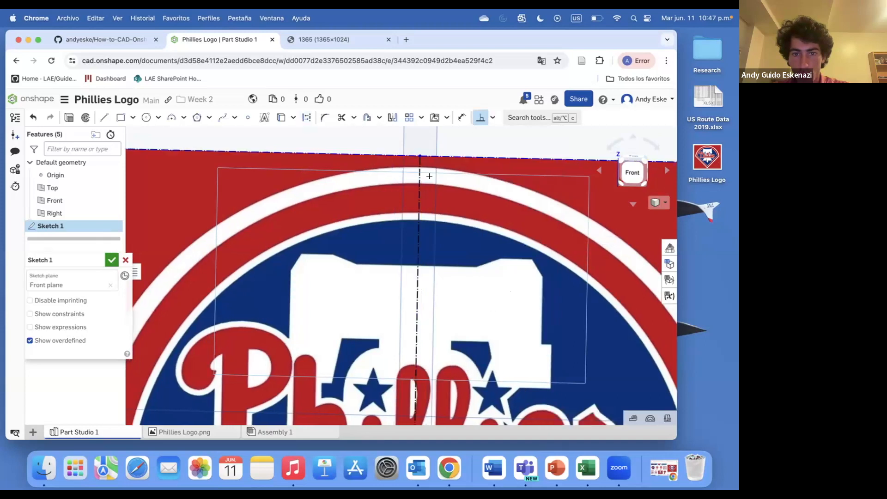
{"action": "key", "text": "f"}
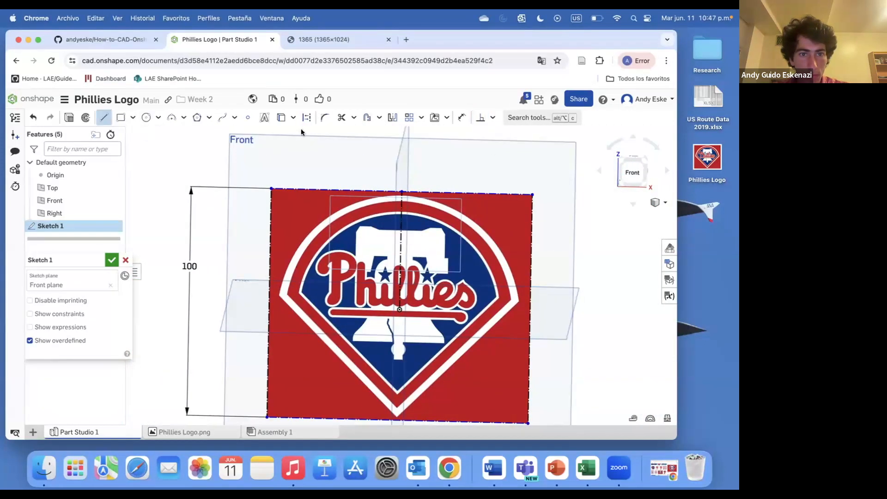
Draw a construction line from the origin to the image's lower edge and make it equal in length to the upper construction line
{"action": "scroll", "coordinate": [402, 314], "scroll_direction": "up", "scroll_amount": 2}
{"action": "key", "text": "t"}
{"action": "left_click", "coordinate": [404, 316]}
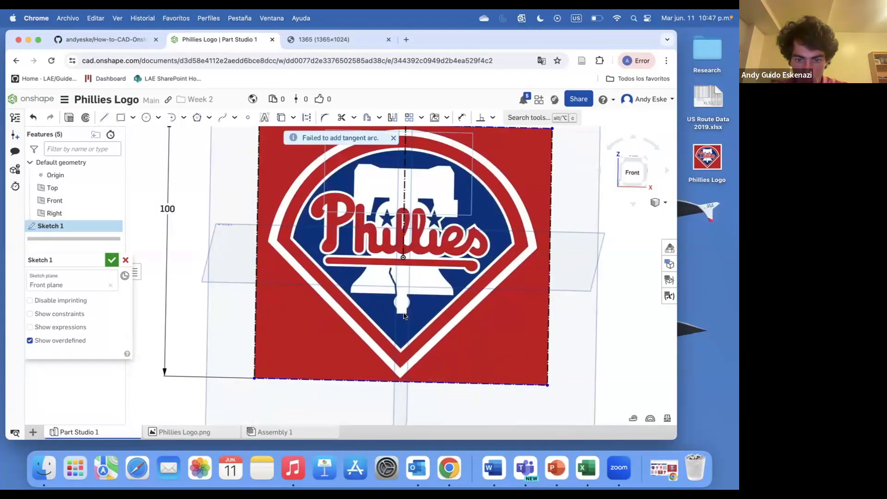
{"action": "left_click", "coordinate": [105, 118]}
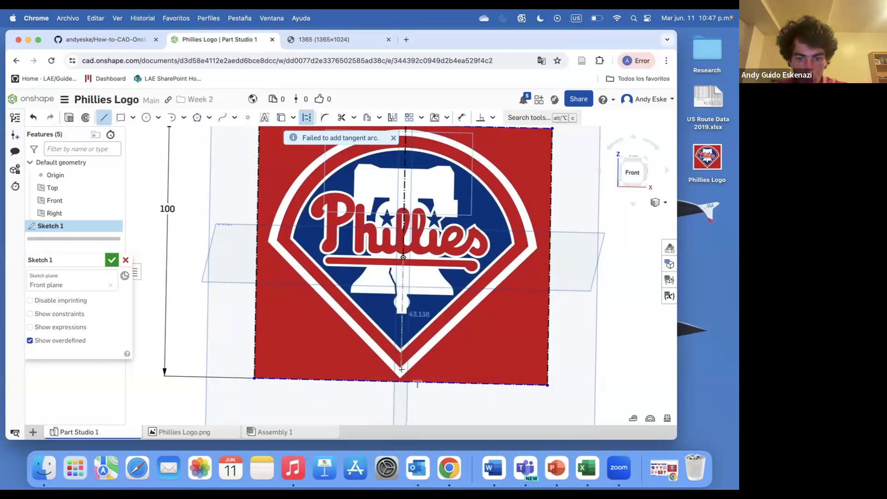
{"action": "key", "text": "Escape"}
{"action": "left_click", "coordinate": [401, 280]}
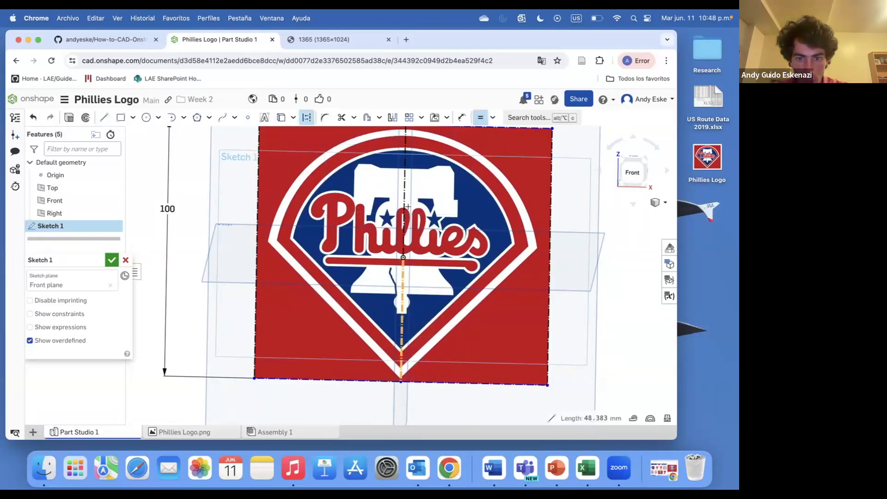
{"action": "left_click", "coordinate": [405, 206]}
Trace the logo's outer lower-left edge with a line about 73.7 mm long, from the left corner to the bottom tip
{"action": "mouse_move", "coordinate": [446, 348]}
{"action": "right_mouse_down"}
{"action": "mouse_move", "coordinate": [489, 384]}
{"action": "mouse_move", "coordinate": [450, 358]}
{"action": "right_mouse_up"}
{"action": "scroll", "coordinate": [245, 274], "scroll_direction": "up", "scroll_amount": 1}
{"action": "key", "text": "l"}
{"action": "scroll", "coordinate": [186, 242], "scroll_direction": "up", "scroll_amount": 5}
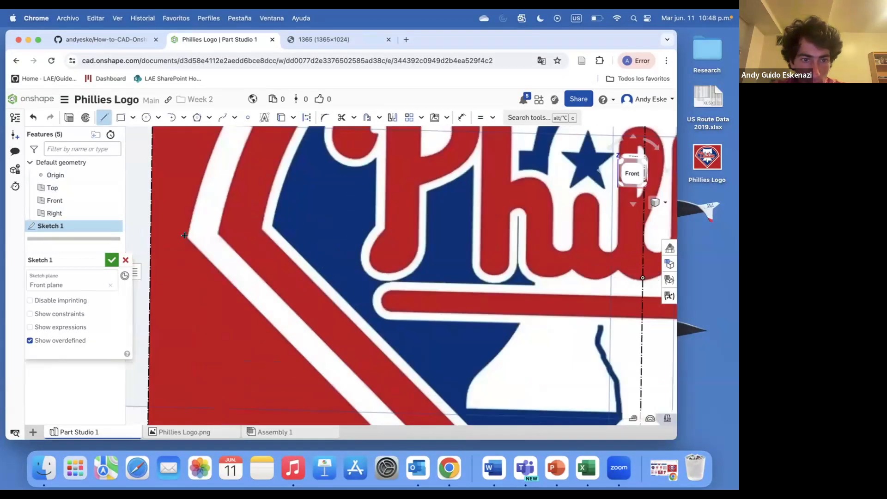
{"action": "scroll", "coordinate": [231, 263], "scroll_direction": "down", "scroll_amount": 5}
{"action": "scroll", "coordinate": [393, 374], "scroll_direction": "up", "scroll_amount": 8}
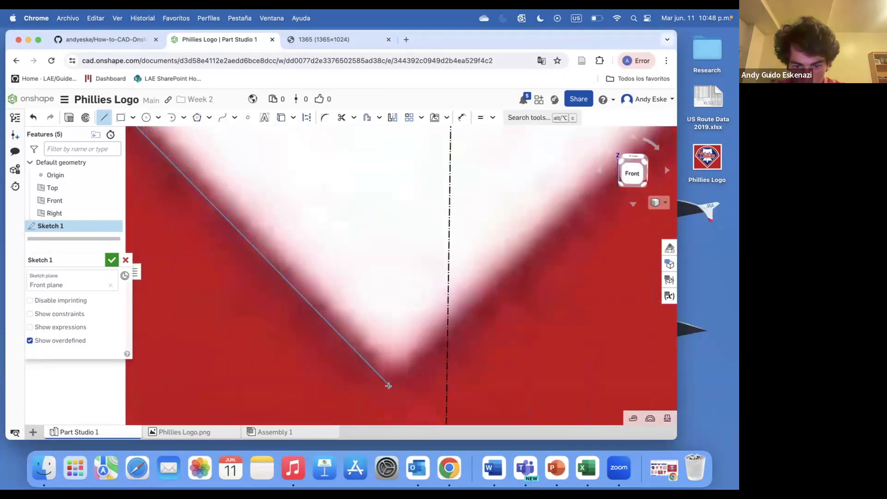
{"action": "left_click", "coordinate": [390, 371]}
{"action": "scroll", "coordinate": [390, 372], "scroll_direction": "down", "scroll_amount": 8}
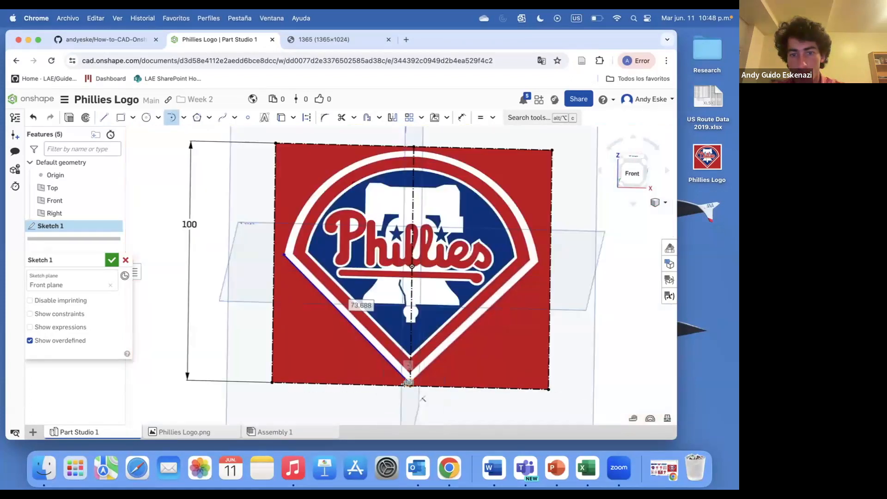
{"action": "key", "text": "Escape"}
{"action": "left_click", "coordinate": [102, 118]}
{"action": "scroll", "coordinate": [381, 376], "scroll_direction": "up", "scroll_amount": 7}
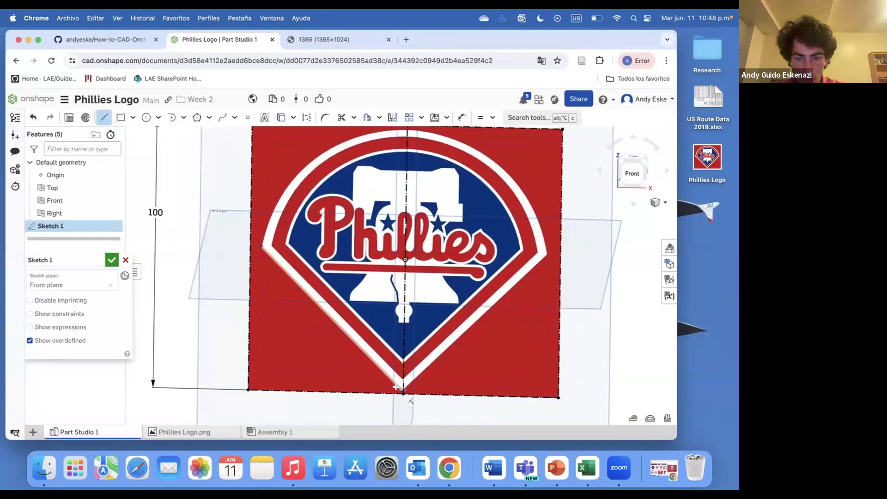
{"action": "left_click", "coordinate": [438, 406]}
{"action": "scroll", "coordinate": [438, 406], "scroll_direction": "down", "scroll_amount": 6}
{"action": "key", "text": "a"}
{"action": "scroll", "coordinate": [568, 273], "scroll_direction": "up", "scroll_amount": 5}
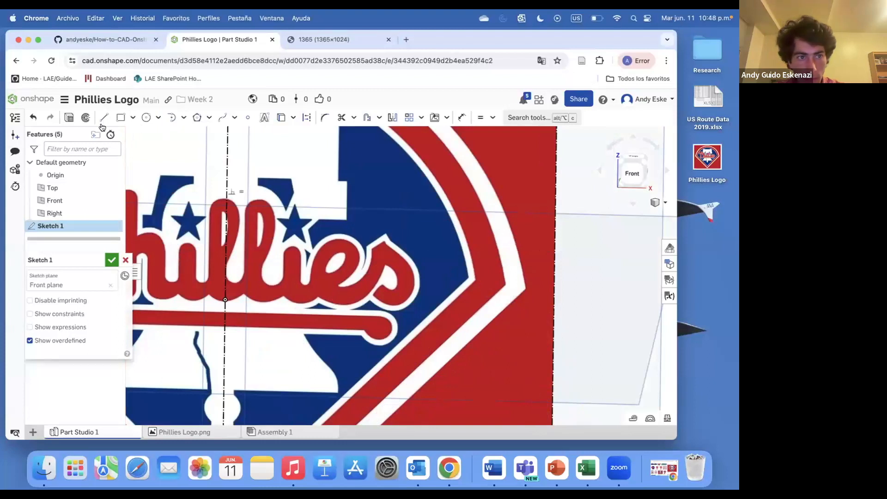
Trace the logo's outer lower-right edge with a line from the bottom tip to the right corner
{"action": "left_click", "coordinate": [103, 118]}
{"action": "scroll", "coordinate": [342, 277], "scroll_direction": "down", "scroll_amount": 5}
{"action": "scroll", "coordinate": [295, 416], "scroll_direction": "up", "scroll_amount": 7}
{"action": "left_click", "coordinate": [300, 409]}
{"action": "scroll", "coordinate": [301, 409], "scroll_direction": "down", "scroll_amount": 5}
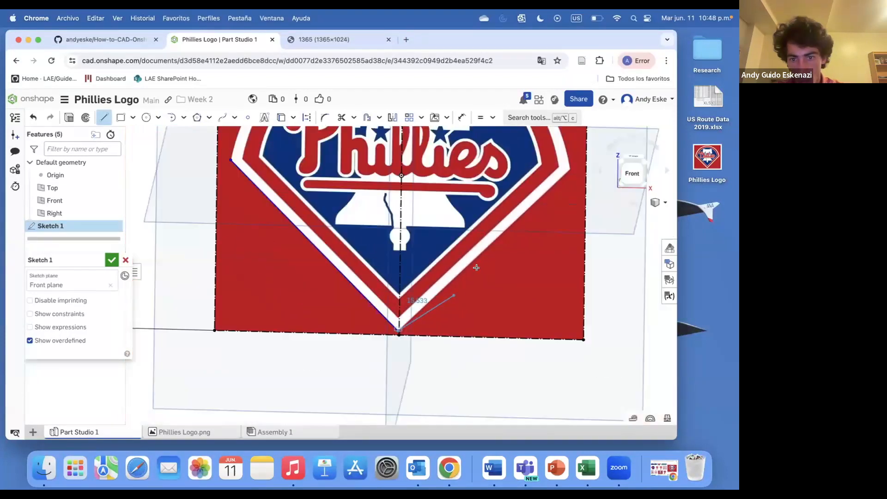
{"action": "scroll", "coordinate": [572, 176], "scroll_direction": "up", "scroll_amount": 7}
{"action": "left_click", "coordinate": [576, 165]}
{"action": "scroll", "coordinate": [576, 166], "scroll_direction": "down", "scroll_amount": 6}
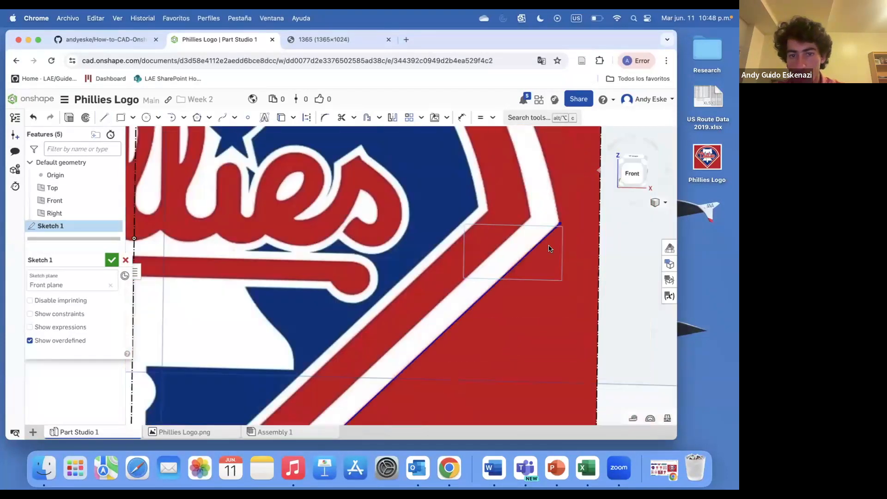
Draw a 3-point arc between the right and left outer corners, following the top edge of the outer white border
{"action": "left_click", "coordinate": [172, 117]}
{"action": "left_click", "coordinate": [183, 117]}
{"action": "left_click", "coordinate": [190, 134]}
{"action": "left_click", "coordinate": [192, 232]}
{"action": "left_click", "coordinate": [552, 242]}
{"action": "scroll", "coordinate": [552, 242], "scroll_direction": "down", "scroll_amount": 3}
{"action": "left_click", "coordinate": [452, 163]}
{"action": "scroll", "coordinate": [452, 162], "scroll_direction": "up", "scroll_amount": 5}
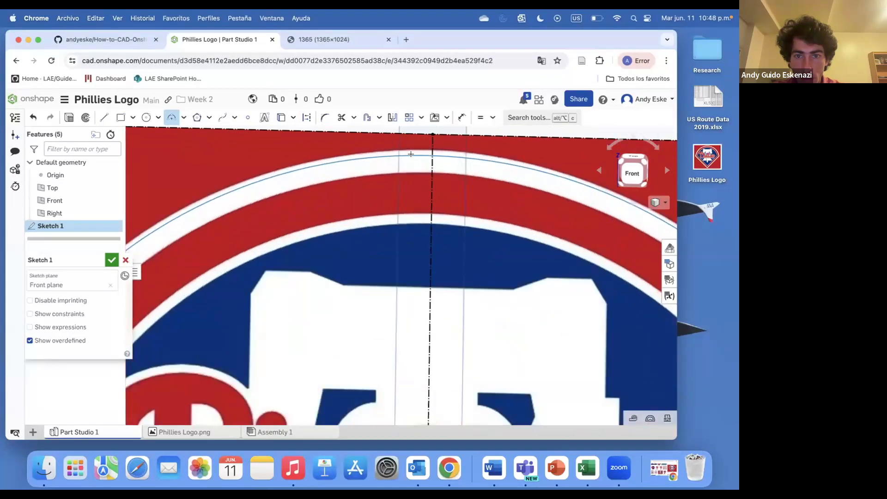
{"action": "scroll", "coordinate": [208, 272], "scroll_direction": "down", "scroll_amount": 4}
{"action": "key", "text": "Escape"}
{"action": "scroll", "coordinate": [208, 273], "scroll_direction": "down", "scroll_amount": 3}
{"action": "scroll", "coordinate": [197, 251], "scroll_direction": "up", "scroll_amount": 6}
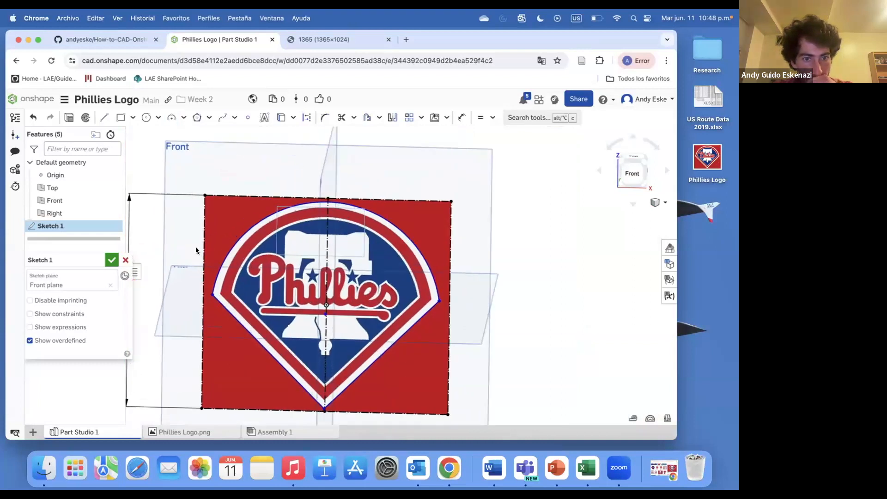
Try to offset the traced outer outline inward by 3.3 to follow the inner edge of the outer white border
{"action": "scroll", "coordinate": [196, 252], "scroll_direction": "down", "scroll_amount": 2}
{"action": "left_click", "coordinate": [366, 117]}
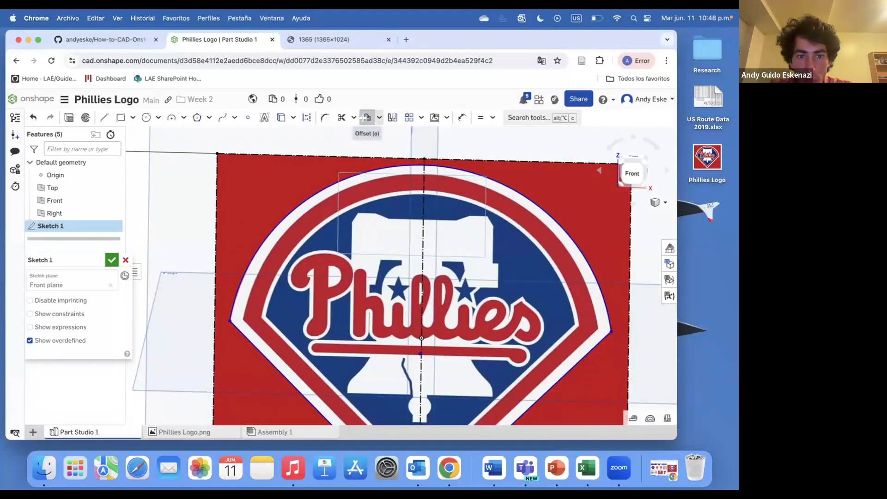
{"action": "left_click", "coordinate": [243, 339]}
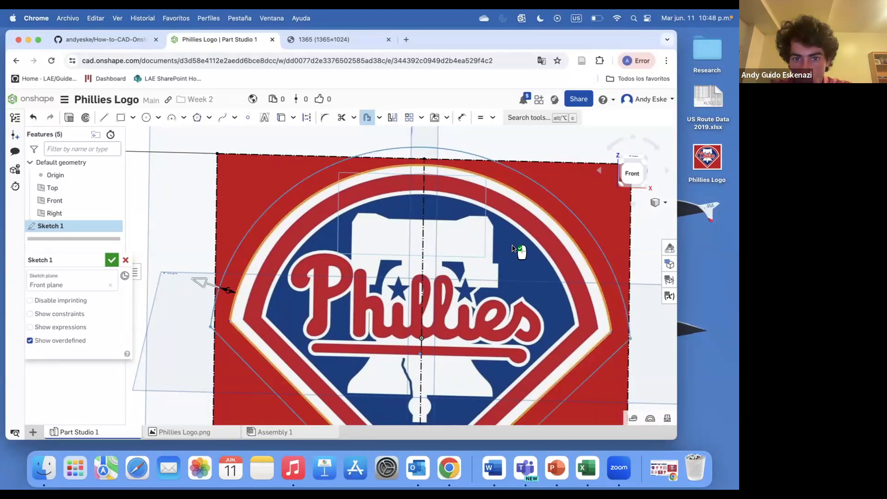
{"action": "scroll", "coordinate": [291, 245], "scroll_direction": "down", "scroll_amount": 3}
{"action": "scroll", "coordinate": [287, 235], "scroll_direction": "up", "scroll_amount": 8}
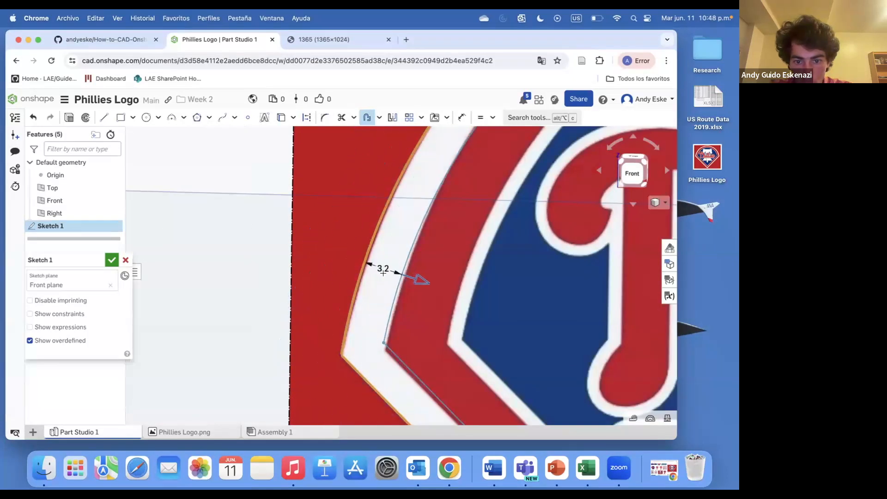
{"action": "scroll", "coordinate": [384, 273], "scroll_direction": "down", "scroll_amount": 6}
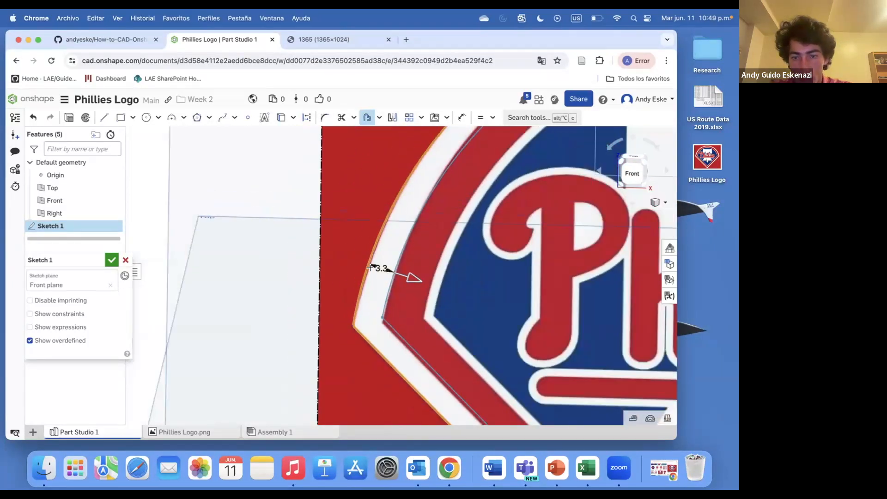
{"action": "scroll", "coordinate": [271, 359], "scroll_direction": "down", "scroll_amount": 1}
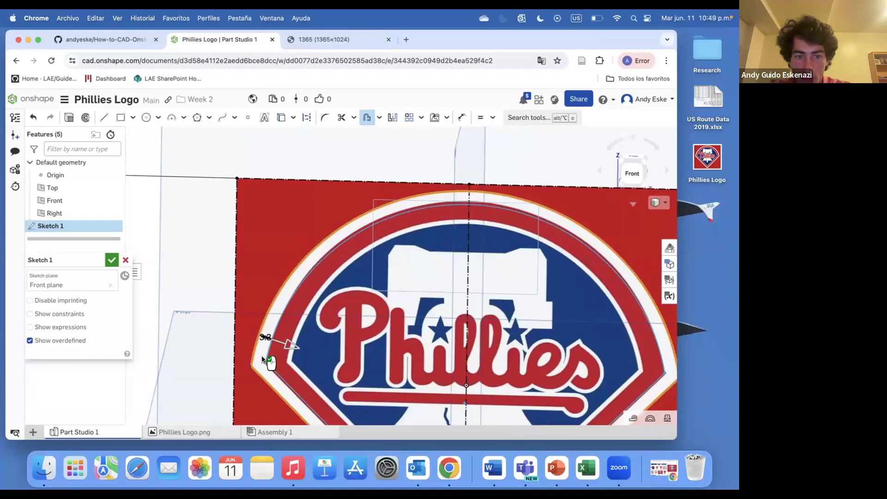
{"action": "scroll", "coordinate": [272, 357], "scroll_direction": "up", "scroll_amount": 8}
{"action": "left_click", "coordinate": [321, 321]}
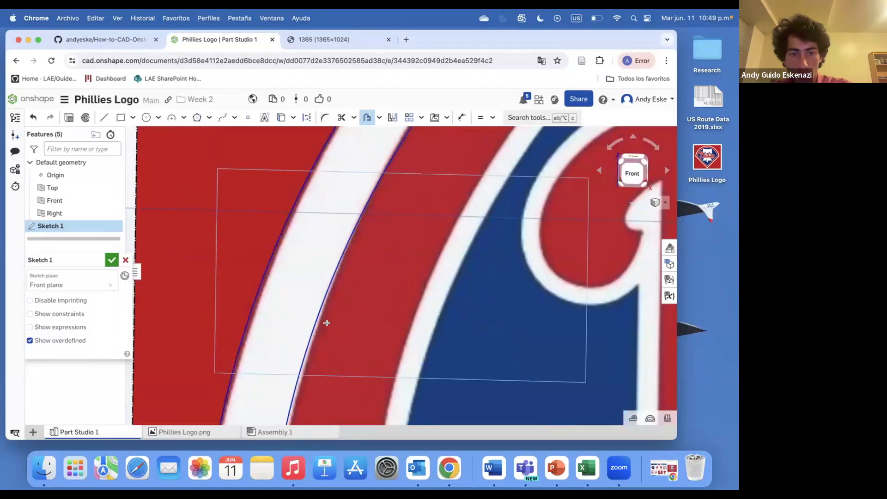
Try offsetting the inner outline further inward to the thin white border, and undo the offsets
{"action": "scroll", "coordinate": [332, 324], "scroll_direction": "down", "scroll_amount": 8}
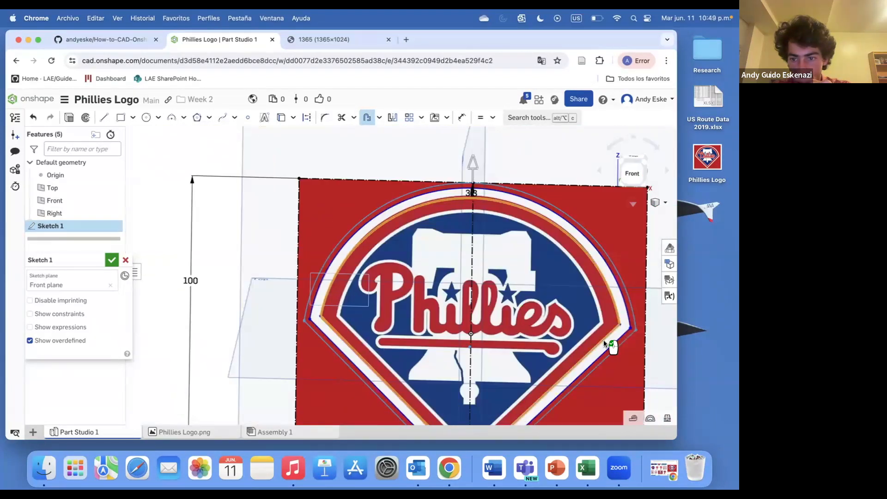
{"action": "scroll", "coordinate": [475, 168], "scroll_direction": "up", "scroll_amount": 3}
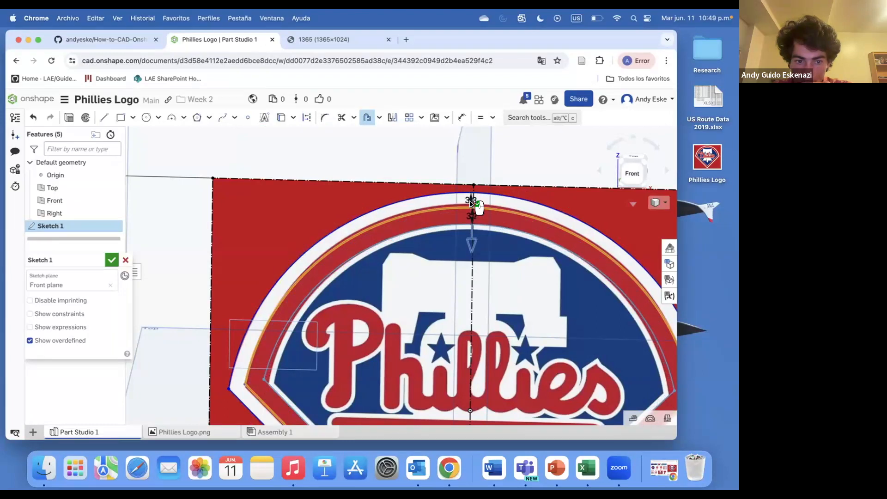
{"action": "left_click", "coordinate": [417, 273]}
{"action": "key", "text": "super+z"}
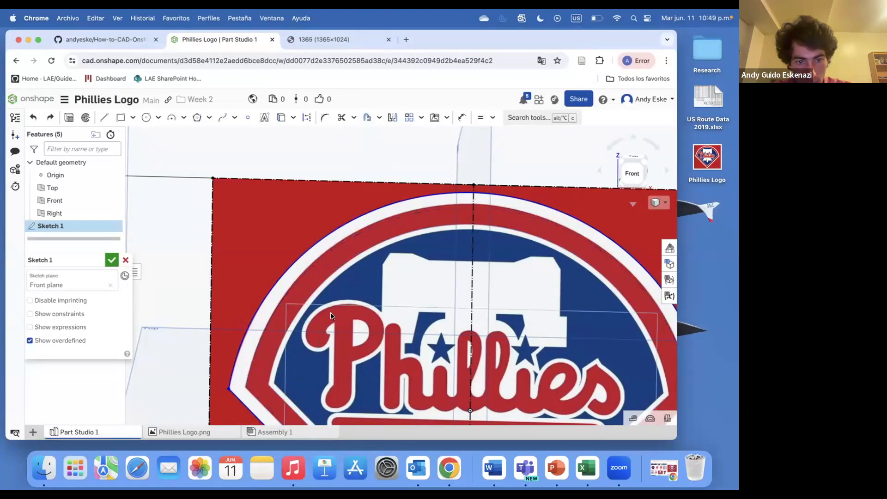
Trace the outer white border's inner edge with lines from the left corner to the bottom tip and up to the right corner
{"action": "left_click", "coordinate": [104, 117]}
{"action": "scroll", "coordinate": [273, 177], "scroll_direction": "down", "scroll_amount": 3}
{"action": "scroll", "coordinate": [292, 333], "scroll_direction": "up", "scroll_amount": 8}
{"action": "scroll", "coordinate": [210, 241], "scroll_direction": "down", "scroll_amount": 6}
{"action": "scroll", "coordinate": [310, 338], "scroll_direction": "up", "scroll_amount": 7}
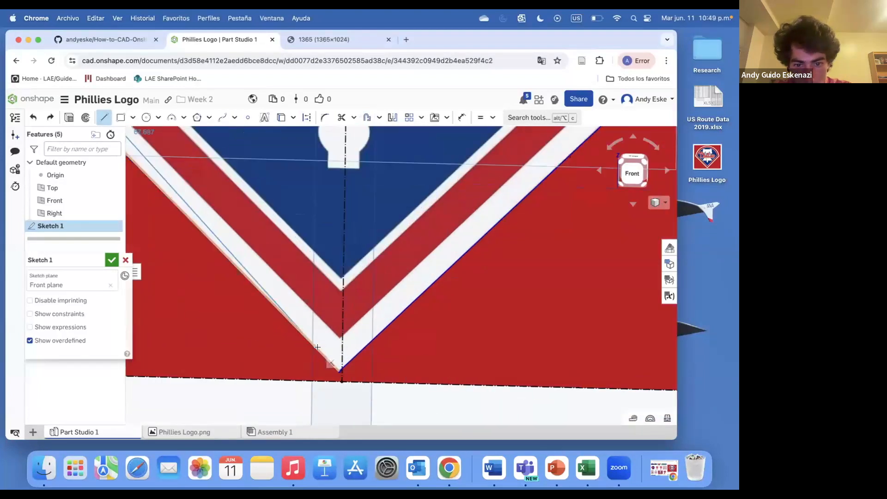
{"action": "left_click", "coordinate": [358, 327]}
{"action": "scroll", "coordinate": [416, 322], "scroll_direction": "down", "scroll_amount": 8}
{"action": "scroll", "coordinate": [522, 224], "scroll_direction": "up", "scroll_amount": 10}
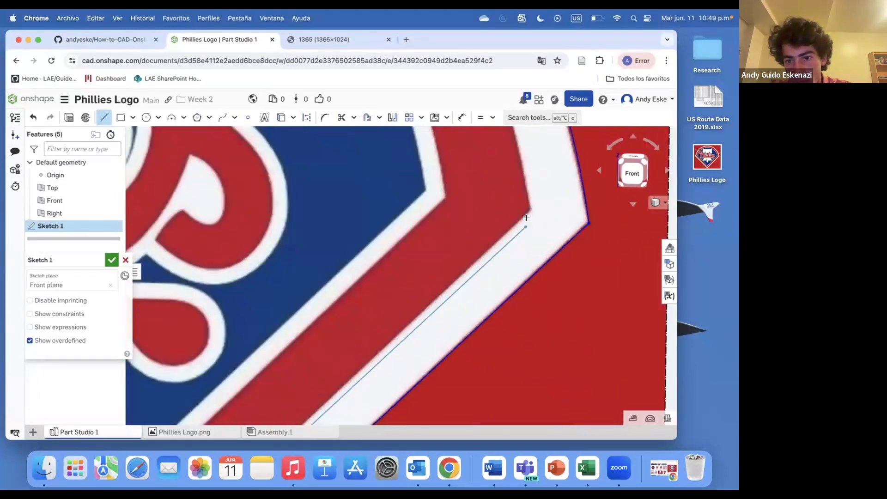
Draw a line along the outer edge of the thin inner white border, from its right corner to its bottom tip
{"action": "left_click", "coordinate": [104, 117]}
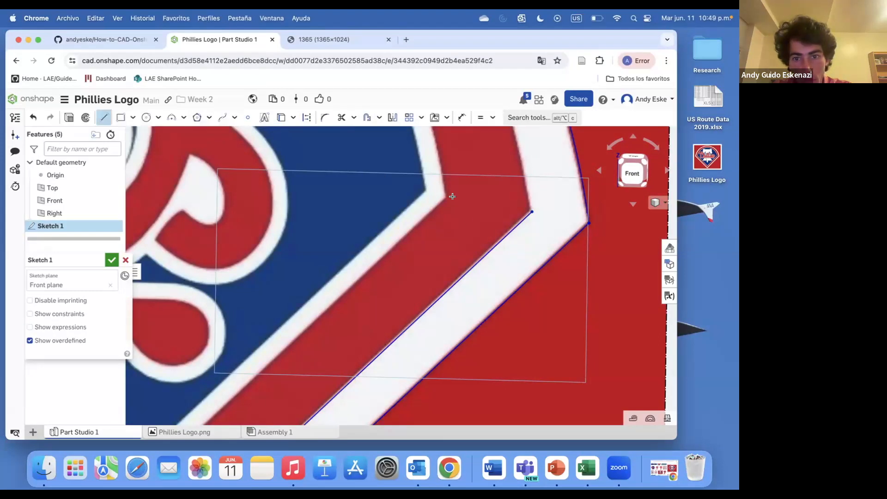
{"action": "scroll", "coordinate": [466, 239], "scroll_direction": "down", "scroll_amount": 8}
{"action": "scroll", "coordinate": [370, 300], "scroll_direction": "up", "scroll_amount": 10}
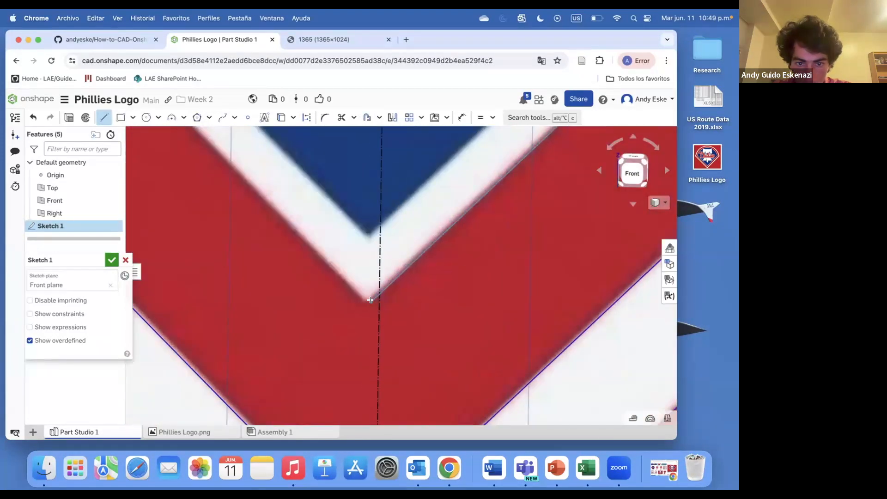
{"action": "left_click", "coordinate": [368, 302]}
{"action": "scroll", "coordinate": [406, 330], "scroll_direction": "down", "scroll_amount": 8}
{"action": "scroll", "coordinate": [259, 210], "scroll_direction": "up", "scroll_amount": 6}
{"action": "key", "text": "Escape"}
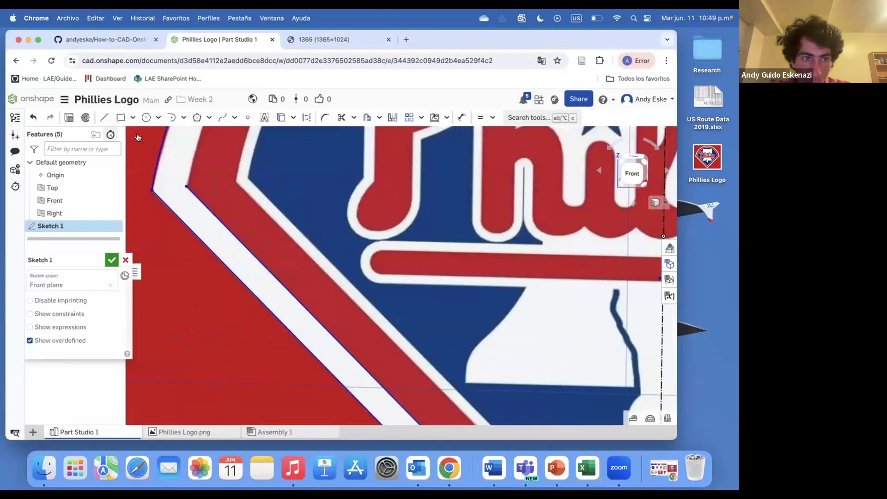
Draw a line along the outer edge of the thin inner white border, from its bottom tip to its left corner
{"action": "left_click", "coordinate": [104, 117]}
{"action": "scroll", "coordinate": [339, 250], "scroll_direction": "up", "scroll_amount": 2}
{"action": "scroll", "coordinate": [338, 250], "scroll_direction": "down", "scroll_amount": 6}
{"action": "scroll", "coordinate": [457, 384], "scroll_direction": "up", "scroll_amount": 6}
{"action": "scroll", "coordinate": [457, 383], "scroll_direction": "down", "scroll_amount": 6}
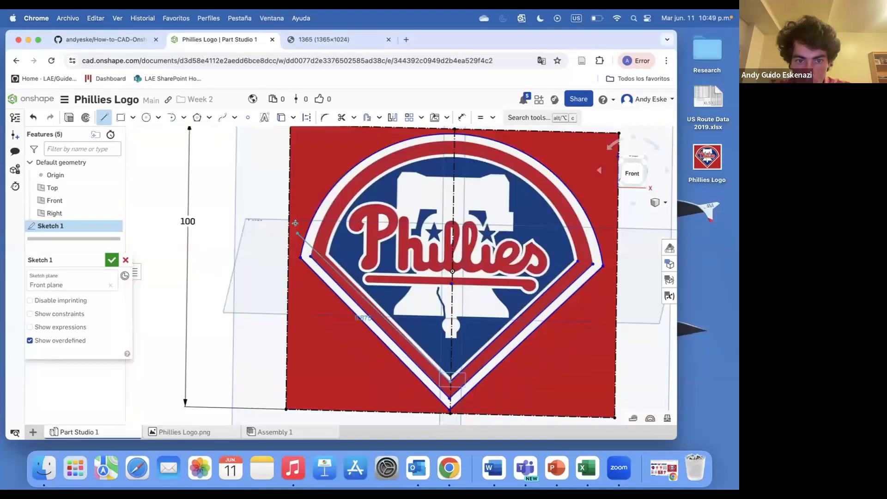
{"action": "scroll", "coordinate": [277, 247], "scroll_direction": "up", "scroll_amount": 6}
{"action": "scroll", "coordinate": [277, 248], "scroll_direction": "up", "scroll_amount": 3}
{"action": "key", "text": "Escape"}
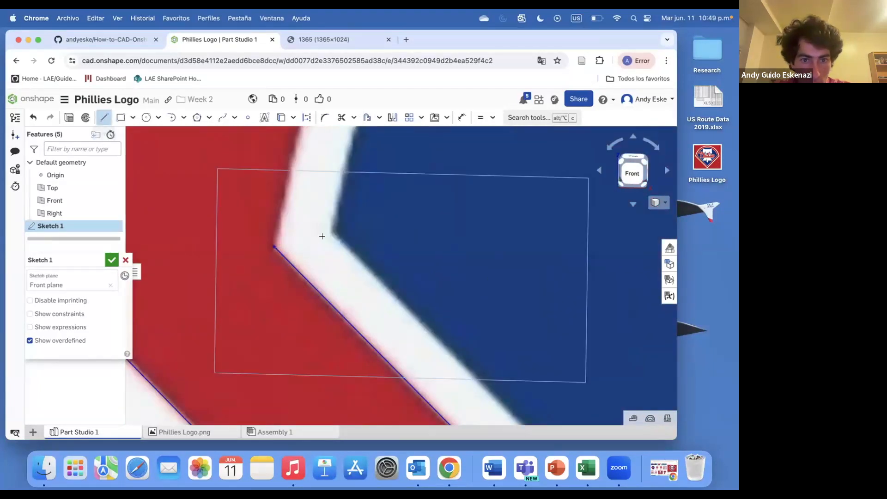
Trace the inner edge of the thin inner white border with lines from the left corner to the bottom tip and up to the right corner
{"action": "scroll", "coordinate": [386, 266], "scroll_direction": "down", "scroll_amount": 5}
{"action": "scroll", "coordinate": [365, 217], "scroll_direction": "up", "scroll_amount": 6}
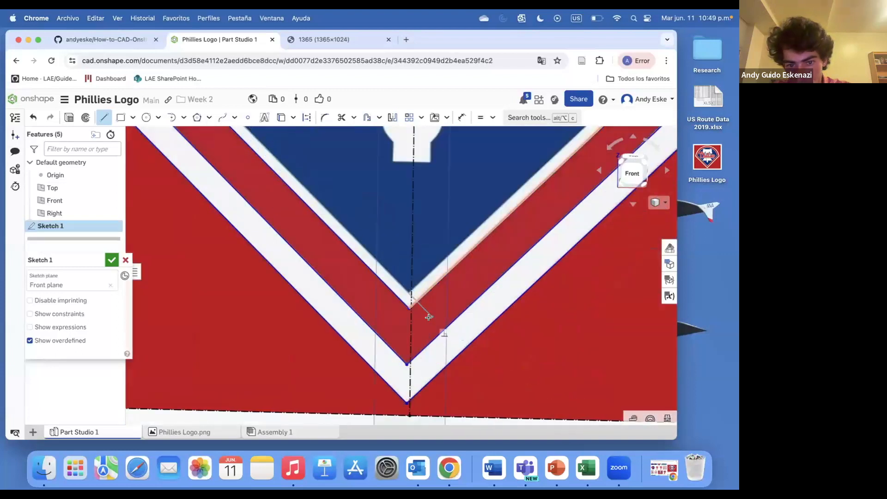
{"action": "scroll", "coordinate": [363, 214], "scroll_direction": "down", "scroll_amount": 5}
{"action": "scroll", "coordinate": [369, 286], "scroll_direction": "up", "scroll_amount": 2}
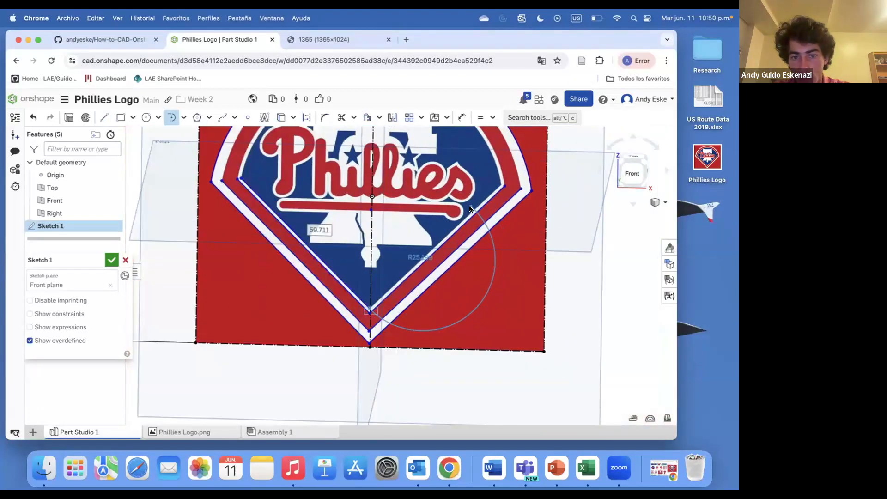
{"action": "scroll", "coordinate": [372, 308], "scroll_direction": "up", "scroll_amount": 2}
{"action": "scroll", "coordinate": [365, 307], "scroll_direction": "down", "scroll_amount": 5}
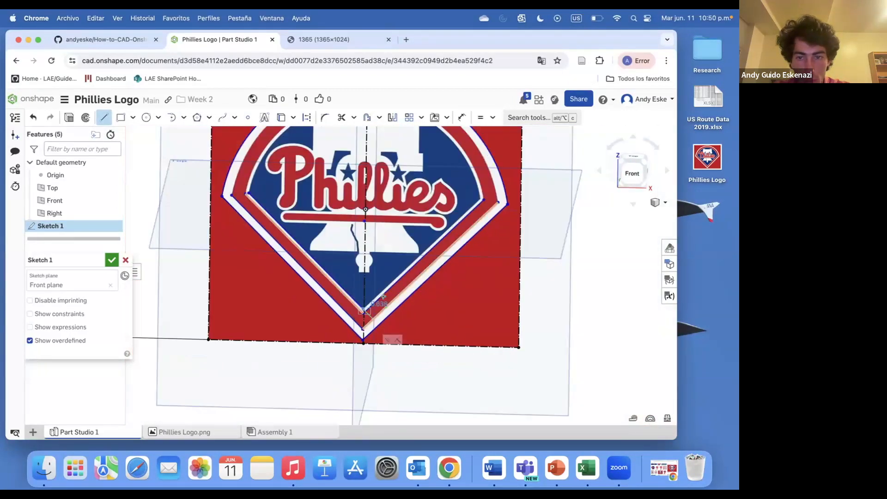
{"action": "scroll", "coordinate": [480, 282], "scroll_direction": "up", "scroll_amount": 6}
{"action": "left_click", "coordinate": [480, 282]}
{"action": "key", "text": "Escape"}
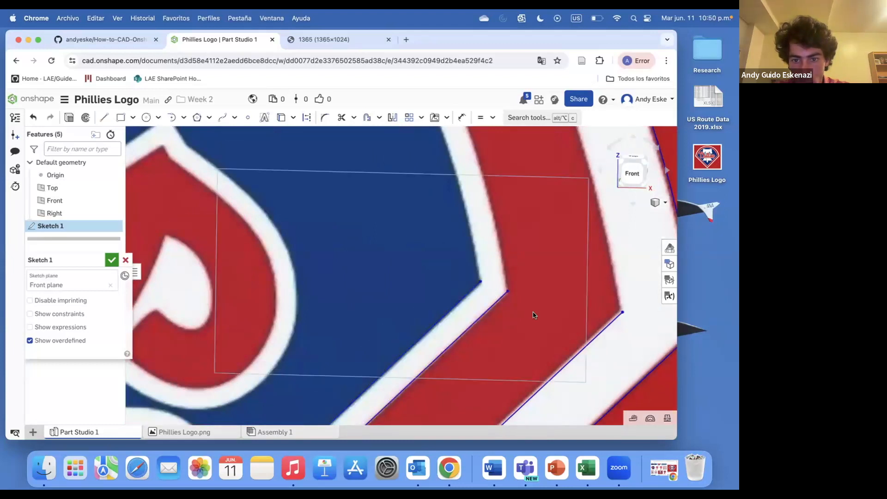
Draw a three-point arc along the inner edge of the thin inner white border, from its right corner over the top to its left corner
{"action": "left_click", "coordinate": [184, 118]}
{"action": "left_click", "coordinate": [192, 137]}
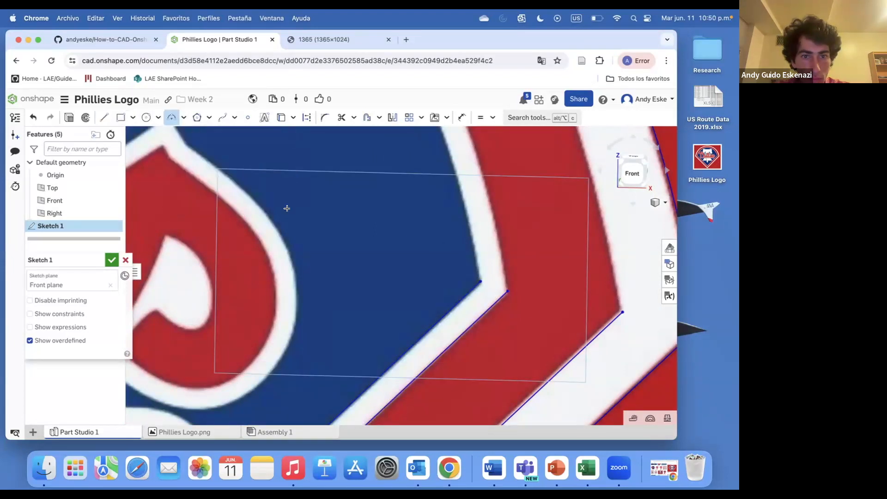
{"action": "left_click", "coordinate": [478, 280]}
{"action": "scroll", "coordinate": [478, 280], "scroll_direction": "down", "scroll_amount": 6}
{"action": "left_click", "coordinate": [182, 277]}
{"action": "scroll", "coordinate": [317, 166], "scroll_direction": "up", "scroll_amount": 3}
{"action": "left_click", "coordinate": [315, 157]}
{"action": "scroll", "coordinate": [641, 352], "scroll_direction": "down", "scroll_amount": 5}
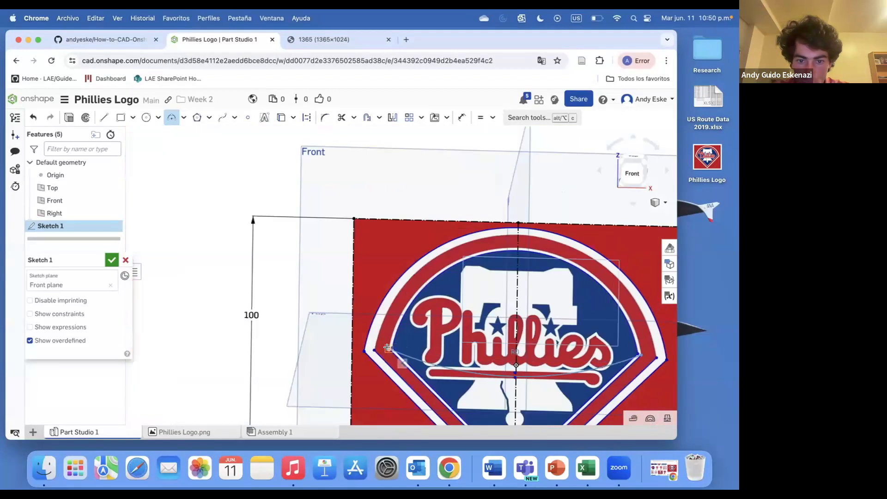
Draw three-point arcs along the outer edge of the thin inner white border and the inner edge of the outer white border
{"action": "scroll", "coordinate": [510, 234], "scroll_direction": "up", "scroll_amount": 5}
{"action": "scroll", "coordinate": [509, 234], "scroll_direction": "down", "scroll_amount": 5}
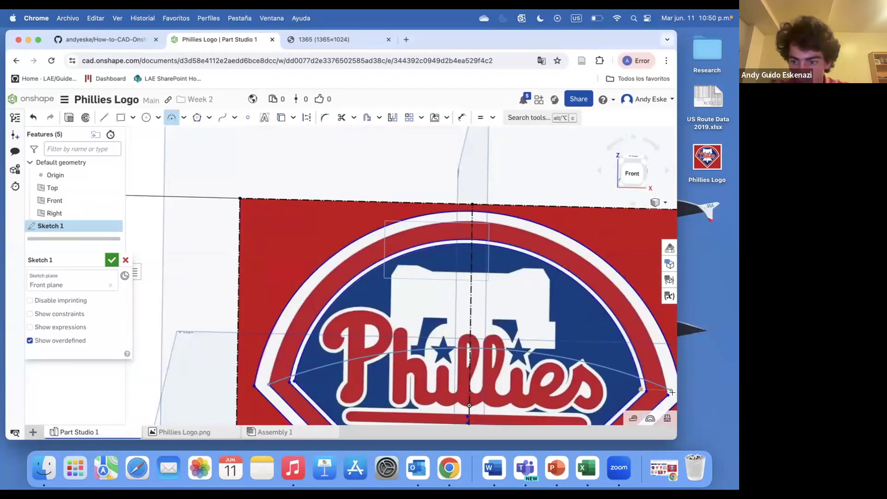
{"action": "left_click", "coordinate": [468, 221]}
{"action": "key", "text": "Escape"}
Examine the bell shape around and below the Phillies lettering
{"action": "scroll", "coordinate": [330, 249], "scroll_direction": "down", "scroll_amount": 4}
{"action": "scroll", "coordinate": [335, 356], "scroll_direction": "up", "scroll_amount": 5}
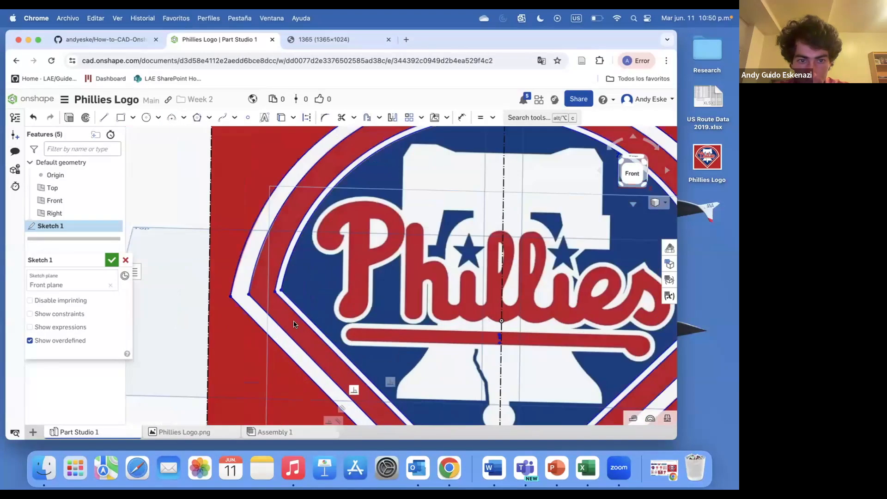
{"action": "scroll", "coordinate": [383, 324], "scroll_direction": "down", "scroll_amount": 4}
{"action": "scroll", "coordinate": [415, 370], "scroll_direction": "up", "scroll_amount": 4}
{"action": "scroll", "coordinate": [442, 355], "scroll_direction": "up", "scroll_amount": 4}
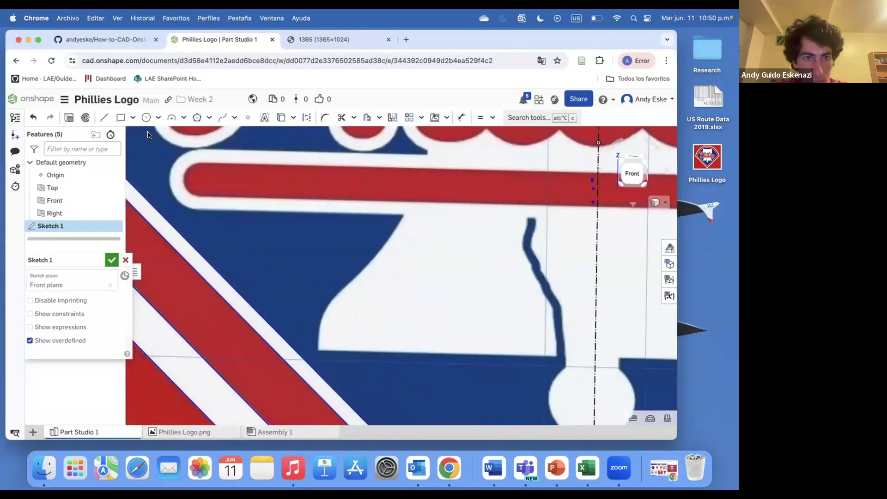
{"action": "scroll", "coordinate": [392, 356], "scroll_direction": "down", "scroll_amount": 5}
{"action": "scroll", "coordinate": [416, 240], "scroll_direction": "up", "scroll_amount": 4}
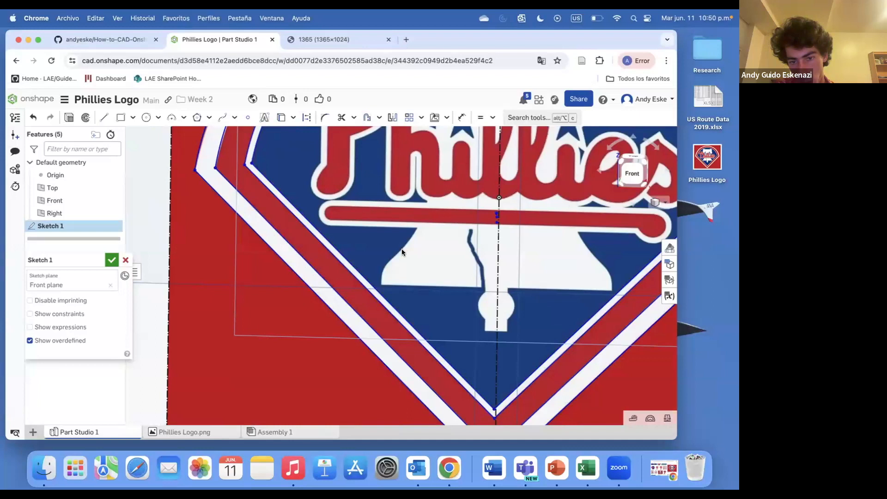
{"action": "scroll", "coordinate": [401, 250], "scroll_direction": "down", "scroll_amount": 6}
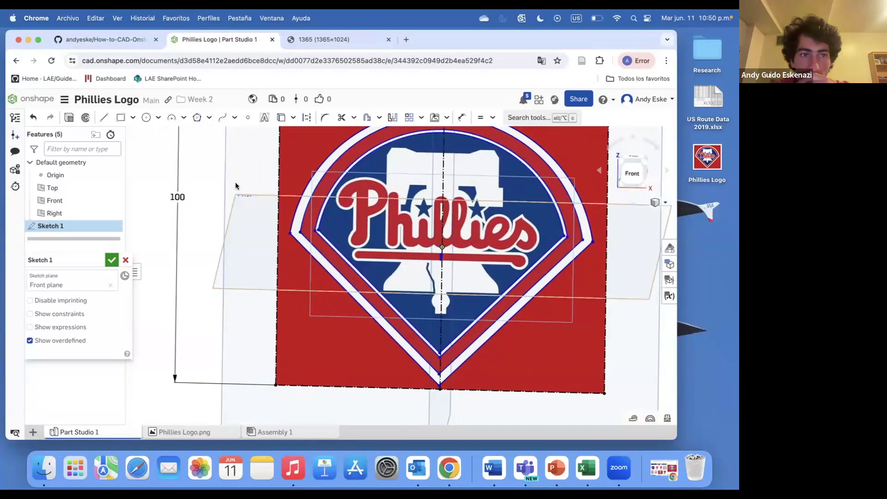
Trace the bell's left side upward from the P's outline with lines, around the 3.1-long bevelled corner and across the left raised edge
{"action": "left_click", "coordinate": [222, 118]}
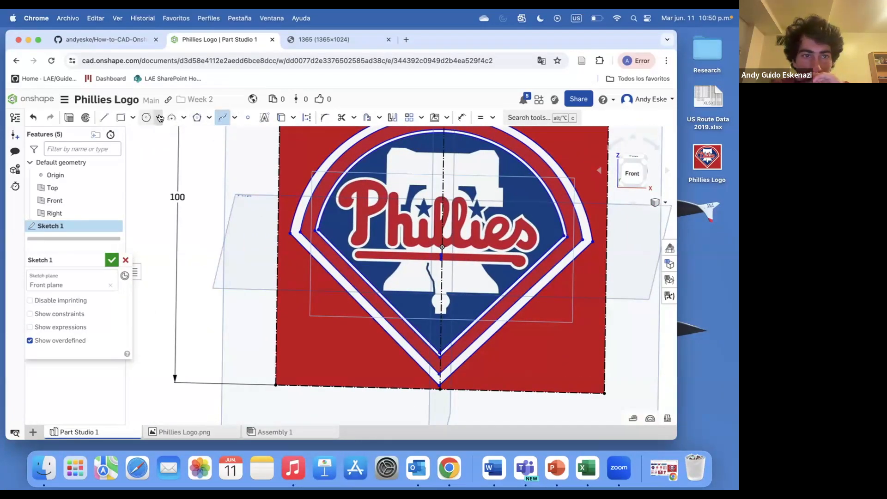
{"action": "left_click", "coordinate": [104, 117]}
{"action": "scroll", "coordinate": [391, 171], "scroll_direction": "up", "scroll_amount": 7}
{"action": "left_click", "coordinate": [349, 270]}
{"action": "scroll", "coordinate": [349, 271], "scroll_direction": "down", "scroll_amount": 4}
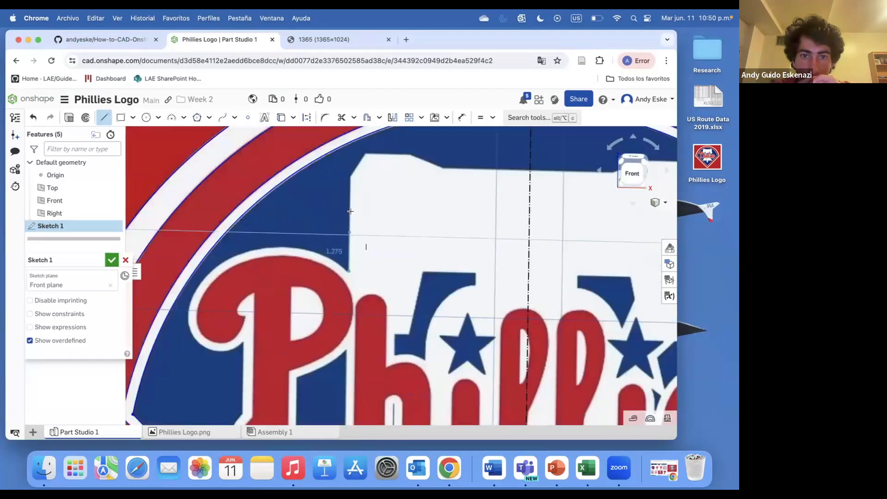
{"action": "scroll", "coordinate": [350, 211], "scroll_direction": "up", "scroll_amount": 5}
{"action": "left_click", "coordinate": [347, 220]}
{"action": "left_click", "coordinate": [396, 143]}
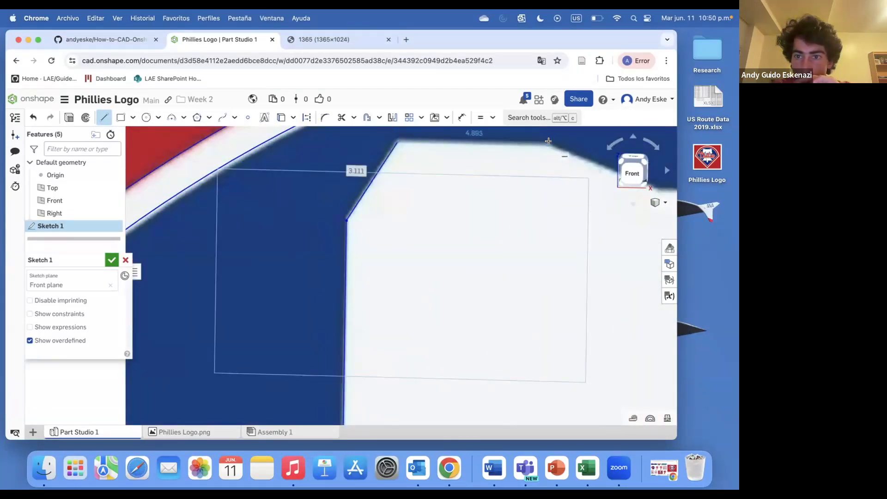
{"action": "left_click", "coordinate": [548, 141]}
Trace the bell's upper edge with lines down the left slope, across the flat middle, up the right slope and about 4.8 across the right raised edge
{"action": "scroll", "coordinate": [548, 140], "scroll_direction": "down", "scroll_amount": 5}
{"action": "scroll", "coordinate": [571, 175], "scroll_direction": "up", "scroll_amount": 8}
{"action": "left_click", "coordinate": [569, 173]}
{"action": "scroll", "coordinate": [569, 173], "scroll_direction": "down", "scroll_amount": 8}
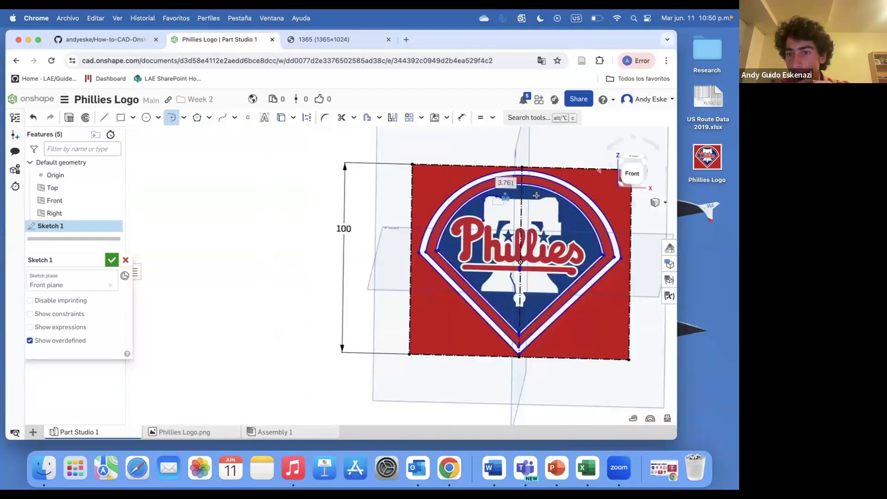
{"action": "scroll", "coordinate": [532, 193], "scroll_direction": "up", "scroll_amount": 6}
{"action": "key", "text": "Escape"}
{"action": "left_click", "coordinate": [477, 233]}
{"action": "left_click", "coordinate": [534, 213]}
{"action": "left_click", "coordinate": [610, 216]}
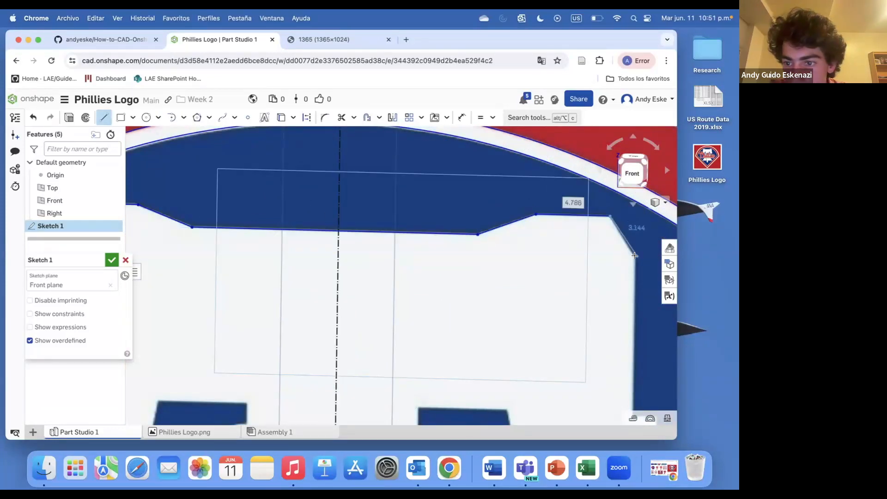
Draw lines along the bell's right bevel, about 10.5 down its right side and about 1.6 outward along the small ledge
{"action": "left_click", "coordinate": [634, 257]}
{"action": "scroll", "coordinate": [635, 256], "scroll_direction": "down", "scroll_amount": 6}
{"action": "scroll", "coordinate": [646, 302], "scroll_direction": "up", "scroll_amount": 7}
{"action": "scroll", "coordinate": [578, 313], "scroll_direction": "down", "scroll_amount": 6}
{"action": "scroll", "coordinate": [470, 284], "scroll_direction": "up", "scroll_amount": 7}
{"action": "key", "text": "Escape"}
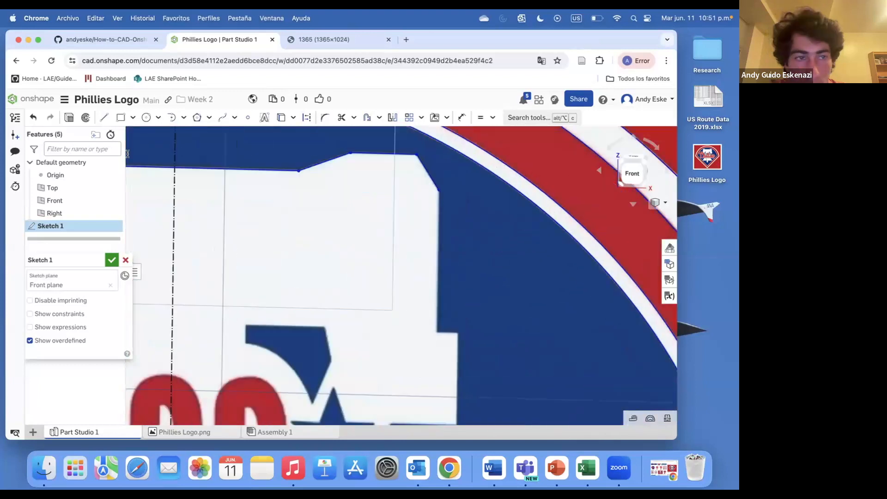
{"action": "left_click", "coordinate": [438, 331]}
{"action": "scroll", "coordinate": [443, 324], "scroll_direction": "up", "scroll_amount": 2}
{"action": "left_click", "coordinate": [457, 331]}
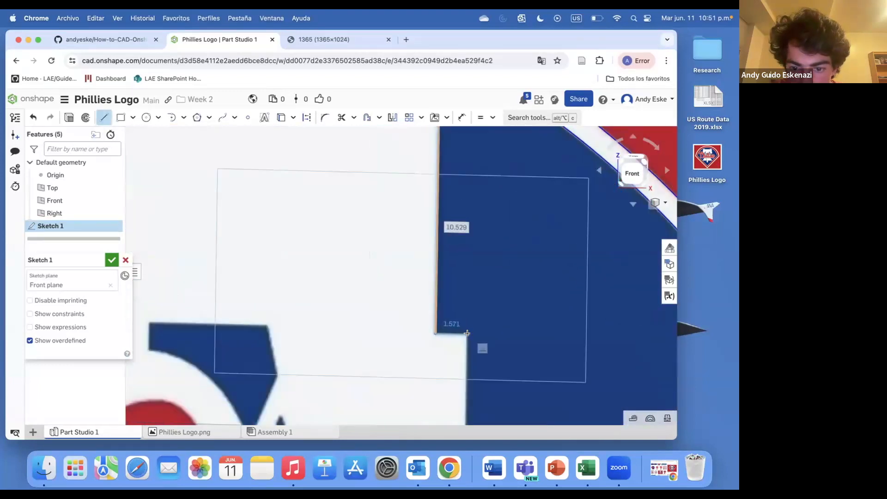
Continue the bell outline with lines down from the ledge, about 4.7 inward, and past the right star to the white outline of the e
{"action": "scroll", "coordinate": [478, 346], "scroll_direction": "down", "scroll_amount": 6}
{"action": "scroll", "coordinate": [475, 351], "scroll_direction": "up", "scroll_amount": 6}
{"action": "left_click", "coordinate": [475, 357]}
{"action": "left_click", "coordinate": [393, 356]}
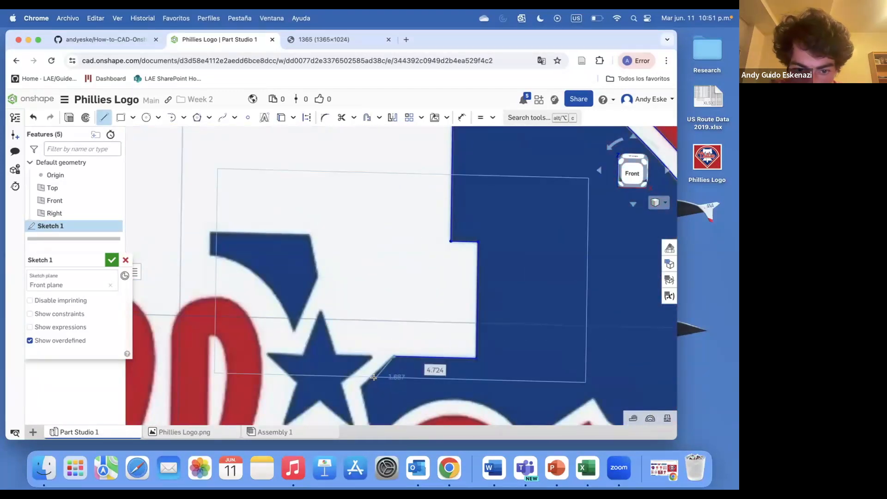
{"action": "left_click", "coordinate": [360, 386]}
{"action": "scroll", "coordinate": [360, 386], "scroll_direction": "down", "scroll_amount": 4}
{"action": "scroll", "coordinate": [377, 408], "scroll_direction": "up", "scroll_amount": 7}
{"action": "left_click", "coordinate": [329, 385]}
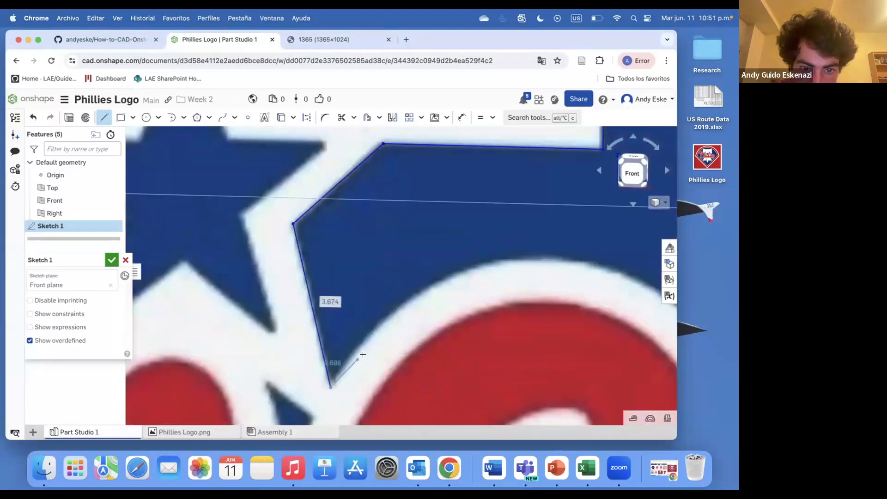
{"action": "scroll", "coordinate": [424, 306], "scroll_direction": "down", "scroll_amount": 7}
{"action": "key", "text": "Escape"}
Trace the e's outer white outline with a spline from the bell line over the top and down into the narrow gap before the s
{"action": "scroll", "coordinate": [450, 298], "scroll_direction": "up", "scroll_amount": 4}
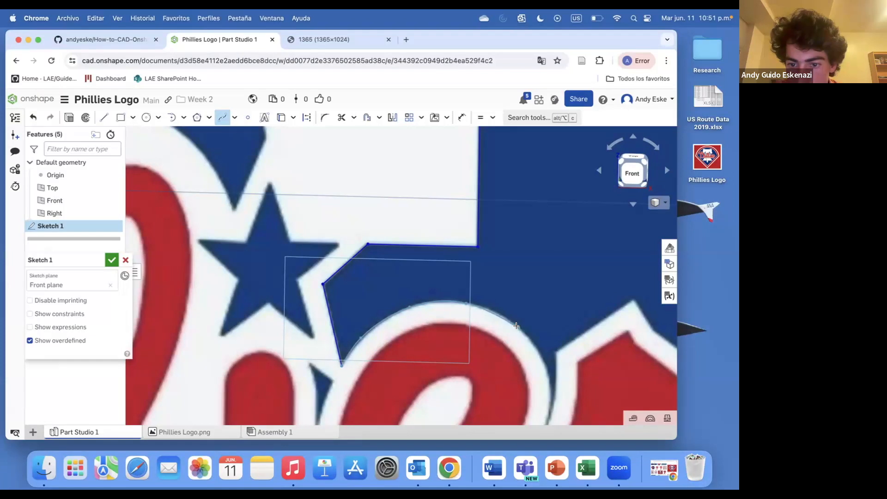
{"action": "scroll", "coordinate": [540, 342], "scroll_direction": "down", "scroll_amount": 3}
{"action": "scroll", "coordinate": [554, 347], "scroll_direction": "up", "scroll_amount": 8}
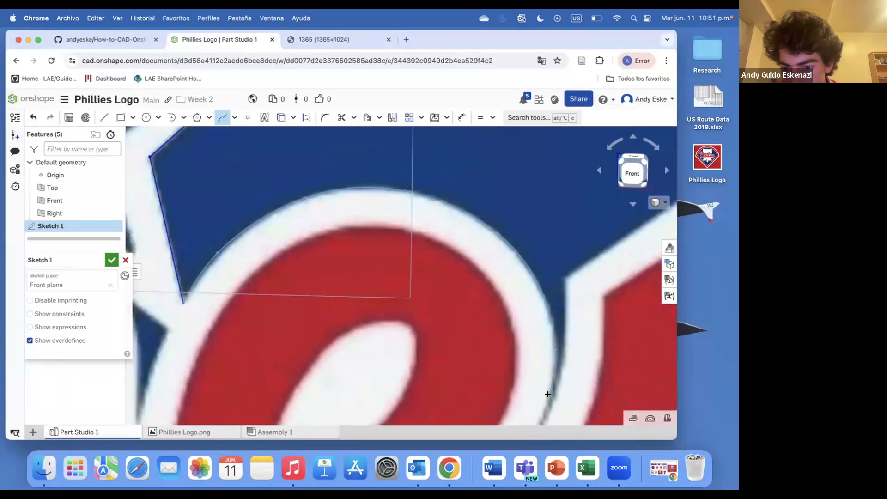
{"action": "scroll", "coordinate": [548, 394], "scroll_direction": "up", "scroll_amount": 3}
{"action": "scroll", "coordinate": [544, 356], "scroll_direction": "up", "scroll_amount": 3}
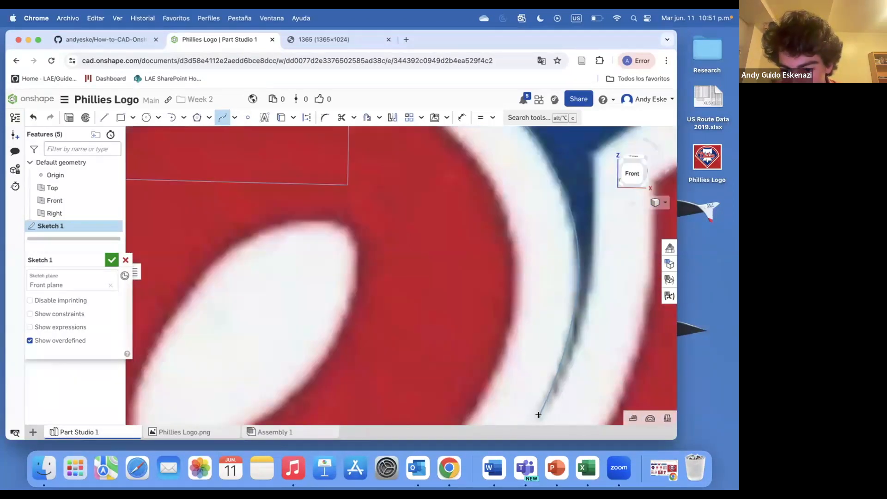
{"action": "scroll", "coordinate": [538, 414], "scroll_direction": "down", "scroll_amount": 3}
Trace the s's left white edge with a spline from the bottom of the narrow gap up to its first corner
{"action": "left_click", "coordinate": [558, 376]}
{"action": "left_click", "coordinate": [577, 317]}
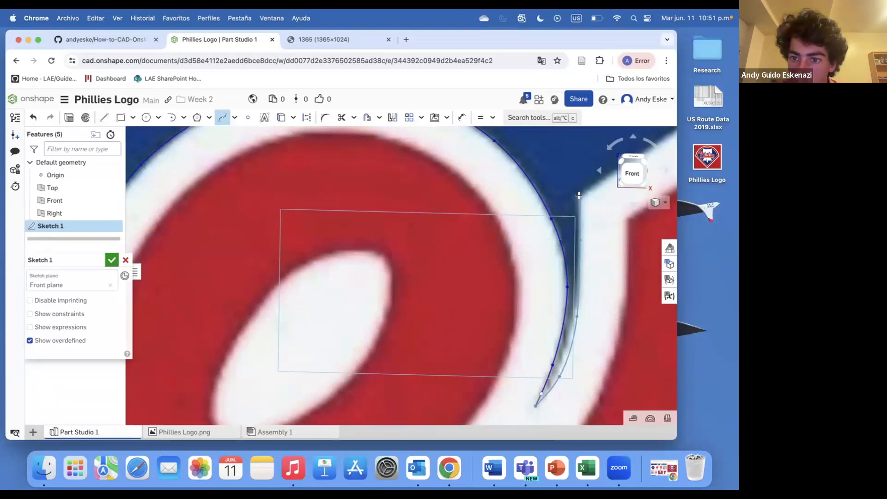
{"action": "double_click", "coordinate": [579, 196]}
{"action": "scroll", "coordinate": [481, 204], "scroll_direction": "down", "scroll_amount": 3}
{"action": "middle_click_drag", "start_coordinate": [575, 144], "coordinate": [457, 178]}
Draw two lines along the white outline of the s's pointed top, up to the peak and down its far side
{"action": "left_click", "coordinate": [101, 117]}
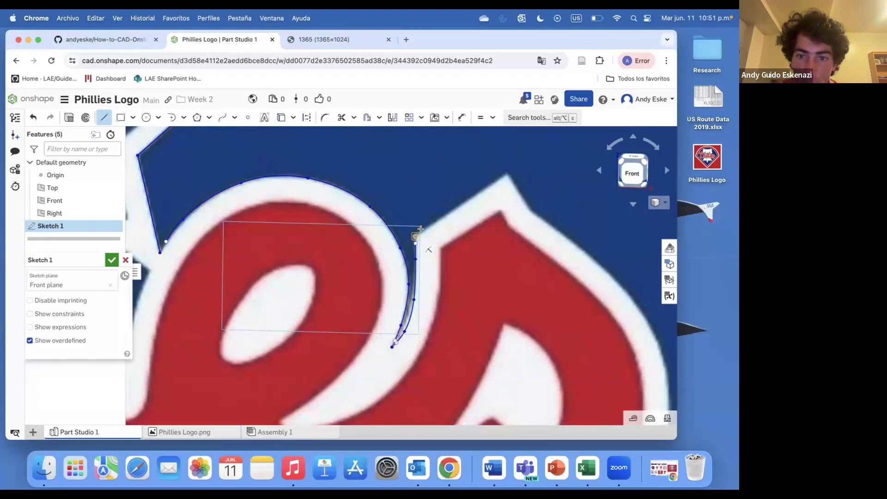
{"action": "left_click", "coordinate": [415, 237]}
{"action": "scroll", "coordinate": [507, 175], "scroll_direction": "up", "scroll_amount": 3}
{"action": "left_click", "coordinate": [508, 174]}
{"action": "left_click", "coordinate": [546, 235]}
{"action": "key", "text": "Escape"}
Trace the s's white outline with a spline from below its peak around the right side toward its underside
{"action": "scroll", "coordinate": [407, 189], "scroll_direction": "down", "scroll_amount": 4}
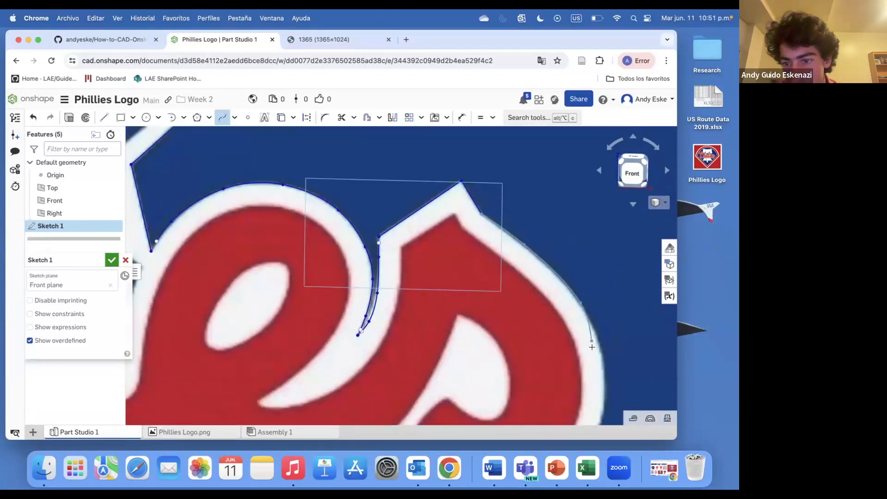
{"action": "left_click", "coordinate": [604, 362]}
{"action": "scroll", "coordinate": [604, 338], "scroll_direction": "down", "scroll_amount": 4}
{"action": "scroll", "coordinate": [603, 388], "scroll_direction": "up", "scroll_amount": 4}
{"action": "left_click", "coordinate": [602, 316]}
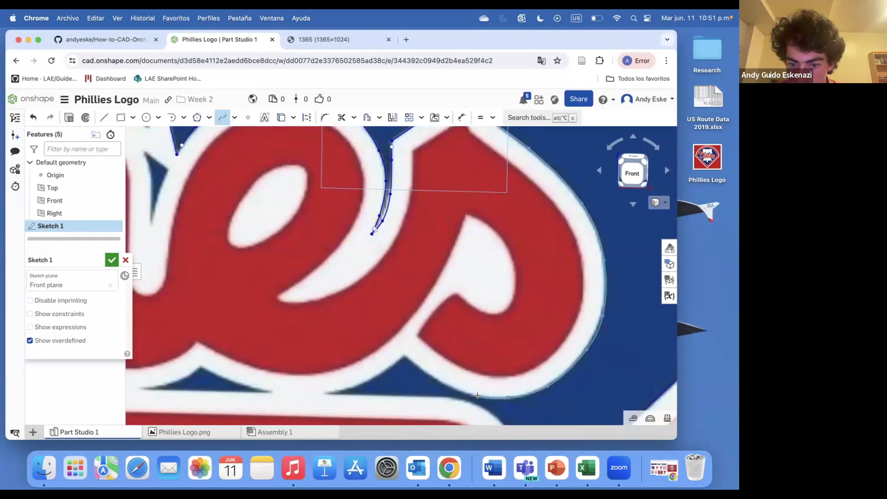
Finish the s's underside spline at the cusp beside the e, and trace the e's lower white edge down to the underline with another spline
{"action": "scroll", "coordinate": [403, 355], "scroll_direction": "down", "scroll_amount": 3}
{"action": "scroll", "coordinate": [555, 278], "scroll_direction": "up", "scroll_amount": 8}
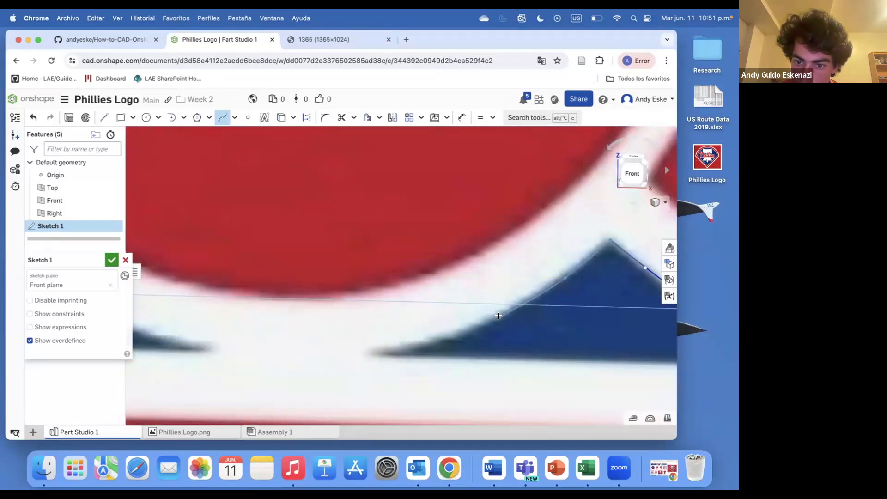
{"action": "double_click", "coordinate": [371, 351]}
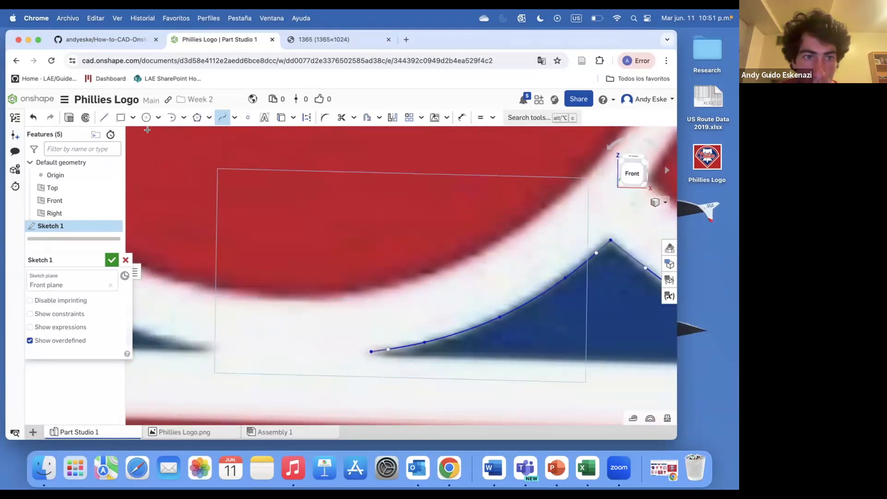
Trace the underline's white border with a line along its upper edge and a spline around its rounded right end
{"action": "left_click", "coordinate": [104, 117]}
{"action": "left_click", "coordinate": [542, 355]}
{"action": "key", "text": "s"}
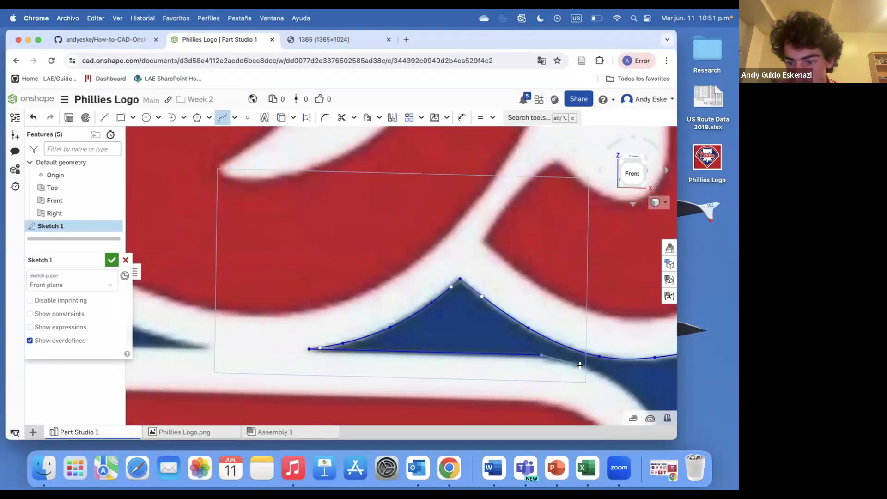
{"action": "scroll", "coordinate": [631, 394], "scroll_direction": "down", "scroll_amount": 10}
{"action": "scroll", "coordinate": [652, 312], "scroll_direction": "up", "scroll_amount": 10}
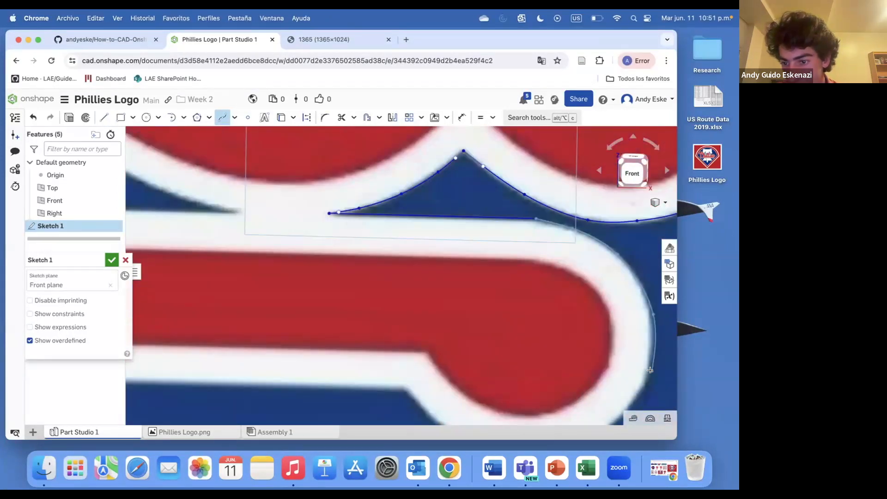
{"action": "scroll", "coordinate": [649, 370], "scroll_direction": "down", "scroll_amount": 4}
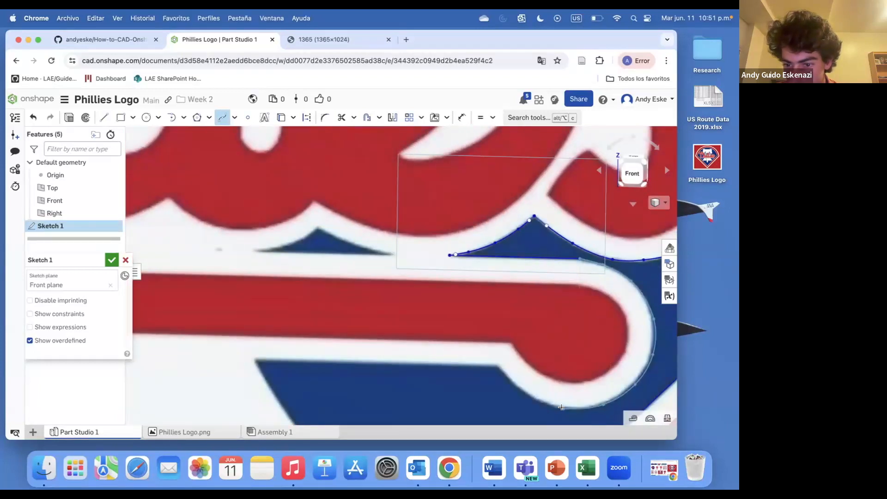
{"action": "double_click", "coordinate": [493, 363]}
Draw a line about 9.8 long along the lower edge of the underline's white border to the bell's right side
{"action": "key", "text": "l"}
{"action": "left_click", "coordinate": [496, 364]}
{"action": "left_click", "coordinate": [255, 356]}
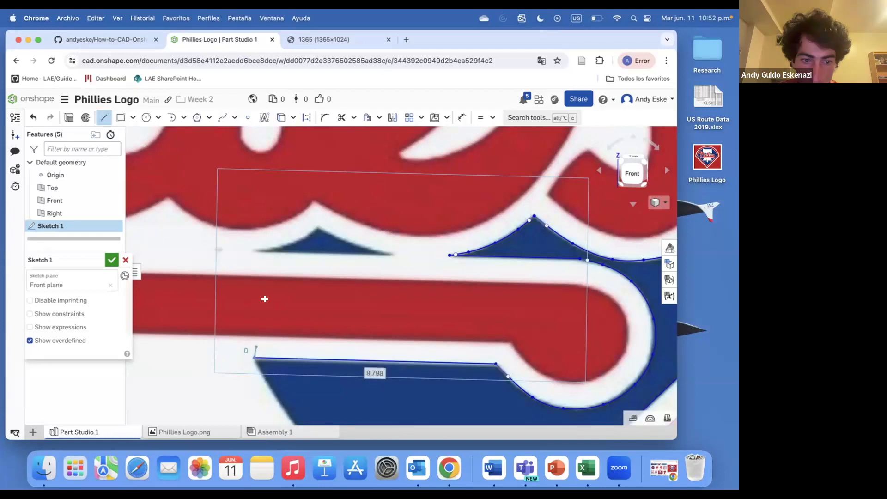
Trace the bell's right side with a spline from the line under the underline's border down to the bell's lower right corner
{"action": "scroll", "coordinate": [203, 134], "scroll_direction": "down", "scroll_amount": 3}
{"action": "left_click", "coordinate": [104, 117]}
{"action": "left_click", "coordinate": [221, 118]}
{"action": "scroll", "coordinate": [234, 335], "scroll_direction": "up", "scroll_amount": 2}
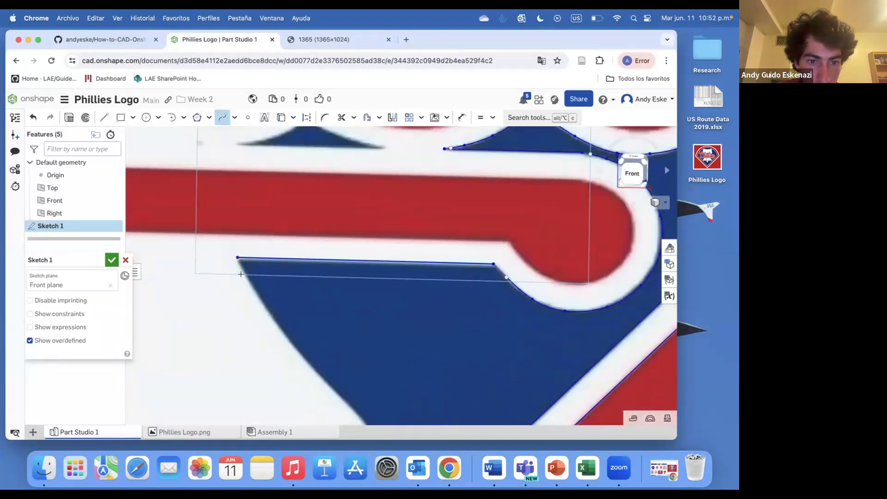
{"action": "scroll", "coordinate": [318, 384], "scroll_direction": "down", "scroll_amount": 3}
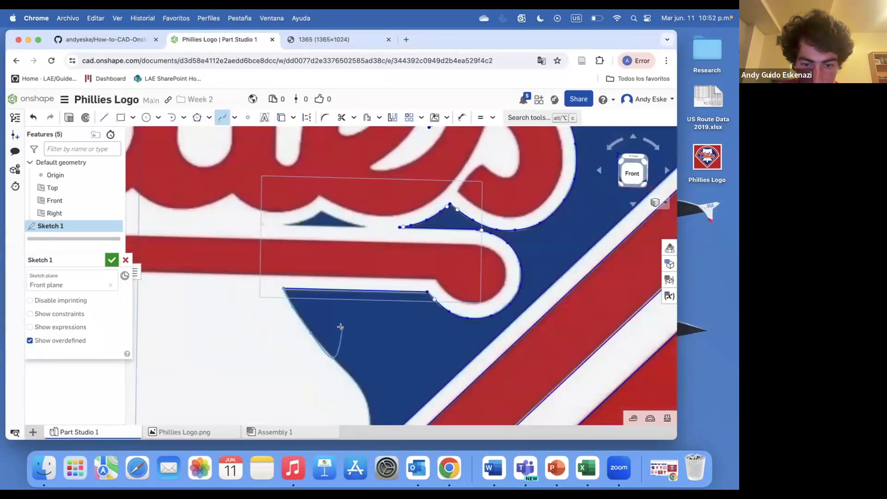
{"action": "scroll", "coordinate": [351, 361], "scroll_direction": "up", "scroll_amount": 3}
{"action": "scroll", "coordinate": [373, 398], "scroll_direction": "down", "scroll_amount": 3}
{"action": "scroll", "coordinate": [394, 368], "scroll_direction": "up", "scroll_amount": 3}
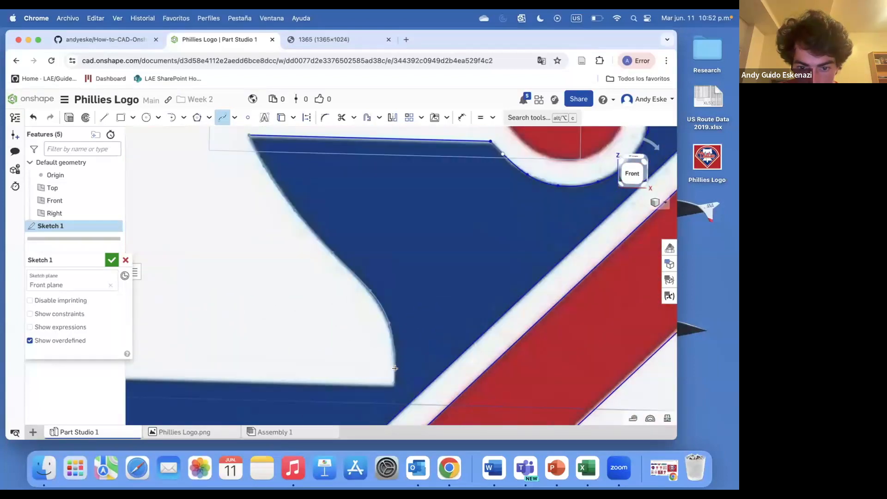
Draw a line about 17.9 long along the bell's bottom edge to the clapper, then a short line down to the clapper's rounded part
{"action": "key", "text": "l"}
{"action": "left_click", "coordinate": [395, 384]}
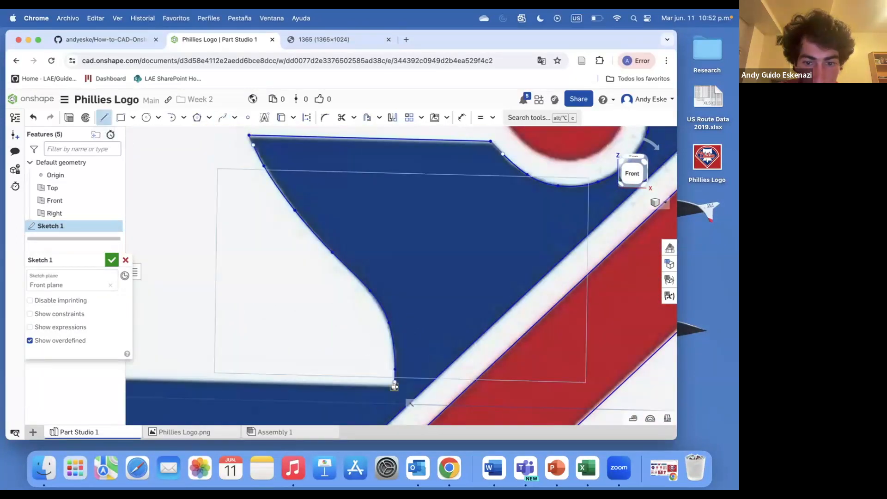
{"action": "scroll", "coordinate": [435, 360], "scroll_direction": "down", "scroll_amount": 5}
{"action": "scroll", "coordinate": [312, 383], "scroll_direction": "up", "scroll_amount": 5}
{"action": "left_click", "coordinate": [300, 364]}
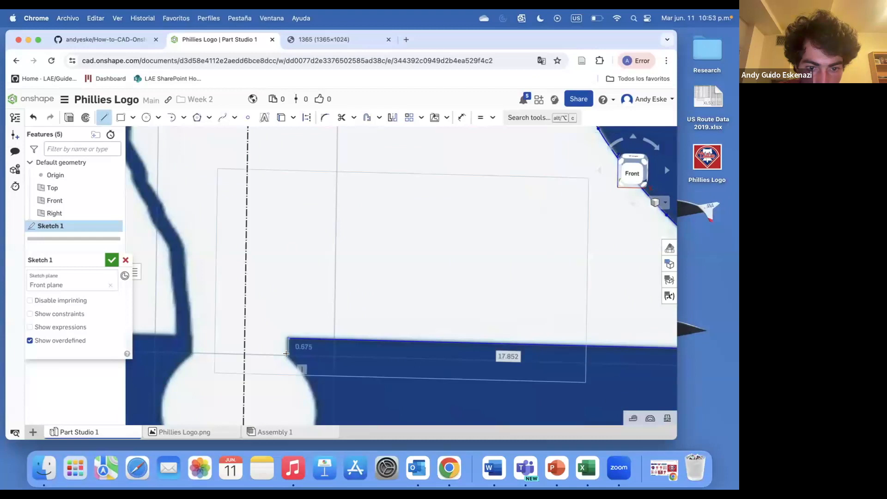
{"action": "key", "text": "Escape"}
Trace the right side of the clapper's rounded part with a spline down to its stem
{"action": "scroll", "coordinate": [282, 383], "scroll_direction": "down", "scroll_amount": 3}
{"action": "scroll", "coordinate": [283, 383], "scroll_direction": "up", "scroll_amount": 3}
{"action": "key", "text": "s"}
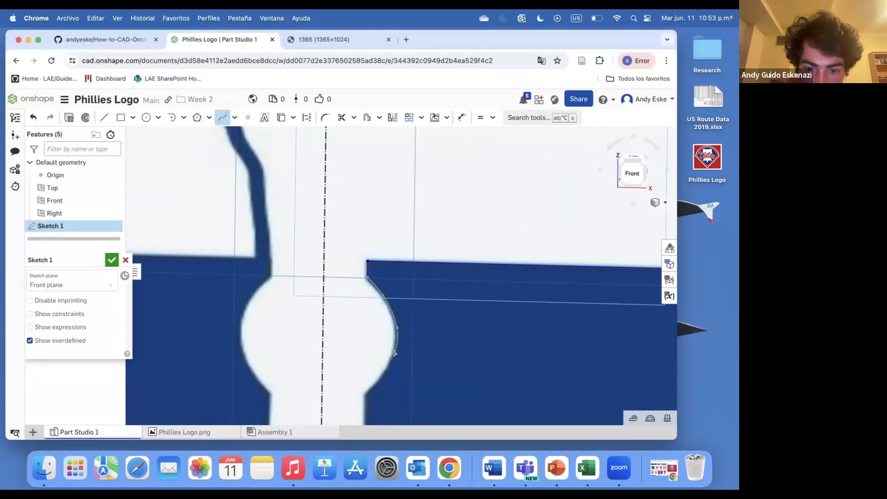
{"action": "left_click", "coordinate": [367, 393]}
{"action": "scroll", "coordinate": [374, 397], "scroll_direction": "down", "scroll_amount": 3}
{"action": "scroll", "coordinate": [406, 314], "scroll_direction": "up", "scroll_amount": 5}
Outline the clapper's lower stem with lines about 2.1 down, 3.9 across and 1.9 back up
{"action": "key", "text": "l"}
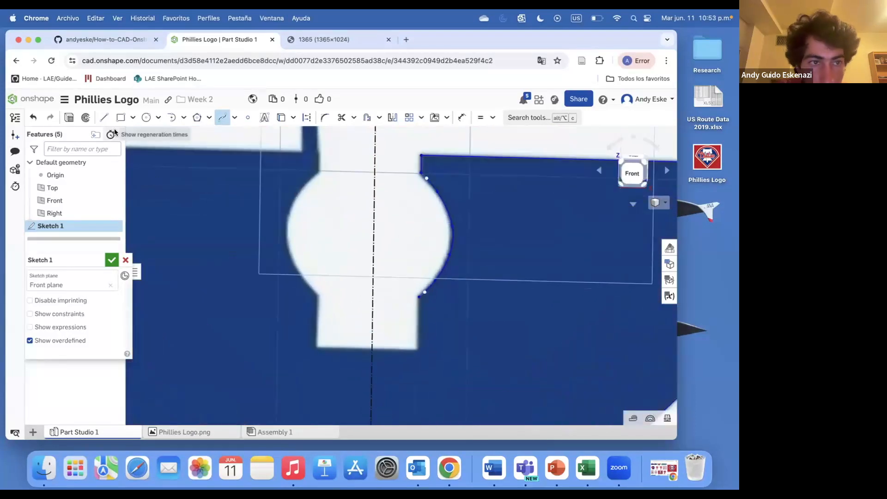
{"action": "left_click", "coordinate": [450, 281]}
{"action": "left_click", "coordinate": [450, 359]}
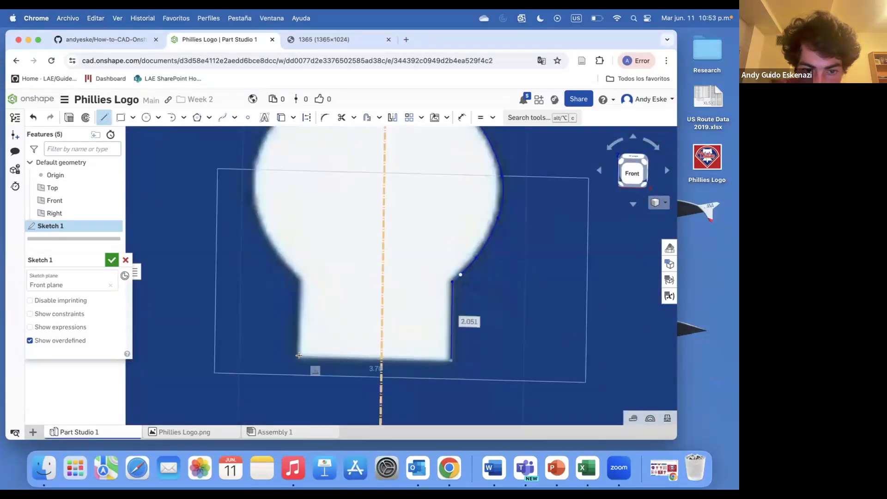
{"action": "left_click", "coordinate": [298, 357]}
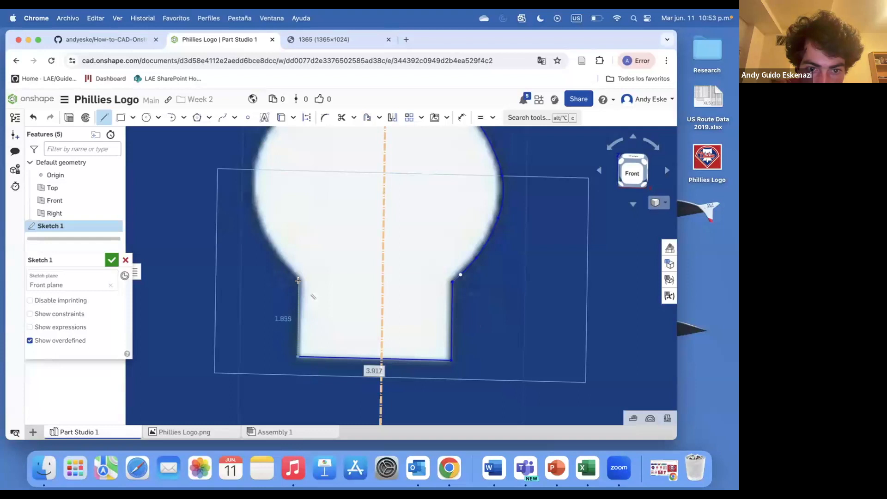
{"action": "left_click", "coordinate": [299, 278]}
{"action": "key", "text": "Escape"}
Trace the left side of the clapper's rounded part with a spline from the stem up to the bell's crack
{"action": "left_click", "coordinate": [221, 118]}
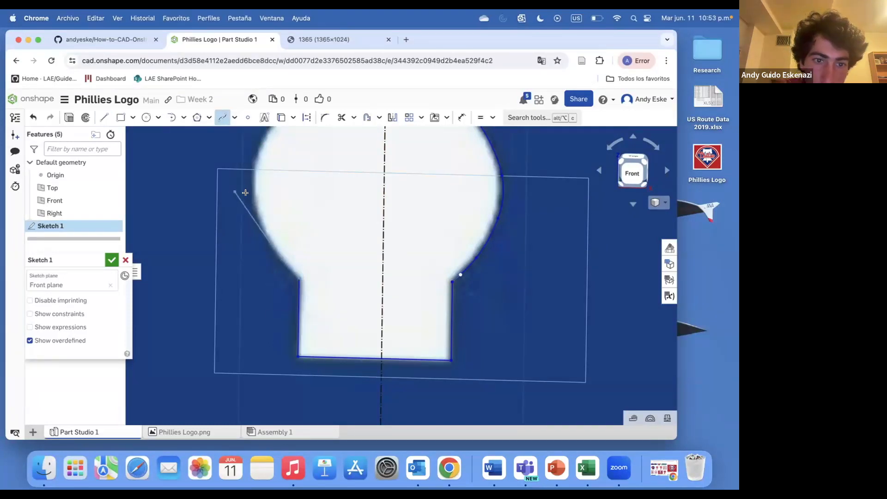
{"action": "scroll", "coordinate": [273, 185], "scroll_direction": "down", "scroll_amount": 2}
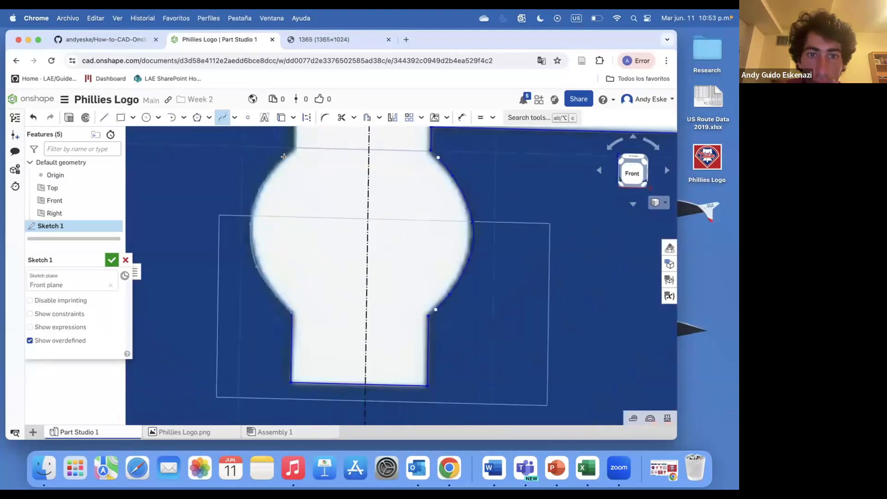
{"action": "scroll", "coordinate": [278, 159], "scroll_direction": "down", "scroll_amount": 4}
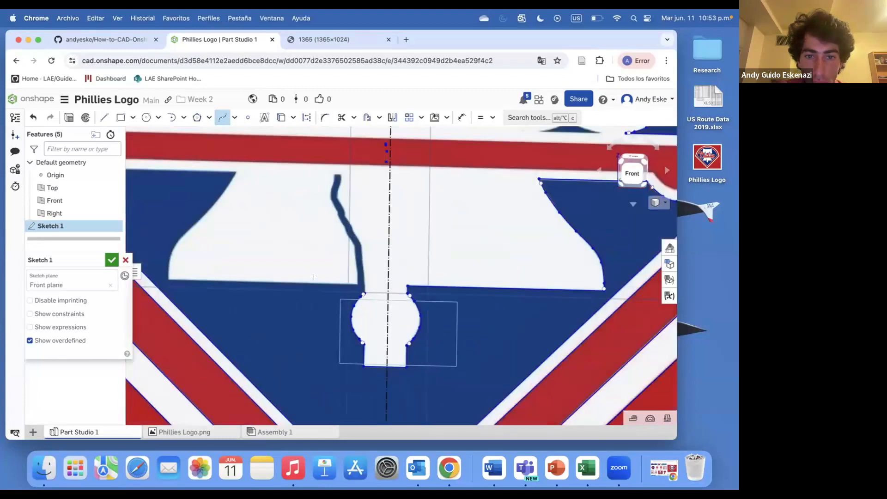
Trace the right edge of the bell's crack with a spline from the clapper up to the crack's upper end
{"action": "scroll", "coordinate": [397, 283], "scroll_direction": "up", "scroll_amount": 6}
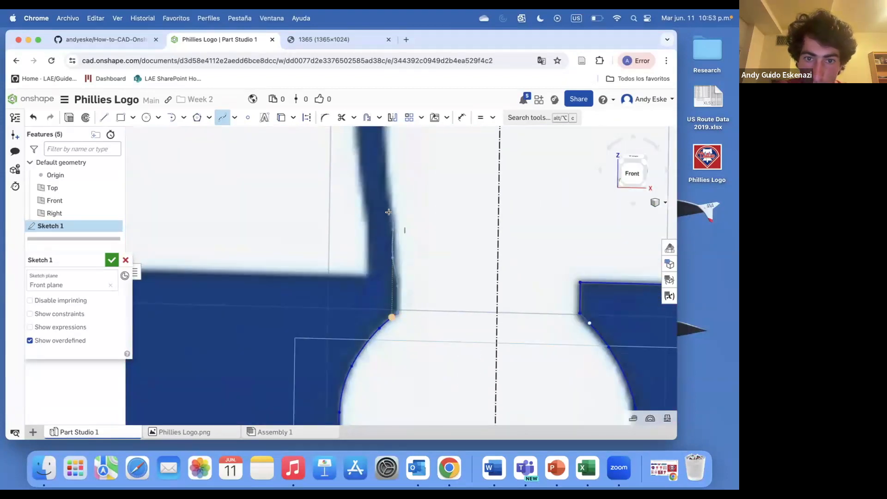
{"action": "scroll", "coordinate": [385, 166], "scroll_direction": "down", "scroll_amount": 5}
{"action": "scroll", "coordinate": [406, 195], "scroll_direction": "up", "scroll_amount": 6}
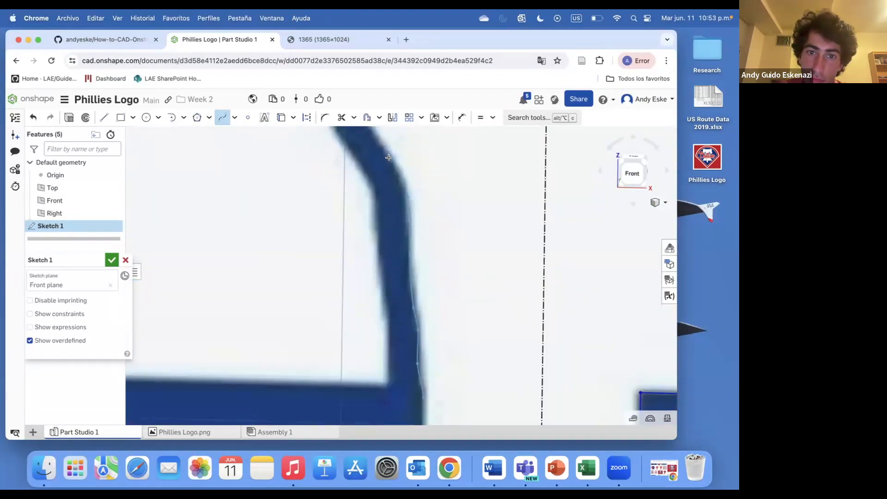
{"action": "scroll", "coordinate": [389, 158], "scroll_direction": "down", "scroll_amount": 5}
{"action": "scroll", "coordinate": [411, 204], "scroll_direction": "up", "scroll_amount": 5}
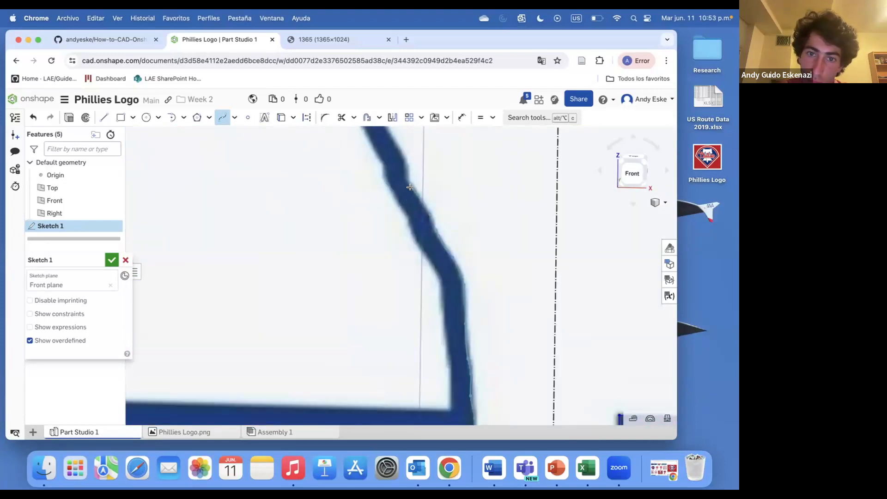
{"action": "scroll", "coordinate": [386, 152], "scroll_direction": "down", "scroll_amount": 5}
{"action": "scroll", "coordinate": [416, 231], "scroll_direction": "up", "scroll_amount": 5}
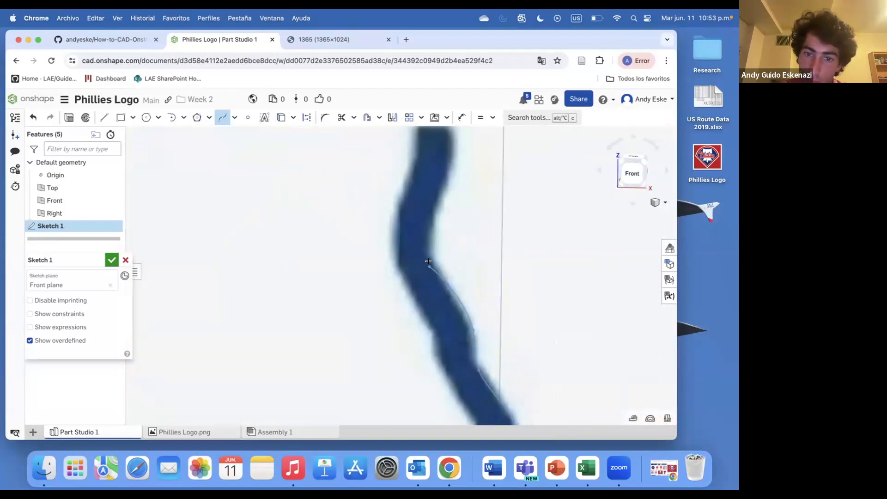
{"action": "left_click", "coordinate": [451, 166]}
{"action": "scroll", "coordinate": [454, 164], "scroll_direction": "up", "scroll_amount": 2}
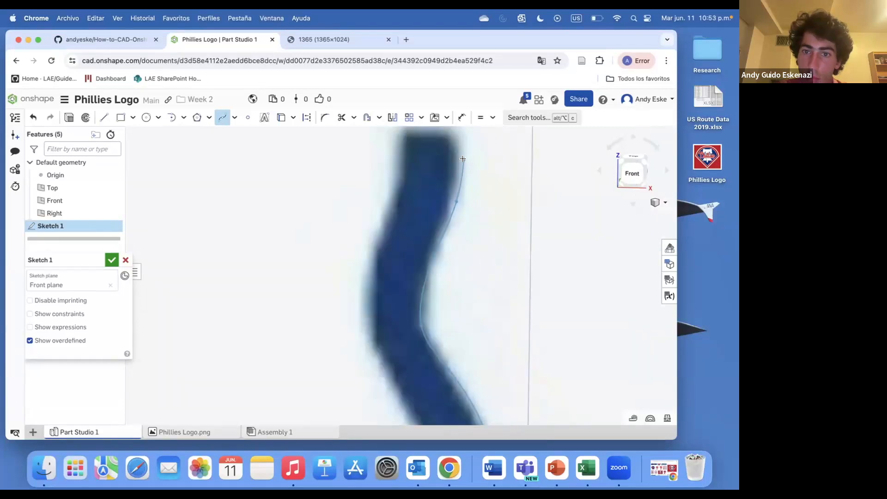
{"action": "double_click", "coordinate": [448, 136]}
Close the upper end of the bell's crack with a short line
{"action": "key", "text": "l"}
{"action": "left_click", "coordinate": [450, 137]}
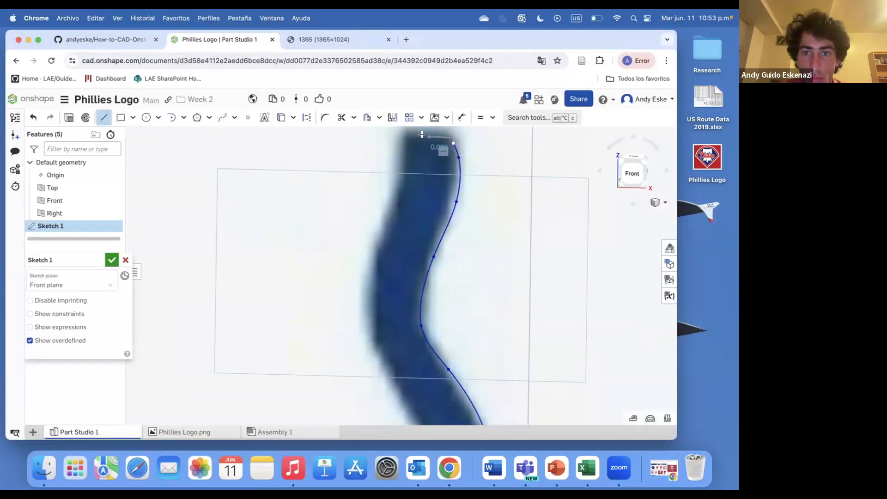
{"action": "left_click", "coordinate": [403, 136]}
Trace the left edge of the bell's crack with a spline down to the bell's bottom edge
{"action": "key", "text": "s"}
{"action": "left_click", "coordinate": [403, 136]}
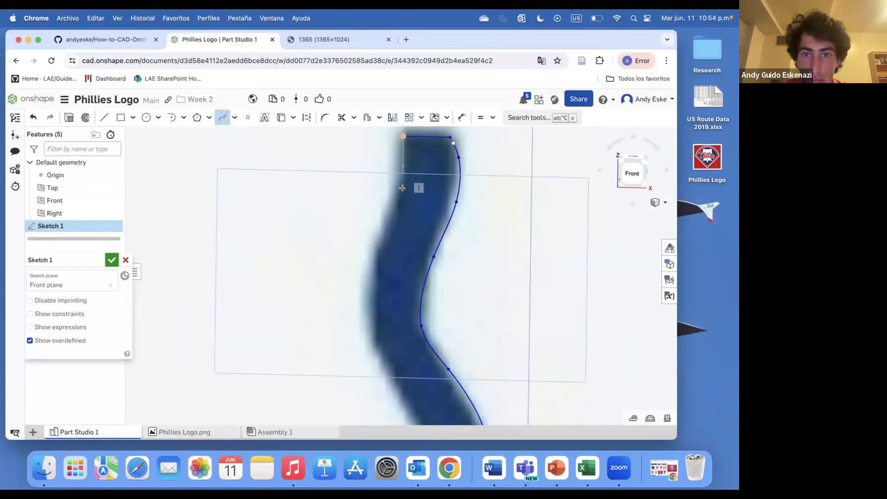
{"action": "scroll", "coordinate": [385, 344], "scroll_direction": "down", "scroll_amount": 3}
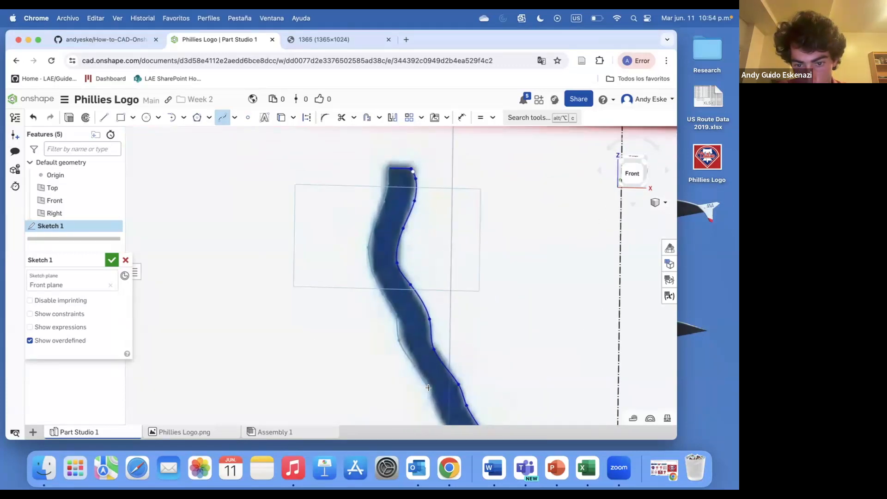
{"action": "scroll", "coordinate": [428, 400], "scroll_direction": "up", "scroll_amount": 3}
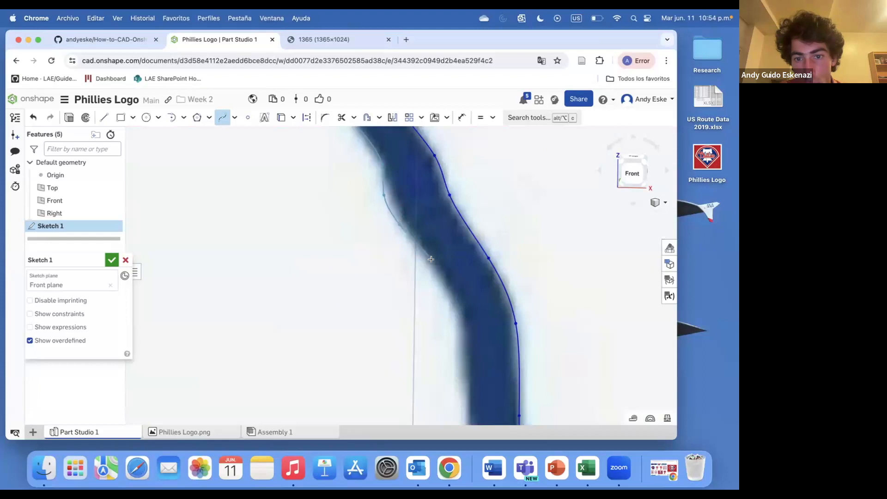
{"action": "scroll", "coordinate": [461, 370], "scroll_direction": "down", "scroll_amount": 3}
{"action": "scroll", "coordinate": [467, 372], "scroll_direction": "up", "scroll_amount": 4}
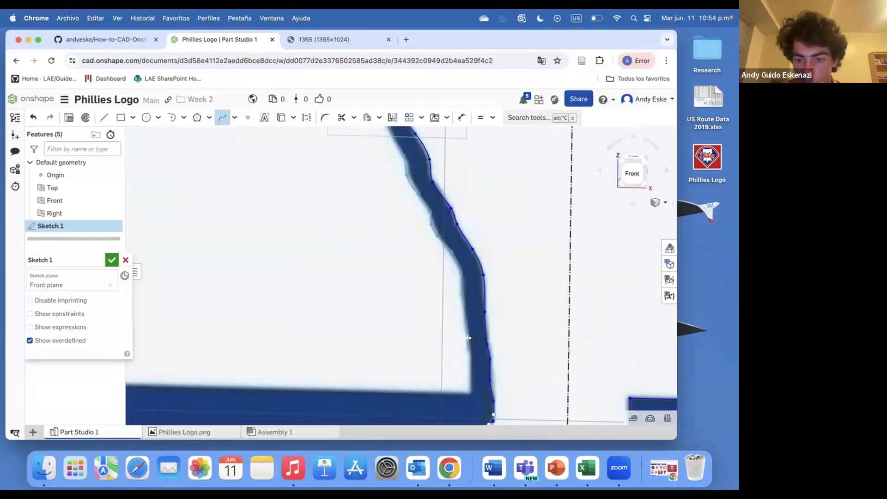
{"action": "scroll", "coordinate": [480, 365], "scroll_direction": "up", "scroll_amount": 2}
{"action": "double_click", "coordinate": [482, 405]}
{"action": "left_click", "coordinate": [104, 117]}
{"action": "left_click", "coordinate": [484, 405]}
{"action": "key", "text": "a"}
{"action": "scroll", "coordinate": [488, 396], "scroll_direction": "down", "scroll_amount": 6}
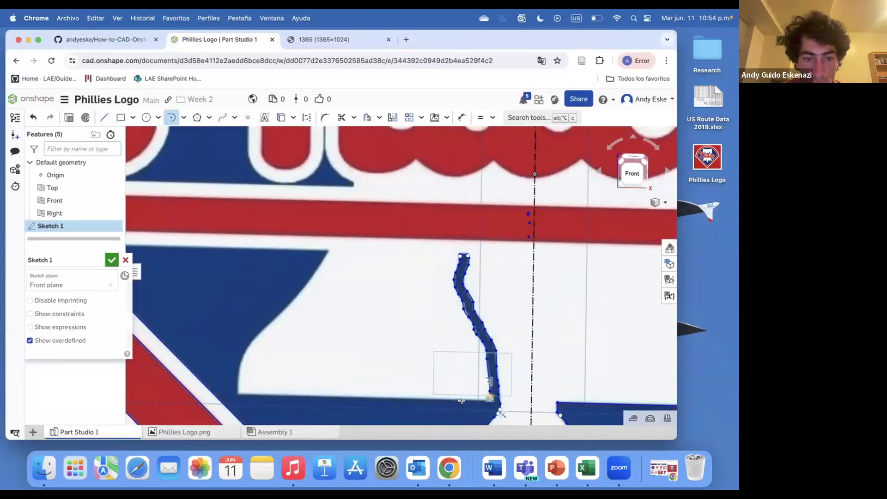
{"action": "scroll", "coordinate": [462, 400], "scroll_direction": "down", "scroll_amount": 3}
{"action": "scroll", "coordinate": [332, 411], "scroll_direction": "up", "scroll_amount": 6}
{"action": "scroll", "coordinate": [323, 291], "scroll_direction": "down", "scroll_amount": 5}
{"action": "scroll", "coordinate": [384, 290], "scroll_direction": "up", "scroll_amount": 2}
Draw a line along the bell's bottom edge from the crack to the bell's lower left corner
{"action": "left_click", "coordinate": [104, 117]}
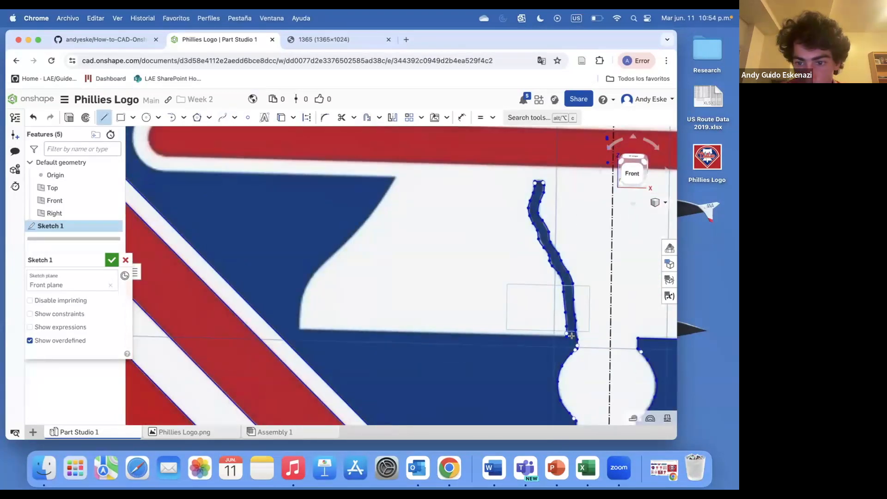
{"action": "scroll", "coordinate": [571, 340], "scroll_direction": "up", "scroll_amount": 3}
{"action": "left_click", "coordinate": [564, 327]}
{"action": "scroll", "coordinate": [565, 327], "scroll_direction": "down", "scroll_amount": 2}
{"action": "left_click", "coordinate": [243, 327]}
Trace the bell's left side with a spline from its lower left corner up to the underline's white border
{"action": "left_click", "coordinate": [222, 117]}
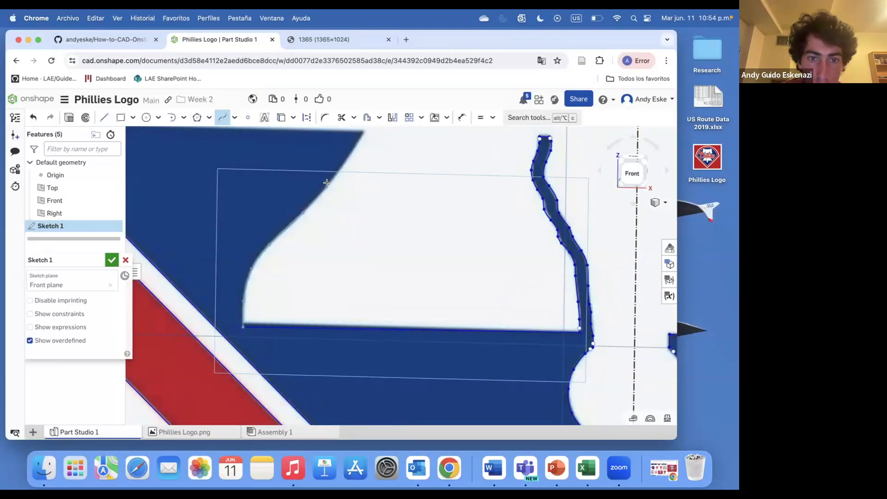
{"action": "scroll", "coordinate": [350, 150], "scroll_direction": "down", "scroll_amount": 5}
{"action": "scroll", "coordinate": [384, 166], "scroll_direction": "up", "scroll_amount": 6}
{"action": "double_click", "coordinate": [404, 178]}
Draw a line along the lower edge of the underline's white border from the bell to the start of the rounded left end
{"action": "left_click", "coordinate": [103, 117]}
{"action": "left_click", "coordinate": [404, 179]}
{"action": "scroll", "coordinate": [426, 222], "scroll_direction": "down", "scroll_amount": 5}
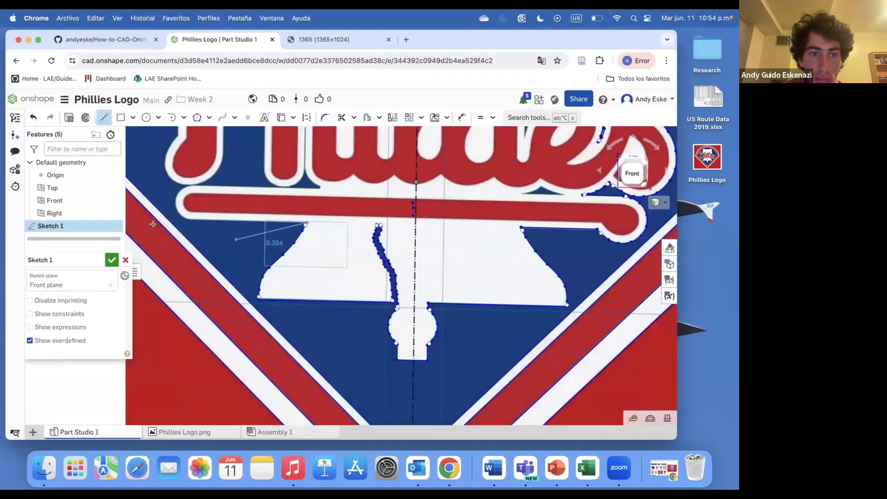
{"action": "scroll", "coordinate": [153, 224], "scroll_direction": "up", "scroll_amount": 5}
{"action": "left_click", "coordinate": [287, 206]}
Trace the white border around the underline's rounded left end with a spline up to its upper edge
{"action": "left_click", "coordinate": [222, 117]}
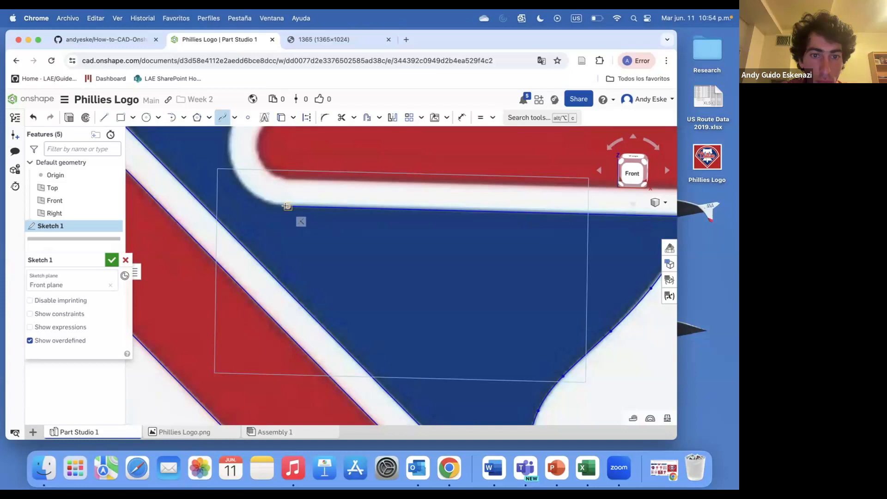
{"action": "scroll", "coordinate": [228, 156], "scroll_direction": "up", "scroll_amount": 3}
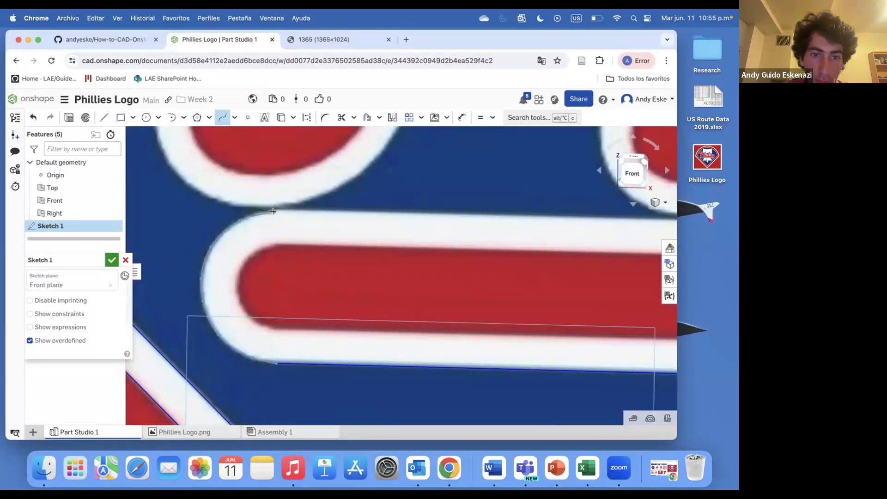
{"action": "scroll", "coordinate": [300, 209], "scroll_direction": "down", "scroll_amount": 2}
Draw a line along the underline's upper white edge to the blue area's corner beneath the h, and add a short upright line there
{"action": "left_click", "coordinate": [104, 118]}
{"action": "left_click", "coordinate": [295, 207]}
{"action": "scroll", "coordinate": [469, 235], "scroll_direction": "down", "scroll_amount": 2}
{"action": "scroll", "coordinate": [541, 223], "scroll_direction": "up", "scroll_amount": 5}
{"action": "left_click", "coordinate": [557, 221]}
{"action": "left_click", "coordinate": [558, 206]}
{"action": "key", "text": "Escape"}
Trace the white outline of the h's right leg with a spline from the short upright line to the base of the thin slit
{"action": "left_click", "coordinate": [222, 118]}
{"action": "left_click", "coordinate": [534, 196]}
{"action": "scroll", "coordinate": [466, 138], "scroll_direction": "down", "scroll_amount": 4}
{"action": "scroll", "coordinate": [490, 225], "scroll_direction": "up", "scroll_amount": 4}
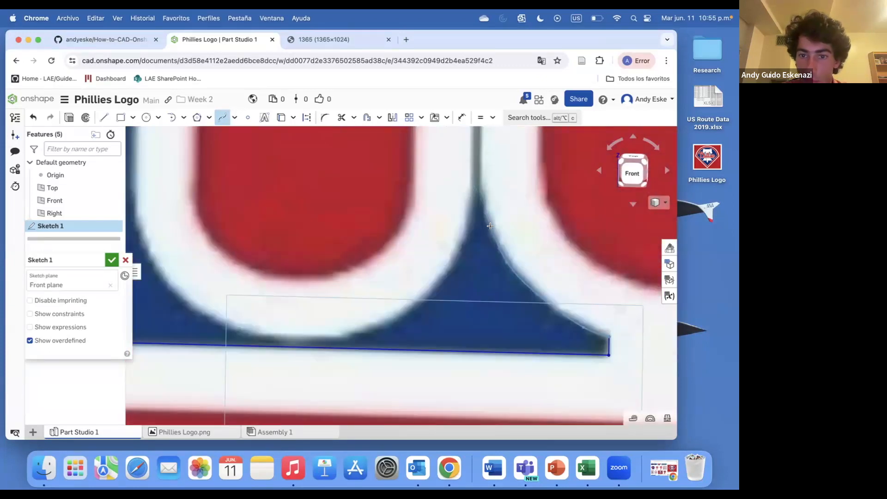
{"action": "double_click", "coordinate": [481, 176]}
Draw a line about 5.2 long up the right side of the h's thin slit
{"action": "scroll", "coordinate": [503, 180], "scroll_direction": "down", "scroll_amount": 6}
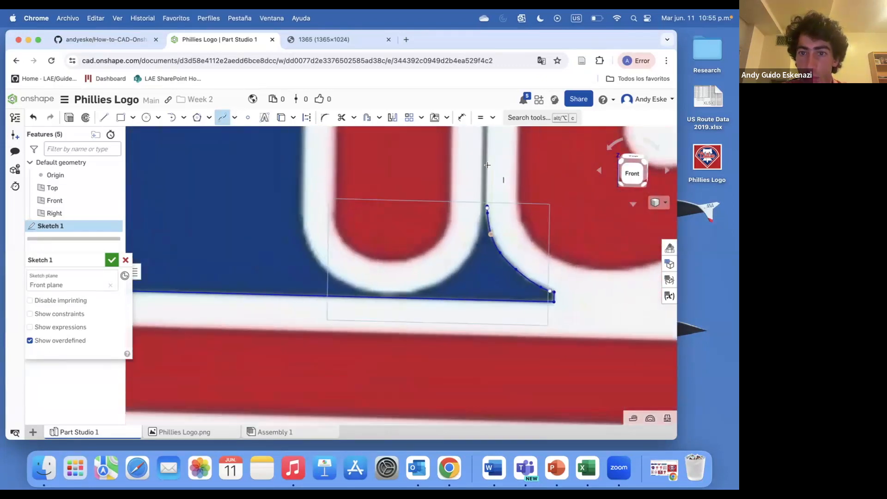
{"action": "scroll", "coordinate": [503, 185], "scroll_direction": "up", "scroll_amount": 5}
{"action": "scroll", "coordinate": [499, 165], "scroll_direction": "down", "scroll_amount": 2}
{"action": "left_click", "coordinate": [103, 117]}
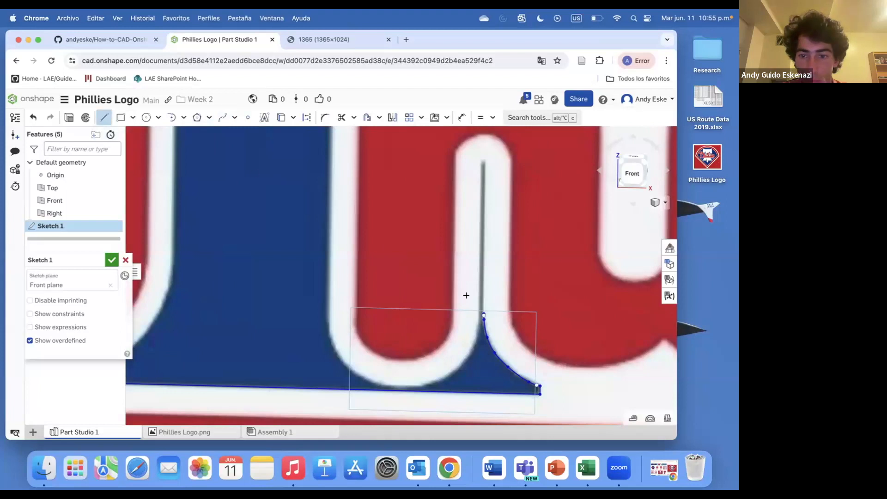
{"action": "scroll", "coordinate": [484, 314], "scroll_direction": "up", "scroll_amount": 5}
{"action": "left_click", "coordinate": [482, 317]}
{"action": "scroll", "coordinate": [488, 324], "scroll_direction": "down", "scroll_amount": 6}
{"action": "scroll", "coordinate": [491, 200], "scroll_direction": "up", "scroll_amount": 3}
{"action": "left_click", "coordinate": [484, 202]}
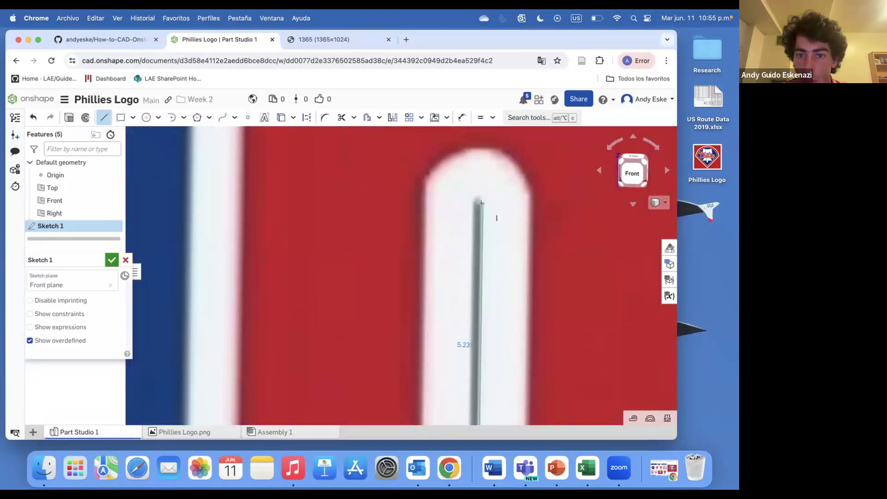
{"action": "key", "text": "Escape"}
Cap the h's thin slit with an arc and draw a line down its left side to the slit's base
{"action": "left_click", "coordinate": [184, 118]}
{"action": "left_click", "coordinate": [196, 152]}
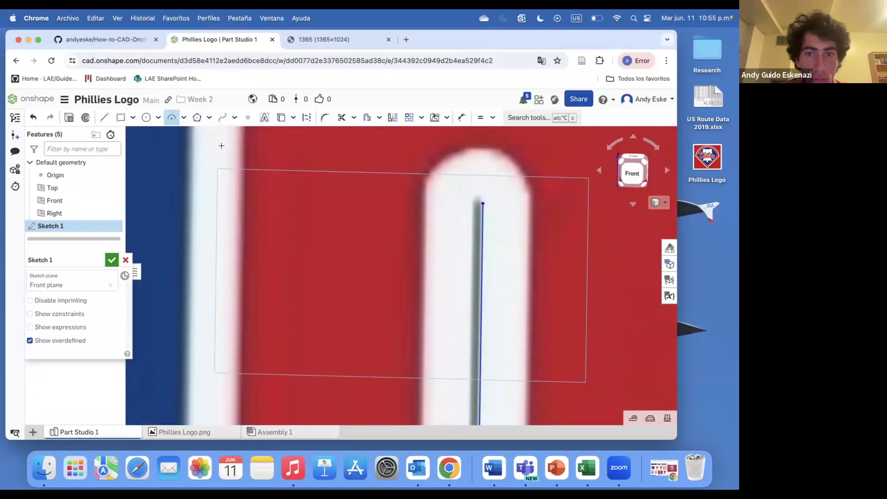
{"action": "scroll", "coordinate": [480, 203], "scroll_direction": "up", "scroll_amount": 3}
{"action": "key", "text": "l"}
{"action": "scroll", "coordinate": [487, 207], "scroll_direction": "down", "scroll_amount": 5}
{"action": "left_click", "coordinate": [489, 206]}
{"action": "scroll", "coordinate": [485, 395], "scroll_direction": "up", "scroll_amount": 4}
{"action": "left_click", "coordinate": [492, 372]}
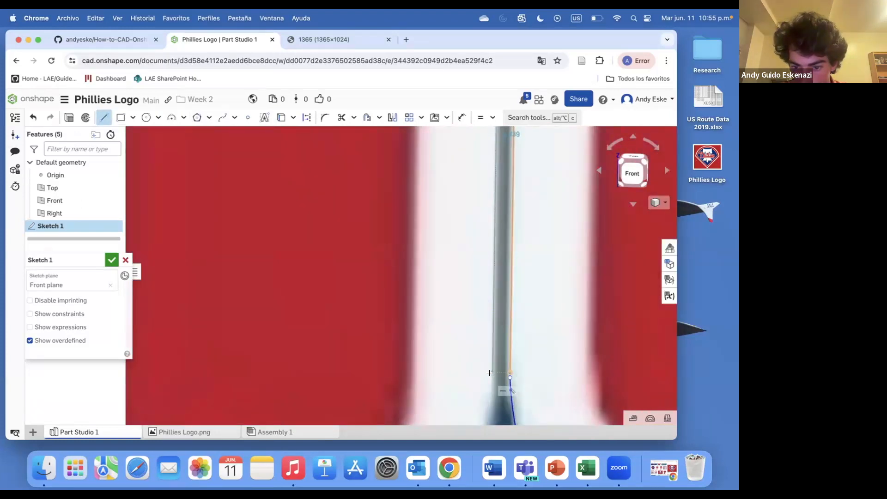
{"action": "key", "text": "Escape"}
Trace the white outline of the h's left leg with a spline from the thin slit's base around the rounded foot
{"action": "left_click", "coordinate": [222, 118]}
{"action": "scroll", "coordinate": [462, 355], "scroll_direction": "down", "scroll_amount": 5}
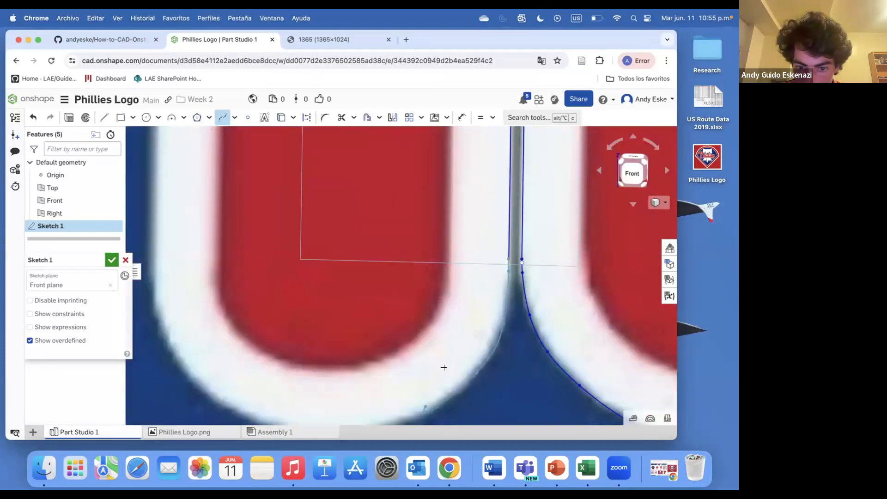
{"action": "scroll", "coordinate": [443, 367], "scroll_direction": "down", "scroll_amount": 3}
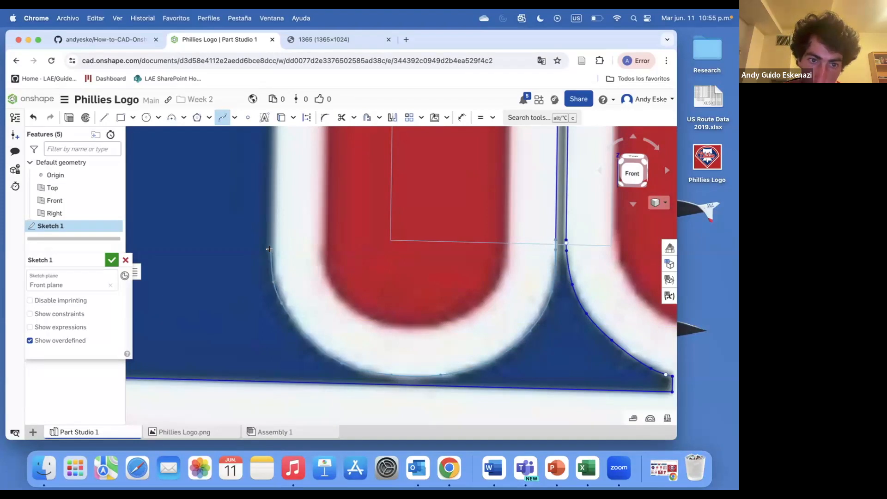
{"action": "scroll", "coordinate": [269, 249], "scroll_direction": "down", "scroll_amount": 5}
Draw a line from the spline's end up the white edge of the h's stem to the blue corner beneath the P's bowl
{"action": "key", "text": "l"}
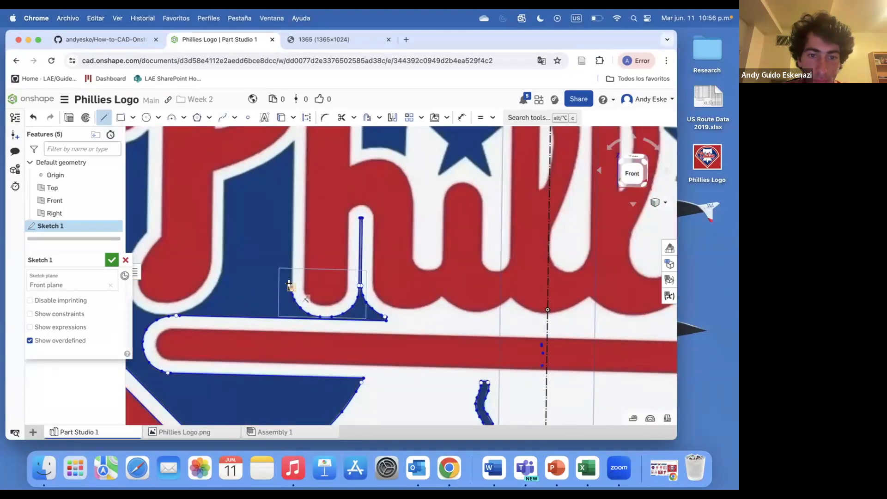
{"action": "scroll", "coordinate": [289, 283], "scroll_direction": "up", "scroll_amount": 4}
{"action": "scroll", "coordinate": [302, 309], "scroll_direction": "down", "scroll_amount": 5}
{"action": "scroll", "coordinate": [295, 194], "scroll_direction": "up", "scroll_amount": 5}
{"action": "left_click", "coordinate": [330, 222]}
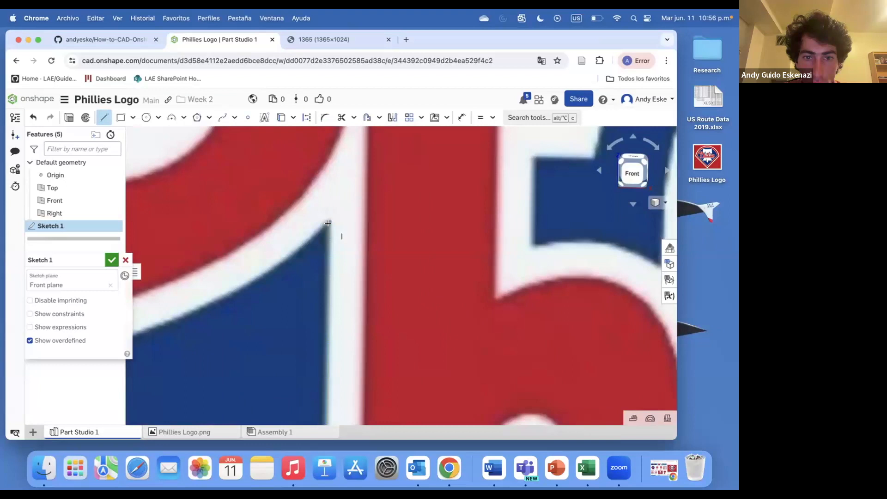
{"action": "key", "text": "Escape"}
Trace the white edge beneath the P's bowl with a spline from the h's stem to the corner at the P's stem
{"action": "left_click", "coordinate": [222, 117]}
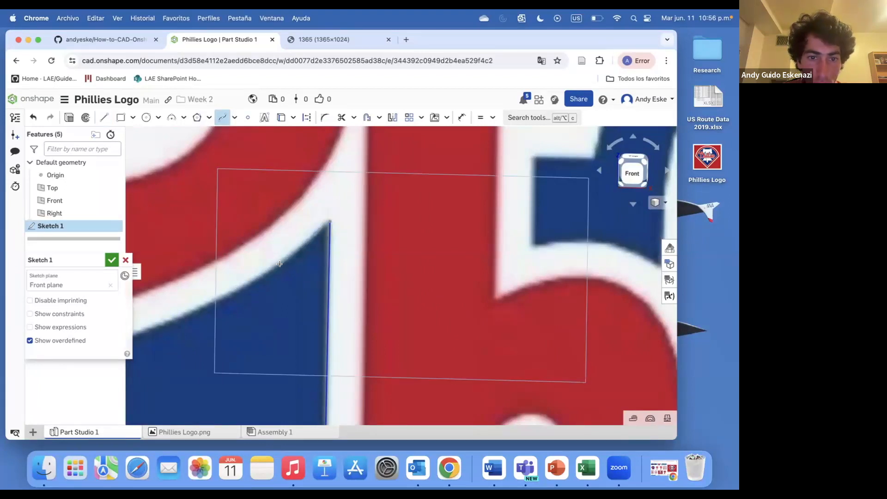
{"action": "scroll", "coordinate": [367, 223], "scroll_direction": "down", "scroll_amount": 3}
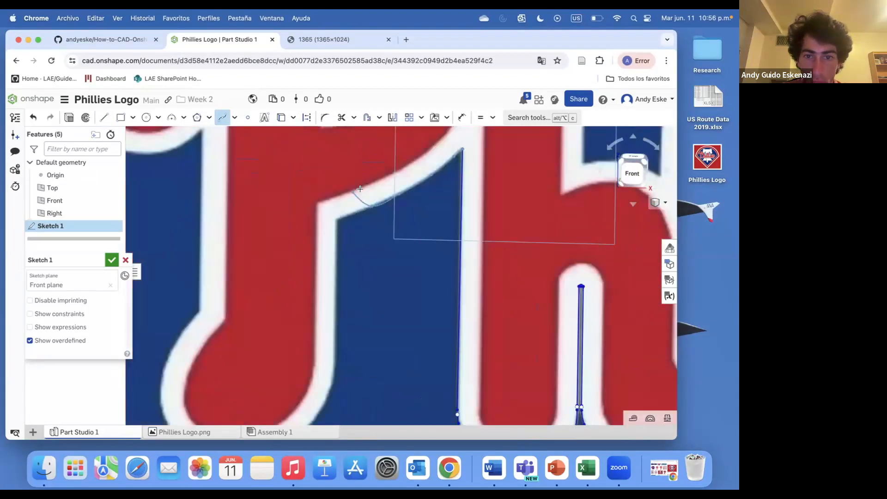
{"action": "scroll", "coordinate": [334, 250], "scroll_direction": "up", "scroll_amount": 5}
{"action": "scroll", "coordinate": [286, 268], "scroll_direction": "down", "scroll_amount": 2}
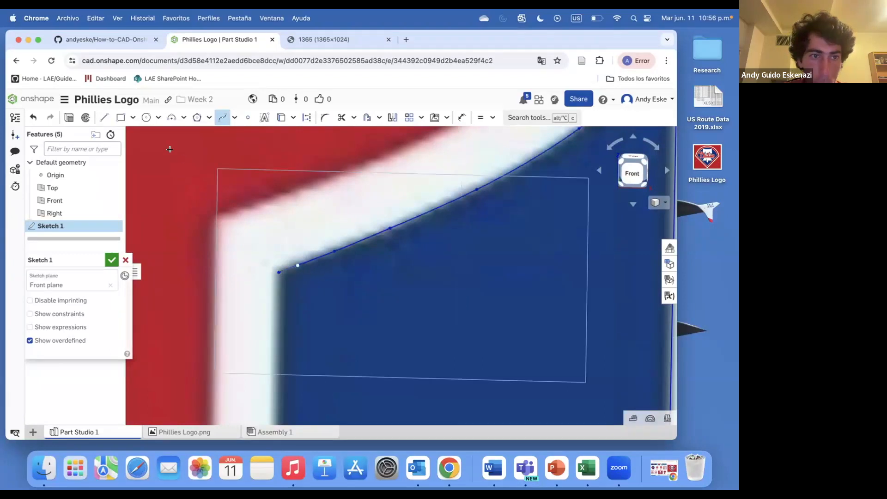
Draw a line from that corner down the right white edge of the P's stem to where the rounded foot begins
{"action": "key", "text": "l"}
{"action": "left_click", "coordinate": [296, 264]}
{"action": "scroll", "coordinate": [307, 282], "scroll_direction": "down", "scroll_amount": 4}
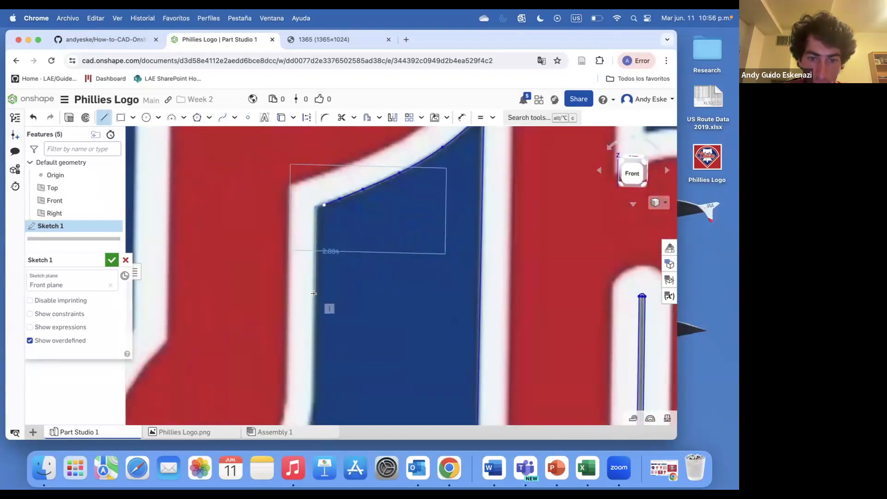
{"action": "left_click", "coordinate": [314, 405]}
{"action": "scroll", "coordinate": [323, 387], "scroll_direction": "down", "scroll_amount": 4}
{"action": "scroll", "coordinate": [421, 387], "scroll_direction": "up", "scroll_amount": 3}
Trace the white outline of the P's rounded foot with a spline, around to the notch on the stem's left side
{"action": "left_click", "coordinate": [224, 119]}
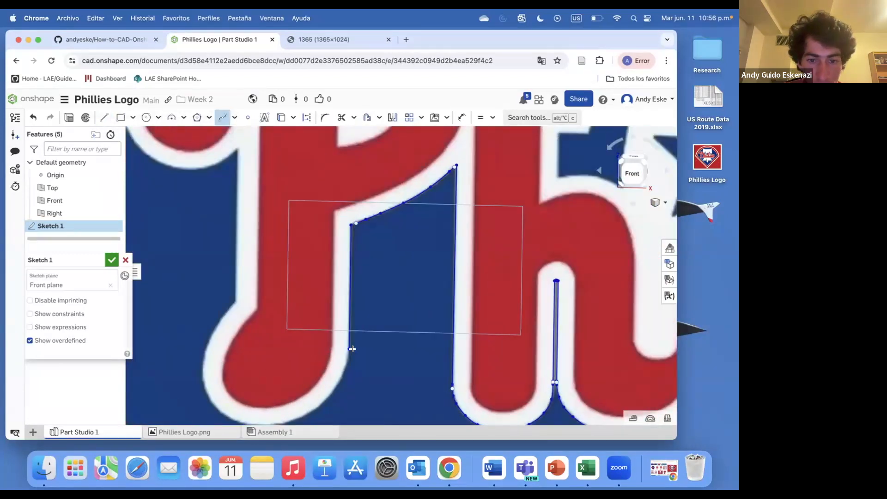
{"action": "left_click", "coordinate": [350, 348]}
{"action": "scroll", "coordinate": [363, 365], "scroll_direction": "up", "scroll_amount": 5}
{"action": "scroll", "coordinate": [298, 397], "scroll_direction": "down", "scroll_amount": 4}
{"action": "scroll", "coordinate": [266, 415], "scroll_direction": "up", "scroll_amount": 5}
{"action": "left_click", "coordinate": [335, 379]}
{"action": "scroll", "coordinate": [287, 392], "scroll_direction": "down", "scroll_amount": 4}
{"action": "scroll", "coordinate": [297, 371], "scroll_direction": "up", "scroll_amount": 4}
{"action": "left_click", "coordinate": [278, 370]}
{"action": "scroll", "coordinate": [203, 371], "scroll_direction": "down", "scroll_amount": 4}
{"action": "scroll", "coordinate": [222, 380], "scroll_direction": "up", "scroll_amount": 5}
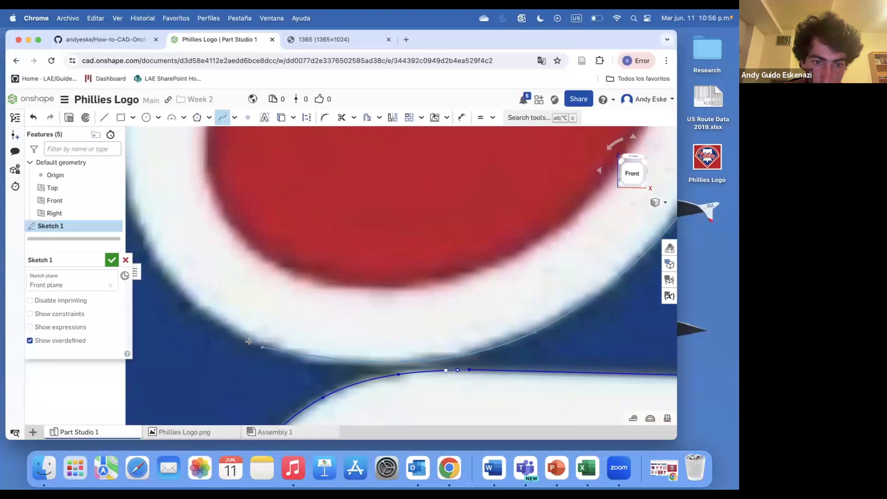
{"action": "scroll", "coordinate": [208, 314], "scroll_direction": "down", "scroll_amount": 4}
{"action": "scroll", "coordinate": [187, 281], "scroll_direction": "up", "scroll_amount": 3}
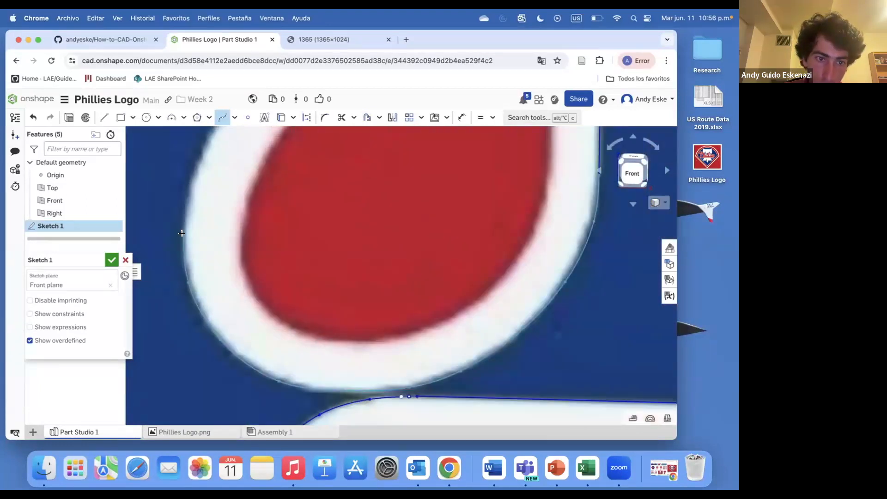
{"action": "scroll", "coordinate": [190, 180], "scroll_direction": "down", "scroll_amount": 4}
{"action": "scroll", "coordinate": [203, 231], "scroll_direction": "up", "scroll_amount": 4}
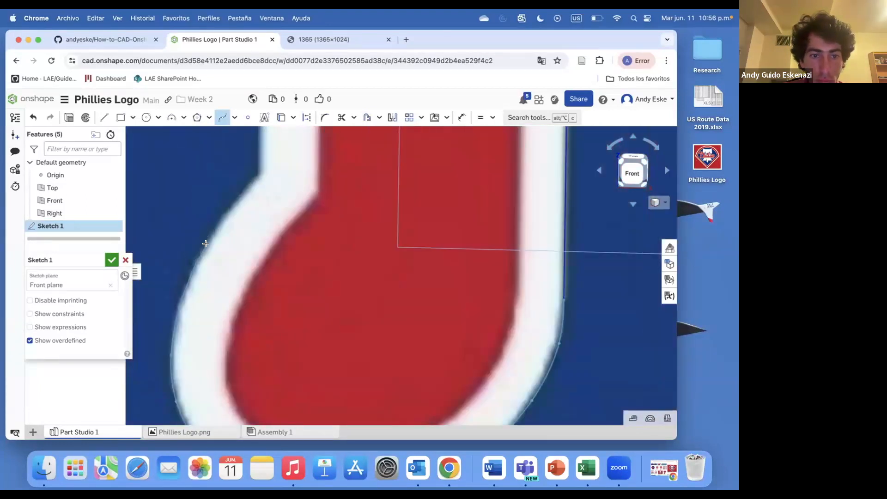
{"action": "double_click", "coordinate": [258, 175]}
Draw a line from the notch up the left white edge of the P's stem to the blue corner beneath the curl
{"action": "left_click", "coordinate": [103, 118]}
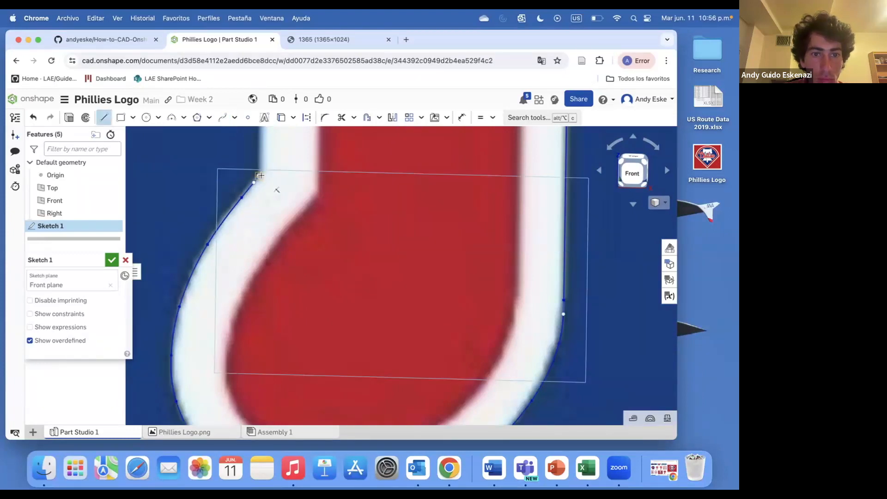
{"action": "left_click", "coordinate": [258, 175]}
{"action": "scroll", "coordinate": [282, 222], "scroll_direction": "down", "scroll_amount": 5}
{"action": "scroll", "coordinate": [284, 168], "scroll_direction": "up", "scroll_amount": 4}
{"action": "scroll", "coordinate": [302, 276], "scroll_direction": "up", "scroll_amount": 3}
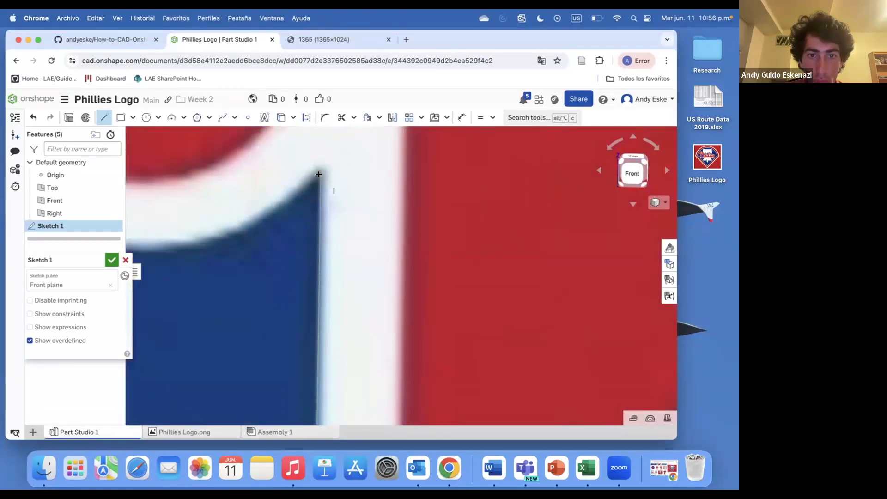
{"action": "double_click", "coordinate": [318, 174]}
Trace the white outline around the P's curl and over its top with a spline, ending near the bell's left upright edge
{"action": "left_click", "coordinate": [222, 117]}
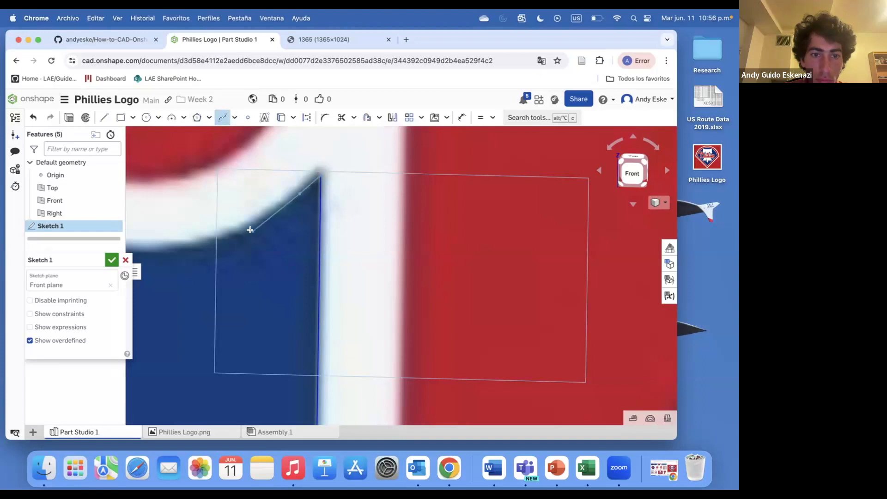
{"action": "left_click", "coordinate": [175, 251]}
{"action": "scroll", "coordinate": [232, 272], "scroll_direction": "down", "scroll_amount": 5}
{"action": "scroll", "coordinate": [157, 272], "scroll_direction": "up", "scroll_amount": 5}
{"action": "left_click", "coordinate": [287, 260]}
{"action": "left_click", "coordinate": [211, 226]}
{"action": "left_click", "coordinate": [154, 164]}
{"action": "scroll", "coordinate": [202, 290], "scroll_direction": "down", "scroll_amount": 5}
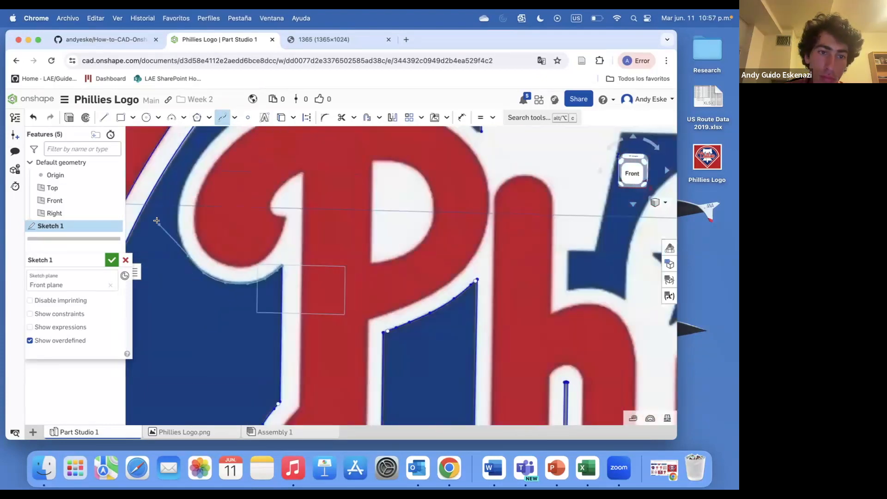
{"action": "scroll", "coordinate": [161, 223], "scroll_direction": "up", "scroll_amount": 5}
{"action": "left_click", "coordinate": [220, 197]}
{"action": "scroll", "coordinate": [222, 203], "scroll_direction": "down", "scroll_amount": 5}
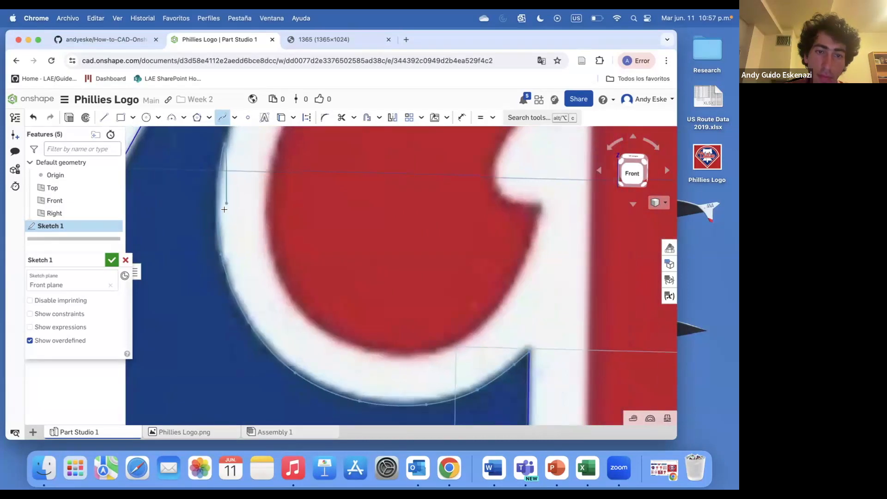
{"action": "scroll", "coordinate": [231, 183], "scroll_direction": "up", "scroll_amount": 5}
{"action": "left_click", "coordinate": [246, 149]}
{"action": "scroll", "coordinate": [242, 175], "scroll_direction": "down", "scroll_amount": 5}
{"action": "scroll", "coordinate": [267, 153], "scroll_direction": "up", "scroll_amount": 3}
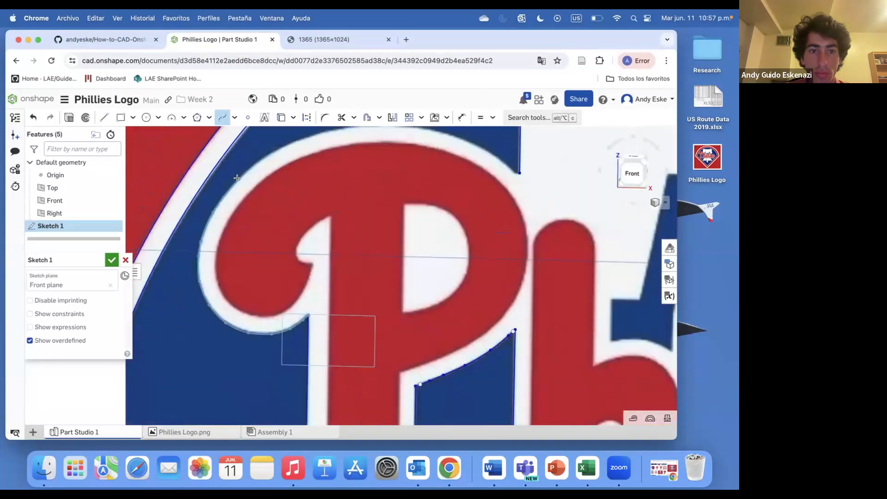
{"action": "scroll", "coordinate": [326, 150], "scroll_direction": "down", "scroll_amount": 5}
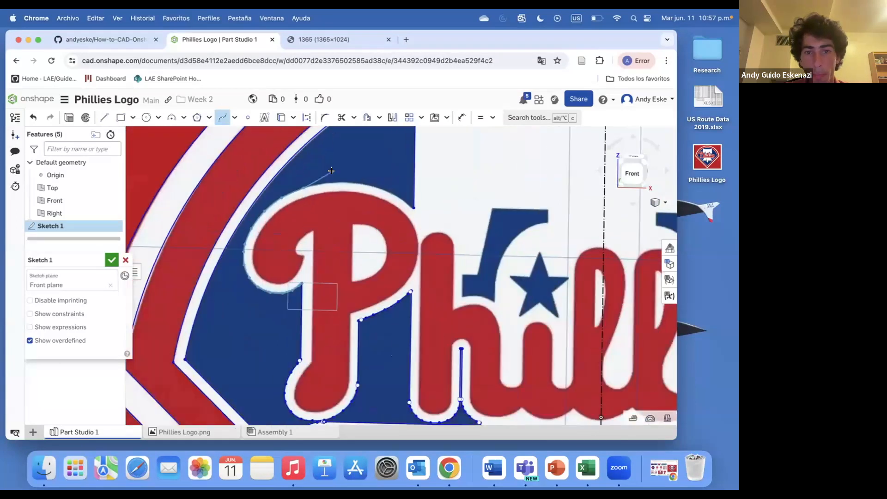
{"action": "scroll", "coordinate": [331, 170], "scroll_direction": "up", "scroll_amount": 7}
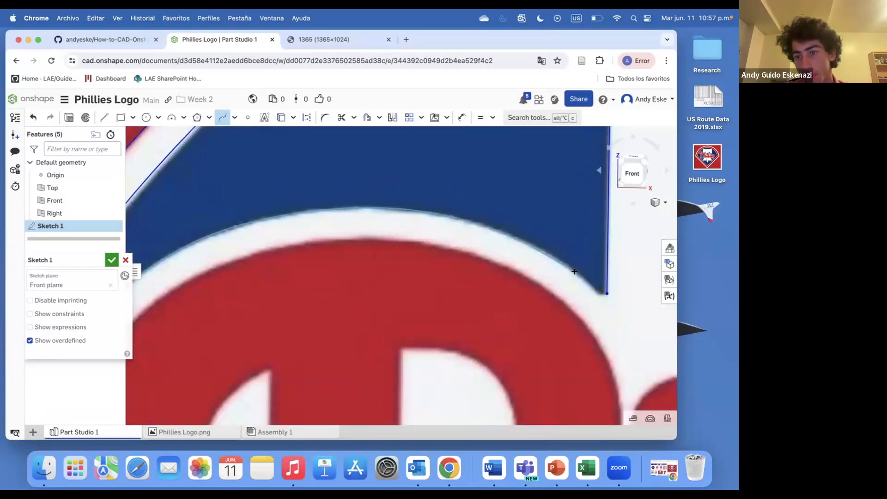
{"action": "scroll", "coordinate": [597, 292], "scroll_direction": "up", "scroll_amount": 4}
{"action": "double_click", "coordinate": [604, 291]}
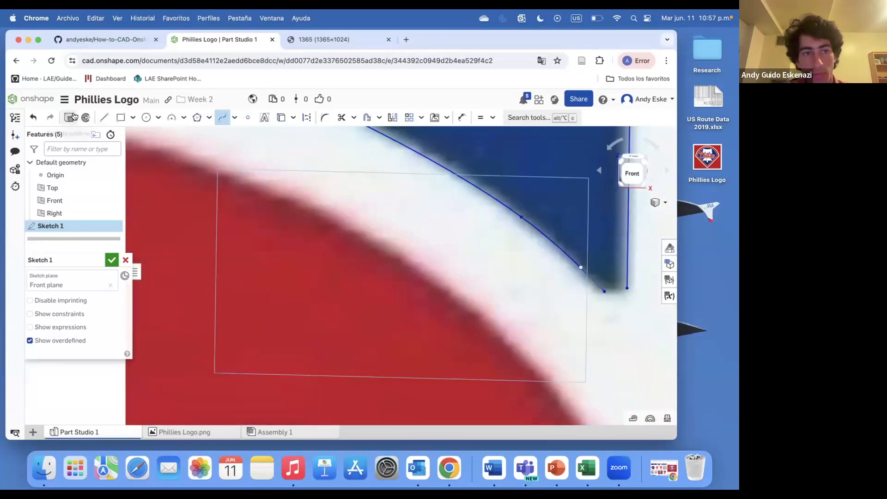
Close the small gap between the P's top outline and the bell's left upright edge with a line
{"action": "left_click", "coordinate": [104, 118]}
{"action": "key", "text": "Escape"}
{"action": "scroll", "coordinate": [472, 293], "scroll_direction": "down", "scroll_amount": 10}
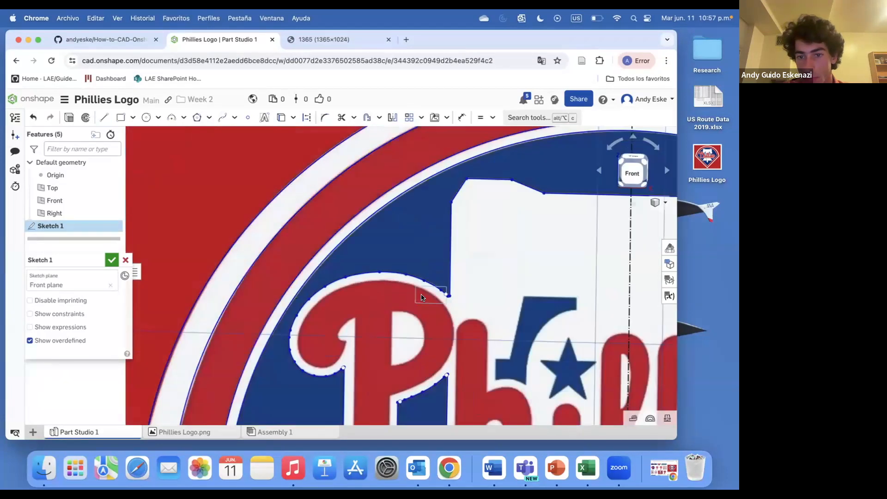
Draw lines along the left side and short top edge of the foot of the blue shape above the h
{"action": "scroll", "coordinate": [420, 292], "scroll_direction": "up", "scroll_amount": 8}
{"action": "key", "text": "l"}
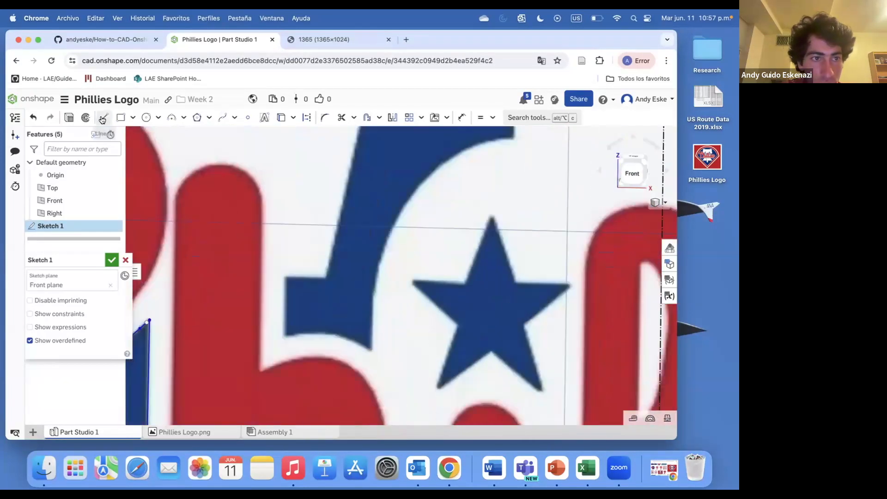
{"action": "scroll", "coordinate": [281, 305], "scroll_direction": "up", "scroll_amount": 4}
{"action": "left_click", "coordinate": [279, 348]}
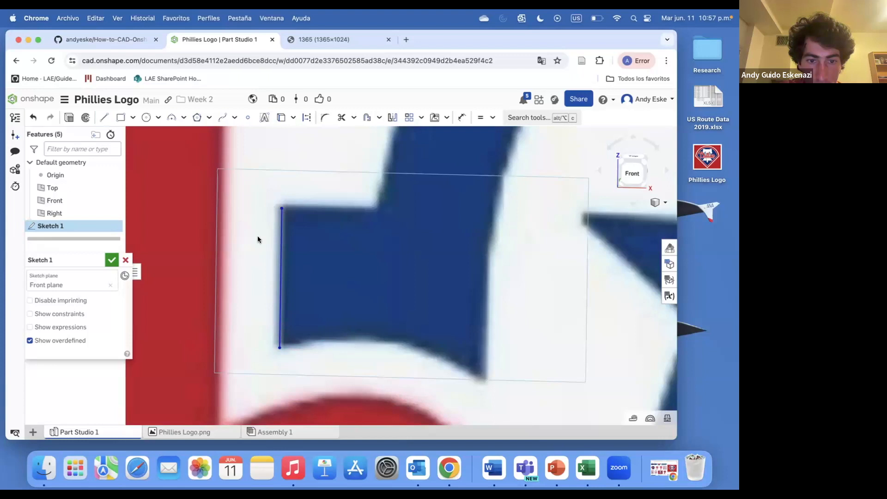
{"action": "left_click", "coordinate": [281, 207]}
{"action": "left_click", "coordinate": [376, 208]}
{"action": "key", "text": "Escape"}
{"action": "left_click", "coordinate": [223, 117]}
{"action": "left_click", "coordinate": [377, 208]}
{"action": "scroll", "coordinate": [388, 271], "scroll_direction": "down", "scroll_amount": 5}
{"action": "key", "text": "Escape"}
Continue the blue shape above the h with lines along its slanted edge, about 7.1 long, its top edge and its short right side
{"action": "scroll", "coordinate": [410, 204], "scroll_direction": "up", "scroll_amount": 2}
{"action": "key", "text": "l"}
{"action": "left_click", "coordinate": [381, 263]}
{"action": "left_click", "coordinate": [408, 137]}
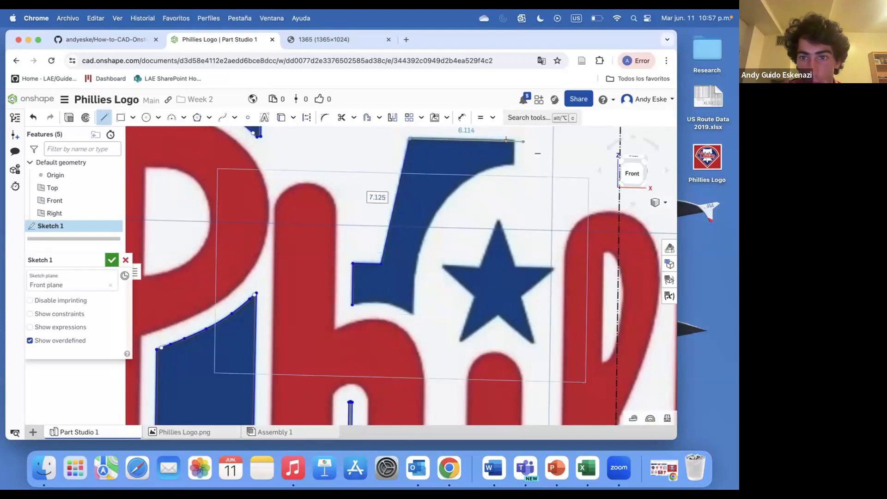
{"action": "left_click", "coordinate": [511, 138]}
{"action": "left_click", "coordinate": [511, 164]}
{"action": "key", "text": "Escape"}
Trace the concave right edge and the arched lower edge of the blue shape above the h with splines
{"action": "left_click", "coordinate": [222, 117]}
{"action": "left_click", "coordinate": [512, 164]}
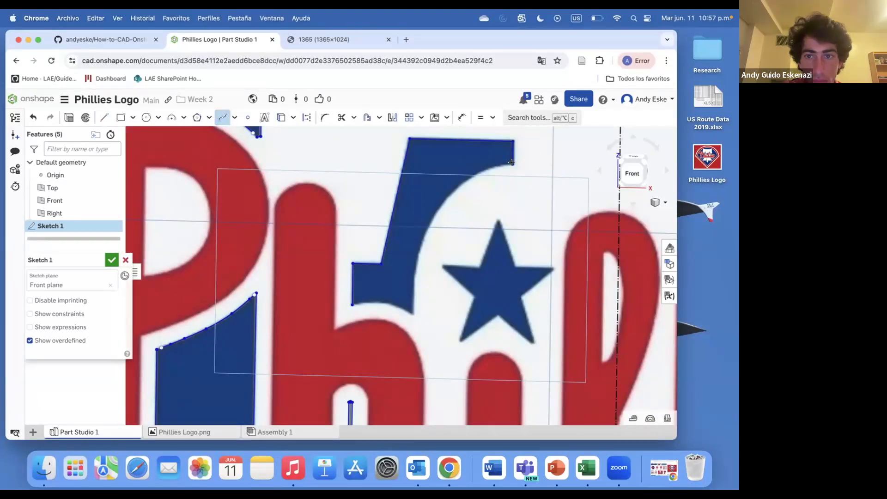
{"action": "scroll", "coordinate": [497, 165], "scroll_direction": "up", "scroll_amount": 4}
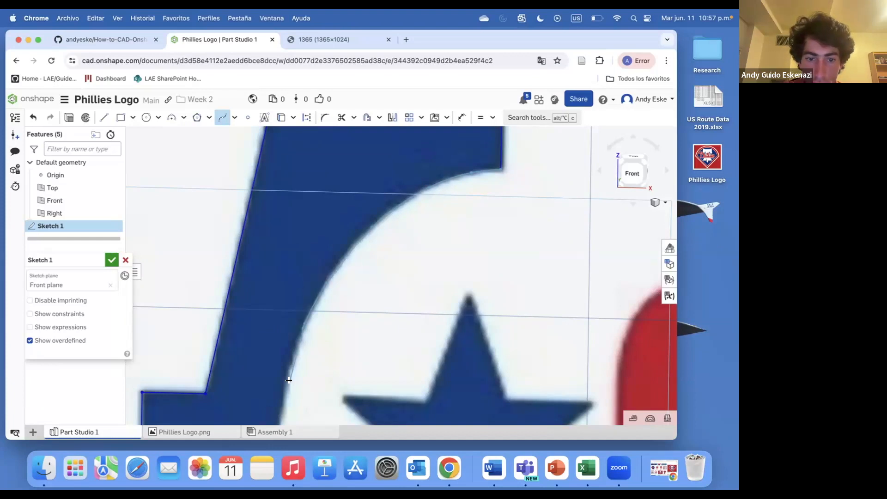
{"action": "scroll", "coordinate": [288, 380], "scroll_direction": "down", "scroll_amount": 5}
{"action": "scroll", "coordinate": [301, 332], "scroll_direction": "up", "scroll_amount": 4}
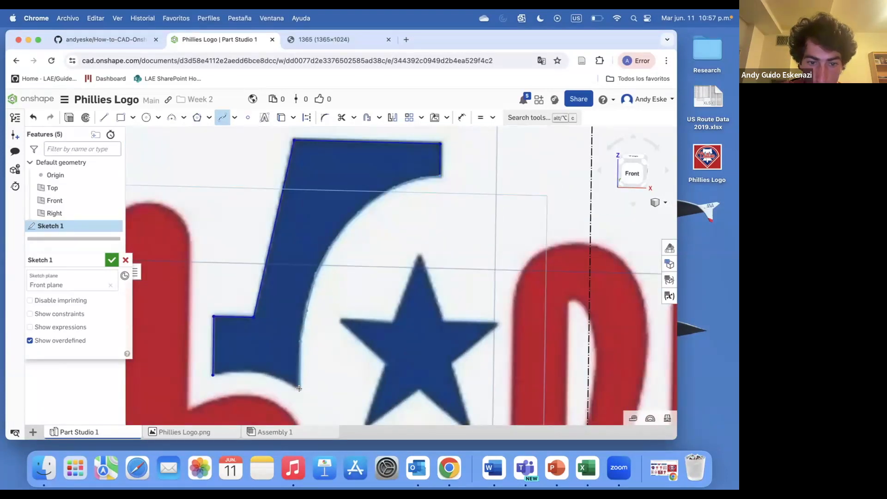
{"action": "left_click", "coordinate": [298, 392]}
{"action": "scroll", "coordinate": [222, 375], "scroll_direction": "up", "scroll_amount": 4}
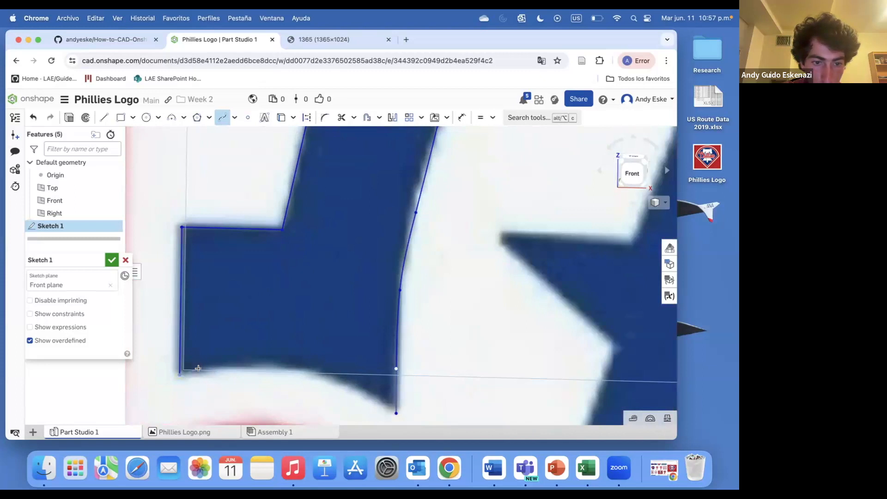
{"action": "left_click", "coordinate": [391, 411]}
{"action": "scroll", "coordinate": [356, 348], "scroll_direction": "down", "scroll_amount": 5}
Trace the concave edge of the blue shape above the second l with a spline down to its lower tip
{"action": "scroll", "coordinate": [334, 282], "scroll_direction": "up", "scroll_amount": 6}
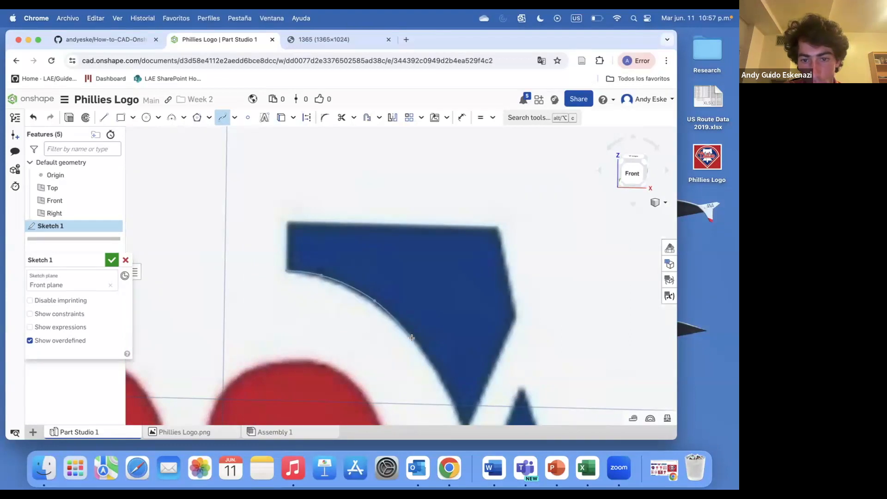
{"action": "scroll", "coordinate": [440, 379], "scroll_direction": "up", "scroll_amount": 3}
{"action": "double_click", "coordinate": [469, 377]}
Close the blue shape above the second l with lines along its two right edges, top edge and short left side
{"action": "key", "text": "l"}
{"action": "left_click", "coordinate": [469, 375]}
{"action": "left_click", "coordinate": [546, 199]}
{"action": "middle_click_drag", "start_coordinate": [546, 199], "coordinate": [581, 304]}
{"action": "left_click", "coordinate": [558, 165]}
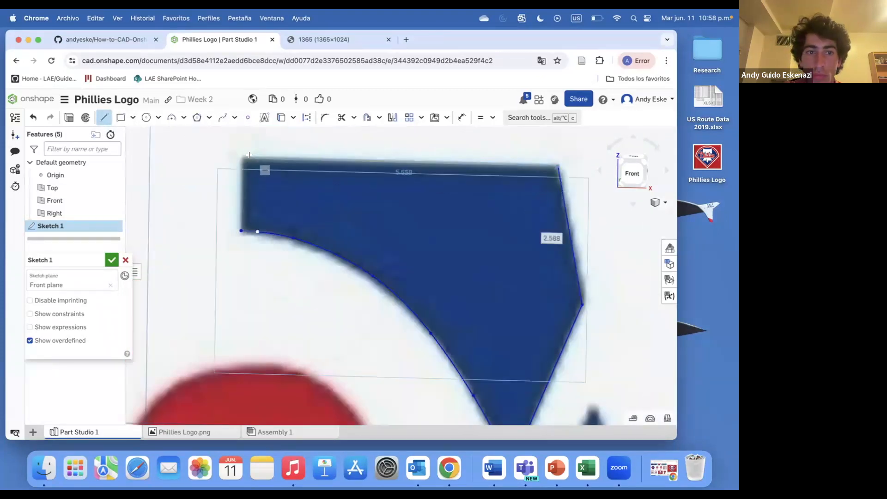
{"action": "left_click", "coordinate": [241, 158]}
{"action": "left_click", "coordinate": [241, 230]}
{"action": "key", "text": "Escape"}
Trace the blue star above the second i with a closed outline of straight lines through its points and inner corners
{"action": "scroll", "coordinate": [306, 192], "scroll_direction": "down", "scroll_amount": 5}
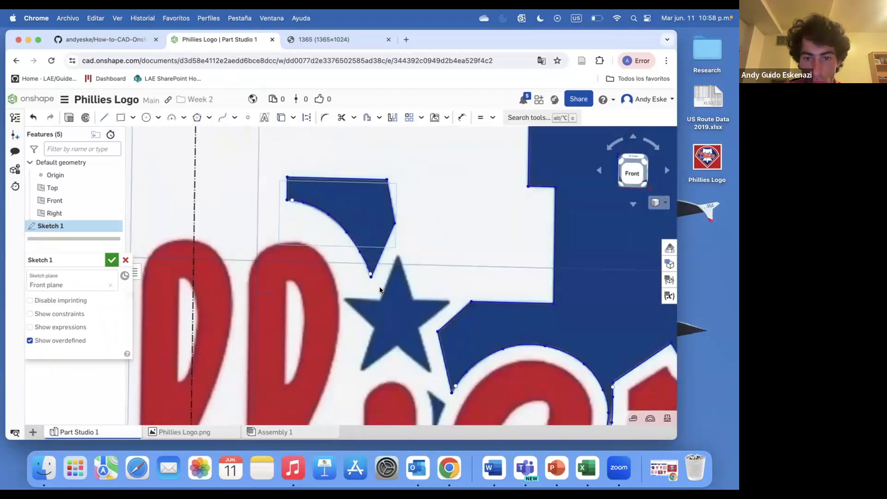
{"action": "scroll", "coordinate": [382, 298], "scroll_direction": "up", "scroll_amount": 5}
{"action": "key", "text": "l"}
{"action": "left_click", "coordinate": [372, 304]}
{"action": "scroll", "coordinate": [399, 276], "scroll_direction": "down", "scroll_amount": 3}
{"action": "left_click", "coordinate": [427, 187]}
{"action": "left_click", "coordinate": [463, 291]}
{"action": "left_click", "coordinate": [551, 293]}
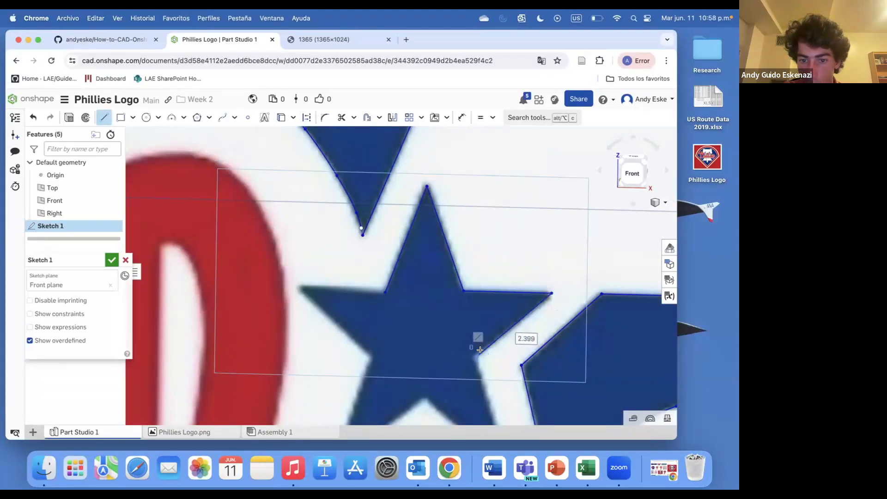
{"action": "left_click", "coordinate": [479, 350]}
{"action": "scroll", "coordinate": [479, 349], "scroll_direction": "down", "scroll_amount": 3}
{"action": "scroll", "coordinate": [493, 372], "scroll_direction": "up", "scroll_amount": 3}
{"action": "left_click", "coordinate": [493, 373]}
{"action": "left_click", "coordinate": [415, 315]}
{"action": "left_click", "coordinate": [338, 371]}
{"action": "left_click", "coordinate": [363, 274]}
{"action": "left_click", "coordinate": [298, 209]}
{"action": "left_click", "coordinate": [379, 213]}
{"action": "key", "text": "Escape"}
Trace the small blue sliver between the second i and the e with a top line and splines along its sides
{"action": "scroll", "coordinate": [332, 193], "scroll_direction": "down", "scroll_amount": 5}
{"action": "scroll", "coordinate": [416, 327], "scroll_direction": "up", "scroll_amount": 5}
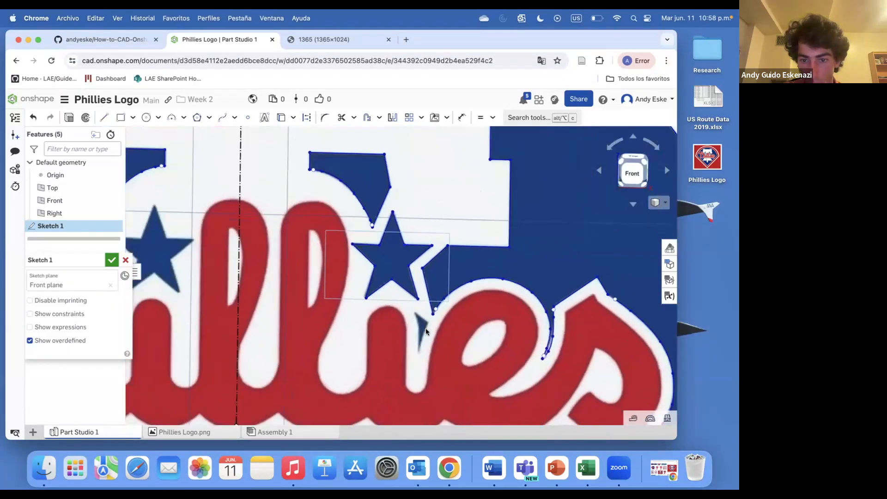
{"action": "key", "text": "l"}
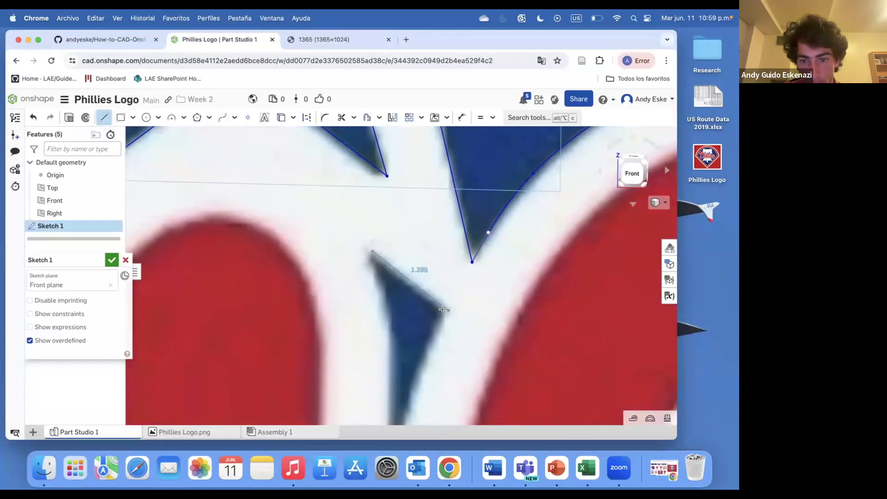
{"action": "scroll", "coordinate": [436, 323], "scroll_direction": "down", "scroll_amount": 5}
{"action": "left_click", "coordinate": [438, 320]}
{"action": "key", "text": "s"}
{"action": "scroll", "coordinate": [403, 343], "scroll_direction": "up", "scroll_amount": 4}
{"action": "scroll", "coordinate": [444, 378], "scroll_direction": "down", "scroll_amount": 3}
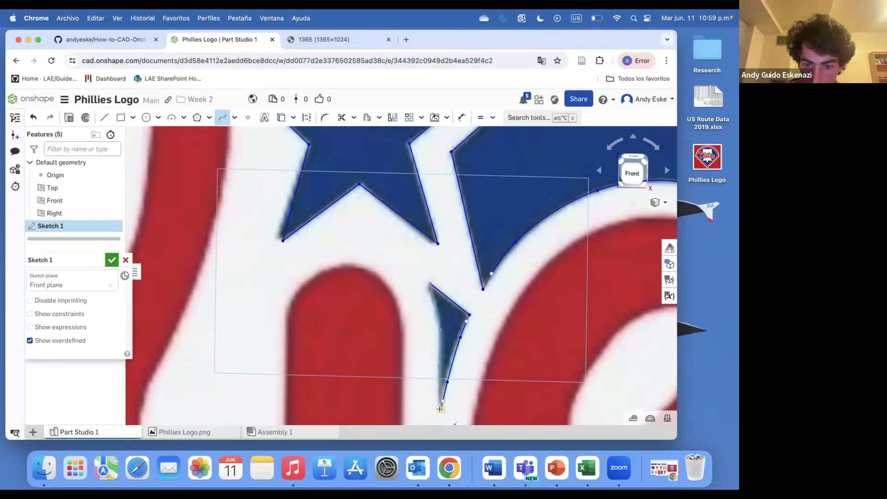
{"action": "scroll", "coordinate": [503, 345], "scroll_direction": "down", "scroll_amount": 6}
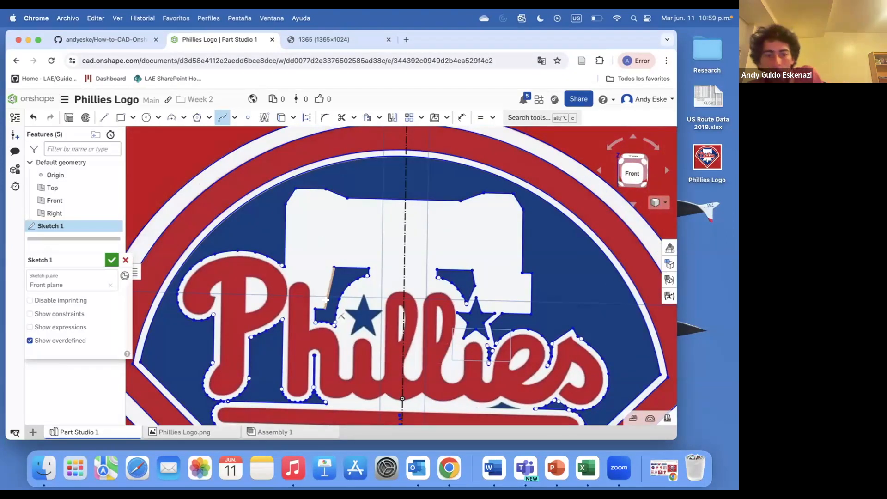
Trace the blue star above the first i with a closed outline of straight lines through its points and inner corners
{"action": "scroll", "coordinate": [359, 327], "scroll_direction": "up", "scroll_amount": 5}
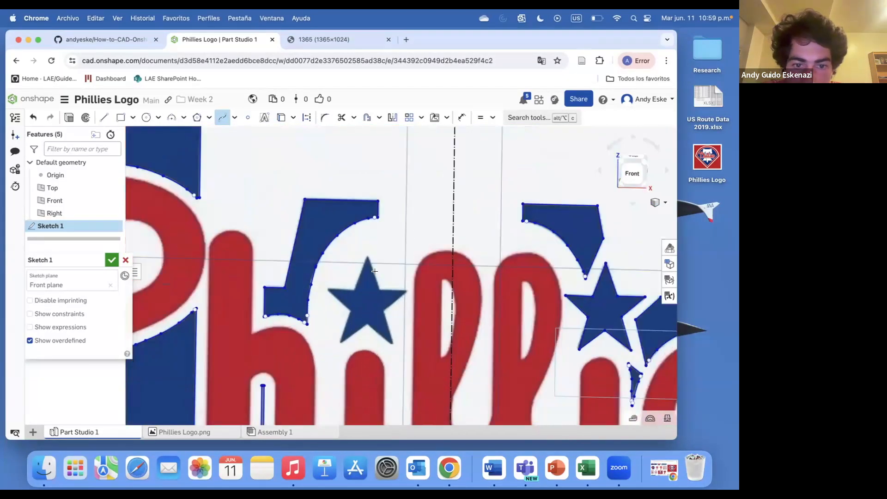
{"action": "key", "text": "l"}
{"action": "scroll", "coordinate": [341, 301], "scroll_direction": "up", "scroll_amount": 1}
{"action": "left_click", "coordinate": [362, 227]}
{"action": "left_click", "coordinate": [386, 297]}
{"action": "left_click", "coordinate": [445, 299]}
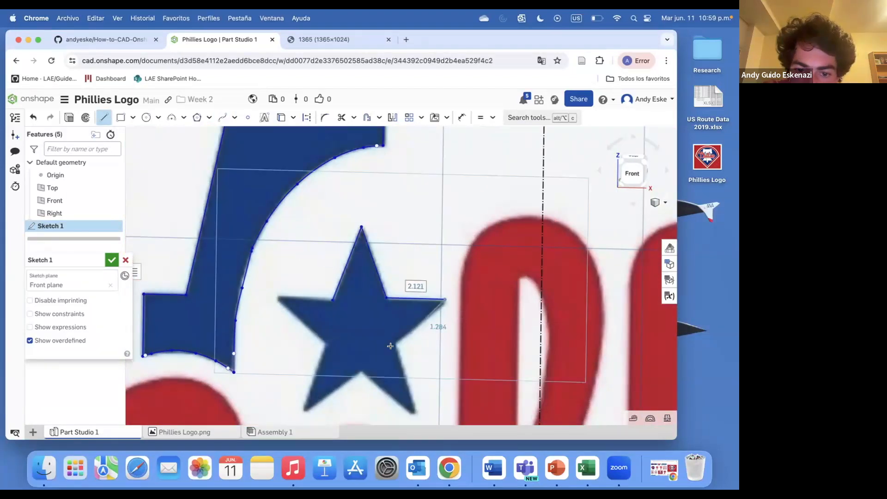
{"action": "left_click", "coordinate": [397, 343]}
{"action": "left_click", "coordinate": [416, 414]}
{"action": "left_click", "coordinate": [361, 373]}
{"action": "left_click", "coordinate": [305, 411]}
{"action": "left_click", "coordinate": [324, 343]}
{"action": "left_click", "coordinate": [276, 298]}
{"action": "left_click", "coordinate": [332, 299]}
{"action": "key", "text": "Escape"}
Draw straight lines along the left edges of the white openings inside both l's
{"action": "scroll", "coordinate": [400, 310], "scroll_direction": "down", "scroll_amount": 6}
{"action": "scroll", "coordinate": [423, 298], "scroll_direction": "up", "scroll_amount": 5}
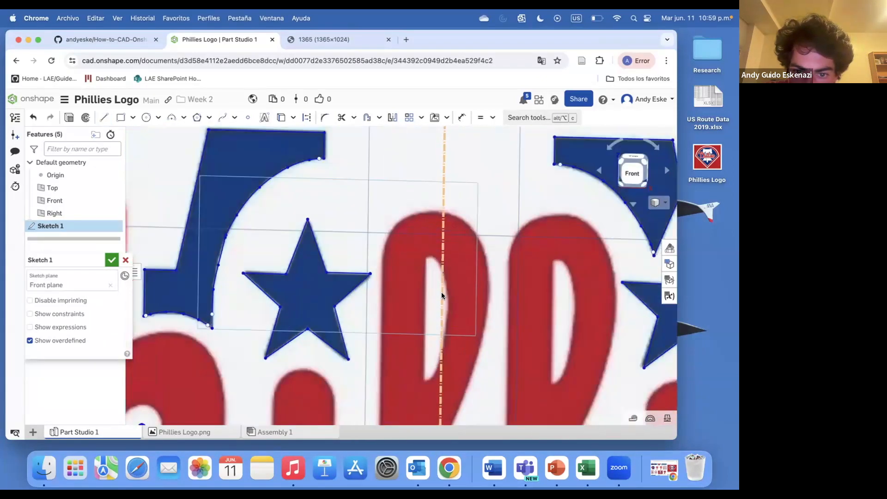
{"action": "left_click", "coordinate": [106, 119]}
{"action": "left_click", "coordinate": [424, 256]}
{"action": "key", "text": "Escape"}
{"action": "left_click", "coordinate": [105, 118]}
{"action": "left_click", "coordinate": [551, 383]}
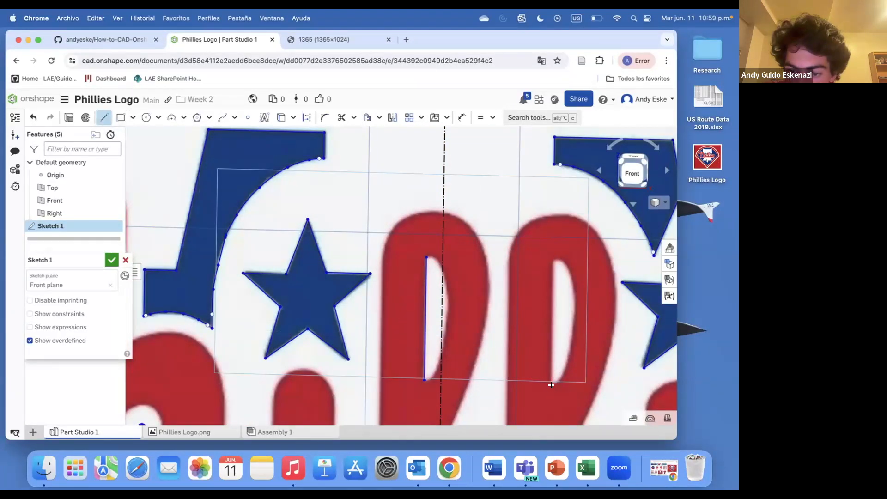
{"action": "left_click", "coordinate": [552, 261]}
{"action": "key", "text": "Escape"}
Trace the curved right edge of the first l's white opening with a spline joining the ends of its straight edge
{"action": "scroll", "coordinate": [428, 302], "scroll_direction": "up", "scroll_amount": 2}
{"action": "left_click", "coordinate": [222, 118]}
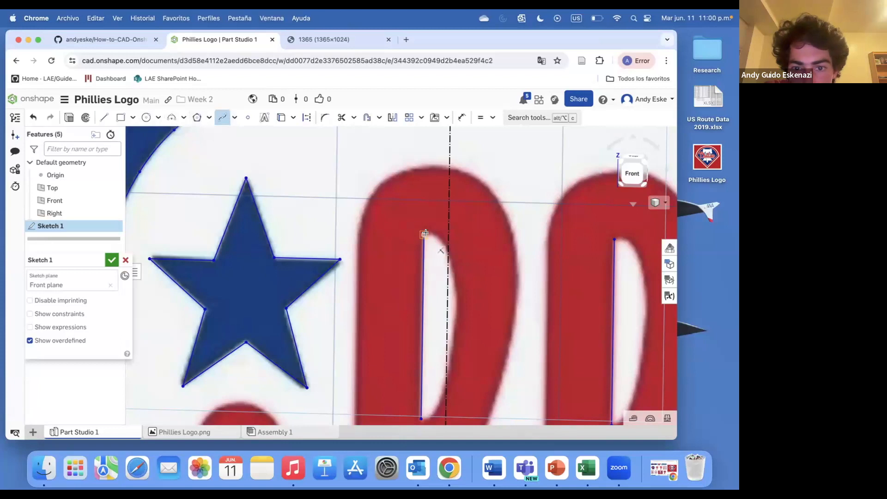
{"action": "left_click", "coordinate": [424, 233]}
{"action": "scroll", "coordinate": [425, 233], "scroll_direction": "up", "scroll_amount": 3}
{"action": "scroll", "coordinate": [511, 378], "scroll_direction": "down", "scroll_amount": 3}
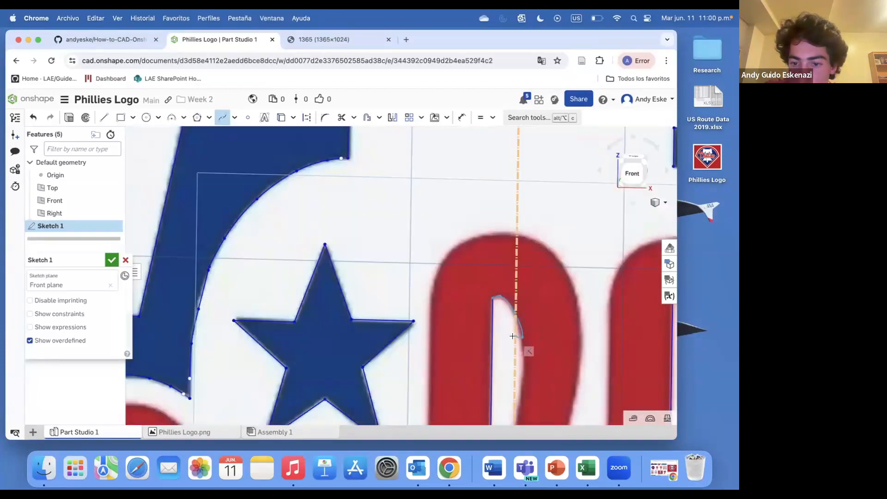
{"action": "scroll", "coordinate": [536, 295], "scroll_direction": "down", "scroll_amount": 3}
{"action": "left_click", "coordinate": [543, 241]}
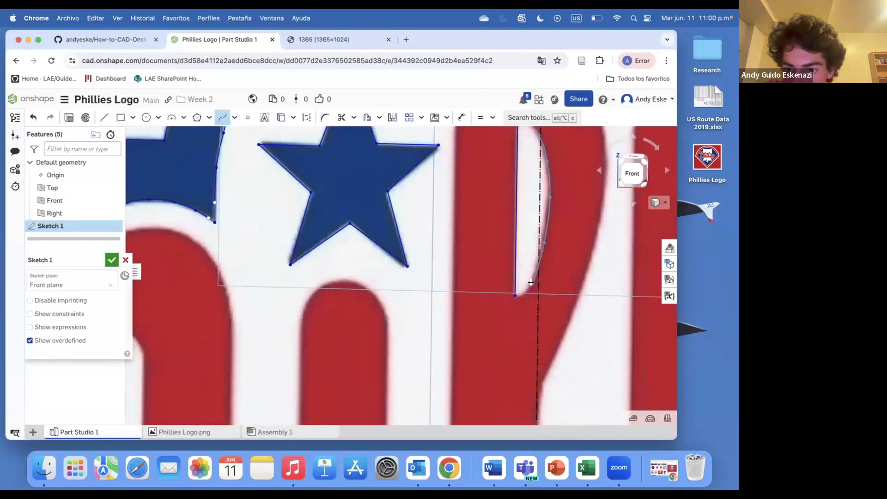
{"action": "left_click", "coordinate": [516, 295]}
Trace the curved right edge of the second l's white opening with a spline joining the ends of its straight edge
{"action": "scroll", "coordinate": [526, 303], "scroll_direction": "down", "scroll_amount": 5}
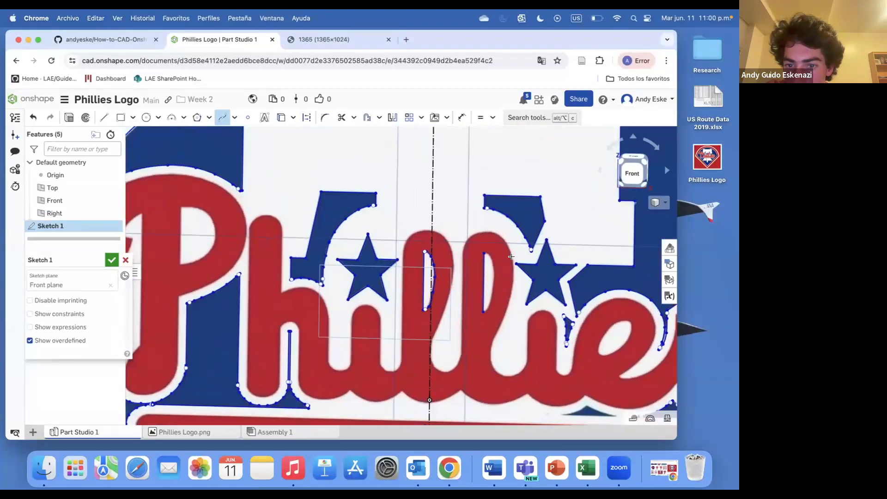
{"action": "scroll", "coordinate": [406, 234], "scroll_direction": "up", "scroll_amount": 8}
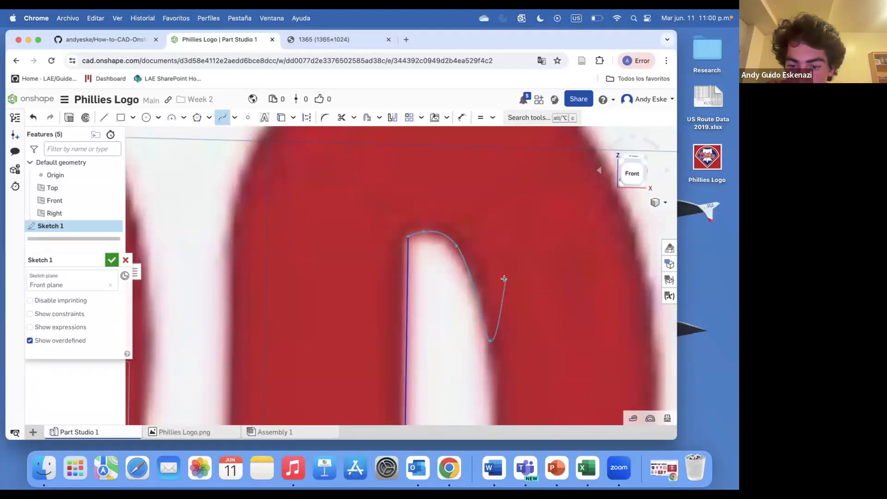
{"action": "scroll", "coordinate": [503, 278], "scroll_direction": "down", "scroll_amount": 4}
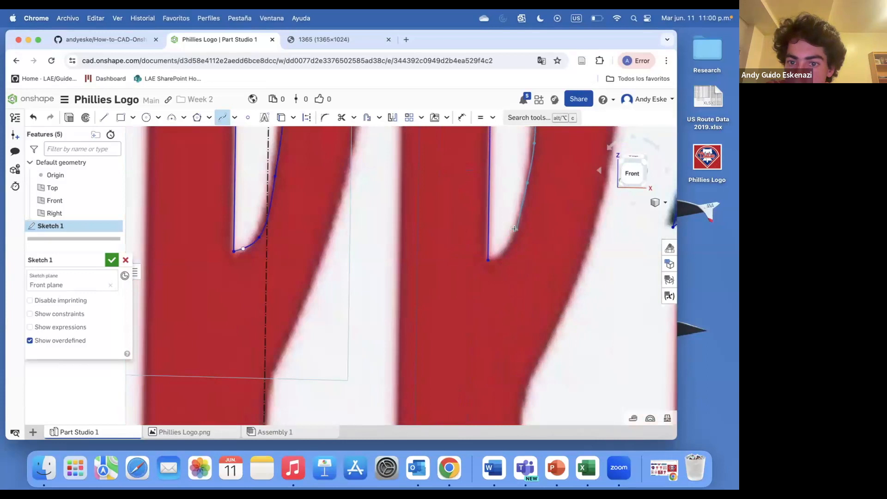
{"action": "left_click", "coordinate": [488, 259]}
{"action": "scroll", "coordinate": [527, 250], "scroll_direction": "down", "scroll_amount": 4}
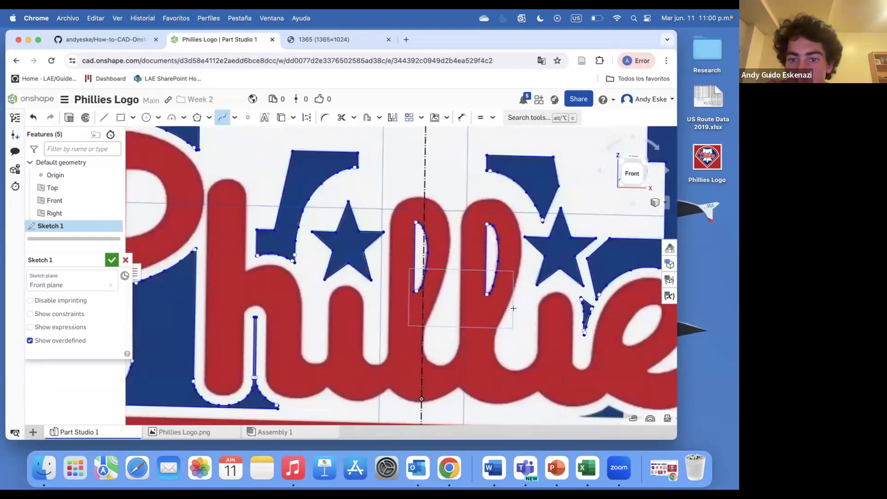
Trace the red P's outer curve with a spline from the hook's tip around the bowl to the stem's right edge
{"action": "scroll", "coordinate": [416, 314], "scroll_direction": "down", "scroll_amount": 6}
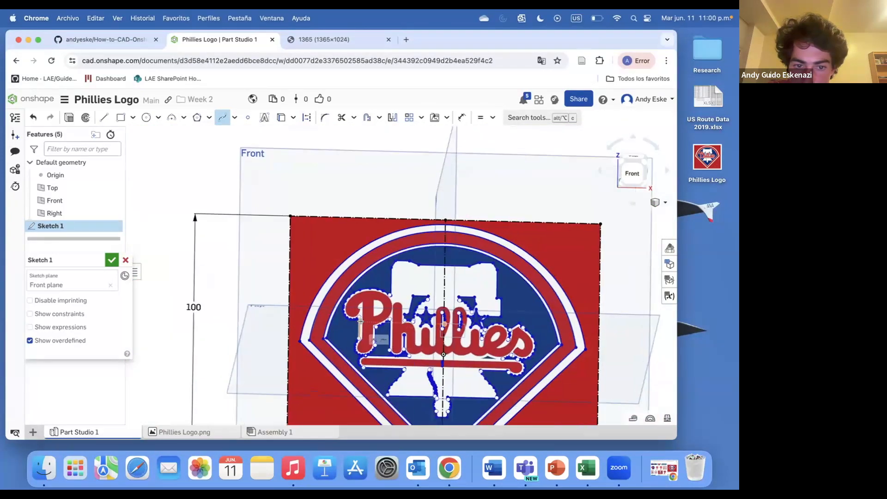
{"action": "scroll", "coordinate": [361, 320], "scroll_direction": "up", "scroll_amount": 8}
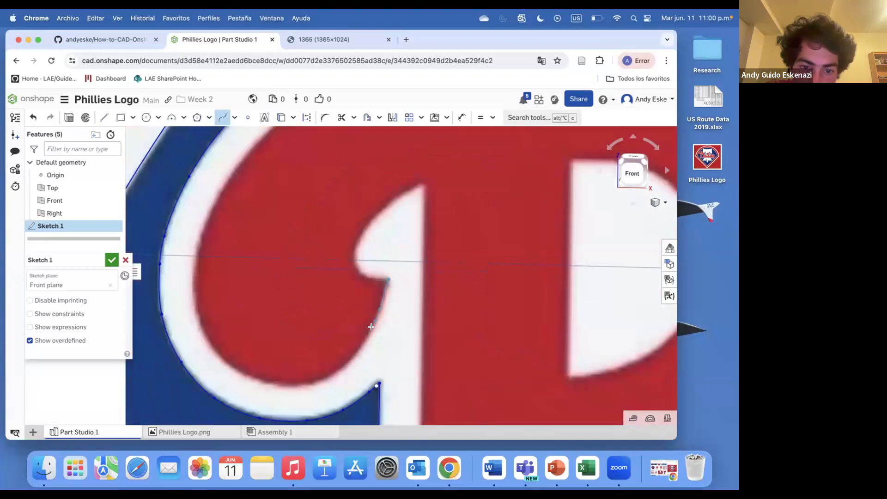
{"action": "left_click", "coordinate": [204, 311]}
{"action": "left_click", "coordinate": [197, 289]}
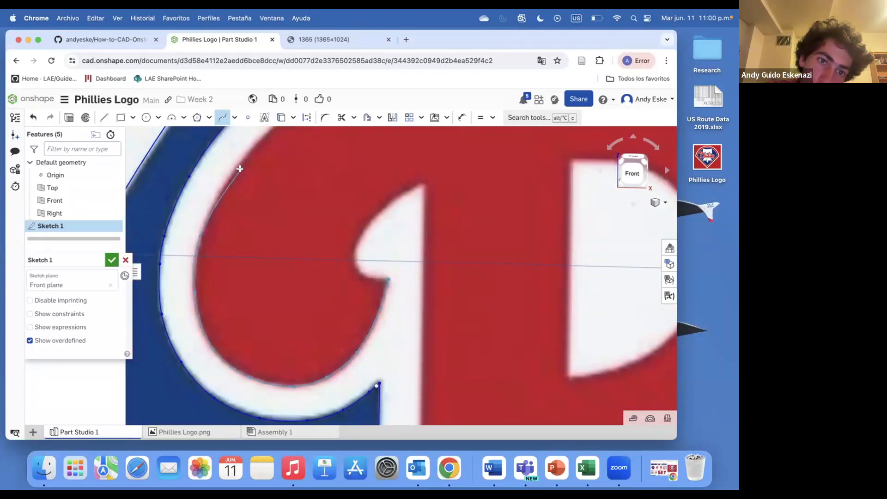
{"action": "scroll", "coordinate": [233, 169], "scroll_direction": "down", "scroll_amount": 3}
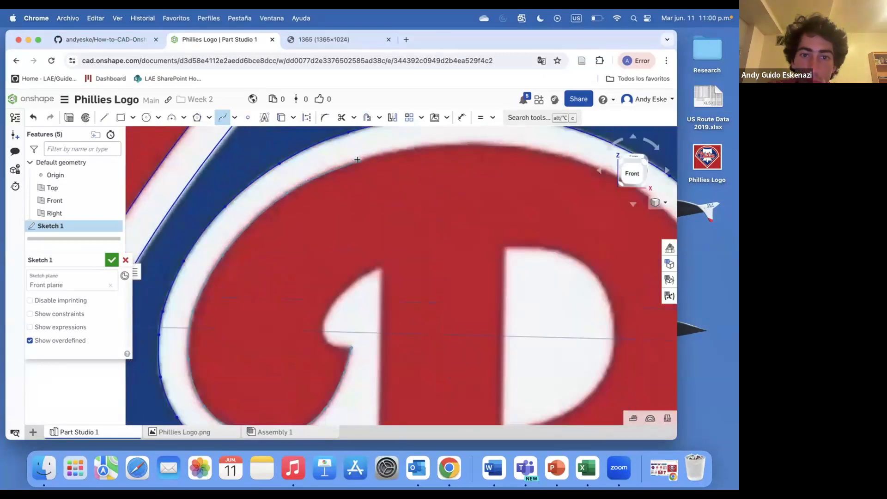
{"action": "scroll", "coordinate": [531, 148], "scroll_direction": "down", "scroll_amount": 5}
{"action": "scroll", "coordinate": [554, 184], "scroll_direction": "up", "scroll_amount": 4}
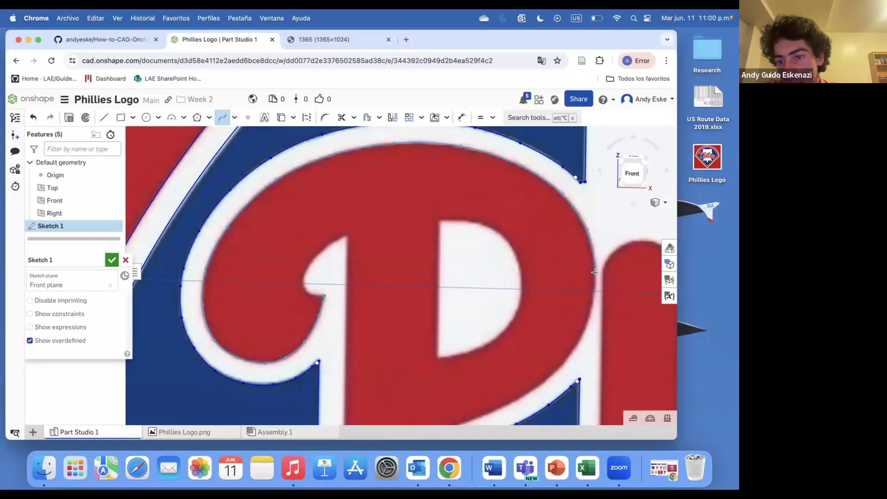
{"action": "scroll", "coordinate": [558, 351], "scroll_direction": "up", "scroll_amount": 3}
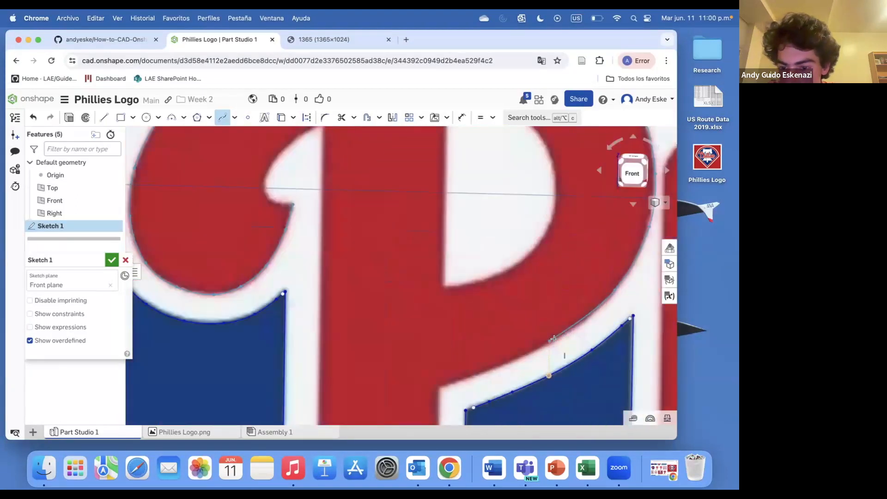
{"action": "key", "text": "Escape"}
Draw a straight line down the right edge of the P's stem to the start of its rounded foot
{"action": "scroll", "coordinate": [461, 273], "scroll_direction": "down", "scroll_amount": 4}
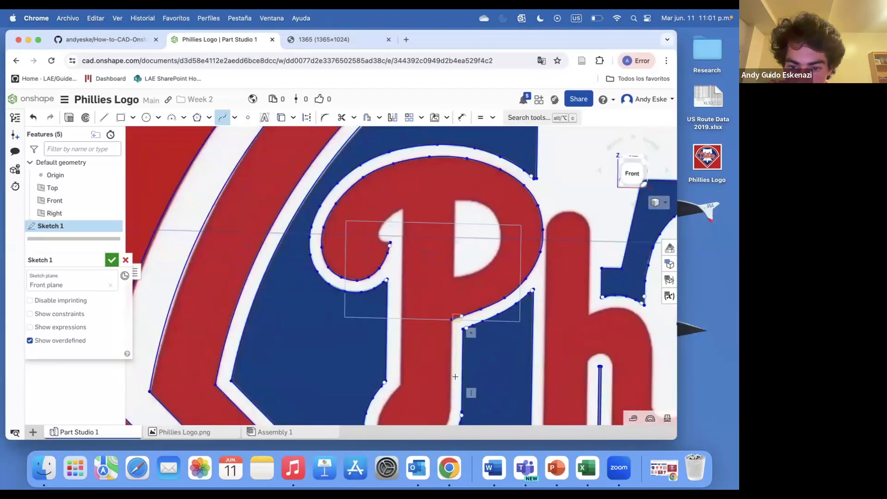
{"action": "scroll", "coordinate": [459, 379], "scroll_direction": "up", "scroll_amount": 3}
{"action": "left_click", "coordinate": [105, 117]}
{"action": "left_click", "coordinate": [450, 279]}
{"action": "scroll", "coordinate": [460, 231], "scroll_direction": "down", "scroll_amount": 4}
{"action": "scroll", "coordinate": [465, 304], "scroll_direction": "up", "scroll_amount": 3}
{"action": "left_click", "coordinate": [447, 330]}
{"action": "key", "text": "Escape"}
Trace the rounded foot of the P with a spline from the stem's right edge around to its left corner
{"action": "left_click", "coordinate": [222, 117]}
{"action": "scroll", "coordinate": [427, 351], "scroll_direction": "up", "scroll_amount": 3}
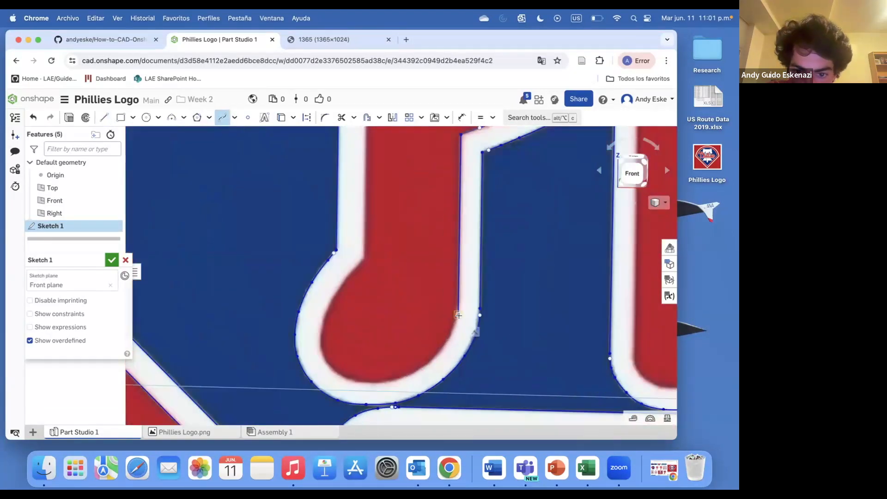
{"action": "left_click", "coordinate": [436, 355]}
{"action": "left_click", "coordinate": [371, 382]}
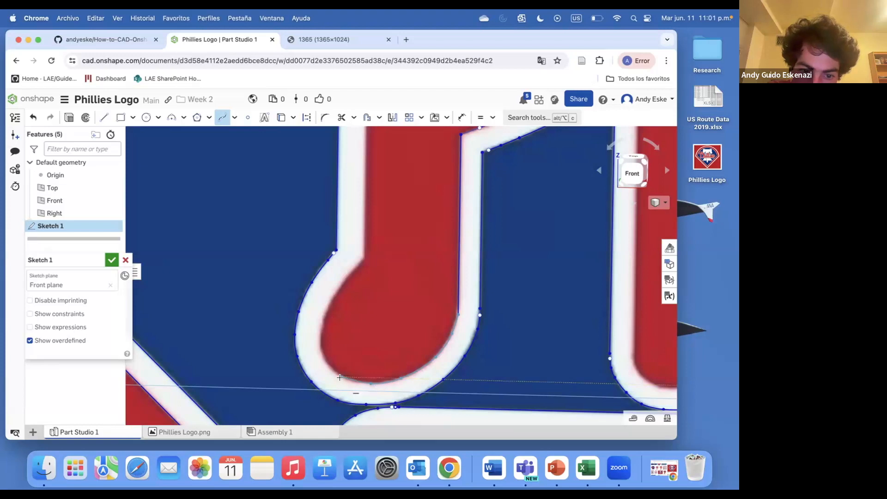
{"action": "left_click", "coordinate": [321, 333]}
{"action": "left_click", "coordinate": [327, 312]}
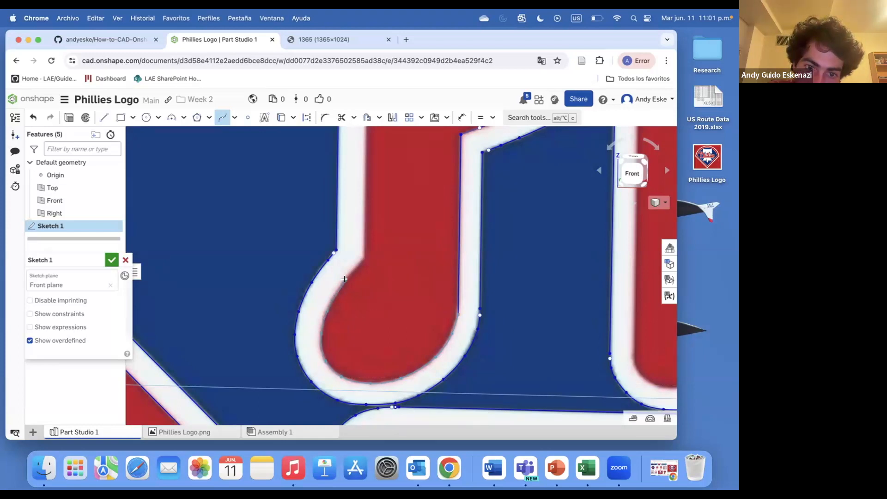
{"action": "left_click", "coordinate": [363, 260]}
{"action": "key", "text": "Escape"}
Draw a straight line up the left edge of the P's stem from the foot's corner to the notch's upper tip
{"action": "left_click", "coordinate": [104, 119]}
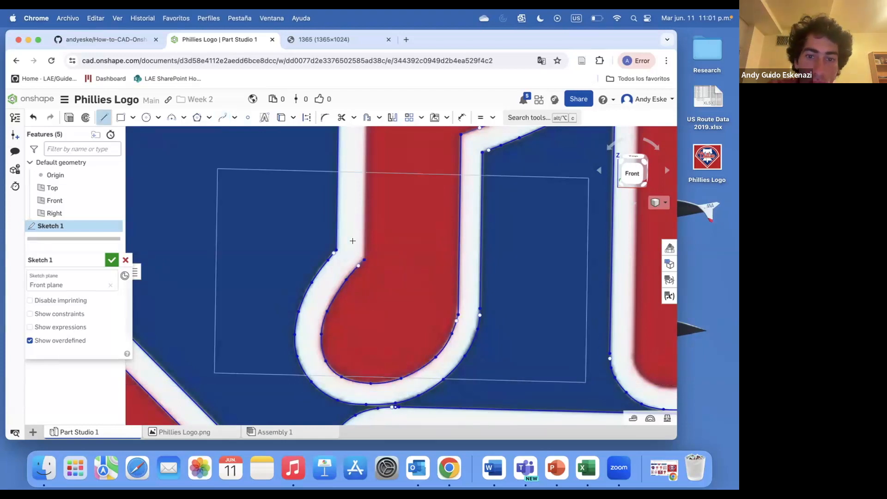
{"action": "left_click", "coordinate": [363, 259]}
{"action": "scroll", "coordinate": [377, 294], "scroll_direction": "down", "scroll_amount": 3}
{"action": "scroll", "coordinate": [377, 273], "scroll_direction": "down", "scroll_amount": 3}
{"action": "scroll", "coordinate": [371, 146], "scroll_direction": "up", "scroll_amount": 5}
{"action": "left_click", "coordinate": [386, 163]}
{"action": "key", "text": "Escape"}
Close the P's outline with a spline around the white notch, from its upper tip to the hook's tip
{"action": "scroll", "coordinate": [351, 153], "scroll_direction": "up", "scroll_amount": 3}
{"action": "left_click", "coordinate": [222, 117]}
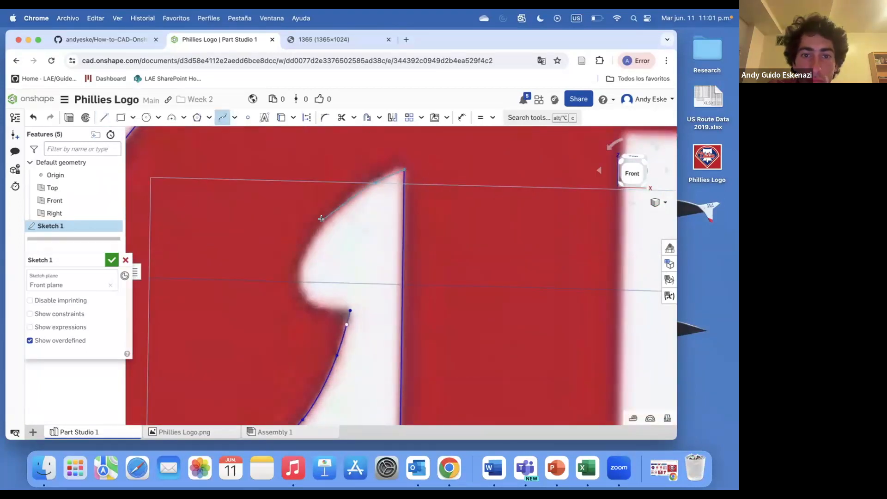
{"action": "left_click", "coordinate": [350, 311]}
Trace the white opening inside the P's bowl with a straight left edge and a spline around its curved side
{"action": "scroll", "coordinate": [336, 226], "scroll_direction": "down", "scroll_amount": 5}
{"action": "left_click", "coordinate": [104, 117]}
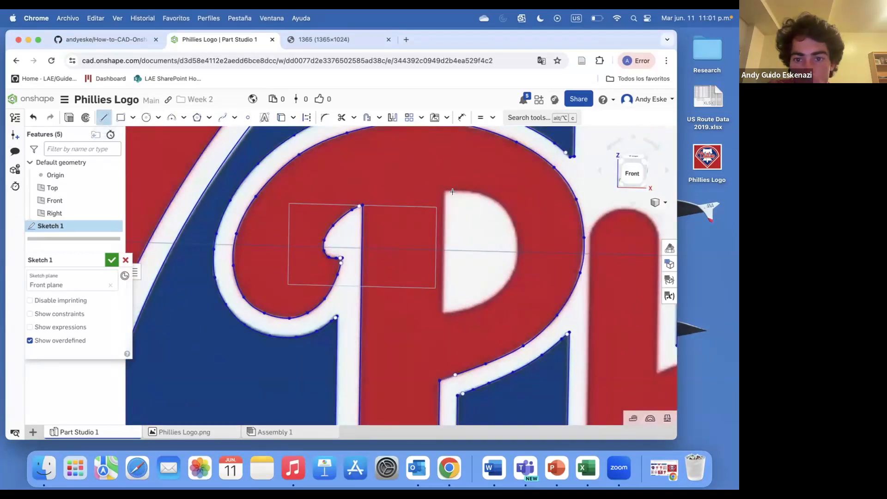
{"action": "left_click", "coordinate": [443, 313]}
{"action": "key", "text": "Escape"}
{"action": "left_click", "coordinate": [222, 117]}
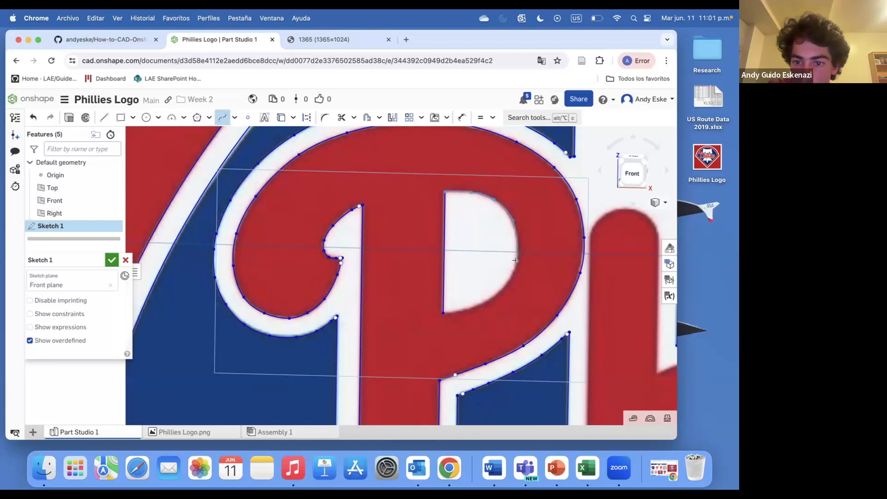
{"action": "left_click", "coordinate": [443, 313]}
Draw a straight line along the full left edge of the red h's stem
{"action": "scroll", "coordinate": [259, 277], "scroll_direction": "down", "scroll_amount": 5}
{"action": "left_click", "coordinate": [104, 117]}
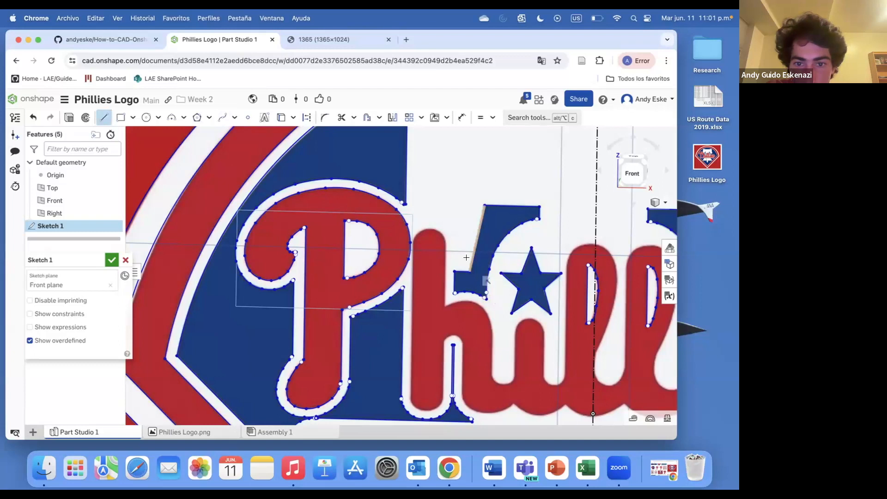
{"action": "scroll", "coordinate": [447, 246], "scroll_direction": "up", "scroll_amount": 5}
{"action": "left_click", "coordinate": [342, 239]}
{"action": "scroll", "coordinate": [352, 235], "scroll_direction": "down", "scroll_amount": 5}
{"action": "scroll", "coordinate": [358, 355], "scroll_direction": "up", "scroll_amount": 3}
{"action": "left_click", "coordinate": [341, 378]}
{"action": "key", "text": "Escape"}
Draw straight lines along both sides of the white arched opening between the legs of the h
{"action": "left_click", "coordinate": [104, 118]}
{"action": "scroll", "coordinate": [386, 367], "scroll_direction": "up", "scroll_amount": 3}
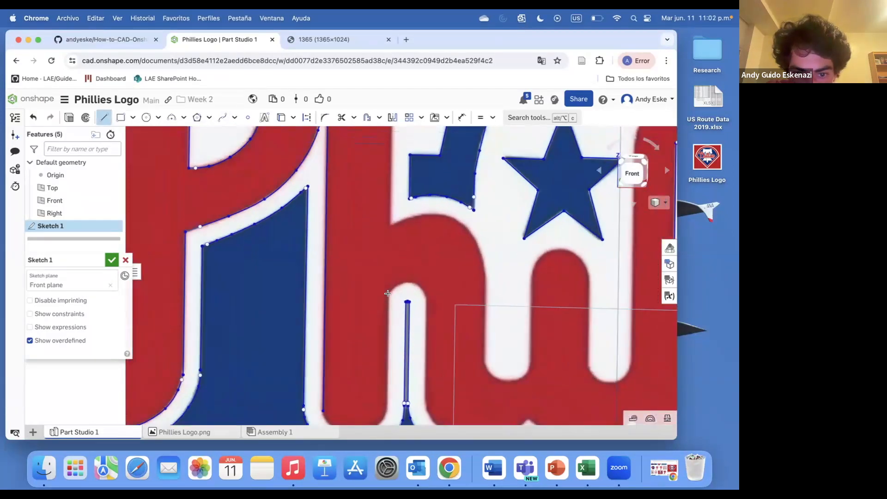
{"action": "scroll", "coordinate": [386, 368], "scroll_direction": "down", "scroll_amount": 3}
{"action": "scroll", "coordinate": [386, 367], "scroll_direction": "up", "scroll_amount": 3}
{"action": "left_click", "coordinate": [386, 367]}
{"action": "key", "text": "Escape"}
{"action": "left_click", "coordinate": [104, 118]}
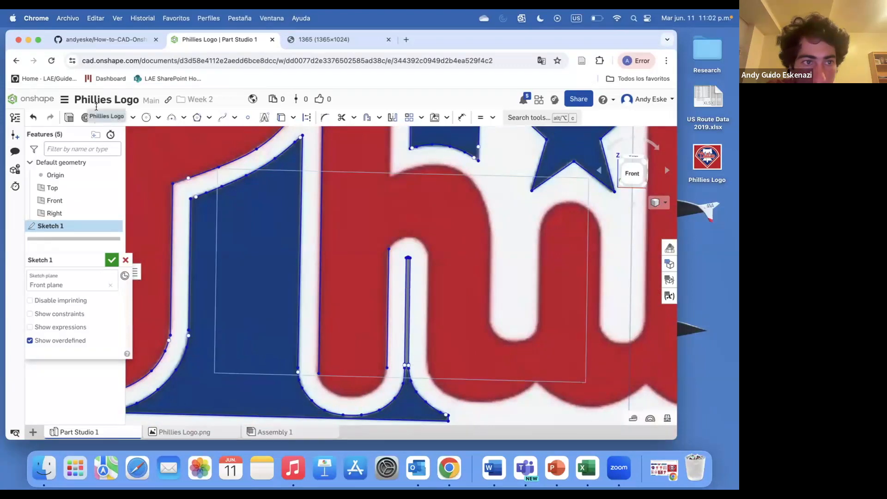
{"action": "scroll", "coordinate": [426, 253], "scroll_direction": "up", "scroll_amount": 5}
{"action": "left_click", "coordinate": [426, 252]}
{"action": "left_click", "coordinate": [426, 398]}
{"action": "key", "text": "Escape"}
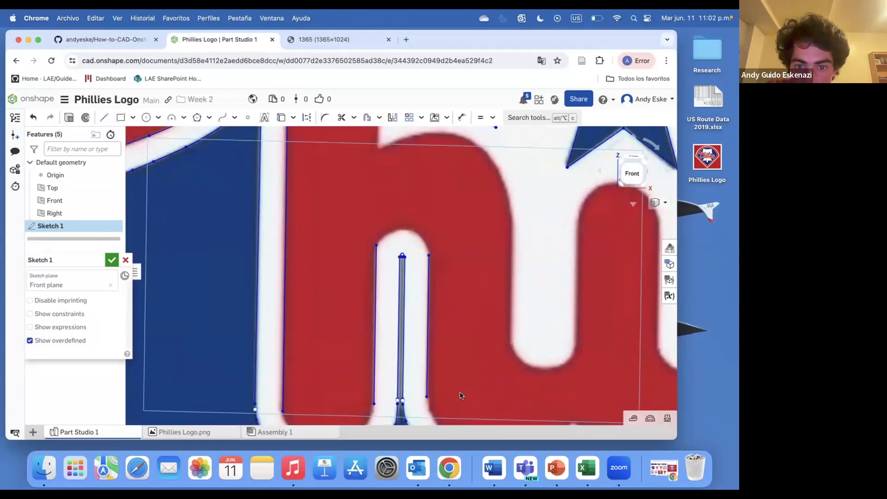
Draw a straight line along the right edge of the h's upper stem, from the arch's corner to the rounded top
{"action": "scroll", "coordinate": [426, 398], "scroll_direction": "down", "scroll_amount": 3}
{"action": "left_click", "coordinate": [102, 117]}
{"action": "scroll", "coordinate": [419, 222], "scroll_direction": "up", "scroll_amount": 3}
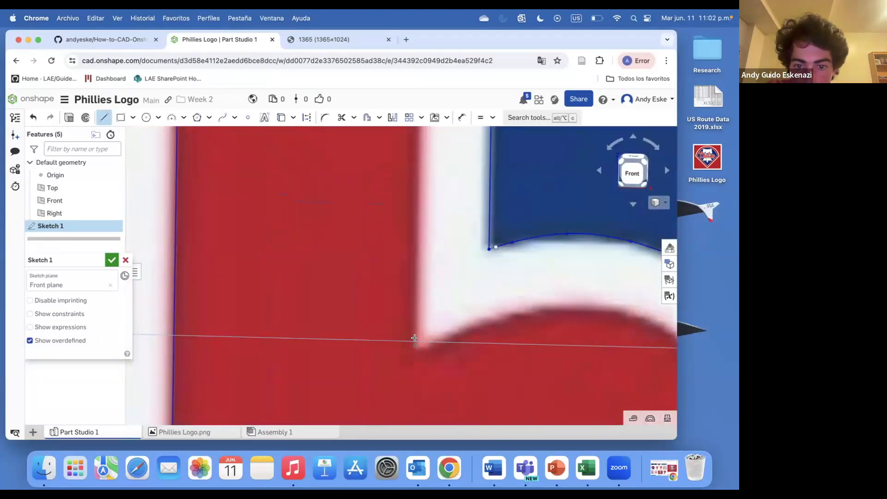
{"action": "left_click", "coordinate": [418, 213]}
{"action": "key", "text": "Escape"}
{"action": "scroll", "coordinate": [455, 231], "scroll_direction": "down", "scroll_amount": 5}
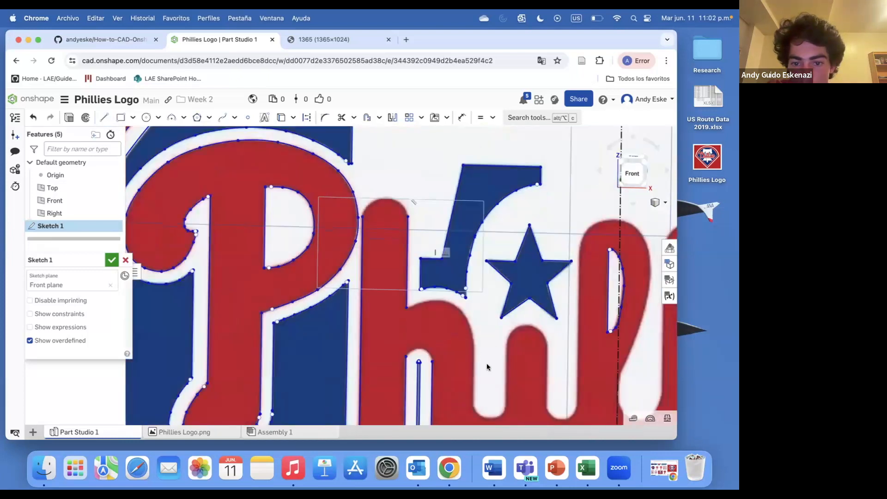
Draw a straight line along the right edge of the h's right leg, beside the white gap before the i
{"action": "scroll", "coordinate": [506, 407], "scroll_direction": "up", "scroll_amount": 3}
{"action": "left_click", "coordinate": [105, 117]}
{"action": "scroll", "coordinate": [426, 315], "scroll_direction": "up", "scroll_amount": 3}
{"action": "left_click", "coordinate": [437, 278]}
{"action": "left_click", "coordinate": [435, 402]}
{"action": "key", "text": "Escape"}
Draw straight lines along both sides of the first i's red stem
{"action": "left_click", "coordinate": [102, 117]}
{"action": "left_click", "coordinate": [506, 407]}
{"action": "left_click", "coordinate": [507, 277]}
{"action": "key", "text": "Escape"}
{"action": "key", "text": "l"}
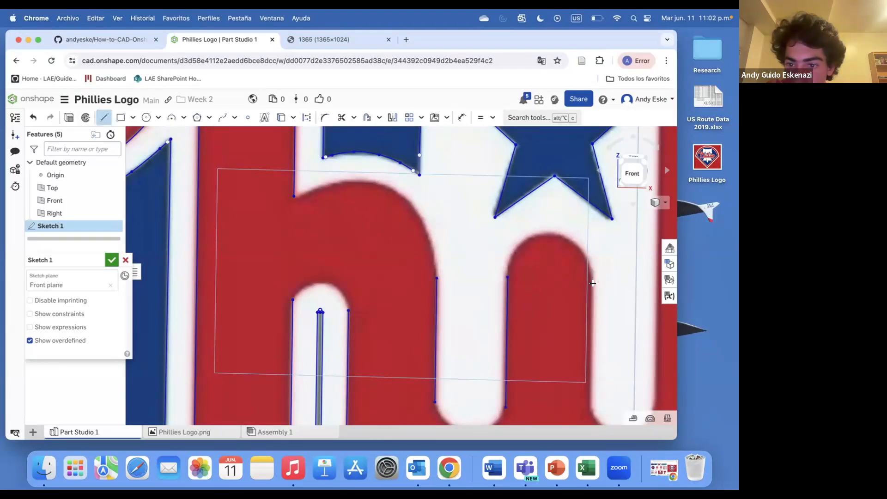
{"action": "left_click", "coordinate": [592, 281]}
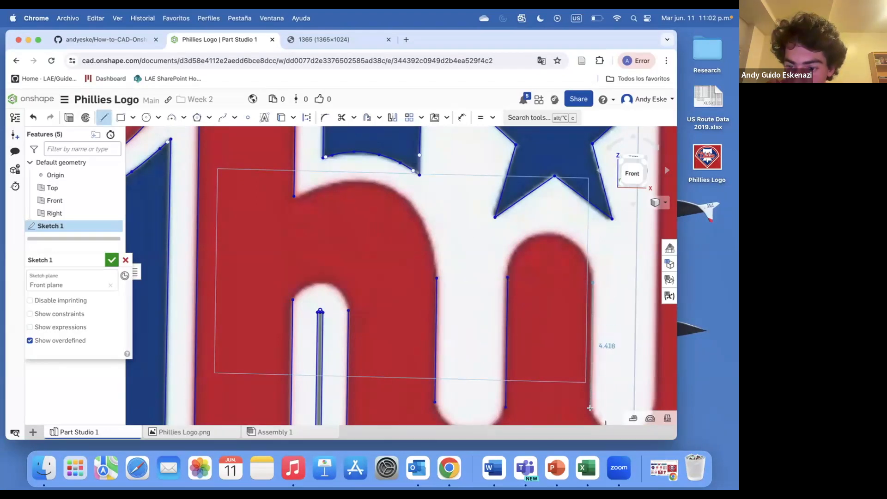
{"action": "left_click", "coordinate": [590, 408]}
{"action": "key", "text": "Escape"}
Draw a straight line along the left edge of the first l's stem
{"action": "scroll", "coordinate": [446, 329], "scroll_direction": "down", "scroll_amount": 5}
{"action": "scroll", "coordinate": [577, 337], "scroll_direction": "up", "scroll_amount": 2}
{"action": "left_click", "coordinate": [103, 117]}
{"action": "scroll", "coordinate": [512, 354], "scroll_direction": "up", "scroll_amount": 5}
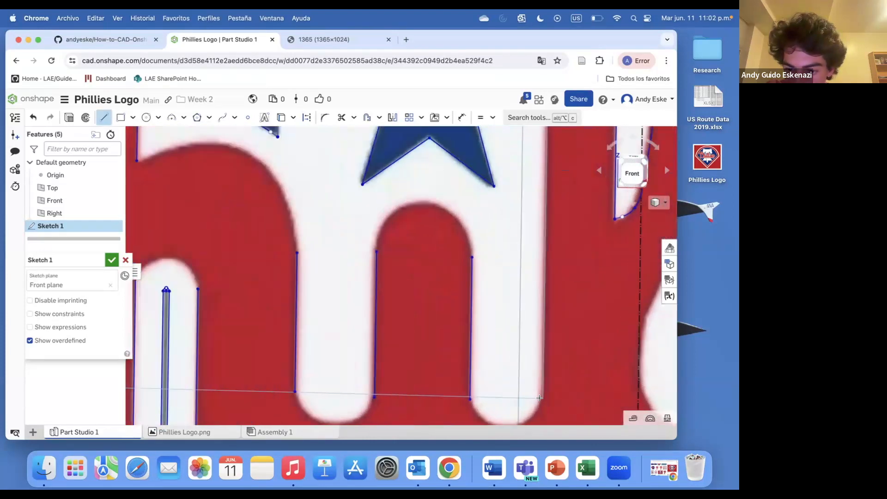
{"action": "left_click", "coordinate": [539, 398]}
{"action": "scroll", "coordinate": [560, 360], "scroll_direction": "down", "scroll_amount": 5}
{"action": "scroll", "coordinate": [560, 241], "scroll_direction": "up", "scroll_amount": 3}
{"action": "left_click", "coordinate": [548, 240]}
{"action": "key", "text": "Escape"}
{"action": "scroll", "coordinate": [480, 231], "scroll_direction": "down", "scroll_amount": 5}
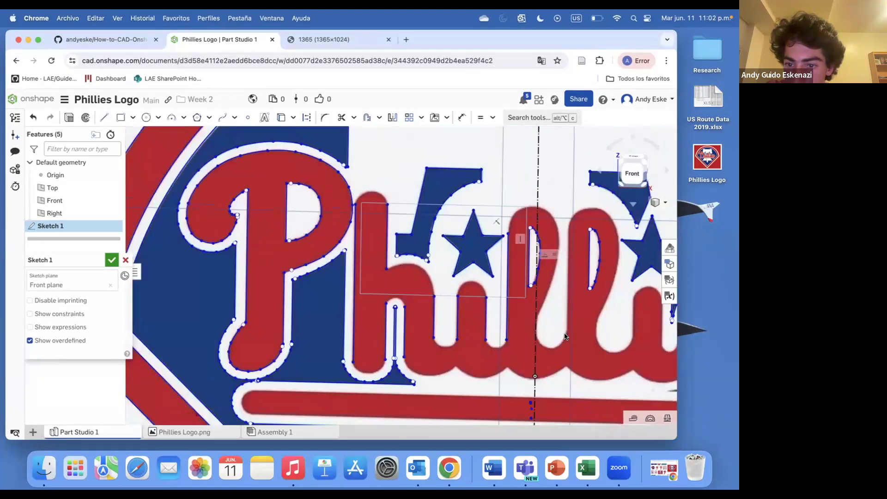
Draw a straight line along the left edge of the second l's stem
{"action": "scroll", "coordinate": [565, 336], "scroll_direction": "up", "scroll_amount": 2}
{"action": "key", "text": "l"}
{"action": "scroll", "coordinate": [572, 330], "scroll_direction": "up", "scroll_amount": 1}
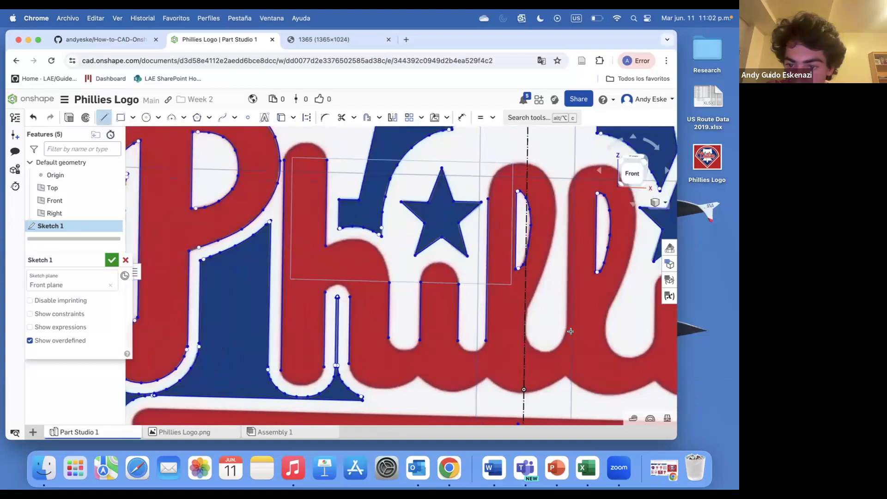
{"action": "left_click", "coordinate": [566, 328]}
{"action": "left_click", "coordinate": [568, 196]}
{"action": "key", "text": "Escape"}
Draw straight lines along both sides of the second i's red stem
{"action": "scroll", "coordinate": [474, 223], "scroll_direction": "down", "scroll_amount": 4}
{"action": "scroll", "coordinate": [554, 259], "scroll_direction": "up", "scroll_amount": 5}
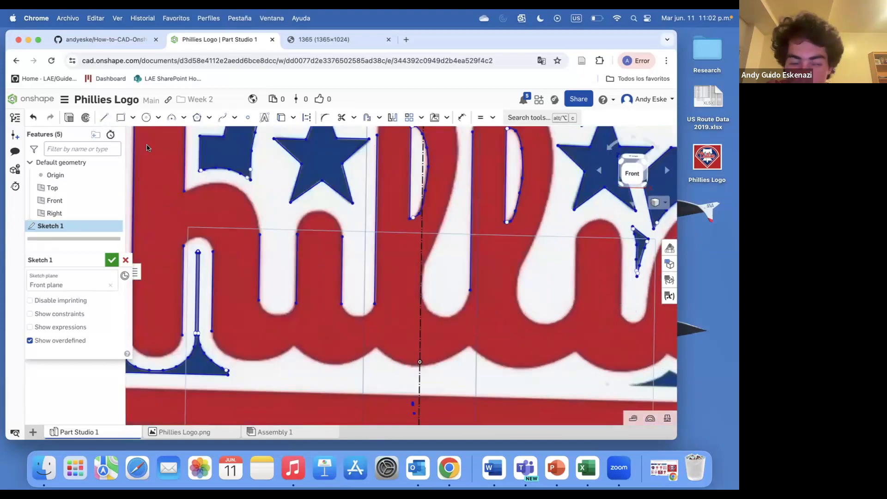
{"action": "left_click", "coordinate": [103, 118]}
{"action": "scroll", "coordinate": [266, 275], "scroll_direction": "down", "scroll_amount": 1}
{"action": "scroll", "coordinate": [266, 275], "scroll_direction": "down", "scroll_amount": 2}
{"action": "scroll", "coordinate": [485, 281], "scroll_direction": "up", "scroll_amount": 5}
{"action": "left_click_drag", "start_coordinate": [426, 308], "coordinate": [428, 217]}
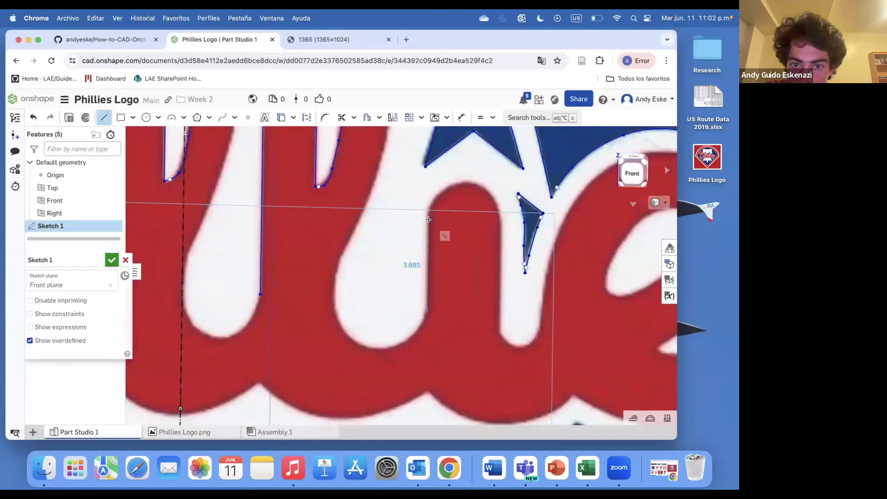
{"action": "left_click_drag", "start_coordinate": [499, 329], "coordinate": [501, 228]}
{"action": "scroll", "coordinate": [504, 258], "scroll_direction": "down", "scroll_amount": 5}
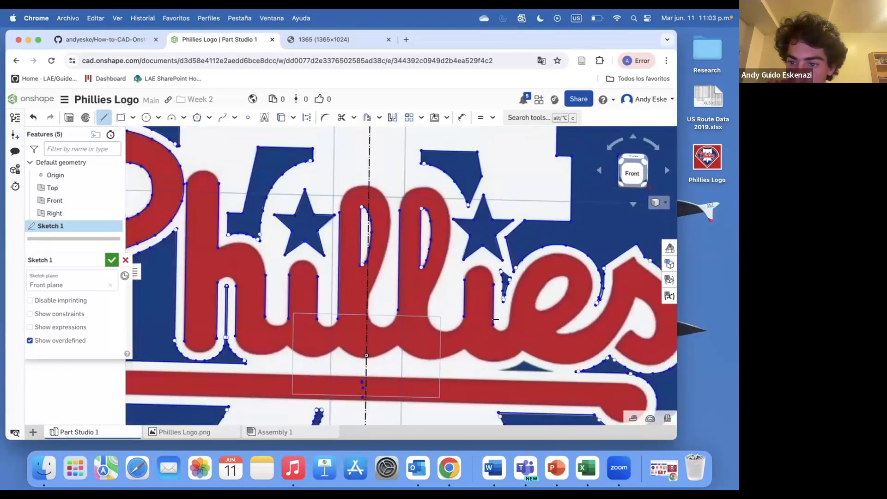
Draw a straight line along the slanted upper edge of the red s, up to its tip
{"action": "scroll", "coordinate": [580, 286], "scroll_direction": "up", "scroll_amount": 4}
{"action": "scroll", "coordinate": [580, 286], "scroll_direction": "up", "scroll_amount": 5}
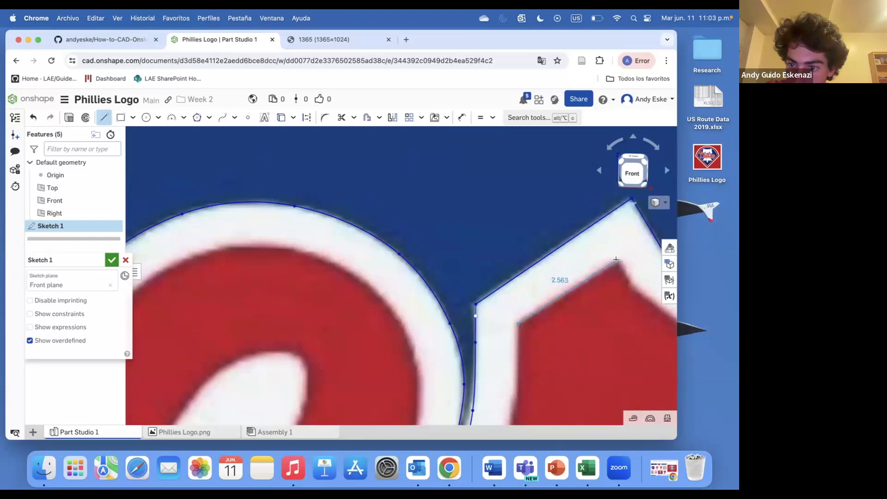
{"action": "key", "text": "Escape"}
Draw a straight line along the full top edge of the red underline bar below the lettering
{"action": "scroll", "coordinate": [615, 260], "scroll_direction": "down", "scroll_amount": 8}
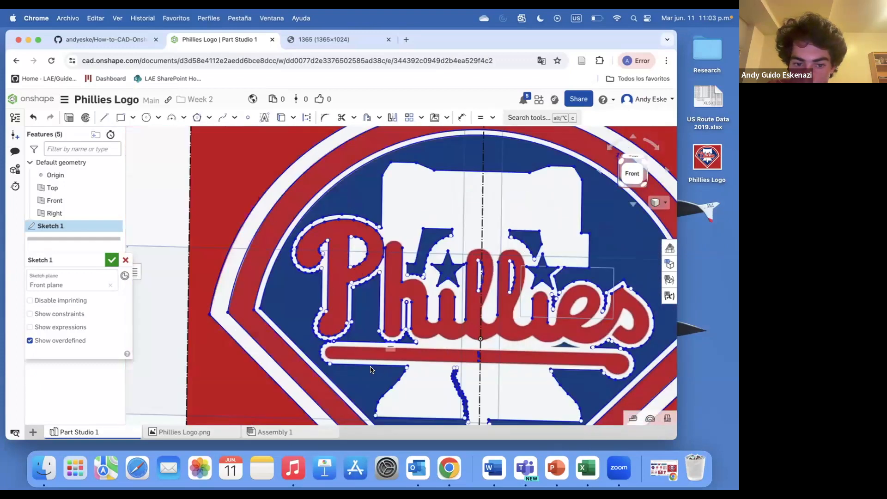
{"action": "scroll", "coordinate": [349, 355], "scroll_direction": "up", "scroll_amount": 7}
{"action": "left_click", "coordinate": [104, 118]}
{"action": "scroll", "coordinate": [281, 311], "scroll_direction": "up", "scroll_amount": 1}
{"action": "left_click", "coordinate": [258, 310]}
{"action": "scroll", "coordinate": [317, 295], "scroll_direction": "down", "scroll_amount": 8}
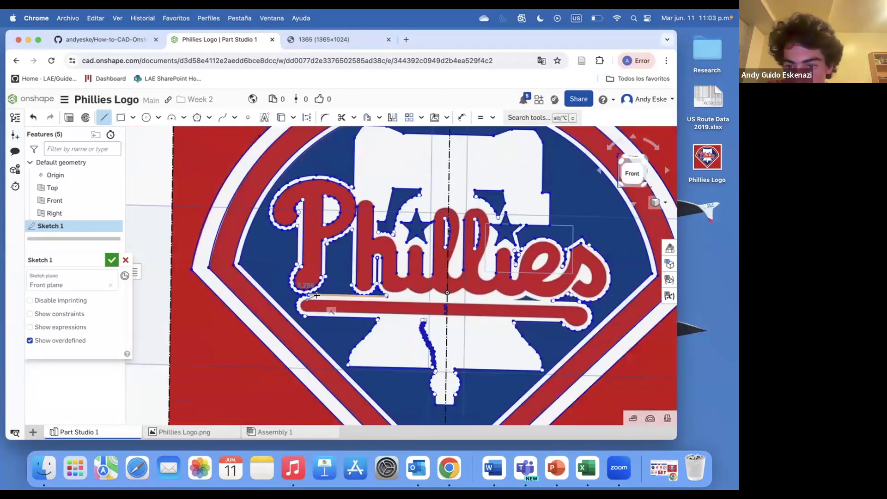
{"action": "scroll", "coordinate": [317, 295], "scroll_direction": "down", "scroll_amount": 3}
{"action": "scroll", "coordinate": [416, 299], "scroll_direction": "up", "scroll_amount": 8}
{"action": "scroll", "coordinate": [290, 290], "scroll_direction": "down", "scroll_amount": 5}
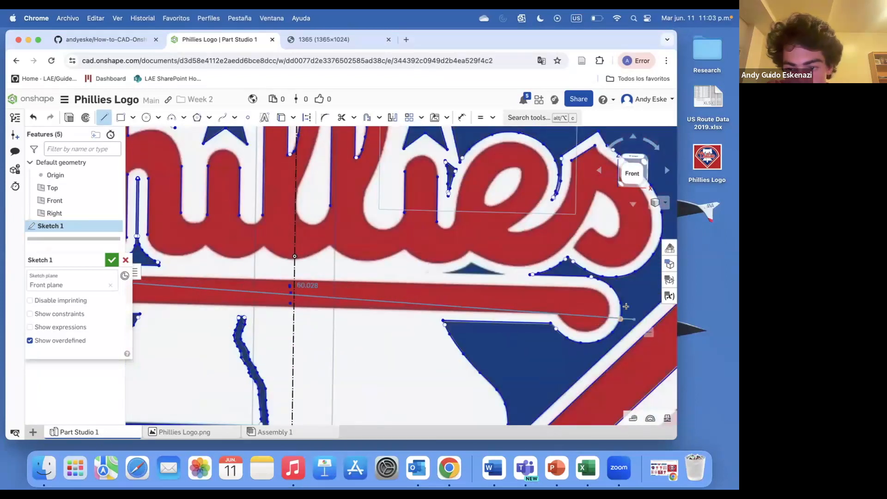
{"action": "scroll", "coordinate": [591, 293], "scroll_direction": "up", "scroll_amount": 4}
{"action": "left_click", "coordinate": [584, 280]}
{"action": "key", "text": "Escape"}
Draw a straight line along the bottom edge of the red underline bar, from the knob's corner to the rounded left end
{"action": "left_click", "coordinate": [104, 117]}
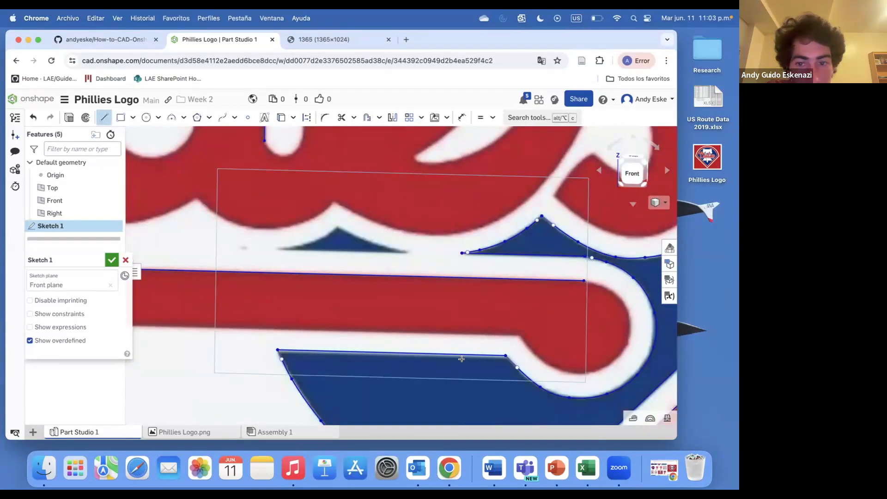
{"action": "left_click", "coordinate": [521, 334]}
{"action": "scroll", "coordinate": [554, 346], "scroll_direction": "down", "scroll_amount": 6}
{"action": "scroll", "coordinate": [287, 343], "scroll_direction": "up", "scroll_amount": 8}
{"action": "left_click", "coordinate": [276, 300]}
{"action": "key", "text": "Escape"}
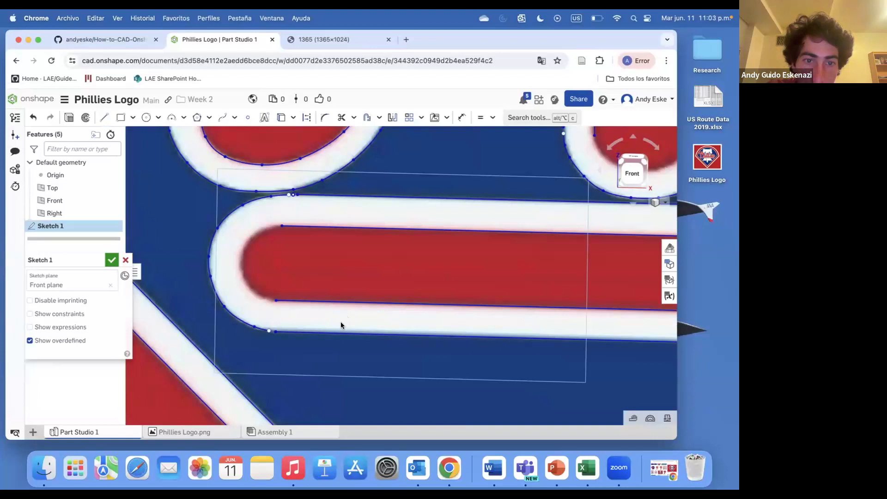
Trace the rounded left end of the red underline bar with a spline joining its top and bottom lines
{"action": "scroll", "coordinate": [339, 325], "scroll_direction": "up", "scroll_amount": 3}
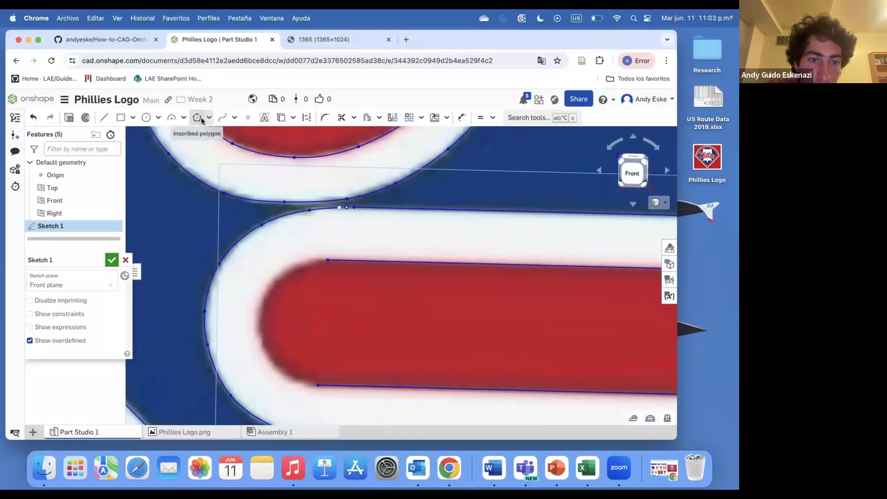
{"action": "left_click", "coordinate": [223, 118]}
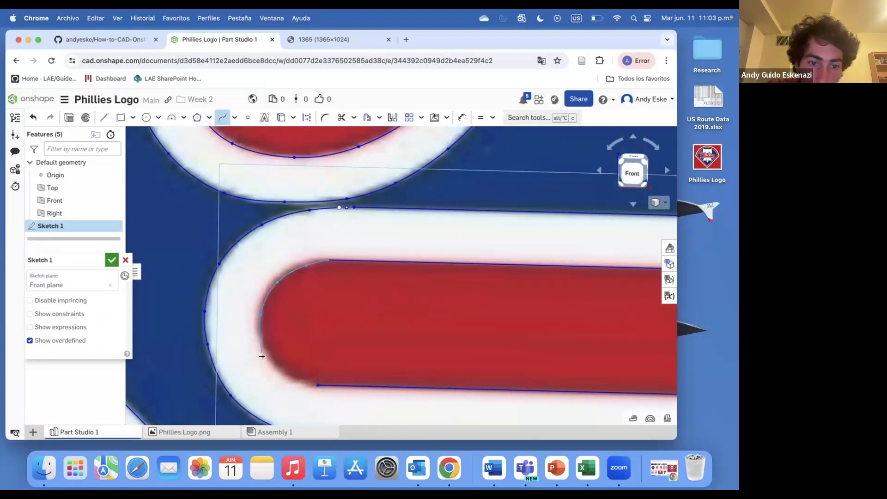
{"action": "double_click", "coordinate": [317, 384]}
Trace the round knob at the right end of the red underline bar with a spline between its straight edges
{"action": "scroll", "coordinate": [294, 368], "scroll_direction": "down", "scroll_amount": 8}
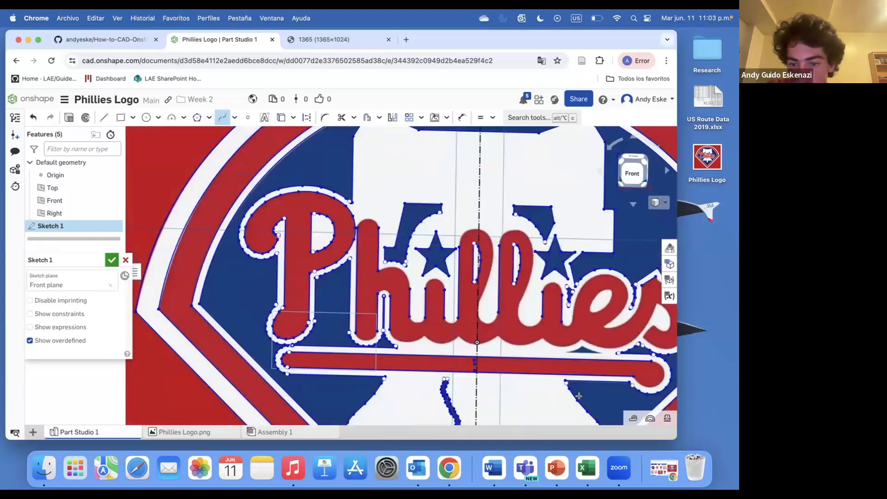
{"action": "scroll", "coordinate": [656, 372], "scroll_direction": "up", "scroll_amount": 7}
{"action": "scroll", "coordinate": [482, 216], "scroll_direction": "up", "scroll_amount": 4}
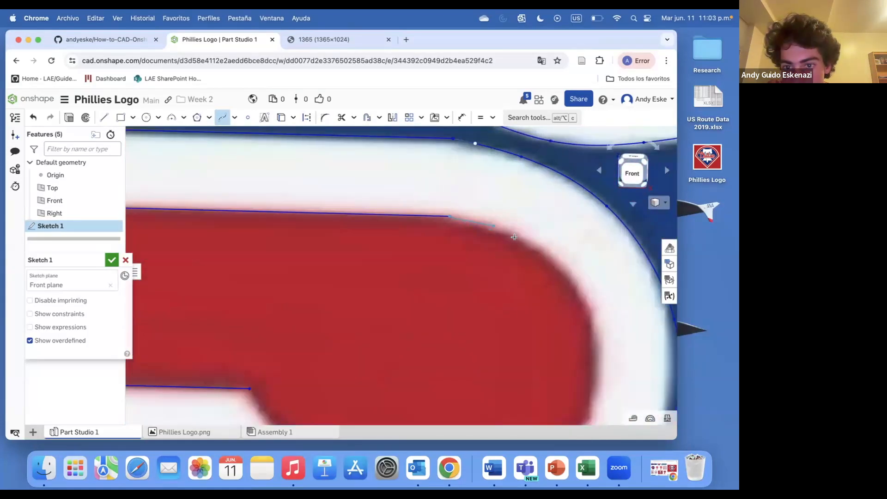
{"action": "scroll", "coordinate": [596, 385], "scroll_direction": "down", "scroll_amount": 5}
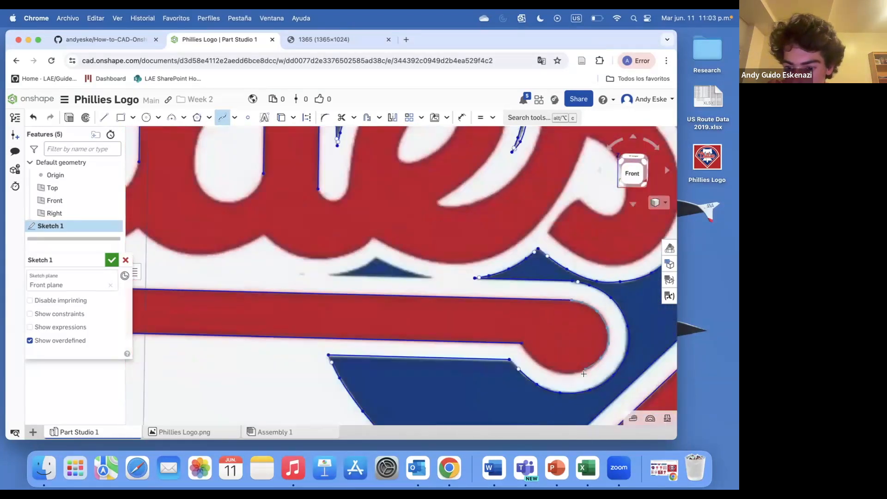
{"action": "scroll", "coordinate": [590, 365], "scroll_direction": "up", "scroll_amount": 4}
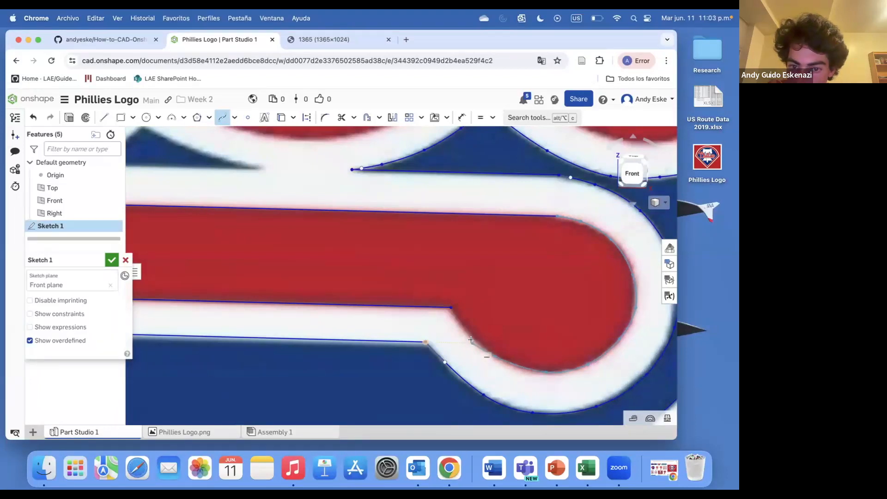
Trace the rounded top of the h's stem with a spline joining its two side lines
{"action": "scroll", "coordinate": [449, 308], "scroll_direction": "down", "scroll_amount": 6}
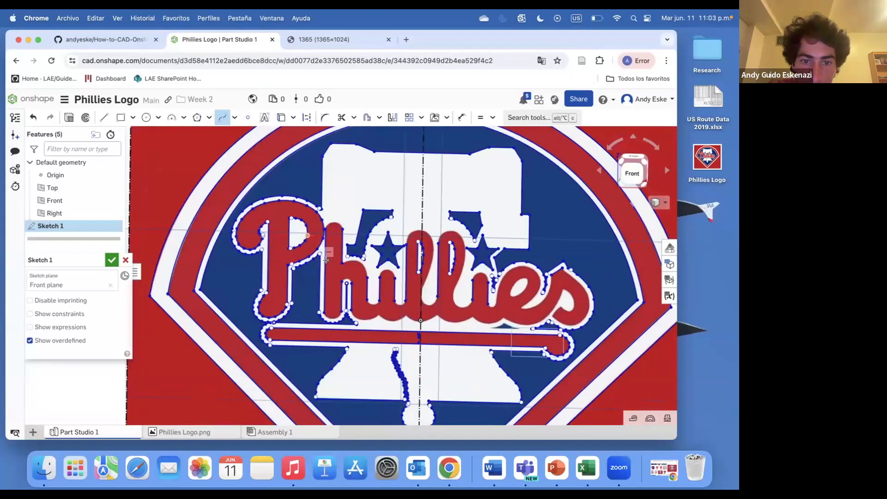
{"action": "scroll", "coordinate": [312, 213], "scroll_direction": "up", "scroll_amount": 5}
{"action": "left_click", "coordinate": [312, 213]}
{"action": "scroll", "coordinate": [312, 202], "scroll_direction": "up", "scroll_amount": 3}
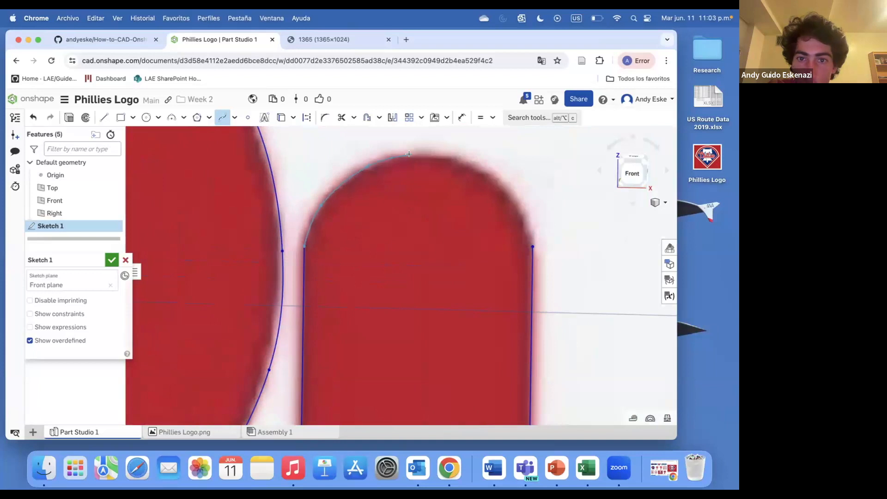
{"action": "double_click", "coordinate": [530, 245]}
Trace the rounded top of the white opening between the h's legs with a spline joining its side lines
{"action": "scroll", "coordinate": [487, 203], "scroll_direction": "down", "scroll_amount": 5}
{"action": "scroll", "coordinate": [519, 367], "scroll_direction": "up", "scroll_amount": 6}
{"action": "left_click", "coordinate": [441, 296]}
{"action": "scroll", "coordinate": [451, 283], "scroll_direction": "up", "scroll_amount": 3}
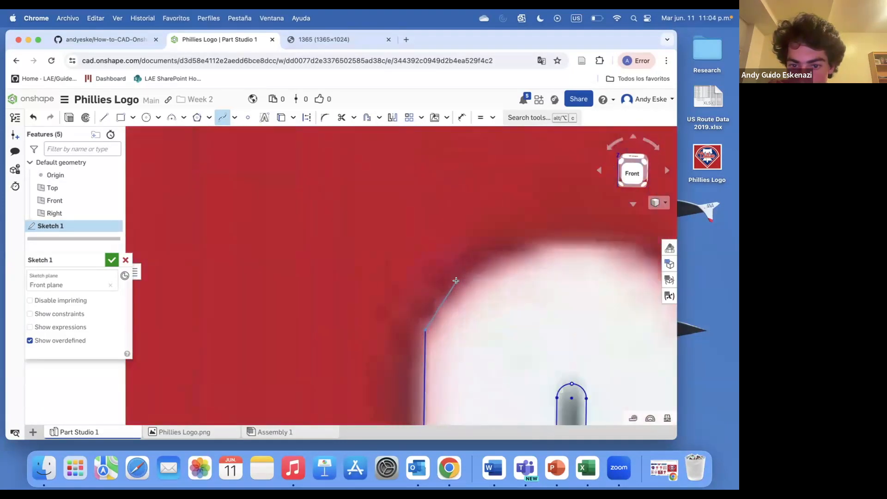
{"action": "left_click", "coordinate": [622, 249]}
{"action": "scroll", "coordinate": [622, 249], "scroll_direction": "down", "scroll_amount": 2}
{"action": "scroll", "coordinate": [609, 268], "scroll_direction": "up", "scroll_amount": 3}
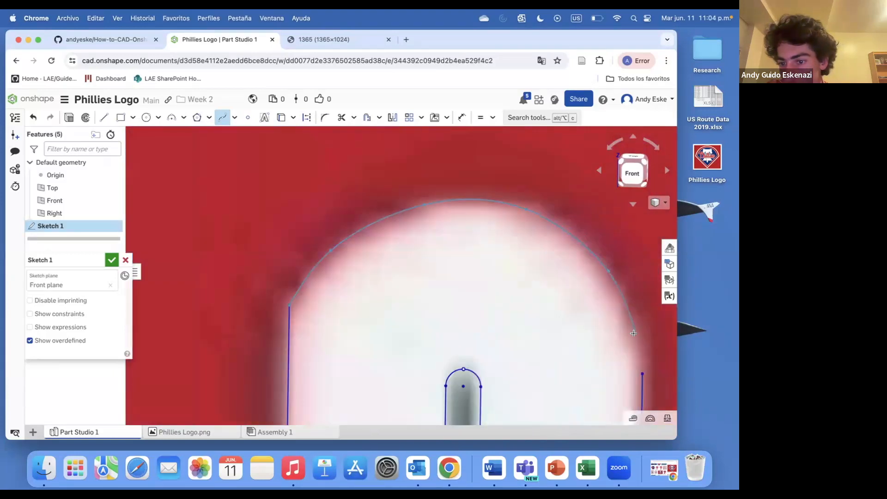
Trace the rounded bottom of the h's left leg with a spline joining its two side lines
{"action": "scroll", "coordinate": [639, 353], "scroll_direction": "down", "scroll_amount": 3}
{"action": "scroll", "coordinate": [339, 262], "scroll_direction": "up", "scroll_amount": 4}
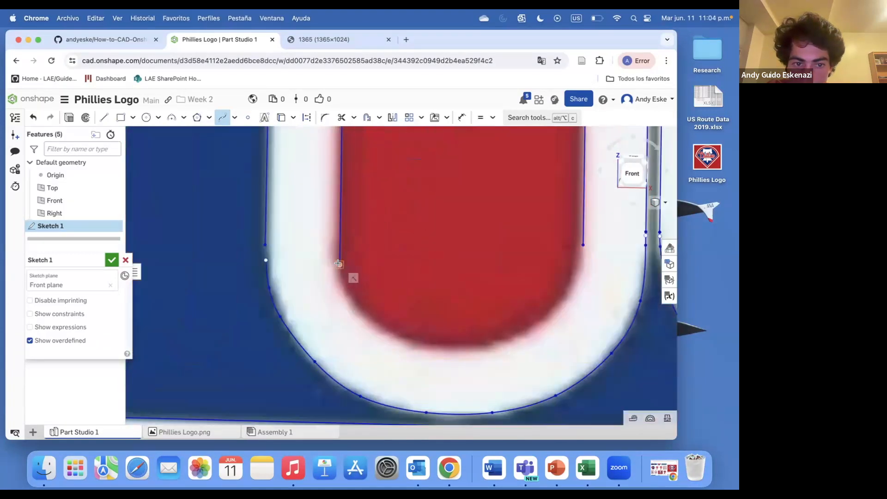
{"action": "left_click", "coordinate": [427, 344]}
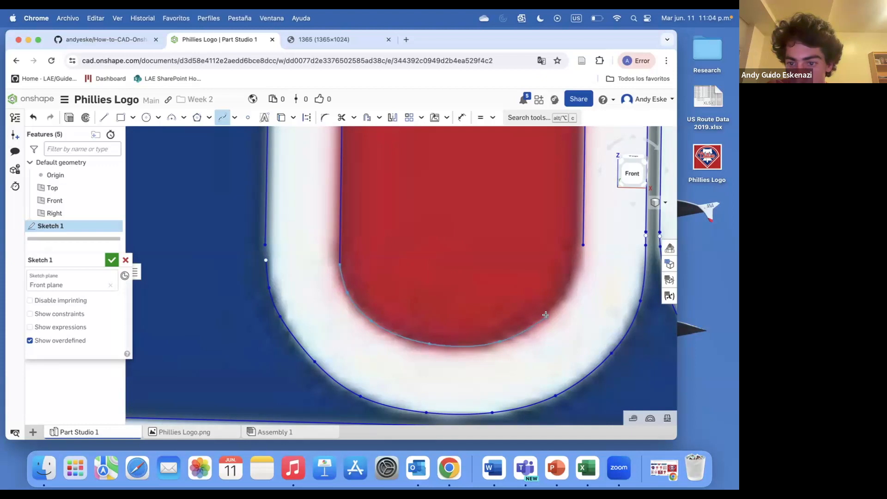
{"action": "left_click", "coordinate": [581, 249]}
Trace the h's curved shoulder with a spline from the stem's corner to the right leg's outer line
{"action": "scroll", "coordinate": [416, 274], "scroll_direction": "down", "scroll_amount": 3}
{"action": "scroll", "coordinate": [421, 224], "scroll_direction": "up", "scroll_amount": 4}
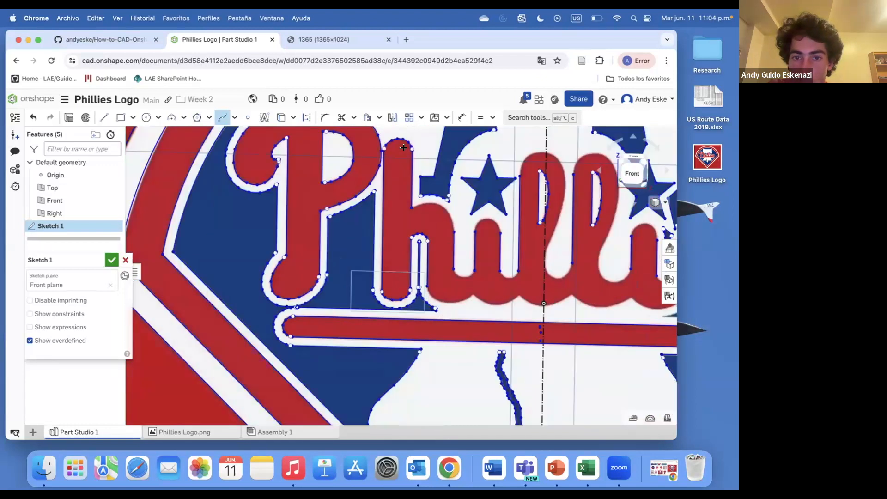
{"action": "scroll", "coordinate": [411, 241], "scroll_direction": "up", "scroll_amount": 1}
{"action": "left_click", "coordinate": [501, 216]}
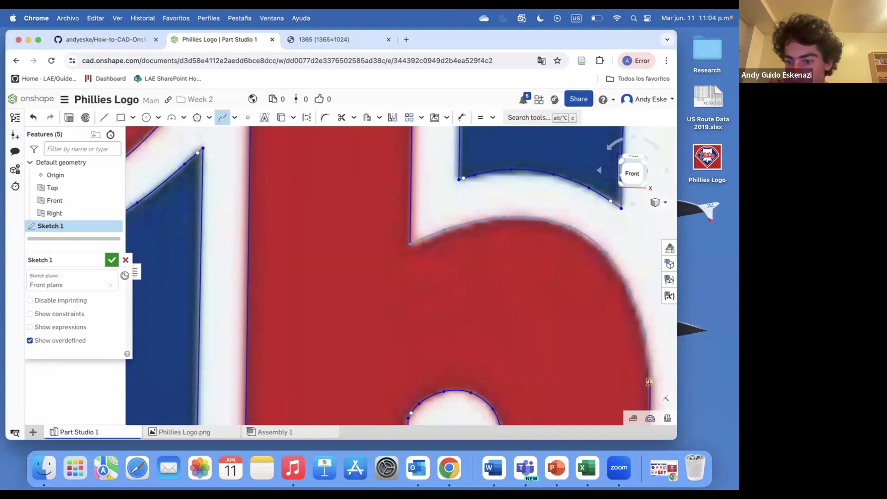
Trace the rounded bottom of the white gap between the h and the first i with a spline
{"action": "scroll", "coordinate": [649, 383], "scroll_direction": "down", "scroll_amount": 5}
{"action": "scroll", "coordinate": [383, 221], "scroll_direction": "up", "scroll_amount": 6}
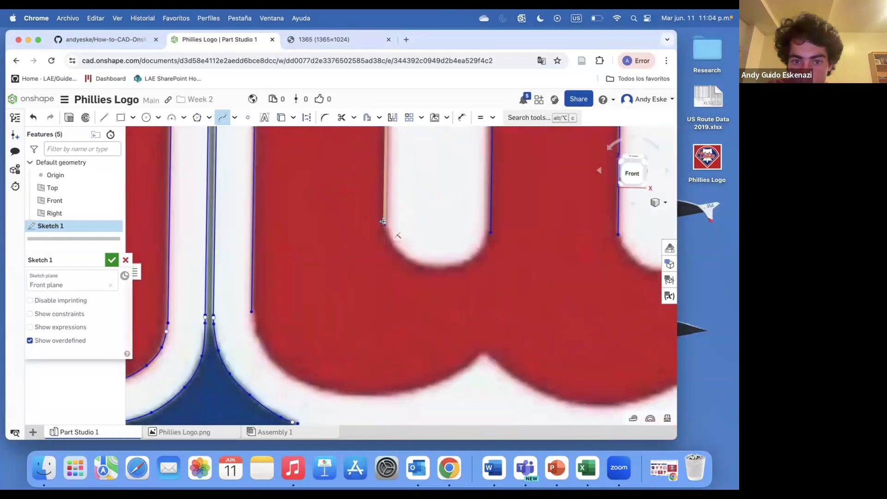
{"action": "left_click", "coordinate": [383, 221]}
{"action": "scroll", "coordinate": [383, 222], "scroll_direction": "up", "scroll_amount": 1}
{"action": "left_click", "coordinate": [495, 250]}
{"action": "double_click", "coordinate": [503, 231]}
Trace the scalloped lower edges of the h's right leg and the first i with splines ending at the cusps
{"action": "left_click", "coordinate": [235, 320]}
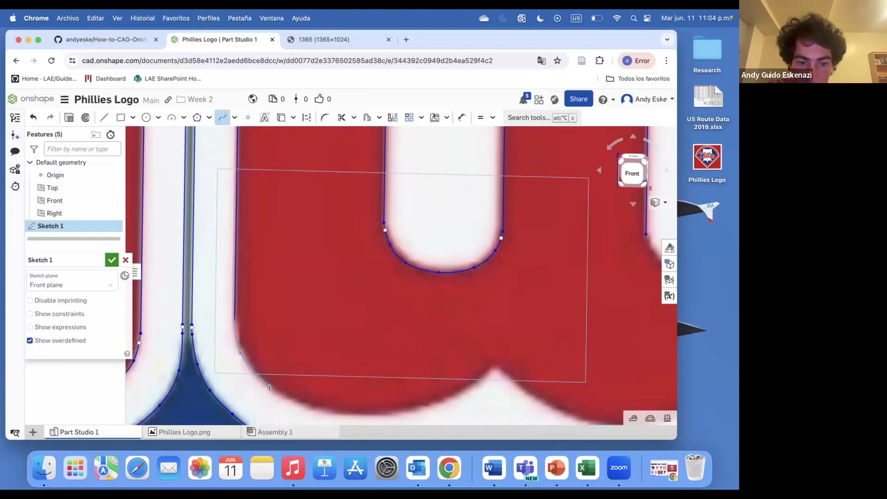
{"action": "left_click", "coordinate": [491, 369]}
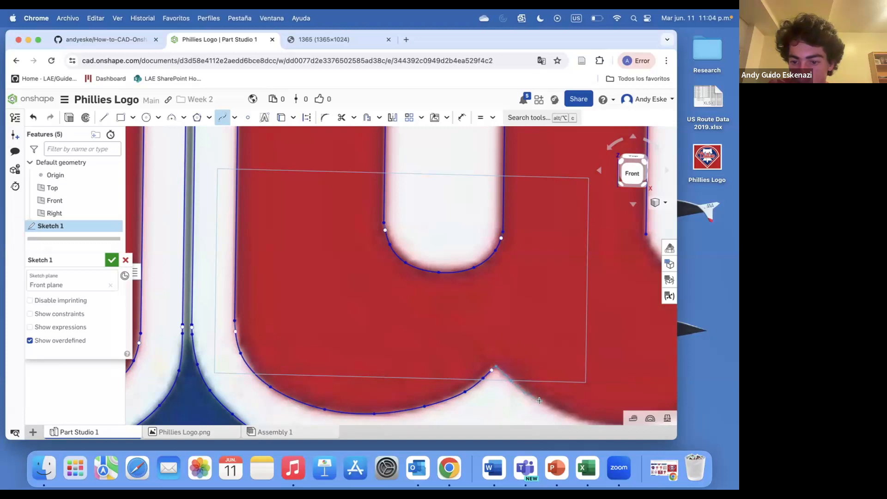
{"action": "scroll", "coordinate": [539, 400], "scroll_direction": "down", "scroll_amount": 3}
{"action": "scroll", "coordinate": [600, 370], "scroll_direction": "up", "scroll_amount": 3}
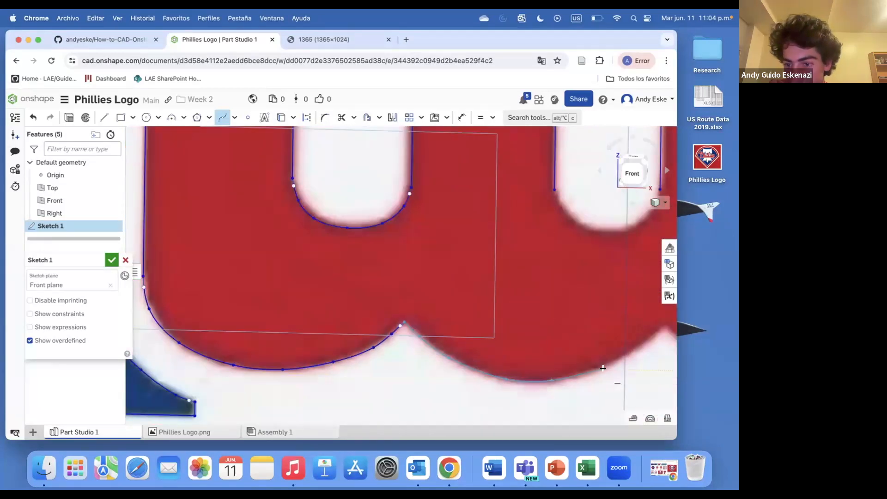
{"action": "left_click", "coordinate": [660, 331]}
Trace the scalloped lower edge of the first l with a spline from cusp to cusp
{"action": "scroll", "coordinate": [524, 300], "scroll_direction": "down", "scroll_amount": 2}
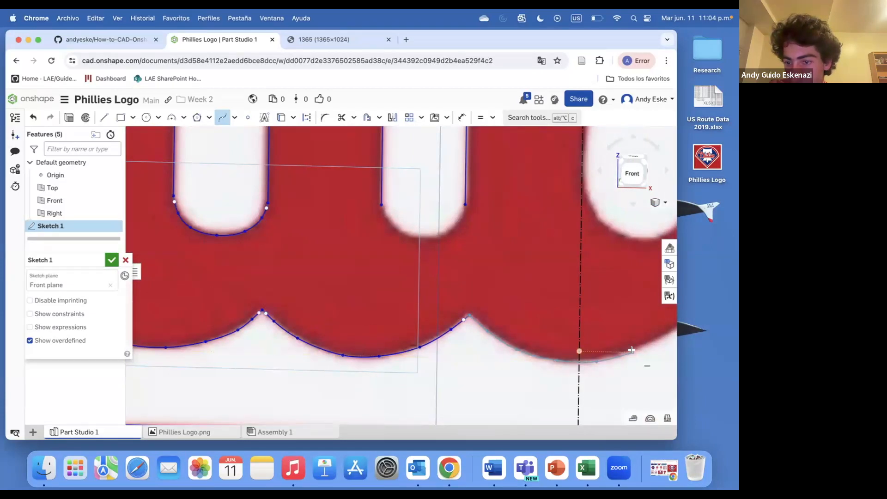
{"action": "scroll", "coordinate": [631, 349], "scroll_direction": "down", "scroll_amount": 5}
{"action": "scroll", "coordinate": [609, 333], "scroll_direction": "up", "scroll_amount": 6}
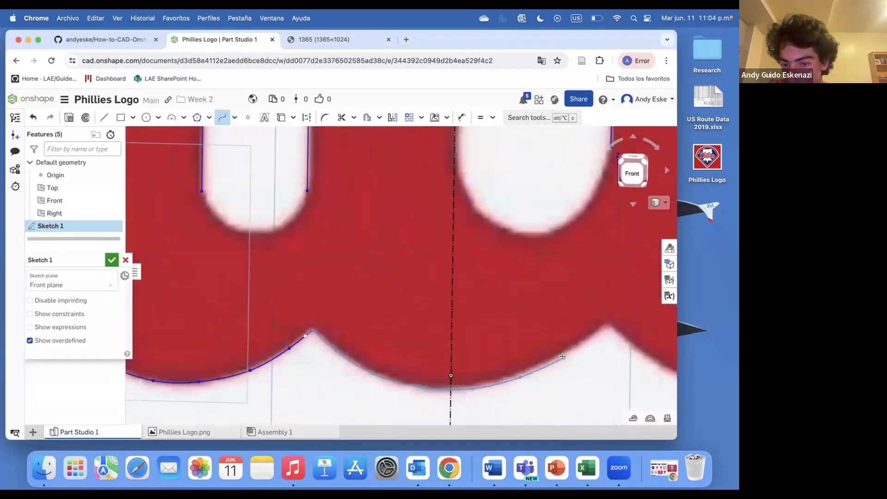
{"action": "double_click", "coordinate": [606, 321]}
Trace the scalloped lower edge of the second l with a spline from cusp to cusp
{"action": "scroll", "coordinate": [428, 323], "scroll_direction": "down", "scroll_amount": 5}
{"action": "scroll", "coordinate": [369, 323], "scroll_direction": "up", "scroll_amount": 5}
{"action": "left_click", "coordinate": [270, 293]}
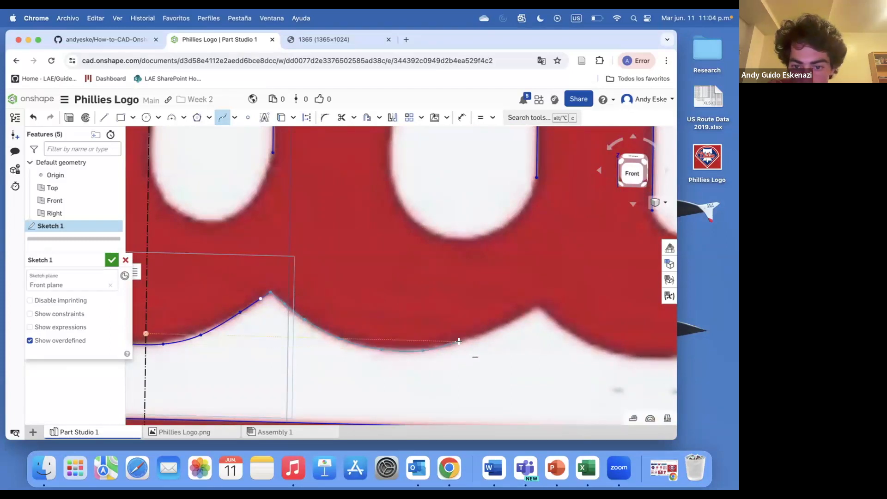
{"action": "scroll", "coordinate": [517, 318], "scroll_direction": "up", "scroll_amount": 2}
{"action": "left_click", "coordinate": [539, 306]}
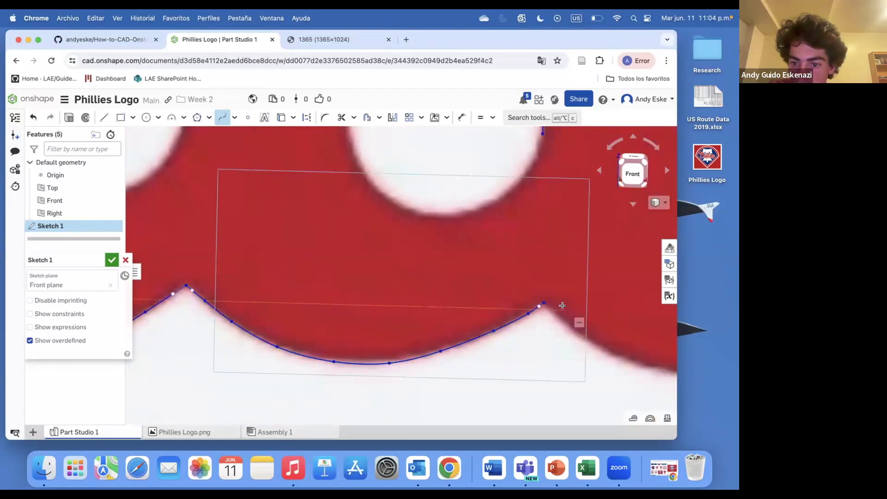
Trace the scalloped lower edge of the second i with a spline ending at the cusp before the e
{"action": "left_click", "coordinate": [559, 322]}
{"action": "scroll", "coordinate": [600, 351], "scroll_direction": "down", "scroll_amount": 5}
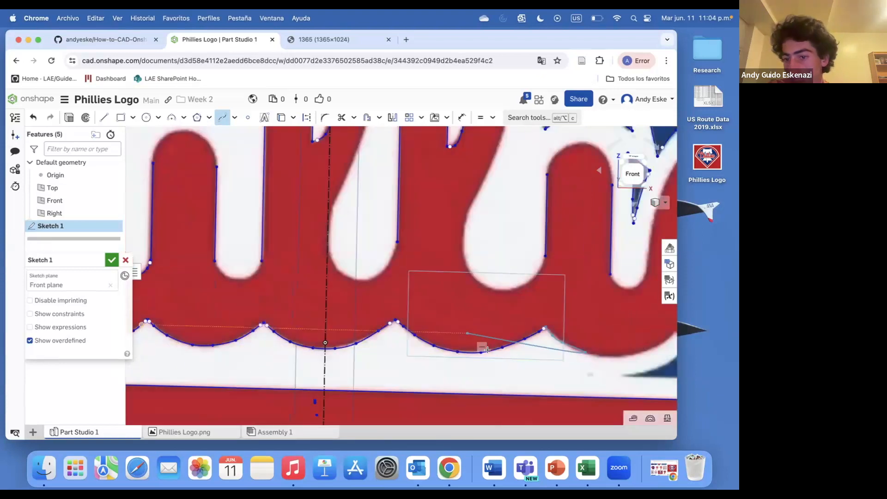
{"action": "scroll", "coordinate": [569, 333], "scroll_direction": "up", "scroll_amount": 5}
{"action": "scroll", "coordinate": [568, 329], "scroll_direction": "down", "scroll_amount": 4}
{"action": "scroll", "coordinate": [565, 327], "scroll_direction": "up", "scroll_amount": 5}
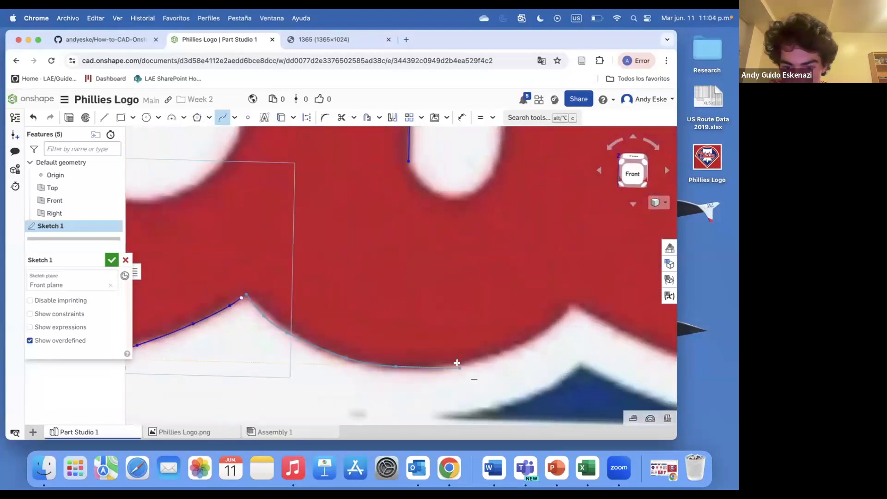
{"action": "scroll", "coordinate": [438, 365], "scroll_direction": "up", "scroll_amount": 2}
{"action": "left_click", "coordinate": [438, 364]}
{"action": "left_click", "coordinate": [500, 351]}
{"action": "left_click", "coordinate": [557, 325]}
{"action": "left_click", "coordinate": [602, 298]}
{"action": "double_click", "coordinate": [617, 282]}
Trace the e's lower edge with a spline from the cusp up to the upper tip of the s's white counter
{"action": "scroll", "coordinate": [430, 276], "scroll_direction": "down", "scroll_amount": 5}
{"action": "scroll", "coordinate": [573, 300], "scroll_direction": "up", "scroll_amount": 5}
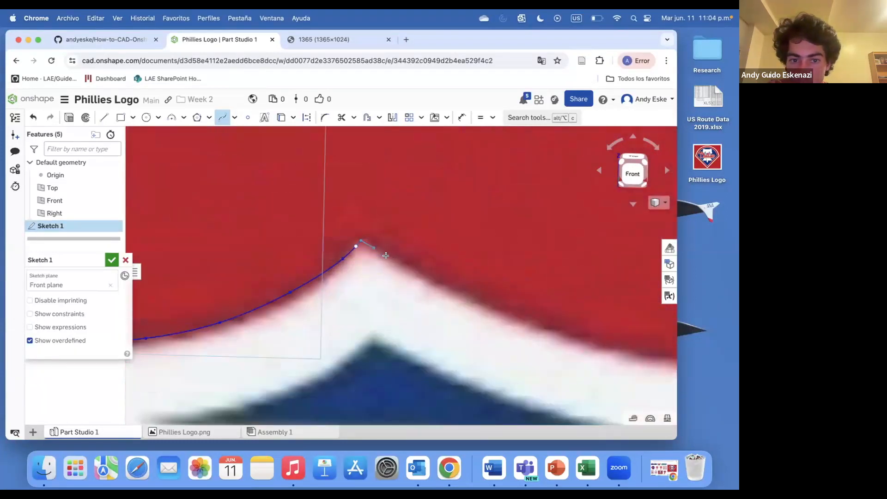
{"action": "scroll", "coordinate": [575, 332], "scroll_direction": "down", "scroll_amount": 5}
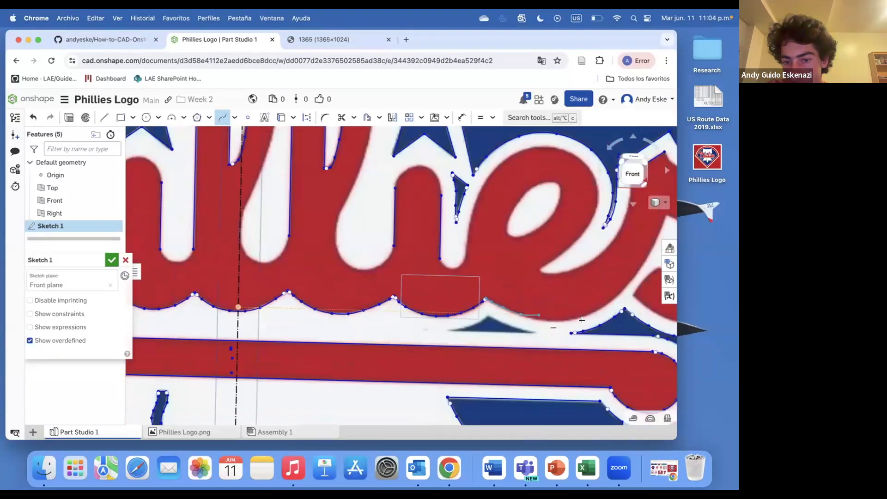
{"action": "scroll", "coordinate": [581, 320], "scroll_direction": "up", "scroll_amount": 4}
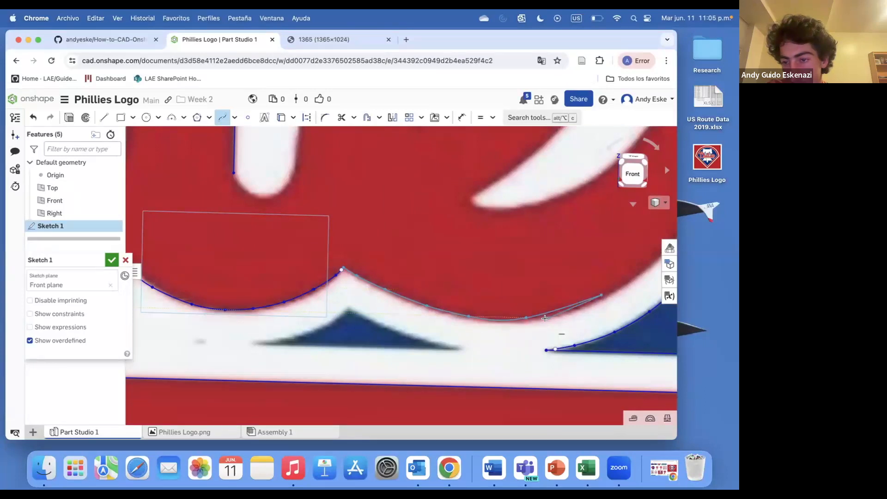
{"action": "scroll", "coordinate": [593, 295], "scroll_direction": "down", "scroll_amount": 3}
{"action": "scroll", "coordinate": [612, 266], "scroll_direction": "down", "scroll_amount": 5}
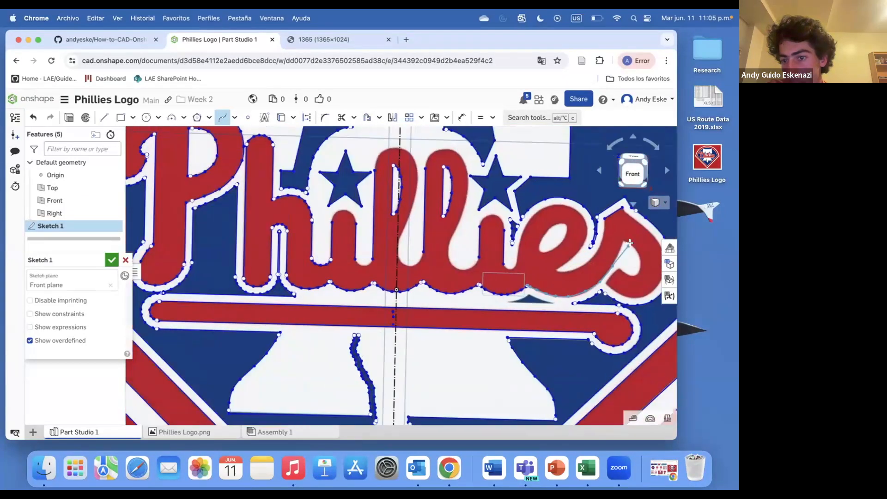
{"action": "scroll", "coordinate": [614, 231], "scroll_direction": "up", "scroll_amount": 6}
{"action": "scroll", "coordinate": [646, 249], "scroll_direction": "down", "scroll_amount": 4}
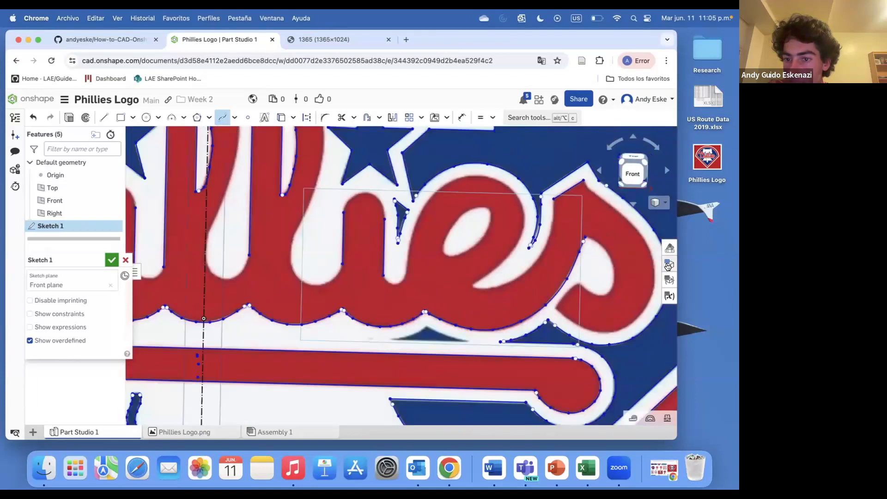
Outline the small blue triangle below the cusp between the second i and the e with two splines and a straight base line
{"action": "scroll", "coordinate": [390, 294], "scroll_direction": "up", "scroll_amount": 5}
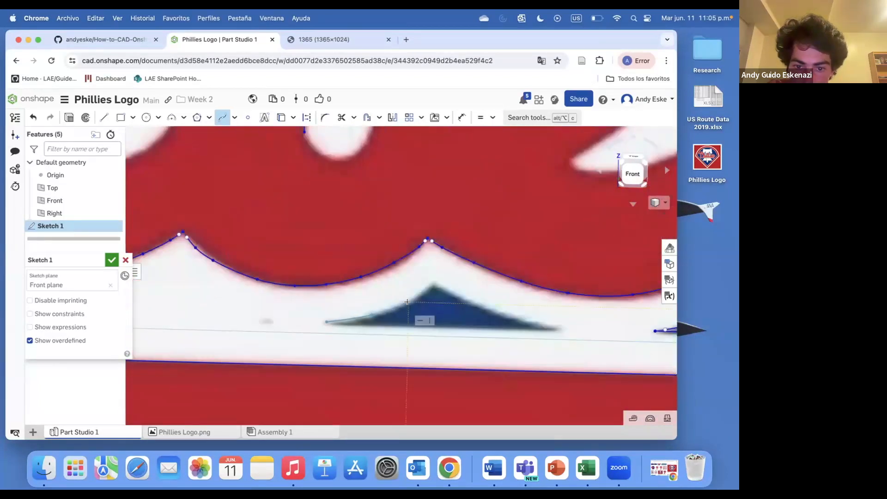
{"action": "left_click", "coordinate": [431, 282]}
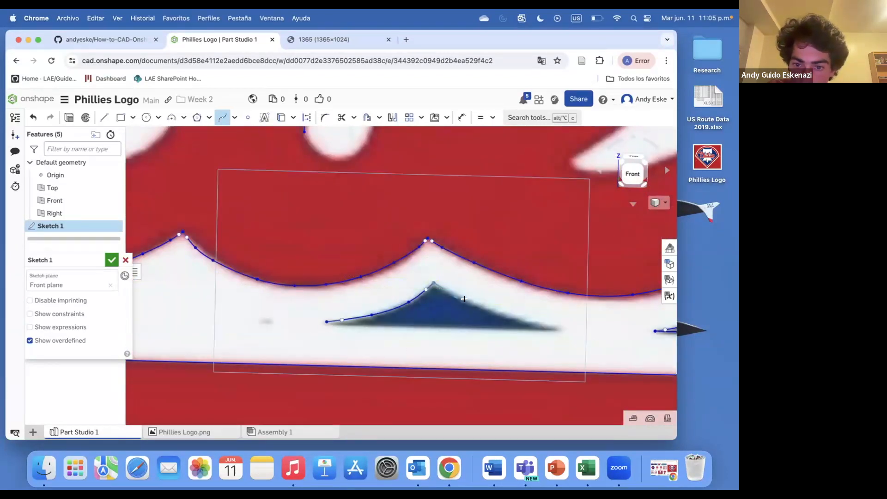
{"action": "scroll", "coordinate": [484, 309], "scroll_direction": "up", "scroll_amount": 2}
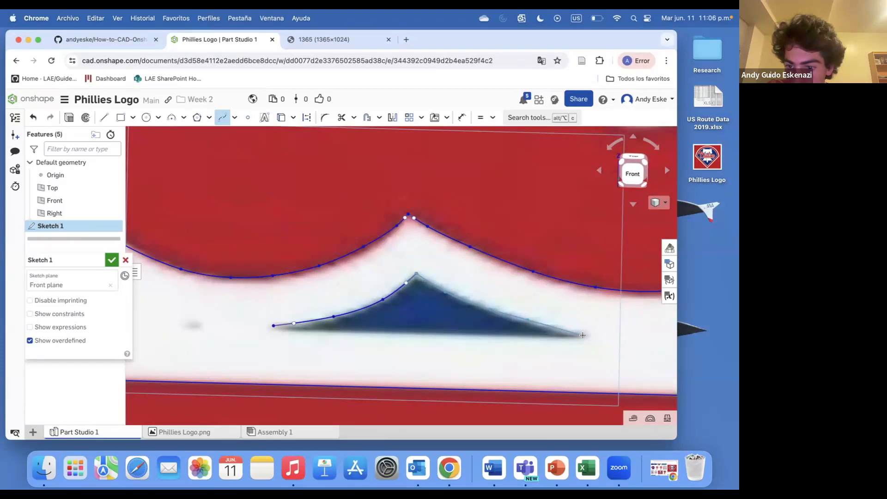
{"action": "double_click", "coordinate": [582, 335]}
{"action": "left_click", "coordinate": [104, 117]}
{"action": "left_click", "coordinate": [274, 326]}
{"action": "left_click", "coordinate": [585, 337]}
{"action": "key", "text": "Escape"}
Trace the s's white counter with a spline down to its notch and a second one to the s's lower tip
{"action": "scroll", "coordinate": [383, 370], "scroll_direction": "down", "scroll_amount": 10}
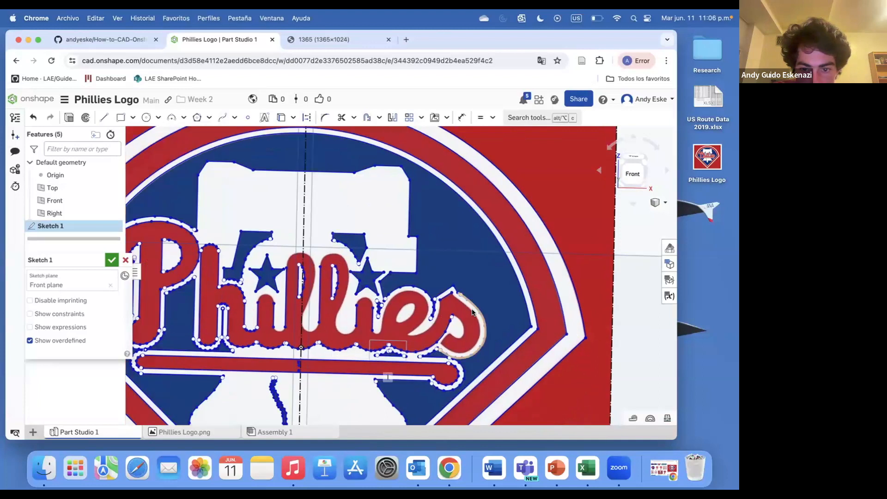
{"action": "scroll", "coordinate": [473, 312], "scroll_direction": "up", "scroll_amount": 10}
{"action": "left_click", "coordinate": [222, 117]}
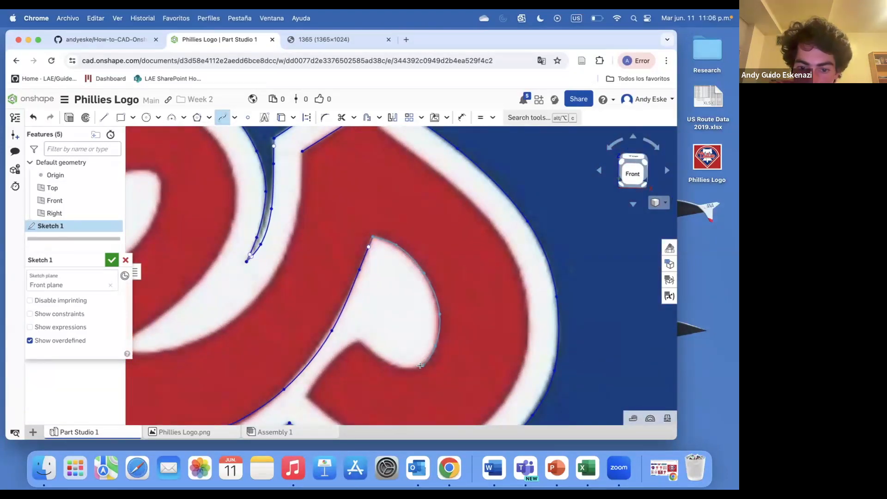
{"action": "left_click", "coordinate": [363, 344]}
{"action": "left_click", "coordinate": [306, 394]}
{"action": "scroll", "coordinate": [307, 358], "scroll_direction": "down", "scroll_amount": 2}
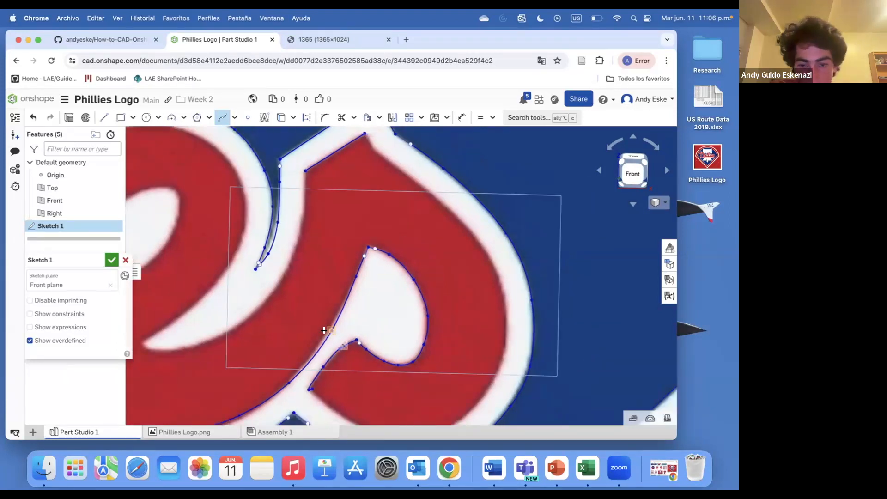
Trace the s's outer edge with a spline from the lower tip around the right side, and join it to the top corner with a short line
{"action": "scroll", "coordinate": [326, 375], "scroll_direction": "up", "scroll_amount": 2}
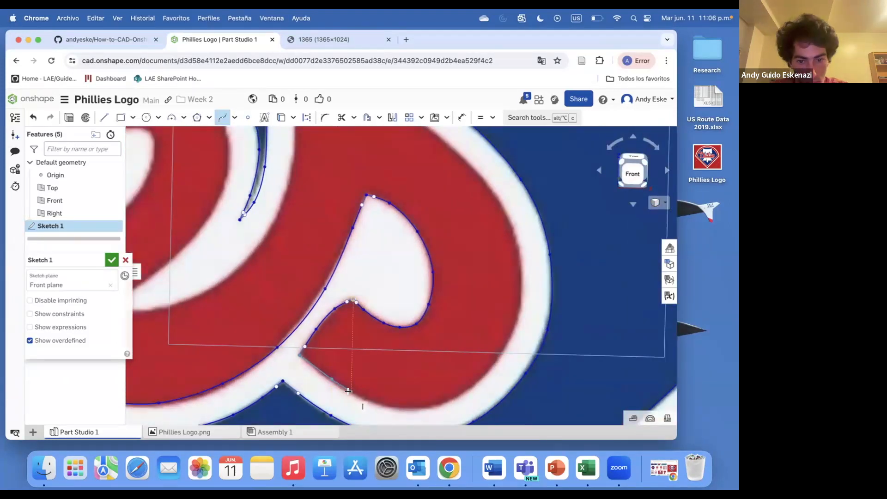
{"action": "left_click", "coordinate": [354, 392]}
{"action": "left_click", "coordinate": [398, 408]}
{"action": "left_click", "coordinate": [438, 406]}
{"action": "left_click", "coordinate": [476, 384]}
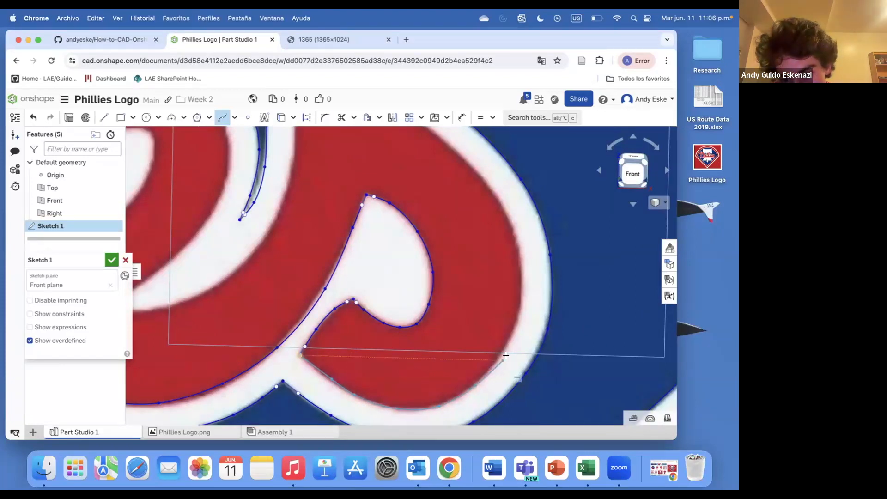
{"action": "scroll", "coordinate": [519, 256], "scroll_direction": "down", "scroll_amount": 3}
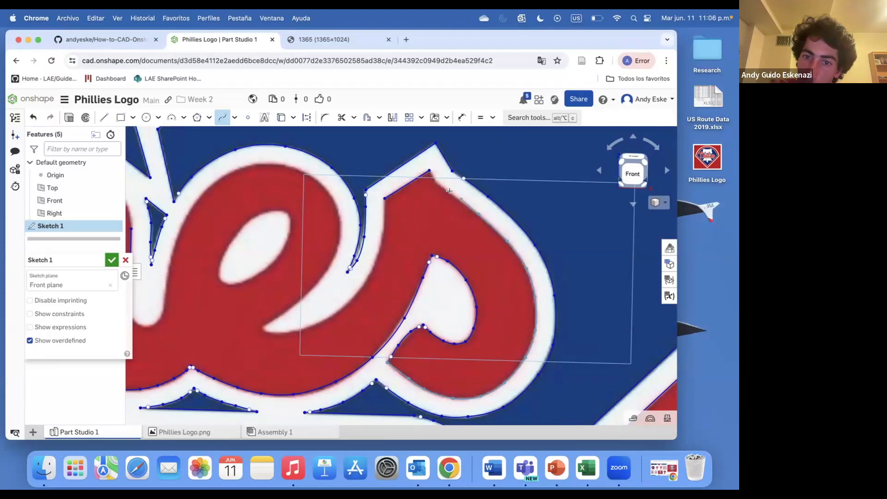
{"action": "scroll", "coordinate": [450, 191], "scroll_direction": "up", "scroll_amount": 3}
{"action": "key", "text": "Escape"}
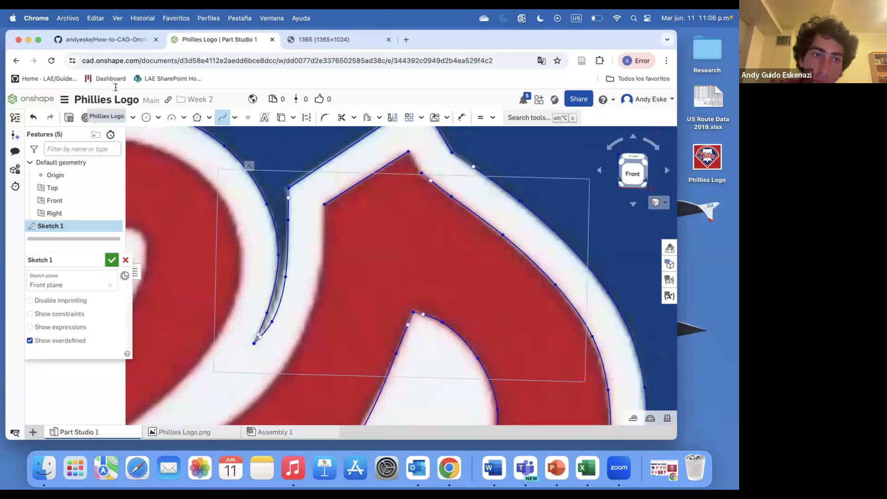
{"action": "scroll", "coordinate": [368, 267], "scroll_direction": "down", "scroll_amount": 2}
{"action": "scroll", "coordinate": [323, 296], "scroll_direction": "up", "scroll_amount": 1}
Trace the s's inner left edge with a spline to the tip of the white gap, and cap the tip with a line about 0.265 long
{"action": "left_click", "coordinate": [222, 117]}
{"action": "left_click", "coordinate": [353, 197]}
{"action": "left_click", "coordinate": [351, 266]}
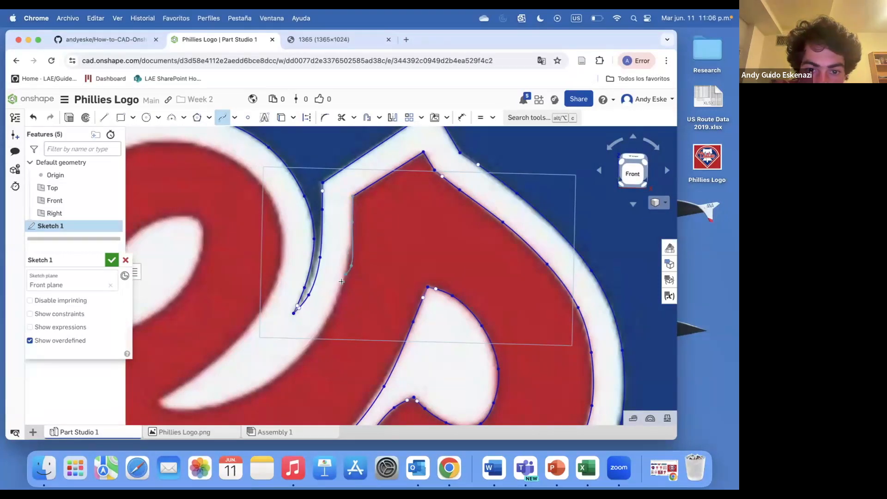
{"action": "scroll", "coordinate": [268, 383], "scroll_direction": "down", "scroll_amount": 5}
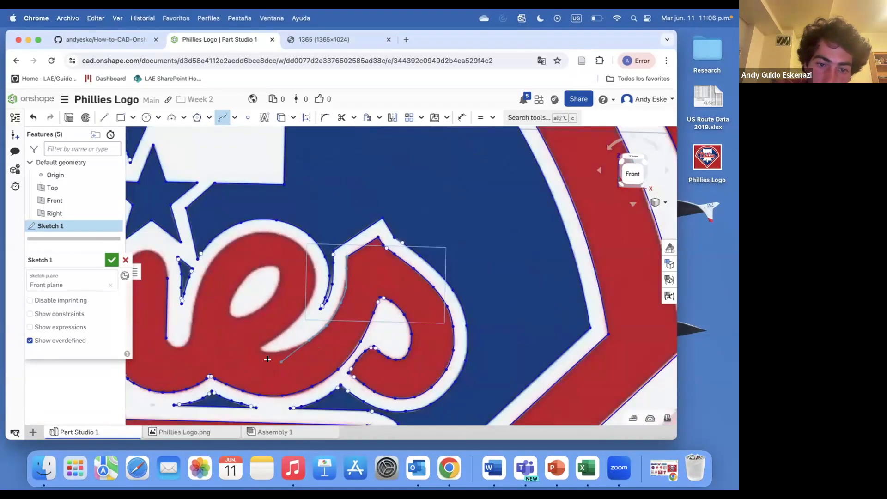
{"action": "scroll", "coordinate": [330, 328], "scroll_direction": "up", "scroll_amount": 5}
{"action": "double_click", "coordinate": [239, 338]}
{"action": "left_click", "coordinate": [104, 117]}
{"action": "left_click", "coordinate": [240, 338]}
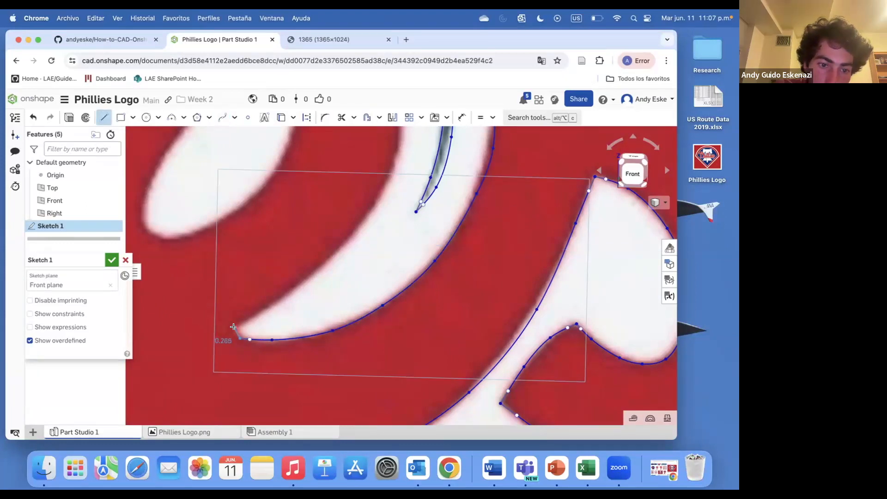
{"action": "left_click", "coordinate": [233, 326]}
Trace the e's outer edge with a spline from the white gap's tip over the top and down to the gap after the second i
{"action": "left_click", "coordinate": [222, 117]}
{"action": "left_click", "coordinate": [234, 328]}
{"action": "left_click", "coordinate": [334, 253]}
{"action": "scroll", "coordinate": [384, 187], "scroll_direction": "down", "scroll_amount": 2}
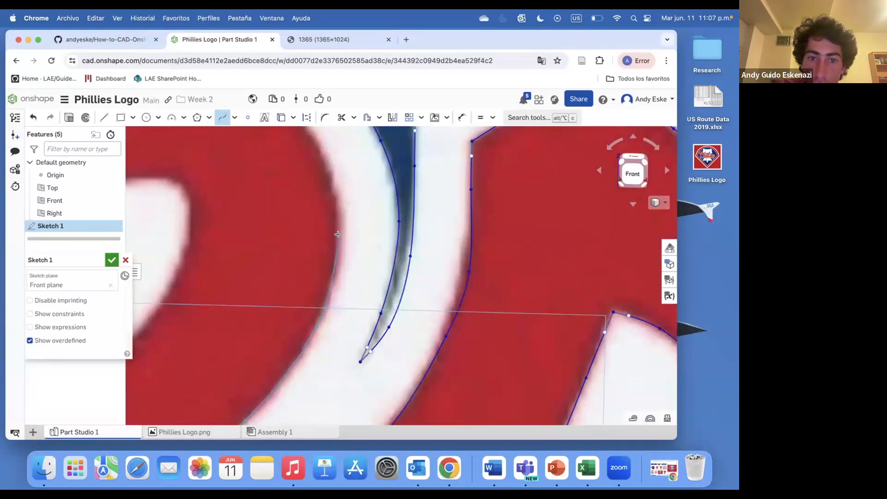
{"action": "scroll", "coordinate": [290, 163], "scroll_direction": "down", "scroll_amount": 2}
{"action": "scroll", "coordinate": [297, 179], "scroll_direction": "up", "scroll_amount": 3}
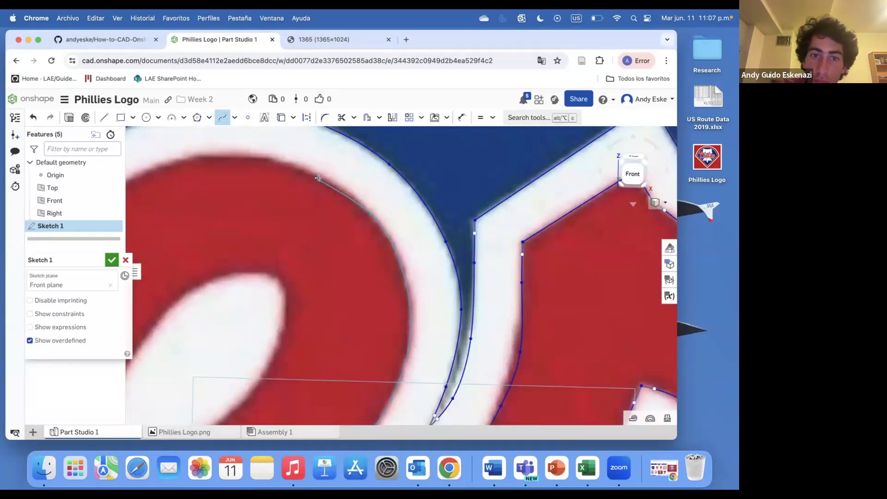
{"action": "scroll", "coordinate": [182, 158], "scroll_direction": "down", "scroll_amount": 2}
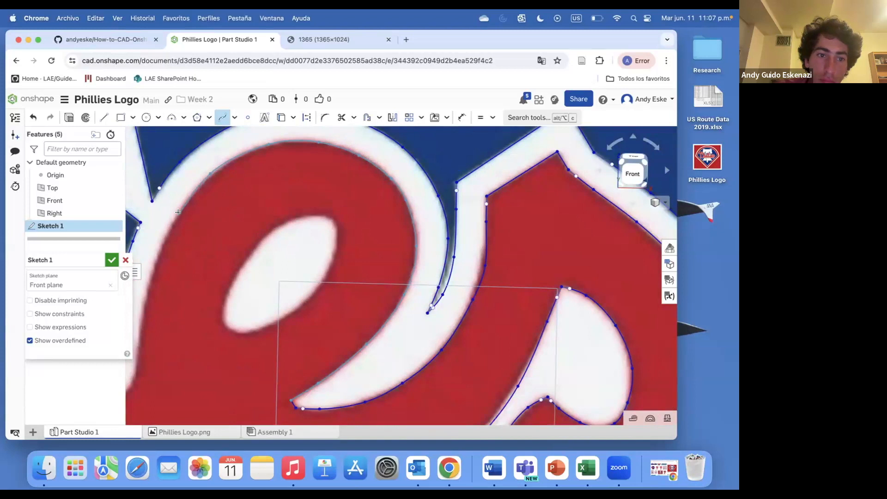
{"action": "scroll", "coordinate": [219, 258], "scroll_direction": "down", "scroll_amount": 2}
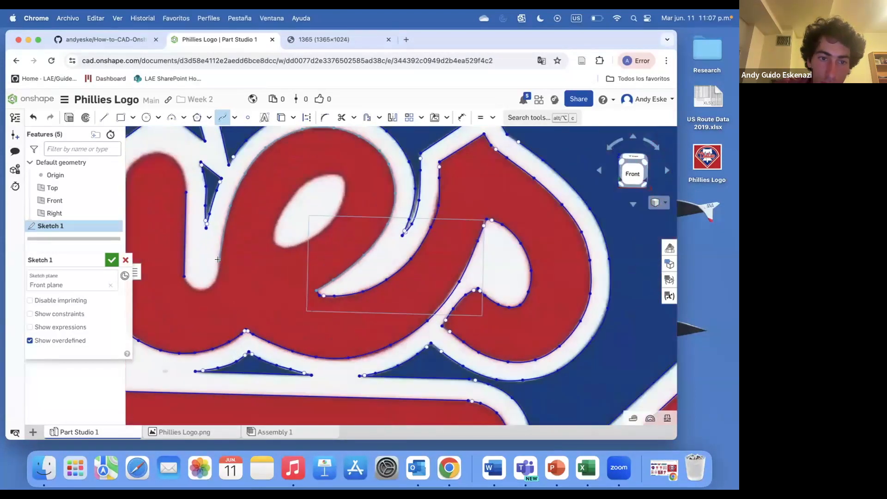
Trace the rounded bottom of the white gap between the second i and the e with a spline
{"action": "scroll", "coordinate": [185, 274], "scroll_direction": "up", "scroll_amount": 5}
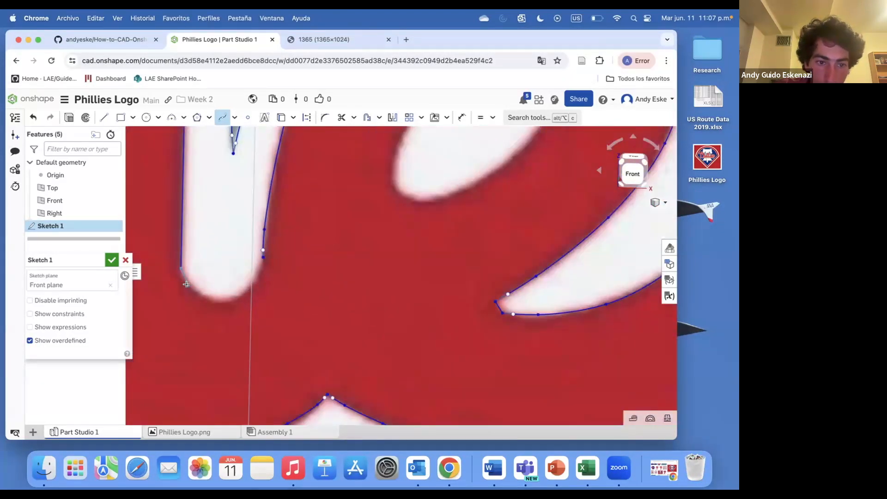
{"action": "left_click", "coordinate": [225, 303]}
{"action": "left_click", "coordinate": [246, 294]}
Trace the e's white oval counter with a closed spline
{"action": "scroll", "coordinate": [262, 257], "scroll_direction": "down", "scroll_amount": 4}
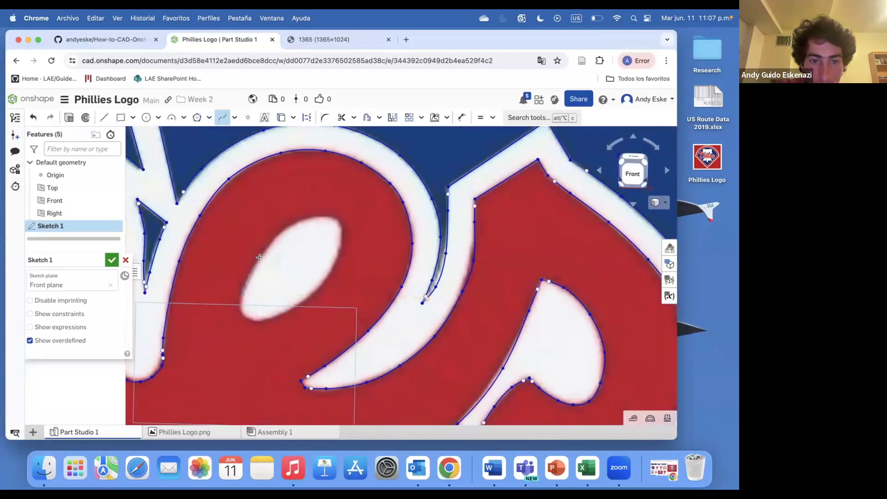
{"action": "scroll", "coordinate": [259, 257], "scroll_direction": "up", "scroll_amount": 3}
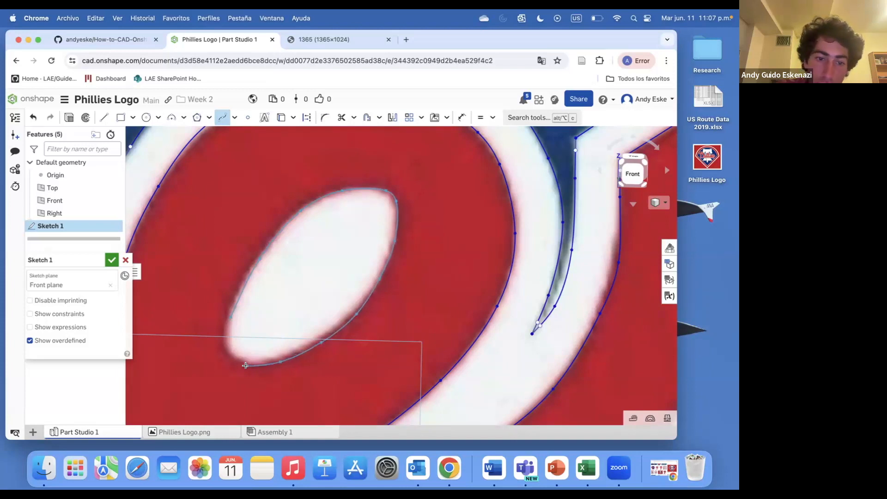
{"action": "left_click", "coordinate": [230, 317]}
{"action": "key", "text": "Escape"}
Trace the second i's rounded top with a spline joining its two side lines
{"action": "scroll", "coordinate": [342, 263], "scroll_direction": "down", "scroll_amount": 6}
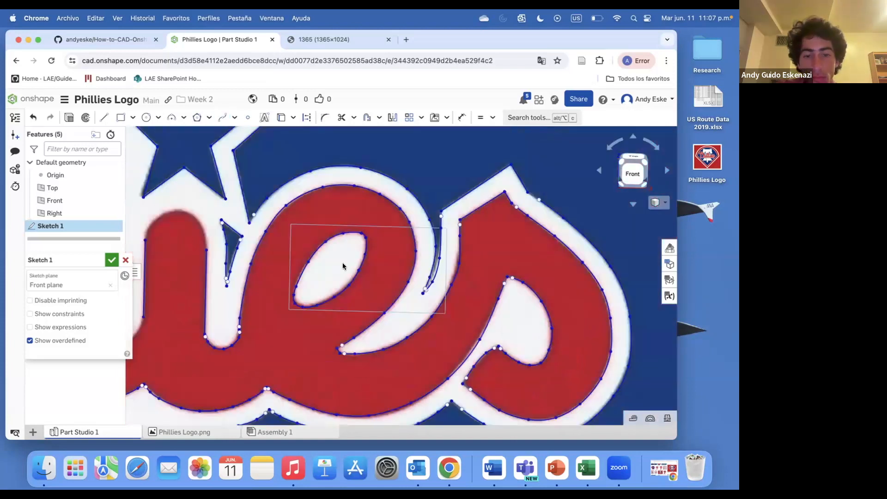
{"action": "scroll", "coordinate": [300, 257], "scroll_direction": "up", "scroll_amount": 6}
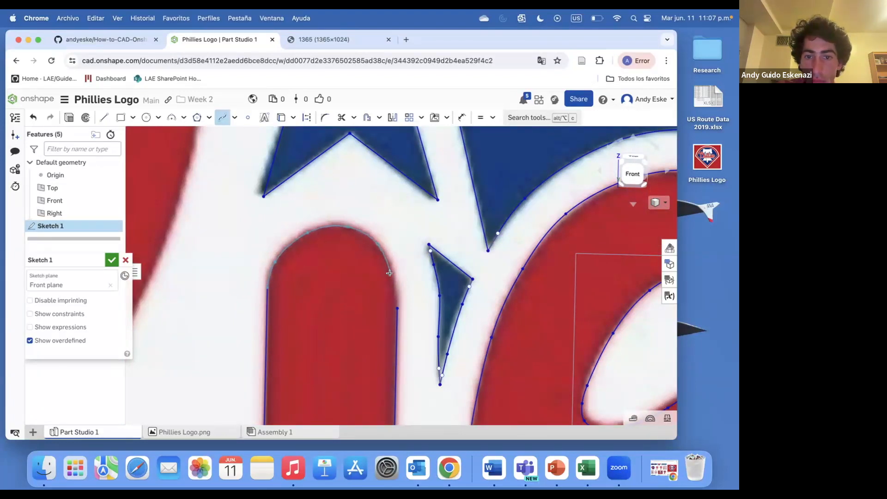
{"action": "left_click", "coordinate": [398, 309]}
Trace the white gap between the second l and second i with a spline, continuing up and over the second l's outer edge
{"action": "scroll", "coordinate": [410, 253], "scroll_direction": "down", "scroll_amount": 3}
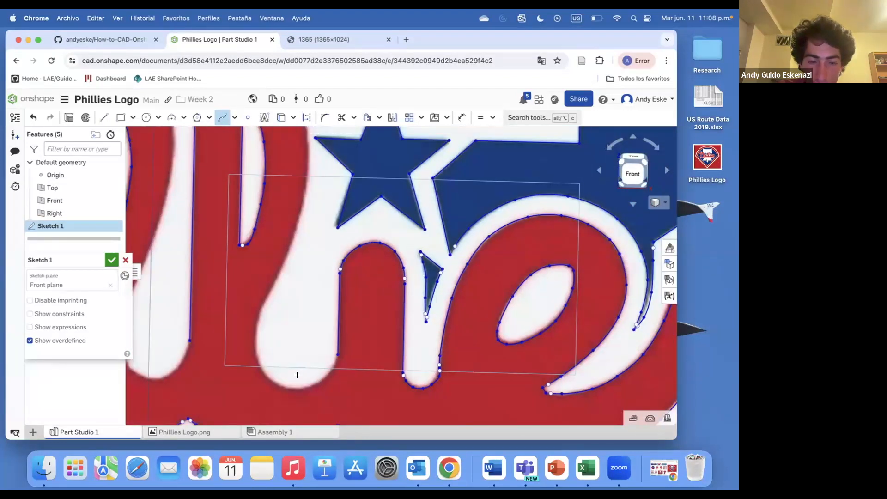
{"action": "scroll", "coordinate": [334, 357], "scroll_direction": "up", "scroll_amount": 3}
{"action": "scroll", "coordinate": [334, 367], "scroll_direction": "up", "scroll_amount": 2}
{"action": "left_click", "coordinate": [343, 341]}
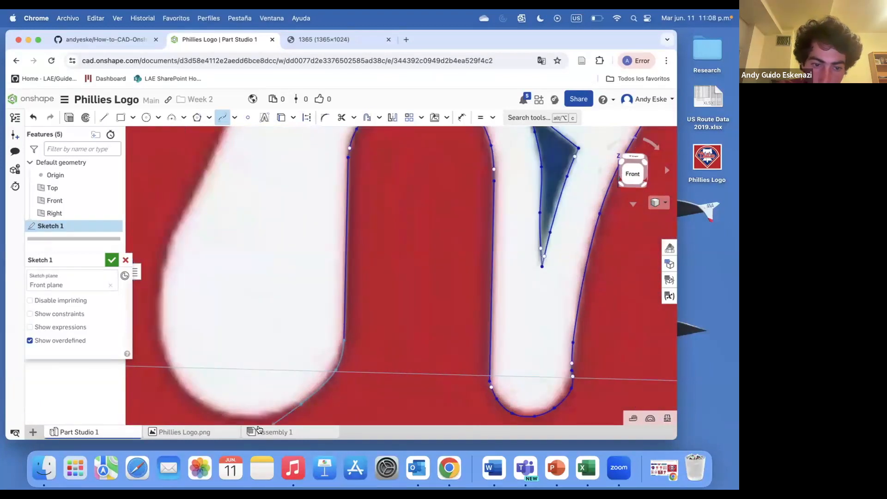
{"action": "left_click", "coordinate": [221, 414]}
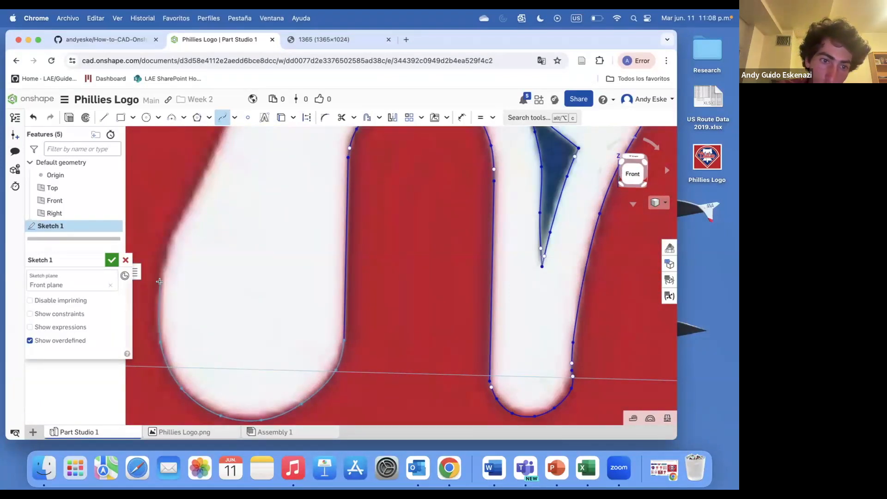
{"action": "scroll", "coordinate": [219, 229], "scroll_direction": "down", "scroll_amount": 3}
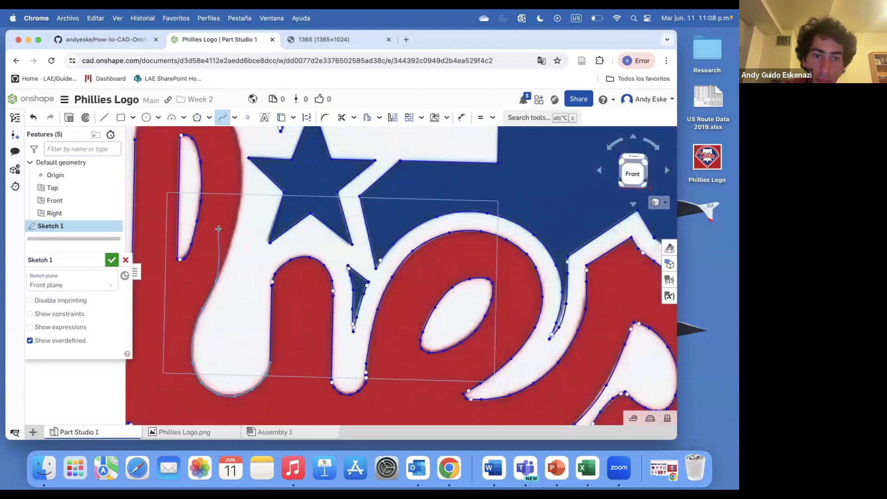
{"action": "scroll", "coordinate": [240, 147], "scroll_direction": "up", "scroll_amount": 4}
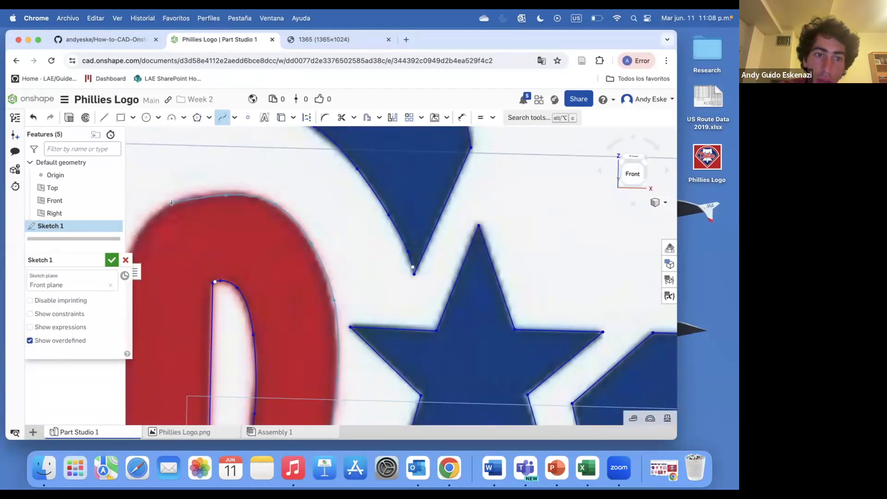
{"action": "scroll", "coordinate": [152, 226], "scroll_direction": "down", "scroll_amount": 5}
{"action": "scroll", "coordinate": [200, 247], "scroll_direction": "up", "scroll_amount": 3}
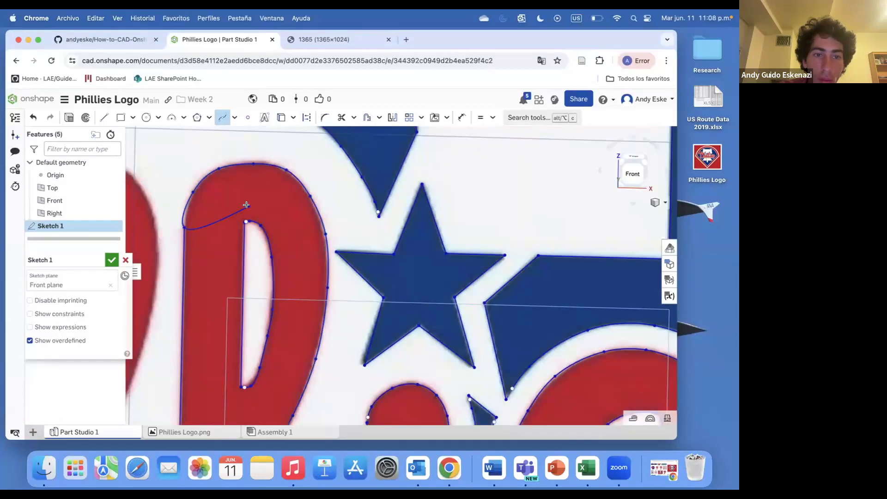
Trace the white gap between the two l's with a spline, continuing up and over the first l to its straight side line
{"action": "scroll", "coordinate": [246, 205], "scroll_direction": "down", "scroll_amount": 3}
{"action": "scroll", "coordinate": [258, 314], "scroll_direction": "up", "scroll_amount": 4}
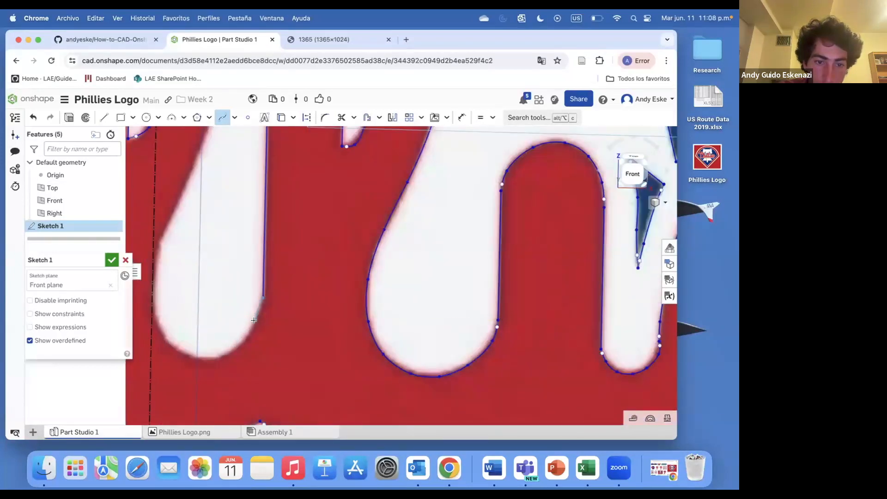
{"action": "left_click", "coordinate": [153, 303]}
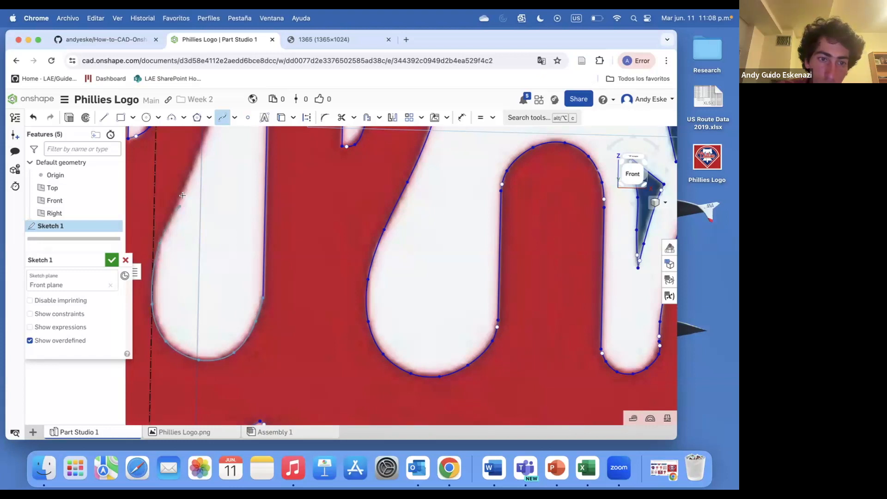
{"action": "scroll", "coordinate": [187, 189], "scroll_direction": "down", "scroll_amount": 2}
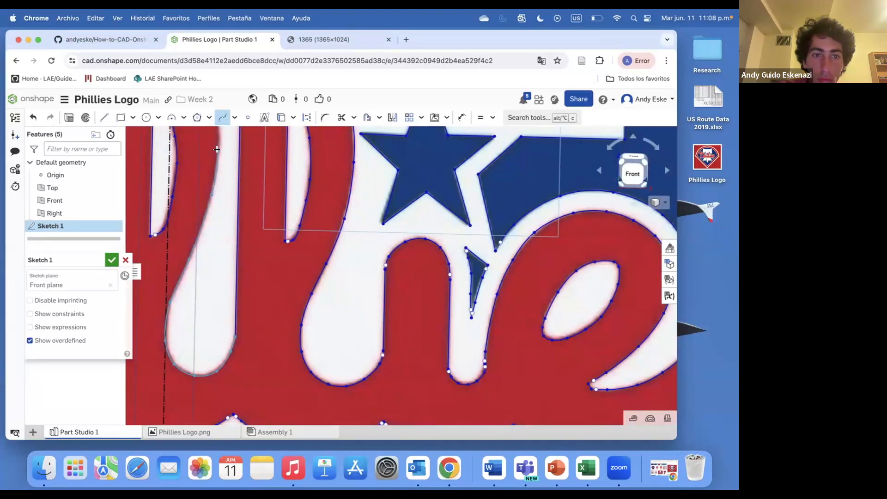
{"action": "scroll", "coordinate": [217, 149], "scroll_direction": "down", "scroll_amount": 3}
{"action": "scroll", "coordinate": [271, 256], "scroll_direction": "up", "scroll_amount": 4}
{"action": "left_click", "coordinate": [244, 198]}
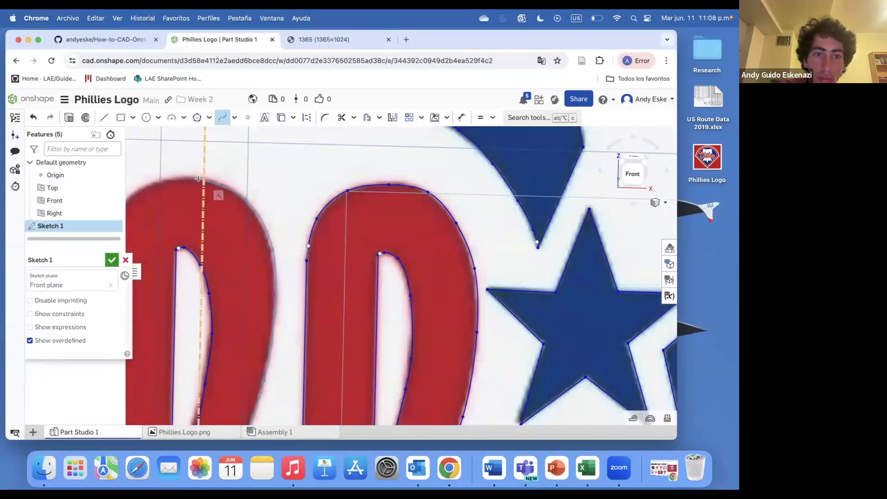
{"action": "scroll", "coordinate": [194, 180], "scroll_direction": "down", "scroll_amount": 2}
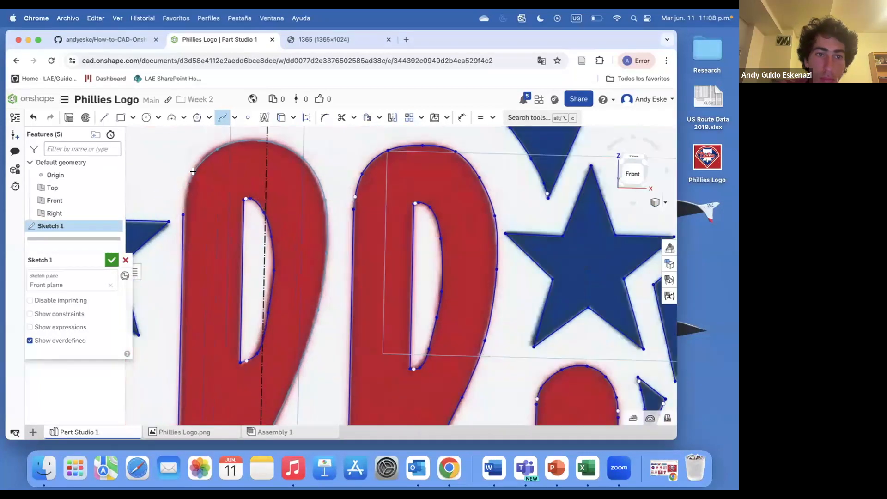
{"action": "double_click", "coordinate": [182, 213]}
{"action": "scroll", "coordinate": [257, 187], "scroll_direction": "down", "scroll_amount": 3}
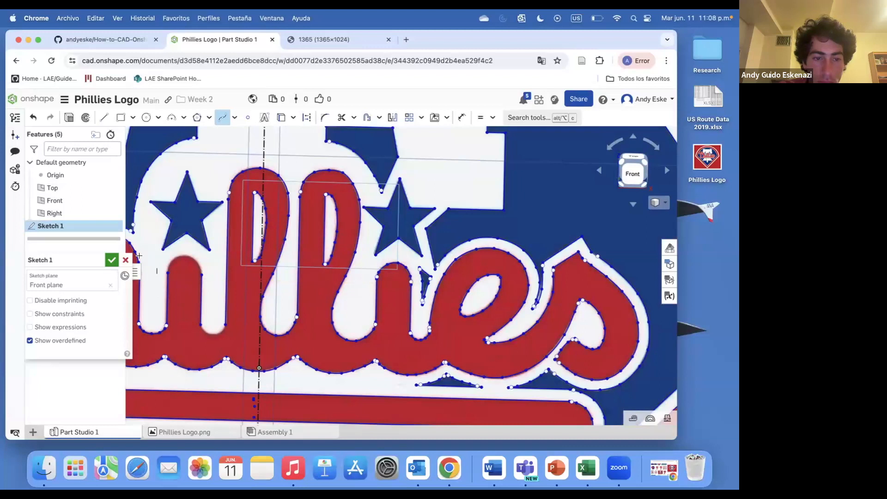
Trace the rounded bottom of the white gap between the first i and the first l with a spline
{"action": "scroll", "coordinate": [161, 269], "scroll_direction": "up", "scroll_amount": 6}
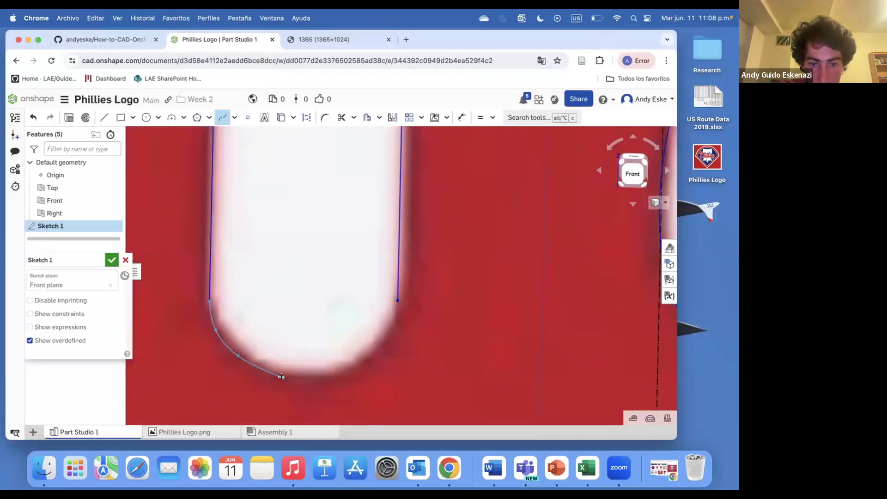
{"action": "double_click", "coordinate": [396, 300]}
{"action": "scroll", "coordinate": [373, 372], "scroll_direction": "down", "scroll_amount": 5}
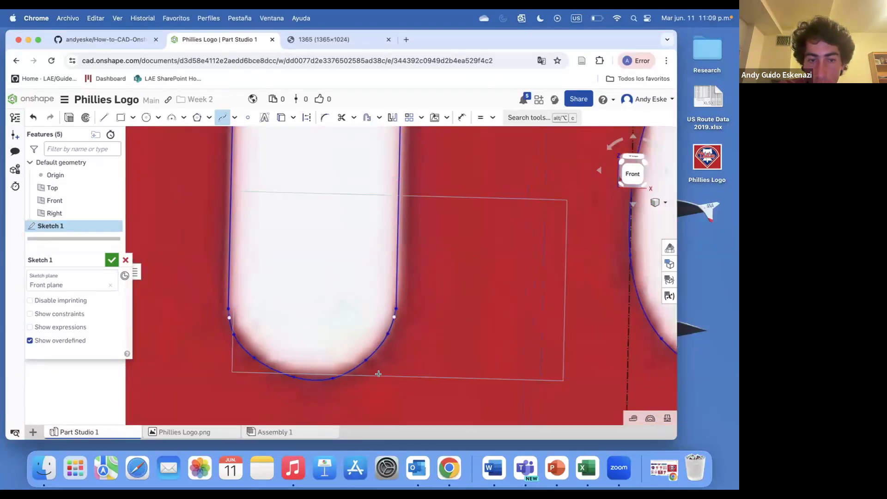
Trace the first i's rounded top with a spline joining its two side lines
{"action": "scroll", "coordinate": [265, 171], "scroll_direction": "up", "scroll_amount": 4}
{"action": "left_click", "coordinate": [245, 335]}
{"action": "left_click", "coordinate": [248, 307]}
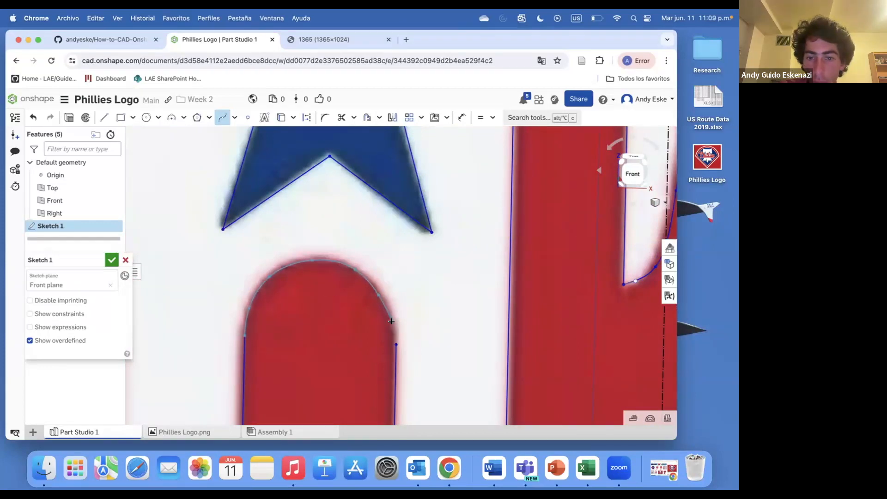
{"action": "double_click", "coordinate": [395, 344]}
{"action": "scroll", "coordinate": [397, 333], "scroll_direction": "down", "scroll_amount": 5}
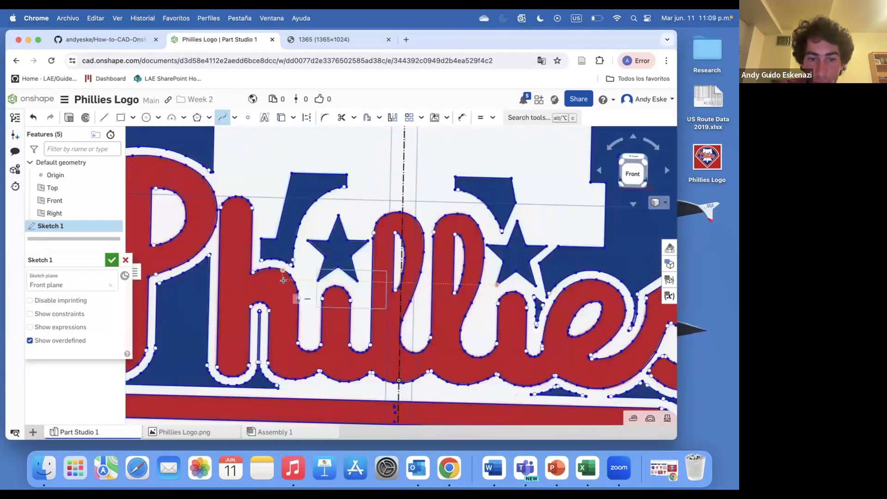
Finish the logo tracing sketch and rename it Master Sketch
{"action": "scroll", "coordinate": [247, 283], "scroll_direction": "down", "scroll_amount": 5}
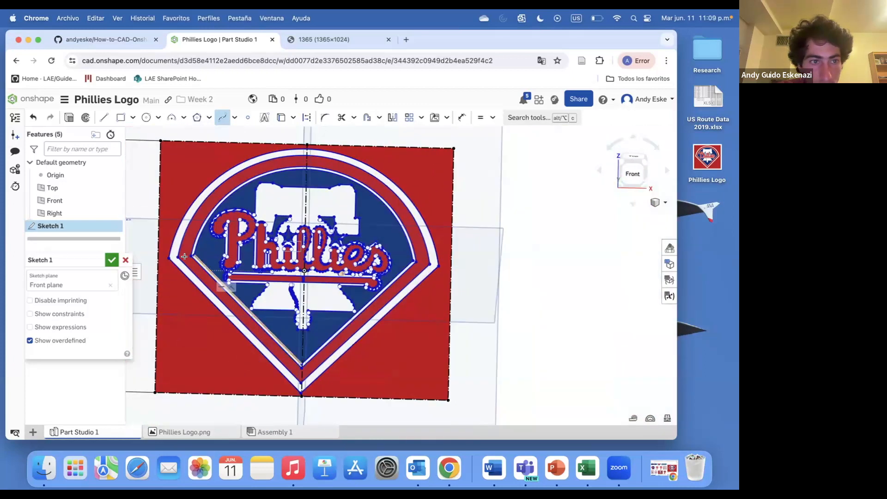
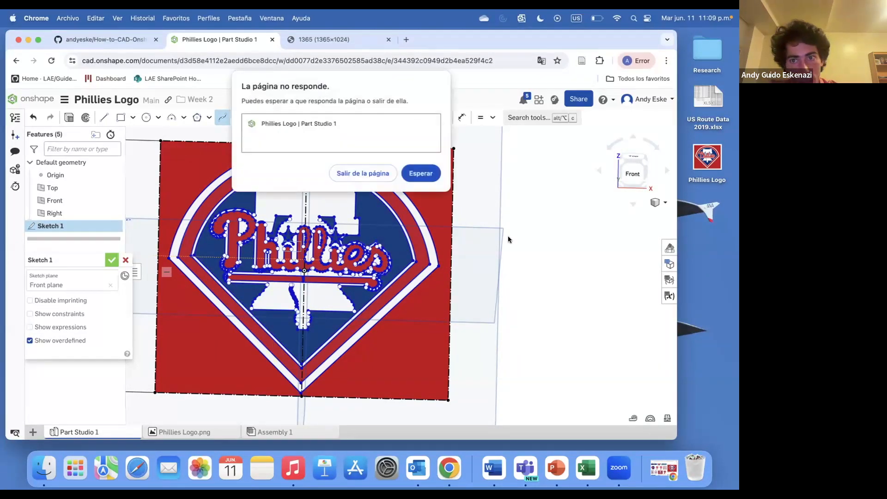
{"action": "left_click", "coordinate": [420, 167]}
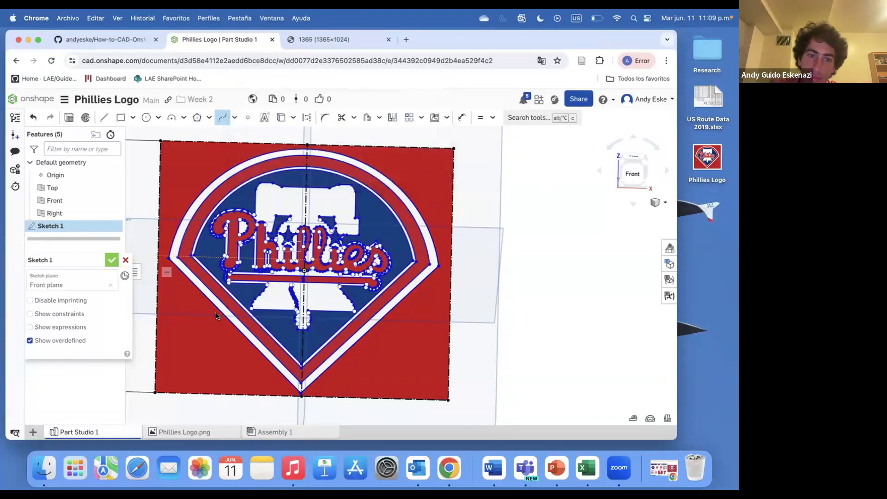
{"action": "left_click", "coordinate": [113, 260]}
{"action": "mouse_move", "coordinate": [444, 233]}
{"action": "right_mouse_down"}
{"action": "mouse_move", "coordinate": [462, 312]}
{"action": "mouse_move", "coordinate": [439, 296]}
{"action": "mouse_move", "coordinate": [434, 328]}
{"action": "right_mouse_up"}
{"action": "right_click", "coordinate": [53, 226]}
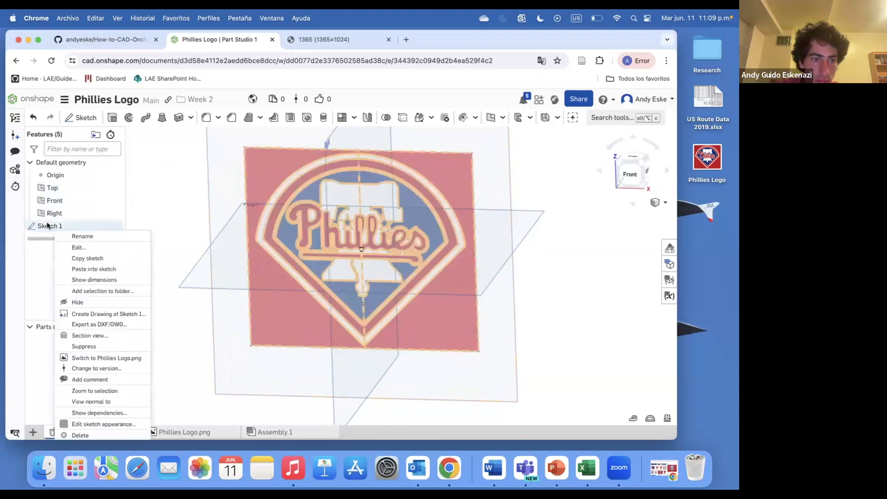
{"action": "left_click", "coordinate": [88, 234]}
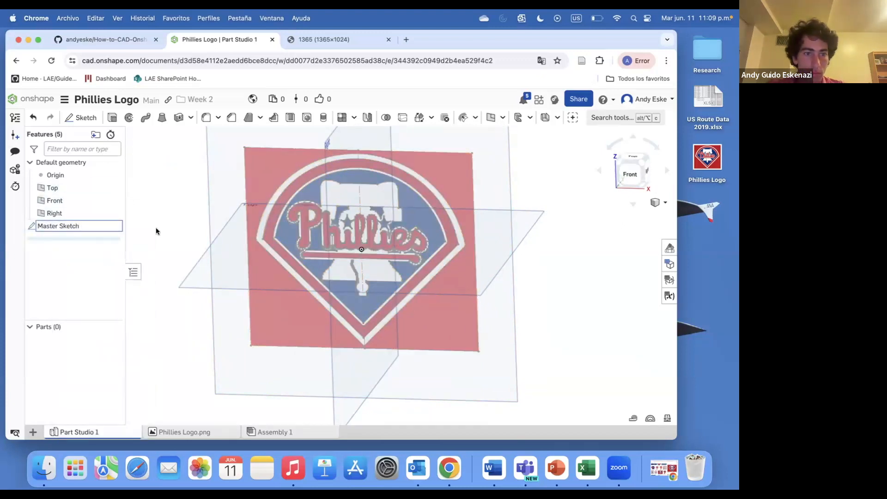
{"action": "type", "text": "Master Sketch"}
{"action": "key", "text": "Return"}
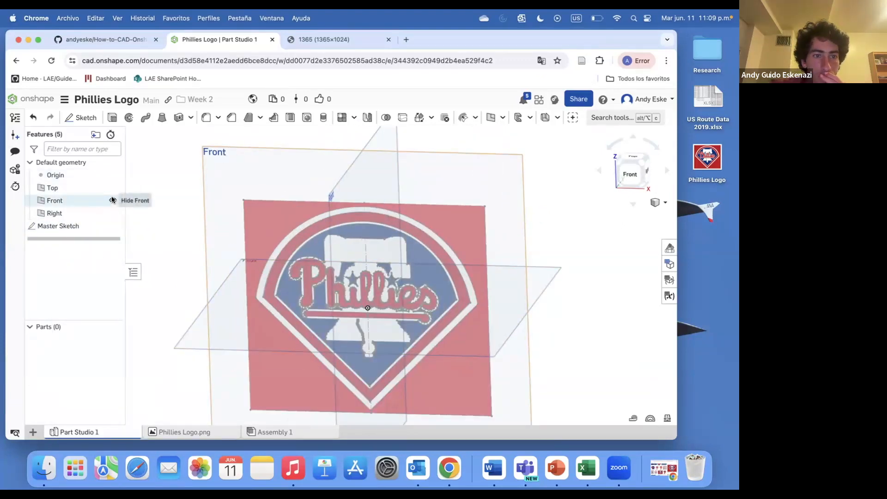
Hide the Top plane, the origin and the Right plane
{"action": "left_click", "coordinate": [112, 187]}
{"action": "left_click", "coordinate": [112, 175]}
{"action": "left_click", "coordinate": [113, 213]}
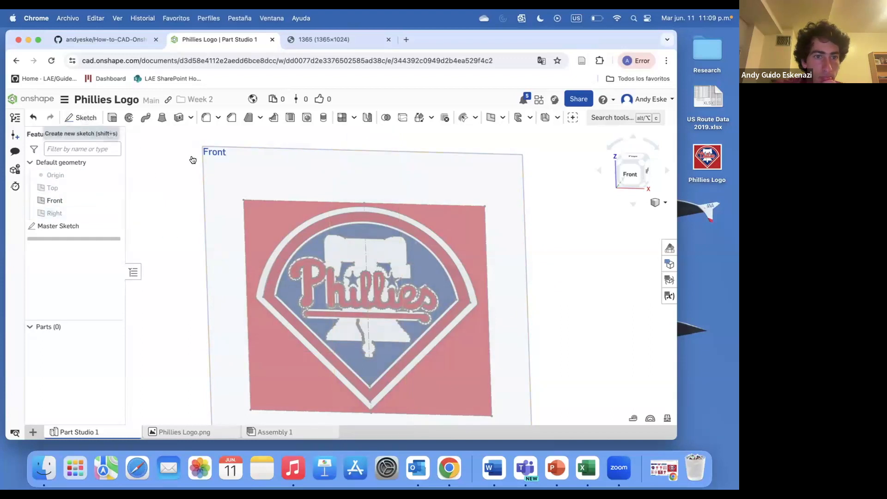
Start a sketch on the Front plane and project the logo's outermost border arc and its two lower straight edges into it
{"action": "key", "text": "shift+s"}
{"action": "left_click", "coordinate": [280, 119]}
{"action": "left_click", "coordinate": [297, 226]}
{"action": "left_click", "coordinate": [303, 344]}
{"action": "left_click", "coordinate": [416, 365]}
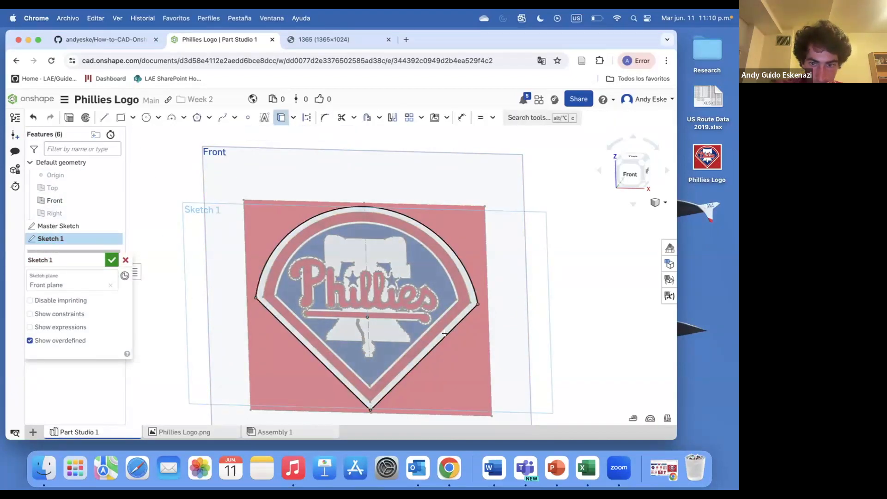
Extrude the projected outer border outline as a new solid with a blind depth of 5 mm
{"action": "left_click", "coordinate": [64, 118]}
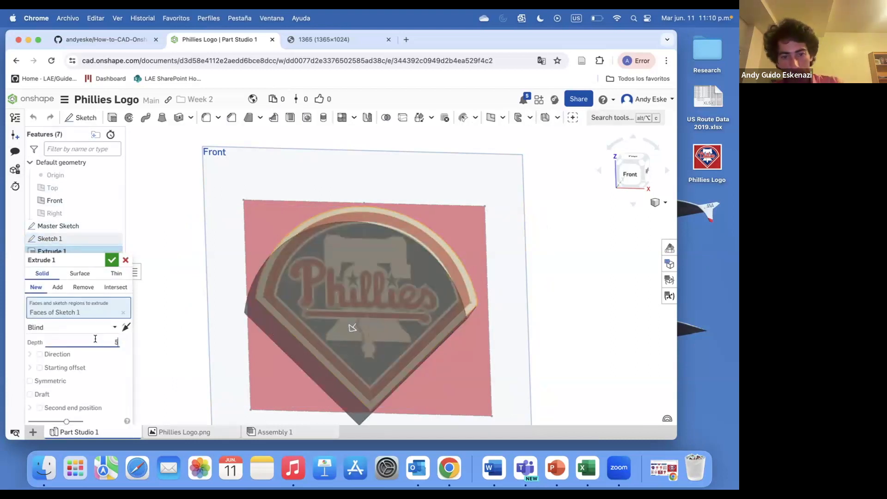
{"action": "type", "text": "5"}
{"action": "left_click", "coordinate": [111, 259]}
Edit the base plate's extrude and set its depth to 1 mm
{"action": "right_click_drag", "start_coordinate": [246, 303], "coordinate": [255, 249]}
{"action": "right_click", "coordinate": [70, 251]}
{"action": "left_click", "coordinate": [90, 271]}
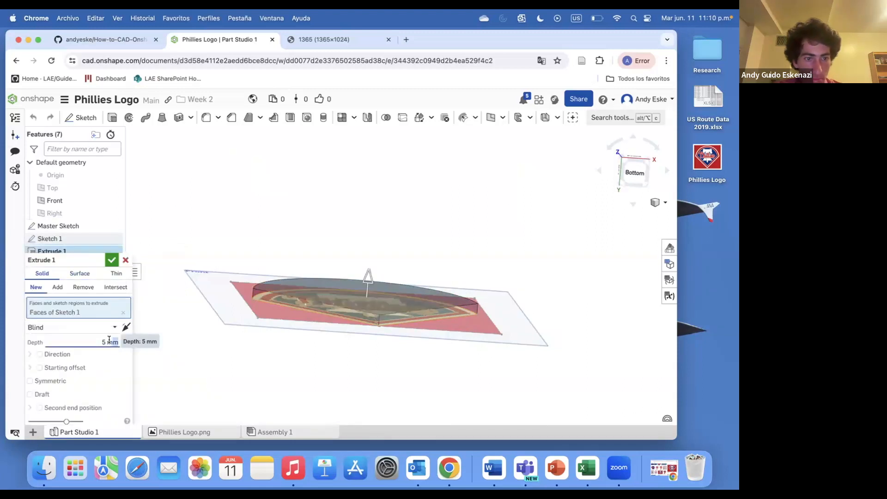
{"action": "left_click", "coordinate": [118, 342]}
{"action": "type", "text": "1"}
{"action": "key", "text": "Return"}
{"action": "left_click", "coordinate": [112, 260]}
Start a sketch on the plate's logo face and project the outline between the outer white border and the red band
{"action": "scroll", "coordinate": [277, 270], "scroll_direction": "up", "scroll_amount": 5}
{"action": "right_click_drag", "start_coordinate": [261, 287], "coordinate": [245, 317]}
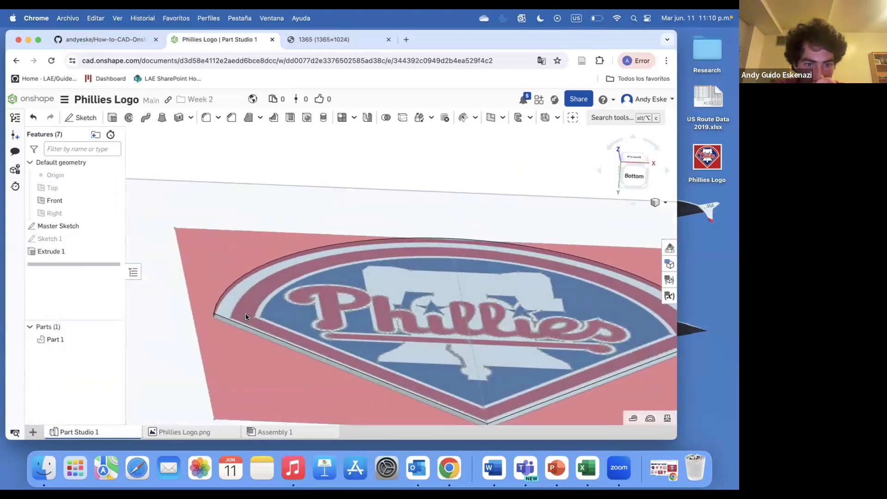
{"action": "left_click", "coordinate": [90, 118]}
{"action": "left_click", "coordinate": [228, 294]}
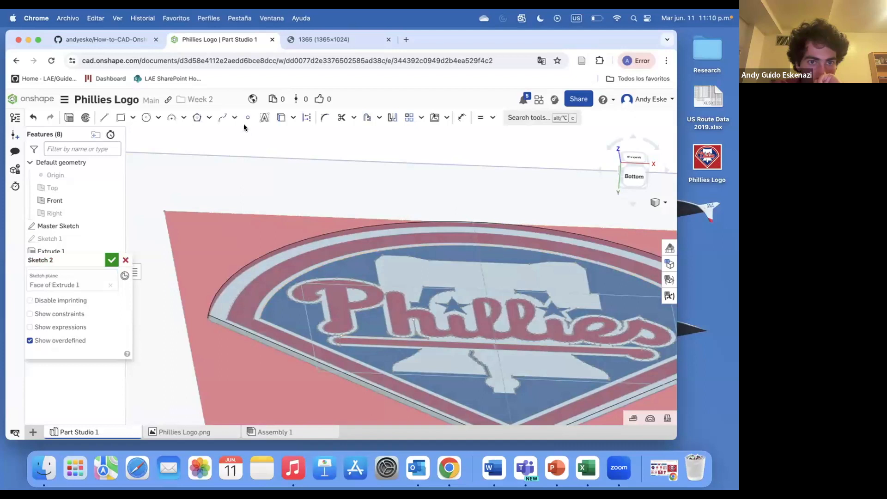
{"action": "left_click", "coordinate": [281, 118]}
{"action": "left_click", "coordinate": [241, 322]}
{"action": "scroll", "coordinate": [207, 275], "scroll_direction": "down", "scroll_amount": 3}
{"action": "left_click", "coordinate": [554, 346]}
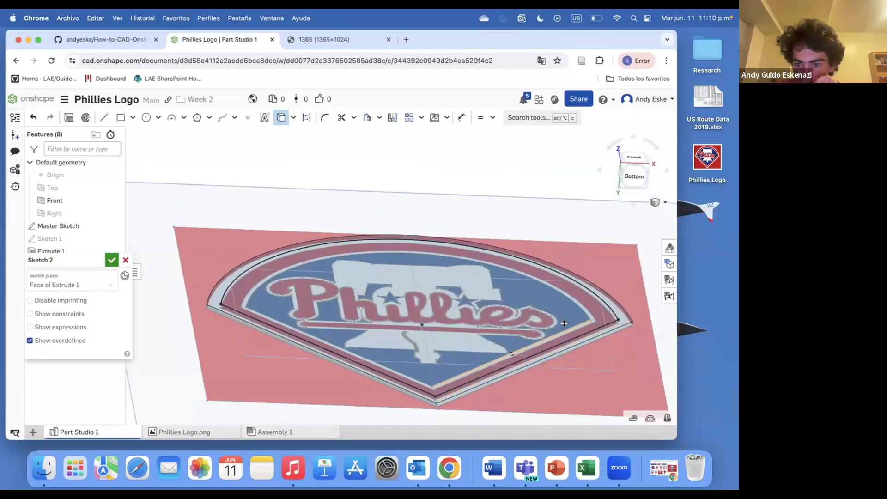
{"action": "right_click_drag", "start_coordinate": [551, 314], "coordinate": [569, 328]}
{"action": "left_click", "coordinate": [111, 259]}
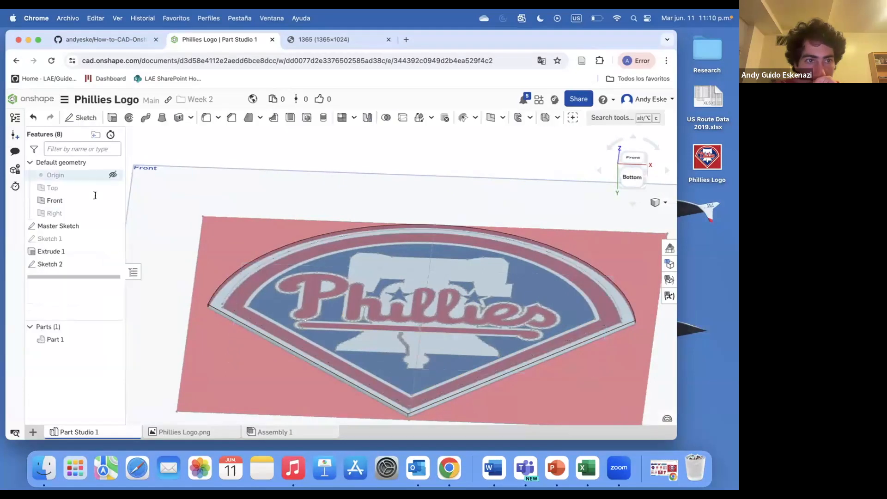
Cut the region inside the outer white border 0.1 mm deep with a Remove extrude
{"action": "left_click", "coordinate": [112, 118]}
{"action": "left_click", "coordinate": [248, 299]}
{"action": "left_click", "coordinate": [83, 287]}
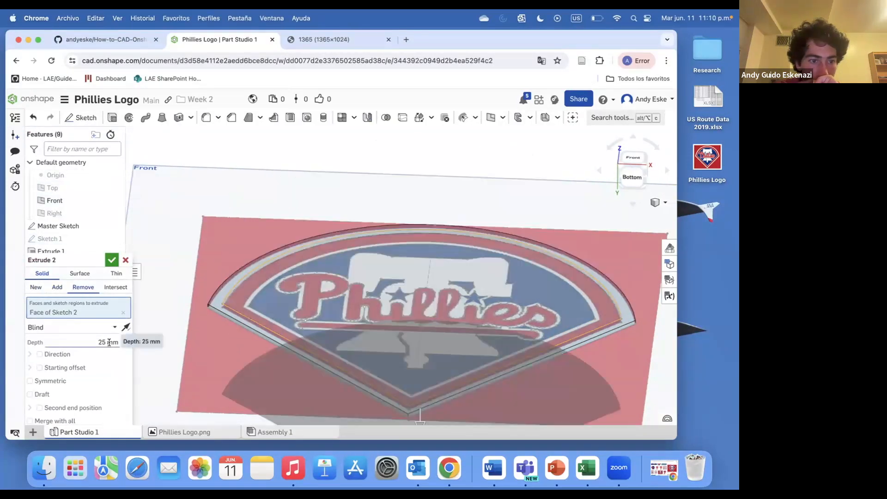
{"action": "left_click", "coordinate": [108, 343]}
{"action": "type", "text": "0.1"}
{"action": "key", "text": "Return"}
{"action": "key", "text": "Return"}
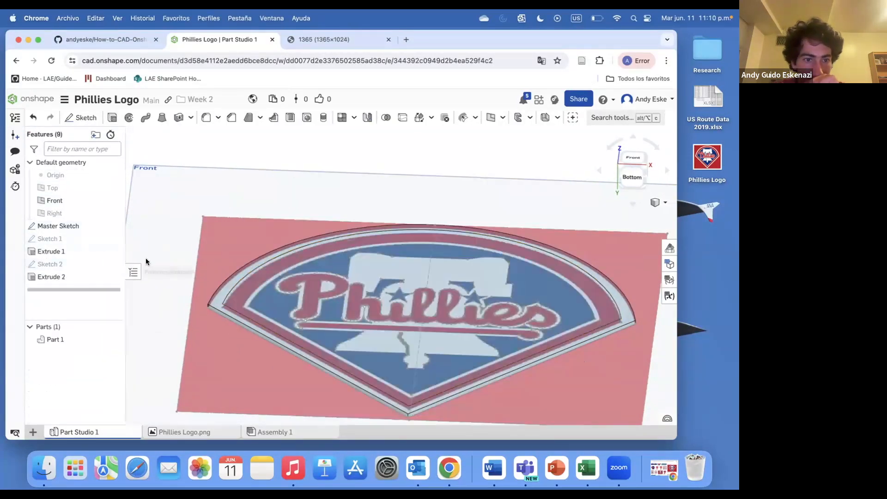
Start a sketch on the recessed logo face and project both edges of the thin white line inside the red band
{"action": "scroll", "coordinate": [144, 259], "scroll_direction": "down", "scroll_amount": 2}
{"action": "scroll", "coordinate": [142, 260], "scroll_direction": "up", "scroll_amount": 3}
{"action": "left_click", "coordinate": [81, 117]}
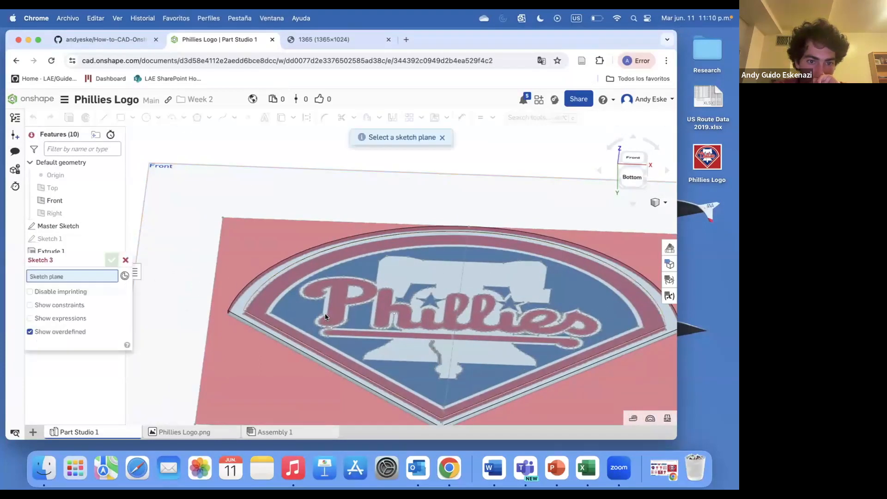
{"action": "left_click", "coordinate": [278, 304]}
{"action": "scroll", "coordinate": [278, 304], "scroll_direction": "up", "scroll_amount": 4}
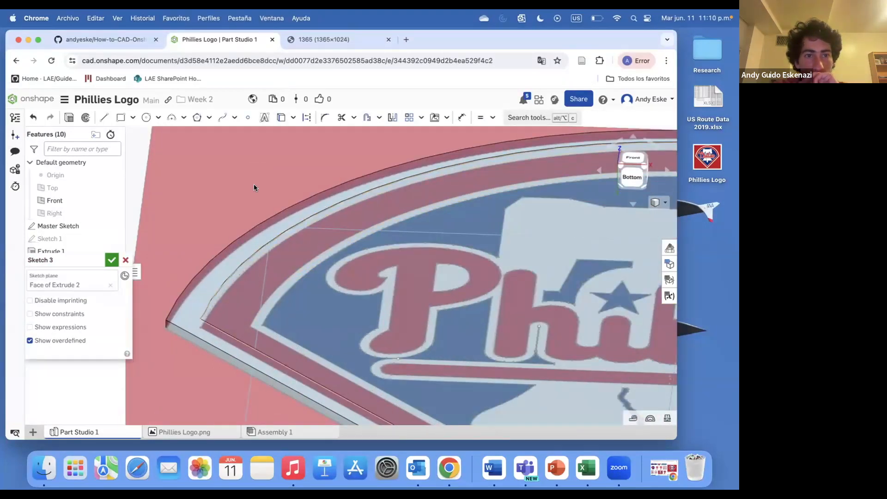
{"action": "left_click", "coordinate": [281, 119]}
{"action": "left_click", "coordinate": [275, 297]}
{"action": "left_click", "coordinate": [275, 297]}
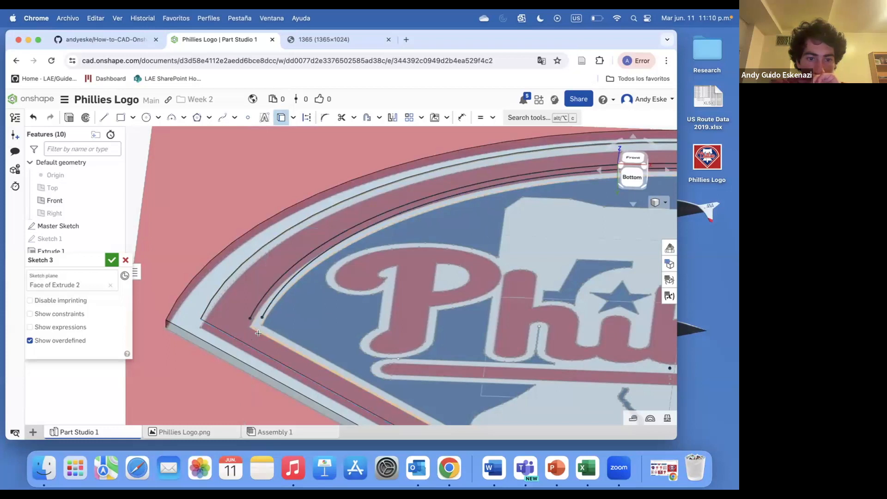
{"action": "scroll", "coordinate": [245, 268], "scroll_direction": "down", "scroll_amount": 5}
{"action": "scroll", "coordinate": [405, 275], "scroll_direction": "up", "scroll_amount": 5}
{"action": "left_click", "coordinate": [465, 291]}
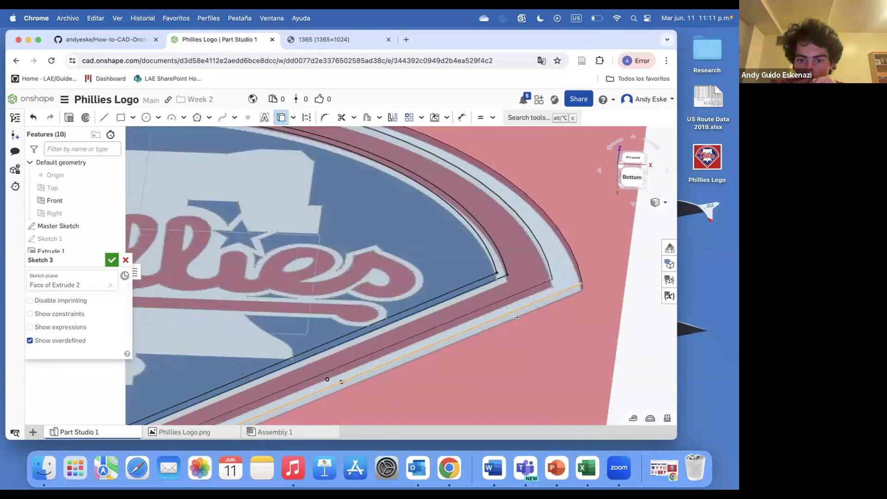
Extrude the thin white line region inside the red band as an Add with a blind depth of 0.1 mm
{"action": "scroll", "coordinate": [466, 291], "scroll_direction": "down", "scroll_amount": 5}
{"action": "left_click", "coordinate": [111, 259]}
{"action": "key", "text": "shift+e"}
{"action": "left_click", "coordinate": [107, 341]}
{"action": "key", "text": "BackSpace"}
{"action": "key", "text": "Return"}
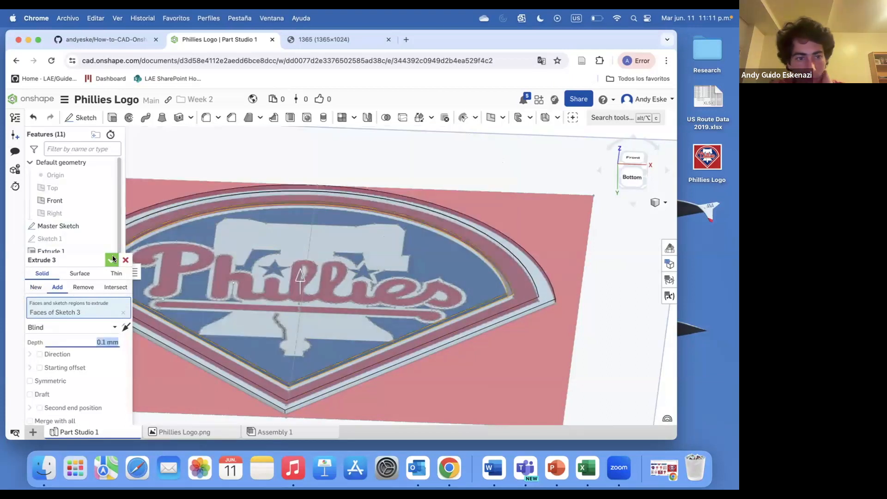
{"action": "left_click", "coordinate": [111, 259]}
Start a sketch on the recessed blue face and project the bell's upper-left outline segments
{"action": "scroll", "coordinate": [397, 292], "scroll_direction": "down", "scroll_amount": 2}
{"action": "scroll", "coordinate": [203, 289], "scroll_direction": "up", "scroll_amount": 5}
{"action": "right_click_drag", "start_coordinate": [267, 293], "coordinate": [206, 294]}
{"action": "scroll", "coordinate": [206, 298], "scroll_direction": "down", "scroll_amount": 3}
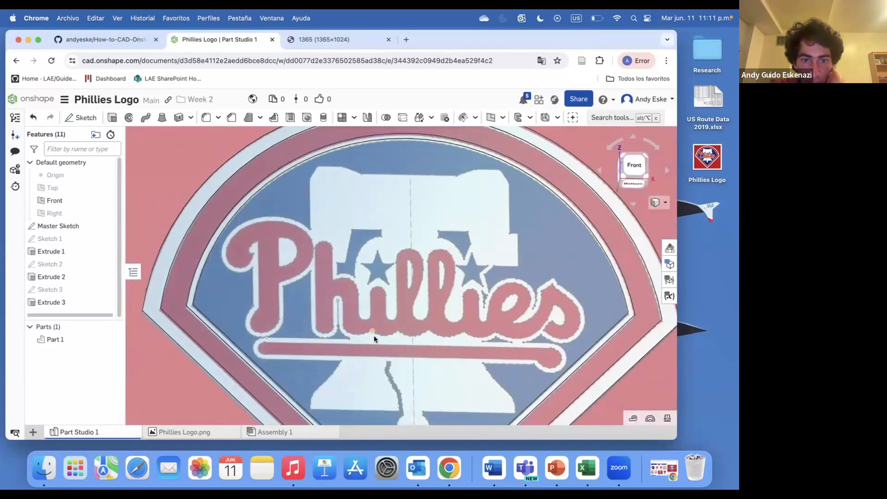
{"action": "right_click_drag", "start_coordinate": [359, 376], "coordinate": [351, 368]}
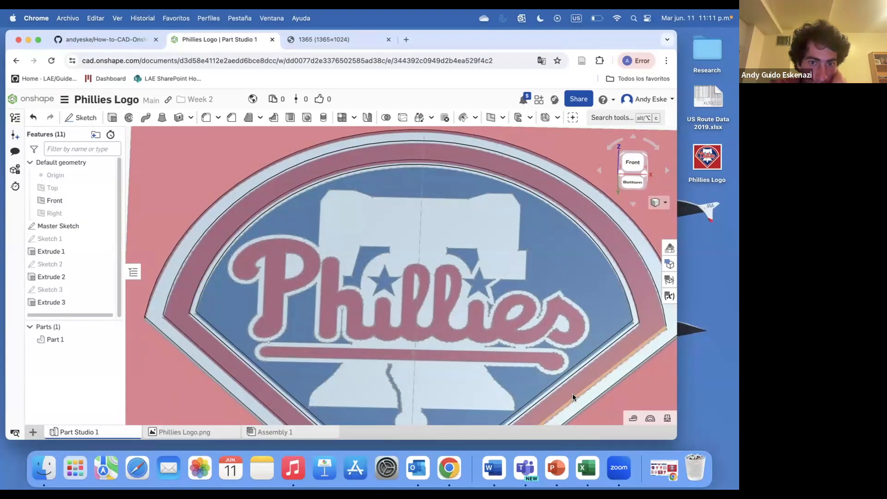
{"action": "key", "text": "shift+s"}
{"action": "left_click", "coordinate": [212, 294]}
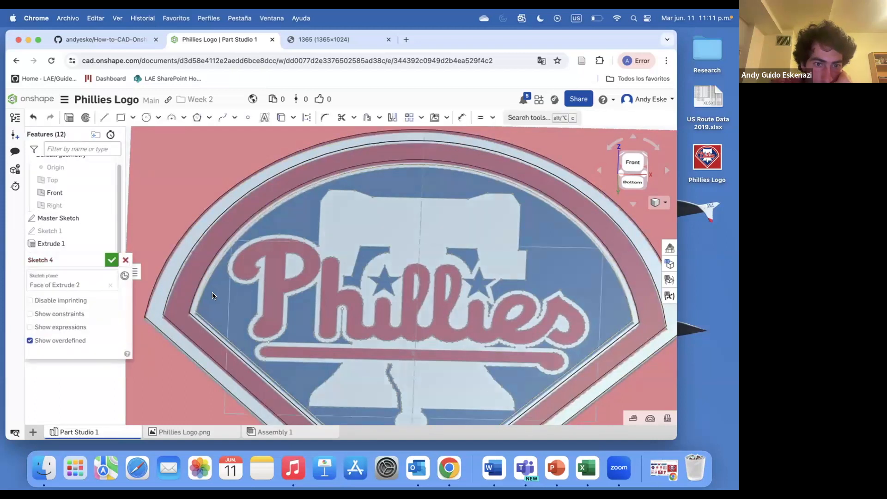
{"action": "left_click", "coordinate": [281, 117]}
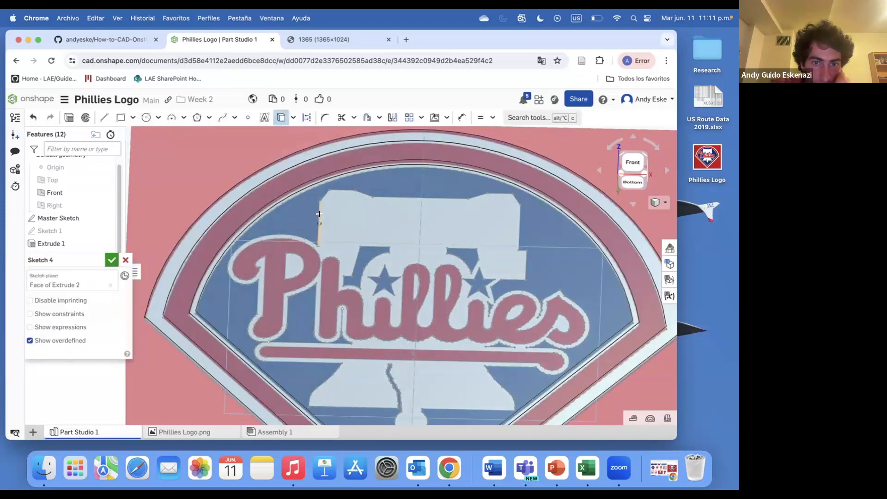
{"action": "scroll", "coordinate": [313, 207], "scroll_direction": "up", "scroll_amount": 5}
{"action": "left_click", "coordinate": [322, 201]}
{"action": "left_click", "coordinate": [356, 197]}
{"action": "left_click", "coordinate": [403, 203]}
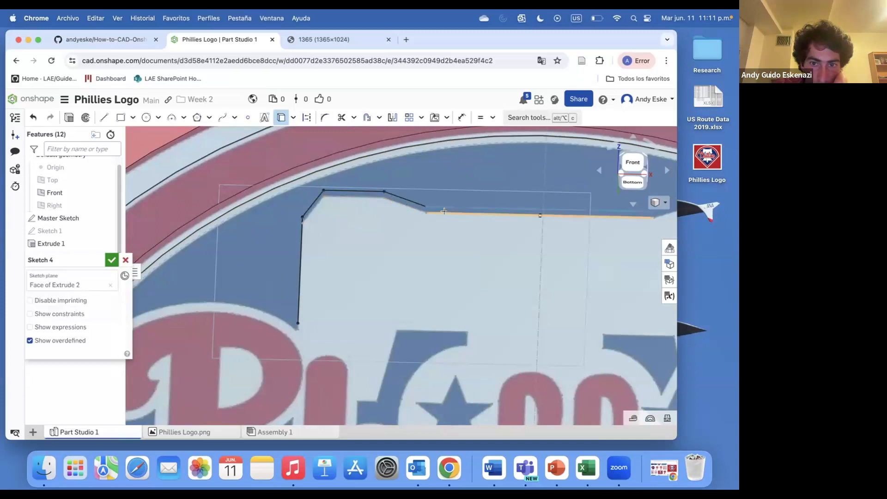
Project the bell's top edge, upper-right corner segments and upper right side into the sketch
{"action": "left_click", "coordinate": [538, 215]}
{"action": "scroll", "coordinate": [360, 231], "scroll_direction": "down", "scroll_amount": 5}
{"action": "scroll", "coordinate": [503, 222], "scroll_direction": "up", "scroll_amount": 5}
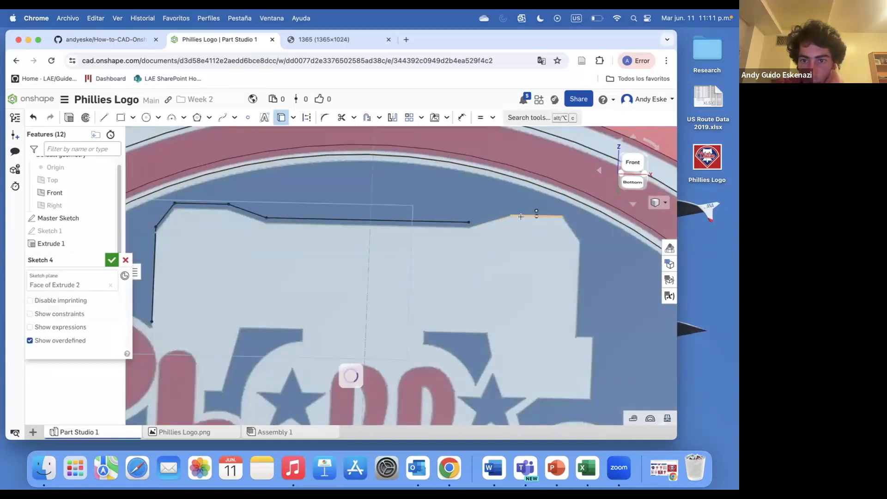
{"action": "scroll", "coordinate": [479, 215], "scroll_direction": "up", "scroll_amount": 3}
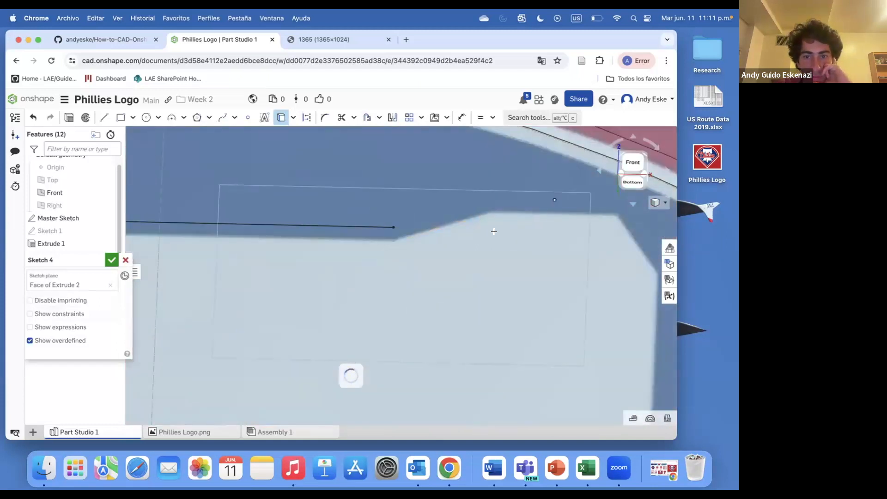
{"action": "left_click", "coordinate": [480, 213]}
{"action": "left_click", "coordinate": [550, 203]}
{"action": "left_click", "coordinate": [623, 229]}
{"action": "left_click", "coordinate": [638, 292]}
{"action": "scroll", "coordinate": [639, 292], "scroll_direction": "down", "scroll_amount": 5}
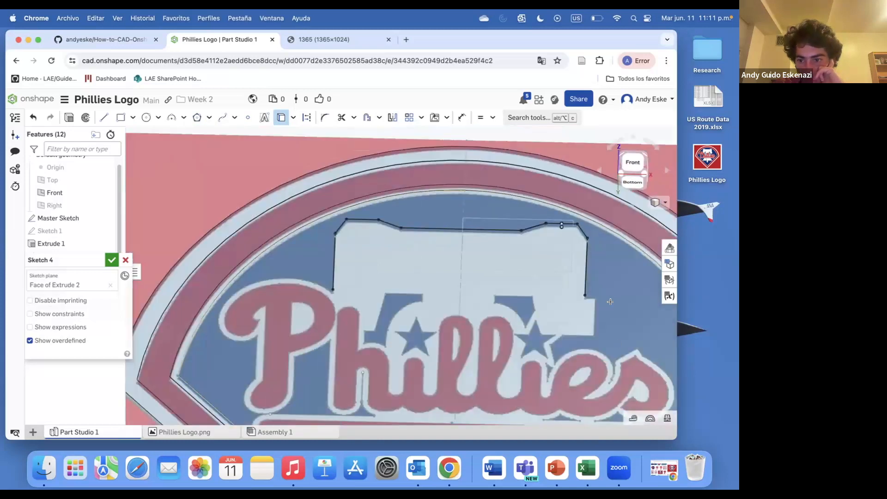
Project the stepped edges on the bell's right side, down past the right star to the letter e
{"action": "scroll", "coordinate": [577, 277], "scroll_direction": "up", "scroll_amount": 5}
{"action": "scroll", "coordinate": [531, 300], "scroll_direction": "down", "scroll_amount": 4}
{"action": "scroll", "coordinate": [501, 327], "scroll_direction": "up", "scroll_amount": 4}
{"action": "left_click", "coordinate": [501, 325]}
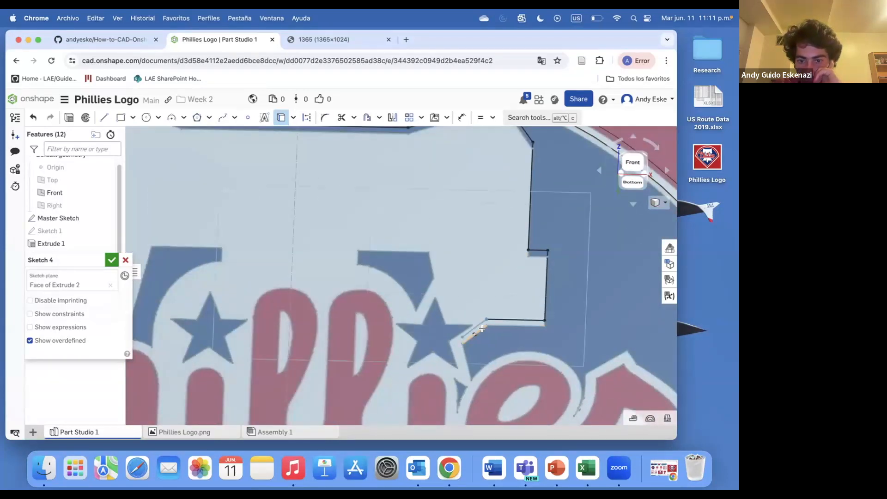
{"action": "left_click", "coordinate": [465, 350]}
{"action": "scroll", "coordinate": [465, 350], "scroll_direction": "down", "scroll_amount": 4}
{"action": "scroll", "coordinate": [487, 376], "scroll_direction": "up", "scroll_amount": 2}
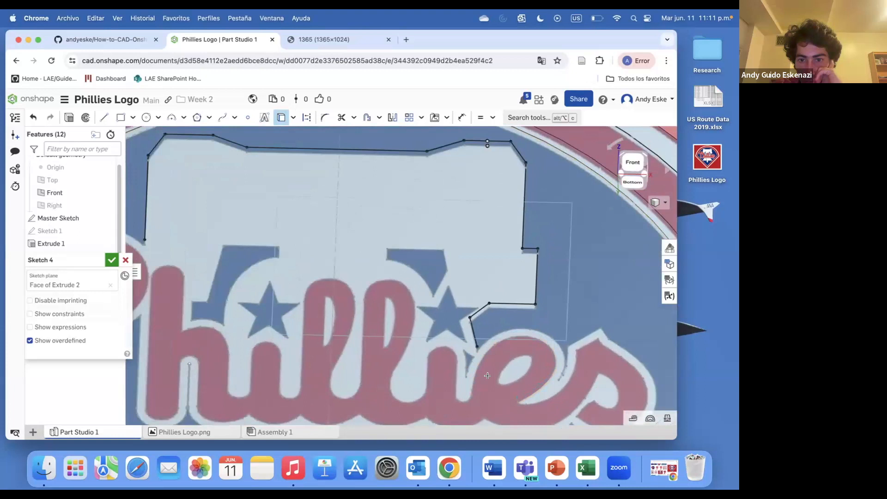
Project the white border around the top of the letter e and around the final s
{"action": "scroll", "coordinate": [488, 392], "scroll_direction": "up", "scroll_amount": 3}
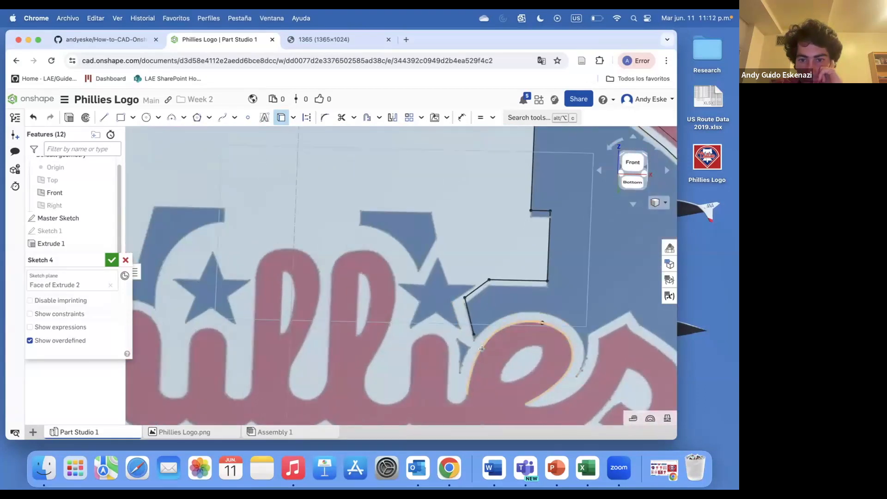
{"action": "left_click", "coordinate": [591, 356]}
{"action": "left_click", "coordinate": [594, 345]}
{"action": "left_click", "coordinate": [622, 313]}
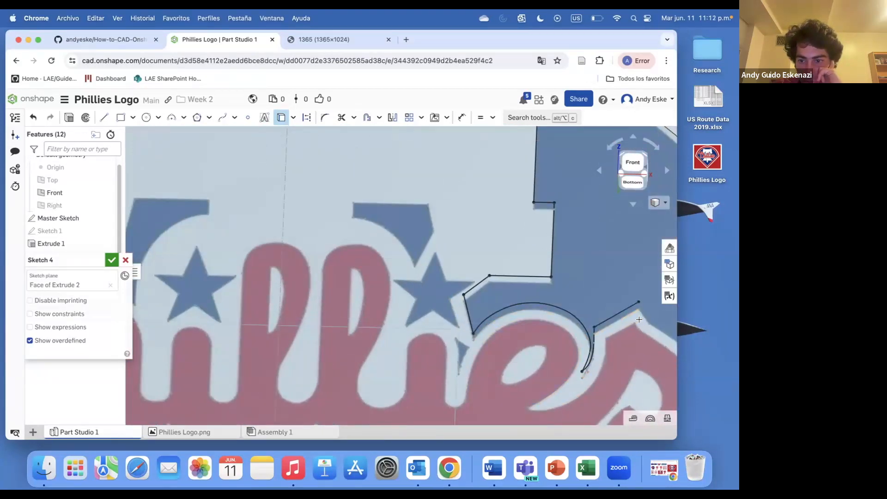
{"action": "scroll", "coordinate": [642, 316], "scroll_direction": "up", "scroll_amount": 4}
{"action": "left_click", "coordinate": [651, 305]}
{"action": "scroll", "coordinate": [502, 312], "scroll_direction": "down", "scroll_amount": 6}
{"action": "left_click", "coordinate": [516, 386]}
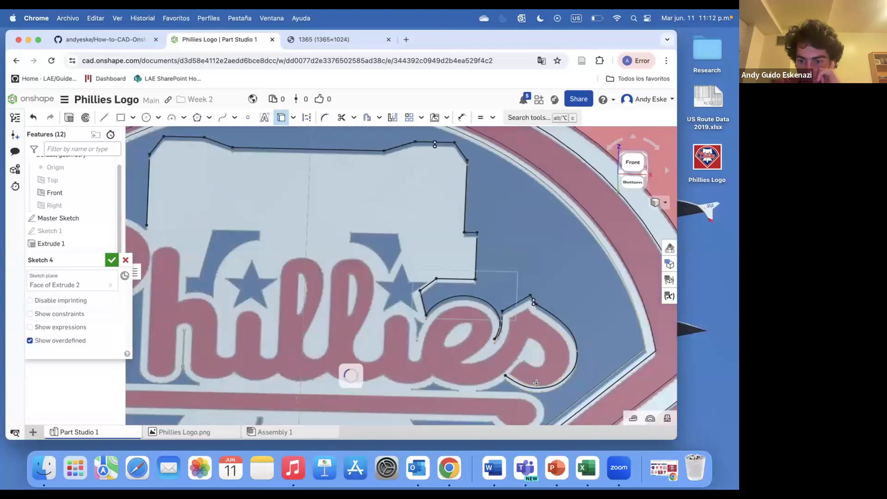
Project the outline below the s, around the underline bar's right end and down the bell's right flank
{"action": "scroll", "coordinate": [505, 379], "scroll_direction": "up", "scroll_amount": 3}
{"action": "left_click", "coordinate": [502, 378]}
{"action": "left_click", "coordinate": [502, 392]}
{"action": "left_click", "coordinate": [561, 397]}
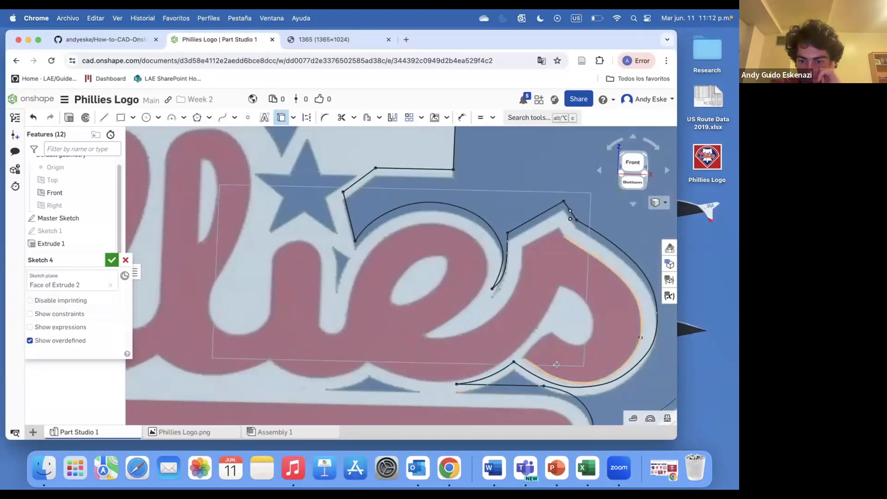
{"action": "scroll", "coordinate": [555, 328], "scroll_direction": "down", "scroll_amount": 5}
{"action": "left_click", "coordinate": [500, 378]}
{"action": "left_click", "coordinate": [469, 393]}
{"action": "scroll", "coordinate": [498, 342], "scroll_direction": "down", "scroll_amount": 3}
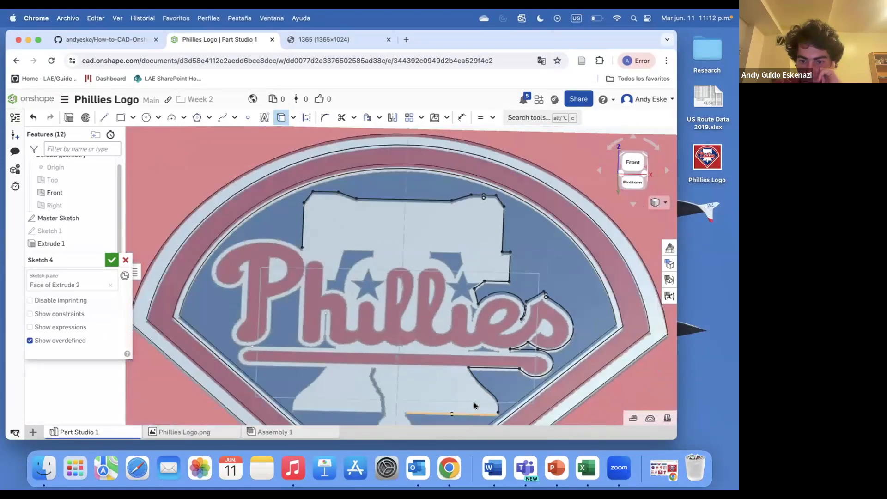
Project the bell's bottom edge right of the clapper and the complete clapper outline
{"action": "left_click", "coordinate": [476, 412]}
{"action": "scroll", "coordinate": [428, 411], "scroll_direction": "up", "scroll_amount": 3}
{"action": "left_click", "coordinate": [424, 309]}
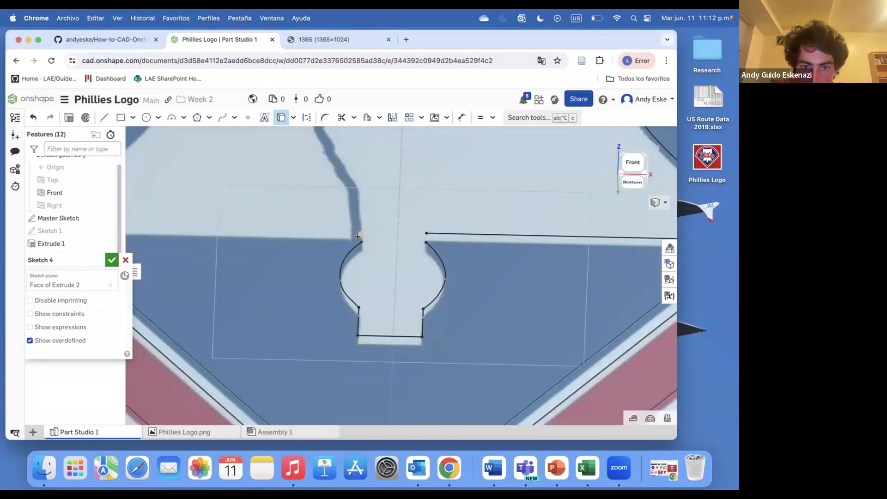
Project the bell's crack outline, the bell's lower-left edges and the lower edge of the underline bar beside them
{"action": "scroll", "coordinate": [353, 233], "scroll_direction": "up", "scroll_amount": 5}
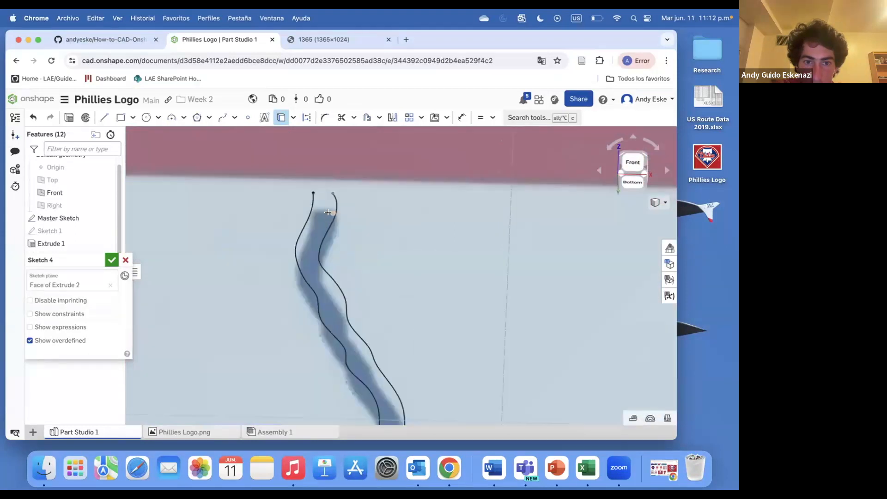
{"action": "scroll", "coordinate": [327, 212], "scroll_direction": "down", "scroll_amount": 3}
{"action": "scroll", "coordinate": [353, 392], "scroll_direction": "down", "scroll_amount": 5}
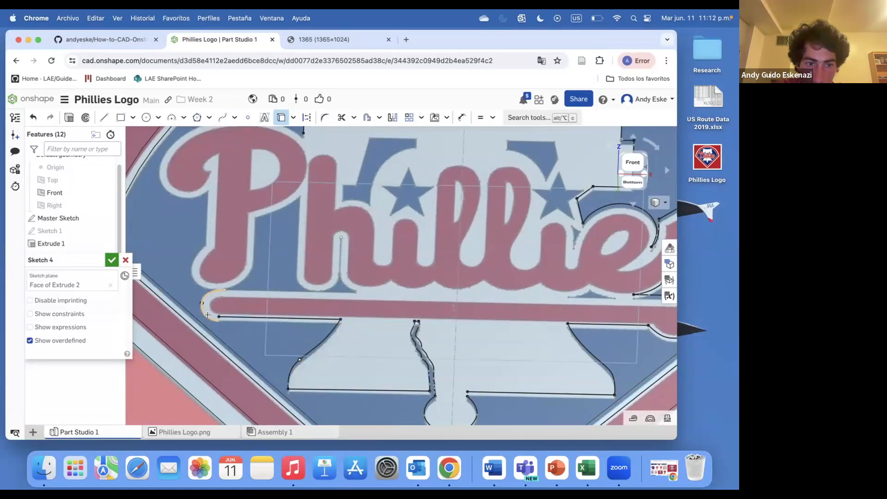
Project the underline bar's left end, the border around the base of the h and the narrow slit between its legs
{"action": "scroll", "coordinate": [323, 277], "scroll_direction": "up", "scroll_amount": 10}
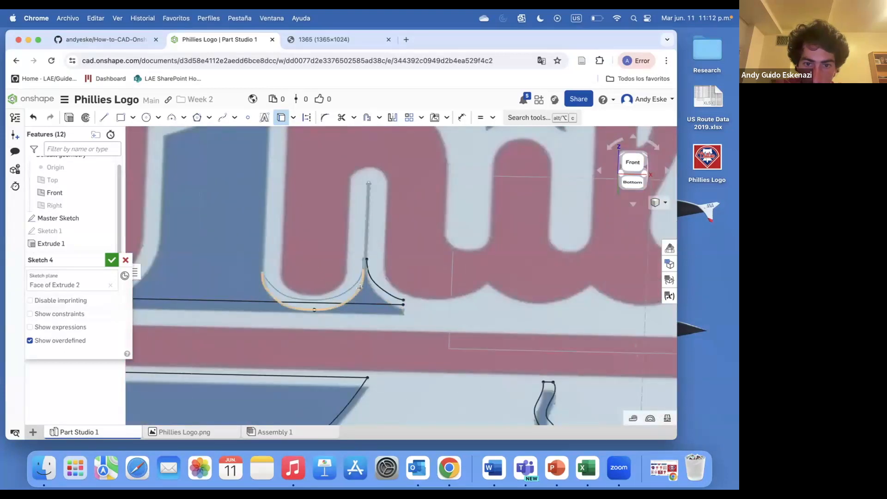
{"action": "scroll", "coordinate": [365, 244], "scroll_direction": "down", "scroll_amount": 3}
{"action": "scroll", "coordinate": [391, 219], "scroll_direction": "up", "scroll_amount": 4}
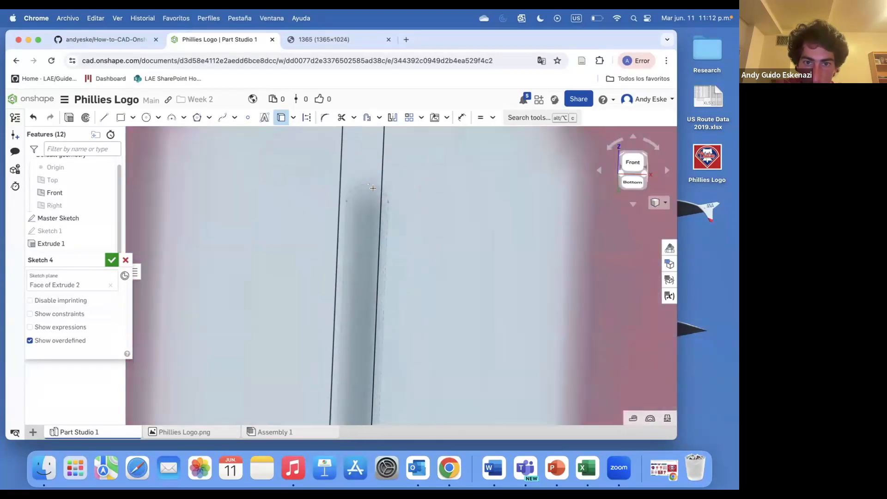
{"action": "scroll", "coordinate": [392, 220], "scroll_direction": "down", "scroll_amount": 6}
{"action": "scroll", "coordinate": [299, 269], "scroll_direction": "up", "scroll_amount": 3}
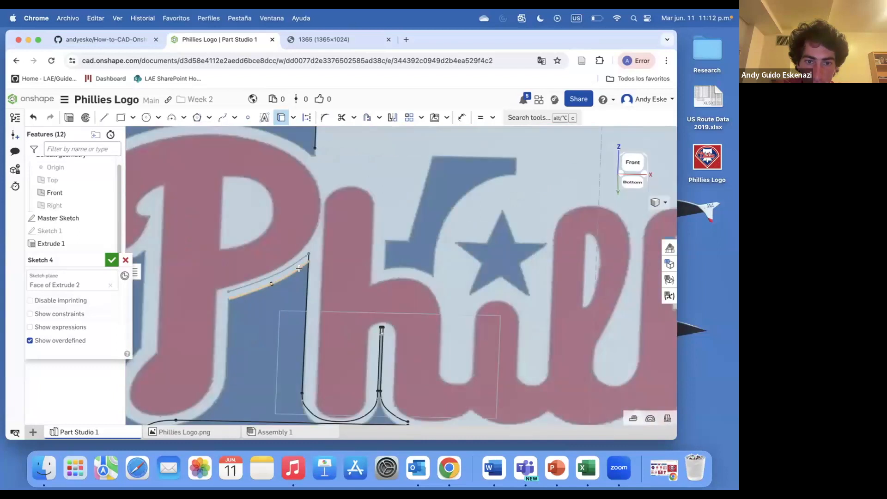
Project the white border around the letter P, from its stem over the top curve to the bell's left side
{"action": "scroll", "coordinate": [226, 383], "scroll_direction": "down", "scroll_amount": 4}
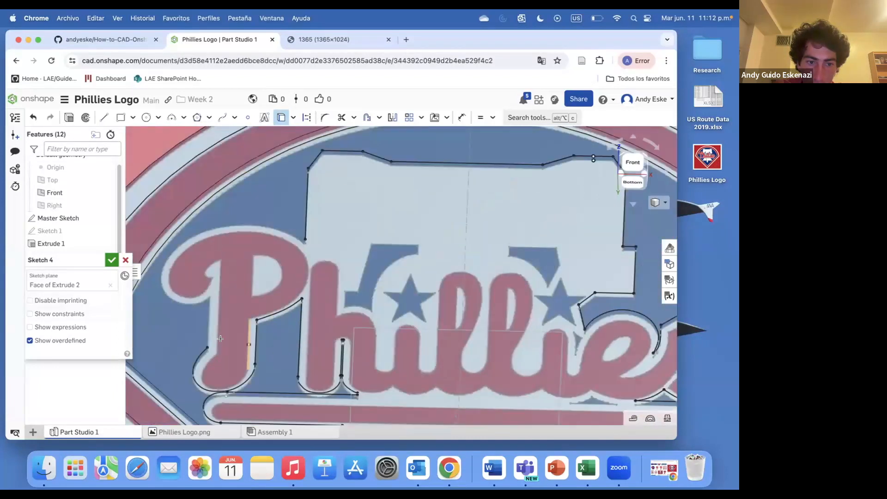
{"action": "scroll", "coordinate": [209, 326], "scroll_direction": "up", "scroll_amount": 2}
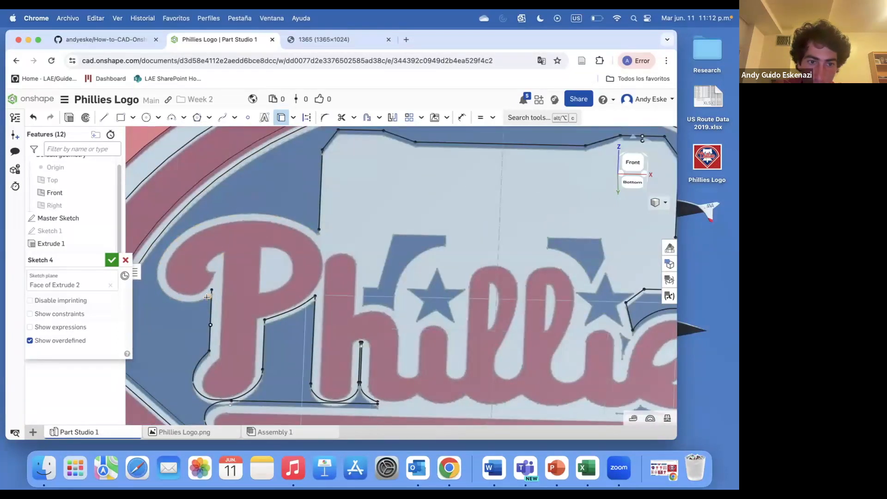
{"action": "scroll", "coordinate": [319, 203], "scroll_direction": "up", "scroll_amount": 5}
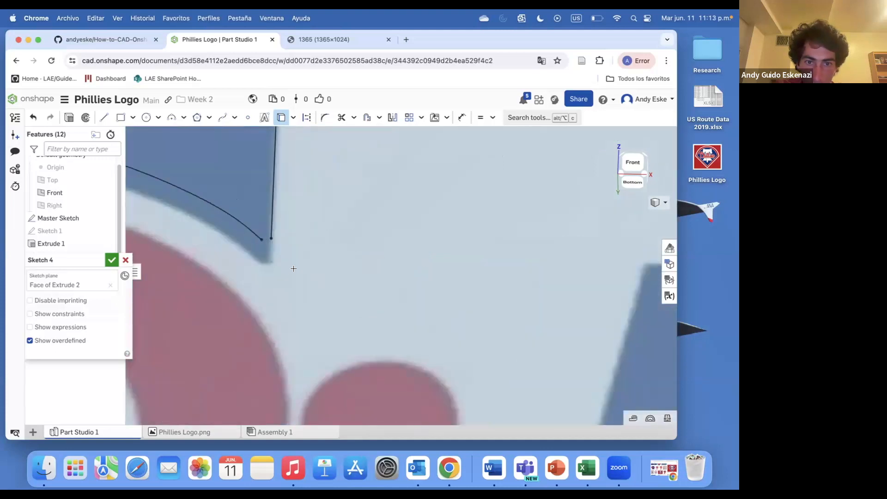
{"action": "scroll", "coordinate": [381, 287], "scroll_direction": "down", "scroll_amount": 6}
Project the outline of the blue cutout above the left star
{"action": "scroll", "coordinate": [381, 288], "scroll_direction": "up", "scroll_amount": 5}
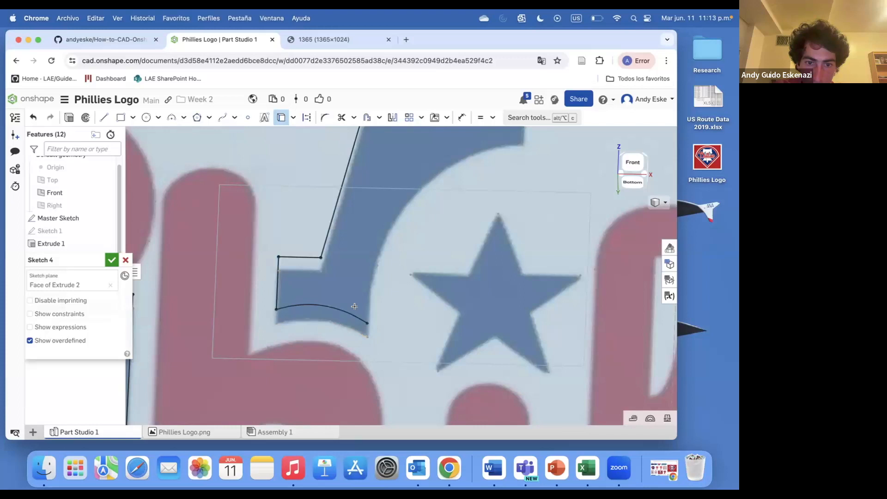
{"action": "scroll", "coordinate": [371, 283], "scroll_direction": "down", "scroll_amount": 5}
{"action": "scroll", "coordinate": [379, 232], "scroll_direction": "up", "scroll_amount": 5}
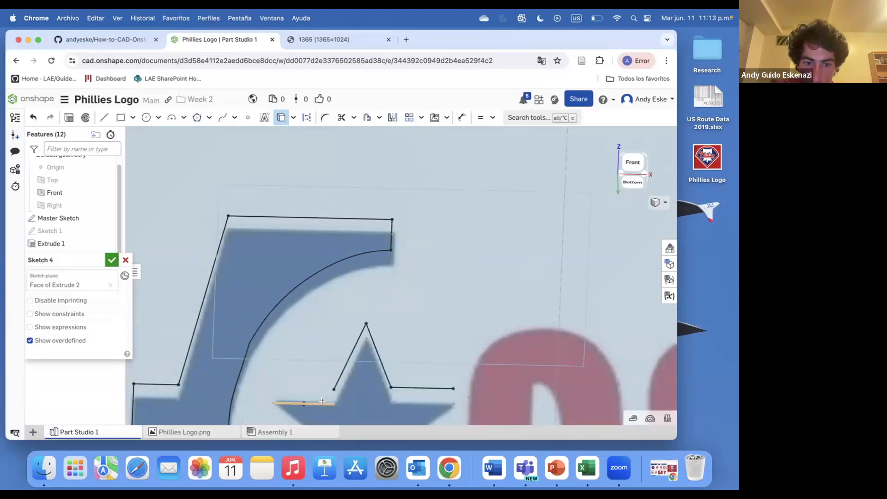
Project the remaining edges of the left star to close its outline
{"action": "left_click", "coordinate": [273, 388]}
{"action": "scroll", "coordinate": [277, 388], "scroll_direction": "down", "scroll_amount": 3}
{"action": "scroll", "coordinate": [305, 345], "scroll_direction": "up", "scroll_amount": 4}
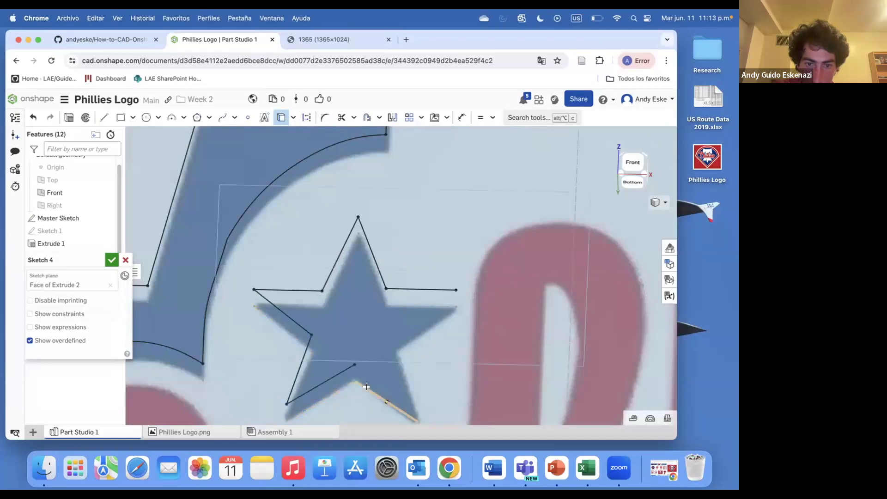
{"action": "scroll", "coordinate": [410, 343], "scroll_direction": "down", "scroll_amount": 4}
{"action": "scroll", "coordinate": [434, 318], "scroll_direction": "up", "scroll_amount": 4}
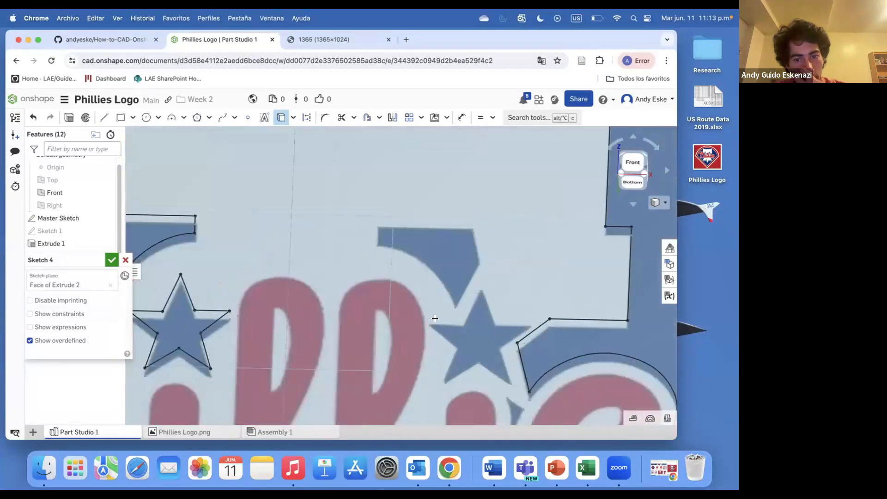
Project the outlines of the right blue cutout and the right star into the sketch
{"action": "scroll", "coordinate": [439, 235], "scroll_direction": "up", "scroll_amount": 1}
{"action": "left_click", "coordinate": [483, 258]}
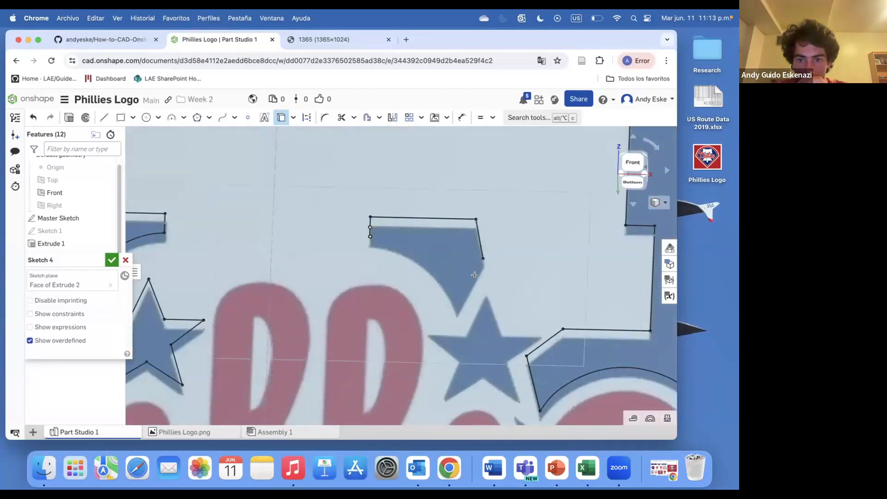
{"action": "left_click", "coordinate": [444, 287]}
{"action": "scroll", "coordinate": [469, 354], "scroll_direction": "up", "scroll_amount": 2}
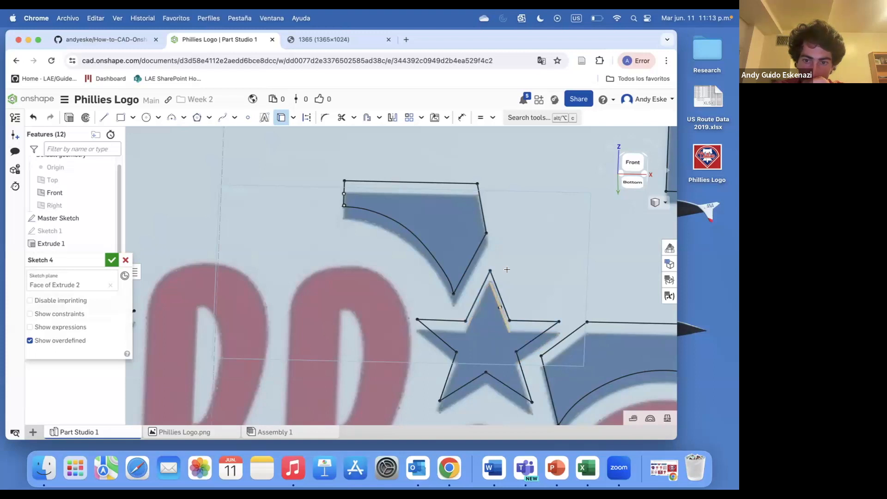
Project the outline of the small blue triangle below the right star, between the letters i and e, into the sketch
{"action": "scroll", "coordinate": [506, 269], "scroll_direction": "down", "scroll_amount": 5}
{"action": "scroll", "coordinate": [477, 278], "scroll_direction": "up", "scroll_amount": 8}
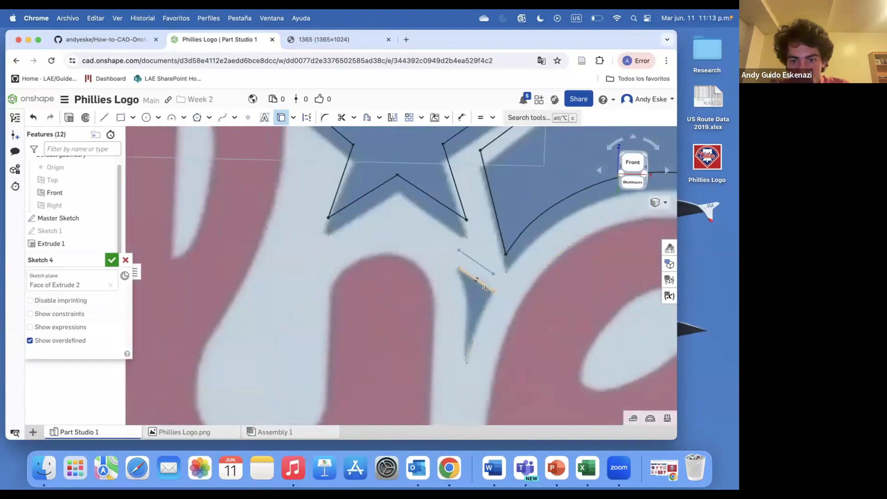
{"action": "scroll", "coordinate": [445, 247], "scroll_direction": "down", "scroll_amount": 5}
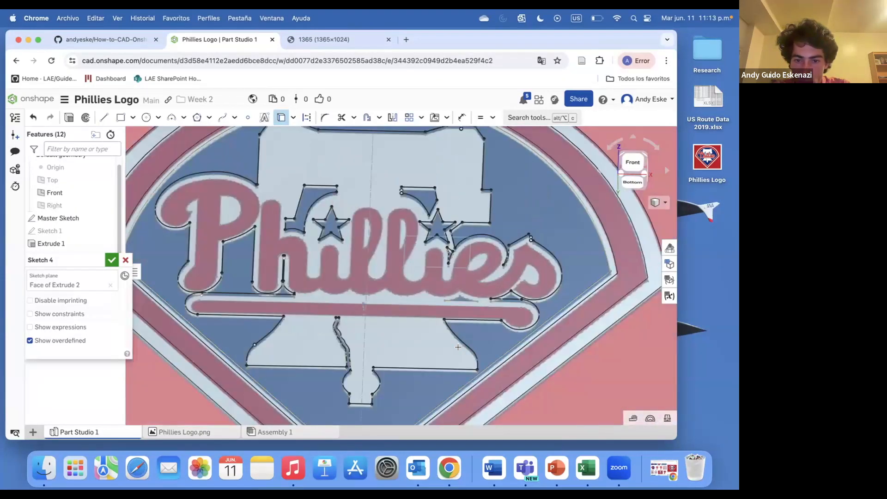
Try to extrude Sketch 4 as an addition to the part, removing the enclosed blue cutouts and stars from the selection
{"action": "scroll", "coordinate": [425, 297], "scroll_direction": "up", "scroll_amount": 8}
{"action": "scroll", "coordinate": [443, 323], "scroll_direction": "down", "scroll_amount": 6}
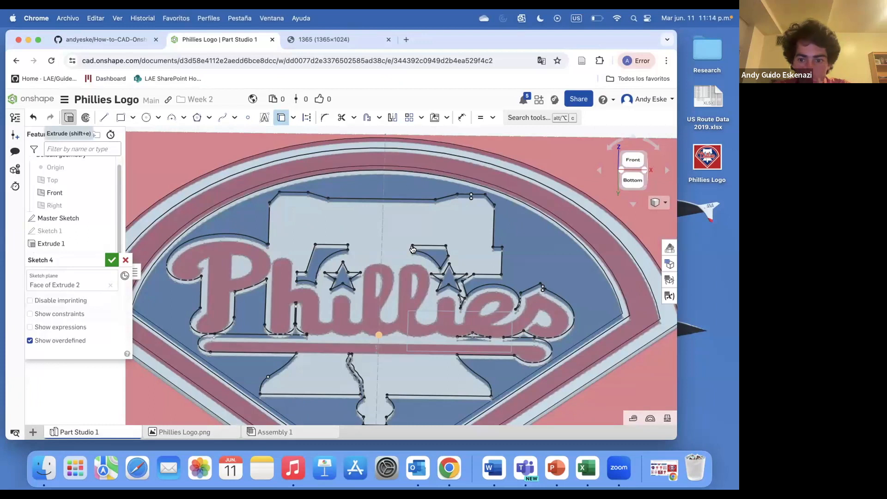
{"action": "key", "text": "shift+e"}
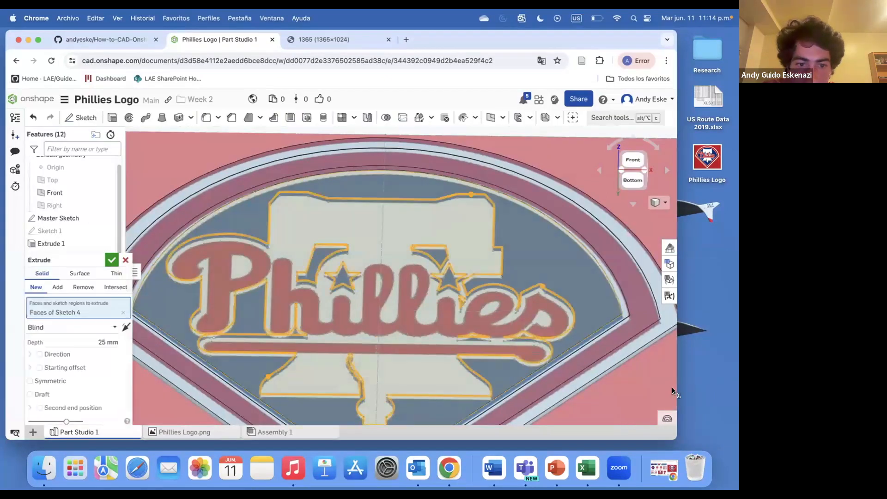
{"action": "scroll", "coordinate": [317, 249], "scroll_direction": "up", "scroll_amount": 3}
{"action": "left_click", "coordinate": [317, 250]}
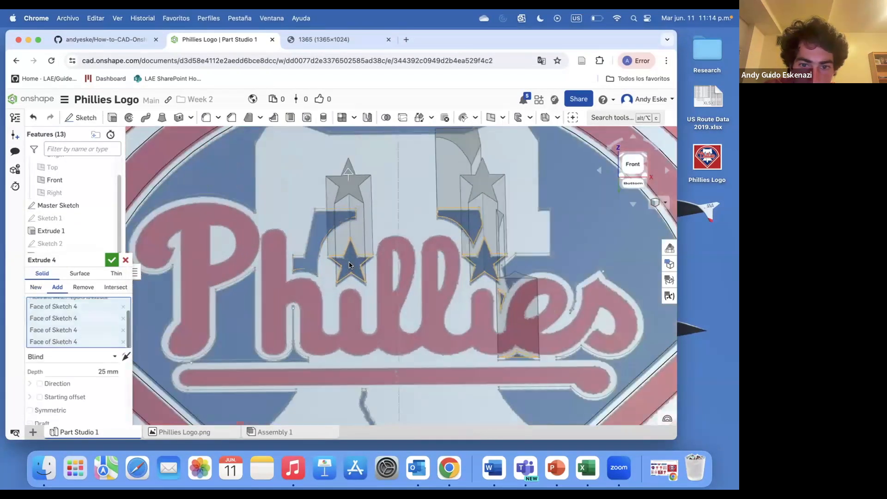
{"action": "left_click", "coordinate": [351, 265]}
{"action": "left_click", "coordinate": [462, 217]}
{"action": "left_click", "coordinate": [482, 265]}
{"action": "scroll", "coordinate": [496, 308], "scroll_direction": "up", "scroll_amount": 3}
{"action": "left_click", "coordinate": [502, 277]}
{"action": "scroll", "coordinate": [544, 306], "scroll_direction": "down", "scroll_amount": 10}
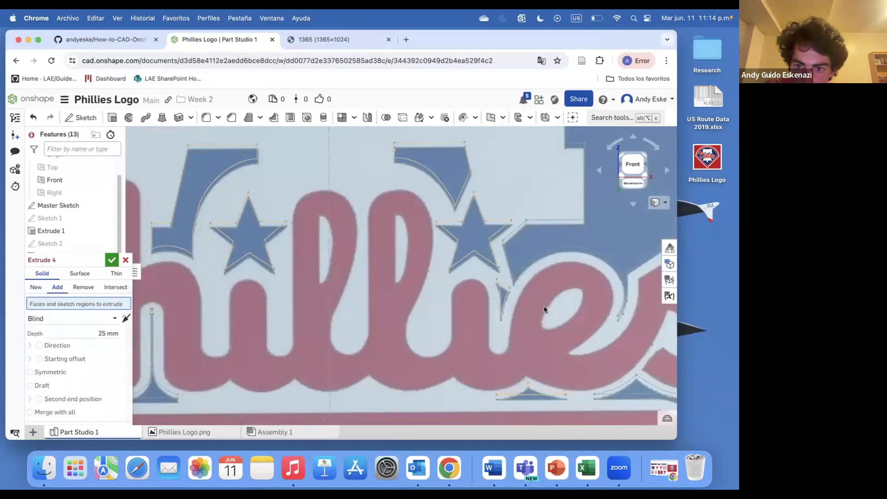
{"action": "mouse_move", "coordinate": [504, 228]}
{"action": "right_mouse_down"}
{"action": "mouse_move", "coordinate": [438, 224]}
{"action": "mouse_move", "coordinate": [380, 239]}
{"action": "right_mouse_up"}
{"action": "left_click", "coordinate": [348, 307]}
Examine the Sketch 4 outline around the bell, the underline and the foot of the letter h for open gaps
{"action": "right_click_drag", "start_coordinate": [348, 307], "coordinate": [404, 355]}
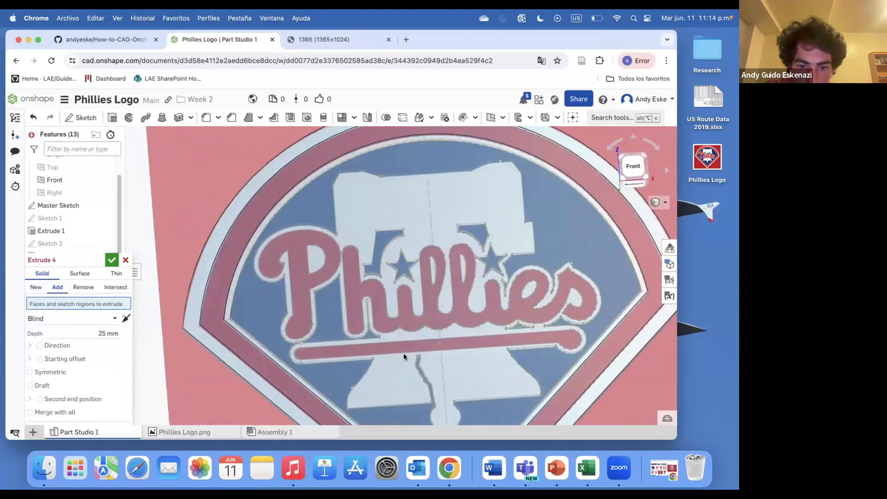
{"action": "scroll", "coordinate": [398, 386], "scroll_direction": "up", "scroll_amount": 10}
{"action": "scroll", "coordinate": [340, 328], "scroll_direction": "down", "scroll_amount": 10}
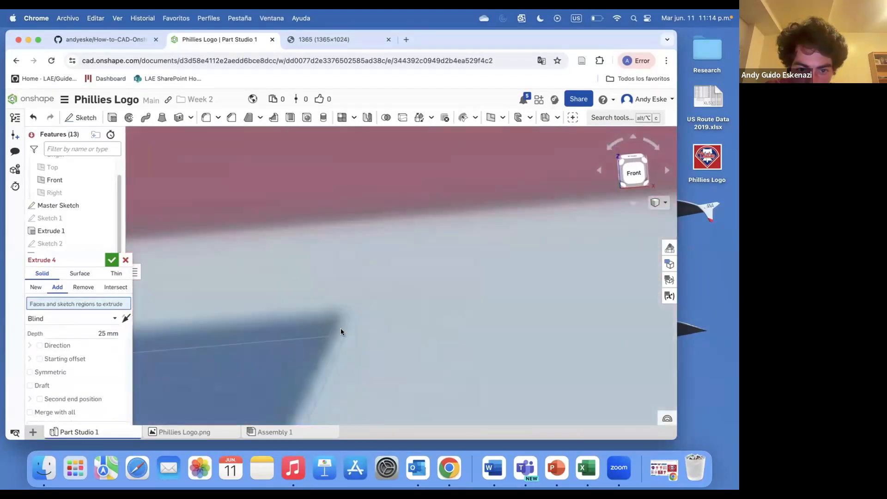
{"action": "scroll", "coordinate": [326, 289], "scroll_direction": "up", "scroll_amount": 5}
{"action": "scroll", "coordinate": [381, 253], "scroll_direction": "up", "scroll_amount": 3}
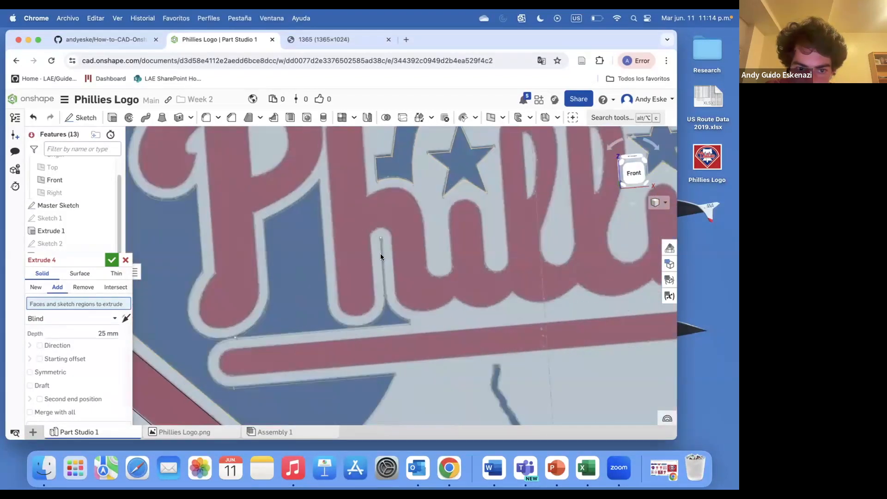
{"action": "scroll", "coordinate": [233, 352], "scroll_direction": "up", "scroll_amount": 5}
{"action": "scroll", "coordinate": [470, 320], "scroll_direction": "up", "scroll_amount": 3}
{"action": "scroll", "coordinate": [481, 338], "scroll_direction": "up", "scroll_amount": 3}
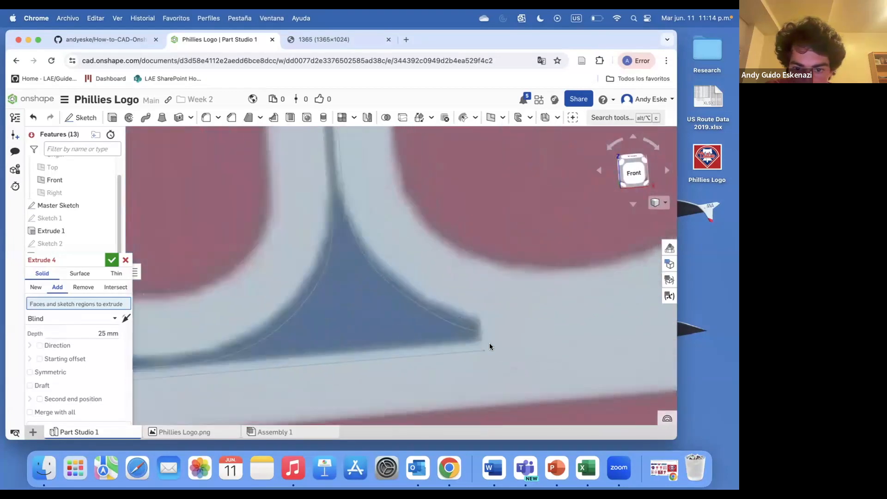
Cancel the extrusion, reopen Sketch 4 and project the short edge closing the outline gap beside the foot of the letter h
{"action": "key", "text": "Escape"}
{"action": "right_click_drag", "start_coordinate": [411, 351], "coordinate": [417, 316]}
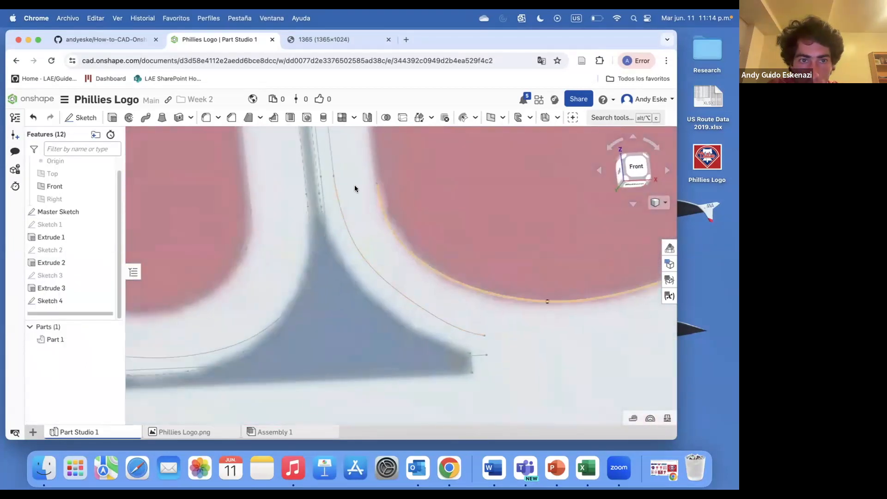
{"action": "right_click", "coordinate": [56, 303]}
{"action": "left_click", "coordinate": [85, 106]}
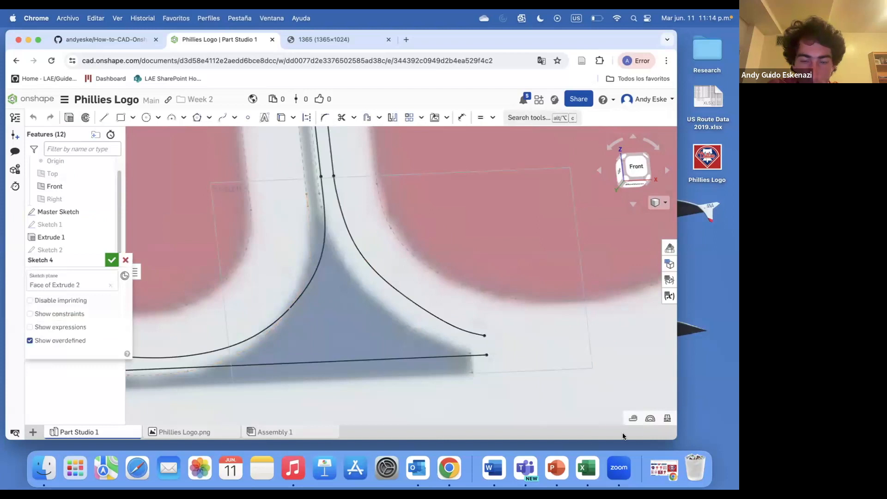
{"action": "scroll", "coordinate": [469, 357], "scroll_direction": "down", "scroll_amount": 10}
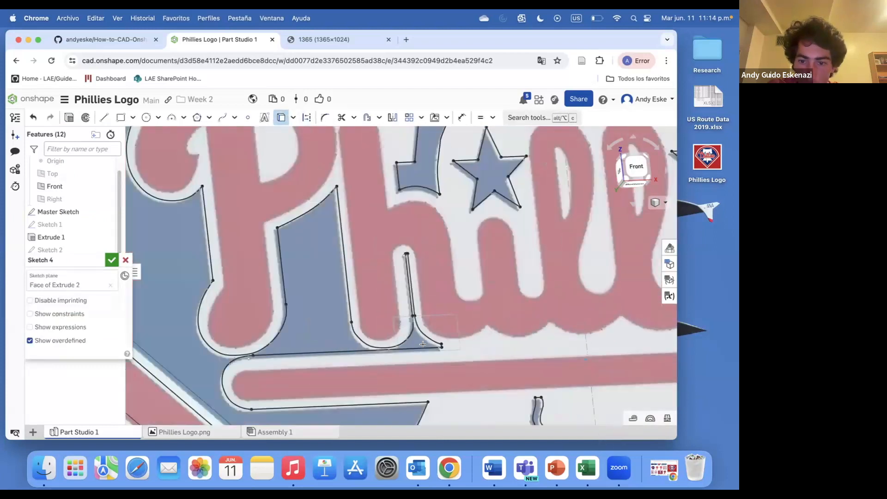
{"action": "scroll", "coordinate": [569, 354], "scroll_direction": "up", "scroll_amount": 8}
{"action": "scroll", "coordinate": [569, 355], "scroll_direction": "down", "scroll_amount": 5}
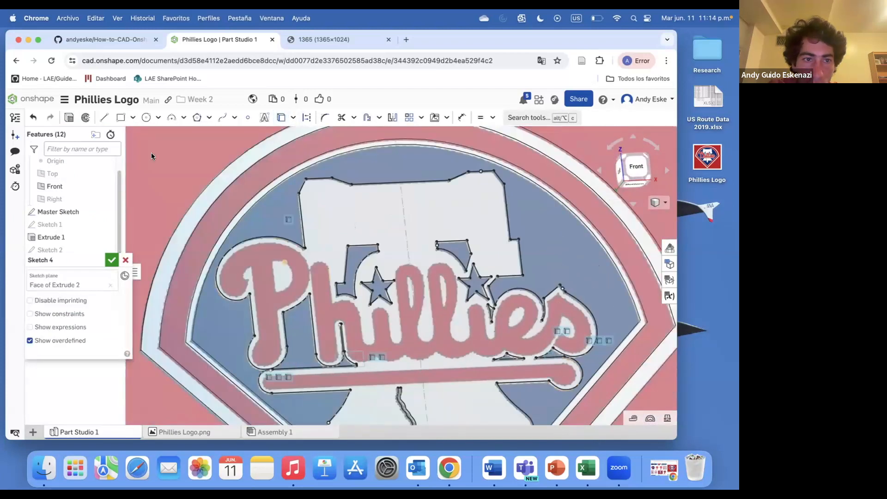
Try again to extrude the Sketch 4 regions as an addition and check the outline around the letter P
{"action": "key", "text": "shift+e"}
{"action": "left_click", "coordinate": [318, 221]}
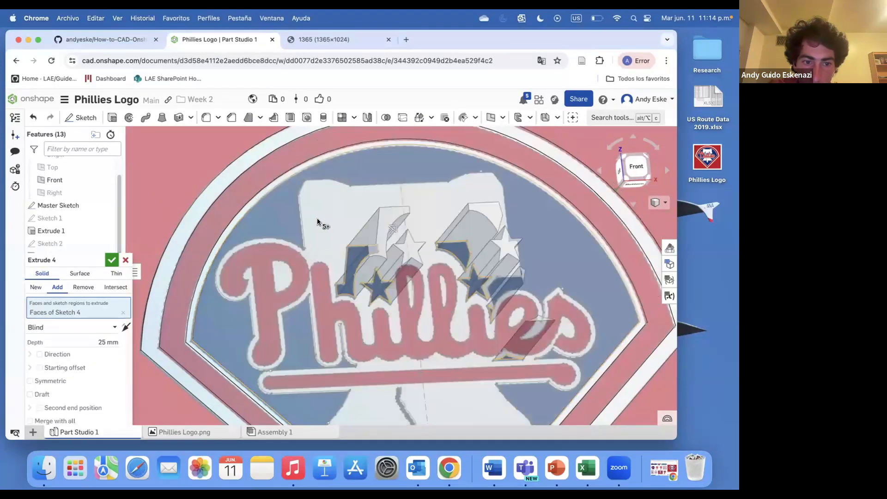
{"action": "scroll", "coordinate": [282, 309], "scroll_direction": "up", "scroll_amount": 6}
{"action": "scroll", "coordinate": [459, 158], "scroll_direction": "down", "scroll_amount": 4}
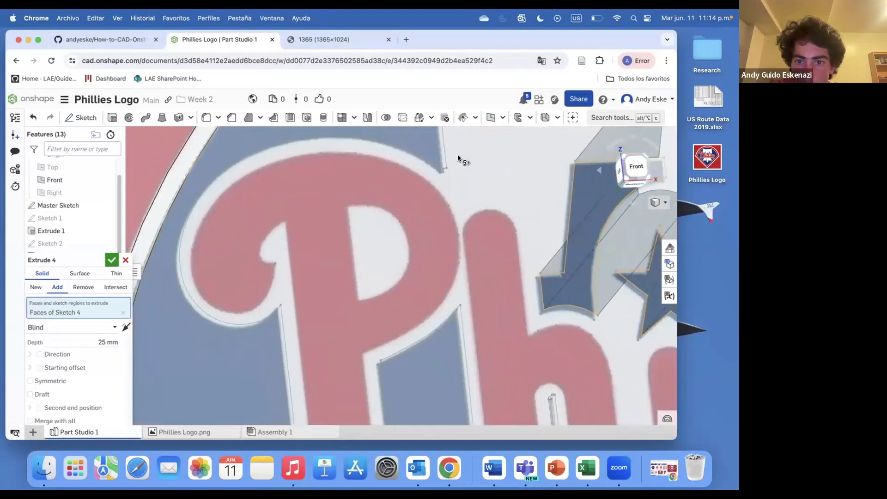
{"action": "scroll", "coordinate": [526, 216], "scroll_direction": "down", "scroll_amount": 2}
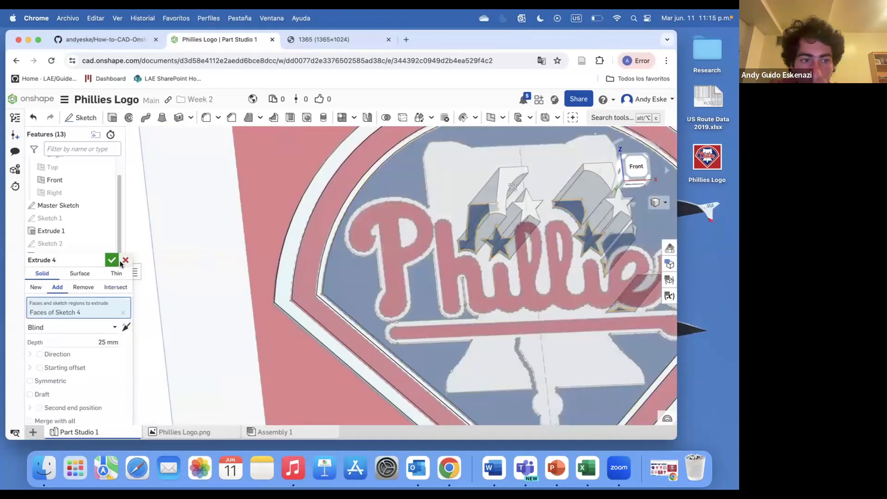
Cancel the extrusion and reopen Sketch 4 for editing
{"action": "left_click", "coordinate": [125, 260]}
{"action": "right_click", "coordinate": [50, 298]}
{"action": "left_click", "coordinate": [92, 113]}
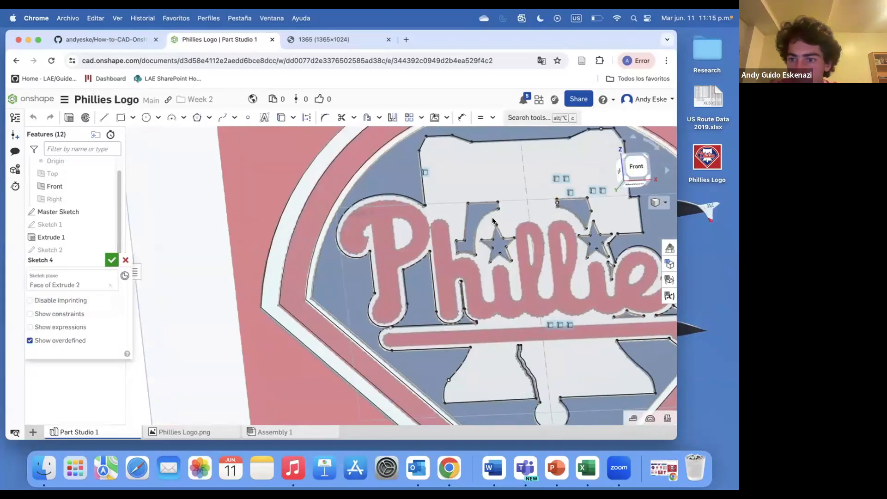
Close the gap at the bell's upper-right lower-section corner by projecting the missing short edge into Sketch 4
{"action": "scroll", "coordinate": [488, 250], "scroll_direction": "down", "scroll_amount": 2}
{"action": "scroll", "coordinate": [616, 302], "scroll_direction": "up", "scroll_amount": 8}
{"action": "scroll", "coordinate": [416, 289], "scroll_direction": "down", "scroll_amount": 4}
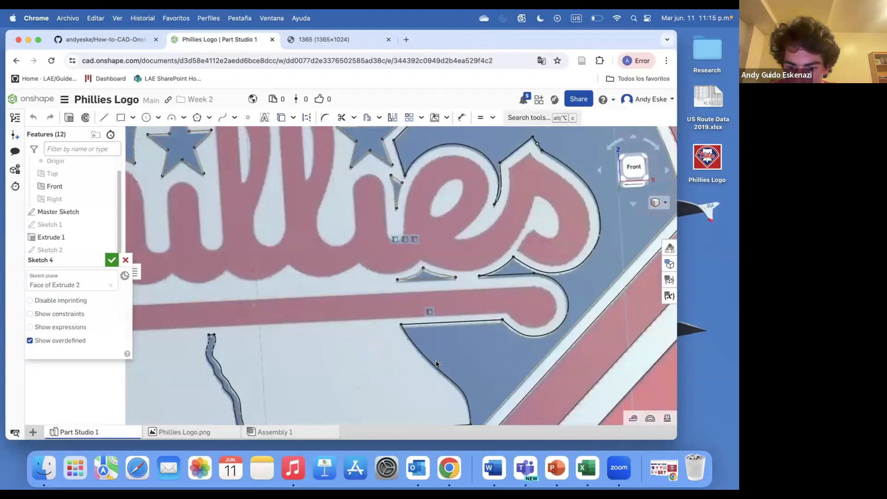
{"action": "scroll", "coordinate": [453, 388], "scroll_direction": "up", "scroll_amount": 5}
{"action": "scroll", "coordinate": [281, 363], "scroll_direction": "down", "scroll_amount": 3}
{"action": "scroll", "coordinate": [328, 342], "scroll_direction": "up", "scroll_amount": 6}
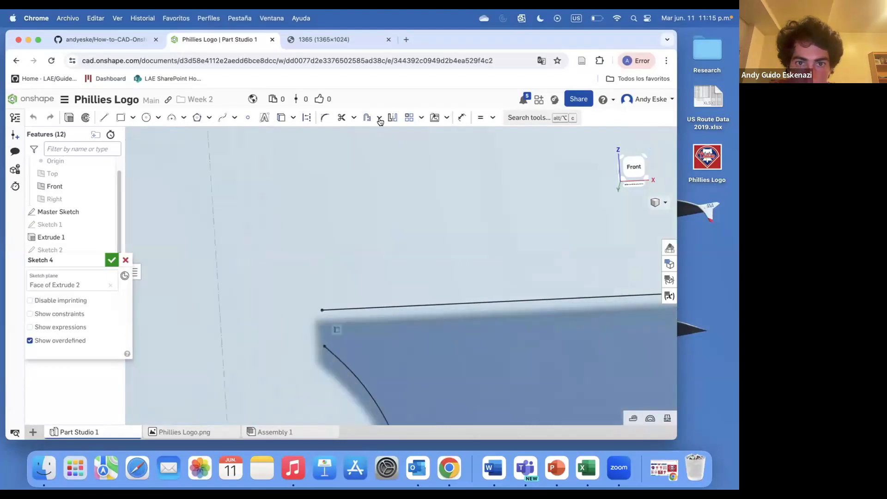
{"action": "scroll", "coordinate": [320, 331], "scroll_direction": "down", "scroll_amount": 6}
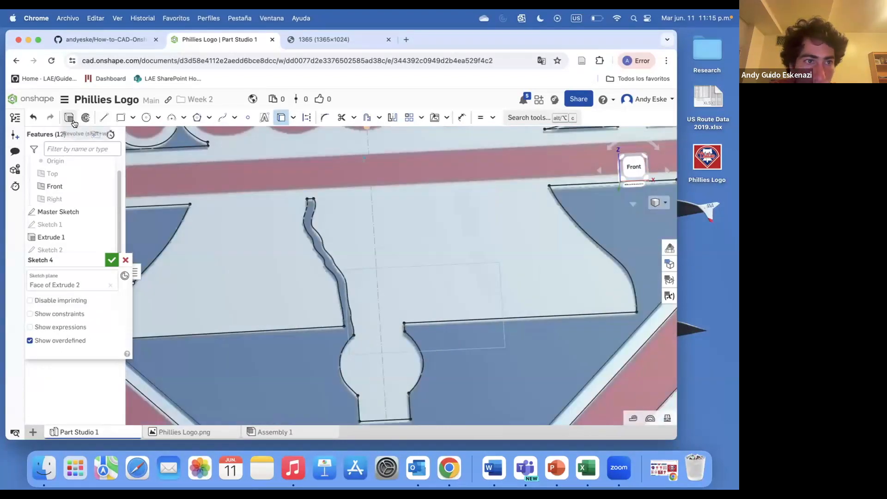
Extrude the faces of Sketch 4 by 1 mm as an addition to the existing part
{"action": "left_click", "coordinate": [69, 117]}
{"action": "scroll", "coordinate": [390, 240], "scroll_direction": "down", "scroll_amount": 5}
{"action": "right_click_drag", "start_coordinate": [398, 183], "coordinate": [403, 208]}
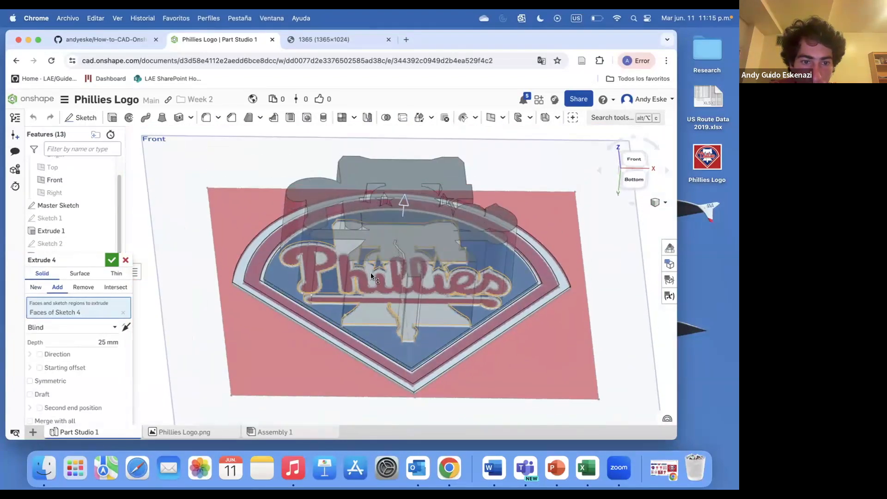
{"action": "right_click_drag", "start_coordinate": [370, 276], "coordinate": [370, 233]}
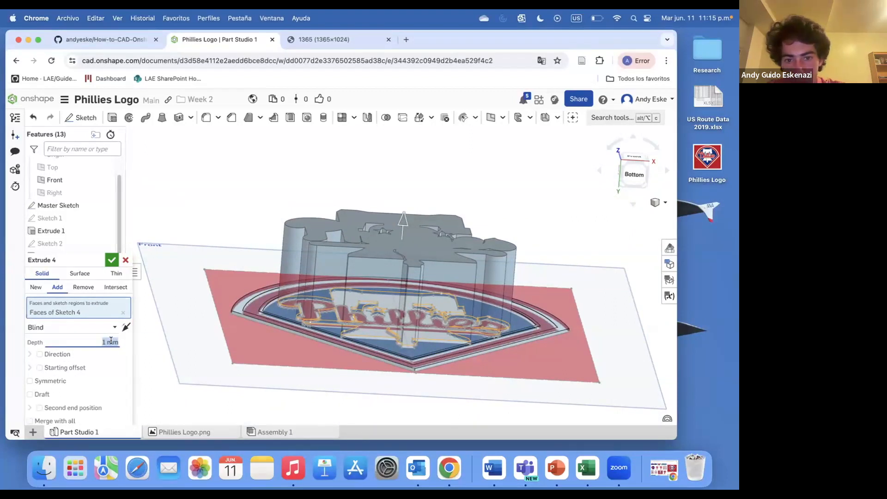
{"action": "scroll", "coordinate": [272, 353], "scroll_direction": "up", "scroll_amount": 5}
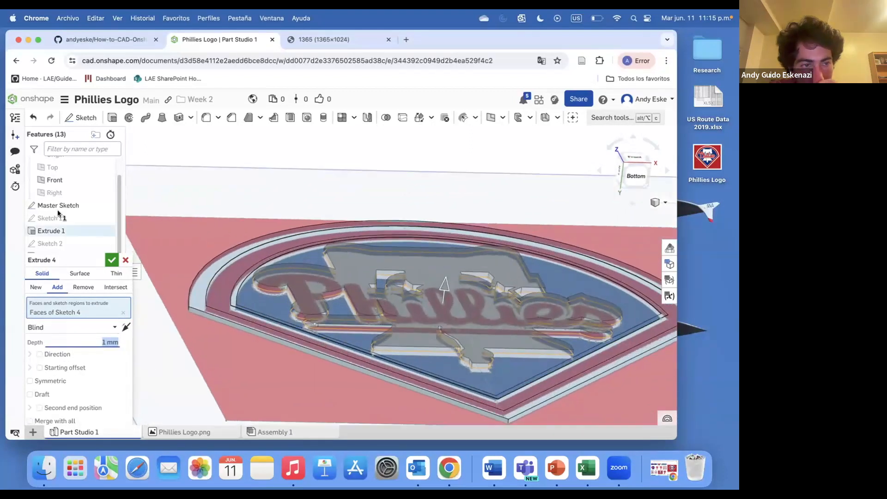
{"action": "left_click", "coordinate": [111, 260]}
Hide the Front plane and start a new sketch on the raised face of Extrude 4
{"action": "mouse_move", "coordinate": [323, 282]}
{"action": "right_mouse_down"}
{"action": "mouse_move", "coordinate": [329, 315]}
{"action": "mouse_move", "coordinate": [326, 275]}
{"action": "mouse_move", "coordinate": [333, 296]}
{"action": "right_mouse_up"}
{"action": "scroll", "coordinate": [333, 296], "scroll_direction": "down", "scroll_amount": 3}
{"action": "scroll", "coordinate": [184, 290], "scroll_direction": "down", "scroll_amount": 2}
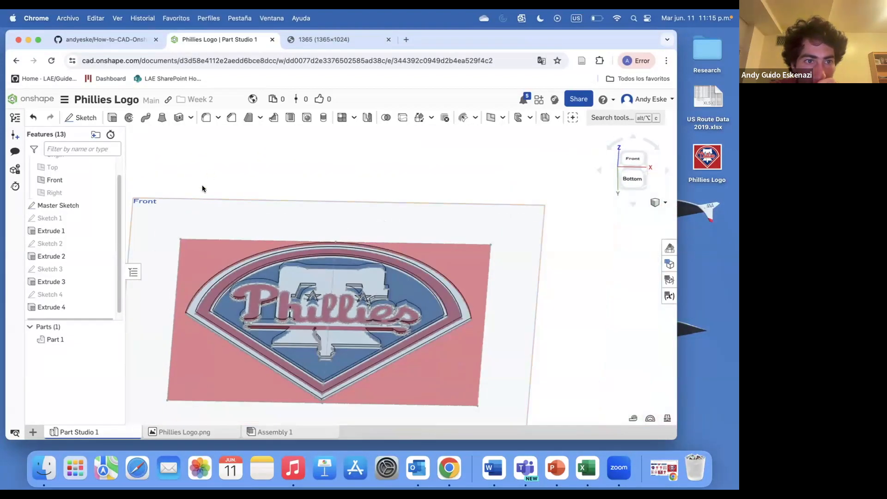
{"action": "scroll", "coordinate": [84, 221], "scroll_direction": "up", "scroll_amount": 2}
{"action": "left_click", "coordinate": [105, 201]}
{"action": "scroll", "coordinate": [215, 296], "scroll_direction": "up", "scroll_amount": 5}
{"action": "key", "text": "shift+s"}
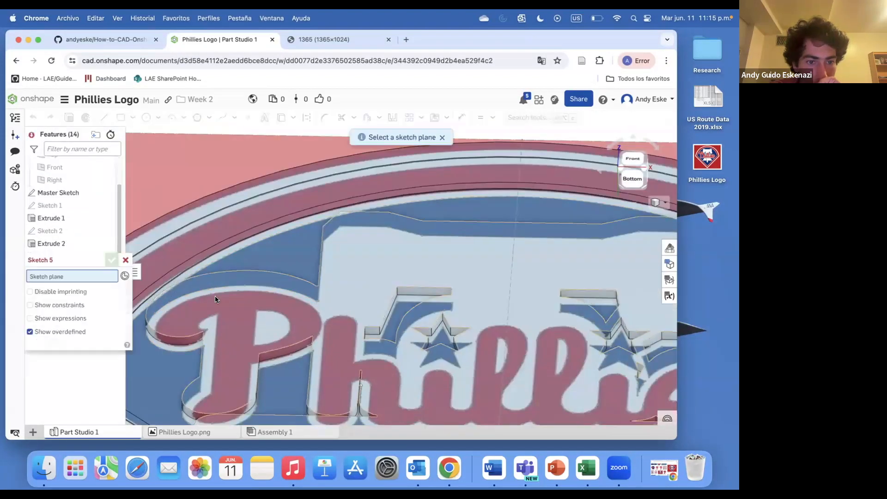
{"action": "left_click", "coordinate": [315, 328]}
Project the outline of the letter P and the lower stem of the h into the new sketch with Use
{"action": "left_click", "coordinate": [280, 117]}
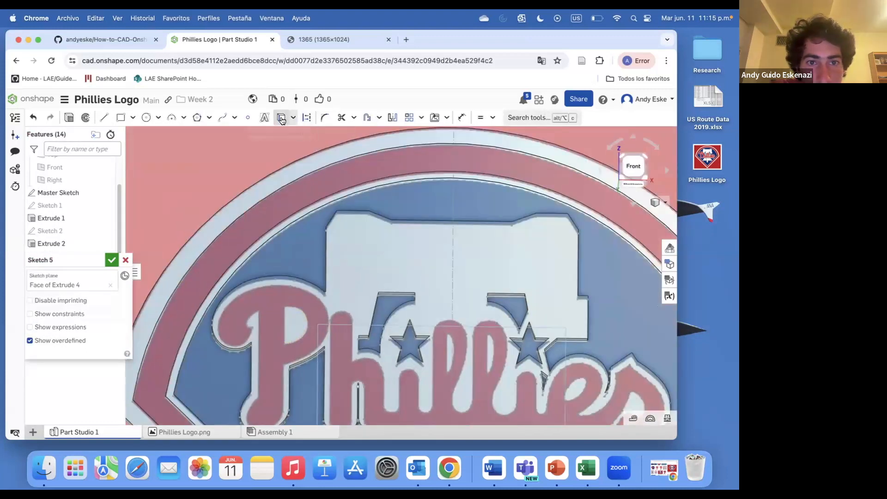
{"action": "scroll", "coordinate": [233, 286], "scroll_direction": "up", "scroll_amount": 5}
{"action": "scroll", "coordinate": [279, 298], "scroll_direction": "up", "scroll_amount": 3}
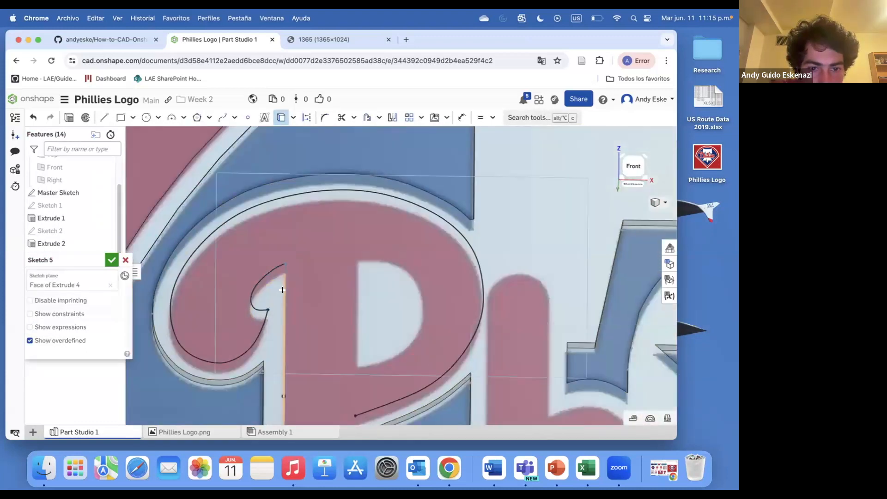
{"action": "scroll", "coordinate": [367, 260], "scroll_direction": "down", "scroll_amount": 5}
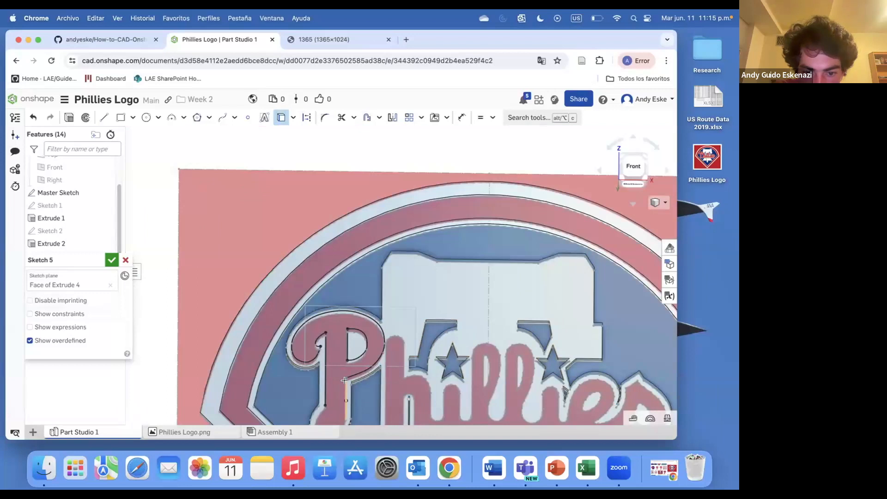
{"action": "scroll", "coordinate": [342, 346], "scroll_direction": "up", "scroll_amount": 2}
{"action": "scroll", "coordinate": [342, 347], "scroll_direction": "down", "scroll_amount": 2}
{"action": "scroll", "coordinate": [342, 347], "scroll_direction": "up", "scroll_amount": 6}
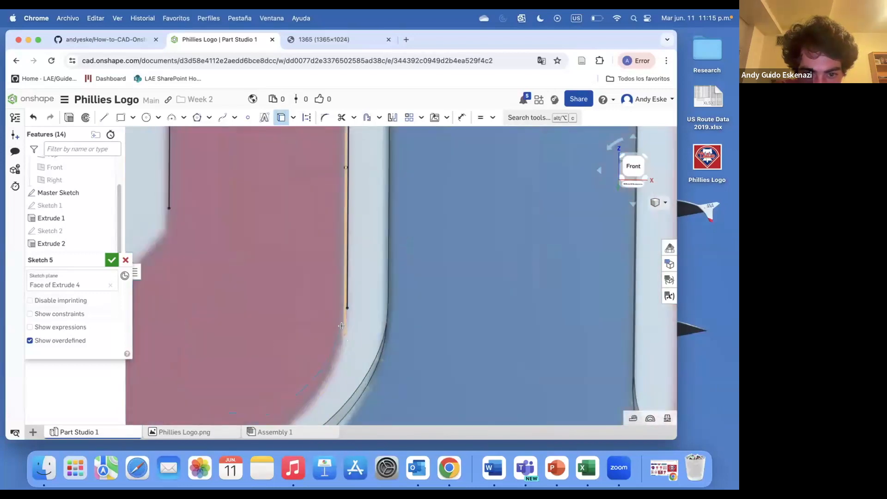
{"action": "scroll", "coordinate": [425, 272], "scroll_direction": "down", "scroll_amount": 3}
{"action": "scroll", "coordinate": [444, 314], "scroll_direction": "up", "scroll_amount": 2}
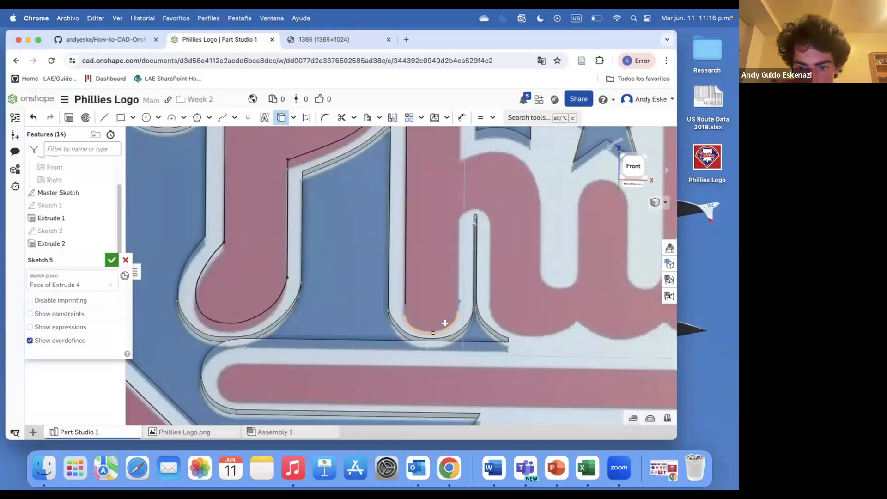
Project the h's inner arch, the adjoining bottom curves and the U-shaped gap between h and i into the sketch
{"action": "left_click", "coordinate": [489, 233]}
{"action": "left_click", "coordinate": [527, 335]}
{"action": "left_click", "coordinate": [618, 337]}
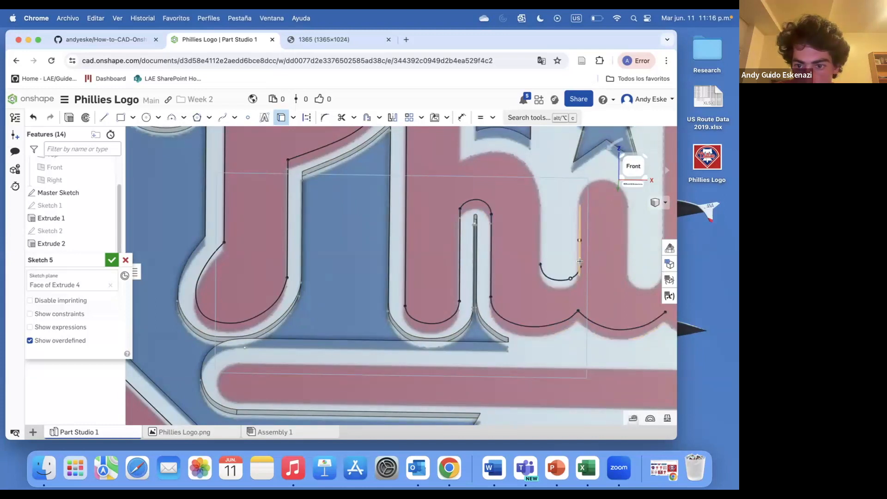
{"action": "left_click", "coordinate": [538, 245]}
Project the underline bar's outline, including its rounded start and the bulb at its far end, into the sketch
{"action": "left_click", "coordinate": [224, 370]}
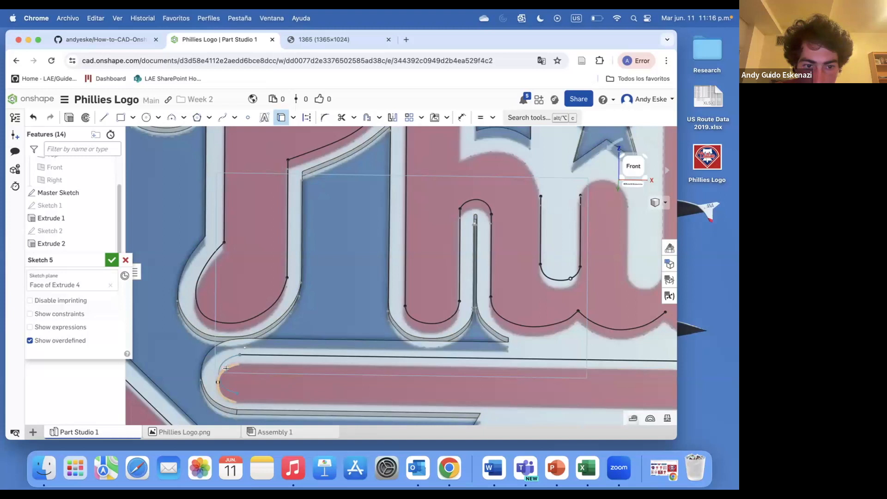
{"action": "left_click", "coordinate": [251, 400]}
{"action": "scroll", "coordinate": [251, 400], "scroll_direction": "down", "scroll_amount": 5}
{"action": "scroll", "coordinate": [592, 387], "scroll_direction": "up", "scroll_amount": 5}
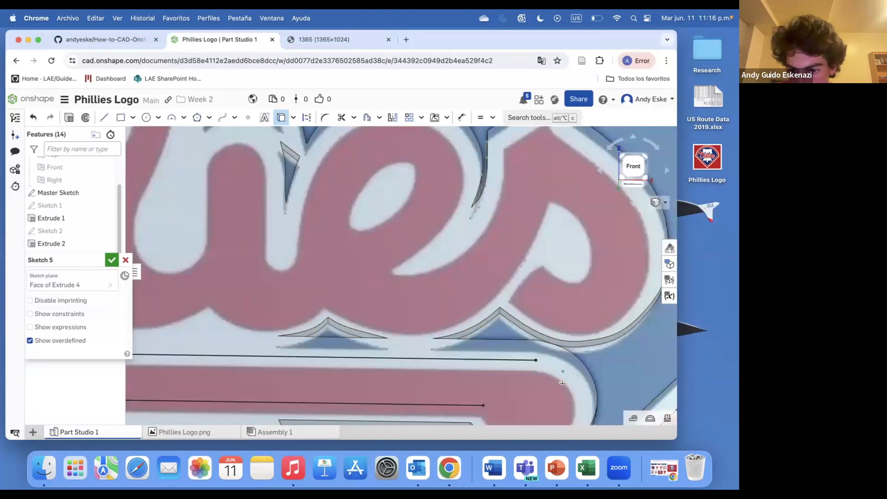
{"action": "left_click", "coordinate": [562, 383]}
{"action": "scroll", "coordinate": [562, 383], "scroll_direction": "down", "scroll_amount": 5}
{"action": "scroll", "coordinate": [207, 257], "scroll_direction": "up", "scroll_amount": 3}
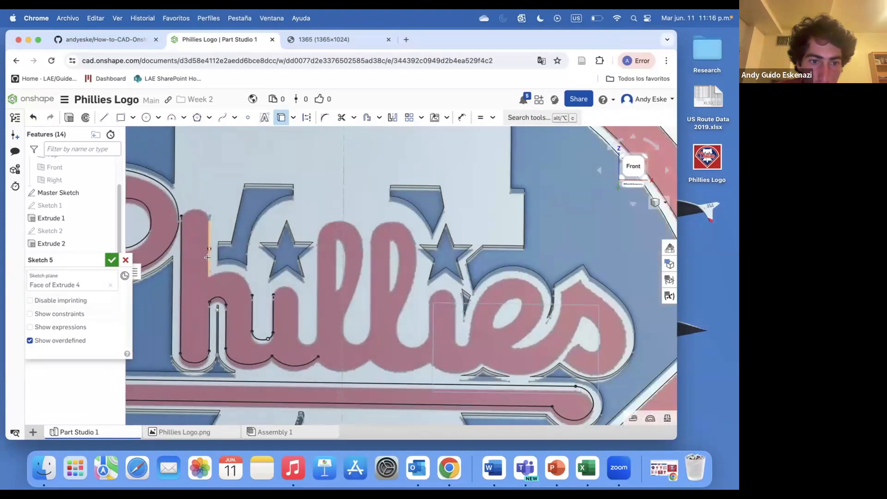
Project the rounded top of the h and its shoulder curve into the sketch
{"action": "left_click", "coordinate": [200, 209]}
{"action": "scroll", "coordinate": [200, 209], "scroll_direction": "up", "scroll_amount": 5}
{"action": "scroll", "coordinate": [333, 305], "scroll_direction": "down", "scroll_amount": 2}
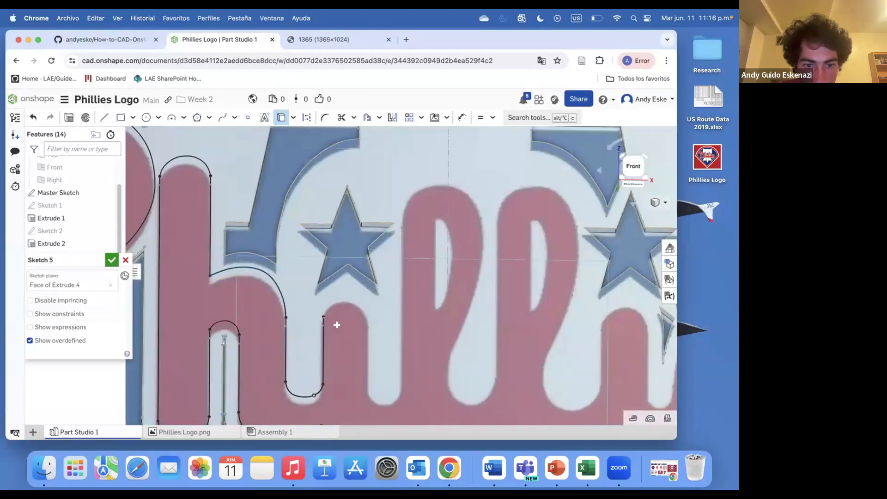
Project the upper outlines of the first i and the first l, including the l's inner loop
{"action": "left_click", "coordinate": [333, 305]}
{"action": "left_click", "coordinate": [399, 367]}
{"action": "left_click", "coordinate": [442, 222]}
{"action": "scroll", "coordinate": [442, 222], "scroll_direction": "down", "scroll_amount": 3}
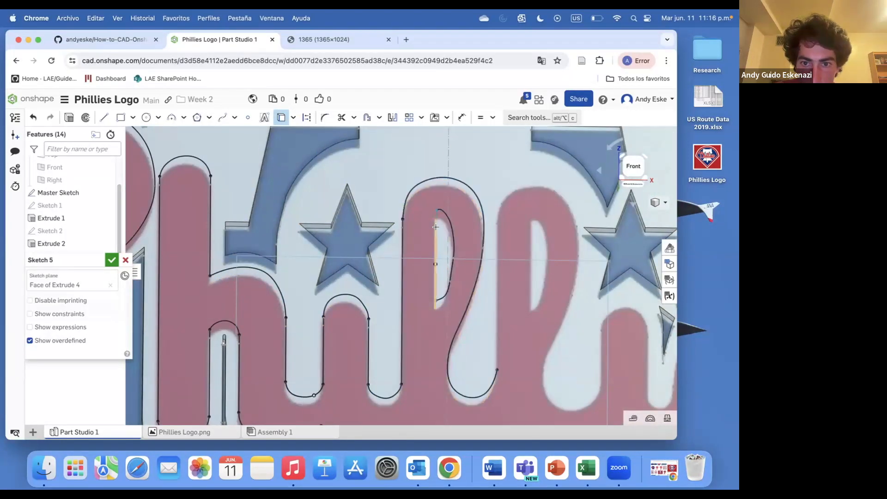
Project the outline and inner loop of the second l and the upper outline of the second i
{"action": "scroll", "coordinate": [493, 162], "scroll_direction": "up", "scroll_amount": 3}
{"action": "left_click", "coordinate": [493, 162]}
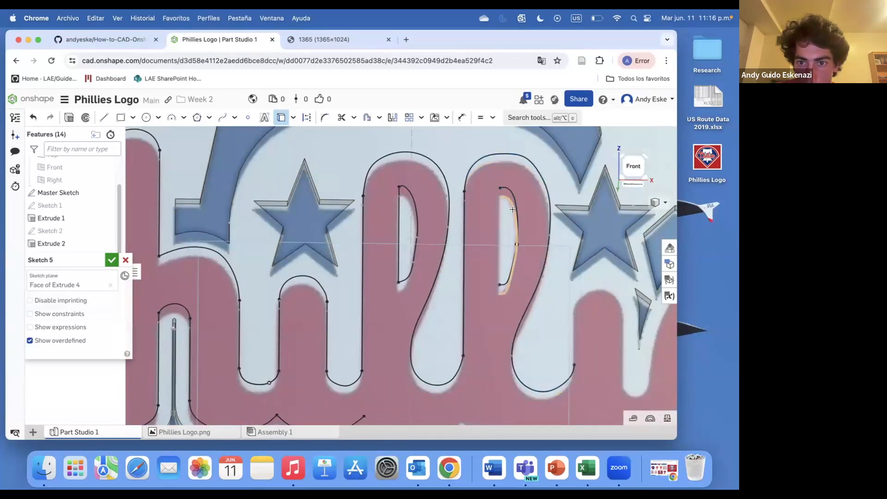
{"action": "left_click", "coordinate": [482, 228]}
{"action": "left_click", "coordinate": [573, 340]}
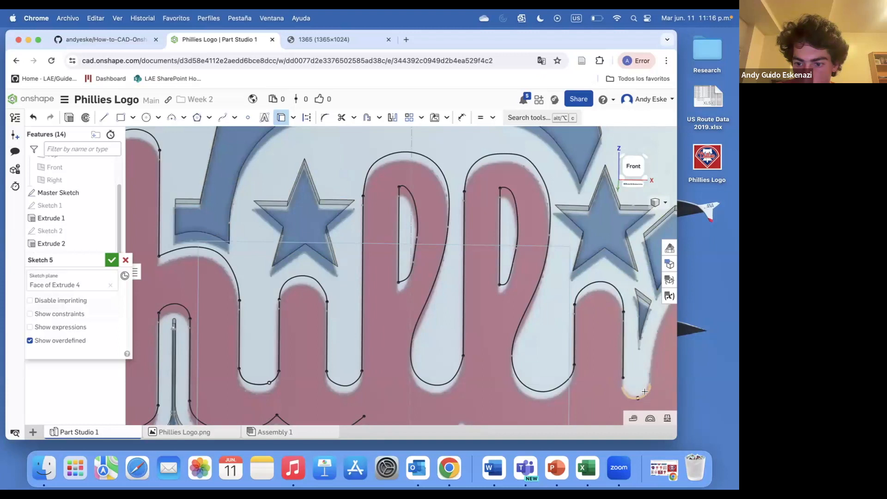
Project the outer curve of the e and the edge connecting it to the s into the sketch
{"action": "scroll", "coordinate": [651, 374], "scroll_direction": "down", "scroll_amount": 5}
{"action": "scroll", "coordinate": [493, 318], "scroll_direction": "up", "scroll_amount": 10}
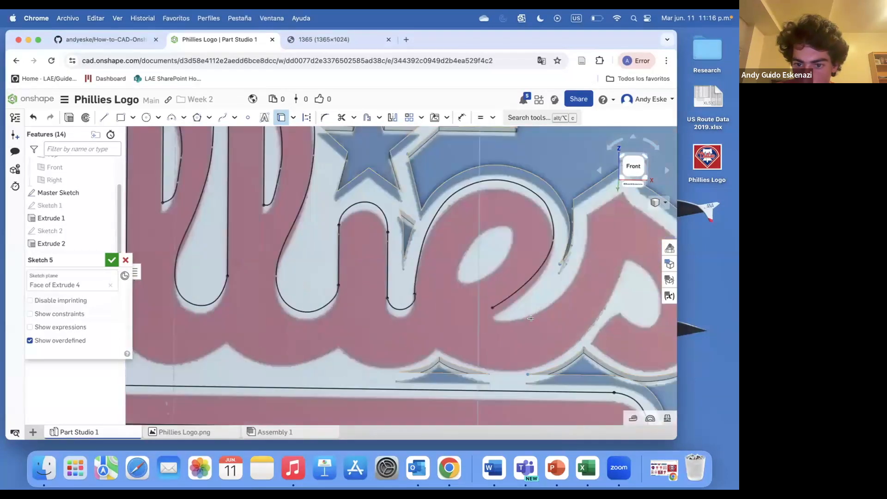
{"action": "scroll", "coordinate": [390, 302], "scroll_direction": "down", "scroll_amount": 5}
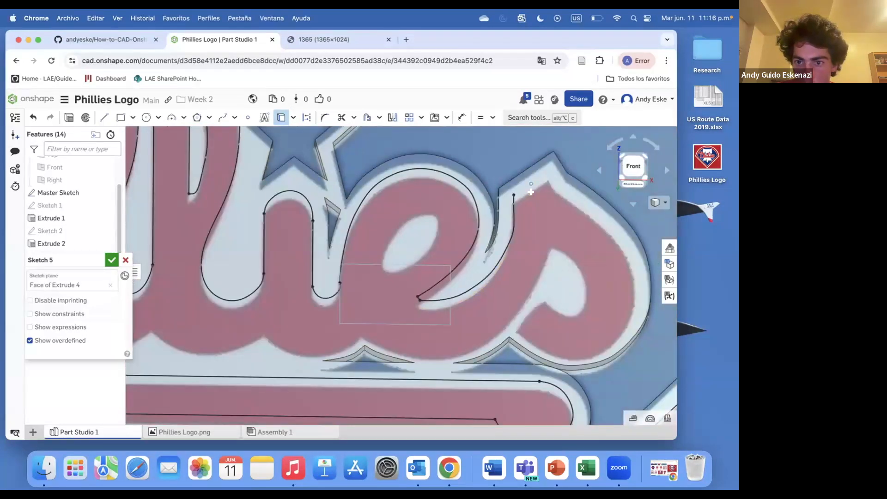
Project the outer outline and inner hook of the s, plus the bottom curve of the e
{"action": "scroll", "coordinate": [559, 185], "scroll_direction": "up", "scroll_amount": 8}
{"action": "scroll", "coordinate": [574, 200], "scroll_direction": "down", "scroll_amount": 5}
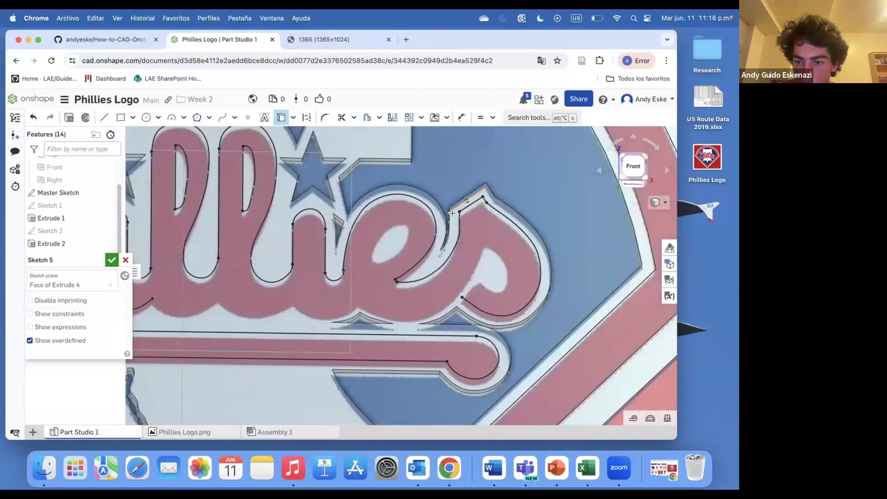
{"action": "scroll", "coordinate": [518, 264], "scroll_direction": "up", "scroll_amount": 8}
{"action": "scroll", "coordinate": [519, 263], "scroll_direction": "down", "scroll_amount": 5}
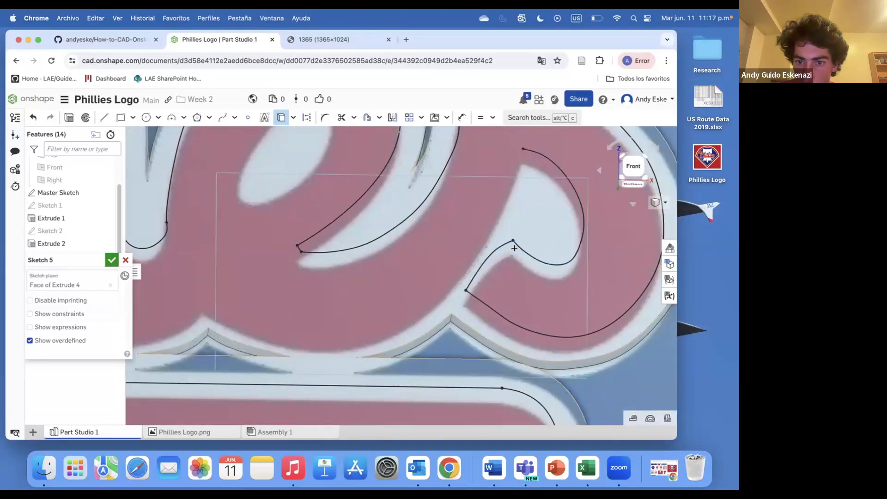
{"action": "scroll", "coordinate": [387, 278], "scroll_direction": "up", "scroll_amount": 8}
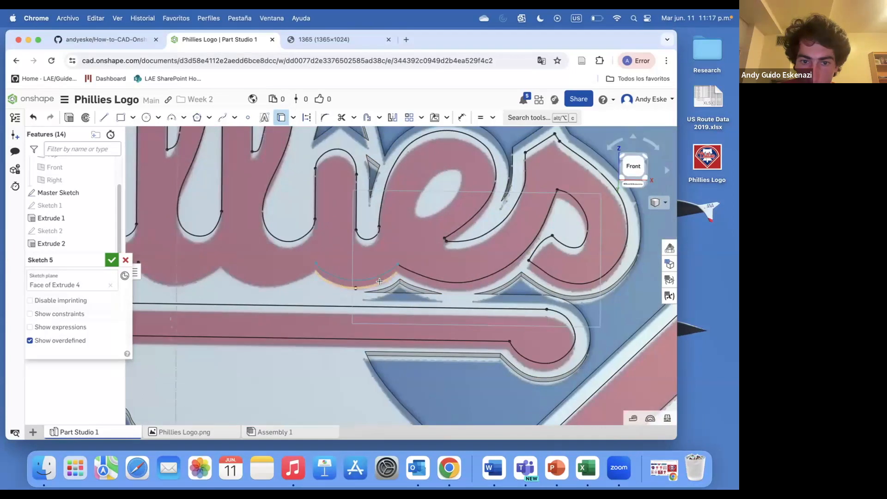
Project the remaining scalloped bottom edges beneath the i and l letters to close the lettering outline
{"action": "scroll", "coordinate": [379, 281], "scroll_direction": "down", "scroll_amount": 5}
{"action": "scroll", "coordinate": [423, 275], "scroll_direction": "up", "scroll_amount": 6}
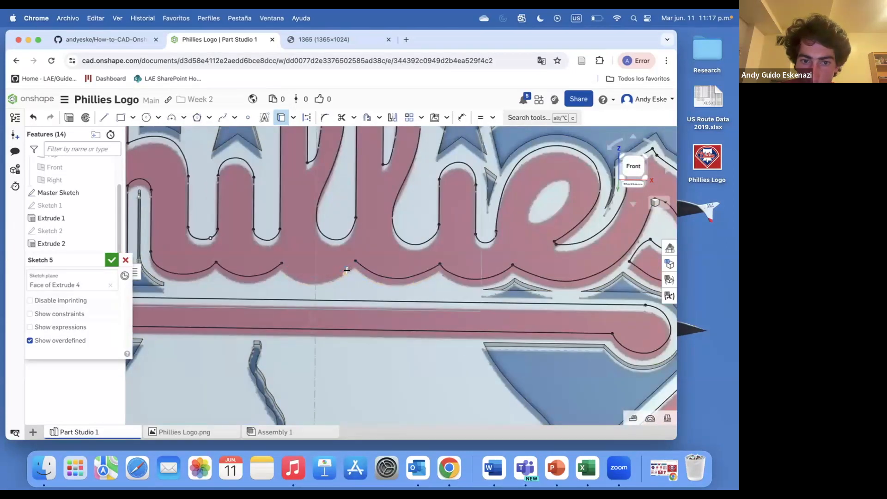
{"action": "scroll", "coordinate": [353, 331], "scroll_direction": "down", "scroll_amount": 5}
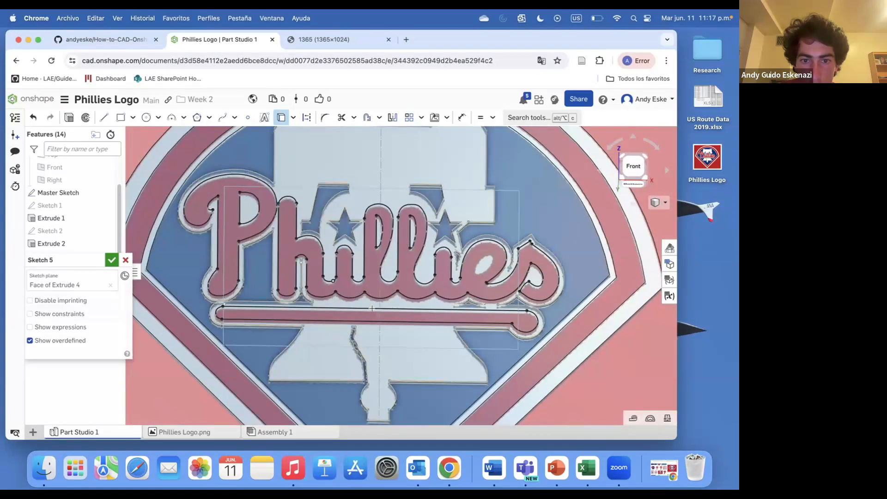
Extrude the Phillies lettering and underline faces of Sketch 5 as an addition to the part
{"action": "key", "text": "shift+e"}
{"action": "right_click_drag", "start_coordinate": [312, 319], "coordinate": [326, 251]}
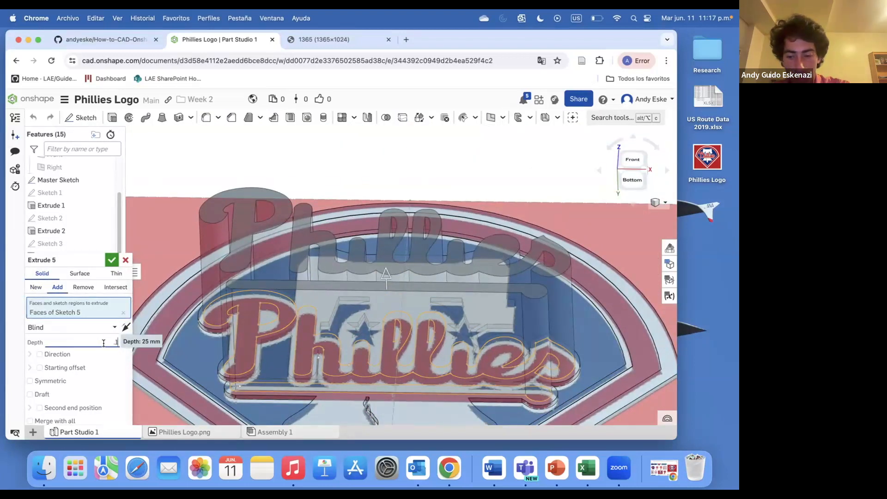
{"action": "key", "text": "Return"}
{"action": "left_click", "coordinate": [112, 259]}
Hide the Master Sketch and inspect the raised lettering from the front
{"action": "scroll", "coordinate": [76, 257], "scroll_direction": "up", "scroll_amount": 3}
{"action": "left_click", "coordinate": [105, 225]}
{"action": "scroll", "coordinate": [184, 253], "scroll_direction": "down", "scroll_amount": 4}
{"action": "mouse_move", "coordinate": [296, 259]}
{"action": "right_mouse_down"}
{"action": "mouse_move", "coordinate": [306, 271]}
{"action": "mouse_move", "coordinate": [400, 286]}
{"action": "mouse_move", "coordinate": [366, 326]}
{"action": "right_mouse_up"}
{"action": "scroll", "coordinate": [402, 286], "scroll_direction": "down", "scroll_amount": 2}
{"action": "scroll", "coordinate": [345, 319], "scroll_direction": "up", "scroll_amount": 6}
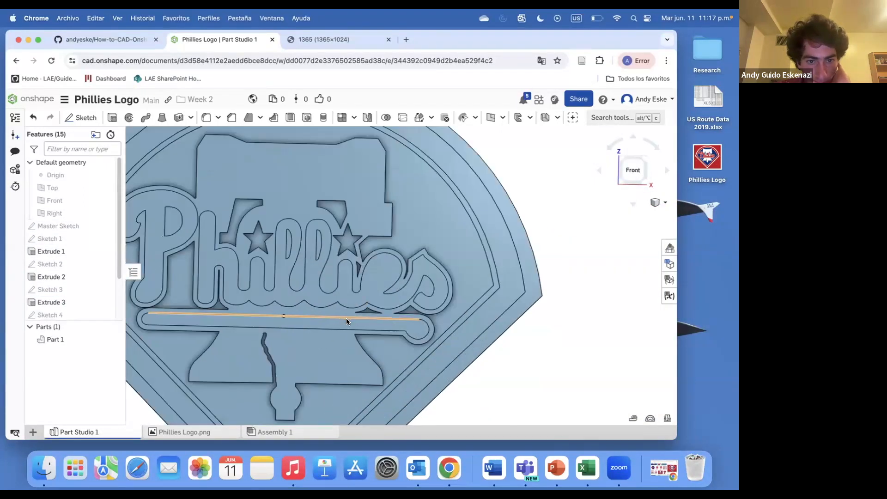
{"action": "scroll", "coordinate": [60, 310], "scroll_direction": "down", "scroll_amount": 2}
Reopen Sketch 5 for editing and show the Master Sketch for reference
{"action": "right_click", "coordinate": [51, 289]}
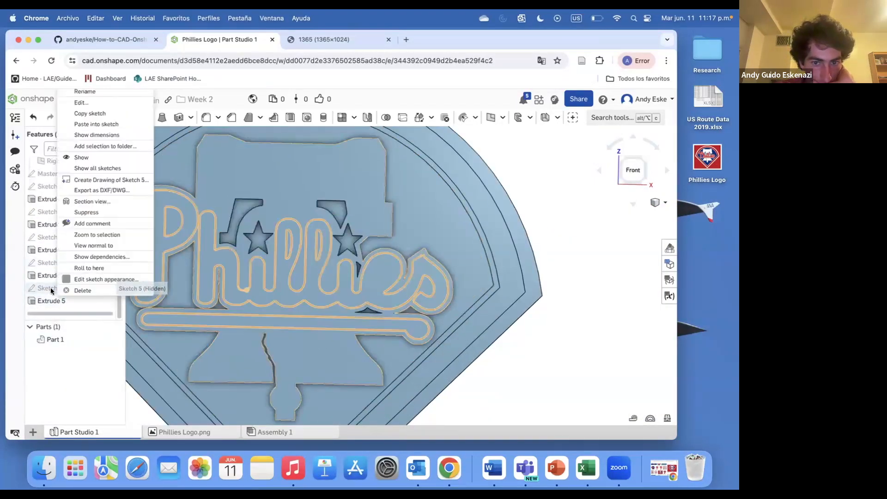
{"action": "left_click", "coordinate": [81, 103]}
{"action": "scroll", "coordinate": [390, 295], "scroll_direction": "up", "scroll_amount": 3}
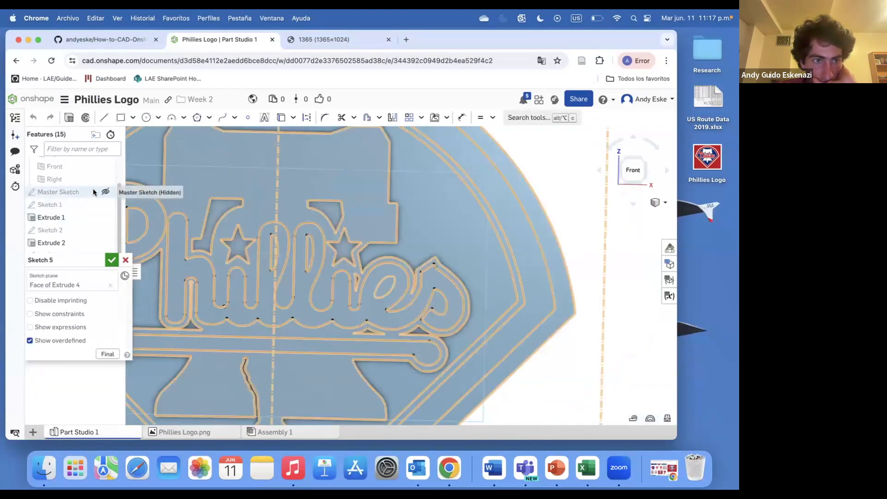
{"action": "left_click", "coordinate": [105, 191]}
{"action": "scroll", "coordinate": [345, 136], "scroll_direction": "up", "scroll_amount": 3}
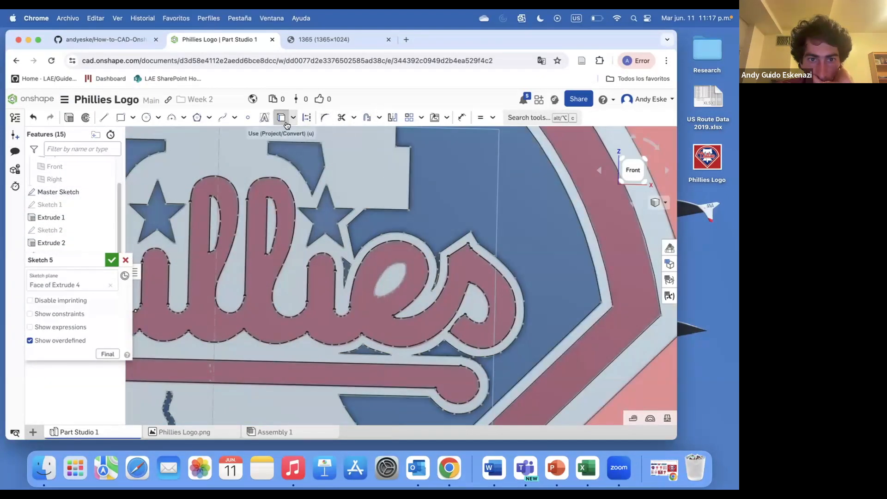
Project the inner oval of the letter e into Sketch 5, finish the sketch and hide the Master Sketch
{"action": "left_click", "coordinate": [283, 118]}
{"action": "scroll", "coordinate": [434, 235], "scroll_direction": "up", "scroll_amount": 3}
{"action": "scroll", "coordinate": [434, 235], "scroll_direction": "down", "scroll_amount": 5}
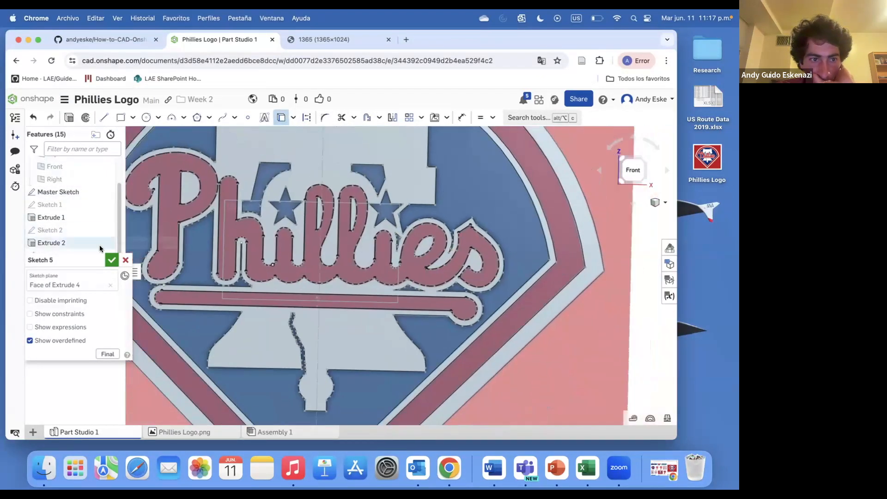
{"action": "left_click", "coordinate": [112, 260]}
{"action": "scroll", "coordinate": [70, 194], "scroll_direction": "up", "scroll_amount": 2}
{"action": "left_click", "coordinate": [104, 225]}
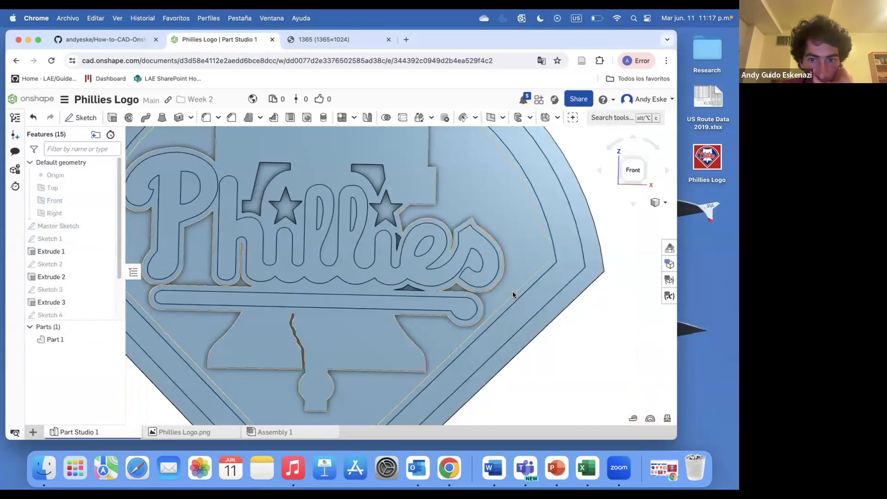
Compare the whole modelled logo with the reference image of the Phillies logo
{"action": "scroll", "coordinate": [512, 294], "scroll_direction": "down", "scroll_amount": 5}
{"action": "right_click_drag", "start_coordinate": [459, 303], "coordinate": [458, 294]}
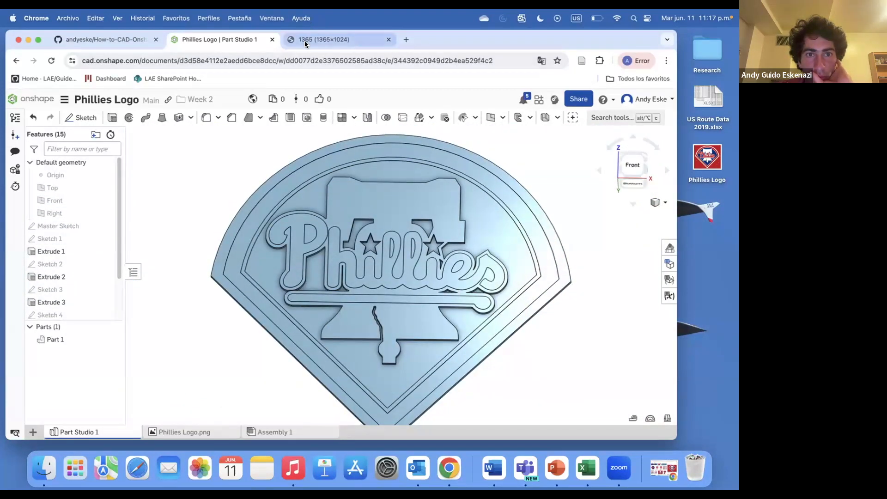
{"action": "left_click", "coordinate": [304, 40]}
{"action": "left_click", "coordinate": [243, 40]}
{"action": "right_click", "coordinate": [223, 247]}
{"action": "key", "text": "Escape"}
{"action": "right_click", "coordinate": [61, 252]}
{"action": "left_click", "coordinate": [97, 280]}
{"action": "left_click", "coordinate": [125, 260]}
Add a light grey (EAEAEA) appearance to the Extrude 1 feature, checking the colour against the reference logo
{"action": "right_click", "coordinate": [75, 251]}
{"action": "left_click", "coordinate": [116, 370]}
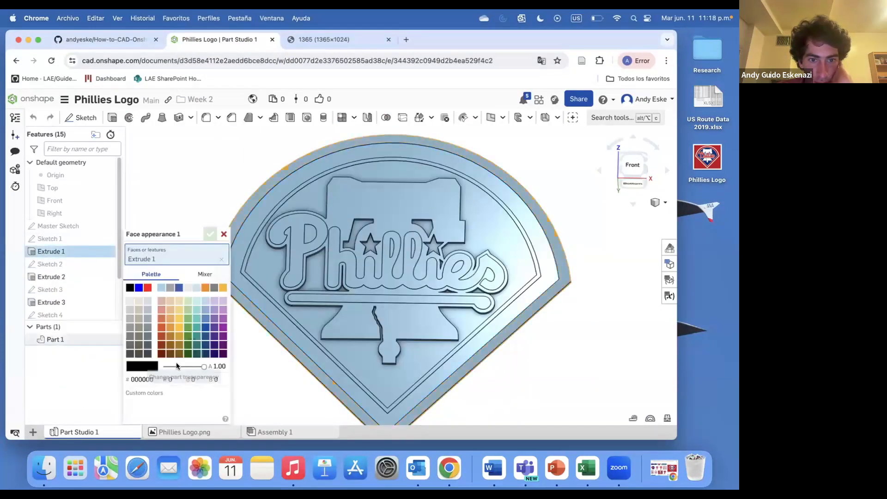
{"action": "left_click", "coordinate": [187, 288]}
{"action": "left_click", "coordinate": [309, 40]}
{"action": "left_click", "coordinate": [231, 40]}
{"action": "scroll", "coordinate": [323, 277], "scroll_direction": "up", "scroll_amount": 3}
{"action": "left_click", "coordinate": [245, 275]}
{"action": "scroll", "coordinate": [416, 312], "scroll_direction": "down", "scroll_amount": 1}
{"action": "scroll", "coordinate": [416, 312], "scroll_direction": "down", "scroll_amount": 1}
{"action": "left_click", "coordinate": [333, 40]}
{"action": "left_click", "coordinate": [242, 40]}
{"action": "left_click", "coordinate": [207, 222]}
{"action": "right_click", "coordinate": [48, 277]}
{"action": "left_click", "coordinate": [95, 301]}
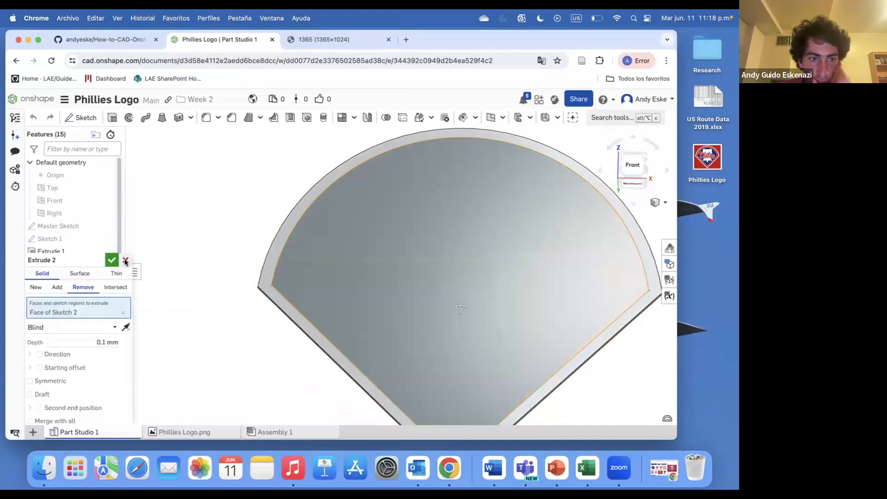
{"action": "left_click", "coordinate": [125, 261]}
Apply a red appearance to the Extrude 2 feature, adjust its RGB value and fit the whole logo in view
{"action": "right_click", "coordinate": [63, 276]}
{"action": "left_click", "coordinate": [135, 396]}
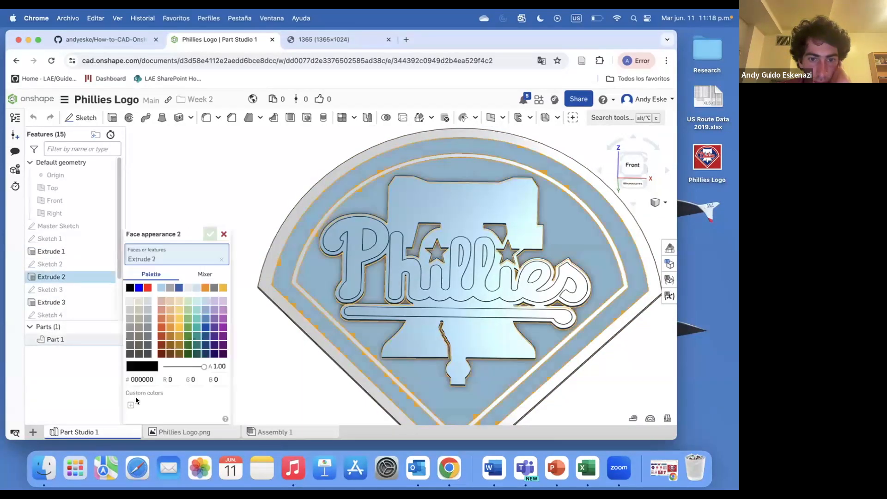
{"action": "left_click", "coordinate": [144, 288]}
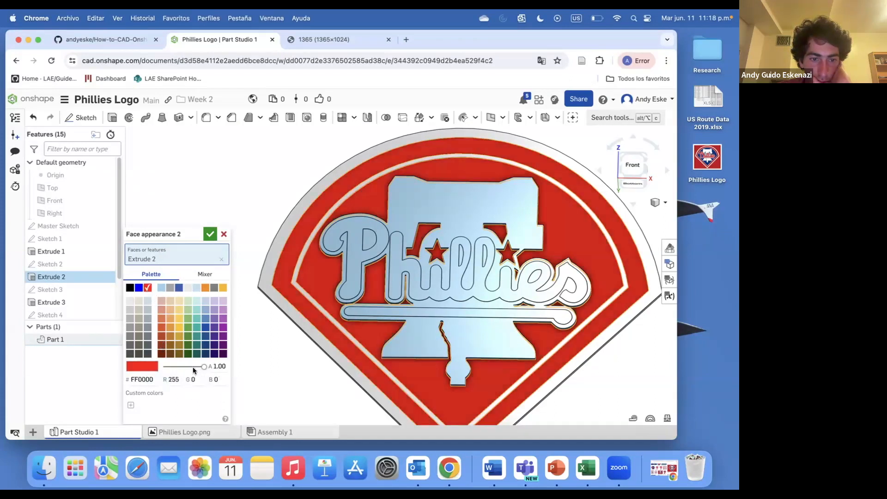
{"action": "double_click", "coordinate": [179, 377]}
{"action": "type", "text": "240"}
{"action": "key", "text": "BackSpace"}
{"action": "key", "text": "BackSpace"}
{"action": "type", "text": "30"}
{"action": "left_click", "coordinate": [210, 237]}
{"action": "key", "text": "shift+1"}
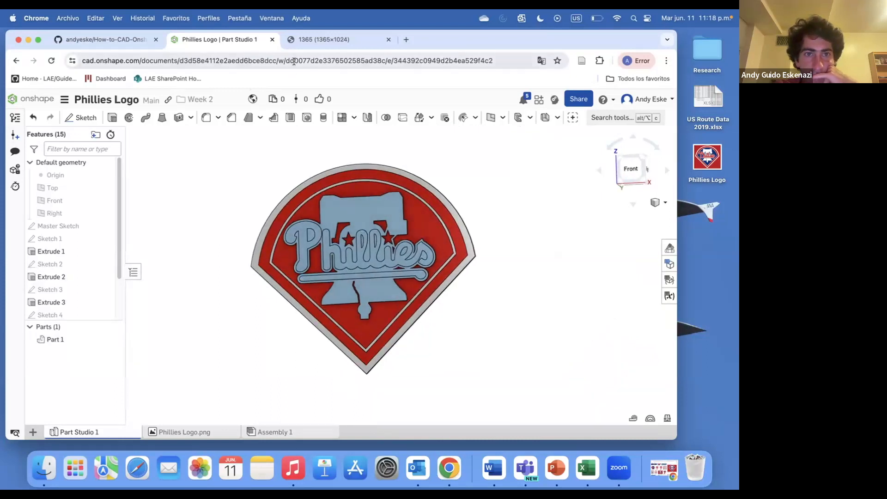
Edit the Extrude 2 appearance to blue (0000FF) and reassign it to only the inner field face behind the bell
{"action": "left_click", "coordinate": [325, 39]}
{"action": "left_click", "coordinate": [235, 44]}
{"action": "right_click", "coordinate": [275, 296]}
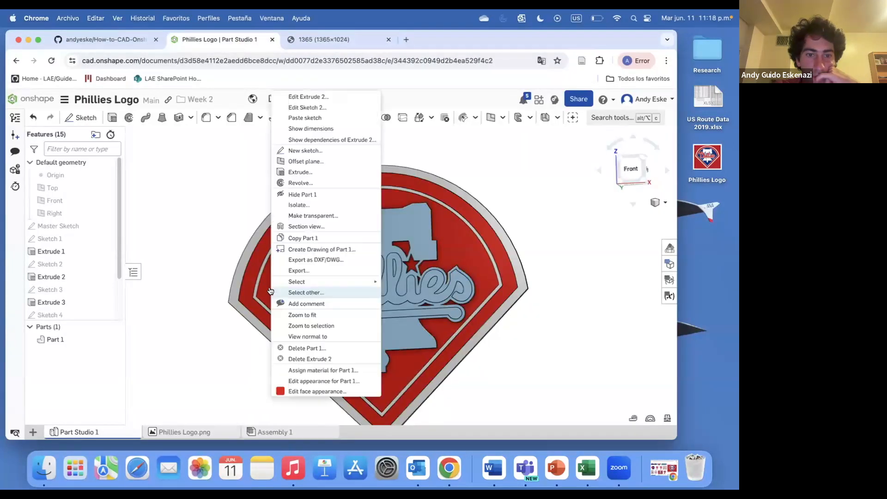
{"action": "left_click", "coordinate": [297, 376]}
{"action": "left_click", "coordinate": [140, 287]}
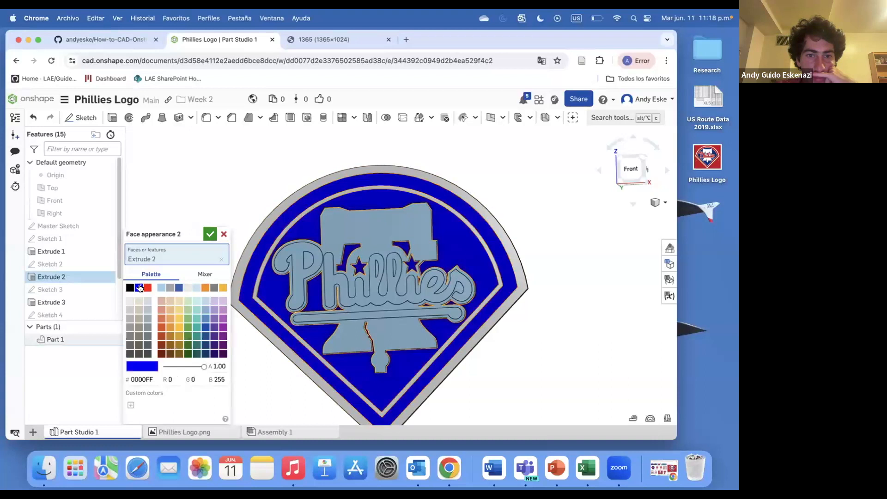
{"action": "left_click", "coordinate": [222, 260]}
{"action": "left_click", "coordinate": [278, 295]}
{"action": "left_click", "coordinate": [210, 233]}
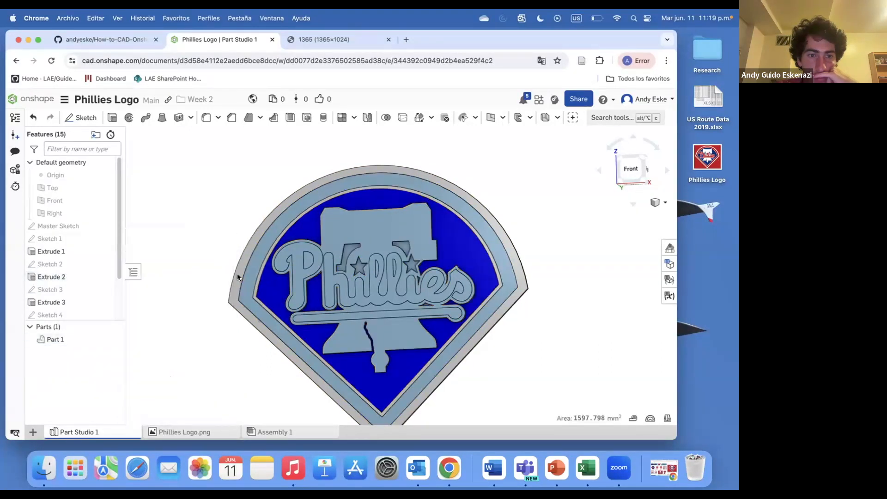
Add a red appearance to the outer band face between the two light grey borders
{"action": "right_click", "coordinate": [253, 273]}
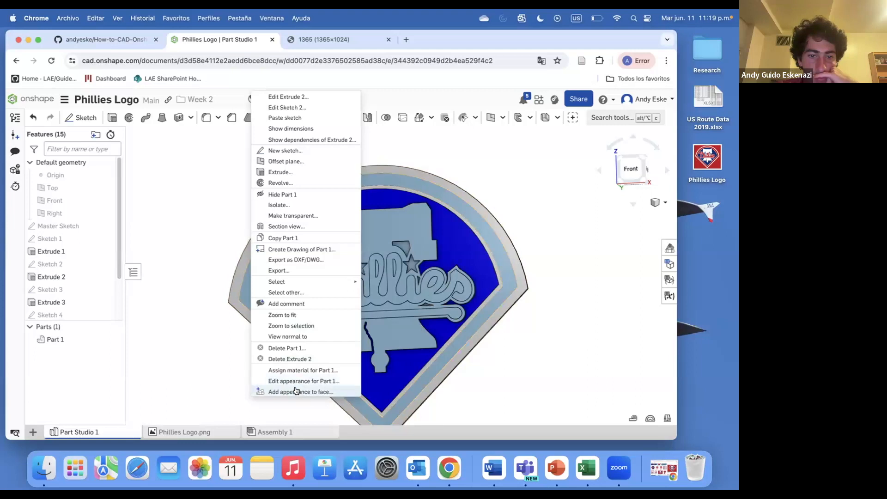
{"action": "right_click", "coordinate": [247, 351]}
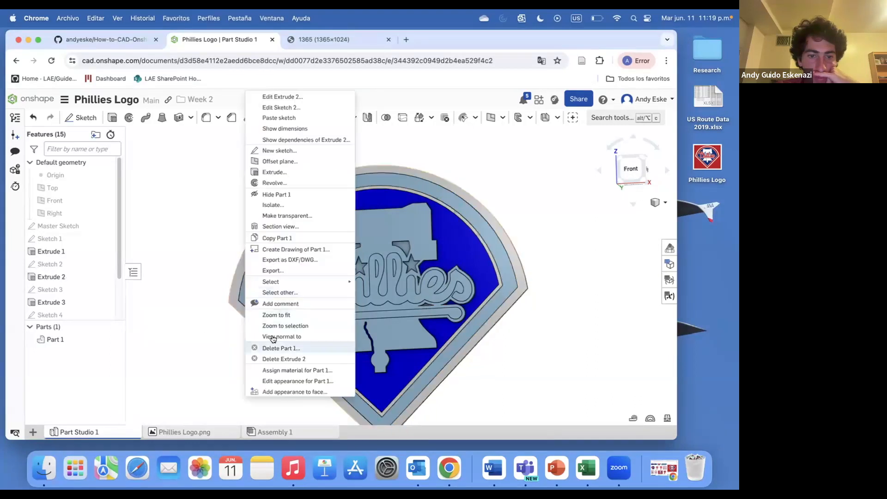
{"action": "left_click", "coordinate": [295, 391]}
{"action": "left_click", "coordinate": [147, 287]}
{"action": "left_click", "coordinate": [209, 234]}
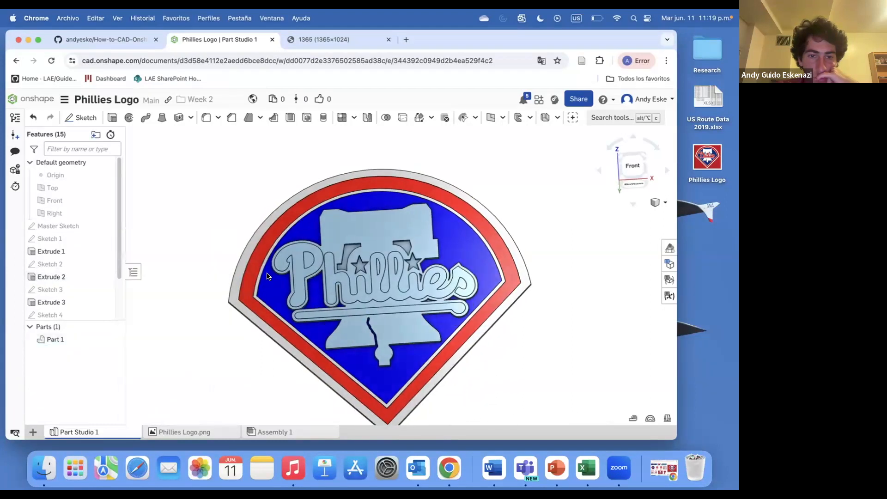
Add a blue (0000FF) appearance to the recessed star and window faces inside the bell, following the reference logo
{"action": "key", "text": "ctrl+Tab"}
{"action": "left_click", "coordinate": [245, 44]}
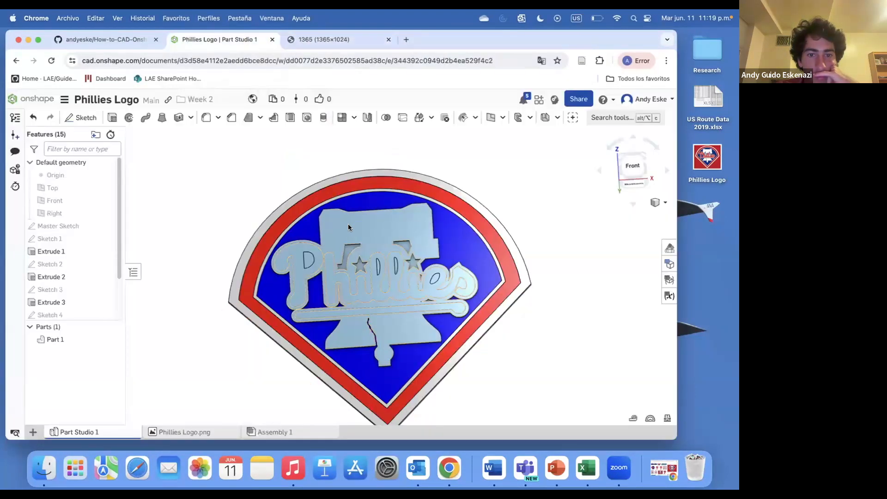
{"action": "scroll", "coordinate": [350, 254], "scroll_direction": "up", "scroll_amount": 3}
{"action": "right_click", "coordinate": [349, 255]}
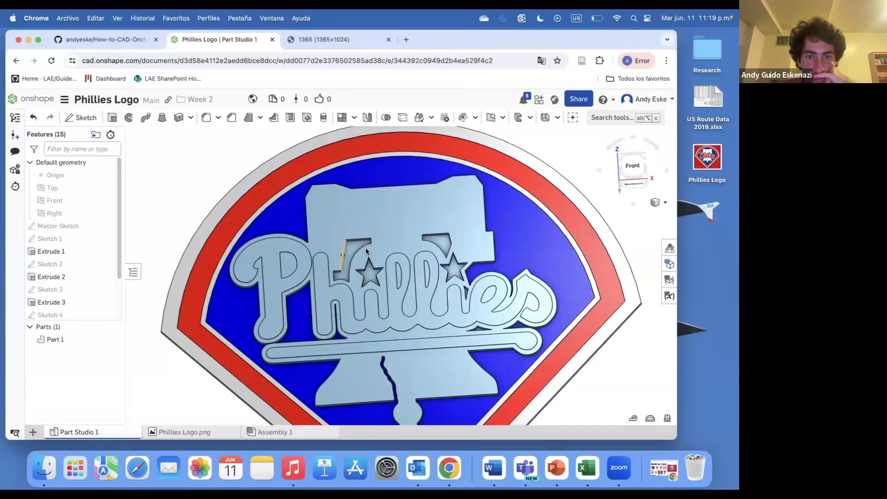
{"action": "right_click_drag", "start_coordinate": [349, 254], "coordinate": [351, 255]}
{"action": "right_click", "coordinate": [351, 256]}
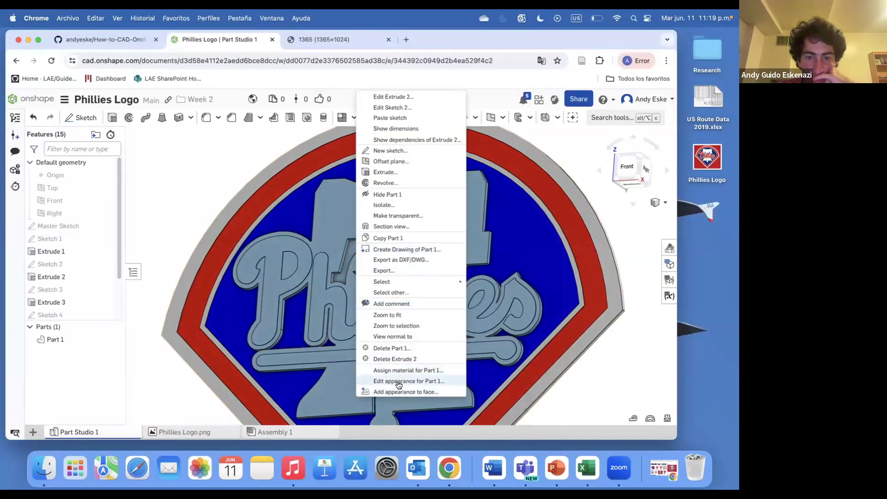
{"action": "left_click", "coordinate": [406, 391]}
{"action": "left_click", "coordinate": [138, 288]}
{"action": "left_click", "coordinate": [441, 276]}
{"action": "left_click", "coordinate": [365, 276]}
{"action": "scroll", "coordinate": [324, 279], "scroll_direction": "up", "scroll_amount": 3}
{"action": "left_click", "coordinate": [323, 40]}
{"action": "left_click", "coordinate": [217, 40]}
{"action": "scroll", "coordinate": [323, 282], "scroll_direction": "down", "scroll_amount": 5}
{"action": "left_click", "coordinate": [210, 210]}
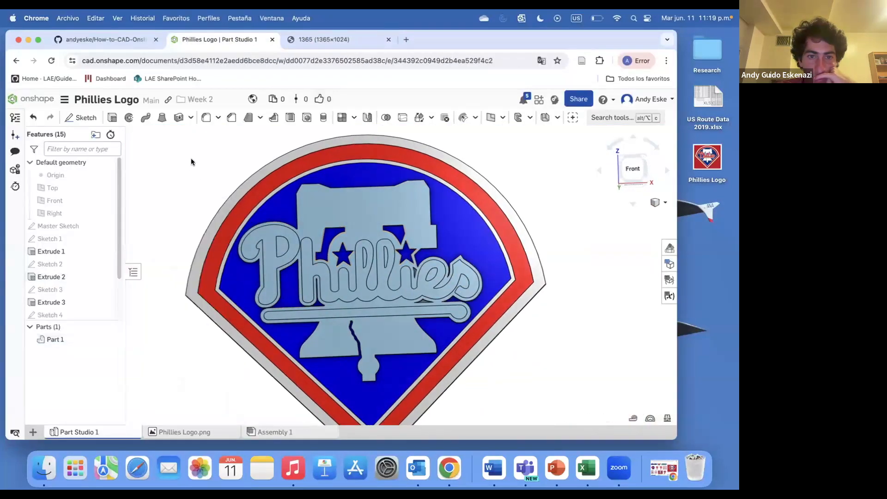
Add a light grey (EAEAEA) appearance to Extrude 4, the bell and lettering outline layer
{"action": "scroll", "coordinate": [381, 260], "scroll_direction": "up", "scroll_amount": 3}
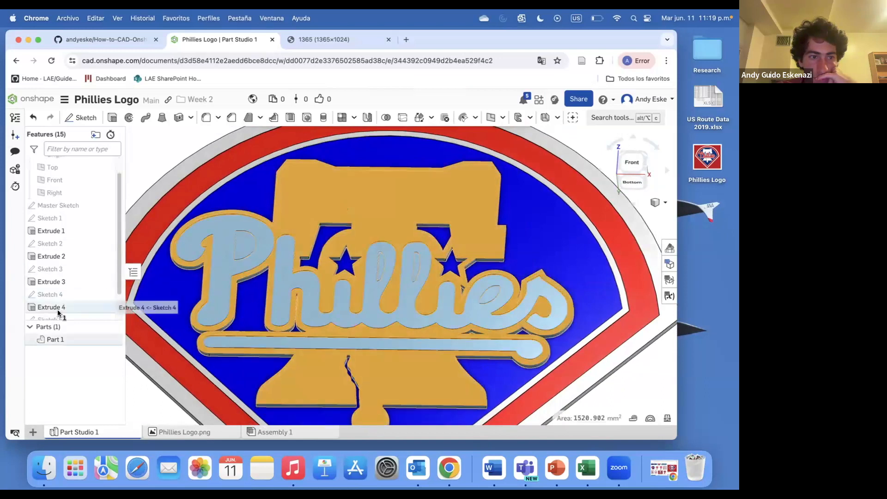
{"action": "scroll", "coordinate": [60, 286], "scroll_direction": "down", "scroll_amount": 2}
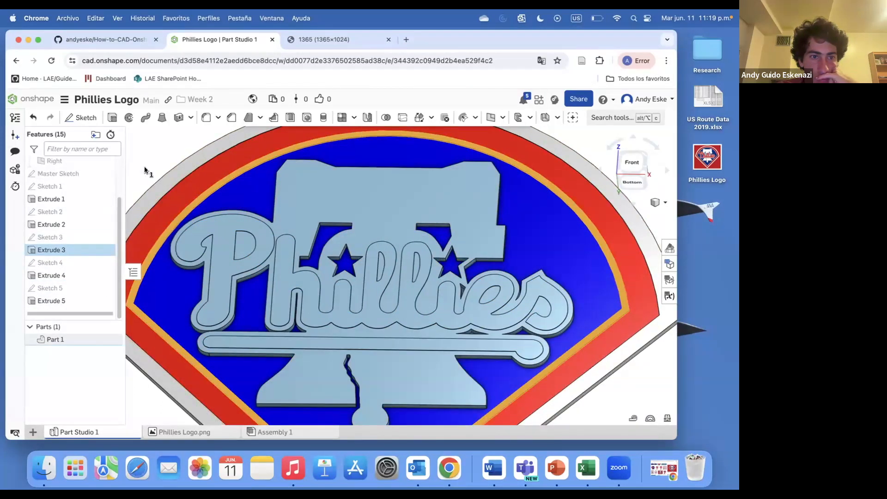
{"action": "right_click", "coordinate": [70, 276]}
{"action": "left_click", "coordinate": [114, 399]}
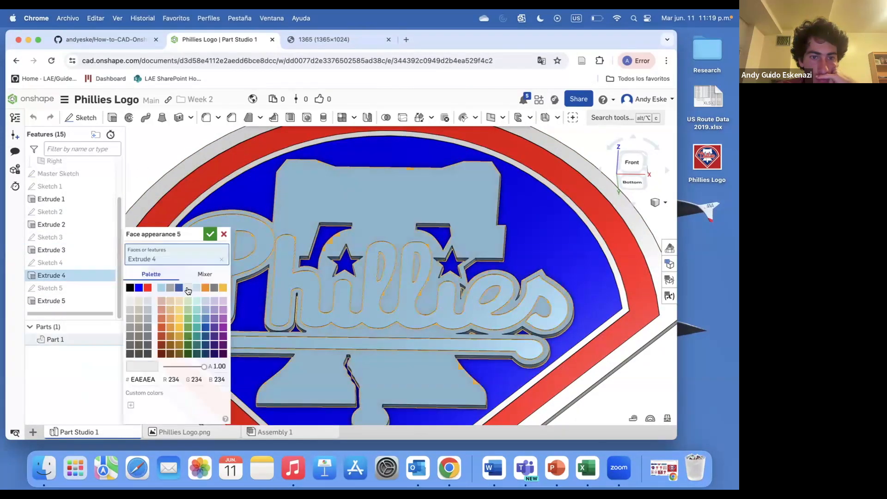
{"action": "left_click", "coordinate": [187, 287]}
{"action": "left_click", "coordinate": [330, 40]}
{"action": "left_click", "coordinate": [238, 41]}
{"action": "left_click", "coordinate": [210, 234]}
Add a red appearance to Extrude 5, the raised lettering and underline, and inspect the coloured logo
{"action": "right_click", "coordinate": [99, 300]}
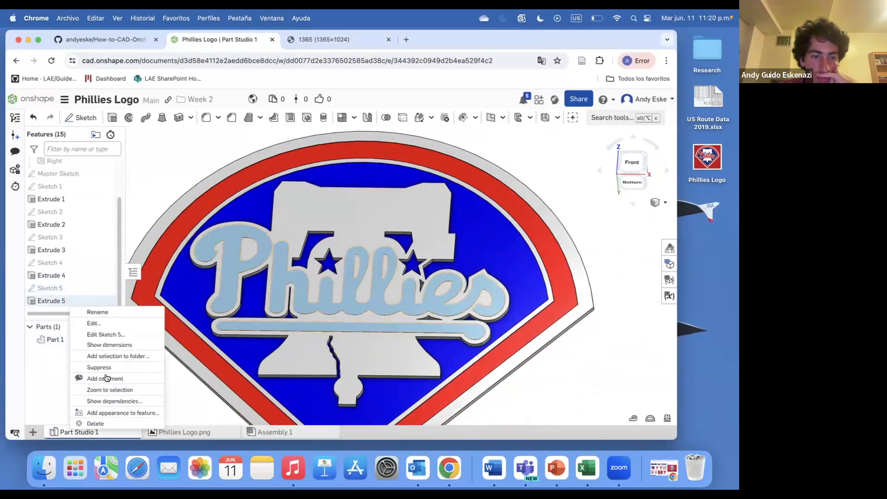
{"action": "left_click", "coordinate": [138, 412]}
{"action": "left_click", "coordinate": [148, 288]}
{"action": "left_click", "coordinate": [210, 234]}
{"action": "scroll", "coordinate": [296, 286], "scroll_direction": "down", "scroll_amount": 5}
{"action": "right_click_drag", "start_coordinate": [324, 323], "coordinate": [323, 395]}
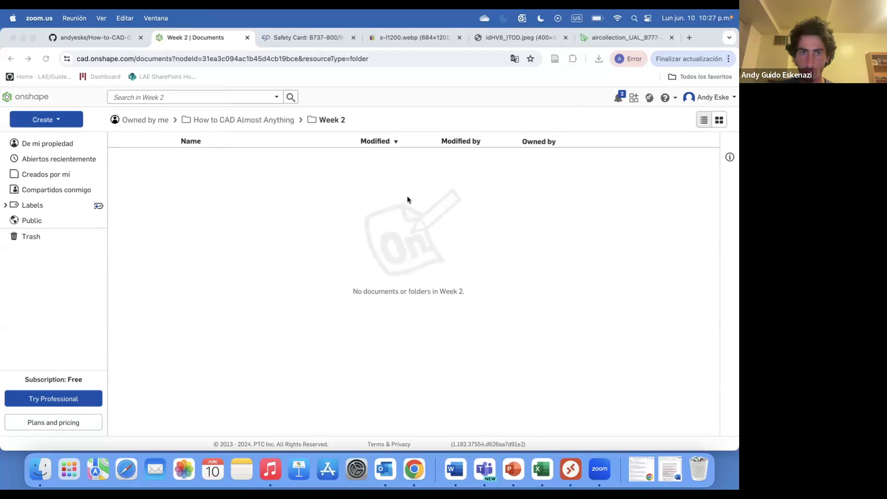
Examine the United safety card reference images and the card's size on the catalogue page
{"action": "left_click", "coordinate": [406, 36]}
{"action": "left_click", "coordinate": [404, 214]}
{"action": "left_click", "coordinate": [307, 135]}
{"action": "left_click", "coordinate": [518, 38]}
{"action": "left_click", "coordinate": [398, 37]}
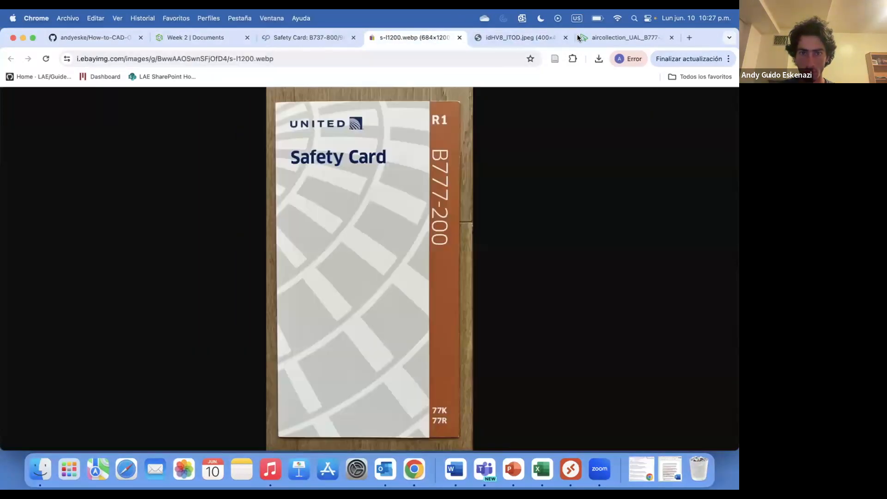
{"action": "left_click", "coordinate": [579, 38]}
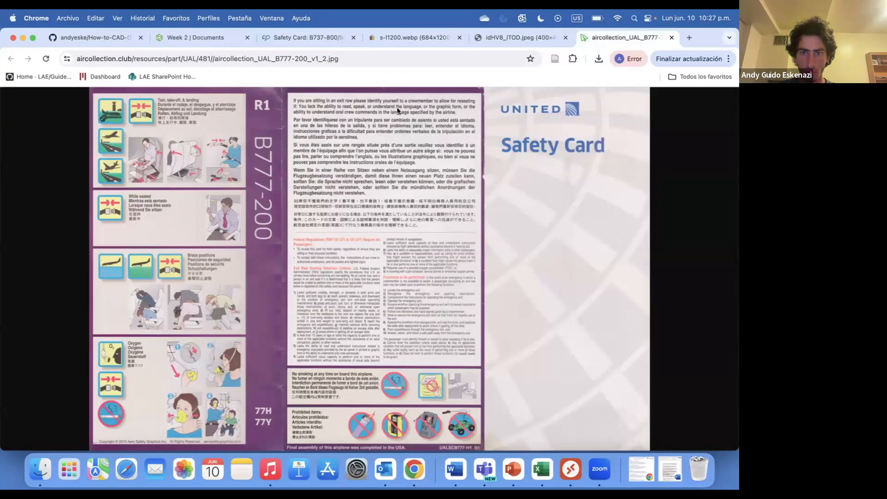
{"action": "left_click", "coordinate": [411, 37]}
{"action": "left_click", "coordinate": [298, 36]}
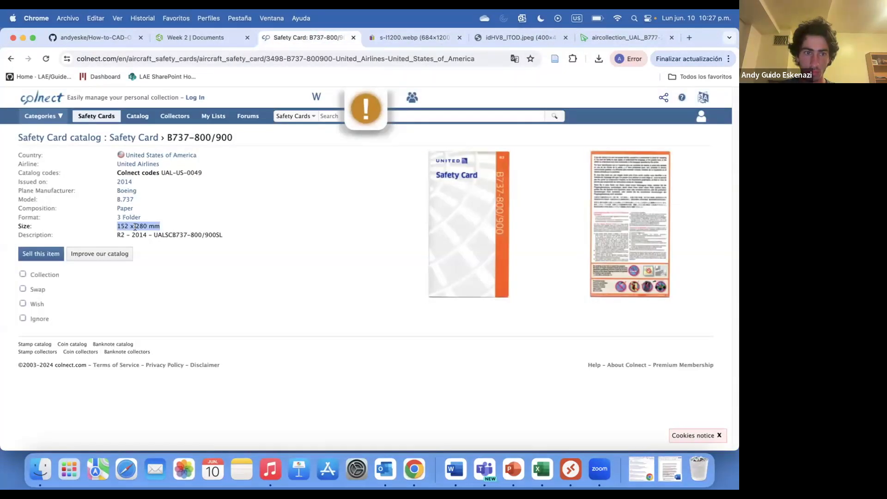
{"action": "left_click", "coordinate": [204, 38]}
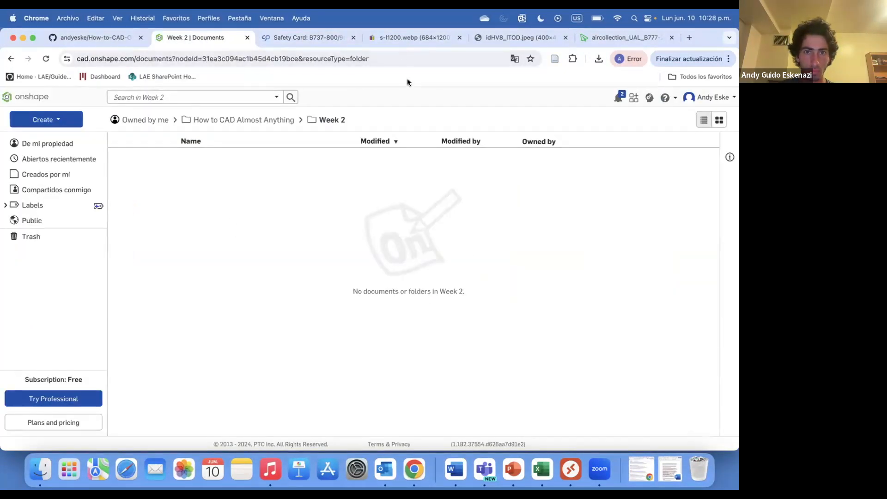
Create a public document named United Safety Card in the Week 2 folder
{"action": "left_click", "coordinate": [46, 119]}
{"action": "left_click", "coordinate": [47, 136]}
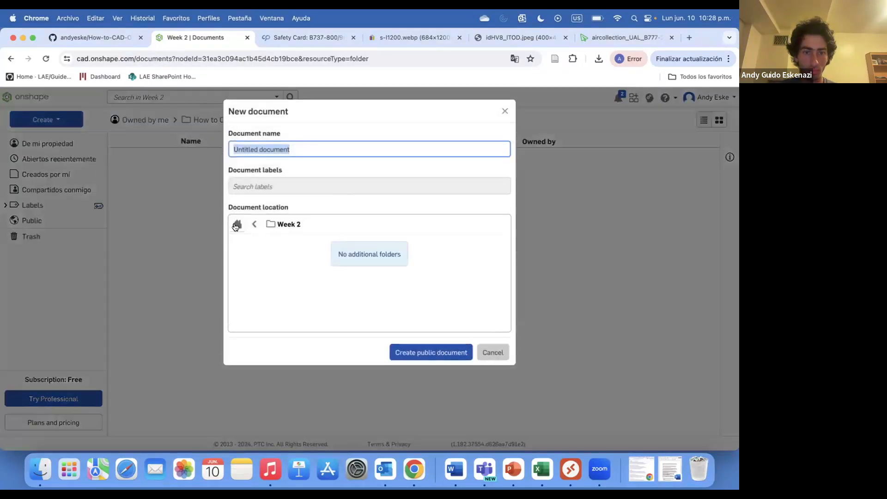
{"action": "type", "text": "United Safety Card"}
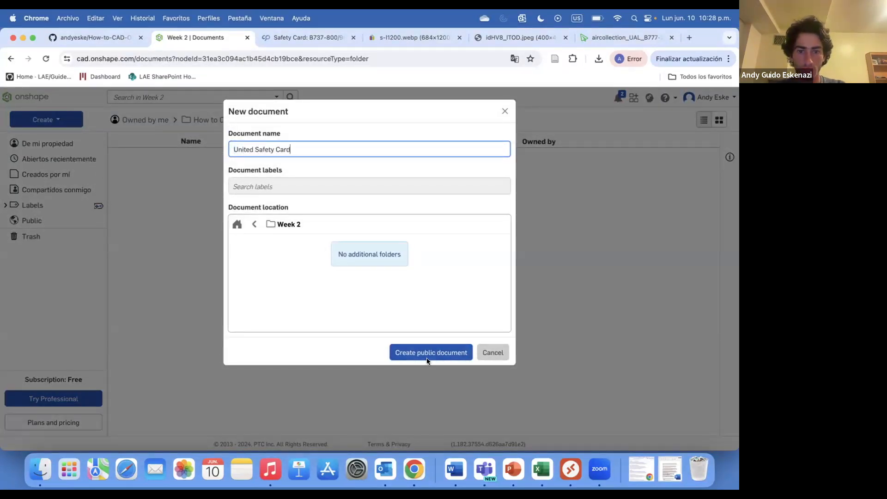
{"action": "left_click", "coordinate": [438, 353]}
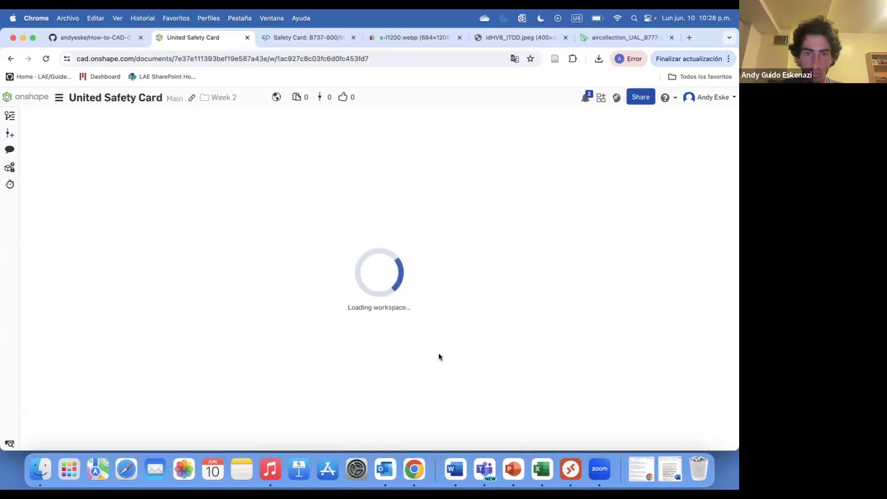
Start a sketch on the Front plane and activate the center point rectangle tool
{"action": "left_click", "coordinate": [65, 116]}
{"action": "left_click", "coordinate": [386, 191]}
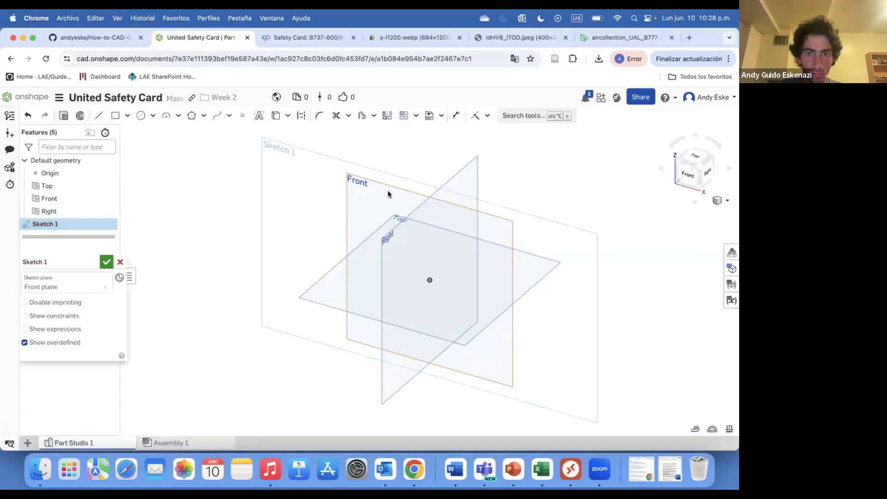
{"action": "left_click", "coordinate": [127, 116]}
{"action": "left_click", "coordinate": [144, 152]}
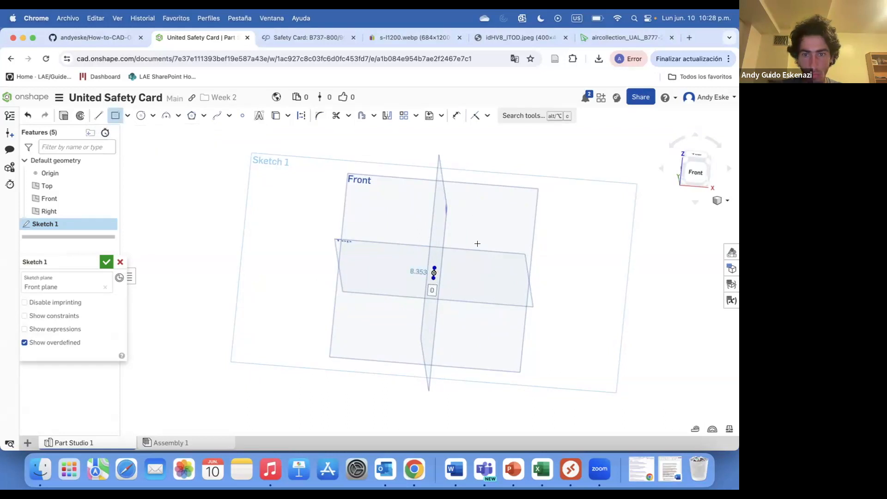
{"action": "scroll", "coordinate": [434, 305], "scroll_direction": "up", "scroll_amount": 5}
{"action": "key", "text": "Escape"}
{"action": "left_click_drag", "start_coordinate": [423, 196], "coordinate": [476, 249]}
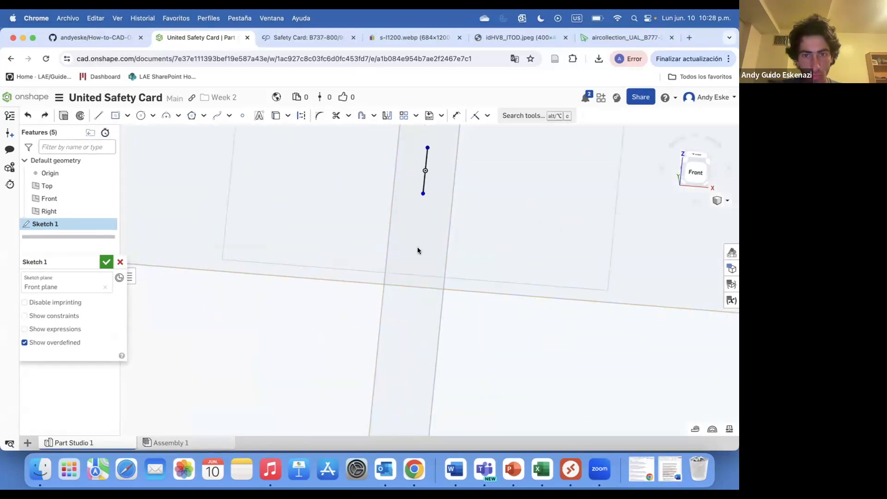
{"action": "key", "text": "super+z"}
Draw a center point rectangle centred on the origin and view the sketch plane straight on
{"action": "scroll", "coordinate": [418, 250], "scroll_direction": "down", "scroll_amount": 5}
{"action": "scroll", "coordinate": [424, 215], "scroll_direction": "up", "scroll_amount": 3}
{"action": "left_click", "coordinate": [115, 115]}
{"action": "left_click", "coordinate": [412, 244]}
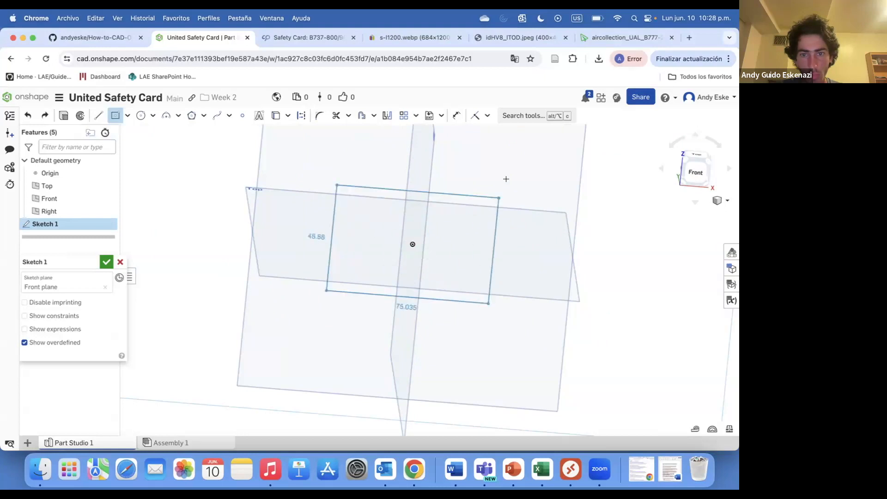
{"action": "left_click", "coordinate": [506, 179]}
{"action": "key", "text": "n"}
Dimension the rectangle's height as 280 mm, following the size on the safety card catalogue page
{"action": "key", "text": "d"}
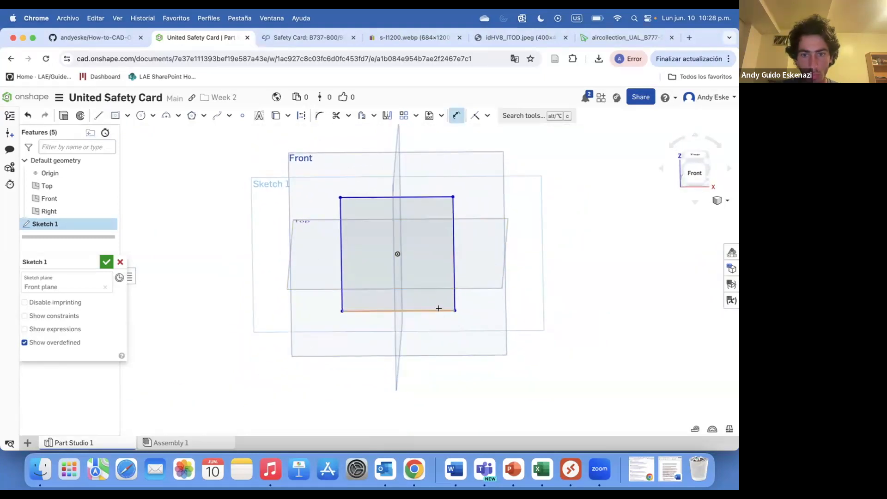
{"action": "left_click", "coordinate": [323, 40]}
{"action": "left_click", "coordinate": [222, 37]}
{"action": "left_click", "coordinate": [450, 239]}
{"action": "left_click", "coordinate": [490, 244]}
{"action": "type", "text": "280"}
{"action": "key", "text": "Return"}
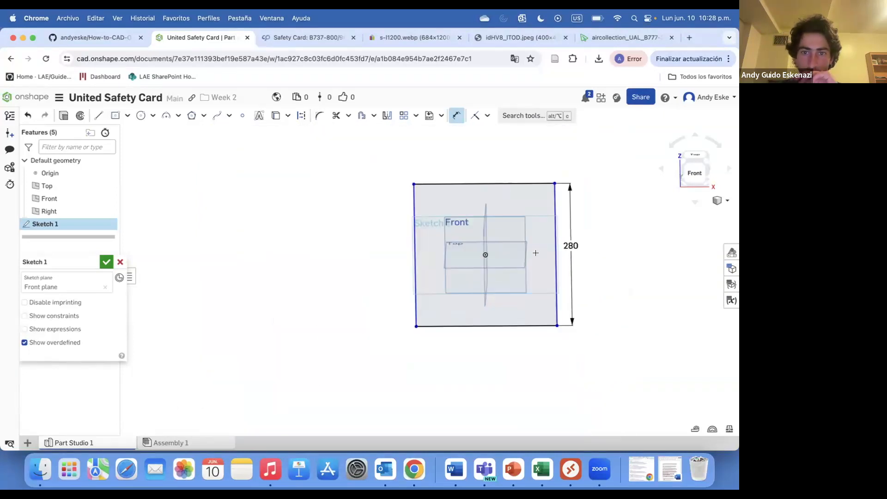
Dimension the rectangle's width as 152 mm, following the size on the safety card catalogue page
{"action": "left_click", "coordinate": [314, 37]}
{"action": "left_click", "coordinate": [222, 38]}
{"action": "left_click", "coordinate": [476, 326]}
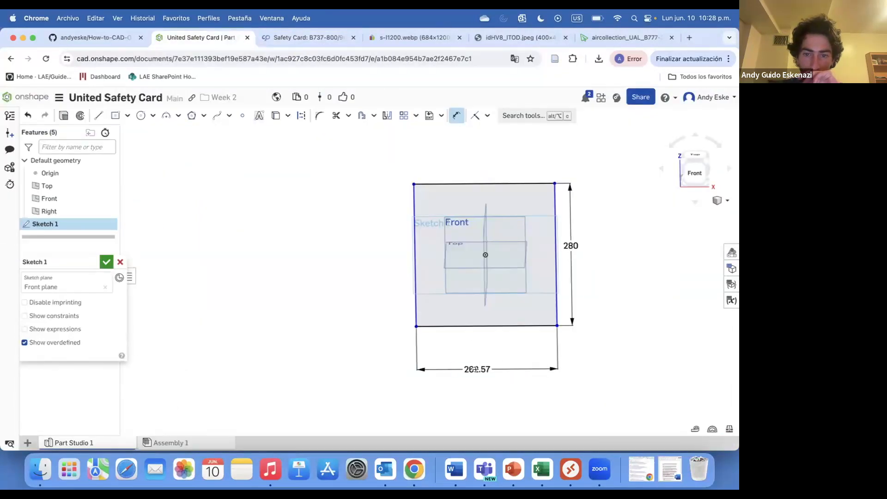
{"action": "left_click", "coordinate": [475, 369]}
{"action": "key", "text": "Return"}
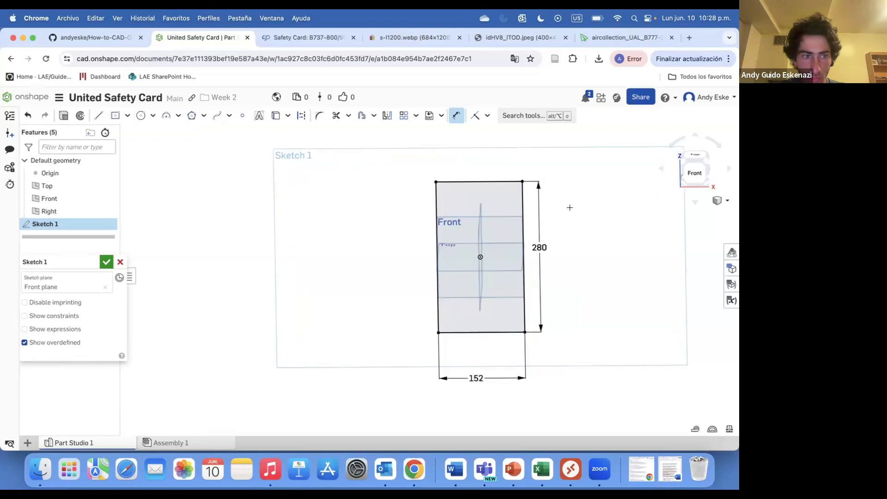
Finish the sketch, rename it Safety Card Dimensions and close the safety card catalogue page
{"action": "left_click", "coordinate": [107, 262]}
{"action": "right_click", "coordinate": [42, 223]}
{"action": "left_click", "coordinate": [70, 234]}
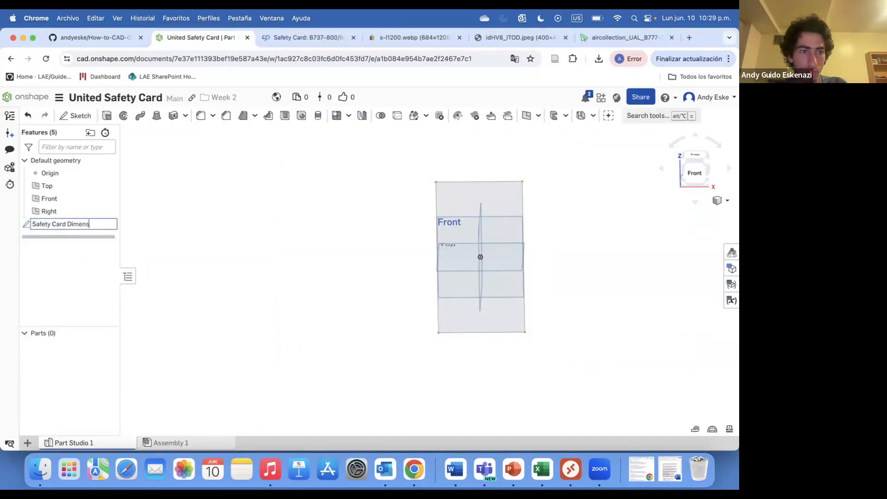
{"action": "left_click", "coordinate": [353, 37]}
Start a new sketch on the face of the Safety Card Dimensions rectangle
{"action": "mouse_move", "coordinate": [489, 259]}
{"action": "right_mouse_down"}
{"action": "mouse_move", "coordinate": [505, 248]}
{"action": "mouse_move", "coordinate": [506, 187]}
{"action": "mouse_move", "coordinate": [491, 219]}
{"action": "right_mouse_up"}
{"action": "key", "text": "shift+s"}
{"action": "left_click", "coordinate": [426, 223]}
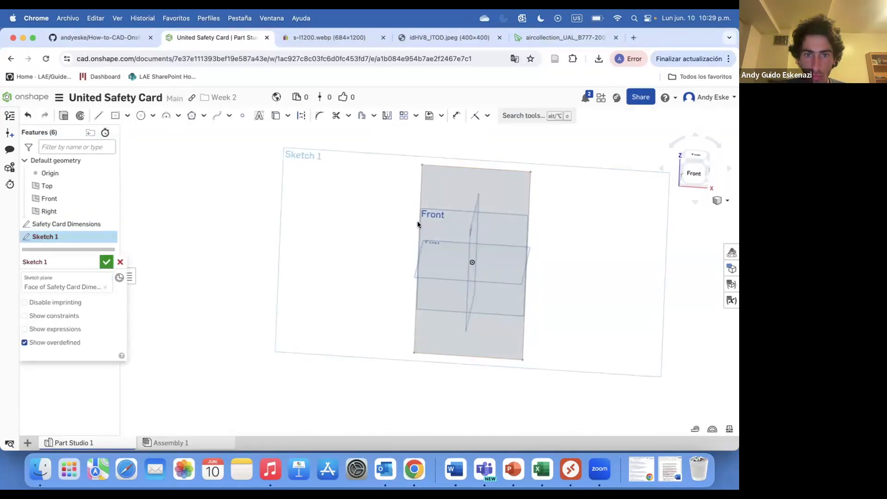
Import the file Safety Card UA.png into the document for insertion as a sketch image
{"action": "left_click", "coordinate": [441, 117]}
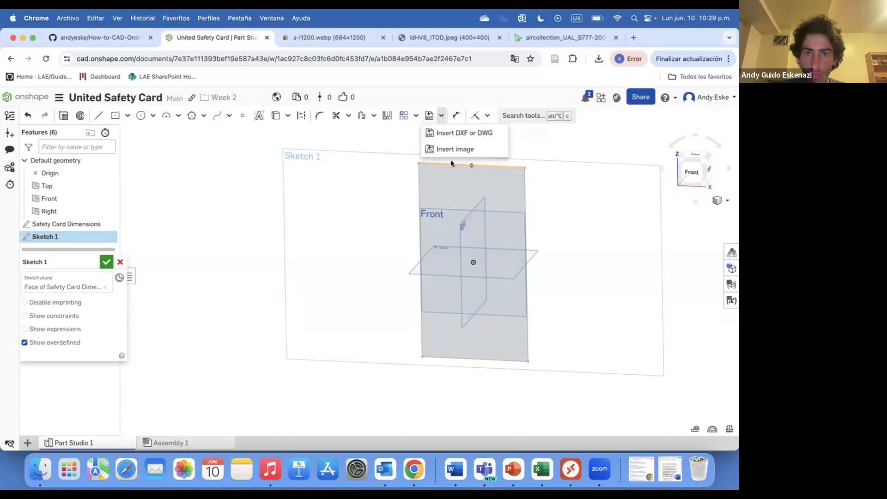
{"action": "left_click", "coordinate": [450, 148]}
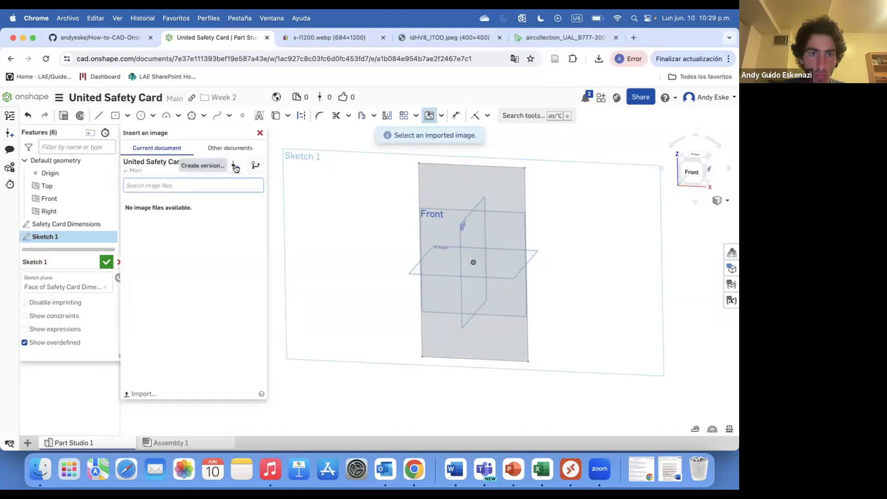
{"action": "left_click", "coordinate": [214, 150]}
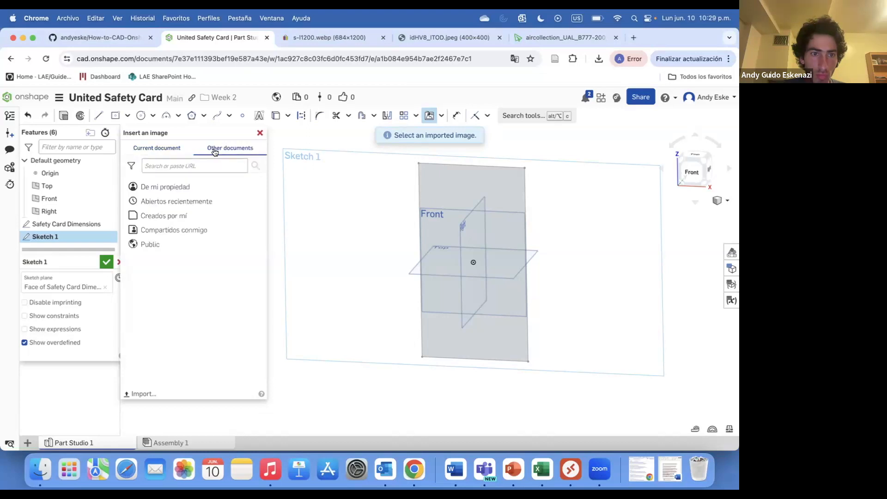
{"action": "left_click", "coordinate": [168, 187]}
{"action": "left_click", "coordinate": [138, 185]}
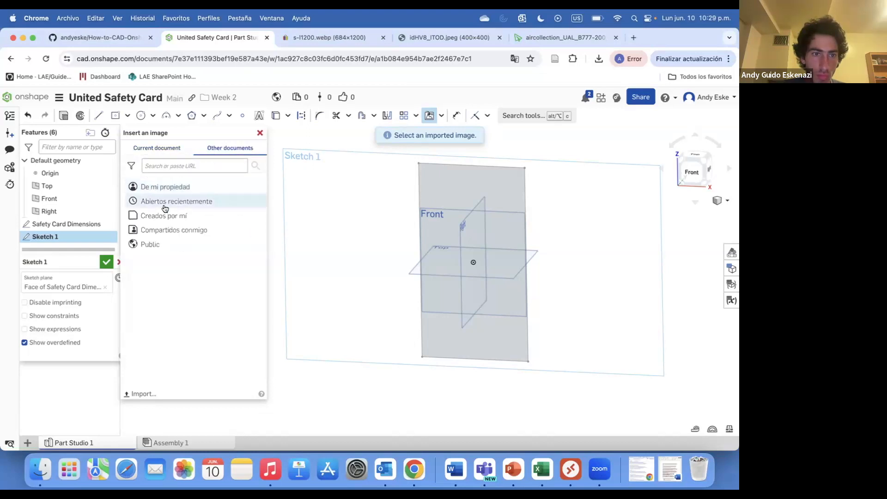
{"action": "left_click", "coordinate": [139, 394]}
{"action": "left_click", "coordinate": [129, 180]}
{"action": "left_click", "coordinate": [228, 193]}
{"action": "left_click", "coordinate": [617, 333]}
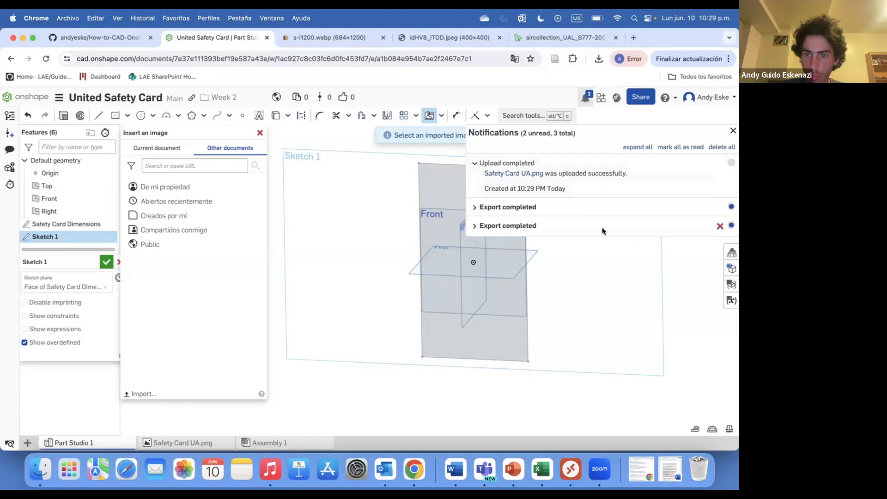
{"action": "left_click", "coordinate": [160, 187]}
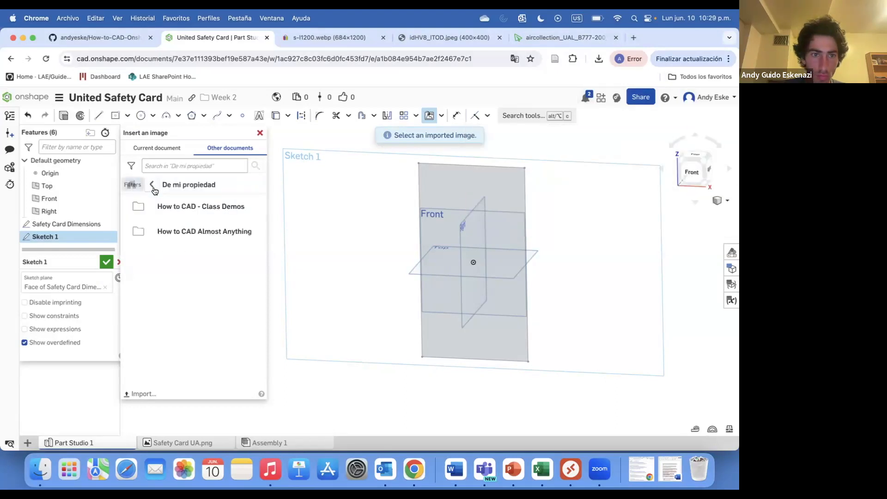
{"action": "left_click", "coordinate": [154, 186]}
{"action": "left_click", "coordinate": [161, 201]}
{"action": "left_click", "coordinate": [153, 185]}
{"action": "left_click", "coordinate": [169, 214]}
{"action": "left_click", "coordinate": [153, 185]}
Try to place Safety Card UA.png over the card rectangle between its upper-left and lower-right corners
{"action": "left_click", "coordinate": [152, 148]}
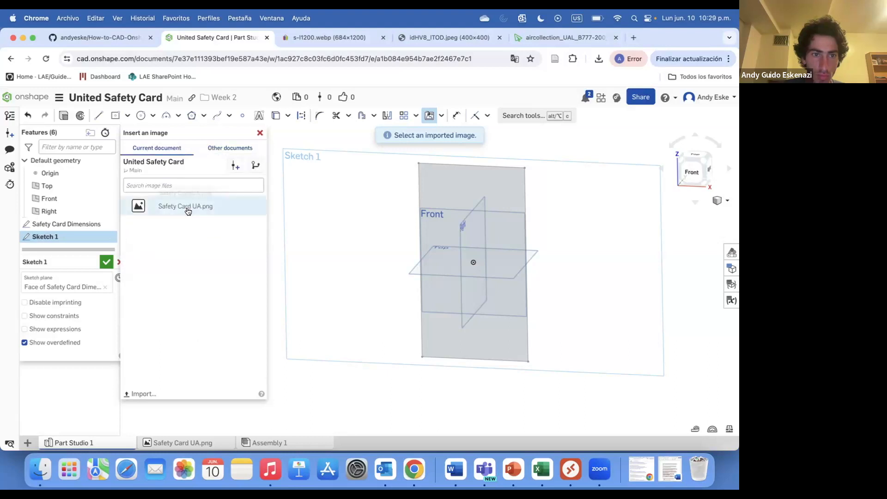
{"action": "left_click", "coordinate": [184, 205]}
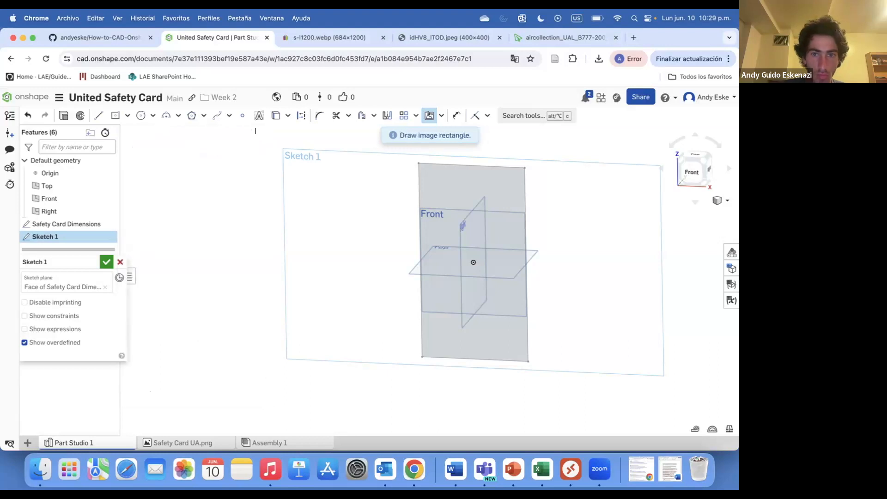
{"action": "left_click", "coordinate": [418, 163]}
{"action": "left_click", "coordinate": [528, 360]}
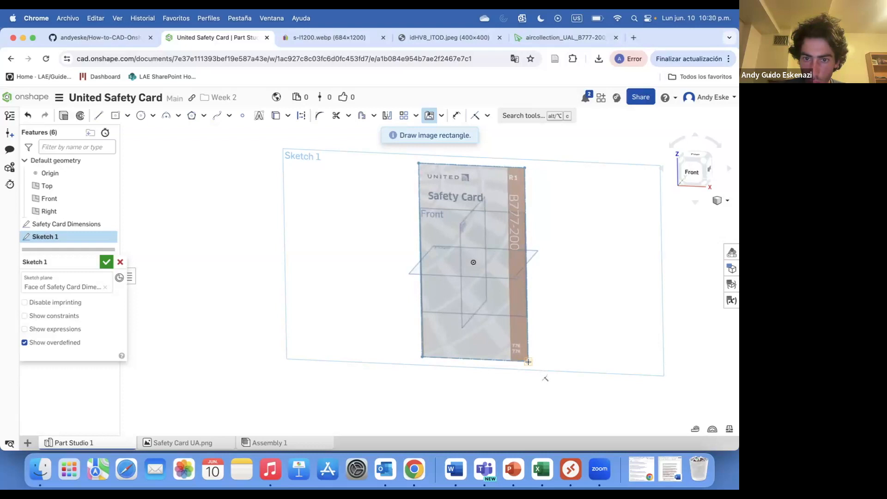
{"action": "left_click", "coordinate": [528, 361]}
Undo the placement of the safety card image
{"action": "scroll", "coordinate": [528, 172], "scroll_direction": "up", "scroll_amount": 3}
{"action": "mouse_move", "coordinate": [434, 185]}
{"action": "right_mouse_down"}
{"action": "mouse_move", "coordinate": [420, 205]}
{"action": "mouse_move", "coordinate": [436, 179]}
{"action": "right_mouse_up"}
{"action": "left_click", "coordinate": [423, 137]}
{"action": "key", "text": "super+z"}
Insert Safety Card UA.png from the card rectangle's upper-left corner and constrain the image coincident with the card outline to match its width
{"action": "scroll", "coordinate": [428, 187], "scroll_direction": "down", "scroll_amount": 1}
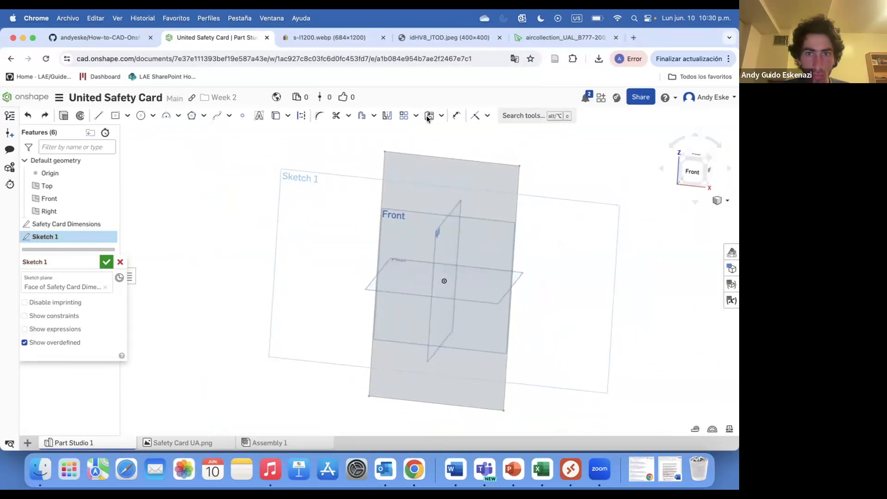
{"action": "left_click", "coordinate": [427, 115]}
{"action": "left_click", "coordinate": [180, 205]}
{"action": "left_click", "coordinate": [385, 151]}
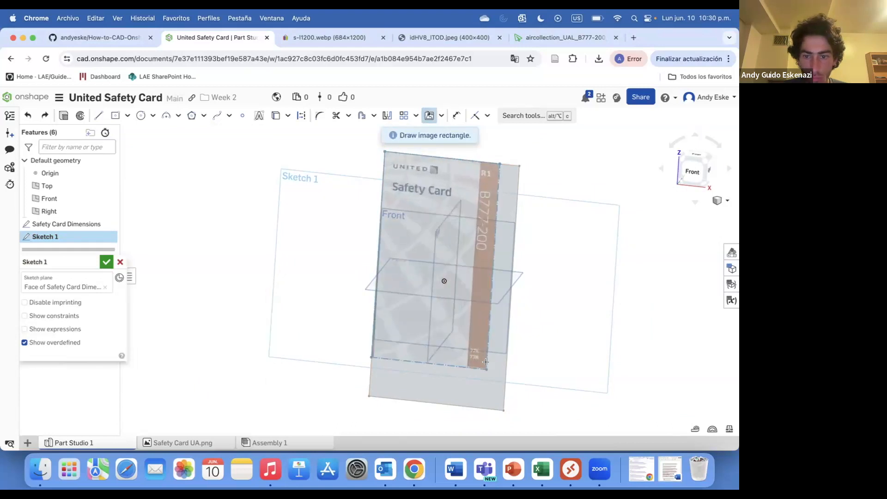
{"action": "left_click", "coordinate": [498, 396]}
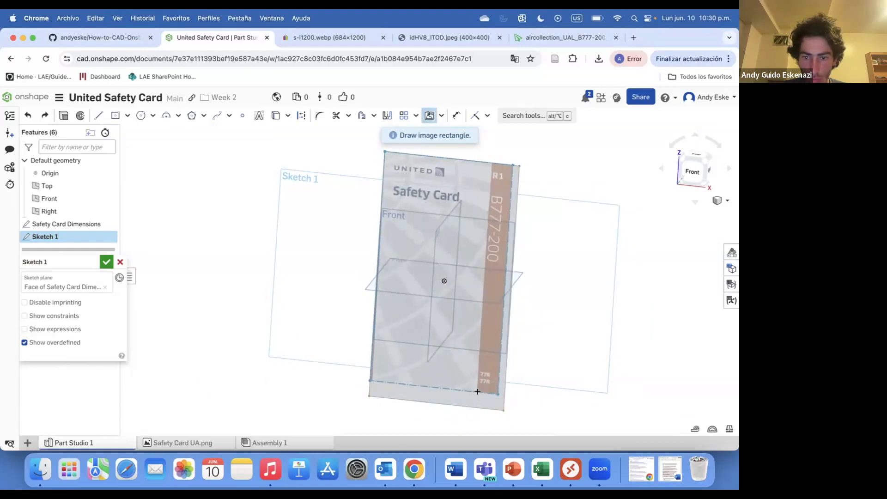
{"action": "scroll", "coordinate": [484, 393], "scroll_direction": "up", "scroll_amount": 5}
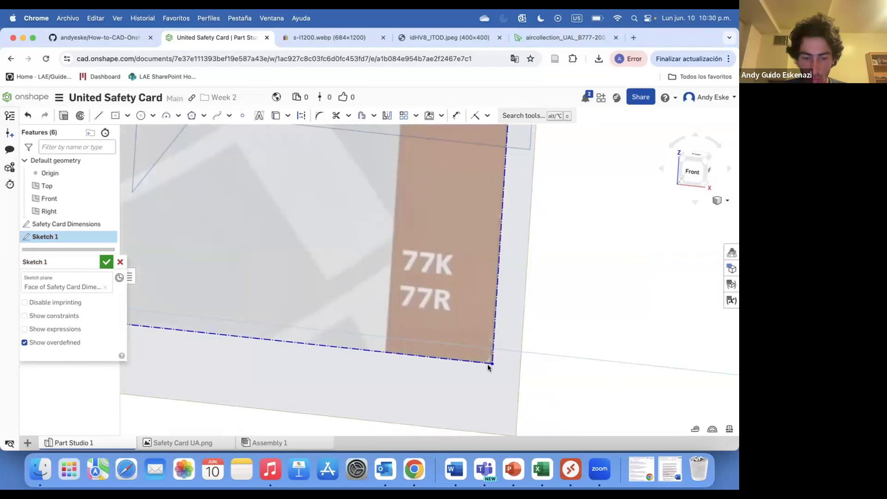
{"action": "key", "text": "f"}
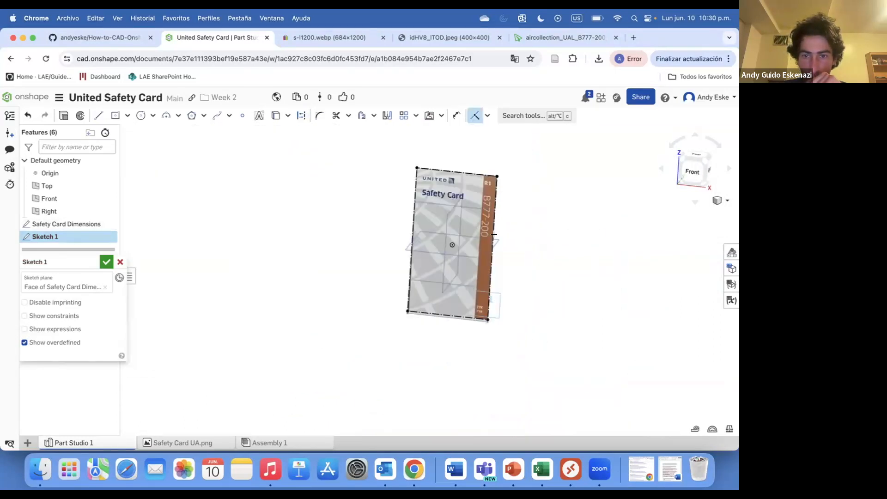
{"action": "scroll", "coordinate": [433, 201], "scroll_direction": "up", "scroll_amount": 6}
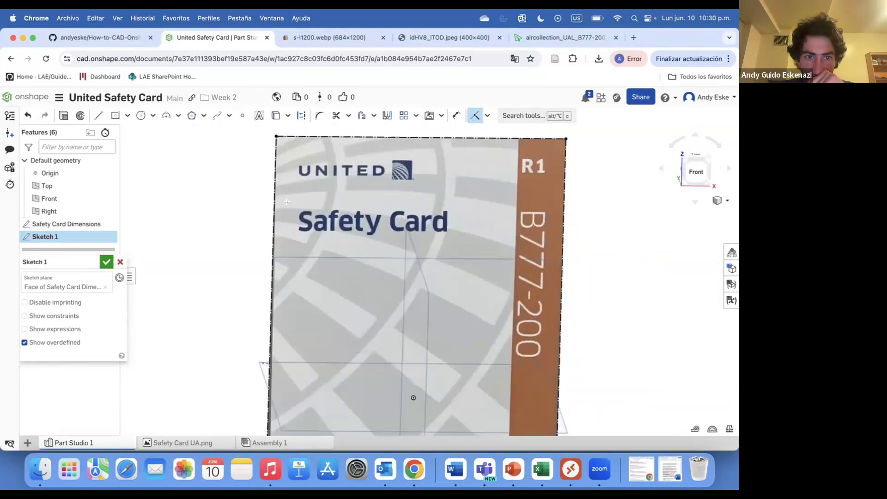
Sketch 152 mm lines along the top and bottom edges of the safety card image
{"action": "left_click", "coordinate": [229, 116]}
{"action": "left_click", "coordinate": [99, 116]}
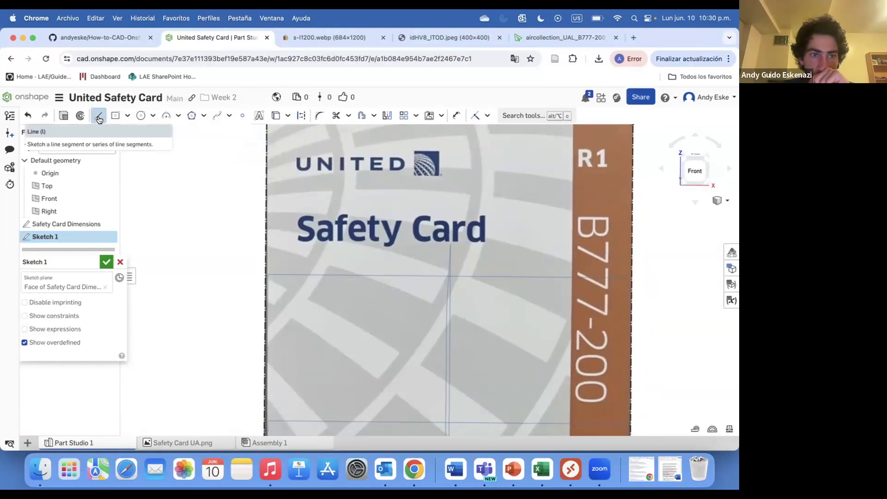
{"action": "scroll", "coordinate": [303, 262], "scroll_direction": "down", "scroll_amount": 2}
{"action": "left_click", "coordinate": [276, 156]}
{"action": "left_click", "coordinate": [549, 158]}
{"action": "scroll", "coordinate": [541, 172], "scroll_direction": "down", "scroll_amount": 3}
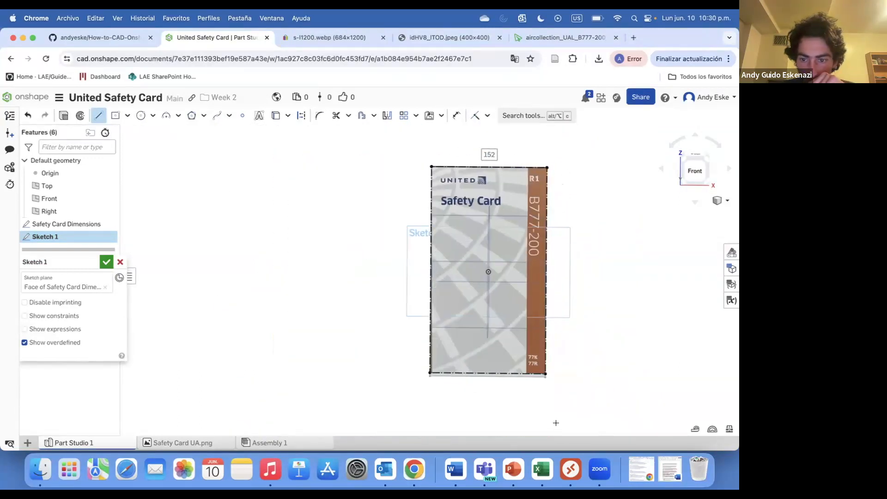
{"action": "scroll", "coordinate": [546, 389], "scroll_direction": "up", "scroll_amount": 6}
{"action": "left_click", "coordinate": [526, 286]}
{"action": "scroll", "coordinate": [539, 306], "scroll_direction": "down", "scroll_amount": 4}
{"action": "left_click", "coordinate": [319, 301]}
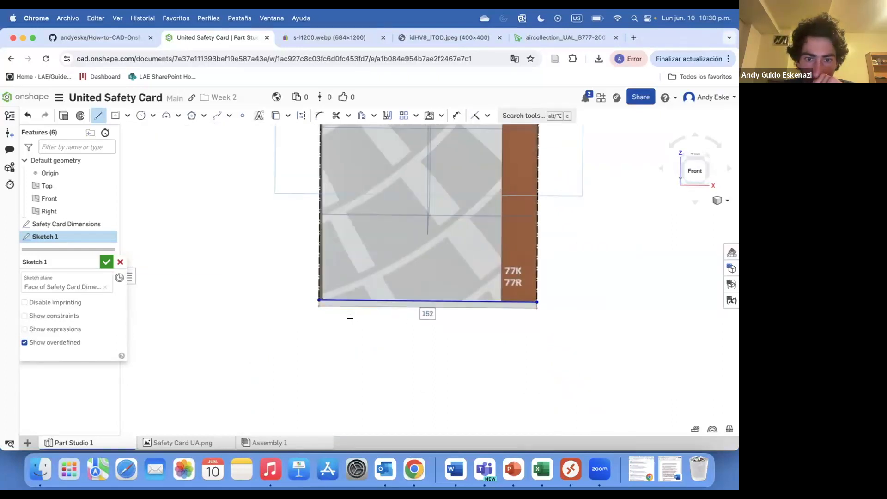
Sketch lines along the left and right edges of the safety card image to close its outline
{"action": "scroll", "coordinate": [348, 317], "scroll_direction": "down", "scroll_amount": 3}
{"action": "scroll", "coordinate": [347, 231], "scroll_direction": "up", "scroll_amount": 4}
{"action": "left_click", "coordinate": [346, 187]}
{"action": "key", "text": "Escape"}
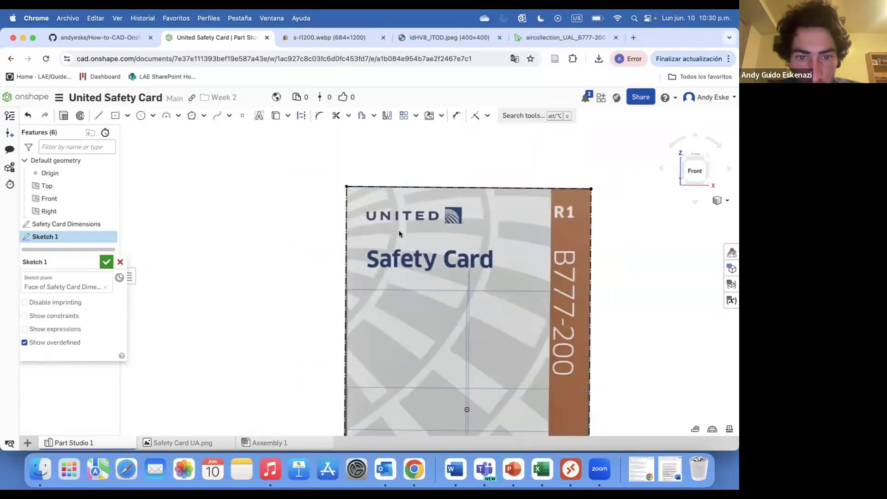
{"action": "scroll", "coordinate": [323, 156], "scroll_direction": "up", "scroll_amount": 5}
{"action": "left_click", "coordinate": [98, 116]}
{"action": "scroll", "coordinate": [349, 302], "scroll_direction": "down", "scroll_amount": 5}
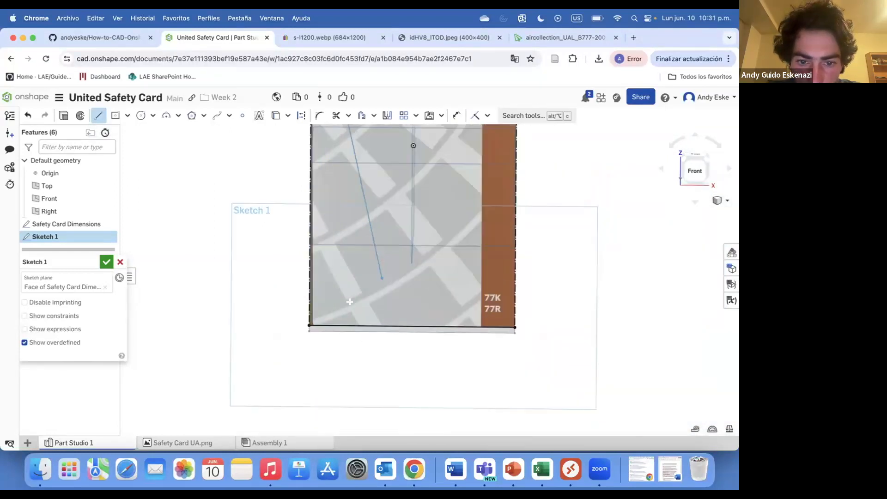
{"action": "scroll", "coordinate": [531, 338], "scroll_direction": "down", "scroll_amount": 3}
{"action": "left_click", "coordinate": [523, 126]}
{"action": "scroll", "coordinate": [571, 247], "scroll_direction": "up", "scroll_amount": 5}
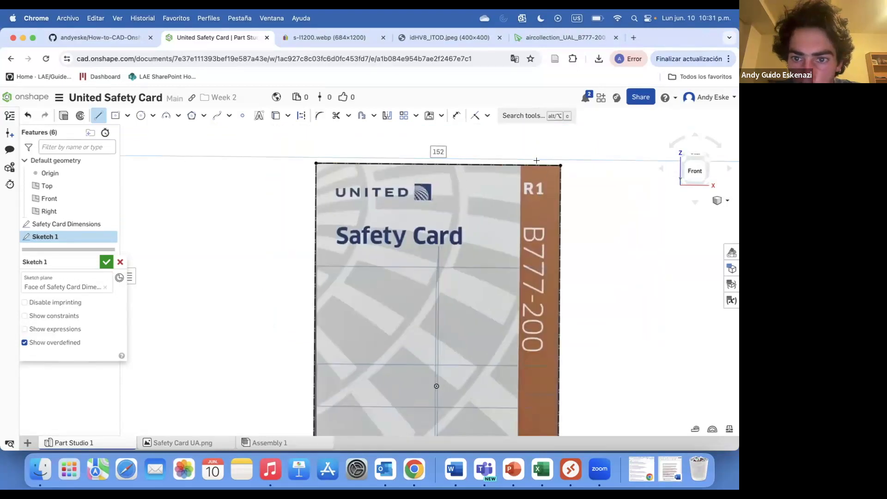
{"action": "scroll", "coordinate": [602, 190], "scroll_direction": "down", "scroll_amount": 1}
{"action": "key", "text": "c"}
{"action": "left_click", "coordinate": [98, 116]}
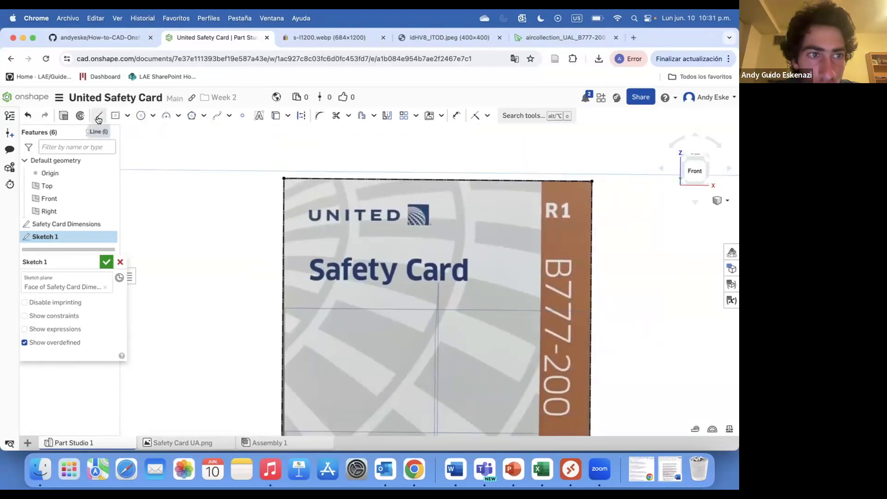
Trace the inner and outer curves of the letter S in the Safety Card title with splines
{"action": "left_click", "coordinate": [216, 116]}
{"action": "scroll", "coordinate": [352, 269], "scroll_direction": "up", "scroll_amount": 10}
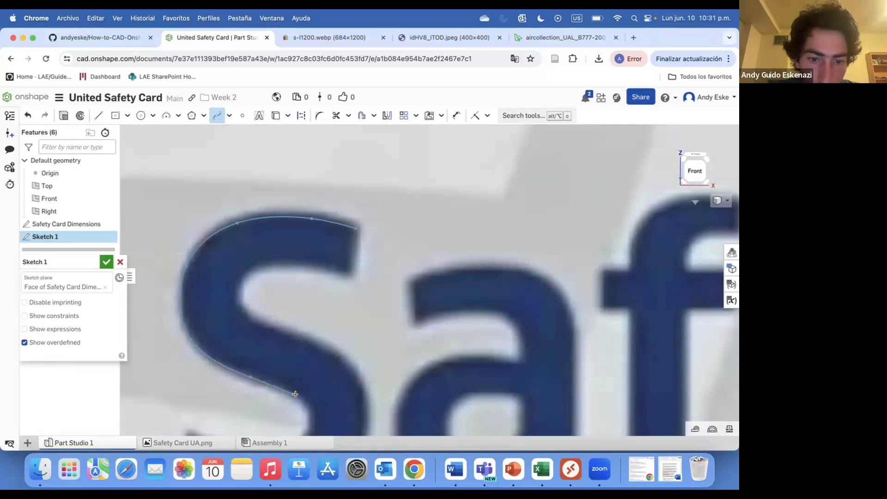
{"action": "scroll", "coordinate": [295, 394], "scroll_direction": "down", "scroll_amount": 4}
{"action": "scroll", "coordinate": [302, 397], "scroll_direction": "up", "scroll_amount": 4}
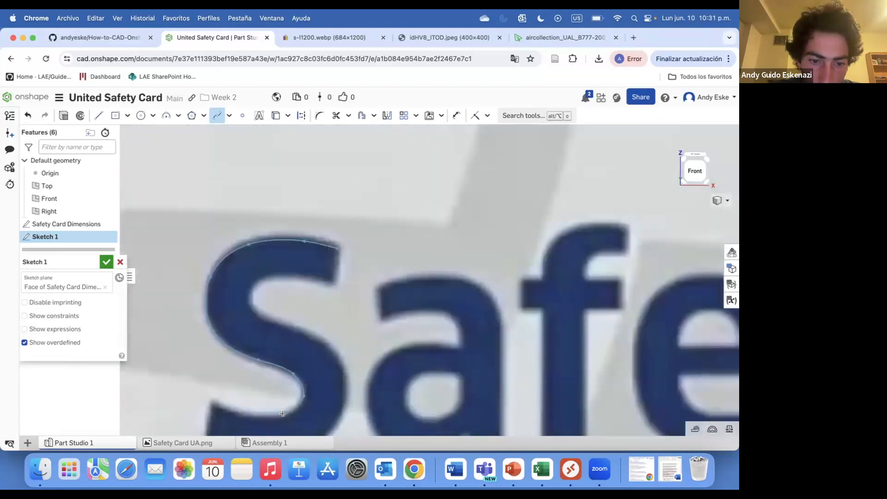
{"action": "double_click", "coordinate": [212, 399]}
{"action": "scroll", "coordinate": [212, 397], "scroll_direction": "down", "scroll_amount": 5}
{"action": "scroll", "coordinate": [258, 413], "scroll_direction": "up", "scroll_amount": 3}
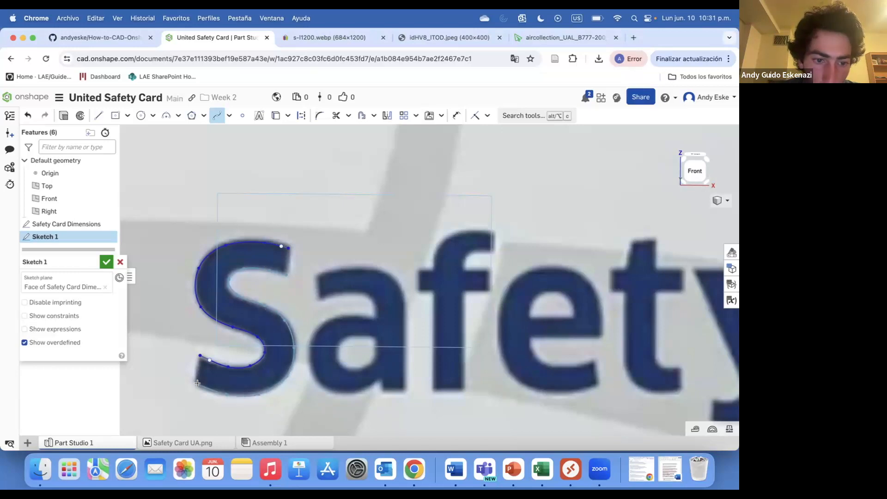
{"action": "scroll", "coordinate": [219, 223], "scroll_direction": "down", "scroll_amount": 5}
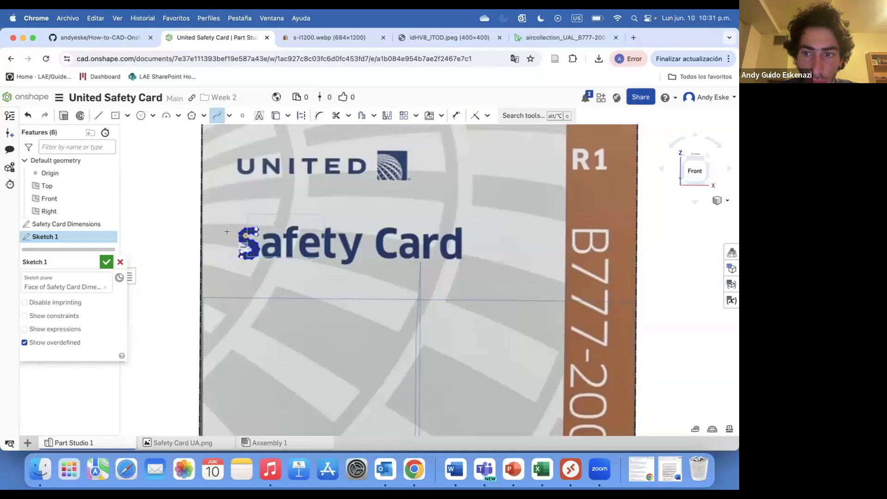
Trace the upper arch, bowl and inner opening of the first letter a in Safety with splines
{"action": "scroll", "coordinate": [227, 232], "scroll_direction": "up", "scroll_amount": 5}
{"action": "left_click", "coordinate": [265, 179]}
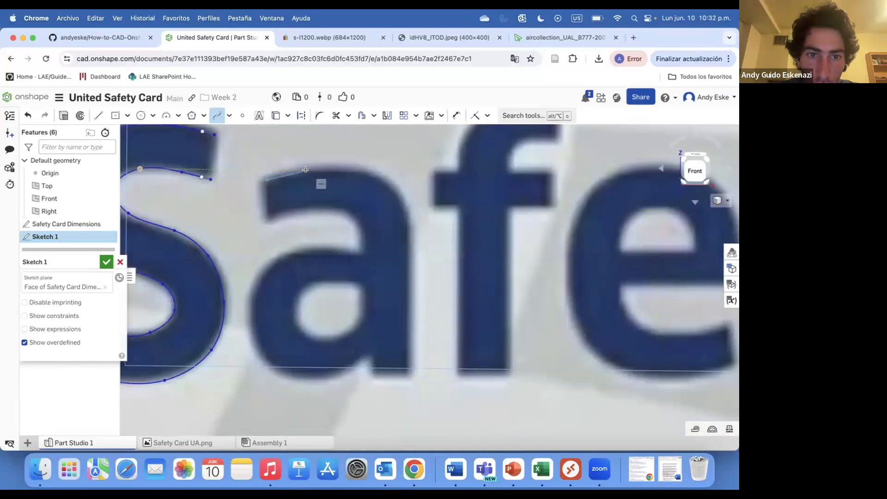
{"action": "left_click", "coordinate": [407, 220]}
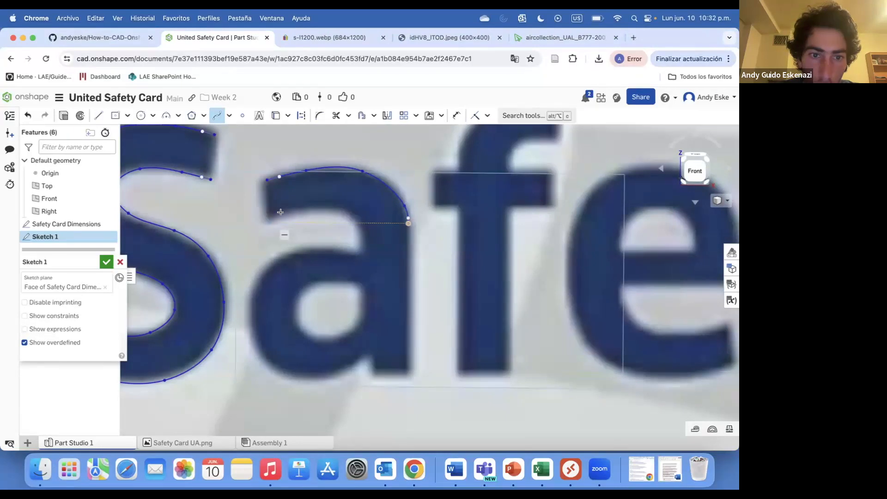
{"action": "double_click", "coordinate": [357, 221]}
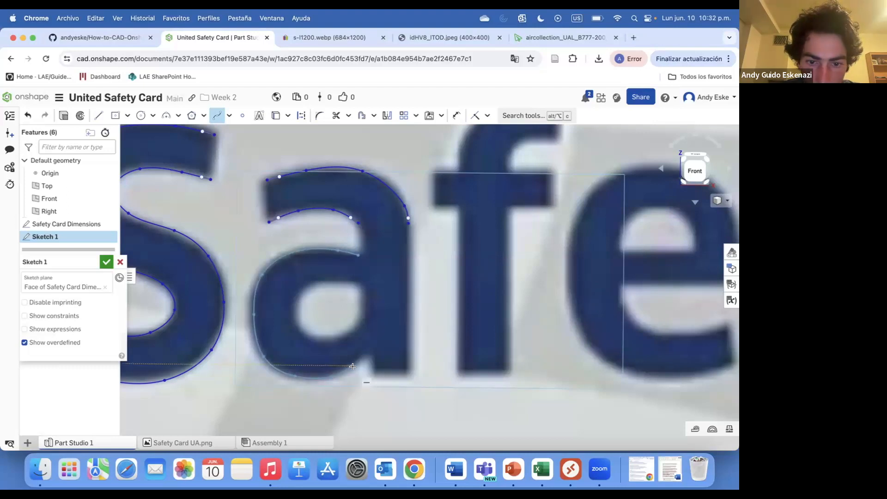
{"action": "double_click", "coordinate": [369, 351]}
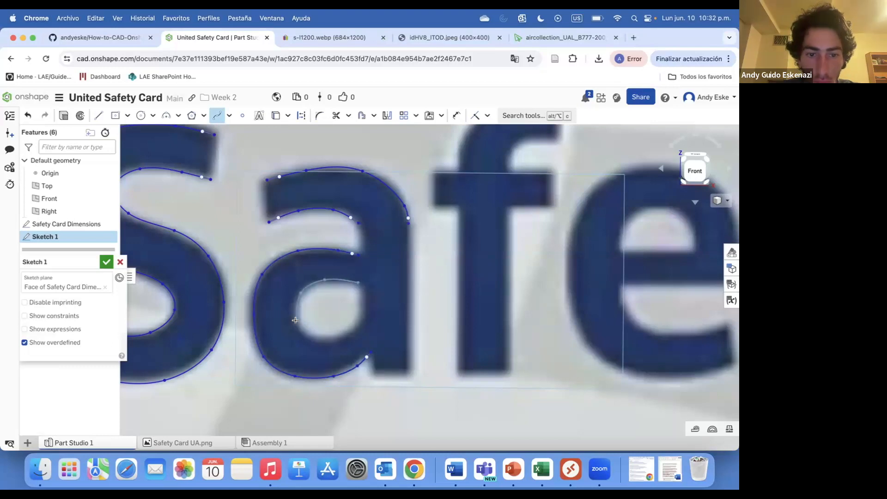
{"action": "double_click", "coordinate": [360, 320]}
Complete the inner opening of the first a and trace the hook of the letter f in Safety with splines
{"action": "scroll", "coordinate": [406, 221], "scroll_direction": "down", "scroll_amount": 4}
{"action": "scroll", "coordinate": [406, 222], "scroll_direction": "up", "scroll_amount": 2}
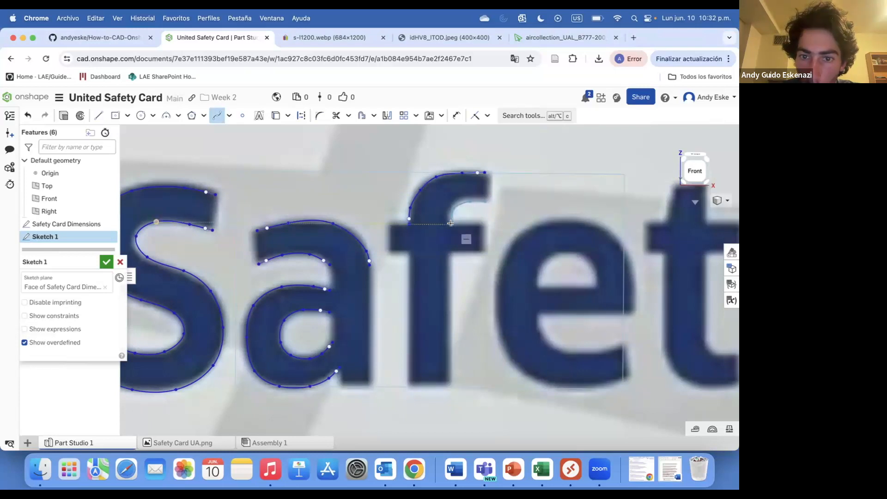
Trace the outer curve and the lower inner curve of the letter e in Safety with splines
{"action": "scroll", "coordinate": [450, 223], "scroll_direction": "right", "scroll_amount": 3}
{"action": "left_click", "coordinate": [574, 249]}
{"action": "left_click", "coordinate": [493, 208]}
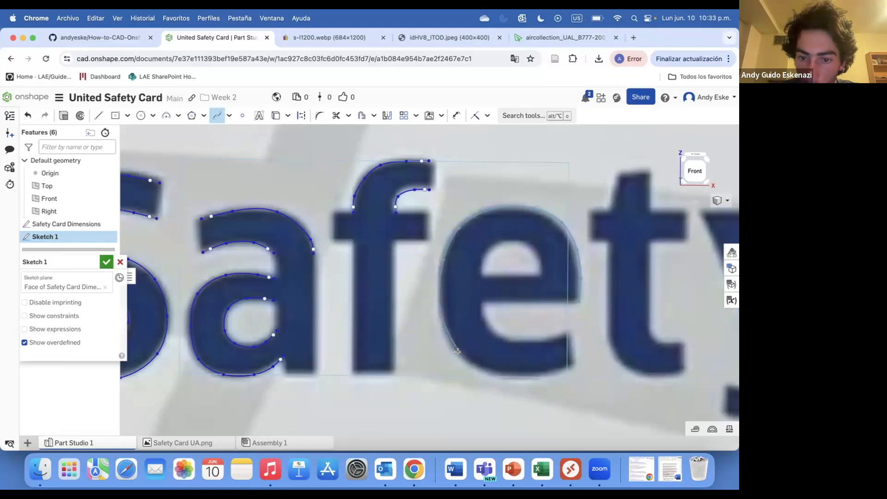
{"action": "left_click", "coordinate": [542, 377]}
{"action": "double_click", "coordinate": [574, 369]}
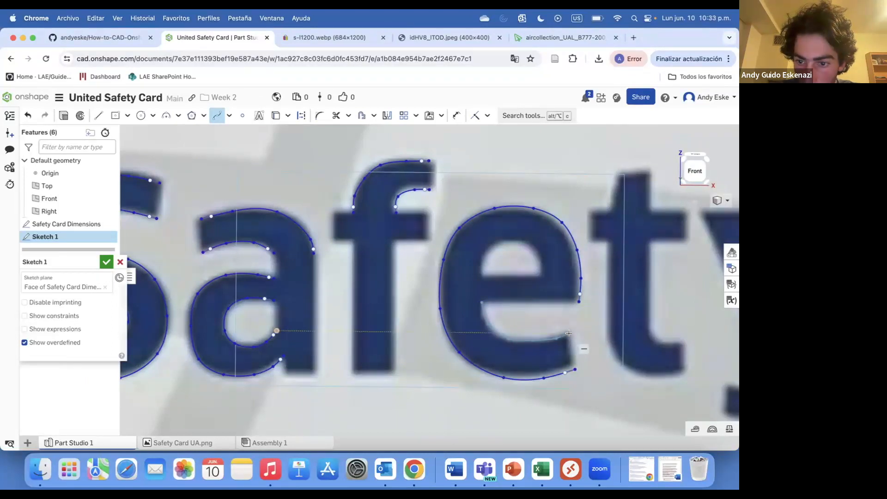
Trace the arched upper opening of the letter e in Safety with a spline
{"action": "scroll", "coordinate": [568, 333], "scroll_direction": "down", "scroll_amount": 1}
{"action": "scroll", "coordinate": [523, 263], "scroll_direction": "up", "scroll_amount": 3}
{"action": "left_click", "coordinate": [522, 236]}
{"action": "left_click", "coordinate": [515, 216]}
{"action": "left_click", "coordinate": [450, 201]}
{"action": "left_click", "coordinate": [423, 225]}
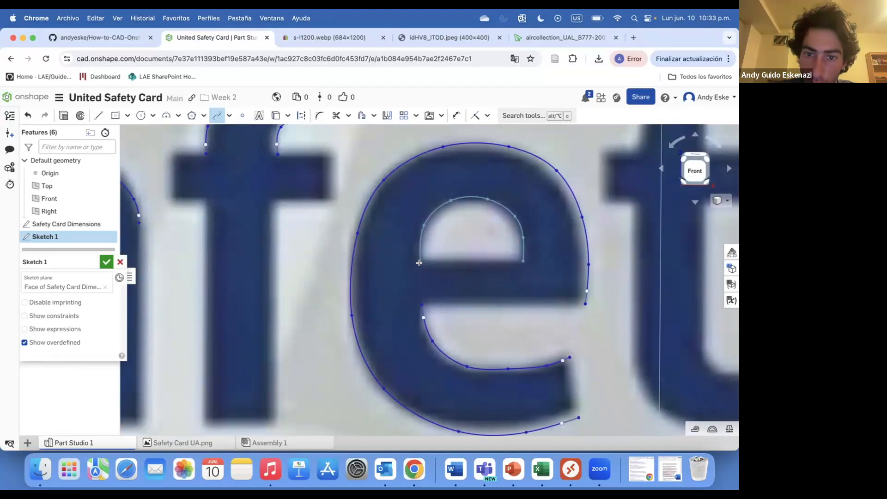
{"action": "left_click", "coordinate": [418, 263]}
Trace the outer and inner curves at the foot of the letter t in Safety with splines
{"action": "scroll", "coordinate": [418, 263], "scroll_direction": "down", "scroll_amount": 5}
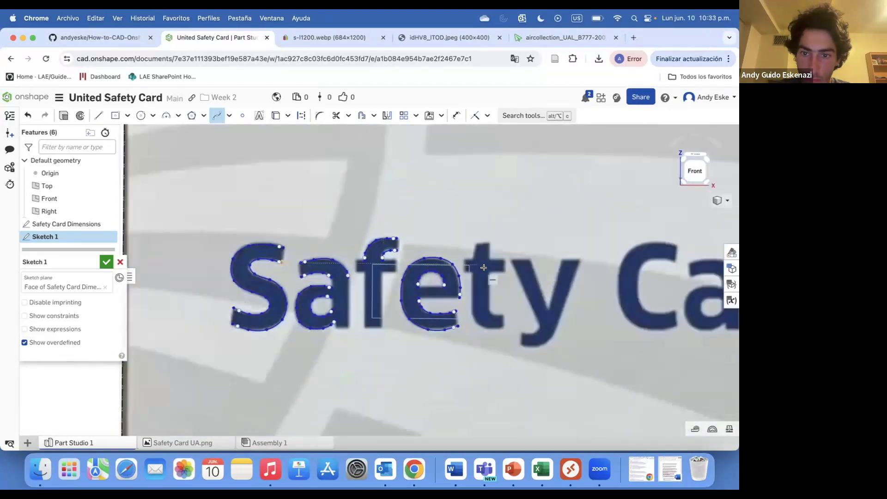
{"action": "scroll", "coordinate": [483, 267], "scroll_direction": "up", "scroll_amount": 5}
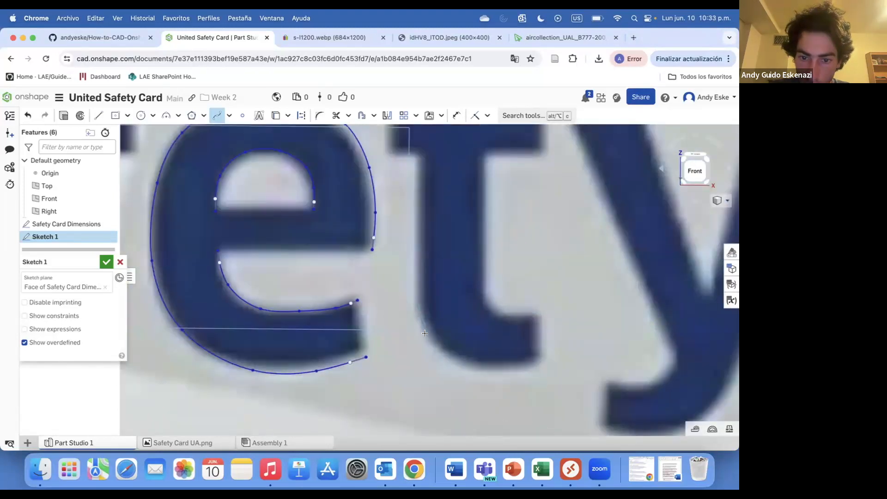
{"action": "left_click", "coordinate": [476, 370]}
{"action": "left_click", "coordinate": [464, 366]}
{"action": "left_click", "coordinate": [444, 358]}
{"action": "left_click", "coordinate": [426, 333]}
{"action": "left_click", "coordinate": [420, 315]}
{"action": "left_click", "coordinate": [419, 306]}
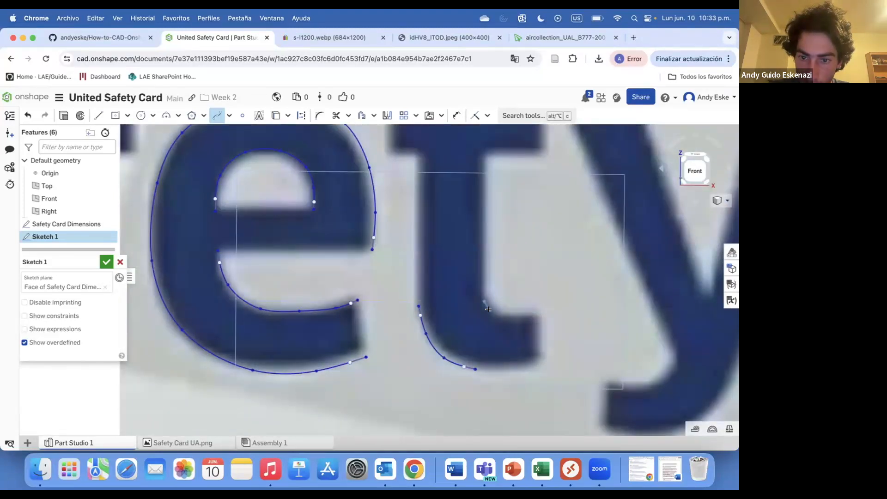
{"action": "left_click", "coordinate": [501, 314]}
Trace the inner and outer curves of the tail of the letter y in Safety with splines
{"action": "scroll", "coordinate": [464, 331], "scroll_direction": "down", "scroll_amount": 3}
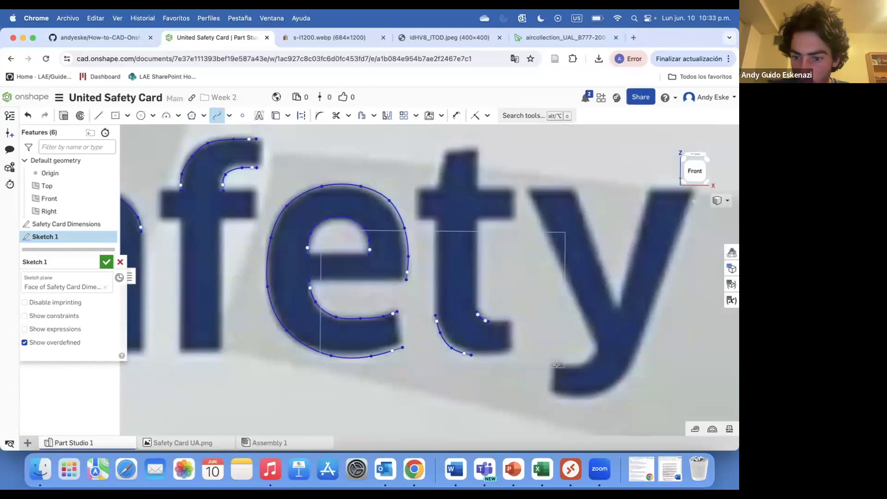
{"action": "left_click", "coordinate": [596, 350]}
{"action": "left_click", "coordinate": [595, 354]}
{"action": "left_click", "coordinate": [573, 365]}
{"action": "left_click", "coordinate": [561, 366]}
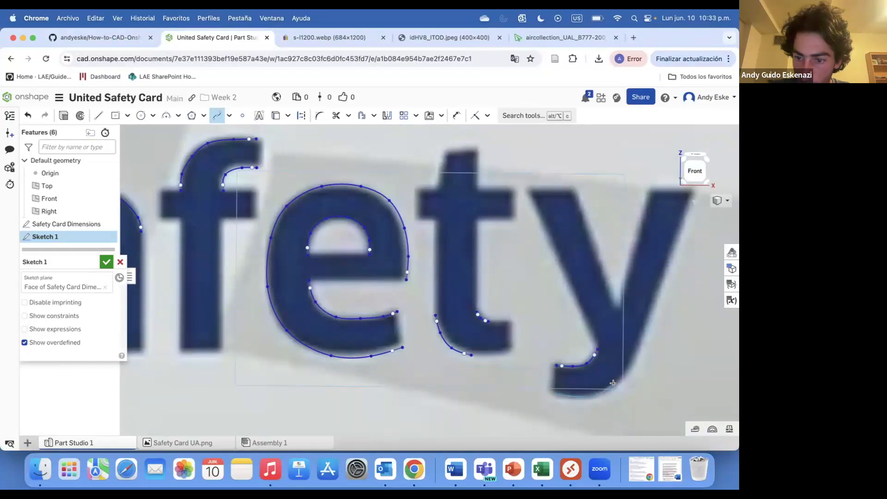
Trace the outer and inner curves of the letter C in Card with splines
{"action": "scroll", "coordinate": [639, 348], "scroll_direction": "down", "scroll_amount": 4}
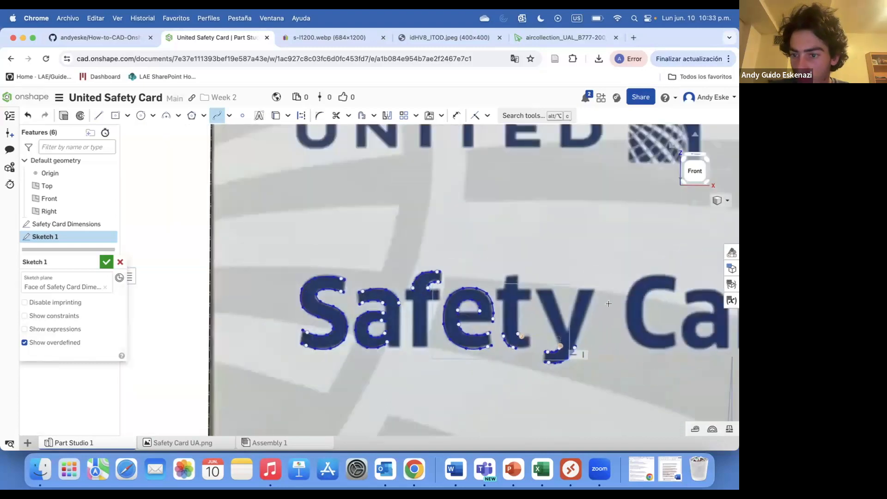
{"action": "scroll", "coordinate": [654, 274], "scroll_direction": "up", "scroll_amount": 8}
{"action": "left_click", "coordinate": [495, 294]}
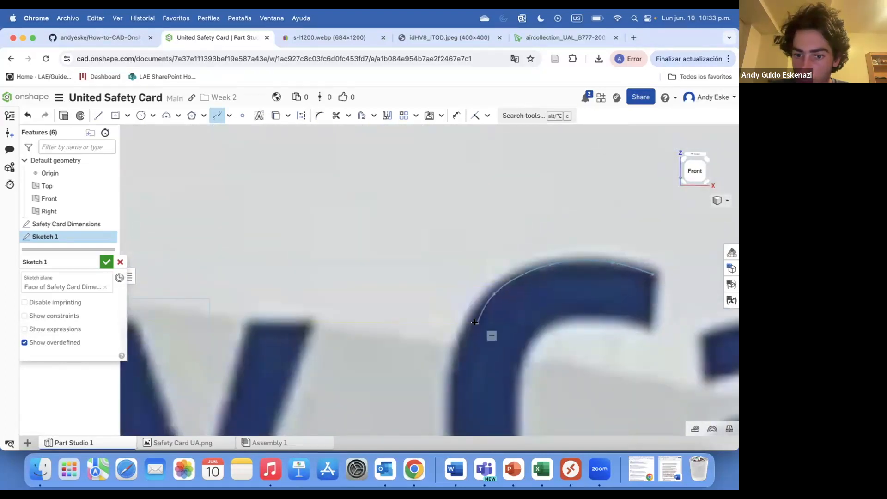
{"action": "scroll", "coordinate": [446, 383], "scroll_direction": "down", "scroll_amount": 5}
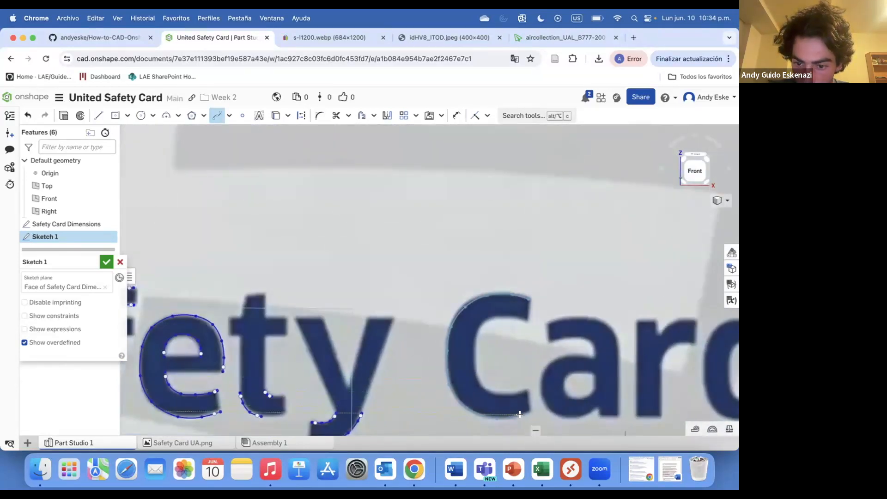
{"action": "scroll", "coordinate": [519, 414], "scroll_direction": "up", "scroll_amount": 4}
{"action": "double_click", "coordinate": [534, 405]}
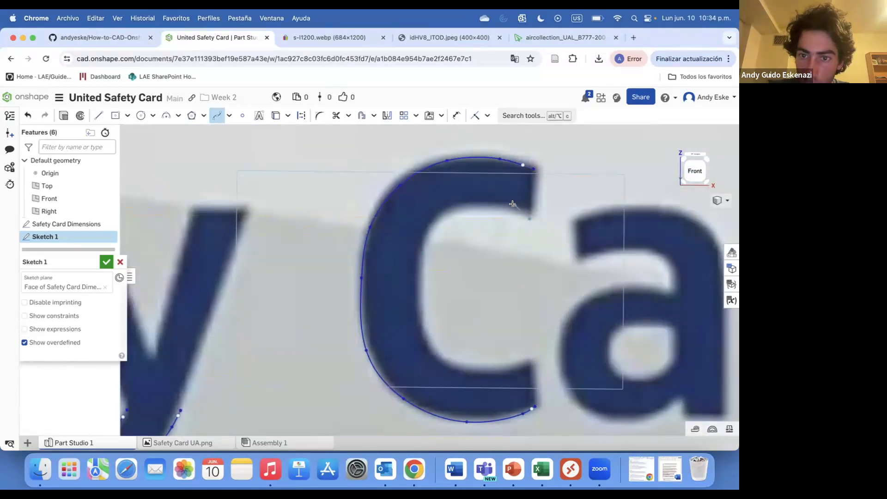
{"action": "left_click", "coordinate": [467, 201]}
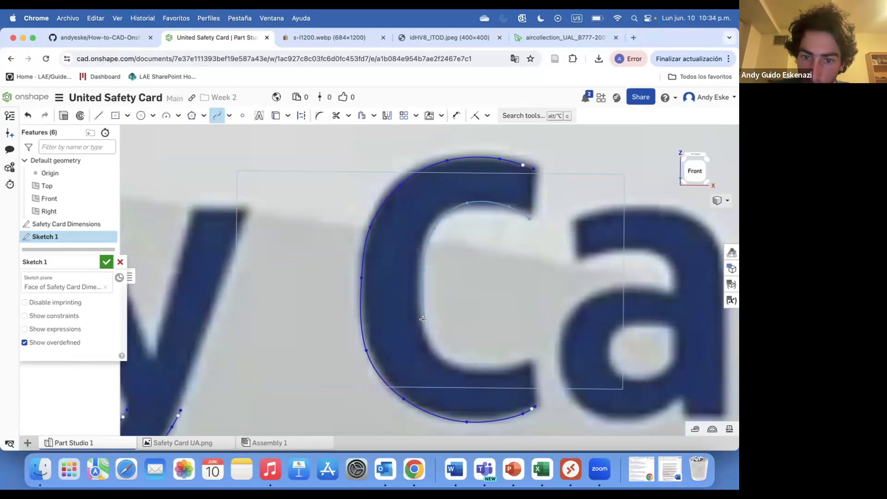
{"action": "double_click", "coordinate": [516, 367]}
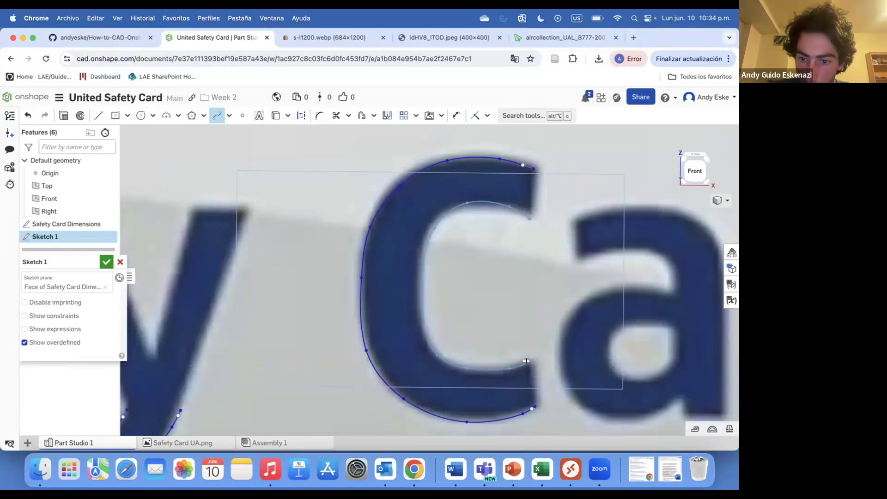
Trace the outer and inner curves of the upper arch of the letter a in Card with splines
{"action": "scroll", "coordinate": [516, 366], "scroll_direction": "down", "scroll_amount": 3}
{"action": "scroll", "coordinate": [498, 293], "scroll_direction": "up", "scroll_amount": 3}
{"action": "left_click", "coordinate": [483, 282]}
{"action": "left_click", "coordinate": [619, 288]}
{"action": "double_click", "coordinate": [646, 318]}
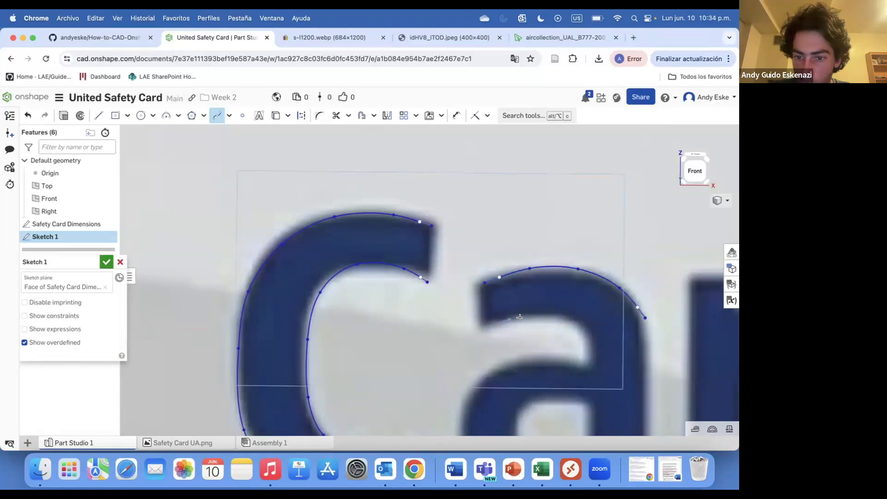
{"action": "double_click", "coordinate": [590, 367]}
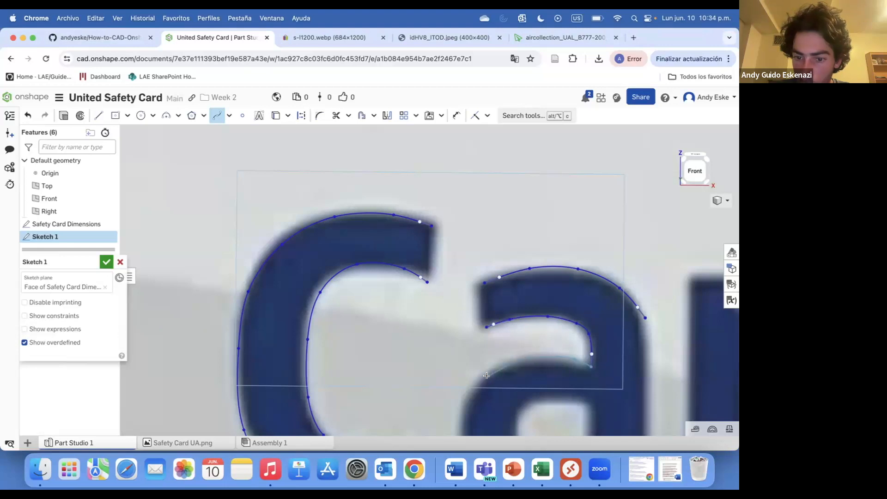
Trace the outer curve of the bowl of the letter a in Card with a spline
{"action": "scroll", "coordinate": [486, 375], "scroll_direction": "down", "scroll_amount": 5}
{"action": "scroll", "coordinate": [486, 372], "scroll_direction": "up", "scroll_amount": 4}
{"action": "left_click", "coordinate": [484, 409]}
{"action": "left_click", "coordinate": [531, 420]}
{"action": "double_click", "coordinate": [559, 406]}
Trace the upper and lower curves of the arm of the letter r in Card with splines
{"action": "scroll", "coordinate": [463, 194], "scroll_direction": "down", "scroll_amount": 3}
{"action": "scroll", "coordinate": [585, 176], "scroll_direction": "up", "scroll_amount": 4}
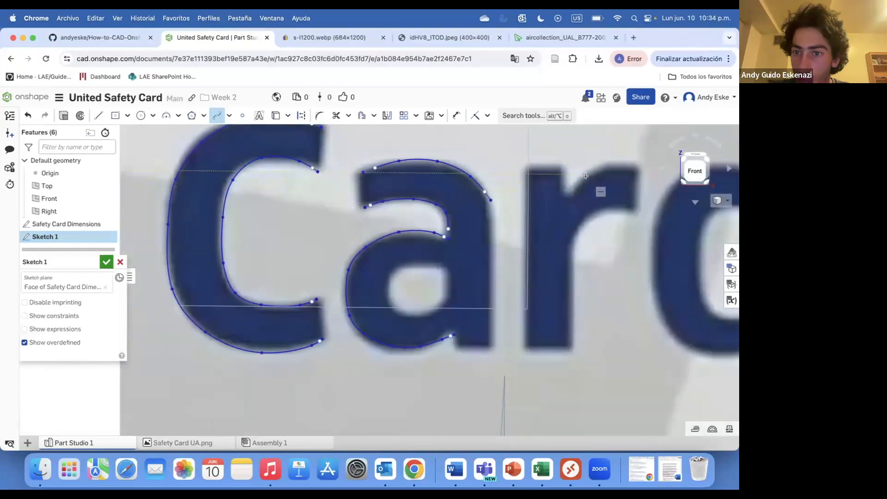
{"action": "left_click", "coordinate": [631, 167]}
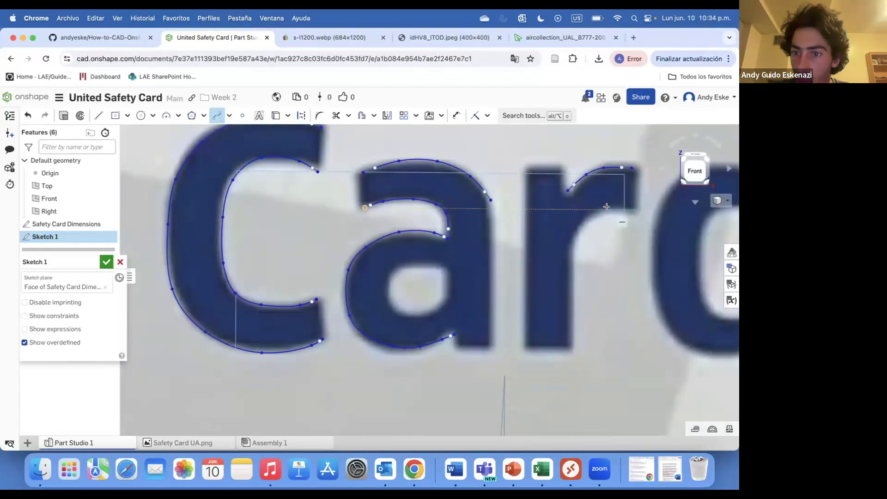
Trace the outer curve of the bowl of the letter d in Card with a spline
{"action": "scroll", "coordinate": [569, 256], "scroll_direction": "down", "scroll_amount": 5}
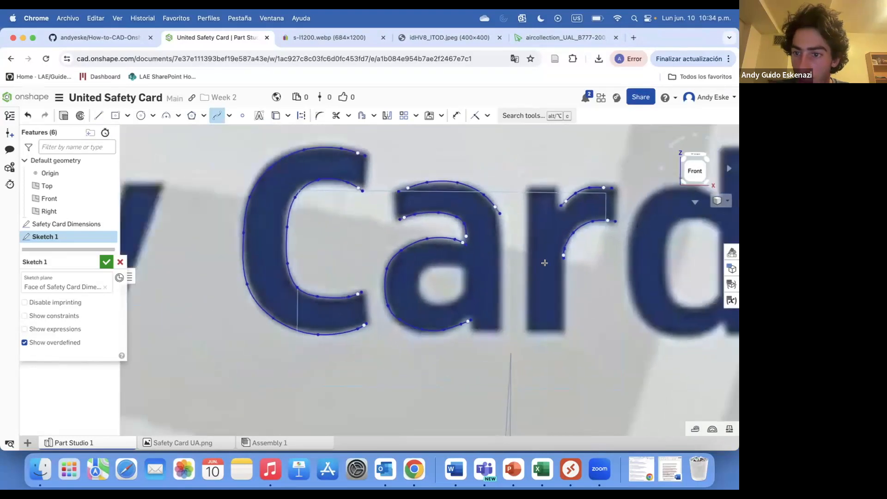
{"action": "scroll", "coordinate": [600, 231], "scroll_direction": "up", "scroll_amount": 5}
{"action": "left_click", "coordinate": [611, 227]}
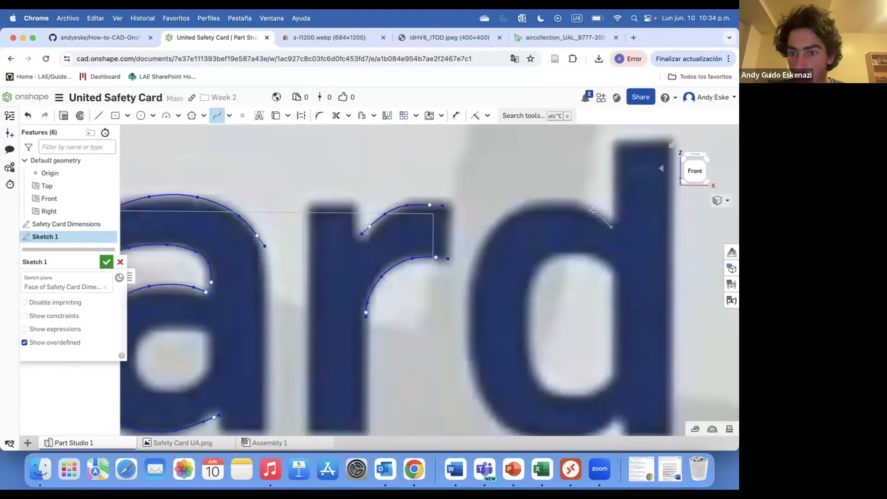
{"action": "left_click", "coordinate": [507, 219]}
{"action": "left_click", "coordinate": [480, 259]}
{"action": "left_click", "coordinate": [472, 298]}
{"action": "left_click", "coordinate": [497, 420]}
{"action": "scroll", "coordinate": [497, 419], "scroll_direction": "down", "scroll_amount": 3}
{"action": "scroll", "coordinate": [503, 364], "scroll_direction": "up", "scroll_amount": 6}
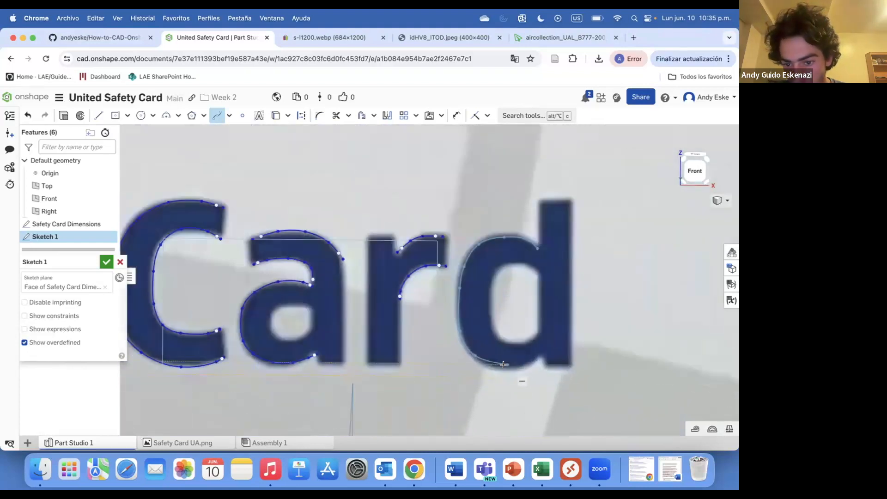
{"action": "left_click", "coordinate": [495, 361]}
{"action": "left_click", "coordinate": [571, 361]}
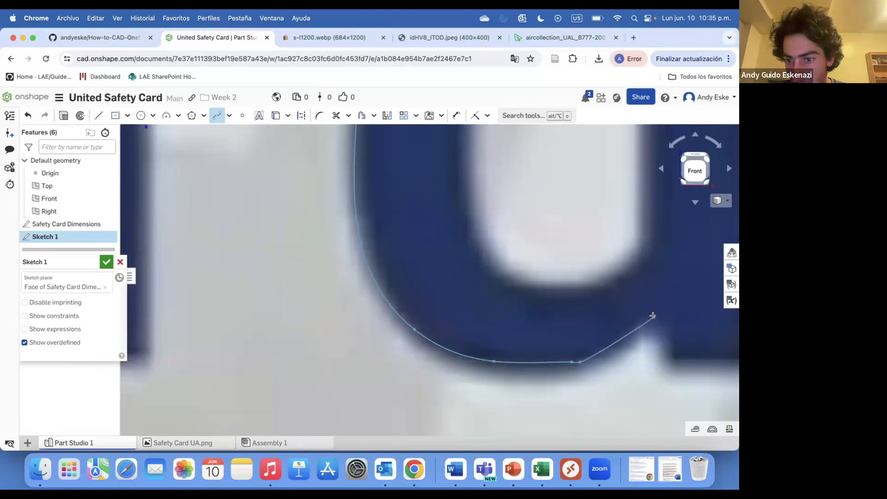
Trace the inner opening of the letter d in Card with a closed spline
{"action": "scroll", "coordinate": [619, 337], "scroll_direction": "down", "scroll_amount": 5}
{"action": "scroll", "coordinate": [487, 186], "scroll_direction": "up", "scroll_amount": 3}
{"action": "left_click", "coordinate": [487, 189]}
{"action": "left_click", "coordinate": [465, 174]}
{"action": "left_click", "coordinate": [436, 178]}
{"action": "left_click", "coordinate": [424, 212]}
{"action": "left_click", "coordinate": [428, 261]}
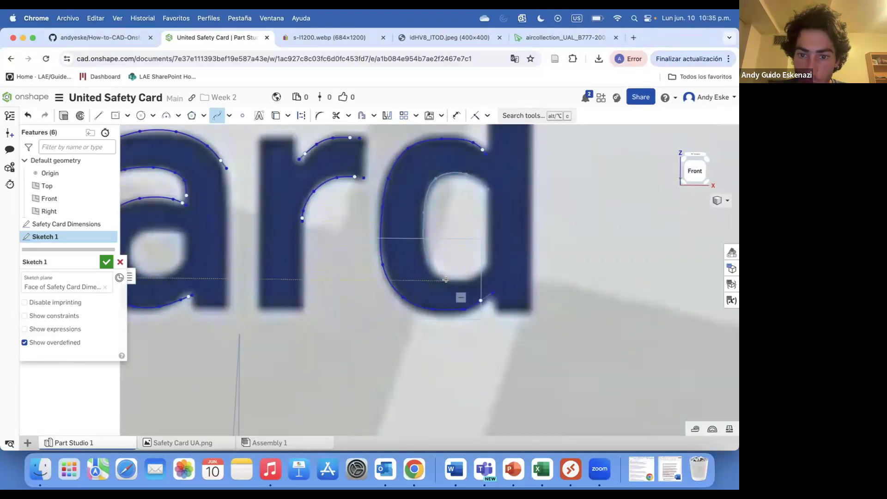
{"action": "left_click", "coordinate": [476, 280]}
{"action": "left_click", "coordinate": [489, 265]}
{"action": "left_click", "coordinate": [488, 189]}
{"action": "key", "text": "Escape"}
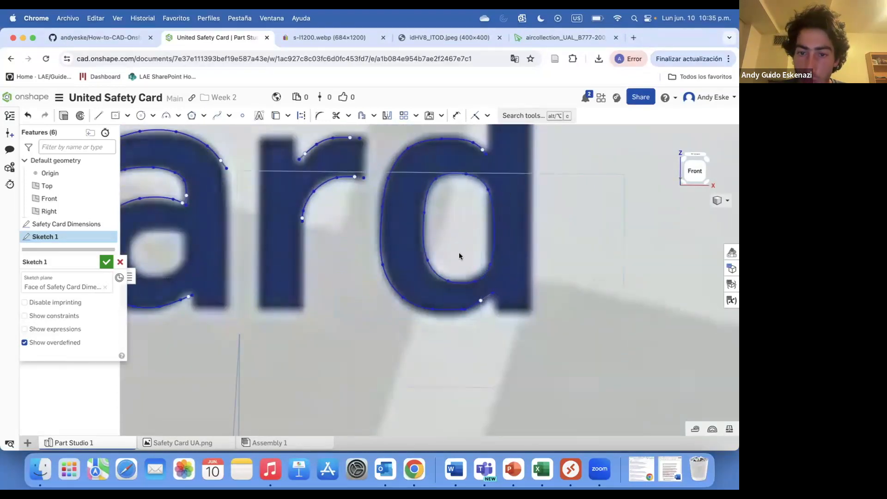
Trace the outer and inner bottom curves of the letter U in the UNITED logo with splines
{"action": "scroll", "coordinate": [455, 254], "scroll_direction": "down", "scroll_amount": 1}
{"action": "scroll", "coordinate": [456, 253], "scroll_direction": "down", "scroll_amount": 5}
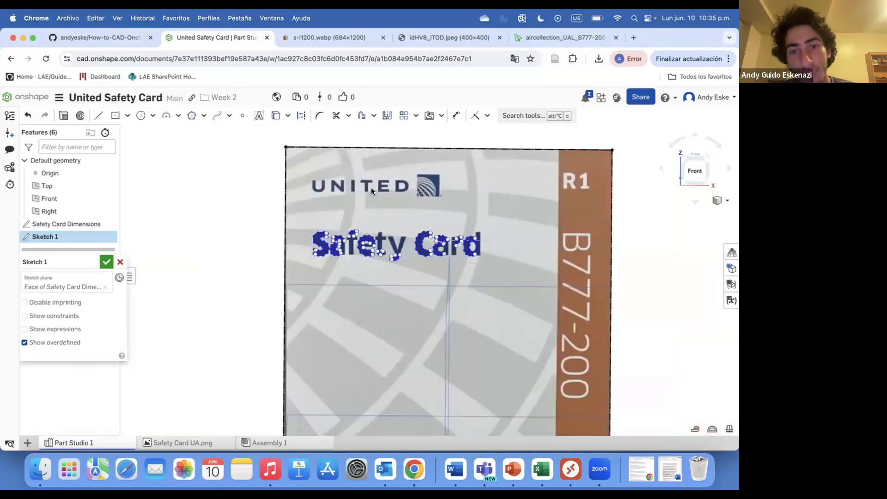
{"action": "scroll", "coordinate": [287, 187], "scroll_direction": "up", "scroll_amount": 8}
{"action": "left_click", "coordinate": [217, 115]}
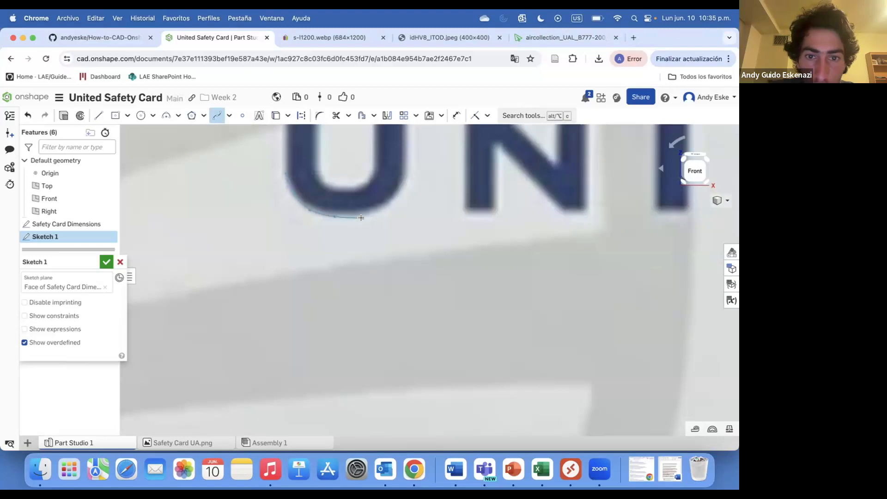
{"action": "double_click", "coordinate": [407, 175]}
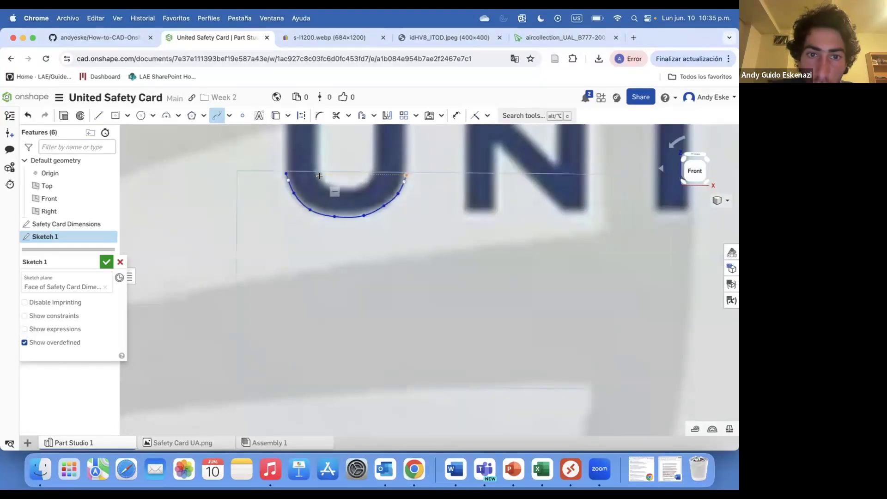
{"action": "double_click", "coordinate": [372, 172]}
Trace the inner and outer curves of the letter D in the UNITED logo with splines
{"action": "scroll", "coordinate": [356, 238], "scroll_direction": "down", "scroll_amount": 5}
{"action": "scroll", "coordinate": [410, 207], "scroll_direction": "up", "scroll_amount": 2}
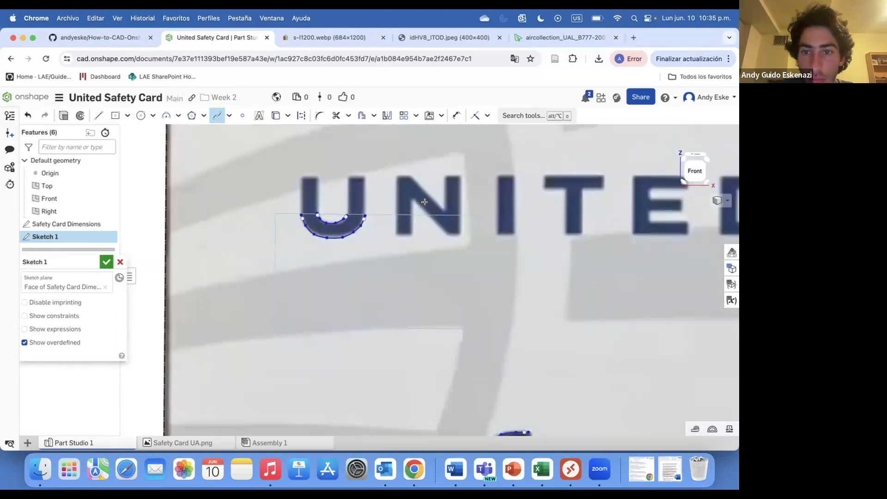
{"action": "scroll", "coordinate": [478, 206], "scroll_direction": "down", "scroll_amount": 3}
{"action": "scroll", "coordinate": [658, 203], "scroll_direction": "up", "scroll_amount": 3}
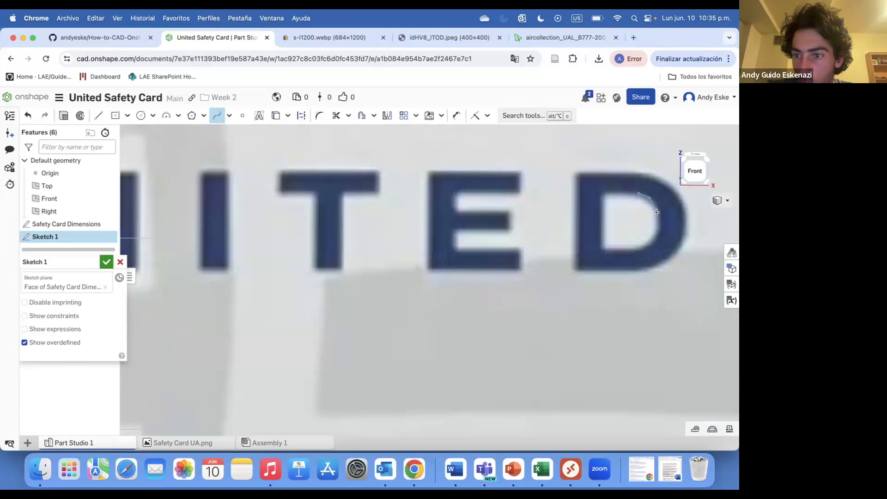
{"action": "double_click", "coordinate": [639, 247]}
{"action": "scroll", "coordinate": [639, 247], "scroll_direction": "down", "scroll_amount": 3}
{"action": "scroll", "coordinate": [466, 213], "scroll_direction": "up", "scroll_amount": 4}
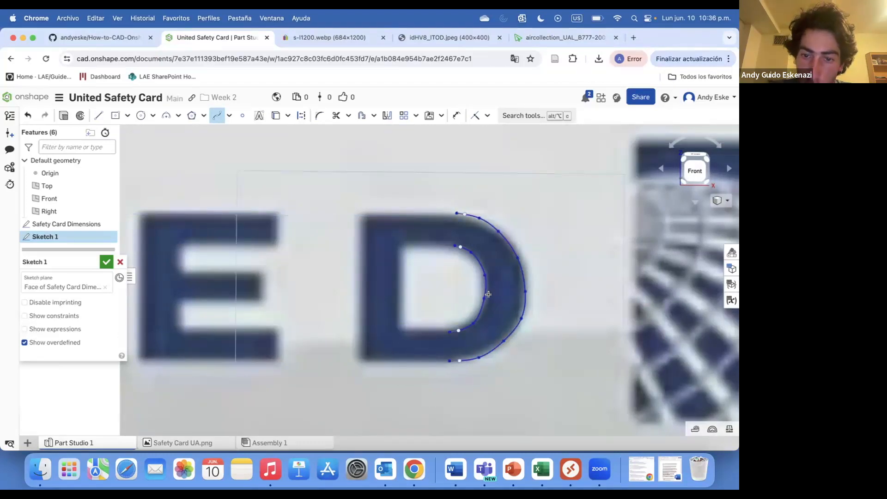
Reposition spline points on the inner and outer curves of the D in UNITED to smooth them
{"action": "scroll", "coordinate": [485, 310], "scroll_direction": "down", "scroll_amount": 1}
{"action": "scroll", "coordinate": [484, 309], "scroll_direction": "up", "scroll_amount": 5}
{"action": "key", "text": "Escape"}
{"action": "left_click_drag", "start_coordinate": [484, 283], "coordinate": [492, 292]}
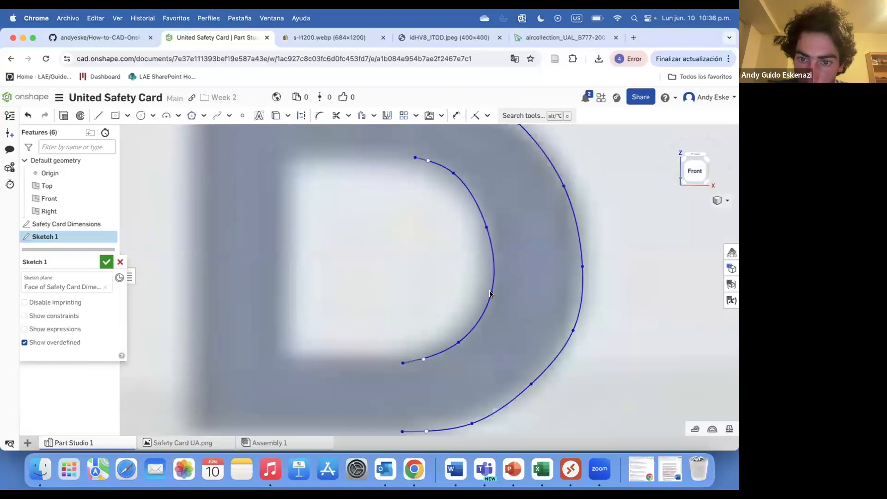
{"action": "left_click_drag", "start_coordinate": [458, 343], "coordinate": [466, 339]}
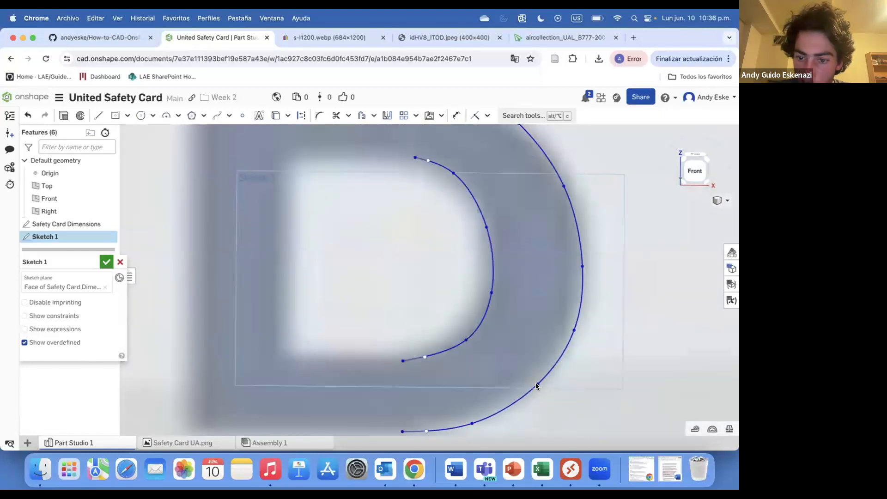
Reposition the spline point on the lower outer curve of the letter d in Card to follow the lettering
{"action": "scroll", "coordinate": [536, 382], "scroll_direction": "down", "scroll_amount": 6}
{"action": "scroll", "coordinate": [521, 371], "scroll_direction": "up", "scroll_amount": 4}
{"action": "scroll", "coordinate": [528, 332], "scroll_direction": "up", "scroll_amount": 1}
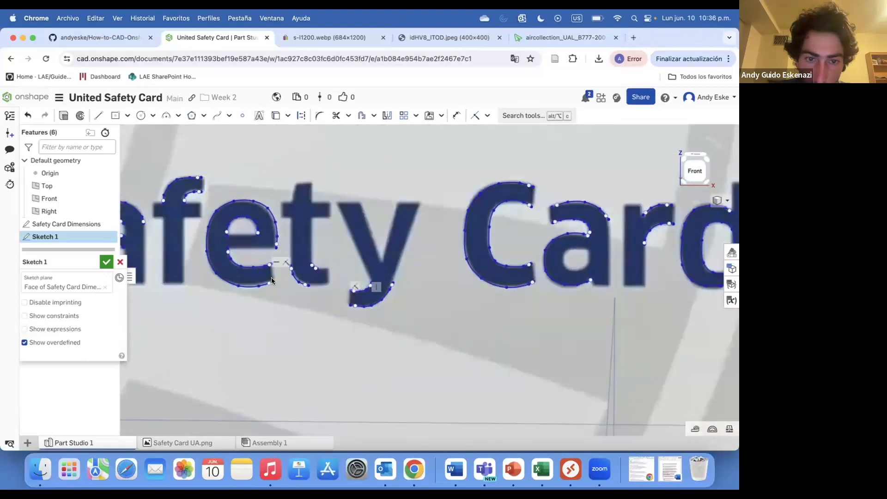
{"action": "scroll", "coordinate": [480, 290], "scroll_direction": "down", "scroll_amount": 3}
{"action": "scroll", "coordinate": [462, 272], "scroll_direction": "up", "scroll_amount": 8}
{"action": "left_click_drag", "start_coordinate": [390, 316], "coordinate": [373, 320]}
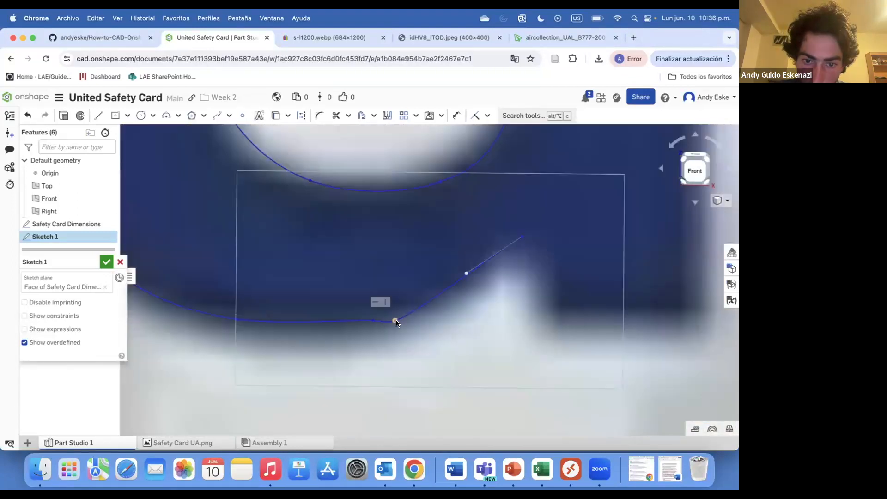
{"action": "scroll", "coordinate": [517, 272], "scroll_direction": "down", "scroll_amount": 5}
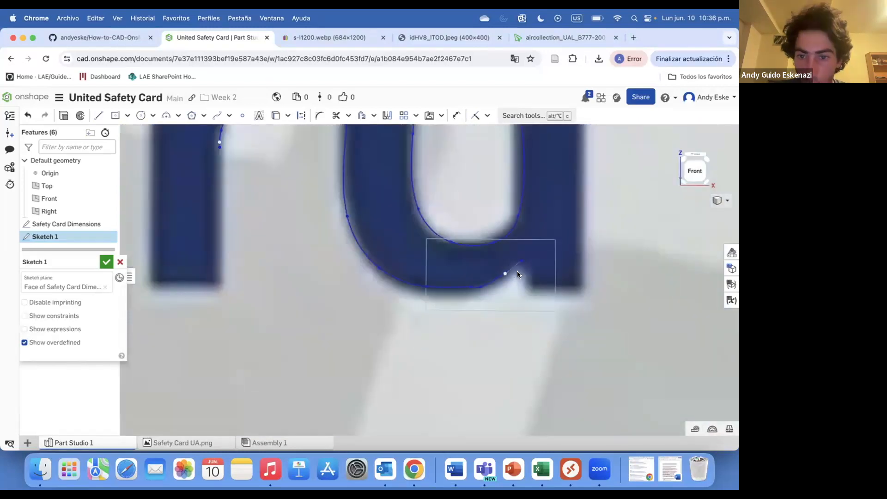
{"action": "scroll", "coordinate": [516, 271], "scroll_direction": "down", "scroll_amount": 5}
{"action": "scroll", "coordinate": [508, 305], "scroll_direction": "up", "scroll_amount": 2}
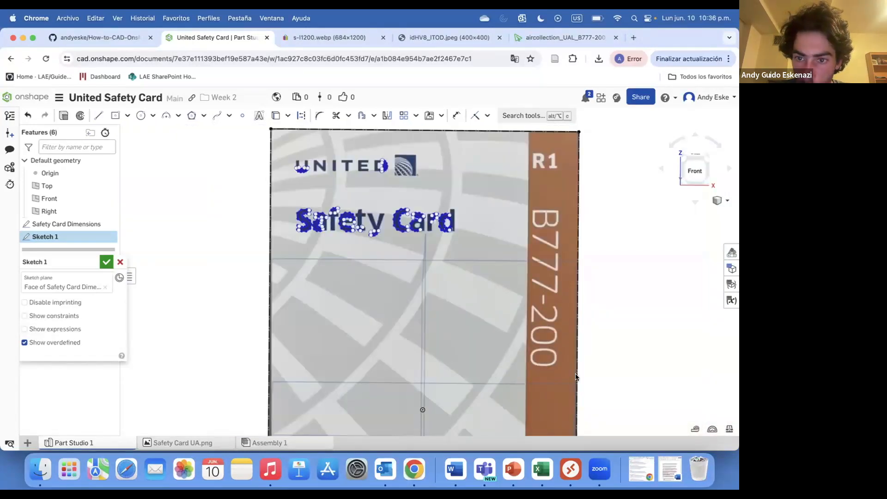
Close the upper end of the letter S in Safety with a straight line between its spline ends
{"action": "scroll", "coordinate": [307, 171], "scroll_direction": "up", "scroll_amount": 3}
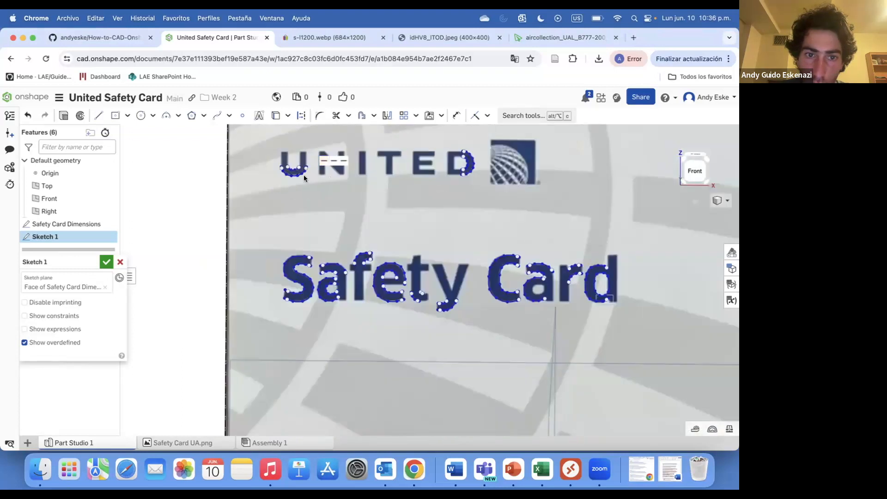
{"action": "scroll", "coordinate": [304, 175], "scroll_direction": "down", "scroll_amount": 2}
{"action": "scroll", "coordinate": [322, 244], "scroll_direction": "up", "scroll_amount": 5}
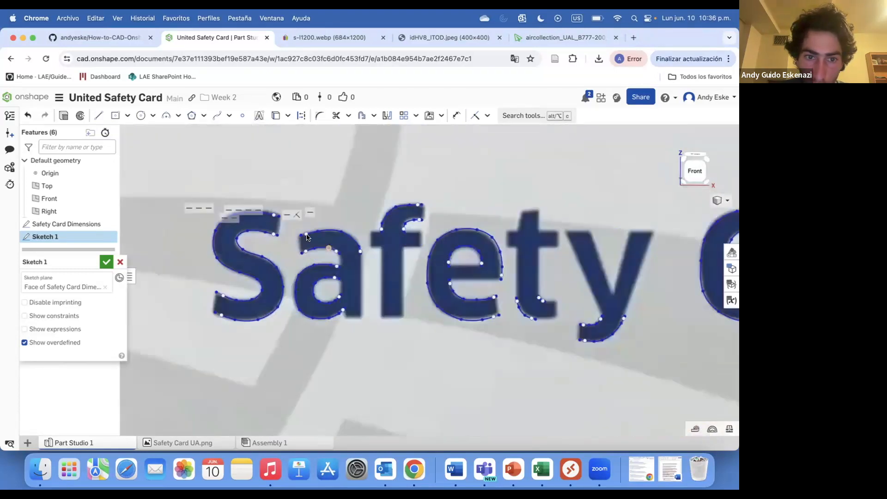
{"action": "left_click", "coordinate": [99, 115]}
{"action": "scroll", "coordinate": [281, 235], "scroll_direction": "up", "scroll_amount": 2}
{"action": "left_click", "coordinate": [278, 197]}
{"action": "left_click", "coordinate": [276, 225]}
{"action": "key", "text": "Escape"}
{"action": "scroll", "coordinate": [277, 226], "scroll_direction": "up", "scroll_amount": 3}
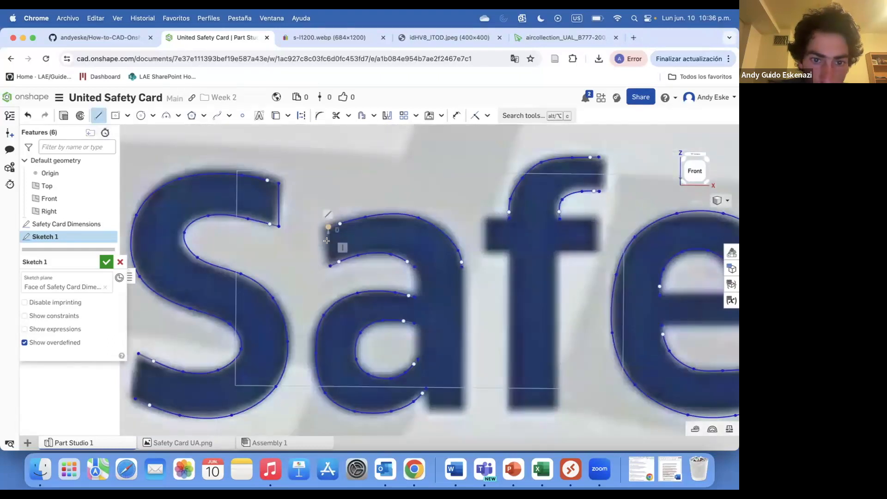
Connect the upper-left tip and the inner spline ends of the letter a in Safety with straight lines
{"action": "left_click", "coordinate": [330, 266]}
{"action": "left_click", "coordinate": [414, 267]}
{"action": "left_click", "coordinate": [414, 296]}
{"action": "left_click", "coordinate": [414, 322]}
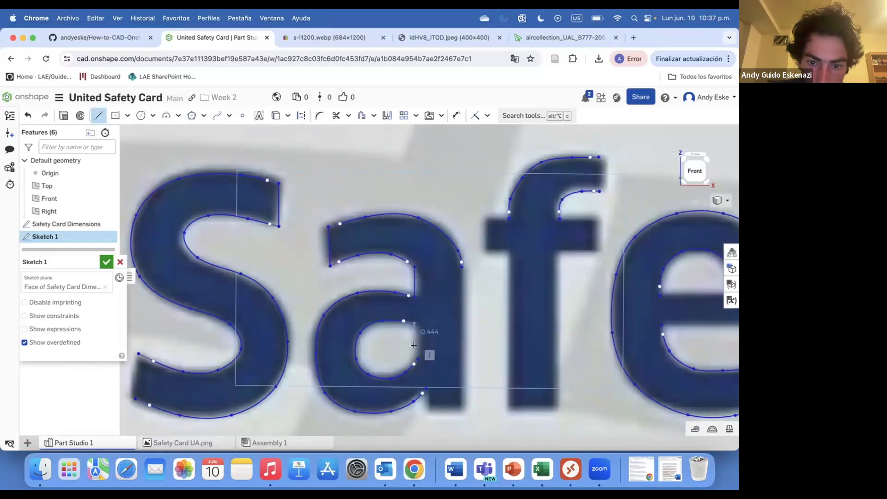
Trace the foot and right stem edge of the letter a in Safety with lines joined to its outer spline
{"action": "left_click", "coordinate": [425, 387]}
{"action": "scroll", "coordinate": [430, 405], "scroll_direction": "up", "scroll_amount": 4}
{"action": "left_click", "coordinate": [427, 405]}
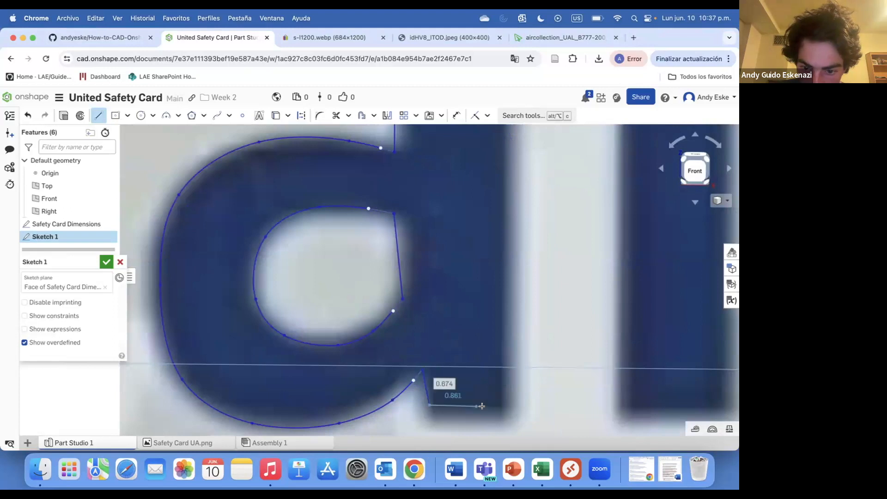
{"action": "left_click", "coordinate": [502, 406]}
{"action": "scroll", "coordinate": [504, 355], "scroll_direction": "down", "scroll_amount": 3}
{"action": "left_click", "coordinate": [505, 201]}
{"action": "scroll", "coordinate": [506, 200], "scroll_direction": "down", "scroll_amount": 1}
Trace the crossbar and stem of the letter f in Safety with straight lines
{"action": "left_click", "coordinate": [564, 140]}
{"action": "left_click", "coordinate": [540, 140]}
{"action": "left_click", "coordinate": [539, 177]}
{"action": "left_click", "coordinate": [564, 177]}
{"action": "left_click", "coordinate": [565, 375]}
{"action": "left_click", "coordinate": [628, 375]}
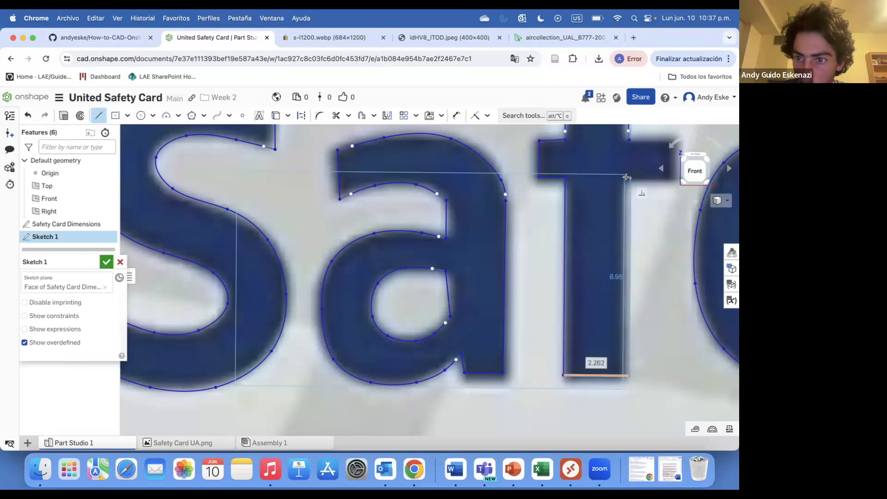
{"action": "left_click", "coordinate": [626, 177]}
{"action": "scroll", "coordinate": [662, 165], "scroll_direction": "down", "scroll_amount": 2}
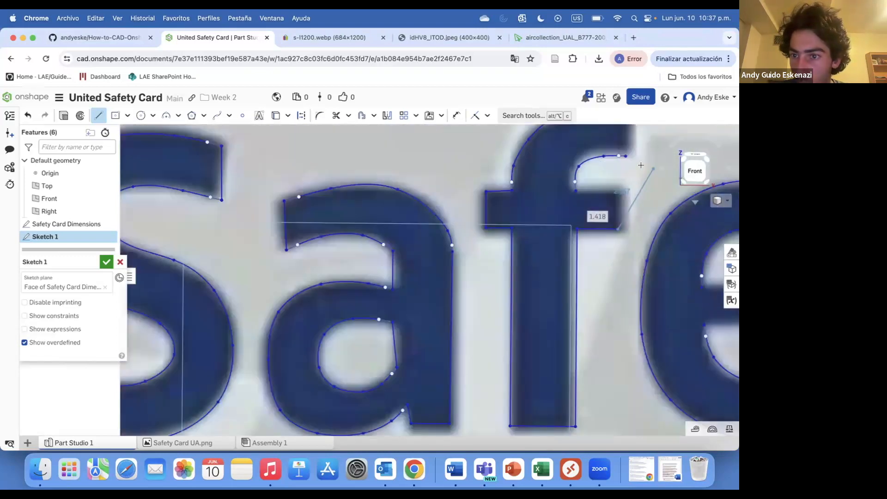
Trace the crossbar edges of the letter e in Safety and close its lower tail end with straight lines
{"action": "scroll", "coordinate": [594, 208], "scroll_direction": "down", "scroll_amount": 3}
{"action": "scroll", "coordinate": [659, 256], "scroll_direction": "up", "scroll_amount": 3}
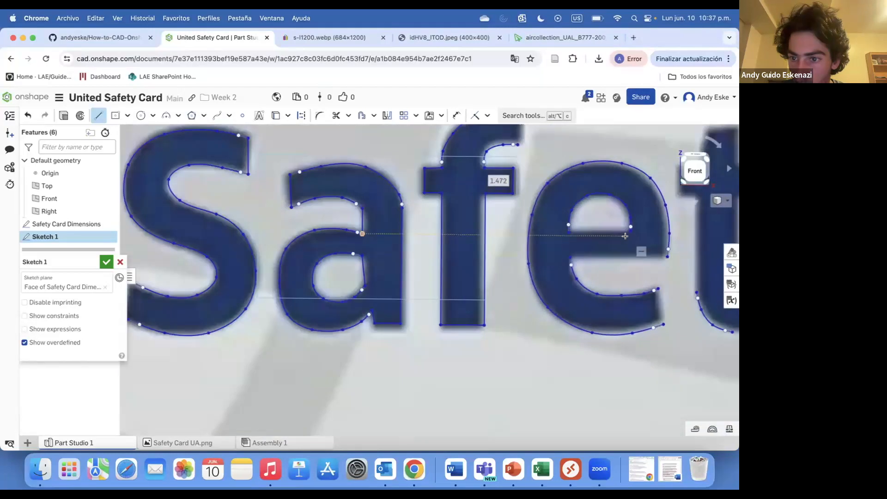
{"action": "left_click", "coordinate": [668, 256]}
{"action": "left_click", "coordinate": [658, 289]}
{"action": "left_click", "coordinate": [664, 325]}
Trace the left stem edge and left crossbar arm of the letter t in Safety with straight lines
{"action": "middle_click_drag", "start_coordinate": [711, 276], "coordinate": [590, 311]}
{"action": "scroll", "coordinate": [590, 311], "scroll_direction": "up", "scroll_amount": 3}
{"action": "left_click", "coordinate": [571, 336]}
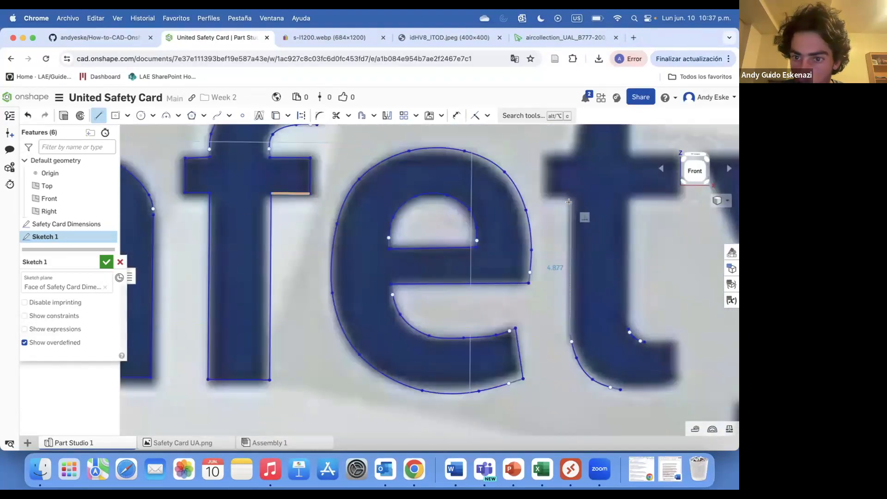
{"action": "left_click", "coordinate": [571, 202]}
{"action": "left_click", "coordinate": [547, 202]}
{"action": "left_click", "coordinate": [548, 165]}
{"action": "left_click", "coordinate": [575, 164]}
{"action": "scroll", "coordinate": [578, 164], "scroll_direction": "down", "scroll_amount": 4}
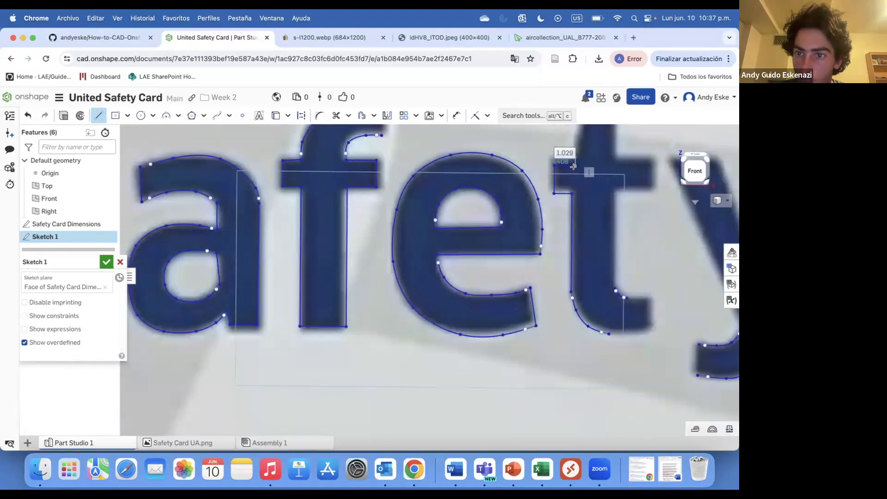
{"action": "scroll", "coordinate": [585, 138], "scroll_direction": "up", "scroll_amount": 4}
{"action": "key", "text": "Escape"}
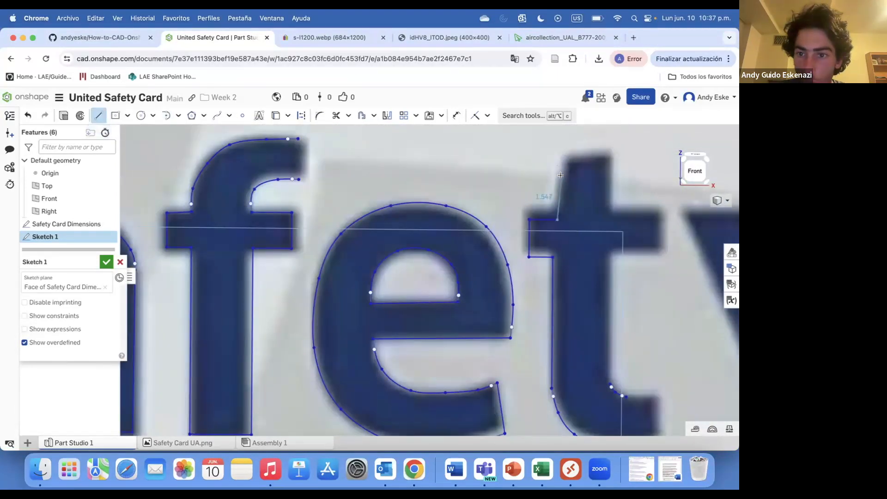
Trace the top, right crossbar arm and right stem edge of the t in Safety down to its inner curve
{"action": "left_click", "coordinate": [566, 160]}
{"action": "left_click", "coordinate": [606, 160]}
{"action": "left_click", "coordinate": [606, 212]}
{"action": "left_click", "coordinate": [654, 212]}
{"action": "left_click", "coordinate": [654, 249]}
{"action": "left_click", "coordinate": [609, 249]}
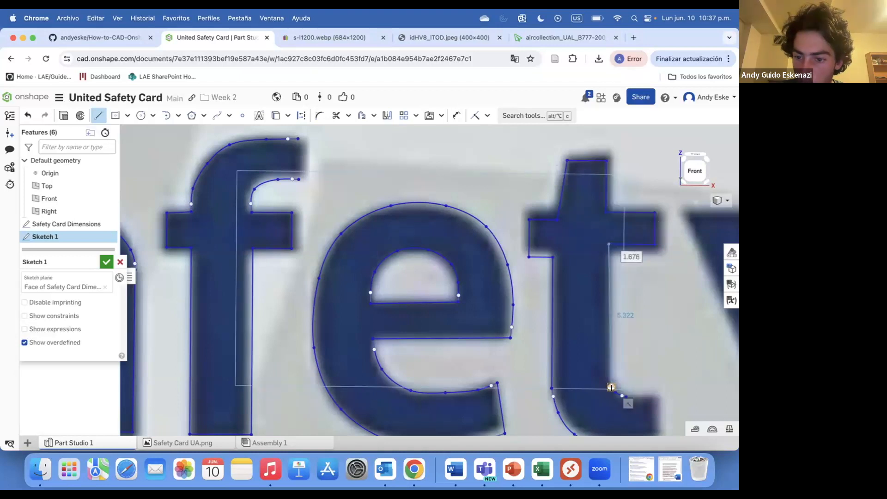
{"action": "left_click", "coordinate": [610, 385]}
{"action": "scroll", "coordinate": [603, 350], "scroll_direction": "down", "scroll_amount": 4}
{"action": "scroll", "coordinate": [603, 349], "scroll_direction": "up", "scroll_amount": 5}
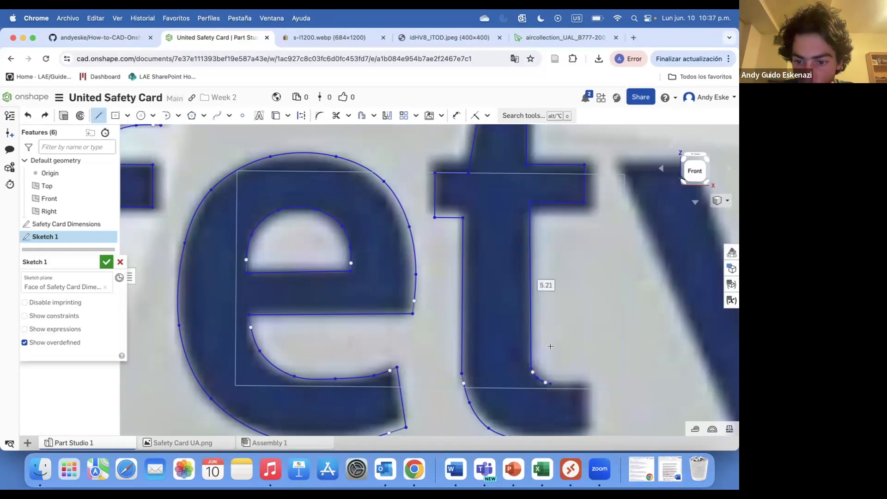
{"action": "scroll", "coordinate": [586, 405], "scroll_direction": "up", "scroll_amount": 5}
{"action": "left_click", "coordinate": [443, 324]}
{"action": "left_click", "coordinate": [547, 321]}
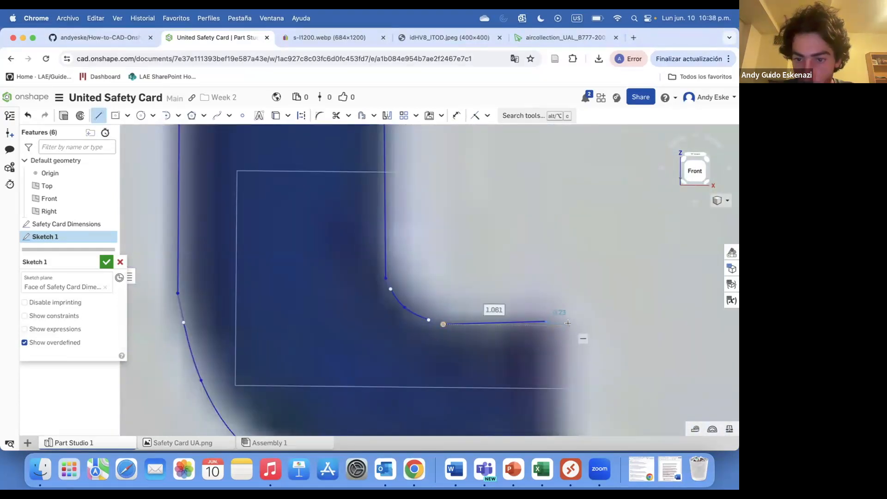
{"action": "scroll", "coordinate": [559, 321], "scroll_direction": "down", "scroll_amount": 2}
{"action": "key", "text": "Escape"}
{"action": "scroll", "coordinate": [509, 294], "scroll_direction": "down", "scroll_amount": 3}
{"action": "key", "text": "super+z"}
{"action": "scroll", "coordinate": [652, 402], "scroll_direction": "down", "scroll_amount": 1}
Close the foot of the letter t in Safety with straight lines between its outer and inner curves
{"action": "key", "text": "l"}
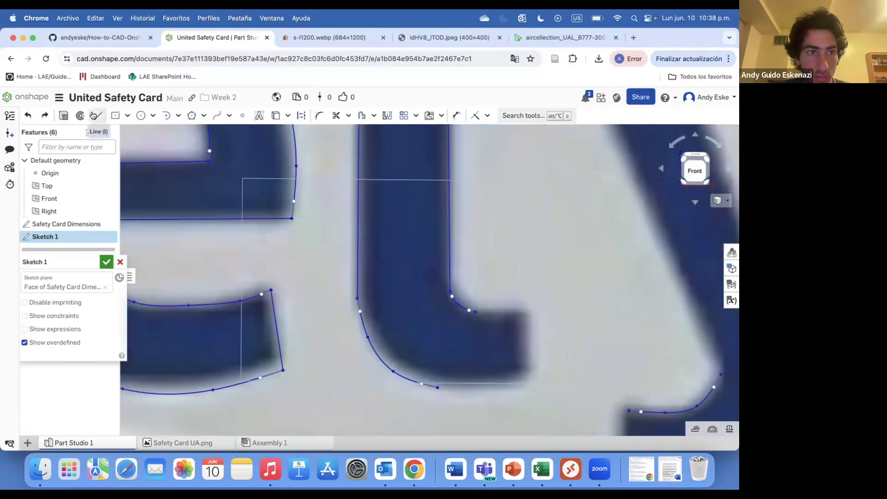
{"action": "left_click", "coordinate": [525, 387]}
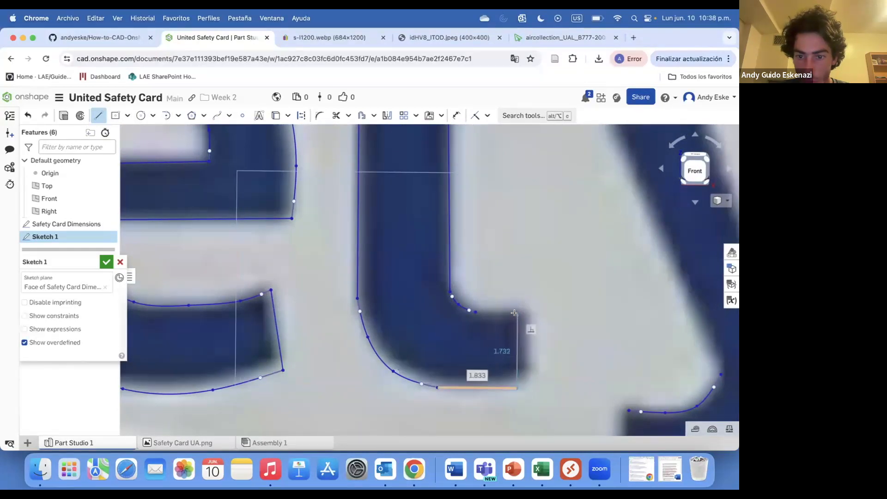
{"action": "scroll", "coordinate": [487, 257], "scroll_direction": "down", "scroll_amount": 5}
Trace the straight arms and V-shaped notch of the letter y in Safety with lines meeting its tail splines
{"action": "scroll", "coordinate": [487, 256], "scroll_direction": "up", "scroll_amount": 3}
{"action": "left_click", "coordinate": [462, 242]}
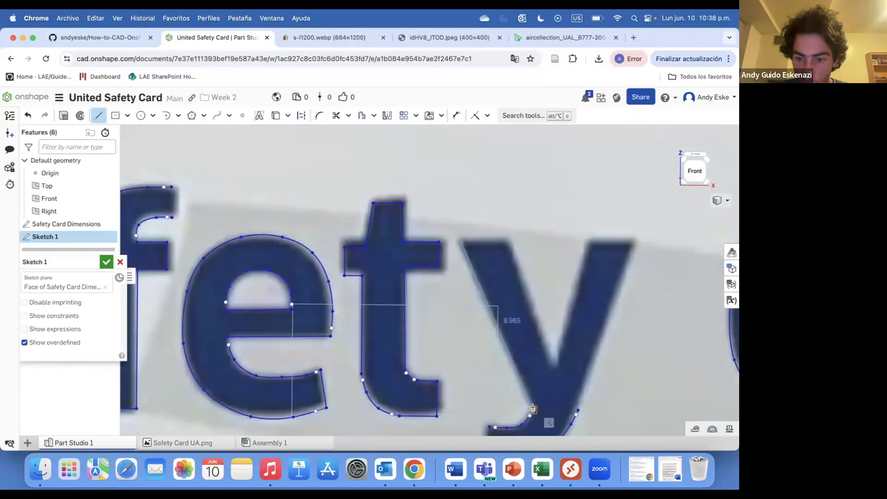
{"action": "left_click", "coordinate": [508, 243]}
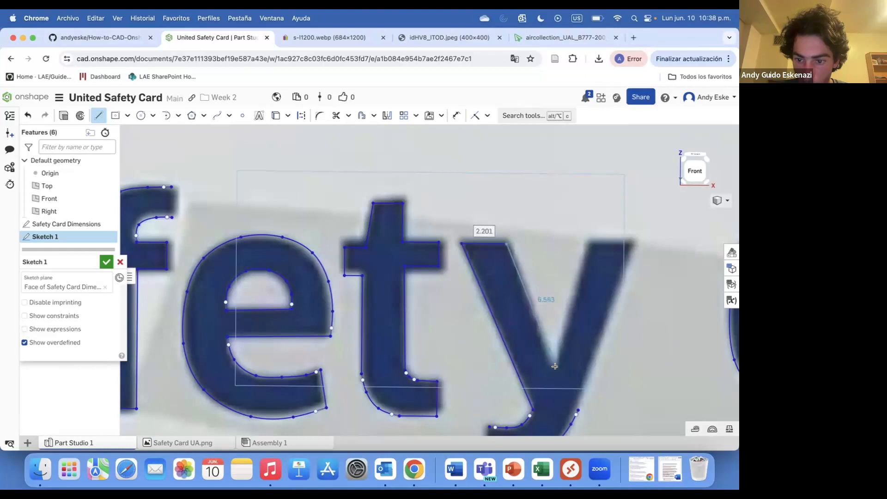
{"action": "left_click", "coordinate": [555, 369]}
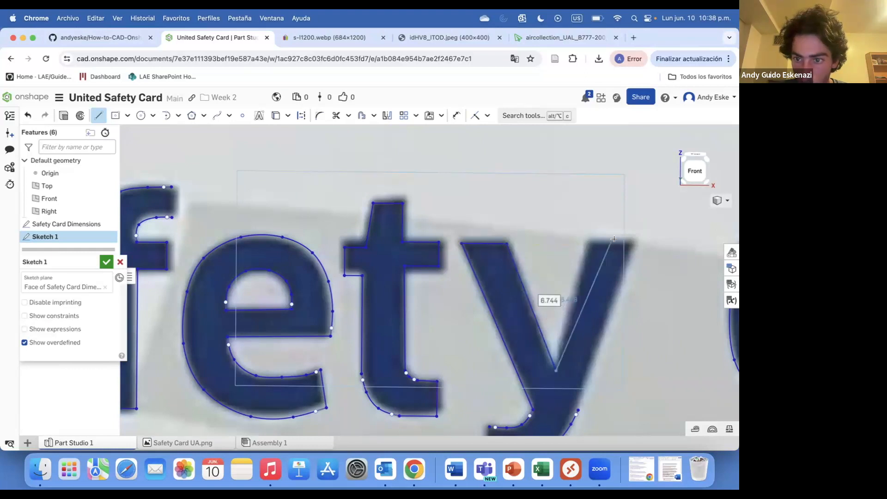
{"action": "left_click", "coordinate": [589, 244]}
{"action": "left_click", "coordinate": [633, 244]}
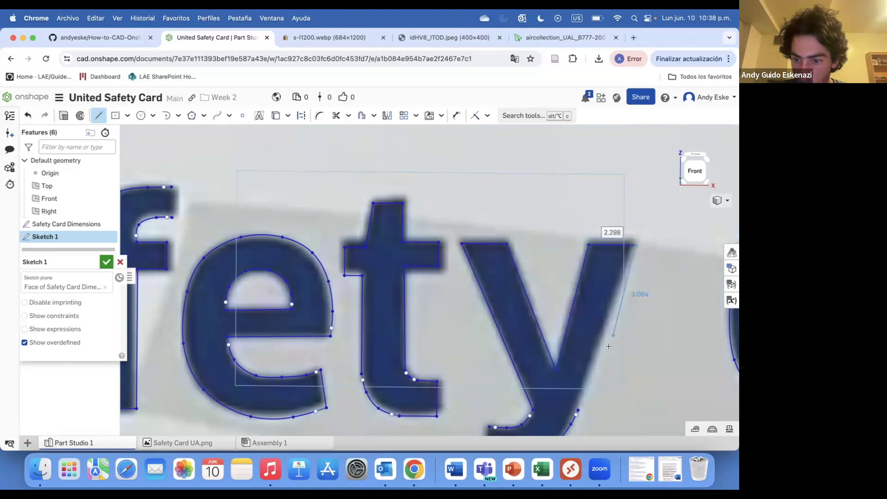
{"action": "left_click", "coordinate": [577, 409]}
Close the upper and lower ends of the letter C in Card with straight lines
{"action": "scroll", "coordinate": [446, 356], "scroll_direction": "down", "scroll_amount": 3}
{"action": "scroll", "coordinate": [649, 352], "scroll_direction": "up", "scroll_amount": 3}
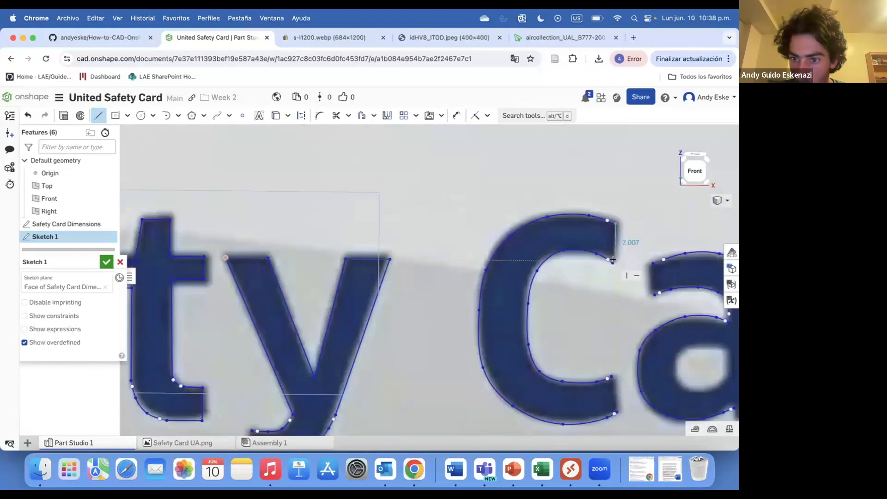
{"action": "scroll", "coordinate": [605, 400], "scroll_direction": "up", "scroll_amount": 5}
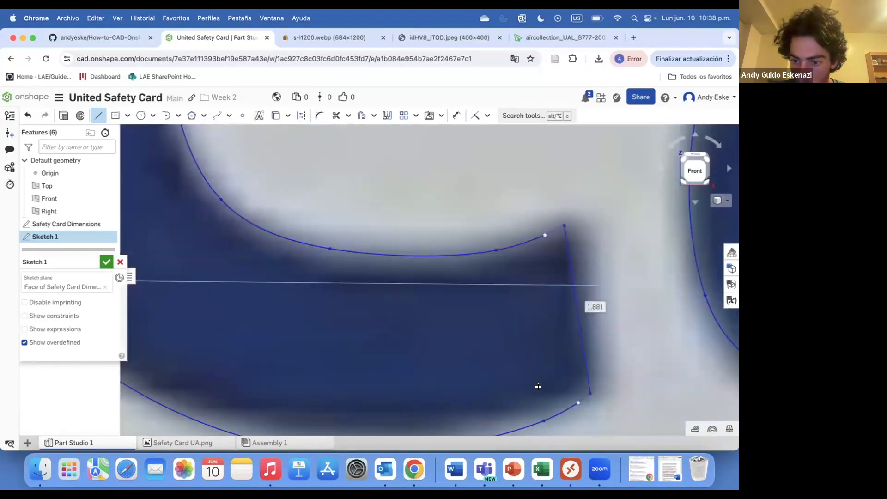
{"action": "scroll", "coordinate": [596, 324], "scroll_direction": "down", "scroll_amount": 5}
Close the upper-left tip of the letter a in Card and trace its foot and right stem edge with lines
{"action": "scroll", "coordinate": [449, 270], "scroll_direction": "down", "scroll_amount": 2}
{"action": "scroll", "coordinate": [534, 351], "scroll_direction": "up", "scroll_amount": 5}
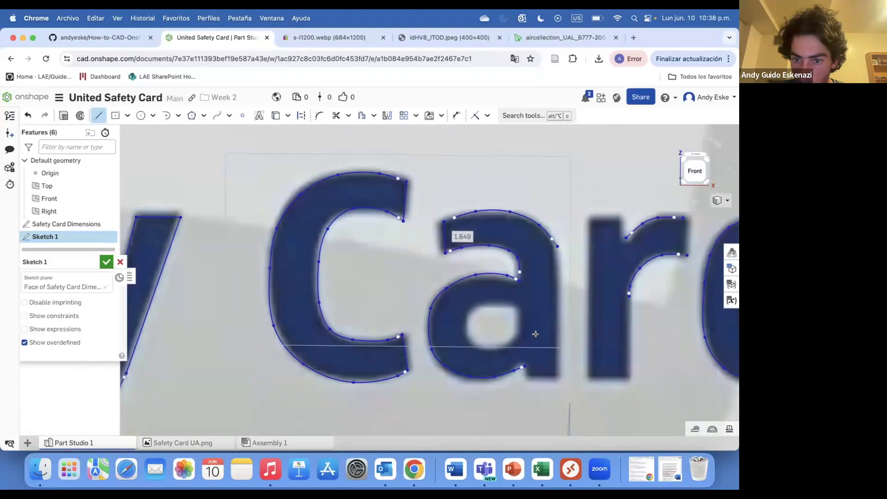
{"action": "left_click", "coordinate": [570, 386]}
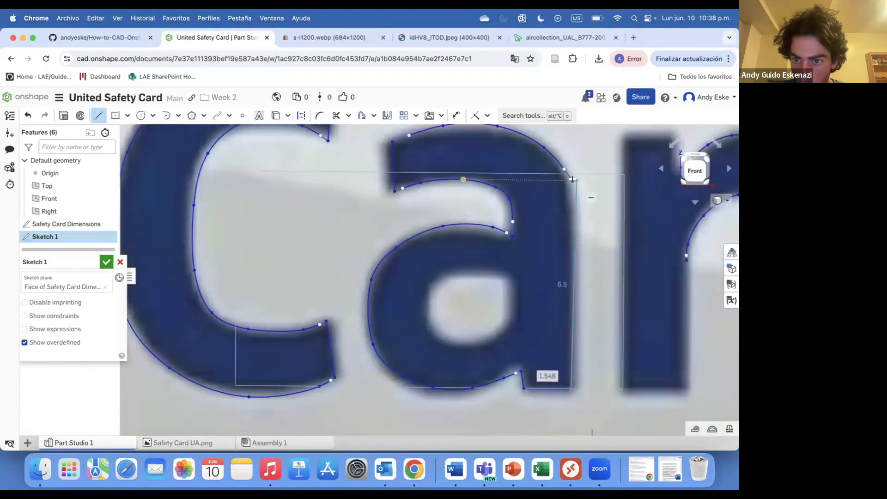
{"action": "left_click", "coordinate": [572, 180]}
Trace the notch, top, stem edges and base of the letter r in Card with straight lines
{"action": "scroll", "coordinate": [573, 185], "scroll_direction": "down", "scroll_amount": 3}
{"action": "scroll", "coordinate": [615, 212], "scroll_direction": "up", "scroll_amount": 3}
{"action": "scroll", "coordinate": [634, 218], "scroll_direction": "up", "scroll_amount": 4}
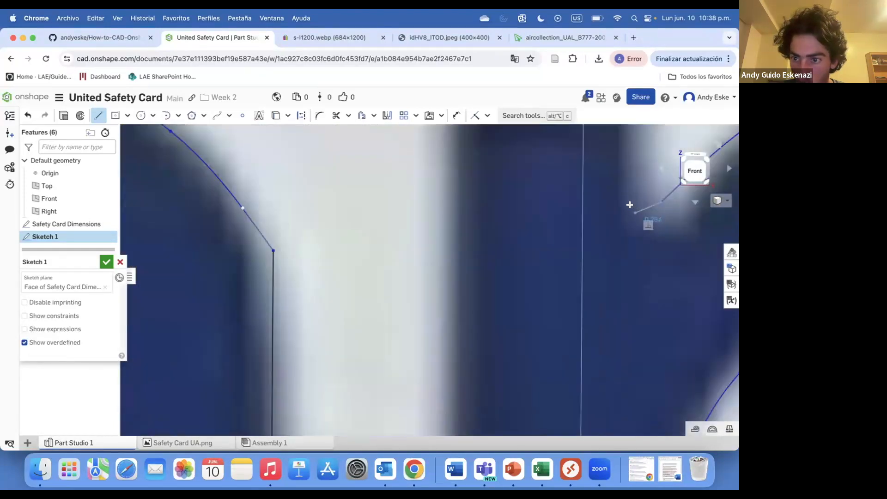
{"action": "scroll", "coordinate": [674, 212], "scroll_direction": "down", "scroll_amount": 2}
{"action": "key", "text": "Escape"}
{"action": "left_click", "coordinate": [98, 115]}
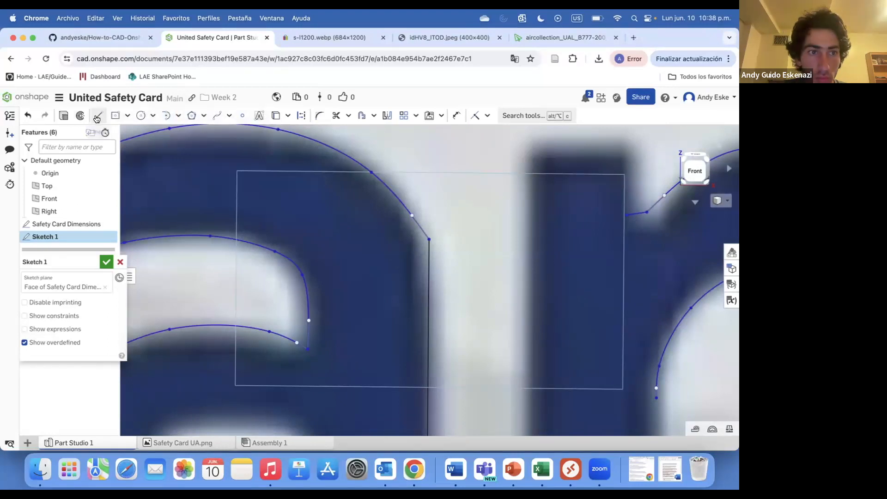
{"action": "left_click", "coordinate": [626, 159]}
{"action": "scroll", "coordinate": [533, 155], "scroll_direction": "down", "scroll_amount": 3}
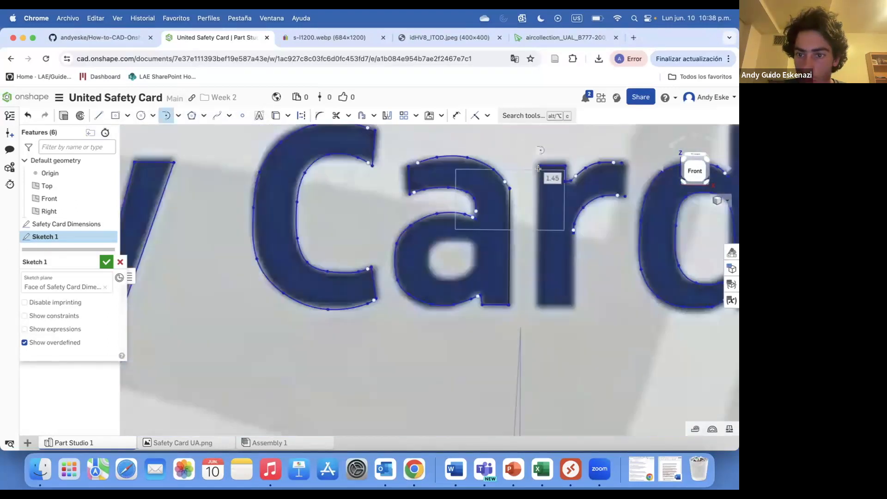
{"action": "left_click", "coordinate": [537, 305]}
{"action": "left_click", "coordinate": [576, 304]}
{"action": "left_click", "coordinate": [576, 223]}
Trace the stem of the letter d in Card with straight lines connected to the ends of its bowl spline
{"action": "scroll", "coordinate": [577, 245], "scroll_direction": "down", "scroll_amount": 3}
{"action": "scroll", "coordinate": [657, 233], "scroll_direction": "up", "scroll_amount": 3}
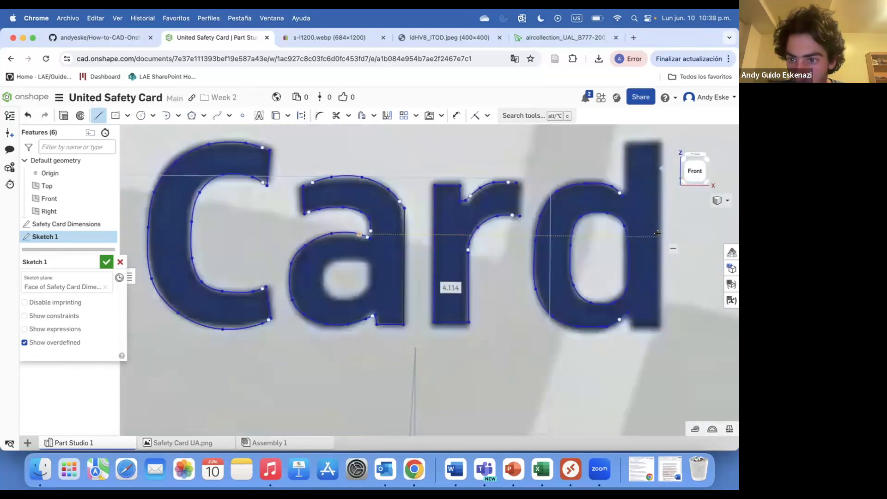
{"action": "scroll", "coordinate": [622, 194], "scroll_direction": "up", "scroll_amount": 3}
{"action": "left_click", "coordinate": [620, 196]}
{"action": "left_click", "coordinate": [632, 196]}
{"action": "scroll", "coordinate": [632, 181], "scroll_direction": "down", "scroll_amount": 3}
{"action": "scroll", "coordinate": [634, 152], "scroll_direction": "up", "scroll_amount": 2}
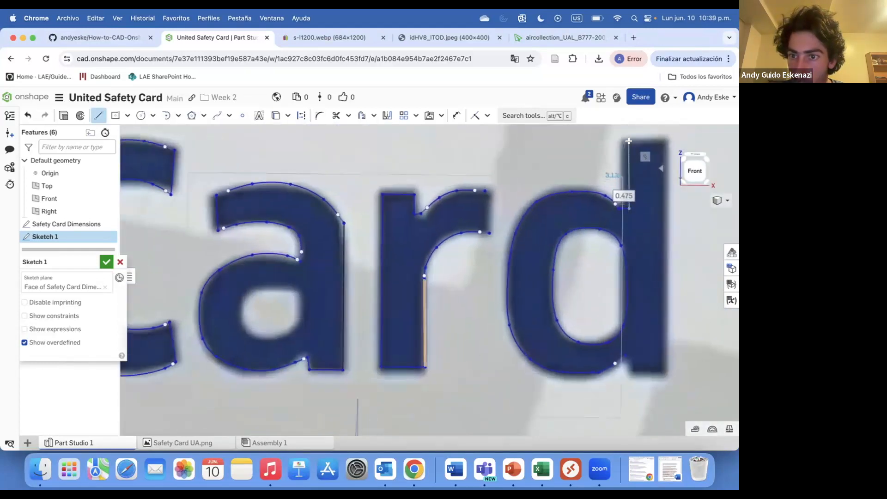
{"action": "left_click", "coordinate": [624, 144]}
{"action": "left_click", "coordinate": [664, 143]}
{"action": "left_click", "coordinate": [665, 370]}
{"action": "left_click", "coordinate": [634, 354]}
Trace the inner opening of the letter a in Card with a closed spline
{"action": "scroll", "coordinate": [378, 384], "scroll_direction": "down", "scroll_amount": 5}
{"action": "scroll", "coordinate": [306, 341], "scroll_direction": "up", "scroll_amount": 3}
{"action": "scroll", "coordinate": [577, 304], "scroll_direction": "up", "scroll_amount": 10}
{"action": "left_click", "coordinate": [217, 116]}
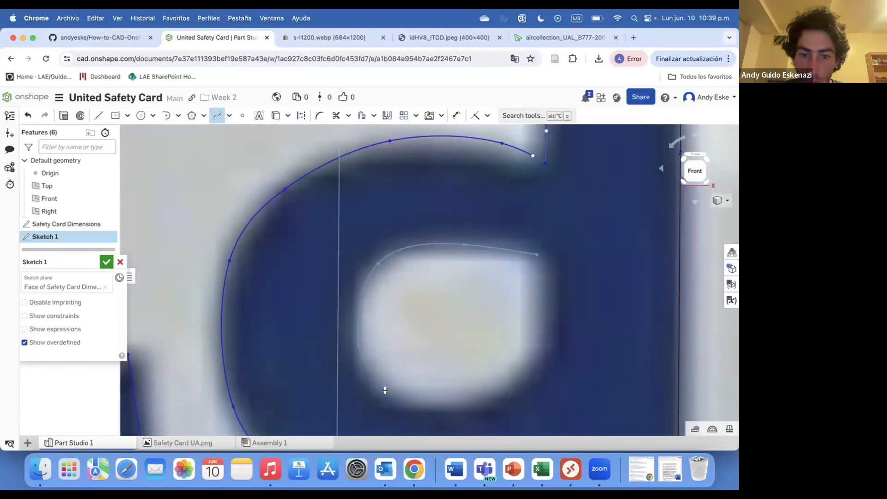
{"action": "left_click", "coordinate": [545, 367]}
{"action": "left_click", "coordinate": [536, 254]}
{"action": "key", "text": "Escape"}
Reposition the top and right-hand spline points of the inner opening of the a in Card to fit the lettering
{"action": "left_click_drag", "start_coordinate": [463, 244], "coordinate": [498, 244]}
{"action": "left_click_drag", "start_coordinate": [460, 241], "coordinate": [458, 240]}
{"action": "left_click_drag", "start_coordinate": [536, 255], "coordinate": [543, 268]}
{"action": "left_click_drag", "start_coordinate": [544, 367], "coordinate": [539, 370]}
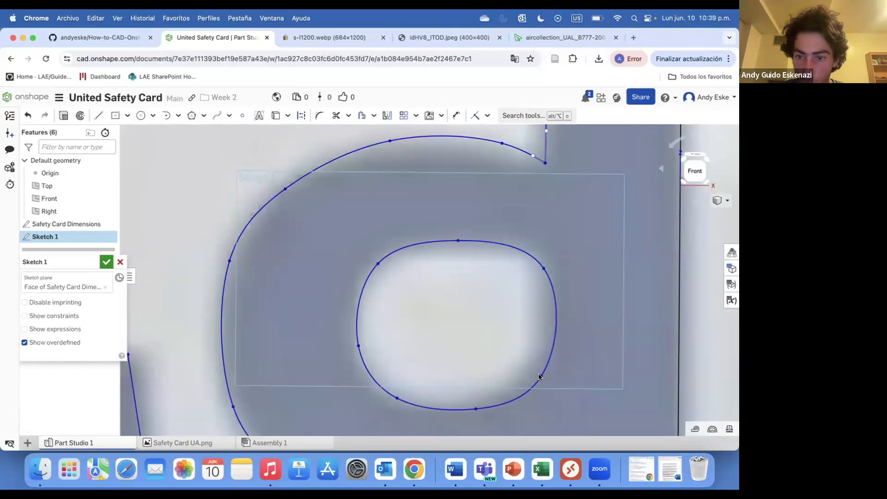
Reposition the lower corner of the upper terminal of the C in Card to fit the lettering
{"action": "scroll", "coordinate": [550, 335], "scroll_direction": "down", "scroll_amount": 5}
{"action": "scroll", "coordinate": [440, 264], "scroll_direction": "up", "scroll_amount": 4}
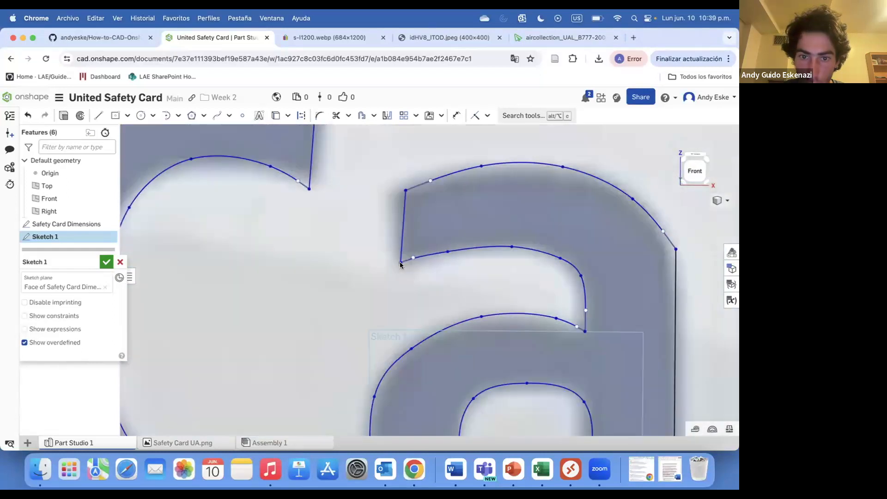
{"action": "scroll", "coordinate": [404, 262], "scroll_direction": "down", "scroll_amount": 2}
{"action": "left_click_drag", "start_coordinate": [343, 239], "coordinate": [352, 236]}
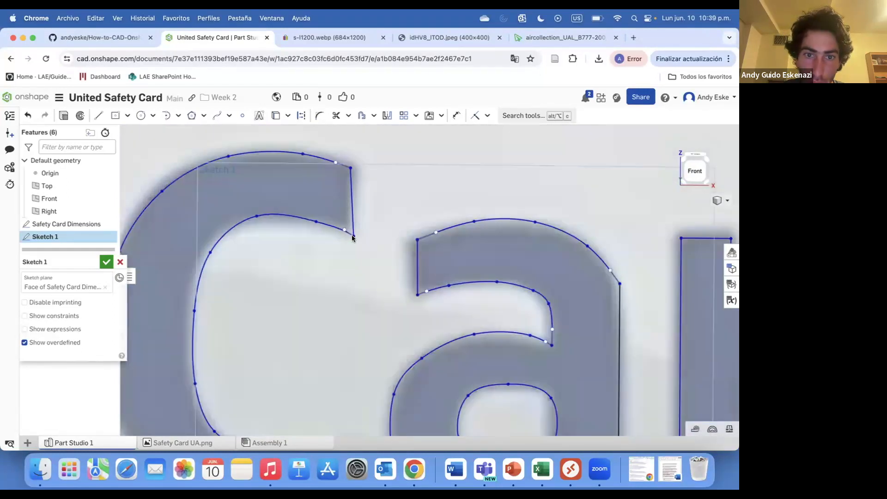
{"action": "scroll", "coordinate": [350, 238], "scroll_direction": "down", "scroll_amount": 3}
{"action": "scroll", "coordinate": [354, 337], "scroll_direction": "up", "scroll_amount": 2}
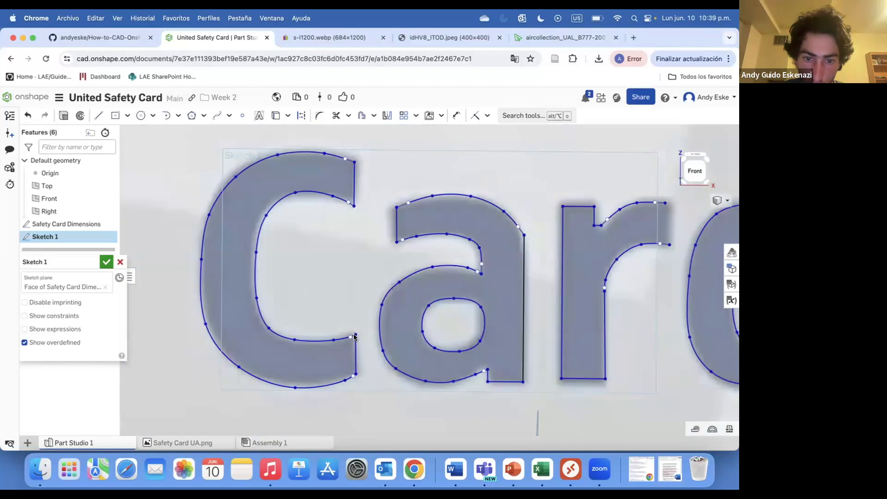
Close the end of the arm of the r in Card with a straight line between its two splines
{"action": "scroll", "coordinate": [622, 237], "scroll_direction": "up", "scroll_amount": 3}
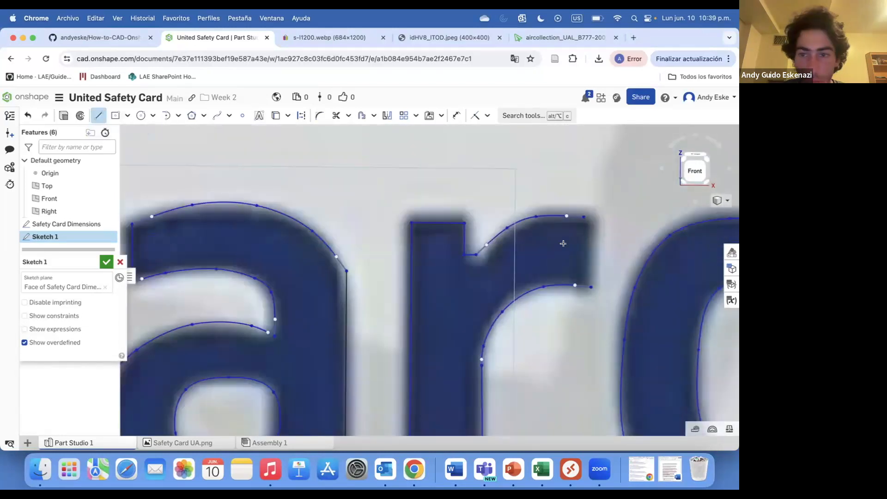
{"action": "left_click", "coordinate": [591, 282]}
{"action": "key", "text": "Escape"}
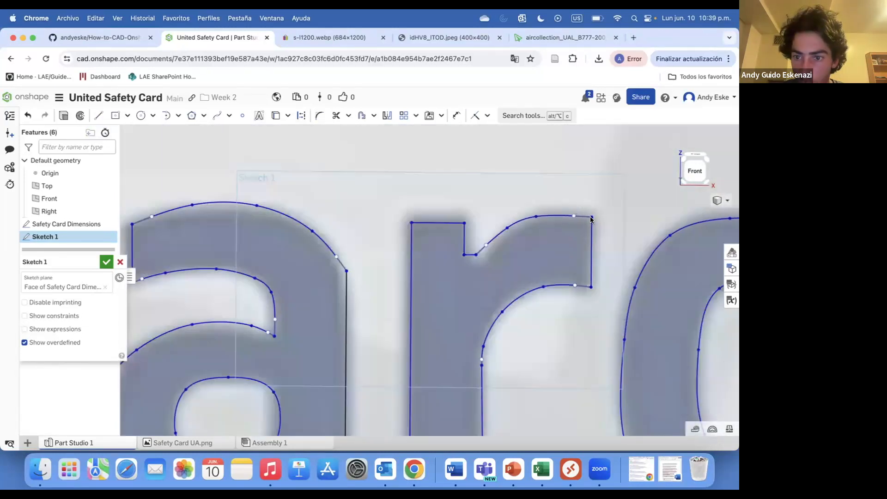
Check the traced corners and joints of the d in Card against the lettering
{"action": "scroll", "coordinate": [685, 242], "scroll_direction": "down", "scroll_amount": 3}
{"action": "scroll", "coordinate": [683, 331], "scroll_direction": "up", "scroll_amount": 5}
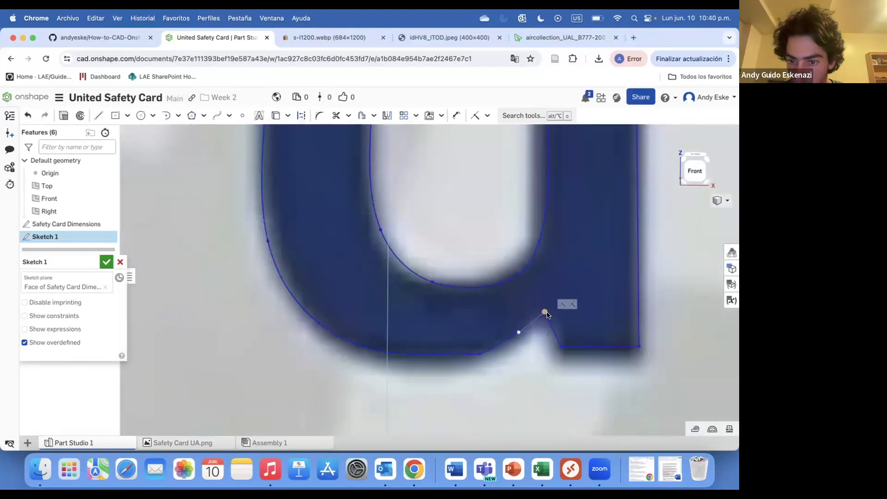
{"action": "scroll", "coordinate": [559, 316], "scroll_direction": "down", "scroll_amount": 5}
{"action": "scroll", "coordinate": [545, 271], "scroll_direction": "up", "scroll_amount": 5}
{"action": "scroll", "coordinate": [541, 231], "scroll_direction": "down", "scroll_amount": 3}
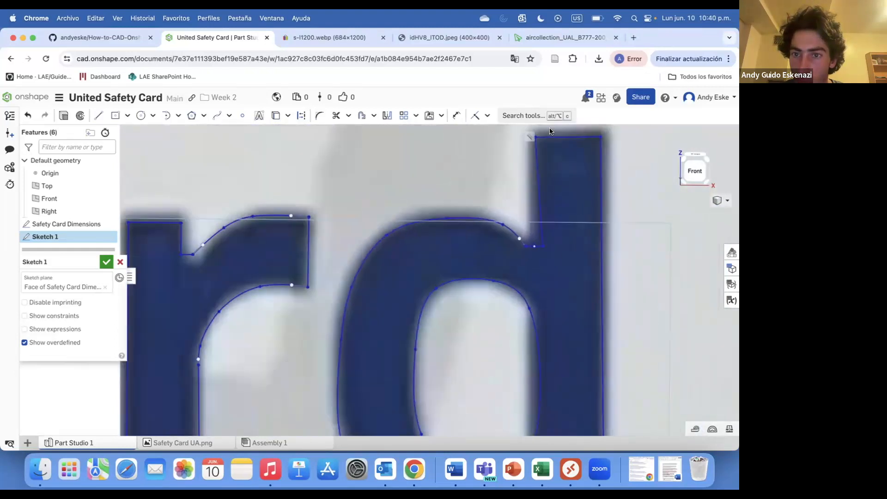
{"action": "scroll", "coordinate": [527, 148], "scroll_direction": "up", "scroll_amount": 3}
{"action": "scroll", "coordinate": [525, 141], "scroll_direction": "down", "scroll_amount": 3}
{"action": "scroll", "coordinate": [552, 142], "scroll_direction": "up", "scroll_amount": 3}
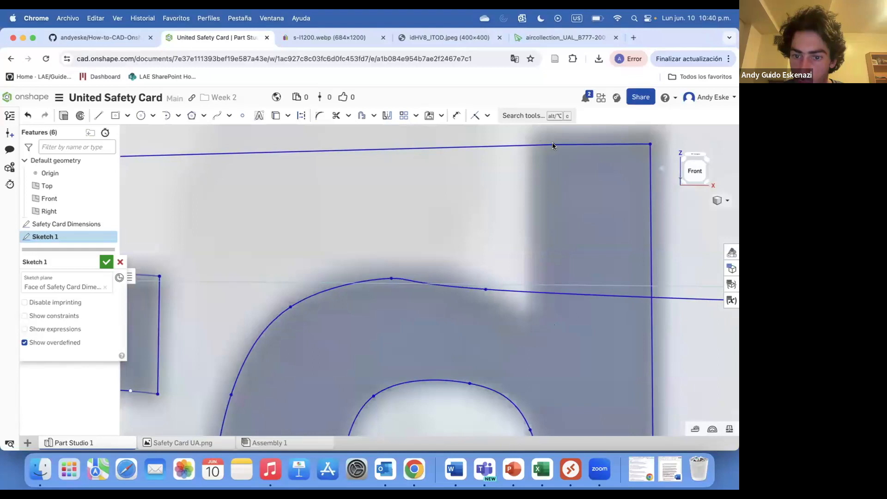
{"action": "scroll", "coordinate": [574, 250], "scroll_direction": "down", "scroll_amount": 2}
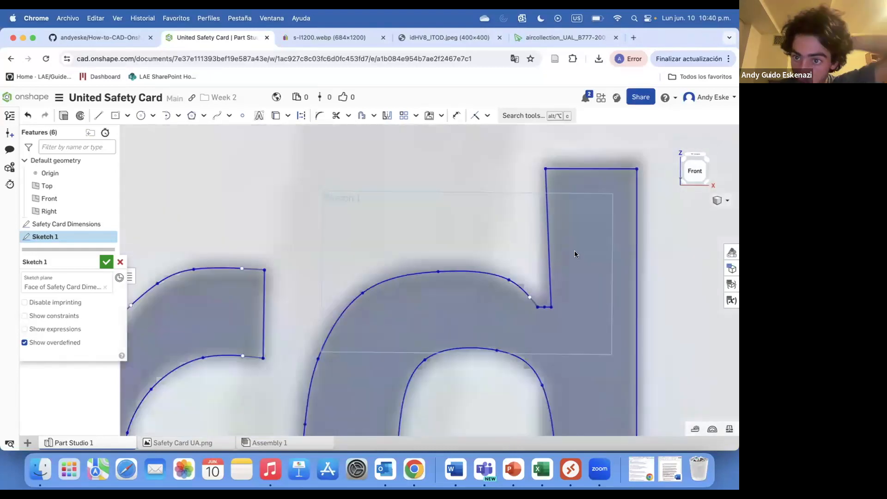
{"action": "scroll", "coordinate": [518, 233], "scroll_direction": "up", "scroll_amount": 3}
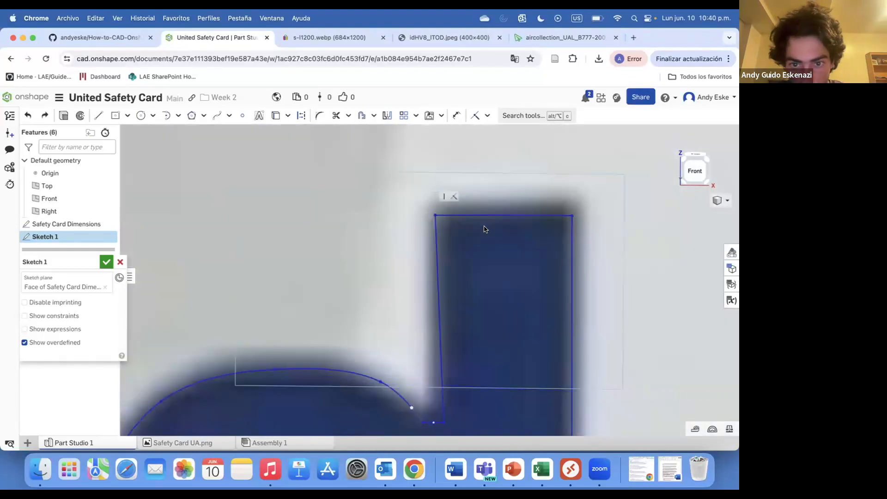
{"action": "scroll", "coordinate": [566, 216], "scroll_direction": "down", "scroll_amount": 6}
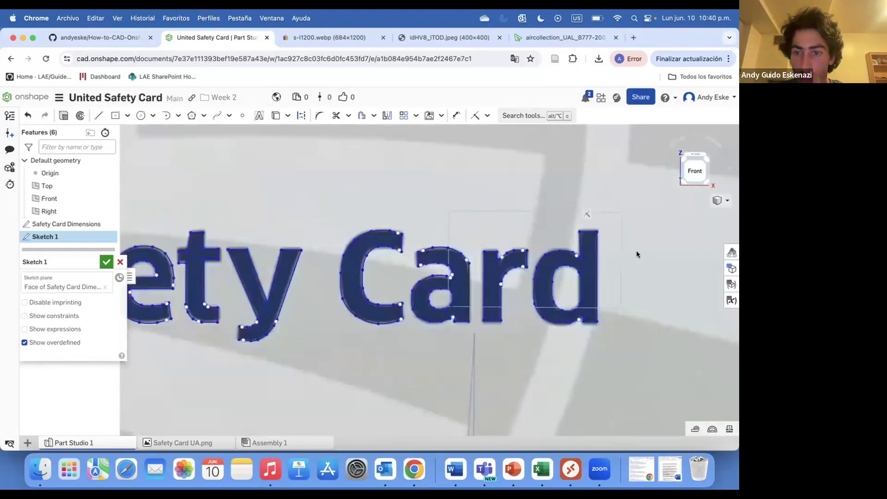
Close the end of the hook of the f in Safety with a straight line and shift its upper corner outward
{"action": "scroll", "coordinate": [484, 254], "scroll_direction": "up", "scroll_amount": 10}
{"action": "left_click", "coordinate": [98, 116]}
{"action": "left_click", "coordinate": [453, 238]}
{"action": "key", "text": "Escape"}
{"action": "left_click_drag", "start_coordinate": [453, 185], "coordinate": [461, 186]}
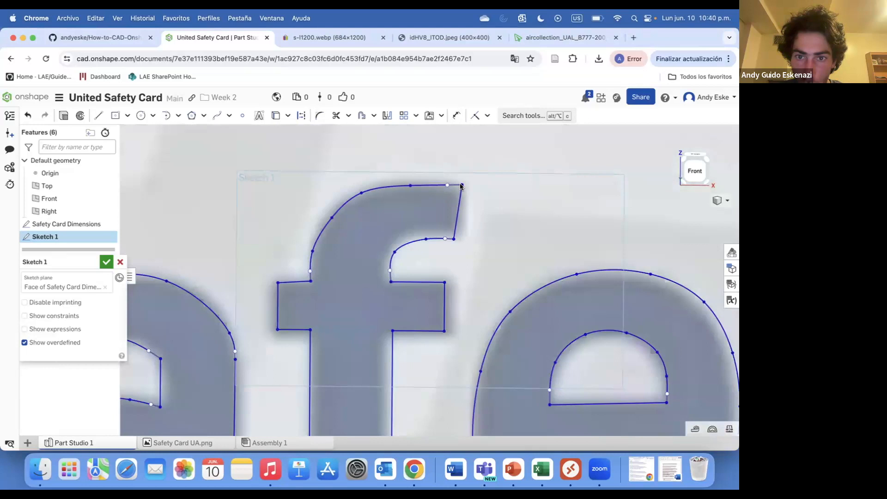
Reposition the corners of the a and the lower corner of the e's open end in Safety to fit the lettering
{"action": "scroll", "coordinate": [454, 187], "scroll_direction": "down", "scroll_amount": 4}
{"action": "scroll", "coordinate": [257, 224], "scroll_direction": "up", "scroll_amount": 2}
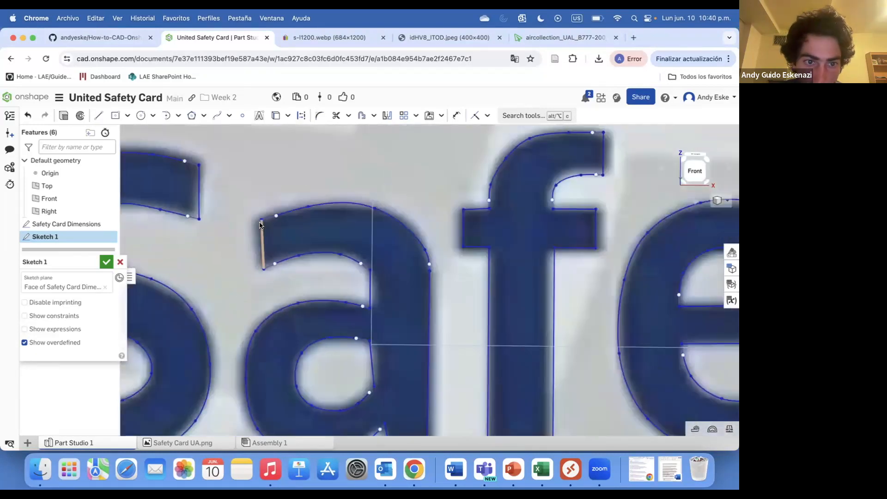
{"action": "scroll", "coordinate": [267, 230], "scroll_direction": "down", "scroll_amount": 2}
{"action": "scroll", "coordinate": [312, 306], "scroll_direction": "up", "scroll_amount": 4}
{"action": "scroll", "coordinate": [377, 278], "scroll_direction": "down", "scroll_amount": 2}
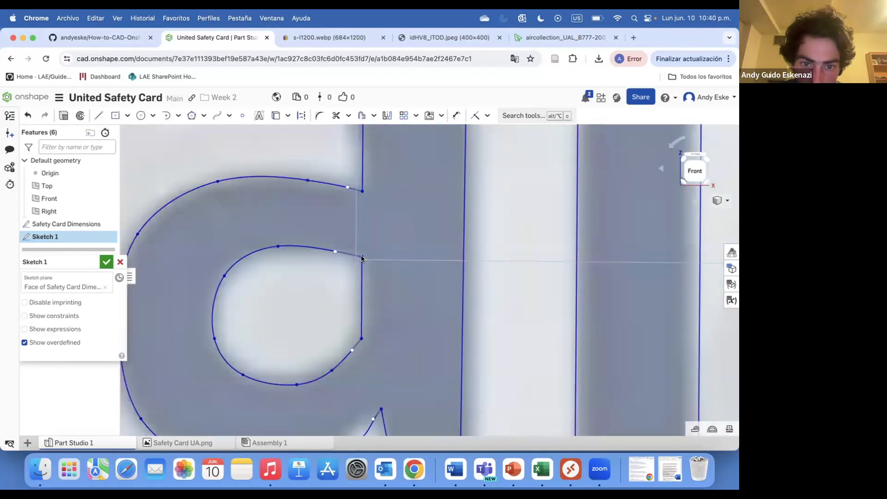
{"action": "scroll", "coordinate": [368, 309], "scroll_direction": "down", "scroll_amount": 2}
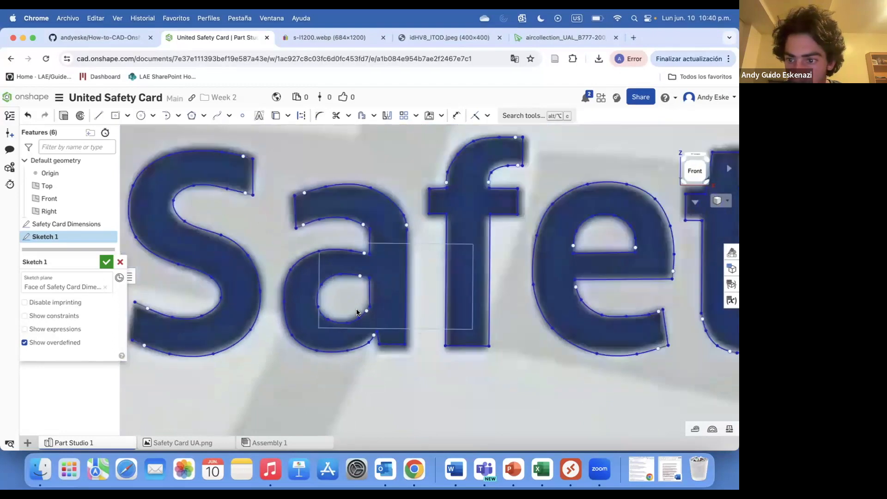
{"action": "scroll", "coordinate": [640, 353], "scroll_direction": "up", "scroll_amount": 4}
{"action": "left_click_drag", "start_coordinate": [654, 361], "coordinate": [641, 362]}
{"action": "scroll", "coordinate": [645, 362], "scroll_direction": "down", "scroll_amount": 8}
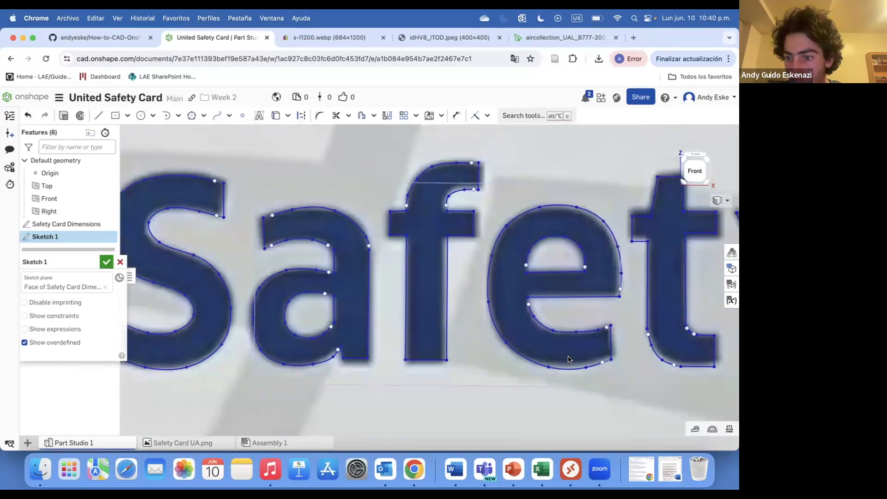
{"action": "scroll", "coordinate": [593, 347], "scroll_direction": "up", "scroll_amount": 3}
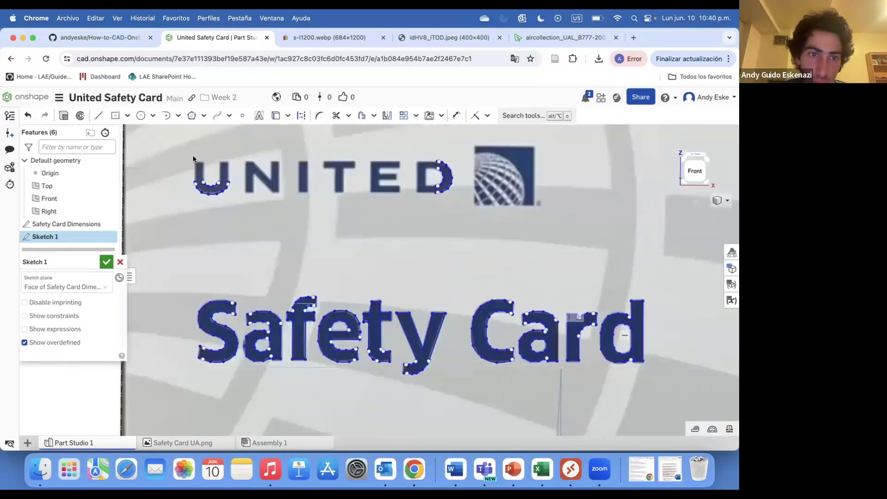
{"action": "scroll", "coordinate": [187, 161], "scroll_direction": "up", "scroll_amount": 5}
{"action": "left_click", "coordinate": [211, 221]}
{"action": "key", "text": "Escape"}
{"action": "left_click", "coordinate": [99, 115]}
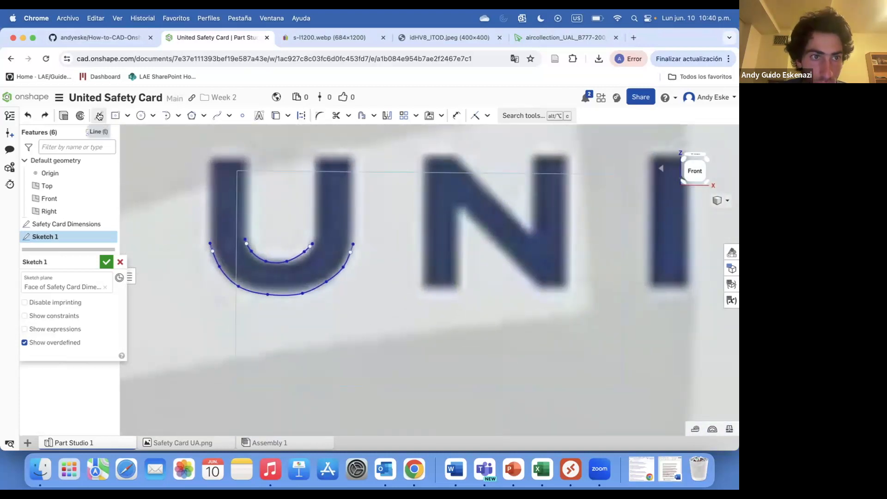
{"action": "left_click", "coordinate": [210, 243]}
{"action": "left_click", "coordinate": [210, 239]}
{"action": "key", "text": "Escape"}
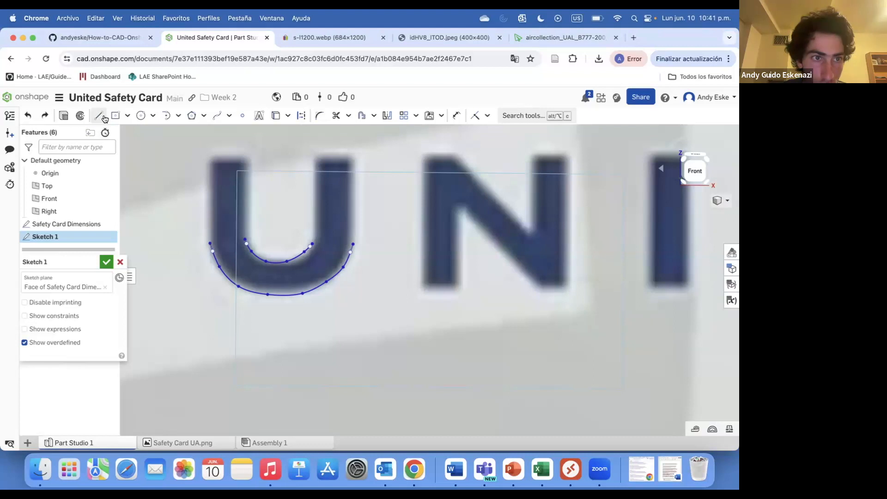
Trace the left-hand arm of the U in UNITED with straight lines joining the outer and inner bowl splines
{"action": "left_click", "coordinate": [207, 242]}
{"action": "left_click", "coordinate": [208, 160]}
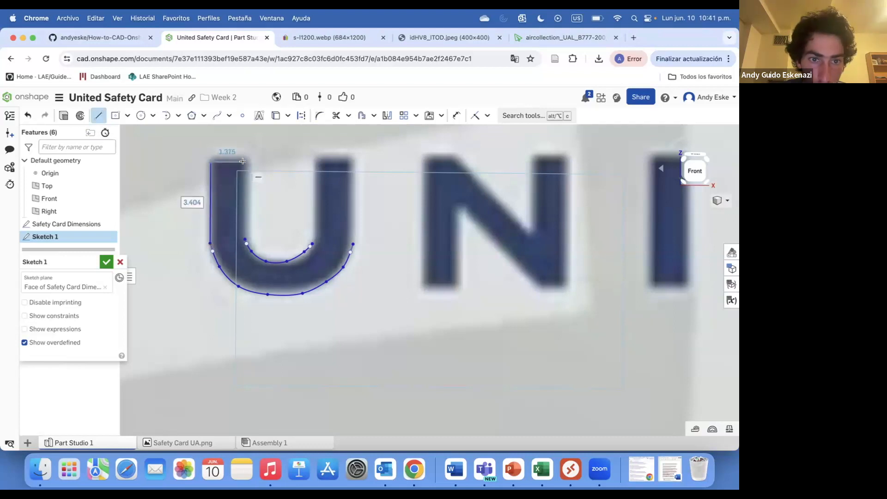
{"action": "left_click", "coordinate": [248, 162]}
{"action": "left_click", "coordinate": [246, 239]}
Trace the right-hand arm of the U in UNITED with straight lines joining the inner and outer bowl splines
{"action": "left_click", "coordinate": [309, 244]}
{"action": "left_click", "coordinate": [313, 236]}
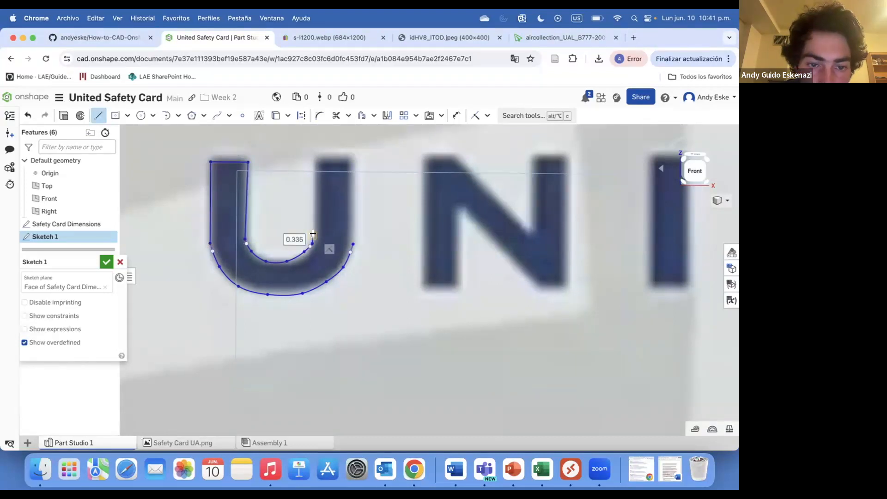
{"action": "left_click", "coordinate": [99, 116]}
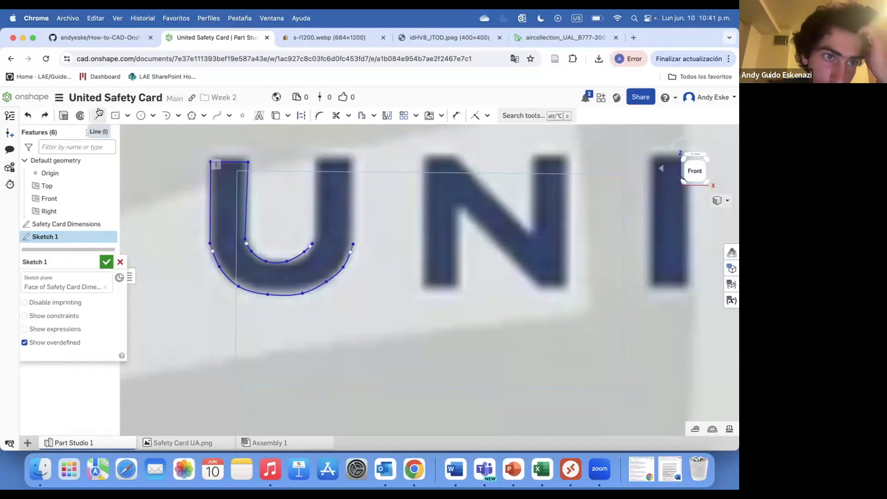
{"action": "left_click", "coordinate": [316, 161]}
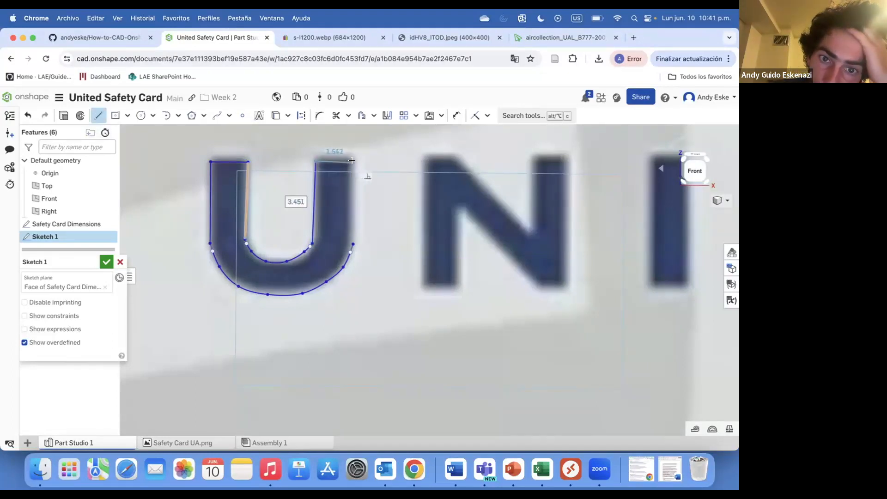
{"action": "left_click", "coordinate": [355, 162]}
{"action": "left_click", "coordinate": [353, 244]}
Trace the letter N in UNITED as a closed outline of straight lines
{"action": "left_click", "coordinate": [425, 279]}
{"action": "left_click", "coordinate": [430, 160]}
{"action": "left_click", "coordinate": [455, 161]}
{"action": "left_click", "coordinate": [536, 232]}
{"action": "left_click", "coordinate": [538, 161]}
{"action": "left_click", "coordinate": [562, 161]}
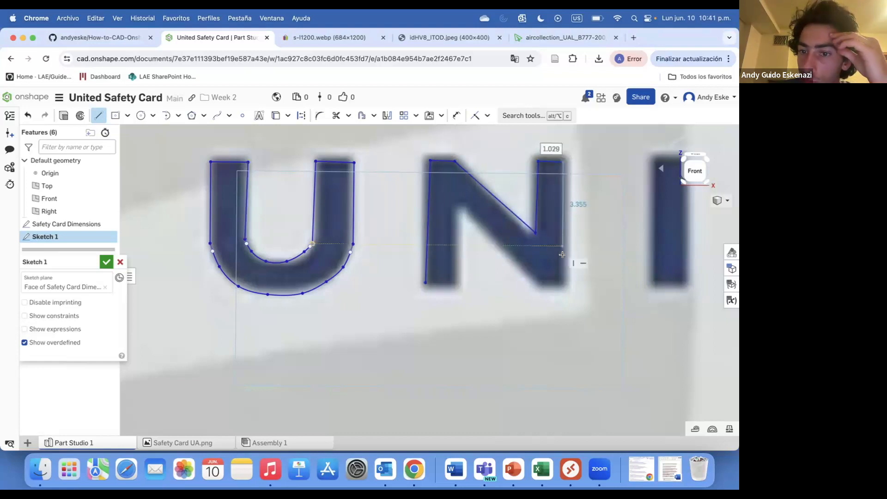
{"action": "left_click", "coordinate": [563, 286]}
{"action": "left_click", "coordinate": [462, 208]}
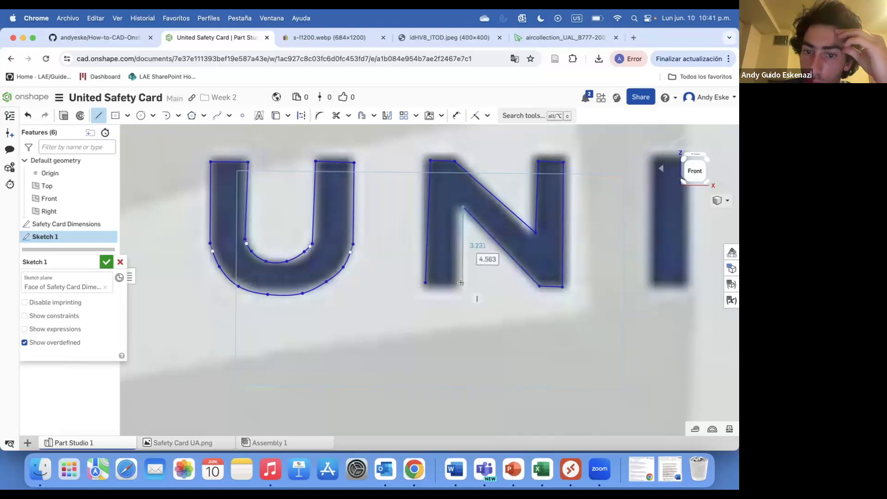
{"action": "left_click", "coordinate": [462, 283]}
{"action": "left_click", "coordinate": [425, 282]}
Trace the letter I in UNITED as a closed four-sided outline of straight lines
{"action": "scroll", "coordinate": [341, 254], "scroll_direction": "down", "scroll_amount": 5}
{"action": "scroll", "coordinate": [435, 236], "scroll_direction": "up", "scroll_amount": 5}
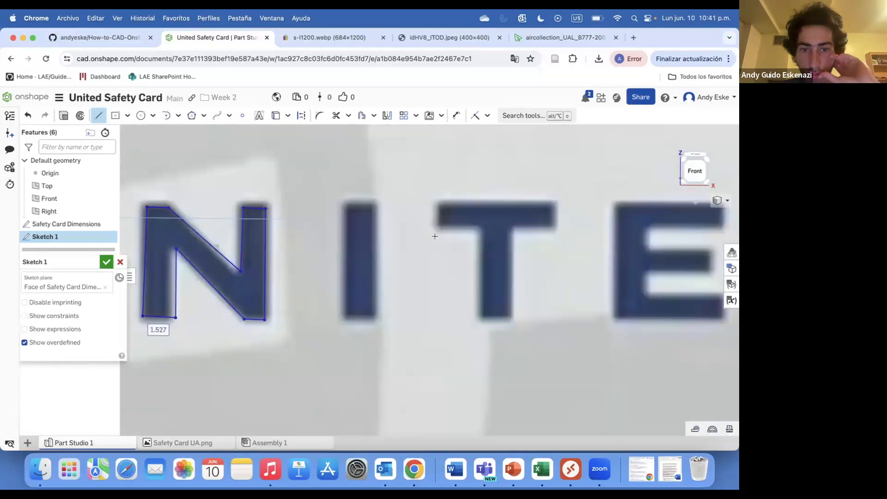
{"action": "left_click", "coordinate": [346, 317]}
{"action": "key", "text": "Escape"}
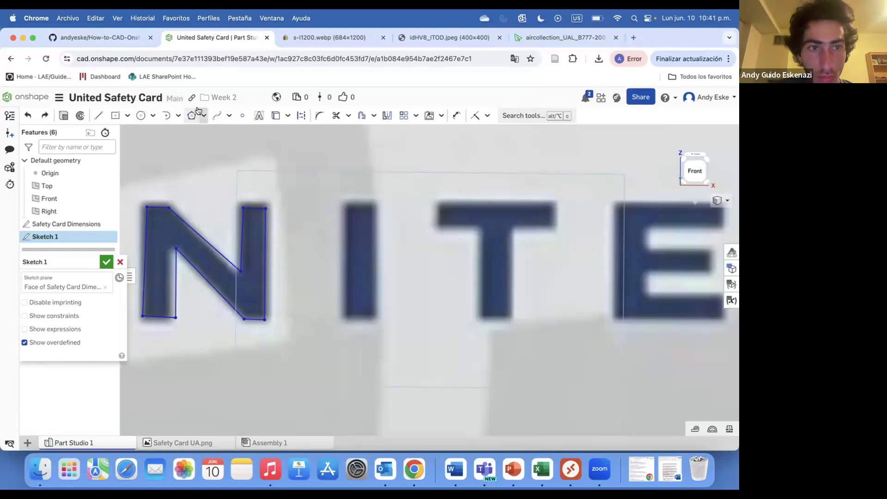
{"action": "left_click", "coordinate": [344, 317]}
{"action": "left_click", "coordinate": [345, 206]}
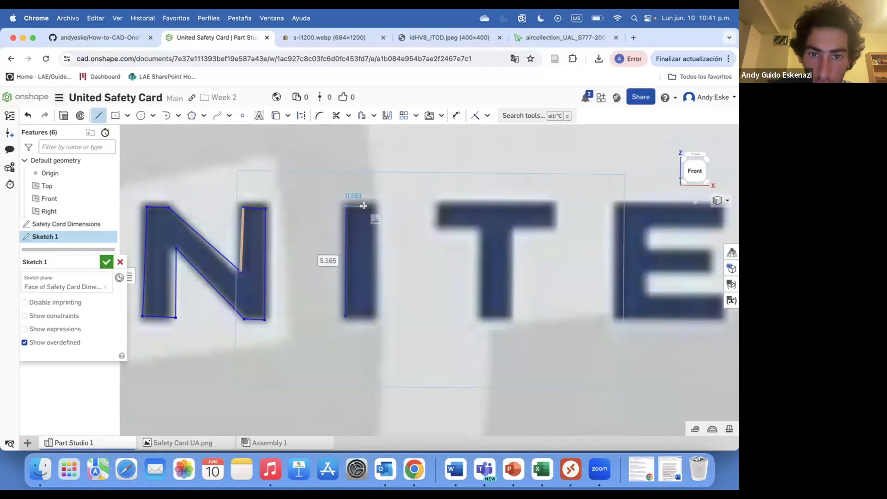
{"action": "left_click", "coordinate": [373, 206]}
{"action": "left_click", "coordinate": [373, 316]}
{"action": "left_click", "coordinate": [346, 316]}
Trace the crossbar and stem of the letter T in UNITED as a closed outline of straight lines
{"action": "left_click", "coordinate": [439, 208]}
{"action": "key", "text": "super+z"}
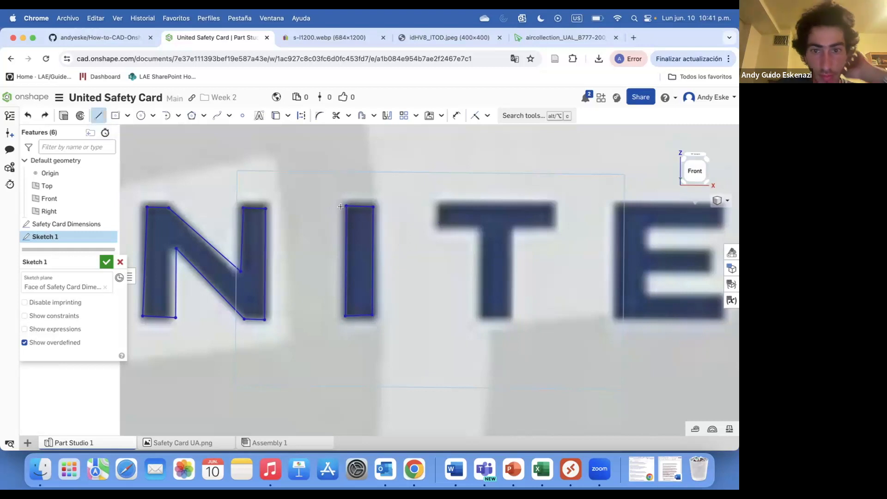
{"action": "left_click", "coordinate": [439, 224]}
{"action": "left_click", "coordinate": [439, 207]}
{"action": "left_click", "coordinate": [552, 206]}
{"action": "left_click", "coordinate": [551, 224]}
{"action": "left_click", "coordinate": [509, 224]}
{"action": "left_click", "coordinate": [509, 316]}
{"action": "left_click", "coordinate": [483, 316]}
{"action": "left_click", "coordinate": [484, 224]}
{"action": "left_click", "coordinate": [440, 224]}
Trace the stem and three arms of the letter E in UNITED as a closed outline of straight lines
{"action": "scroll", "coordinate": [440, 224], "scroll_direction": "down", "scroll_amount": 2}
{"action": "middle_click_drag", "start_coordinate": [645, 233], "coordinate": [470, 250]}
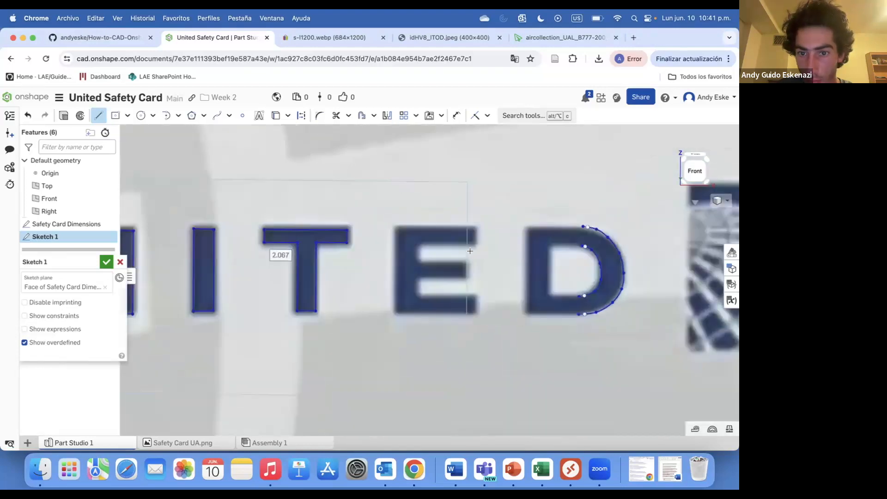
{"action": "left_click", "coordinate": [394, 225]}
{"action": "left_click", "coordinate": [395, 311]}
{"action": "left_click", "coordinate": [475, 311]}
{"action": "left_click", "coordinate": [476, 296]}
{"action": "left_click", "coordinate": [416, 296]}
{"action": "left_click", "coordinate": [416, 278]}
{"action": "left_click", "coordinate": [466, 278]}
{"action": "left_click", "coordinate": [466, 261]}
{"action": "left_click", "coordinate": [417, 262]}
{"action": "left_click", "coordinate": [416, 240]}
{"action": "left_click", "coordinate": [475, 225]}
{"action": "left_click", "coordinate": [395, 225]}
Trace the straight outer and inner edges of the letter D in UNITED, connecting them to the ends of its curved splines
{"action": "left_click", "coordinate": [583, 227]}
{"action": "left_click", "coordinate": [528, 225]}
{"action": "left_click", "coordinate": [527, 314]}
{"action": "left_click", "coordinate": [583, 314]}
{"action": "left_click", "coordinate": [584, 296]}
{"action": "left_click", "coordinate": [548, 295]}
{"action": "left_click", "coordinate": [548, 245]}
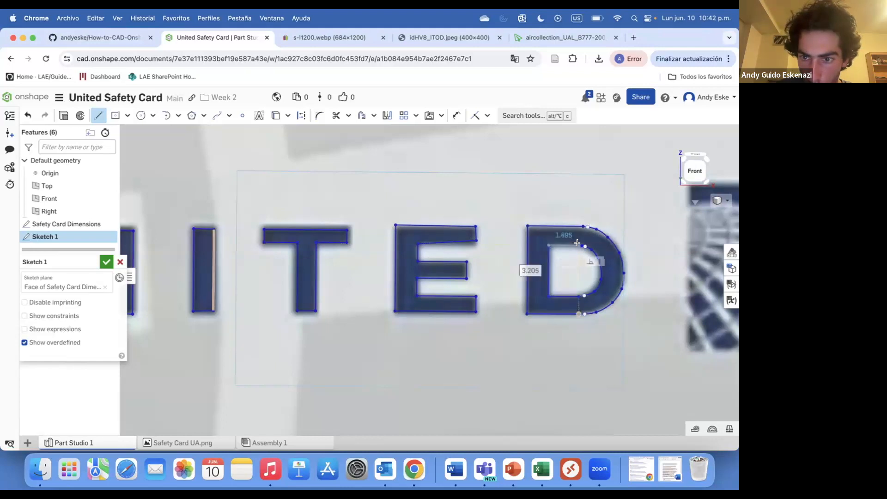
{"action": "left_click", "coordinate": [584, 246]}
Trace the square border of the globe emblem beside the UNITED lettering with four straight lines
{"action": "scroll", "coordinate": [458, 243], "scroll_direction": "down", "scroll_amount": 3}
{"action": "scroll", "coordinate": [574, 201], "scroll_direction": "up", "scroll_amount": 3}
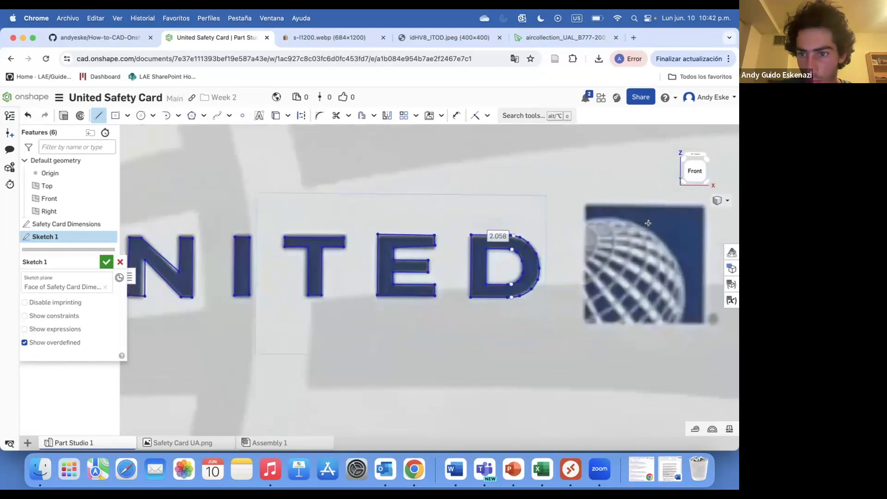
{"action": "left_click", "coordinate": [575, 200]}
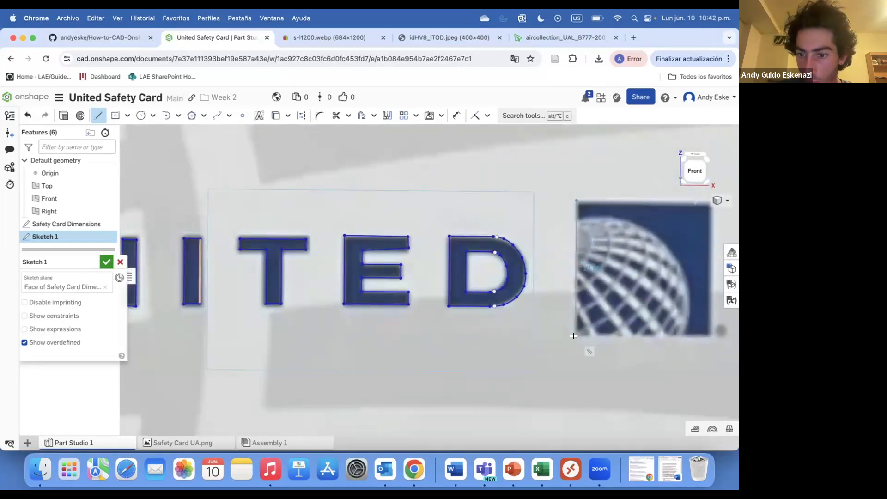
{"action": "left_click", "coordinate": [574, 336]}
{"action": "left_click", "coordinate": [709, 338]}
{"action": "scroll", "coordinate": [646, 253], "scroll_direction": "down", "scroll_amount": 3}
{"action": "scroll", "coordinate": [695, 208], "scroll_direction": "up", "scroll_amount": 4}
{"action": "left_click", "coordinate": [691, 218]}
{"action": "left_click", "coordinate": [541, 216]}
{"action": "key", "text": "Escape"}
{"action": "scroll", "coordinate": [692, 221], "scroll_direction": "up", "scroll_amount": 3}
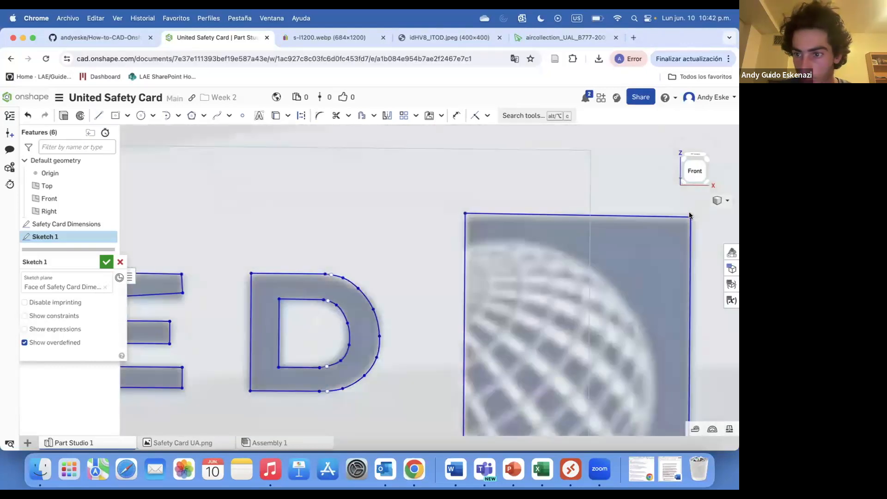
{"action": "scroll", "coordinate": [654, 235], "scroll_direction": "down", "scroll_amount": 5}
{"action": "scroll", "coordinate": [471, 272], "scroll_direction": "up", "scroll_amount": 5}
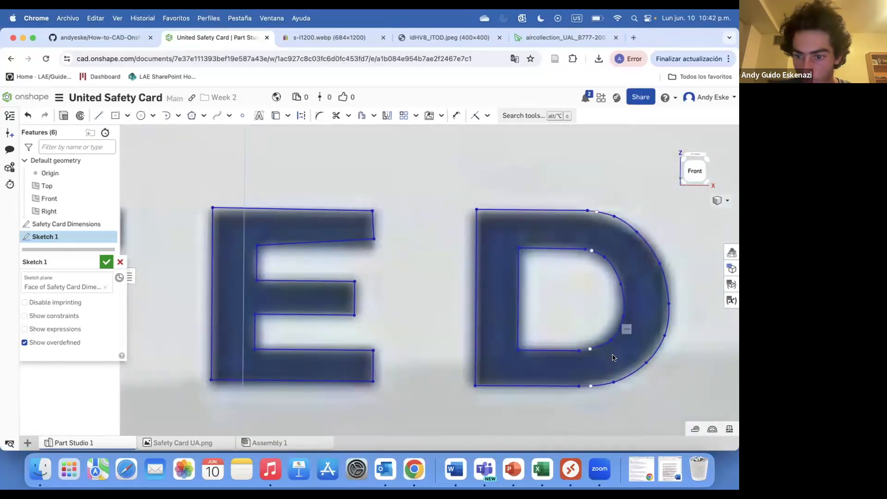
Adjust the end corner of the upper arm on the letter E outline in UNITED to match the printed letter
{"action": "left_click_drag", "start_coordinate": [373, 239], "coordinate": [375, 246]}
{"action": "scroll", "coordinate": [385, 248], "scroll_direction": "down", "scroll_amount": 3}
{"action": "scroll", "coordinate": [176, 265], "scroll_direction": "up", "scroll_amount": 3}
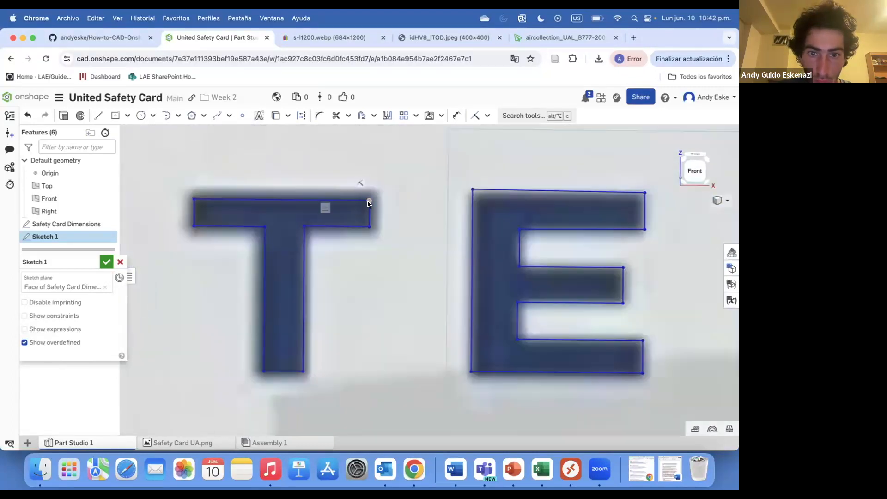
{"action": "scroll", "coordinate": [671, 265], "scroll_direction": "down", "scroll_amount": 2}
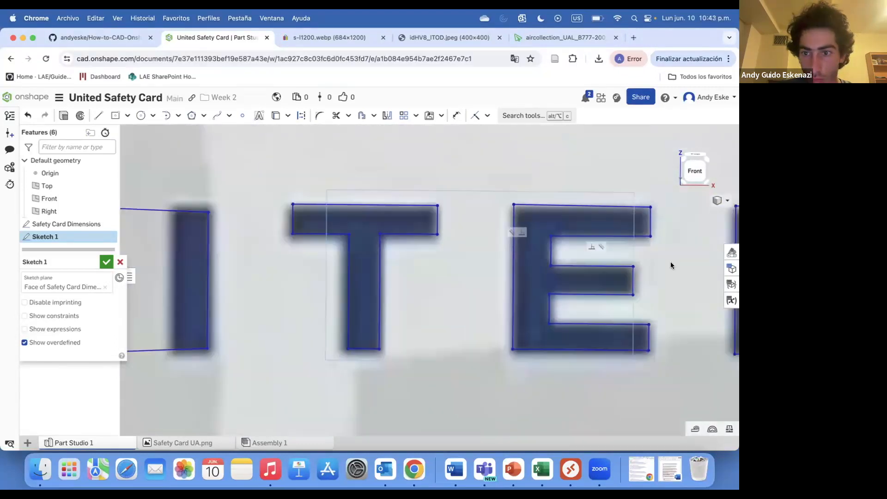
{"action": "scroll", "coordinate": [670, 264], "scroll_direction": "down", "scroll_amount": 3}
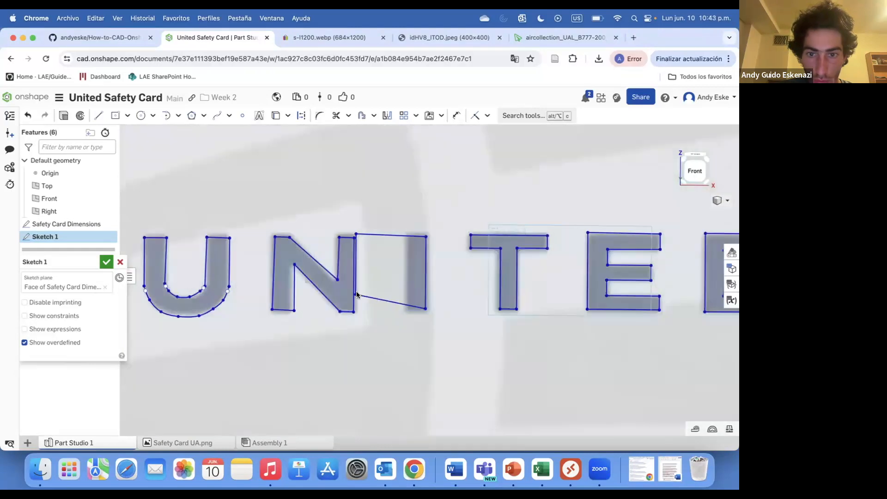
Move the corner points of the I and T outlines in UNITED onto the edges of the printed letters
{"action": "left_click_drag", "start_coordinate": [357, 294], "coordinate": [409, 312]}
{"action": "left_click_drag", "start_coordinate": [425, 237], "coordinate": [422, 232]}
{"action": "key", "text": "super+z"}
{"action": "scroll", "coordinate": [429, 235], "scroll_direction": "up", "scroll_amount": 3}
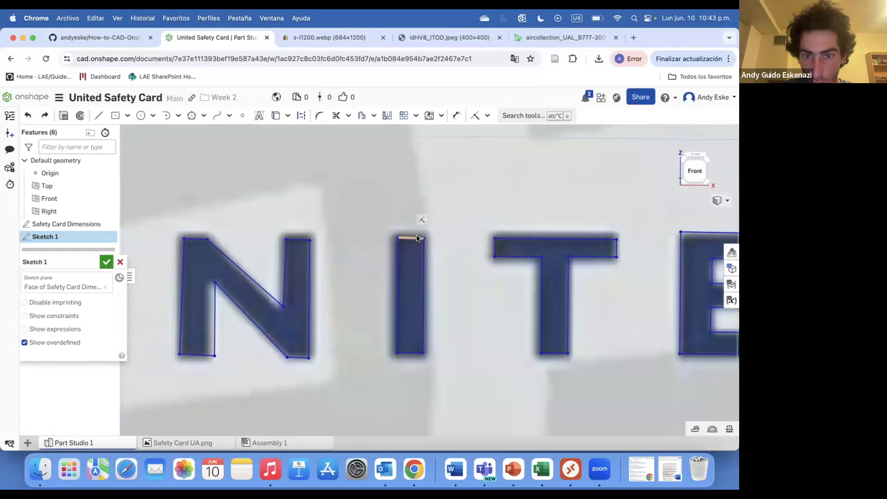
{"action": "left_click_drag", "start_coordinate": [495, 238], "coordinate": [496, 237]}
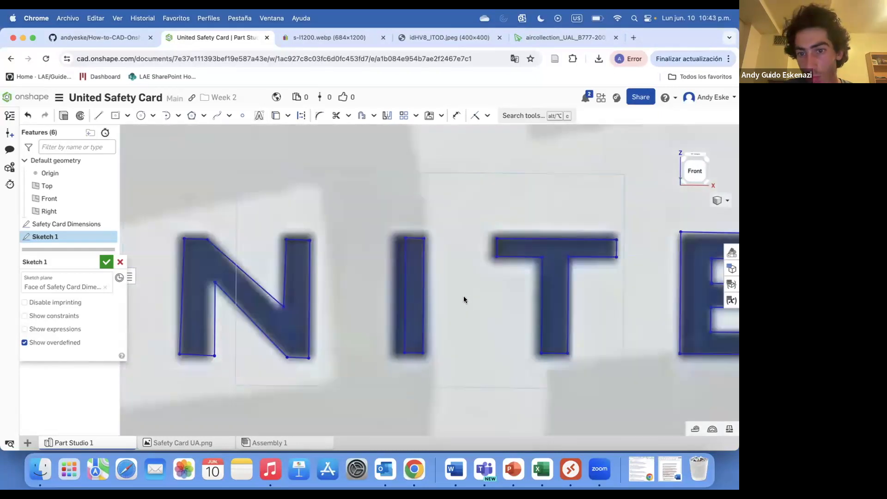
{"action": "left_click_drag", "start_coordinate": [405, 238], "coordinate": [395, 228]}
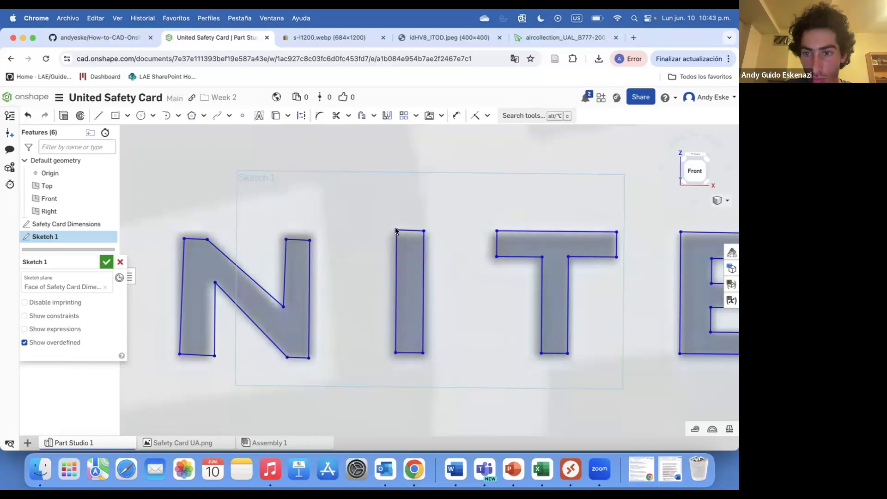
Reposition the upper corners of the N and U outlines and the U's inner curve ends to fit the printed letters
{"action": "left_click_drag", "start_coordinate": [301, 242], "coordinate": [303, 237]}
{"action": "scroll", "coordinate": [307, 248], "scroll_direction": "down", "scroll_amount": 3}
{"action": "scroll", "coordinate": [264, 288], "scroll_direction": "up", "scroll_amount": 4}
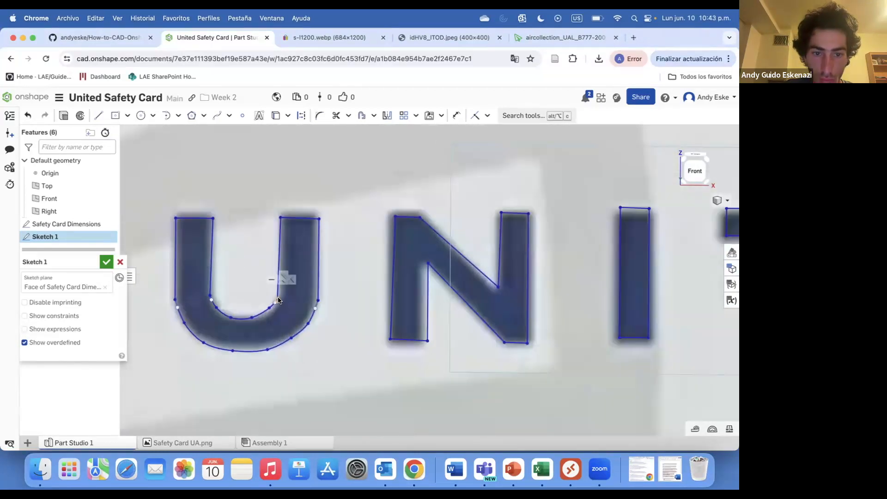
{"action": "left_click_drag", "start_coordinate": [280, 299], "coordinate": [277, 300]}
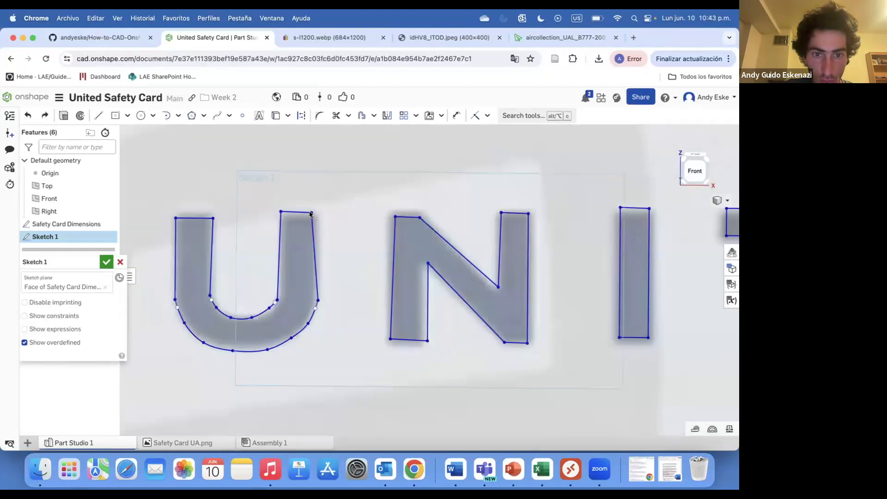
{"action": "left_click_drag", "start_coordinate": [212, 217], "coordinate": [215, 217]}
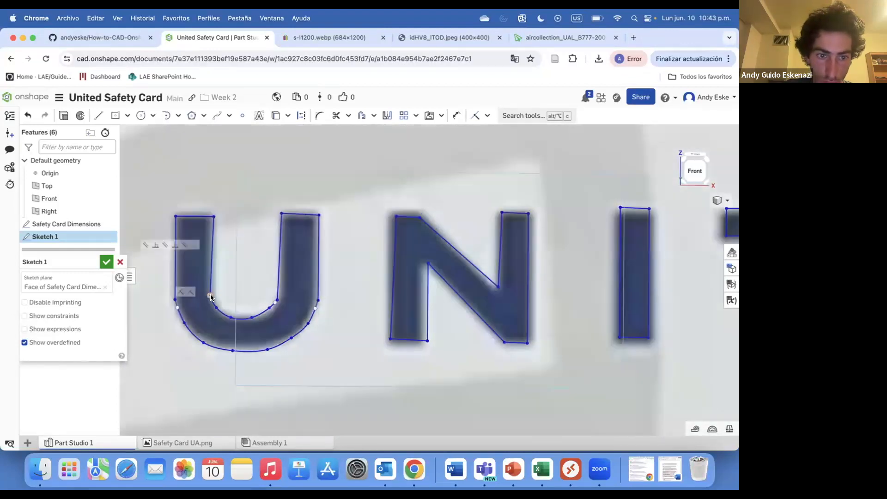
{"action": "left_click_drag", "start_coordinate": [210, 295], "coordinate": [213, 296]}
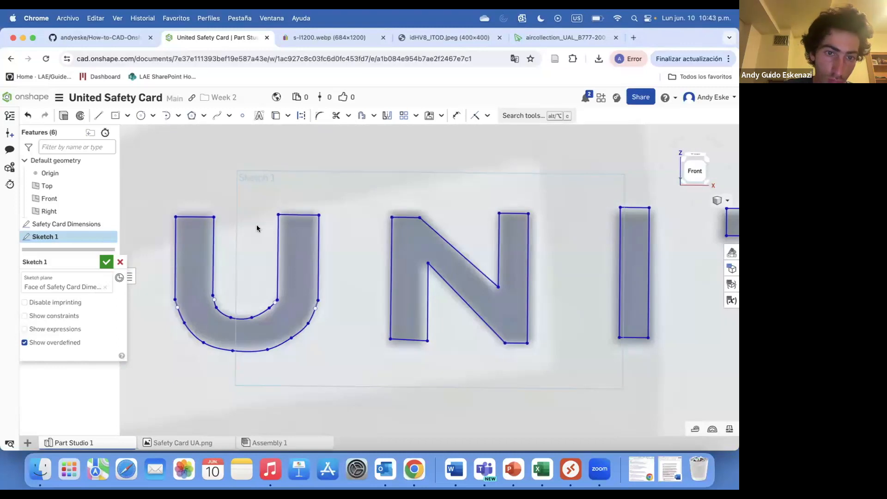
Trace both edges of the topmost grey background band at the card's upper-left corner with two splines starting on the left edge
{"action": "scroll", "coordinate": [253, 227], "scroll_direction": "down", "scroll_amount": 6}
{"action": "scroll", "coordinate": [423, 281], "scroll_direction": "down", "scroll_amount": 3}
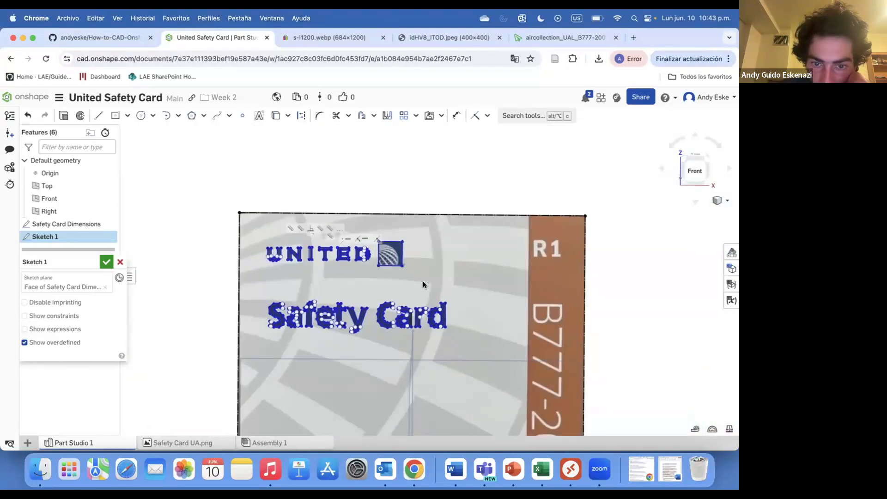
{"action": "scroll", "coordinate": [422, 281], "scroll_direction": "up", "scroll_amount": 2}
{"action": "scroll", "coordinate": [554, 252], "scroll_direction": "up", "scroll_amount": 1}
{"action": "scroll", "coordinate": [433, 247], "scroll_direction": "up", "scroll_amount": 1}
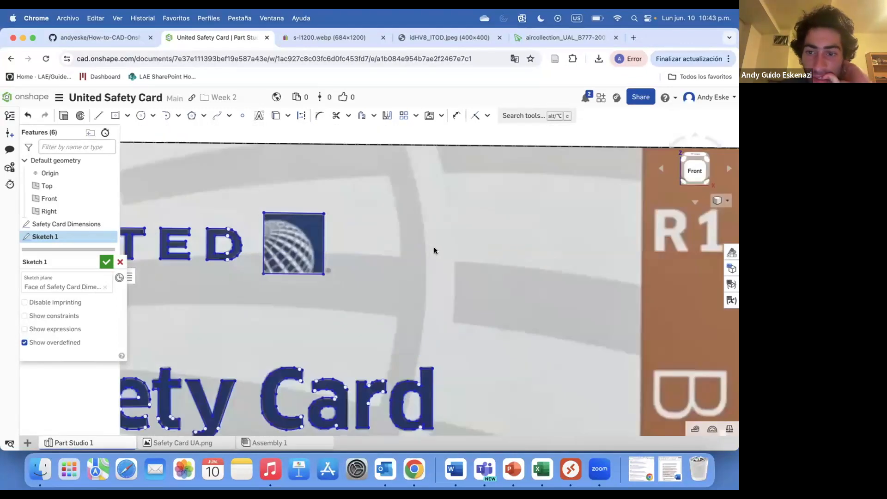
{"action": "scroll", "coordinate": [348, 251], "scroll_direction": "down", "scroll_amount": 4}
{"action": "scroll", "coordinate": [287, 222], "scroll_direction": "up", "scroll_amount": 3}
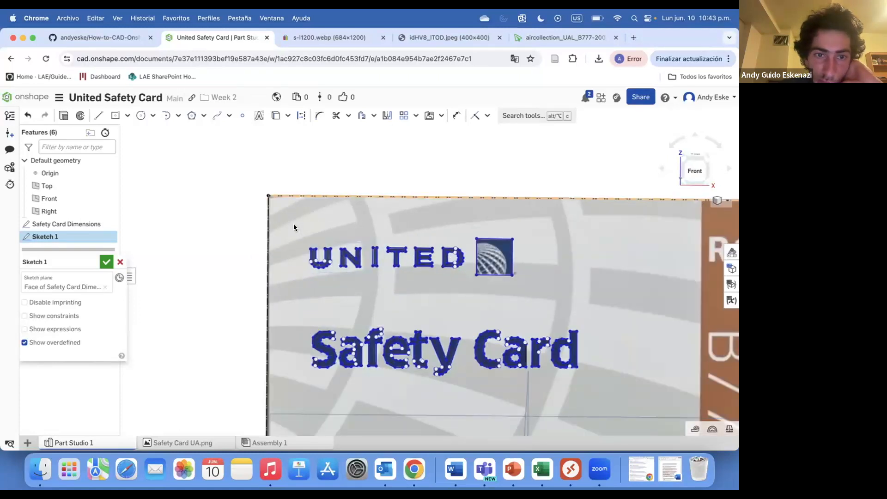
{"action": "left_click", "coordinate": [216, 115]}
{"action": "scroll", "coordinate": [280, 220], "scroll_direction": "up", "scroll_amount": 3}
{"action": "left_click", "coordinate": [248, 213]}
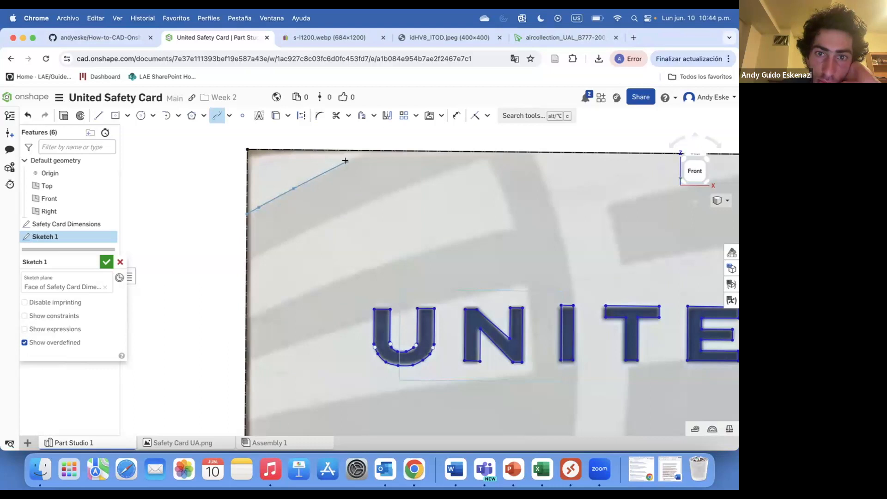
{"action": "left_click", "coordinate": [346, 162]}
{"action": "left_click", "coordinate": [371, 150]}
{"action": "key", "text": "Escape"}
{"action": "left_click", "coordinate": [246, 261]}
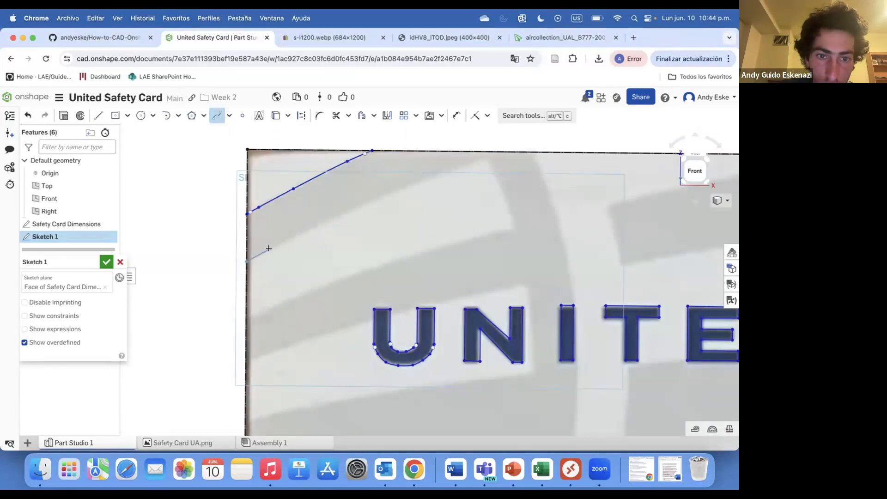
{"action": "double_click", "coordinate": [486, 157]}
Trace both edges of the second grey background band with splines from the card's left edge to the vertical grey arc
{"action": "left_click", "coordinate": [246, 316]}
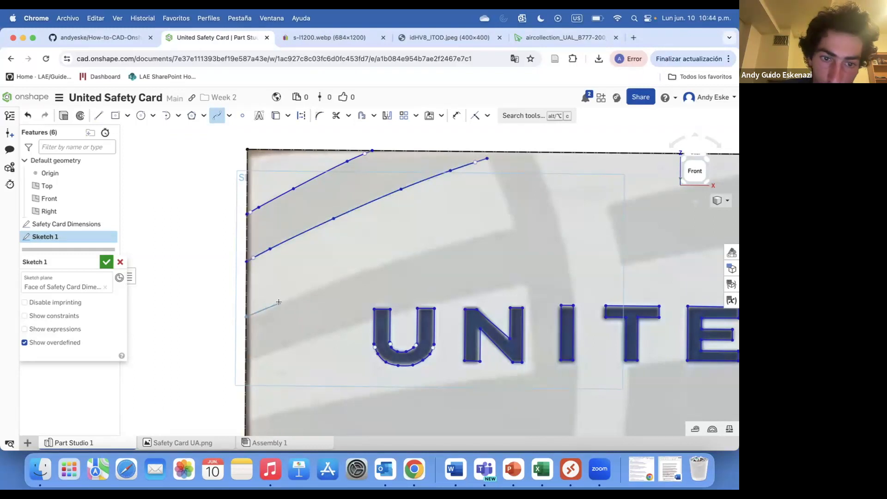
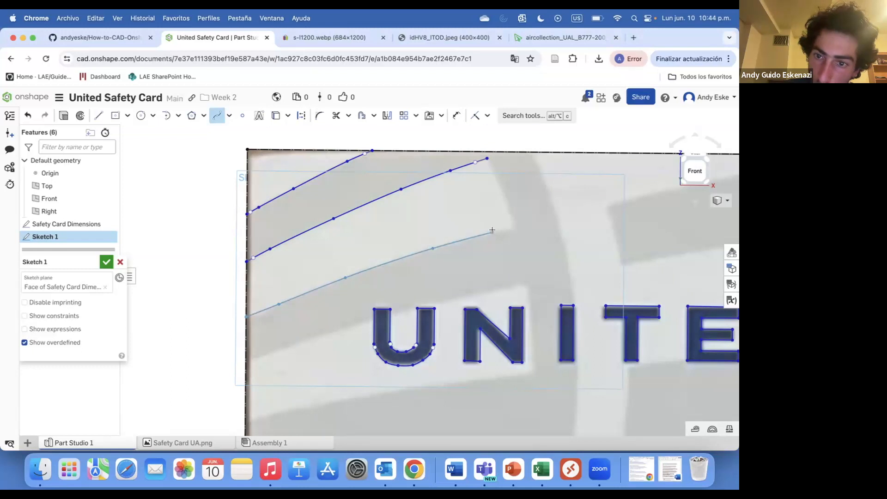
{"action": "double_click", "coordinate": [516, 226]}
{"action": "left_click", "coordinate": [246, 361]}
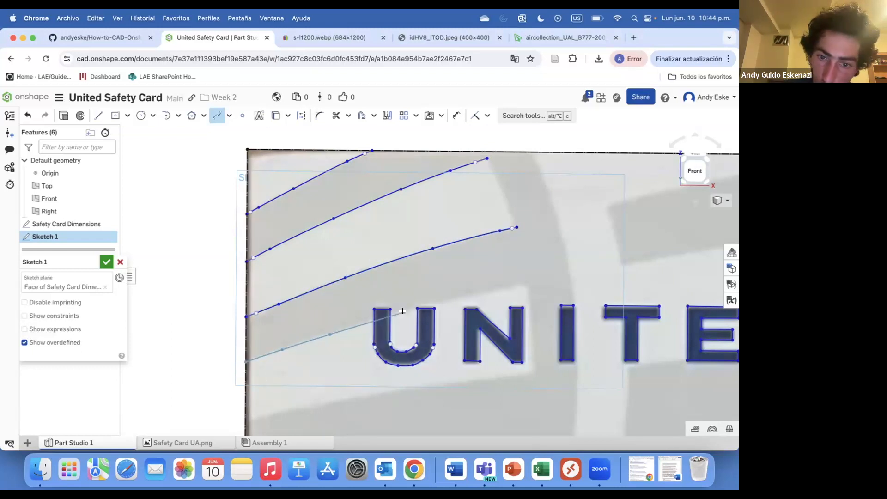
{"action": "double_click", "coordinate": [525, 284]}
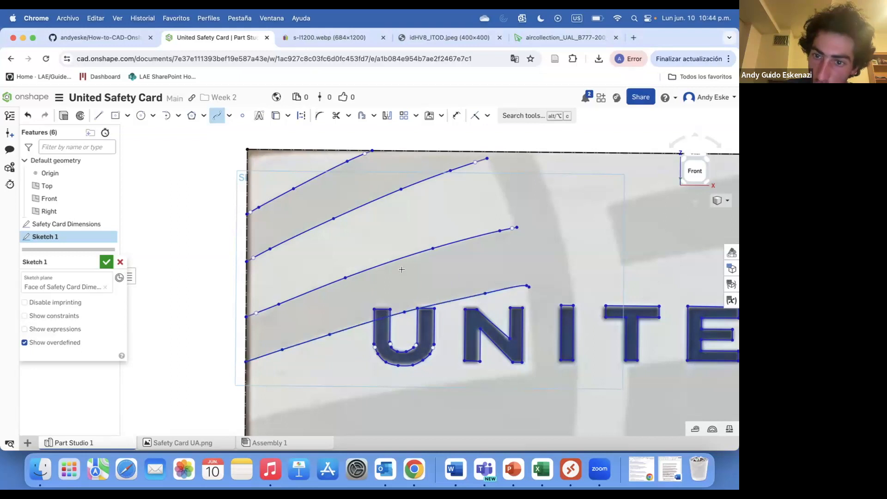
Trace both edges of the third grey background band, between UNITED and the Safety Card title, with splines from the card's left edge
{"action": "scroll", "coordinate": [393, 323], "scroll_direction": "down", "scroll_amount": 2}
{"action": "left_click", "coordinate": [226, 378]}
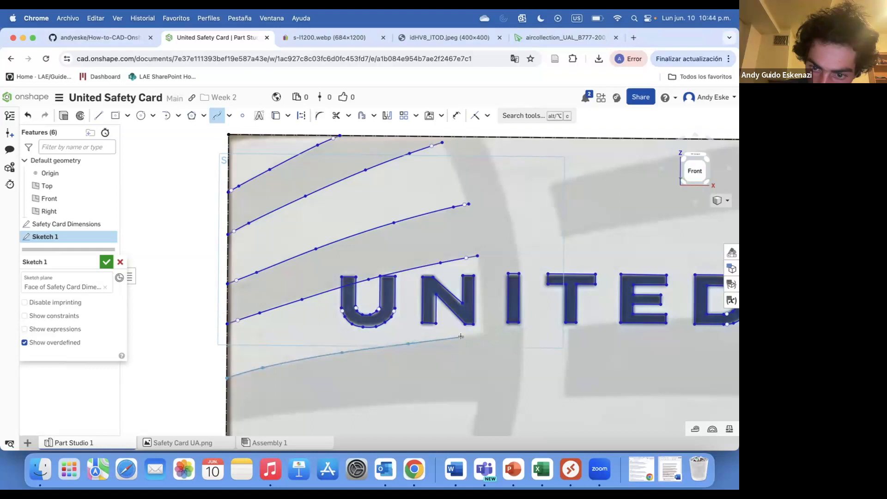
{"action": "left_click", "coordinate": [484, 333]}
{"action": "scroll", "coordinate": [461, 327], "scroll_direction": "down", "scroll_amount": 6}
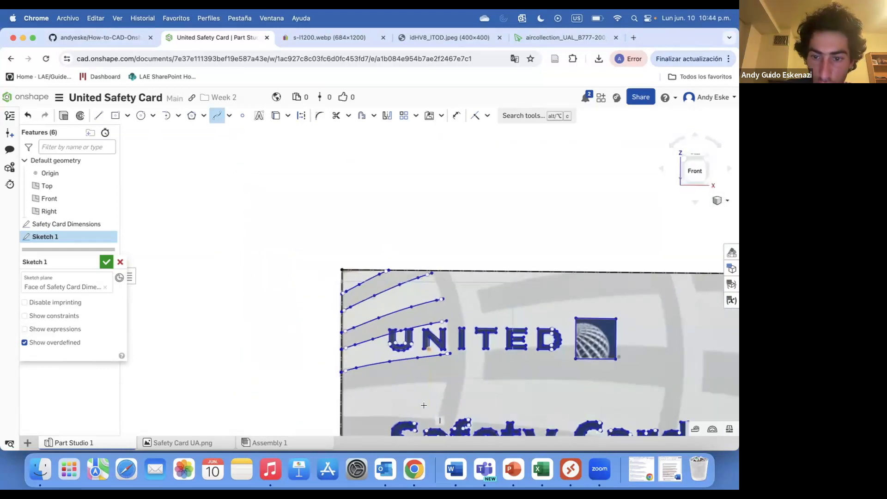
{"action": "scroll", "coordinate": [358, 393], "scroll_direction": "up", "scroll_amount": 5}
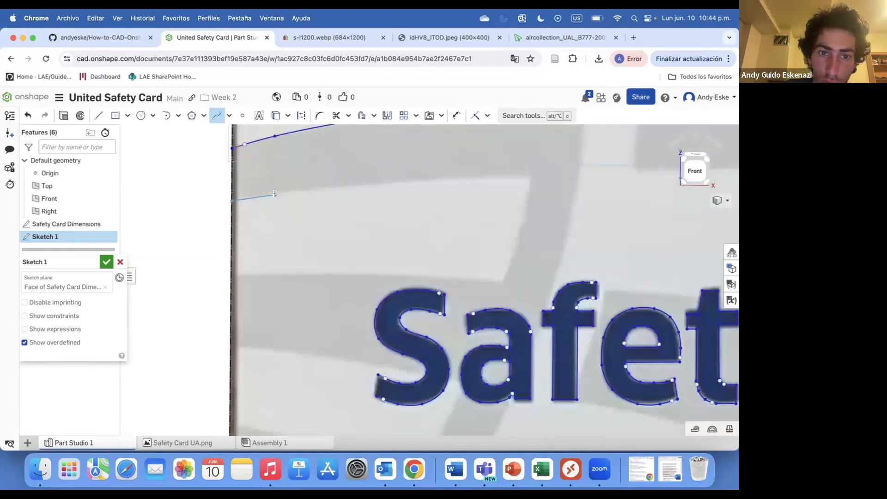
{"action": "double_click", "coordinate": [530, 175]}
Trace both edges of the fourth grey background band, which passes behind the S of Safety, with splines from the card's left edge
{"action": "left_click", "coordinate": [232, 275]}
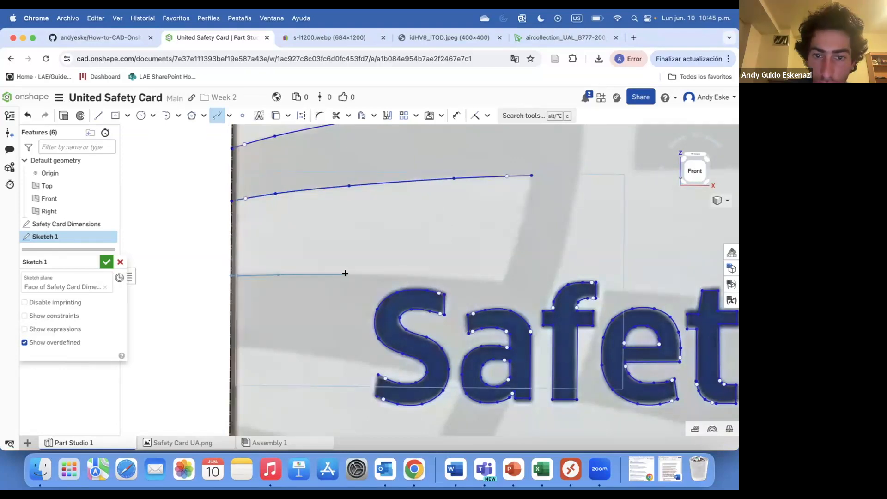
{"action": "double_click", "coordinate": [501, 280]}
{"action": "scroll", "coordinate": [415, 300], "scroll_direction": "down", "scroll_amount": 3}
{"action": "scroll", "coordinate": [314, 300], "scroll_direction": "up", "scroll_amount": 3}
{"action": "left_click", "coordinate": [299, 288]}
{"action": "scroll", "coordinate": [388, 294], "scroll_direction": "up", "scroll_amount": 5}
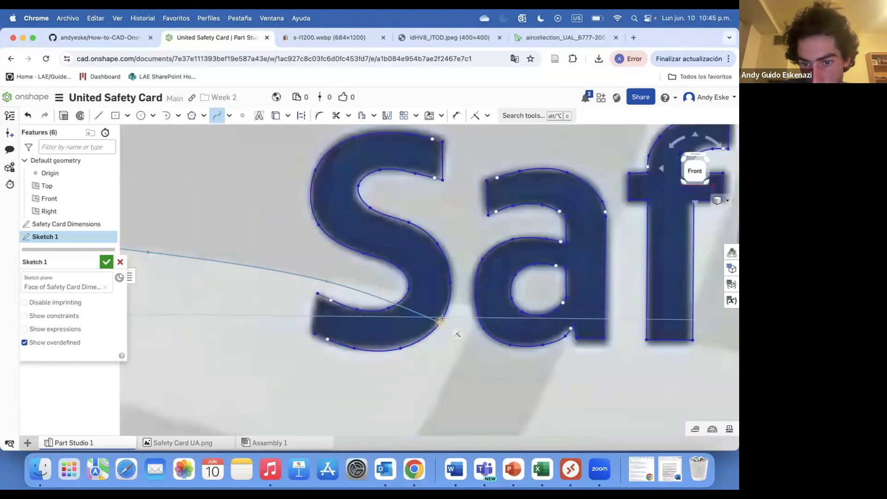
{"action": "double_click", "coordinate": [484, 307]}
Trace both edges of the grey band below the Safety Card title and the lower edge of the small light block beneath it with splines
{"action": "scroll", "coordinate": [480, 305], "scroll_direction": "down", "scroll_amount": 5}
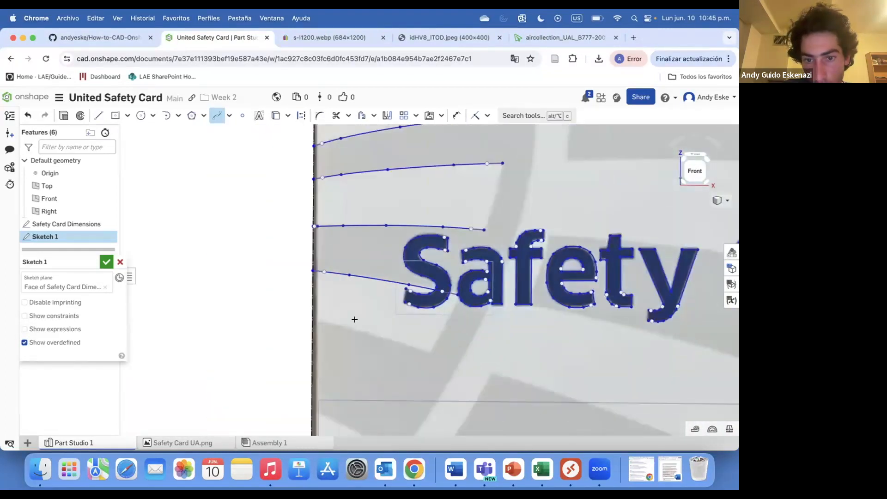
{"action": "left_click", "coordinate": [310, 319]}
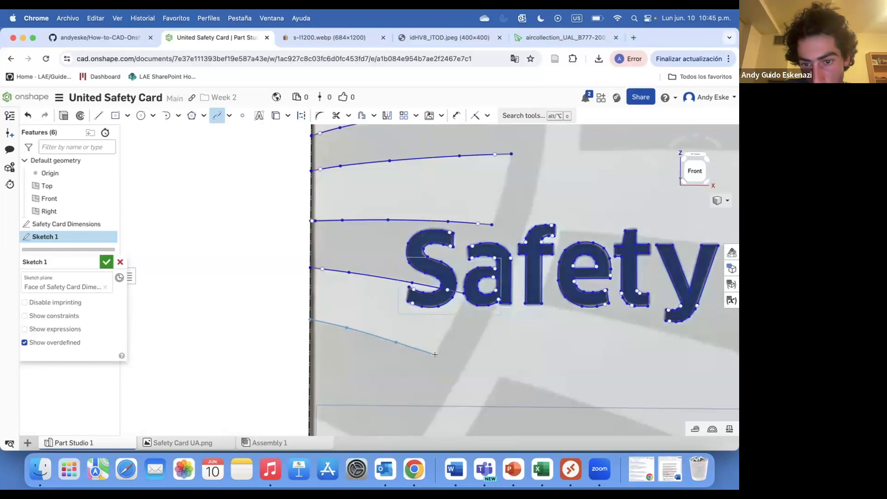
{"action": "scroll", "coordinate": [437, 343], "scroll_direction": "down", "scroll_amount": 5}
{"action": "scroll", "coordinate": [365, 319], "scroll_direction": "up", "scroll_amount": 5}
{"action": "left_click", "coordinate": [340, 306]}
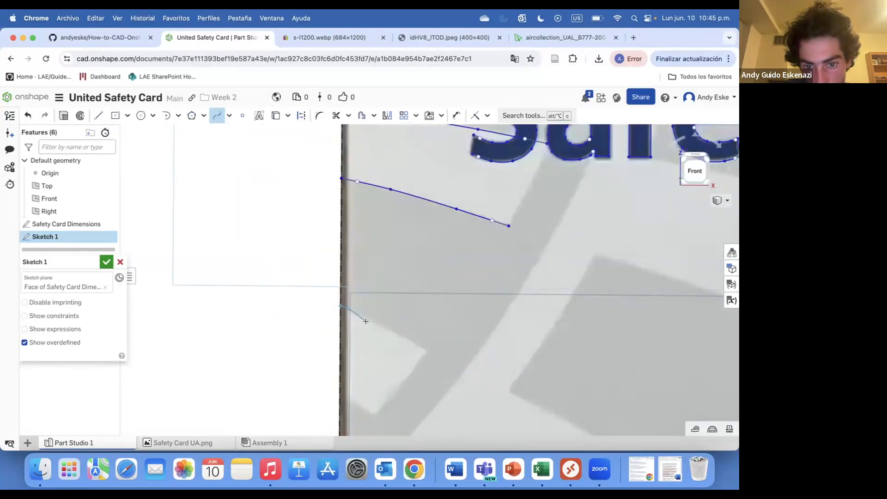
{"action": "scroll", "coordinate": [426, 350], "scroll_direction": "down", "scroll_amount": 5}
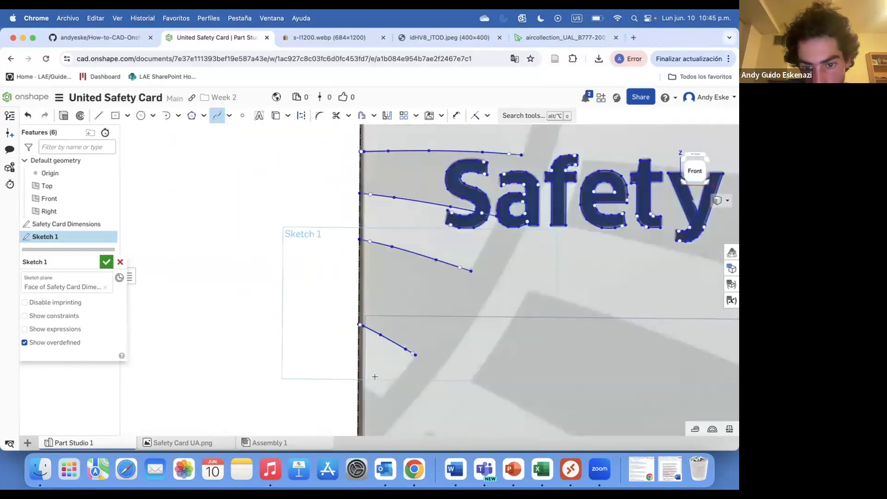
{"action": "scroll", "coordinate": [362, 364], "scroll_direction": "up", "scroll_amount": 5}
{"action": "scroll", "coordinate": [401, 394], "scroll_direction": "down", "scroll_amount": 6}
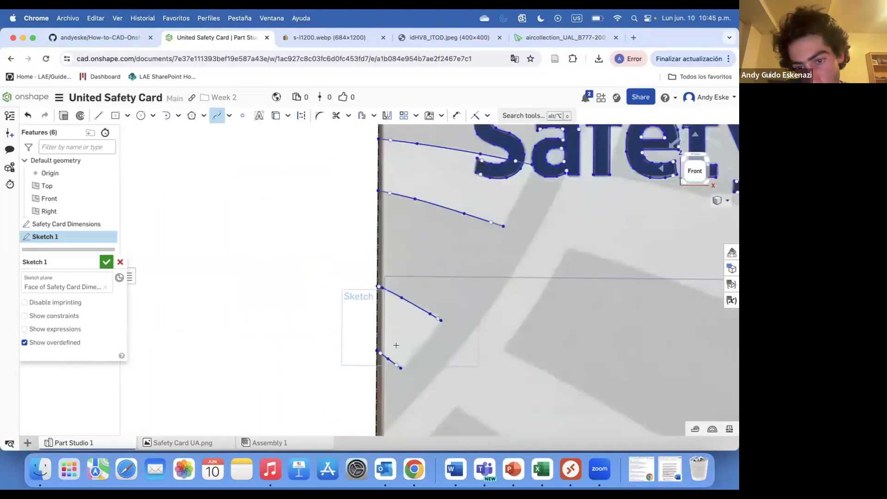
Trace the two long edges of the next light diagonal strip lower on the card with splines starting on its left edge
{"action": "scroll", "coordinate": [398, 357], "scroll_direction": "up", "scroll_amount": 3}
{"action": "scroll", "coordinate": [399, 357], "scroll_direction": "up", "scroll_amount": 4}
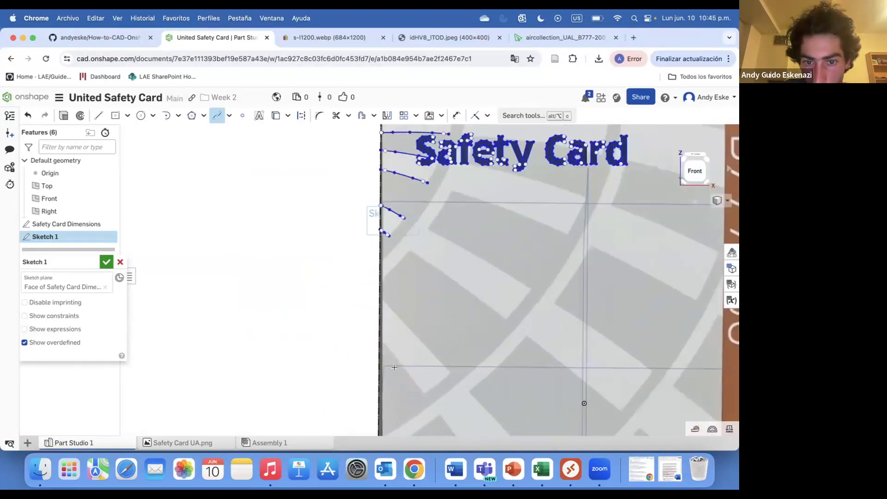
{"action": "scroll", "coordinate": [406, 319], "scroll_direction": "up", "scroll_amount": 2}
{"action": "scroll", "coordinate": [406, 319], "scroll_direction": "up", "scroll_amount": 3}
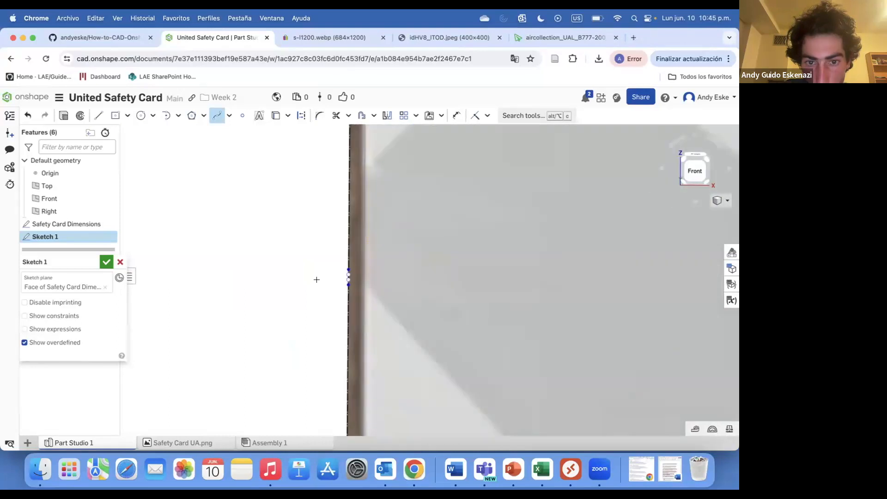
{"action": "left_click", "coordinate": [348, 276]}
{"action": "scroll", "coordinate": [413, 333], "scroll_direction": "down", "scroll_amount": 3}
{"action": "left_click", "coordinate": [463, 386]}
{"action": "scroll", "coordinate": [460, 384], "scroll_direction": "down", "scroll_amount": 3}
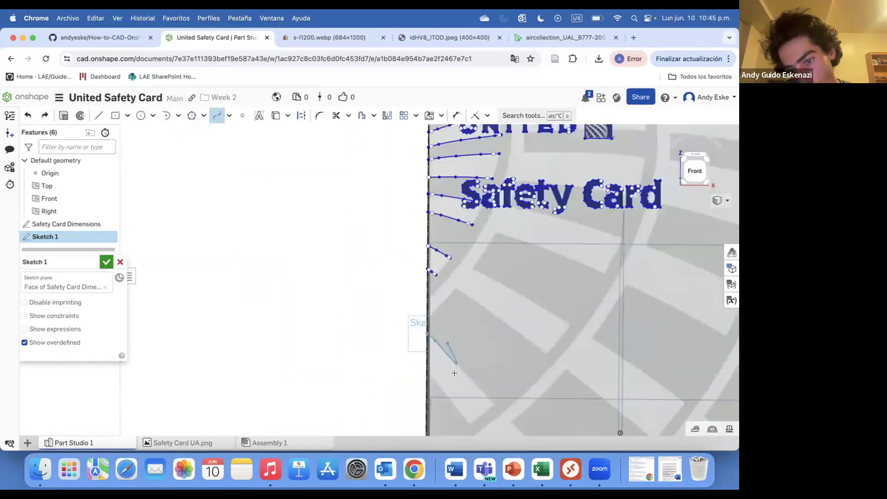
{"action": "scroll", "coordinate": [460, 384], "scroll_direction": "up", "scroll_amount": 2}
{"action": "double_click", "coordinate": [506, 411]}
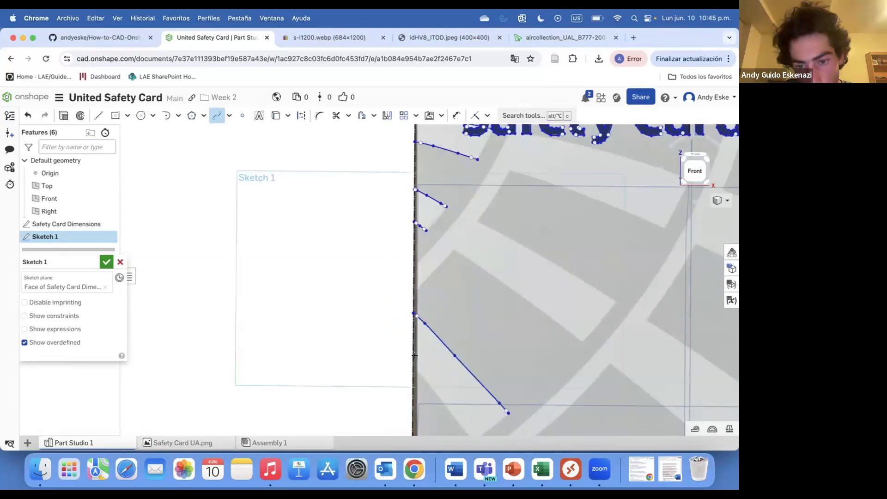
{"action": "scroll", "coordinate": [458, 421], "scroll_direction": "down", "scroll_amount": 3}
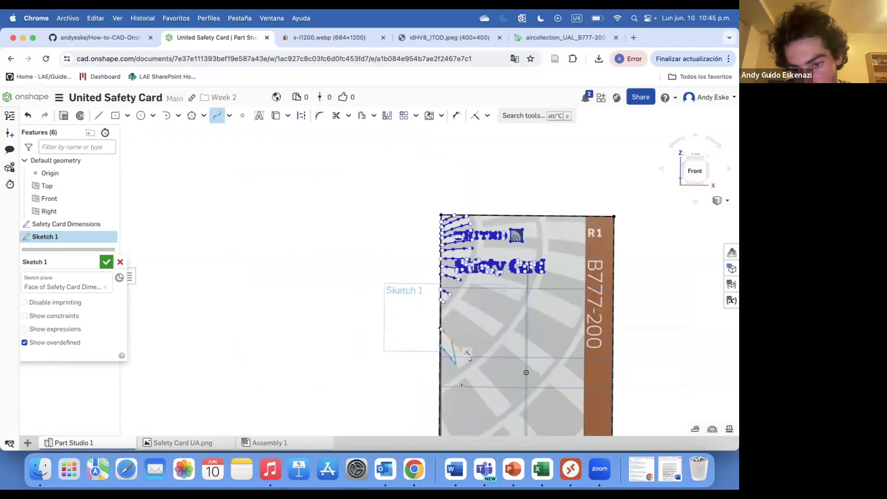
{"action": "scroll", "coordinate": [442, 302], "scroll_direction": "up", "scroll_amount": 5}
{"action": "scroll", "coordinate": [481, 254], "scroll_direction": "down", "scroll_amount": 5}
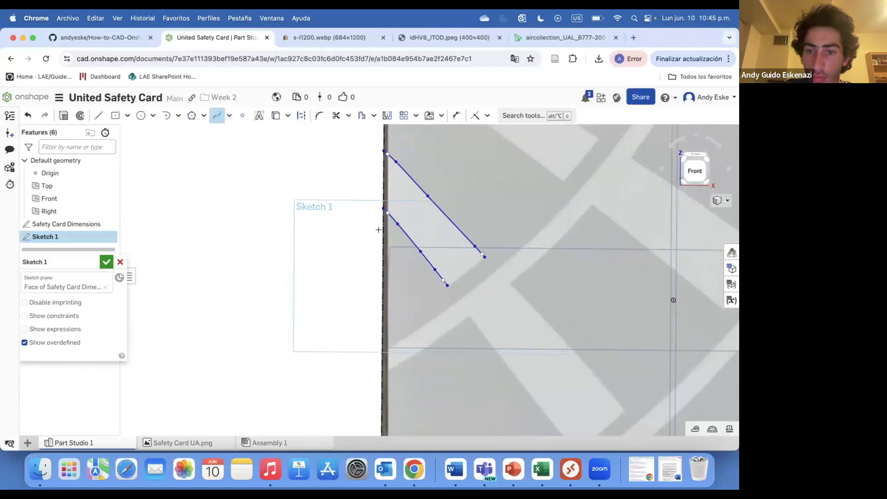
Trace the long edge and the short lower edge of the next light block on the card's left edge with splines
{"action": "scroll", "coordinate": [369, 236], "scroll_direction": "up", "scroll_amount": 7}
{"action": "left_click", "coordinate": [375, 236]}
{"action": "left_click", "coordinate": [392, 267]}
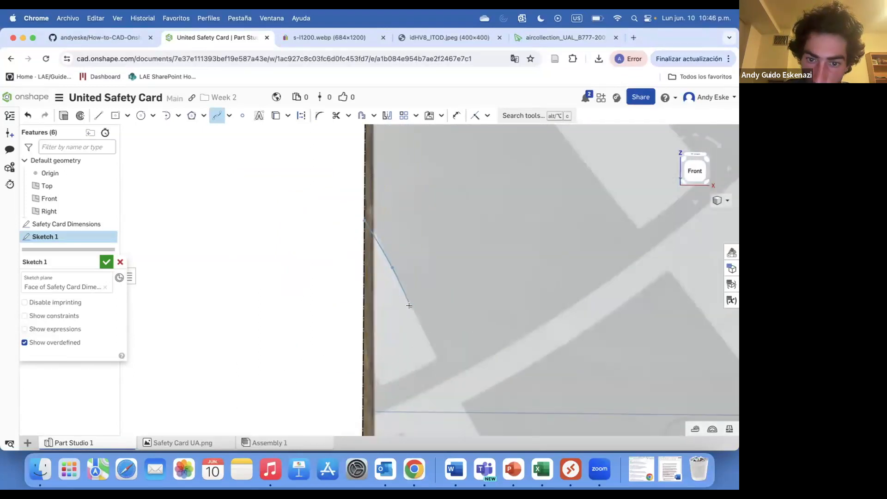
{"action": "double_click", "coordinate": [437, 357]}
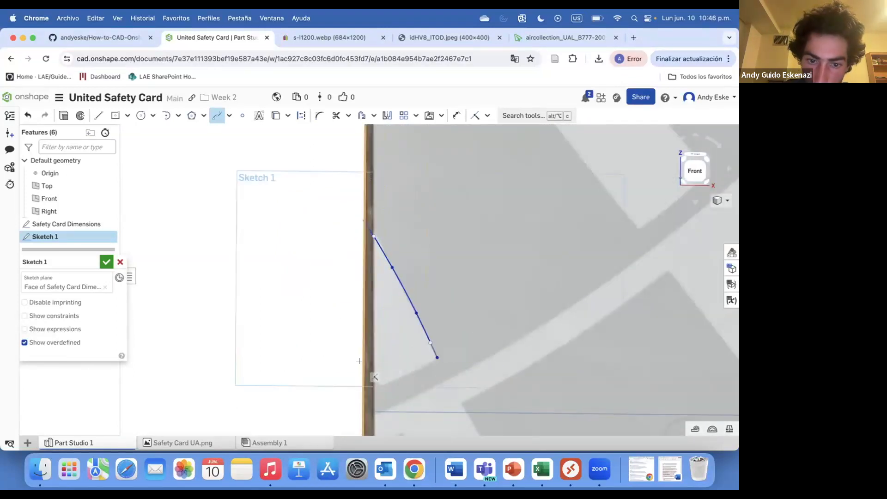
{"action": "double_click", "coordinate": [376, 382]}
Trace both long edges of the light diagonal strip below that block with splines
{"action": "scroll", "coordinate": [376, 383], "scroll_direction": "down", "scroll_amount": 5}
{"action": "scroll", "coordinate": [388, 313], "scroll_direction": "up", "scroll_amount": 4}
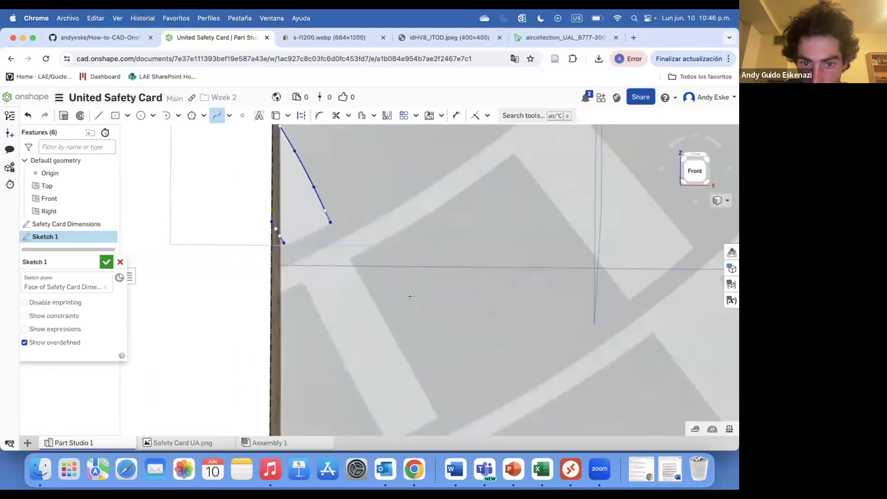
{"action": "double_click", "coordinate": [436, 415]}
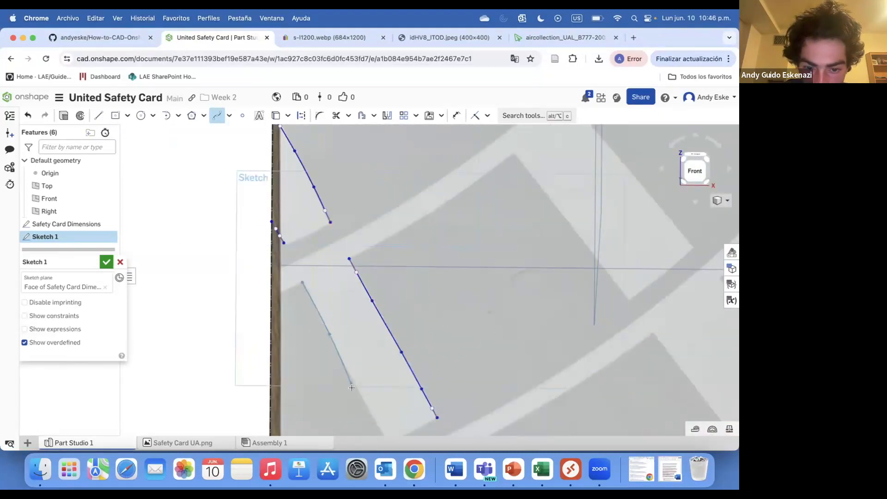
{"action": "scroll", "coordinate": [365, 382], "scroll_direction": "up", "scroll_amount": 2}
{"action": "double_click", "coordinate": [377, 361]}
Trace the right edge of the light strip reaching the card's bottom edge and both sides of the grey triangle in the lower-left corner
{"action": "scroll", "coordinate": [376, 358], "scroll_direction": "down", "scroll_amount": 2}
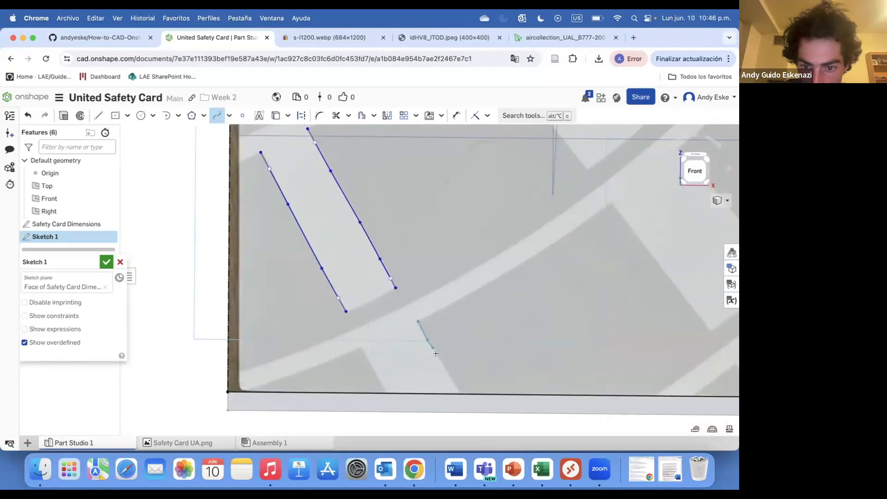
{"action": "double_click", "coordinate": [458, 393]}
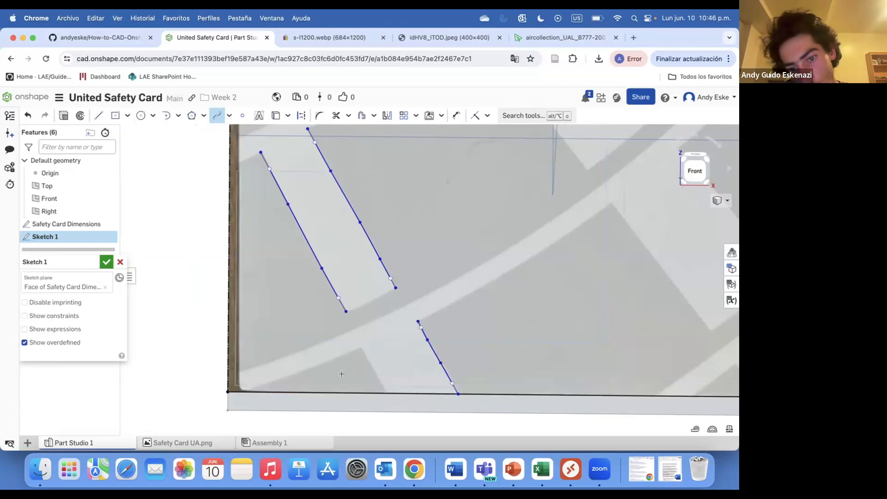
{"action": "double_click", "coordinate": [386, 390]}
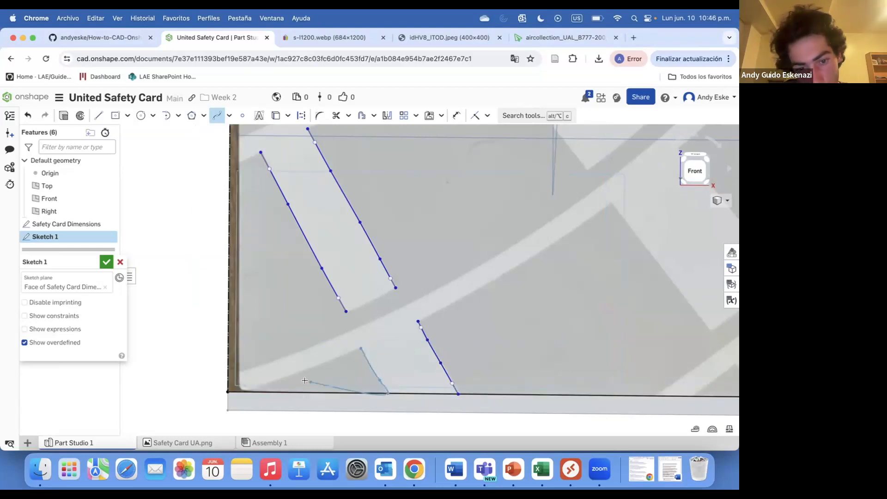
{"action": "left_click", "coordinate": [242, 390]}
{"action": "double_click", "coordinate": [311, 370]}
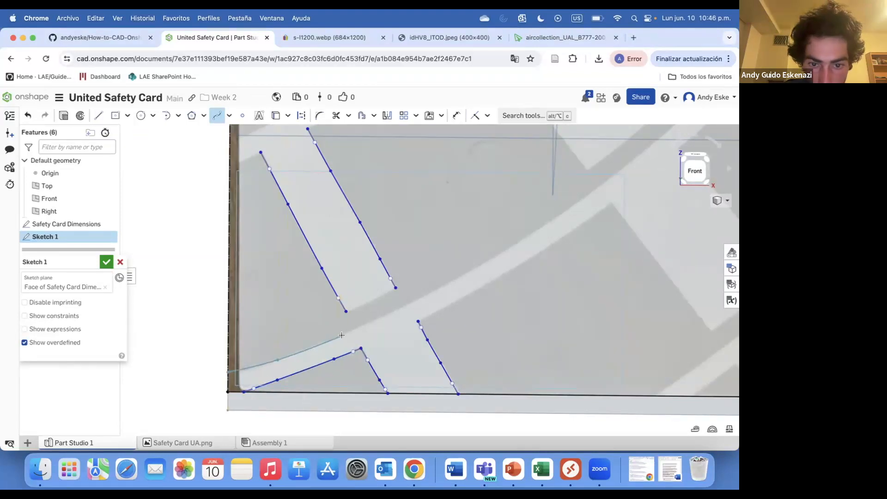
Trace the upper edge of the lowest long curved light band with a spline from the card's left edge to the brown stripe
{"action": "scroll", "coordinate": [508, 249], "scroll_direction": "down", "scroll_amount": 5}
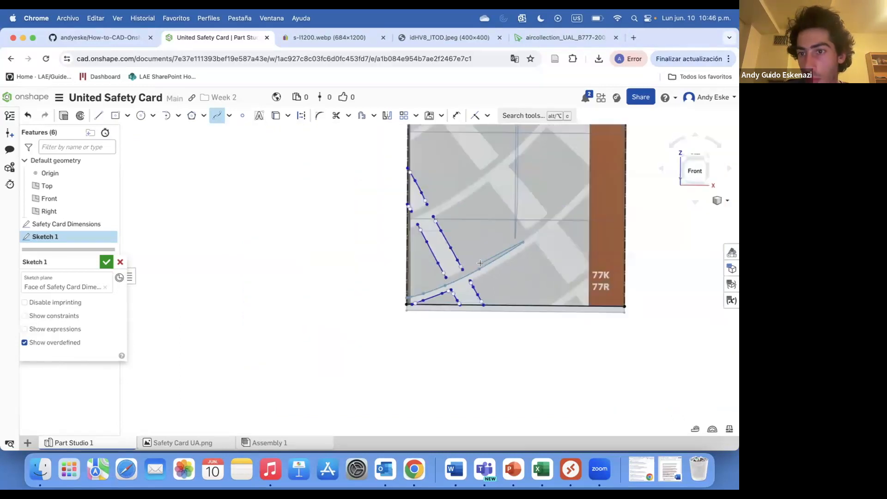
{"action": "scroll", "coordinate": [546, 233], "scroll_direction": "up", "scroll_amount": 8}
{"action": "double_click", "coordinate": [603, 177]}
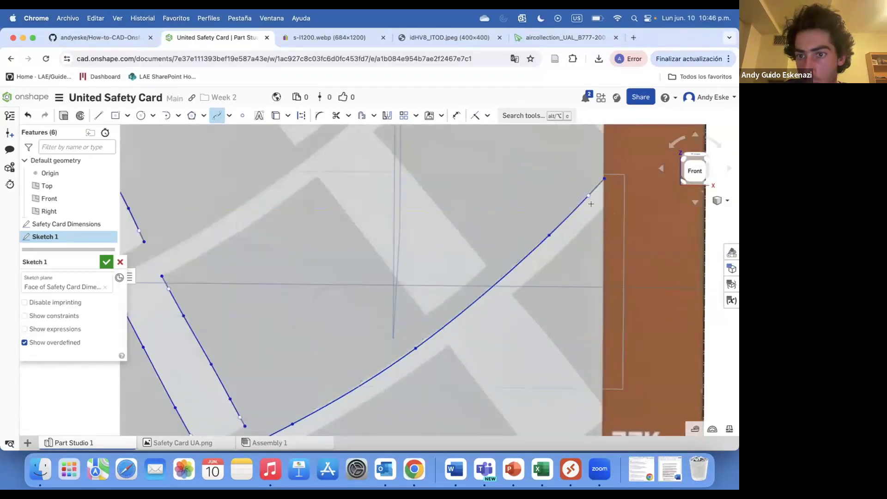
Draw a straight line along the full inner edge of the brown stripe, from the card's top to its bottom edge
{"action": "scroll", "coordinate": [486, 202], "scroll_direction": "down", "scroll_amount": 4}
{"action": "left_click", "coordinate": [98, 115]}
{"action": "left_click", "coordinate": [525, 194]}
{"action": "scroll", "coordinate": [522, 159], "scroll_direction": "up", "scroll_amount": 5}
{"action": "scroll", "coordinate": [522, 185], "scroll_direction": "down", "scroll_amount": 4}
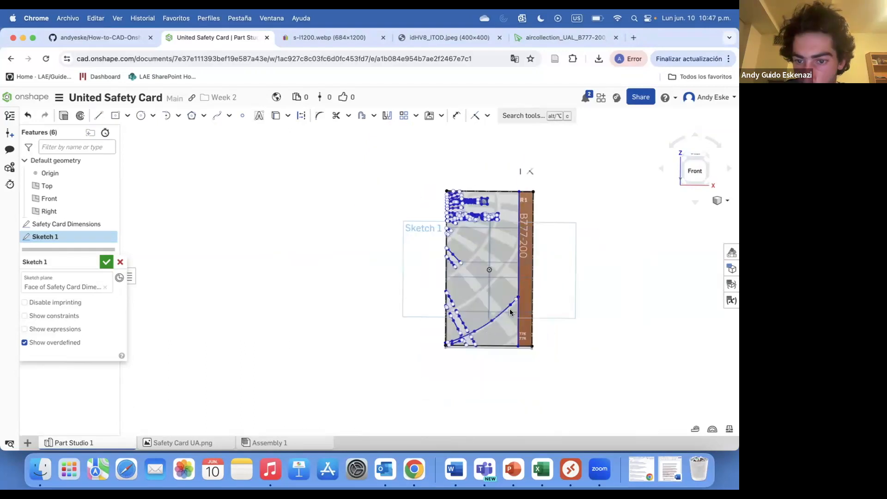
Make the upper end of the curved band's spline coincident with the line along the brown stripe
{"action": "scroll", "coordinate": [519, 259], "scroll_direction": "up", "scroll_amount": 8}
{"action": "key", "text": "u"}
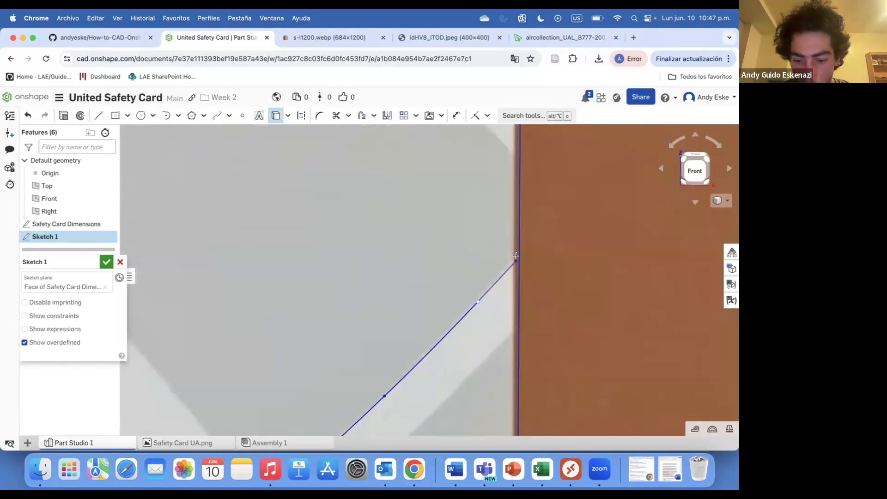
{"action": "key", "text": "i"}
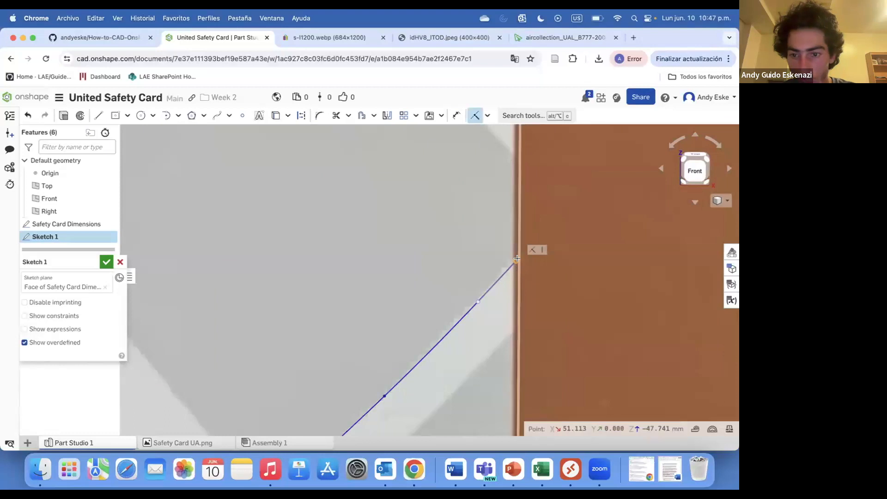
{"action": "scroll", "coordinate": [525, 273], "scroll_direction": "down", "scroll_amount": 2}
{"action": "left_click", "coordinate": [525, 267]}
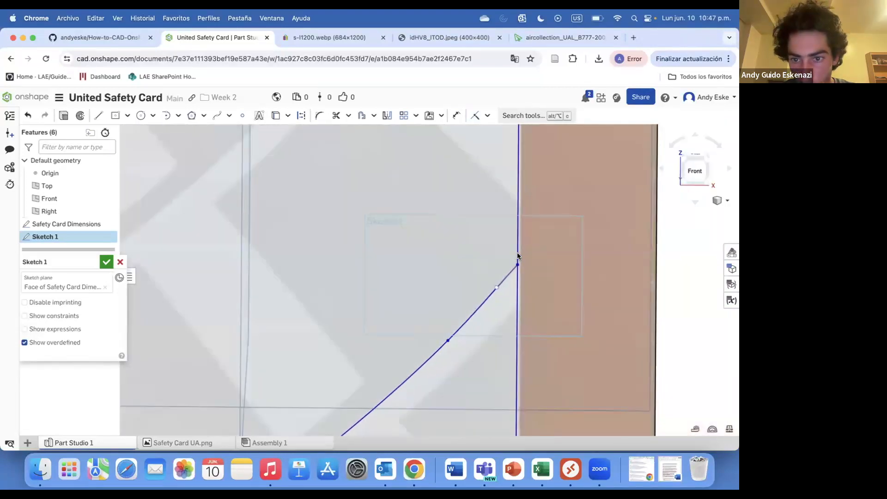
{"action": "scroll", "coordinate": [517, 249], "scroll_direction": "down", "scroll_amount": 1}
{"action": "scroll", "coordinate": [516, 249], "scroll_direction": "down", "scroll_amount": 3}
{"action": "scroll", "coordinate": [257, 365], "scroll_direction": "up", "scroll_amount": 5}
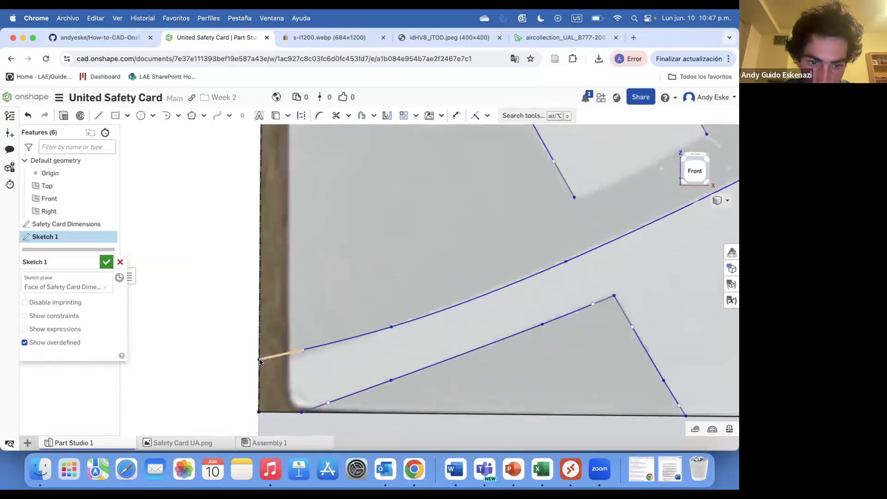
{"action": "scroll", "coordinate": [337, 304], "scroll_direction": "down", "scroll_amount": 4}
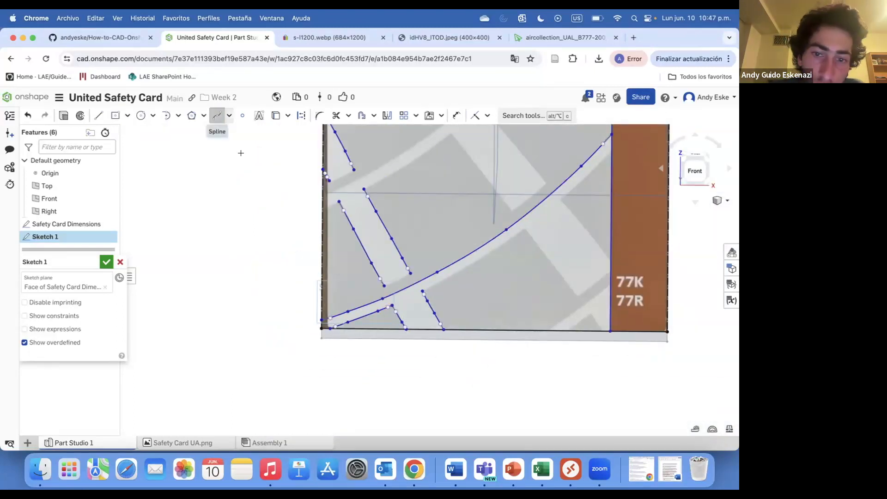
Trace the upper edge of the light band in the lower-right corner from the card's bottom edge to the brown stripe with a spline
{"action": "left_click", "coordinate": [217, 115]}
{"action": "scroll", "coordinate": [561, 320], "scroll_direction": "up", "scroll_amount": 5}
{"action": "scroll", "coordinate": [583, 301], "scroll_direction": "down", "scroll_amount": 5}
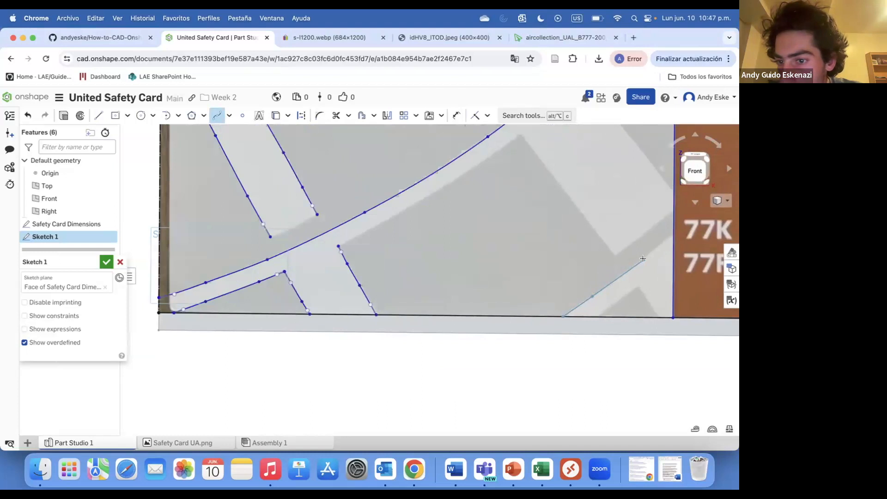
{"action": "double_click", "coordinate": [674, 233]}
Trace both sides of the small grey triangle on the card's bottom edge beside the brown stripe with splines
{"action": "left_click", "coordinate": [597, 317]}
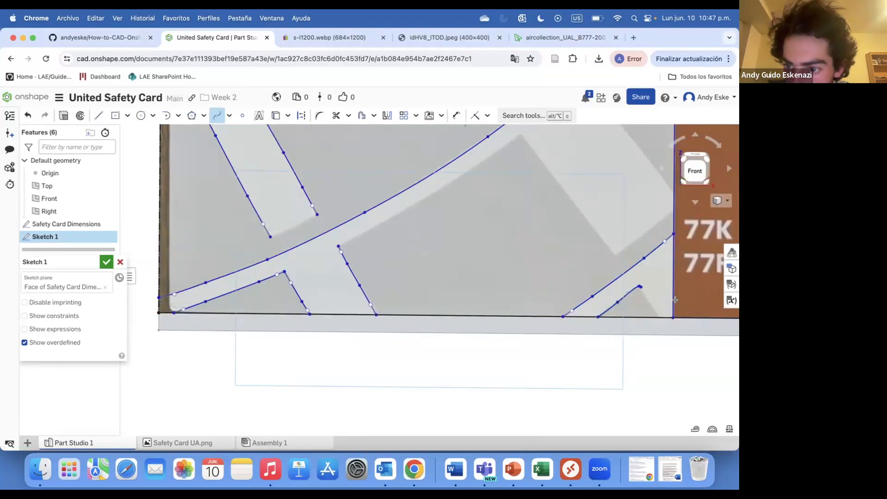
{"action": "scroll", "coordinate": [652, 297], "scroll_direction": "up", "scroll_amount": 5}
{"action": "double_click", "coordinate": [676, 367]}
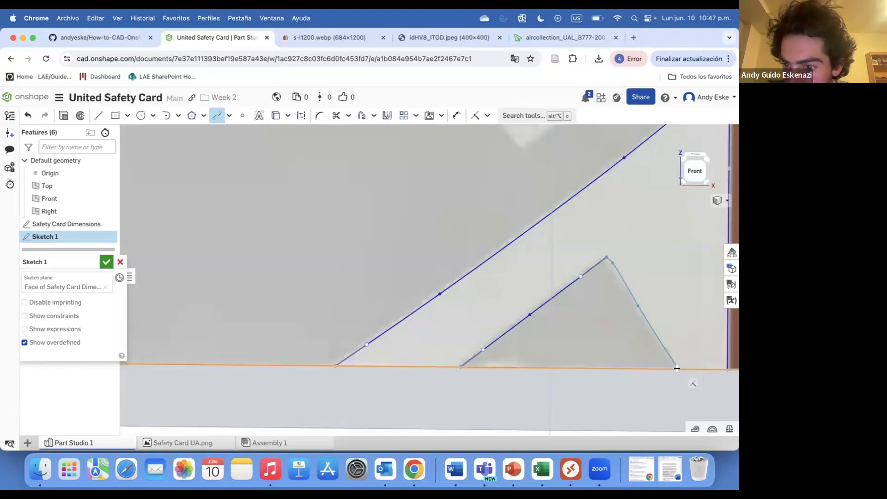
{"action": "scroll", "coordinate": [615, 272], "scroll_direction": "up", "scroll_amount": 2}
{"action": "key", "text": "Escape"}
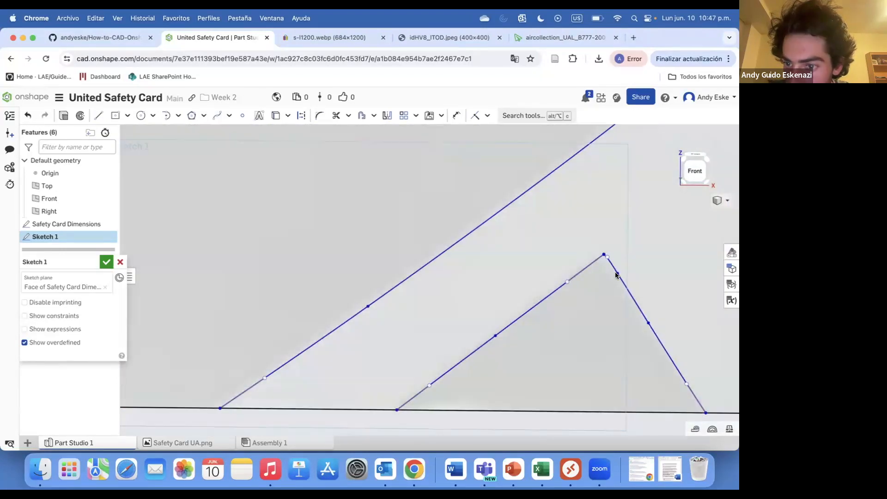
Trace the lower edge of the lowest long curved band between its two light strips and the left edge of the right-hand strip
{"action": "scroll", "coordinate": [570, 289], "scroll_direction": "down", "scroll_amount": 5}
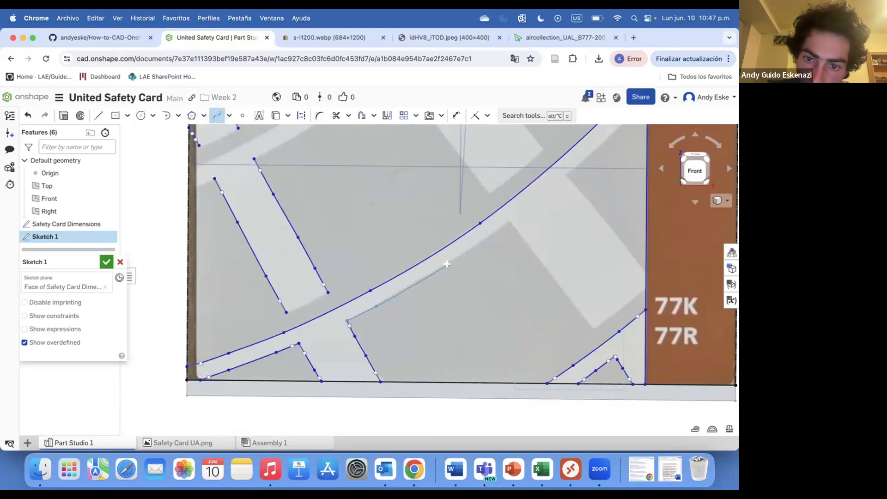
{"action": "double_click", "coordinate": [507, 221]}
{"action": "scroll", "coordinate": [508, 221], "scroll_direction": "up", "scroll_amount": 3}
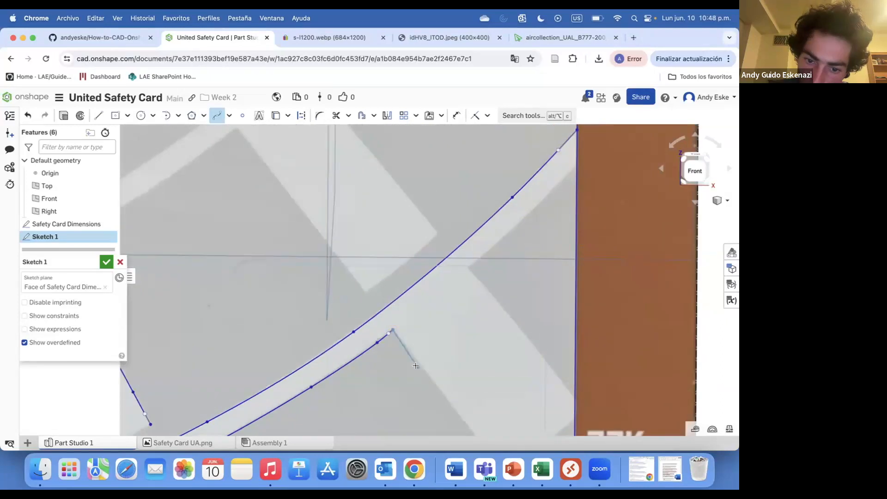
{"action": "scroll", "coordinate": [462, 420], "scroll_direction": "down", "scroll_amount": 3}
{"action": "scroll", "coordinate": [503, 369], "scroll_direction": "up", "scroll_amount": 3}
{"action": "double_click", "coordinate": [510, 370]}
Trace the remaining lower edge of the lowest long curved band up to the brown stripe and the right edge of the adjoining light strip
{"action": "scroll", "coordinate": [512, 377], "scroll_direction": "down", "scroll_amount": 2}
{"action": "scroll", "coordinate": [500, 266], "scroll_direction": "up", "scroll_amount": 3}
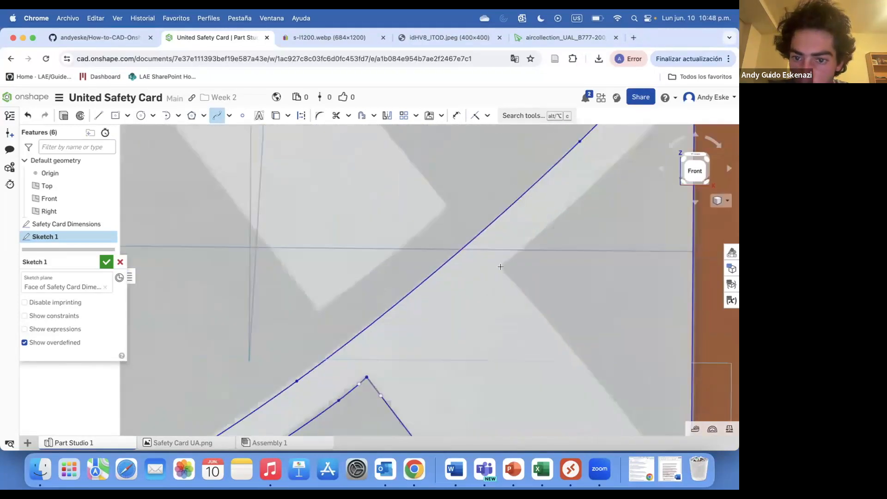
{"action": "left_click", "coordinate": [636, 140]}
{"action": "scroll", "coordinate": [637, 147], "scroll_direction": "down", "scroll_amount": 3}
{"action": "scroll", "coordinate": [640, 157], "scroll_direction": "up", "scroll_amount": 3}
{"action": "double_click", "coordinate": [641, 160]}
{"action": "scroll", "coordinate": [641, 161], "scroll_direction": "down", "scroll_amount": 5}
{"action": "left_click", "coordinate": [557, 219]}
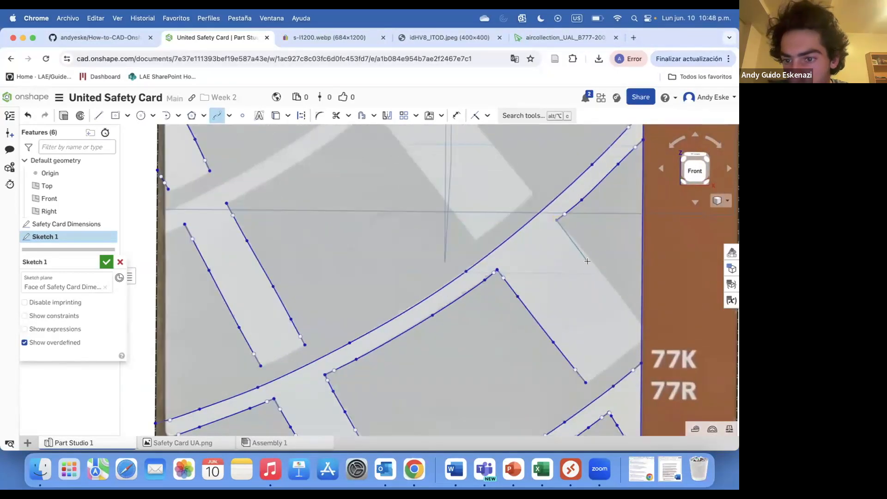
{"action": "left_click", "coordinate": [625, 304]}
{"action": "double_click", "coordinate": [640, 323]}
Trace the upper edge of the next long curved light band with a spline from the card's left edge to the brown stripe beside B777-200
{"action": "scroll", "coordinate": [640, 323], "scroll_direction": "down", "scroll_amount": 5}
{"action": "scroll", "coordinate": [355, 300], "scroll_direction": "up", "scroll_amount": 6}
{"action": "left_click", "coordinate": [348, 306]}
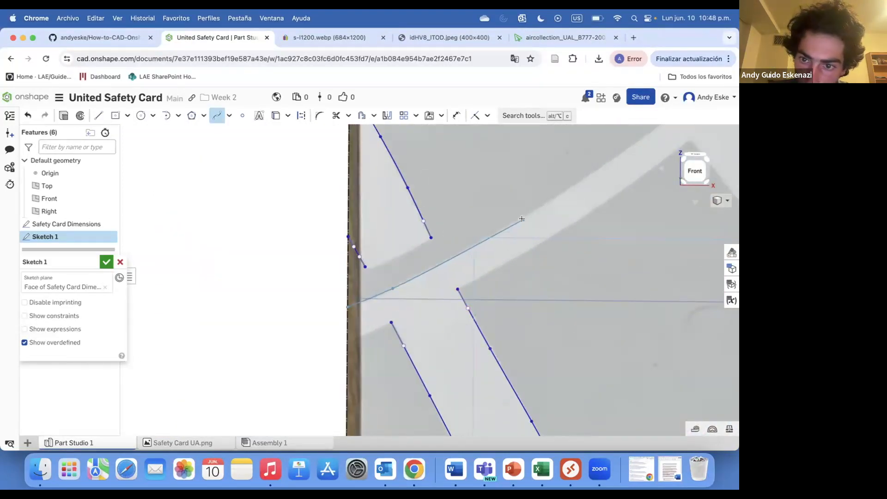
{"action": "left_click", "coordinate": [522, 219]}
{"action": "scroll", "coordinate": [527, 220], "scroll_direction": "down", "scroll_amount": 6}
{"action": "scroll", "coordinate": [591, 189], "scroll_direction": "up", "scroll_amount": 3}
{"action": "left_click", "coordinate": [520, 227]}
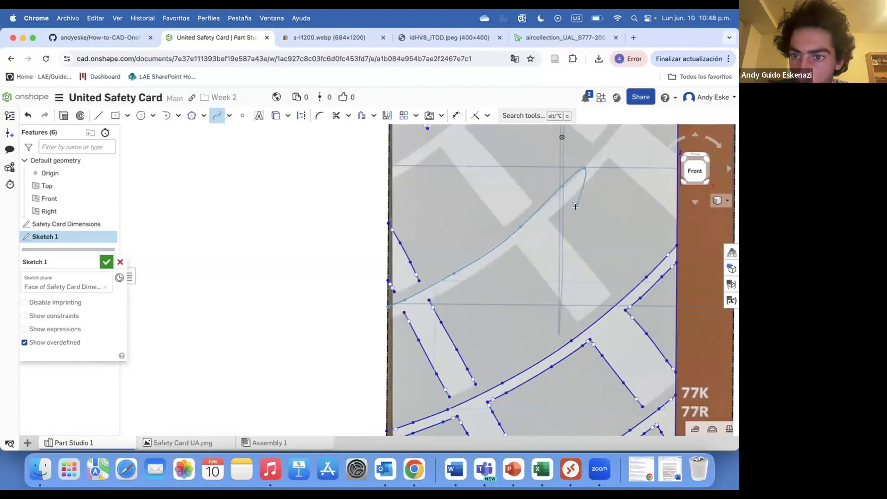
{"action": "scroll", "coordinate": [589, 169], "scroll_direction": "up", "scroll_amount": 2}
{"action": "scroll", "coordinate": [610, 174], "scroll_direction": "up", "scroll_amount": 2}
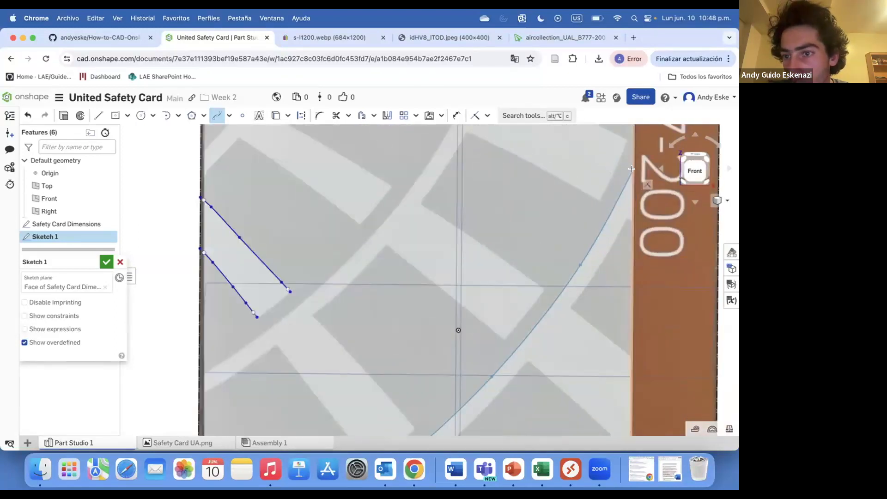
{"action": "scroll", "coordinate": [465, 251], "scroll_direction": "down", "scroll_amount": 5}
{"action": "scroll", "coordinate": [473, 252], "scroll_direction": "up", "scroll_amount": 3}
{"action": "left_click", "coordinate": [473, 252]}
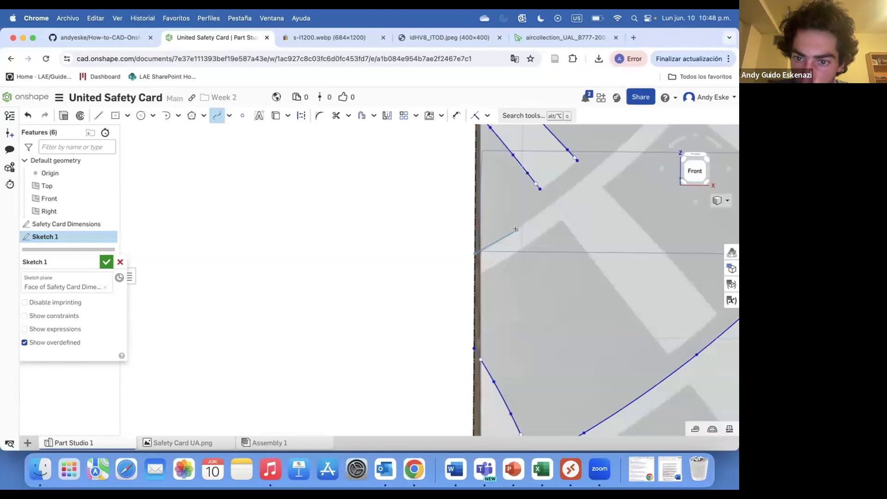
{"action": "left_click", "coordinate": [588, 172]}
{"action": "scroll", "coordinate": [588, 172], "scroll_direction": "down", "scroll_amount": 5}
{"action": "scroll", "coordinate": [628, 130], "scroll_direction": "up", "scroll_amount": 4}
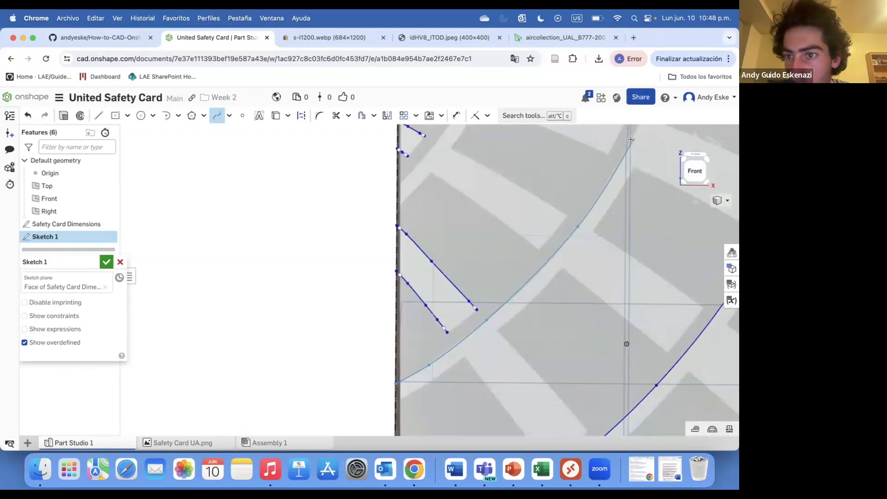
{"action": "key", "text": "super+z"}
Trace the upper edge of the third long curved band with a spline from the card's left edge, through Card, to its top edge
{"action": "left_click", "coordinate": [217, 115]}
{"action": "left_click", "coordinate": [396, 383]}
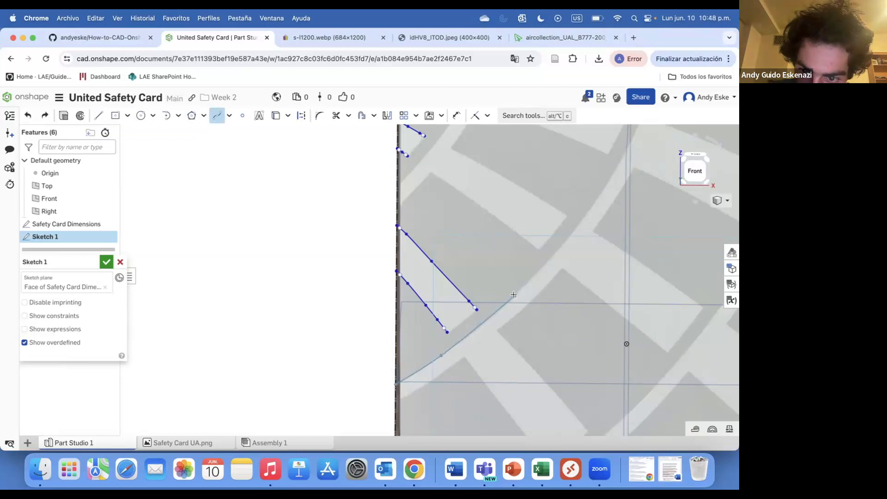
{"action": "left_click", "coordinate": [574, 227]}
{"action": "scroll", "coordinate": [574, 226], "scroll_direction": "down", "scroll_amount": 5}
{"action": "scroll", "coordinate": [581, 209], "scroll_direction": "up", "scroll_amount": 5}
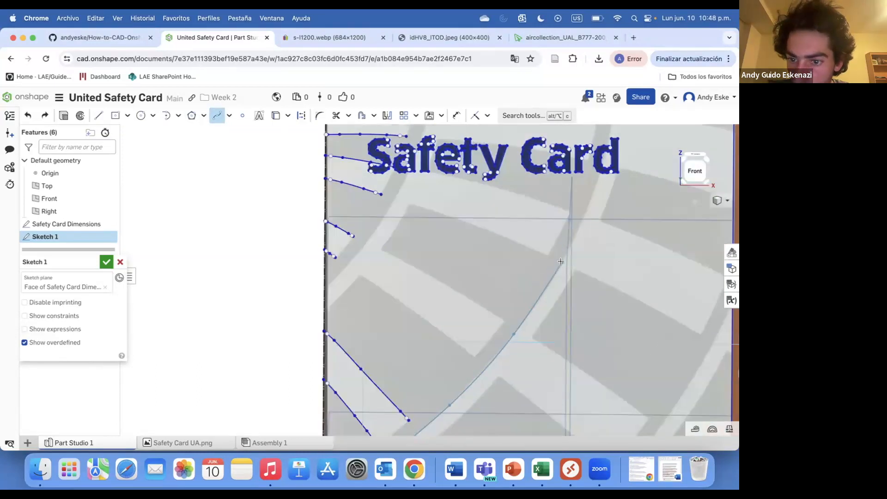
{"action": "scroll", "coordinate": [590, 198], "scroll_direction": "down", "scroll_amount": 3}
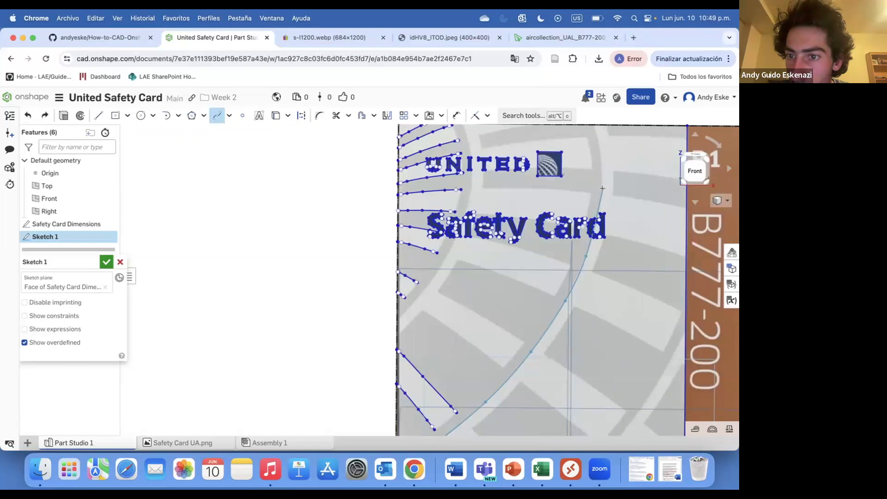
{"action": "scroll", "coordinate": [601, 203], "scroll_direction": "down", "scroll_amount": 3}
{"action": "scroll", "coordinate": [605, 208], "scroll_direction": "up", "scroll_amount": 4}
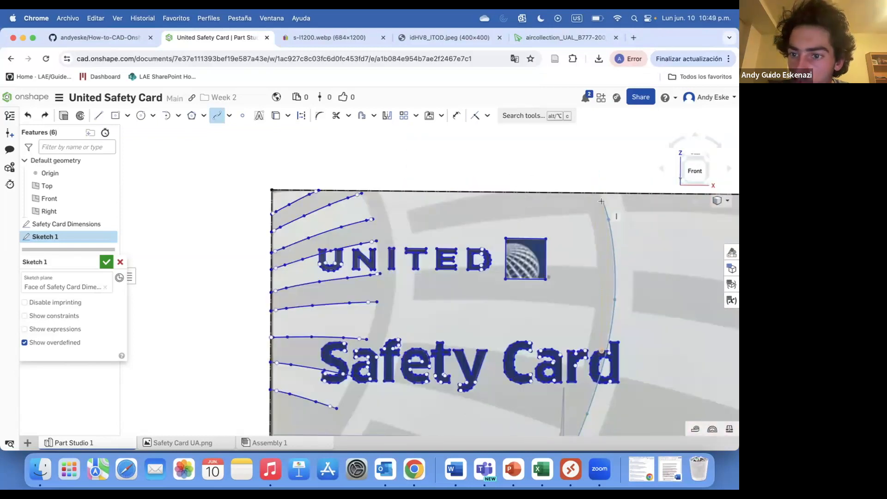
Trace the upper edge of the fourth long curved light band with a spline from the card's left edge, through Safety and UNITED, to its top edge
{"action": "scroll", "coordinate": [615, 235], "scroll_direction": "down", "scroll_amount": 3}
{"action": "scroll", "coordinate": [616, 235], "scroll_direction": "down", "scroll_amount": 2}
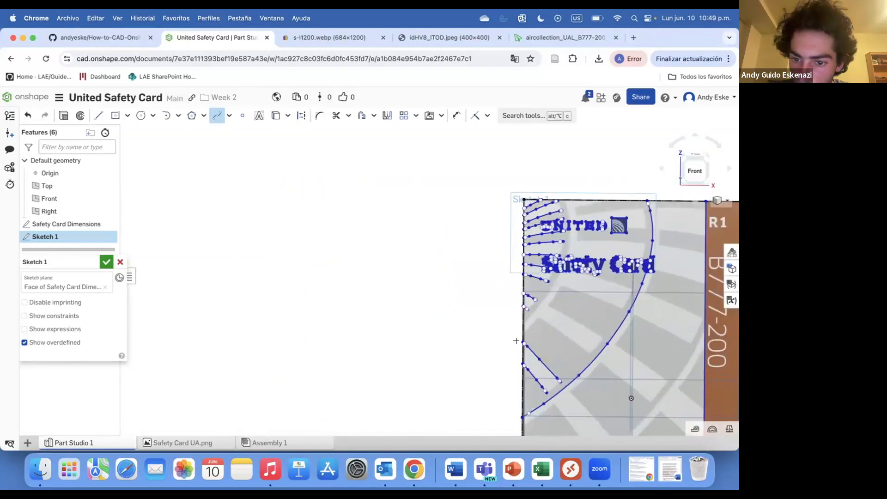
{"action": "scroll", "coordinate": [582, 222], "scroll_direction": "up", "scroll_amount": 8}
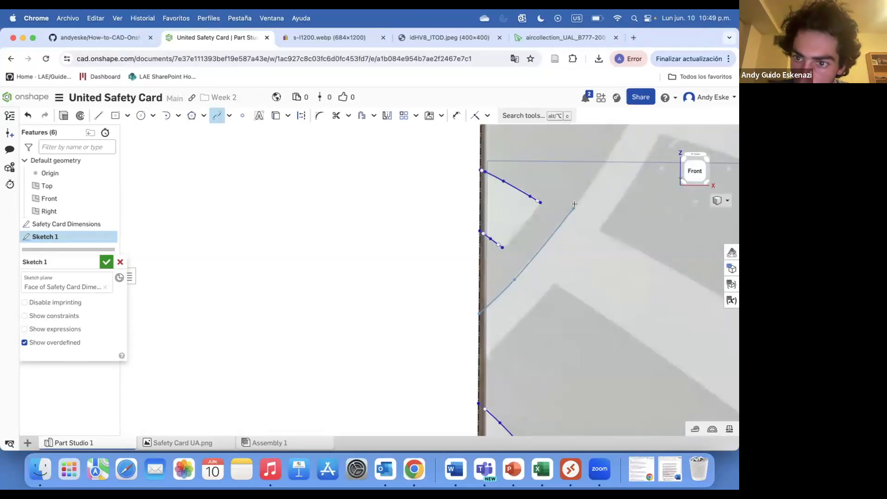
{"action": "scroll", "coordinate": [601, 169], "scroll_direction": "down", "scroll_amount": 4}
{"action": "scroll", "coordinate": [590, 240], "scroll_direction": "up", "scroll_amount": 4}
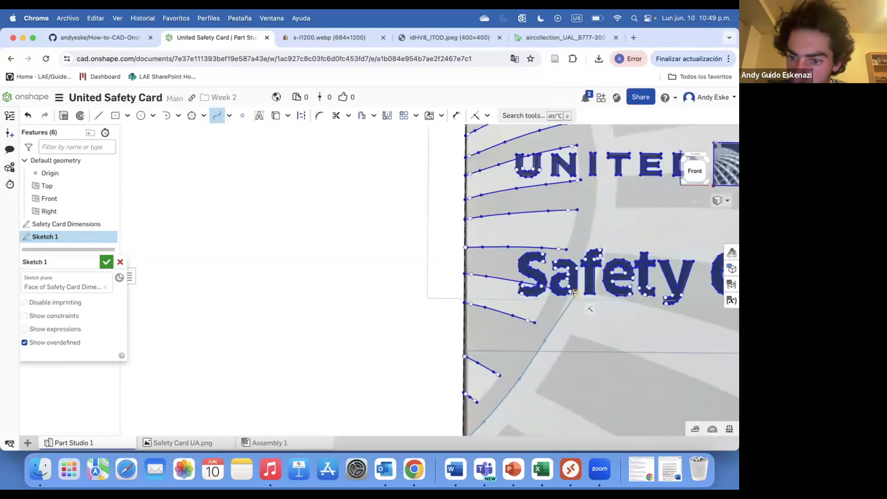
{"action": "scroll", "coordinate": [590, 240], "scroll_direction": "up", "scroll_amount": 4}
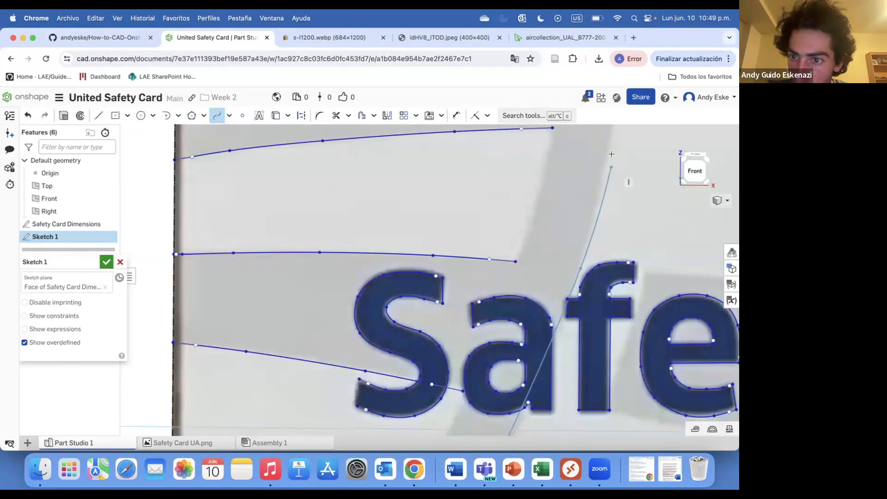
{"action": "scroll", "coordinate": [608, 155], "scroll_direction": "down", "scroll_amount": 3}
{"action": "scroll", "coordinate": [605, 185], "scroll_direction": "up", "scroll_amount": 6}
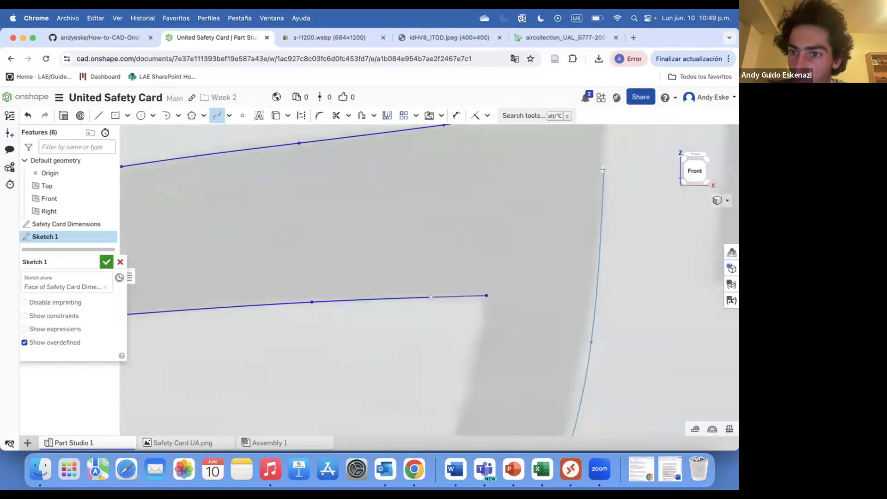
{"action": "scroll", "coordinate": [603, 197], "scroll_direction": "down", "scroll_amount": 4}
{"action": "scroll", "coordinate": [601, 166], "scroll_direction": "down", "scroll_amount": 2}
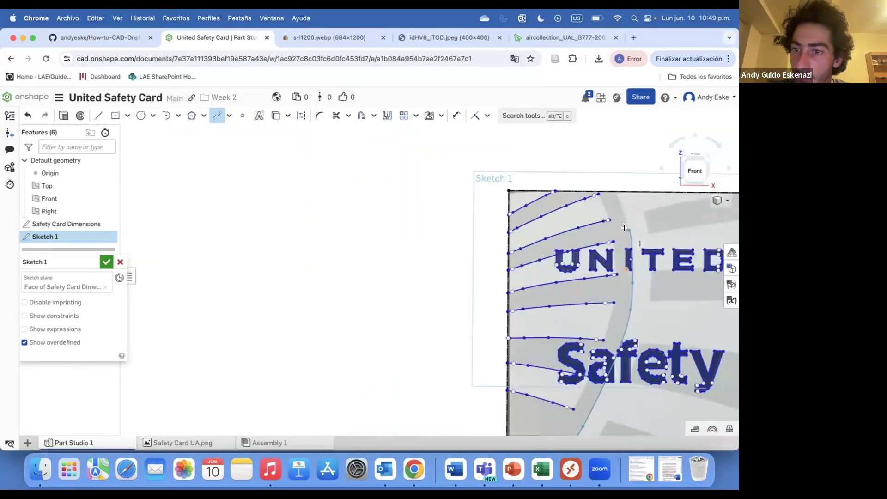
{"action": "scroll", "coordinate": [601, 145], "scroll_direction": "up", "scroll_amount": 2}
Trace the upper edge of the second-lowest long curved light band with a spline from the card's left edge to the brown stripe beside 200
{"action": "scroll", "coordinate": [578, 303], "scroll_direction": "down", "scroll_amount": 5}
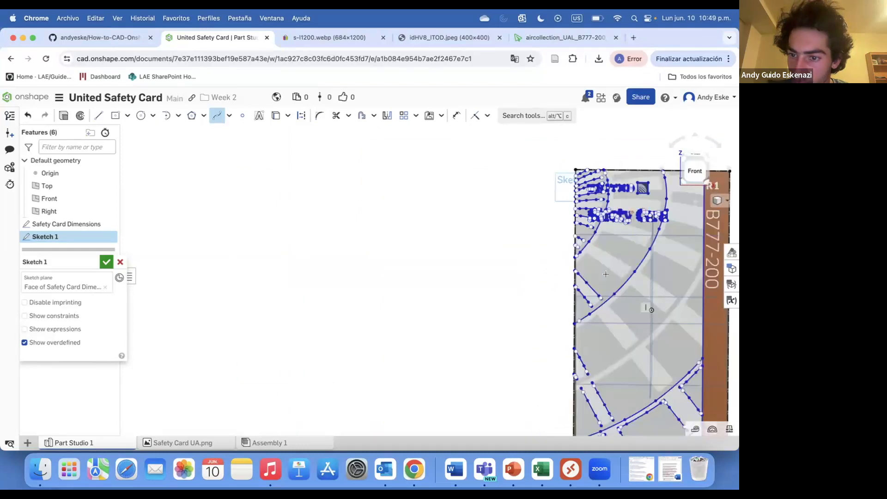
{"action": "scroll", "coordinate": [578, 303], "scroll_direction": "up", "scroll_amount": 5}
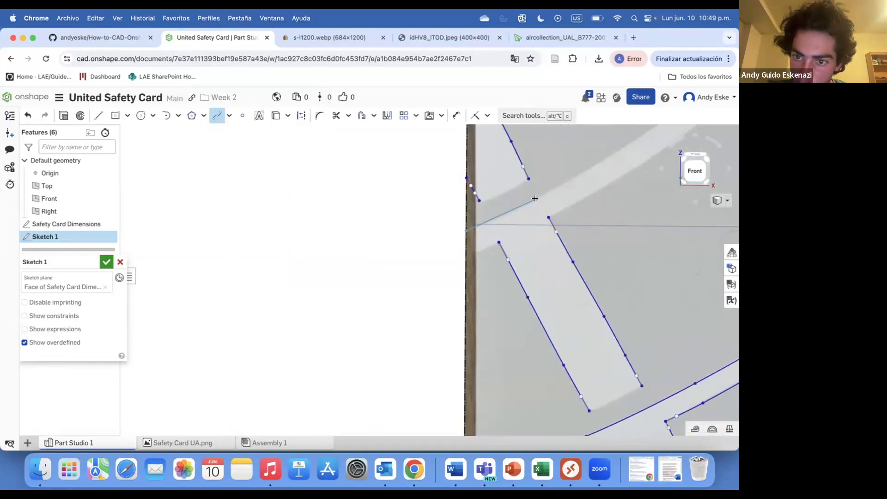
{"action": "scroll", "coordinate": [625, 145], "scroll_direction": "down", "scroll_amount": 5}
{"action": "scroll", "coordinate": [622, 154], "scroll_direction": "up", "scroll_amount": 4}
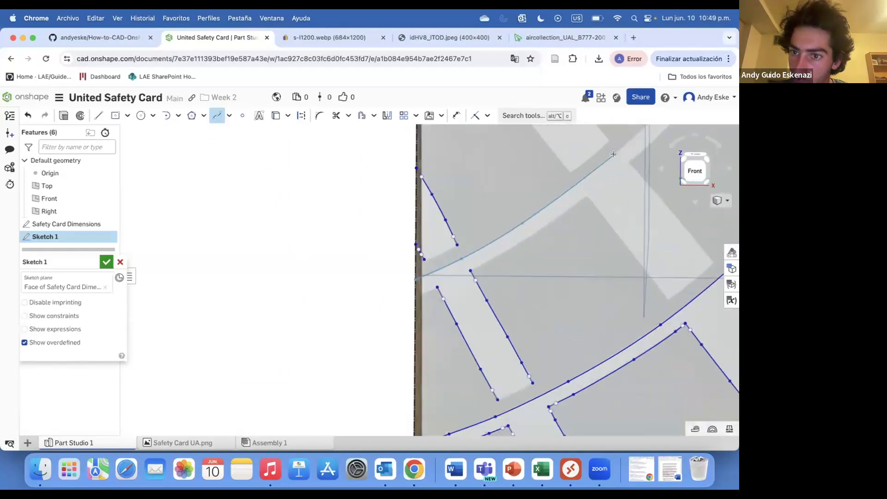
{"action": "scroll", "coordinate": [613, 154], "scroll_direction": "down", "scroll_amount": 5}
{"action": "scroll", "coordinate": [550, 271], "scroll_direction": "up", "scroll_amount": 4}
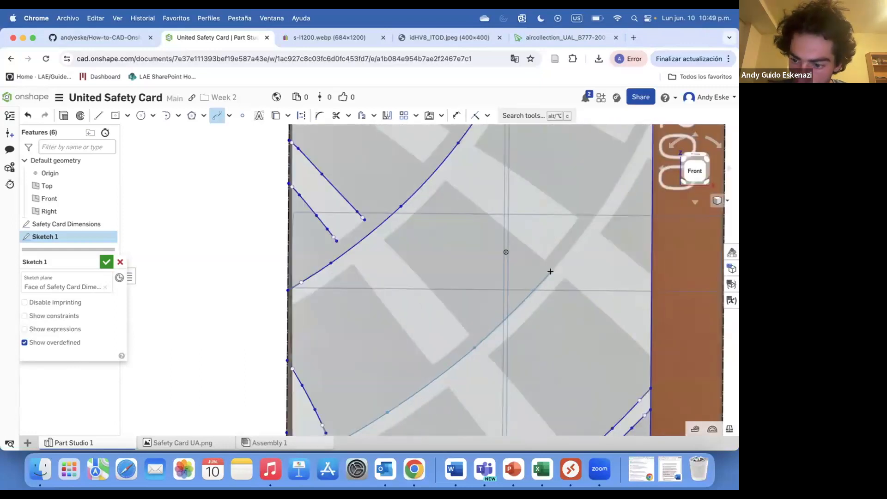
{"action": "left_click", "coordinate": [550, 271]}
{"action": "scroll", "coordinate": [568, 240], "scroll_direction": "up", "scroll_amount": 3}
{"action": "left_click", "coordinate": [626, 184]}
{"action": "scroll", "coordinate": [625, 183], "scroll_direction": "down", "scroll_amount": 5}
{"action": "scroll", "coordinate": [635, 161], "scroll_direction": "up", "scroll_amount": 4}
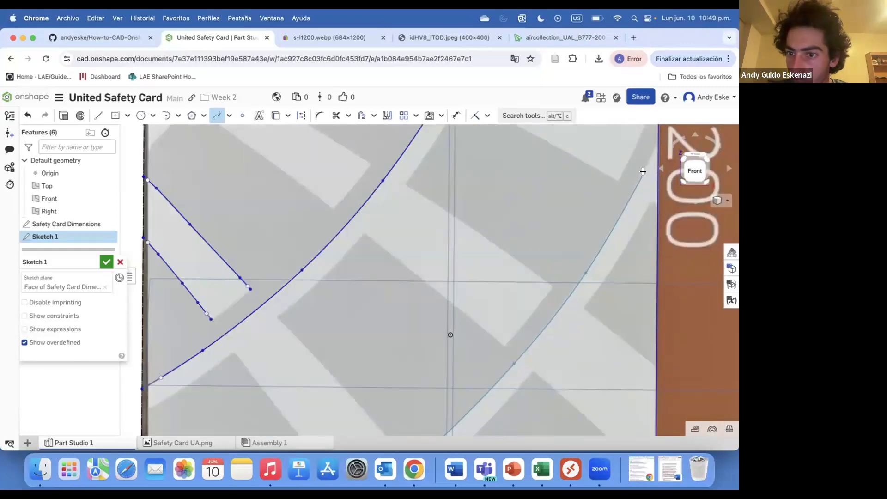
{"action": "scroll", "coordinate": [528, 223], "scroll_direction": "down", "scroll_amount": 5}
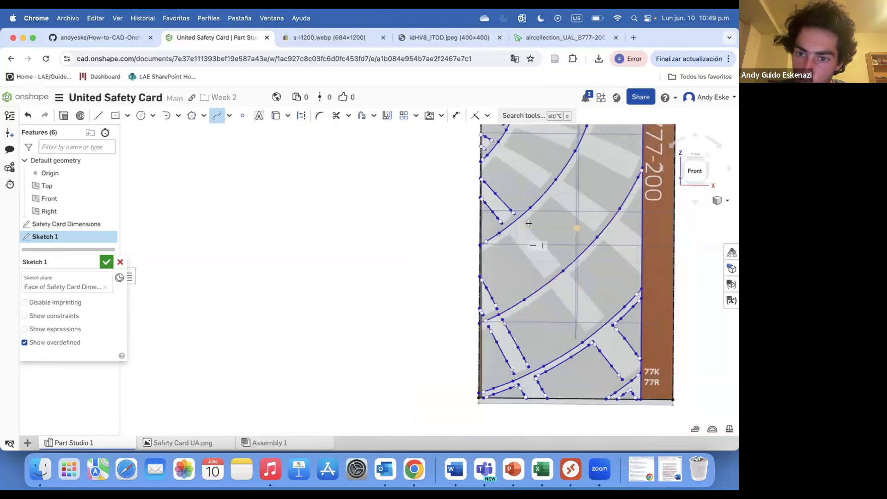
Trace the third curved band's lower edge from the card's left edge to the first light strip, plus that strip's left edge
{"action": "scroll", "coordinate": [528, 223], "scroll_direction": "up", "scroll_amount": 4}
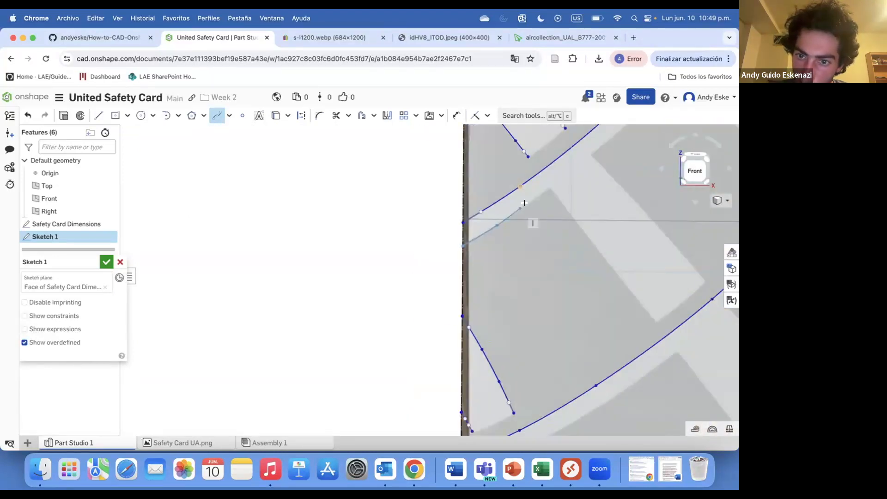
{"action": "scroll", "coordinate": [535, 197], "scroll_direction": "up", "scroll_amount": 5}
{"action": "left_click", "coordinate": [572, 169]}
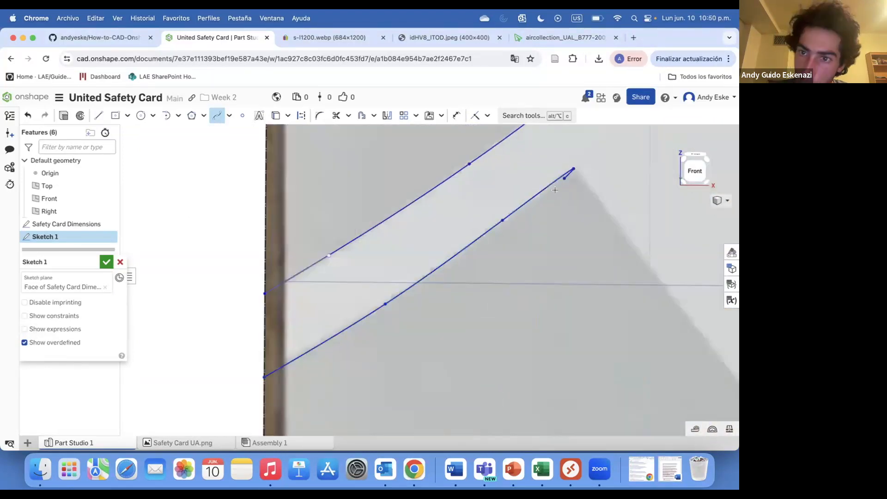
{"action": "left_click", "coordinate": [697, 328]}
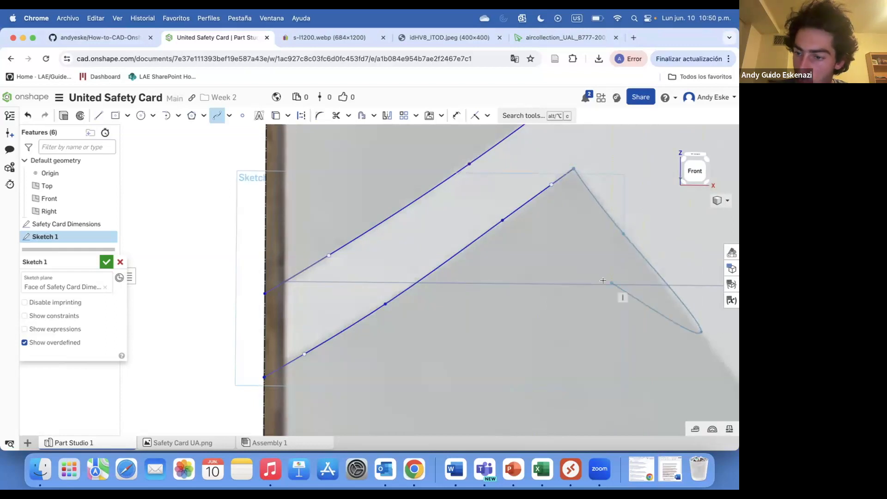
{"action": "scroll", "coordinate": [623, 296], "scroll_direction": "down", "scroll_amount": 4}
{"action": "left_click", "coordinate": [689, 360]}
{"action": "key", "text": "Escape"}
{"action": "scroll", "coordinate": [581, 347], "scroll_direction": "down", "scroll_amount": 4}
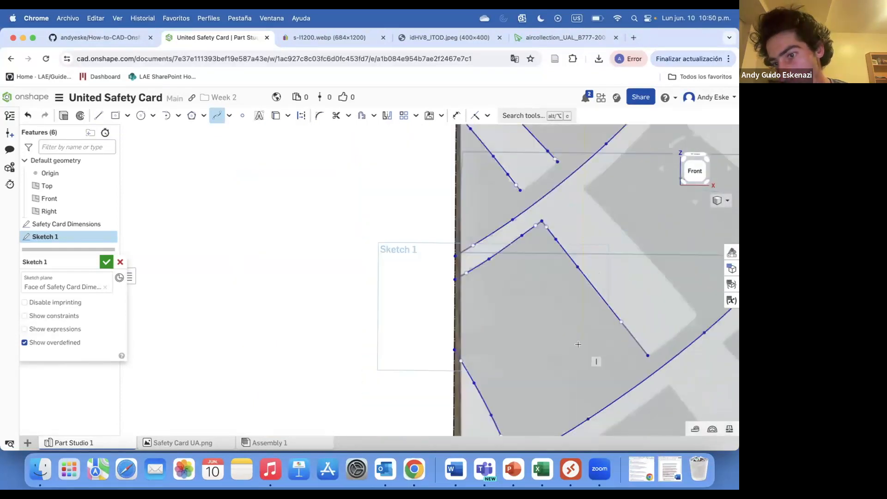
Trace the right edge of the first light strip and the third band's lower edge up to the second strip
{"action": "scroll", "coordinate": [532, 196], "scroll_direction": "up", "scroll_amount": 2}
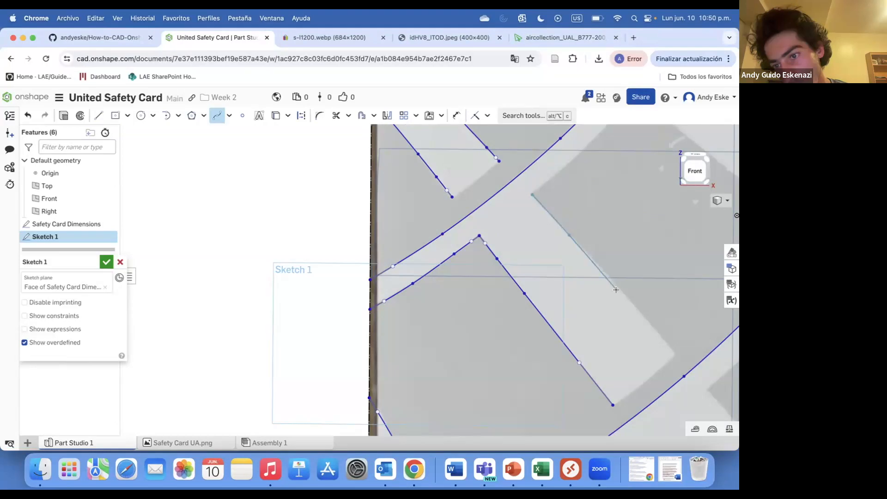
{"action": "scroll", "coordinate": [627, 298], "scroll_direction": "up", "scroll_amount": 5}
{"action": "scroll", "coordinate": [639, 334], "scroll_direction": "down", "scroll_amount": 3}
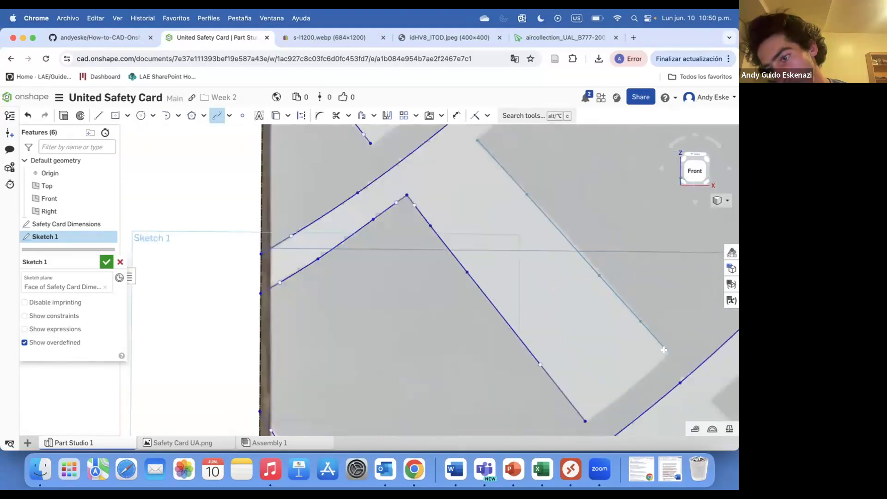
{"action": "scroll", "coordinate": [669, 353], "scroll_direction": "down", "scroll_amount": 4}
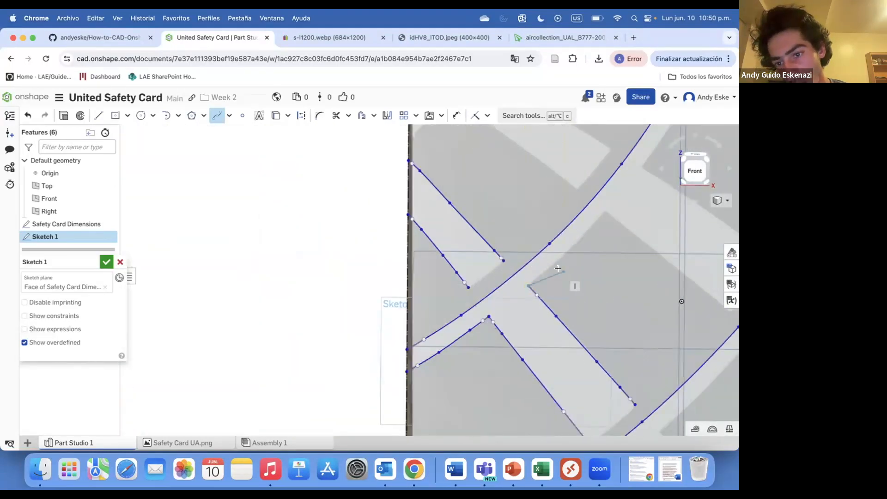
{"action": "double_click", "coordinate": [604, 209]}
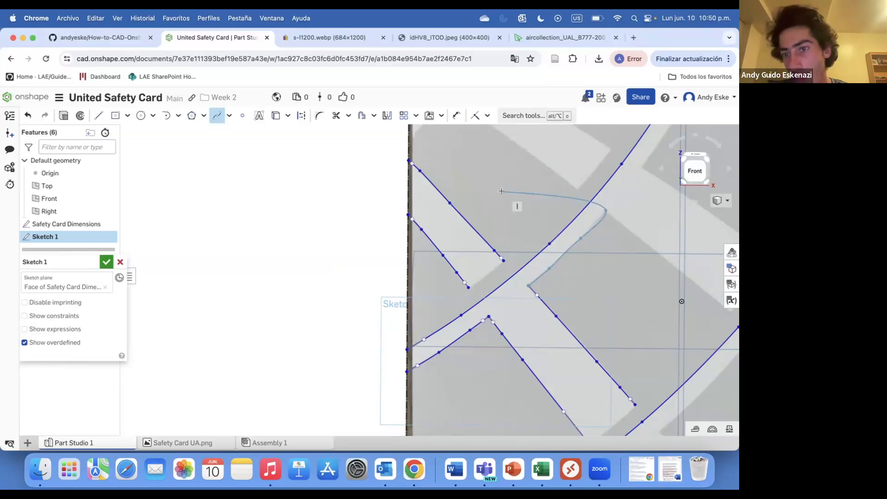
{"action": "scroll", "coordinate": [578, 213], "scroll_direction": "down", "scroll_amount": 3}
Trace both long edges of the second light strip below the third curved band with splines
{"action": "scroll", "coordinate": [416, 221], "scroll_direction": "up", "scroll_amount": 3}
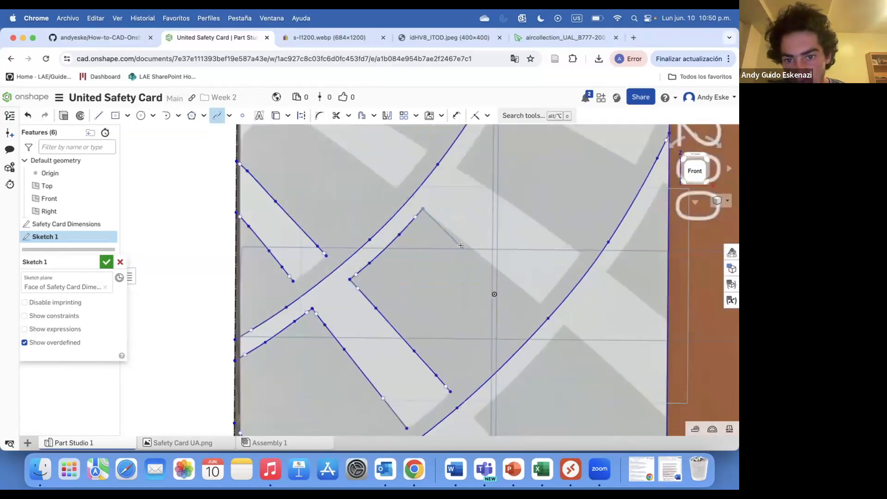
{"action": "scroll", "coordinate": [460, 245], "scroll_direction": "up", "scroll_amount": 2}
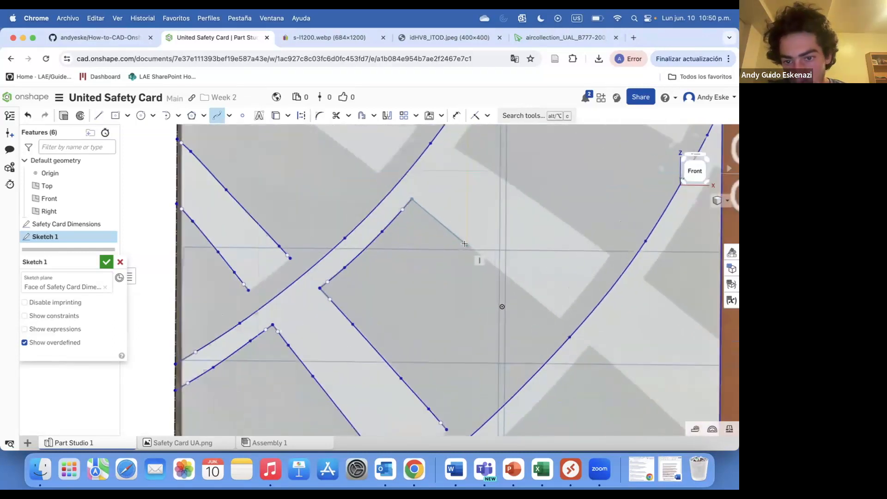
{"action": "double_click", "coordinate": [563, 325]}
{"action": "scroll", "coordinate": [418, 210], "scroll_direction": "up", "scroll_amount": 2}
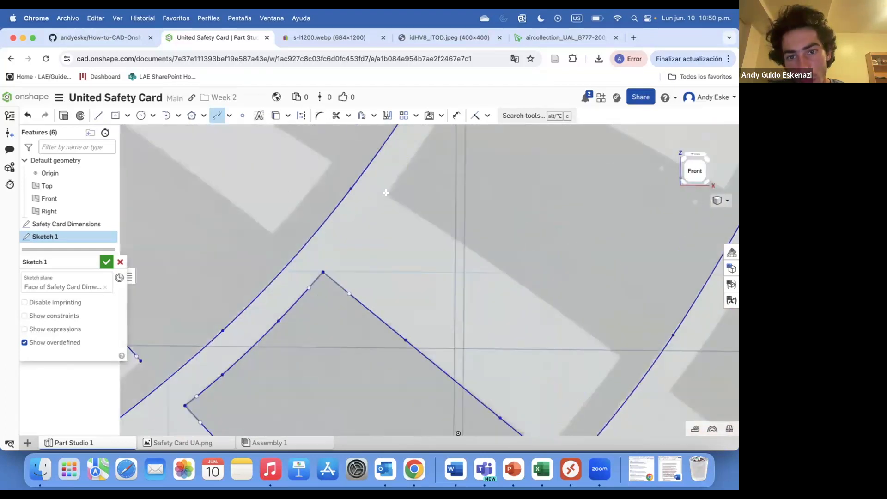
{"action": "left_click", "coordinate": [459, 242]}
{"action": "left_click", "coordinate": [530, 291]}
{"action": "double_click", "coordinate": [619, 358]}
{"action": "scroll", "coordinate": [588, 372], "scroll_direction": "down", "scroll_amount": 3}
Trace the third band's lower edge from the second to the third light strip, plus the third strip's lower edge
{"action": "scroll", "coordinate": [457, 296], "scroll_direction": "up", "scroll_amount": 4}
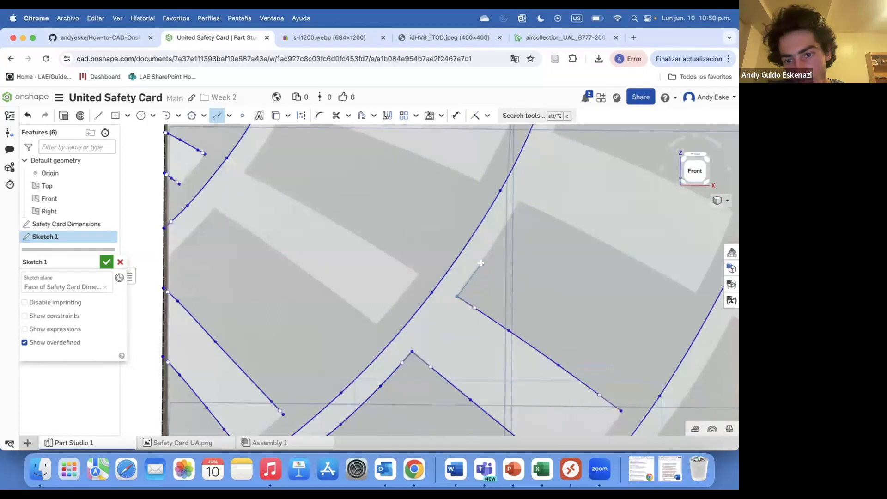
{"action": "scroll", "coordinate": [503, 225], "scroll_direction": "up", "scroll_amount": 3}
{"action": "left_click", "coordinate": [530, 181]}
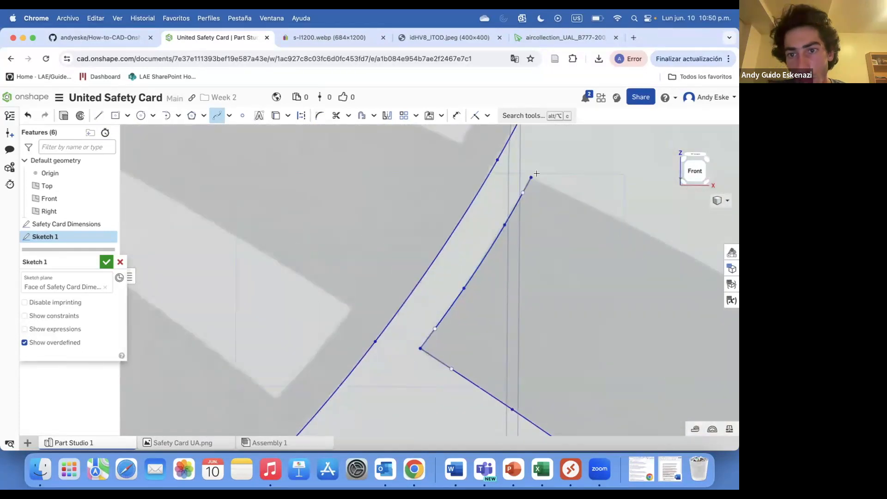
{"action": "scroll", "coordinate": [546, 251], "scroll_direction": "down", "scroll_amount": 3}
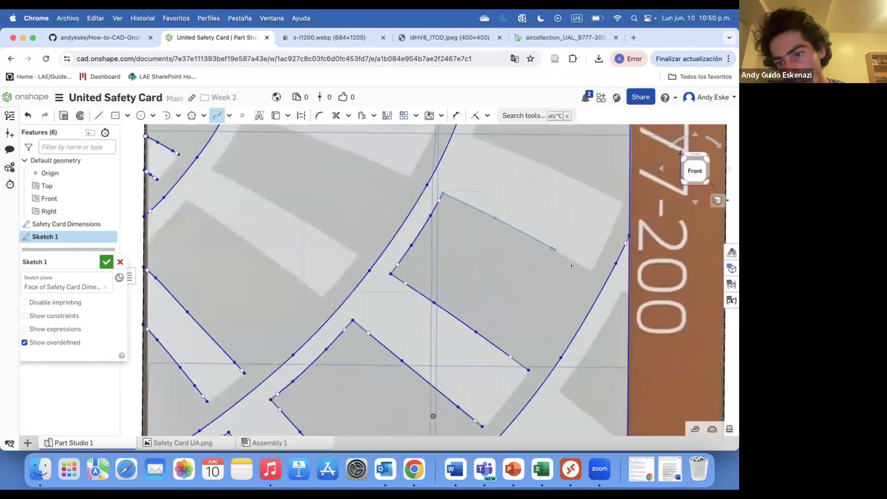
{"action": "scroll", "coordinate": [580, 269], "scroll_direction": "up", "scroll_amount": 5}
{"action": "double_click", "coordinate": [632, 267]}
{"action": "scroll", "coordinate": [545, 291], "scroll_direction": "down", "scroll_amount": 6}
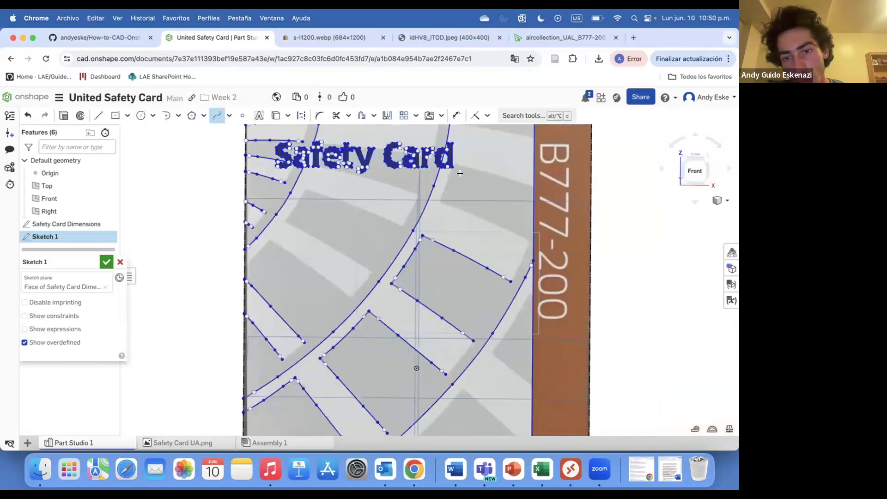
Trace the upper edge of the third light strip and the curved band's right edge from there up to the letter d of Card
{"action": "scroll", "coordinate": [460, 173], "scroll_direction": "up", "scroll_amount": 4}
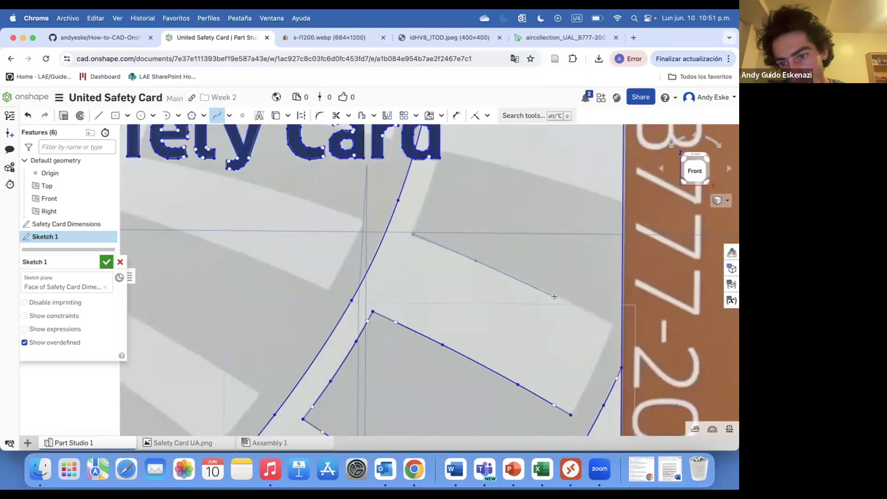
{"action": "scroll", "coordinate": [554, 296], "scroll_direction": "up", "scroll_amount": 2}
{"action": "double_click", "coordinate": [631, 332]}
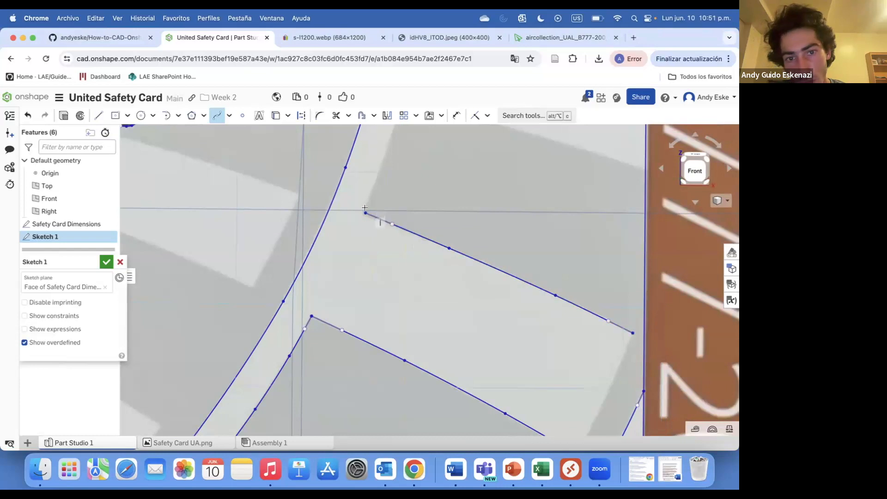
{"action": "scroll", "coordinate": [377, 180], "scroll_direction": "up", "scroll_amount": 3}
{"action": "scroll", "coordinate": [377, 181], "scroll_direction": "down", "scroll_amount": 3}
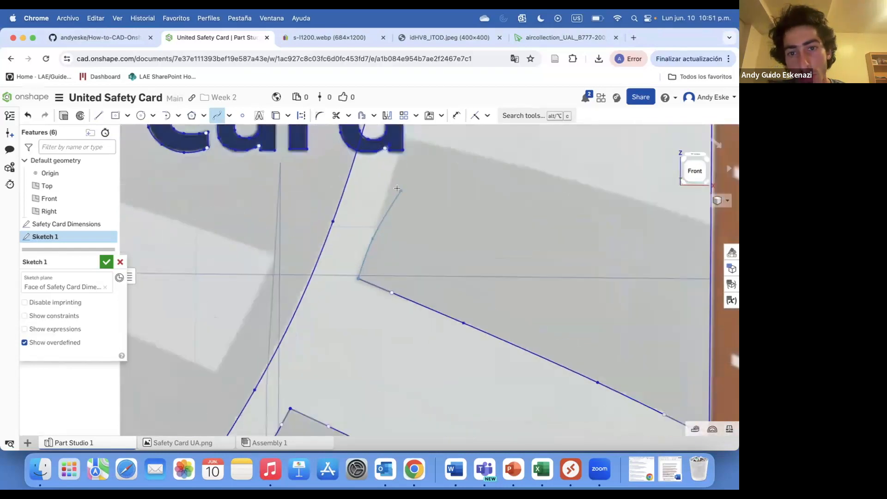
{"action": "scroll", "coordinate": [377, 180], "scroll_direction": "up", "scroll_amount": 3}
{"action": "scroll", "coordinate": [377, 179], "scroll_direction": "down", "scroll_amount": 3}
Trace the upper edge of the grey block beside the letter d of Card with a spline ending at the brown stripe
{"action": "scroll", "coordinate": [376, 169], "scroll_direction": "up", "scroll_amount": 4}
{"action": "scroll", "coordinate": [376, 167], "scroll_direction": "down", "scroll_amount": 2}
{"action": "scroll", "coordinate": [462, 249], "scroll_direction": "down", "scroll_amount": 4}
{"action": "double_click", "coordinate": [667, 286]}
Trace the lower and left edges of the grey block between the globe emblem and the brown stripe, above the Card lettering
{"action": "scroll", "coordinate": [519, 191], "scroll_direction": "down", "scroll_amount": 3}
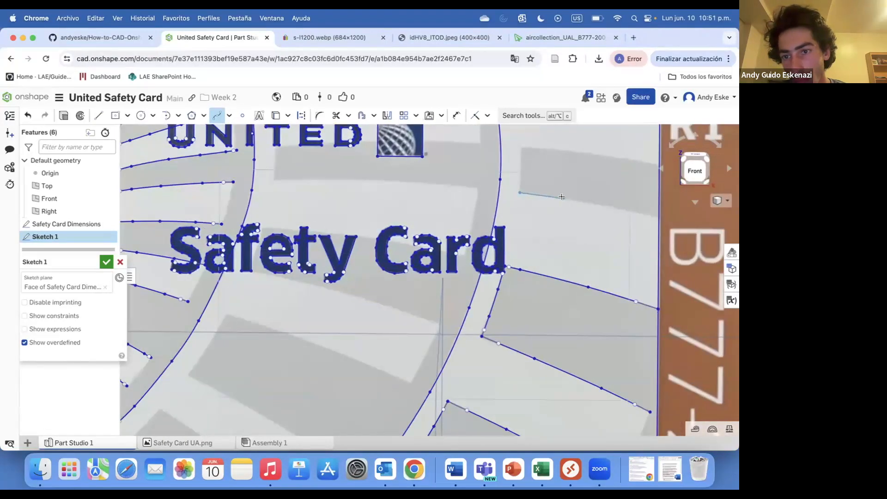
{"action": "left_click", "coordinate": [621, 208]}
{"action": "double_click", "coordinate": [656, 217]}
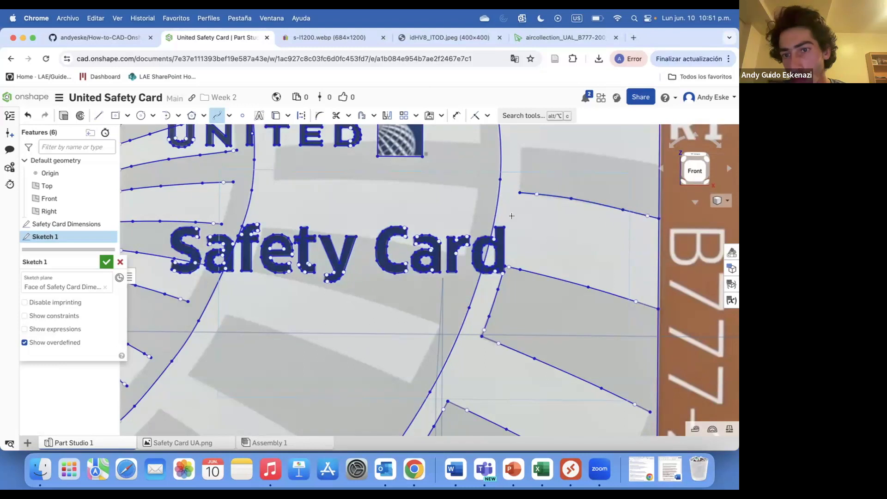
{"action": "scroll", "coordinate": [459, 257], "scroll_direction": "up", "scroll_amount": 3}
{"action": "scroll", "coordinate": [462, 234], "scroll_direction": "up", "scroll_amount": 3}
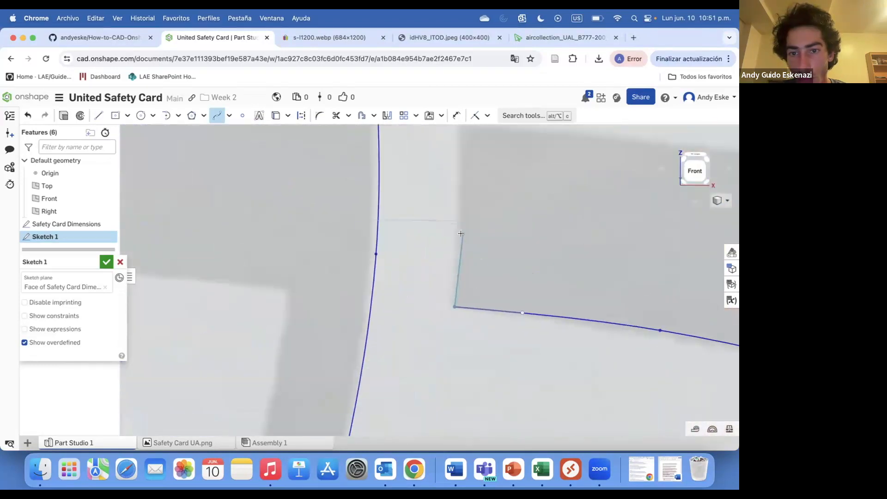
{"action": "left_click", "coordinate": [459, 233]}
{"action": "scroll", "coordinate": [458, 232], "scroll_direction": "down", "scroll_amount": 3}
{"action": "double_click", "coordinate": [454, 195]}
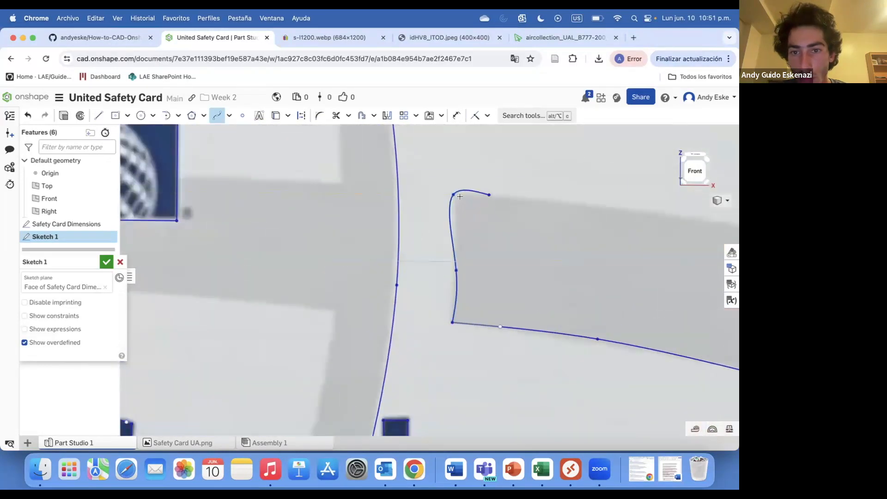
Trace the upper edge of the grey block beside the globe emblem with a spline ending at the brown stripe
{"action": "left_click", "coordinate": [454, 194]}
{"action": "left_click", "coordinate": [552, 200]}
{"action": "left_click", "coordinate": [704, 222]}
{"action": "scroll", "coordinate": [703, 222], "scroll_direction": "down", "scroll_amount": 4}
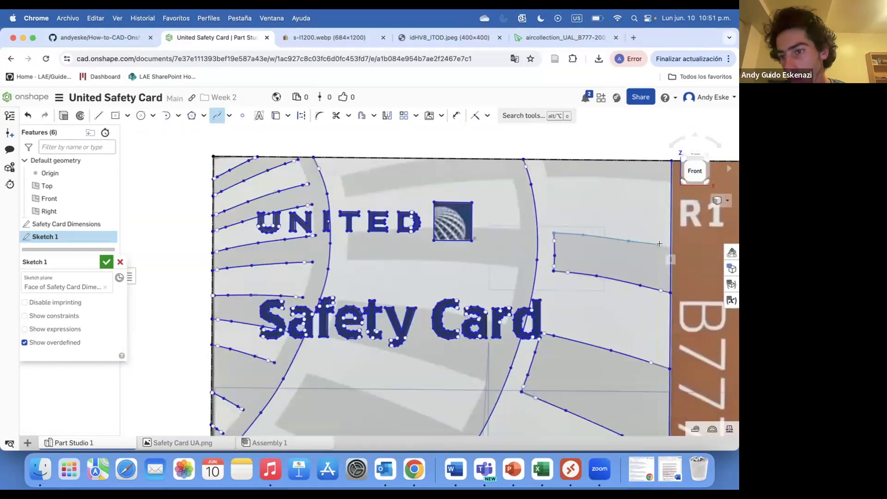
{"action": "scroll", "coordinate": [673, 253], "scroll_direction": "up", "scroll_amount": 3}
{"action": "double_click", "coordinate": [677, 251]}
{"action": "scroll", "coordinate": [677, 252], "scroll_direction": "down", "scroll_amount": 4}
Trace the lower and left edges of the grey block between the card's top edge and the brown stripe
{"action": "scroll", "coordinate": [525, 197], "scroll_direction": "up", "scroll_amount": 2}
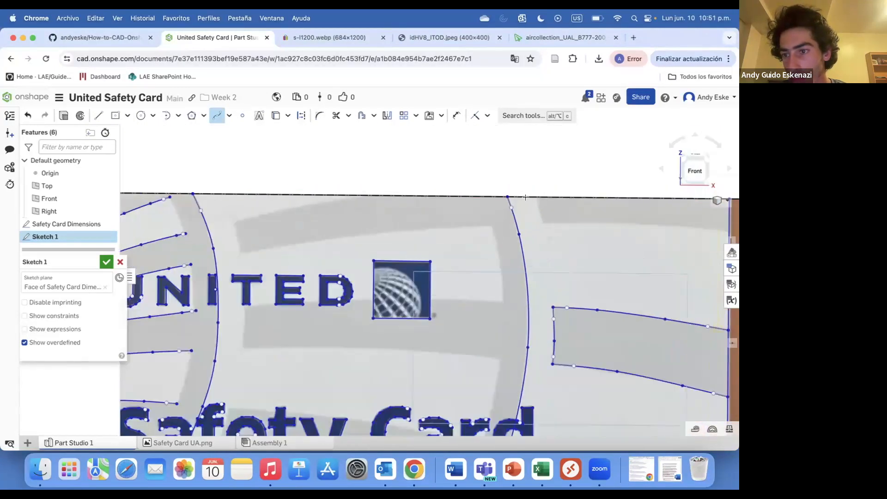
{"action": "left_click", "coordinate": [661, 225]}
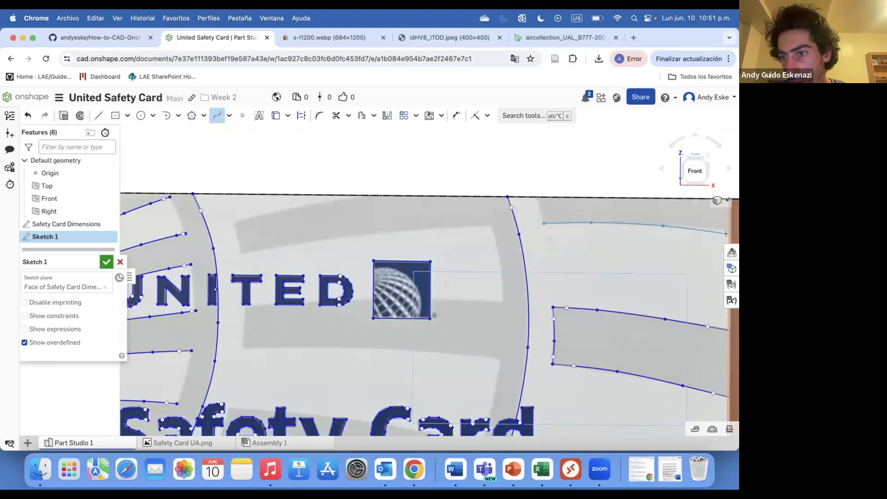
{"action": "double_click", "coordinate": [725, 231]}
{"action": "scroll", "coordinate": [542, 219], "scroll_direction": "up", "scroll_amount": 3}
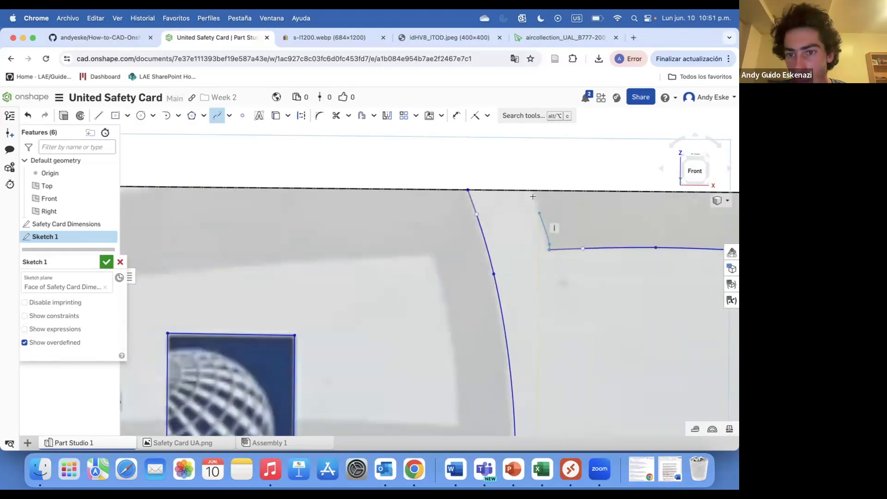
{"action": "scroll", "coordinate": [532, 196], "scroll_direction": "down", "scroll_amount": 5}
Trace the upper-left edge of the grey block under the curved band in the card's lower half, between two light strips
{"action": "scroll", "coordinate": [529, 253], "scroll_direction": "up", "scroll_amount": 3}
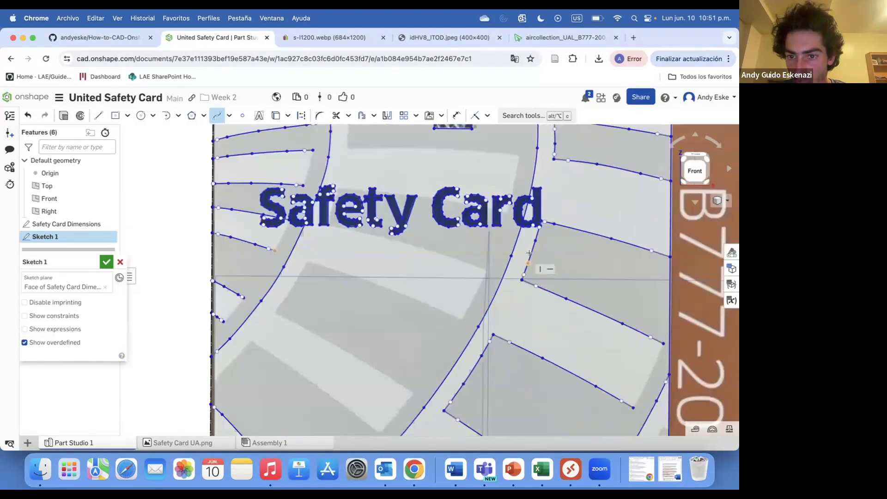
{"action": "scroll", "coordinate": [529, 253], "scroll_direction": "down", "scroll_amount": 10}
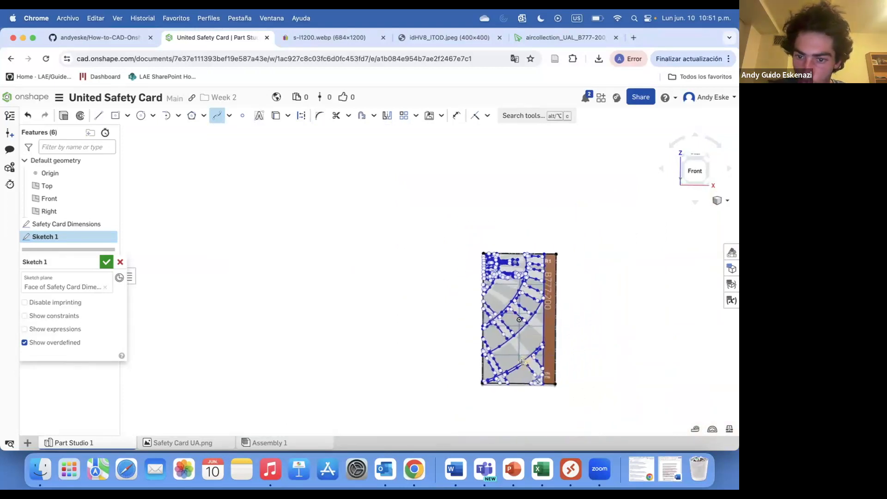
{"action": "scroll", "coordinate": [521, 361], "scroll_direction": "up", "scroll_amount": 10}
{"action": "left_click", "coordinate": [455, 289]}
{"action": "left_click", "coordinate": [492, 262]}
{"action": "left_click", "coordinate": [511, 248]}
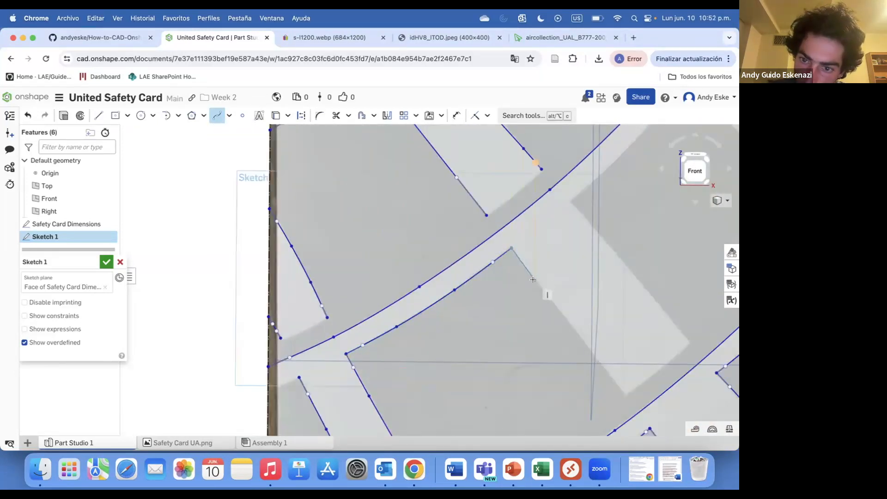
Trace both long edges of the light strip running down from that grey block's upper corner toward the lowest curved band
{"action": "scroll", "coordinate": [535, 279], "scroll_direction": "up", "scroll_amount": 2}
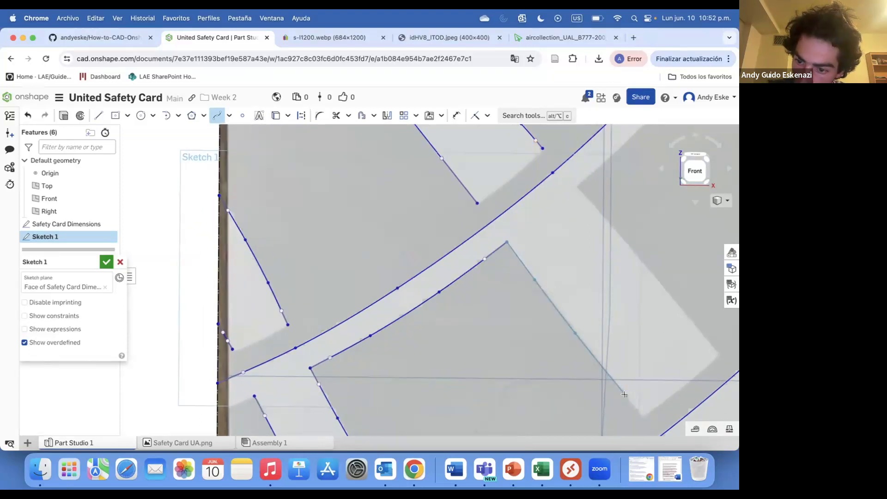
{"action": "double_click", "coordinate": [642, 416]}
{"action": "scroll", "coordinate": [642, 415], "scroll_direction": "down", "scroll_amount": 3}
{"action": "scroll", "coordinate": [420, 288], "scroll_direction": "up", "scroll_amount": 5}
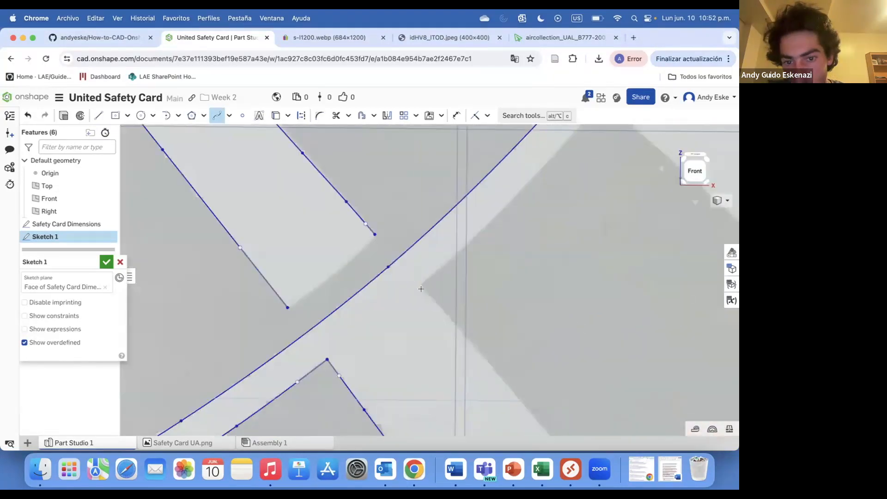
{"action": "scroll", "coordinate": [547, 440], "scroll_direction": "down", "scroll_amount": 3}
{"action": "scroll", "coordinate": [528, 356], "scroll_direction": "up", "scroll_amount": 4}
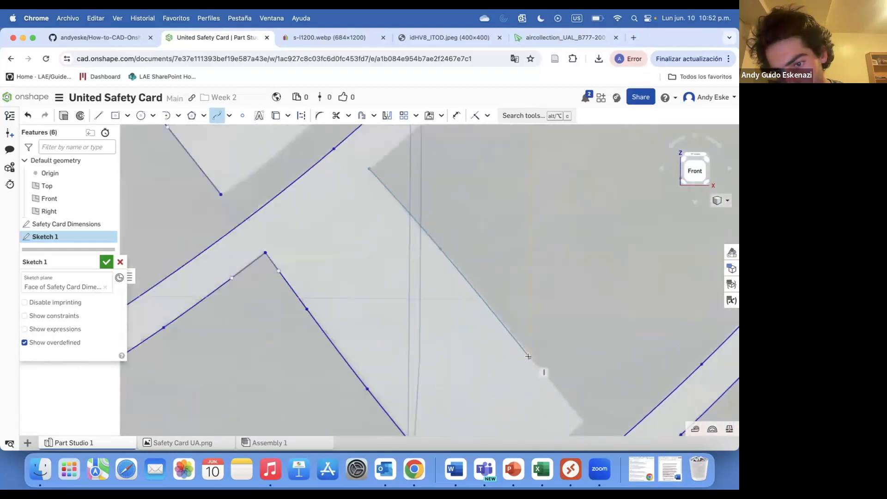
{"action": "scroll", "coordinate": [583, 419], "scroll_direction": "down", "scroll_amount": 3}
Trace the upper-left and upper-right edges of the grey block next to that light strip, ending at the brown stripe
{"action": "scroll", "coordinate": [477, 304], "scroll_direction": "up", "scroll_amount": 4}
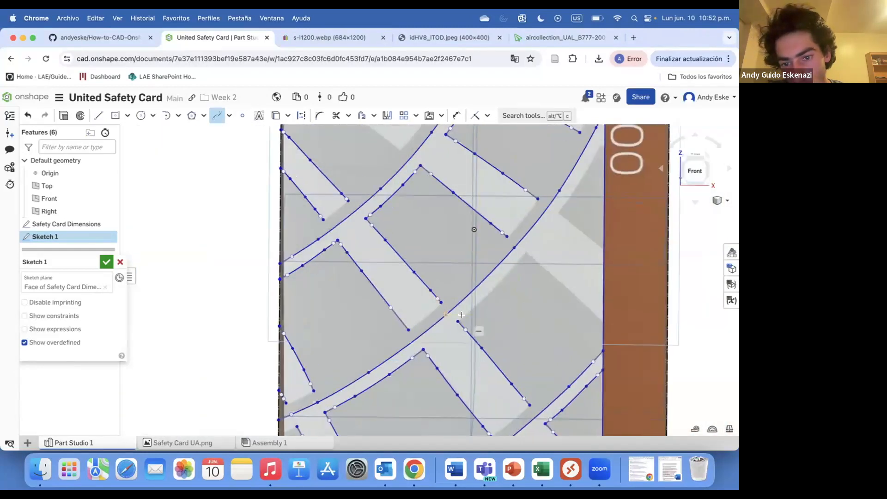
{"action": "left_click", "coordinate": [527, 242]}
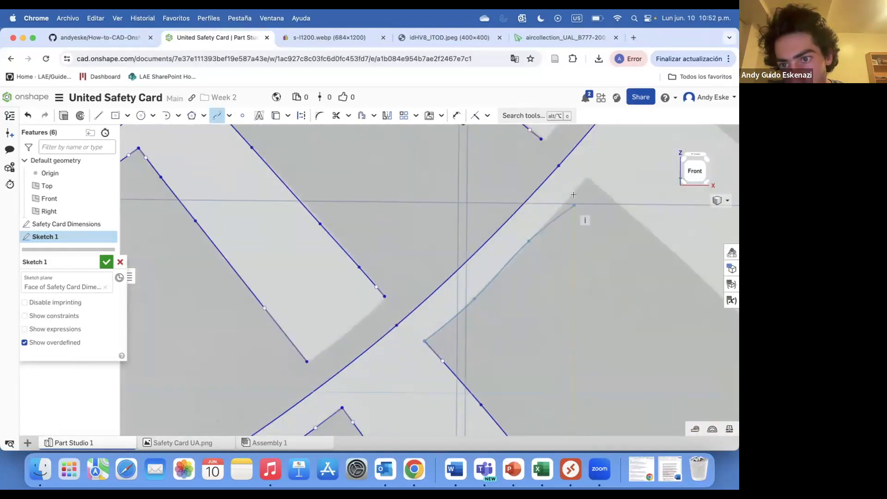
{"action": "left_click", "coordinate": [587, 177]}
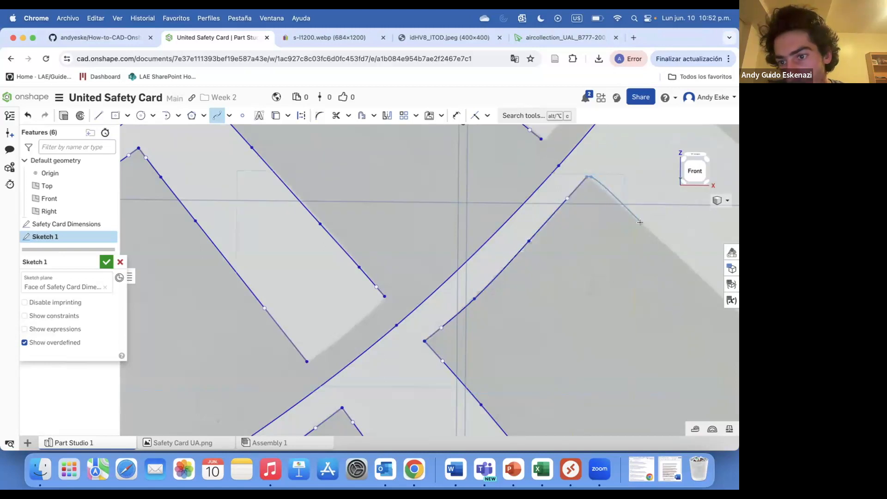
{"action": "scroll", "coordinate": [605, 177], "scroll_direction": "up", "scroll_amount": 4}
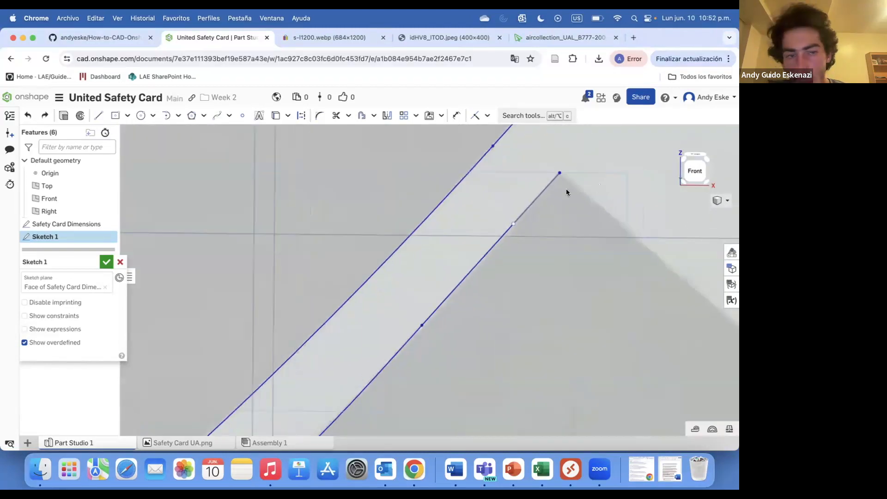
{"action": "scroll", "coordinate": [656, 255], "scroll_direction": "down", "scroll_amount": 5}
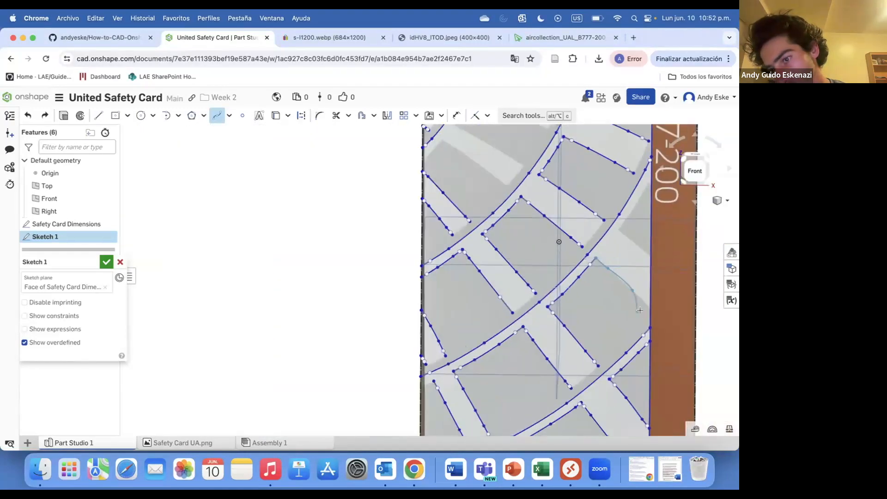
{"action": "scroll", "coordinate": [664, 302], "scroll_direction": "up", "scroll_amount": 2}
{"action": "left_click", "coordinate": [664, 302]}
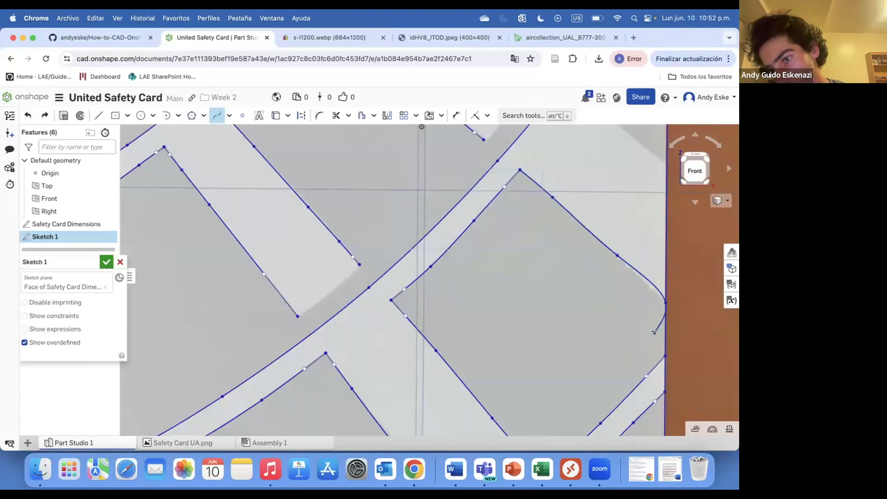
{"action": "key", "text": "Escape"}
Trace the lower, left and short top edges of the small grey block against the brown stripe below the B777-200 lettering
{"action": "scroll", "coordinate": [566, 334], "scroll_direction": "down", "scroll_amount": 5}
{"action": "scroll", "coordinate": [570, 258], "scroll_direction": "up", "scroll_amount": 4}
{"action": "left_click", "coordinate": [615, 295]}
{"action": "left_click", "coordinate": [646, 333]}
{"action": "key", "text": "Escape"}
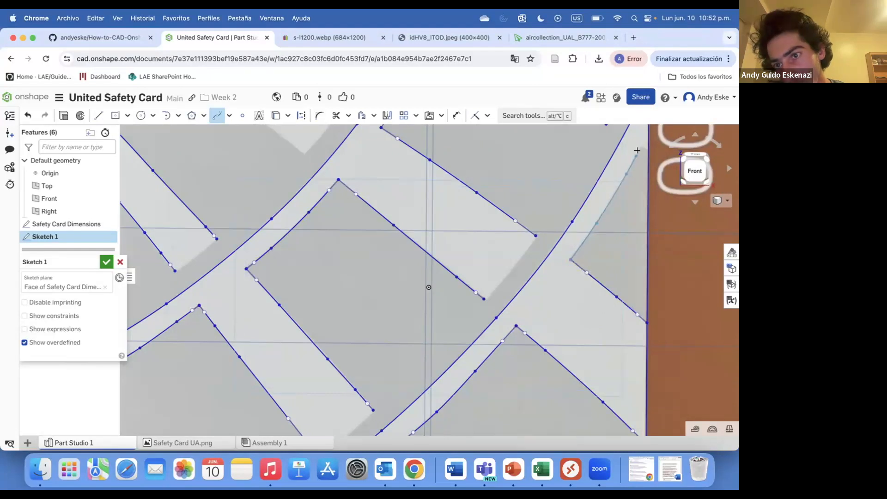
{"action": "scroll", "coordinate": [640, 144], "scroll_direction": "up", "scroll_amount": 2}
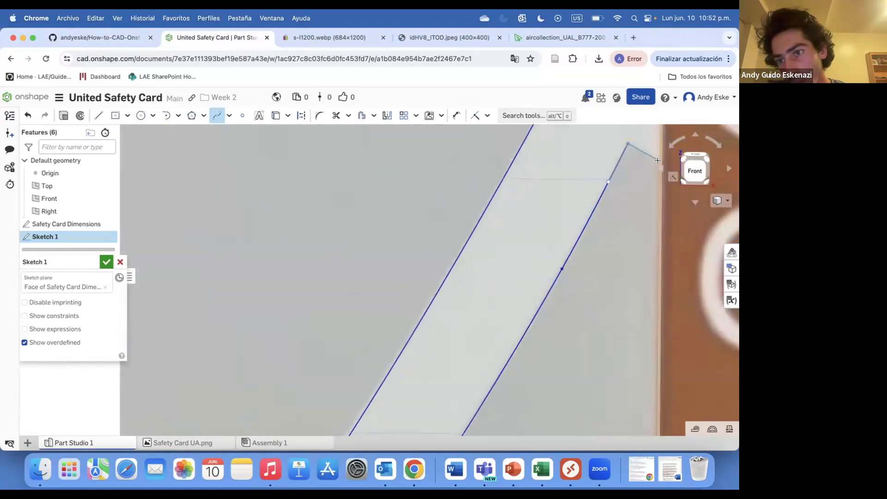
{"action": "scroll", "coordinate": [576, 360], "scroll_direction": "down", "scroll_amount": 10}
Close the lower end of the light strip beside the brown stripe, just above the 77K label
{"action": "scroll", "coordinate": [576, 360], "scroll_direction": "down", "scroll_amount": 5}
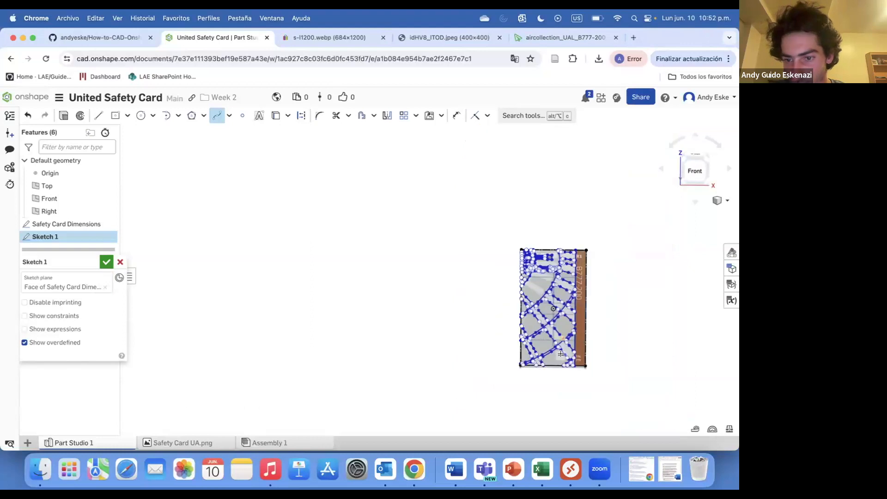
{"action": "scroll", "coordinate": [582, 346], "scroll_direction": "up", "scroll_amount": 15}
{"action": "key", "text": "Escape"}
{"action": "scroll", "coordinate": [644, 301], "scroll_direction": "up", "scroll_amount": 3}
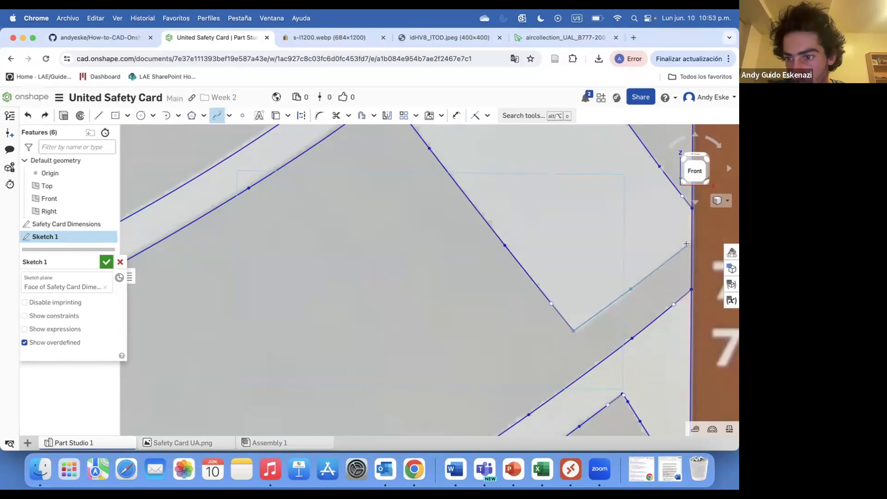
{"action": "scroll", "coordinate": [344, 328], "scroll_direction": "down", "scroll_amount": 3}
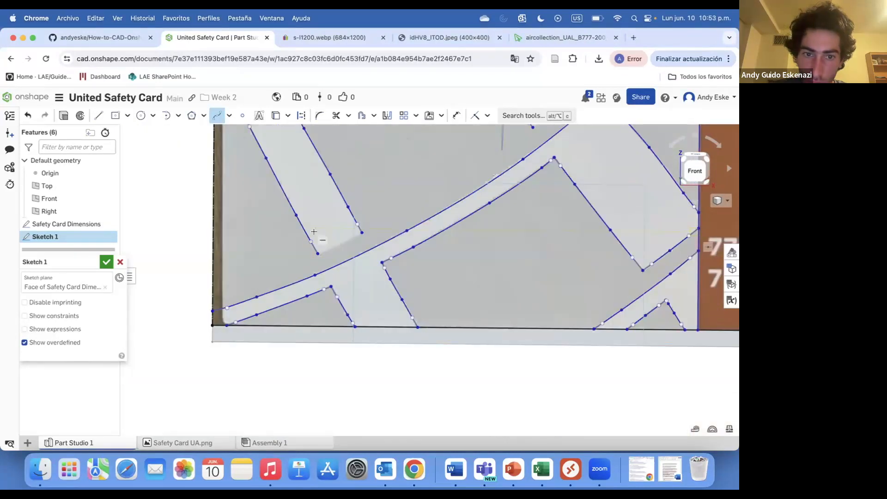
Close the lower ends of the two remaining light strips above the lowest curved band with splines along their short edges
{"action": "scroll", "coordinate": [317, 237], "scroll_direction": "up", "scroll_amount": 3}
{"action": "left_click", "coordinate": [313, 273]}
{"action": "left_click", "coordinate": [368, 251]}
{"action": "left_click", "coordinate": [411, 226]}
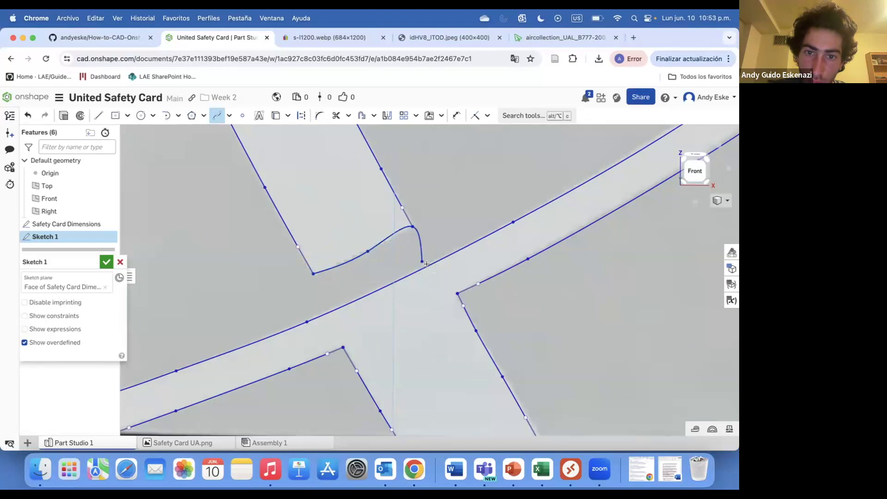
{"action": "scroll", "coordinate": [412, 226], "scroll_direction": "down", "scroll_amount": 5}
{"action": "scroll", "coordinate": [458, 234], "scroll_direction": "up", "scroll_amount": 5}
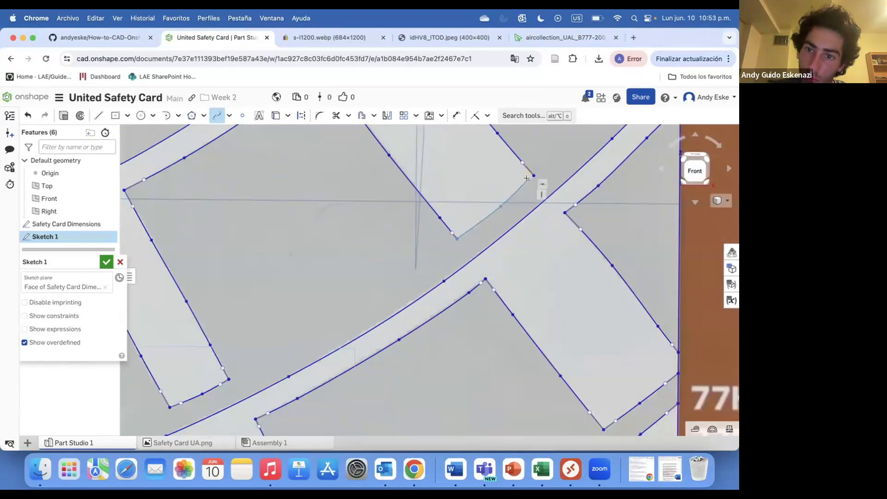
{"action": "scroll", "coordinate": [517, 185], "scroll_direction": "down", "scroll_amount": 5}
Close the lower end of the light strip at the card's left edge and trace the short grey edge beneath the band there
{"action": "scroll", "coordinate": [485, 164], "scroll_direction": "up", "scroll_amount": 2}
{"action": "scroll", "coordinate": [363, 258], "scroll_direction": "up", "scroll_amount": 5}
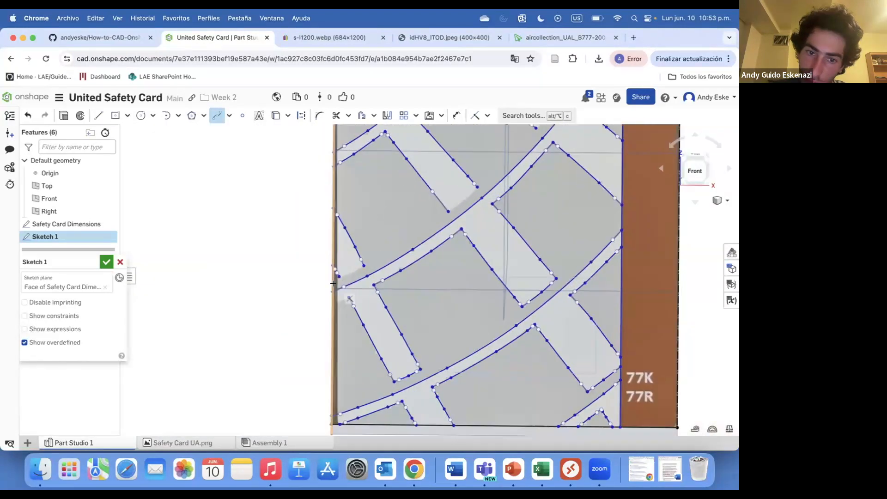
{"action": "left_click", "coordinate": [389, 250]}
{"action": "left_click", "coordinate": [434, 226]}
{"action": "left_click", "coordinate": [322, 365]}
{"action": "scroll", "coordinate": [406, 318], "scroll_direction": "down", "scroll_amount": 5}
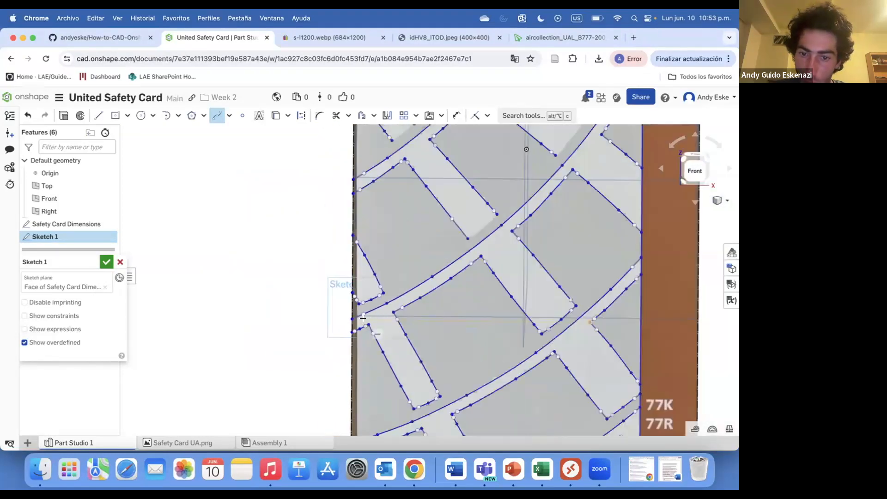
Close the lower ends of the next two light strips above the middle curved band
{"action": "scroll", "coordinate": [443, 287], "scroll_direction": "up", "scroll_amount": 5}
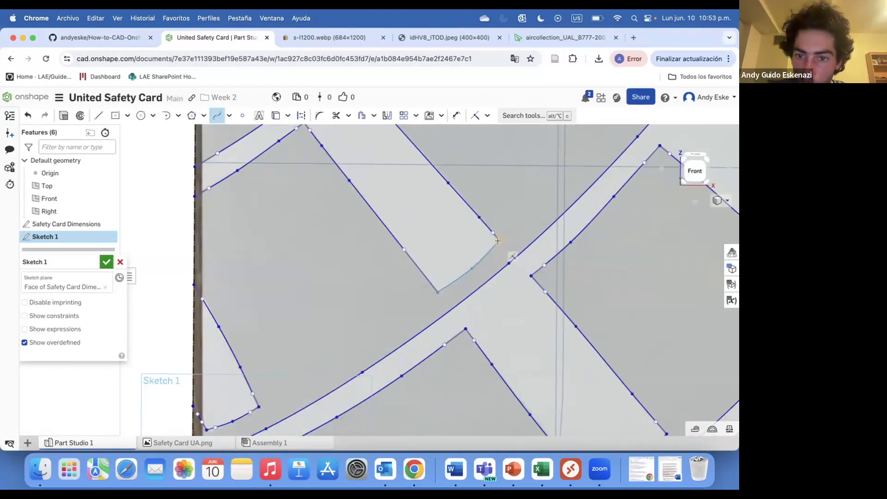
{"action": "scroll", "coordinate": [498, 241], "scroll_direction": "down", "scroll_amount": 5}
{"action": "scroll", "coordinate": [485, 216], "scroll_direction": "up", "scroll_amount": 5}
{"action": "key", "text": "Escape"}
{"action": "scroll", "coordinate": [503, 251], "scroll_direction": "down", "scroll_amount": 5}
Close the ends of the light strip beside the B777-200 lettering and of the strip at the card's left edge
{"action": "scroll", "coordinate": [517, 259], "scroll_direction": "up", "scroll_amount": 8}
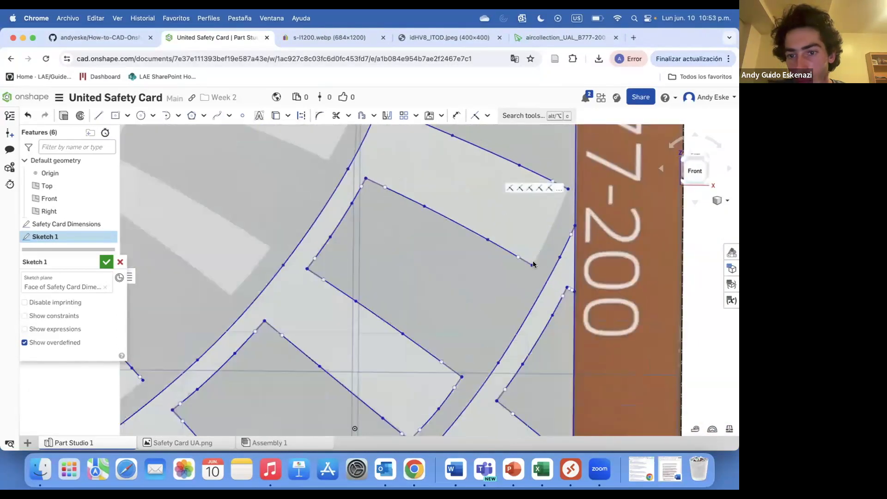
{"action": "left_click", "coordinate": [217, 115]}
{"action": "left_click", "coordinate": [532, 265]}
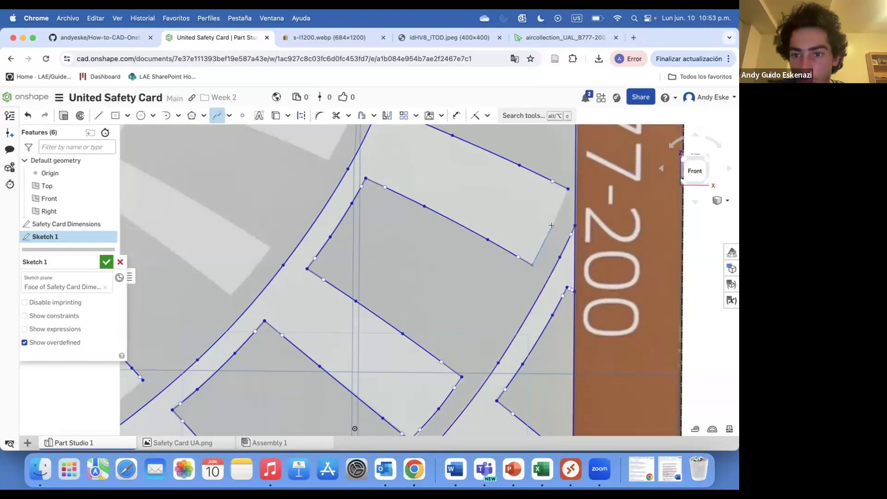
{"action": "scroll", "coordinate": [567, 198], "scroll_direction": "down", "scroll_amount": 5}
{"action": "scroll", "coordinate": [568, 355], "scroll_direction": "up", "scroll_amount": 8}
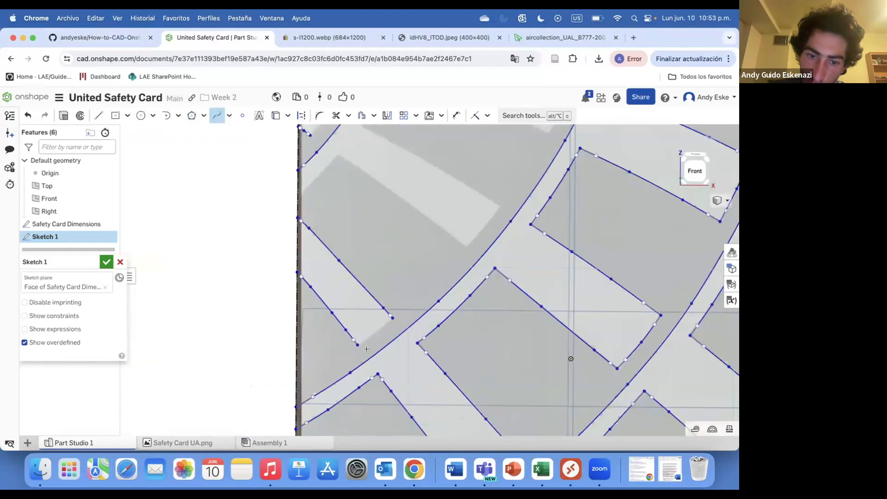
{"action": "scroll", "coordinate": [416, 309], "scroll_direction": "down", "scroll_amount": 6}
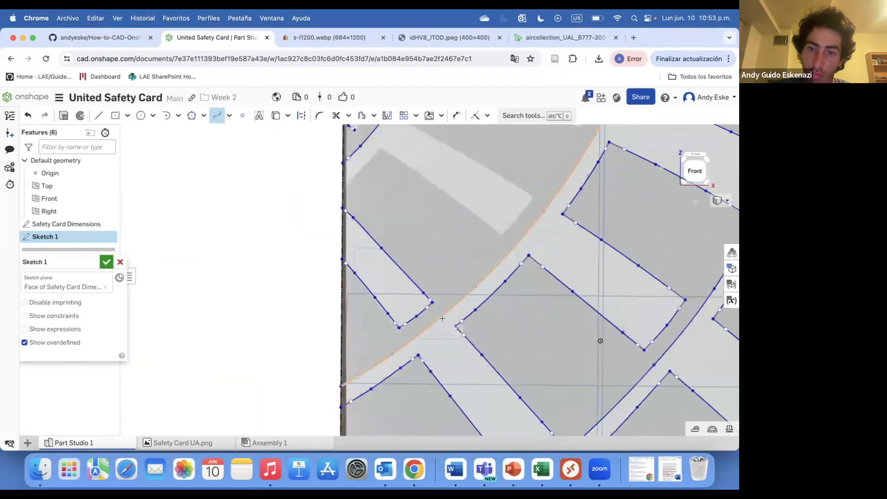
Trace the upper-left edge of the grey block at the card's left edge and the lower edge of the light strip above it
{"action": "scroll", "coordinate": [392, 282], "scroll_direction": "up", "scroll_amount": 8}
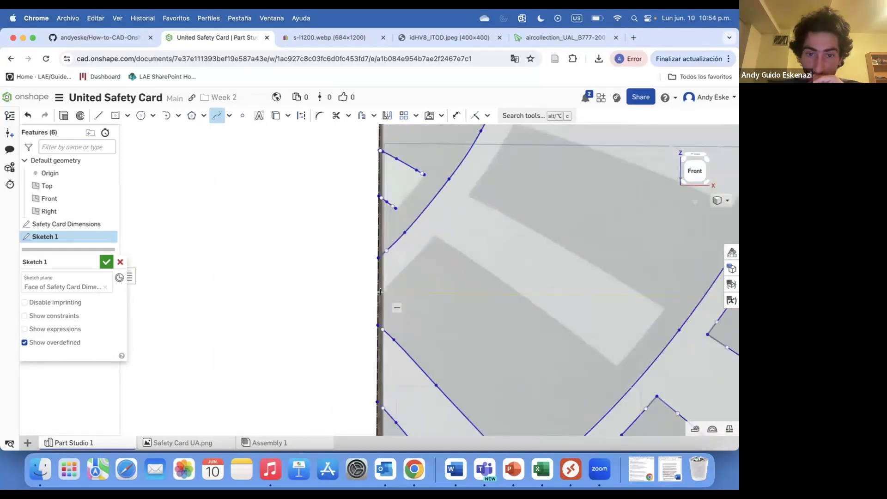
{"action": "double_click", "coordinate": [433, 234]}
{"action": "left_click", "coordinate": [434, 234]}
{"action": "left_click", "coordinate": [472, 260]}
{"action": "left_click", "coordinate": [541, 310]}
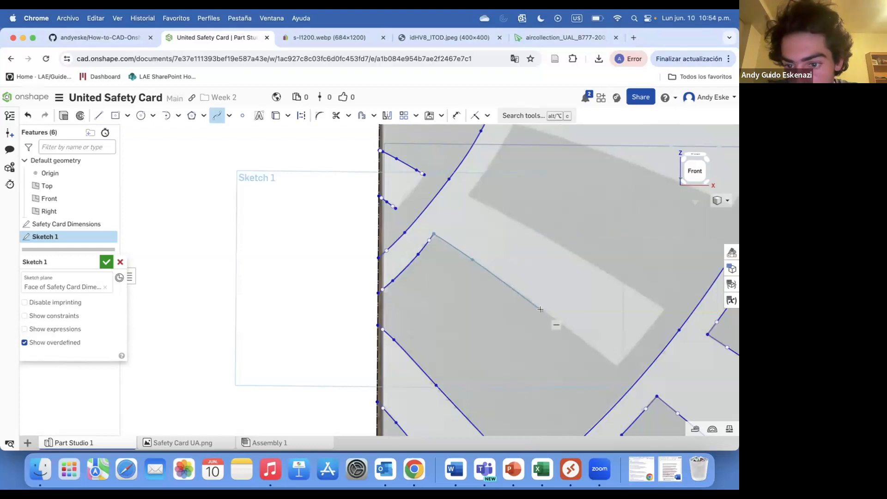
{"action": "left_click", "coordinate": [616, 365]}
{"action": "double_click", "coordinate": [627, 372]}
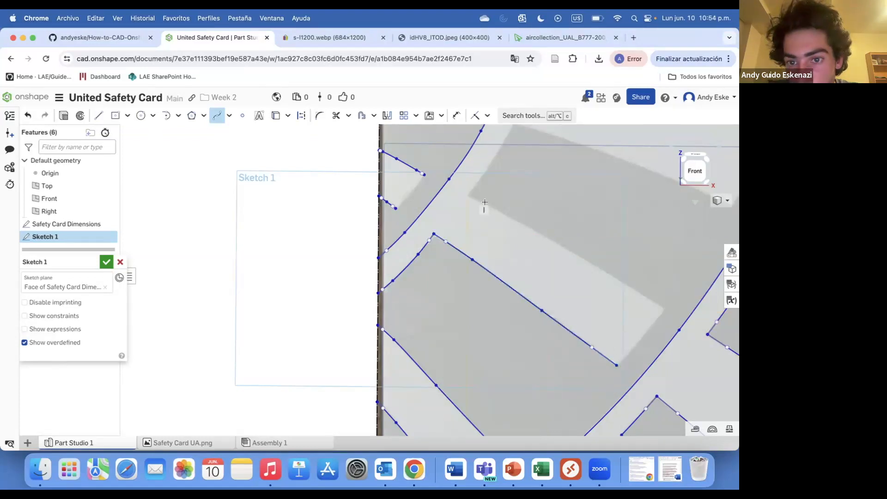
Trace the lower edge and left end of the grey block beneath the Safety lettering with splines
{"action": "left_click", "coordinate": [645, 295]}
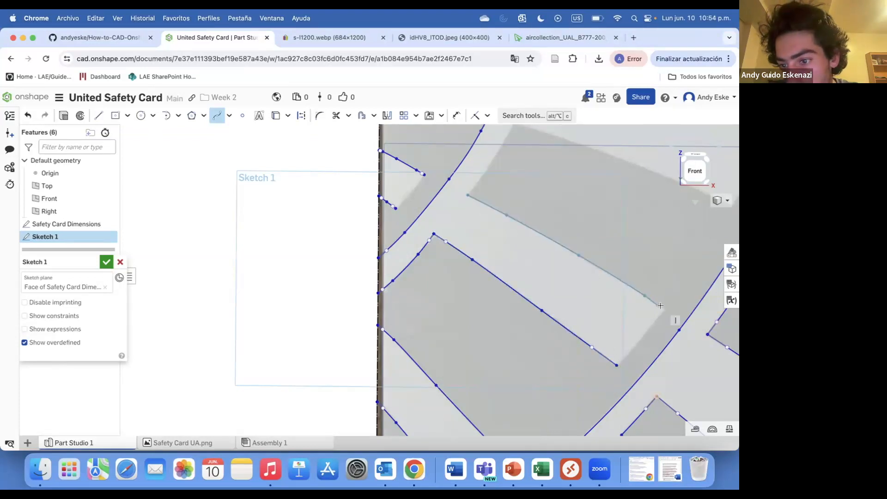
{"action": "double_click", "coordinate": [662, 307]}
{"action": "left_click", "coordinate": [468, 195]}
{"action": "left_click", "coordinate": [479, 180]}
{"action": "scroll", "coordinate": [478, 203], "scroll_direction": "down", "scroll_amount": 3}
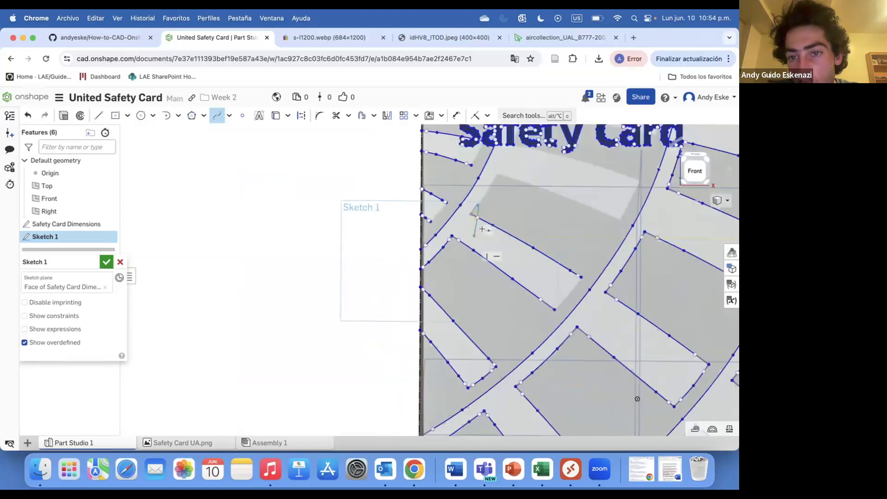
{"action": "scroll", "coordinate": [482, 198], "scroll_direction": "up", "scroll_amount": 4}
{"action": "scroll", "coordinate": [469, 207], "scroll_direction": "up", "scroll_amount": 3}
{"action": "left_click", "coordinate": [477, 205]}
Trace the upper edge of the grey block beneath the Safety lettering to the light strip's lower-right corner
{"action": "scroll", "coordinate": [483, 227], "scroll_direction": "down", "scroll_amount": 4}
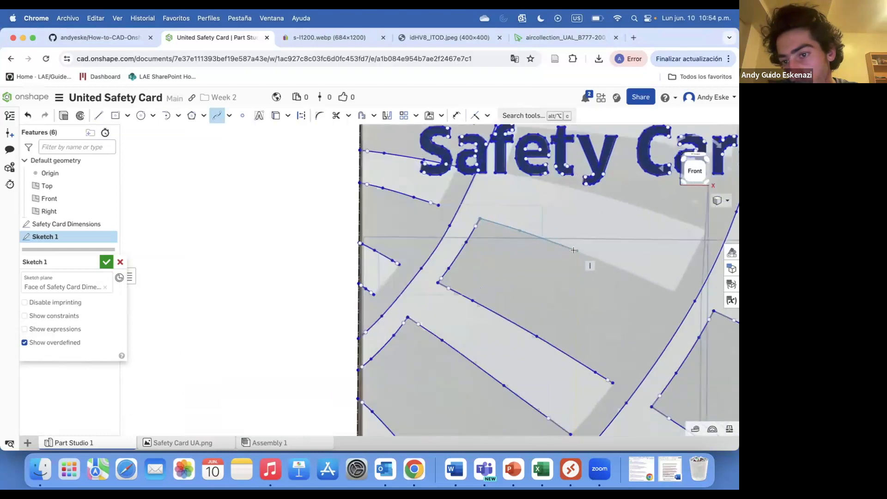
{"action": "scroll", "coordinate": [670, 288], "scroll_direction": "up", "scroll_amount": 4}
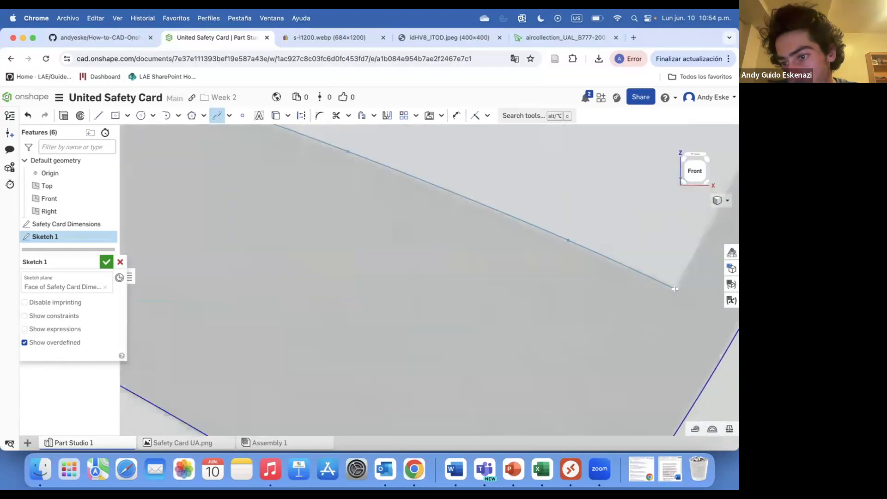
{"action": "double_click", "coordinate": [674, 291]}
{"action": "scroll", "coordinate": [672, 291], "scroll_direction": "down", "scroll_amount": 5}
Trace the upper edge of the light strip directly beneath Safety Card, starting at the foot of the letter f
{"action": "scroll", "coordinate": [603, 232], "scroll_direction": "up", "scroll_amount": 6}
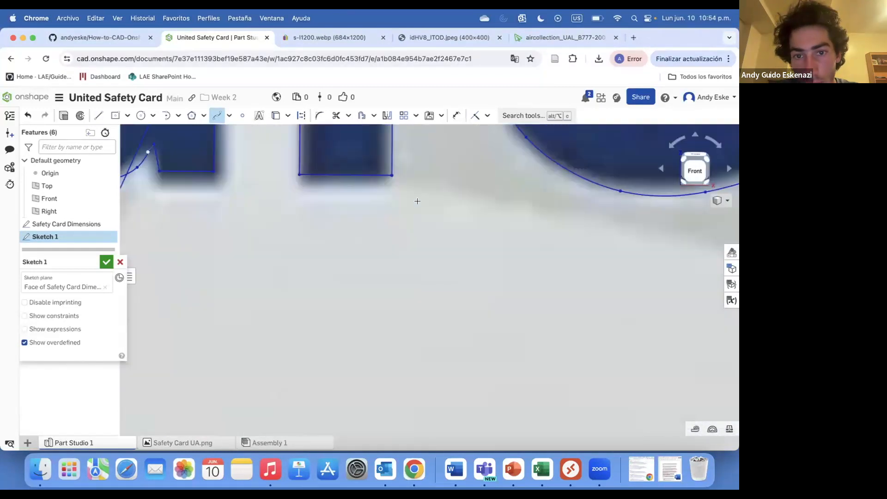
{"action": "scroll", "coordinate": [451, 220], "scroll_direction": "down", "scroll_amount": 6}
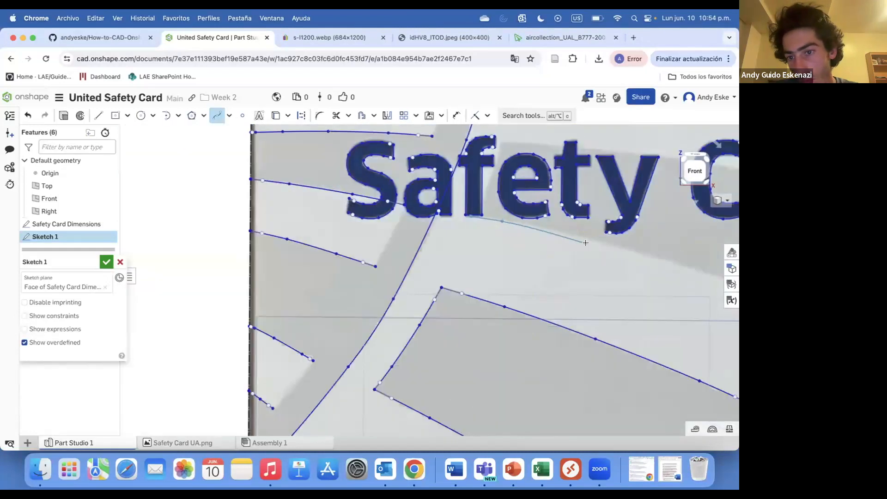
{"action": "scroll", "coordinate": [631, 257], "scroll_direction": "down", "scroll_amount": 3}
{"action": "scroll", "coordinate": [665, 267], "scroll_direction": "up", "scroll_amount": 6}
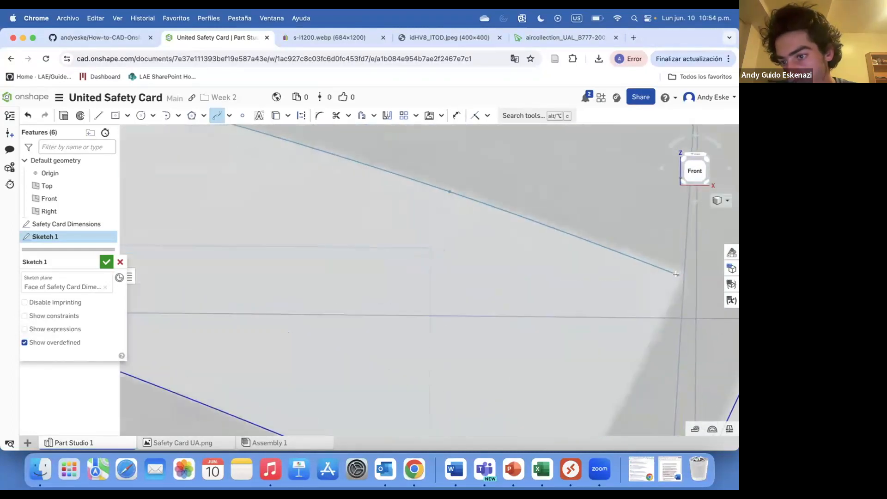
{"action": "scroll", "coordinate": [679, 279], "scroll_direction": "down", "scroll_amount": 4}
{"action": "scroll", "coordinate": [681, 282], "scroll_direction": "down", "scroll_amount": 3}
Trace the left end of the grey block behind the Safety Card lettering, running up beside the letter f
{"action": "scroll", "coordinate": [471, 279], "scroll_direction": "up", "scroll_amount": 10}
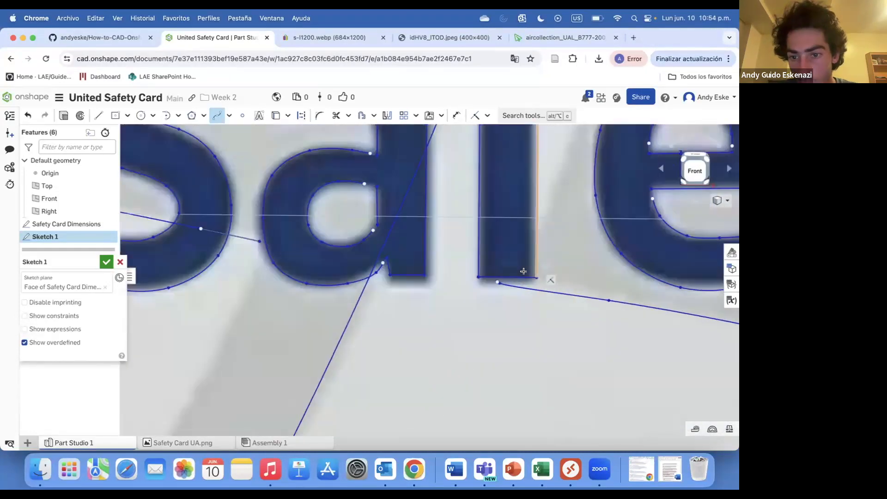
{"action": "scroll", "coordinate": [470, 278], "scroll_direction": "down", "scroll_amount": 4}
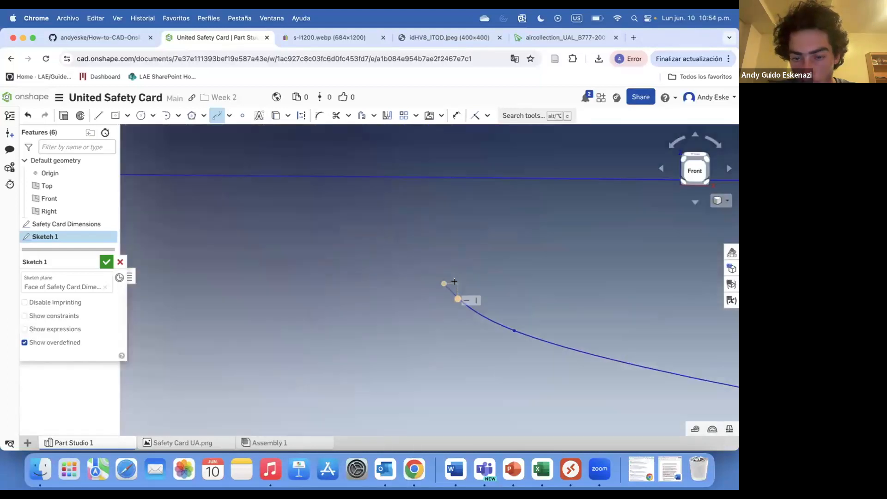
{"action": "scroll", "coordinate": [477, 240], "scroll_direction": "down", "scroll_amount": 4}
{"action": "left_click", "coordinate": [491, 204]}
{"action": "scroll", "coordinate": [491, 204], "scroll_direction": "down", "scroll_amount": 4}
{"action": "scroll", "coordinate": [494, 194], "scroll_direction": "up", "scroll_amount": 4}
{"action": "left_click", "coordinate": [501, 174]}
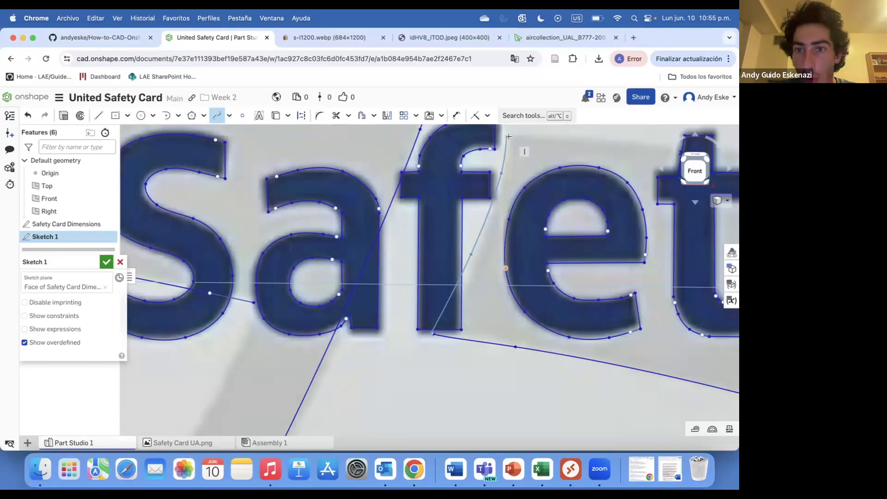
{"action": "left_click", "coordinate": [509, 136]}
{"action": "scroll", "coordinate": [512, 138], "scroll_direction": "up", "scroll_amount": 3}
Trace the upper edge of the grey block behind the Safety Card lettering, from the letter f to the r
{"action": "scroll", "coordinate": [544, 153], "scroll_direction": "down", "scroll_amount": 5}
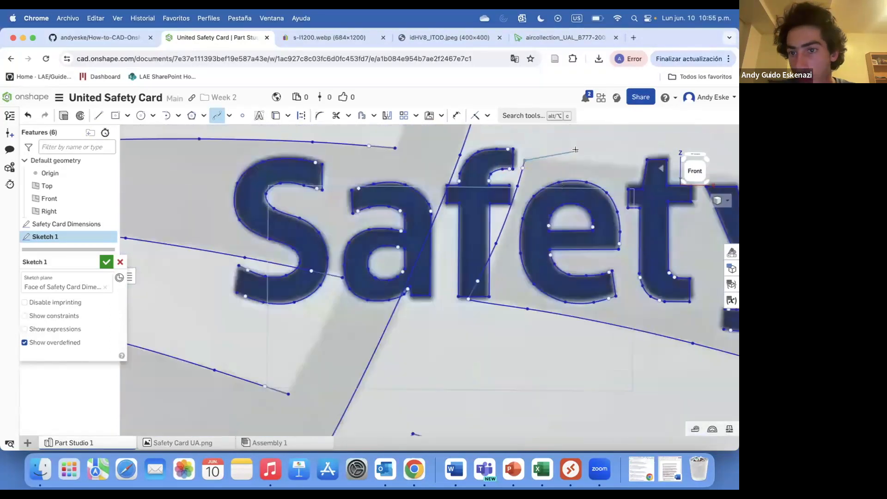
{"action": "scroll", "coordinate": [571, 163], "scroll_direction": "up", "scroll_amount": 2}
{"action": "scroll", "coordinate": [573, 166], "scroll_direction": "down", "scroll_amount": 3}
{"action": "scroll", "coordinate": [600, 180], "scroll_direction": "up", "scroll_amount": 2}
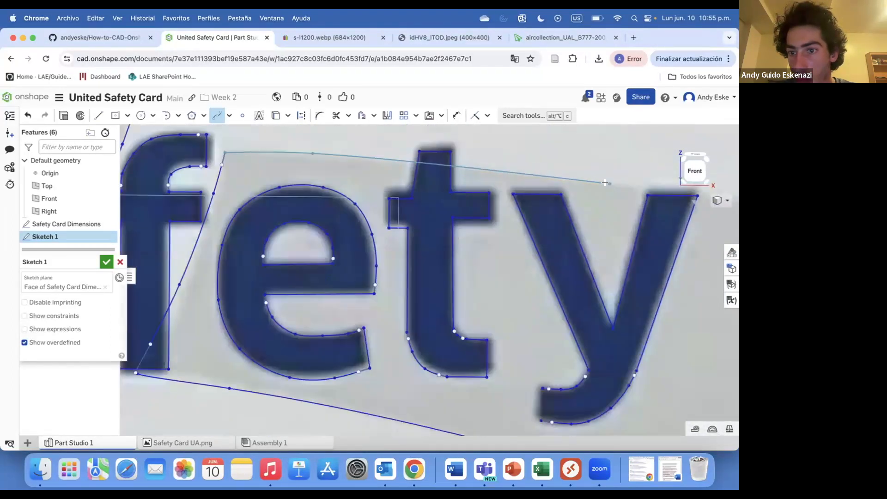
{"action": "scroll", "coordinate": [643, 196], "scroll_direction": "down", "scroll_amount": 3}
{"action": "scroll", "coordinate": [643, 196], "scroll_direction": "up", "scroll_amount": 2}
{"action": "scroll", "coordinate": [656, 196], "scroll_direction": "down", "scroll_amount": 4}
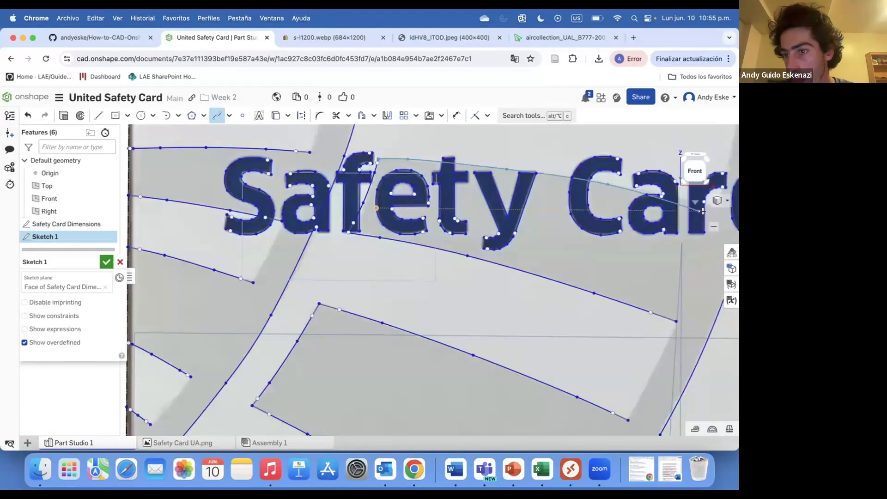
{"action": "scroll", "coordinate": [676, 191], "scroll_direction": "up", "scroll_amount": 2}
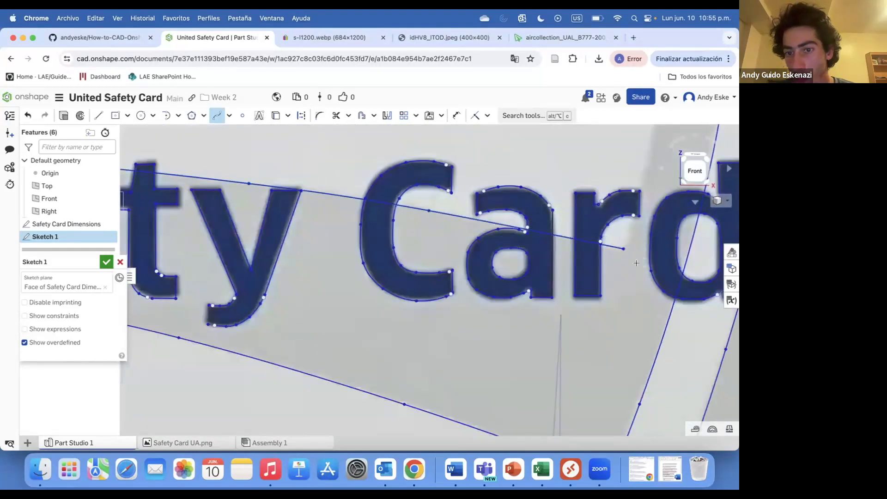
Trace the lower edge of the grey block between the UNITED and Safety Card lettering
{"action": "scroll", "coordinate": [477, 188], "scroll_direction": "down", "scroll_amount": 4}
{"action": "scroll", "coordinate": [472, 194], "scroll_direction": "up", "scroll_amount": 3}
{"action": "left_click", "coordinate": [471, 192]}
{"action": "left_click", "coordinate": [565, 190]}
{"action": "scroll", "coordinate": [564, 194], "scroll_direction": "down", "scroll_amount": 3}
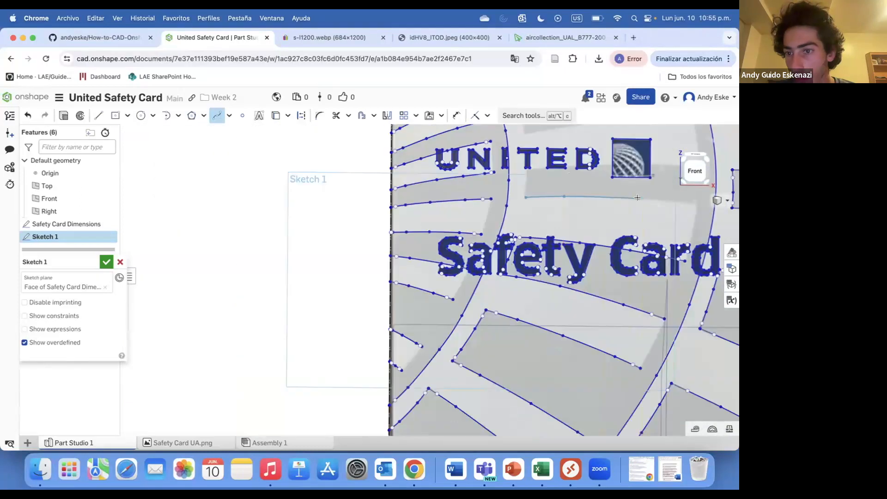
{"action": "scroll", "coordinate": [696, 208], "scroll_direction": "up", "scroll_amount": 3}
{"action": "scroll", "coordinate": [717, 198], "scroll_direction": "down", "scroll_amount": 2}
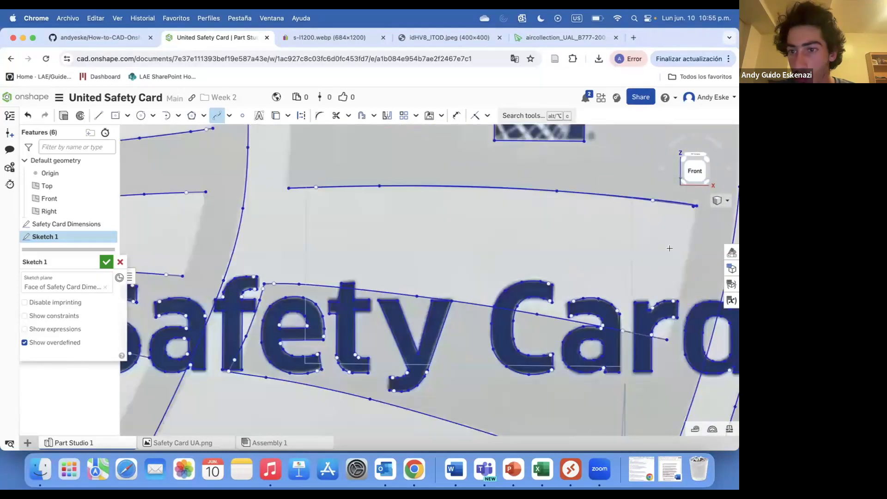
Trace the left end of the grey block beneath UNITED up to the foot of the letter T
{"action": "scroll", "coordinate": [515, 201], "scroll_direction": "up", "scroll_amount": 3}
{"action": "left_click", "coordinate": [496, 283]}
{"action": "scroll", "coordinate": [505, 264], "scroll_direction": "up", "scroll_amount": 2}
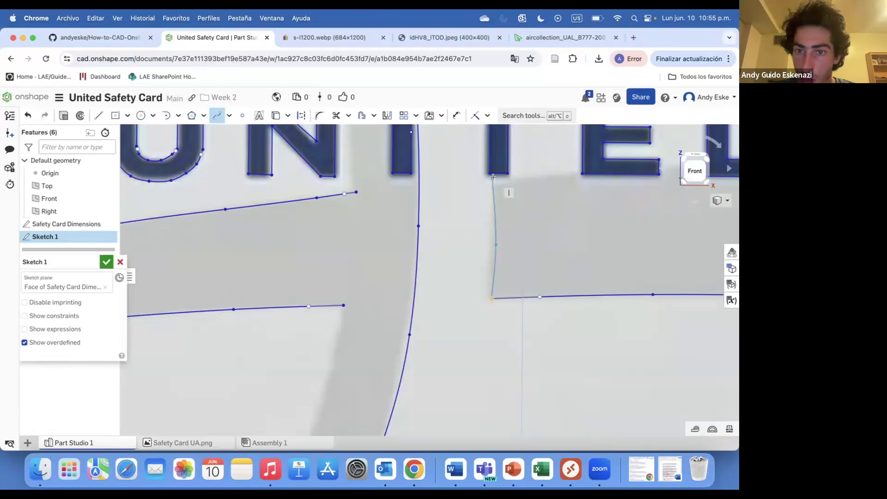
{"action": "double_click", "coordinate": [498, 179]}
Trace the upper edge of the grey block beneath UNITED, passing through the letters and the globe emblem
{"action": "left_click", "coordinate": [498, 179]}
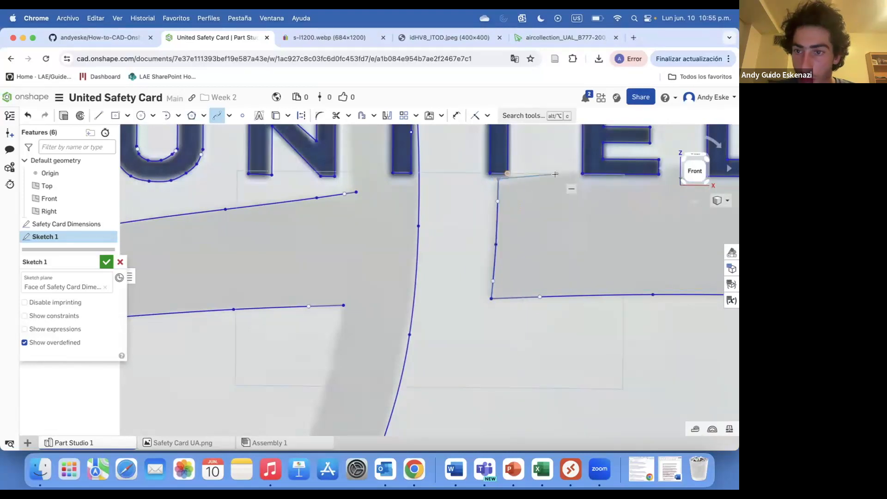
{"action": "scroll", "coordinate": [579, 173], "scroll_direction": "down", "scroll_amount": 3}
{"action": "scroll", "coordinate": [631, 172], "scroll_direction": "up", "scroll_amount": 1}
{"action": "scroll", "coordinate": [616, 174], "scroll_direction": "down", "scroll_amount": 5}
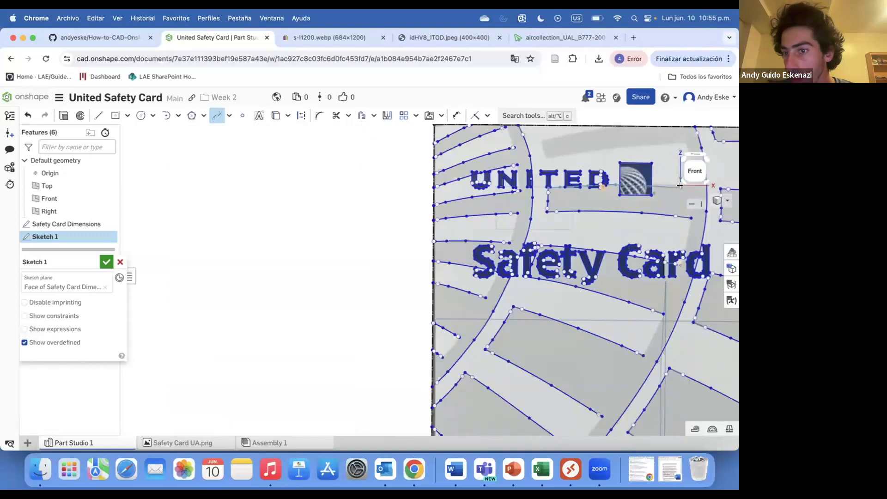
{"action": "scroll", "coordinate": [608, 191], "scroll_direction": "up", "scroll_amount": 3}
{"action": "double_click", "coordinate": [636, 192]}
{"action": "scroll", "coordinate": [646, 203], "scroll_direction": "down", "scroll_amount": 3}
Trace the lower edge of the uppermost grey block above UNITED and the globe emblem
{"action": "scroll", "coordinate": [526, 173], "scroll_direction": "up", "scroll_amount": 1}
{"action": "left_click", "coordinate": [488, 162]}
{"action": "left_click", "coordinate": [558, 153]}
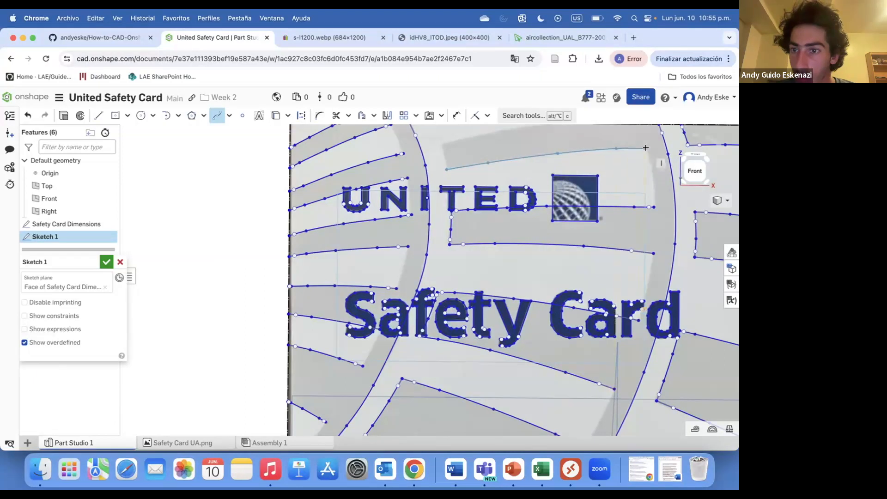
{"action": "double_click", "coordinate": [638, 147]}
{"action": "scroll", "coordinate": [624, 194], "scroll_direction": "down", "scroll_amount": 2}
Trace the left end and upper edge of the uppermost grey block, ending on the card's top edge
{"action": "scroll", "coordinate": [466, 198], "scroll_direction": "up", "scroll_amount": 5}
{"action": "left_click", "coordinate": [438, 206]}
{"action": "left_click", "coordinate": [426, 166]}
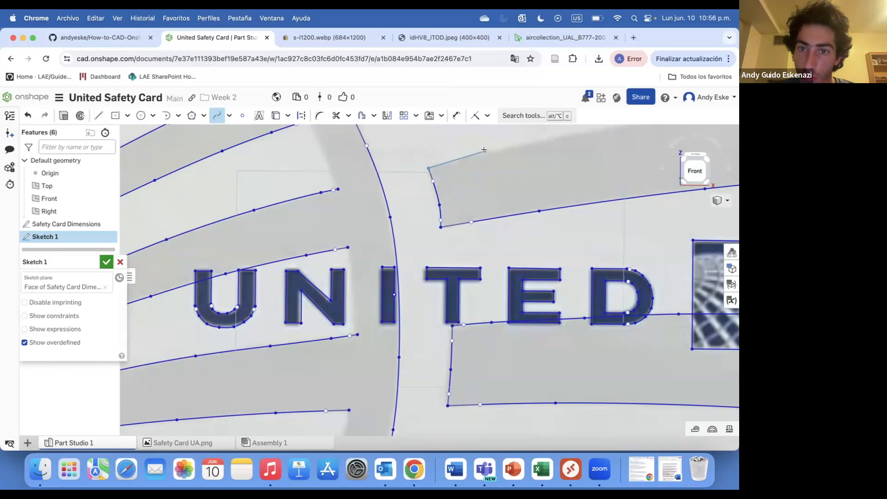
{"action": "scroll", "coordinate": [531, 157], "scroll_direction": "down", "scroll_amount": 2}
{"action": "scroll", "coordinate": [535, 155], "scroll_direction": "up", "scroll_amount": 3}
{"action": "left_click", "coordinate": [535, 155]}
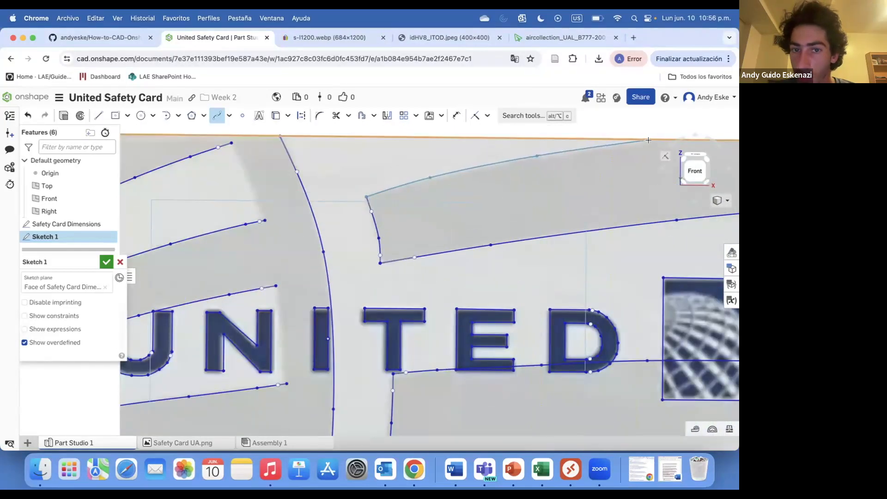
{"action": "double_click", "coordinate": [648, 140]}
{"action": "scroll", "coordinate": [372, 203], "scroll_direction": "down", "scroll_amount": 4}
Close the right ends of the light strips beside the globe emblem and above the Card lettering
{"action": "scroll", "coordinate": [706, 223], "scroll_direction": "up", "scroll_amount": 3}
{"action": "left_click", "coordinate": [501, 169]}
{"action": "left_click", "coordinate": [519, 222]}
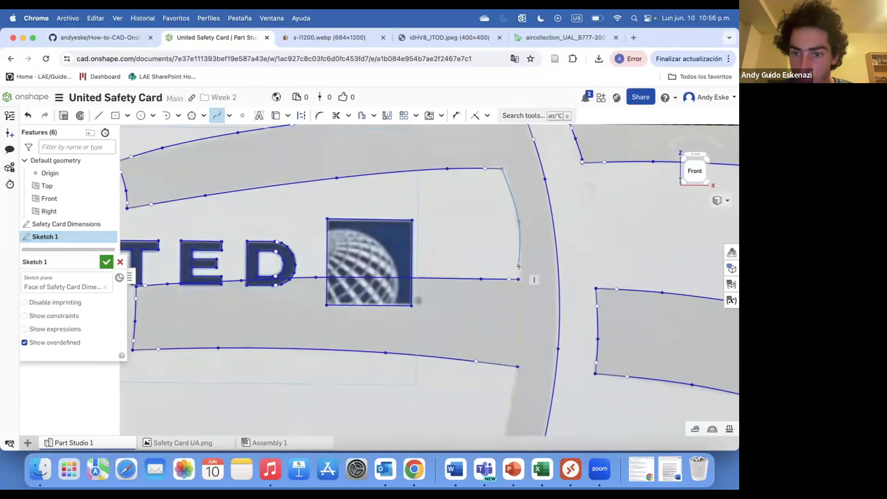
{"action": "double_click", "coordinate": [518, 279]}
{"action": "scroll", "coordinate": [518, 279], "scroll_direction": "down", "scroll_amount": 4}
{"action": "scroll", "coordinate": [503, 320], "scroll_direction": "up", "scroll_amount": 4}
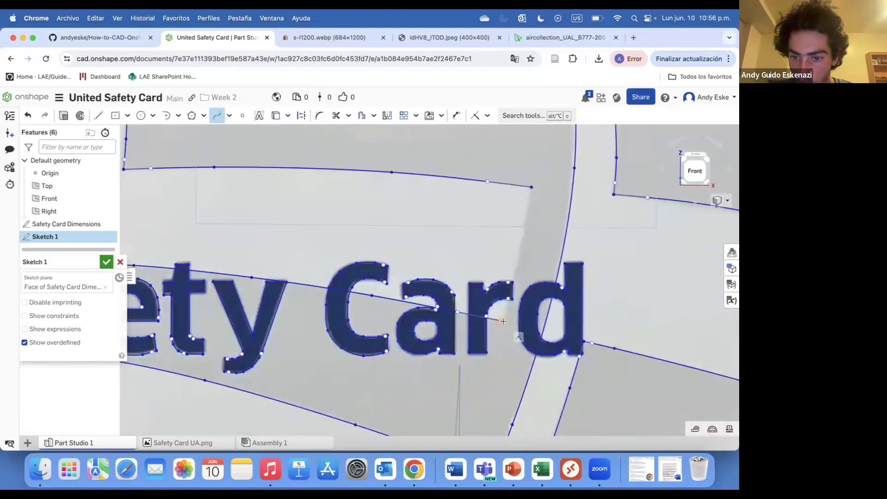
{"action": "scroll", "coordinate": [542, 207], "scroll_direction": "down", "scroll_amount": 4}
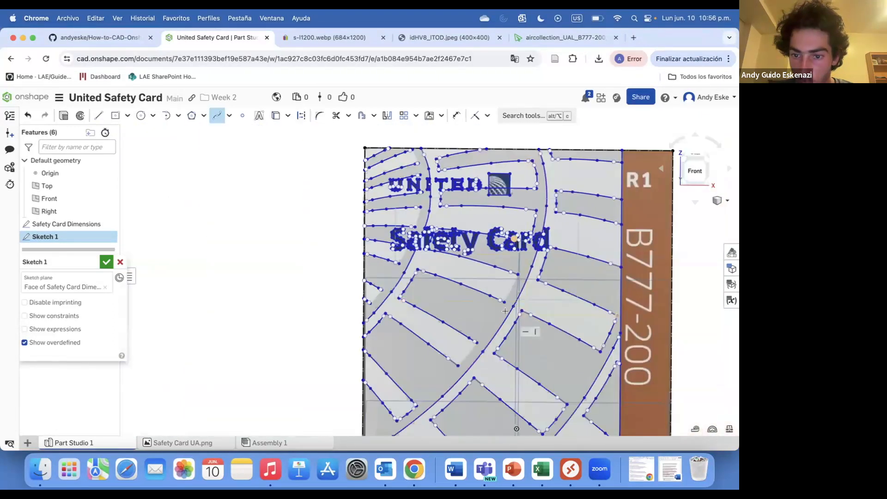
Close the right ends of the two light strips beneath the Safety Card lettering
{"action": "scroll", "coordinate": [513, 253], "scroll_direction": "up", "scroll_amount": 5}
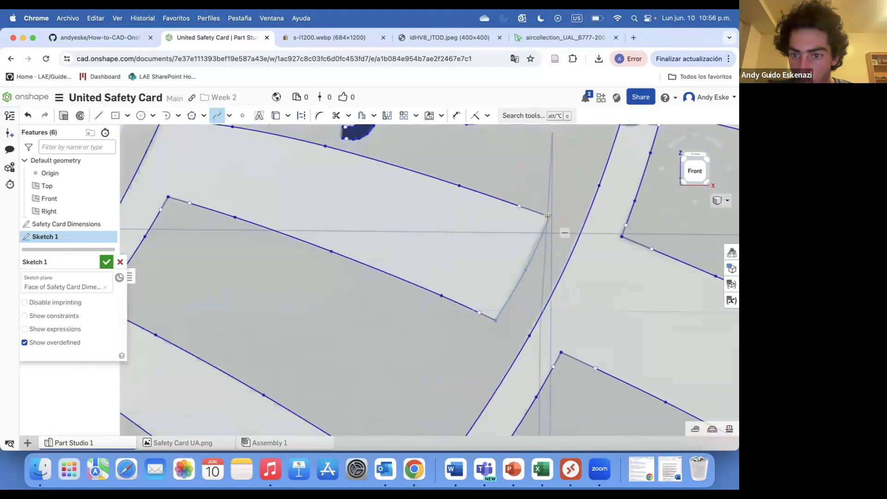
{"action": "scroll", "coordinate": [496, 319], "scroll_direction": "down", "scroll_amount": 4}
{"action": "scroll", "coordinate": [482, 353], "scroll_direction": "up", "scroll_amount": 5}
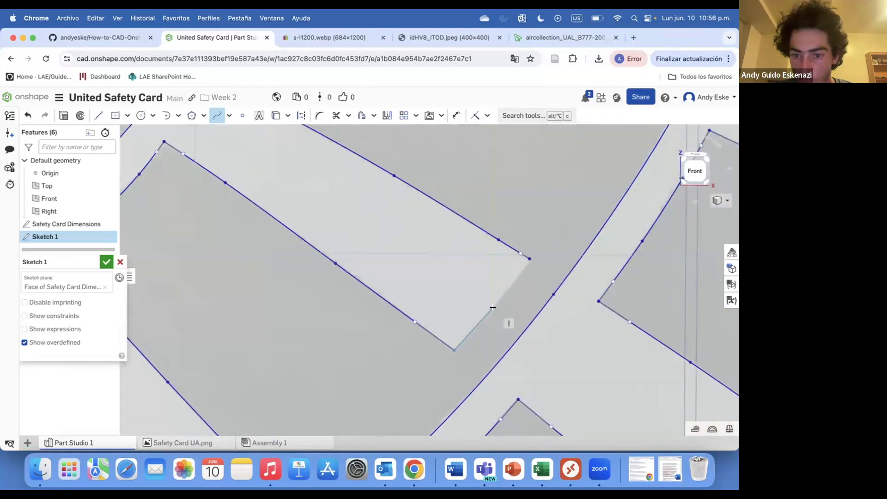
{"action": "scroll", "coordinate": [528, 260], "scroll_direction": "down", "scroll_amount": 5}
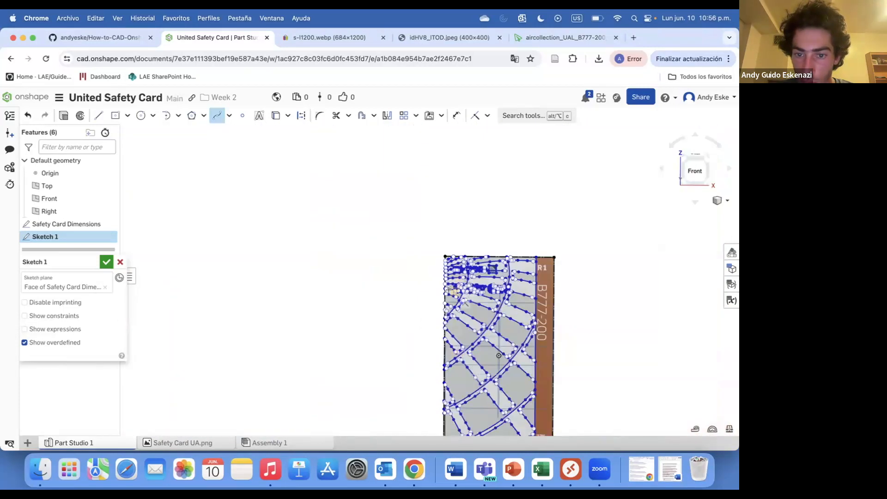
Close the right ends of two light strips at the card's left edge, one below the lettering and one behind the S
{"action": "scroll", "coordinate": [443, 354], "scroll_direction": "up", "scroll_amount": 5}
{"action": "scroll", "coordinate": [457, 354], "scroll_direction": "up", "scroll_amount": 2}
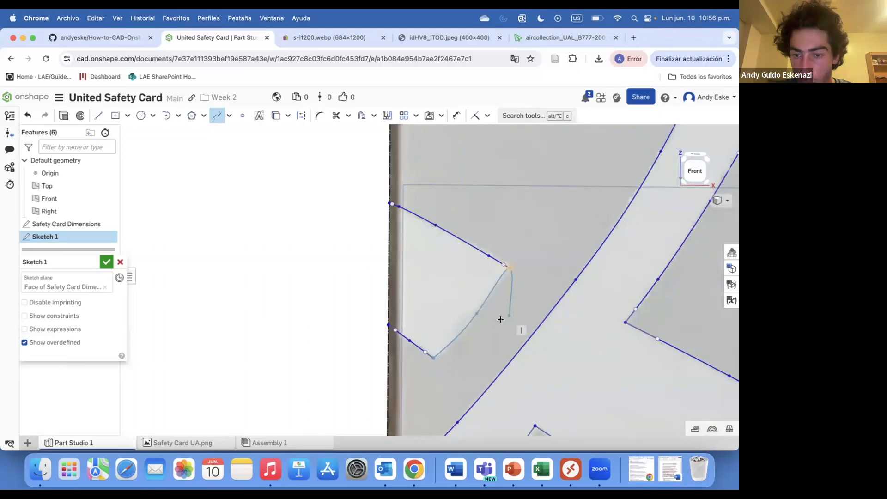
{"action": "scroll", "coordinate": [540, 231], "scroll_direction": "down", "scroll_amount": 3}
{"action": "scroll", "coordinate": [539, 231], "scroll_direction": "up", "scroll_amount": 4}
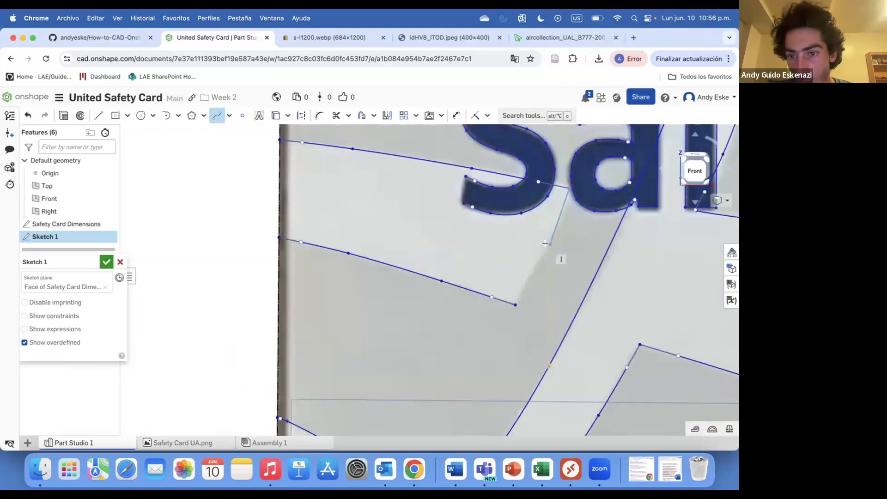
{"action": "left_click", "coordinate": [514, 303]}
{"action": "scroll", "coordinate": [522, 319], "scroll_direction": "down", "scroll_amount": 4}
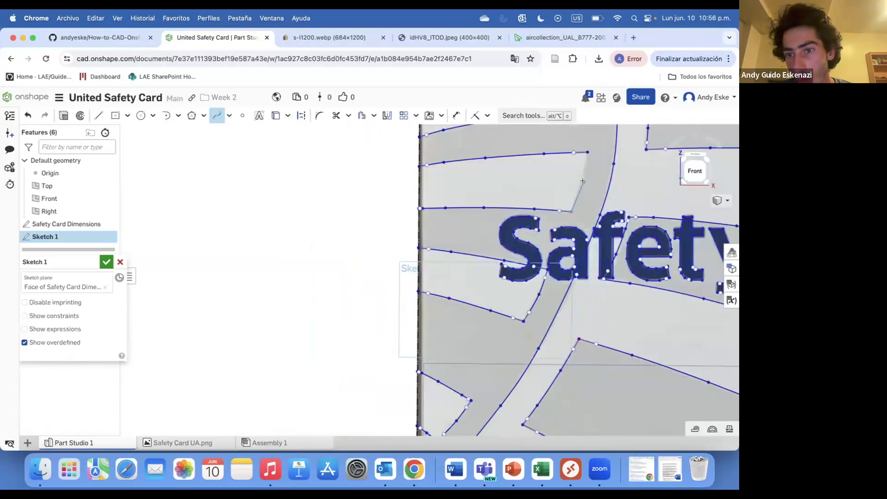
Close the right ends of the remaining light strips at the card's left edge, from above Safety to above UNITED
{"action": "scroll", "coordinate": [587, 150], "scroll_direction": "down", "scroll_amount": 3}
{"action": "scroll", "coordinate": [596, 189], "scroll_direction": "up", "scroll_amount": 6}
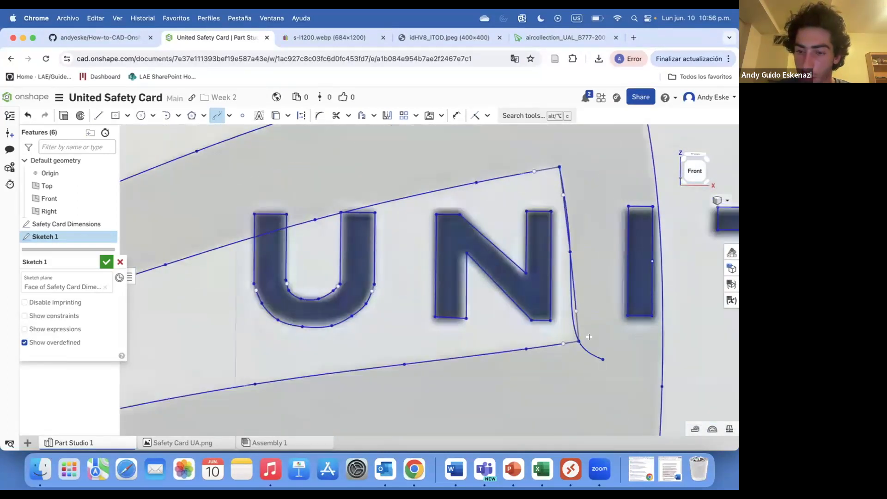
{"action": "scroll", "coordinate": [585, 234], "scroll_direction": "down", "scroll_amount": 3}
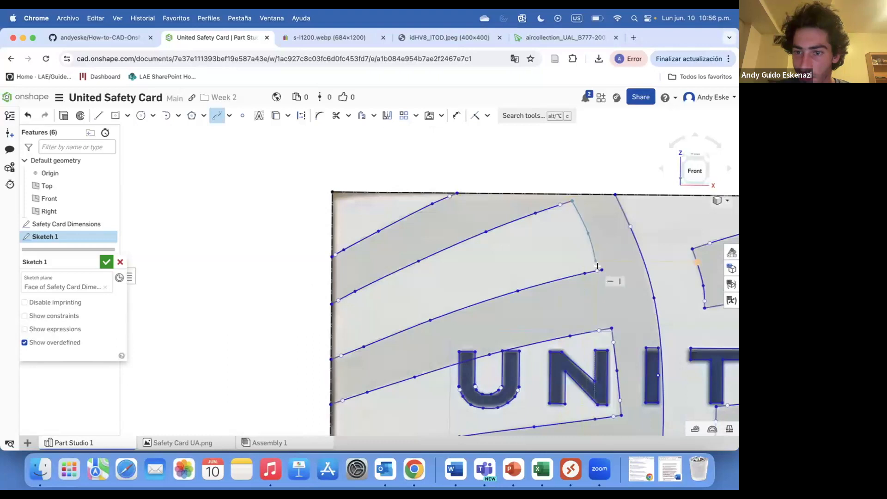
{"action": "scroll", "coordinate": [492, 272], "scroll_direction": "down", "scroll_amount": 5}
{"action": "scroll", "coordinate": [493, 271], "scroll_direction": "down", "scroll_amount": 4}
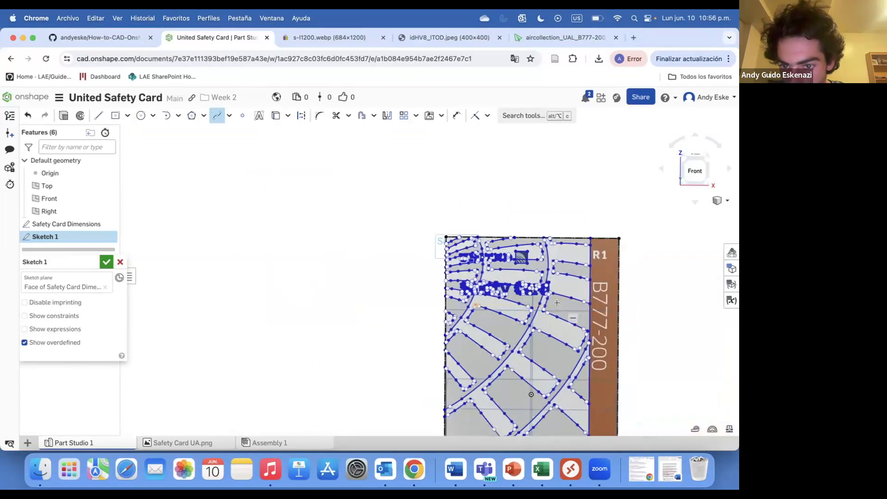
{"action": "scroll", "coordinate": [545, 353], "scroll_direction": "up", "scroll_amount": 7}
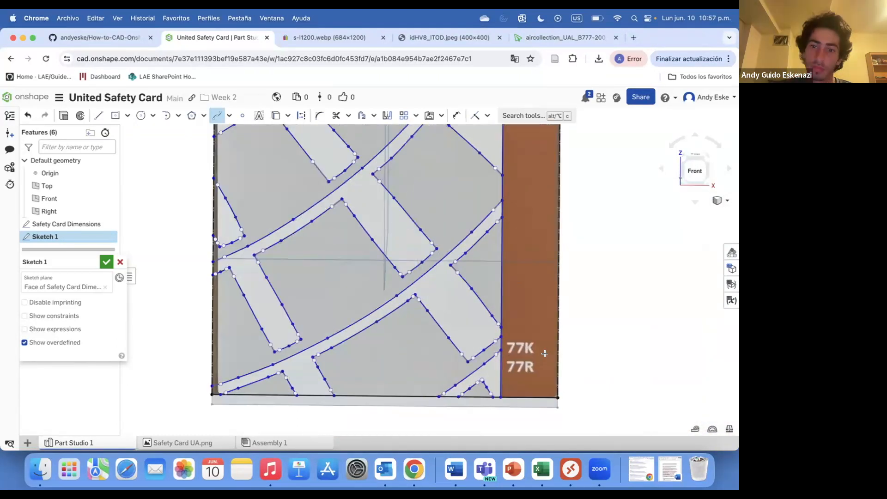
Trace the inner and outer edges of the curved part of the 2 in B777-200 on the brown stripe with splines
{"action": "scroll", "coordinate": [545, 353], "scroll_direction": "down", "scroll_amount": 5}
{"action": "scroll", "coordinate": [507, 322], "scroll_direction": "up", "scroll_amount": 7}
{"action": "key", "text": "Escape"}
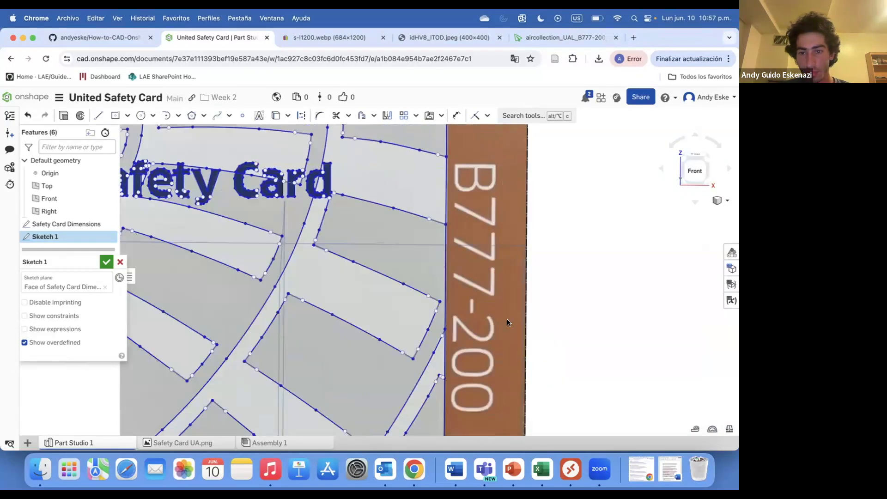
{"action": "left_click", "coordinate": [216, 115]}
{"action": "scroll", "coordinate": [489, 334], "scroll_direction": "up", "scroll_amount": 7}
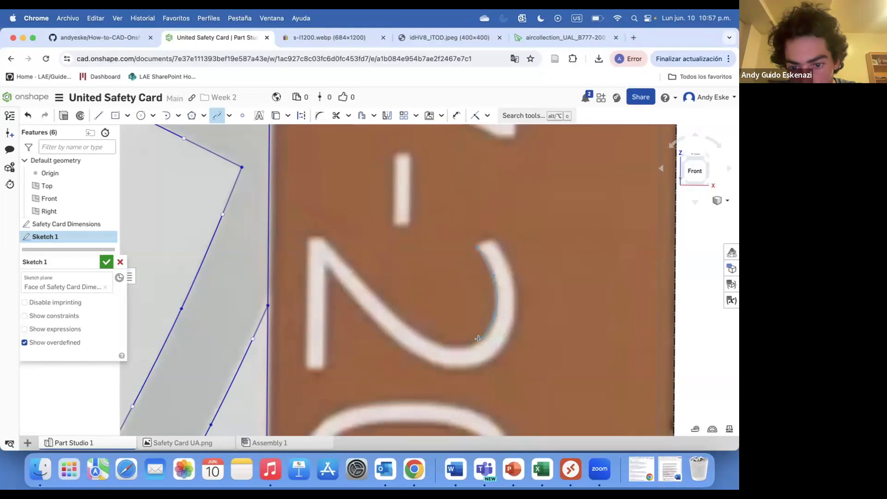
{"action": "double_click", "coordinate": [419, 333]}
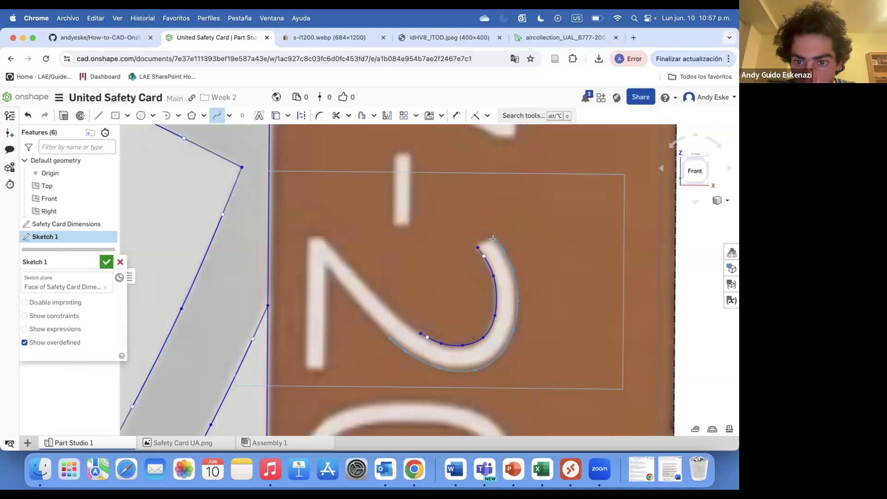
Trace the outer and inner outlines of the first 0 in B777-200 with closed splines
{"action": "scroll", "coordinate": [545, 269], "scroll_direction": "down", "scroll_amount": 5}
{"action": "scroll", "coordinate": [453, 296], "scroll_direction": "up", "scroll_amount": 5}
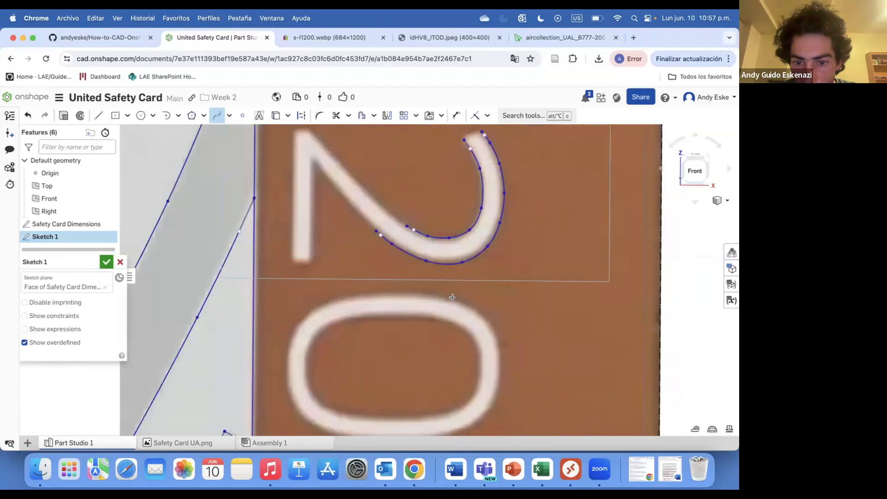
{"action": "left_click", "coordinate": [395, 292]}
{"action": "left_click", "coordinate": [434, 292]}
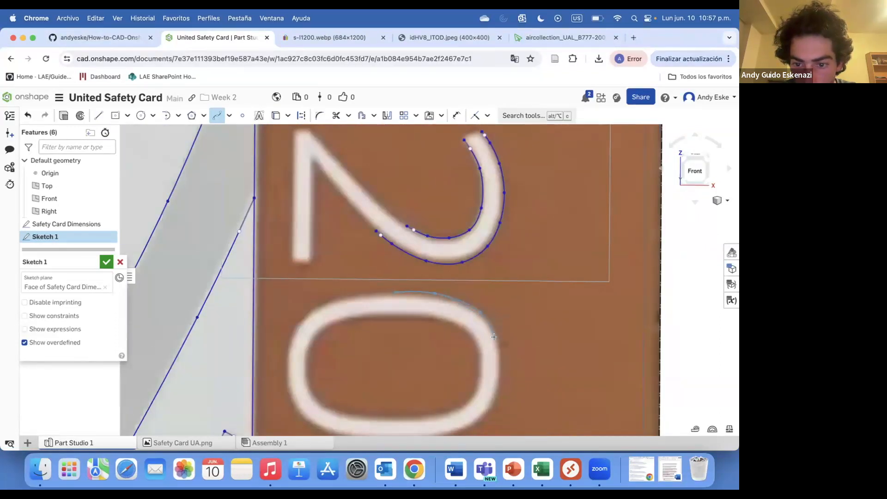
{"action": "left_click", "coordinate": [474, 423]}
{"action": "scroll", "coordinate": [474, 422], "scroll_direction": "down", "scroll_amount": 1}
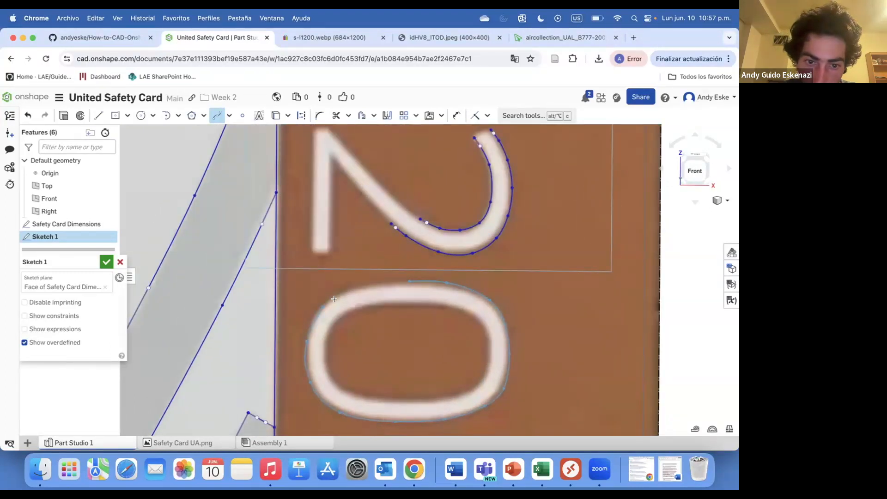
{"action": "left_click", "coordinate": [409, 280]}
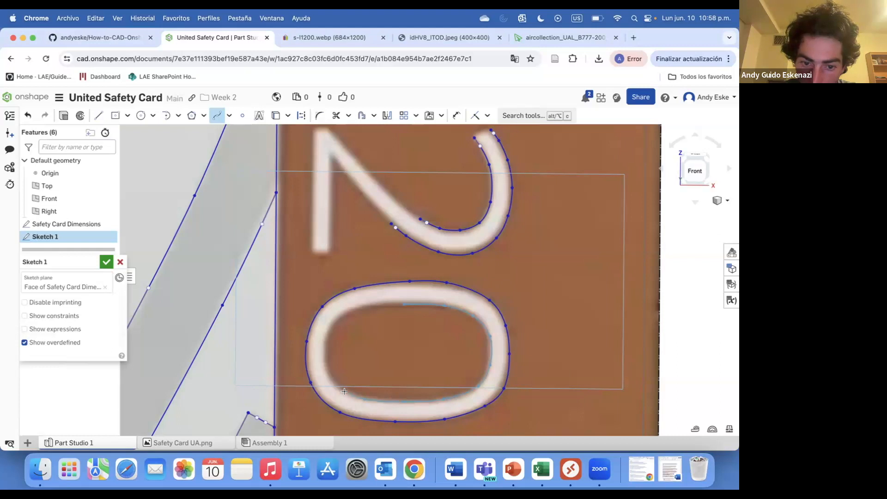
{"action": "left_click", "coordinate": [354, 309]}
Trace the outer outline of the last 0 in B777-200 with a spline
{"action": "scroll", "coordinate": [397, 230], "scroll_direction": "down", "scroll_amount": 5}
{"action": "scroll", "coordinate": [365, 327], "scroll_direction": "up", "scroll_amount": 5}
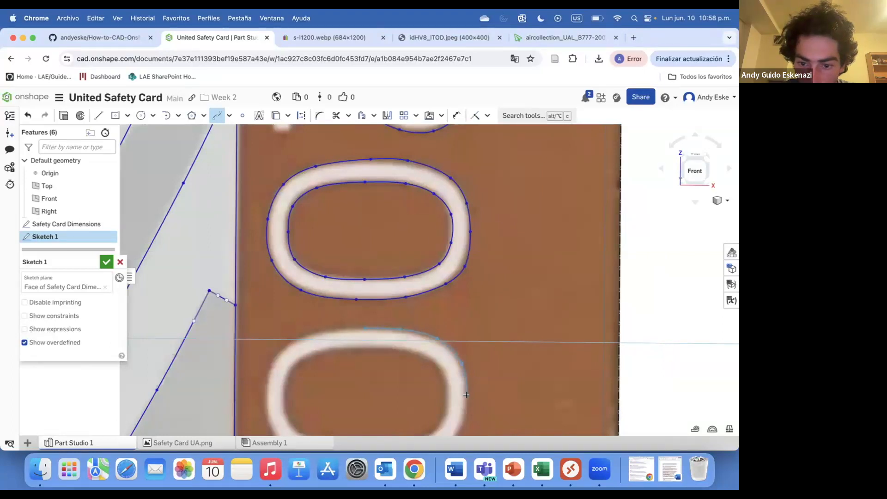
{"action": "scroll", "coordinate": [466, 395], "scroll_direction": "down", "scroll_amount": 2}
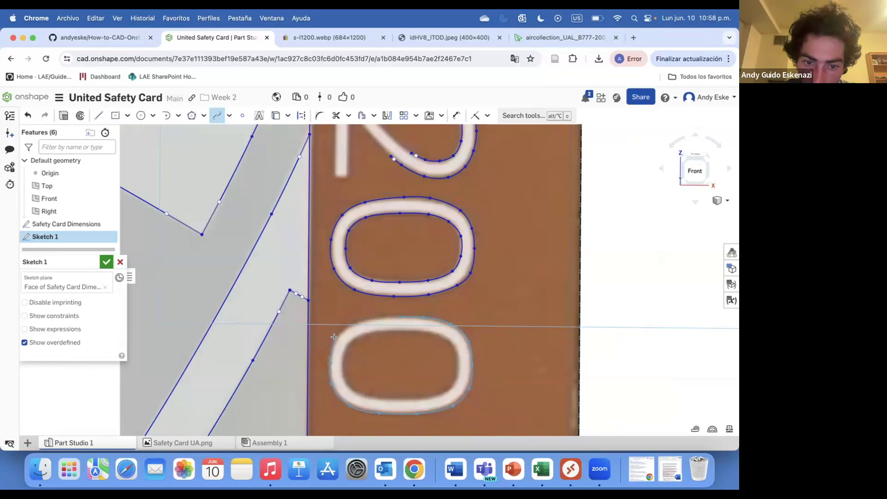
Trace the outer and inner outlines of the last zero in "B777-200" with closed splines
{"action": "left_click", "coordinate": [399, 318]}
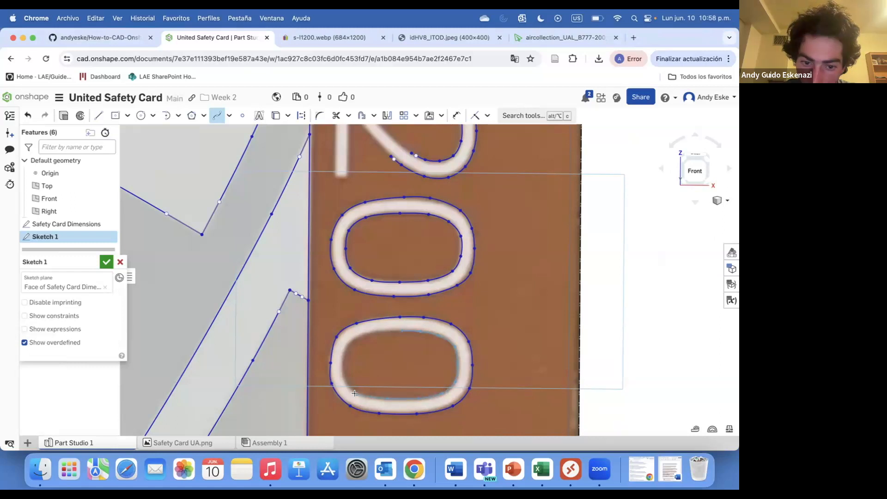
{"action": "key", "text": "Escape"}
{"action": "scroll", "coordinate": [331, 354], "scroll_direction": "up", "scroll_amount": 5}
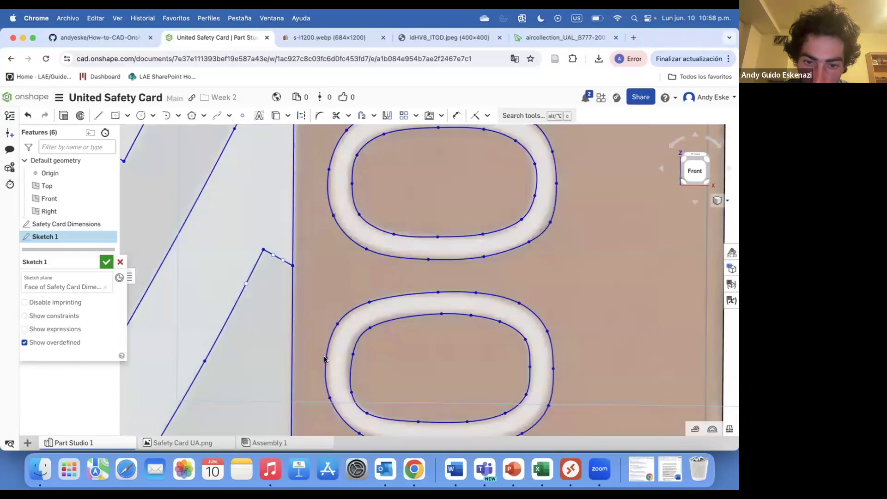
{"action": "scroll", "coordinate": [362, 396], "scroll_direction": "down", "scroll_amount": 5}
{"action": "scroll", "coordinate": [352, 380], "scroll_direction": "up", "scroll_amount": 4}
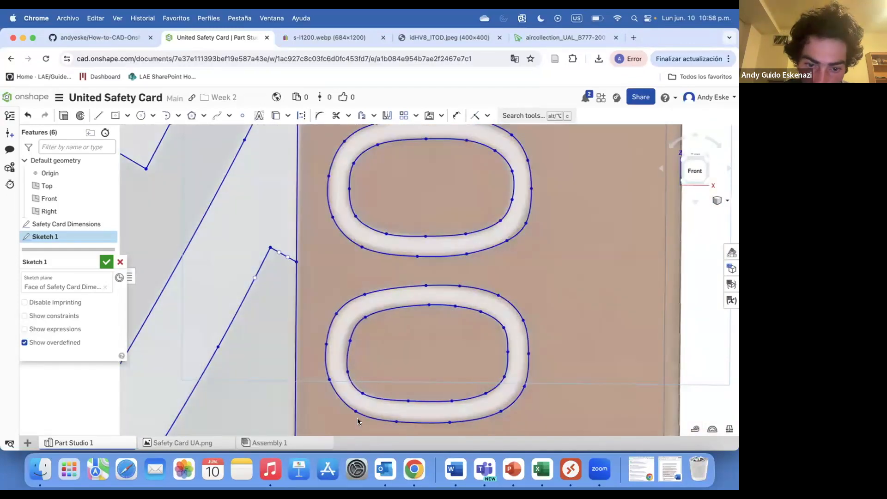
{"action": "scroll", "coordinate": [362, 395], "scroll_direction": "down", "scroll_amount": 6}
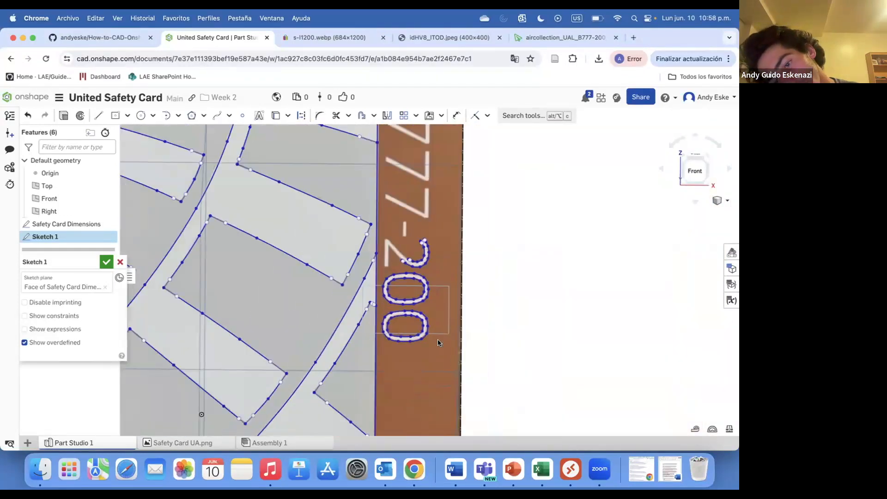
Draw the straight edges of the digit 2 with lines, closing both ends of its curved splines
{"action": "scroll", "coordinate": [439, 342], "scroll_direction": "up", "scroll_amount": 5}
{"action": "key", "text": "l"}
{"action": "left_click", "coordinate": [450, 201]}
{"action": "left_click", "coordinate": [469, 192]}
{"action": "left_click", "coordinate": [391, 292]}
{"action": "left_click", "coordinate": [289, 190]}
{"action": "left_click", "coordinate": [271, 190]}
{"action": "left_click", "coordinate": [269, 328]}
{"action": "left_click", "coordinate": [293, 328]}
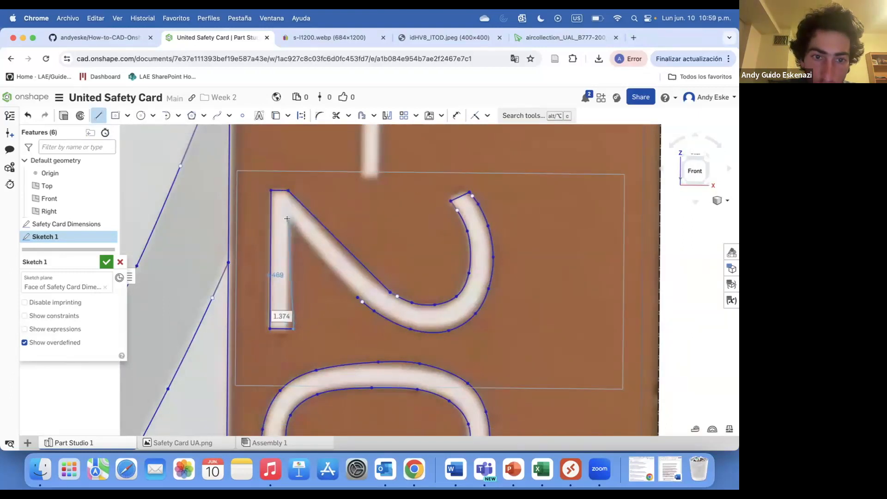
{"action": "left_click", "coordinate": [290, 219]}
{"action": "left_click", "coordinate": [358, 297]}
Trace the hyphen between 777 and 200 with a four-sided line outline
{"action": "scroll", "coordinate": [358, 297], "scroll_direction": "down", "scroll_amount": 3}
{"action": "scroll", "coordinate": [322, 274], "scroll_direction": "up", "scroll_amount": 3}
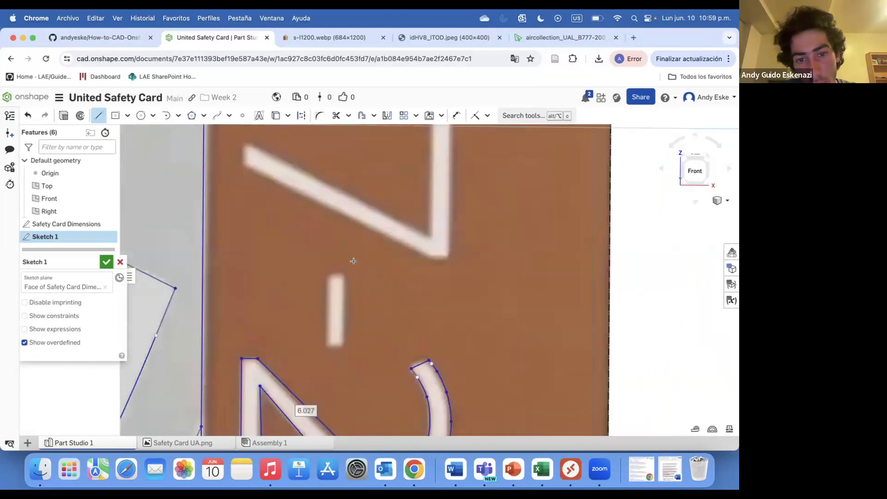
{"action": "left_click", "coordinate": [326, 274]}
{"action": "left_click", "coordinate": [345, 275]}
{"action": "left_click", "coordinate": [346, 360]}
{"action": "left_click", "coordinate": [320, 360]}
{"action": "left_click", "coordinate": [319, 276]}
{"action": "key", "text": "Escape"}
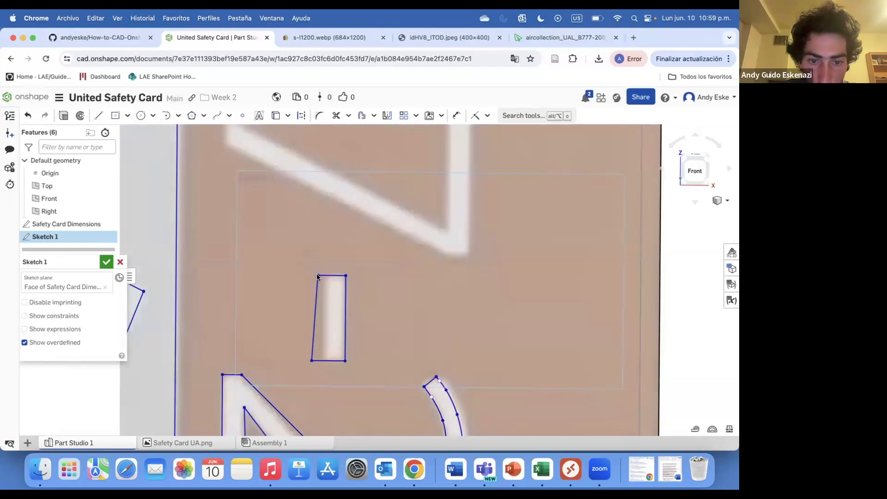
Undo the hyphen's misaligned edges and redraw them with lines that follow the image and close the outline
{"action": "key", "text": "super+z"}
{"action": "key", "text": "super+z"}
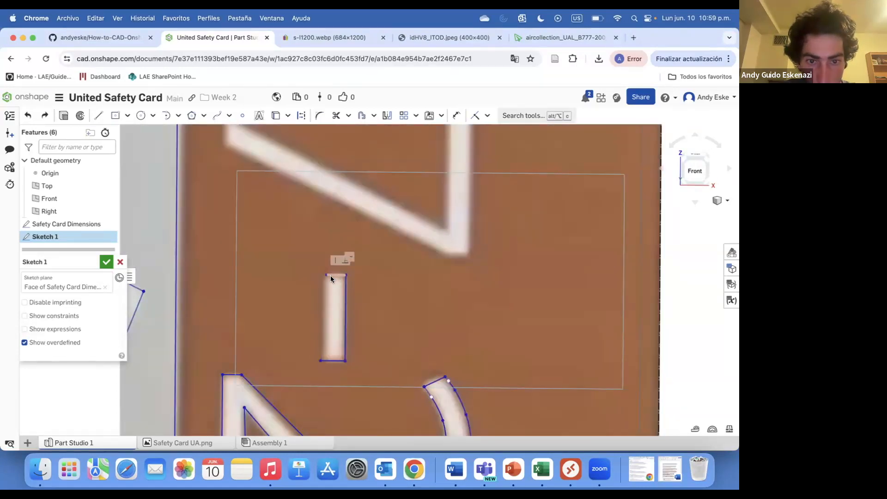
{"action": "key", "text": "super+z"}
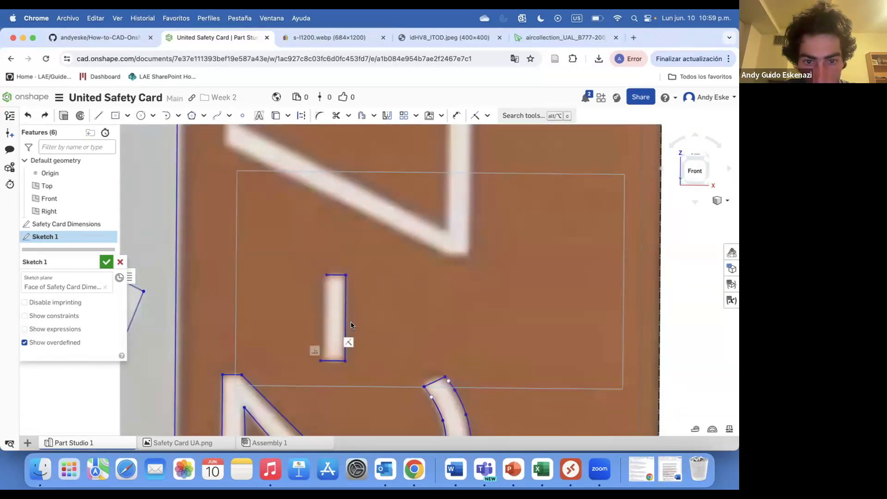
{"action": "left_click", "coordinate": [98, 115]}
{"action": "left_click", "coordinate": [327, 277]}
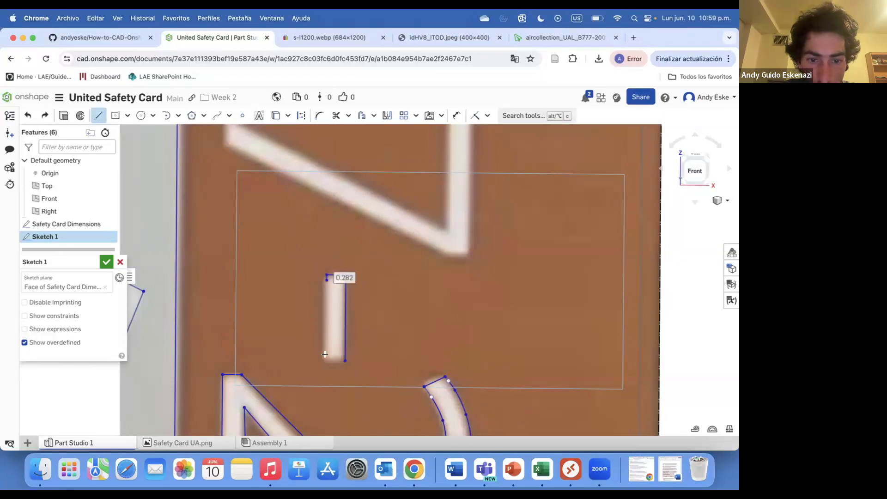
{"action": "left_click", "coordinate": [346, 275]}
{"action": "key", "text": "Escape"}
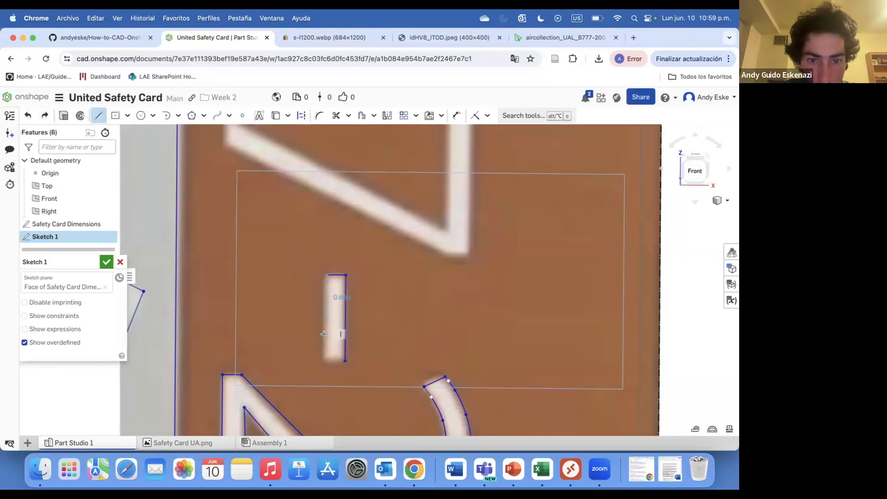
{"action": "left_click", "coordinate": [327, 362]}
Trace the outline of the 7 nearest the hyphen with connected lines
{"action": "scroll", "coordinate": [356, 306], "scroll_direction": "down", "scroll_amount": 5}
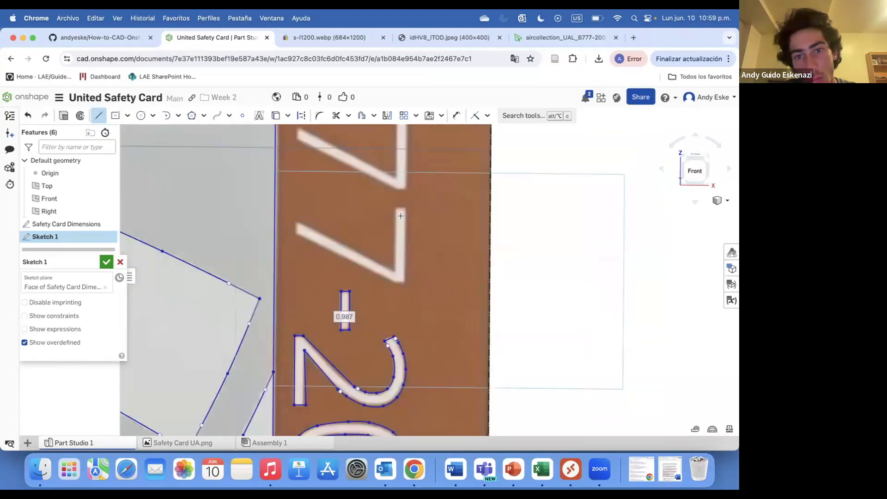
{"action": "scroll", "coordinate": [342, 316], "scroll_direction": "up", "scroll_amount": 5}
{"action": "left_click", "coordinate": [424, 203]}
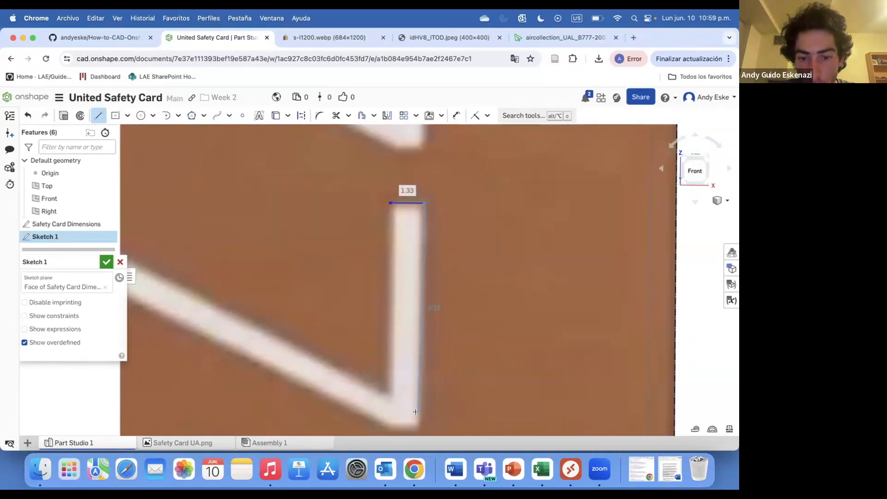
{"action": "left_click", "coordinate": [422, 423]}
{"action": "left_click", "coordinate": [388, 423]}
{"action": "scroll", "coordinate": [388, 425], "scroll_direction": "down", "scroll_amount": 2}
{"action": "left_click", "coordinate": [171, 318]}
{"action": "left_click", "coordinate": [171, 292]}
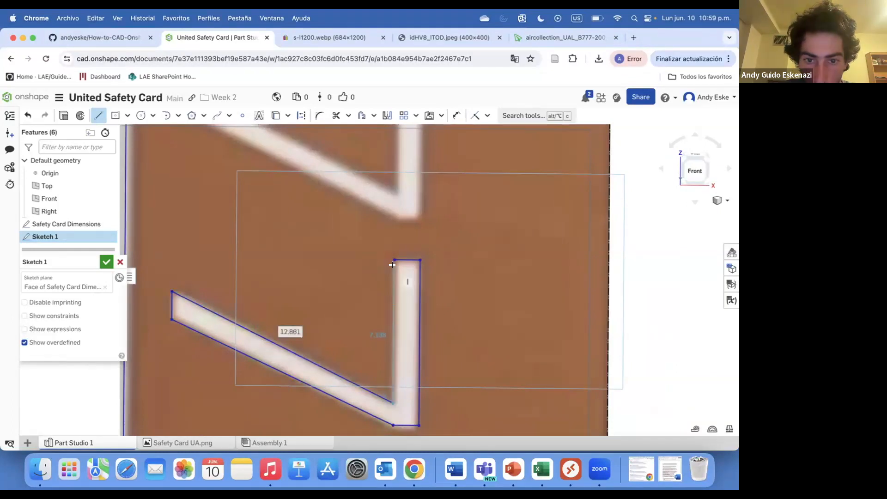
Trace the middle 7 of "777" with a closed outline of connected lines
{"action": "scroll", "coordinate": [388, 369], "scroll_direction": "down", "scroll_amount": 3}
{"action": "scroll", "coordinate": [390, 252], "scroll_direction": "up", "scroll_amount": 2}
{"action": "scroll", "coordinate": [390, 253], "scroll_direction": "up", "scroll_amount": 2}
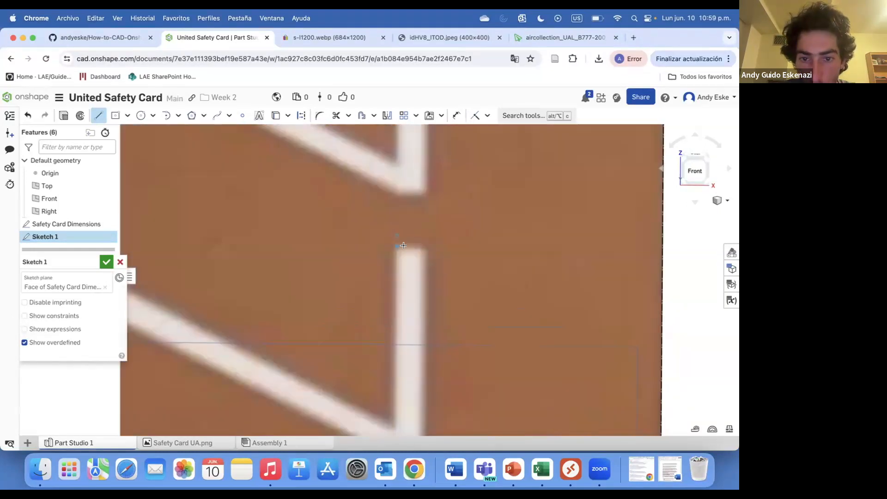
{"action": "scroll", "coordinate": [424, 243], "scroll_direction": "down", "scroll_amount": 2}
{"action": "left_click", "coordinate": [427, 259]}
{"action": "left_click", "coordinate": [426, 378]}
{"action": "left_click", "coordinate": [410, 378]}
{"action": "left_click", "coordinate": [251, 300]}
{"action": "left_click", "coordinate": [251, 281]}
{"action": "left_click", "coordinate": [407, 359]}
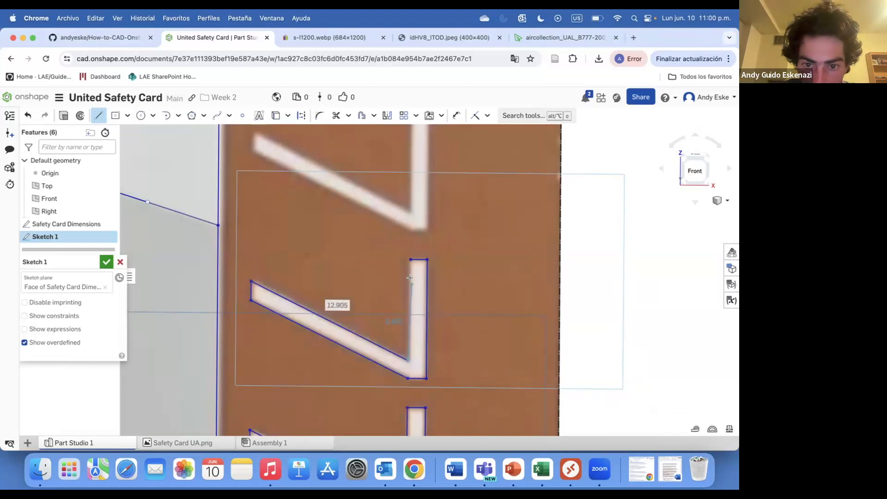
{"action": "left_click", "coordinate": [410, 259]}
Trace the 7 next to the letter B with a closed outline of connected lines
{"action": "scroll", "coordinate": [410, 259], "scroll_direction": "down", "scroll_amount": 3}
{"action": "scroll", "coordinate": [356, 255], "scroll_direction": "up", "scroll_amount": 5}
{"action": "left_click", "coordinate": [357, 256]}
{"action": "left_click", "coordinate": [380, 256]}
{"action": "left_click", "coordinate": [379, 421]}
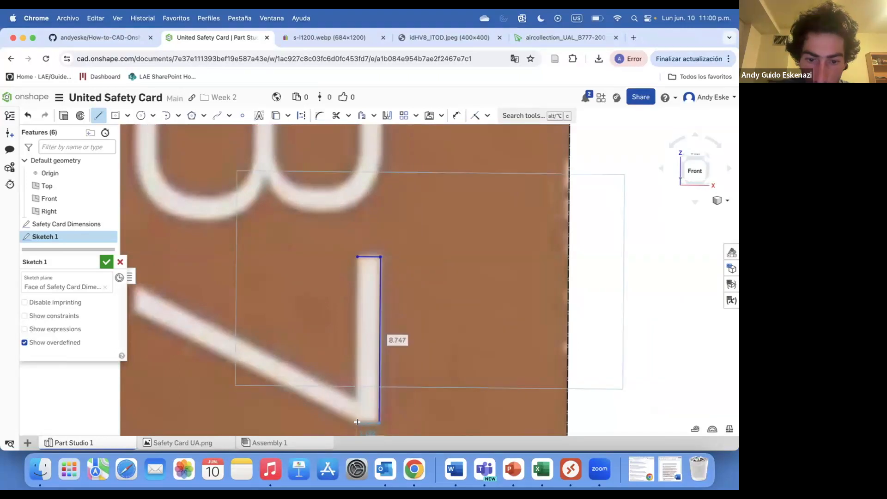
{"action": "left_click", "coordinate": [357, 421]}
{"action": "scroll", "coordinate": [357, 422], "scroll_direction": "down", "scroll_amount": 4}
{"action": "scroll", "coordinate": [310, 379], "scroll_direction": "up", "scroll_amount": 6}
{"action": "left_click", "coordinate": [222, 352]}
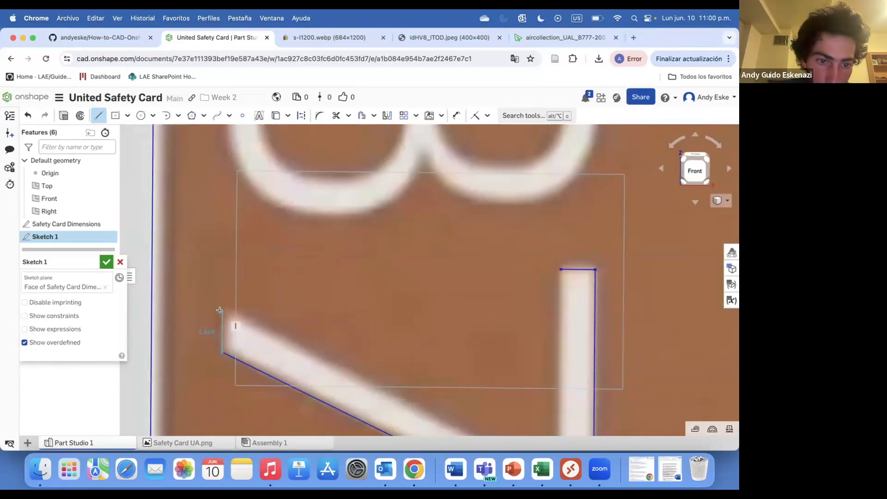
{"action": "left_click", "coordinate": [219, 310]}
{"action": "scroll", "coordinate": [421, 363], "scroll_direction": "down", "scroll_amount": 3}
{"action": "scroll", "coordinate": [359, 363], "scroll_direction": "up", "scroll_amount": 4}
{"action": "left_click", "coordinate": [484, 406]}
{"action": "left_click", "coordinate": [489, 240]}
Draw lines along the outer stem edge and both straight outer sides of the letter B
{"action": "scroll", "coordinate": [420, 285], "scroll_direction": "down", "scroll_amount": 3}
{"action": "scroll", "coordinate": [360, 173], "scroll_direction": "up", "scroll_amount": 4}
{"action": "left_click", "coordinate": [351, 177]}
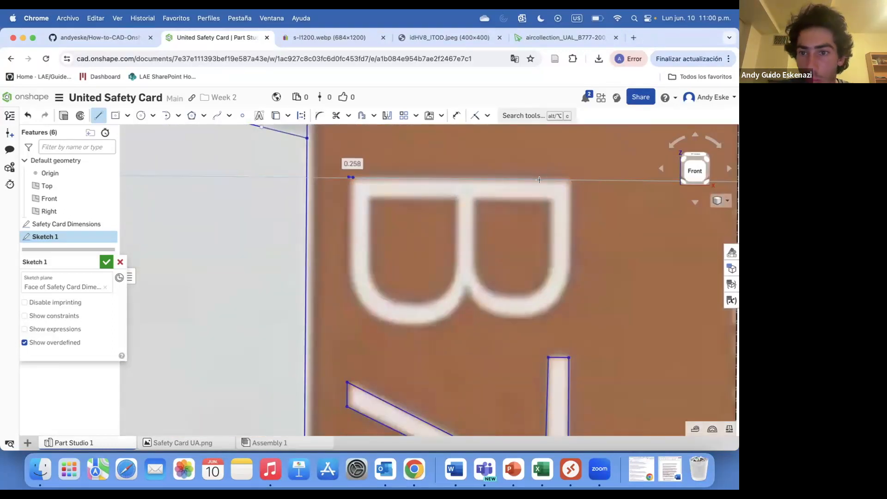
{"action": "key", "text": "Escape"}
{"action": "left_click", "coordinate": [350, 176]}
{"action": "left_click", "coordinate": [570, 177]}
{"action": "left_click", "coordinate": [571, 279]}
{"action": "key", "text": "Escape"}
{"action": "left_click", "coordinate": [98, 116]}
{"action": "left_click", "coordinate": [351, 176]}
{"action": "left_click", "coordinate": [348, 271]}
{"action": "key", "text": "Escape"}
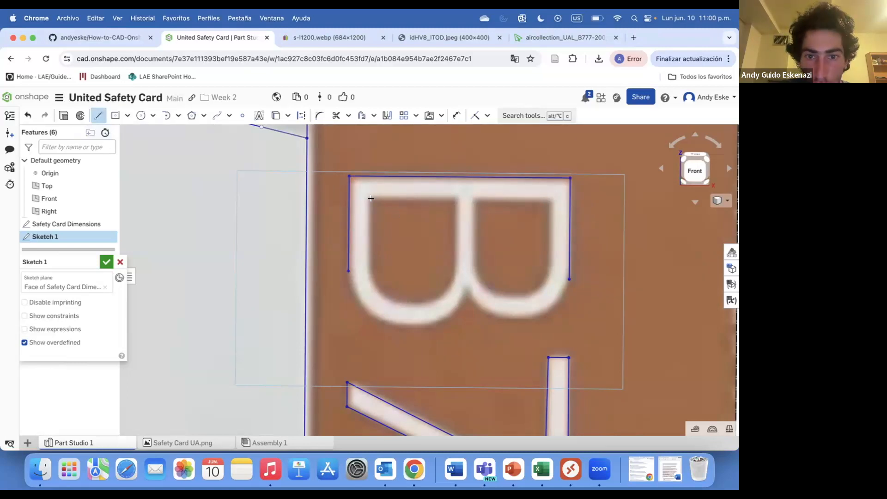
Draw the three straight edges of the larger inner opening of the letter B with lines
{"action": "left_click", "coordinate": [372, 272]}
{"action": "key", "text": "Escape"}
{"action": "left_click", "coordinate": [99, 116]}
{"action": "left_click", "coordinate": [372, 199]}
{"action": "left_click", "coordinate": [457, 200]}
{"action": "left_click", "coordinate": [456, 270]}
{"action": "key", "text": "Escape"}
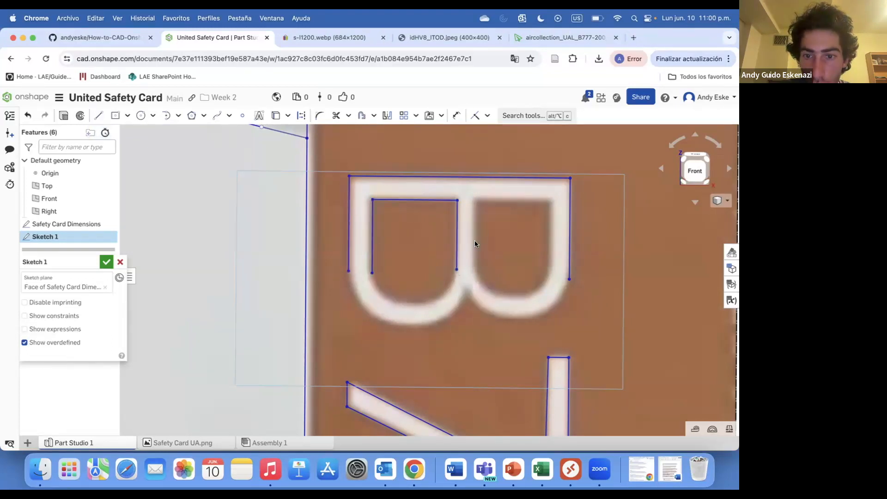
Draw the three straight edges of the smaller inner opening of the letter B with lines
{"action": "left_click", "coordinate": [98, 116]}
{"action": "left_click", "coordinate": [478, 200]}
{"action": "left_click", "coordinate": [478, 269]}
{"action": "key", "text": "Escape"}
{"action": "left_click", "coordinate": [99, 116]}
{"action": "left_click", "coordinate": [478, 200]}
{"action": "left_click", "coordinate": [550, 201]}
{"action": "left_click", "coordinate": [549, 268]}
{"action": "key", "text": "Escape"}
Close the curved ends of both inner openings of the letter B with splines
{"action": "left_click", "coordinate": [216, 115]}
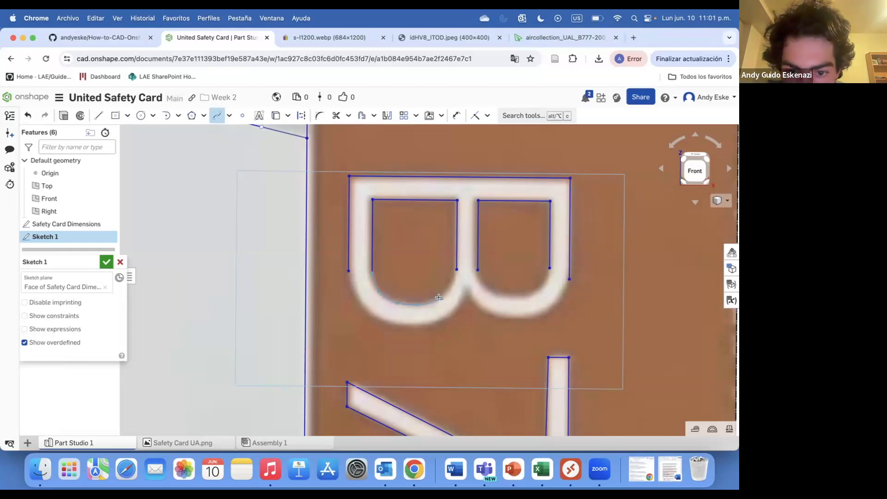
{"action": "key", "text": "Escape"}
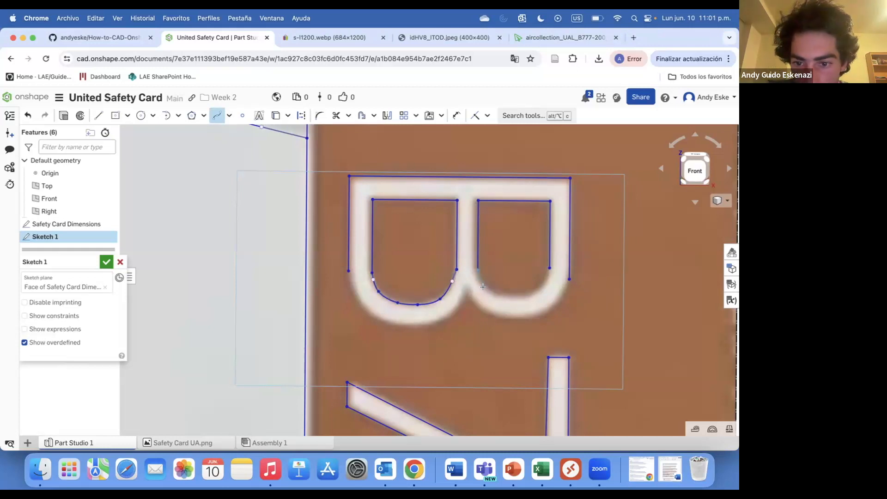
{"action": "left_click", "coordinate": [549, 268]}
{"action": "key", "text": "Escape"}
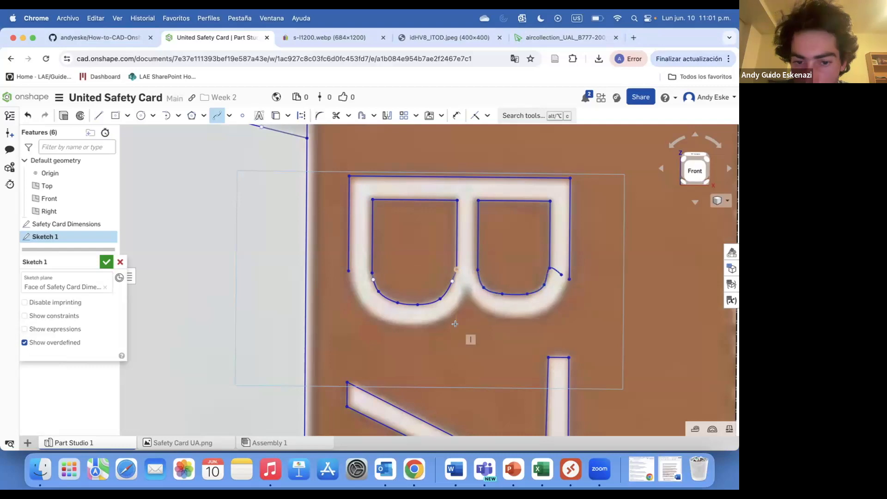
Trace the two outer curved lobes of the letter B with splines meeting at the notch between them
{"action": "left_click", "coordinate": [349, 270]}
{"action": "left_click", "coordinate": [372, 311]}
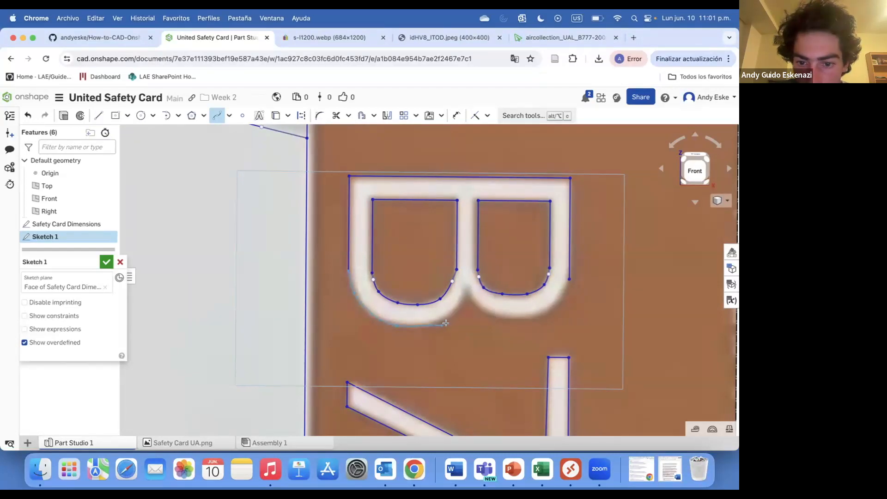
{"action": "left_click", "coordinate": [466, 291]}
{"action": "key", "text": "Escape"}
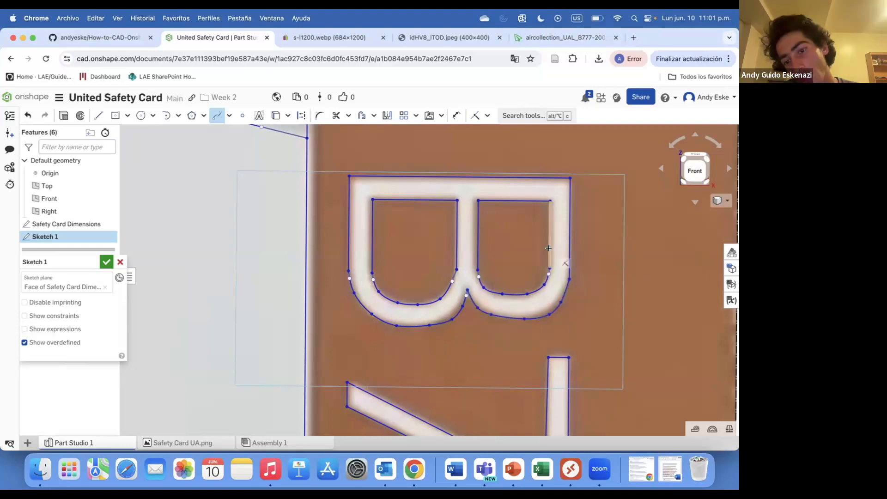
Trace the outer and inner curves of the R in the "R1" label with splines
{"action": "scroll", "coordinate": [565, 263], "scroll_direction": "down", "scroll_amount": 6}
{"action": "scroll", "coordinate": [539, 225], "scroll_direction": "up", "scroll_amount": 8}
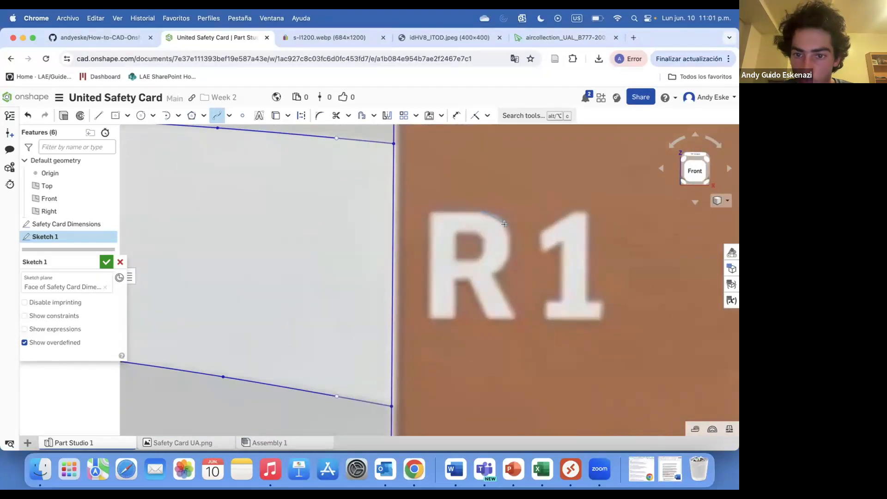
{"action": "scroll", "coordinate": [504, 224], "scroll_direction": "up", "scroll_amount": 2}
{"action": "double_click", "coordinate": [483, 300]}
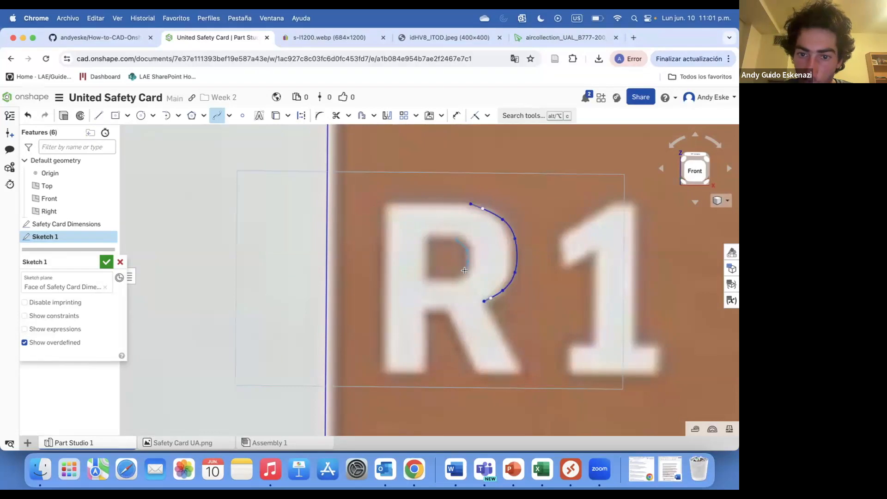
Draw the straight outer edges and legs of the R with lines, closing its outline at the outer spline
{"action": "left_click", "coordinate": [99, 116]}
{"action": "left_click", "coordinate": [470, 204]}
{"action": "left_click", "coordinate": [381, 203]}
{"action": "left_click", "coordinate": [381, 371]}
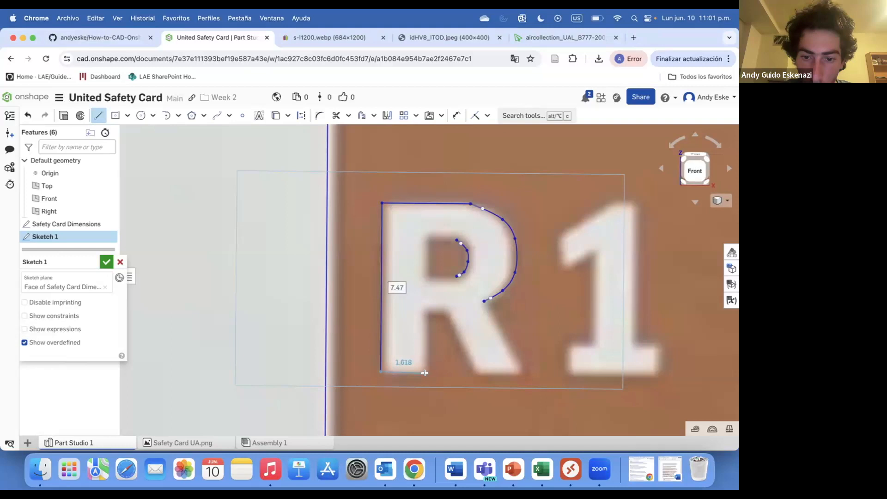
{"action": "left_click", "coordinate": [425, 371]}
{"action": "left_click", "coordinate": [425, 310]}
{"action": "left_click", "coordinate": [444, 311]}
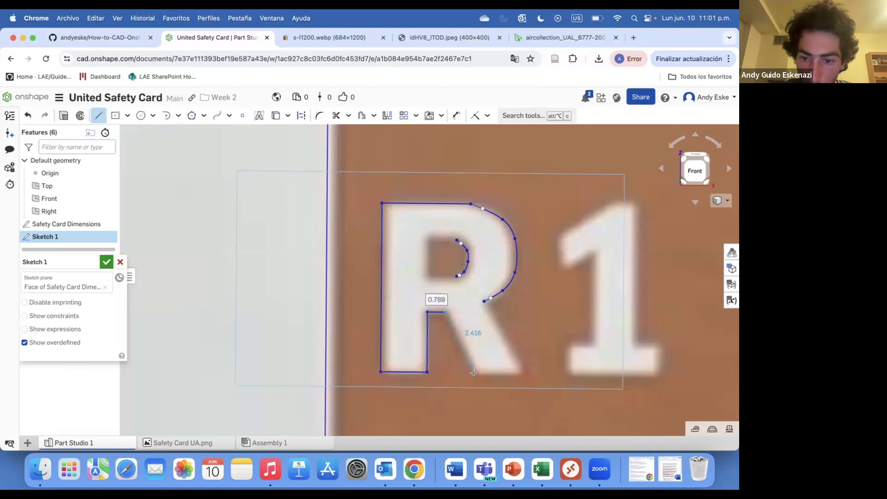
{"action": "left_click", "coordinate": [475, 372]}
{"action": "left_click", "coordinate": [526, 371]}
{"action": "left_click", "coordinate": [484, 301]}
Close the inner opening of the R with three lines joined to the ends of its inner spline
{"action": "left_click", "coordinate": [459, 275]}
{"action": "left_click", "coordinate": [428, 275]}
{"action": "left_click", "coordinate": [428, 238]}
{"action": "left_click", "coordinate": [456, 240]}
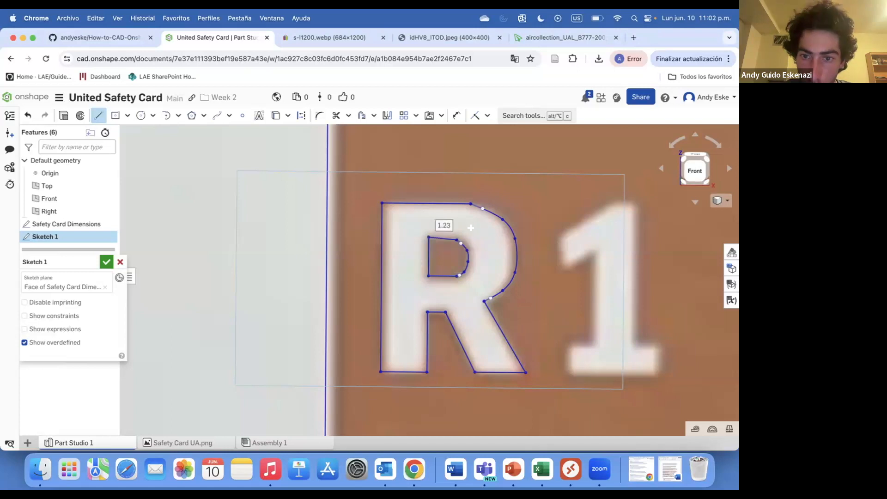
{"action": "key", "text": "Escape"}
Trace the digit 1 of the "R1" label with lines, forming a closed outline around its flag, stem and base
{"action": "scroll", "coordinate": [444, 251], "scroll_direction": "up", "scroll_amount": 4}
{"action": "scroll", "coordinate": [462, 229], "scroll_direction": "down", "scroll_amount": 5}
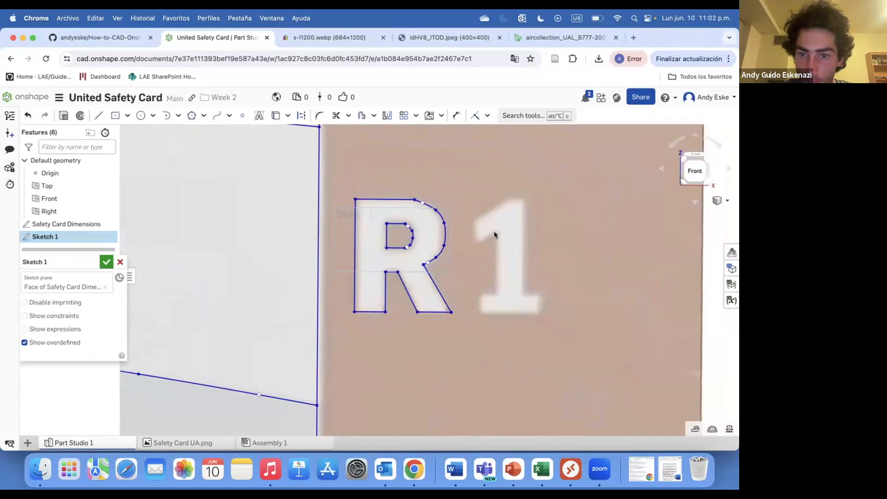
{"action": "left_click", "coordinate": [98, 116]}
{"action": "left_click", "coordinate": [426, 224]}
{"action": "left_click", "coordinate": [426, 253]}
{"action": "left_click", "coordinate": [460, 237]}
{"action": "left_click", "coordinate": [460, 316]}
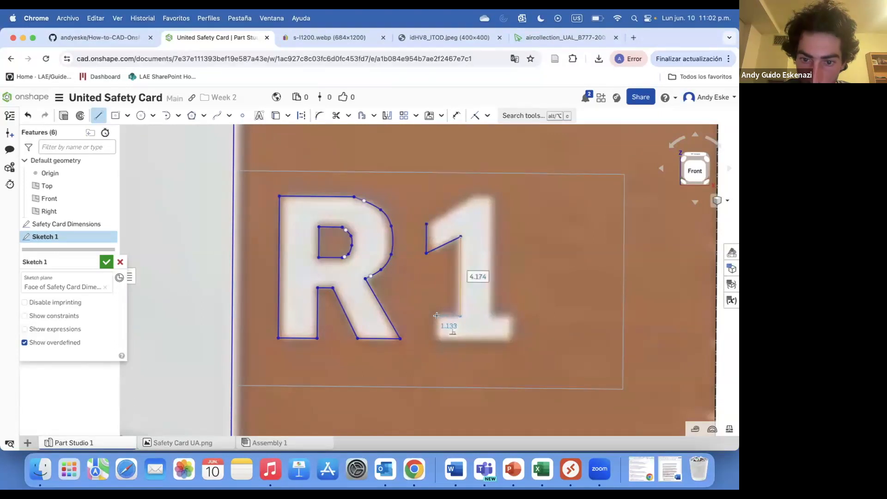
{"action": "left_click", "coordinate": [437, 339]}
{"action": "left_click", "coordinate": [512, 340]}
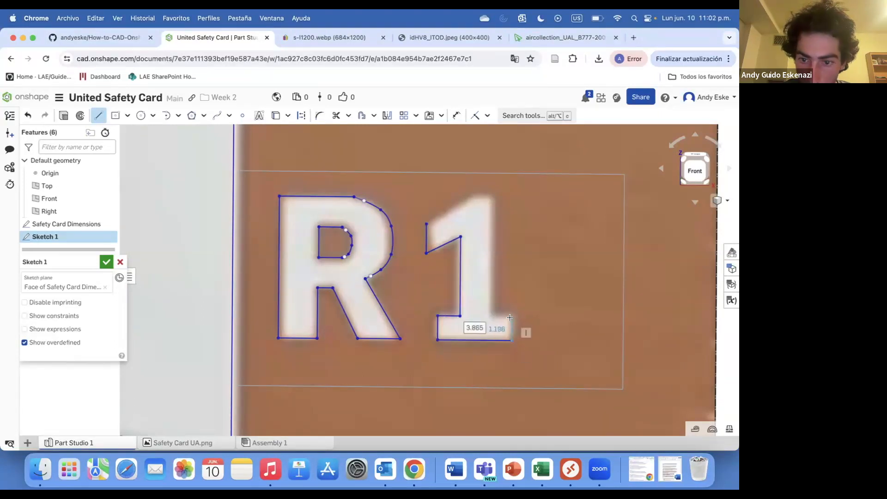
{"action": "left_click", "coordinate": [491, 318]}
{"action": "left_click", "coordinate": [490, 193]}
{"action": "left_click", "coordinate": [472, 194]}
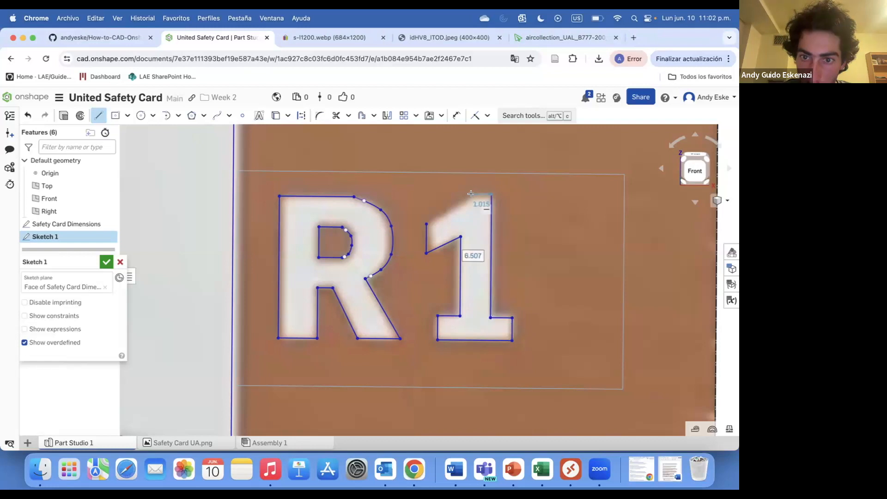
{"action": "left_click", "coordinate": [425, 224]}
{"action": "key", "text": "Escape"}
Trace the first 7 of the "77K" label near the card's lower end with lines as a closed outline
{"action": "scroll", "coordinate": [425, 224], "scroll_direction": "down", "scroll_amount": 6}
{"action": "scroll", "coordinate": [433, 210], "scroll_direction": "up", "scroll_amount": 3}
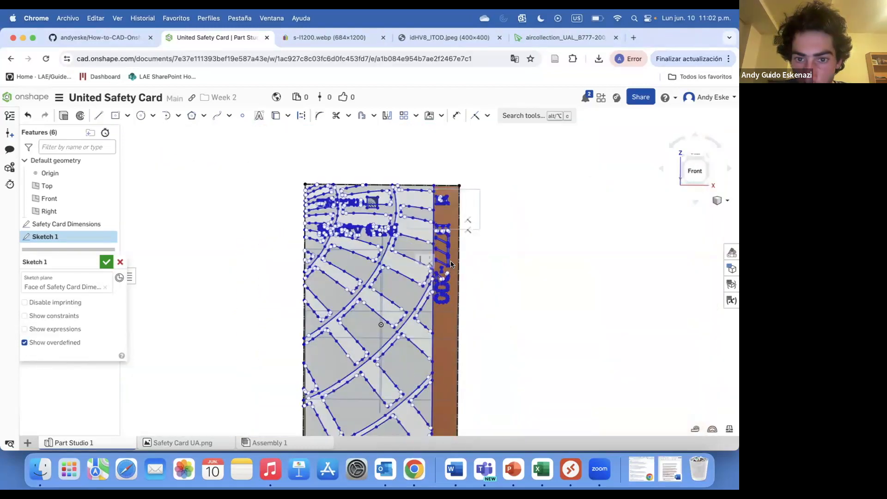
{"action": "scroll", "coordinate": [433, 210], "scroll_direction": "down", "scroll_amount": 4}
{"action": "scroll", "coordinate": [434, 408], "scroll_direction": "up", "scroll_amount": 12}
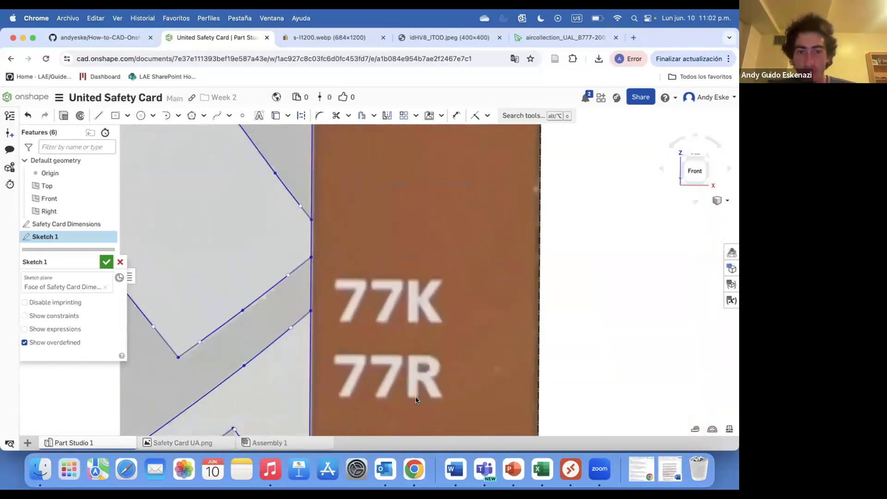
{"action": "key", "text": "l"}
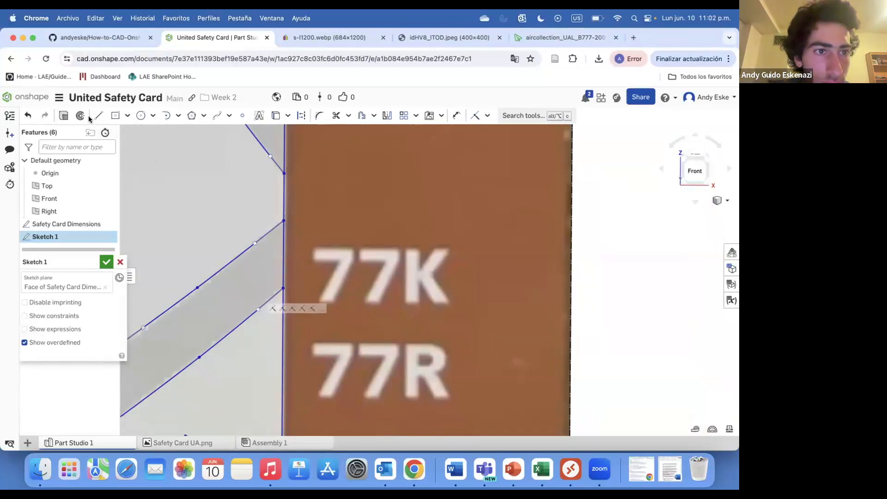
{"action": "scroll", "coordinate": [286, 243], "scroll_direction": "up", "scroll_amount": 1}
{"action": "scroll", "coordinate": [333, 258], "scroll_direction": "up", "scroll_amount": 3}
{"action": "left_click", "coordinate": [303, 242]}
{"action": "left_click", "coordinate": [387, 242]}
{"action": "left_click", "coordinate": [387, 268]}
{"action": "left_click", "coordinate": [350, 350]}
{"action": "left_click", "coordinate": [314, 351]}
{"action": "left_click", "coordinate": [354, 275]}
{"action": "left_click", "coordinate": [303, 274]}
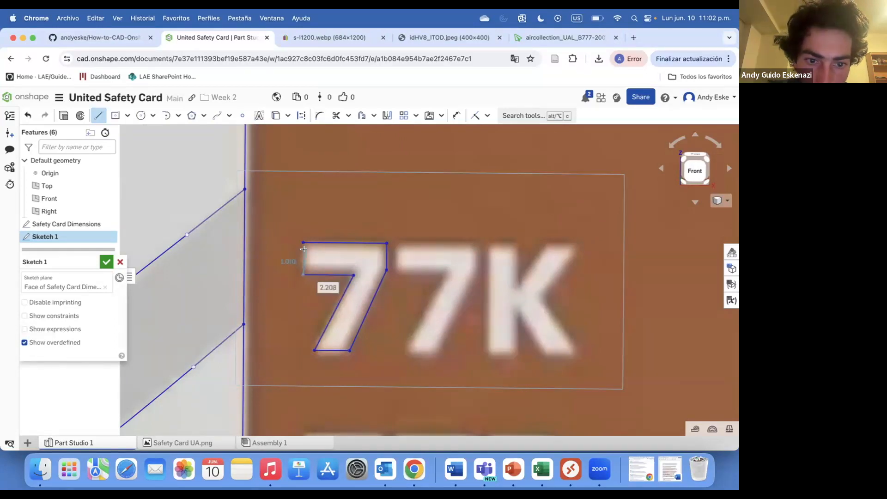
{"action": "left_click", "coordinate": [303, 242]}
Trace the second 7 of the "77K" label with lines as a closed outline
{"action": "left_click", "coordinate": [396, 242]}
{"action": "left_click", "coordinate": [397, 276]}
{"action": "left_click", "coordinate": [443, 277]}
{"action": "left_click", "coordinate": [406, 352]}
{"action": "left_click", "coordinate": [442, 352]}
{"action": "left_click", "coordinate": [480, 273]}
{"action": "left_click", "coordinate": [481, 243]}
{"action": "left_click", "coordinate": [396, 244]}
Trace the K of the "77K" label with lines, following its stem and both diagonal arms back to the starting corner
{"action": "left_click", "coordinate": [487, 244]}
{"action": "left_click", "coordinate": [488, 354]}
{"action": "left_click", "coordinate": [518, 354]}
{"action": "left_click", "coordinate": [519, 310]}
{"action": "left_click", "coordinate": [547, 355]}
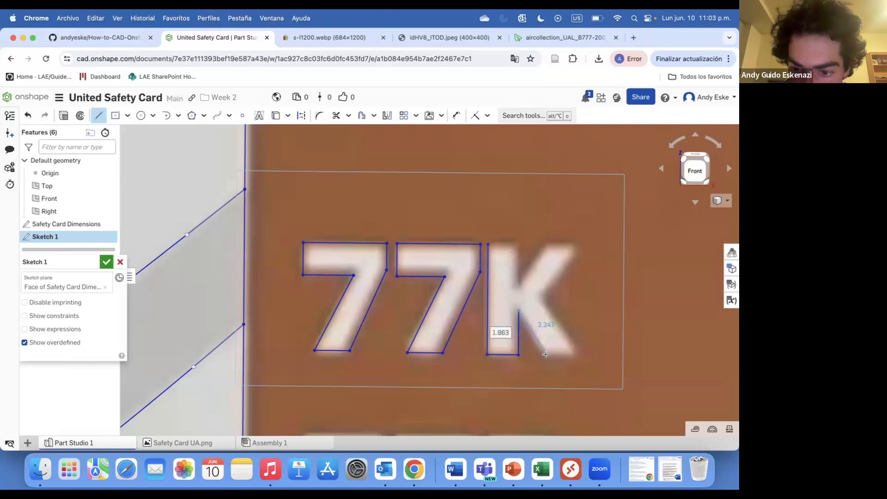
{"action": "left_click", "coordinate": [580, 356]}
{"action": "left_click", "coordinate": [546, 299]}
{"action": "left_click", "coordinate": [580, 244]}
{"action": "left_click", "coordinate": [546, 245]}
{"action": "left_click", "coordinate": [519, 282]}
{"action": "left_click", "coordinate": [518, 244]}
{"action": "left_click", "coordinate": [488, 245]}
Trace the first 7 of the "77R" label below with lines as a closed outline
{"action": "scroll", "coordinate": [459, 242], "scroll_direction": "down", "scroll_amount": 4}
{"action": "scroll", "coordinate": [416, 360], "scroll_direction": "up", "scroll_amount": 3}
{"action": "left_click", "coordinate": [357, 308]}
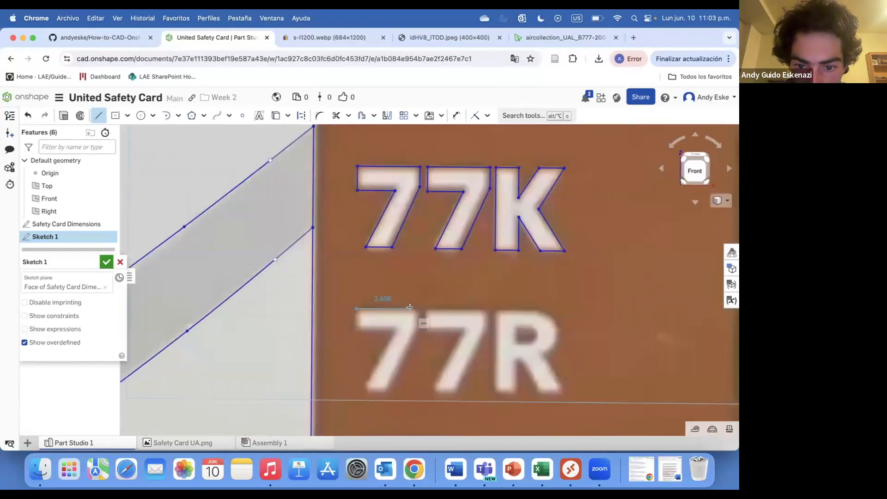
{"action": "left_click", "coordinate": [419, 309]}
{"action": "left_click", "coordinate": [418, 328]}
{"action": "left_click", "coordinate": [388, 389]}
{"action": "left_click", "coordinate": [364, 389]}
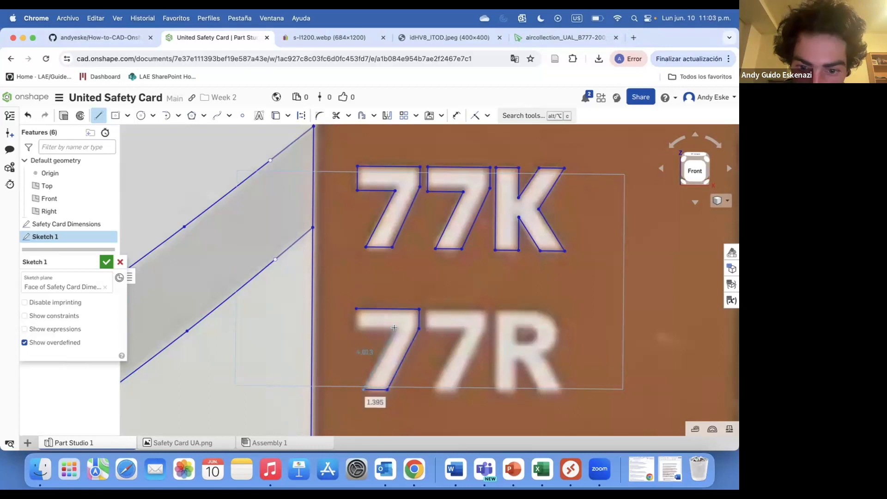
{"action": "left_click", "coordinate": [394, 331]}
{"action": "left_click", "coordinate": [356, 331]}
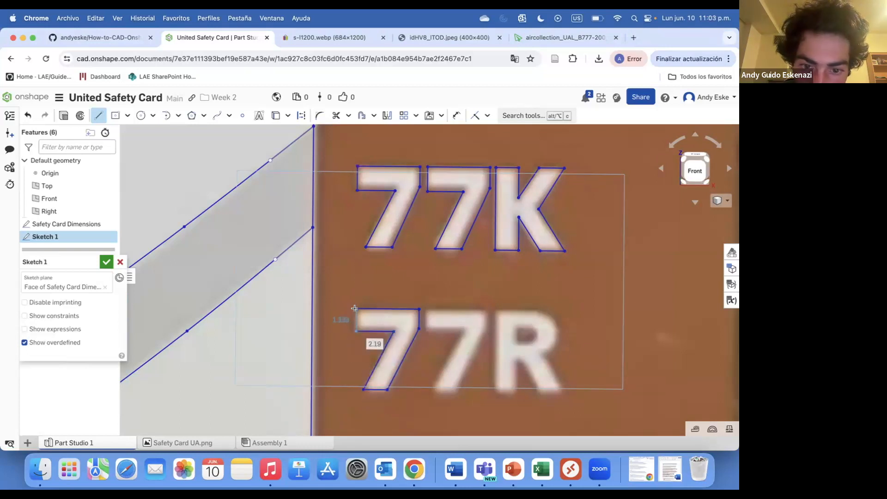
{"action": "left_click", "coordinate": [356, 308]}
Trace the second 7 of the "77R" label with lines as a closed outline
{"action": "scroll", "coordinate": [454, 345], "scroll_direction": "up", "scroll_amount": 5}
{"action": "left_click", "coordinate": [402, 277]}
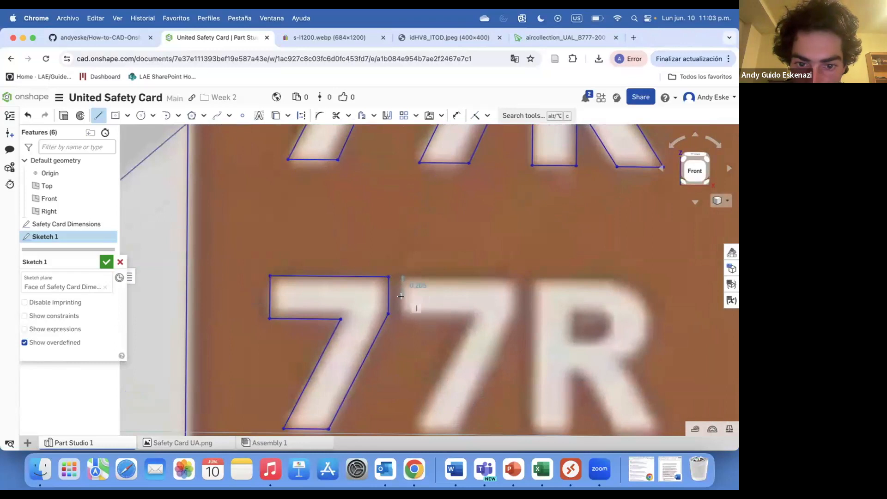
{"action": "left_click", "coordinate": [402, 321]}
{"action": "left_click", "coordinate": [466, 322]}
{"action": "scroll", "coordinate": [423, 406], "scroll_direction": "down", "scroll_amount": 1}
{"action": "left_click", "coordinate": [412, 422]}
{"action": "left_click", "coordinate": [458, 423]}
{"action": "left_click", "coordinate": [509, 322]}
{"action": "left_click", "coordinate": [510, 287]}
{"action": "left_click", "coordinate": [405, 287]}
Draw the left edge and both legs of the R in the "77R" label with lines, ending at the bowl's lower corner
{"action": "left_click", "coordinate": [520, 287]}
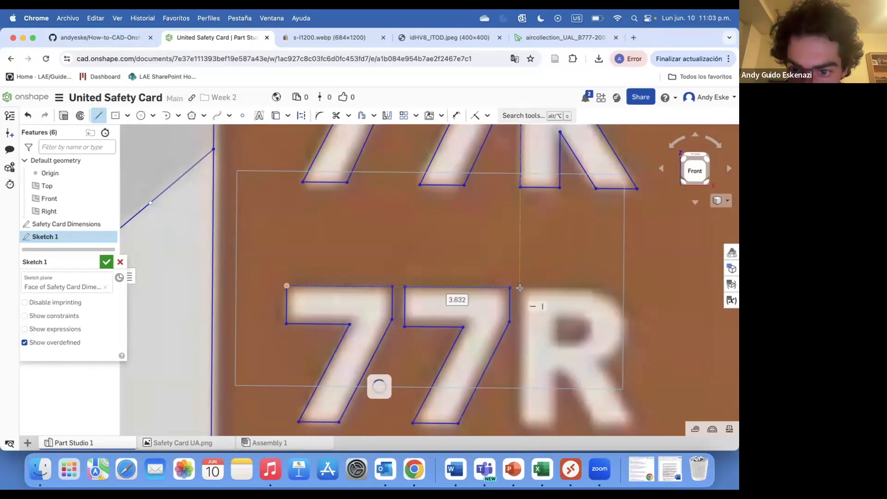
{"action": "left_click", "coordinate": [555, 425]}
{"action": "left_click", "coordinate": [555, 370]}
{"action": "left_click", "coordinate": [593, 427]}
{"action": "left_click", "coordinate": [635, 427]}
{"action": "left_click", "coordinate": [598, 364]}
{"action": "key", "text": "Escape"}
Draw the straight upper edge of the R in "77R" with a line from its upper-left corner to the start of the bowl
{"action": "key", "text": "l"}
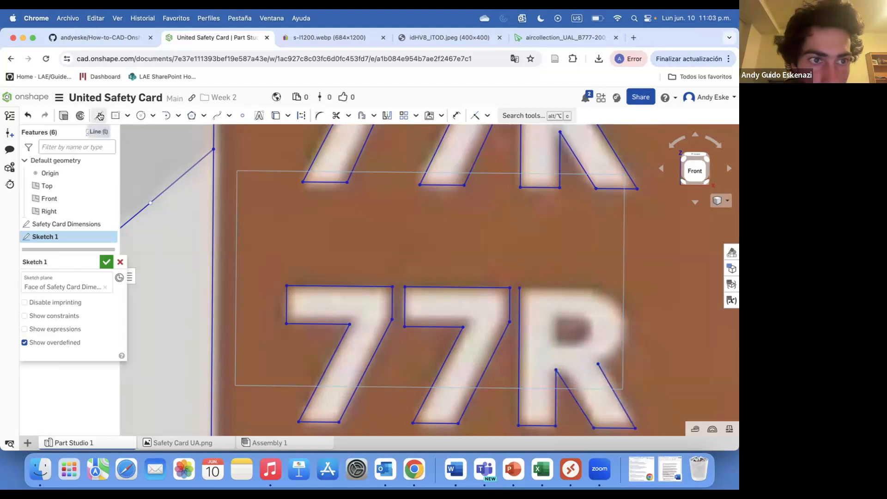
{"action": "left_click", "coordinate": [519, 287]}
{"action": "key", "text": "Escape"}
{"action": "left_click", "coordinate": [99, 115]}
{"action": "left_click", "coordinate": [519, 287]}
{"action": "key", "text": "Escape"}
{"action": "left_click", "coordinate": [100, 114]}
{"action": "left_click", "coordinate": [519, 287]}
{"action": "left_click", "coordinate": [589, 289]}
Draw the three straight sides of the inner opening of the R in "77R" with lines
{"action": "left_click", "coordinate": [97, 114]}
{"action": "left_click", "coordinate": [556, 344]}
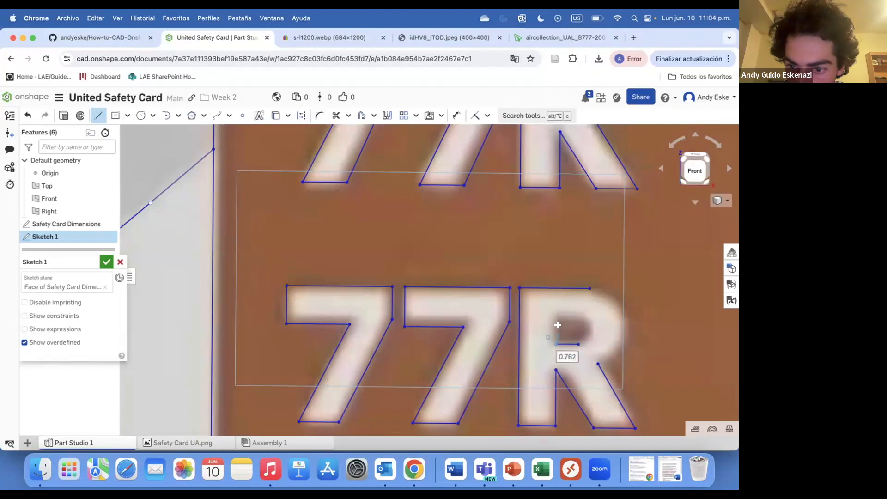
{"action": "left_click", "coordinate": [555, 317]}
{"action": "left_click", "coordinate": [578, 318]}
{"action": "key", "text": "Escape"}
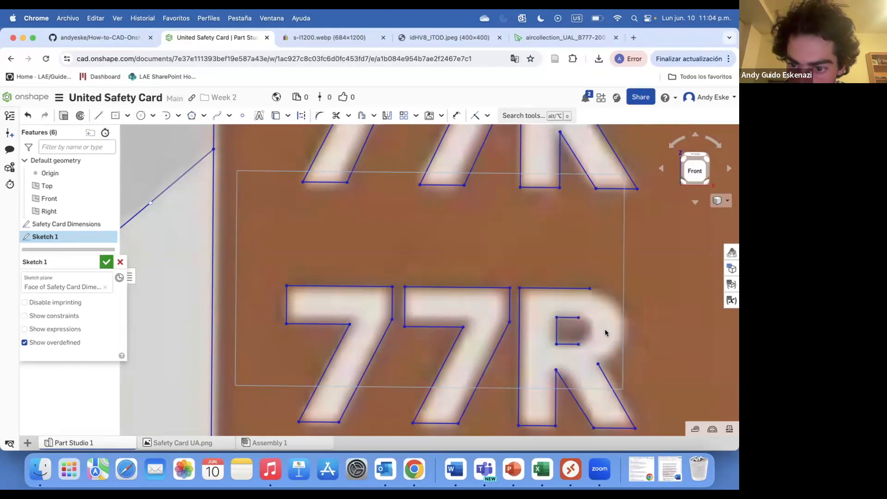
Trace the outer and inner curves of the R in "77R" with splines joined to the open line ends
{"action": "left_click", "coordinate": [216, 115]}
{"action": "left_click", "coordinate": [590, 288]}
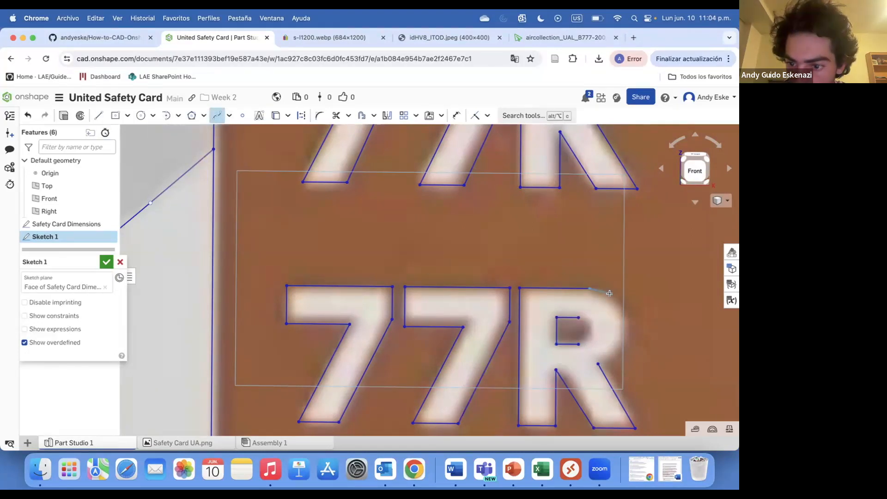
{"action": "double_click", "coordinate": [612, 341]}
{"action": "scroll", "coordinate": [575, 310], "scroll_direction": "up", "scroll_amount": 3}
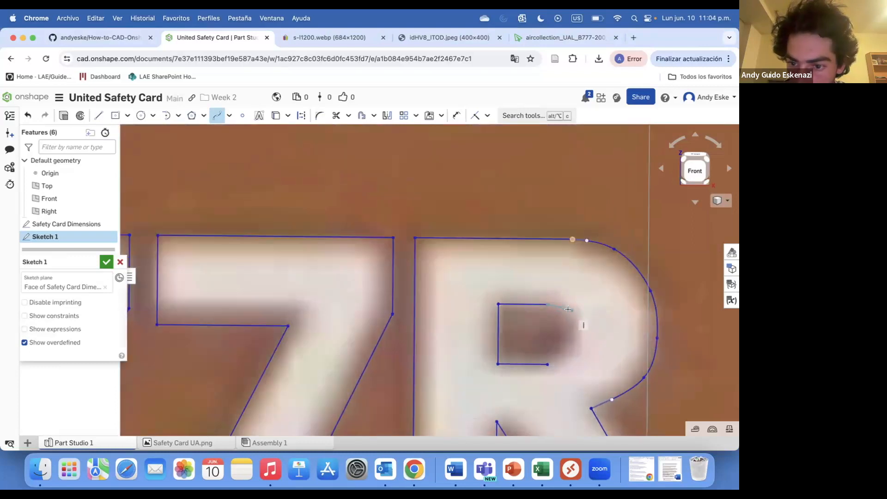
{"action": "left_click", "coordinate": [577, 343]}
{"action": "left_click", "coordinate": [577, 358]}
{"action": "key", "text": "Escape"}
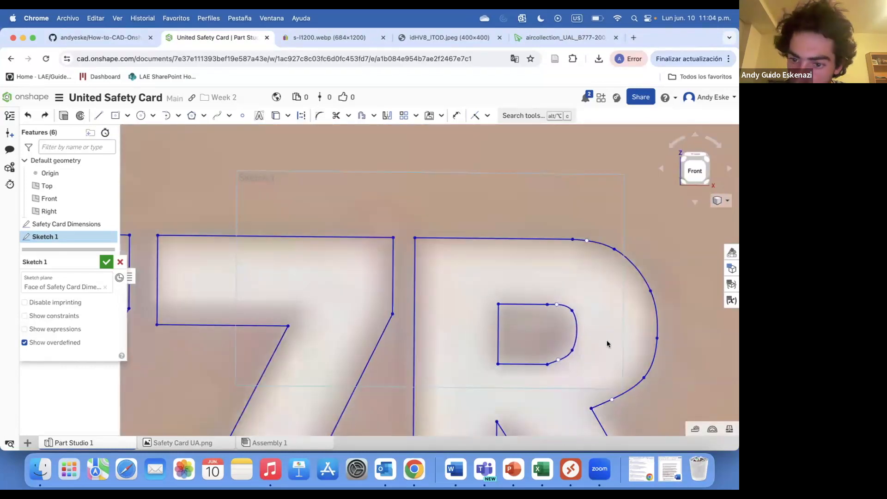
Accept Sketch 1, wait for the unresponsive page, and exit the page to get back to a working Part Studio
{"action": "scroll", "coordinate": [569, 277], "scroll_direction": "down", "scroll_amount": 5}
{"action": "scroll", "coordinate": [537, 260], "scroll_direction": "down", "scroll_amount": 10}
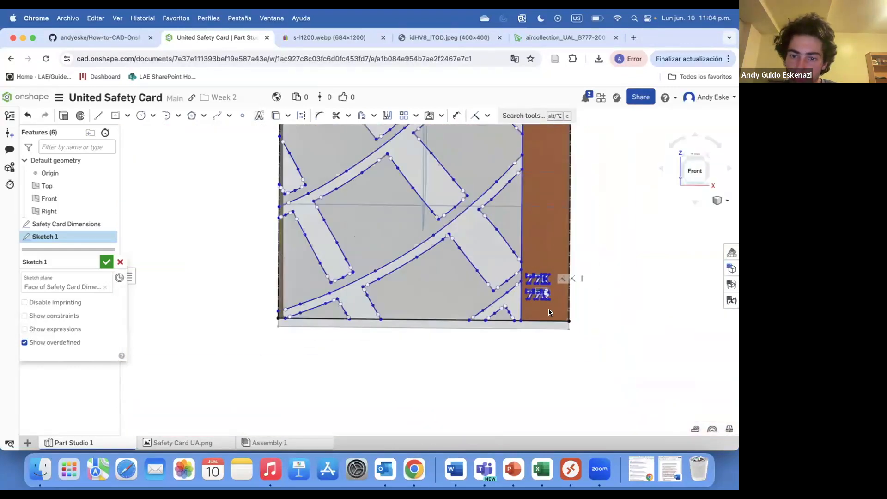
{"action": "scroll", "coordinate": [567, 240], "scroll_direction": "up", "scroll_amount": 6}
{"action": "scroll", "coordinate": [499, 243], "scroll_direction": "down", "scroll_amount": 4}
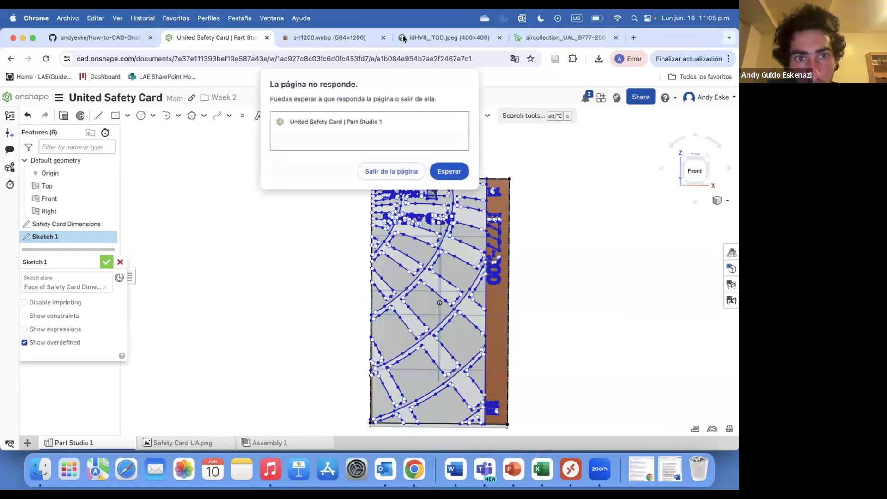
{"action": "left_click", "coordinate": [438, 175]}
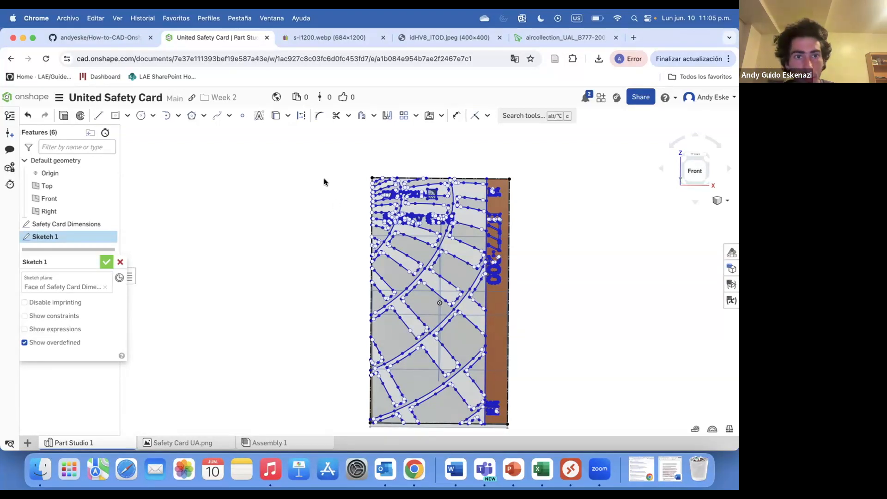
{"action": "left_click", "coordinate": [449, 172]}
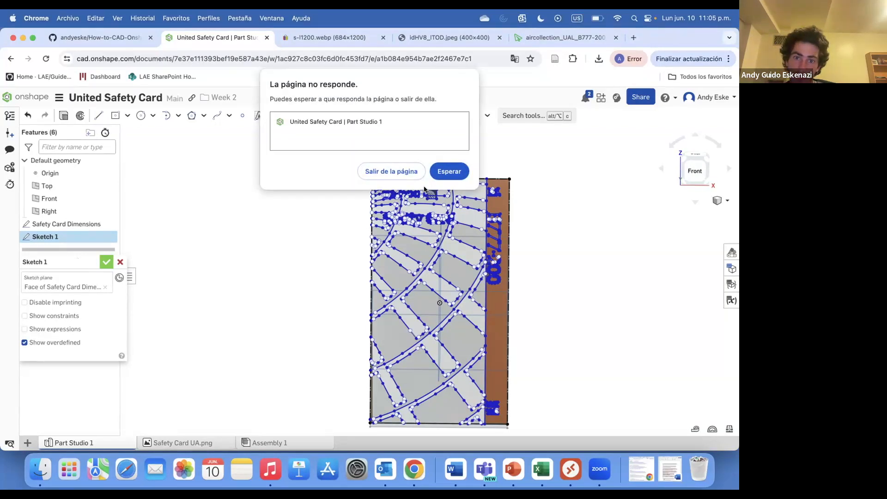
{"action": "left_click", "coordinate": [432, 166]}
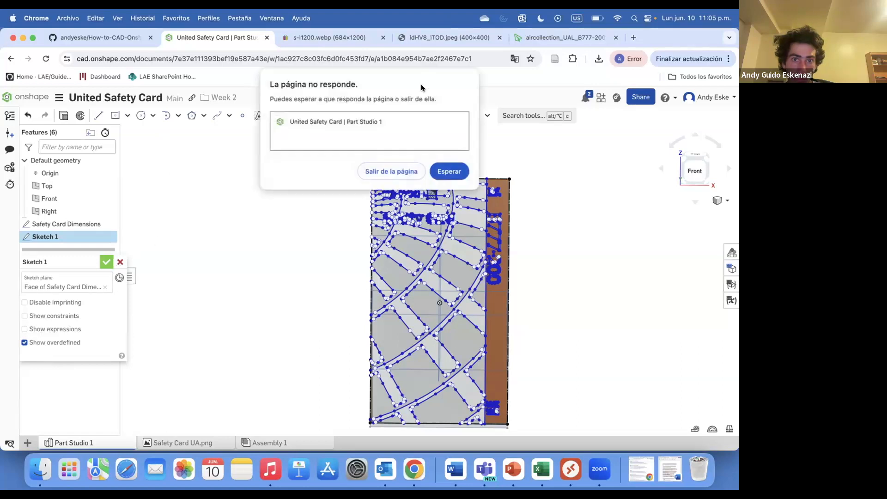
{"action": "left_click", "coordinate": [390, 172]}
{"action": "left_click", "coordinate": [479, 273]}
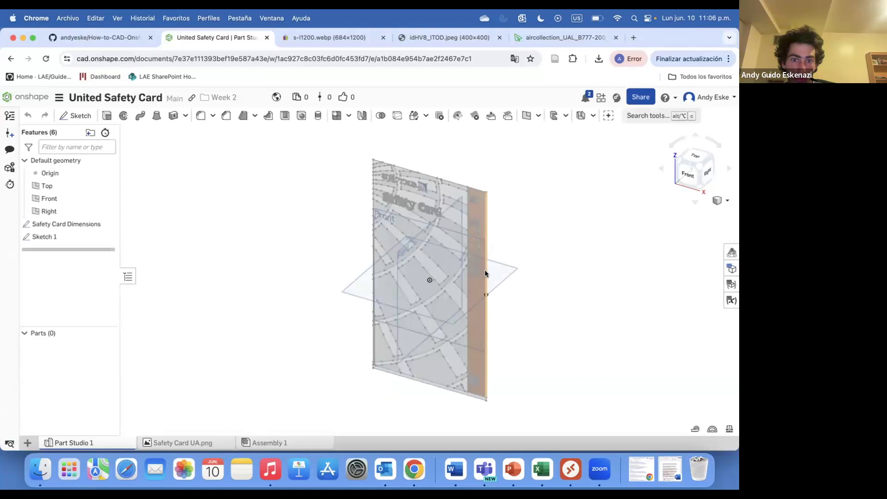
Reopen Sketch 1 to check its traced outlines, and accept it again
{"action": "right_click", "coordinate": [44, 237]}
{"action": "left_click", "coordinate": [80, 100]}
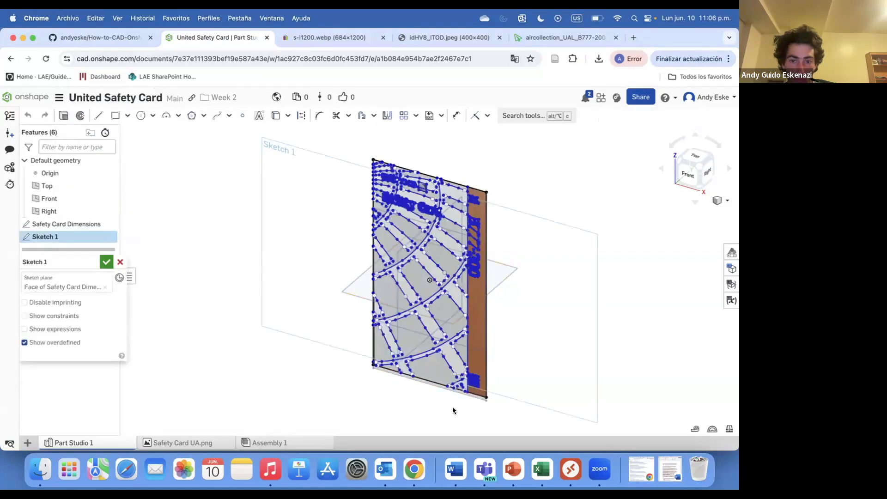
{"action": "left_click", "coordinate": [106, 263]}
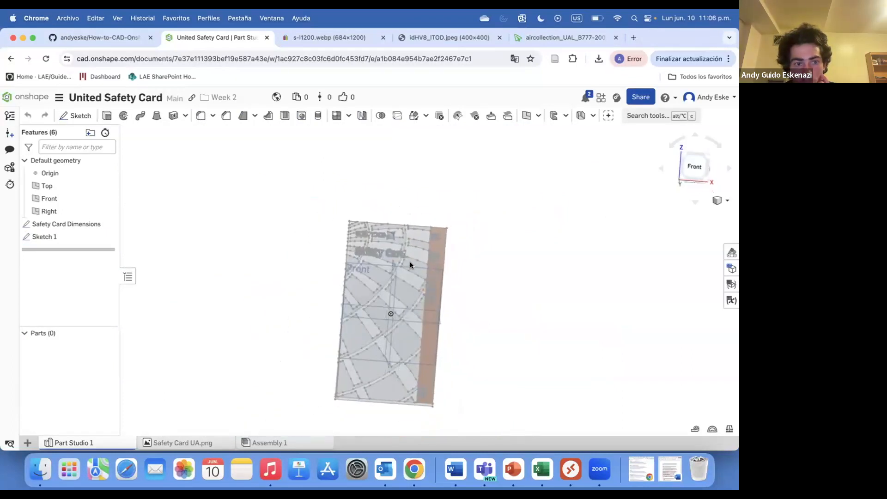
Rename Sketch 1 as "Master Sketch"
{"action": "right_click", "coordinate": [44, 236]}
{"action": "left_click", "coordinate": [93, 92]}
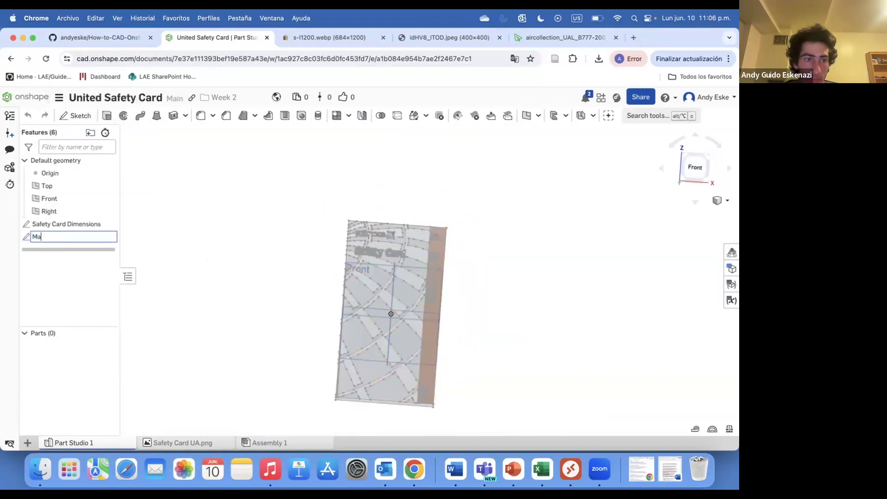
{"action": "type", "text": "Master Sketch"}
{"action": "key", "text": "Return"}
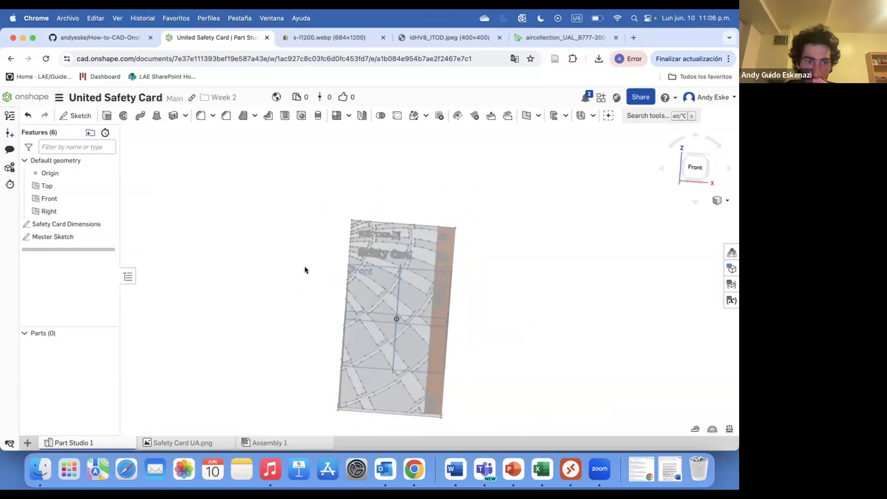
Create a new sketch on the Front plane
{"action": "scroll", "coordinate": [403, 209], "scroll_direction": "up", "scroll_amount": 5}
{"action": "right_click_drag", "start_coordinate": [403, 209], "coordinate": [400, 210]}
{"action": "scroll", "coordinate": [381, 225], "scroll_direction": "down", "scroll_amount": 5}
{"action": "key", "text": "shift+s"}
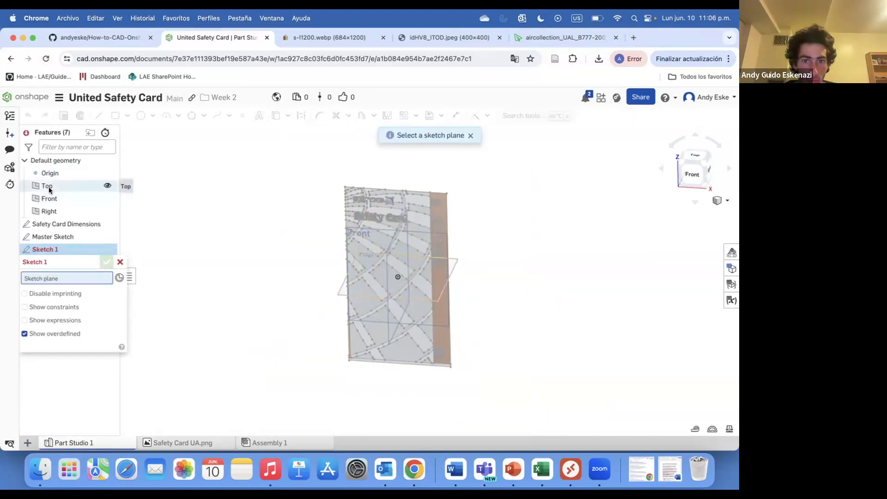
{"action": "left_click", "coordinate": [106, 198]}
Project the four outer edges of the safety card into the new sketch with the Use tool
{"action": "scroll", "coordinate": [334, 237], "scroll_direction": "up", "scroll_amount": 5}
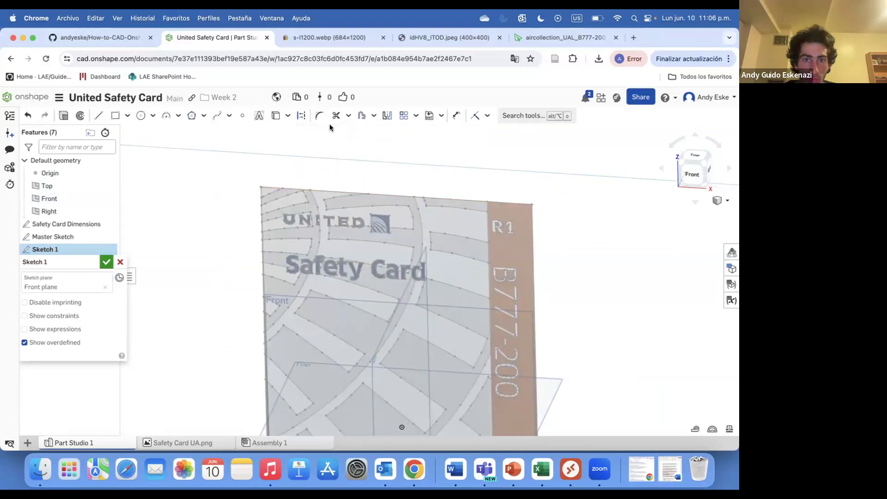
{"action": "left_click", "coordinate": [276, 115]}
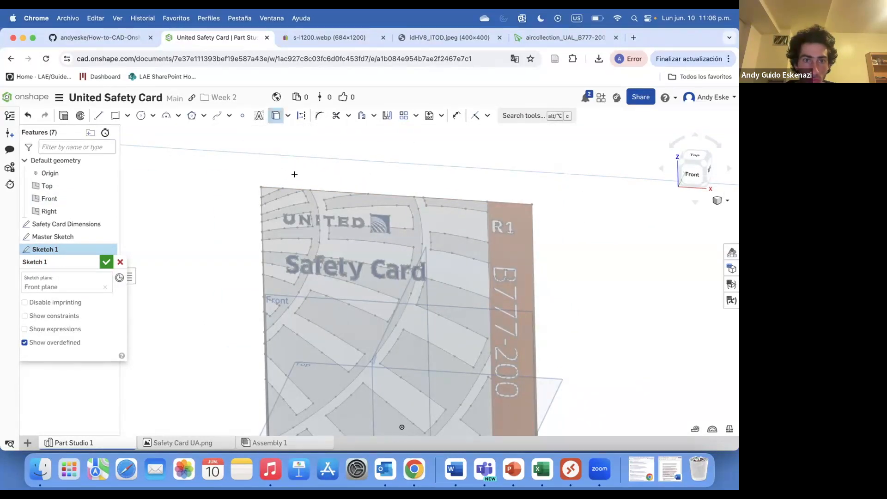
{"action": "left_click", "coordinate": [261, 217]}
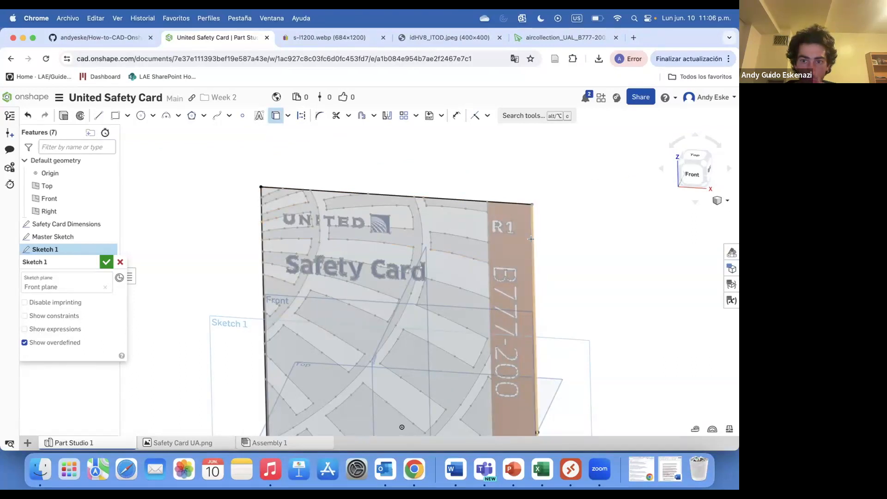
{"action": "scroll", "coordinate": [526, 322], "scroll_direction": "down", "scroll_amount": 5}
{"action": "left_click", "coordinate": [538, 329]}
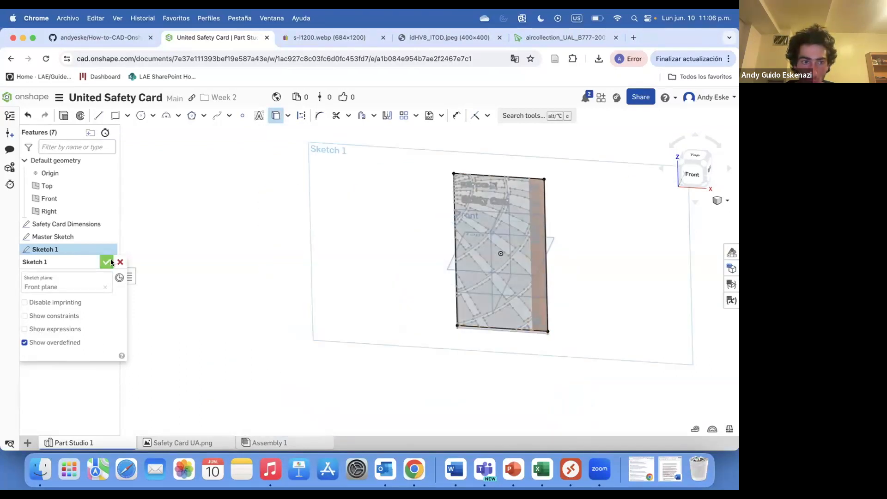
Extrude the card's rectangular outline as a new 10 mm deep solid
{"action": "left_click", "coordinate": [63, 119]}
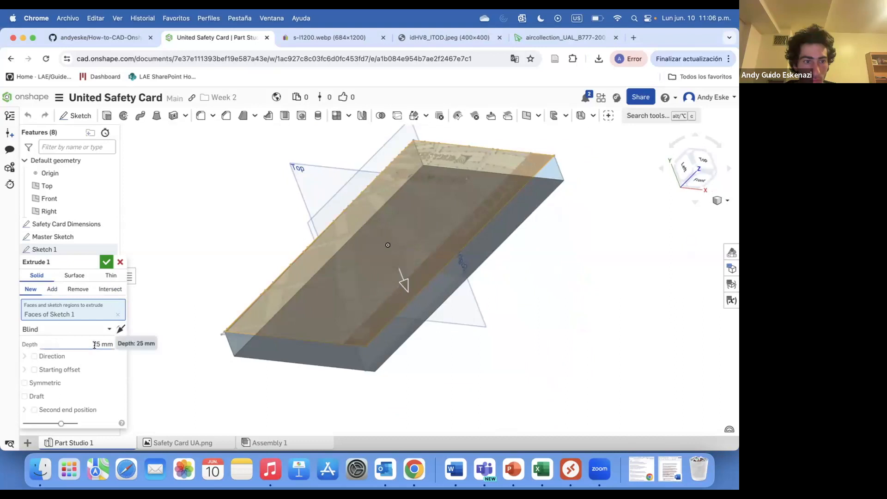
{"action": "type", "text": "10"}
{"action": "key", "text": "Return"}
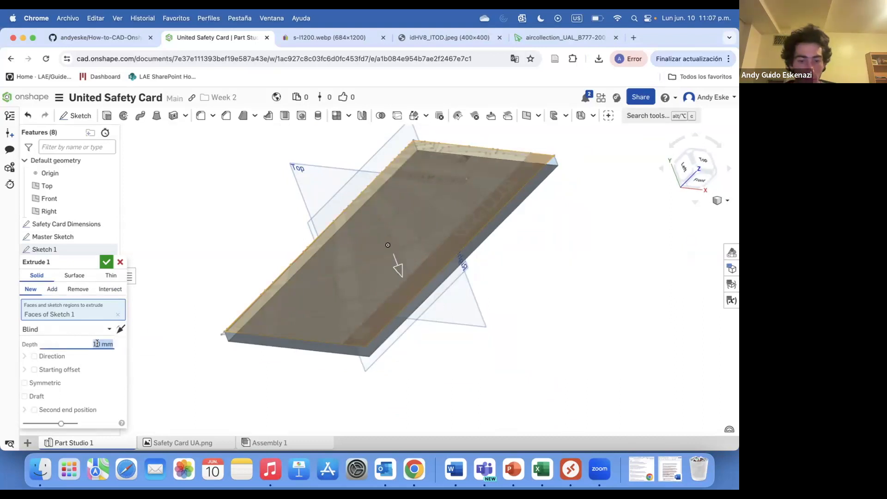
{"action": "left_click", "coordinate": [106, 262]}
Create a new sketch on the front face of the extruded card
{"action": "right_click_drag", "start_coordinate": [214, 219], "coordinate": [376, 238]}
{"action": "scroll", "coordinate": [369, 125], "scroll_direction": "up", "scroll_amount": 5}
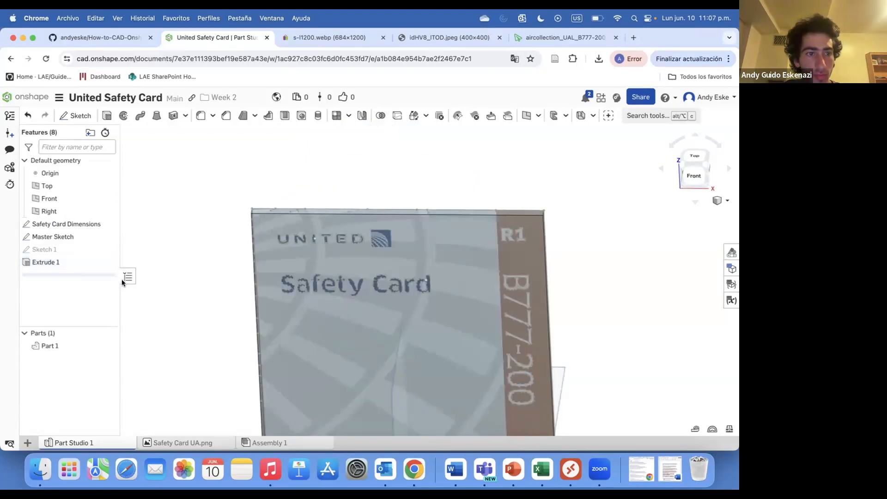
{"action": "key", "text": "shift+s"}
{"action": "left_click", "coordinate": [275, 297]}
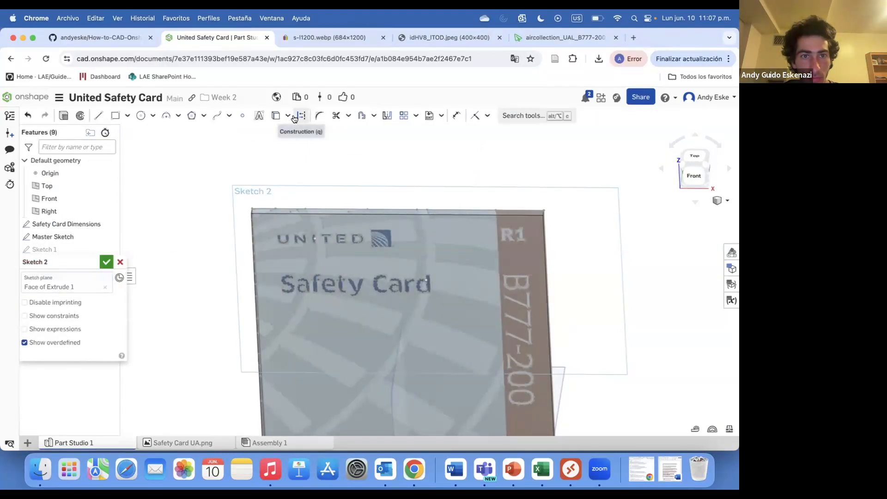
Project the upper curved blade outlines along the card's left edge from the Master Sketch with the Use tool
{"action": "left_click", "coordinate": [276, 116]}
{"action": "scroll", "coordinate": [264, 213], "scroll_direction": "up", "scroll_amount": 5}
{"action": "scroll", "coordinate": [271, 209], "scroll_direction": "up", "scroll_amount": 1}
{"action": "left_click_drag", "start_coordinate": [225, 261], "coordinate": [344, 215]}
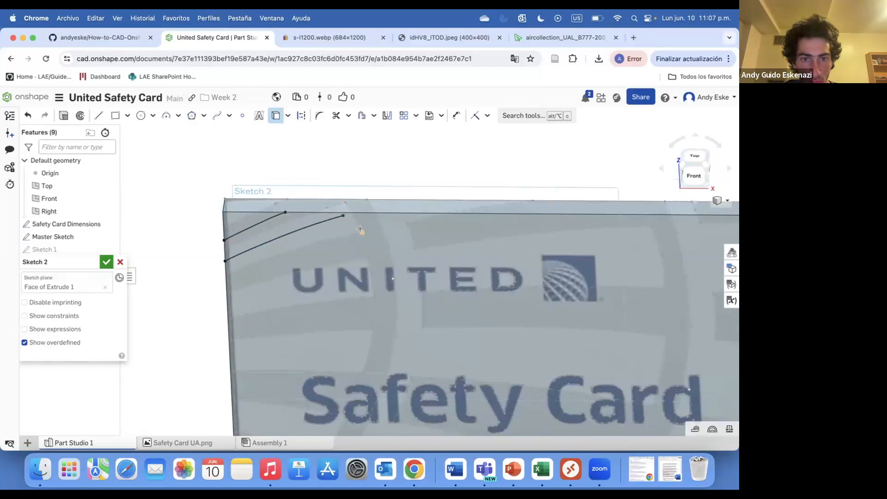
{"action": "left_click", "coordinate": [349, 250]}
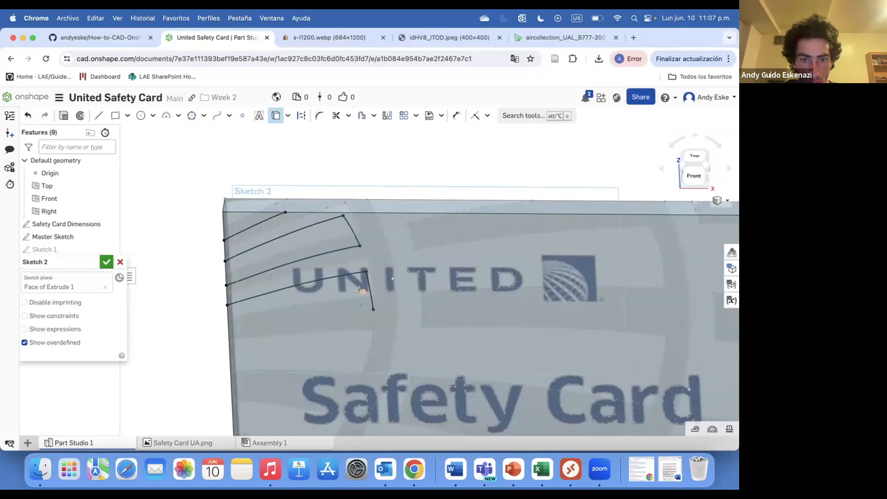
{"action": "scroll", "coordinate": [236, 323], "scroll_direction": "down", "scroll_amount": 1}
{"action": "left_click", "coordinate": [242, 317]}
{"action": "left_click", "coordinate": [243, 333]}
{"action": "left_click", "coordinate": [355, 326]}
{"action": "left_click", "coordinate": [346, 361]}
{"action": "left_click", "coordinate": [243, 359]}
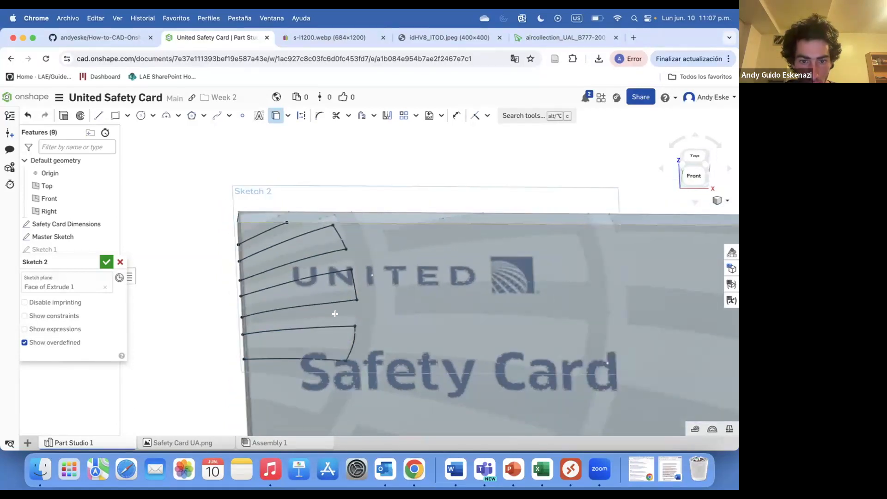
Project the remaining lower blade outlines of the innermost ring beside the card's left edge
{"action": "scroll", "coordinate": [335, 314], "scroll_direction": "down", "scroll_amount": 3}
{"action": "scroll", "coordinate": [302, 292], "scroll_direction": "up", "scroll_amount": 2}
{"action": "left_click", "coordinate": [350, 310]}
{"action": "left_click", "coordinate": [268, 322]}
{"action": "left_click", "coordinate": [335, 339]}
{"action": "scroll", "coordinate": [325, 315], "scroll_direction": "up", "scroll_amount": 3}
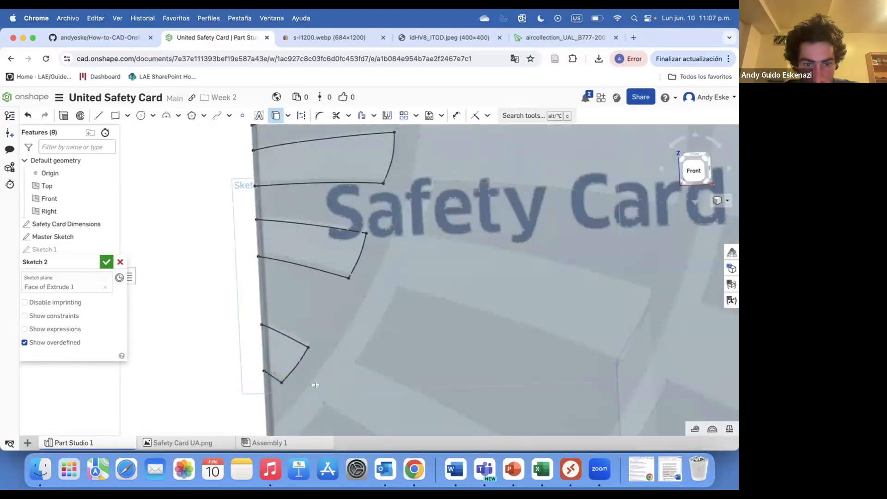
Project the innermost large arc and the second ring's blade outlines up to the card's top edge
{"action": "left_click", "coordinate": [367, 369]}
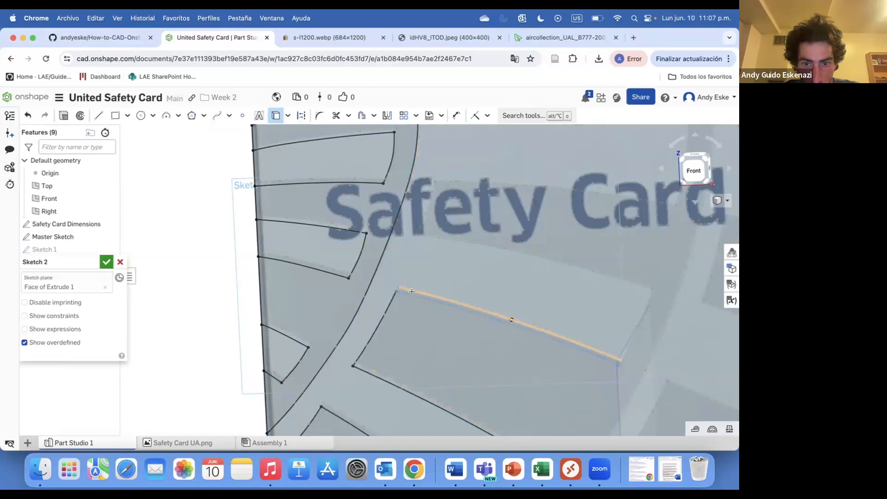
{"action": "left_click", "coordinate": [460, 187]}
{"action": "scroll", "coordinate": [641, 305], "scroll_direction": "down", "scroll_amount": 5}
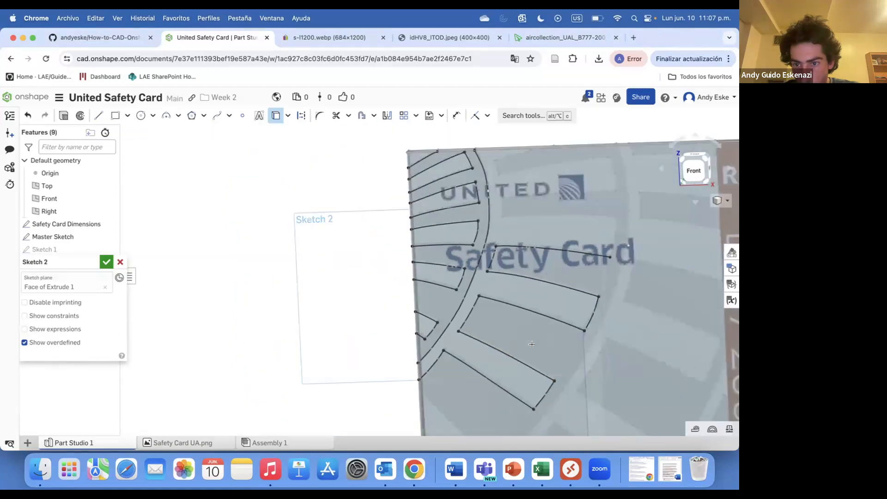
{"action": "scroll", "coordinate": [608, 172], "scroll_direction": "up", "scroll_amount": 3}
{"action": "scroll", "coordinate": [620, 159], "scroll_direction": "down", "scroll_amount": 5}
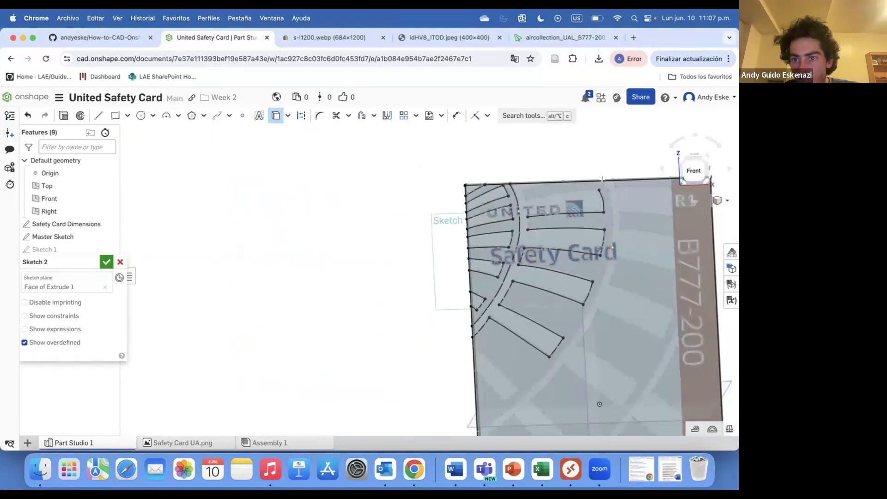
{"action": "scroll", "coordinate": [441, 194], "scroll_direction": "up", "scroll_amount": 4}
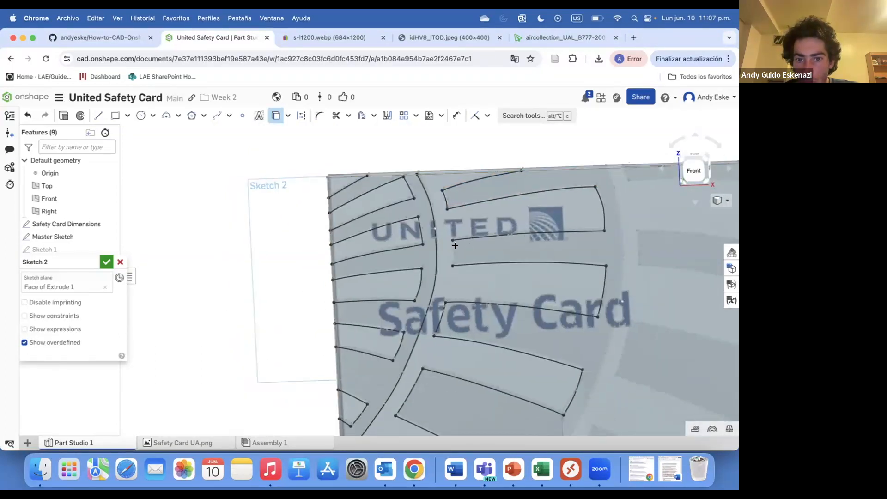
Project the second ring's lowest blade at the left edge and the large arc bounding that ring
{"action": "scroll", "coordinate": [416, 277], "scroll_direction": "down", "scroll_amount": 3}
{"action": "scroll", "coordinate": [407, 367], "scroll_direction": "up", "scroll_amount": 3}
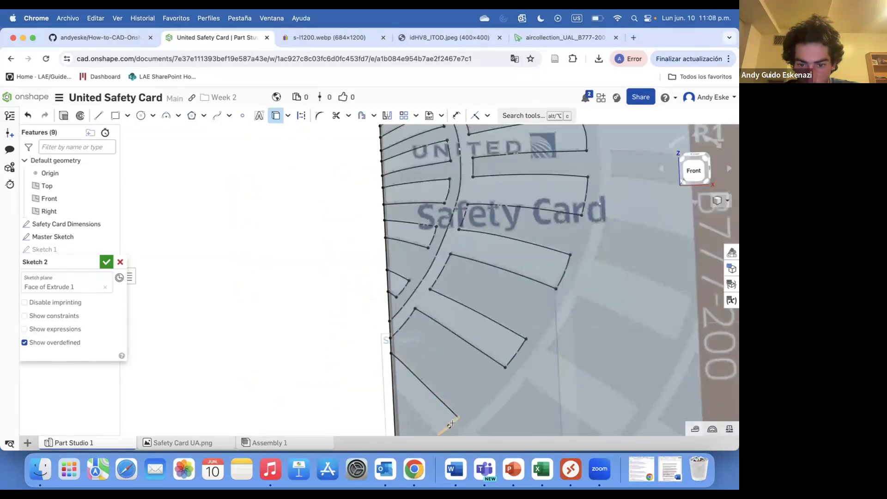
{"action": "scroll", "coordinate": [439, 366], "scroll_direction": "down", "scroll_amount": 3}
{"action": "scroll", "coordinate": [441, 418], "scroll_direction": "up", "scroll_amount": 3}
{"action": "left_click", "coordinate": [434, 399]}
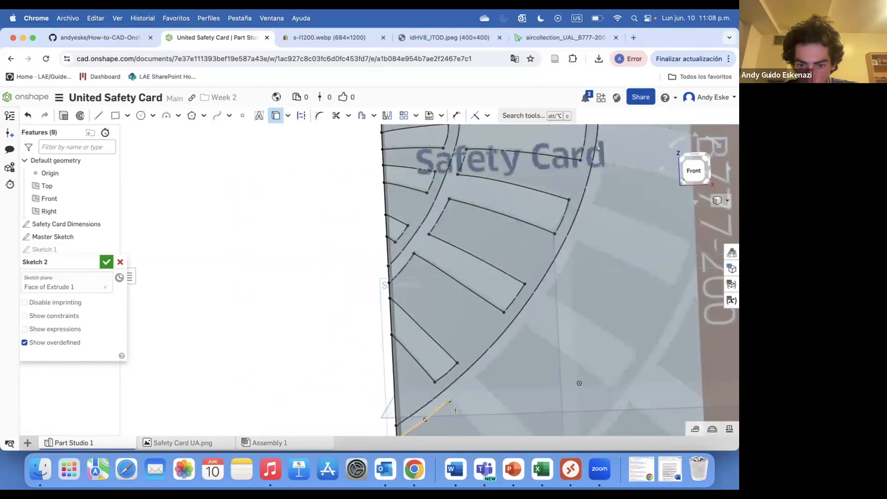
Project the third ring's blade outlines from the card's lower left up toward the brown strip
{"action": "scroll", "coordinate": [445, 329], "scroll_direction": "down", "scroll_amount": 3}
{"action": "scroll", "coordinate": [481, 407], "scroll_direction": "up", "scroll_amount": 3}
{"action": "left_click", "coordinate": [508, 410]}
{"action": "left_click", "coordinate": [488, 362]}
{"action": "left_click", "coordinate": [557, 320]}
{"action": "left_click", "coordinate": [592, 316]}
{"action": "left_click", "coordinate": [590, 294]}
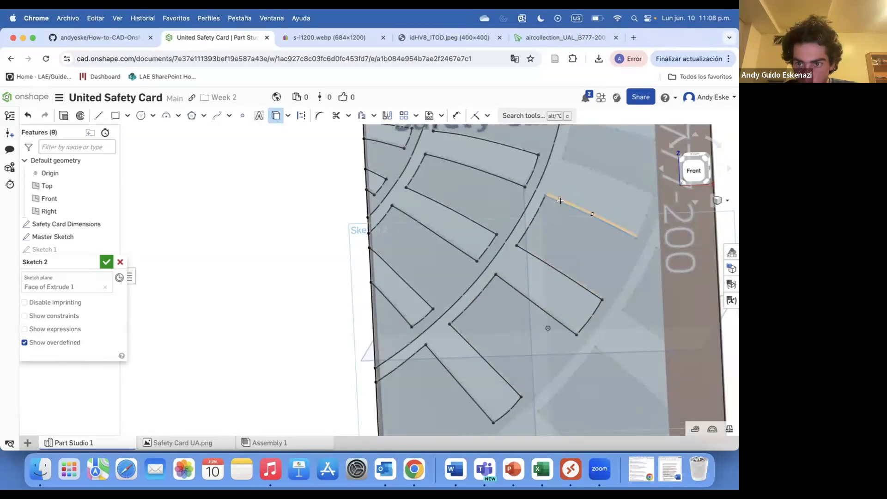
{"action": "left_click", "coordinate": [596, 197]}
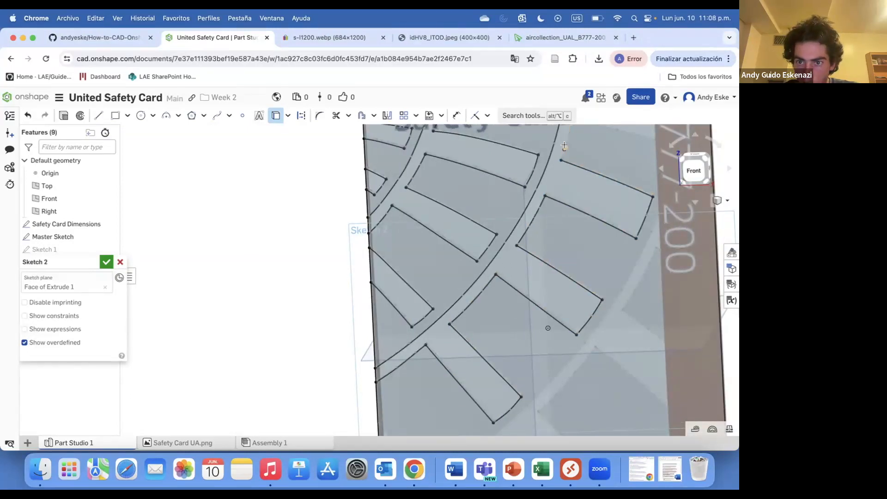
Project the third ring's upper blade outlines between the second arc and the brown strip, up to the top edge
{"action": "scroll", "coordinate": [554, 154], "scroll_direction": "up", "scroll_amount": 3}
{"action": "scroll", "coordinate": [511, 365], "scroll_direction": "down", "scroll_amount": 5}
{"action": "scroll", "coordinate": [519, 366], "scroll_direction": "up", "scroll_amount": 3}
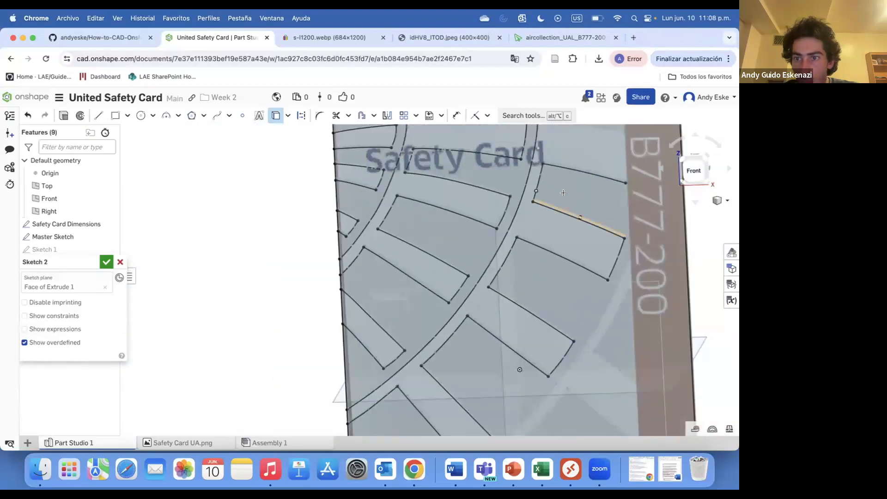
{"action": "scroll", "coordinate": [600, 159], "scroll_direction": "down", "scroll_amount": 4}
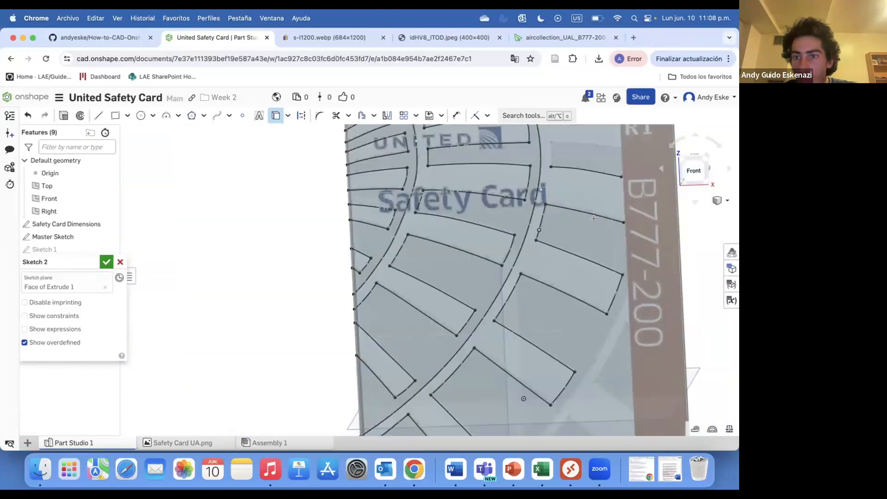
{"action": "scroll", "coordinate": [554, 159], "scroll_direction": "down", "scroll_amount": 4}
{"action": "scroll", "coordinate": [584, 171], "scroll_direction": "up", "scroll_amount": 3}
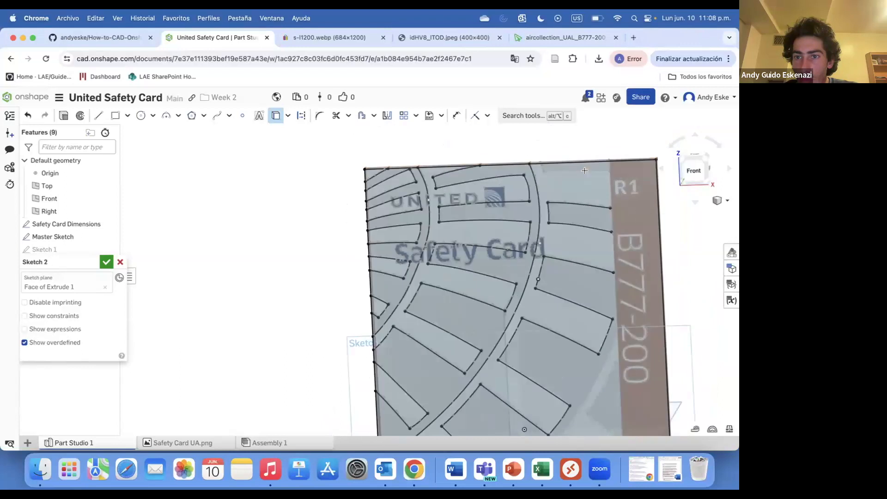
{"action": "scroll", "coordinate": [565, 170], "scroll_direction": "up", "scroll_amount": 5}
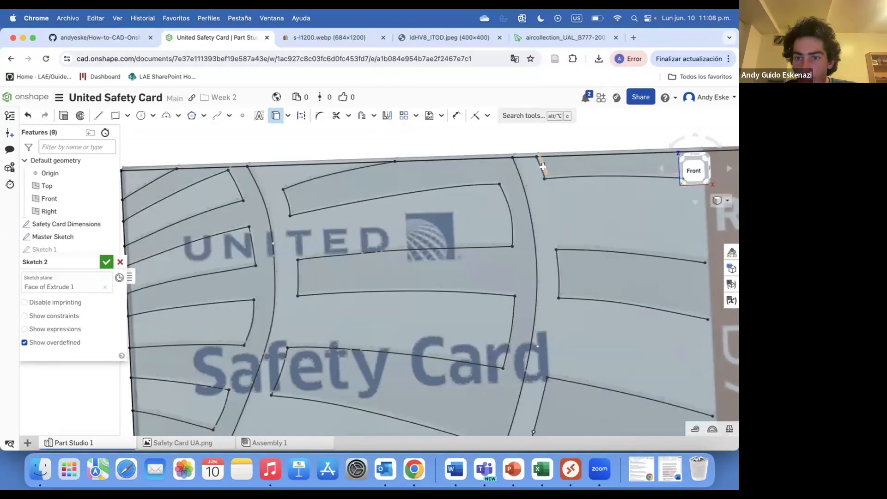
Project the third ring's lowest blade, its bounding arc and the adjoining fourth-ring blades at the card's lower left
{"action": "scroll", "coordinate": [544, 198], "scroll_direction": "down", "scroll_amount": 5}
{"action": "scroll", "coordinate": [464, 318], "scroll_direction": "up", "scroll_amount": 5}
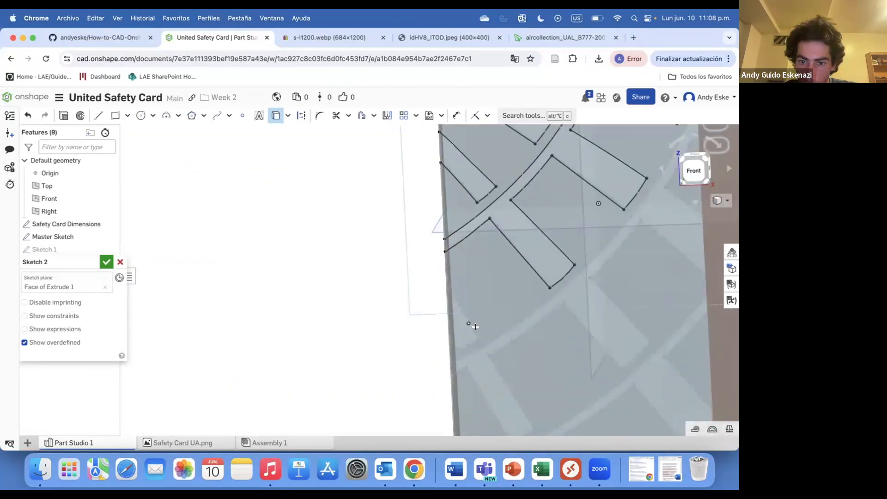
{"action": "scroll", "coordinate": [457, 342], "scroll_direction": "up", "scroll_amount": 3}
{"action": "left_click", "coordinate": [438, 383]}
{"action": "left_click", "coordinate": [446, 421]}
{"action": "scroll", "coordinate": [535, 245], "scroll_direction": "down", "scroll_amount": 5}
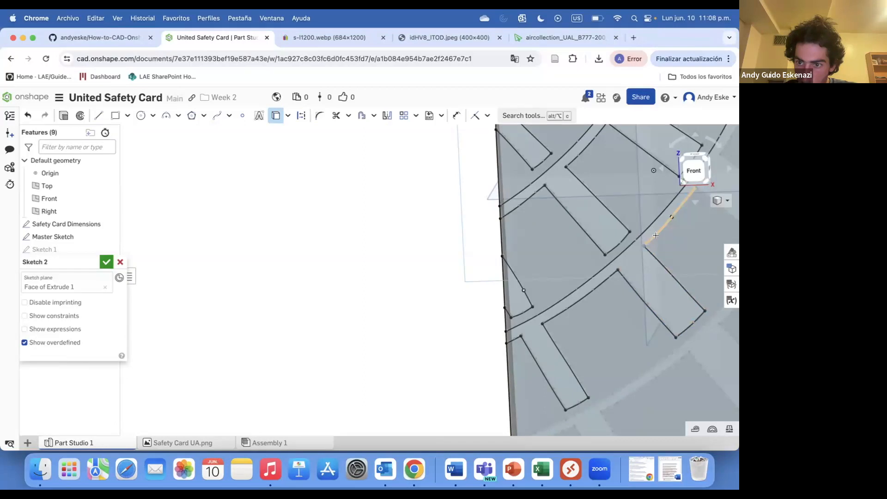
Project the fourth ring's outlines beside the brown strip and the large arc that bounds them
{"action": "scroll", "coordinate": [655, 235], "scroll_direction": "down", "scroll_amount": 5}
{"action": "scroll", "coordinate": [597, 161], "scroll_direction": "up", "scroll_amount": 7}
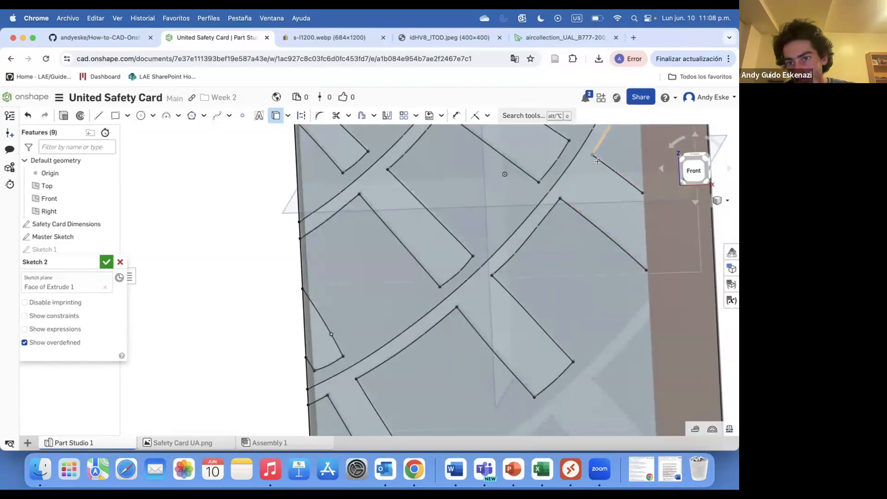
{"action": "scroll", "coordinate": [597, 161], "scroll_direction": "down", "scroll_amount": 5}
{"action": "scroll", "coordinate": [618, 194], "scroll_direction": "up", "scroll_amount": 10}
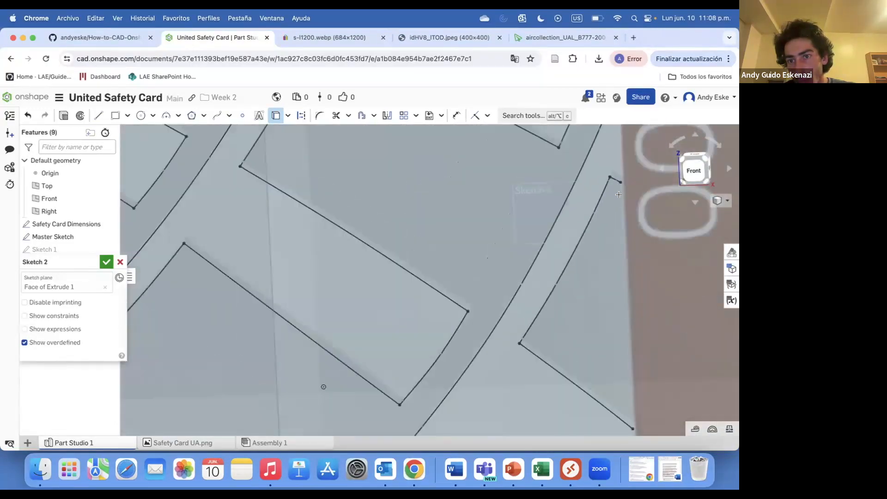
{"action": "scroll", "coordinate": [618, 194], "scroll_direction": "down", "scroll_amount": 5}
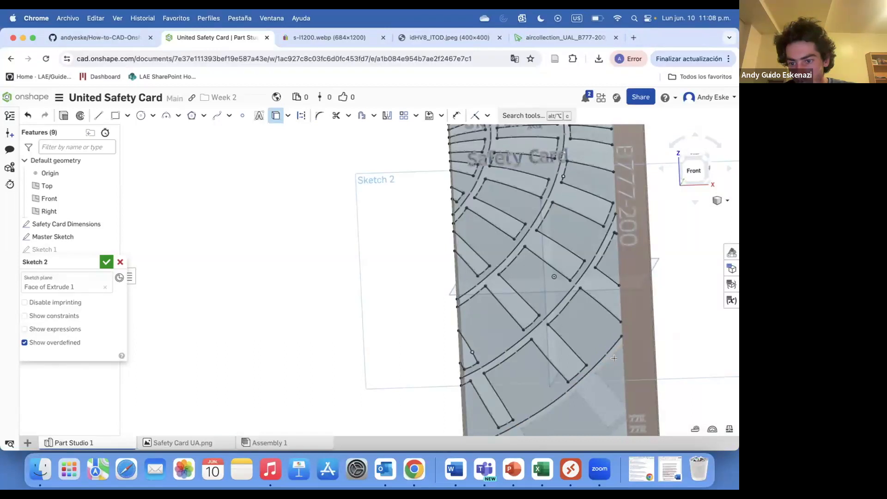
Project the remaining blade outlines and arc segments along the card's bottom edge up to the brown strip
{"action": "scroll", "coordinate": [603, 365], "scroll_direction": "up", "scroll_amount": 5}
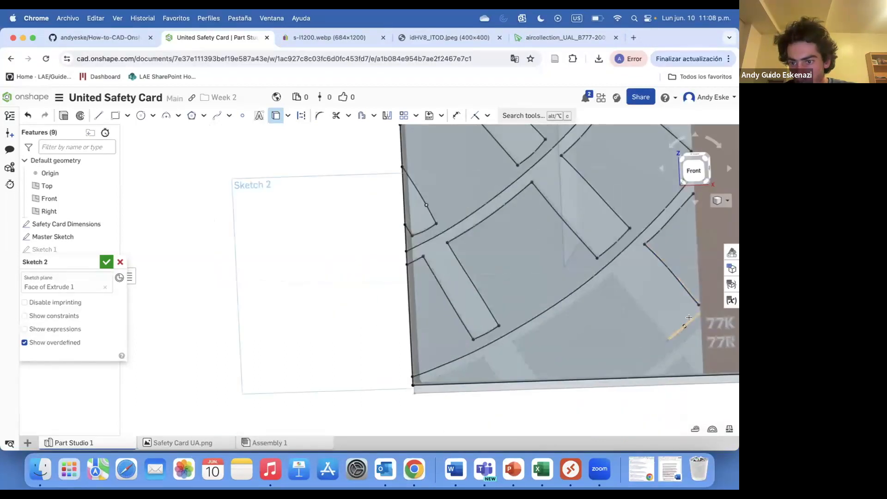
{"action": "scroll", "coordinate": [428, 366], "scroll_direction": "up", "scroll_amount": 5}
{"action": "left_click", "coordinate": [407, 365]}
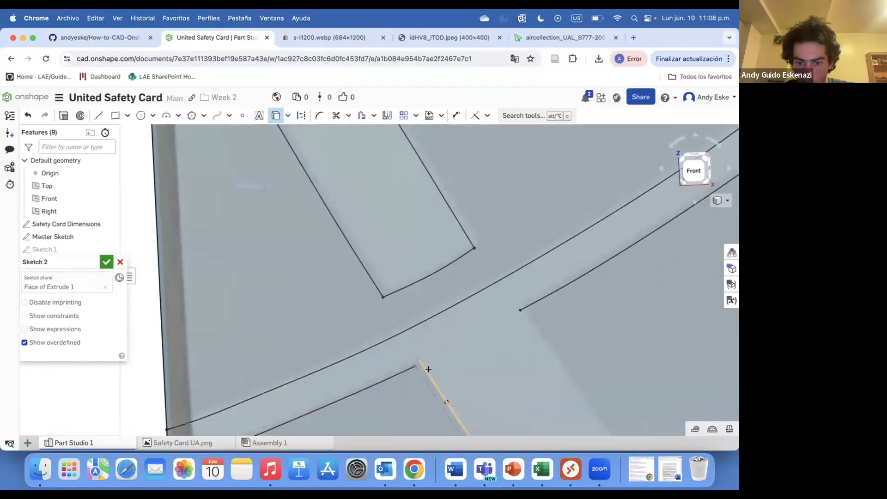
{"action": "left_click", "coordinate": [441, 393]}
{"action": "scroll", "coordinate": [450, 379], "scroll_direction": "down", "scroll_amount": 5}
{"action": "scroll", "coordinate": [478, 374], "scroll_direction": "up", "scroll_amount": 3}
{"action": "left_click", "coordinate": [508, 323]}
{"action": "scroll", "coordinate": [489, 331], "scroll_direction": "down", "scroll_amount": 5}
{"action": "scroll", "coordinate": [620, 312], "scroll_direction": "up", "scroll_amount": 3}
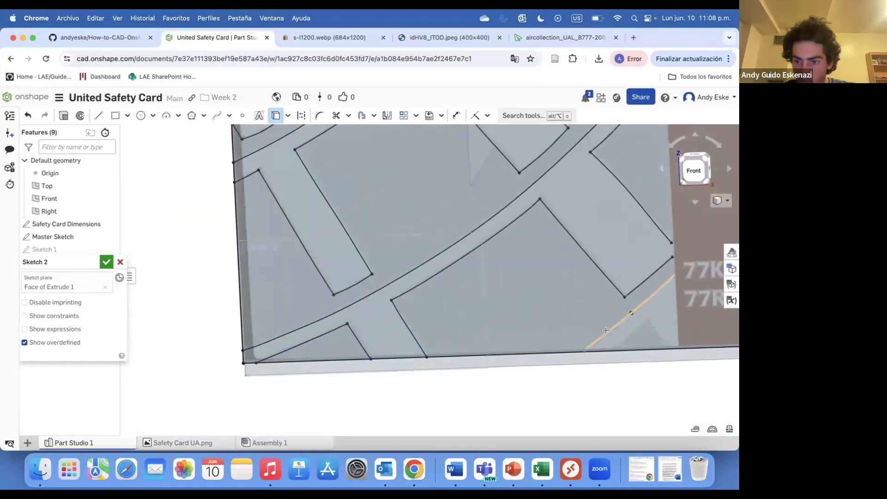
{"action": "scroll", "coordinate": [670, 333], "scroll_direction": "down", "scroll_amount": 3}
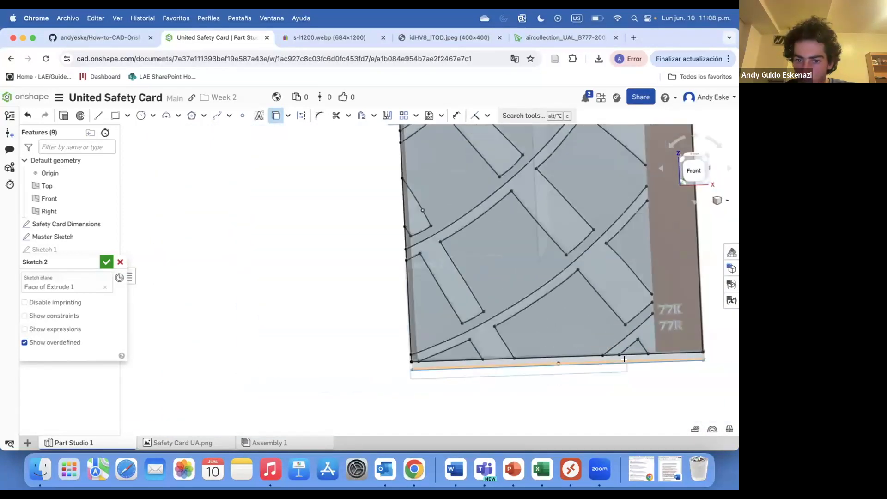
{"action": "key", "text": "l"}
{"action": "scroll", "coordinate": [400, 371], "scroll_direction": "up", "scroll_amount": 3}
{"action": "scroll", "coordinate": [400, 371], "scroll_direction": "up", "scroll_amount": 3}
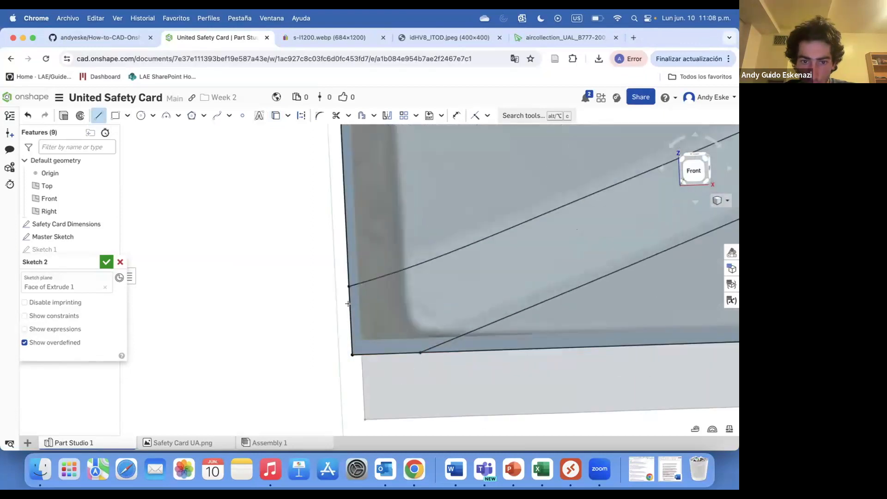
{"action": "key", "text": "Escape"}
{"action": "scroll", "coordinate": [331, 356], "scroll_direction": "down", "scroll_amount": 3}
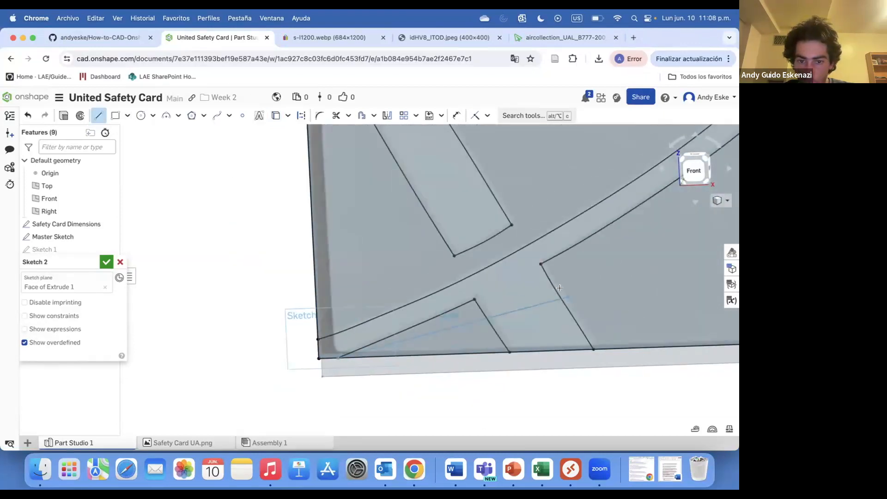
Convert the card's left and bottom outline edges in the sketch to construction geometry
{"action": "right_click_drag", "start_coordinate": [451, 309], "coordinate": [288, 292]}
{"action": "right_click", "coordinate": [298, 295]}
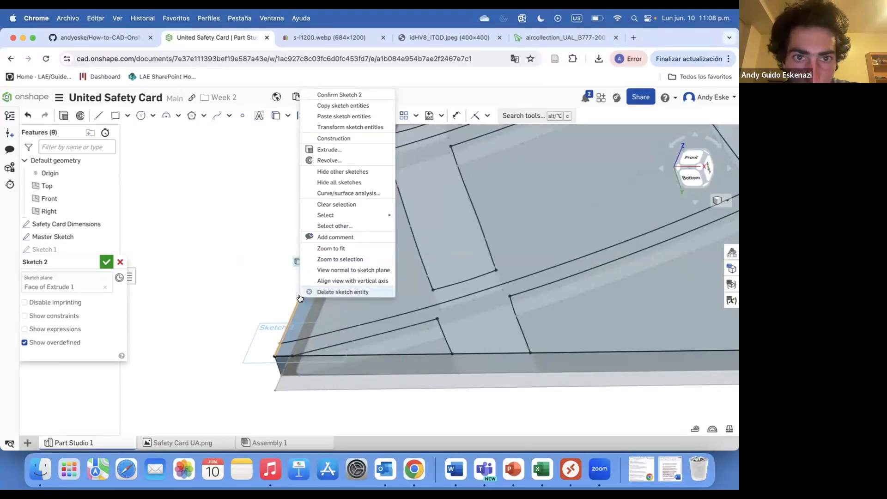
{"action": "left_click", "coordinate": [333, 138]}
{"action": "left_click", "coordinate": [347, 354]}
{"action": "right_click", "coordinate": [347, 355]}
{"action": "left_click", "coordinate": [382, 204]}
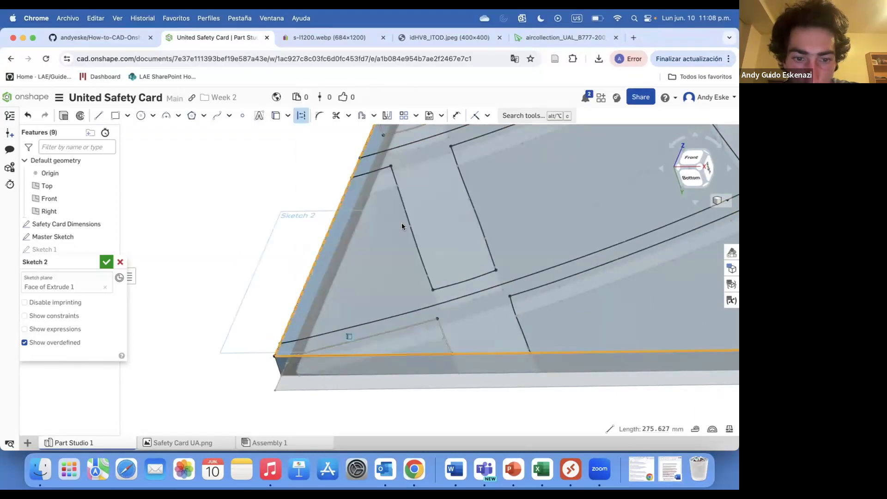
{"action": "left_click", "coordinate": [265, 259]}
Draw a short line along the card's bottom edge from the small corner blade's end to the brown strip
{"action": "scroll", "coordinate": [264, 272], "scroll_direction": "down", "scroll_amount": 6}
{"action": "right_click_drag", "start_coordinate": [381, 262], "coordinate": [388, 300]}
{"action": "scroll", "coordinate": [376, 302], "scroll_direction": "up", "scroll_amount": 7}
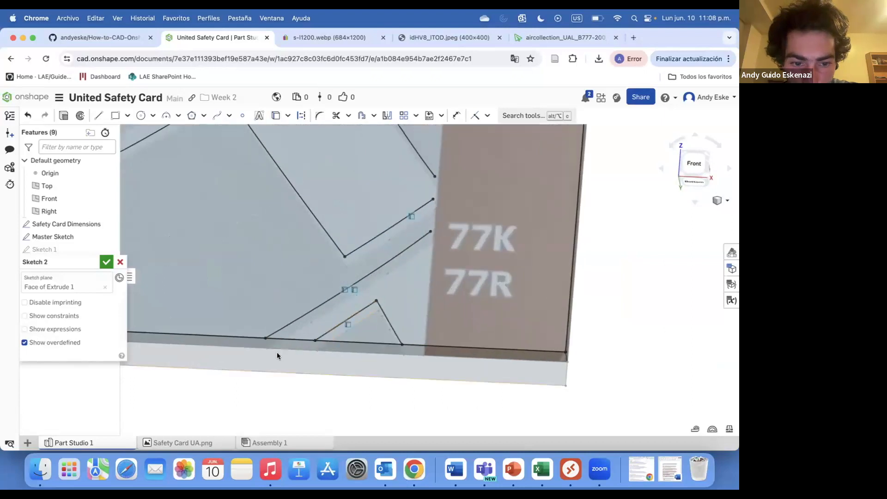
{"action": "scroll", "coordinate": [277, 355], "scroll_direction": "up", "scroll_amount": 2}
{"action": "left_click", "coordinate": [469, 350]}
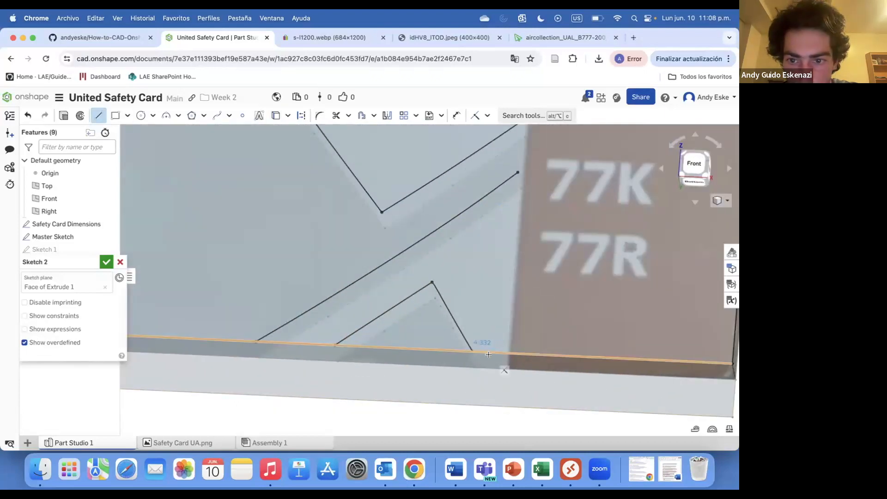
{"action": "key", "text": "Escape"}
{"action": "scroll", "coordinate": [503, 340], "scroll_direction": "down", "scroll_amount": 4}
{"action": "mouse_move", "coordinate": [497, 282]}
{"action": "right_mouse_down"}
{"action": "mouse_move", "coordinate": [494, 311]}
{"action": "mouse_move", "coordinate": [492, 289]}
{"action": "mouse_move", "coordinate": [486, 300]}
{"action": "right_mouse_up"}
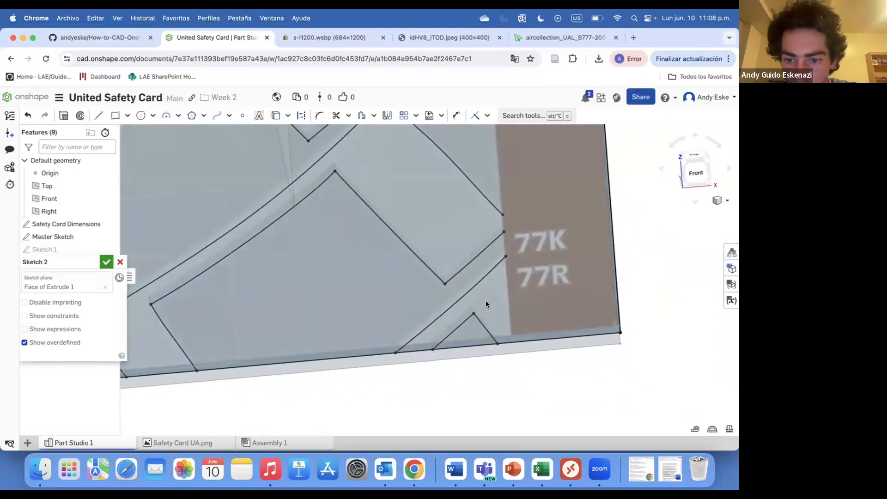
{"action": "key", "text": "u"}
{"action": "key", "text": "Escape"}
Delete the card's projected bottom and brown-strip-side outline edges from the sketch
{"action": "right_click", "coordinate": [541, 343]}
{"action": "left_click", "coordinate": [531, 342]}
{"action": "right_click", "coordinate": [530, 342]}
{"action": "left_click", "coordinate": [558, 339]}
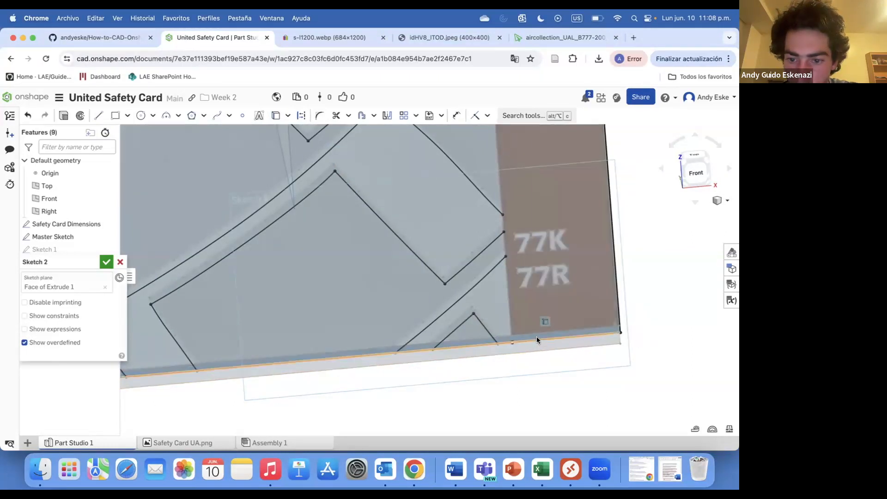
{"action": "scroll", "coordinate": [559, 341], "scroll_direction": "down", "scroll_amount": 3}
{"action": "right_click", "coordinate": [599, 311]}
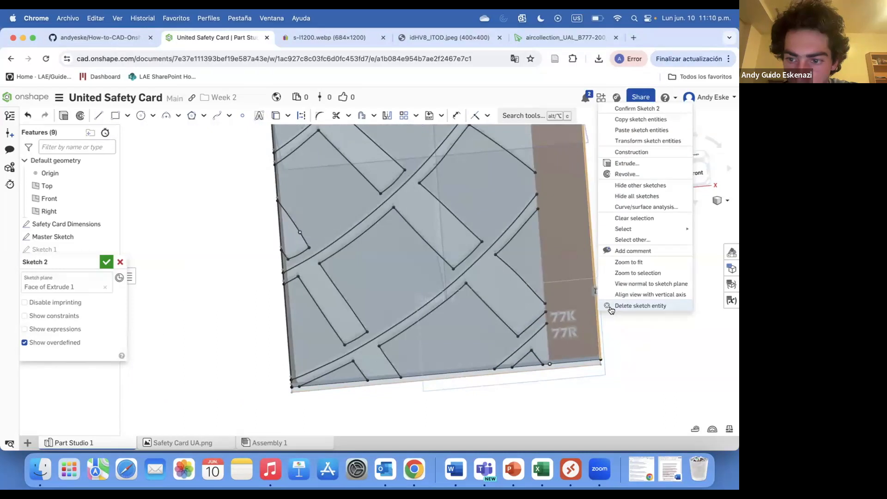
{"action": "right_click_drag", "start_coordinate": [600, 310], "coordinate": [576, 334]}
{"action": "right_click", "coordinate": [592, 315]}
{"action": "left_click", "coordinate": [590, 335]}
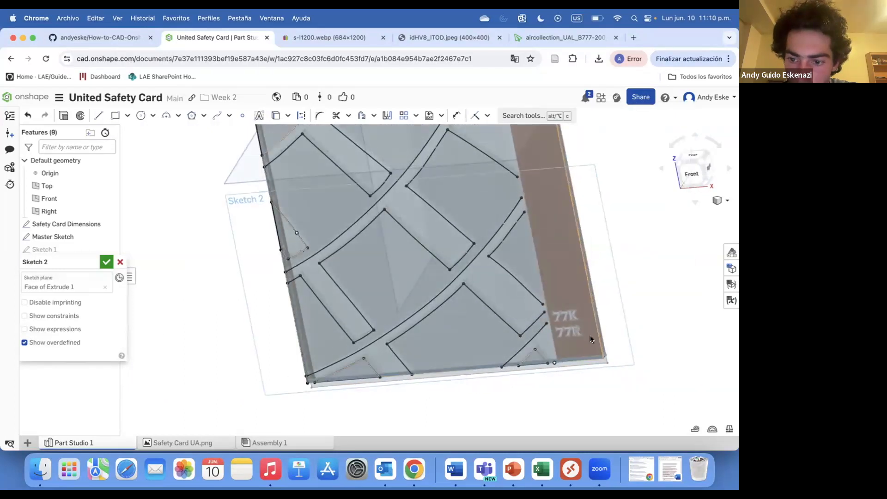
Delete the card's remaining projected outline edges on its left side and along its top from the sketch
{"action": "right_click", "coordinate": [297, 320]}
{"action": "right_click_drag", "start_coordinate": [313, 317], "coordinate": [342, 351]}
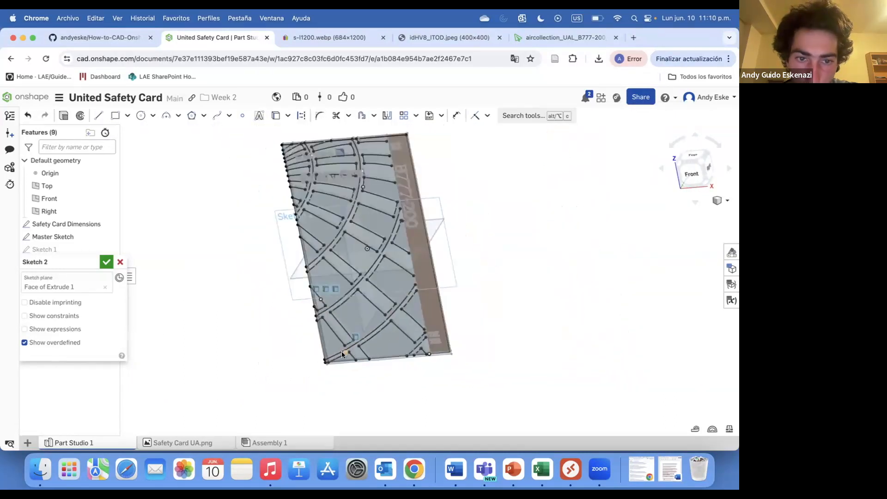
{"action": "scroll", "coordinate": [306, 157], "scroll_direction": "up", "scroll_amount": 3}
{"action": "right_click", "coordinate": [307, 159]}
{"action": "left_click", "coordinate": [344, 366]}
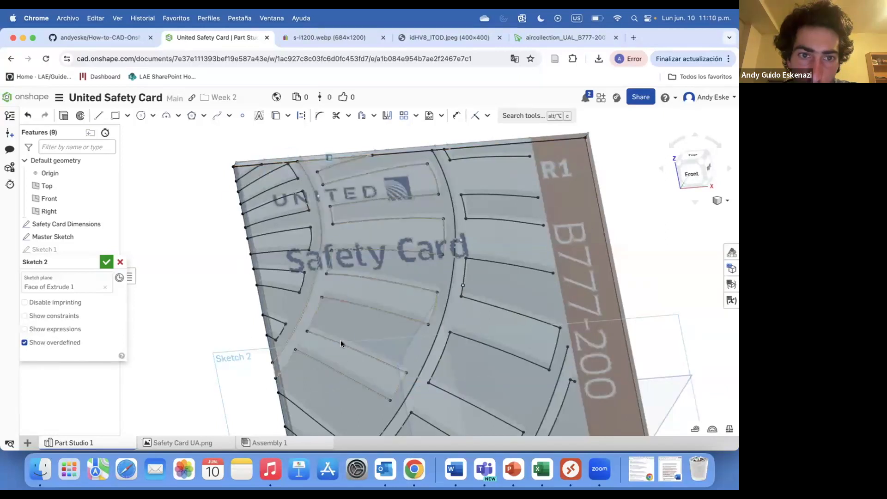
{"action": "right_click", "coordinate": [326, 159]}
{"action": "left_click", "coordinate": [367, 363]}
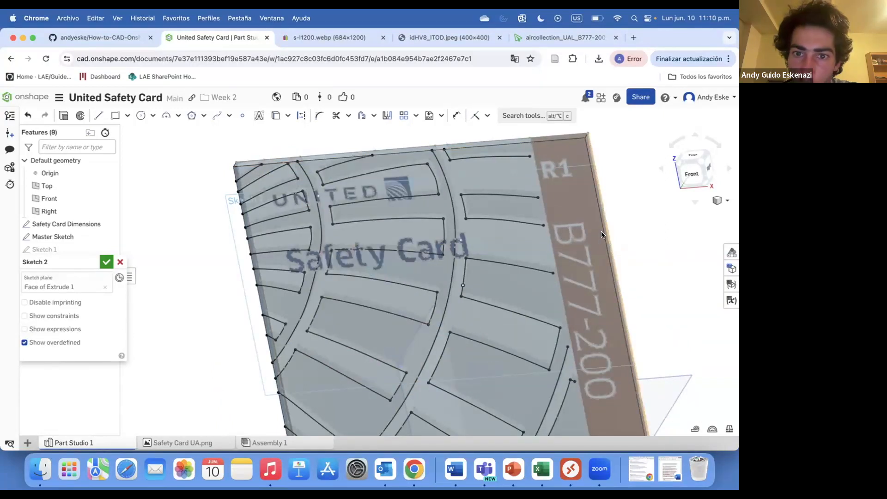
Check the card's reference photo and draw lines along the card's upper left edge connecting the ends of the first ring's blades
{"action": "left_click", "coordinate": [98, 115]}
{"action": "scroll", "coordinate": [297, 163], "scroll_direction": "up", "scroll_amount": 4}
{"action": "key", "text": "n"}
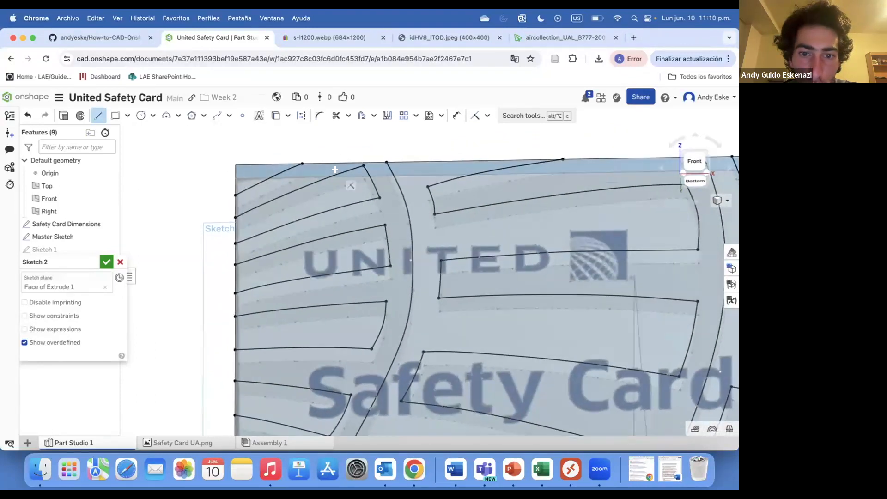
{"action": "left_click", "coordinate": [297, 39]}
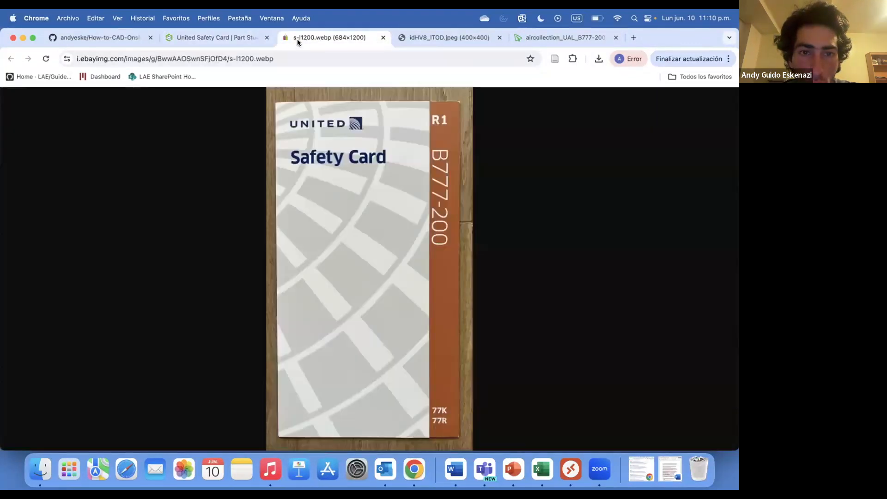
{"action": "left_click", "coordinate": [226, 39]}
{"action": "scroll", "coordinate": [389, 157], "scroll_direction": "up", "scroll_amount": 5}
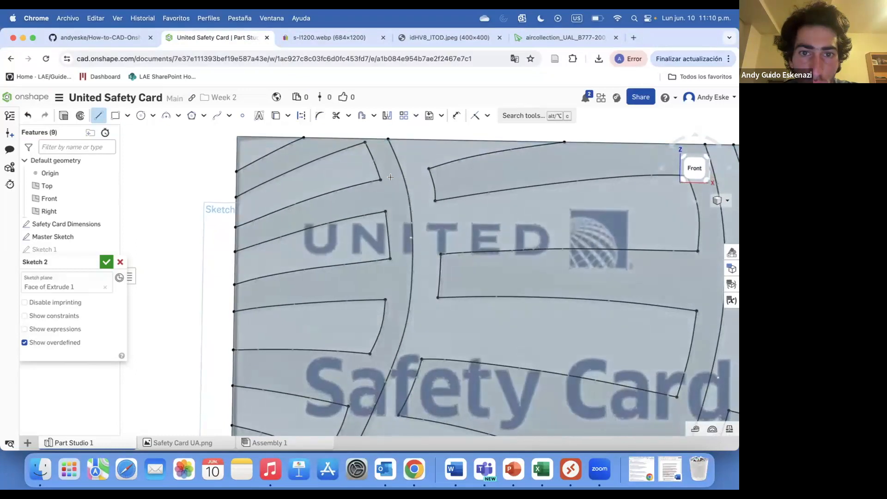
{"action": "scroll", "coordinate": [351, 146], "scroll_direction": "down", "scroll_amount": 2}
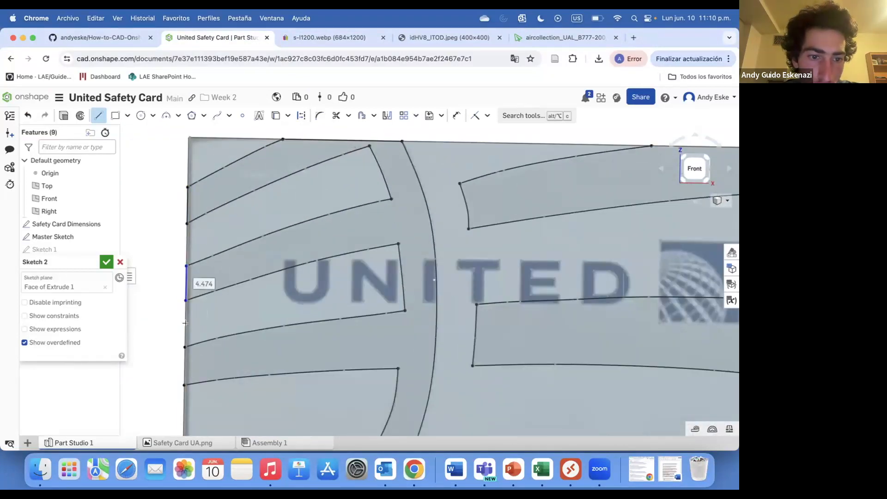
{"action": "scroll", "coordinate": [200, 381], "scroll_direction": "down", "scroll_amount": 3}
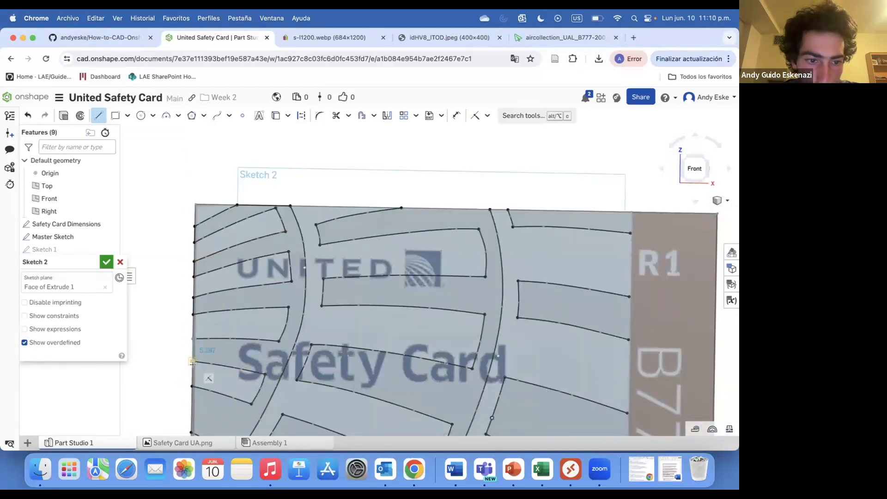
{"action": "scroll", "coordinate": [194, 386], "scroll_direction": "down", "scroll_amount": 3}
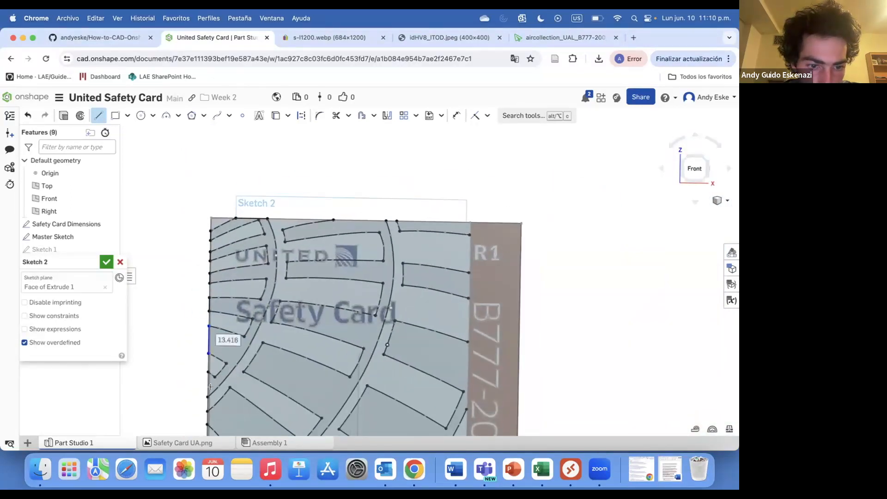
Draw lines along the card's top edge connecting the blade and arc endpoints above the UNITED logo
{"action": "scroll", "coordinate": [212, 387], "scroll_direction": "up", "scroll_amount": 3}
{"action": "scroll", "coordinate": [217, 383], "scroll_direction": "down", "scroll_amount": 3}
{"action": "scroll", "coordinate": [275, 219], "scroll_direction": "up", "scroll_amount": 3}
{"action": "scroll", "coordinate": [311, 249], "scroll_direction": "up", "scroll_amount": 2}
{"action": "scroll", "coordinate": [309, 249], "scroll_direction": "down", "scroll_amount": 3}
{"action": "right_click_drag", "start_coordinate": [292, 243], "coordinate": [309, 249]}
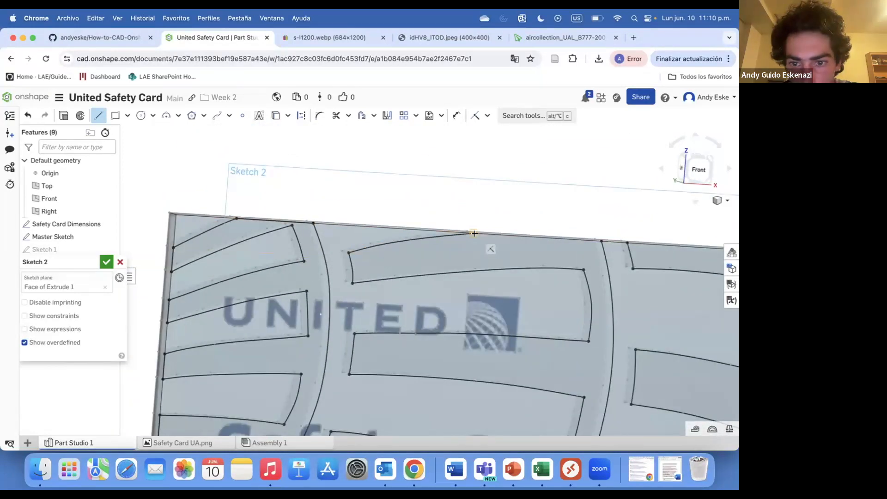
Draw lines along the card's left edge connecting the blade and arc endpoints from the card's middle down to its lower part
{"action": "scroll", "coordinate": [404, 321], "scroll_direction": "down", "scroll_amount": 5}
{"action": "scroll", "coordinate": [372, 293], "scroll_direction": "up", "scroll_amount": 5}
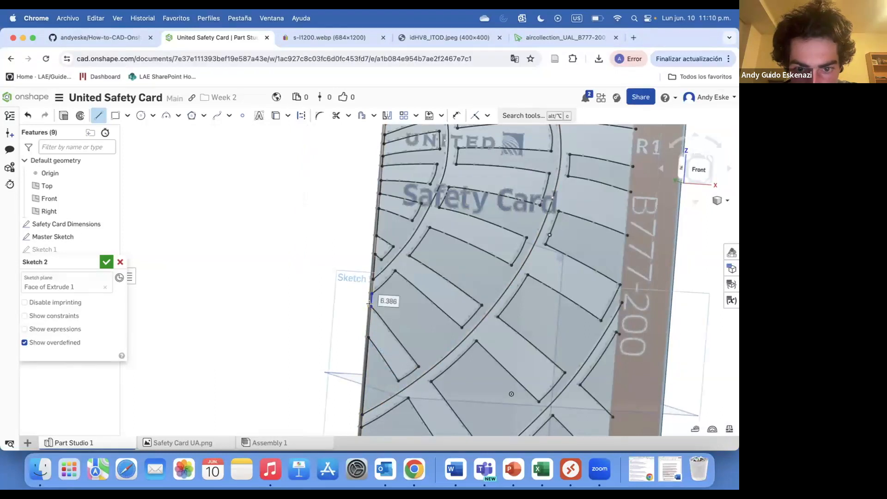
{"action": "scroll", "coordinate": [369, 303], "scroll_direction": "down", "scroll_amount": 5}
{"action": "scroll", "coordinate": [375, 296], "scroll_direction": "up", "scroll_amount": 4}
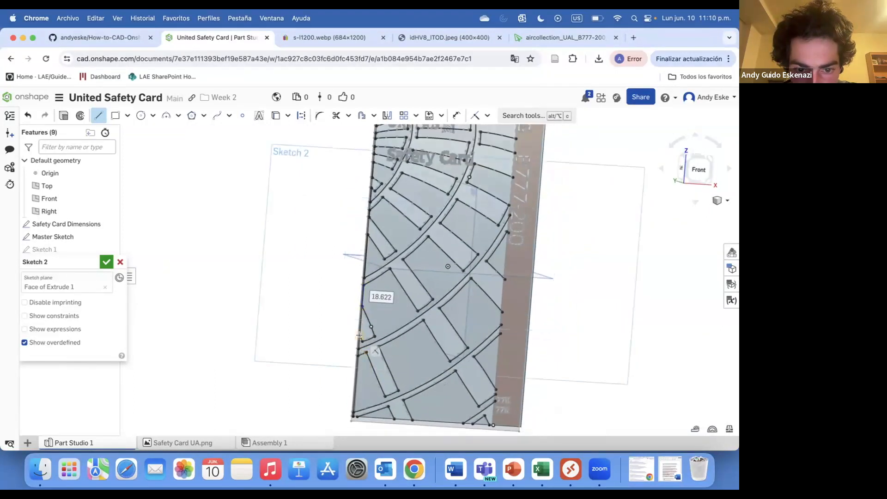
{"action": "scroll", "coordinate": [359, 334], "scroll_direction": "up", "scroll_amount": 2}
{"action": "scroll", "coordinate": [490, 231], "scroll_direction": "down", "scroll_amount": 4}
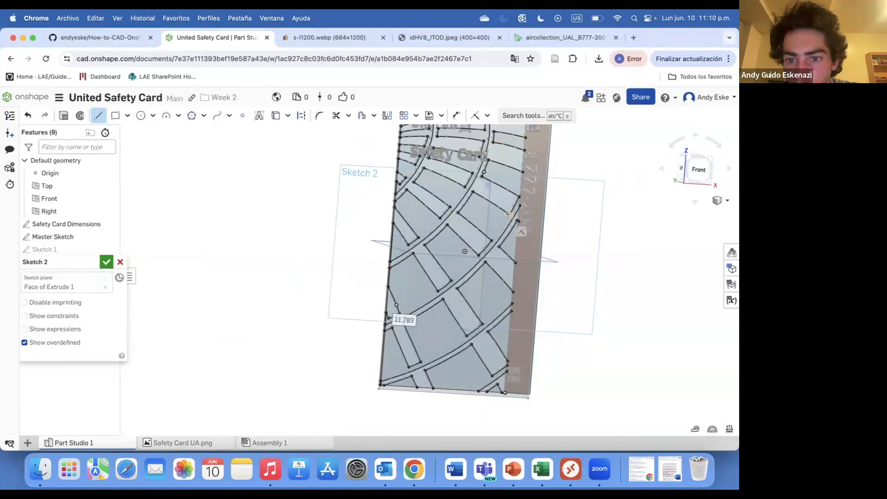
Draw lines along the brown strip's inner edge connecting the blade ends beside the B777-200 lettering, up to the R1 label
{"action": "scroll", "coordinate": [508, 213], "scroll_direction": "up", "scroll_amount": 3}
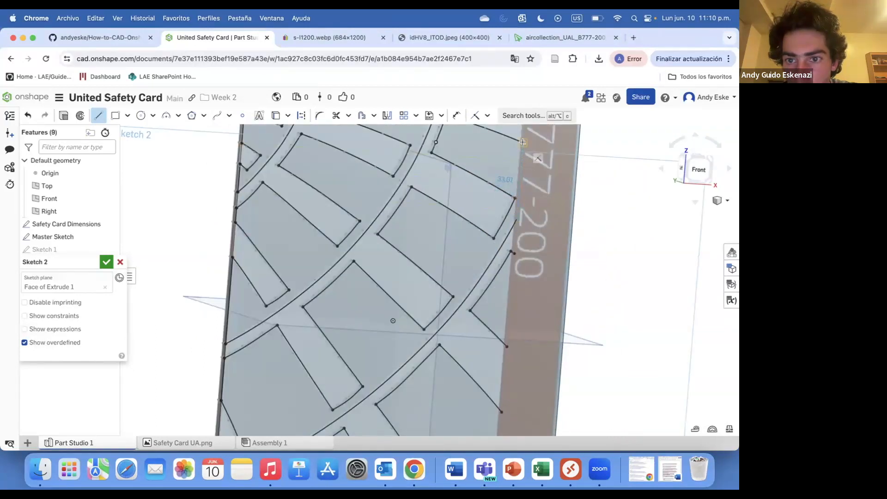
{"action": "scroll", "coordinate": [521, 142], "scroll_direction": "down", "scroll_amount": 5}
{"action": "scroll", "coordinate": [529, 166], "scroll_direction": "up", "scroll_amount": 4}
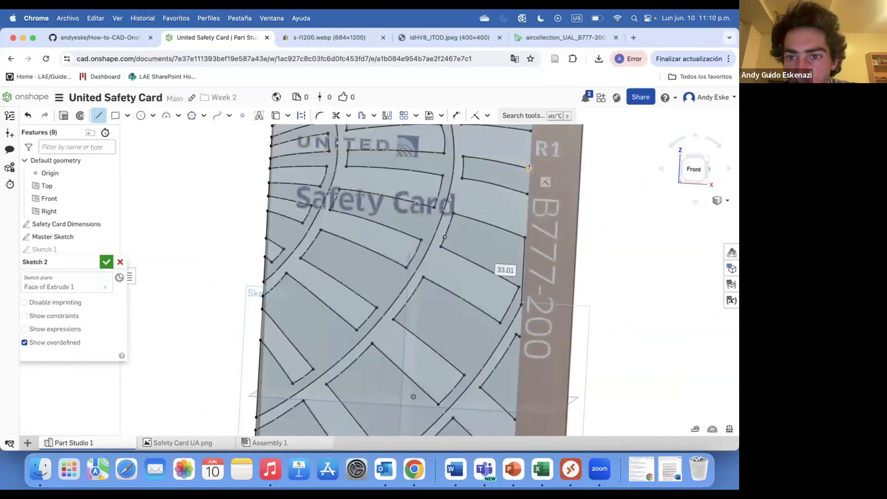
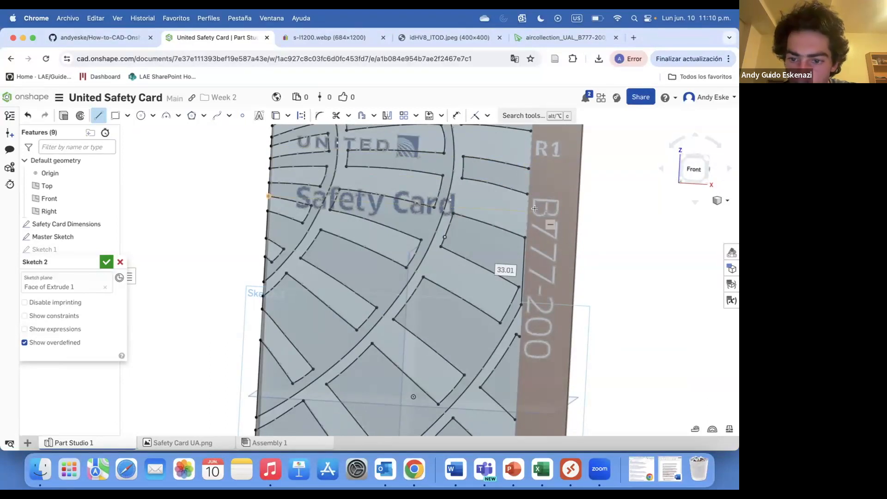
{"action": "left_click", "coordinate": [99, 116]}
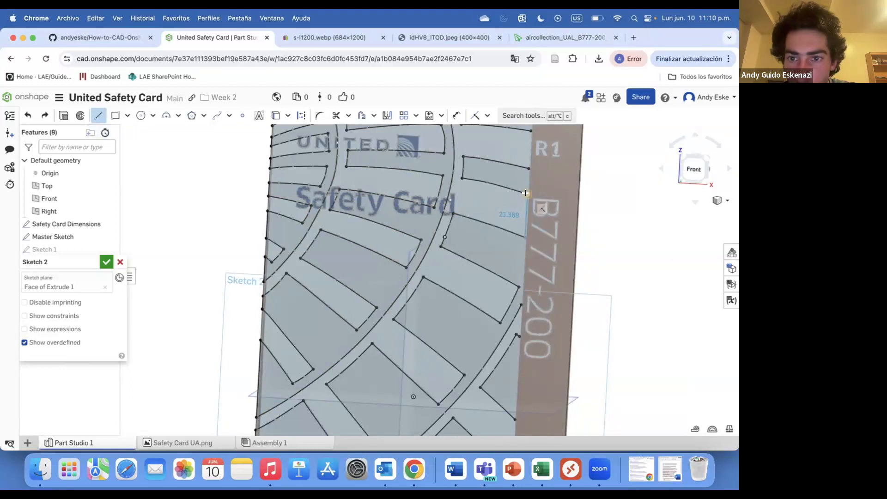
{"action": "scroll", "coordinate": [532, 220], "scroll_direction": "down", "scroll_amount": 5}
{"action": "scroll", "coordinate": [529, 202], "scroll_direction": "up", "scroll_amount": 5}
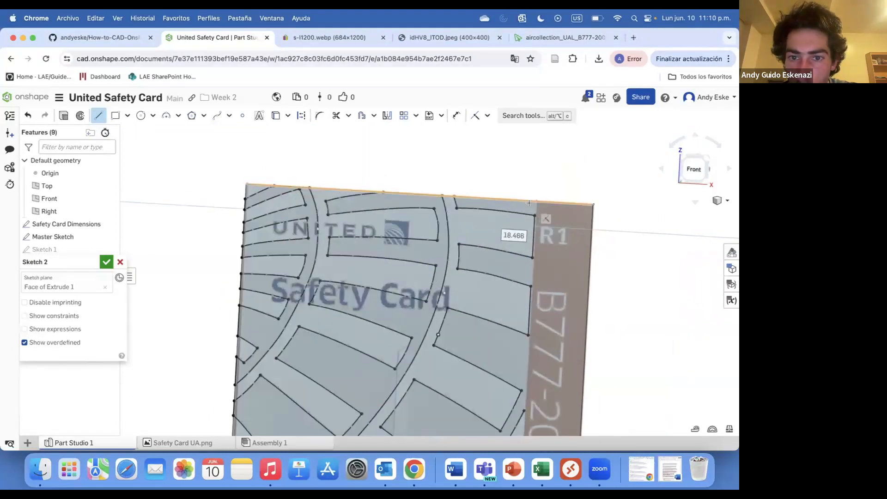
{"action": "scroll", "coordinate": [379, 249], "scroll_direction": "up", "scroll_amount": 3}
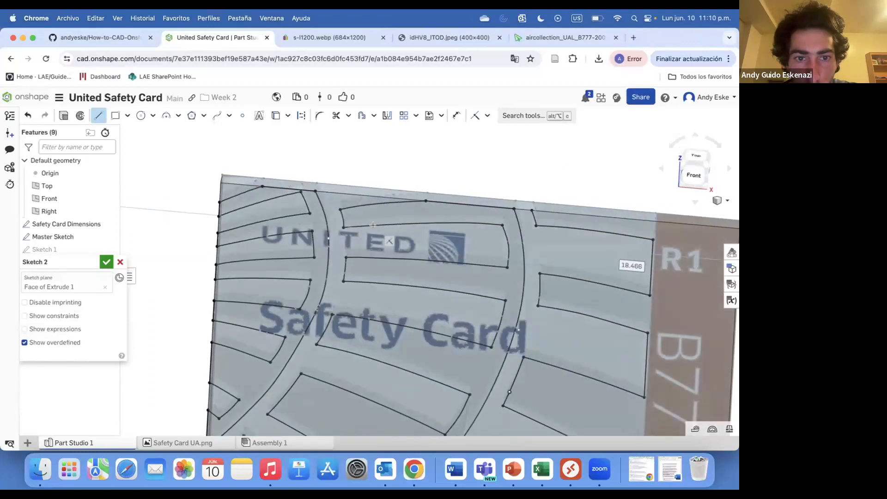
{"action": "scroll", "coordinate": [438, 228], "scroll_direction": "down", "scroll_amount": 2}
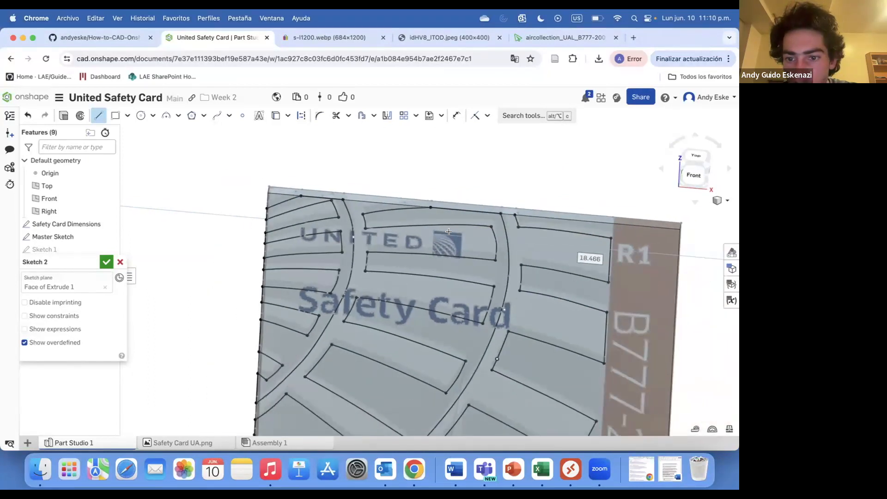
{"action": "right_click_drag", "start_coordinate": [451, 232], "coordinate": [544, 249]}
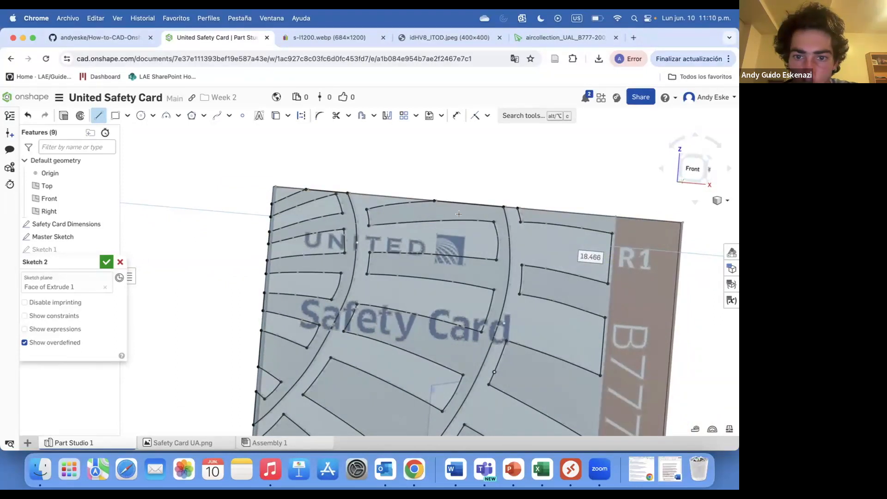
Close the upper blades beside the R1 label with lines along the brown strip's inner edge and the card's top edge
{"action": "scroll", "coordinate": [459, 213], "scroll_direction": "down", "scroll_amount": 4}
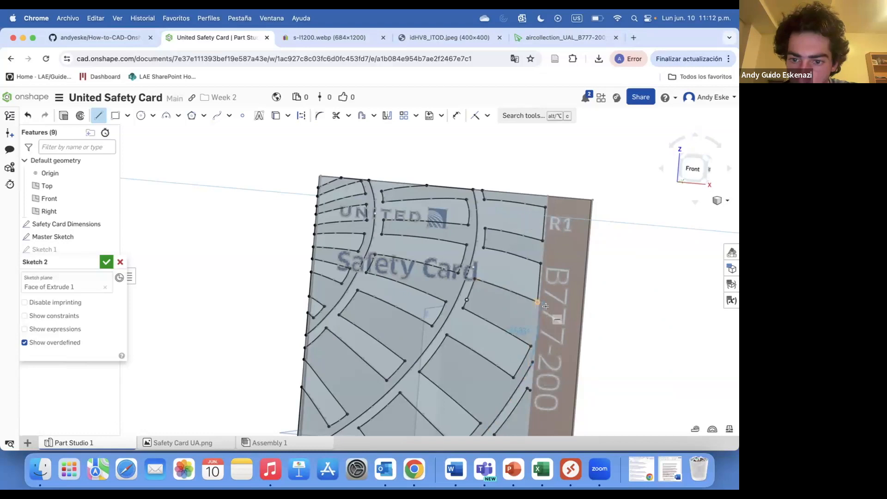
{"action": "key", "text": "l"}
{"action": "left_click", "coordinate": [543, 262]}
{"action": "left_click", "coordinate": [544, 206]}
{"action": "right_click_drag", "start_coordinate": [545, 208], "coordinate": [584, 261]}
{"action": "scroll", "coordinate": [584, 261], "scroll_direction": "up", "scroll_amount": 4}
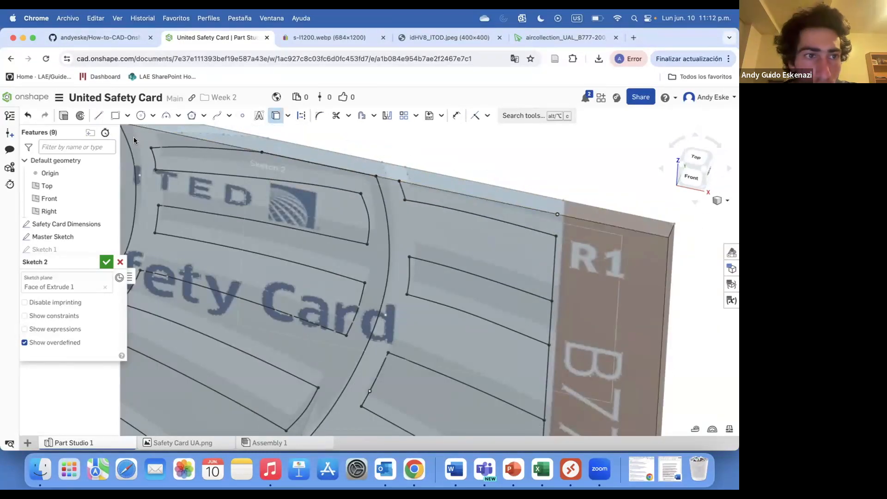
{"action": "left_click", "coordinate": [375, 178]}
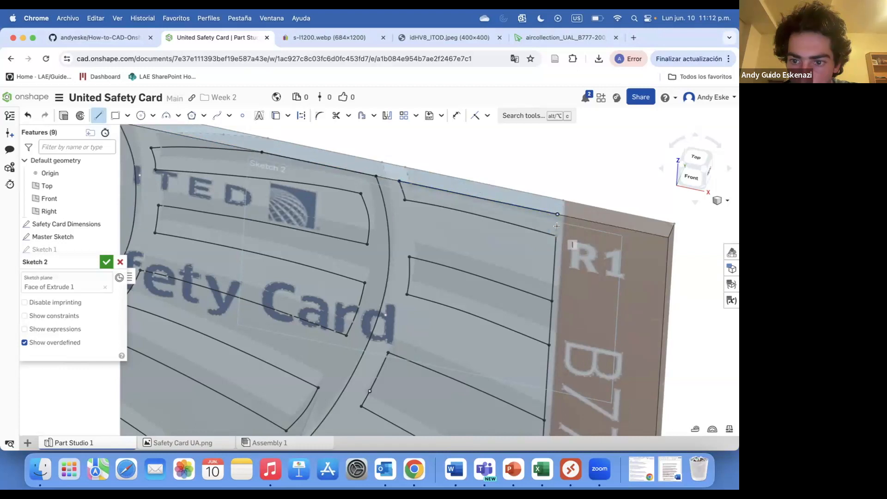
Draw lines along the brown strip's lower inner edge, connecting blade and arc ends from B777-200 down to the 77K/77R label
{"action": "scroll", "coordinate": [614, 218], "scroll_direction": "down", "scroll_amount": 5}
{"action": "right_click_drag", "start_coordinate": [612, 229], "coordinate": [618, 196]}
{"action": "scroll", "coordinate": [593, 279], "scroll_direction": "up", "scroll_amount": 5}
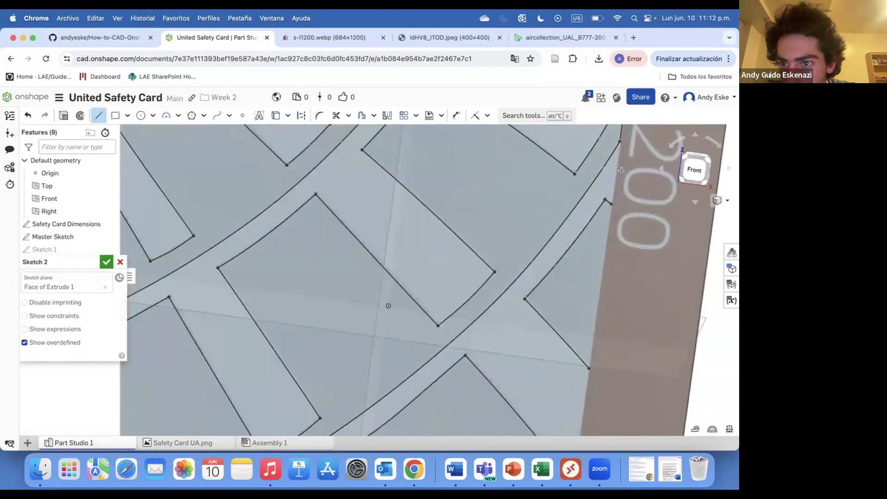
{"action": "scroll", "coordinate": [592, 294], "scroll_direction": "down", "scroll_amount": 4}
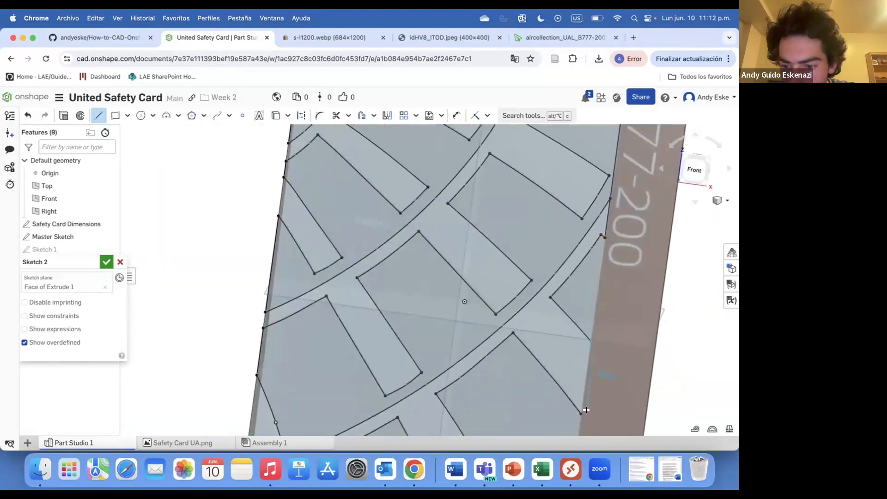
{"action": "scroll", "coordinate": [585, 344], "scroll_direction": "up", "scroll_amount": 3}
{"action": "scroll", "coordinate": [583, 357], "scroll_direction": "down", "scroll_amount": 4}
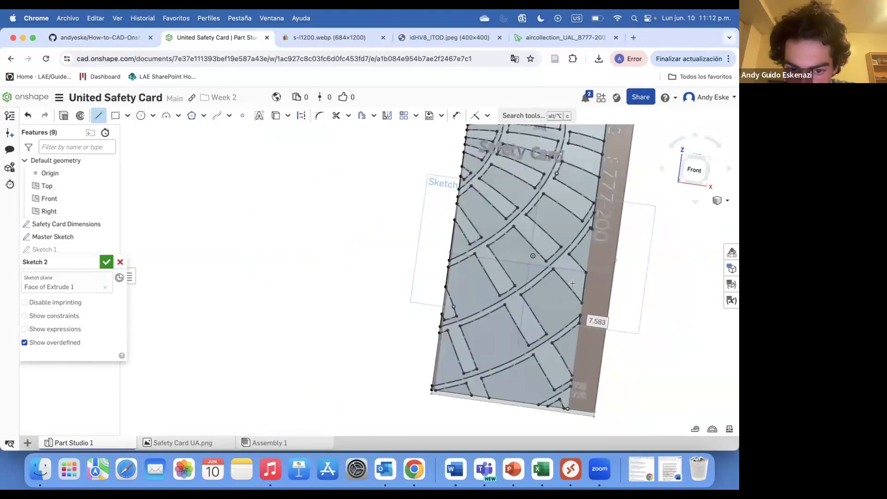
{"action": "scroll", "coordinate": [577, 358], "scroll_direction": "up", "scroll_amount": 4}
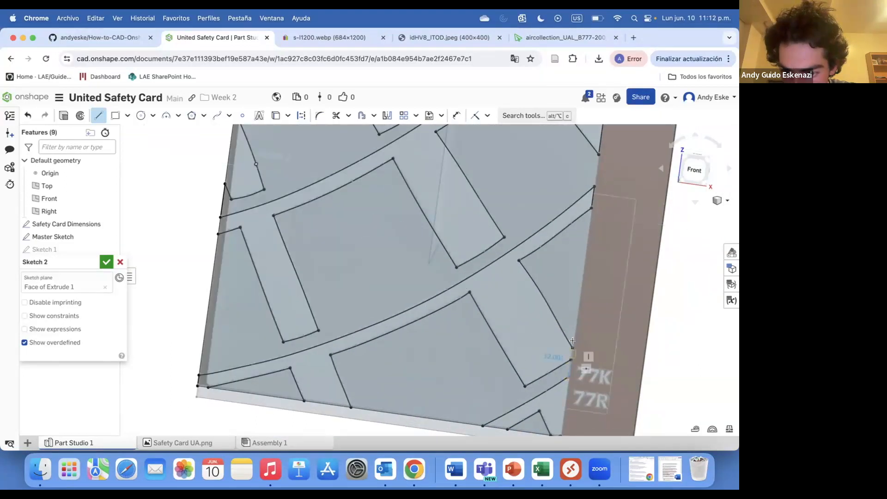
{"action": "scroll", "coordinate": [572, 340], "scroll_direction": "up", "scroll_amount": 2}
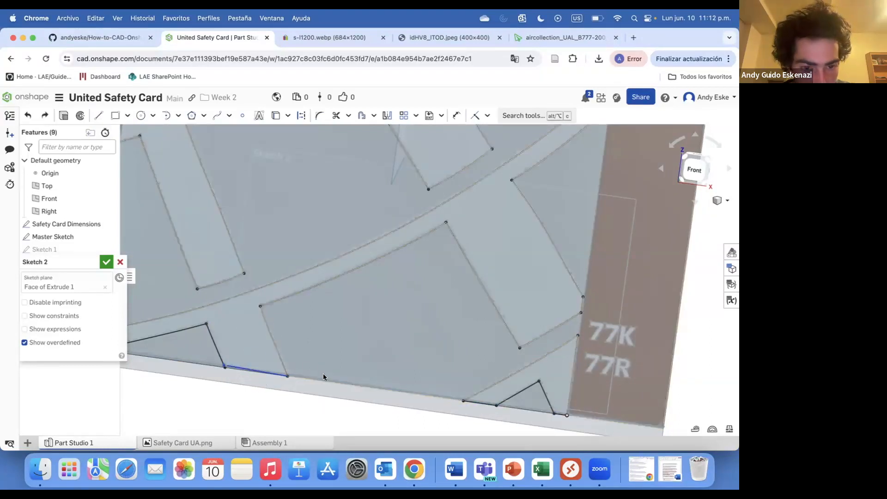
Draw lines along the card's bottom edge to its left corner and up to the lowest arc's endpoint
{"action": "key", "text": "l"}
{"action": "scroll", "coordinate": [247, 297], "scroll_direction": "down", "scroll_amount": 5}
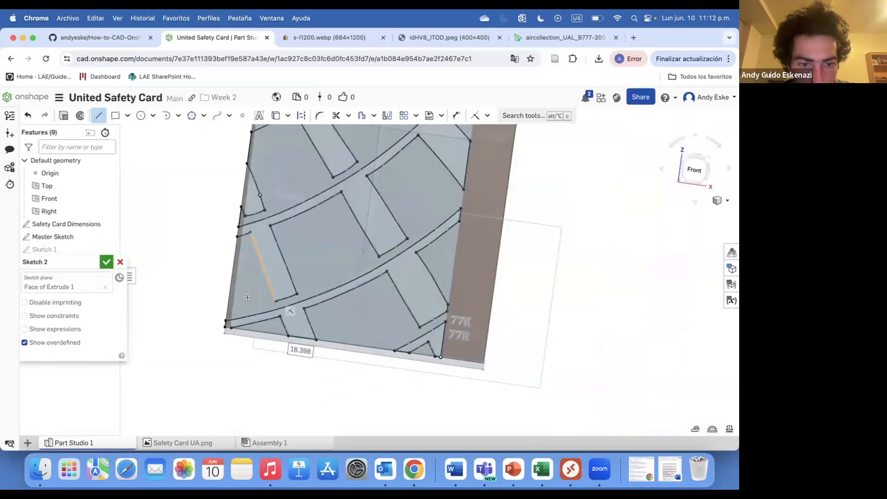
{"action": "scroll", "coordinate": [226, 339], "scroll_direction": "up", "scroll_amount": 6}
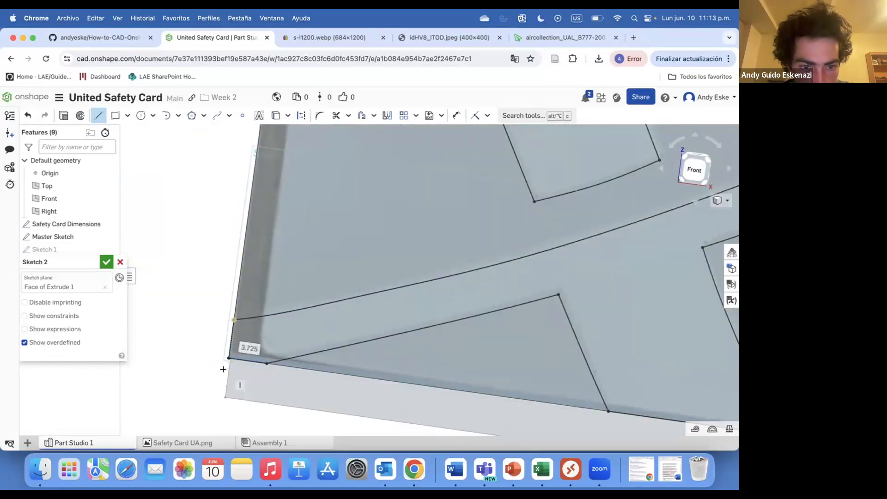
{"action": "scroll", "coordinate": [230, 357], "scroll_direction": "down", "scroll_amount": 3}
{"action": "scroll", "coordinate": [258, 205], "scroll_direction": "up", "scroll_amount": 3}
{"action": "scroll", "coordinate": [264, 208], "scroll_direction": "down", "scroll_amount": 3}
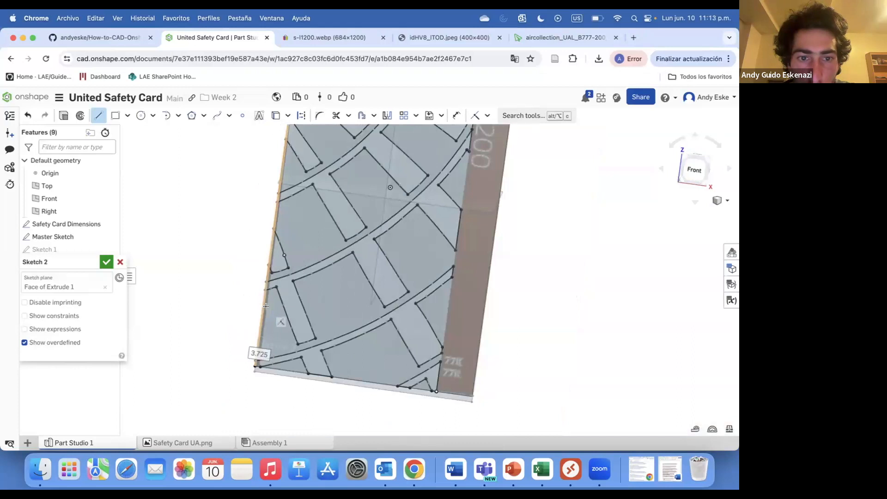
Close the gaps between the blade and arc ends along the lower half of the card's left edge with lines
{"action": "scroll", "coordinate": [277, 321], "scroll_direction": "up", "scroll_amount": 3}
{"action": "scroll", "coordinate": [280, 391], "scroll_direction": "up", "scroll_amount": 1}
{"action": "key", "text": "Escape"}
{"action": "right_click", "coordinate": [277, 323]}
{"action": "left_click", "coordinate": [242, 325]}
{"action": "scroll", "coordinate": [242, 325], "scroll_direction": "down", "scroll_amount": 2}
{"action": "left_click", "coordinate": [98, 115]}
{"action": "scroll", "coordinate": [231, 323], "scroll_direction": "down", "scroll_amount": 3}
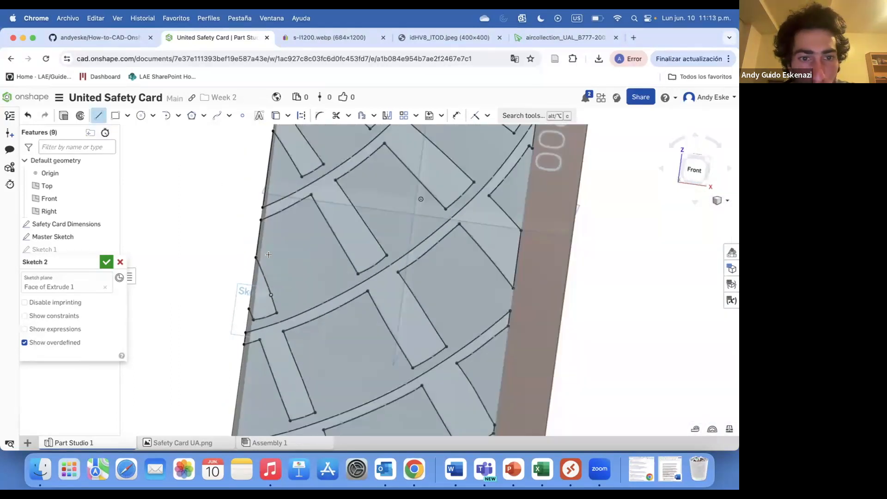
{"action": "left_click", "coordinate": [249, 308]}
{"action": "right_click", "coordinate": [259, 242]}
{"action": "left_click", "coordinate": [289, 251]}
{"action": "scroll", "coordinate": [263, 192], "scroll_direction": "up", "scroll_amount": 3}
{"action": "right_click", "coordinate": [263, 193]}
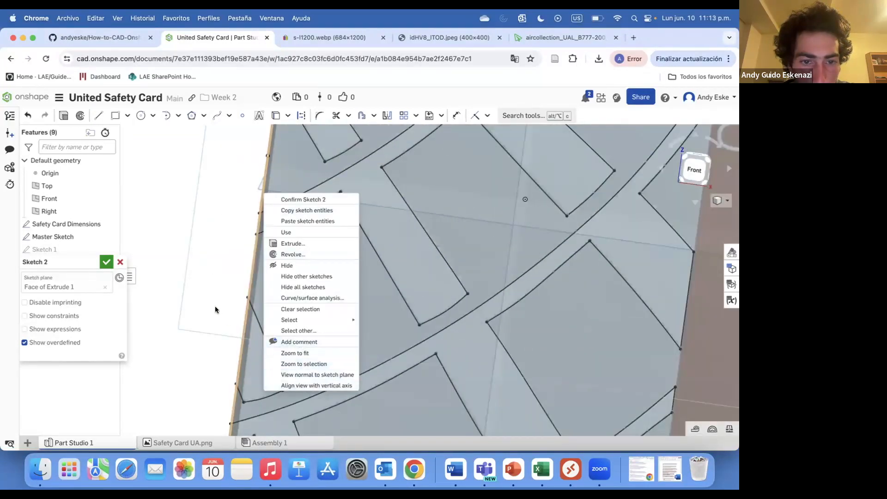
{"action": "left_click", "coordinate": [99, 116]}
{"action": "key", "text": "Escape"}
{"action": "key", "text": "n"}
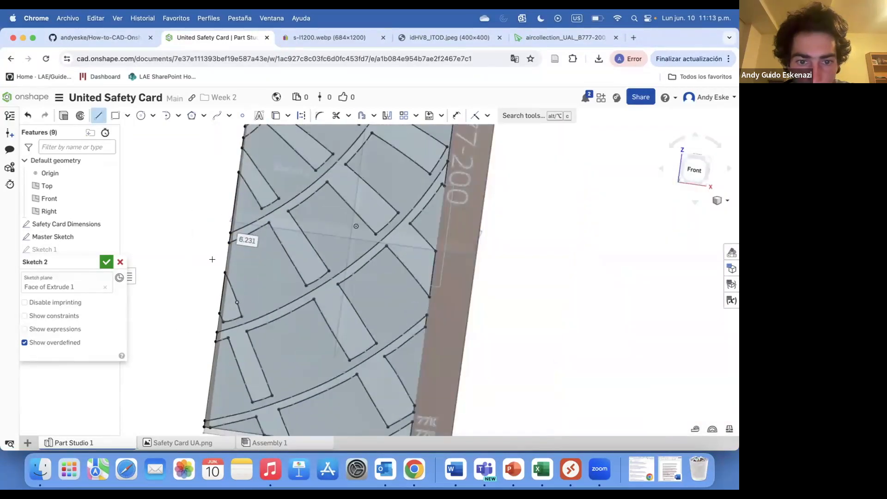
{"action": "scroll", "coordinate": [228, 151], "scroll_direction": "up", "scroll_amount": 5}
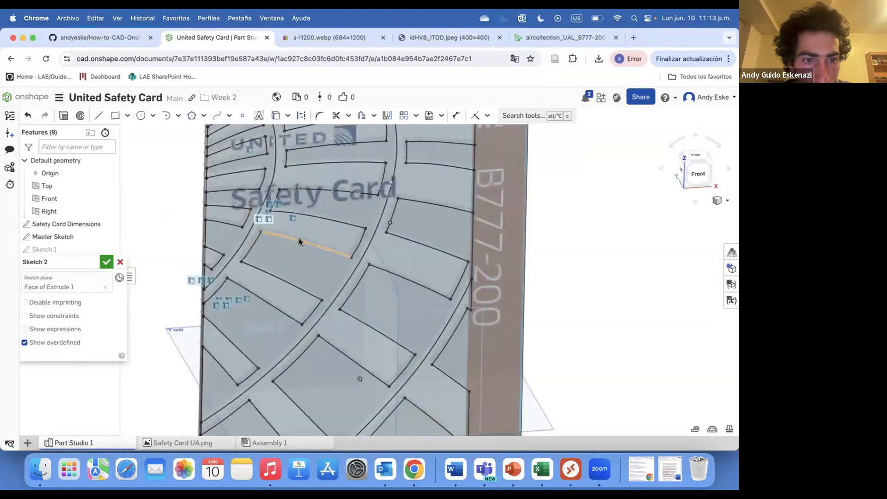
{"action": "key", "text": "shift+e"}
{"action": "left_click", "coordinate": [78, 288]}
{"action": "right_click_drag", "start_coordinate": [201, 265], "coordinate": [83, 310]}
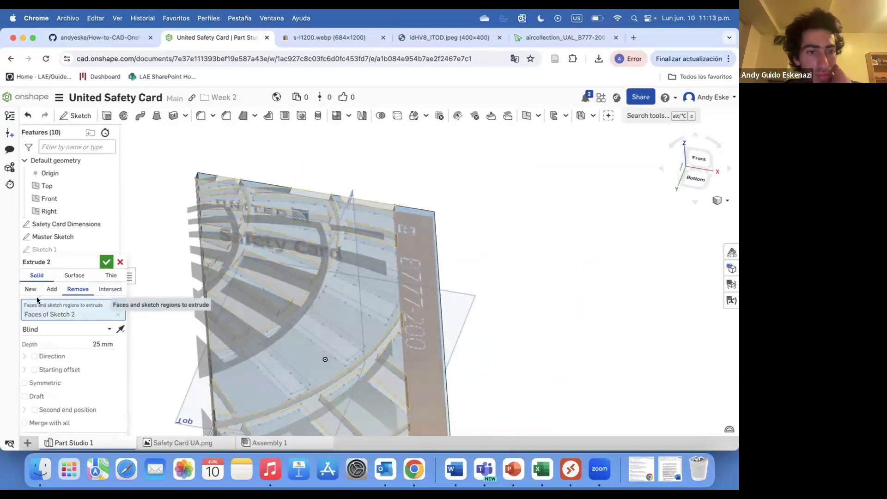
{"action": "left_click", "coordinate": [120, 262]}
{"action": "right_click", "coordinate": [49, 276]}
{"action": "left_click", "coordinate": [79, 101]}
{"action": "left_click", "coordinate": [106, 261]}
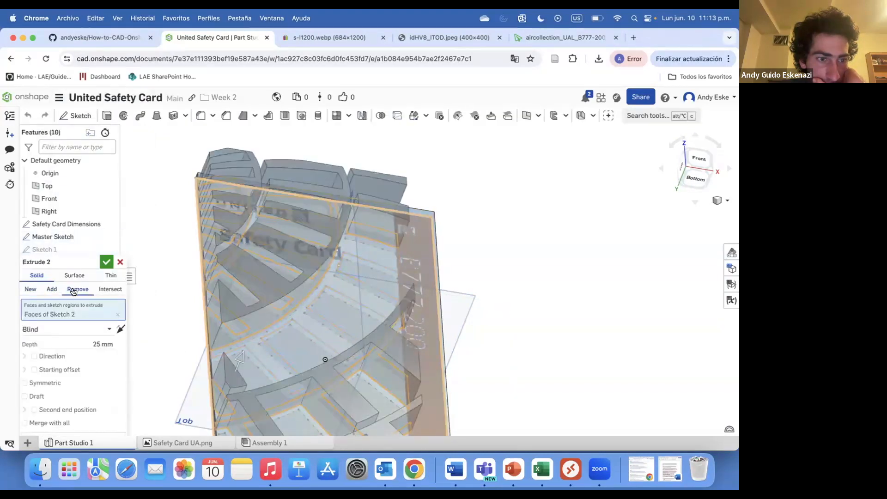
Try a 1.3 mm deep Remove extrude on the two background regions nearest the card's upper-left corner
{"action": "left_click", "coordinate": [220, 253]}
{"action": "mouse_move", "coordinate": [220, 253]}
{"action": "right_mouse_down"}
{"action": "mouse_move", "coordinate": [227, 299]}
{"action": "mouse_move", "coordinate": [233, 267]}
{"action": "right_mouse_up"}
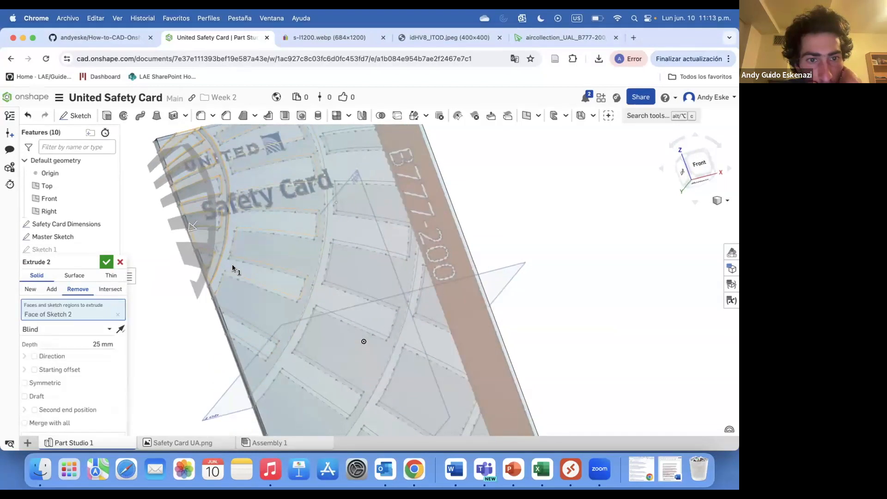
{"action": "mouse_move", "coordinate": [237, 305]}
{"action": "right_mouse_down"}
{"action": "mouse_move", "coordinate": [231, 288]}
{"action": "mouse_move", "coordinate": [241, 300]}
{"action": "mouse_move", "coordinate": [189, 344]}
{"action": "right_mouse_up"}
{"action": "left_click", "coordinate": [241, 300]}
{"action": "left_click_drag", "start_coordinate": [188, 343], "coordinate": [192, 303]}
{"action": "right_click_drag", "start_coordinate": [192, 303], "coordinate": [339, 330]}
{"action": "scroll", "coordinate": [340, 329], "scroll_direction": "up", "scroll_amount": 3}
{"action": "scroll", "coordinate": [338, 329], "scroll_direction": "down", "scroll_amount": 3}
{"action": "scroll", "coordinate": [351, 323], "scroll_direction": "up", "scroll_amount": 3}
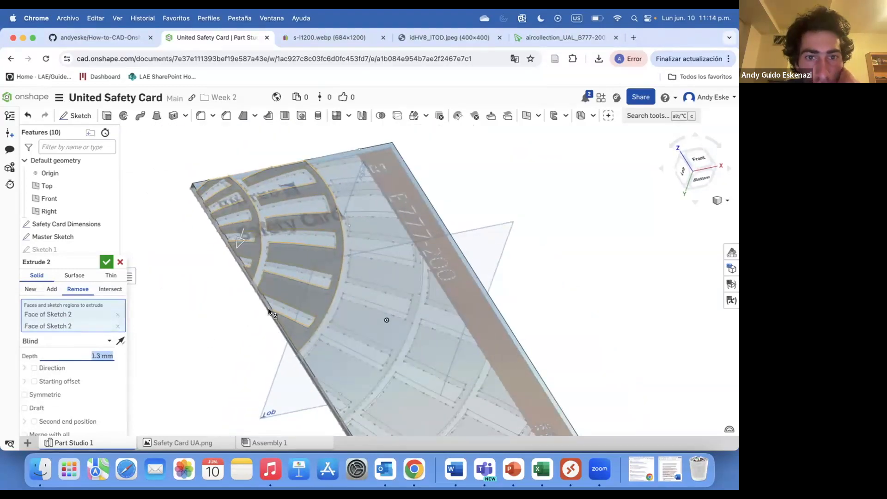
Try adding the middle and upper-right background regions of Sketch 2 to the cut, and discard the extrude
{"action": "left_click", "coordinate": [399, 278]}
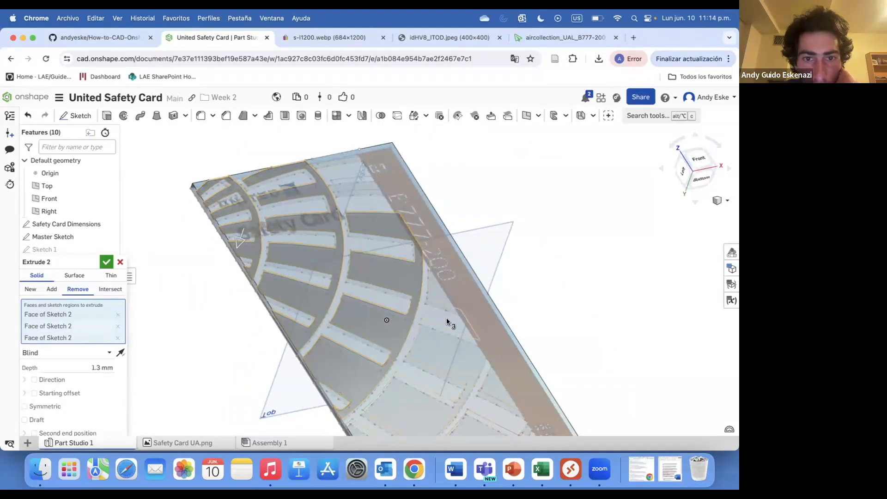
{"action": "left_click", "coordinate": [371, 185]}
{"action": "scroll", "coordinate": [342, 153], "scroll_direction": "up", "scroll_amount": 1}
{"action": "left_click", "coordinate": [342, 153]}
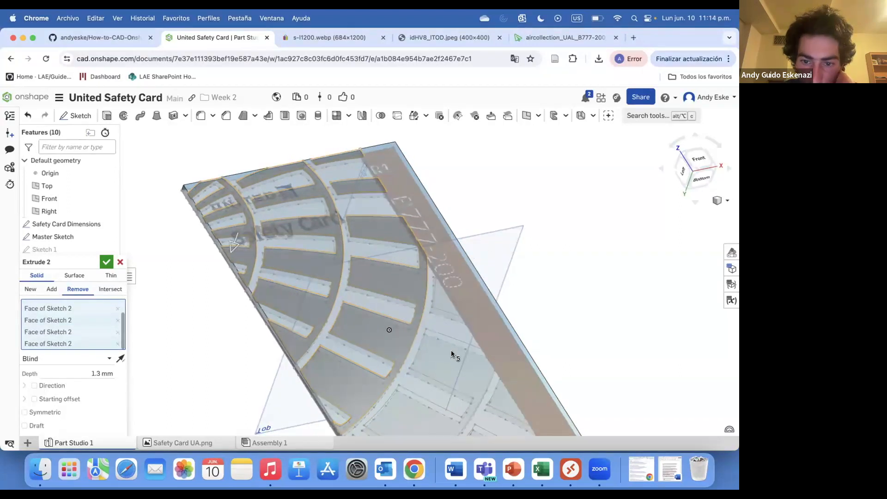
{"action": "scroll", "coordinate": [450, 349], "scroll_direction": "down", "scroll_amount": 2}
{"action": "right_click_drag", "start_coordinate": [477, 403], "coordinate": [488, 300]}
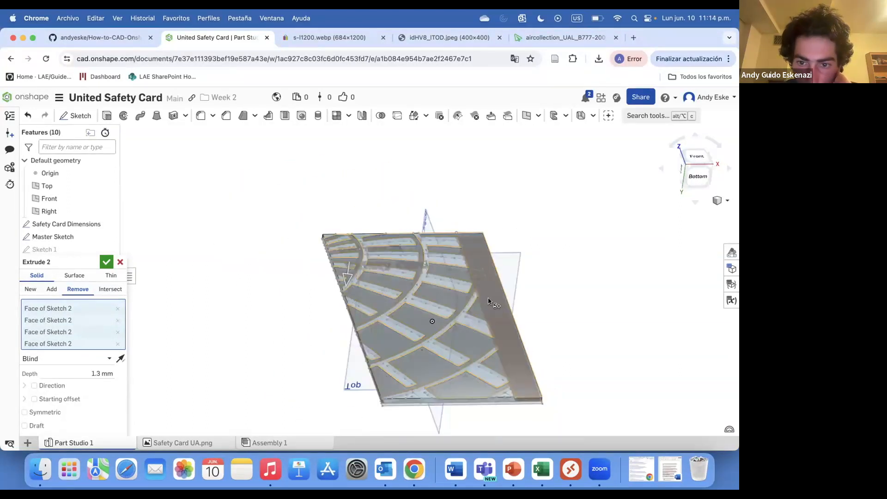
{"action": "scroll", "coordinate": [488, 301], "scroll_direction": "up", "scroll_amount": 10}
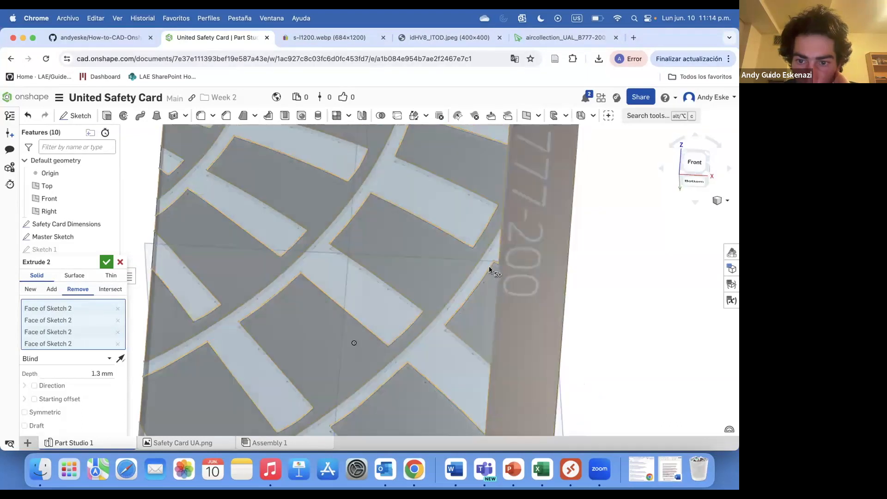
{"action": "scroll", "coordinate": [489, 270], "scroll_direction": "down", "scroll_amount": 10}
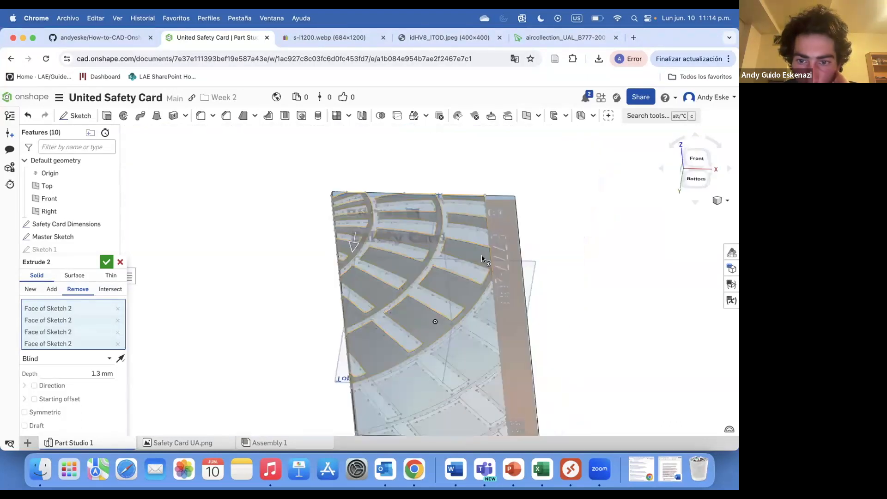
{"action": "scroll", "coordinate": [478, 272], "scroll_direction": "up", "scroll_amount": 5}
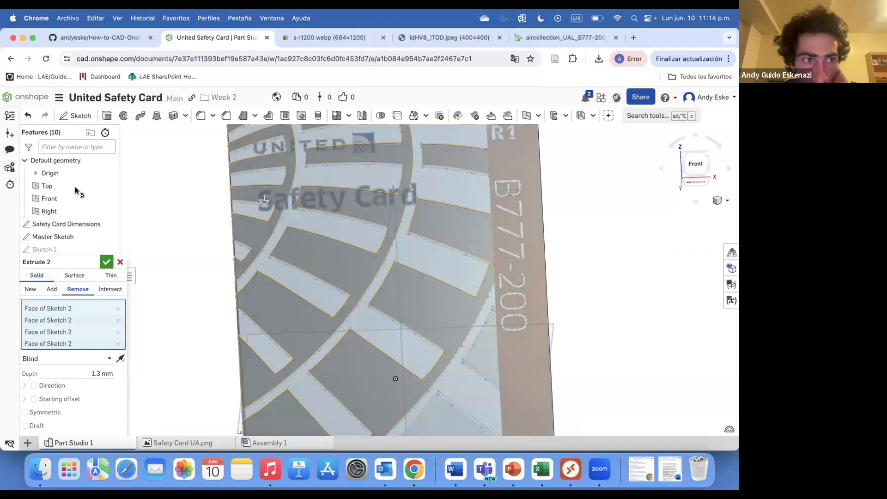
{"action": "left_click", "coordinate": [120, 262]}
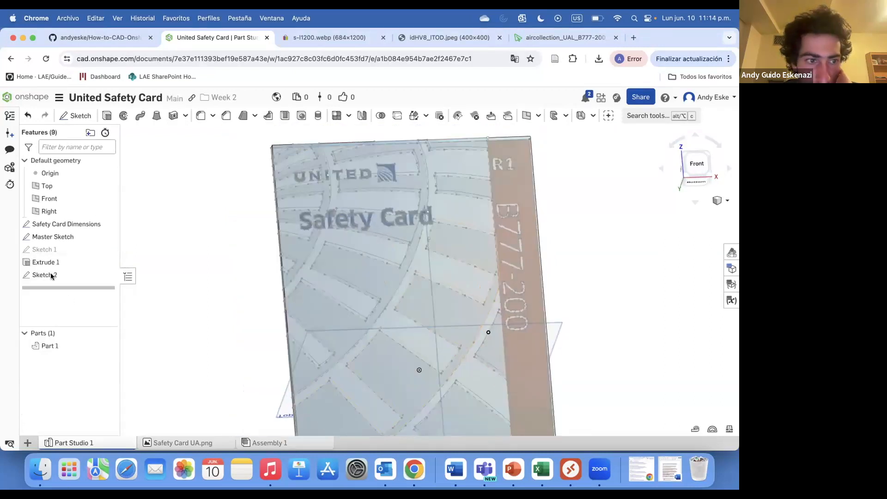
Reopen Sketch 2 for editing and compare its arcs and blades with the reference photo of the United safety card
{"action": "right_click", "coordinate": [52, 276]}
{"action": "left_click", "coordinate": [97, 109]}
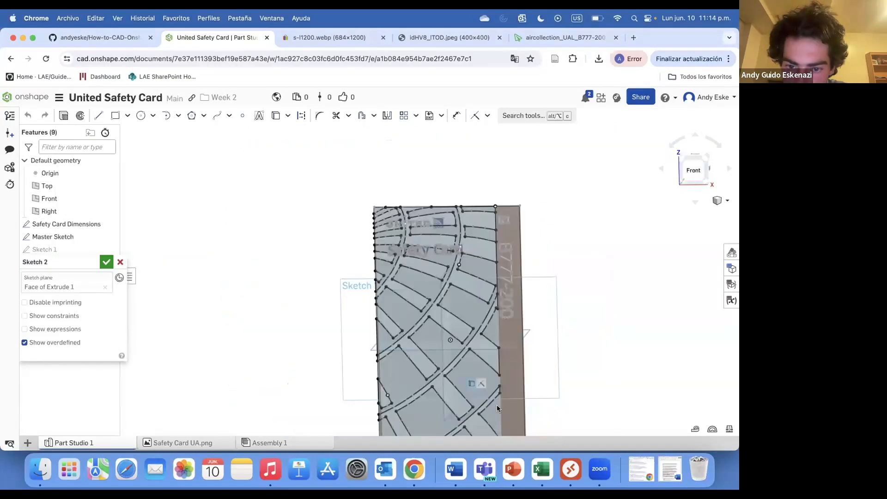
{"action": "scroll", "coordinate": [464, 260], "scroll_direction": "up", "scroll_amount": 3}
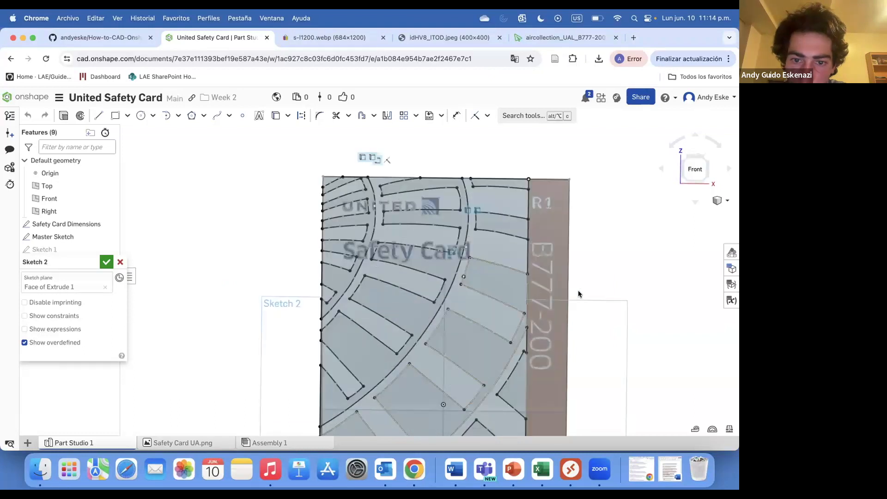
{"action": "scroll", "coordinate": [472, 363], "scroll_direction": "down", "scroll_amount": 3}
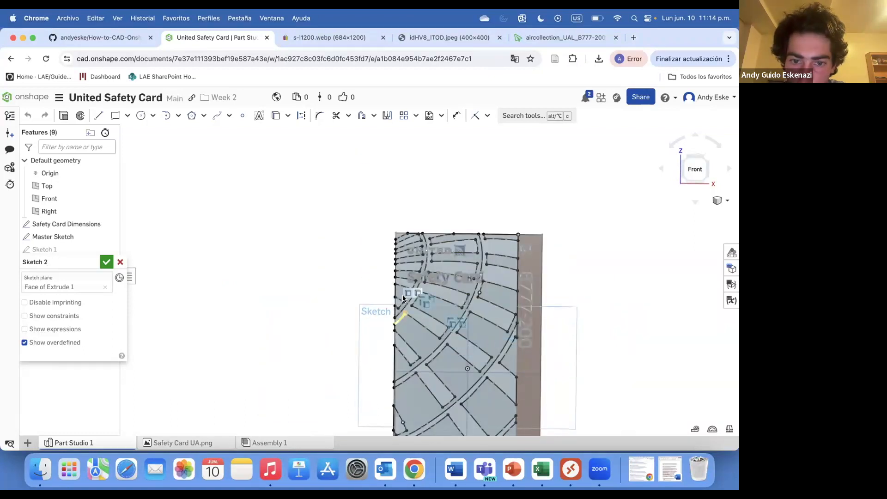
{"action": "left_click", "coordinate": [299, 42]}
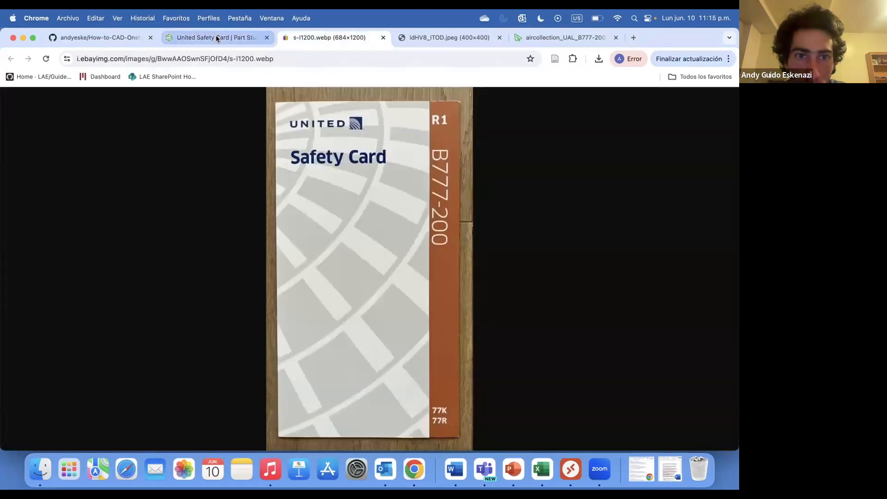
{"action": "left_click", "coordinate": [217, 38]}
{"action": "scroll", "coordinate": [409, 259], "scroll_direction": "up", "scroll_amount": 3}
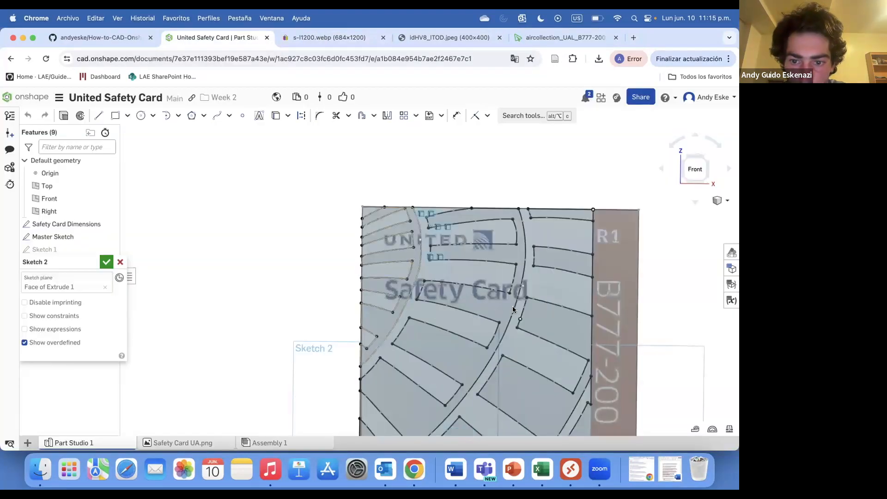
{"action": "scroll", "coordinate": [565, 326], "scroll_direction": "down", "scroll_amount": 5}
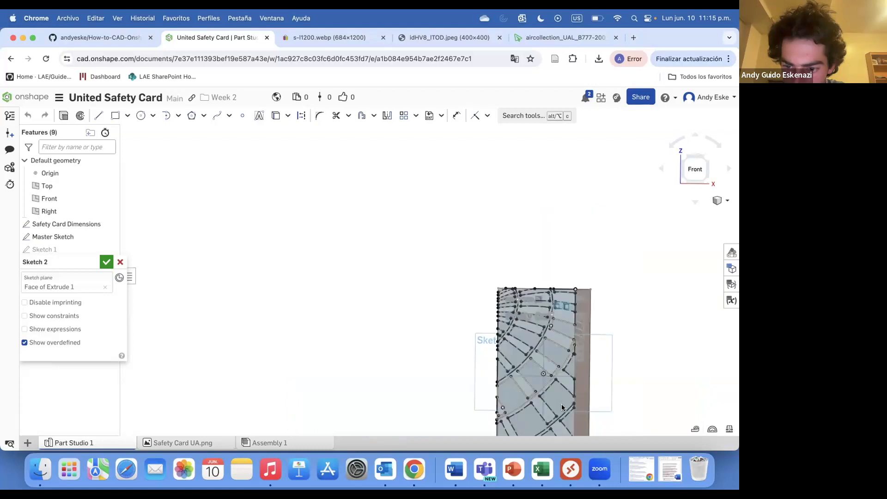
{"action": "scroll", "coordinate": [508, 348], "scroll_direction": "up", "scroll_amount": 4}
{"action": "scroll", "coordinate": [544, 372], "scroll_direction": "down", "scroll_amount": 2}
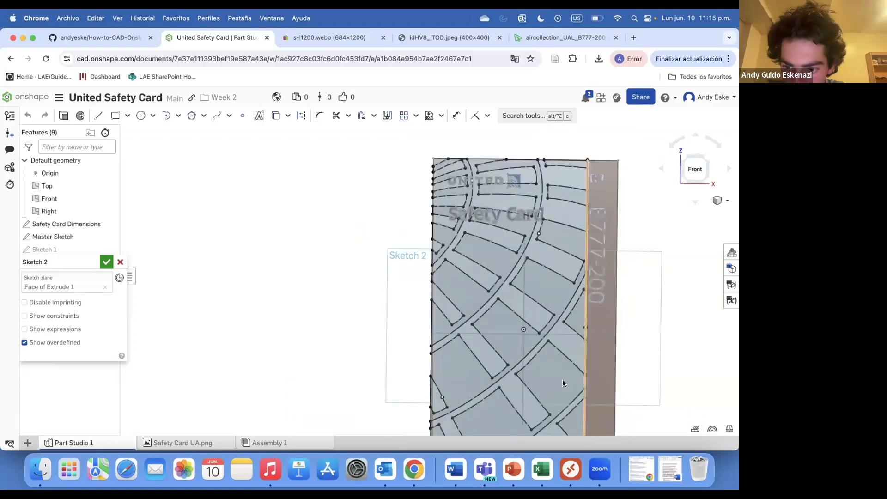
Draw lines along the card's bottom edge and the brown strip's inner edge beside the 77K/77R label to close the remaining regions
{"action": "key", "text": "g"}
{"action": "key", "text": "l"}
{"action": "key", "text": "Escape"}
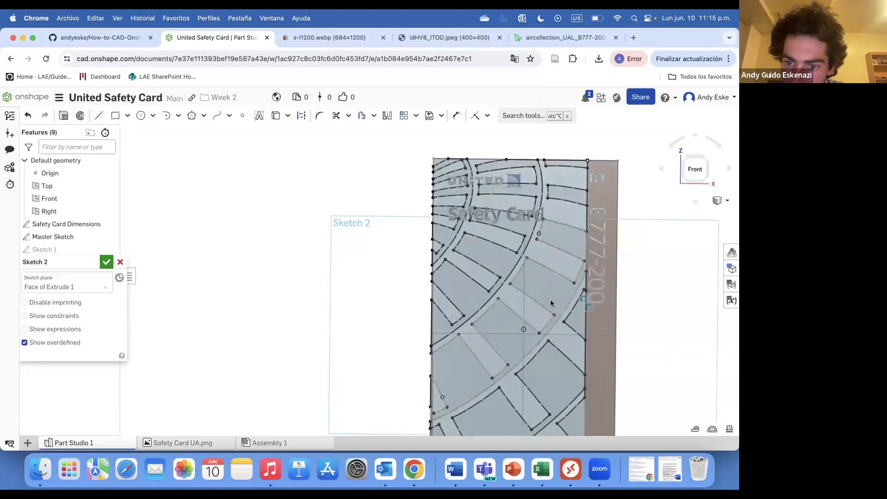
{"action": "scroll", "coordinate": [542, 373], "scroll_direction": "down", "scroll_amount": 3}
{"action": "scroll", "coordinate": [544, 407], "scroll_direction": "up", "scroll_amount": 3}
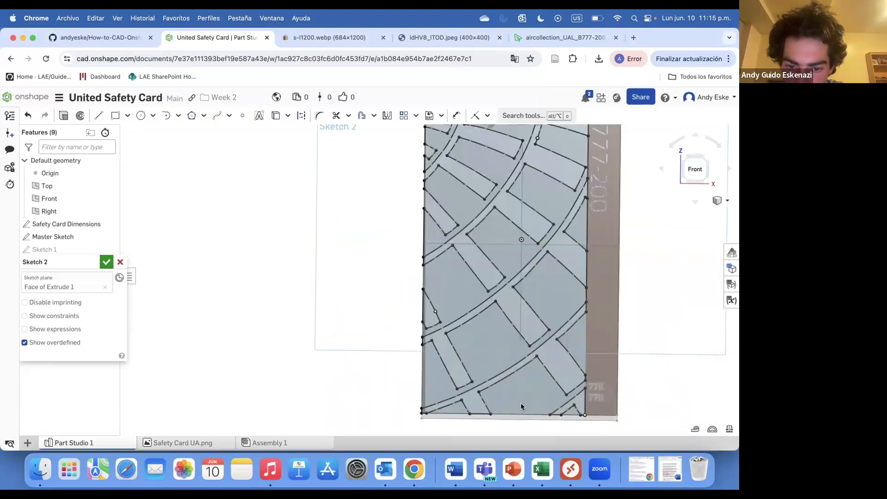
{"action": "scroll", "coordinate": [523, 407], "scroll_direction": "up", "scroll_amount": 2}
{"action": "key", "text": "l"}
{"action": "left_click", "coordinate": [457, 415]}
{"action": "left_click", "coordinate": [601, 382]}
{"action": "left_click", "coordinate": [601, 374]}
{"action": "left_click", "coordinate": [602, 287]}
{"action": "key", "text": "Escape"}
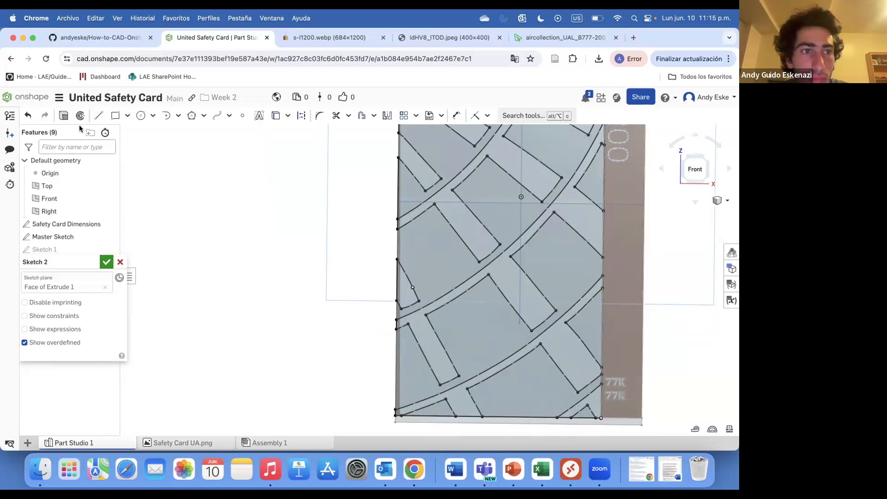
Start a Remove extrude from Sketch 2 and clear its whole-sketch selection
{"action": "scroll", "coordinate": [632, 304], "scroll_direction": "down", "scroll_amount": 3}
{"action": "left_click", "coordinate": [64, 116]}
{"action": "scroll", "coordinate": [463, 259], "scroll_direction": "down", "scroll_amount": 1}
{"action": "left_click", "coordinate": [117, 314]}
{"action": "left_click", "coordinate": [77, 289]}
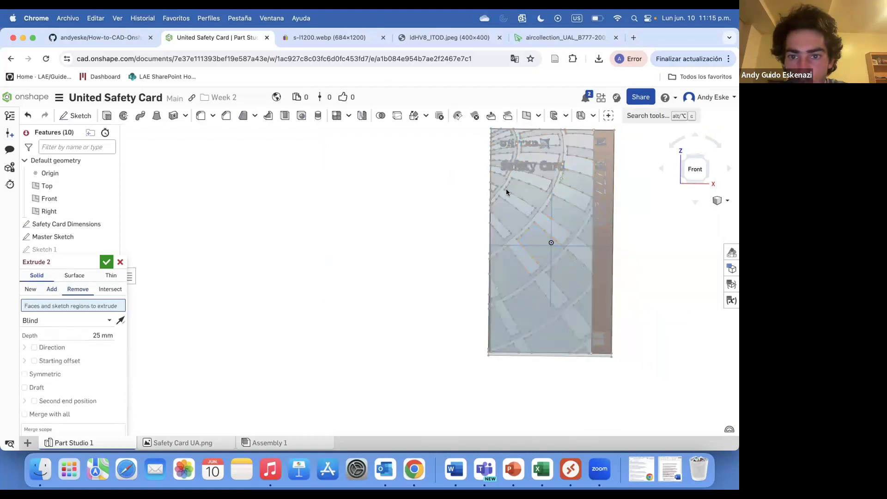
Select the upper-left background regions of Sketch 2 for the cut and set its depth to 0.05 mm
{"action": "scroll", "coordinate": [506, 189], "scroll_direction": "up", "scroll_amount": 5}
{"action": "left_click", "coordinate": [468, 211]}
{"action": "left_click", "coordinate": [467, 210]}
{"action": "right_click_drag", "start_coordinate": [485, 265], "coordinate": [408, 341]}
{"action": "left_click_drag", "start_coordinate": [352, 347], "coordinate": [364, 305]}
{"action": "key", "text": "BackSpace"}
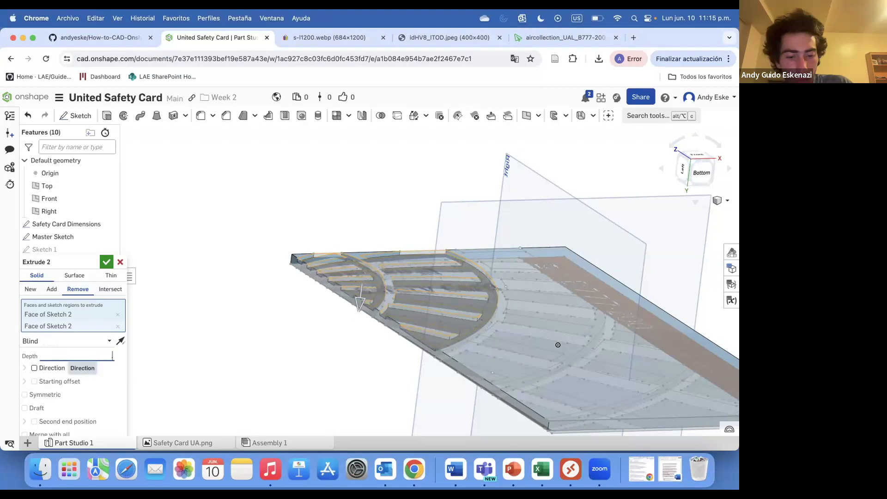
{"action": "key", "text": "Return"}
Add the remaining background regions down to the corner beside the 77K/77R label and finish the cut
{"action": "left_click", "coordinate": [485, 366]}
{"action": "left_click", "coordinate": [570, 392]}
{"action": "mouse_move", "coordinate": [623, 354]}
{"action": "right_mouse_down"}
{"action": "mouse_move", "coordinate": [644, 313]}
{"action": "mouse_move", "coordinate": [626, 270]}
{"action": "mouse_move", "coordinate": [669, 378]}
{"action": "mouse_move", "coordinate": [632, 367]}
{"action": "mouse_move", "coordinate": [601, 426]}
{"action": "right_mouse_up"}
{"action": "scroll", "coordinate": [600, 429], "scroll_direction": "up", "scroll_amount": 3}
{"action": "left_click", "coordinate": [559, 369]}
{"action": "scroll", "coordinate": [558, 368], "scroll_direction": "down", "scroll_amount": 2}
{"action": "scroll", "coordinate": [683, 376], "scroll_direction": "up", "scroll_amount": 3}
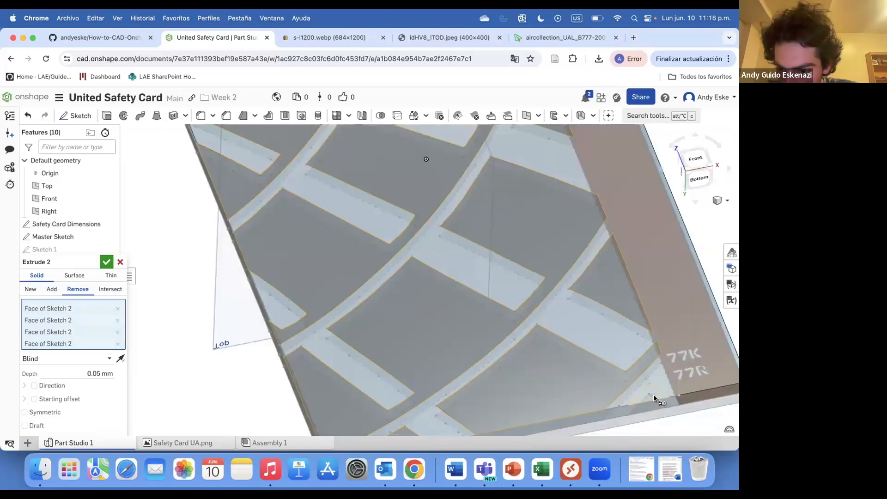
{"action": "left_click", "coordinate": [660, 404]}
{"action": "scroll", "coordinate": [661, 407], "scroll_direction": "down", "scroll_amount": 2}
{"action": "scroll", "coordinate": [663, 410], "scroll_direction": "down", "scroll_amount": 2}
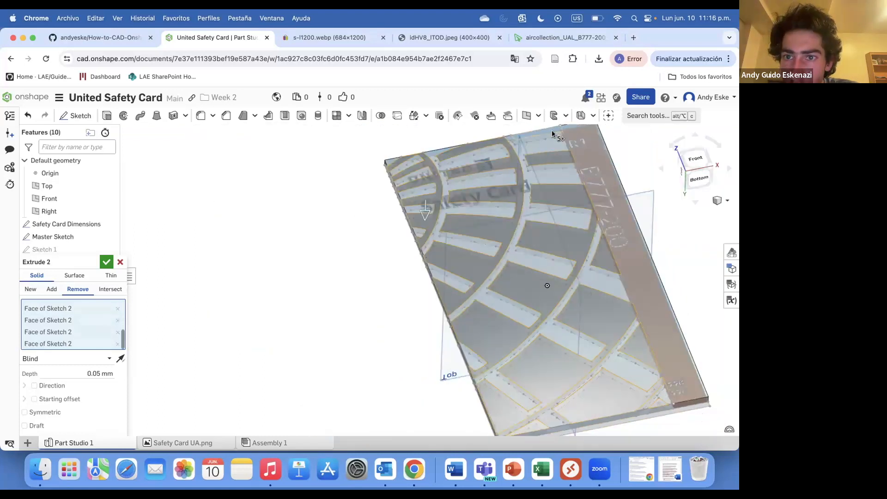
{"action": "left_click", "coordinate": [107, 262]}
{"action": "scroll", "coordinate": [347, 287], "scroll_direction": "down", "scroll_amount": 2}
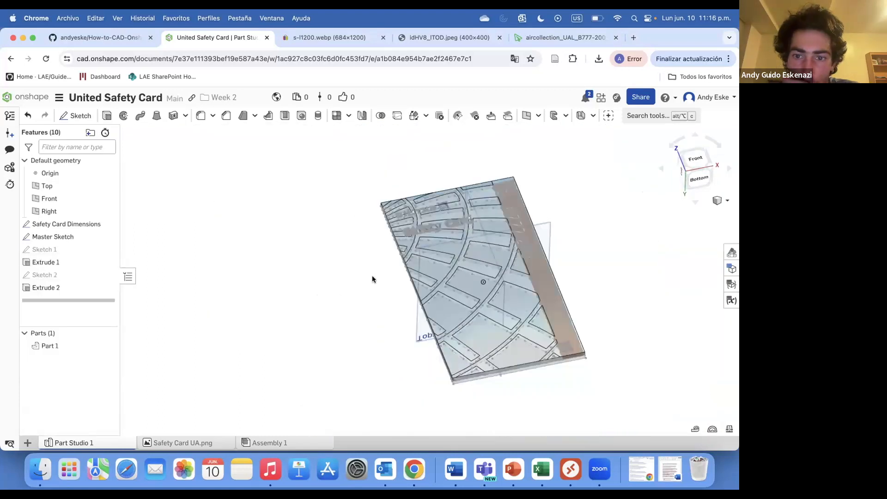
Hide the Safety Card Dimensions sketch and leave the Master Sketch shown over the card
{"action": "right_click_drag", "start_coordinate": [372, 275], "coordinate": [389, 305]}
{"action": "left_click", "coordinate": [108, 237]}
{"action": "key", "text": "shift+1"}
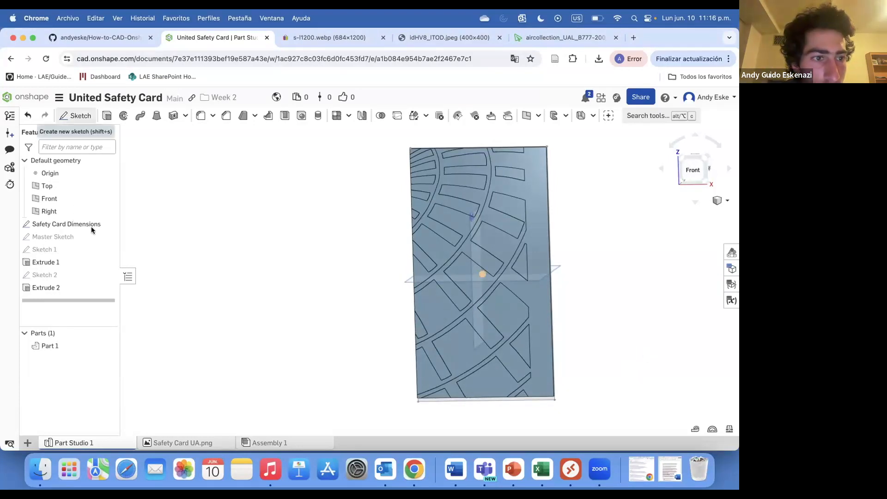
{"action": "left_click", "coordinate": [106, 224]}
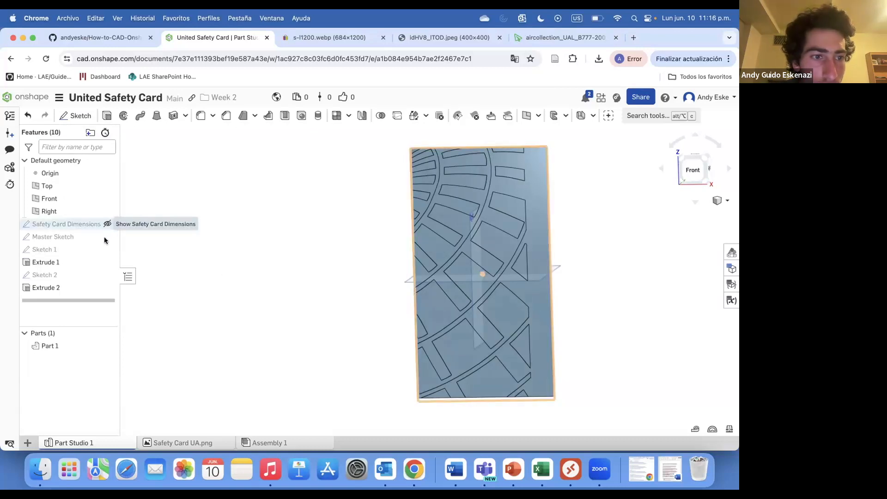
{"action": "left_click", "coordinate": [106, 237]}
Start a sketch on the card's front face and draw a corner rectangle covering the brown strip
{"action": "left_click", "coordinate": [74, 117]}
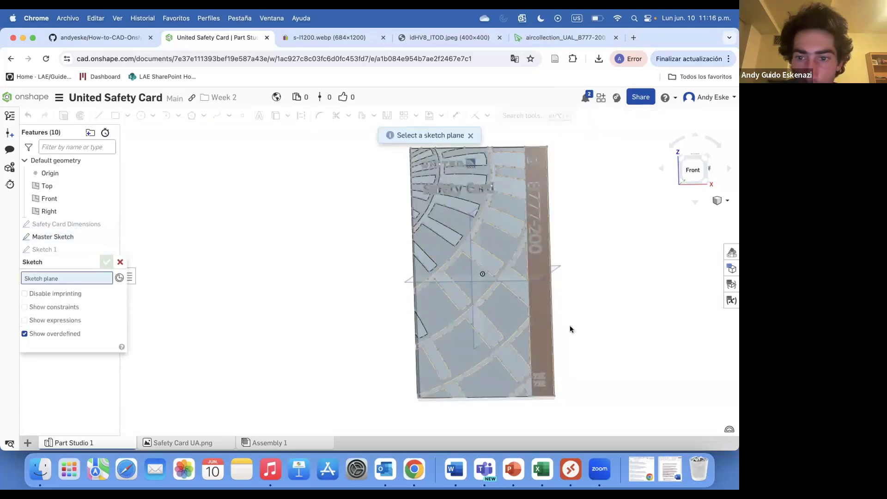
{"action": "left_click", "coordinate": [554, 337]}
{"action": "key", "text": "g"}
{"action": "left_click", "coordinate": [518, 136]}
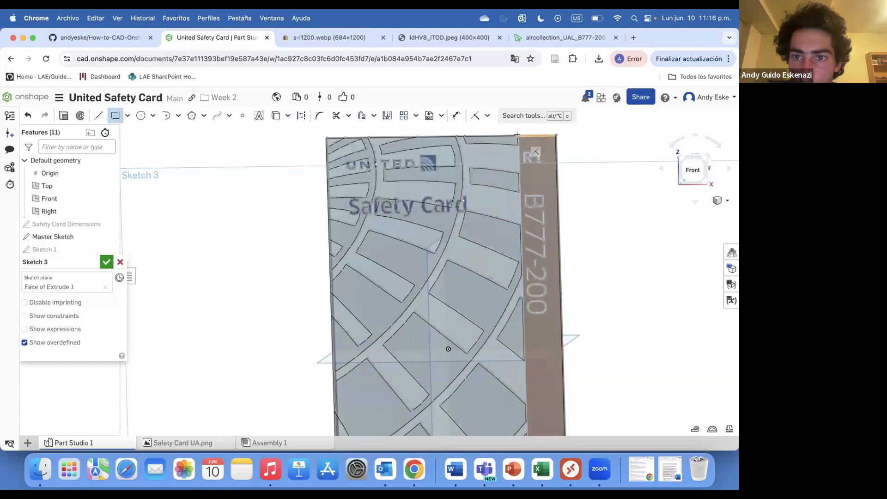
{"action": "scroll", "coordinate": [537, 151], "scroll_direction": "down", "scroll_amount": 3}
{"action": "left_click", "coordinate": [546, 320]}
Cut the strip rectangle into the card with a Remove extrude 0.6 mm deep
{"action": "right_click_drag", "start_coordinate": [529, 345], "coordinate": [545, 258]}
{"action": "scroll", "coordinate": [546, 258], "scroll_direction": "up", "scroll_amount": 3}
{"action": "key", "text": "shift+e"}
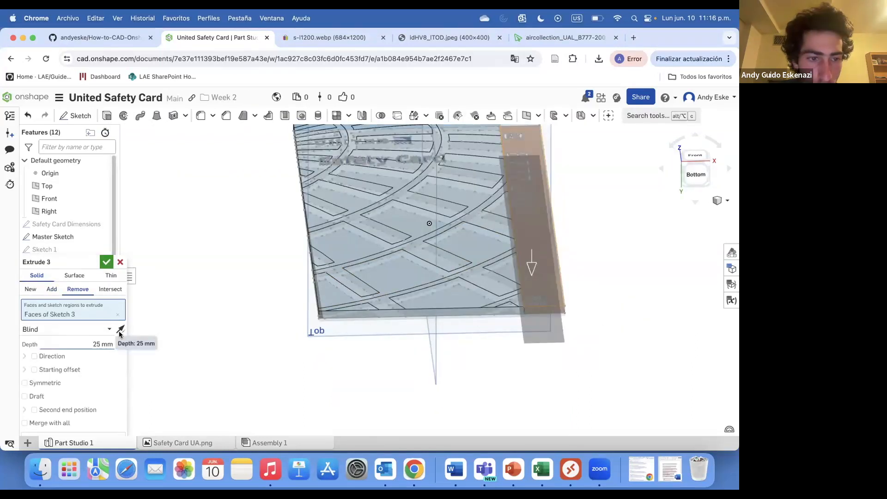
{"action": "left_click", "coordinate": [104, 343]}
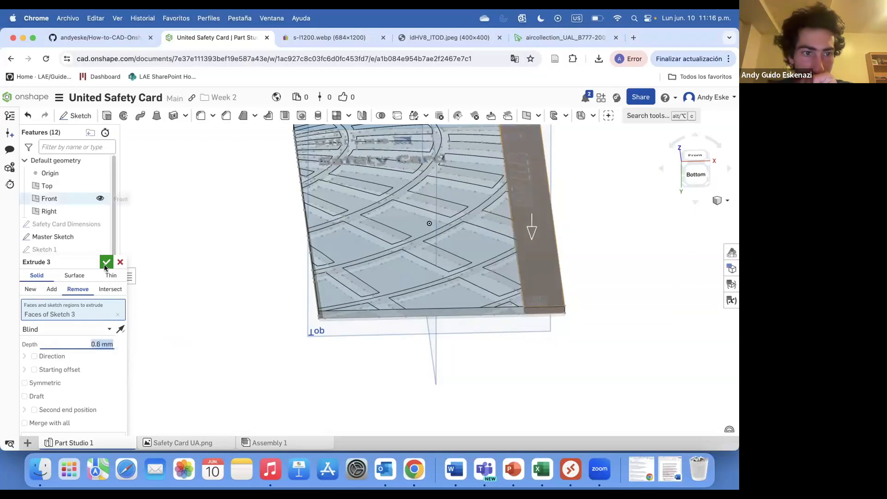
{"action": "left_click", "coordinate": [107, 263]}
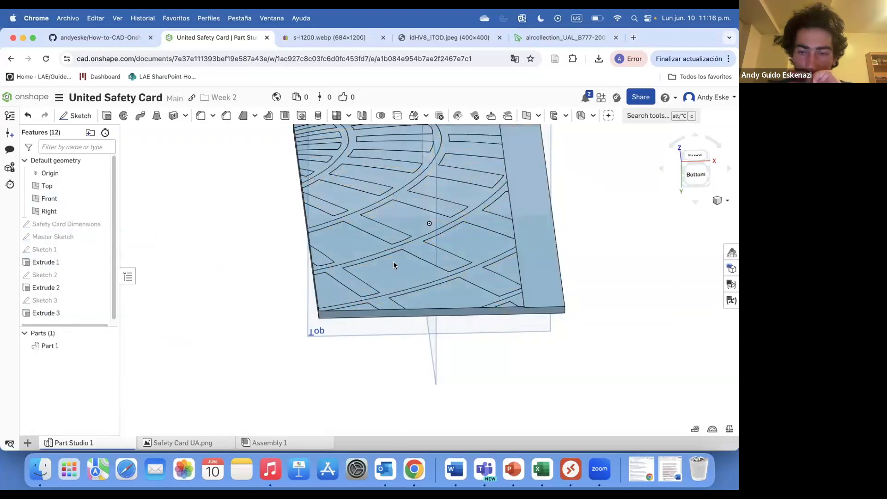
Compare the card from the front with the reference photo in the s-l1200.webp browser tab
{"action": "key", "text": "shift+1"}
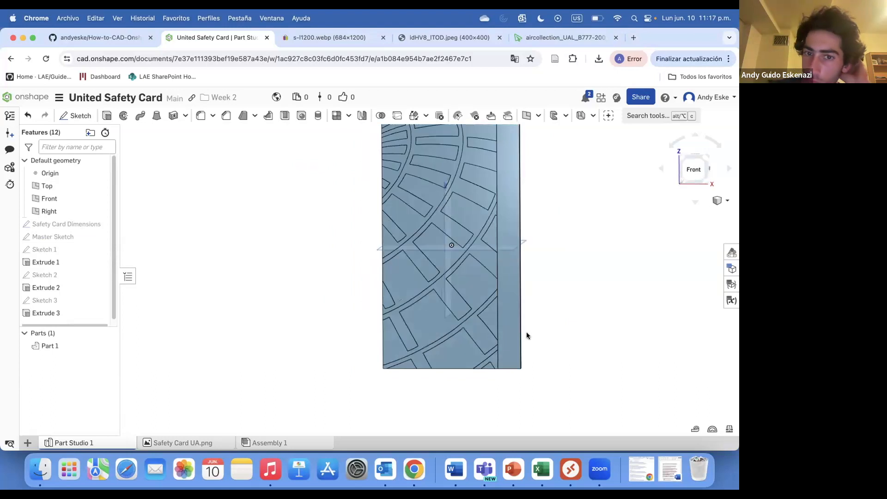
{"action": "left_click", "coordinate": [296, 40]}
{"action": "key", "text": "ctrl+shift+Tab"}
{"action": "right_click_drag", "start_coordinate": [517, 240], "coordinate": [526, 245]}
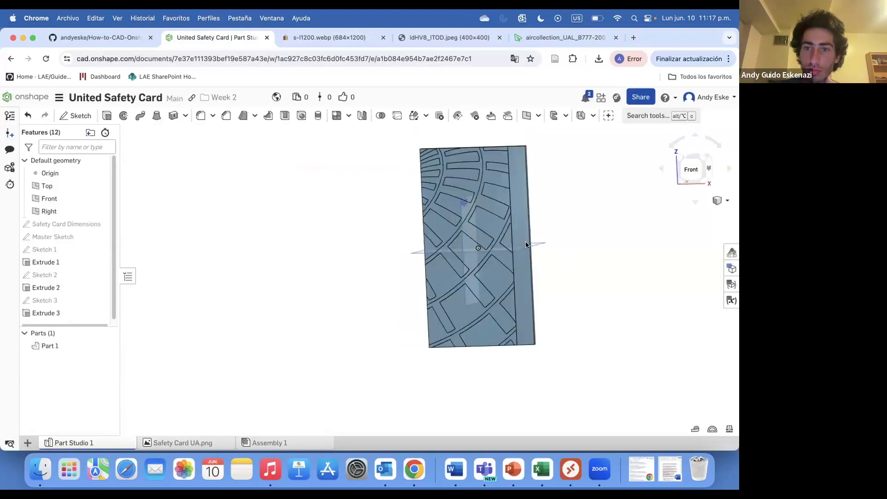
{"action": "scroll", "coordinate": [521, 201], "scroll_direction": "up", "scroll_amount": 3}
{"action": "left_click", "coordinate": [74, 119]}
{"action": "left_click", "coordinate": [120, 261]}
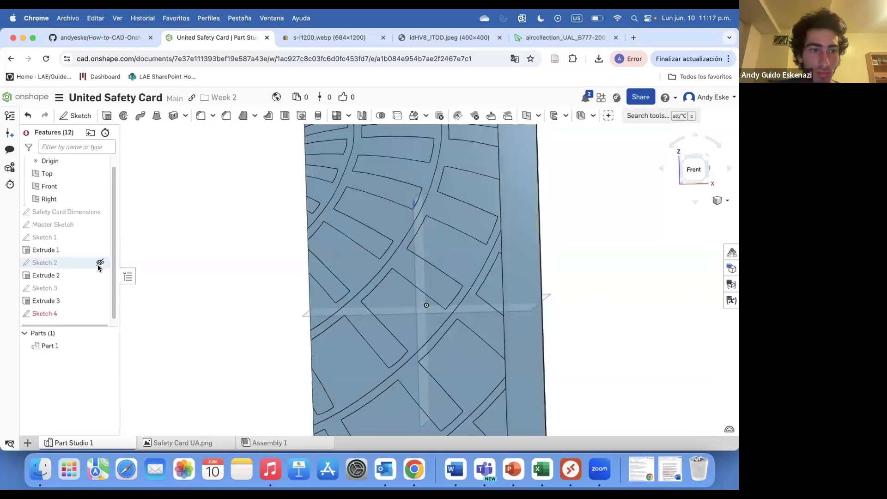
Show the Master Sketch and start a new sketch on the recessed strip's face, facing the R1 label
{"action": "left_click", "coordinate": [99, 224]}
{"action": "left_click", "coordinate": [75, 115]}
{"action": "left_click", "coordinate": [492, 311]}
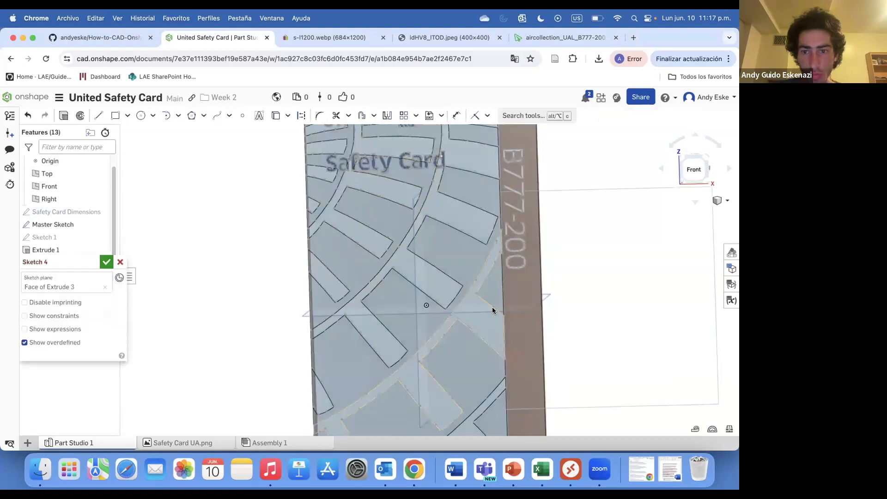
{"action": "right_click_drag", "start_coordinate": [561, 305], "coordinate": [561, 354]}
{"action": "scroll", "coordinate": [221, 311], "scroll_direction": "up", "scroll_amount": 8}
Project the R's bowl, inner opening and straight outer edge from the Master Sketch with the Use tool
{"action": "left_click", "coordinate": [275, 117]}
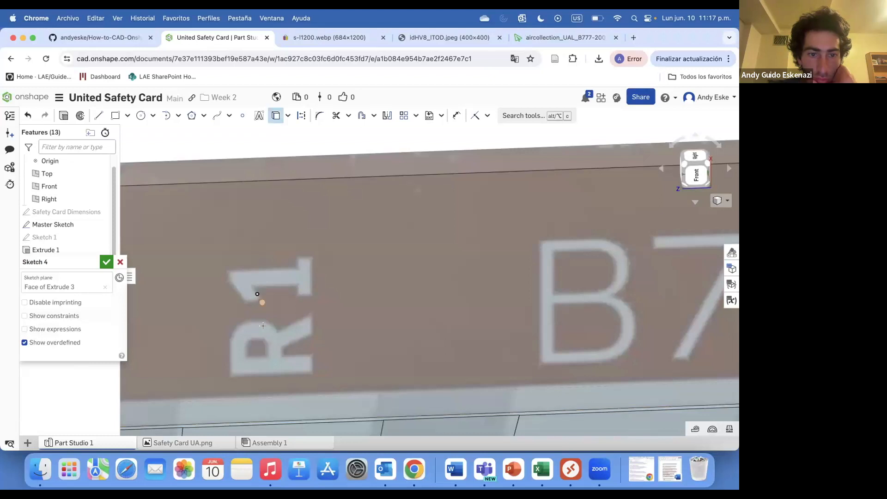
{"action": "left_click", "coordinate": [276, 347]}
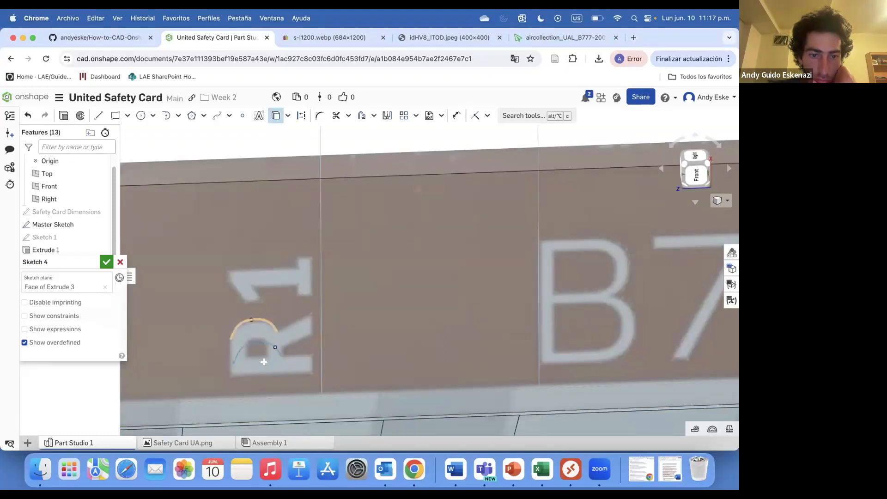
{"action": "right_click_drag", "start_coordinate": [264, 361], "coordinate": [262, 338]}
{"action": "scroll", "coordinate": [250, 362], "scroll_direction": "up", "scroll_amount": 3}
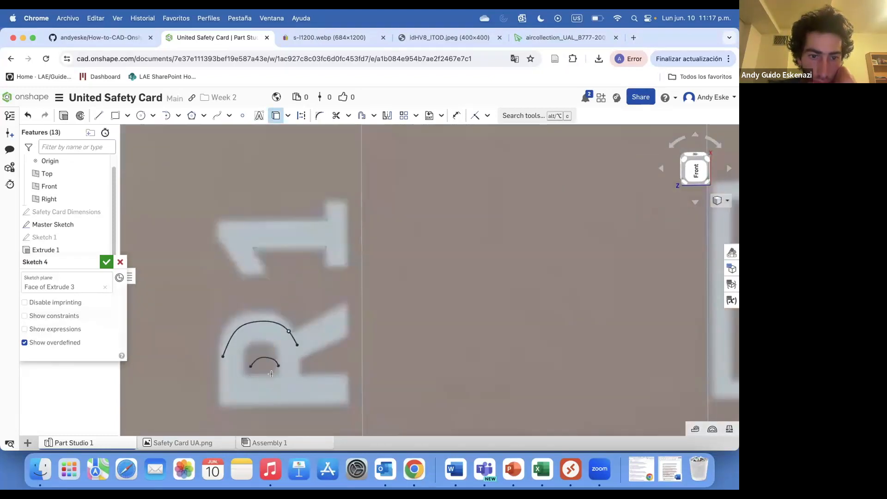
{"action": "scroll", "coordinate": [262, 378], "scroll_direction": "up", "scroll_amount": 3}
{"action": "left_click", "coordinate": [272, 389]}
{"action": "left_click", "coordinate": [280, 380]}
{"action": "left_click", "coordinate": [194, 378]}
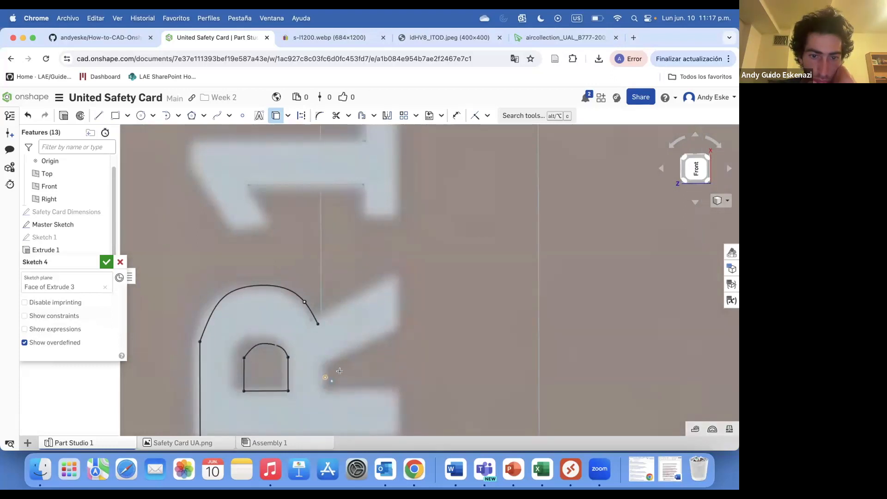
Project the R's leg and remaining outer edges to close the letter's outline
{"action": "left_click", "coordinate": [330, 380]}
{"action": "left_click", "coordinate": [344, 359]}
{"action": "left_click", "coordinate": [397, 311]}
{"action": "scroll", "coordinate": [343, 222], "scroll_direction": "down", "scroll_amount": 3}
{"action": "left_click", "coordinate": [354, 322]}
Project the edges of the 1 in the R1 label, covering its flag, stem and base, into a closed outline
{"action": "left_click", "coordinate": [305, 214]}
{"action": "left_click", "coordinate": [308, 207]}
{"action": "left_click", "coordinate": [304, 186]}
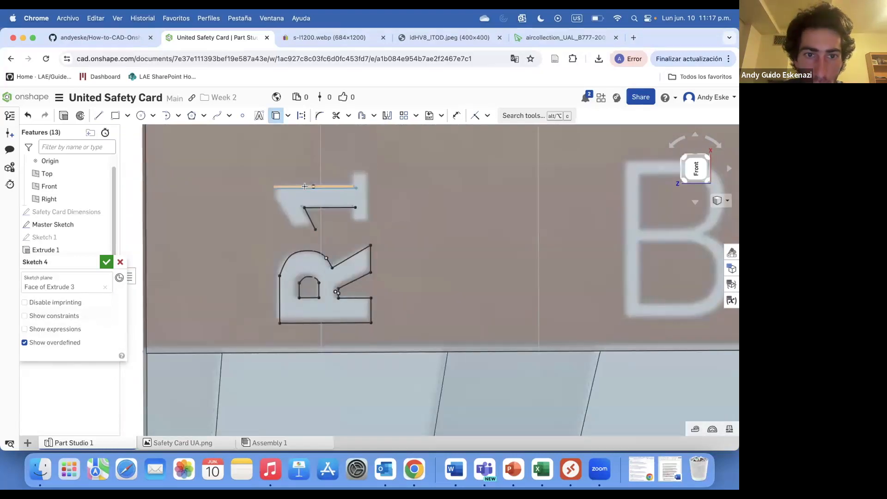
{"action": "scroll", "coordinate": [274, 194], "scroll_direction": "up", "scroll_amount": 5}
{"action": "left_click", "coordinate": [271, 183]}
{"action": "left_click", "coordinate": [308, 251]}
{"action": "left_click", "coordinate": [353, 301]}
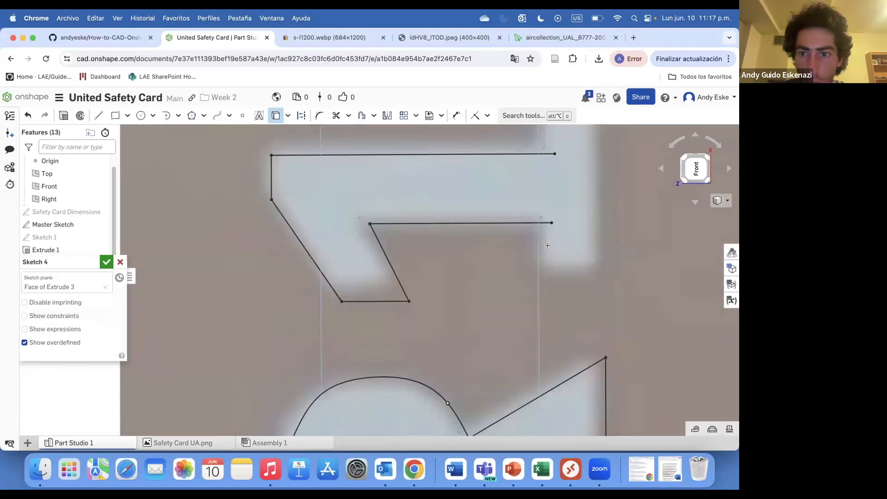
{"action": "left_click", "coordinate": [562, 269]}
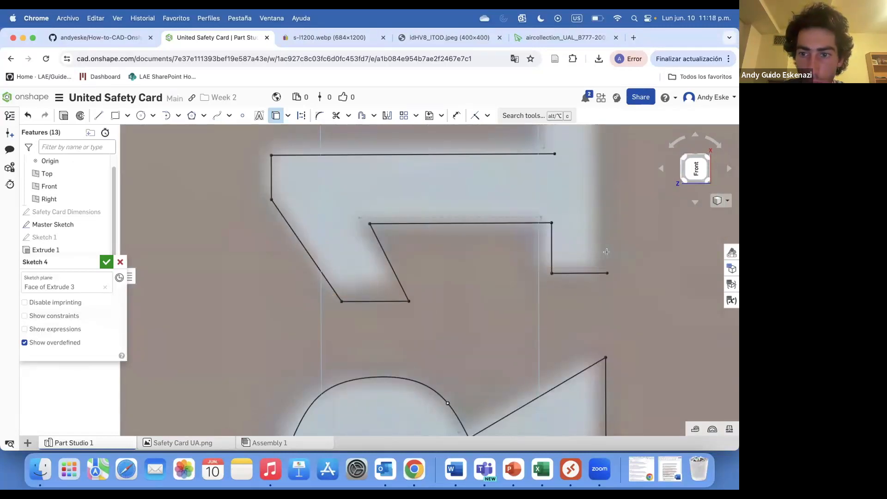
{"action": "scroll", "coordinate": [507, 323], "scroll_direction": "down", "scroll_amount": 5}
{"action": "scroll", "coordinate": [513, 250], "scroll_direction": "up", "scroll_amount": 3}
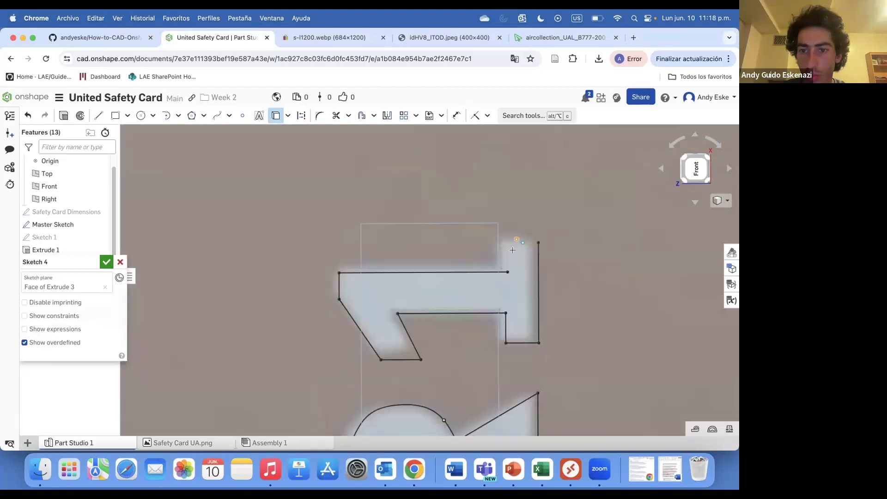
{"action": "left_click", "coordinate": [508, 238]}
{"action": "left_click", "coordinate": [502, 246]}
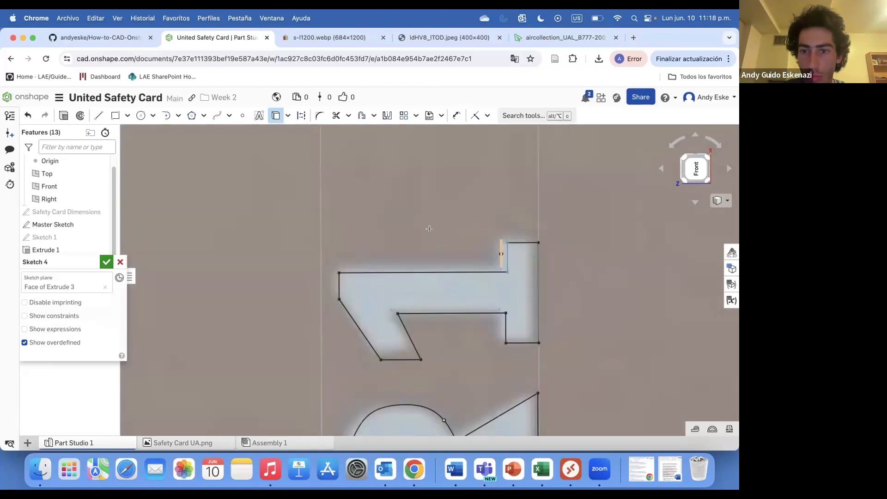
Project the straight outer and inner edges of the B in the B777-200 label
{"action": "scroll", "coordinate": [430, 229], "scroll_direction": "down", "scroll_amount": 4}
{"action": "scroll", "coordinate": [428, 242], "scroll_direction": "down", "scroll_amount": 5}
{"action": "scroll", "coordinate": [449, 212], "scroll_direction": "up", "scroll_amount": 4}
{"action": "left_click", "coordinate": [445, 211]}
{"action": "left_click", "coordinate": [441, 221]}
{"action": "left_click", "coordinate": [423, 228]}
{"action": "left_click", "coordinate": [416, 235]}
{"action": "left_click", "coordinate": [432, 260]}
{"action": "left_click", "coordinate": [424, 271]}
{"action": "left_click", "coordinate": [445, 295]}
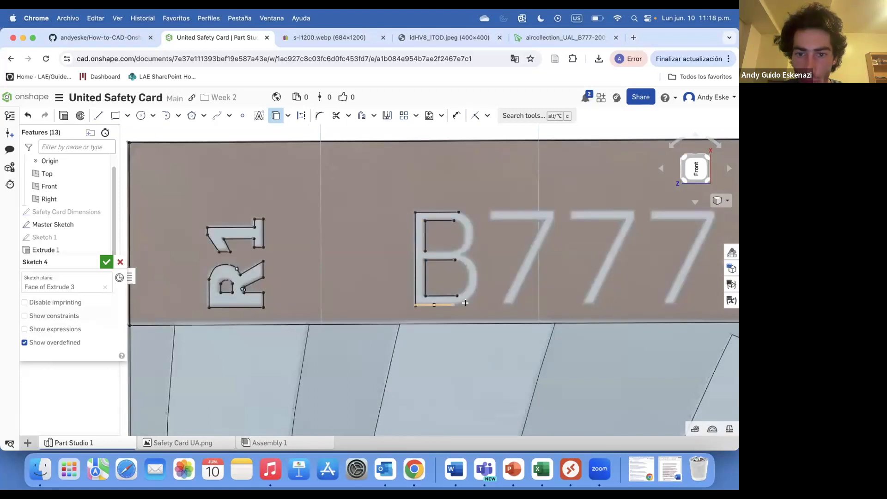
{"action": "left_click", "coordinate": [445, 303]}
Project the B's outer and inner bowl curves to close its outline
{"action": "left_click", "coordinate": [452, 304]}
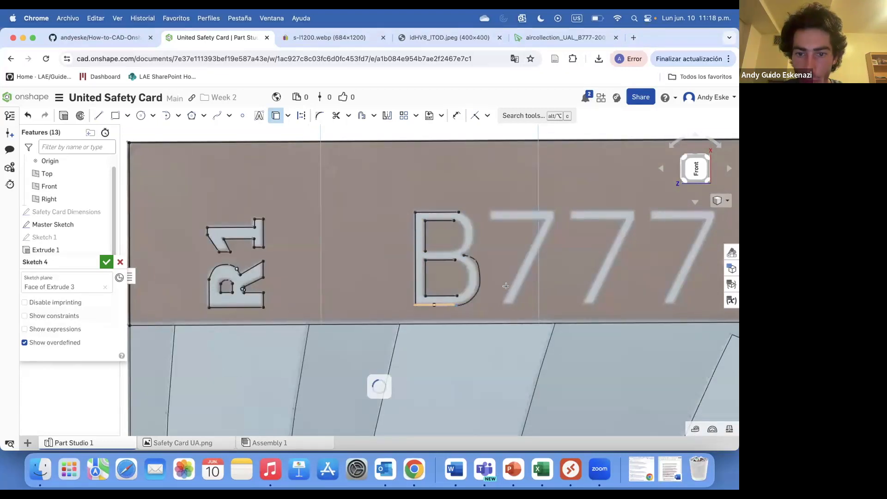
{"action": "left_click", "coordinate": [465, 268]}
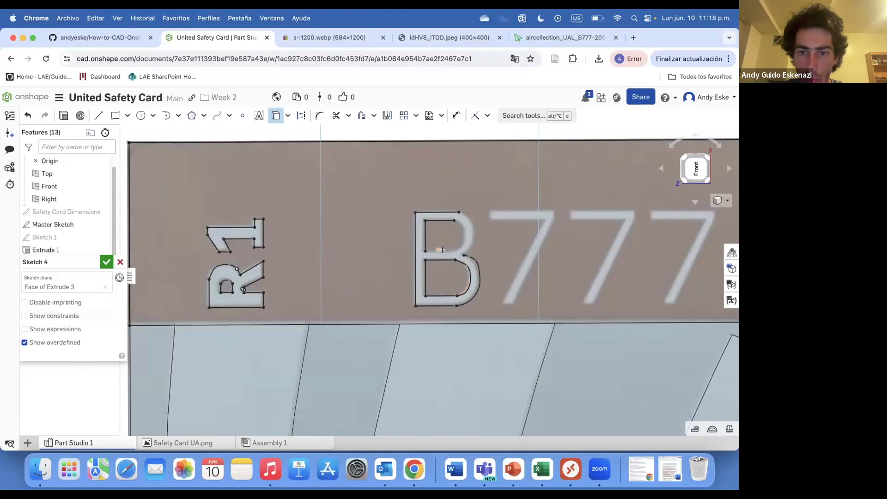
{"action": "left_click", "coordinate": [463, 223]}
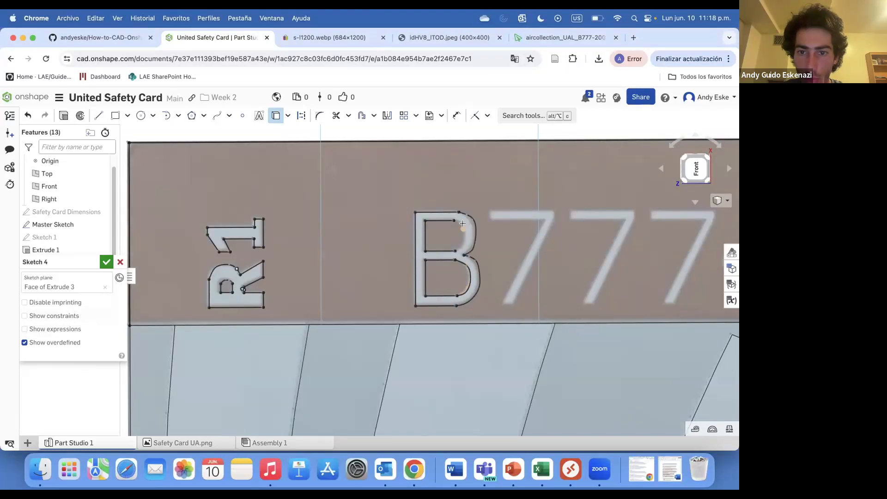
Project the first 7's bar and diagonal edges and the second 7's bar edges
{"action": "left_click", "coordinate": [501, 222]}
{"action": "scroll", "coordinate": [565, 217], "scroll_direction": "up", "scroll_amount": 3}
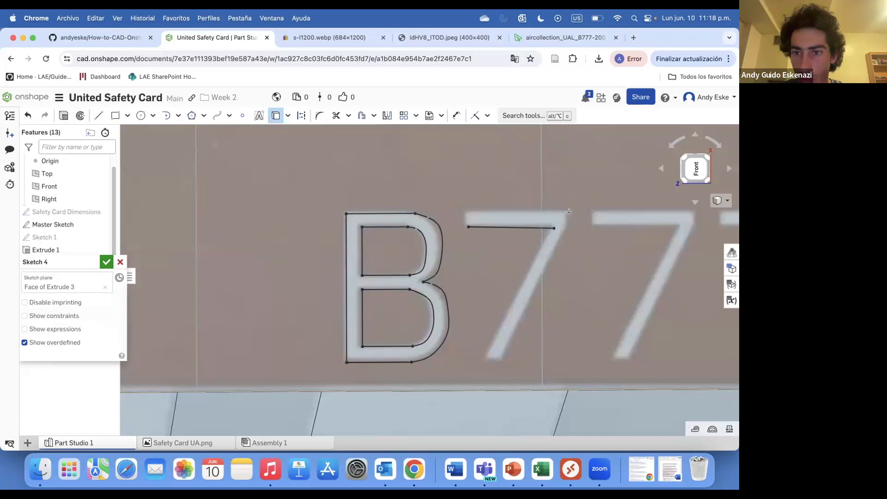
{"action": "left_click", "coordinate": [557, 243]}
{"action": "left_click", "coordinate": [545, 240]}
{"action": "left_click", "coordinate": [597, 226]}
{"action": "left_click", "coordinate": [592, 212]}
{"action": "scroll", "coordinate": [594, 215], "scroll_direction": "up", "scroll_amount": 3}
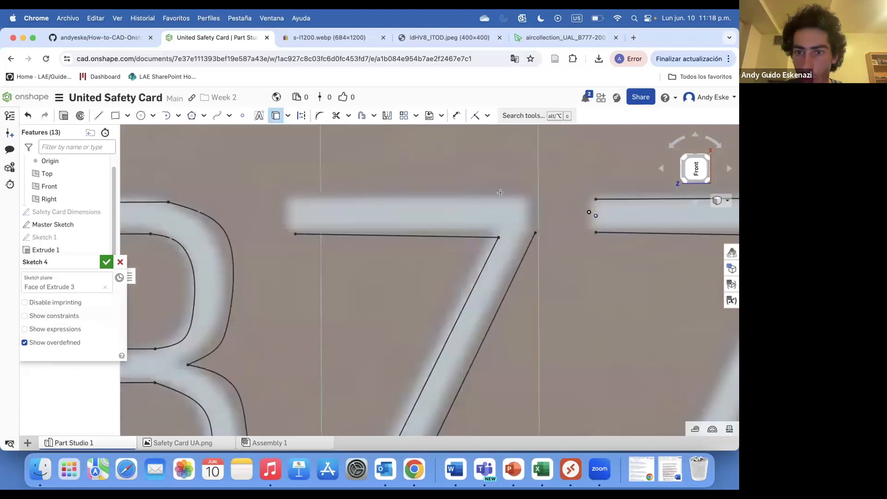
{"action": "left_click", "coordinate": [305, 210]}
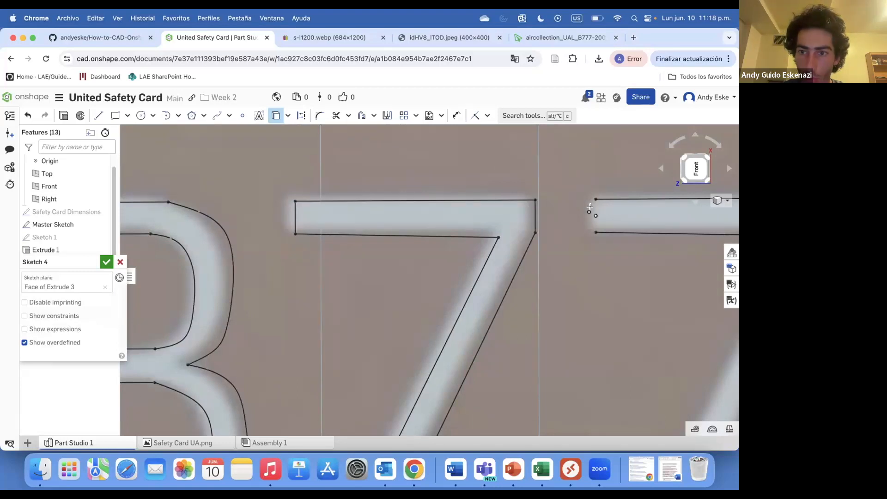
Project the first 7's foot and the second 7's diagonal and foot edges to close both digits
{"action": "scroll", "coordinate": [490, 216], "scroll_direction": "down", "scroll_amount": 3}
{"action": "scroll", "coordinate": [441, 342], "scroll_direction": "up", "scroll_amount": 2}
{"action": "scroll", "coordinate": [603, 340], "scroll_direction": "down", "scroll_amount": 1}
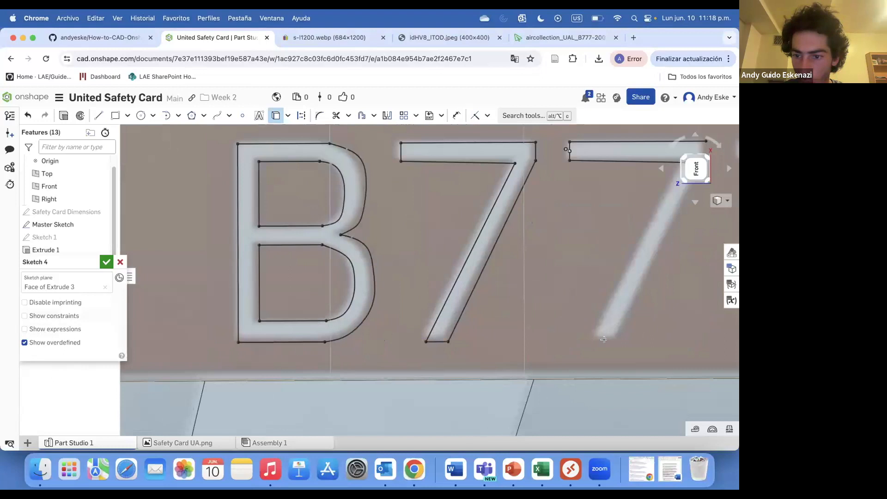
{"action": "left_click", "coordinate": [601, 323]}
Project the bar, diagonal and foot edges of the third 7 in B777-200 to close the digit
{"action": "scroll", "coordinate": [592, 239], "scroll_direction": "down", "scroll_amount": 3}
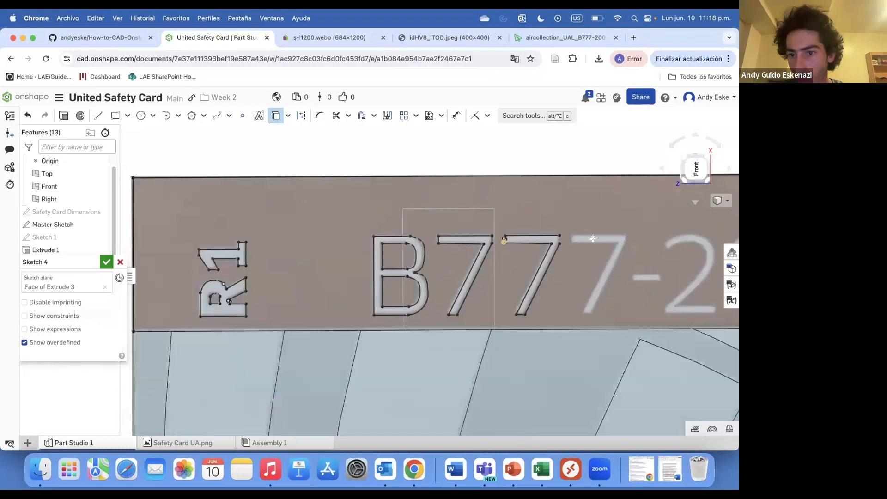
{"action": "scroll", "coordinate": [481, 241], "scroll_direction": "up", "scroll_amount": 4}
{"action": "left_click", "coordinate": [538, 233]}
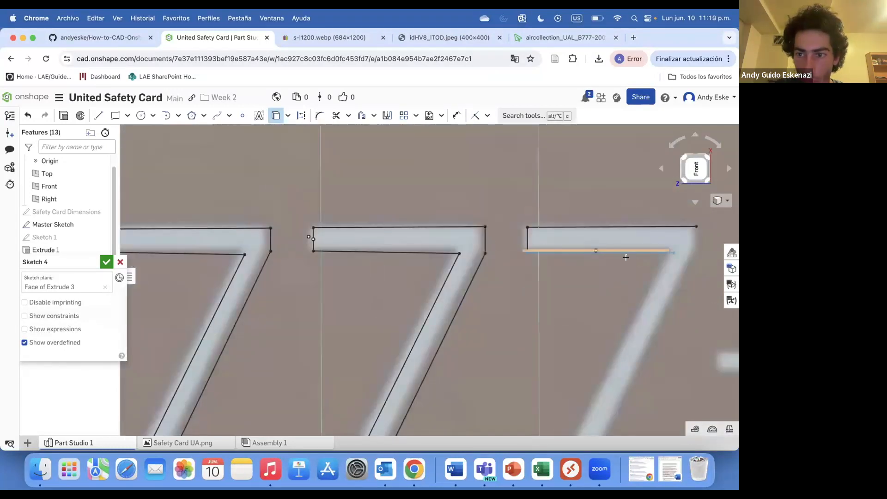
{"action": "left_click", "coordinate": [680, 272]}
{"action": "scroll", "coordinate": [660, 254], "scroll_direction": "down", "scroll_amount": 3}
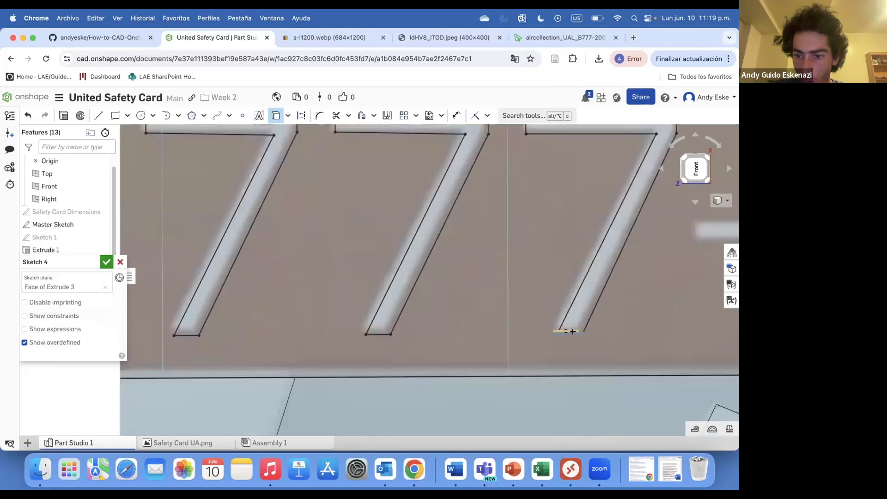
Project the hyphen's four edges and the 2's upper inner and outer curves with their end edge
{"action": "scroll", "coordinate": [532, 263], "scroll_direction": "up", "scroll_amount": 6}
{"action": "left_click", "coordinate": [699, 271]}
{"action": "scroll", "coordinate": [688, 270], "scroll_direction": "down", "scroll_amount": 4}
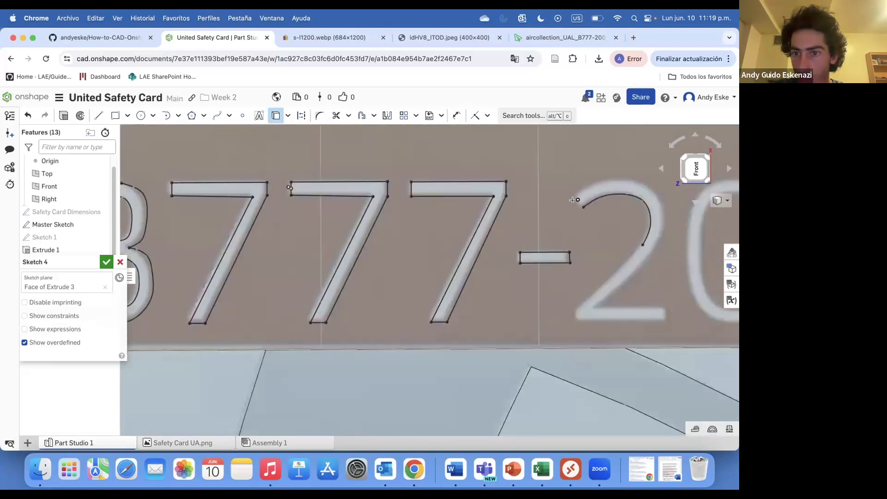
{"action": "scroll", "coordinate": [575, 204], "scroll_direction": "up", "scroll_amount": 3}
{"action": "scroll", "coordinate": [470, 188], "scroll_direction": "down", "scroll_amount": 1}
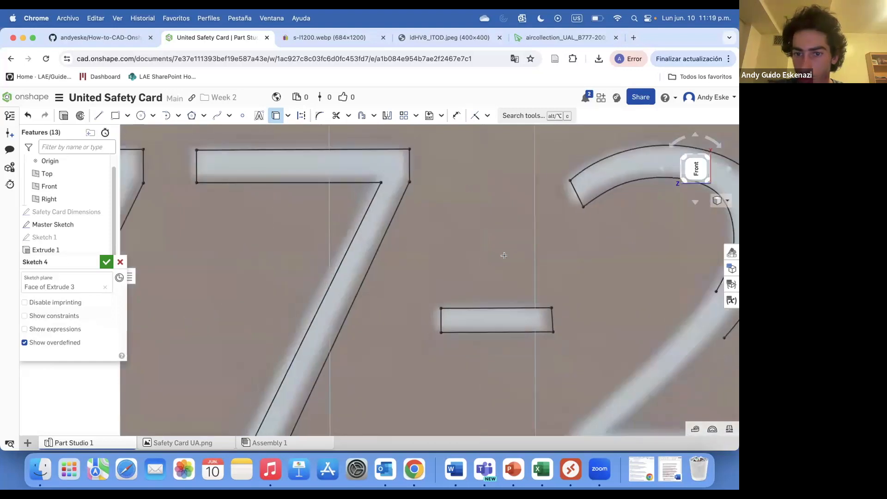
Project the 2's diagonal and base edges to close its outline
{"action": "scroll", "coordinate": [505, 268], "scroll_direction": "down", "scroll_amount": 3}
{"action": "scroll", "coordinate": [462, 314], "scroll_direction": "up", "scroll_amount": 3}
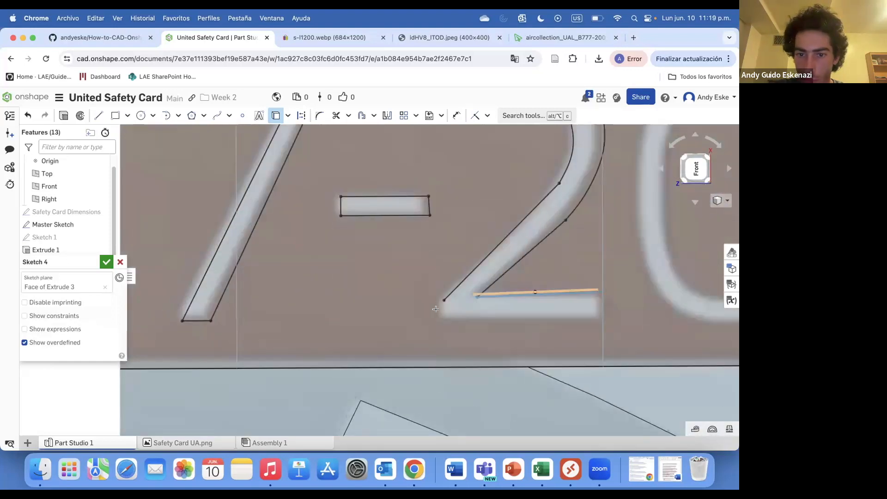
{"action": "left_click", "coordinate": [455, 316]}
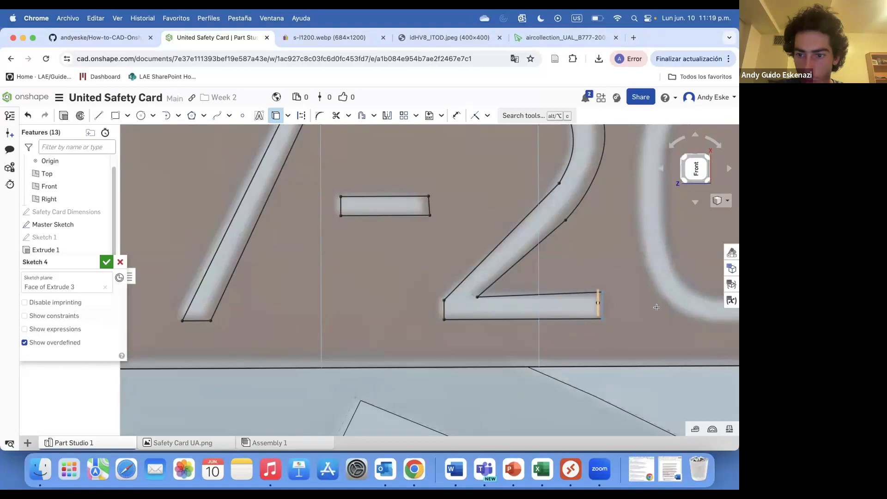
{"action": "left_click", "coordinate": [656, 293]}
Project the inner and outer outlines of the two zeros in B777-200
{"action": "scroll", "coordinate": [521, 269], "scroll_direction": "down", "scroll_amount": 3}
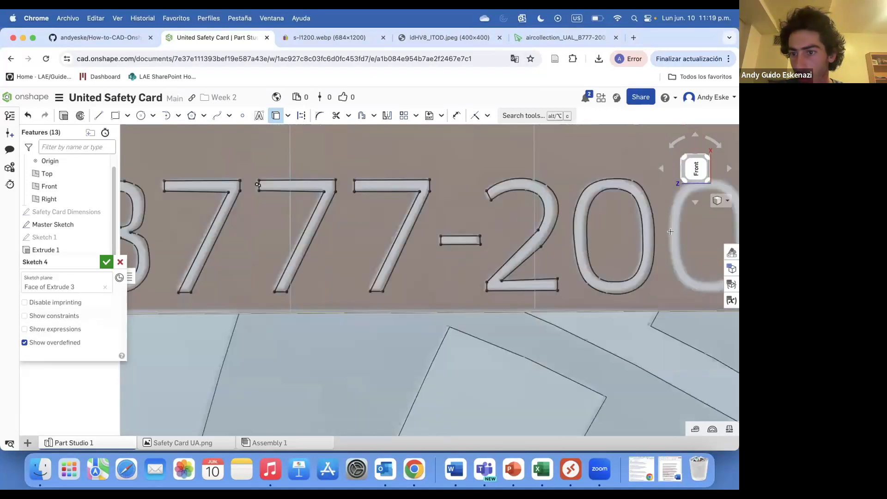
{"action": "scroll", "coordinate": [520, 257], "scroll_direction": "up", "scroll_amount": 3}
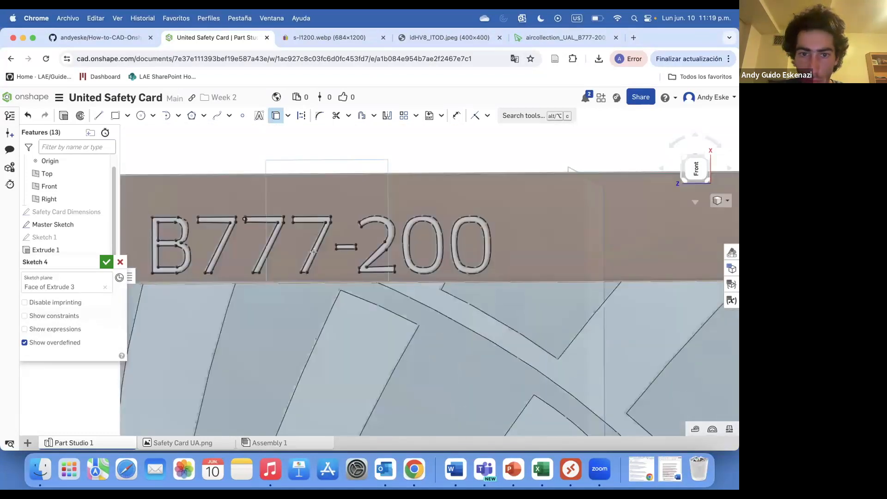
{"action": "scroll", "coordinate": [519, 256], "scroll_direction": "down", "scroll_amount": 3}
Project the outline edges of the 7 next to the K in the 77K label
{"action": "scroll", "coordinate": [462, 247], "scroll_direction": "up", "scroll_amount": 8}
{"action": "left_click", "coordinate": [483, 248]}
{"action": "left_click", "coordinate": [456, 249]}
{"action": "left_click", "coordinate": [456, 328]}
{"action": "left_click", "coordinate": [489, 327]}
{"action": "left_click", "coordinate": [489, 283]}
{"action": "left_click", "coordinate": [562, 317]}
{"action": "left_click", "coordinate": [562, 283]}
Project the outline edges of the other 7 in the 77K label
{"action": "left_click", "coordinate": [560, 372]}
{"action": "left_click", "coordinate": [484, 337]}
{"action": "left_click", "coordinate": [456, 337]}
{"action": "left_click", "coordinate": [457, 417]}
{"action": "left_click", "coordinate": [489, 417]}
{"action": "left_click", "coordinate": [489, 368]}
{"action": "left_click", "coordinate": [561, 405]}
{"action": "left_click", "coordinate": [561, 371]}
Project the K's stem and arm edges to close its outline in the 77K label
{"action": "left_click_drag", "start_coordinate": [456, 240], "coordinate": [562, 241]}
{"action": "left_click", "coordinate": [563, 211]}
{"action": "left_click", "coordinate": [519, 211]}
{"action": "left_click", "coordinate": [562, 185]}
{"action": "left_click", "coordinate": [562, 152]}
{"action": "left_click", "coordinate": [509, 186]}
{"action": "left_click", "coordinate": [455, 154]}
{"action": "left_click", "coordinate": [455, 186]}
{"action": "left_click", "coordinate": [491, 210]}
{"action": "left_click", "coordinate": [455, 222]}
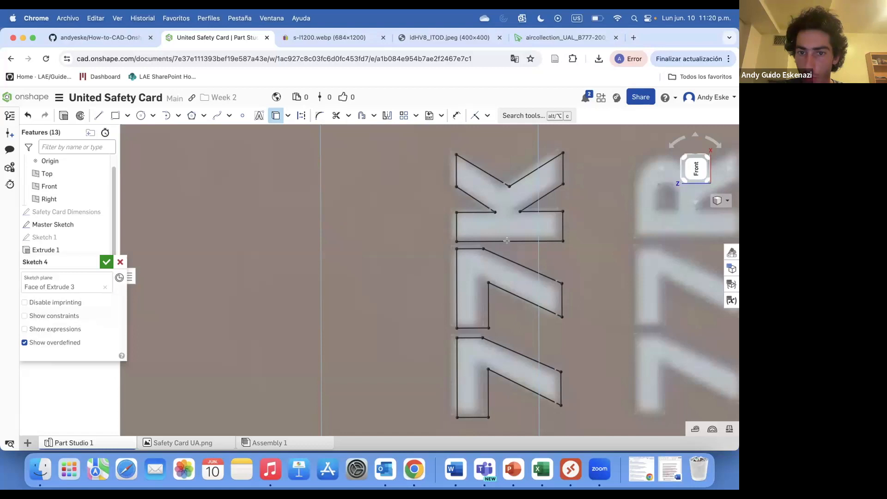
Project the inner counter edges of the R in the 77R label
{"action": "scroll", "coordinate": [436, 208], "scroll_direction": "down", "scroll_amount": 3}
{"action": "scroll", "coordinate": [436, 209], "scroll_direction": "up", "scroll_amount": 3}
{"action": "left_click", "coordinate": [436, 209]}
{"action": "scroll", "coordinate": [436, 209], "scroll_direction": "up", "scroll_amount": 2}
{"action": "left_click", "coordinate": [448, 225]}
{"action": "left_click", "coordinate": [411, 225]}
{"action": "left_click", "coordinate": [412, 197]}
Project the R's outer bowl, leg and stem edges to close its outline in the 77R label
{"action": "left_click", "coordinate": [372, 278]}
{"action": "left_click", "coordinate": [372, 183]}
{"action": "mouse_move", "coordinate": [372, 183]}
{"action": "left_mouse_down"}
{"action": "mouse_move", "coordinate": [506, 144]}
{"action": "mouse_move", "coordinate": [472, 165]}
{"action": "left_mouse_up"}
{"action": "left_click", "coordinate": [562, 124]}
{"action": "left_click", "coordinate": [562, 175]}
{"action": "left_click", "coordinate": [483, 226]}
{"action": "left_click", "coordinate": [560, 226]}
{"action": "left_click", "coordinate": [560, 274]}
{"action": "left_click", "coordinate": [372, 276]}
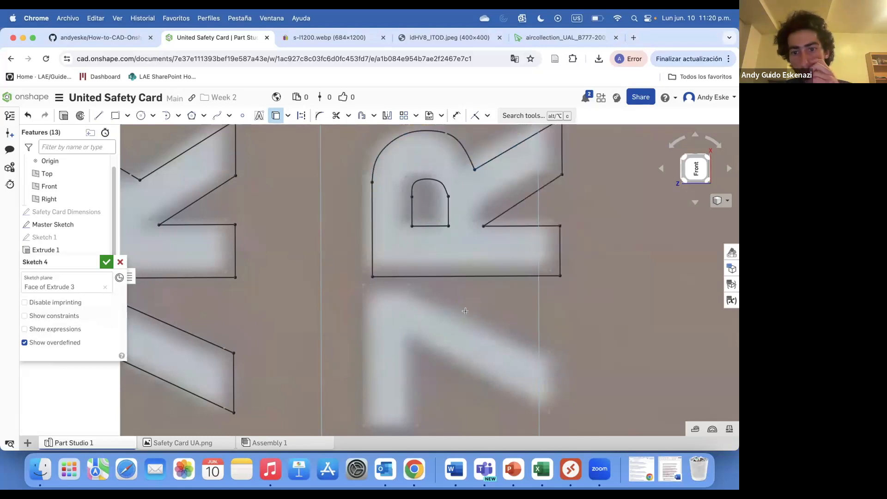
Project the outline edges of the 7 next to the R in the 77R label
{"action": "left_click", "coordinate": [426, 431]}
{"action": "left_click", "coordinate": [426, 352]}
{"action": "left_click", "coordinate": [558, 417]}
{"action": "left_click", "coordinate": [558, 356]}
{"action": "scroll", "coordinate": [476, 290], "scroll_direction": "down", "scroll_amount": 1}
{"action": "scroll", "coordinate": [475, 290], "scroll_direction": "down", "scroll_amount": 2}
Project the outline edges of the remaining 7 in the 77R label and finish the sketch
{"action": "left_click", "coordinate": [422, 339]}
{"action": "left_click", "coordinate": [545, 384]}
{"action": "left_click", "coordinate": [545, 420]}
{"action": "left_click", "coordinate": [456, 377]}
{"action": "left_click", "coordinate": [456, 433]}
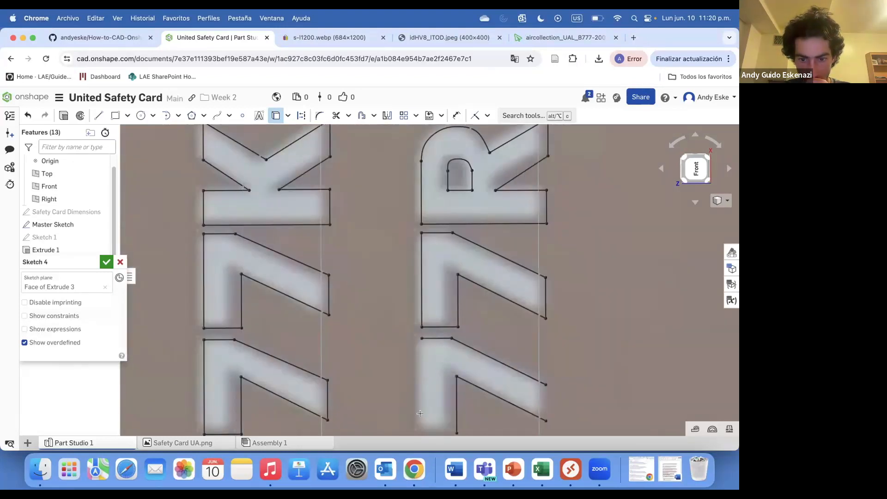
{"action": "left_click", "coordinate": [422, 338]}
{"action": "scroll", "coordinate": [442, 283], "scroll_direction": "down", "scroll_amount": 6}
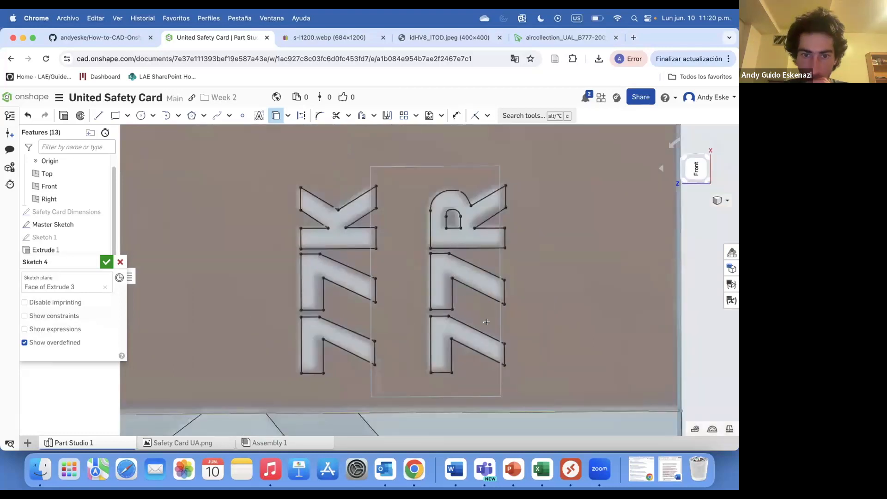
{"action": "left_click", "coordinate": [106, 261]}
Extrude the Sketch 4 lettering as a blind removal 0.1 mm deep
{"action": "key", "text": "shift+e"}
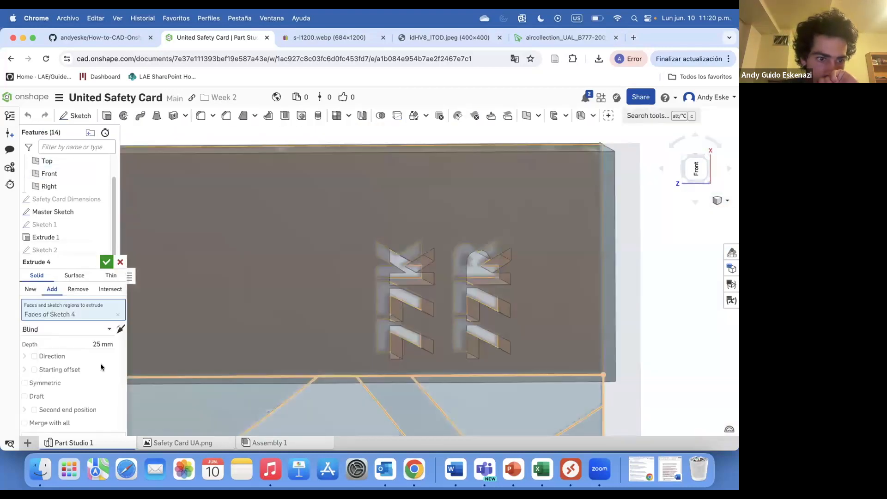
{"action": "left_click", "coordinate": [78, 289]}
{"action": "left_click", "coordinate": [99, 341]}
{"action": "type", "text": "0.1"}
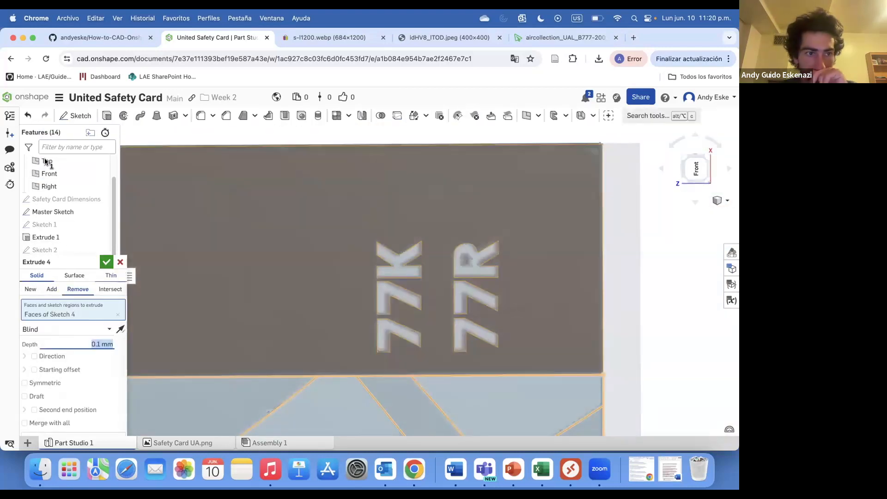
{"action": "left_click", "coordinate": [106, 262]}
Hide the Master Sketch and bring the cut lettering on the strip into view
{"action": "scroll", "coordinate": [556, 297], "scroll_direction": "down", "scroll_amount": 5}
{"action": "right_click_drag", "start_coordinate": [346, 315], "coordinate": [87, 220]}
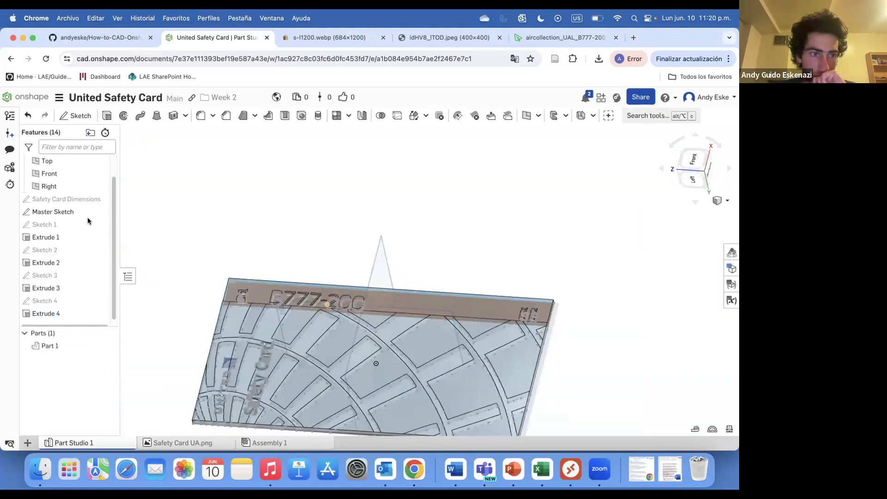
{"action": "left_click", "coordinate": [99, 211]}
{"action": "scroll", "coordinate": [384, 316], "scroll_direction": "up", "scroll_amount": 5}
{"action": "right_click_drag", "start_coordinate": [384, 316], "coordinate": [638, 372]}
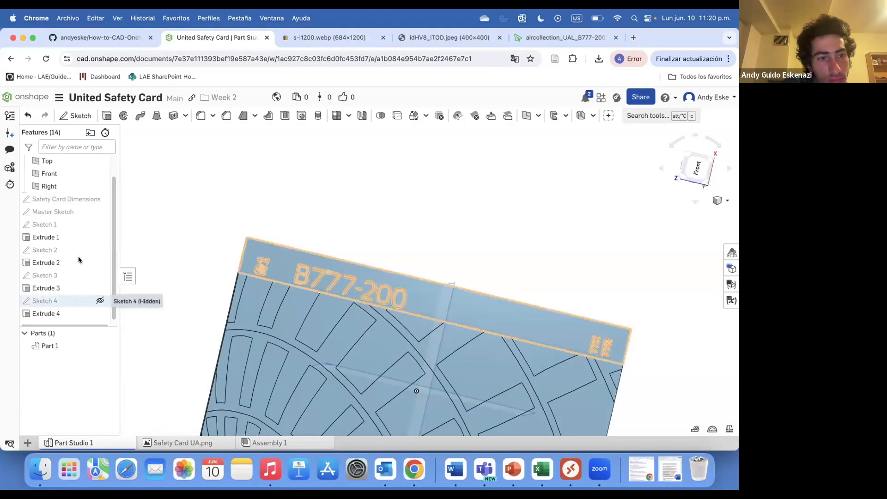
{"action": "right_click", "coordinate": [86, 316]}
{"action": "left_click", "coordinate": [111, 339]}
{"action": "scroll", "coordinate": [291, 276], "scroll_direction": "up", "scroll_amount": 5}
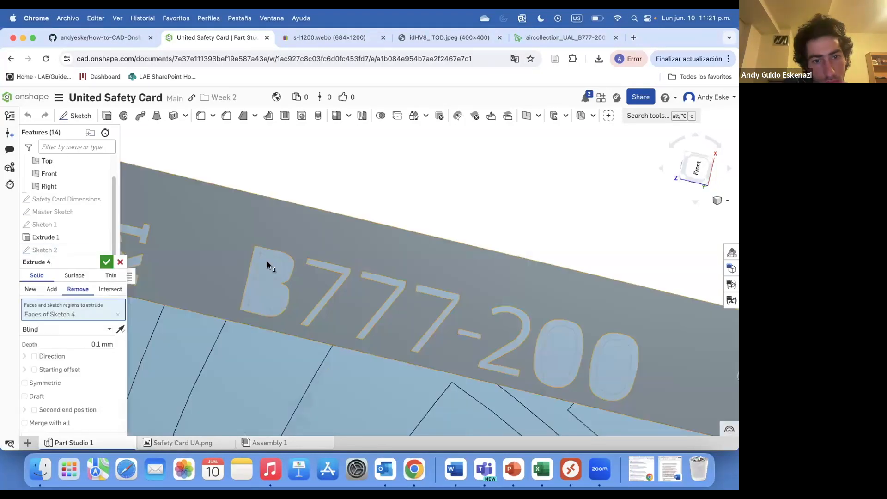
{"action": "left_click", "coordinate": [121, 262]}
Reopen Sketch 4 to check the lettering outlines along the strip, and close it
{"action": "right_click", "coordinate": [48, 301]}
{"action": "left_click", "coordinate": [66, 109]}
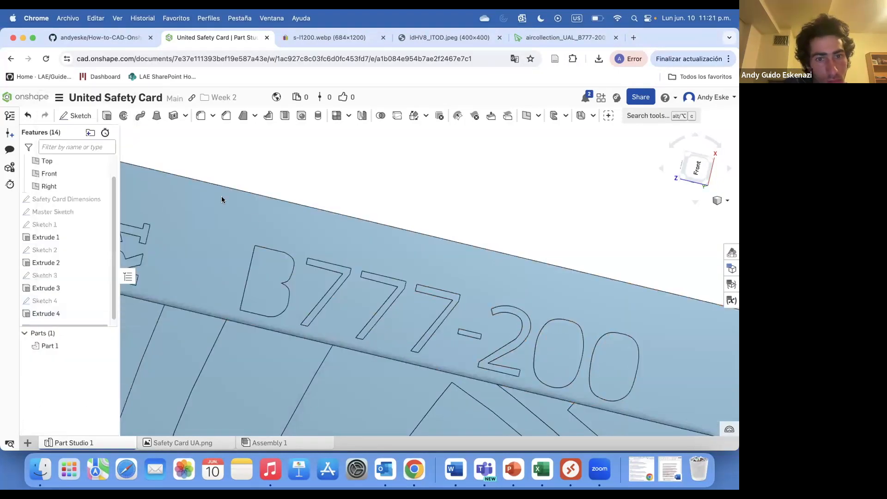
{"action": "scroll", "coordinate": [215, 295], "scroll_direction": "down", "scroll_amount": 5}
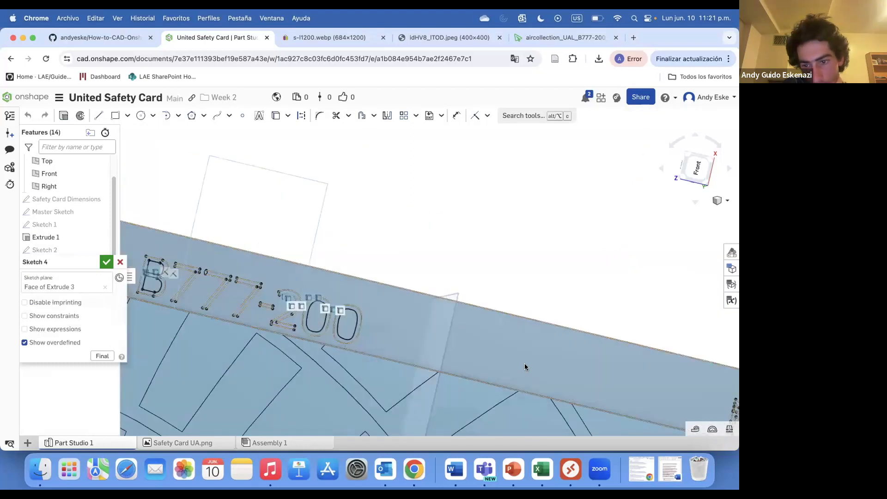
{"action": "scroll", "coordinate": [524, 366], "scroll_direction": "up", "scroll_amount": 5}
{"action": "left_click", "coordinate": [106, 262]}
Revise Extrude 4's selected regions to leave the counters of the B and the zeros uncut
{"action": "right_click", "coordinate": [55, 311]}
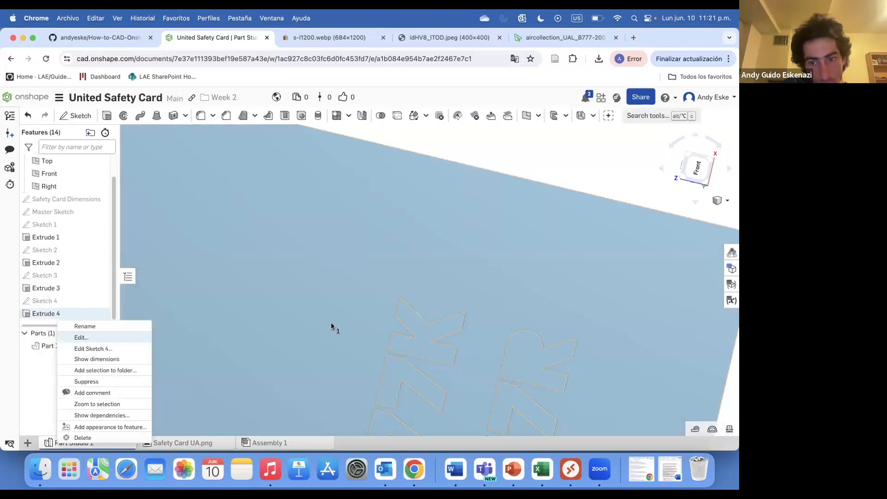
{"action": "left_click", "coordinate": [83, 337]}
{"action": "scroll", "coordinate": [357, 337], "scroll_direction": "down", "scroll_amount": 3}
{"action": "scroll", "coordinate": [450, 368], "scroll_direction": "up", "scroll_amount": 5}
{"action": "scroll", "coordinate": [449, 368], "scroll_direction": "down", "scroll_amount": 3}
{"action": "scroll", "coordinate": [376, 376], "scroll_direction": "up", "scroll_amount": 5}
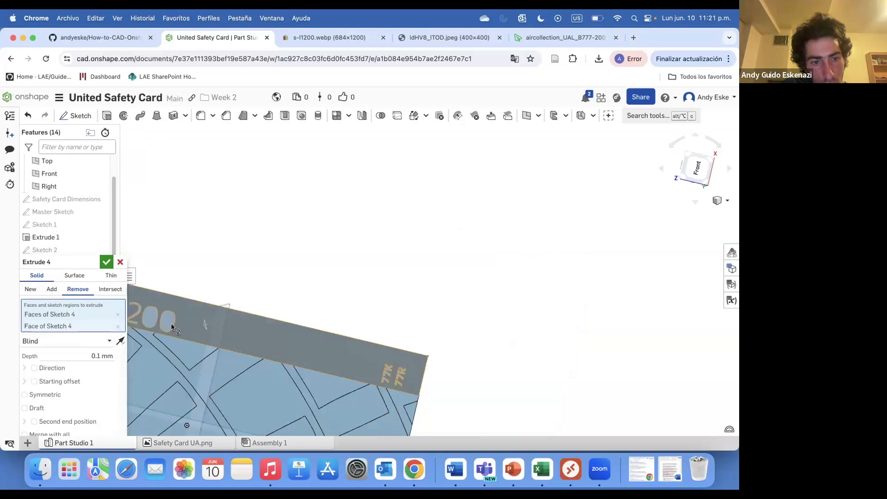
{"action": "left_click", "coordinate": [176, 328]}
{"action": "left_click", "coordinate": [293, 352]}
{"action": "scroll", "coordinate": [138, 314], "scroll_direction": "up", "scroll_amount": 3}
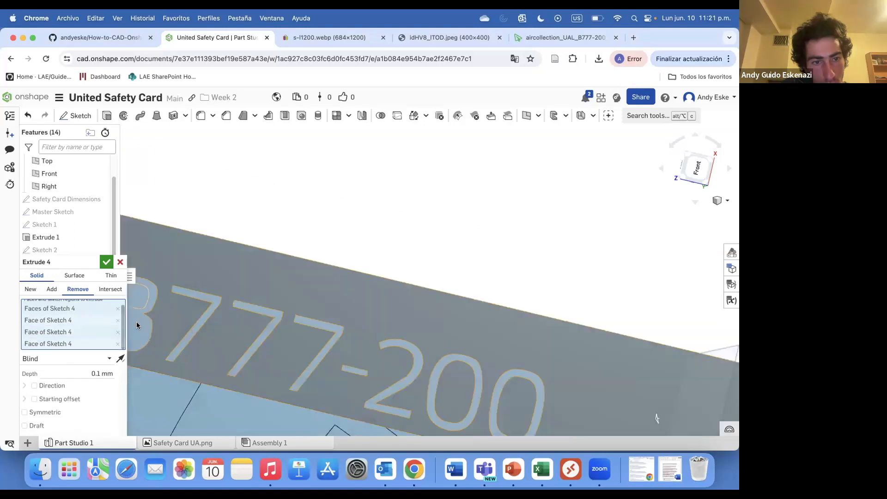
{"action": "scroll", "coordinate": [143, 174], "scroll_direction": "down", "scroll_amount": 2}
{"action": "left_click", "coordinate": [106, 262]}
Reopen Extrude 4 to check its region selection around R1 and B777-200, and accept it
{"action": "scroll", "coordinate": [309, 224], "scroll_direction": "down", "scroll_amount": 3}
{"action": "right_click_drag", "start_coordinate": [279, 198], "coordinate": [323, 240]}
{"action": "right_click", "coordinate": [45, 319]}
{"action": "left_click", "coordinate": [67, 331]}
{"action": "right_click", "coordinate": [63, 313]}
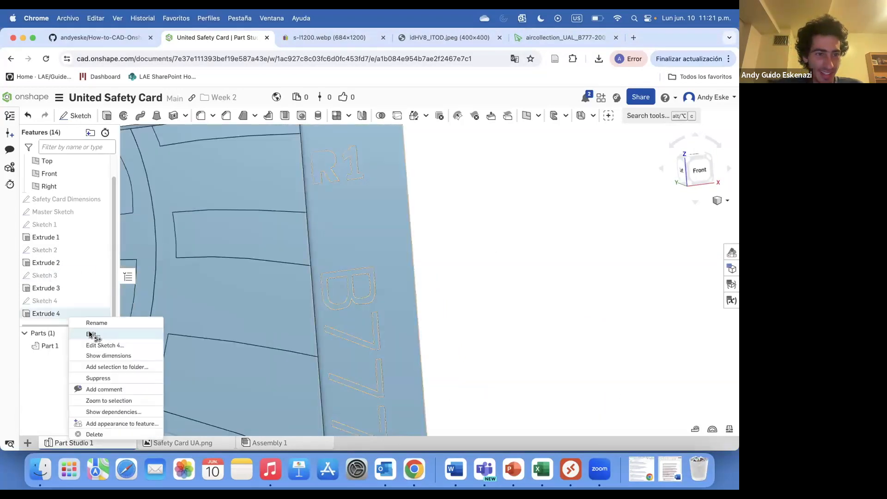
{"action": "left_click", "coordinate": [91, 337]}
{"action": "scroll", "coordinate": [256, 247], "scroll_direction": "up", "scroll_amount": 5}
{"action": "left_click", "coordinate": [106, 262]}
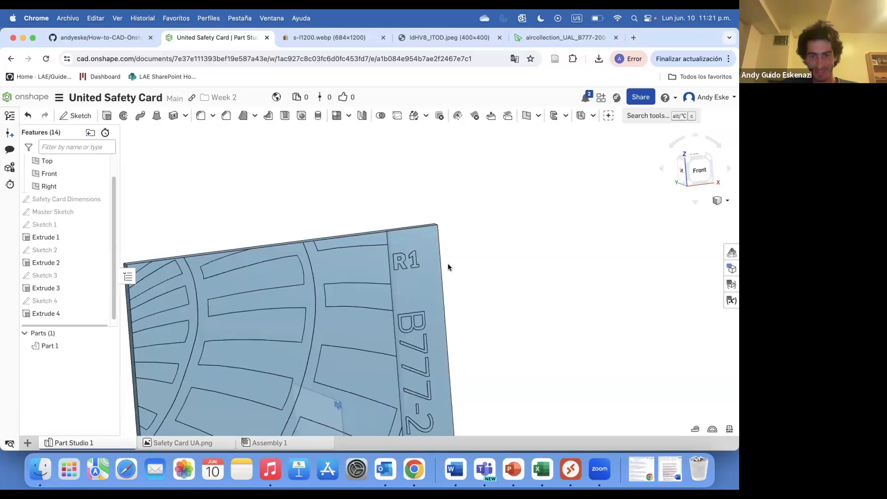
Create a new sketch on the card's patterned front face
{"action": "scroll", "coordinate": [467, 296], "scroll_direction": "down", "scroll_amount": 5}
{"action": "scroll", "coordinate": [469, 348], "scroll_direction": "up", "scroll_amount": 2}
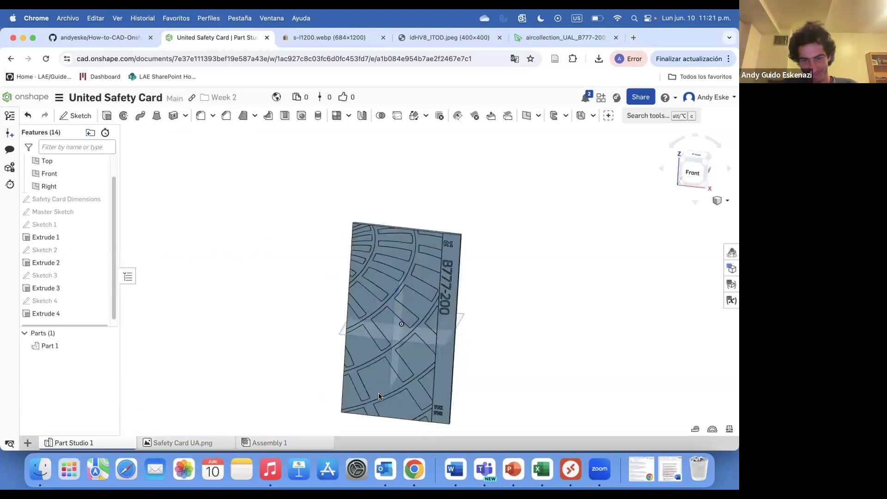
{"action": "scroll", "coordinate": [408, 339], "scroll_direction": "up", "scroll_amount": 3}
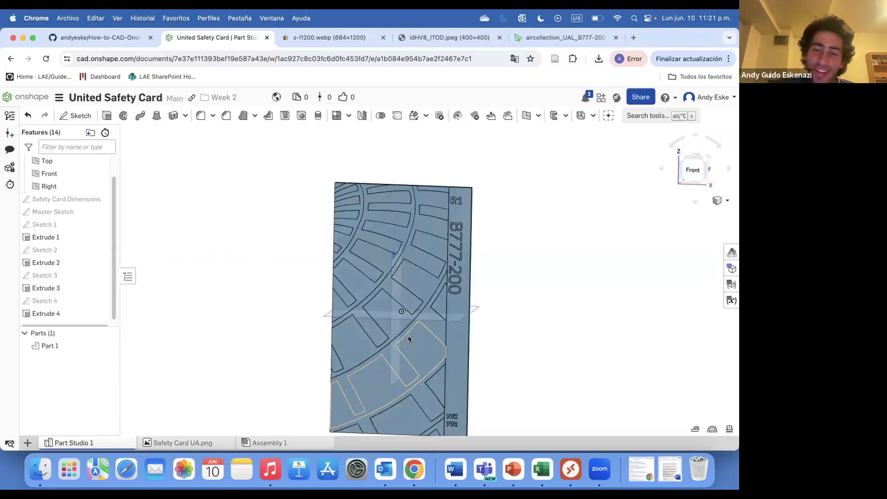
{"action": "left_click", "coordinate": [75, 115]}
{"action": "mouse_move", "coordinate": [373, 266]}
{"action": "right_mouse_down"}
{"action": "mouse_move", "coordinate": [372, 287]}
{"action": "mouse_move", "coordinate": [357, 276]}
{"action": "mouse_move", "coordinate": [437, 388]}
{"action": "right_mouse_up"}
{"action": "scroll", "coordinate": [356, 276], "scroll_direction": "up", "scroll_amount": 5}
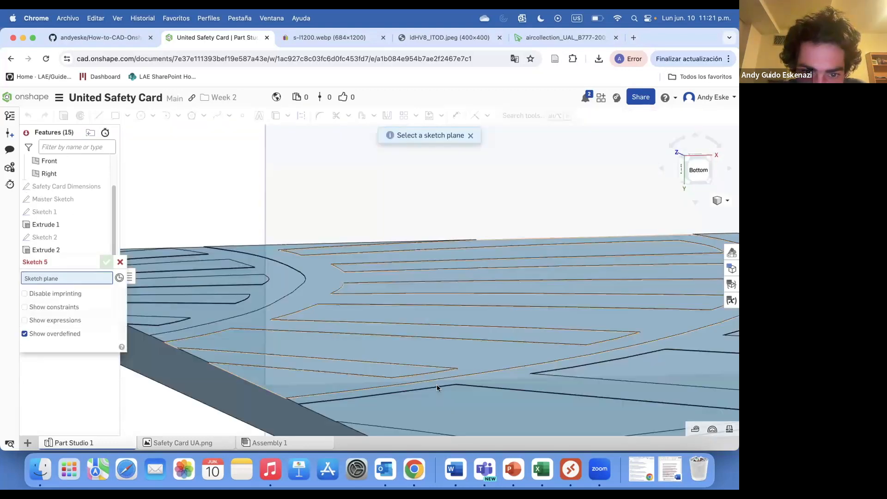
{"action": "left_click", "coordinate": [333, 285]}
{"action": "key", "text": "f"}
Show the Master Sketch and bring the Safety Card title on the reference image into close view
{"action": "left_click", "coordinate": [99, 199]}
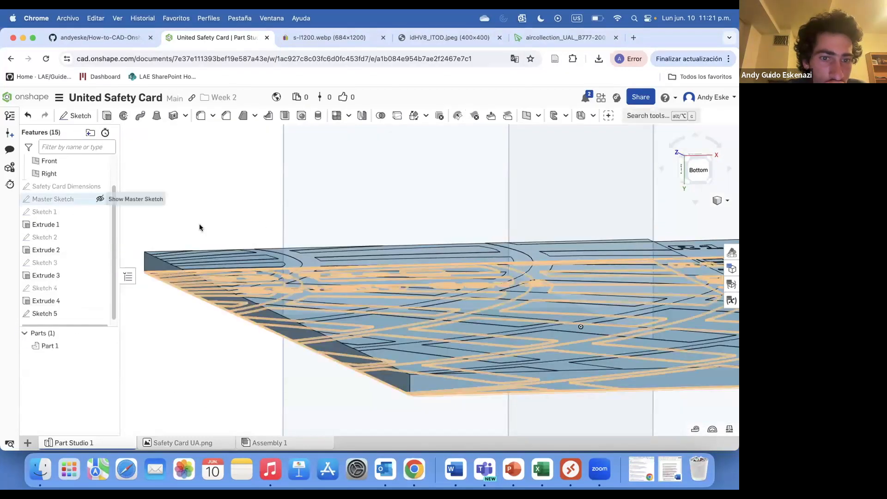
{"action": "scroll", "coordinate": [298, 240], "scroll_direction": "down", "scroll_amount": 2}
{"action": "right_click_drag", "start_coordinate": [297, 276], "coordinate": [404, 237]}
{"action": "scroll", "coordinate": [400, 203], "scroll_direction": "up", "scroll_amount": 2}
{"action": "scroll", "coordinate": [303, 156], "scroll_direction": "up", "scroll_amount": 4}
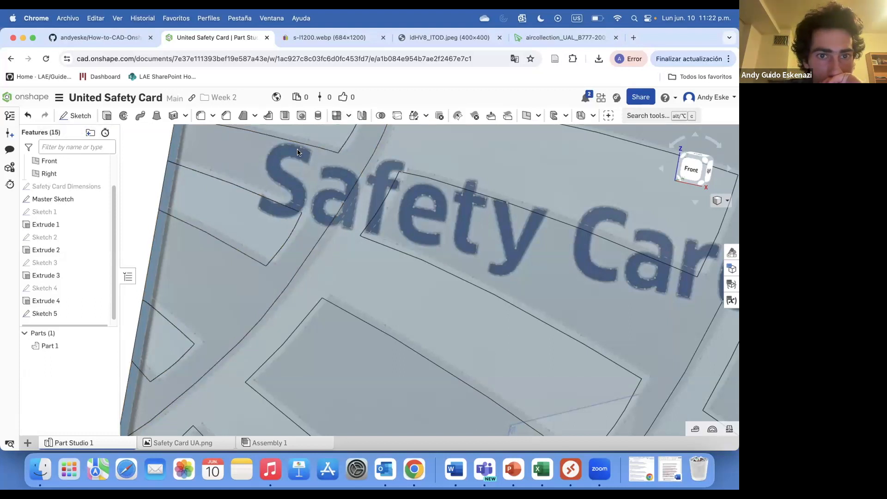
Start another sketch on the front face produced by Extrude 2
{"action": "left_click", "coordinate": [79, 116]}
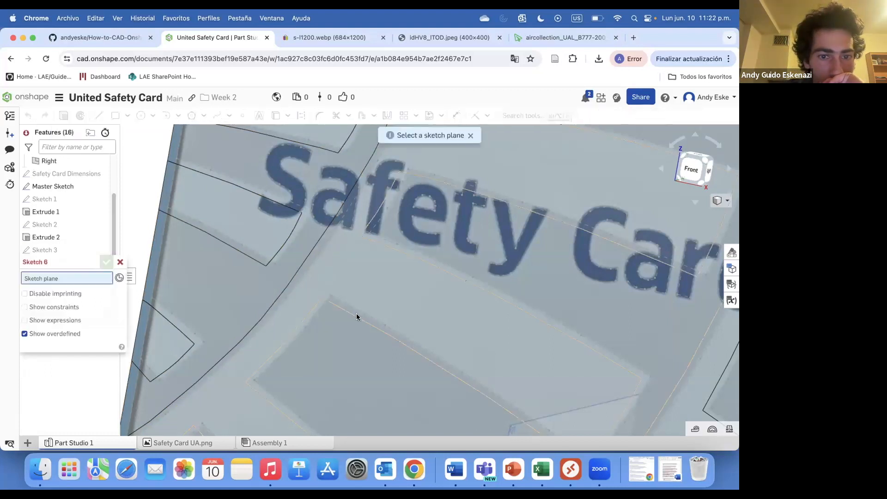
{"action": "scroll", "coordinate": [287, 327], "scroll_direction": "down", "scroll_amount": 3}
{"action": "right_click_drag", "start_coordinate": [287, 327], "coordinate": [273, 222]}
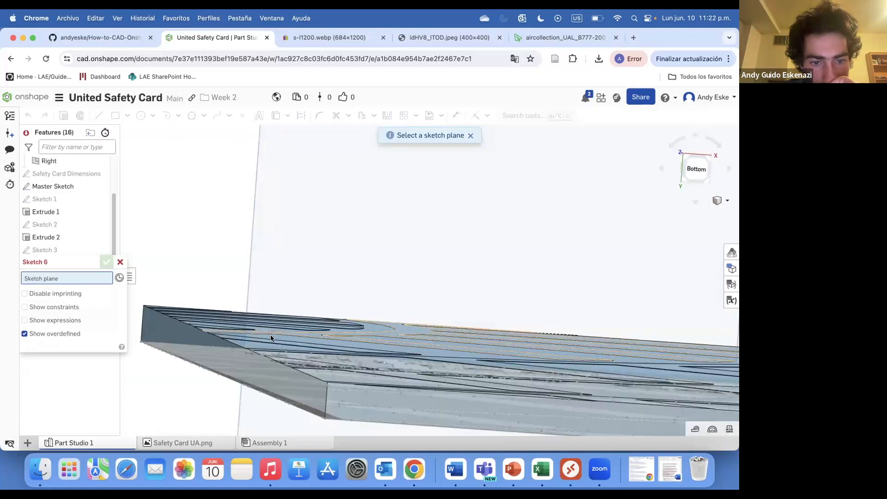
{"action": "left_click", "coordinate": [334, 298]}
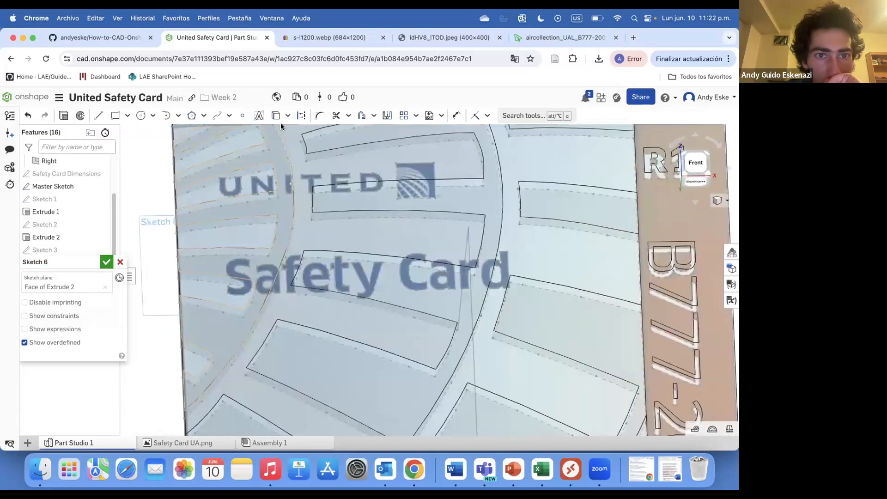
Project the S outline of the Safety Card title into the sketch, viewing the sketch plane head-on
{"action": "left_click", "coordinate": [276, 116]}
{"action": "scroll", "coordinate": [231, 277], "scroll_direction": "up", "scroll_amount": 6}
{"action": "left_click", "coordinate": [293, 225]}
{"action": "left_click", "coordinate": [292, 225]}
{"action": "left_click", "coordinate": [251, 218]}
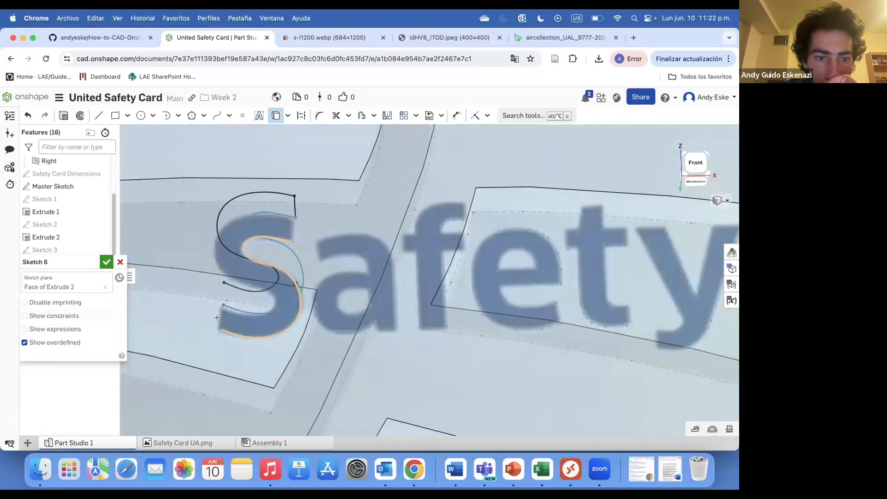
{"action": "key", "text": "n"}
Project the outer and inner outlines of the a in the word Safety into the sketch
{"action": "left_click", "coordinate": [319, 265]}
{"action": "left_click", "coordinate": [367, 257]}
{"action": "left_click", "coordinate": [324, 204]}
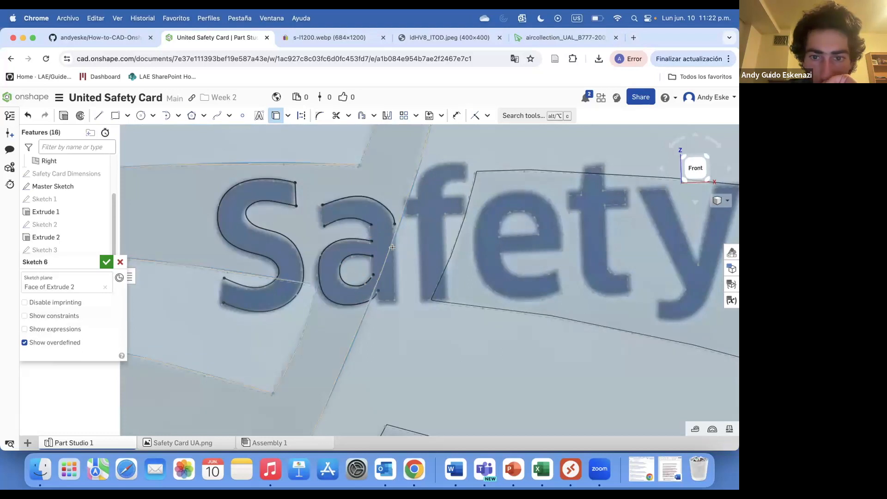
{"action": "scroll", "coordinate": [371, 277], "scroll_direction": "up", "scroll_amount": 5}
{"action": "left_click", "coordinate": [369, 275]}
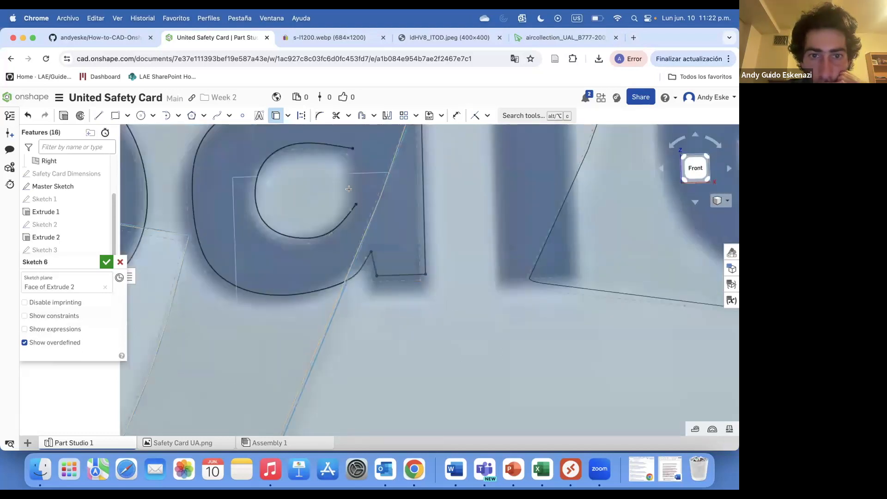
{"action": "scroll", "coordinate": [348, 277], "scroll_direction": "down", "scroll_amount": 3}
{"action": "scroll", "coordinate": [217, 248], "scroll_direction": "down", "scroll_amount": 3}
{"action": "scroll", "coordinate": [192, 259], "scroll_direction": "up", "scroll_amount": 3}
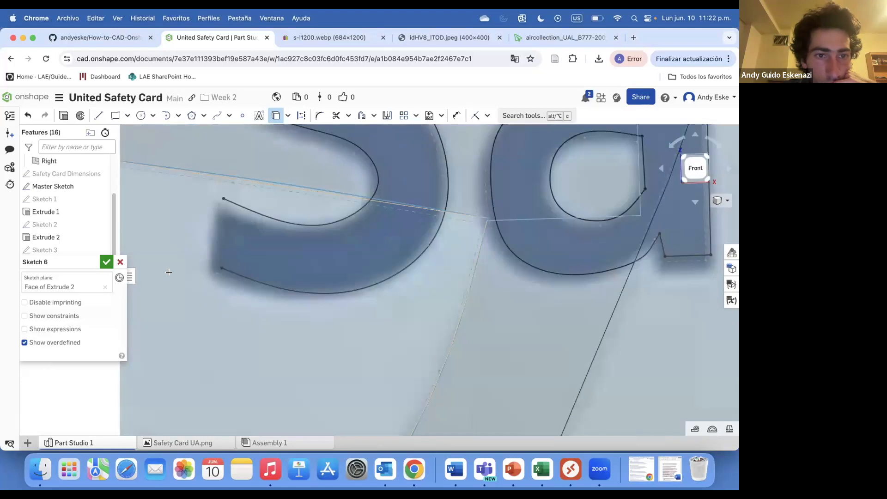
{"action": "scroll", "coordinate": [166, 272], "scroll_direction": "down", "scroll_amount": 3}
{"action": "scroll", "coordinate": [293, 220], "scroll_direction": "up", "scroll_amount": 3}
Project the outlines of the f and e in Safety into the sketch, including the opening inside the e
{"action": "left_click", "coordinate": [295, 221]}
{"action": "left_click", "coordinate": [293, 190]}
{"action": "left_click", "coordinate": [303, 173]}
{"action": "middle_click_drag", "start_coordinate": [321, 207], "coordinate": [279, 258]}
{"action": "left_click", "coordinate": [352, 206]}
{"action": "left_click", "coordinate": [342, 209]}
{"action": "left_click", "coordinate": [331, 238]}
{"action": "left_click", "coordinate": [348, 249]}
{"action": "left_click", "coordinate": [342, 271]}
{"action": "left_click", "coordinate": [317, 291]}
{"action": "scroll", "coordinate": [273, 320], "scroll_direction": "down", "scroll_amount": 2}
{"action": "left_click", "coordinate": [273, 321]}
{"action": "left_click", "coordinate": [305, 402]}
{"action": "left_click", "coordinate": [401, 340]}
{"action": "left_click", "coordinate": [407, 330]}
{"action": "left_click", "coordinate": [417, 304]}
{"action": "left_click", "coordinate": [397, 287]}
Project the complete t outline of Safety into the sketch, covering its foot, stem and crossbar edges
{"action": "left_click", "coordinate": [459, 297]}
{"action": "left_click", "coordinate": [493, 376]}
{"action": "left_click", "coordinate": [532, 373]}
{"action": "left_click", "coordinate": [576, 400]}
{"action": "left_click", "coordinate": [601, 386]}
{"action": "left_click", "coordinate": [592, 366]}
{"action": "left_click", "coordinate": [573, 359]}
{"action": "scroll", "coordinate": [573, 359], "scroll_direction": "up", "scroll_amount": 3}
{"action": "left_click", "coordinate": [559, 337]}
{"action": "left_click", "coordinate": [455, 327]}
{"action": "middle_click_drag", "start_coordinate": [437, 138], "coordinate": [407, 343]}
{"action": "left_click", "coordinate": [377, 307]}
{"action": "left_click", "coordinate": [404, 259]}
{"action": "left_click", "coordinate": [423, 229]}
{"action": "left_click", "coordinate": [473, 147]}
{"action": "left_click", "coordinate": [506, 158]}
{"action": "left_click", "coordinate": [544, 239]}
{"action": "left_click", "coordinate": [595, 256]}
{"action": "left_click", "coordinate": [582, 294]}
Project the y outline at the end of Safety into the sketch
{"action": "scroll", "coordinate": [154, 234], "scroll_direction": "down", "scroll_amount": 3}
{"action": "left_click", "coordinate": [482, 237]}
{"action": "left_click", "coordinate": [684, 268]}
{"action": "scroll", "coordinate": [556, 351], "scroll_direction": "down", "scroll_amount": 4}
{"action": "left_click", "coordinate": [554, 361]}
{"action": "scroll", "coordinate": [512, 371], "scroll_direction": "up", "scroll_amount": 3}
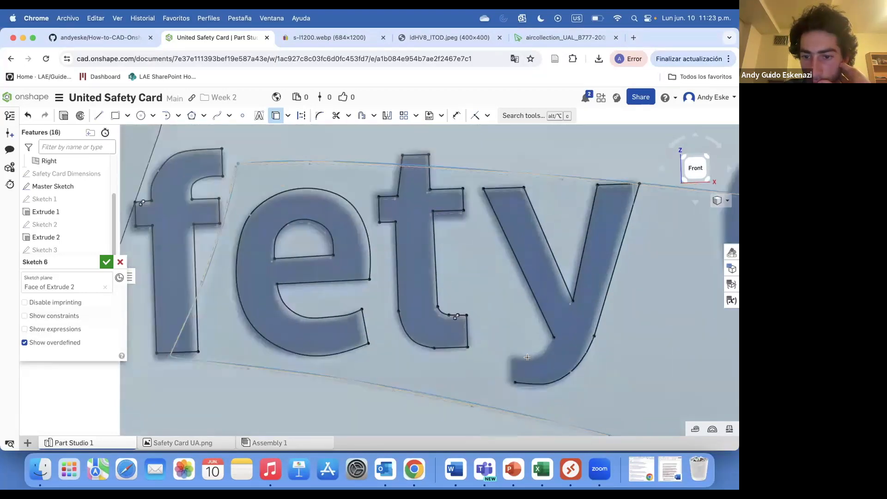
{"action": "scroll", "coordinate": [524, 356], "scroll_direction": "down", "scroll_amount": 3}
{"action": "scroll", "coordinate": [546, 266], "scroll_direction": "up", "scroll_amount": 3}
Project the C and a outlines of the word Card, including the opening inside the a
{"action": "left_click", "coordinate": [604, 226]}
{"action": "left_click", "coordinate": [687, 275]}
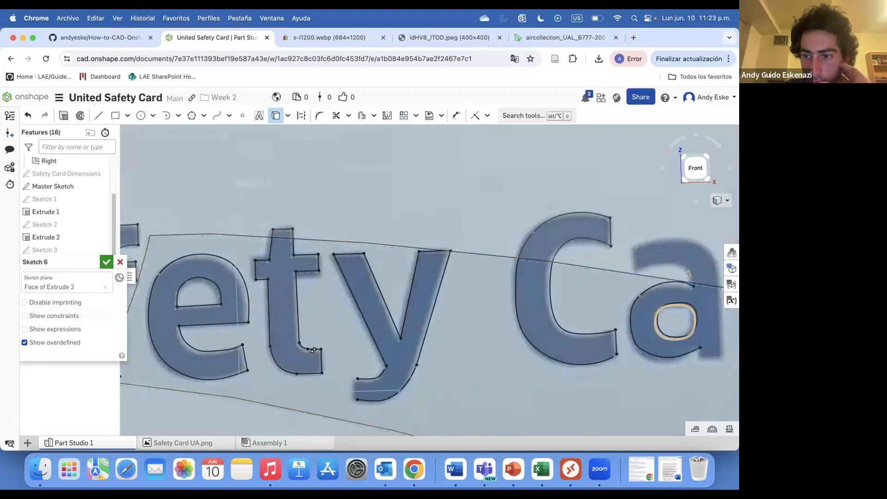
{"action": "scroll", "coordinate": [676, 287], "scroll_direction": "down", "scroll_amount": 2}
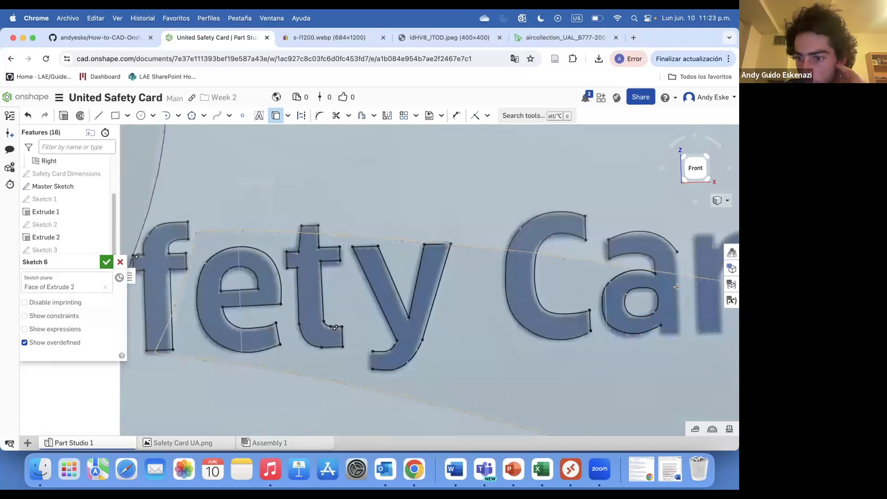
{"action": "scroll", "coordinate": [676, 287], "scroll_direction": "up", "scroll_amount": 3}
{"action": "scroll", "coordinate": [600, 295], "scroll_direction": "up", "scroll_amount": 2}
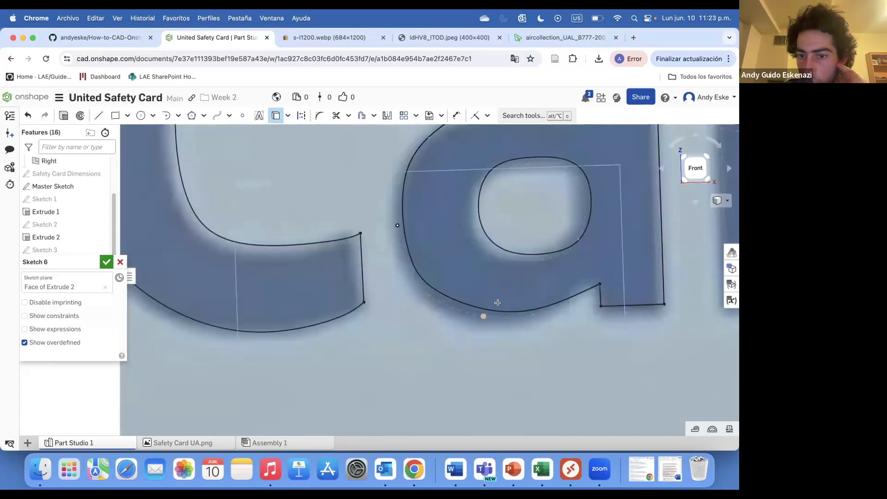
{"action": "scroll", "coordinate": [527, 222], "scroll_direction": "down", "scroll_amount": 3}
Project all edges of the r in the word Card into the sketch
{"action": "left_click", "coordinate": [531, 200]}
{"action": "left_click", "coordinate": [541, 191]}
{"action": "scroll", "coordinate": [578, 199], "scroll_direction": "up", "scroll_amount": 2}
{"action": "left_click", "coordinate": [545, 209]}
{"action": "scroll", "coordinate": [552, 213], "scroll_direction": "up", "scroll_amount": 2}
{"action": "scroll", "coordinate": [509, 239], "scroll_direction": "down", "scroll_amount": 3}
{"action": "left_click", "coordinate": [582, 211]}
{"action": "left_click", "coordinate": [571, 241]}
{"action": "left_click", "coordinate": [530, 307]}
{"action": "left_click", "coordinate": [522, 363]}
Project the outer and inner outlines of the d in Card to complete the title's projection
{"action": "left_click", "coordinate": [614, 334]}
{"action": "left_click", "coordinate": [640, 304]}
{"action": "middle_click_drag", "start_coordinate": [715, 356], "coordinate": [598, 338]}
{"action": "scroll", "coordinate": [597, 339], "scroll_direction": "up", "scroll_amount": 2}
{"action": "left_click", "coordinate": [625, 324]}
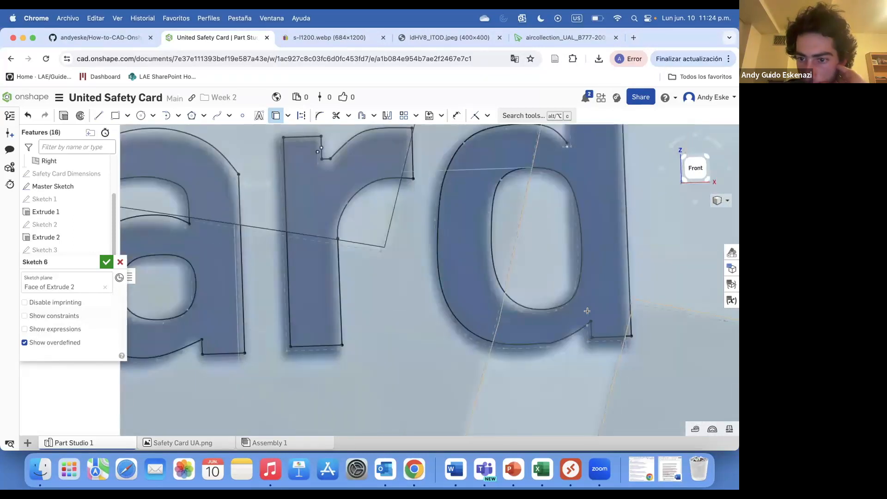
{"action": "scroll", "coordinate": [587, 311], "scroll_direction": "down", "scroll_amount": 3}
{"action": "scroll", "coordinate": [588, 172], "scroll_direction": "up", "scroll_amount": 3}
{"action": "left_click", "coordinate": [589, 167]}
{"action": "left_click", "coordinate": [566, 185]}
{"action": "scroll", "coordinate": [567, 252], "scroll_direction": "up", "scroll_amount": 5}
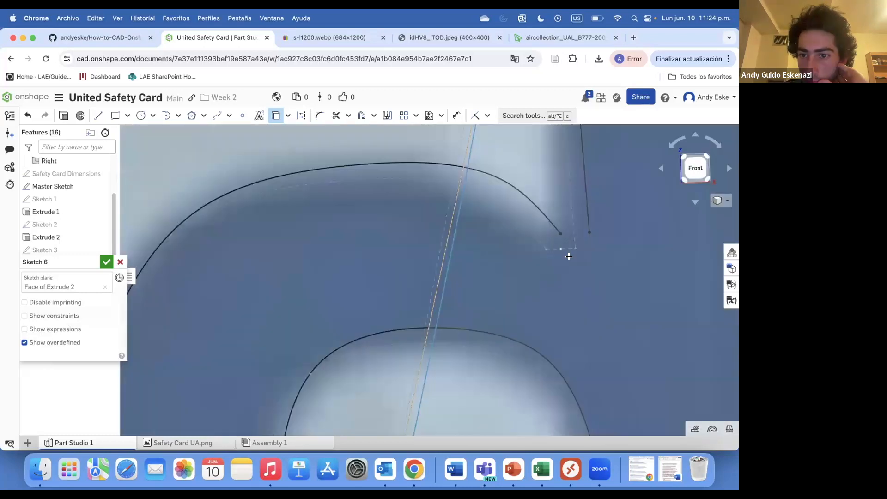
{"action": "scroll", "coordinate": [607, 295], "scroll_direction": "down", "scroll_amount": 8}
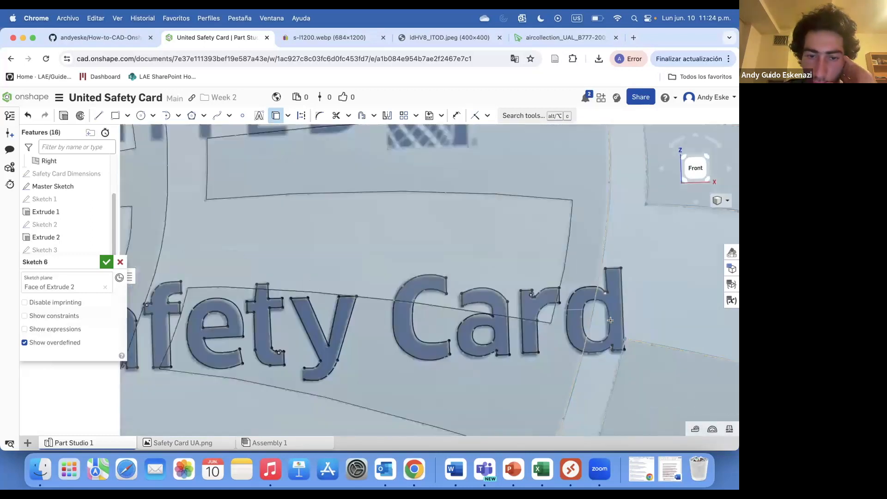
Project the U outline of the UNITED lettering above the title into the same sketch
{"action": "scroll", "coordinate": [290, 216], "scroll_direction": "up", "scroll_amount": 3}
{"action": "scroll", "coordinate": [289, 216], "scroll_direction": "up", "scroll_amount": 3}
{"action": "left_click", "coordinate": [290, 216]}
{"action": "left_click", "coordinate": [306, 192]}
{"action": "left_click", "coordinate": [240, 197]}
{"action": "left_click", "coordinate": [224, 198]}
{"action": "left_click", "coordinate": [215, 291]}
{"action": "left_click", "coordinate": [242, 279]}
Project the edges of the N in the UNITED lettering into the sketch
{"action": "left_click", "coordinate": [388, 235]}
{"action": "left_click", "coordinate": [398, 190]}
{"action": "left_click", "coordinate": [430, 247]}
{"action": "left_click", "coordinate": [419, 248]}
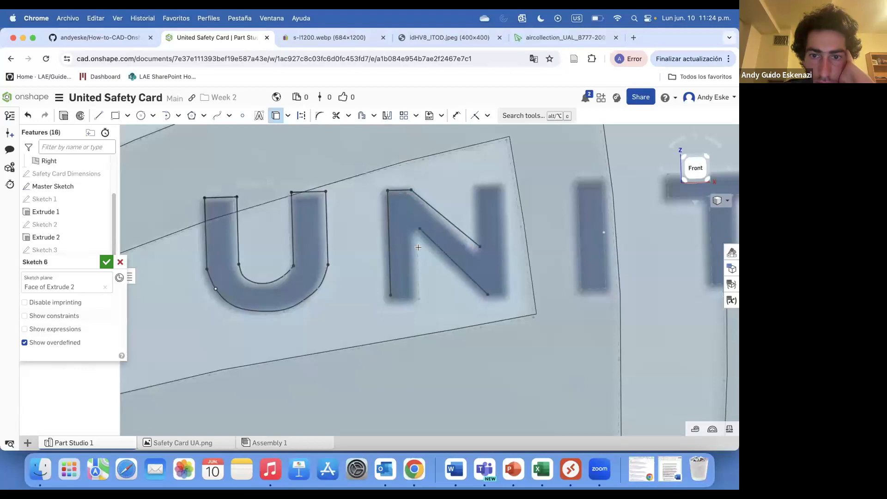
{"action": "left_click", "coordinate": [409, 299]}
{"action": "left_click", "coordinate": [498, 297]}
{"action": "left_click", "coordinate": [504, 204]}
{"action": "left_click", "coordinate": [490, 184]}
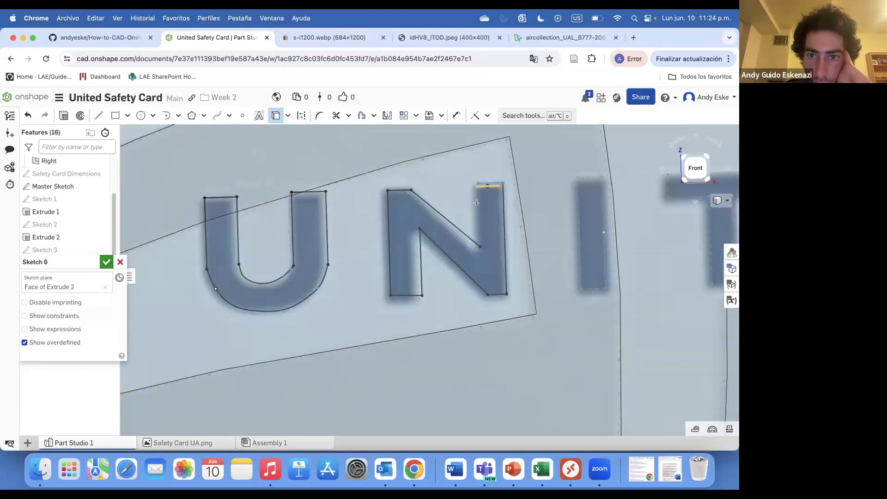
{"action": "left_click", "coordinate": [479, 203]}
Project the four edges of the I in the UNITED lettering into the sketch
{"action": "left_click", "coordinate": [597, 175]}
{"action": "left_click", "coordinate": [577, 198]}
{"action": "left_click", "coordinate": [595, 264]}
{"action": "left_click", "coordinate": [589, 286]}
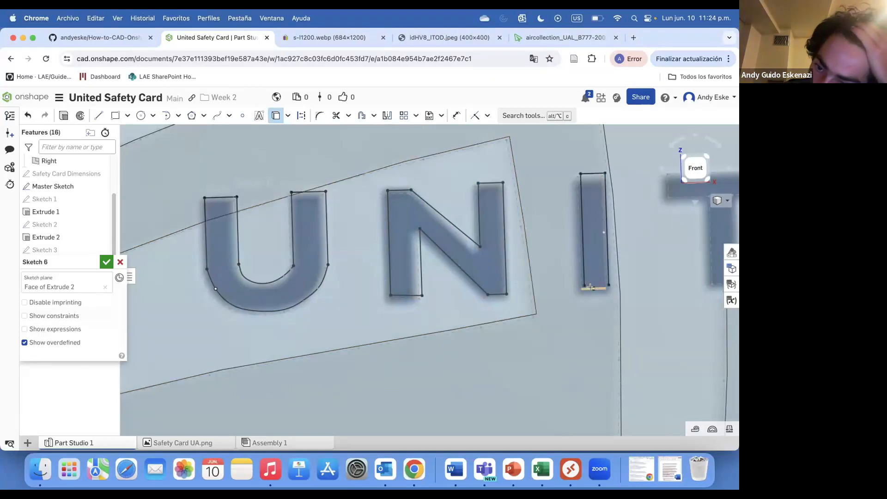
Project the edges of the T in the UNITED lettering into the sketch
{"action": "scroll", "coordinate": [440, 287], "scroll_direction": "down", "scroll_amount": 3}
{"action": "scroll", "coordinate": [602, 257], "scroll_direction": "up", "scroll_amount": 3}
{"action": "left_click", "coordinate": [472, 226]}
{"action": "left_click", "coordinate": [470, 229]}
{"action": "left_click", "coordinate": [486, 237]}
{"action": "left_click", "coordinate": [505, 252]}
{"action": "left_click", "coordinate": [520, 322]}
{"action": "left_click", "coordinate": [553, 238]}
{"action": "scroll", "coordinate": [555, 220], "scroll_direction": "down", "scroll_amount": 5}
Project every edge of the E in the UNITED lettering into the sketch
{"action": "scroll", "coordinate": [574, 209], "scroll_direction": "up", "scroll_amount": 5}
{"action": "left_click", "coordinate": [592, 211]}
{"action": "left_click", "coordinate": [597, 220]}
{"action": "left_click", "coordinate": [589, 235]}
{"action": "left_click", "coordinate": [515, 251]}
{"action": "left_click", "coordinate": [572, 266]}
{"action": "left_click", "coordinate": [585, 277]}
{"action": "left_click", "coordinate": [574, 287]}
{"action": "left_click", "coordinate": [511, 306]}
{"action": "left_click", "coordinate": [528, 315]}
{"action": "left_click", "coordinate": [603, 329]}
{"action": "left_click", "coordinate": [554, 343]}
Project the outer and inner outlines of the D to complete the UNITED lettering
{"action": "scroll", "coordinate": [428, 249], "scroll_direction": "down", "scroll_amount": 4}
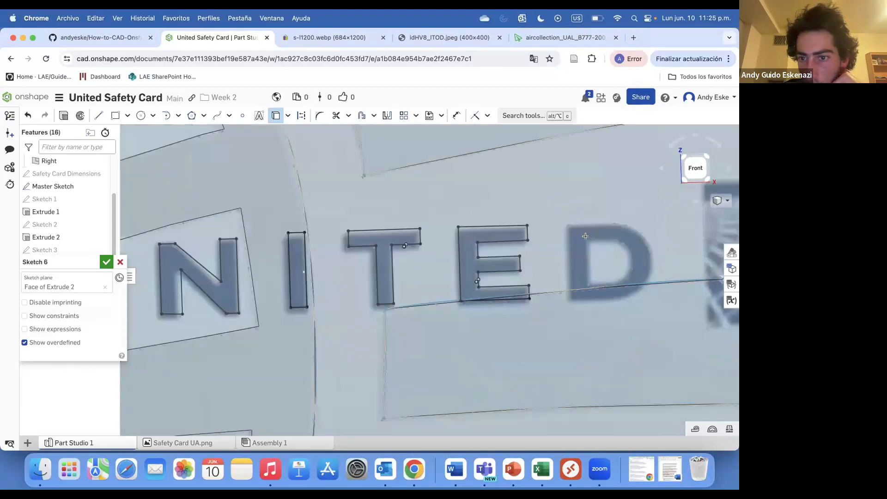
{"action": "scroll", "coordinate": [633, 206], "scroll_direction": "up", "scroll_amount": 4}
{"action": "left_click", "coordinate": [600, 234]}
{"action": "left_click", "coordinate": [618, 234]}
{"action": "left_click", "coordinate": [610, 264]}
{"action": "left_click", "coordinate": [597, 263]}
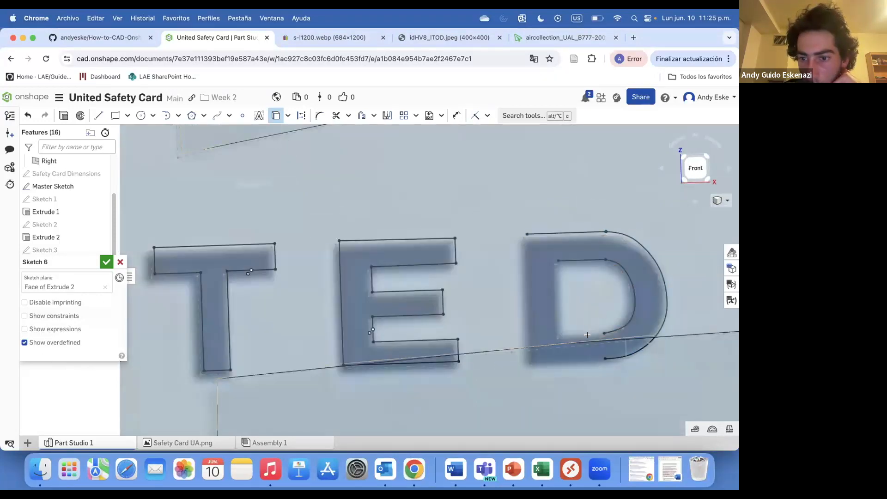
{"action": "left_click", "coordinate": [524, 318]}
{"action": "scroll", "coordinate": [579, 217], "scroll_direction": "down", "scroll_amount": 4}
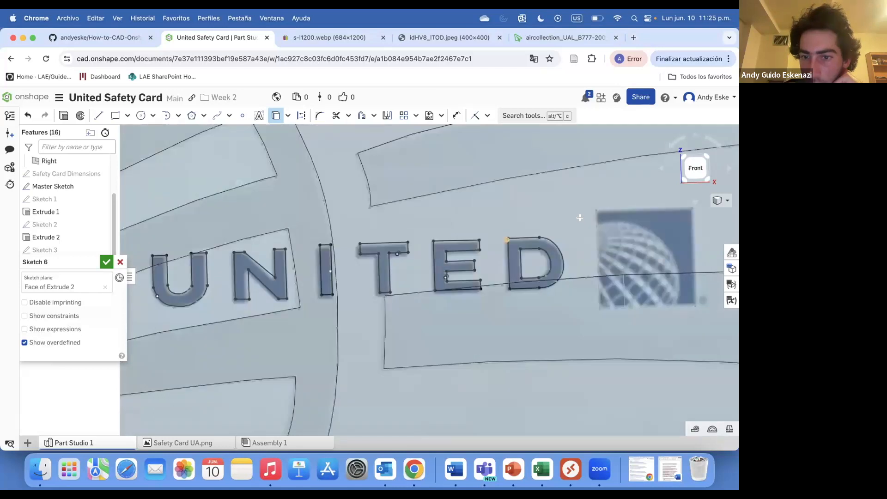
Close the open lower end of the S outline in Safety with a line
{"action": "scroll", "coordinate": [580, 217], "scroll_direction": "down", "scroll_amount": 4}
{"action": "left_click", "coordinate": [99, 114]}
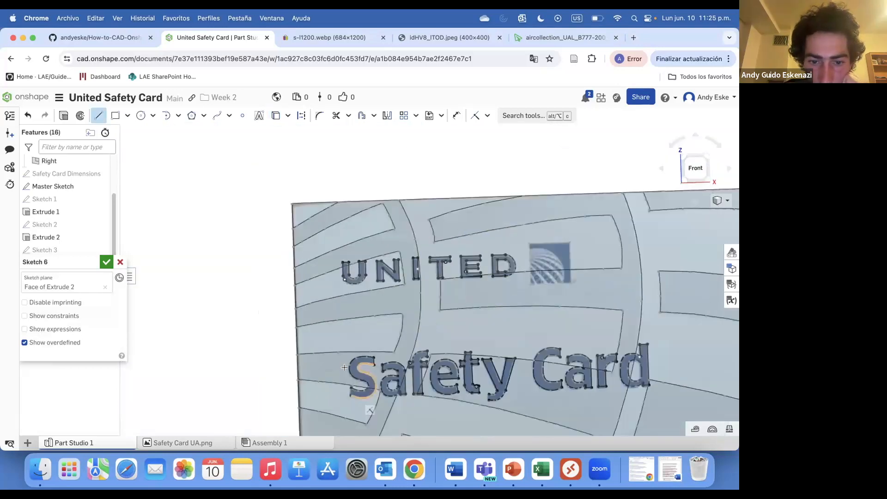
{"action": "scroll", "coordinate": [351, 378], "scroll_direction": "up", "scroll_amount": 2}
{"action": "scroll", "coordinate": [356, 351], "scroll_direction": "up", "scroll_amount": 2}
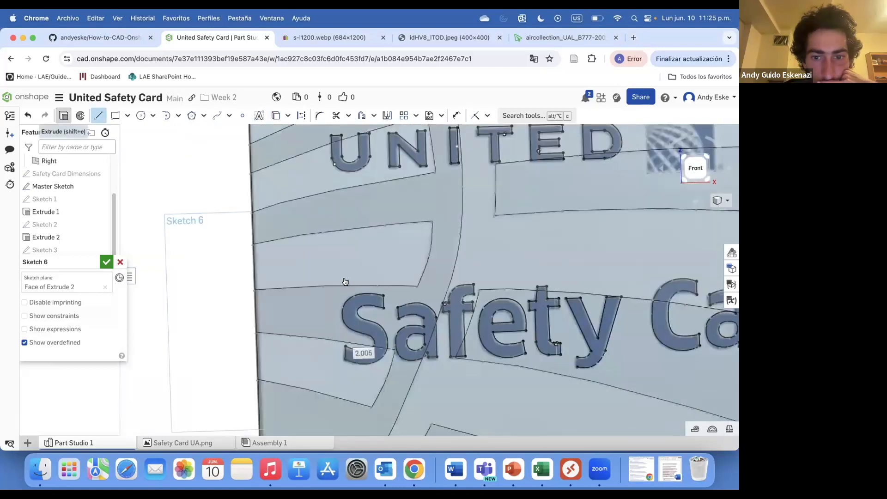
{"action": "key", "text": "Return"}
{"action": "key", "text": "shift+e"}
{"action": "right_click_drag", "start_coordinate": [408, 314], "coordinate": [478, 341]}
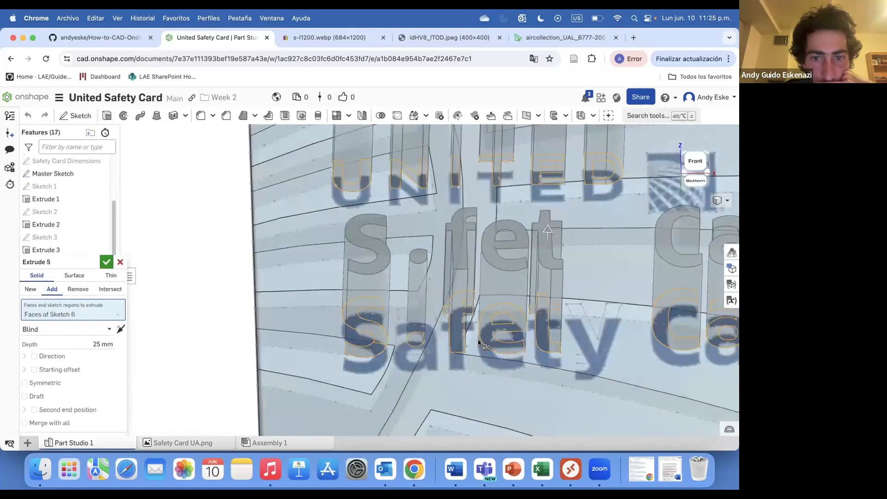
{"action": "left_click", "coordinate": [421, 340]}
{"action": "scroll", "coordinate": [422, 335], "scroll_direction": "up", "scroll_amount": 3}
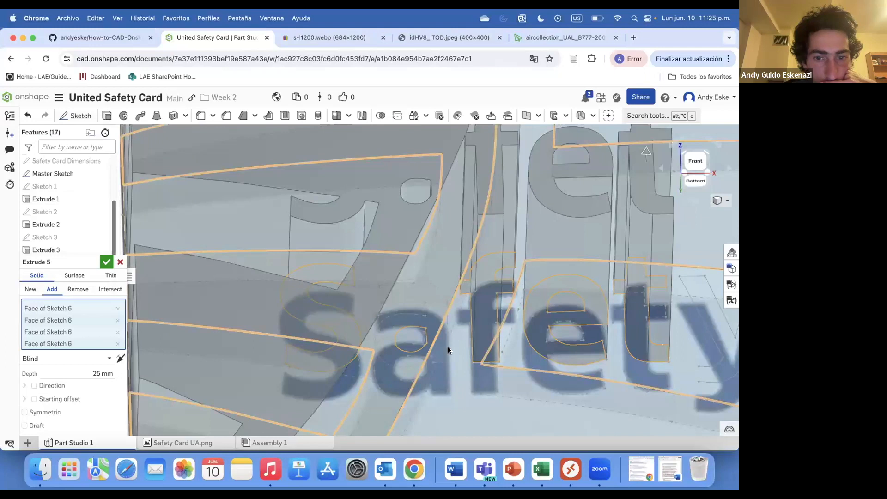
{"action": "key", "text": "Escape"}
Reopen Sketch 6 and close the remaining gaps in the a and y outlines of Safety with lines
{"action": "right_click", "coordinate": [59, 307]}
{"action": "left_click", "coordinate": [88, 61]}
{"action": "left_click", "coordinate": [98, 116]}
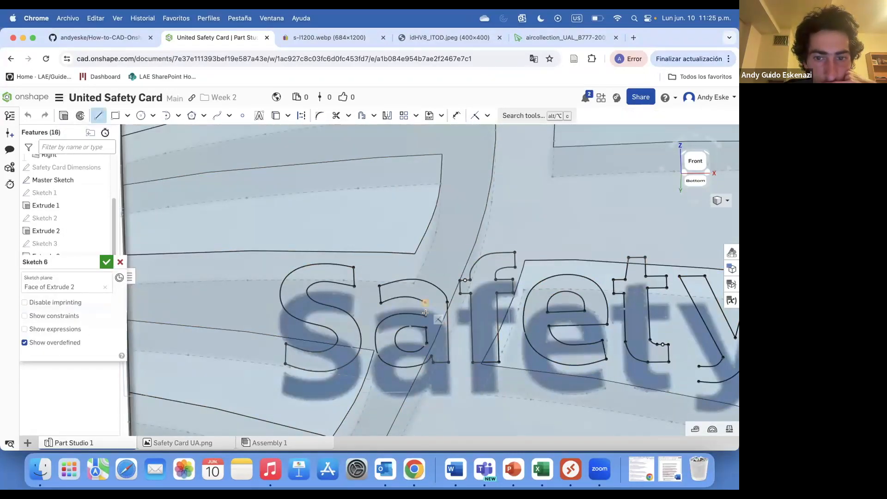
{"action": "scroll", "coordinate": [324, 348], "scroll_direction": "down", "scroll_amount": 5}
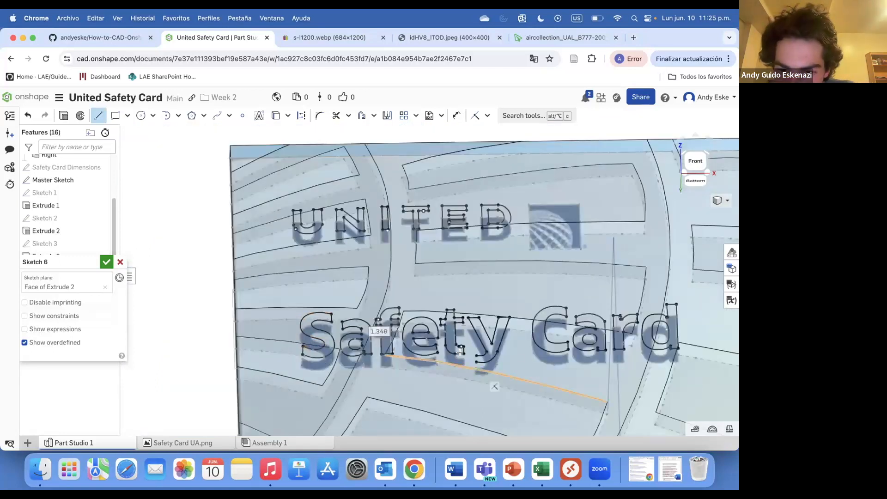
{"action": "scroll", "coordinate": [459, 352], "scroll_direction": "up", "scroll_amount": 5}
{"action": "scroll", "coordinate": [402, 356], "scroll_direction": "down", "scroll_amount": 3}
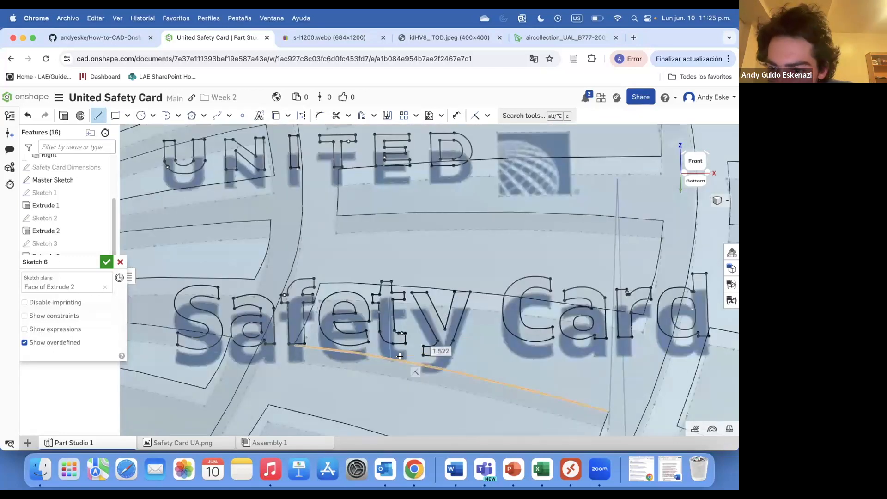
{"action": "scroll", "coordinate": [400, 356], "scroll_direction": "down", "scroll_amount": 2}
Extrude the UNITED and Safety Card letter regions of Sketch 6 as a Remove cut 0.01 mm deep
{"action": "key", "text": "shift+e"}
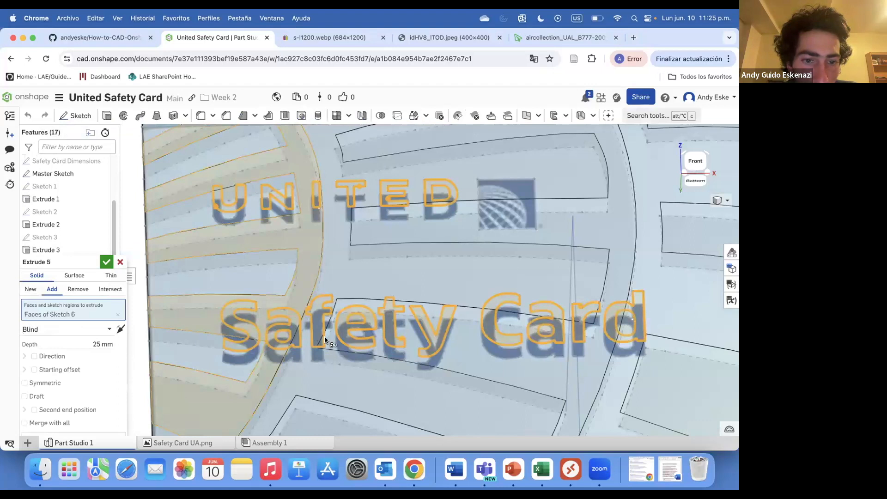
{"action": "left_click", "coordinate": [78, 289]}
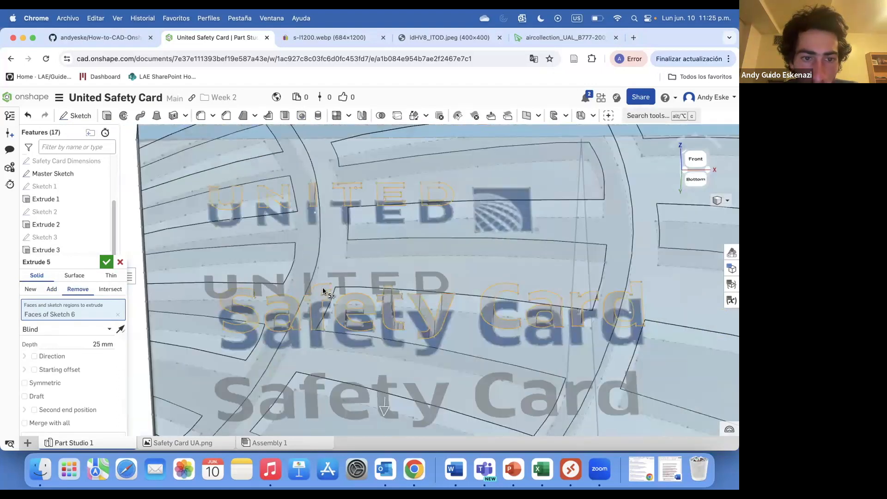
{"action": "left_click", "coordinate": [104, 344]}
{"action": "type", "text": "0.01"}
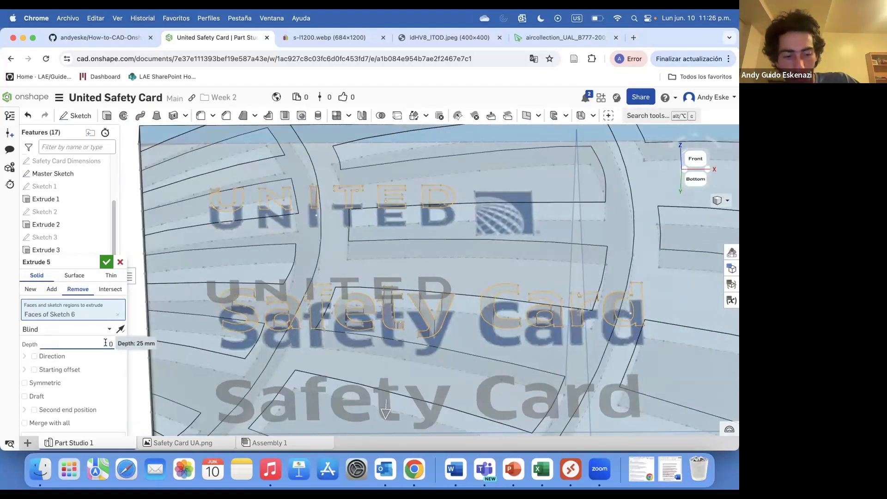
{"action": "key", "text": "Return"}
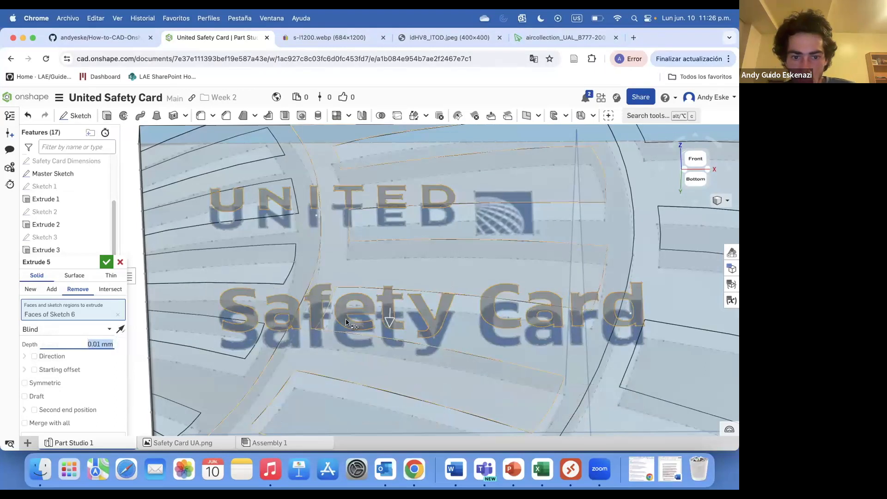
{"action": "left_click", "coordinate": [106, 262]}
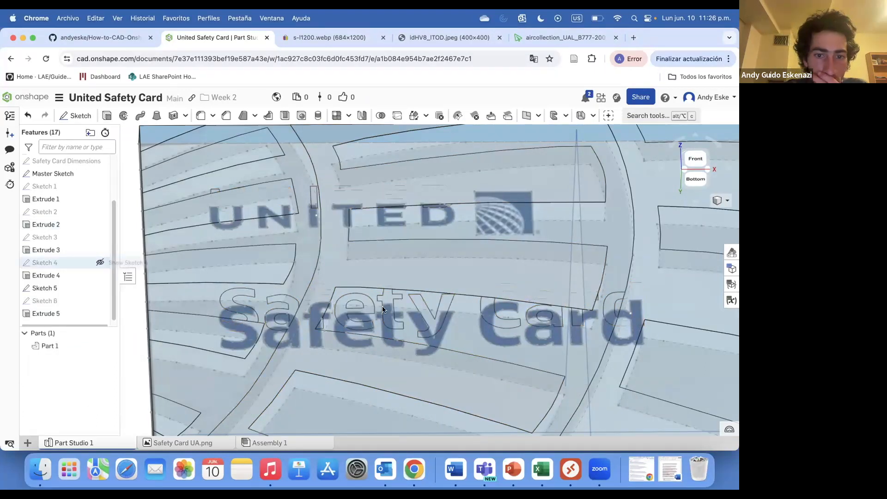
{"action": "scroll", "coordinate": [360, 321], "scroll_direction": "down", "scroll_amount": 5}
{"action": "scroll", "coordinate": [350, 312], "scroll_direction": "down", "scroll_amount": 3}
{"action": "right_click_drag", "start_coordinate": [323, 297], "coordinate": [228, 218]}
{"action": "scroll", "coordinate": [320, 223], "scroll_direction": "up", "scroll_amount": 5}
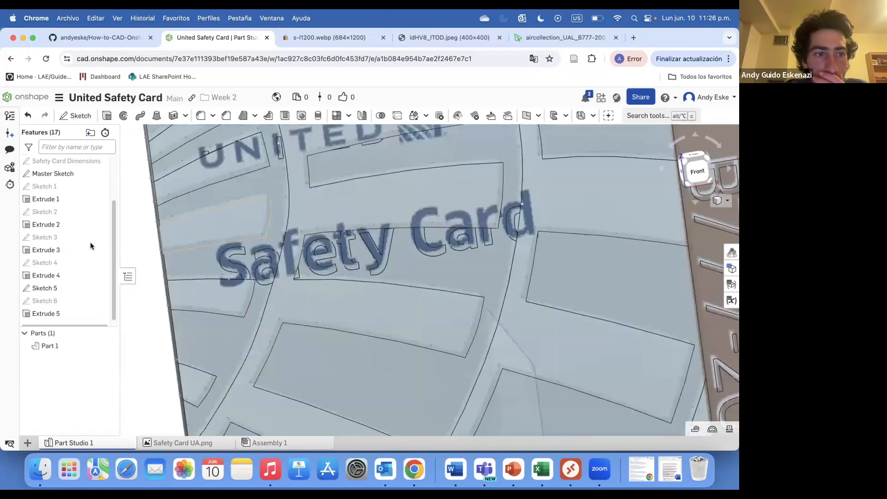
Hide the Master Sketch and edit Extrude 5 to set the lettering cut's depth to 0.1 mm
{"action": "left_click", "coordinate": [98, 176]}
{"action": "right_click_drag", "start_coordinate": [195, 186], "coordinate": [245, 210]}
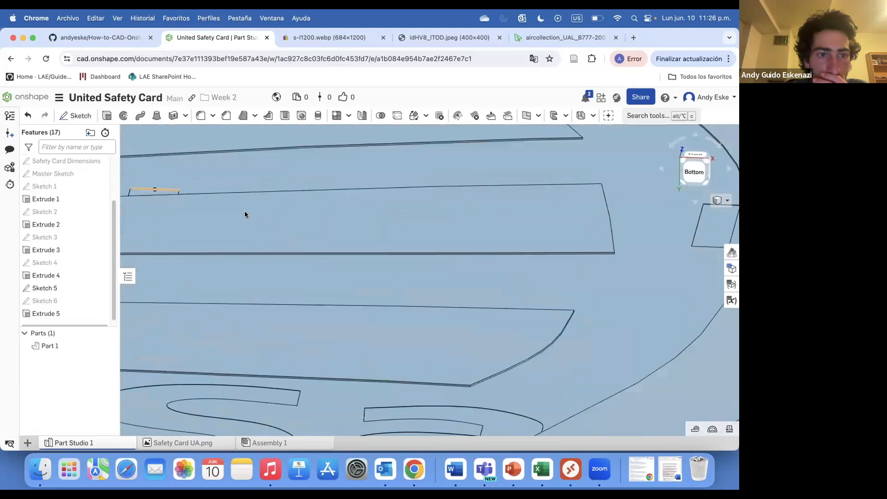
{"action": "right_click", "coordinate": [50, 317]}
{"action": "left_click", "coordinate": [81, 340]}
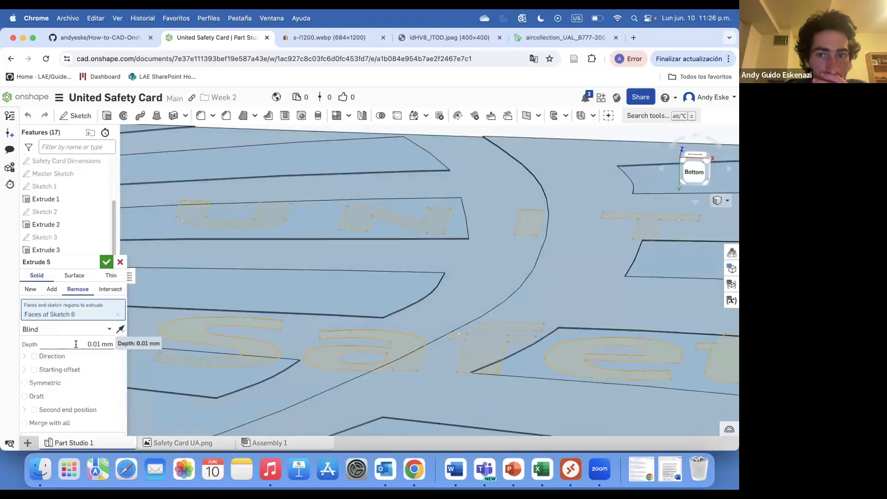
{"action": "left_click", "coordinate": [97, 345]}
{"action": "type", "text": "0.1"}
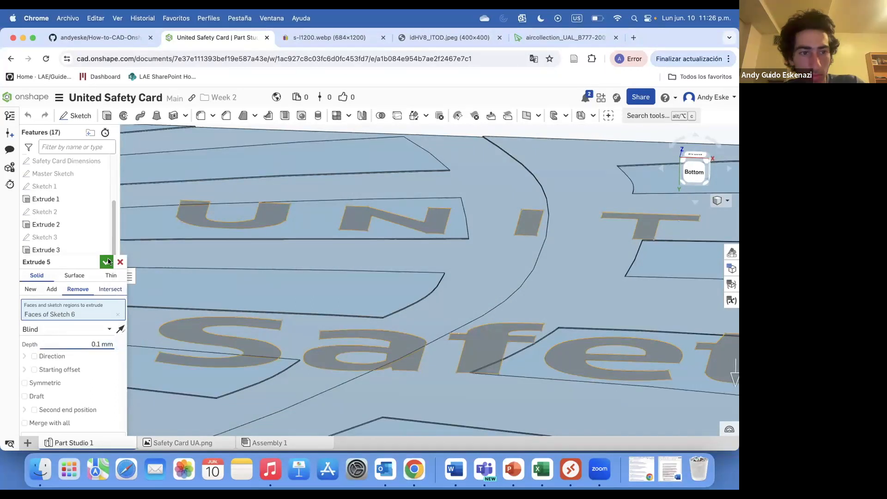
{"action": "left_click", "coordinate": [106, 262]}
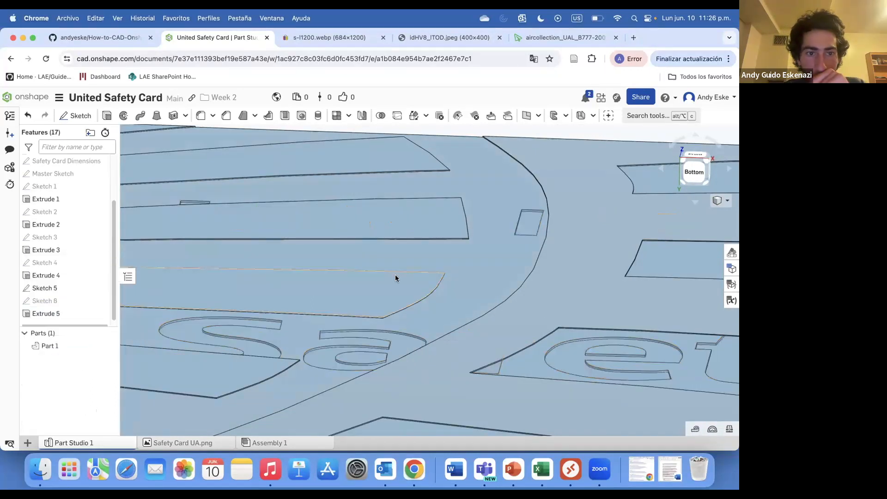
Edit Extrude 5 again, setting its depth to 0.01 mm and enabling a second end position
{"action": "double_click", "coordinate": [46, 313]}
{"action": "left_click", "coordinate": [99, 345]}
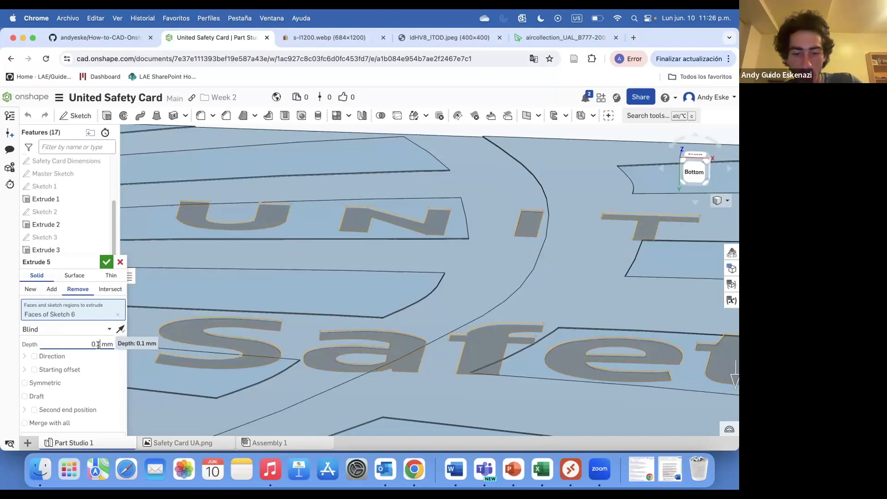
{"action": "type", "text": "01"}
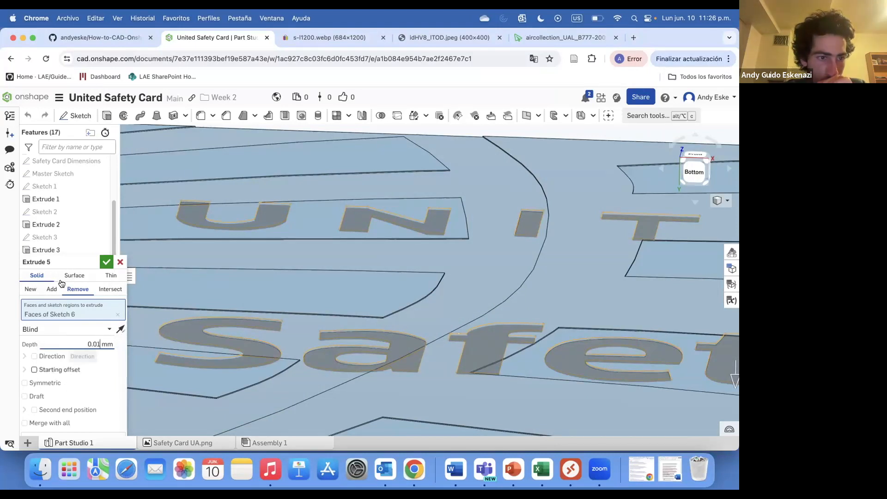
{"action": "scroll", "coordinate": [59, 277], "scroll_direction": "down", "scroll_amount": 2}
{"action": "left_click", "coordinate": [35, 376]}
{"action": "left_click", "coordinate": [107, 229]}
Edit Extrude 5 to replace the second end position with a symmetric lettering cut 0.1 mm deep
{"action": "right_click", "coordinate": [67, 313]}
{"action": "left_click", "coordinate": [104, 336]}
{"action": "left_click", "coordinate": [35, 378]}
{"action": "left_click", "coordinate": [34, 324]}
{"action": "left_click", "coordinate": [33, 323]}
{"action": "left_click", "coordinate": [24, 350]}
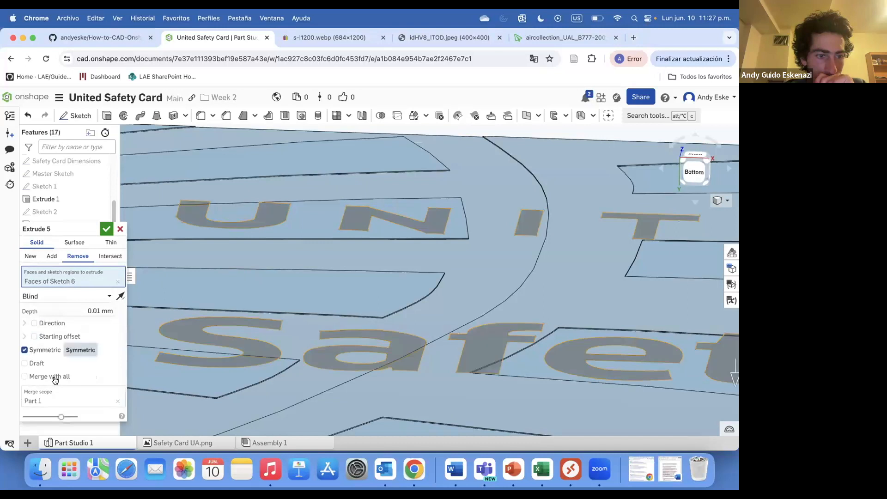
{"action": "left_click", "coordinate": [100, 310]}
{"action": "type", "text": "0.1"}
{"action": "key", "text": "Return"}
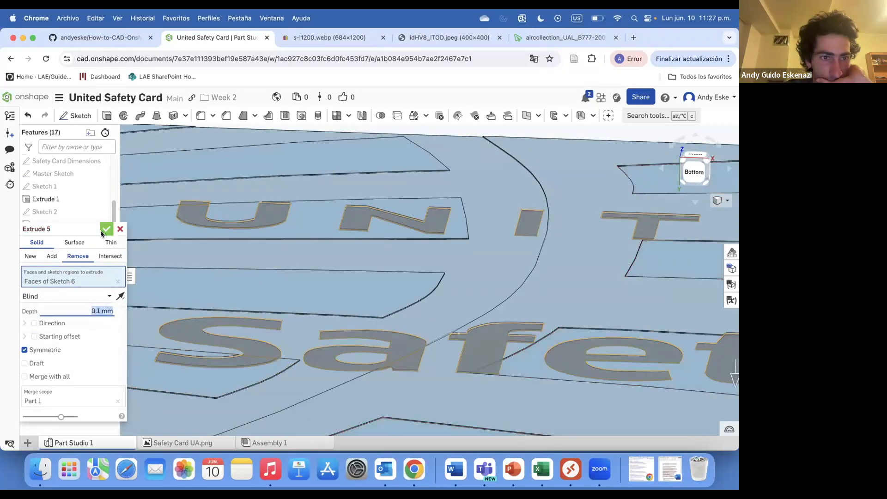
{"action": "left_click", "coordinate": [106, 229]}
Examine the cut walls of the UNITED and Safety Card letters up close and from several angles
{"action": "scroll", "coordinate": [326, 287], "scroll_direction": "down", "scroll_amount": 3}
{"action": "right_click_drag", "start_coordinate": [326, 287], "coordinate": [417, 331]}
{"action": "scroll", "coordinate": [418, 331], "scroll_direction": "down", "scroll_amount": 6}
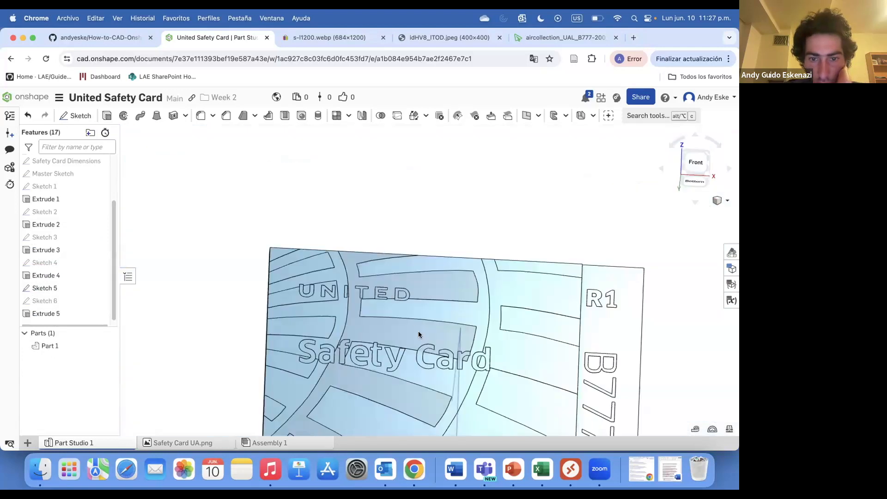
{"action": "scroll", "coordinate": [297, 283], "scroll_direction": "up", "scroll_amount": 6}
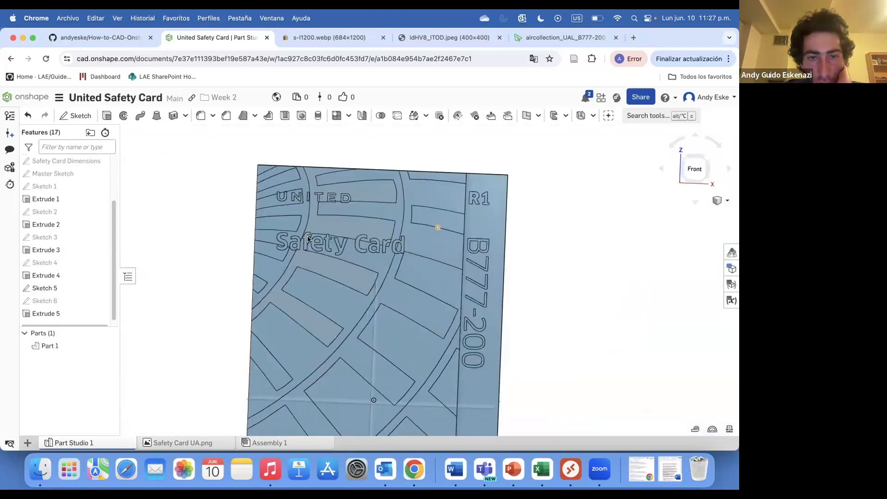
{"action": "right_click_drag", "start_coordinate": [305, 242], "coordinate": [278, 290]}
{"action": "scroll", "coordinate": [244, 295], "scroll_direction": "up", "scroll_amount": 10}
{"action": "right_click_drag", "start_coordinate": [226, 321], "coordinate": [220, 343]}
{"action": "scroll", "coordinate": [220, 343], "scroll_direction": "down", "scroll_amount": 3}
{"action": "scroll", "coordinate": [209, 319], "scroll_direction": "down", "scroll_amount": 3}
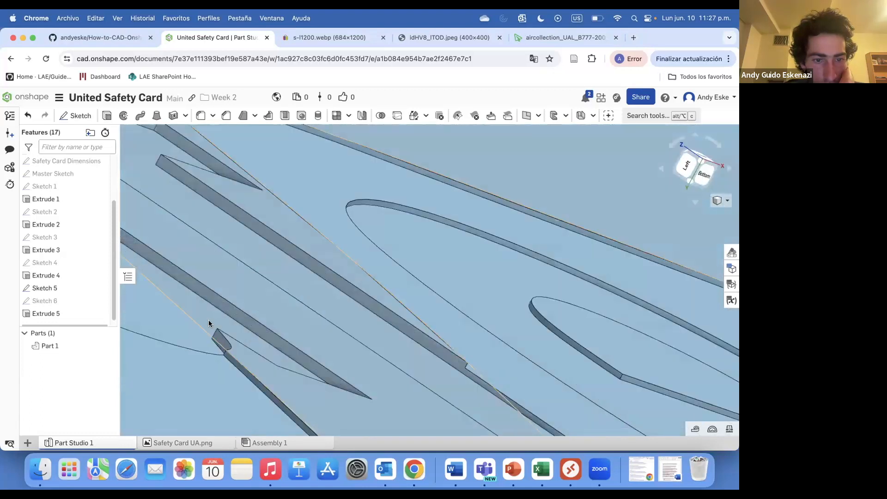
{"action": "scroll", "coordinate": [323, 277], "scroll_direction": "down", "scroll_amount": 3}
{"action": "right_click_drag", "start_coordinate": [332, 257], "coordinate": [301, 307]}
{"action": "scroll", "coordinate": [301, 306], "scroll_direction": "down", "scroll_amount": 3}
{"action": "right_click_drag", "start_coordinate": [486, 287], "coordinate": [359, 289]}
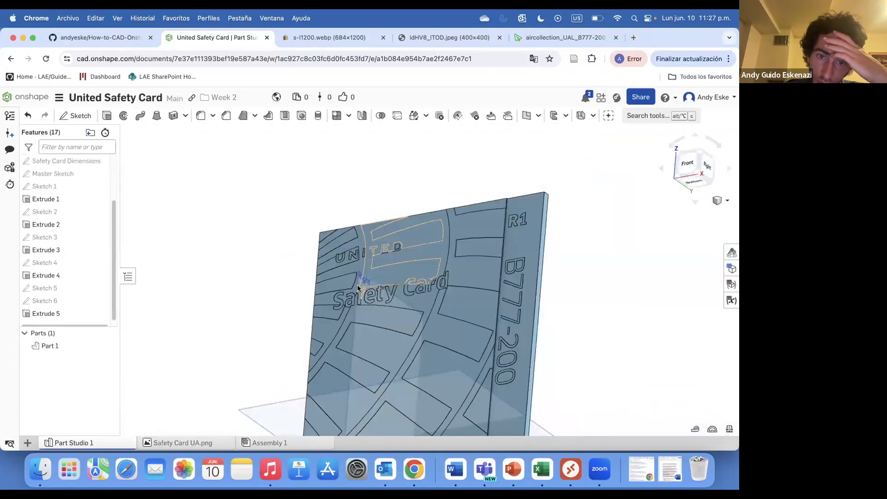
Hide the default Front, Top and Right planes
{"action": "scroll", "coordinate": [93, 199], "scroll_direction": "up", "scroll_amount": 5}
{"action": "left_click", "coordinate": [100, 198]}
{"action": "left_click", "coordinate": [100, 186]}
{"action": "left_click", "coordinate": [99, 211]}
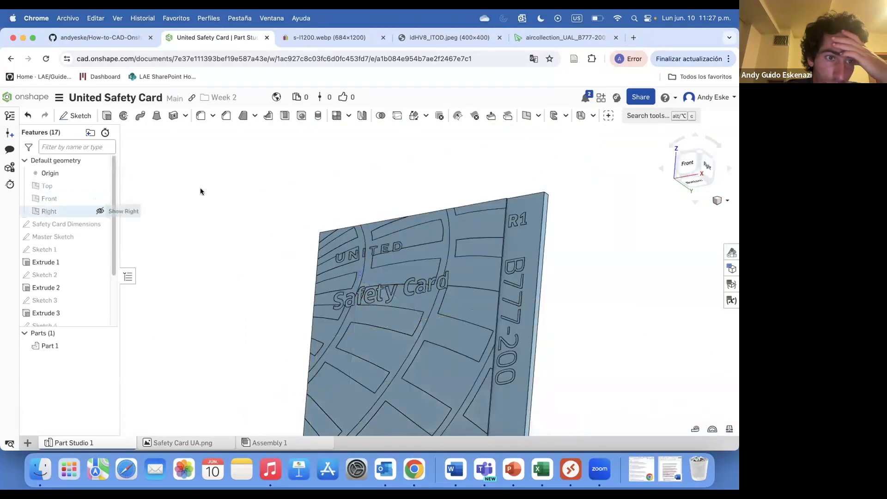
Examine the card's whole front face, including the background pattern, the side strip and the lettering
{"action": "key", "text": "shift+1"}
{"action": "scroll", "coordinate": [368, 261], "scroll_direction": "up", "scroll_amount": 3}
{"action": "right_click_drag", "start_coordinate": [490, 277], "coordinate": [467, 280]}
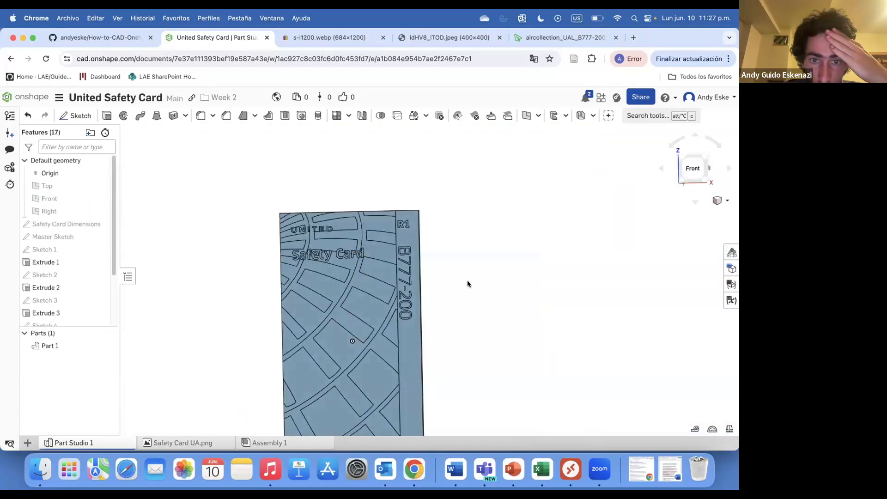
{"action": "scroll", "coordinate": [467, 280], "scroll_direction": "down", "scroll_amount": 2}
{"action": "scroll", "coordinate": [394, 419], "scroll_direction": "up", "scroll_amount": 2}
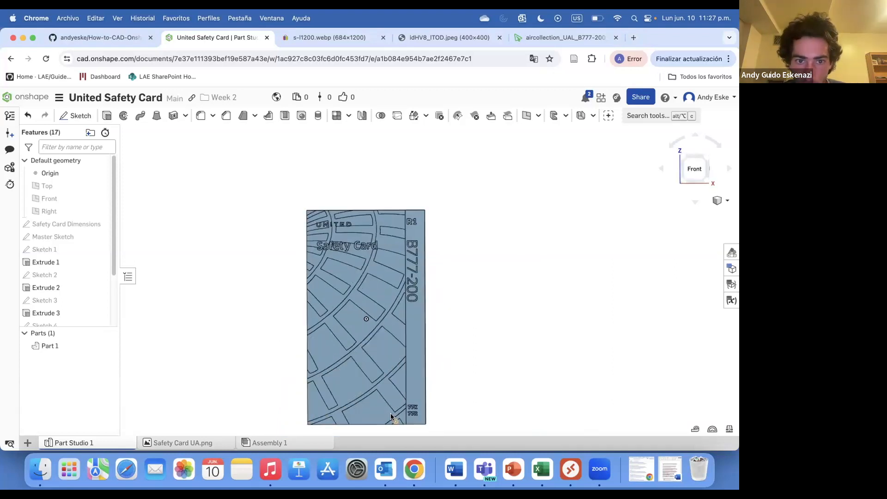
{"action": "right_click_drag", "start_coordinate": [374, 311], "coordinate": [398, 417]}
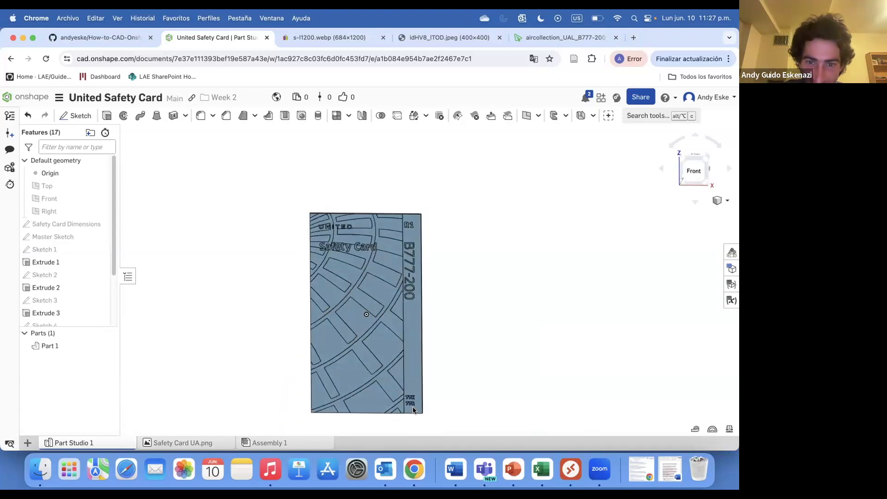
{"action": "scroll", "coordinate": [362, 296], "scroll_direction": "down", "scroll_amount": 1}
{"action": "scroll", "coordinate": [349, 236], "scroll_direction": "up", "scroll_amount": 8}
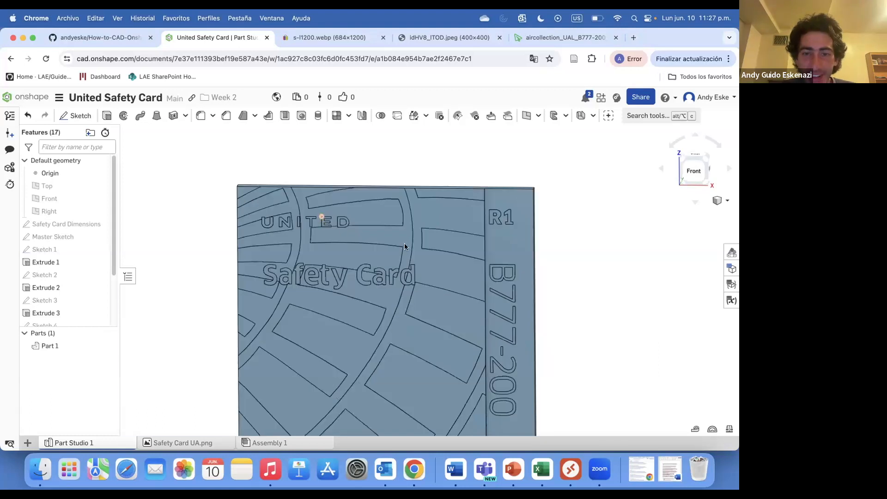
{"action": "right_click_drag", "start_coordinate": [395, 231], "coordinate": [480, 245]}
Create a sketch on the card's front face and project the four edges of the logo square beside the D of UNITED
{"action": "scroll", "coordinate": [453, 234], "scroll_direction": "up", "scroll_amount": 6}
{"action": "left_click", "coordinate": [114, 228]}
{"action": "left_click", "coordinate": [104, 236]}
{"action": "scroll", "coordinate": [428, 267], "scroll_direction": "down", "scroll_amount": 5}
{"action": "mouse_move", "coordinate": [427, 265]}
{"action": "right_mouse_down"}
{"action": "mouse_move", "coordinate": [423, 300]}
{"action": "mouse_move", "coordinate": [467, 299]}
{"action": "mouse_move", "coordinate": [289, 168]}
{"action": "right_mouse_up"}
{"action": "left_click", "coordinate": [80, 115]}
{"action": "scroll", "coordinate": [470, 299], "scroll_direction": "down", "scroll_amount": 4}
{"action": "left_click", "coordinate": [481, 287]}
{"action": "left_click", "coordinate": [276, 116]}
{"action": "left_click", "coordinate": [475, 296]}
{"action": "left_click", "coordinate": [532, 290]}
{"action": "left_click", "coordinate": [522, 320]}
{"action": "left_click", "coordinate": [513, 267]}
{"action": "left_click", "coordinate": [106, 229]}
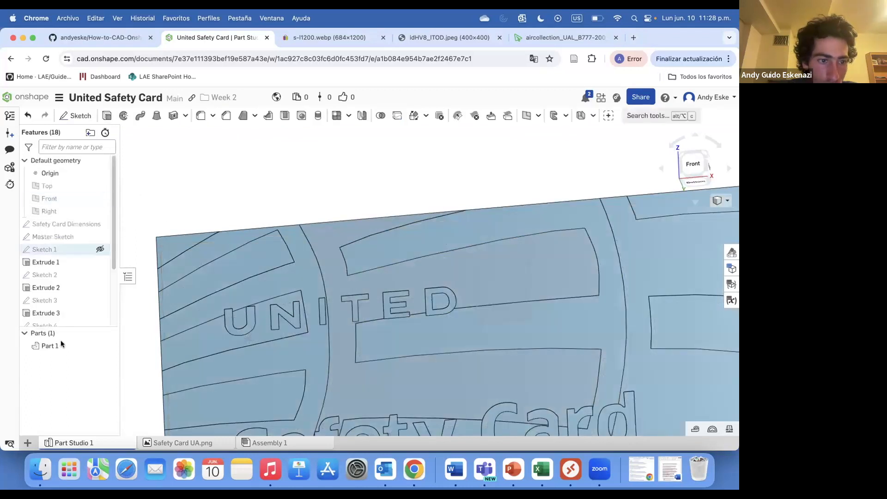
Reopen Sketch 7 and convert the four projected edges of the logo square to construction lines
{"action": "scroll", "coordinate": [59, 323], "scroll_direction": "down", "scroll_amount": 3}
{"action": "right_click", "coordinate": [55, 307]}
{"action": "left_click", "coordinate": [102, 112]}
{"action": "left_click", "coordinate": [476, 296]}
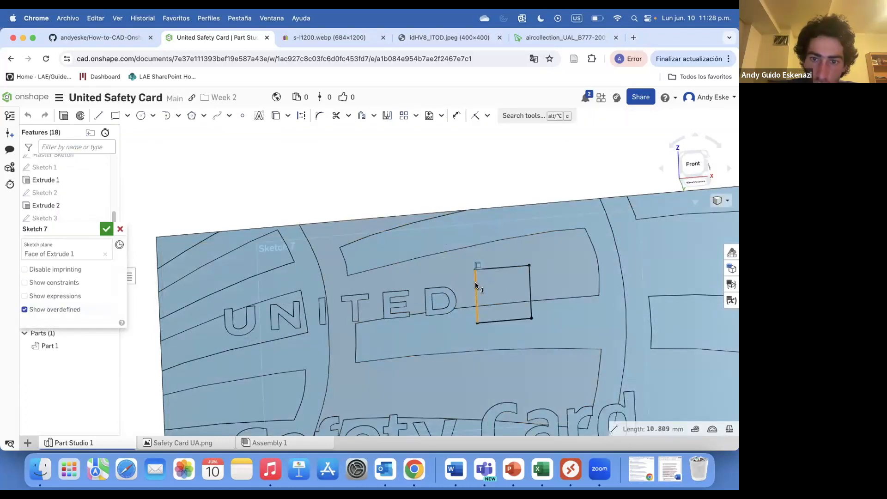
{"action": "right_click", "coordinate": [476, 296]}
{"action": "key", "text": "d"}
{"action": "left_click", "coordinate": [503, 267]}
{"action": "right_click", "coordinate": [503, 266]}
{"action": "left_click", "coordinate": [538, 142]}
{"action": "left_click", "coordinate": [530, 278]}
{"action": "right_click", "coordinate": [530, 278]}
{"action": "left_click", "coordinate": [563, 141]}
{"action": "left_click", "coordinate": [516, 321]}
{"action": "right_click", "coordinate": [516, 321]}
{"action": "left_click", "coordinate": [562, 177]}
{"action": "scroll", "coordinate": [519, 280], "scroll_direction": "up", "scroll_amount": 3}
{"action": "scroll", "coordinate": [492, 251], "scroll_direction": "down", "scroll_amount": 2}
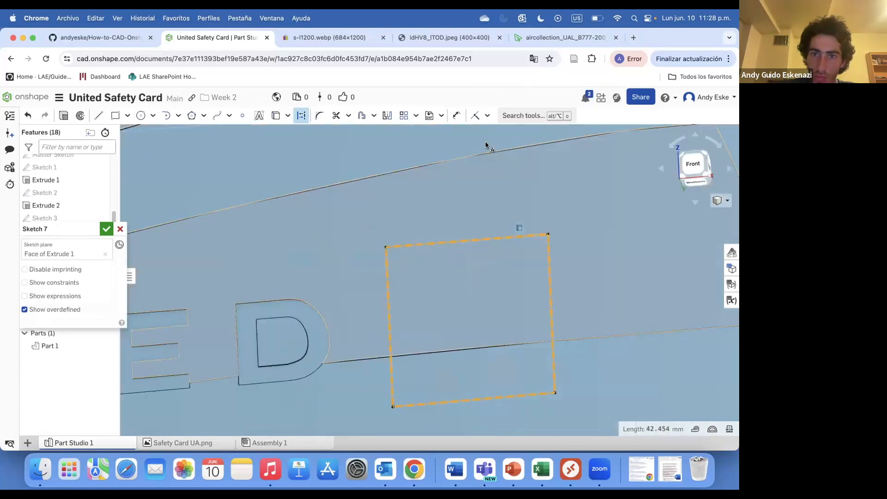
Import UA logo.png and insert it into the sketch, starting from the construction square's upper-left corner
{"action": "left_click", "coordinate": [441, 116]}
{"action": "left_click", "coordinate": [450, 150]}
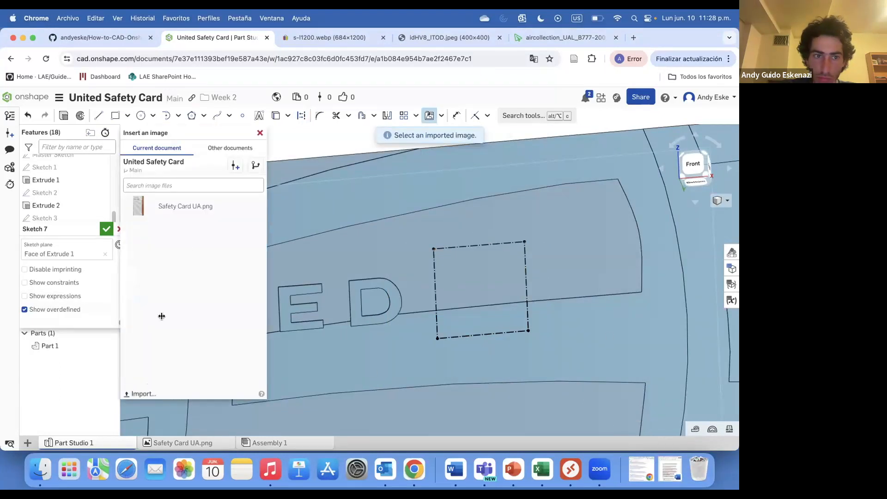
{"action": "left_click", "coordinate": [140, 393]}
{"action": "left_click", "coordinate": [217, 202]}
{"action": "left_click", "coordinate": [606, 333]}
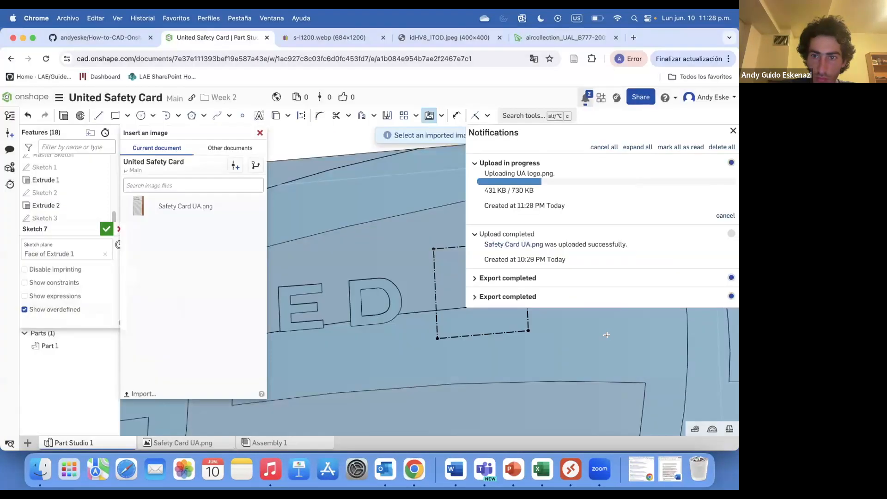
{"action": "left_click", "coordinate": [152, 227]}
{"action": "scroll", "coordinate": [440, 289], "scroll_direction": "down", "scroll_amount": 2}
{"action": "left_click", "coordinate": [433, 248]}
{"action": "left_click", "coordinate": [502, 305]}
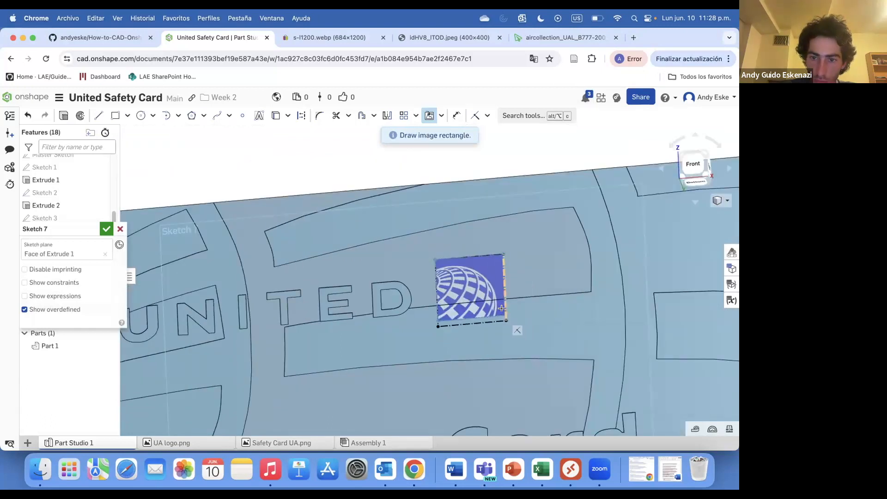
Make the logo image's lower-right corner coincident with the construction square's right edge
{"action": "key", "text": "d"}
{"action": "scroll", "coordinate": [501, 308], "scroll_direction": "up", "scroll_amount": 4}
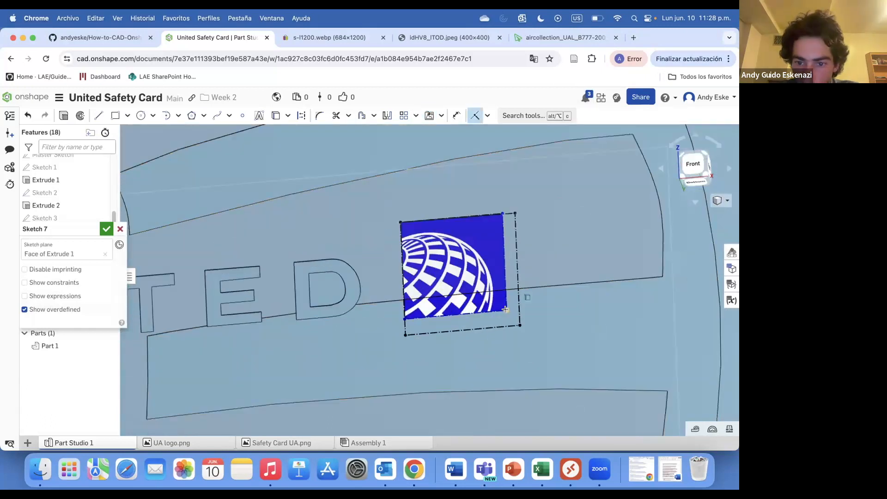
{"action": "left_click", "coordinate": [505, 309]}
{"action": "left_click", "coordinate": [518, 315]}
{"action": "right_click_drag", "start_coordinate": [455, 261], "coordinate": [459, 287]}
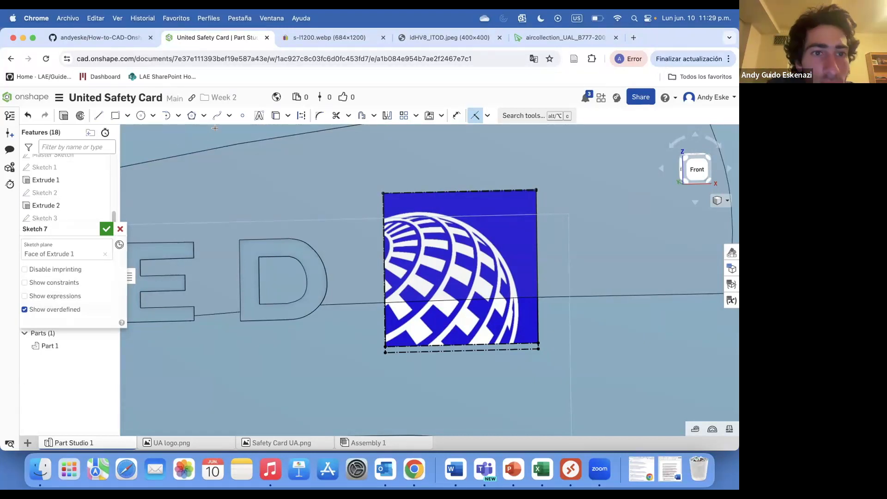
Draw straight lines along the bottom and right edges of the logo image
{"action": "left_click", "coordinate": [98, 116]}
{"action": "scroll", "coordinate": [384, 328], "scroll_direction": "up", "scroll_amount": 3}
{"action": "left_click", "coordinate": [384, 353]}
{"action": "left_click", "coordinate": [613, 349]}
{"action": "scroll", "coordinate": [611, 351], "scroll_direction": "down", "scroll_amount": 3}
{"action": "key", "text": "a"}
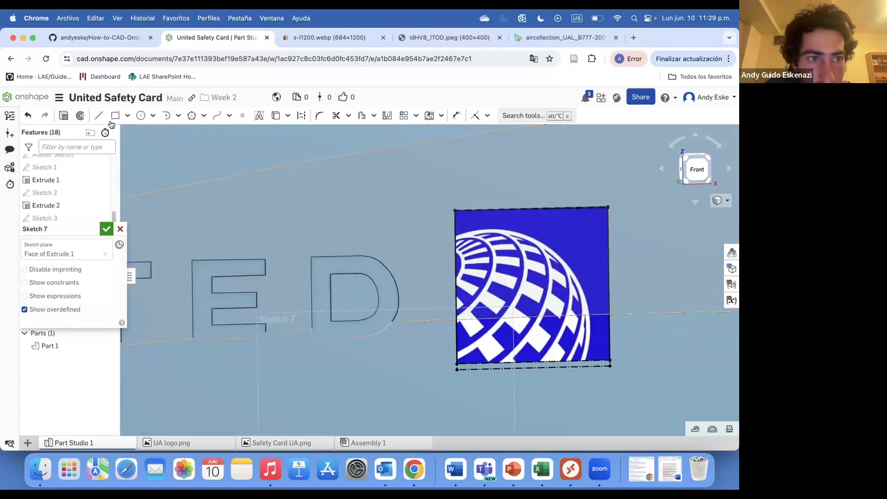
{"action": "left_click", "coordinate": [98, 115]}
{"action": "left_click", "coordinate": [608, 207]}
{"action": "left_click", "coordinate": [609, 360]}
{"action": "key", "text": "Escape"}
{"action": "scroll", "coordinate": [598, 356], "scroll_direction": "up", "scroll_amount": 3}
{"action": "scroll", "coordinate": [443, 272], "scroll_direction": "down", "scroll_amount": 2}
{"action": "scroll", "coordinate": [344, 173], "scroll_direction": "up", "scroll_amount": 3}
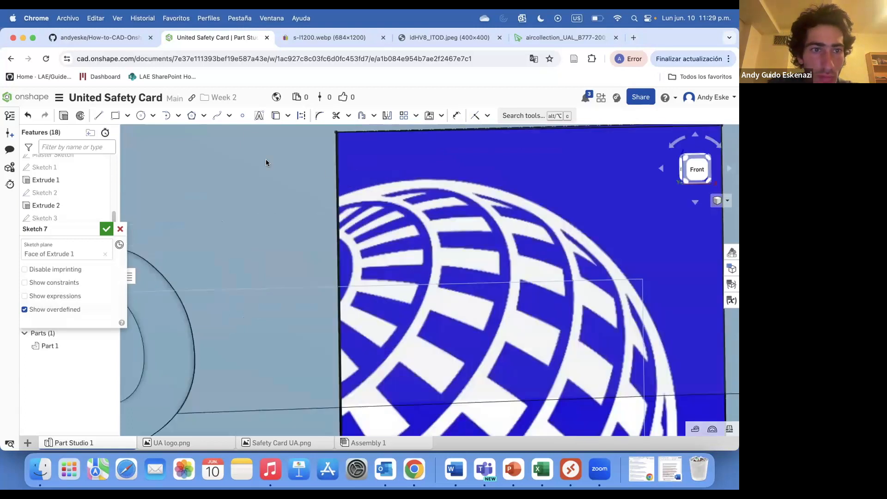
Trace the globe's outer arc with a spline from the logo image's left edge round to its bottom edge
{"action": "left_click", "coordinate": [216, 115]}
{"action": "scroll", "coordinate": [325, 196], "scroll_direction": "up", "scroll_amount": 3}
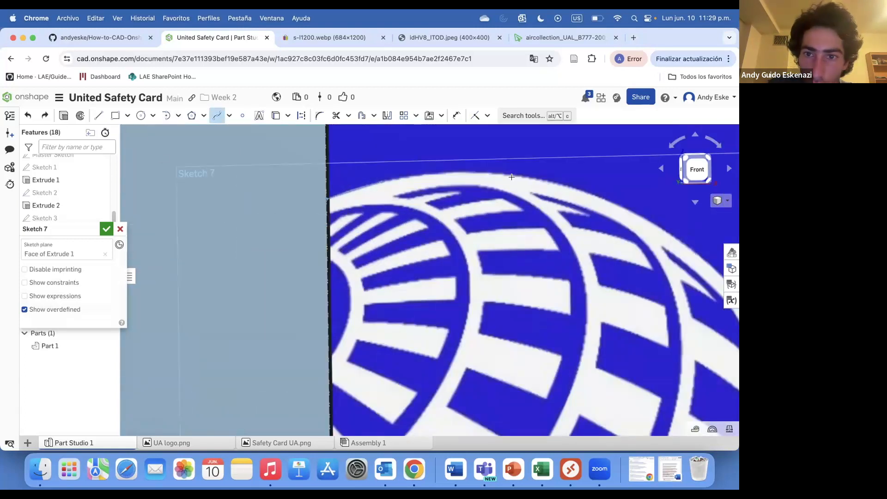
{"action": "scroll", "coordinate": [627, 227], "scroll_direction": "down", "scroll_amount": 5}
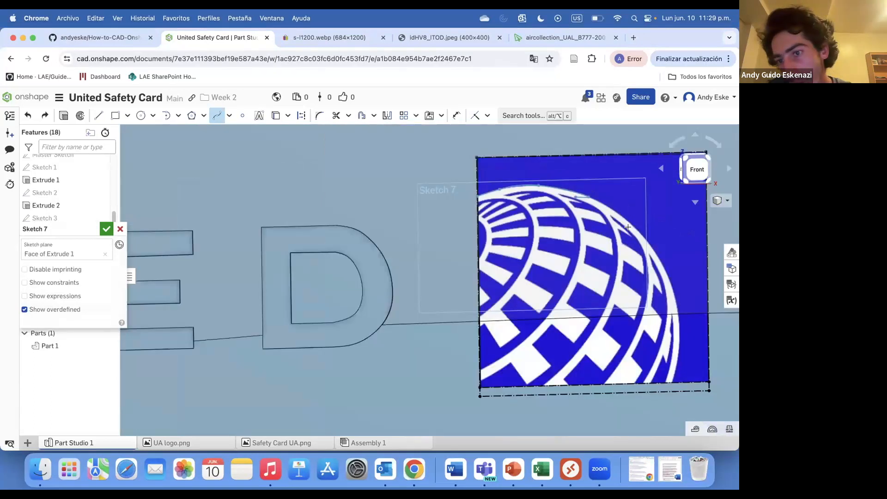
{"action": "scroll", "coordinate": [627, 227], "scroll_direction": "up", "scroll_amount": 5}
{"action": "left_click", "coordinate": [714, 336]}
{"action": "scroll", "coordinate": [622, 256], "scroll_direction": "down", "scroll_amount": 5}
{"action": "scroll", "coordinate": [652, 336], "scroll_direction": "up", "scroll_amount": 4}
{"action": "left_click", "coordinate": [677, 259]}
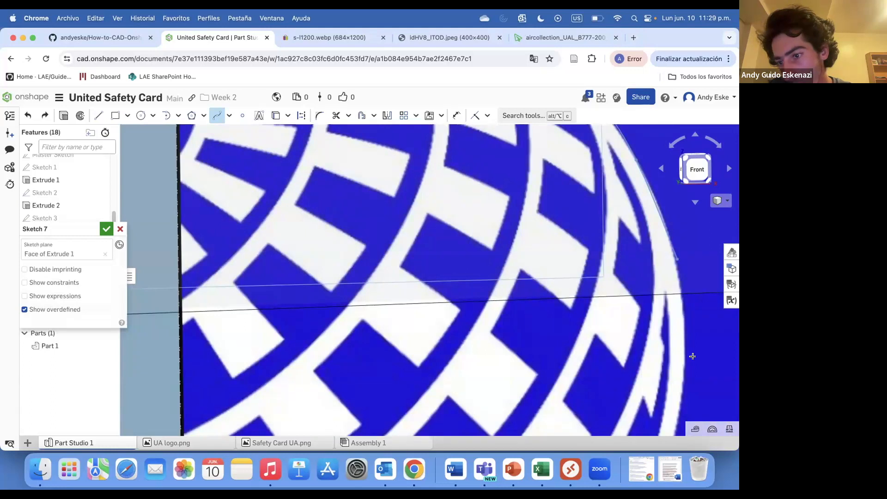
{"action": "scroll", "coordinate": [693, 356], "scroll_direction": "down", "scroll_amount": 5}
{"action": "scroll", "coordinate": [694, 319], "scroll_direction": "up", "scroll_amount": 5}
{"action": "left_click", "coordinate": [694, 319]}
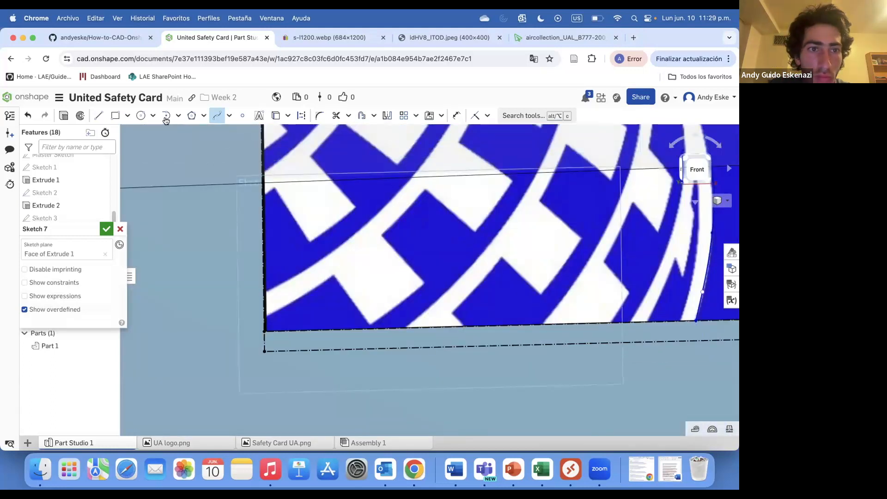
Trace the globe's third arc from the left with a spline running from the logo image's lower left edge up to the arc's pointed upper tip
{"action": "left_click", "coordinate": [265, 293]}
{"action": "left_click", "coordinate": [315, 264]}
{"action": "left_click", "coordinate": [395, 197]}
{"action": "scroll", "coordinate": [430, 150], "scroll_direction": "down", "scroll_amount": 5}
{"action": "scroll", "coordinate": [432, 198], "scroll_direction": "up", "scroll_amount": 5}
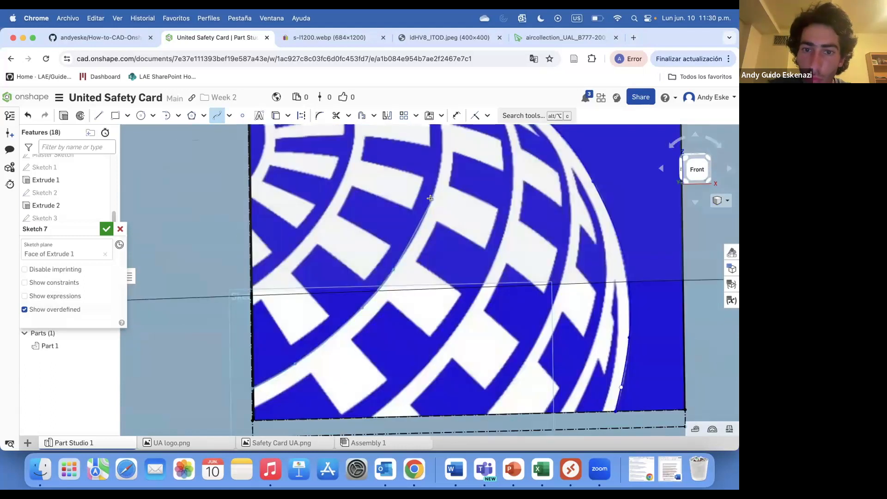
{"action": "scroll", "coordinate": [429, 198], "scroll_direction": "up", "scroll_amount": 3}
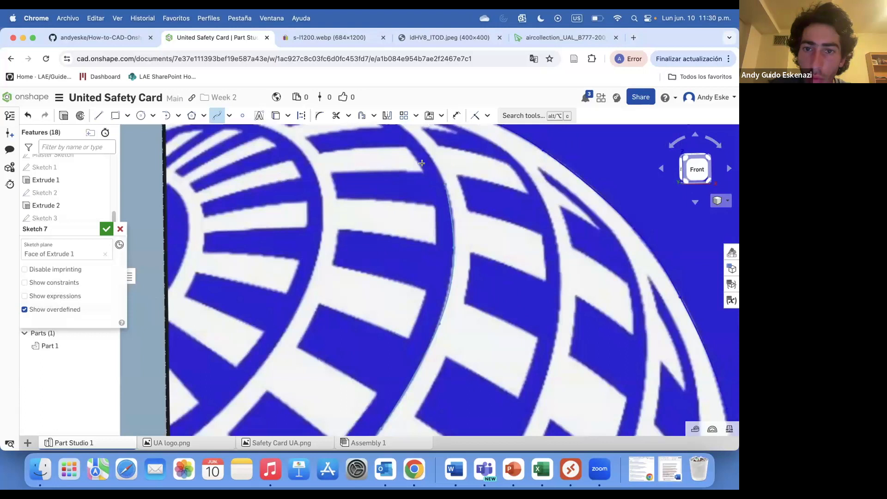
{"action": "scroll", "coordinate": [421, 163], "scroll_direction": "down", "scroll_amount": 3}
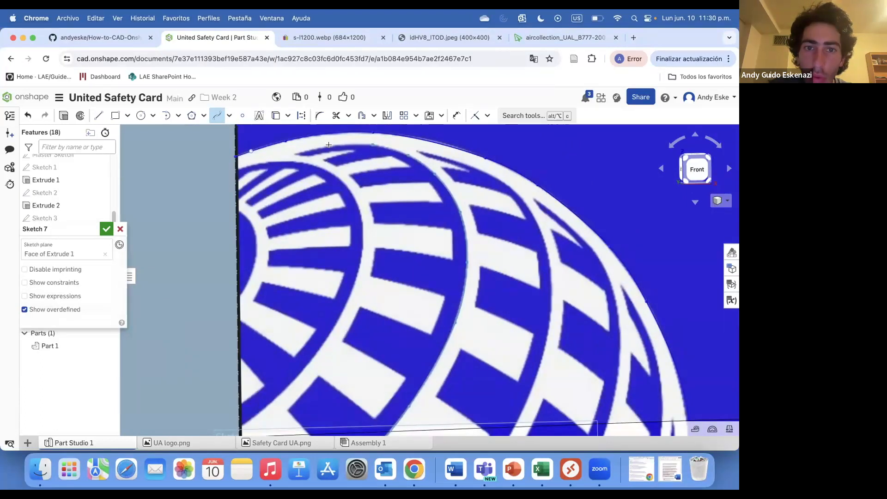
{"action": "scroll", "coordinate": [328, 145], "scroll_direction": "up", "scroll_amount": 2}
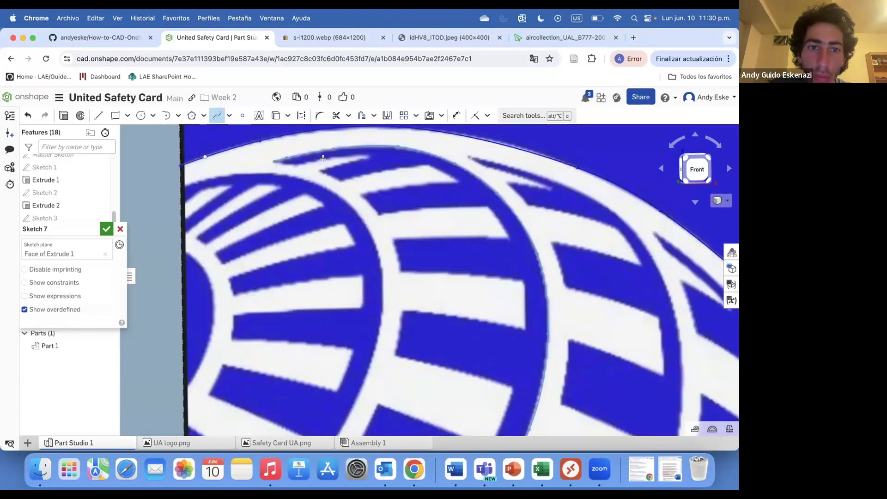
Trace the globe's second arc from the left with a spline that starts high on the logo image's left edge and curves back down to it
{"action": "left_click", "coordinate": [182, 188]}
{"action": "left_click", "coordinate": [202, 179]}
{"action": "left_click", "coordinate": [242, 173]}
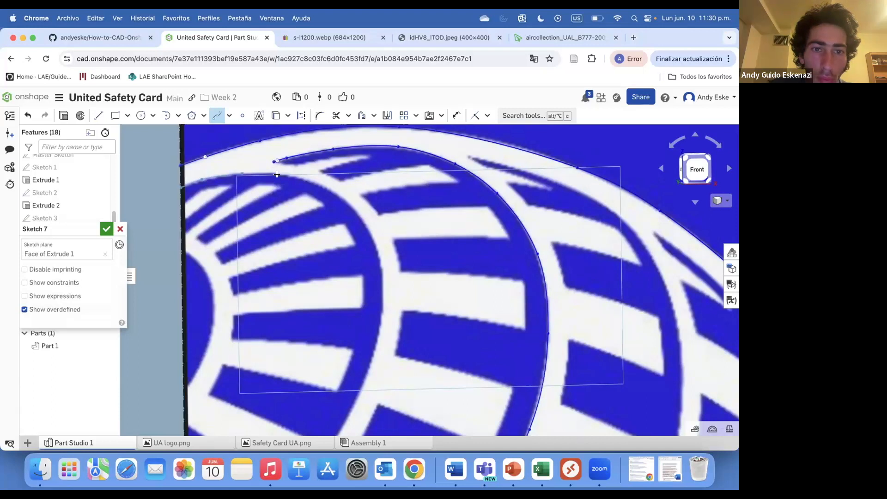
{"action": "left_click", "coordinate": [329, 191]}
{"action": "left_click", "coordinate": [373, 239]}
{"action": "left_click", "coordinate": [383, 301]}
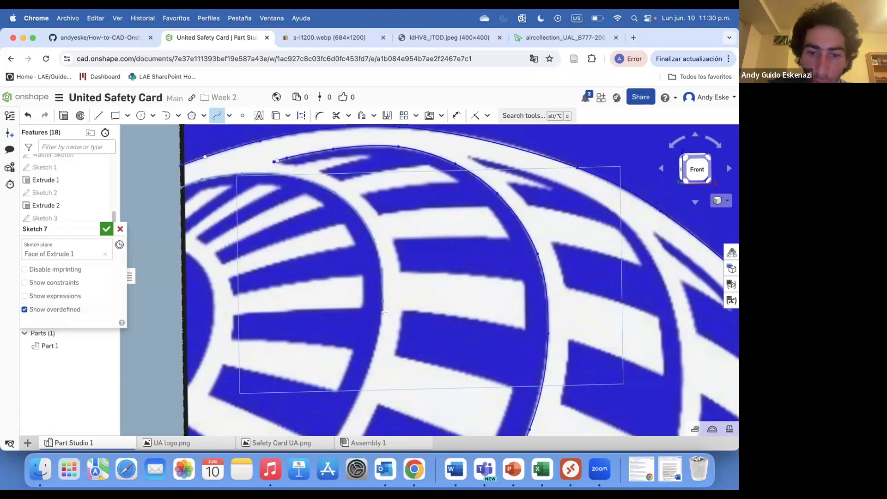
{"action": "scroll", "coordinate": [368, 347], "scroll_direction": "down", "scroll_amount": 5}
{"action": "scroll", "coordinate": [347, 340], "scroll_direction": "up", "scroll_amount": 3}
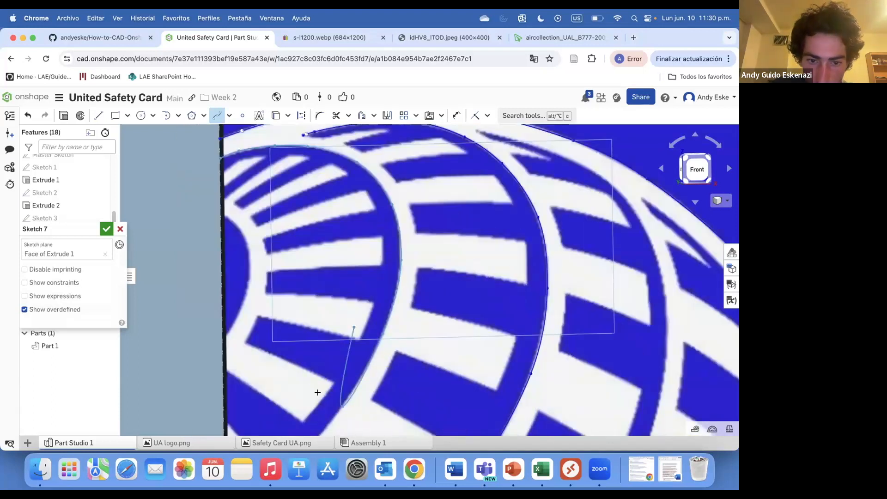
{"action": "scroll", "coordinate": [331, 351], "scroll_direction": "up", "scroll_amount": 2}
{"action": "scroll", "coordinate": [303, 390], "scroll_direction": "down", "scroll_amount": 5}
{"action": "scroll", "coordinate": [318, 376], "scroll_direction": "up", "scroll_amount": 4}
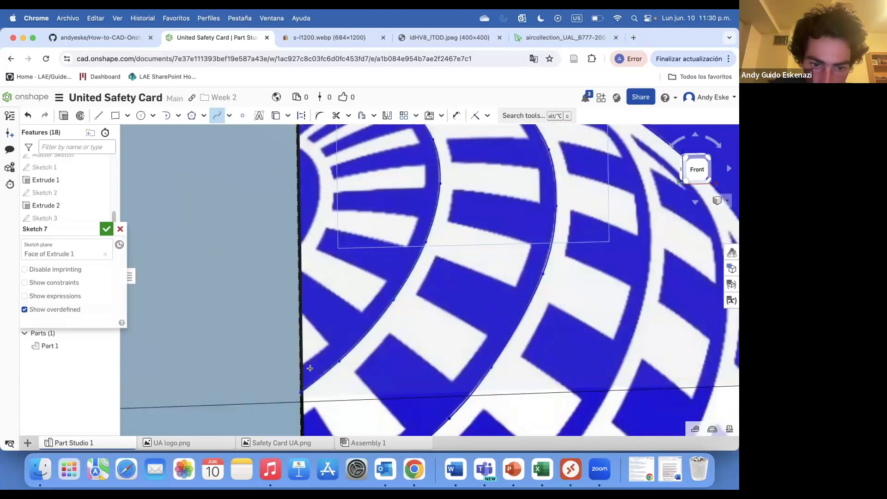
{"action": "scroll", "coordinate": [307, 365], "scroll_direction": "up", "scroll_amount": 2}
Trace the small innermost globe arc with a spline starting and ending on the logo image's left edge
{"action": "scroll", "coordinate": [326, 405], "scroll_direction": "down", "scroll_amount": 5}
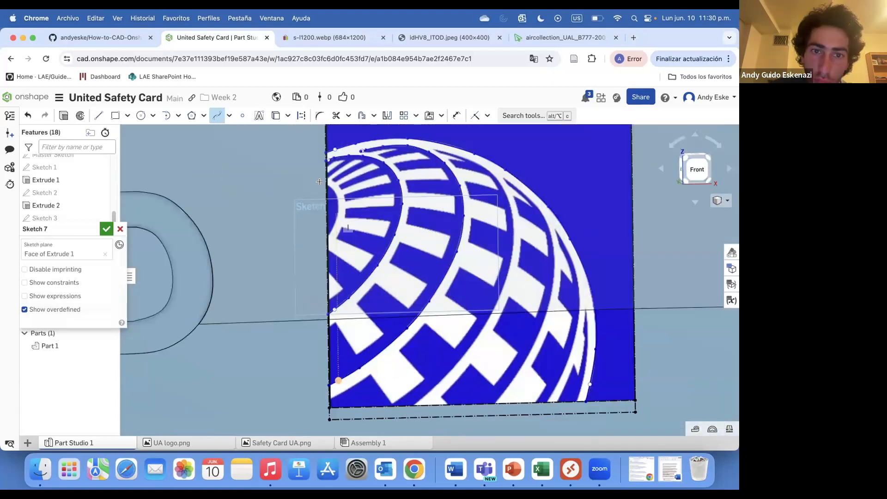
{"action": "scroll", "coordinate": [340, 193], "scroll_direction": "up", "scroll_amount": 6}
{"action": "left_click", "coordinate": [340, 193]}
{"action": "left_click", "coordinate": [384, 284]}
{"action": "scroll", "coordinate": [370, 333], "scroll_direction": "up", "scroll_amount": 3}
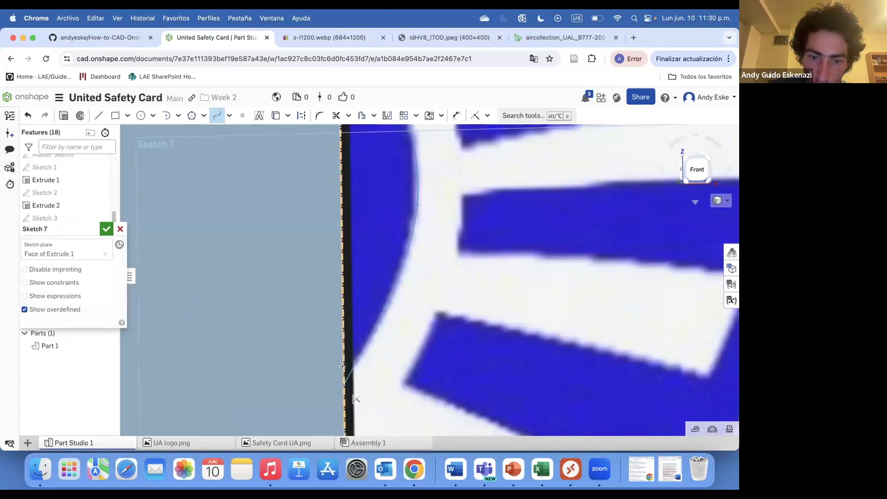
{"action": "scroll", "coordinate": [360, 348], "scroll_direction": "up", "scroll_amount": 2}
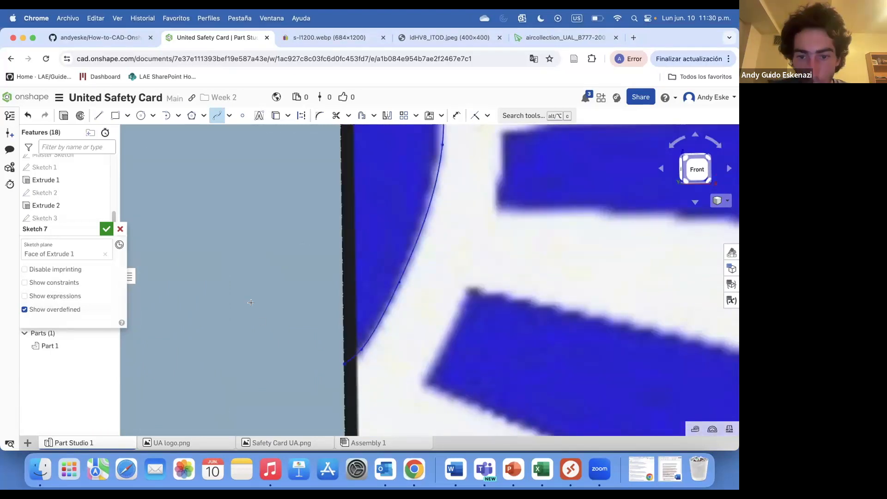
{"action": "scroll", "coordinate": [356, 374], "scroll_direction": "down", "scroll_amount": 5}
Trace the globe's fourth arc from the left with a spline running from the logo image's bottom edge up to the arc's pointed upper tip
{"action": "scroll", "coordinate": [299, 382], "scroll_direction": "down", "scroll_amount": 2}
{"action": "scroll", "coordinate": [299, 382], "scroll_direction": "up", "scroll_amount": 4}
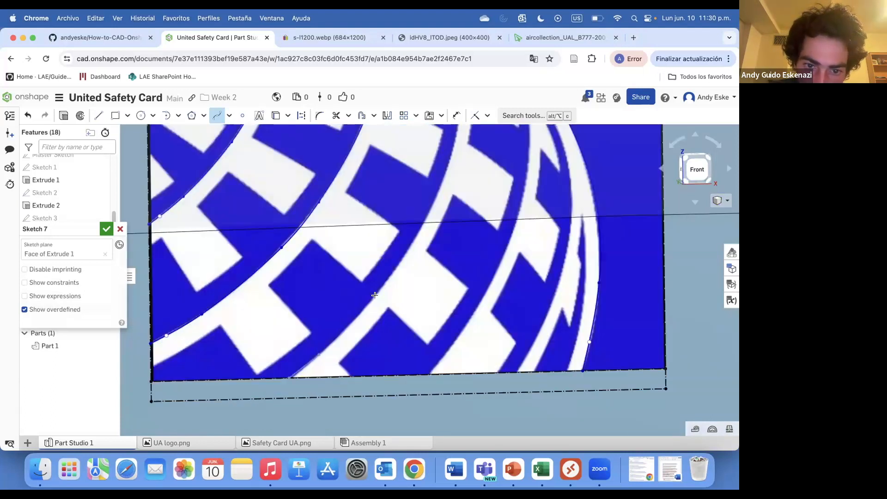
{"action": "scroll", "coordinate": [414, 234], "scroll_direction": "down", "scroll_amount": 3}
{"action": "scroll", "coordinate": [414, 233], "scroll_direction": "up", "scroll_amount": 5}
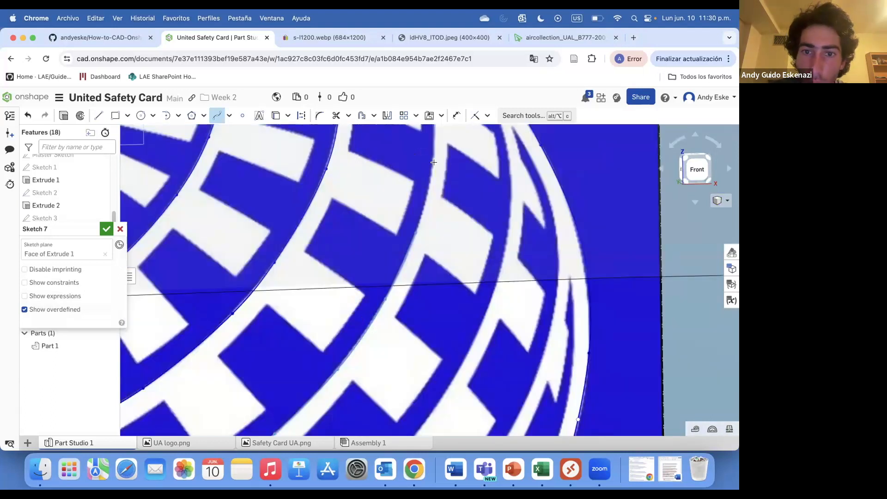
{"action": "scroll", "coordinate": [430, 173], "scroll_direction": "down", "scroll_amount": 3}
{"action": "scroll", "coordinate": [449, 238], "scroll_direction": "up", "scroll_amount": 5}
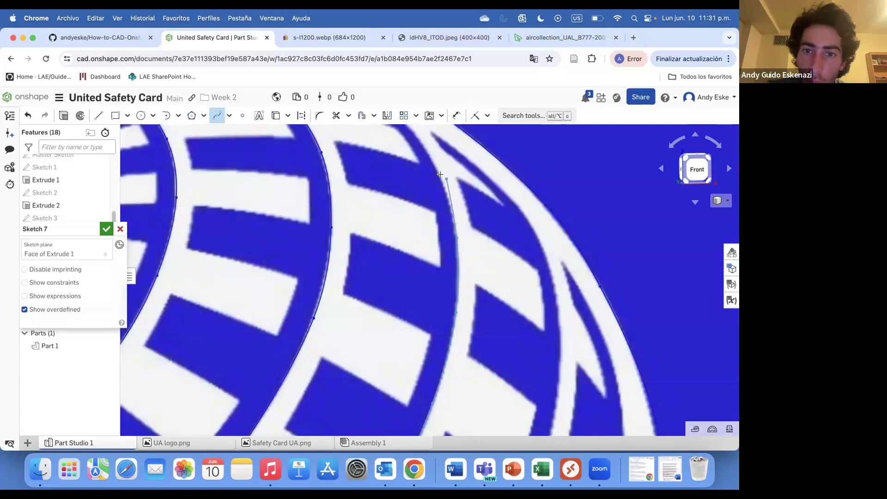
{"action": "scroll", "coordinate": [417, 184], "scroll_direction": "down", "scroll_amount": 3}
{"action": "scroll", "coordinate": [433, 174], "scroll_direction": "up", "scroll_amount": 3}
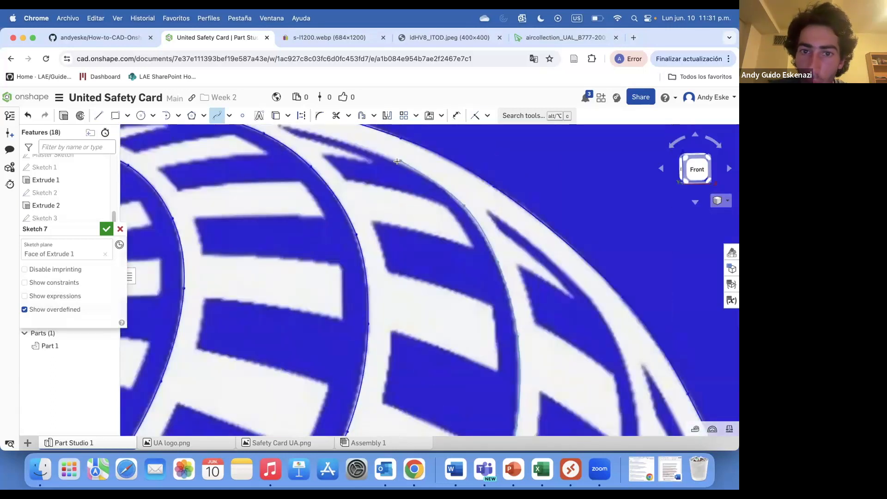
{"action": "scroll", "coordinate": [362, 169], "scroll_direction": "down", "scroll_amount": 3}
{"action": "scroll", "coordinate": [373, 178], "scroll_direction": "up", "scroll_amount": 3}
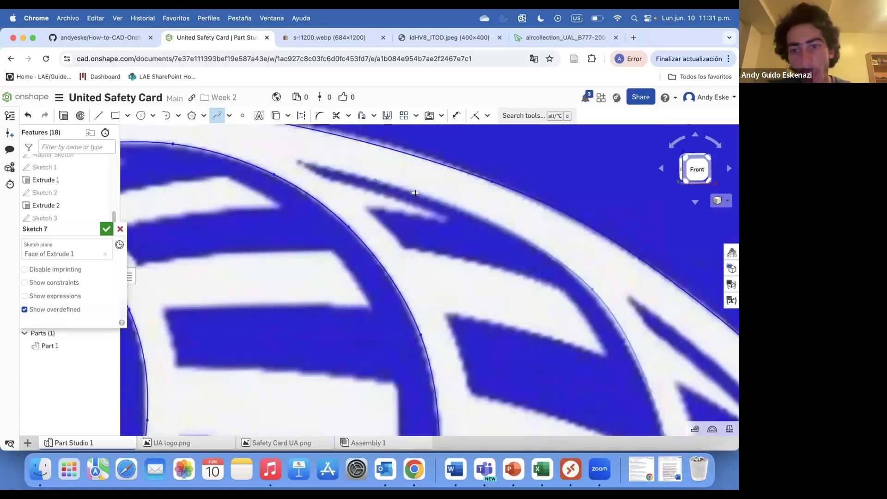
Trace the globe's fifth arc from the left with a spline running from the logo image's bottom edge up to its narrow upper tip
{"action": "scroll", "coordinate": [416, 193], "scroll_direction": "down", "scroll_amount": 5}
{"action": "scroll", "coordinate": [382, 336], "scroll_direction": "up", "scroll_amount": 5}
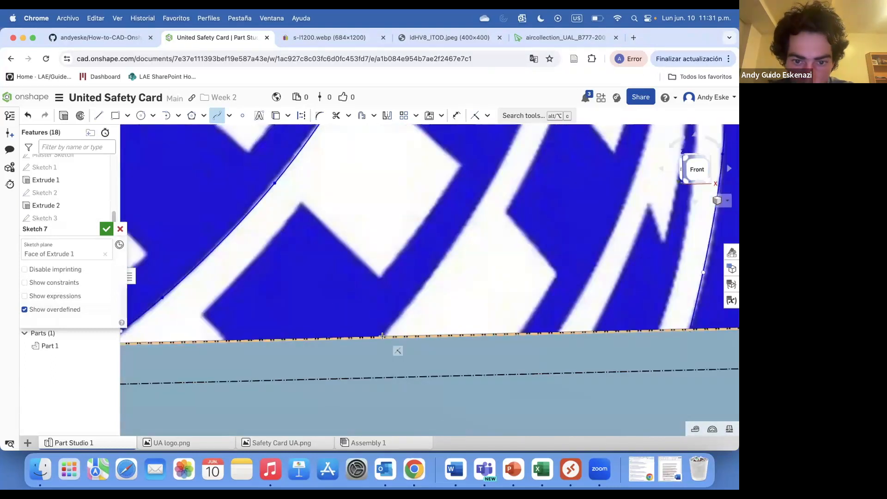
{"action": "scroll", "coordinate": [469, 233], "scroll_direction": "down", "scroll_amount": 3}
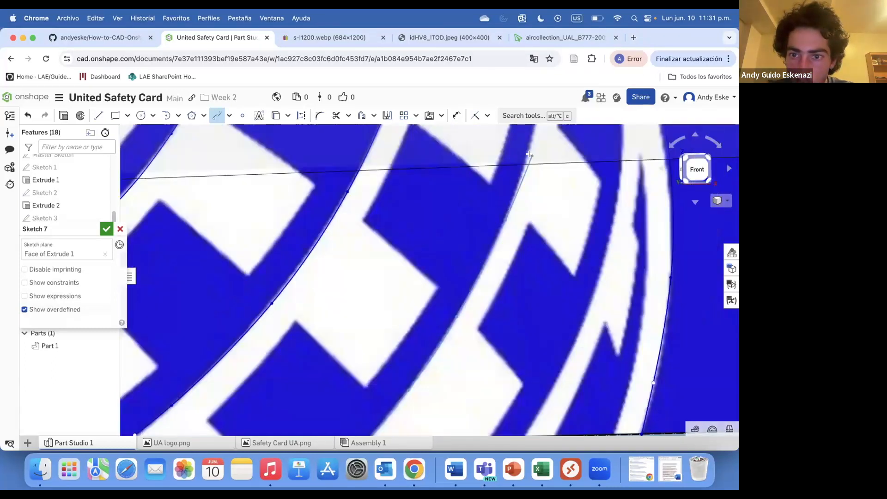
{"action": "scroll", "coordinate": [515, 187], "scroll_direction": "down", "scroll_amount": 4}
{"action": "scroll", "coordinate": [514, 187], "scroll_direction": "up", "scroll_amount": 2}
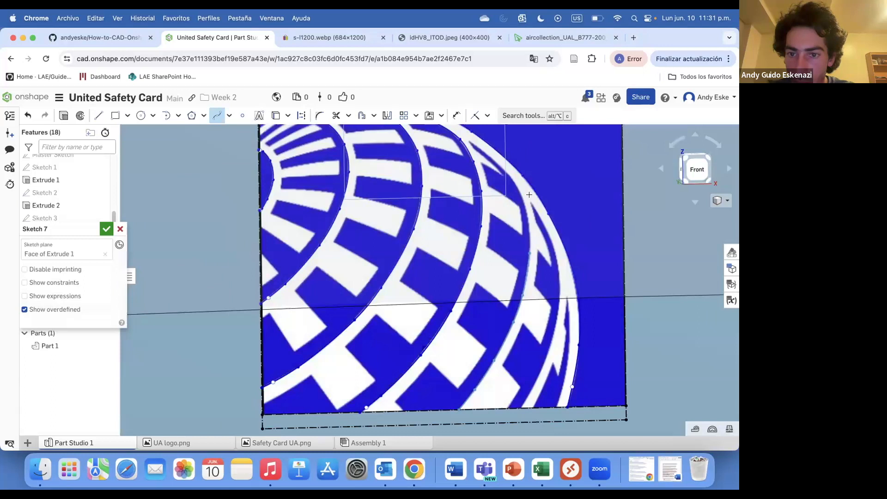
{"action": "scroll", "coordinate": [527, 196], "scroll_direction": "up", "scroll_amount": 2}
{"action": "scroll", "coordinate": [522, 237], "scroll_direction": "down", "scroll_amount": 3}
{"action": "scroll", "coordinate": [528, 253], "scroll_direction": "up", "scroll_amount": 5}
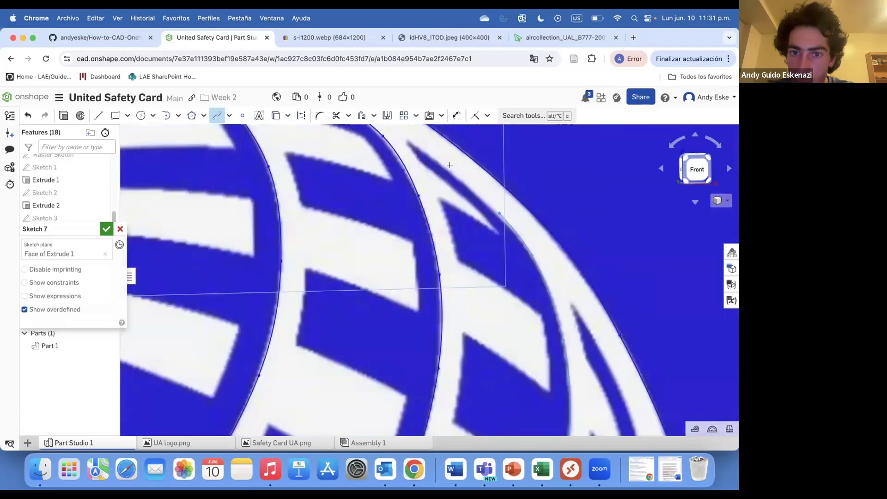
Trace the globe's sixth arc from the left with a spline from the logo image's bottom edge to its upper tip near the outer arc
{"action": "scroll", "coordinate": [461, 391], "scroll_direction": "down", "scroll_amount": 5}
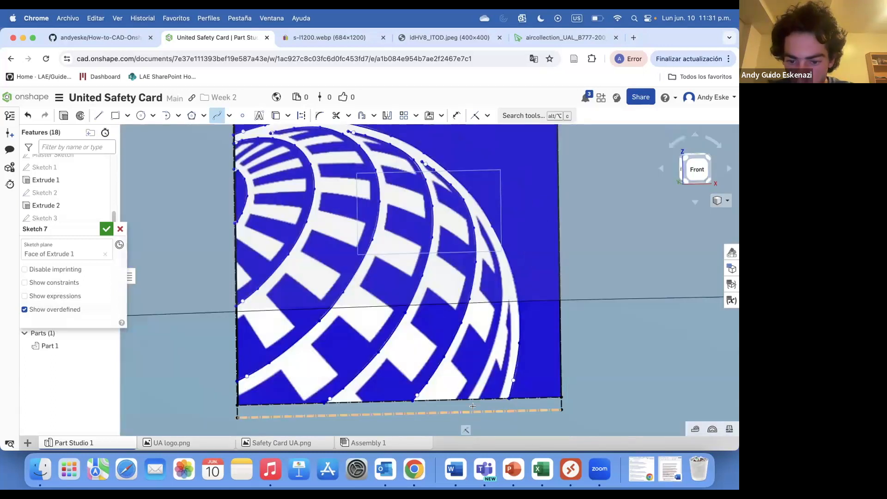
{"action": "scroll", "coordinate": [472, 406], "scroll_direction": "up", "scroll_amount": 5}
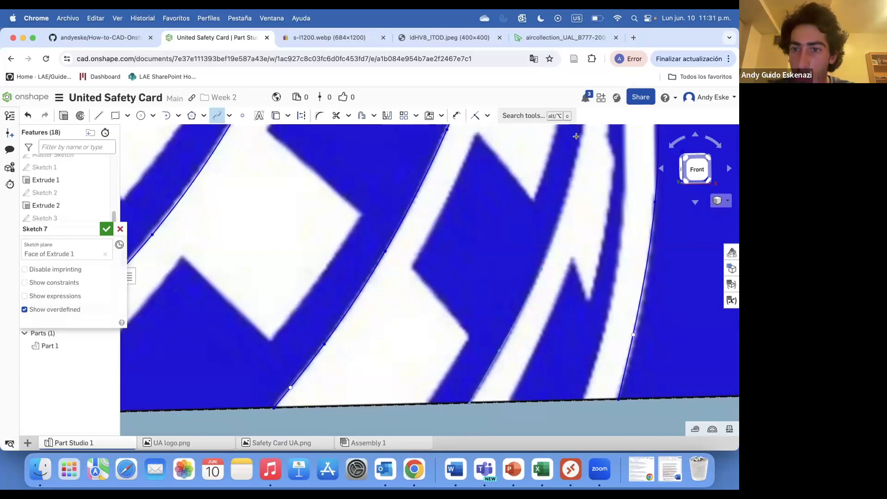
{"action": "scroll", "coordinate": [576, 137], "scroll_direction": "down", "scroll_amount": 3}
{"action": "scroll", "coordinate": [548, 341], "scroll_direction": "up", "scroll_amount": 2}
{"action": "left_click", "coordinate": [550, 300]}
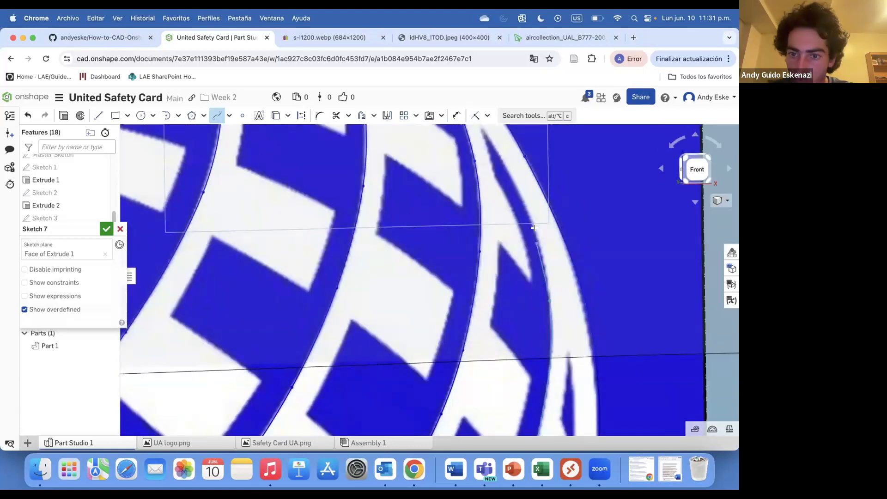
Trace the narrow arc just inside the globe's outline with a spline from the logo image's bottom edge to its pointed tip
{"action": "scroll", "coordinate": [521, 385], "scroll_direction": "down", "scroll_amount": 3}
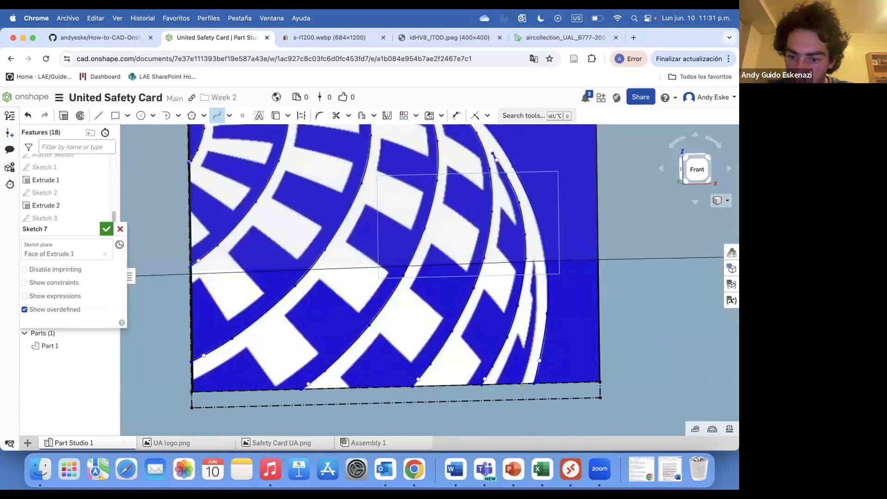
{"action": "scroll", "coordinate": [521, 384], "scroll_direction": "up", "scroll_amount": 2}
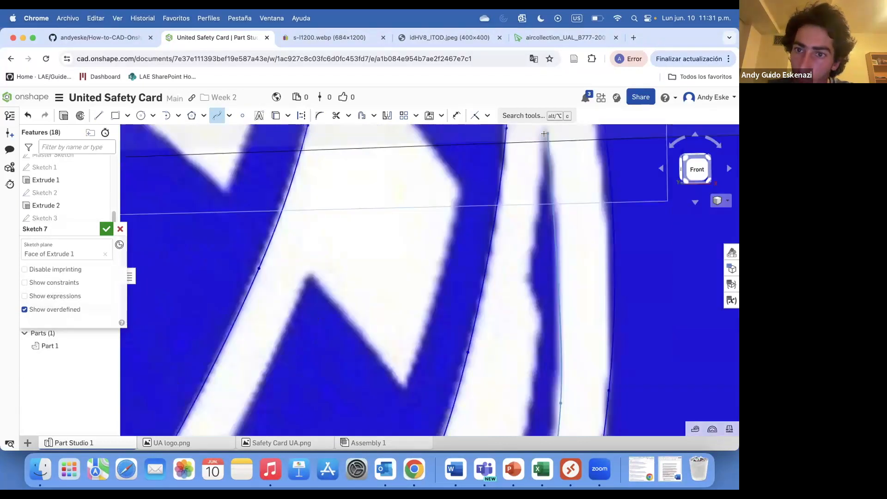
{"action": "scroll", "coordinate": [568, 226], "scroll_direction": "up", "scroll_amount": 2}
{"action": "key", "text": "Escape"}
Draw a three-point spline from the narrow outermost arc's pointed tip down the left side of its blue sliver to the first corner
{"action": "left_click", "coordinate": [545, 134]}
{"action": "left_click", "coordinate": [537, 226]}
{"action": "left_click", "coordinate": [525, 278]}
{"action": "scroll", "coordinate": [547, 236], "scroll_direction": "down", "scroll_amount": 1}
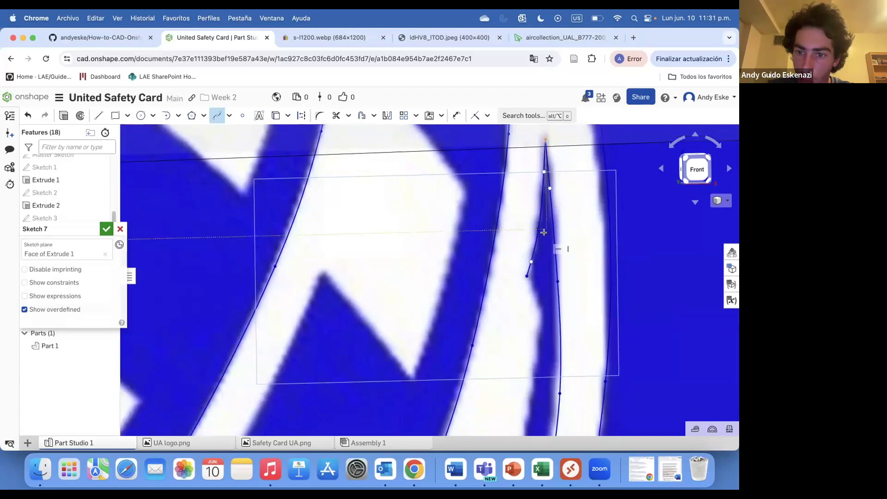
Trace the left side of the outermost column's bottom blue tile with a spline from its peak down to the logo image's bottom edge
{"action": "scroll", "coordinate": [544, 233], "scroll_direction": "down", "scroll_amount": 5}
{"action": "scroll", "coordinate": [524, 295], "scroll_direction": "up", "scroll_amount": 2}
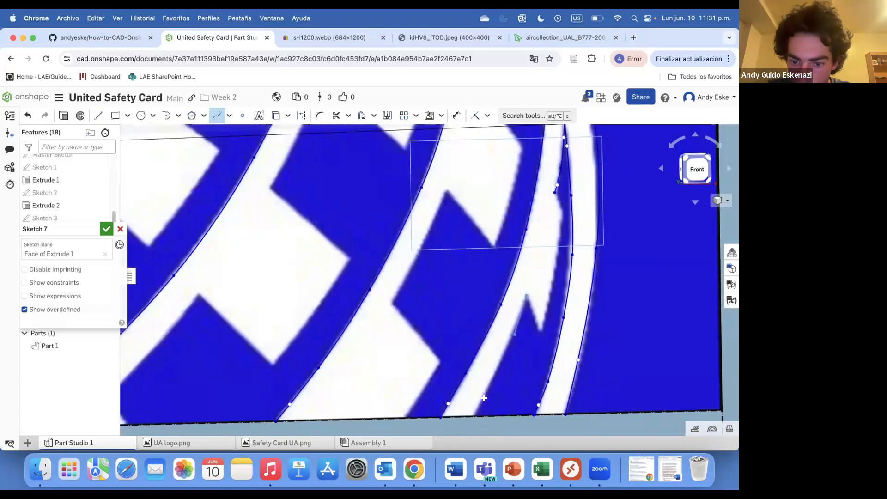
{"action": "double_click", "coordinate": [476, 413]}
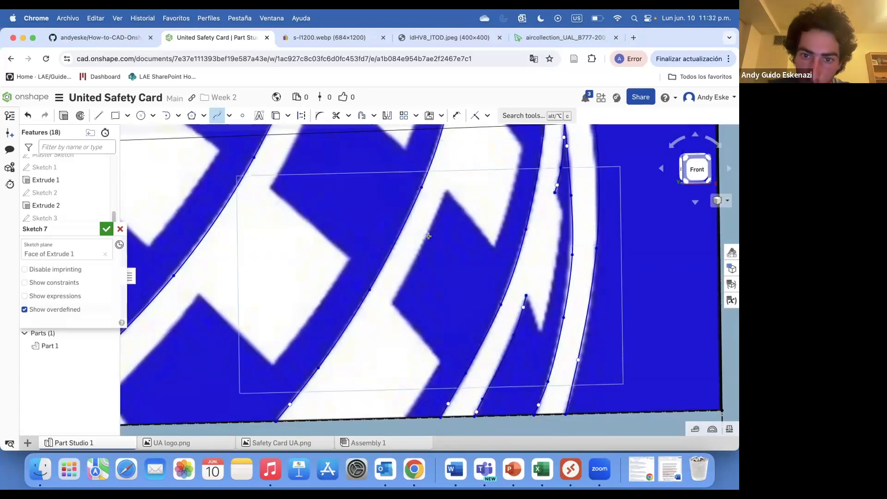
Trace the left sides of the lower blue tiles beside the fourth and fifth arcs with short splines
{"action": "scroll", "coordinate": [458, 272], "scroll_direction": "down", "scroll_amount": 2}
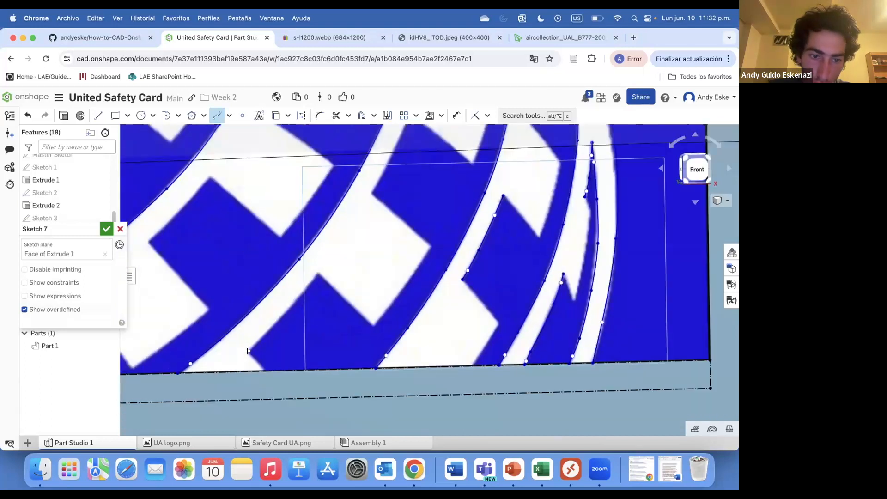
{"action": "scroll", "coordinate": [312, 280], "scroll_direction": "up", "scroll_amount": 2}
{"action": "scroll", "coordinate": [402, 176], "scroll_direction": "down", "scroll_amount": 2}
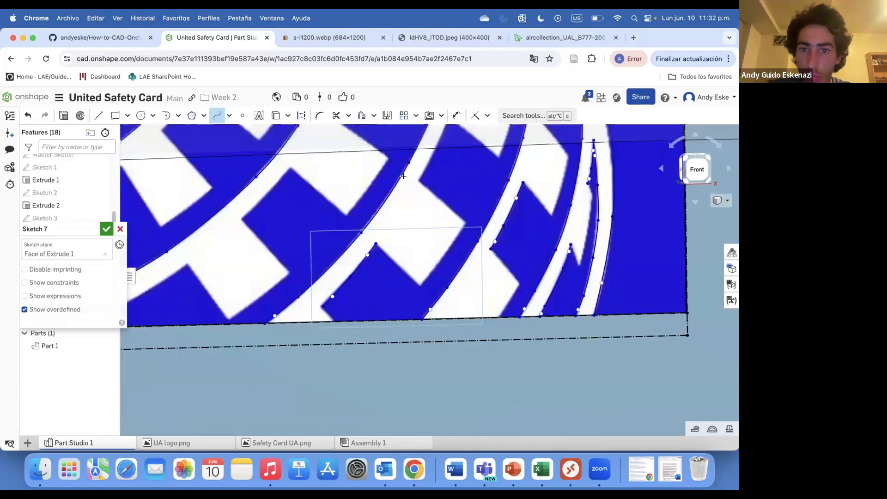
Trace the left sides of the middle blue tiles between the fourth and fifth arcs with short splines, working upward
{"action": "scroll", "coordinate": [430, 178], "scroll_direction": "up", "scroll_amount": 2}
{"action": "scroll", "coordinate": [429, 178], "scroll_direction": "down", "scroll_amount": 2}
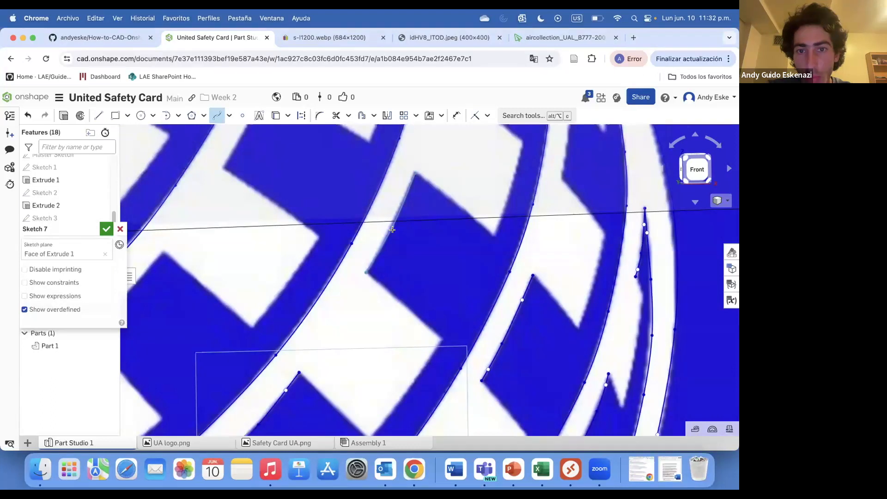
{"action": "scroll", "coordinate": [408, 223], "scroll_direction": "down", "scroll_amount": 2}
{"action": "scroll", "coordinate": [408, 223], "scroll_direction": "up", "scroll_amount": 2}
{"action": "scroll", "coordinate": [420, 169], "scroll_direction": "up", "scroll_amount": 2}
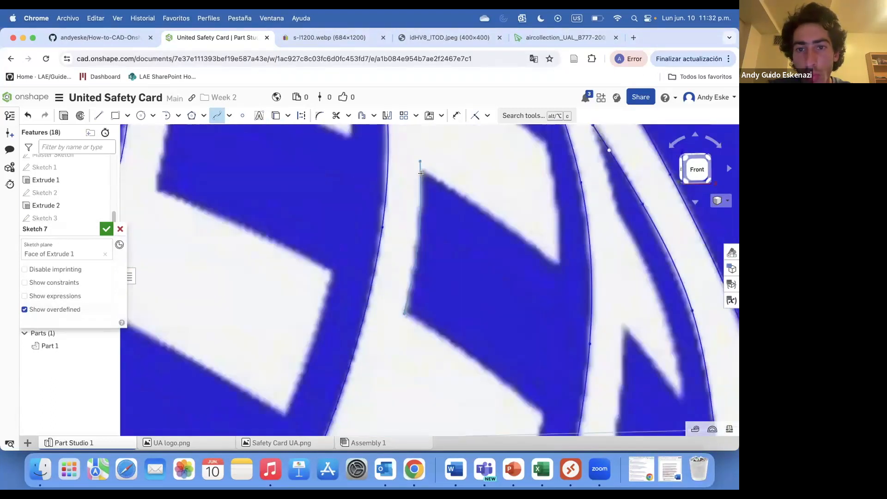
Trace the left sides of the upper blue tiles between the fourth and fifth arcs with short splines, up to the topmost sliver
{"action": "scroll", "coordinate": [413, 234], "scroll_direction": "down", "scroll_amount": 3}
{"action": "scroll", "coordinate": [409, 159], "scroll_direction": "up", "scroll_amount": 3}
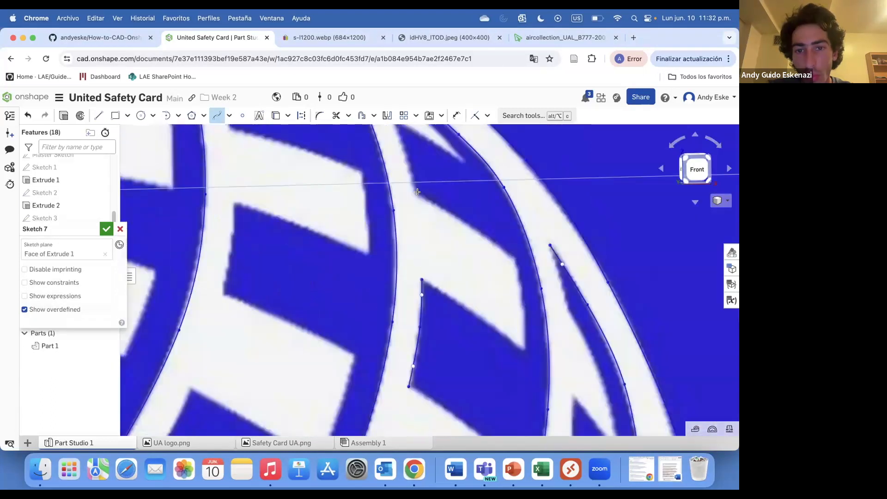
{"action": "scroll", "coordinate": [407, 157], "scroll_direction": "down", "scroll_amount": 3}
{"action": "scroll", "coordinate": [391, 172], "scroll_direction": "up", "scroll_amount": 4}
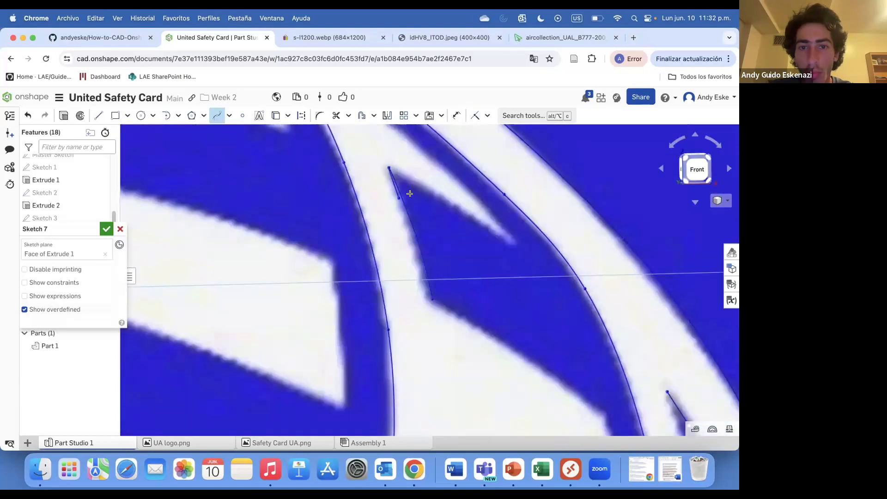
{"action": "scroll", "coordinate": [350, 159], "scroll_direction": "down", "scroll_amount": 2}
{"action": "scroll", "coordinate": [351, 159], "scroll_direction": "up", "scroll_amount": 5}
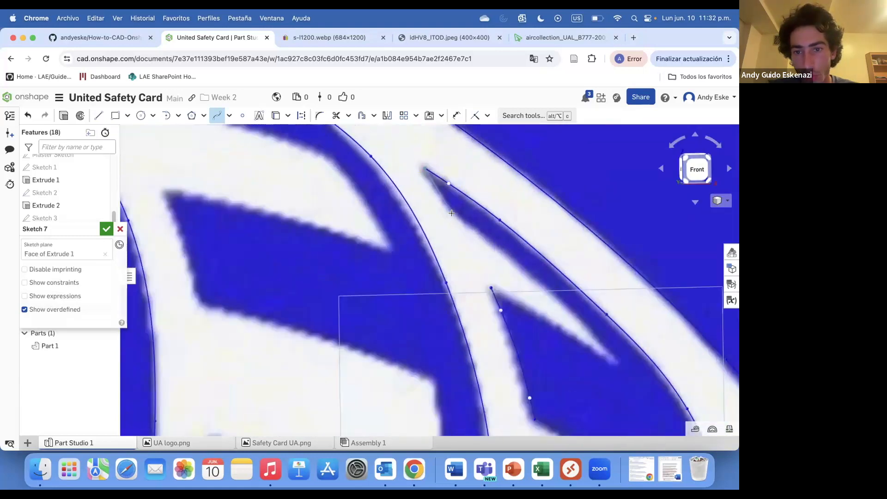
{"action": "left_click", "coordinate": [455, 215]}
{"action": "scroll", "coordinate": [368, 166], "scroll_direction": "down", "scroll_amount": 3}
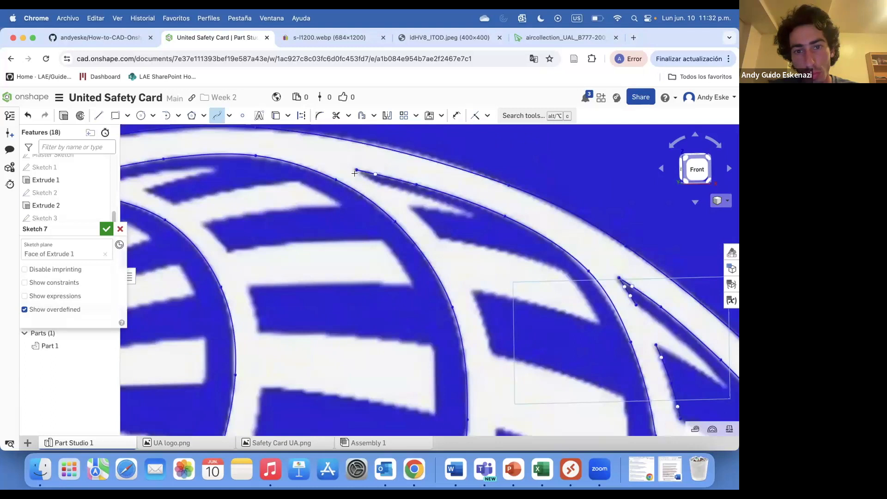
Trace the left sides of the topmost sliver and upper blue tiles between the third and fourth arcs with short splines, working downward
{"action": "scroll", "coordinate": [363, 174], "scroll_direction": "up", "scroll_amount": 4}
{"action": "key", "text": "Escape"}
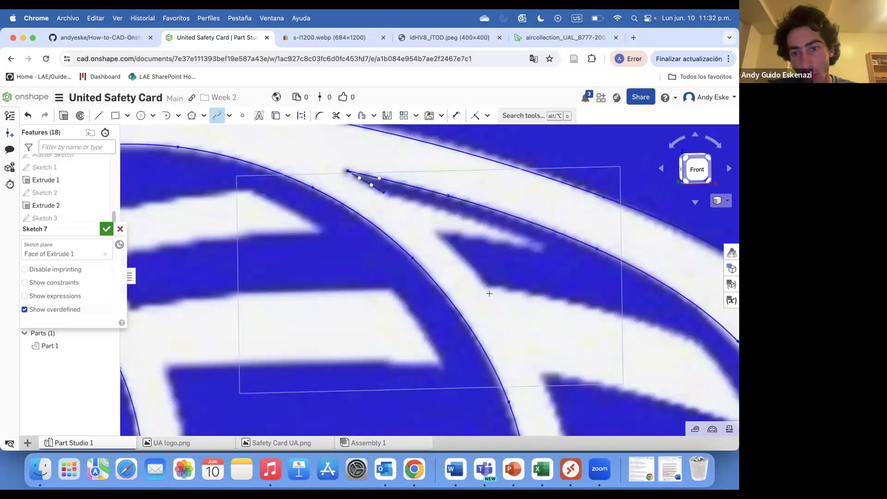
{"action": "left_click", "coordinate": [465, 261]}
{"action": "left_click", "coordinate": [439, 234]}
{"action": "key", "text": "Escape"}
{"action": "left_click", "coordinate": [541, 374]}
{"action": "scroll", "coordinate": [536, 318], "scroll_direction": "down", "scroll_amount": 5}
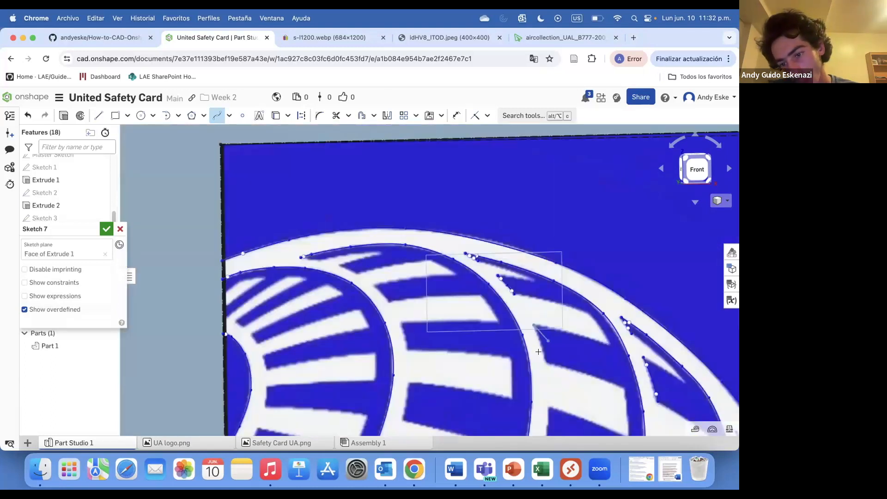
{"action": "scroll", "coordinate": [543, 337], "scroll_direction": "up", "scroll_amount": 3}
{"action": "scroll", "coordinate": [540, 360], "scroll_direction": "up", "scroll_amount": 3}
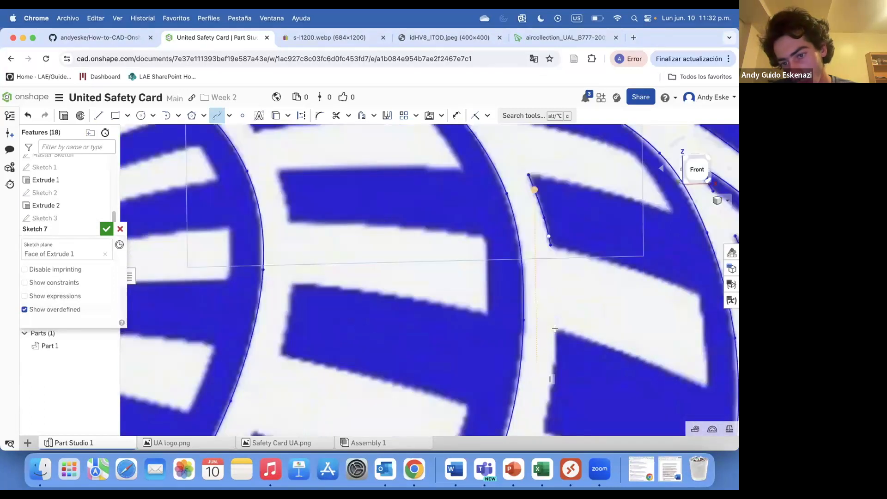
Trace the left sides of the lower blue tiles between the third and fourth arcs with splines, down to the logo image's left edge
{"action": "scroll", "coordinate": [545, 416], "scroll_direction": "down", "scroll_amount": 6}
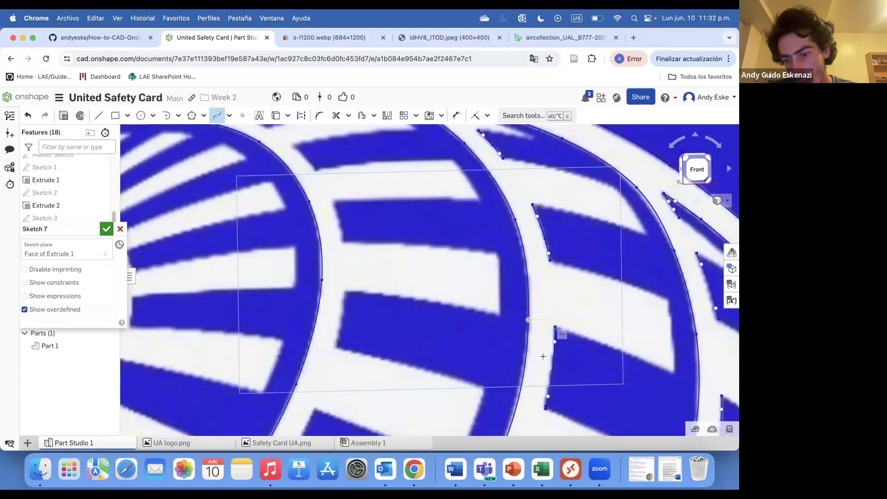
{"action": "scroll", "coordinate": [594, 265], "scroll_direction": "up", "scroll_amount": 5}
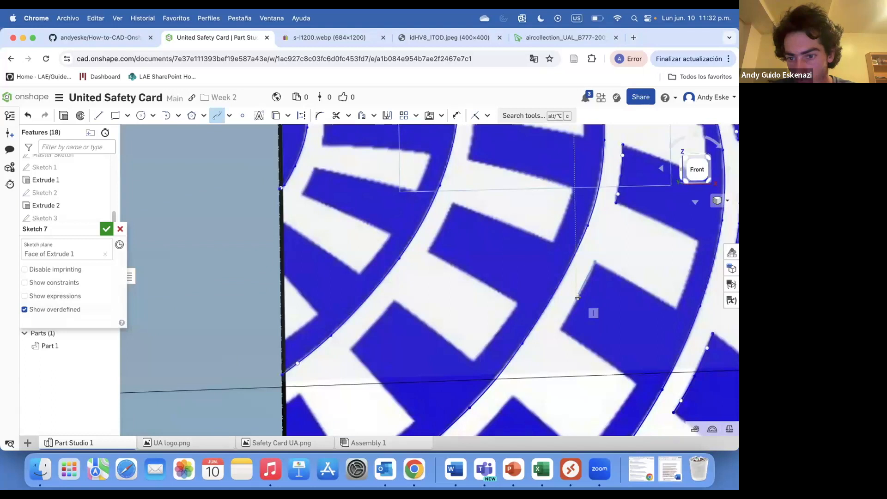
{"action": "scroll", "coordinate": [575, 295], "scroll_direction": "up", "scroll_amount": 2}
{"action": "scroll", "coordinate": [527, 193], "scroll_direction": "down", "scroll_amount": 5}
{"action": "scroll", "coordinate": [508, 286], "scroll_direction": "up", "scroll_amount": 6}
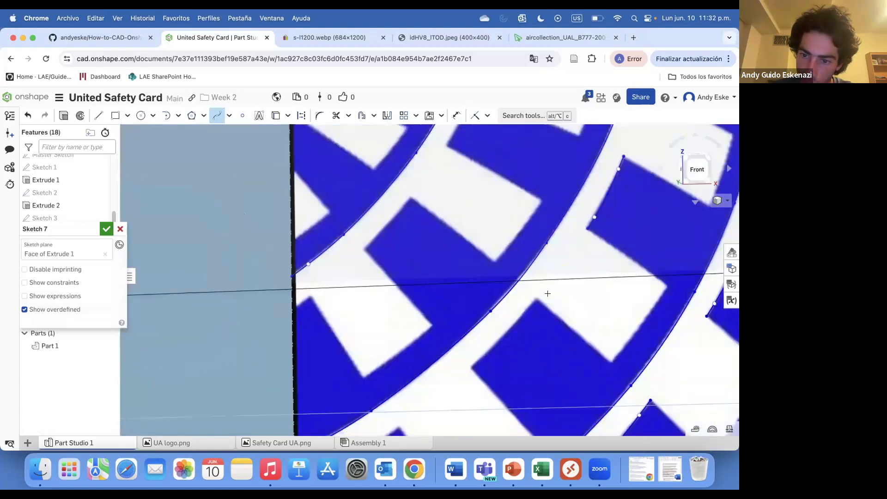
{"action": "scroll", "coordinate": [436, 351], "scroll_direction": "down", "scroll_amount": 3}
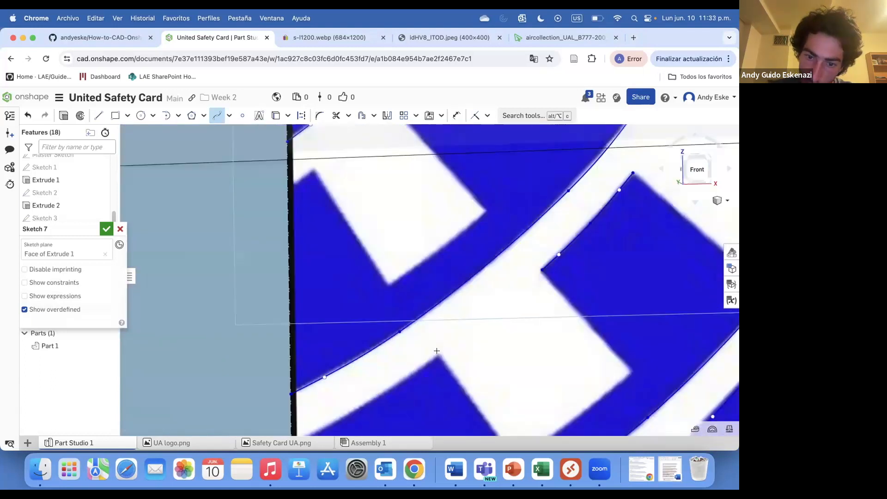
{"action": "scroll", "coordinate": [365, 402], "scroll_direction": "down", "scroll_amount": 2}
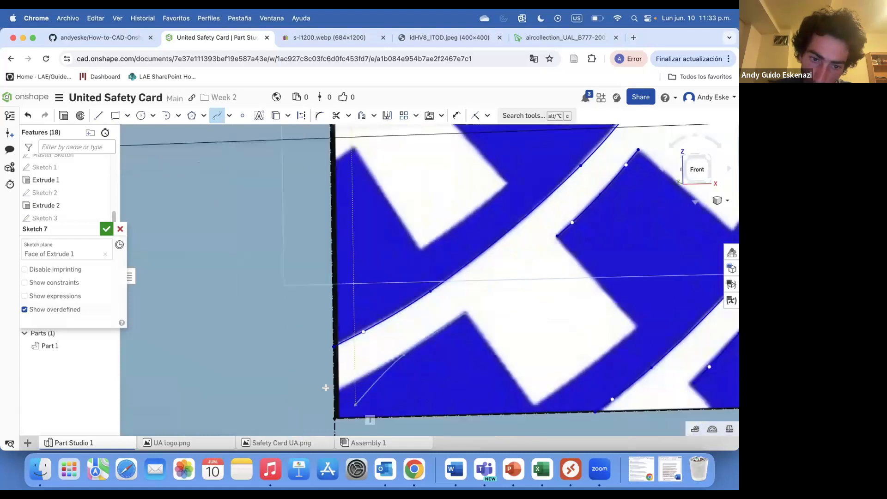
{"action": "scroll", "coordinate": [356, 392], "scroll_direction": "up", "scroll_amount": 2}
{"action": "scroll", "coordinate": [379, 279], "scroll_direction": "down", "scroll_amount": 2}
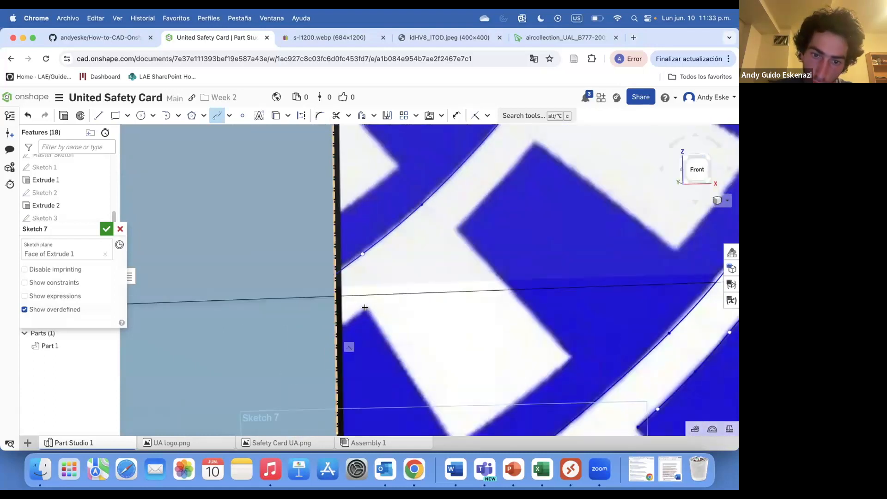
Trace the left sides of the lower blue tiles between the second and third arcs with short splines, working upward
{"action": "left_click", "coordinate": [457, 227]}
{"action": "left_click", "coordinate": [508, 187]}
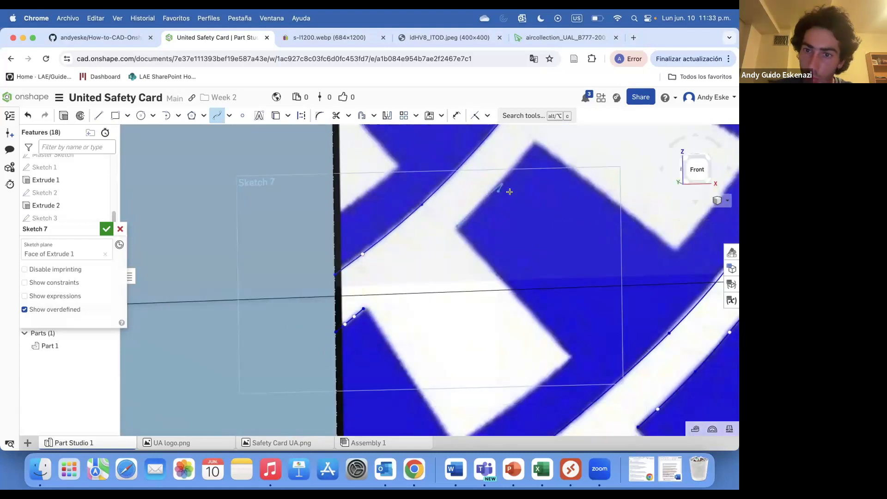
{"action": "middle_click_drag", "start_coordinate": [508, 187], "coordinate": [476, 249]}
{"action": "scroll", "coordinate": [484, 274], "scroll_direction": "down", "scroll_amount": 2}
{"action": "scroll", "coordinate": [415, 363], "scroll_direction": "up", "scroll_amount": 4}
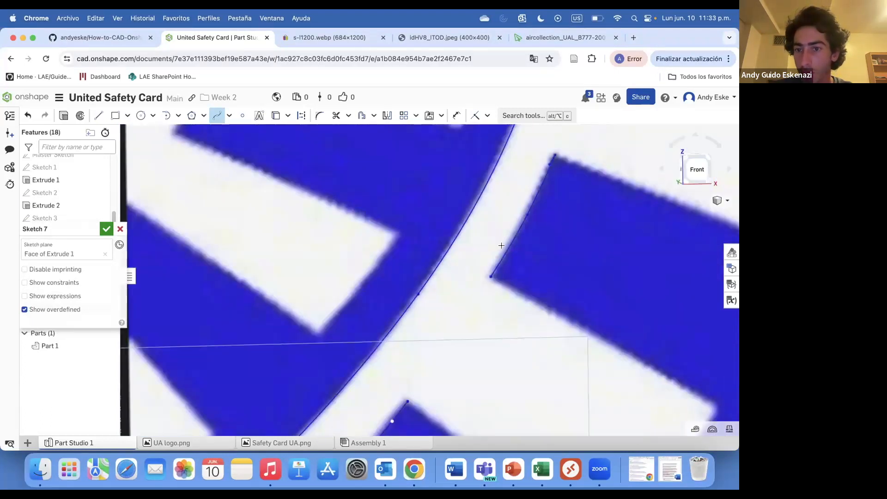
{"action": "scroll", "coordinate": [508, 231], "scroll_direction": "down", "scroll_amount": 3}
Trace the left sides of the middle blue tiles between the second and third arcs with short splines
{"action": "scroll", "coordinate": [526, 216], "scroll_direction": "up", "scroll_amount": 3}
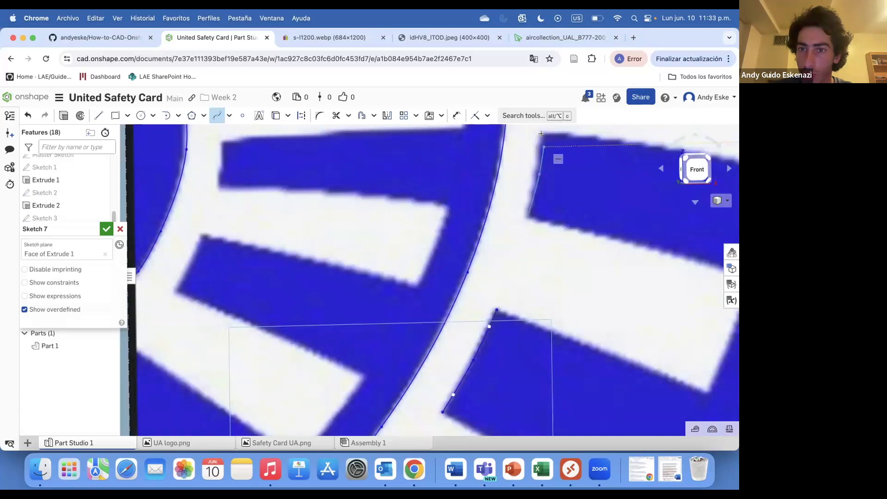
{"action": "scroll", "coordinate": [532, 137], "scroll_direction": "down", "scroll_amount": 2}
{"action": "scroll", "coordinate": [526, 152], "scroll_direction": "up", "scroll_amount": 4}
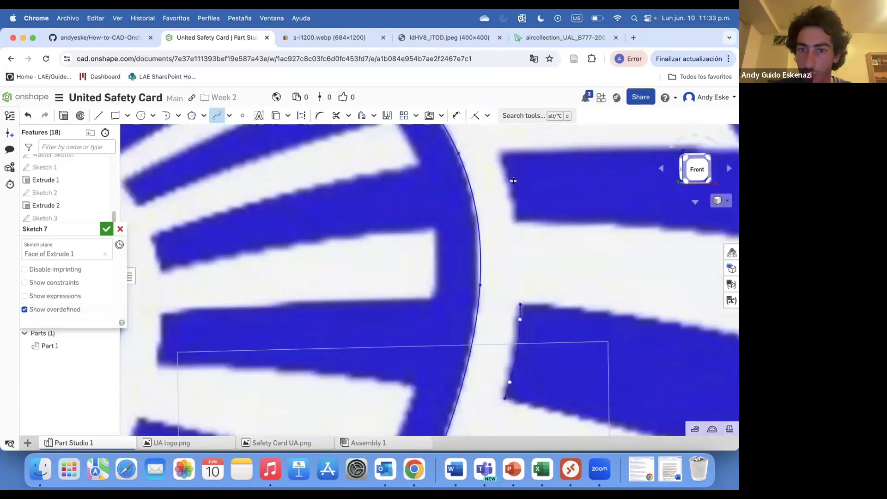
{"action": "scroll", "coordinate": [522, 177], "scroll_direction": "down", "scroll_amount": 3}
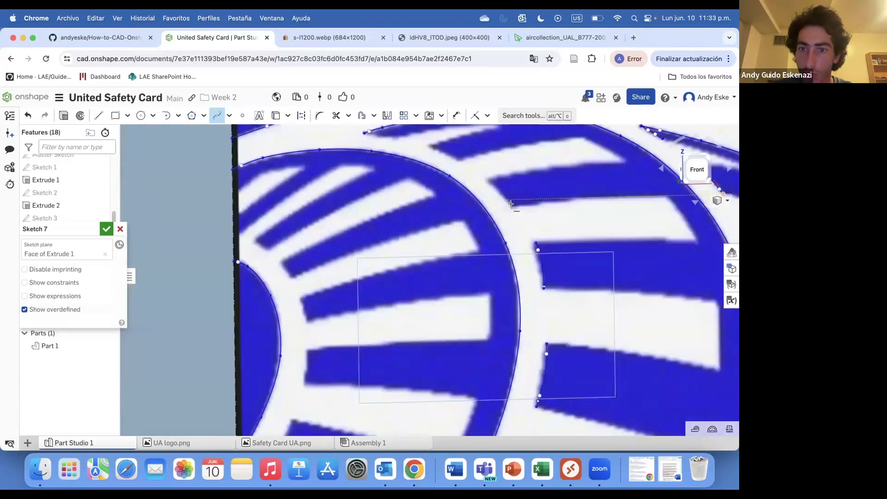
{"action": "scroll", "coordinate": [501, 200], "scroll_direction": "up", "scroll_amount": 5}
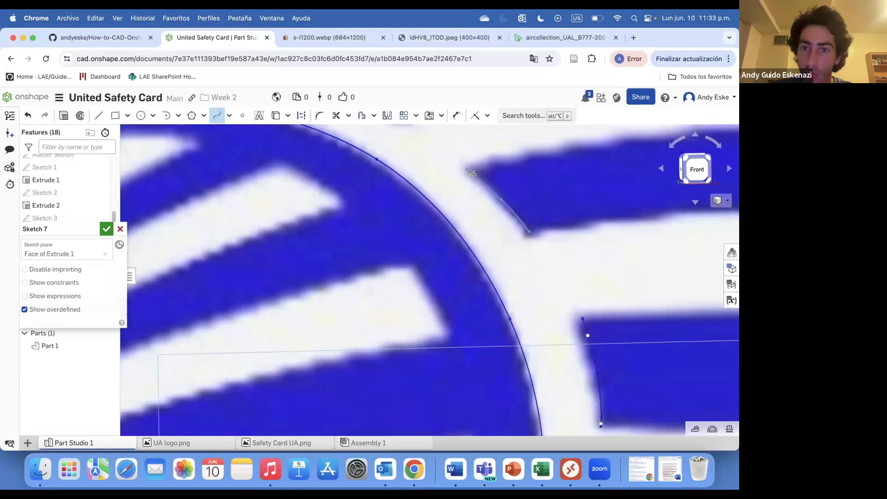
Trace the left sides of the top blue tile and the pointed sliver between the second and third arcs with short splines
{"action": "scroll", "coordinate": [508, 203], "scroll_direction": "down", "scroll_amount": 3}
{"action": "scroll", "coordinate": [542, 223], "scroll_direction": "up", "scroll_amount": 4}
{"action": "left_click", "coordinate": [536, 220]}
{"action": "left_click", "coordinate": [549, 225]}
{"action": "left_click", "coordinate": [595, 249]}
{"action": "double_click", "coordinate": [603, 256]}
{"action": "left_click", "coordinate": [383, 190]}
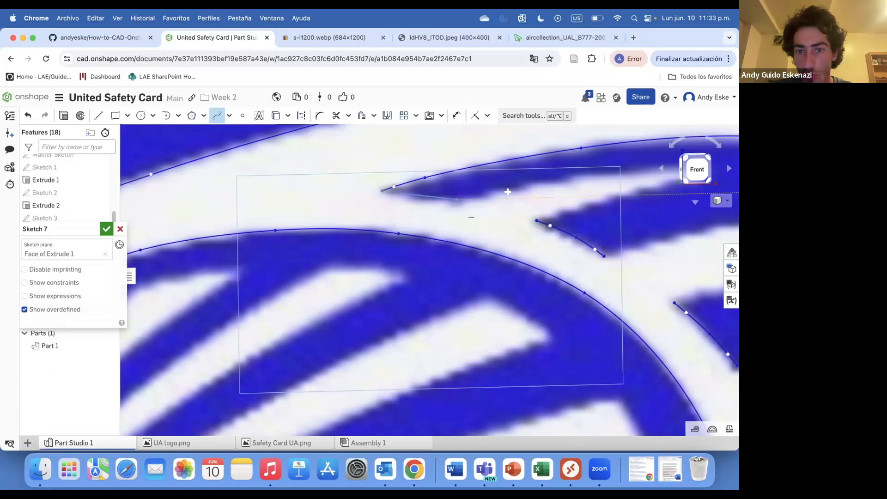
{"action": "scroll", "coordinate": [508, 191], "scroll_direction": "down", "scroll_amount": 5}
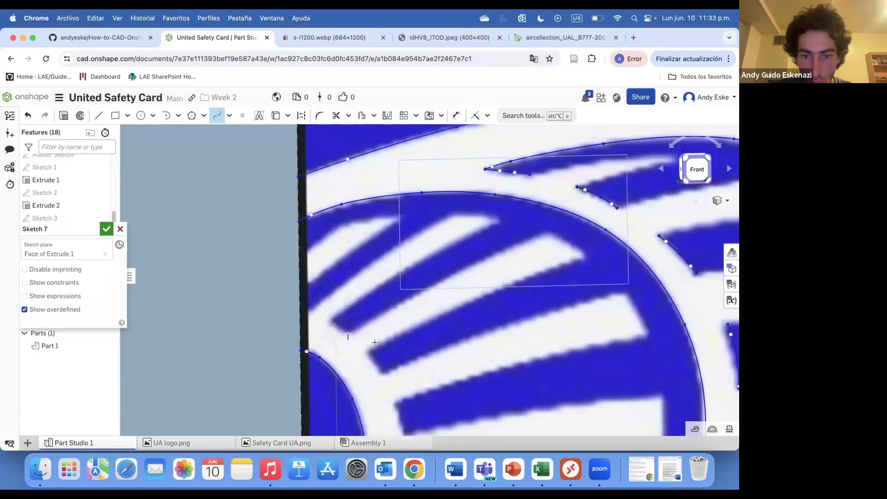
Trace the inner ends of the upper blue rays beside the innermost arc with short splines
{"action": "scroll", "coordinate": [375, 342], "scroll_direction": "up", "scroll_amount": 2}
{"action": "scroll", "coordinate": [408, 372], "scroll_direction": "up", "scroll_amount": 2}
{"action": "left_click", "coordinate": [427, 399]}
{"action": "scroll", "coordinate": [430, 368], "scroll_direction": "down", "scroll_amount": 3}
{"action": "scroll", "coordinate": [438, 340], "scroll_direction": "up", "scroll_amount": 4}
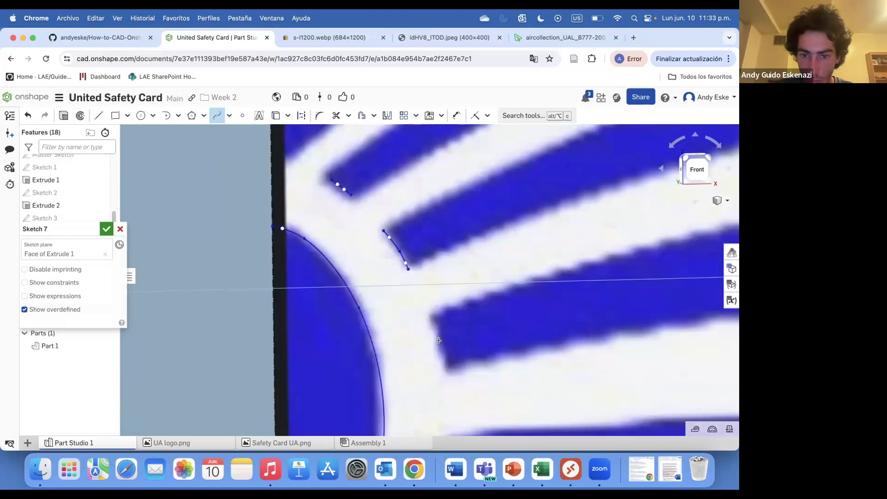
Trace the inner ends of the middle and lower blue rays beside the innermost arc with short splines, working downward
{"action": "scroll", "coordinate": [445, 317], "scroll_direction": "down", "scroll_amount": 3}
{"action": "scroll", "coordinate": [457, 332], "scroll_direction": "up", "scroll_amount": 5}
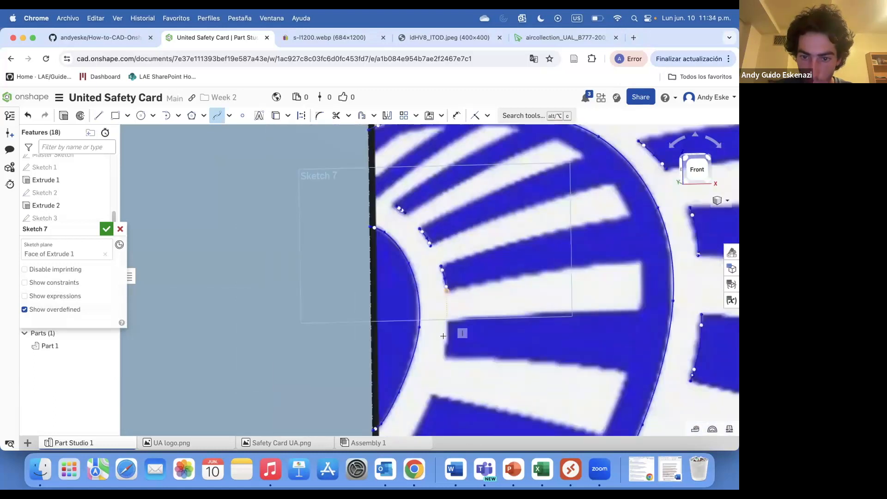
{"action": "scroll", "coordinate": [451, 314], "scroll_direction": "down", "scroll_amount": 3}
{"action": "scroll", "coordinate": [455, 286], "scroll_direction": "up", "scroll_amount": 4}
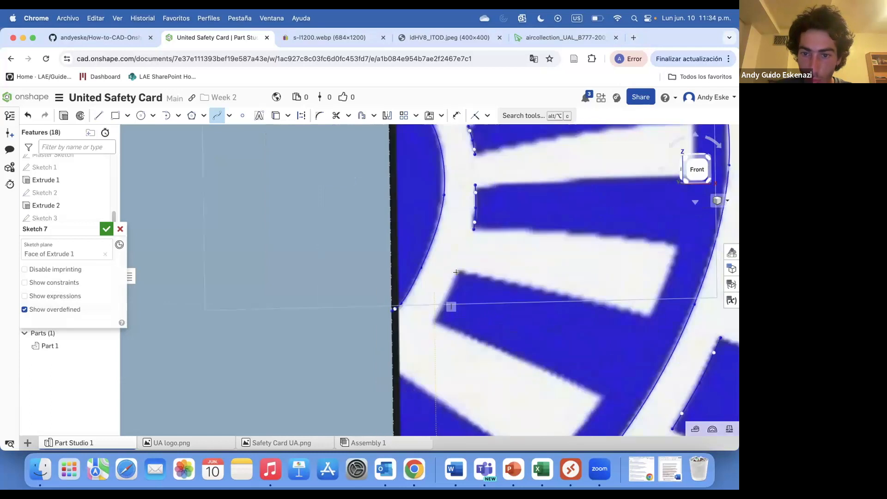
{"action": "scroll", "coordinate": [443, 300], "scroll_direction": "down", "scroll_amount": 1}
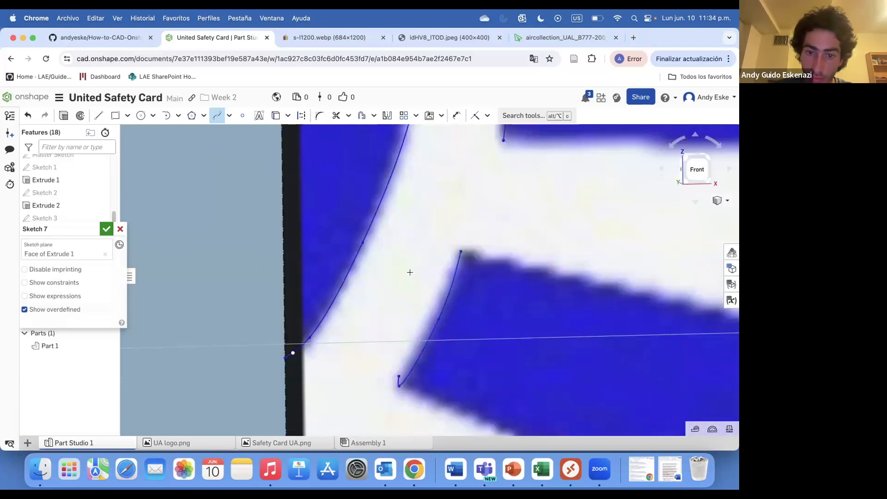
{"action": "scroll", "coordinate": [409, 291], "scroll_direction": "down", "scroll_amount": 3}
{"action": "scroll", "coordinate": [406, 304], "scroll_direction": "up", "scroll_amount": 5}
Draw splines along both long edges of the lower white ray and the upper edge of the blue ray above it
{"action": "left_click", "coordinate": [387, 268]}
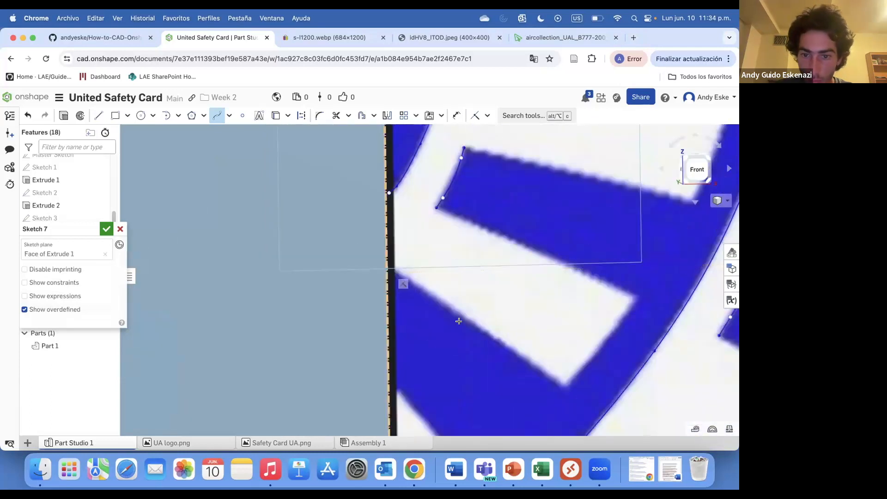
{"action": "left_click", "coordinate": [559, 387]}
{"action": "left_click", "coordinate": [636, 296]}
{"action": "left_click", "coordinate": [436, 207]}
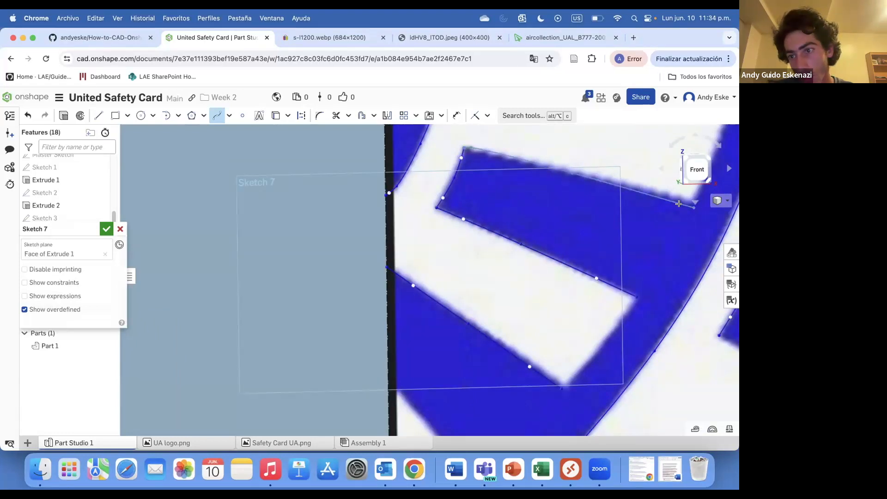
{"action": "scroll", "coordinate": [681, 204], "scroll_direction": "up", "scroll_amount": 2}
{"action": "scroll", "coordinate": [681, 205], "scroll_direction": "down", "scroll_amount": 4}
Draw a spline along the upper edge of the bottom white wedge, from the logo image's left edge to the wedge's corner
{"action": "scroll", "coordinate": [541, 300], "scroll_direction": "up", "scroll_amount": 6}
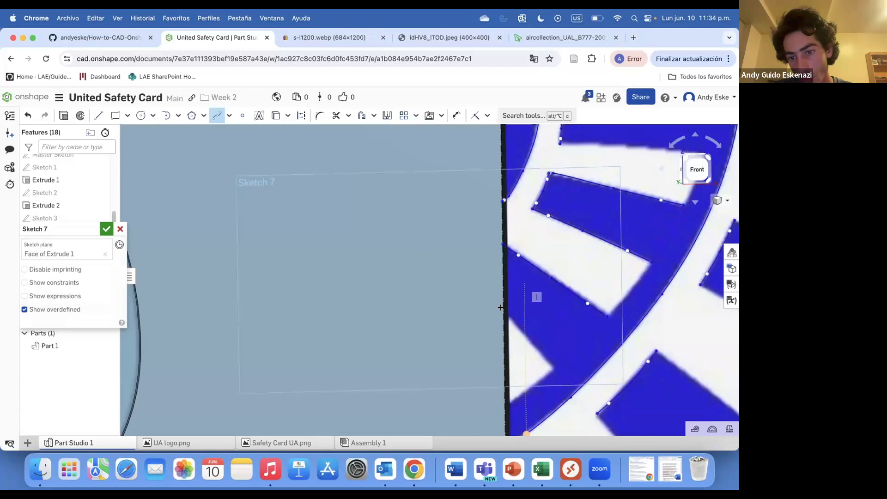
{"action": "scroll", "coordinate": [550, 309], "scroll_direction": "down", "scroll_amount": 3}
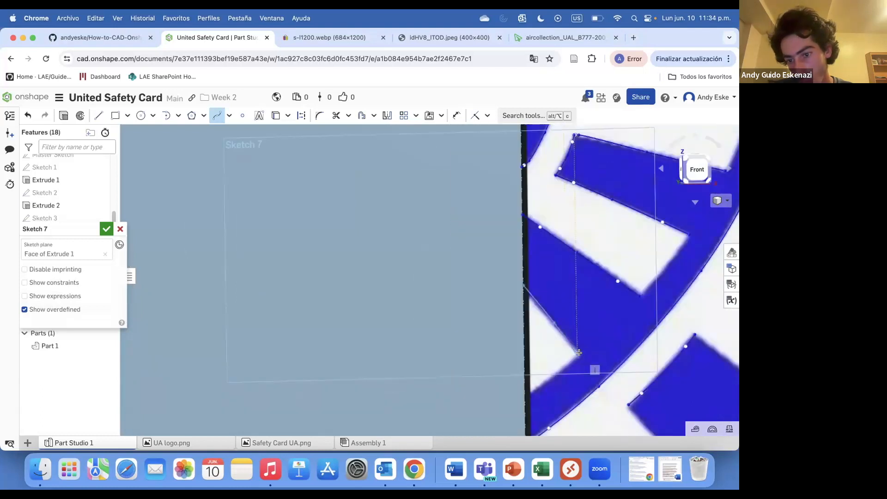
{"action": "scroll", "coordinate": [547, 253], "scroll_direction": "down", "scroll_amount": 3}
{"action": "scroll", "coordinate": [545, 199], "scroll_direction": "up", "scroll_amount": 2}
Trace the lower and upper long edges of the middle blue ray between the first and second arcs with splines
{"action": "scroll", "coordinate": [567, 217], "scroll_direction": "up", "scroll_amount": 2}
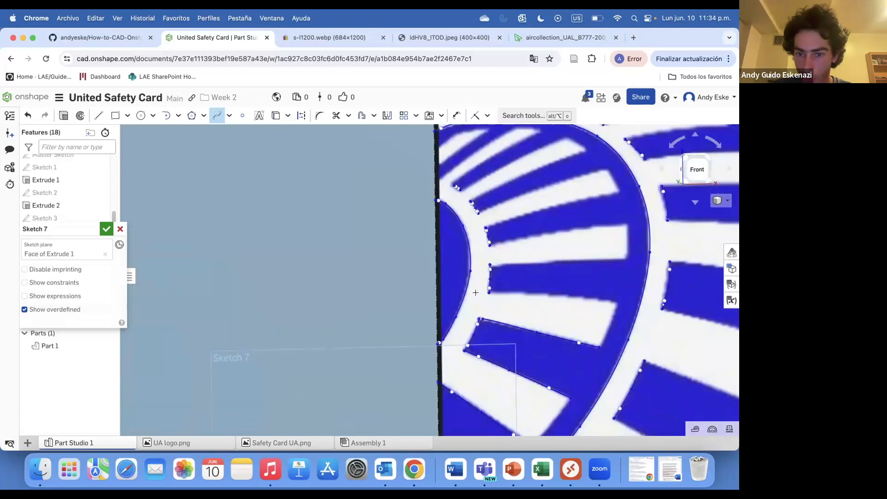
{"action": "scroll", "coordinate": [532, 293], "scroll_direction": "up", "scroll_amount": 2}
{"action": "double_click", "coordinate": [636, 303]}
{"action": "left_click", "coordinate": [478, 257]}
{"action": "double_click", "coordinate": [648, 248]}
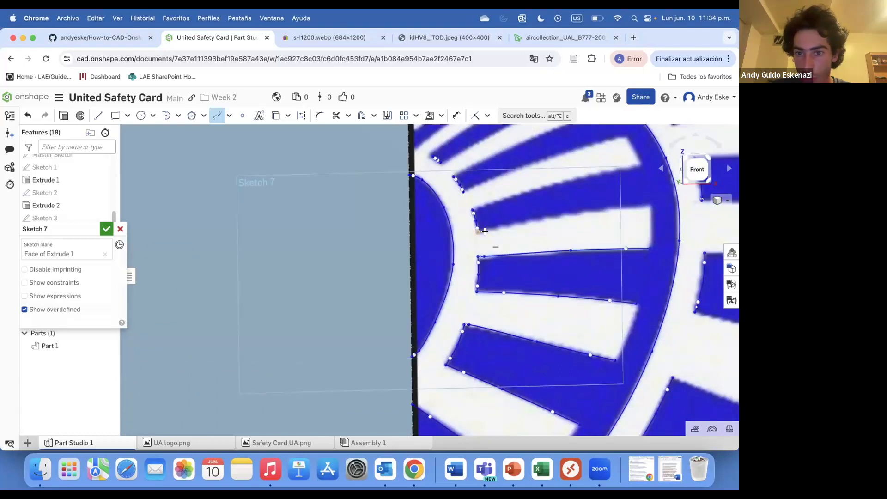
Trace both long edges of the blue ray above the middle one and the lower edge of the following ray with splines
{"action": "scroll", "coordinate": [571, 213], "scroll_direction": "up", "scroll_amount": 2}
{"action": "left_click", "coordinate": [571, 213]}
{"action": "scroll", "coordinate": [664, 204], "scroll_direction": "down", "scroll_amount": 2}
{"action": "double_click", "coordinate": [653, 229]}
{"action": "left_click", "coordinate": [418, 238]}
{"action": "left_click", "coordinate": [527, 197]}
{"action": "double_click", "coordinate": [637, 178]}
Trace the remaining long edges of the next two upper blue rays inside the second arc with splines
{"action": "scroll", "coordinate": [513, 223], "scroll_direction": "up", "scroll_amount": 3}
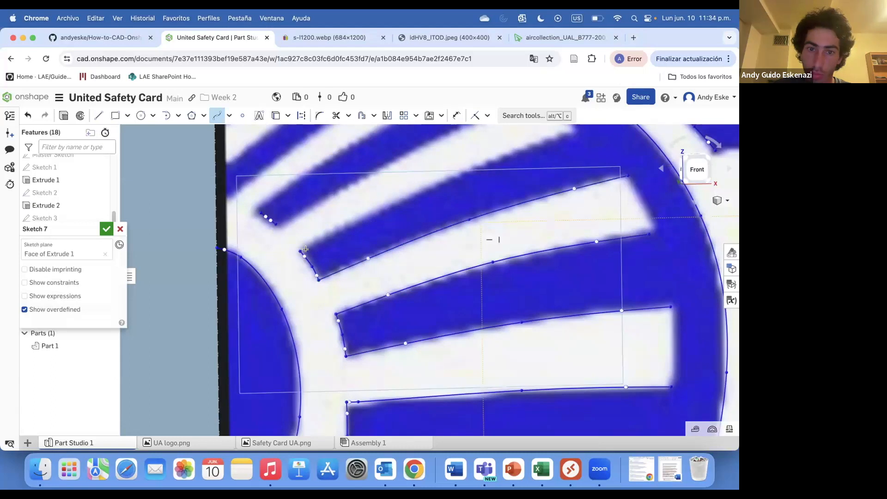
{"action": "scroll", "coordinate": [541, 139], "scroll_direction": "down", "scroll_amount": 3}
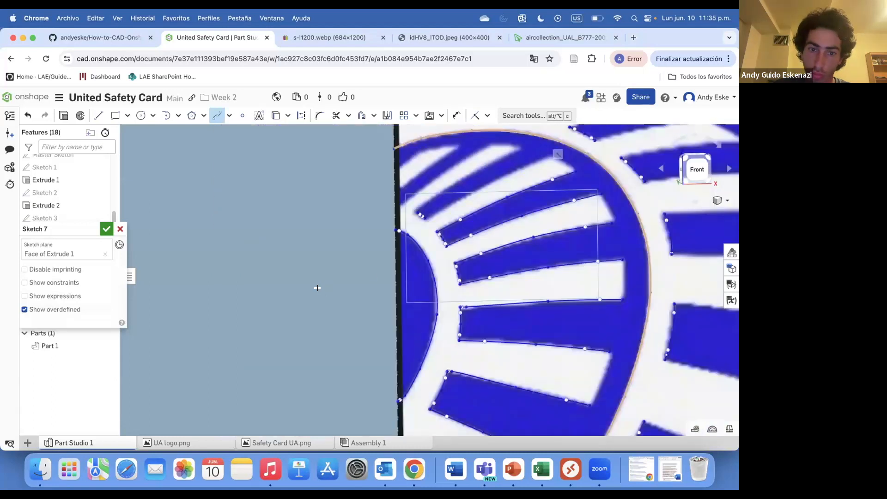
{"action": "scroll", "coordinate": [435, 221], "scroll_direction": "up", "scroll_amount": 3}
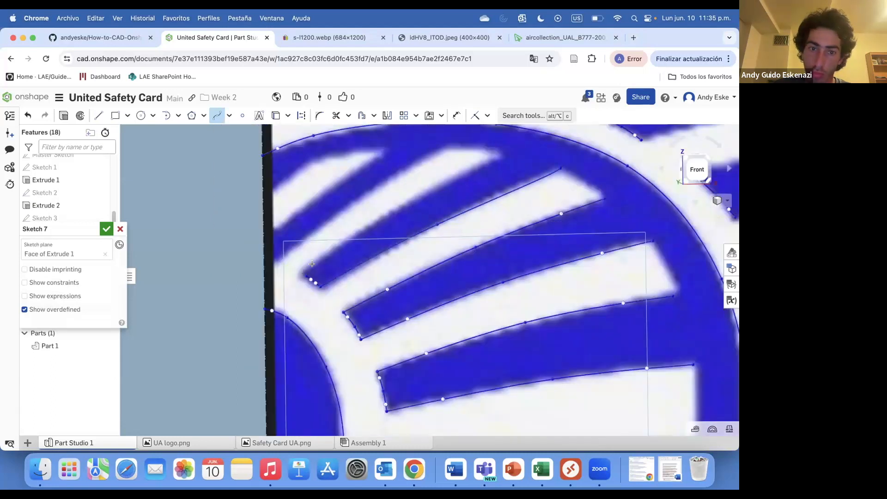
{"action": "scroll", "coordinate": [321, 252], "scroll_direction": "down", "scroll_amount": 3}
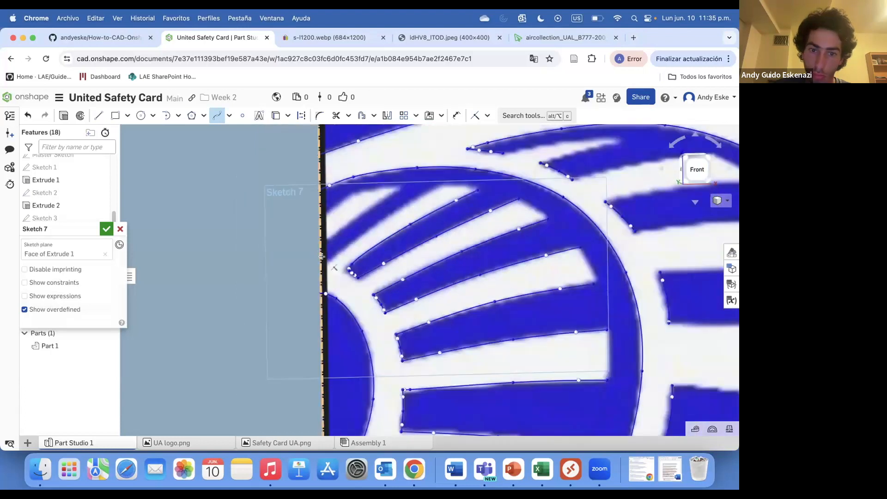
Trace the remaining long edges of the uppermost rays inside the second arc, beside the logo image's left edge, with splines
{"action": "scroll", "coordinate": [322, 256], "scroll_direction": "up", "scroll_amount": 3}
{"action": "left_click", "coordinate": [321, 258]}
{"action": "left_click", "coordinate": [338, 263]}
{"action": "left_click", "coordinate": [421, 198]}
{"action": "double_click", "coordinate": [500, 147]}
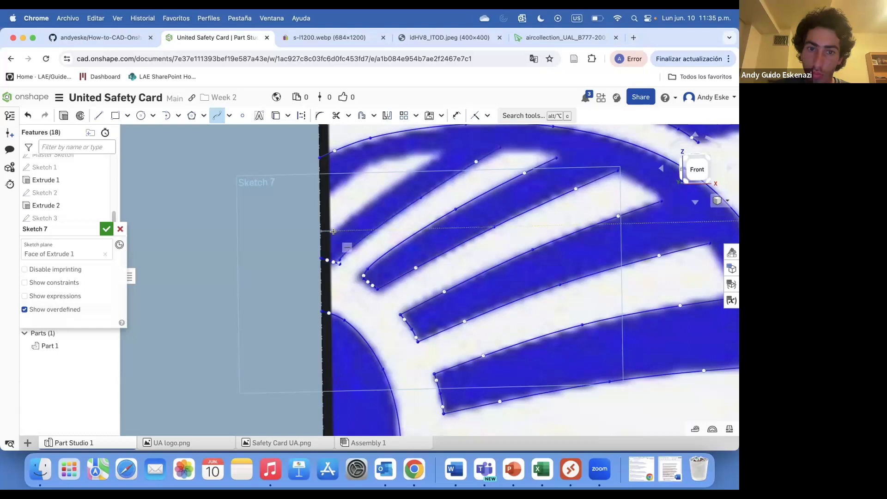
{"action": "double_click", "coordinate": [440, 154]}
{"action": "left_click", "coordinate": [321, 193]}
{"action": "double_click", "coordinate": [375, 158]}
{"action": "scroll", "coordinate": [319, 230], "scroll_direction": "down", "scroll_amount": 5}
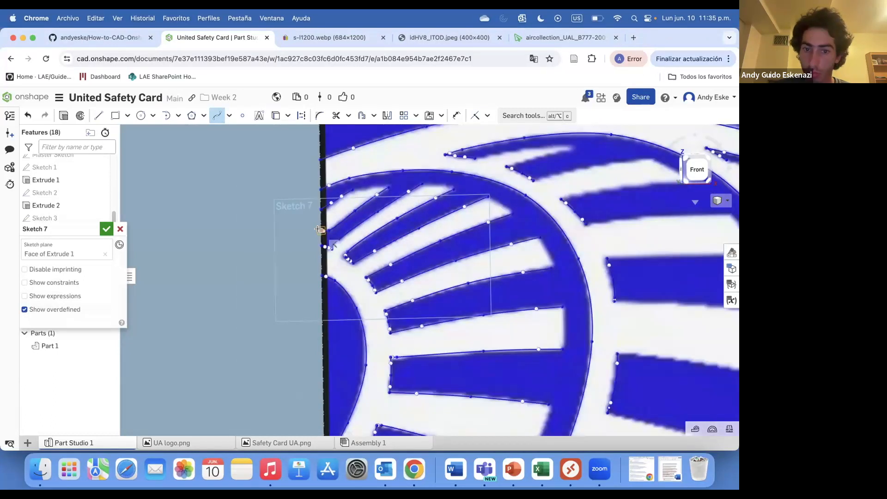
Trace the lower edge of the topmost tile and both long edges of the second tile between the second and third arcs
{"action": "scroll", "coordinate": [370, 207], "scroll_direction": "up", "scroll_amount": 5}
{"action": "left_click", "coordinate": [350, 204]}
{"action": "left_click", "coordinate": [412, 188]}
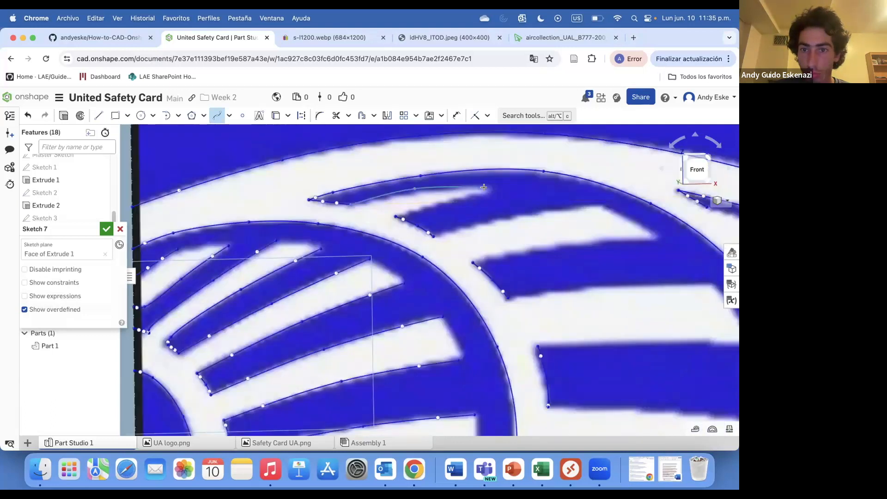
{"action": "left_click", "coordinate": [395, 215]}
{"action": "left_click", "coordinate": [450, 202]}
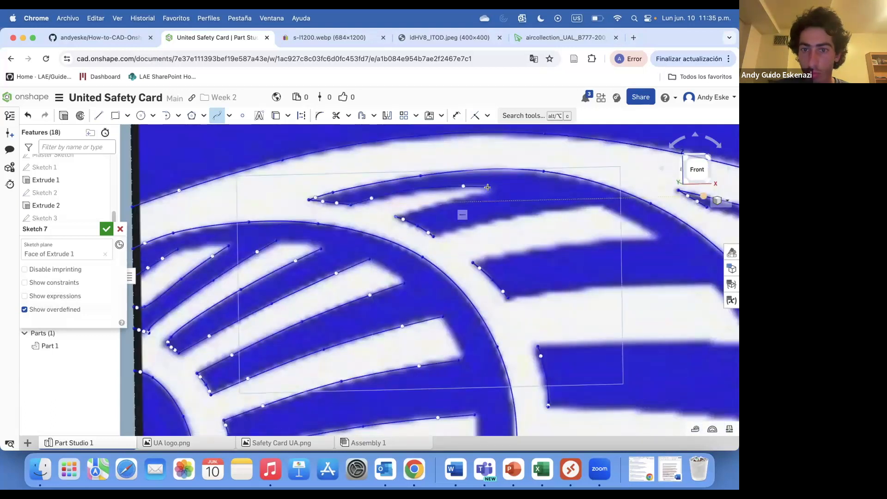
{"action": "double_click", "coordinate": [493, 191]}
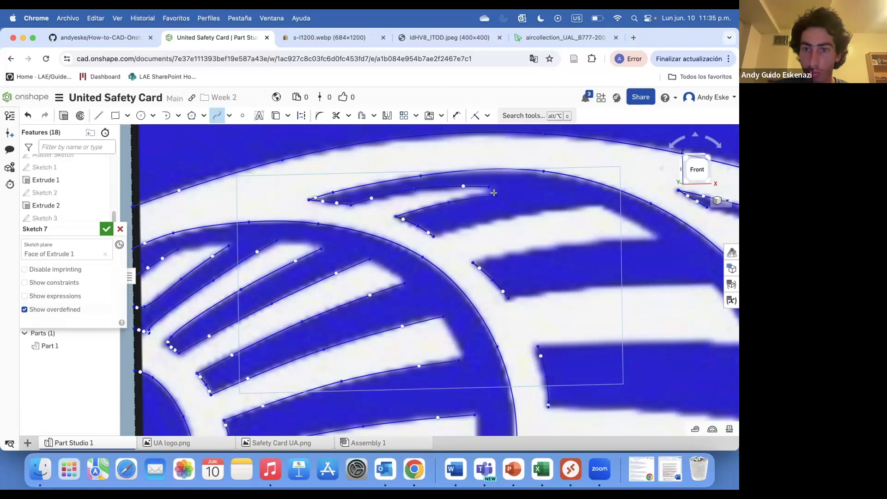
{"action": "left_click", "coordinate": [518, 215]}
{"action": "double_click", "coordinate": [603, 206]}
Trace the upper and lower edges of the third tile from the top between the second and third arcs with splines
{"action": "left_click", "coordinate": [472, 263]}
{"action": "key", "text": "Escape"}
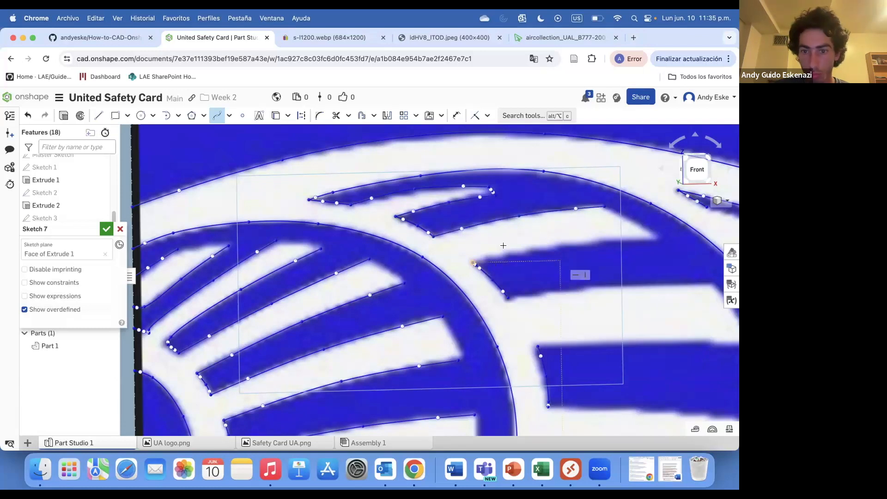
{"action": "scroll", "coordinate": [504, 260], "scroll_direction": "up", "scroll_amount": 3}
{"action": "key", "text": "Escape"}
{"action": "left_click", "coordinate": [217, 115]}
{"action": "scroll", "coordinate": [512, 254], "scroll_direction": "down", "scroll_amount": 3}
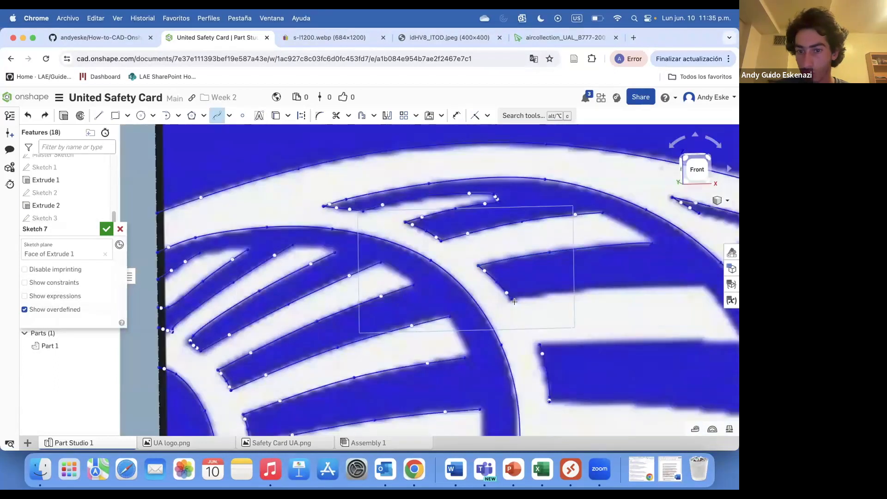
{"action": "scroll", "coordinate": [601, 280], "scroll_direction": "down", "scroll_amount": 1}
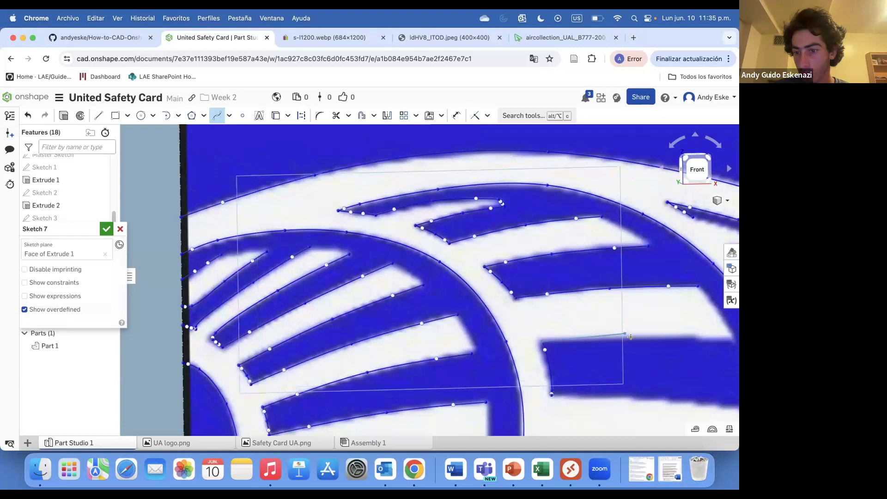
Trace the fourth tile's long edges and the fifth tile's upper edge between the second and third arcs with splines
{"action": "scroll", "coordinate": [543, 293], "scroll_direction": "up", "scroll_amount": 2}
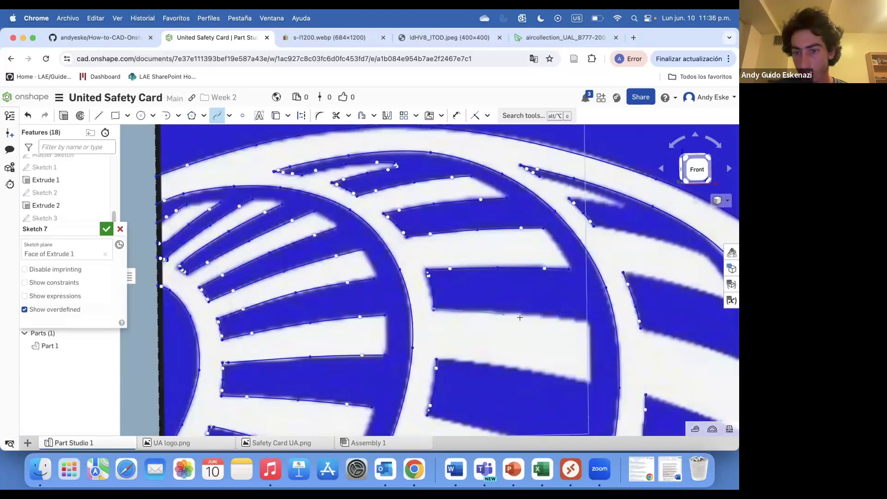
{"action": "double_click", "coordinate": [588, 323]}
{"action": "left_click", "coordinate": [436, 358]}
{"action": "left_click", "coordinate": [521, 369]}
{"action": "double_click", "coordinate": [589, 382]}
Trace the fifth tile's lower edge and both long edges of the sixth tile between the second and third arcs
{"action": "scroll", "coordinate": [527, 388], "scroll_direction": "down", "scroll_amount": 5}
{"action": "scroll", "coordinate": [358, 388], "scroll_direction": "up", "scroll_amount": 6}
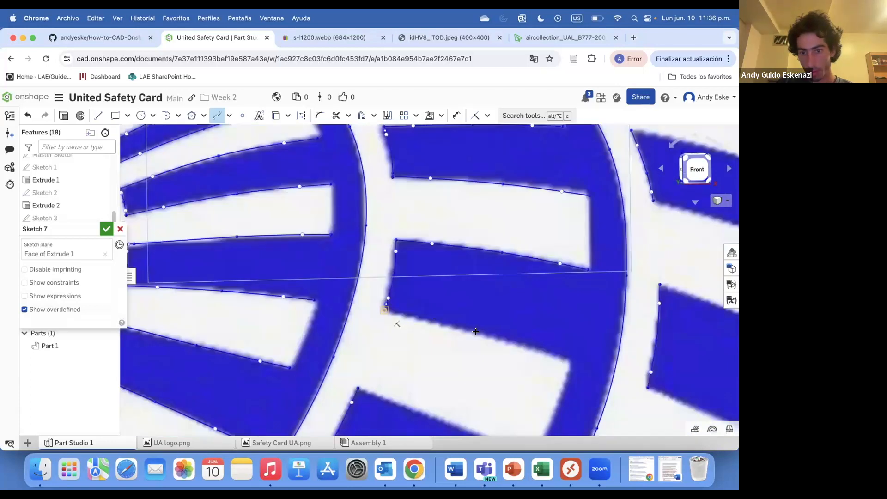
{"action": "scroll", "coordinate": [370, 388], "scroll_direction": "down", "scroll_amount": 4}
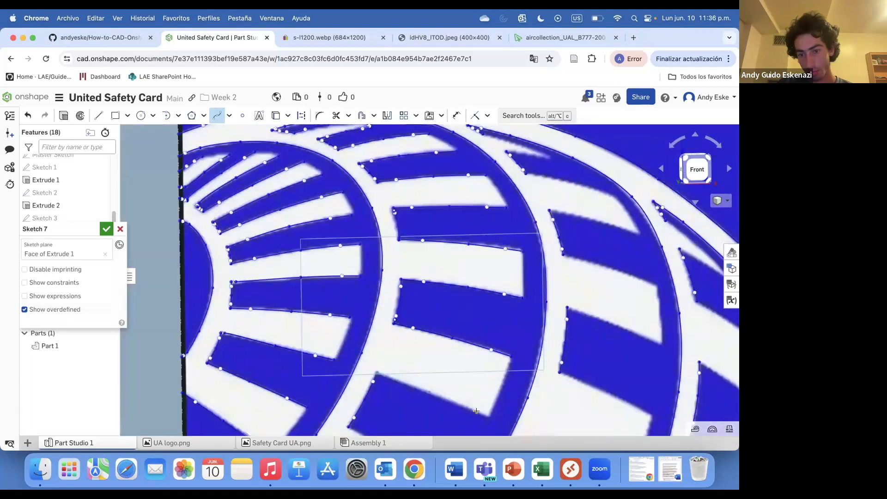
{"action": "scroll", "coordinate": [408, 388], "scroll_direction": "up", "scroll_amount": 3}
{"action": "scroll", "coordinate": [408, 388], "scroll_direction": "down", "scroll_amount": 3}
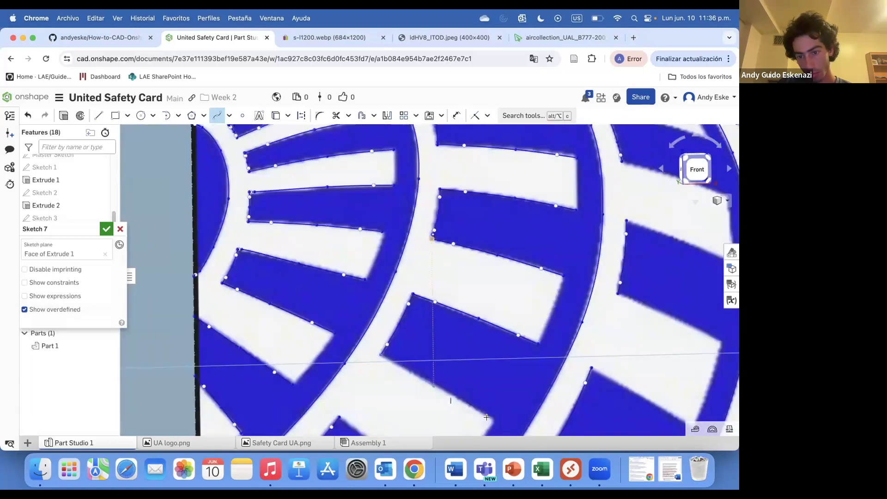
{"action": "scroll", "coordinate": [471, 423], "scroll_direction": "down", "scroll_amount": 3}
Trace both long edges of the seventh tile and the upper edge of the tile below it, between the second and third arcs
{"action": "scroll", "coordinate": [471, 424], "scroll_direction": "up", "scroll_amount": 5}
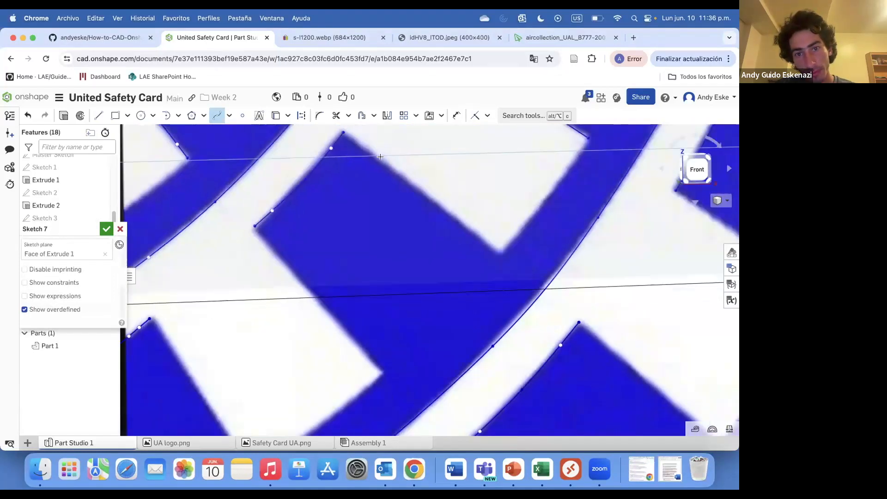
{"action": "scroll", "coordinate": [355, 292], "scroll_direction": "down", "scroll_amount": 3}
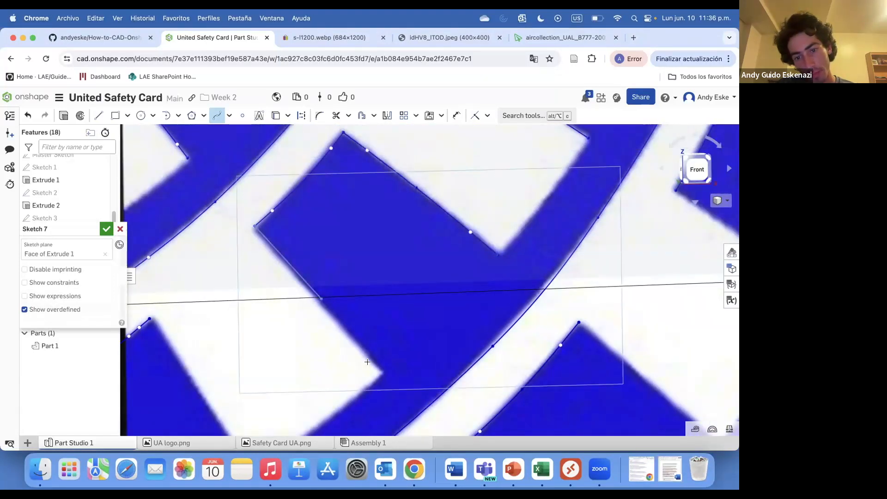
{"action": "scroll", "coordinate": [332, 320], "scroll_direction": "down", "scroll_amount": 3}
{"action": "scroll", "coordinate": [331, 319], "scroll_direction": "up", "scroll_amount": 3}
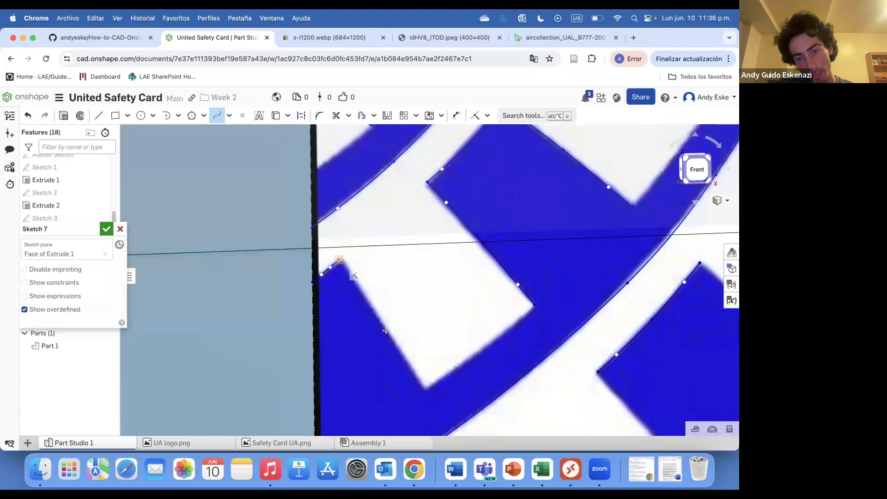
{"action": "scroll", "coordinate": [421, 377], "scroll_direction": "down", "scroll_amount": 5}
Trace the upper edge of the lowest tile between the third and fourth arcs and the lower edge of the tile above it
{"action": "scroll", "coordinate": [421, 376], "scroll_direction": "up", "scroll_amount": 4}
{"action": "double_click", "coordinate": [494, 420]}
{"action": "left_click", "coordinate": [515, 286]}
{"action": "left_click", "coordinate": [541, 320]}
{"action": "double_click", "coordinate": [576, 358]}
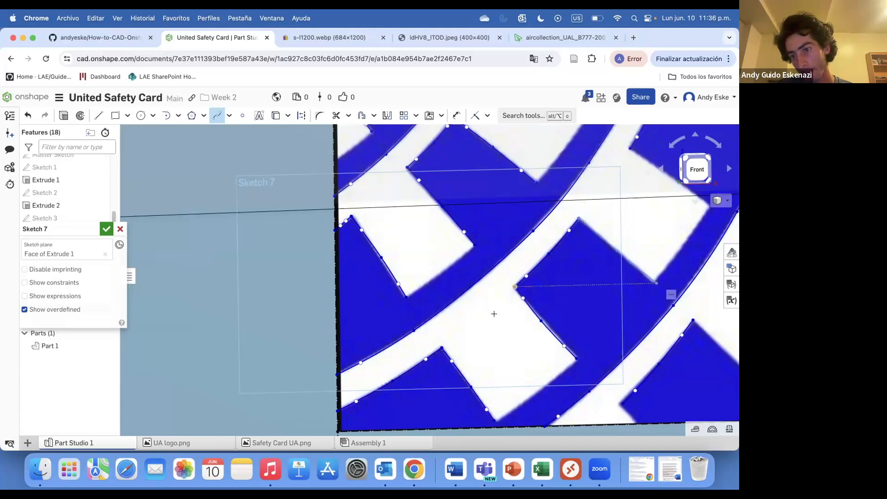
Trace the upper edge of the second-lowest tile and both long edges of the next tile up, between the third and fourth arcs
{"action": "scroll", "coordinate": [505, 283], "scroll_direction": "down", "scroll_amount": 3}
{"action": "left_click", "coordinate": [531, 307]}
{"action": "double_click", "coordinate": [559, 326]}
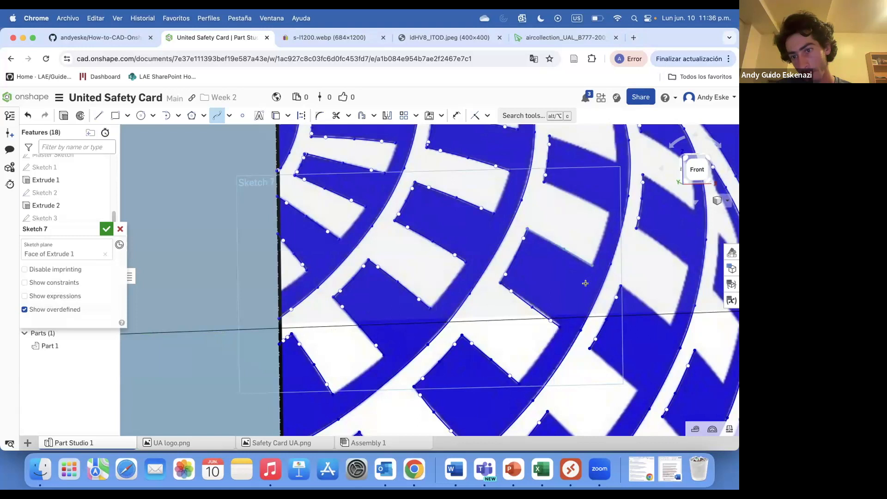
Trace the lower and upper edges of the fourth tile from the top between the third and fourth arcs with splines
{"action": "scroll", "coordinate": [585, 283], "scroll_direction": "down", "scroll_amount": 5}
{"action": "scroll", "coordinate": [600, 307], "scroll_direction": "up", "scroll_amount": 10}
{"action": "double_click", "coordinate": [582, 308]}
{"action": "scroll", "coordinate": [534, 237], "scroll_direction": "up", "scroll_amount": 3}
{"action": "left_click", "coordinate": [378, 185]}
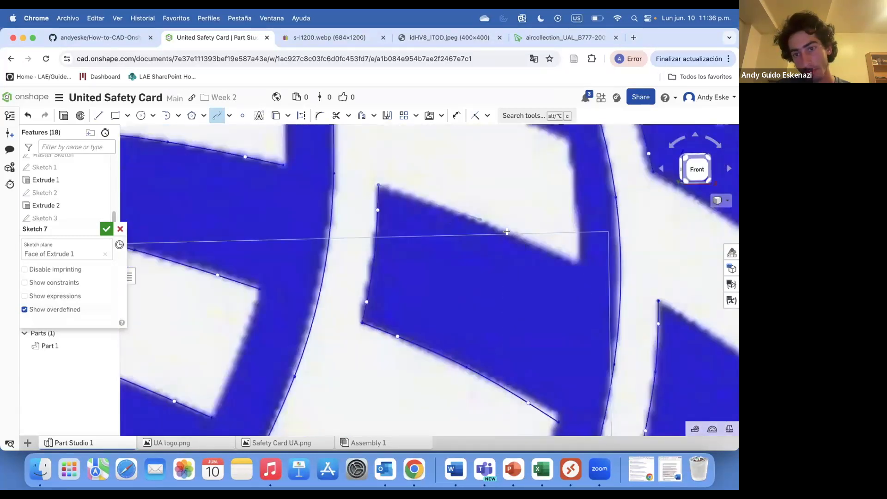
{"action": "scroll", "coordinate": [508, 232], "scroll_direction": "down", "scroll_amount": 5}
Trace the lower and upper edges of the third tile from the top between the third and fourth arcs with splines
{"action": "scroll", "coordinate": [587, 234], "scroll_direction": "up", "scroll_amount": 4}
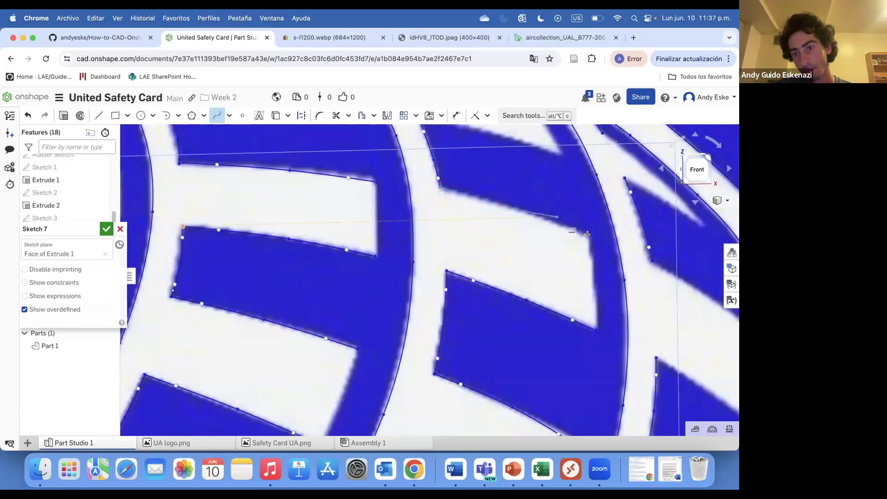
{"action": "scroll", "coordinate": [587, 234], "scroll_direction": "down", "scroll_amount": 3}
{"action": "scroll", "coordinate": [582, 221], "scroll_direction": "up", "scroll_amount": 5}
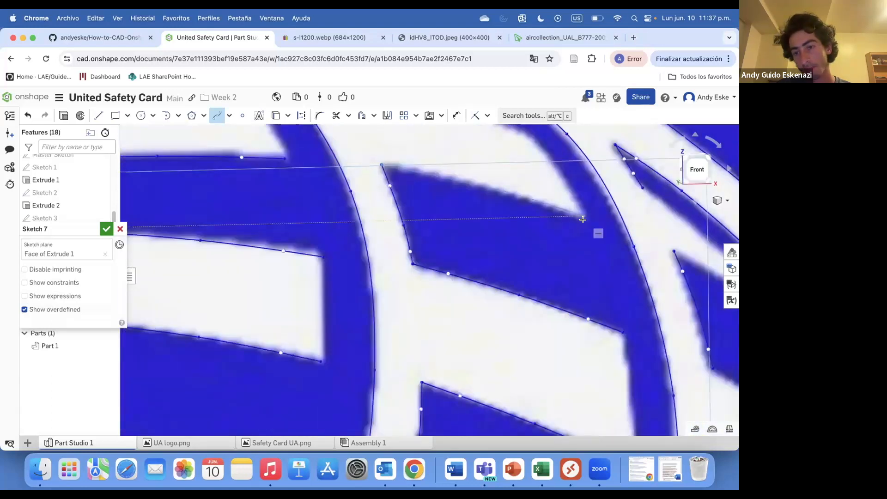
Trace the lower and upper edges of the second tile from the top between the third and fourth arcs with splines
{"action": "scroll", "coordinate": [563, 248], "scroll_direction": "down", "scroll_amount": 5}
{"action": "scroll", "coordinate": [574, 245], "scroll_direction": "up", "scroll_amount": 4}
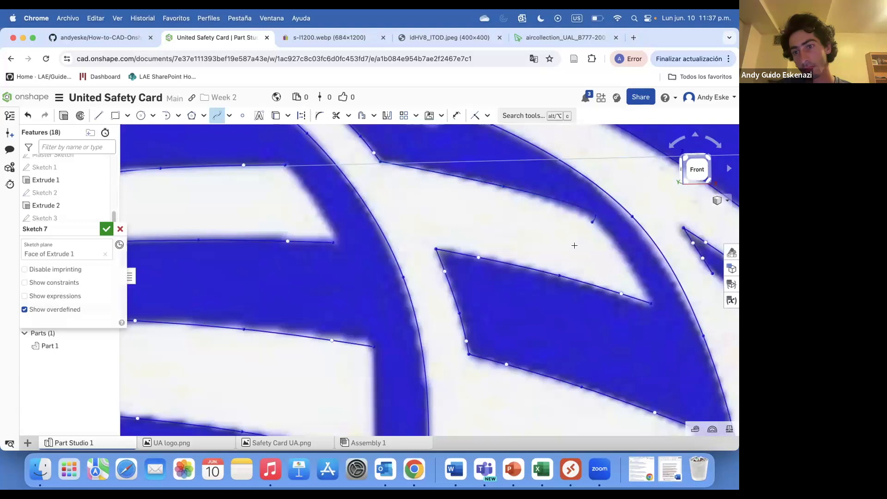
{"action": "key", "text": "Escape"}
{"action": "scroll", "coordinate": [437, 162], "scroll_direction": "down", "scroll_amount": 4}
{"action": "scroll", "coordinate": [415, 182], "scroll_direction": "up", "scroll_amount": 5}
{"action": "left_click", "coordinate": [410, 186]}
{"action": "left_click", "coordinate": [479, 197]}
{"action": "left_click", "coordinate": [526, 205]}
{"action": "key", "text": "Escape"}
Trace the lower edge of the thin topmost tile between the third and fourth arcs, ending at the white wedge's tip
{"action": "left_click", "coordinate": [347, 139]}
{"action": "left_click", "coordinate": [425, 159]}
{"action": "left_click", "coordinate": [521, 197]}
{"action": "left_click", "coordinate": [527, 205]}
{"action": "key", "text": "Escape"}
Trace the lower edge of the thin topmost tile between the fourth and fifth arcs with a spline
{"action": "scroll", "coordinate": [429, 190], "scroll_direction": "down", "scroll_amount": 5}
{"action": "scroll", "coordinate": [465, 228], "scroll_direction": "up", "scroll_amount": 2}
{"action": "left_click", "coordinate": [467, 227]}
{"action": "scroll", "coordinate": [503, 252], "scroll_direction": "up", "scroll_amount": 4}
{"action": "left_click", "coordinate": [505, 251]}
{"action": "double_click", "coordinate": [584, 334]}
Trace the upper and lower edges of the second tile from the top between the fourth and fifth arcs
{"action": "left_click", "coordinate": [458, 259]}
{"action": "left_click", "coordinate": [501, 390]}
{"action": "scroll", "coordinate": [453, 266], "scroll_direction": "down", "scroll_amount": 4}
{"action": "middle_click_drag", "start_coordinate": [524, 351], "coordinate": [370, 196]}
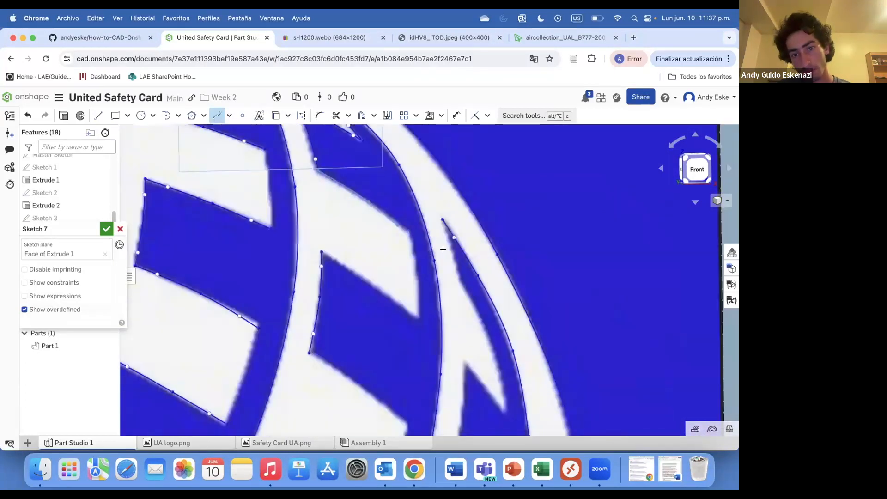
{"action": "key", "text": "Escape"}
Trace the upper and lower edges of the third tile from the top between the fourth and fifth arcs
{"action": "left_click", "coordinate": [321, 252]}
{"action": "left_click", "coordinate": [380, 290]}
{"action": "left_click", "coordinate": [409, 312]}
{"action": "key", "text": "Escape"}
{"action": "key", "text": "s"}
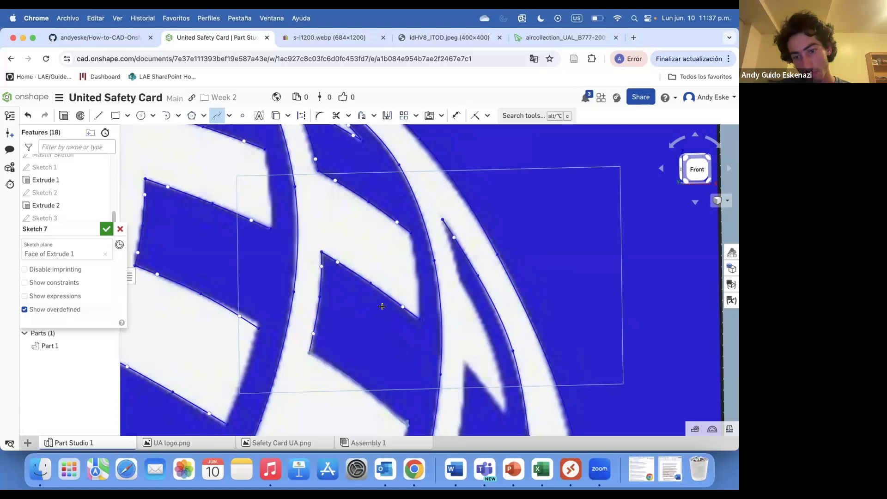
Trace both long edges of the fourth tile from the top between the fourth and fifth arcs with splines
{"action": "scroll", "coordinate": [352, 303], "scroll_direction": "down", "scroll_amount": 5}
{"action": "scroll", "coordinate": [352, 304], "scroll_direction": "down", "scroll_amount": 3}
{"action": "scroll", "coordinate": [402, 335], "scroll_direction": "up", "scroll_amount": 10}
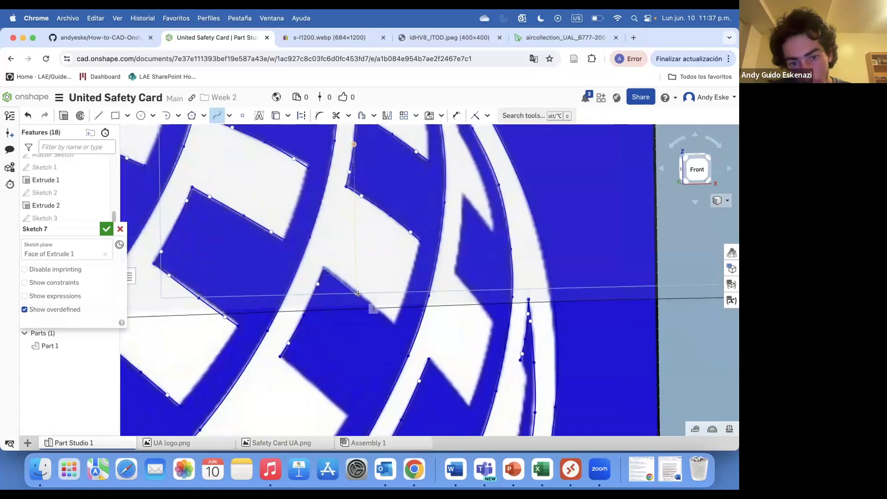
{"action": "scroll", "coordinate": [401, 335], "scroll_direction": "down", "scroll_amount": 5}
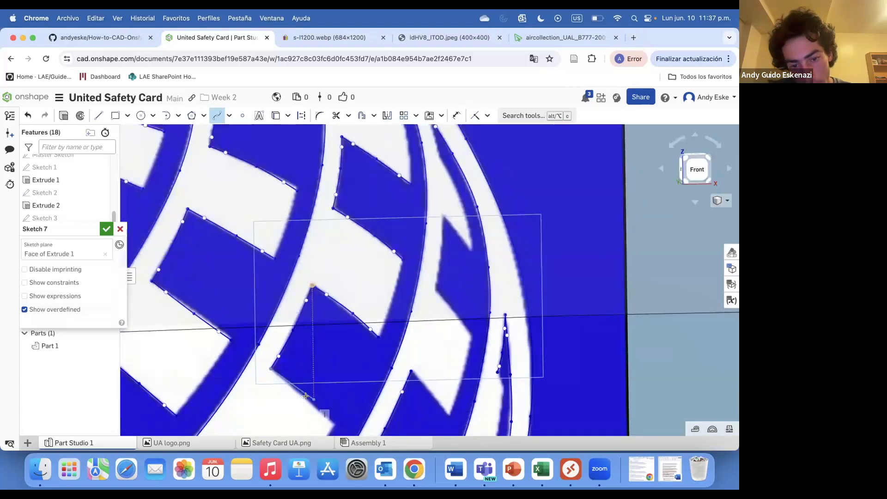
{"action": "scroll", "coordinate": [326, 388], "scroll_direction": "up", "scroll_amount": 5}
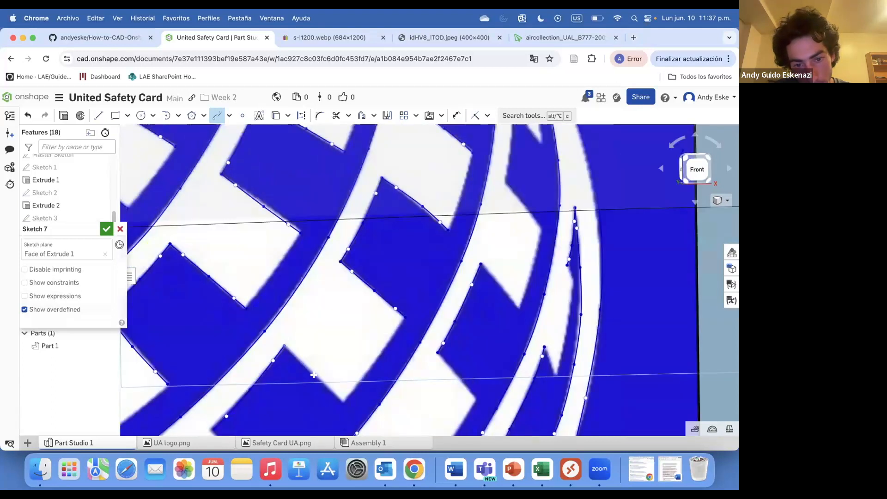
Trace the upper edge and short lower edge of the lowest tile between the fourth and fifth arcs, down to the image border
{"action": "scroll", "coordinate": [320, 375], "scroll_direction": "down", "scroll_amount": 5}
{"action": "scroll", "coordinate": [369, 369], "scroll_direction": "up", "scroll_amount": 8}
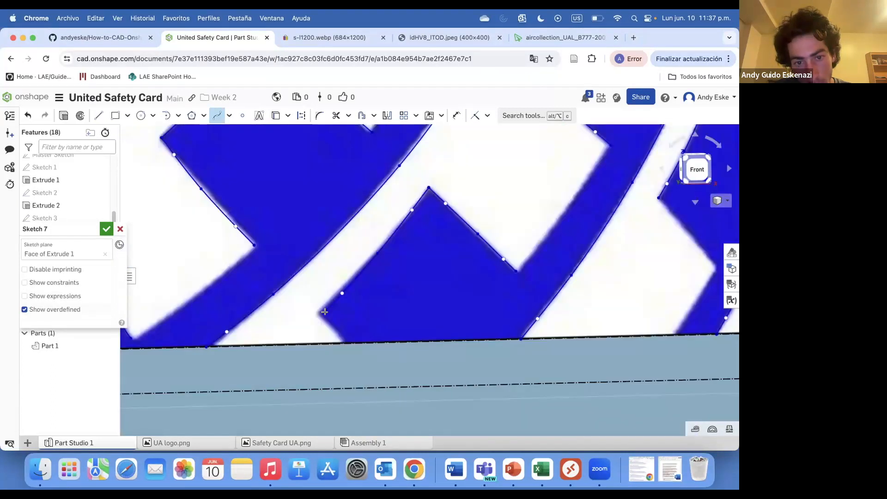
{"action": "scroll", "coordinate": [377, 369], "scroll_direction": "down", "scroll_amount": 5}
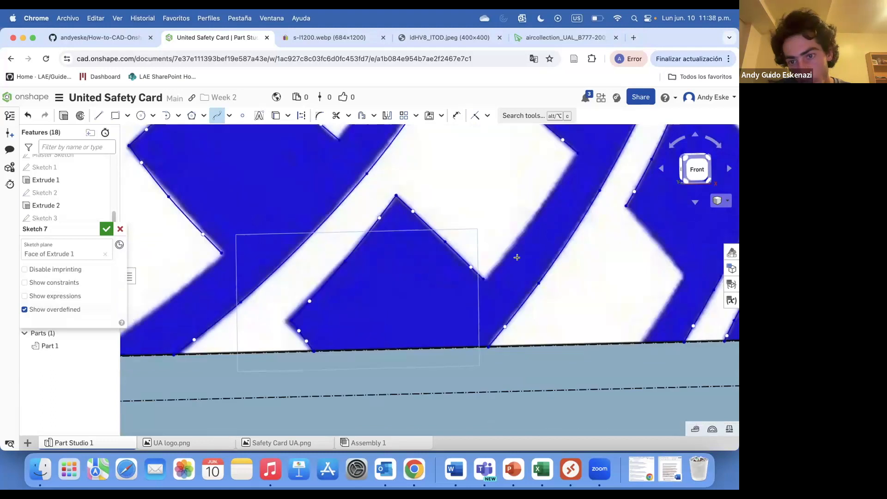
Trace the lower and upper edges of the lowest tile just outside the fifth arc with splines
{"action": "scroll", "coordinate": [568, 303], "scroll_direction": "up", "scroll_amount": 3}
{"action": "scroll", "coordinate": [568, 303], "scroll_direction": "down", "scroll_amount": 3}
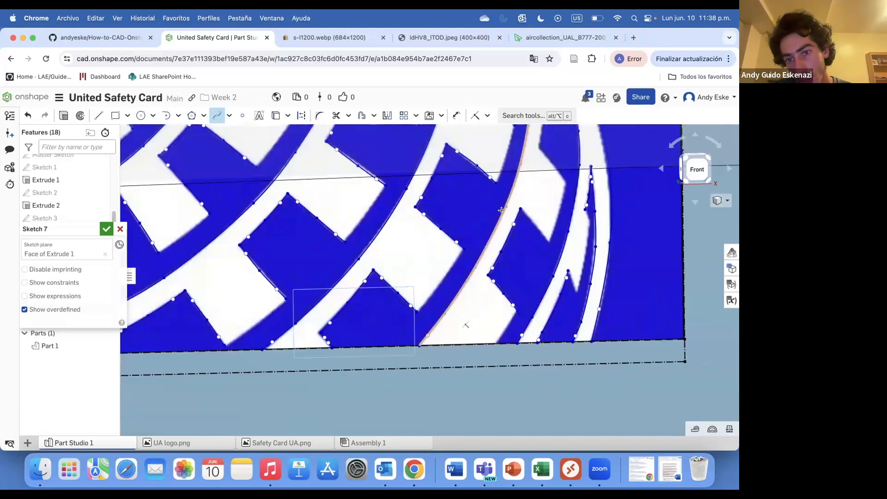
{"action": "scroll", "coordinate": [539, 256], "scroll_direction": "up", "scroll_amount": 4}
{"action": "left_click", "coordinate": [529, 246]}
{"action": "double_click", "coordinate": [554, 276]}
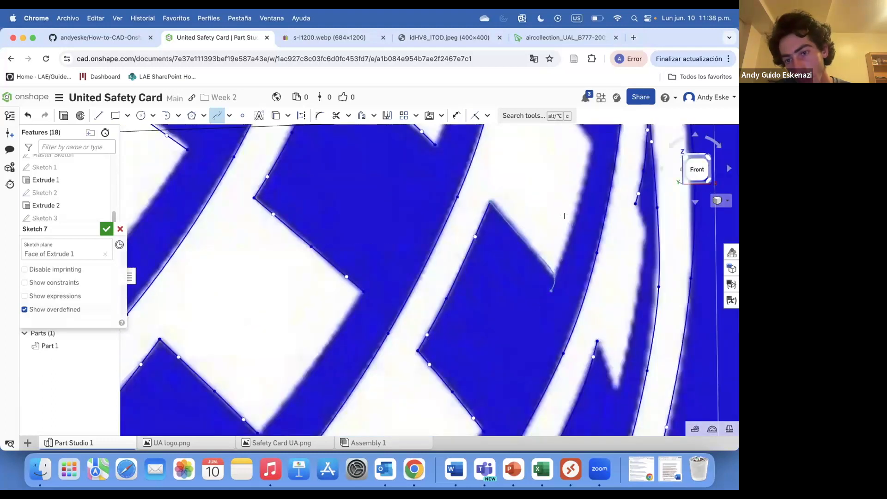
Trace the left and lower edges of the outermost band's blue cell with splines through its corners
{"action": "middle_click_drag", "start_coordinate": [563, 214], "coordinate": [521, 387]}
{"action": "scroll", "coordinate": [503, 167], "scroll_direction": "up", "scroll_amount": 2}
{"action": "left_click", "coordinate": [492, 143]}
{"action": "left_click", "coordinate": [491, 218]}
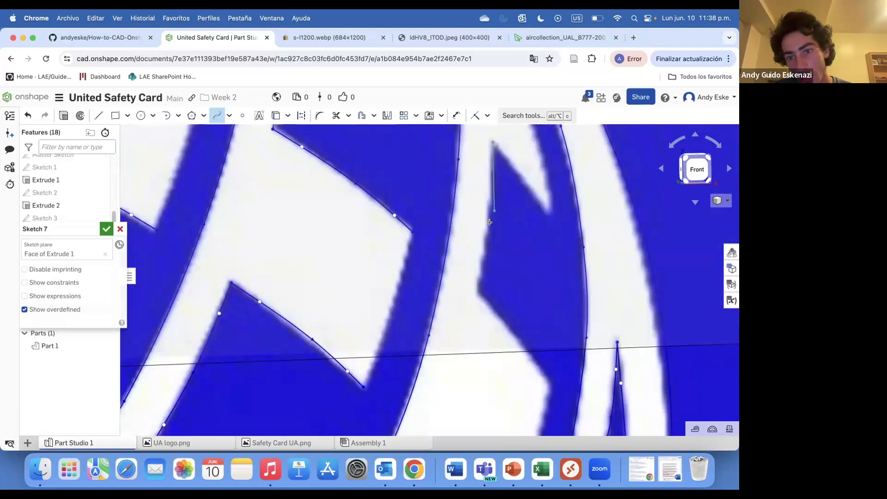
{"action": "left_click", "coordinate": [476, 289]}
{"action": "double_click", "coordinate": [477, 288]}
{"action": "left_click", "coordinate": [477, 289]}
{"action": "left_click", "coordinate": [517, 340]}
{"action": "double_click", "coordinate": [551, 388]}
Trace the inner edge of the thin upper blue sliver beside the globe's outer rim with a spline
{"action": "scroll", "coordinate": [489, 204], "scroll_direction": "down", "scroll_amount": 2}
{"action": "scroll", "coordinate": [482, 189], "scroll_direction": "down", "scroll_amount": 3}
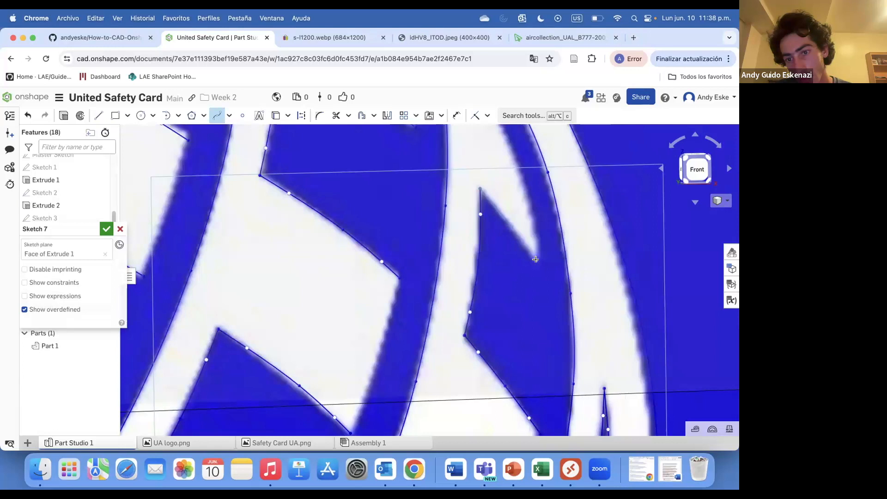
{"action": "scroll", "coordinate": [516, 146], "scroll_direction": "down", "scroll_amount": 5}
{"action": "scroll", "coordinate": [462, 218], "scroll_direction": "up", "scroll_amount": 8}
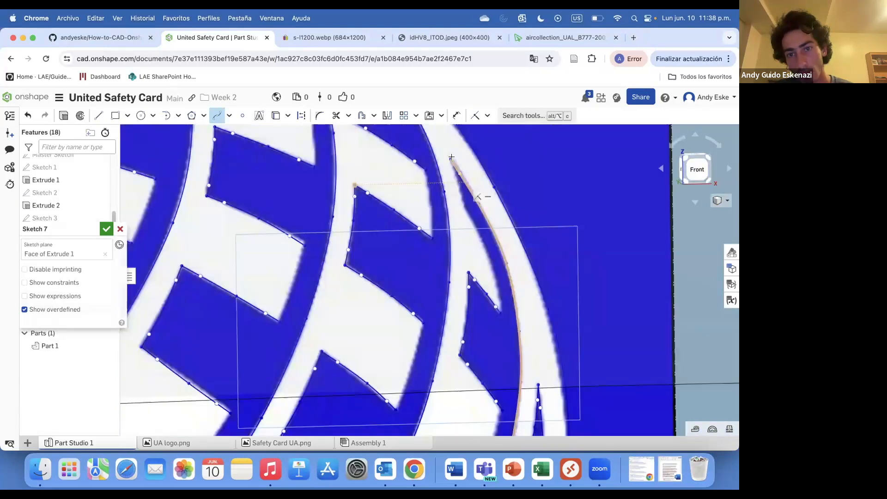
{"action": "left_click", "coordinate": [465, 219]}
{"action": "left_click", "coordinate": [513, 336]}
{"action": "double_click", "coordinate": [519, 375]}
Trace the inner edge of the lower thin sliver beside the rim with splines, down to its pointed tip
{"action": "scroll", "coordinate": [519, 375], "scroll_direction": "down", "scroll_amount": 2}
{"action": "middle_click_drag", "start_coordinate": [519, 375], "coordinate": [452, 242]}
{"action": "scroll", "coordinate": [459, 259], "scroll_direction": "up", "scroll_amount": 3}
{"action": "left_click", "coordinate": [453, 239]}
{"action": "left_click", "coordinate": [466, 267]}
{"action": "left_click", "coordinate": [447, 406]}
{"action": "scroll", "coordinate": [441, 368], "scroll_direction": "down", "scroll_amount": 3}
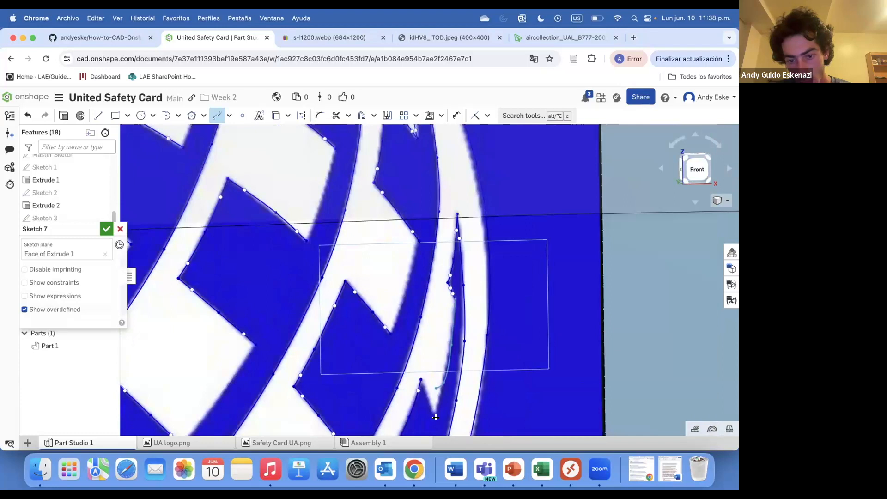
{"action": "scroll", "coordinate": [435, 421], "scroll_direction": "up", "scroll_amount": 3}
{"action": "double_click", "coordinate": [436, 419]}
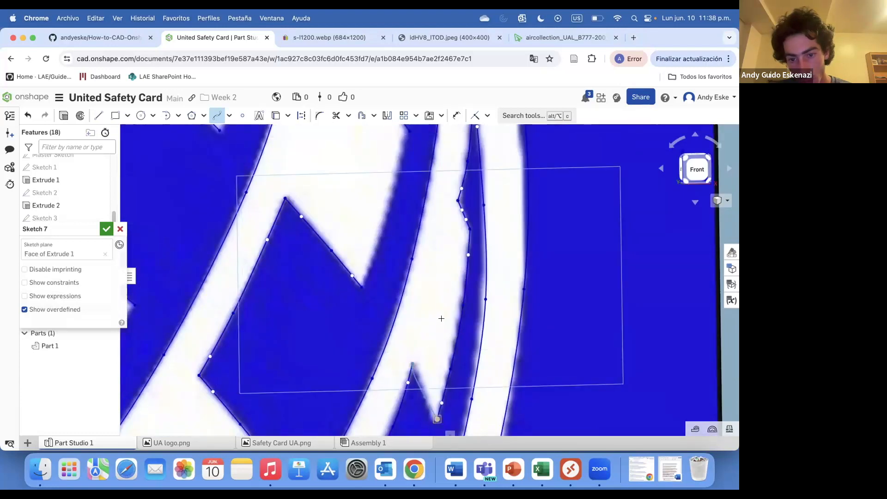
Close the open right ends of the white cells in the lower and right bands of the globe with short splines
{"action": "scroll", "coordinate": [437, 283], "scroll_direction": "down", "scroll_amount": 3}
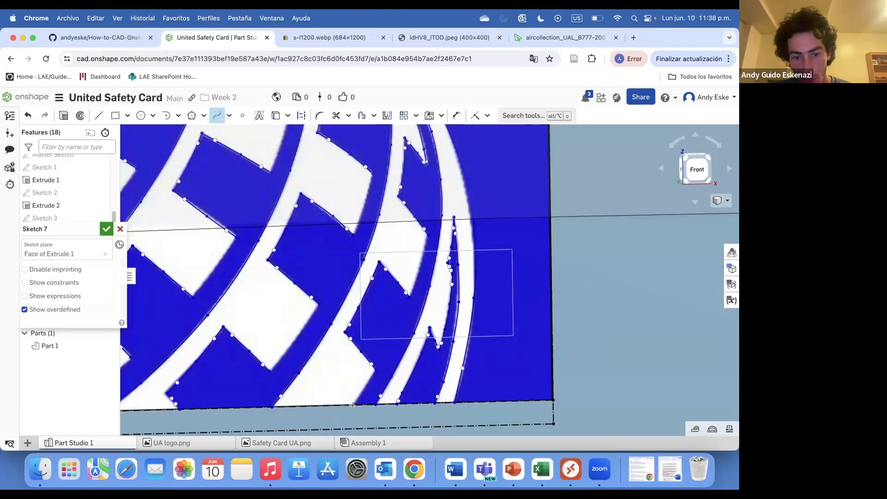
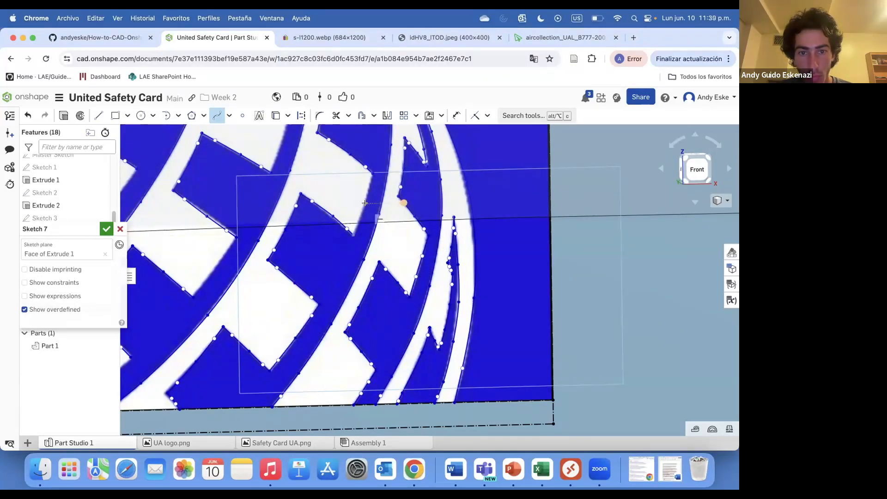
{"action": "scroll", "coordinate": [393, 337], "scroll_direction": "down", "scroll_amount": 3}
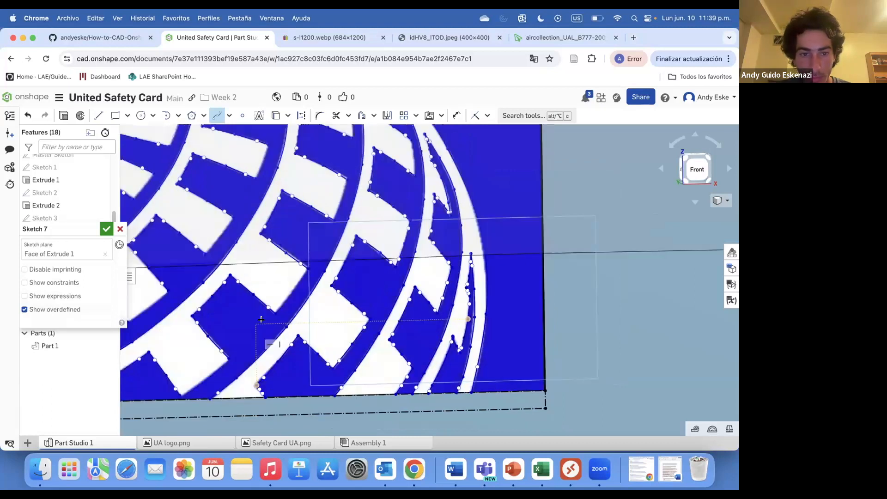
{"action": "scroll", "coordinate": [221, 358], "scroll_direction": "up", "scroll_amount": 3}
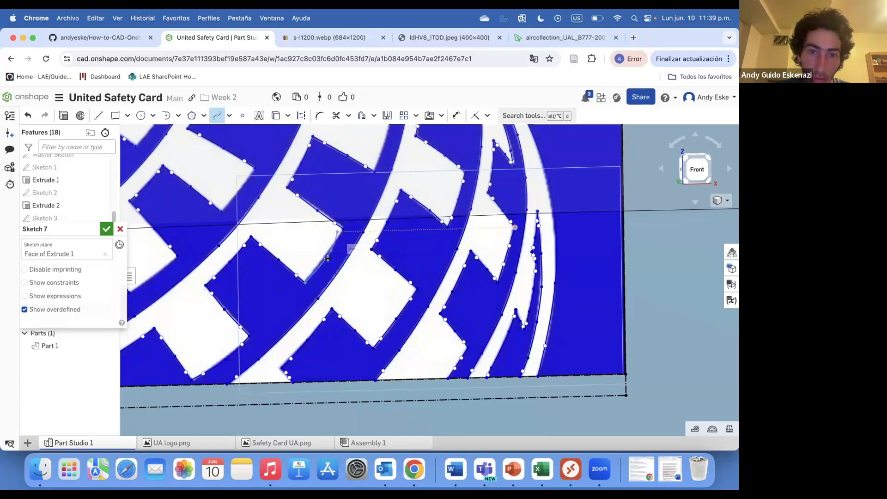
{"action": "scroll", "coordinate": [344, 221], "scroll_direction": "up", "scroll_amount": 4}
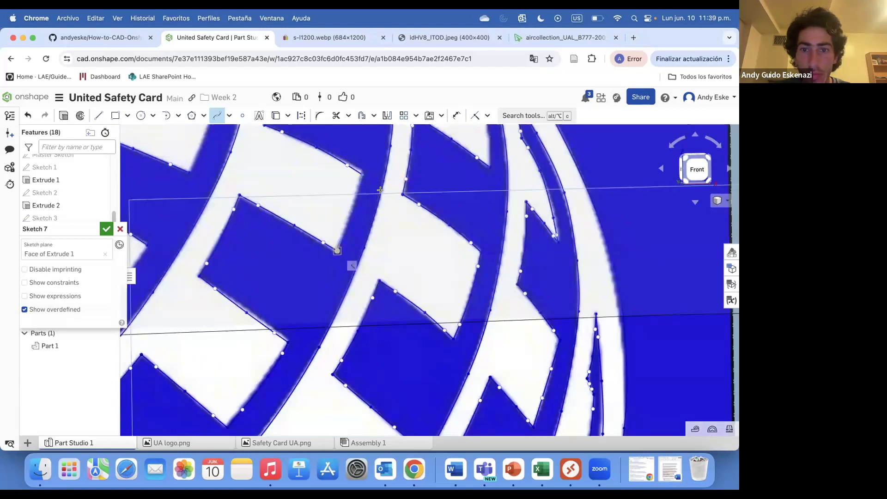
{"action": "scroll", "coordinate": [397, 215], "scroll_direction": "down", "scroll_amount": 2}
{"action": "scroll", "coordinate": [437, 222], "scroll_direction": "up", "scroll_amount": 2}
{"action": "scroll", "coordinate": [437, 224], "scroll_direction": "up", "scroll_amount": 2}
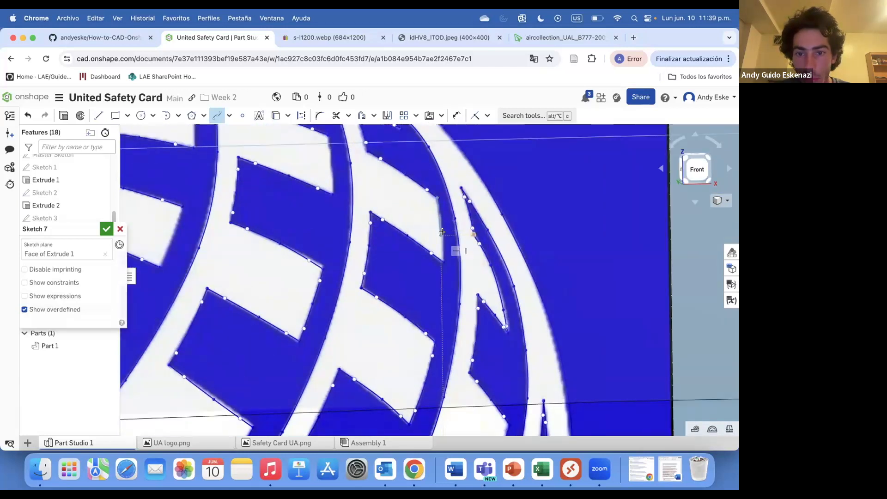
Close the open right ends of the white cells across the upper bands of the globe with short splines
{"action": "scroll", "coordinate": [441, 229], "scroll_direction": "up", "scroll_amount": 3}
{"action": "scroll", "coordinate": [342, 213], "scroll_direction": "down", "scroll_amount": 2}
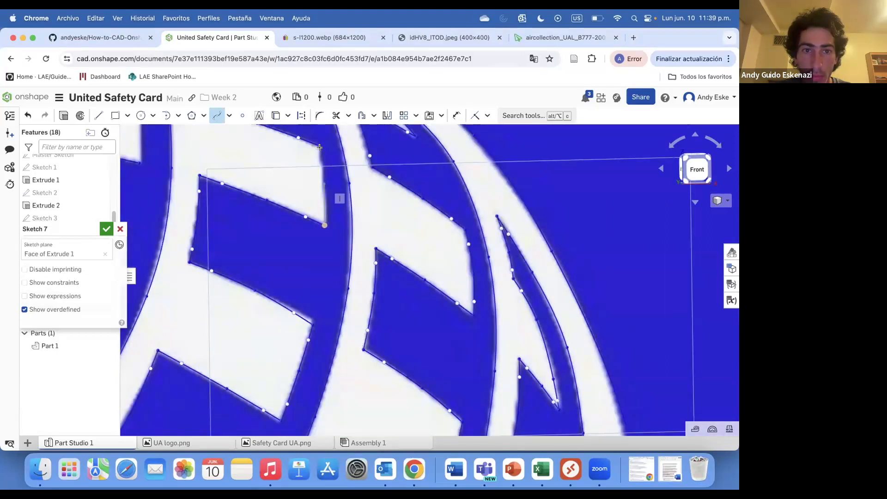
{"action": "scroll", "coordinate": [326, 156], "scroll_direction": "up", "scroll_amount": 1}
{"action": "scroll", "coordinate": [326, 156], "scroll_direction": "down", "scroll_amount": 2}
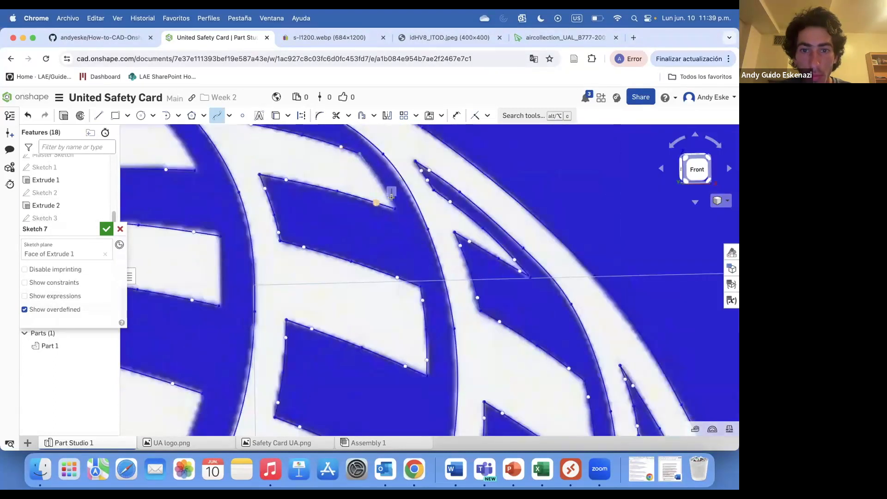
{"action": "scroll", "coordinate": [320, 175], "scroll_direction": "down", "scroll_amount": 1}
{"action": "scroll", "coordinate": [406, 235], "scroll_direction": "up", "scroll_amount": 5}
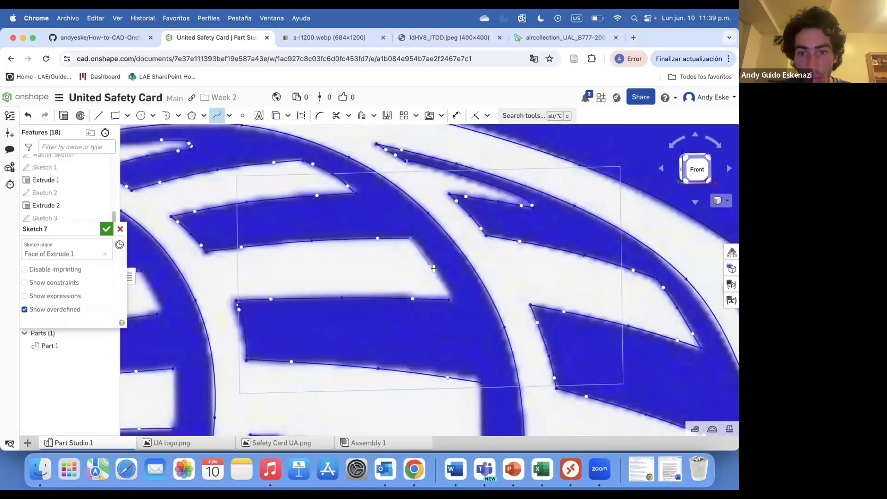
{"action": "scroll", "coordinate": [448, 299], "scroll_direction": "down", "scroll_amount": 5}
{"action": "scroll", "coordinate": [451, 286], "scroll_direction": "up", "scroll_amount": 6}
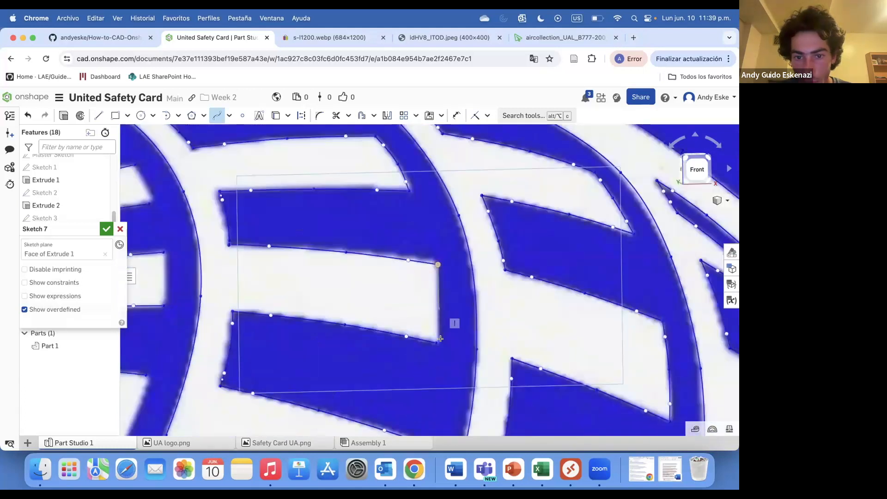
Close the remaining white cell ends down the inner bands to the logo's left edge with short splines
{"action": "scroll", "coordinate": [445, 273], "scroll_direction": "down", "scroll_amount": 1}
{"action": "scroll", "coordinate": [444, 294], "scroll_direction": "up", "scroll_amount": 3}
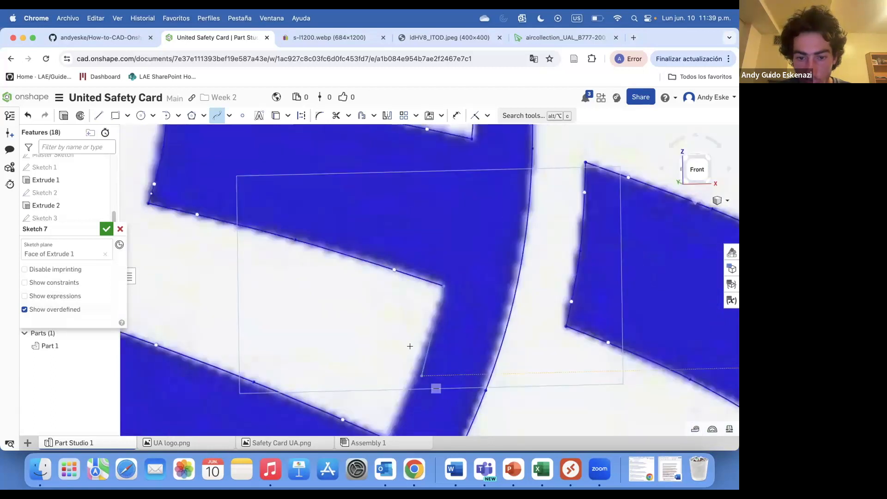
{"action": "scroll", "coordinate": [410, 346], "scroll_direction": "up", "scroll_amount": 2}
{"action": "scroll", "coordinate": [381, 408], "scroll_direction": "down", "scroll_amount": 5}
{"action": "scroll", "coordinate": [379, 383], "scroll_direction": "up", "scroll_amount": 5}
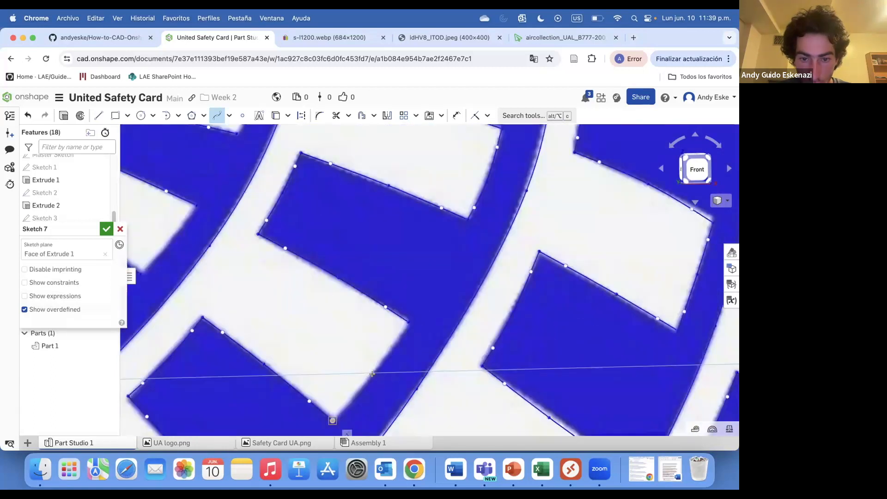
{"action": "scroll", "coordinate": [375, 352], "scroll_direction": "down", "scroll_amount": 5}
{"action": "scroll", "coordinate": [386, 340], "scroll_direction": "up", "scroll_amount": 5}
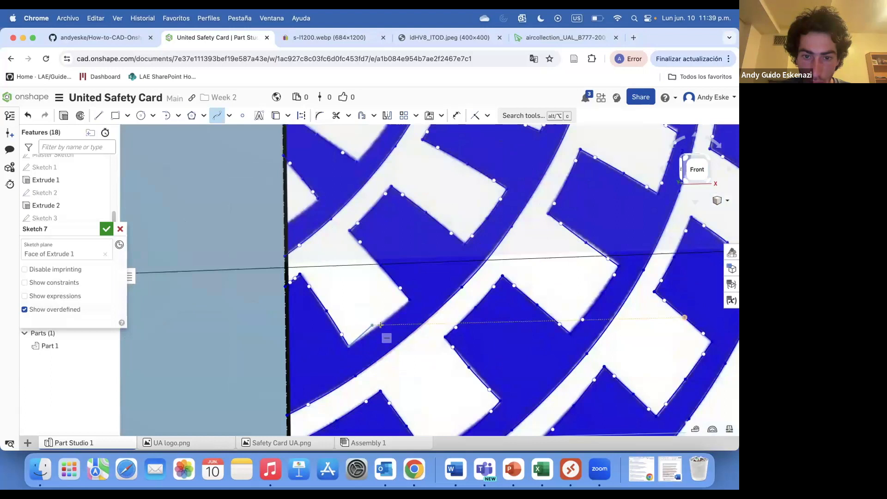
{"action": "scroll", "coordinate": [407, 300], "scroll_direction": "down", "scroll_amount": 3}
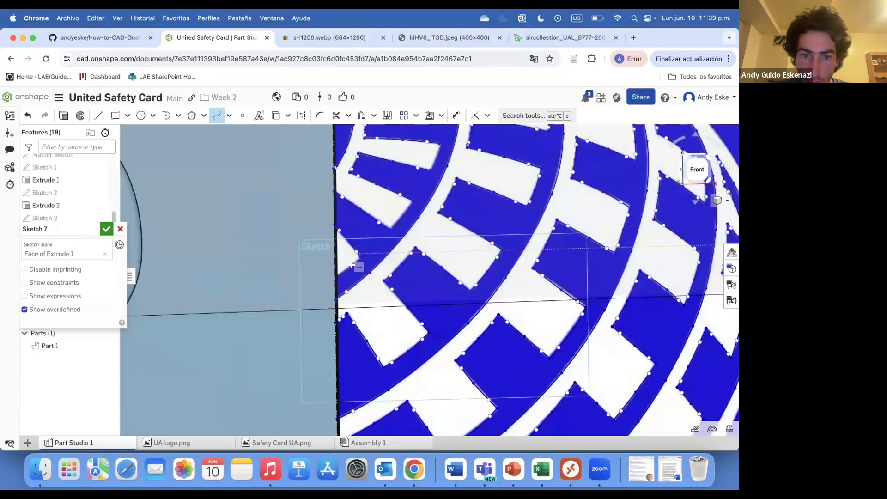
{"action": "scroll", "coordinate": [412, 202], "scroll_direction": "up", "scroll_amount": 5}
{"action": "scroll", "coordinate": [432, 208], "scroll_direction": "down", "scroll_amount": 5}
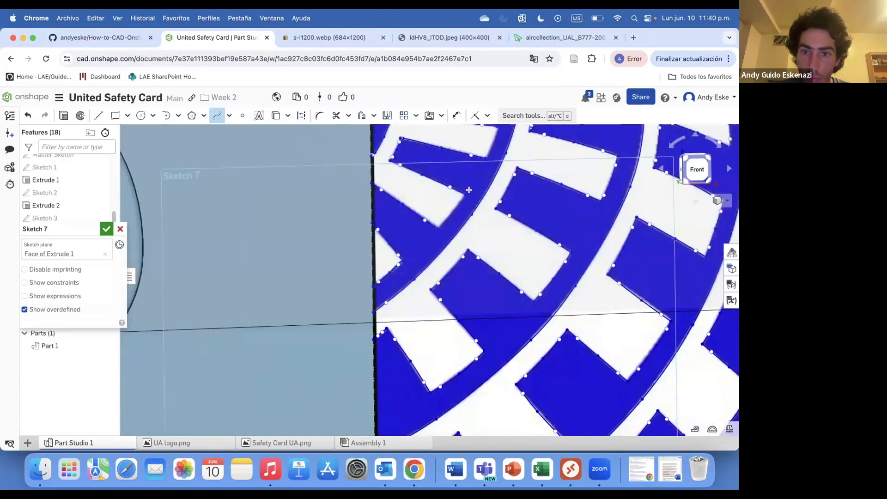
Close the right ends of the lower and middle white cells in the globe's innermost ring with short splines
{"action": "scroll", "coordinate": [457, 238], "scroll_direction": "up", "scroll_amount": 5}
{"action": "scroll", "coordinate": [433, 277], "scroll_direction": "down", "scroll_amount": 3}
{"action": "scroll", "coordinate": [480, 263], "scroll_direction": "up", "scroll_amount": 5}
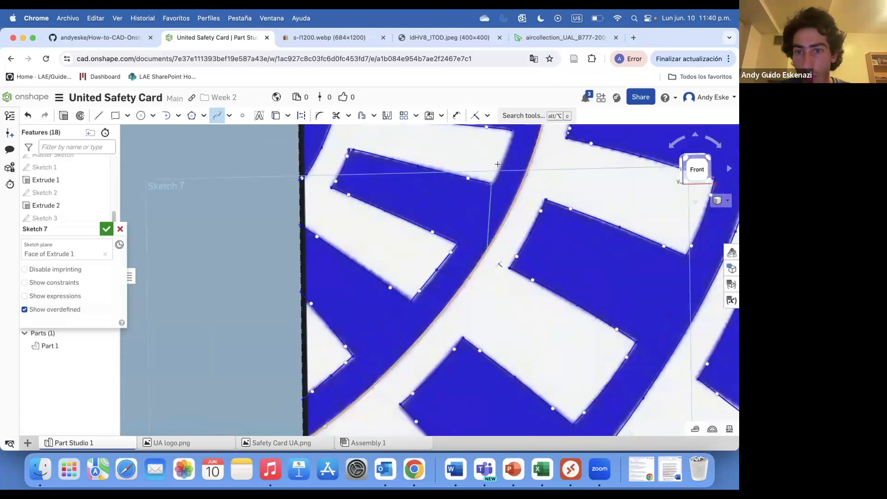
{"action": "scroll", "coordinate": [490, 260], "scroll_direction": "up", "scroll_amount": 3}
{"action": "left_click", "coordinate": [477, 254]}
{"action": "left_click", "coordinate": [482, 297]}
{"action": "left_click", "coordinate": [478, 344]}
Close the ends of the narrow white cells at the top of the innermost ring with short splines
{"action": "scroll", "coordinate": [497, 346], "scroll_direction": "down", "scroll_amount": 4}
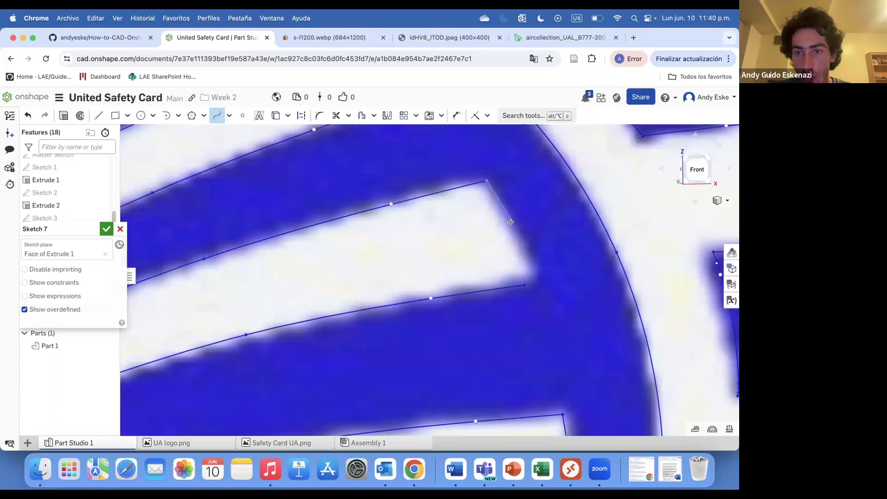
{"action": "scroll", "coordinate": [531, 307], "scroll_direction": "up", "scroll_amount": 1}
{"action": "scroll", "coordinate": [532, 310], "scroll_direction": "up", "scroll_amount": 3}
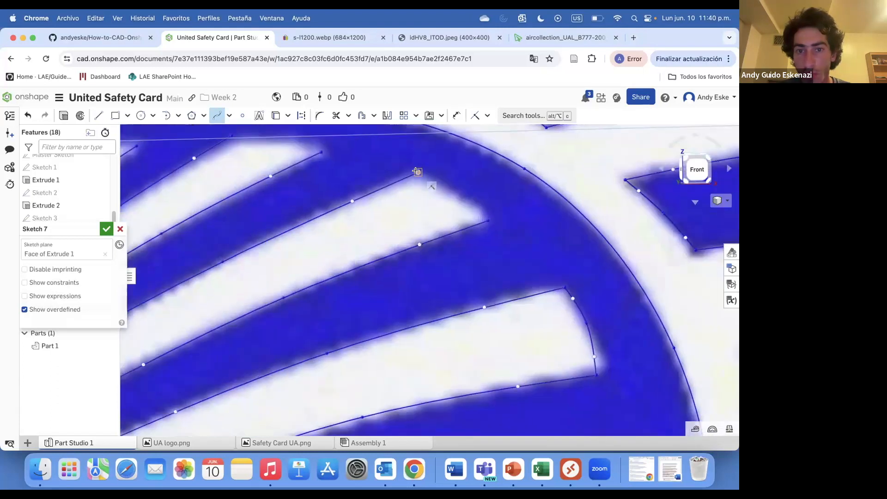
{"action": "scroll", "coordinate": [506, 266], "scroll_direction": "down", "scroll_amount": 3}
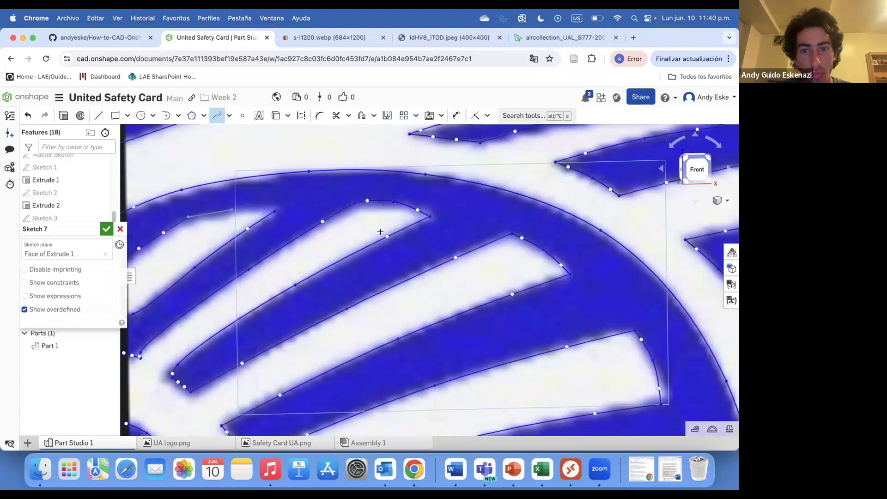
{"action": "scroll", "coordinate": [390, 231], "scroll_direction": "down", "scroll_amount": 2}
Draw straight lines along the logo's left and bottom edges to close the profiles that run off the image
{"action": "left_click", "coordinate": [99, 116]}
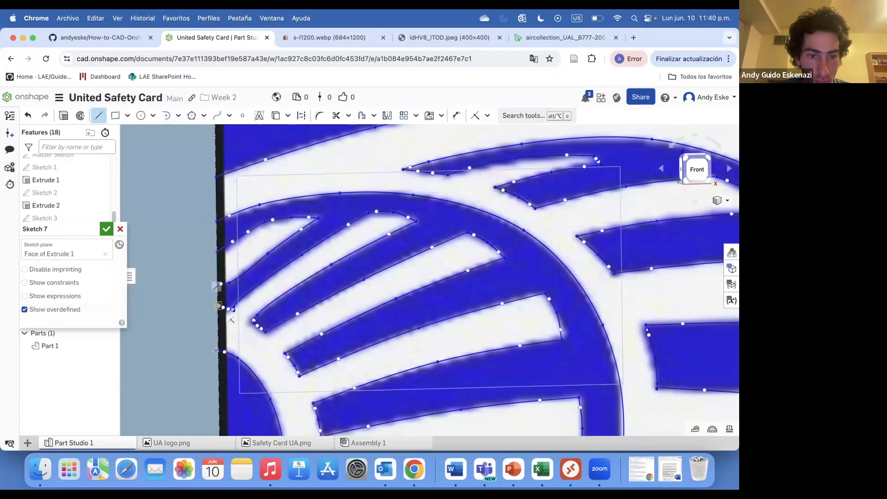
{"action": "scroll", "coordinate": [186, 338], "scroll_direction": "down", "scroll_amount": 5}
{"action": "scroll", "coordinate": [240, 226], "scroll_direction": "up", "scroll_amount": 10}
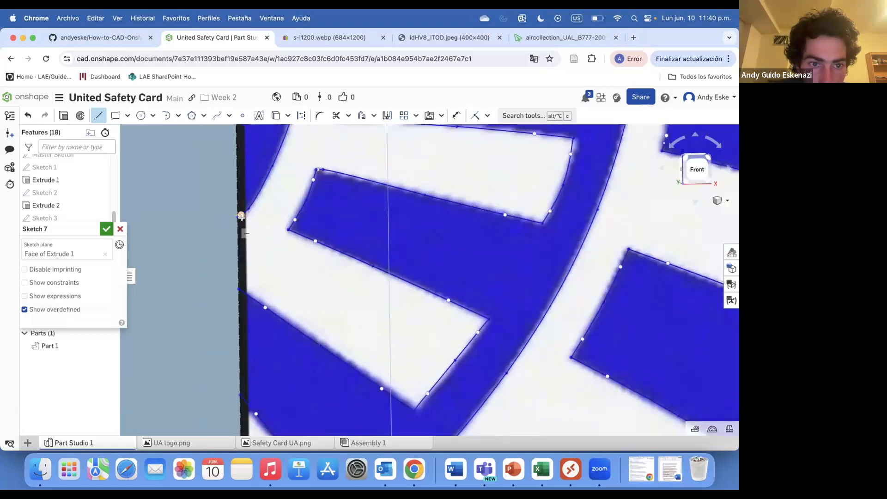
{"action": "scroll", "coordinate": [270, 277], "scroll_direction": "down", "scroll_amount": 8}
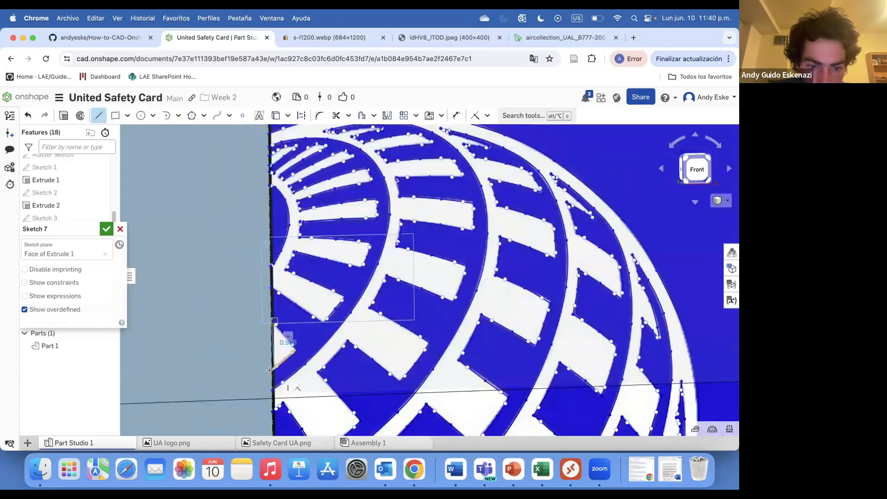
{"action": "scroll", "coordinate": [267, 275], "scroll_direction": "up", "scroll_amount": 2}
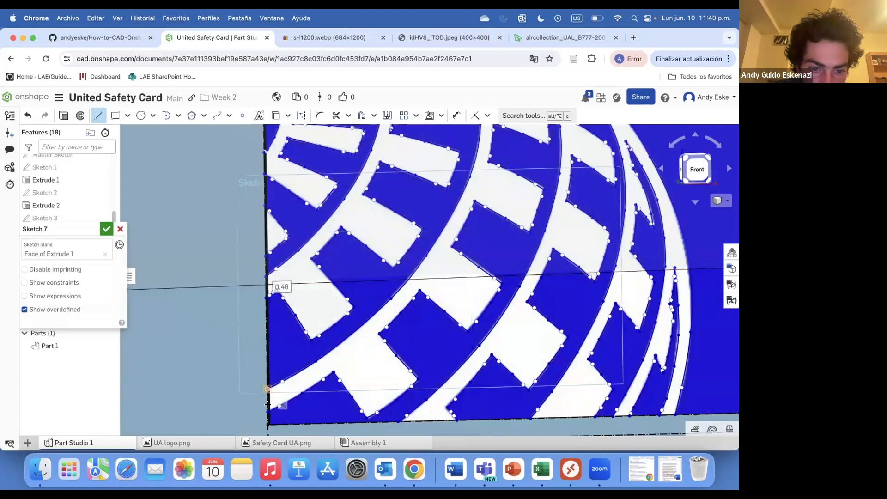
{"action": "left_click", "coordinate": [442, 419]}
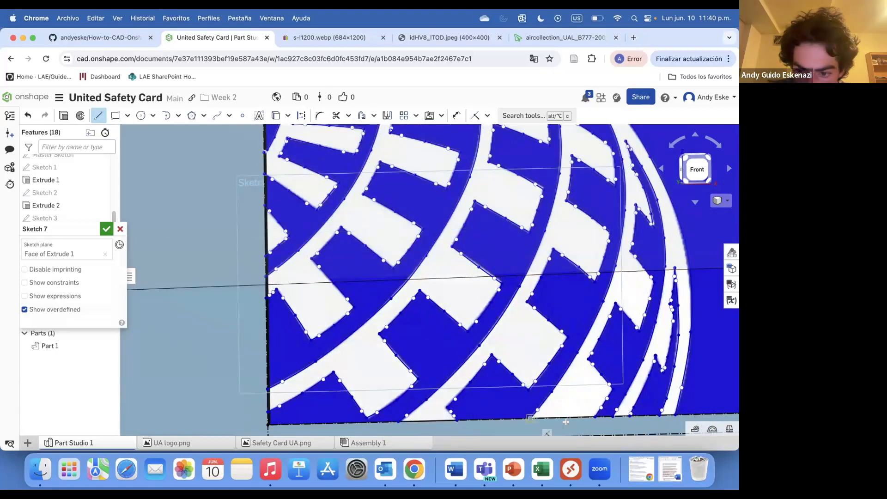
{"action": "scroll", "coordinate": [613, 415], "scroll_direction": "down", "scroll_amount": 1}
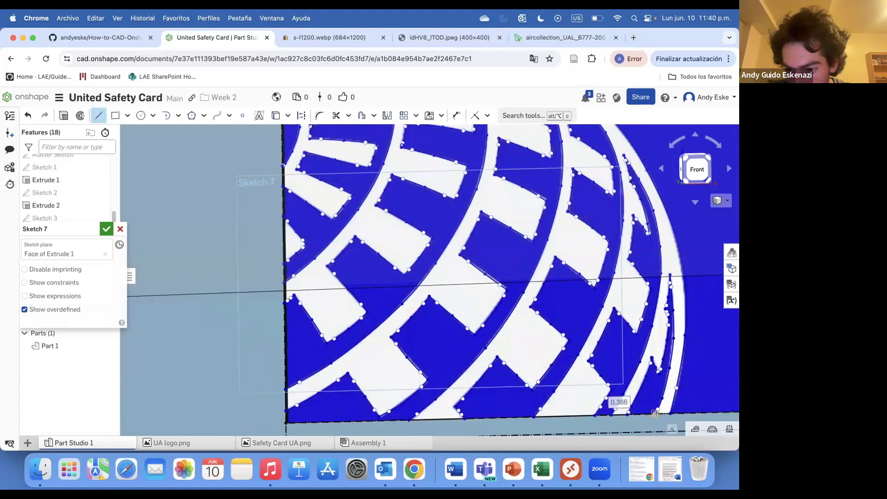
{"action": "key", "text": "Escape"}
Start an Extrude from the globe sketch and set its operation to Remove
{"action": "scroll", "coordinate": [483, 144], "scroll_direction": "down", "scroll_amount": 3}
{"action": "scroll", "coordinate": [357, 192], "scroll_direction": "up", "scroll_amount": 2}
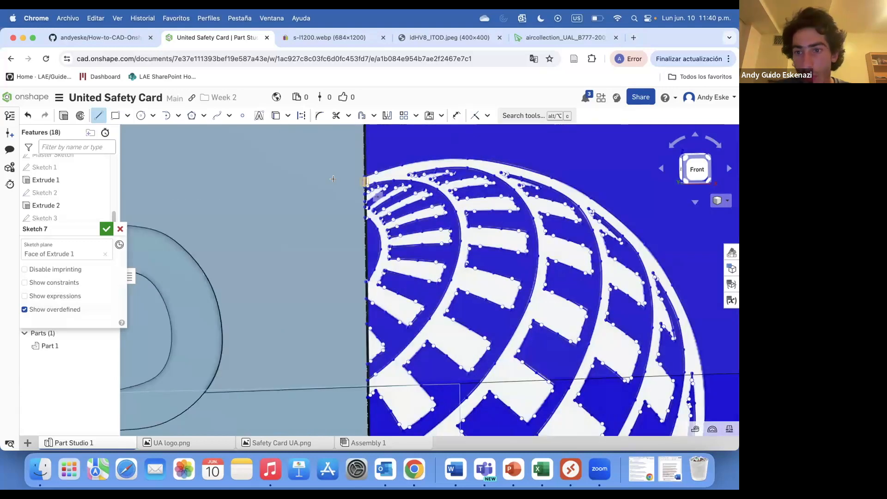
{"action": "scroll", "coordinate": [356, 192], "scroll_direction": "down", "scroll_amount": 3}
{"action": "scroll", "coordinate": [330, 188], "scroll_direction": "up", "scroll_amount": 3}
{"action": "key", "text": "shift+e"}
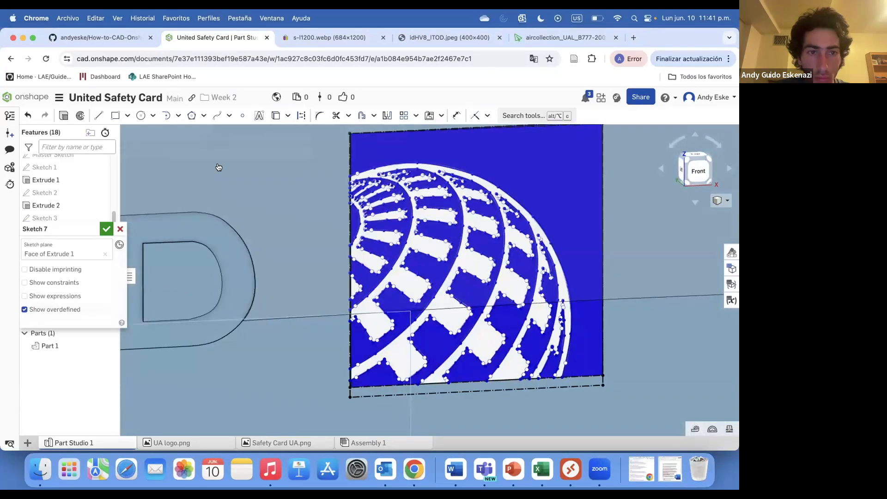
{"action": "left_click", "coordinate": [77, 256]}
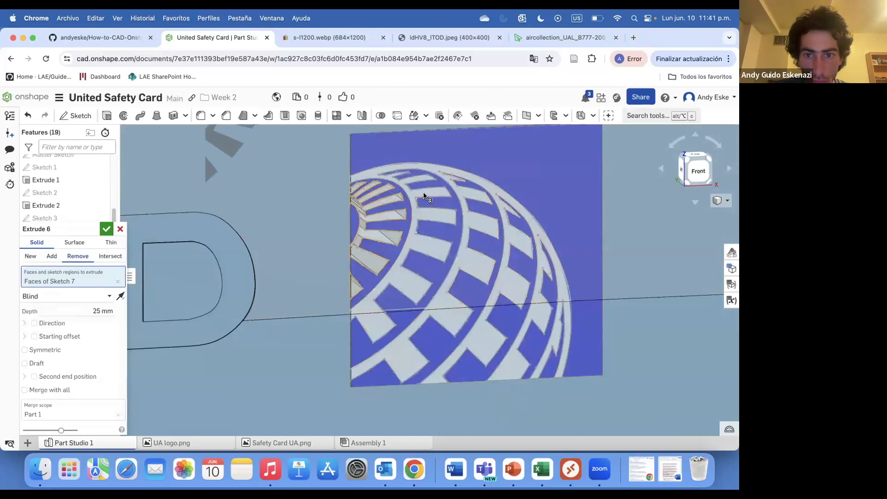
Add the large connected white grid region and the globe's remaining lower white regions to the faces being removed
{"action": "scroll", "coordinate": [411, 217], "scroll_direction": "up", "scroll_amount": 3}
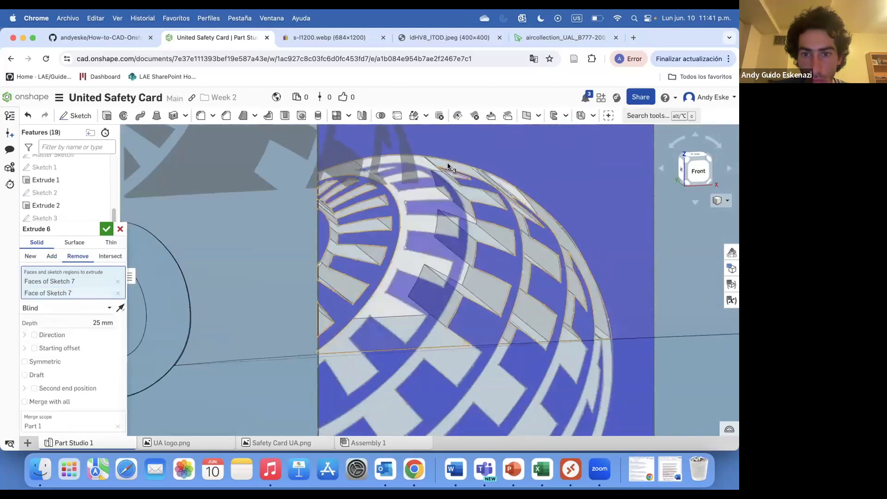
{"action": "right_click_drag", "start_coordinate": [448, 166], "coordinate": [376, 321]}
{"action": "scroll", "coordinate": [330, 320], "scroll_direction": "up", "scroll_amount": 3}
{"action": "left_click", "coordinate": [353, 344]}
{"action": "scroll", "coordinate": [352, 343], "scroll_direction": "down", "scroll_amount": 5}
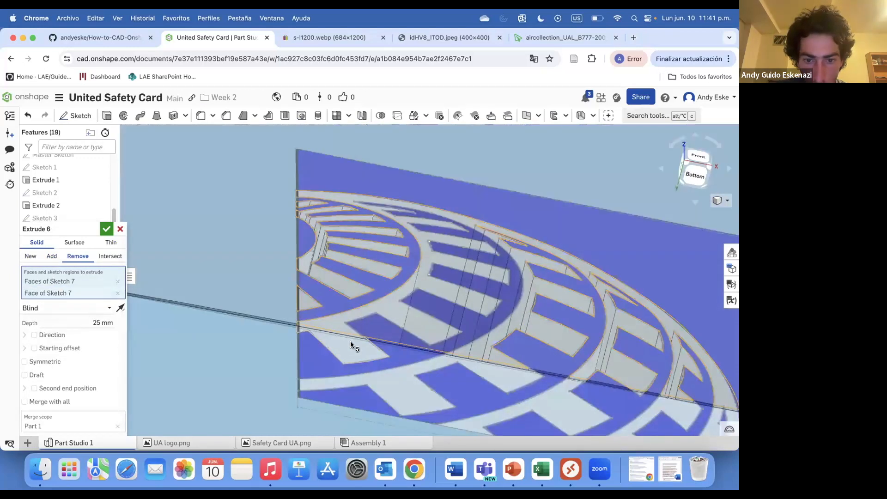
{"action": "left_click", "coordinate": [403, 385]}
{"action": "left_click", "coordinate": [570, 408]}
{"action": "left_click", "coordinate": [677, 415]}
{"action": "left_click", "coordinate": [716, 427]}
{"action": "scroll", "coordinate": [699, 419], "scroll_direction": "down", "scroll_amount": 2}
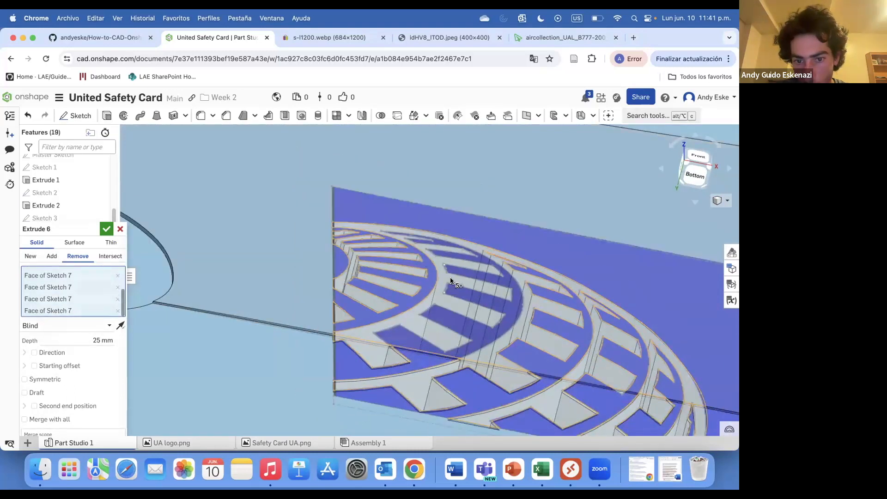
Set the removal depth to 0.1 mm, make it symmetric, and apply the cut
{"action": "right_click_drag", "start_coordinate": [393, 331], "coordinate": [89, 345]}
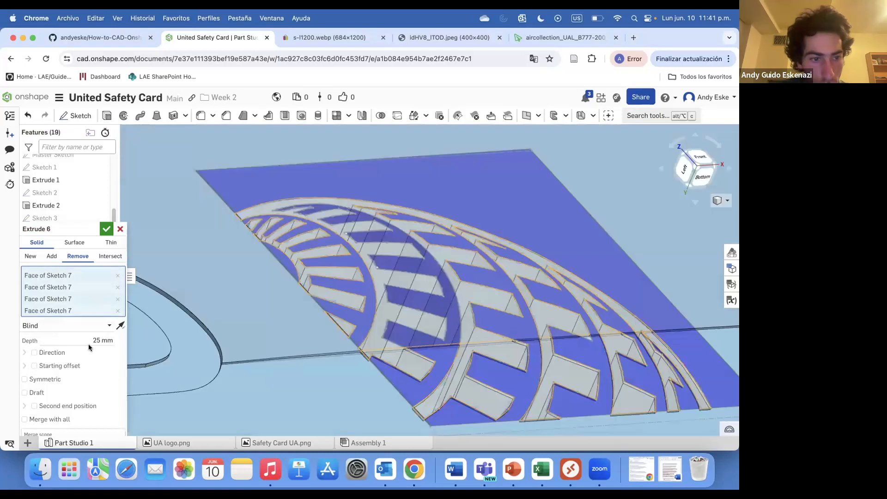
{"action": "scroll", "coordinate": [298, 255], "scroll_direction": "up", "scroll_amount": 2}
{"action": "right_click_drag", "start_coordinate": [259, 317], "coordinate": [87, 339]}
{"action": "left_click", "coordinate": [87, 340]}
{"action": "key", "text": "BackSpace"}
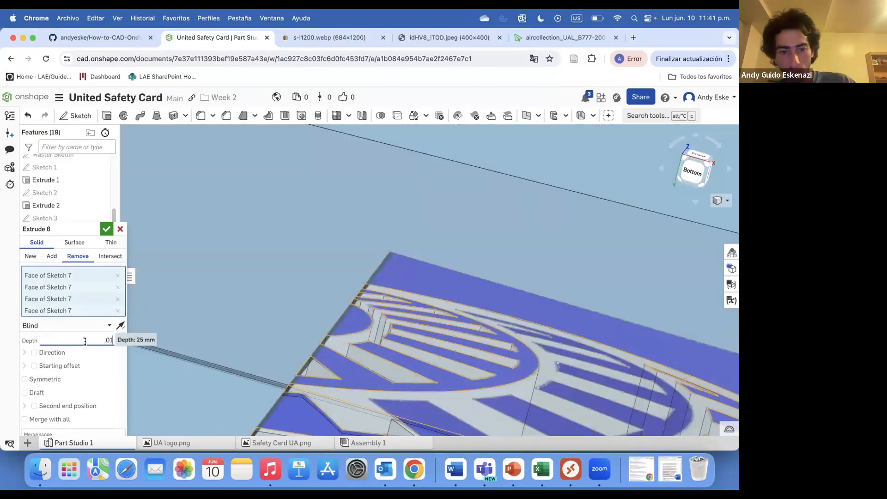
{"action": "type", "text": "0.1"}
{"action": "key", "text": "Return"}
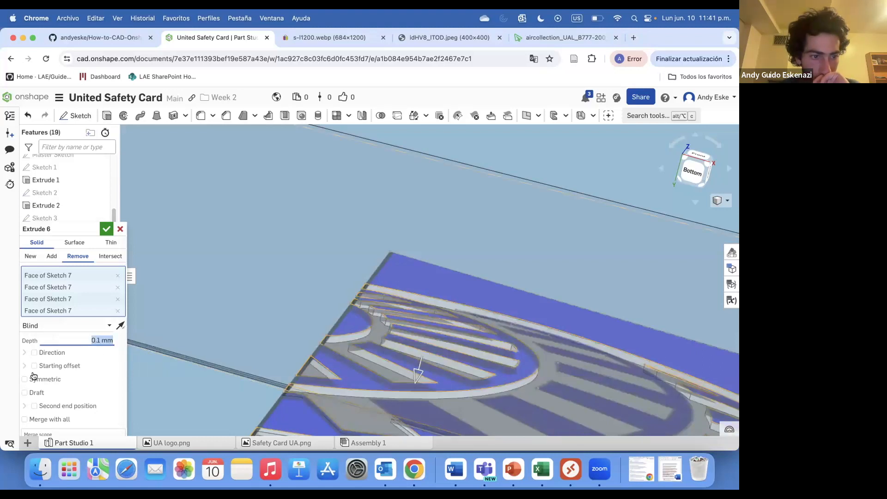
{"action": "left_click", "coordinate": [34, 376]}
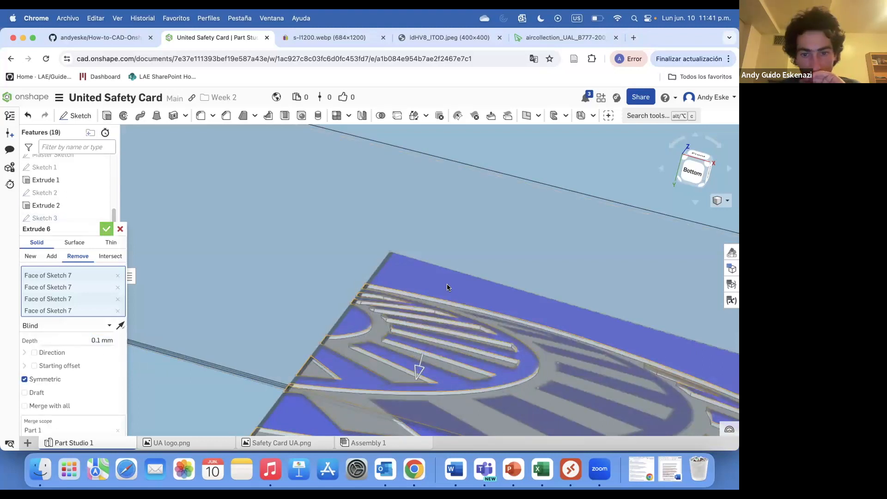
{"action": "key", "text": "Return"}
{"action": "scroll", "coordinate": [447, 287], "scroll_direction": "down", "scroll_amount": 3}
{"action": "right_click_drag", "start_coordinate": [409, 263], "coordinate": [472, 388]}
{"action": "scroll", "coordinate": [471, 388], "scroll_direction": "up", "scroll_amount": 3}
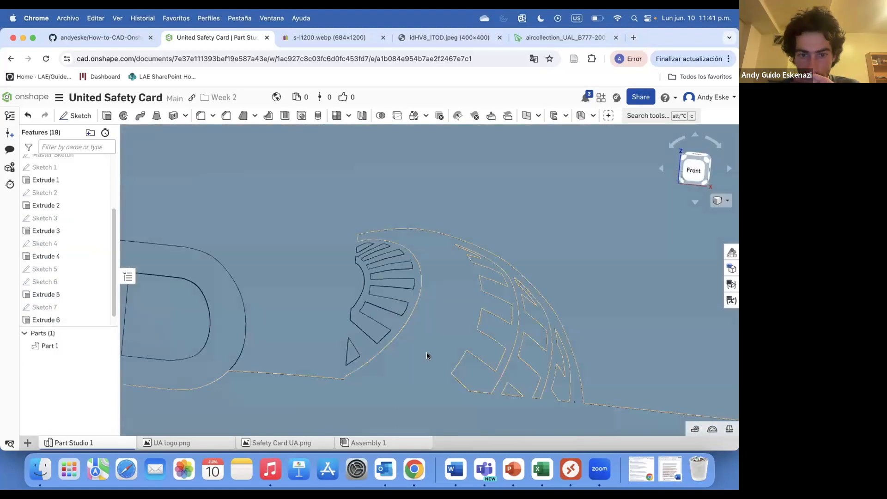
Open Extrude 6 for editing to review its selected sketch regions
{"action": "left_click", "coordinate": [79, 321]}
{"action": "left_click", "coordinate": [78, 321]}
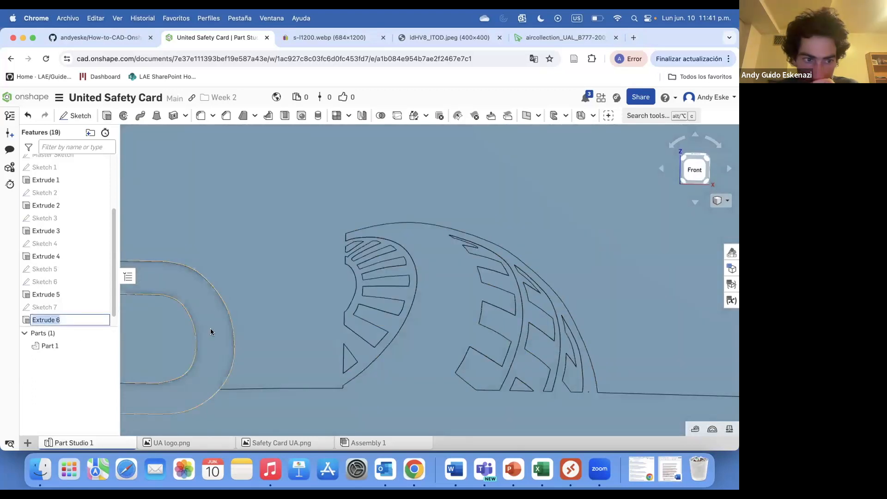
{"action": "right_click", "coordinate": [55, 343]}
{"action": "left_click", "coordinate": [59, 344]}
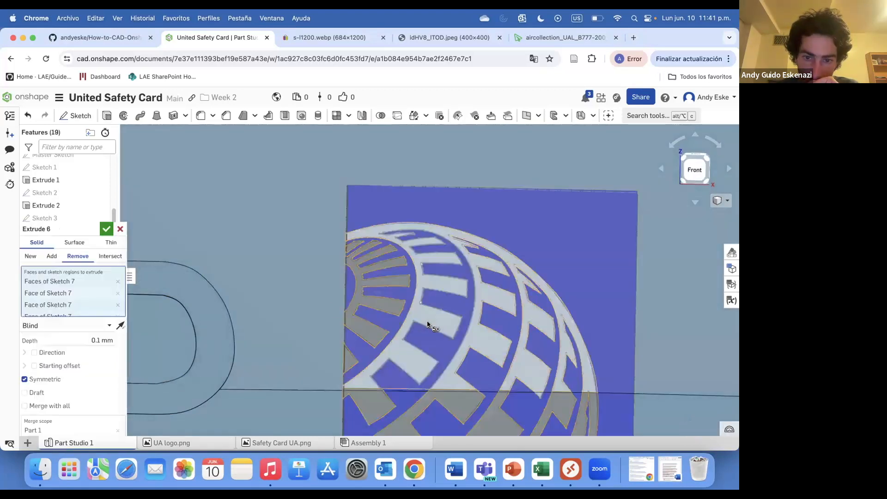
{"action": "left_click", "coordinate": [106, 229]}
{"action": "right_click", "coordinate": [68, 320]}
{"action": "left_click", "coordinate": [101, 344]}
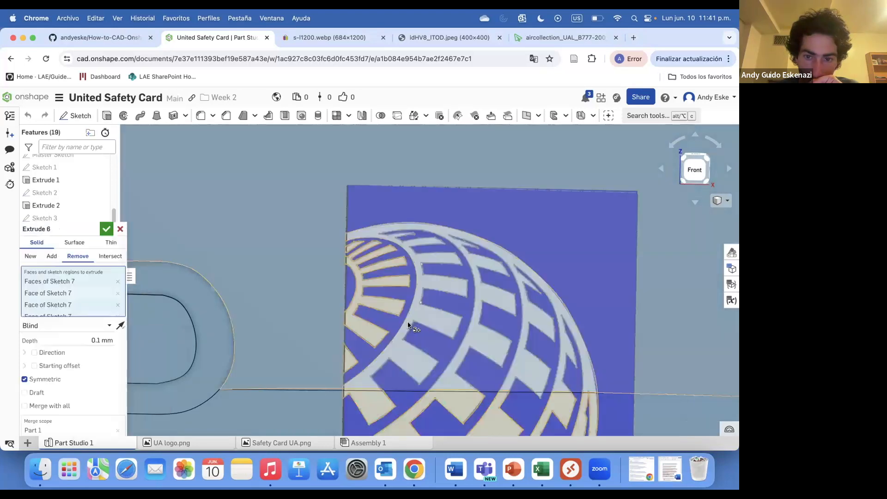
Examine the cut preview up close around the second ring's cells and where the part's edge line crosses the globe
{"action": "right_click_drag", "start_coordinate": [479, 278], "coordinate": [319, 382]}
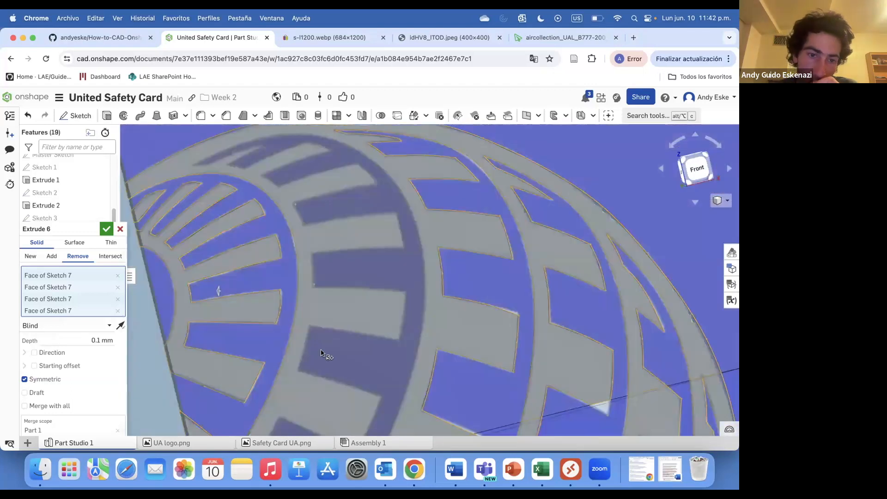
{"action": "scroll", "coordinate": [327, 351], "scroll_direction": "down", "scroll_amount": 2}
{"action": "scroll", "coordinate": [334, 325], "scroll_direction": "up", "scroll_amount": 2}
{"action": "scroll", "coordinate": [226, 247], "scroll_direction": "up", "scroll_amount": 3}
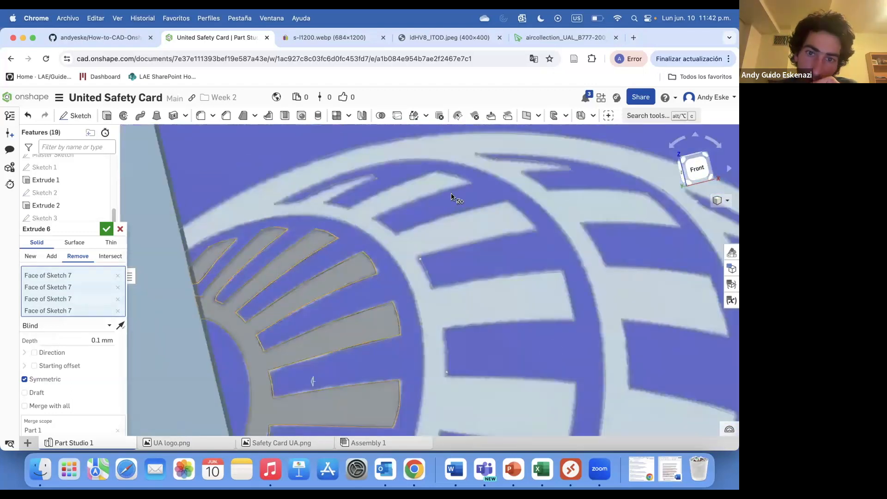
{"action": "scroll", "coordinate": [457, 199], "scroll_direction": "up", "scroll_amount": 3}
{"action": "scroll", "coordinate": [494, 347], "scroll_direction": "down", "scroll_amount": 4}
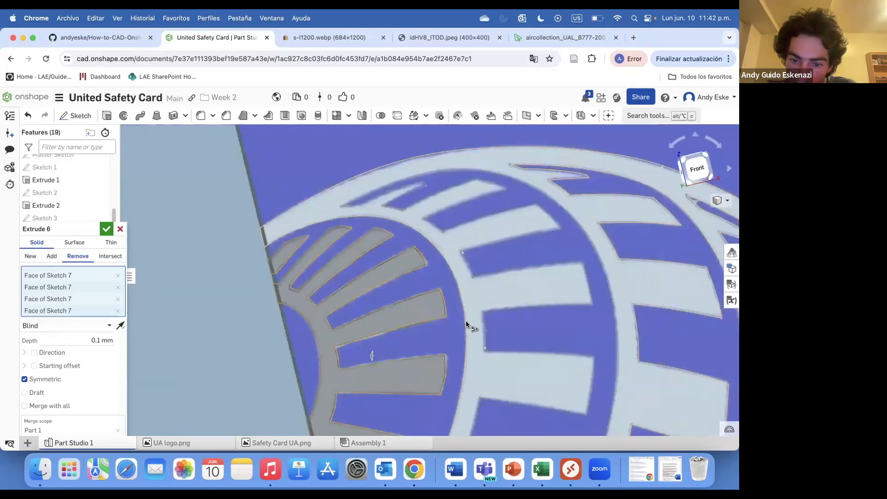
{"action": "scroll", "coordinate": [425, 358], "scroll_direction": "up", "scroll_amount": 4}
{"action": "scroll", "coordinate": [420, 359], "scroll_direction": "down", "scroll_amount": 2}
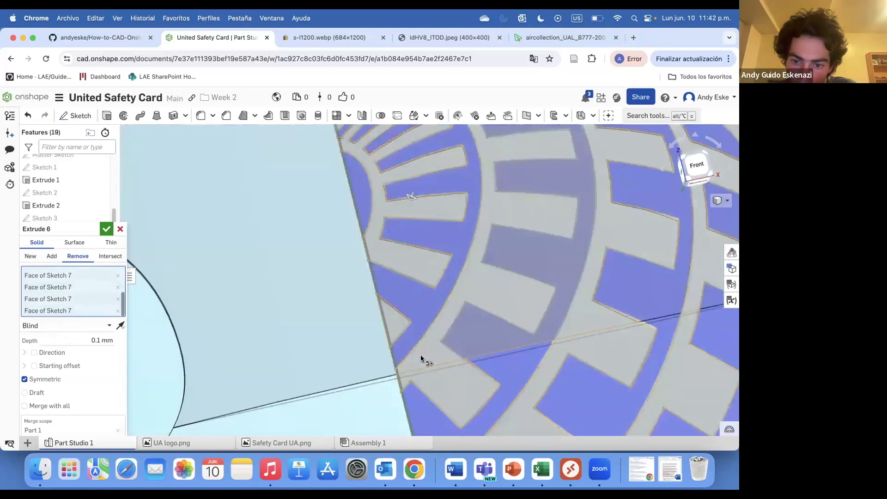
{"action": "scroll", "coordinate": [462, 358], "scroll_direction": "up", "scroll_amount": 4}
{"action": "scroll", "coordinate": [474, 359], "scroll_direction": "up", "scroll_amount": 3}
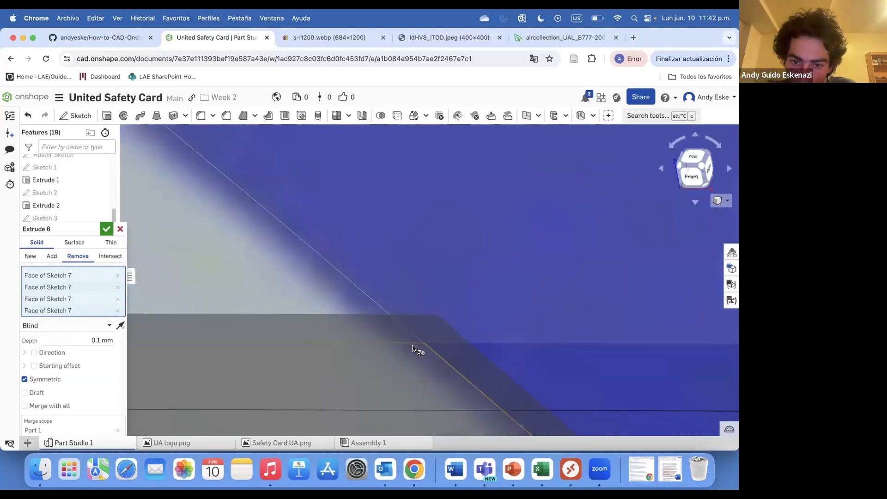
{"action": "scroll", "coordinate": [420, 350], "scroll_direction": "down", "scroll_amount": 5}
{"action": "scroll", "coordinate": [508, 328], "scroll_direction": "down", "scroll_amount": 5}
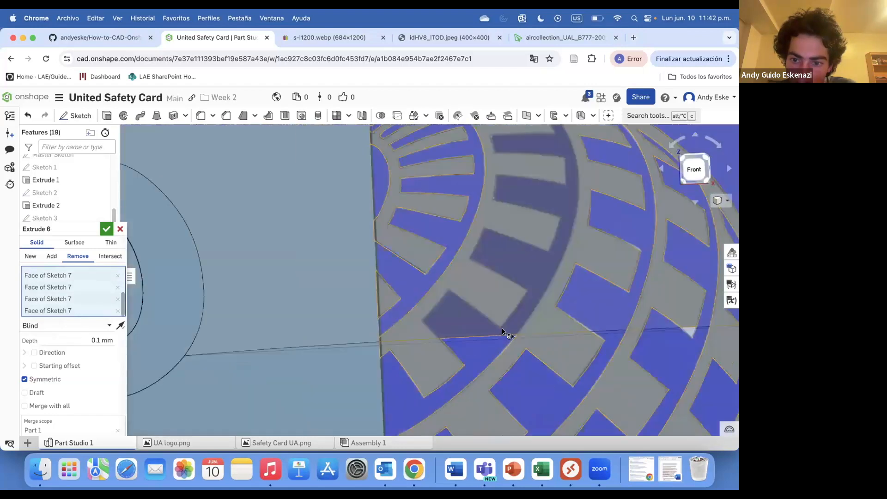
{"action": "scroll", "coordinate": [543, 323], "scroll_direction": "up", "scroll_amount": 6}
{"action": "scroll", "coordinate": [541, 321], "scroll_direction": "down", "scroll_amount": 5}
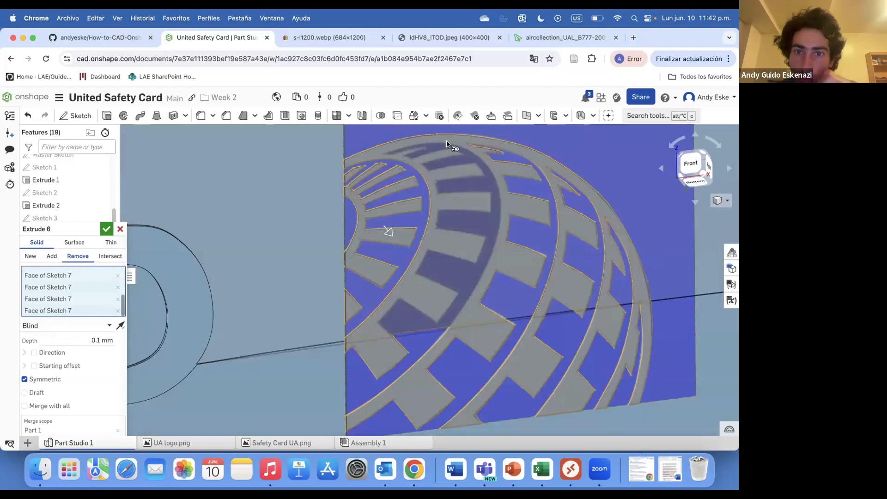
Inspect the globe's upper arc, lower cells and left edge in the cut preview, and close Extrude 6
{"action": "scroll", "coordinate": [269, 234], "scroll_direction": "up", "scroll_amount": 5}
{"action": "scroll", "coordinate": [493, 218], "scroll_direction": "up", "scroll_amount": 3}
{"action": "scroll", "coordinate": [475, 387], "scroll_direction": "down", "scroll_amount": 6}
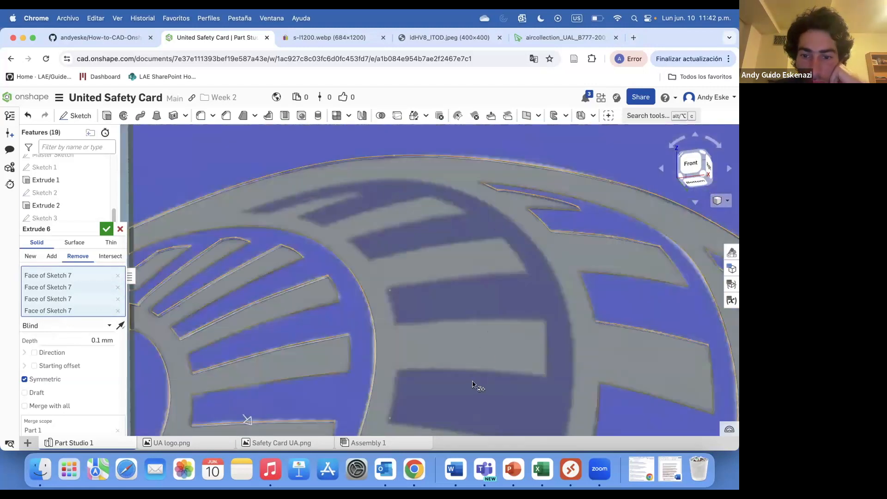
{"action": "scroll", "coordinate": [467, 291], "scroll_direction": "up", "scroll_amount": 6}
{"action": "scroll", "coordinate": [467, 291], "scroll_direction": "down", "scroll_amount": 5}
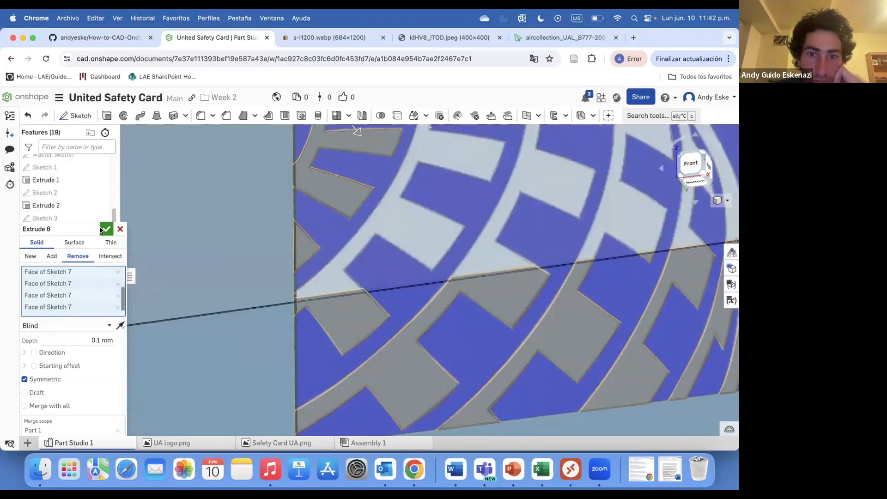
{"action": "scroll", "coordinate": [431, 234], "scroll_direction": "down", "scroll_amount": 3}
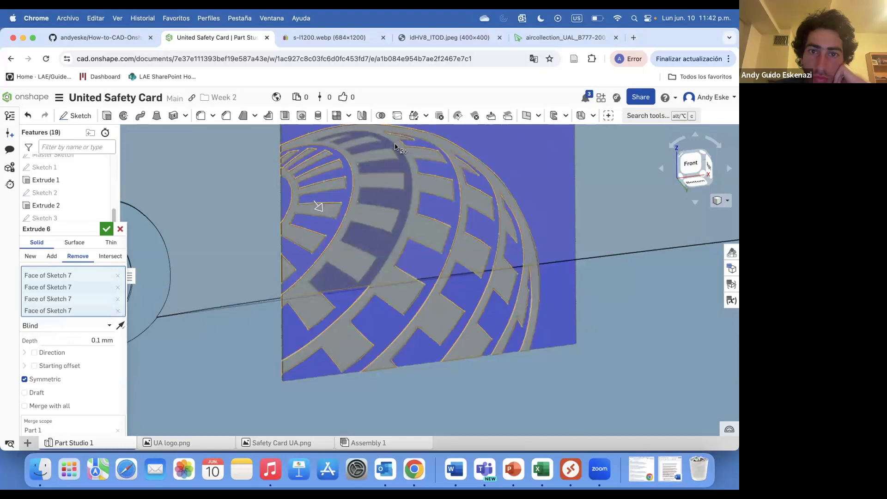
{"action": "scroll", "coordinate": [424, 213], "scroll_direction": "up", "scroll_amount": 3}
{"action": "right_click_drag", "start_coordinate": [374, 226], "coordinate": [308, 196]}
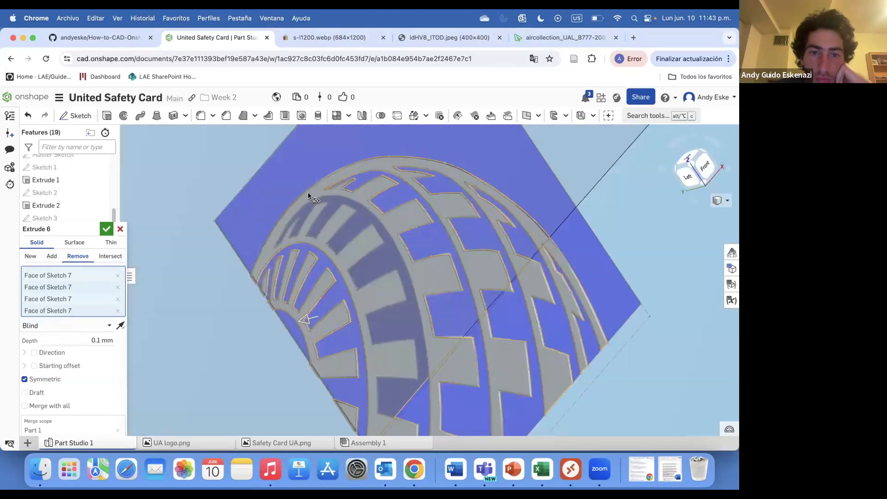
{"action": "scroll", "coordinate": [263, 277], "scroll_direction": "up", "scroll_amount": 5}
{"action": "right_click_drag", "start_coordinate": [261, 293], "coordinate": [237, 276]}
{"action": "scroll", "coordinate": [212, 309], "scroll_direction": "up", "scroll_amount": 3}
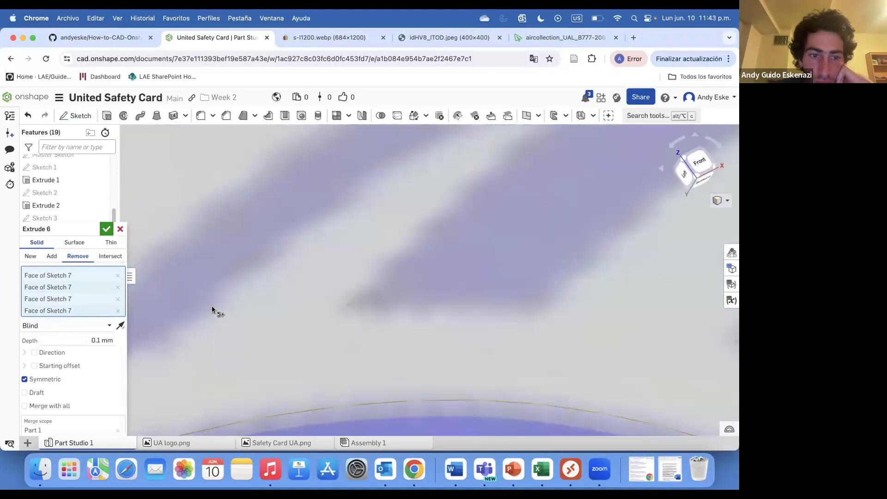
{"action": "scroll", "coordinate": [226, 276], "scroll_direction": "down", "scroll_amount": 4}
{"action": "left_click", "coordinate": [106, 229]}
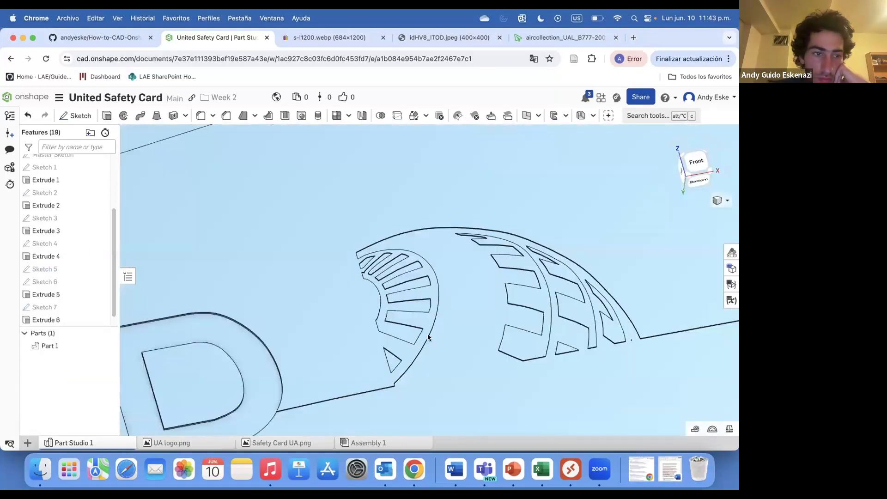
Open Sketch 7 to check the traced cells near the top of the globe, and close it
{"action": "right_click", "coordinate": [35, 306]}
{"action": "scroll", "coordinate": [401, 216], "scroll_direction": "up", "scroll_amount": 5}
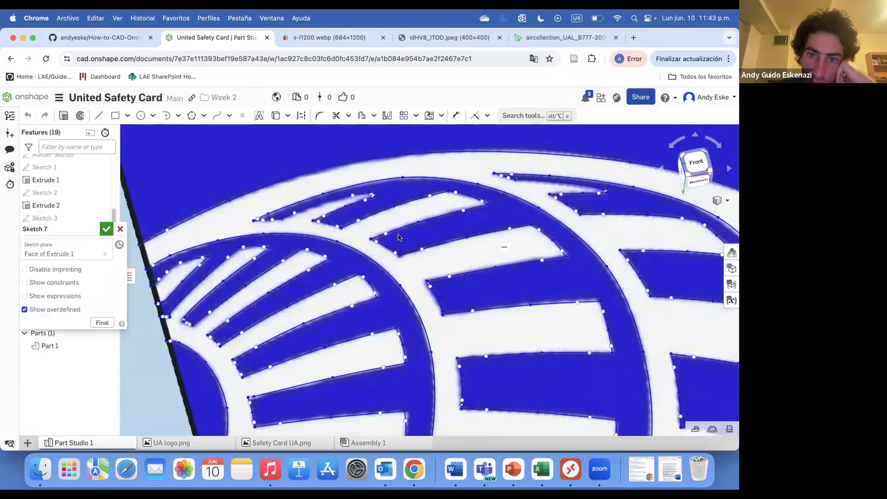
{"action": "right_click_drag", "start_coordinate": [400, 235], "coordinate": [299, 298]}
{"action": "left_click", "coordinate": [107, 229]}
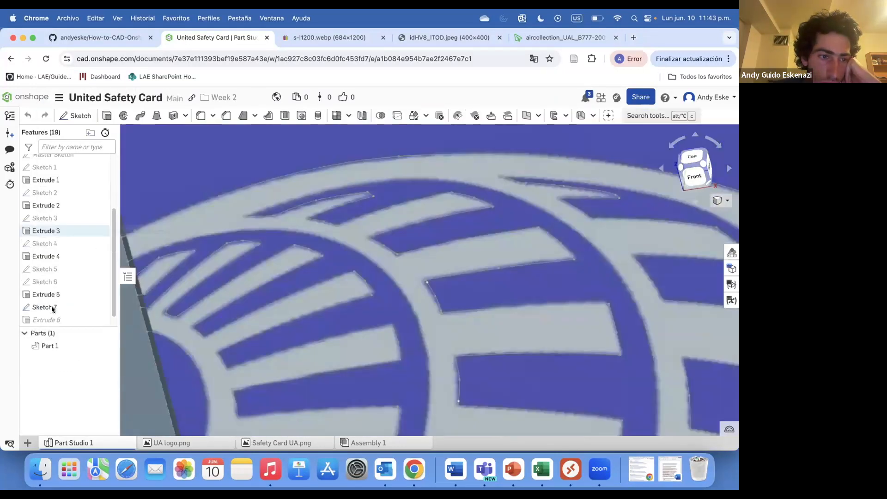
Reopen Sketch 7 and inspect the traced splines from the narrow upper cells down to the lower-left edge for open profiles
{"action": "left_click", "coordinate": [100, 306]}
{"action": "right_click", "coordinate": [89, 310]}
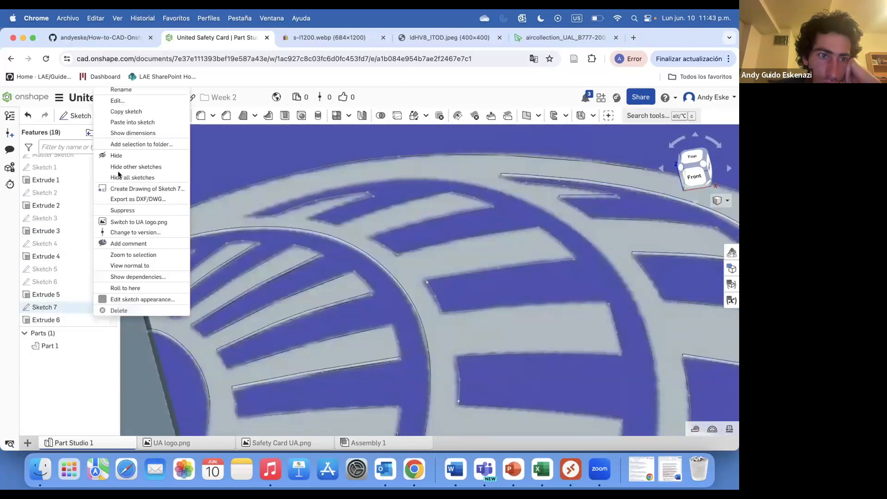
{"action": "left_click", "coordinate": [122, 102]}
{"action": "scroll", "coordinate": [440, 236], "scroll_direction": "up", "scroll_amount": 3}
{"action": "scroll", "coordinate": [439, 235], "scroll_direction": "up", "scroll_amount": 2}
{"action": "middle_click_drag", "start_coordinate": [203, 239], "coordinate": [260, 299]}
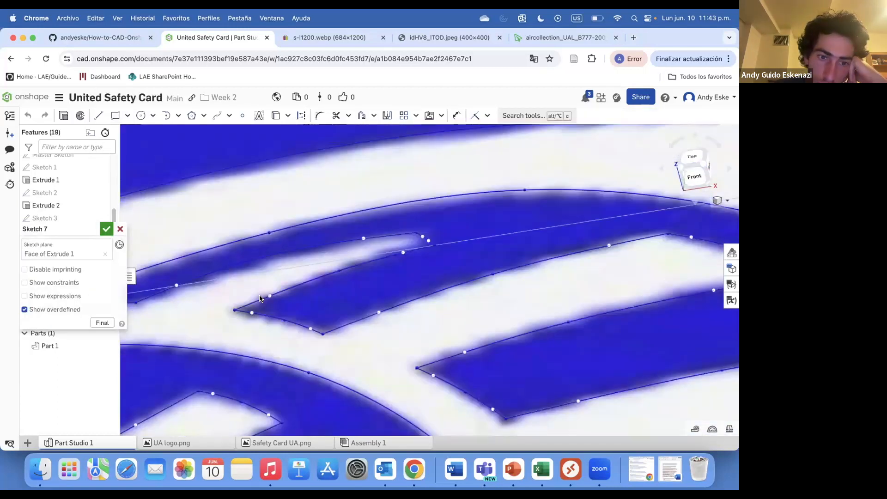
{"action": "scroll", "coordinate": [304, 309], "scroll_direction": "down", "scroll_amount": 5}
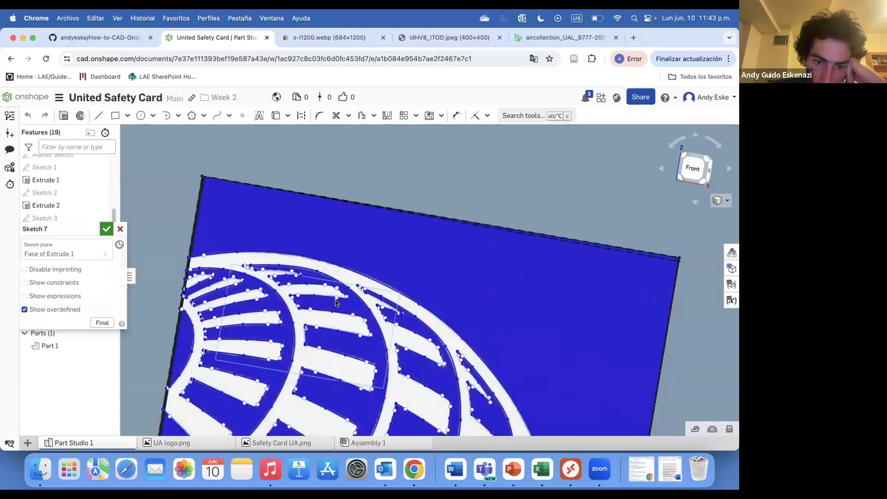
{"action": "scroll", "coordinate": [279, 374], "scroll_direction": "up", "scroll_amount": 5}
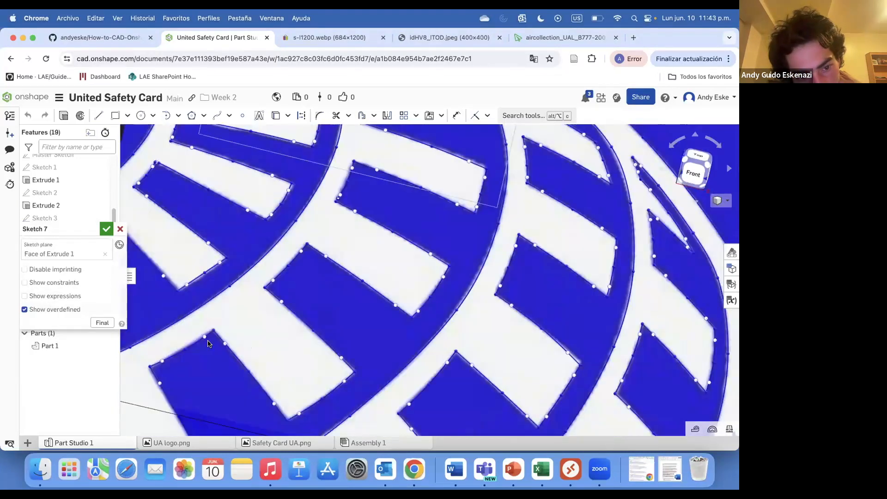
{"action": "scroll", "coordinate": [176, 404], "scroll_direction": "down", "scroll_amount": 5}
{"action": "middle_click_drag", "start_coordinate": [182, 381], "coordinate": [223, 371]}
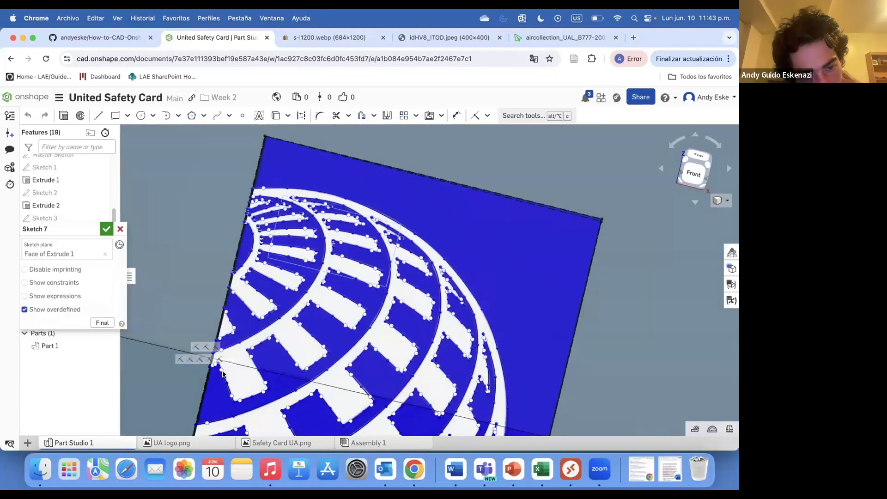
{"action": "scroll", "coordinate": [223, 341], "scroll_direction": "up", "scroll_amount": 5}
{"action": "mouse_move", "coordinate": [333, 343]}
{"action": "right_mouse_down"}
{"action": "mouse_move", "coordinate": [365, 397]}
{"action": "mouse_move", "coordinate": [268, 350]}
{"action": "mouse_move", "coordinate": [303, 360]}
{"action": "mouse_move", "coordinate": [262, 283]}
{"action": "mouse_move", "coordinate": [296, 272]}
{"action": "mouse_move", "coordinate": [375, 302]}
{"action": "mouse_move", "coordinate": [268, 330]}
{"action": "right_mouse_up"}
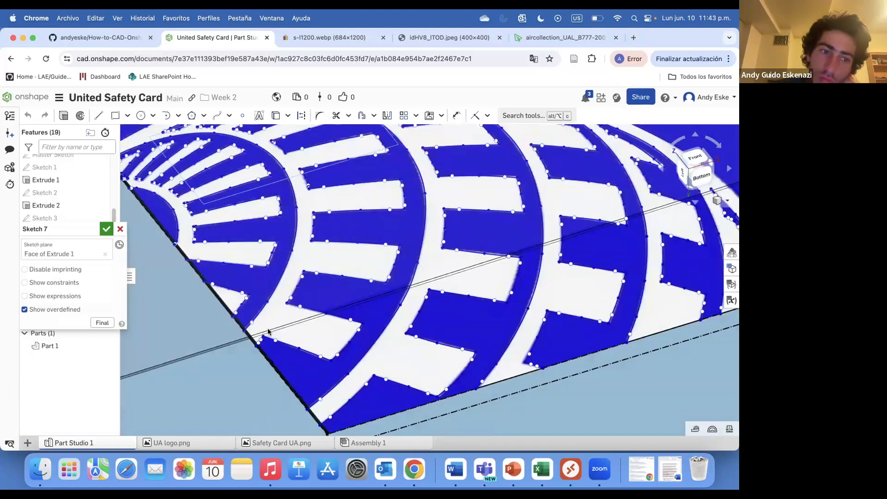
{"action": "left_click", "coordinate": [109, 230]}
Edit Extrude 6 and set its removal depth to 0.15 mm
{"action": "right_click", "coordinate": [85, 323]}
{"action": "left_click", "coordinate": [91, 342]}
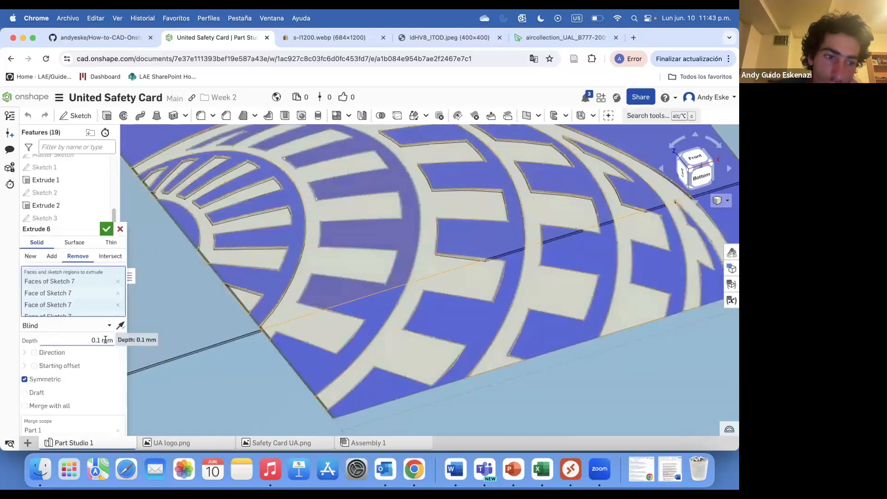
{"action": "left_click", "coordinate": [100, 342]}
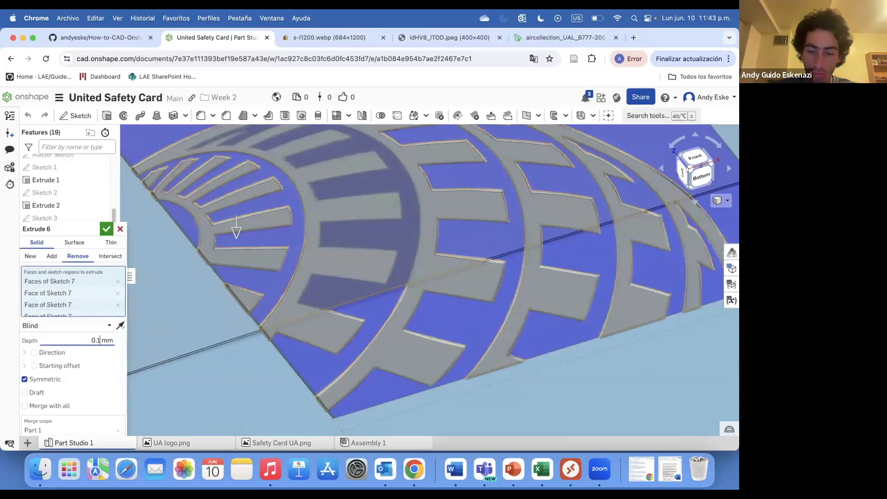
{"action": "scroll", "coordinate": [257, 339], "scroll_direction": "up", "scroll_amount": 6}
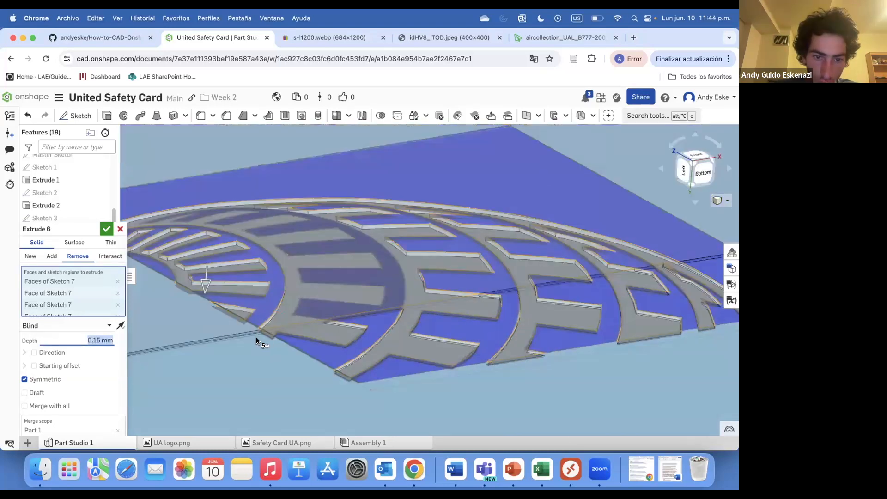
Try to add the globe's uncut ring region to the Extrude 6 removal, check the preview around it, and accept the feature
{"action": "right_click_drag", "start_coordinate": [293, 299], "coordinate": [342, 249]}
{"action": "left_click", "coordinate": [341, 245]}
{"action": "scroll", "coordinate": [342, 331], "scroll_direction": "up", "scroll_amount": 5}
{"action": "mouse_move", "coordinate": [339, 327]}
{"action": "right_mouse_down"}
{"action": "mouse_move", "coordinate": [335, 316]}
{"action": "mouse_move", "coordinate": [347, 323]}
{"action": "right_mouse_up"}
{"action": "scroll", "coordinate": [347, 324], "scroll_direction": "down", "scroll_amount": 8}
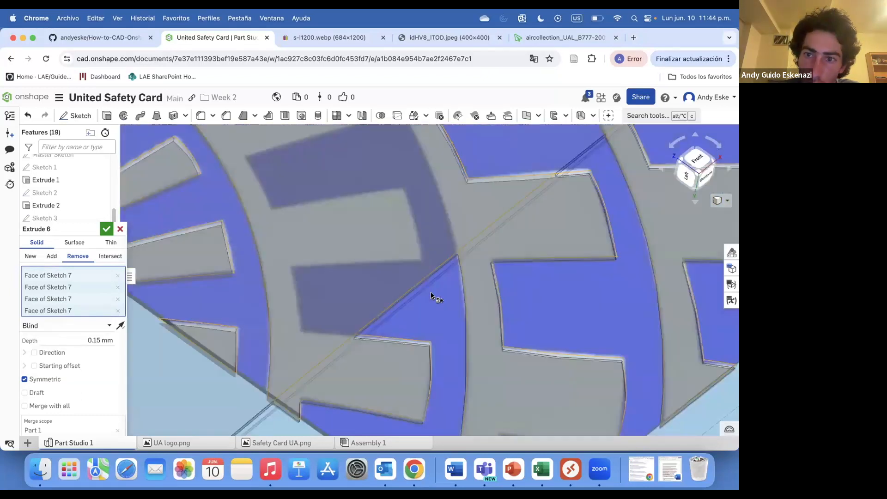
{"action": "scroll", "coordinate": [345, 355], "scroll_direction": "down", "scroll_amount": 5}
{"action": "right_click_drag", "start_coordinate": [426, 323], "coordinate": [428, 300]}
{"action": "scroll", "coordinate": [430, 307], "scroll_direction": "up", "scroll_amount": 5}
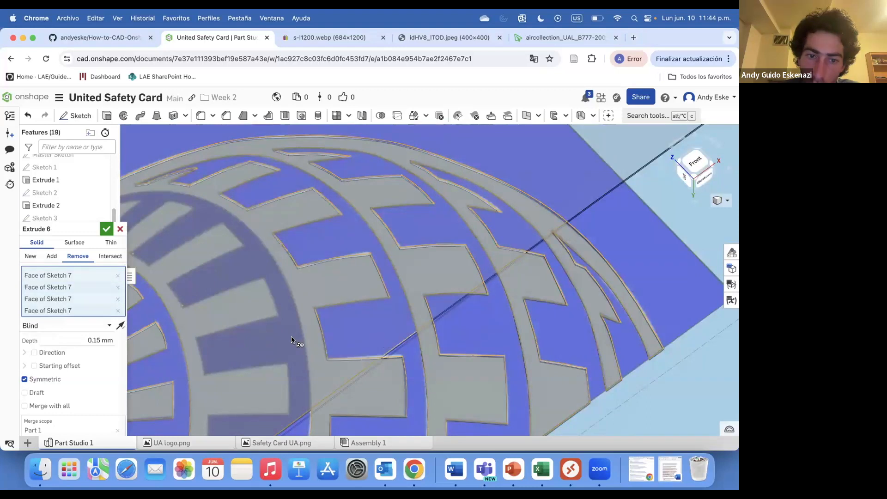
{"action": "middle_click_drag", "start_coordinate": [285, 380], "coordinate": [287, 339]}
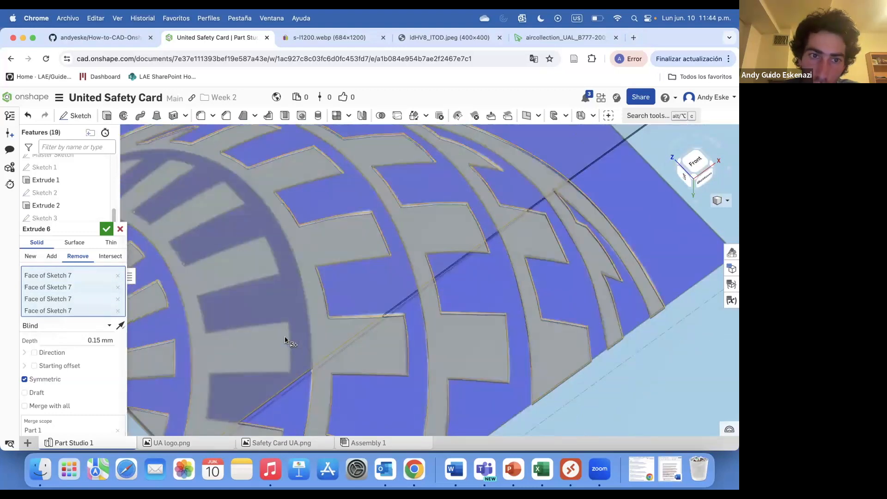
{"action": "scroll", "coordinate": [285, 337], "scroll_direction": "down", "scroll_amount": 1}
{"action": "scroll", "coordinate": [285, 338], "scroll_direction": "down", "scroll_amount": 3}
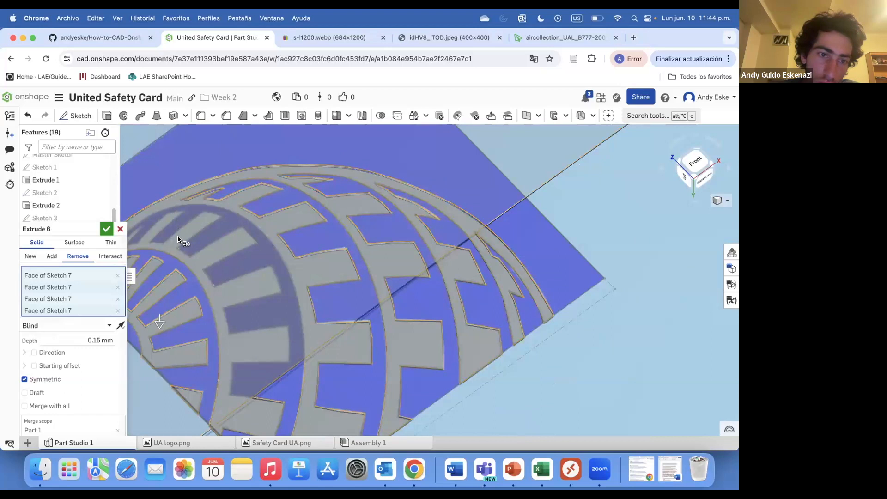
{"action": "scroll", "coordinate": [180, 240], "scroll_direction": "down", "scroll_amount": 3}
{"action": "left_click", "coordinate": [106, 228]}
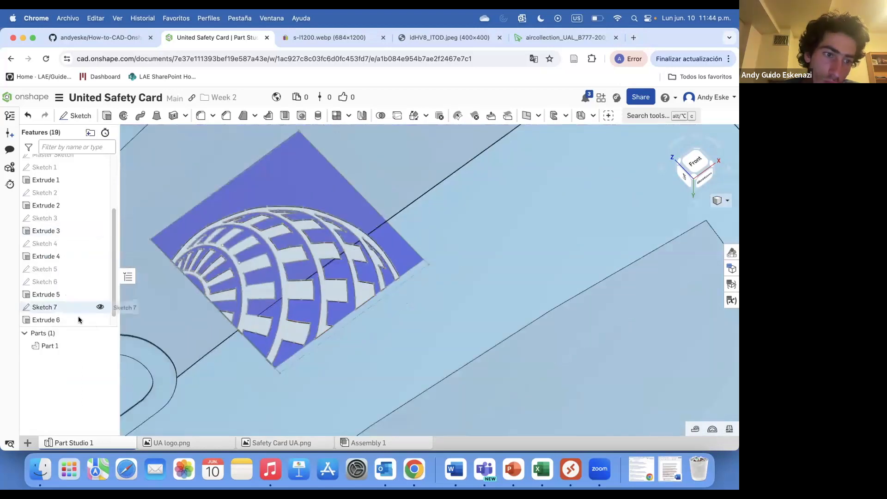
Hide Sketch 7 and examine the globe cut without the logo image
{"action": "scroll", "coordinate": [79, 316], "scroll_direction": "down", "scroll_amount": 1}
{"action": "mouse_move", "coordinate": [226, 289]}
{"action": "right_mouse_down"}
{"action": "mouse_move", "coordinate": [248, 261]}
{"action": "mouse_move", "coordinate": [184, 284]}
{"action": "right_mouse_up"}
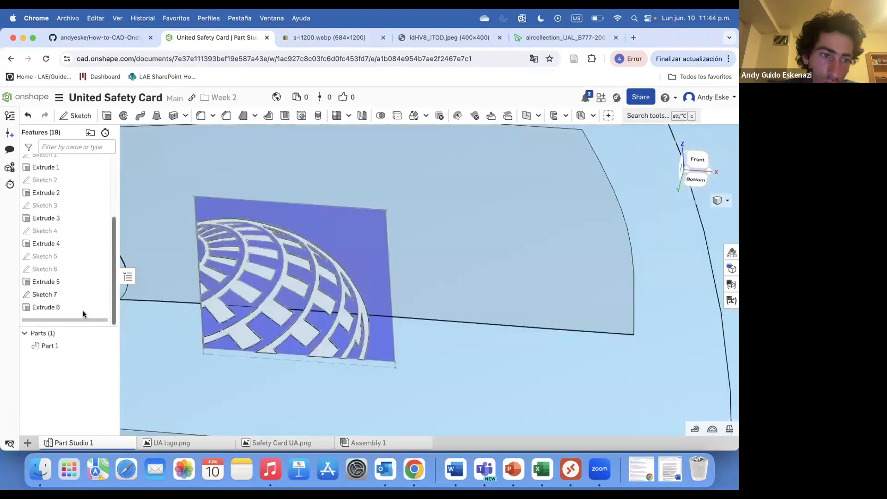
{"action": "left_click", "coordinate": [100, 294]}
{"action": "mouse_move", "coordinate": [302, 276]}
{"action": "right_mouse_down"}
{"action": "mouse_move", "coordinate": [242, 268]}
{"action": "mouse_move", "coordinate": [271, 257]}
{"action": "mouse_move", "coordinate": [265, 265]}
{"action": "right_mouse_up"}
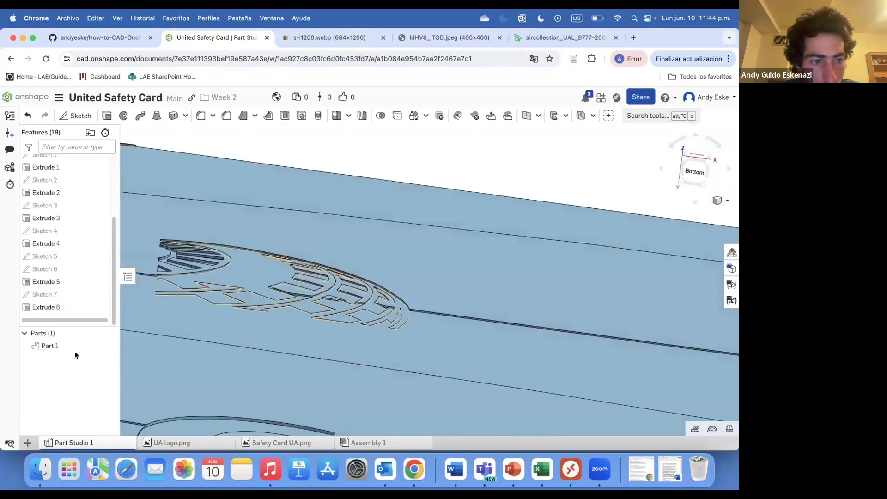
Open Extrude 6 to check its removal depth, close it, and examine the cut edges of the globe
{"action": "right_click", "coordinate": [77, 307]}
{"action": "left_click", "coordinate": [82, 318]}
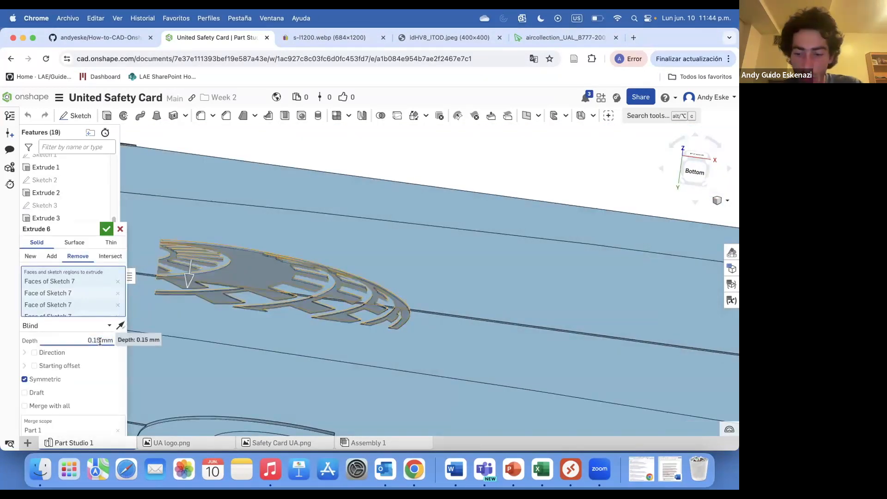
{"action": "left_click", "coordinate": [106, 228]}
{"action": "mouse_move", "coordinate": [303, 286]}
{"action": "right_mouse_down"}
{"action": "mouse_move", "coordinate": [233, 309]}
{"action": "mouse_move", "coordinate": [233, 286]}
{"action": "right_mouse_up"}
{"action": "scroll", "coordinate": [236, 309], "scroll_direction": "up", "scroll_amount": 3}
{"action": "right_click_drag", "start_coordinate": [319, 304], "coordinate": [320, 323]}
Reopen Extrude 6, check its preview and depth on the globe's inner cells, and accept it
{"action": "right_click", "coordinate": [67, 311]}
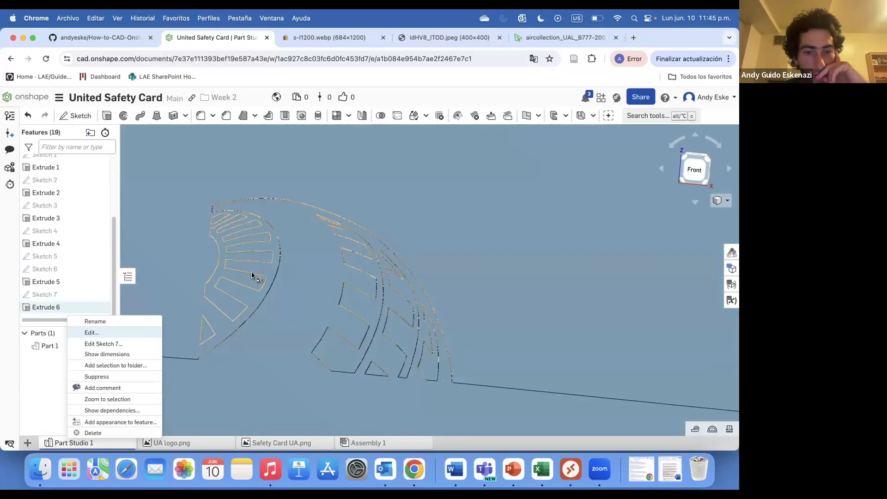
{"action": "key", "text": "Return"}
{"action": "right_click_drag", "start_coordinate": [244, 340], "coordinate": [197, 291]}
{"action": "scroll", "coordinate": [200, 293], "scroll_direction": "up", "scroll_amount": 4}
{"action": "left_click", "coordinate": [98, 339]}
{"action": "left_click", "coordinate": [100, 340]}
{"action": "left_click", "coordinate": [106, 229]}
{"action": "right_click_drag", "start_coordinate": [416, 274], "coordinate": [376, 287]}
{"action": "scroll", "coordinate": [378, 288], "scroll_direction": "down", "scroll_amount": 5}
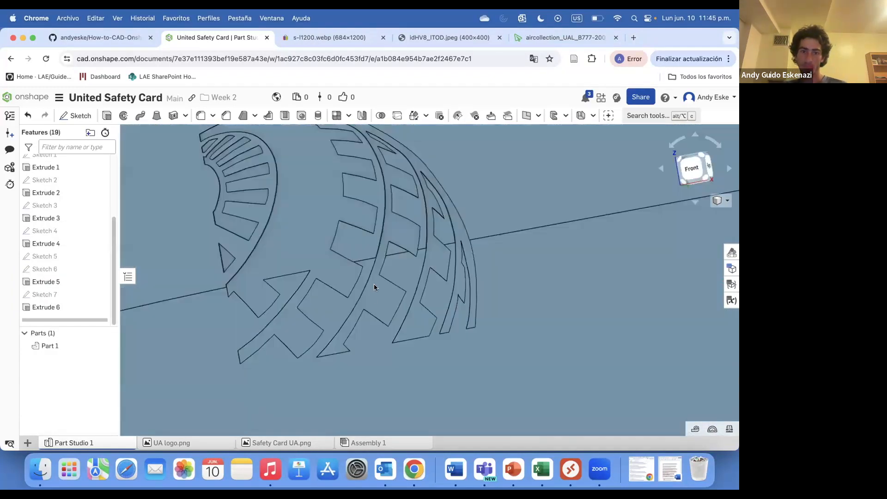
Start a new sketch on the card face inside the globe's uncut ring and show Sketch 7
{"action": "left_click", "coordinate": [90, 134]}
{"action": "left_click", "coordinate": [333, 239]}
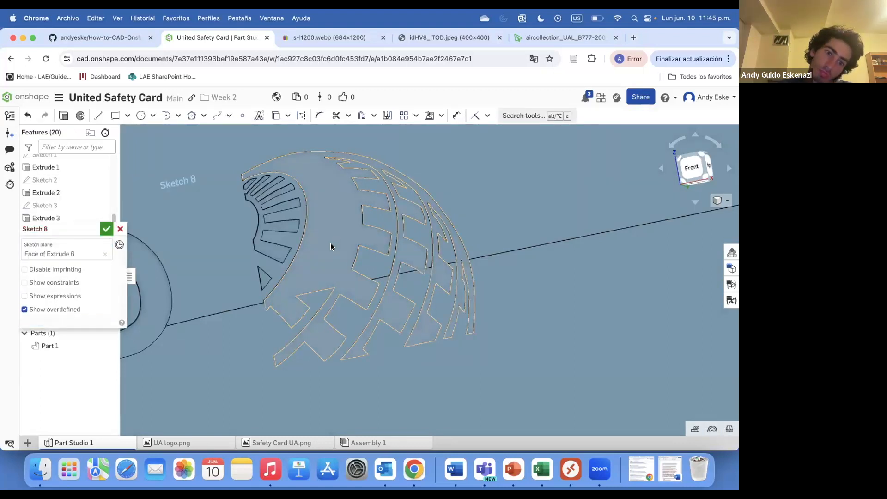
{"action": "left_click_drag", "start_coordinate": [57, 229], "coordinate": [48, 335]}
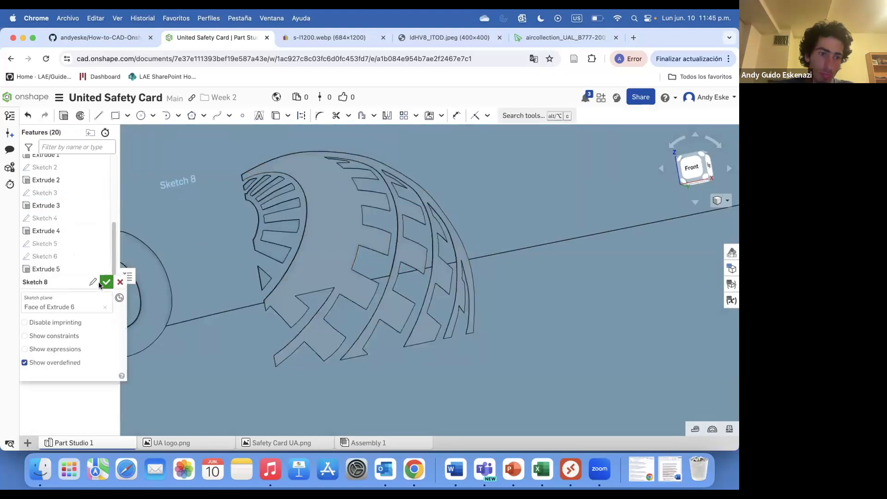
{"action": "left_click", "coordinate": [99, 281]}
Project the lower and middle cell outlines of the globe's uncut ring from Sketch 7 with the Use tool
{"action": "right_click_drag", "start_coordinate": [325, 283], "coordinate": [293, 295]}
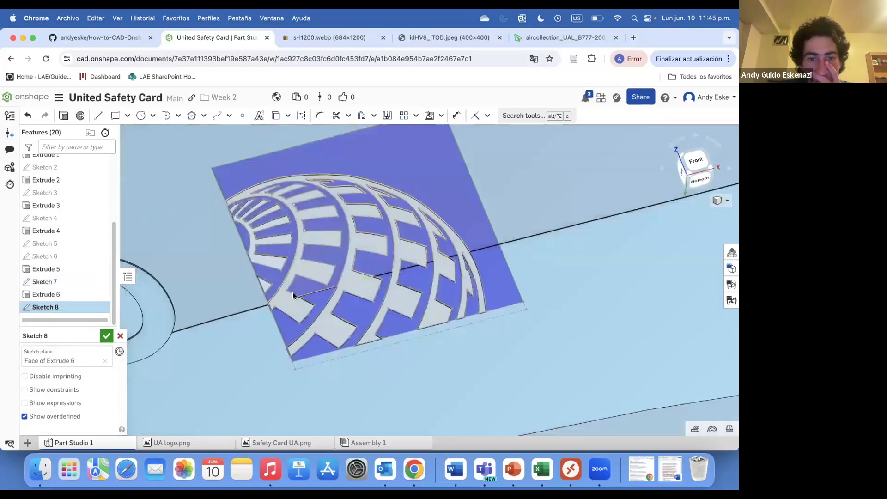
{"action": "scroll", "coordinate": [292, 294], "scroll_direction": "up", "scroll_amount": 5}
{"action": "left_click", "coordinate": [276, 115]}
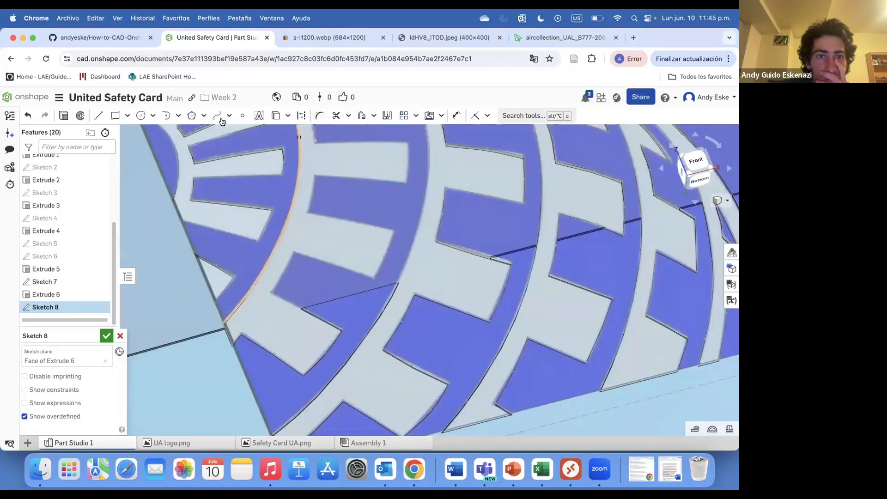
{"action": "left_click", "coordinate": [284, 298]}
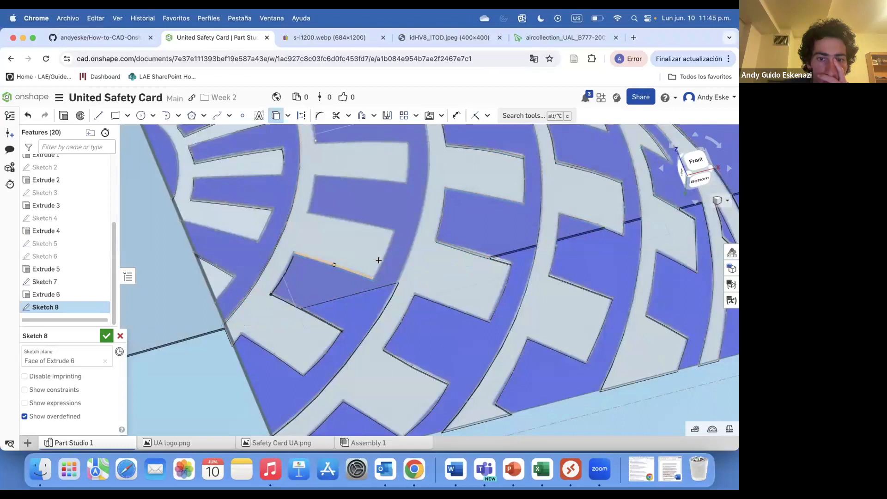
{"action": "left_click", "coordinate": [311, 202]}
{"action": "left_click", "coordinate": [405, 173]}
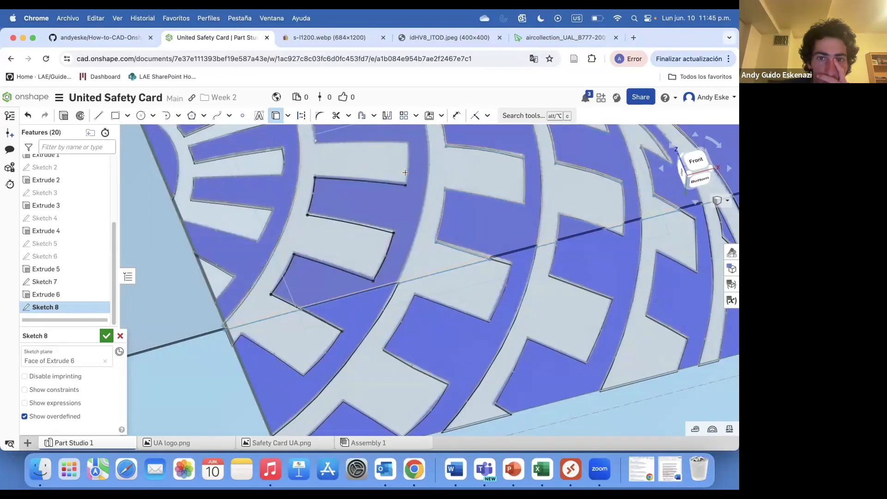
{"action": "left_click", "coordinate": [381, 142]}
Project the remaining cell outlines up to the narrow cells at the ring's upper end
{"action": "scroll", "coordinate": [436, 297], "scroll_direction": "down", "scroll_amount": 3}
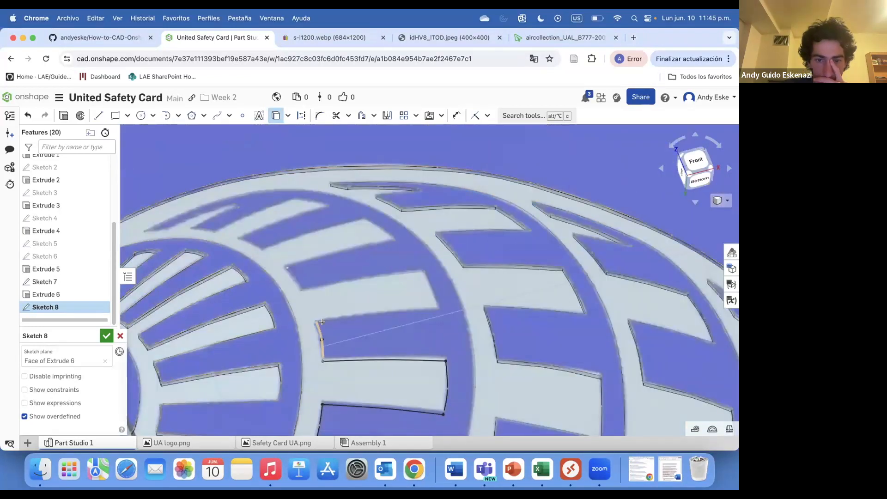
{"action": "left_click", "coordinate": [400, 277]}
{"action": "left_click", "coordinate": [305, 263]}
{"action": "left_click", "coordinate": [348, 227]}
{"action": "left_click", "coordinate": [254, 236]}
{"action": "left_click", "coordinate": [284, 206]}
{"action": "left_click", "coordinate": [231, 217]}
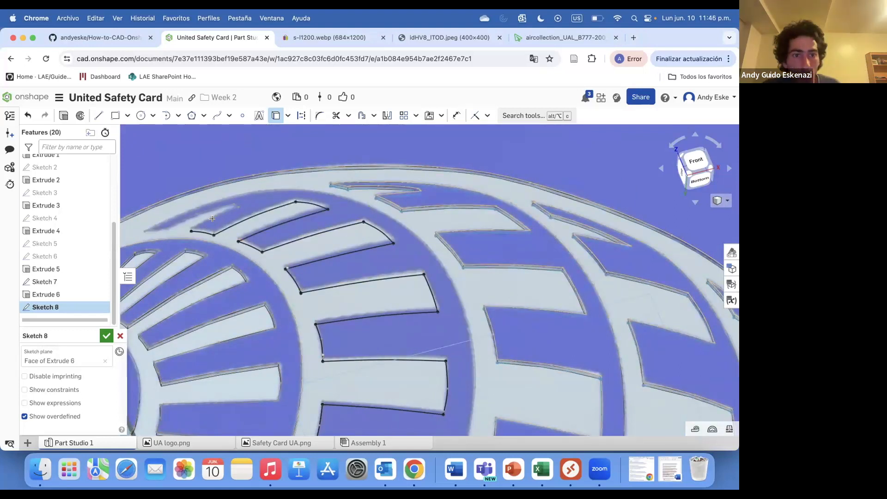
{"action": "left_click", "coordinate": [224, 213]}
{"action": "scroll", "coordinate": [154, 216], "scroll_direction": "up", "scroll_amount": 3}
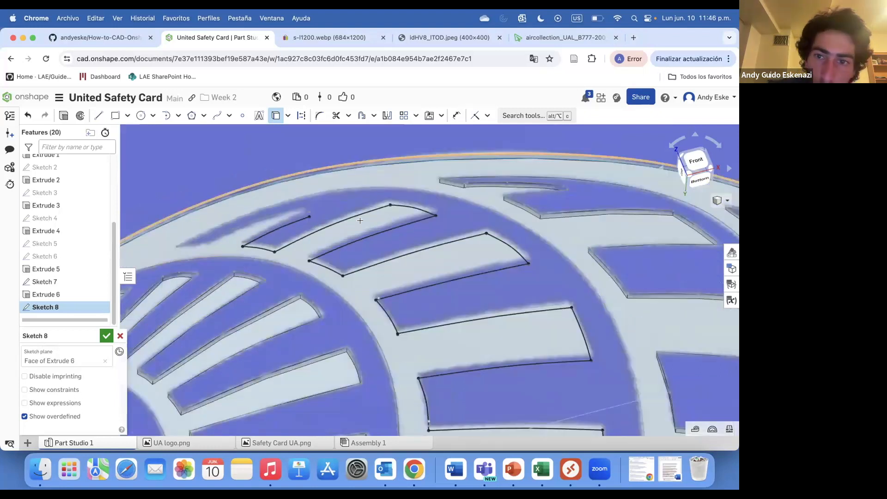
{"action": "scroll", "coordinate": [319, 214], "scroll_direction": "up", "scroll_amount": 2}
{"action": "left_click", "coordinate": [365, 206]}
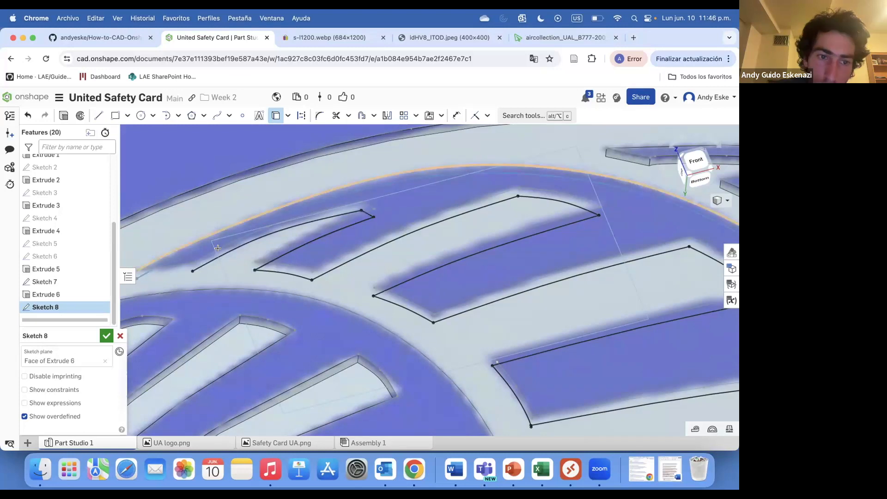
Project the ring's bounding arcs and the cell edges at its lower end, and accept Sketch 8
{"action": "scroll", "coordinate": [284, 203], "scroll_direction": "down", "scroll_amount": 10}
{"action": "scroll", "coordinate": [483, 328], "scroll_direction": "down", "scroll_amount": 4}
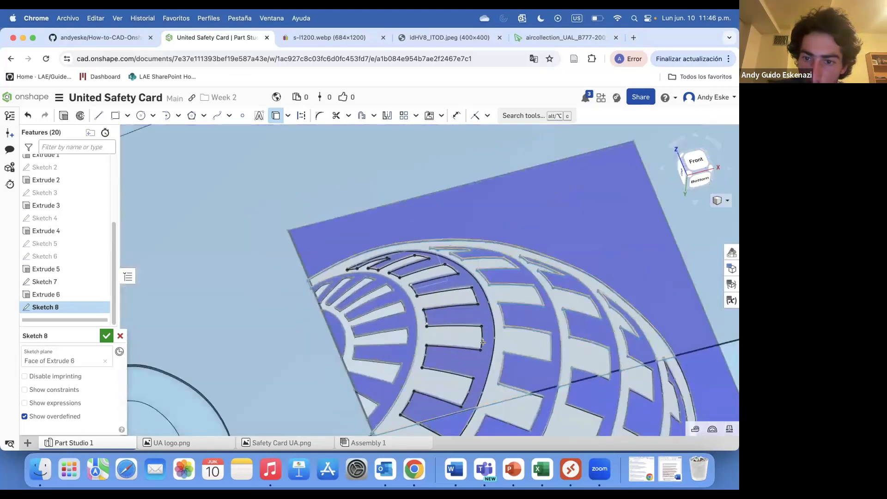
{"action": "scroll", "coordinate": [482, 328], "scroll_direction": "up", "scroll_amount": 3}
{"action": "right_click_drag", "start_coordinate": [482, 362], "coordinate": [443, 323]}
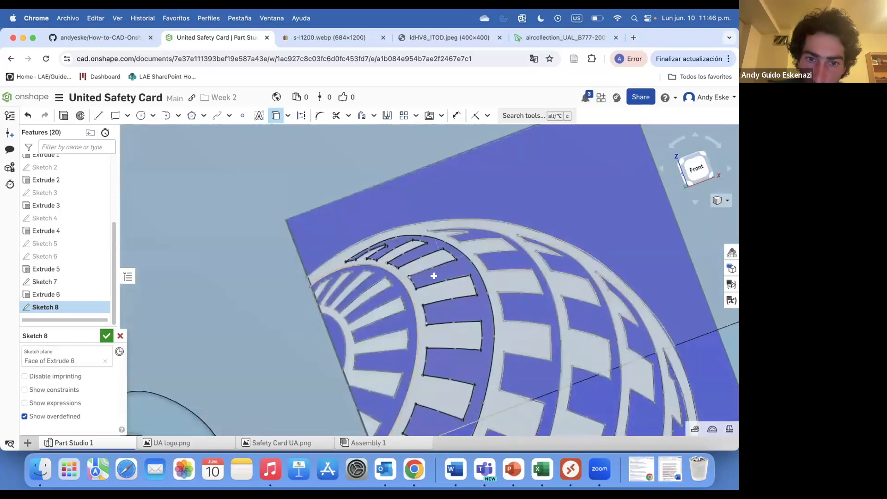
{"action": "right_click_drag", "start_coordinate": [394, 275], "coordinate": [338, 271]}
{"action": "scroll", "coordinate": [339, 271], "scroll_direction": "up", "scroll_amount": 5}
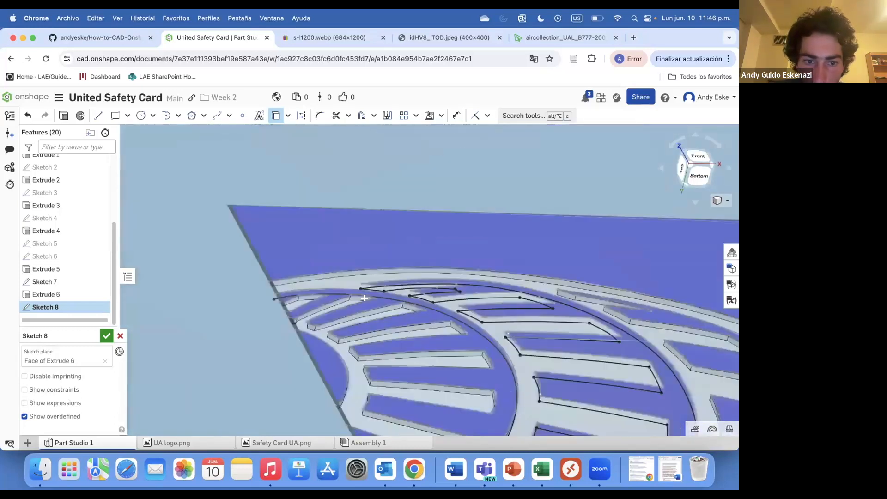
{"action": "scroll", "coordinate": [401, 411], "scroll_direction": "down", "scroll_amount": 5}
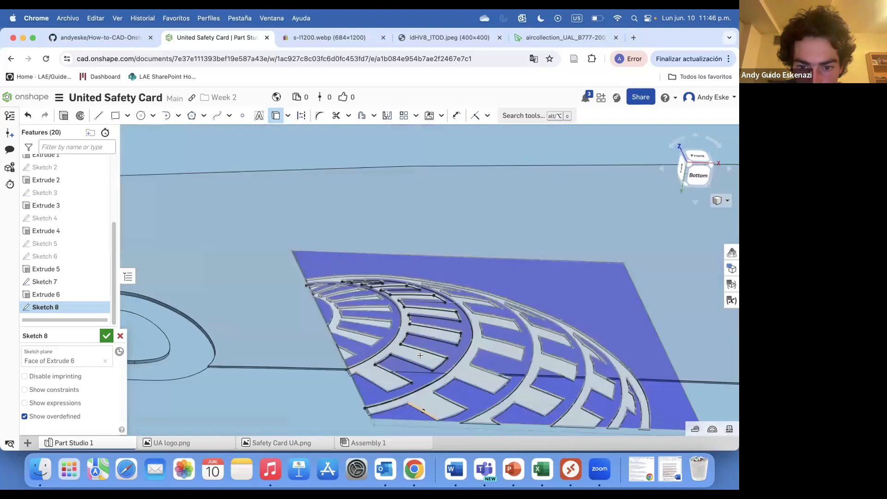
{"action": "scroll", "coordinate": [460, 366], "scroll_direction": "up", "scroll_amount": 10}
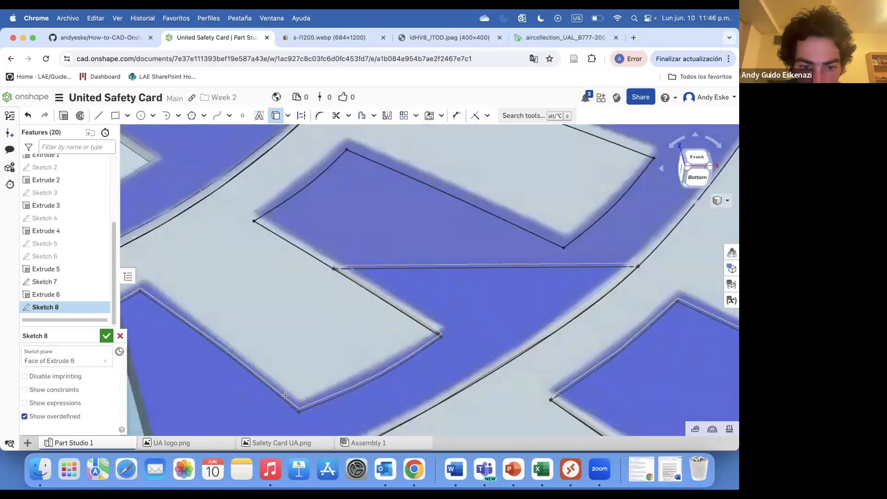
{"action": "right_click_drag", "start_coordinate": [460, 365], "coordinate": [313, 328]}
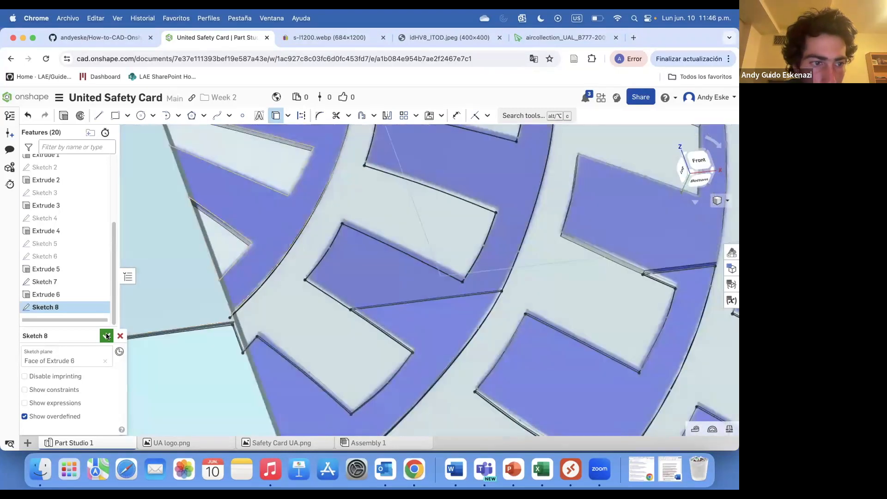
{"action": "left_click", "coordinate": [106, 335]}
Hide Sketch 7 and inspect the projected ring regions against the existing globe cut from several angles
{"action": "scroll", "coordinate": [388, 214], "scroll_direction": "down", "scroll_amount": 6}
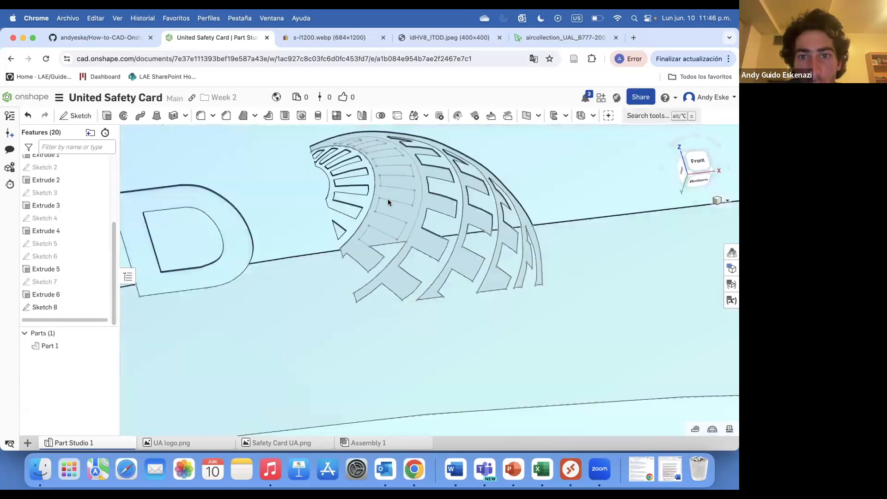
{"action": "scroll", "coordinate": [467, 198], "scroll_direction": "down", "scroll_amount": 2}
{"action": "scroll", "coordinate": [449, 201], "scroll_direction": "up", "scroll_amount": 1}
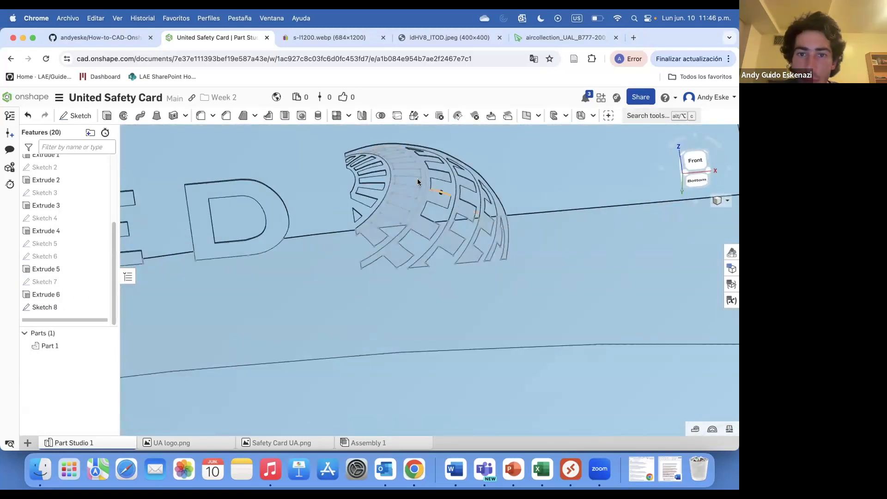
{"action": "scroll", "coordinate": [417, 178], "scroll_direction": "up", "scroll_amount": 3}
{"action": "right_click_drag", "start_coordinate": [406, 180], "coordinate": [503, 279]}
{"action": "right_click_drag", "start_coordinate": [473, 320], "coordinate": [514, 294]}
{"action": "scroll", "coordinate": [514, 294], "scroll_direction": "down", "scroll_amount": 5}
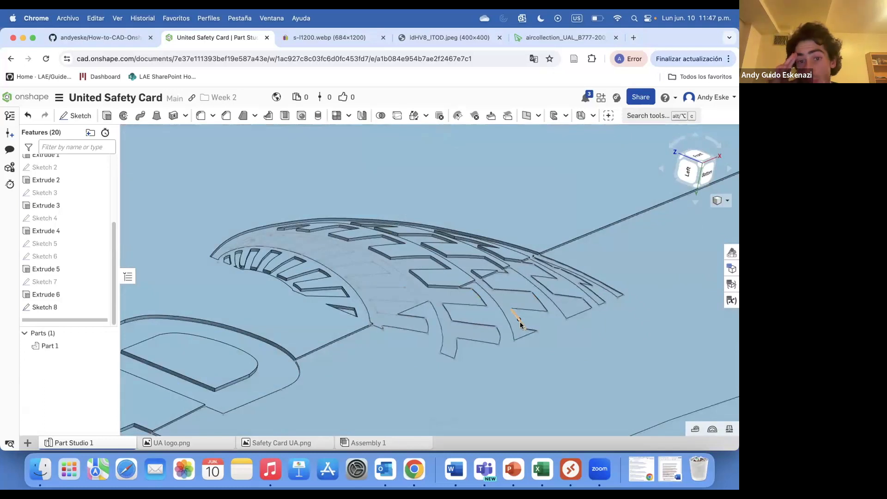
{"action": "scroll", "coordinate": [417, 313], "scroll_direction": "up", "scroll_amount": 5}
{"action": "right_click_drag", "start_coordinate": [390, 307], "coordinate": [310, 296]}
{"action": "scroll", "coordinate": [371, 333], "scroll_direction": "up", "scroll_amount": 3}
{"action": "scroll", "coordinate": [310, 295], "scroll_direction": "down", "scroll_amount": 5}
{"action": "scroll", "coordinate": [358, 311], "scroll_direction": "up", "scroll_amount": 6}
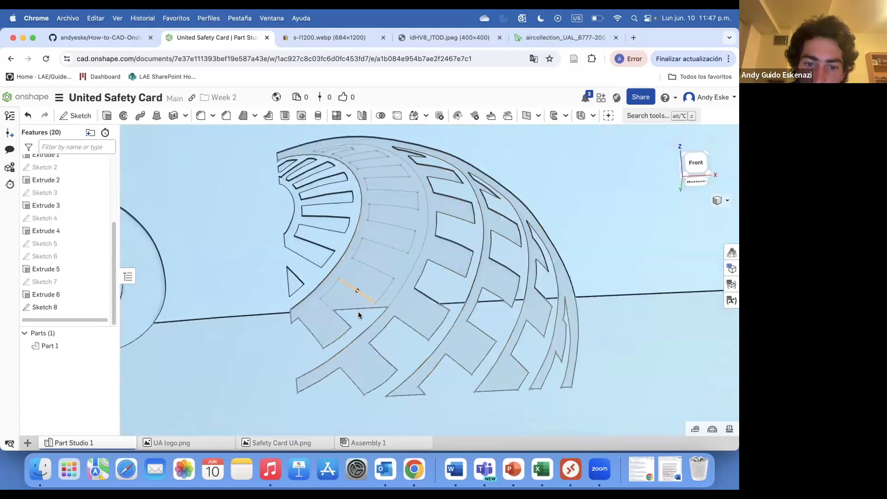
Edit Sketch 8, draw a line about 1.76 mm long across the ring's lower end, and try extruding the sketch
{"action": "right_click", "coordinate": [379, 280]}
{"action": "left_click", "coordinate": [409, 115]}
{"action": "scroll", "coordinate": [317, 326], "scroll_direction": "up", "scroll_amount": 3}
{"action": "key", "text": "l"}
{"action": "left_click", "coordinate": [301, 302]}
{"action": "left_click", "coordinate": [484, 291]}
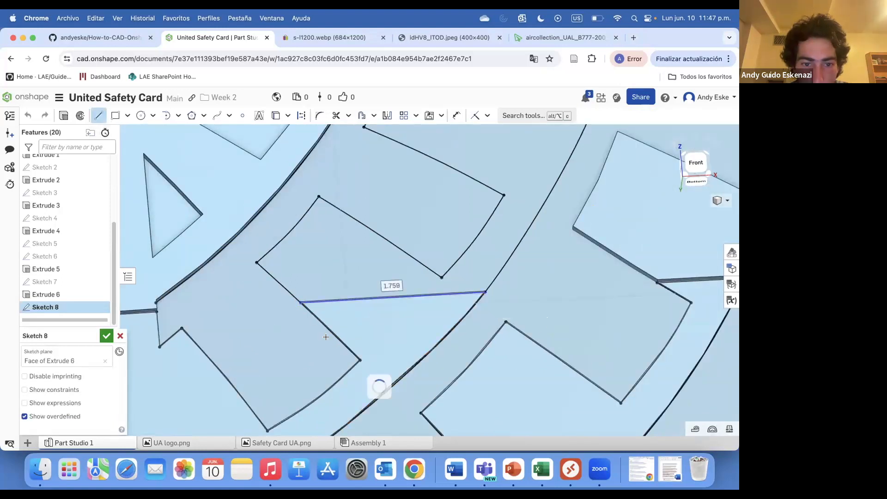
{"action": "key", "text": "Escape"}
{"action": "key", "text": "shift+e"}
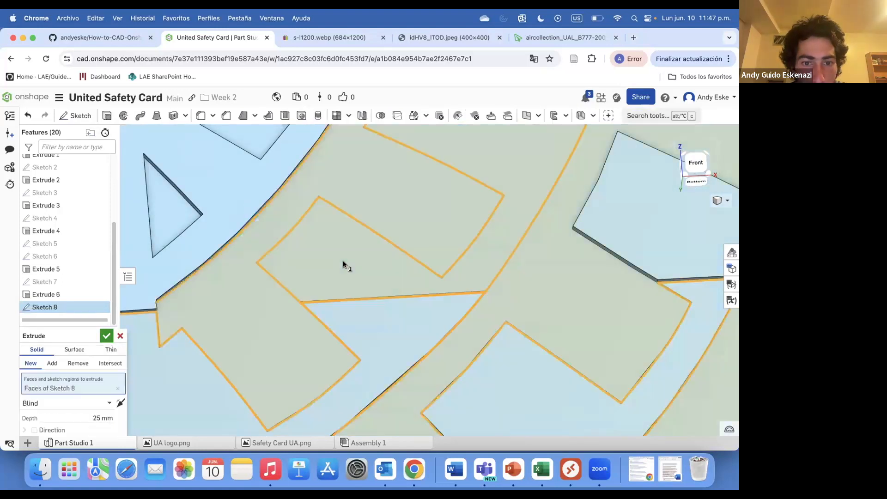
{"action": "key", "text": "Escape"}
{"action": "right_click", "coordinate": [48, 308]}
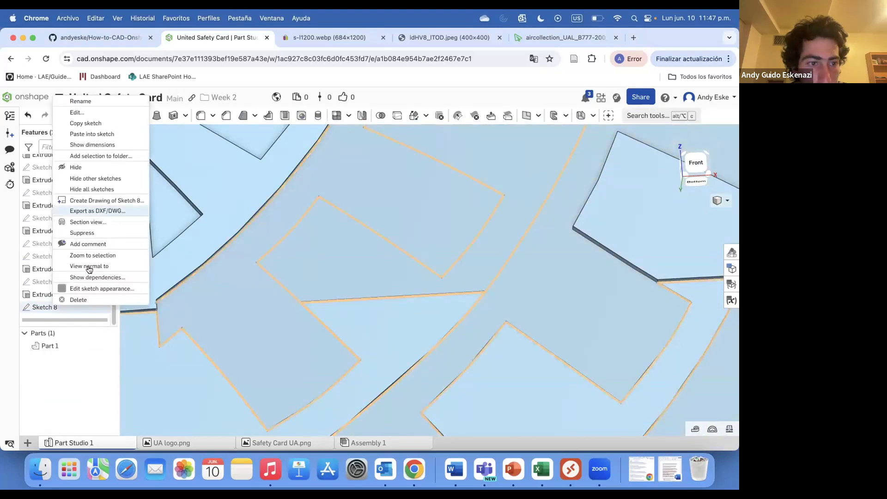
{"action": "double_click", "coordinate": [214, 348]}
{"action": "left_click_drag", "start_coordinate": [147, 293], "coordinate": [465, 448]}
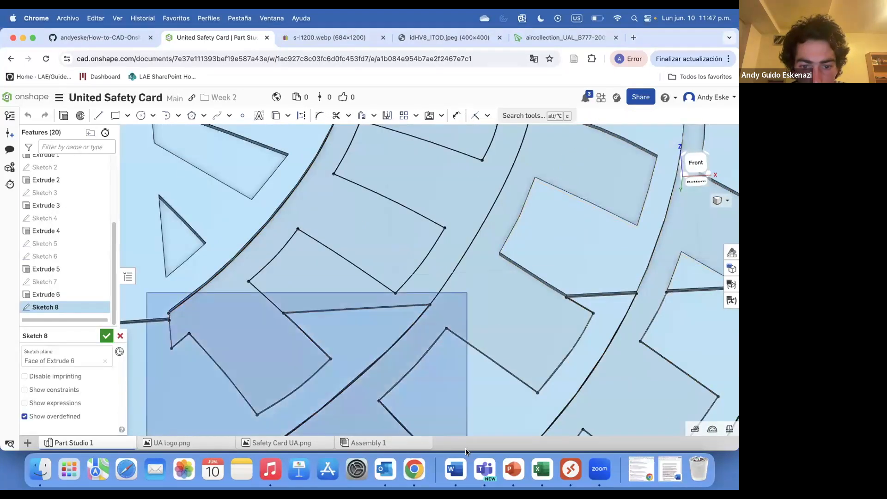
{"action": "scroll", "coordinate": [421, 367], "scroll_direction": "down", "scroll_amount": 10}
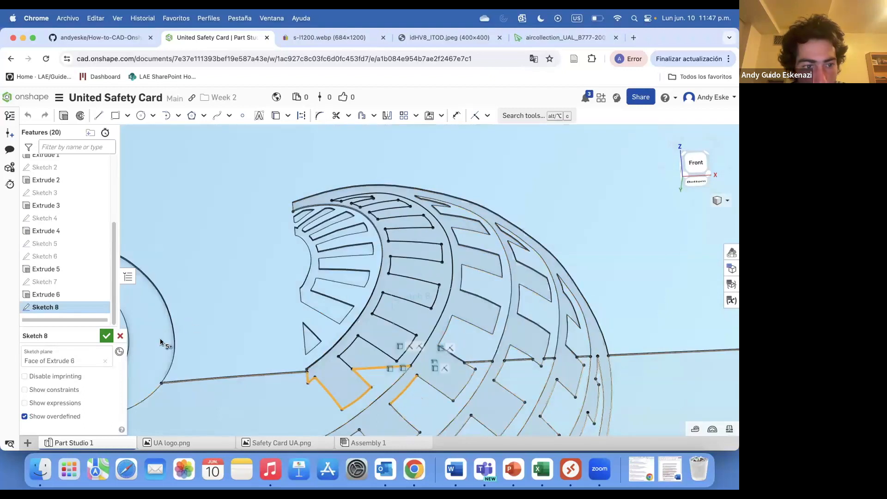
{"action": "left_click", "coordinate": [106, 336]}
{"action": "right_click", "coordinate": [66, 310]}
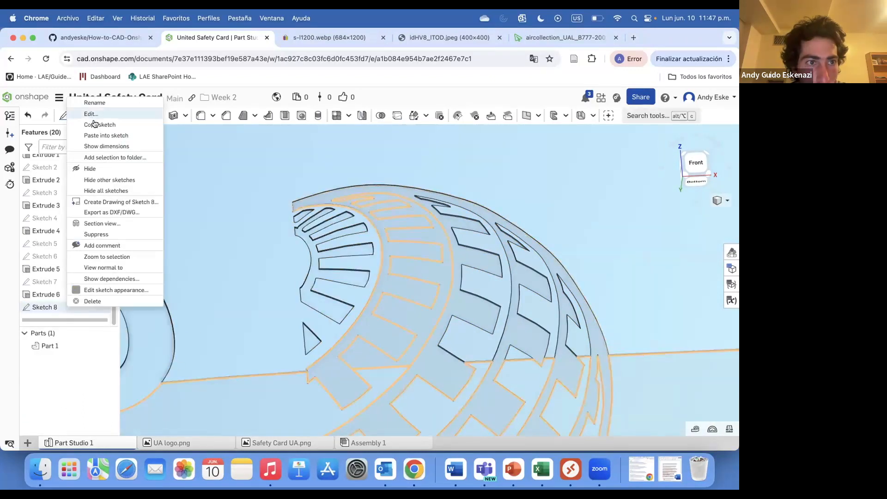
{"action": "left_click", "coordinate": [96, 119]}
{"action": "left_click", "coordinate": [411, 294]}
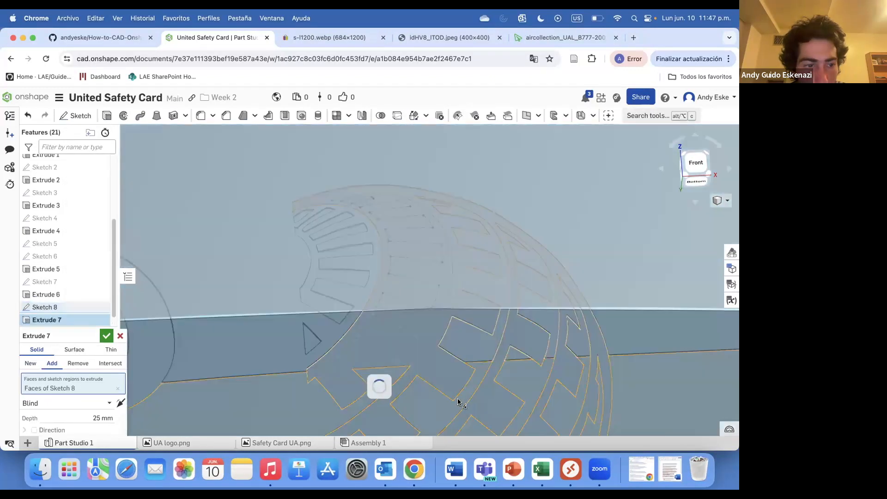
{"action": "left_click", "coordinate": [118, 390]}
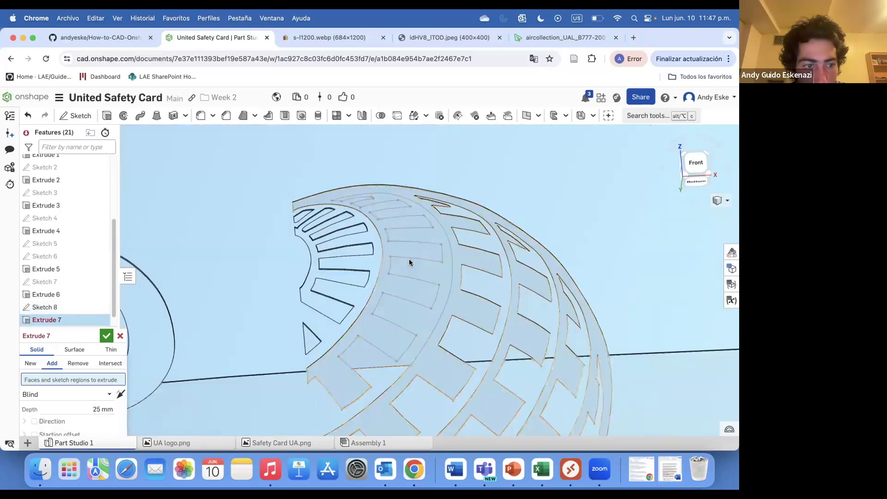
{"action": "left_click", "coordinate": [121, 336]}
Edit Sketch 8 and delete the slanted cell edge that crosses the closing line at the ring's lower end
{"action": "right_click", "coordinate": [44, 307]}
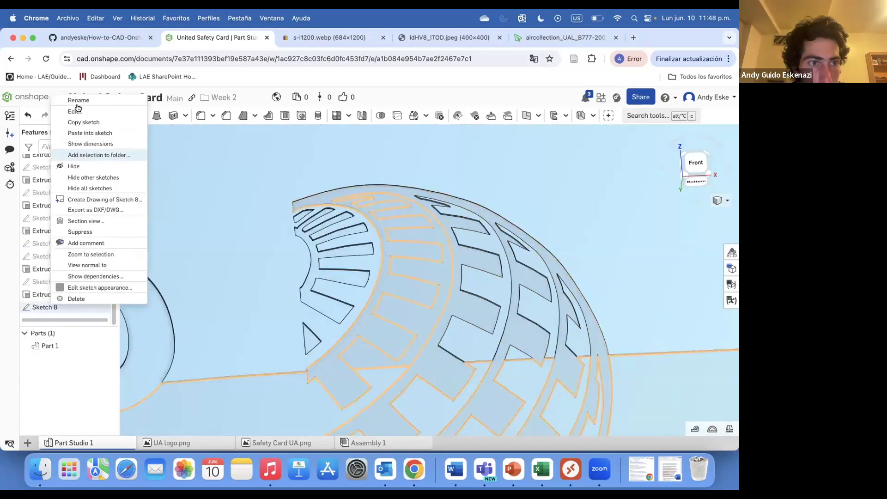
{"action": "left_click", "coordinate": [106, 154]}
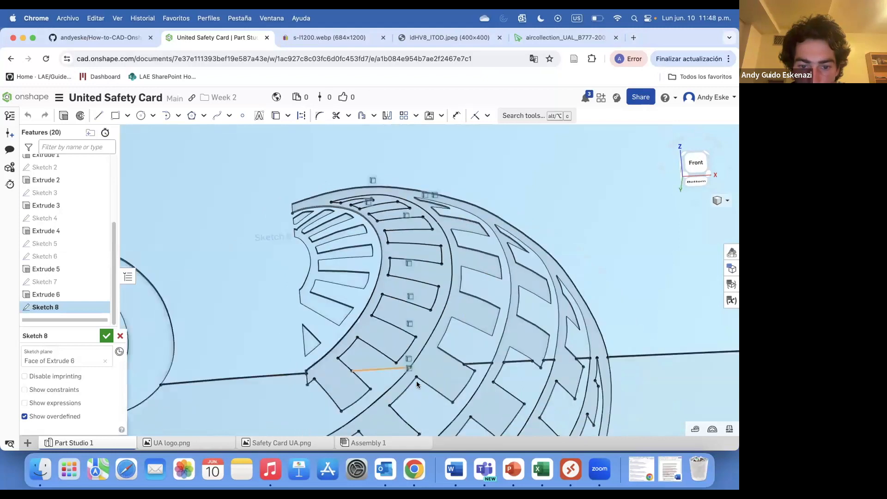
{"action": "scroll", "coordinate": [397, 384], "scroll_direction": "up", "scroll_amount": 2}
{"action": "right_click", "coordinate": [396, 383]}
{"action": "left_click", "coordinate": [391, 382]}
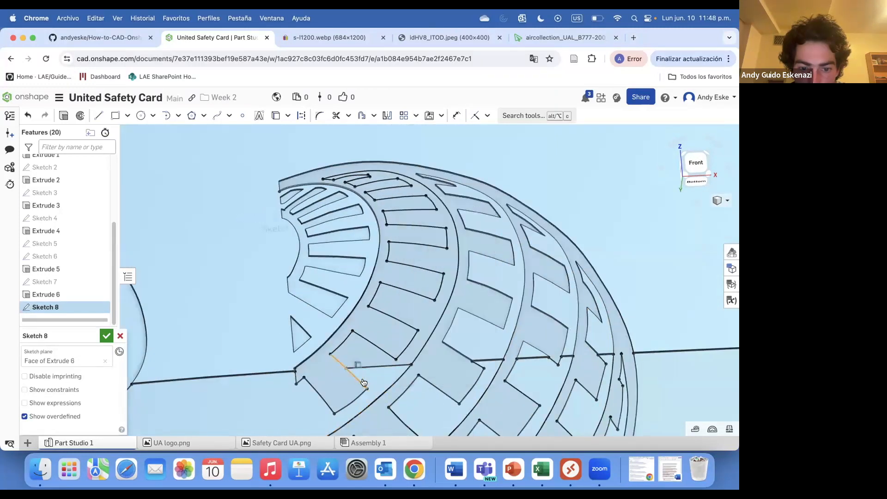
{"action": "right_click", "coordinate": [355, 378]}
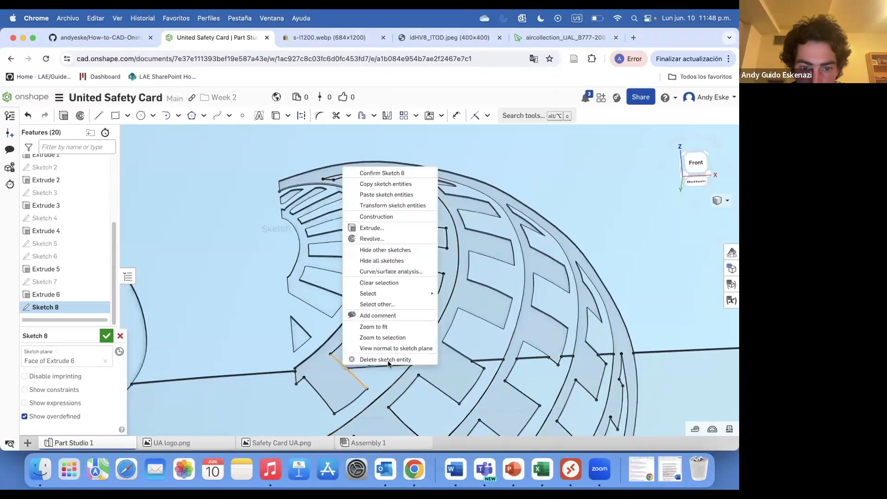
{"action": "left_click", "coordinate": [385, 359]}
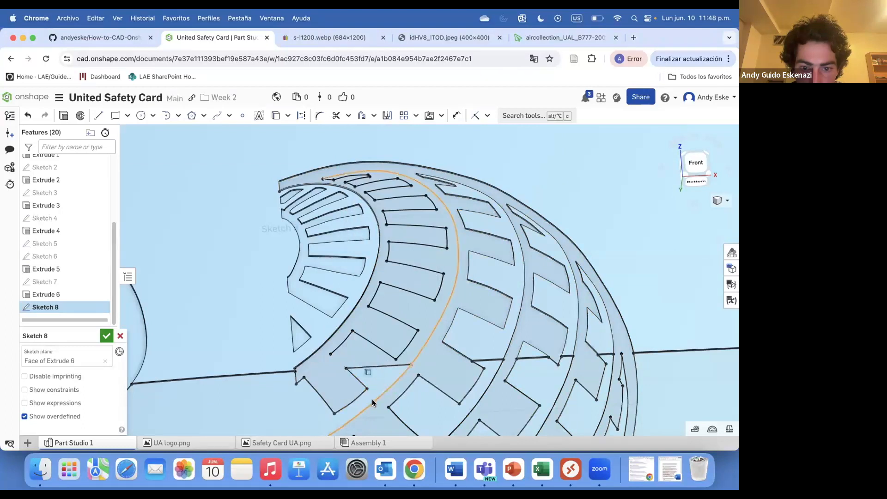
Draw short lines from the lowest cell's corner to the closing line's end and to the cell's upper corner, and try extruding Sketch 8
{"action": "left_click", "coordinate": [99, 116]}
{"action": "left_click", "coordinate": [332, 354]}
{"action": "left_click", "coordinate": [346, 368]}
{"action": "left_click", "coordinate": [330, 354]}
{"action": "left_click", "coordinate": [353, 331]}
{"action": "key", "text": "Escape"}
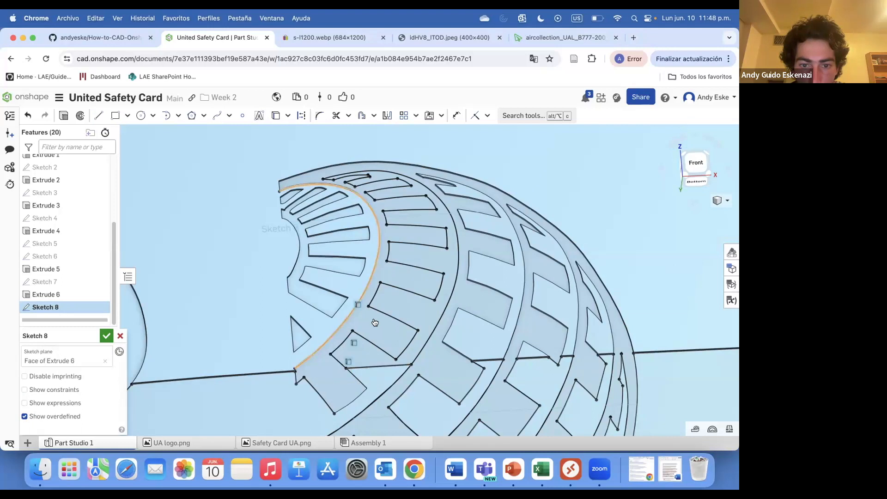
{"action": "key", "text": "Return"}
{"action": "key", "text": "shift+e"}
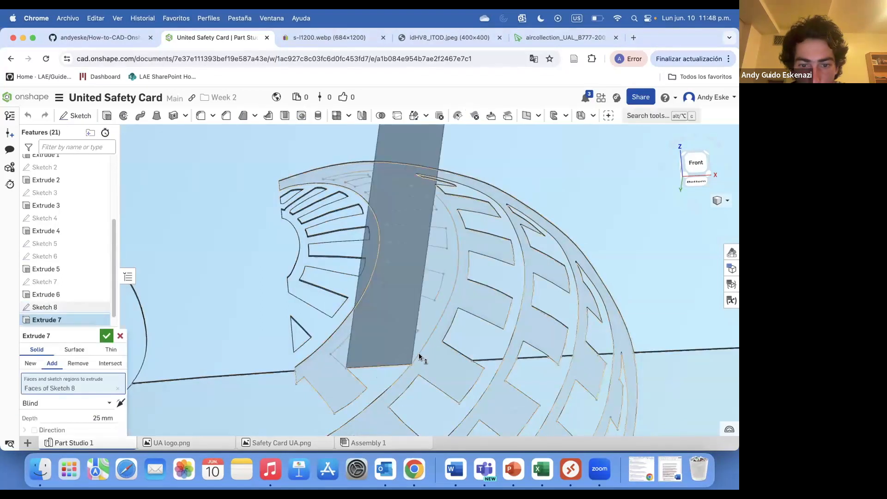
{"action": "key", "text": "Escape"}
Edit Sketch 8 and delete the two short edges forming the notch at the ring's lower inner end
{"action": "right_click", "coordinate": [45, 306]}
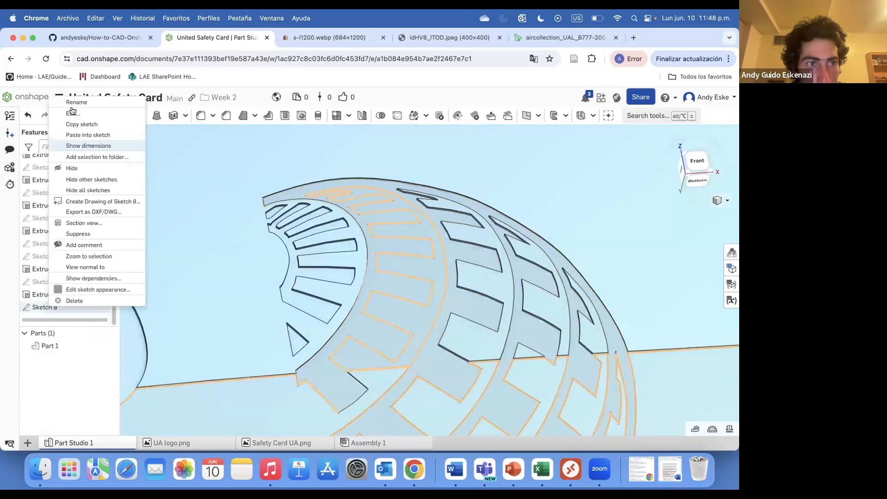
{"action": "left_click", "coordinate": [72, 113]}
{"action": "scroll", "coordinate": [286, 378], "scroll_direction": "up", "scroll_amount": 5}
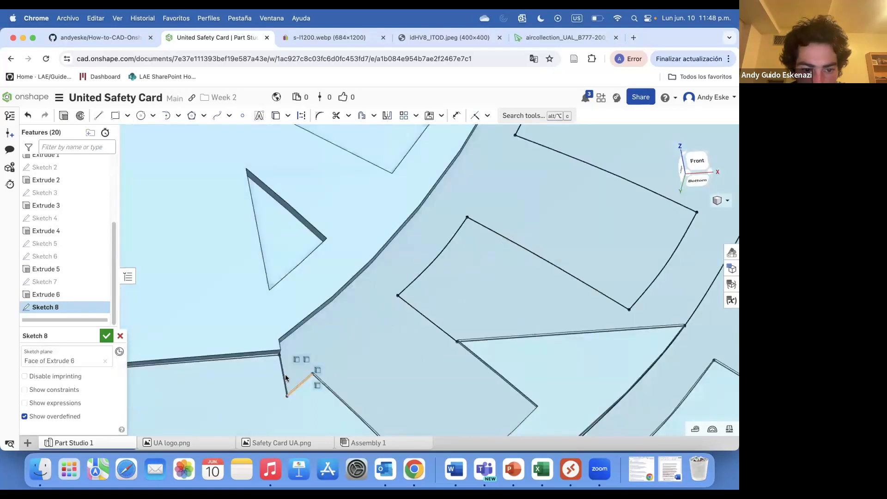
{"action": "right_click", "coordinate": [286, 379]}
{"action": "right_click", "coordinate": [284, 382]}
{"action": "left_click", "coordinate": [304, 382]}
{"action": "right_click", "coordinate": [303, 382]}
{"action": "left_click", "coordinate": [324, 380]}
{"action": "scroll", "coordinate": [296, 352], "scroll_direction": "down", "scroll_amount": 2}
{"action": "right_click", "coordinate": [304, 375]}
{"action": "left_click", "coordinate": [329, 343]}
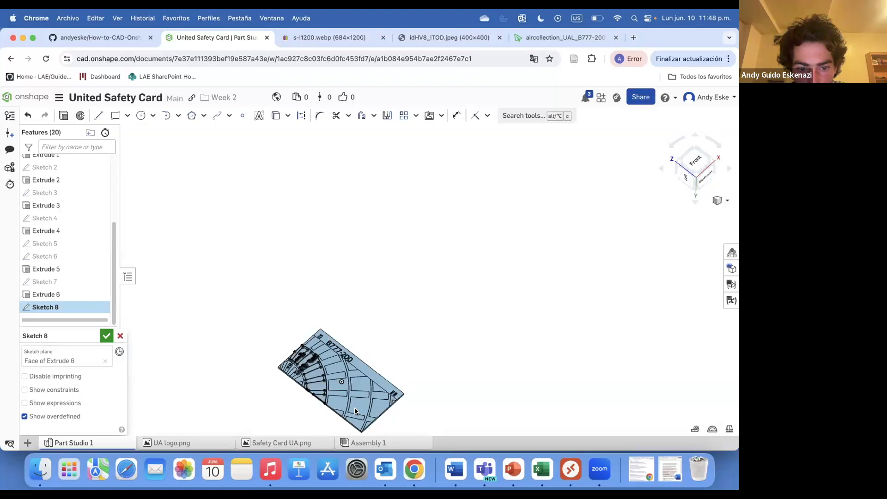
Examine the Sketch 8 geometry across the card and around the globe ring's lower end for stray projected edges
{"action": "scroll", "coordinate": [344, 369], "scroll_direction": "up", "scroll_amount": 6}
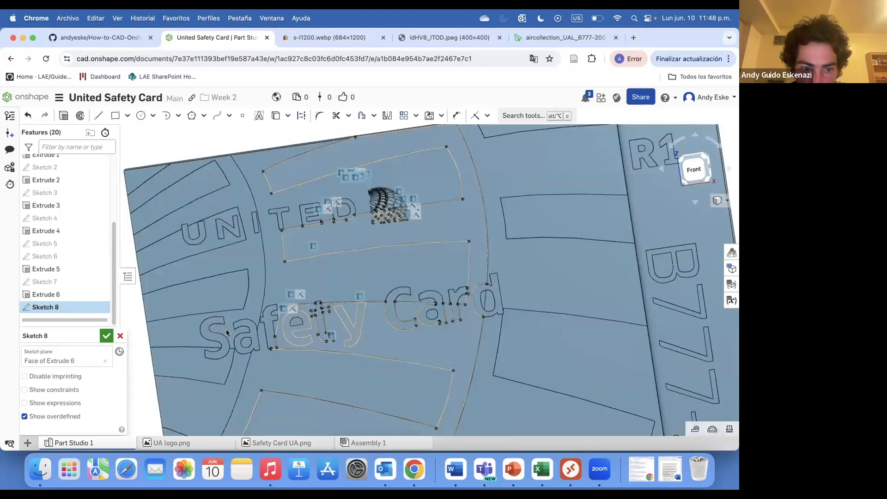
{"action": "scroll", "coordinate": [259, 319], "scroll_direction": "down", "scroll_amount": 6}
{"action": "scroll", "coordinate": [377, 295], "scroll_direction": "up", "scroll_amount": 8}
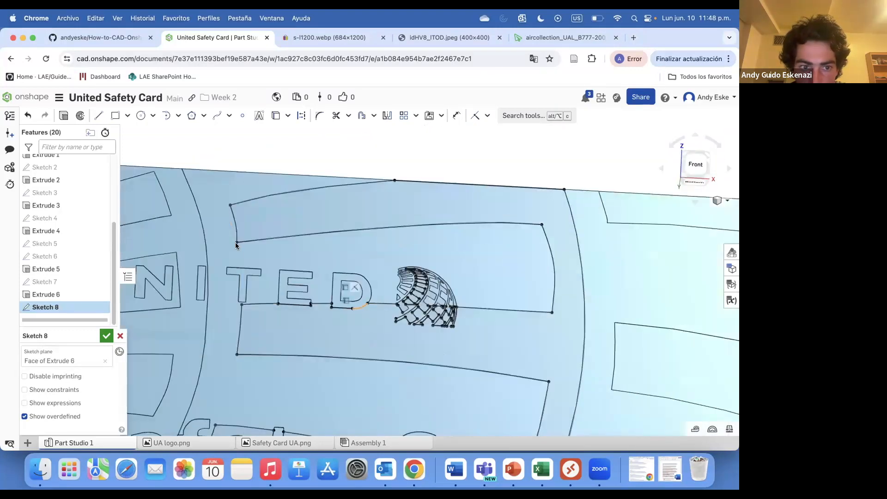
{"action": "scroll", "coordinate": [443, 285], "scroll_direction": "up", "scroll_amount": 5}
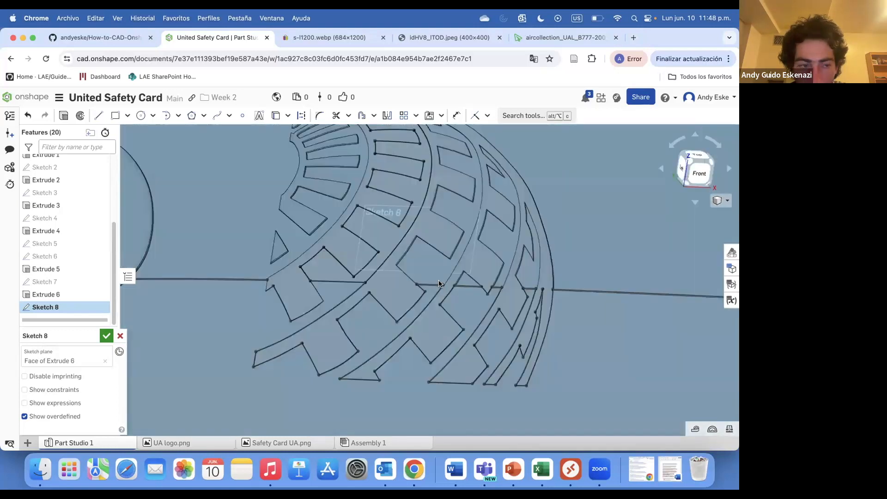
{"action": "right_click_drag", "start_coordinate": [439, 284], "coordinate": [314, 277]}
{"action": "scroll", "coordinate": [314, 277], "scroll_direction": "up", "scroll_amount": 5}
{"action": "right_click", "coordinate": [548, 370]}
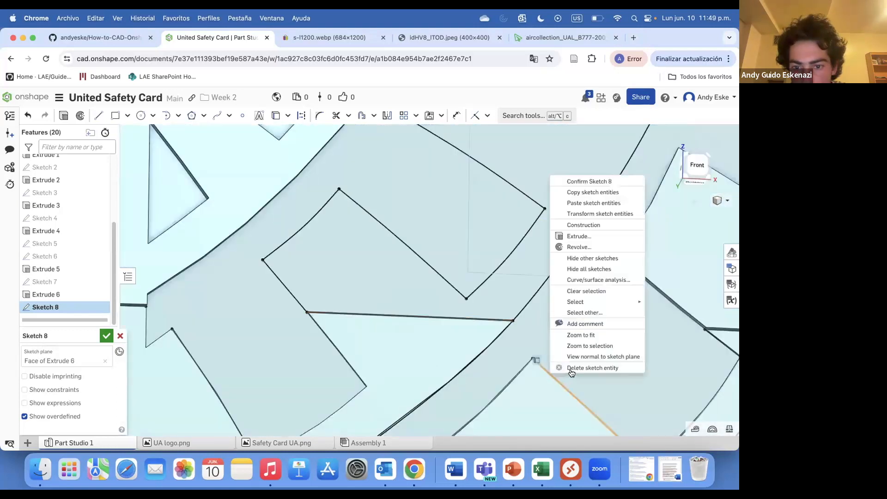
{"action": "scroll", "coordinate": [495, 301], "scroll_direction": "down", "scroll_amount": 3}
{"action": "mouse_move", "coordinate": [495, 301]}
{"action": "right_mouse_down"}
{"action": "mouse_move", "coordinate": [497, 260]}
{"action": "mouse_move", "coordinate": [420, 345]}
{"action": "right_mouse_up"}
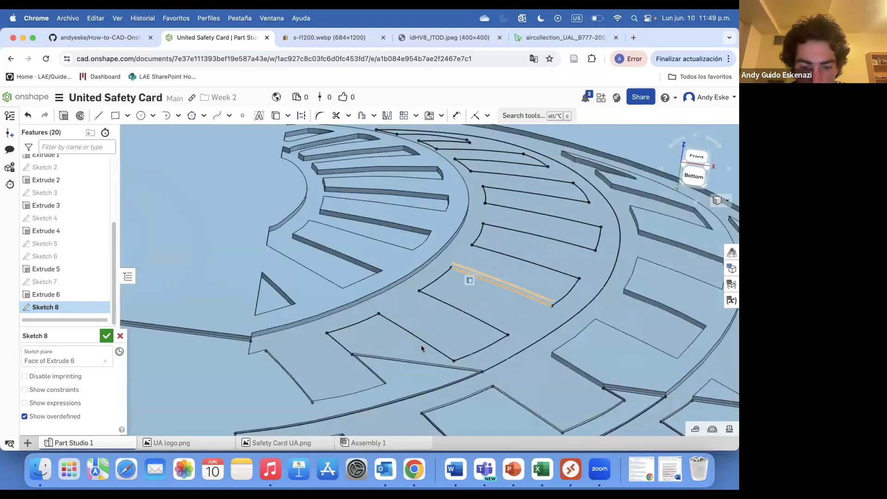
Trim the ring's outer arc beyond the end of the closing line and accept Sketch 8
{"action": "left_click", "coordinate": [472, 374]}
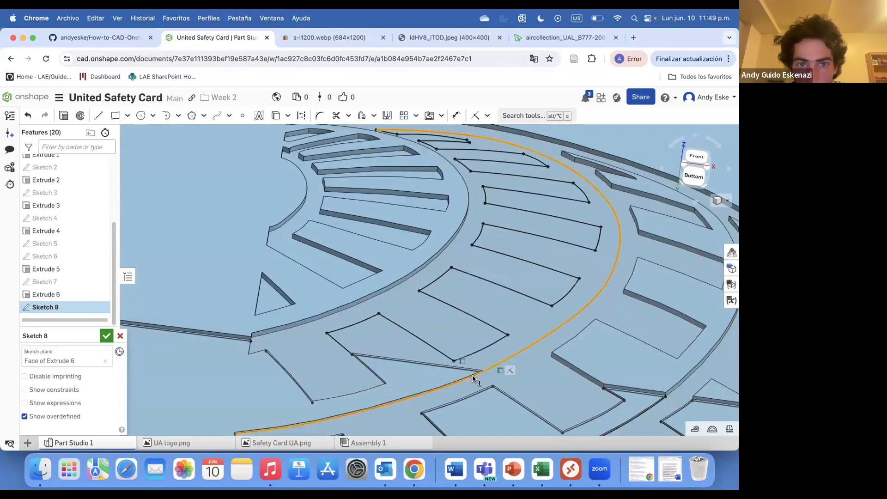
{"action": "left_click", "coordinate": [348, 116]}
{"action": "left_click", "coordinate": [358, 137]}
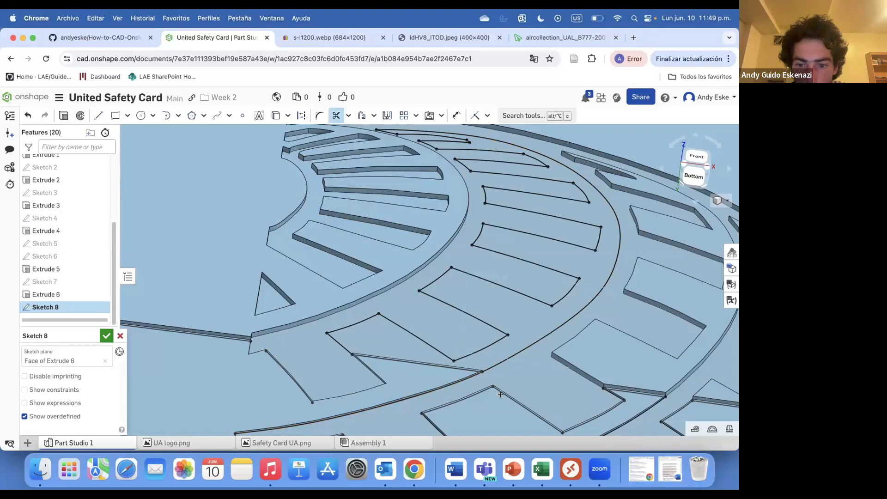
{"action": "scroll", "coordinate": [480, 391], "scroll_direction": "down", "scroll_amount": 5}
{"action": "key", "text": "Return"}
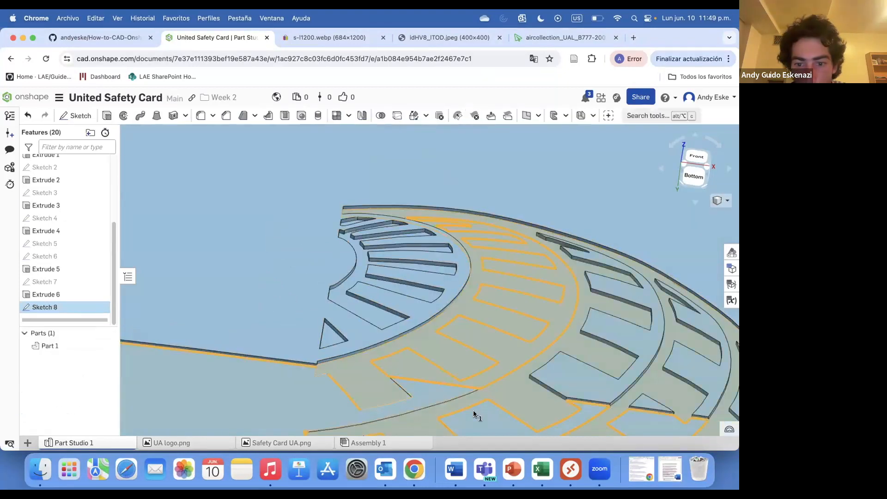
{"action": "key", "text": "shift+e"}
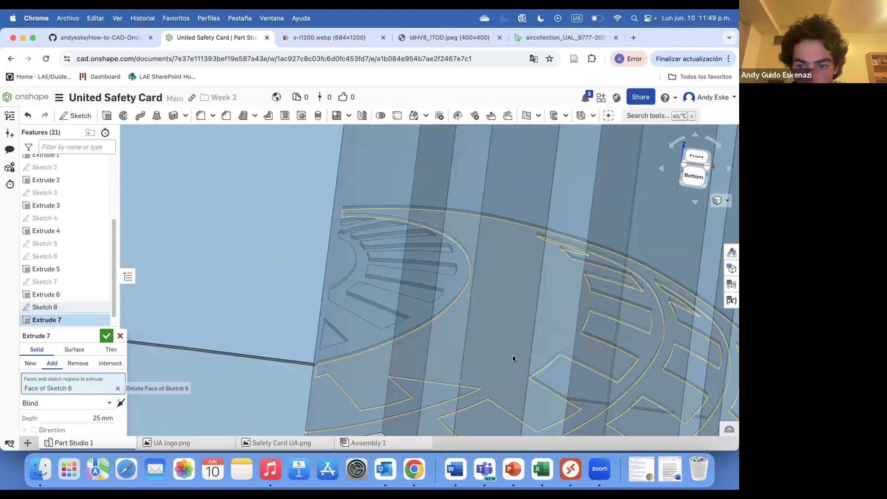
{"action": "left_click", "coordinate": [399, 368]}
{"action": "right_click_drag", "start_coordinate": [427, 399], "coordinate": [315, 310]}
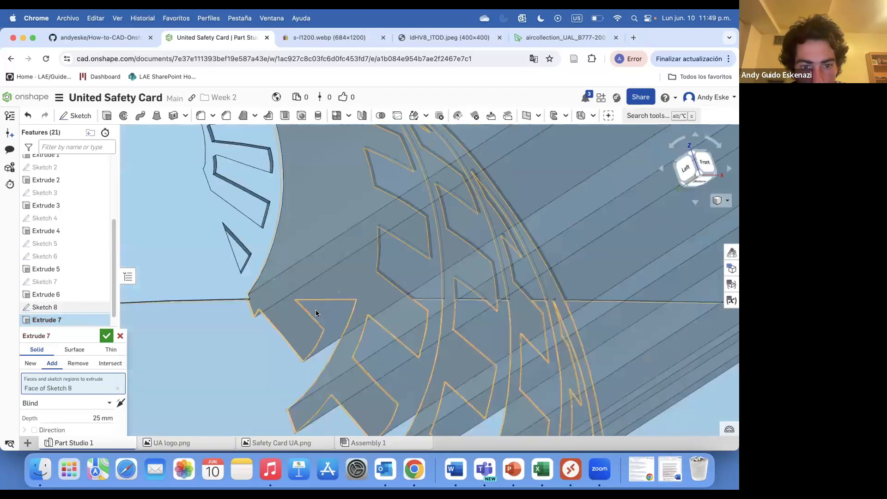
{"action": "key", "text": "Escape"}
{"action": "right_click", "coordinate": [70, 309]}
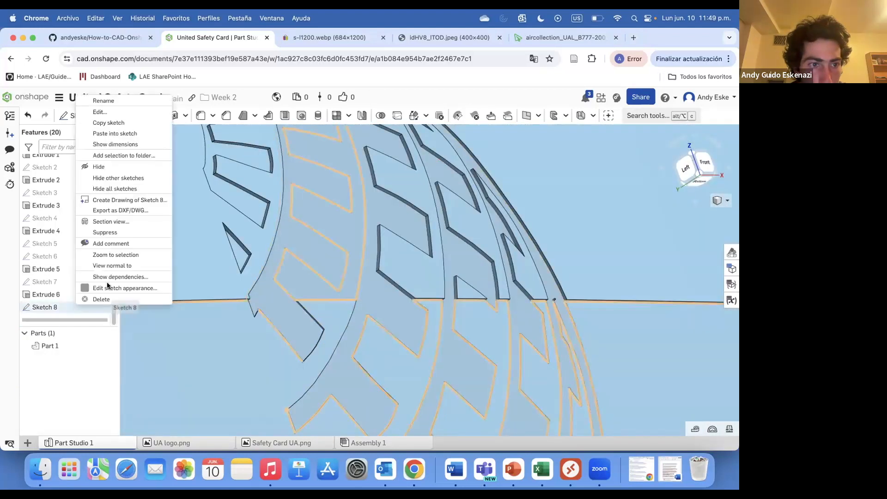
{"action": "left_click", "coordinate": [99, 121]}
{"action": "left_click", "coordinate": [98, 116]}
{"action": "scroll", "coordinate": [304, 299], "scroll_direction": "up", "scroll_amount": 5}
{"action": "mouse_move", "coordinate": [323, 289]}
{"action": "right_mouse_down"}
{"action": "mouse_move", "coordinate": [345, 289]}
{"action": "mouse_move", "coordinate": [339, 317]}
{"action": "mouse_move", "coordinate": [333, 300]}
{"action": "mouse_move", "coordinate": [365, 293]}
{"action": "right_mouse_up"}
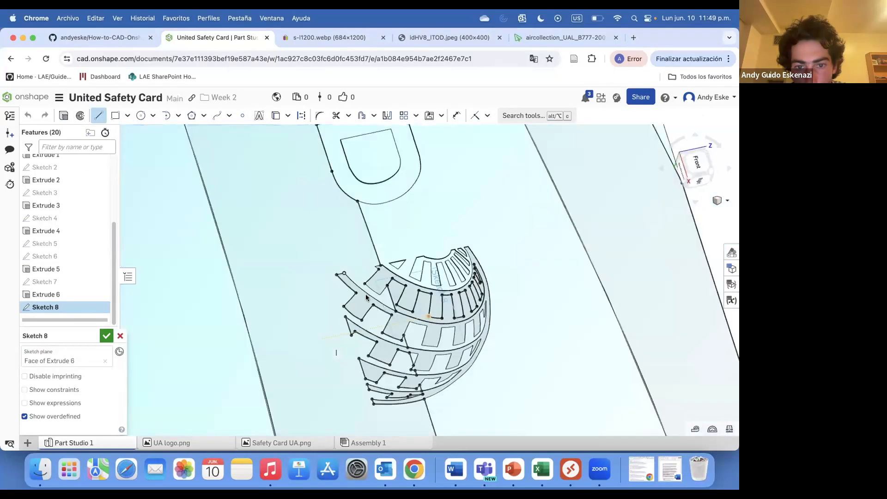
{"action": "left_click_drag", "start_coordinate": [307, 253], "coordinate": [459, 432]}
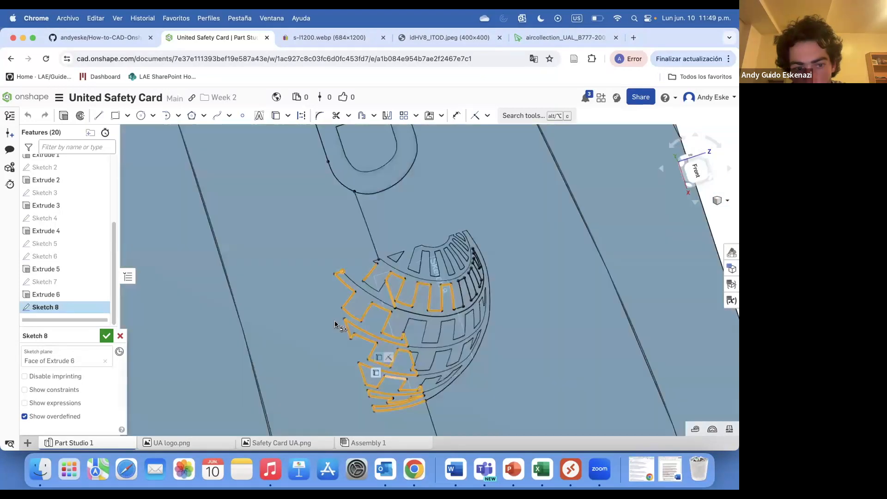
{"action": "scroll", "coordinate": [334, 321], "scroll_direction": "down", "scroll_amount": 3}
{"action": "left_click", "coordinate": [108, 335]}
Edit Sketch 8 and delete the projected edges of the globe's outer cells below the closing line
{"action": "right_click", "coordinate": [58, 306]}
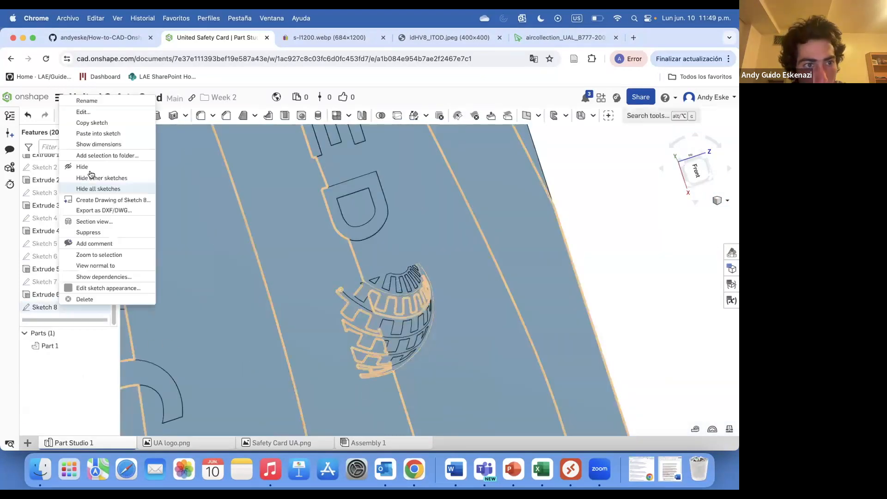
{"action": "left_click", "coordinate": [82, 112]}
{"action": "mouse_move", "coordinate": [320, 314]}
{"action": "left_mouse_down"}
{"action": "mouse_move", "coordinate": [409, 400]}
{"action": "mouse_move", "coordinate": [396, 393]}
{"action": "left_mouse_up"}
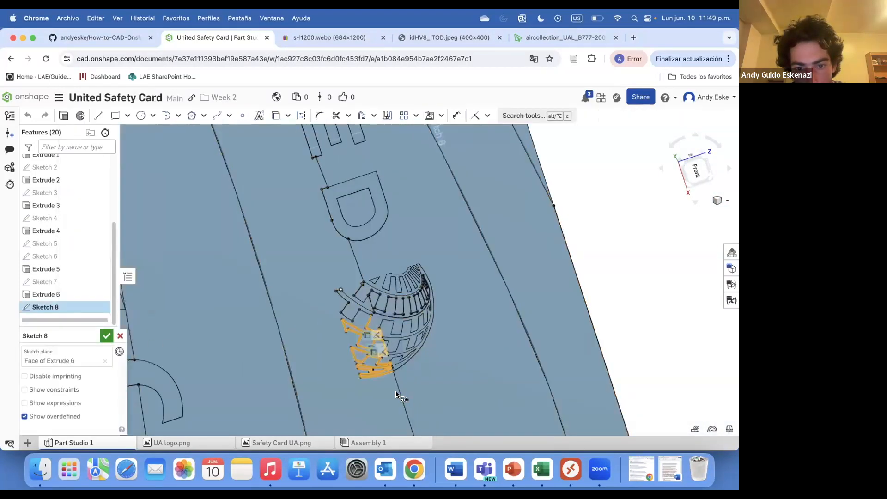
{"action": "right_click", "coordinate": [647, 291]}
{"action": "left_click", "coordinate": [612, 283]}
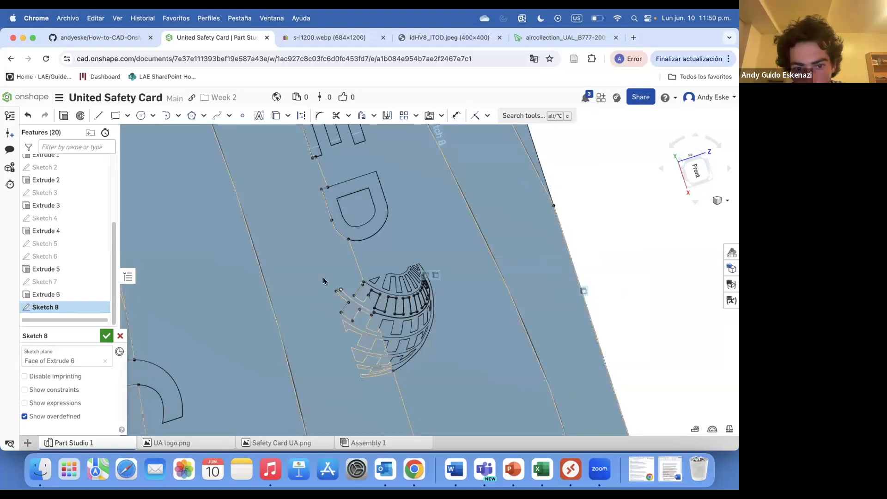
Delete the leftover projected cell edges just below the ring's closing line
{"action": "scroll", "coordinate": [339, 284], "scroll_direction": "up", "scroll_amount": 5}
{"action": "left_click_drag", "start_coordinate": [368, 369], "coordinate": [367, 370]}
{"action": "scroll", "coordinate": [313, 350], "scroll_direction": "down", "scroll_amount": 5}
{"action": "right_click", "coordinate": [629, 289]}
{"action": "left_click", "coordinate": [663, 437]}
{"action": "scroll", "coordinate": [327, 346], "scroll_direction": "up", "scroll_amount": 5}
{"action": "right_click", "coordinate": [328, 369]}
{"action": "left_click", "coordinate": [359, 371]}
Delete the remaining side edge of the cell at the ring's lower inner end
{"action": "mouse_move", "coordinate": [398, 334]}
{"action": "right_mouse_down"}
{"action": "mouse_move", "coordinate": [431, 380]}
{"action": "mouse_move", "coordinate": [481, 372]}
{"action": "right_mouse_up"}
{"action": "middle_click_drag", "start_coordinate": [481, 372], "coordinate": [396, 226]}
{"action": "right_click", "coordinate": [426, 352]}
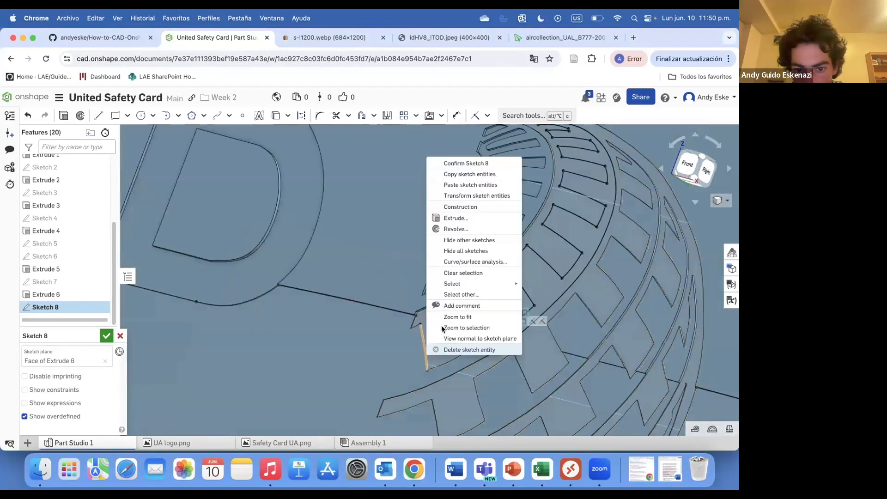
{"action": "left_click", "coordinate": [458, 350]}
Delete the projected edges outside the globe, around the UNITED lettering, from Sketch 8
{"action": "scroll", "coordinate": [436, 323], "scroll_direction": "up", "scroll_amount": 3}
{"action": "scroll", "coordinate": [509, 353], "scroll_direction": "down", "scroll_amount": 5}
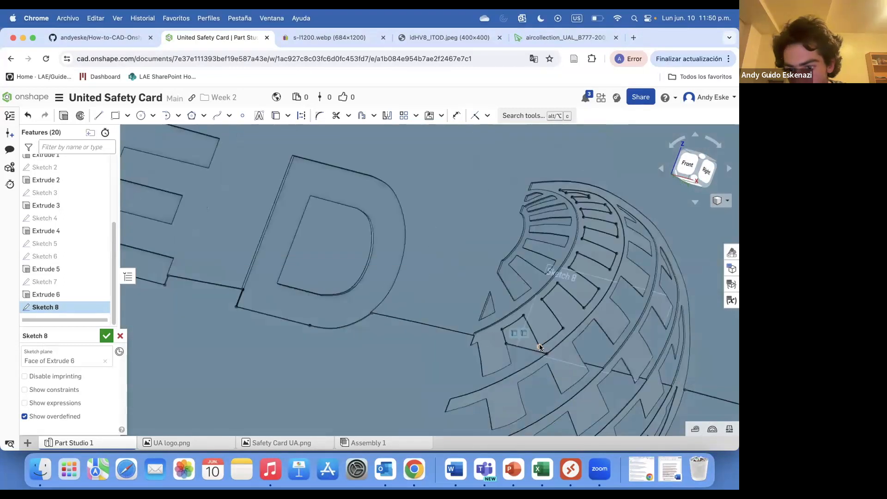
{"action": "scroll", "coordinate": [547, 362], "scroll_direction": "down", "scroll_amount": 5}
{"action": "left_click_drag", "start_coordinate": [304, 160], "coordinate": [541, 432]}
{"action": "right_click", "coordinate": [286, 254]}
{"action": "left_click", "coordinate": [331, 434]}
{"action": "scroll", "coordinate": [527, 343], "scroll_direction": "up", "scroll_amount": 10}
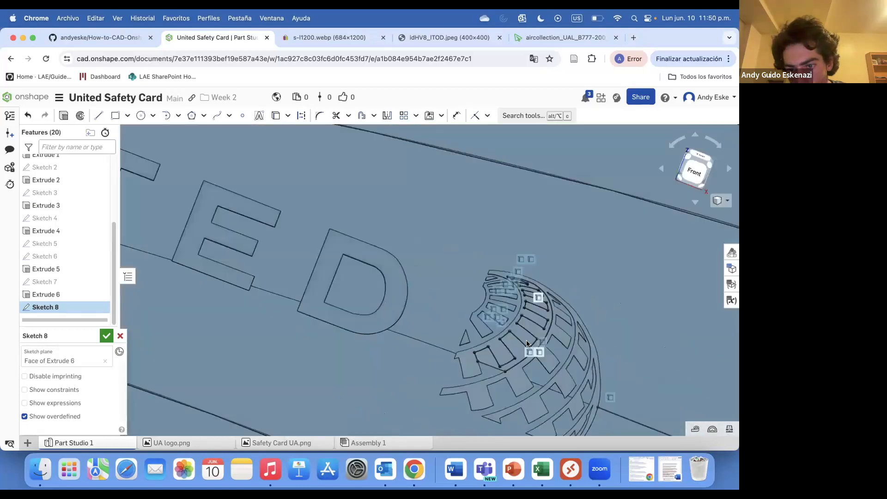
{"action": "scroll", "coordinate": [526, 342], "scroll_direction": "up", "scroll_amount": 3}
{"action": "mouse_move", "coordinate": [485, 389]}
{"action": "right_mouse_down"}
{"action": "mouse_move", "coordinate": [417, 364]}
{"action": "mouse_move", "coordinate": [416, 397]}
{"action": "right_mouse_up"}
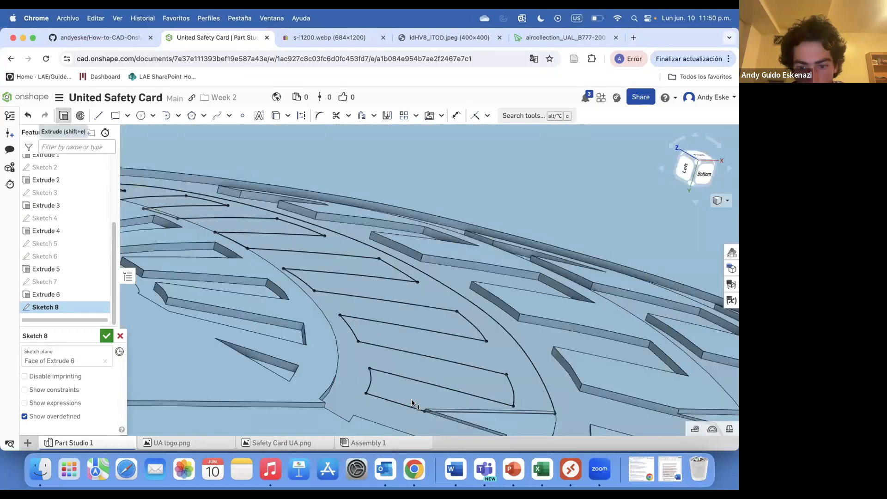
{"action": "key", "text": "shift+e"}
{"action": "right_click_drag", "start_coordinate": [502, 433], "coordinate": [120, 366]}
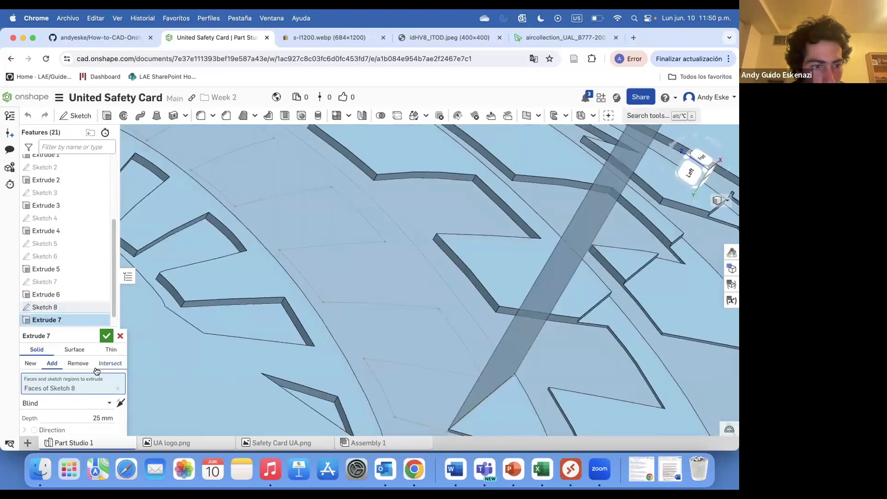
{"action": "left_click", "coordinate": [74, 364]}
{"action": "left_click", "coordinate": [403, 396]}
{"action": "scroll", "coordinate": [397, 378], "scroll_direction": "down", "scroll_amount": 10}
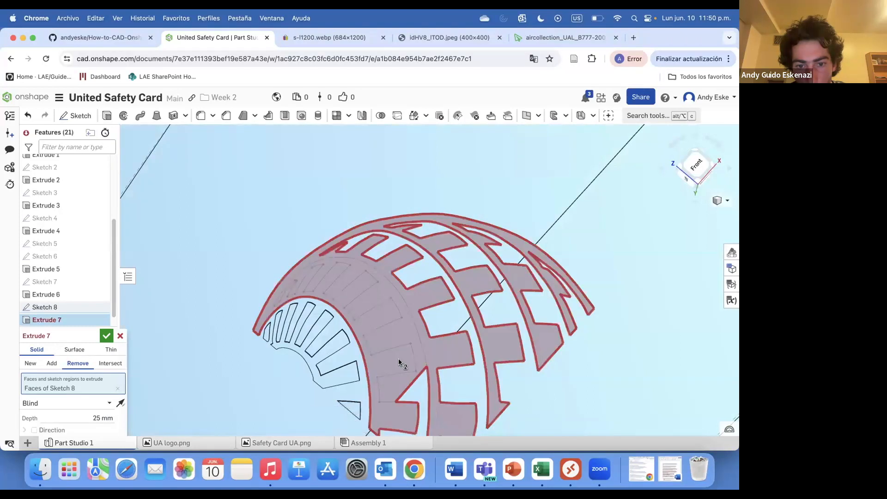
{"action": "left_click", "coordinate": [47, 365]}
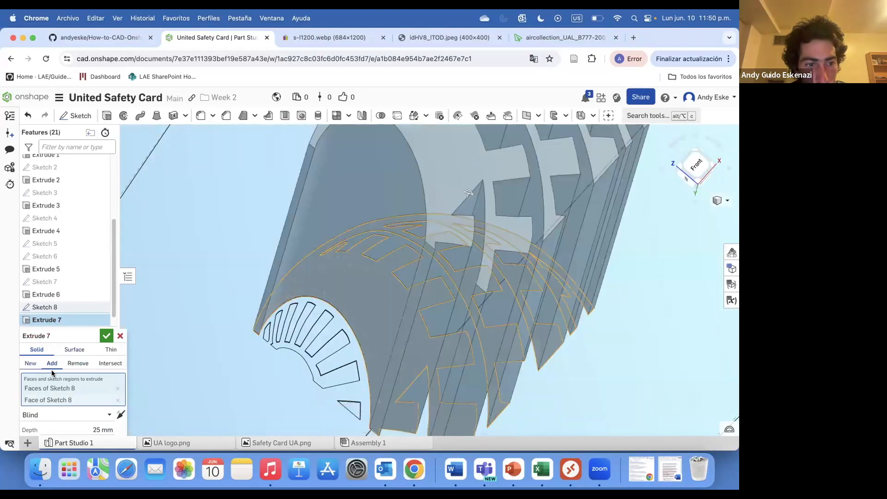
{"action": "left_click", "coordinate": [118, 388]}
{"action": "left_click", "coordinate": [118, 388]}
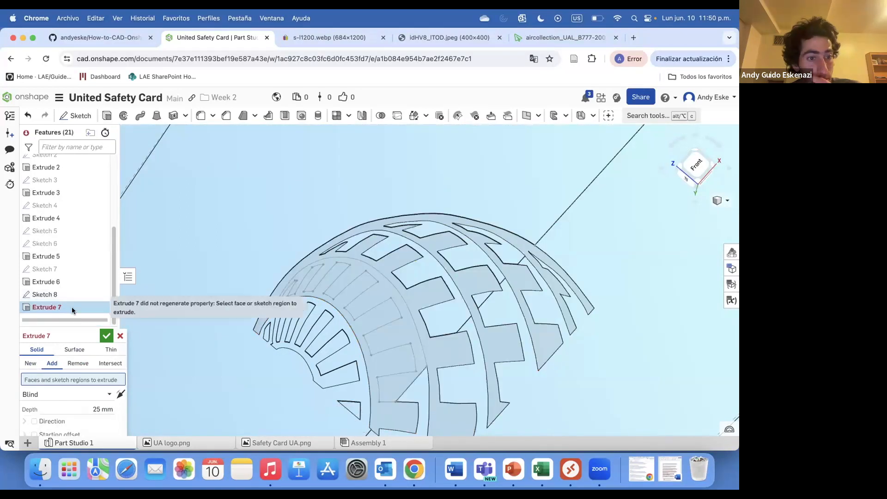
{"action": "left_click", "coordinate": [76, 295]}
{"action": "scroll", "coordinate": [433, 381], "scroll_direction": "down", "scroll_amount": 10}
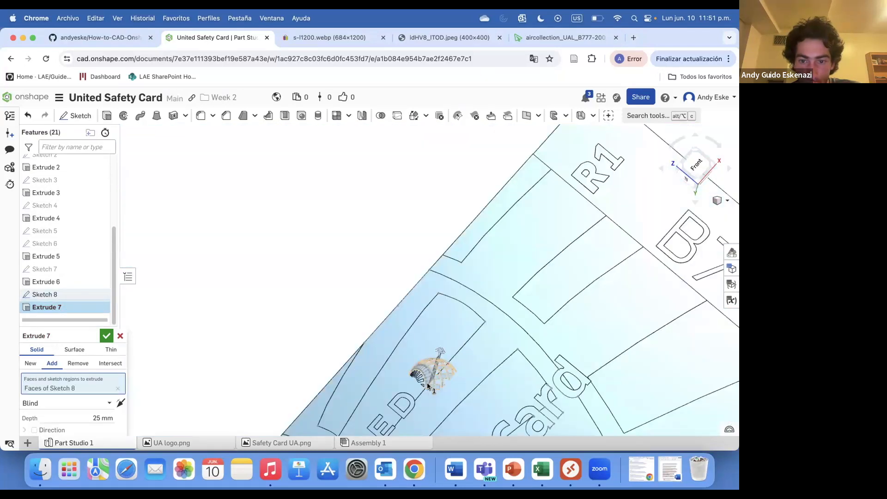
{"action": "left_click", "coordinate": [121, 336]}
Edit Sketch 8 and delete the projected background block edges below the Safety Card lettering
{"action": "right_click", "coordinate": [46, 307]}
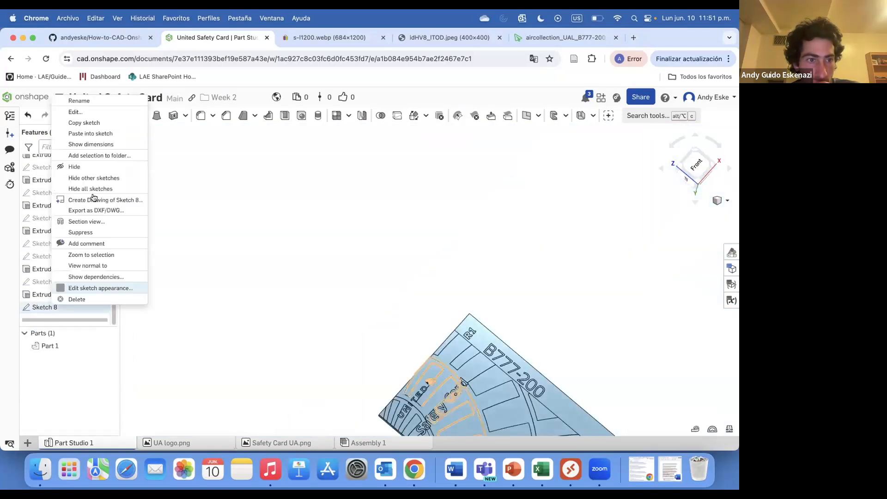
{"action": "left_click", "coordinate": [69, 104]}
{"action": "right_click", "coordinate": [74, 307]}
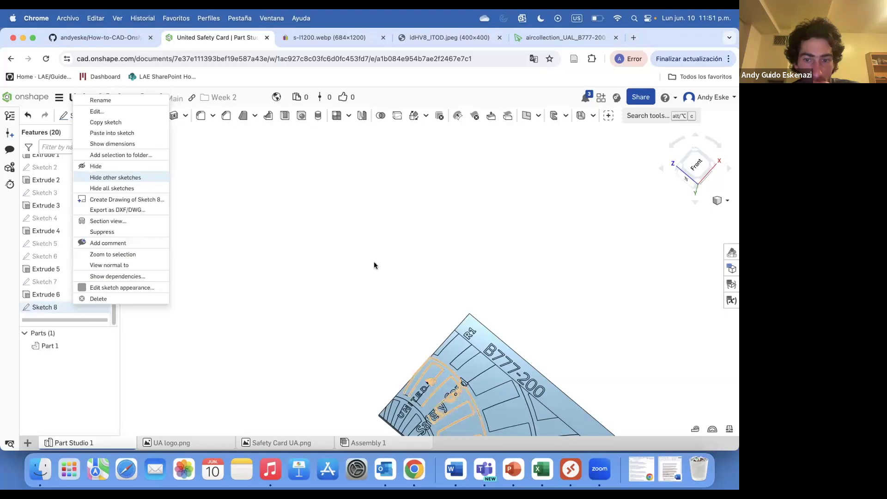
{"action": "scroll", "coordinate": [375, 265], "scroll_direction": "down", "scroll_amount": 8}
{"action": "right_click_drag", "start_coordinate": [374, 265], "coordinate": [433, 308]}
{"action": "scroll", "coordinate": [380, 323], "scroll_direction": "up", "scroll_amount": 6}
{"action": "right_click_drag", "start_coordinate": [379, 323], "coordinate": [380, 275]}
{"action": "scroll", "coordinate": [377, 272], "scroll_direction": "up", "scroll_amount": 5}
{"action": "left_click_drag", "start_coordinate": [225, 160], "coordinate": [291, 344]}
{"action": "scroll", "coordinate": [656, 378], "scroll_direction": "down", "scroll_amount": 5}
{"action": "right_click_drag", "start_coordinate": [677, 383], "coordinate": [438, 323]}
{"action": "left_click_drag", "start_coordinate": [380, 292], "coordinate": [591, 427]}
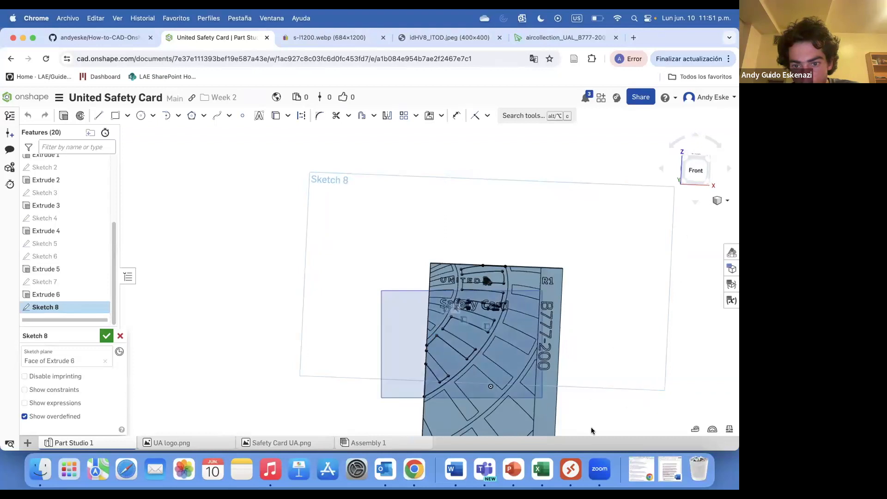
{"action": "right_click", "coordinate": [269, 259]}
{"action": "left_click", "coordinate": [307, 441]}
Delete the leftover projected edges around the Safety Card lettering from Sketch 8
{"action": "scroll", "coordinate": [501, 286], "scroll_direction": "up", "scroll_amount": 4}
{"action": "right_click", "coordinate": [487, 310]}
{"action": "left_click", "coordinate": [503, 305]}
{"action": "scroll", "coordinate": [501, 326], "scroll_direction": "up", "scroll_amount": 5}
{"action": "scroll", "coordinate": [499, 335], "scroll_direction": "up", "scroll_amount": 8}
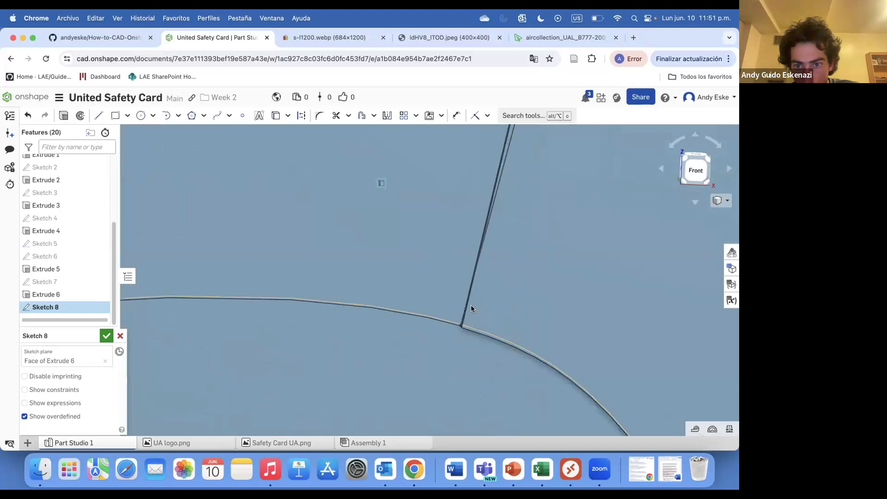
{"action": "scroll", "coordinate": [487, 336], "scroll_direction": "down", "scroll_amount": 8}
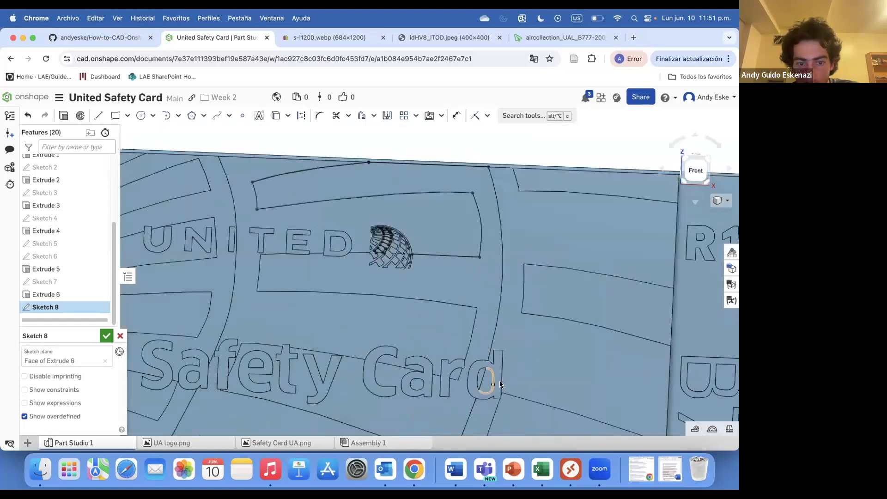
Delete the projected outline edges of the background block above the UNITED lettering and globe
{"action": "mouse_move", "coordinate": [240, 125]}
{"action": "left_mouse_down"}
{"action": "mouse_move", "coordinate": [370, 218]}
{"action": "mouse_move", "coordinate": [500, 234]}
{"action": "left_mouse_up"}
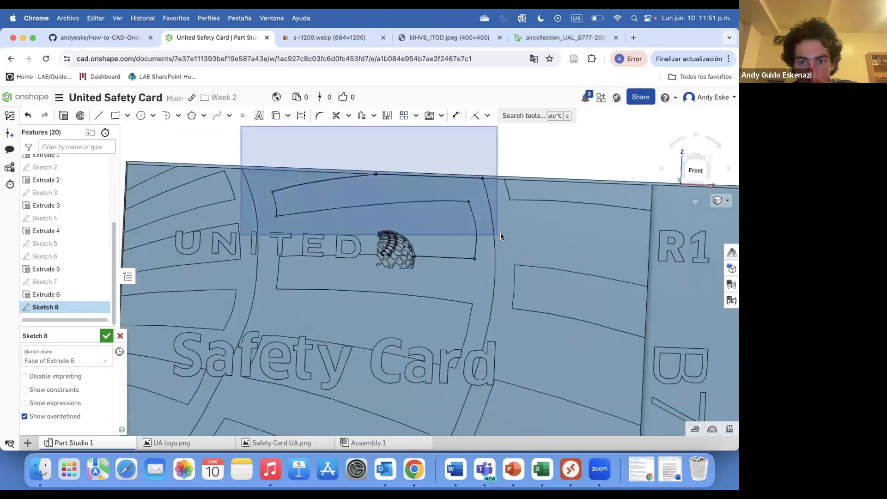
{"action": "left_click", "coordinate": [434, 148]}
{"action": "left_click_drag", "start_coordinate": [230, 134], "coordinate": [511, 221]}
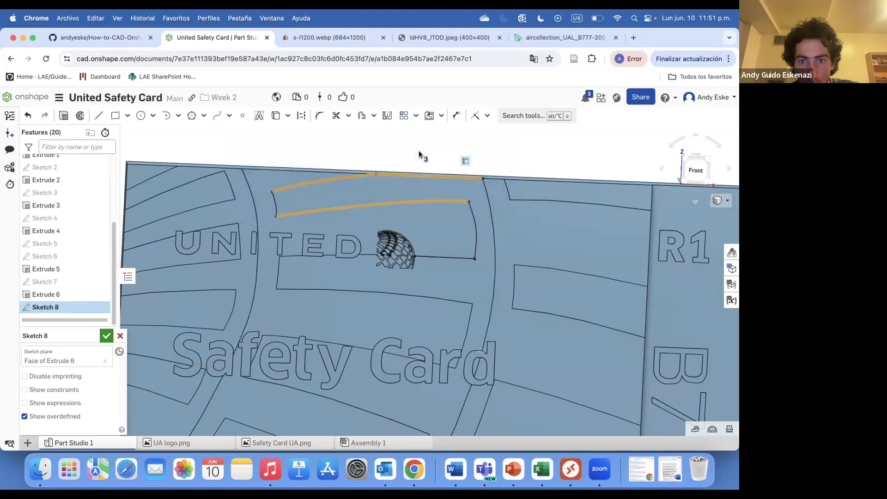
{"action": "right_click", "coordinate": [420, 154]}
{"action": "left_click", "coordinate": [467, 333]}
{"action": "right_click", "coordinate": [476, 243]}
{"action": "left_click", "coordinate": [514, 437]}
Delete the remaining projected line running outward from the globe's side in Sketch 8
{"action": "scroll", "coordinate": [408, 250], "scroll_direction": "up", "scroll_amount": 1}
{"action": "right_click", "coordinate": [451, 270]}
{"action": "left_click", "coordinate": [462, 270]}
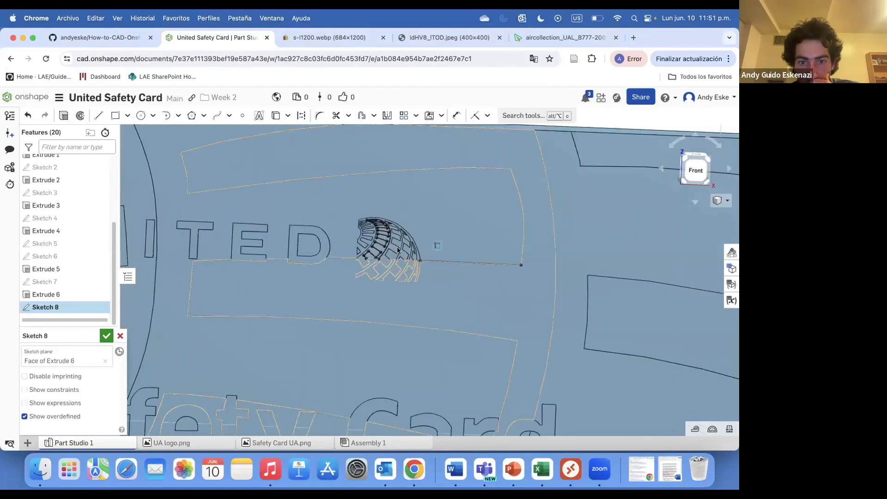
{"action": "scroll", "coordinate": [397, 246], "scroll_direction": "up", "scroll_amount": 10}
{"action": "scroll", "coordinate": [435, 273], "scroll_direction": "up", "scroll_amount": 3}
{"action": "right_click", "coordinate": [370, 301]}
{"action": "left_click", "coordinate": [403, 290]}
{"action": "scroll", "coordinate": [403, 292], "scroll_direction": "up", "scroll_amount": 3}
{"action": "right_click_drag", "start_coordinate": [403, 293], "coordinate": [492, 316]}
{"action": "scroll", "coordinate": [470, 309], "scroll_direction": "up", "scroll_amount": 5}
{"action": "right_click_drag", "start_coordinate": [528, 258], "coordinate": [508, 277]}
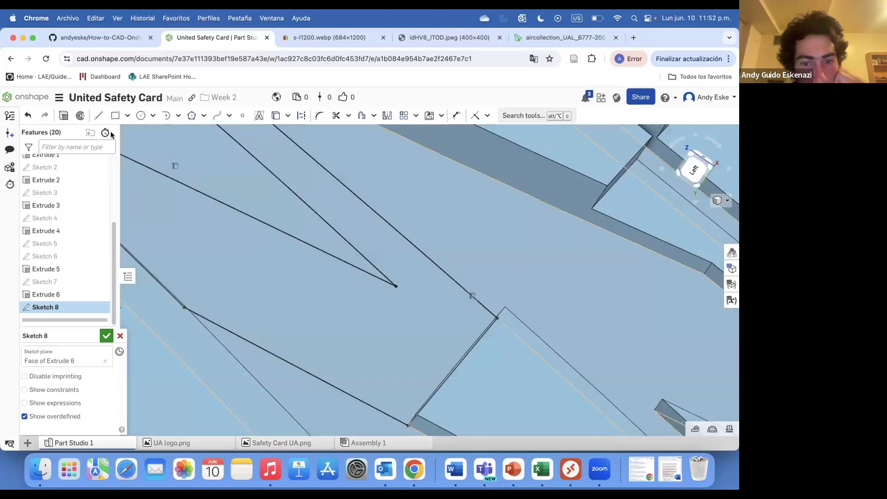
{"action": "left_click", "coordinate": [99, 115]}
{"action": "key", "text": "Escape"}
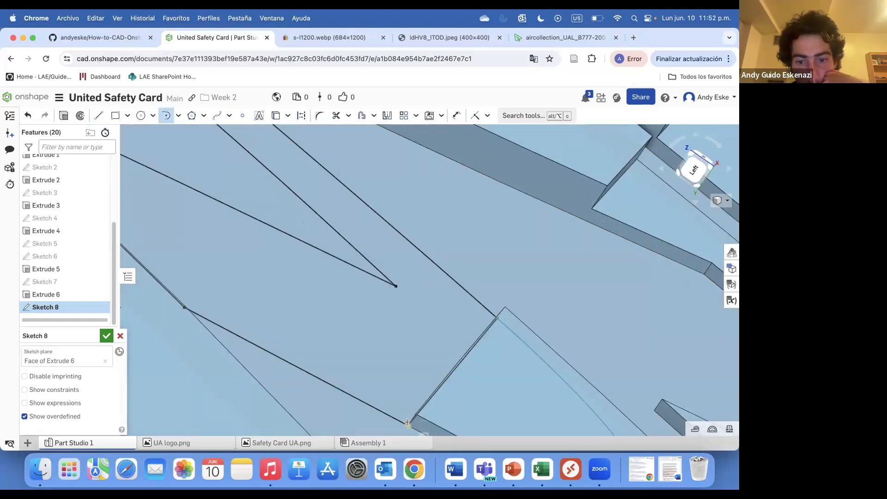
{"action": "left_click", "coordinate": [98, 115]}
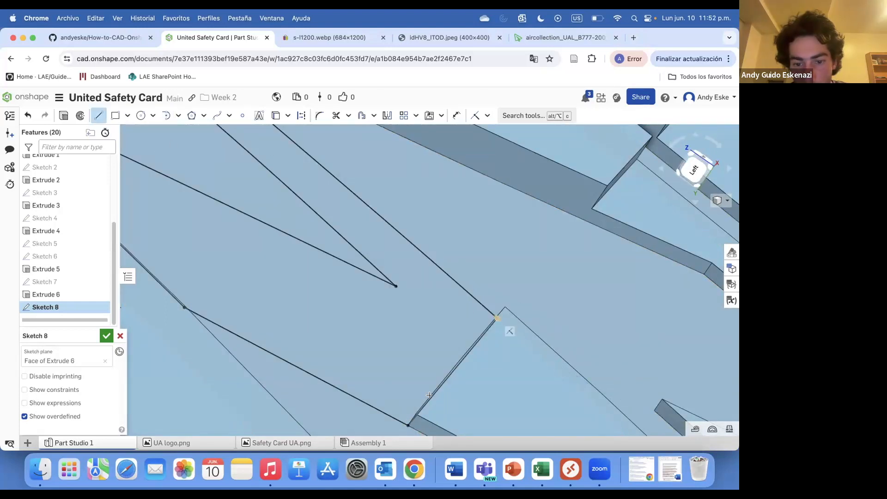
{"action": "key", "text": "Escape"}
{"action": "right_click_drag", "start_coordinate": [511, 330], "coordinate": [523, 285]}
{"action": "scroll", "coordinate": [523, 285], "scroll_direction": "down", "scroll_amount": 3}
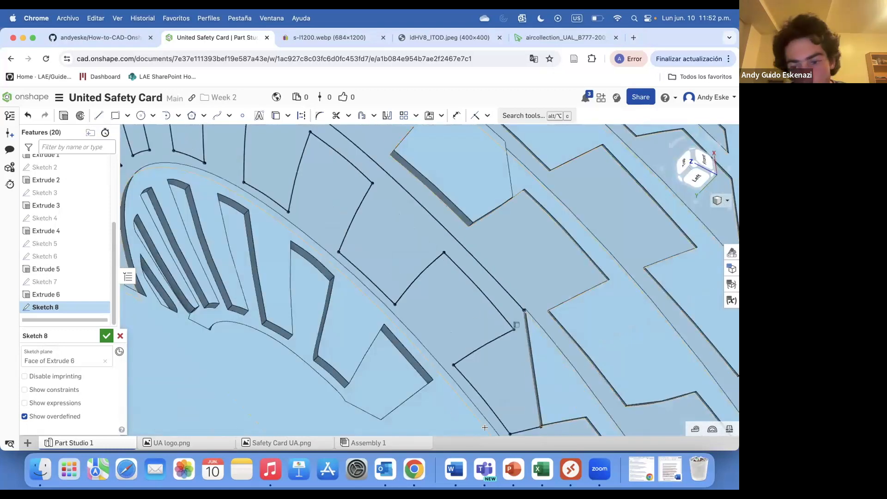
{"action": "key", "text": "l"}
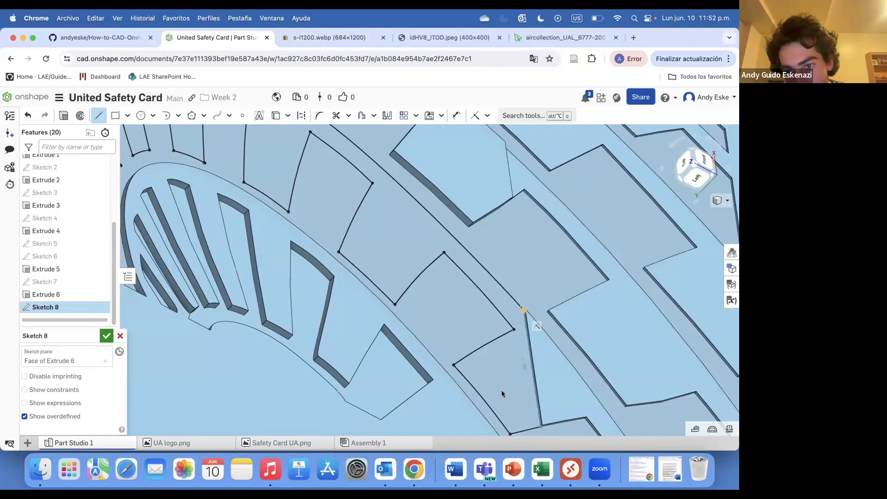
{"action": "key", "text": "Escape"}
{"action": "scroll", "coordinate": [400, 325], "scroll_direction": "down", "scroll_amount": 5}
{"action": "mouse_move", "coordinate": [394, 341]}
{"action": "right_mouse_down"}
{"action": "mouse_move", "coordinate": [408, 337]}
{"action": "mouse_move", "coordinate": [435, 359]}
{"action": "right_mouse_up"}
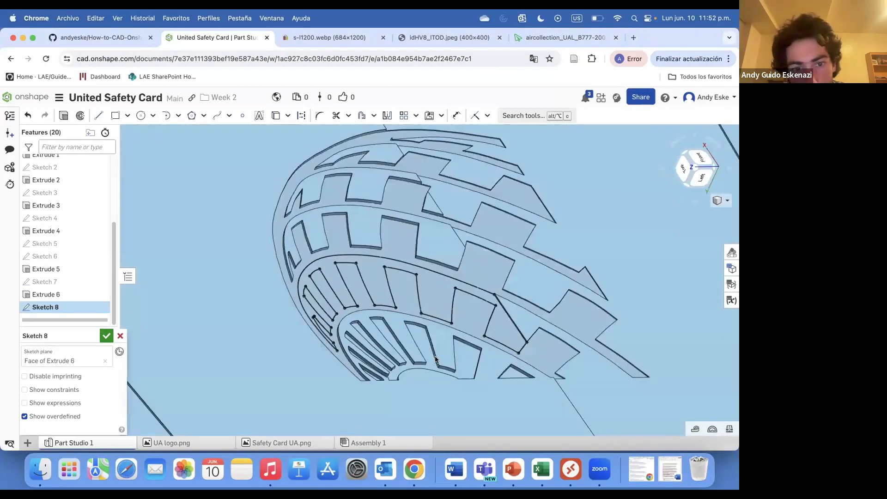
Start an Extrude from Sketch 8, remove its missing faces and select the globe's ring region
{"action": "left_click", "coordinate": [63, 115]}
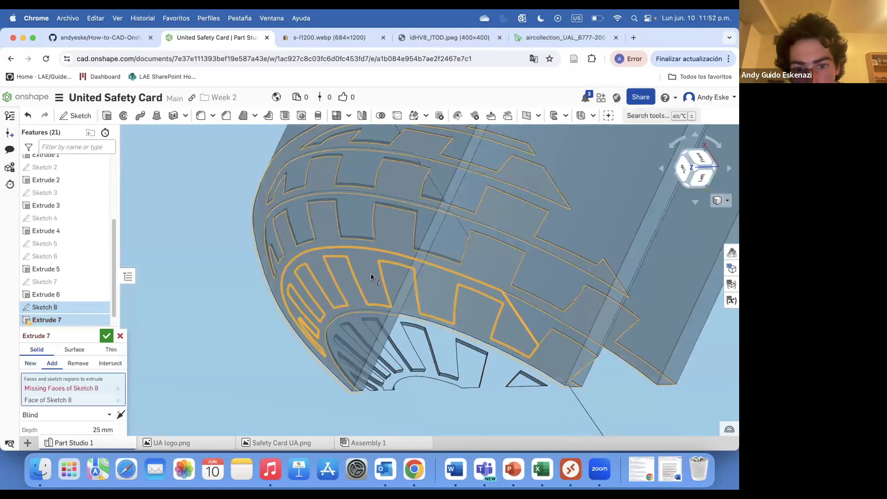
{"action": "left_click", "coordinate": [370, 277]}
{"action": "left_click", "coordinate": [117, 388]}
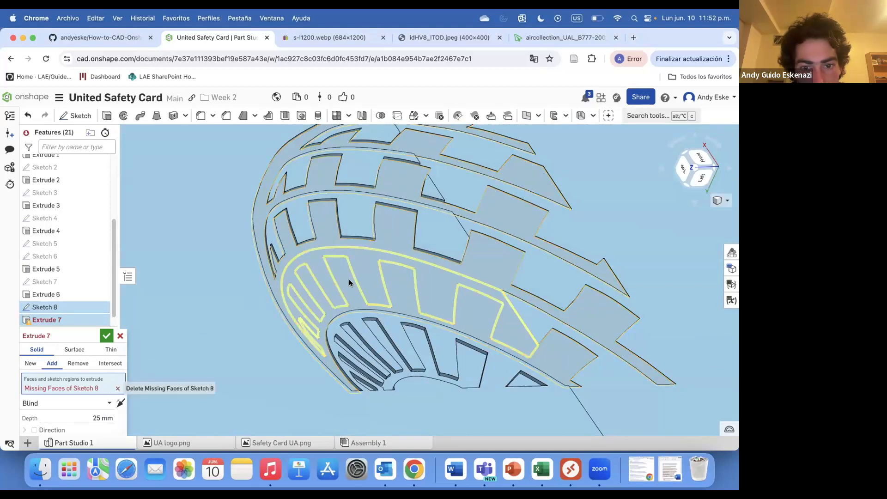
{"action": "left_click", "coordinate": [367, 281]}
{"action": "scroll", "coordinate": [365, 282], "scroll_direction": "down", "scroll_amount": 3}
{"action": "right_click_drag", "start_coordinate": [366, 282], "coordinate": [351, 321]}
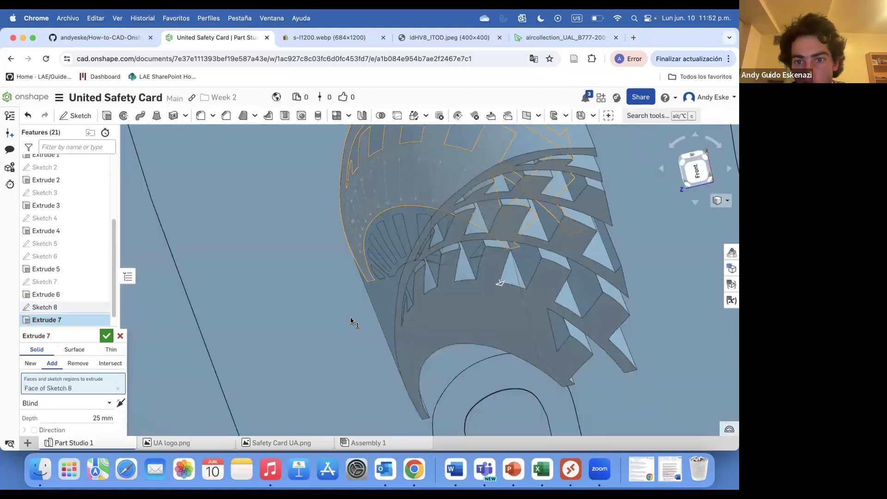
Clear the extrude's region selection and examine the ring outline and its lower end on the globe
{"action": "left_click", "coordinate": [369, 202]}
{"action": "scroll", "coordinate": [400, 210], "scroll_direction": "down", "scroll_amount": 5}
{"action": "right_click_drag", "start_coordinate": [400, 209], "coordinate": [572, 278]}
{"action": "scroll", "coordinate": [517, 256], "scroll_direction": "up", "scroll_amount": 5}
{"action": "scroll", "coordinate": [372, 291], "scroll_direction": "up", "scroll_amount": 5}
{"action": "scroll", "coordinate": [458, 231], "scroll_direction": "down", "scroll_amount": 5}
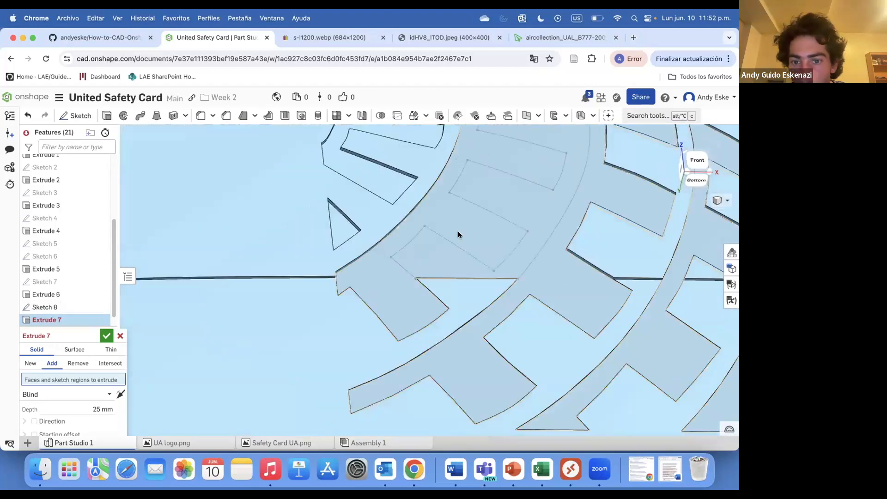
{"action": "scroll", "coordinate": [525, 197], "scroll_direction": "down", "scroll_amount": 3}
{"action": "right_click_drag", "start_coordinate": [520, 184], "coordinate": [464, 152]}
{"action": "scroll", "coordinate": [478, 135], "scroll_direction": "up", "scroll_amount": 5}
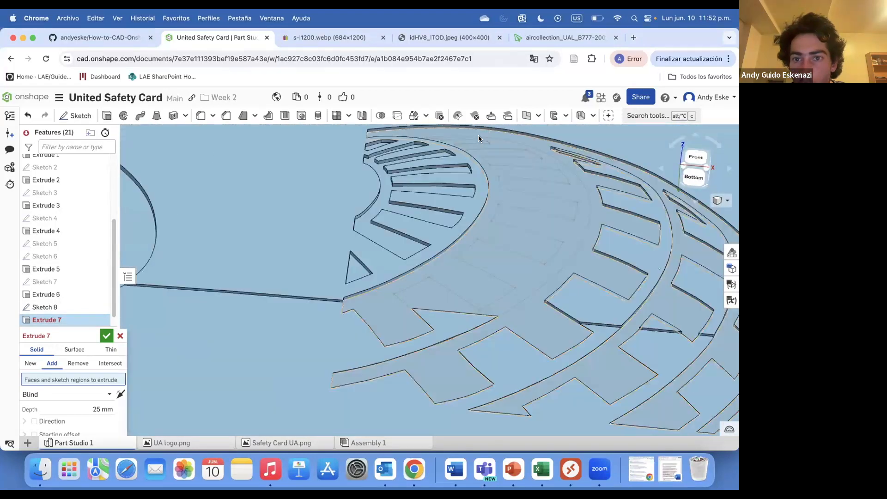
{"action": "scroll", "coordinate": [383, 171], "scroll_direction": "down", "scroll_amount": 3}
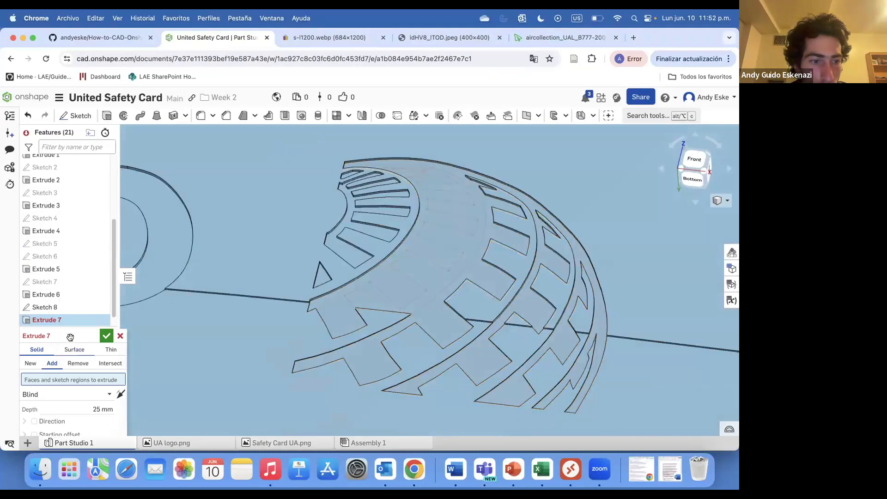
Use Sketch 8 as the profile of the 25 mm Add extrude, enable Merge with all and accept it
{"action": "left_click", "coordinate": [42, 307]}
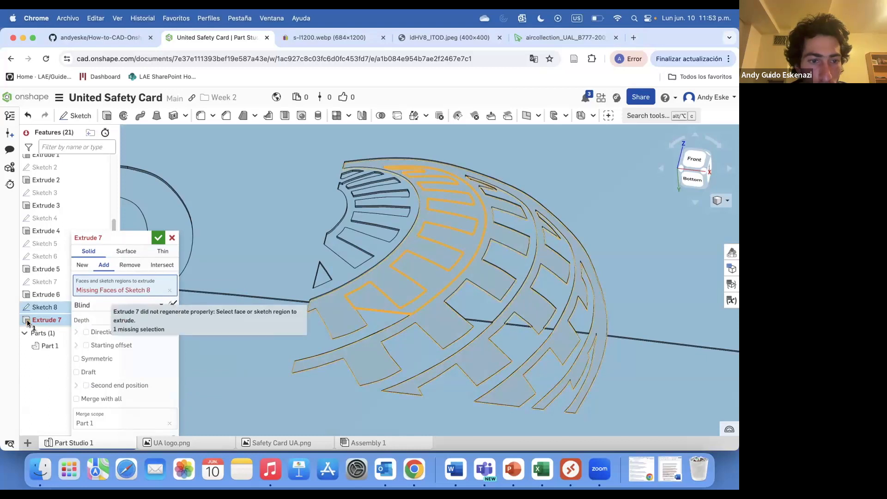
{"action": "left_click", "coordinate": [76, 399]}
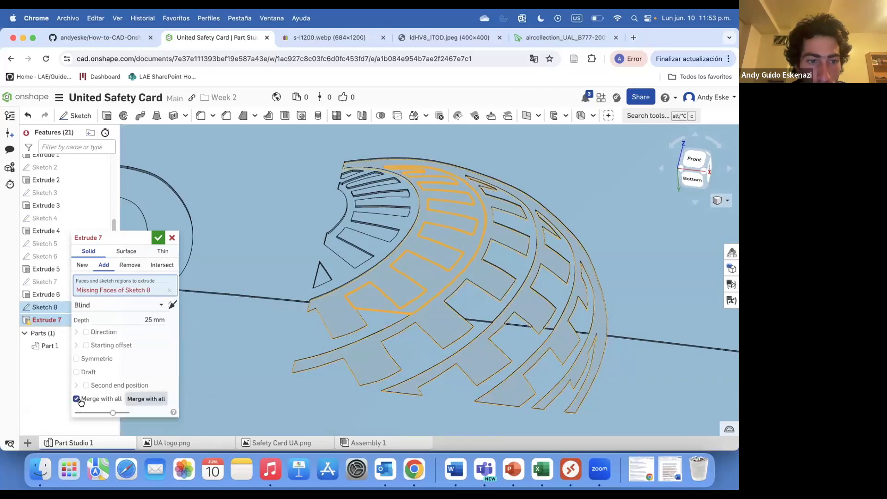
{"action": "left_click", "coordinate": [158, 238]}
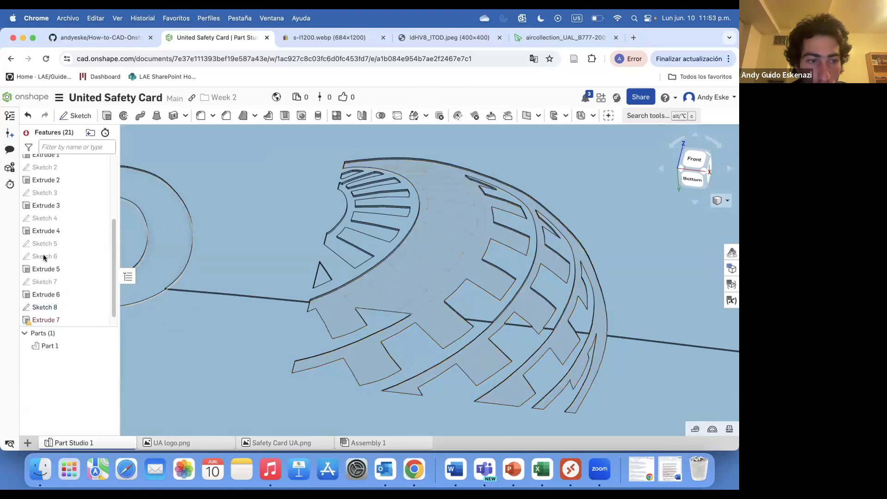
Check Extrude 7's profile selection and examine the ring's closing line and its corner in Sketch 8
{"action": "right_click", "coordinate": [27, 320]}
{"action": "left_click", "coordinate": [63, 344]}
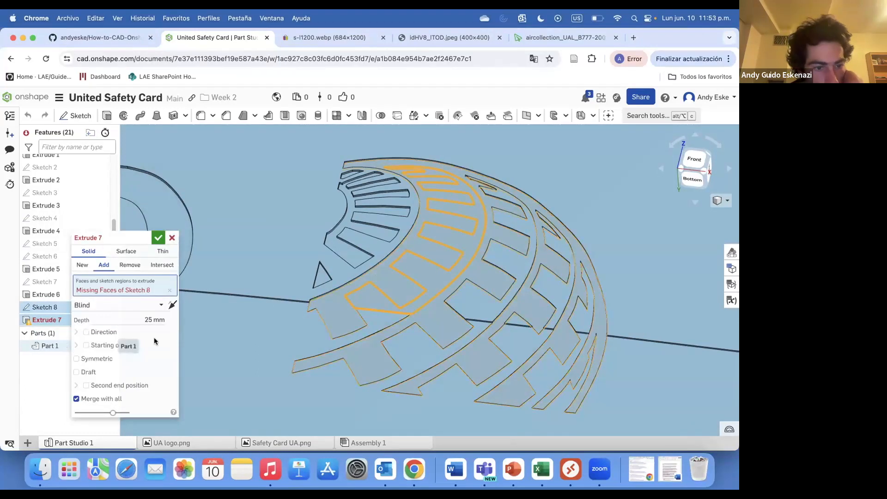
{"action": "right_click", "coordinate": [65, 309]}
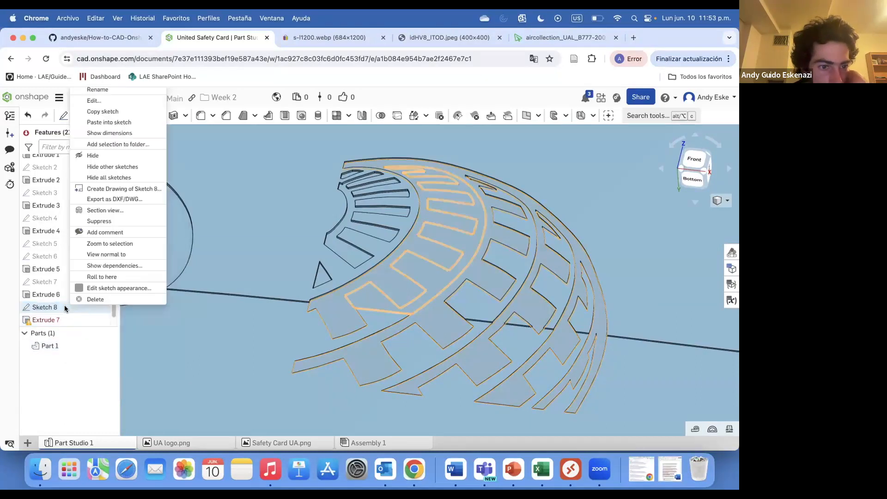
{"action": "left_click", "coordinate": [96, 102]}
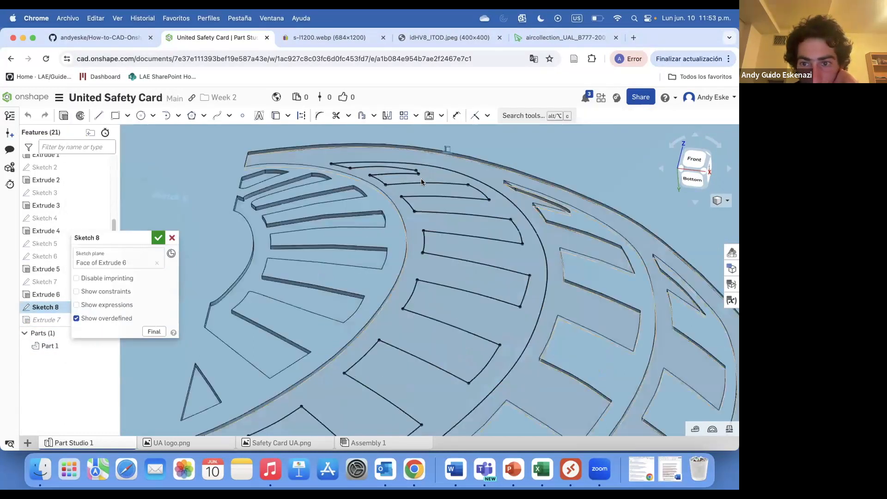
{"action": "scroll", "coordinate": [412, 375], "scroll_direction": "up", "scroll_amount": 5}
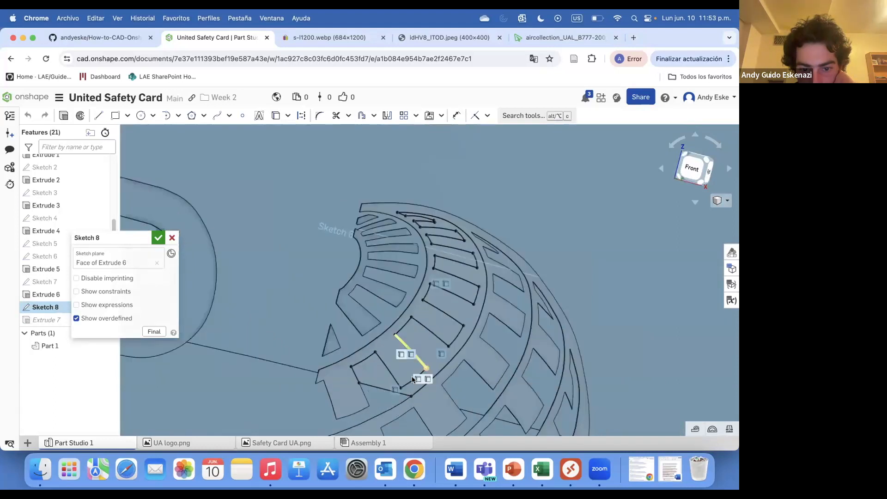
{"action": "right_click_drag", "start_coordinate": [388, 393], "coordinate": [429, 387]}
{"action": "scroll", "coordinate": [330, 346], "scroll_direction": "up", "scroll_amount": 5}
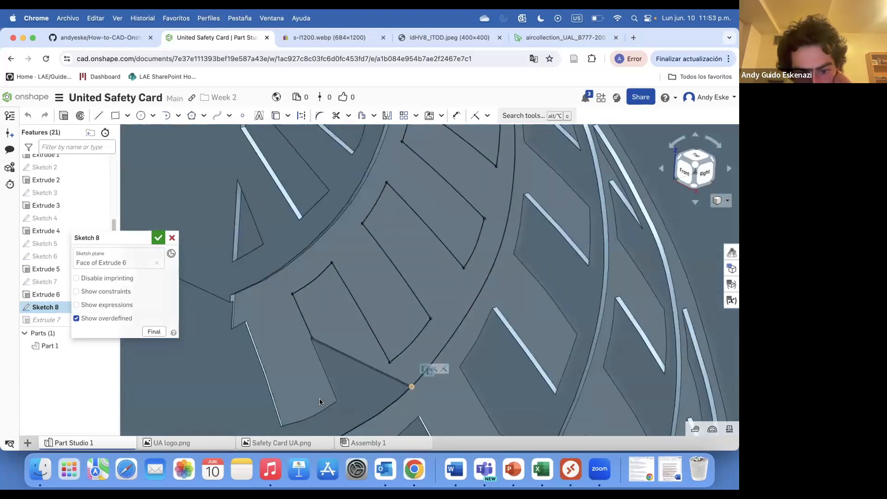
{"action": "left_click", "coordinate": [158, 238]}
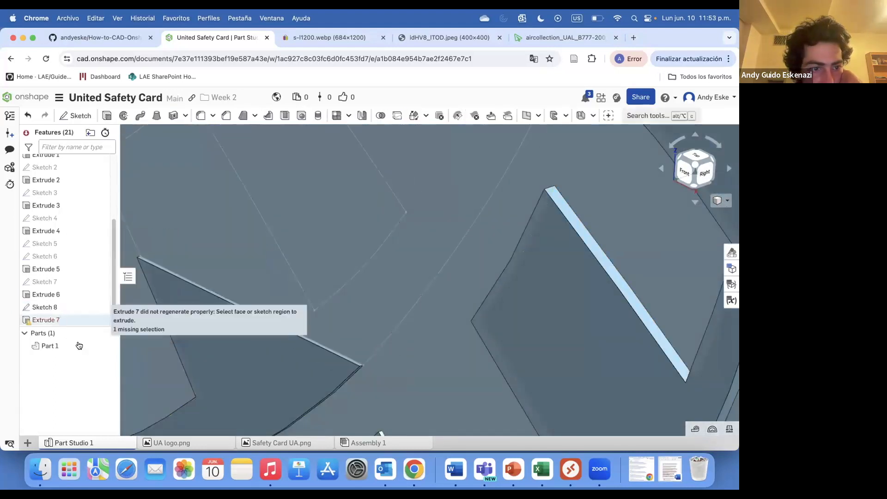
Open Extrude 7 for editing and examine the highlighted ring outline and its cut-outs from the front
{"action": "double_click", "coordinate": [46, 319]}
{"action": "scroll", "coordinate": [360, 296], "scroll_direction": "down", "scroll_amount": 10}
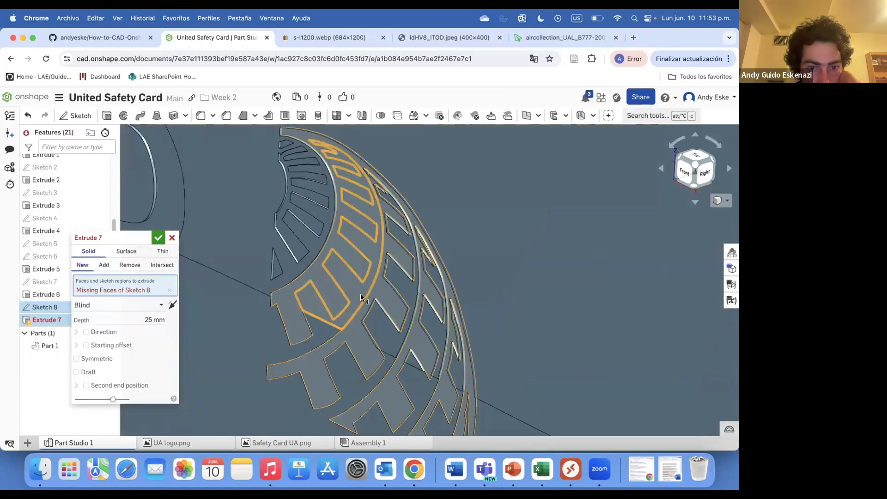
{"action": "key", "text": "shift+1"}
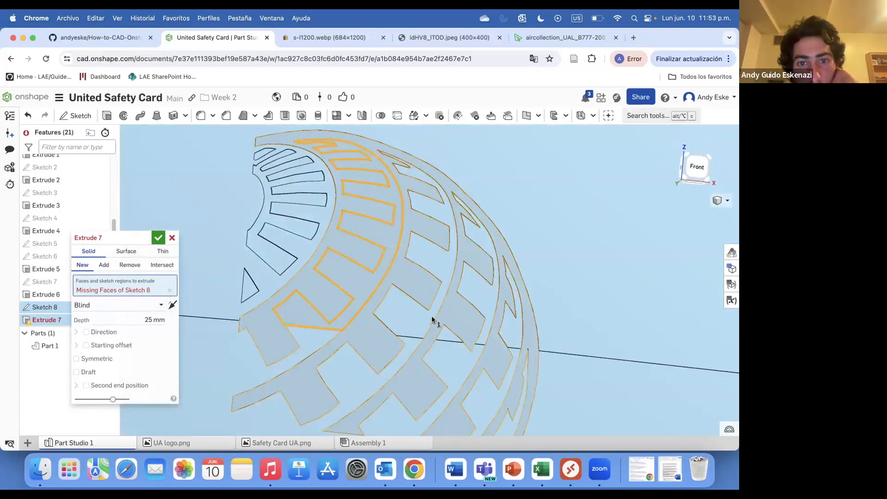
{"action": "scroll", "coordinate": [370, 155], "scroll_direction": "up", "scroll_amount": 6}
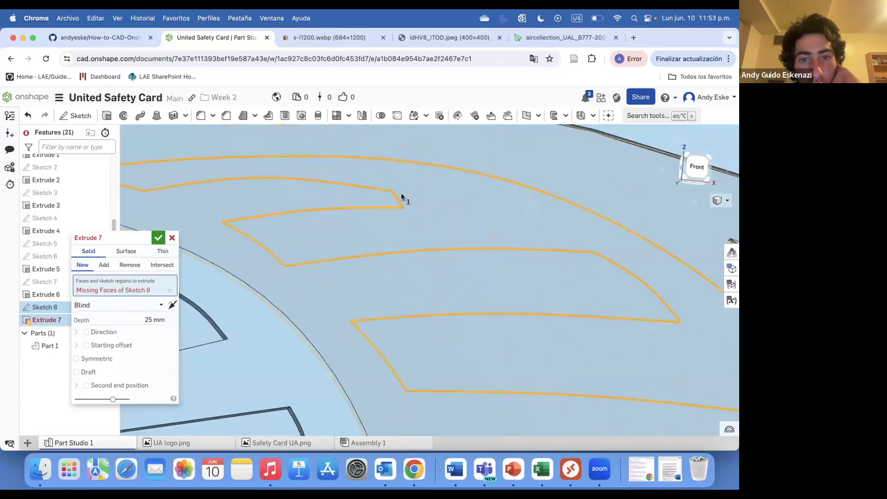
{"action": "scroll", "coordinate": [402, 217], "scroll_direction": "down", "scroll_amount": 5}
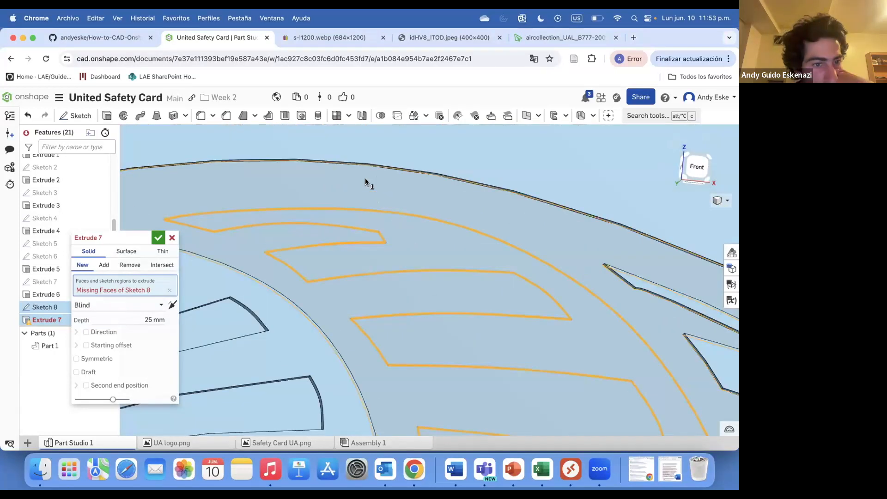
Try Extrude 7 as a thin extrude of Sketch 8's edges, reselect Sketch 8 and return the extrude to Solid
{"action": "left_click", "coordinate": [163, 251]}
{"action": "left_click", "coordinate": [259, 228]}
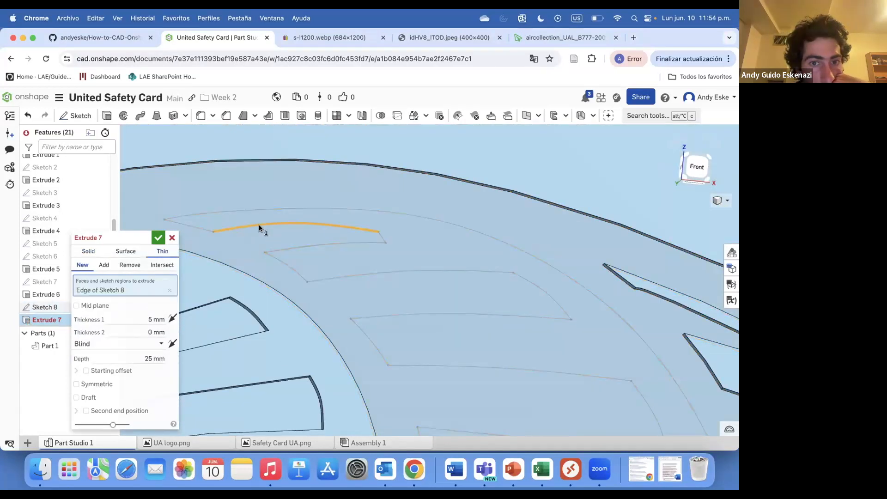
{"action": "left_click", "coordinate": [383, 241]}
{"action": "left_click", "coordinate": [172, 298]}
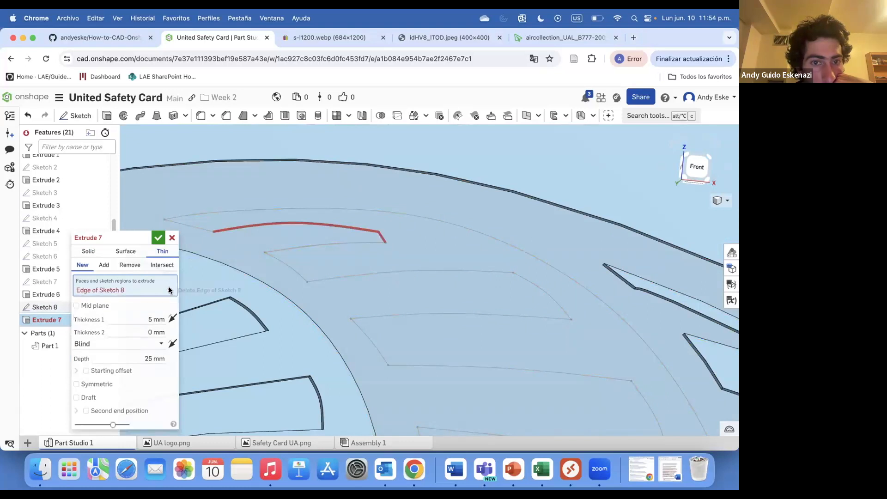
{"action": "left_click", "coordinate": [168, 287]}
{"action": "left_click", "coordinate": [45, 309]}
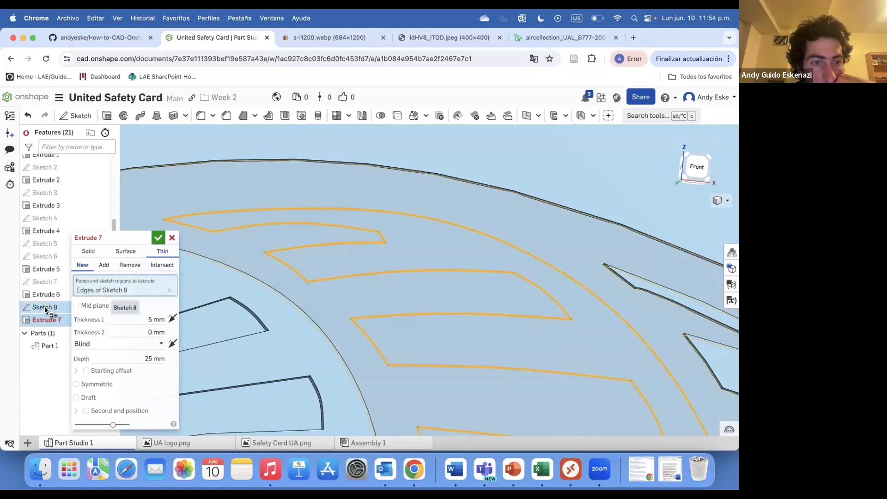
{"action": "left_click", "coordinate": [89, 251]}
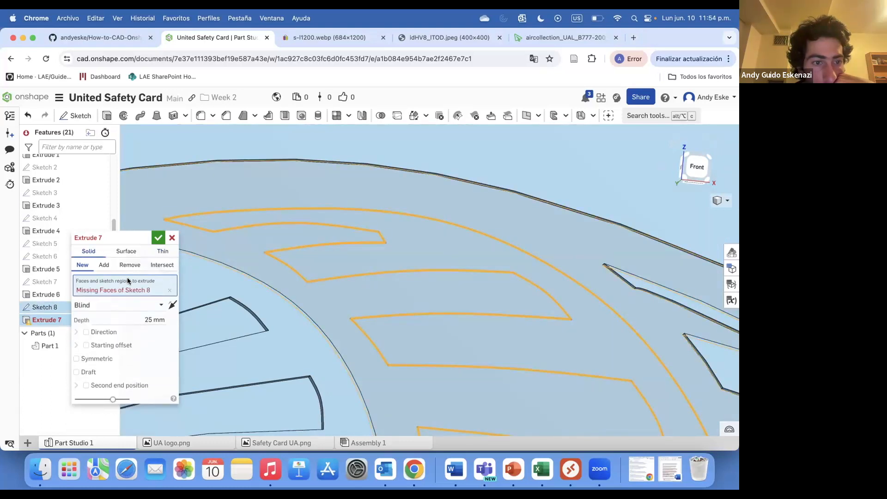
{"action": "left_click", "coordinate": [237, 255]}
{"action": "left_click", "coordinate": [431, 311]}
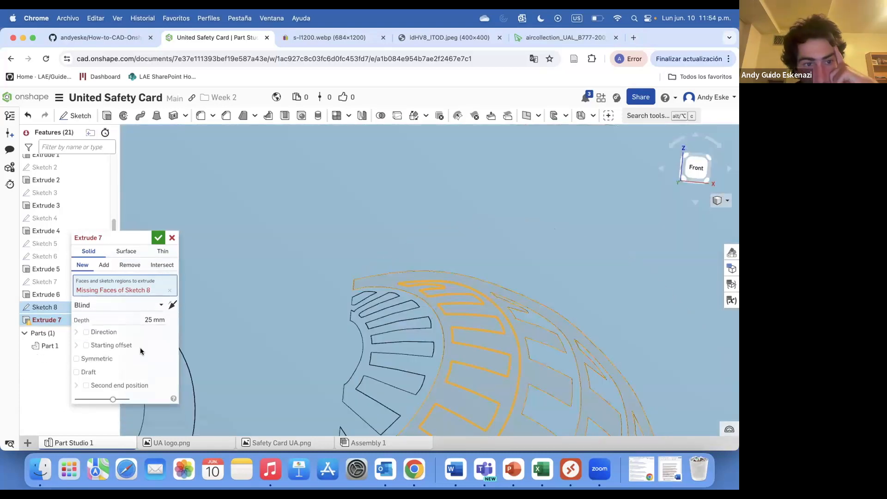
Try ending Extrude 7 up to face with a face of Extrude 1 added to its profile, and close it
{"action": "left_click", "coordinate": [119, 316]}
{"action": "left_click", "coordinate": [117, 349]}
{"action": "left_click", "coordinate": [438, 344]}
{"action": "right_click_drag", "start_coordinate": [438, 368], "coordinate": [365, 363]}
{"action": "scroll", "coordinate": [363, 362], "scroll_direction": "up", "scroll_amount": 10}
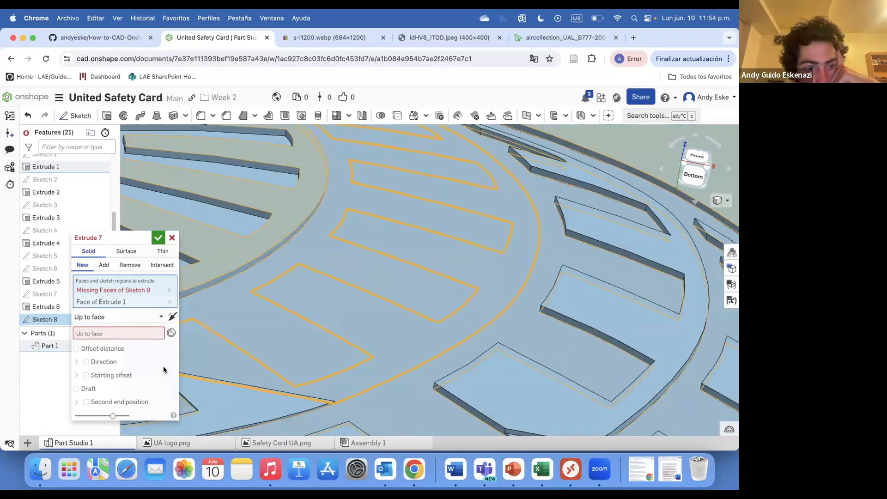
{"action": "left_click", "coordinate": [158, 237]}
In Sketch 8, replace the short arc closing the ring's lowest cut-out with a straight line between its end points
{"action": "right_click", "coordinate": [343, 342]}
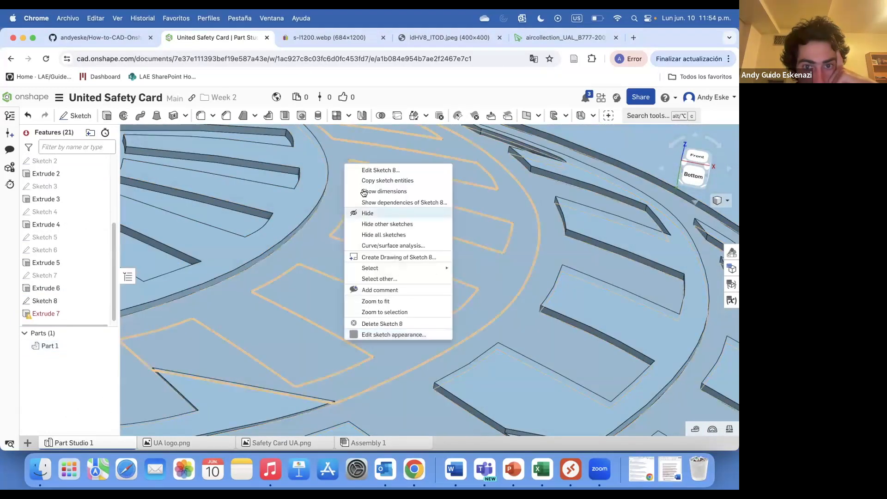
{"action": "left_click", "coordinate": [370, 169]}
{"action": "key", "text": "n"}
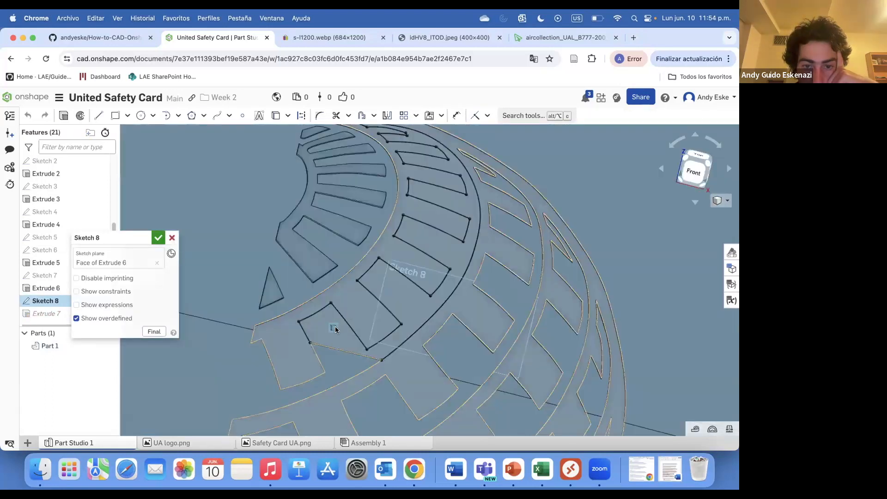
{"action": "right_click", "coordinate": [323, 308]}
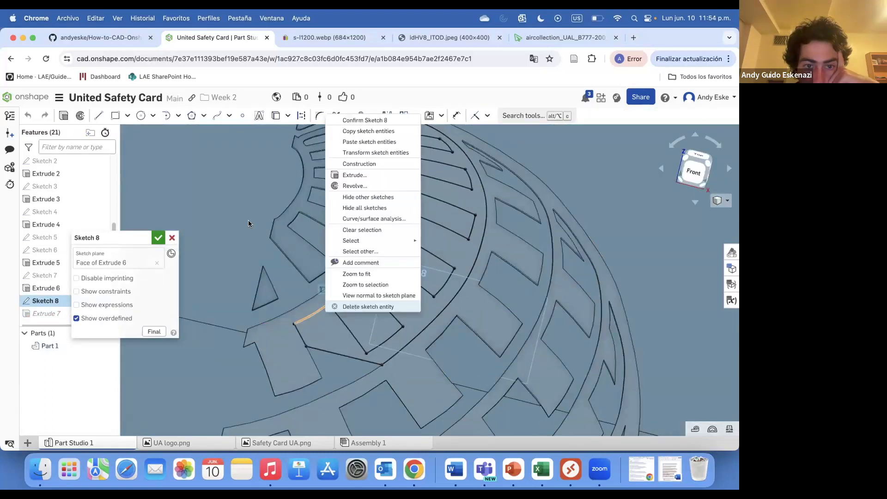
{"action": "key", "text": "Delete"}
{"action": "key", "text": "l"}
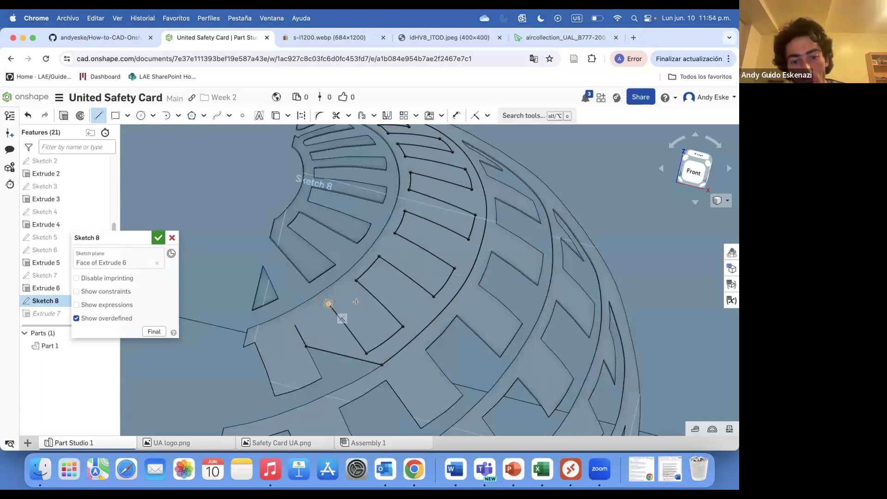
{"action": "key", "text": "Escape"}
{"action": "key", "text": "shift+e"}
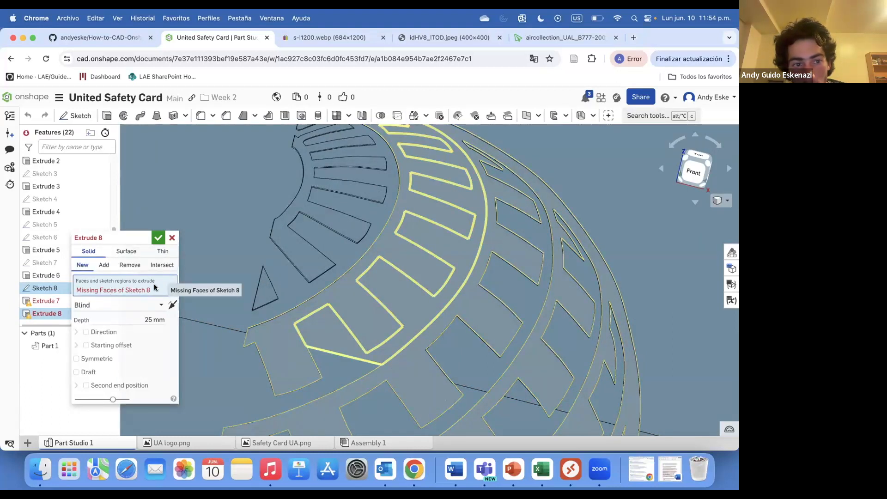
{"action": "scroll", "coordinate": [386, 281], "scroll_direction": "up", "scroll_amount": 5}
{"action": "key", "text": "Escape"}
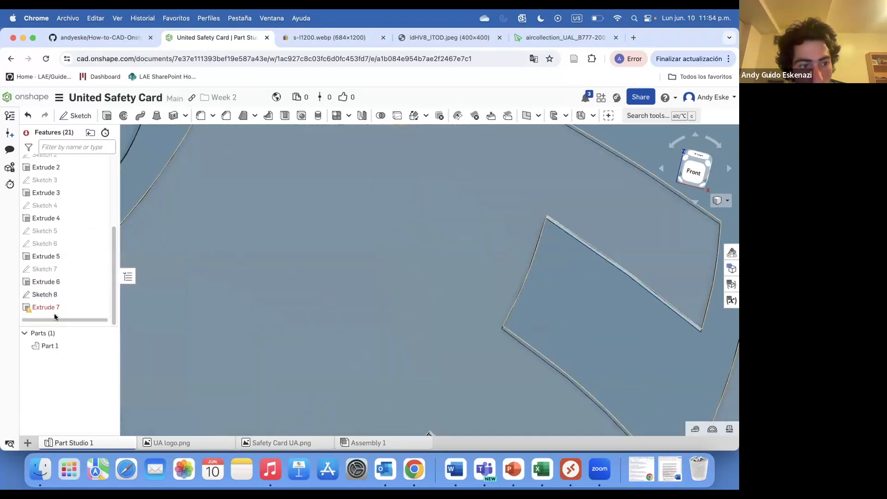
Edit Sketch 8 and delete the curve that overshoots the corner at the inner end of a ring cut-out
{"action": "right_click", "coordinate": [47, 296]}
{"action": "left_click", "coordinate": [74, 104]}
{"action": "scroll", "coordinate": [487, 281], "scroll_direction": "down", "scroll_amount": 3}
{"action": "scroll", "coordinate": [428, 306], "scroll_direction": "up", "scroll_amount": 8}
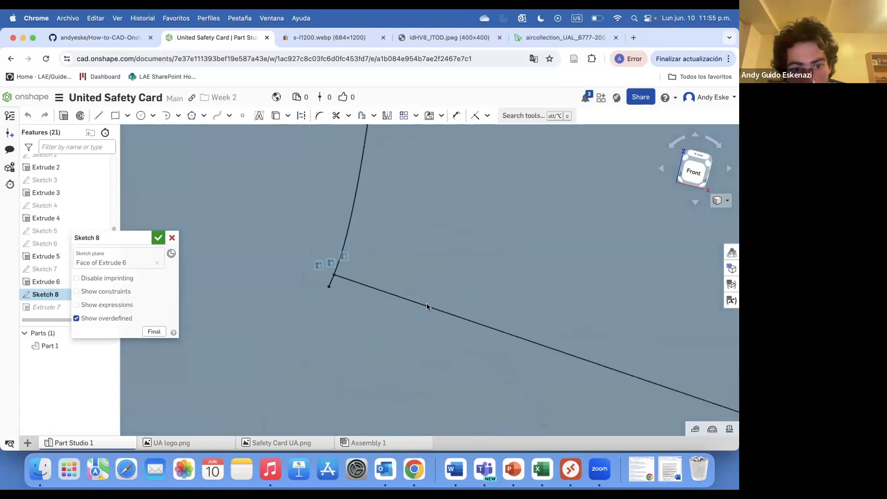
{"action": "right_click", "coordinate": [347, 235]}
{"action": "left_click", "coordinate": [352, 427]}
Close the inner end of that cut-out with a straight line about 0.4 mm long between its two corners
{"action": "key", "text": "l"}
{"action": "scroll", "coordinate": [354, 318], "scroll_direction": "down", "scroll_amount": 5}
{"action": "left_click_drag", "start_coordinate": [360, 151], "coordinate": [349, 305]}
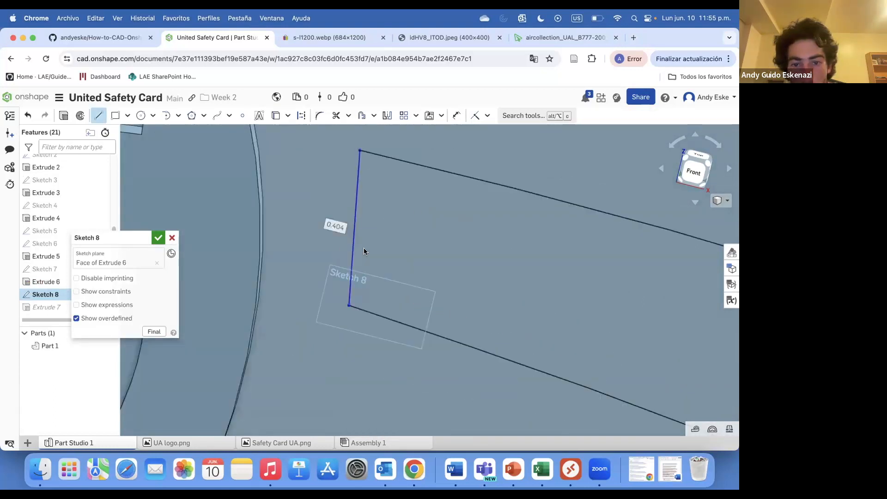
{"action": "scroll", "coordinate": [370, 251], "scroll_direction": "down", "scroll_amount": 5}
{"action": "scroll", "coordinate": [396, 254], "scroll_direction": "up", "scroll_amount": 2}
{"action": "key", "text": "Escape"}
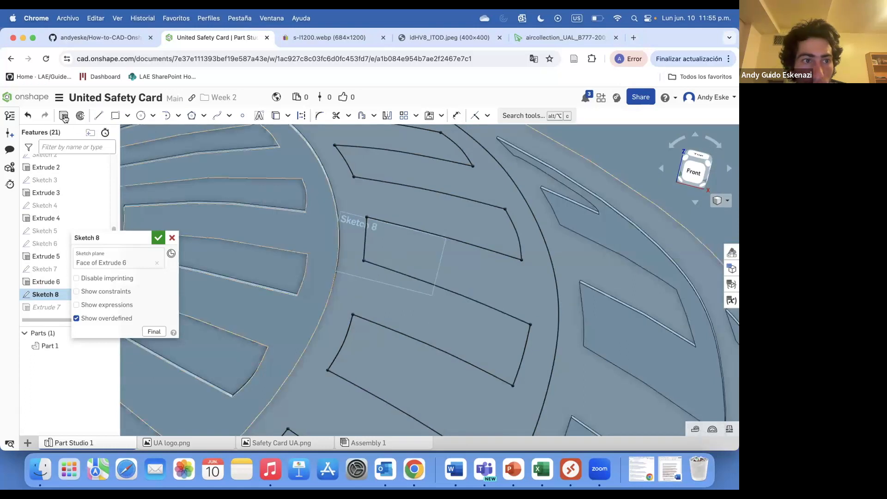
Try a second Add extrude of Sketch 8 up to a face of Extrude 2 with Merge with all enabled
{"action": "left_click", "coordinate": [64, 116]}
{"action": "mouse_move", "coordinate": [421, 283]}
{"action": "right_mouse_down"}
{"action": "mouse_move", "coordinate": [442, 347]}
{"action": "mouse_move", "coordinate": [451, 309]}
{"action": "right_mouse_up"}
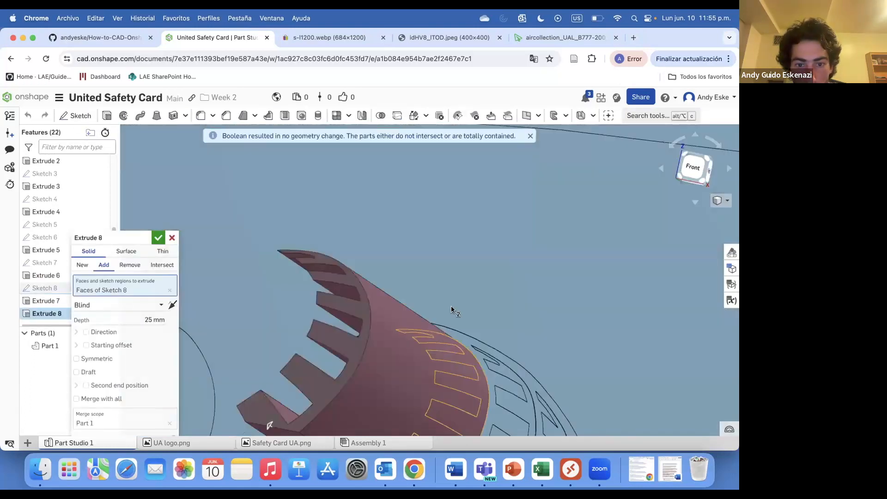
{"action": "scroll", "coordinate": [451, 309], "scroll_direction": "down", "scroll_amount": 3}
{"action": "right_click_drag", "start_coordinate": [396, 385], "coordinate": [408, 352]}
{"action": "scroll", "coordinate": [419, 394], "scroll_direction": "up", "scroll_amount": 4}
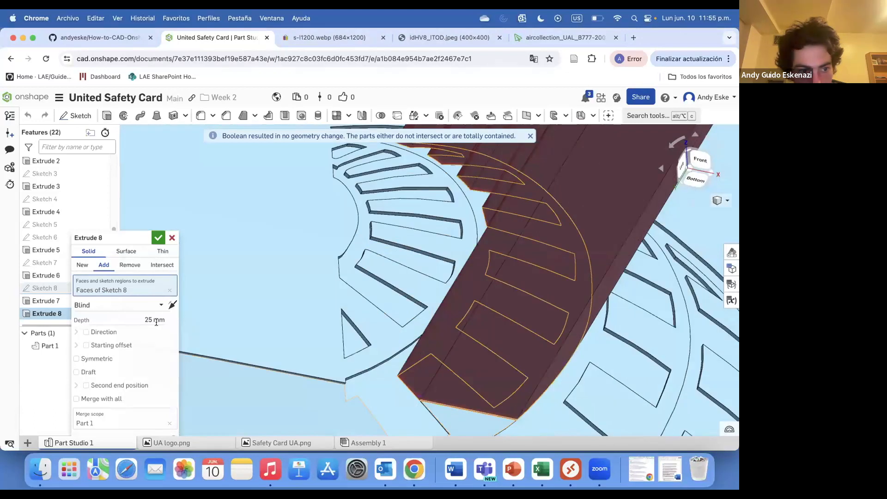
{"action": "left_click", "coordinate": [95, 305]}
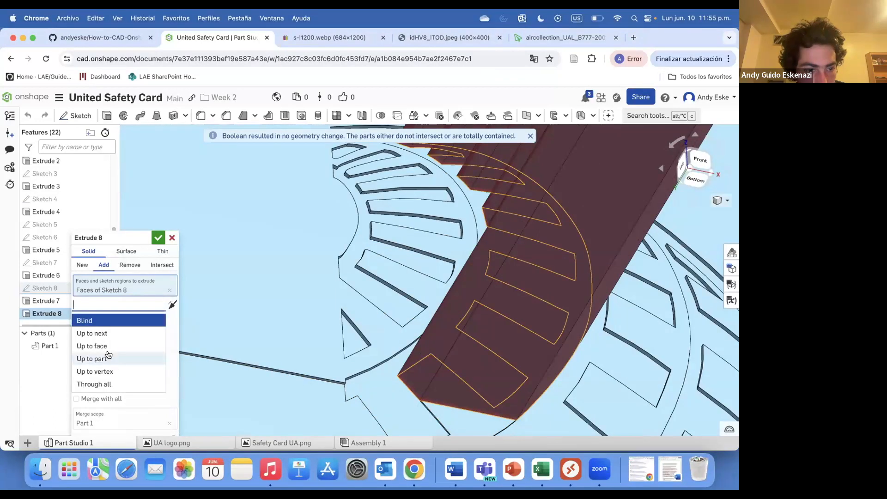
{"action": "left_click", "coordinate": [92, 345]}
{"action": "left_click", "coordinate": [391, 409]}
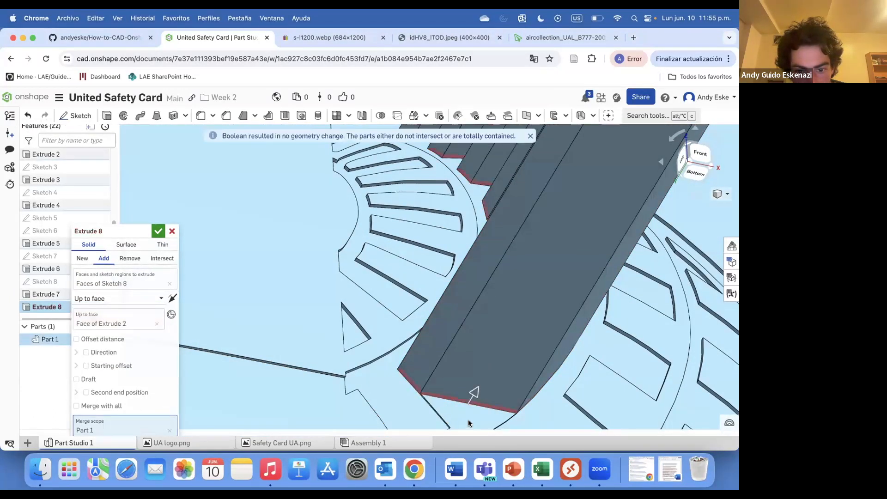
{"action": "scroll", "coordinate": [471, 397], "scroll_direction": "down", "scroll_amount": 3}
{"action": "left_click", "coordinate": [76, 406]}
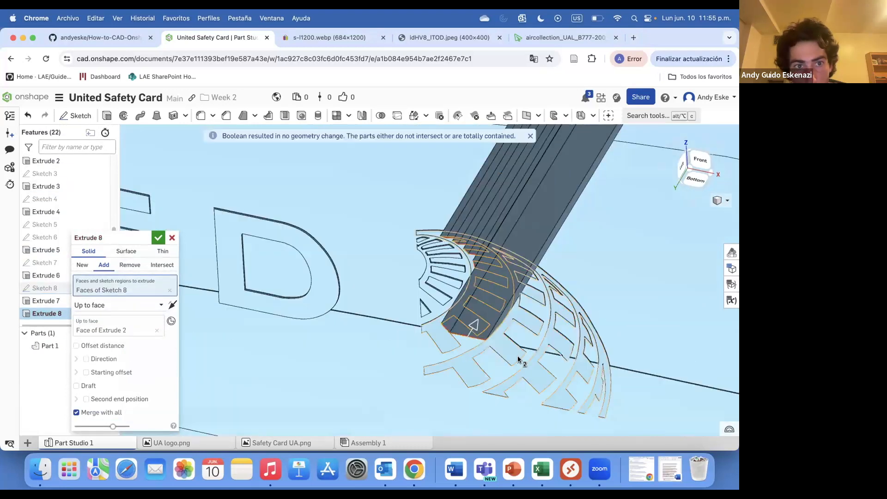
Clear the end face and profile of the second extrude and cancel it
{"action": "scroll", "coordinate": [506, 274], "scroll_direction": "up", "scroll_amount": 1}
{"action": "left_click_drag", "start_coordinate": [118, 238], "coordinate": [127, 209]}
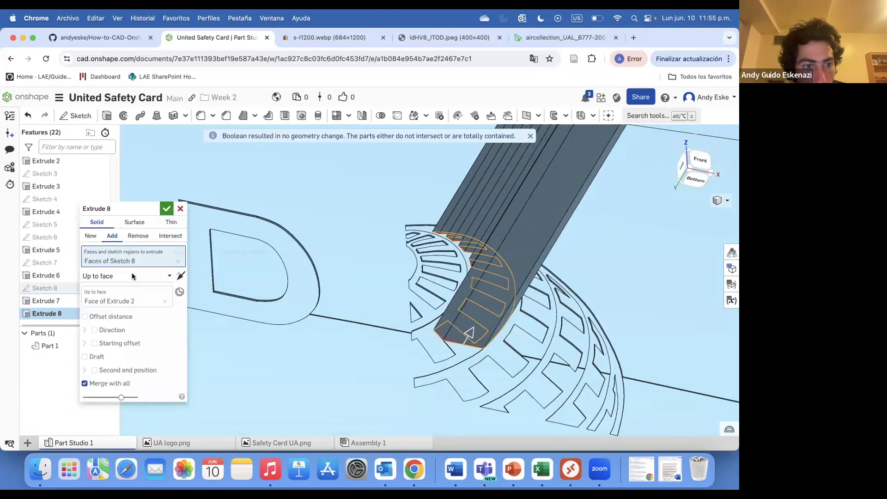
{"action": "left_click", "coordinate": [165, 301]}
{"action": "left_click", "coordinate": [178, 261]}
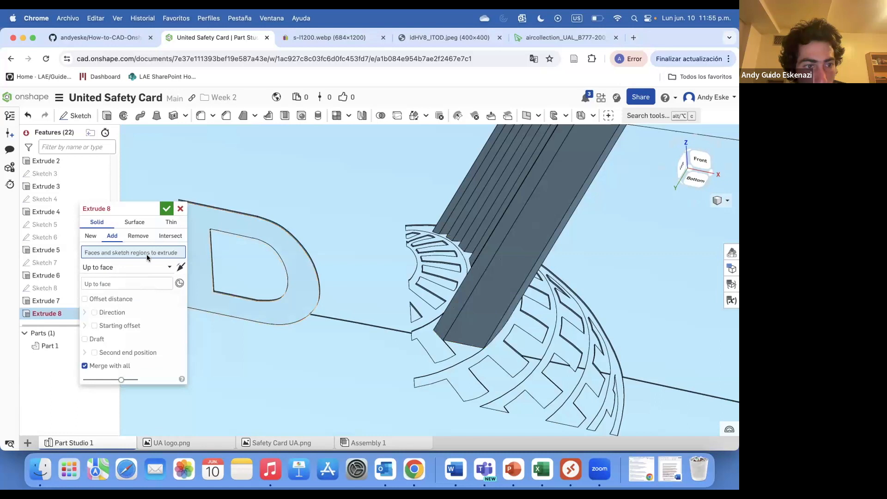
{"action": "left_click", "coordinate": [180, 208]}
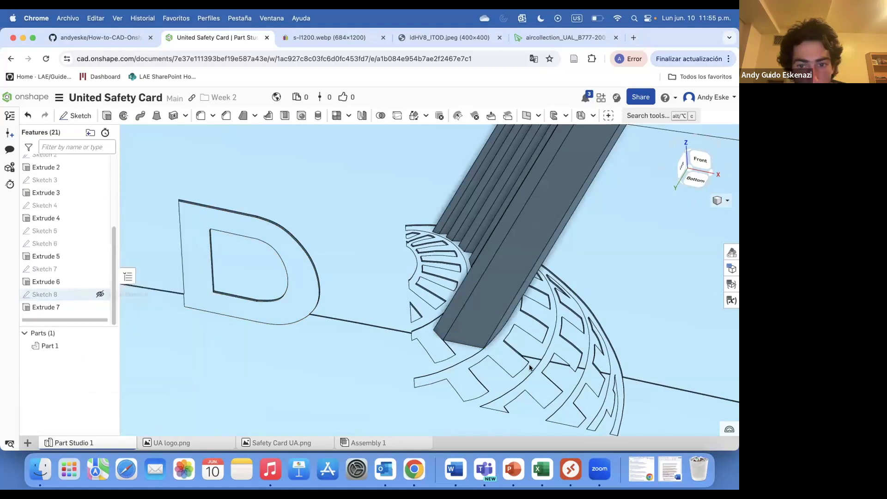
Edit Extrude 7 so that it ends up to the card face next to the ring's lower end, and accept it
{"action": "right_click", "coordinate": [86, 306]}
{"action": "left_click", "coordinate": [123, 324]}
{"action": "left_click", "coordinate": [111, 279]}
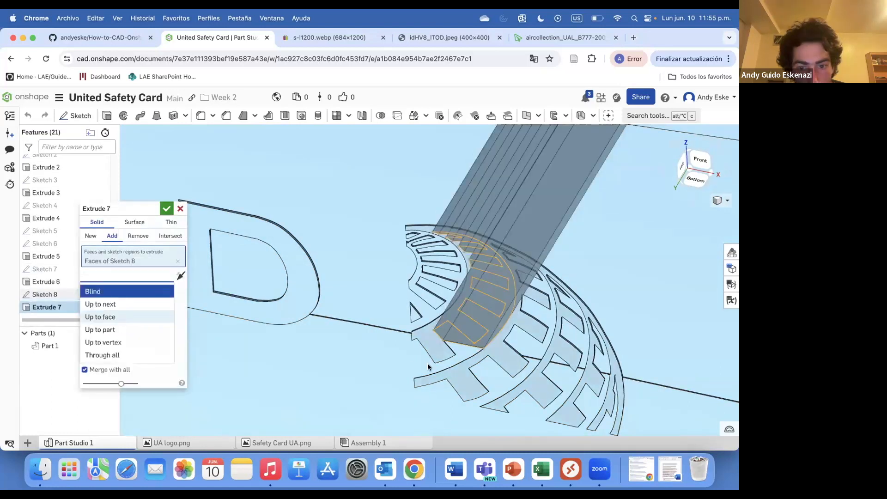
{"action": "left_click", "coordinate": [100, 317]}
{"action": "left_click", "coordinate": [459, 353]}
{"action": "left_click", "coordinate": [165, 211]}
Compare the globe on the card with the United logo in the s-l1200.webp reference photo
{"action": "right_click_drag", "start_coordinate": [539, 269], "coordinate": [517, 363]}
{"action": "scroll", "coordinate": [559, 290], "scroll_direction": "down", "scroll_amount": 5}
{"action": "left_click", "coordinate": [326, 41]}
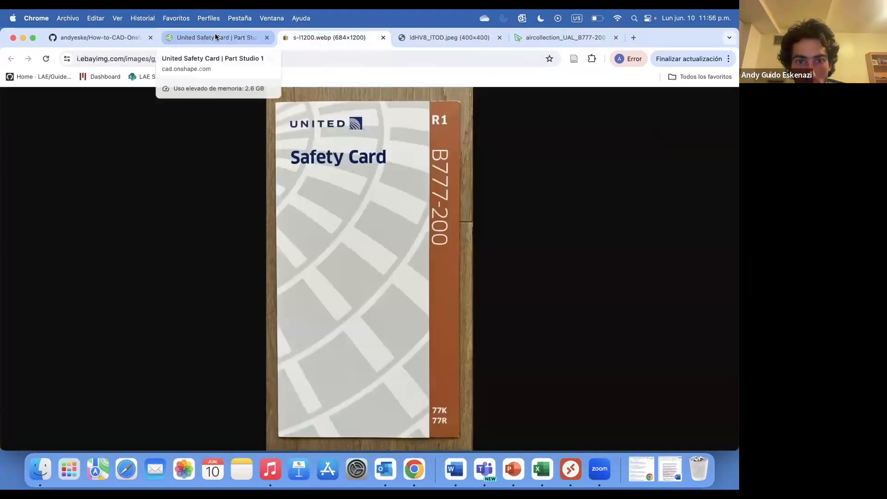
{"action": "left_click", "coordinate": [215, 37]}
{"action": "right_click_drag", "start_coordinate": [527, 334], "coordinate": [492, 322]}
{"action": "scroll", "coordinate": [531, 335], "scroll_direction": "up", "scroll_amount": 3}
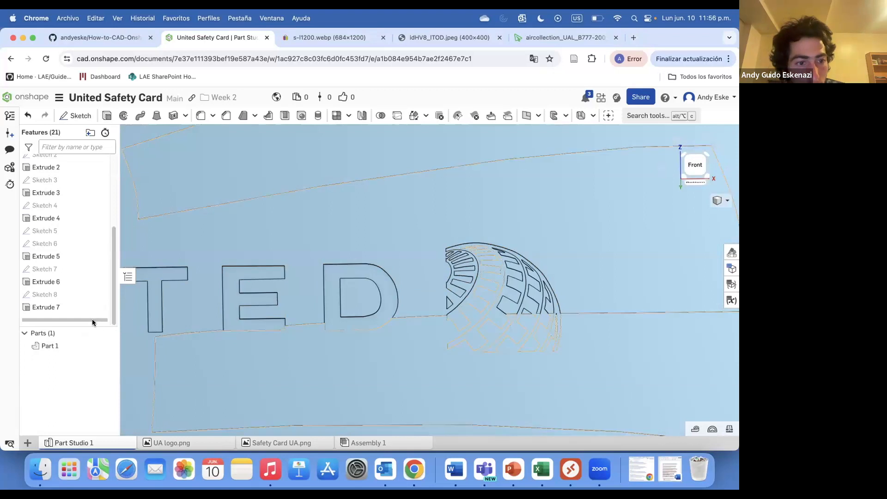
Roll the feature history back to before Extrude 6, show Sketch 7 and start a new sketch on its card face
{"action": "left_click_drag", "start_coordinate": [90, 318], "coordinate": [68, 282]}
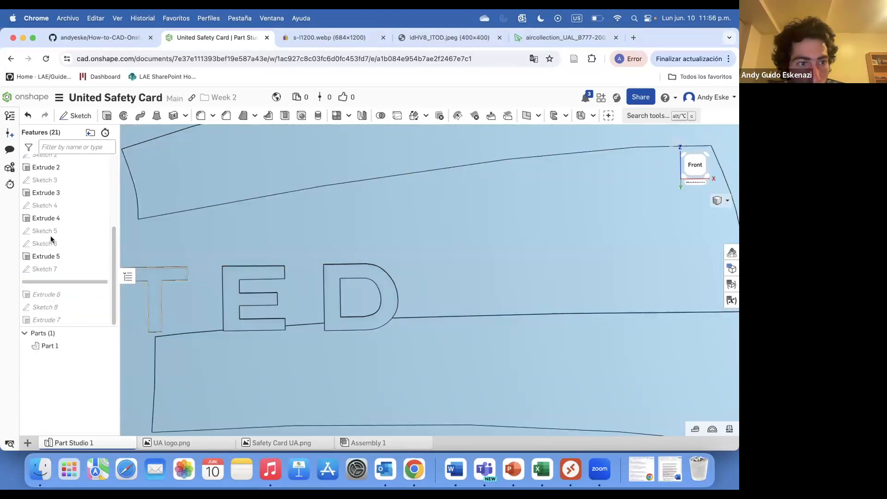
{"action": "left_click", "coordinate": [101, 269]}
{"action": "left_click", "coordinate": [78, 118]}
{"action": "left_click", "coordinate": [413, 214]}
Draw a corner rectangle around the whole globe logo image and accept the sketch
{"action": "key", "text": "l"}
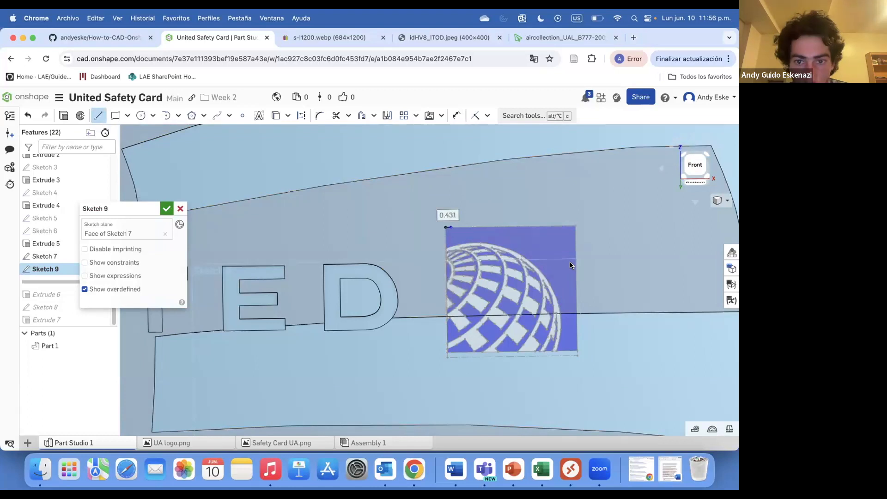
{"action": "key", "text": "g"}
{"action": "left_click", "coordinate": [445, 227]}
{"action": "left_click", "coordinate": [577, 351]}
{"action": "mouse_move", "coordinate": [472, 337]}
{"action": "right_mouse_down"}
{"action": "mouse_move", "coordinate": [453, 338]}
{"action": "mouse_move", "coordinate": [492, 337]}
{"action": "right_mouse_up"}
{"action": "scroll", "coordinate": [461, 331], "scroll_direction": "up", "scroll_amount": 8}
{"action": "scroll", "coordinate": [463, 328], "scroll_direction": "down", "scroll_amount": 4}
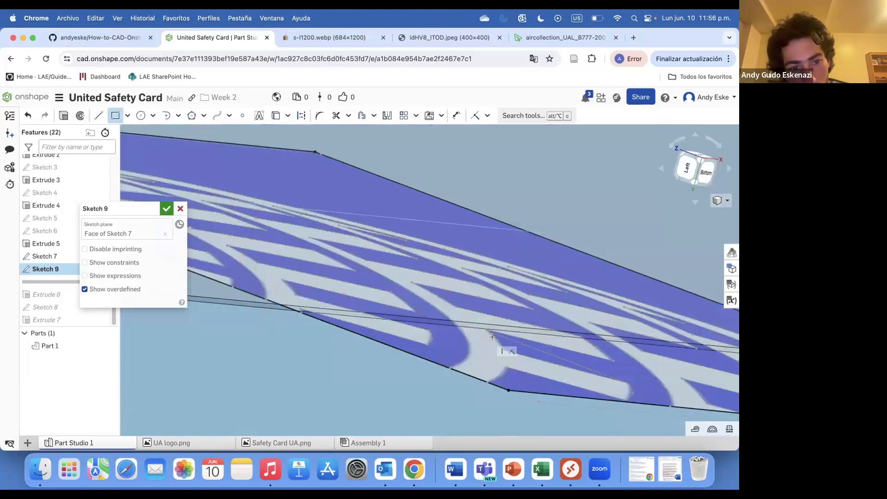
{"action": "scroll", "coordinate": [491, 337], "scroll_direction": "down", "scroll_amount": 4}
{"action": "middle_click_drag", "start_coordinate": [194, 263], "coordinate": [241, 280]}
{"action": "mouse_move", "coordinate": [242, 279]}
{"action": "right_mouse_down"}
{"action": "mouse_move", "coordinate": [398, 337]}
{"action": "mouse_move", "coordinate": [185, 268]}
{"action": "right_mouse_up"}
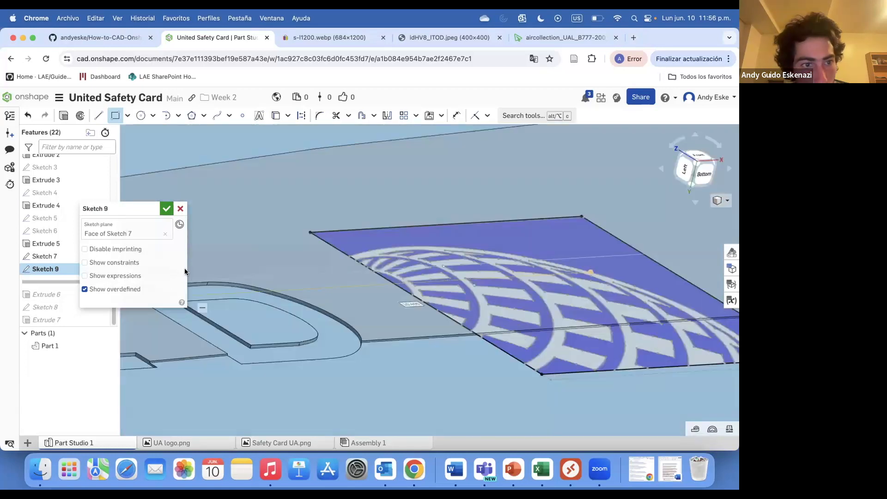
{"action": "left_click", "coordinate": [166, 208]}
Extrude the Sketch 9 rectangle by 0.01 mm as an addition to Part 1 and accept it
{"action": "left_click", "coordinate": [352, 243]}
{"action": "key", "text": "shift+e"}
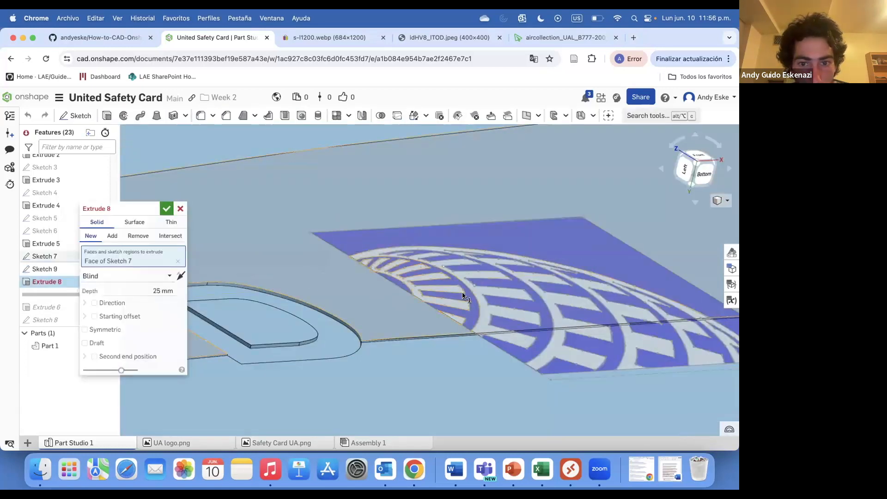
{"action": "scroll", "coordinate": [464, 310], "scroll_direction": "down", "scroll_amount": 6}
{"action": "left_click", "coordinate": [178, 262]}
{"action": "left_click", "coordinate": [46, 268]}
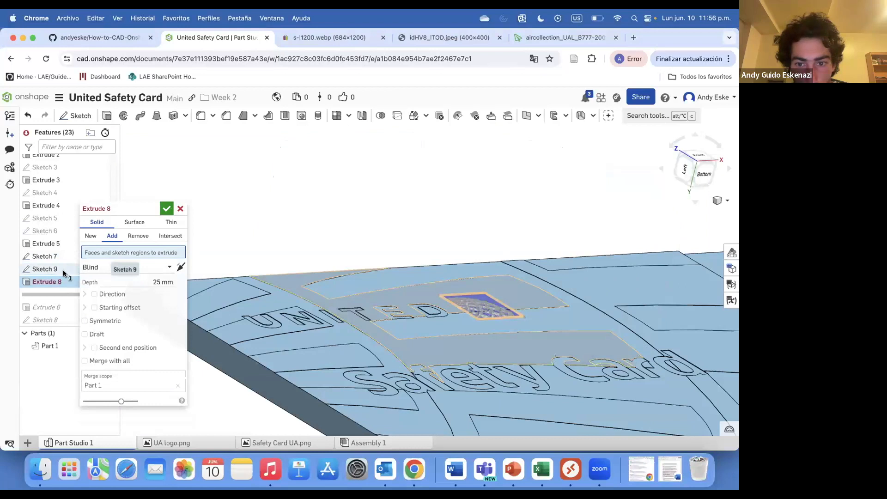
{"action": "left_click", "coordinate": [162, 290]}
{"action": "type", "text": "0.01"}
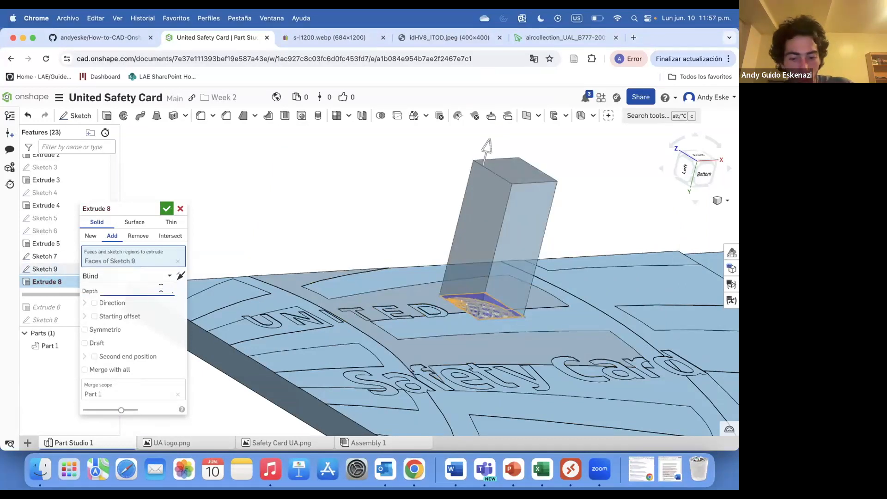
{"action": "key", "text": "Return"}
{"action": "scroll", "coordinate": [426, 300], "scroll_direction": "up", "scroll_amount": 5}
{"action": "scroll", "coordinate": [426, 301], "scroll_direction": "up", "scroll_amount": 3}
{"action": "left_click", "coordinate": [167, 208]}
{"action": "left_click", "coordinate": [101, 256]}
{"action": "mouse_move", "coordinate": [415, 305]}
{"action": "right_mouse_down"}
{"action": "mouse_move", "coordinate": [475, 333]}
{"action": "mouse_move", "coordinate": [396, 345]}
{"action": "mouse_move", "coordinate": [442, 389]}
{"action": "right_mouse_up"}
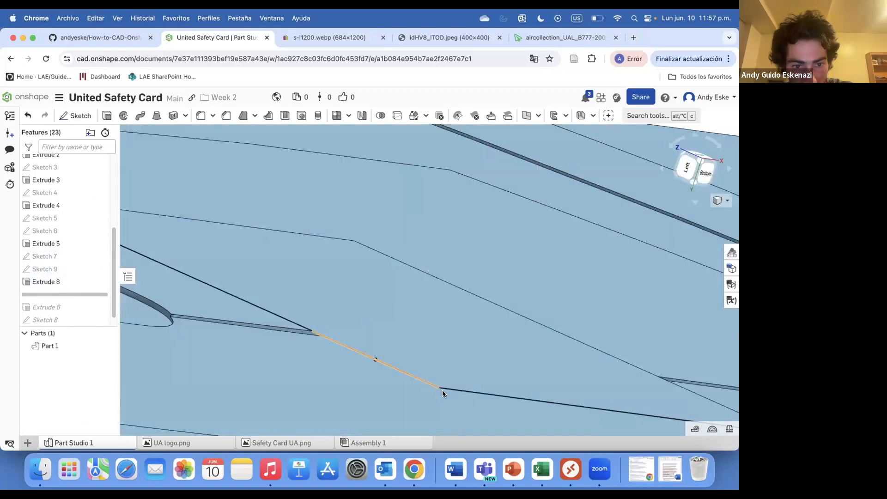
Edit the end condition of Extrude 8 using the card face beside the rectangular base, and accept it
{"action": "right_click", "coordinate": [46, 281]}
{"action": "left_click", "coordinate": [98, 304]}
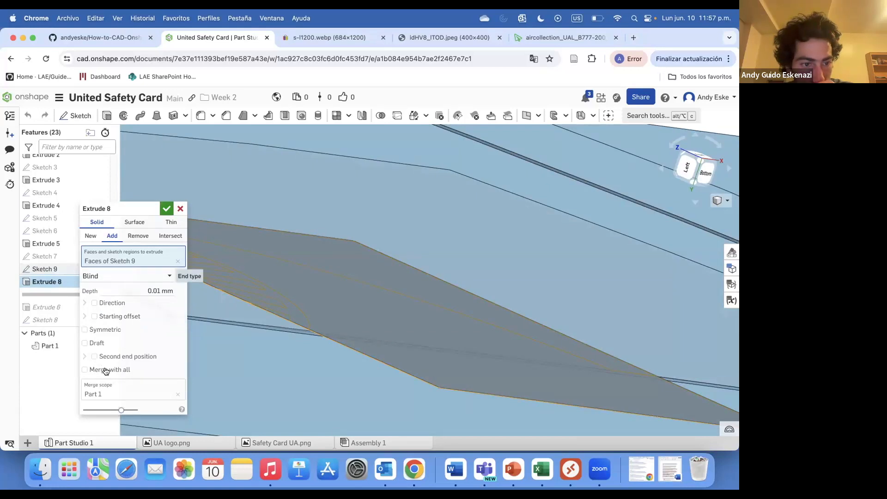
{"action": "left_click", "coordinate": [95, 356]}
{"action": "left_click", "coordinate": [111, 368]}
{"action": "left_click", "coordinate": [123, 316]}
{"action": "left_click", "coordinate": [273, 370]}
{"action": "left_click", "coordinate": [167, 164]}
{"action": "scroll", "coordinate": [437, 266], "scroll_direction": "down", "scroll_amount": 5}
{"action": "right_click_drag", "start_coordinate": [408, 297], "coordinate": [453, 308]}
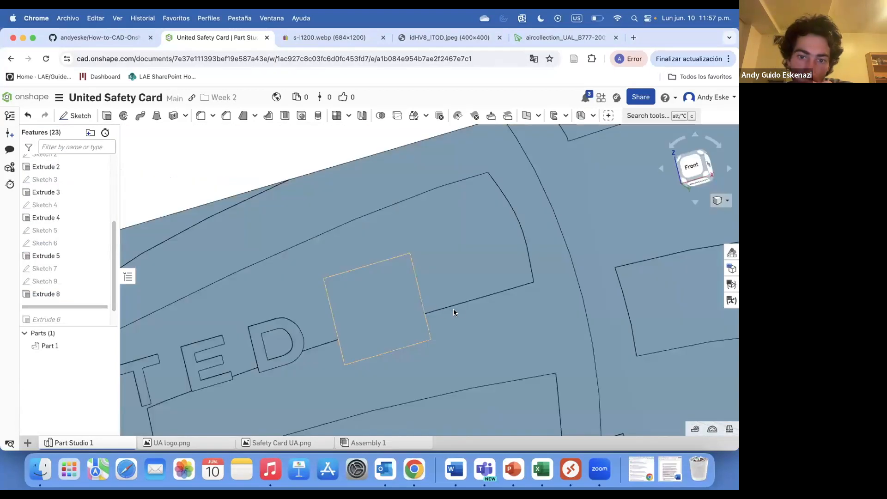
Roll the feature history forward to the end and inspect the globe cut on its rectangular base
{"action": "scroll", "coordinate": [453, 308], "scroll_direction": "down", "scroll_amount": 5}
{"action": "left_click_drag", "start_coordinate": [69, 307], "coordinate": [59, 322]}
{"action": "scroll", "coordinate": [418, 303], "scroll_direction": "up", "scroll_amount": 4}
{"action": "right_click_drag", "start_coordinate": [420, 292], "coordinate": [331, 348]}
{"action": "scroll", "coordinate": [418, 315], "scroll_direction": "up", "scroll_amount": 5}
{"action": "scroll", "coordinate": [331, 352], "scroll_direction": "down", "scroll_amount": 2}
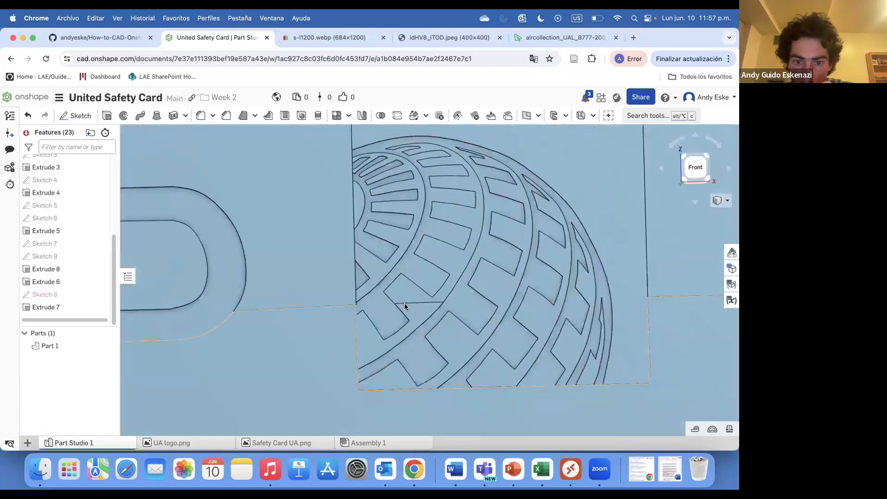
{"action": "scroll", "coordinate": [403, 303], "scroll_direction": "up", "scroll_amount": 4}
{"action": "mouse_move", "coordinate": [424, 269]}
{"action": "right_mouse_down"}
{"action": "mouse_move", "coordinate": [412, 296]}
{"action": "mouse_move", "coordinate": [434, 270]}
{"action": "mouse_move", "coordinate": [437, 279]}
{"action": "right_mouse_up"}
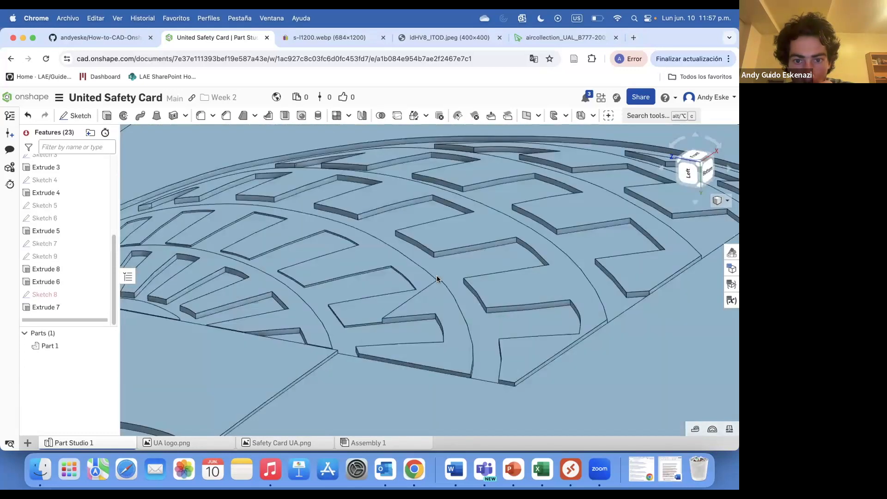
{"action": "left_click", "coordinate": [413, 272]}
{"action": "scroll", "coordinate": [253, 358], "scroll_direction": "down", "scroll_amount": 3}
{"action": "scroll", "coordinate": [223, 323], "scroll_direction": "down", "scroll_amount": 2}
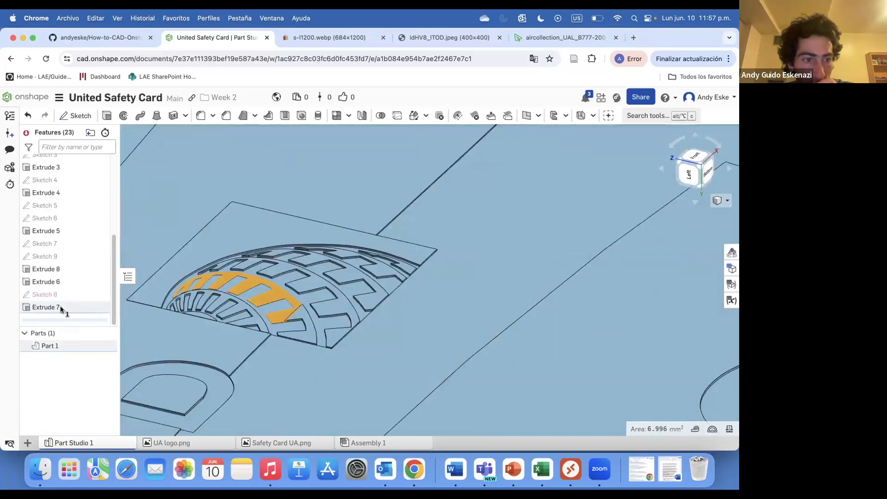
Edit Extrude 7 to replace its end face with the raised globe face beside the filled ring, and accept it
{"action": "right_click", "coordinate": [60, 306]}
{"action": "left_click", "coordinate": [106, 181]}
{"action": "scroll", "coordinate": [333, 319], "scroll_direction": "up", "scroll_amount": 4}
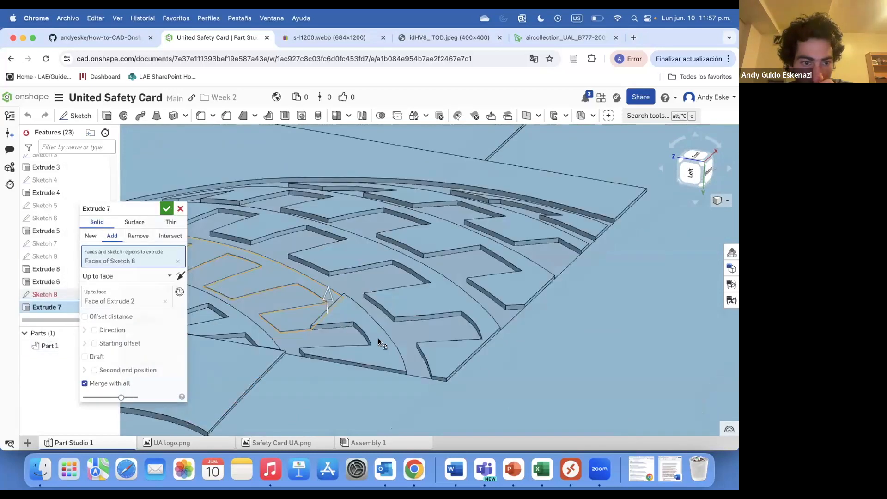
{"action": "scroll", "coordinate": [332, 319], "scroll_direction": "up", "scroll_amount": 2}
{"action": "left_click", "coordinate": [165, 304]}
{"action": "left_click", "coordinate": [349, 321]}
{"action": "left_click", "coordinate": [166, 210]}
{"action": "scroll", "coordinate": [426, 287], "scroll_direction": "down", "scroll_amount": 5}
{"action": "right_click_drag", "start_coordinate": [426, 288], "coordinate": [527, 320]}
{"action": "scroll", "coordinate": [528, 319], "scroll_direction": "down", "scroll_amount": 4}
{"action": "scroll", "coordinate": [520, 319], "scroll_direction": "down", "scroll_amount": 5}
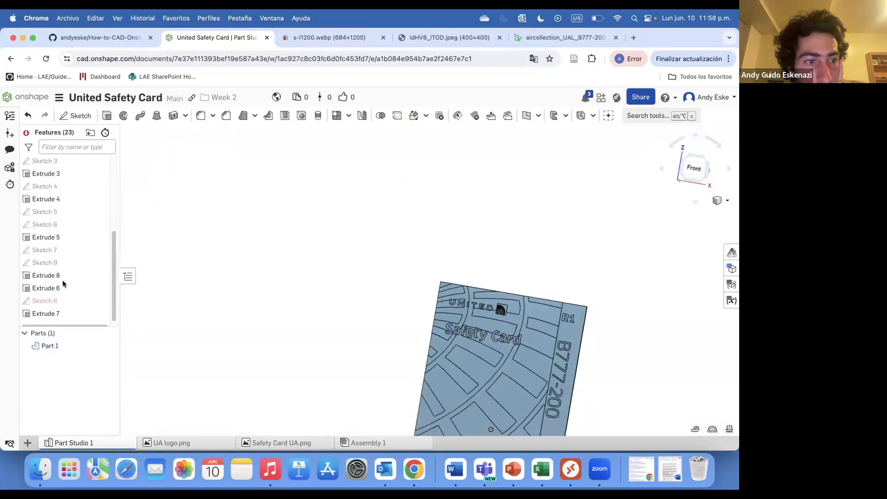
{"action": "right_click", "coordinate": [53, 303]}
{"action": "left_click", "coordinate": [90, 190]}
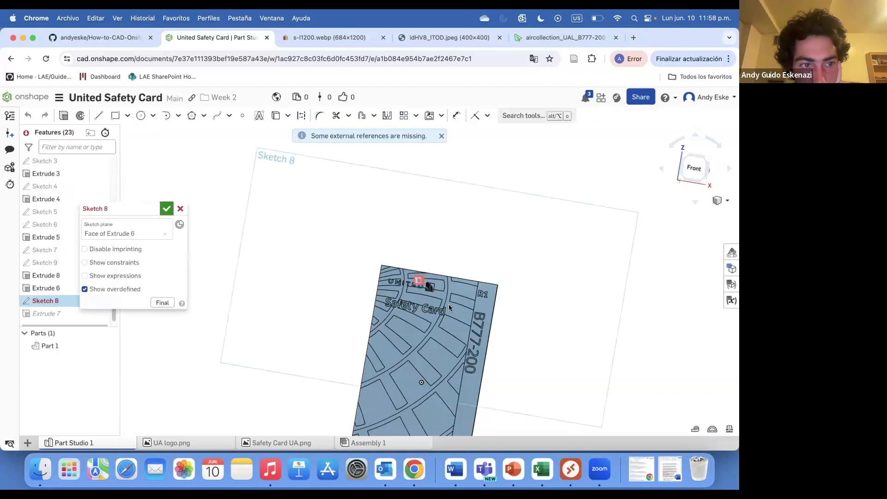
{"action": "scroll", "coordinate": [375, 278], "scroll_direction": "up", "scroll_amount": 4}
{"action": "right_click_drag", "start_coordinate": [370, 281], "coordinate": [334, 278]}
{"action": "scroll", "coordinate": [323, 272], "scroll_direction": "up", "scroll_amount": 4}
{"action": "left_click", "coordinate": [164, 234]}
{"action": "left_click", "coordinate": [165, 209]}
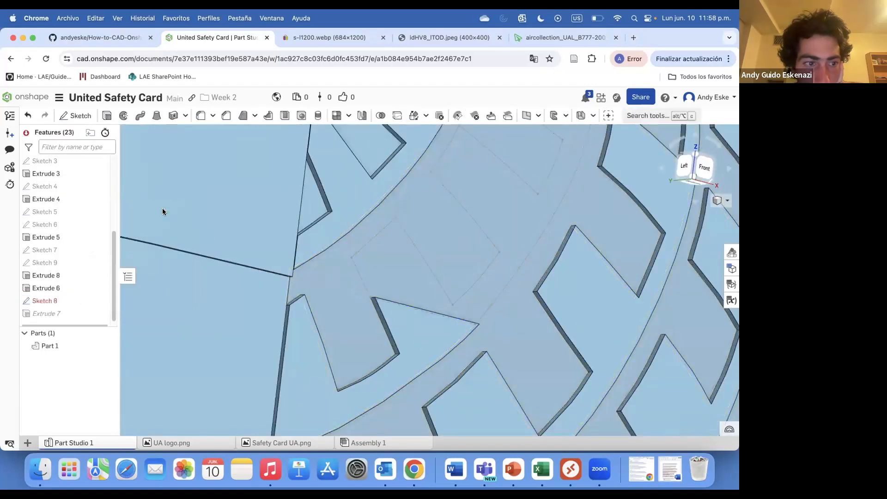
Edit Sketch 8 to remove the broken external reference from its lower closing line, and accept the sketch
{"action": "right_click", "coordinate": [66, 299]}
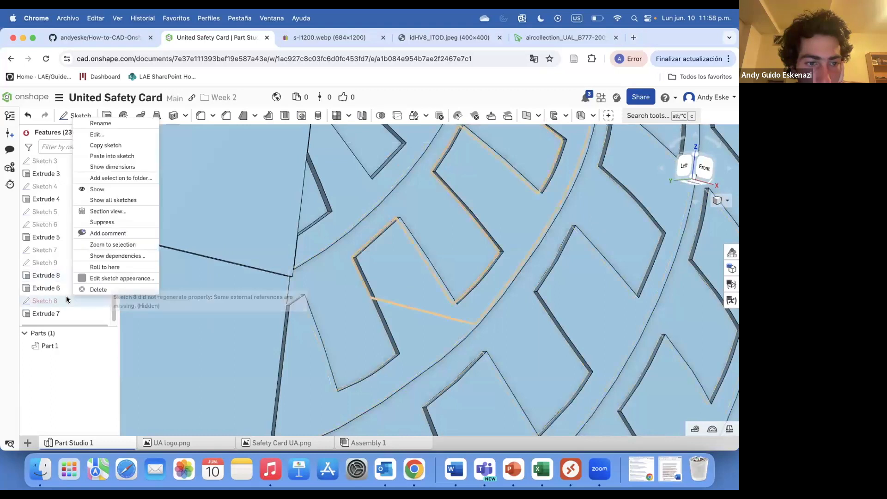
{"action": "left_click", "coordinate": [85, 140]}
{"action": "right_click", "coordinate": [359, 290]}
{"action": "left_click", "coordinate": [406, 395]}
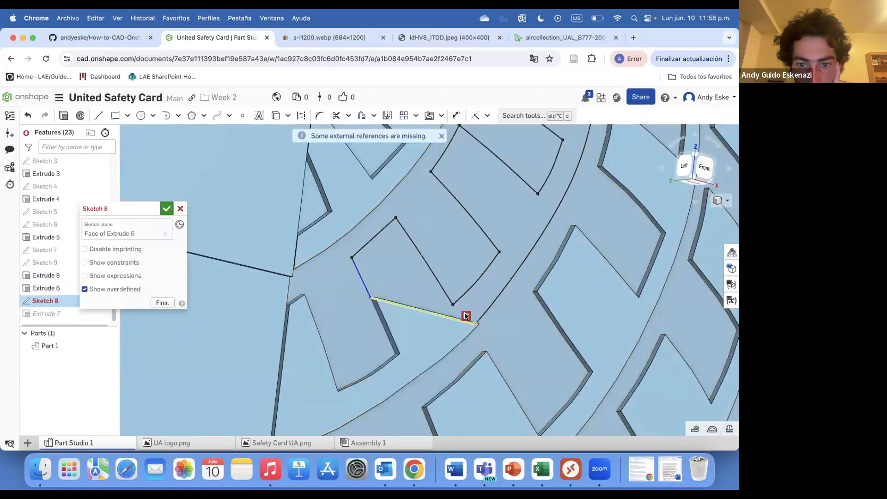
{"action": "right_click", "coordinate": [466, 316]}
{"action": "left_click", "coordinate": [166, 209]}
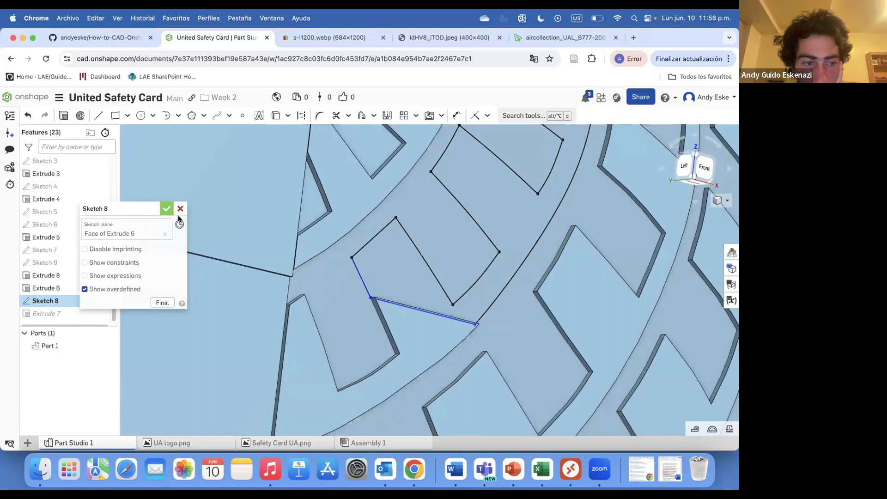
Compare the whole card with the s-l1200.webp reference photo
{"action": "scroll", "coordinate": [267, 260], "scroll_direction": "down", "scroll_amount": 6}
{"action": "scroll", "coordinate": [342, 281], "scroll_direction": "down", "scroll_amount": 3}
{"action": "key", "text": "shift+1"}
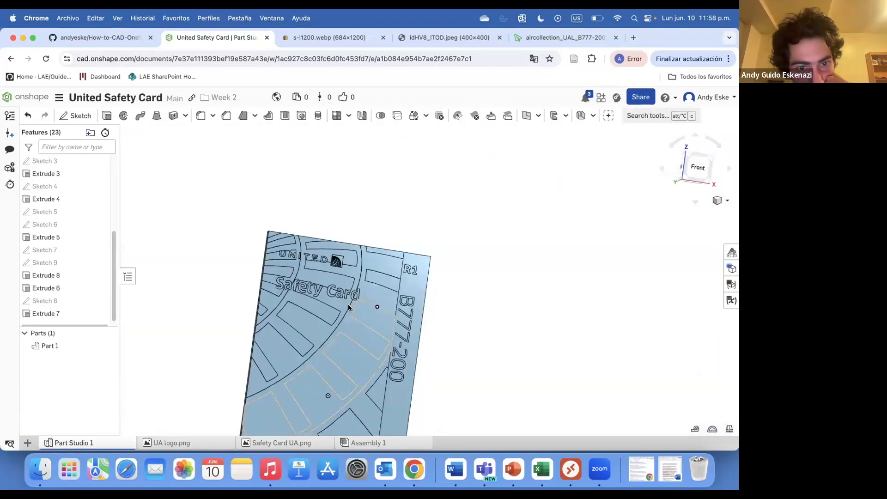
{"action": "scroll", "coordinate": [324, 247], "scroll_direction": "down", "scroll_amount": 3}
{"action": "scroll", "coordinate": [329, 276], "scroll_direction": "up", "scroll_amount": 4}
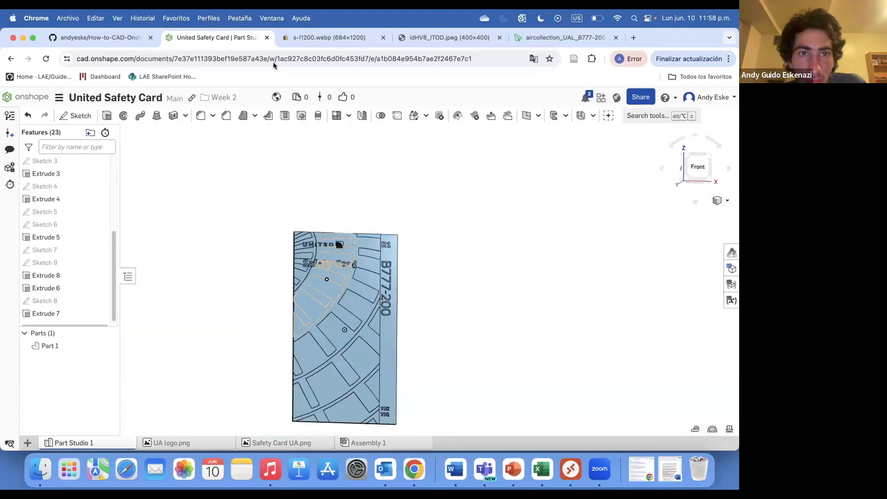
{"action": "left_click", "coordinate": [298, 38]}
{"action": "key", "text": "ctrl+shift+Tab"}
{"action": "scroll", "coordinate": [296, 206], "scroll_direction": "up", "scroll_amount": 3}
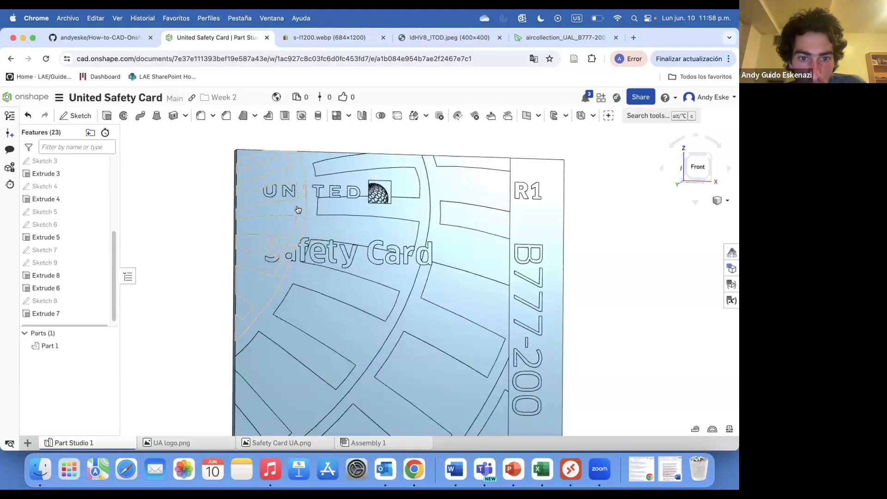
{"action": "right_click", "coordinate": [299, 210]}
{"action": "scroll", "coordinate": [69, 241], "scroll_direction": "up", "scroll_amount": 5}
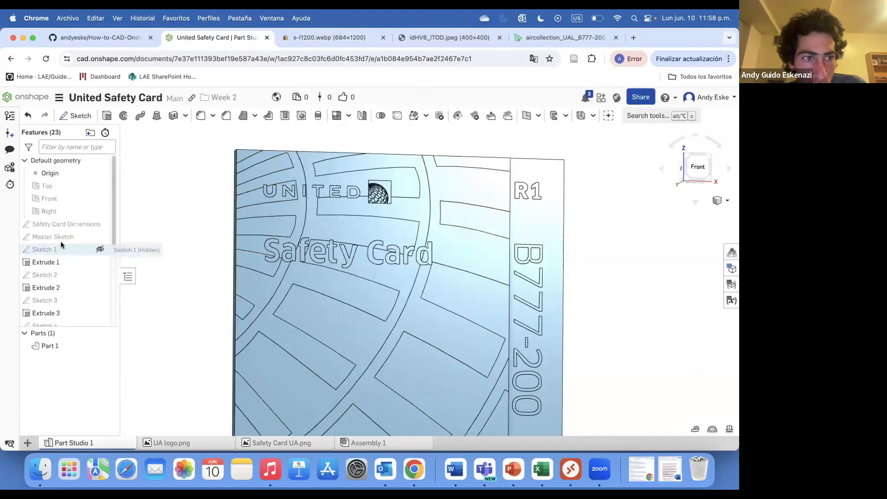
{"action": "right_click", "coordinate": [51, 262]}
{"action": "key", "text": "ctrl+Tab"}
{"action": "key", "text": "ctrl+shift+Tab"}
{"action": "left_click", "coordinate": [81, 288]}
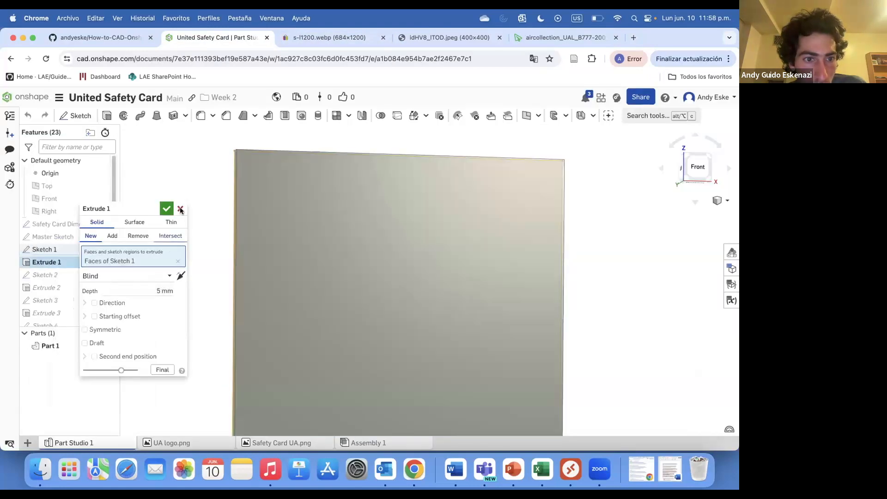
{"action": "left_click", "coordinate": [181, 206]}
Add a light grey face appearance to Extrude 1 and accept it
{"action": "right_click", "coordinate": [65, 264]}
{"action": "left_click", "coordinate": [118, 384]}
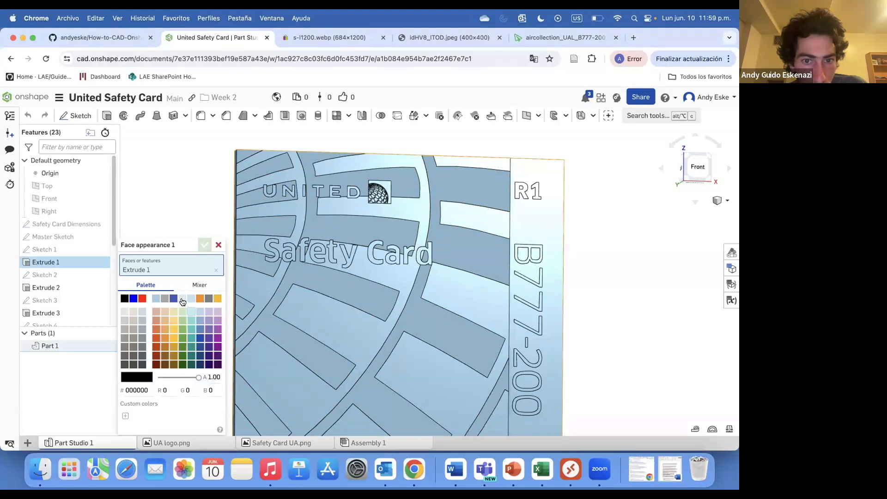
{"action": "left_click", "coordinate": [183, 300]}
{"action": "scroll", "coordinate": [324, 342], "scroll_direction": "down", "scroll_amount": 3}
{"action": "mouse_move", "coordinate": [323, 342]}
{"action": "right_mouse_down"}
{"action": "mouse_move", "coordinate": [367, 345]}
{"action": "mouse_move", "coordinate": [334, 339]}
{"action": "right_mouse_up"}
{"action": "left_click", "coordinate": [201, 245]}
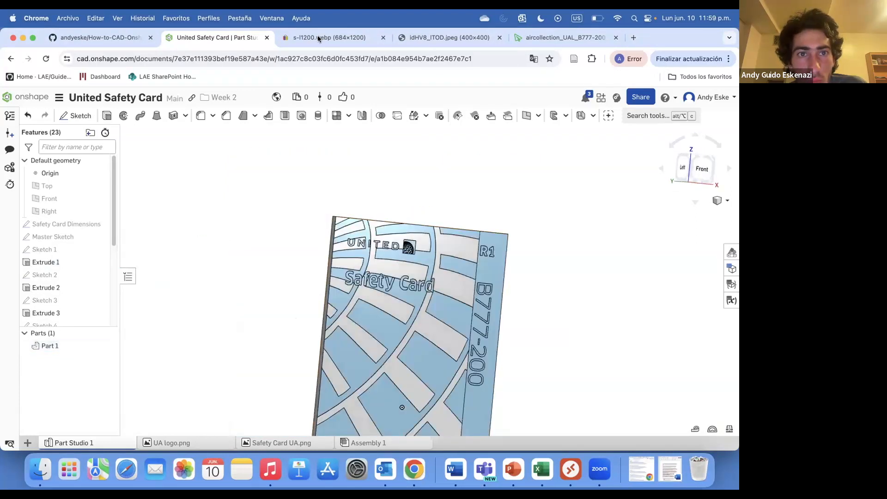
Check the background colours in the reference photo and add a darker grey face appearance to Extrude 2
{"action": "left_click", "coordinate": [317, 35]}
{"action": "left_click", "coordinate": [234, 38]}
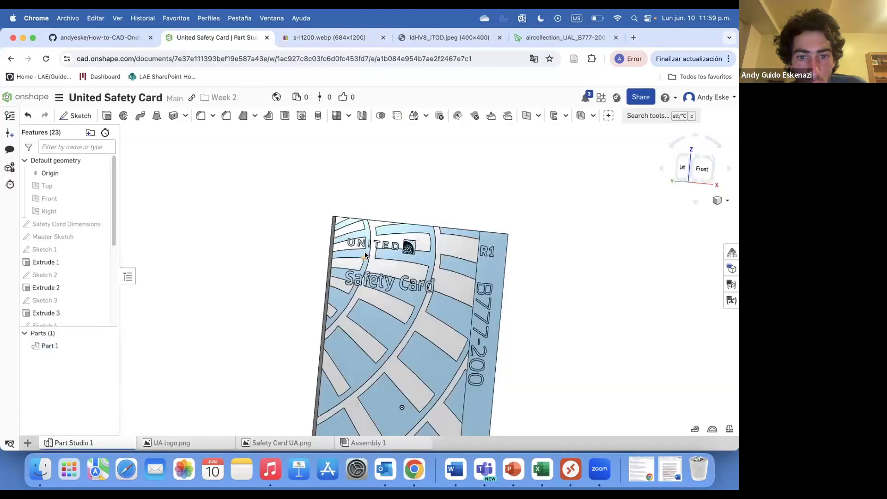
{"action": "right_click", "coordinate": [69, 289]}
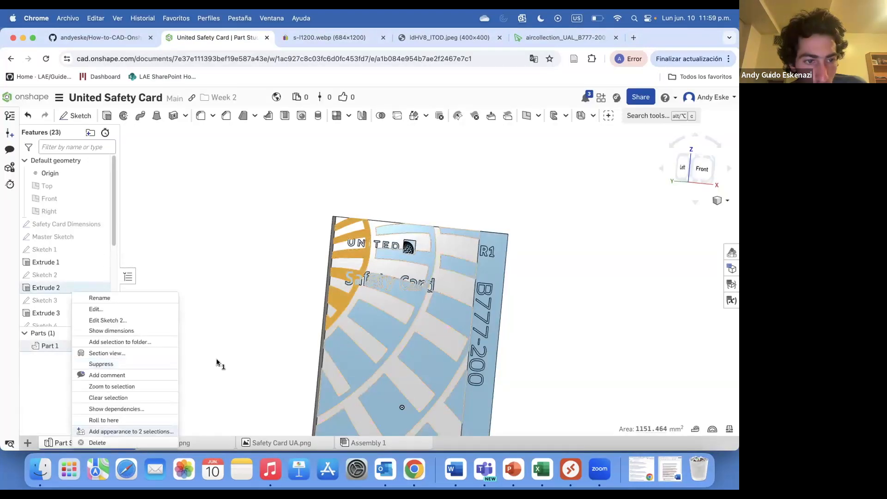
{"action": "left_click", "coordinate": [229, 316]}
{"action": "right_click", "coordinate": [73, 289]}
{"action": "left_click", "coordinate": [135, 415]}
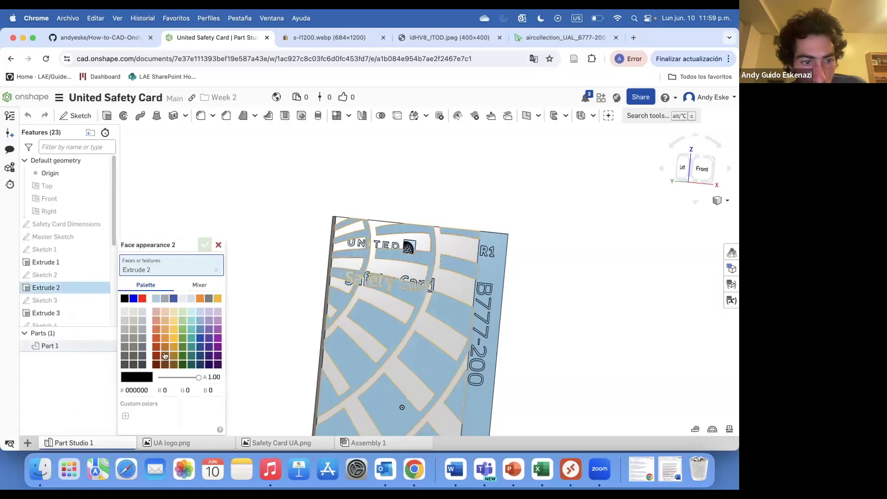
{"action": "left_click", "coordinate": [125, 329]}
{"action": "scroll", "coordinate": [558, 333], "scroll_direction": "down", "scroll_amount": 3}
{"action": "scroll", "coordinate": [519, 333], "scroll_direction": "down", "scroll_amount": 3}
{"action": "right_click_drag", "start_coordinate": [554, 409], "coordinate": [518, 412]}
{"action": "scroll", "coordinate": [518, 412], "scroll_direction": "up", "scroll_amount": 3}
{"action": "left_click", "coordinate": [204, 245]}
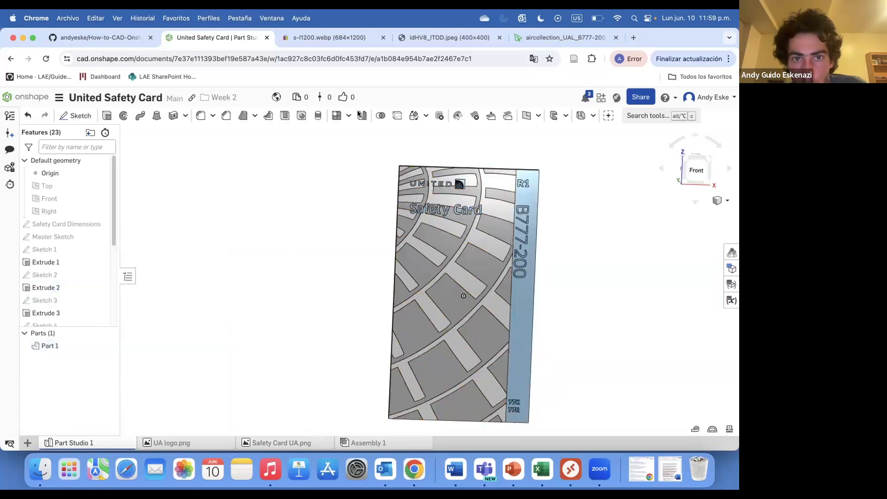
Check the lettering colours in the reference photo and add a near-white face appearance to Extrude 3
{"action": "left_click", "coordinate": [324, 40]}
{"action": "right_click", "coordinate": [64, 312]}
{"action": "left_click", "coordinate": [138, 435]}
{"action": "left_click", "coordinate": [179, 300]}
{"action": "left_click", "coordinate": [203, 246]}
Check the side band in the reference photo and add an orange F88701 face appearance to Extrude 4
{"action": "key", "text": "ctrl+Tab"}
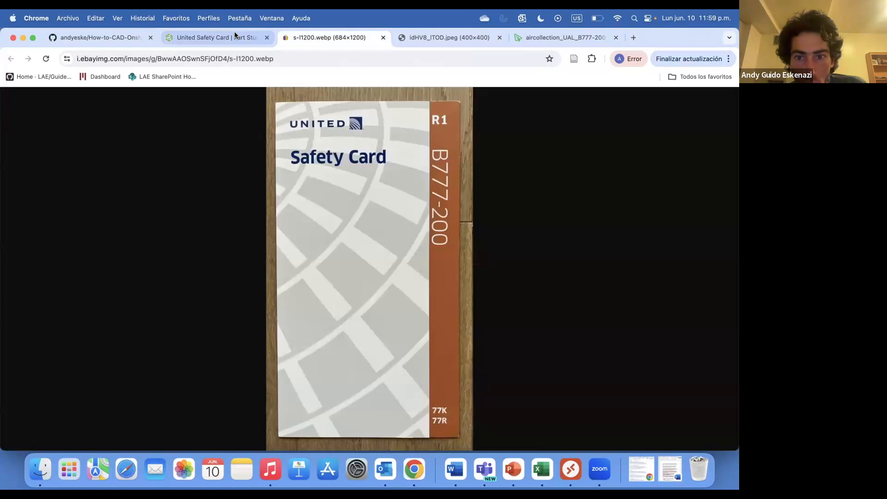
{"action": "left_click", "coordinate": [234, 36]}
{"action": "right_click", "coordinate": [61, 316]}
{"action": "left_click", "coordinate": [119, 430]}
{"action": "left_click", "coordinate": [201, 299]}
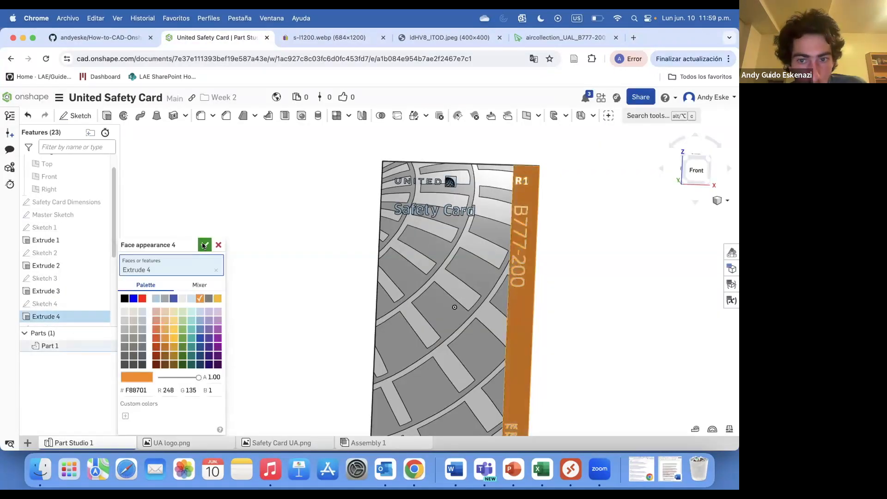
{"action": "left_click", "coordinate": [204, 246]}
Change the face appearance of Extrude 4 to a darker brownish orange and accept it
{"action": "scroll", "coordinate": [44, 277], "scroll_direction": "down", "scroll_amount": 5}
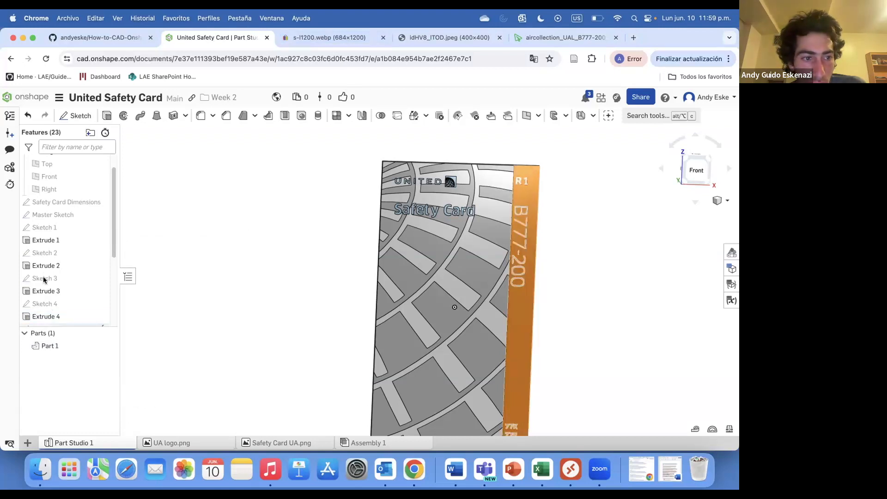
{"action": "right_click", "coordinate": [51, 193]}
{"action": "left_click", "coordinate": [96, 318]}
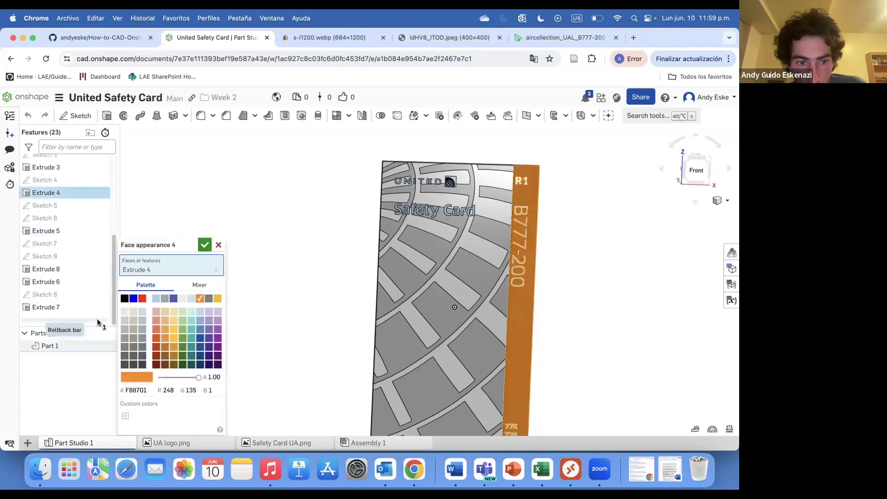
{"action": "left_click", "coordinate": [165, 347]}
{"action": "left_click", "coordinate": [205, 245]}
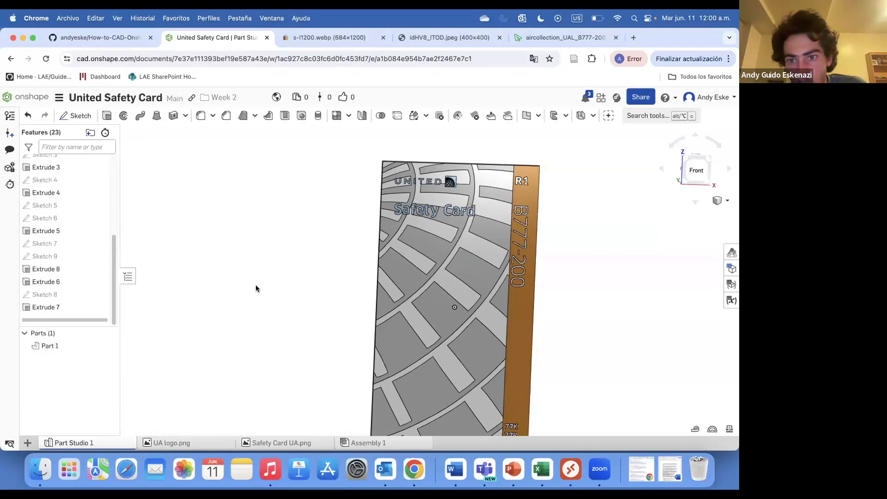
Check the title lettering in the reference photo and add a blue 1651B0 face appearance to Extrude 5
{"action": "scroll", "coordinate": [254, 285], "scroll_direction": "down", "scroll_amount": 2}
{"action": "key", "text": "shift+1"}
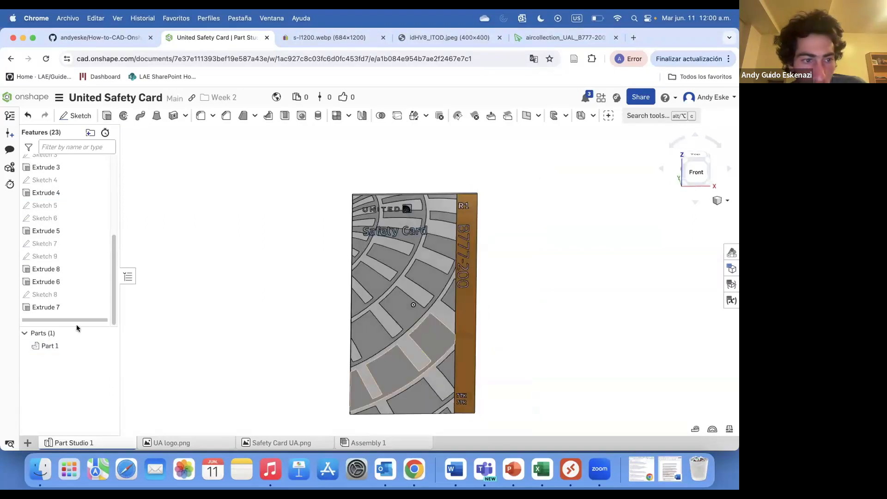
{"action": "left_click", "coordinate": [46, 269]}
{"action": "left_click", "coordinate": [351, 38]}
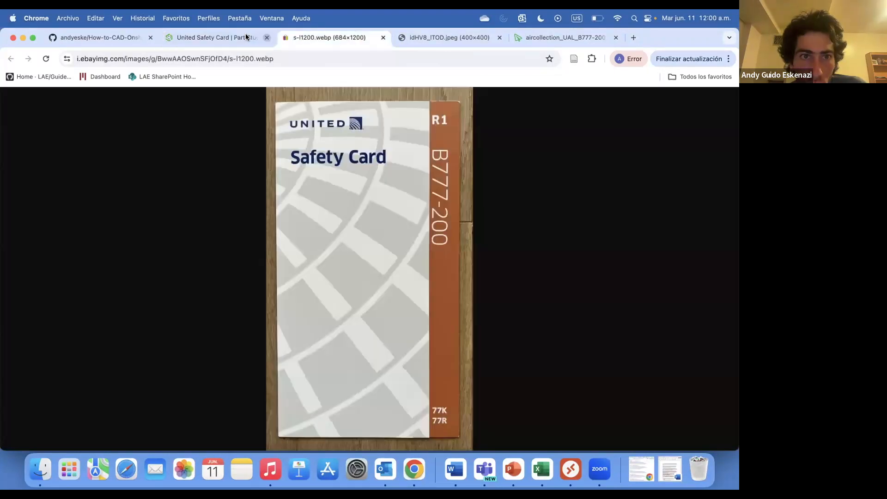
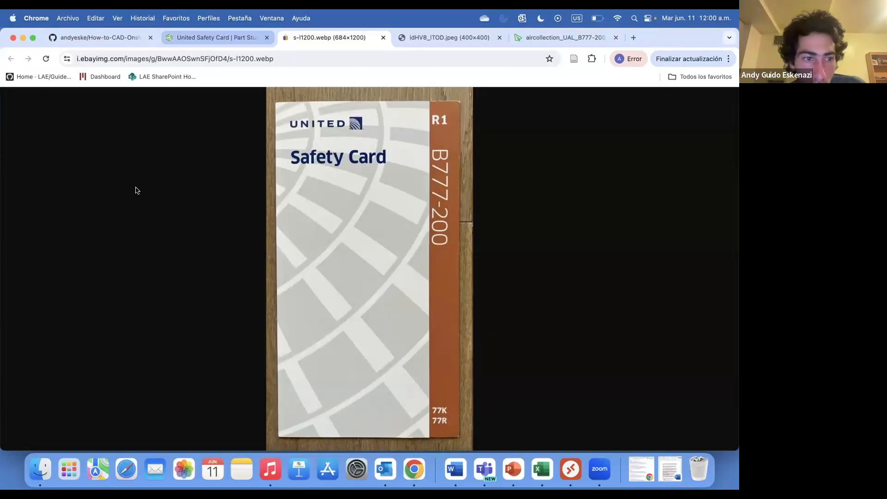
{"action": "key", "text": "ctrl+shift+Tab"}
{"action": "right_click", "coordinate": [49, 231]}
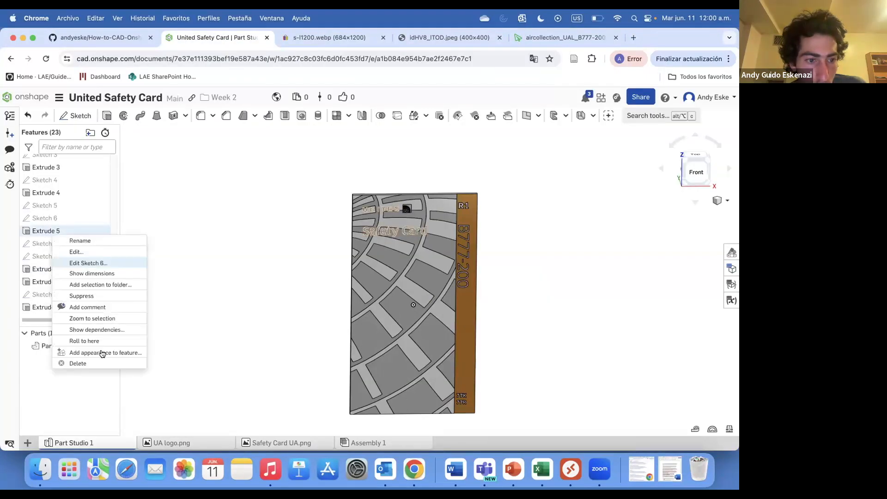
{"action": "left_click", "coordinate": [101, 351]}
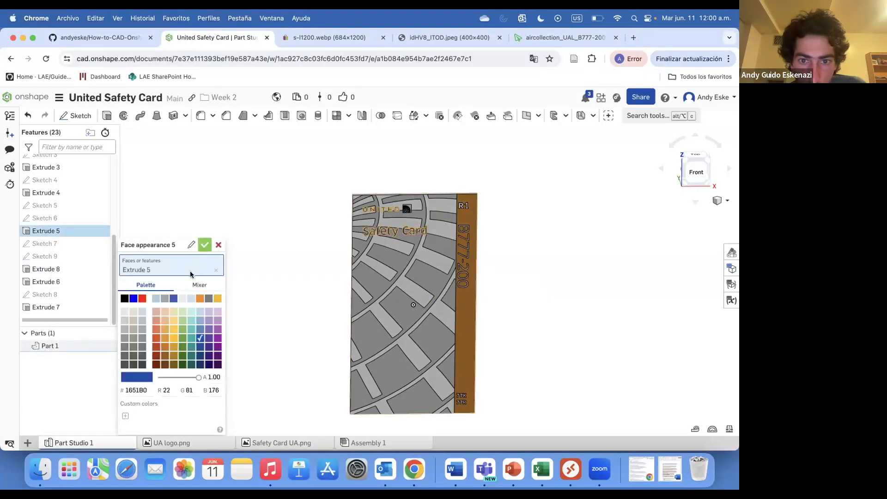
{"action": "left_click", "coordinate": [204, 244]}
Check the logo in the reference photo and add a light grey EAEAEA face appearance to the globe grid, Extrude 6
{"action": "scroll", "coordinate": [406, 203], "scroll_direction": "up", "scroll_amount": 10}
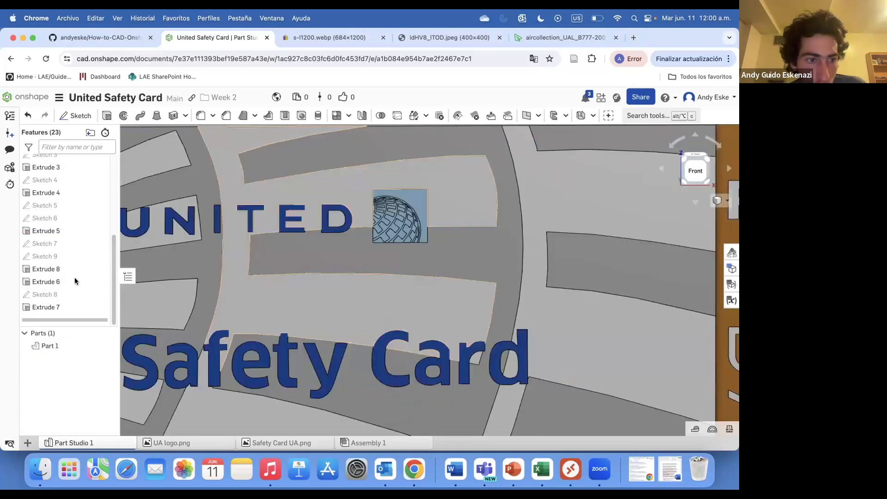
{"action": "left_click", "coordinate": [348, 41]}
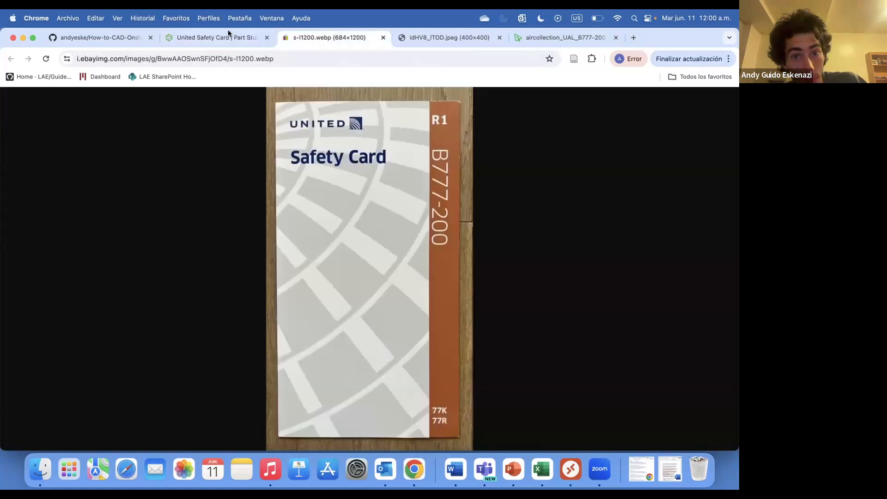
{"action": "left_click", "coordinate": [225, 32]}
{"action": "scroll", "coordinate": [355, 203], "scroll_direction": "up", "scroll_amount": 5}
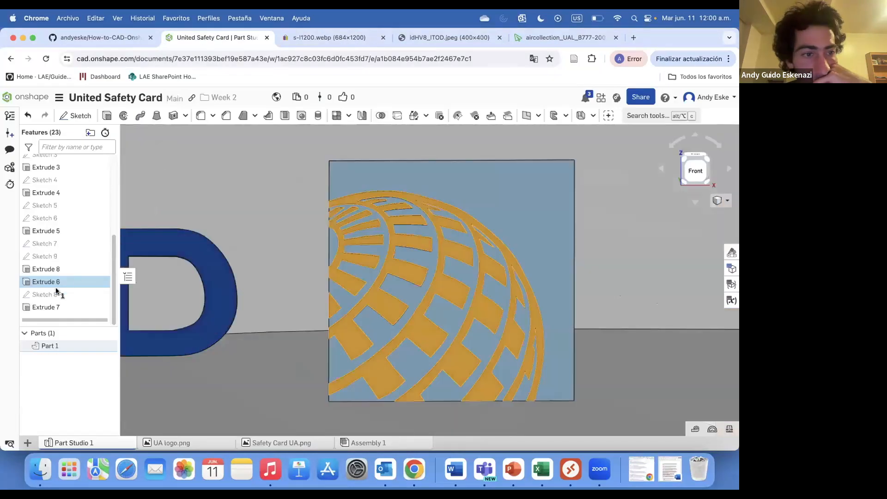
{"action": "right_click", "coordinate": [61, 284]}
{"action": "left_click", "coordinate": [124, 417]}
{"action": "left_click", "coordinate": [180, 298]}
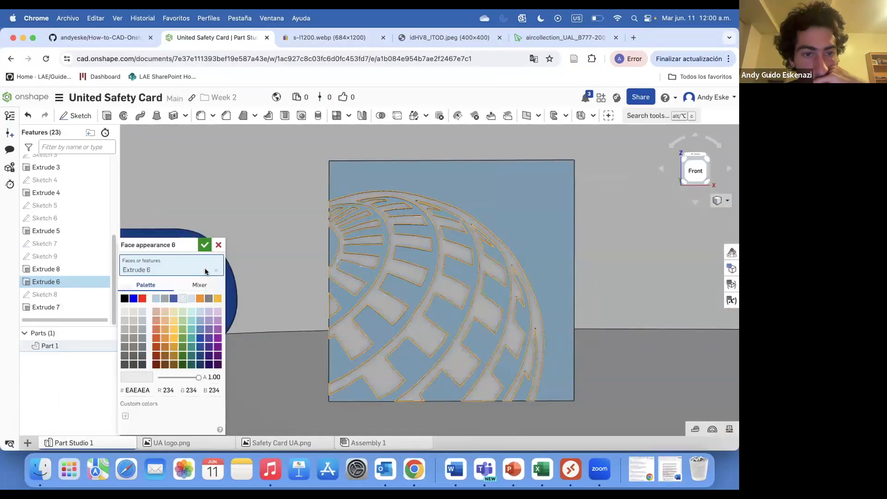
{"action": "left_click", "coordinate": [204, 245]}
Check the logo background in the reference photo and add a blue 3B61B4 face appearance to Extrude 8
{"action": "right_click", "coordinate": [54, 308]}
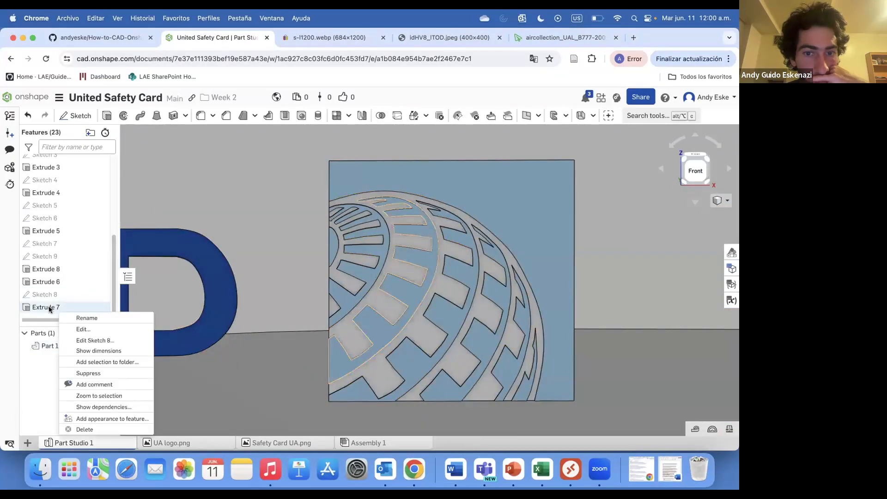
{"action": "key", "text": "Escape"}
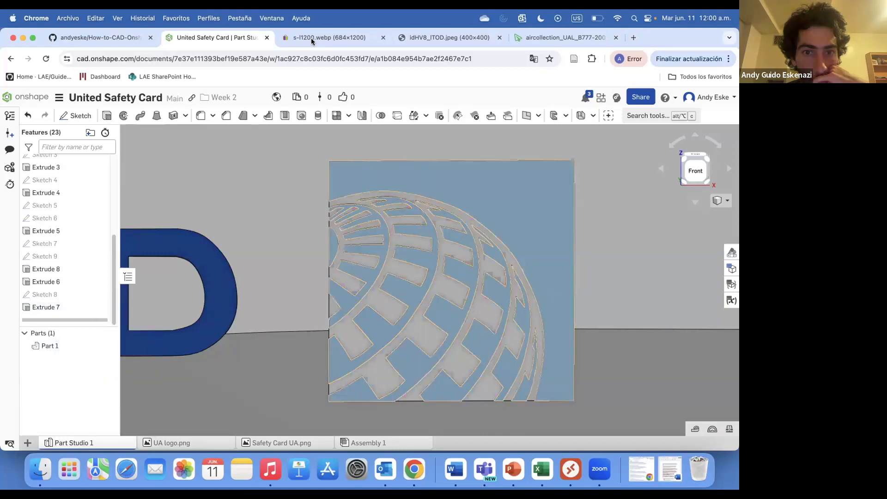
{"action": "left_click", "coordinate": [311, 40]}
{"action": "left_click", "coordinate": [223, 38]}
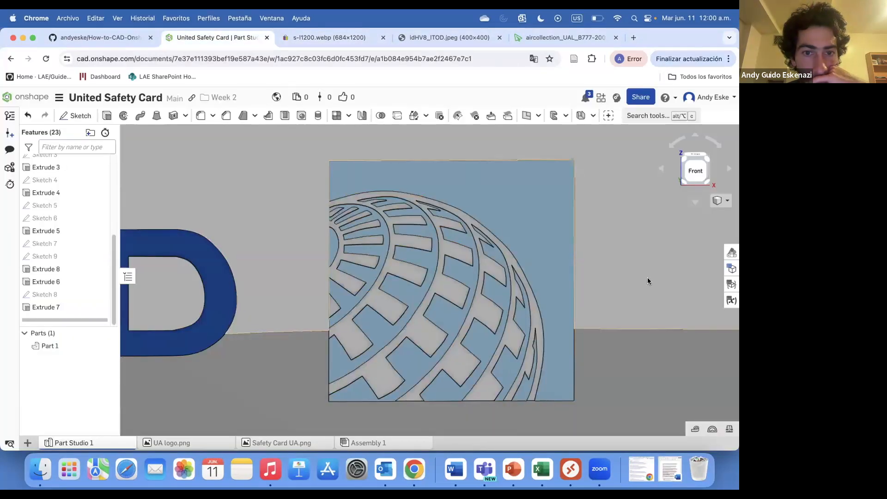
{"action": "left_click", "coordinate": [355, 40]}
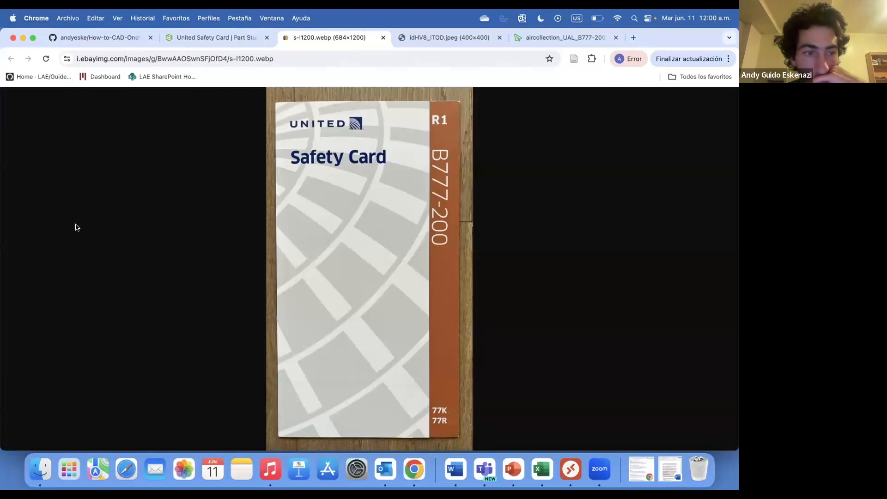
{"action": "key", "text": "ctrl+shift+Tab"}
{"action": "right_click", "coordinate": [63, 270]}
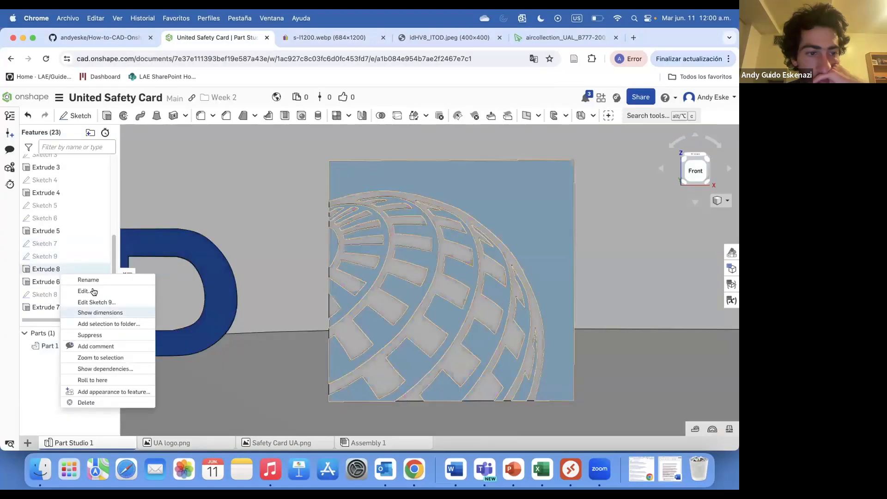
{"action": "left_click", "coordinate": [113, 392]}
{"action": "left_click", "coordinate": [172, 299]}
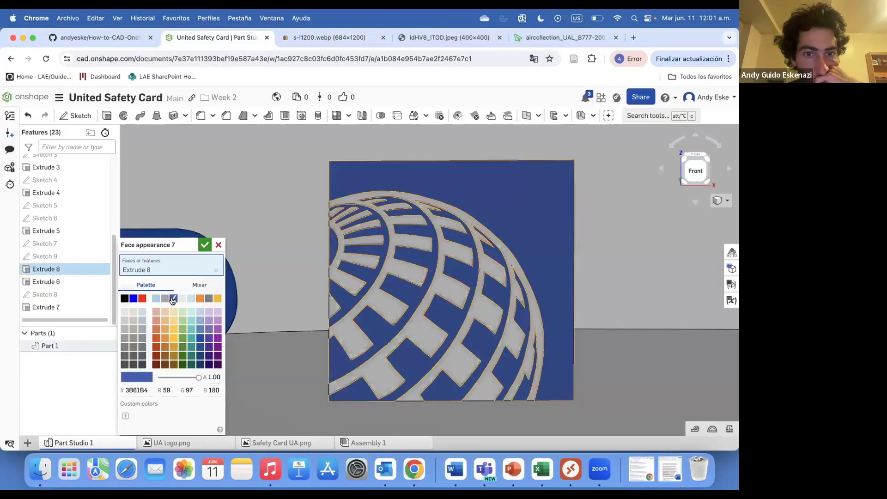
{"action": "left_click", "coordinate": [203, 245]}
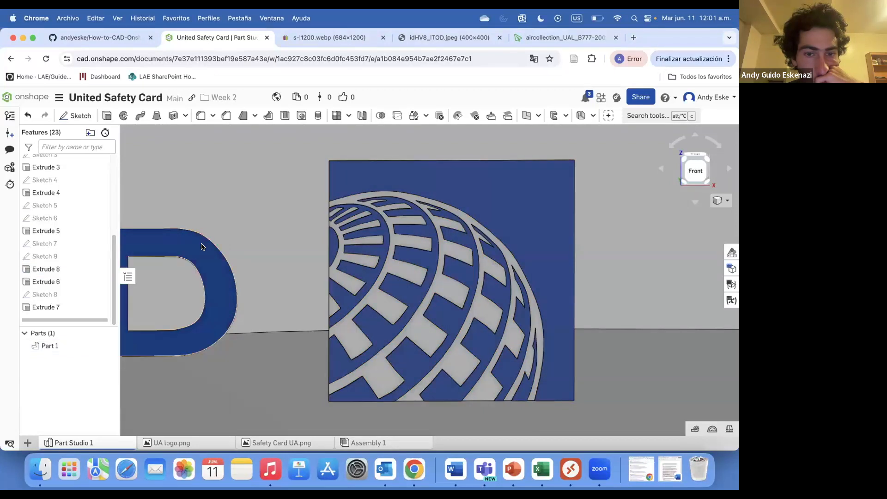
Compare the coloured globe logo and the whole card front with the safety card photo and the United logo image
{"action": "scroll", "coordinate": [300, 248], "scroll_direction": "down", "scroll_amount": 5}
{"action": "scroll", "coordinate": [258, 282], "scroll_direction": "up", "scroll_amount": 3}
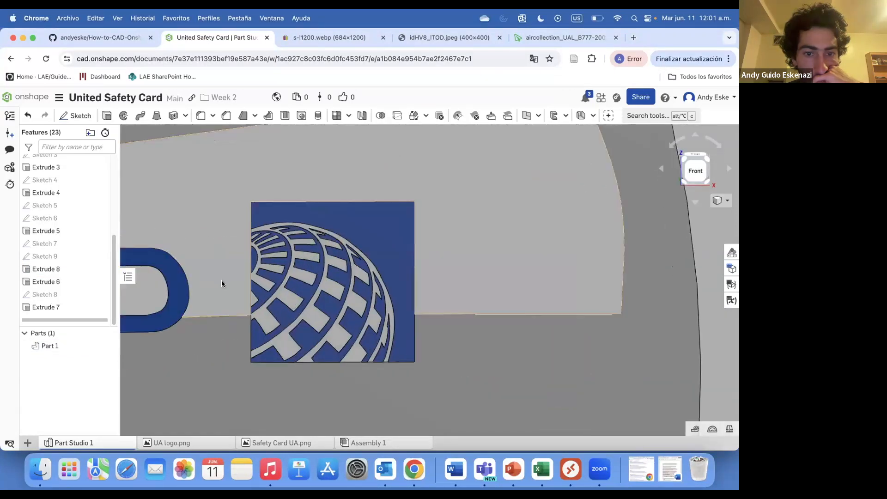
{"action": "scroll", "coordinate": [221, 284], "scroll_direction": "up", "scroll_amount": 2}
{"action": "left_click", "coordinate": [333, 38]}
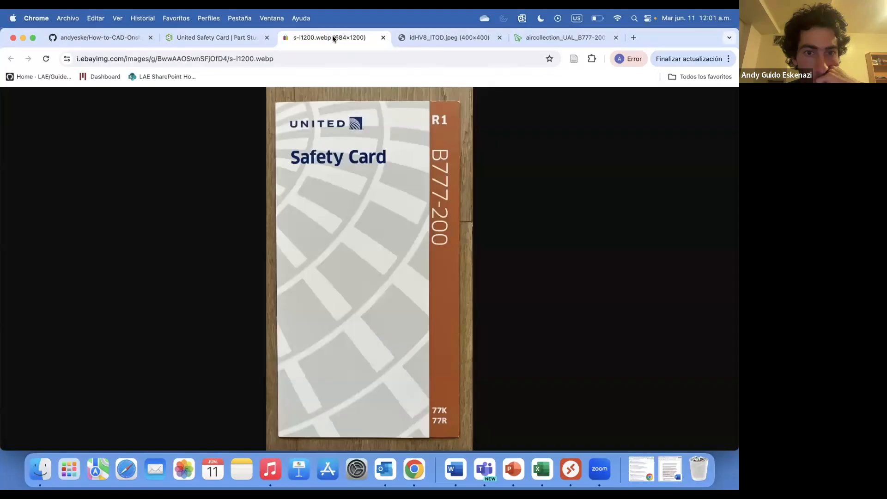
{"action": "left_click", "coordinate": [438, 37]}
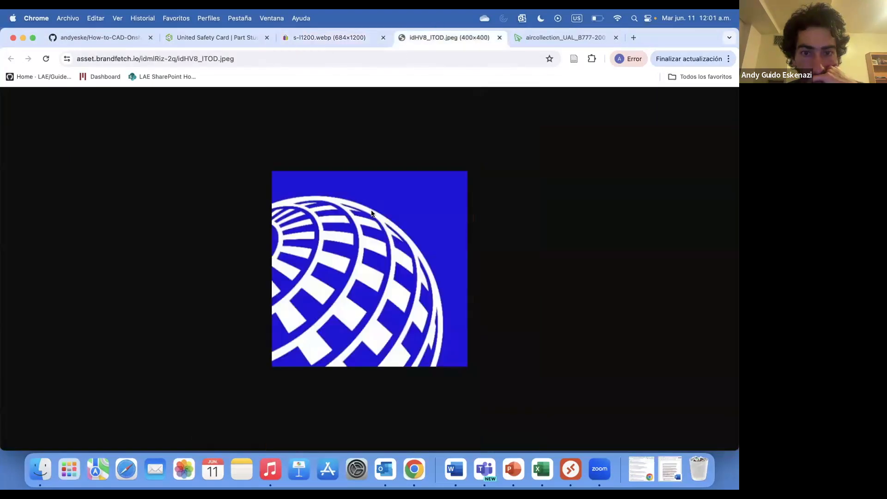
{"action": "left_click", "coordinate": [323, 38]}
{"action": "left_click", "coordinate": [217, 38]}
{"action": "left_click", "coordinate": [412, 35]}
{"action": "left_click", "coordinate": [226, 37]}
{"action": "scroll", "coordinate": [630, 297], "scroll_direction": "down", "scroll_amount": 8}
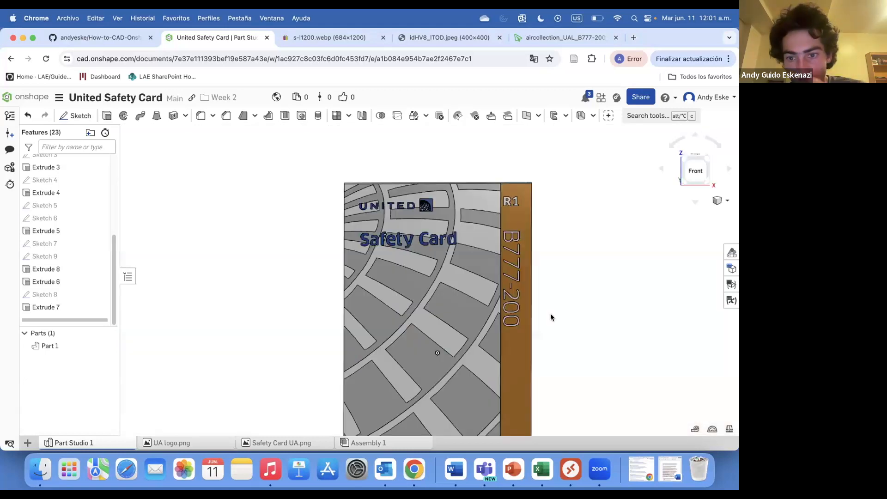
{"action": "scroll", "coordinate": [480, 250], "scroll_direction": "up", "scroll_amount": 3}
{"action": "scroll", "coordinate": [508, 183], "scroll_direction": "down", "scroll_amount": 2}
{"action": "scroll", "coordinate": [509, 183], "scroll_direction": "up", "scroll_amount": 1}
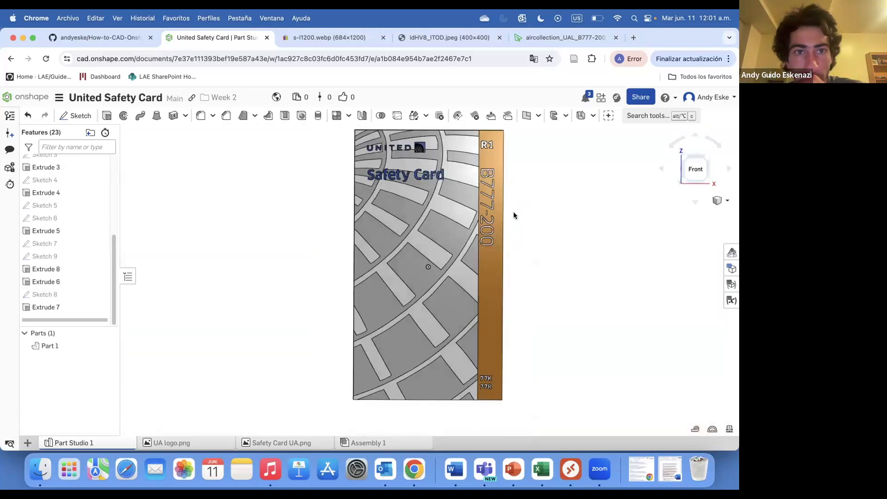
{"action": "right_click_drag", "start_coordinate": [512, 211], "coordinate": [505, 220]}
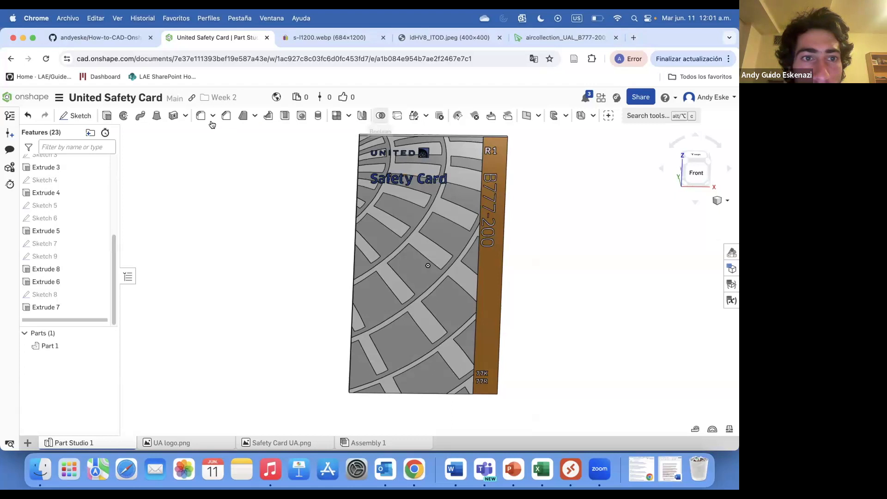
{"action": "scroll", "coordinate": [375, 136], "scroll_direction": "up", "scroll_amount": 3}
{"action": "scroll", "coordinate": [320, 137], "scroll_direction": "up", "scroll_amount": 2}
{"action": "left_click", "coordinate": [320, 137]}
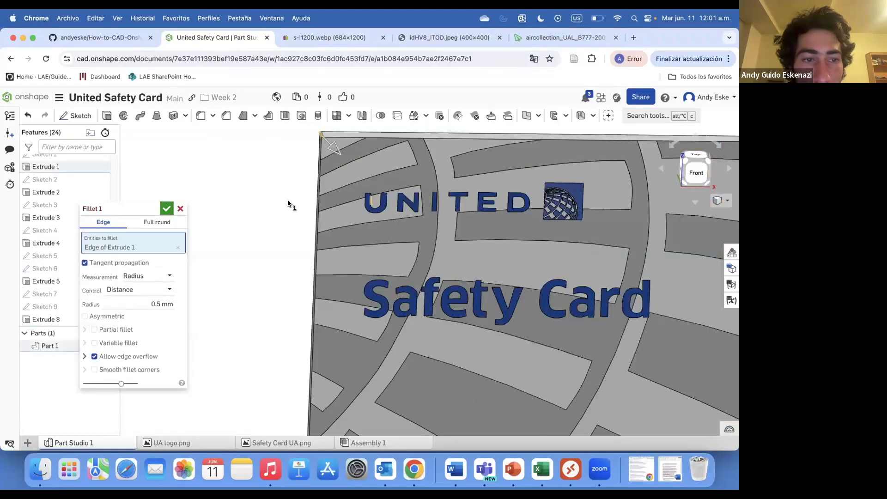
{"action": "left_click", "coordinate": [172, 304]}
{"action": "type", "text": "1"}
{"action": "key", "text": "Return"}
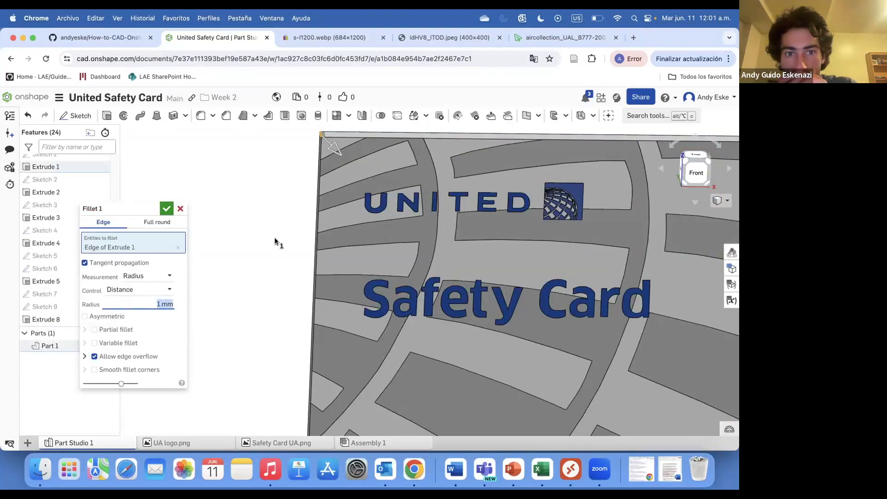
{"action": "scroll", "coordinate": [406, 215], "scroll_direction": "down", "scroll_amount": 3}
{"action": "scroll", "coordinate": [467, 206], "scroll_direction": "up", "scroll_amount": 3}
{"action": "left_click", "coordinate": [375, 224]}
{"action": "key", "text": "Escape"}
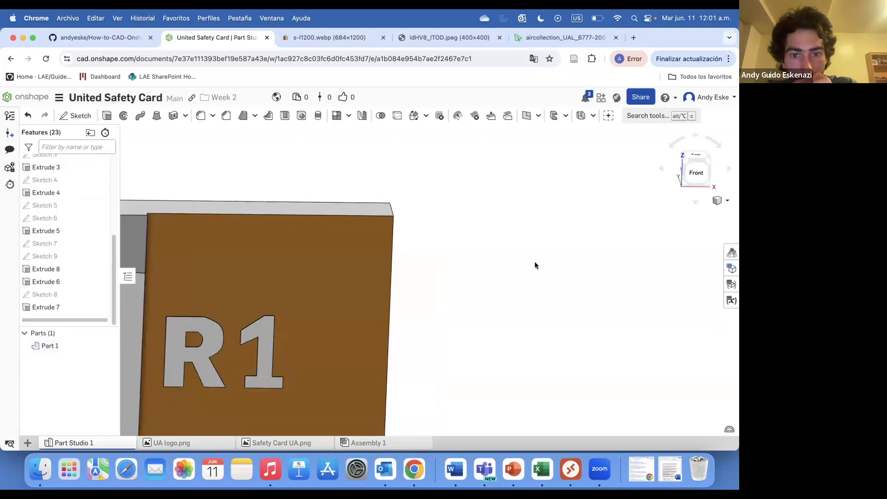
Inspect the card's front and blank back, and examine the back layout in the unfolded B777-200 safety card reference image
{"action": "scroll", "coordinate": [545, 289], "scroll_direction": "down", "scroll_amount": 1}
{"action": "scroll", "coordinate": [547, 369], "scroll_direction": "down", "scroll_amount": 5}
{"action": "scroll", "coordinate": [552, 367], "scroll_direction": "up", "scroll_amount": 3}
{"action": "scroll", "coordinate": [493, 273], "scroll_direction": "down", "scroll_amount": 2}
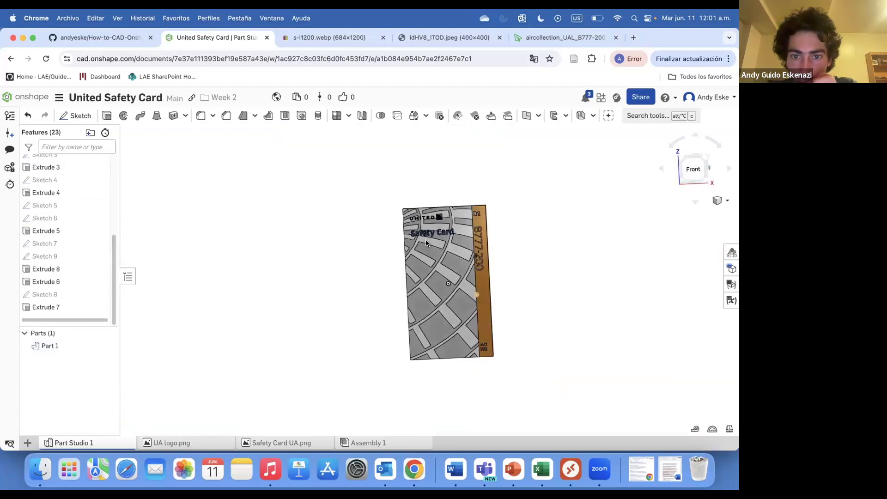
{"action": "scroll", "coordinate": [490, 244], "scroll_direction": "up", "scroll_amount": 3}
{"action": "scroll", "coordinate": [503, 314], "scroll_direction": "down", "scroll_amount": 3}
{"action": "right_click_drag", "start_coordinate": [558, 367], "coordinate": [427, 367]}
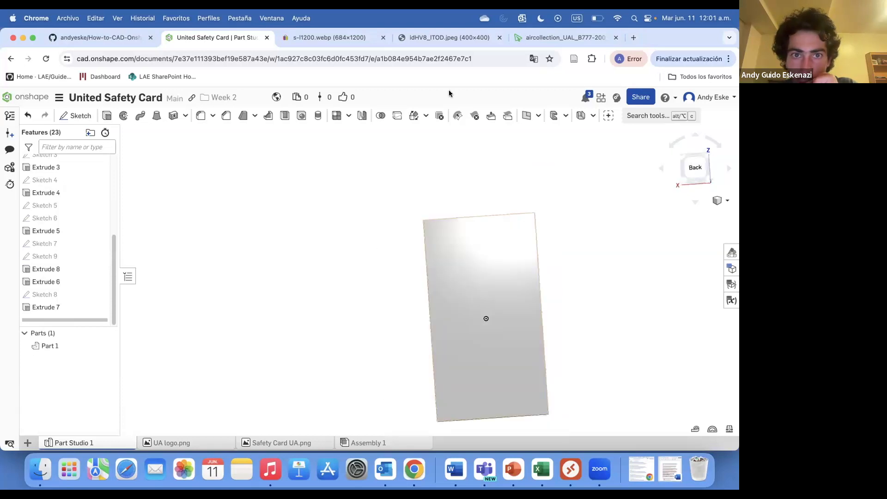
{"action": "left_click", "coordinate": [559, 37]}
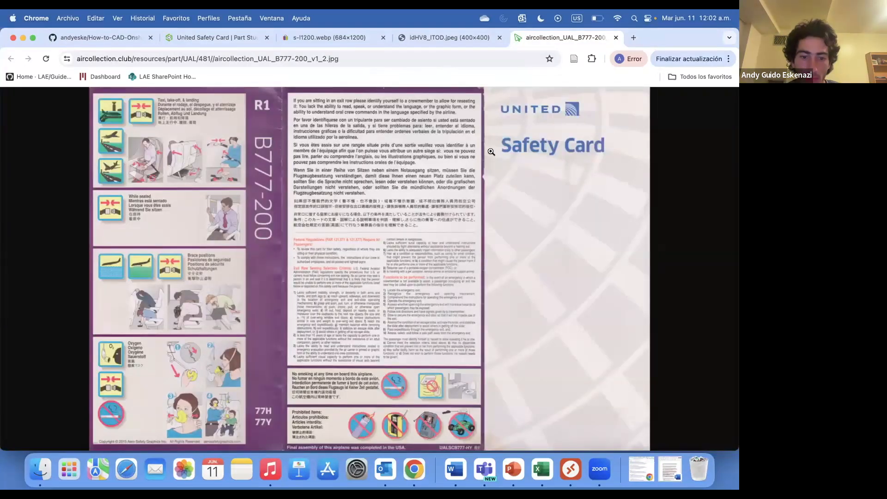
{"action": "left_click", "coordinate": [317, 37]}
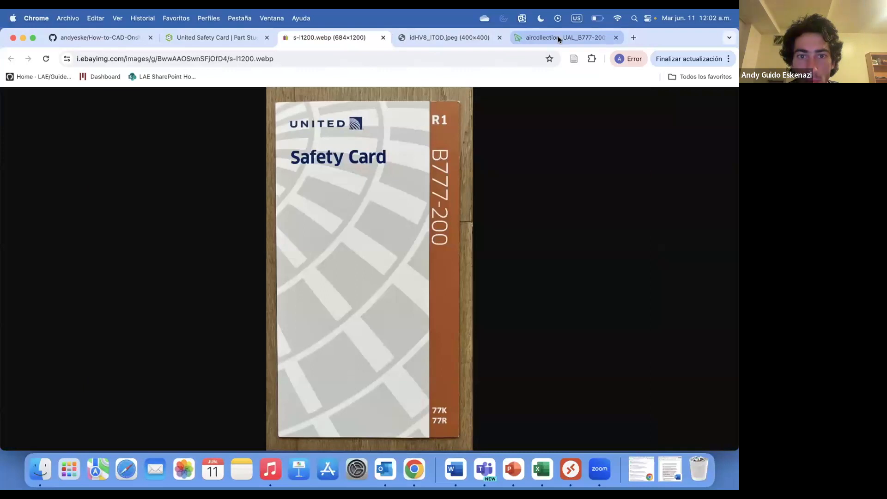
{"action": "left_click", "coordinate": [560, 37]}
{"action": "left_click", "coordinate": [218, 38]}
Start a sketch on the card's back face and offset the face's outline 5 mm inward
{"action": "left_click", "coordinate": [76, 116]}
{"action": "left_click", "coordinate": [480, 266]}
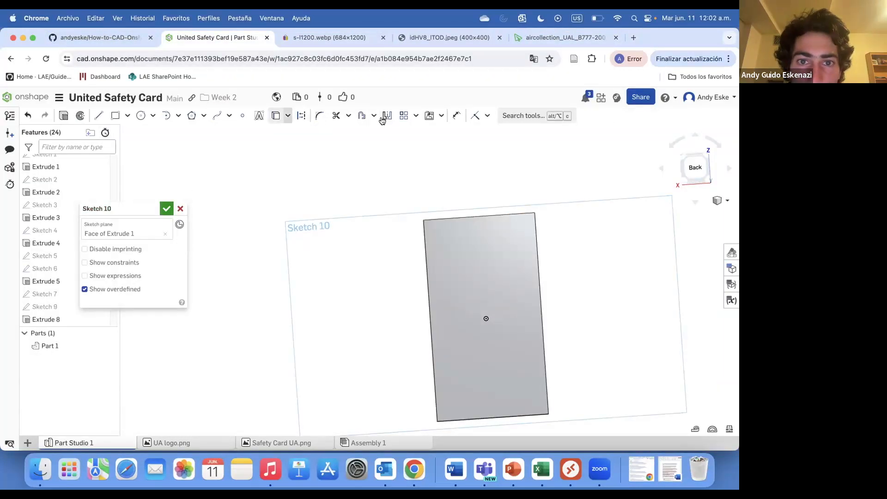
{"action": "left_click", "coordinate": [362, 116]}
{"action": "left_click", "coordinate": [533, 240]}
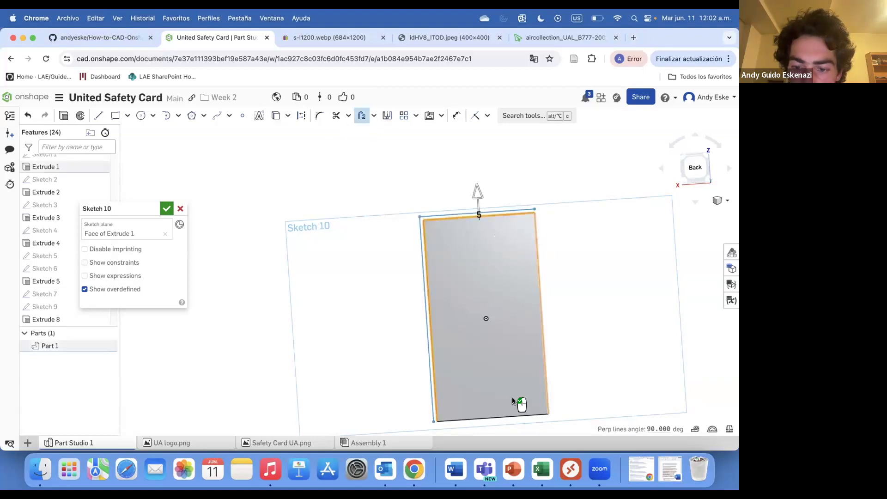
{"action": "scroll", "coordinate": [451, 427], "scroll_direction": "up", "scroll_amount": 5}
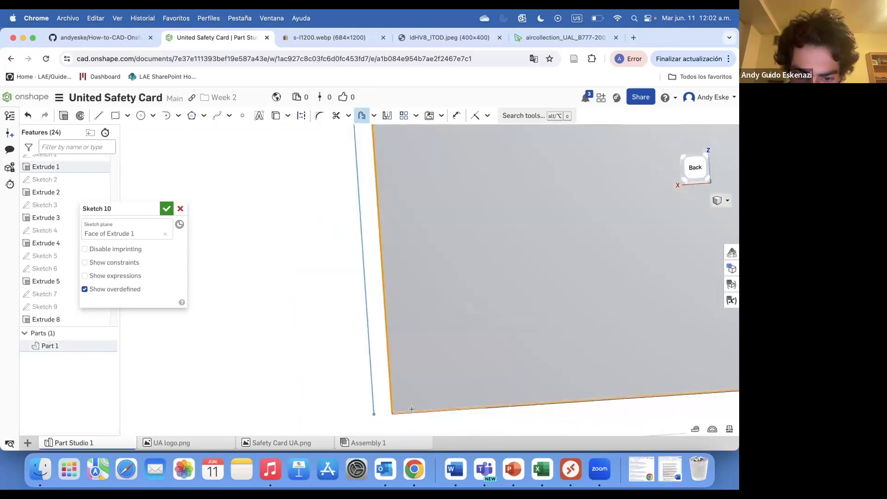
{"action": "scroll", "coordinate": [211, 297], "scroll_direction": "down", "scroll_amount": 6}
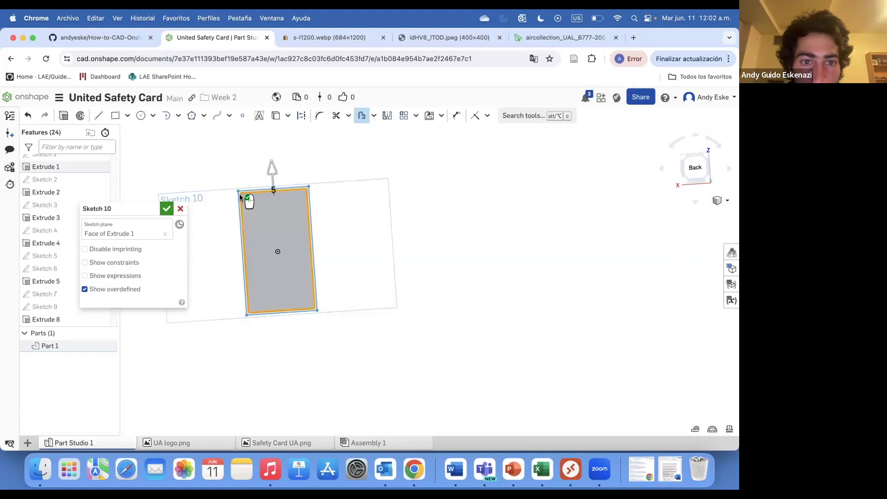
{"action": "scroll", "coordinate": [239, 193], "scroll_direction": "up", "scroll_amount": 4}
{"action": "left_click", "coordinate": [331, 158]}
{"action": "scroll", "coordinate": [376, 192], "scroll_direction": "up", "scroll_amount": 5}
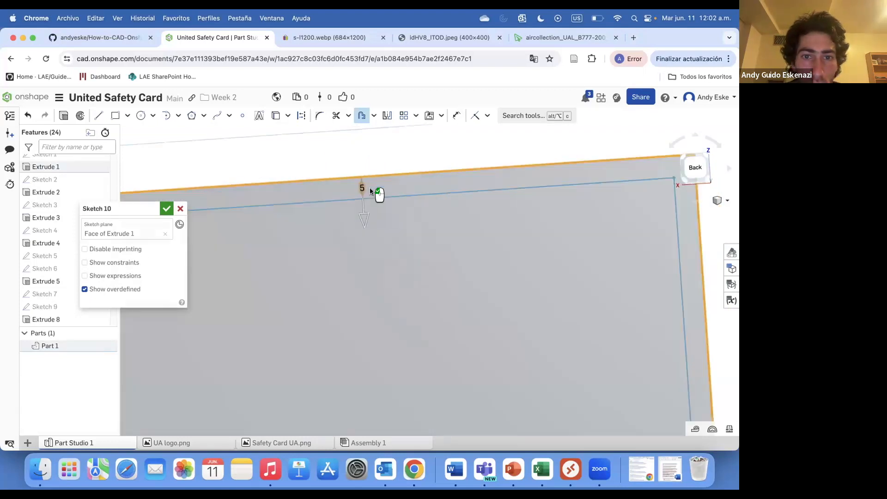
{"action": "left_click", "coordinate": [386, 182]}
{"action": "key", "text": "Return"}
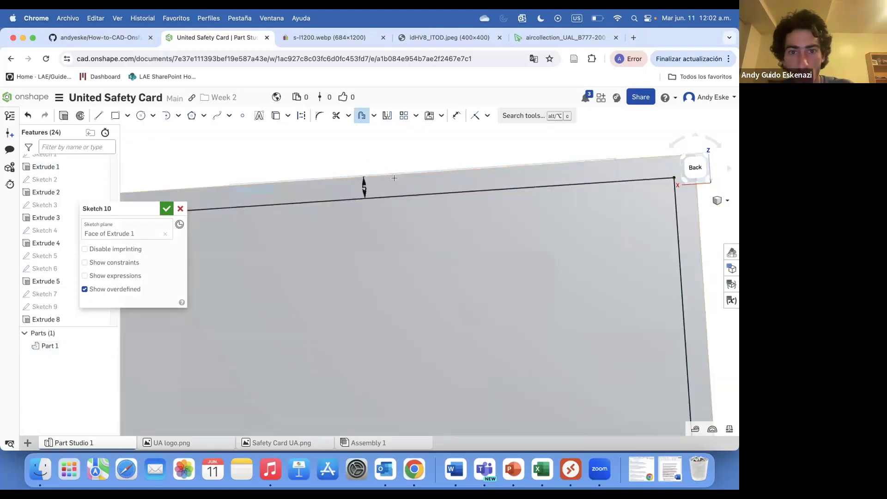
Cut the area inside the offset outline on the card's back to a depth of 0.1 mm with a remove extrude
{"action": "key", "text": "Escape"}
{"action": "scroll", "coordinate": [417, 180], "scroll_direction": "down", "scroll_amount": 4}
{"action": "left_click", "coordinate": [307, 232]}
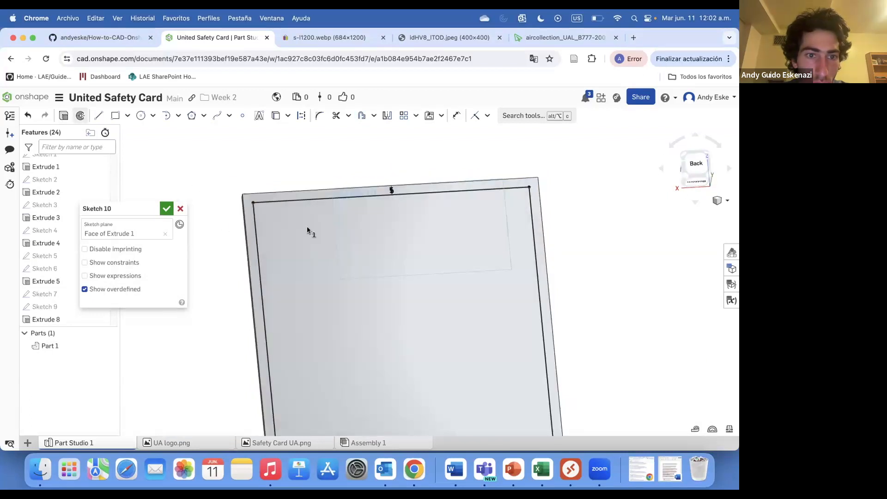
{"action": "key", "text": "shift+e"}
{"action": "left_click", "coordinate": [181, 276]}
{"action": "triple_click", "coordinate": [163, 289]}
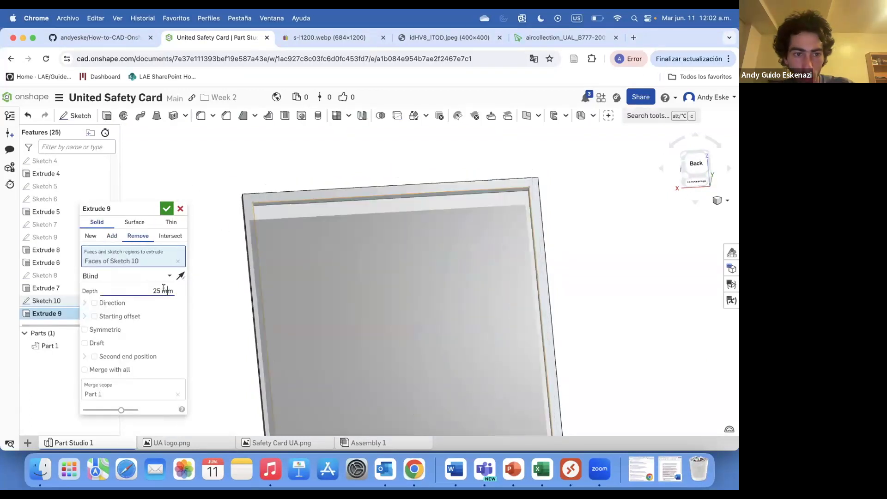
{"action": "key", "text": "BackSpace"}
{"action": "type", "text": "0.3"}
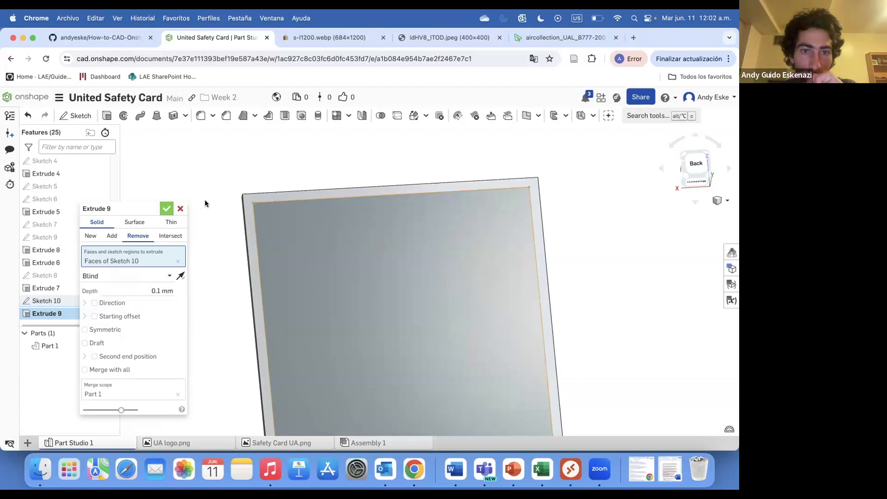
{"action": "key", "text": "Return"}
Try to recolour the back border orange-brown through Extrude 1's face appearance, and undo the colour change
{"action": "left_click", "coordinate": [250, 201]}
{"action": "right_click", "coordinate": [250, 199]}
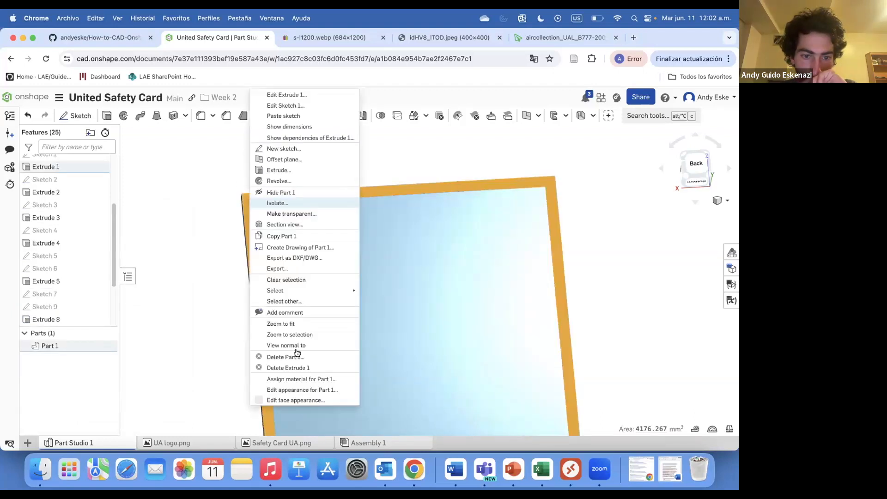
{"action": "left_click", "coordinate": [295, 400]}
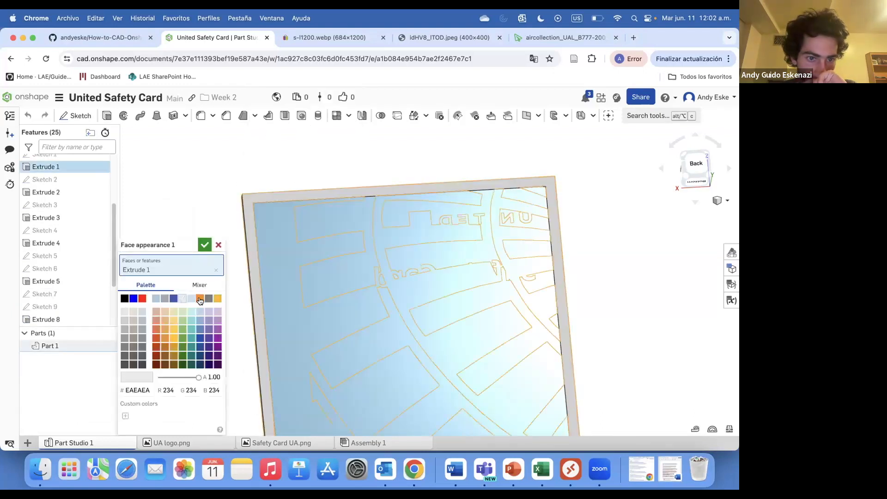
{"action": "left_click", "coordinate": [199, 298]}
{"action": "left_click", "coordinate": [167, 349]}
{"action": "left_click", "coordinate": [205, 246]}
{"action": "right_click_drag", "start_coordinate": [234, 227], "coordinate": [342, 229]}
{"action": "scroll", "coordinate": [159, 226], "scroll_direction": "down", "scroll_amount": 5}
{"action": "key", "text": "super+z"}
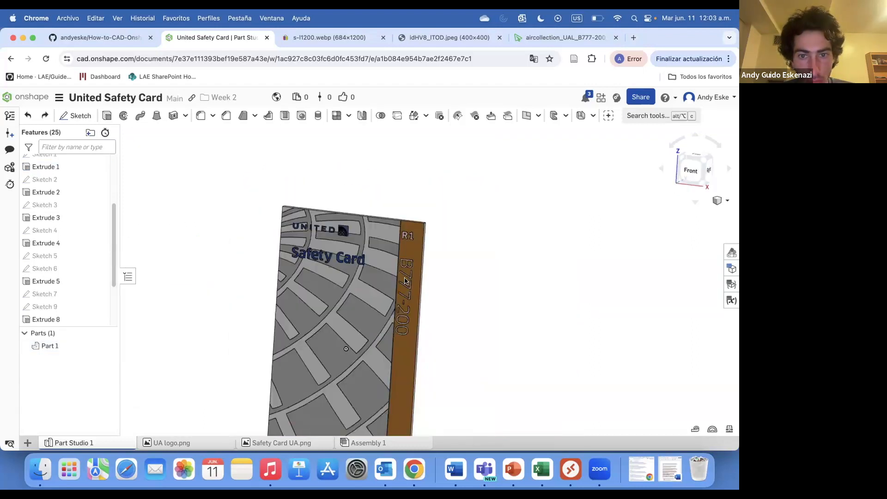
{"action": "right_click_drag", "start_coordinate": [407, 280], "coordinate": [291, 231]}
{"action": "scroll", "coordinate": [290, 231], "scroll_direction": "up", "scroll_amount": 5}
{"action": "right_click", "coordinate": [270, 213]}
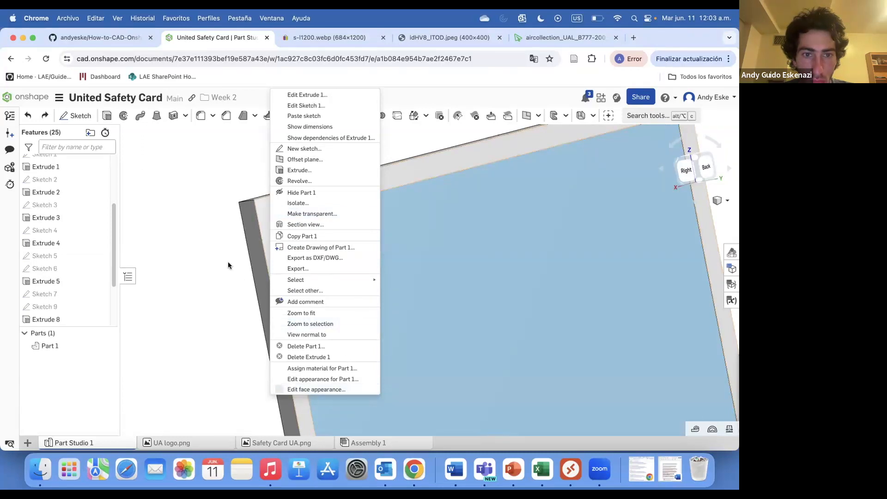
{"action": "left_click", "coordinate": [316, 389]}
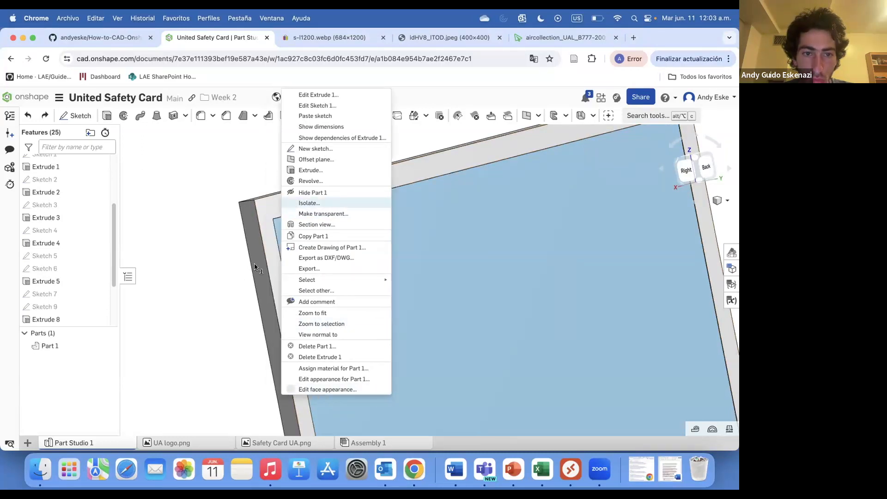
{"action": "right_click_drag", "start_coordinate": [302, 252], "coordinate": [386, 273]}
{"action": "scroll", "coordinate": [398, 279], "scroll_direction": "down", "scroll_amount": 3}
{"action": "right_click_drag", "start_coordinate": [273, 285], "coordinate": [226, 269]}
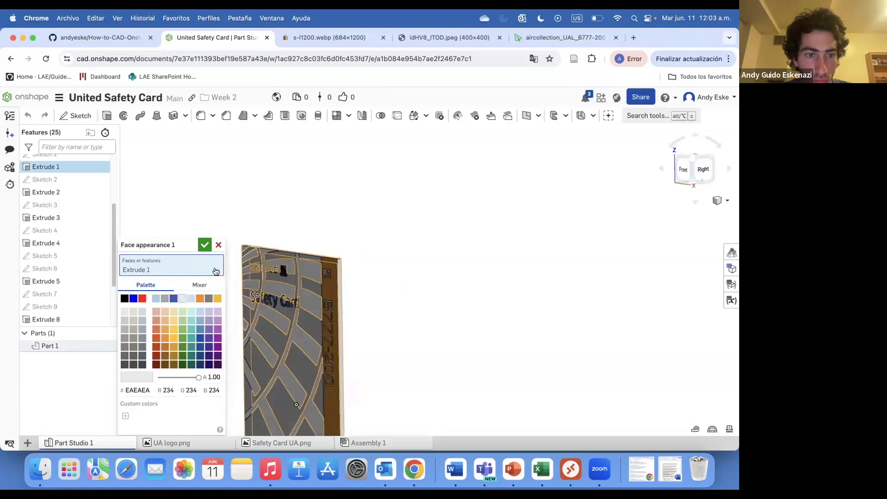
{"action": "left_click", "coordinate": [215, 270]}
{"action": "right_click_drag", "start_coordinate": [368, 281], "coordinate": [327, 269]}
{"action": "left_click", "coordinate": [304, 273]}
{"action": "right_click_drag", "start_coordinate": [236, 265], "coordinate": [302, 230]}
{"action": "key", "text": "Escape"}
{"action": "right_click_drag", "start_coordinate": [317, 278], "coordinate": [248, 273]}
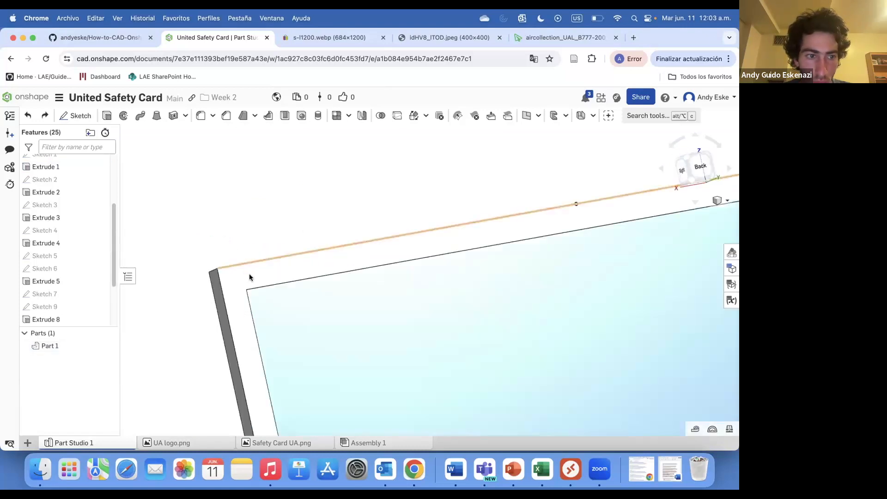
{"action": "right_click", "coordinate": [250, 278]}
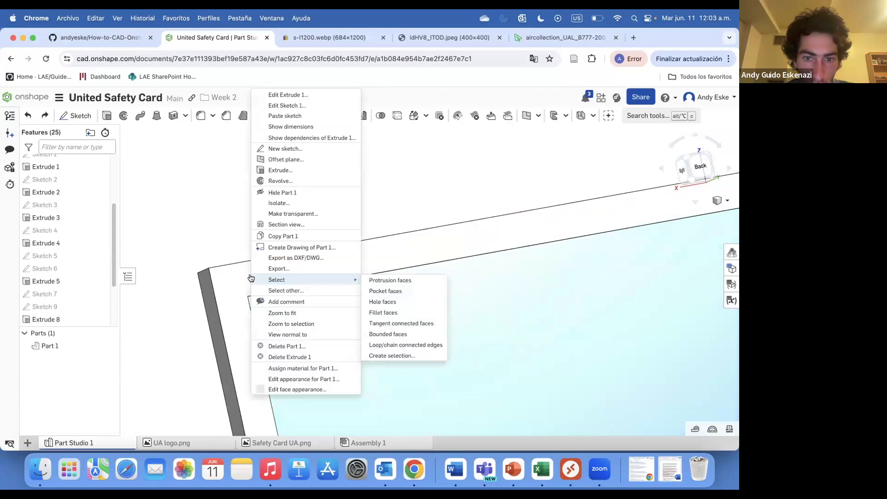
{"action": "left_click", "coordinate": [311, 390]}
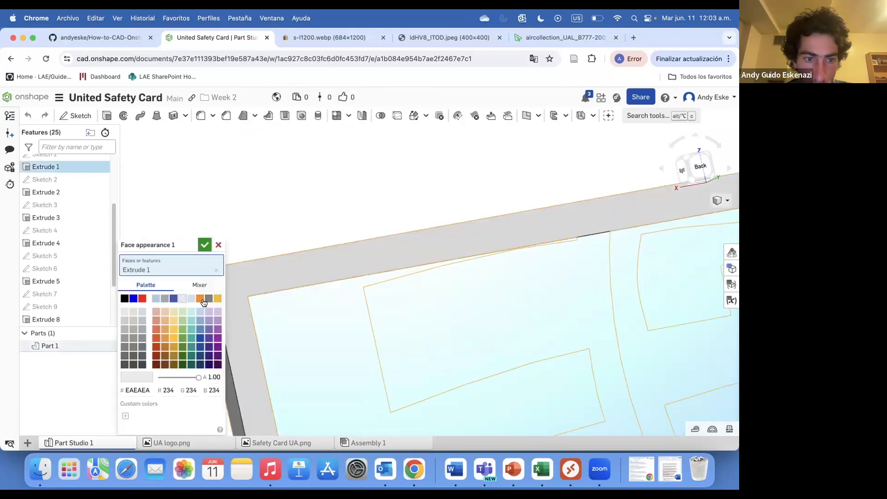
{"action": "scroll", "coordinate": [367, 279], "scroll_direction": "down", "scroll_amount": 3}
{"action": "right_click_drag", "start_coordinate": [366, 279], "coordinate": [382, 291]}
{"action": "left_click", "coordinate": [204, 245]}
{"action": "right_click_drag", "start_coordinate": [311, 267], "coordinate": [353, 363]}
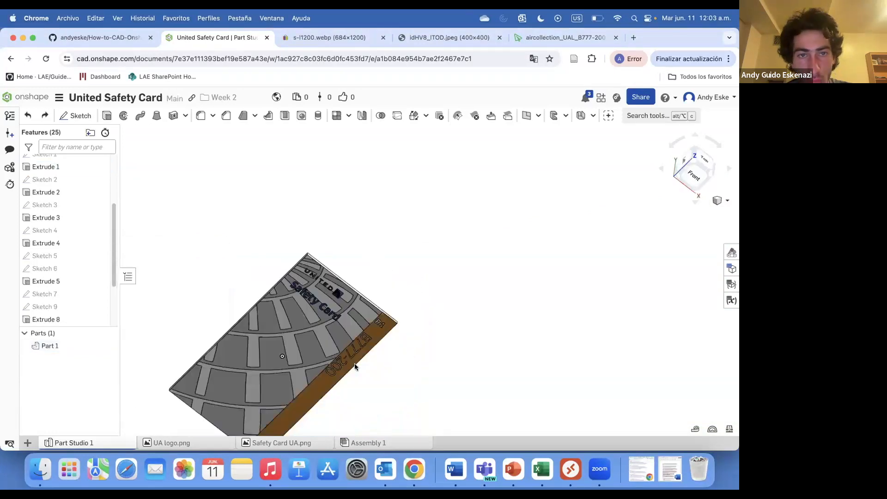
Close the s-l1200.webp and idHV8_ITOD.jpeg images and check the layout in the unfolded B777-200 safety card image
{"action": "left_click", "coordinate": [310, 41]}
{"action": "left_click", "coordinate": [433, 39]}
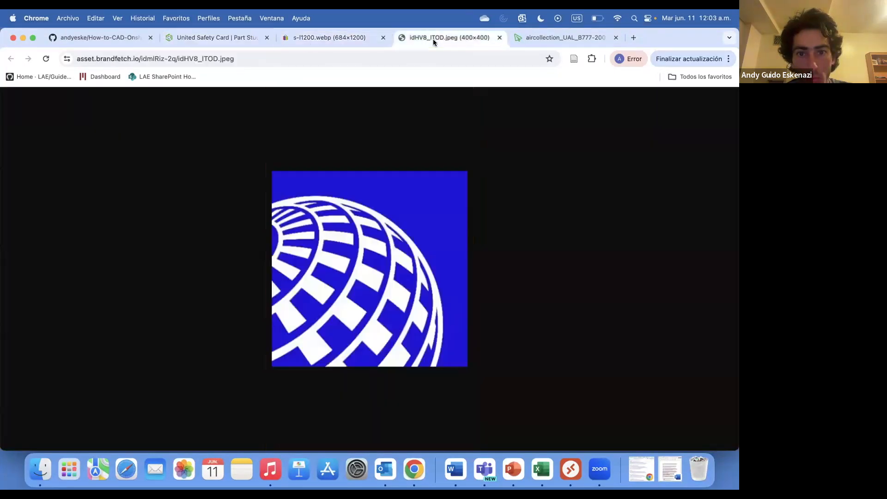
{"action": "key", "text": "super+w"}
{"action": "left_click", "coordinate": [382, 38]}
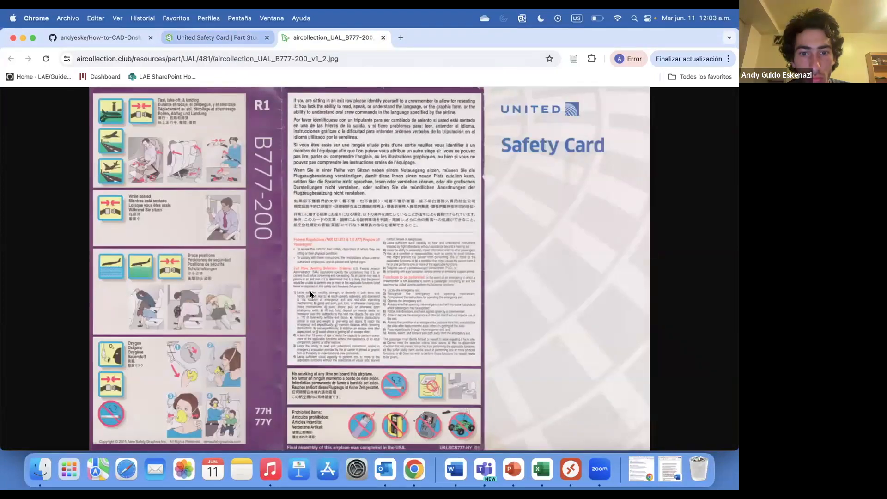
{"action": "key", "text": "super+alt+Left"}
Try to colour the back border by setting the face appearance of Extrude 1 to orange-brown C1761C
{"action": "right_click_drag", "start_coordinate": [309, 291], "coordinate": [268, 146]}
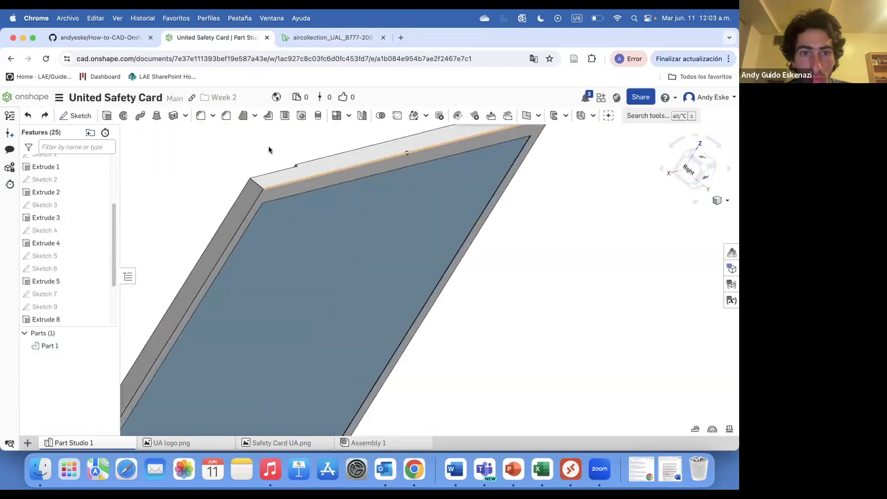
{"action": "right_click", "coordinate": [316, 169]}
{"action": "left_click", "coordinate": [385, 390]}
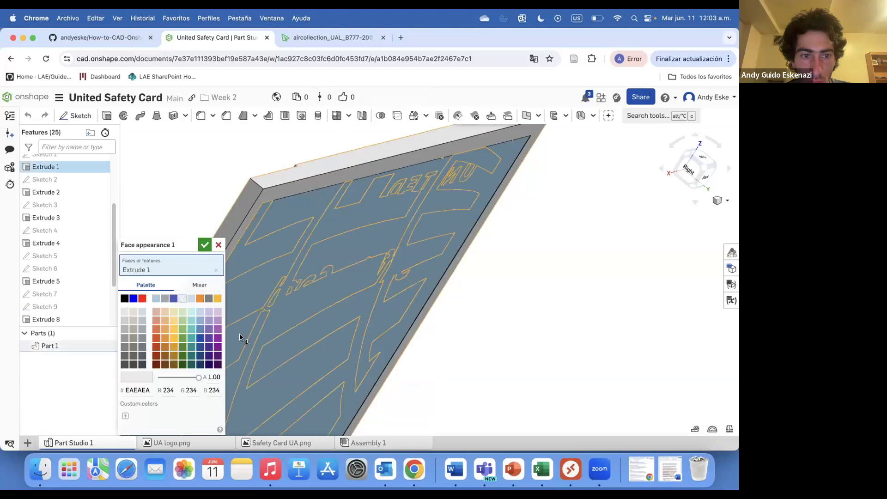
{"action": "left_click", "coordinate": [165, 348]}
{"action": "right_click_drag", "start_coordinate": [327, 233], "coordinate": [226, 261]}
{"action": "left_click", "coordinate": [204, 245]}
{"action": "right_click_drag", "start_coordinate": [250, 204], "coordinate": [340, 235]}
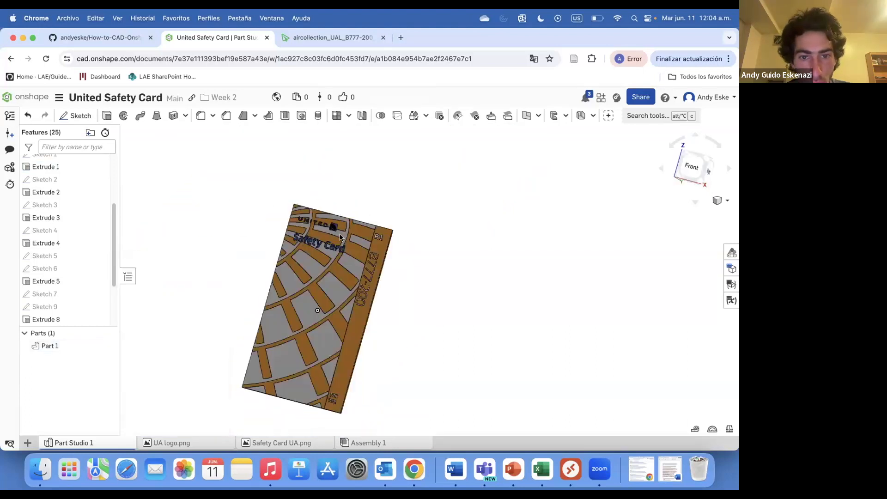
Set the face appearance of Extrude 1 back to light grey EAEAEA
{"action": "scroll", "coordinate": [340, 237], "scroll_direction": "up", "scroll_amount": 5}
{"action": "right_click", "coordinate": [386, 226]}
{"action": "left_click", "coordinate": [439, 393]}
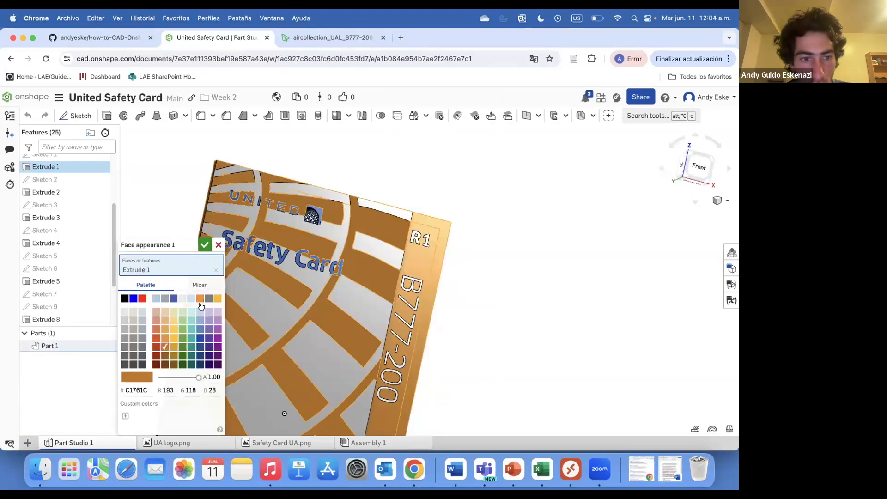
{"action": "left_click", "coordinate": [182, 299]}
{"action": "scroll", "coordinate": [319, 287], "scroll_direction": "down", "scroll_amount": 3}
{"action": "right_click_drag", "start_coordinate": [344, 307], "coordinate": [240, 217]}
{"action": "left_click", "coordinate": [205, 244]}
{"action": "scroll", "coordinate": [312, 258], "scroll_direction": "up", "scroll_amount": 5}
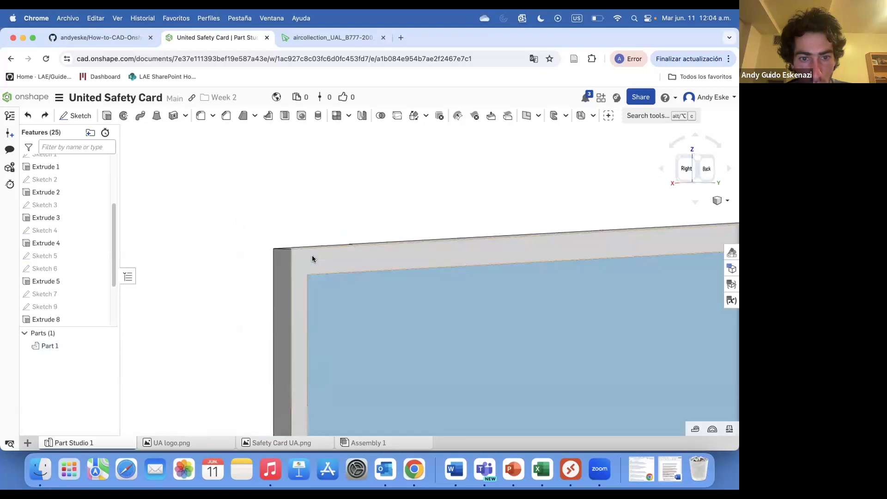
Replace Extrude 1 in Face appearance 1 with the back border face and set the colour to C1761C
{"action": "right_click", "coordinate": [312, 259]}
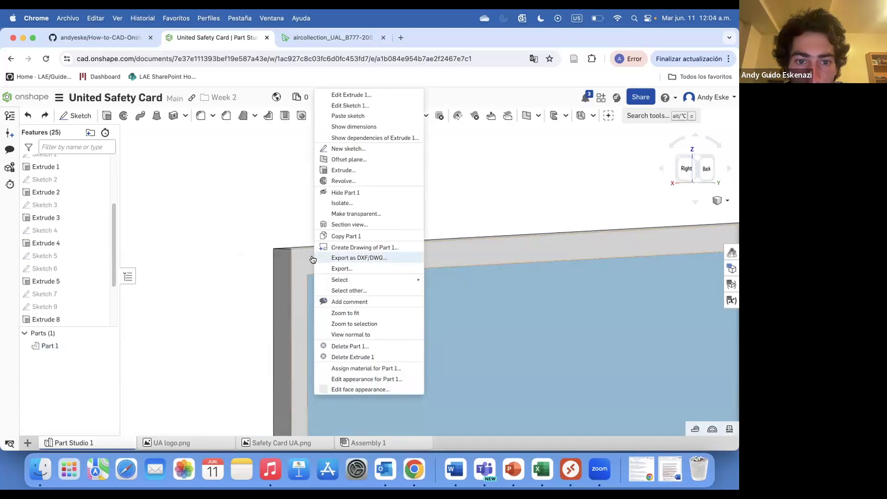
{"action": "left_click", "coordinate": [375, 390]}
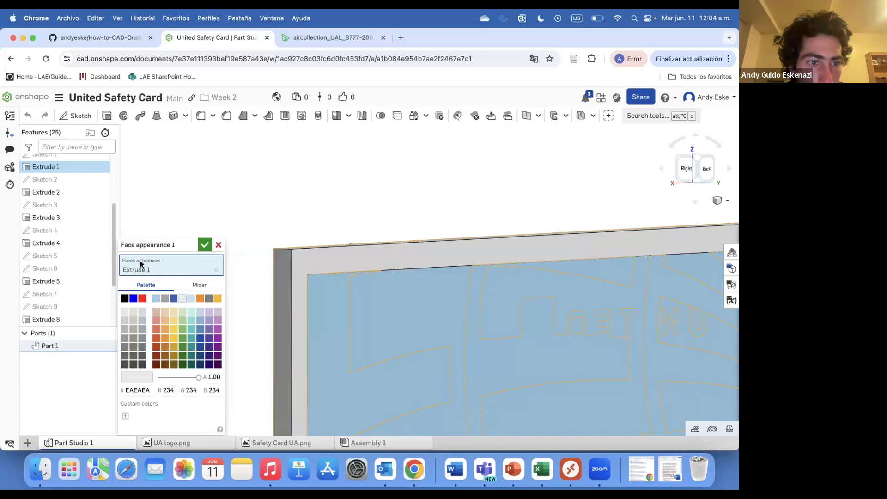
{"action": "left_click", "coordinate": [216, 271]}
{"action": "left_click", "coordinate": [164, 346]}
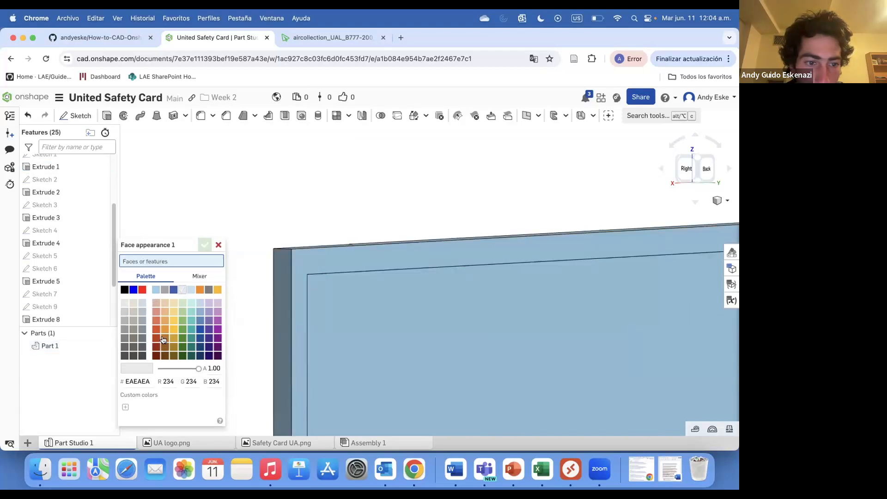
{"action": "left_click", "coordinate": [291, 273]}
Add the card's outer side faces to the C1761C face appearance
{"action": "right_click_drag", "start_coordinate": [299, 270], "coordinate": [395, 349]}
{"action": "left_click", "coordinate": [395, 348]}
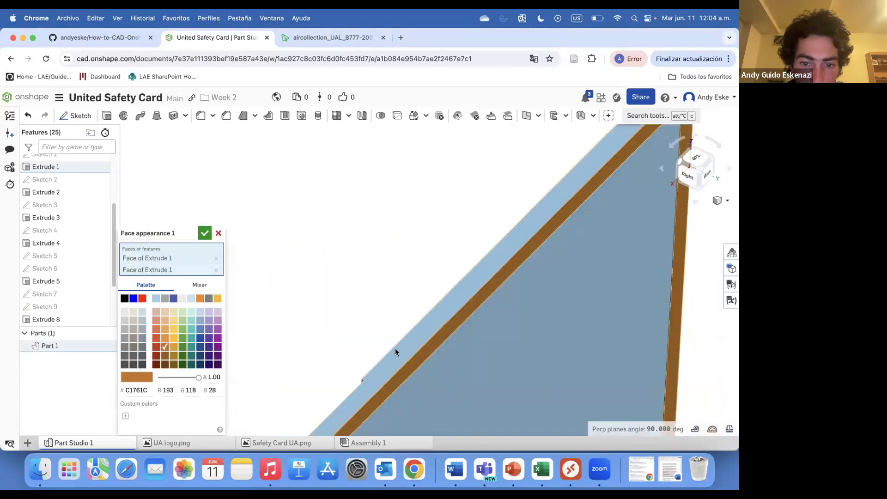
{"action": "scroll", "coordinate": [395, 348], "scroll_direction": "down", "scroll_amount": 4}
{"action": "left_click", "coordinate": [502, 271]}
{"action": "left_click", "coordinate": [464, 274]}
{"action": "right_click_drag", "start_coordinate": [448, 324], "coordinate": [514, 268]}
{"action": "left_click", "coordinate": [514, 268]}
{"action": "left_click", "coordinate": [204, 222]}
Apply a new light grey EAEAEA face appearance to the front's light blue pattern faces around the Safety Card and UNITED lettering
{"action": "right_click_drag", "start_coordinate": [372, 240], "coordinate": [373, 270]}
{"action": "scroll", "coordinate": [411, 184], "scroll_direction": "up", "scroll_amount": 5}
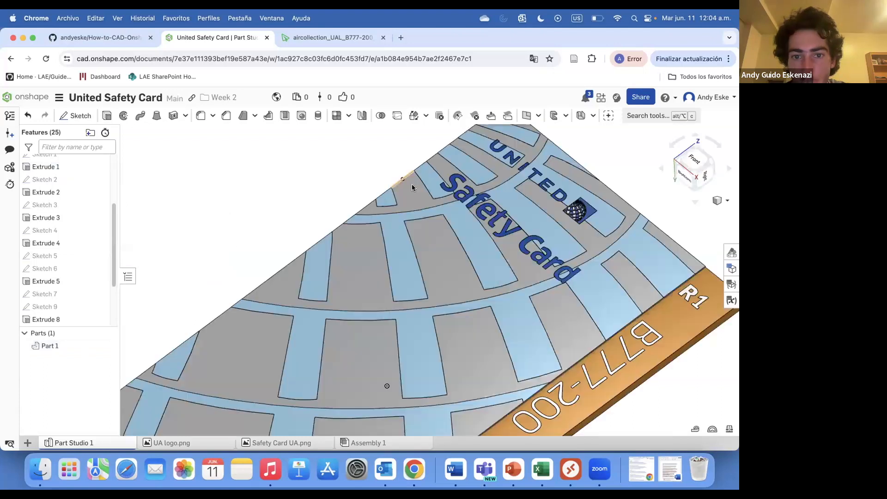
{"action": "right_click", "coordinate": [439, 187]}
{"action": "left_click", "coordinate": [489, 389]}
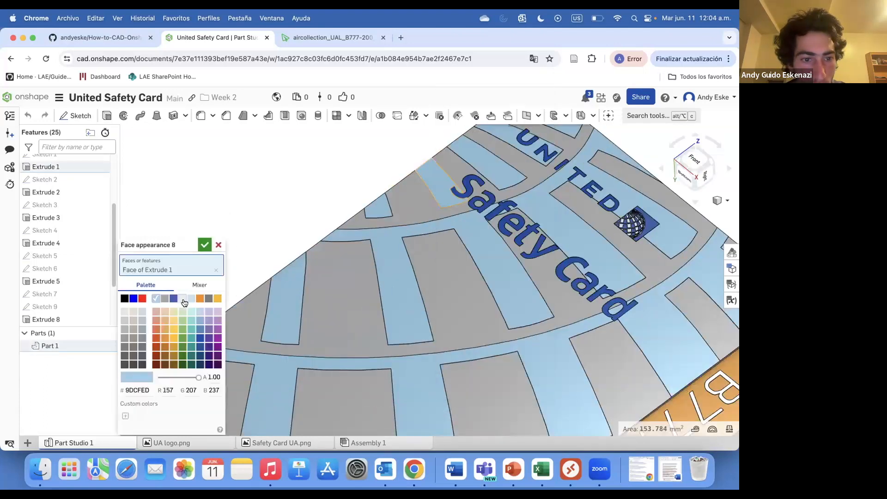
{"action": "left_click", "coordinate": [471, 233]}
{"action": "left_click", "coordinate": [544, 214]}
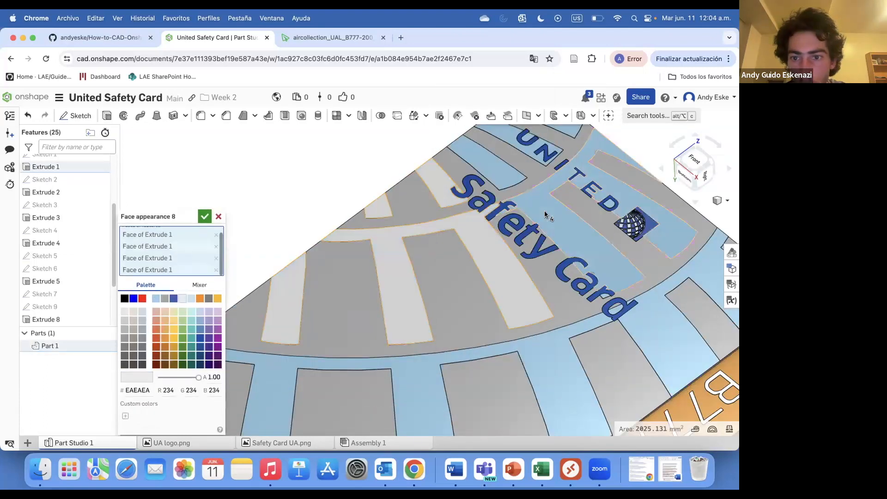
{"action": "left_click", "coordinate": [597, 190]}
Add more light blue front faces, including those near the UNITED lettering and below Safety Card, to the EAEAEA face appearance
{"action": "scroll", "coordinate": [599, 191], "scroll_direction": "up", "scroll_amount": 5}
{"action": "scroll", "coordinate": [432, 145], "scroll_direction": "down", "scroll_amount": 3}
{"action": "left_click", "coordinate": [457, 141]}
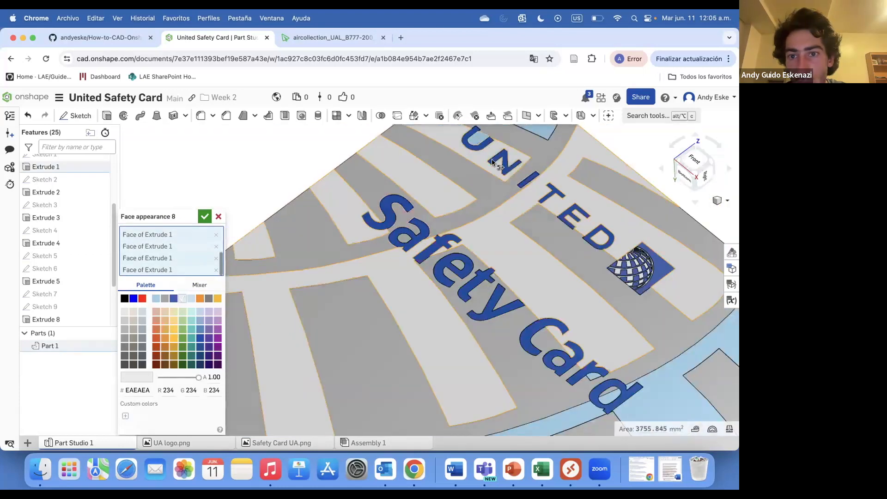
{"action": "scroll", "coordinate": [491, 159], "scroll_direction": "down", "scroll_amount": 3}
{"action": "left_click", "coordinate": [486, 152]}
{"action": "left_click", "coordinate": [583, 332]}
Include the small gaps in the "Card" letters and the remaining blue faces at the card's lower end in the EAEAEA appearance
{"action": "scroll", "coordinate": [562, 321], "scroll_direction": "up", "scroll_amount": 5}
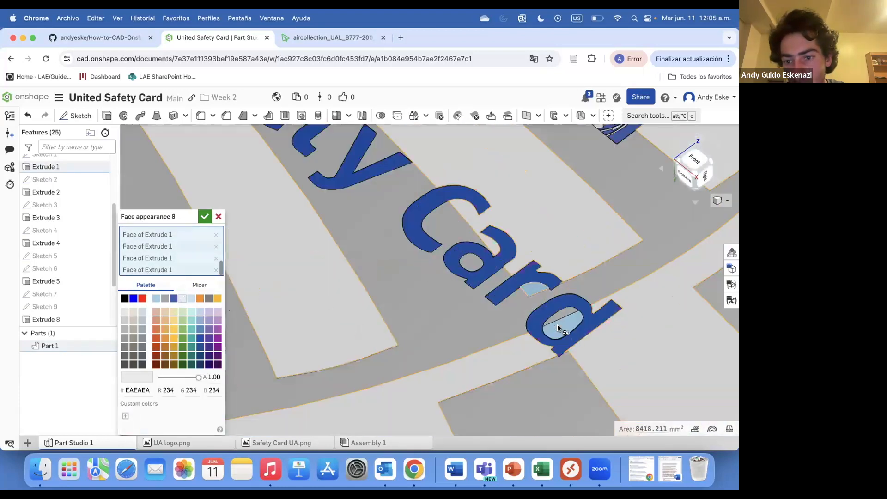
{"action": "scroll", "coordinate": [388, 401], "scroll_direction": "down", "scroll_amount": 5}
{"action": "scroll", "coordinate": [351, 392], "scroll_direction": "down", "scroll_amount": 5}
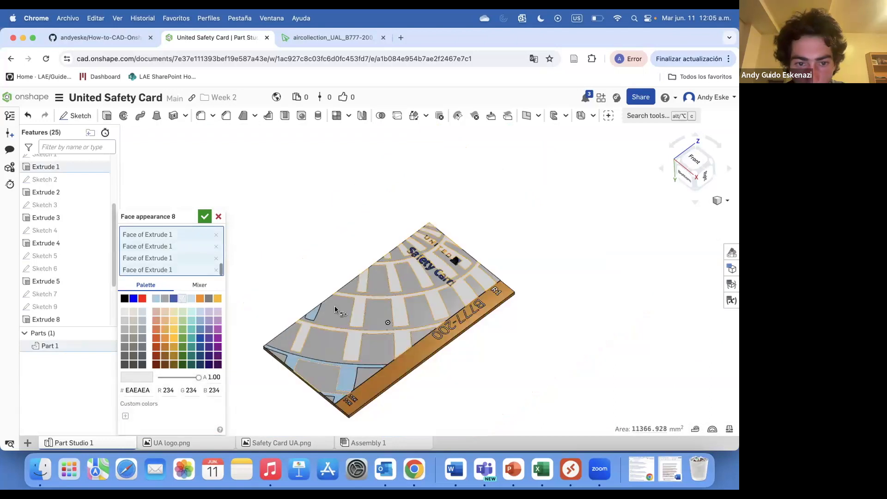
{"action": "scroll", "coordinate": [303, 434], "scroll_direction": "up", "scroll_amount": 3}
{"action": "scroll", "coordinate": [375, 410], "scroll_direction": "down", "scroll_amount": 3}
{"action": "scroll", "coordinate": [374, 410], "scroll_direction": "up", "scroll_amount": 4}
{"action": "left_click", "coordinate": [374, 411]}
{"action": "left_click", "coordinate": [204, 216]}
Inspect the recoloured card on both sides and compare it with the unfolded B777-200 safety card image
{"action": "scroll", "coordinate": [393, 238], "scroll_direction": "down", "scroll_amount": 8}
{"action": "mouse_move", "coordinate": [392, 238]}
{"action": "right_mouse_down"}
{"action": "mouse_move", "coordinate": [398, 274]}
{"action": "mouse_move", "coordinate": [387, 235]}
{"action": "right_mouse_up"}
{"action": "scroll", "coordinate": [386, 235], "scroll_direction": "up", "scroll_amount": 4}
{"action": "scroll", "coordinate": [386, 235], "scroll_direction": "up", "scroll_amount": 5}
{"action": "scroll", "coordinate": [419, 286], "scroll_direction": "down", "scroll_amount": 8}
{"action": "right_click_drag", "start_coordinate": [420, 286], "coordinate": [351, 54]}
{"action": "left_click", "coordinate": [347, 38]}
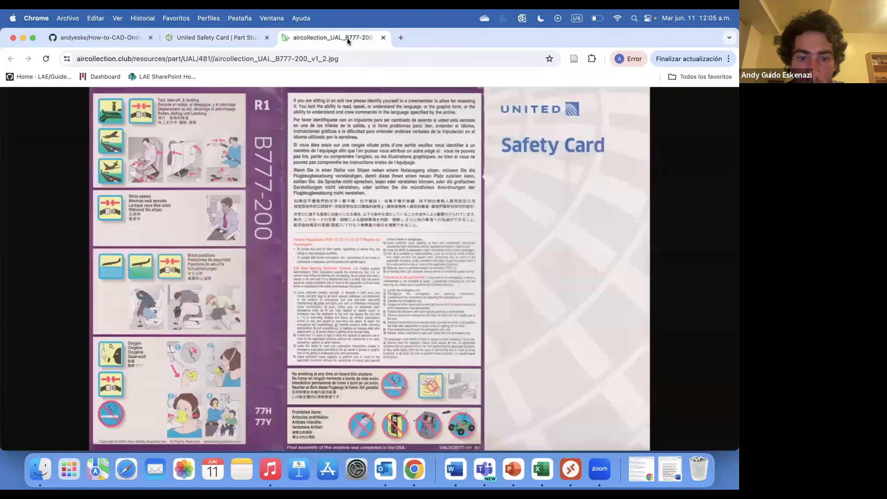
{"action": "left_click", "coordinate": [222, 40]}
Edit Sketch 10 and draw two thin horizontal rectangles across the inner outline's width in the lower half of the back
{"action": "scroll", "coordinate": [407, 374], "scroll_direction": "up", "scroll_amount": 3}
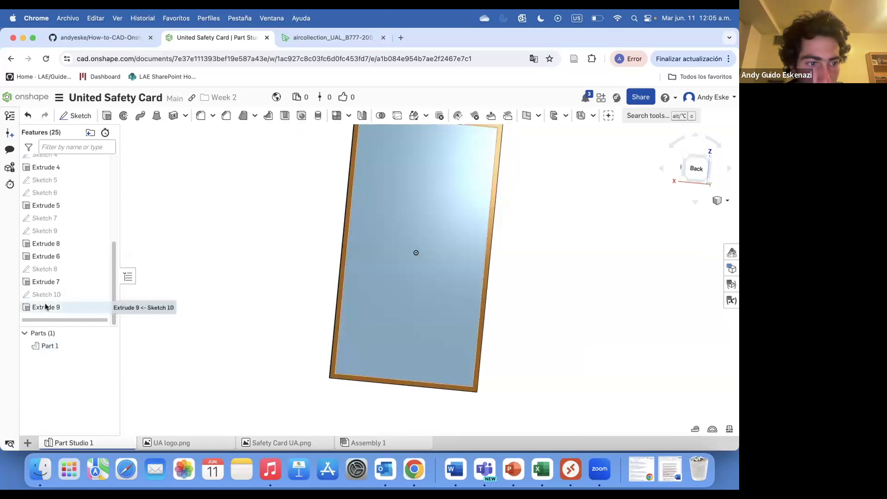
{"action": "right_click", "coordinate": [36, 296]}
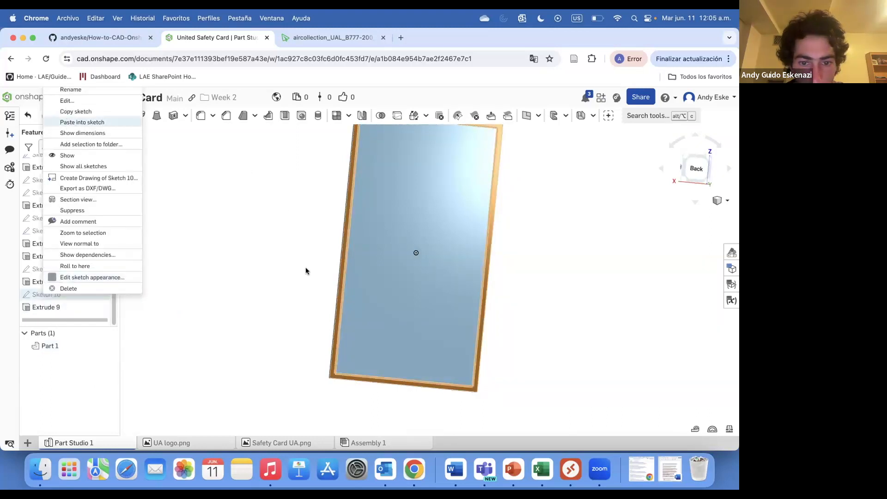
{"action": "left_click", "coordinate": [67, 100]}
{"action": "key", "text": "g"}
{"action": "left_click", "coordinate": [335, 350]}
{"action": "left_click", "coordinate": [492, 343]}
{"action": "left_click", "coordinate": [488, 309]}
{"action": "left_click", "coordinate": [337, 314]}
{"action": "scroll", "coordinate": [387, 358], "scroll_direction": "up", "scroll_amount": 3}
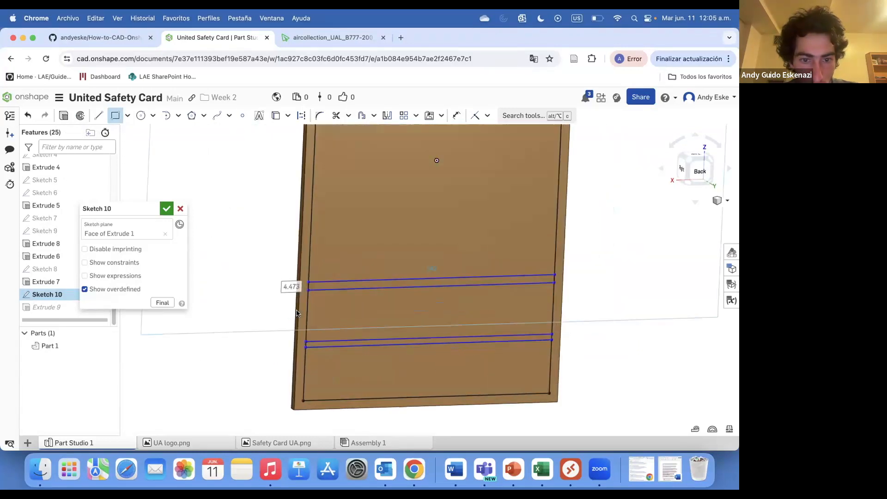
Check the panel spacing in the B777-200 image and dimension the lower band 30 mm from the inner outline's bottom edge
{"action": "left_click", "coordinate": [305, 39]}
{"action": "left_click", "coordinate": [233, 38]}
{"action": "key", "text": "u"}
{"action": "left_click", "coordinate": [305, 402]}
{"action": "left_click", "coordinate": [254, 382]}
{"action": "type", "text": "30"}
{"action": "key", "text": "Return"}
Set the lower band's thickness to 2 mm and check the panel proportions in the B777-200 image
{"action": "scroll", "coordinate": [298, 353], "scroll_direction": "up", "scroll_amount": 3}
{"action": "left_click", "coordinate": [316, 337]}
{"action": "left_click", "coordinate": [255, 325]}
{"action": "left_click", "coordinate": [328, 40]}
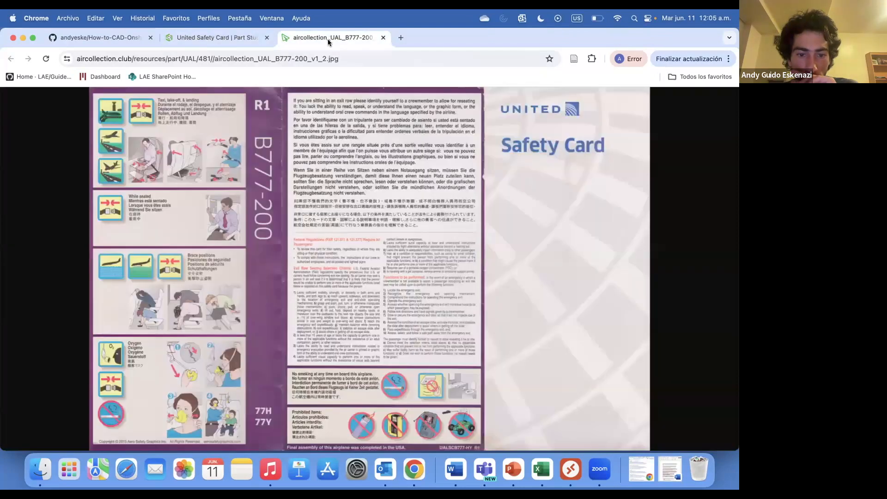
{"action": "left_click", "coordinate": [194, 38]}
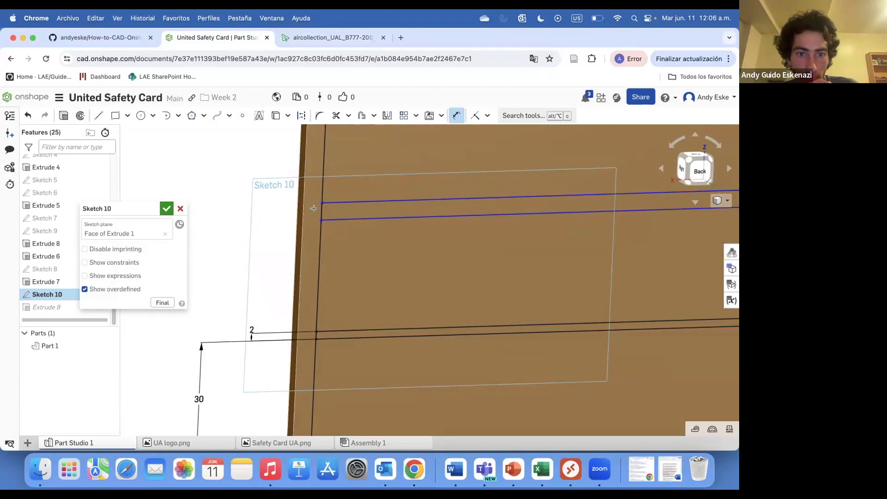
Dimension the upper band 2 mm thick and 30 mm above the lower band, and finish the sketch
{"action": "left_click", "coordinate": [322, 219]}
{"action": "key", "text": "d"}
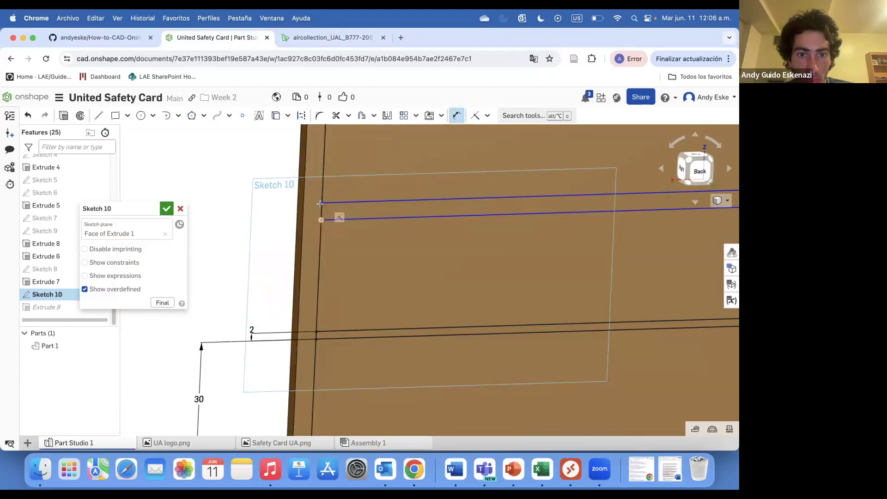
{"action": "left_click", "coordinate": [287, 221]}
{"action": "type", "text": "2"}
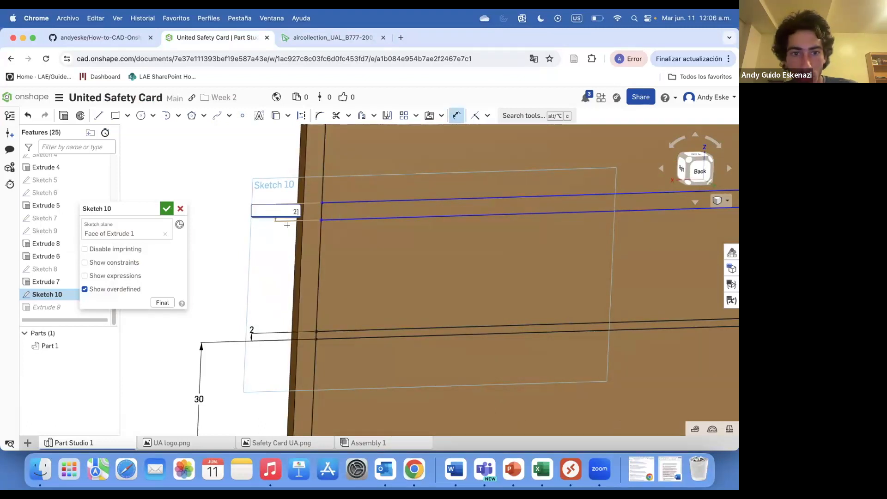
{"action": "key", "text": "ctrl+Tab"}
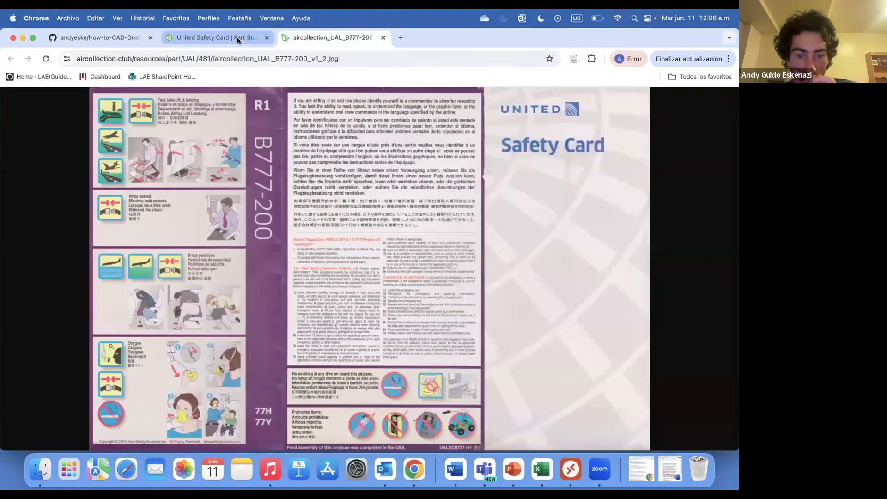
{"action": "left_click", "coordinate": [239, 39]}
{"action": "left_click", "coordinate": [227, 283]}
{"action": "type", "text": "30"}
{"action": "key", "text": "Return"}
{"action": "scroll", "coordinate": [233, 235], "scroll_direction": "down", "scroll_amount": 5}
{"action": "left_click", "coordinate": [167, 209]}
Edit Extrude 9 so it removes the three panel regions 0.1 mm deep and leaves the border and both bands raised
{"action": "right_click", "coordinate": [55, 308]}
{"action": "left_click", "coordinate": [87, 337]}
{"action": "left_click", "coordinate": [376, 315]}
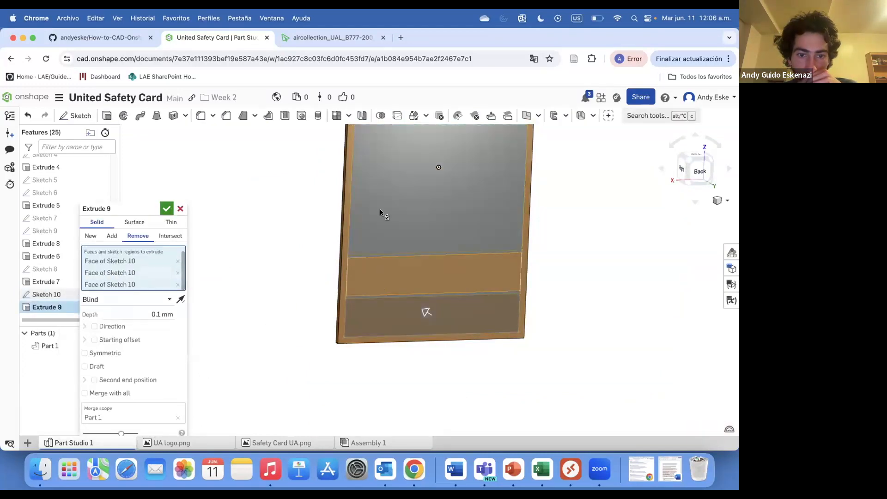
{"action": "left_click", "coordinate": [381, 212]}
{"action": "left_click", "coordinate": [166, 208]}
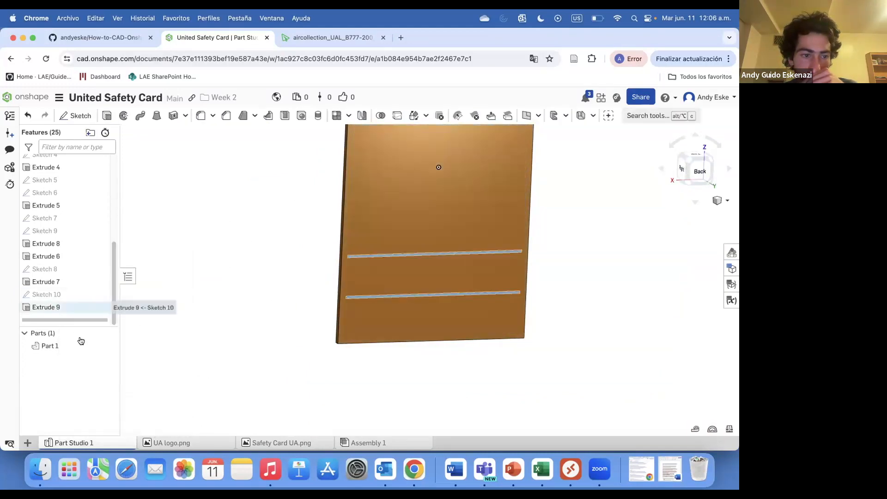
{"action": "double_click", "coordinate": [46, 307]}
{"action": "scroll", "coordinate": [390, 257], "scroll_direction": "up", "scroll_amount": 5}
{"action": "left_click", "coordinate": [397, 353]}
{"action": "left_click", "coordinate": [406, 323]}
{"action": "left_click", "coordinate": [353, 329]}
{"action": "left_click", "coordinate": [166, 208]}
Check the panel colours in the B777-200 image and give the large upper panel a light grey face appearance
{"action": "key", "text": "f"}
{"action": "left_click", "coordinate": [333, 38]}
{"action": "left_click", "coordinate": [217, 37]}
{"action": "right_click", "coordinate": [383, 185]}
{"action": "key", "text": "Escape"}
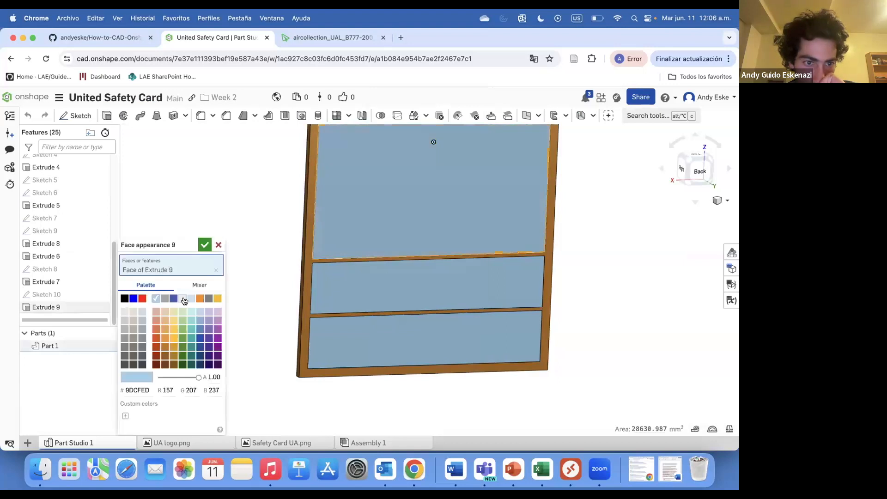
Apply the face appearance E6E0CF to the two lower panels after checking their colour in the B777-200 image
{"action": "right_click", "coordinate": [346, 277]}
{"action": "left_click", "coordinate": [396, 388]}
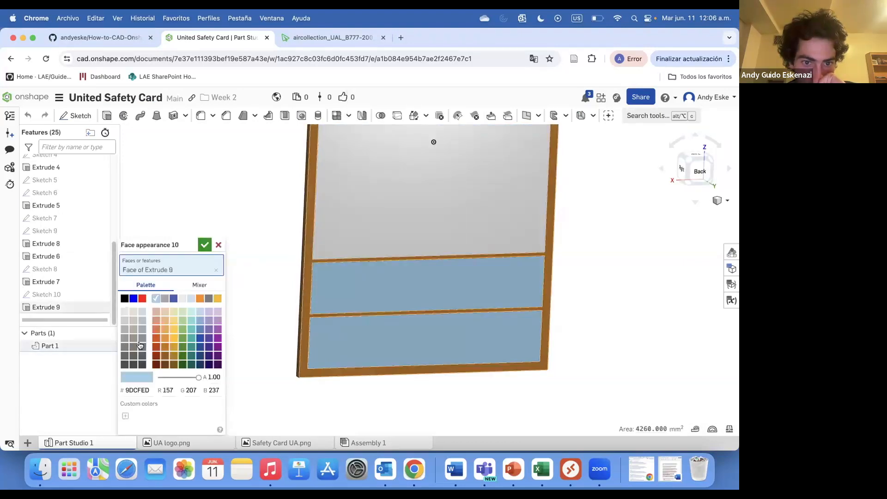
{"action": "left_click", "coordinate": [339, 135]}
{"action": "key", "text": "ctrl+Tab"}
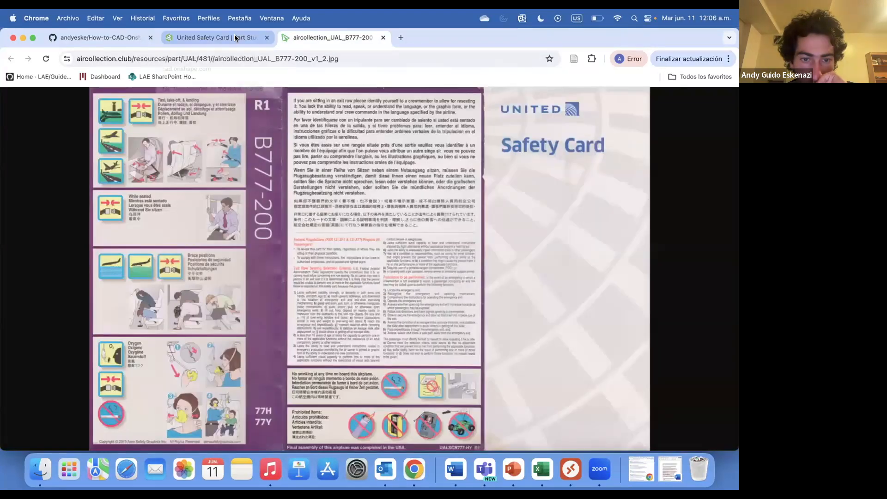
{"action": "left_click", "coordinate": [236, 37]}
{"action": "left_click", "coordinate": [135, 316]}
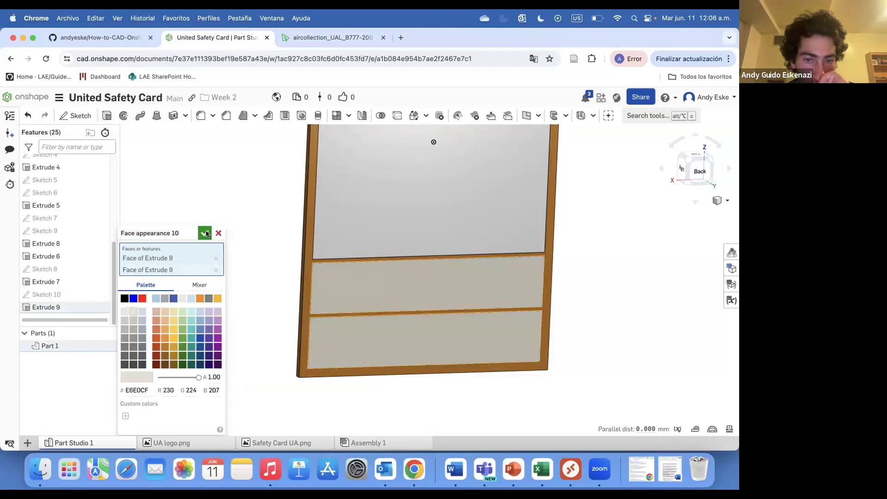
{"action": "key", "text": "Return"}
Compare the coloured back with the B777-200 image and start a sketch on the large upper panel's face
{"action": "scroll", "coordinate": [323, 240], "scroll_direction": "down", "scroll_amount": 5}
{"action": "right_click_drag", "start_coordinate": [317, 264], "coordinate": [320, 257]}
{"action": "key", "text": "shift+2"}
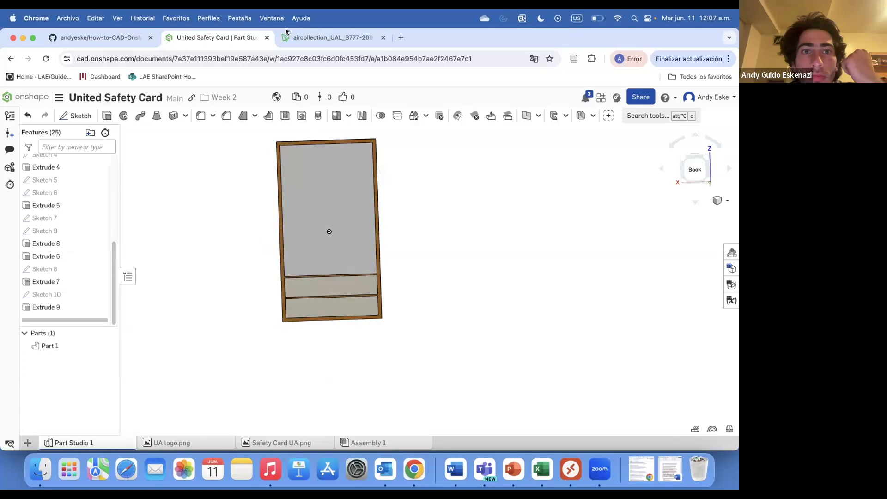
{"action": "left_click", "coordinate": [304, 41]}
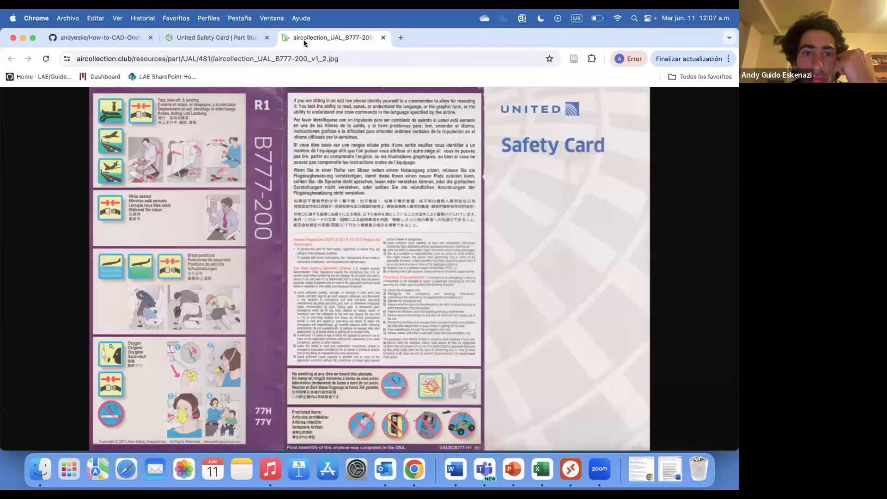
{"action": "left_click", "coordinate": [210, 38]}
{"action": "left_click", "coordinate": [327, 180]}
{"action": "key", "text": "shift+s"}
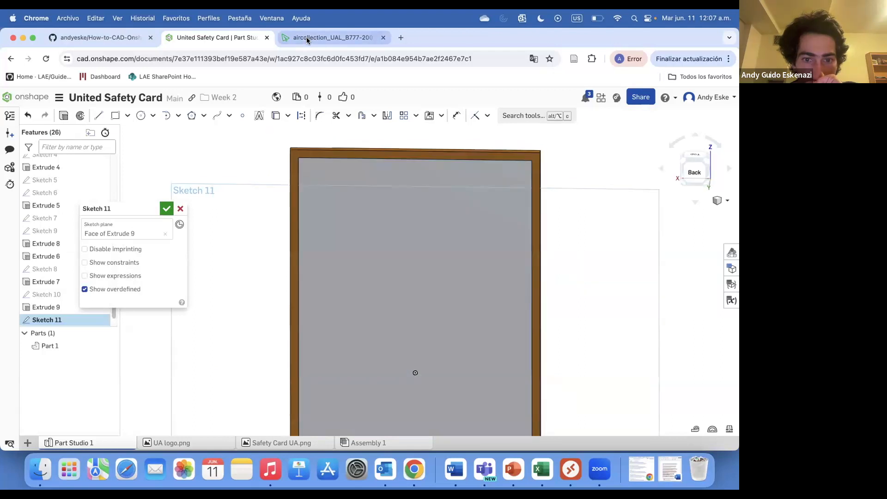
{"action": "left_click", "coordinate": [306, 37]}
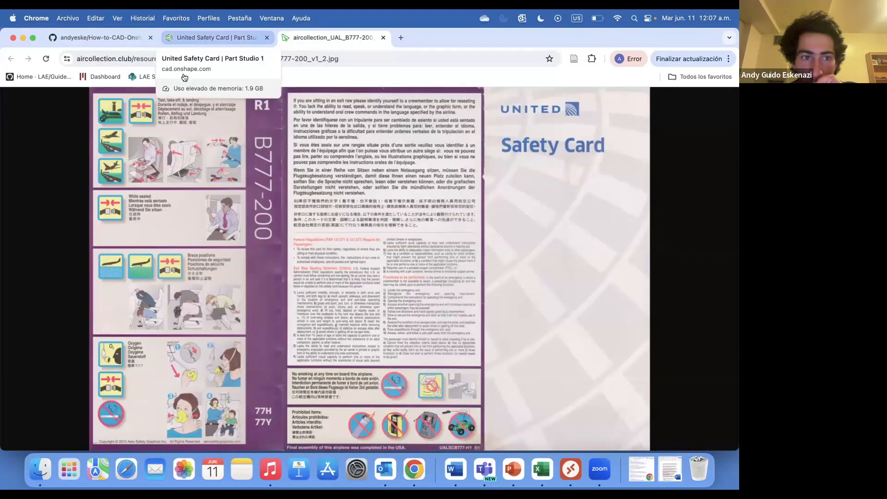
{"action": "left_click", "coordinate": [199, 40]}
{"action": "double_click", "coordinate": [333, 289]}
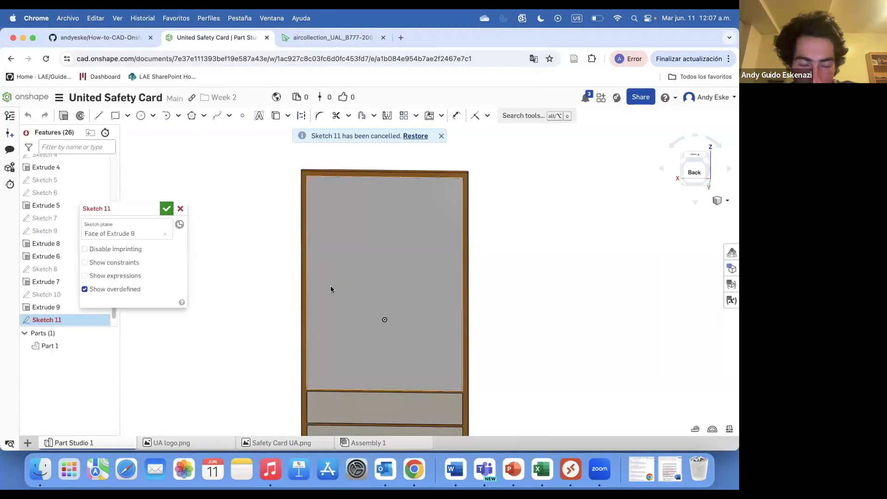
Draw a horizontal construction midline across the large panel and a thin centre point rectangle along it
{"action": "key", "text": "l"}
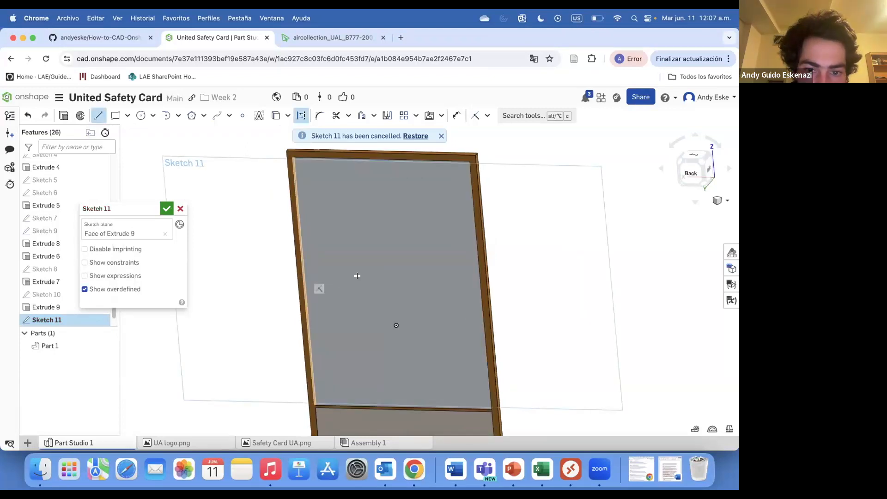
{"action": "left_click", "coordinate": [477, 286]}
{"action": "left_click", "coordinate": [127, 115]}
{"action": "left_click", "coordinate": [139, 149]}
{"action": "scroll", "coordinate": [392, 281], "scroll_direction": "up", "scroll_amount": 5}
{"action": "key", "text": "Escape"}
{"action": "left_click", "coordinate": [520, 289]}
{"action": "key", "text": "ctrl+Tab"}
{"action": "key", "text": "ctrl+shift+Tab"}
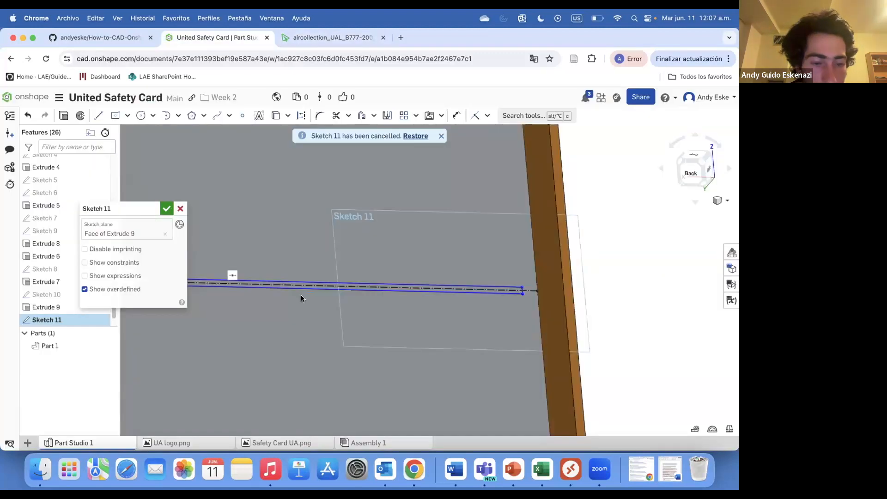
Dimension the thin rectangle 135 mm long and 0.5 mm thick, and compare it with the B777-200 image
{"action": "key", "text": "o"}
{"action": "scroll", "coordinate": [485, 300], "scroll_direction": "up", "scroll_amount": 1}
{"action": "left_click", "coordinate": [490, 303]}
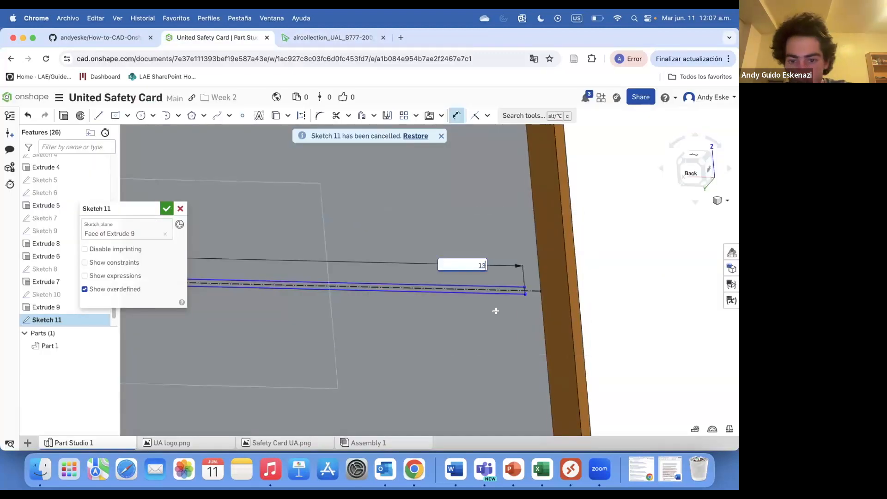
{"action": "scroll", "coordinate": [495, 309], "scroll_direction": "up", "scroll_amount": 2}
{"action": "left_click", "coordinate": [555, 350]}
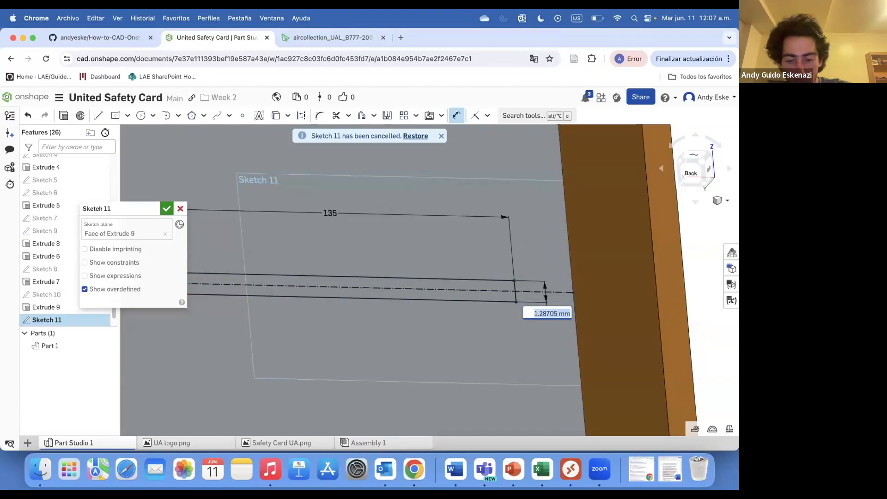
{"action": "key", "text": "Escape"}
{"action": "key", "text": "n"}
{"action": "scroll", "coordinate": [351, 324], "scroll_direction": "up", "scroll_amount": 5}
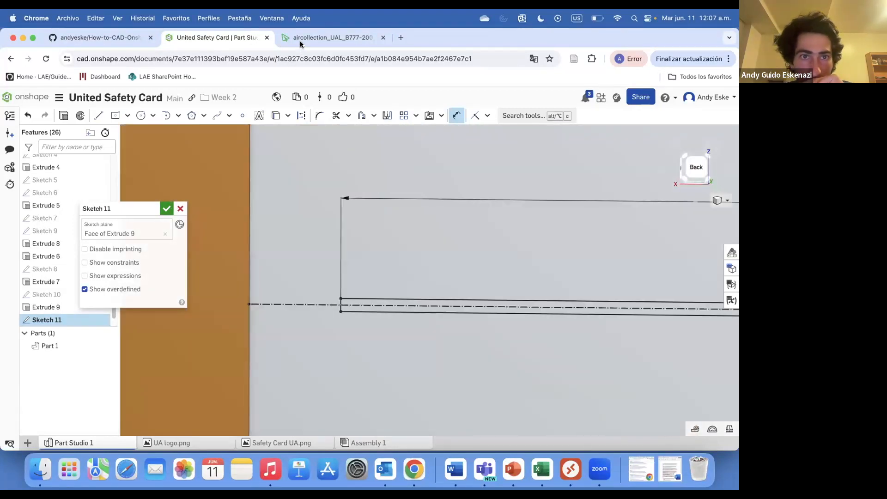
{"action": "left_click", "coordinate": [301, 41]}
{"action": "left_click", "coordinate": [248, 35]}
{"action": "scroll", "coordinate": [367, 272], "scroll_direction": "up", "scroll_amount": 3}
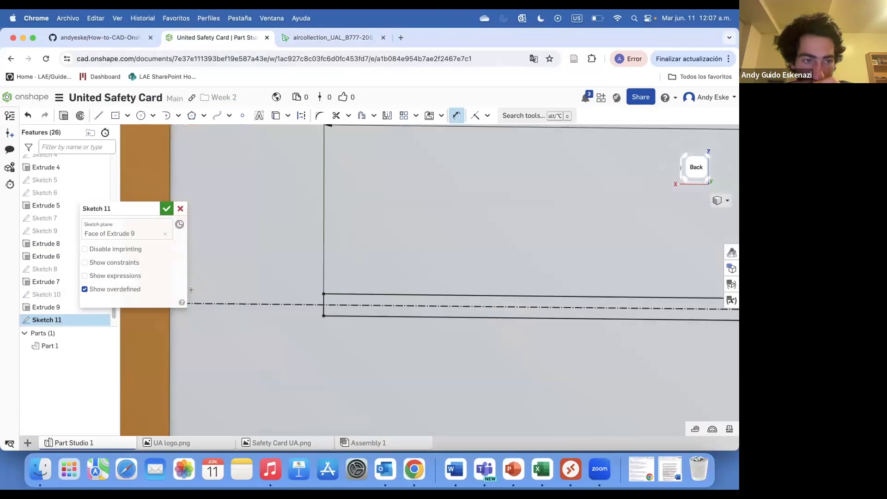
Cut the thin rectangle into the large panel with a blind Remove extrude and apply a face appearance to the groove's floor
{"action": "key", "text": "shift+e"}
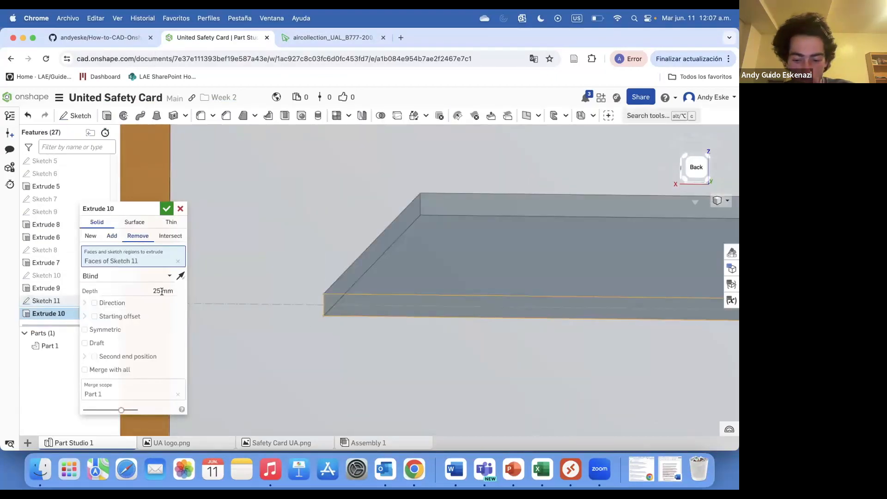
{"action": "double_click", "coordinate": [162, 291]}
{"action": "key", "text": "Return"}
{"action": "right_click", "coordinate": [359, 317]}
{"action": "left_click", "coordinate": [407, 391]}
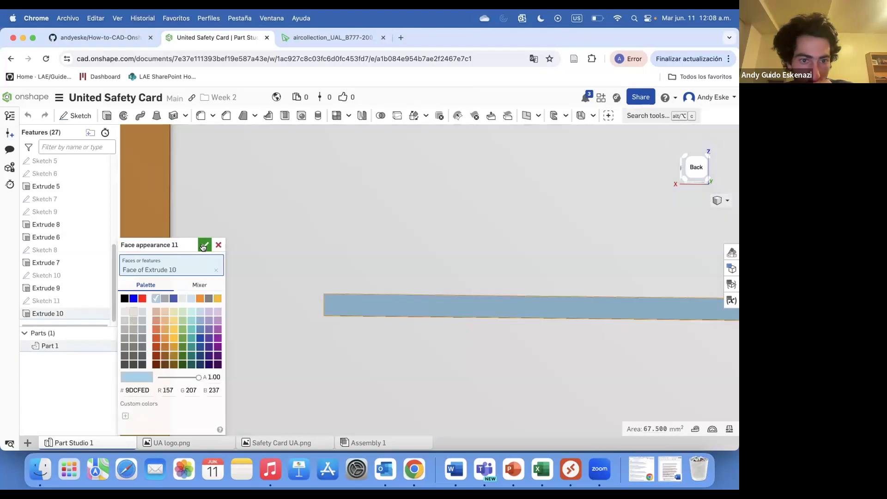
{"action": "left_click", "coordinate": [203, 246]}
Compare the groove with the B777-200 image and set its thickness in Sketch 11 to 1 mm
{"action": "key", "text": "f"}
{"action": "left_click", "coordinate": [316, 40]}
{"action": "left_click", "coordinate": [238, 41]}
{"action": "right_click", "coordinate": [49, 295]}
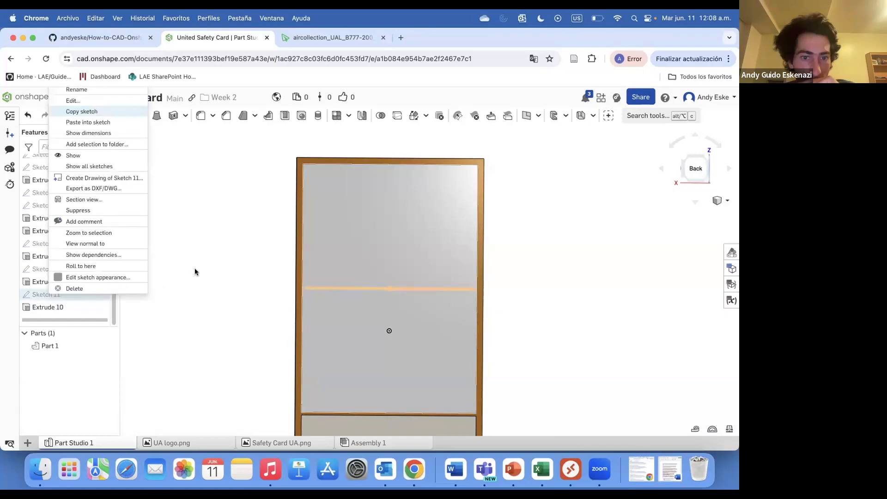
{"action": "left_click", "coordinate": [72, 100]}
{"action": "scroll", "coordinate": [610, 277], "scroll_direction": "up", "scroll_amount": 3}
{"action": "double_click", "coordinate": [611, 277]}
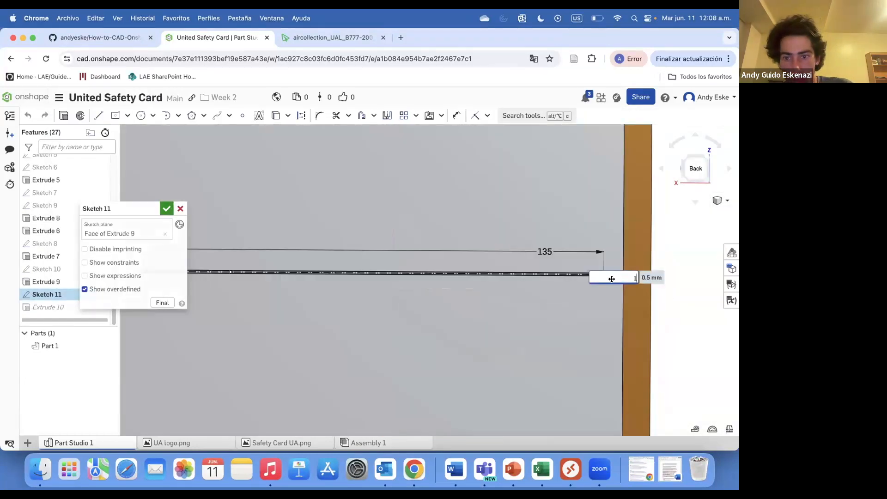
{"action": "left_click", "coordinate": [166, 208]}
{"action": "scroll", "coordinate": [483, 296], "scroll_direction": "down", "scroll_amount": 6}
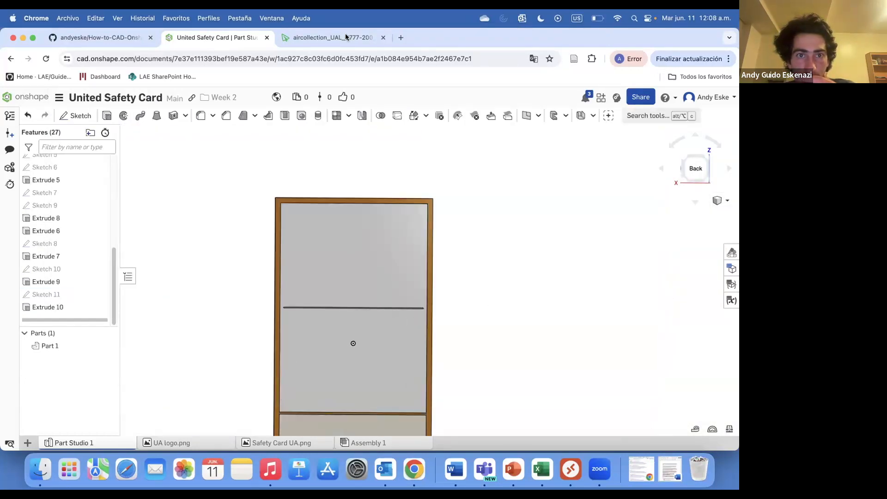
Check the text layout in the image and try placing a sketch text box across the large panel's area above the groove
{"action": "left_click", "coordinate": [345, 36]}
{"action": "left_click", "coordinate": [198, 34]}
{"action": "left_click", "coordinate": [300, 227]}
{"action": "left_click", "coordinate": [84, 115]}
{"action": "left_click", "coordinate": [259, 116]}
{"action": "left_click_drag", "start_coordinate": [284, 201], "coordinate": [469, 237]}
{"action": "left_click_drag", "start_coordinate": [485, 345], "coordinate": [485, 345]}
Copy the exit-row text from the Safety Card transcript document in Word and return to the sketch text in Onshape
{"action": "left_click", "coordinate": [670, 468]}
{"action": "left_click_drag", "start_coordinate": [411, 139], "coordinate": [450, 378]}
{"action": "left_click", "coordinate": [450, 378]}
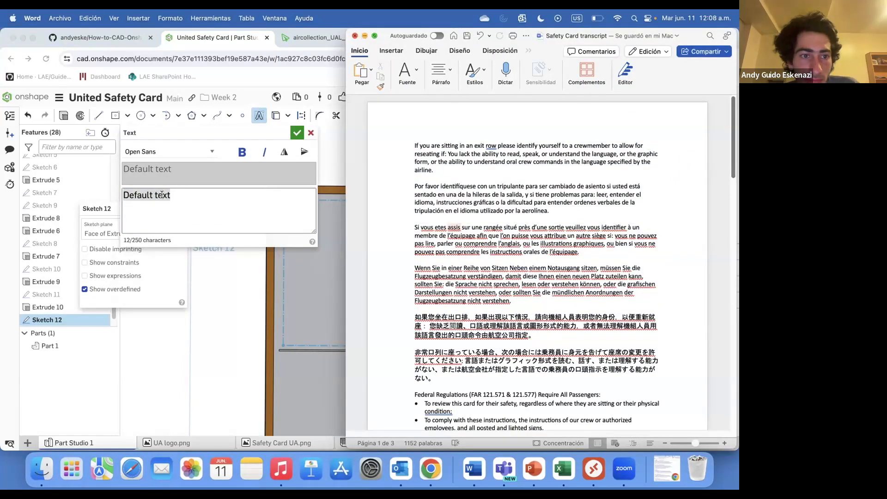
{"action": "left_click", "coordinate": [365, 36]}
Try to insert the English exit-row paragraph as Open Sans sketch text, shift its lower corner upward, and discard the sketch
{"action": "type", "text": "If you are sitting in an exit row please identify yourself to a crewmember to allow for reseating if: You lack the ability to read, speak, or understand the language, or the graphic form, or the ability to understand oral crew commands in the languag"}
{"action": "scroll", "coordinate": [228, 260], "scroll_direction": "up", "scroll_amount": 3}
{"action": "scroll", "coordinate": [228, 261], "scroll_direction": "down", "scroll_amount": 3}
{"action": "scroll", "coordinate": [229, 261], "scroll_direction": "up", "scroll_amount": 3}
{"action": "scroll", "coordinate": [310, 267], "scroll_direction": "down", "scroll_amount": 3}
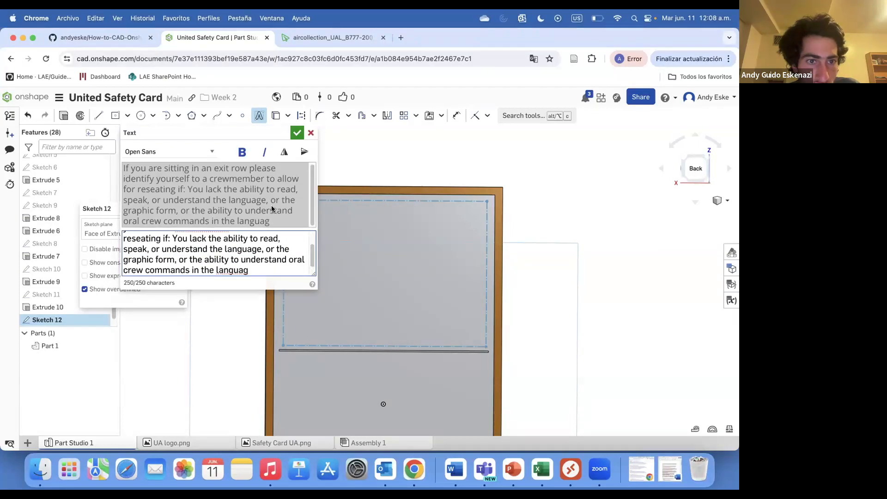
{"action": "left_click", "coordinate": [297, 134]}
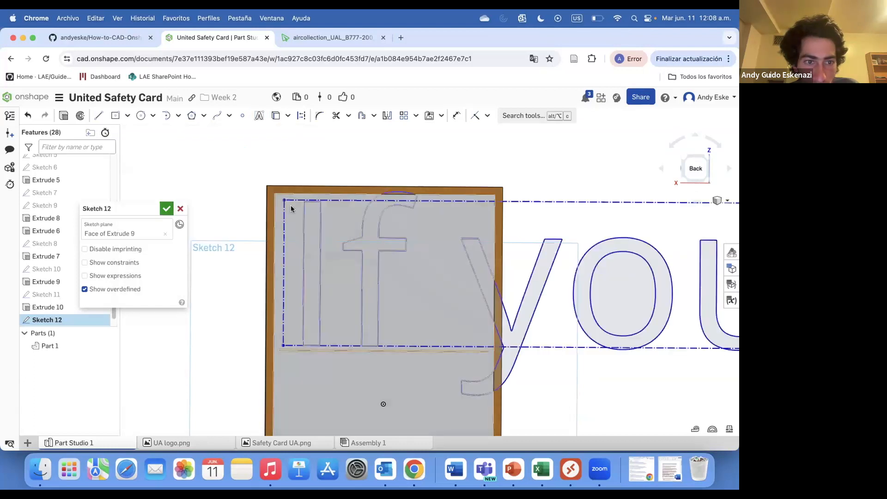
{"action": "left_click_drag", "start_coordinate": [283, 347], "coordinate": [283, 325]}
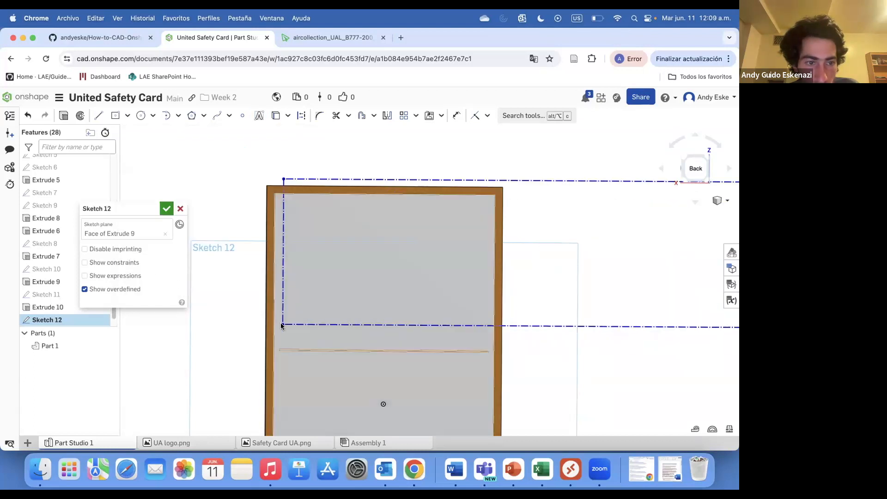
{"action": "left_click", "coordinate": [180, 208]}
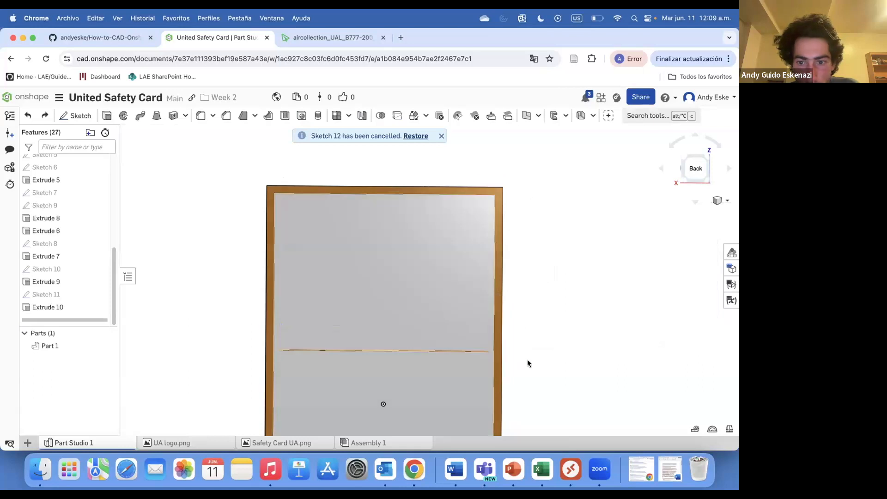
Start a sketch on the large panel's face and place a text box above the groove containing the English exit-row paragraph in Open Sans
{"action": "scroll", "coordinate": [522, 351], "scroll_direction": "down", "scroll_amount": 3}
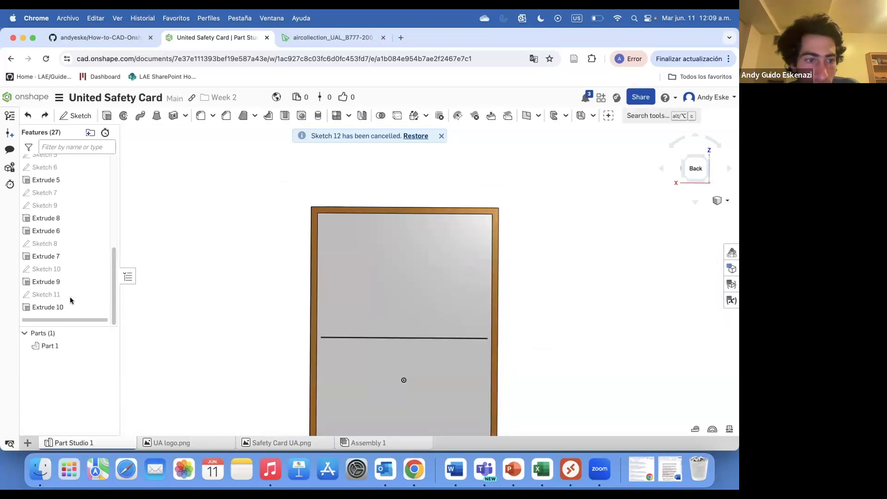
{"action": "left_click", "coordinate": [361, 262]}
{"action": "key", "text": "shift+s"}
{"action": "left_click", "coordinate": [260, 116]}
{"action": "left_click", "coordinate": [323, 217]}
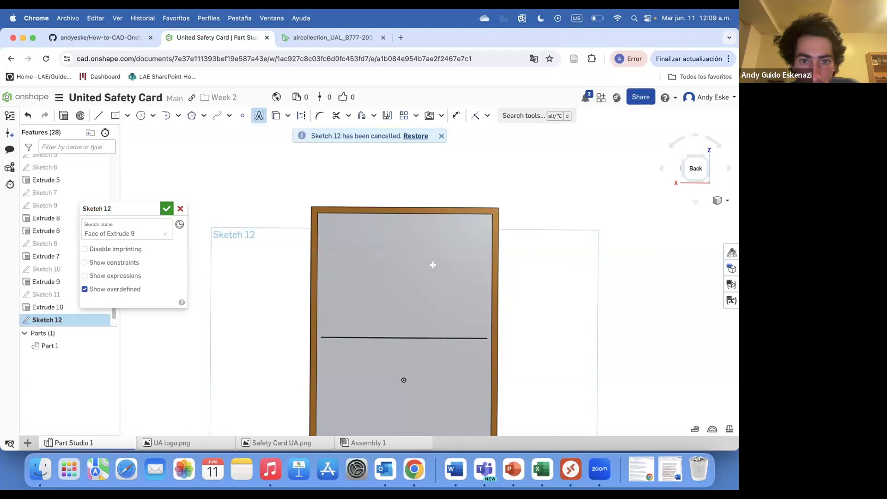
{"action": "left_click", "coordinate": [484, 315]}
{"action": "type", "text": "If you are sitting in an exit row please identify yourself to a crewmember to allow for reseating if: You lack the ability to read, speak, or understand the language, or the graphic form, or the ability to understand oral crew commands in the languag"}
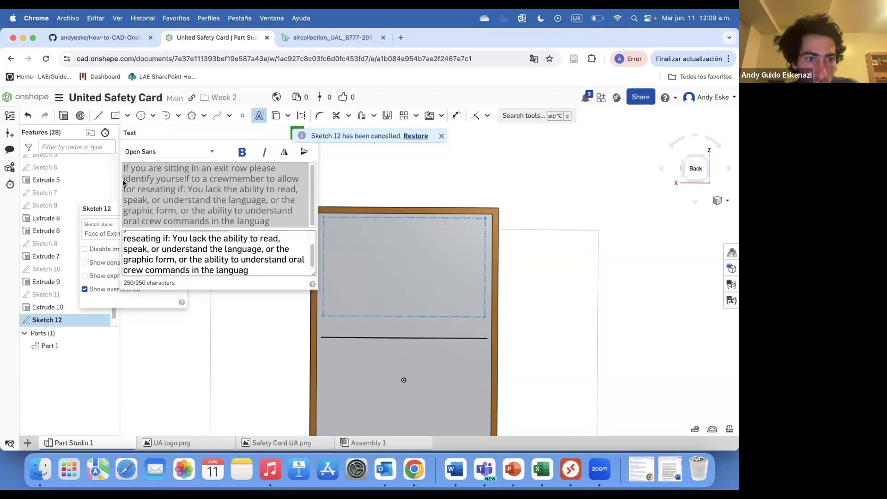
Break the exit-row text's first line after "identify" and check the line layout in the B777-200 image
{"action": "scroll", "coordinate": [159, 249], "scroll_direction": "up", "scroll_amount": 2}
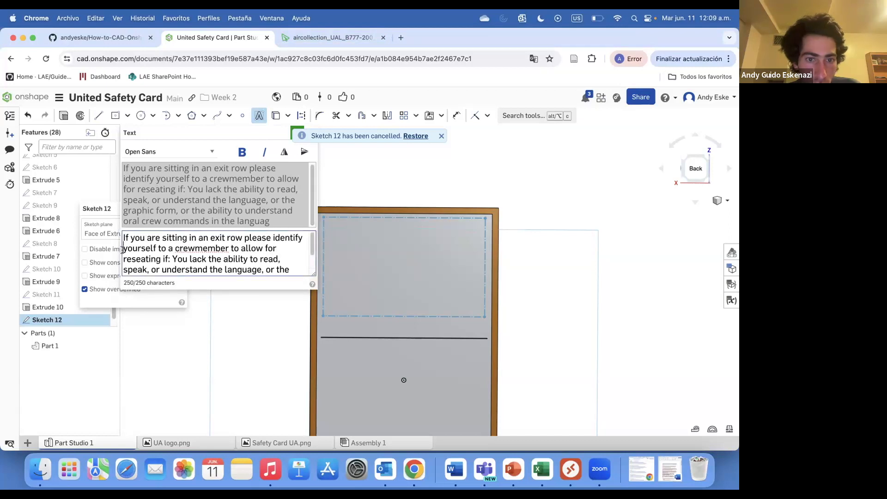
{"action": "key", "text": "BackSpace"}
{"action": "key", "text": "Return"}
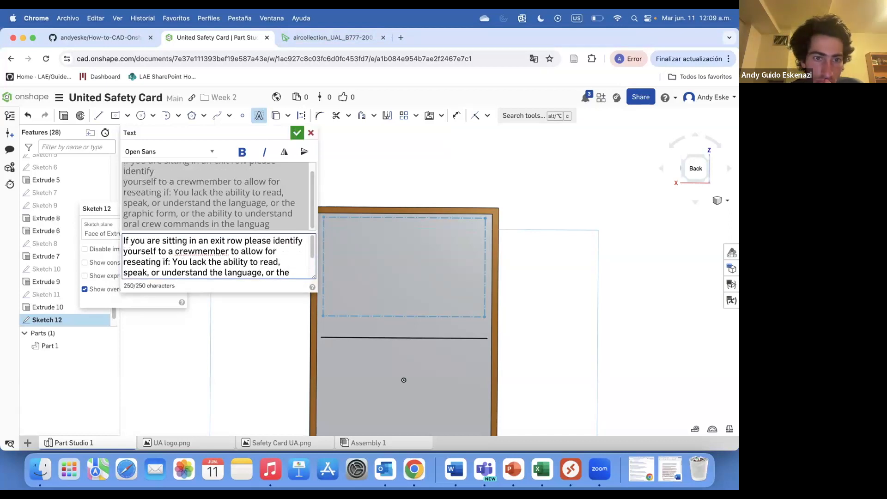
{"action": "key", "text": "ctrl+Tab"}
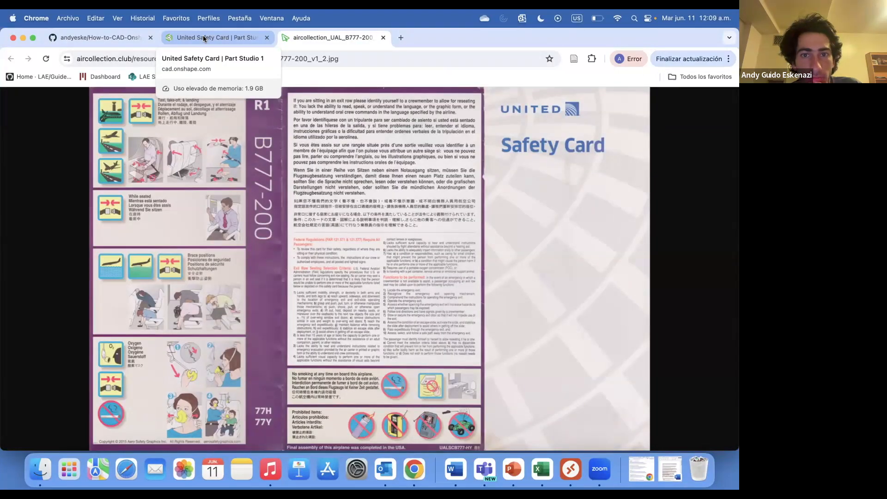
{"action": "key", "text": "ctrl+shift+Tab"}
{"action": "left_click", "coordinate": [279, 37]}
{"action": "left_click", "coordinate": [245, 35]}
Break the exit-row text before "if:" and before "ability" to follow the B777-200 image, and accept the text
{"action": "left_click", "coordinate": [161, 262]}
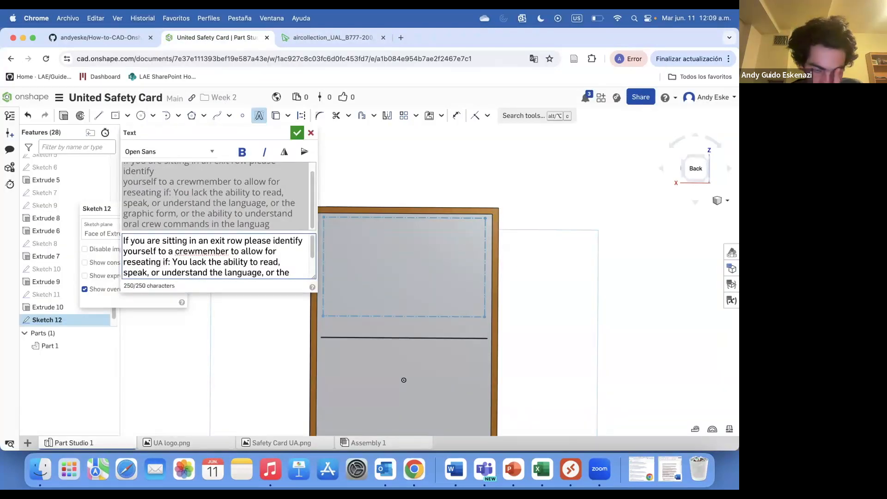
{"action": "key", "text": "Return"}
{"action": "left_click", "coordinate": [306, 41]}
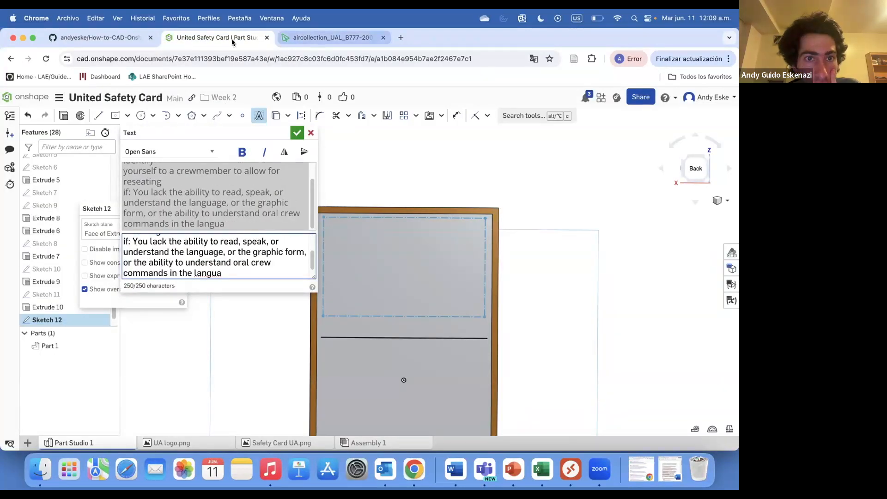
{"action": "left_click", "coordinate": [229, 38]}
{"action": "left_click", "coordinate": [315, 41]}
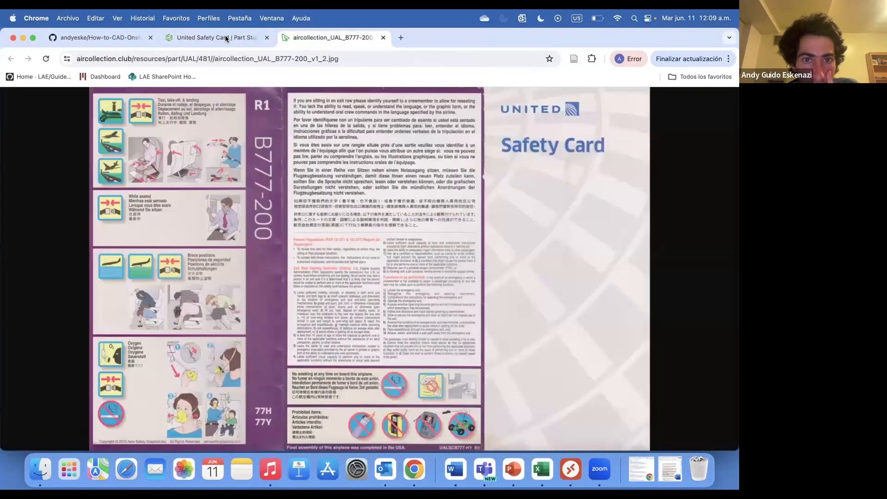
{"action": "left_click", "coordinate": [228, 37]}
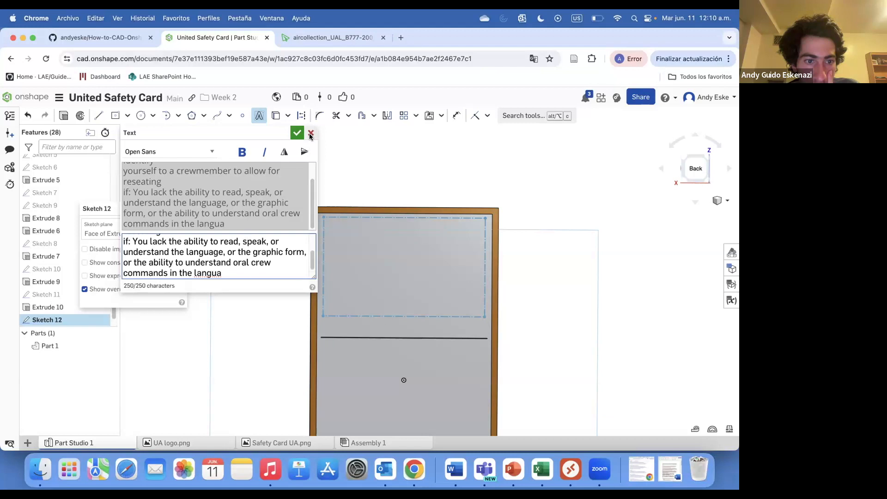
{"action": "left_click", "coordinate": [338, 42]}
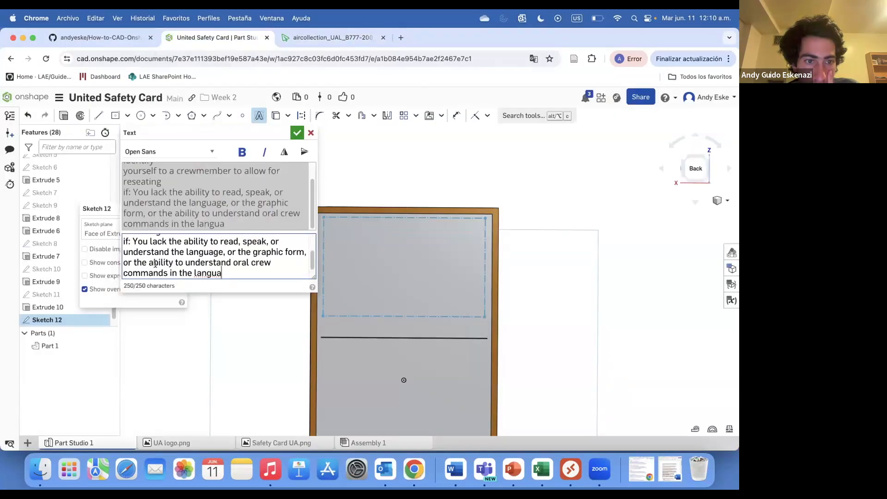
{"action": "left_click", "coordinate": [297, 133]}
Dimension the text box's height at 2 mm and move the text into the large panel's upper corner beside the frame
{"action": "scroll", "coordinate": [284, 141], "scroll_direction": "down", "scroll_amount": 5}
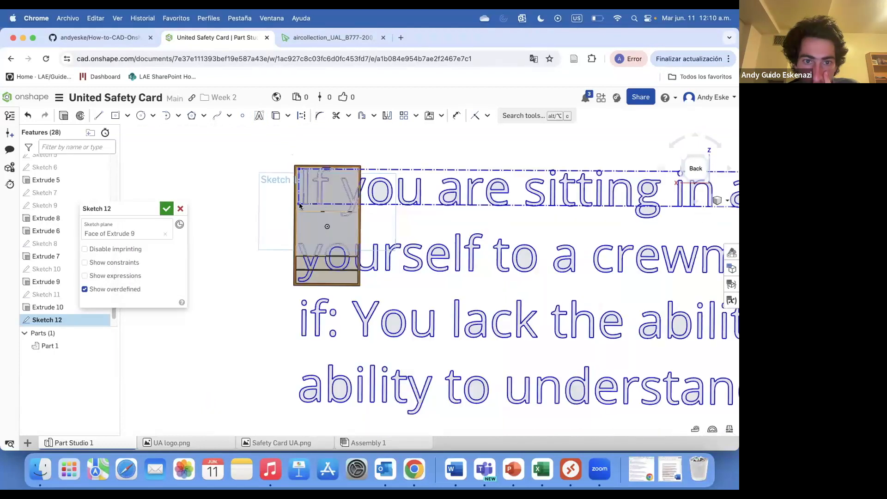
{"action": "scroll", "coordinate": [293, 167], "scroll_direction": "up", "scroll_amount": 5}
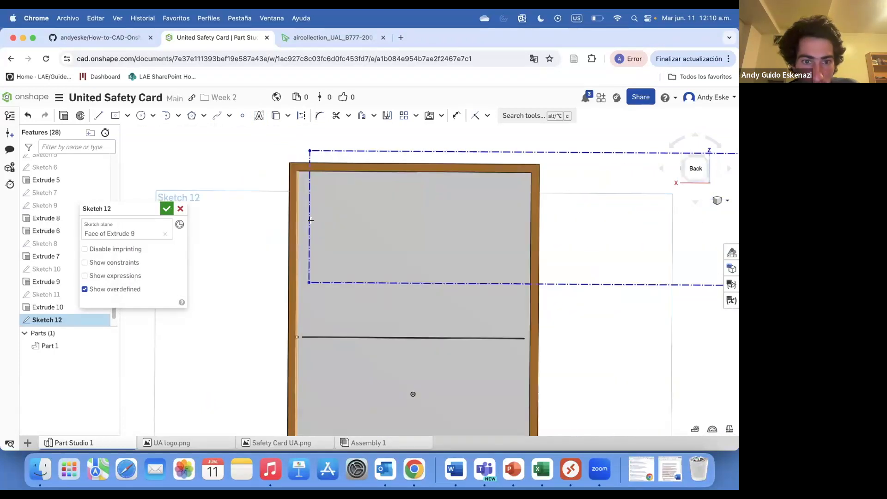
{"action": "key", "text": "d"}
{"action": "left_click", "coordinate": [308, 218]}
{"action": "left_click", "coordinate": [254, 216]}
{"action": "key", "text": "Return"}
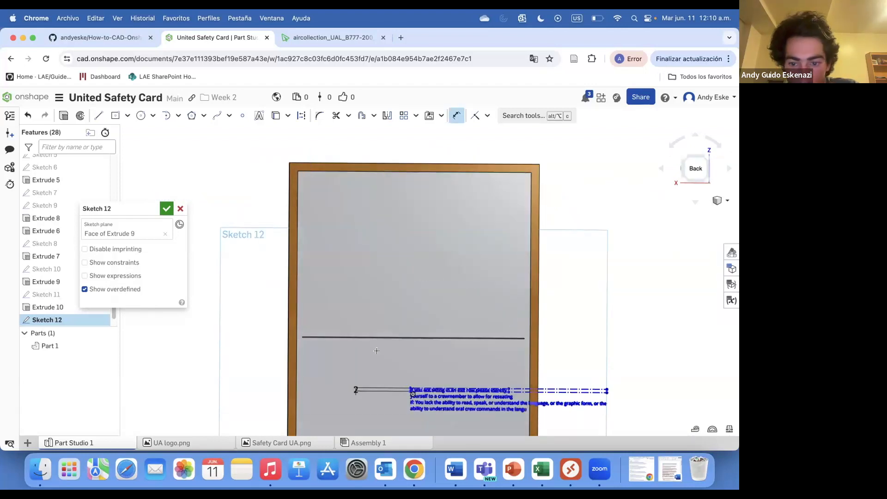
{"action": "key", "text": "Escape"}
{"action": "mouse_move", "coordinate": [410, 388]}
{"action": "left_mouse_down"}
{"action": "mouse_move", "coordinate": [389, 322]}
{"action": "mouse_move", "coordinate": [304, 177]}
{"action": "left_mouse_up"}
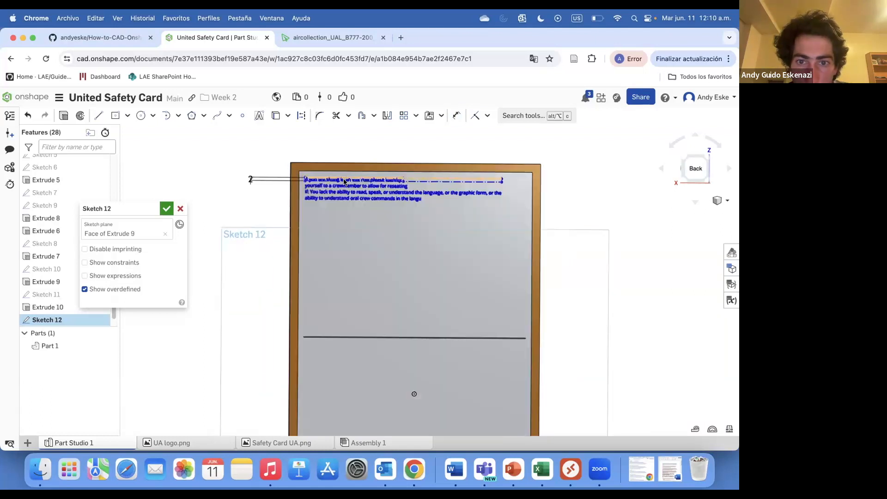
Edit the sketch text to remove the line break between "identify" and "yourself"
{"action": "scroll", "coordinate": [344, 181], "scroll_direction": "up", "scroll_amount": 3}
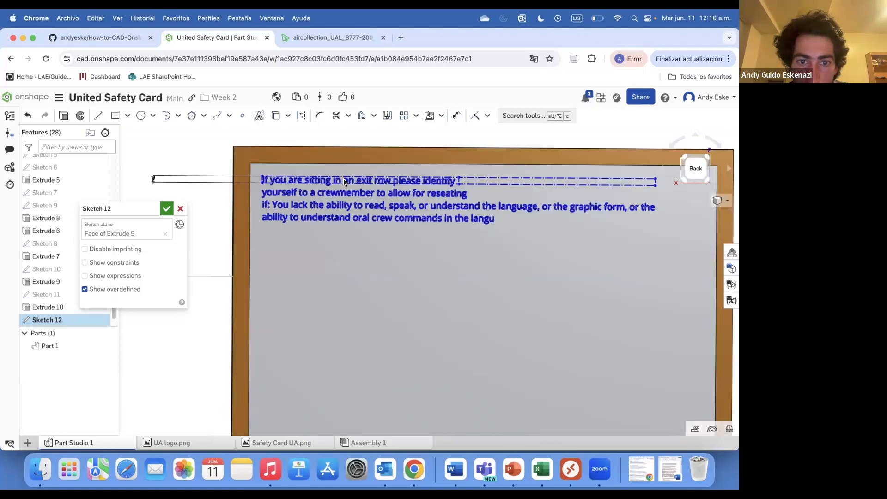
{"action": "right_click", "coordinate": [270, 195]}
{"action": "scroll", "coordinate": [128, 192], "scroll_direction": "up", "scroll_amount": 2}
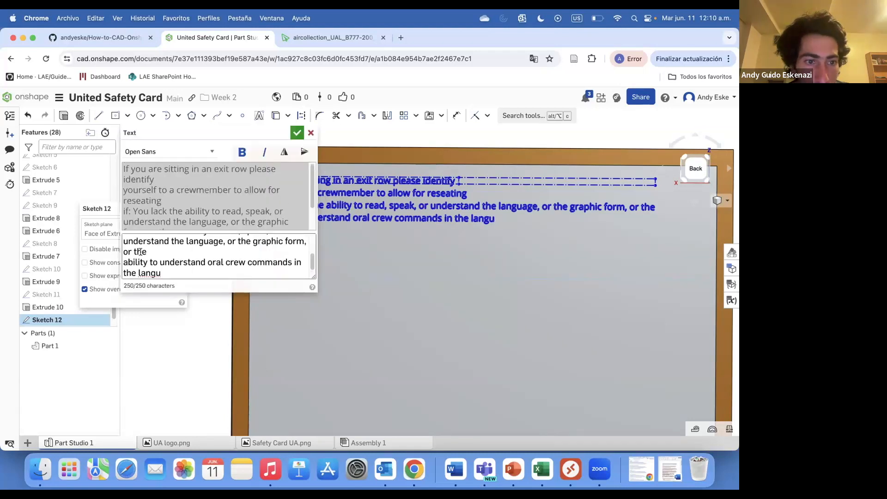
{"action": "scroll", "coordinate": [138, 249], "scroll_direction": "up", "scroll_amount": 4}
{"action": "left_click", "coordinate": [123, 250]}
{"action": "key", "text": "BackSpace"}
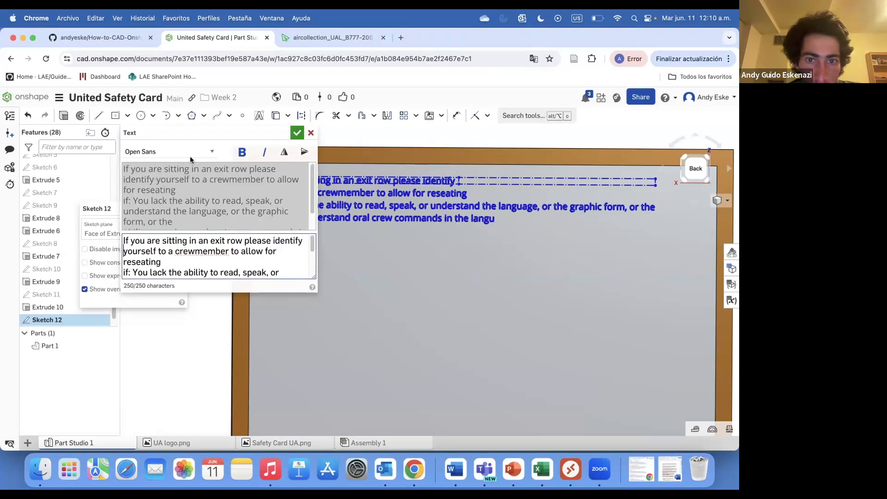
{"action": "left_click", "coordinate": [297, 133]}
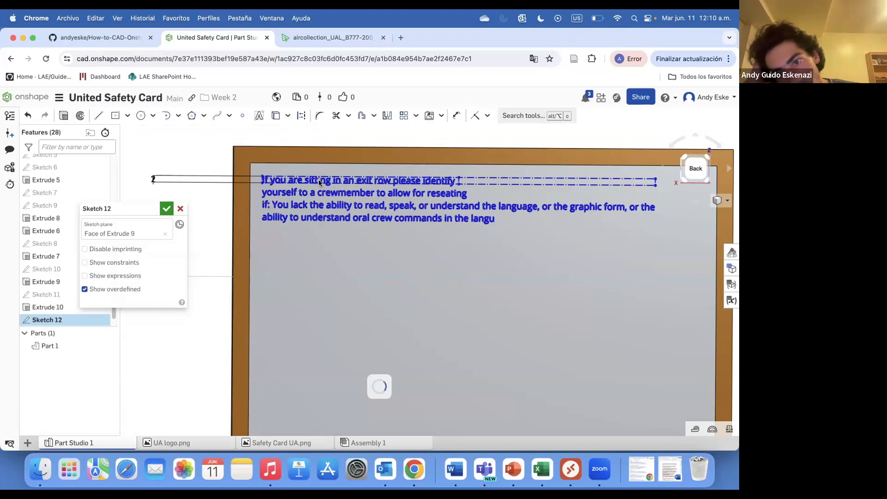
Set the text box's height to 2.5 mm
{"action": "scroll", "coordinate": [271, 177], "scroll_direction": "up", "scroll_amount": 3}
{"action": "scroll", "coordinate": [300, 229], "scroll_direction": "down", "scroll_amount": 3}
{"action": "scroll", "coordinate": [224, 217], "scroll_direction": "up", "scroll_amount": 2}
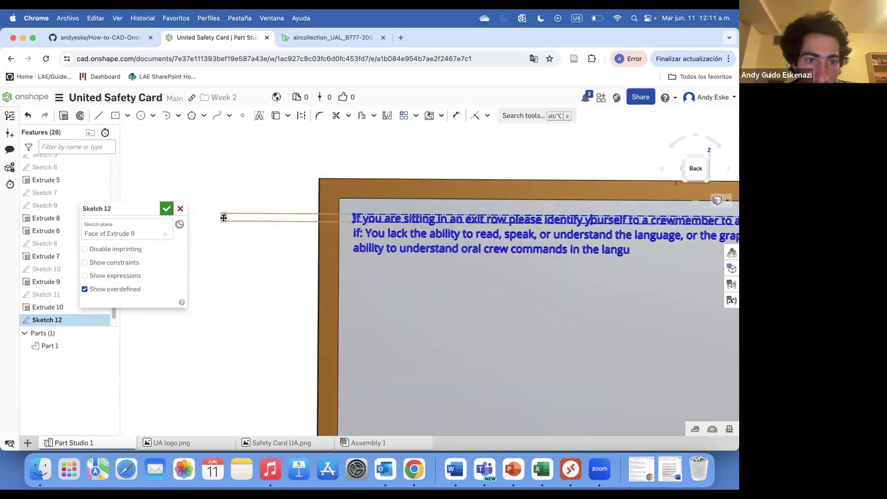
{"action": "double_click", "coordinate": [223, 218]}
{"action": "type", "text": "1"}
{"action": "key", "text": "Return"}
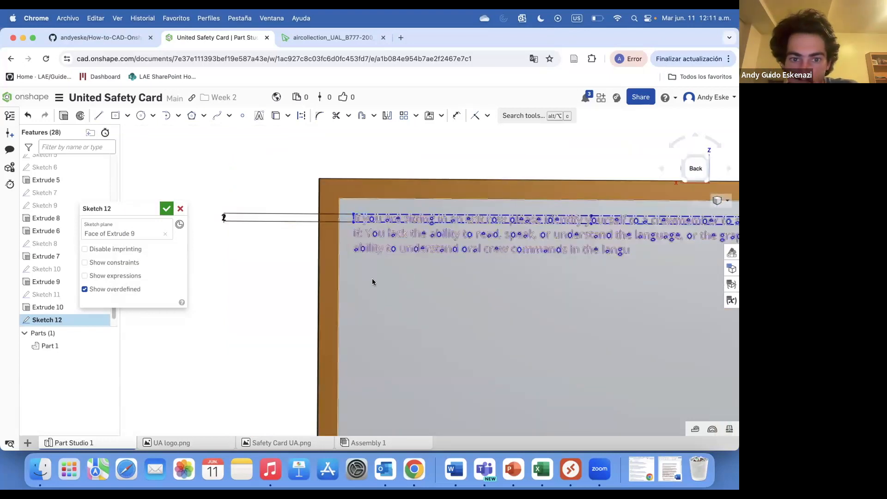
{"action": "scroll", "coordinate": [398, 280], "scroll_direction": "down", "scroll_amount": 2}
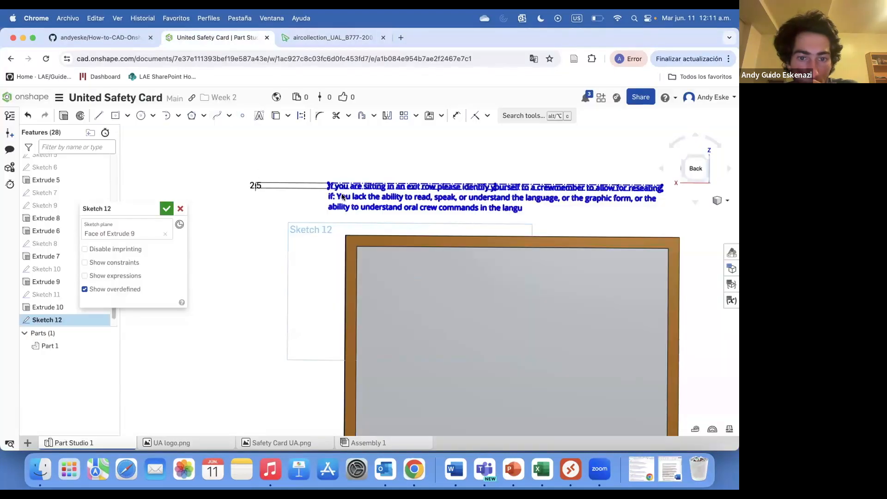
{"action": "right_click", "coordinate": [342, 195]}
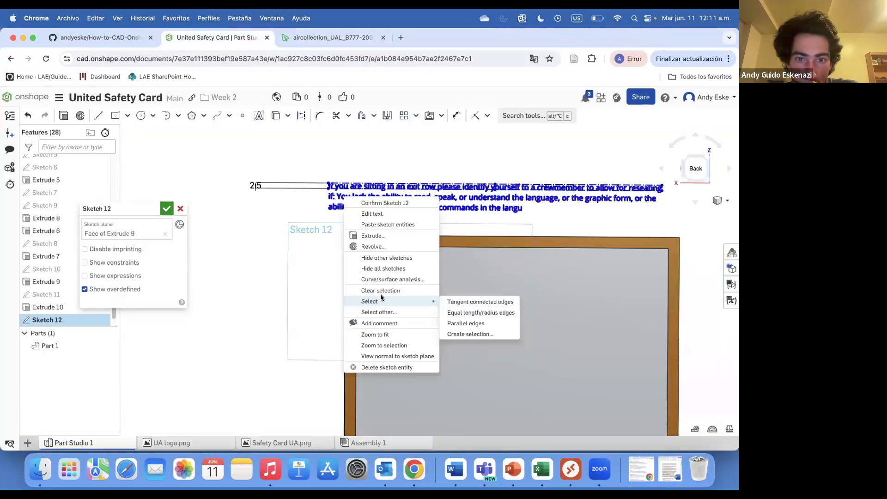
{"action": "left_click", "coordinate": [378, 213]}
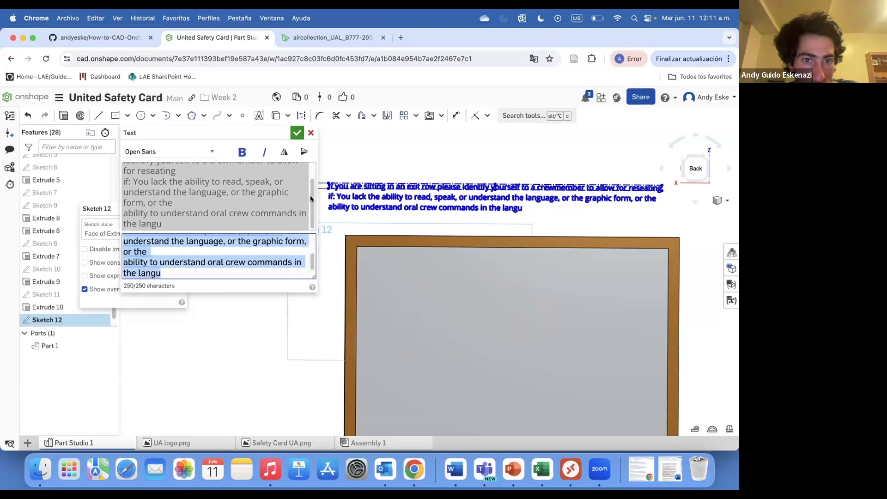
{"action": "left_click", "coordinate": [210, 151]}
{"action": "left_click", "coordinate": [284, 147]}
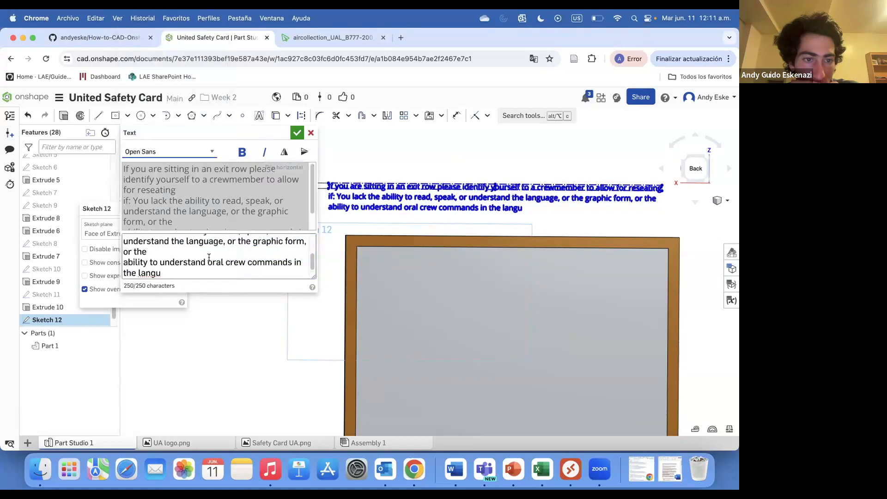
{"action": "right_click", "coordinate": [350, 196]}
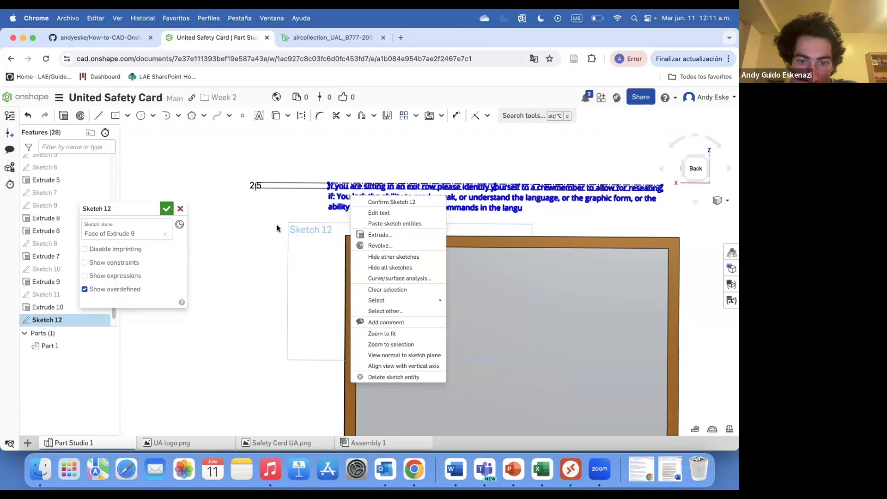
Move the exit-row text back into the large panel's upper corner and check its fit across the panel's width
{"action": "left_click_drag", "start_coordinate": [324, 181], "coordinate": [361, 252]}
{"action": "mouse_move", "coordinate": [697, 260]}
{"action": "left_mouse_down"}
{"action": "mouse_move", "coordinate": [662, 263]}
{"action": "mouse_move", "coordinate": [696, 259]}
{"action": "left_mouse_up"}
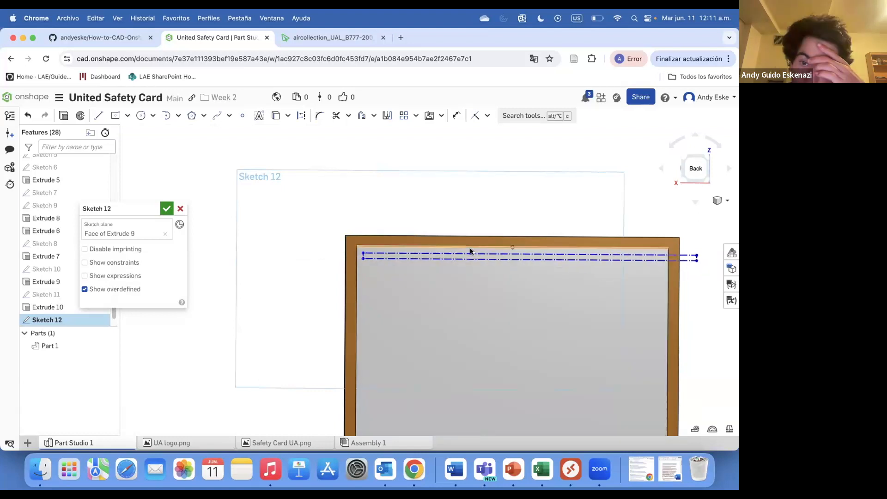
{"action": "scroll", "coordinate": [711, 289], "scroll_direction": "down", "scroll_amount": 4}
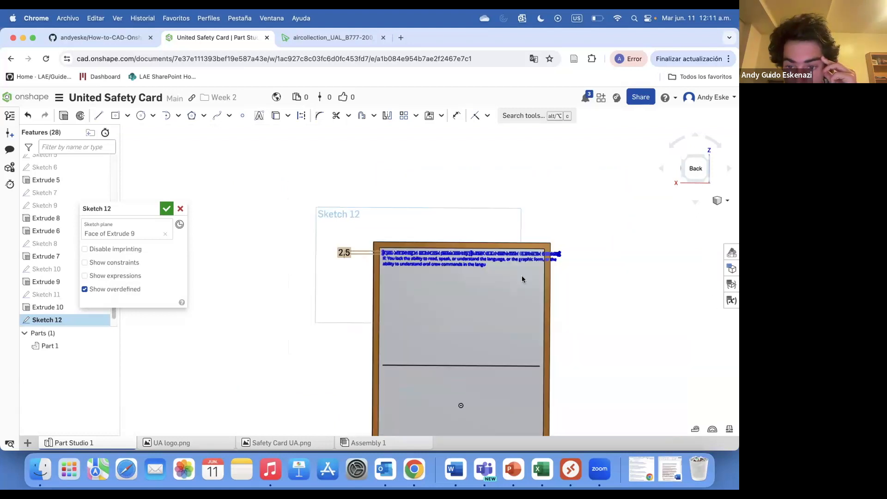
{"action": "scroll", "coordinate": [522, 277], "scroll_direction": "up", "scroll_amount": 5}
{"action": "scroll", "coordinate": [279, 199], "scroll_direction": "up", "scroll_amount": 2}
{"action": "scroll", "coordinate": [372, 306], "scroll_direction": "down", "scroll_amount": 6}
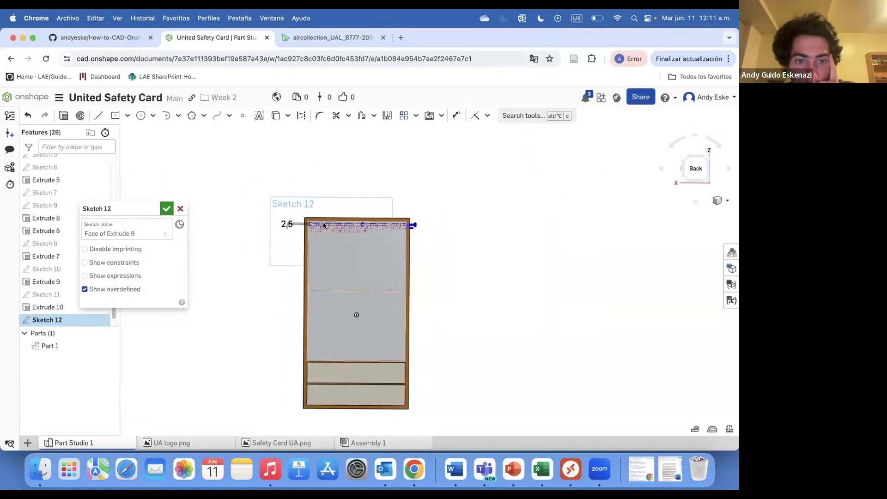
{"action": "scroll", "coordinate": [323, 225], "scroll_direction": "up", "scroll_amount": 4}
Compare the paragraph with the B777-200 image and set the text box's height to 2.3 mm
{"action": "left_click", "coordinate": [342, 38]}
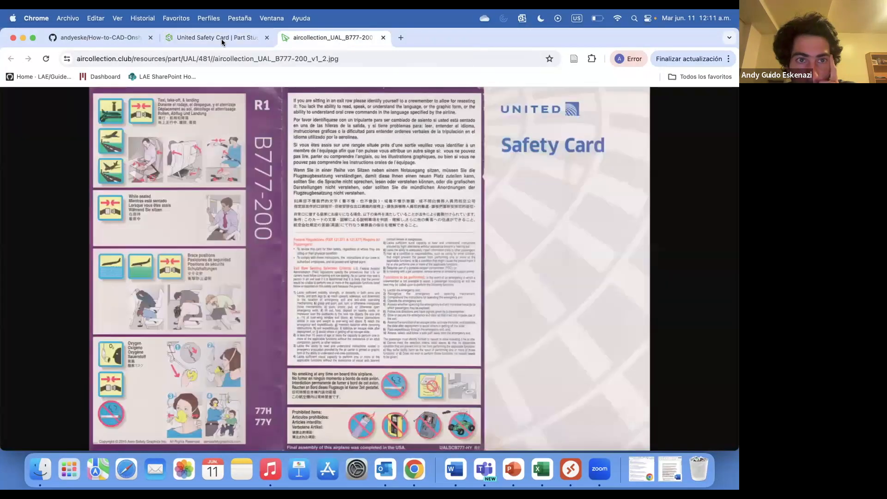
{"action": "left_click", "coordinate": [222, 41]}
{"action": "double_click", "coordinate": [219, 215]}
{"action": "key", "text": "Return"}
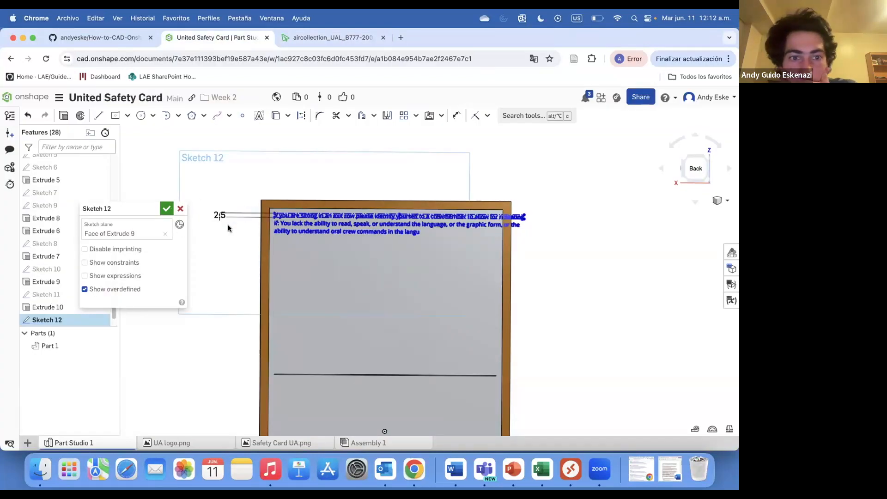
{"action": "scroll", "coordinate": [279, 216], "scroll_direction": "up", "scroll_amount": 3}
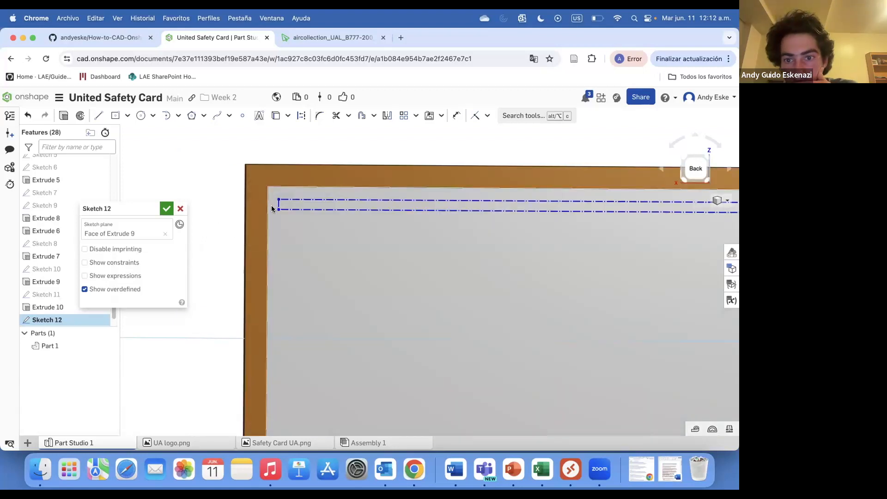
Set the text box's height to 2.2 mm and shift the text slightly inward from the frame
{"action": "scroll", "coordinate": [277, 204], "scroll_direction": "down", "scroll_amount": 5}
{"action": "double_click", "coordinate": [224, 214]}
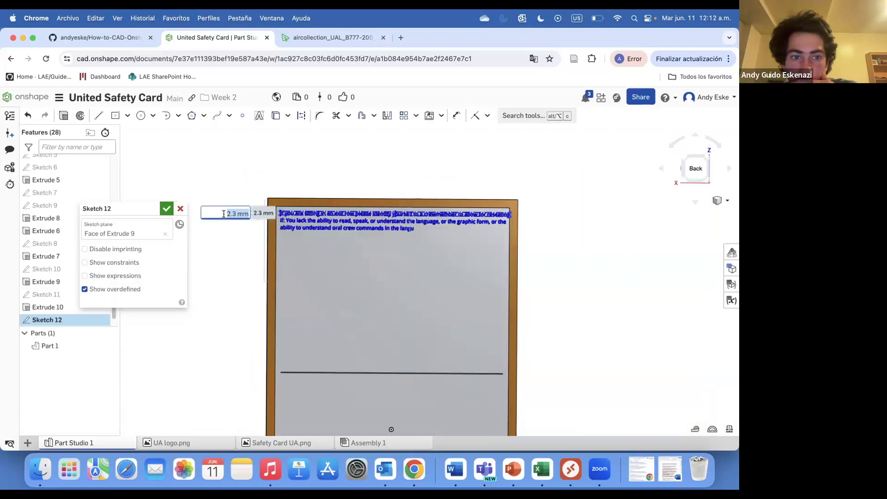
{"action": "key", "text": "Return"}
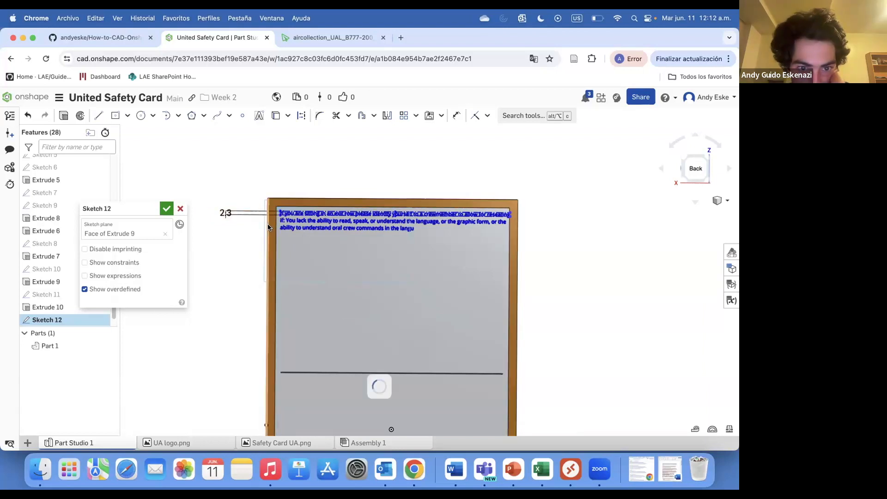
{"action": "scroll", "coordinate": [297, 225], "scroll_direction": "up", "scroll_amount": 3}
{"action": "left_click_drag", "start_coordinate": [286, 206], "coordinate": [291, 206]}
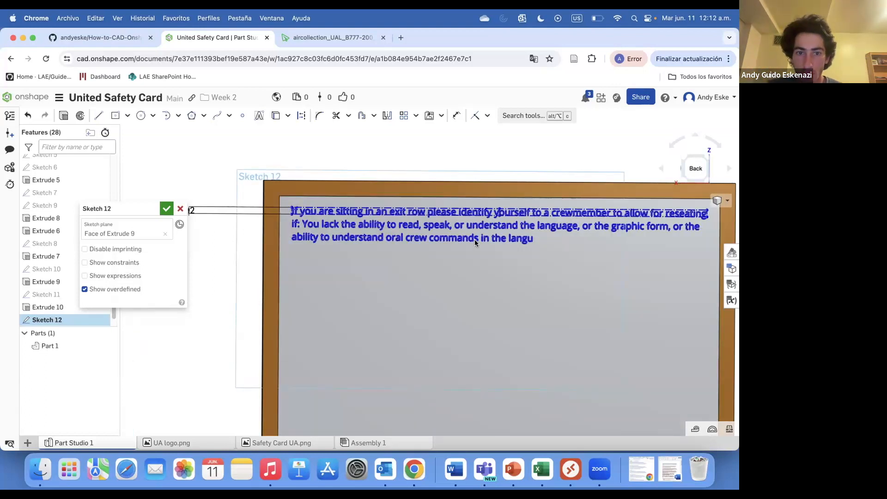
Try pasting a second copy of the exit-row paragraph below the original in the large panel
{"action": "right_click", "coordinate": [451, 240]}
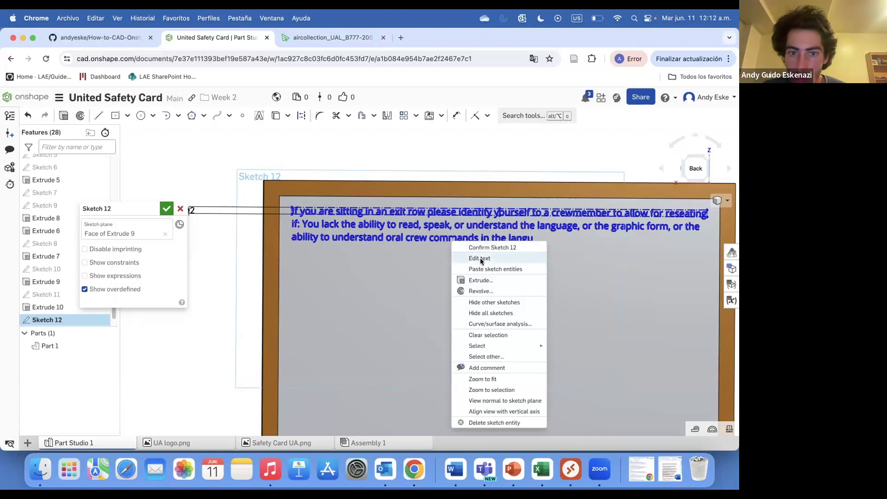
{"action": "left_click", "coordinate": [480, 259]}
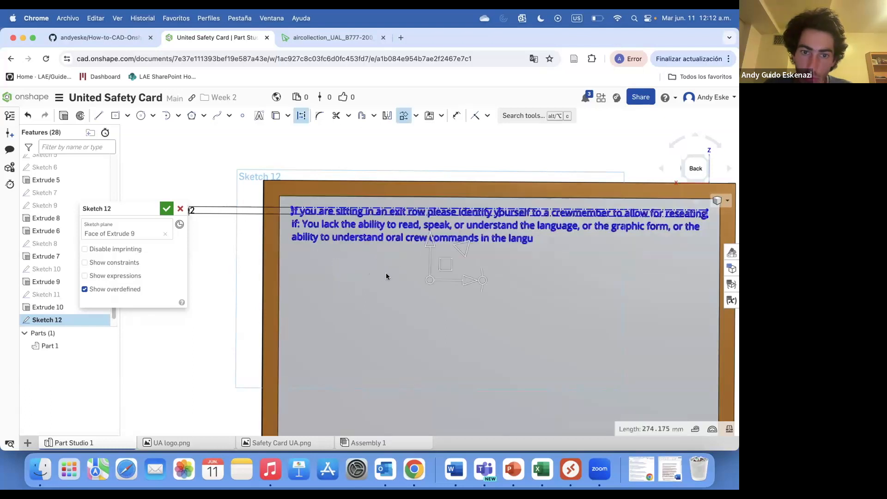
{"action": "scroll", "coordinate": [386, 276], "scroll_direction": "down", "scroll_amount": 10}
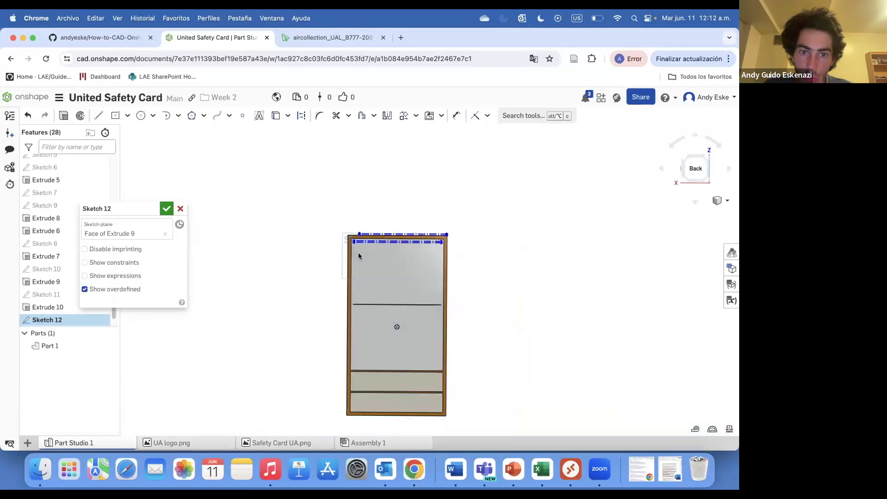
{"action": "scroll", "coordinate": [358, 256], "scroll_direction": "up", "scroll_amount": 5}
{"action": "scroll", "coordinate": [358, 269], "scroll_direction": "up", "scroll_amount": 5}
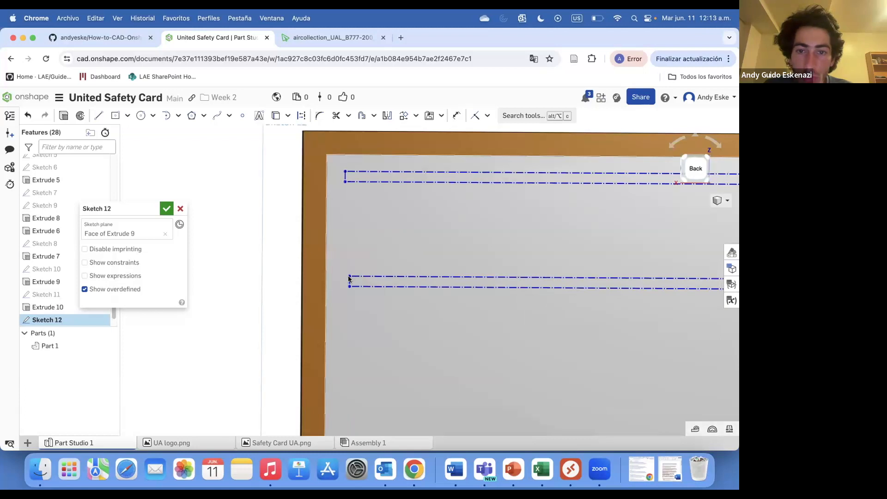
{"action": "scroll", "coordinate": [353, 248], "scroll_direction": "down", "scroll_amount": 5}
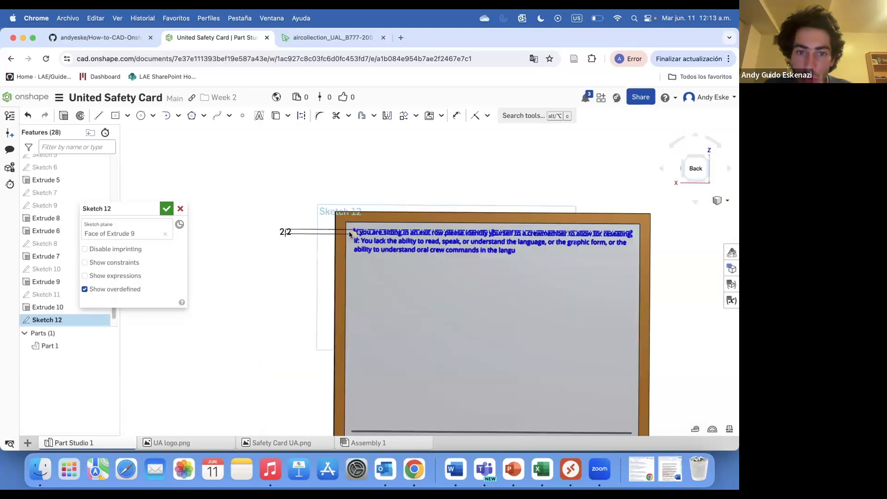
{"action": "scroll", "coordinate": [299, 227], "scroll_direction": "up", "scroll_amount": 10}
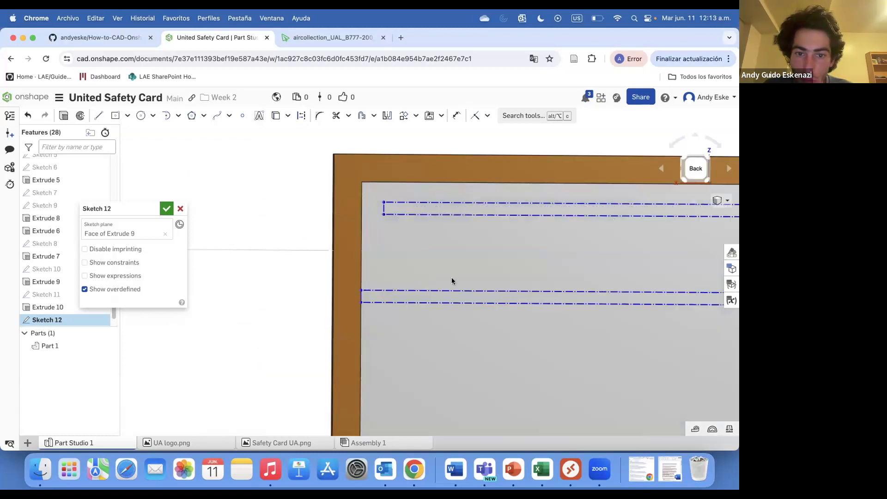
Discard the exit-row text sketch on the card's back and dismiss the cancellation notice
{"action": "left_click", "coordinate": [180, 208]}
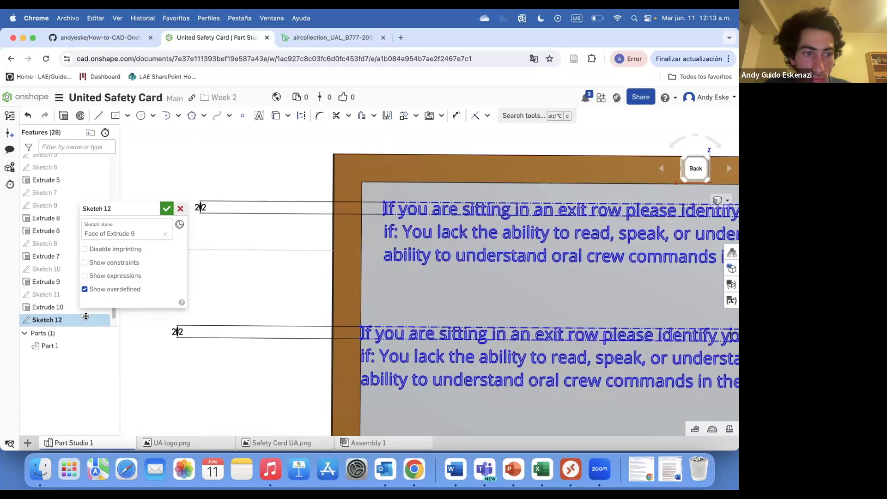
{"action": "scroll", "coordinate": [62, 312], "scroll_direction": "down", "scroll_amount": 1}
{"action": "right_click", "coordinate": [57, 305]}
{"action": "left_click", "coordinate": [234, 291]}
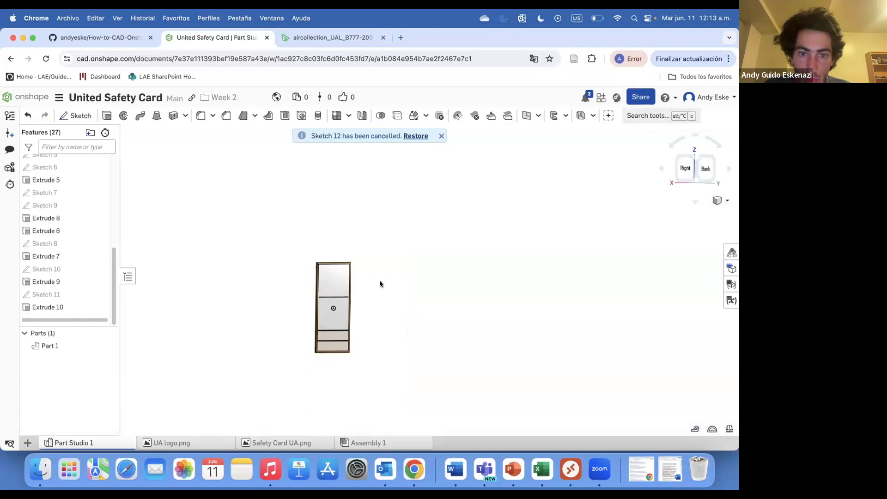
{"action": "left_click", "coordinate": [440, 137]}
Compare the card's back panels with the B777-200 image and examine the card's front face
{"action": "scroll", "coordinate": [362, 289], "scroll_direction": "up", "scroll_amount": 3}
{"action": "mouse_move", "coordinate": [341, 284]}
{"action": "right_mouse_down"}
{"action": "mouse_move", "coordinate": [363, 290]}
{"action": "mouse_move", "coordinate": [259, 318]}
{"action": "mouse_move", "coordinate": [240, 312]}
{"action": "right_mouse_up"}
{"action": "scroll", "coordinate": [331, 262], "scroll_direction": "down", "scroll_amount": 2}
{"action": "left_click", "coordinate": [319, 39]}
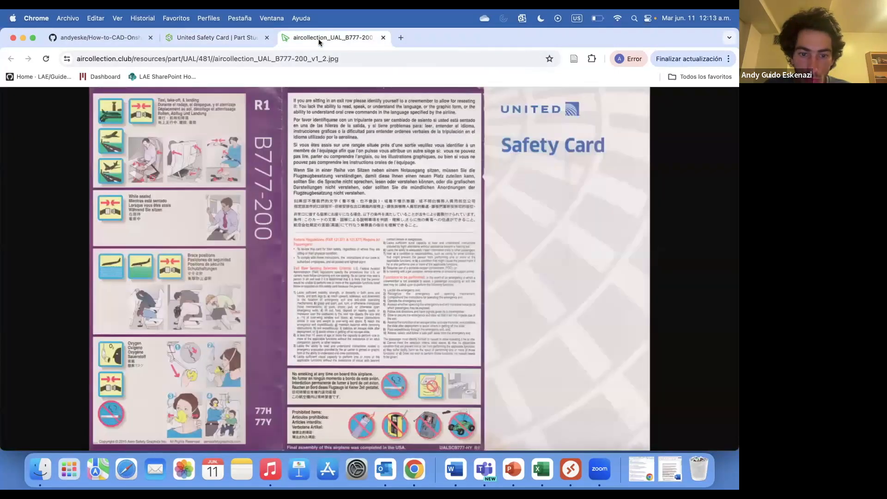
{"action": "left_click", "coordinate": [204, 37]}
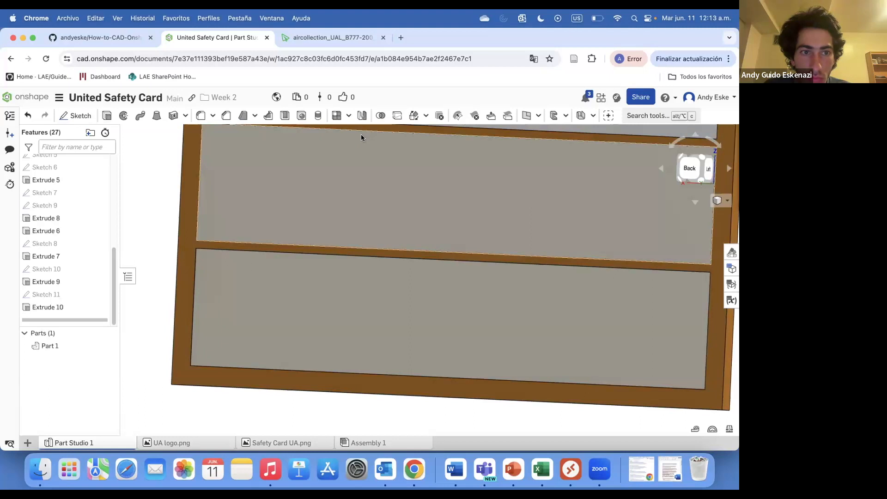
{"action": "scroll", "coordinate": [351, 235], "scroll_direction": "down", "scroll_amount": 10}
{"action": "right_click_drag", "start_coordinate": [365, 198], "coordinate": [477, 184]}
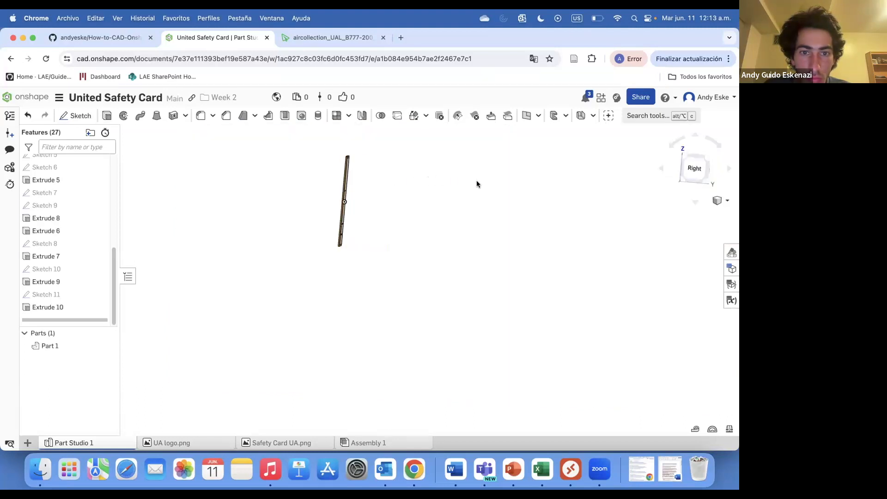
{"action": "key", "text": "shift+1"}
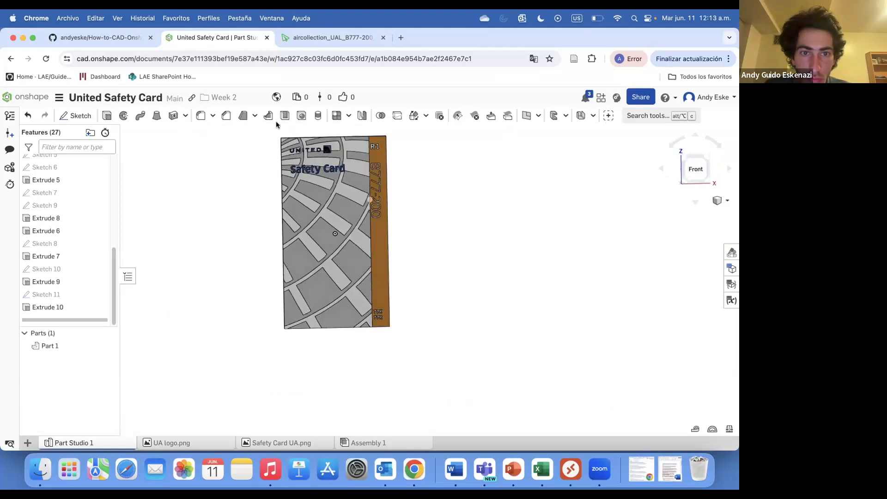
{"action": "scroll", "coordinate": [273, 164], "scroll_direction": "down", "scroll_amount": 1}
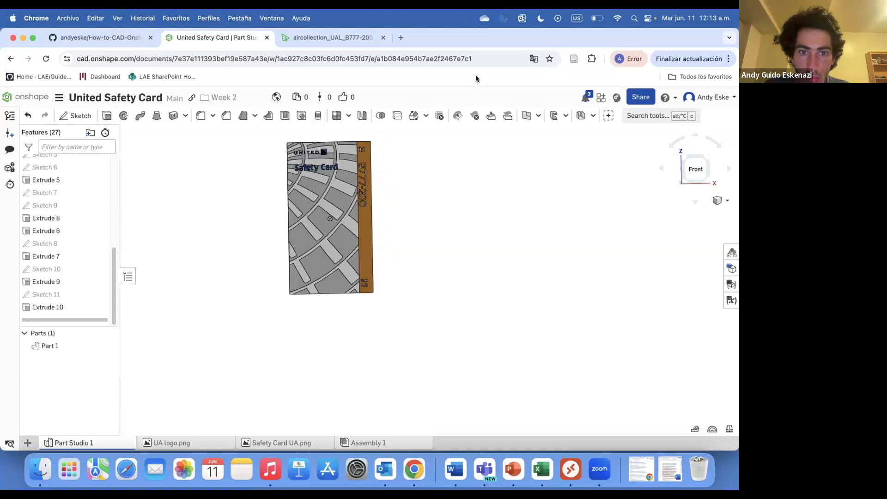